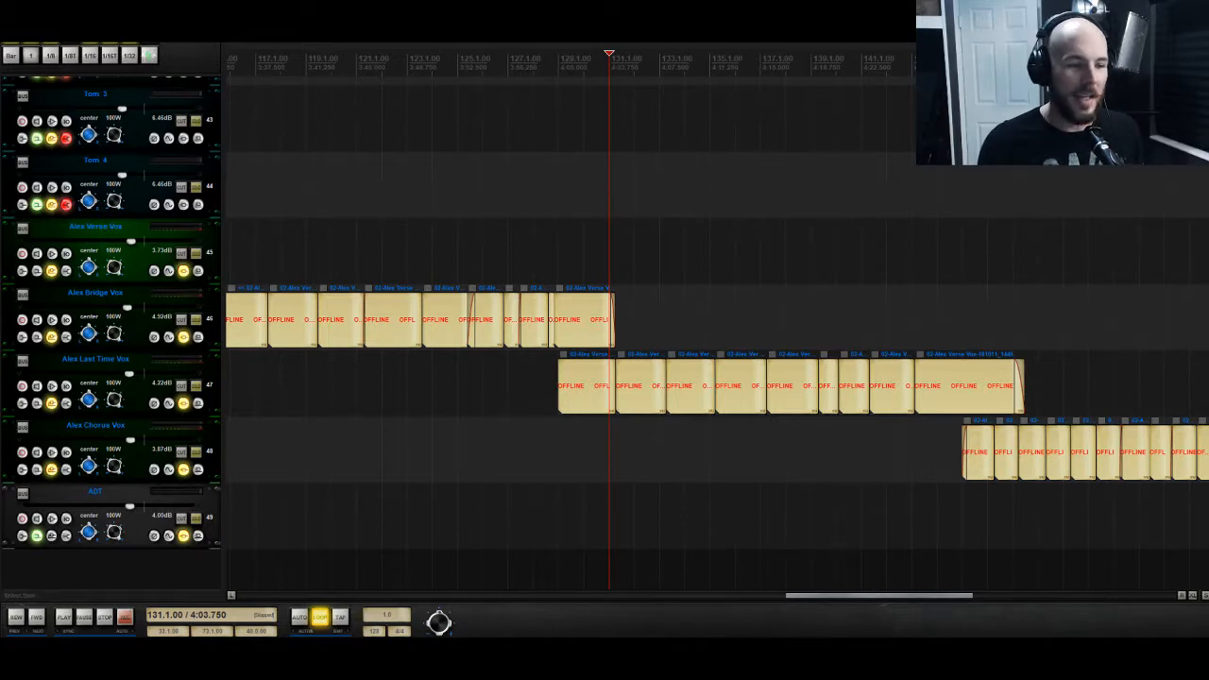
Step: Play the song from bar 32 and set the verse vocal track's volume to about -4.1 dB
mouse_move(436, 620)
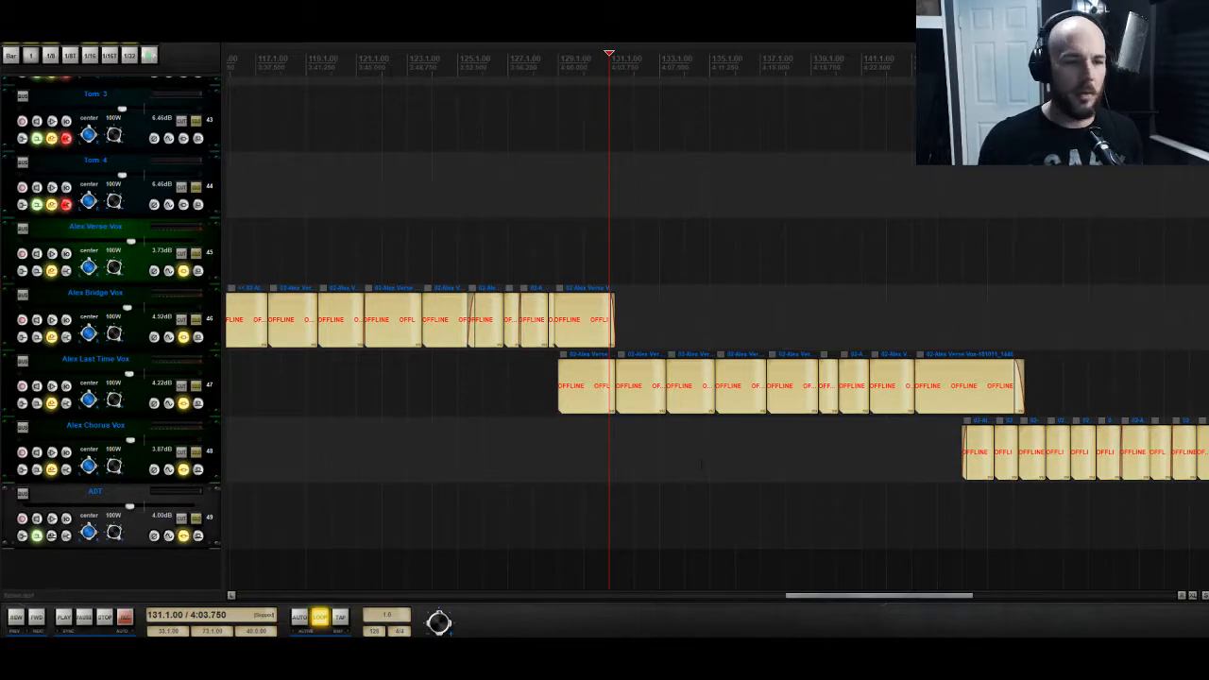
left_click_drag(792, 601, 346, 602)
left_click(531, 194)
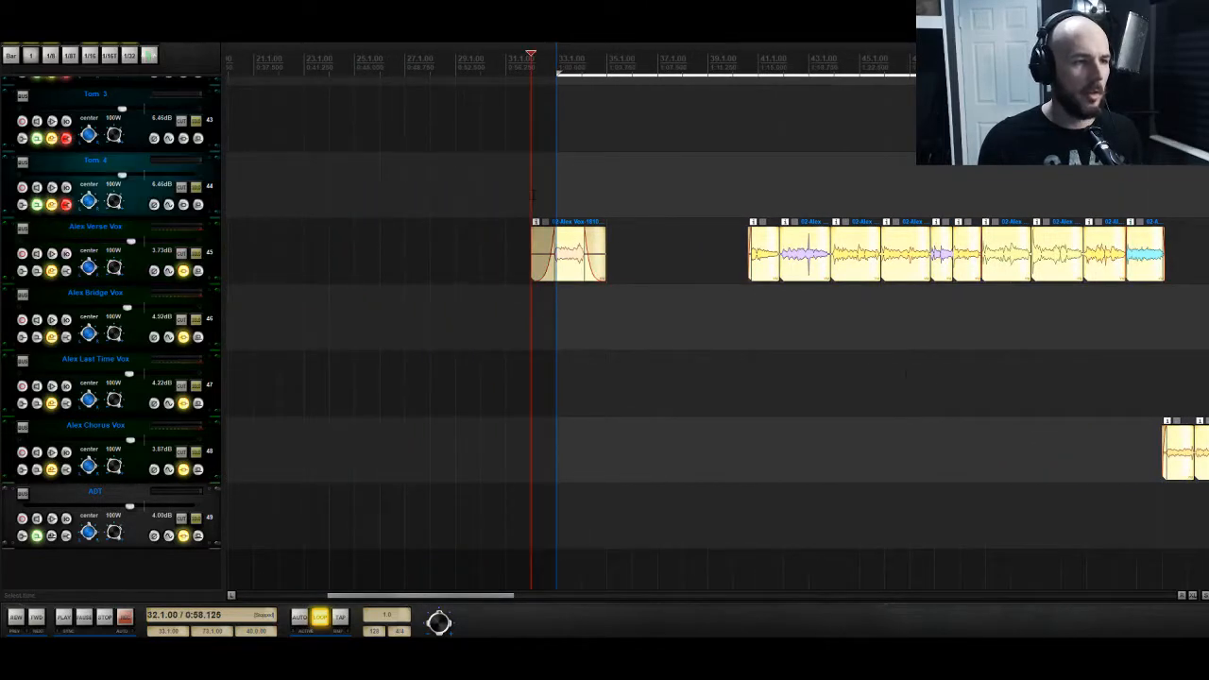
key("space")
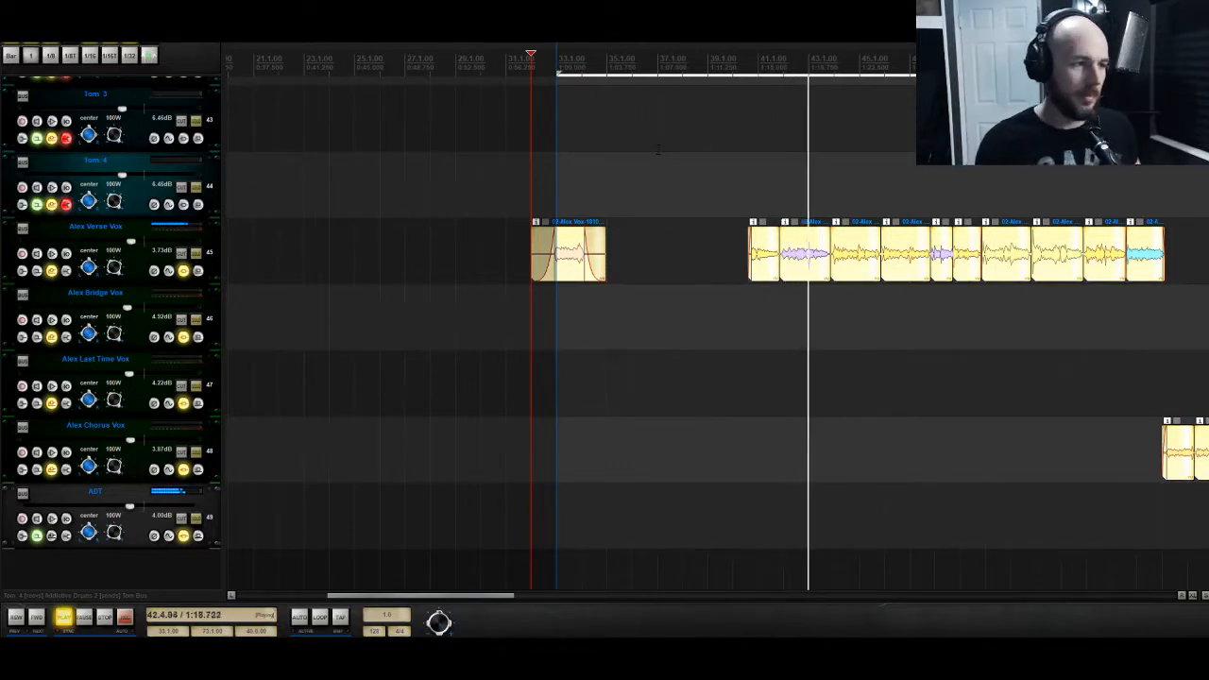
left_click_drag(135, 243, 135, 243)
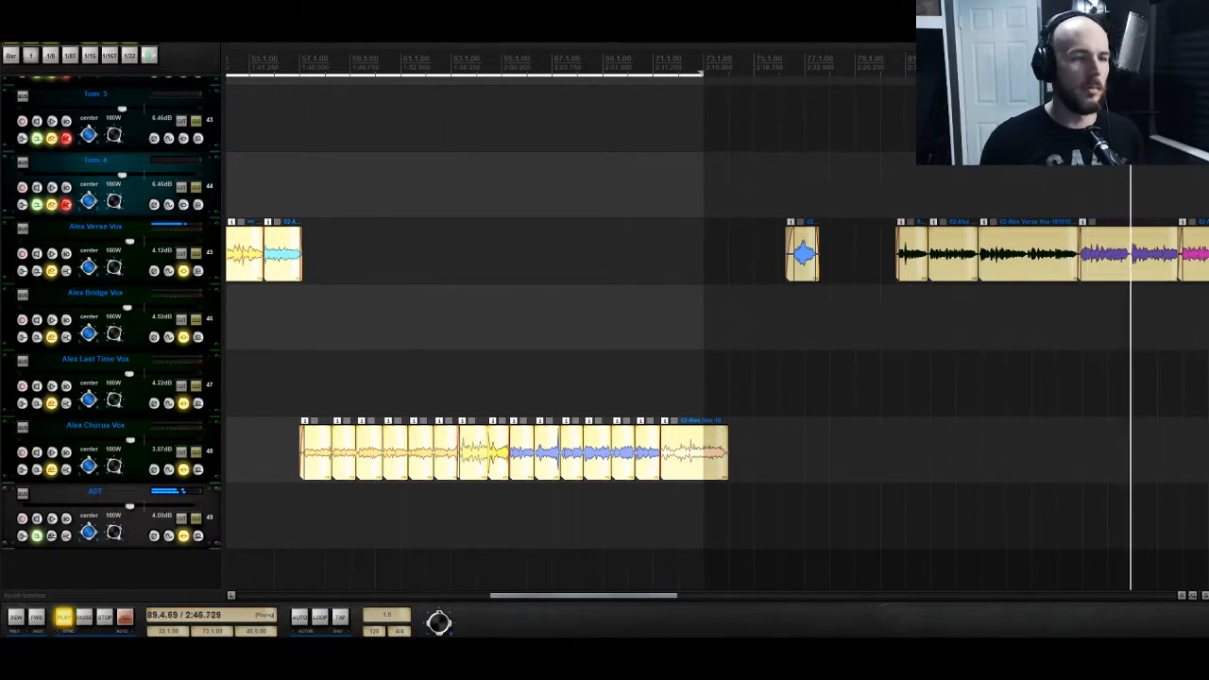
Step: Extend the loop selection's end to bar 178 and lower the last-time vocal track's volume to -5.63 dB
mouse_move(701, 73)
left_mouse_down()
mouse_move(1206, 74)
mouse_move(985, 74)
mouse_move(1206, 73)
mouse_move(1121, 74)
mouse_move(1146, 73)
left_mouse_up()
left_click_drag(1056, 605, 1089, 600)
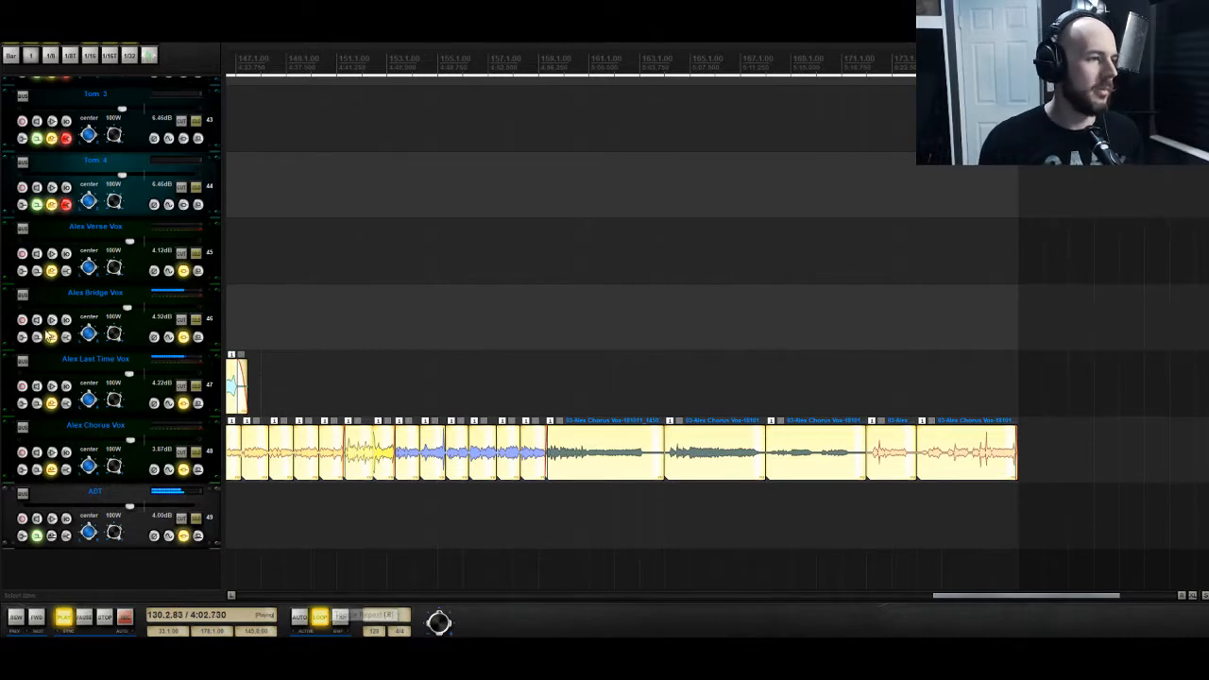
left_click_drag(133, 376, 128, 377)
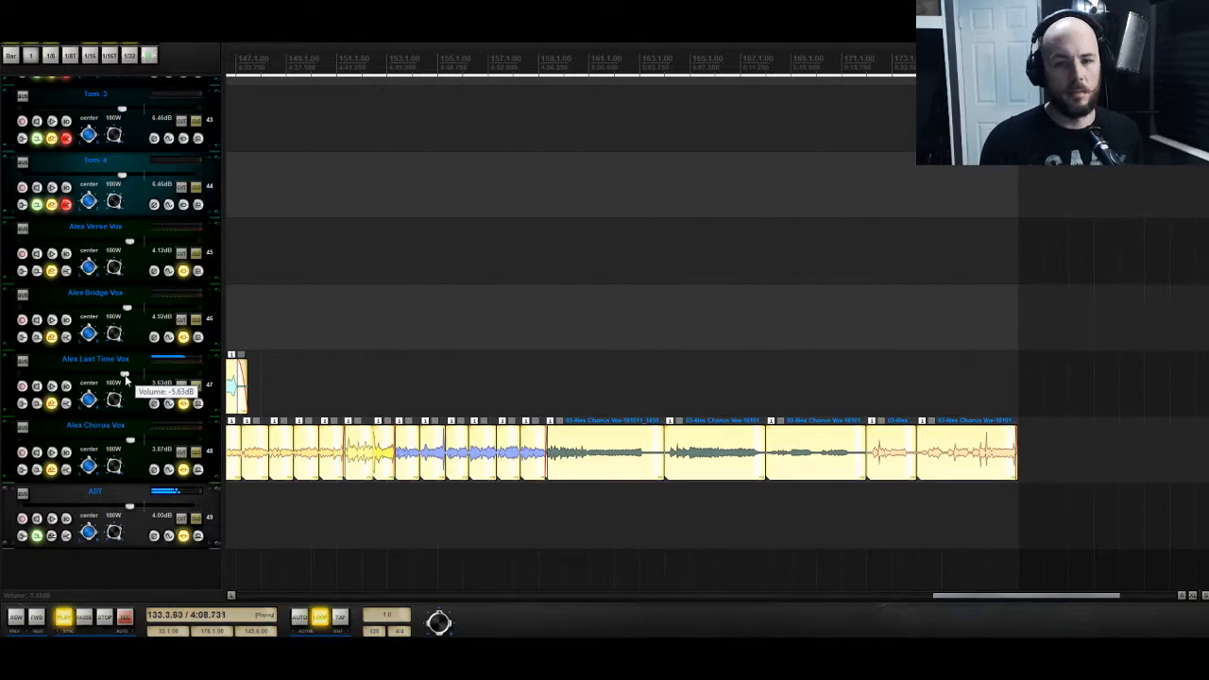
Step: Replace the Omnisphere MIDI 2 and 3 items at bars 137–145 with copies of the Omnisphere MIDI 2–4 items from bars 129–137
left_click_drag(1047, 599, 875, 601)
scroll(718, 333, "up", 10)
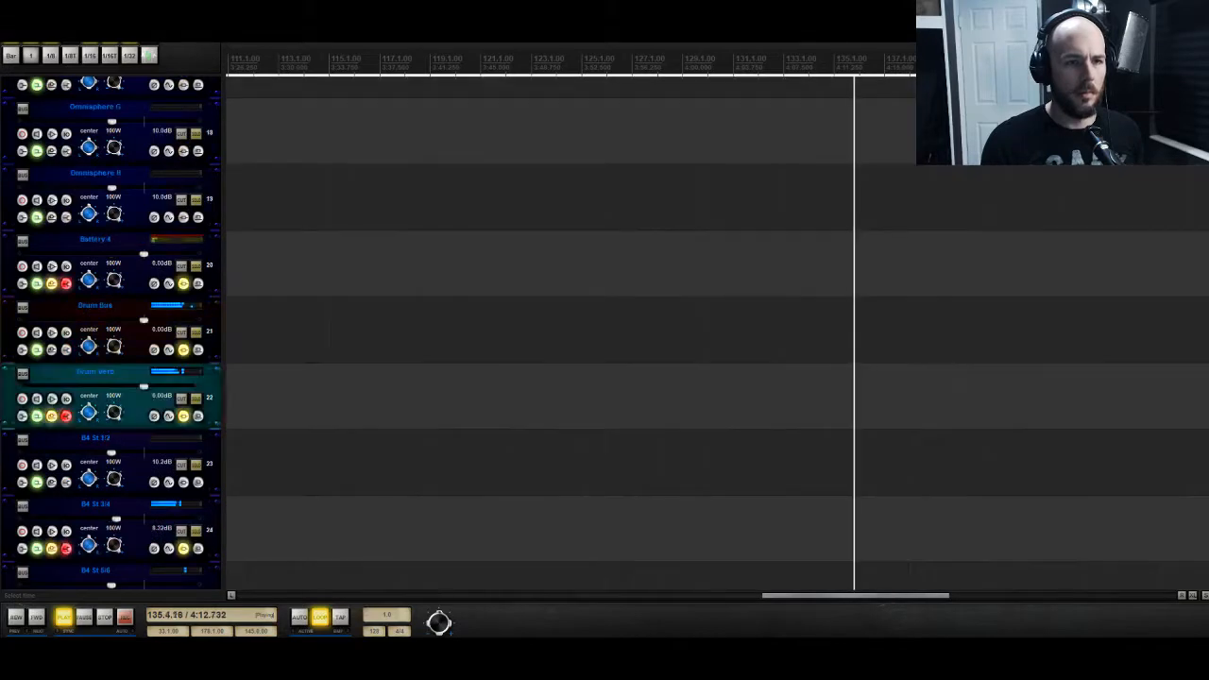
scroll(717, 334, "up", 8)
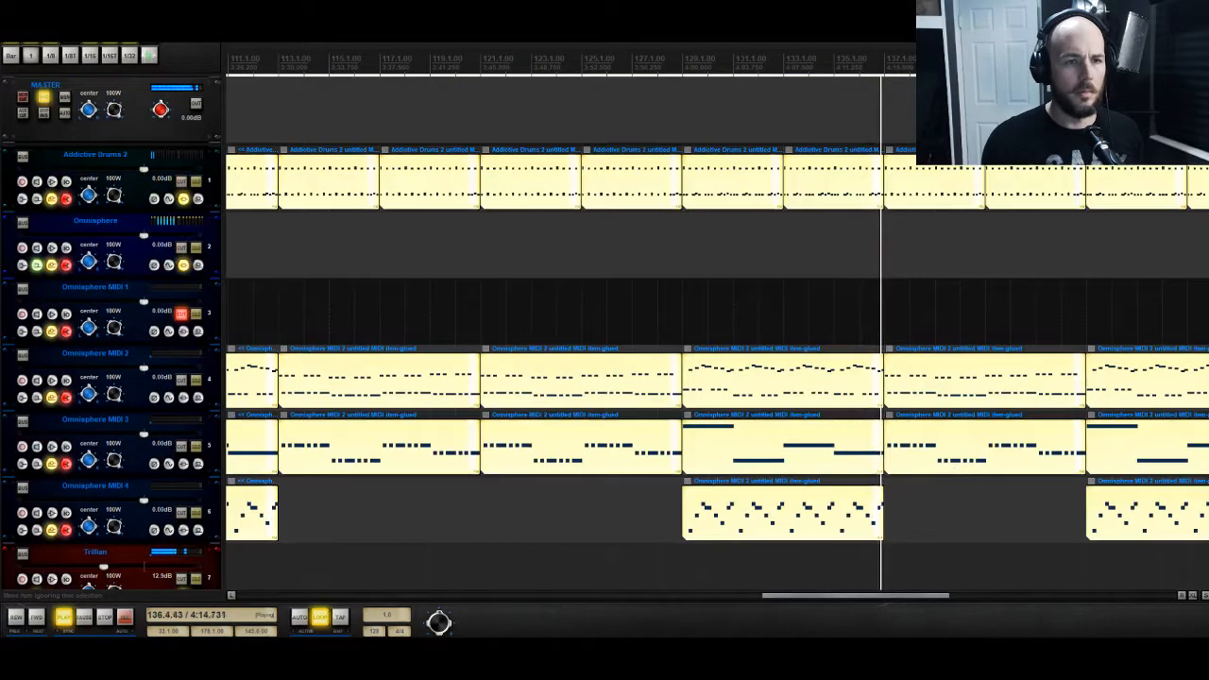
left_click_drag(935, 166, 1031, 230)
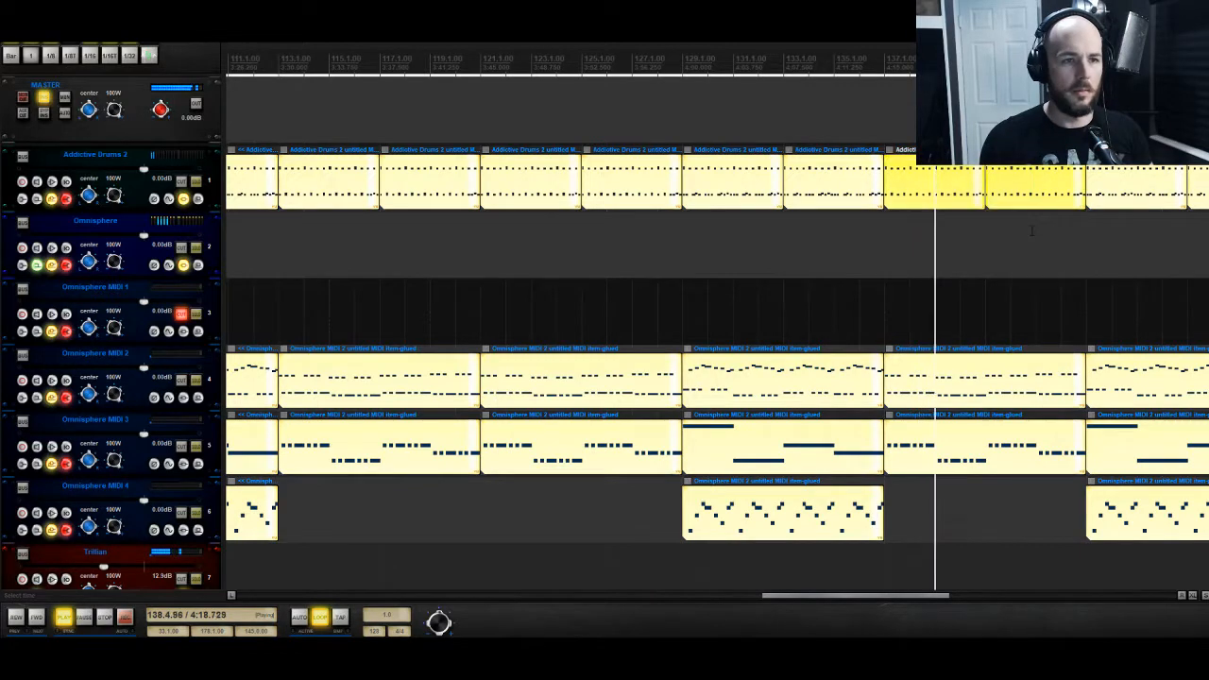
left_click_drag(940, 328, 997, 568)
key("Delete")
left_click_drag(780, 312, 973, 517)
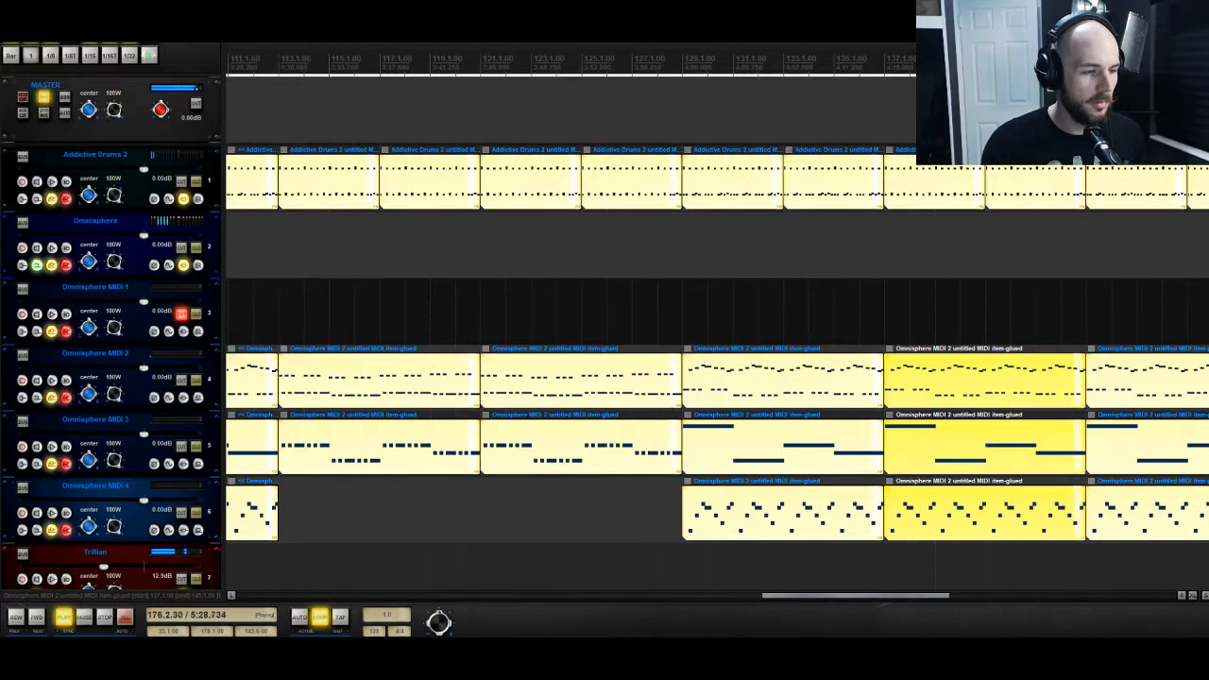
Step: Stop playback and look over the Omnisphere tracks near the end of the song
key("space")
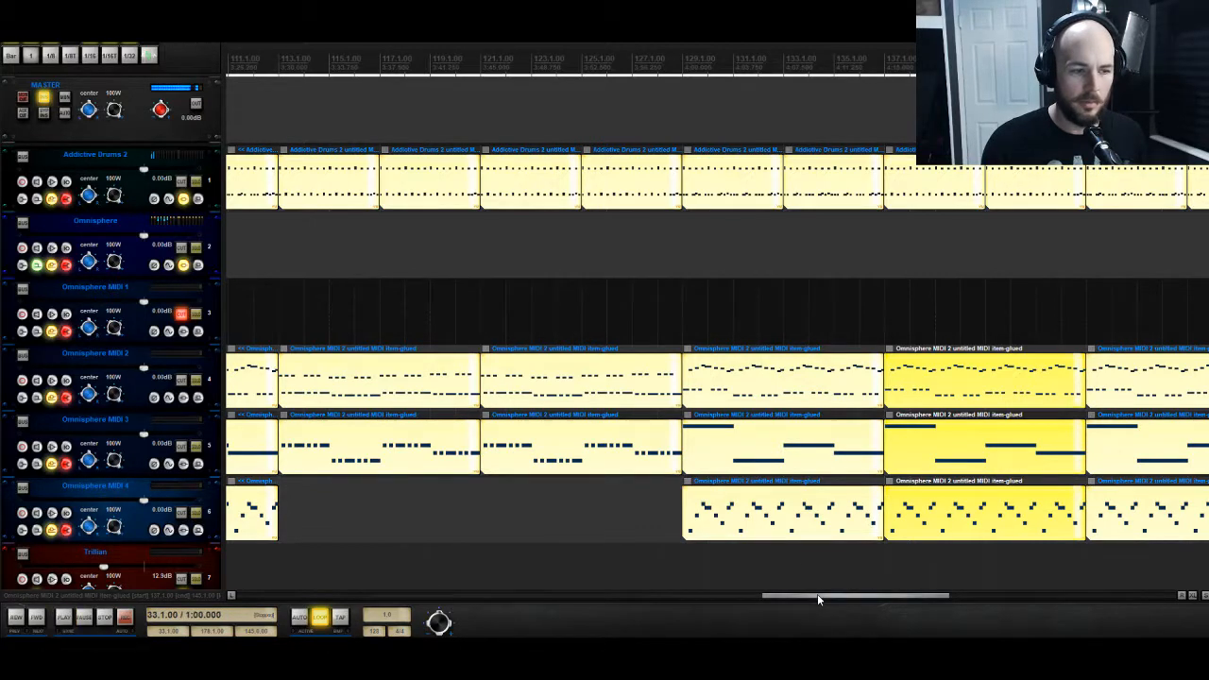
left_click_drag(817, 594, 1020, 600)
scroll(1019, 600, "down", 3)
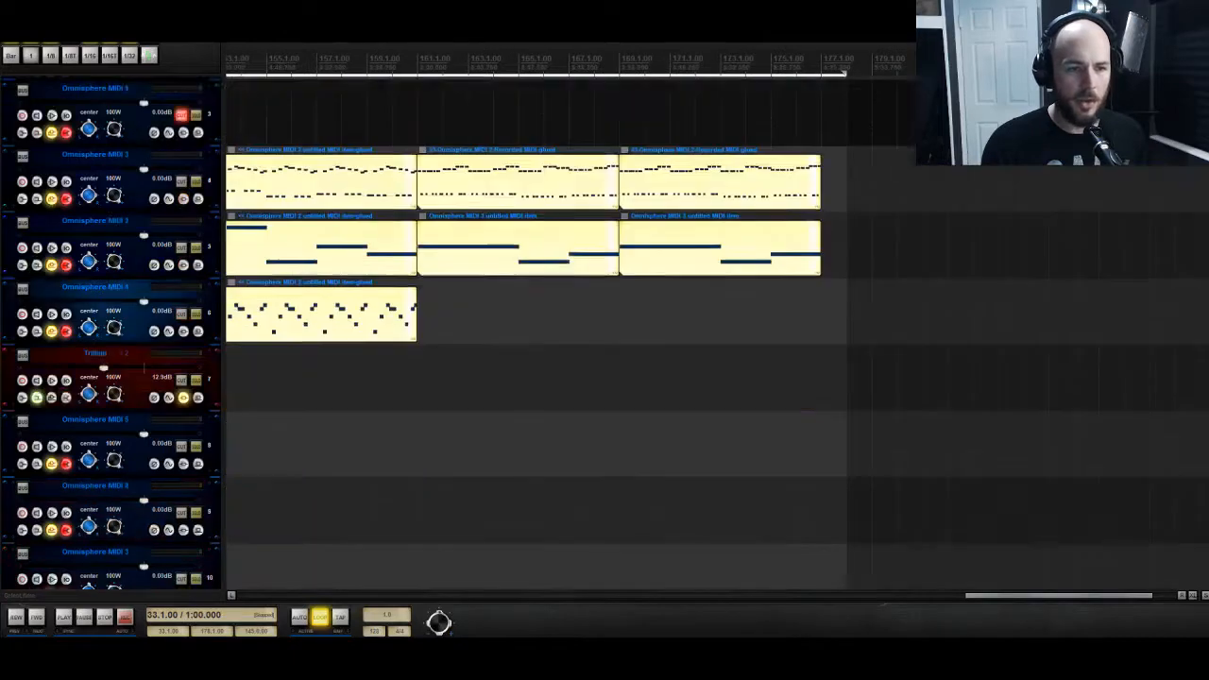
scroll(535, 330, "down", 8)
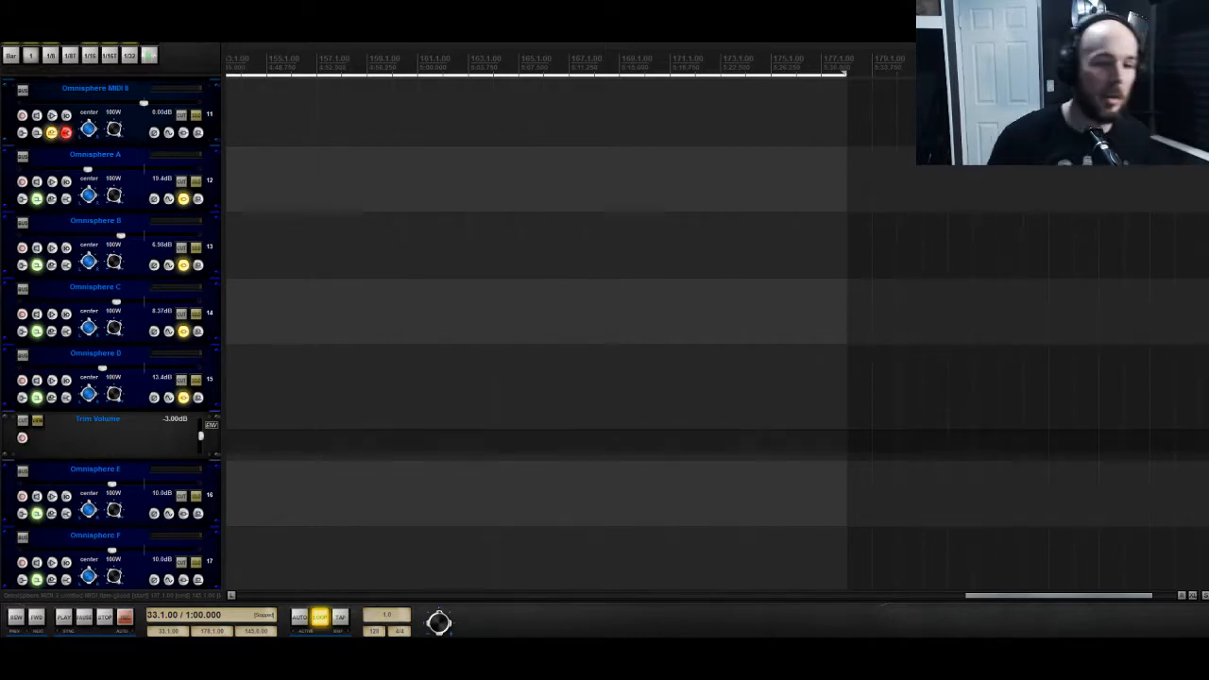
Step: Switch to the Focusrite Scarlett mixer application, choose an ASIO buffer size, and return to the project
key("alt+Tab")
left_click(519, 375)
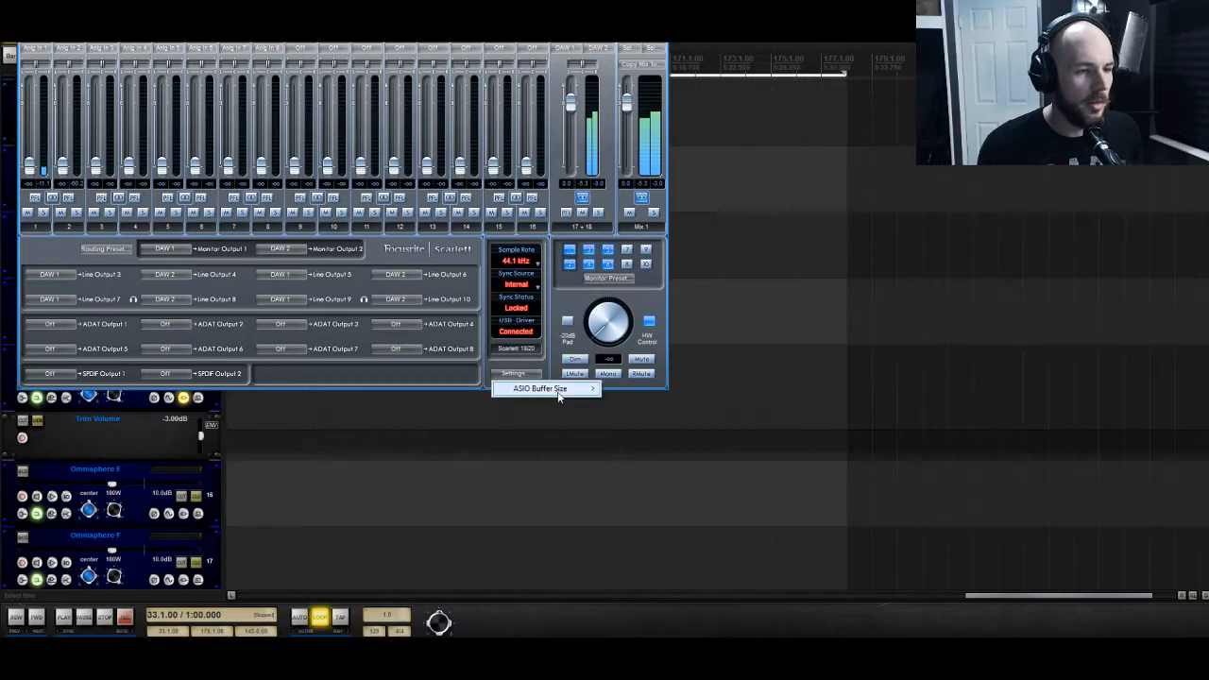
mouse_move(558, 396)
left_click(633, 418)
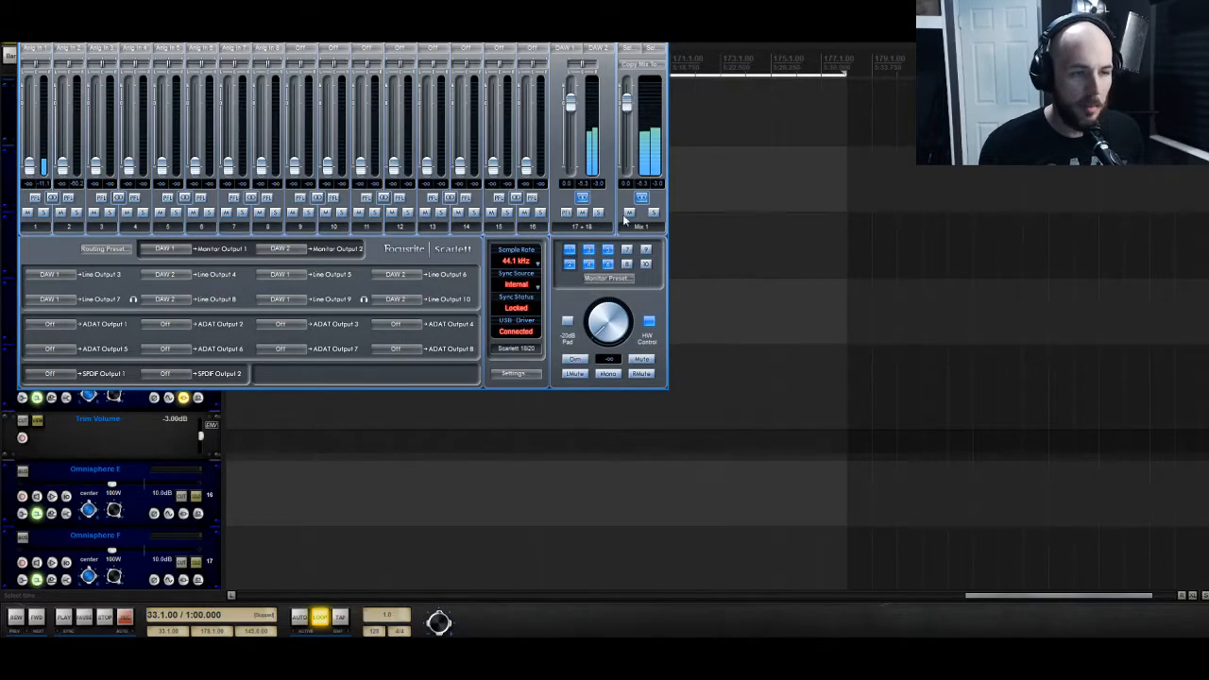
key("alt+Tab")
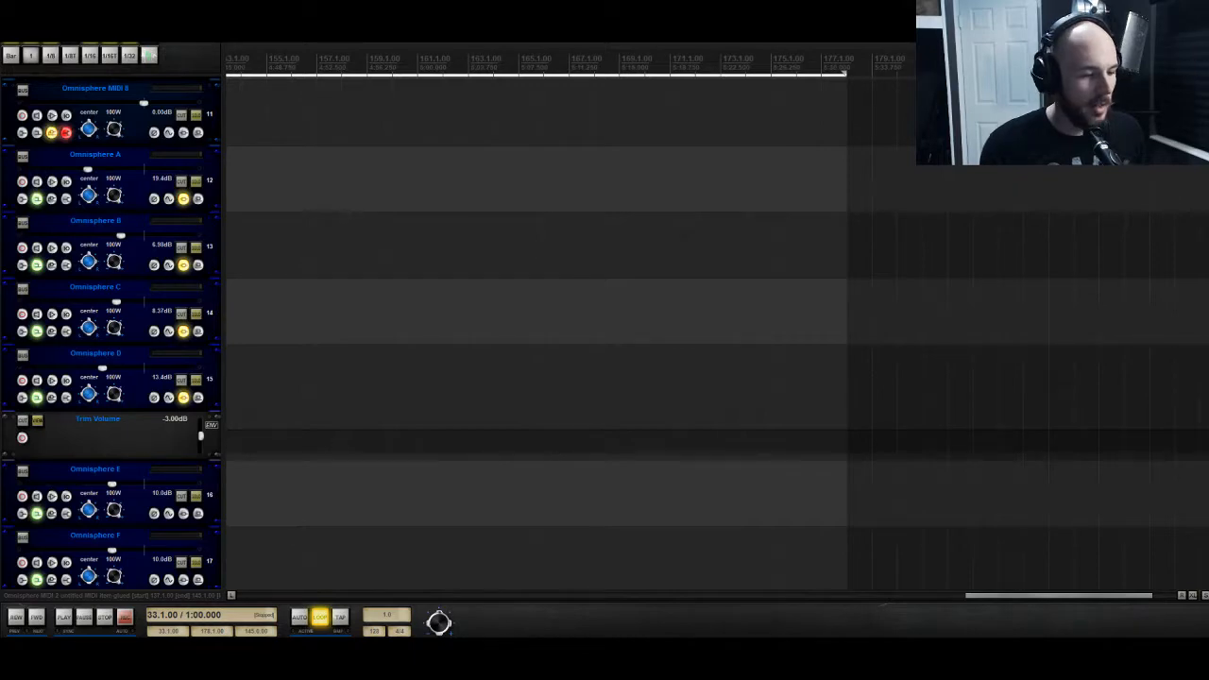
Step: Solo the Omnisphere MIDI 2 track, listen to it from bar 33, and clear the solo
left_click_drag(1058, 595, 393, 572)
scroll(551, 529, "up", 10)
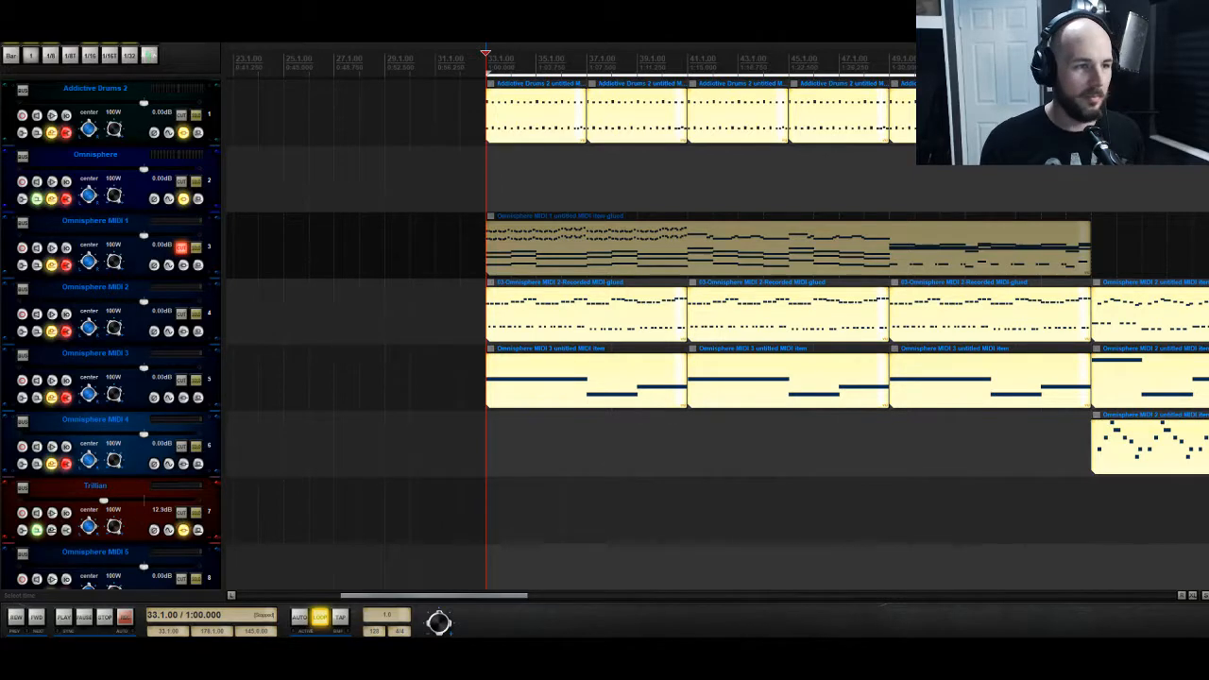
left_click(197, 315)
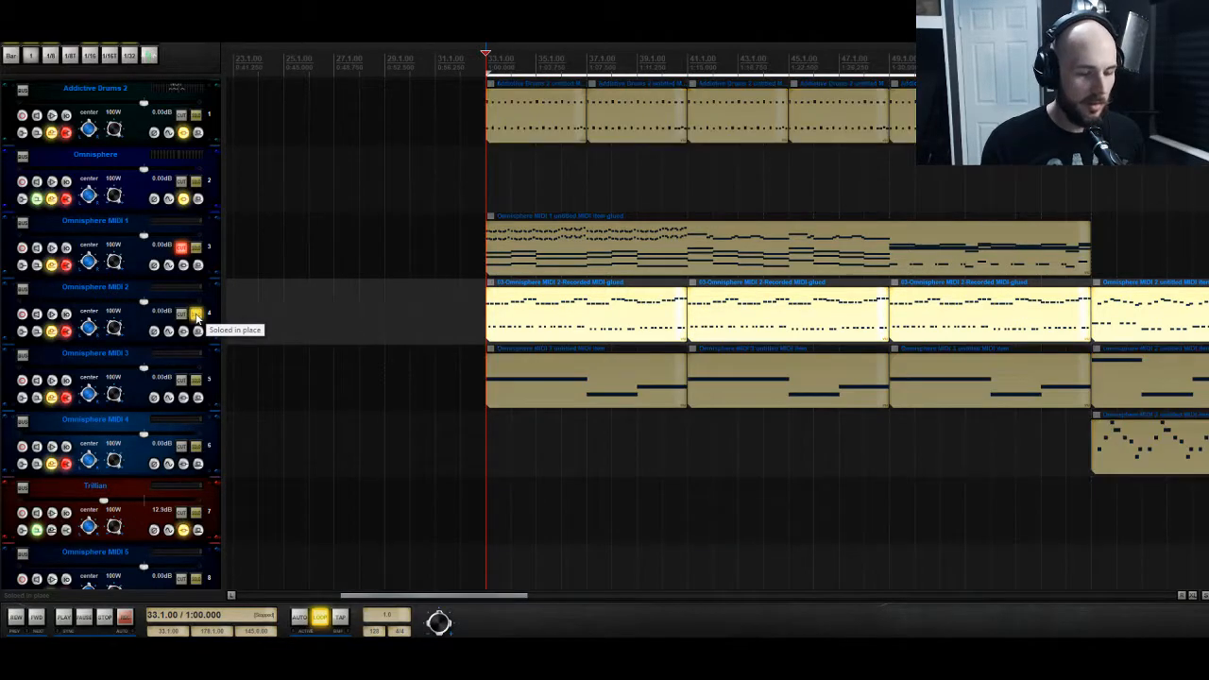
left_click(197, 315)
left_click(197, 315)
key("space")
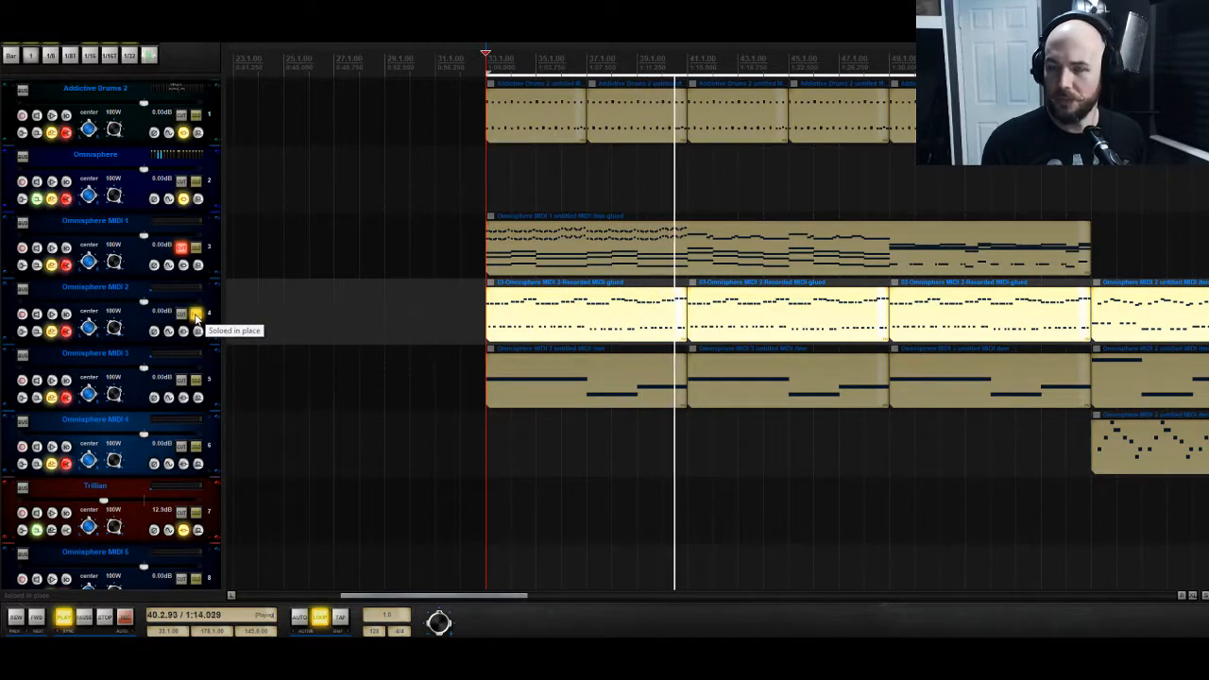
key("space")
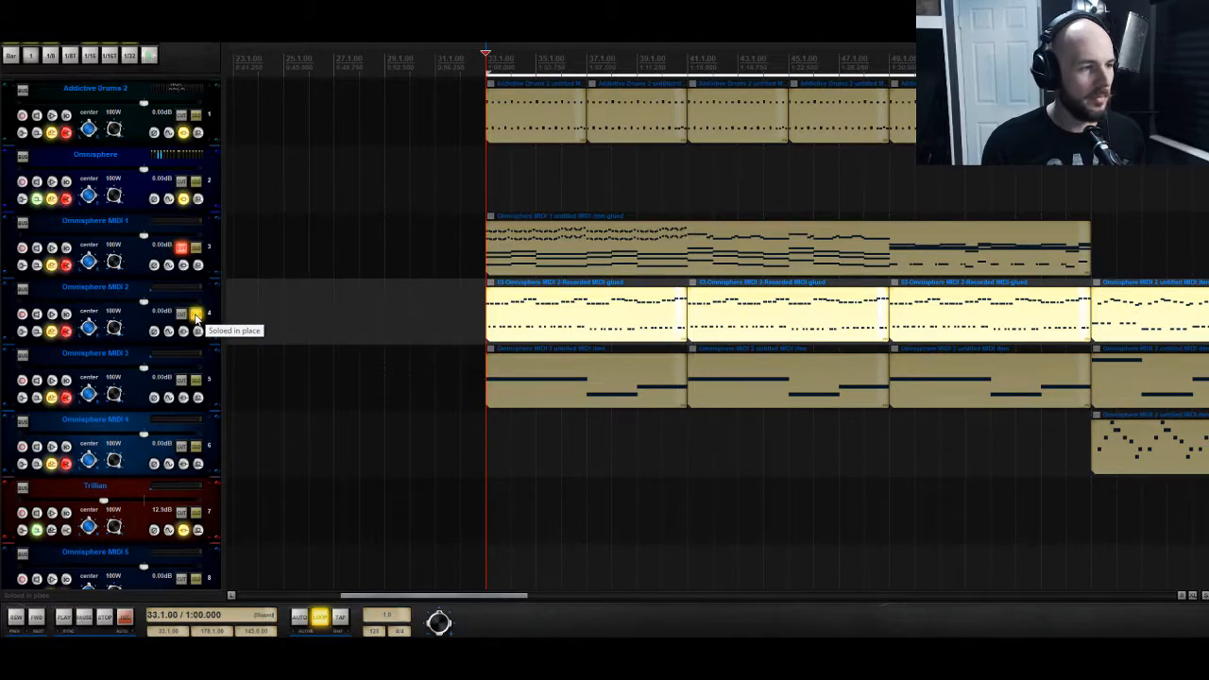
left_click(196, 317)
Step: Show the Performance Meter and sort its track list by PDC in descending order
scroll(196, 321, "down", 5)
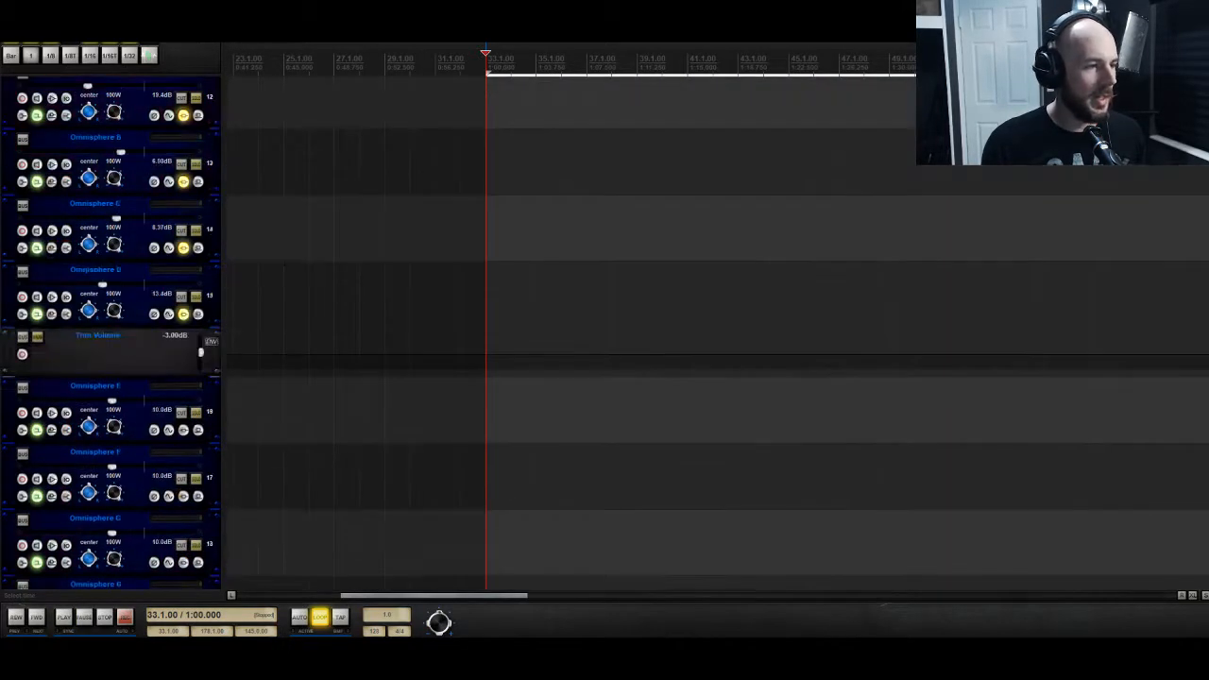
scroll(195, 321, "down", 15)
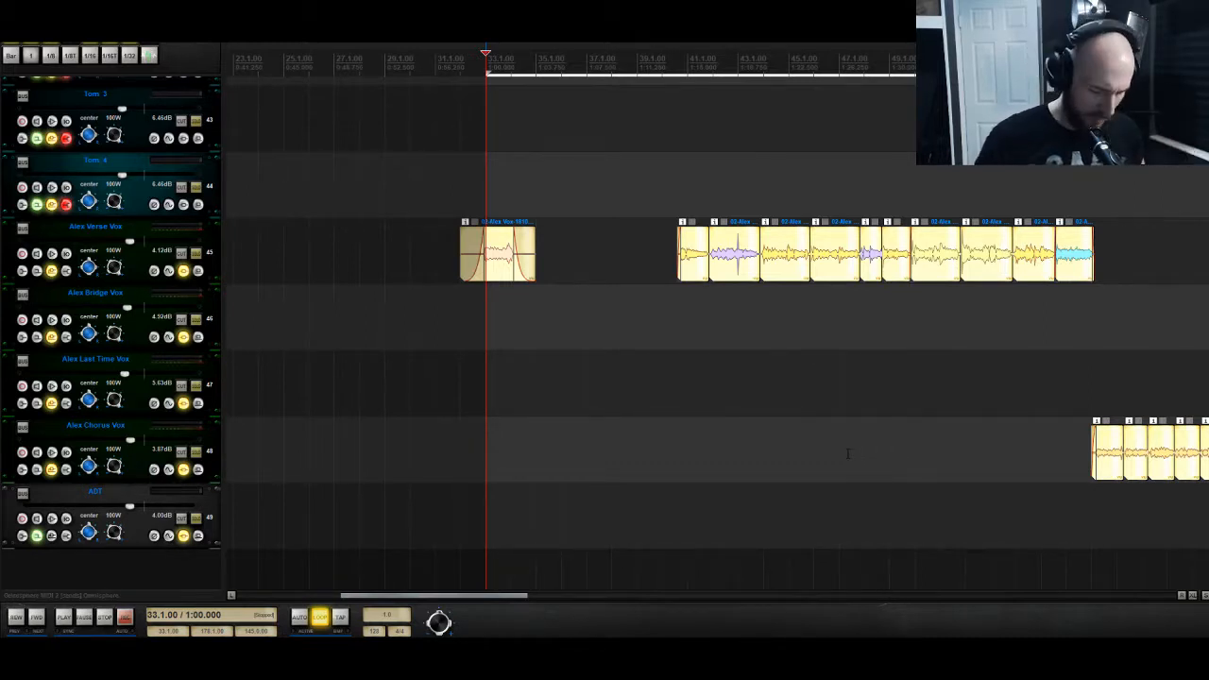
key("ctrl+alt+p")
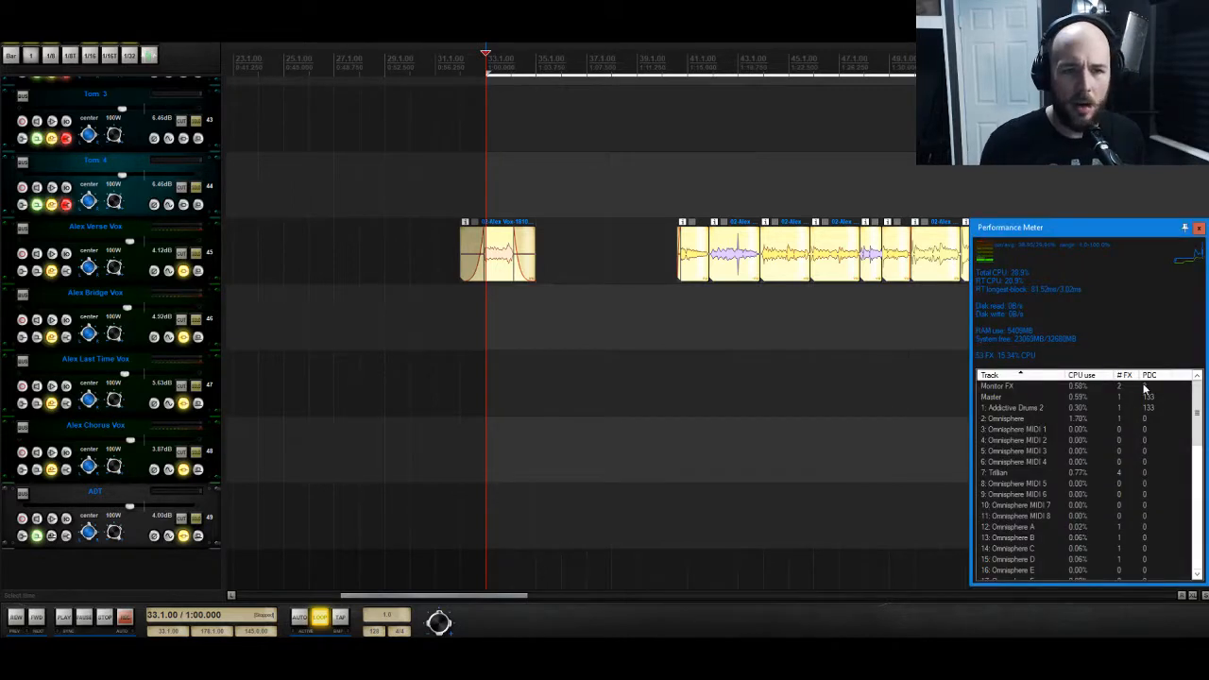
left_click(1149, 377)
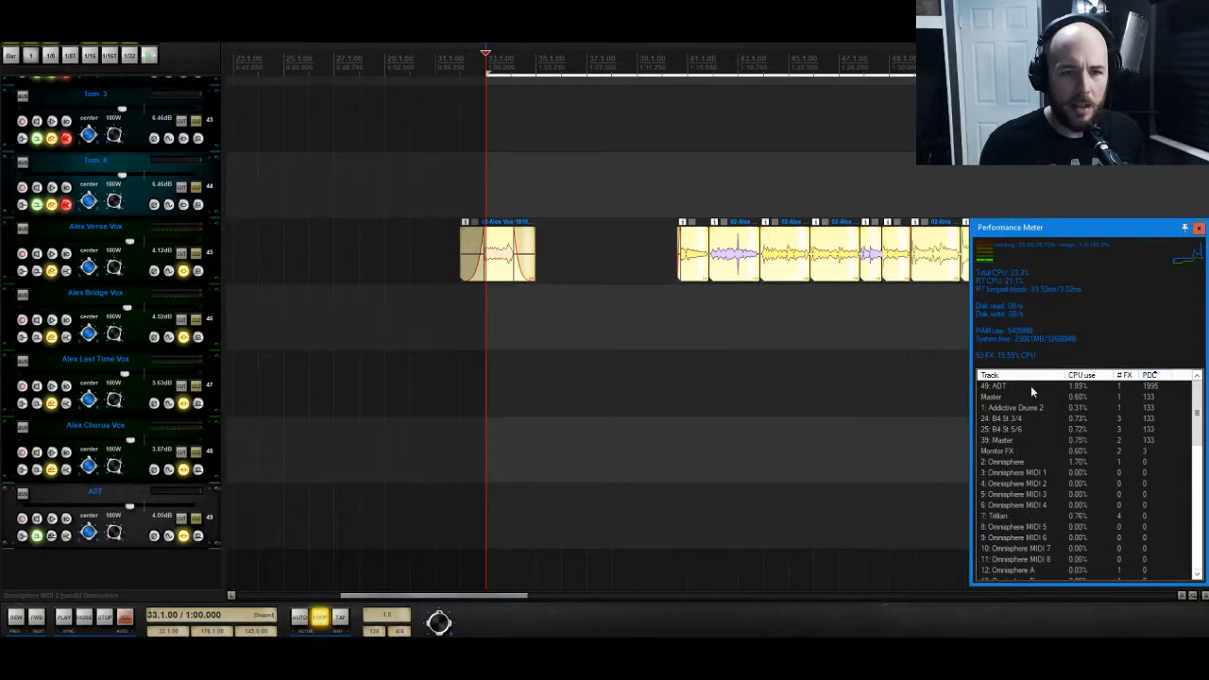
Step: Bypass the Reel ADT plug-in on the ADT track, leave the track unmuted, and close the Performance Meter
left_click(182, 520)
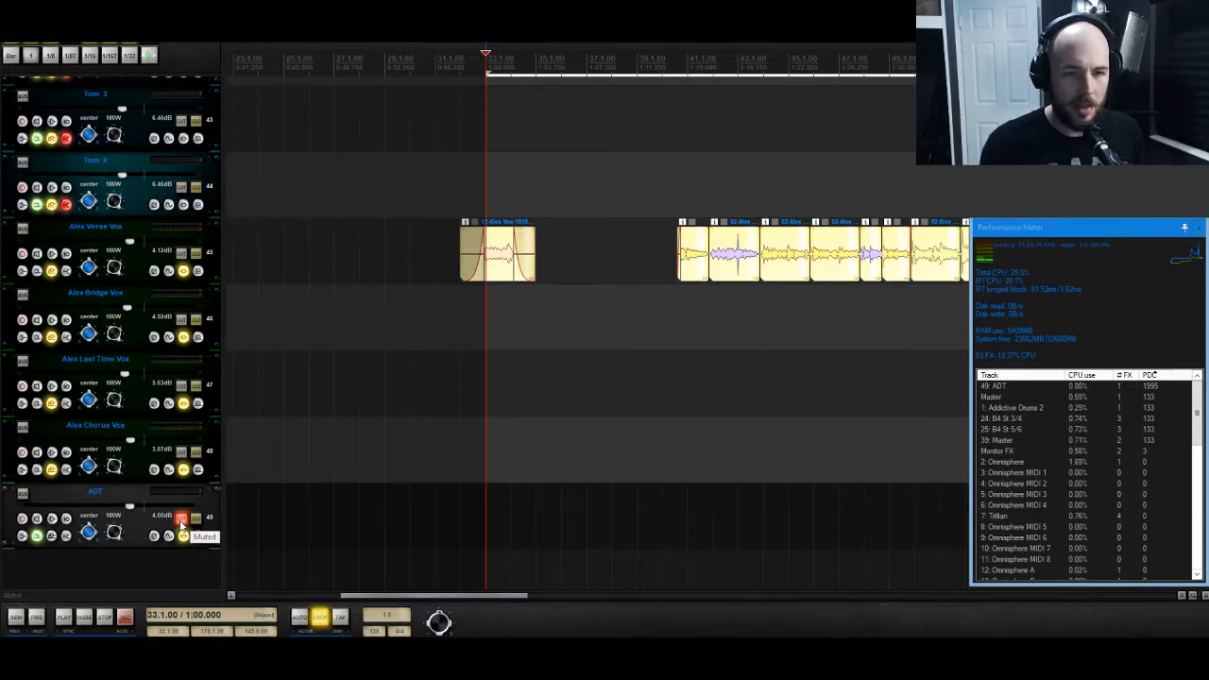
left_click(1011, 386)
double_click(1011, 387)
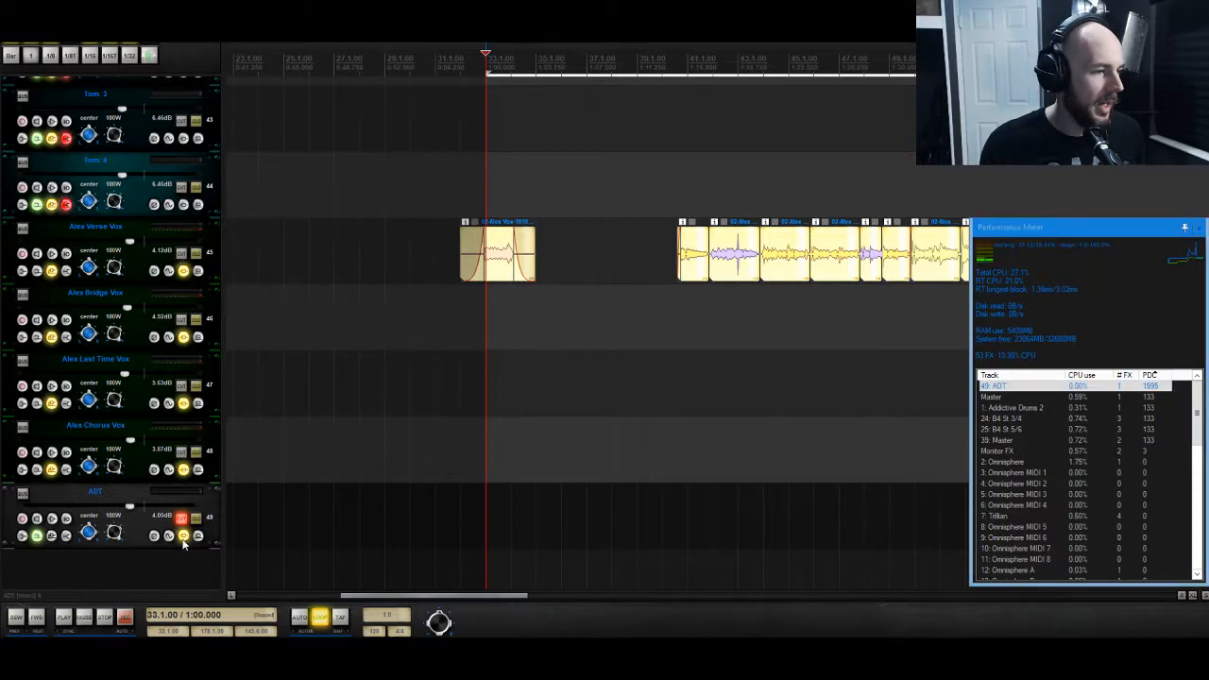
left_click(31, 52)
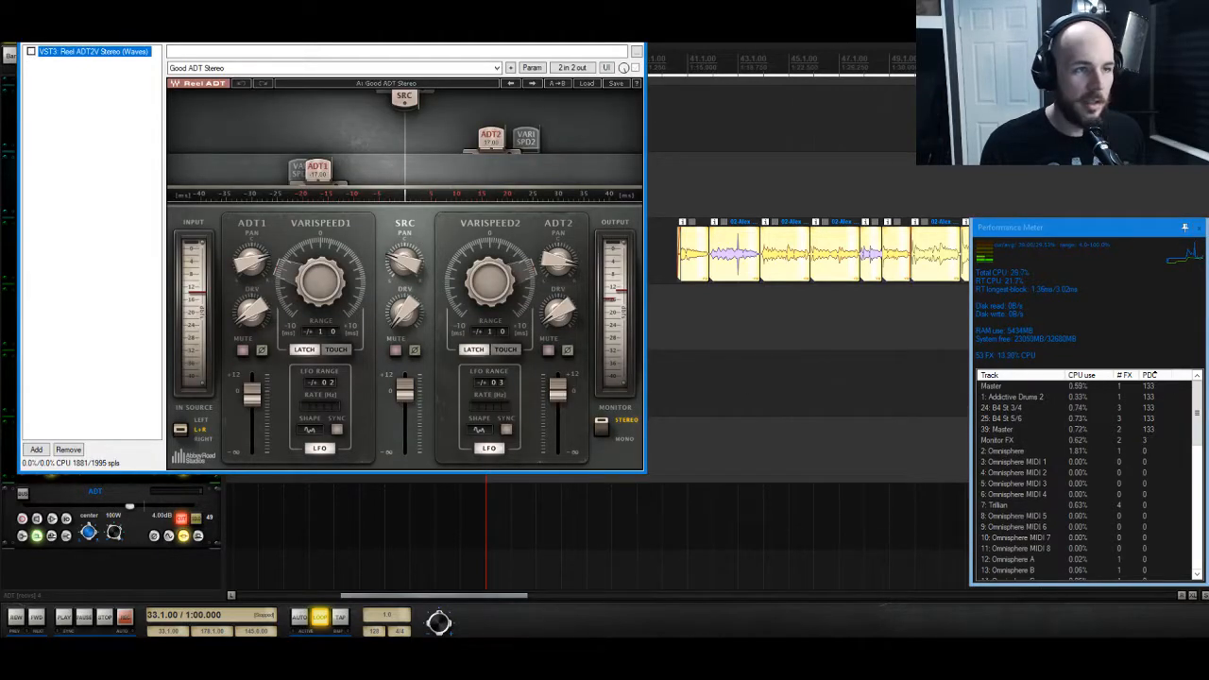
key("Escape")
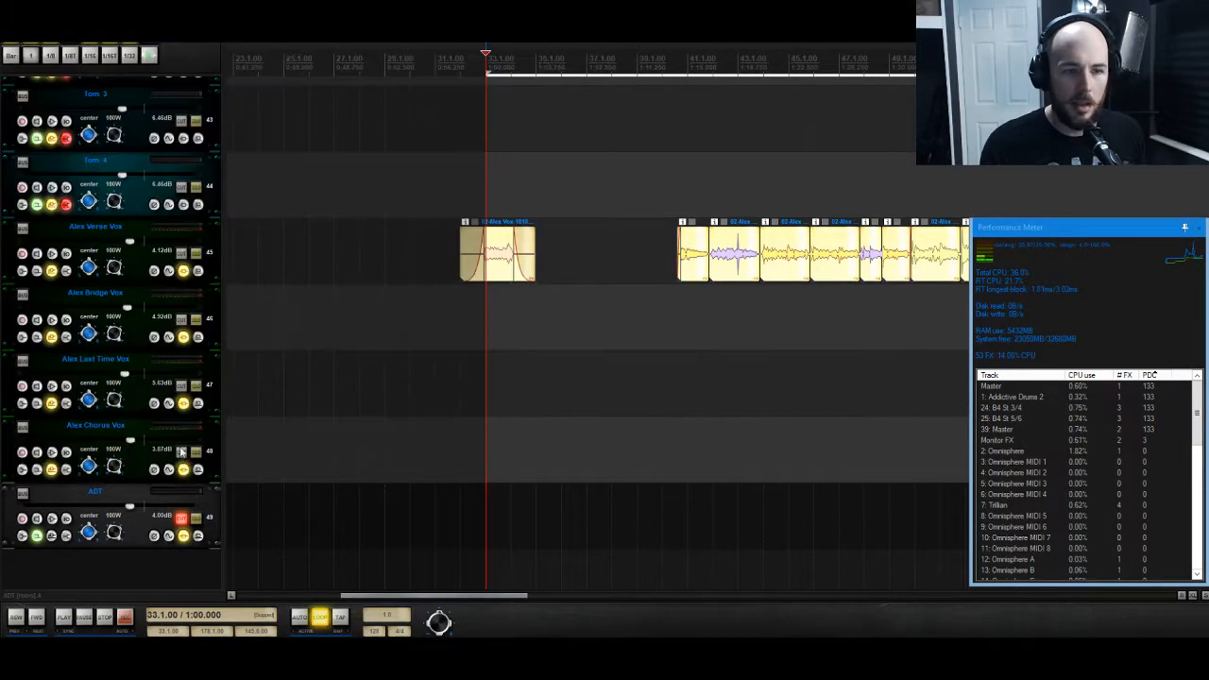
left_click(181, 519)
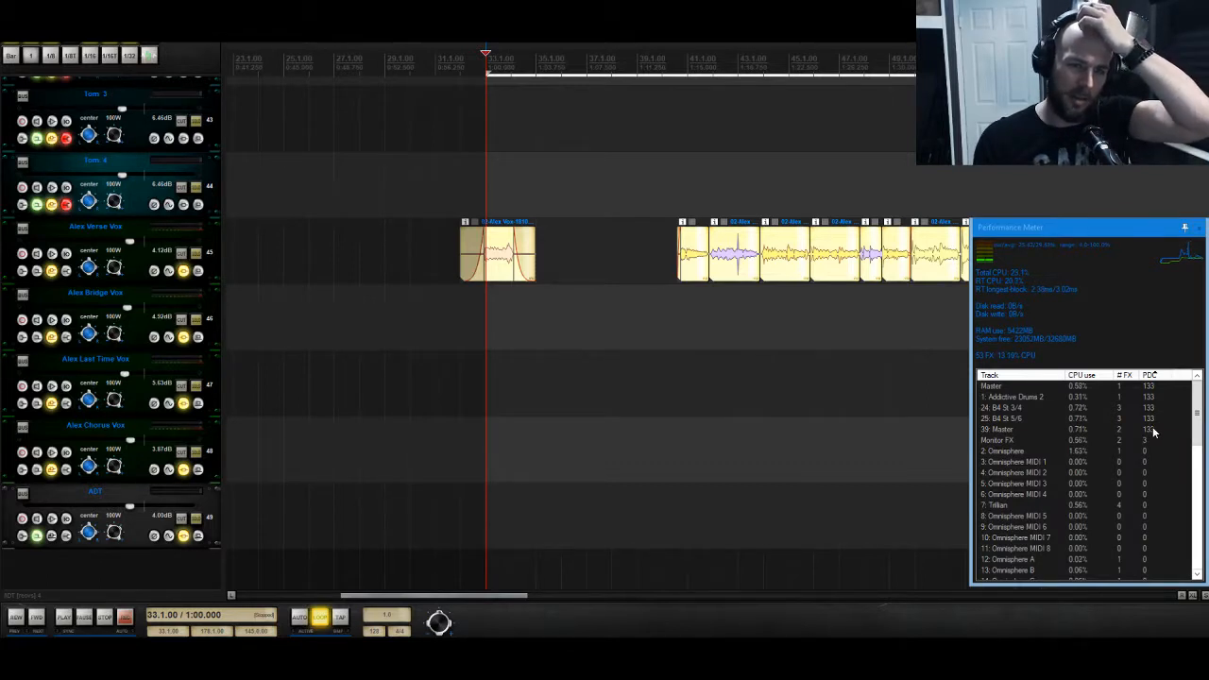
left_click(1198, 227)
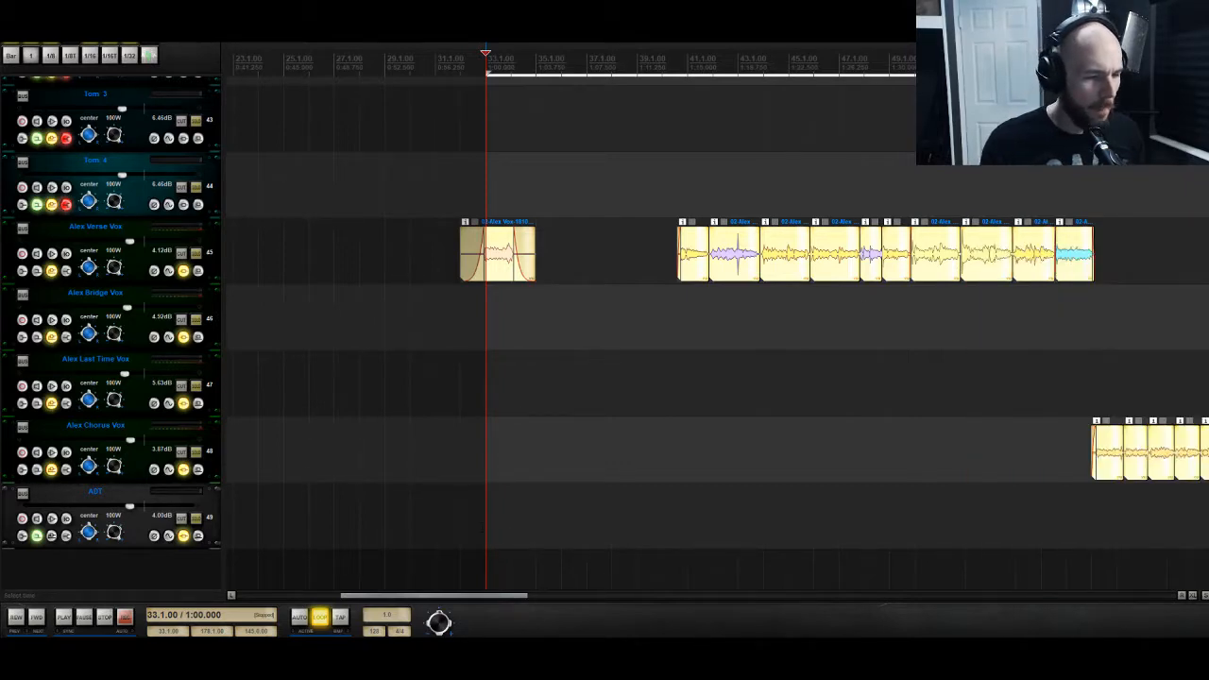
Step: Arm the Omnisphere MIDI 1 track for recording and turn on its input monitoring
scroll(481, 533, "up", 10)
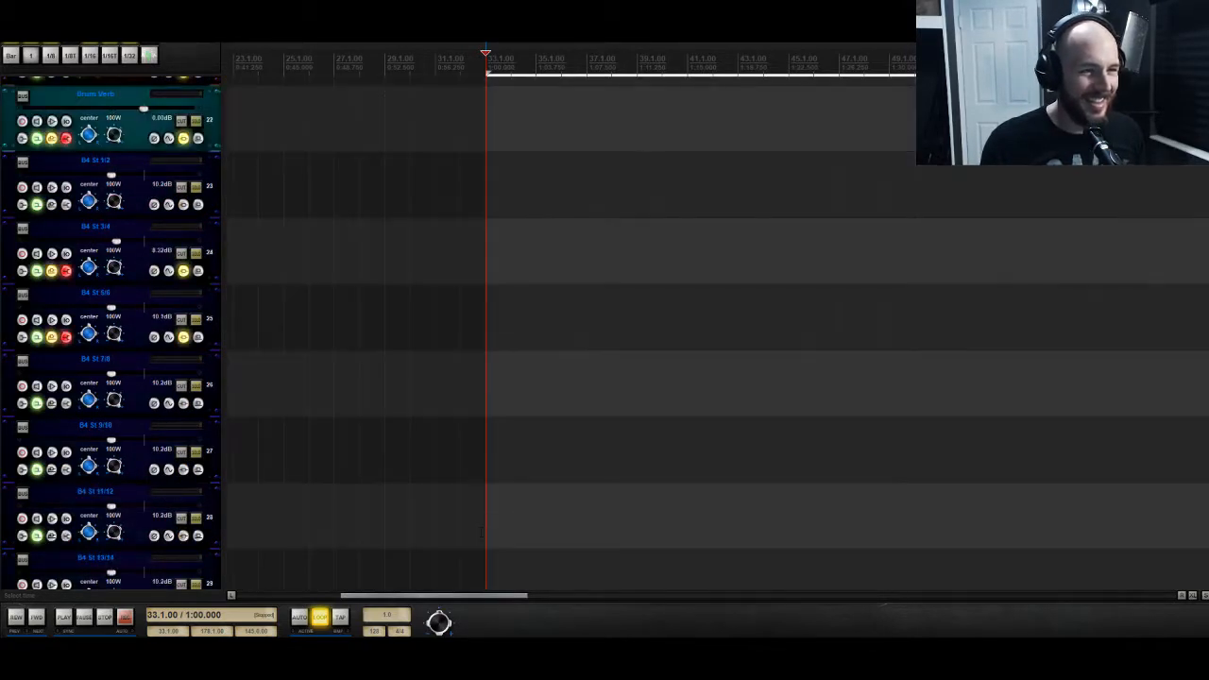
scroll(481, 534, "up", 10)
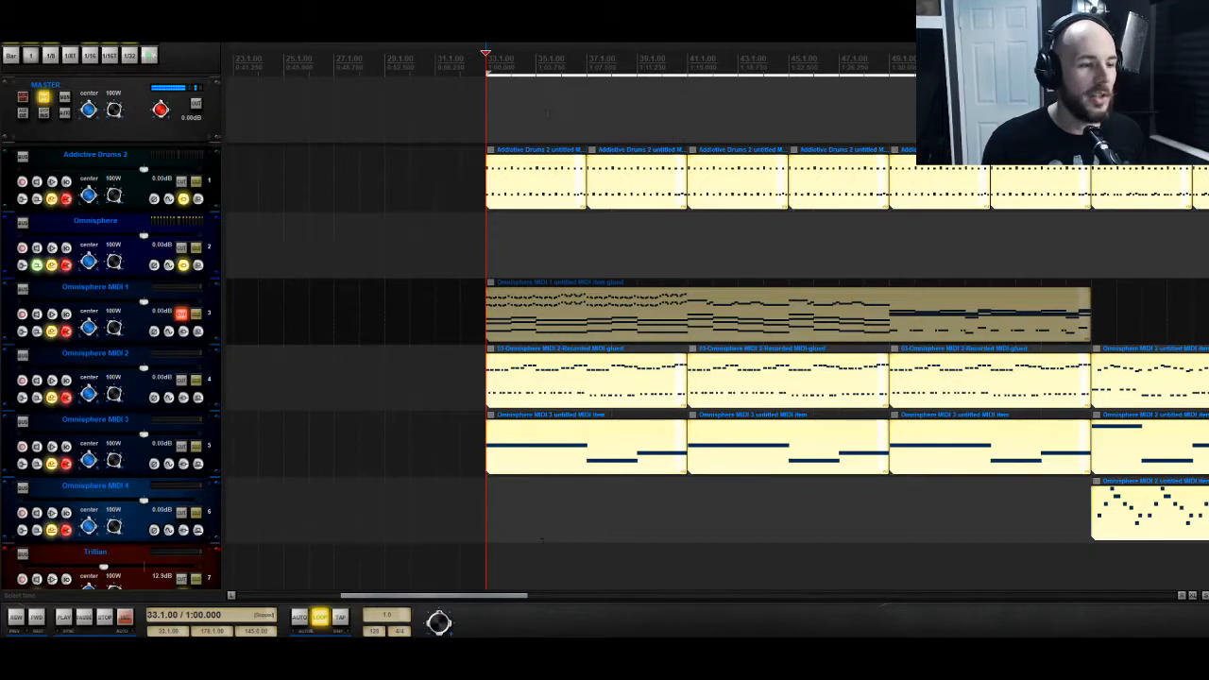
left_click_drag(492, 593, 861, 556)
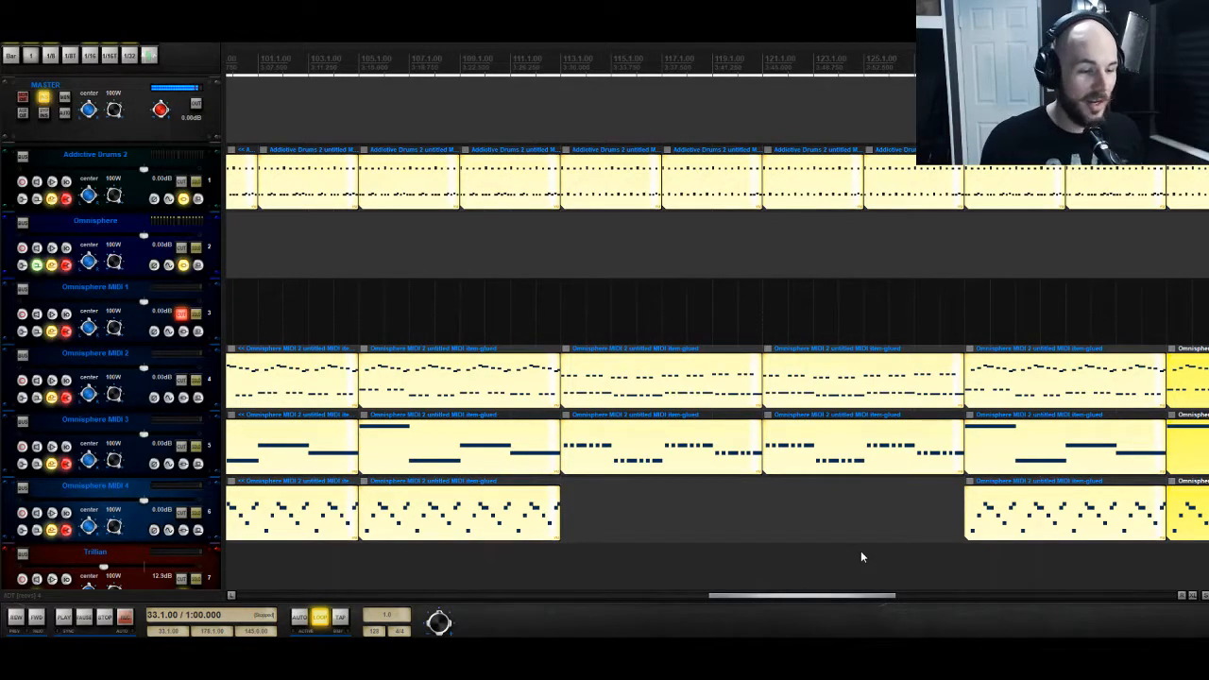
left_click_drag(860, 557, 526, 478)
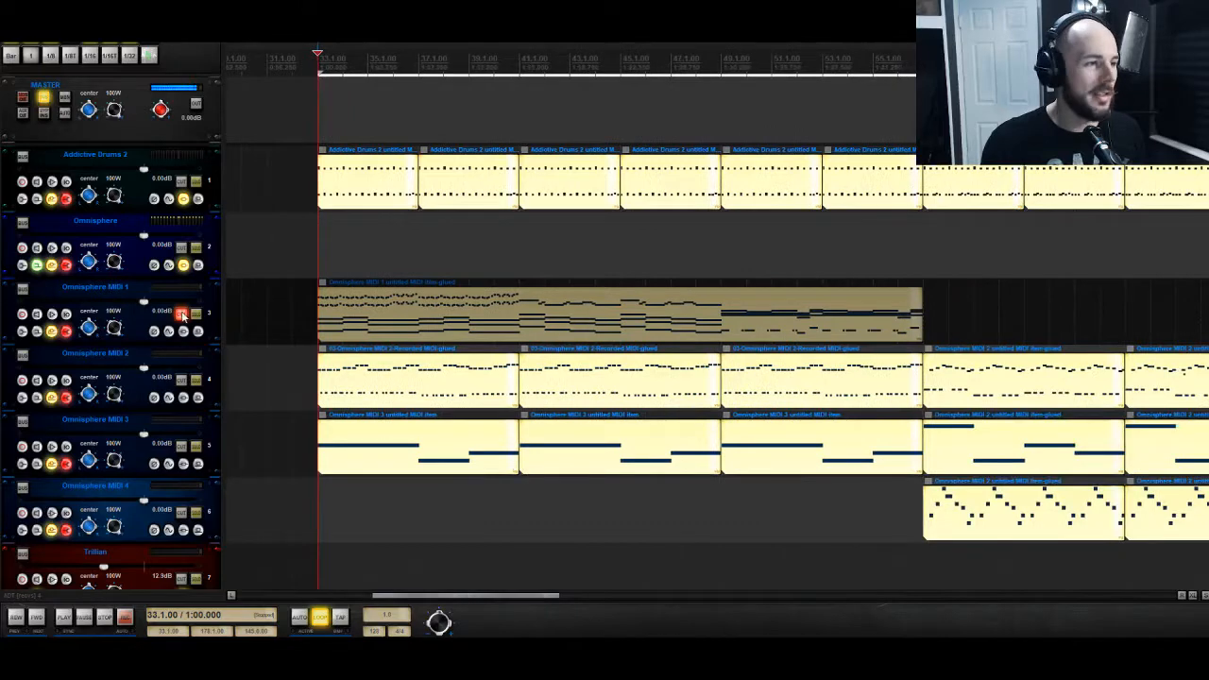
left_click(22, 313)
left_click(36, 314)
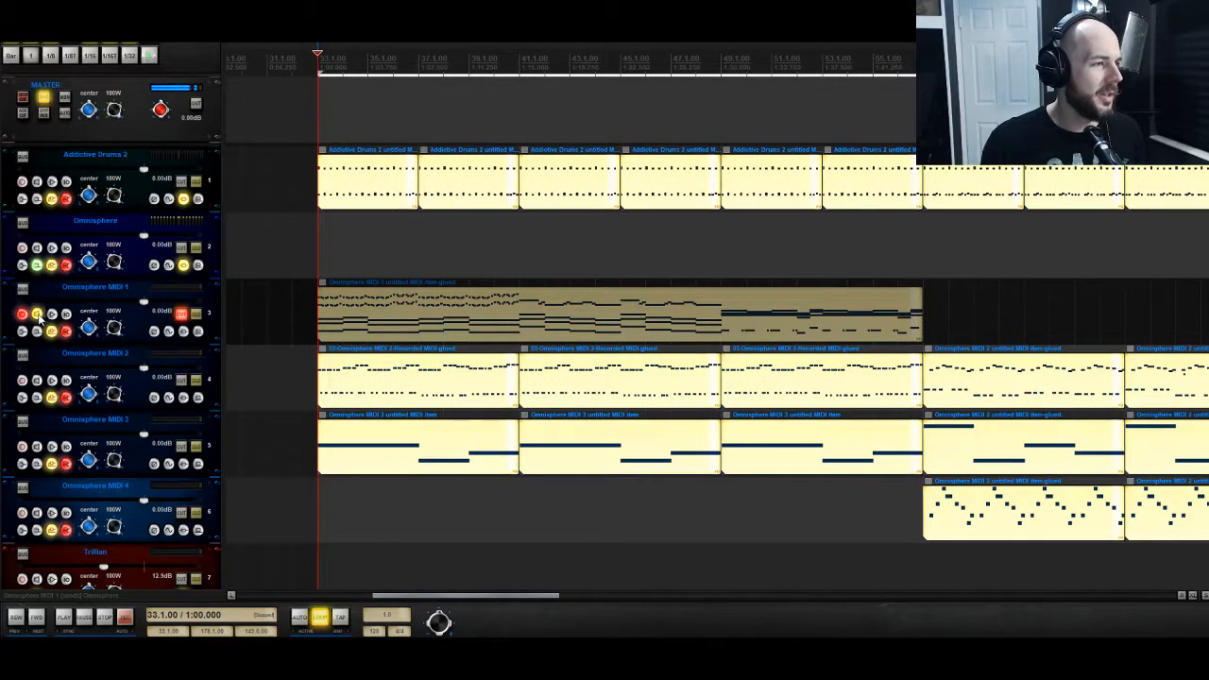
Step: Unmute the Omnisphere MIDI 1 track, delete its MIDI item starting at bar 33, and turn off its record arm and input monitoring
left_click(181, 314)
left_click_drag(253, 279, 398, 314)
key("Delete")
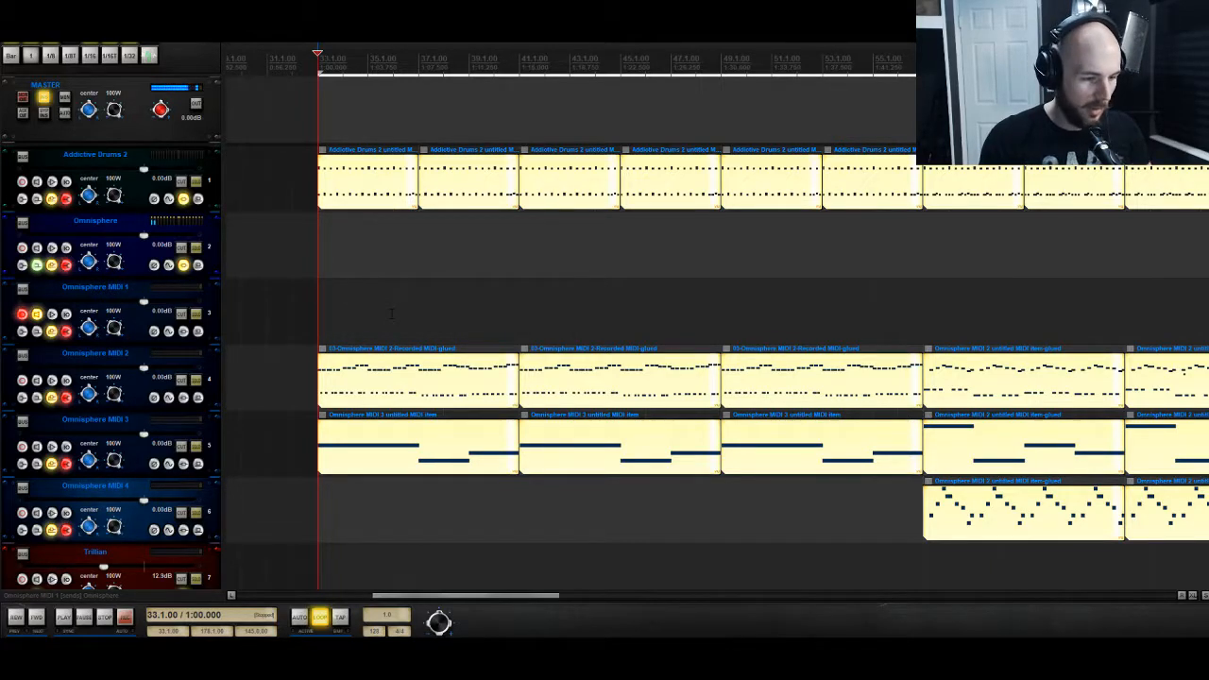
left_click(22, 314)
left_click(36, 315)
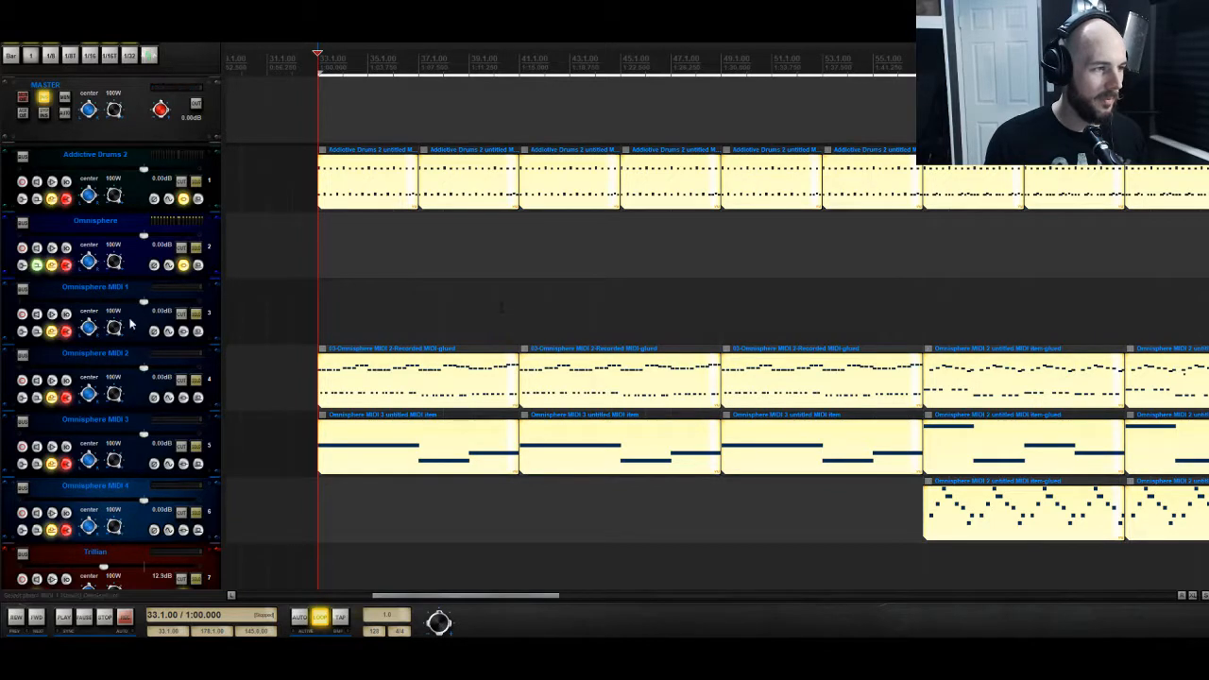
Step: Remove the ReaEQ plug-in from the Omnisphere A track and close its effects window
scroll(500, 307, "down", 4)
scroll(186, 401, "down", 5)
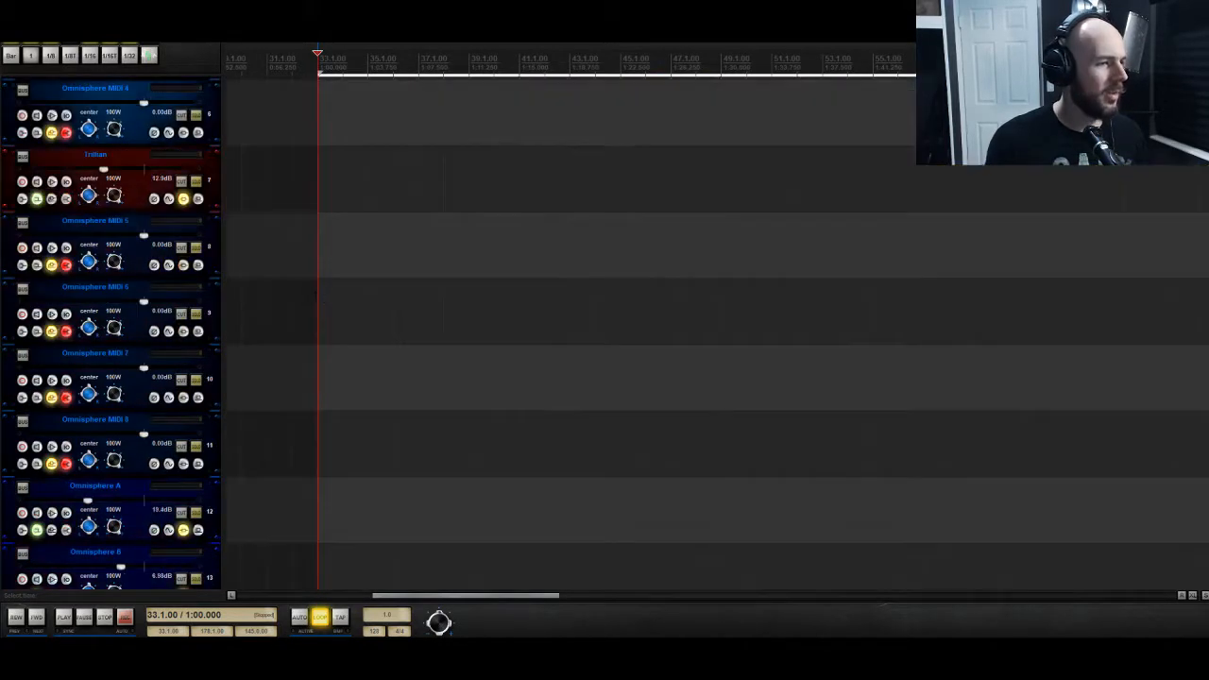
left_click(184, 399)
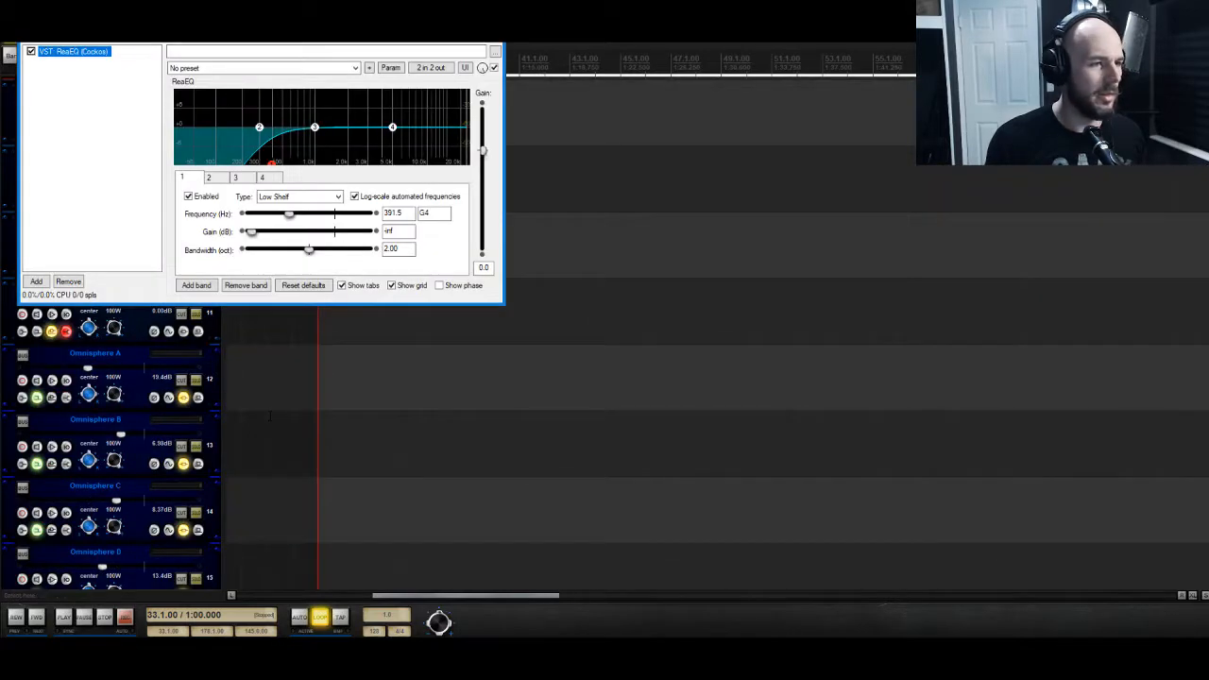
left_click(70, 281)
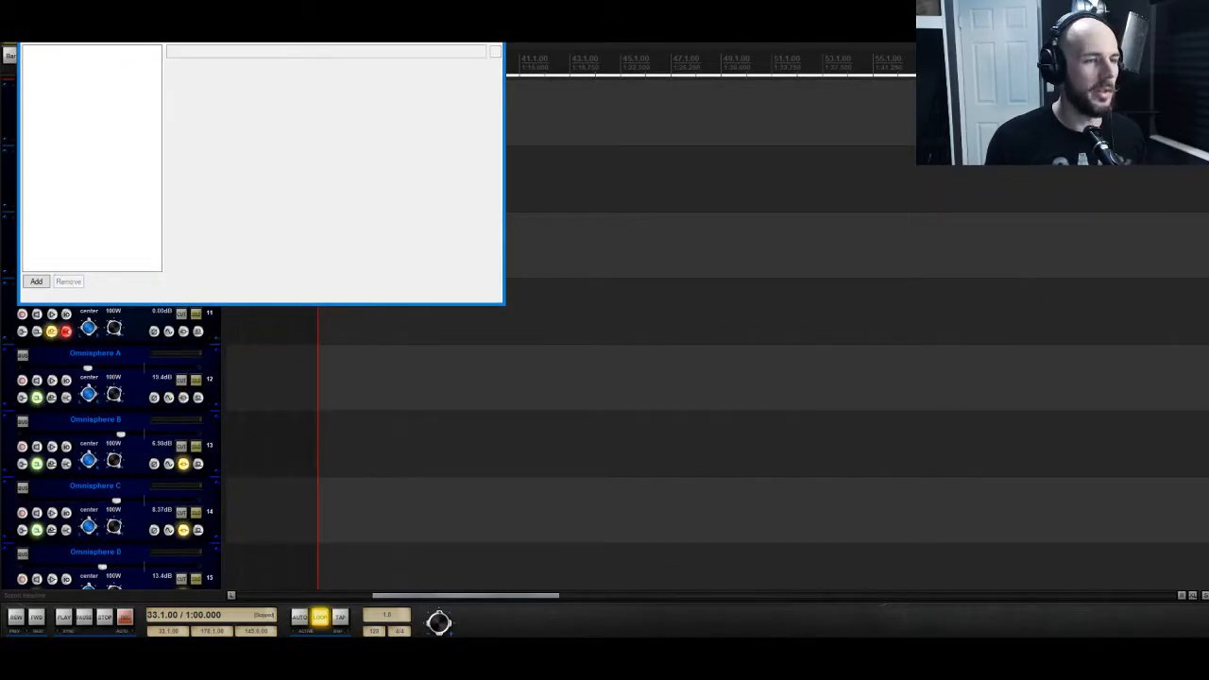
left_click(490, 22)
scroll(102, 187, "up", 7)
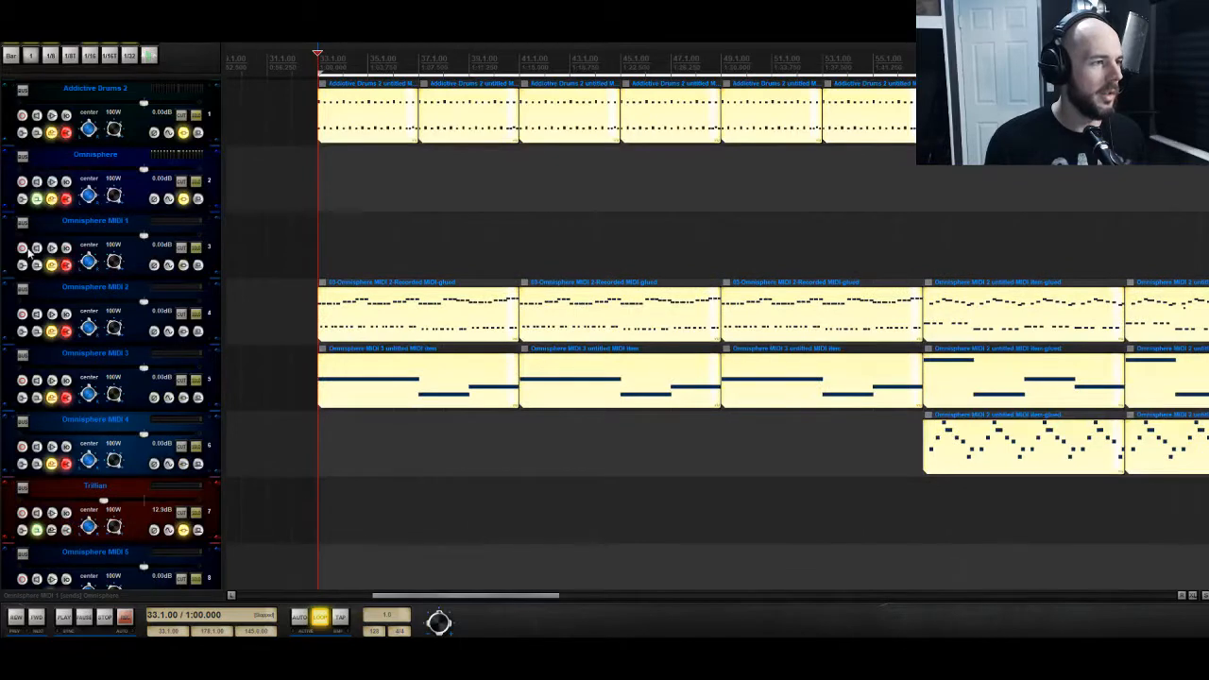
Step: Re-arm the Omnisphere MIDI 1 track for recording with its input monitoring on
left_click(23, 248)
left_click(37, 247)
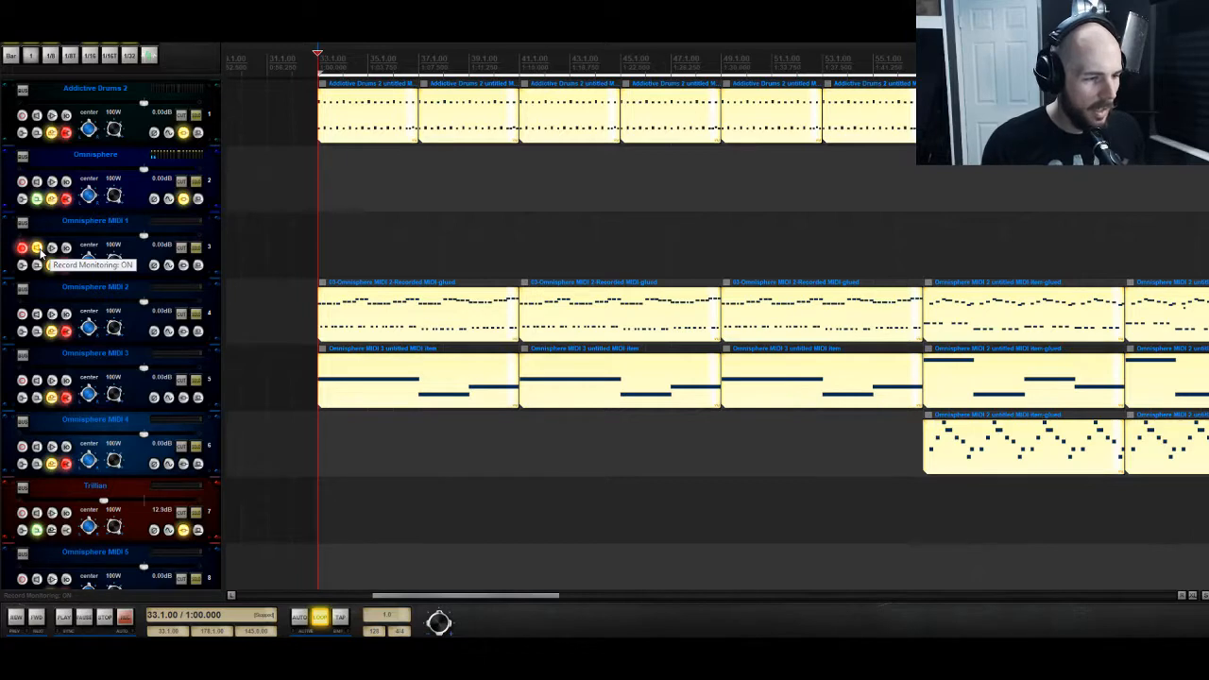
Step: Show part 1 of the Omnisphere plug-in on the Omnisphere track and exit the Keyscape view to the main patch page
left_click(184, 200)
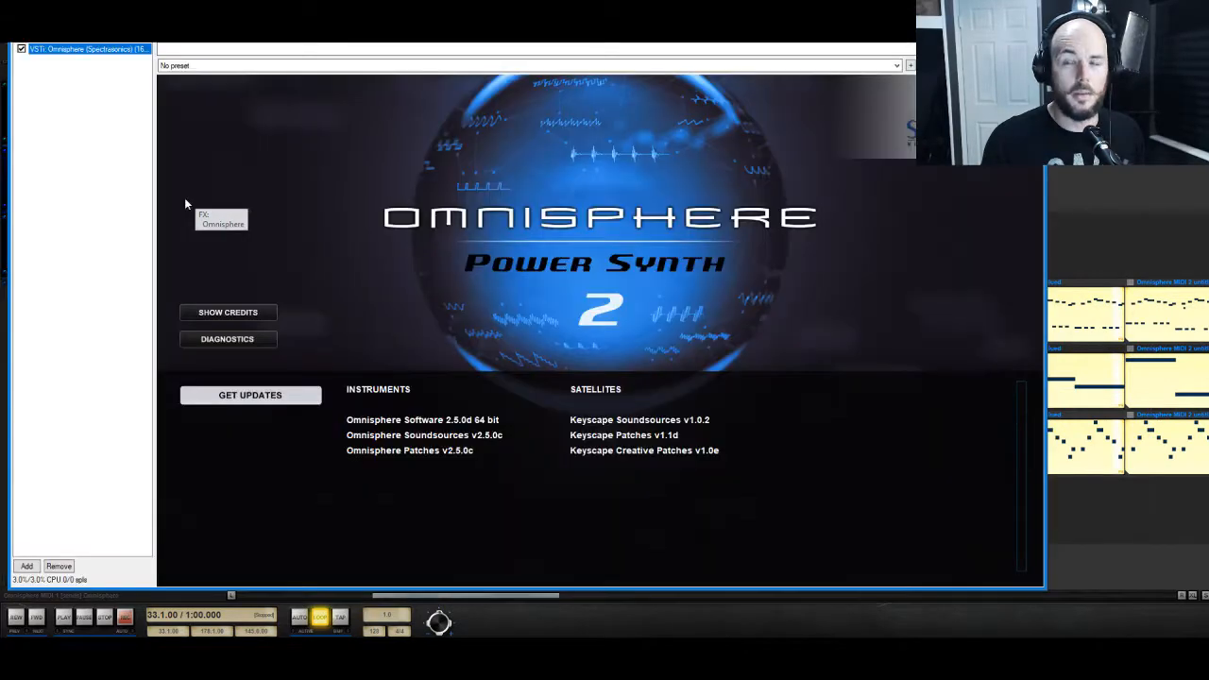
left_click(562, 125)
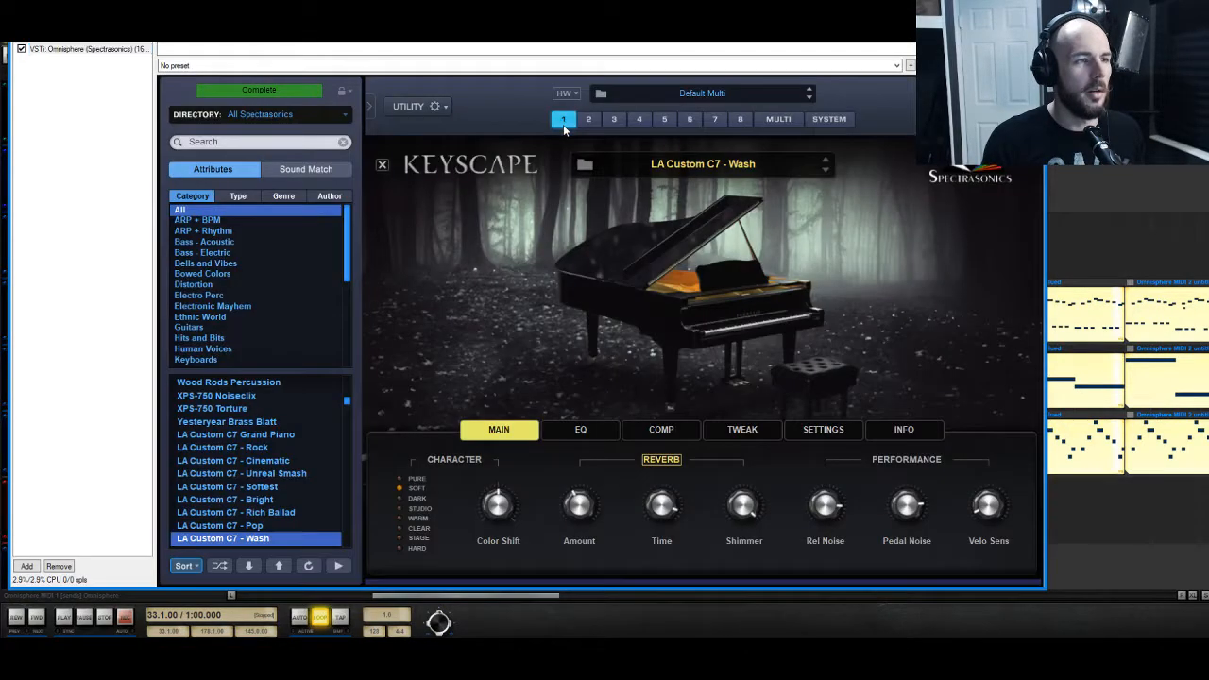
left_click(383, 165)
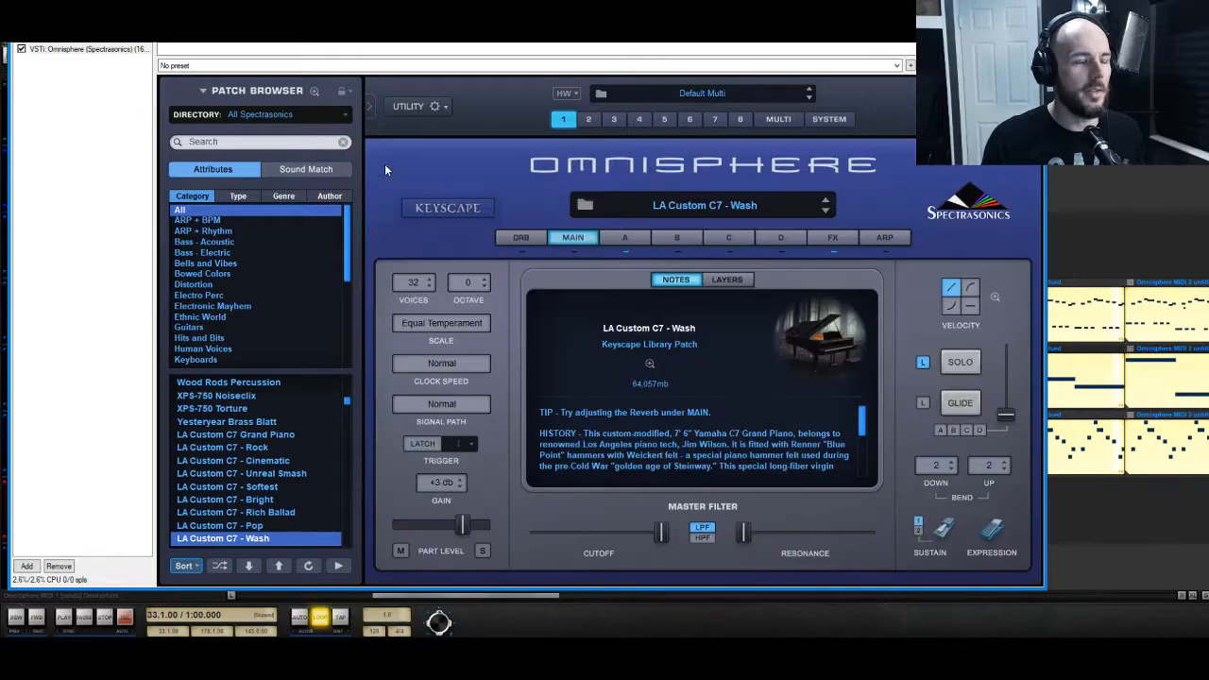
Step: Search the patches for "dream piano", load Dreampiano D-50 into part 1, and close the full patch browser
left_click(589, 209)
left_click(902, 127)
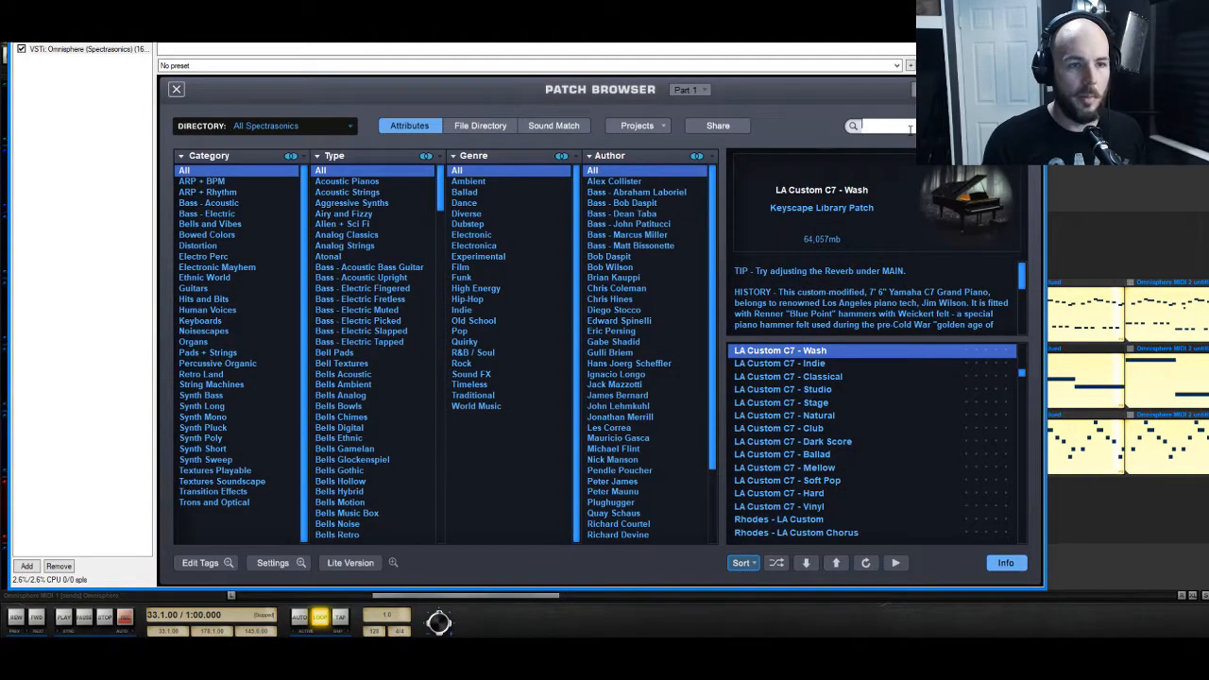
type("dream piano")
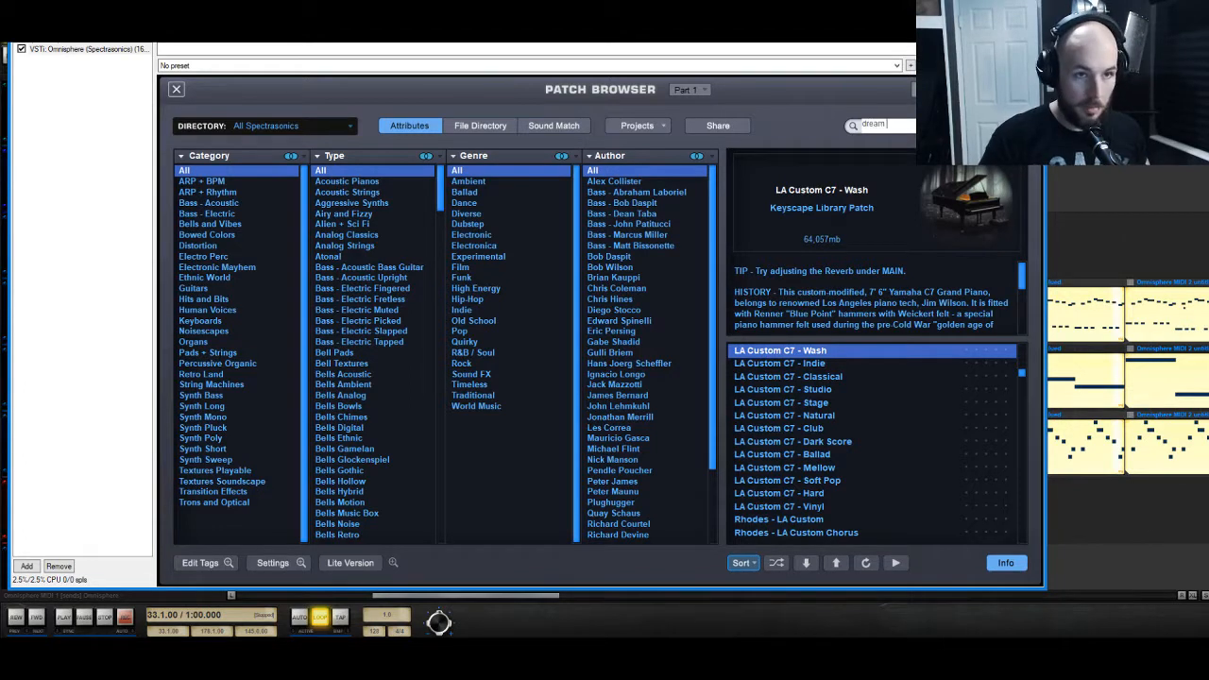
key("Return")
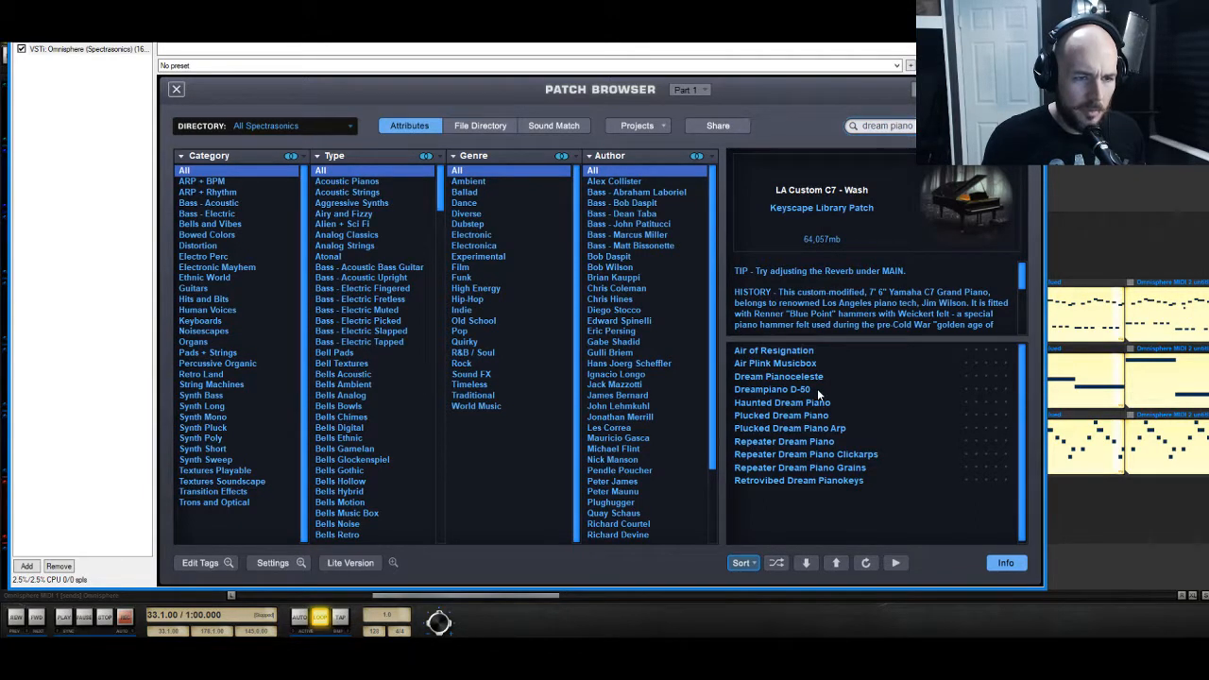
left_click(817, 388)
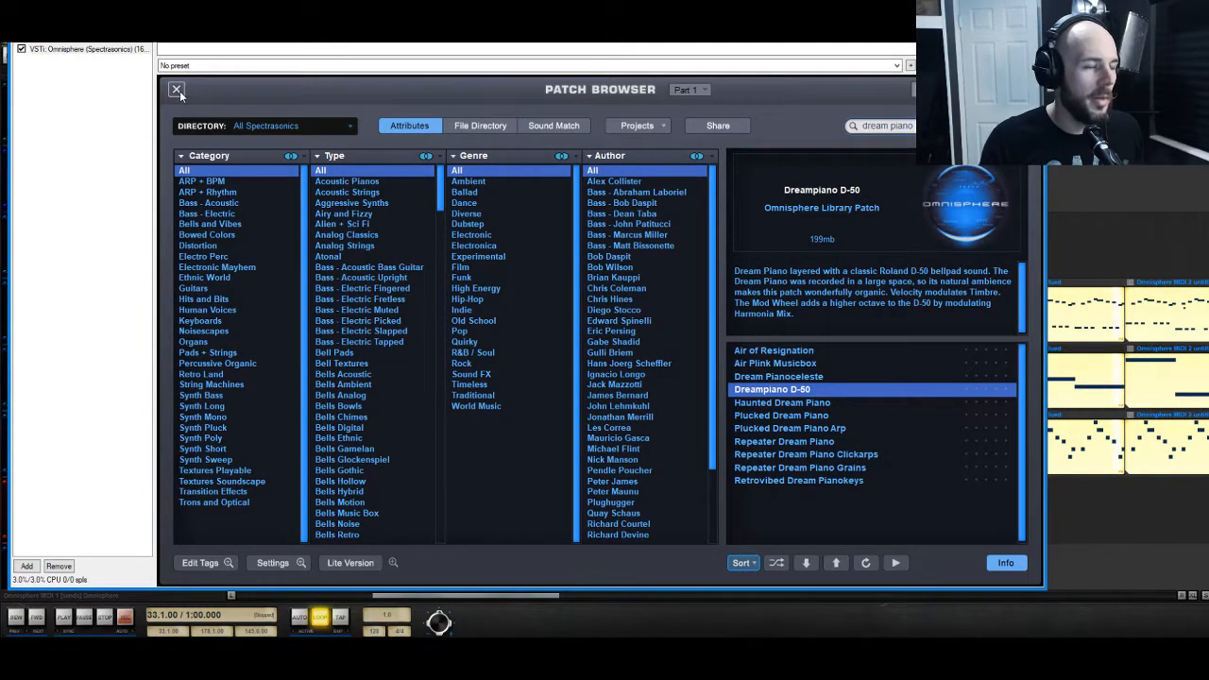
left_click(177, 91)
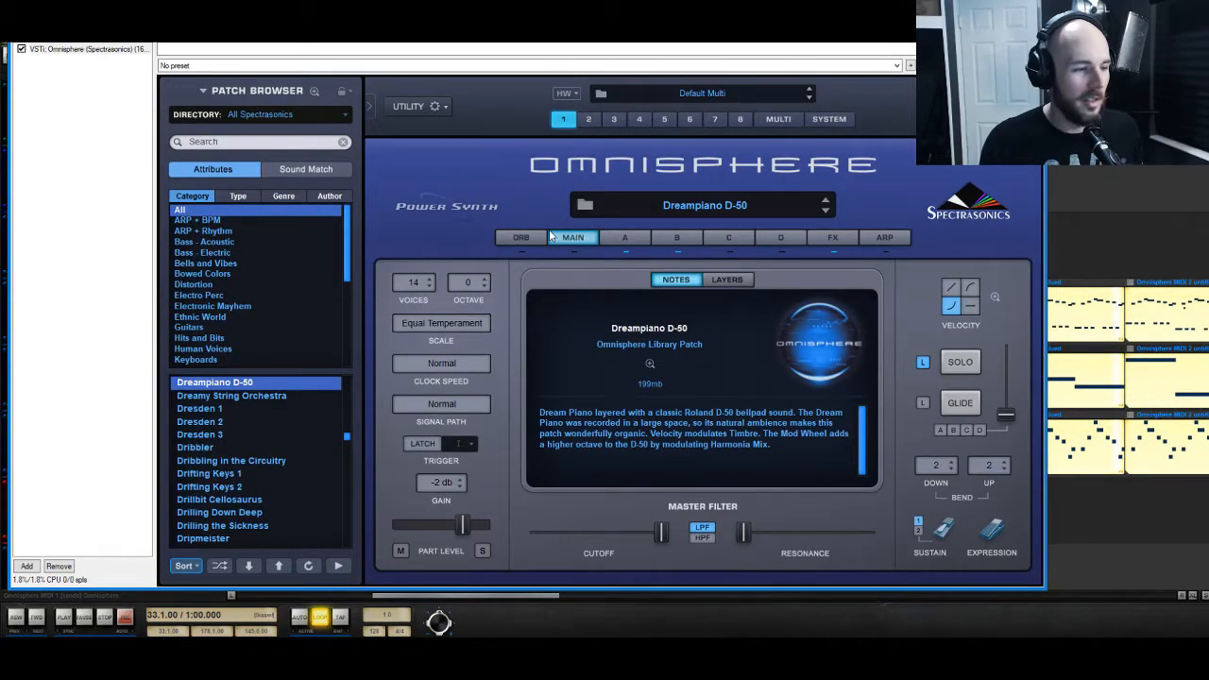
Step: Clear layer A, which holds the D-50 Bells sound, from the Dreampiano D-50 patch
right_click(509, 172)
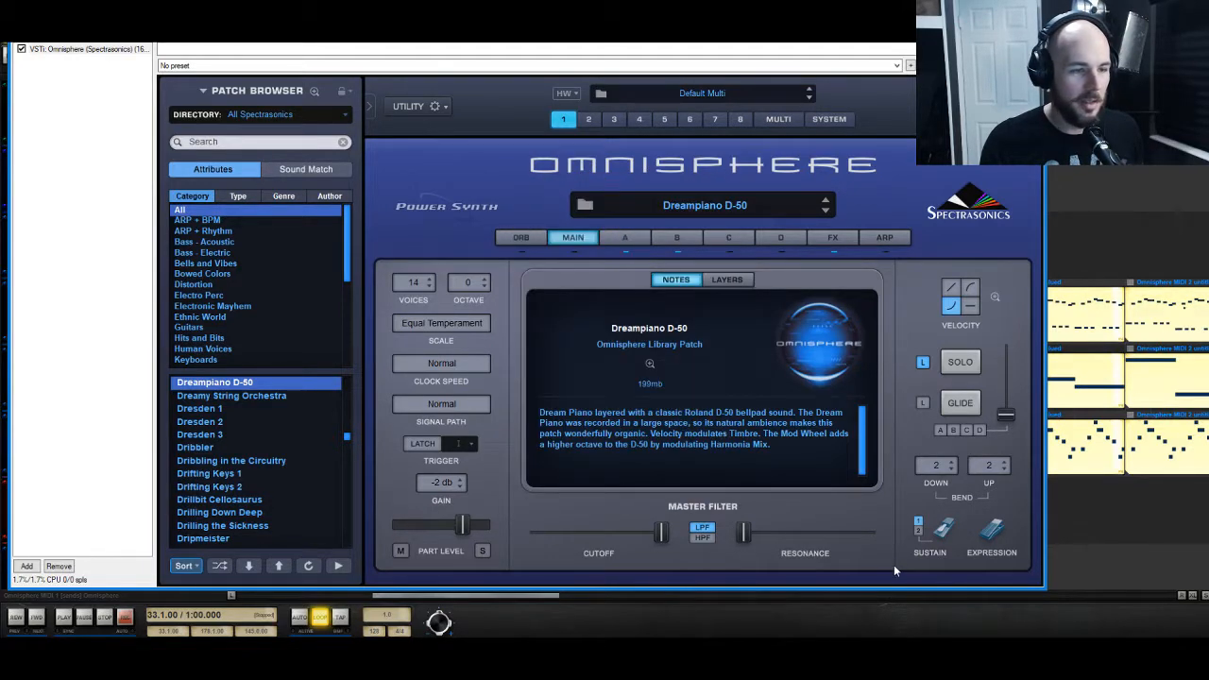
right_click(477, 172)
left_click(451, 164)
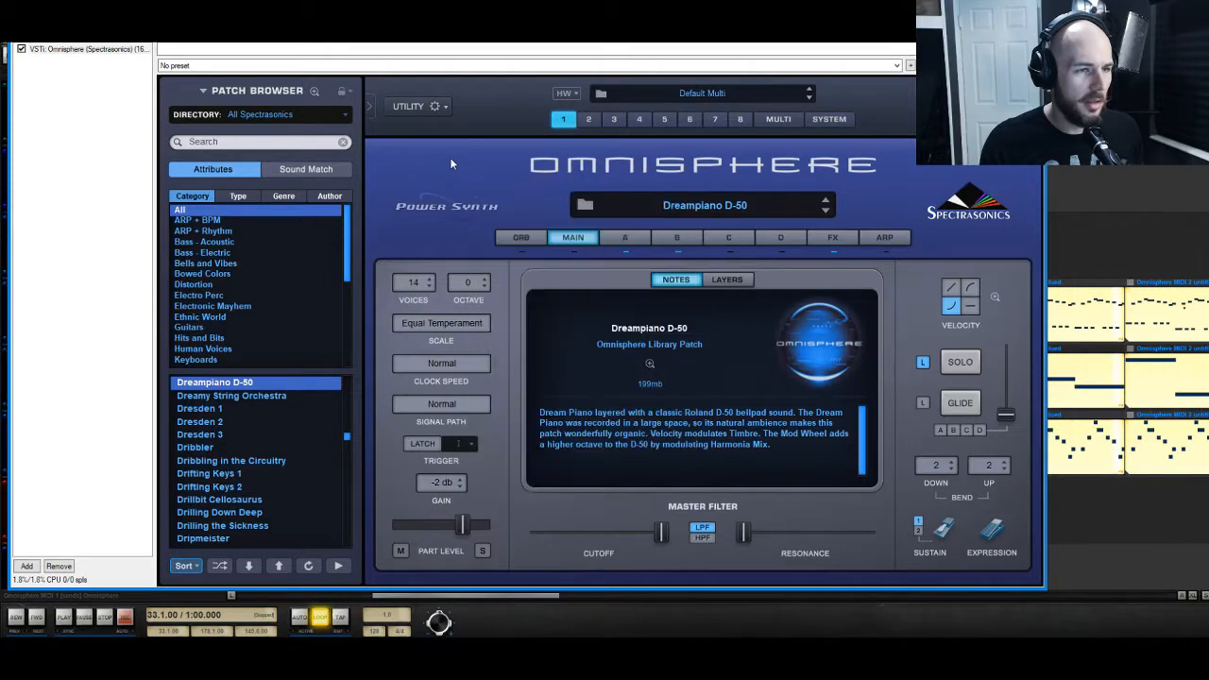
left_click(634, 236)
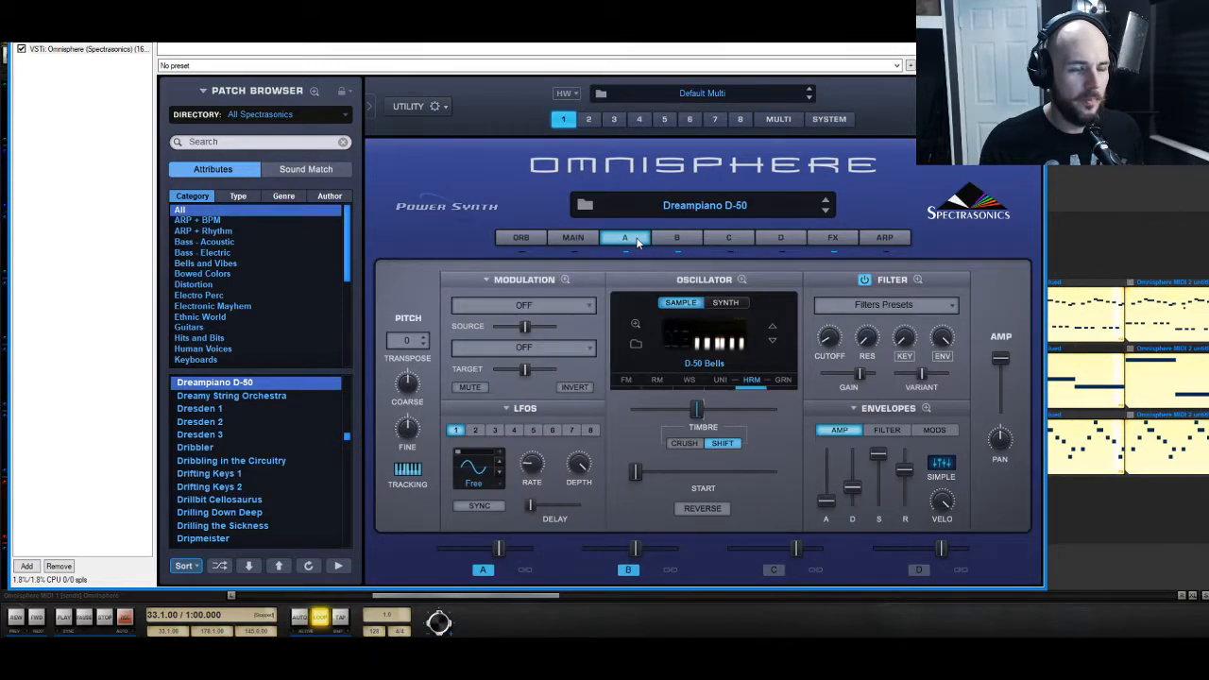
right_click(630, 259)
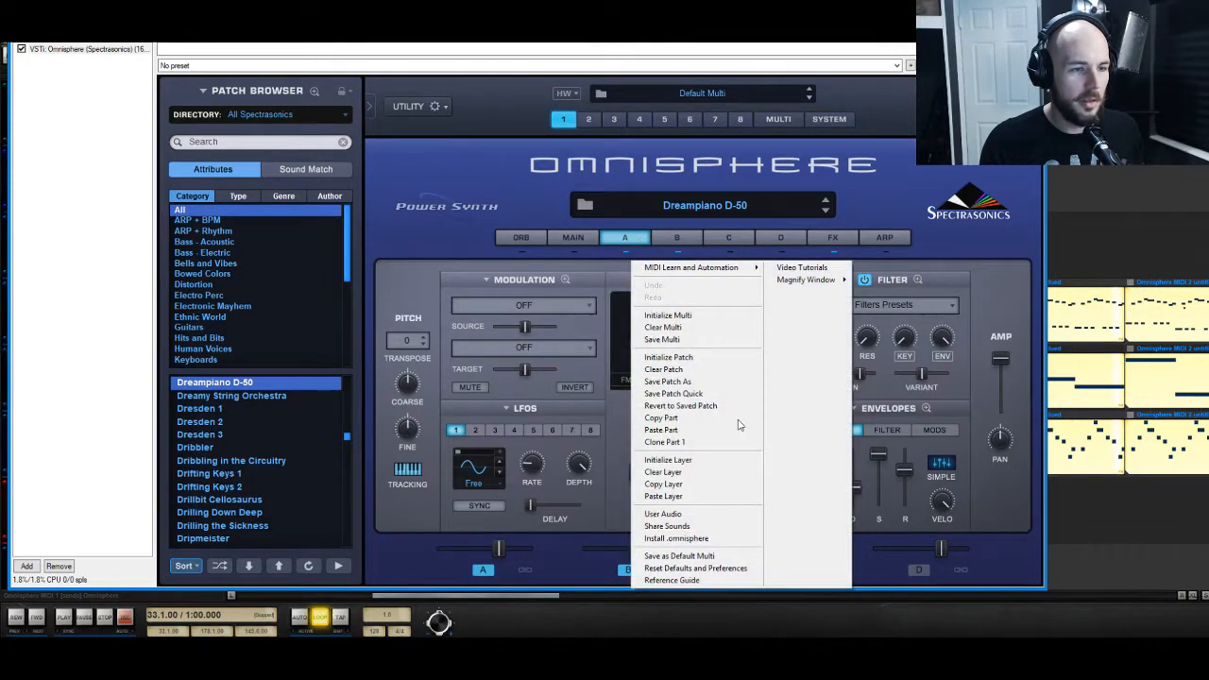
left_click(695, 470)
left_click(609, 350)
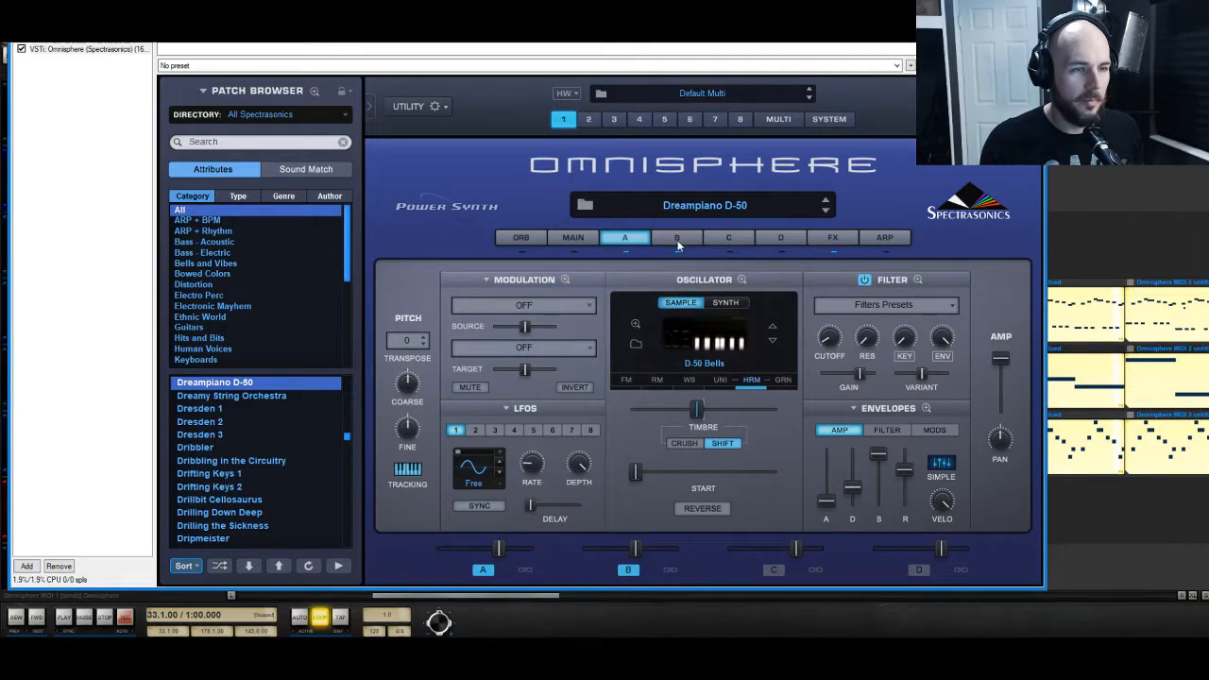
Step: Review the patch's layer B oscillator, its layer B and common effects, and layer A, and close the Omnisphere window
left_click(677, 238)
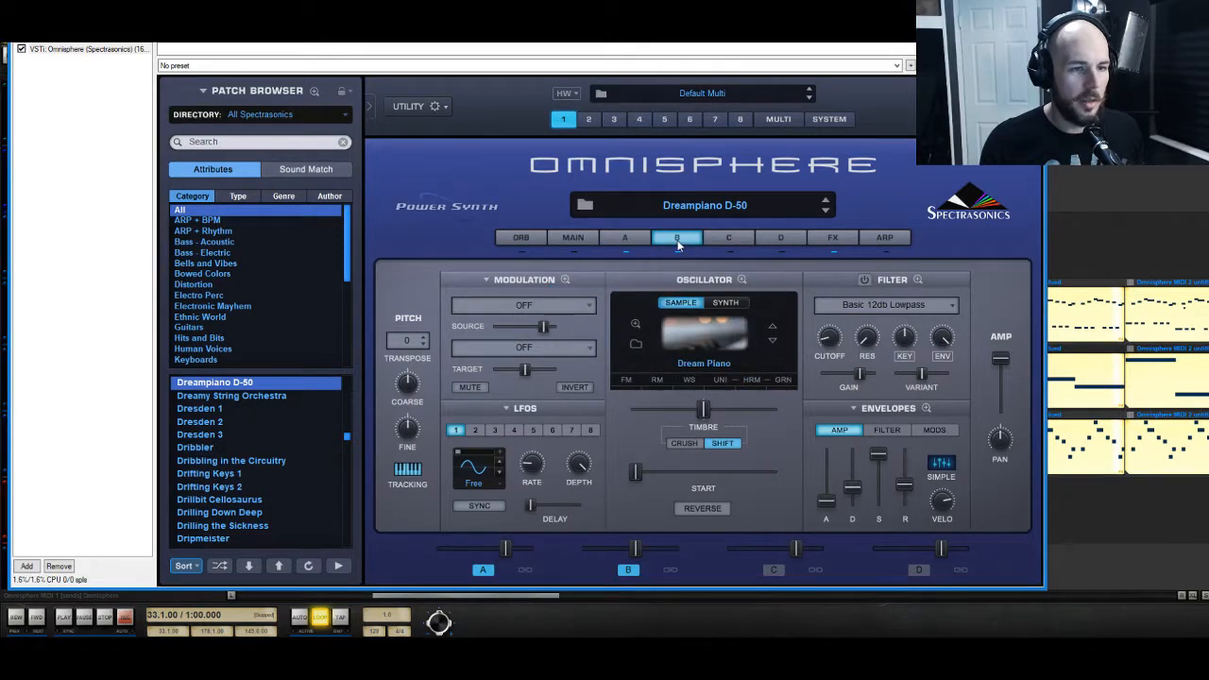
left_click(830, 239)
left_click(680, 278)
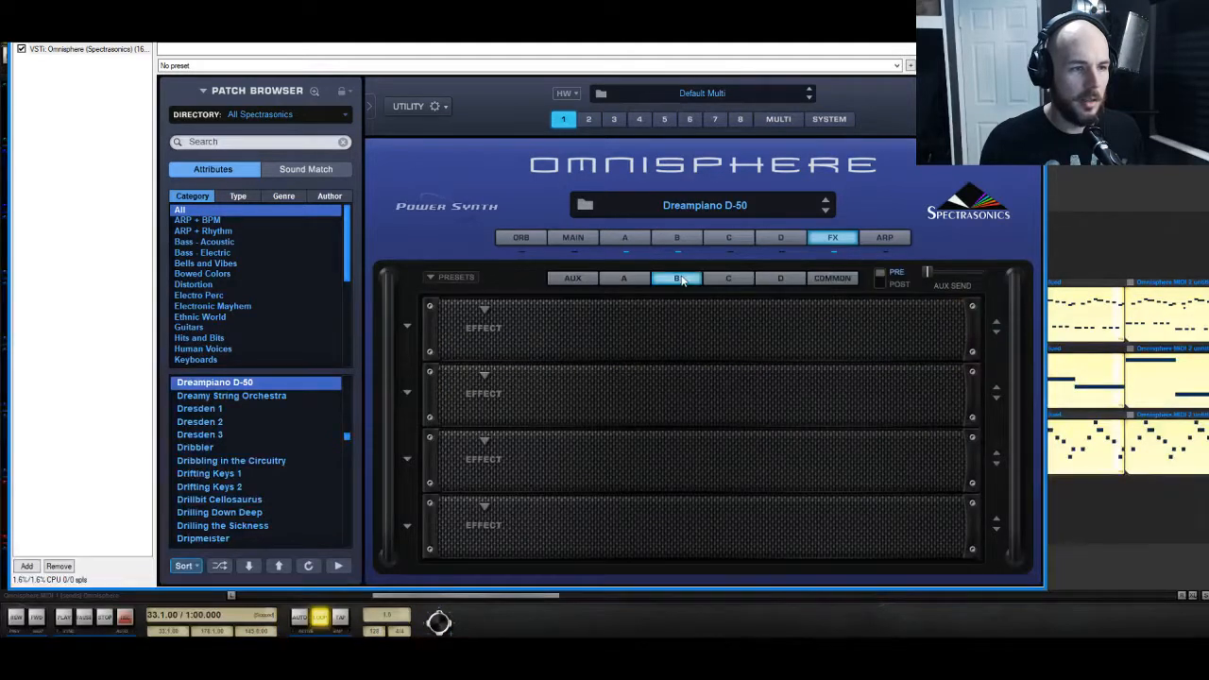
left_click(817, 281)
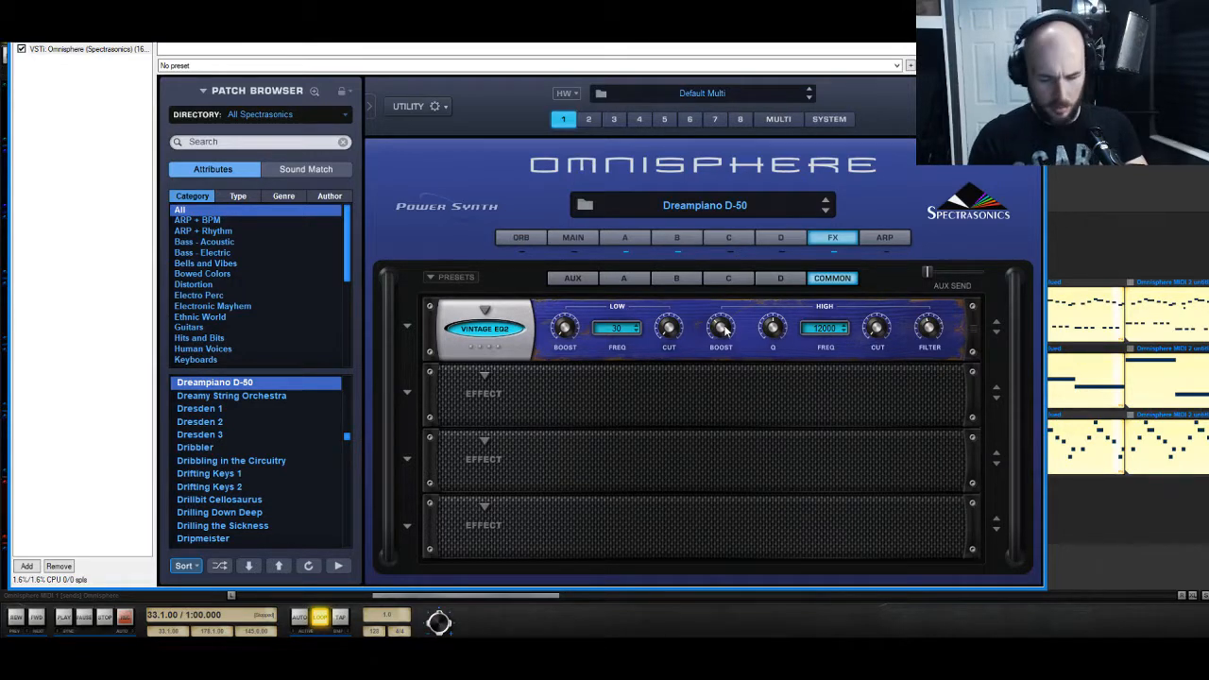
left_click(627, 238)
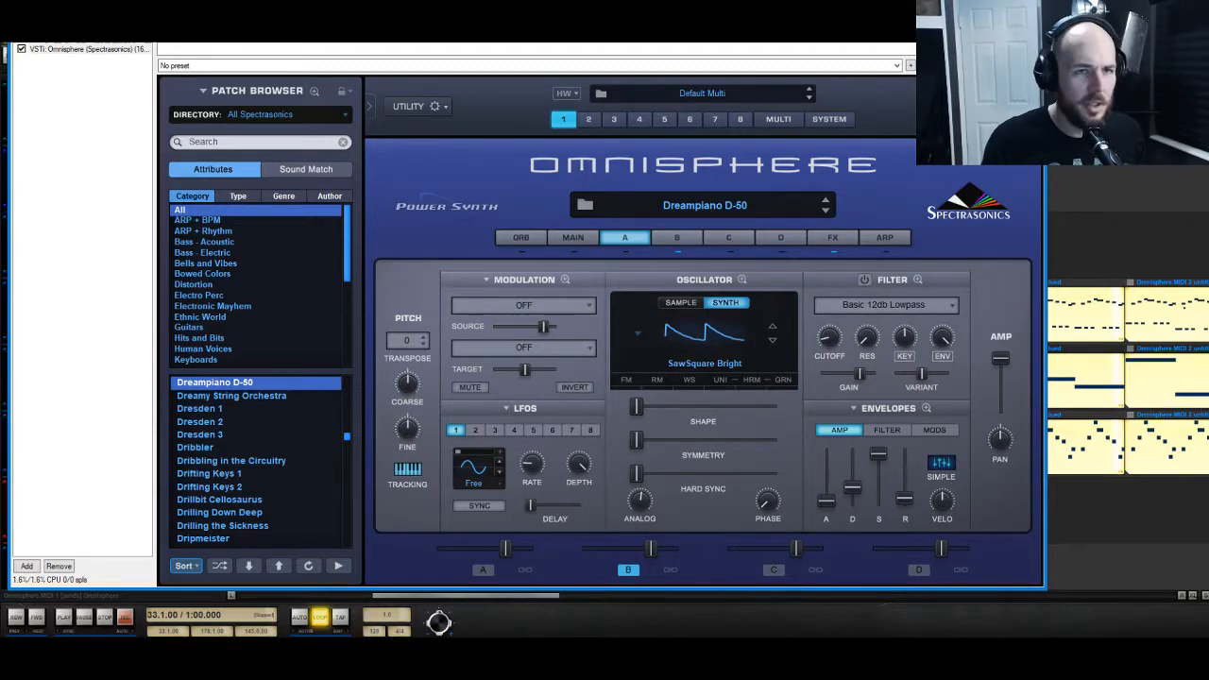
left_click(1030, 23)
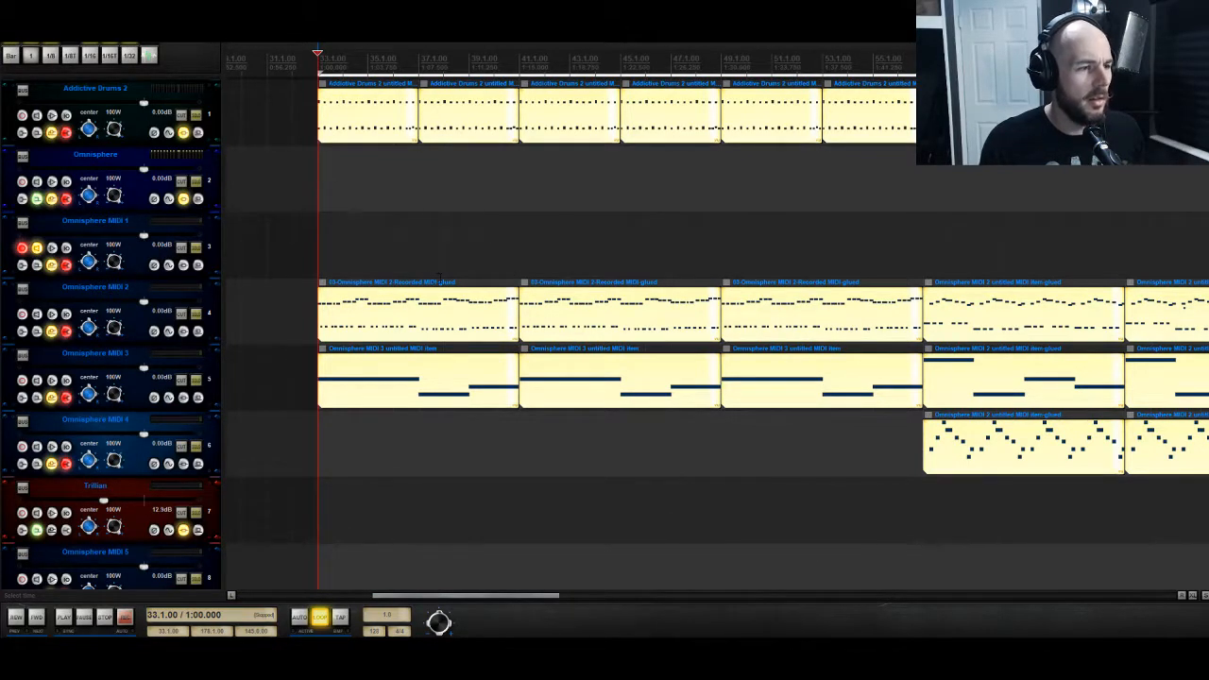
Step: Disarm the Omnisphere MIDI 1 track, keep its input monitoring on, and start playback from bar 32
scroll(441, 277, "down", 4)
scroll(441, 277, "up", 3)
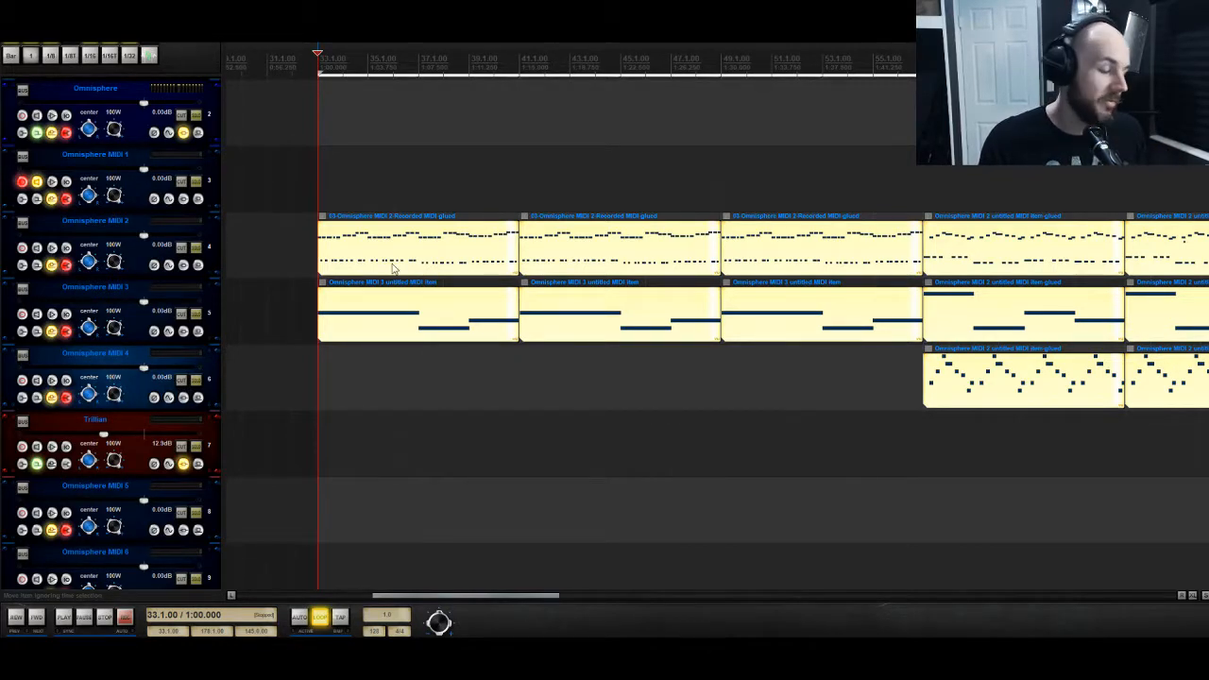
left_click(183, 197)
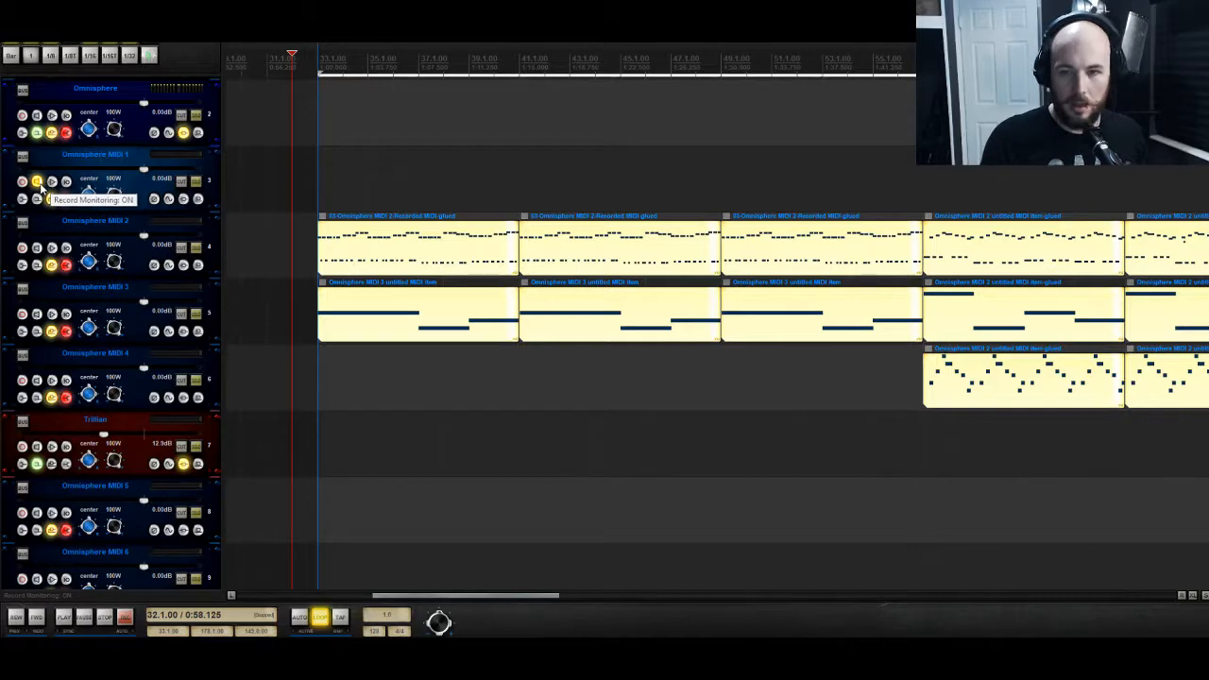
key("space")
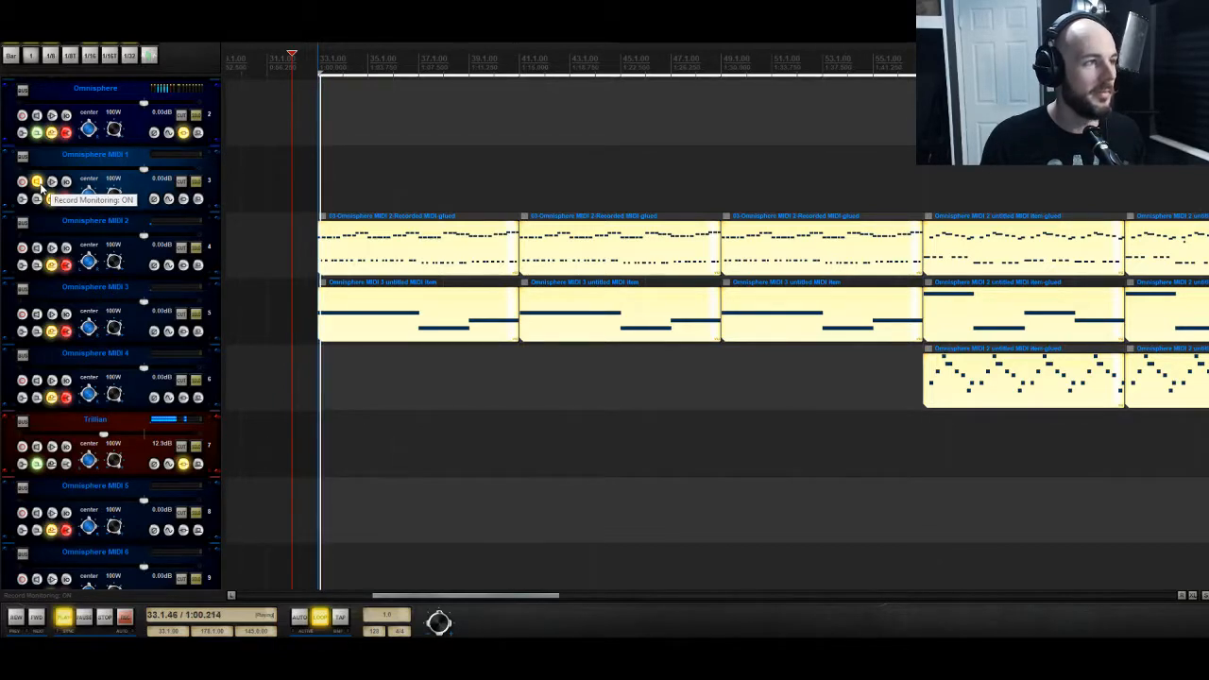
Step: Save the project while the song keeps playing
left_click(14, 7)
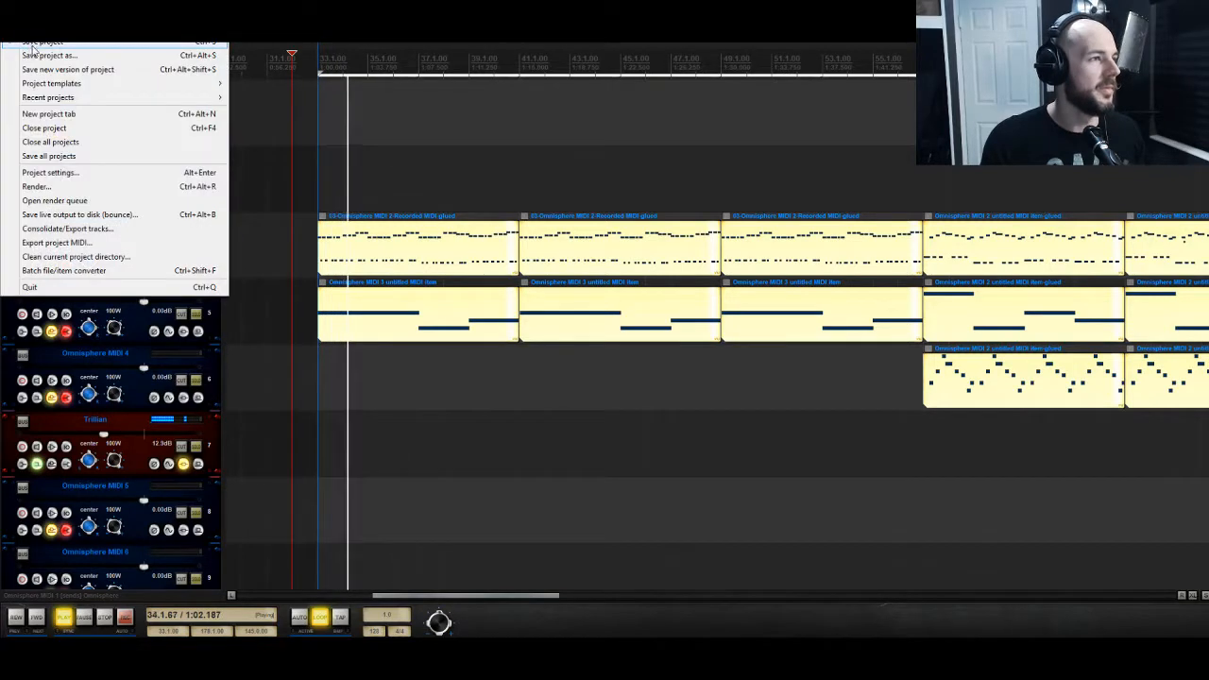
left_click(38, 47)
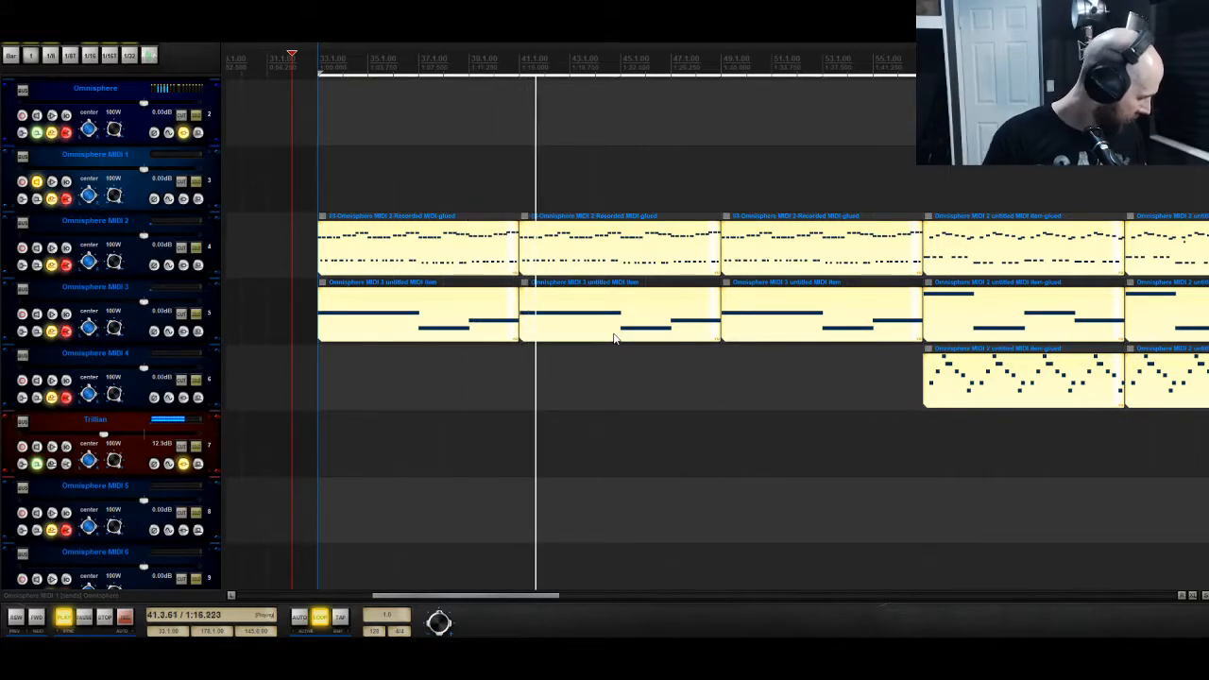
Step: Raise the B4 St 3/4 track's volume to -7.72 dB and the B4 St 5/6 track's volume to about -9.58 dB
scroll(485, 305, "down", 5)
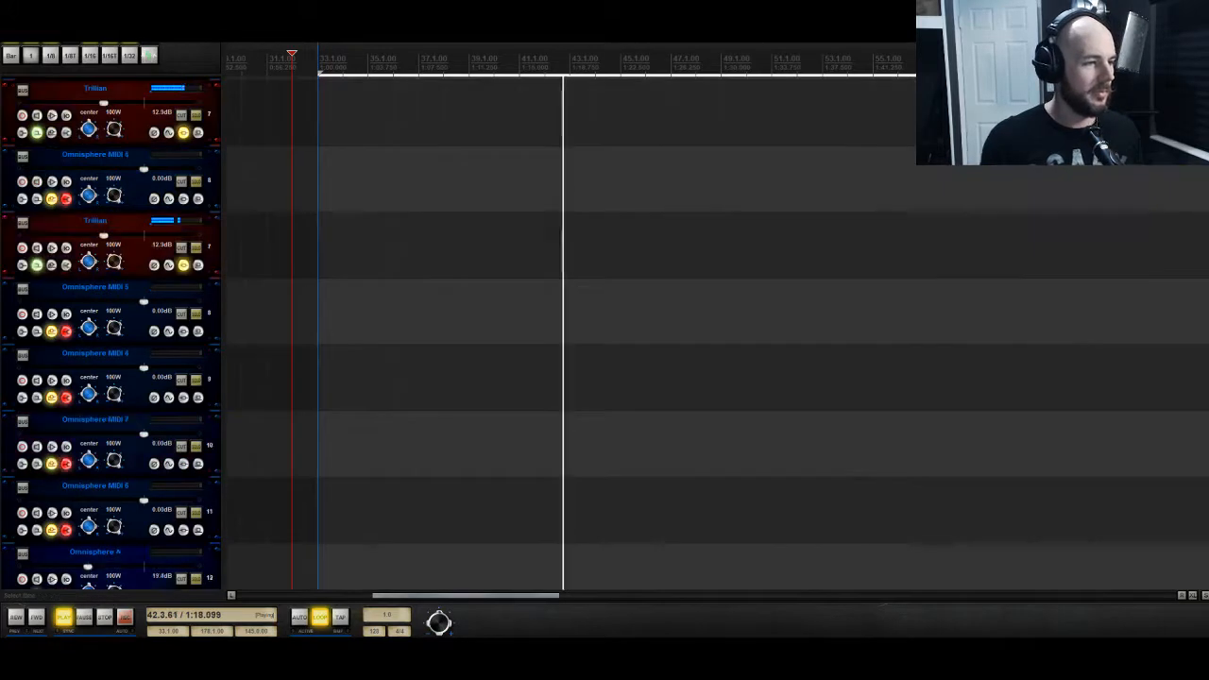
scroll(352, 321, "down", 15)
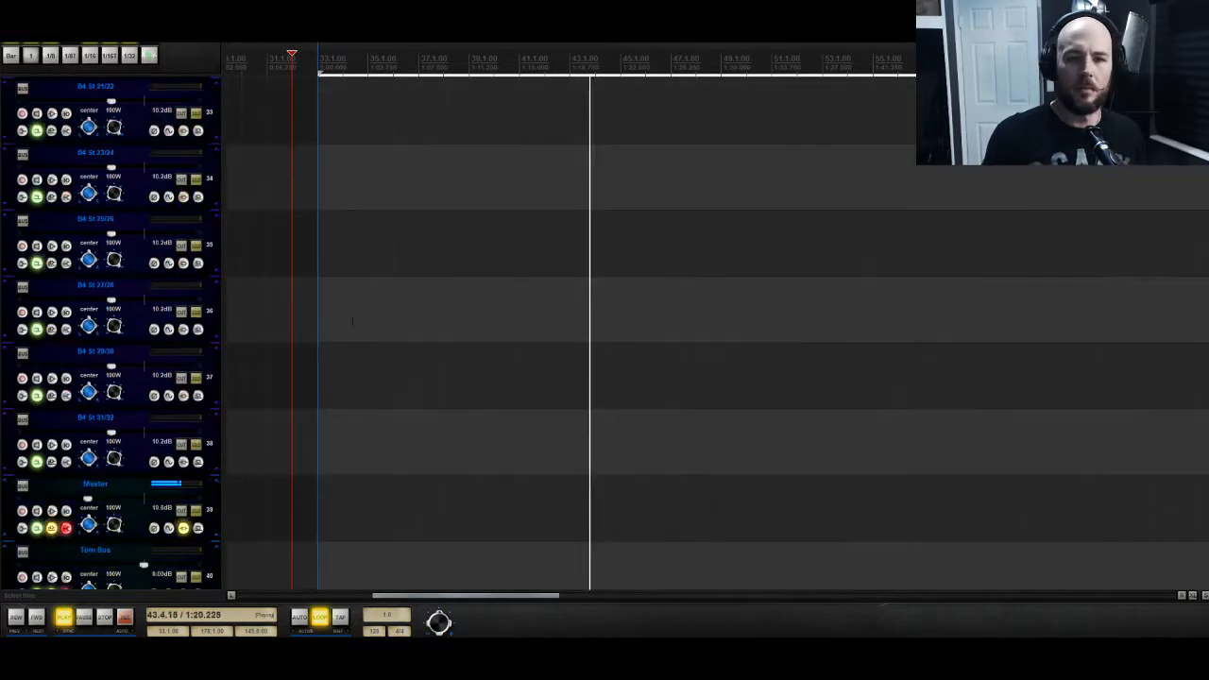
scroll(352, 321, "down", 10)
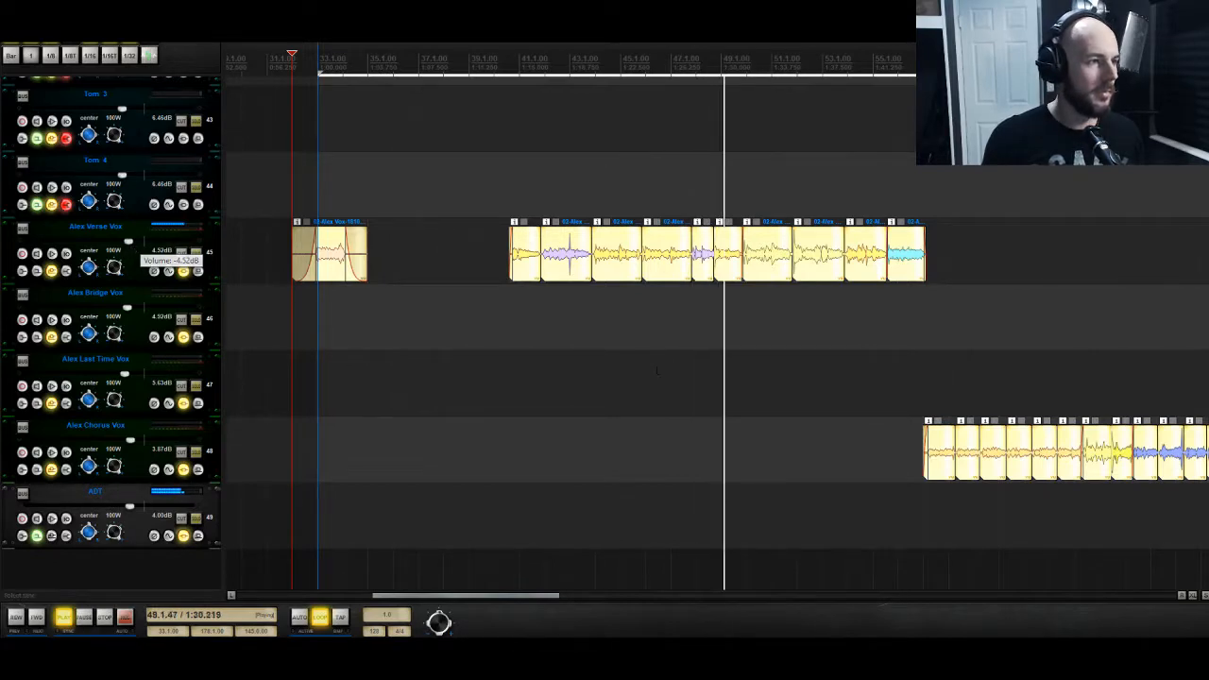
scroll(658, 371, "up", 5)
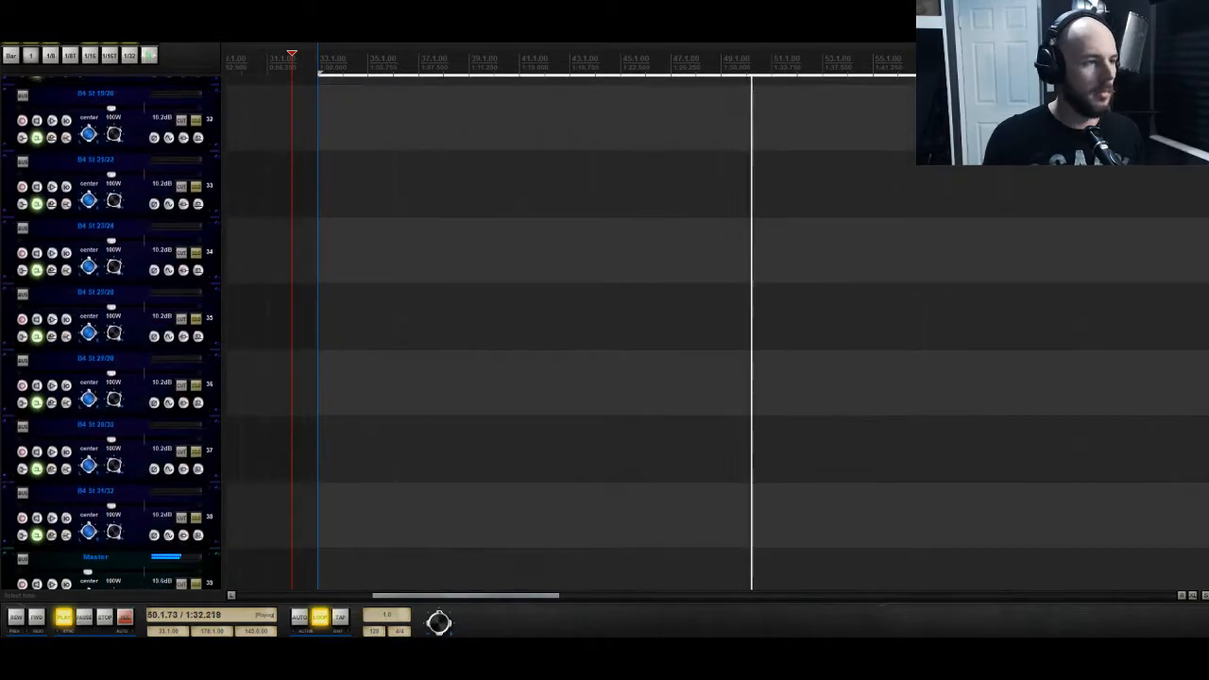
scroll(657, 371, "up", 7)
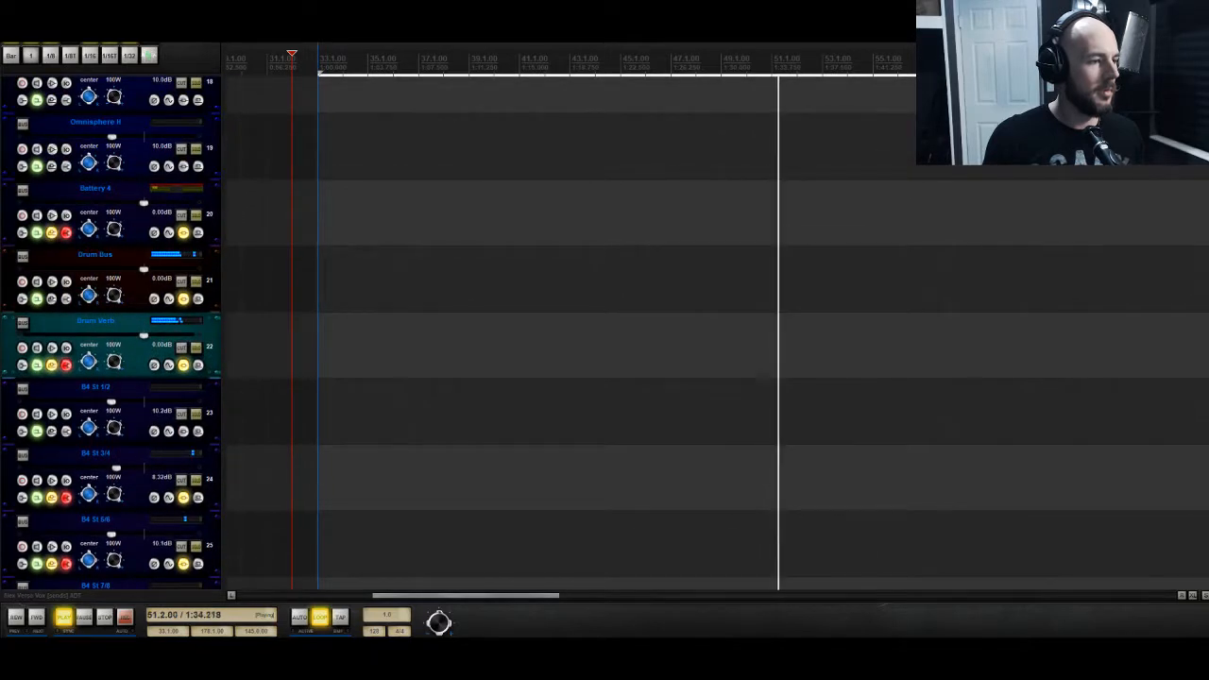
left_click_drag(121, 470, 124, 470)
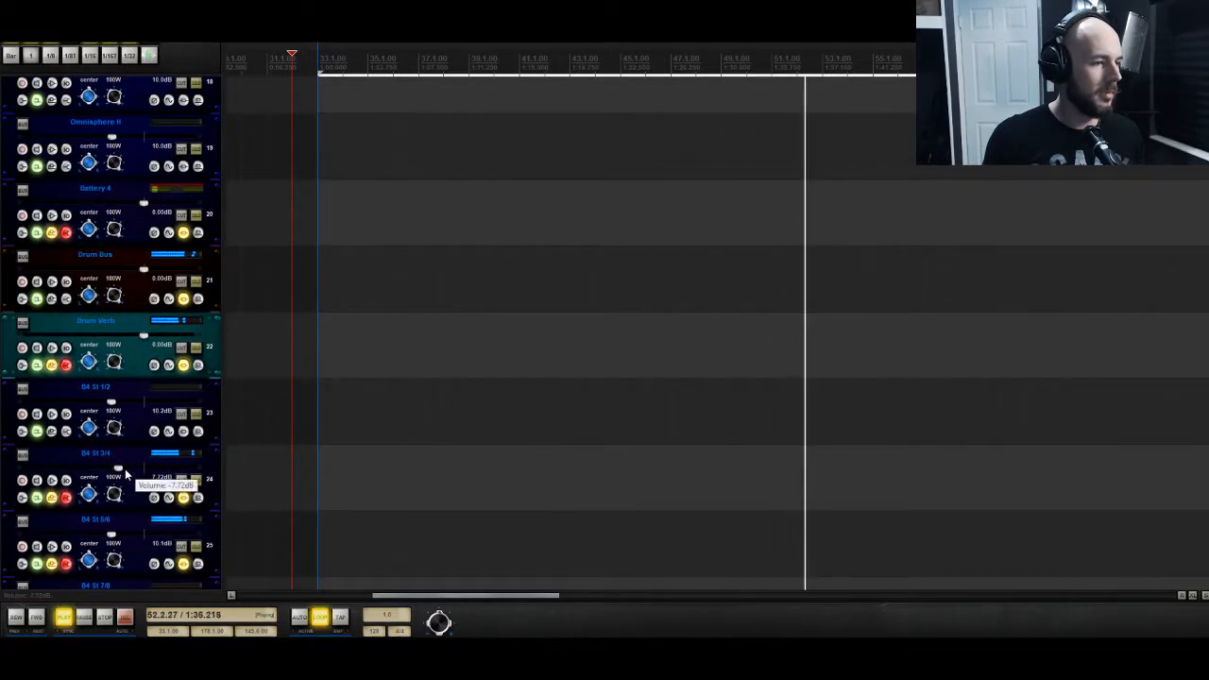
left_click_drag(110, 536, 114, 538)
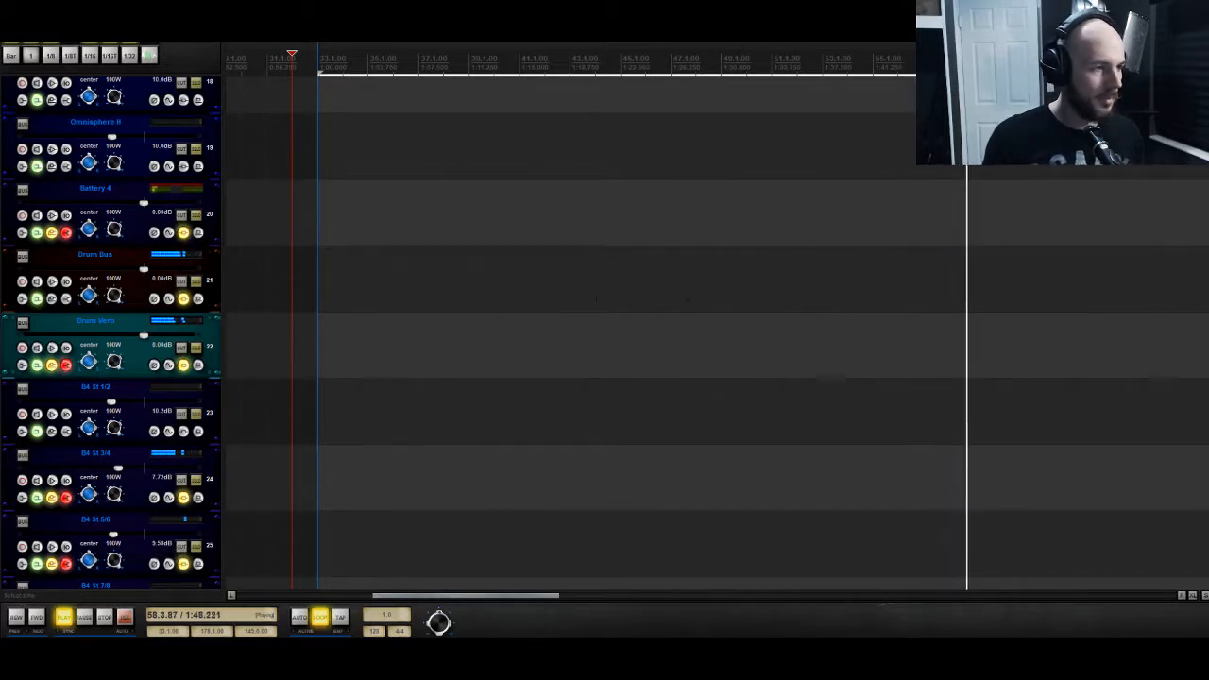
Step: Lower the high-shelf gain in the drum Master track's ReaEQ to 2.9 dB and raise that track's volume to about -13.5 dB
scroll(1197, 401, "down", 4)
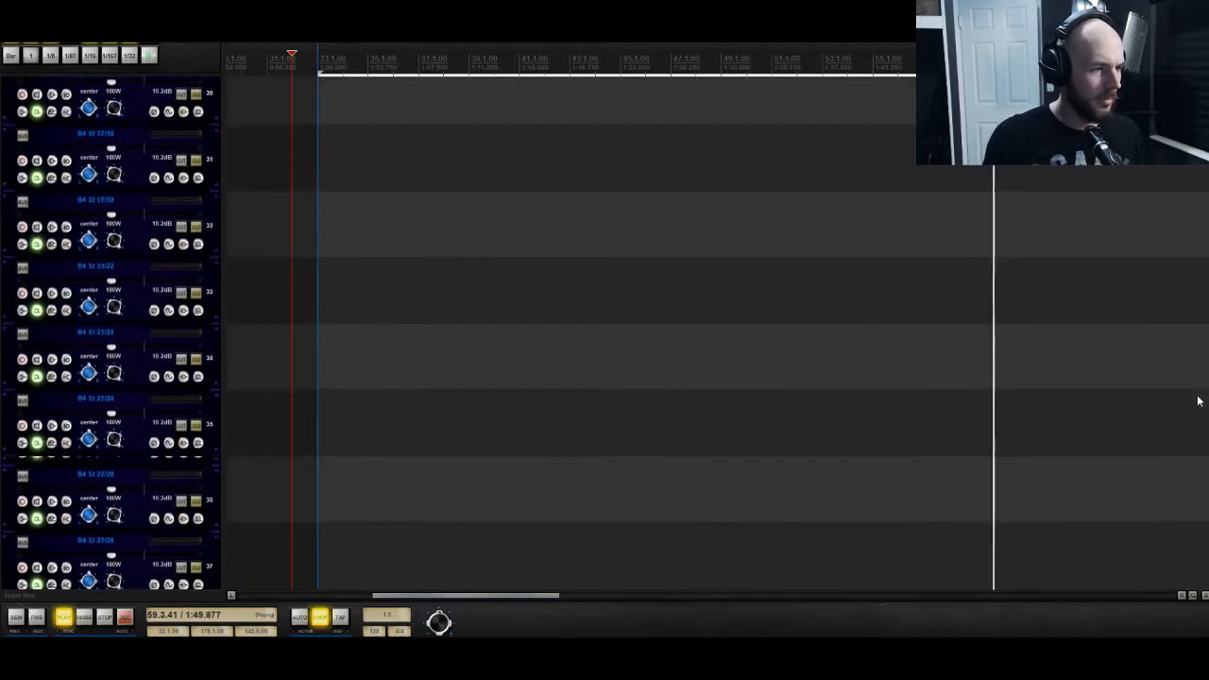
scroll(1198, 401, "down", 3)
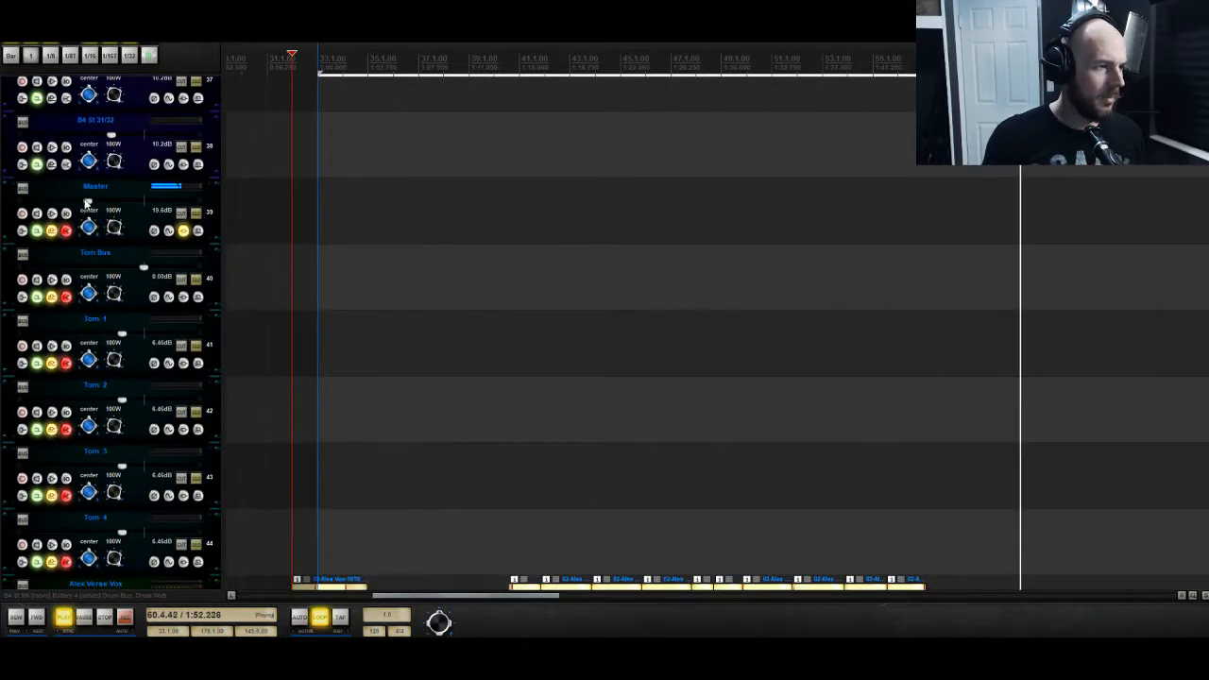
left_click_drag(87, 203, 96, 204)
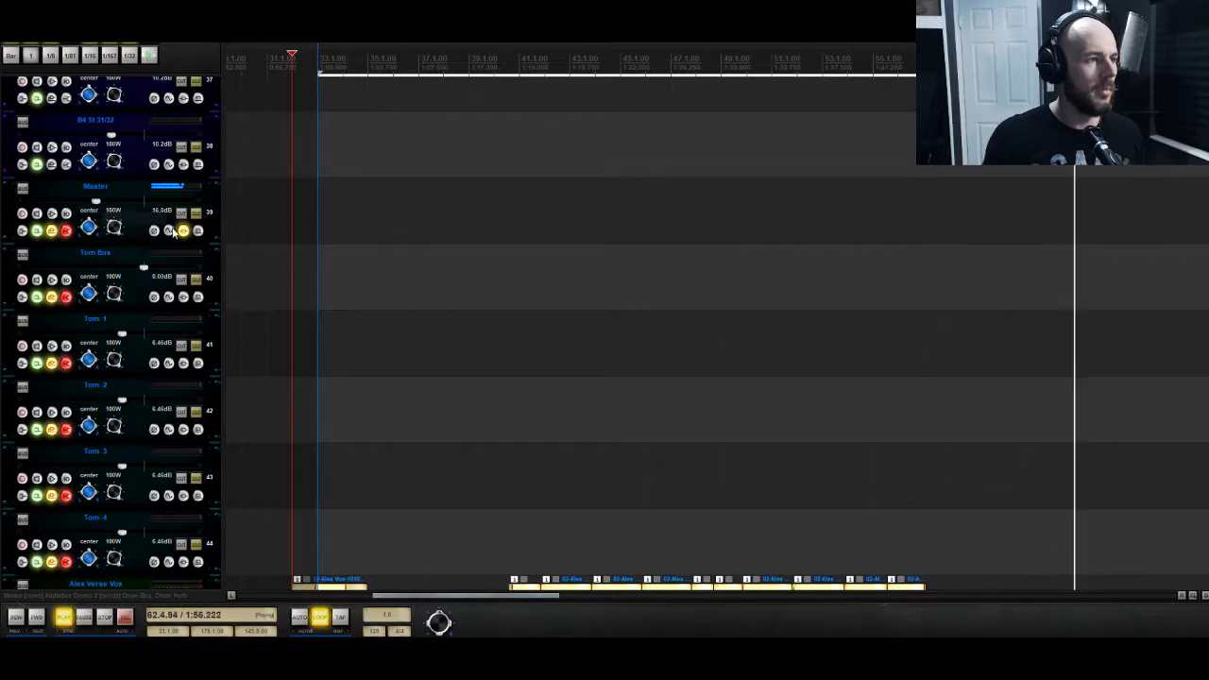
left_click(183, 231)
key("Up")
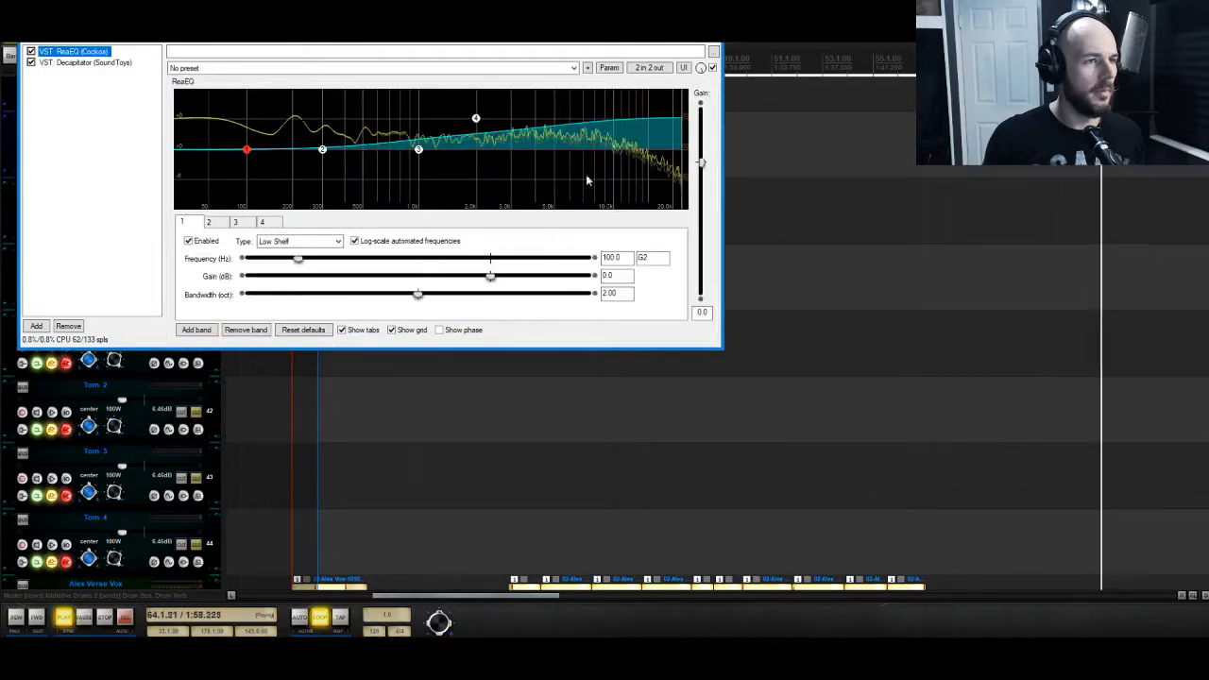
left_click_drag(475, 118, 475, 144)
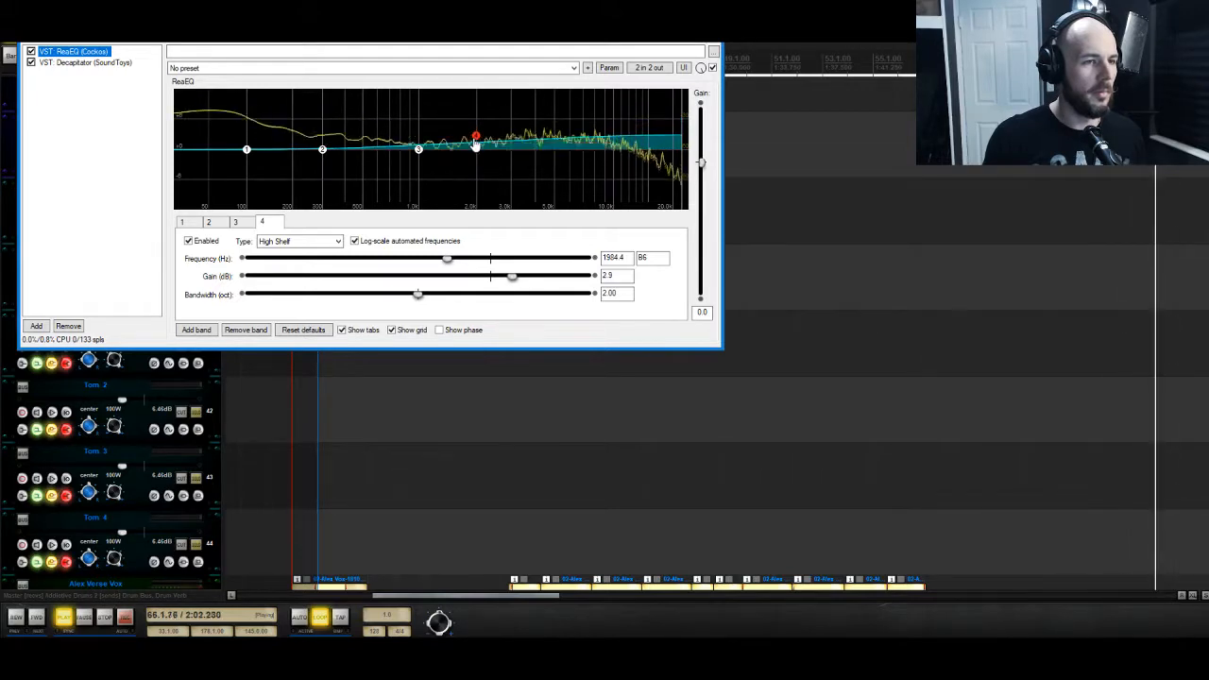
key("Escape")
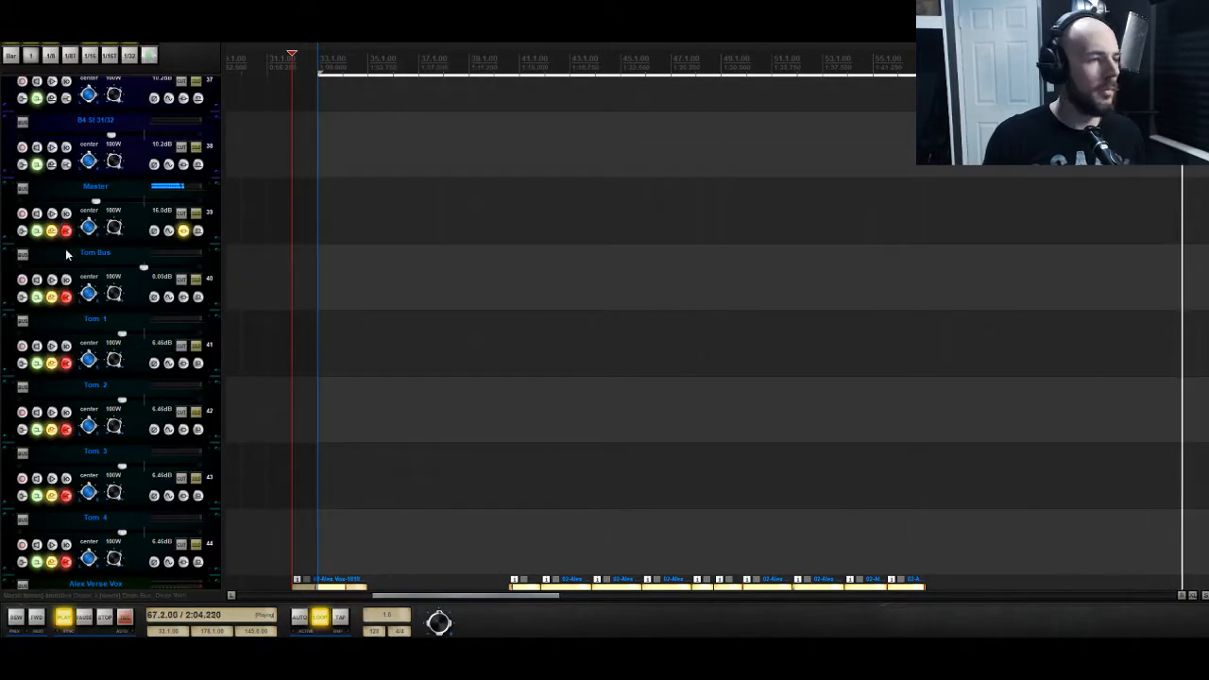
left_click_drag(101, 203, 109, 204)
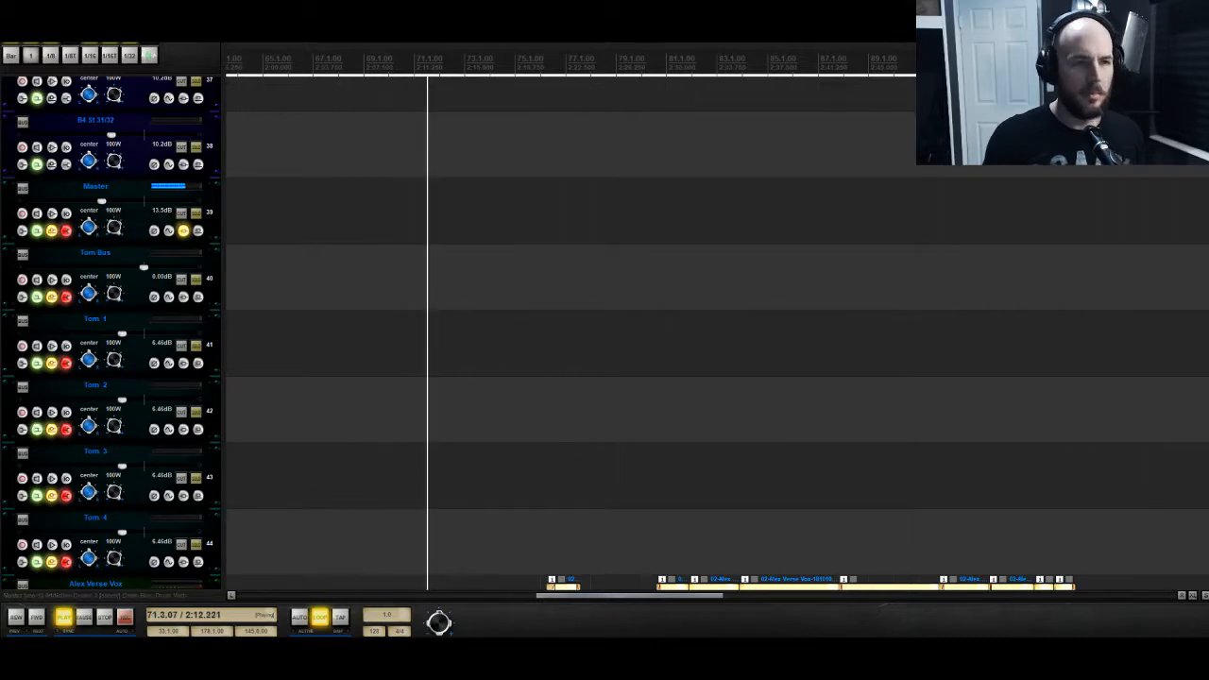
Step: Listen through the song while looking over the vocal, drum and Omnisphere tracks, and stop playback
scroll(718, 330, "down", 4)
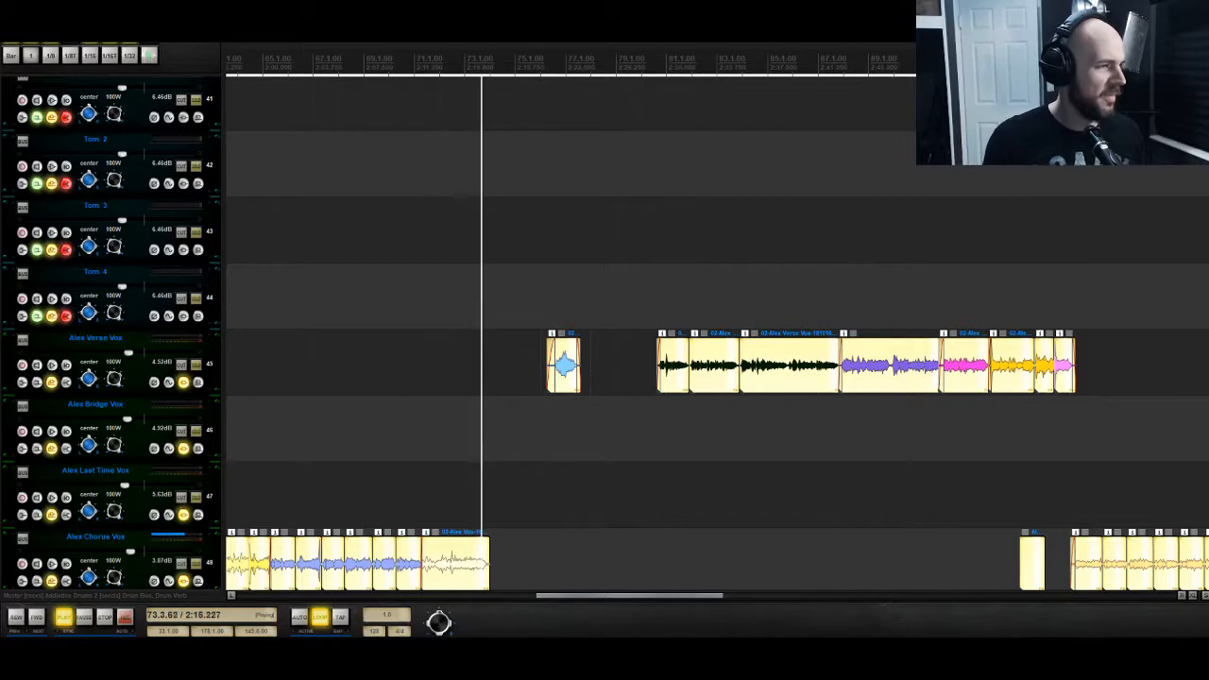
scroll(718, 331, "up", 5)
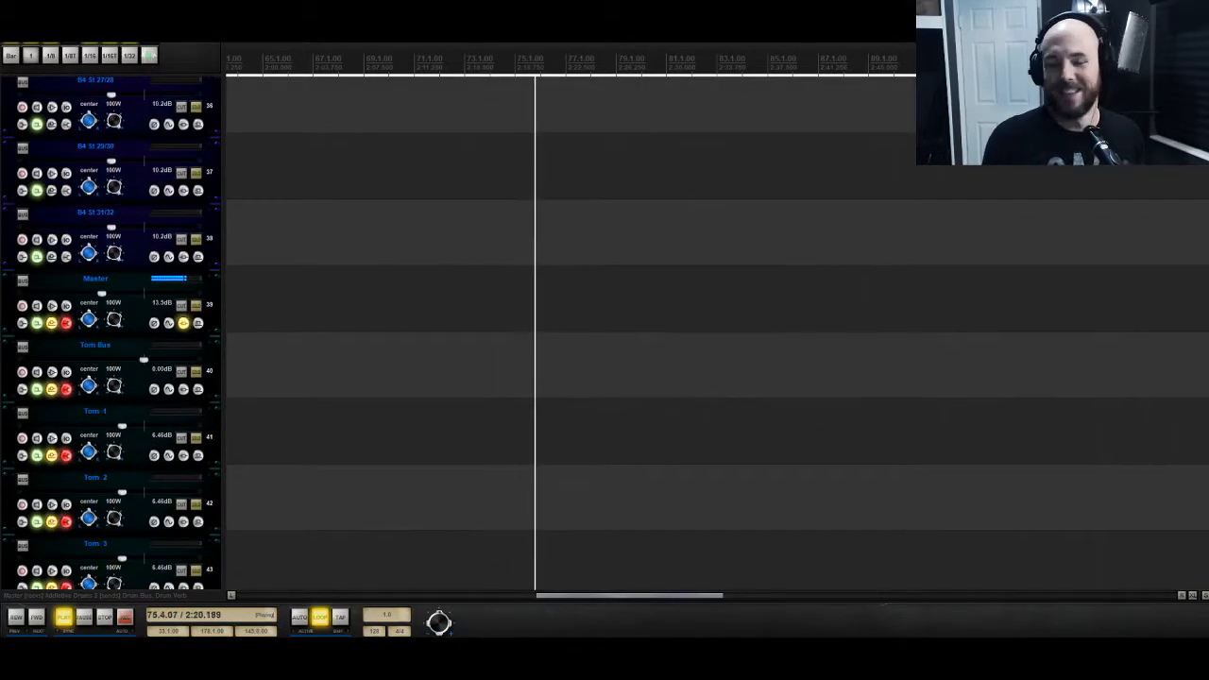
scroll(718, 331, "up", 13)
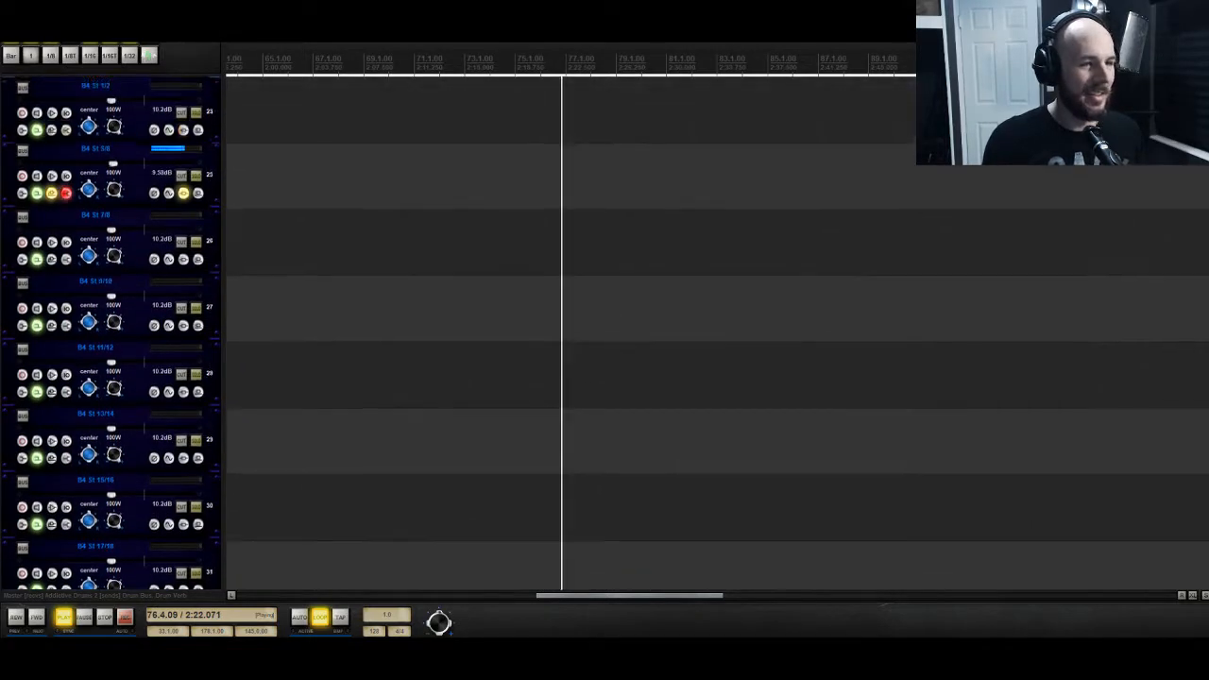
scroll(718, 330, "up", 6)
scroll(717, 331, "up", 11)
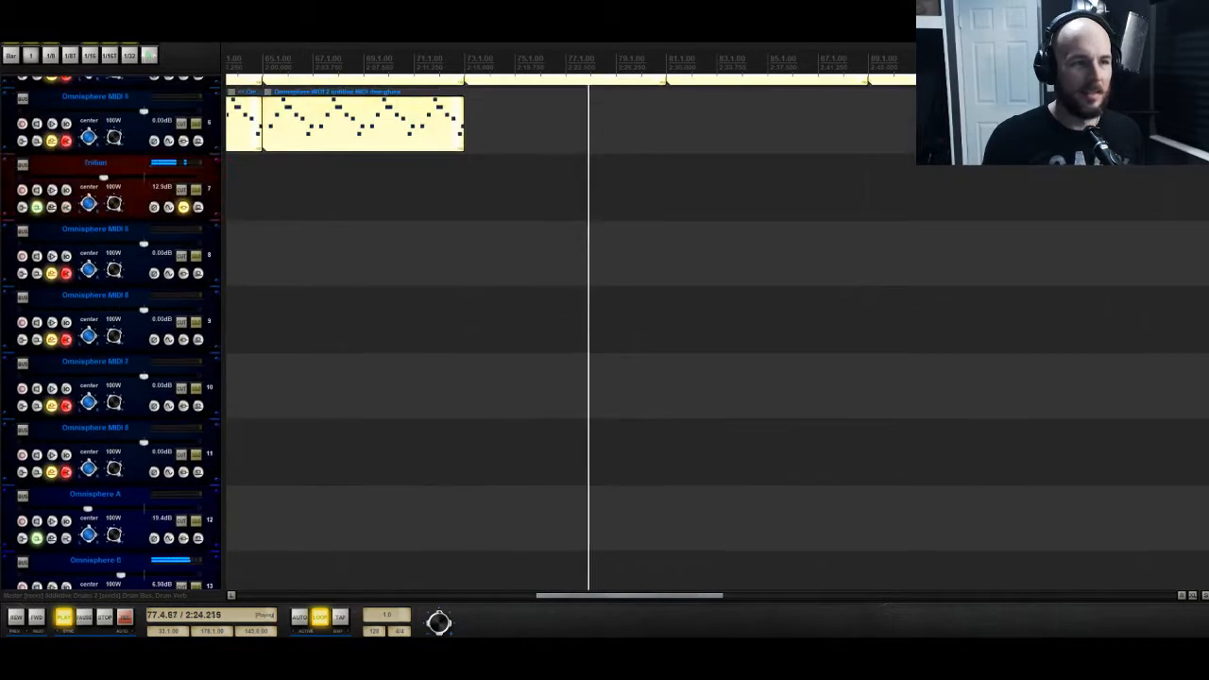
scroll(717, 331, "up", 3)
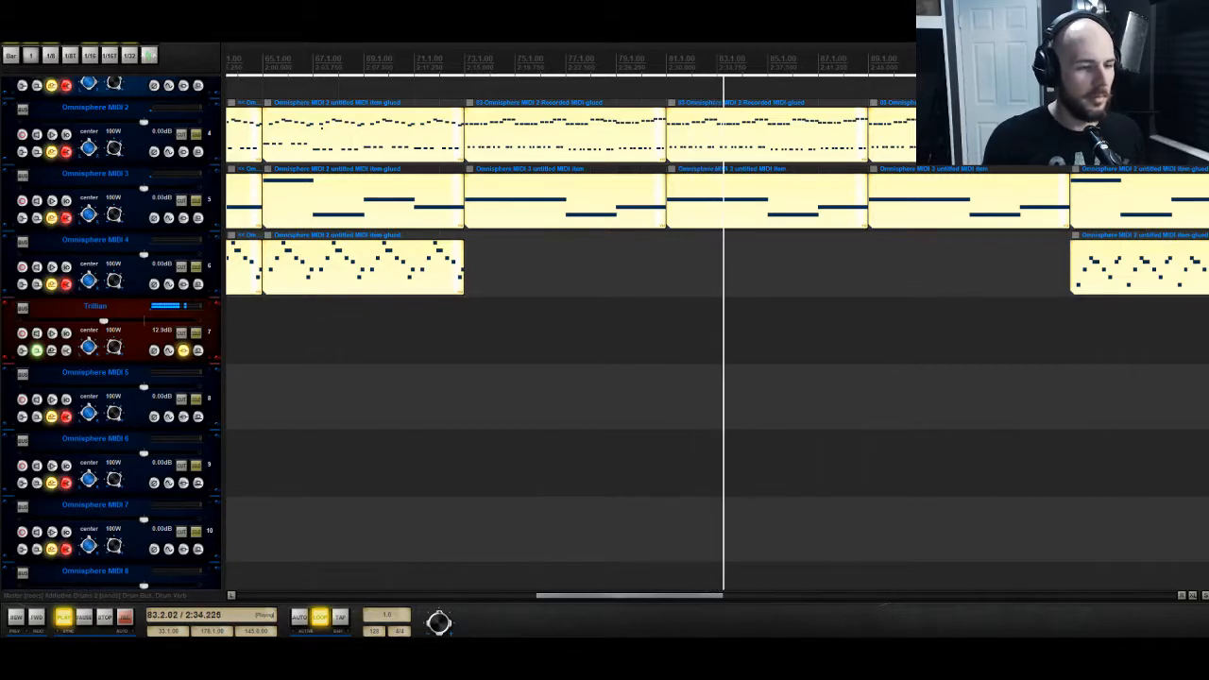
left_click_drag(574, 596, 616, 597)
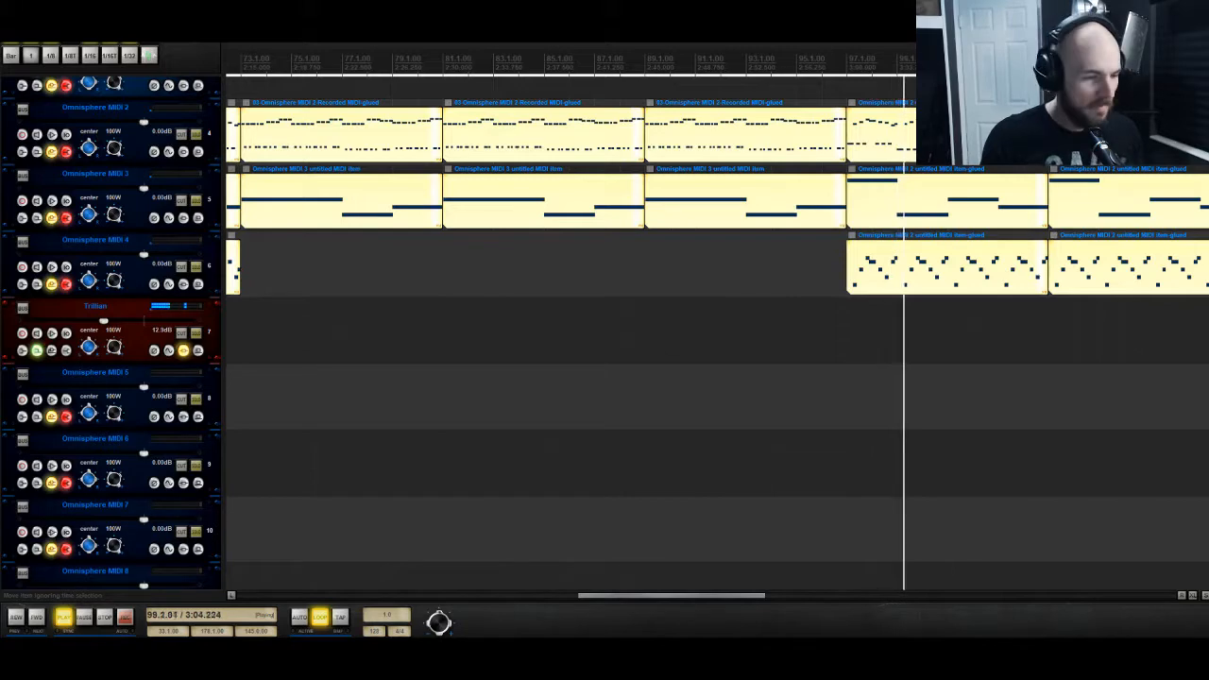
scroll(567, 331, "down", 15)
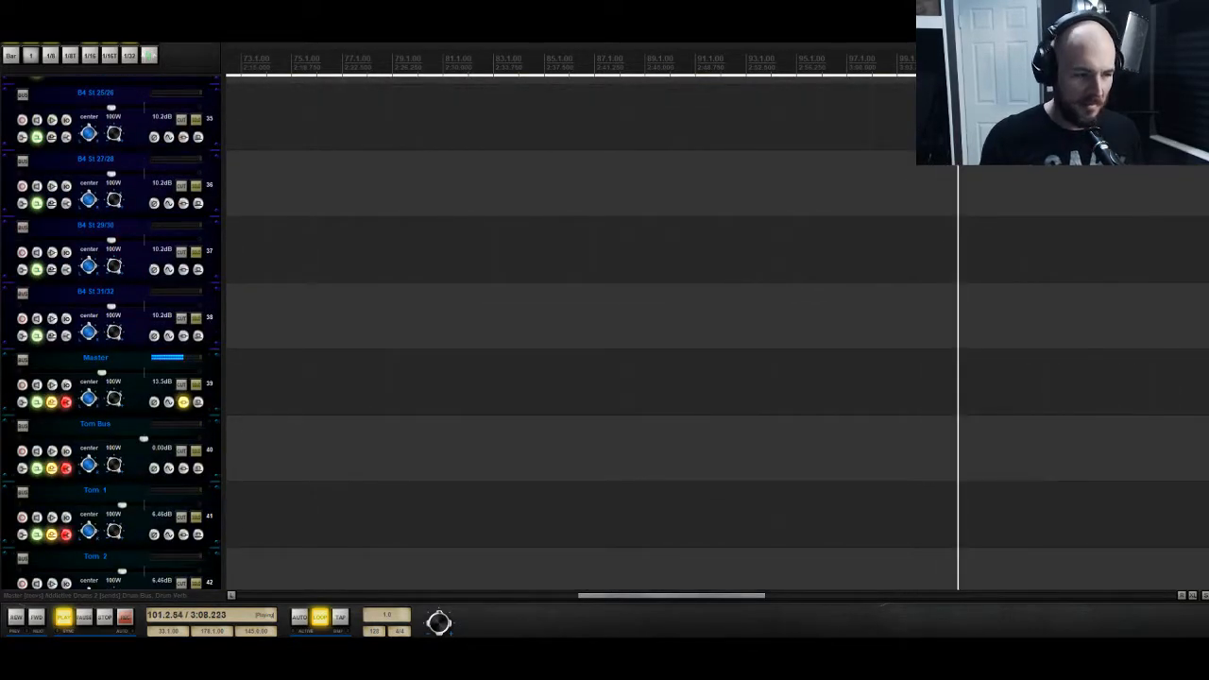
scroll(566, 330, "up", 12)
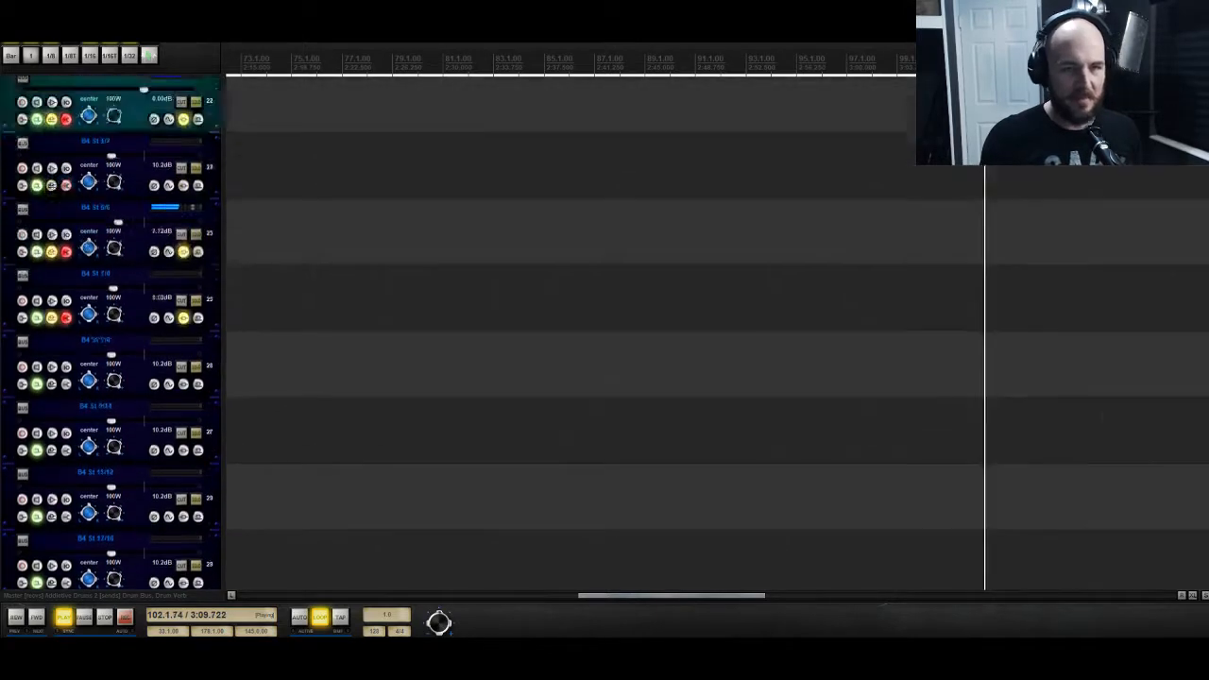
scroll(1165, 282, "up", 3)
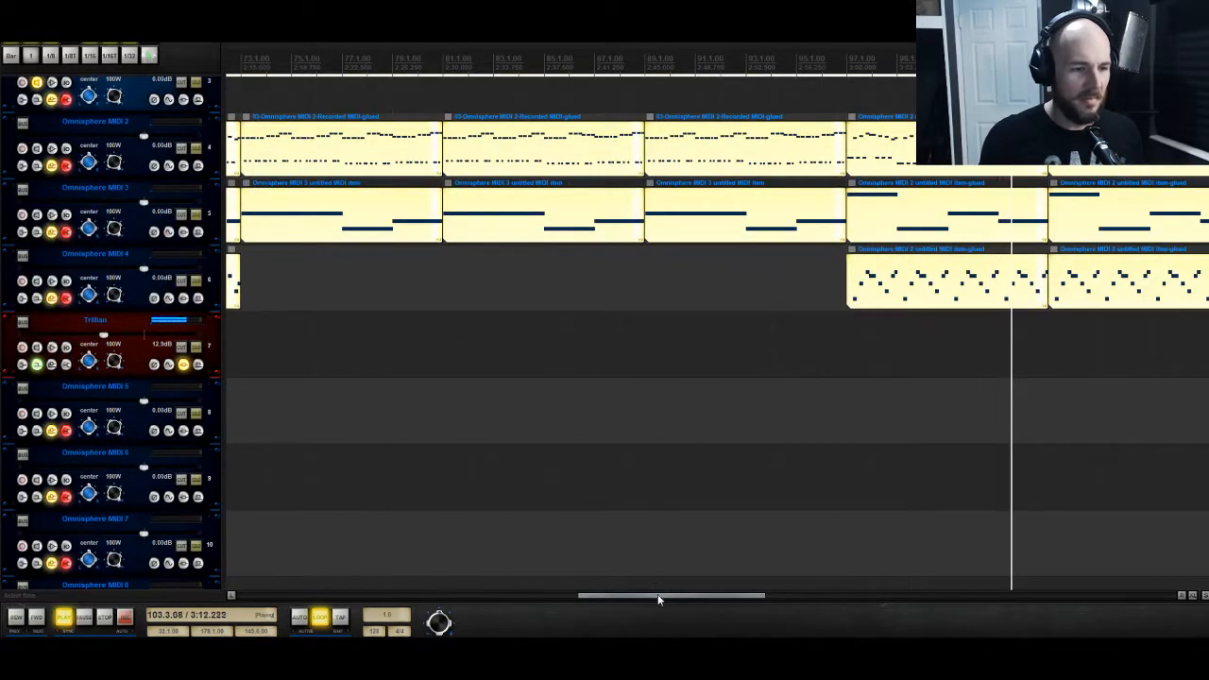
left_click_drag(660, 600, 772, 601)
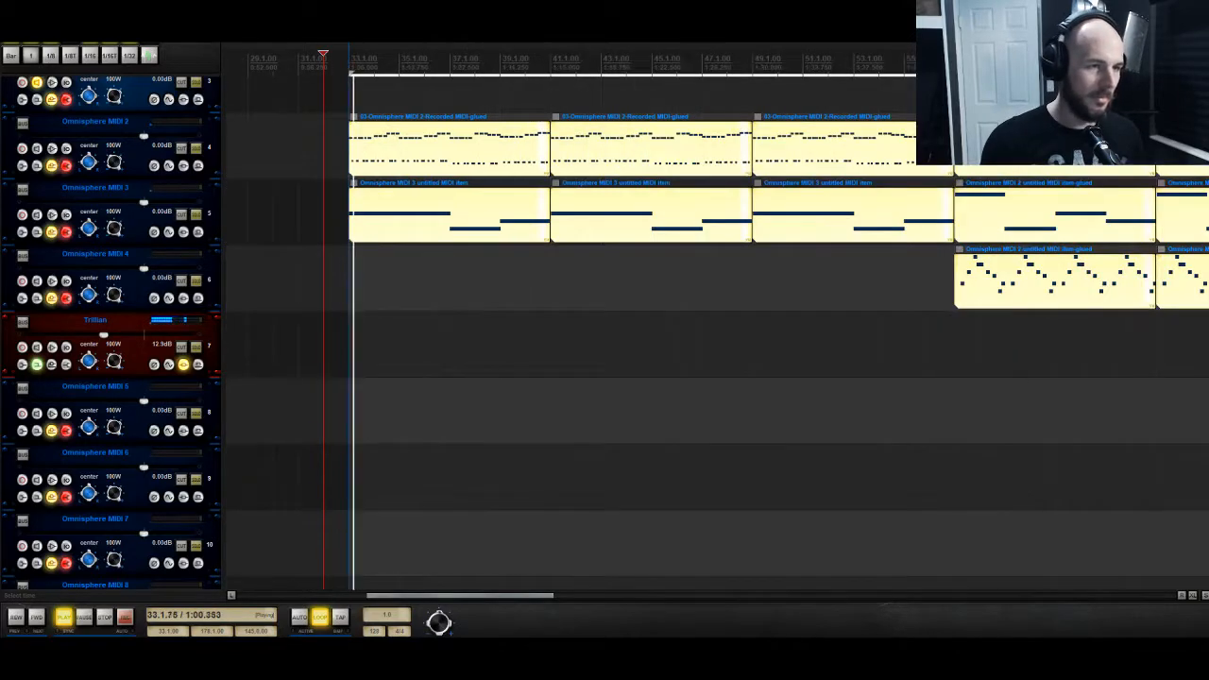
key("space")
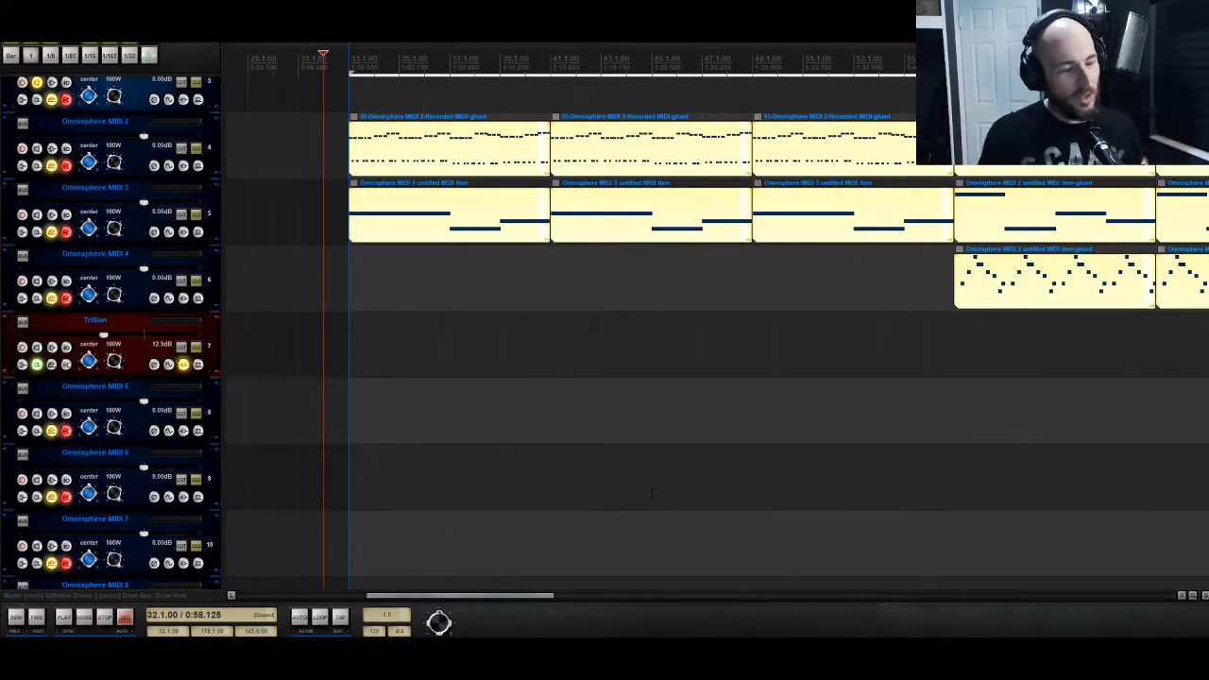
Step: Solo the Omnisphere MIDI 2 track, listen to it from bar 113, unsolo it and stop playback
left_click_drag(539, 595, 885, 543)
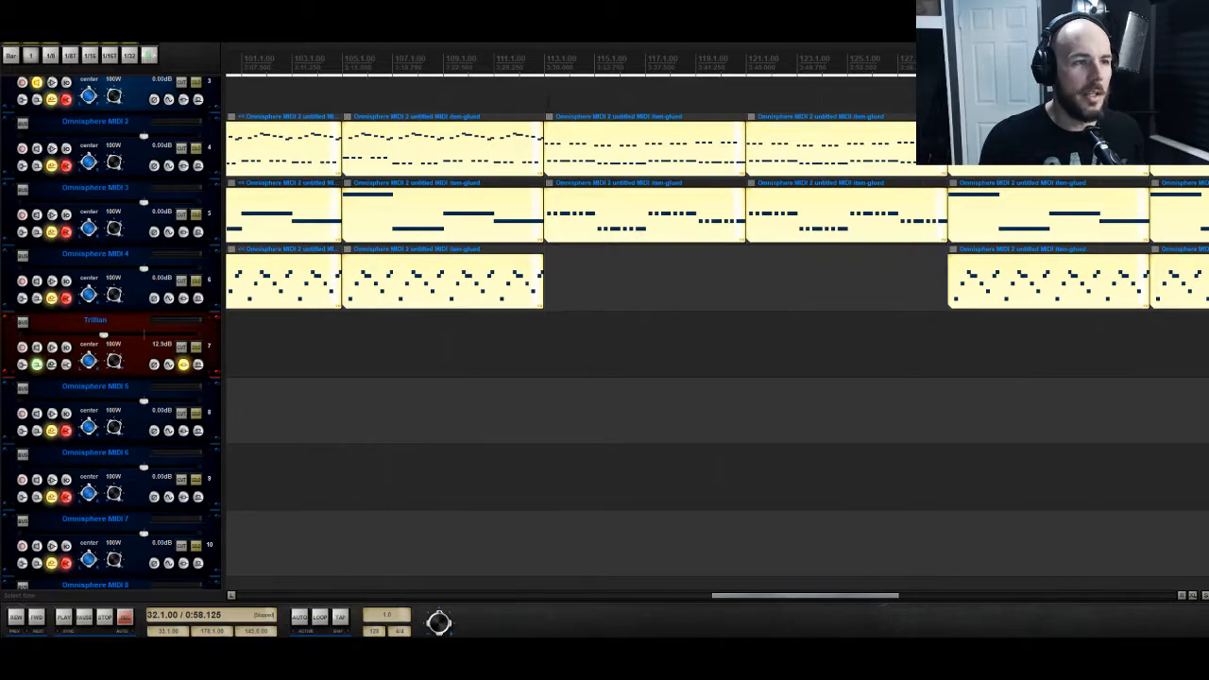
left_click(194, 149)
key("space")
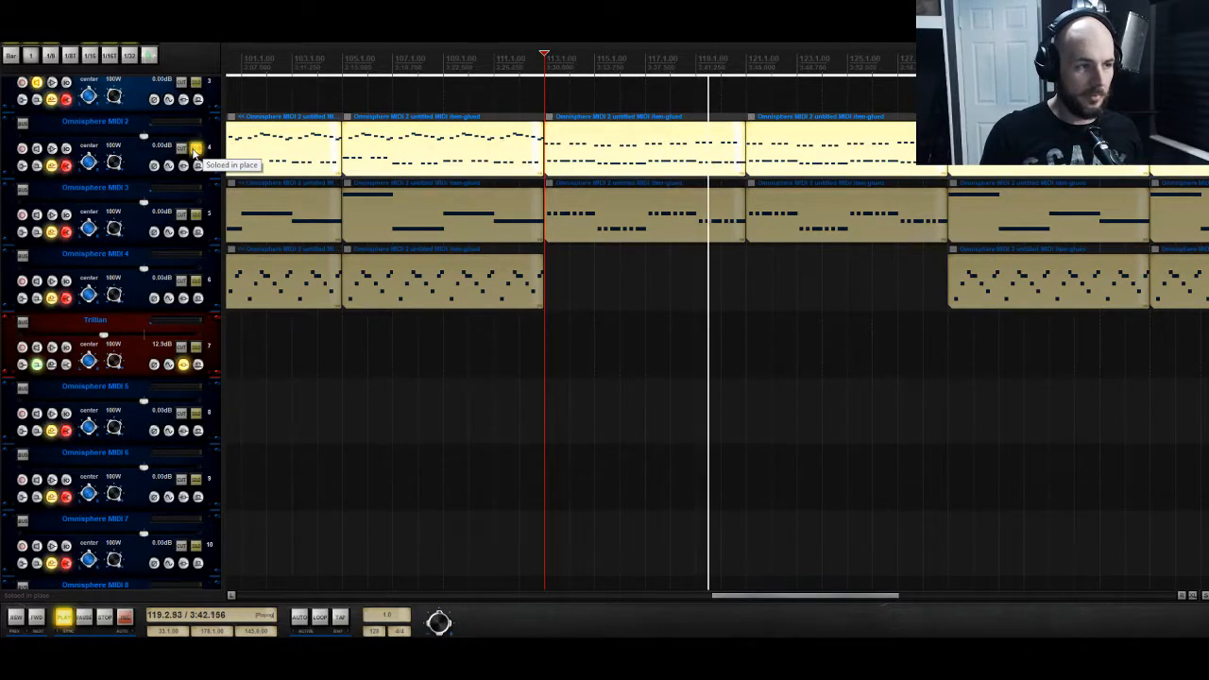
left_click(195, 149)
key("space")
Step: Turn on ripple editing across all tracks and shift everything from bar 113 onward so it starts at bar 121
scroll(601, 444, "down", 10)
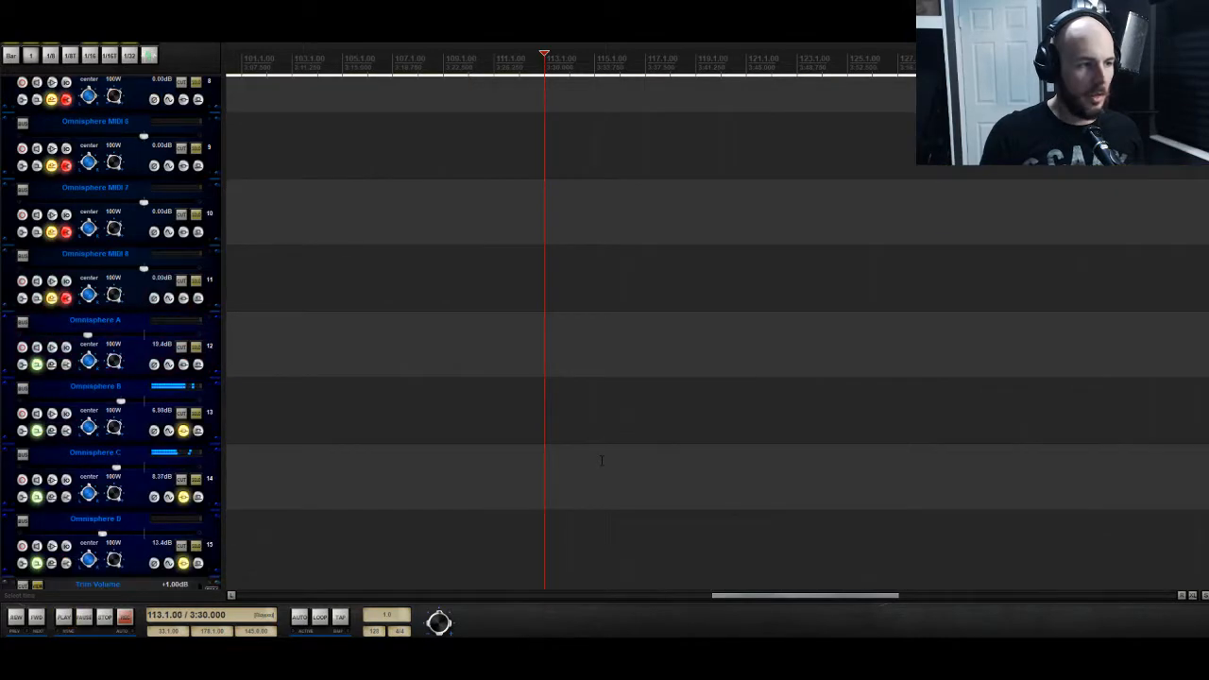
scroll(601, 460, "down", 5)
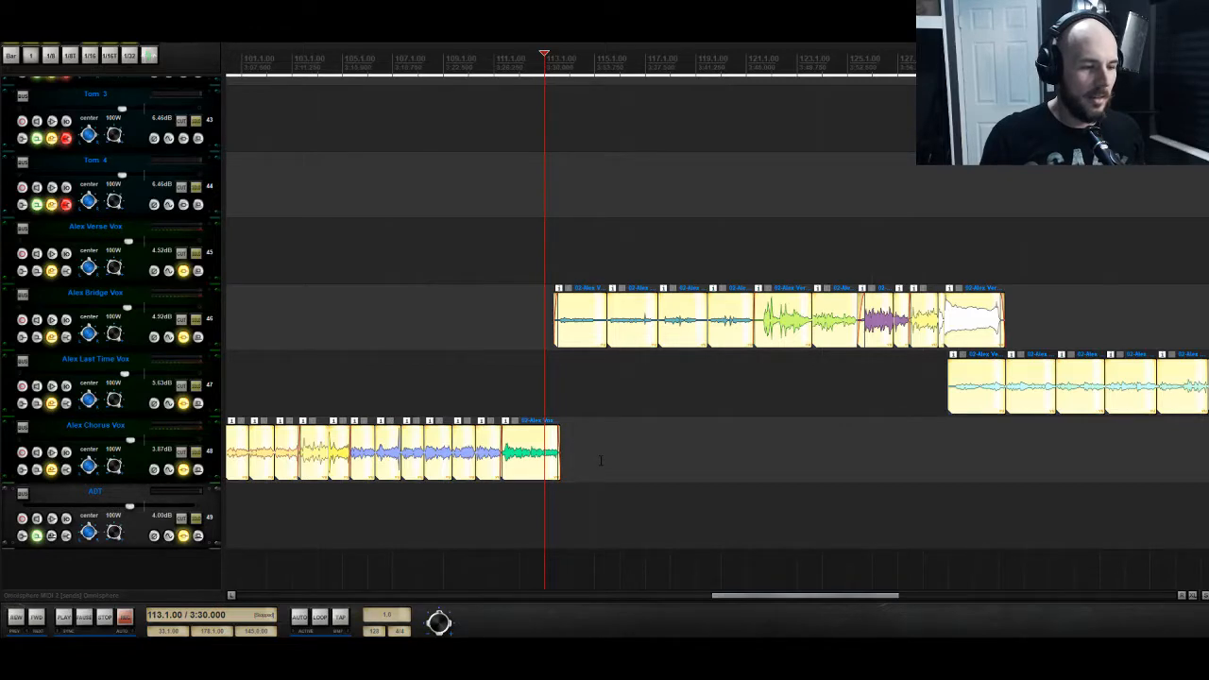
scroll(601, 460, "up", 6)
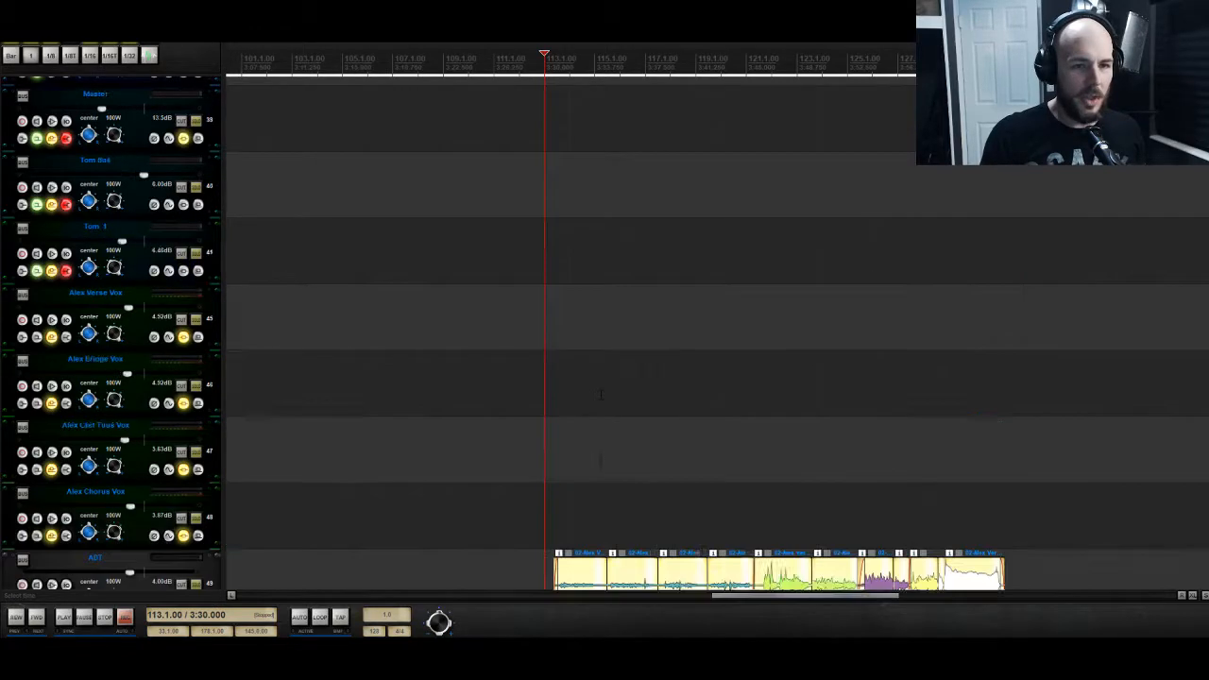
scroll(597, 462, "up", 3)
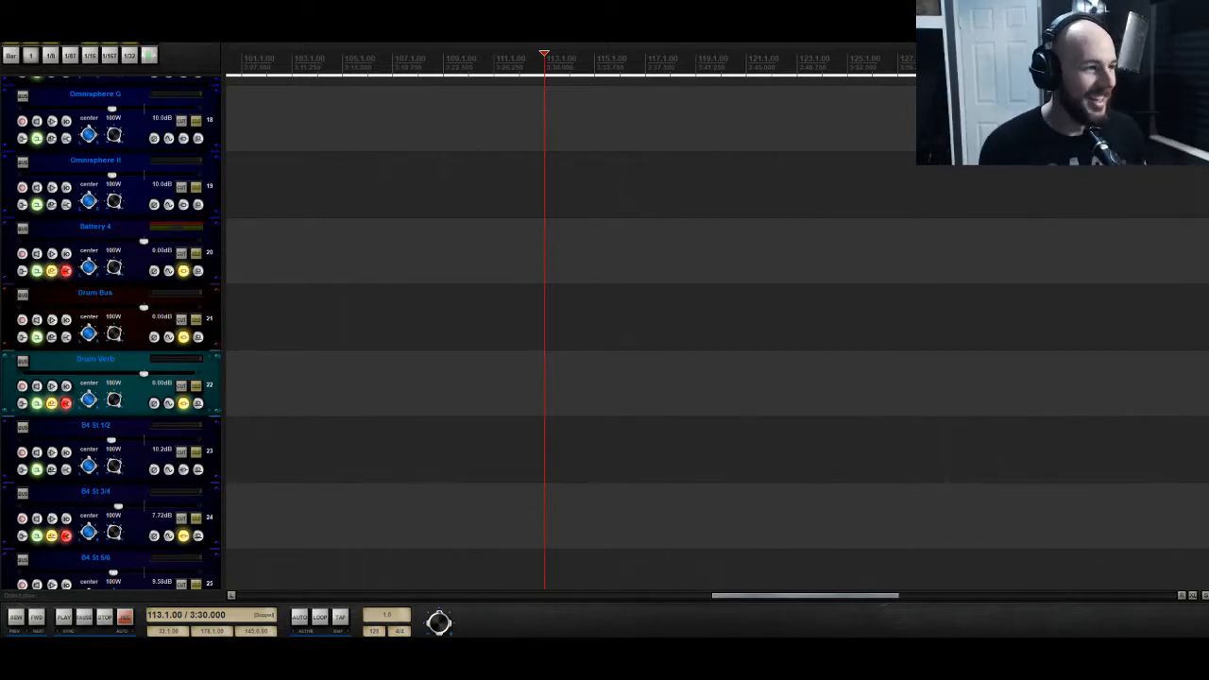
scroll(532, 241, "up", 15)
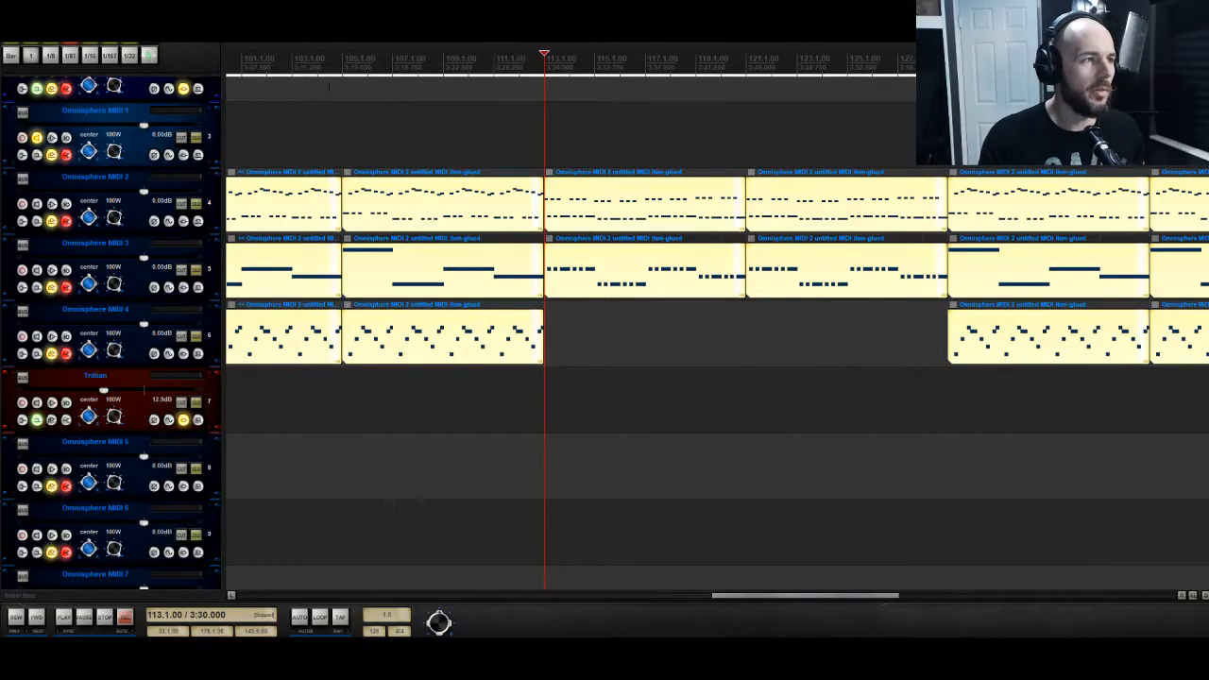
left_click(73, 47)
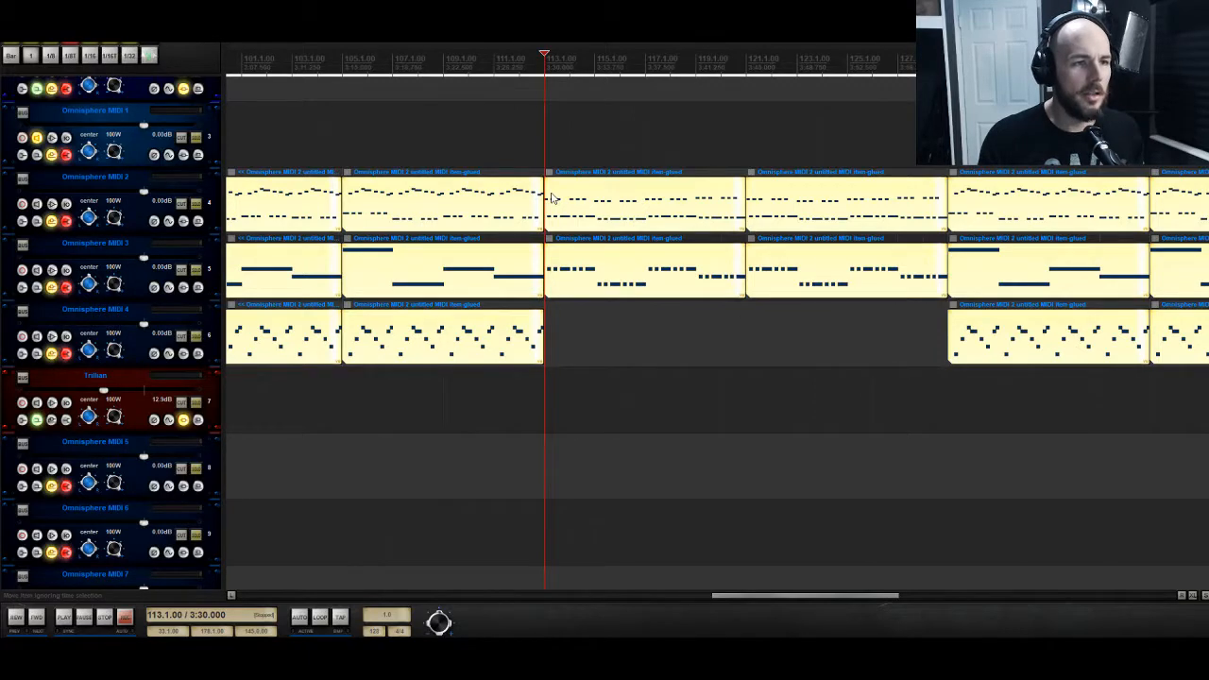
left_click_drag(552, 198, 783, 208)
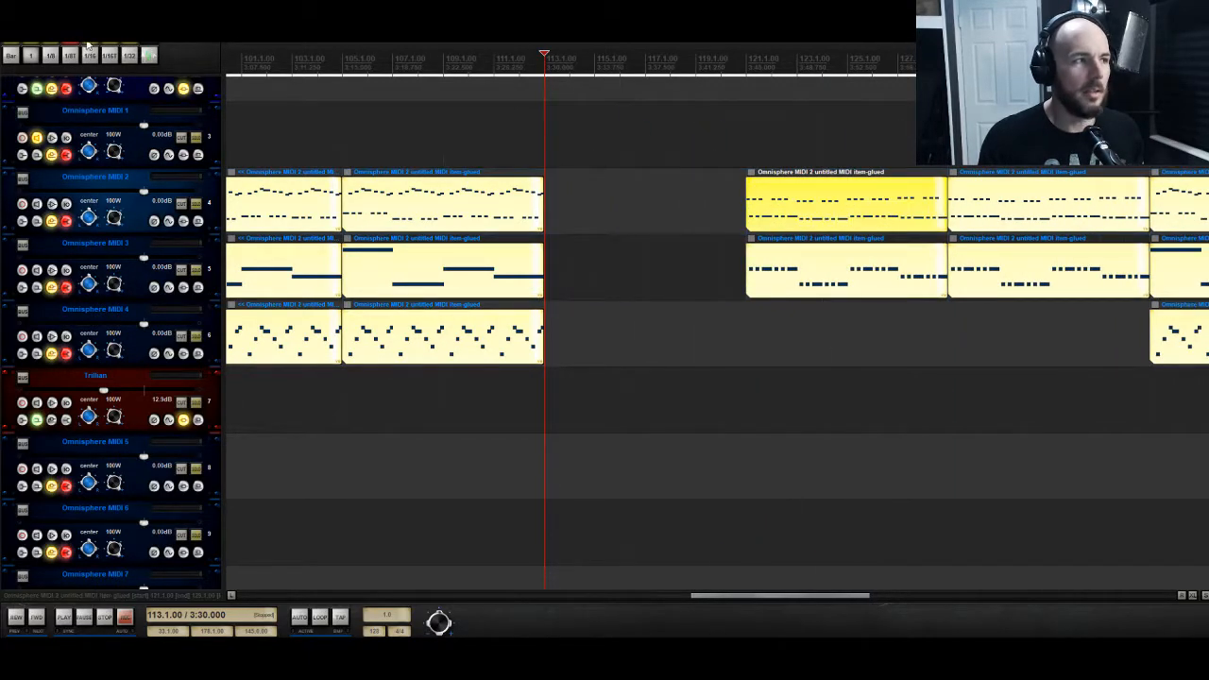
scroll(716, 332, "down", 20)
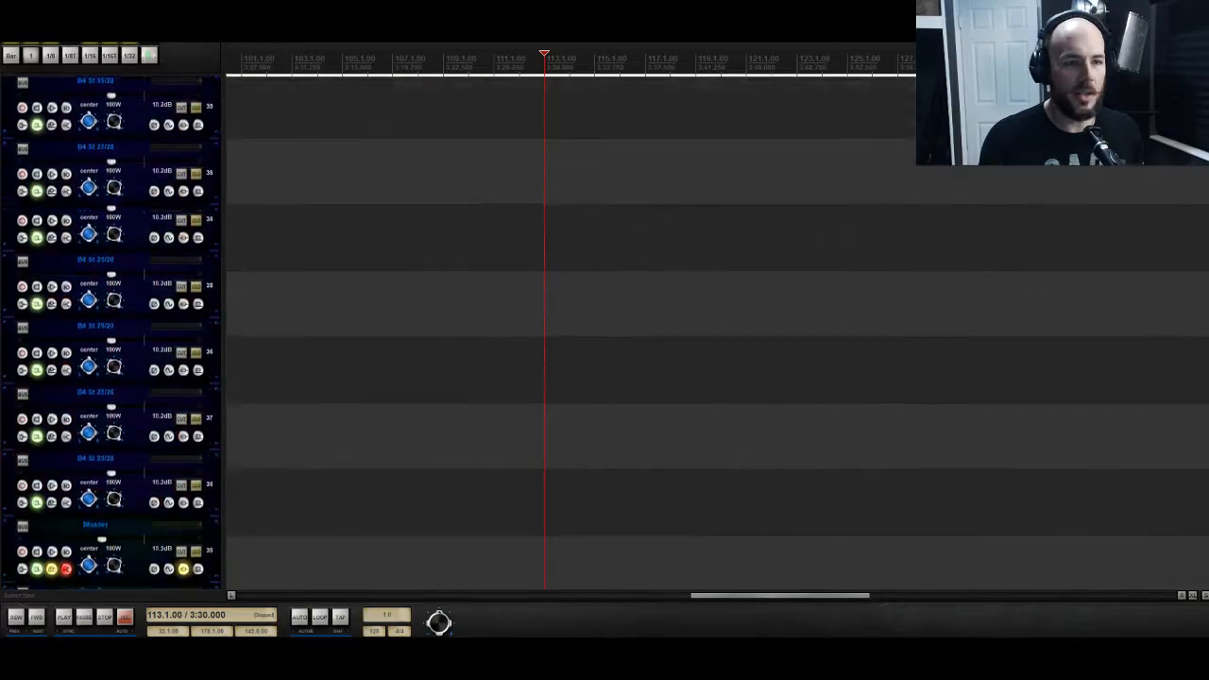
Step: Copy the last Addictive Drums 2 item before the gap so the copy starts at bar 113
scroll(716, 332, "up", 20)
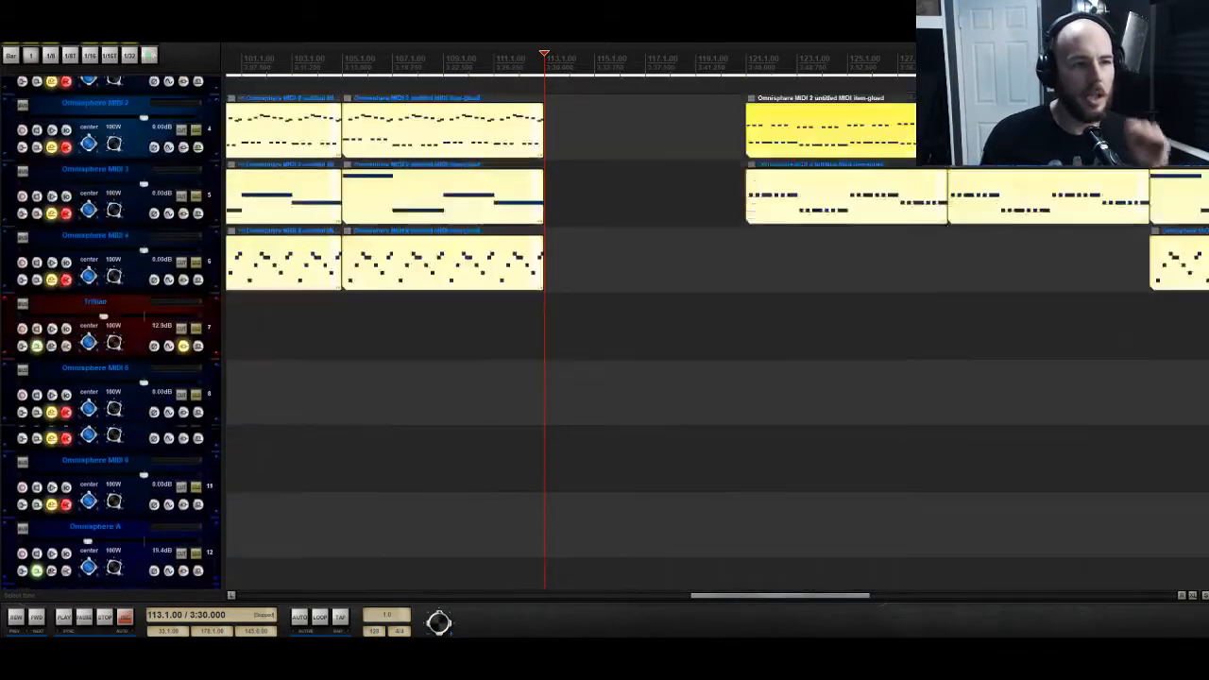
scroll(716, 332, "up", 3)
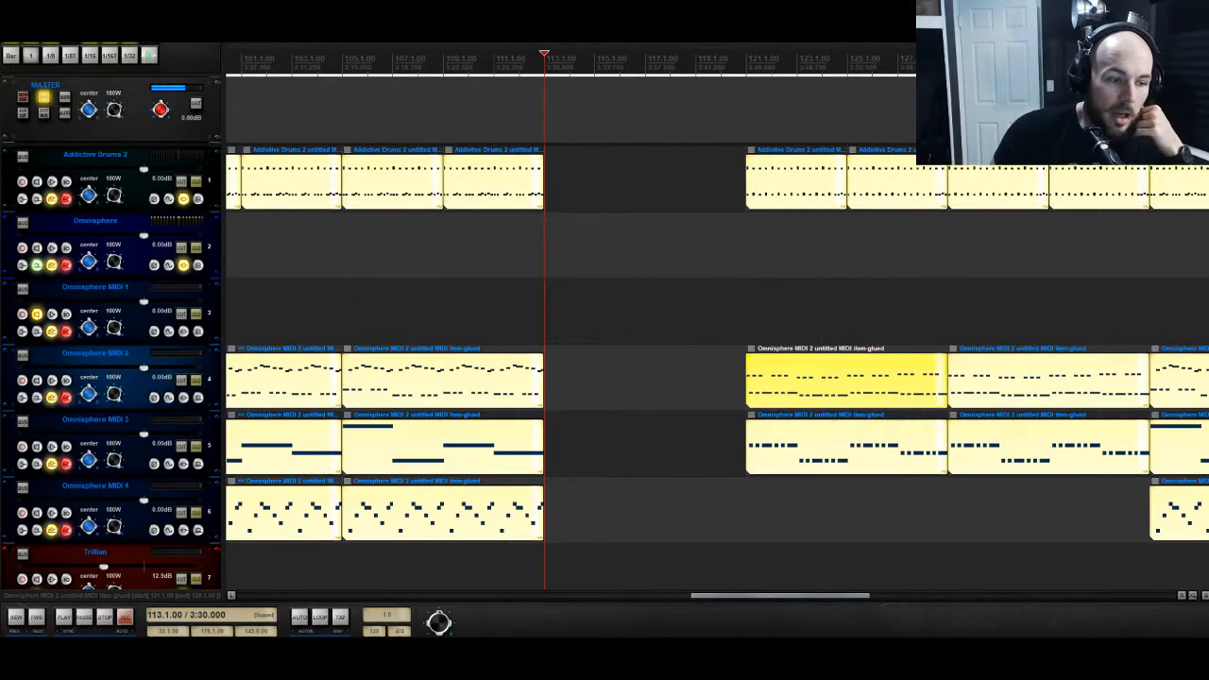
left_click(498, 185)
left_click_drag(498, 184, 614, 188)
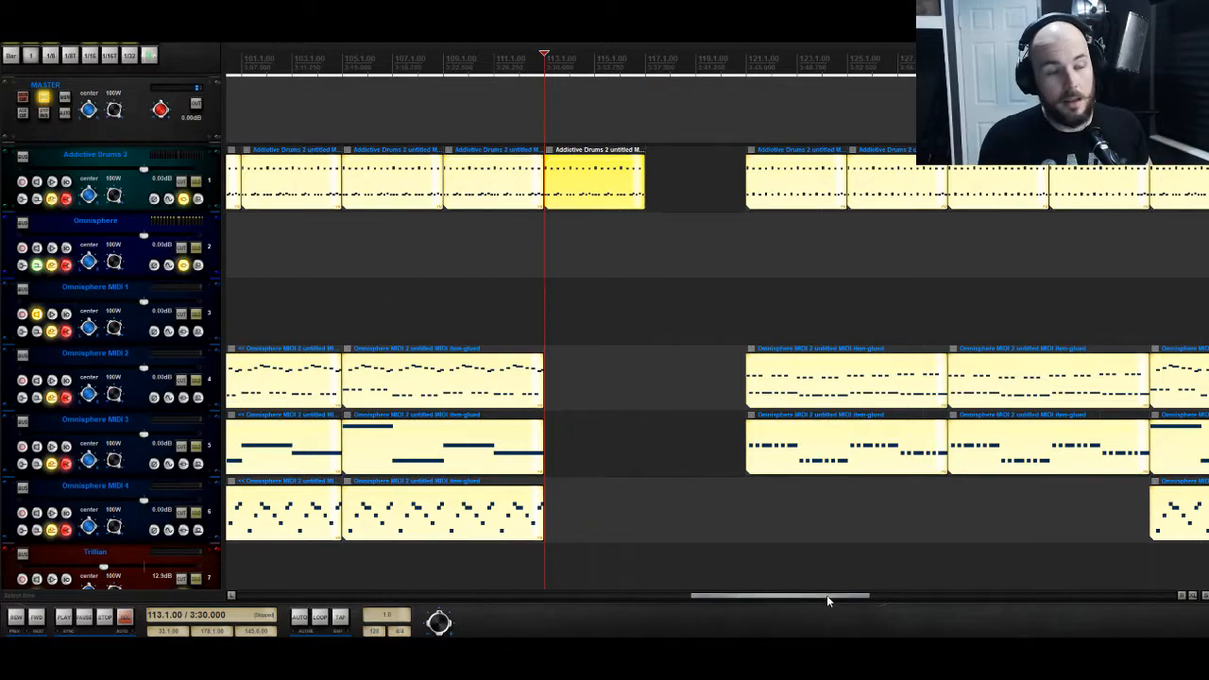
Step: Cycle ripple editing through its per-track and all-tracks modes and back to disabled
left_click_drag(826, 596, 417, 540)
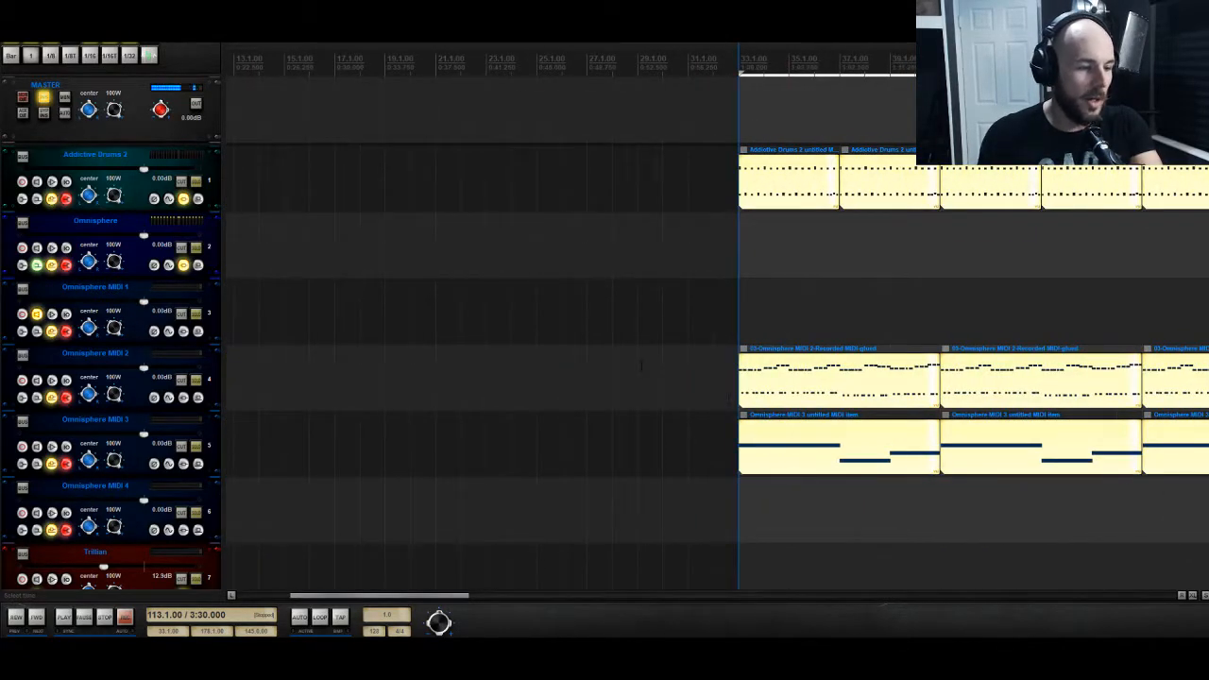
left_click_drag(320, 597, 707, 599)
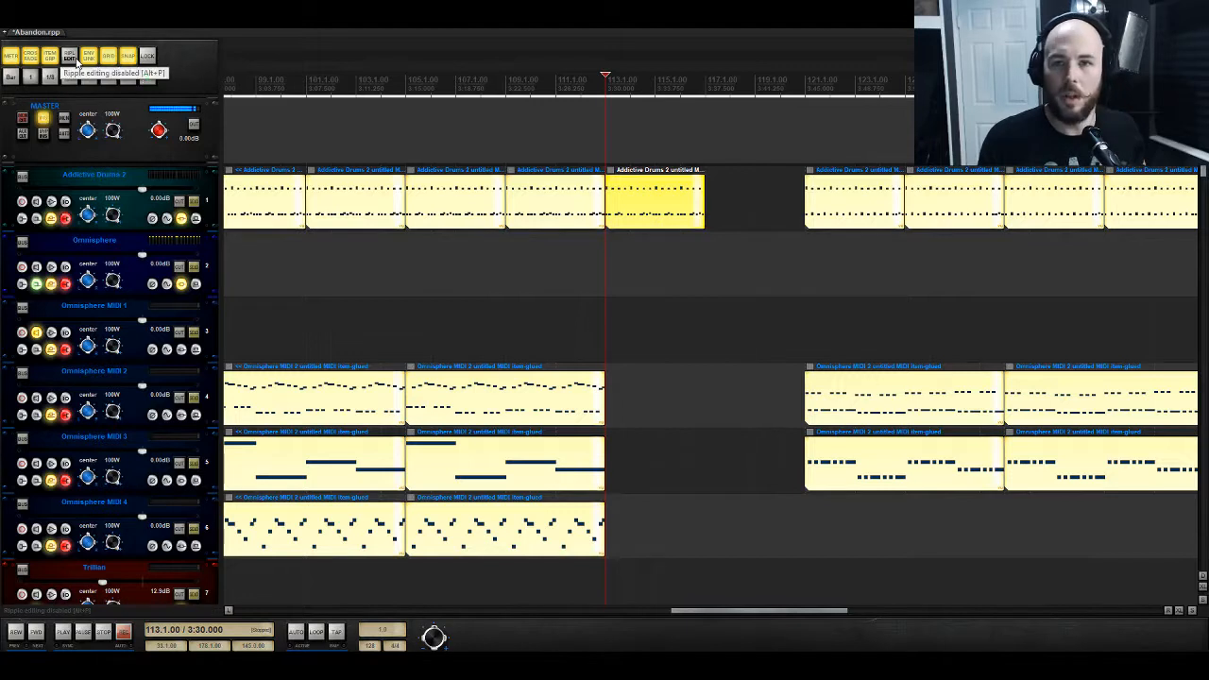
left_click(70, 57)
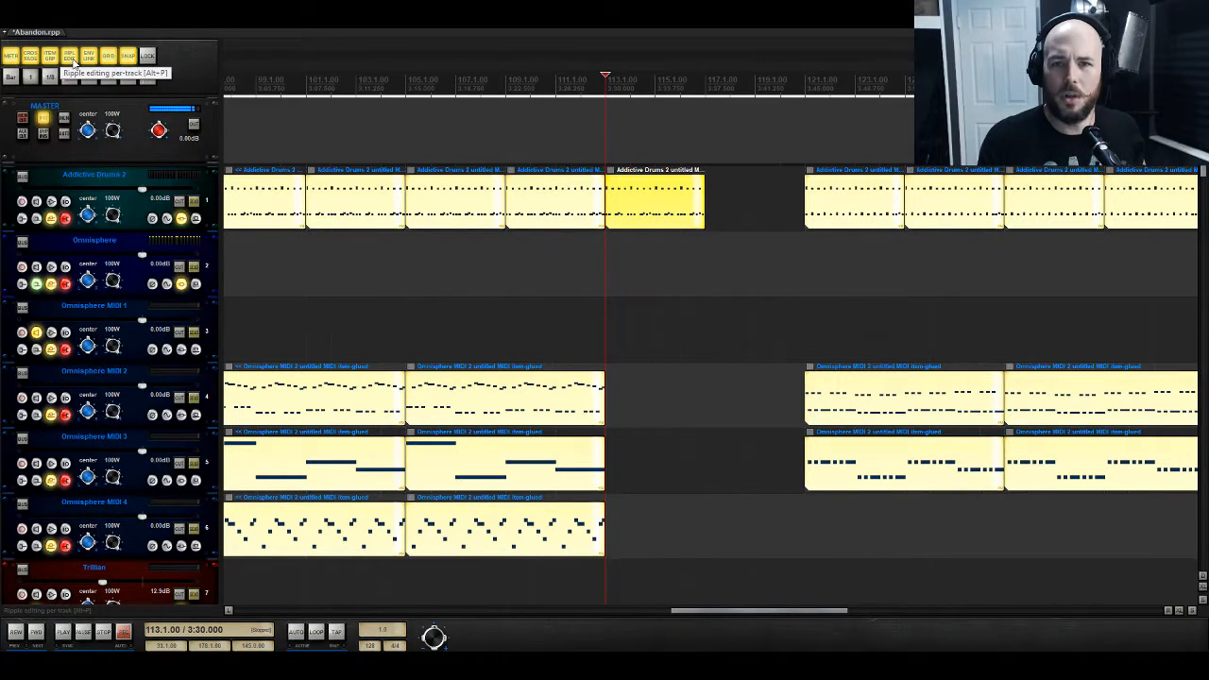
left_click(69, 56)
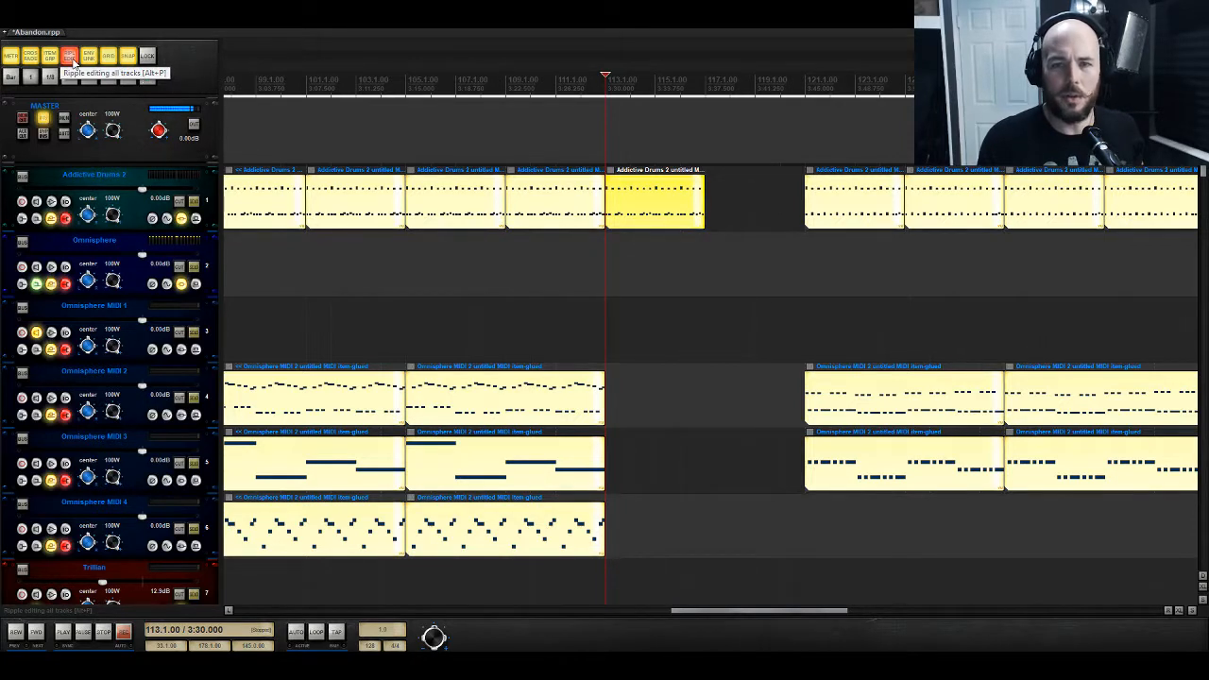
left_click(70, 56)
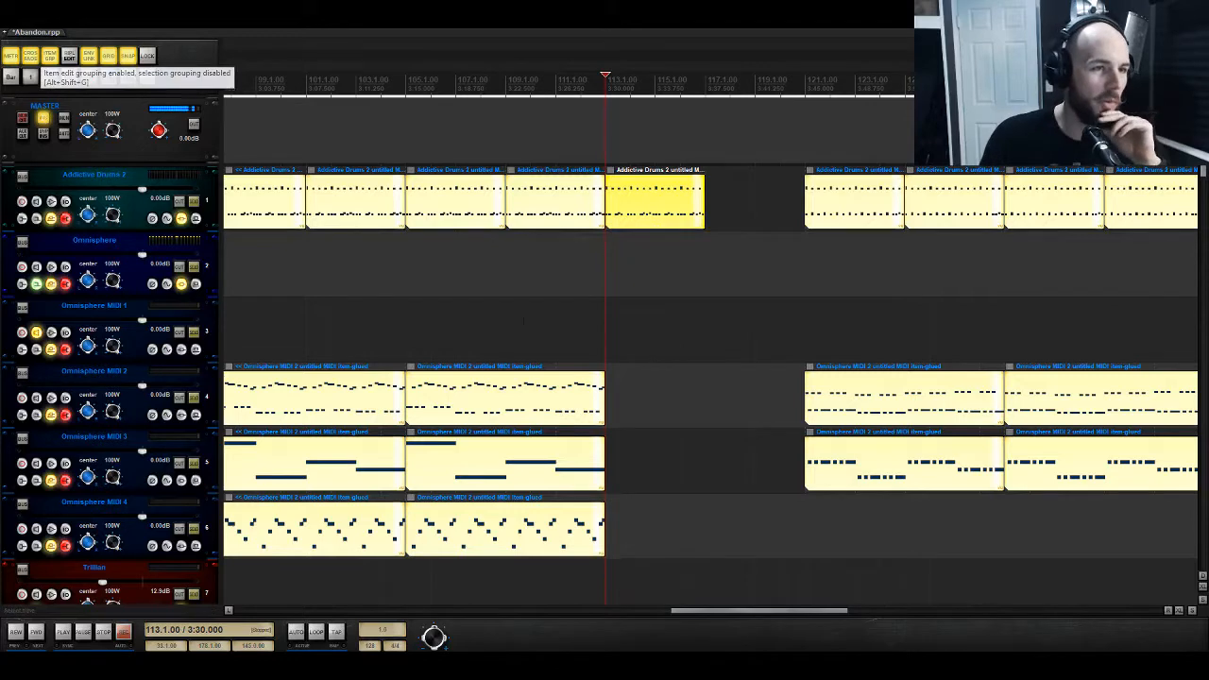
Step: Open the copied drum item at bar 113 in the MIDI editor and delete its low-pitched notes around C2
left_click(626, 208)
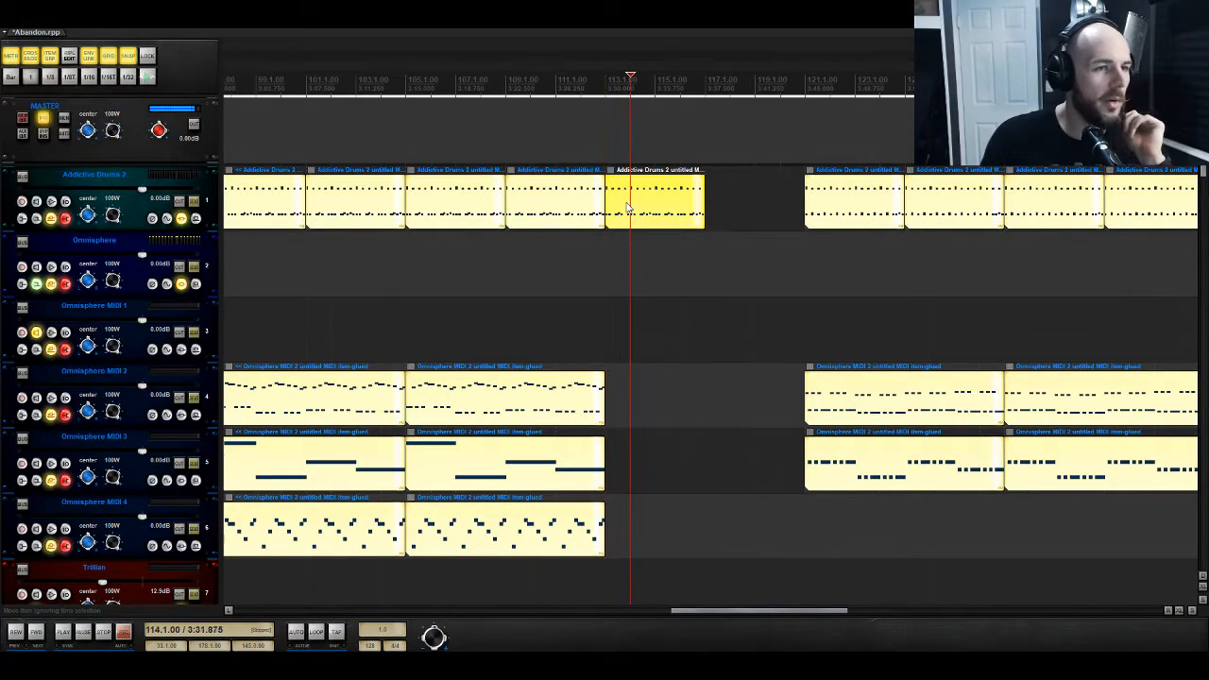
double_click(626, 207)
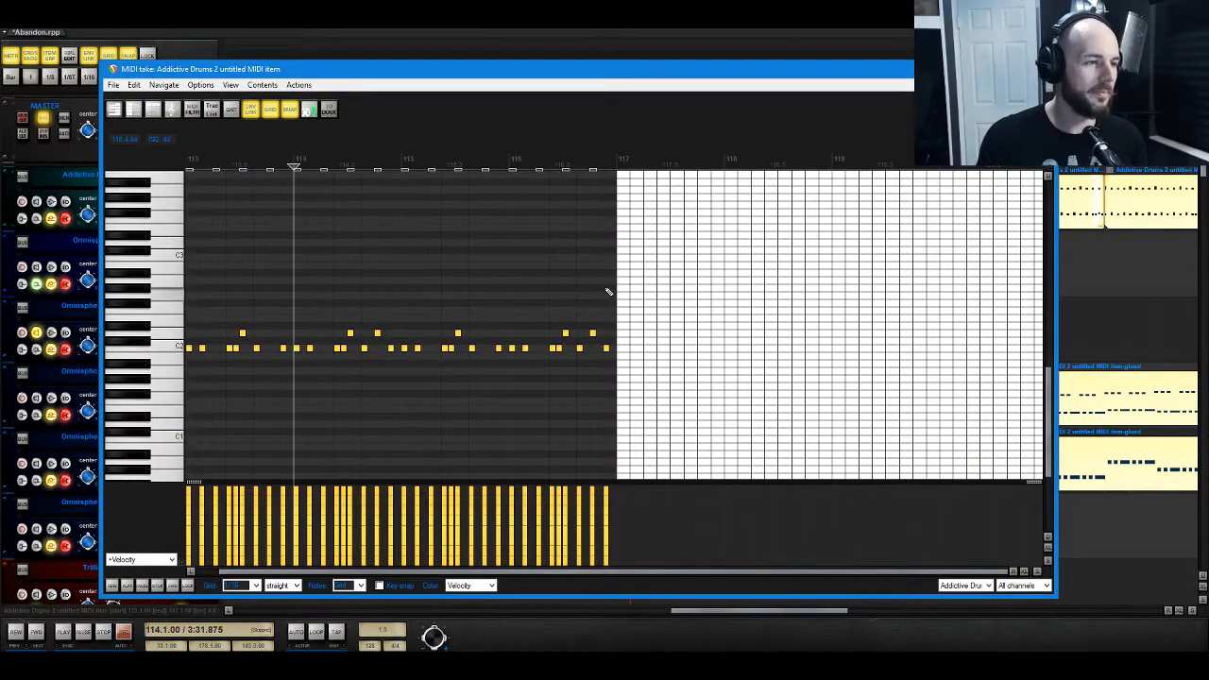
scroll(608, 291, "down", 3)
left_click_drag(676, 291, 209, 206)
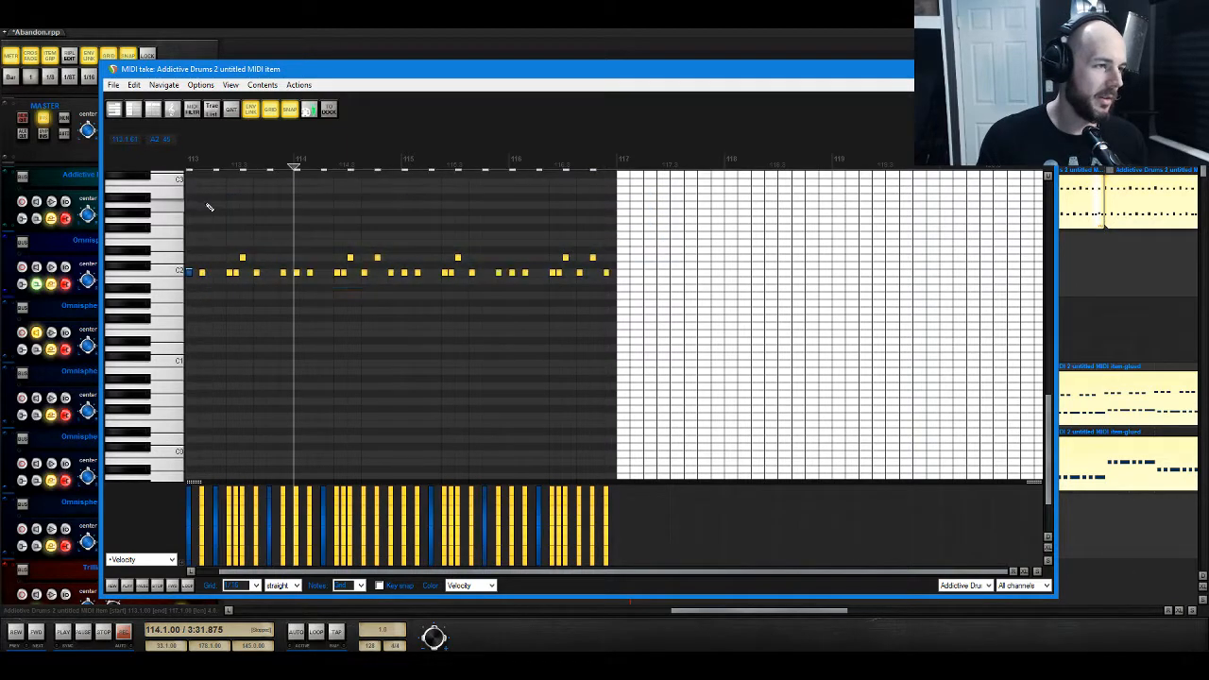
key("Delete")
Step: Delete the drum item's remaining high-pitched notes except the two hits on bar 113's first beat, and close the MIDI editor
scroll(440, 301, "up", 11)
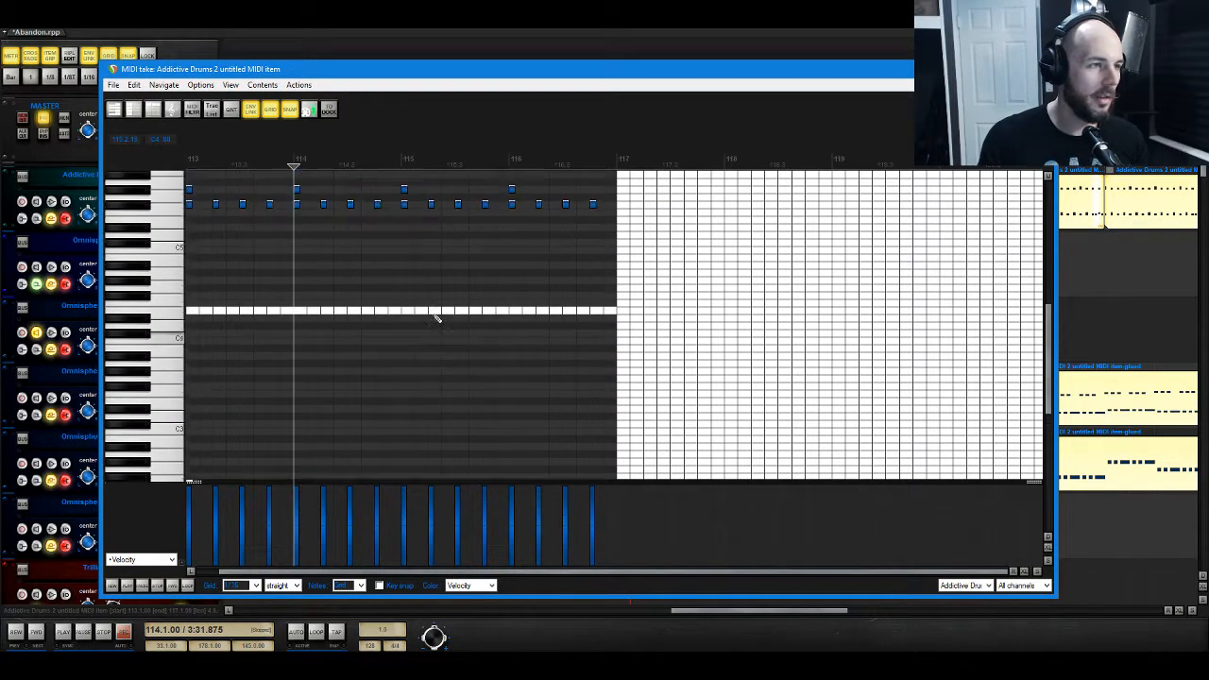
scroll(437, 318, "up", 1)
left_click_drag(210, 210, 604, 260)
key("Delete")
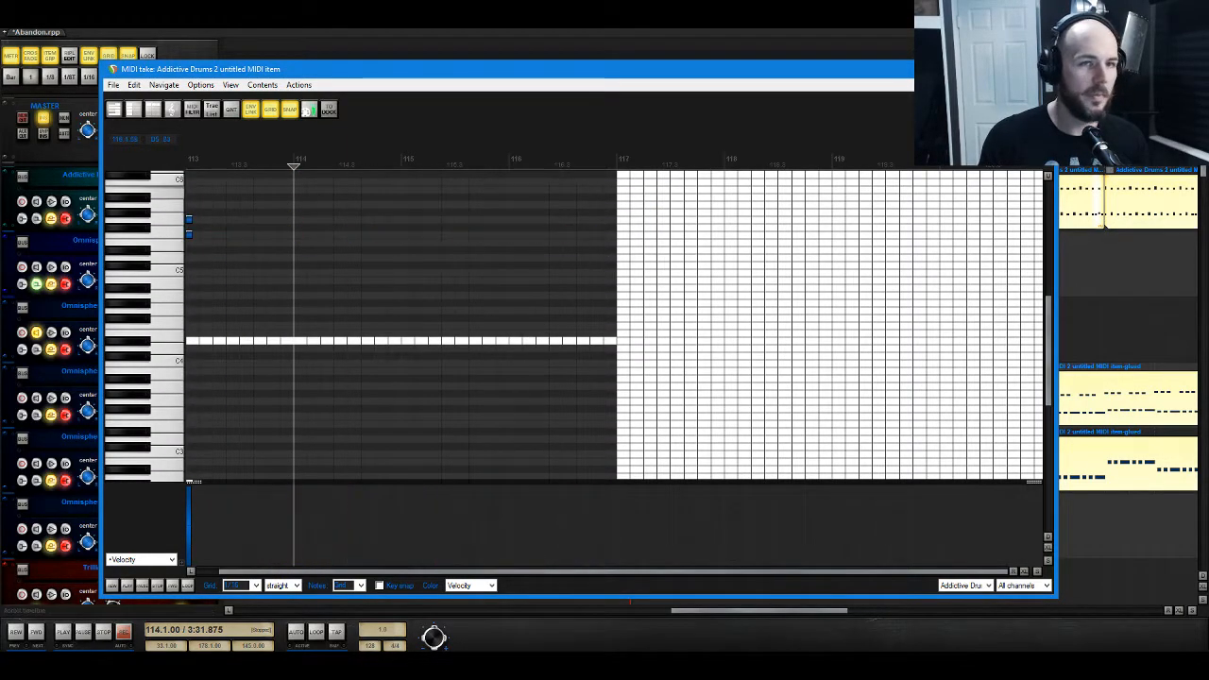
left_click(1042, 69)
Step: Play the transition into the gap from bar 112 and stop playback
left_click(592, 158)
key("space")
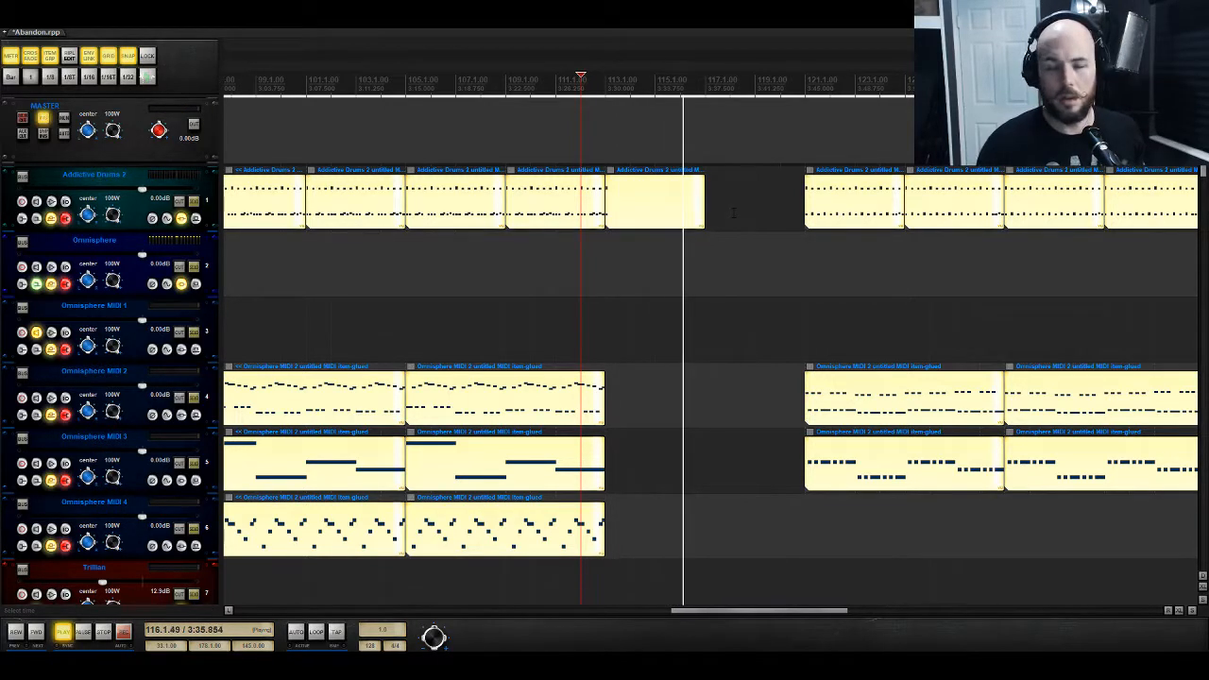
key("space")
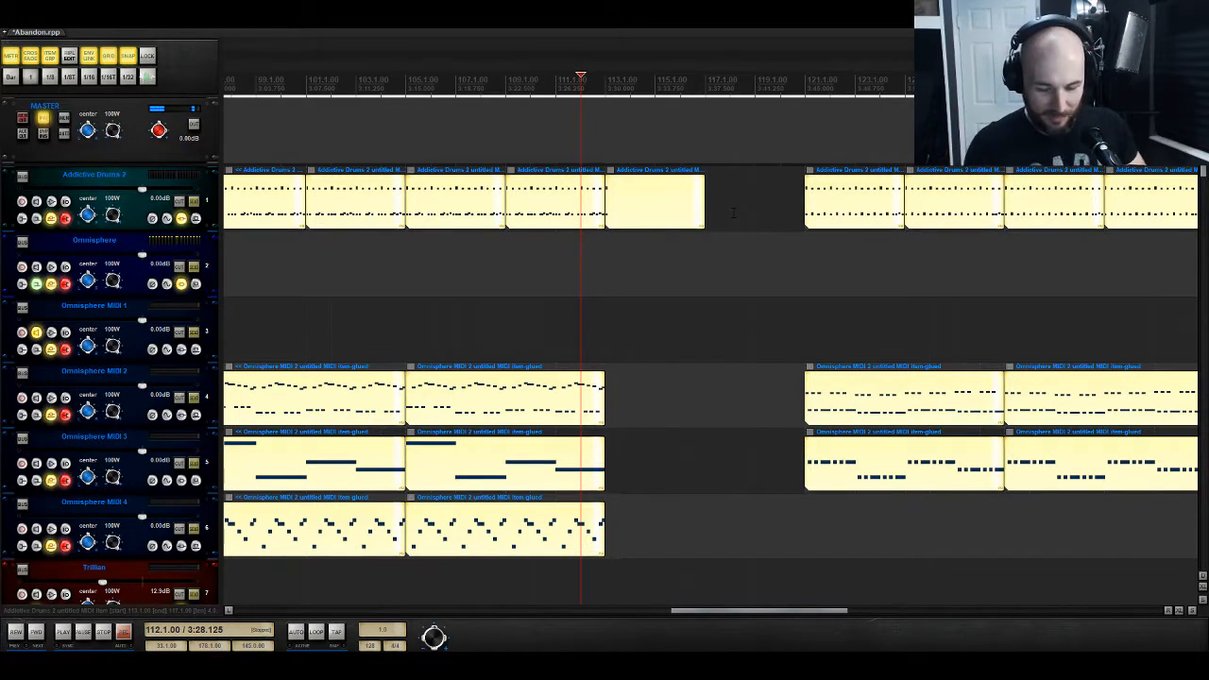
Step: Record-arm the Omnisphere MIDI 1 track in place of Omnisphere MIDI 2 and put the edit cursor at bar 113
left_click(23, 398)
left_click(35, 398)
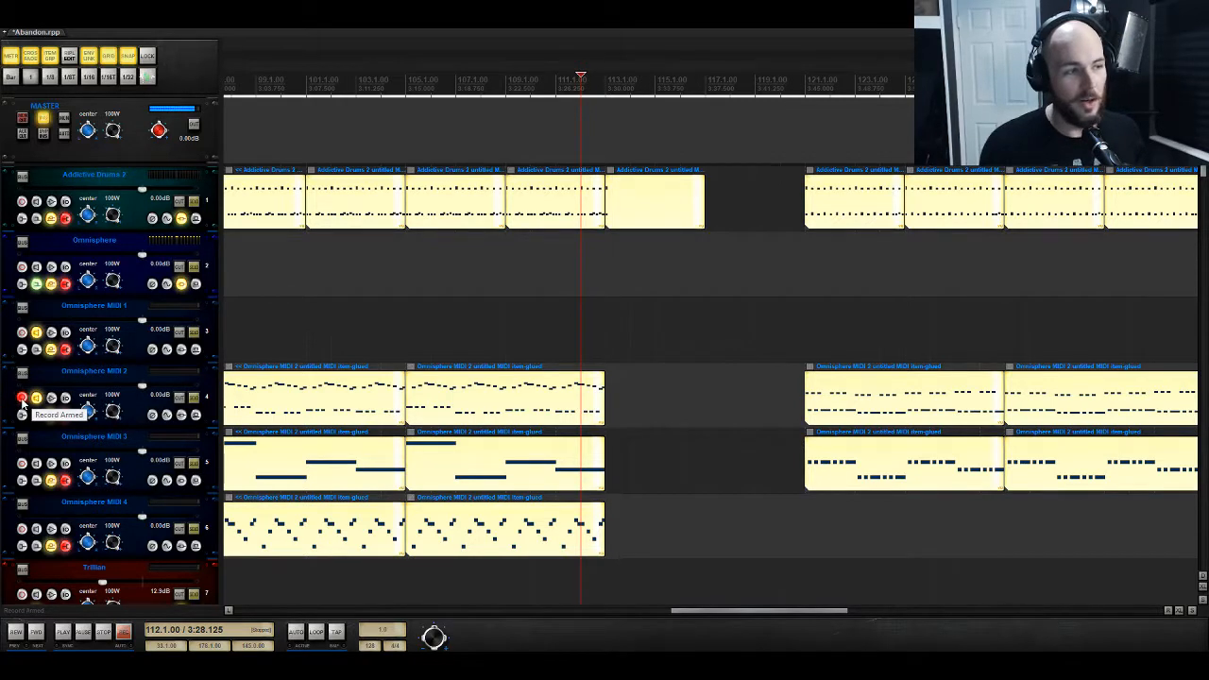
left_click(22, 332)
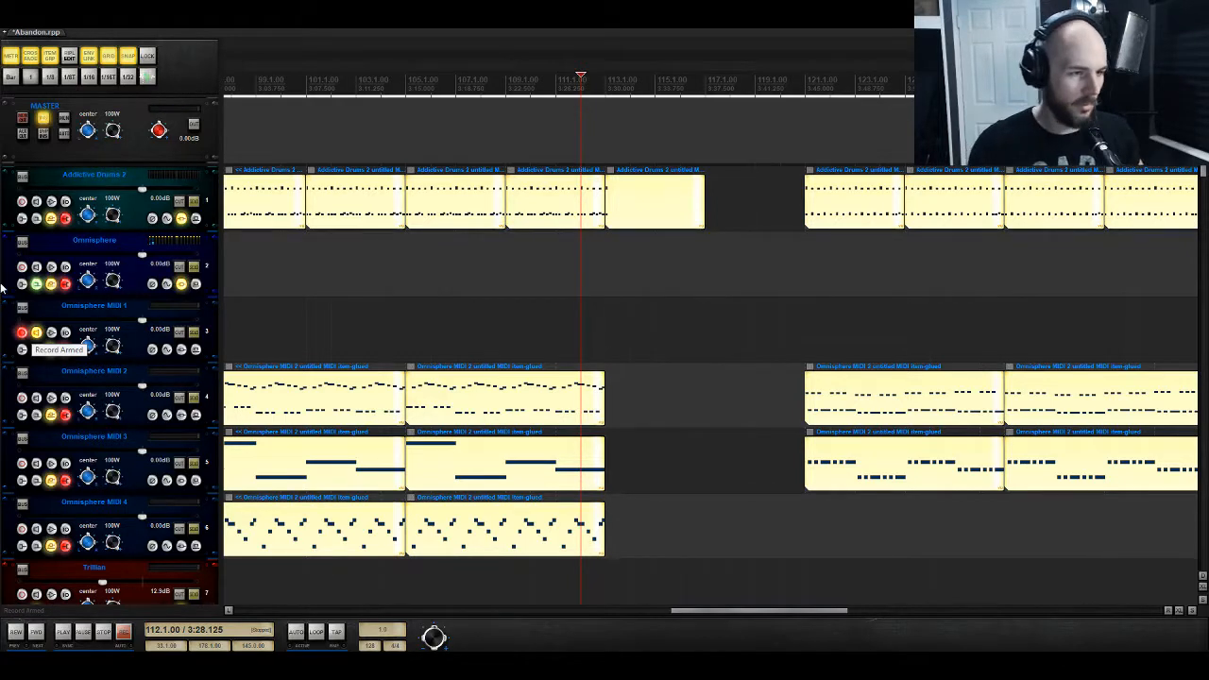
left_click(609, 329)
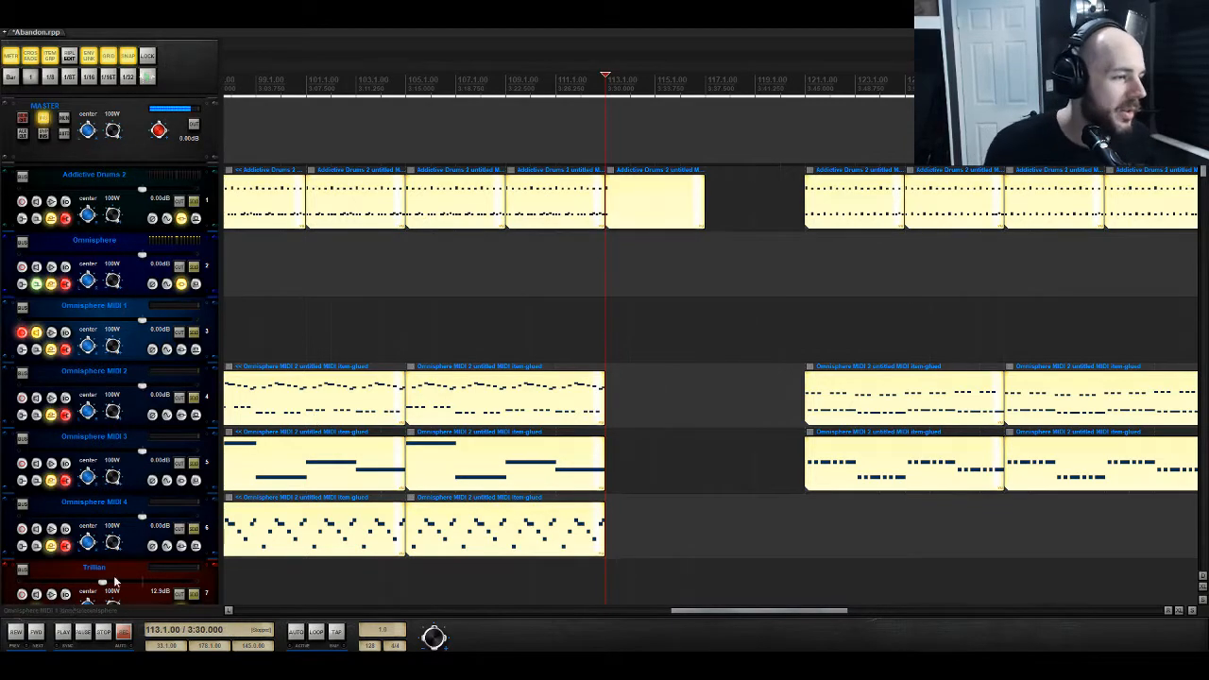
Step: Record a MIDI part on Omnisphere MIDI 1 from bar 113 to about bar 121, with the metronome's primary beat volume lowered to -6.67 dB
right_click(13, 58)
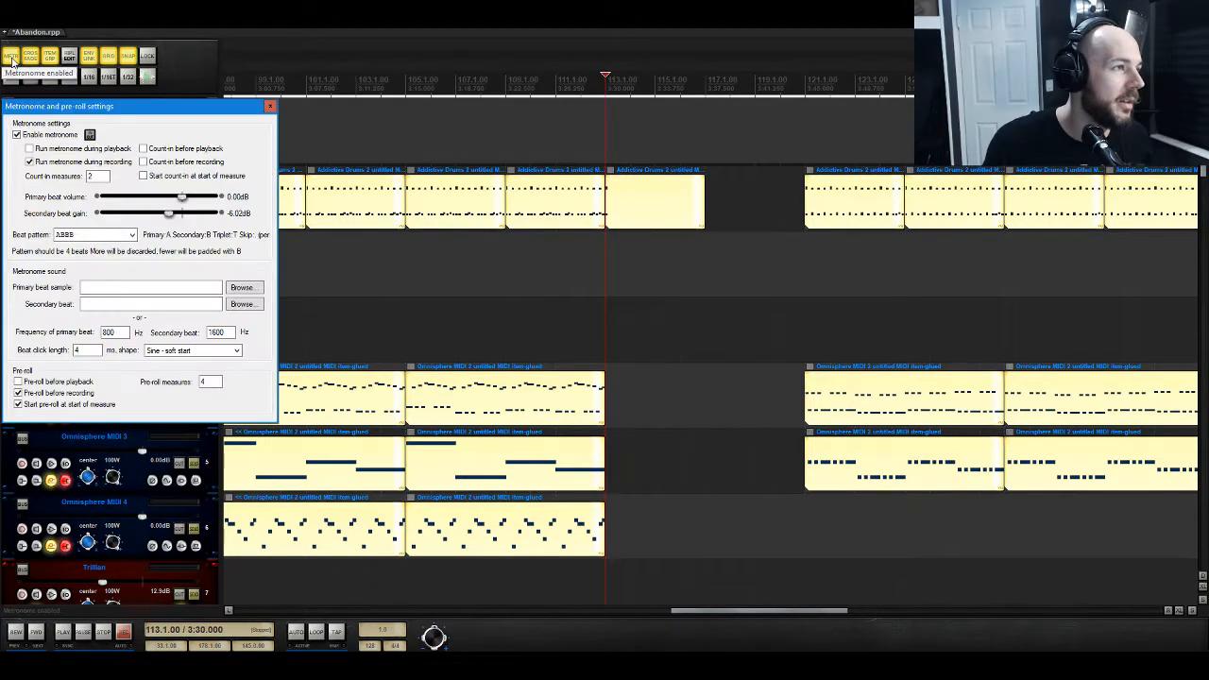
left_click_drag(195, 203, 159, 201)
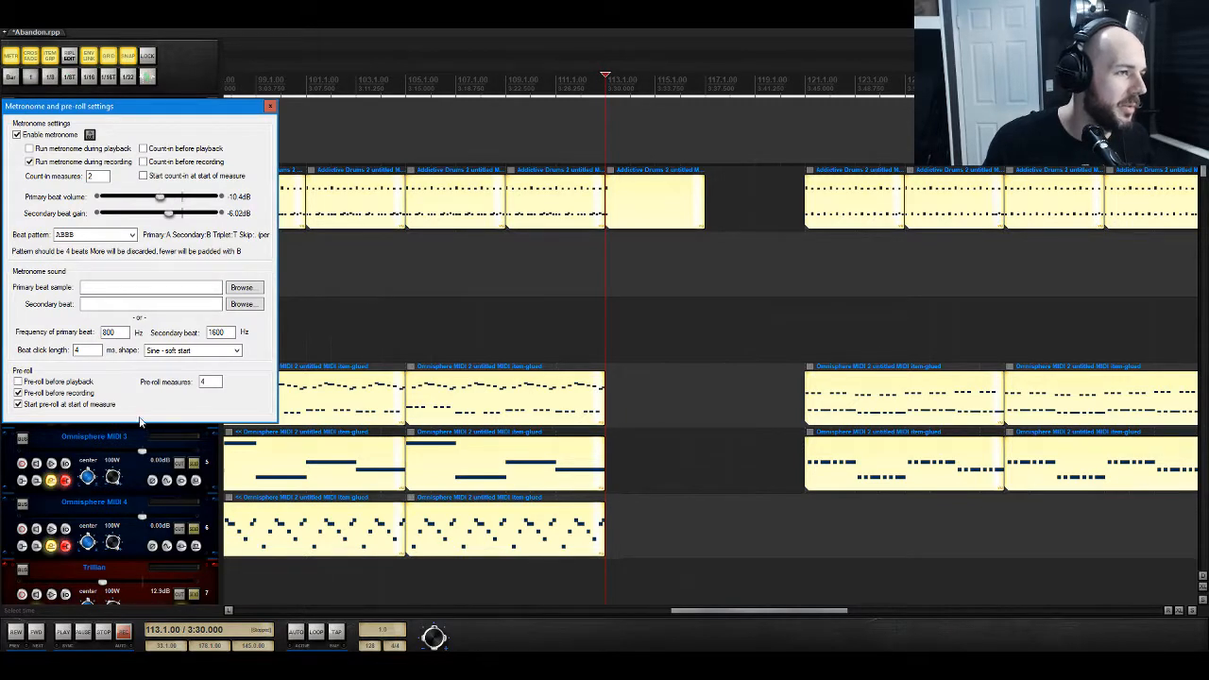
left_click(124, 634)
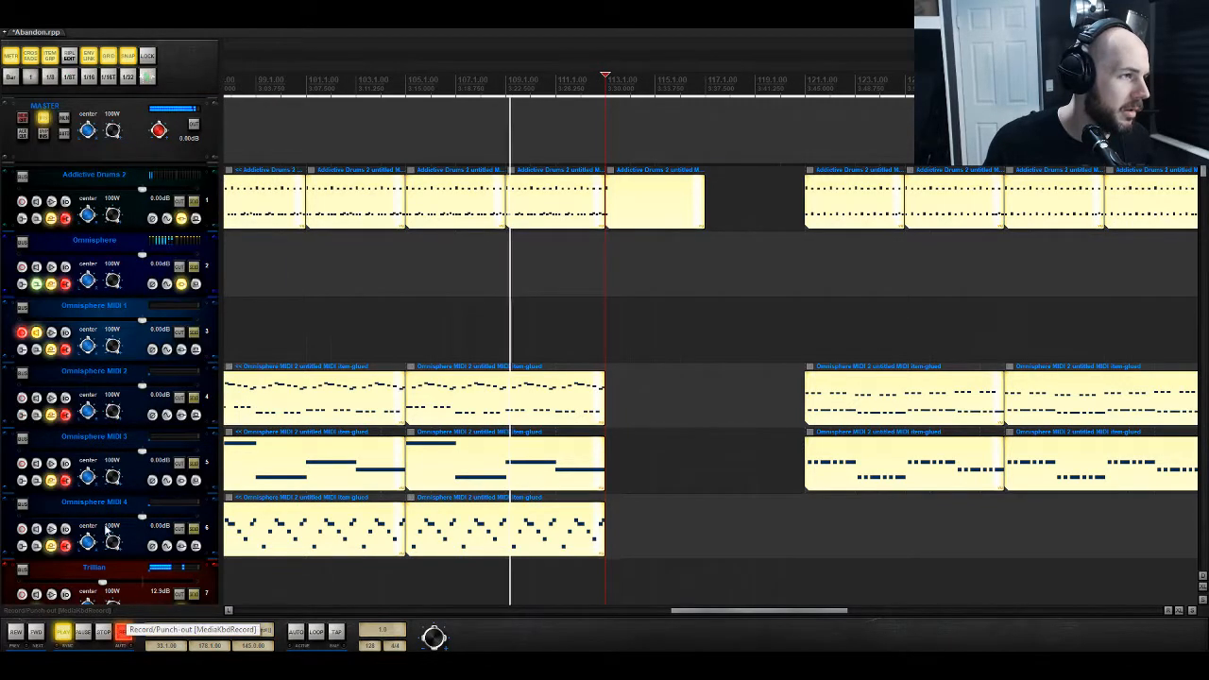
right_click(13, 58)
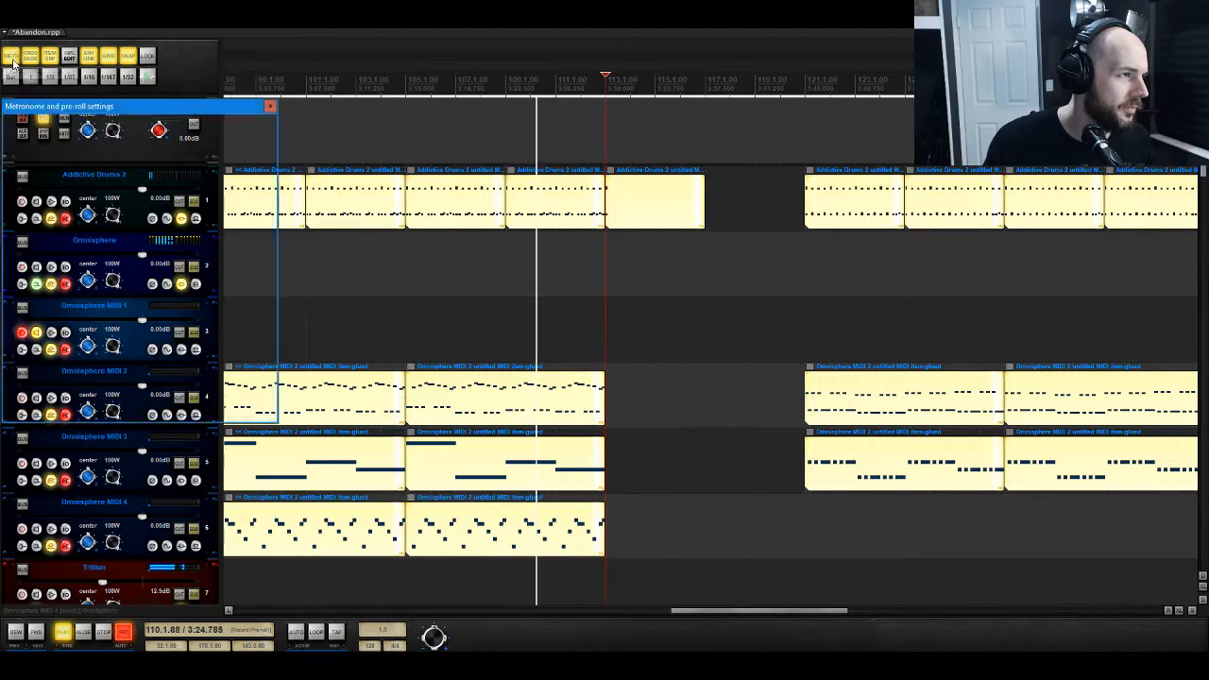
left_click_drag(160, 197, 170, 199)
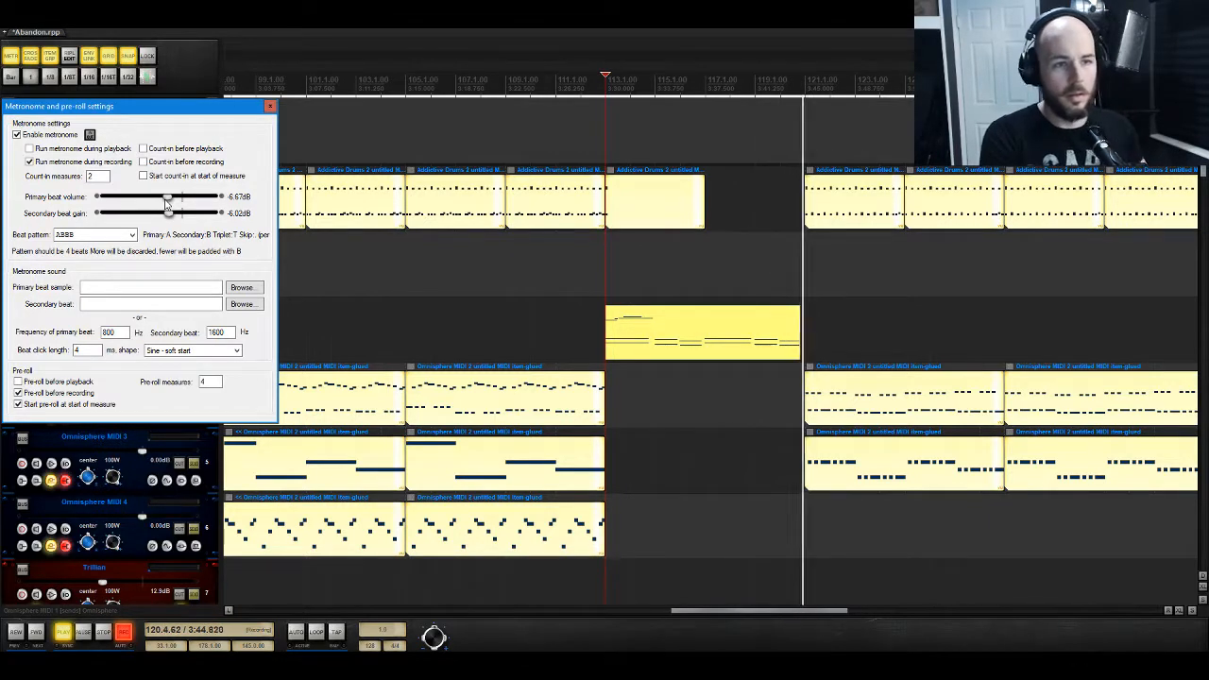
key("space")
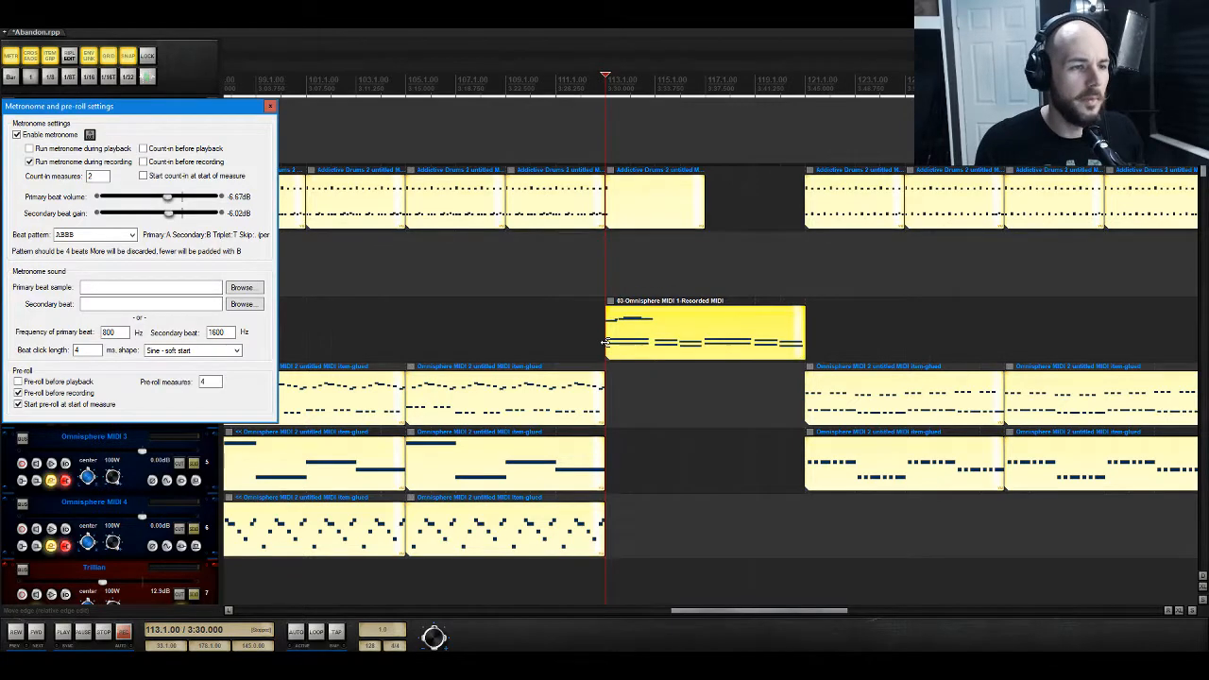
Step: Trim the recorded Omnisphere MIDI 1 item to end at bar 117 and quantize all its notes to the grid at 100% strength
left_click_drag(605, 342, 640, 329)
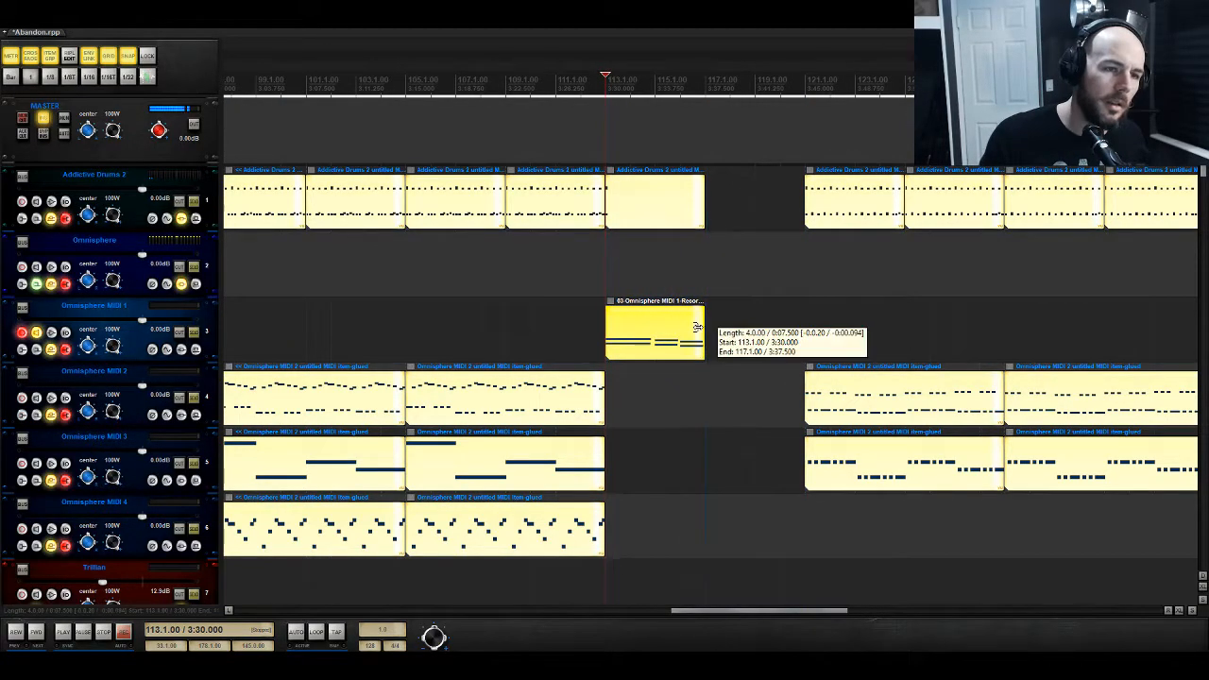
double_click(618, 340)
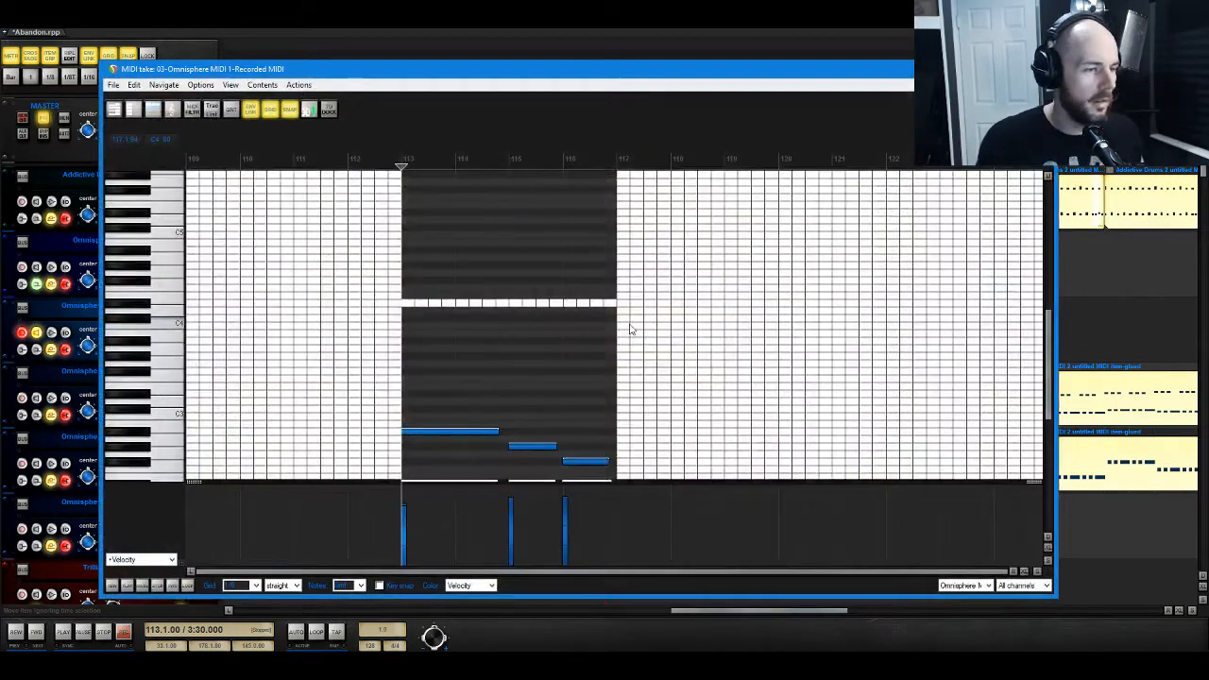
key("ctrl+a")
key("q")
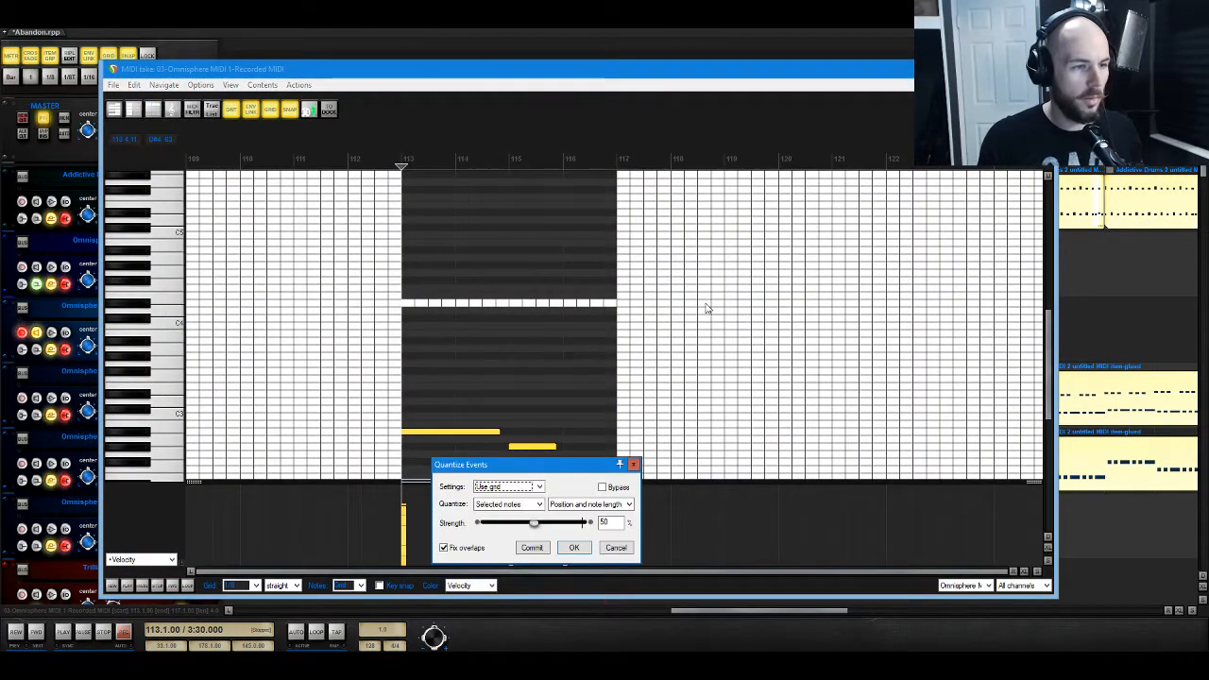
left_click_drag(557, 470, 603, 260)
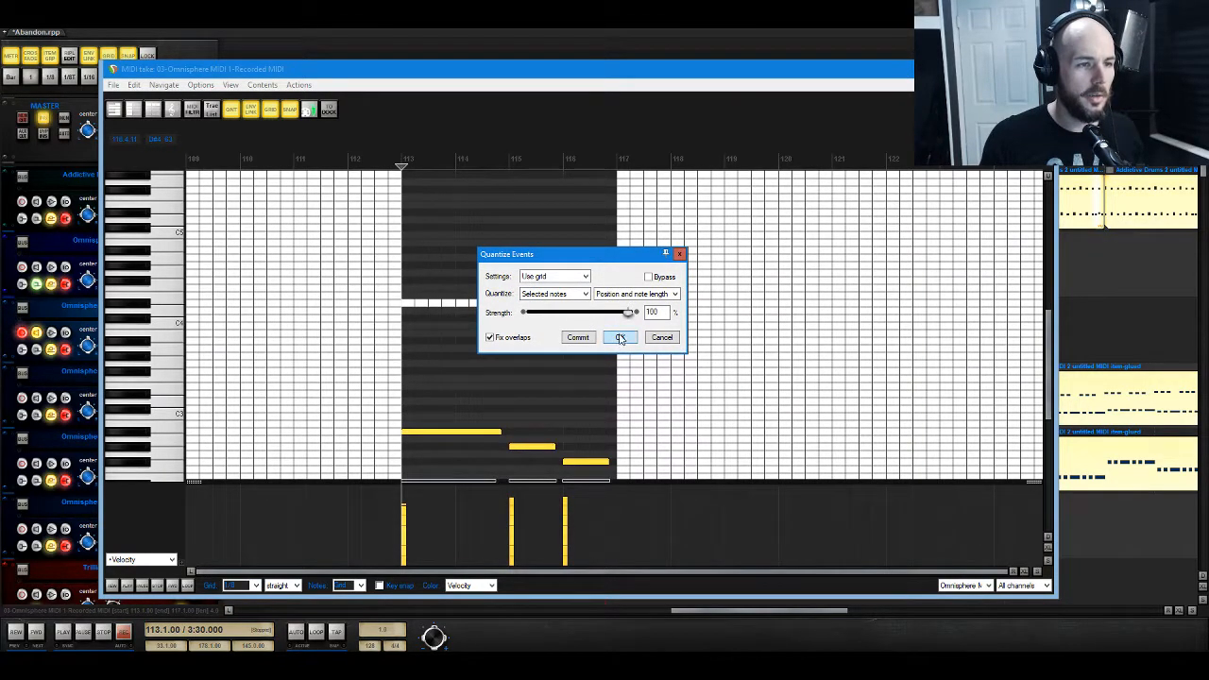
left_click(619, 338)
key("space")
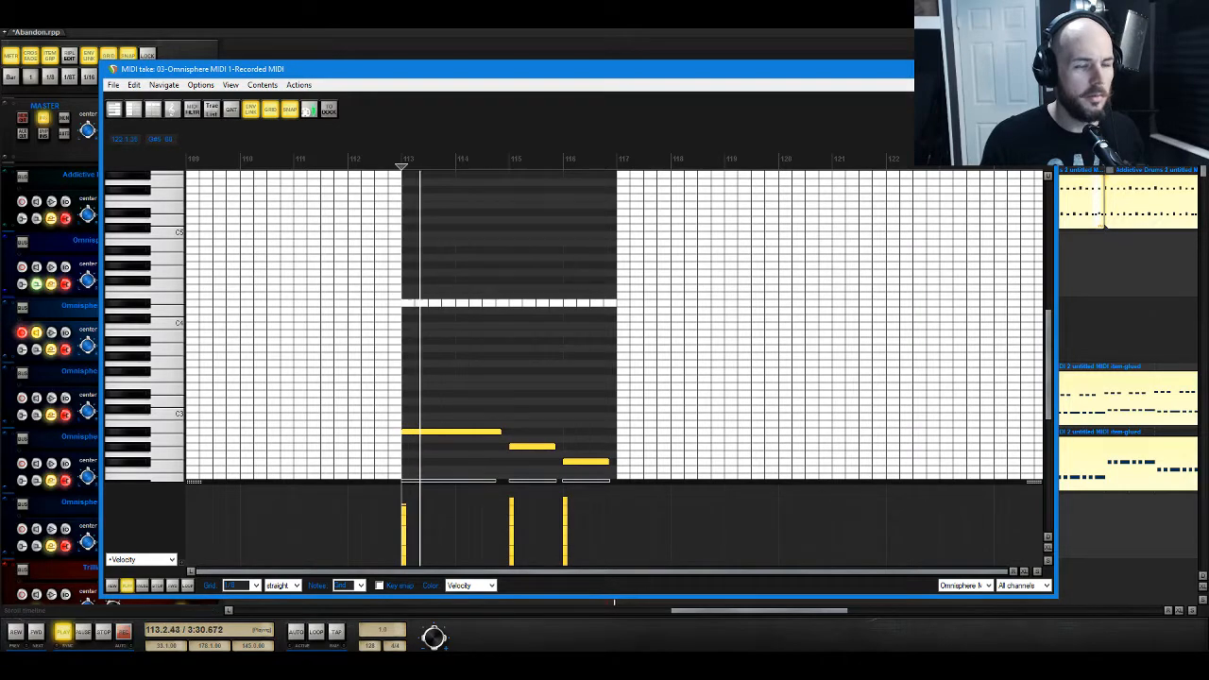
key("Escape")
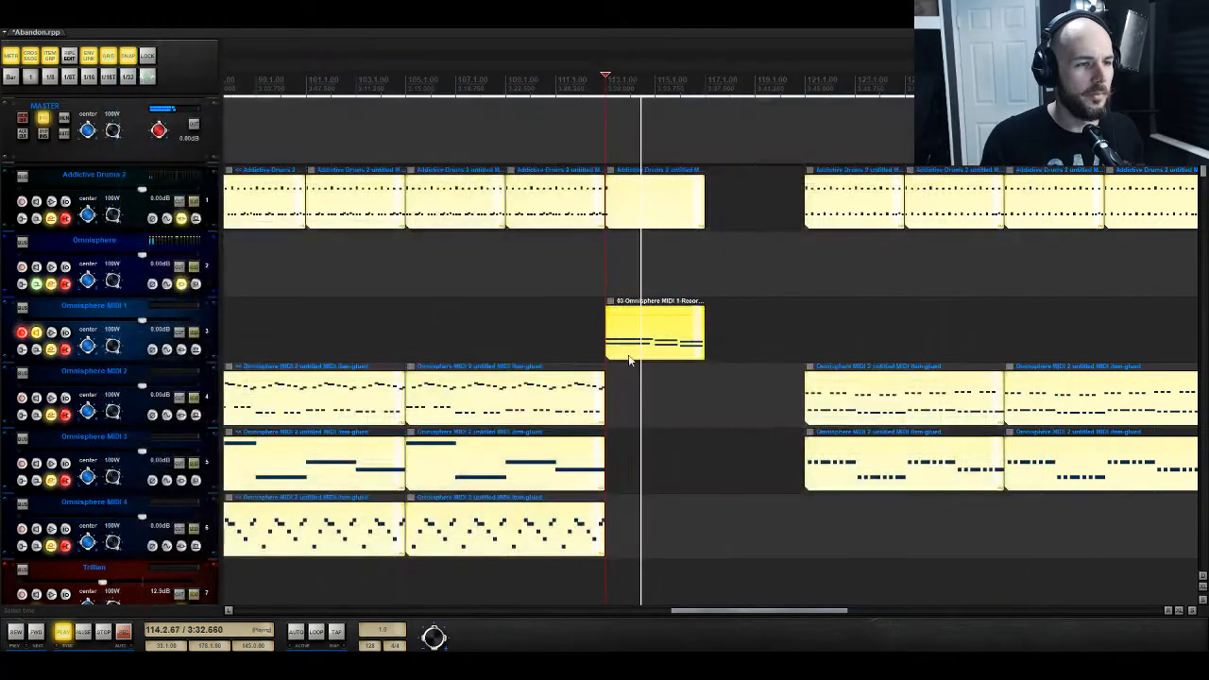
Step: Extend the Omnisphere MIDI 1 item to bar 121 and duplicate its four bars of notes so the copy starts at bar 117
left_click_drag(701, 323, 802, 323)
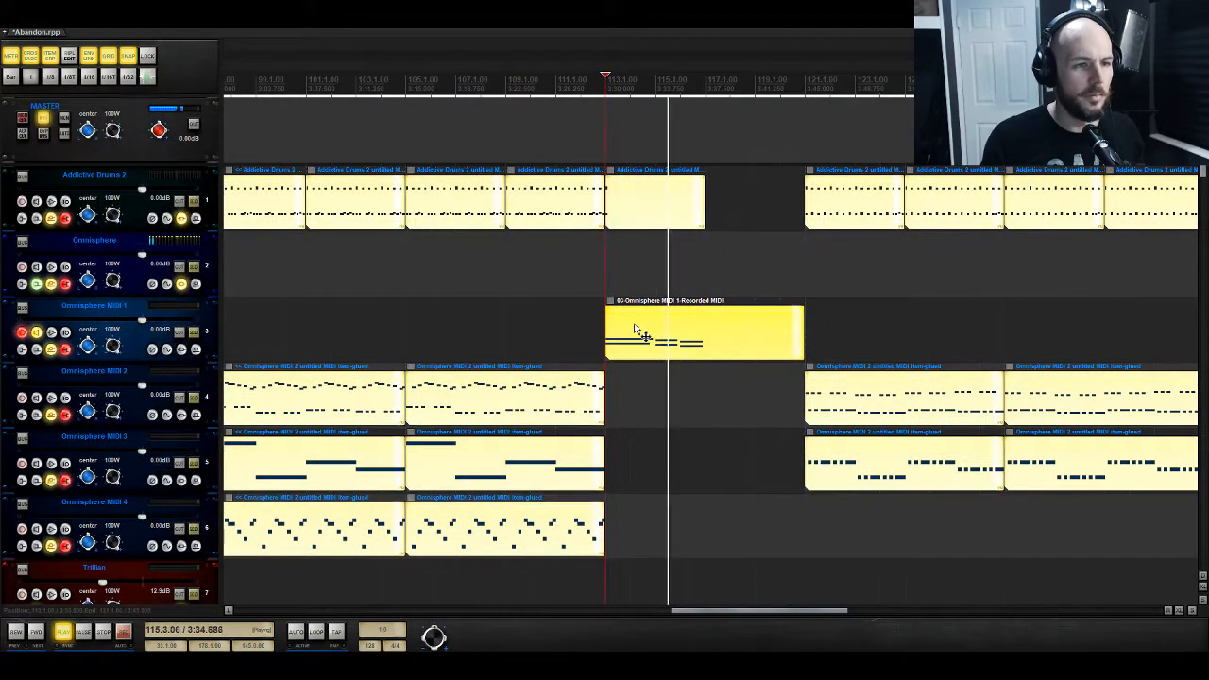
double_click(756, 343)
scroll(692, 339, "down", 4)
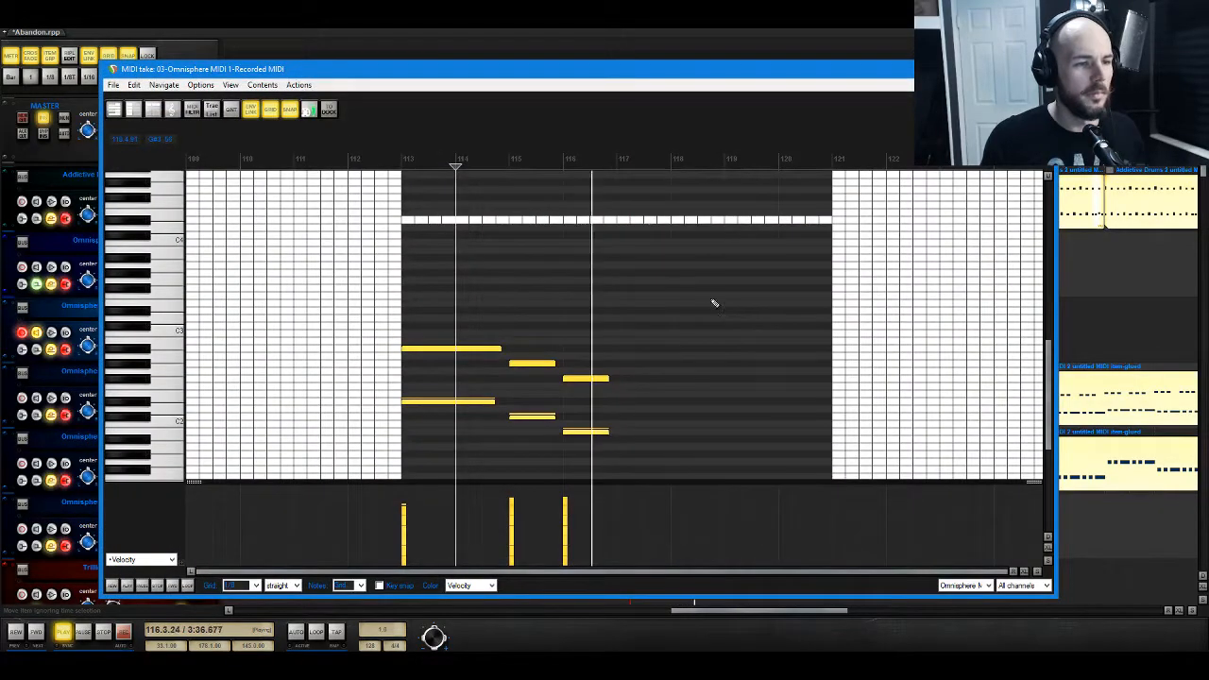
key("space")
left_click_drag(710, 294, 455, 452)
left_click_drag(416, 413, 631, 406)
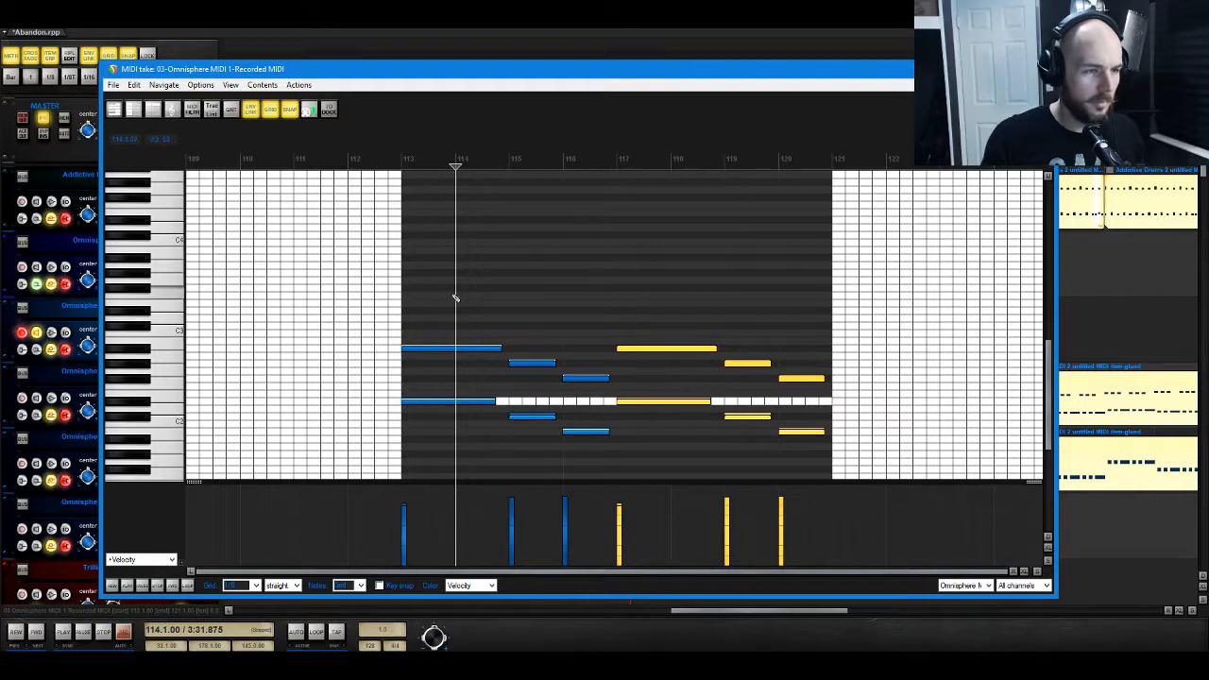
Step: Copy the upper line of notes in bars 113 to 120 to a higher pitch above the existing notes
left_click_drag(455, 298, 612, 384)
left_click_drag(627, 310, 827, 383)
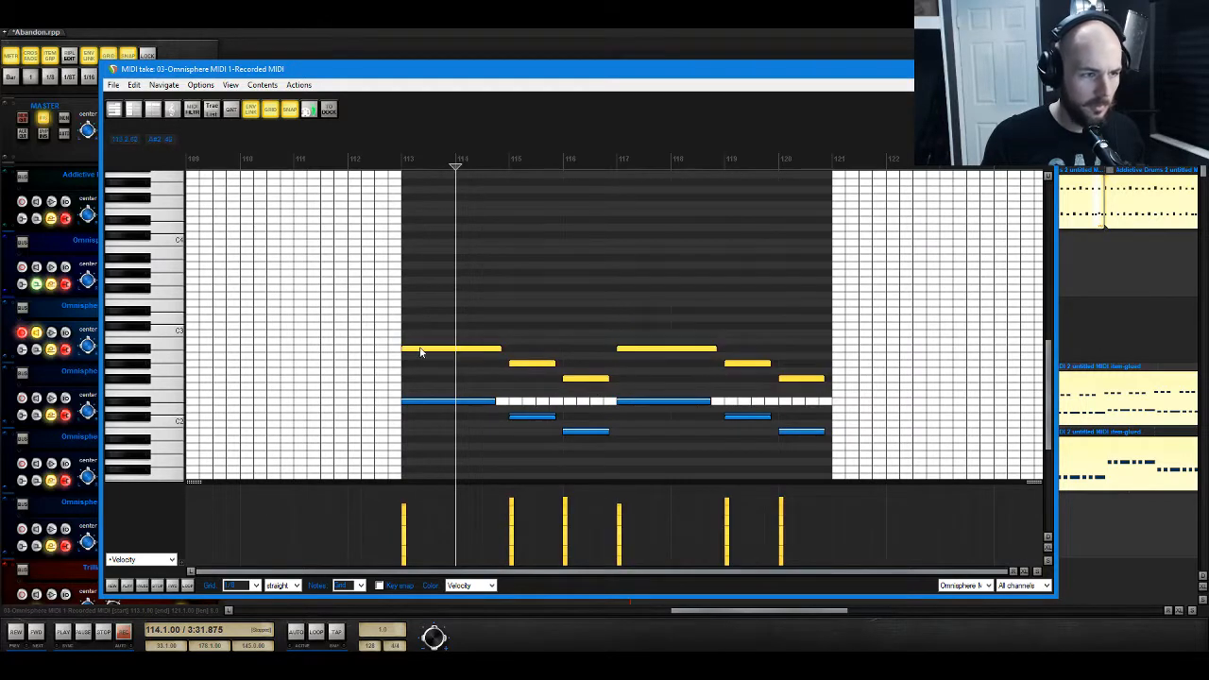
left_click_drag(417, 347, 412, 276)
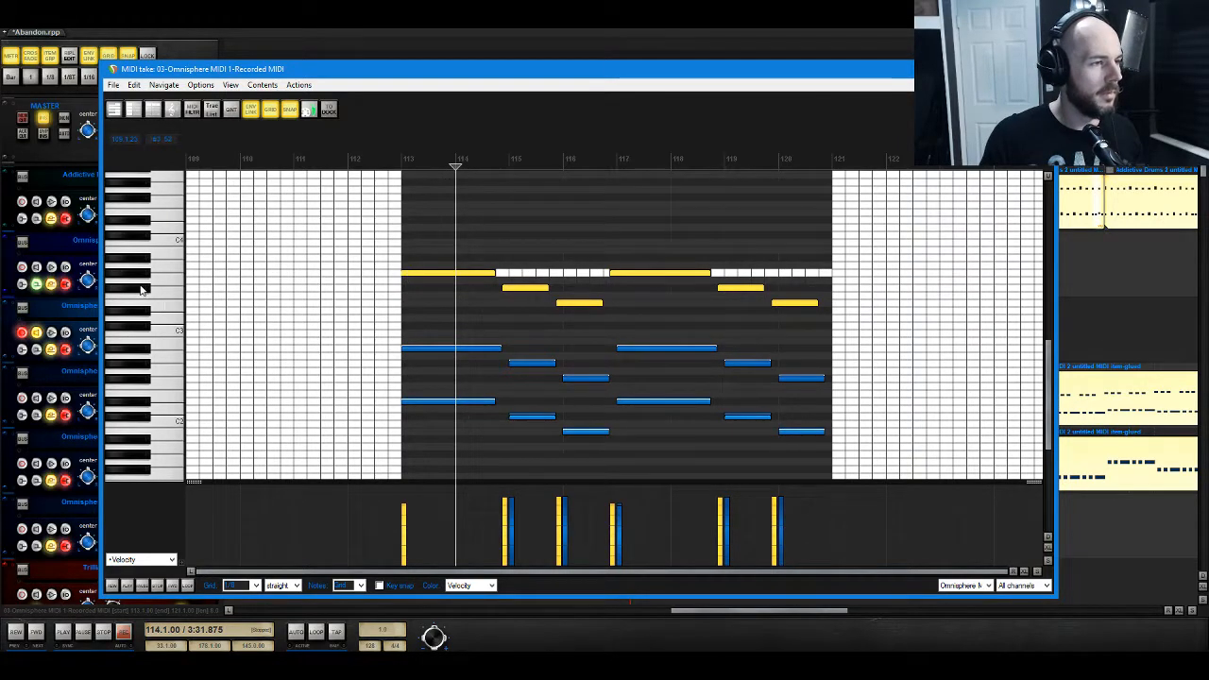
Step: Lower the copied top line of notes by two semitones and play the part from bar 113
left_click_drag(408, 275, 408, 292)
left_click(400, 166)
key("space")
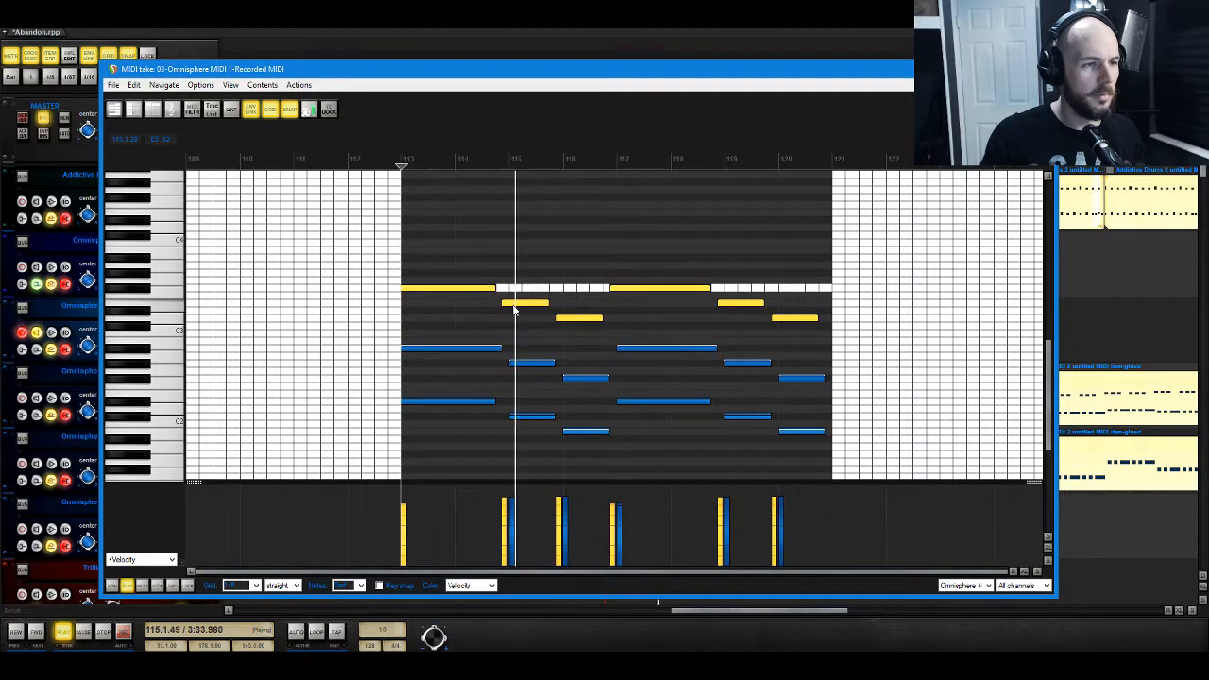
key("space")
Step: Raise the top-line notes in bars 115, 116, 119 and 120 by one semitone and play the part back
left_click_drag(519, 307, 589, 334)
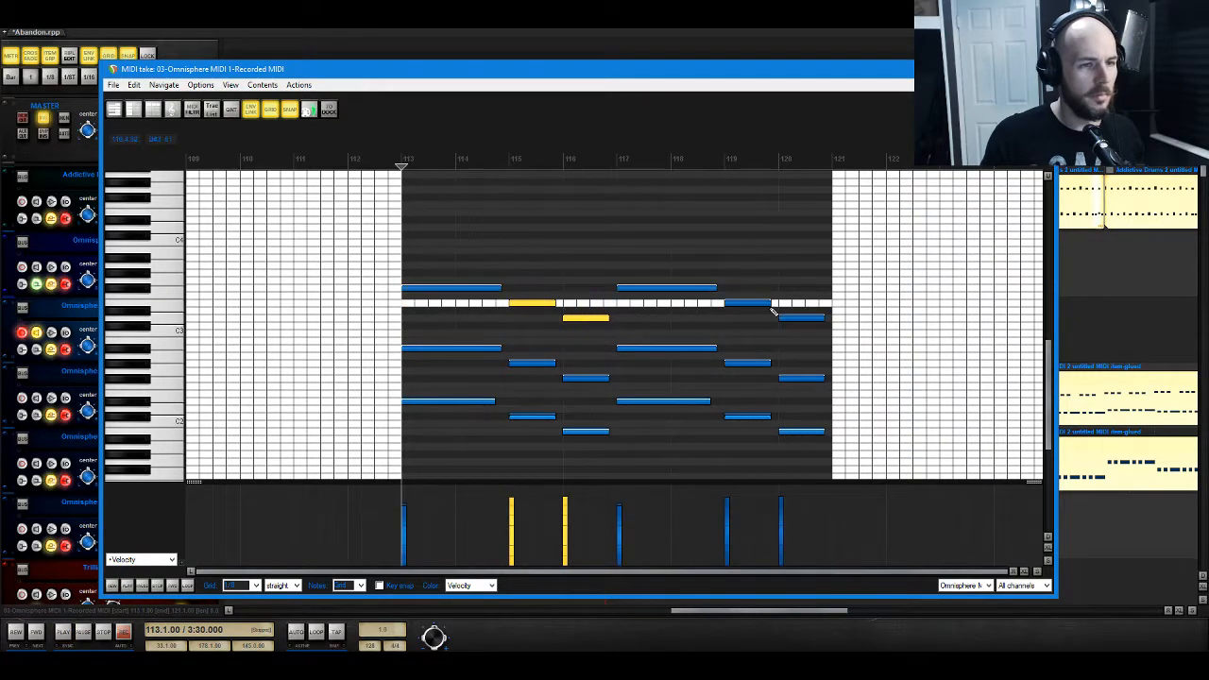
left_click_drag(757, 280, 836, 363)
key("Up")
key("space")
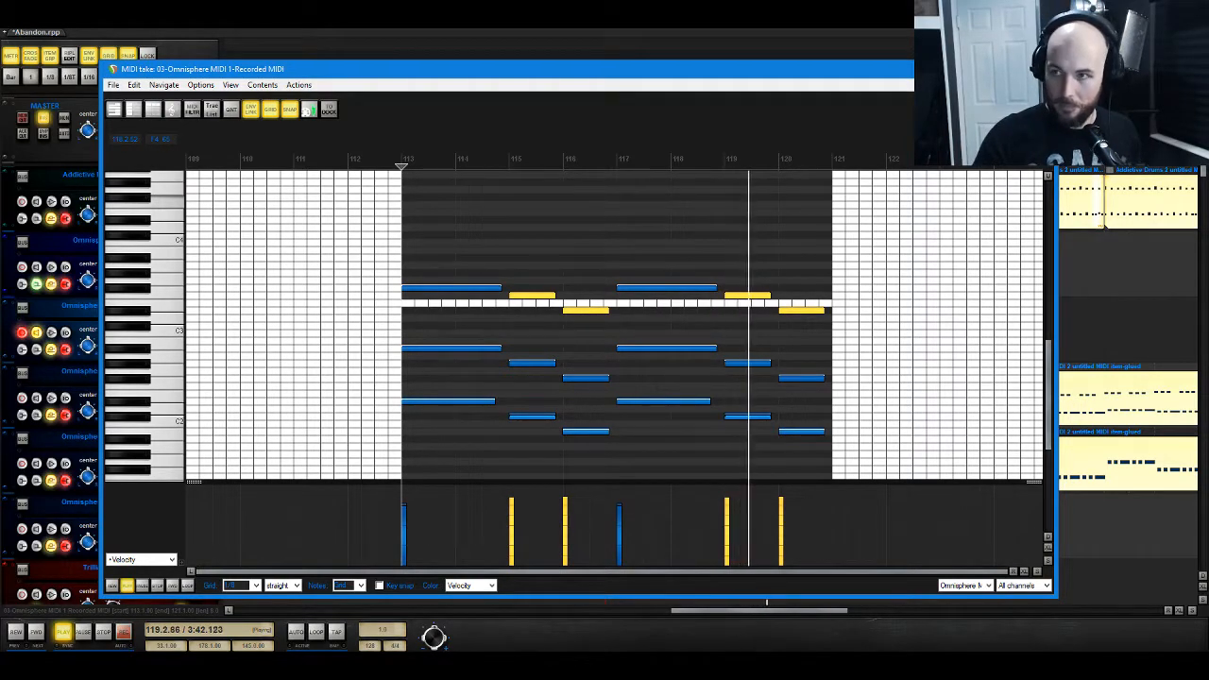
key("Escape")
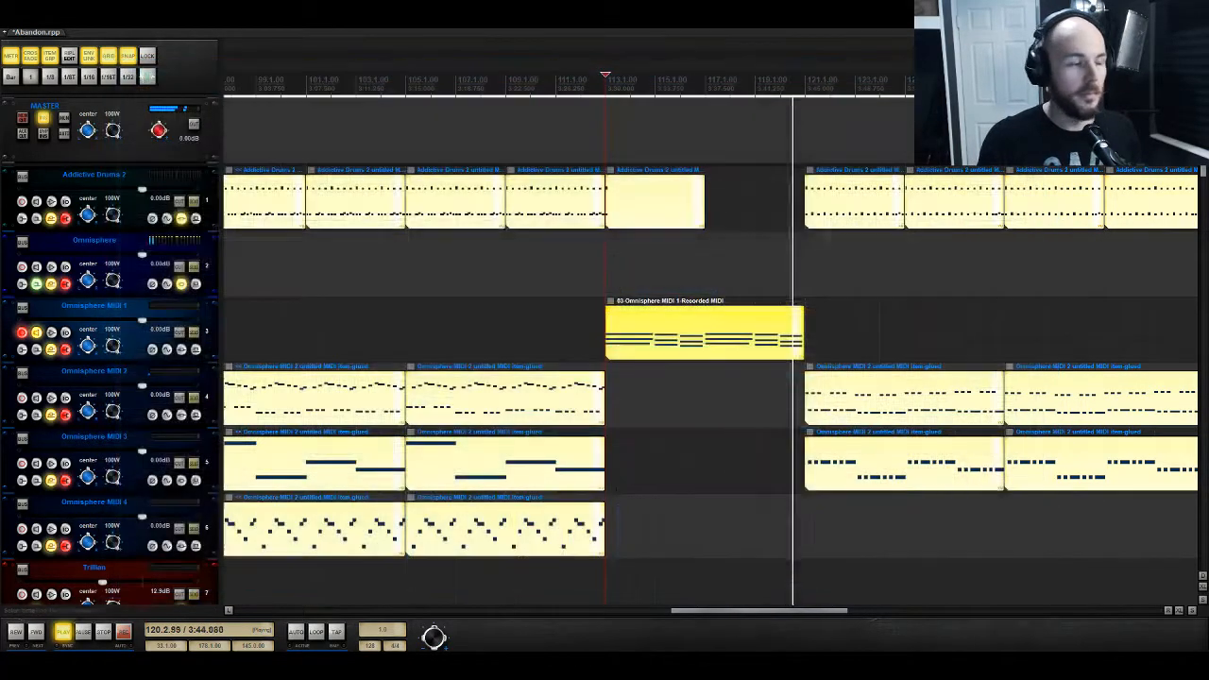
key("space")
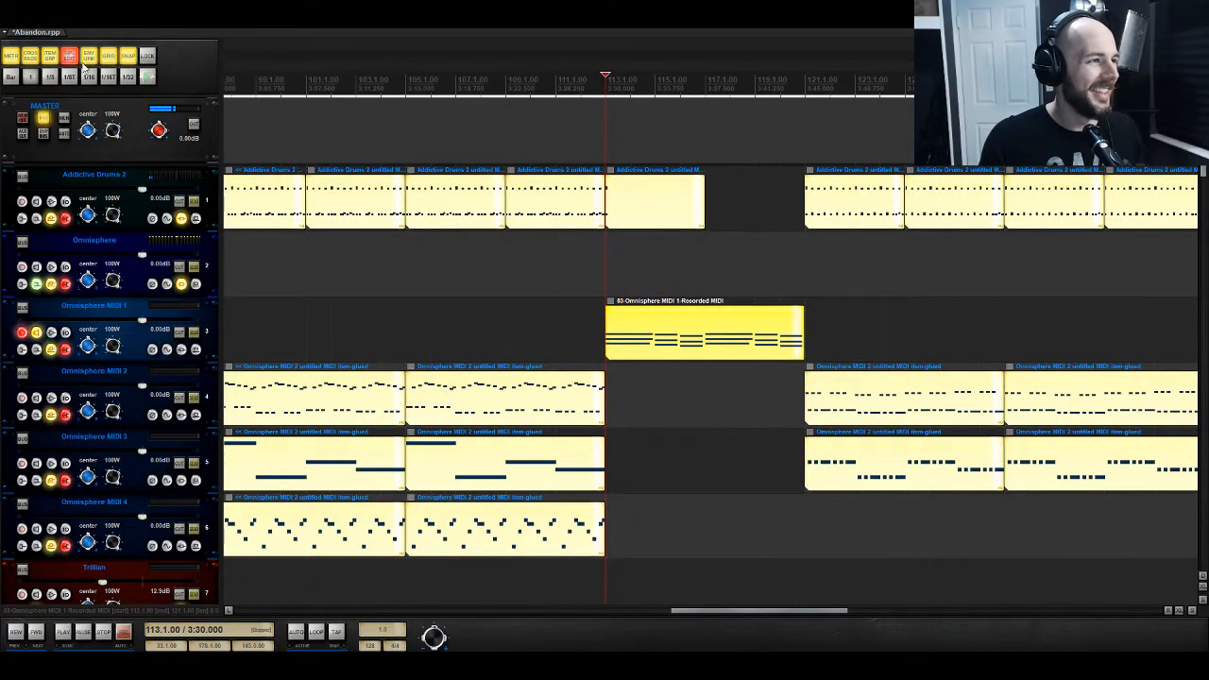
Step: Shift all items from bar 121 onward to start at bar 129 with ripple editing, and select the time range from bar 113 to 121
left_click(855, 195)
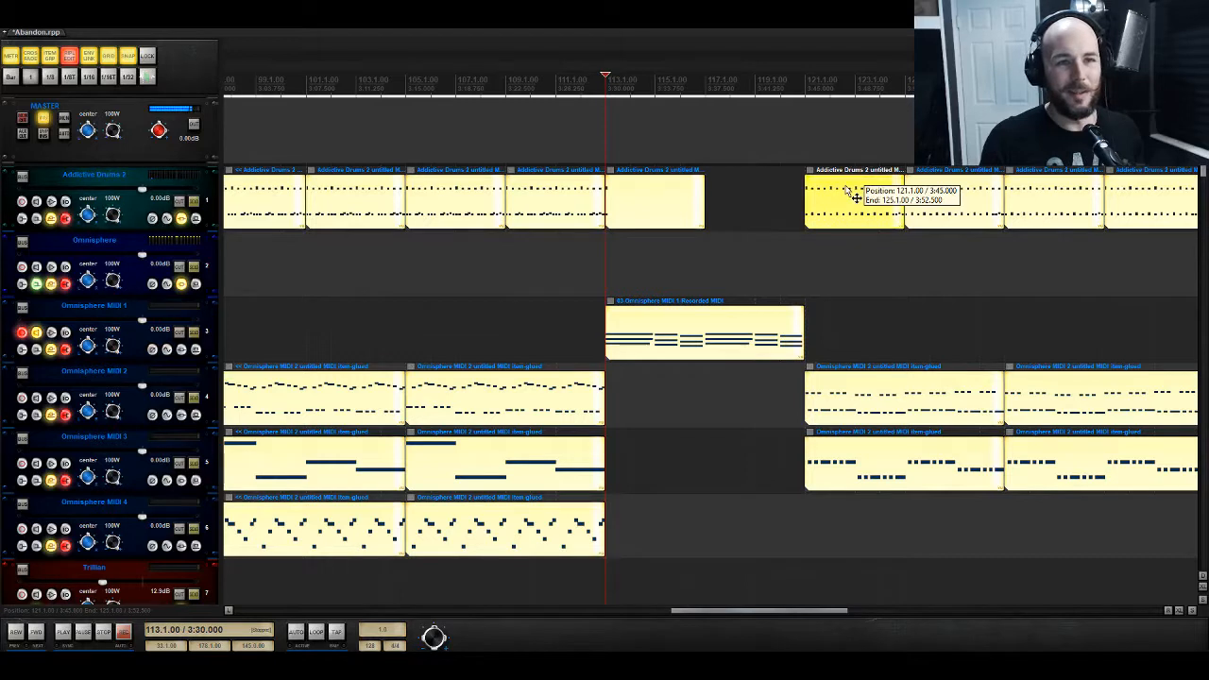
left_click_drag(847, 190, 1047, 206)
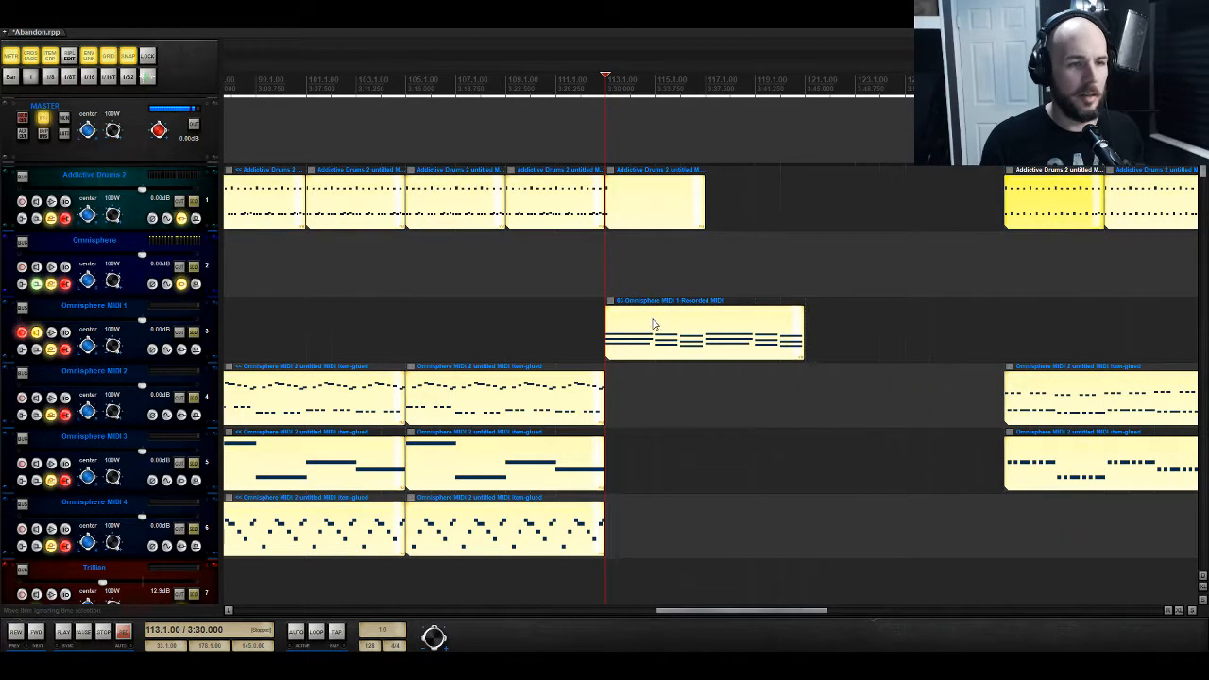
left_click_drag(801, 288, 610, 288)
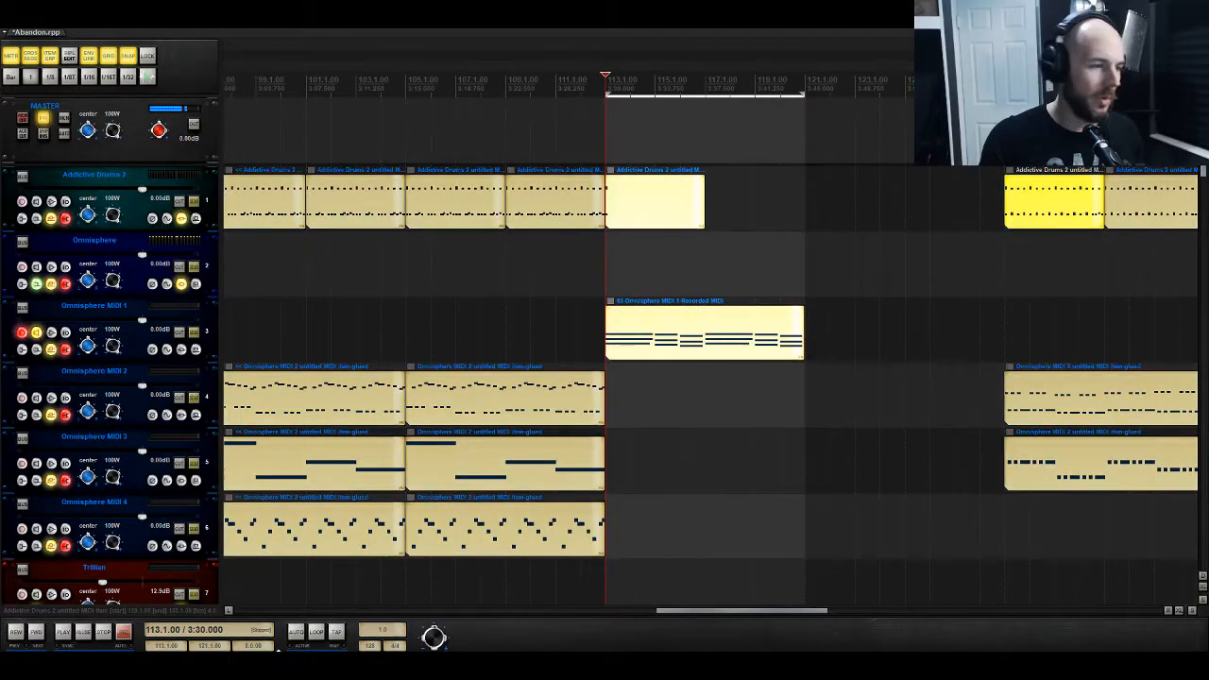
Step: Duplicate the disarmed Omnisphere MIDI 1 track with record monitoring on, and delete the copied item from the duplicate
left_click(137, 350)
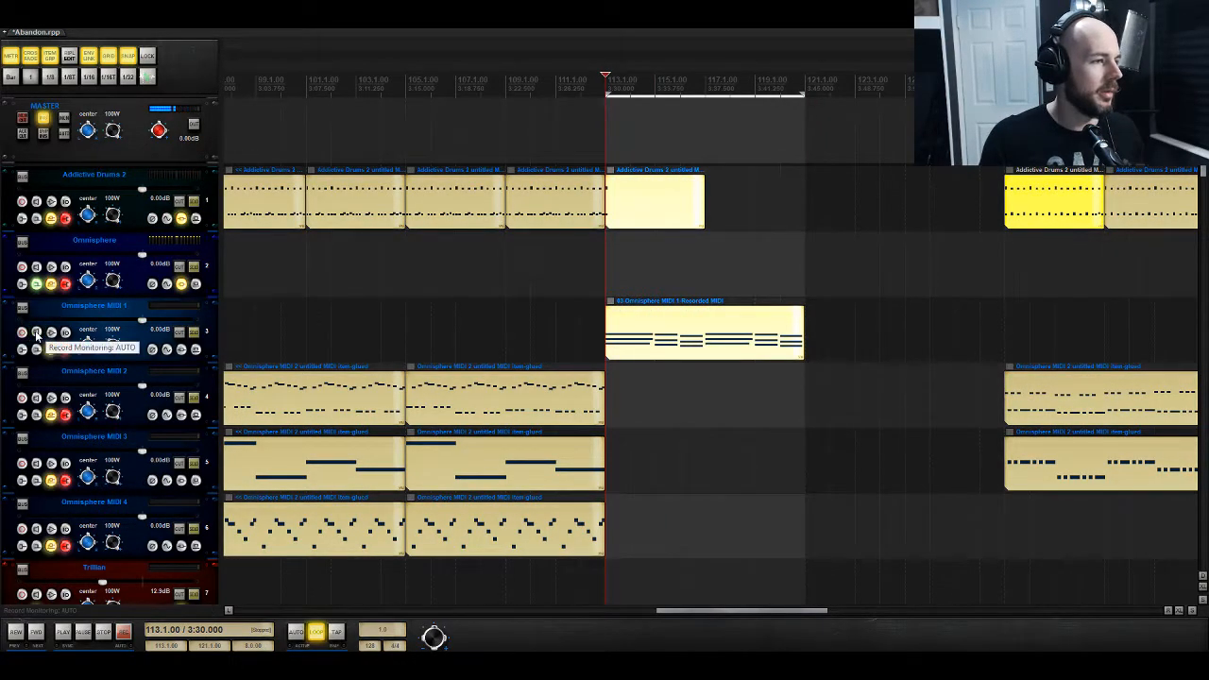
left_click(36, 332)
right_click(136, 338)
left_click(234, 372)
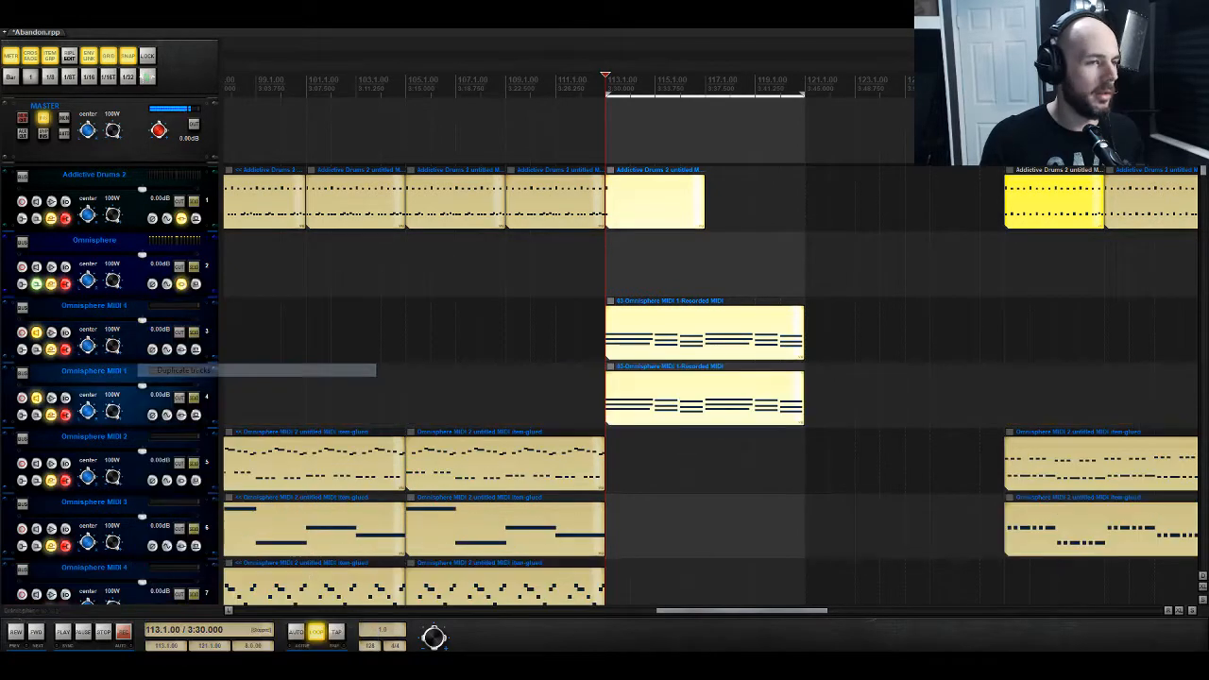
left_click(623, 391)
key("Delete")
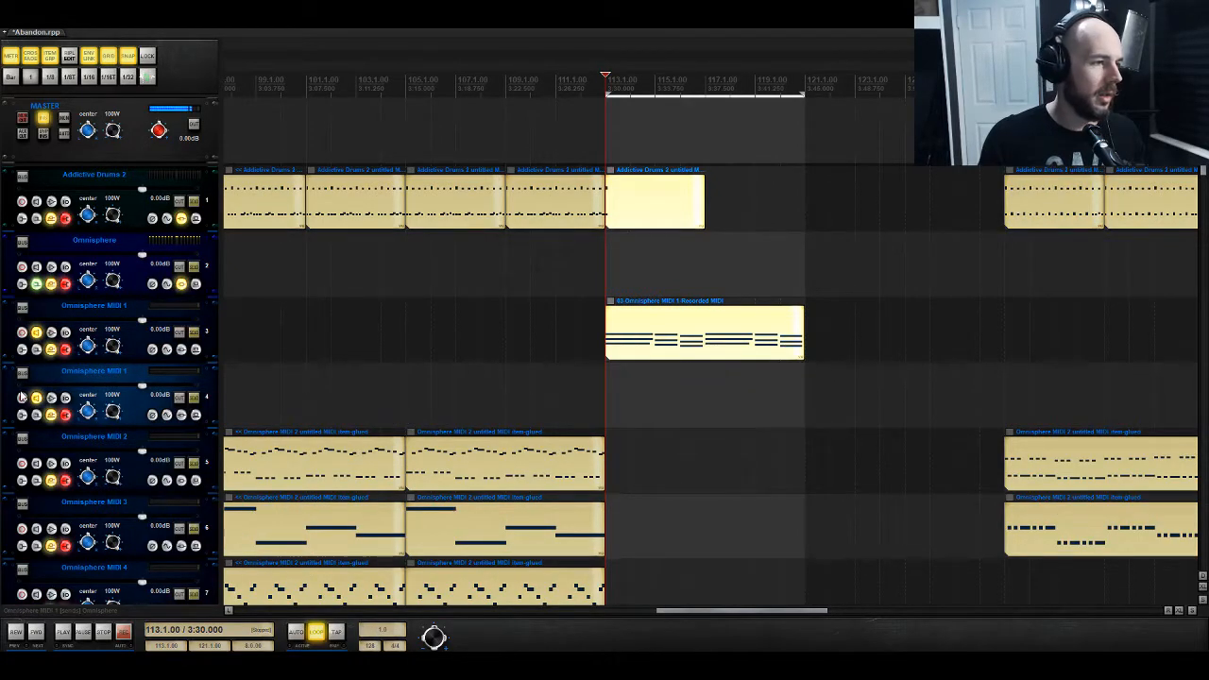
Step: Rename the duplicate track Omnisphere MIDI 1.5, arm it for recording and play along from bar 113
double_click(125, 372)
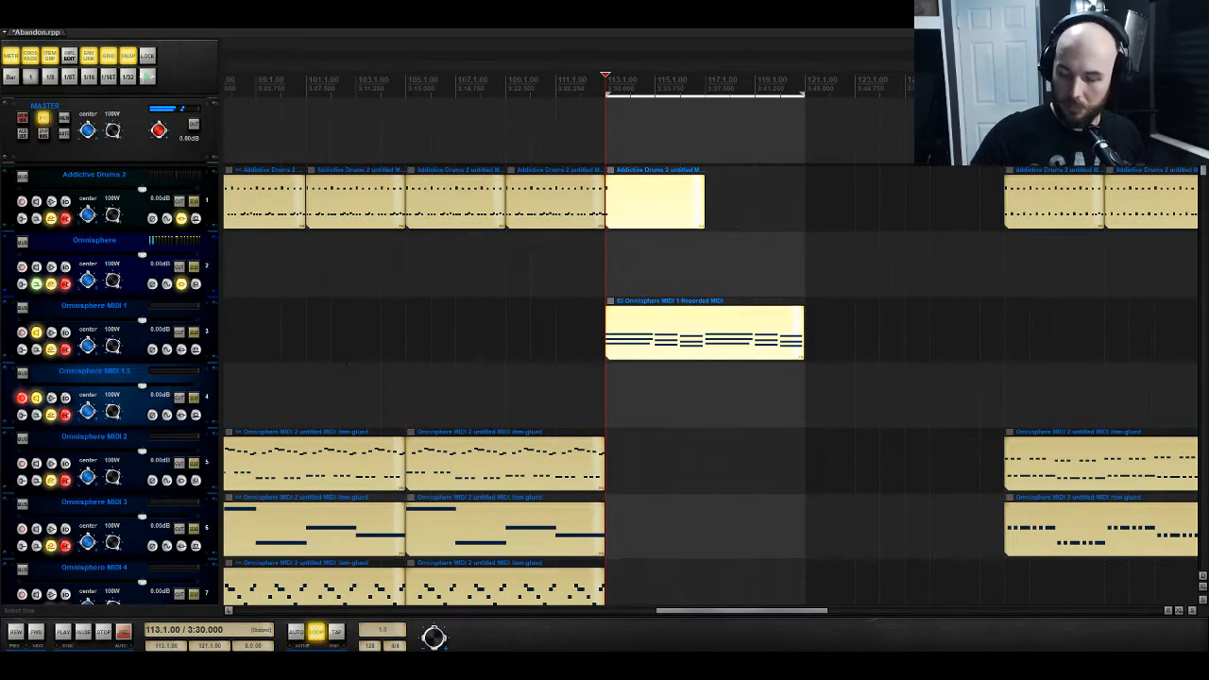
key("space")
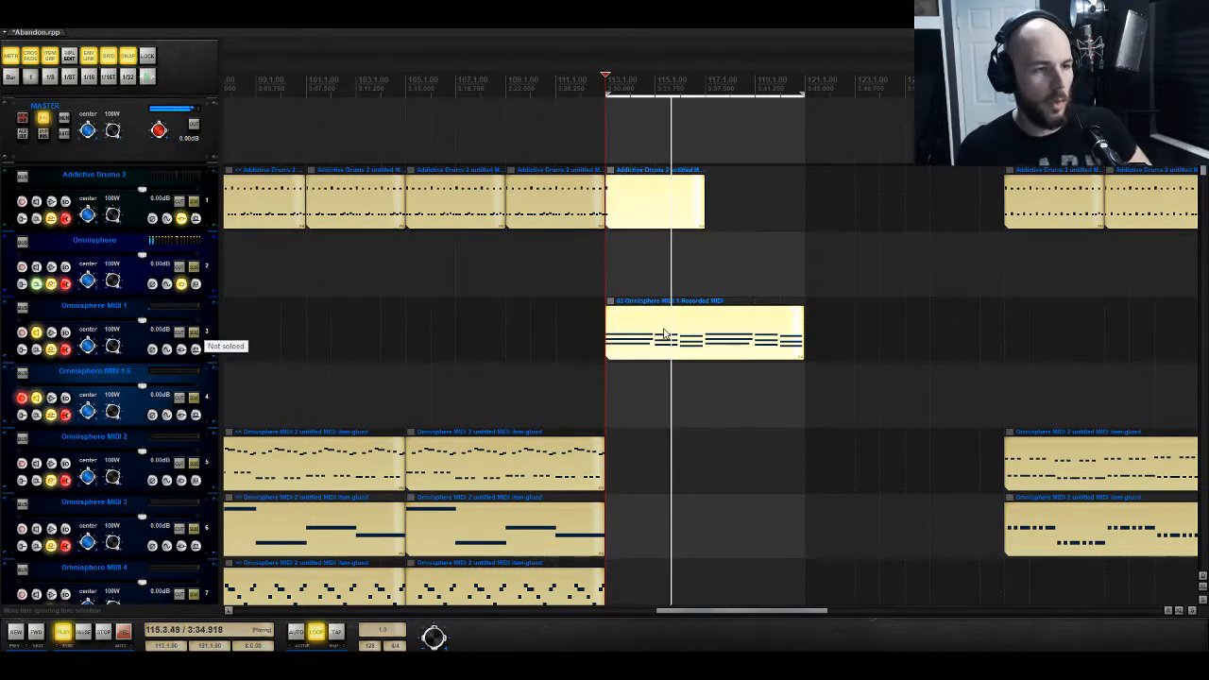
key("space")
Step: Move the Omnisphere MIDI 1 item to start at bar 115 and loop playback from bar 115 to 123
left_click_drag(666, 335, 703, 336)
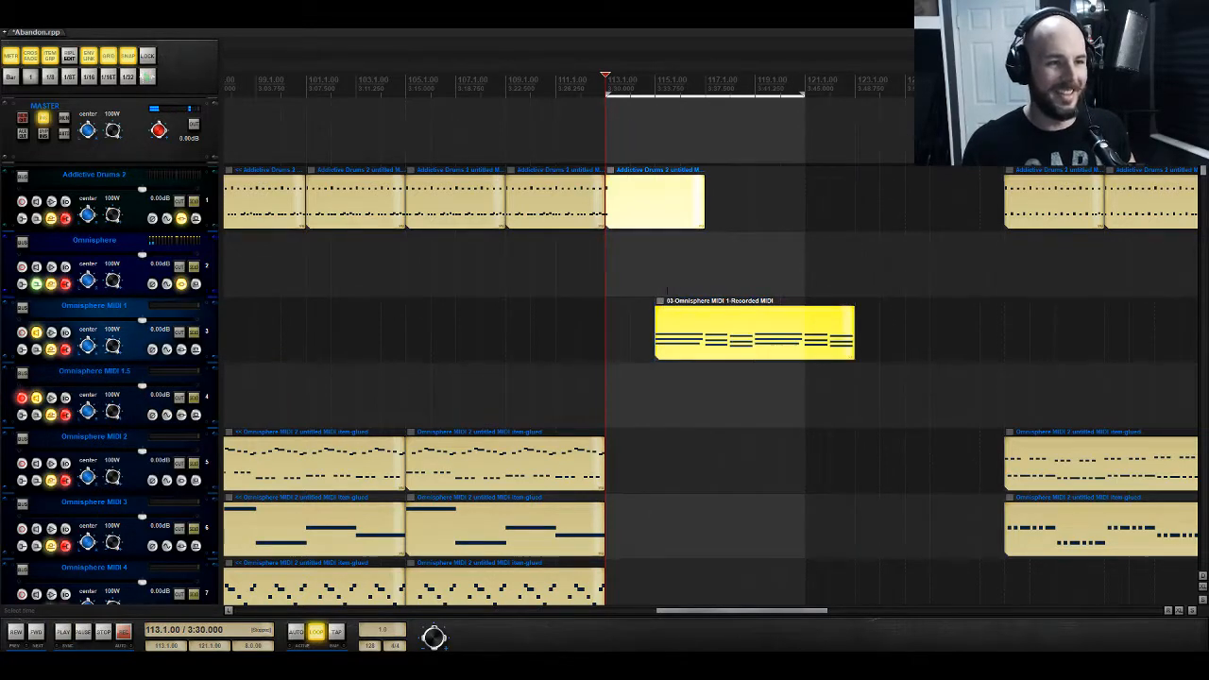
left_click_drag(665, 291, 848, 302)
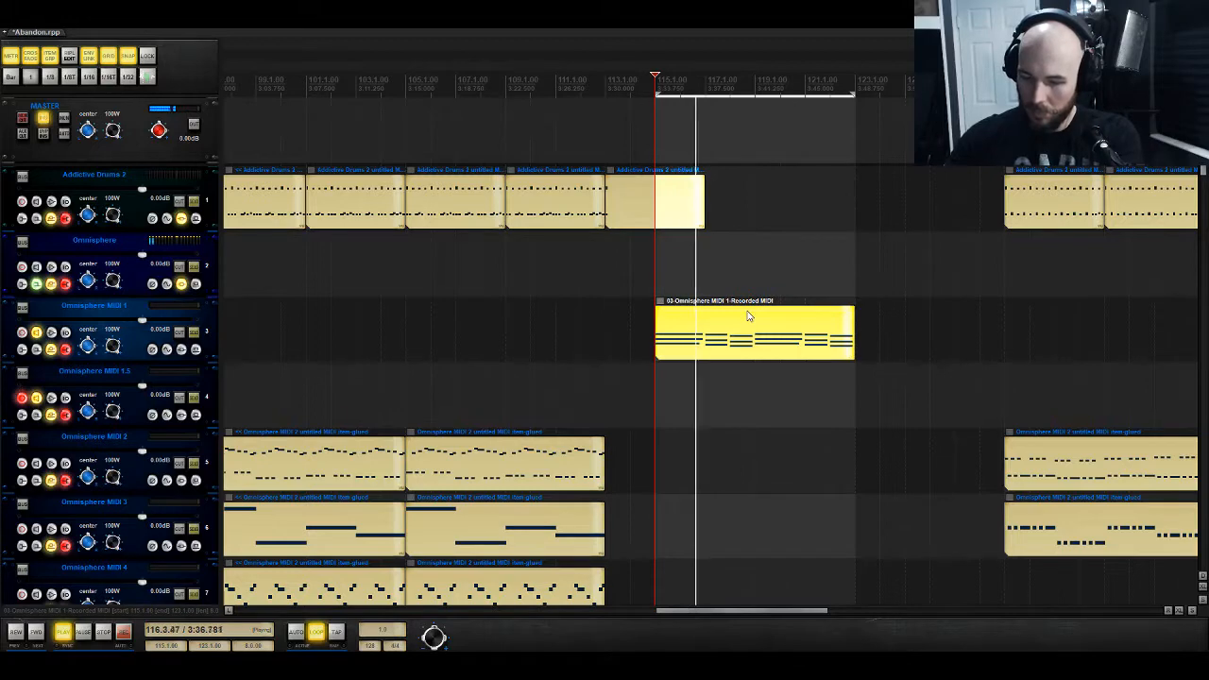
key("space")
key("space")
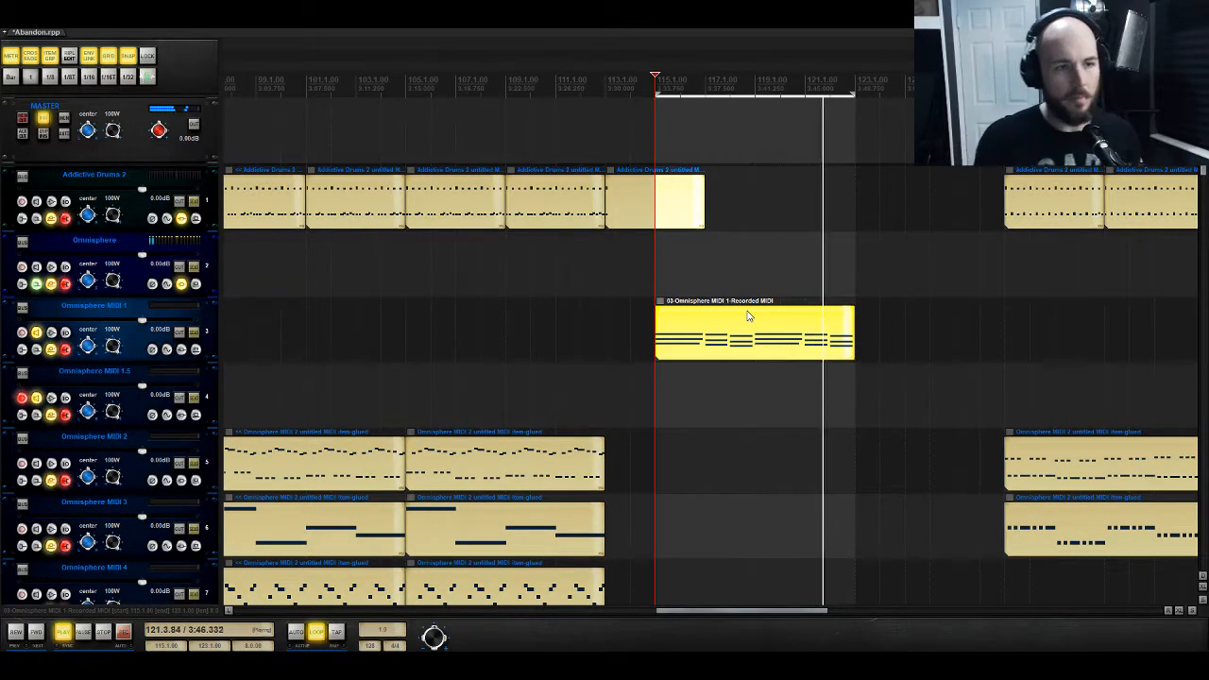
key("space")
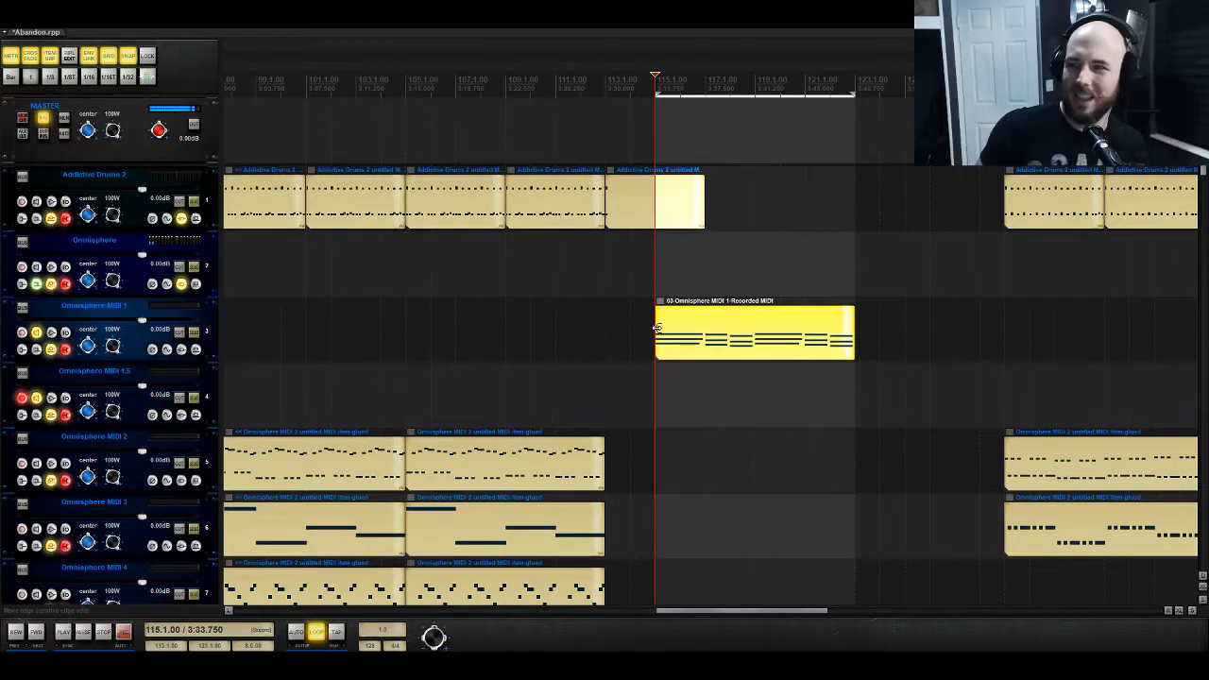
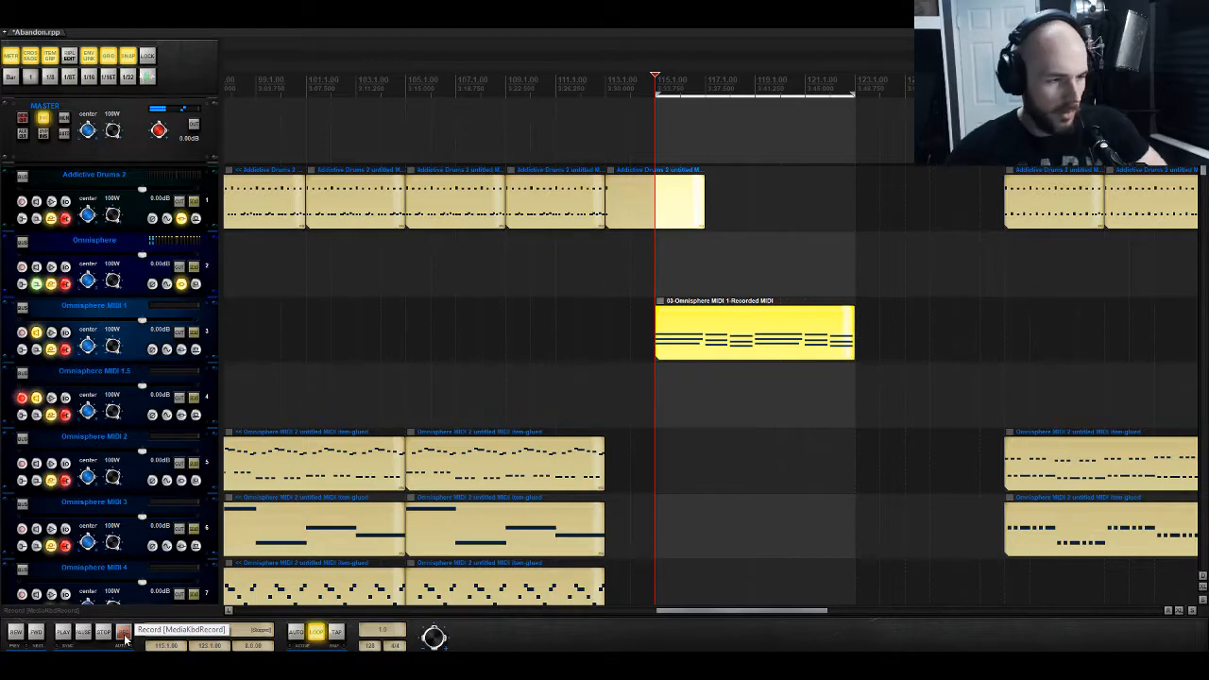
Step: Record a MIDI melody on Omnisphere MIDI 1.5 over bars 115 to 123 and crop the item to its first take
left_click(124, 638)
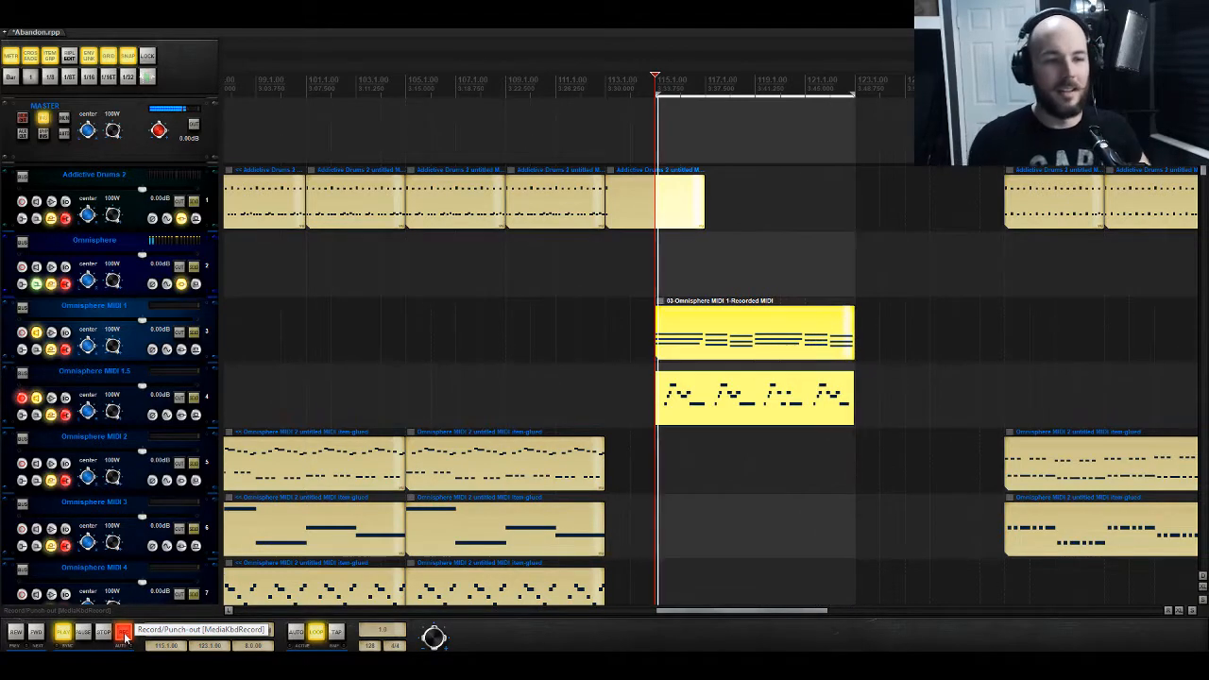
left_click(123, 639)
left_click(660, 388)
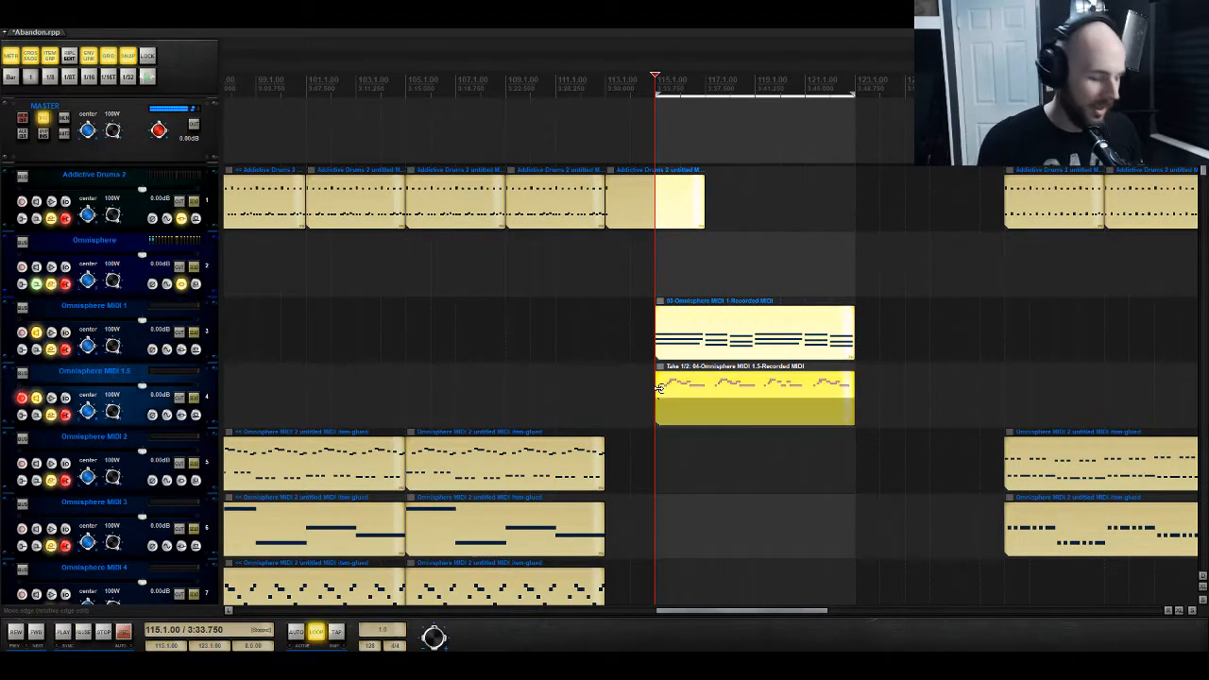
key("alt+shift+t")
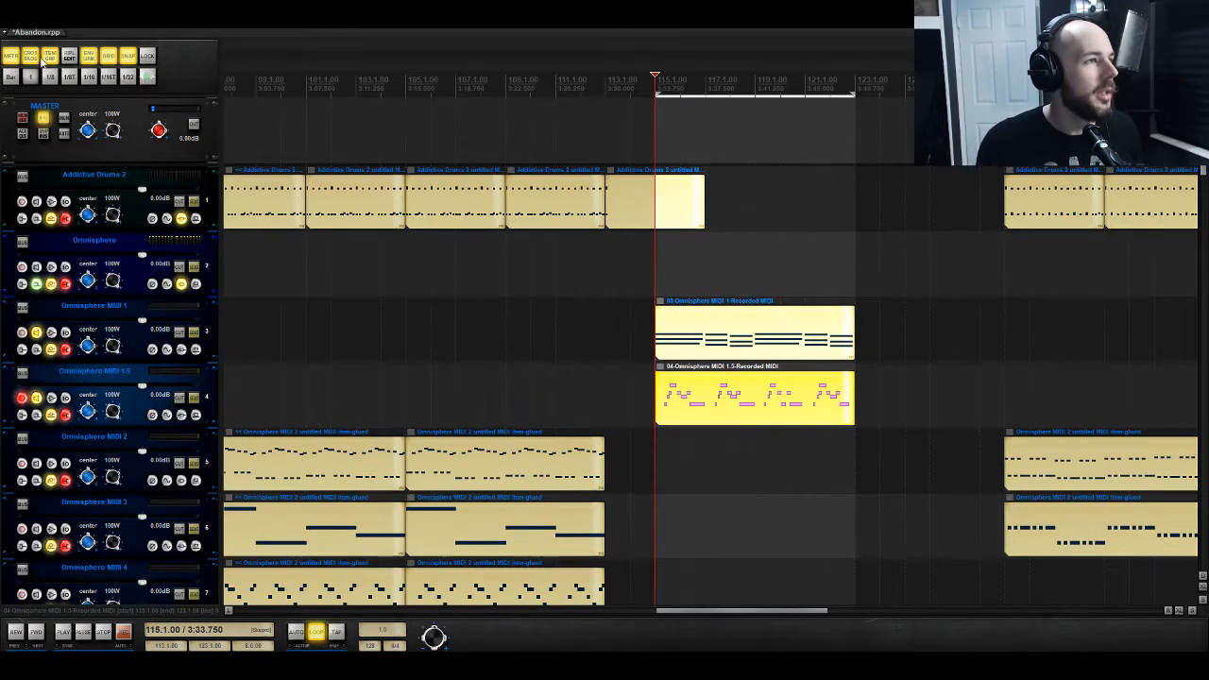
Step: Move both Omnisphere items to start at bar 117 and loop playback from bar 117 to 125
right_click(12, 58)
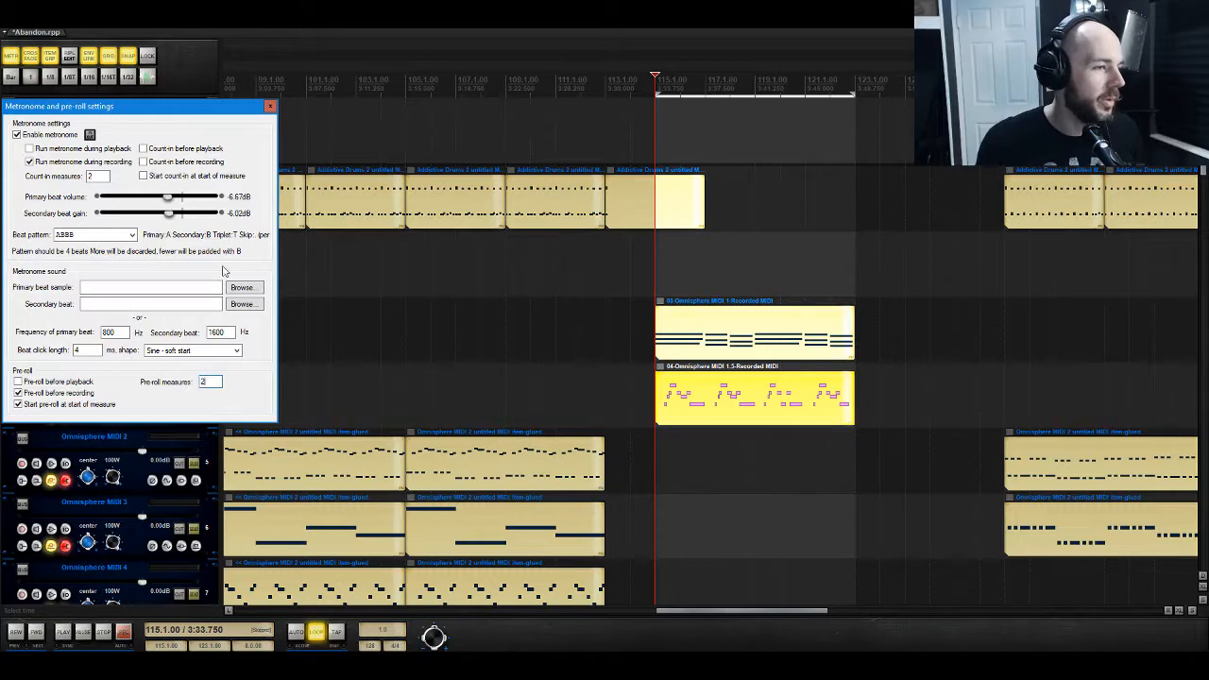
left_click(270, 107)
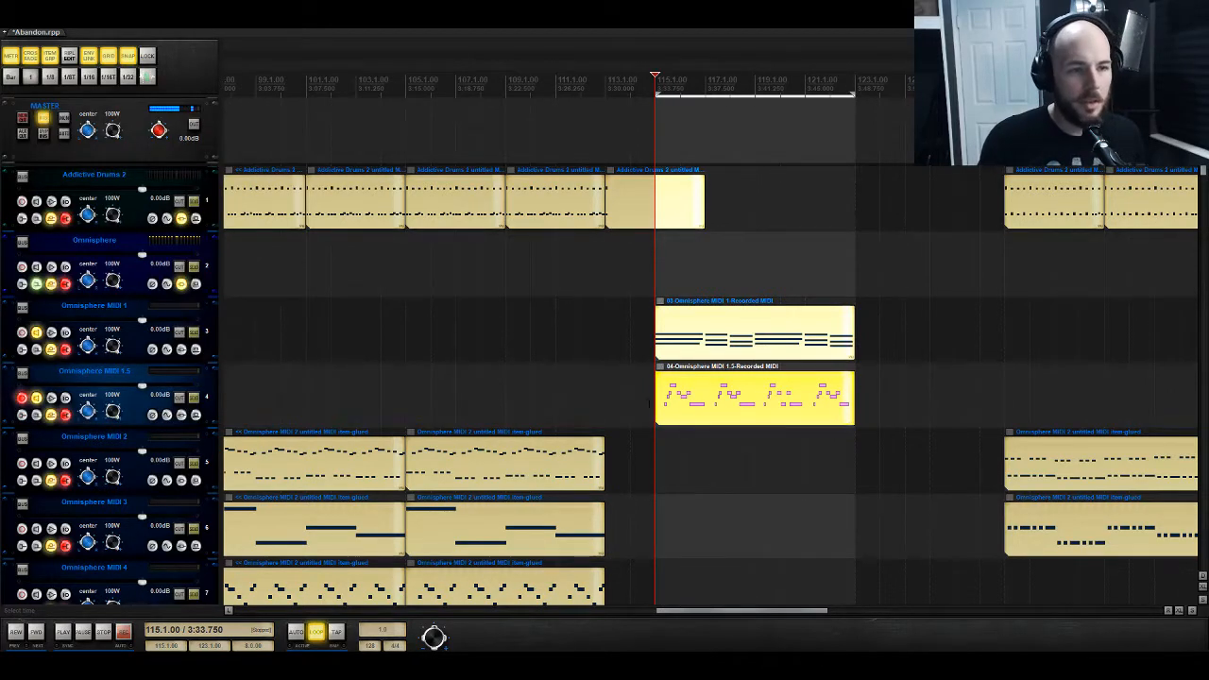
left_click_drag(658, 332, 708, 335)
left_click_drag(706, 290, 912, 288)
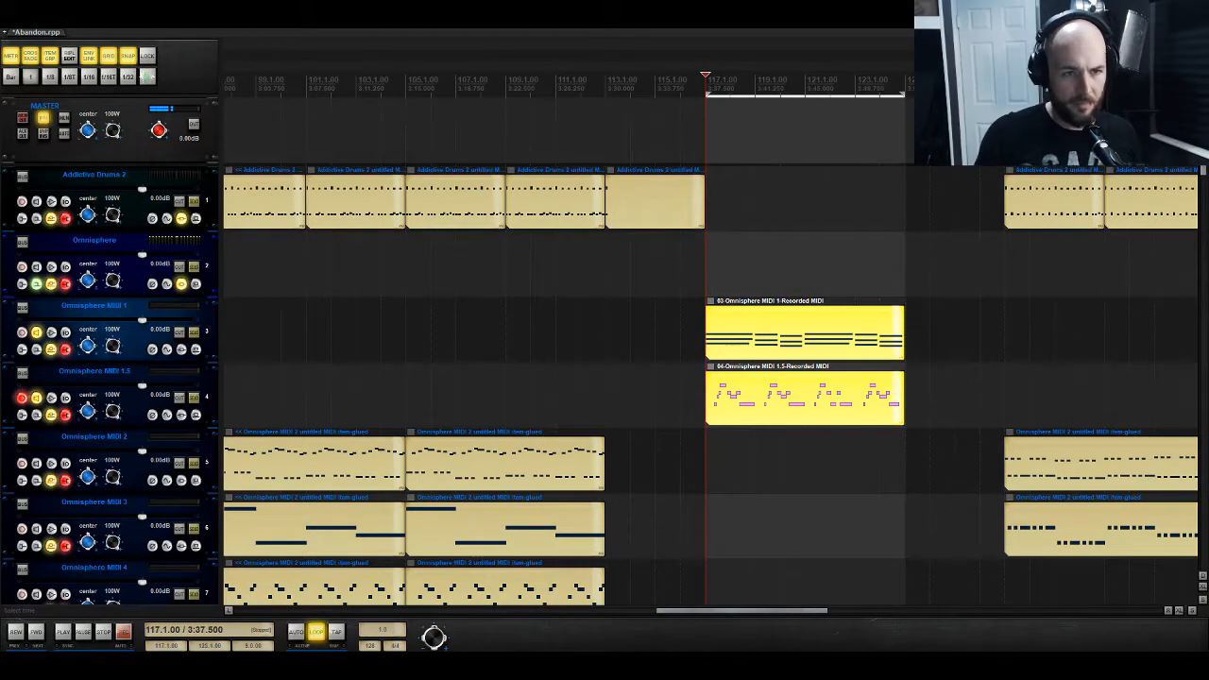
key("space")
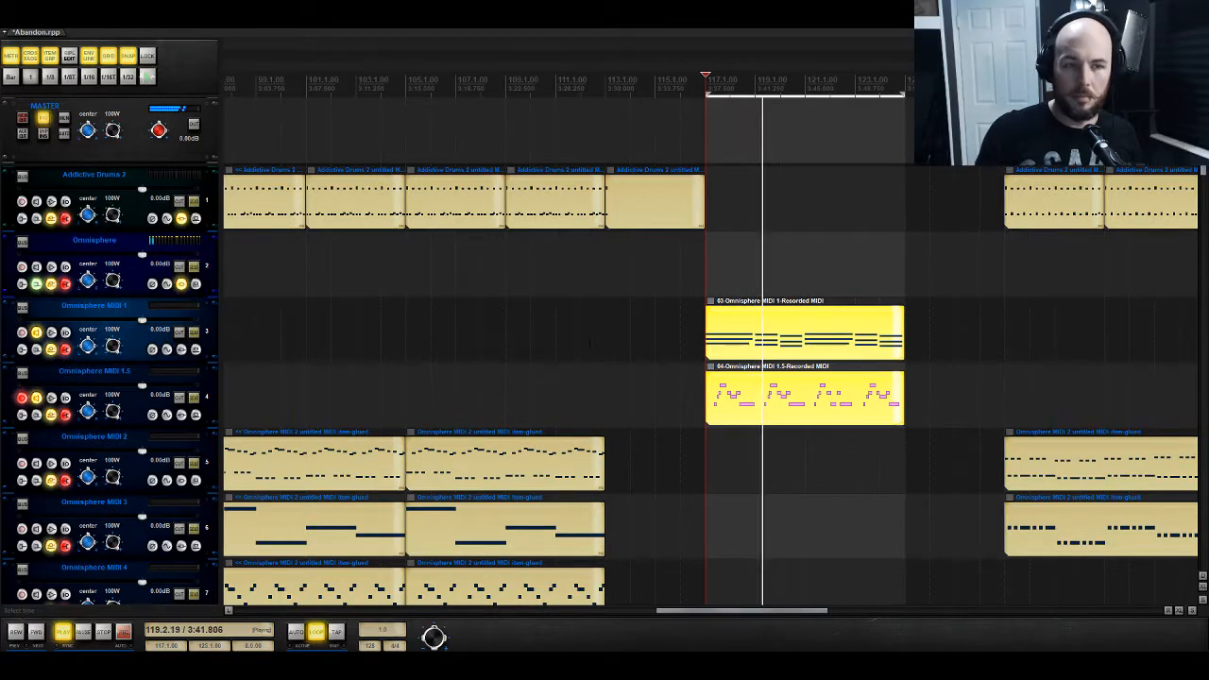
Step: Open the Omnisphere MIDI 1.5 item for note editing and lower the short F#5 note in bar 122 by one semitone
left_click(724, 411)
double_click(725, 411)
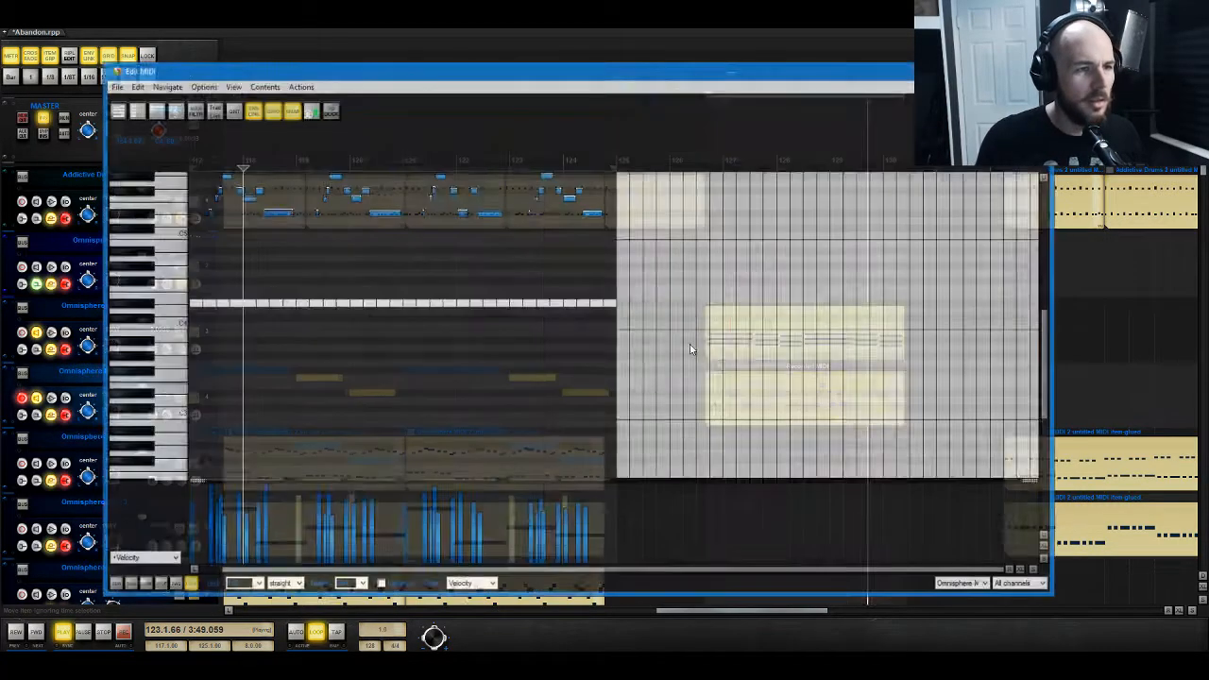
left_click(475, 190)
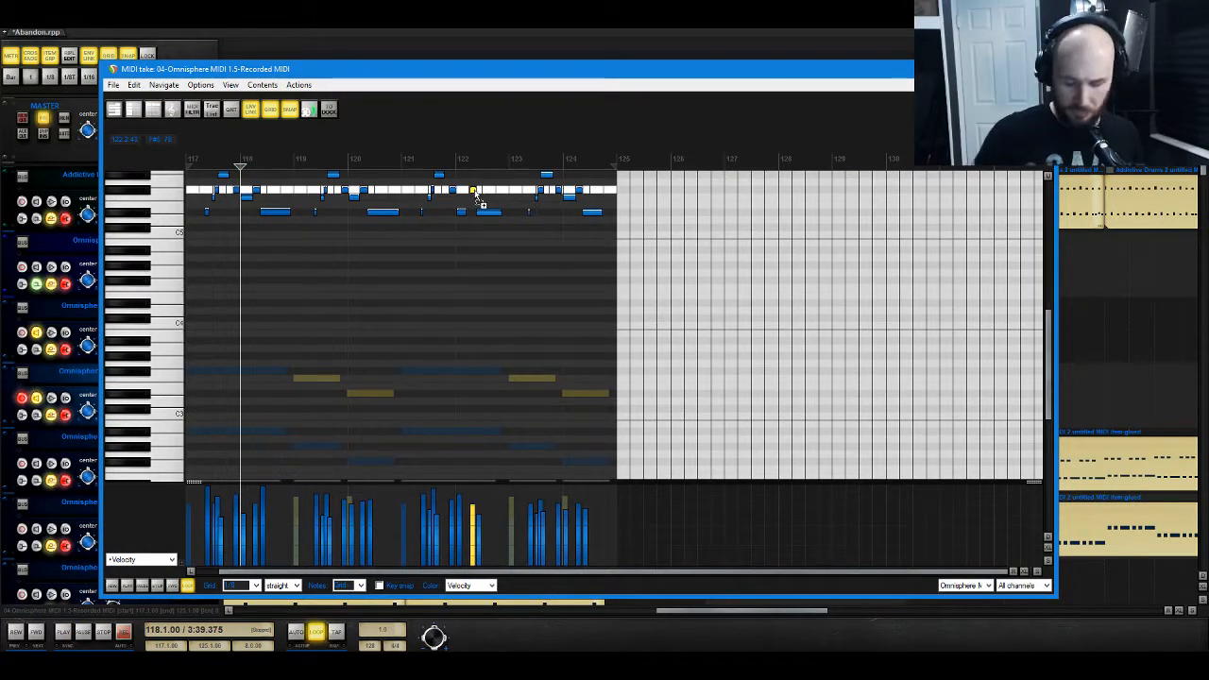
key("Down")
Step: Quantize position and length of all notes in the Omnisphere MIDI 1.5 item to a 1/16 grid at 100% strength
key("ctrl+a")
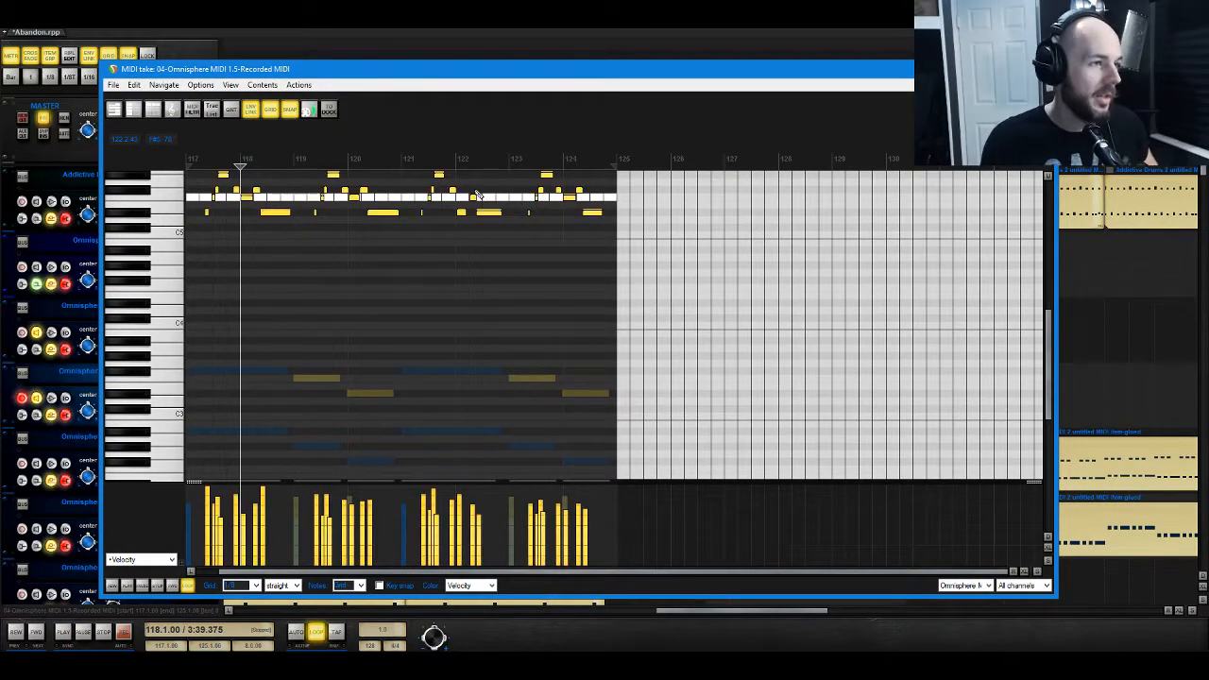
key("q")
left_click(255, 586)
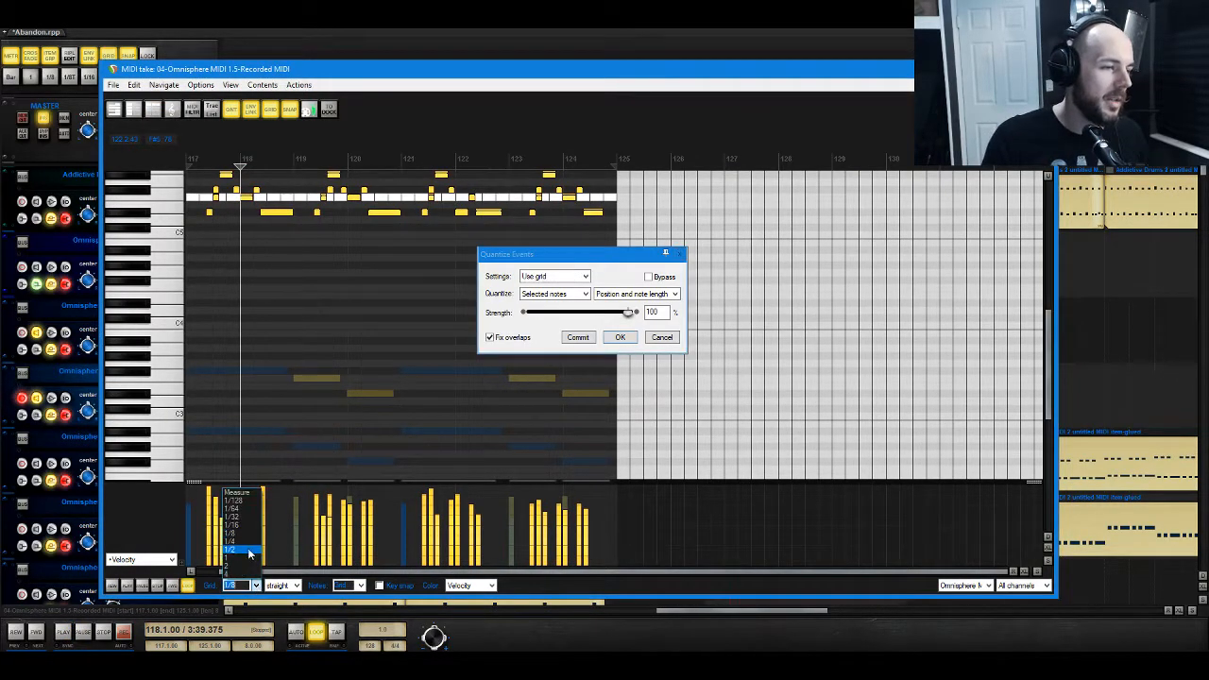
left_click(243, 525)
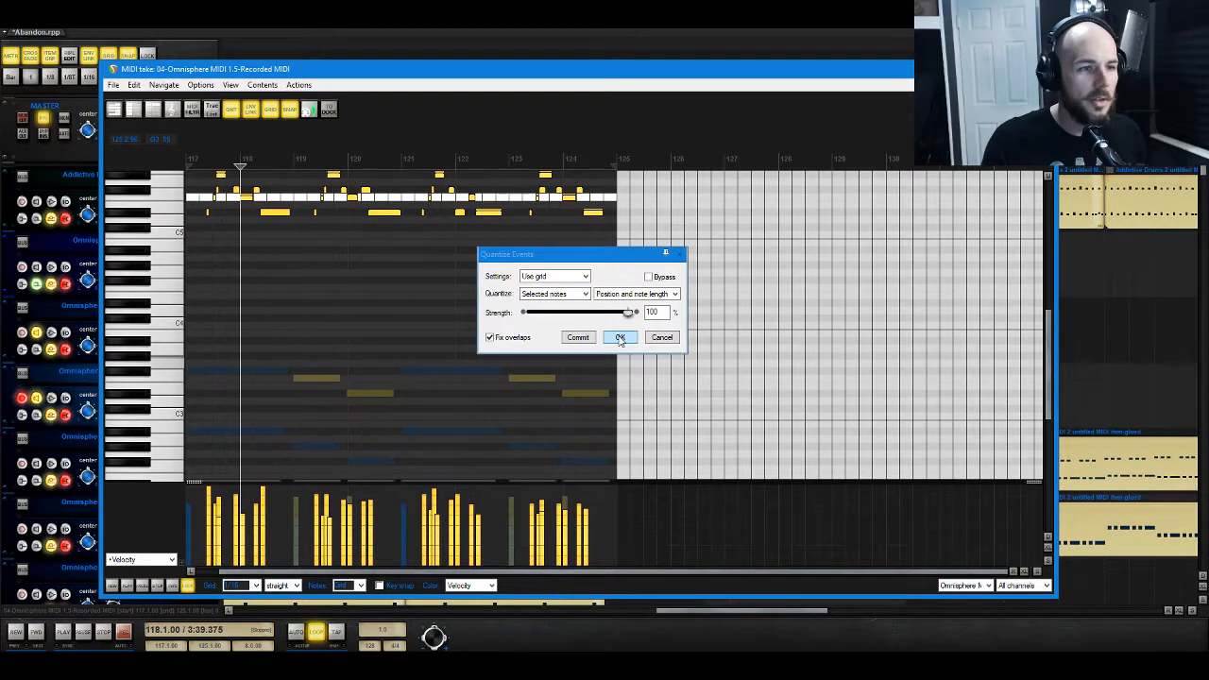
left_click(619, 338)
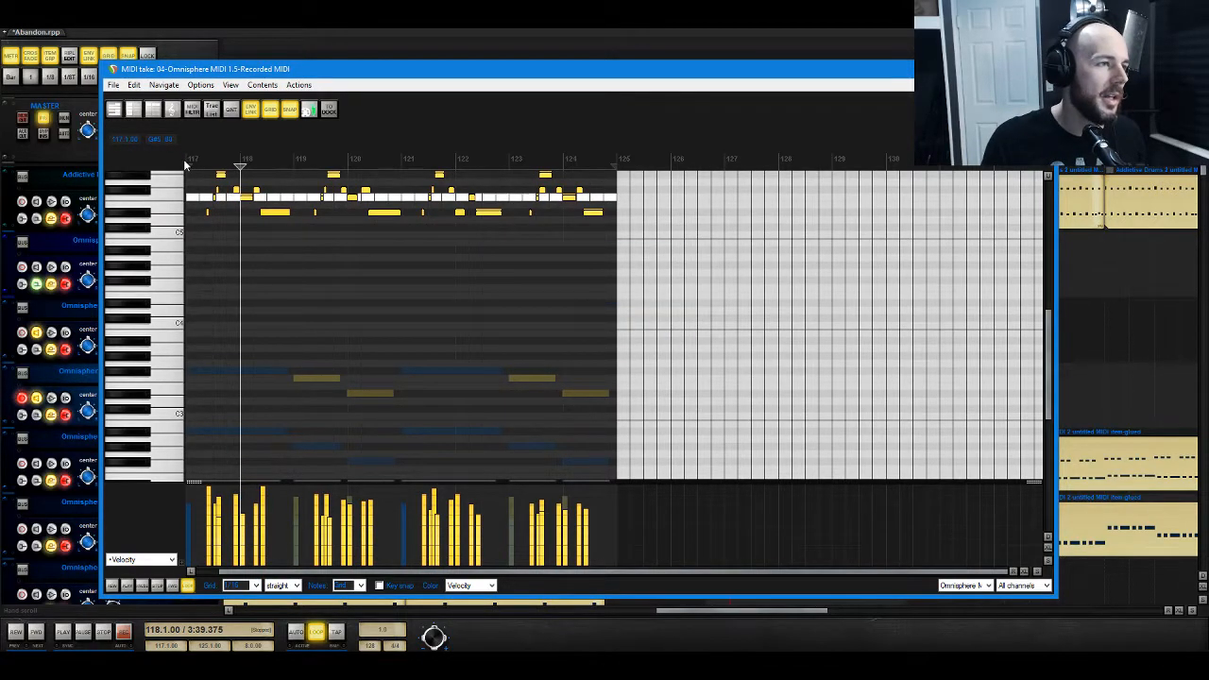
Step: Play the quantized part from bar 117 and shorten the long D#5 note in bar 120
left_click(186, 159)
key("space")
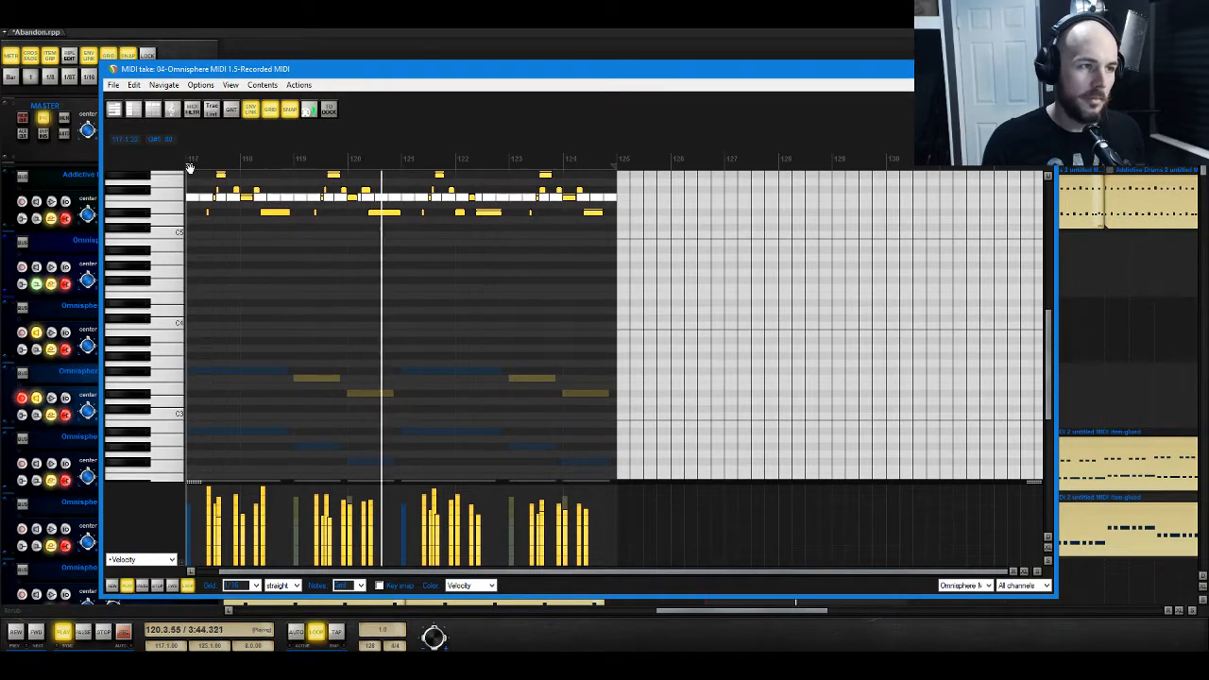
key("space")
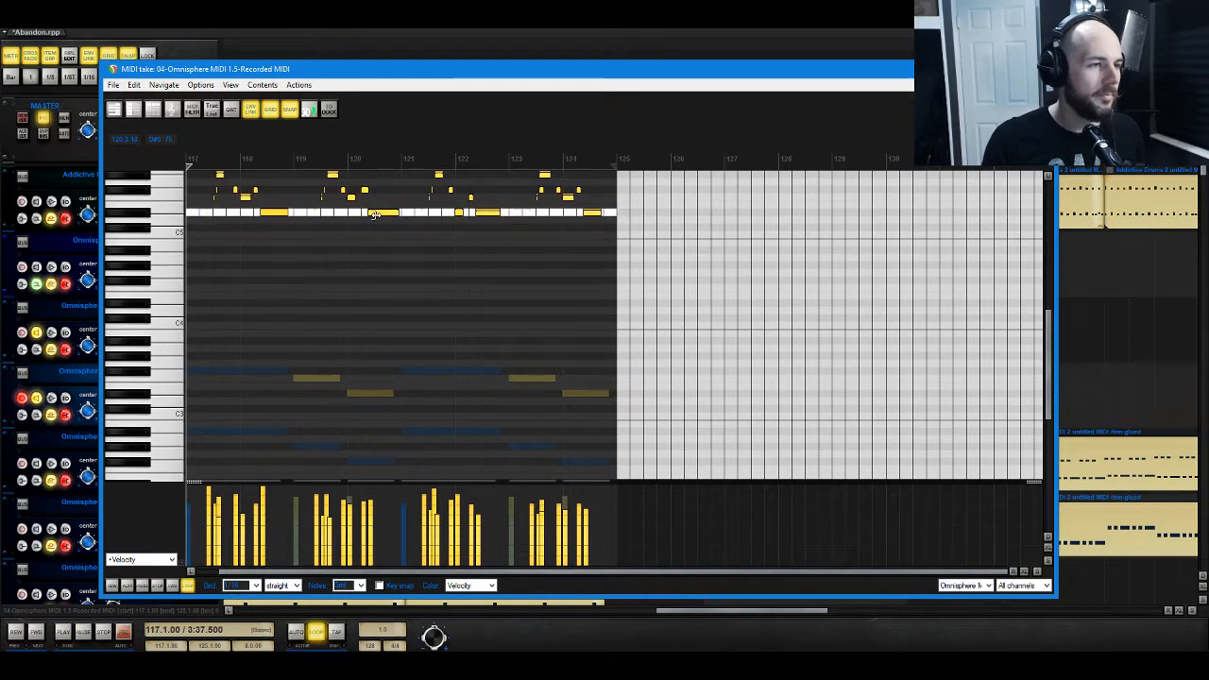
right_click(396, 236)
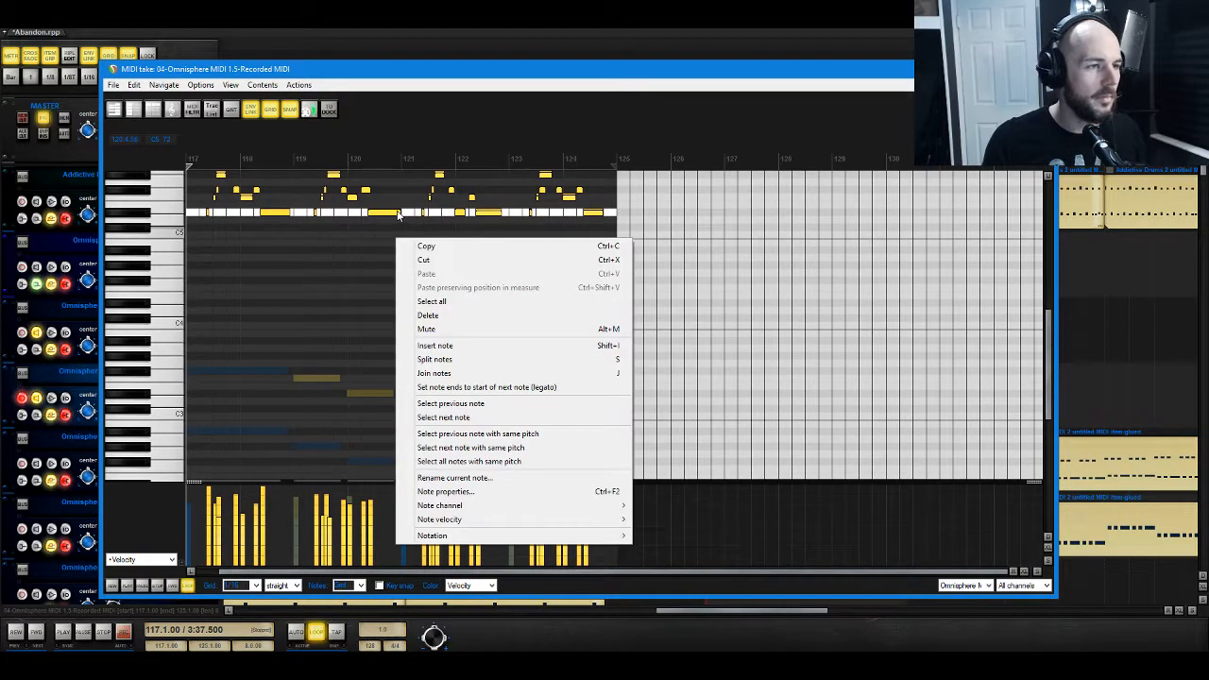
left_click(404, 208)
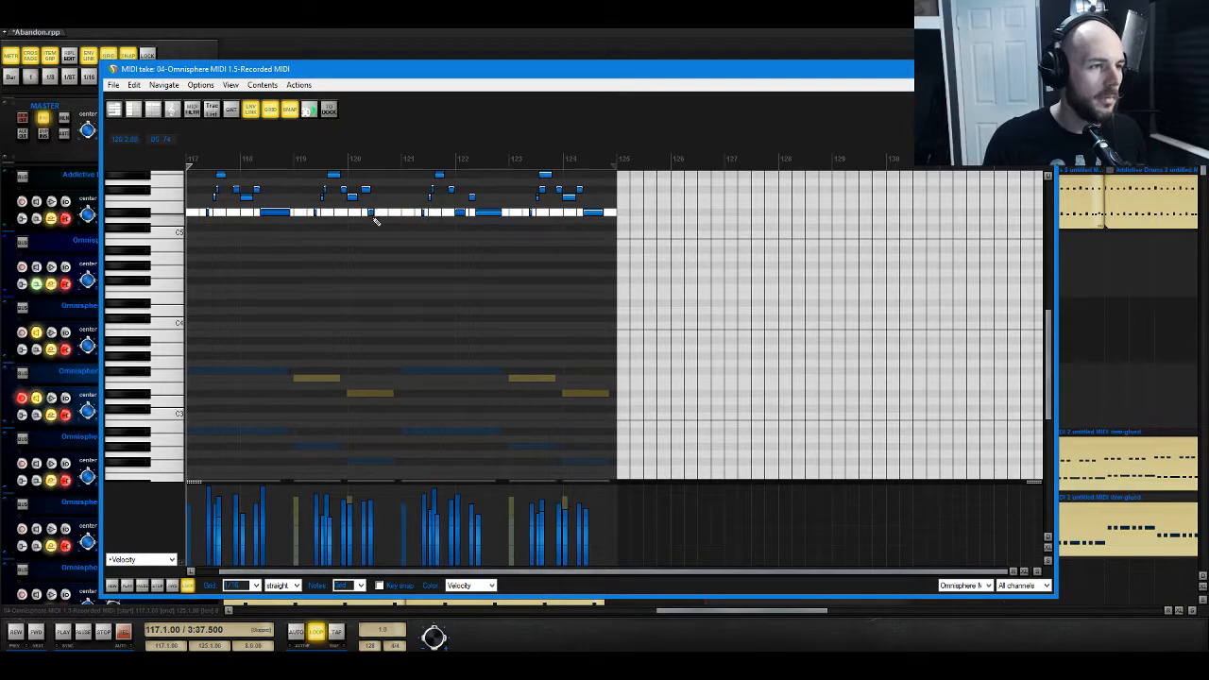
Step: Try adding a short C#5 note at the end of bar 120 and a D#5 note at the start of bar 121, and play from bar 119
key("space")
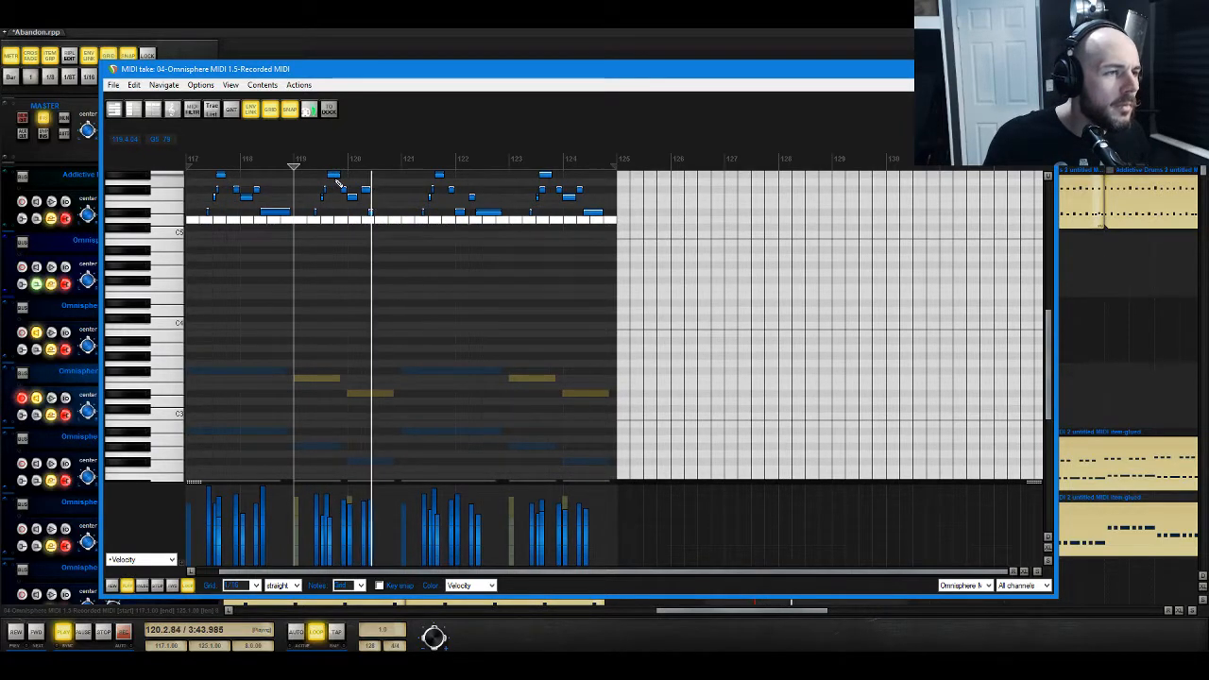
key("space")
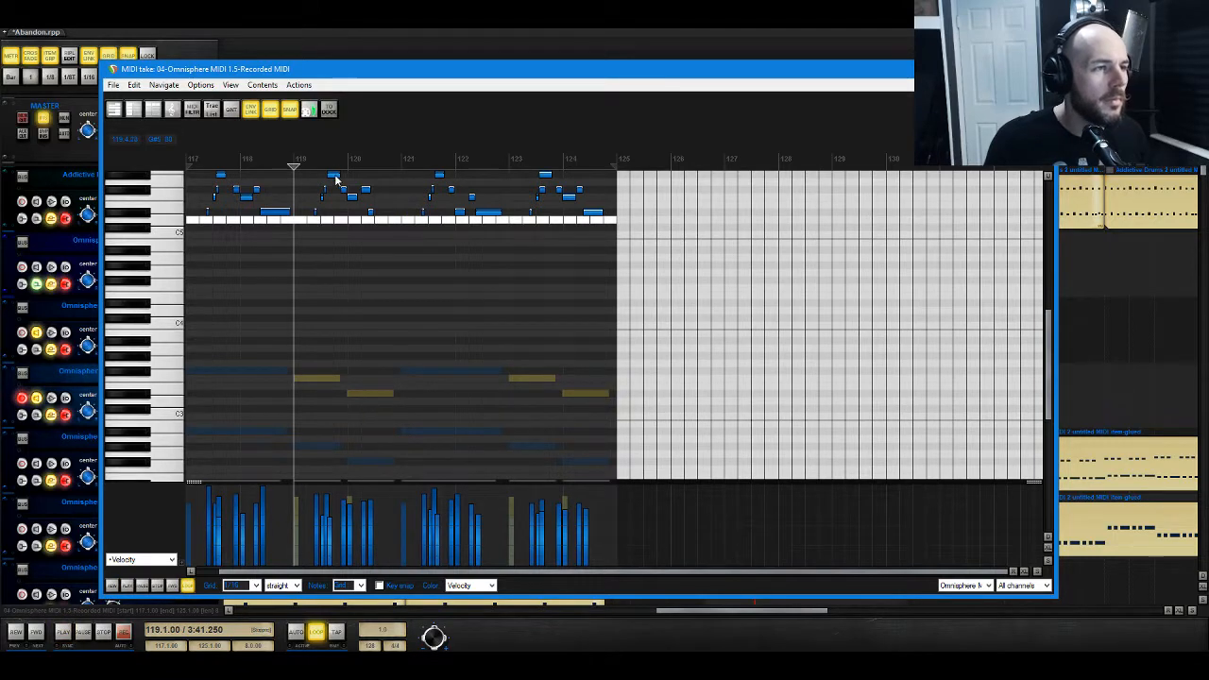
left_click_drag(337, 179, 412, 217)
key("space")
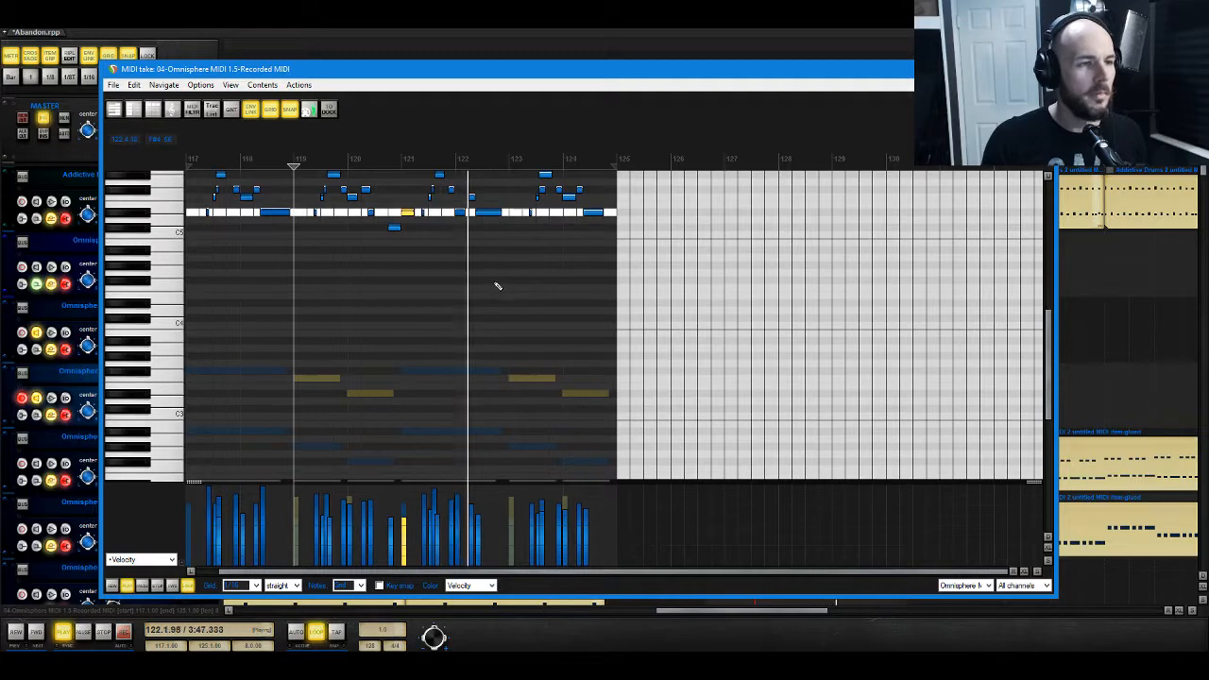
key("space")
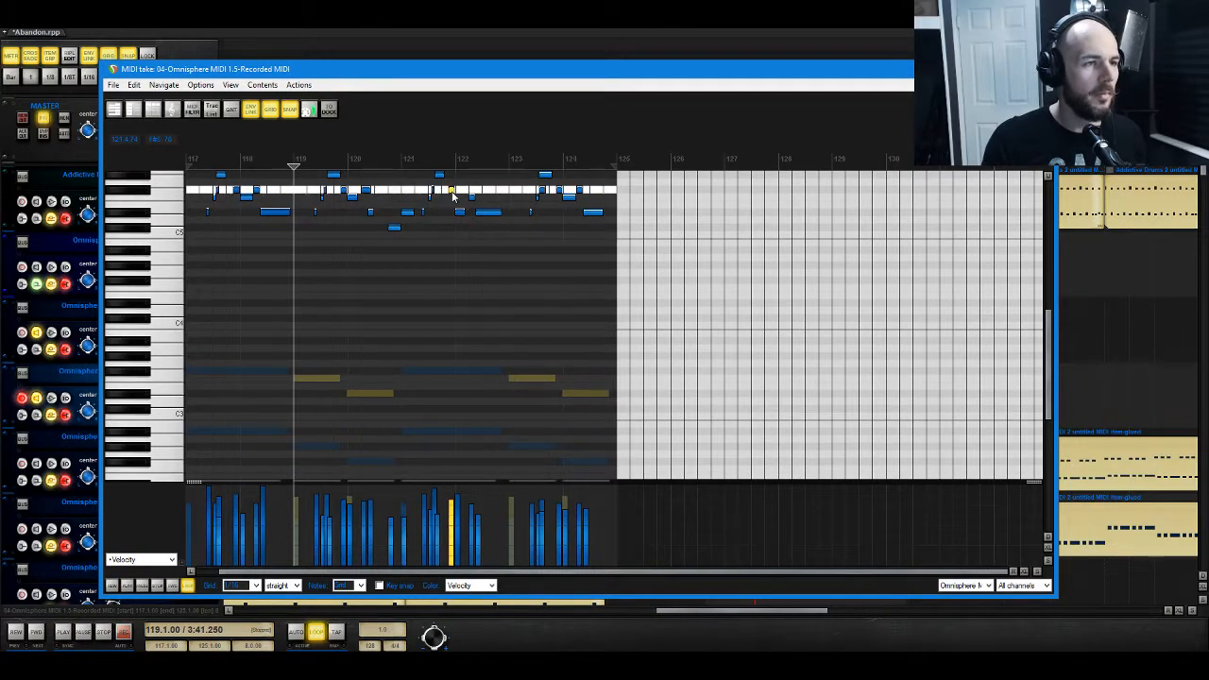
Step: Raise the last two short notes of the bar 122 phrase to F5 and F#5, delete the two extra notes around bar 121, and close the editor
left_click_drag(460, 212, 473, 193)
key("space")
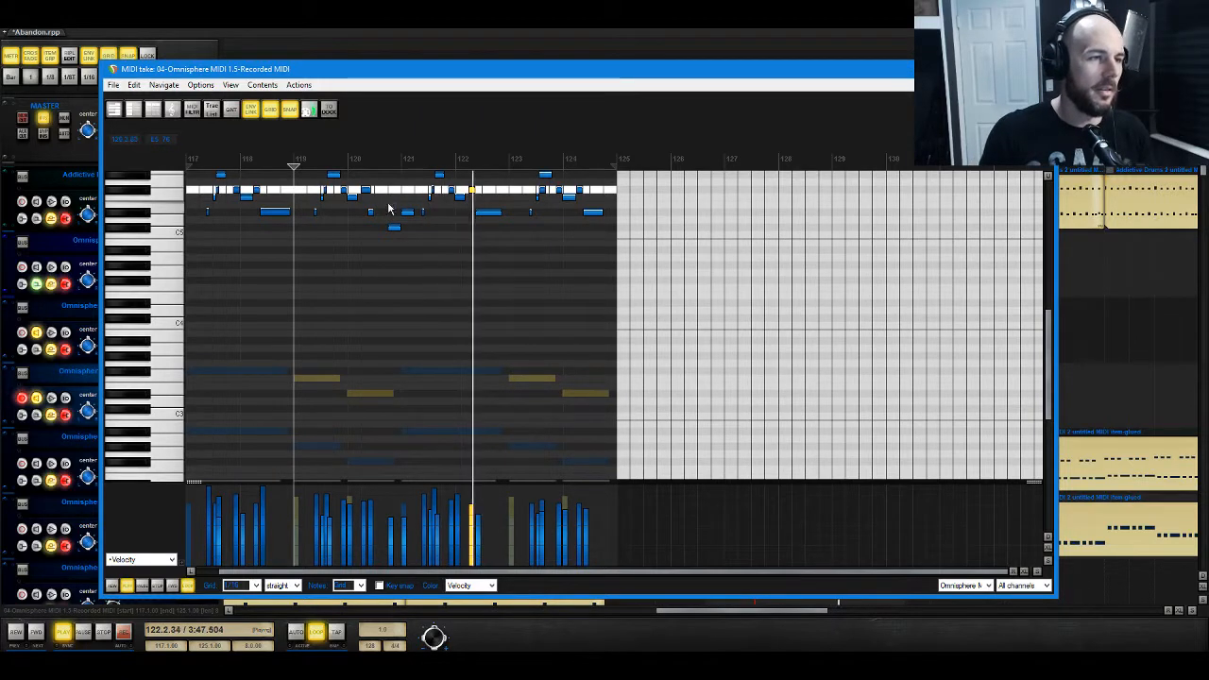
left_click_drag(387, 202, 416, 245)
key("Delete")
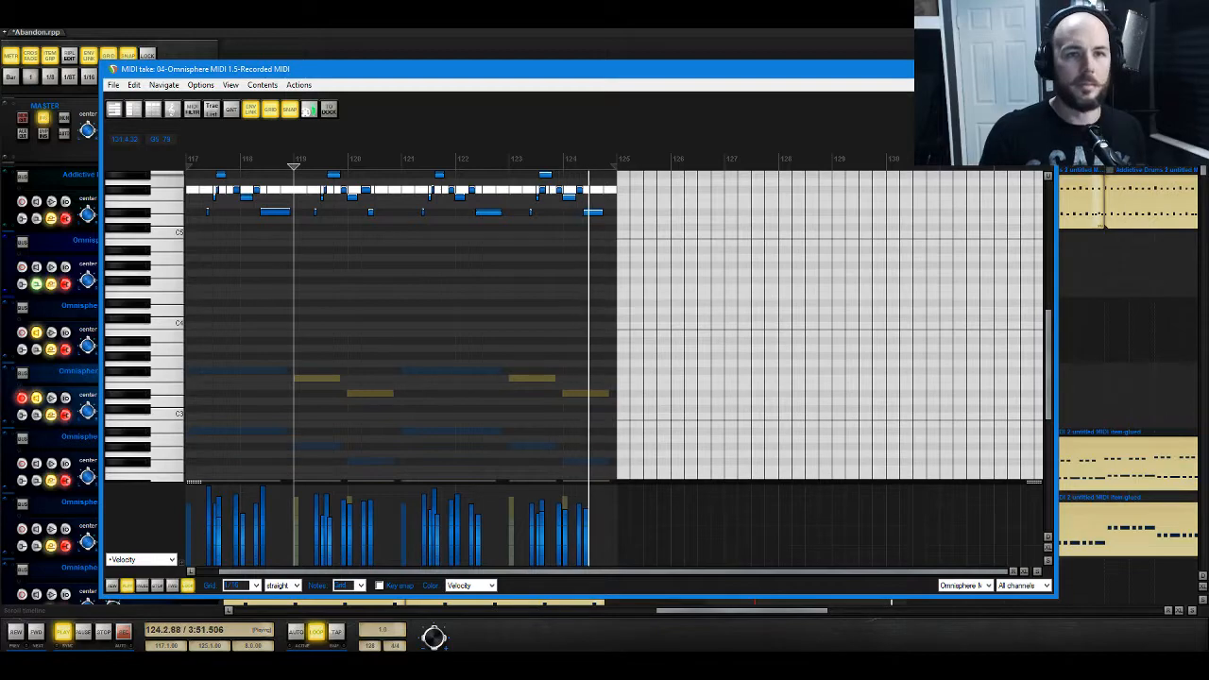
key("Escape")
key("space")
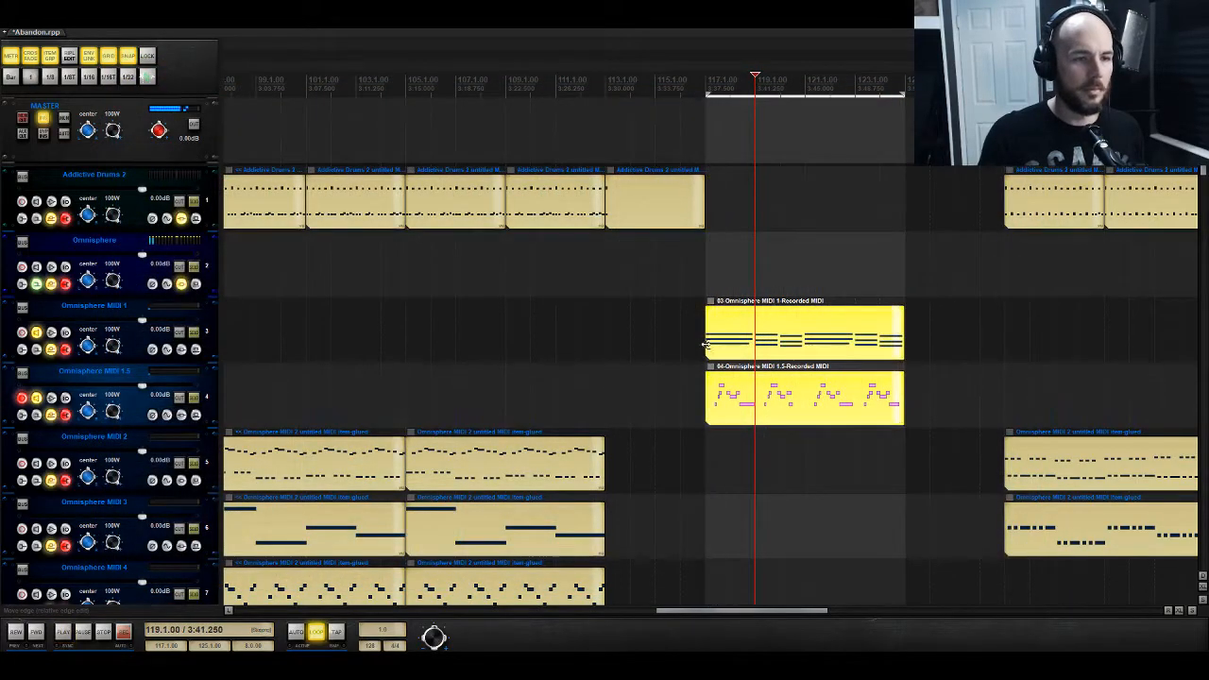
Step: Open the Omnisphere MIDI 1 item, raise all its chord notes by one octave, keep them starting on bar 117, and play the result
double_click(716, 352)
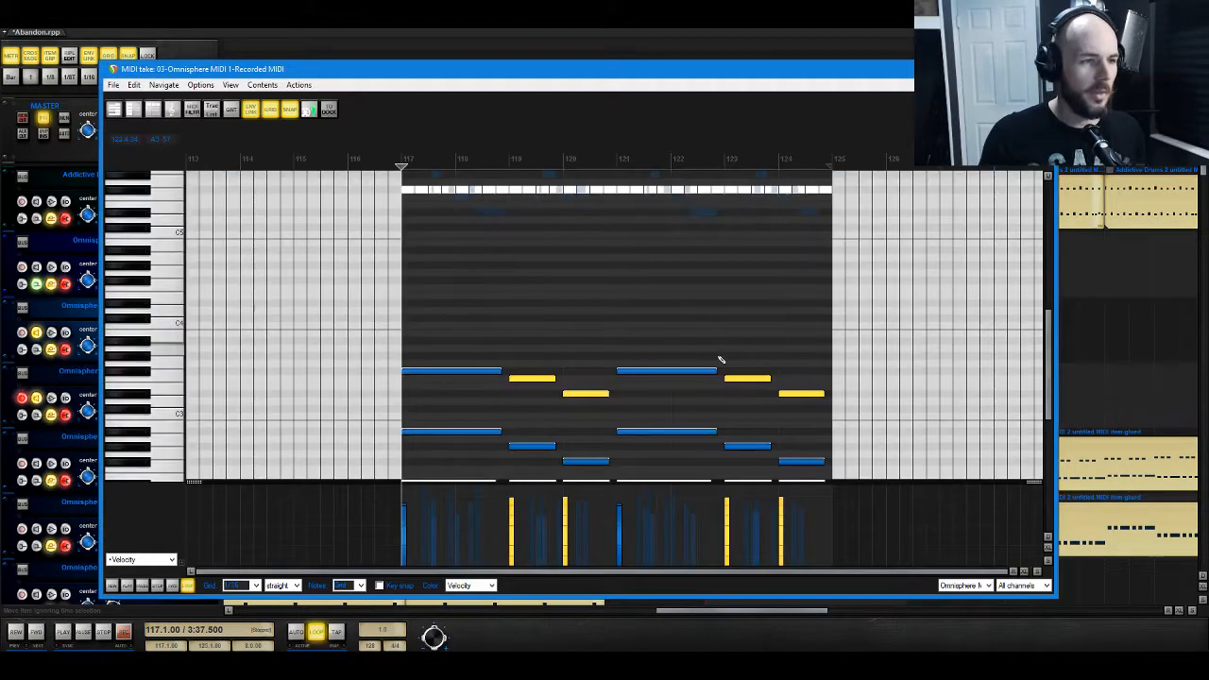
scroll(791, 329, "down", 3)
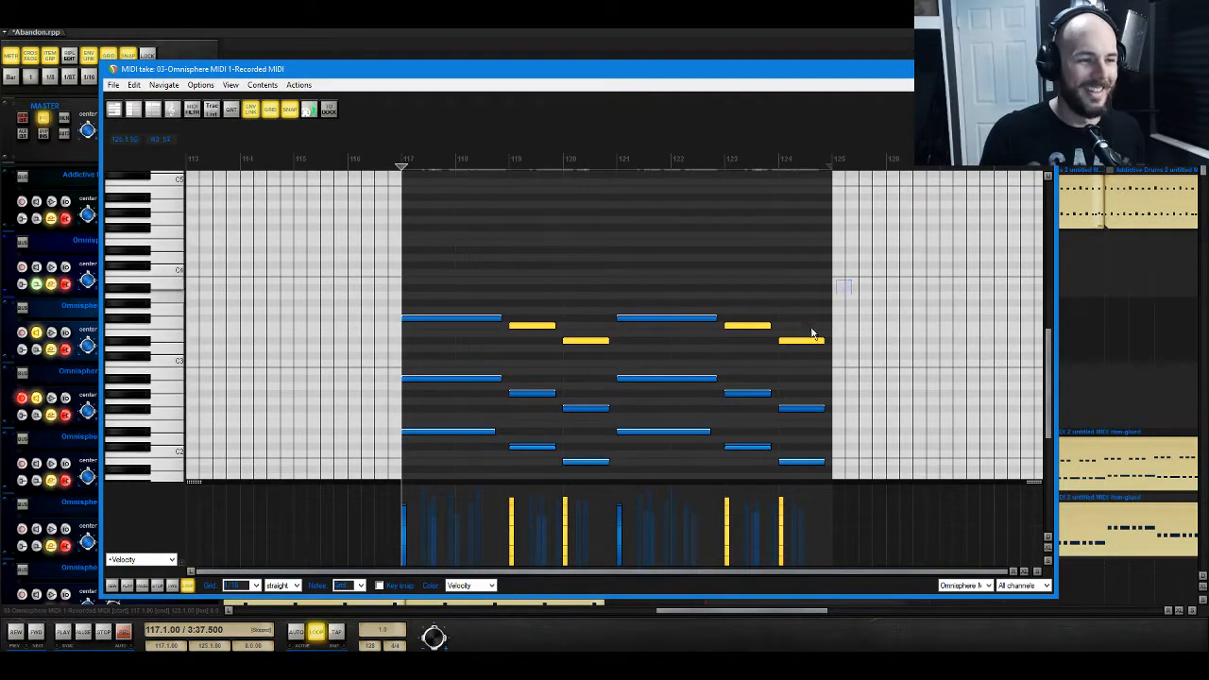
key("ctrl+a")
scroll(605, 396, "down", 6)
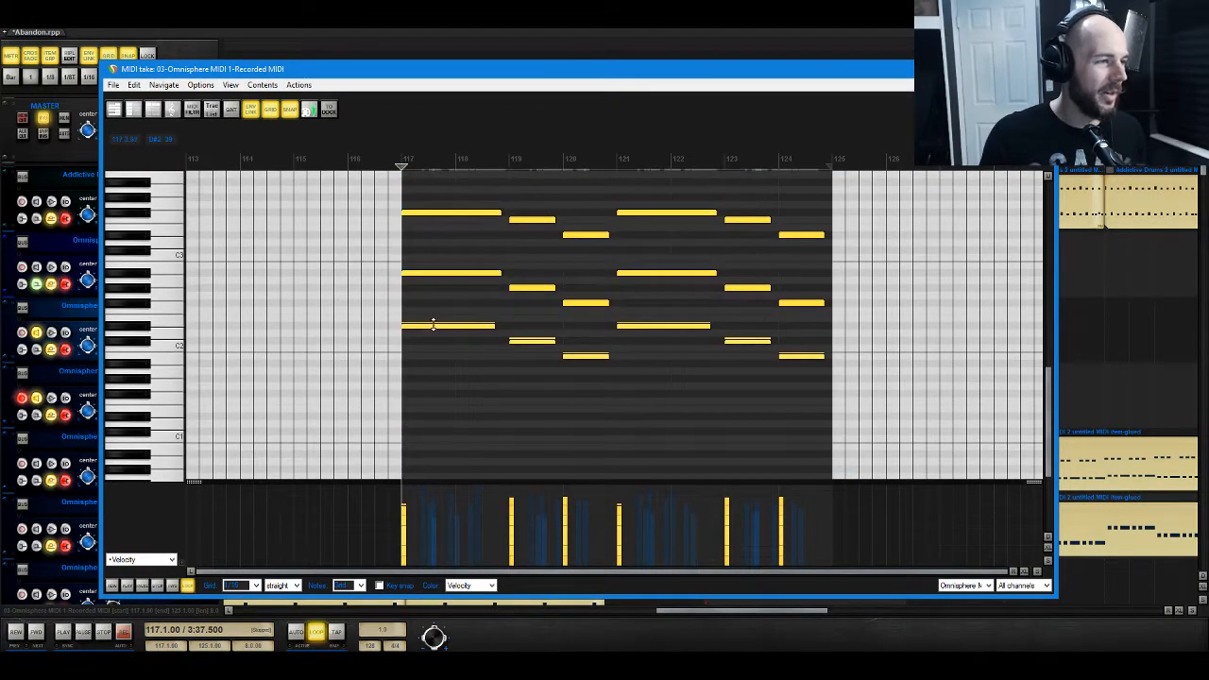
left_click_drag(431, 329, 422, 237)
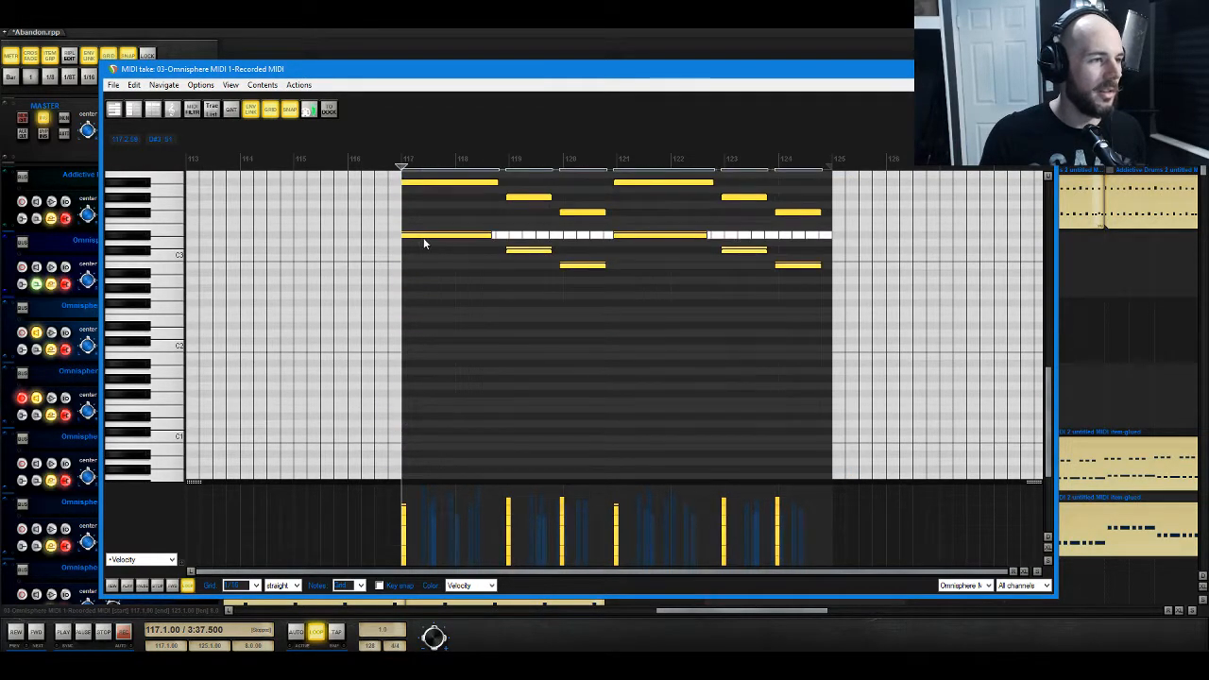
key("space")
scroll(454, 340, "up", 4)
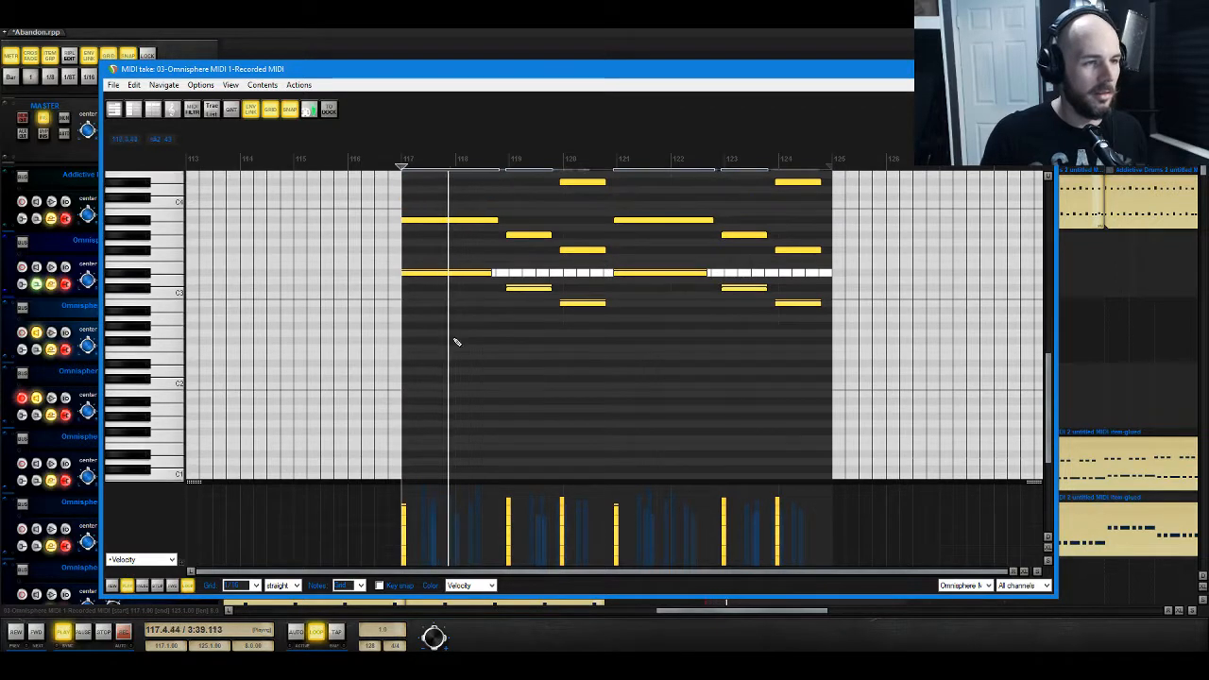
scroll(594, 416, "up", 2)
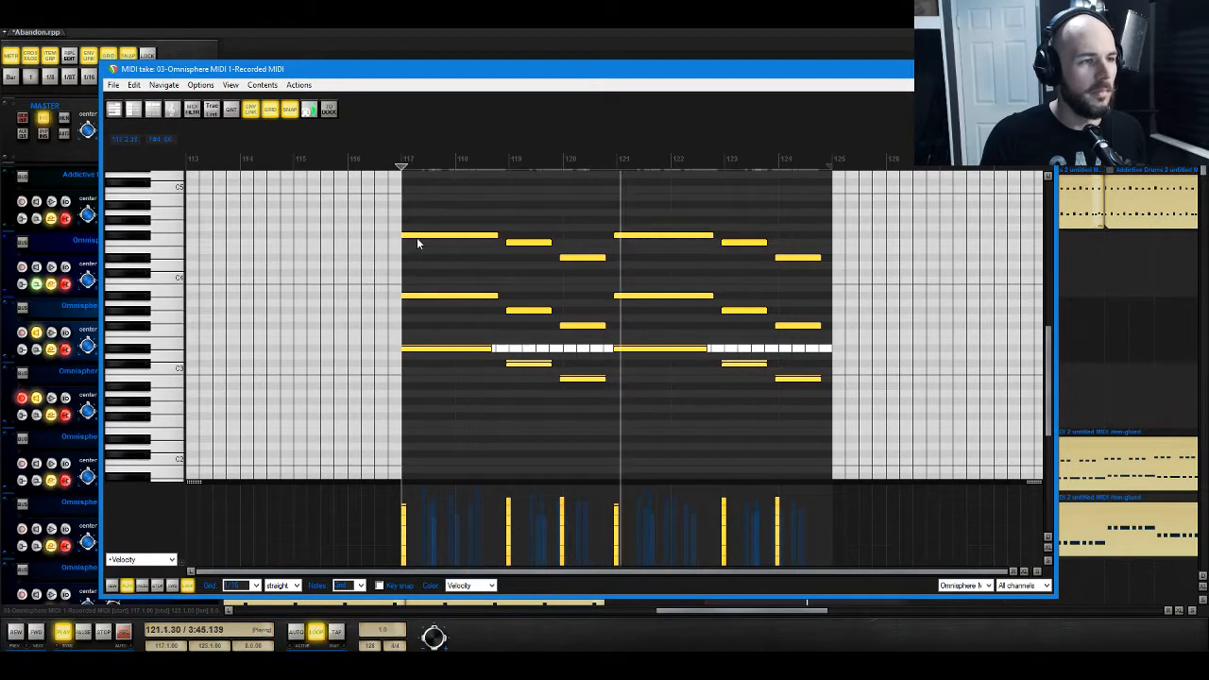
left_click_drag(510, 242, 513, 242)
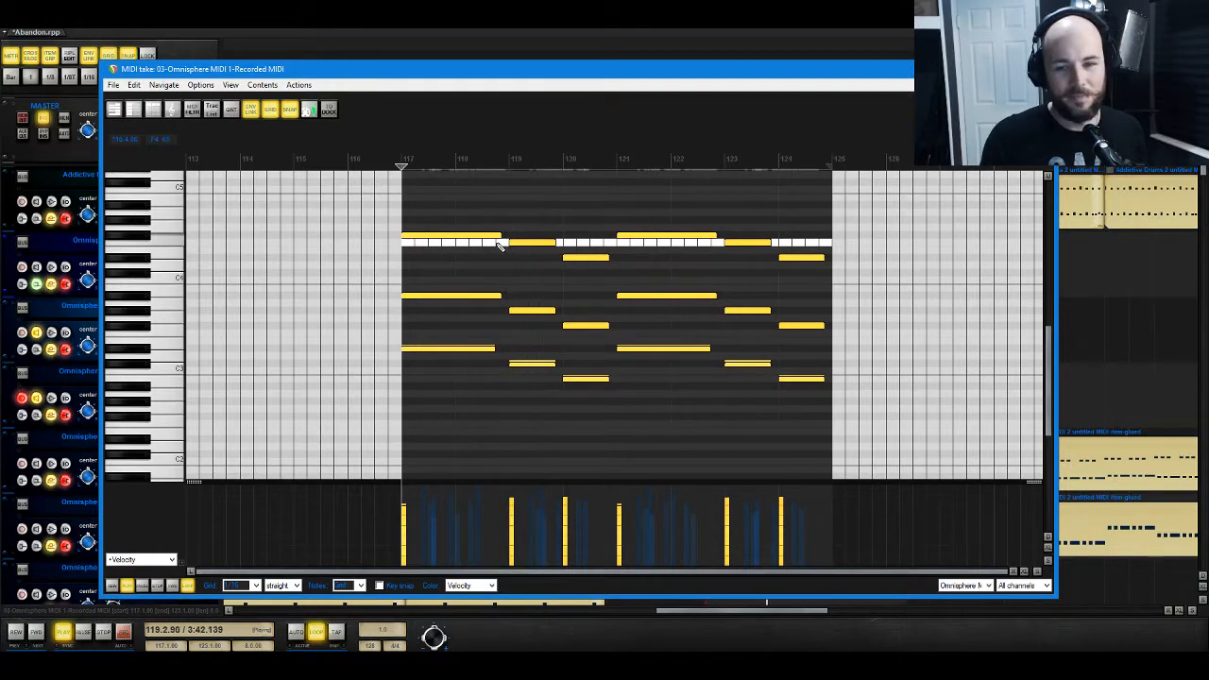
key("space")
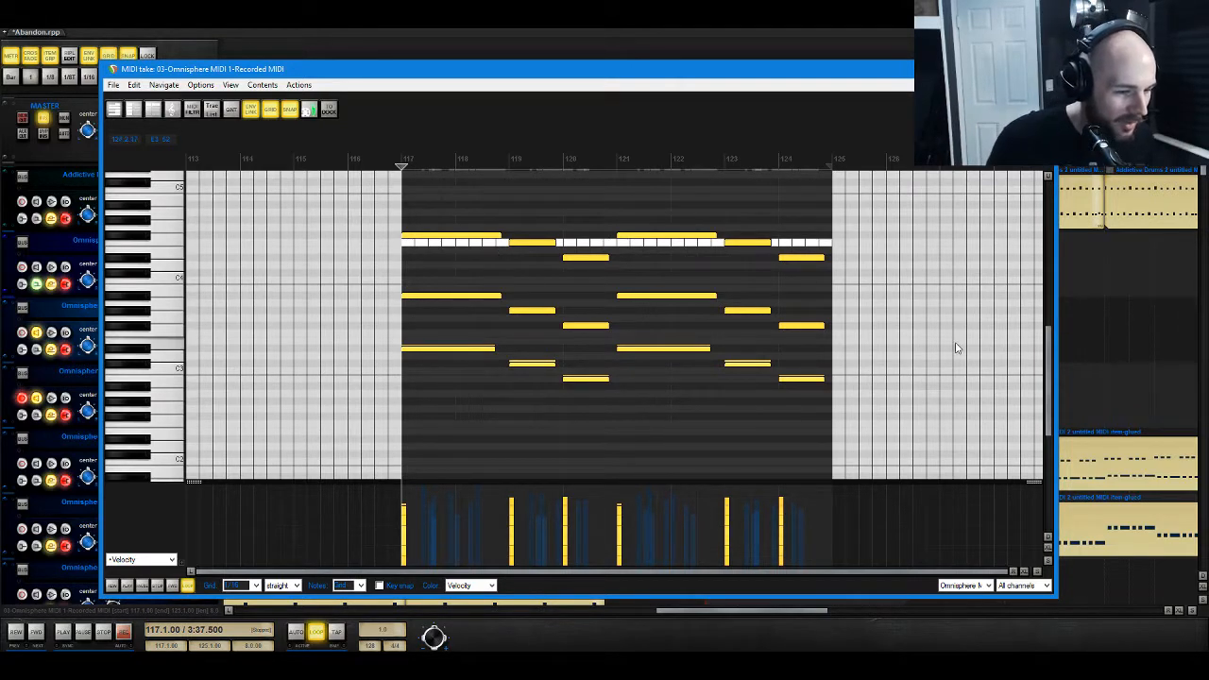
Step: Double the chords' lowest voice one octave apart so the line plays from both D#3 and D#2, keeping the copies aligned to bar 117
left_click_drag(445, 343, 836, 425)
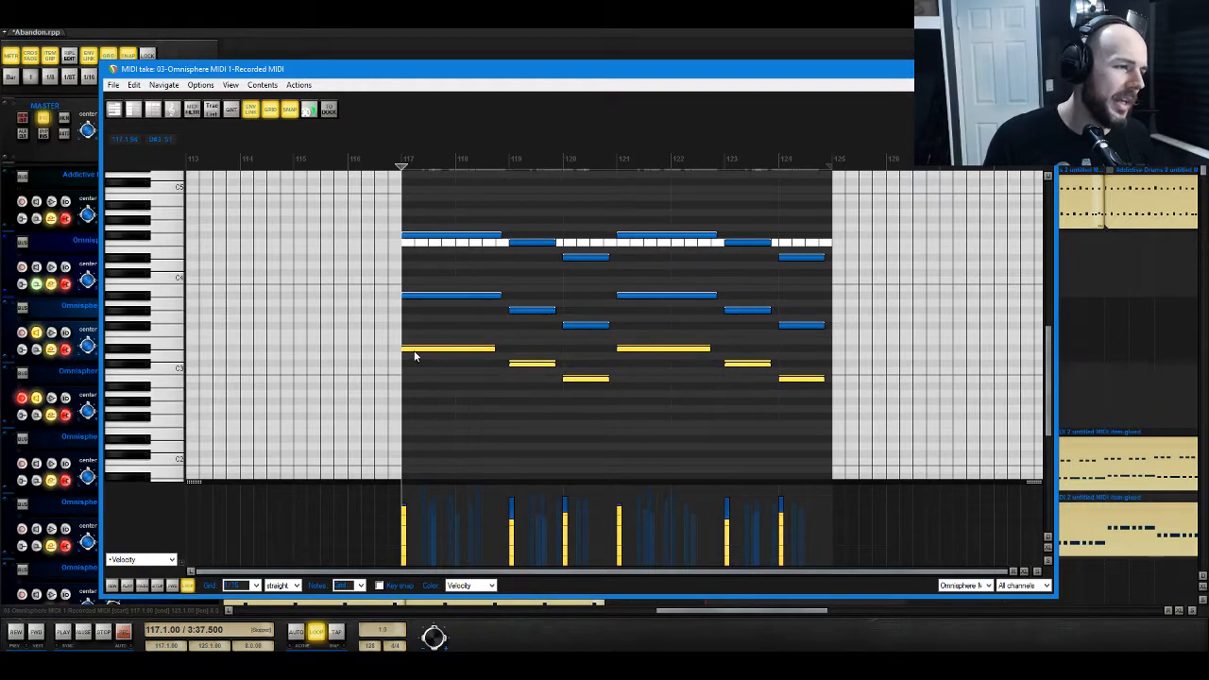
left_click_drag(413, 355, 413, 441)
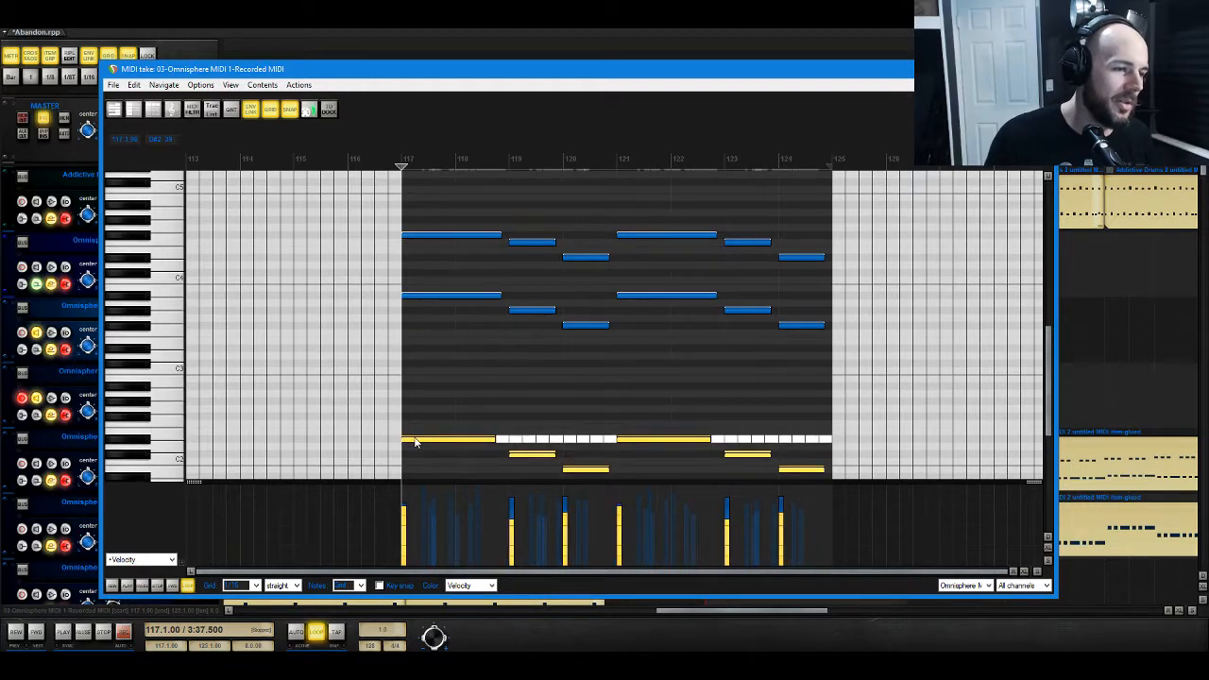
key("space")
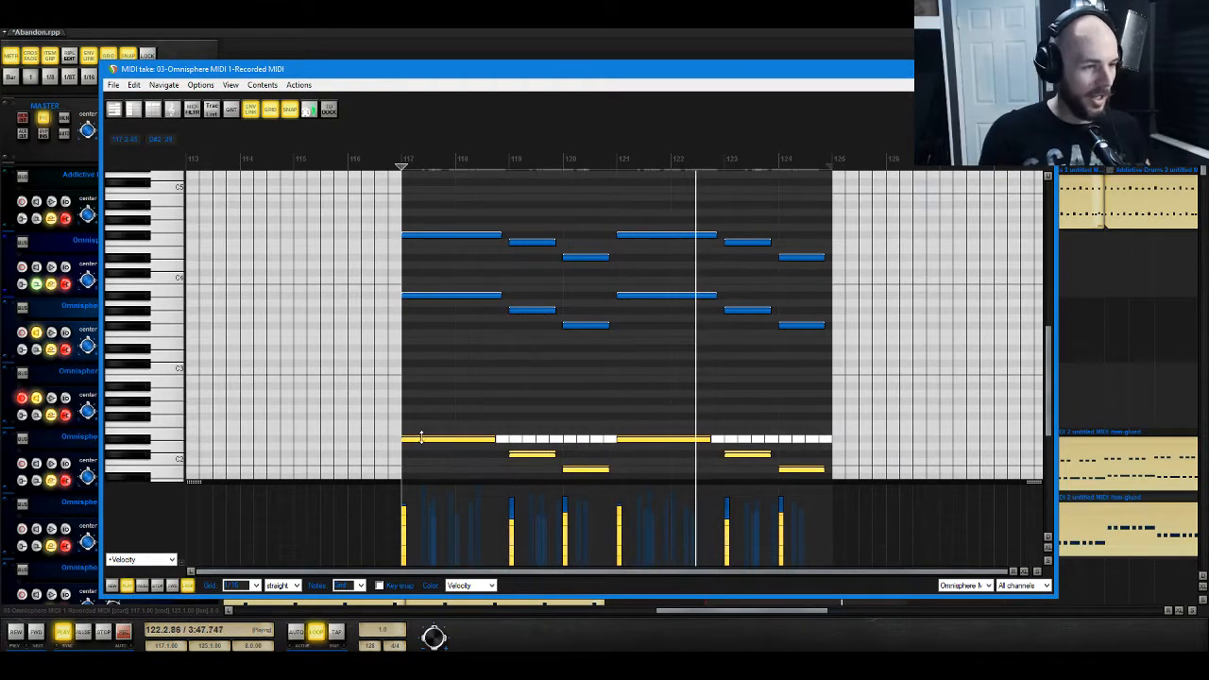
left_click_drag(418, 441, 416, 357)
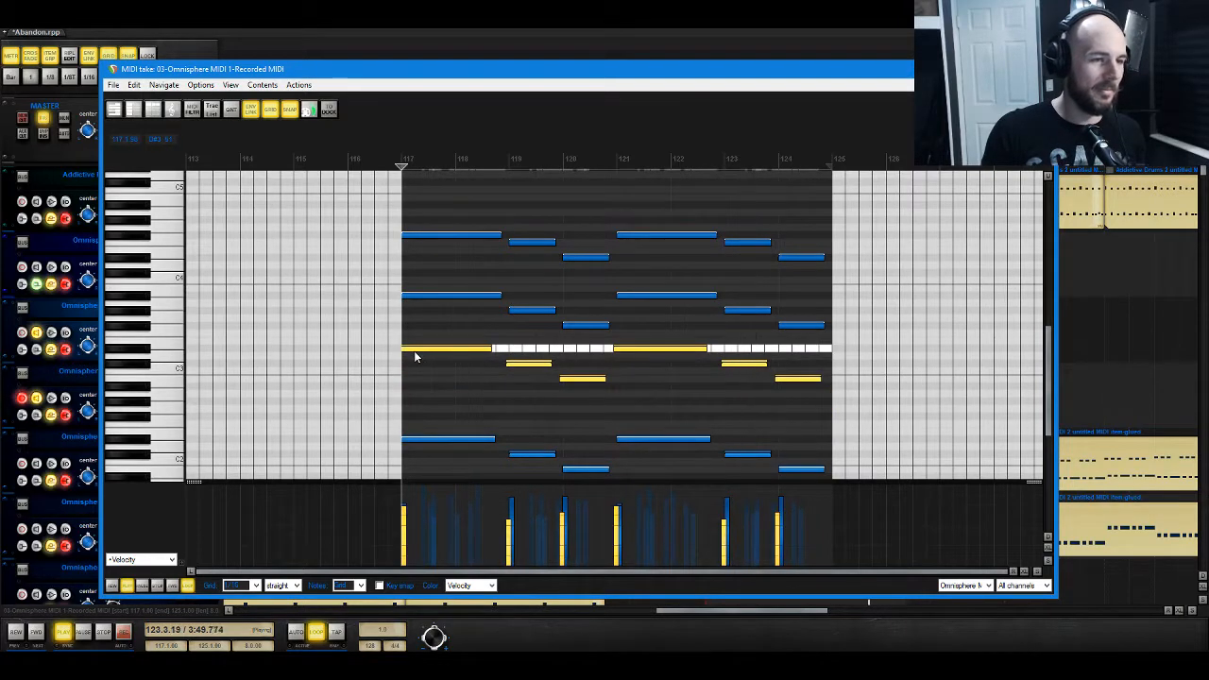
left_click_drag(516, 371, 517, 368)
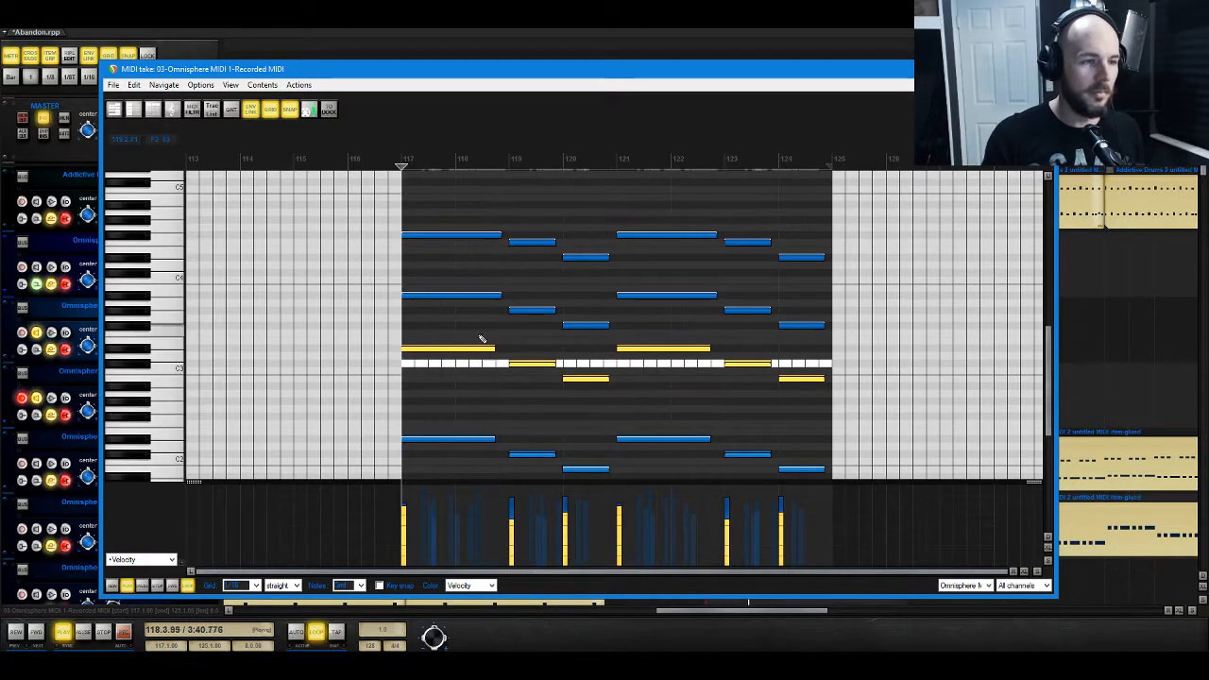
Step: Lengthen the long D#3 and D#2 notes at bars 117 and 121 to end with the upper chord notes
left_click_drag(469, 328, 488, 470)
left_click_drag(651, 464, 724, 355)
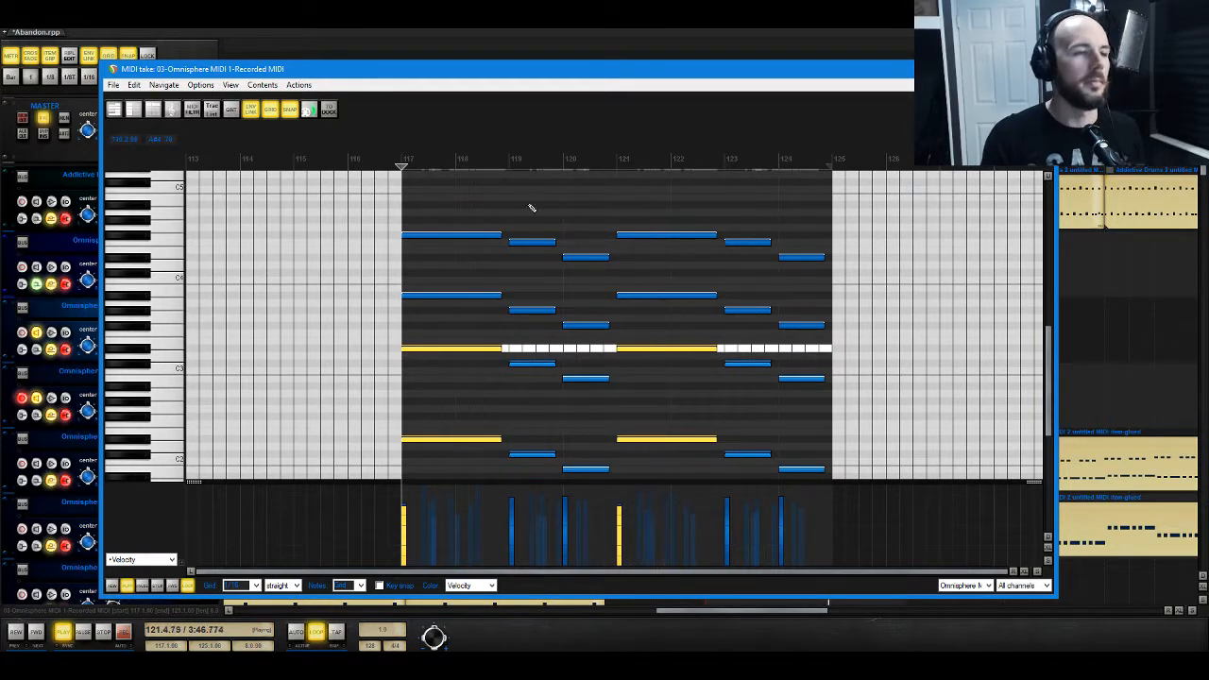
key("space")
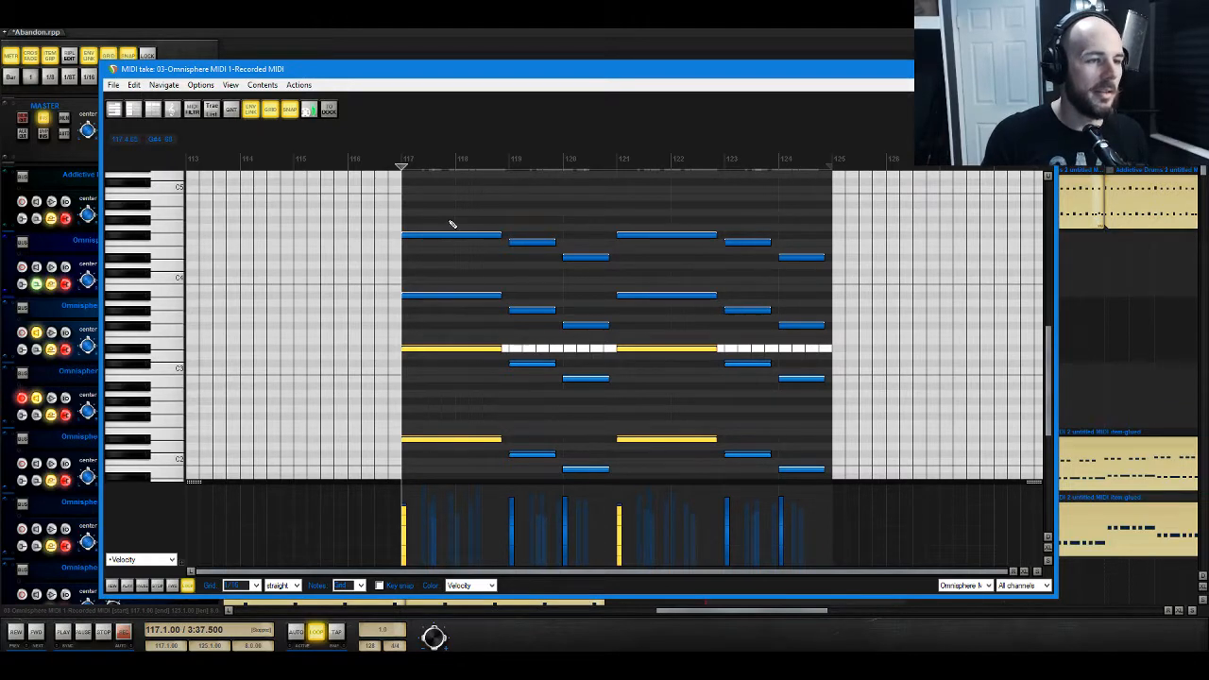
Step: Copy the long F#4 note at bar 117 and audition the copy at F4 and G#4
left_click(423, 238)
left_click_drag(424, 247, 426, 248)
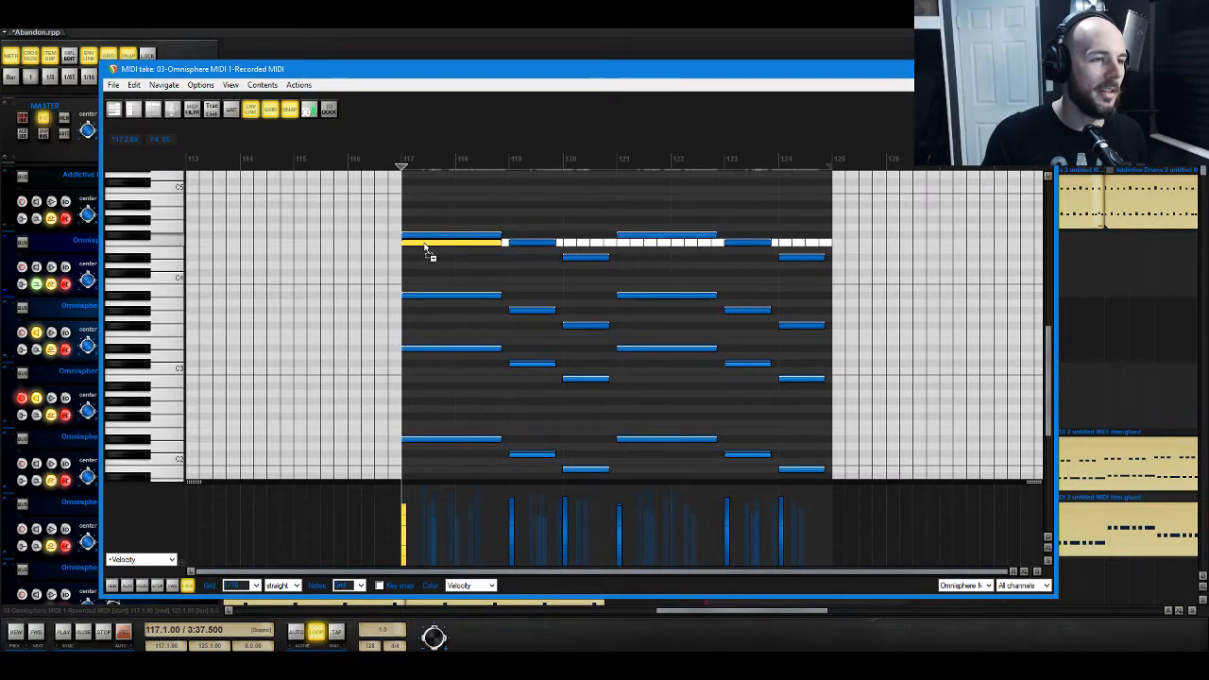
key("space")
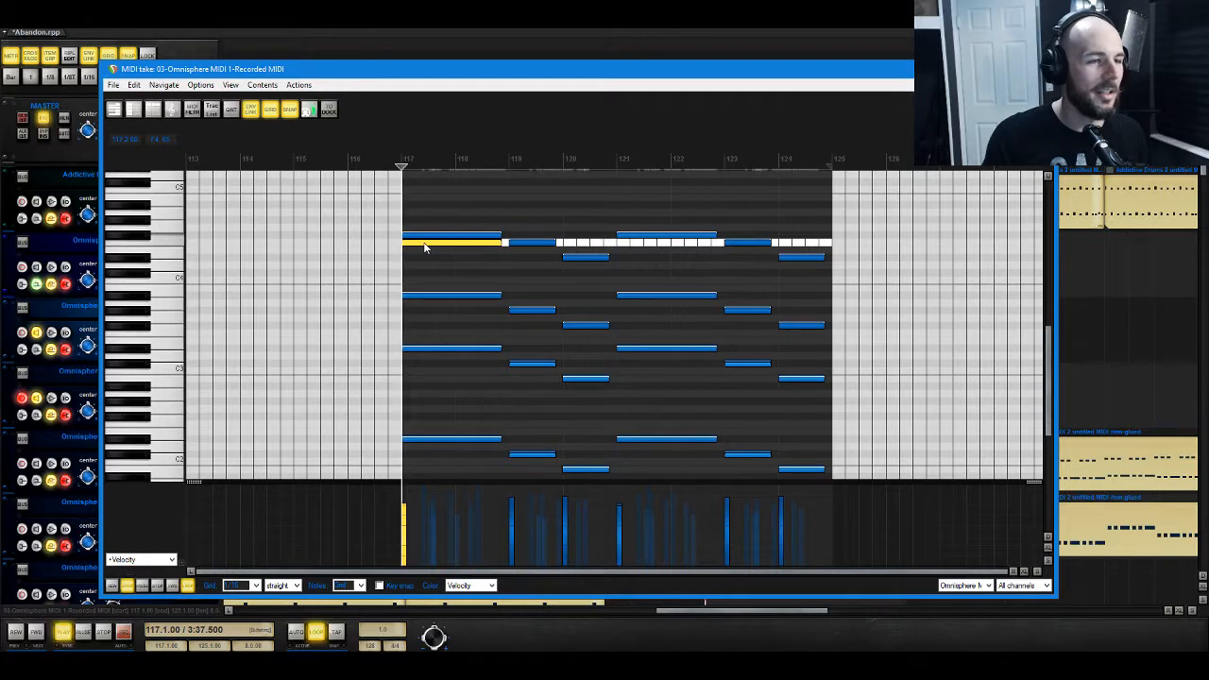
key("space")
left_click_drag(425, 247, 427, 223)
key("space")
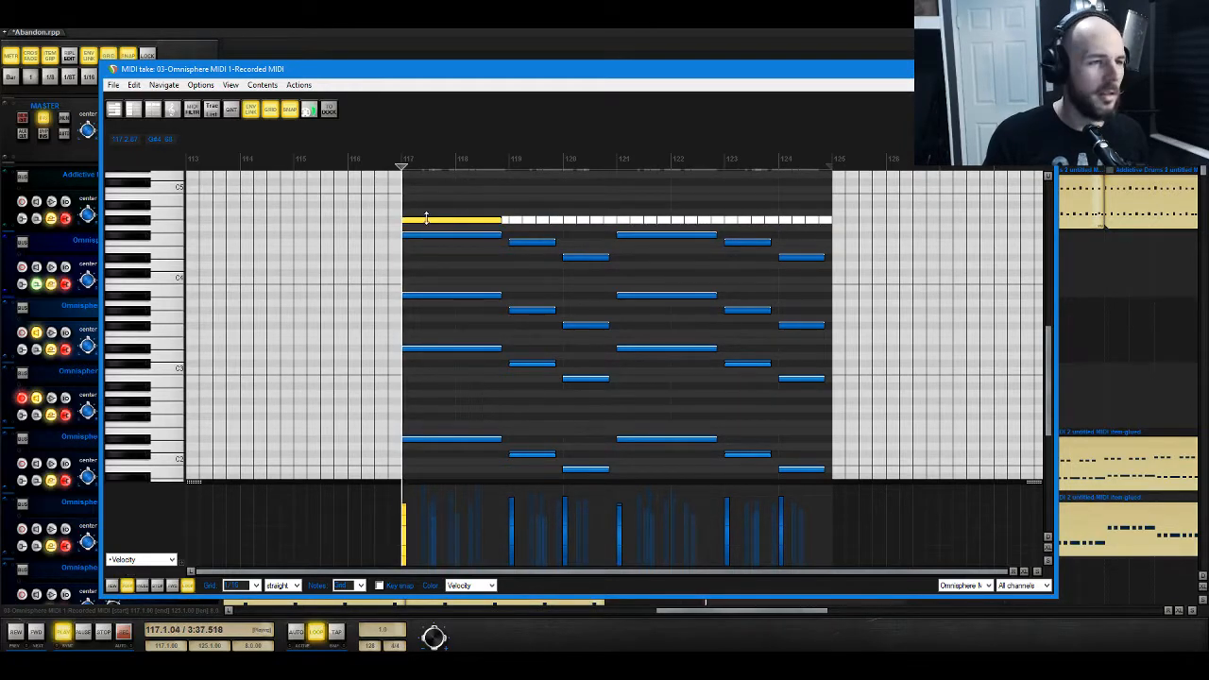
key("space")
Step: Audition the copied note at A#4, B4, C#5 and D5, and remove it from the bar 117 chord
left_click_drag(427, 223, 426, 212)
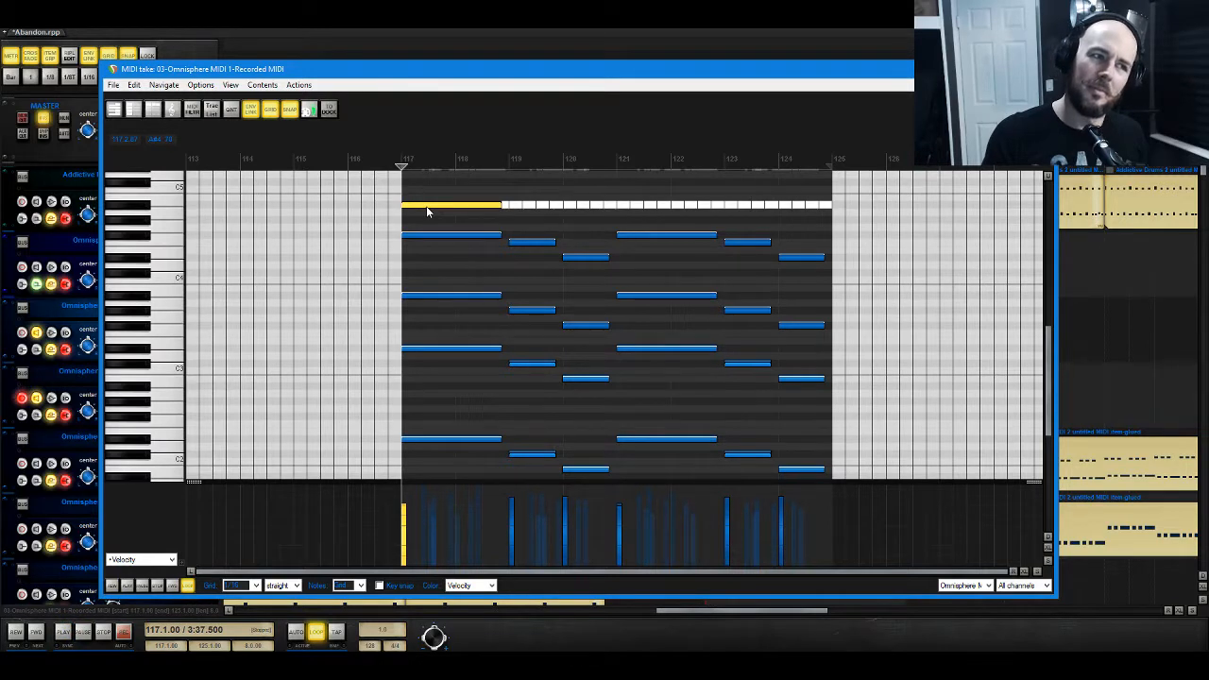
left_click_drag(426, 202, 428, 198)
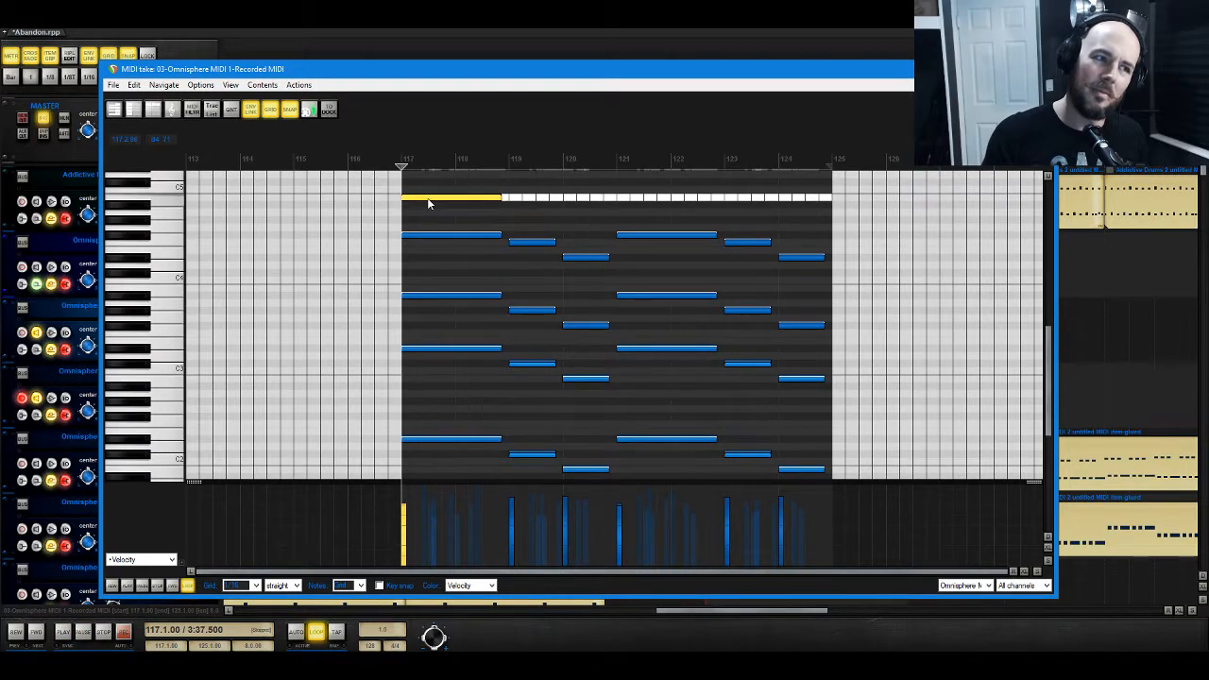
key("space")
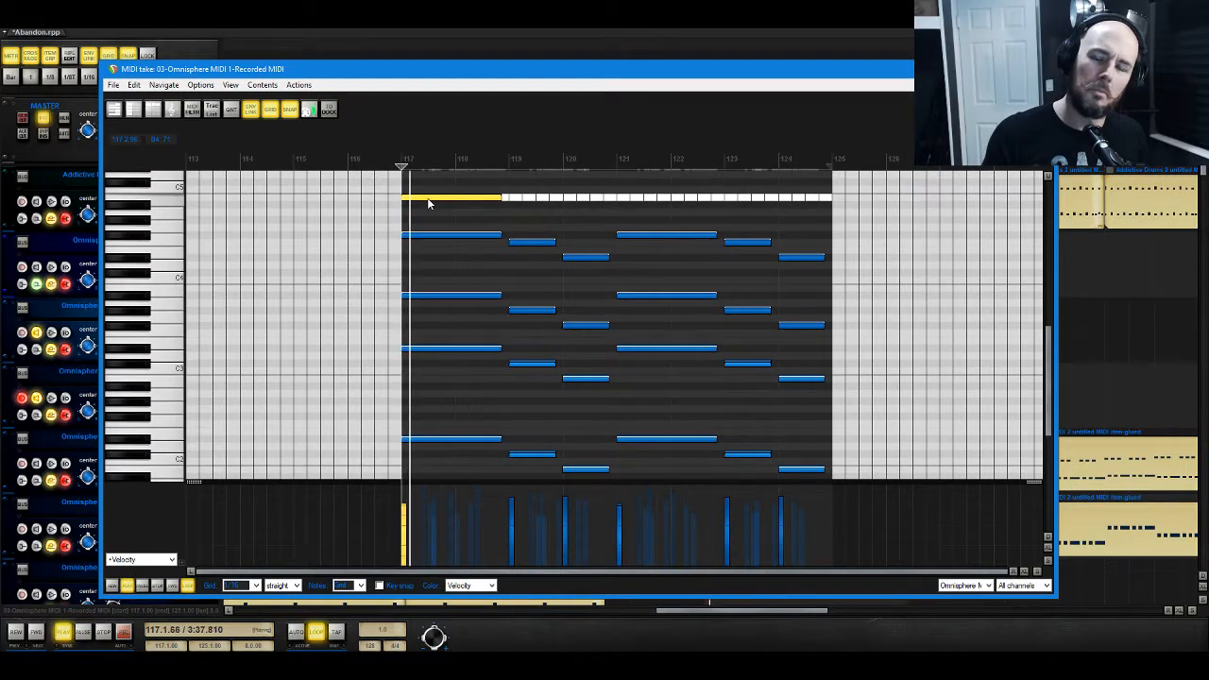
key("space")
left_click_drag(428, 202, 427, 184)
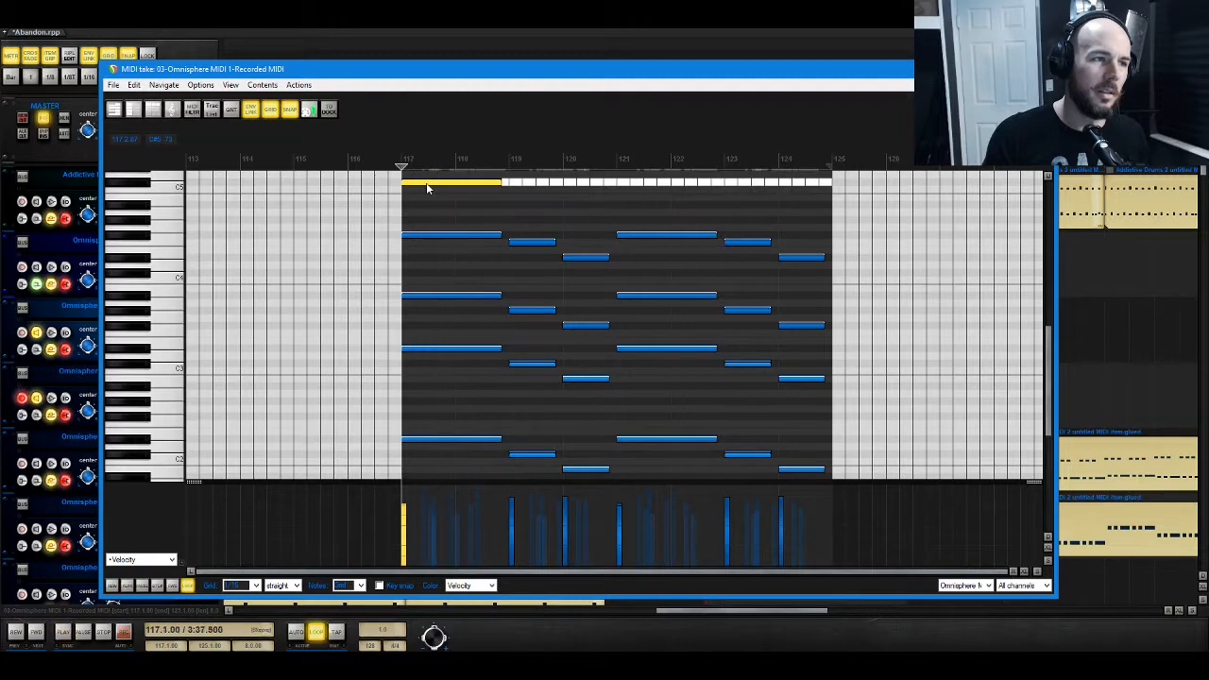
left_click_drag(428, 182, 427, 180)
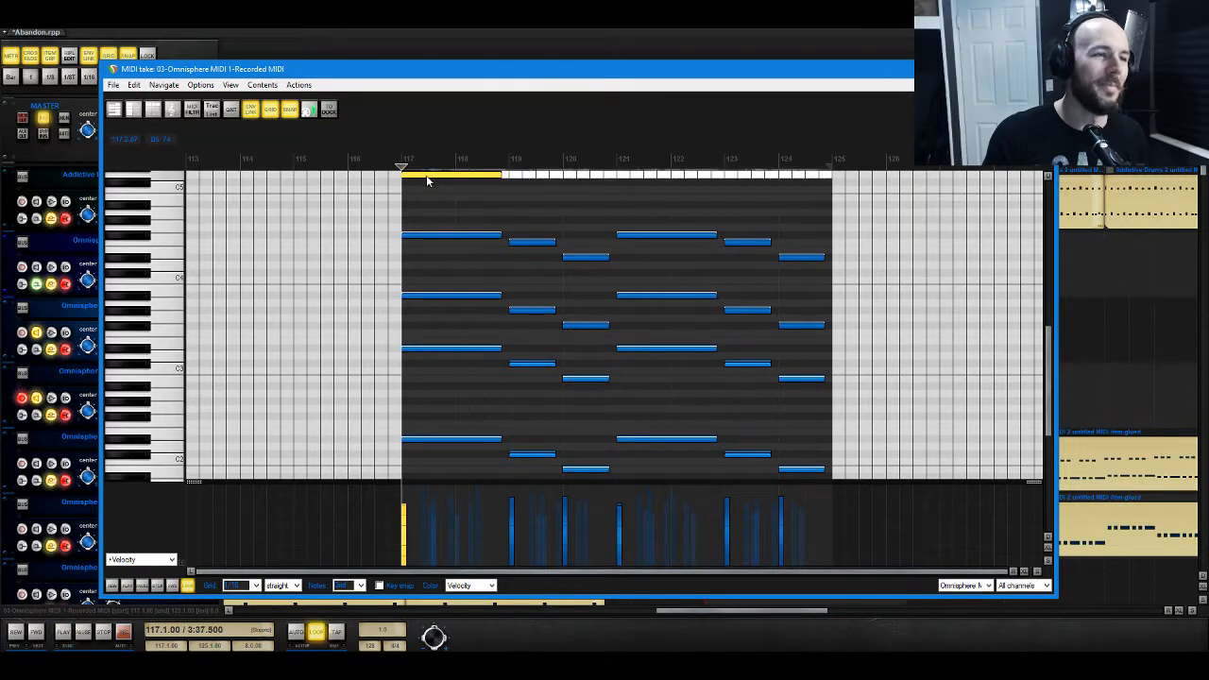
key("space")
key("space")
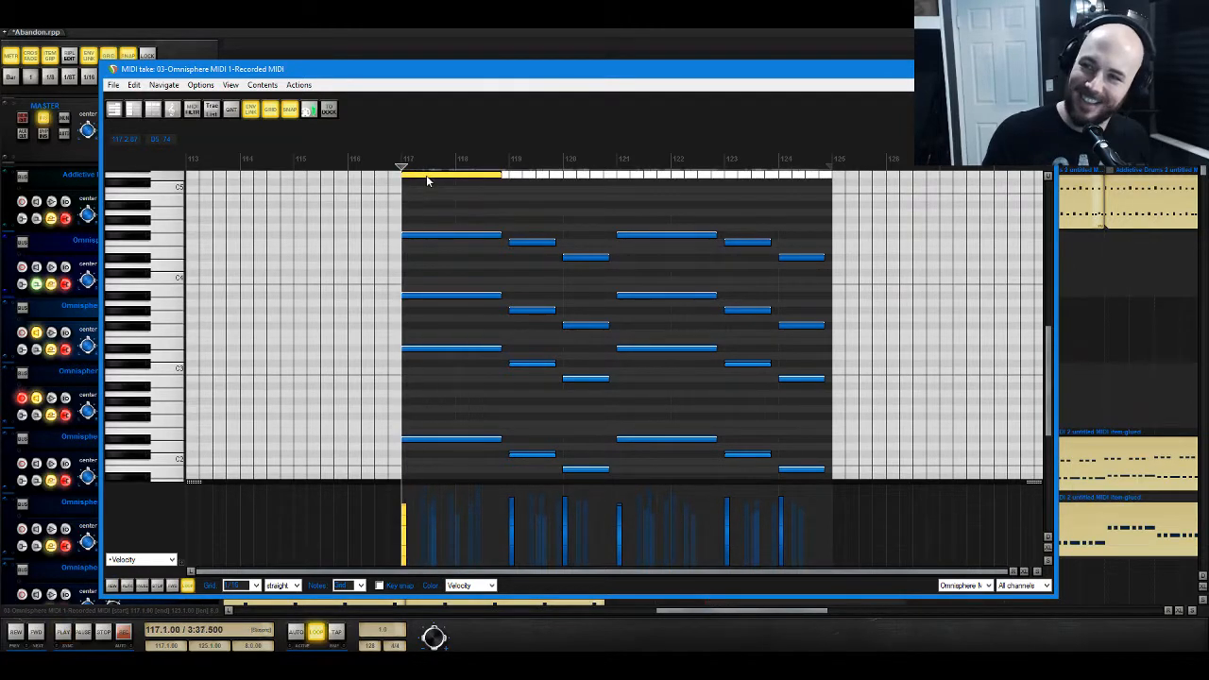
left_click_drag(428, 180, 430, 253)
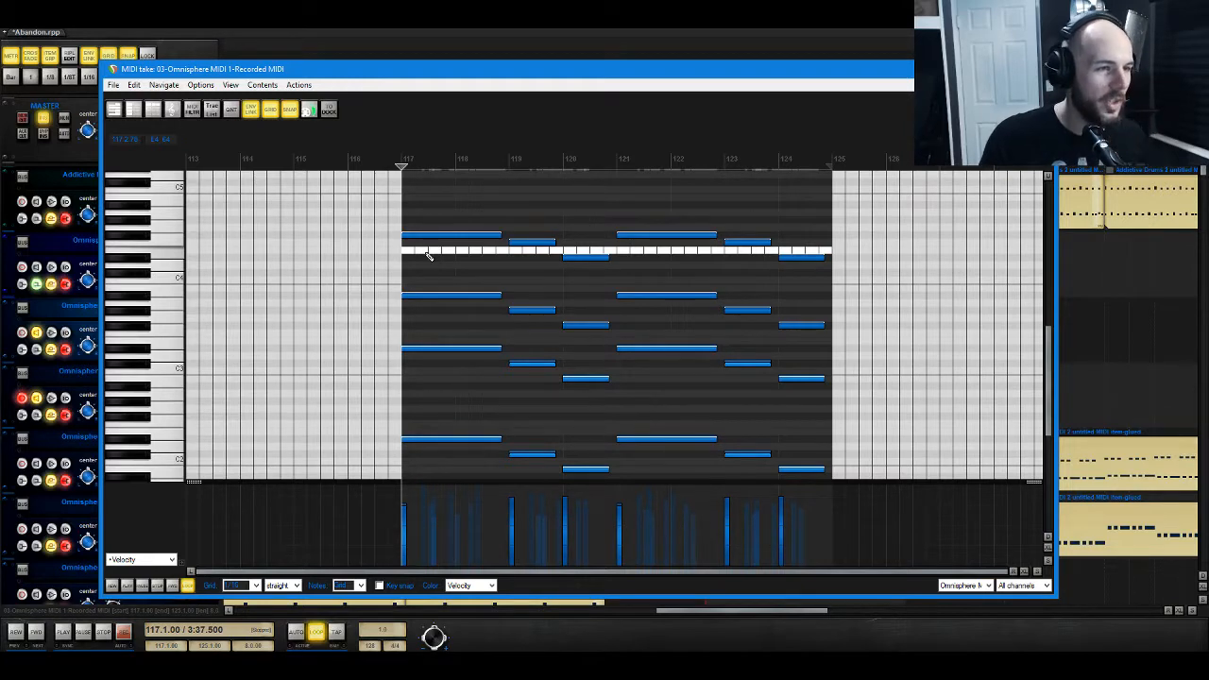
Step: Play the looped chords, try the two middle voices one octave higher starting at D#4, and return them to their original octave
key("space")
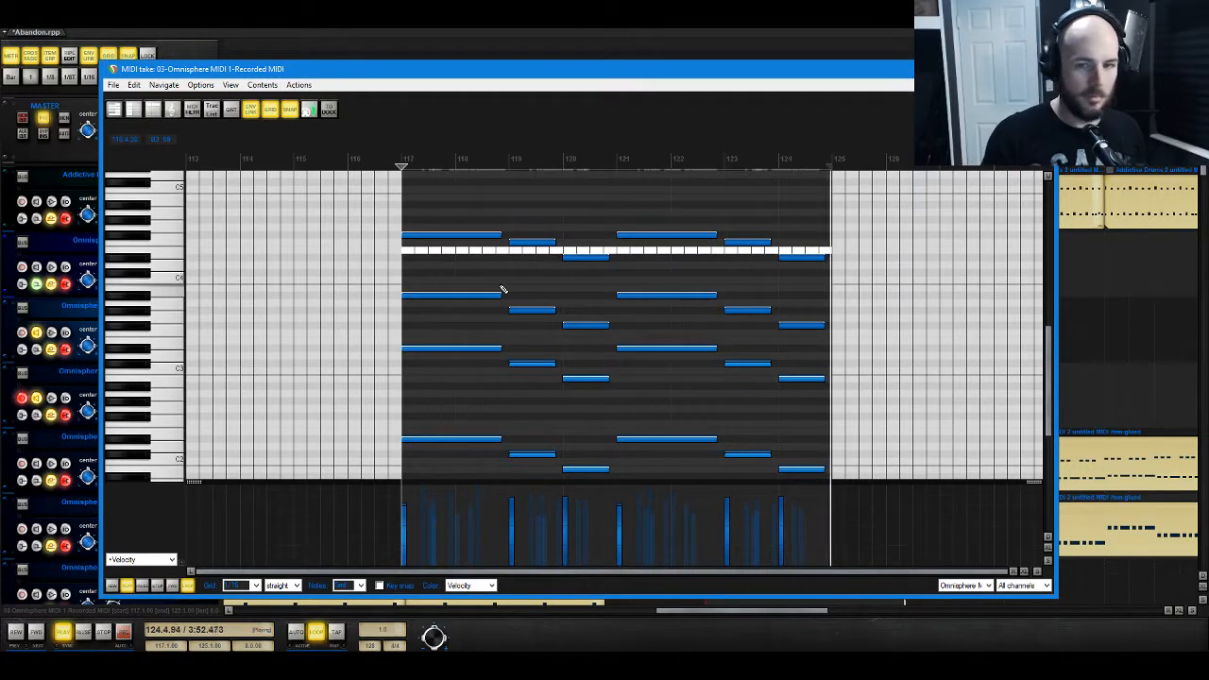
key("space")
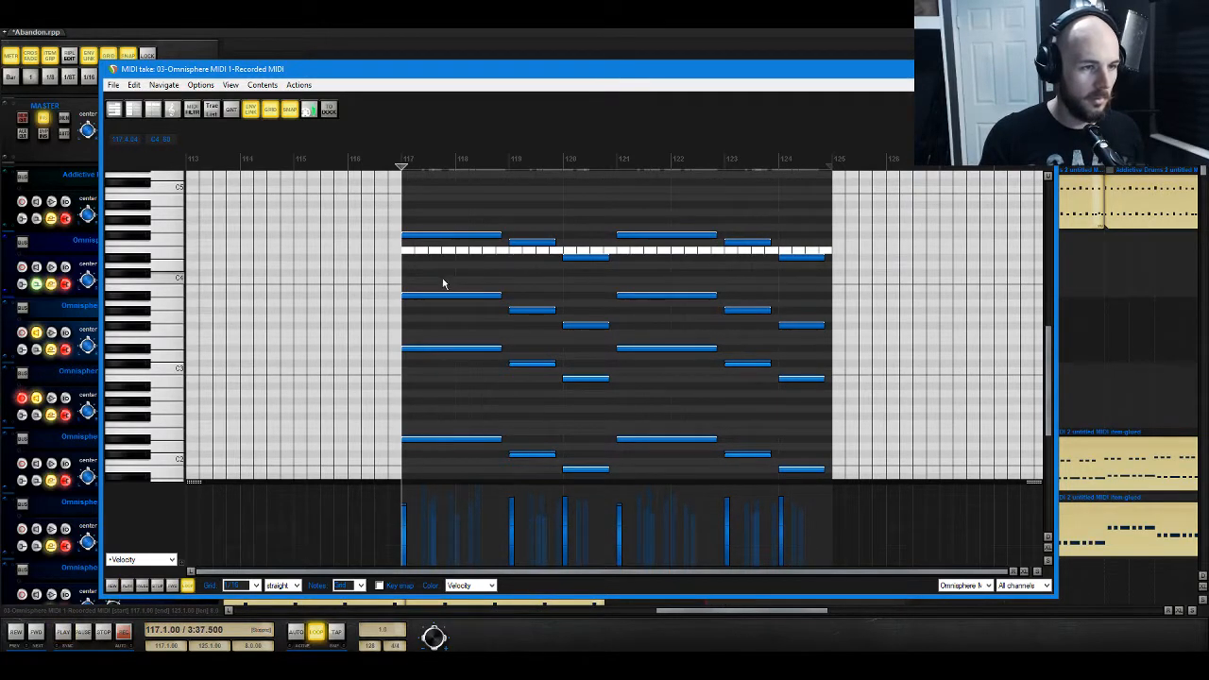
left_click_drag(443, 283, 817, 387)
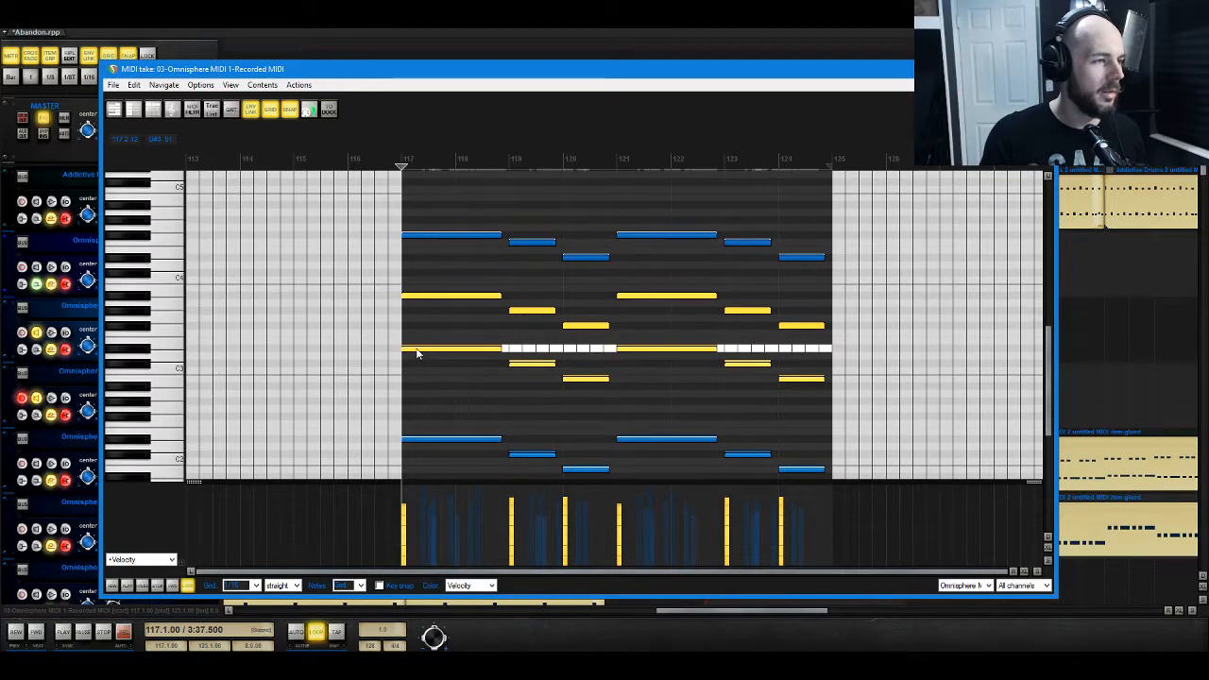
left_click_drag(417, 352, 416, 262)
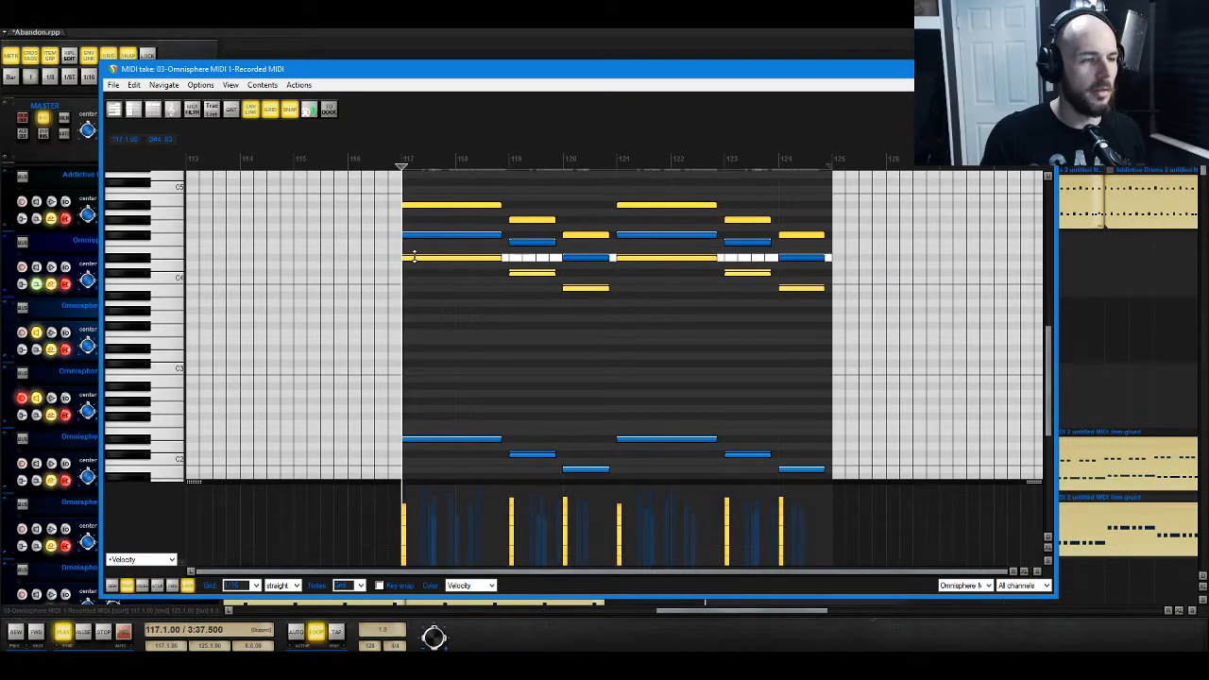
key("space")
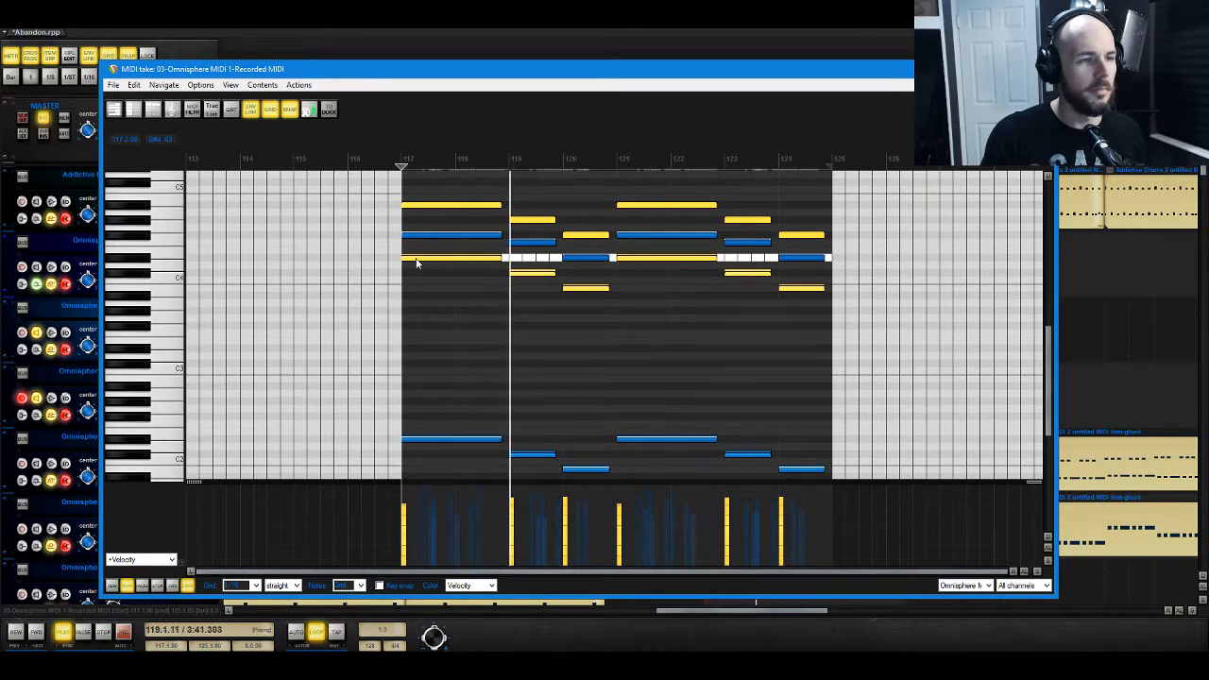
scroll(444, 340, "up", 2)
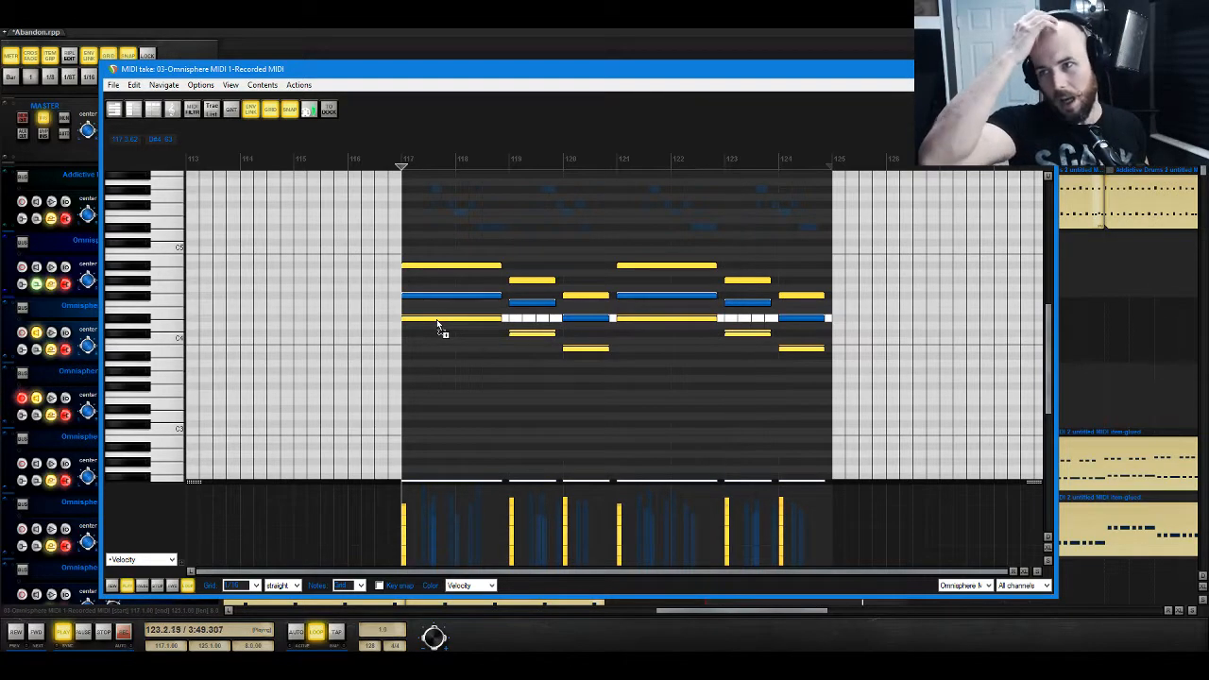
key("ctrl+Down")
key("space")
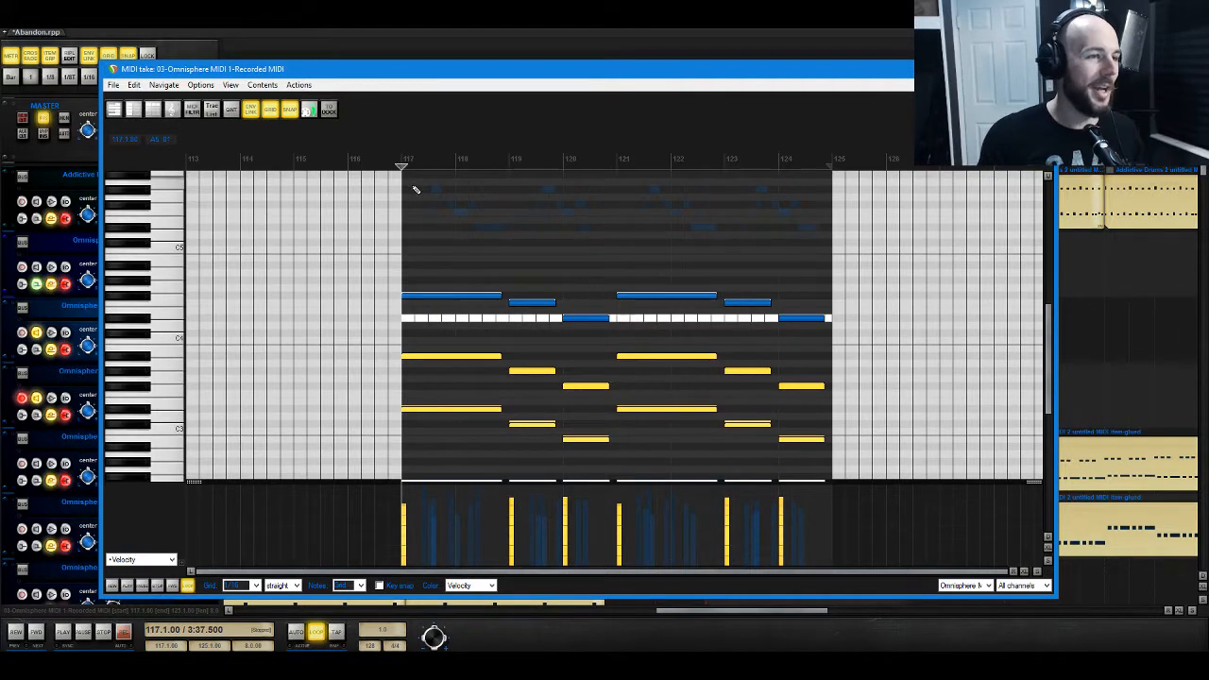
Step: Audition the chords from bar 117 to 125 with the middle voices back in place and close the MIDI editor
scroll(441, 290, "down", 3)
scroll(441, 290, "up", 3)
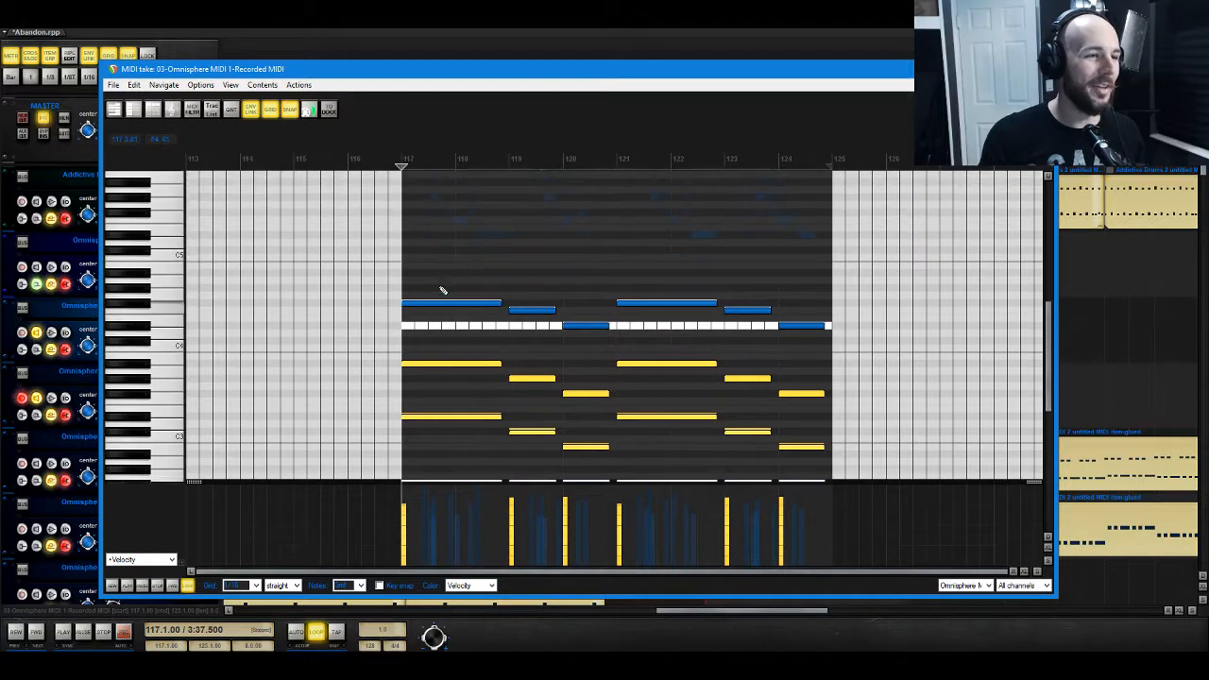
scroll(442, 211, "down", 5)
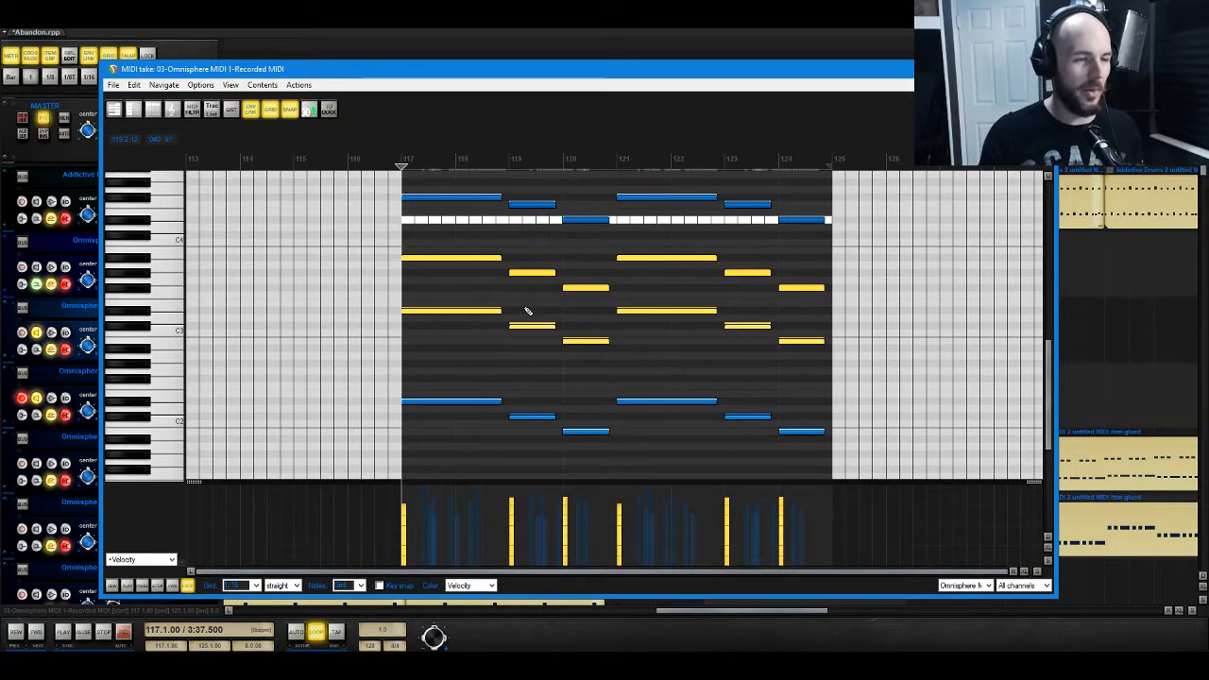
key("space")
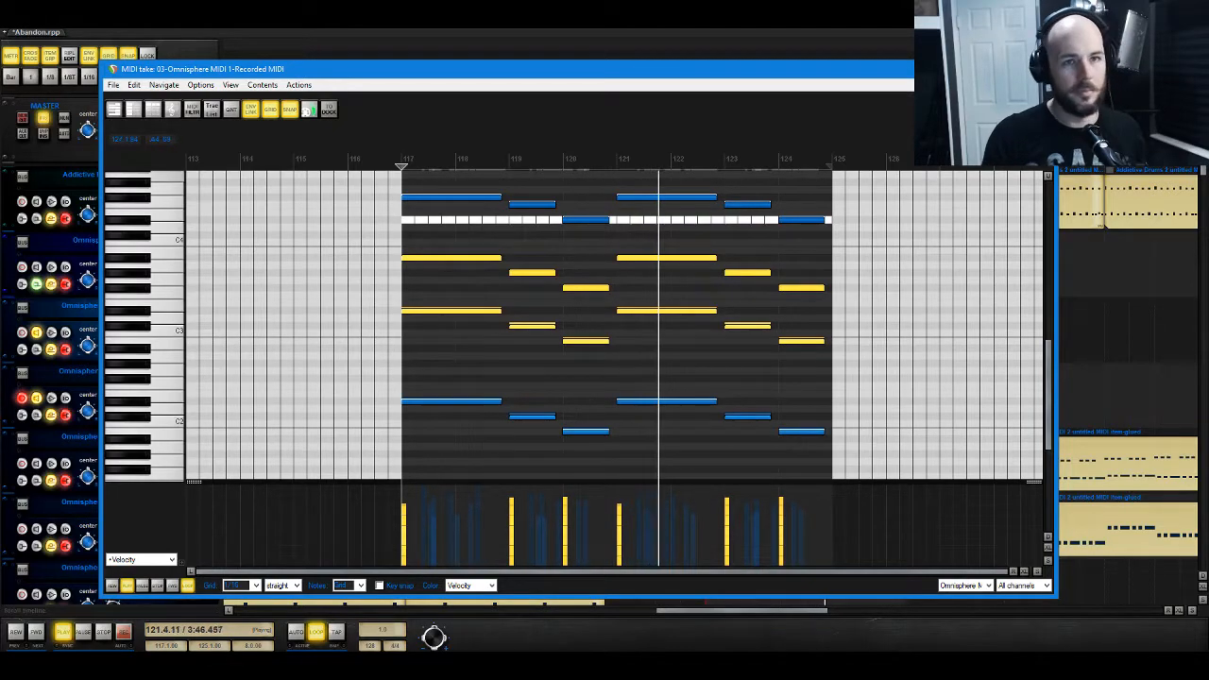
key("Escape")
key("space")
Step: Move the Verse, Bridge, Last Time and Chorus vocal tracks together to directly below the Omnisphere MIDI 4 track
scroll(772, 464, "down", 4)
scroll(772, 464, "down", 20)
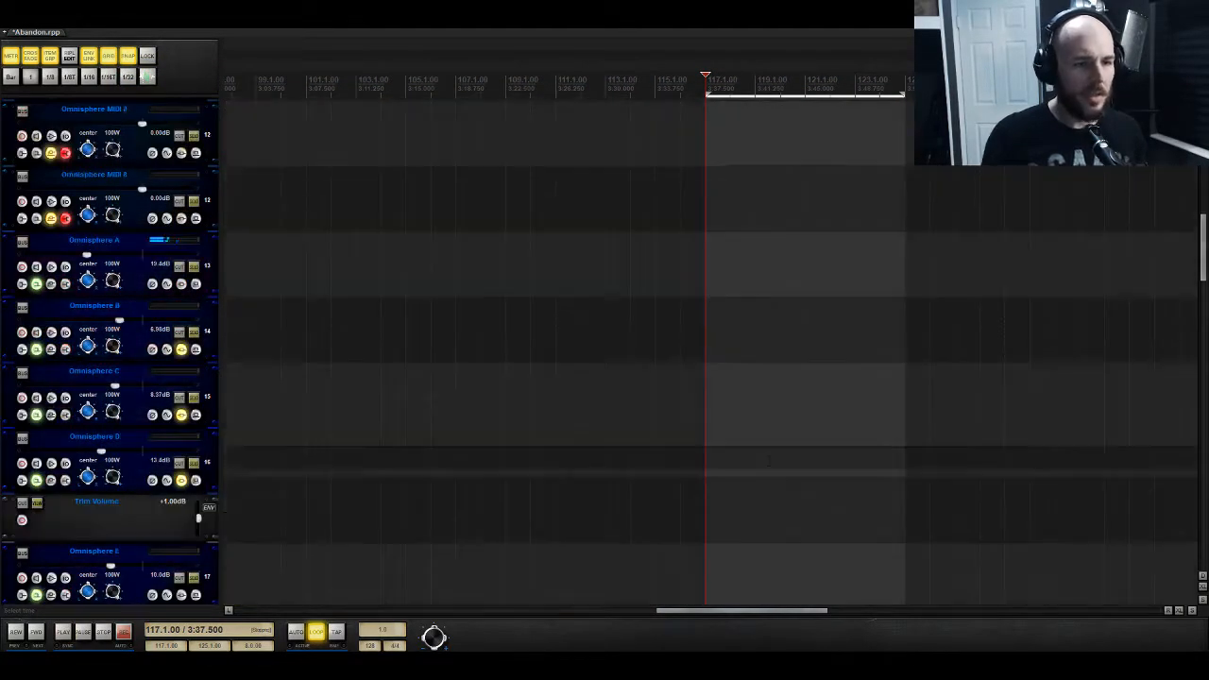
scroll(768, 461, "down", 3)
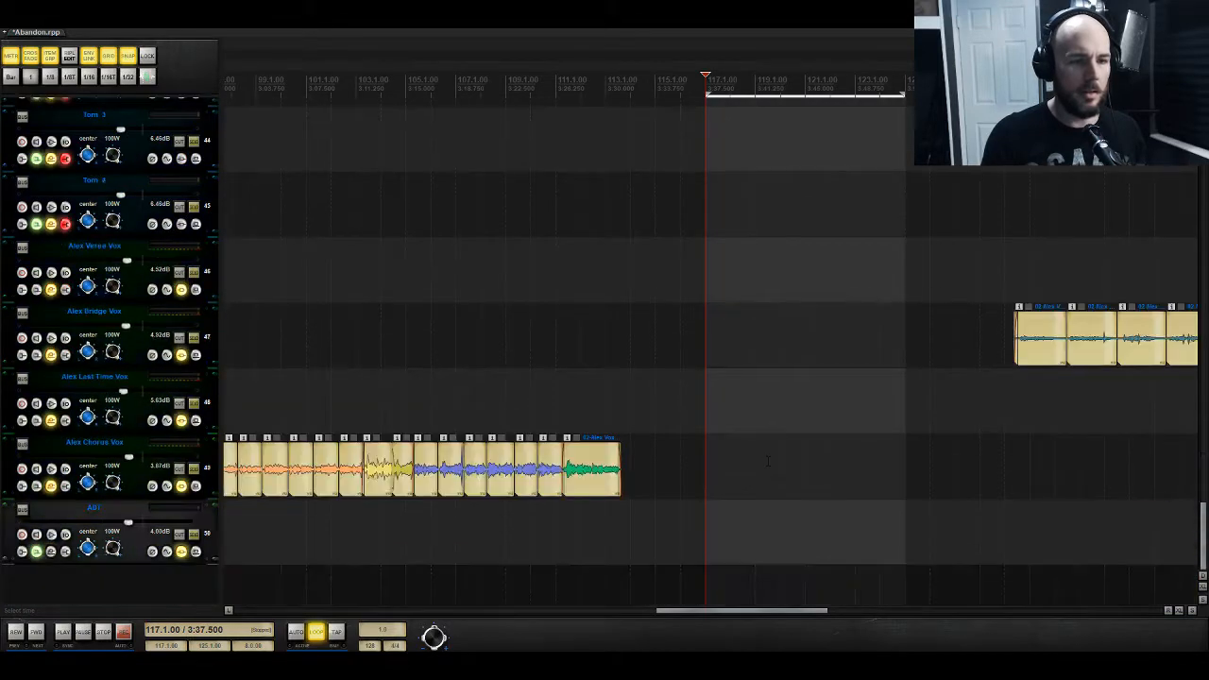
left_click(140, 482)
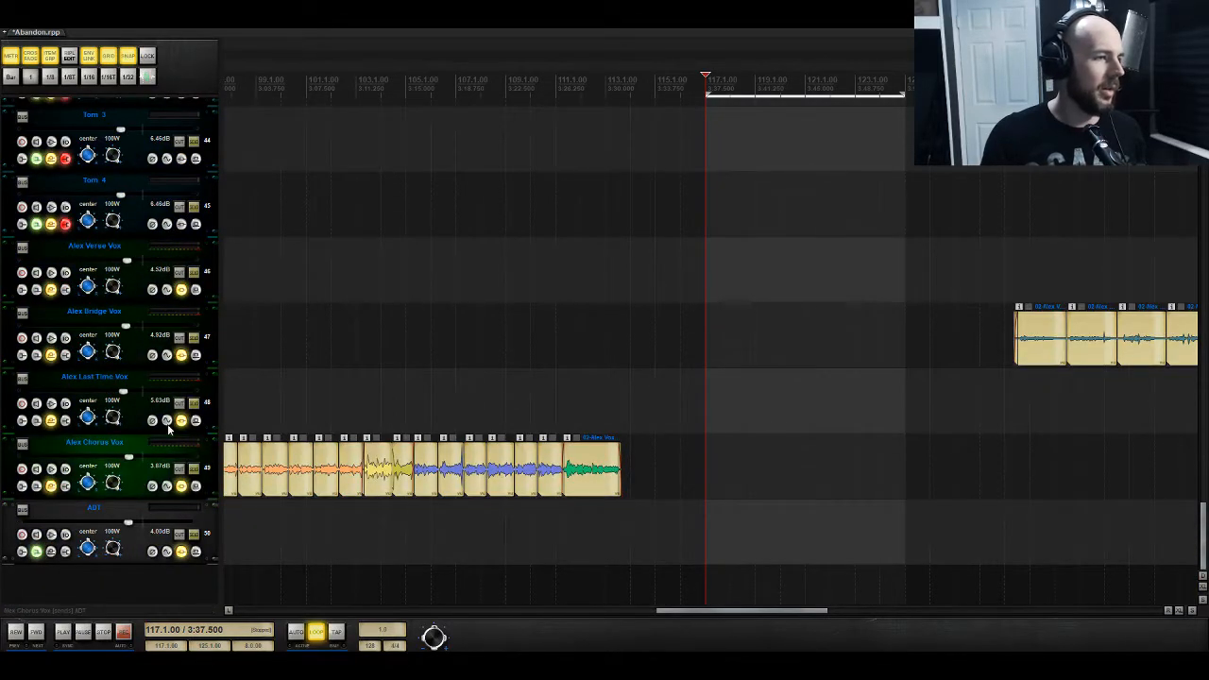
left_click(135, 297, "shift")
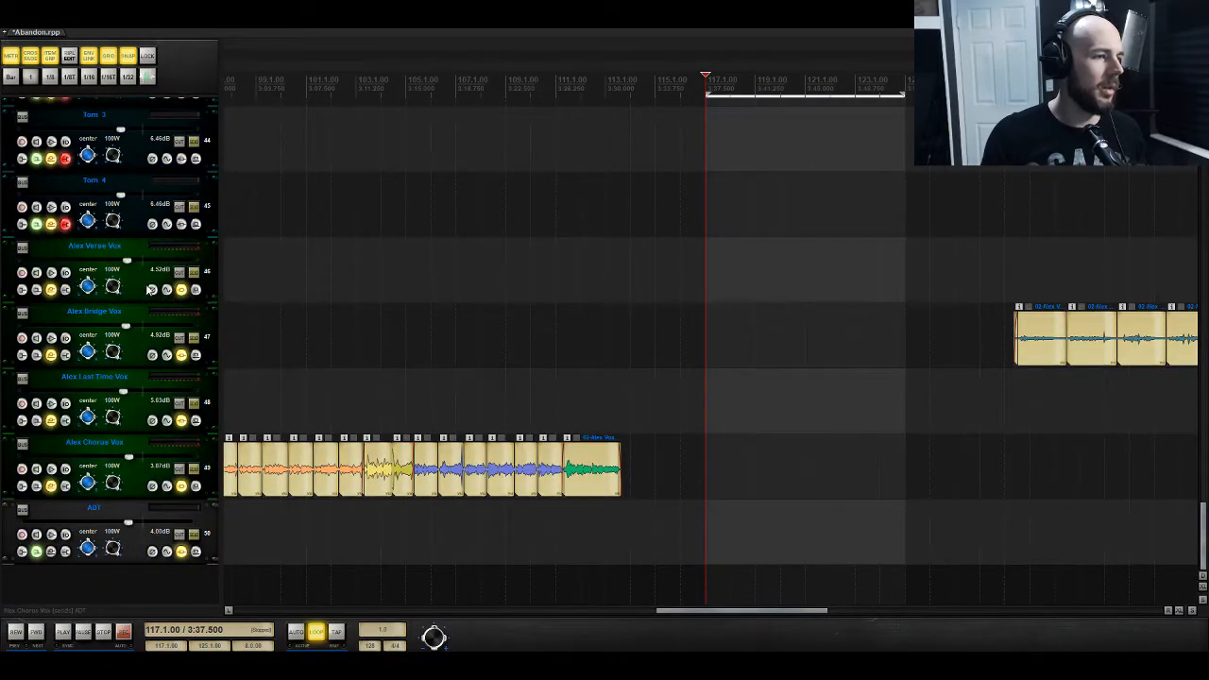
scroll(135, 287, "up", 7)
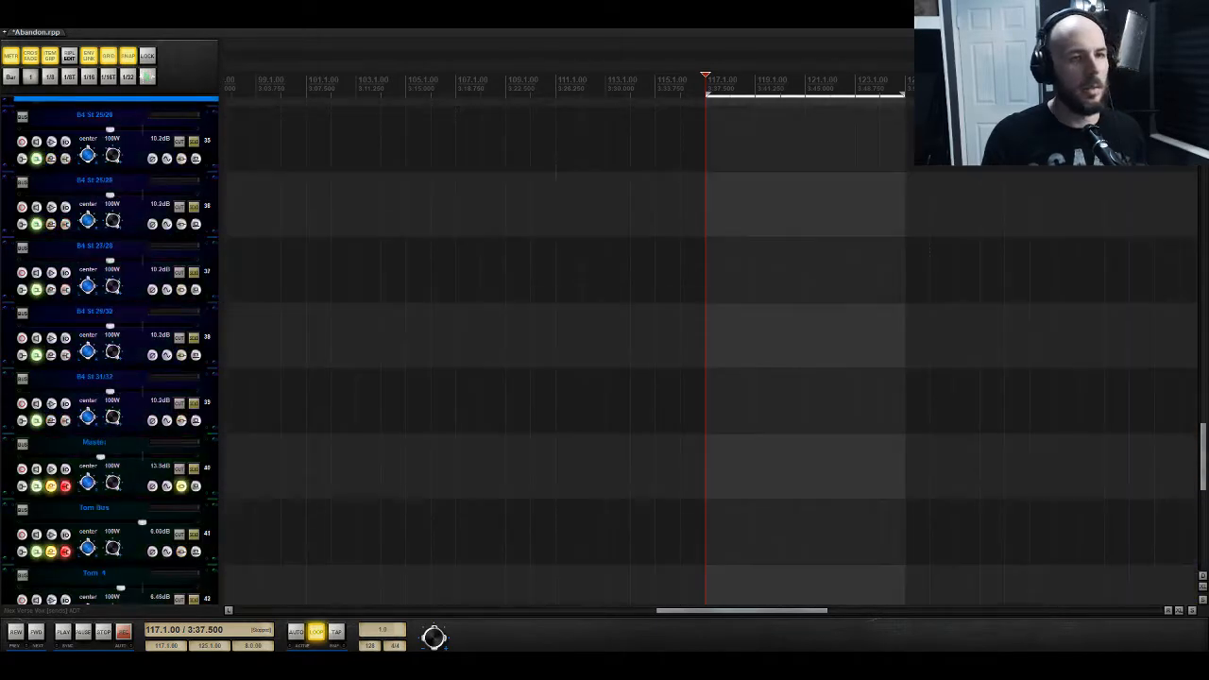
scroll(211, 338, "up", 8)
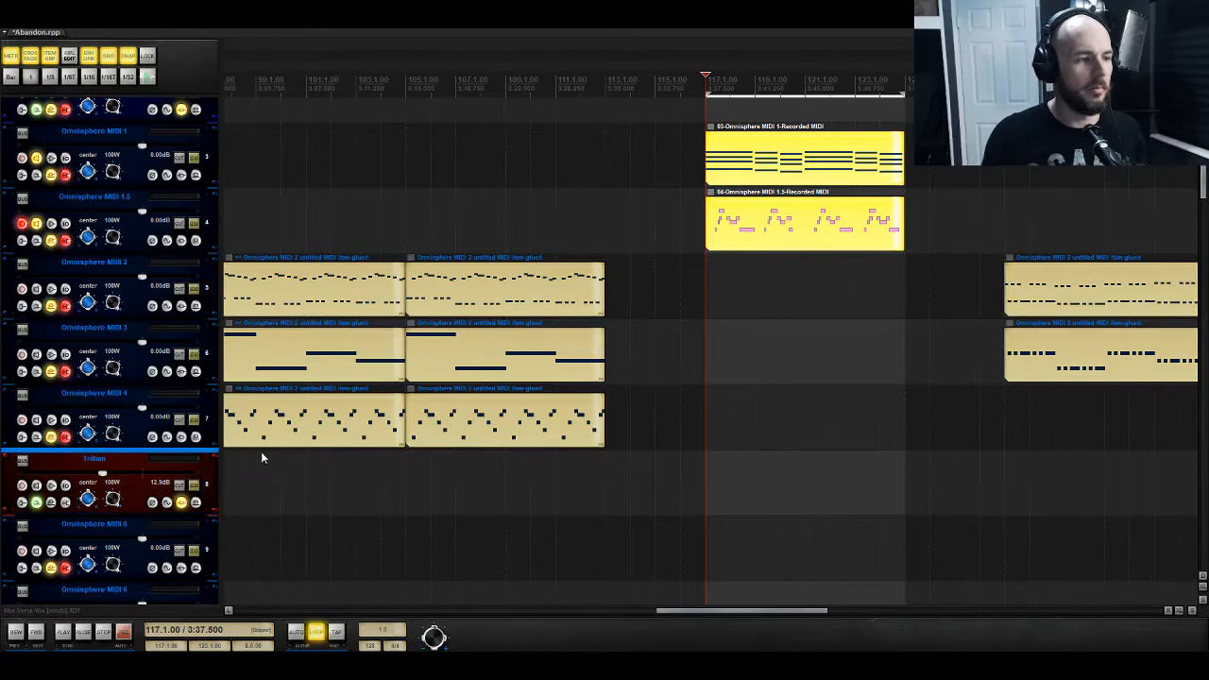
left_click_drag(262, 458, 261, 458)
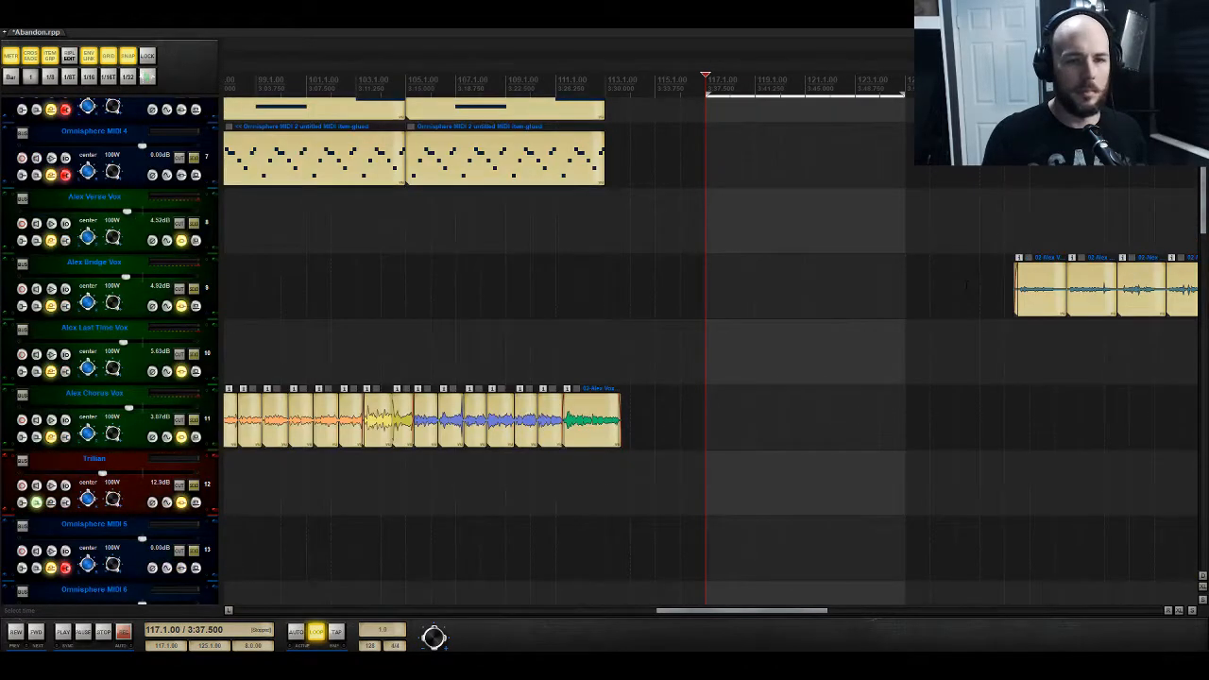
Step: Move the bridge vocal clips earlier to begin just after bar 117, and lower their track's volume to about -10 dB during playback
mouse_move(979, 285)
left_mouse_down()
mouse_move(1009, 284)
mouse_move(426, 298)
mouse_move(257, 274)
mouse_move(443, 281)
left_mouse_up()
scroll(1001, 285, "right", 5)
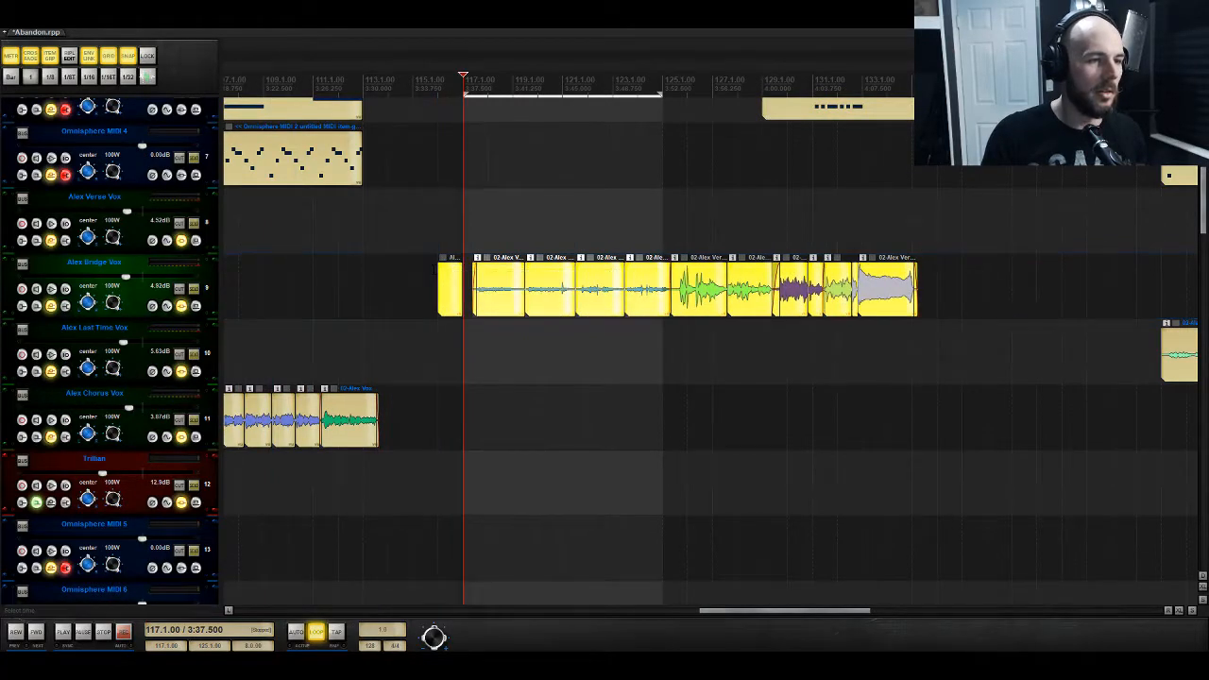
key("space")
left_click_drag(126, 276, 112, 283)
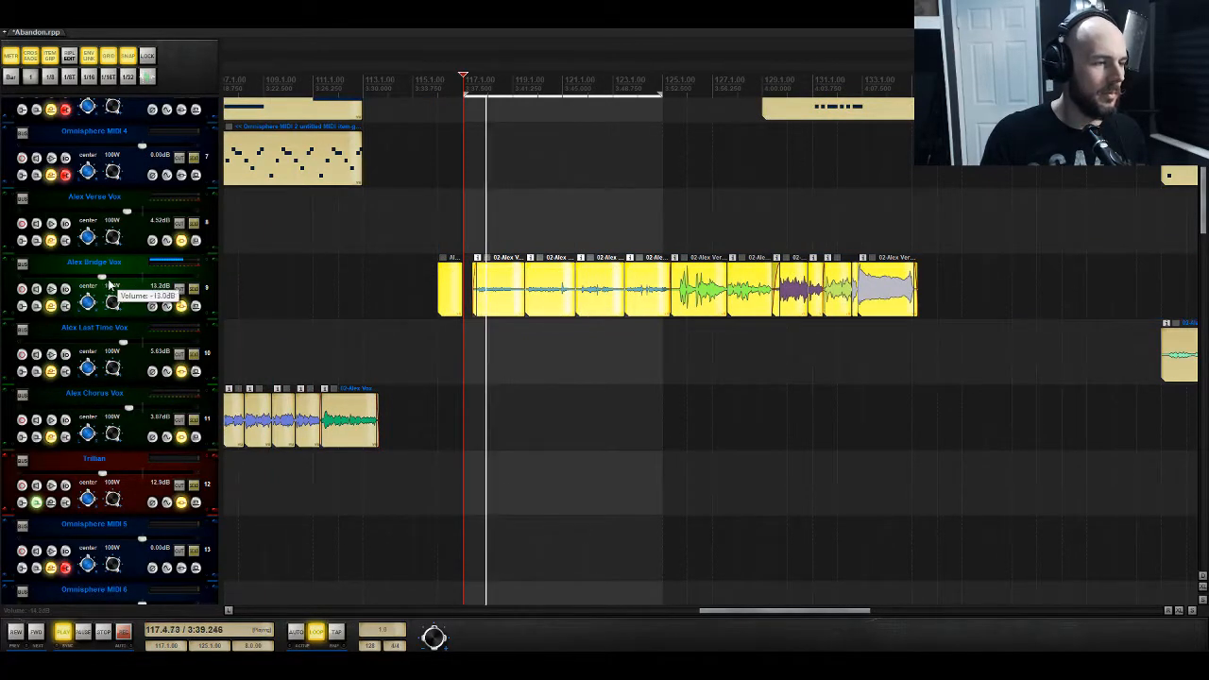
key("space")
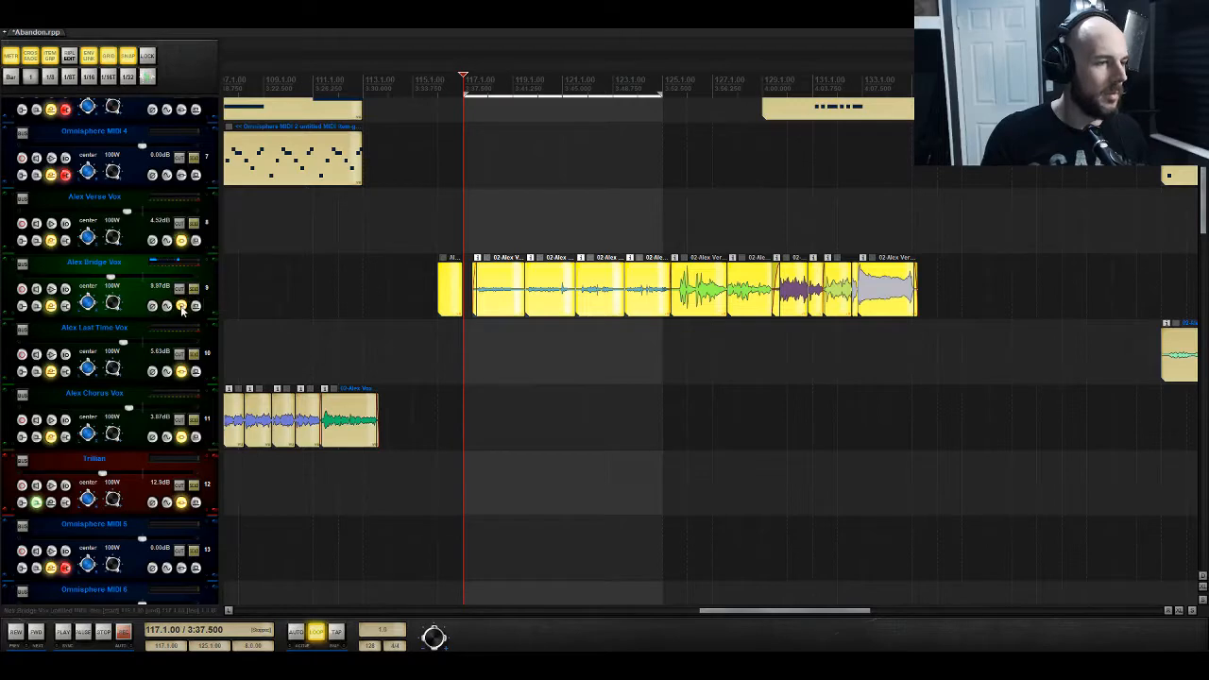
Step: Insert a second ReaEQ before ReaDelay on the bridge vocal track and cut its low shelf to -120 dB at about 298 Hz
left_click(182, 306)
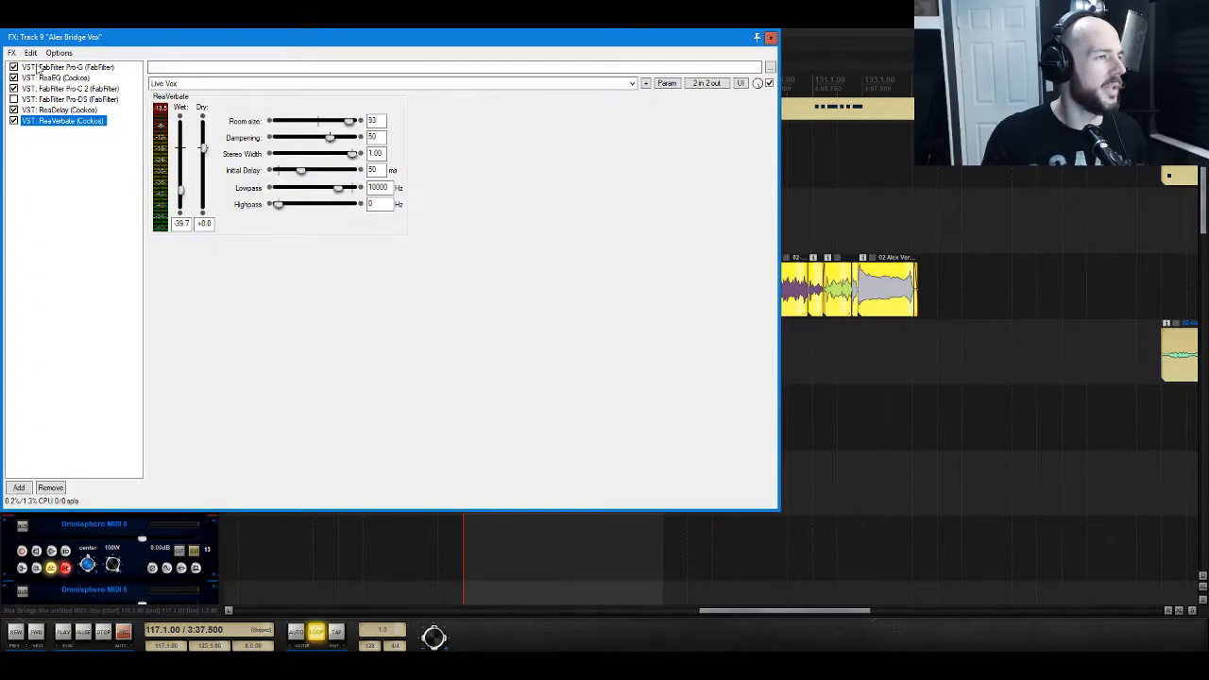
left_click(19, 488)
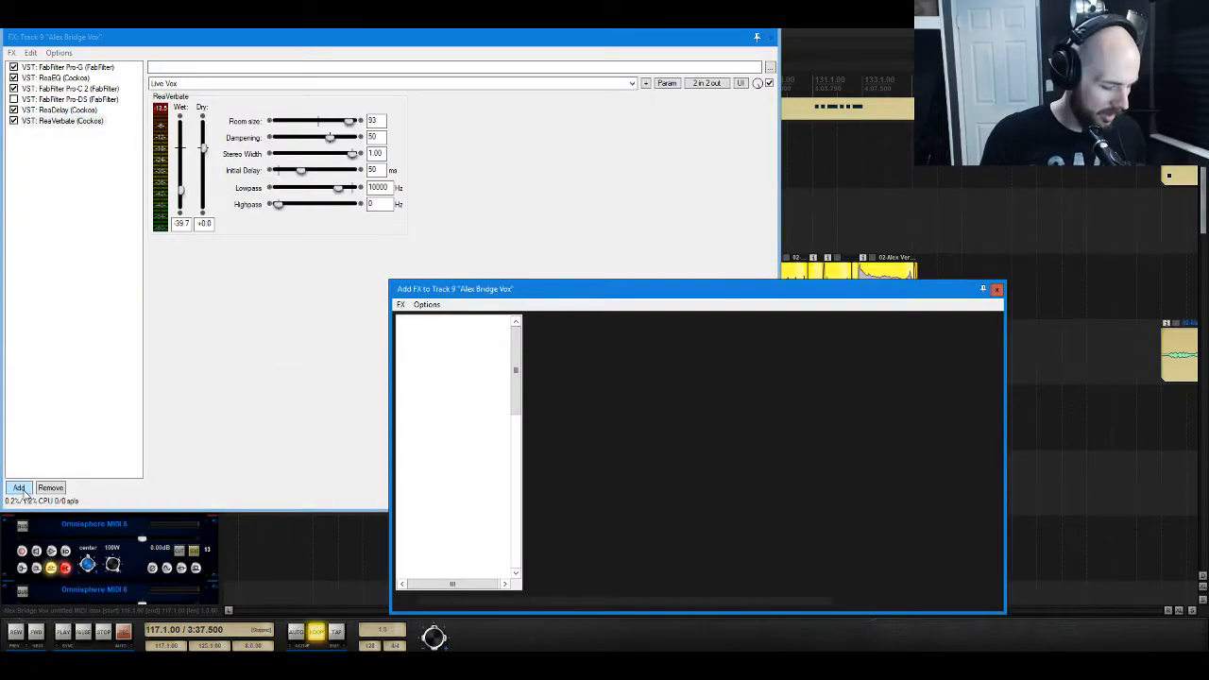
type("reae")
left_click_drag(574, 320, 38, 70)
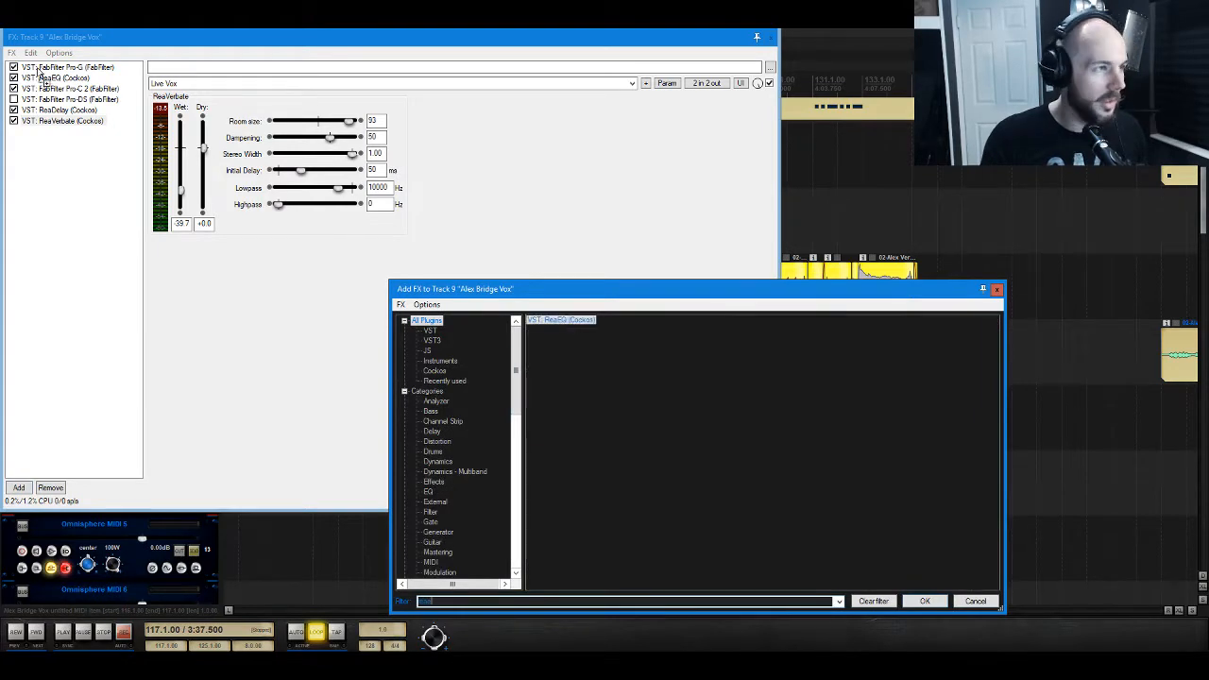
left_click_drag(46, 111, 47, 110)
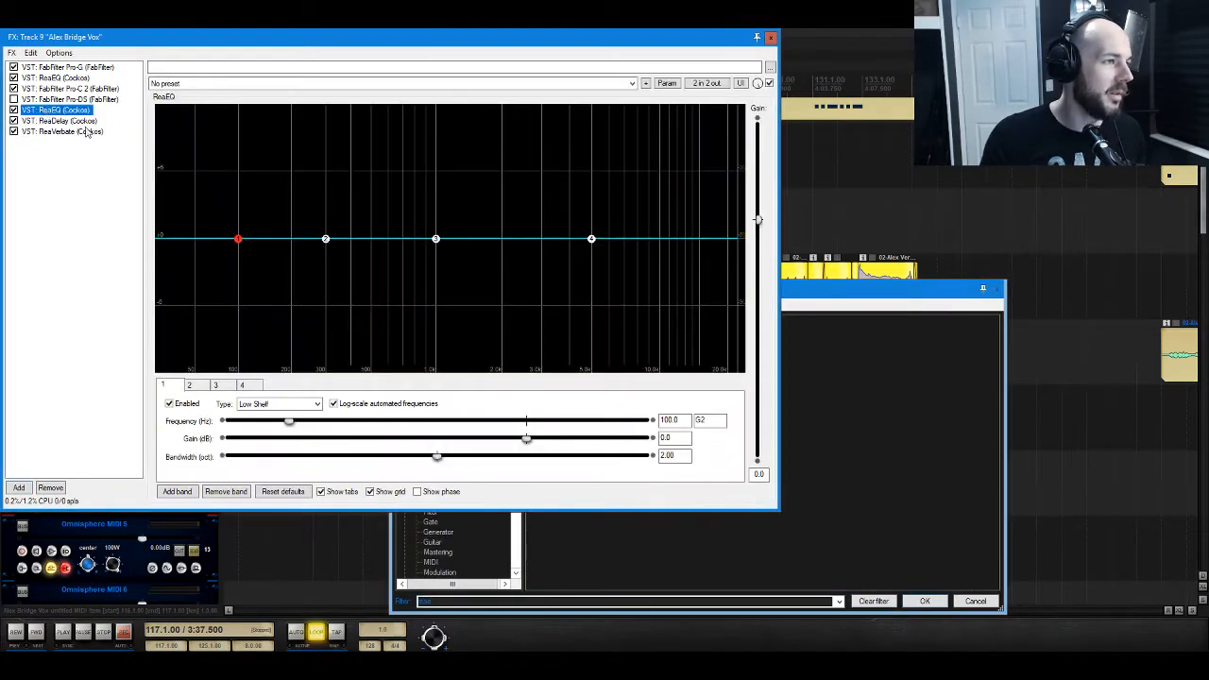
left_click_drag(237, 239, 326, 383)
key("space")
Step: Add the VST3 version of FabFilter Saturn between the new ReaEQ and ReaDelay on the bridge vocal track
left_click(19, 487)
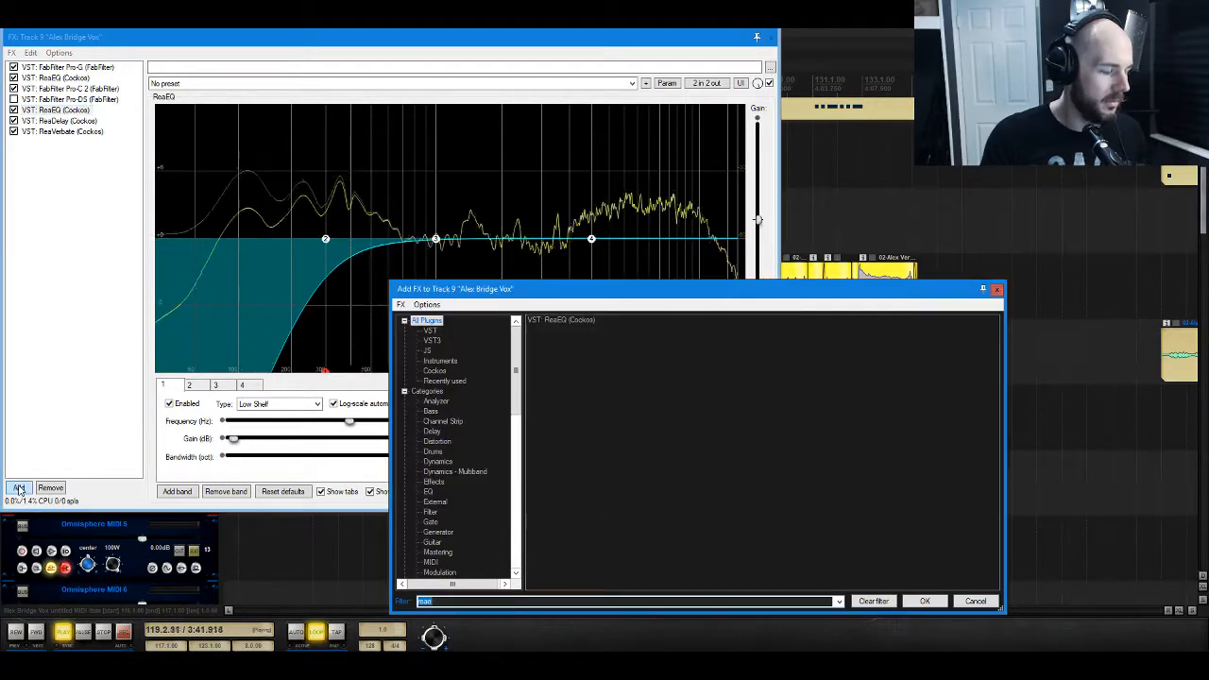
type("saturn")
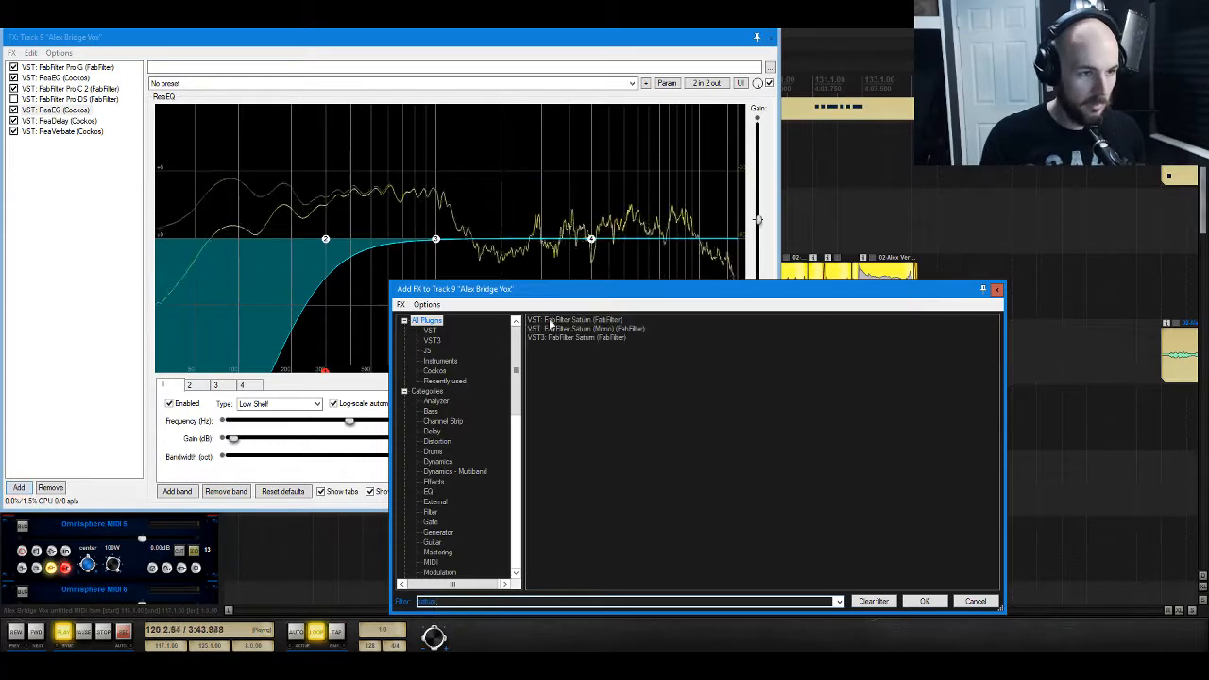
left_click(570, 338)
left_click_drag(571, 338, 74, 127)
Step: Try Saturn's Warm Tube style with increased drive and audition the distorted bridge vocal
left_click(291, 243)
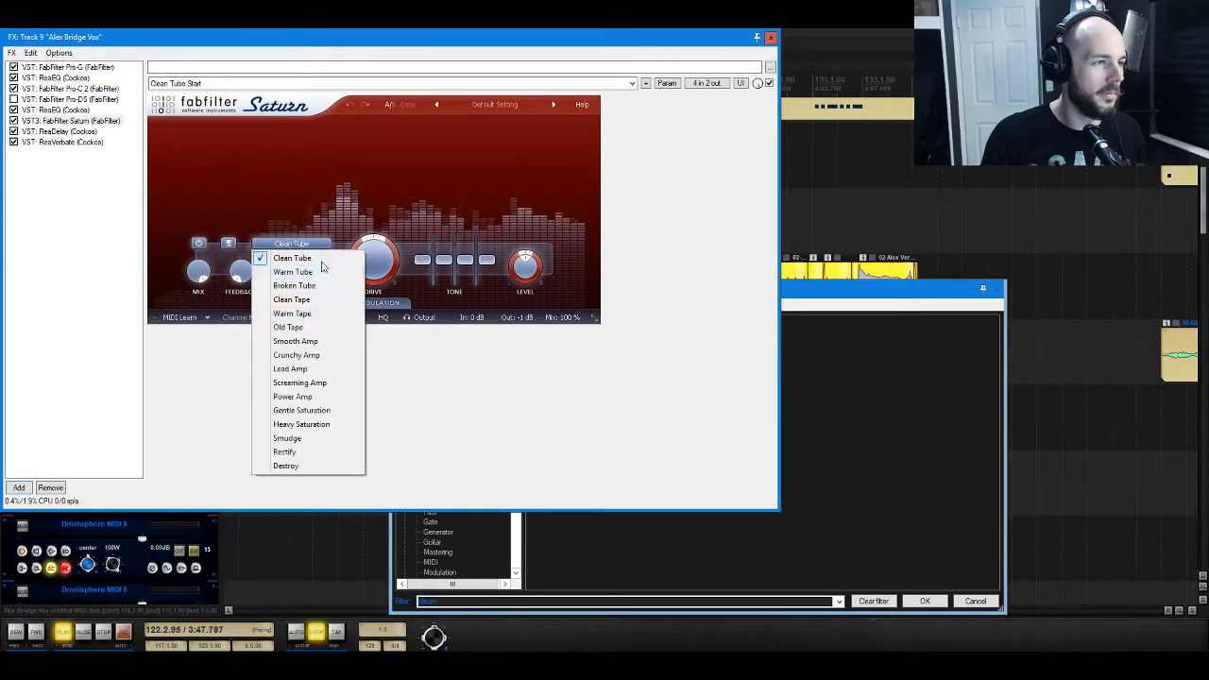
left_click(340, 271)
left_click_drag(368, 260, 501, 388)
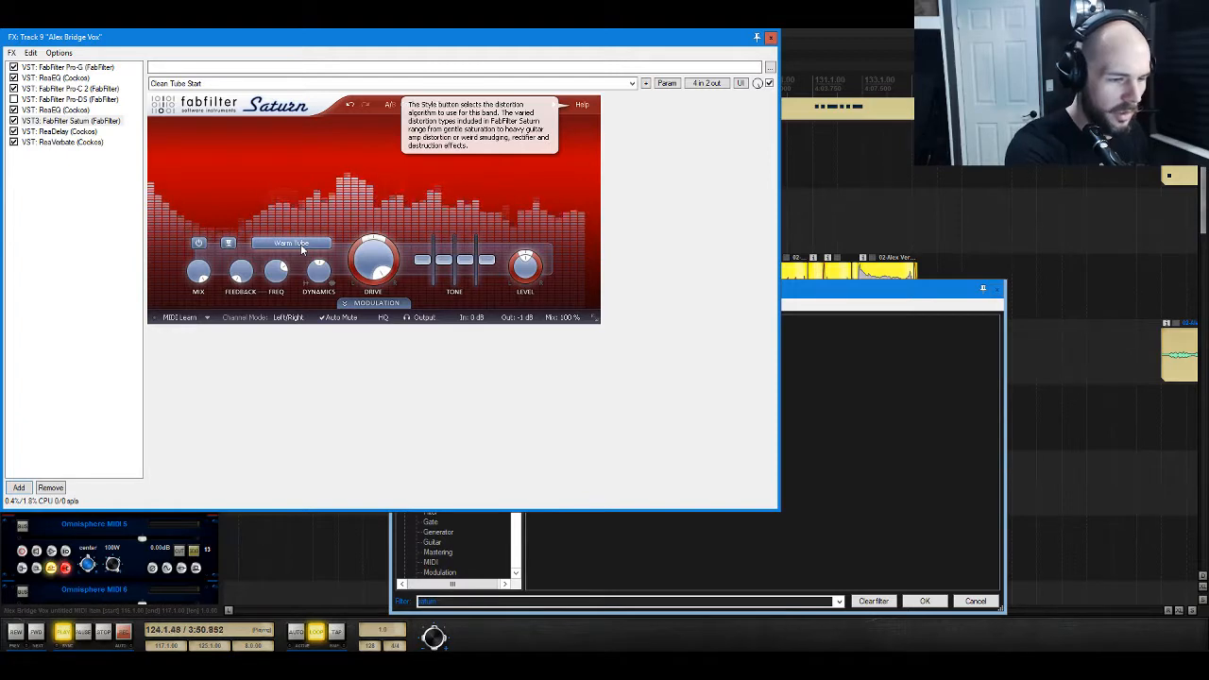
key("space")
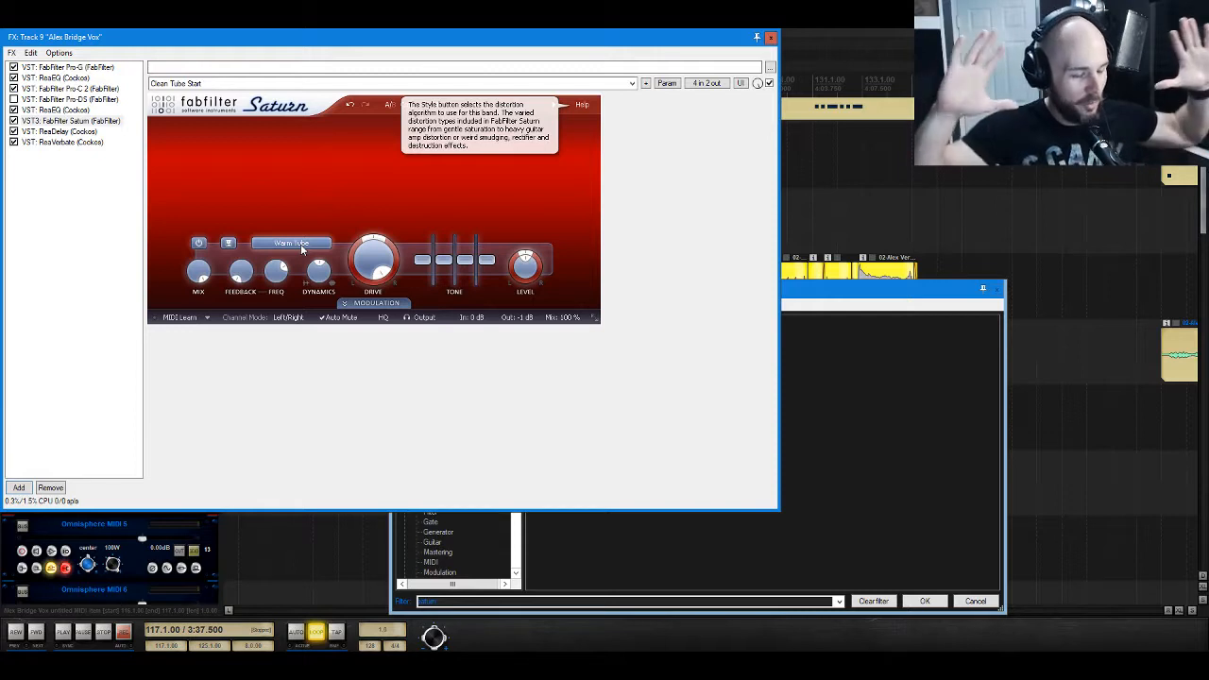
key("space")
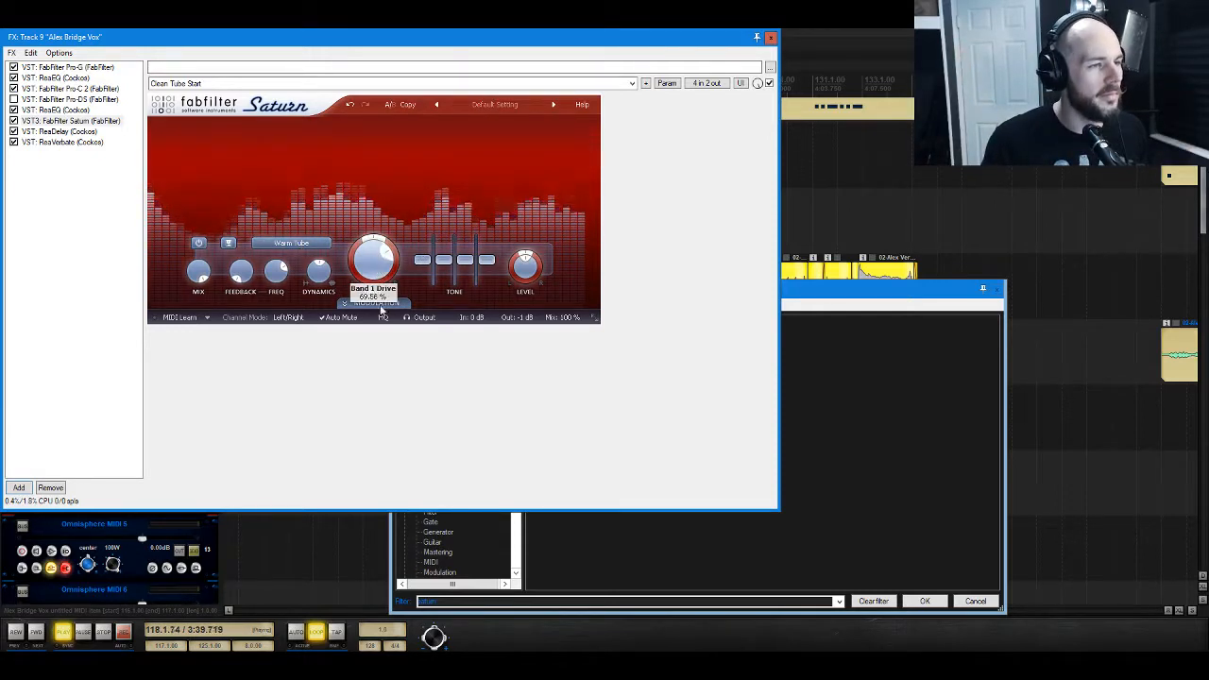
Step: Change Saturn's distortion style to Warm Tape and raise the drive while the vocal plays
left_click(291, 243)
left_click(317, 315)
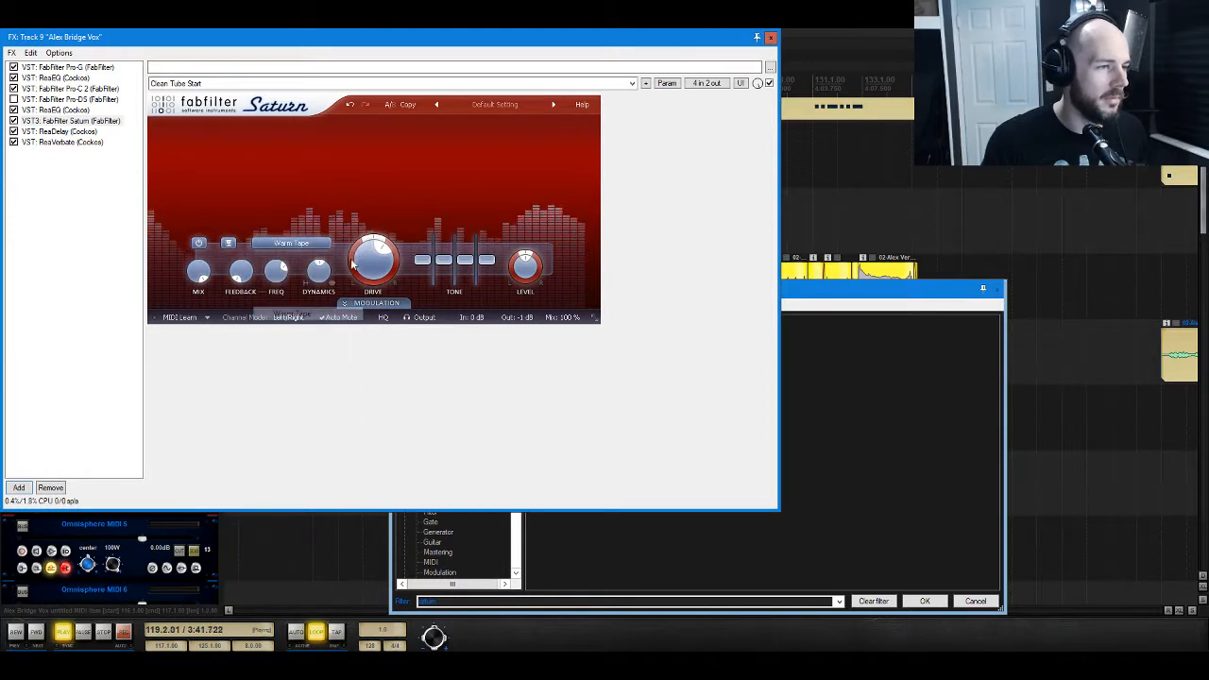
left_click_drag(371, 249, 404, 158)
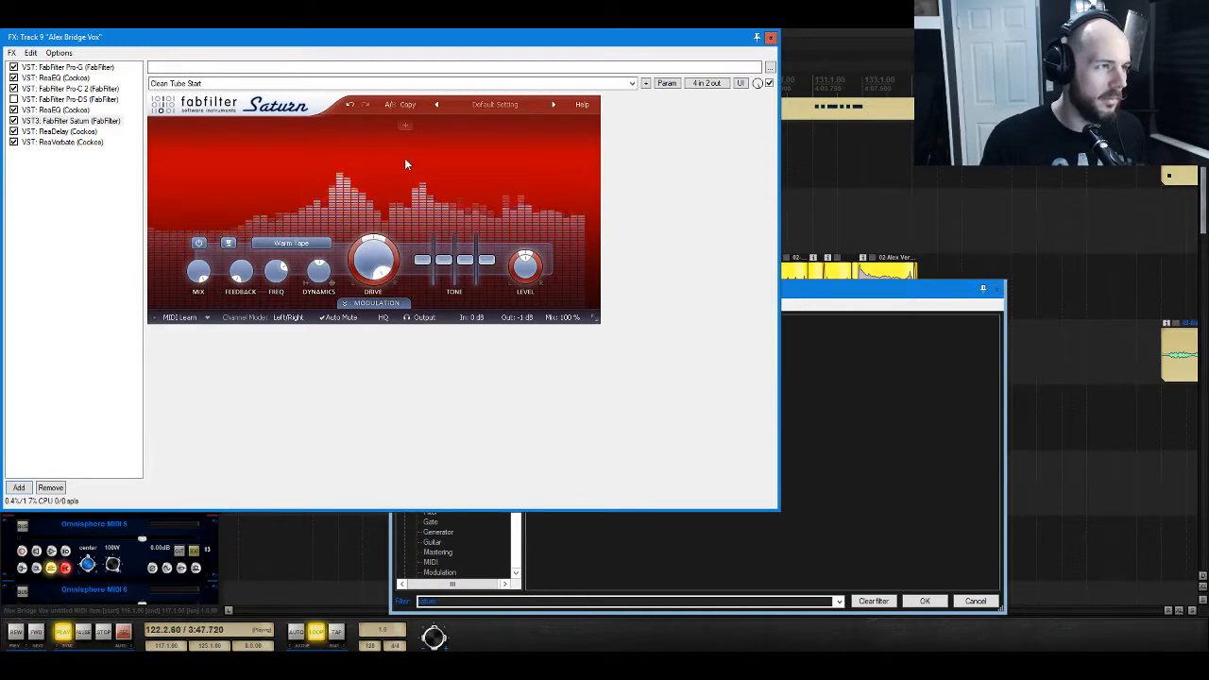
Step: In the added ReaEQ, cut the high shelf to -120 dB at 9882.9 Hz and move the low shelf cut to 579.8 Hz
left_click(43, 110)
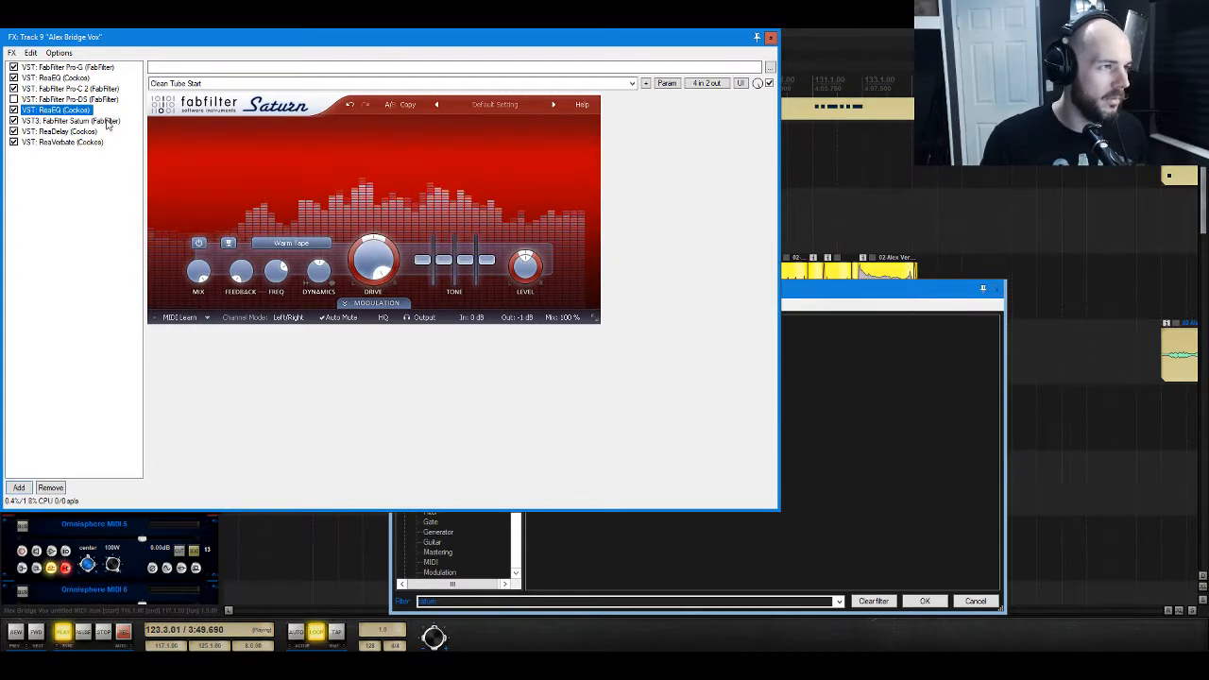
left_click_drag(592, 242, 652, 476)
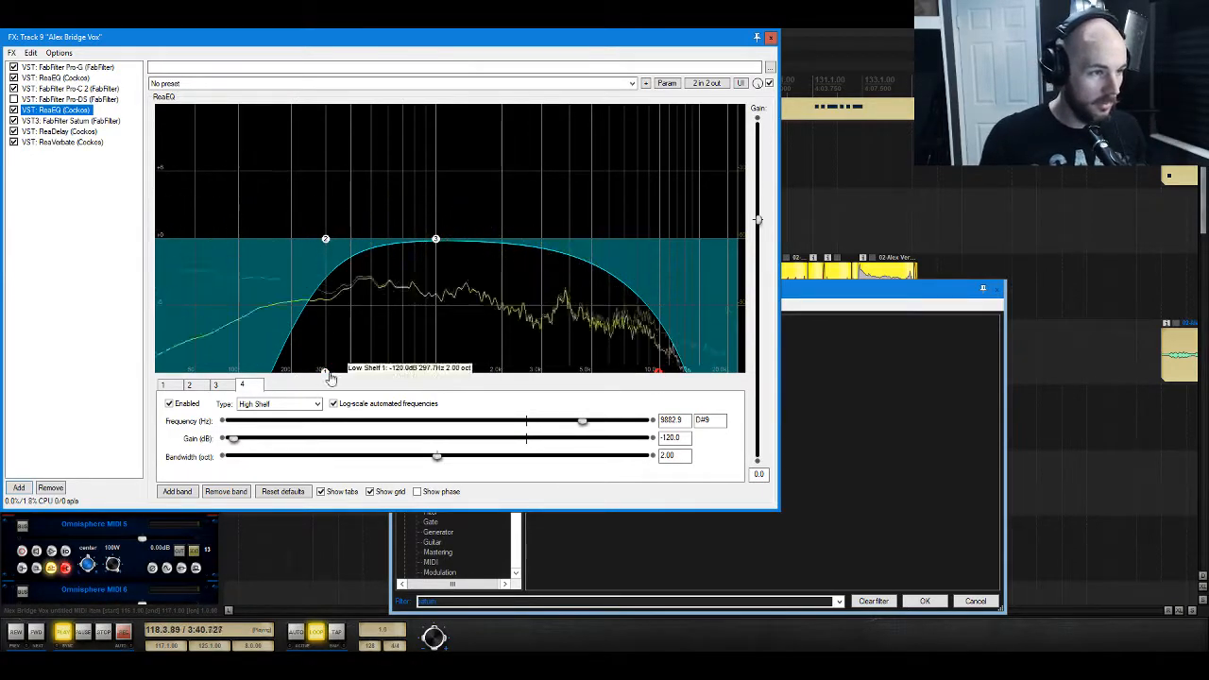
left_click_drag(325, 371, 386, 398)
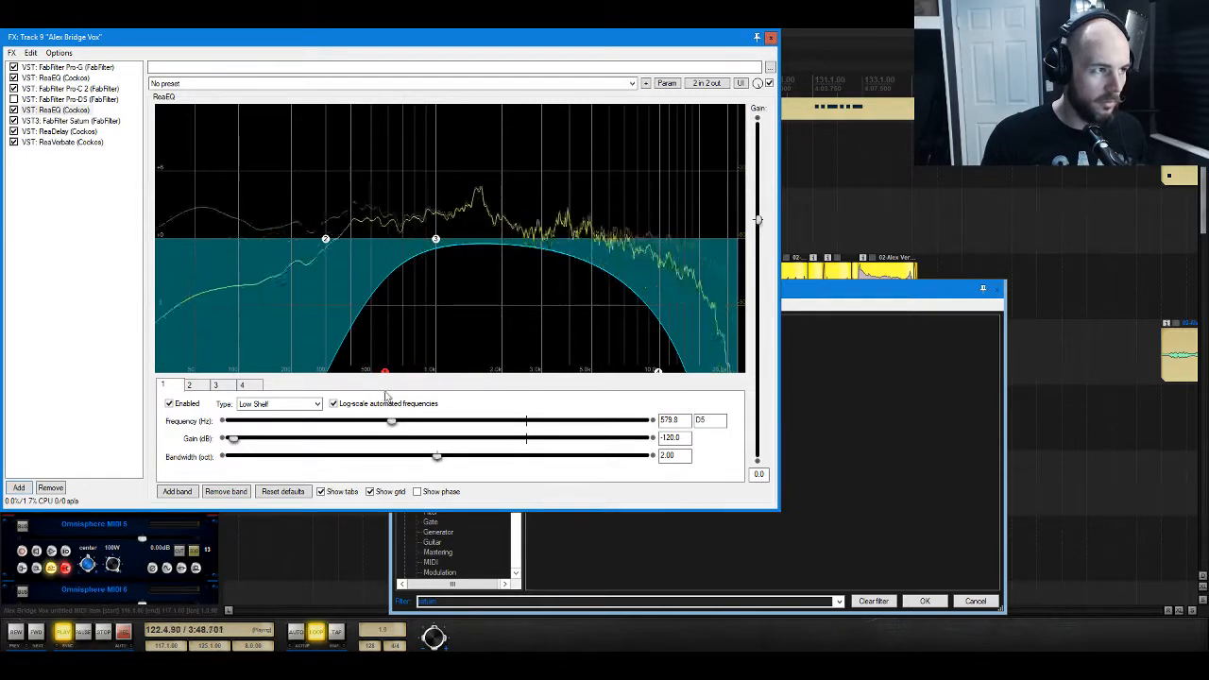
Step: Close the bridge vocal's effects window and the effect browser, and stop playback
left_click(770, 37)
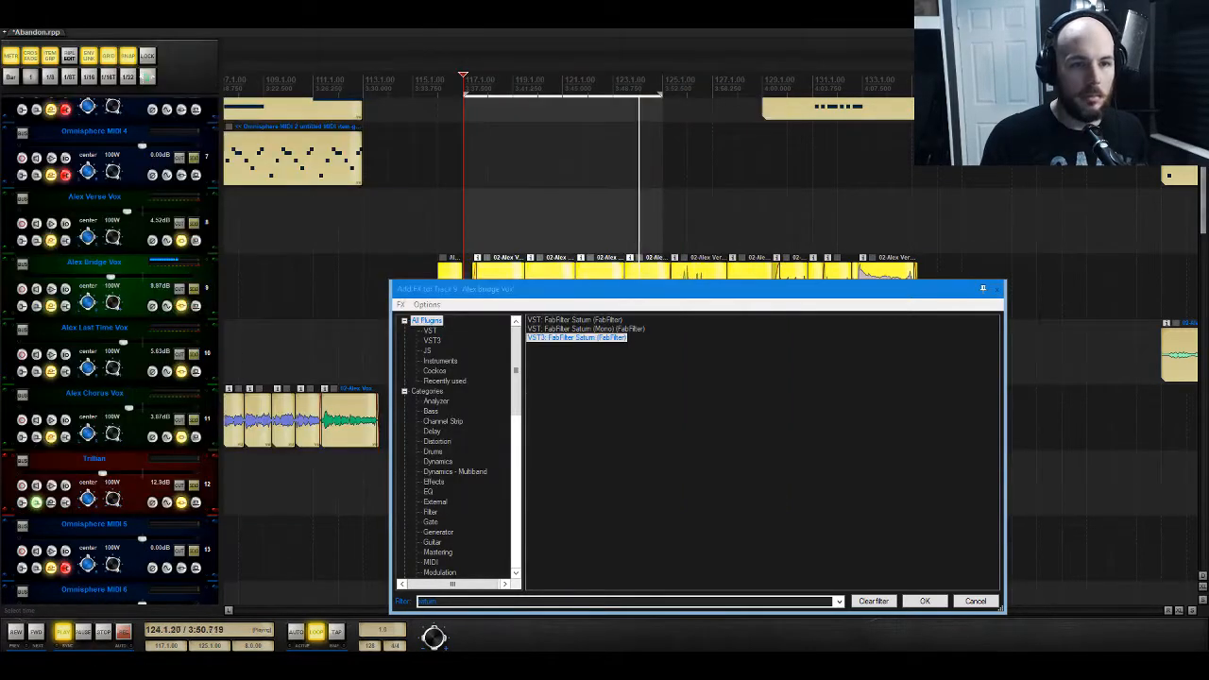
left_click(998, 288)
key("space")
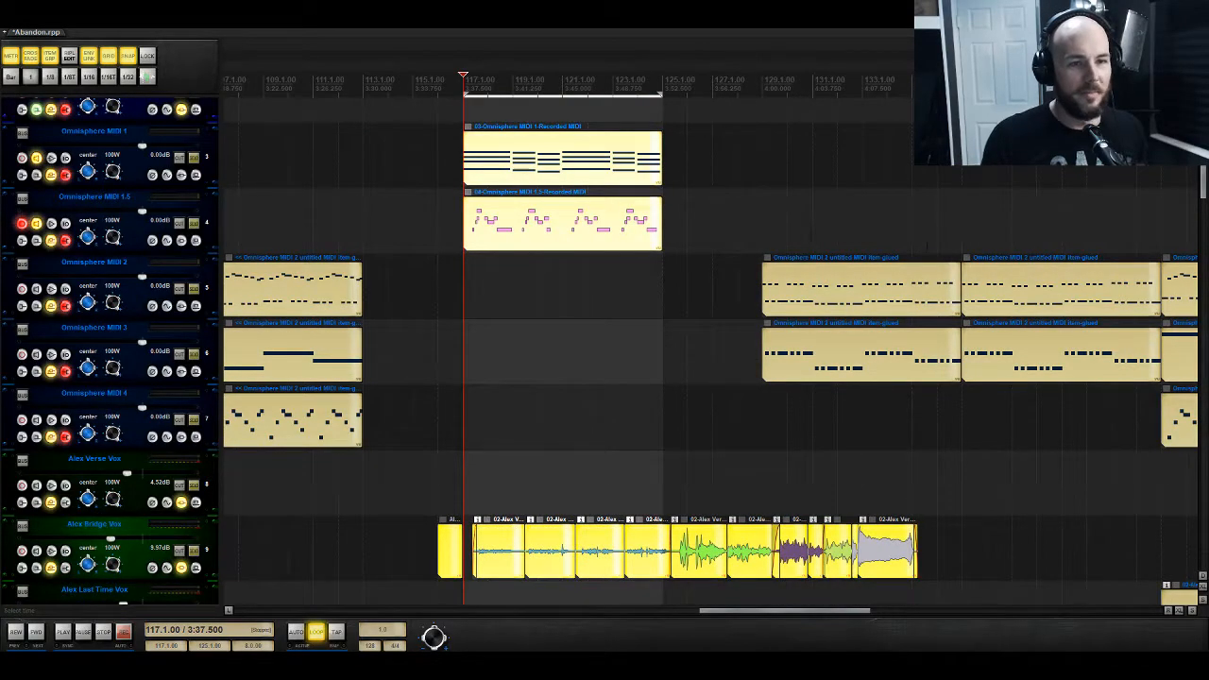
Step: Enable ripple editing across all tracks and shift the Omnisphere MIDI 2 item at bar 129, with everything after it, to bar 145
left_click_drag(936, 235, 607, 228)
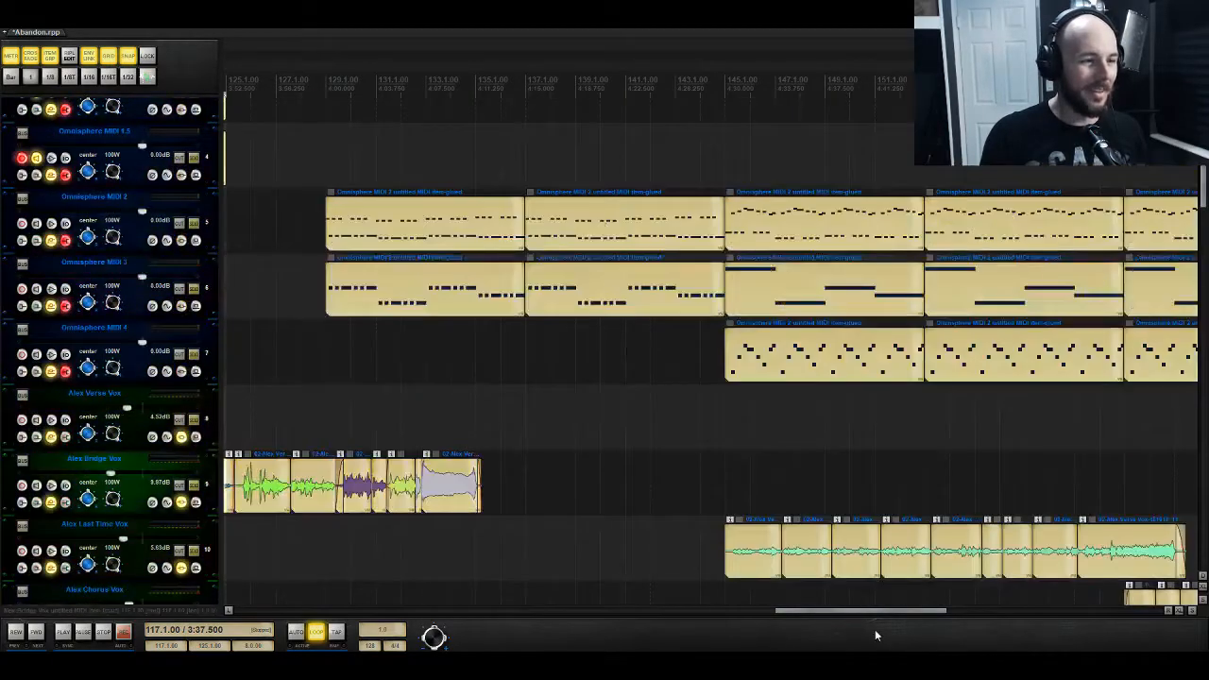
left_click_drag(886, 611, 807, 612)
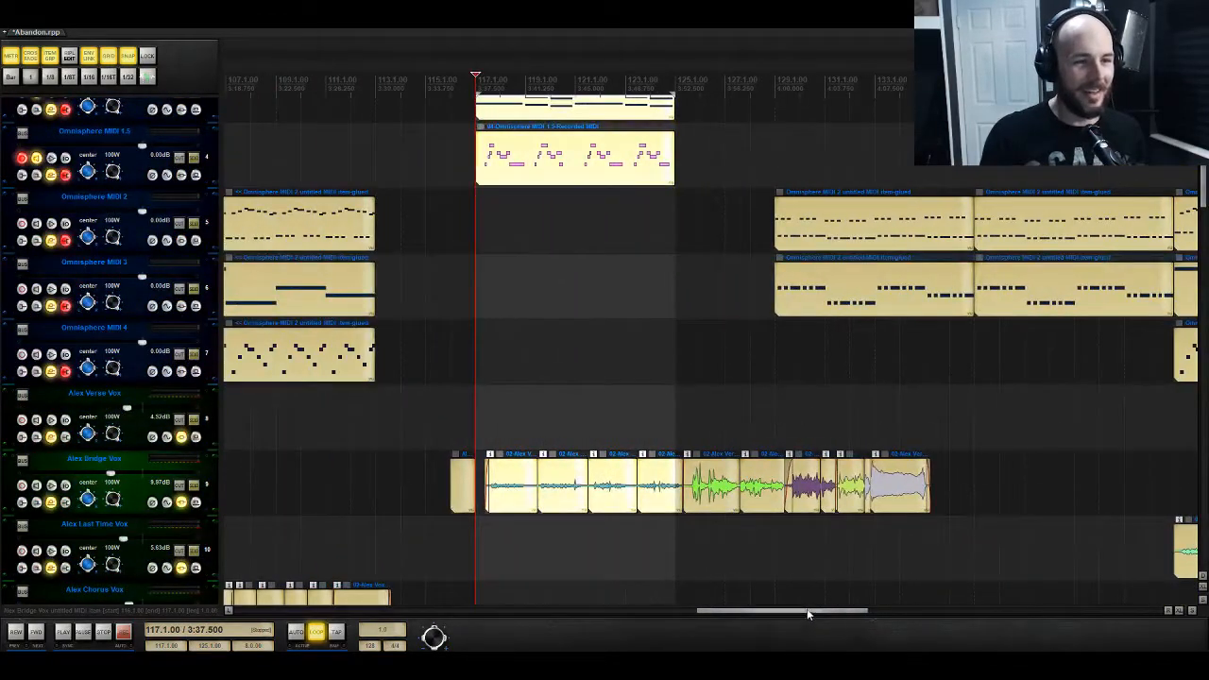
left_click(67, 56)
left_click_drag(791, 223, 1192, 231)
left_click_drag(739, 616, 806, 616)
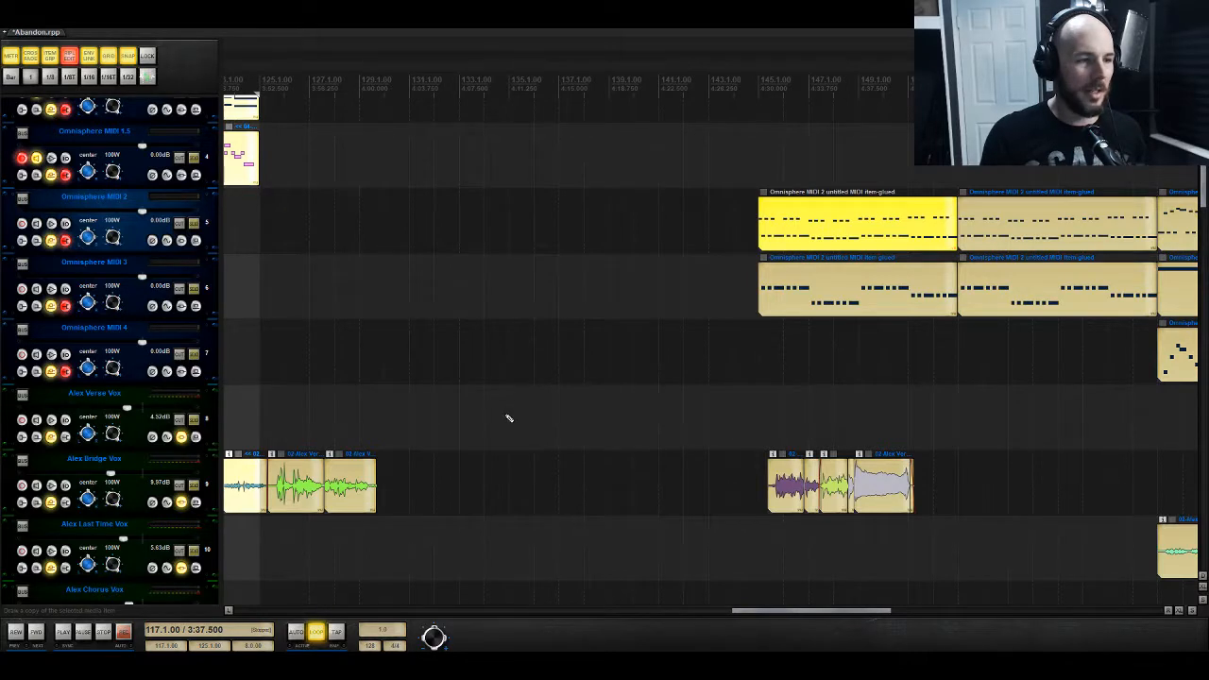
Step: Select the displaced final bridge vocal clips and, with ripple editing off, move them back 16 bars to rejoin the earlier vocal clips
mouse_move(509, 418)
left_mouse_down()
mouse_move(561, 417)
mouse_move(529, 412)
mouse_move(916, 487)
mouse_move(954, 534)
left_mouse_up()
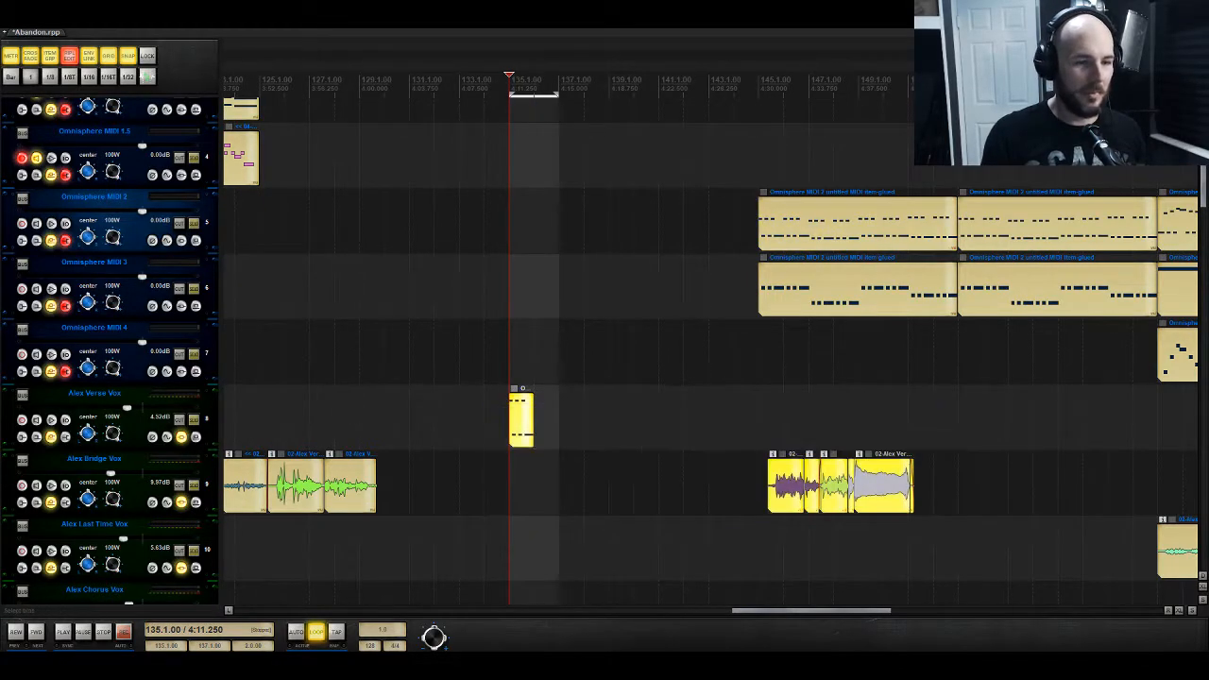
left_click_drag(519, 419, 333, 422)
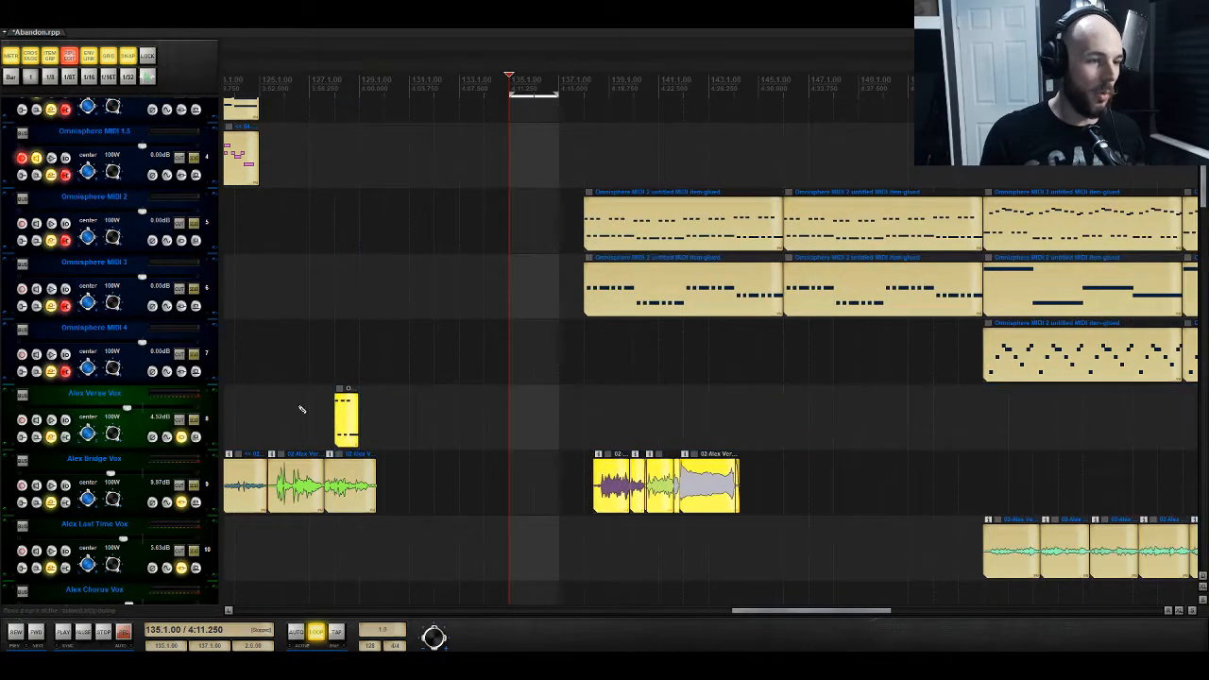
key("ctrl+z")
left_click(70, 59)
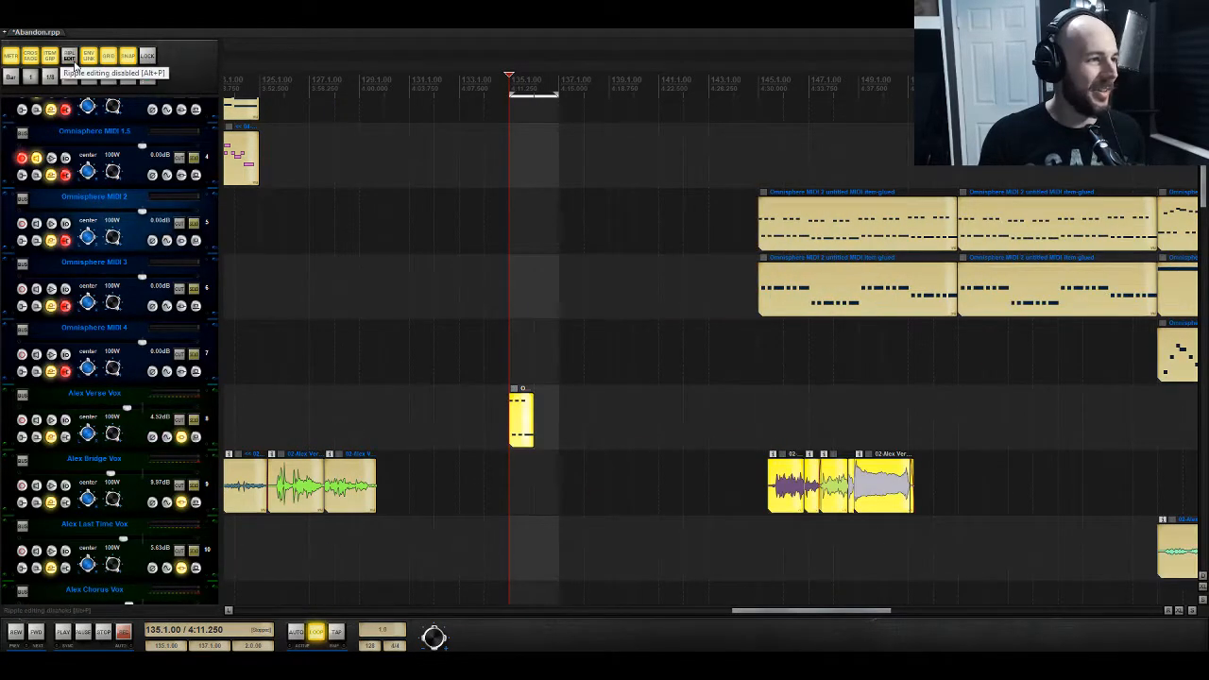
left_click_drag(519, 421, 413, 433)
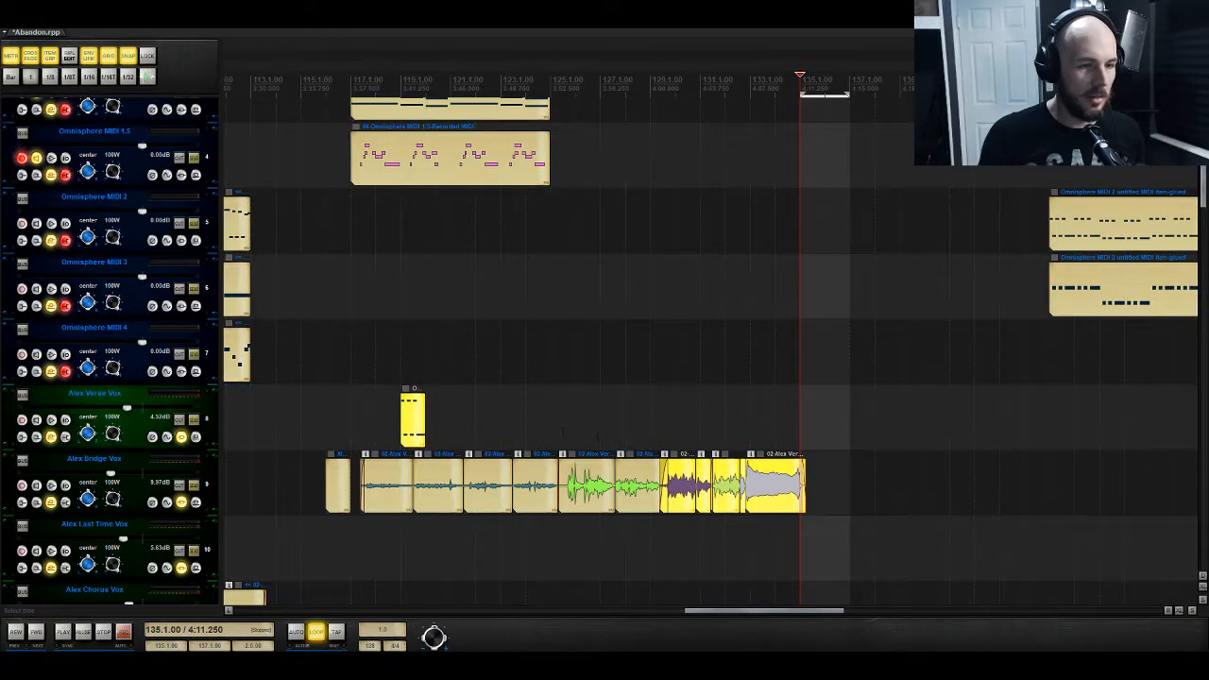
Step: Audition the rejoined bridge vocal from bar 128 and delete the stray MIDI item on the verse vocal track
left_click(618, 436)
key("space")
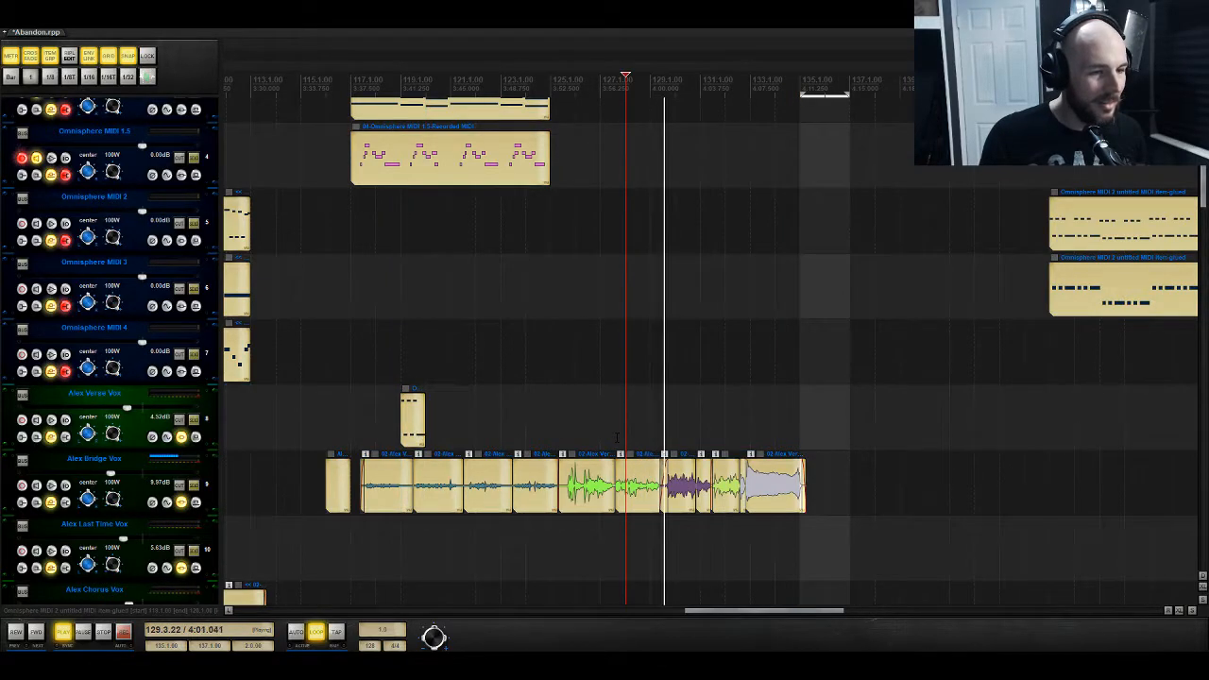
key("space")
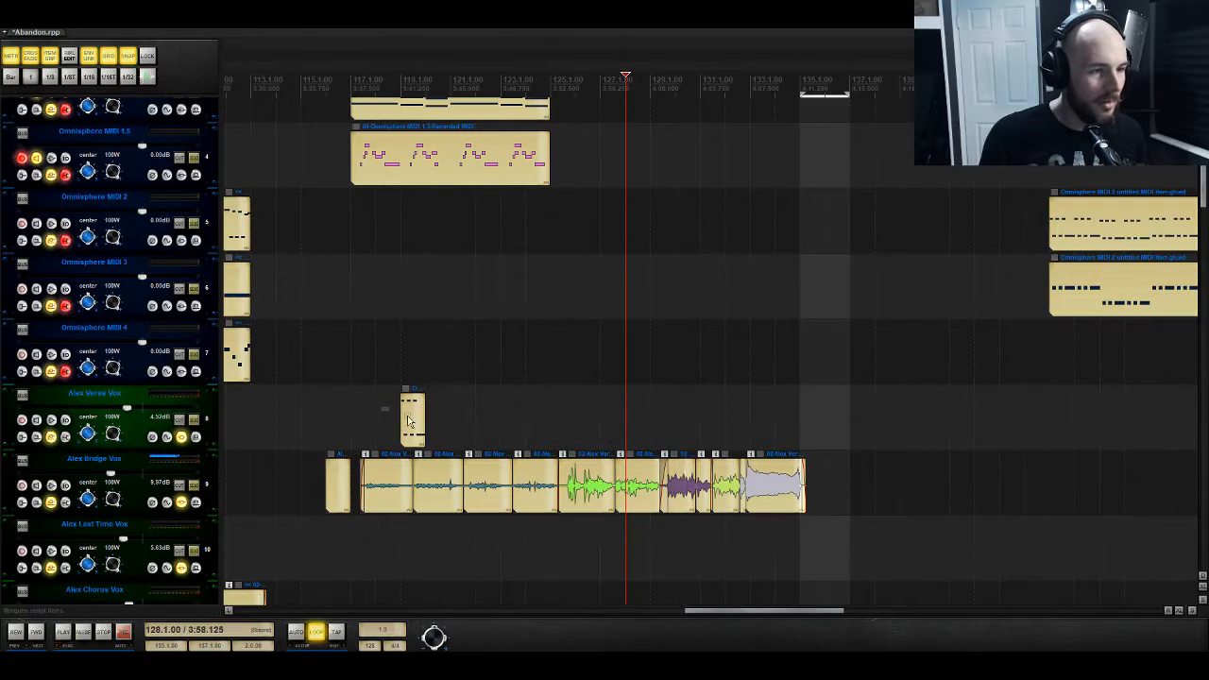
left_click(413, 415)
Step: Duplicate the Omnisphere MIDI 1 and MIDI 1.5 recorded items to bar 125 and play the extended break from bar 117
scroll(518, 420, "up", 3)
left_click_drag(599, 292, 616, 362)
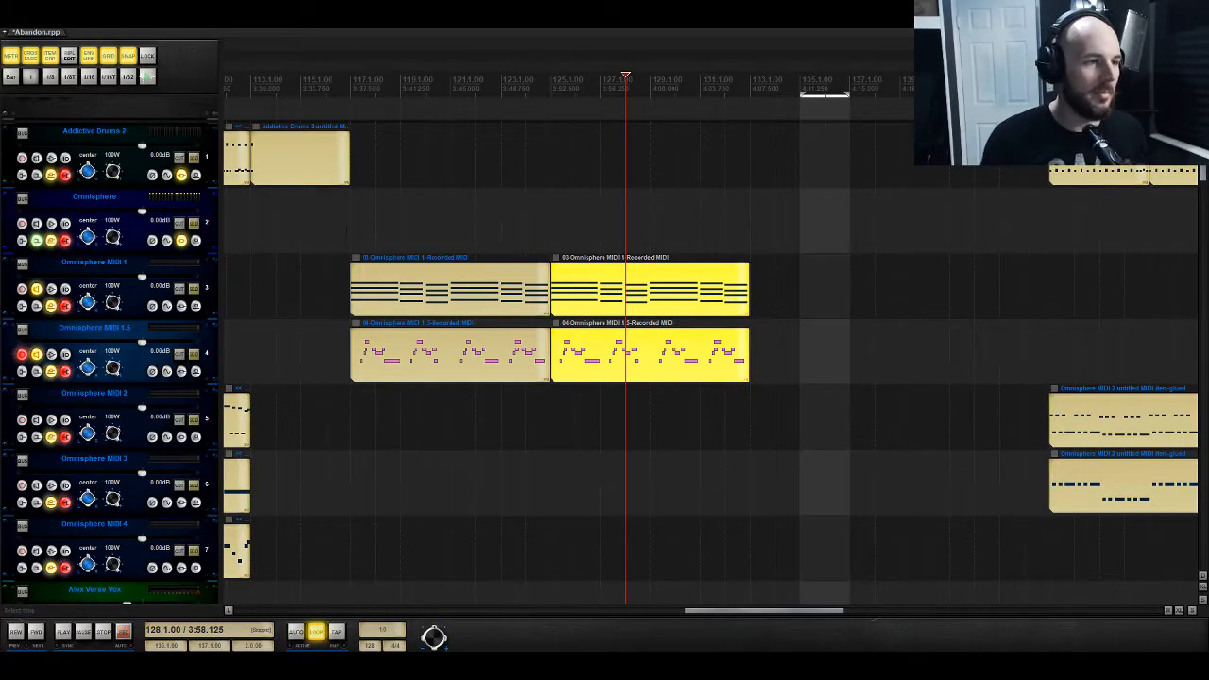
left_click(354, 235)
key("space")
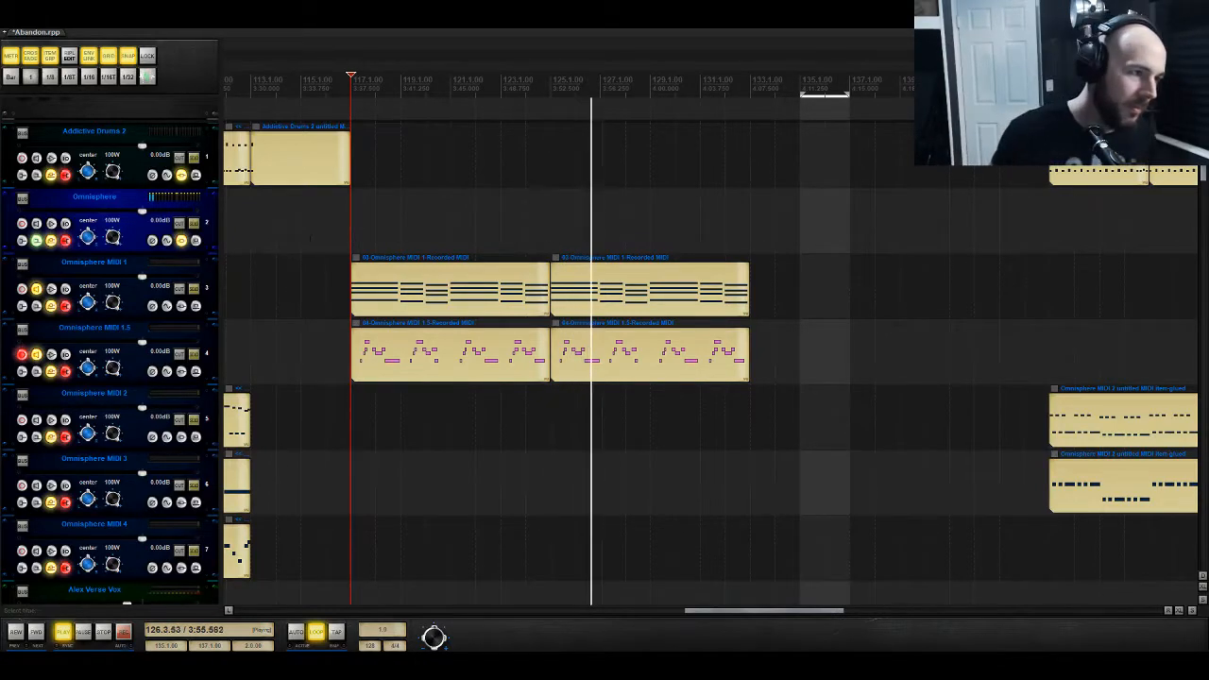
scroll(278, 384, "down", 2)
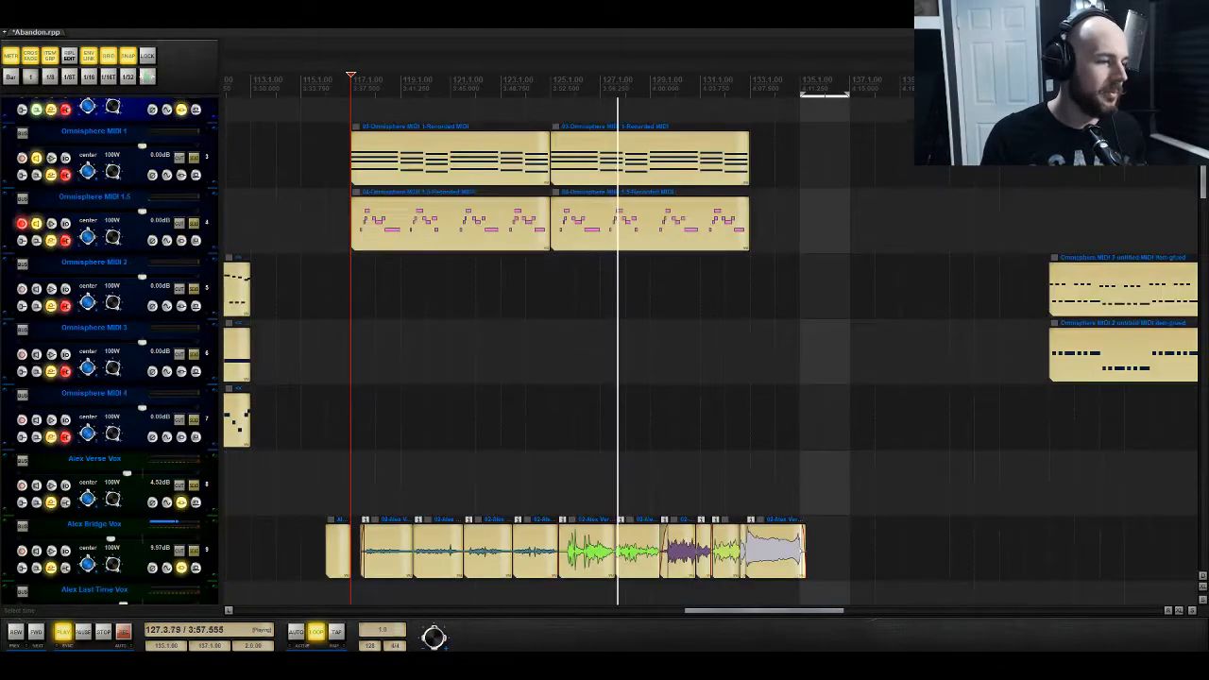
scroll(279, 383, "down", 1)
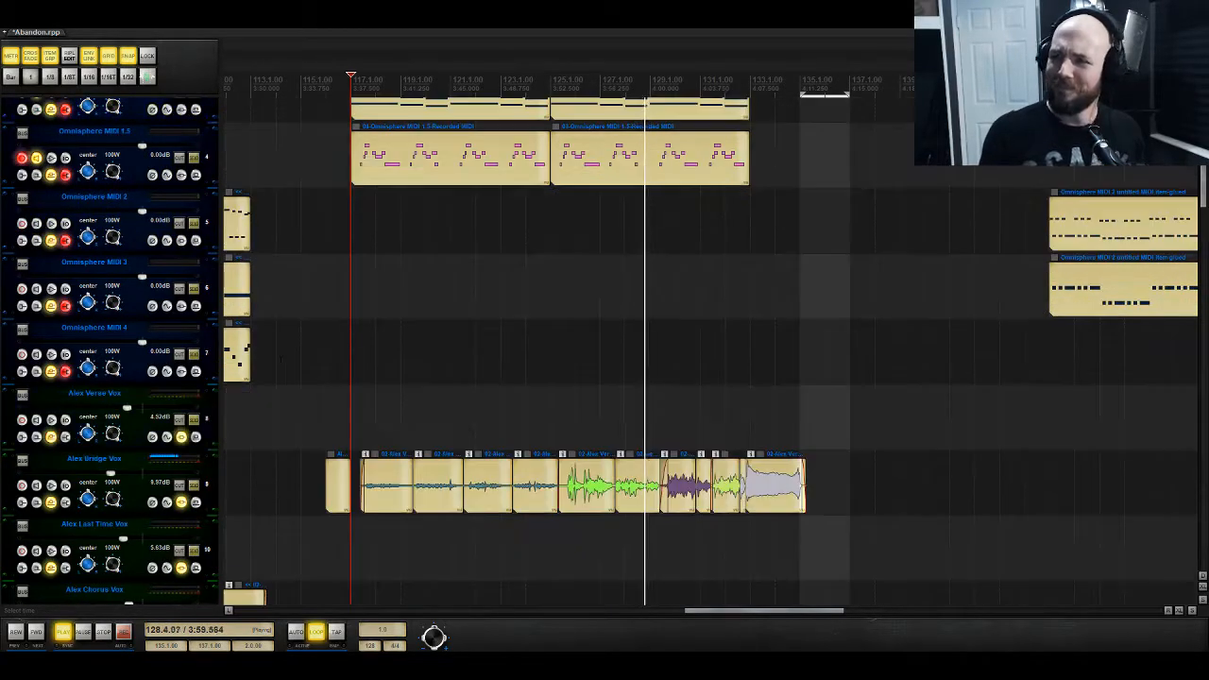
Step: Lower Saturn's drive slightly on the bridge vocal track while it plays, then close the effects window and stop playback
left_click(181, 503)
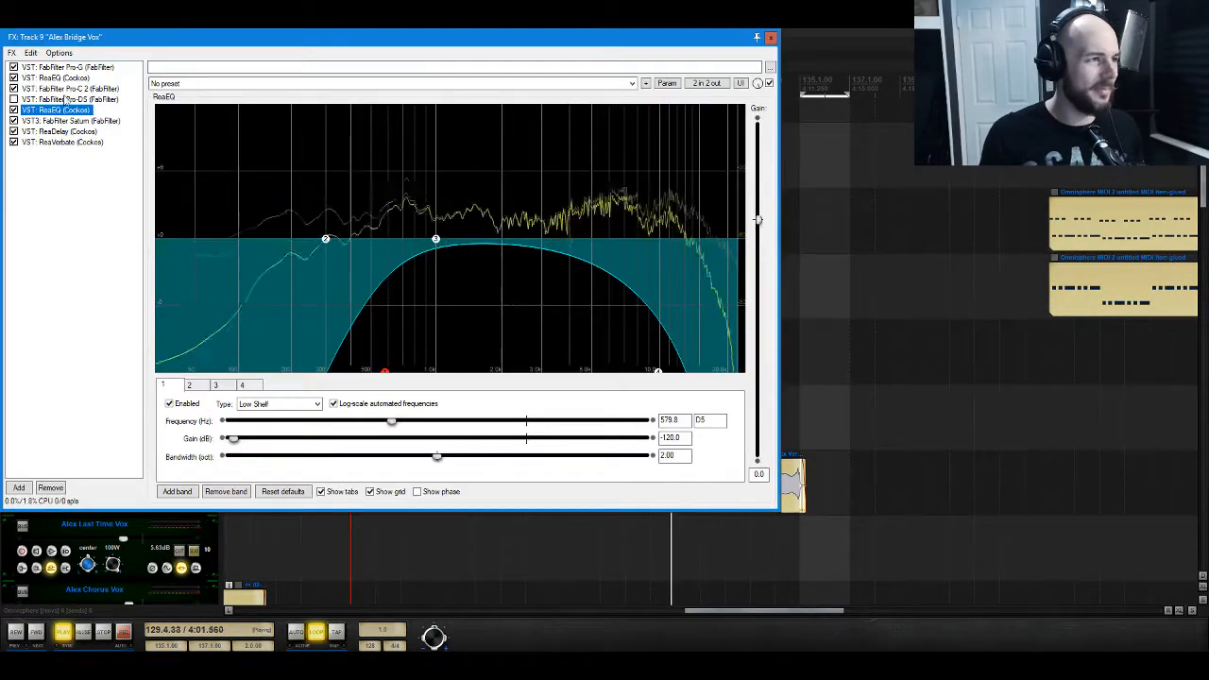
key("Down")
left_click_drag(374, 264, 371, 276)
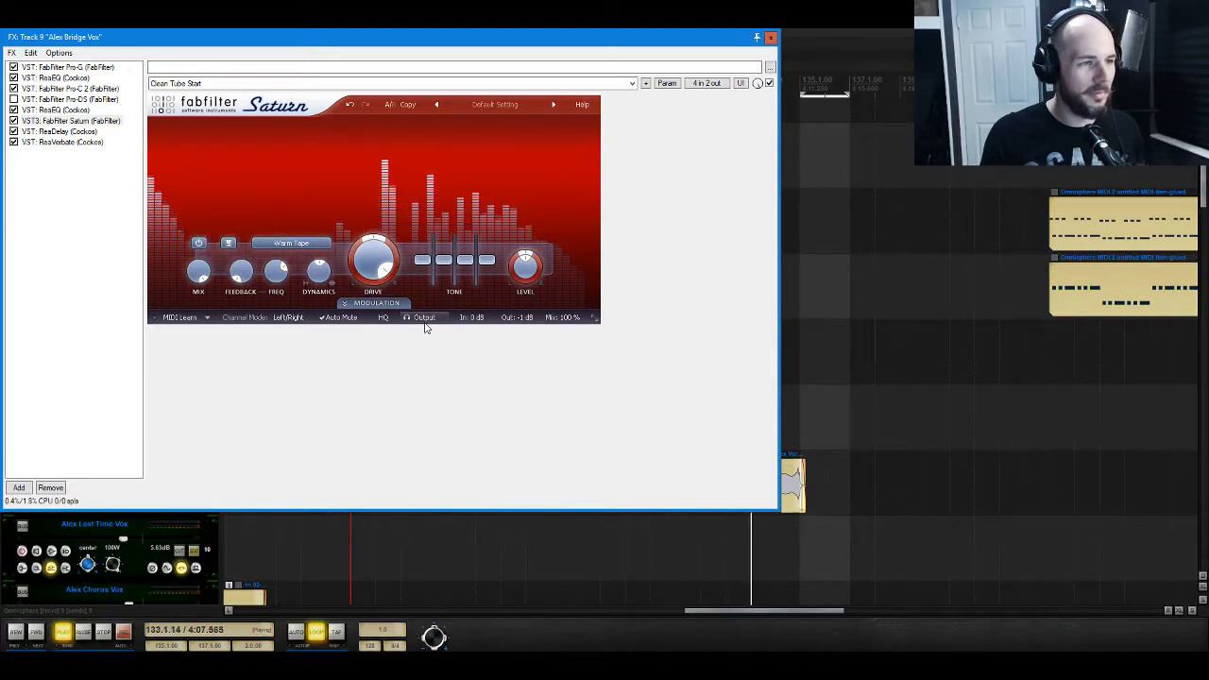
left_click(769, 38)
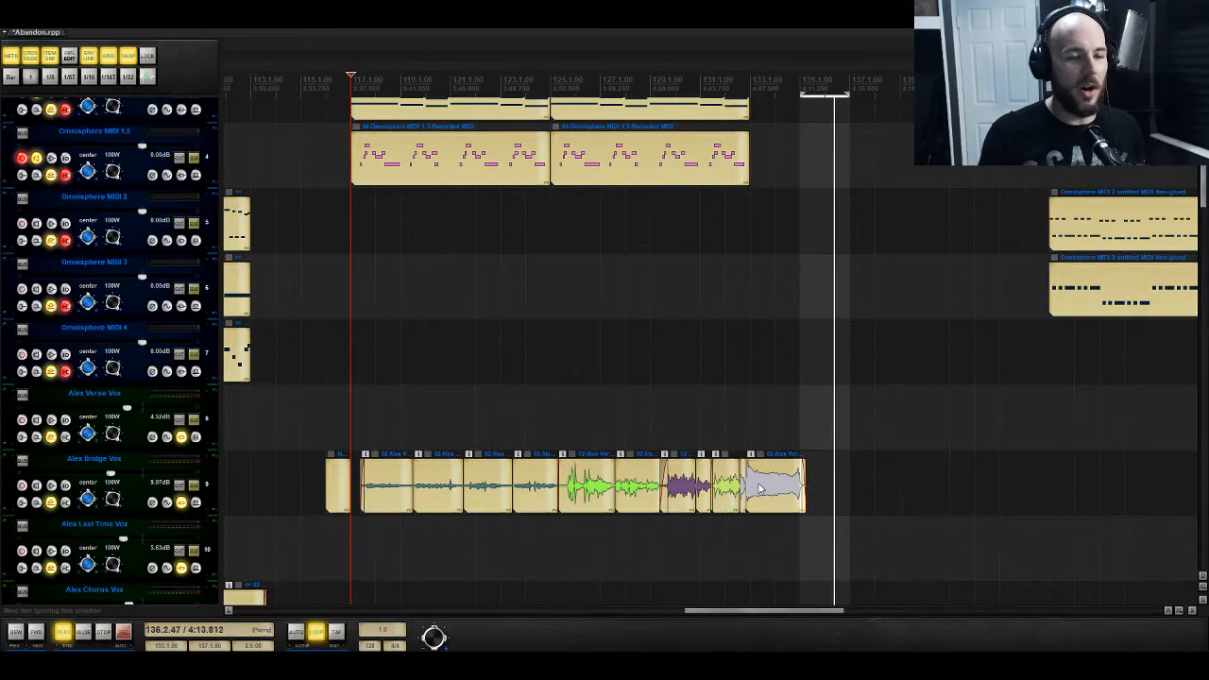
key("space")
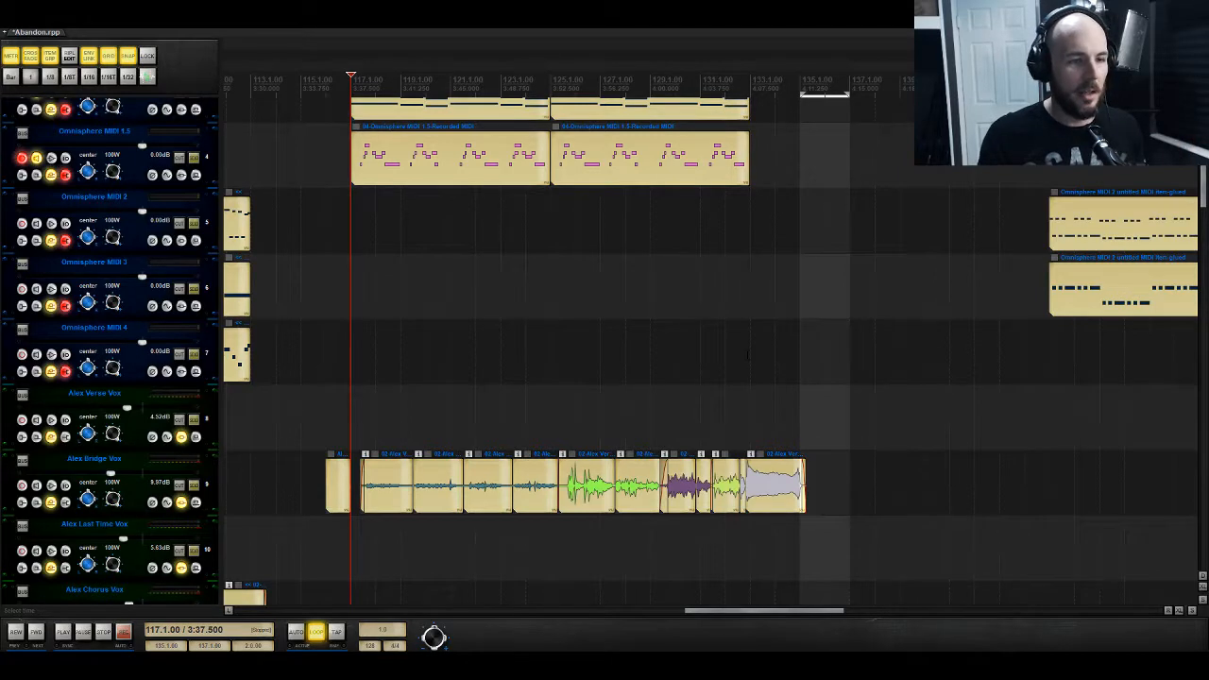
Step: Set the time selection to bars 117 to 133 and, during playback, raise the bridge vocal's ReaDelay wet level to -13.0
left_click_drag(748, 354, 354, 383)
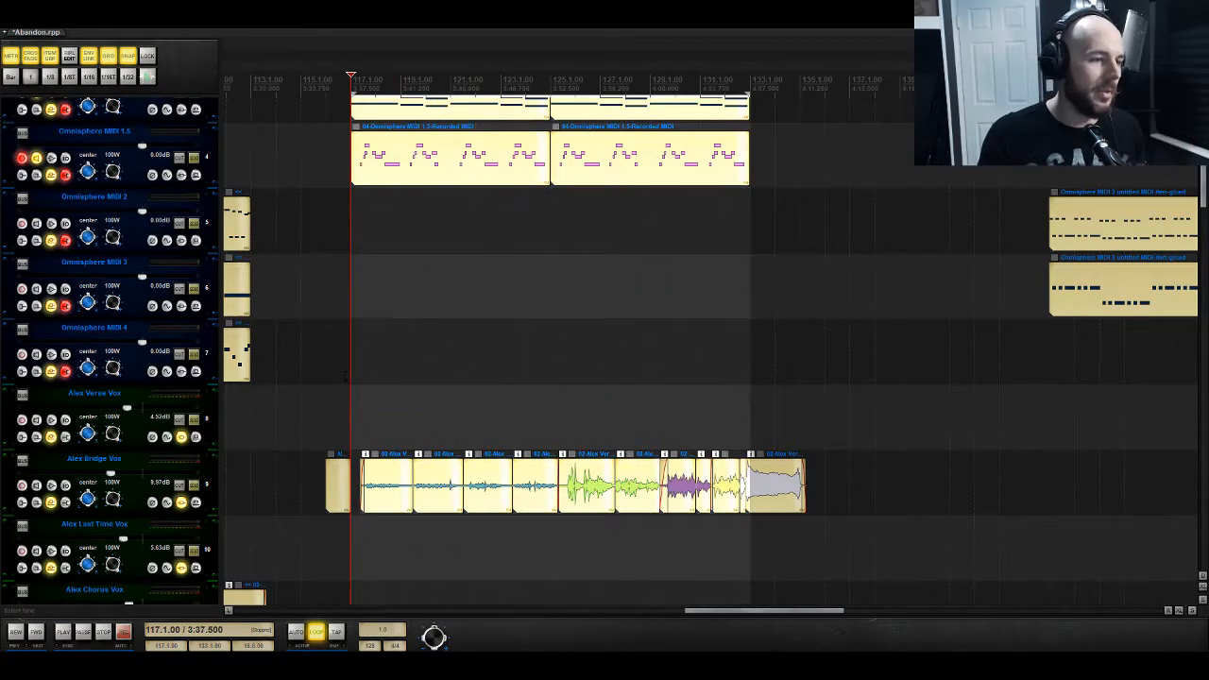
key("space")
left_click(180, 501)
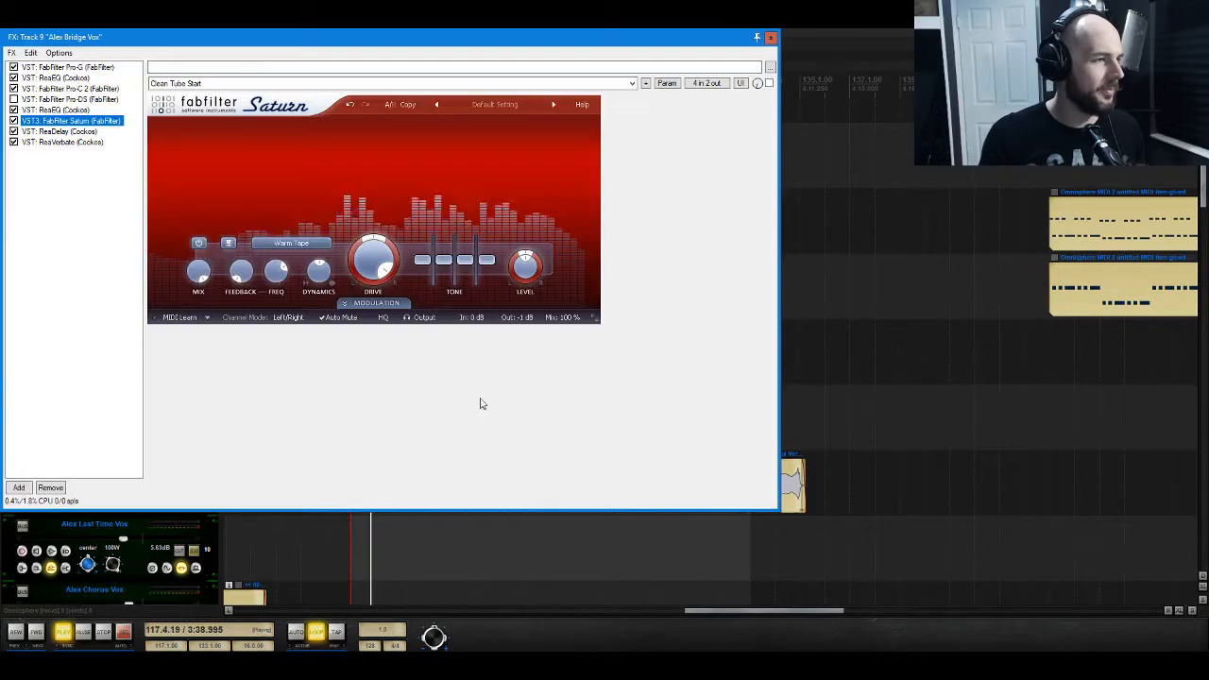
left_click(59, 132)
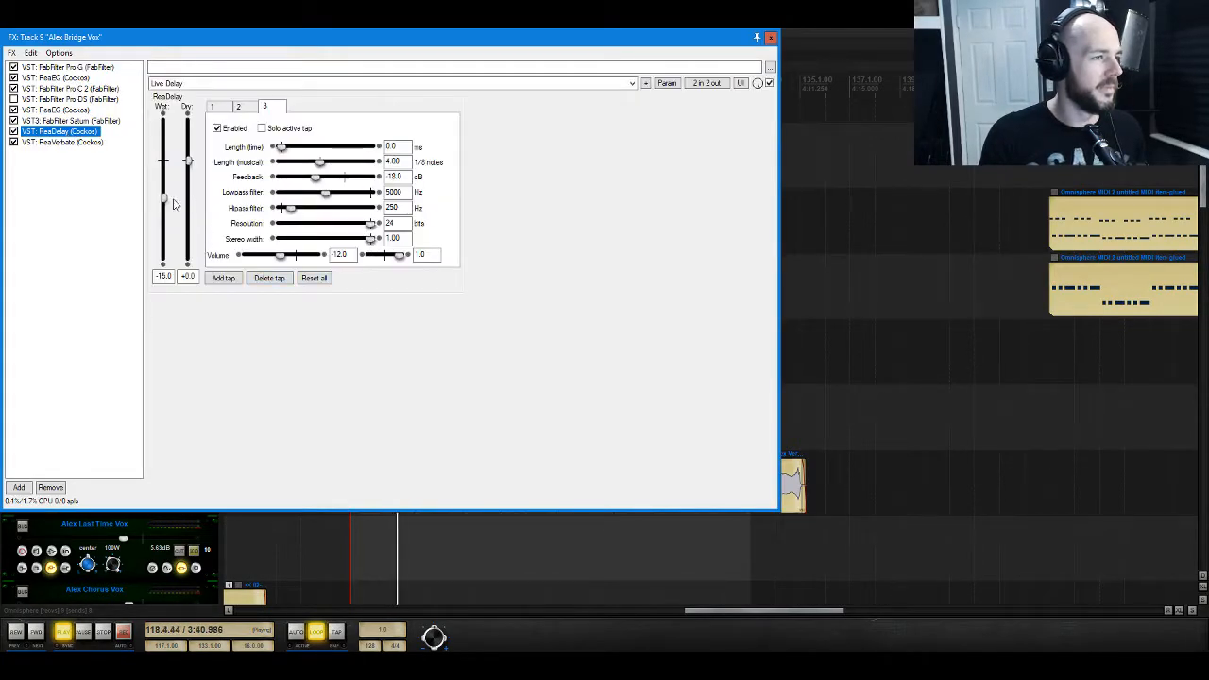
mouse_move(165, 202)
left_mouse_down()
mouse_move(166, 186)
mouse_move(165, 197)
left_mouse_up()
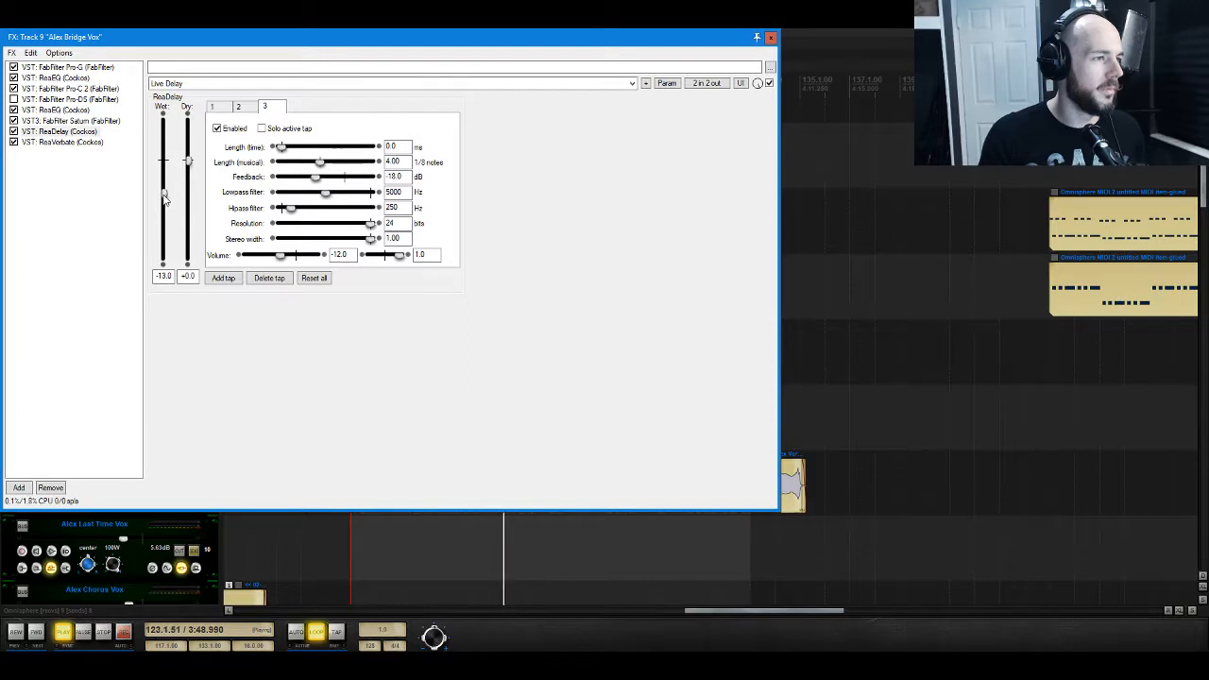
Step: Set the bridge vocal's ReaVerbate wet level to -30.7, stop playback and leave looping on
left_click(52, 142)
left_click_drag(186, 193, 187, 188)
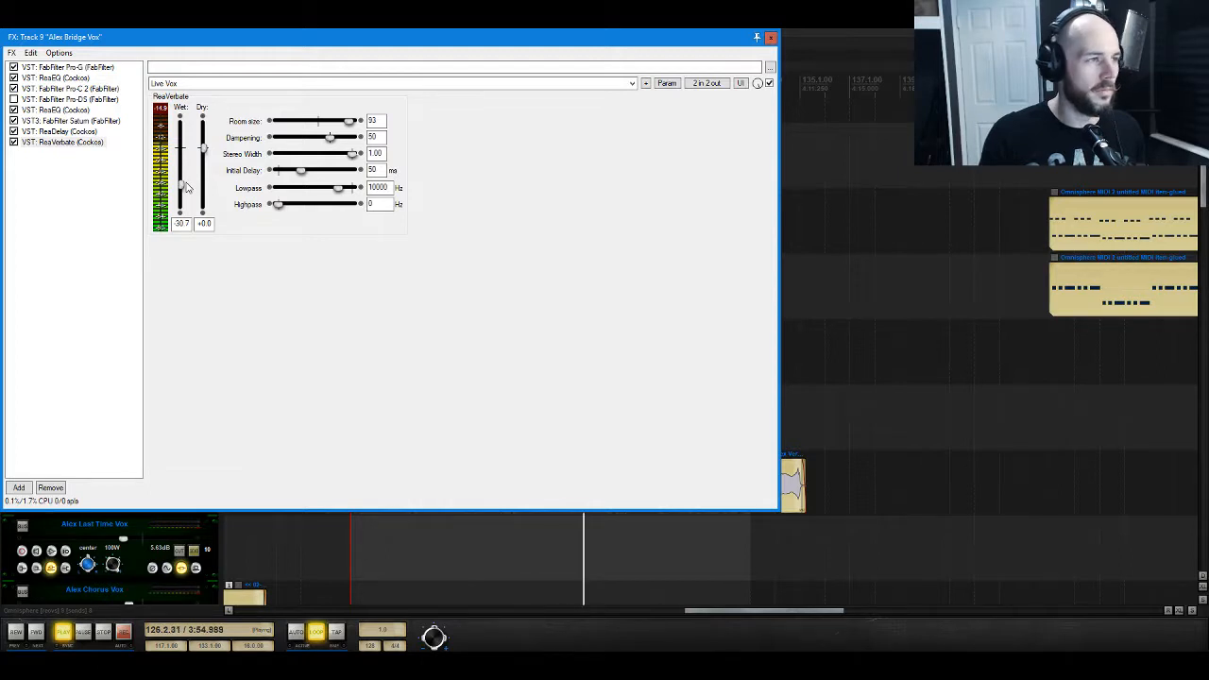
left_click_drag(186, 186, 186, 186)
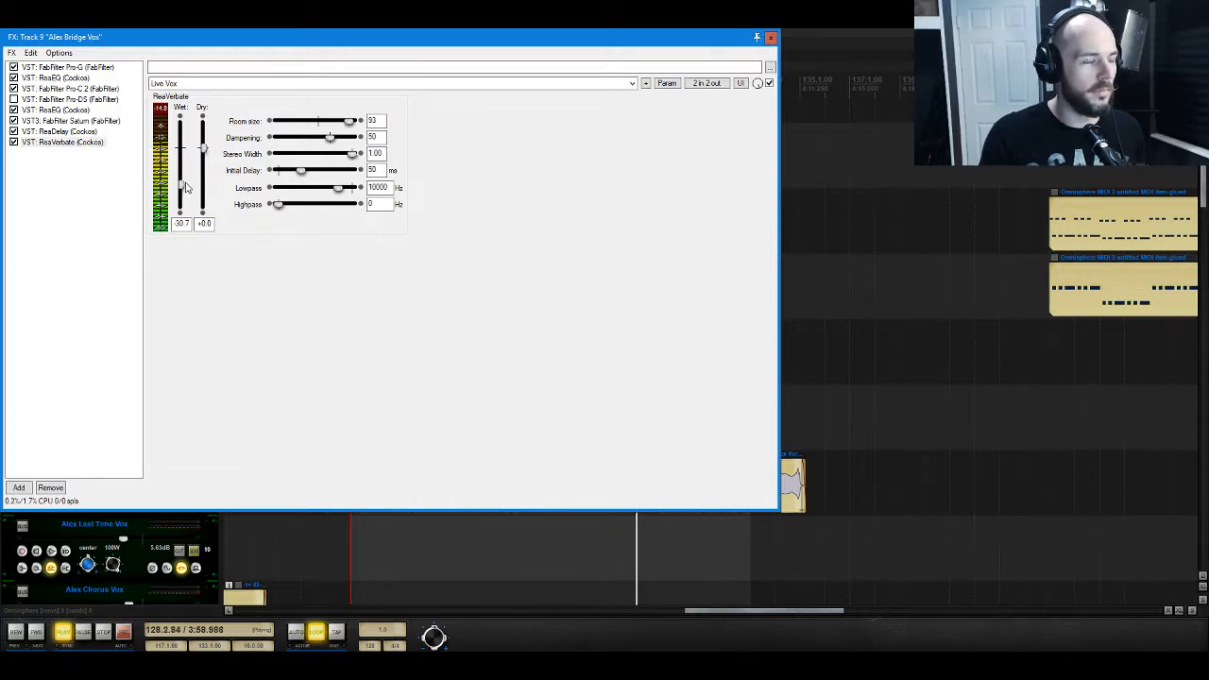
left_click(771, 38)
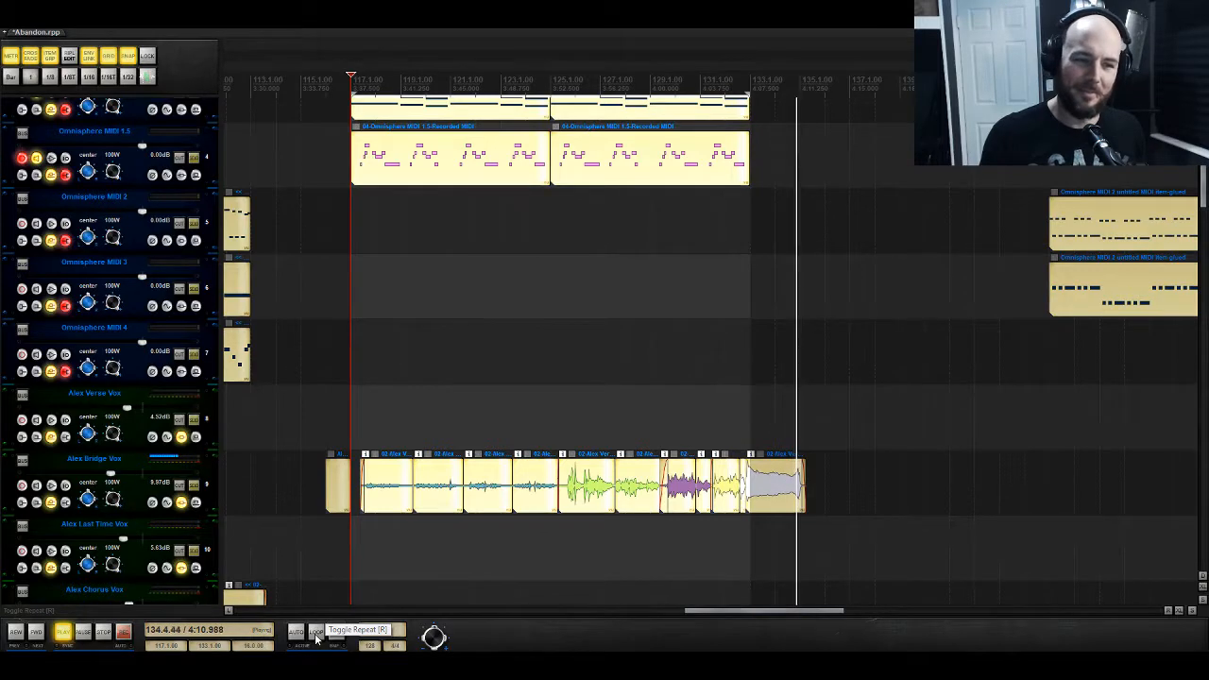
key("space")
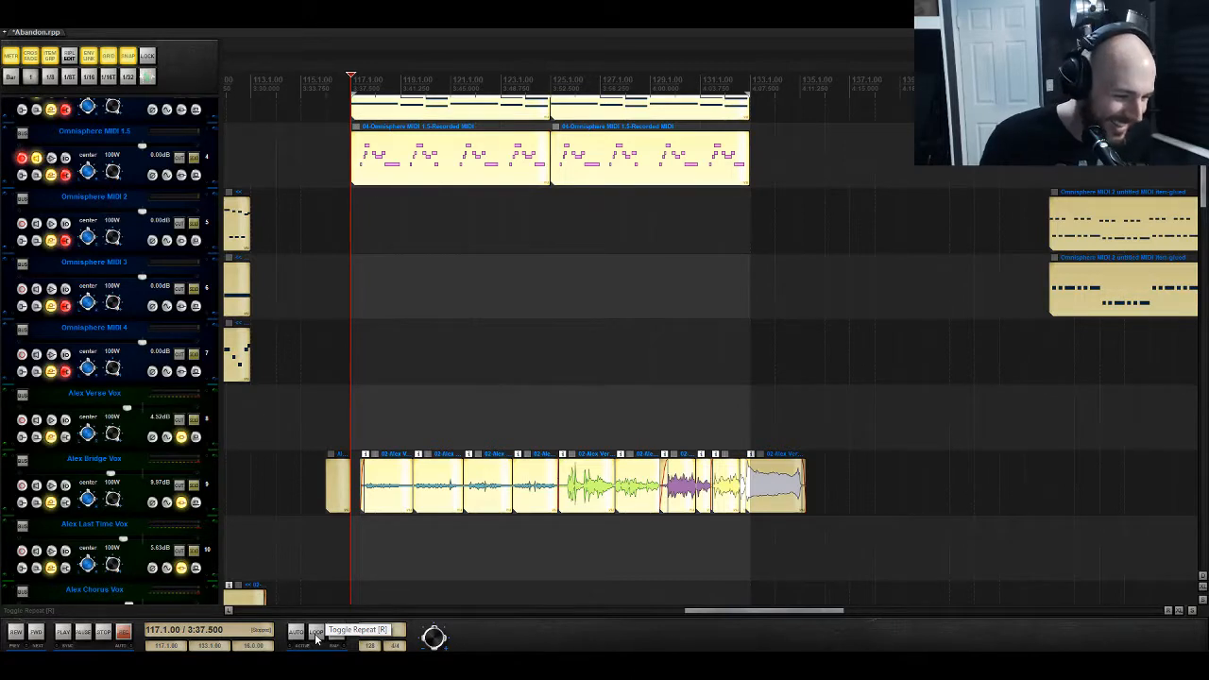
left_click(315, 633)
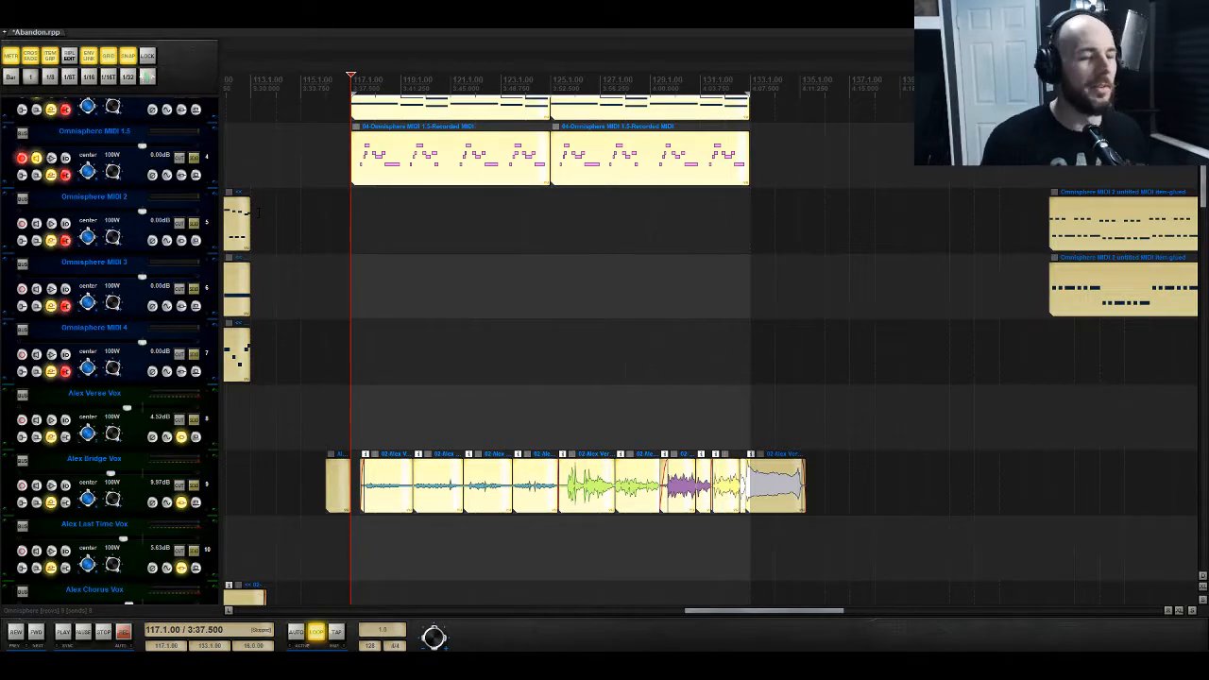
Step: Replay the break from bar 117 and raise the bridge vocal's ReaVerbate wet level slightly
scroll(604, 359, "up", 2)
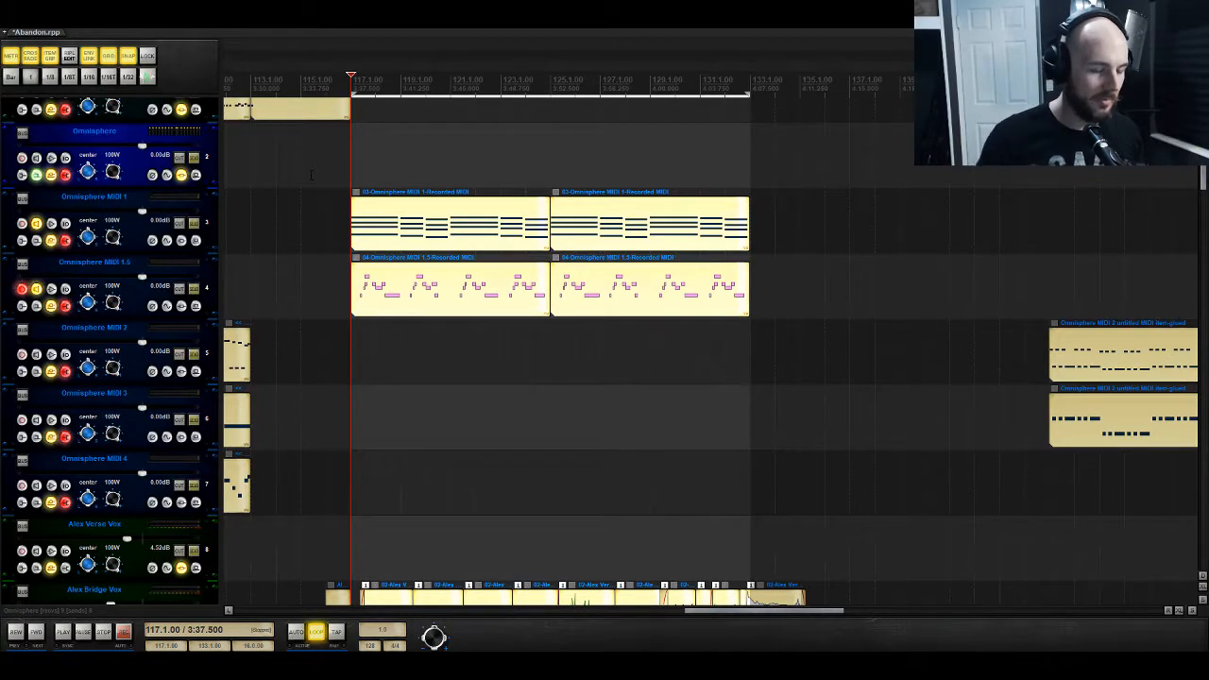
key("space")
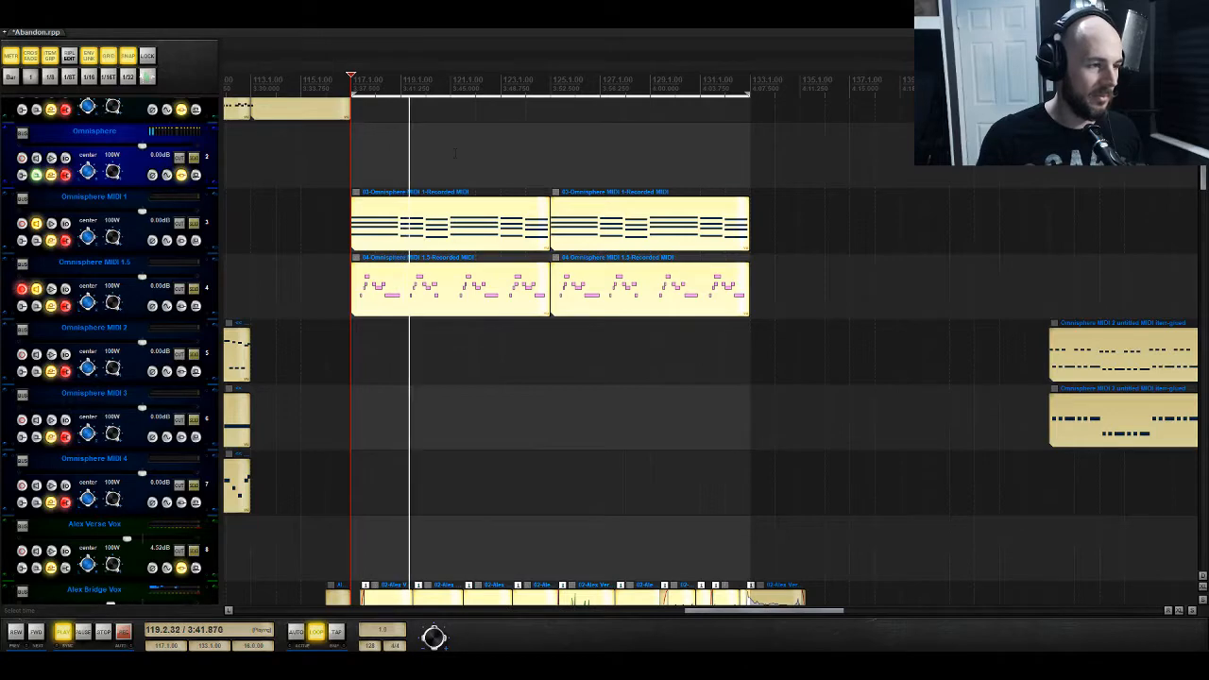
scroll(419, 148, "down", 3)
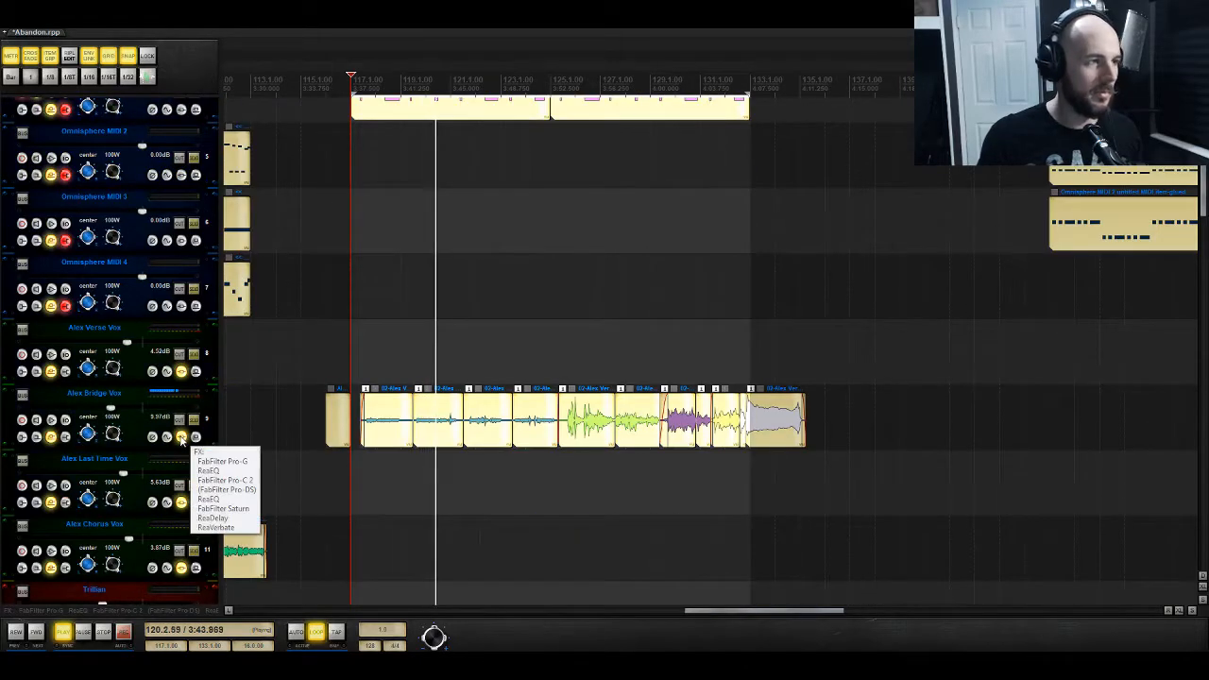
left_click(182, 436)
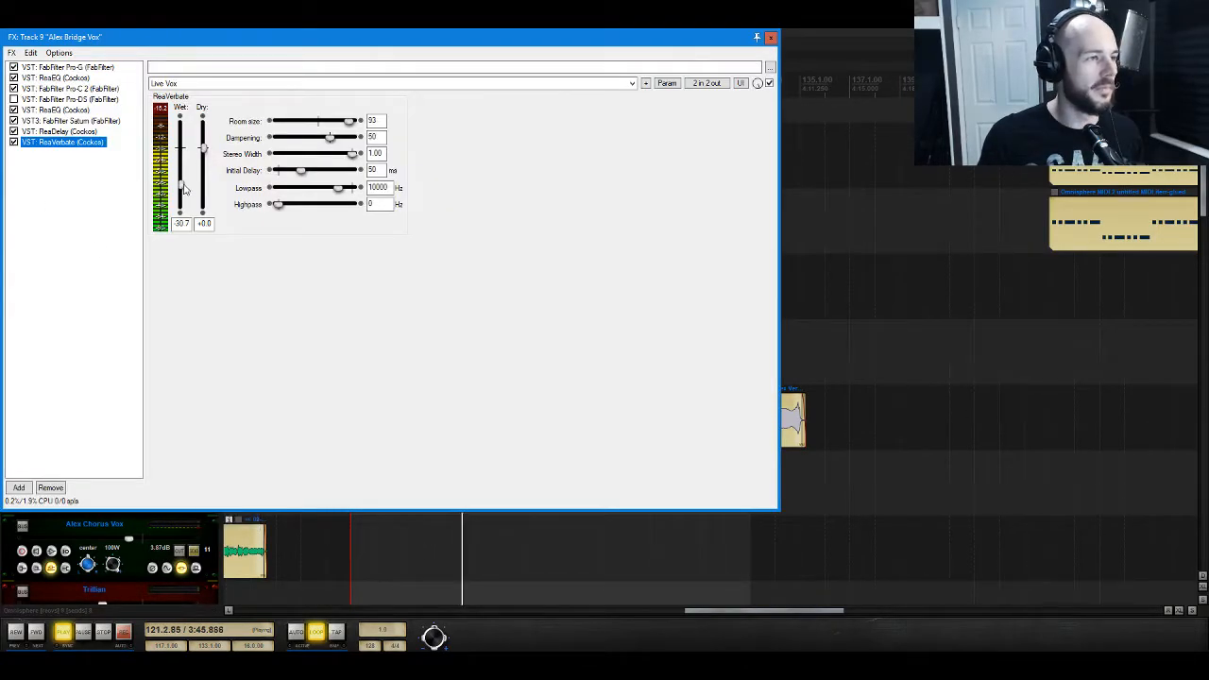
left_click_drag(185, 190, 186, 185)
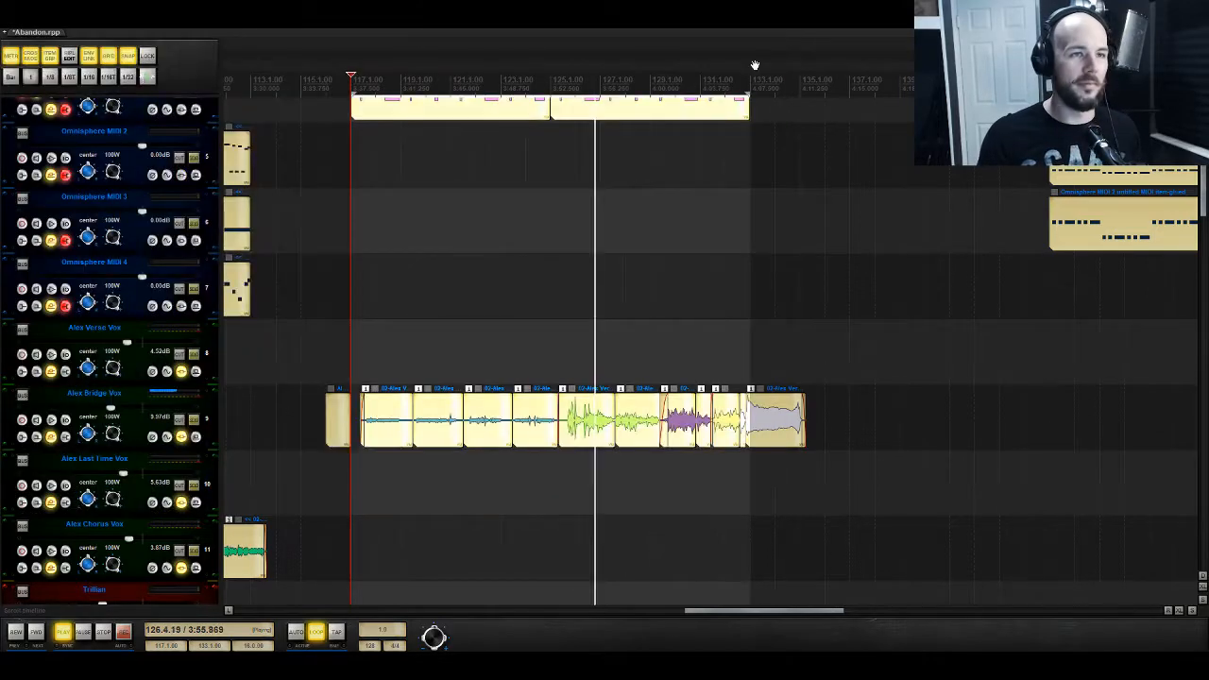
left_click(770, 39)
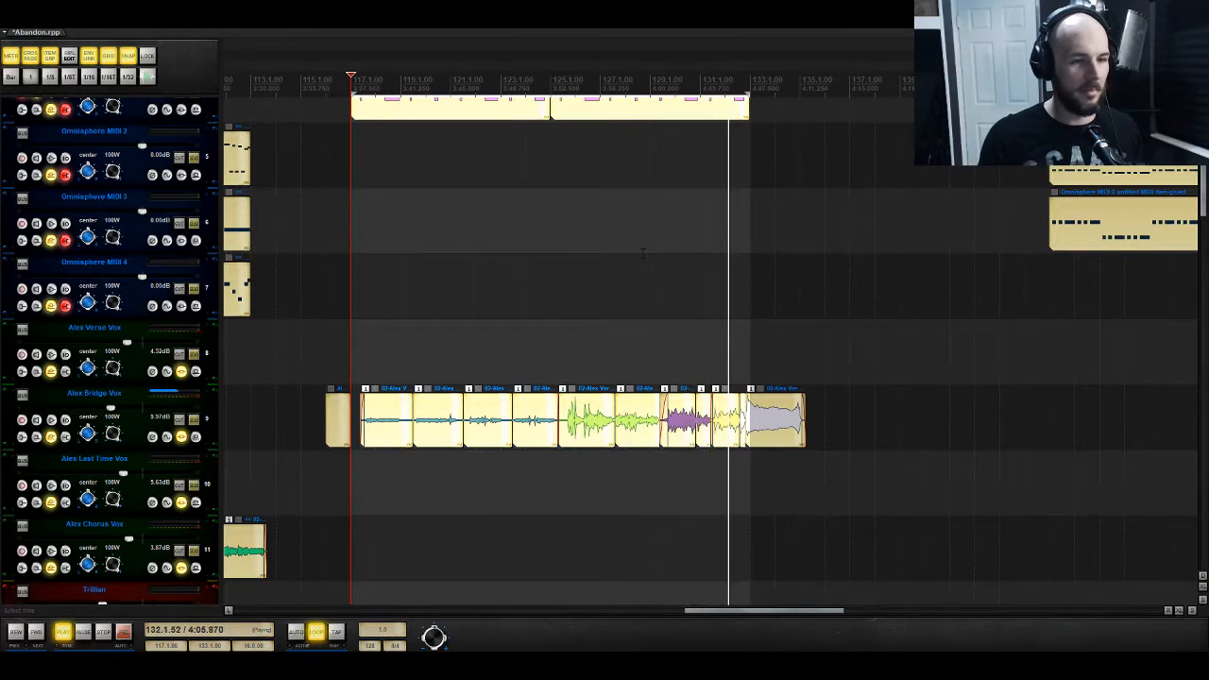
key("space")
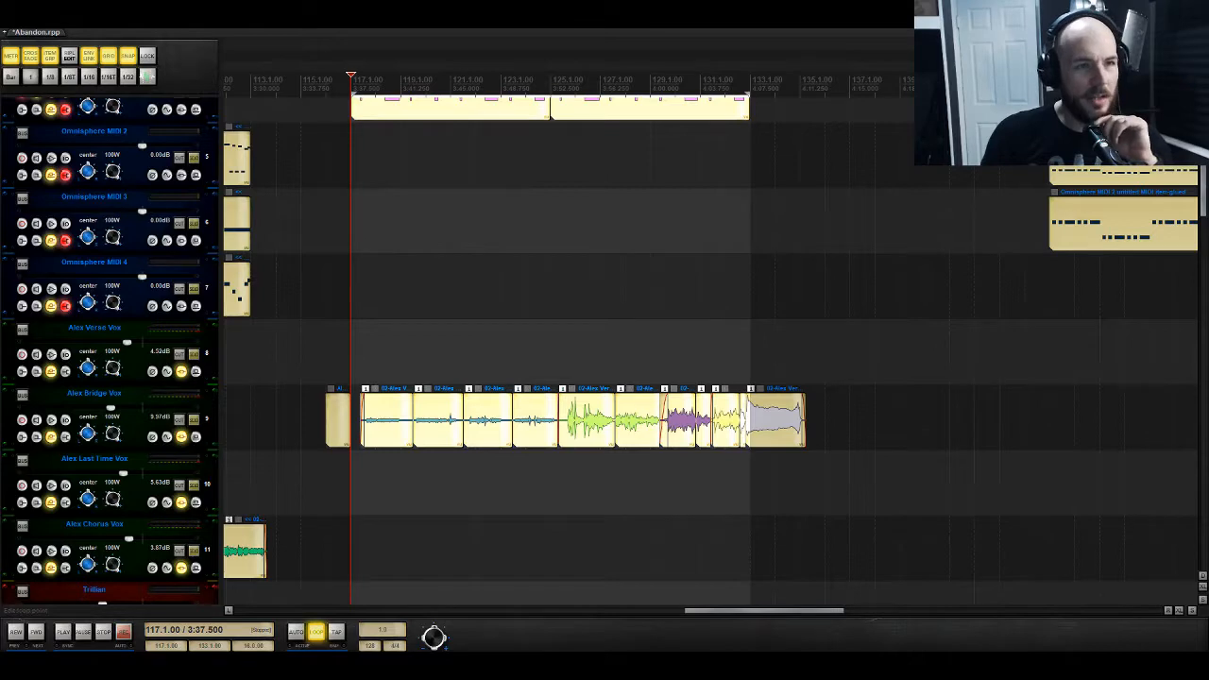
Step: Copy the Omnisphere MIDI 1 and 1.5 items to start at bar 133 and extend the time selection to bars 117 to 137
left_click_drag(746, 94, 847, 95)
scroll(500, 293, "up", 5)
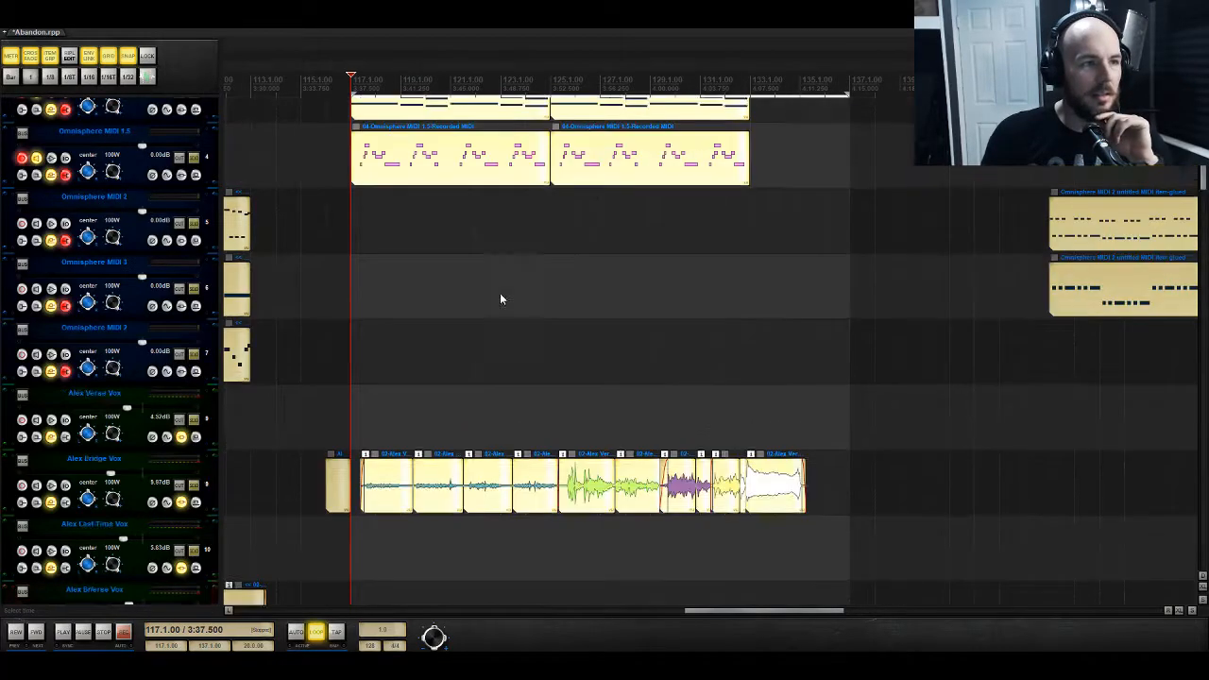
left_click_drag(450, 204, 809, 324)
left_click_drag(801, 411, 824, 412)
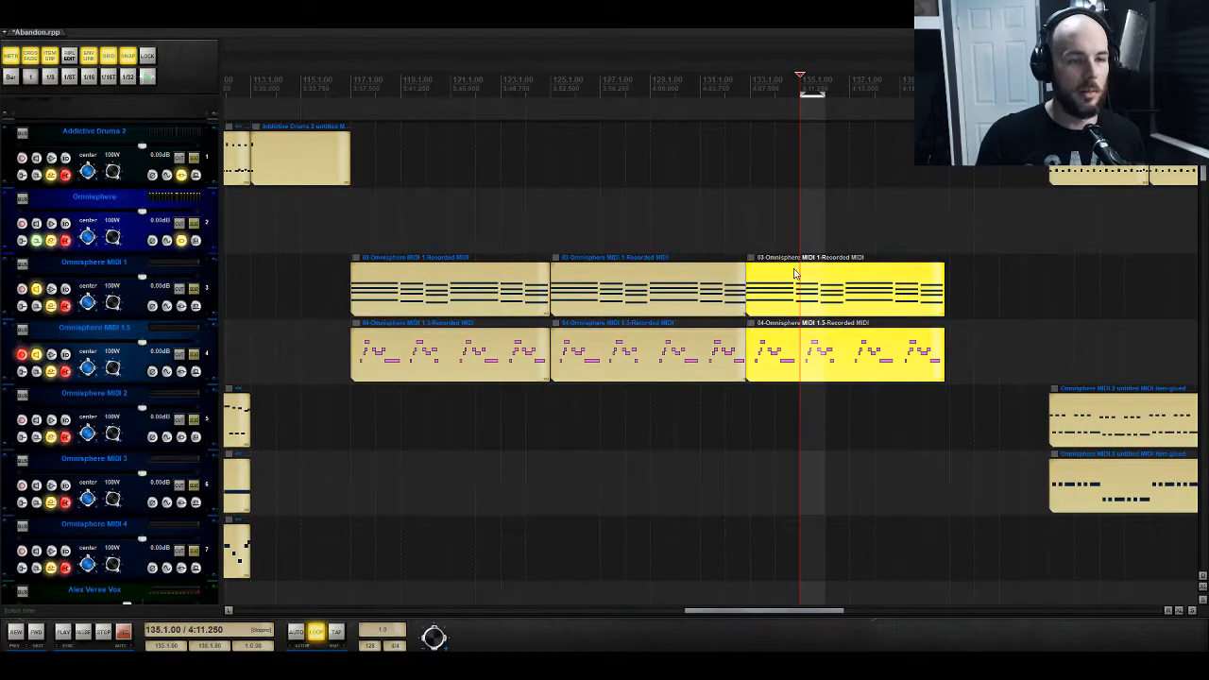
left_click_drag(789, 291, 793, 291)
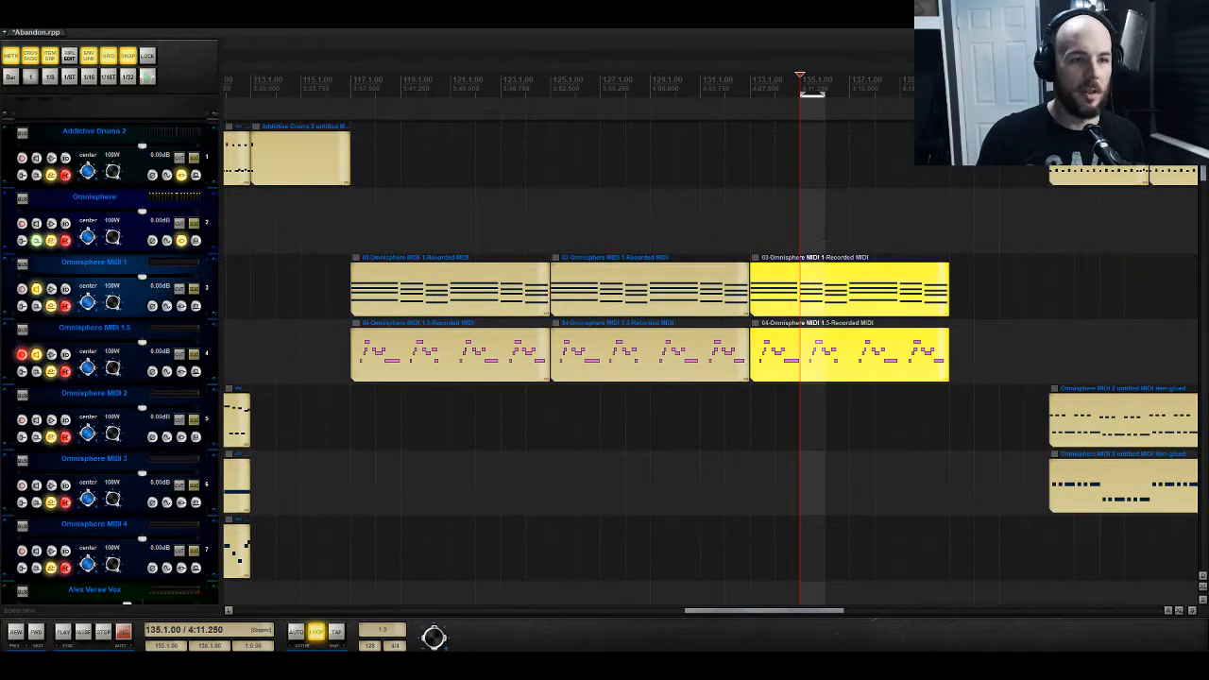
left_click_drag(847, 248, 356, 265)
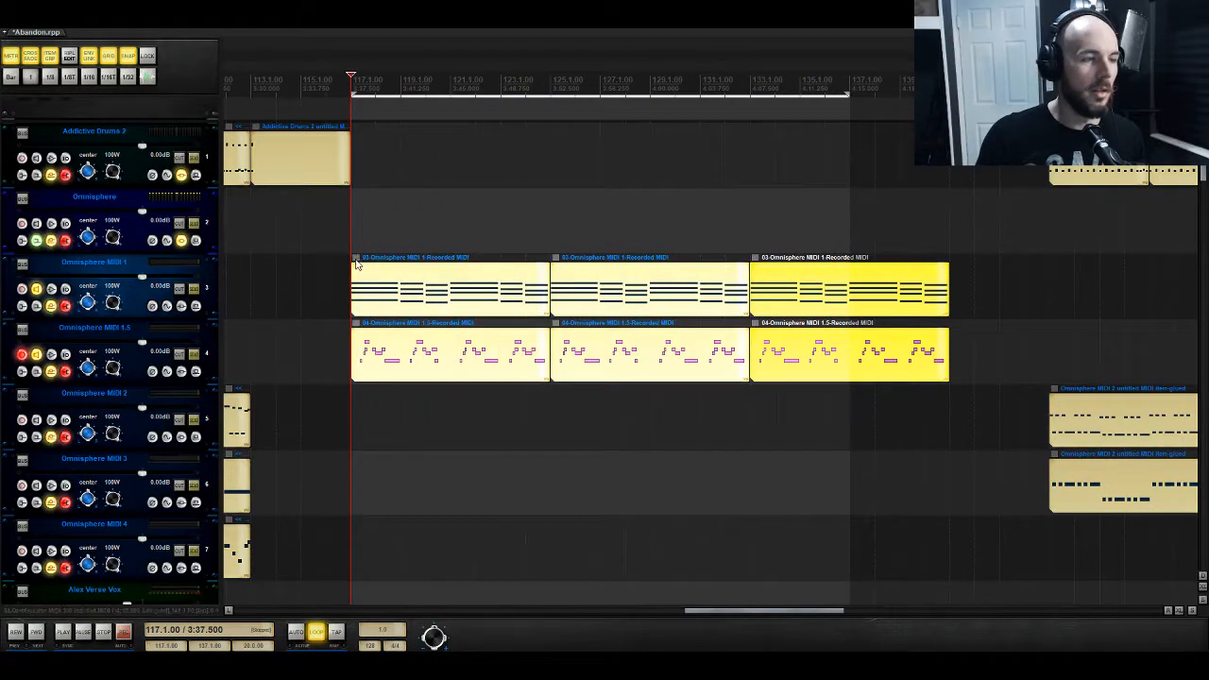
Step: Play the break from bar 117, lower the bridge vocal track's volume to -11.8 dB and stop playback
key("space")
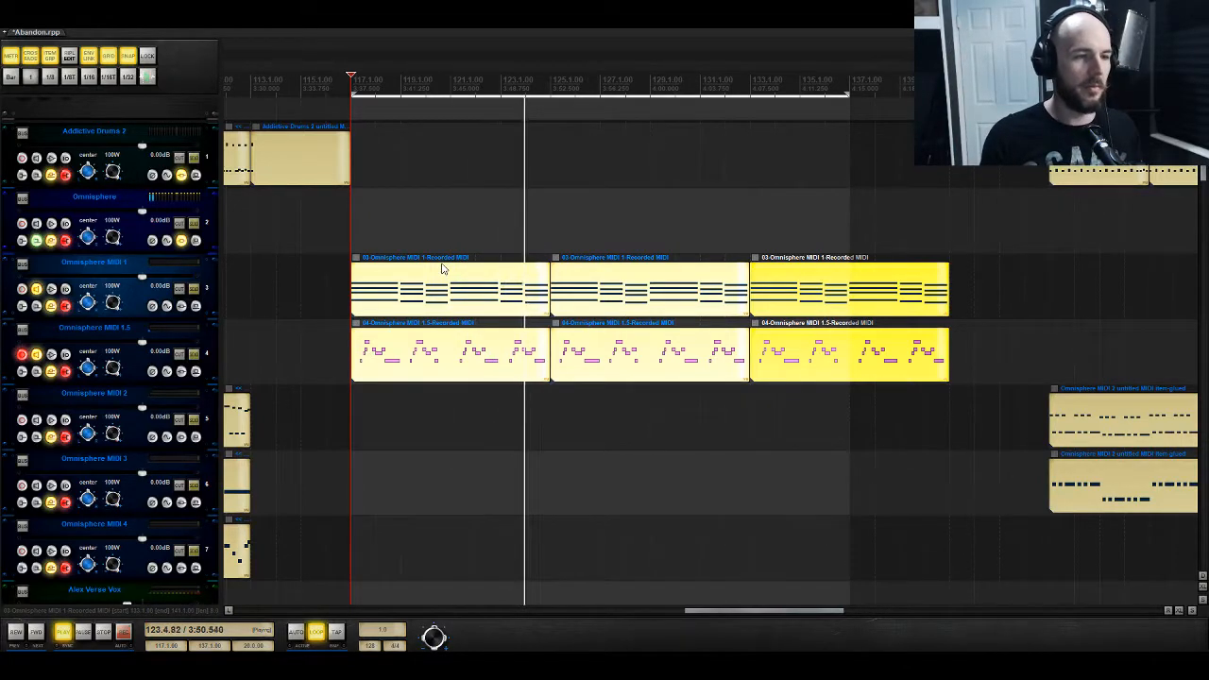
scroll(151, 271, "down", 5)
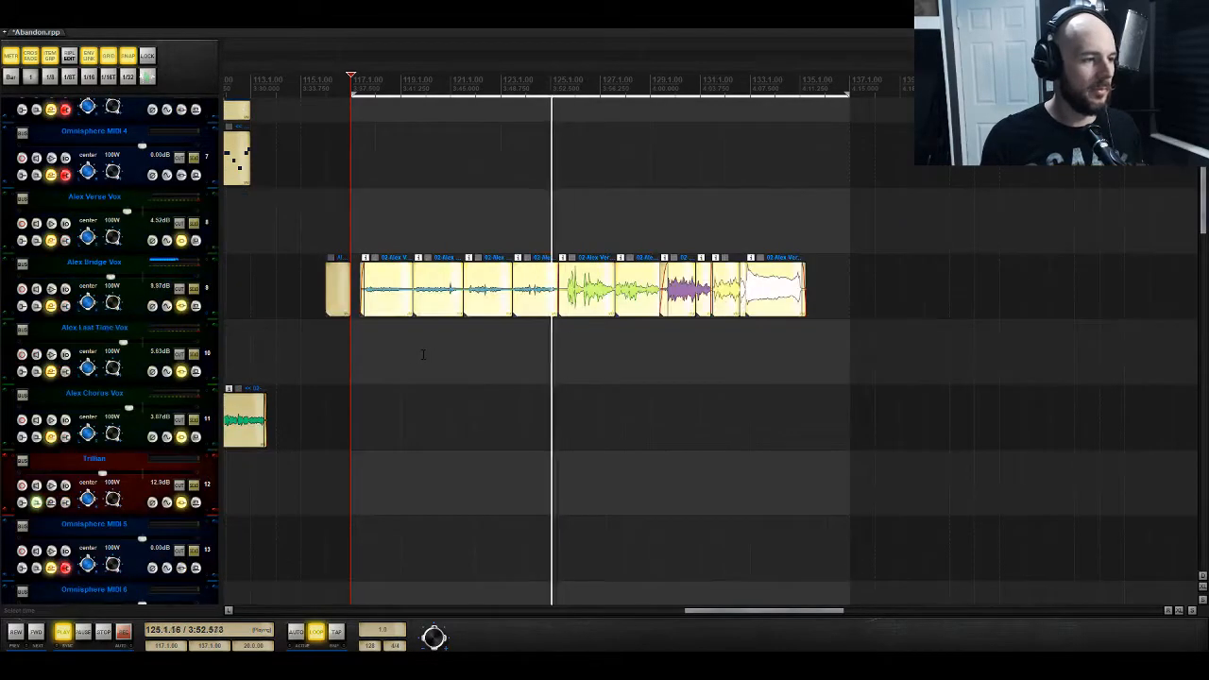
left_click_drag(111, 278, 106, 279)
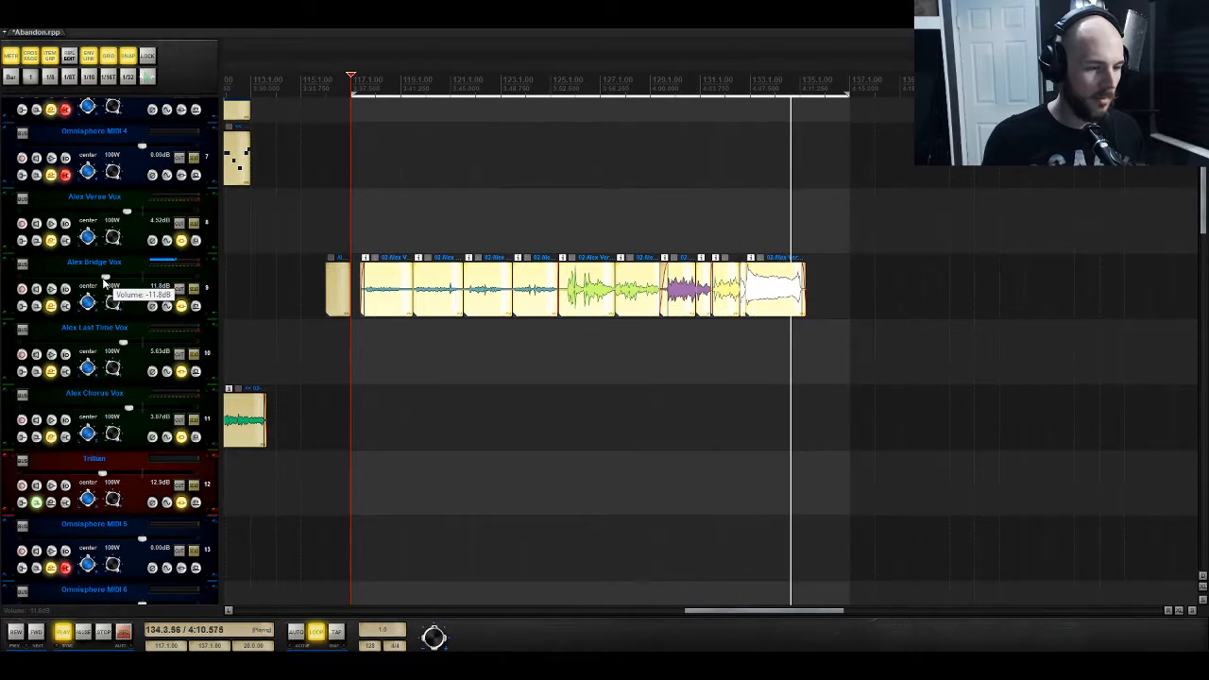
key("space")
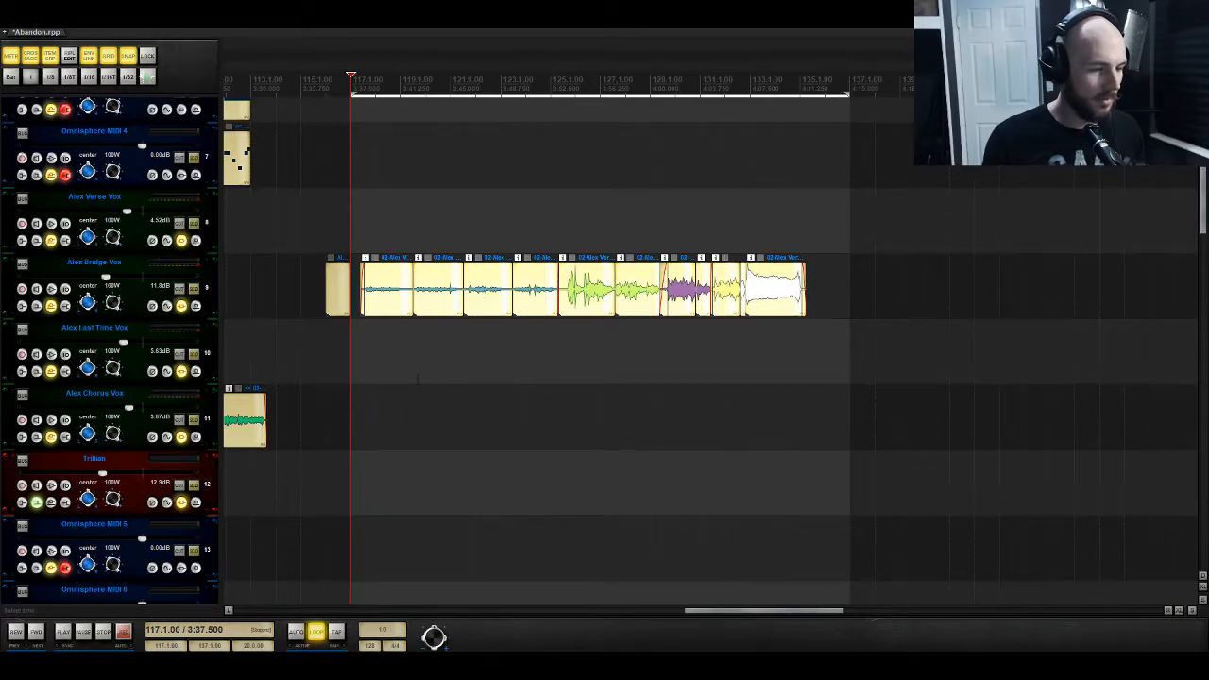
Step: Open the first Omnisphere MIDI 1.5 item and add a C#5 note just before bar 121 and a D#5 note at bar 121
scroll(416, 379, "up", 6)
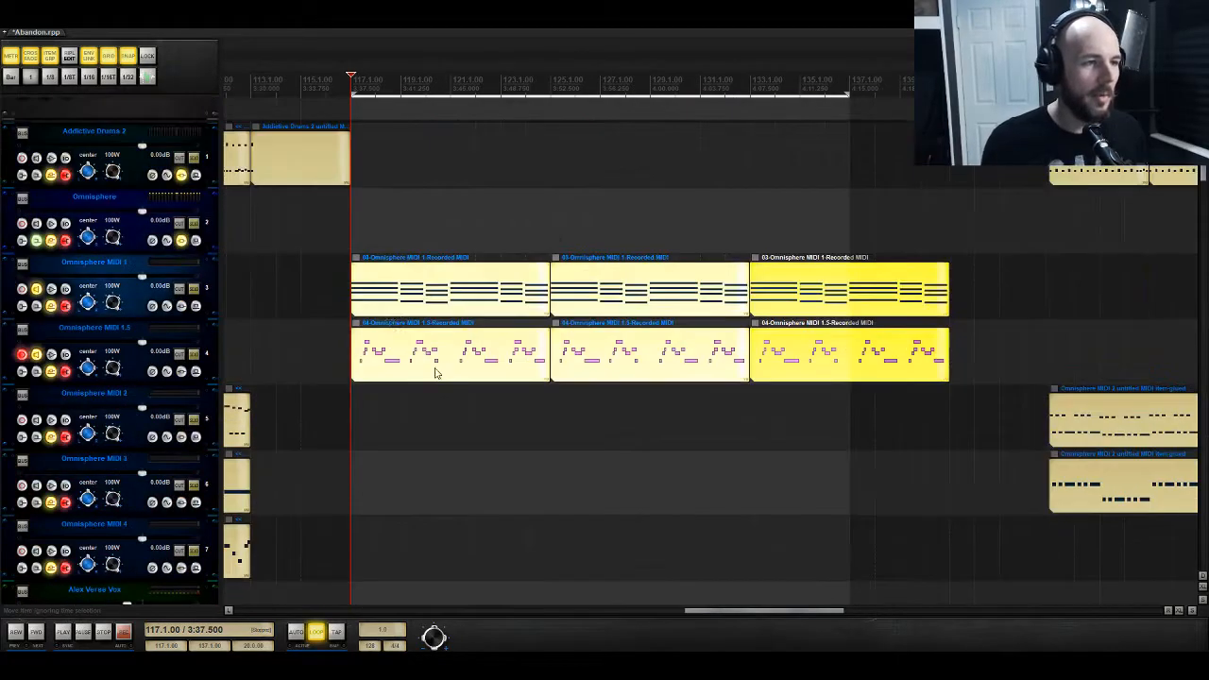
left_click(391, 349)
double_click(453, 362)
scroll(353, 289, "up", 5)
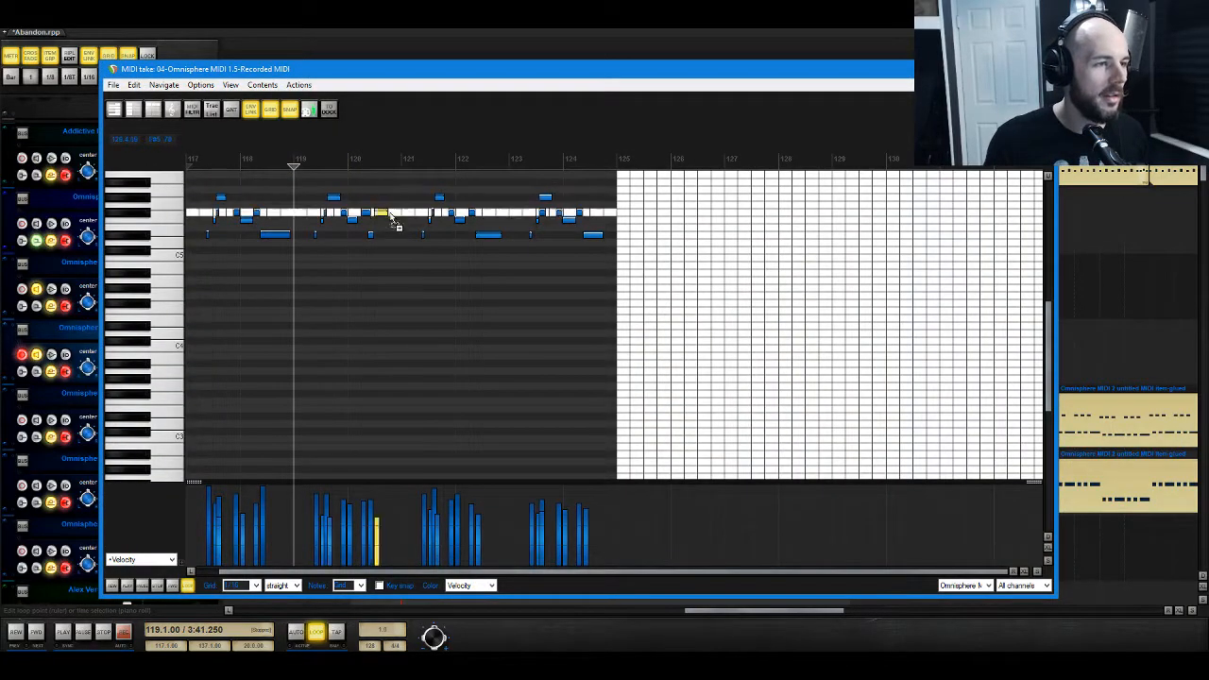
left_click(393, 252)
left_click(408, 235)
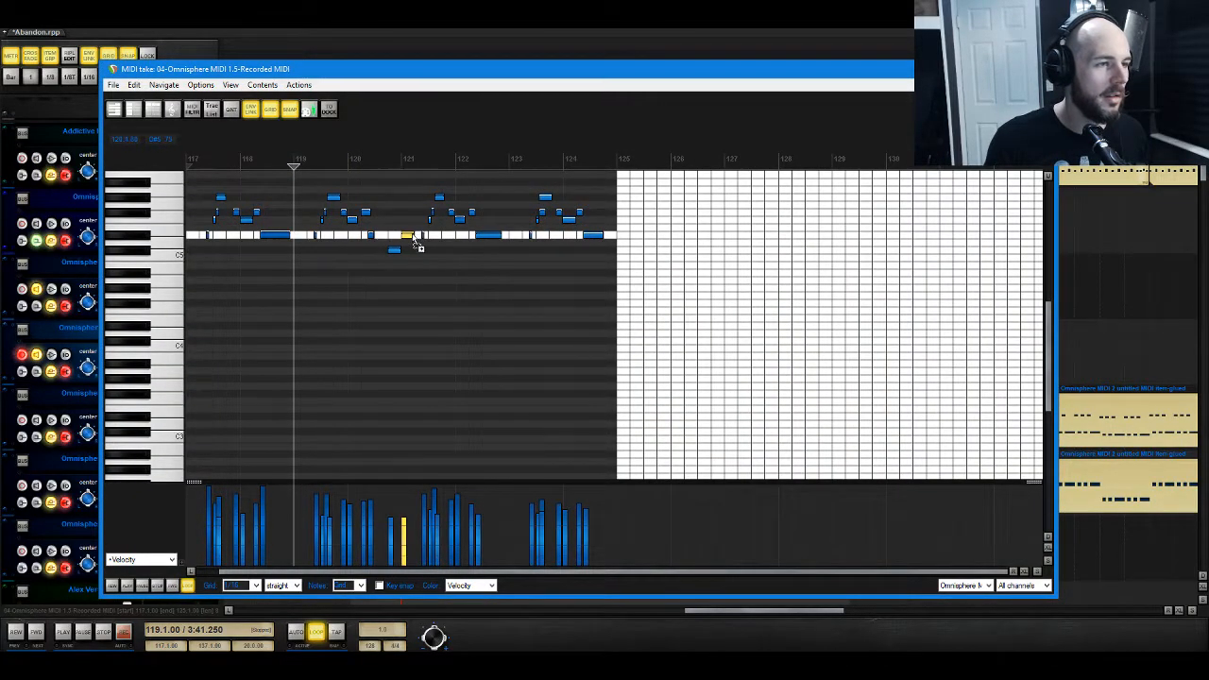
Step: Audition the new notes, then add a C#5 note at the end of bar 124 and a D#5 note at the start of bar 117
key("space")
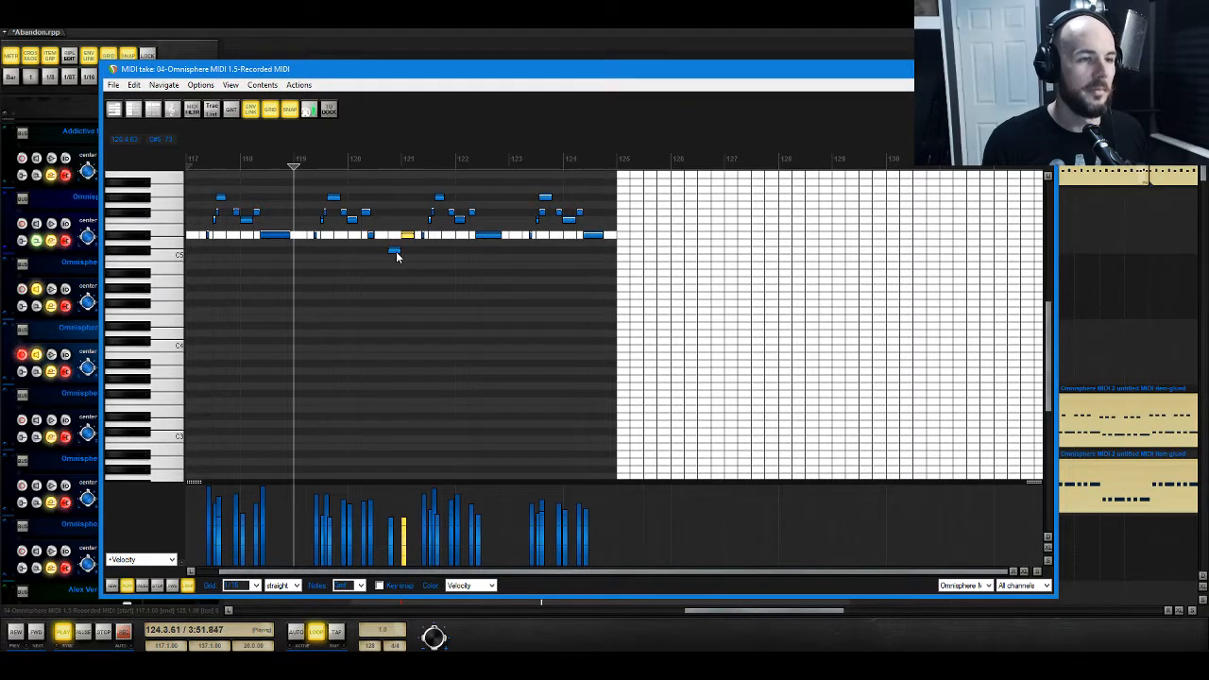
key("space")
left_click_drag(396, 255, 347, 242)
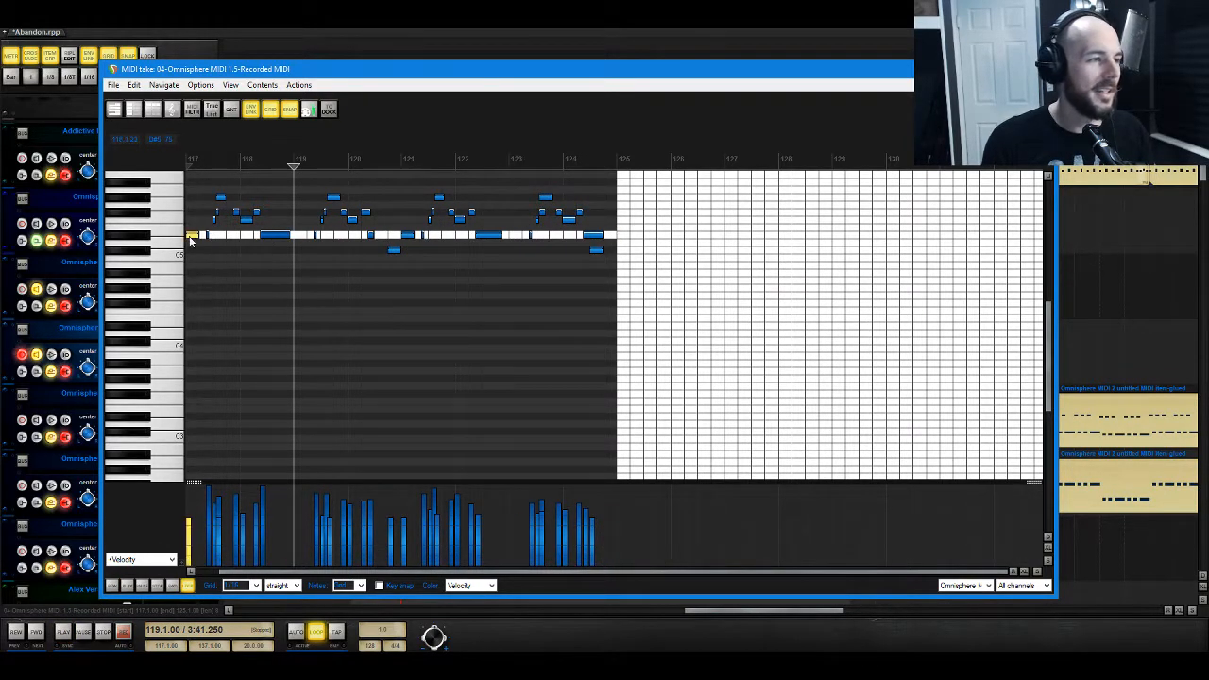
left_click(597, 252)
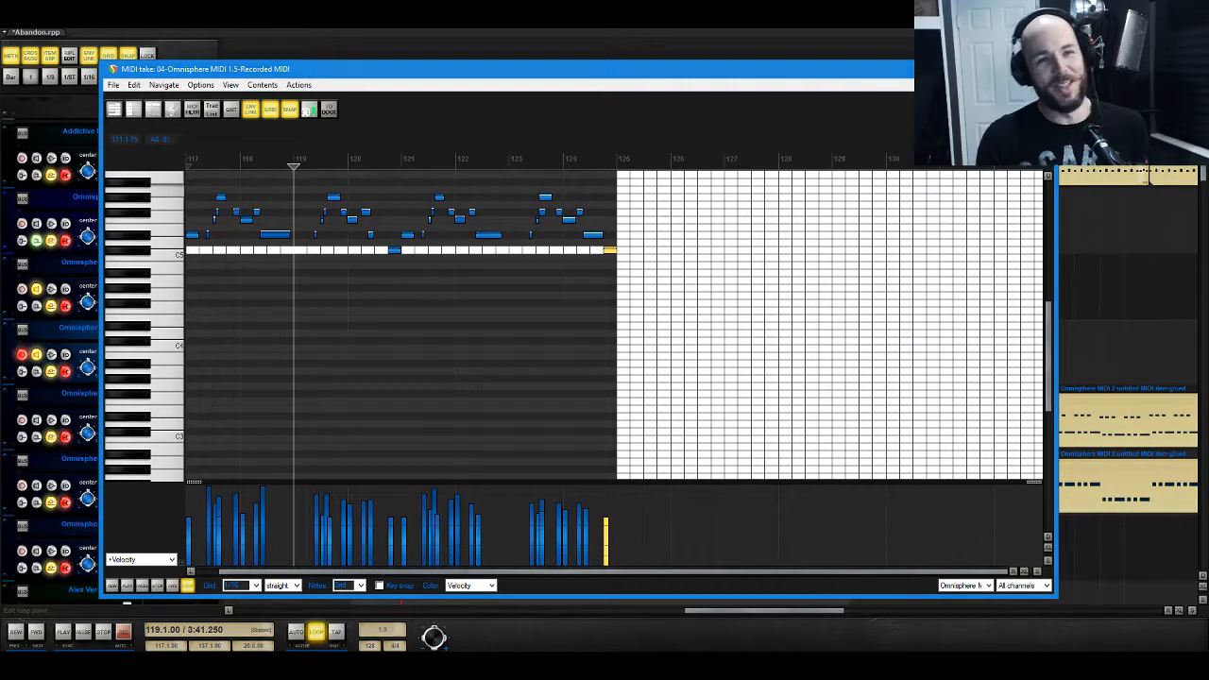
Step: Replace the second and third Omnisphere MIDI 1.5 items with copies of the edited first item at bars 125 and 133
key("Escape")
left_click_drag(699, 412, 893, 364)
key("Delete")
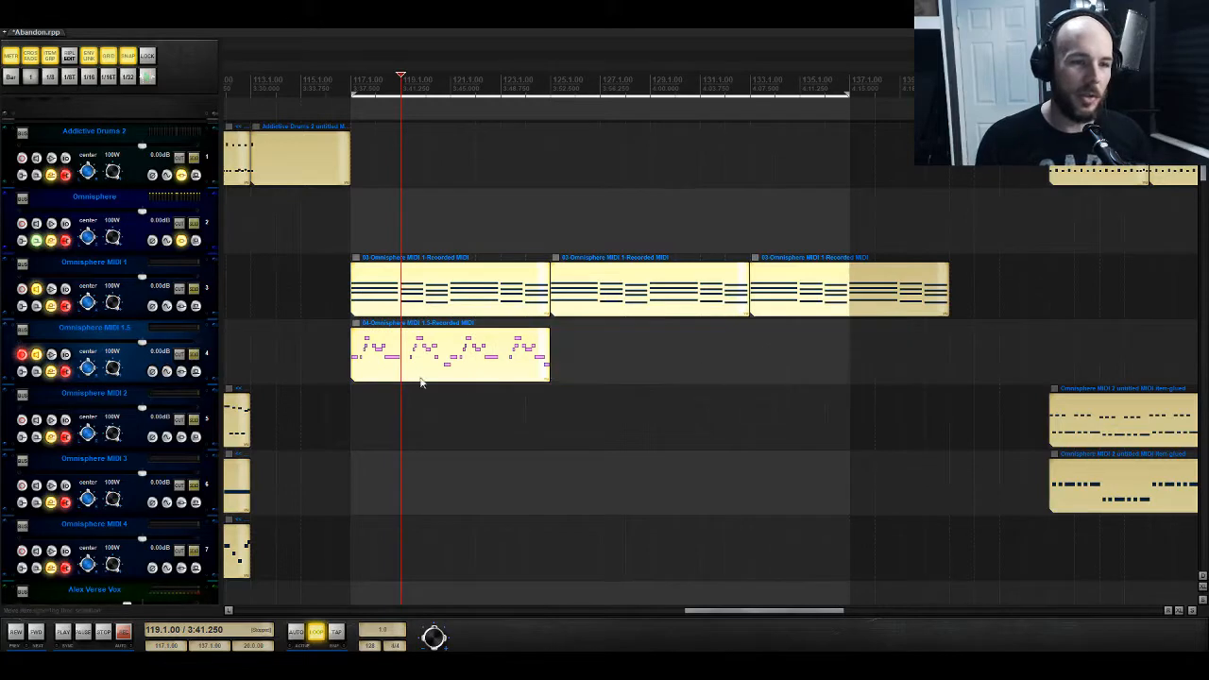
left_click_drag(412, 369, 612, 372)
left_click_drag(612, 365, 815, 346)
Step: Play the break from bar 117 to check the revised Omnisphere melody, and stop playback
left_click(362, 223)
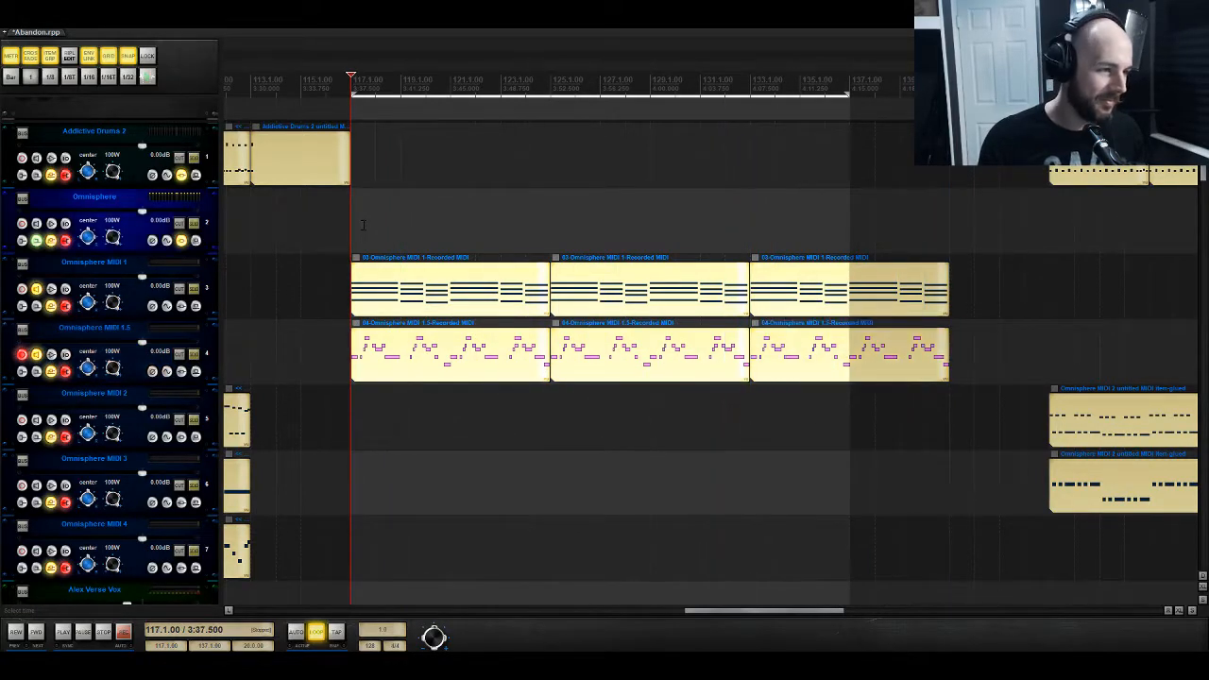
key("space")
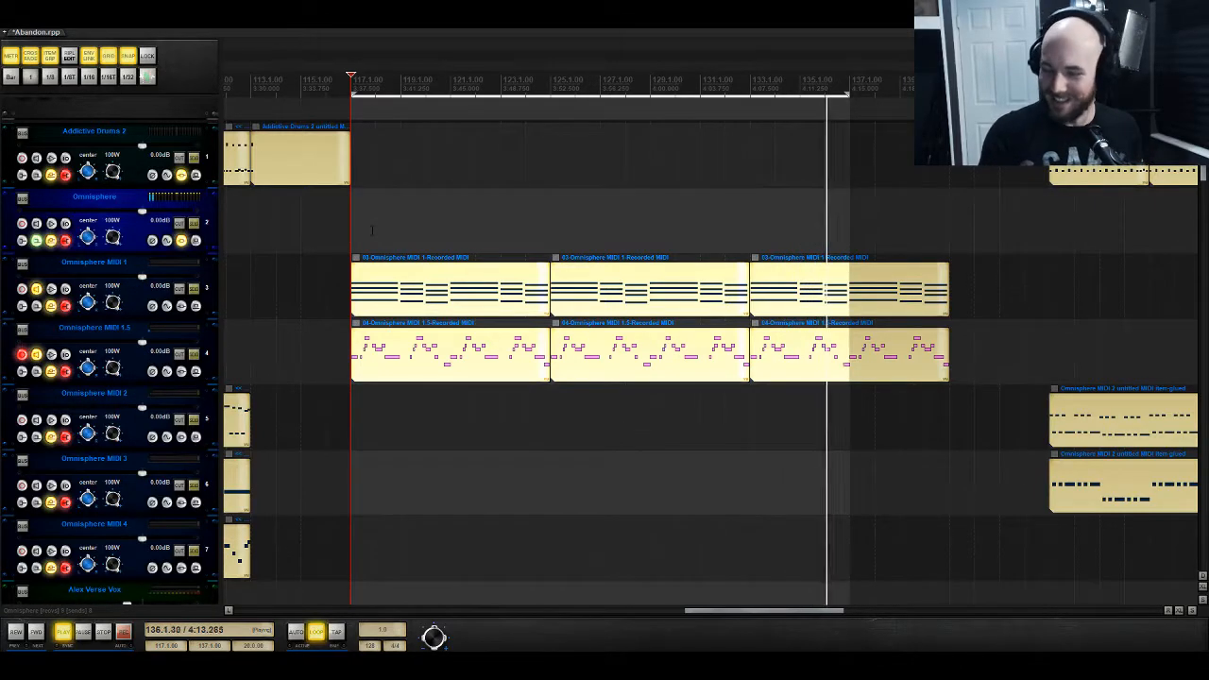
key("space")
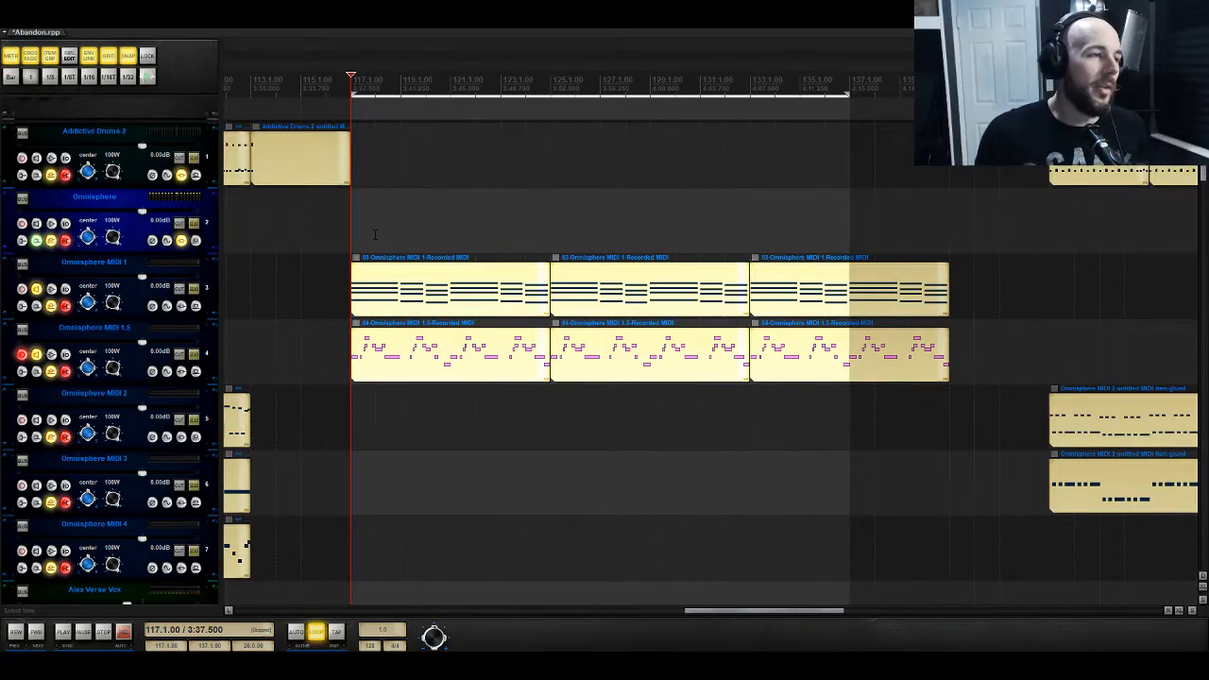
Step: Open the Omnisphere instrument and examine layer B of the Dreampiano D-50 patch
left_click(182, 242)
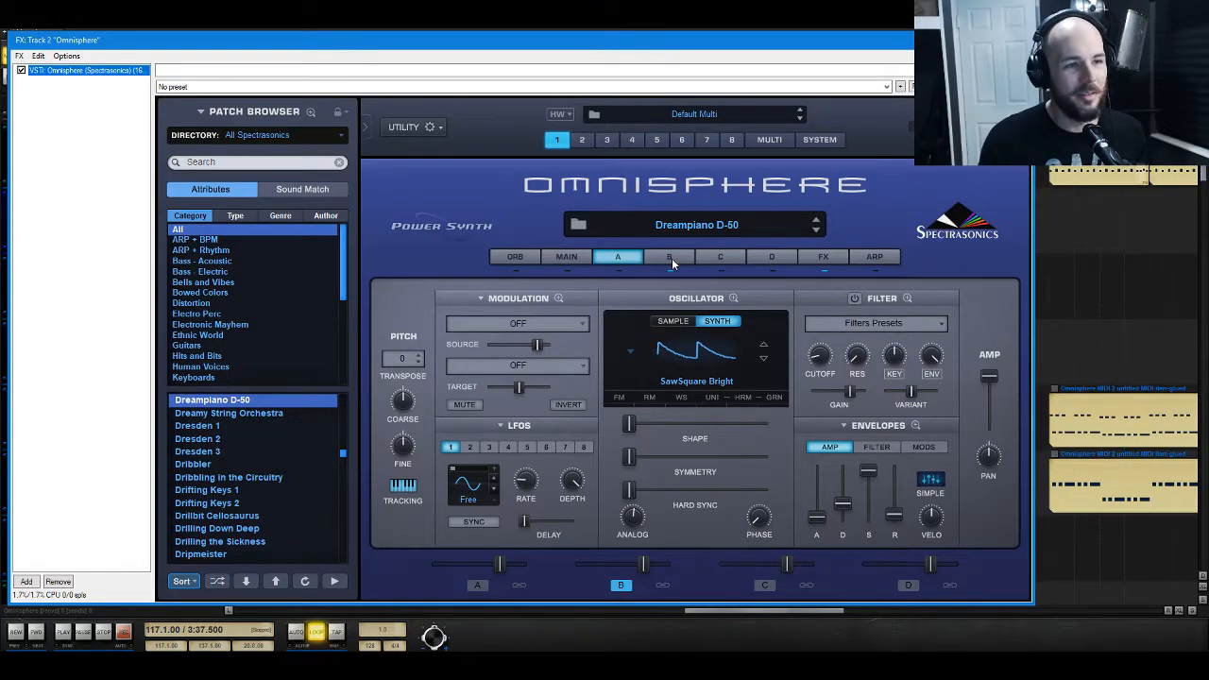
left_click(669, 257)
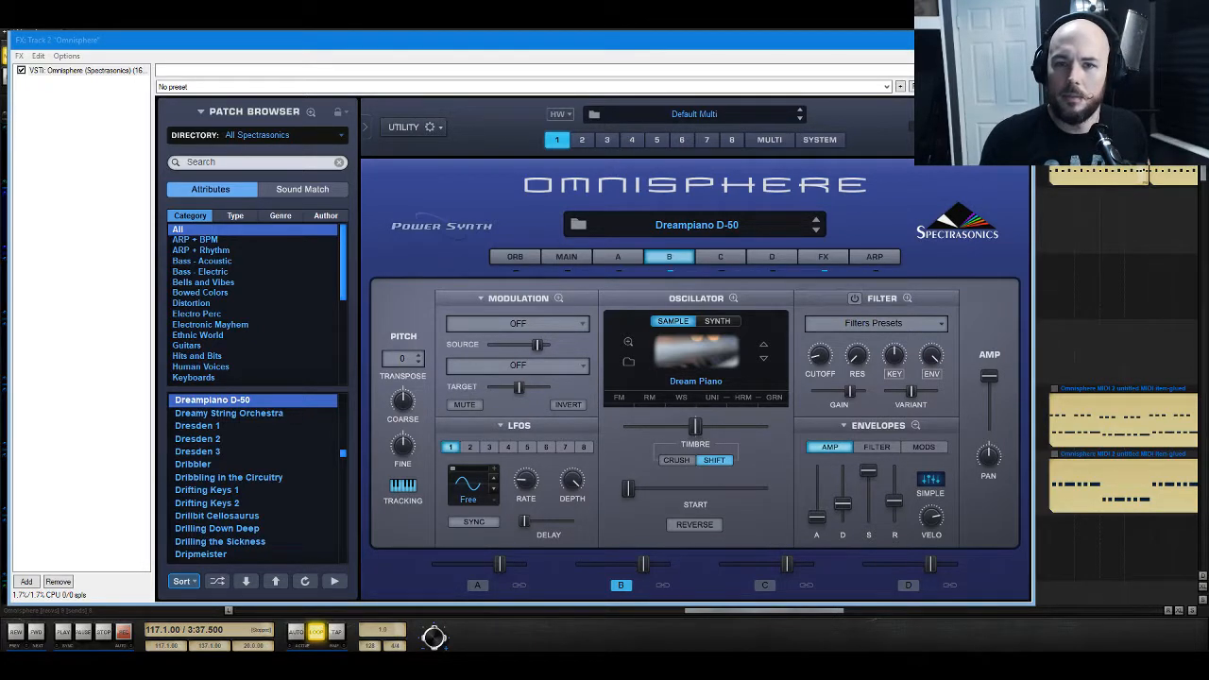
Step: Preview the Broken Wings WAV in the Media Explorer at -17.3 dB, stop it and close the browser and instrument windows
left_click_drag(1207, 134, 549, 97)
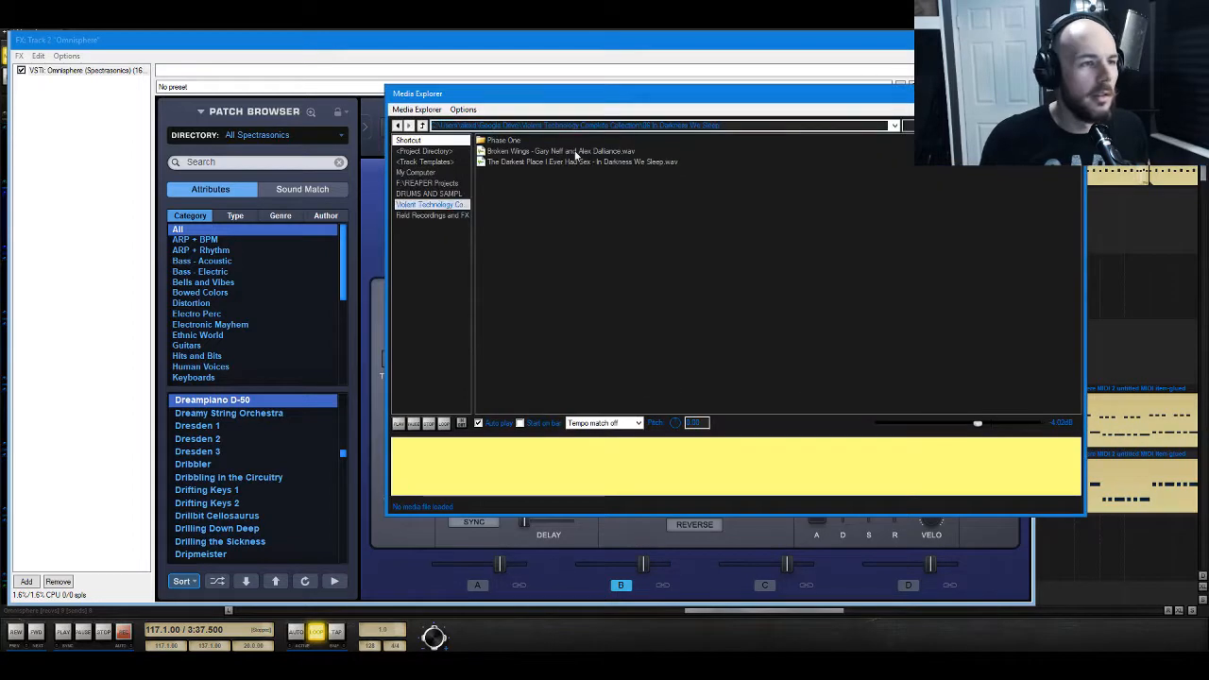
left_click_drag(977, 424, 942, 424)
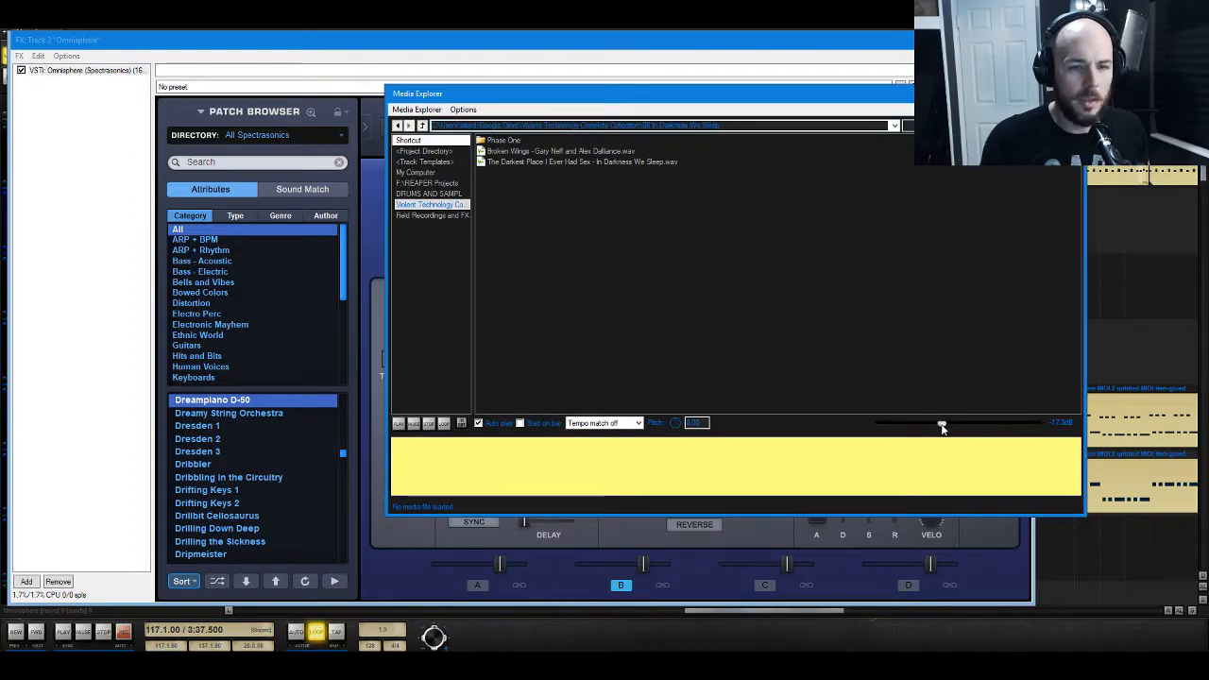
left_click(571, 151)
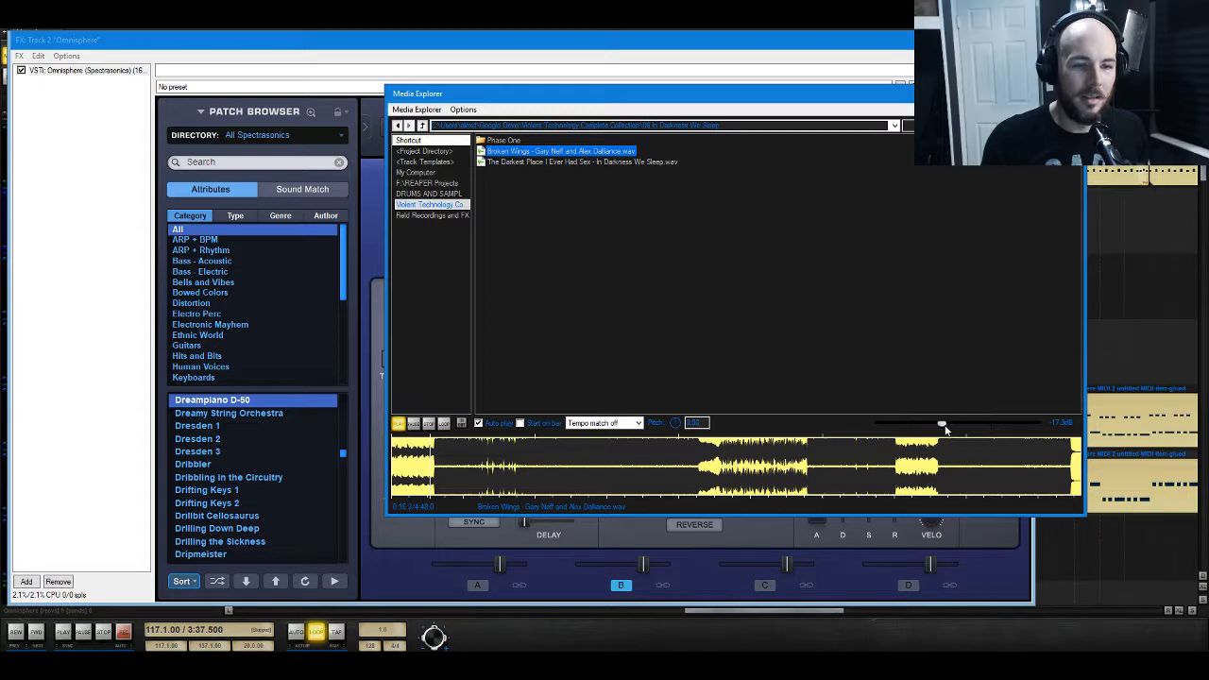
left_click(428, 423)
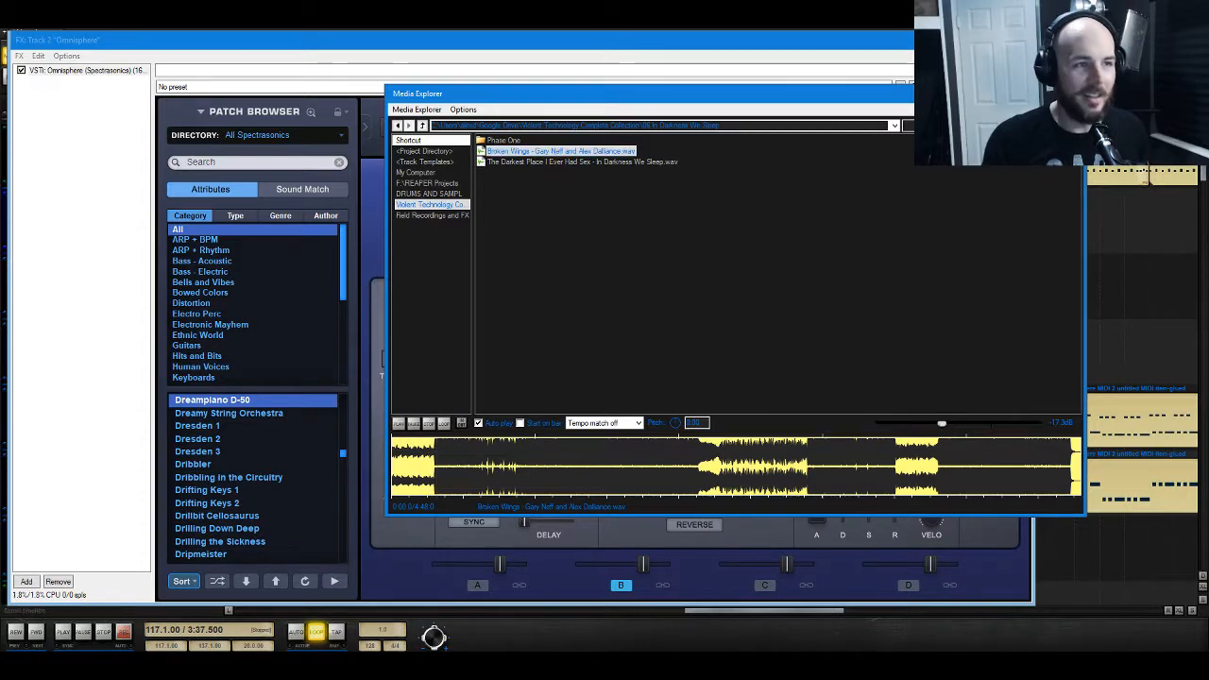
left_click(677, 71)
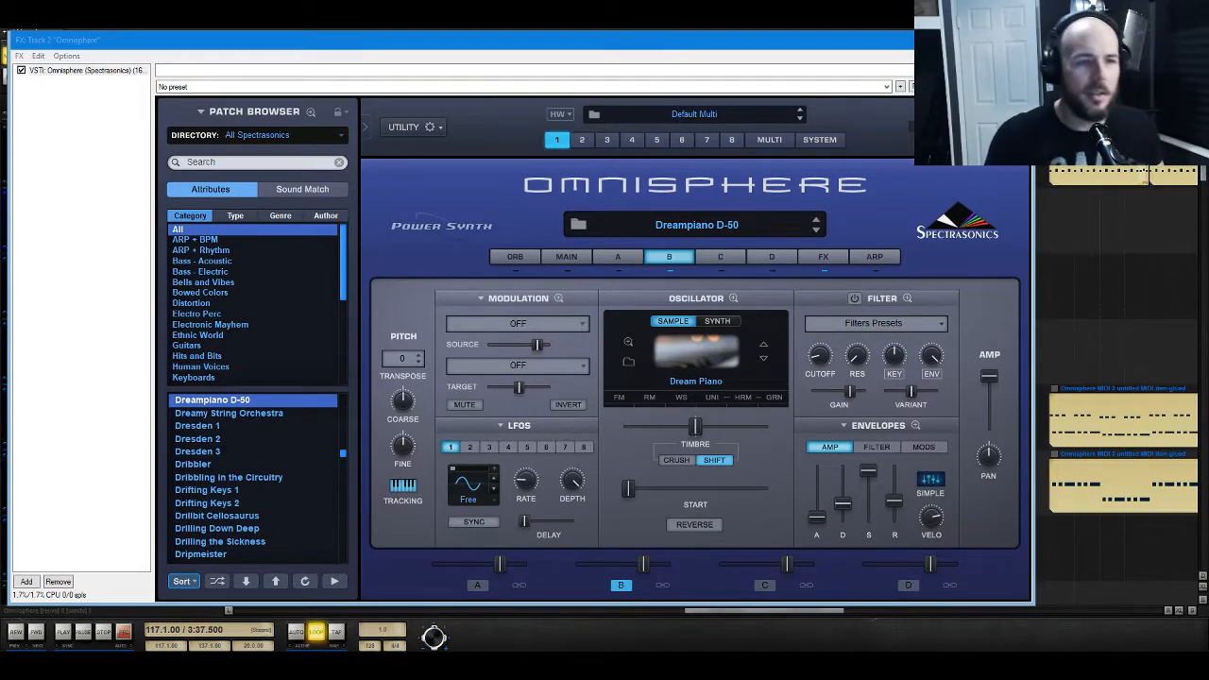
key("Escape")
Step: Try doubling the lowest notes of the first Omnisphere MIDI 1 item an octave lower, and audition them from bar 117
double_click(477, 288)
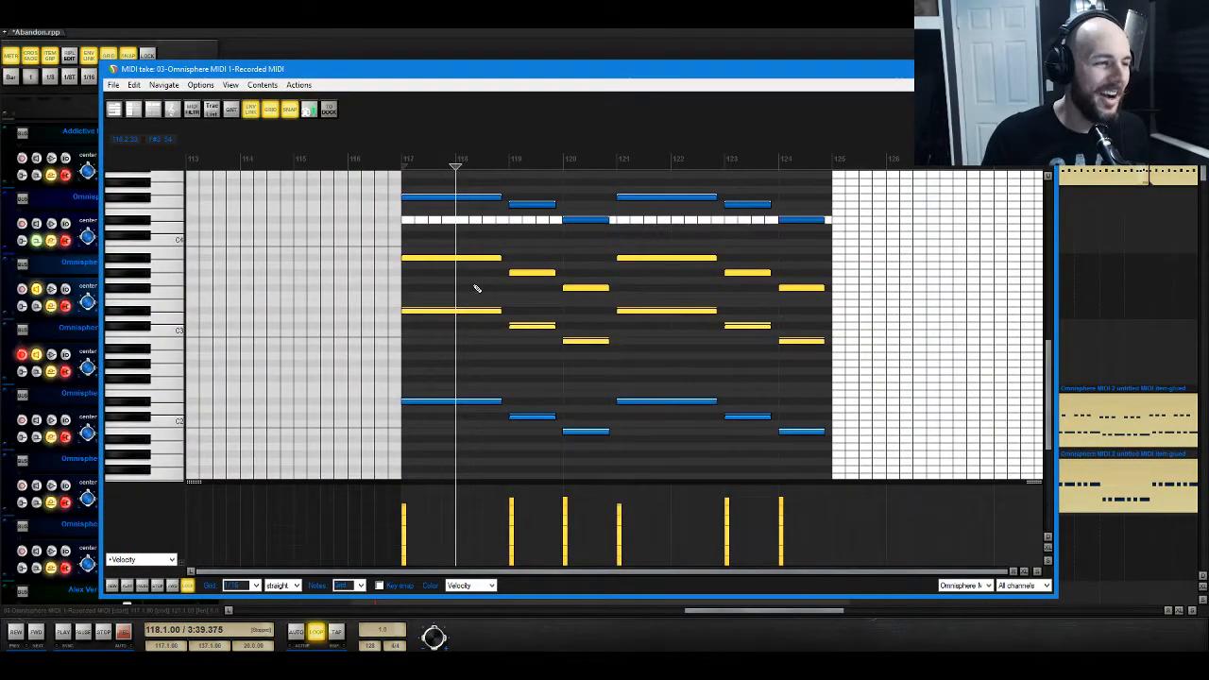
left_click_drag(456, 365, 916, 487)
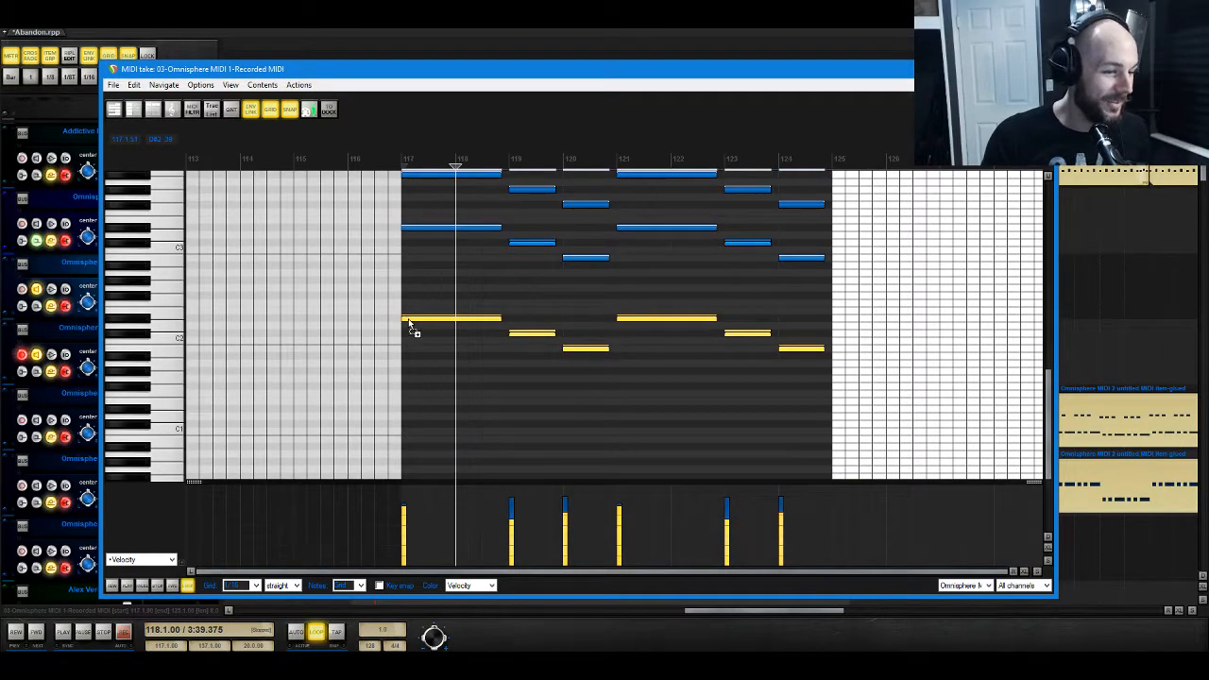
left_click_drag(408, 321, 407, 412)
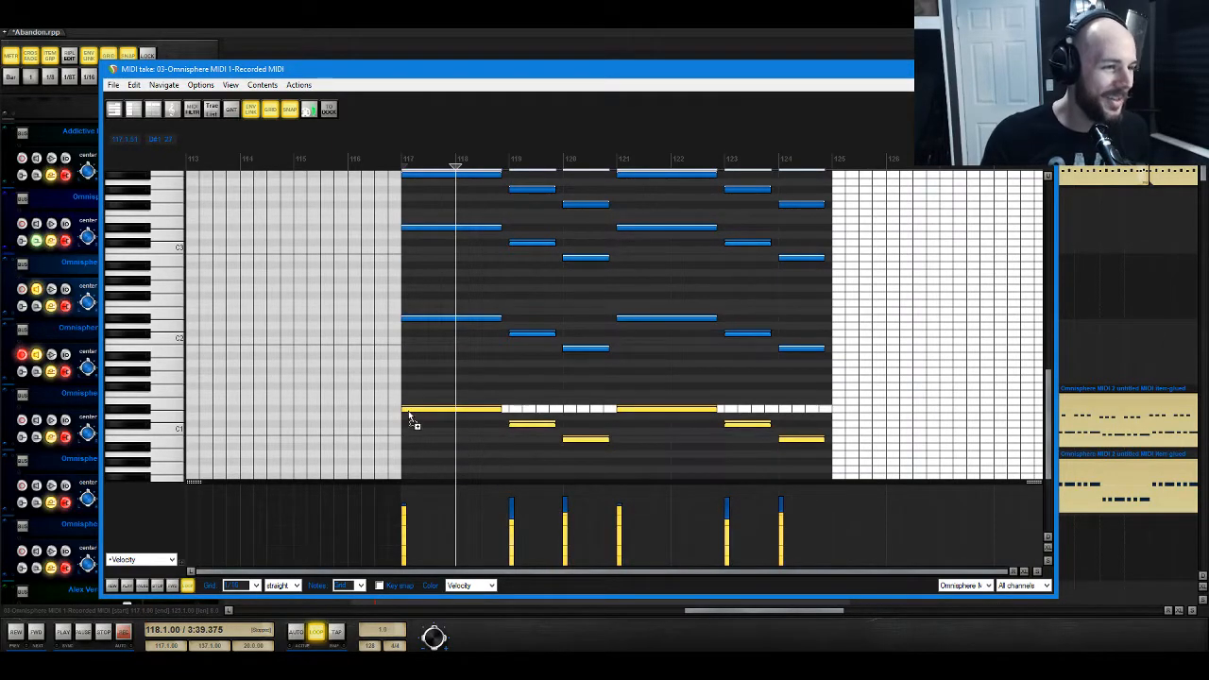
left_click(401, 161)
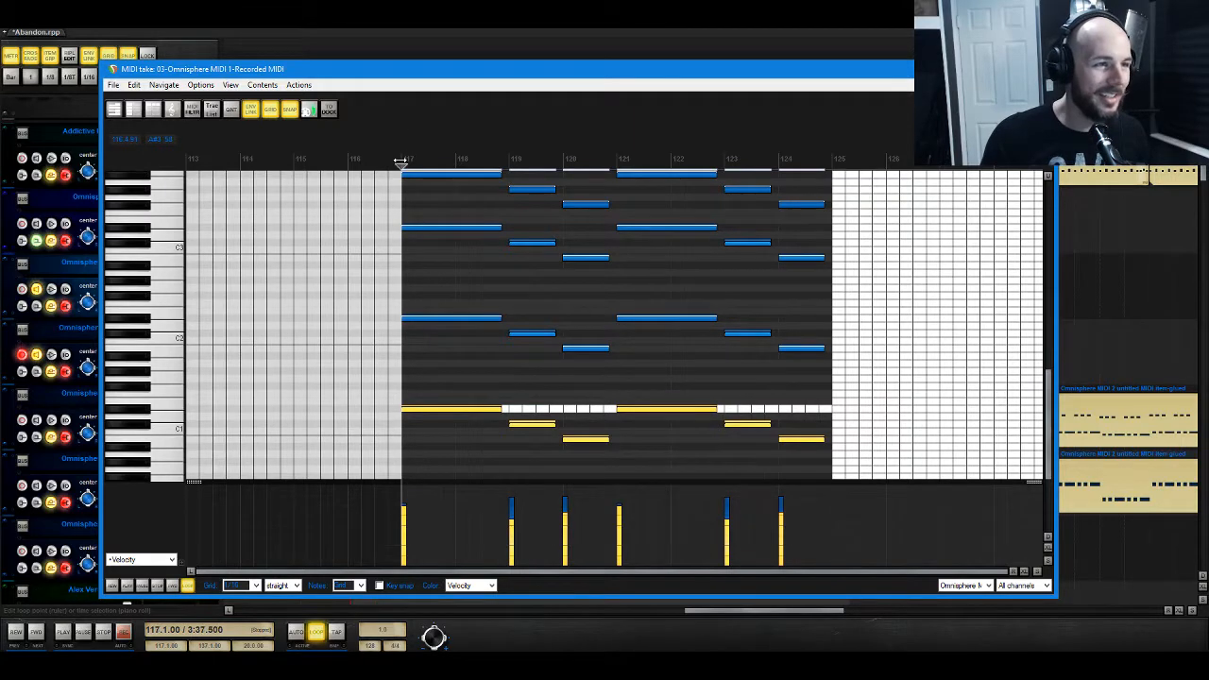
key("space")
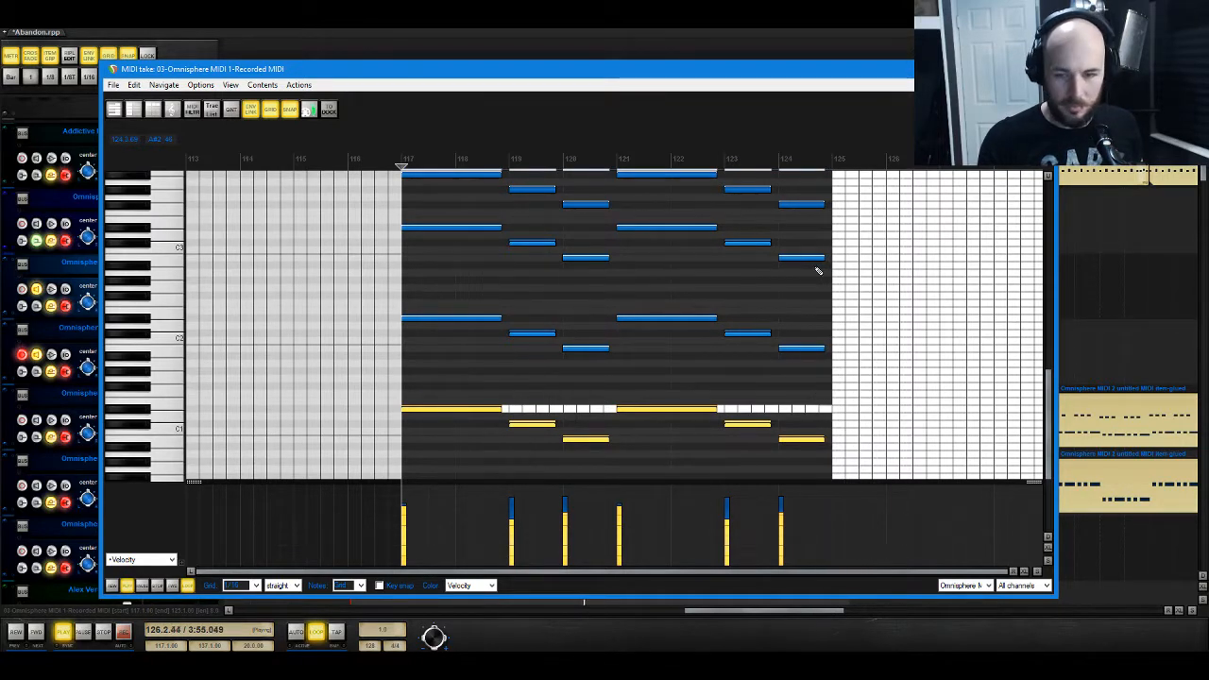
key("space")
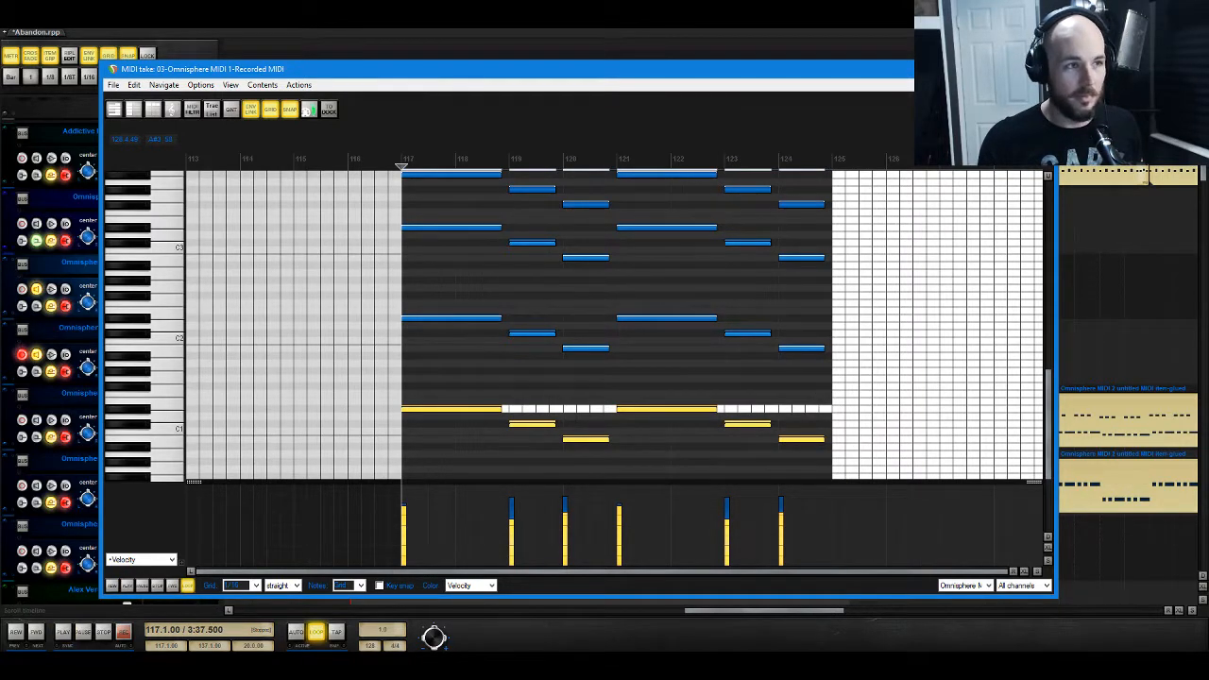
Step: Delete the added lower-octave notes from the first Omnisphere MIDI 1 item
left_click_drag(459, 384, 787, 475)
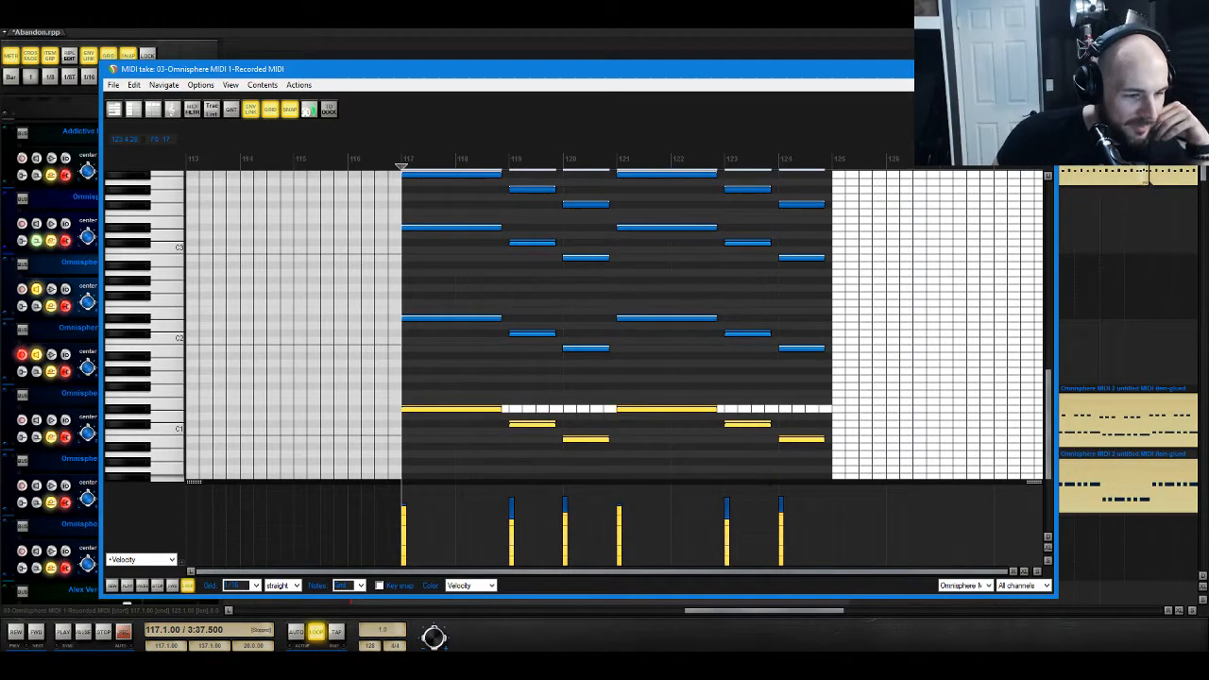
scroll(533, 405, "up", 5)
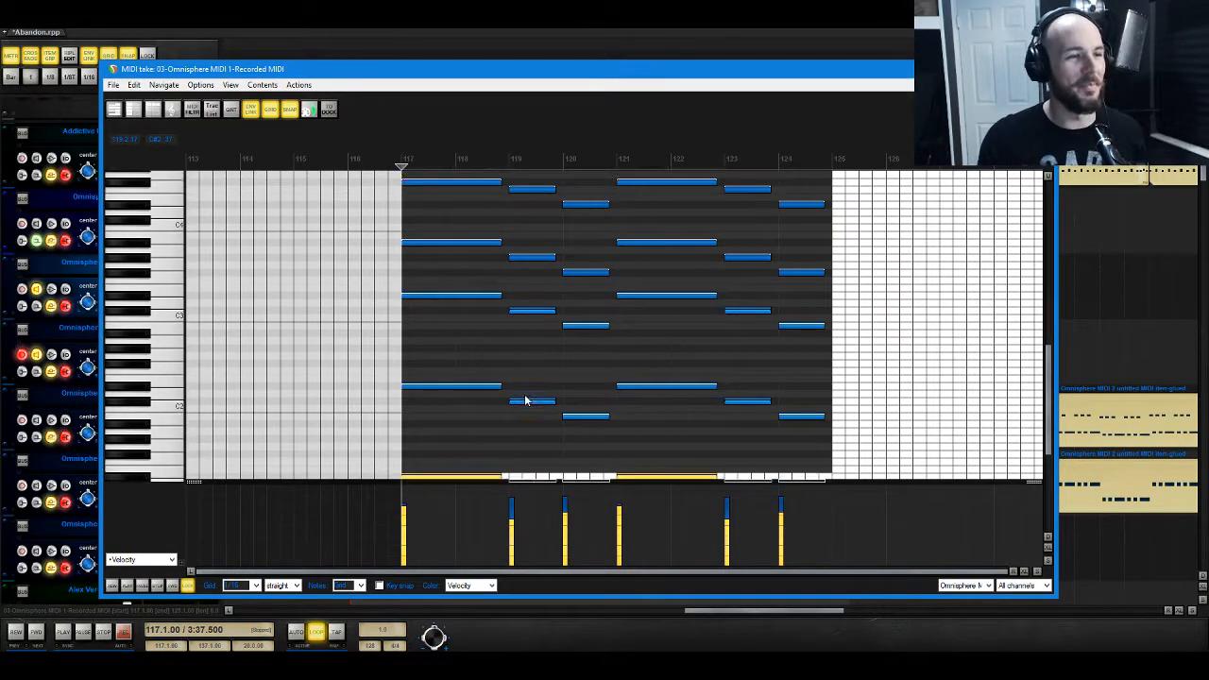
scroll(545, 397, "down", 5)
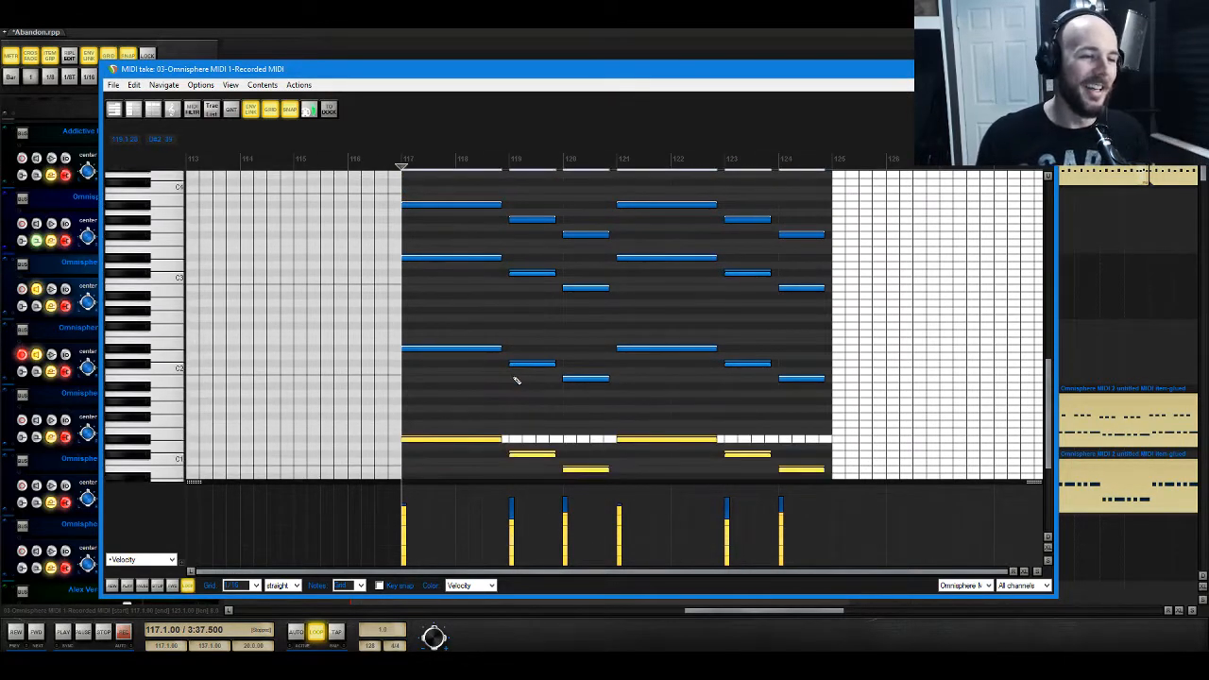
left_click_drag(463, 381, 802, 384)
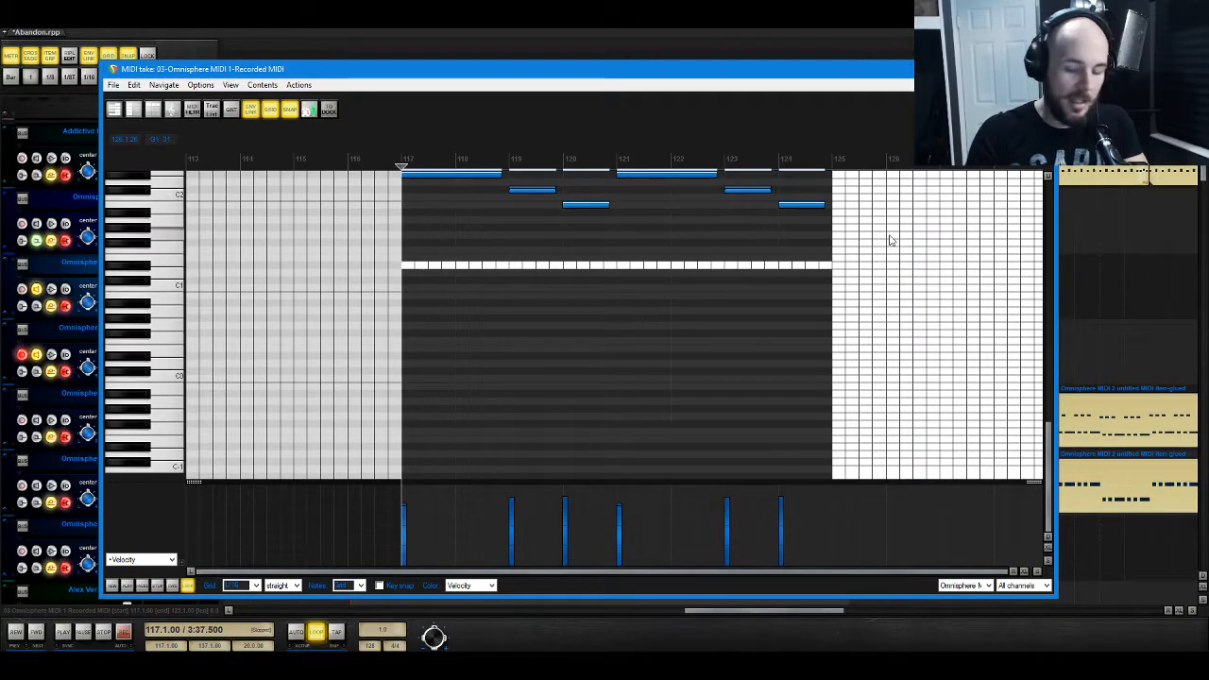
Step: Close the MIDI editor and load the LA Custom C7 Grand Piano patch from the Keyscape Library in Omnisphere
left_click(1040, 69)
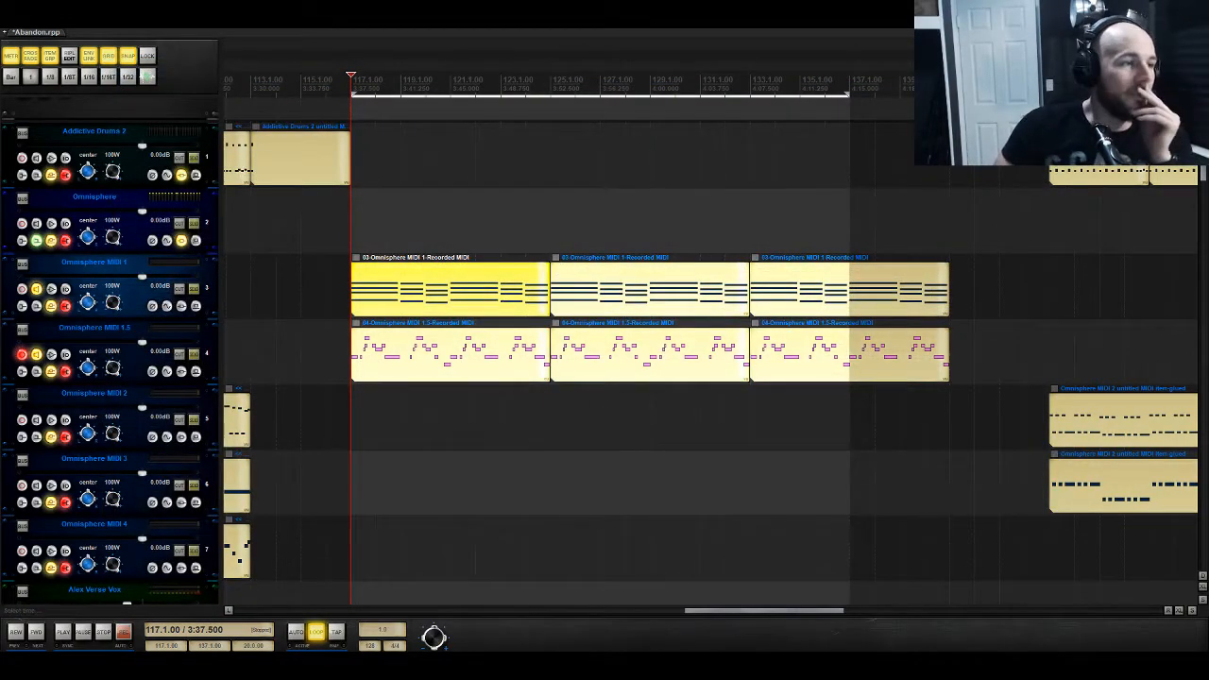
left_click(181, 241)
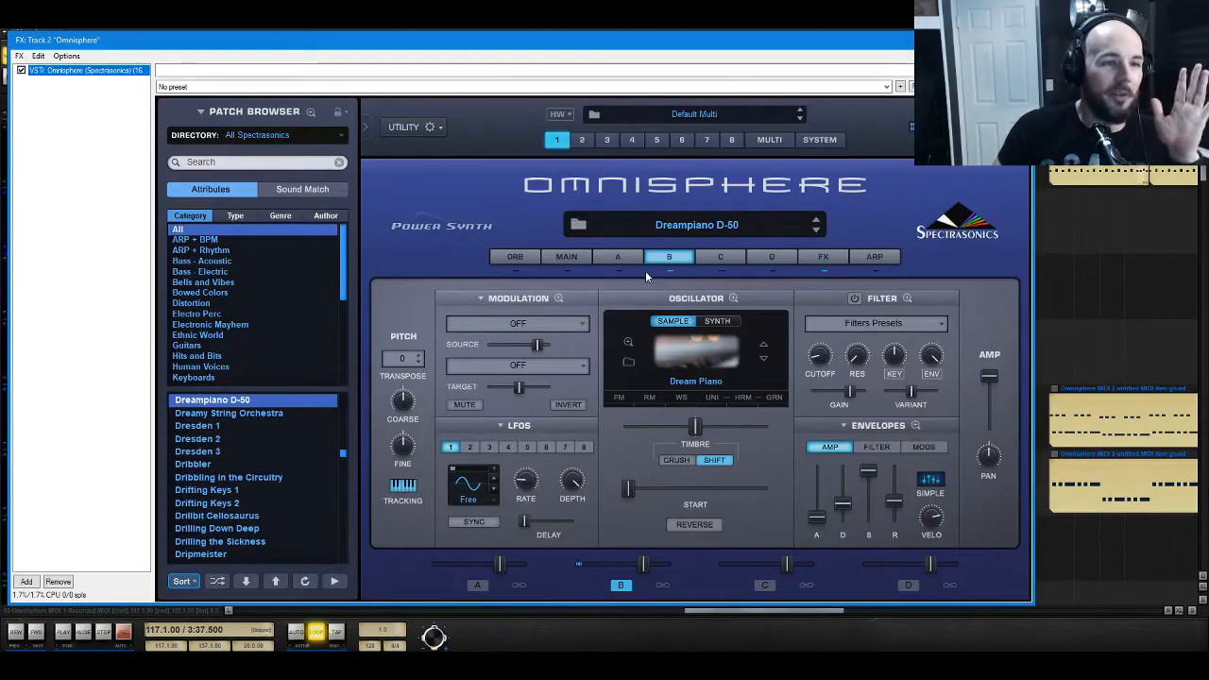
left_click(574, 224)
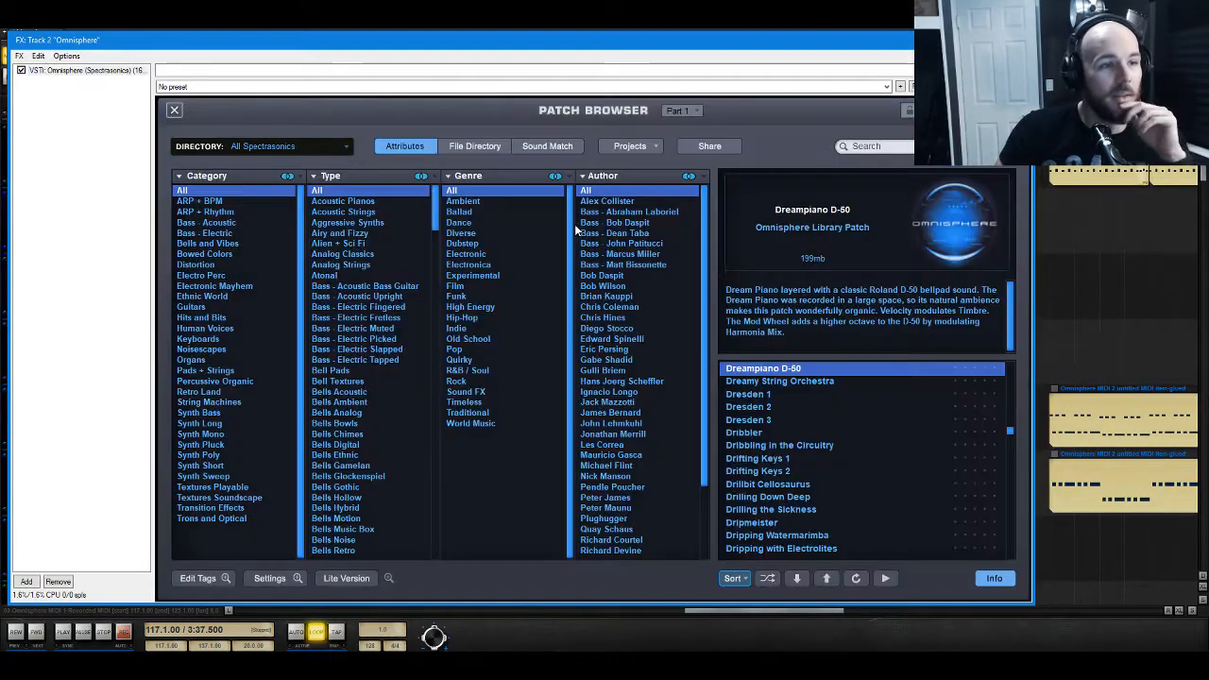
left_click(314, 147)
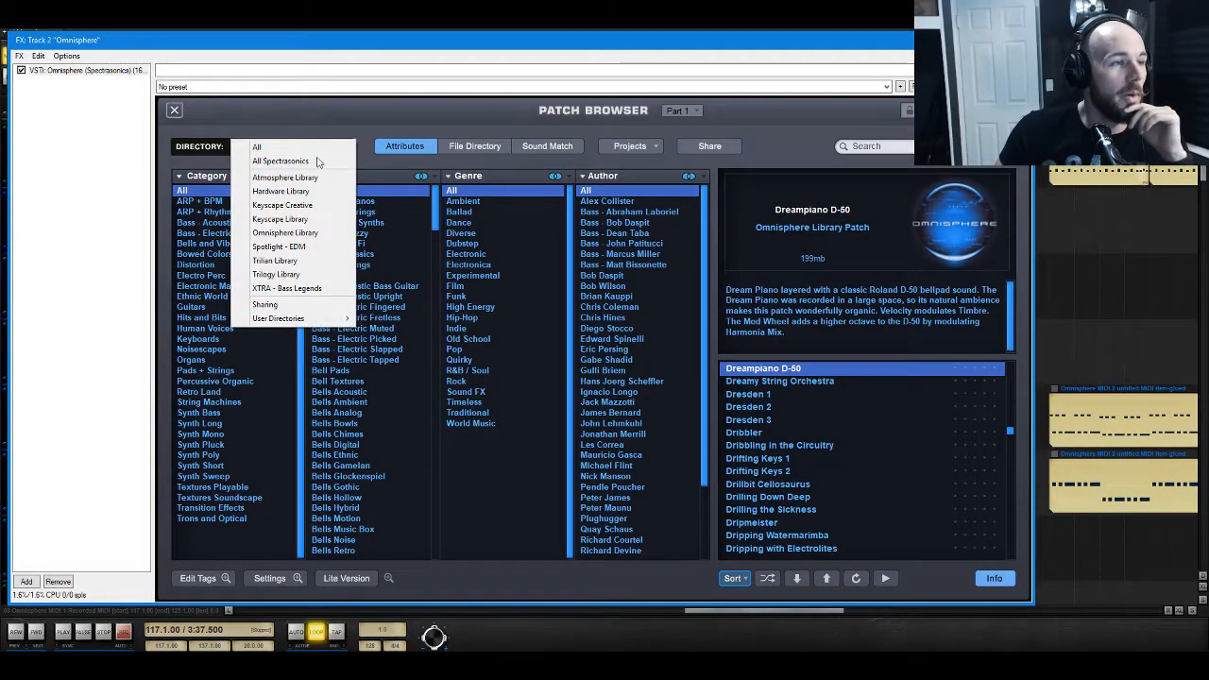
left_click(318, 219)
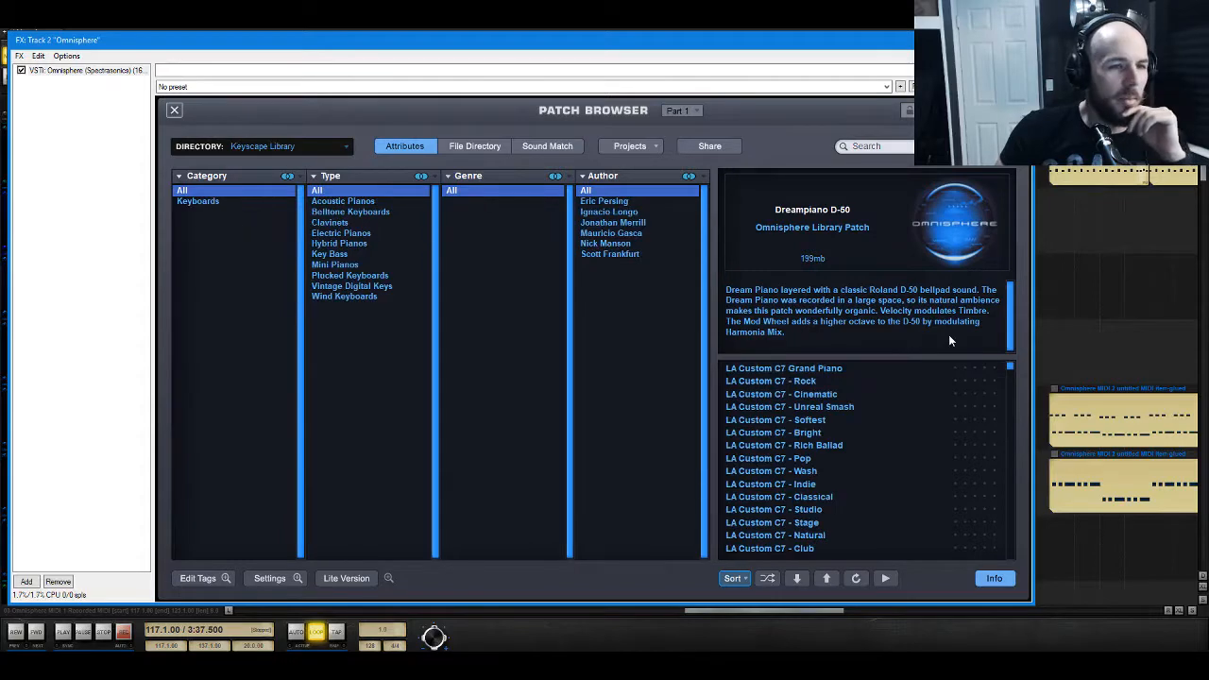
left_click(814, 370)
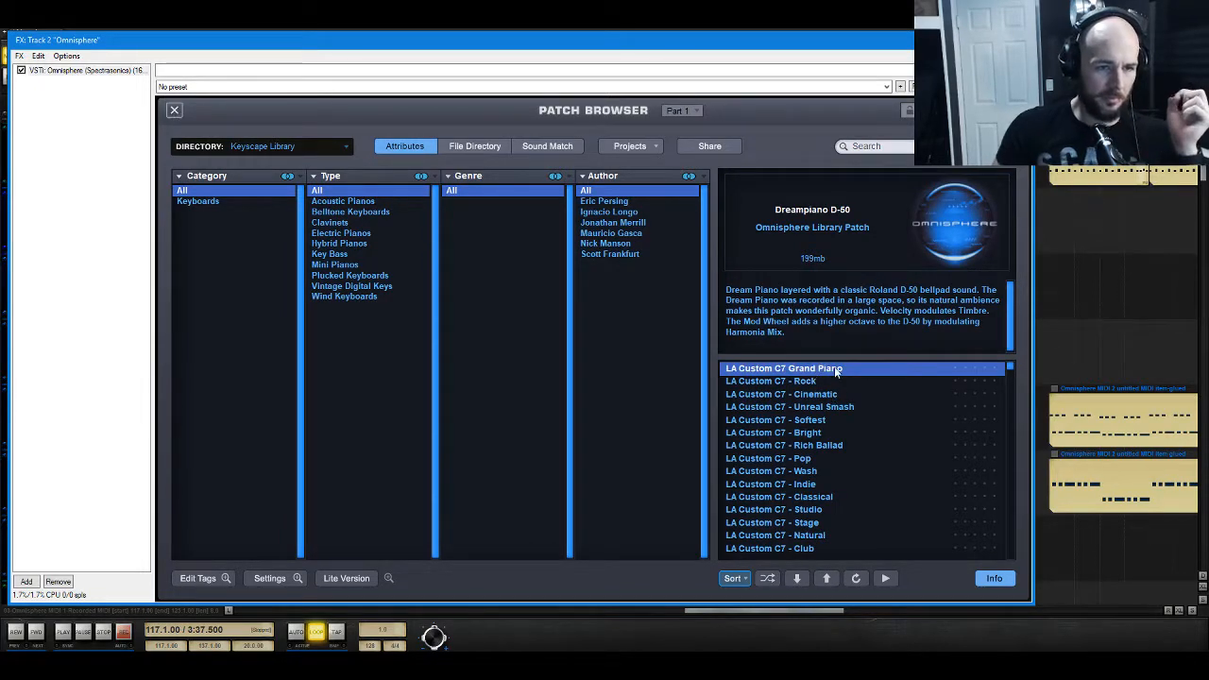
left_click(173, 111)
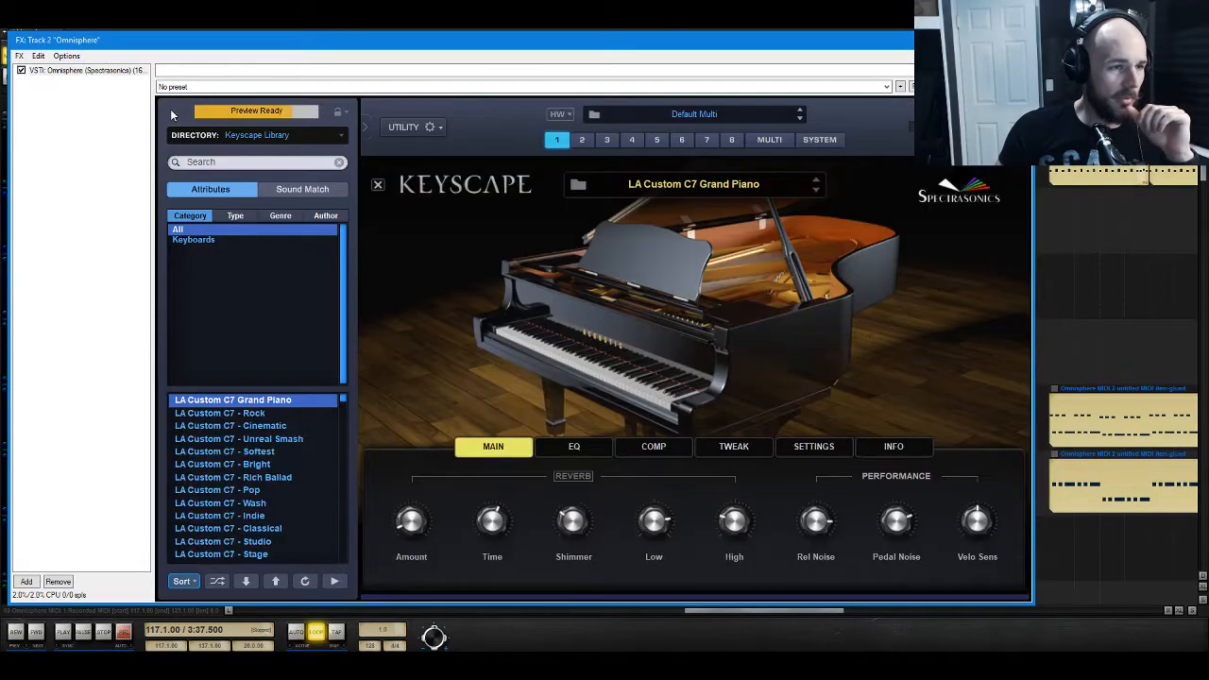
Step: Remove the graphic EQ, Analog Chorus and Pro-Verb from the piano patch's aux effects rack
left_click(379, 186)
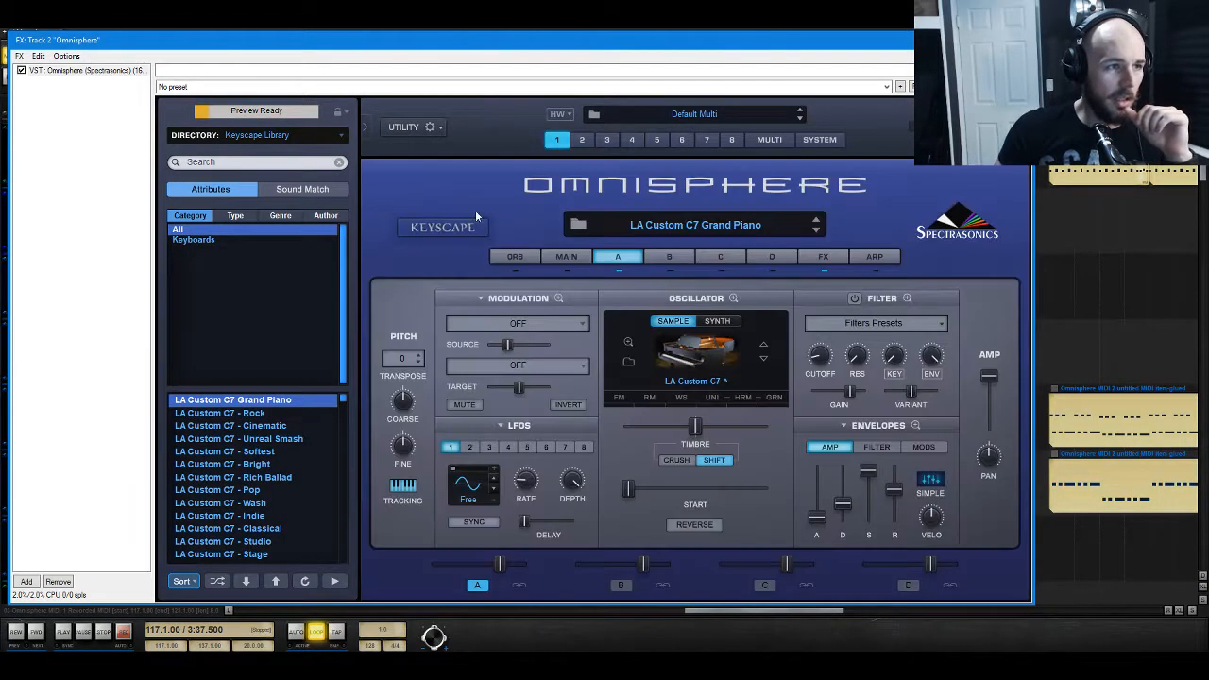
left_click(824, 261)
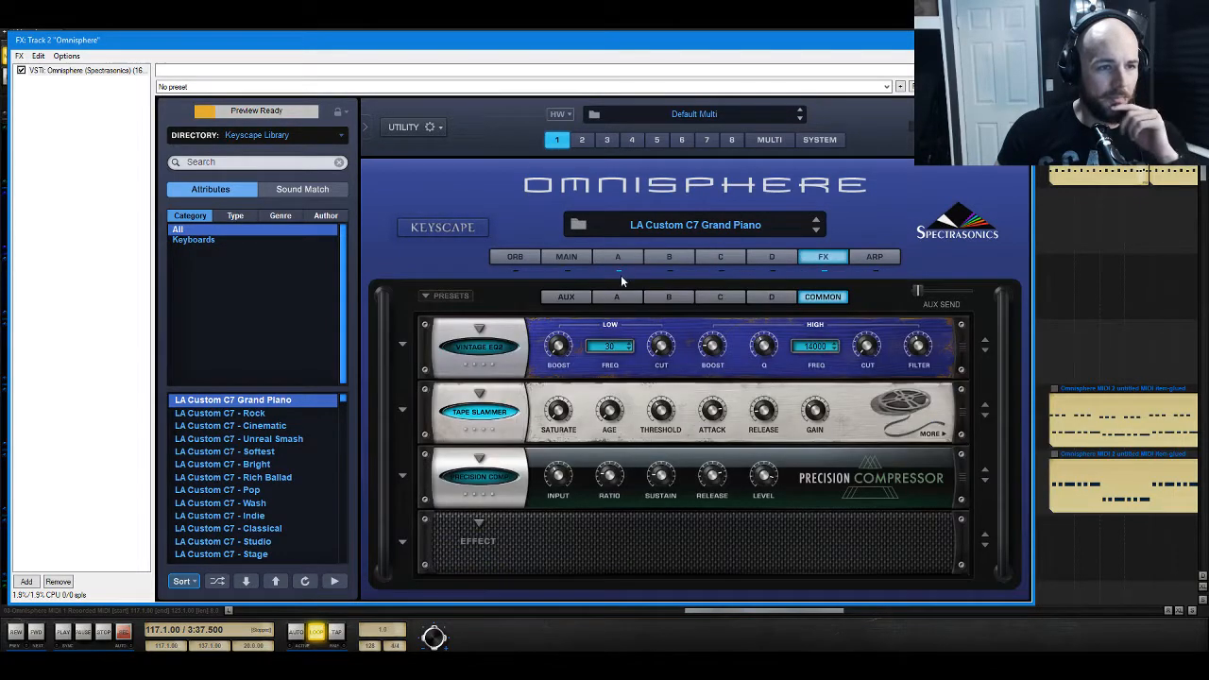
left_click(576, 302)
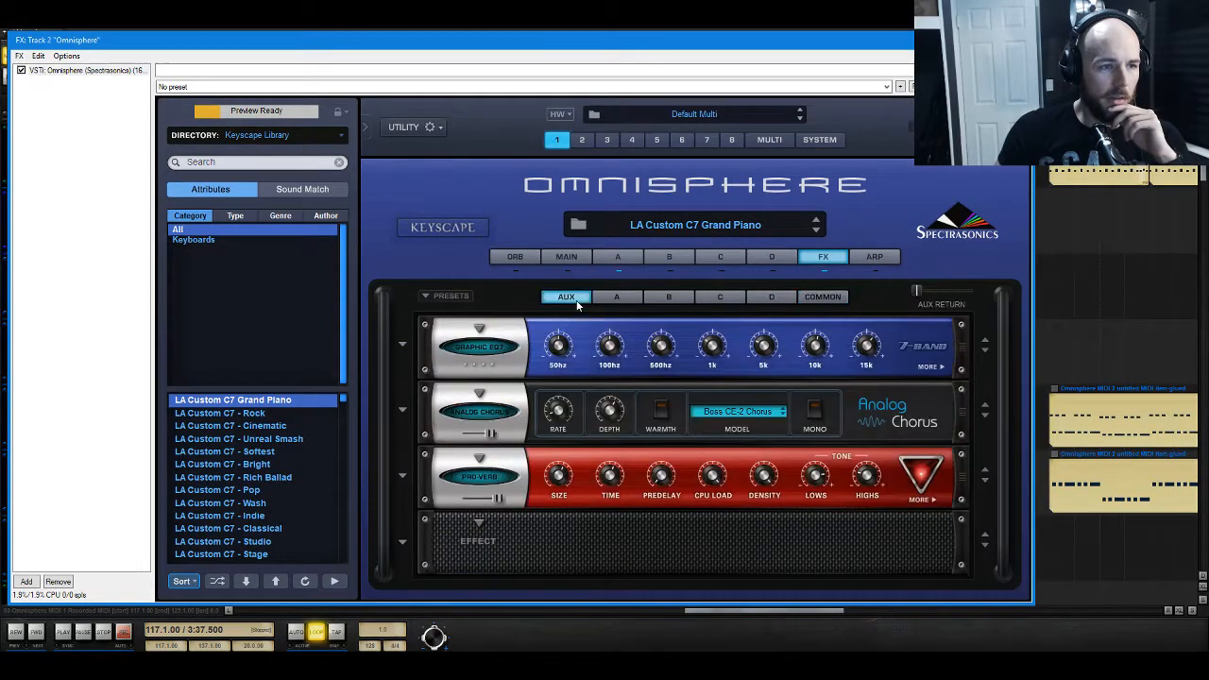
left_click(490, 457)
left_click(501, 407)
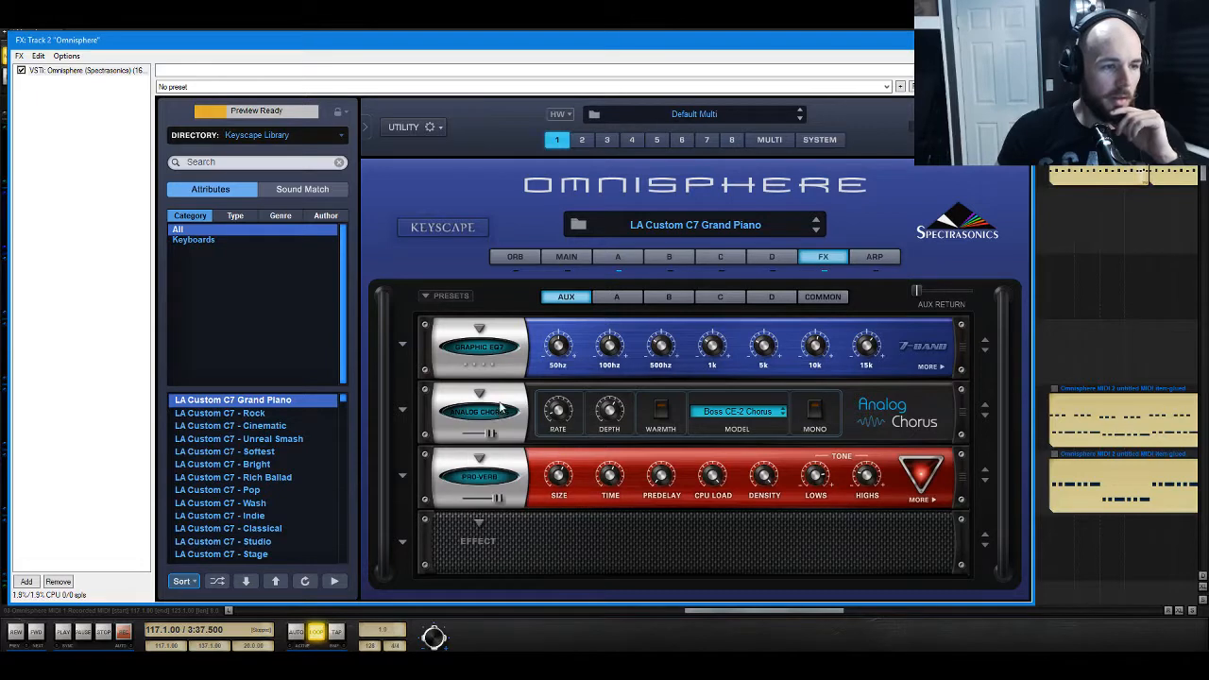
left_click(480, 395)
left_click(499, 355)
left_click(480, 328)
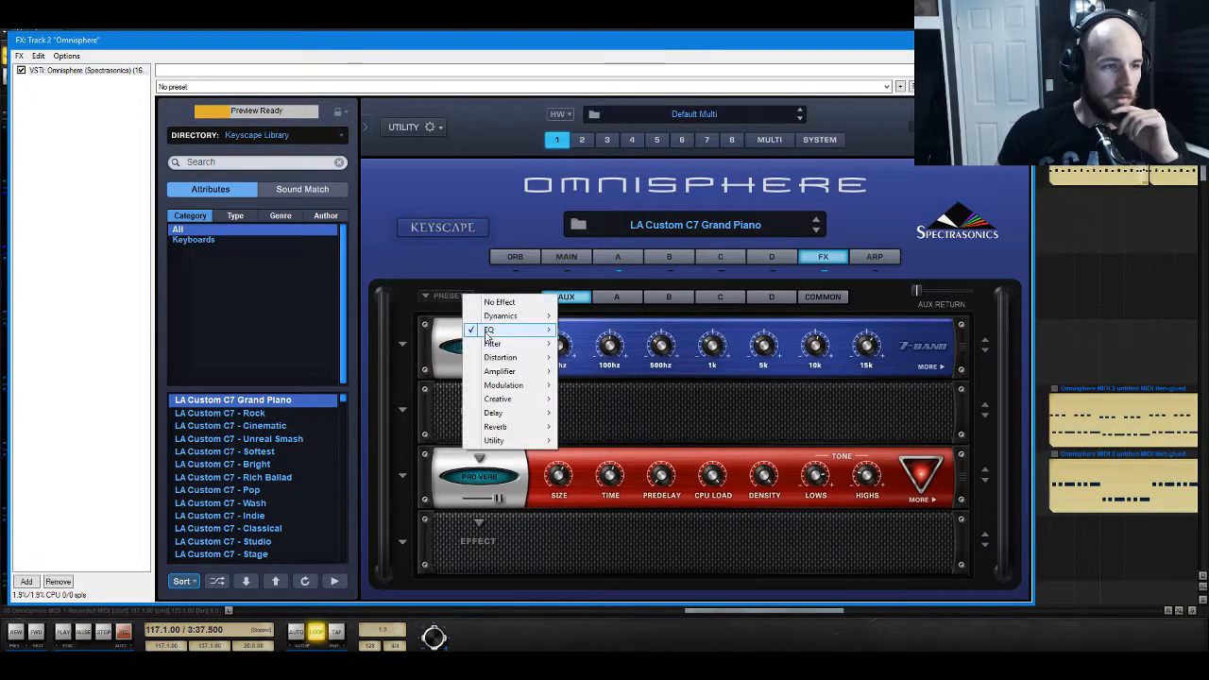
left_click(499, 303)
left_click(482, 458)
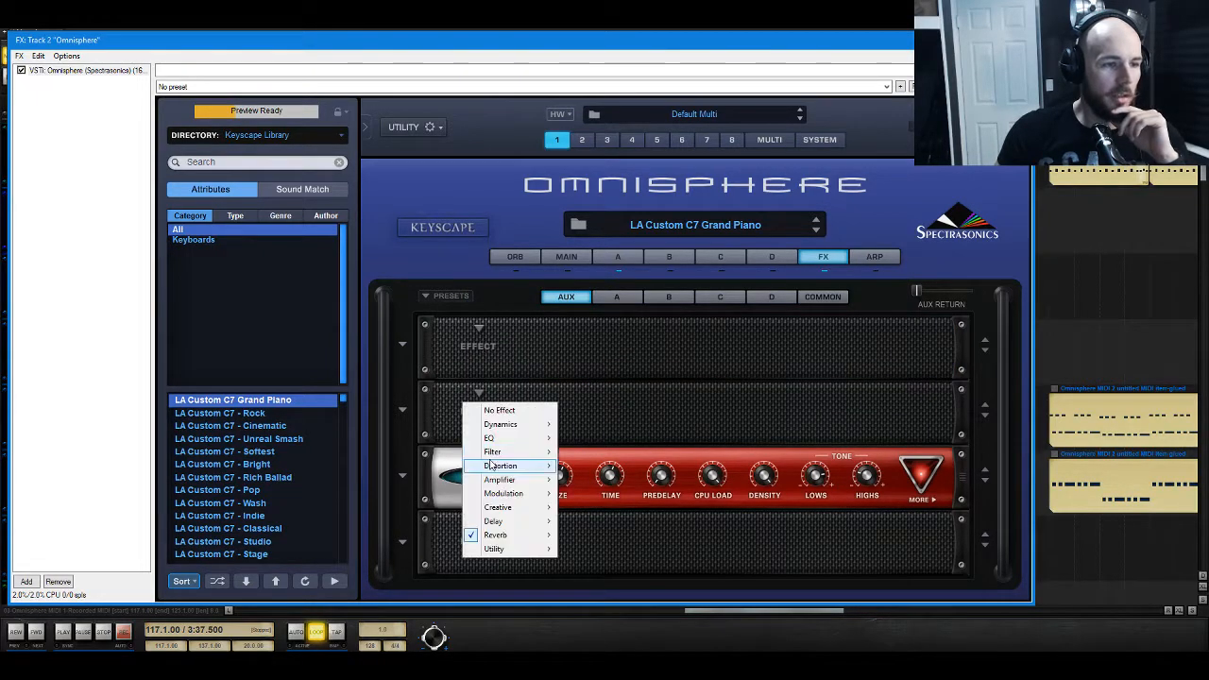
left_click(501, 408)
Step: Check the layer B and A effects racks, and remove the Vintage EQ, Tape Slammer and Precision Compressor from the common rack
left_click(638, 298)
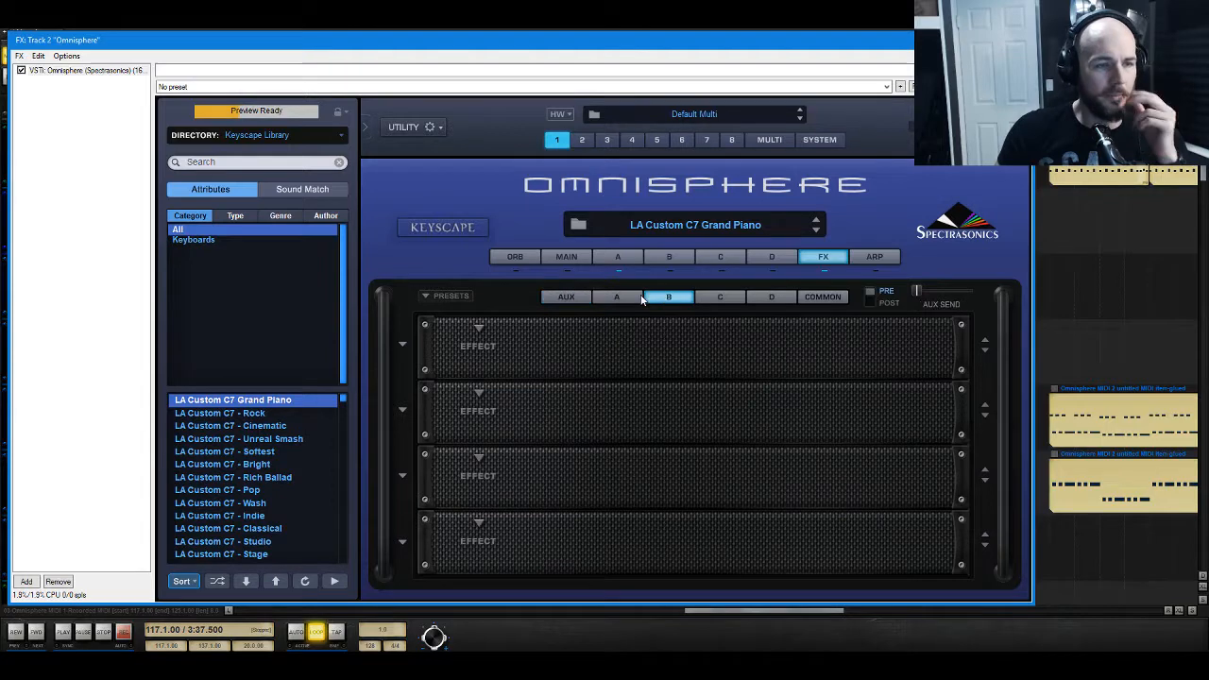
left_click(481, 522)
left_click(502, 465)
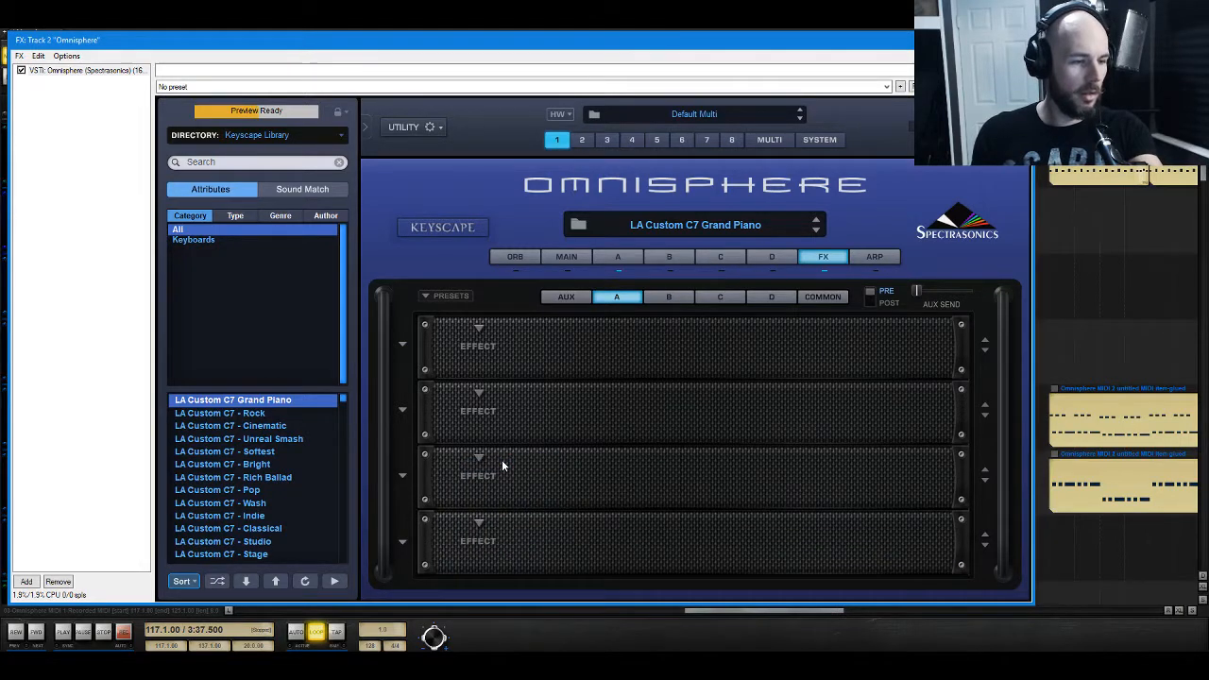
left_click(818, 300)
left_click(480, 328)
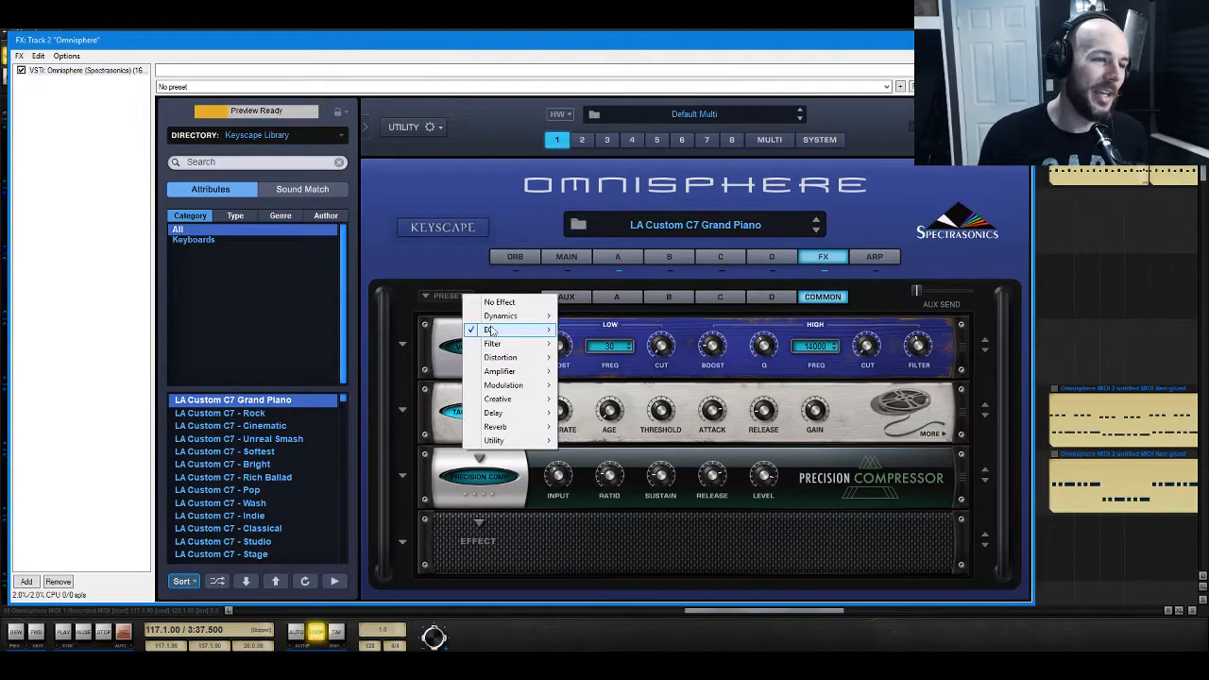
left_click(499, 297)
left_click(484, 359)
left_click(498, 356)
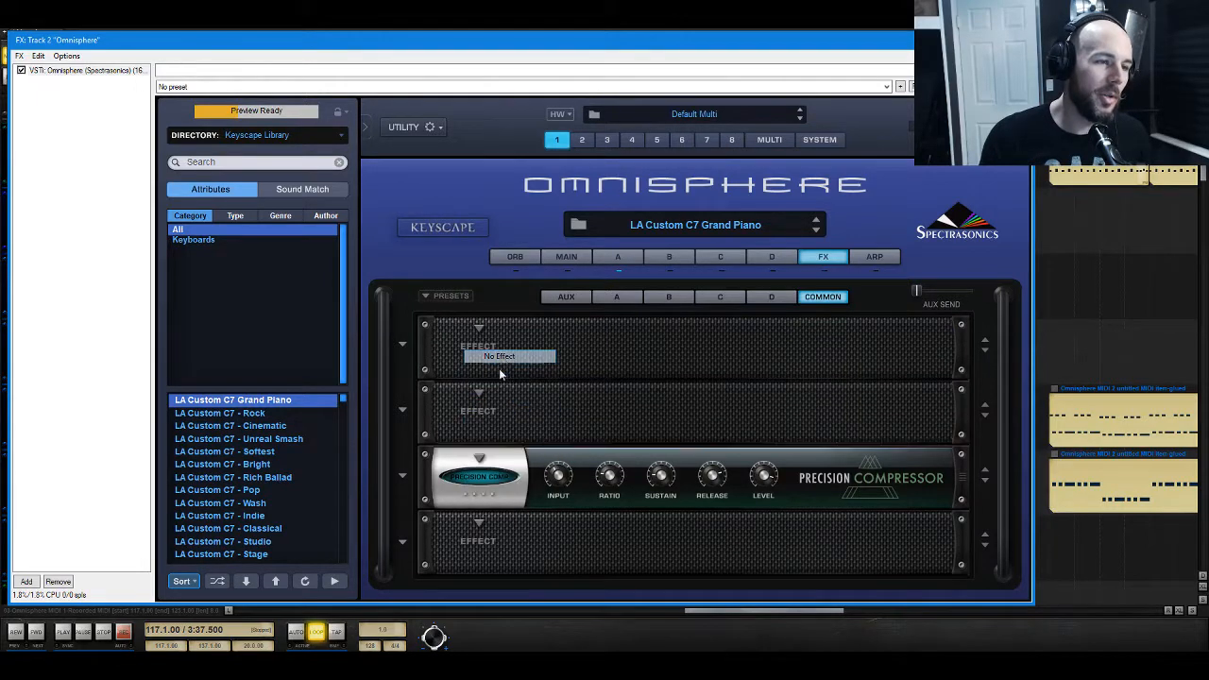
left_click(479, 393)
left_click(507, 411)
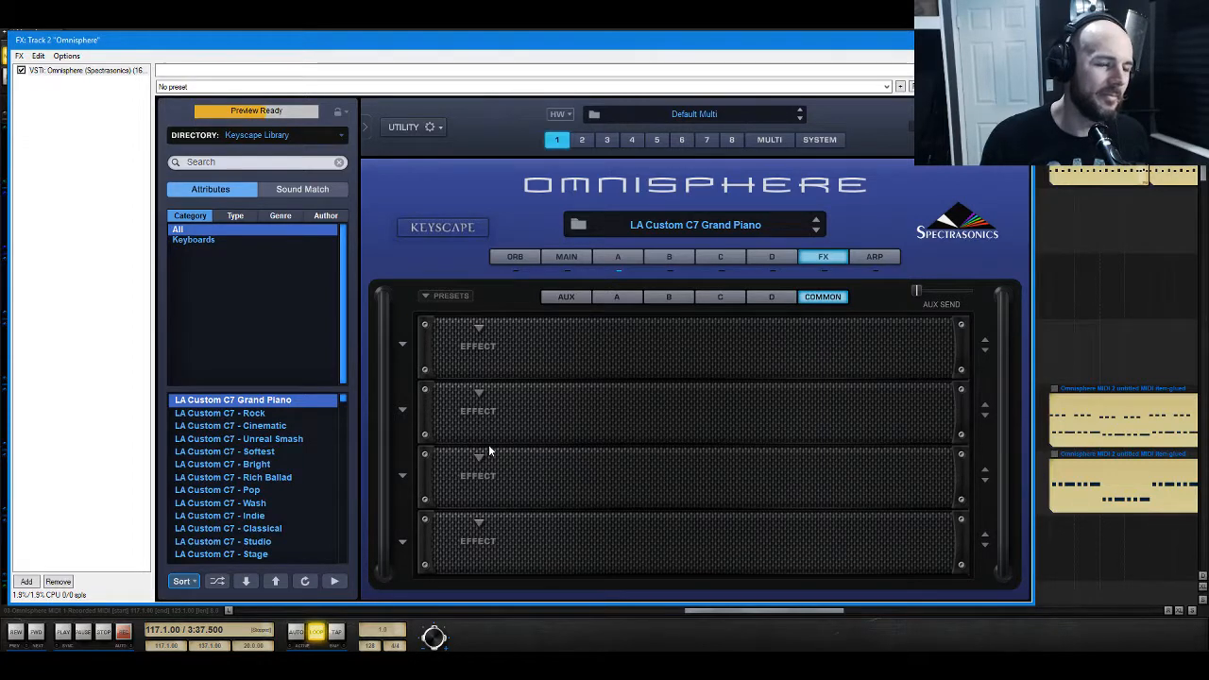
Step: Examine the compressor and tape controls in the piano patch's Keyscape view, and return to layer A
left_click(616, 257)
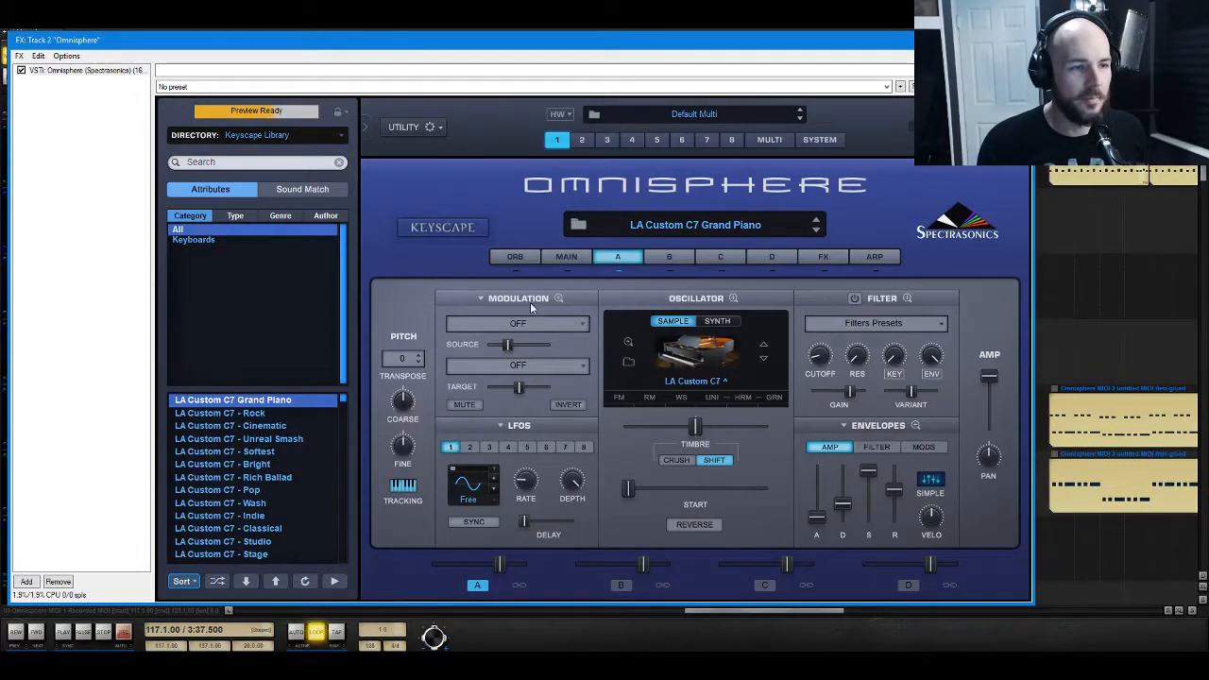
left_click(409, 230)
left_click(651, 450)
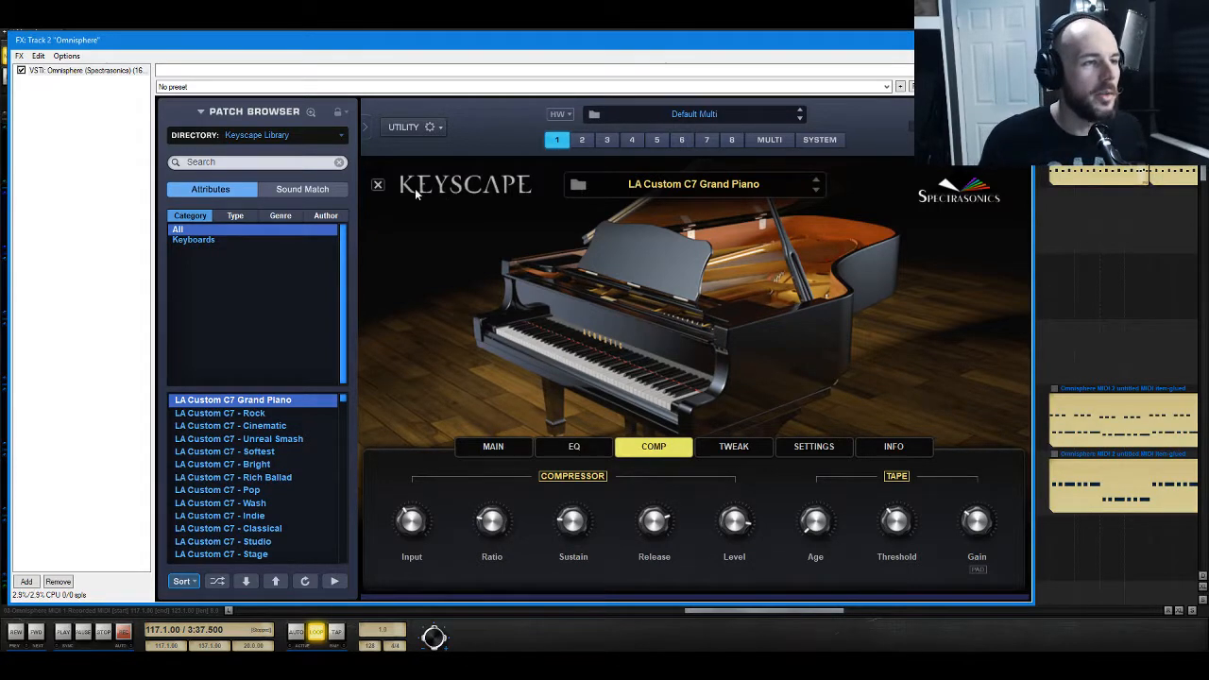
left_click(378, 185)
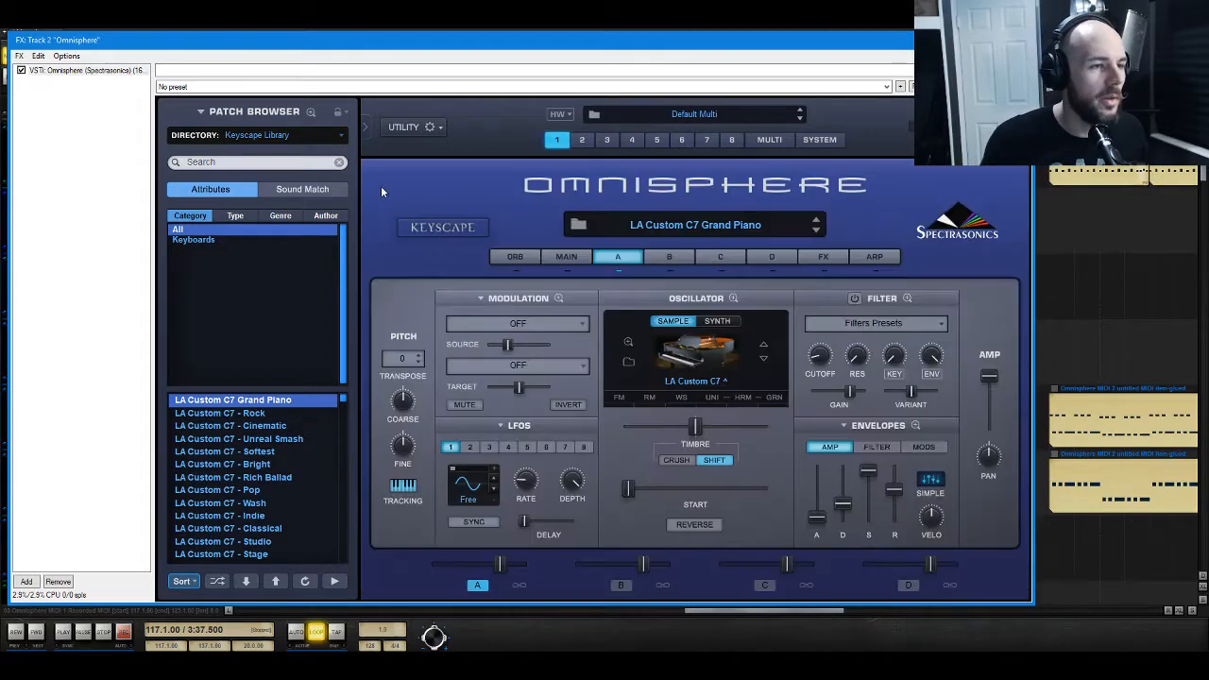
Step: Enable sample thinning for layer A's LA Custom C7 soundsource, with round robin set to No RR
left_click(628, 343)
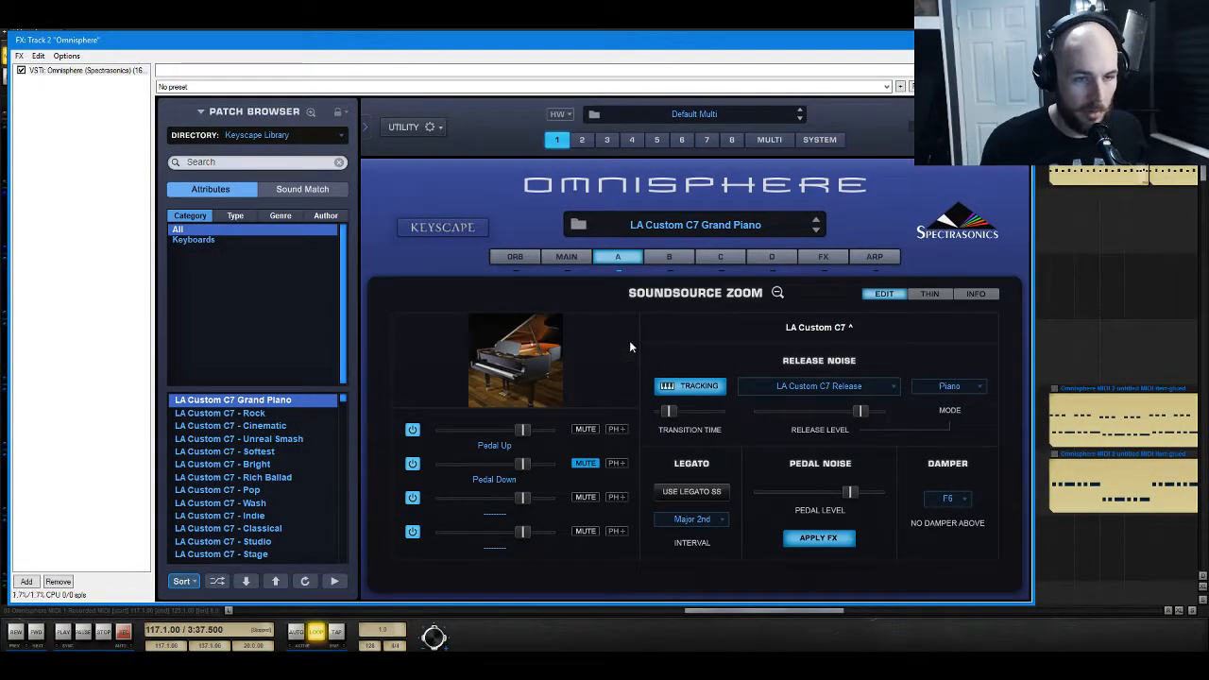
left_click(927, 294)
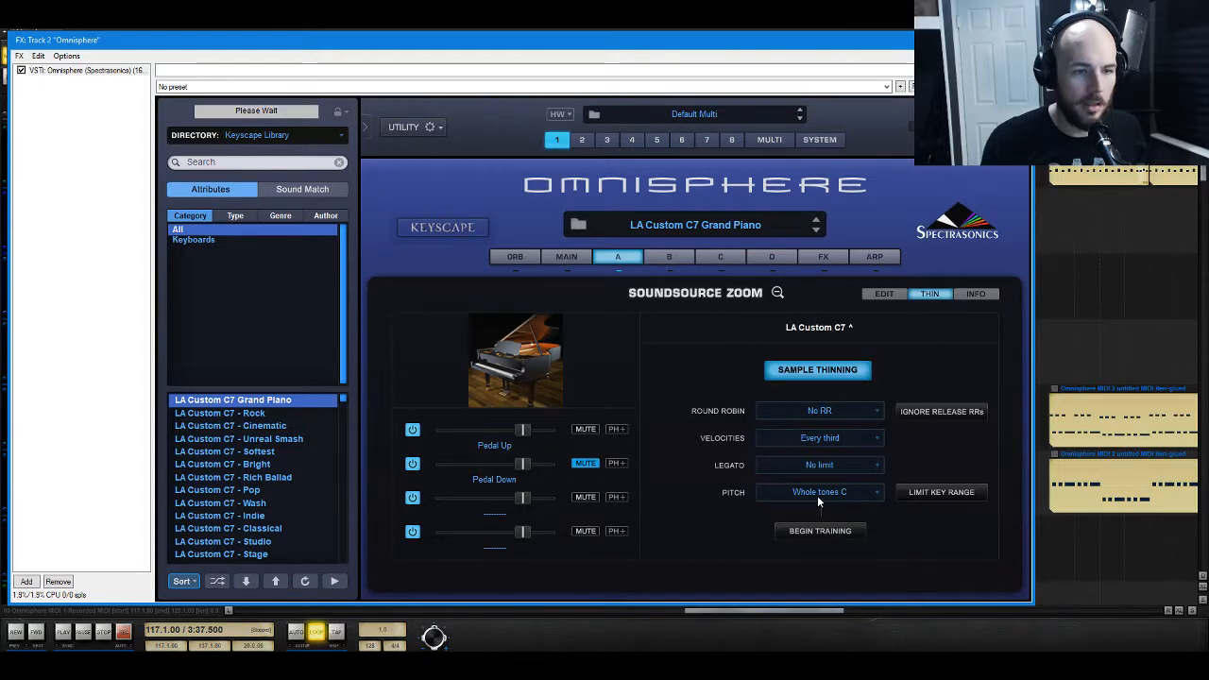
left_click(842, 410)
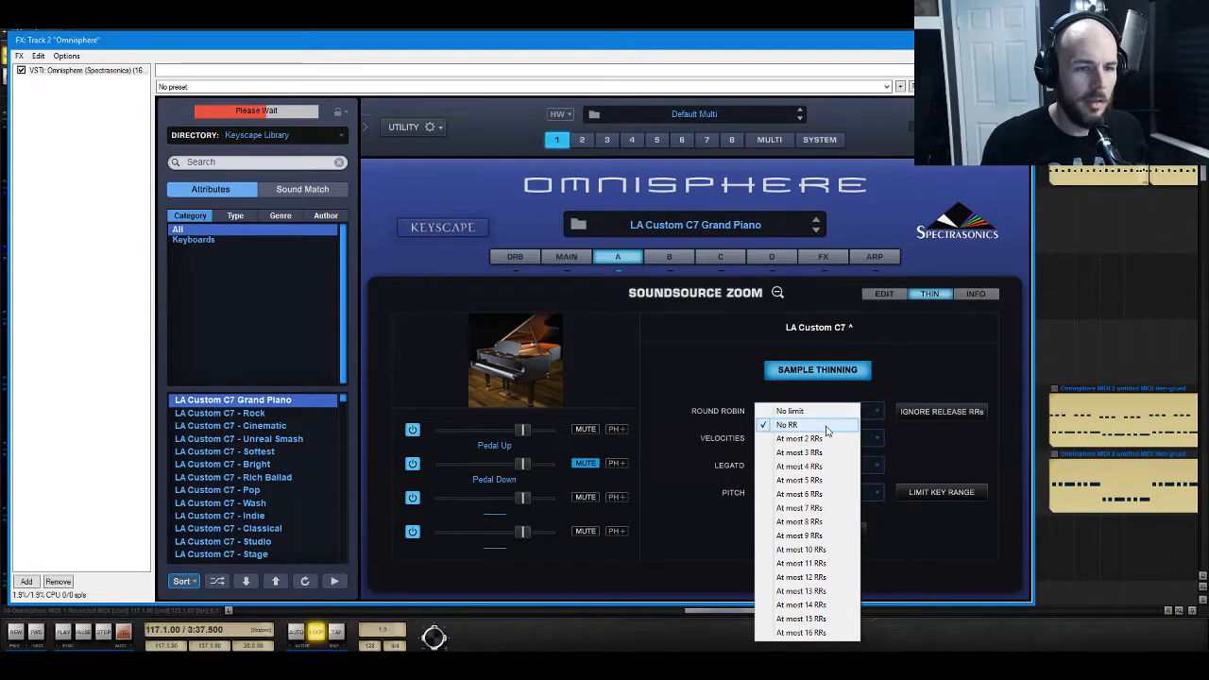
left_click(825, 427)
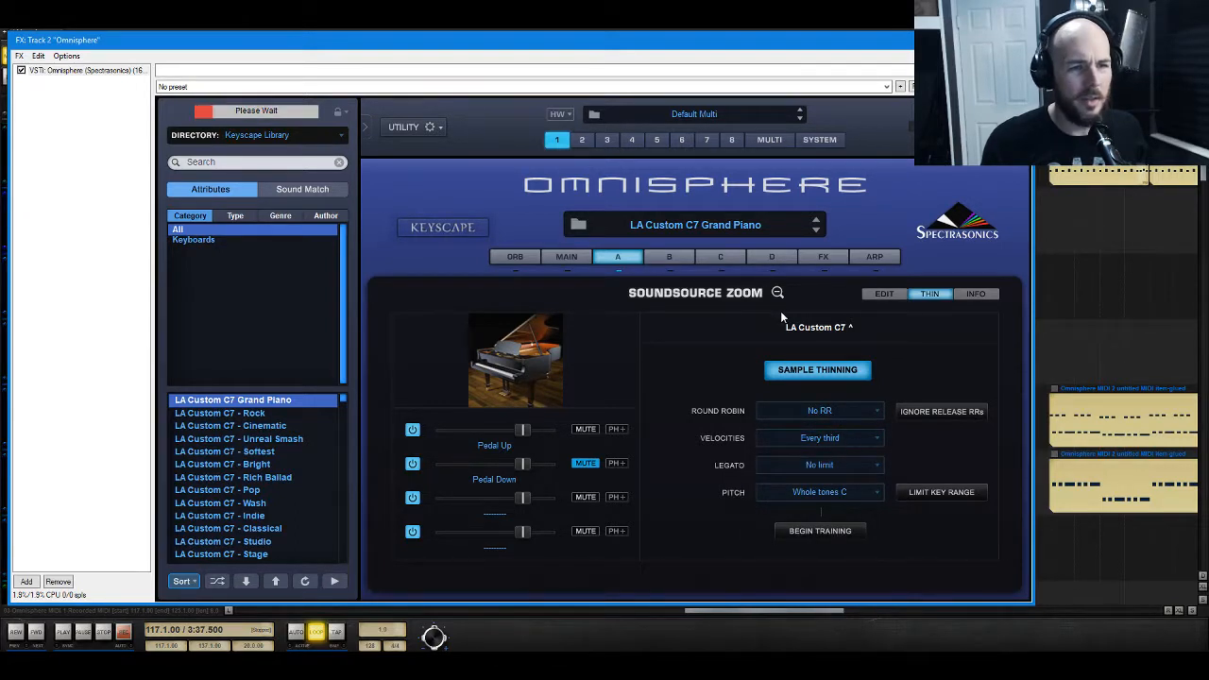
left_click(778, 293)
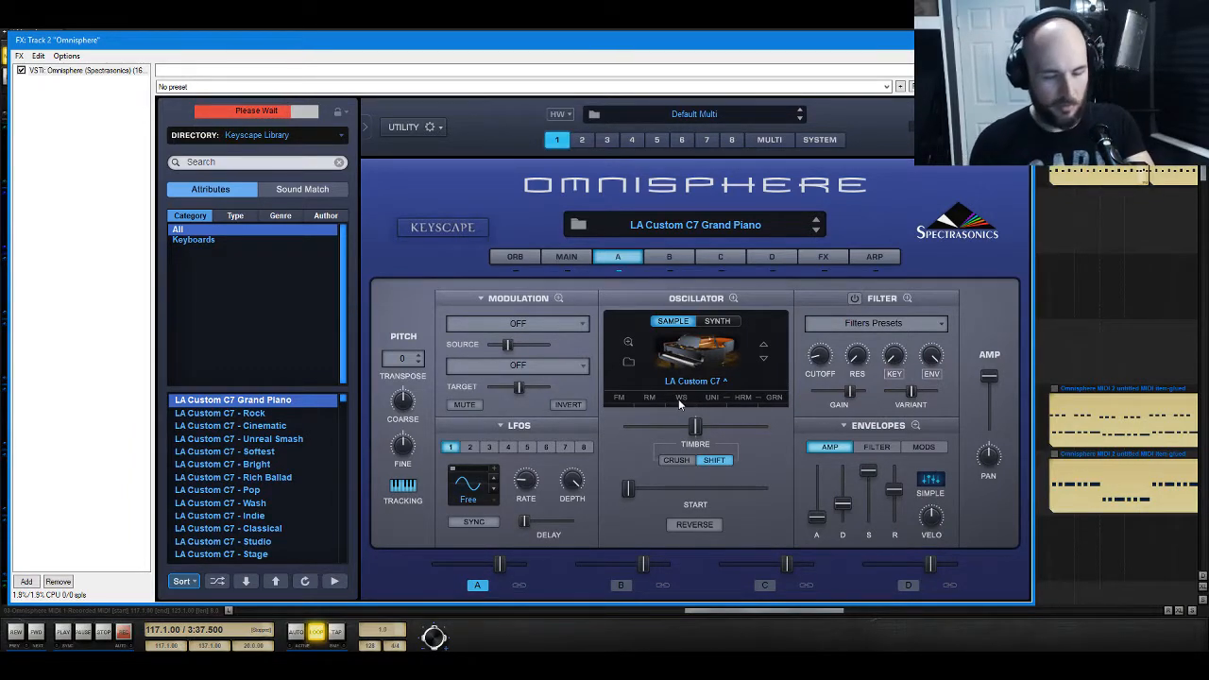
Step: Close the instrument window, play the break from bar 117 and raise the Omnisphere A track's volume to roughly match Omnisphere B
left_click(1019, 40)
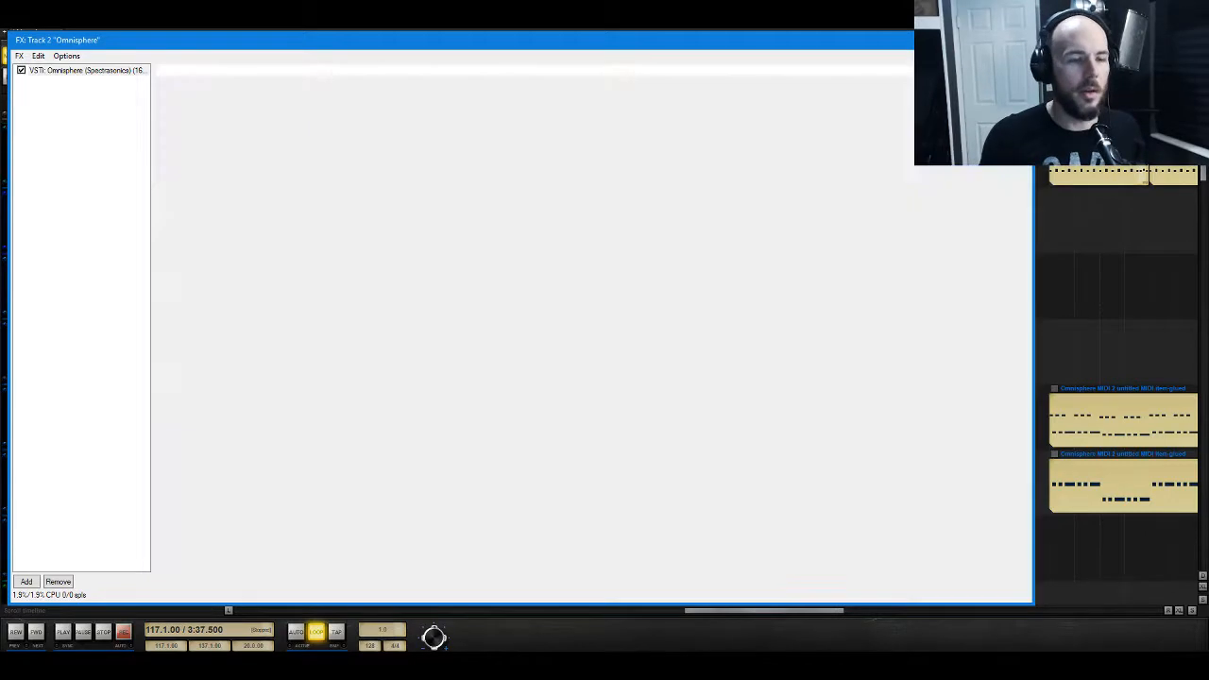
key("space")
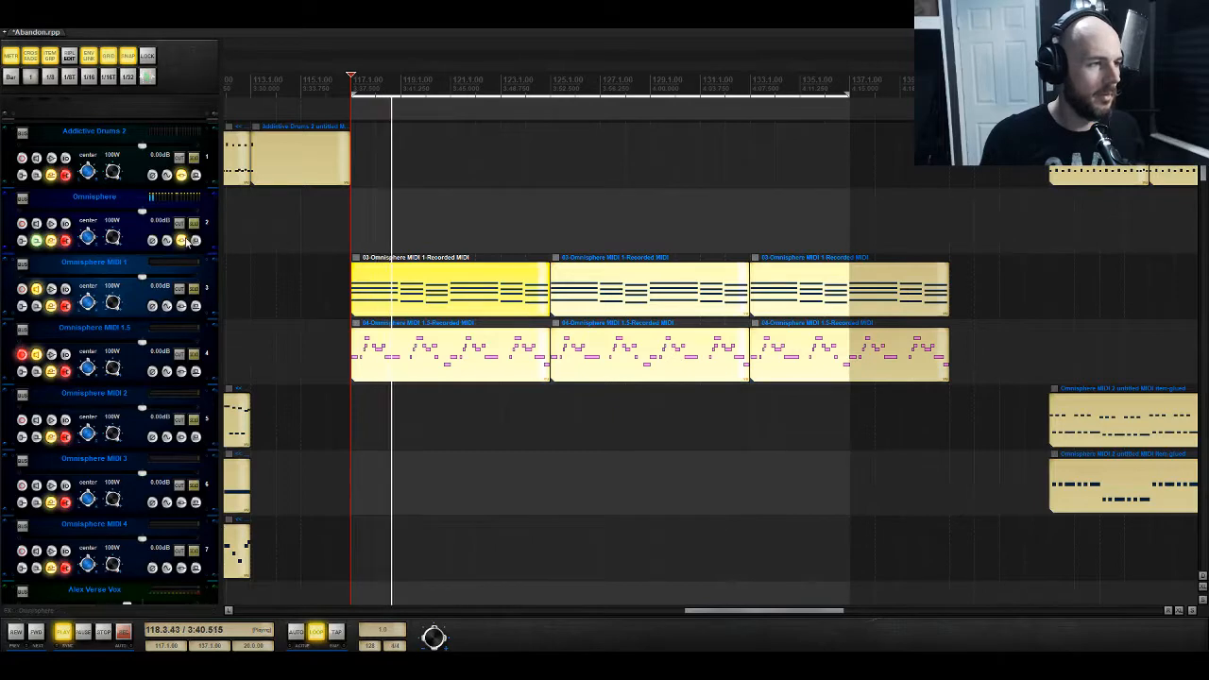
left_click(52, 356)
scroll(313, 367, "down", 10)
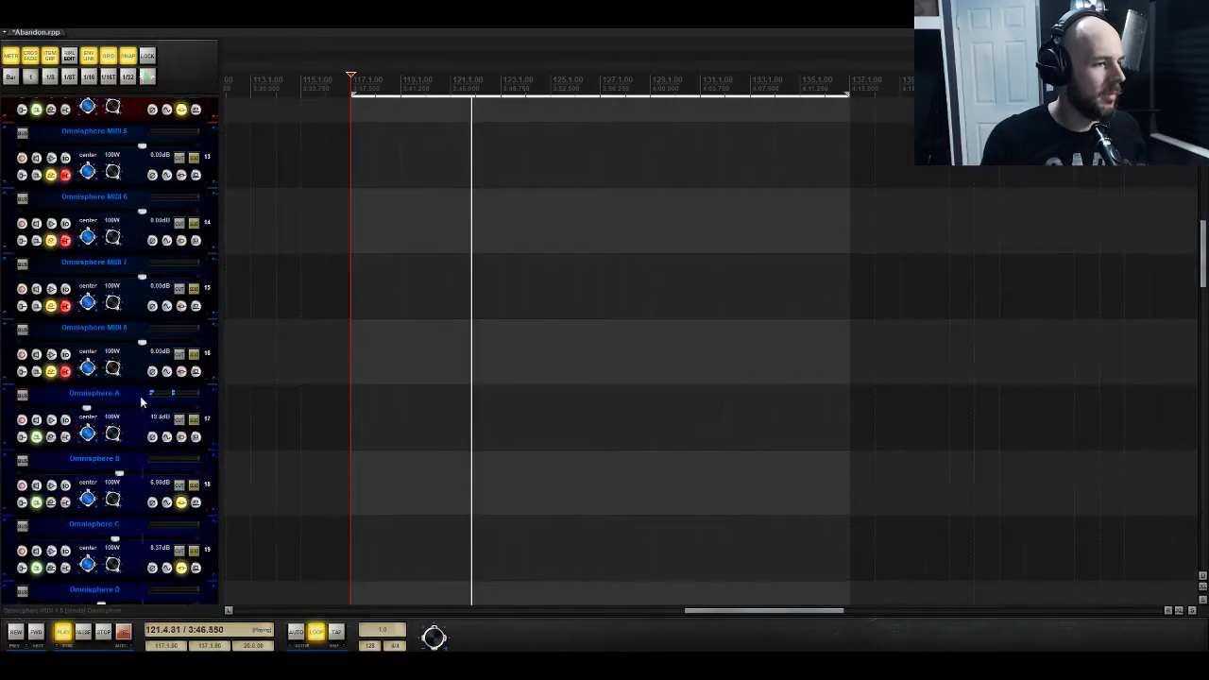
left_click_drag(87, 414, 120, 417)
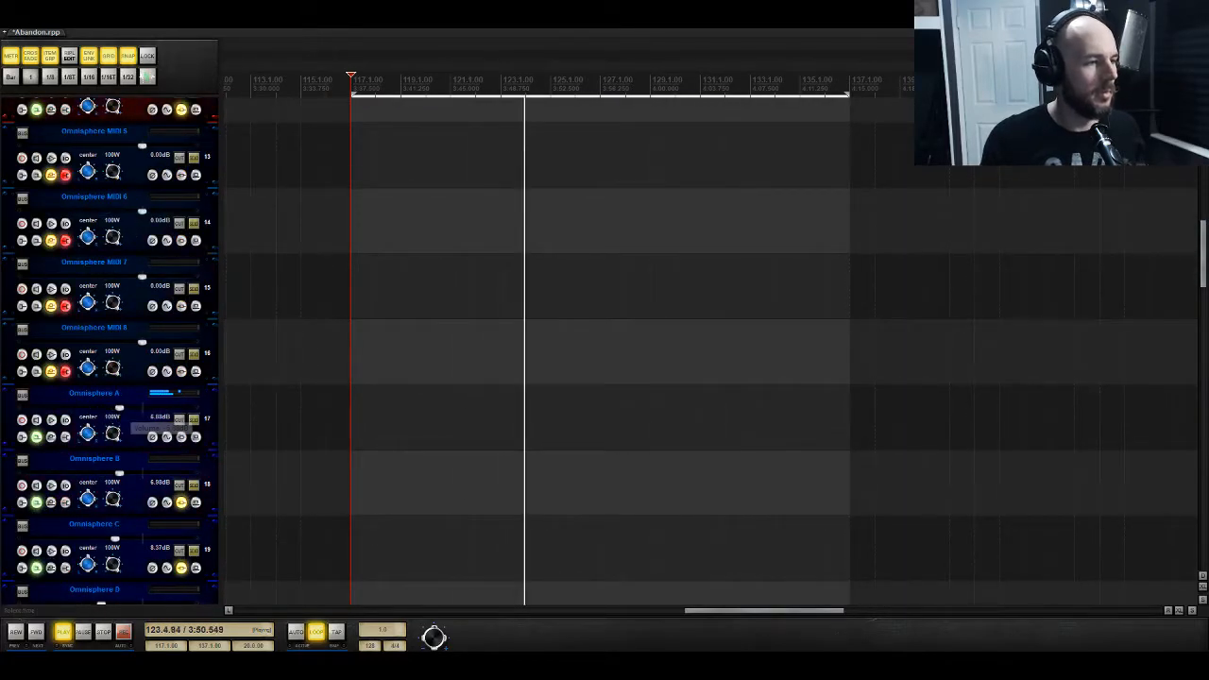
scroll(327, 342, "up", 10)
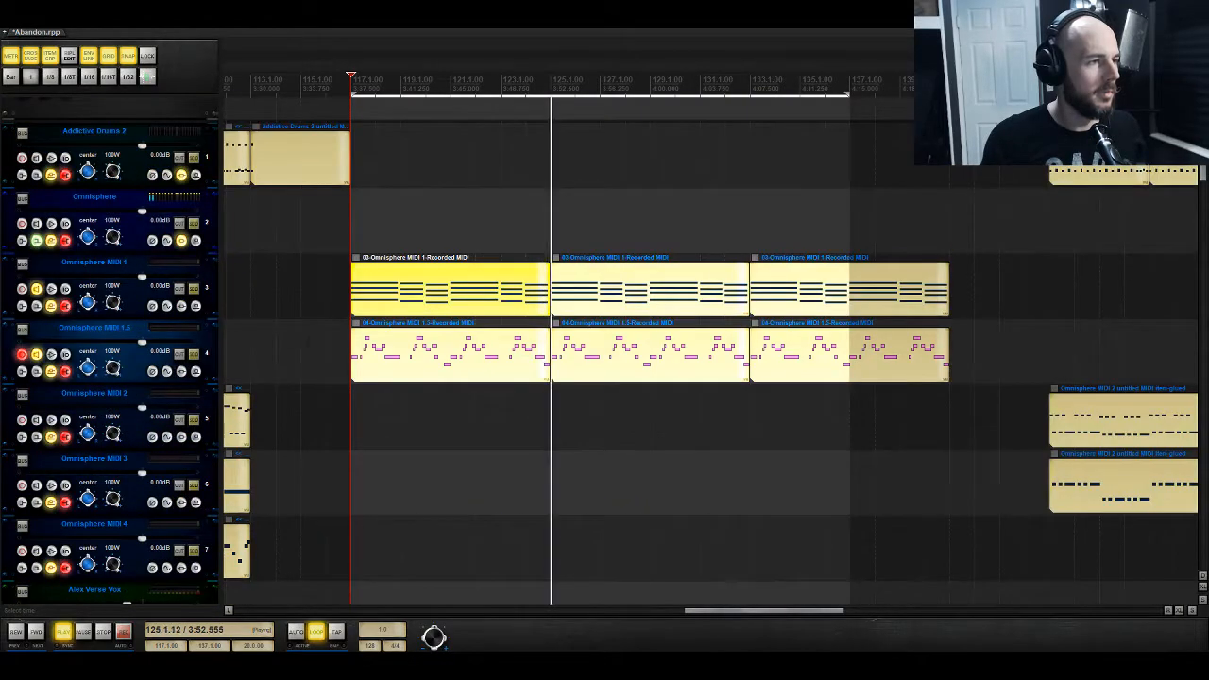
Step: Reopen the Omnisphere track's instrument, stop playback and add a Studio EQ to the first slot of layer A's effects rack
left_click(182, 240)
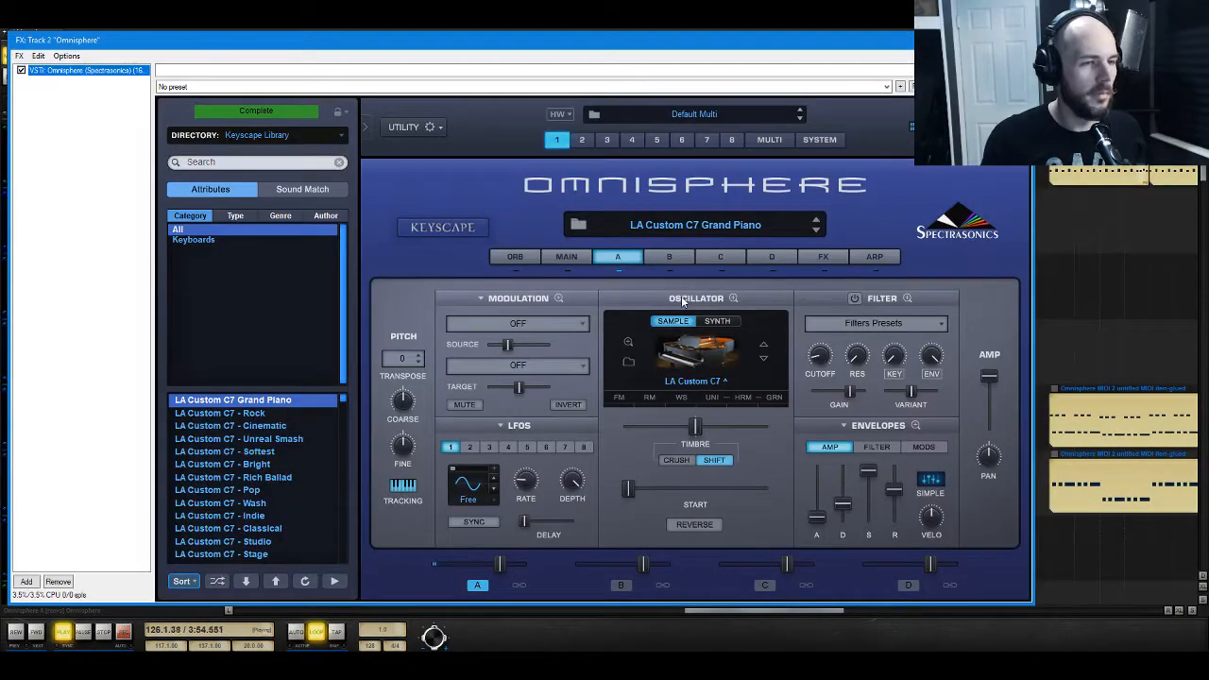
key("space")
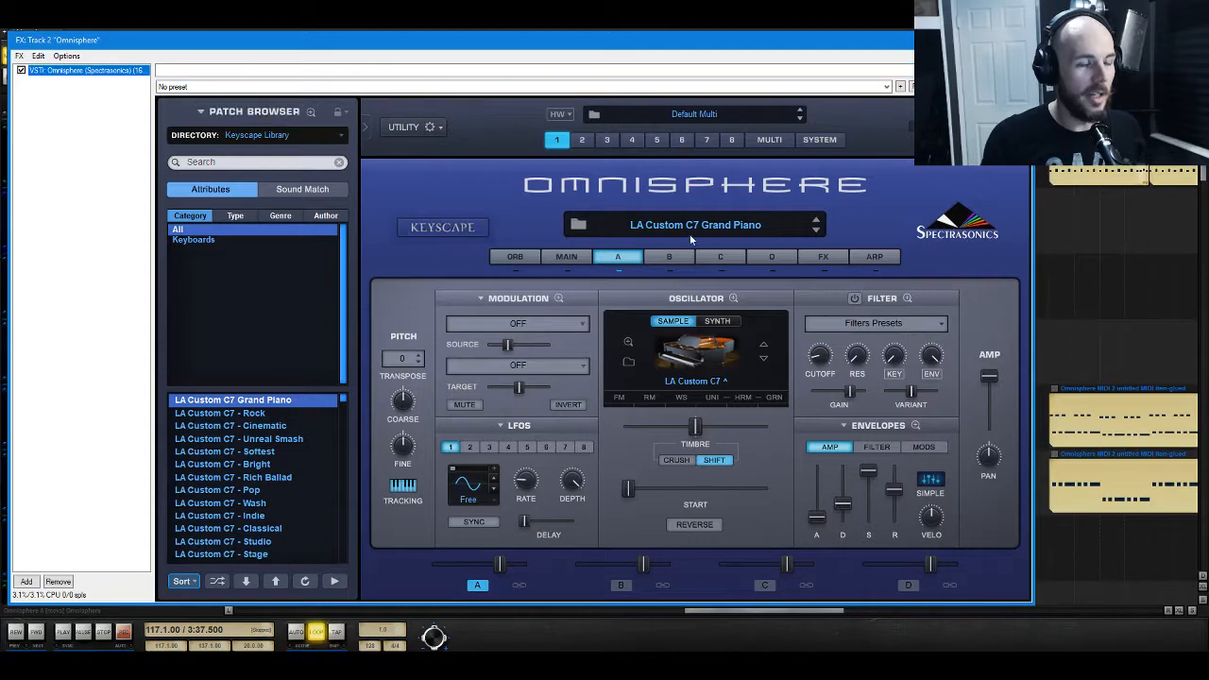
left_click(826, 255)
left_click(619, 297)
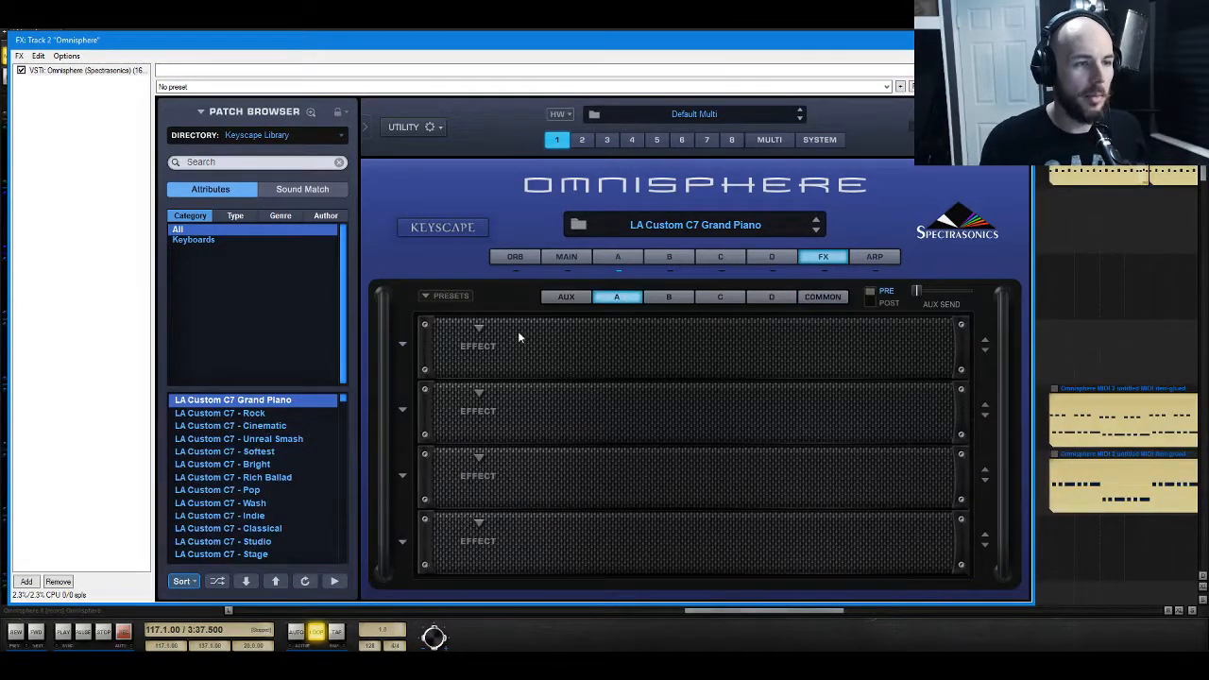
left_click(480, 331)
mouse_move(536, 337)
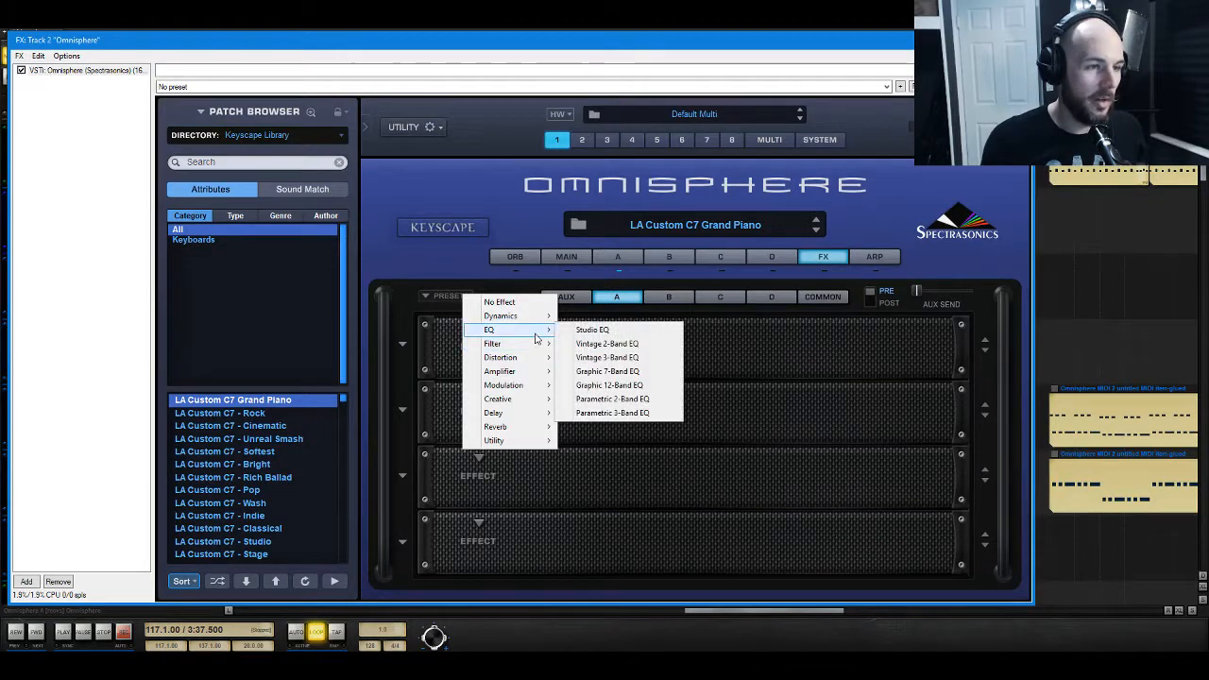
left_click(591, 329)
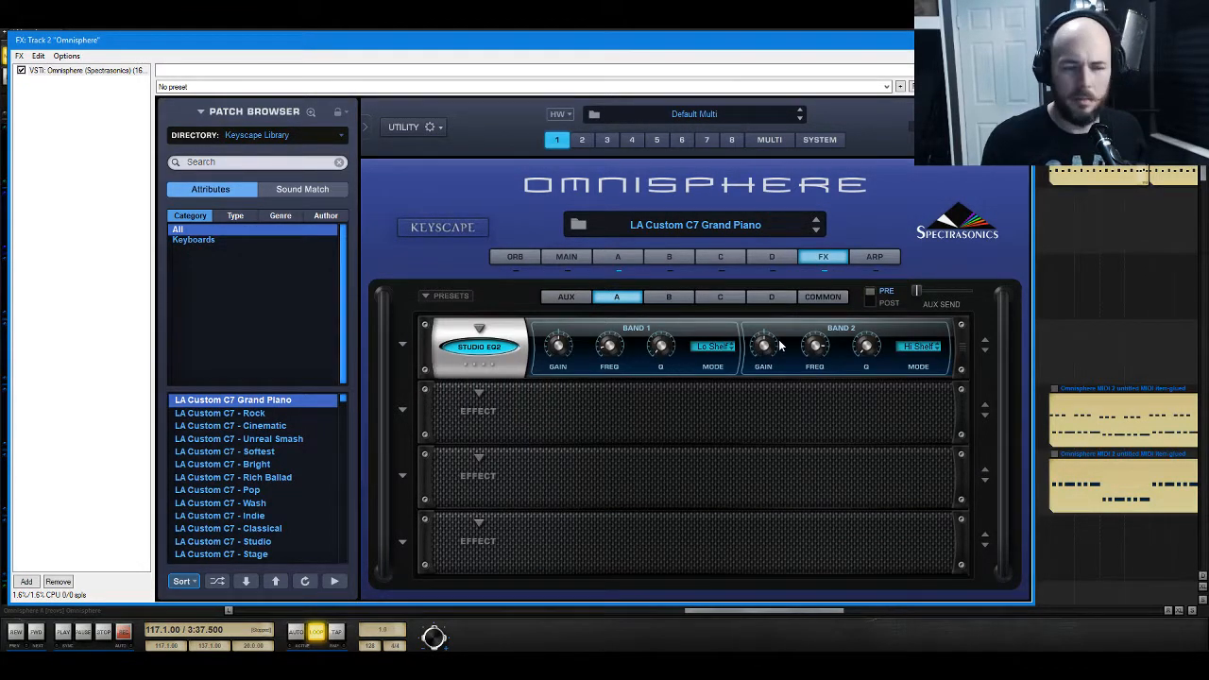
Step: Play the break, raise the Studio EQ's Band 2 high-shelf gain and slightly lower layer A's level
key("space")
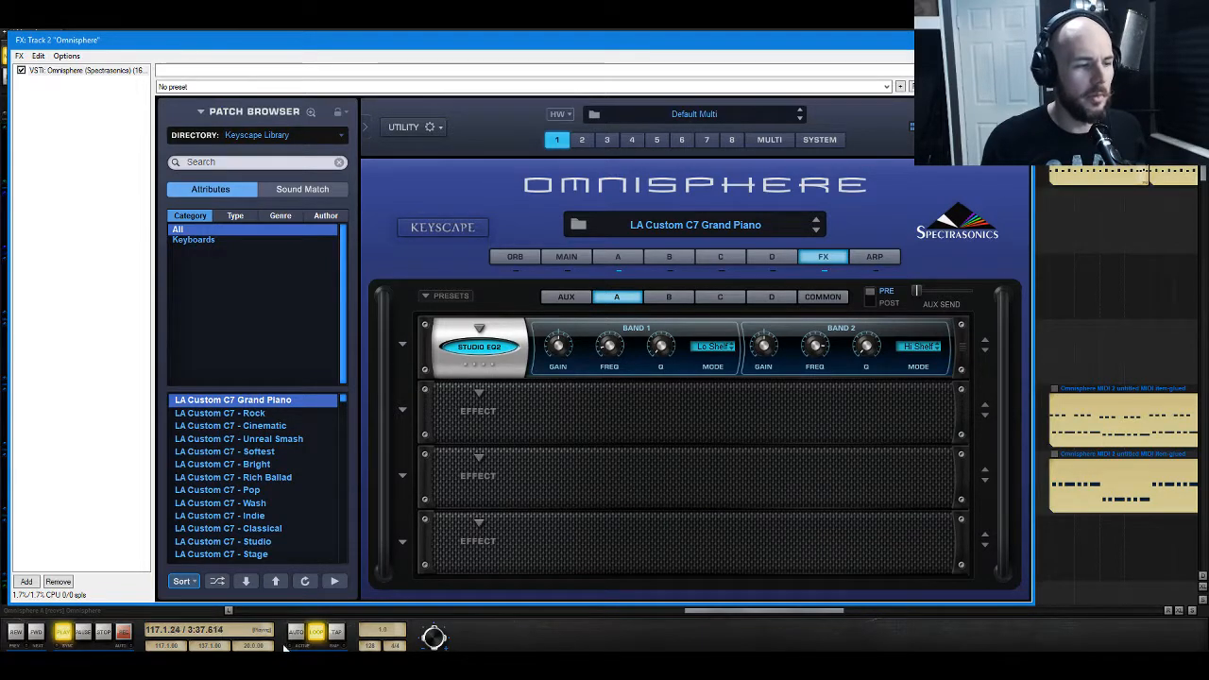
mouse_move(777, 342)
left_click_drag(776, 342, 786, 324)
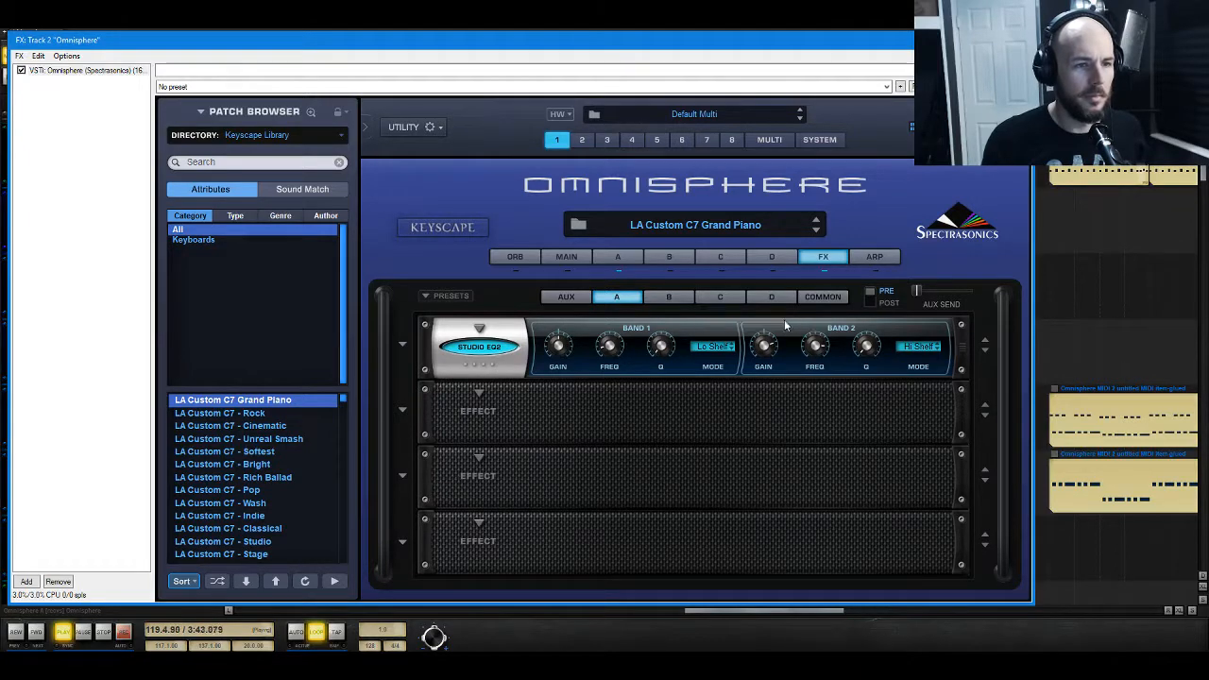
left_click(631, 256)
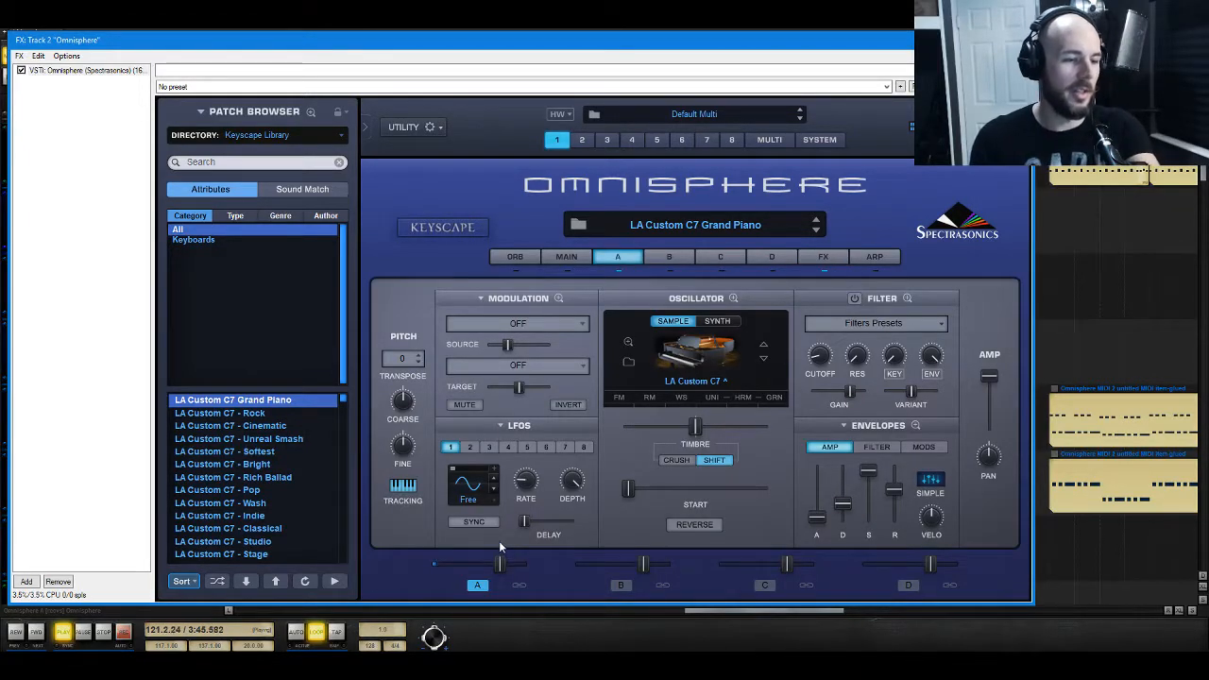
left_click_drag(500, 565, 485, 573)
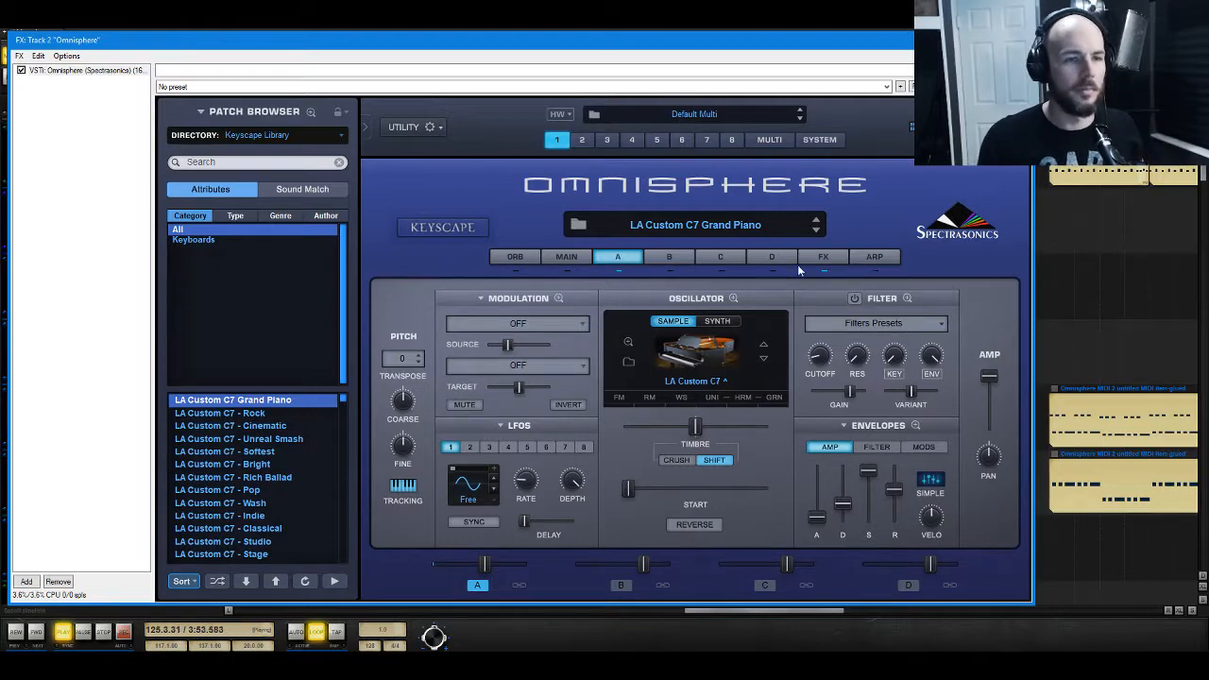
Step: Add a Precision Compressor to the second slot of layer A's effects rack and stop playback
left_click(821, 259)
left_click(477, 405)
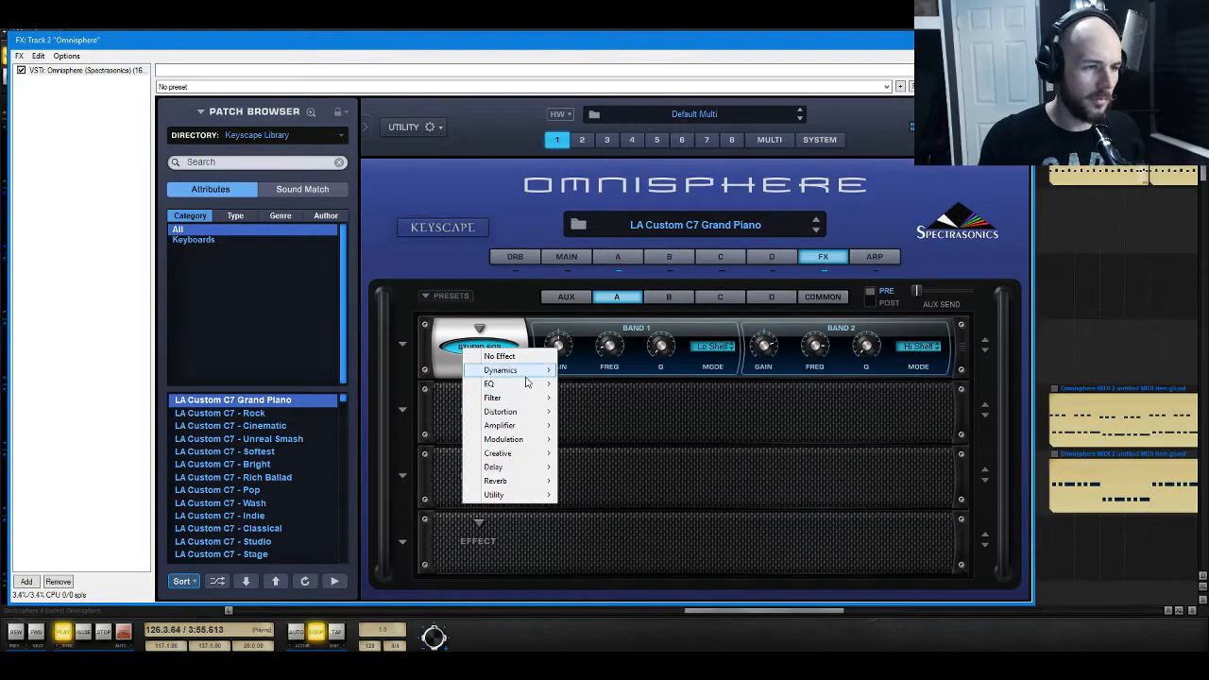
mouse_move(548, 371)
left_click(612, 425)
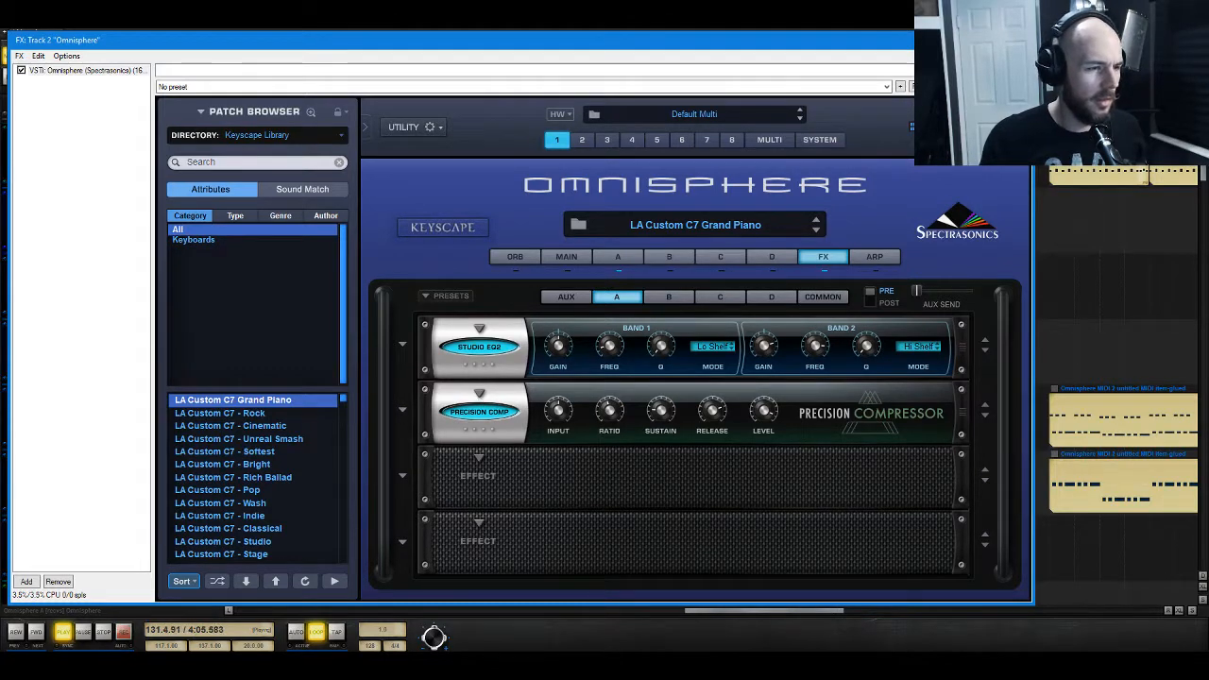
left_click(103, 633)
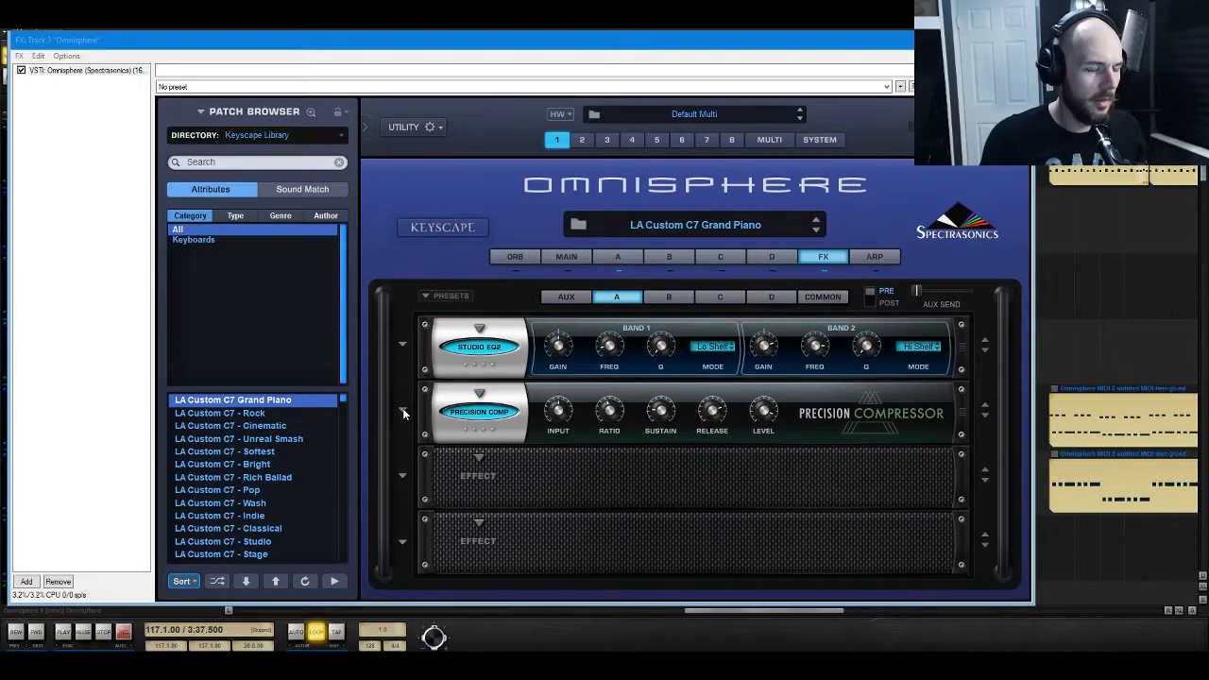
Step: Load the For Everything preset in the Precision Compressor and reduce its ratio
left_click(479, 392)
left_click(427, 397)
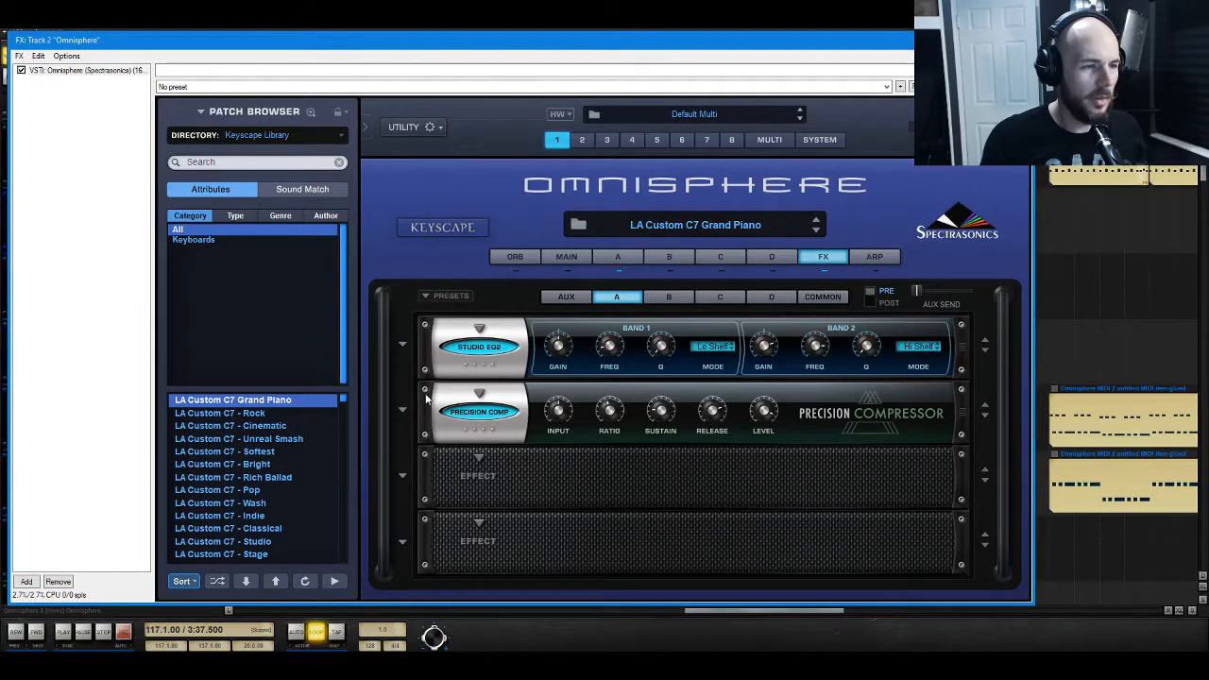
left_click(398, 412)
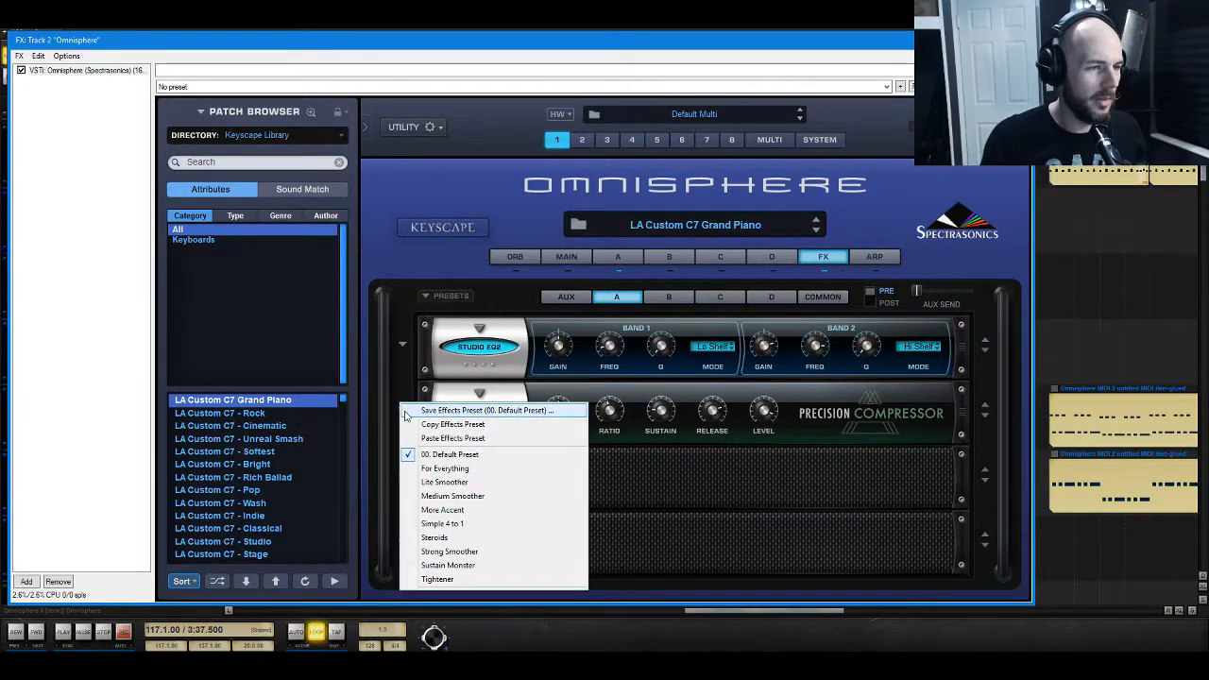
left_click(533, 469)
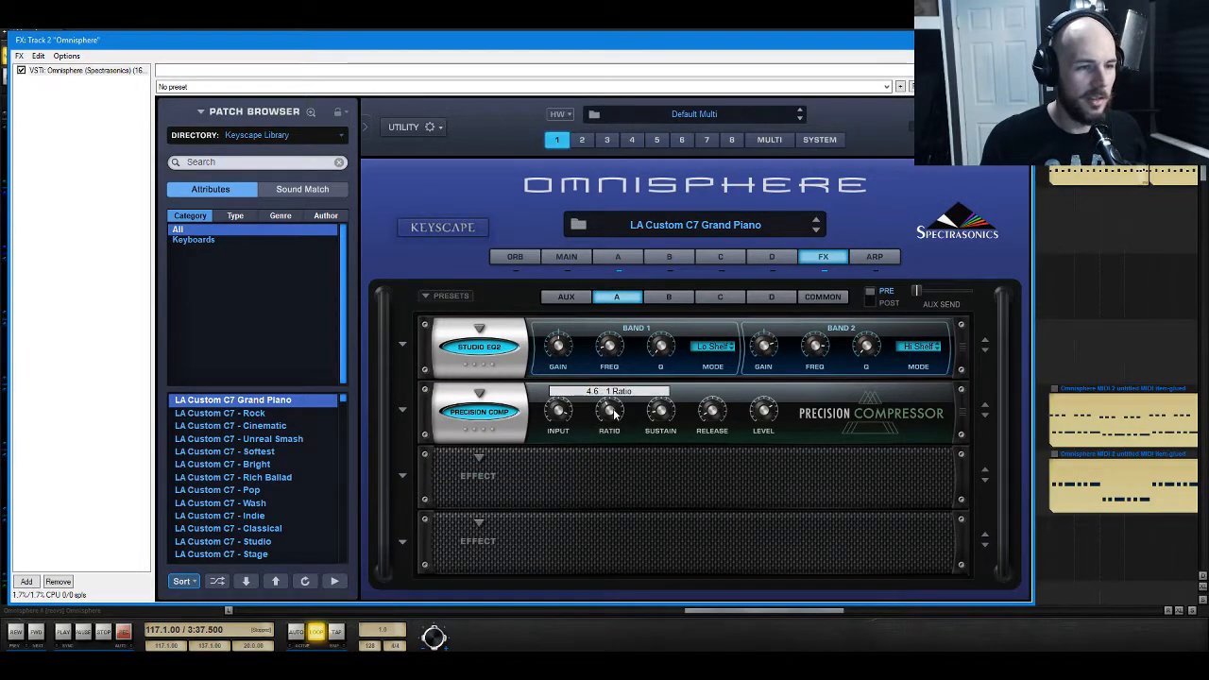
left_click_drag(614, 413, 609, 424)
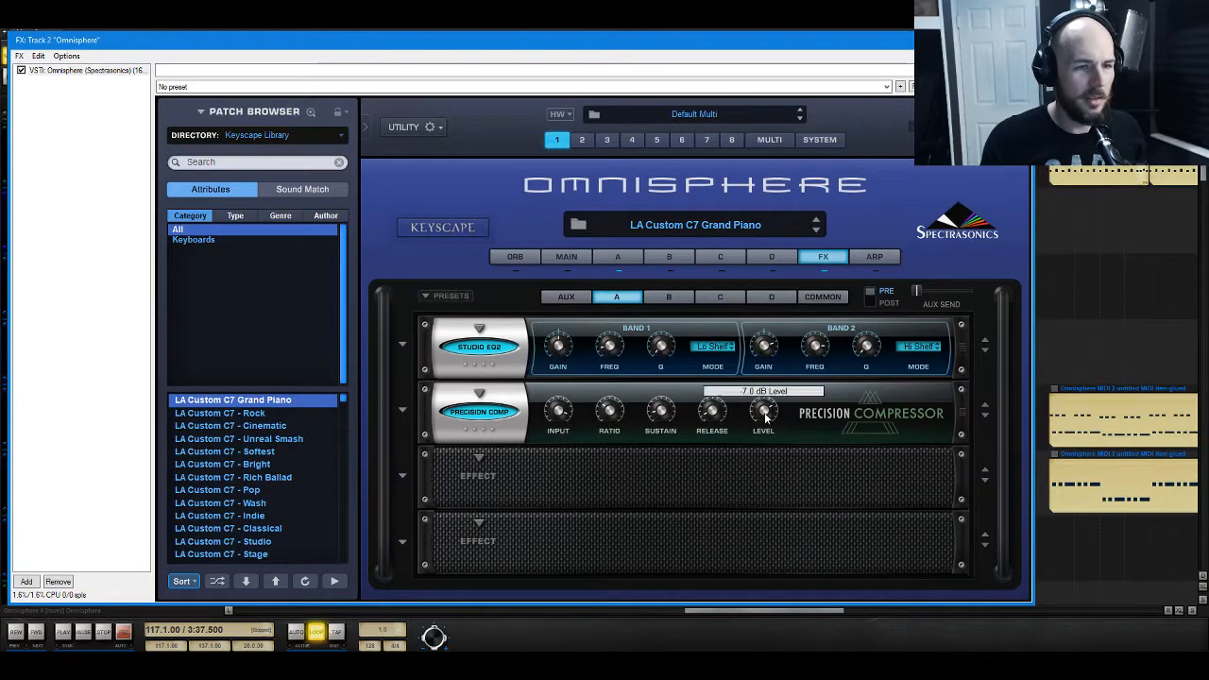
Step: While playing the break, lower the compressor's input and set its sustain to 11.0 dB, and close the instrument window from layer A's page
key("space")
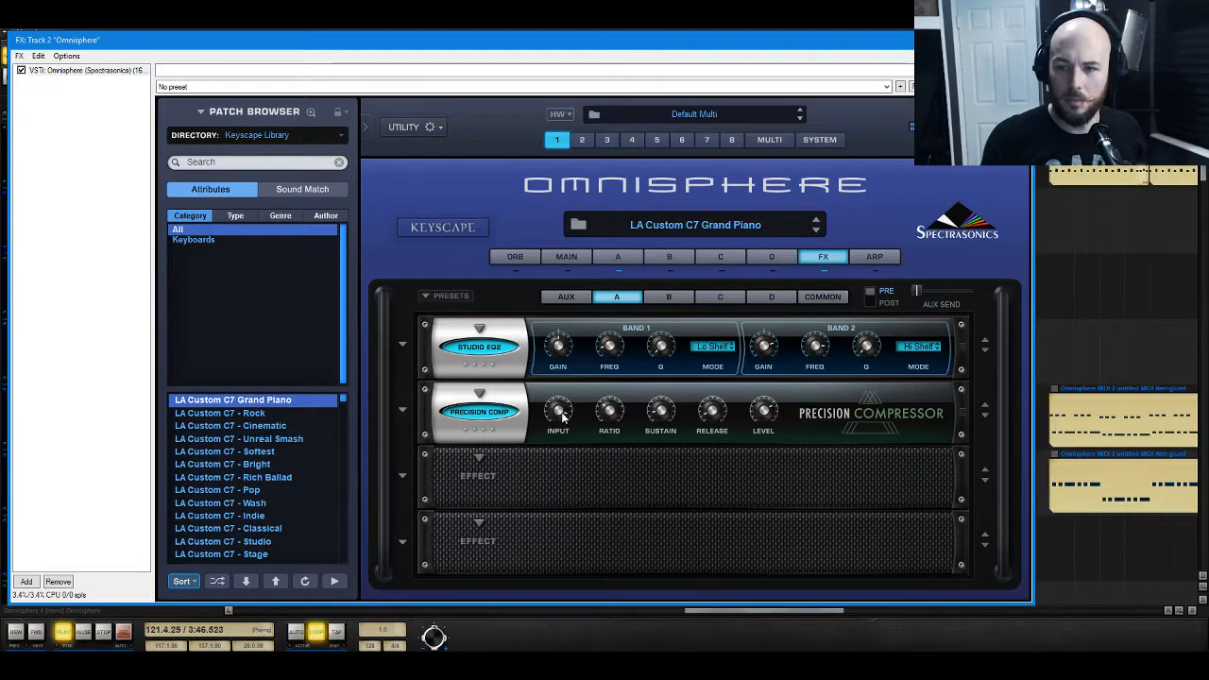
left_click_drag(562, 416, 556, 436)
left_click_drag(659, 411, 667, 400)
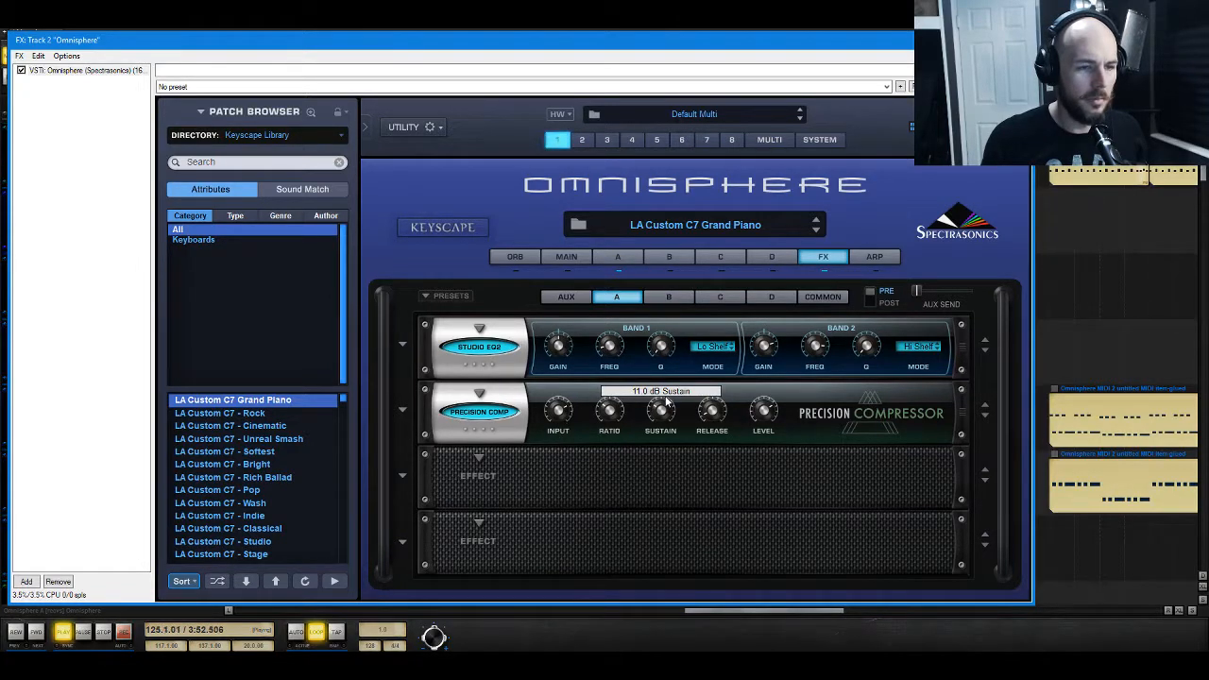
key("space")
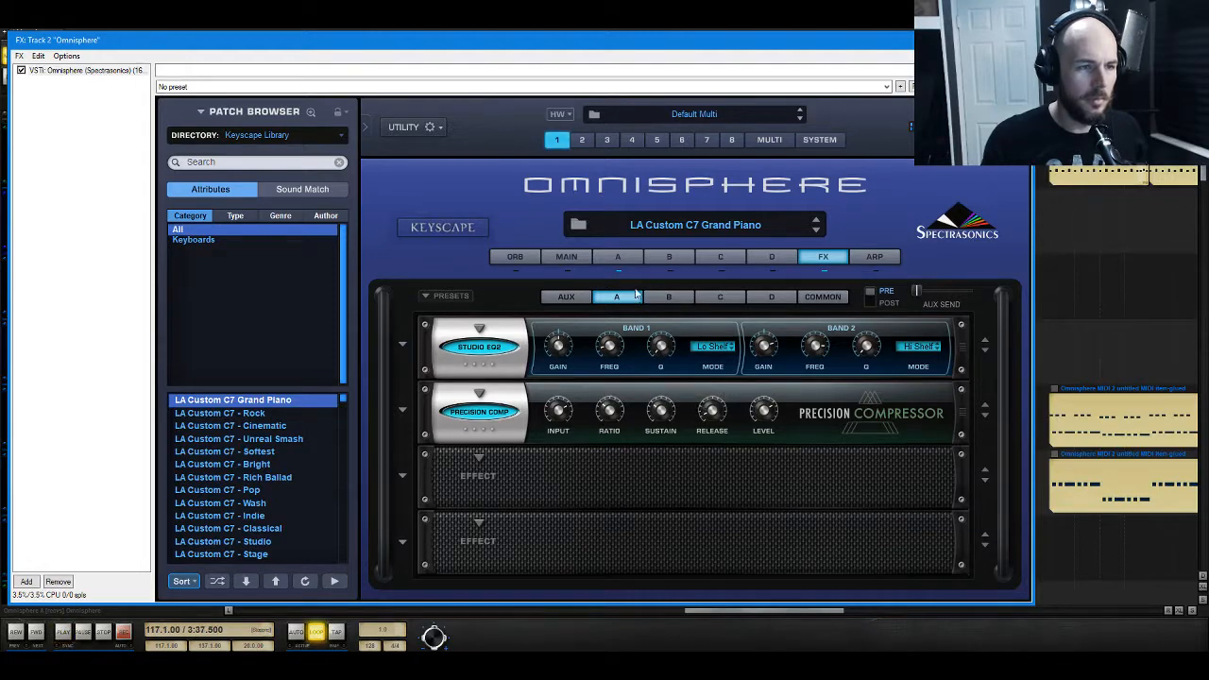
left_click(619, 258)
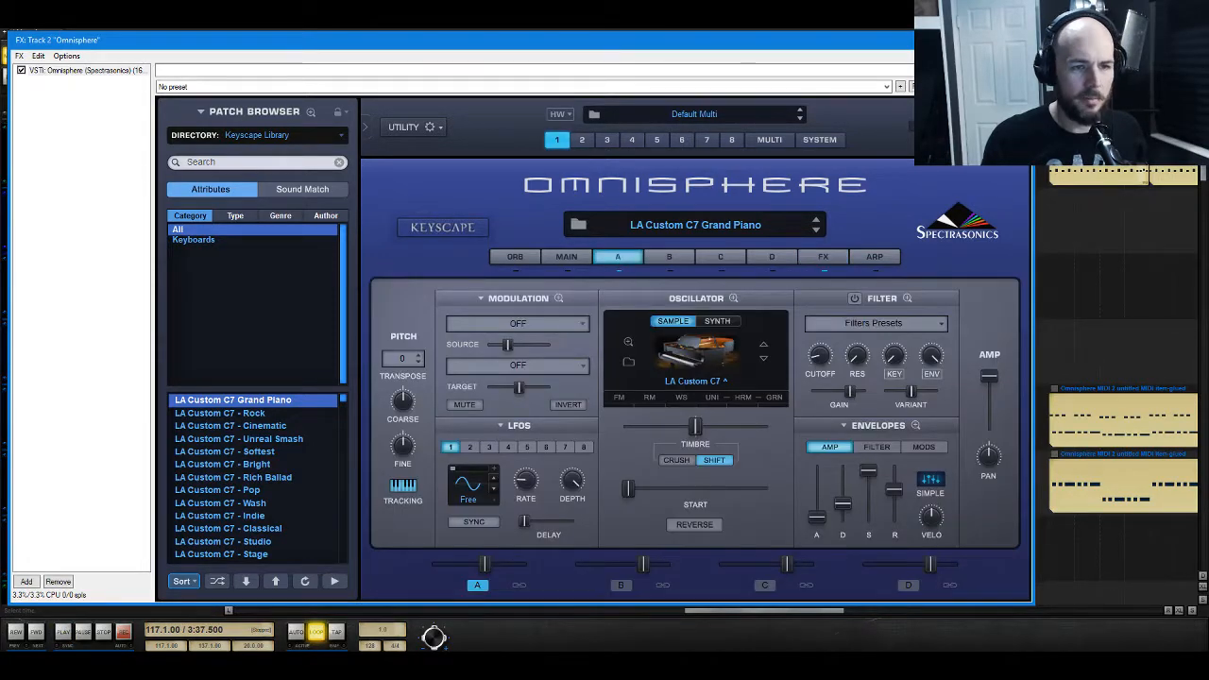
left_click(1017, 39)
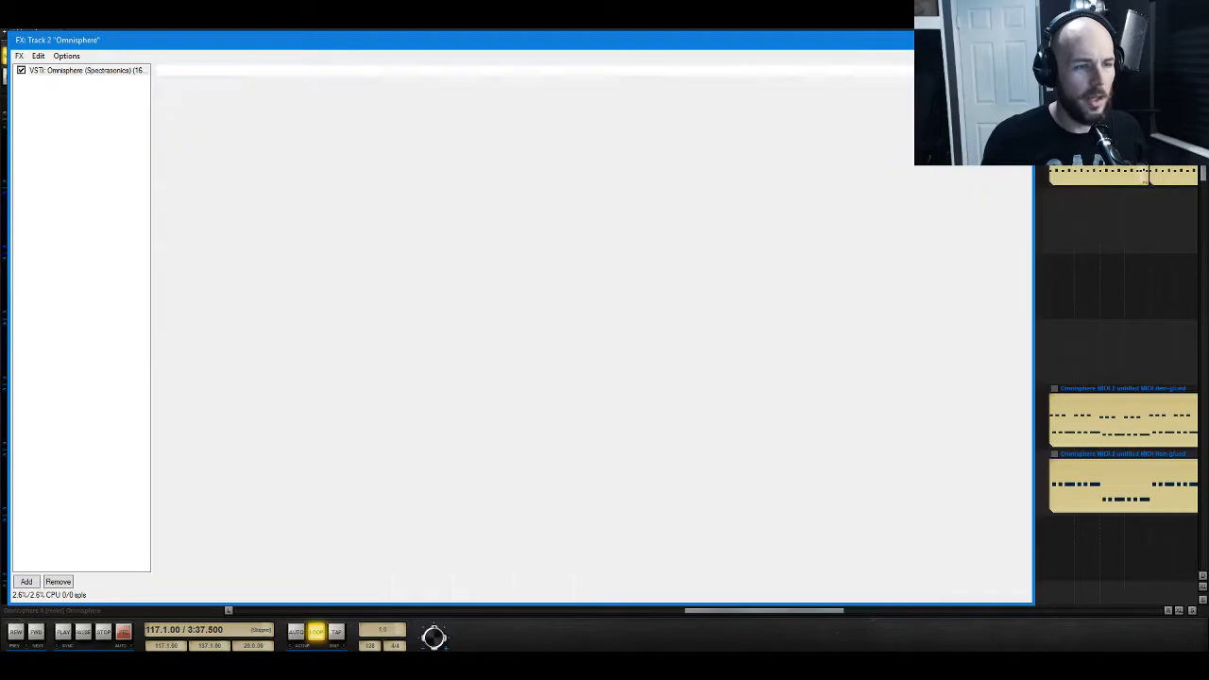
Step: Play the section from bar 117 and lengthen the amp envelope release of the LA Custom C7 Grand Piano on the Omnisphere track
scroll(361, 408, "down", 5)
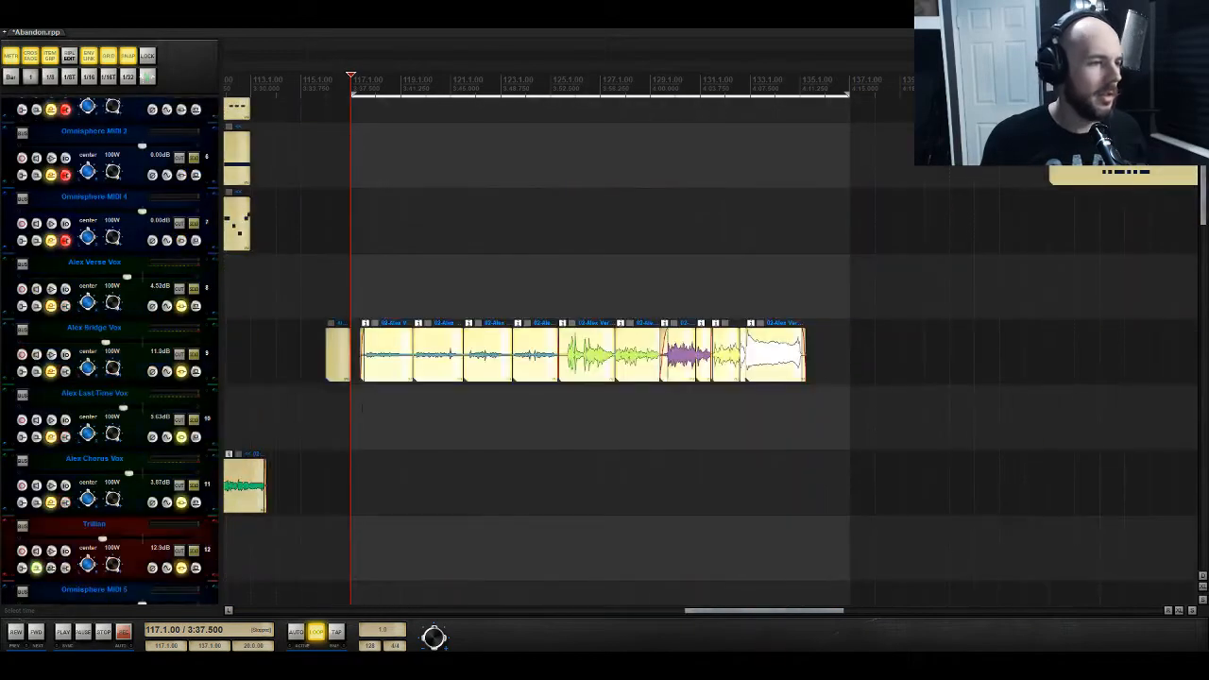
left_click(179, 356)
key("space")
scroll(179, 249, "up", 5)
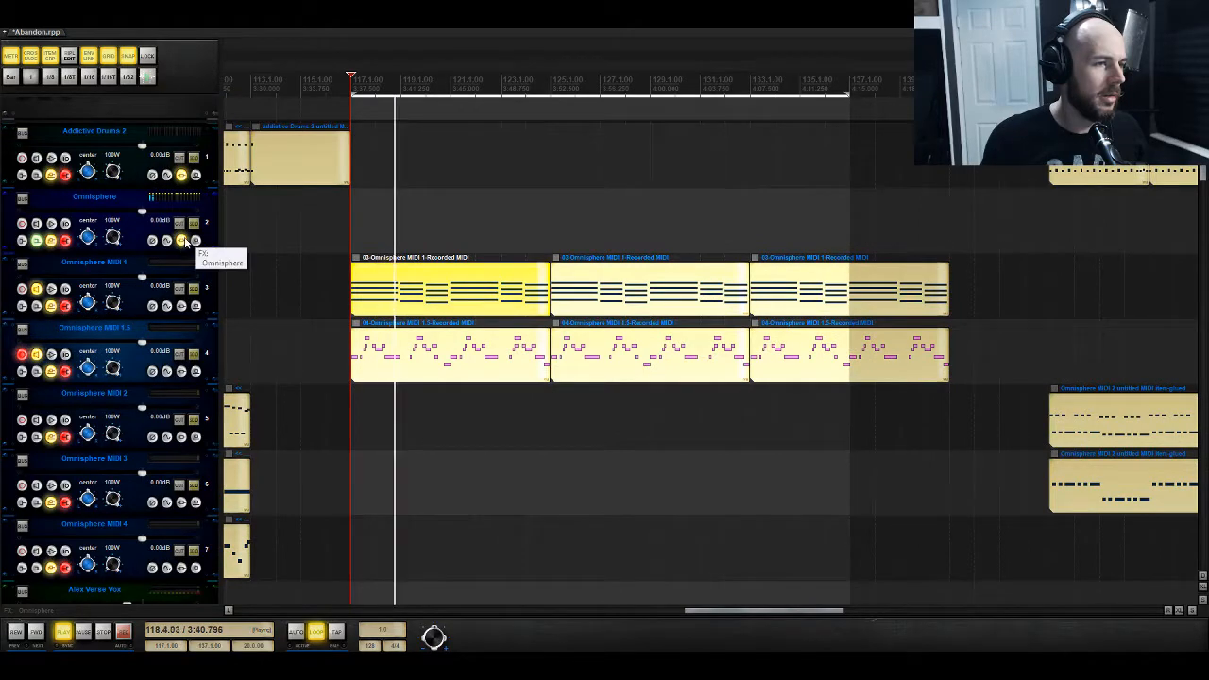
left_click(182, 242)
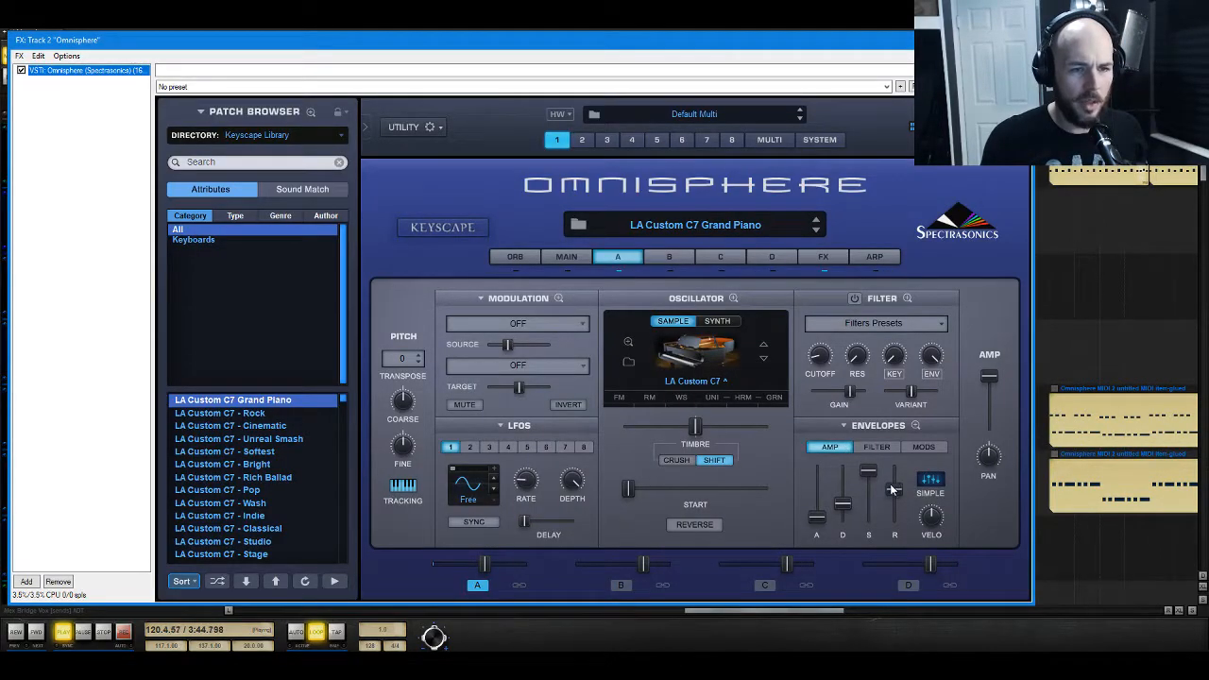
mouse_move(893, 489)
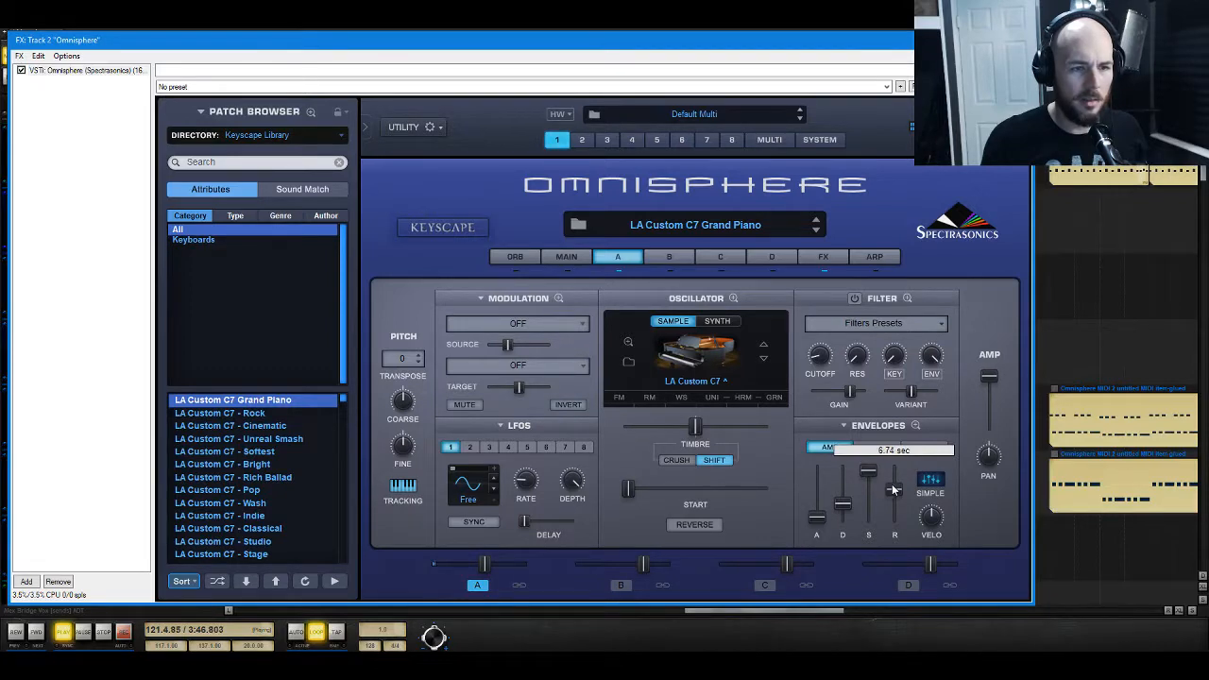
left_click_drag(892, 488, 895, 482)
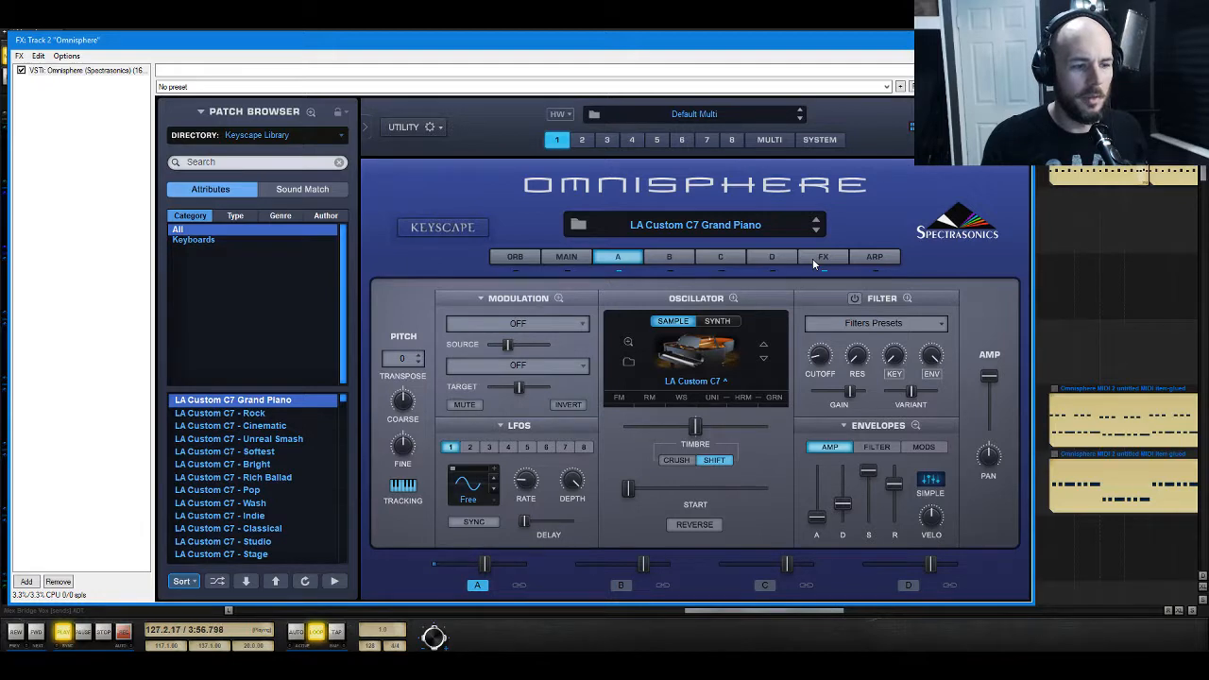
key("space")
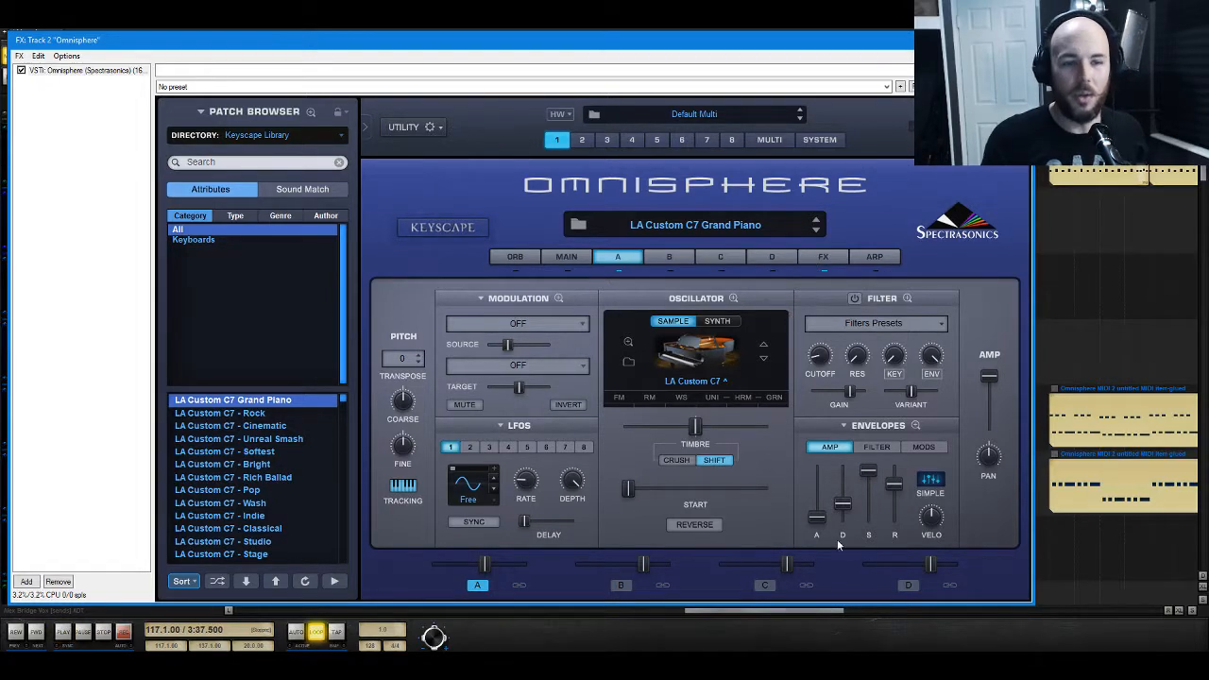
Step: Examine the sample thinning and edit settings of the LA Custom C7 soundsource
left_click(629, 343)
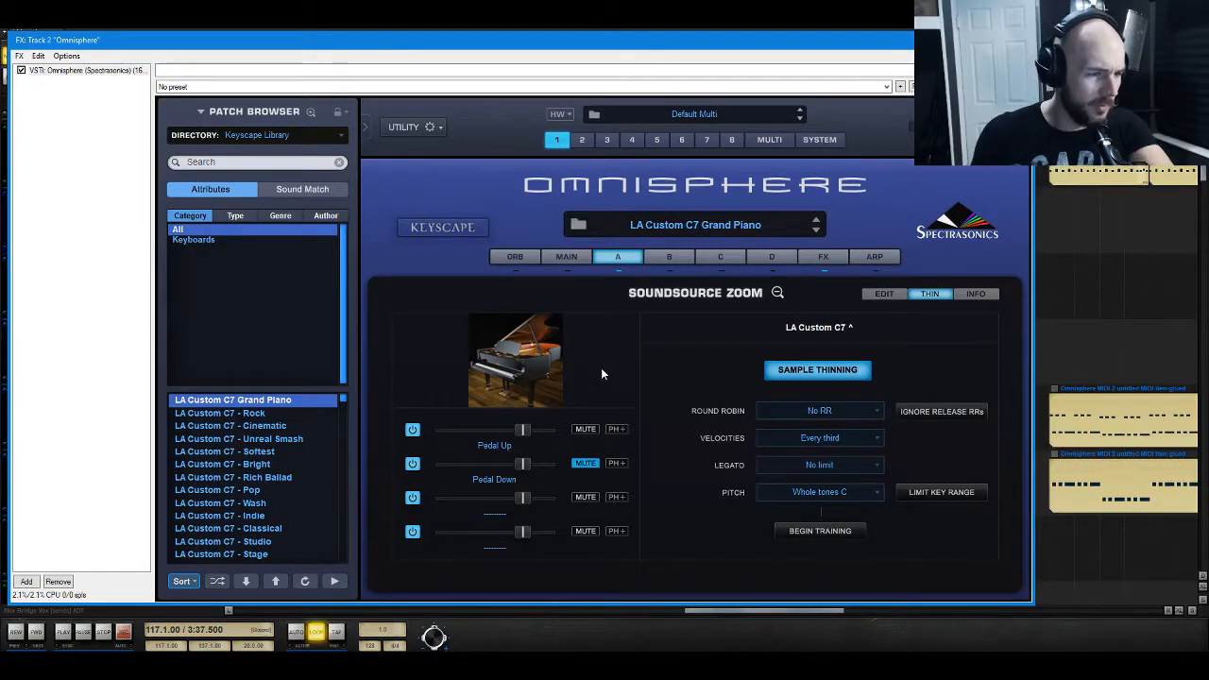
left_click(877, 298)
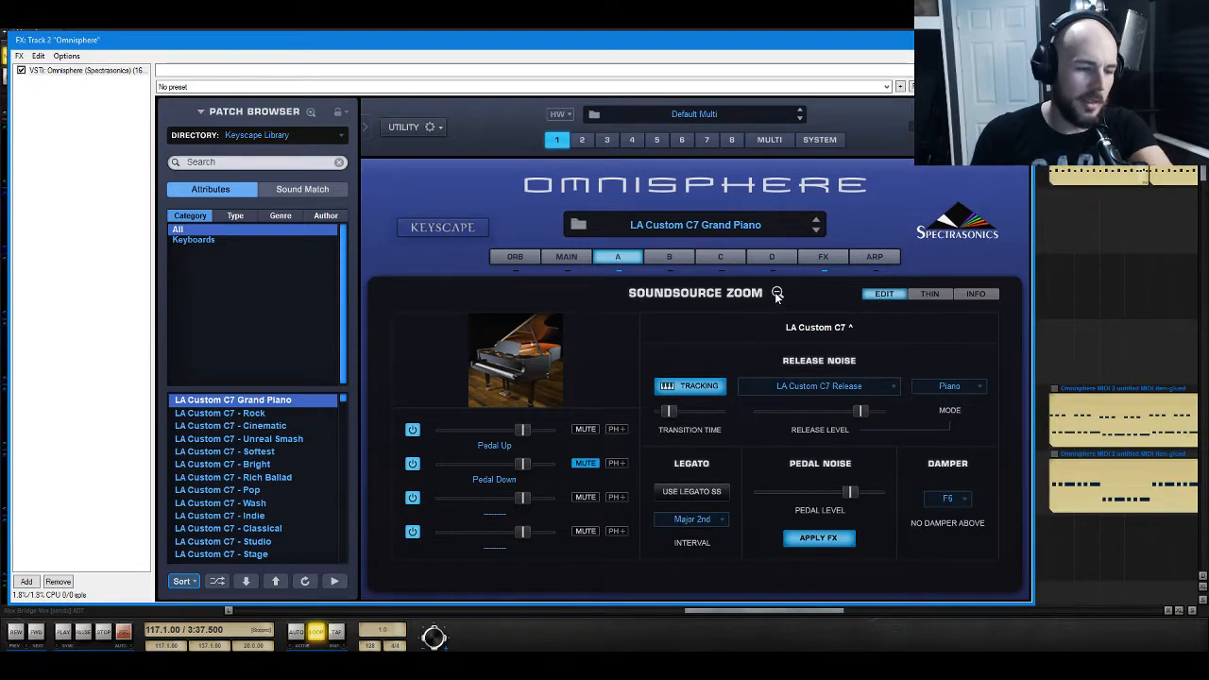
left_click(776, 294)
Step: In layer A's effects rack, move the Precision Compressor to the third slot and insert a PRO-Verb reverb in the second
left_click(816, 256)
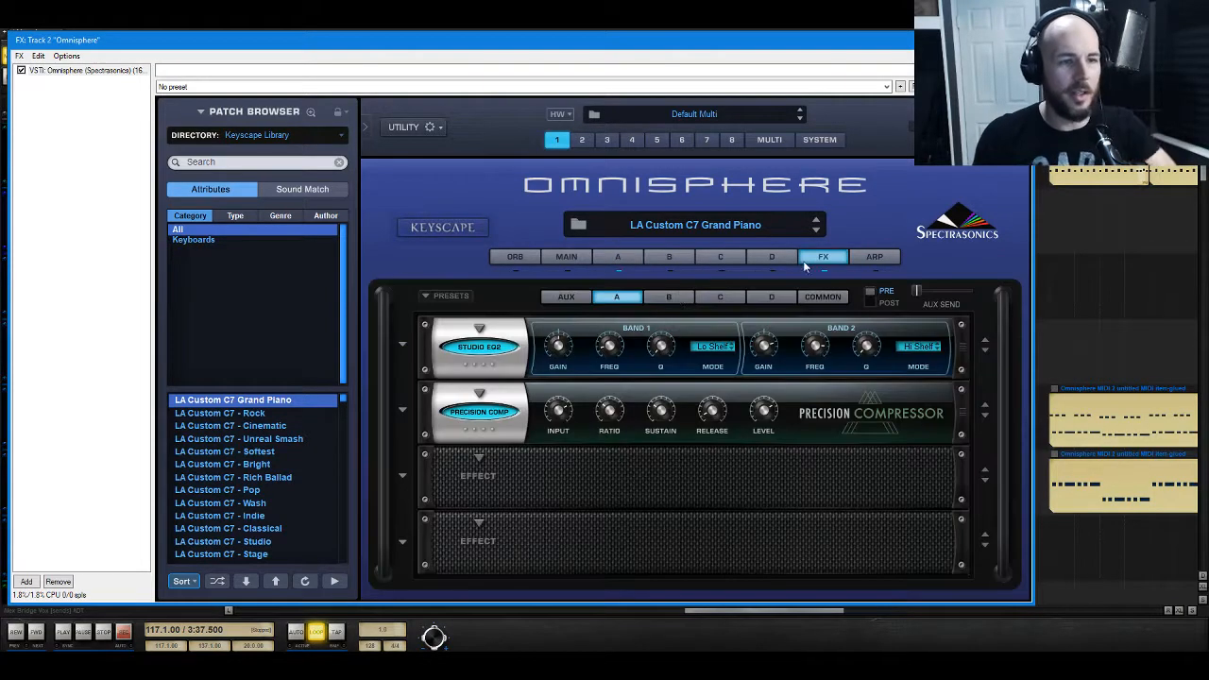
left_click_drag(427, 424, 428, 494)
left_click(478, 393)
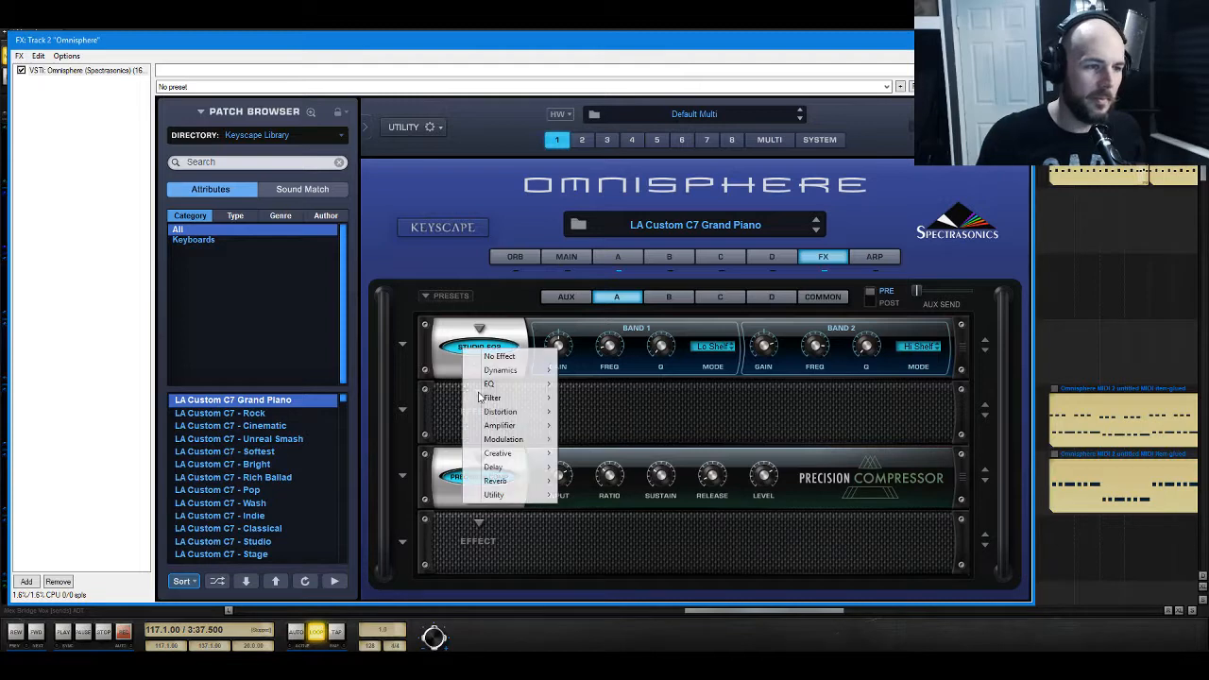
mouse_move(534, 481)
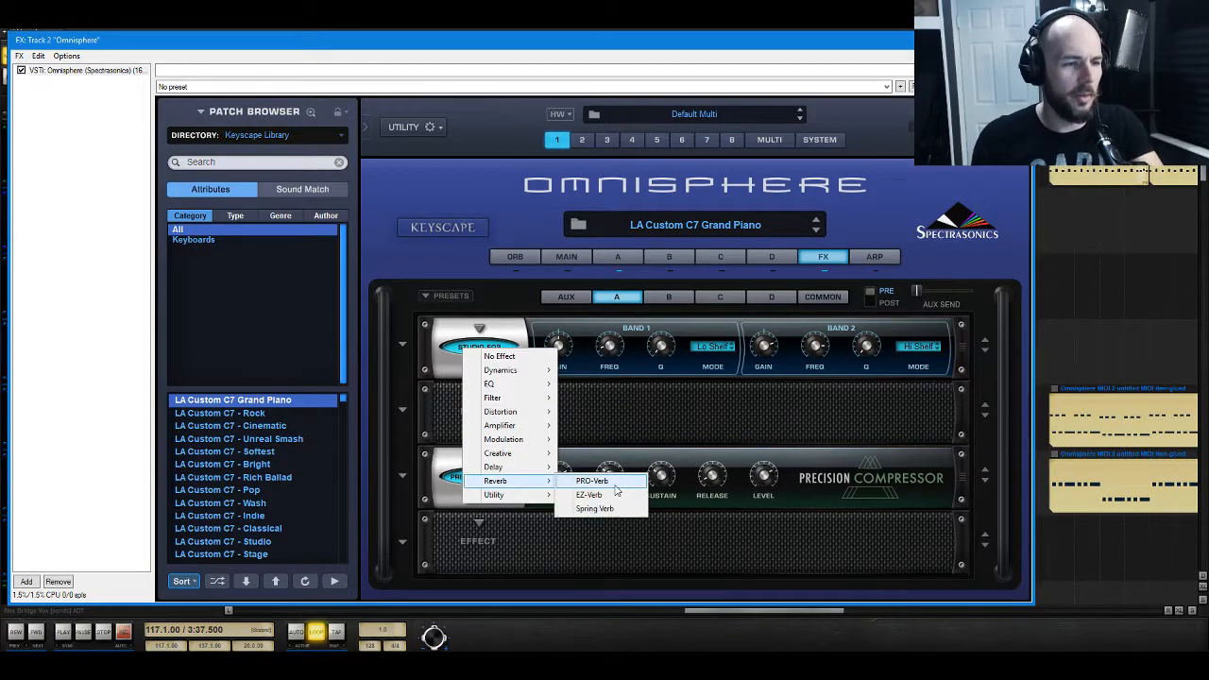
left_click(609, 482)
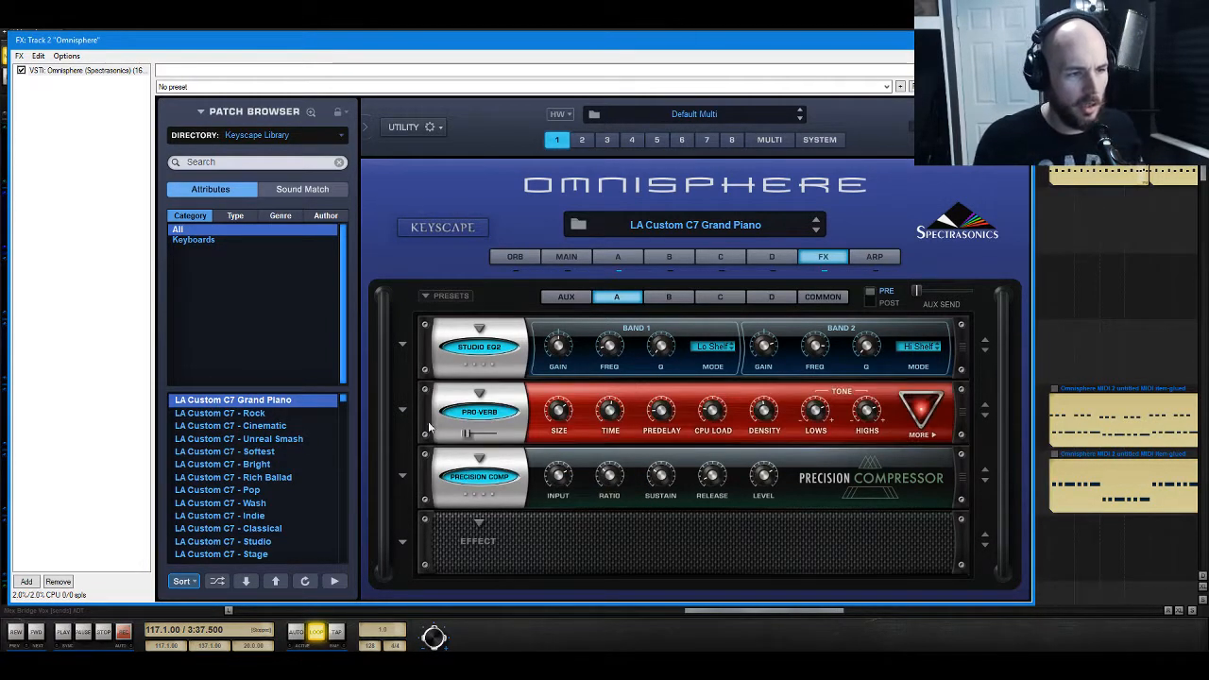
Step: Load the High Quality Hall preset from the Long Reverbs category into the PRO-Verb
left_click(400, 408)
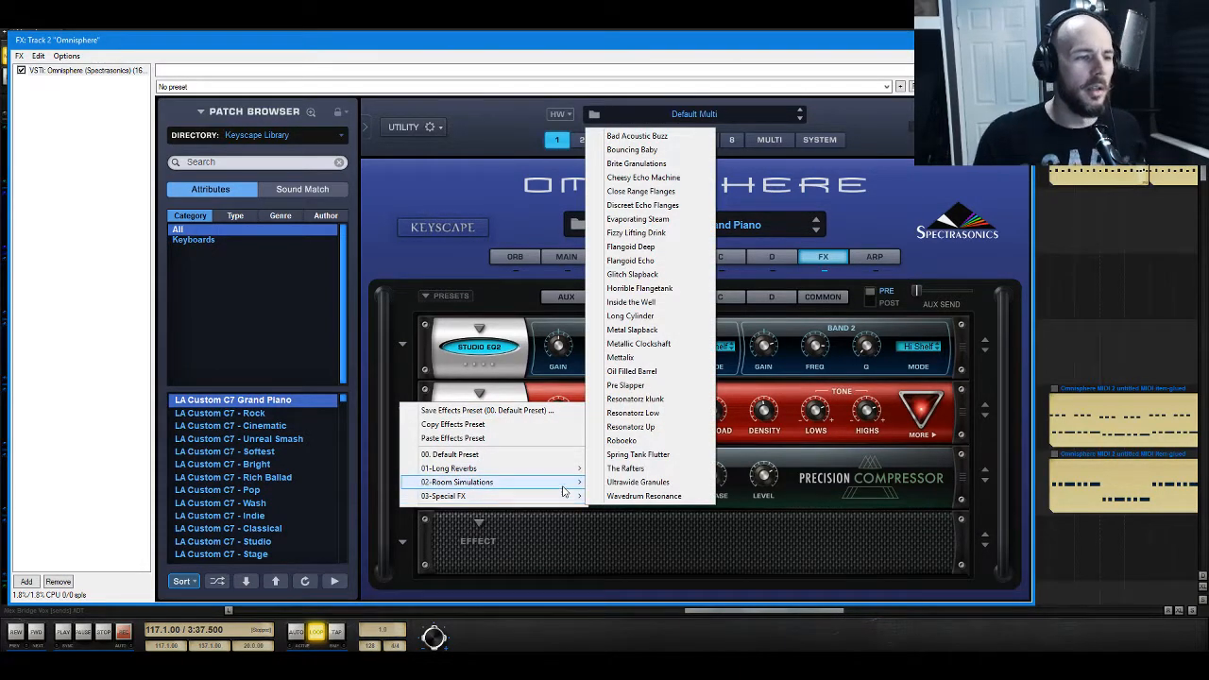
mouse_move(563, 469)
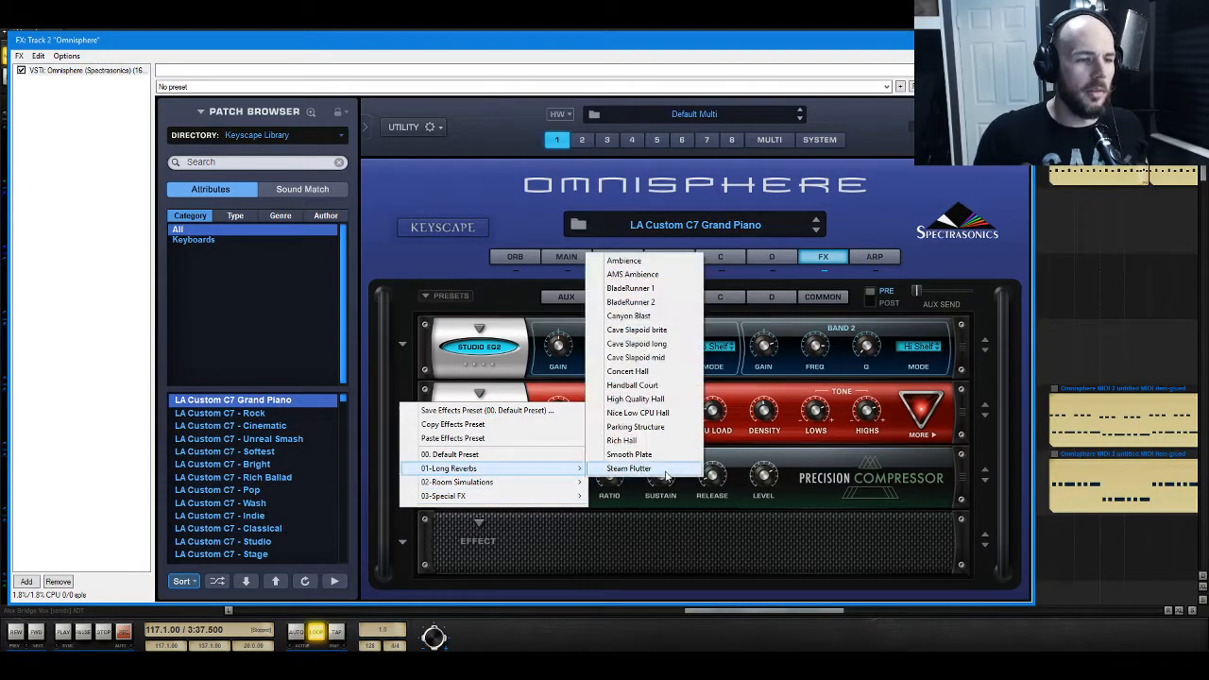
left_click(678, 402)
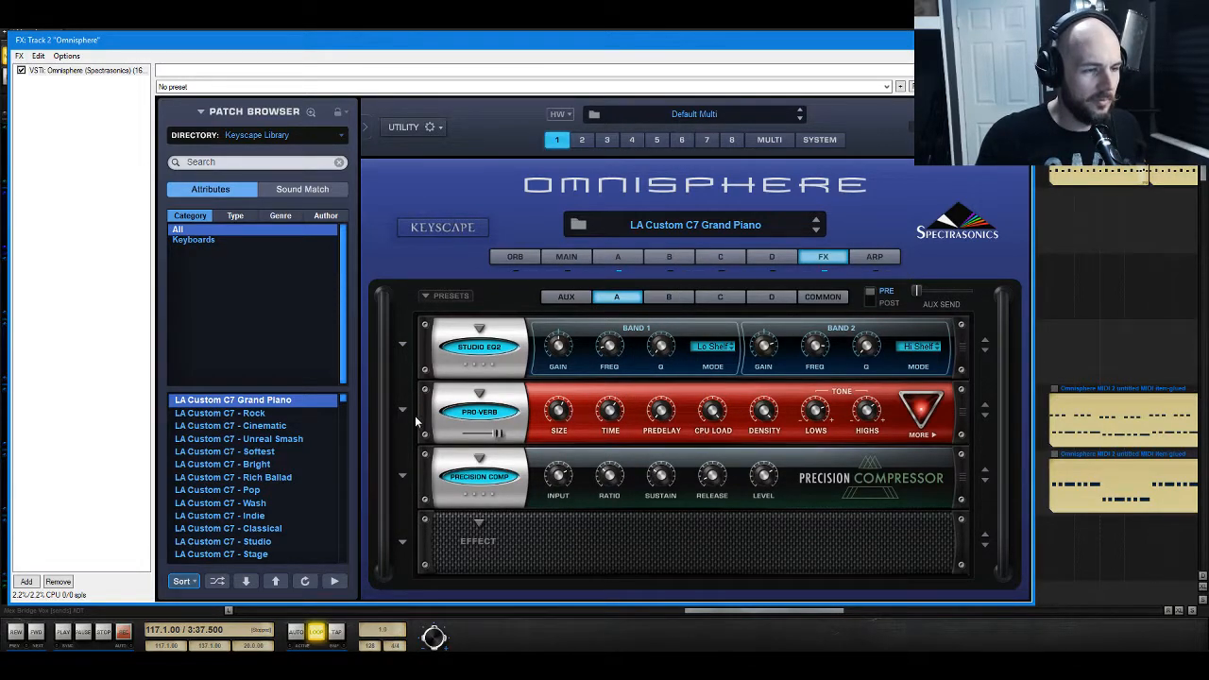
Step: Play the section and adjust the PRO-Verb's highs, density, CPU load and predelay
left_click(63, 633)
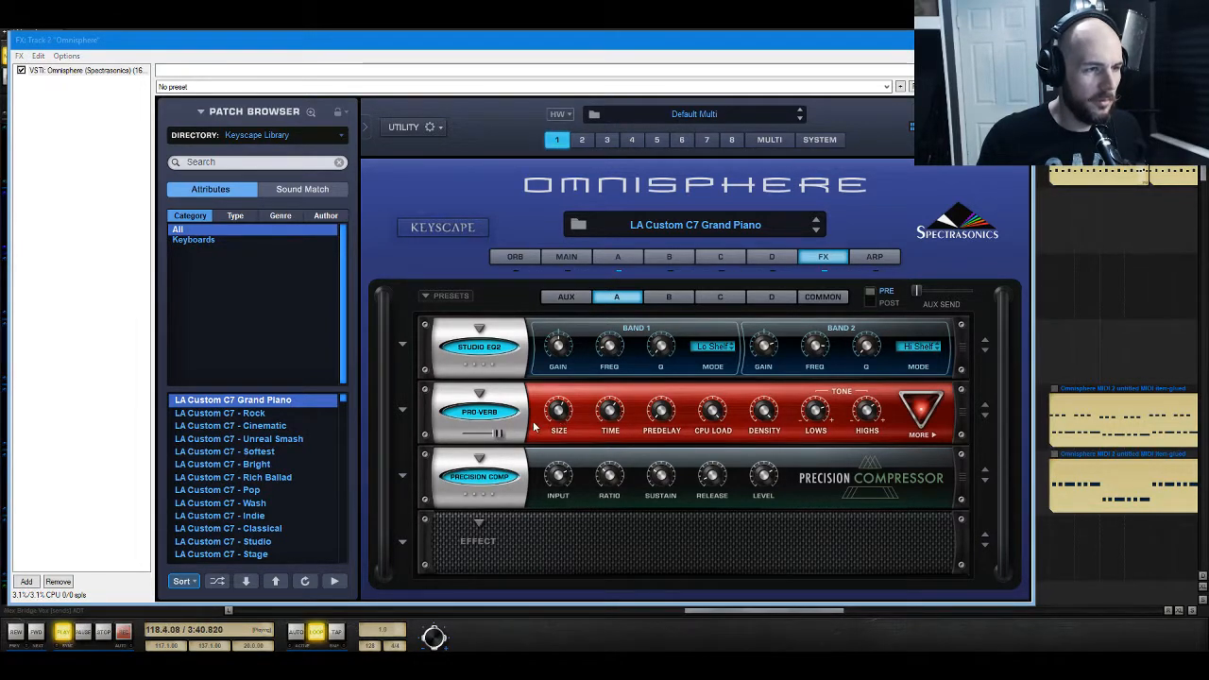
left_click_drag(866, 414, 872, 484)
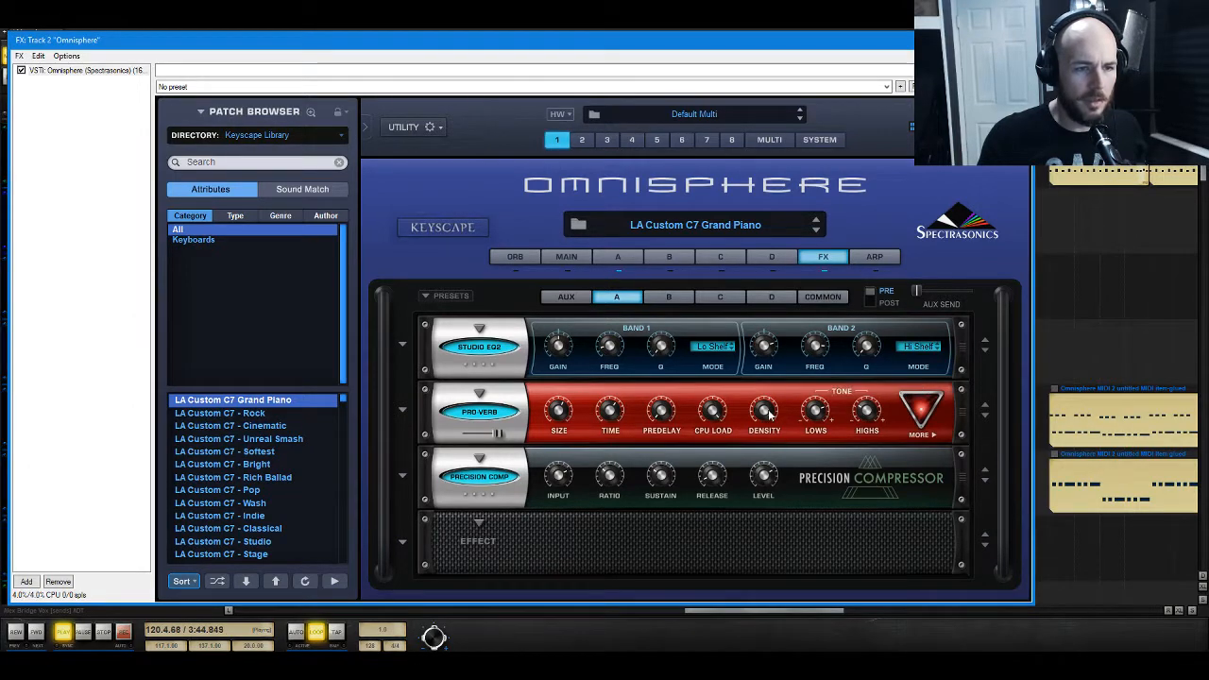
left_click_drag(770, 414, 776, 490)
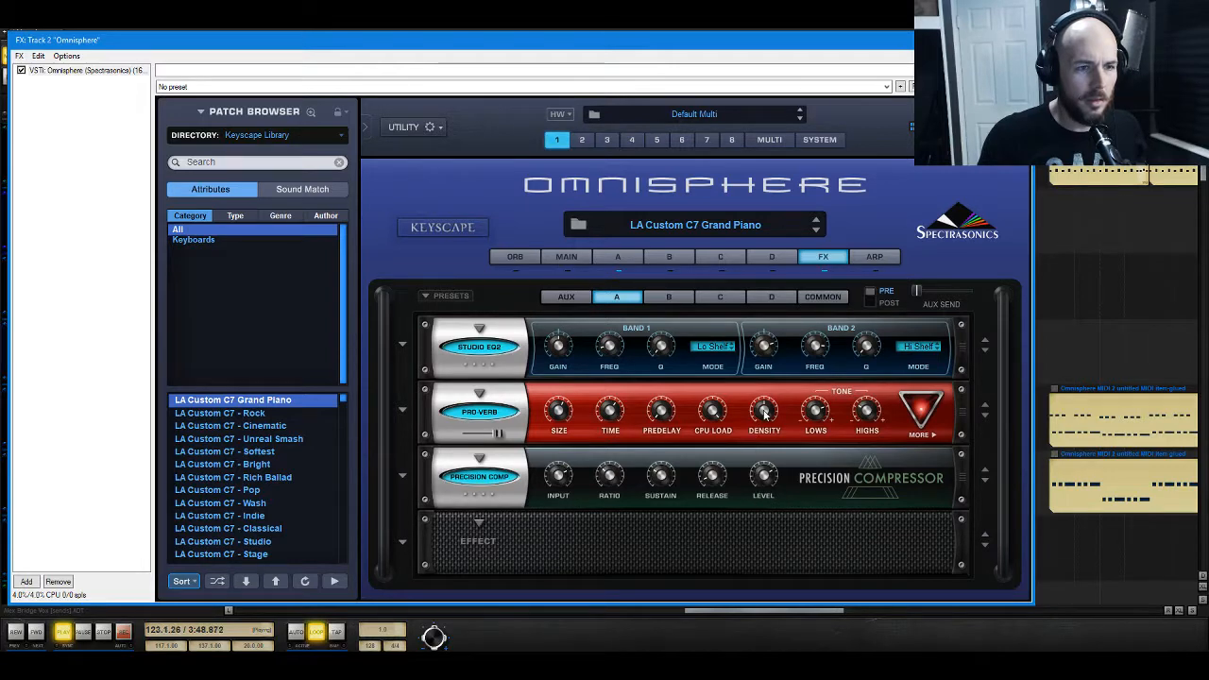
left_click_drag(711, 411, 728, 567)
left_click_drag(665, 411, 684, 382)
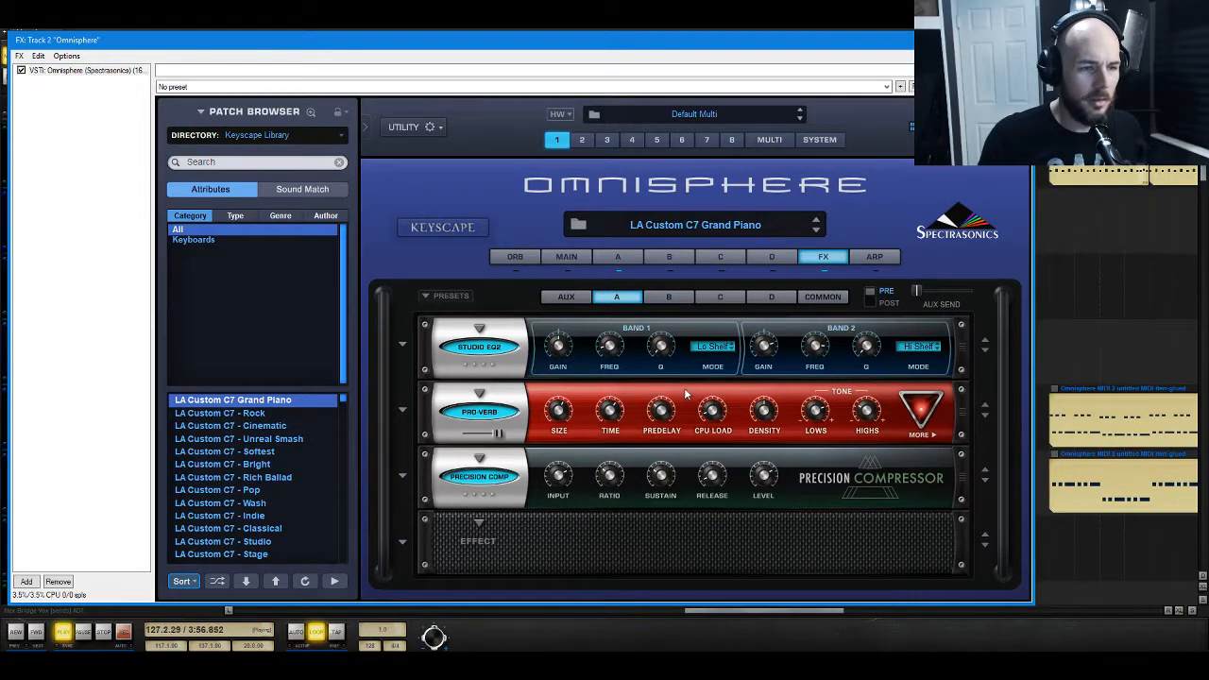
Step: Reduce the PRO-Verb's mix to a low, subtle amount while listening to the section
left_click_drag(498, 434, 463, 436)
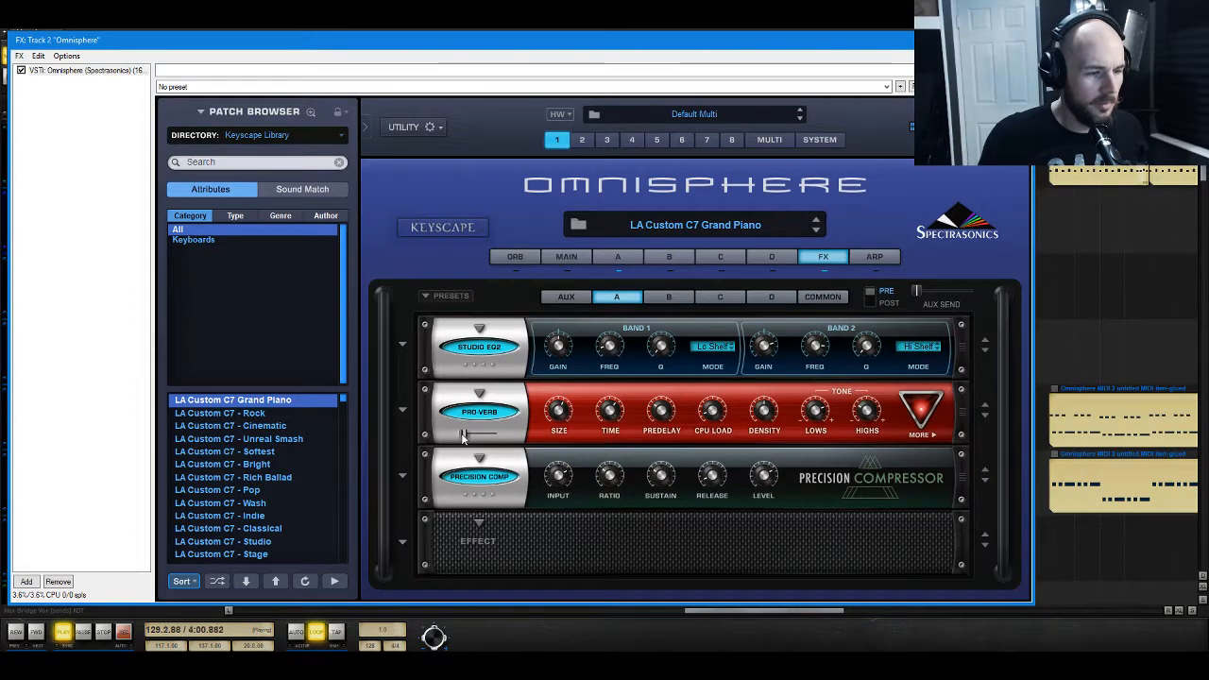
left_click_drag(461, 433, 464, 436)
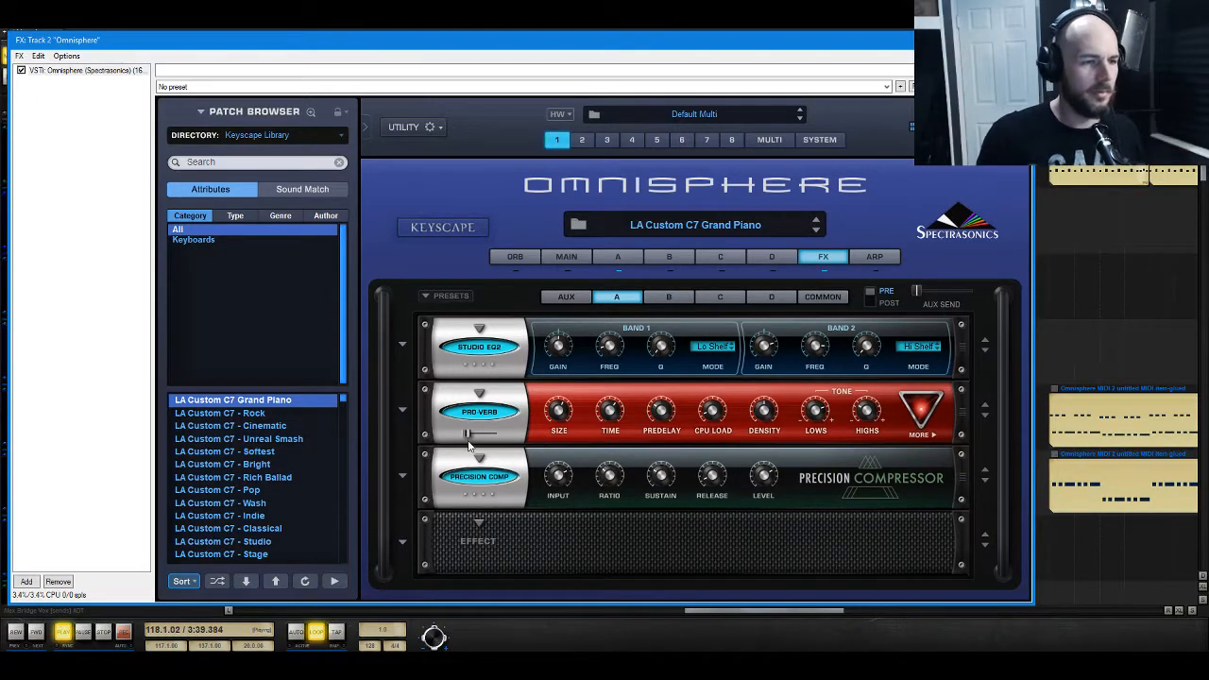
left_click_drag(468, 441, 464, 439)
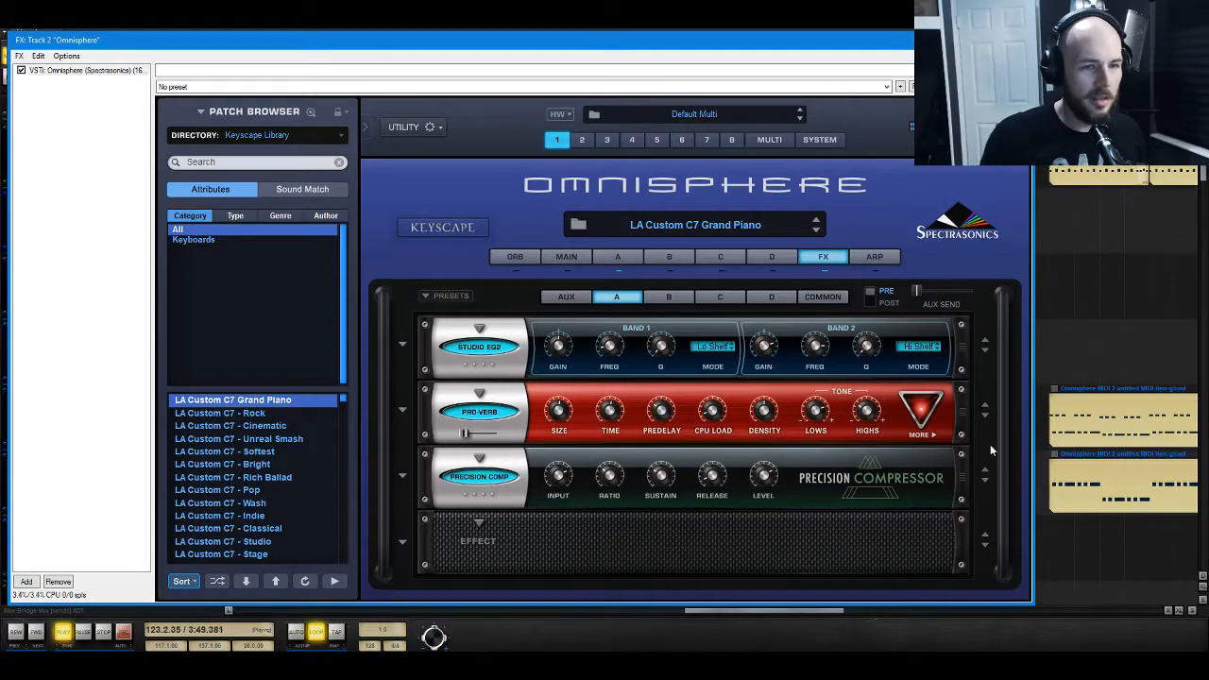
key("space")
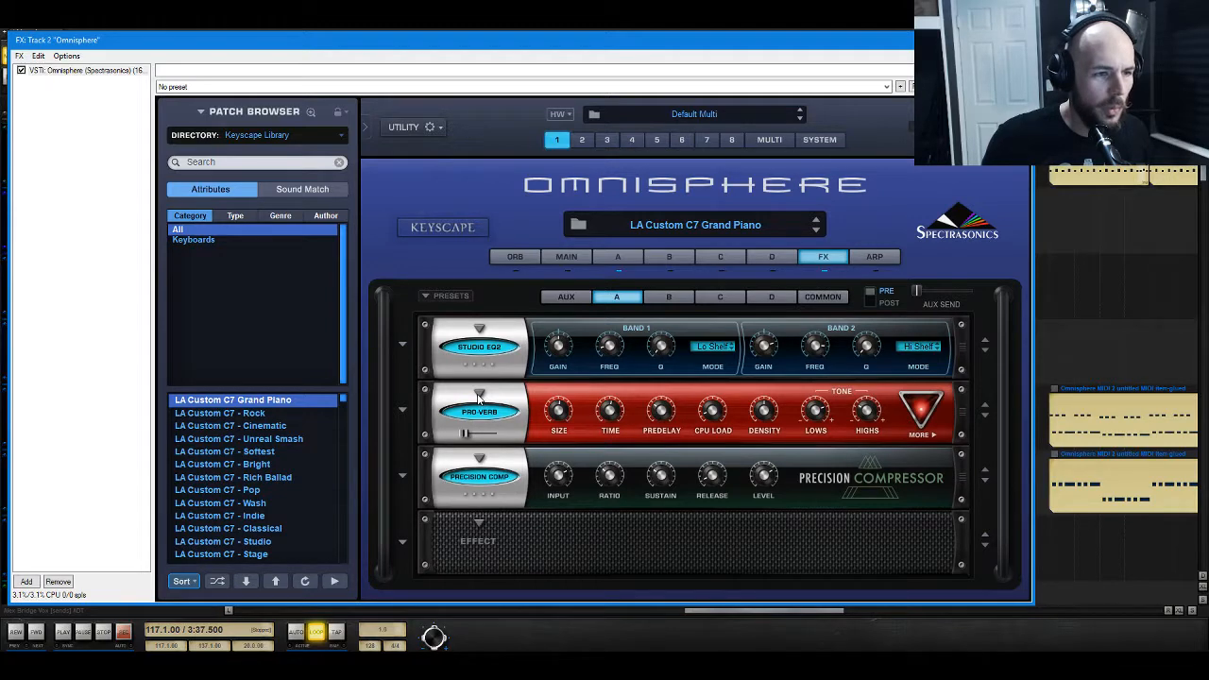
Step: Audition the section and inspect the notes in the first items on the Omnisphere MIDI 1.5 and Omnisphere MIDI 1 tracks
left_click(1018, 40)
key("space")
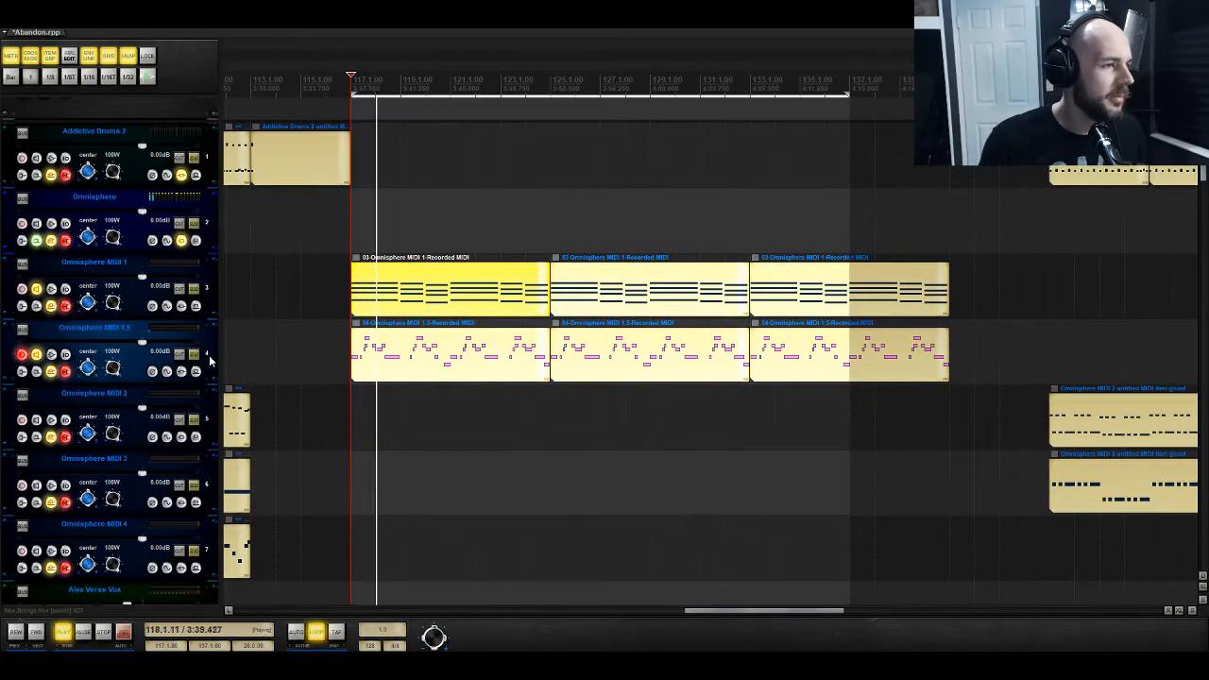
key("space")
double_click(375, 366)
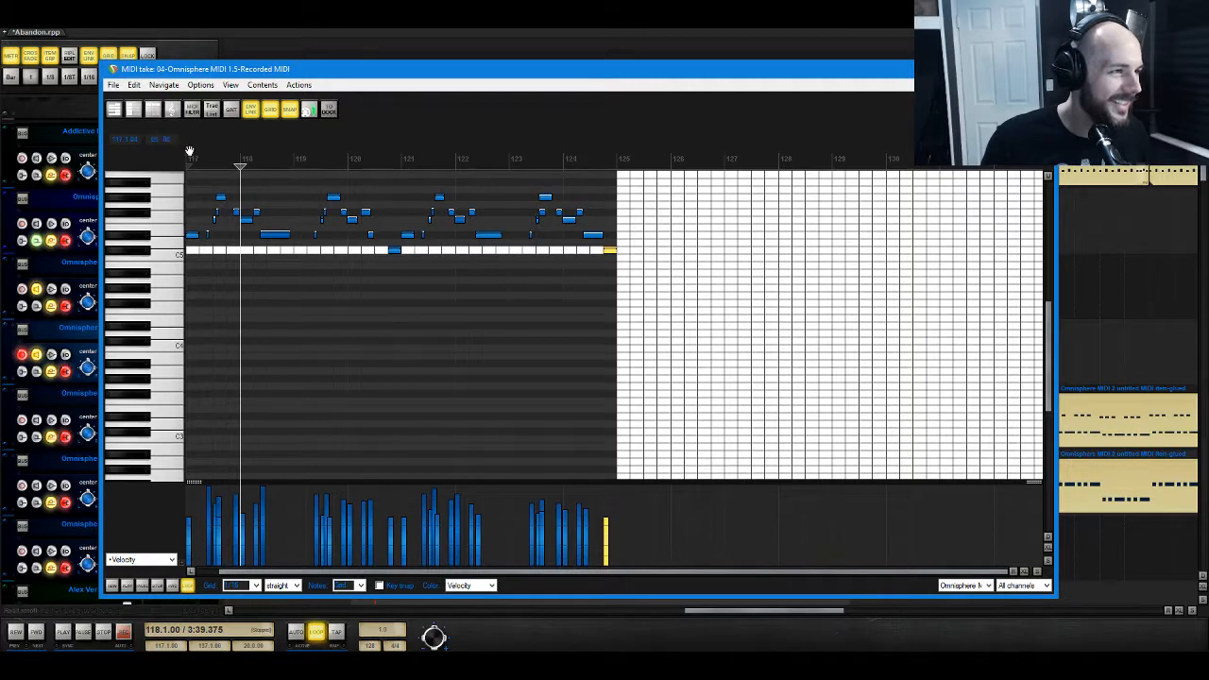
left_click(187, 161)
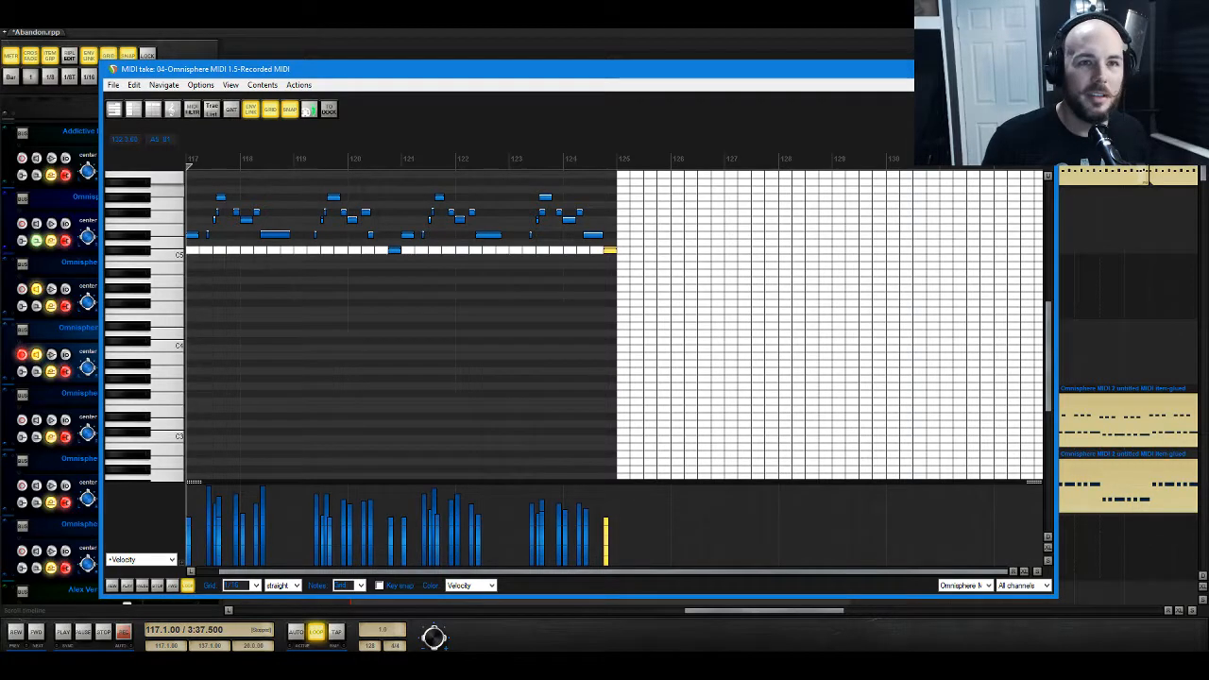
key("Escape")
left_click(386, 289)
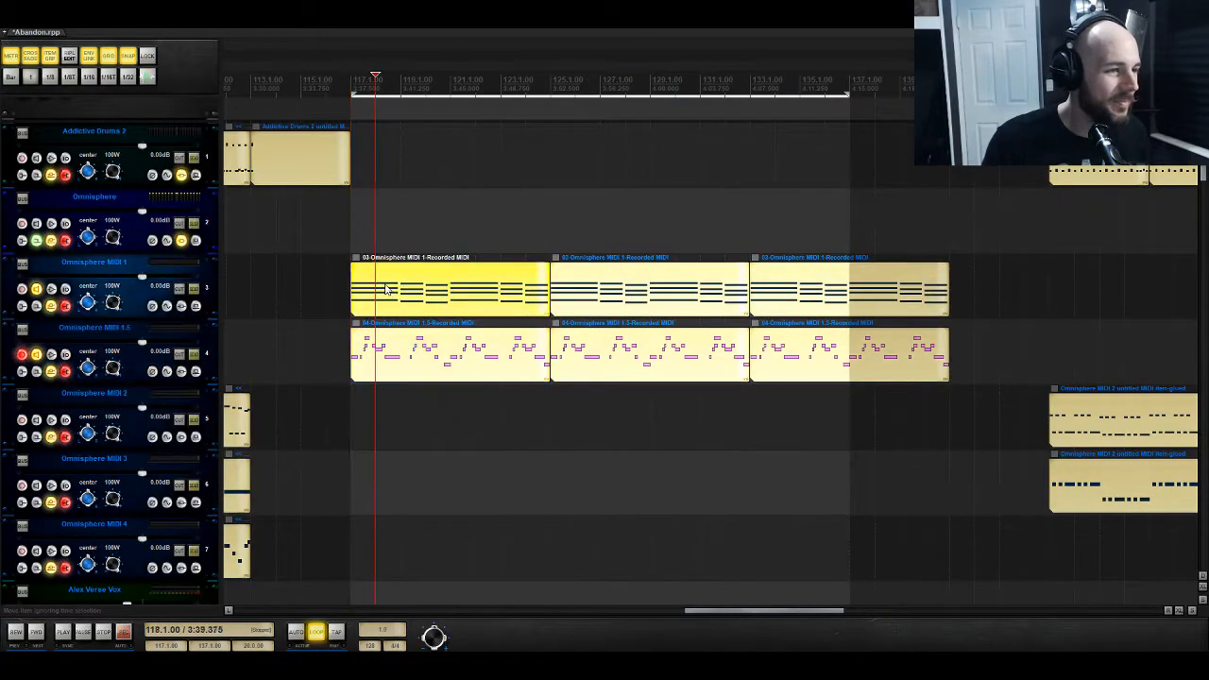
double_click(386, 289)
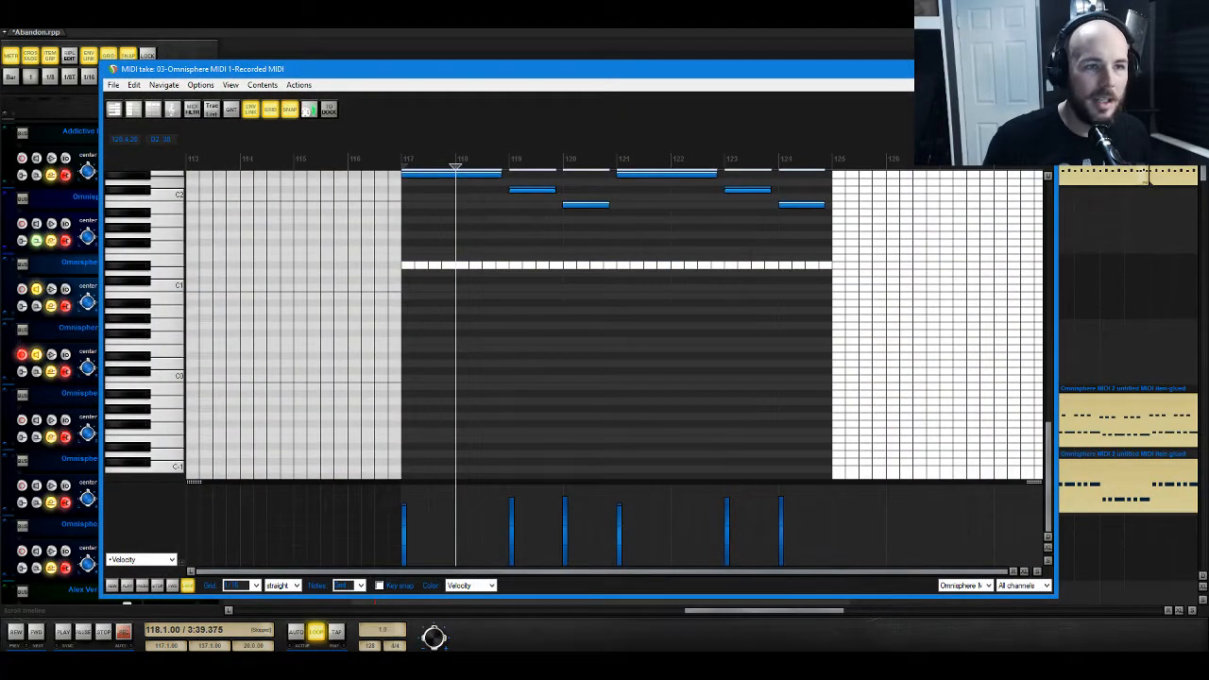
key("Escape")
Step: Set the time selection to the first Omnisphere MIDI 1 item, bars 117 to 125, and lower the velocities of all its notes together
left_click(363, 259)
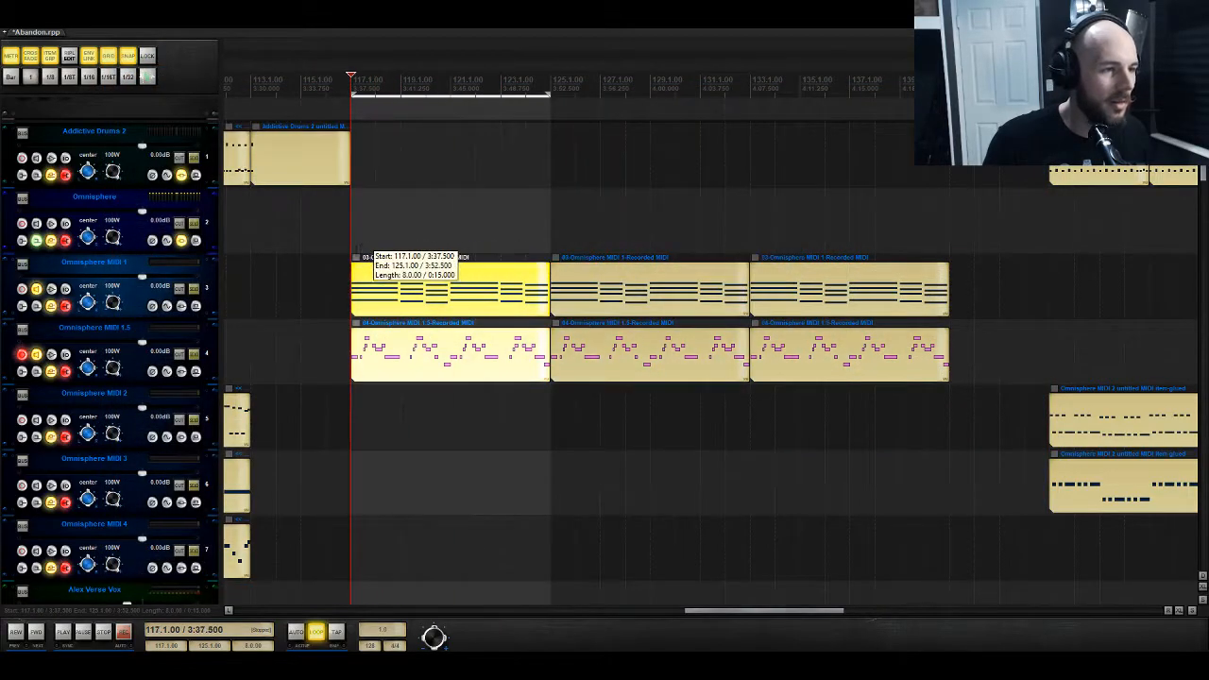
double_click(355, 283)
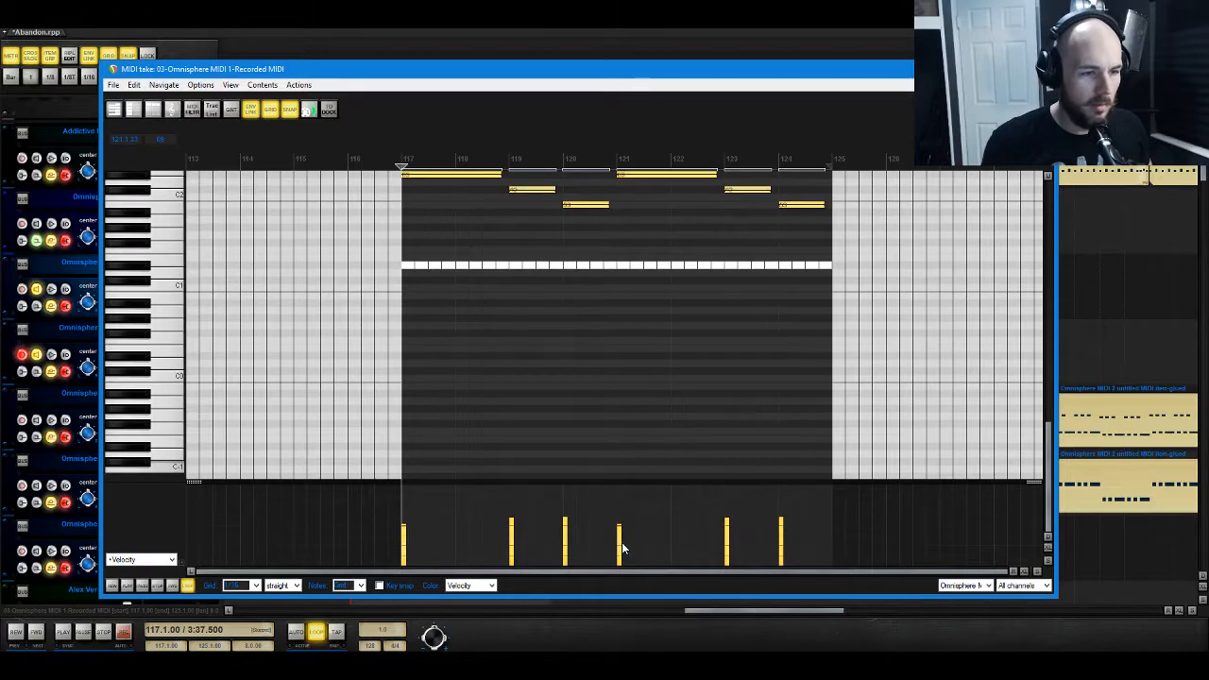
key("space")
left_click_drag(619, 543, 620, 536)
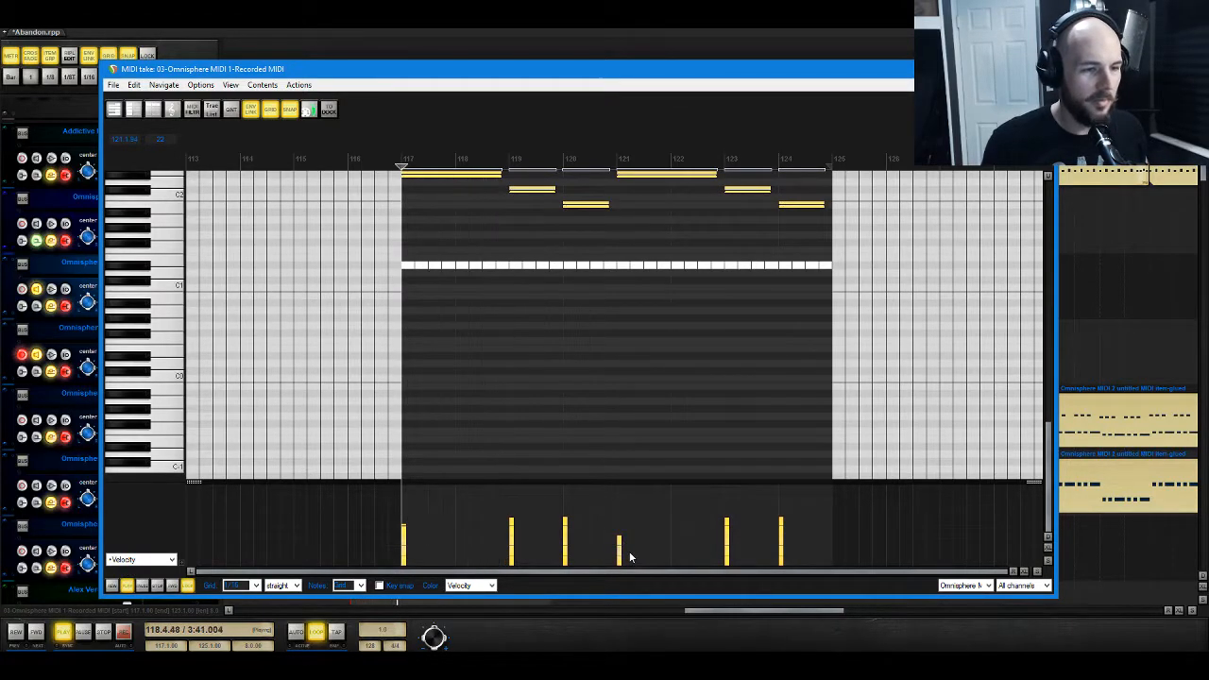
key("ctrl+z")
left_click_drag(619, 550, 618, 529)
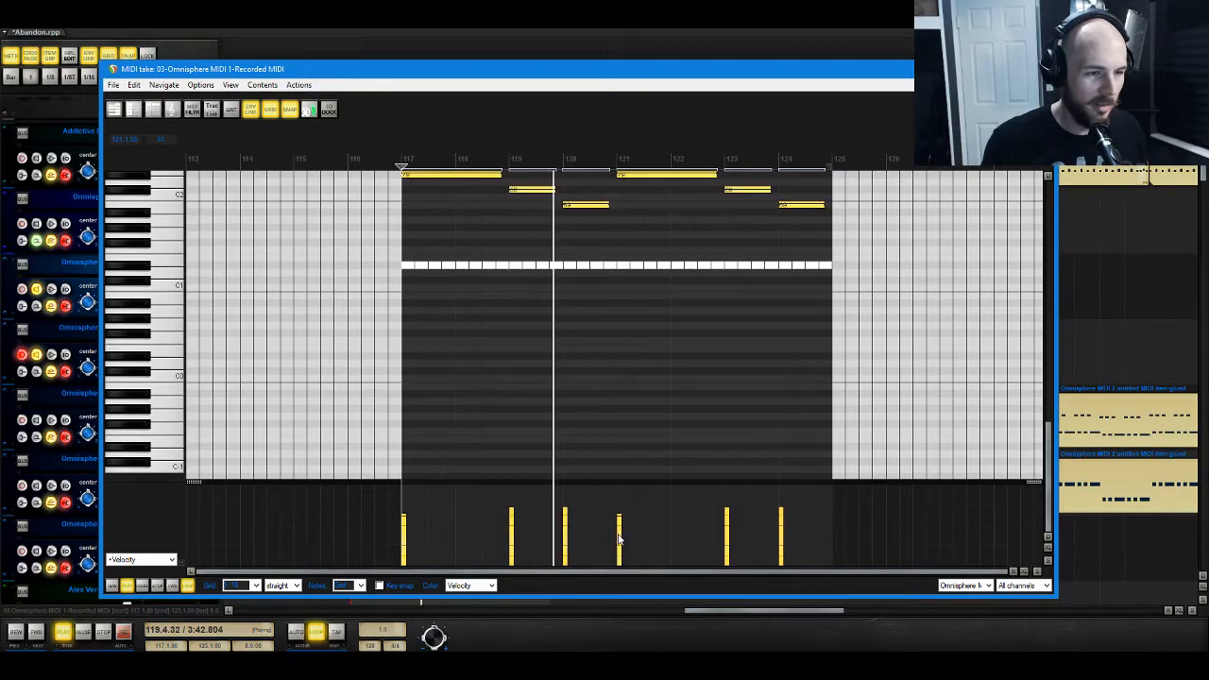
key("Escape")
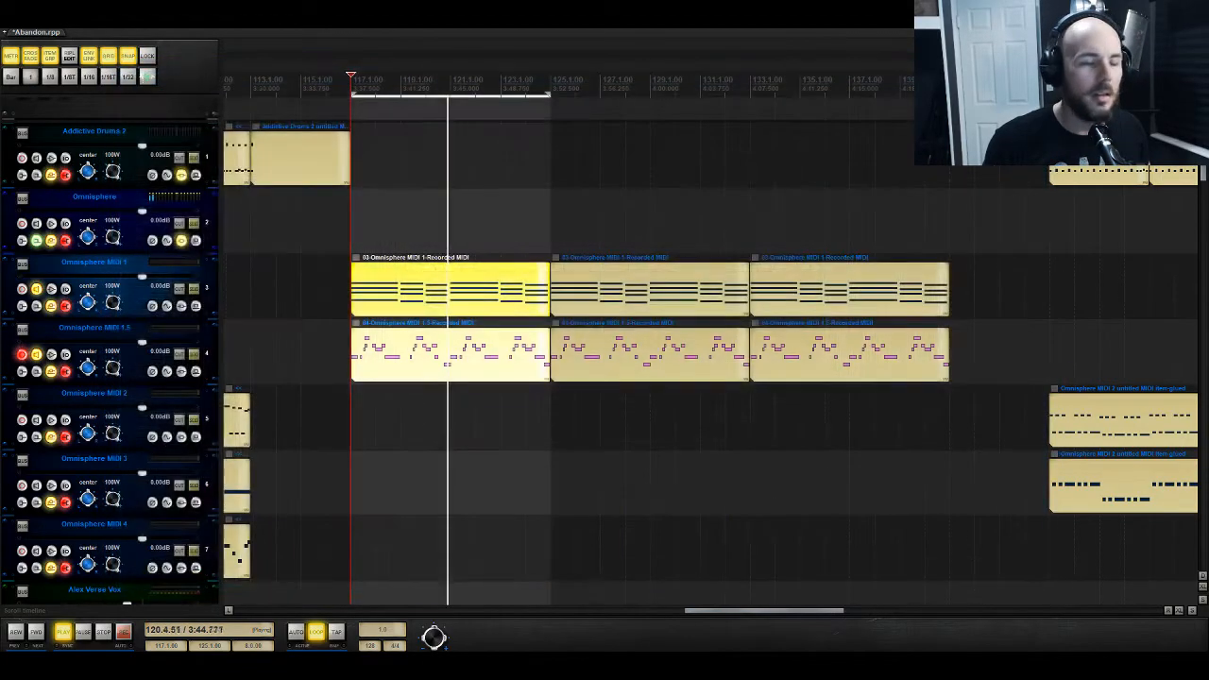
Step: Bend the grand piano patch's velocity curve upward into a convex arc while listening to the section
left_click(182, 243)
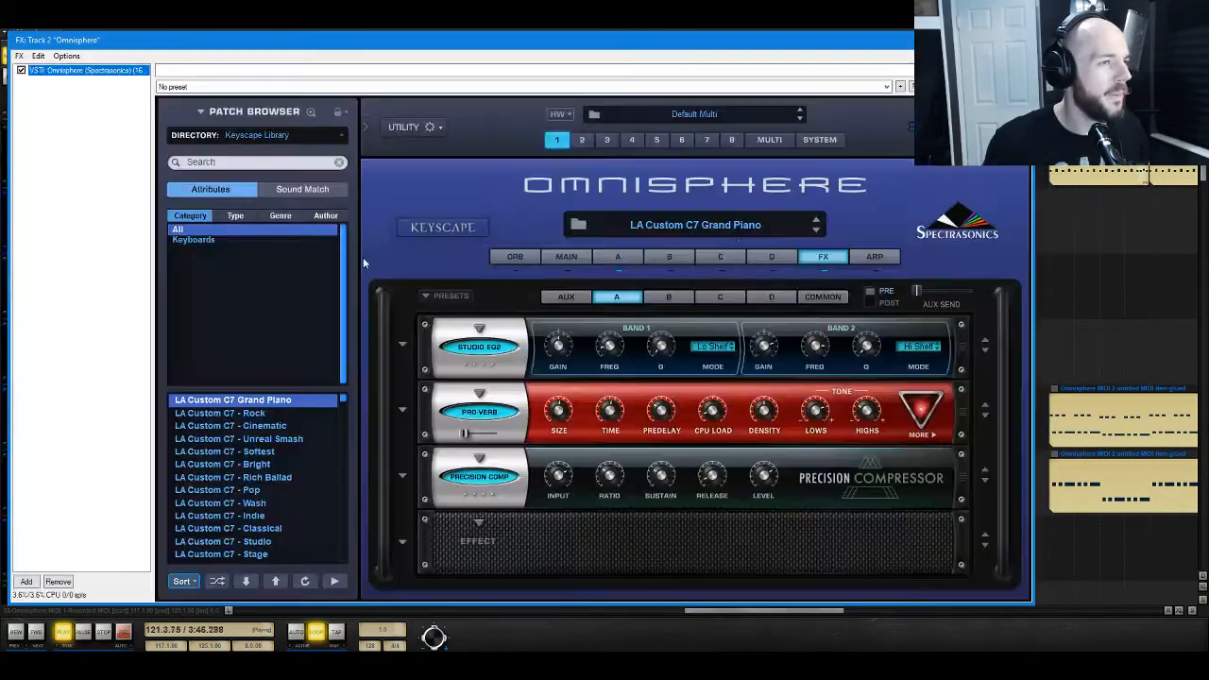
left_click(604, 259)
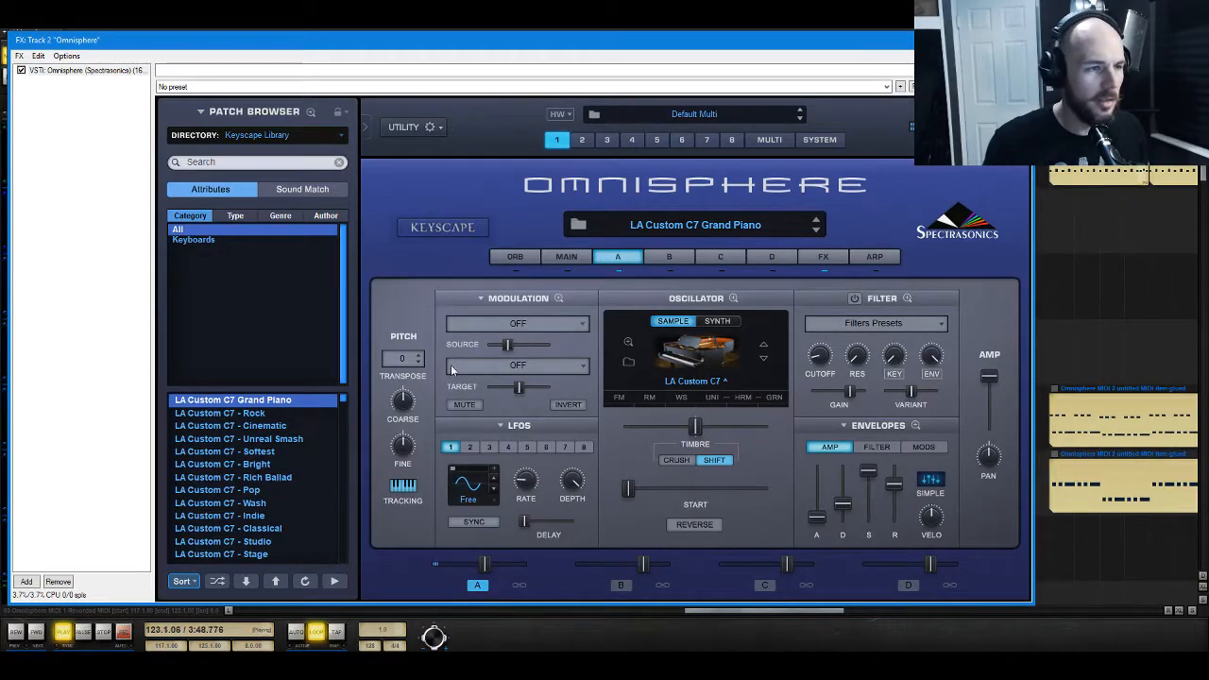
left_click(570, 256)
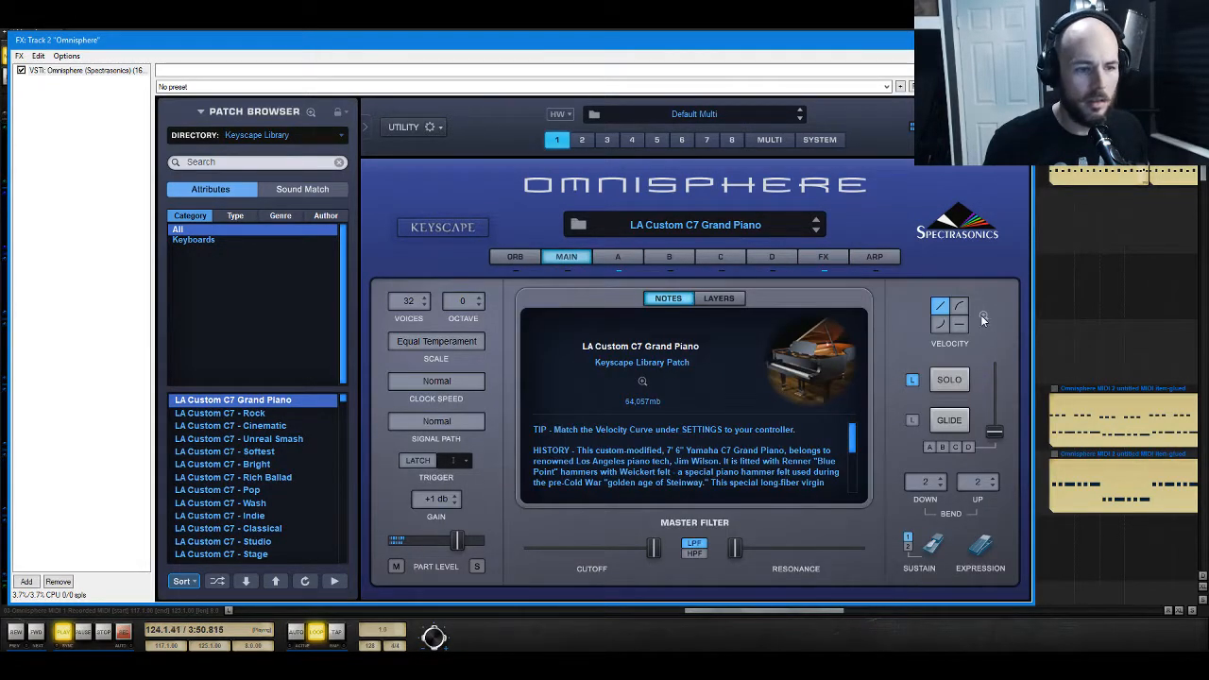
left_click(982, 316)
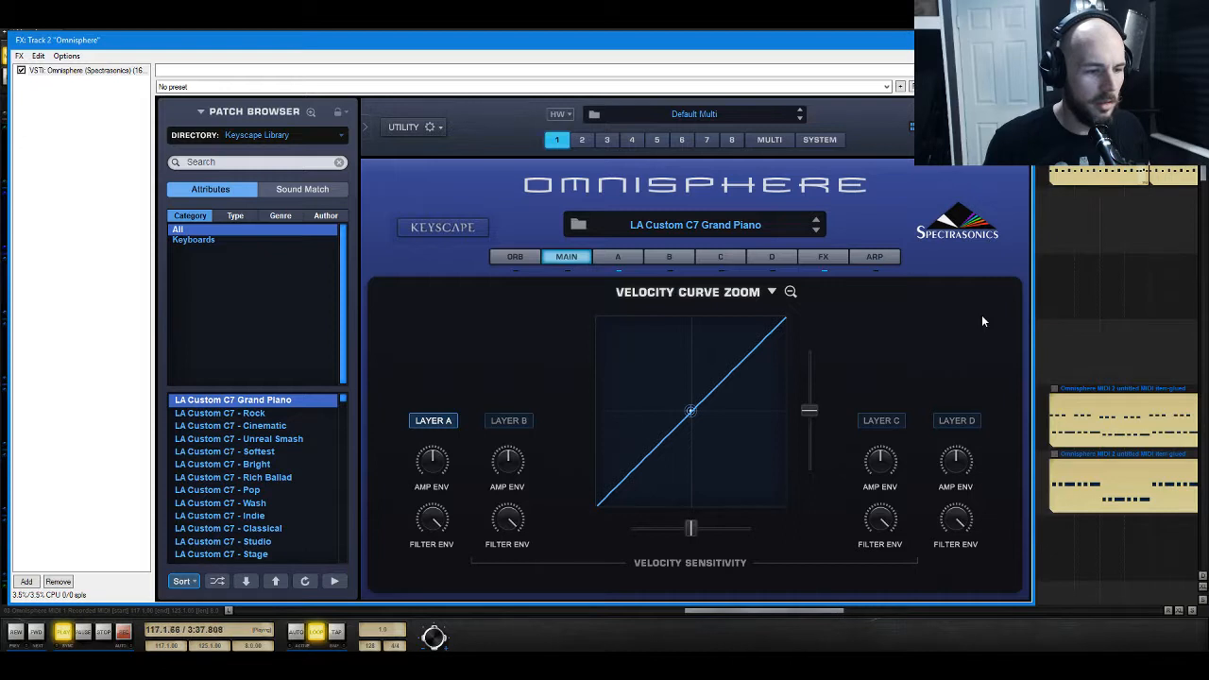
left_click_drag(690, 411, 651, 375)
key("space")
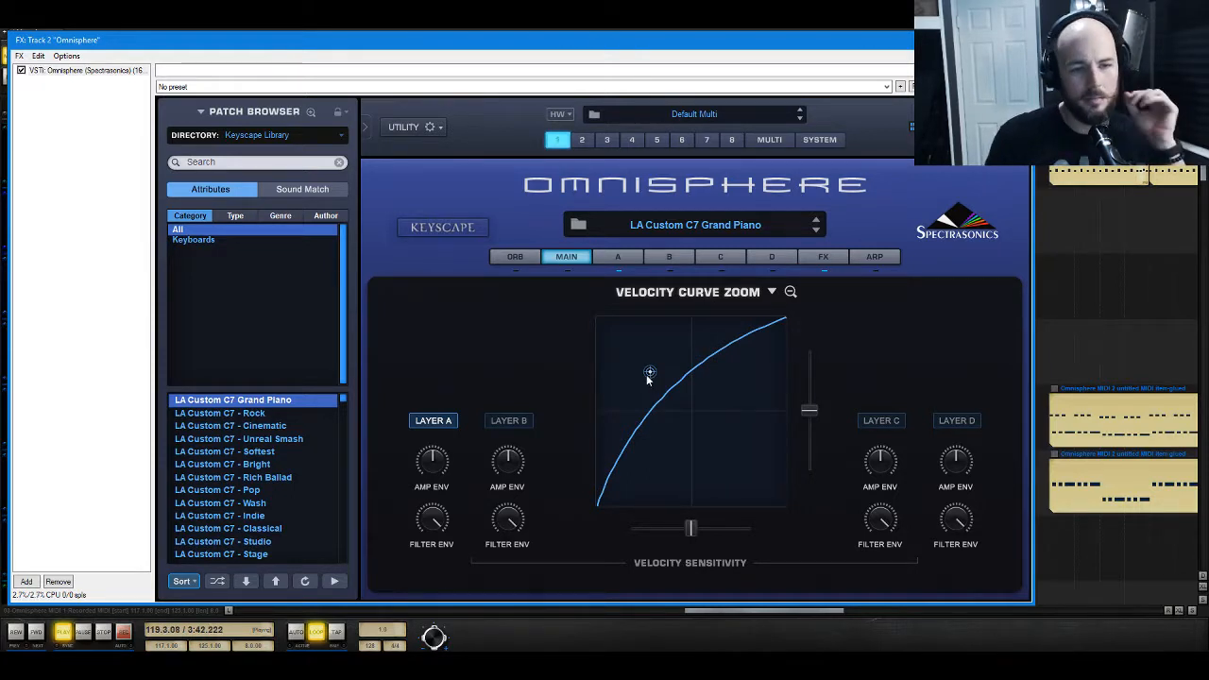
left_click(790, 292)
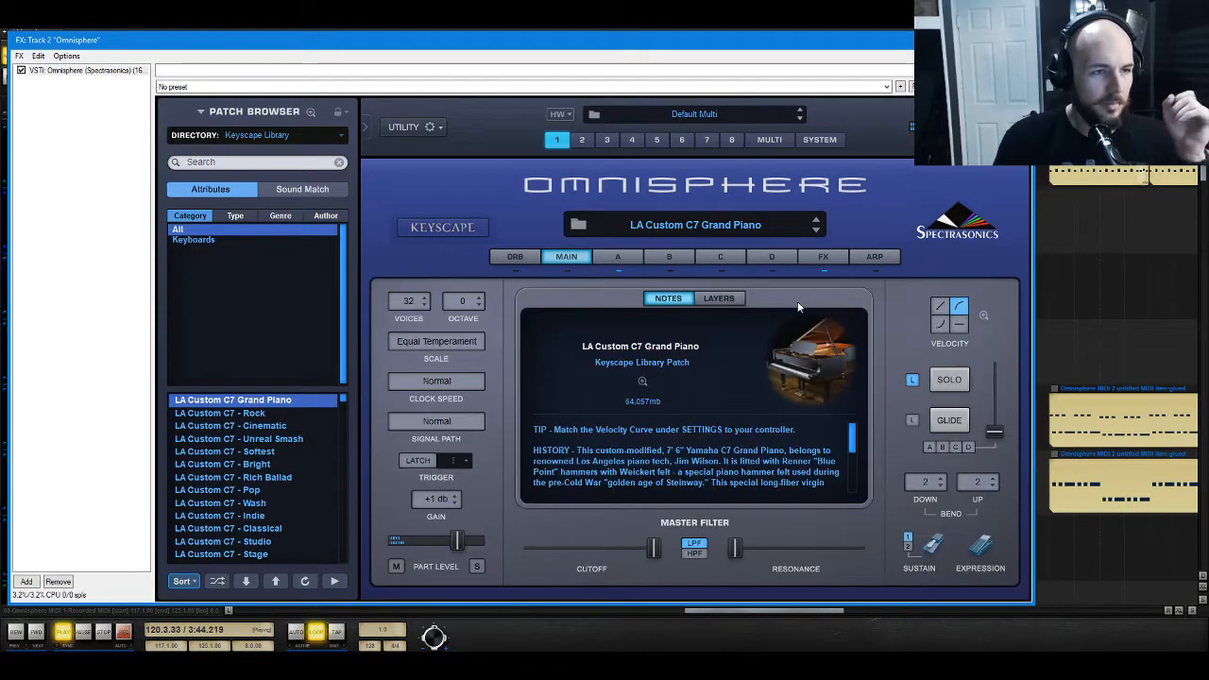
Step: Listen to the section while reviewing the piano's effects rack and layer A settings, and stop playback
left_click(817, 256)
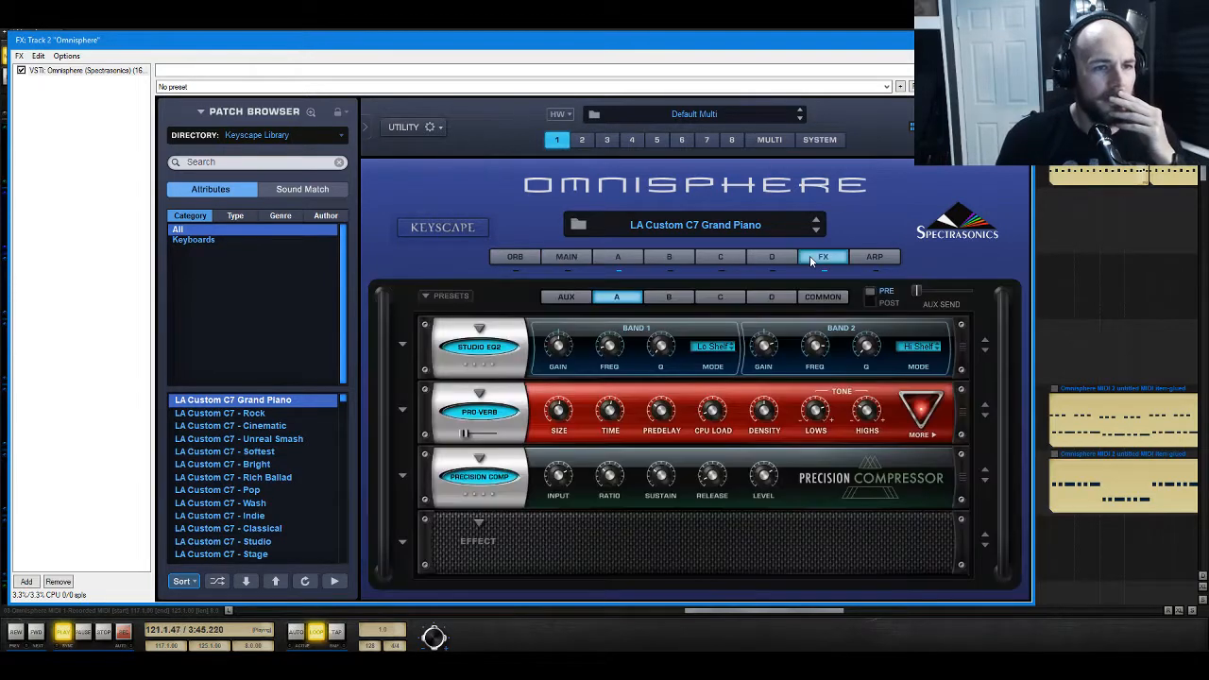
left_click(486, 413)
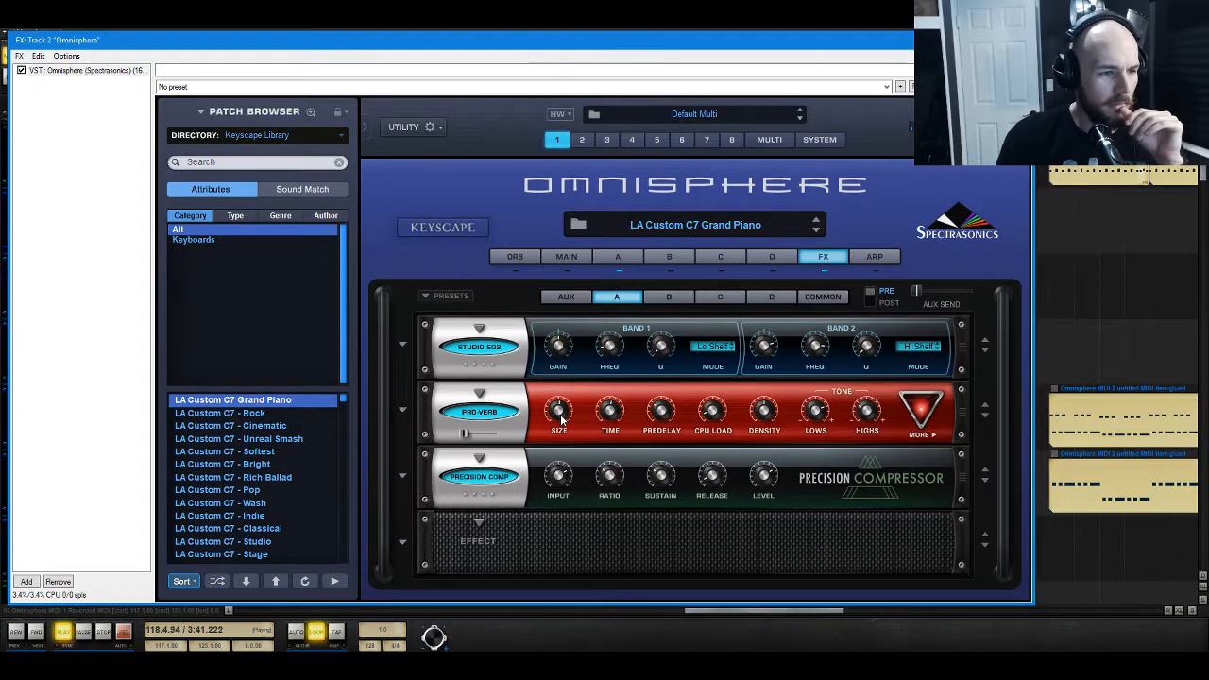
left_click(621, 258)
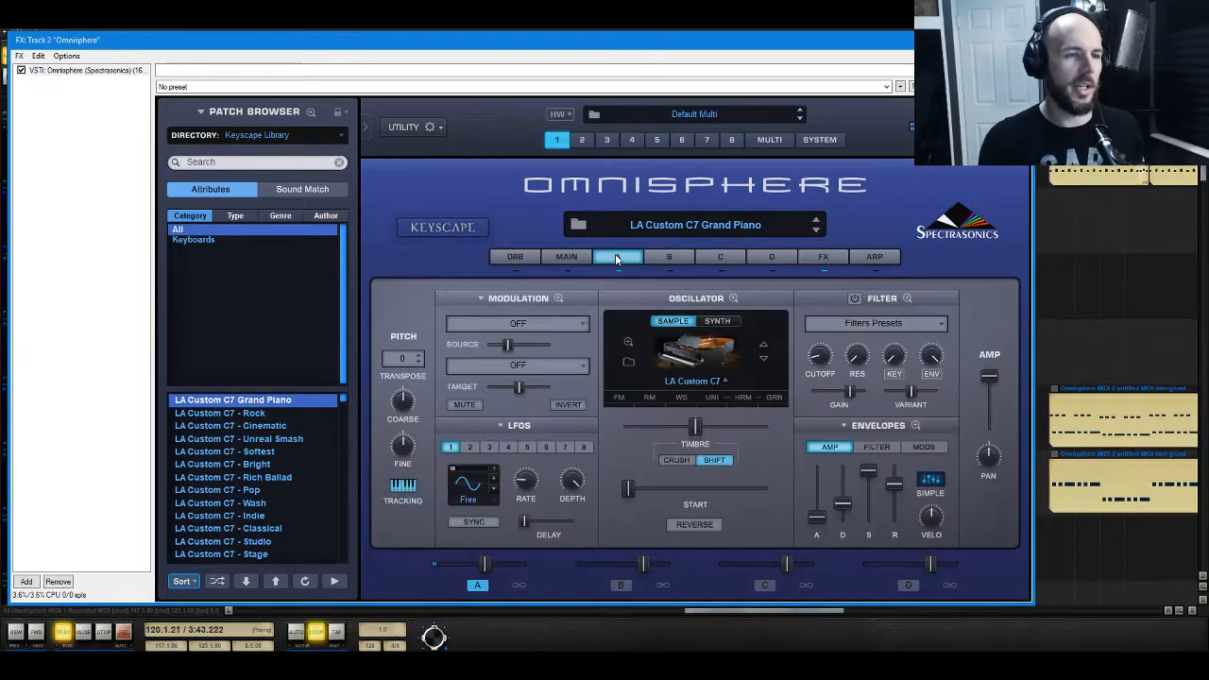
key("space")
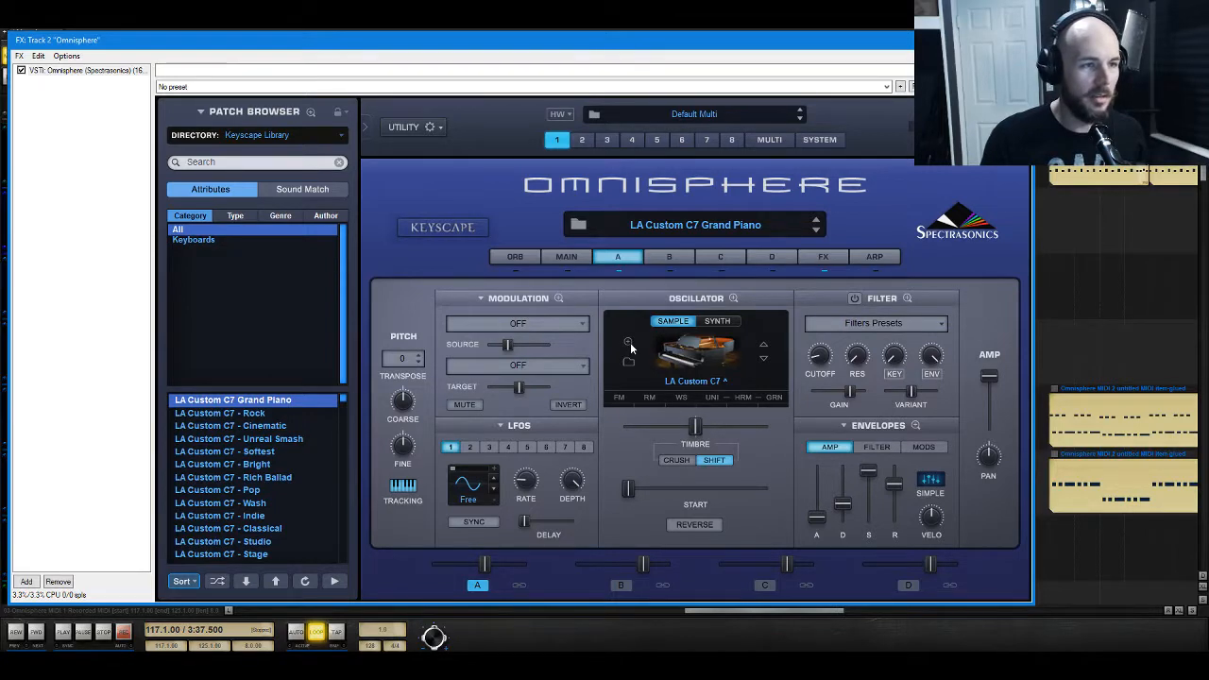
Step: Browse the patches of the User directory in the full patch browser and close it without loading one
left_click(580, 226)
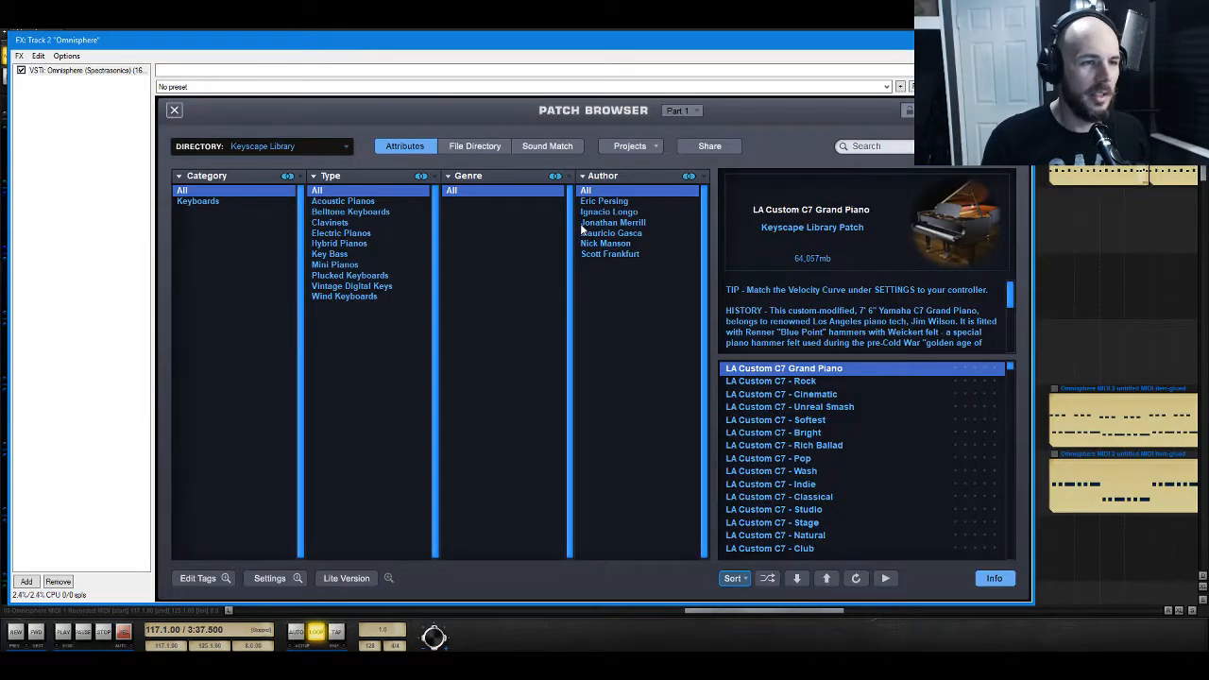
left_click(267, 145)
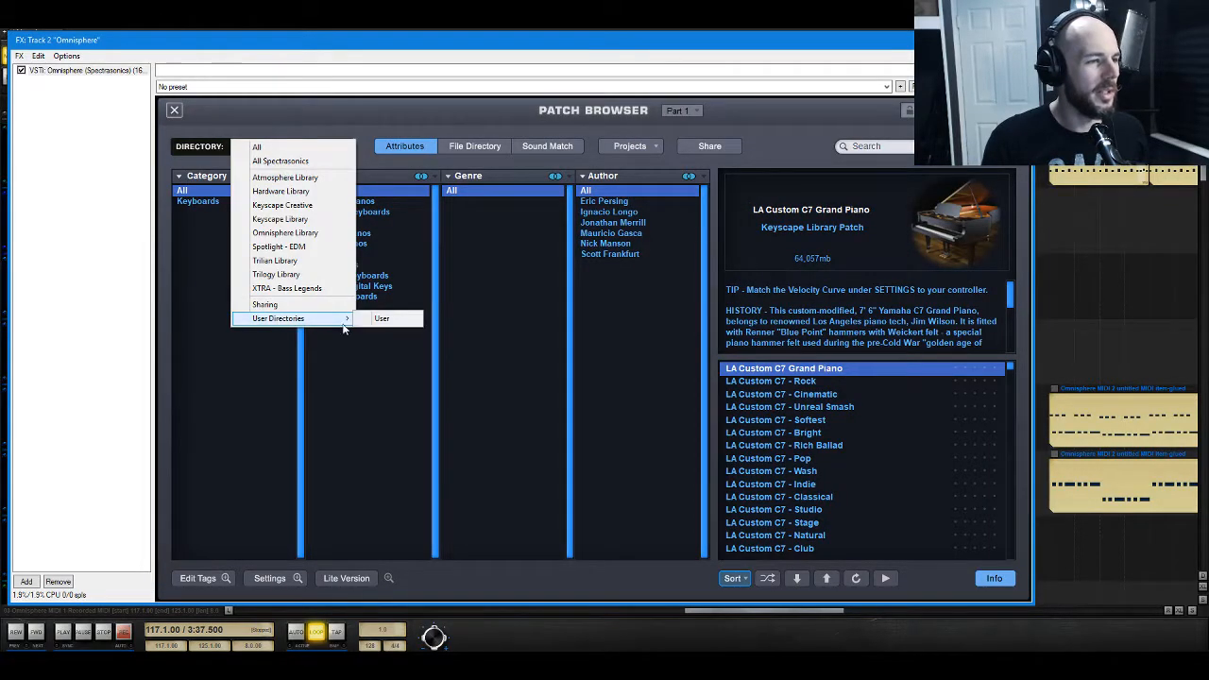
left_click(420, 320)
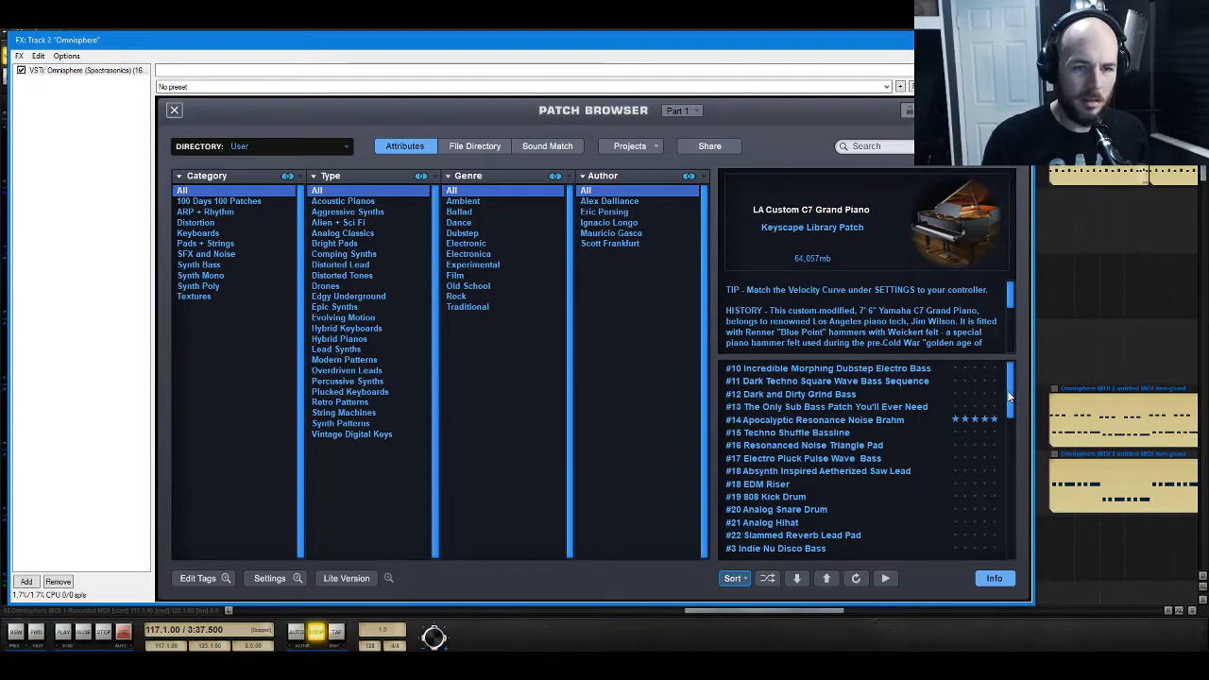
mouse_move(1009, 397)
left_mouse_down()
mouse_move(994, 545)
mouse_move(1034, 456)
left_mouse_up()
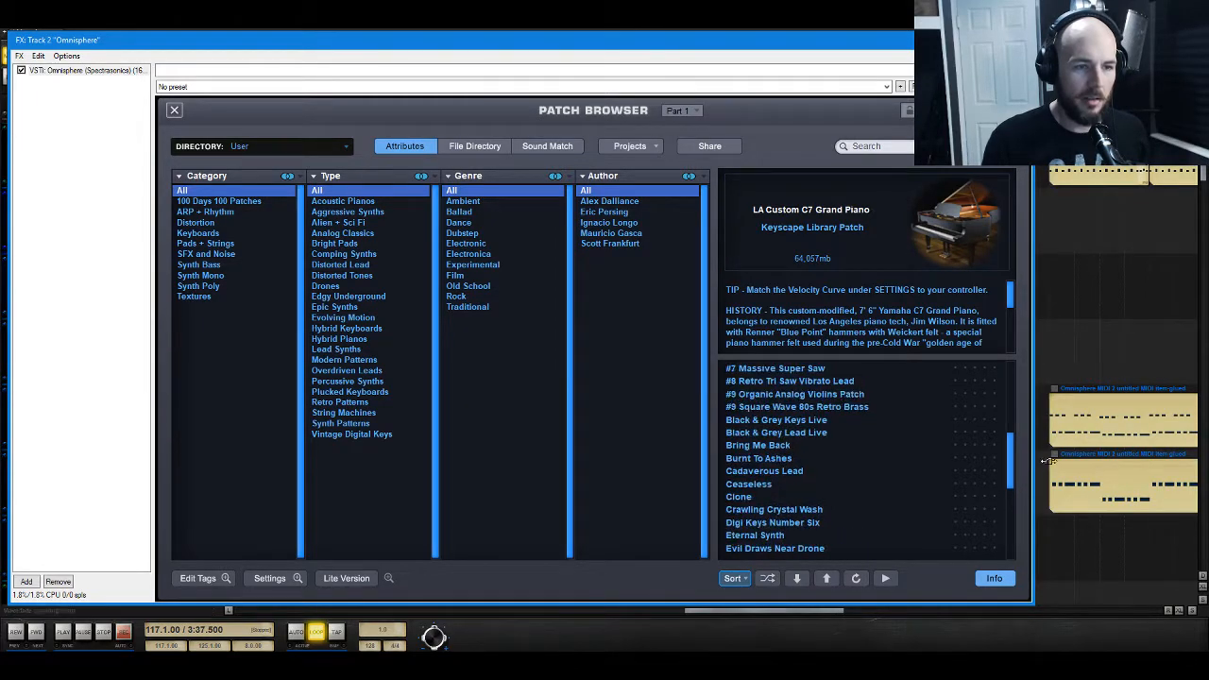
left_click(173, 111)
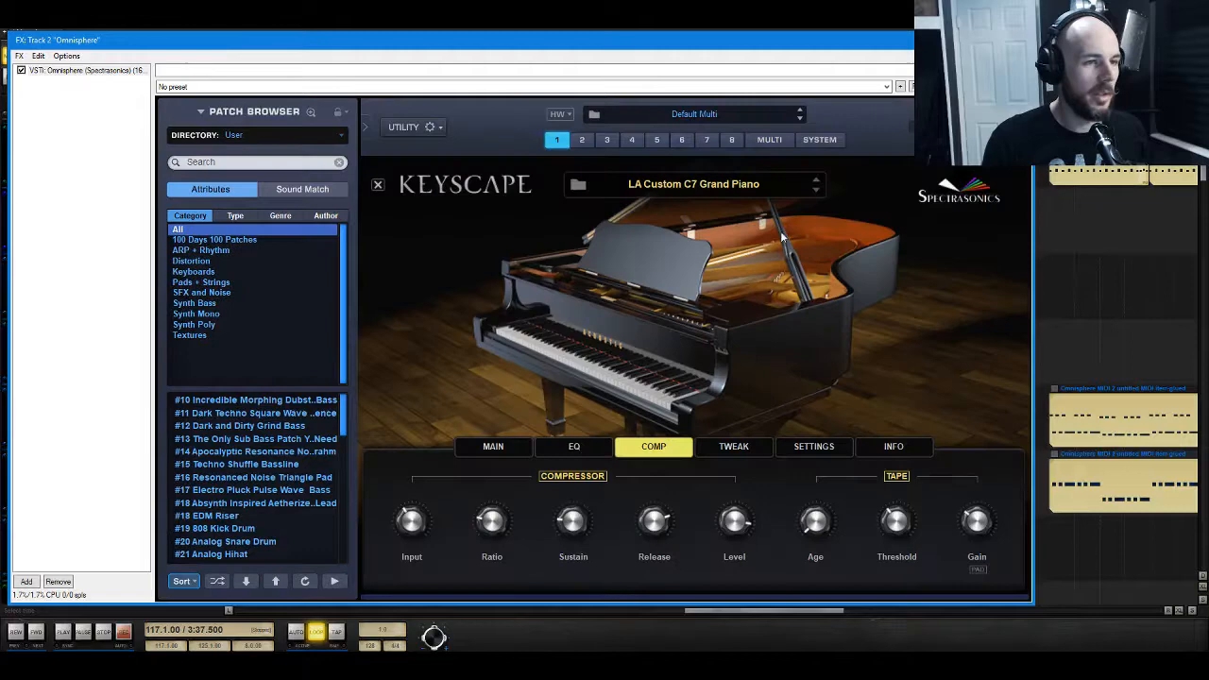
Step: Leave the Keyscape view, close the Omnisphere window and replay the section from bar 117
left_click(378, 185)
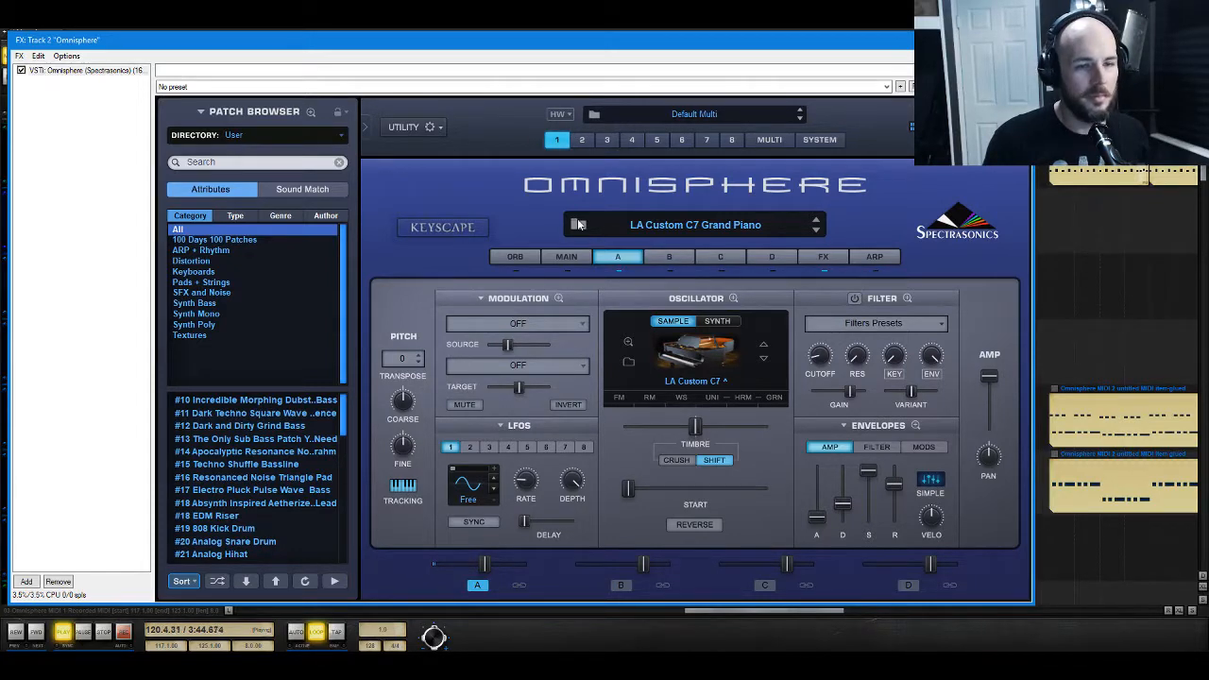
key("space")
left_click(1019, 40)
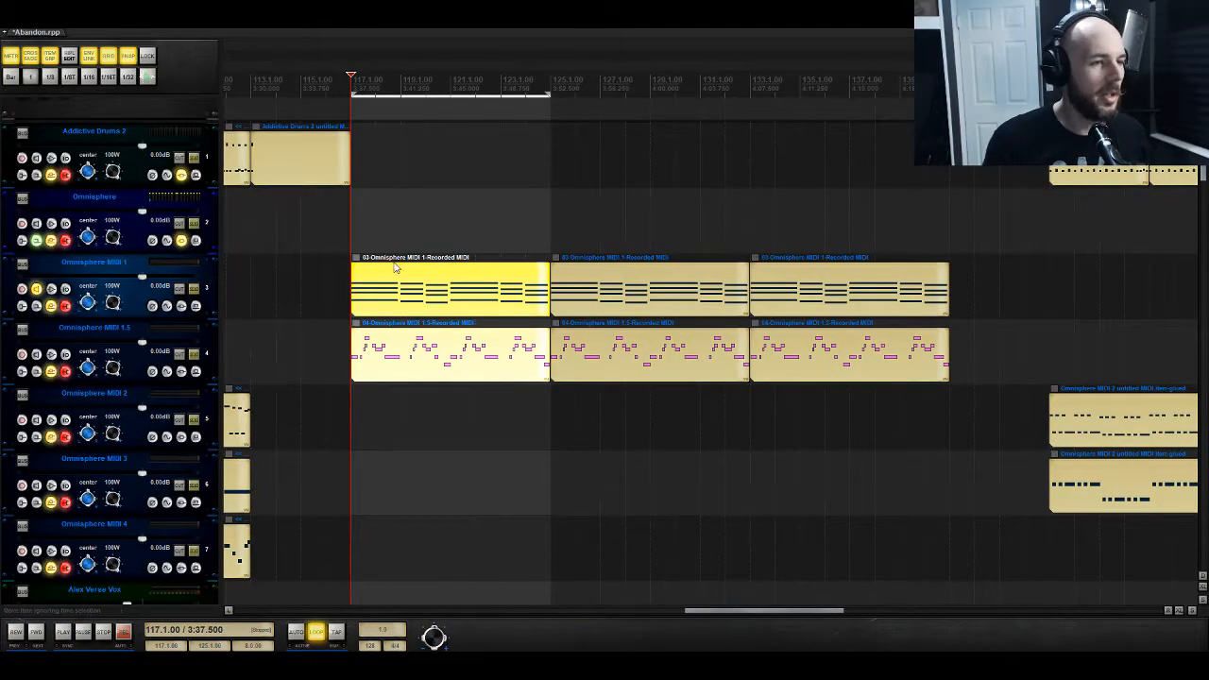
key("space")
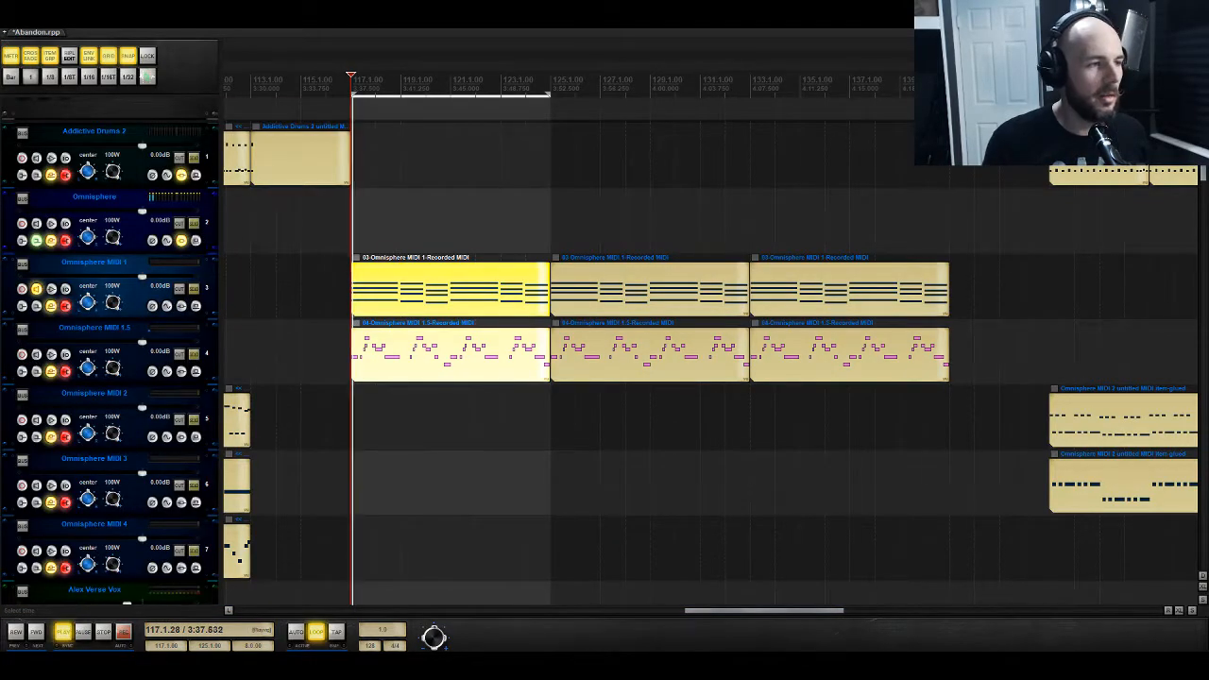
Step: Remove the Precision Compressor from layer A's effects rack in Omnisphere and close the plugin window
left_click(182, 242)
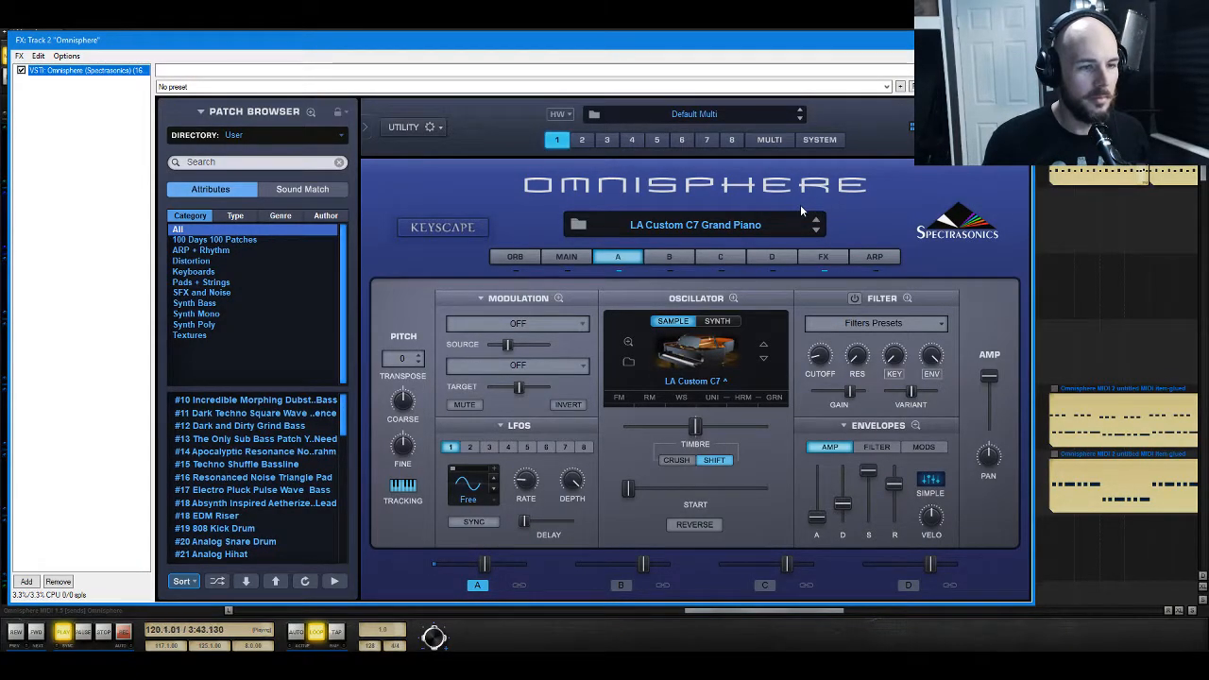
left_click(818, 253)
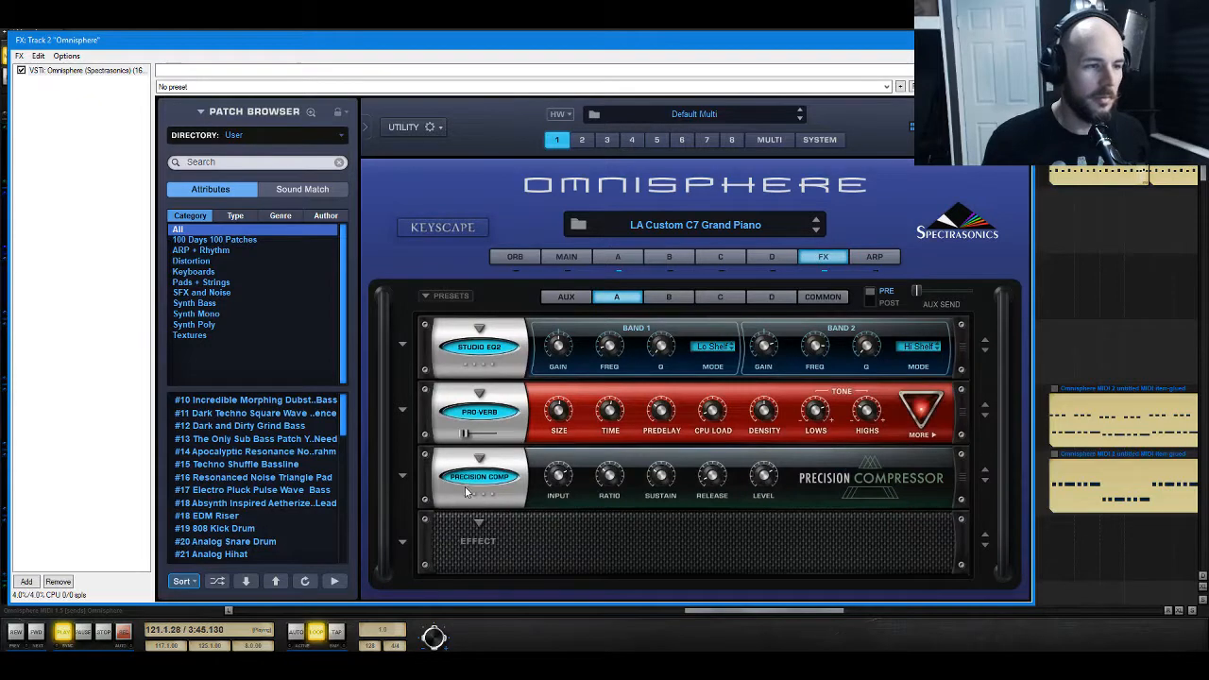
mouse_move(556, 489)
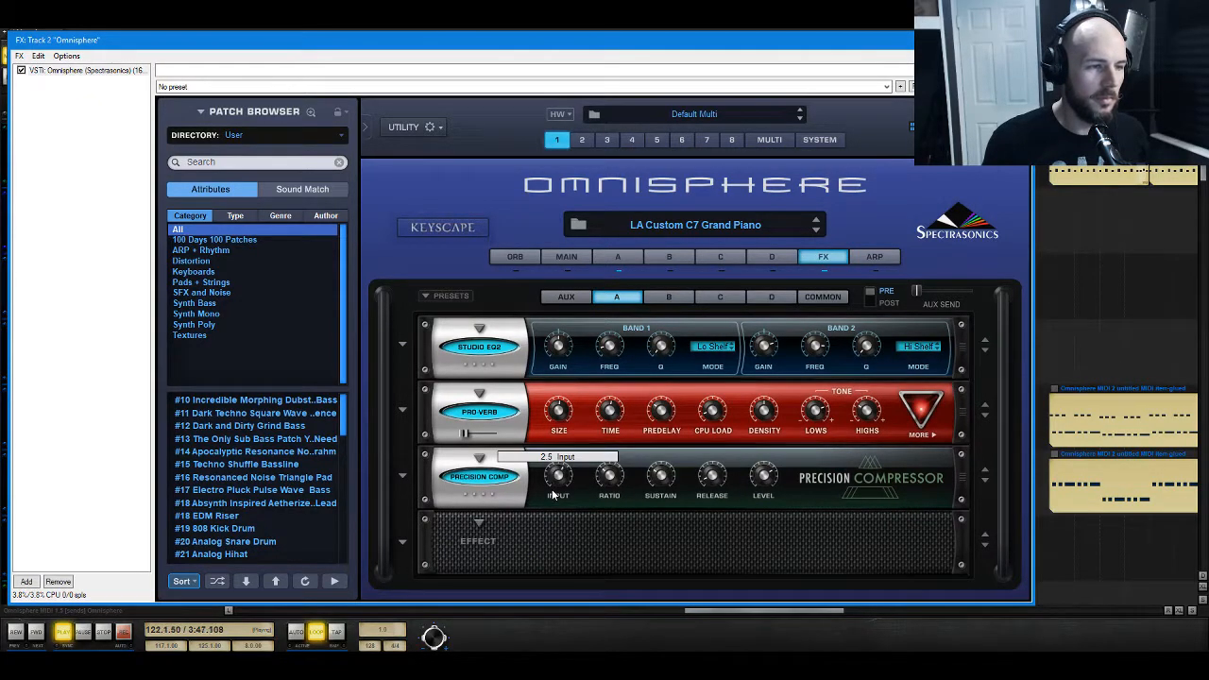
left_click(479, 457)
left_click(494, 408)
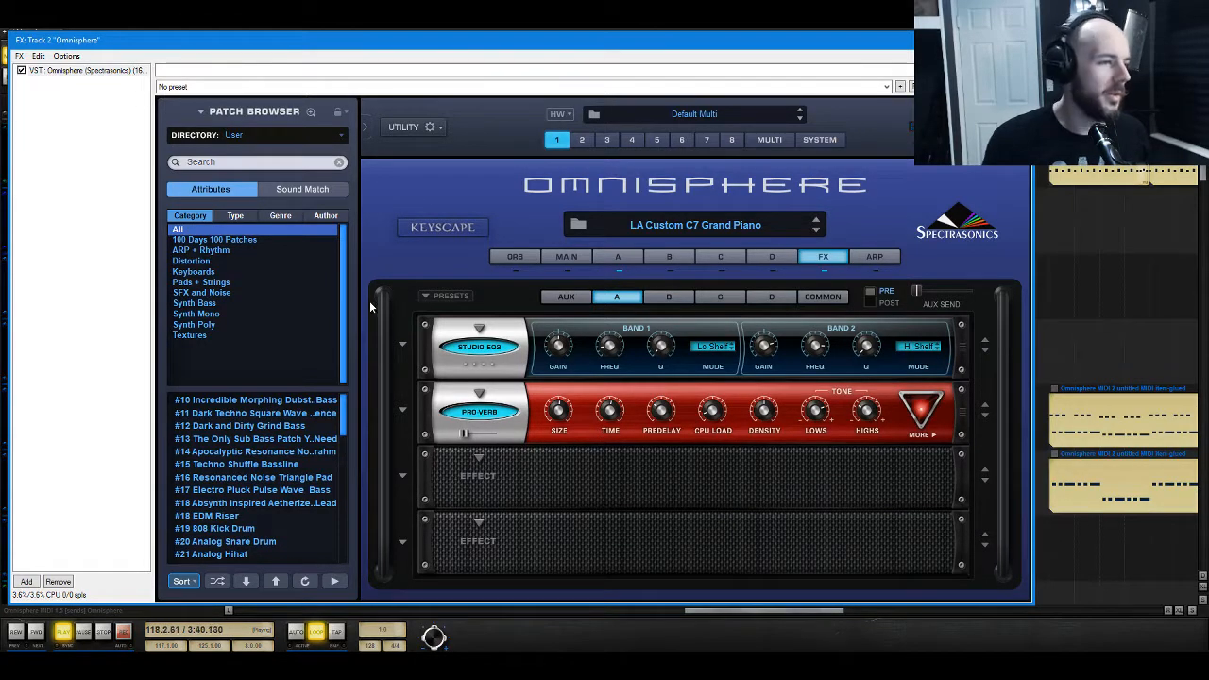
left_click(1018, 40)
Step: Try to add ReaComp to the Omnisphere A track, filtering the plugins by "reac"
scroll(316, 414, "down", 11)
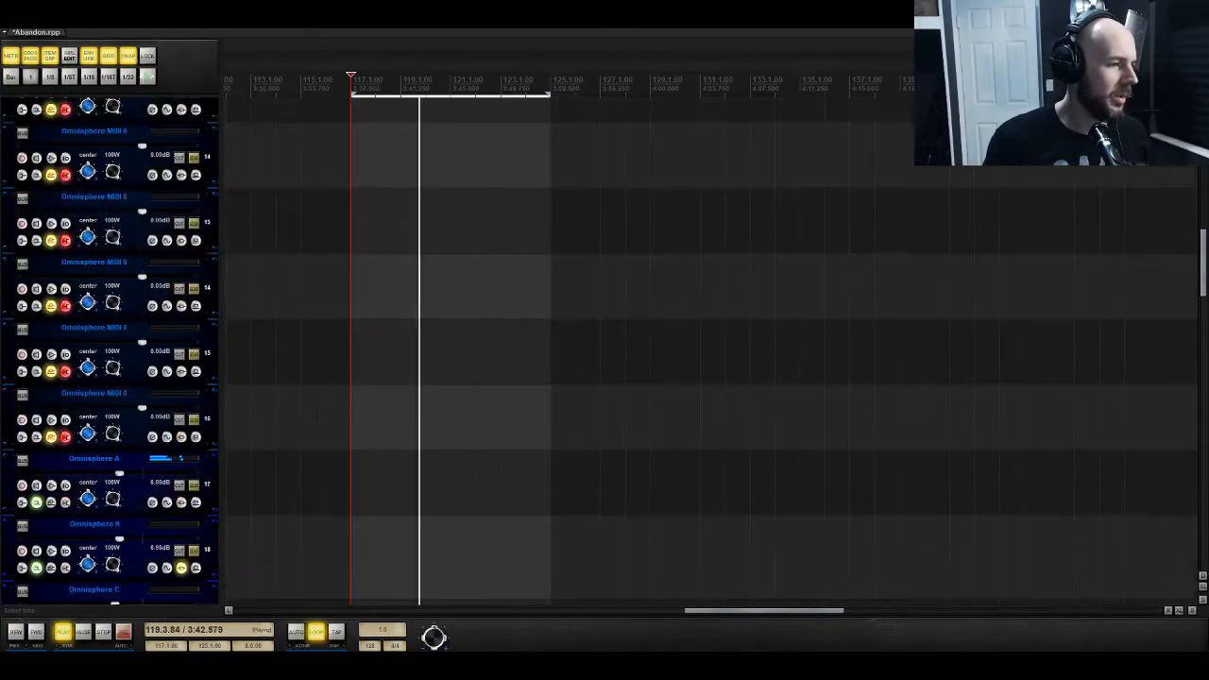
scroll(317, 414, "down", 3)
left_click(180, 308)
type("s")
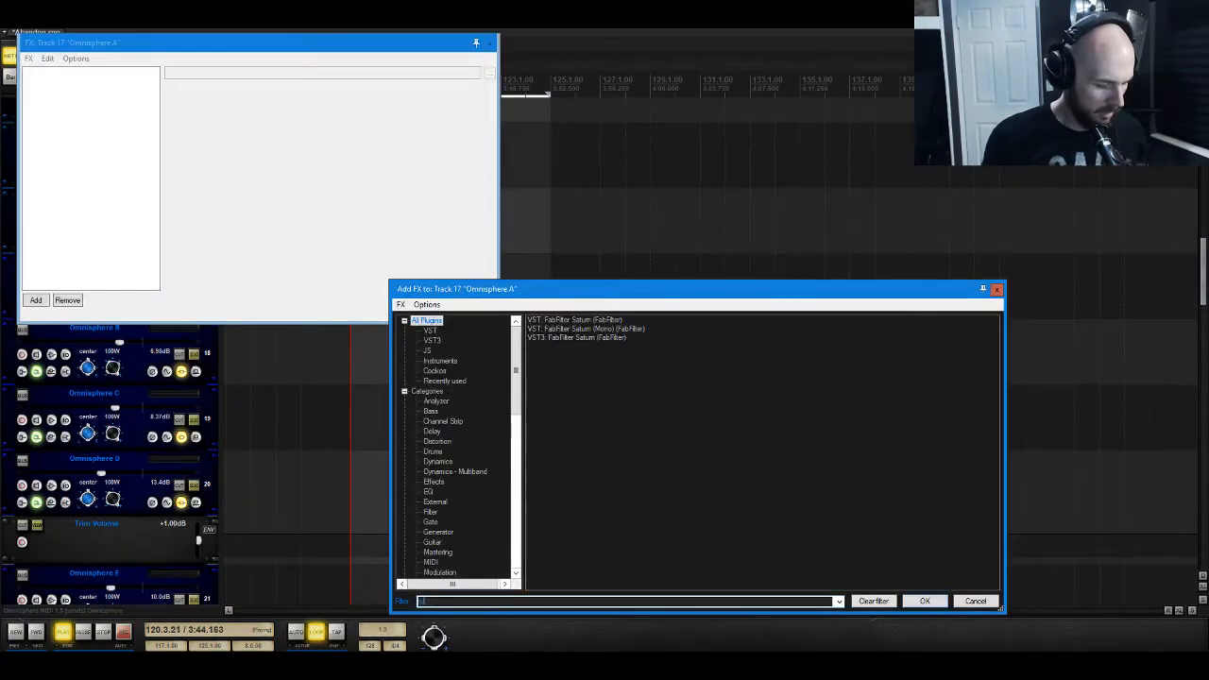
type("reac")
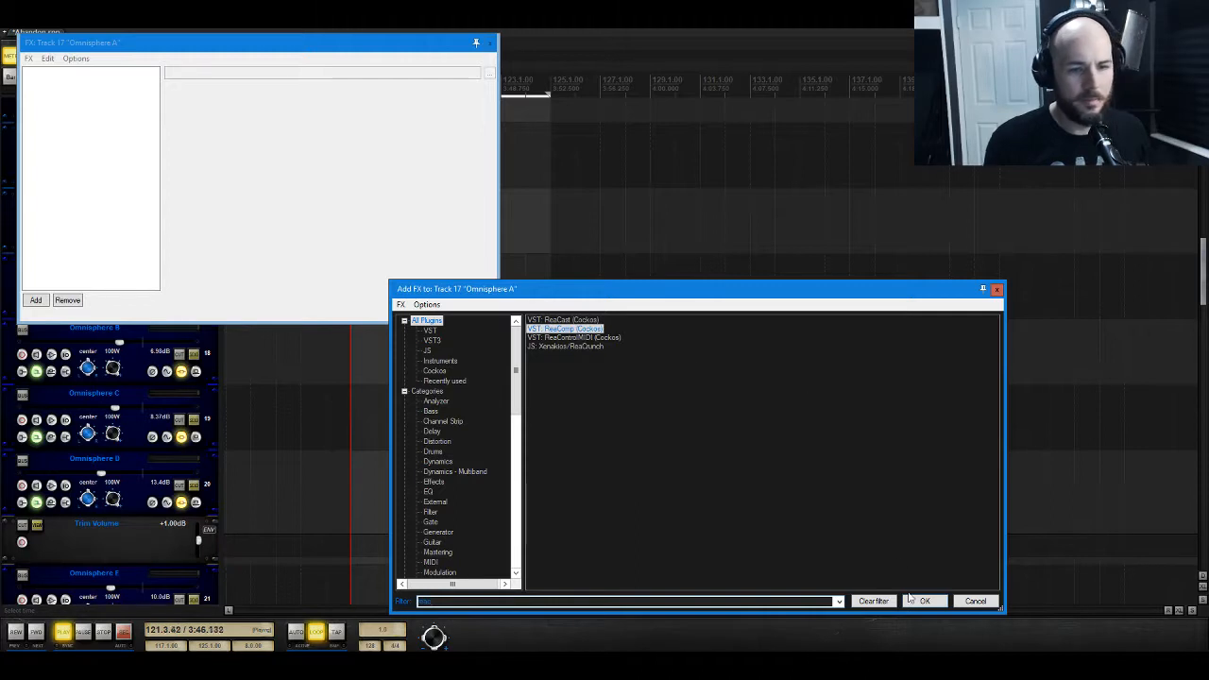
left_click(913, 599)
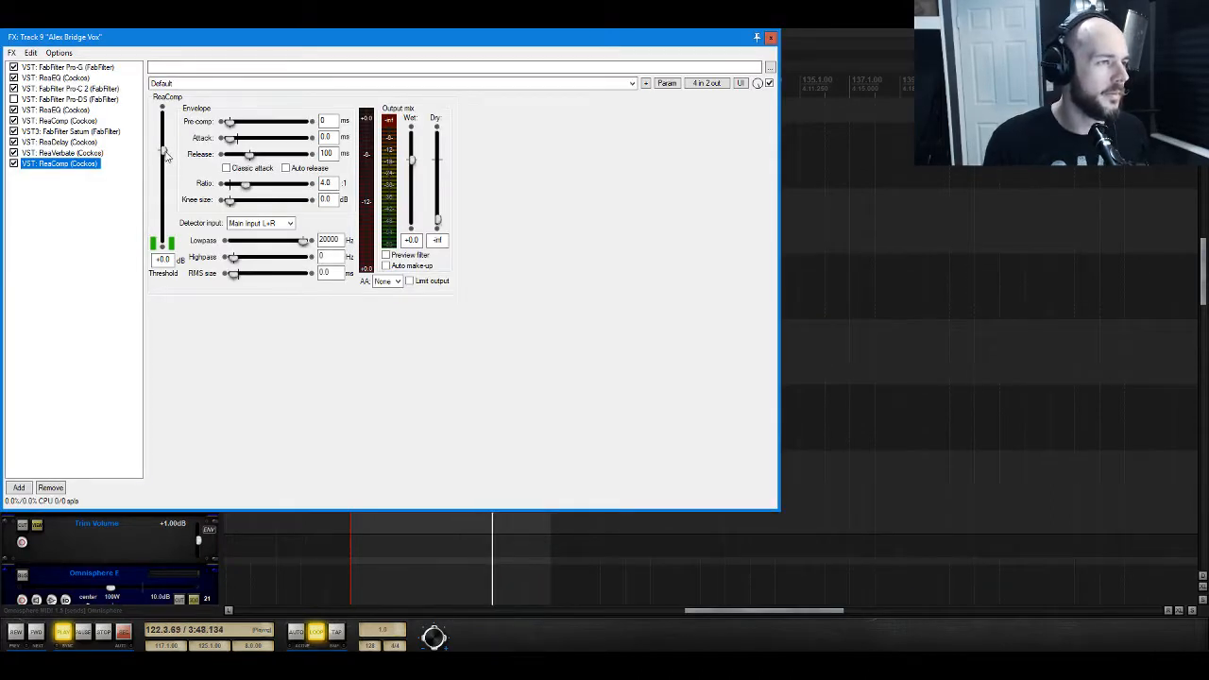
Step: Try a -32.4 dB threshold on the misplaced ReaComp, remove it from the bridge vocal track and close the FX windows
left_click_drag(166, 156, 167, 183)
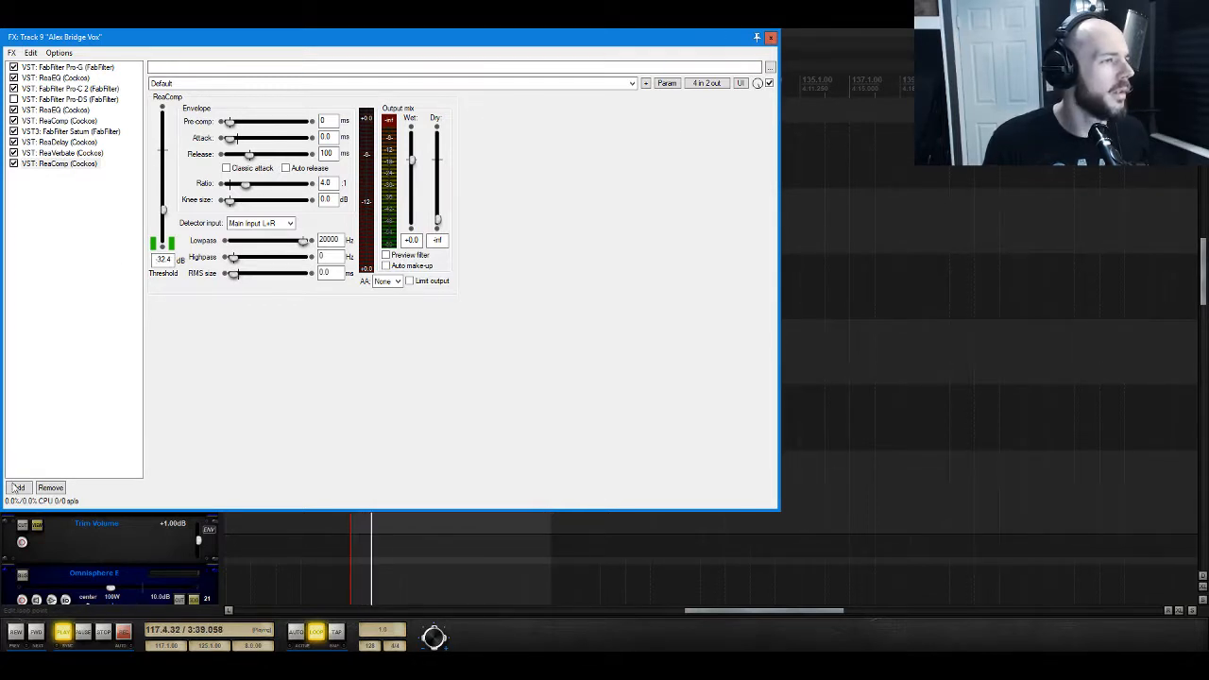
left_click(50, 488)
left_click(772, 39)
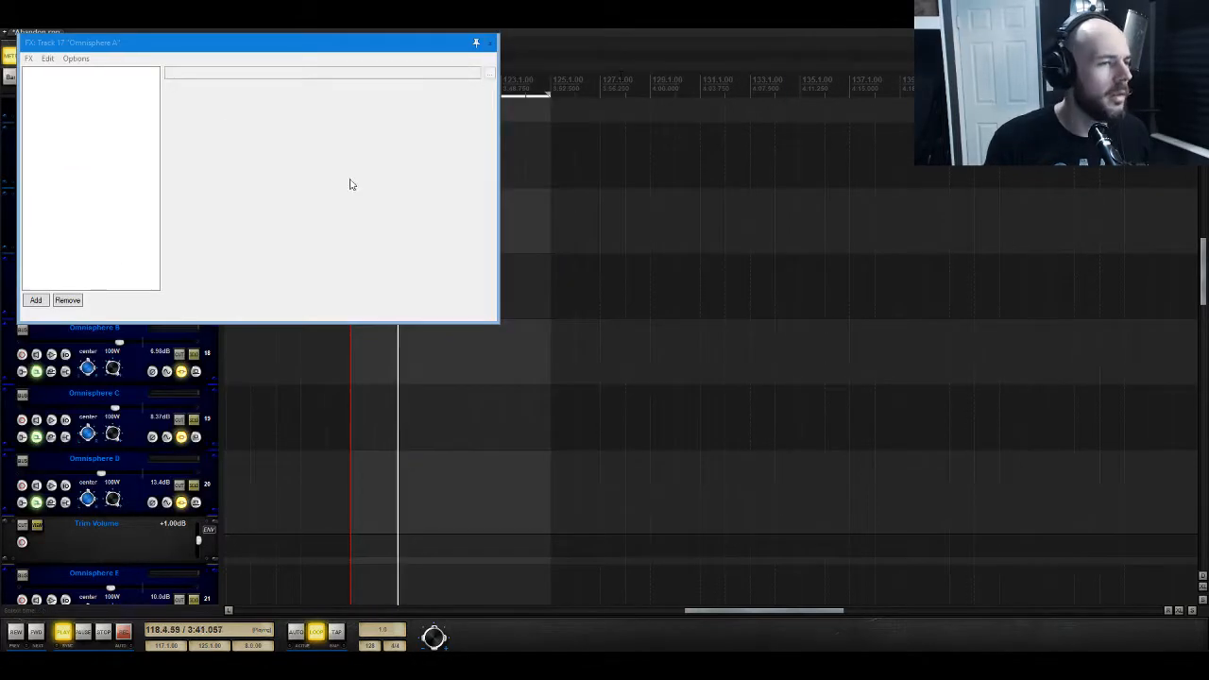
left_click(493, 42)
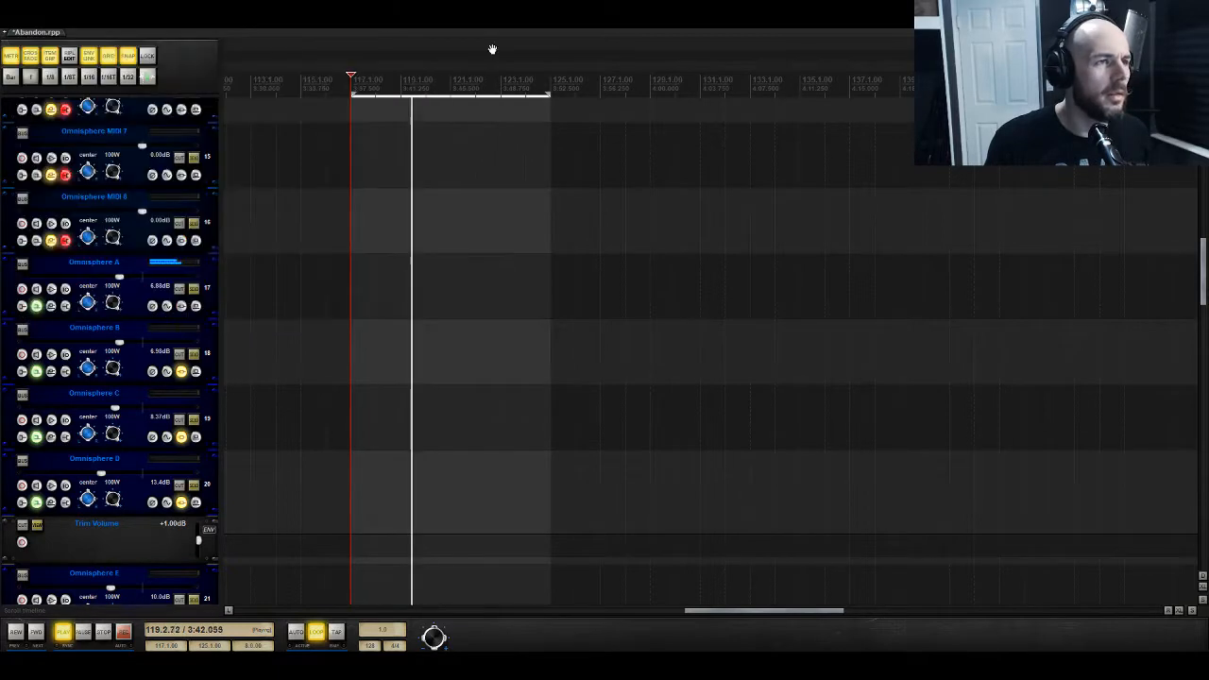
Step: Add ReaComp to the Omnisphere A track and lower its threshold to -24.6 dB
left_click(181, 307)
double_click(565, 329)
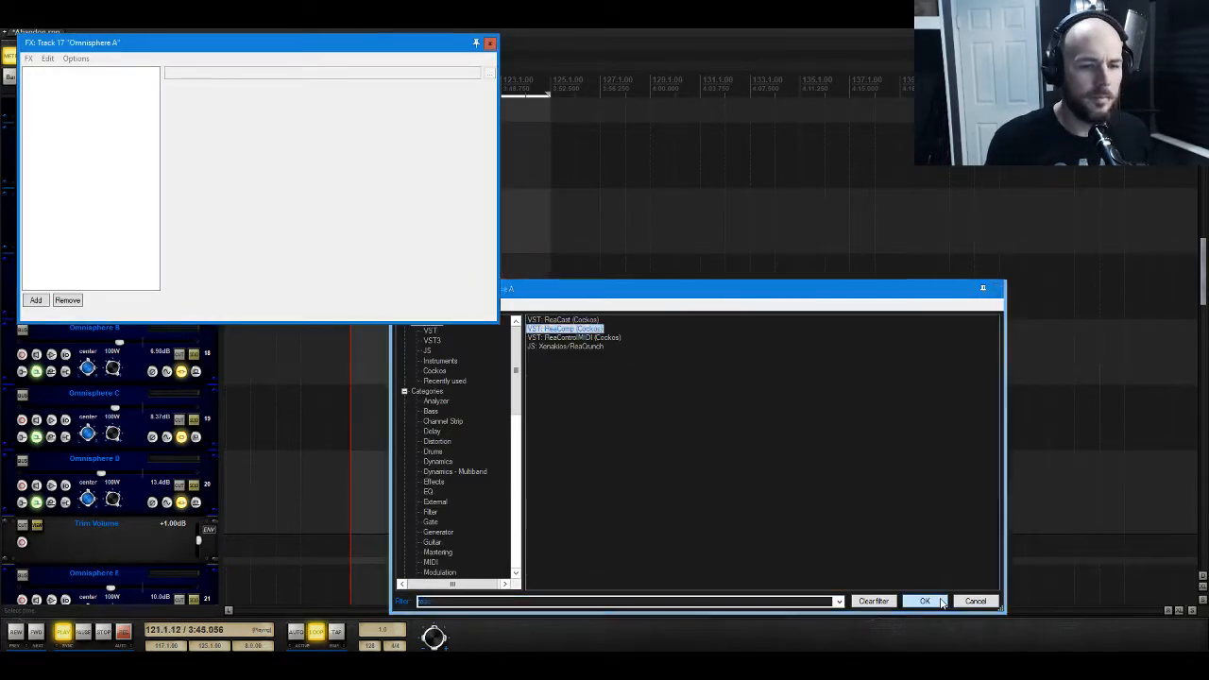
left_click_drag(184, 170, 187, 211)
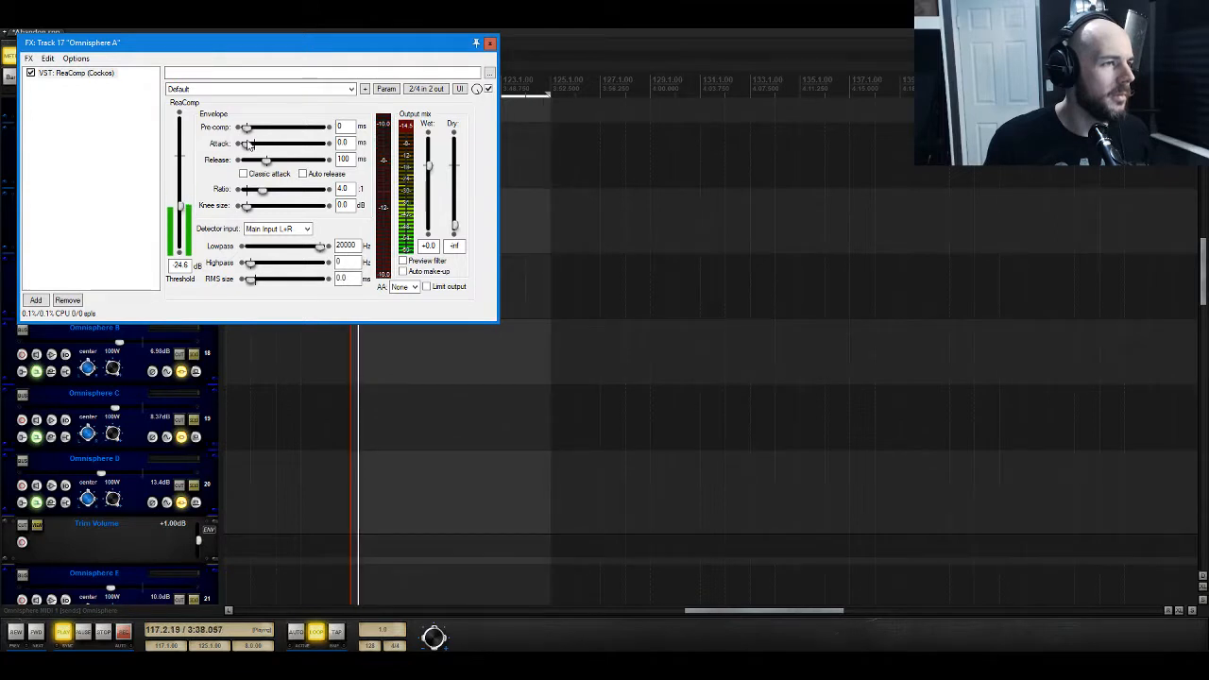
Step: Set the Omnisphere A ReaComp's release to 257 ms and raise its threshold to -20.5 dB while listening
left_click_drag(266, 162, 272, 166)
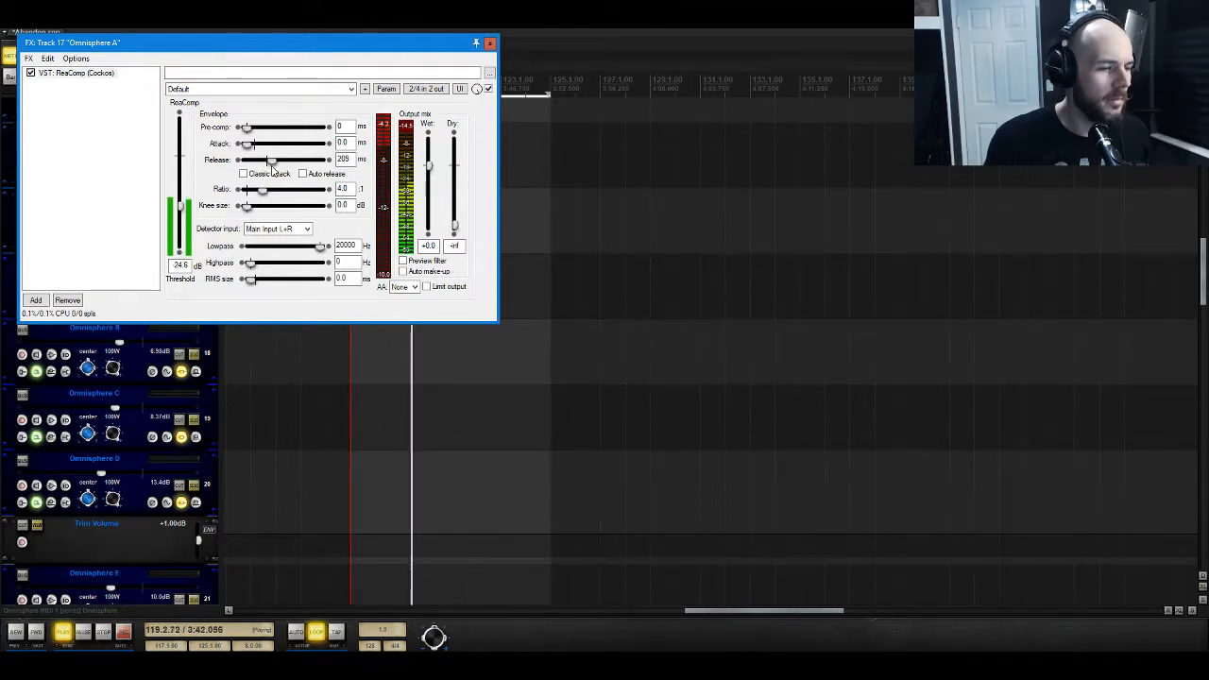
left_click_drag(272, 168, 271, 162)
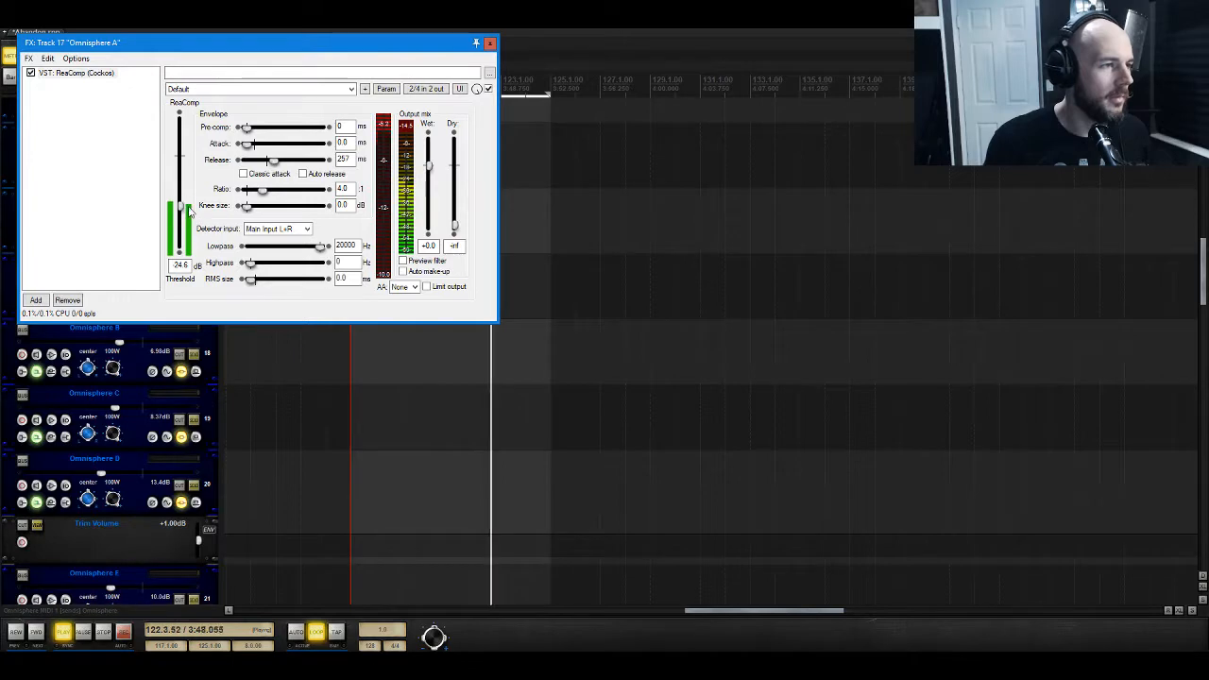
left_click_drag(184, 212, 188, 207)
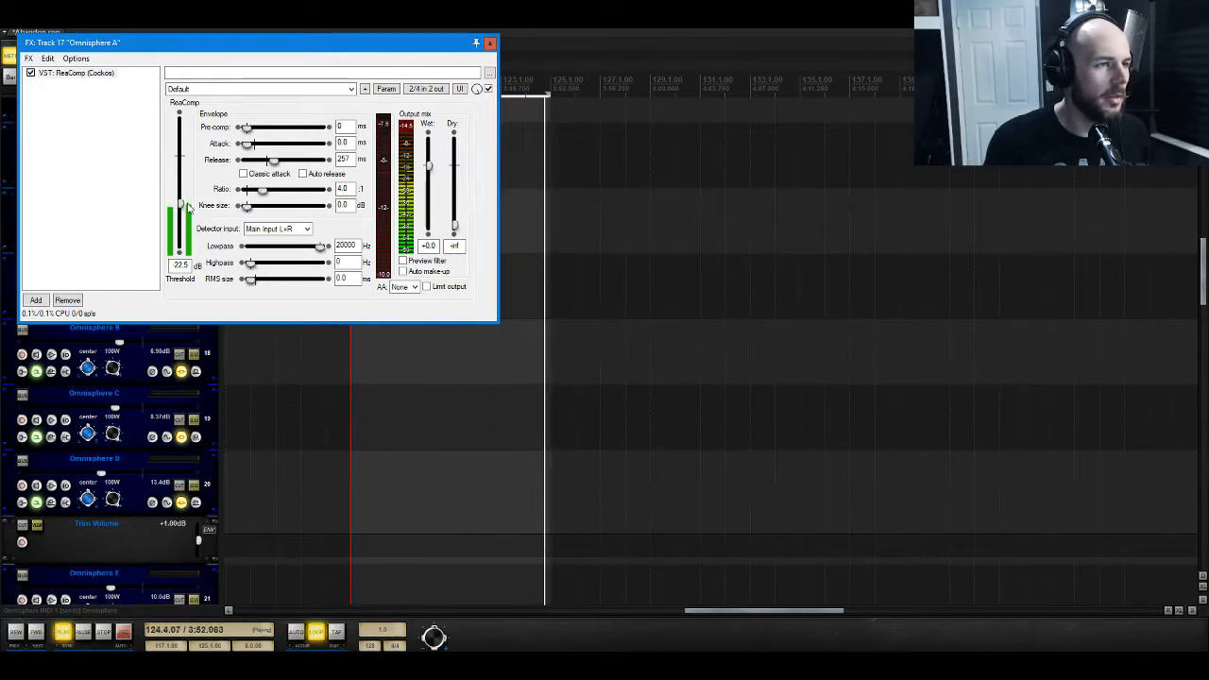
left_click_drag(188, 207, 196, 205)
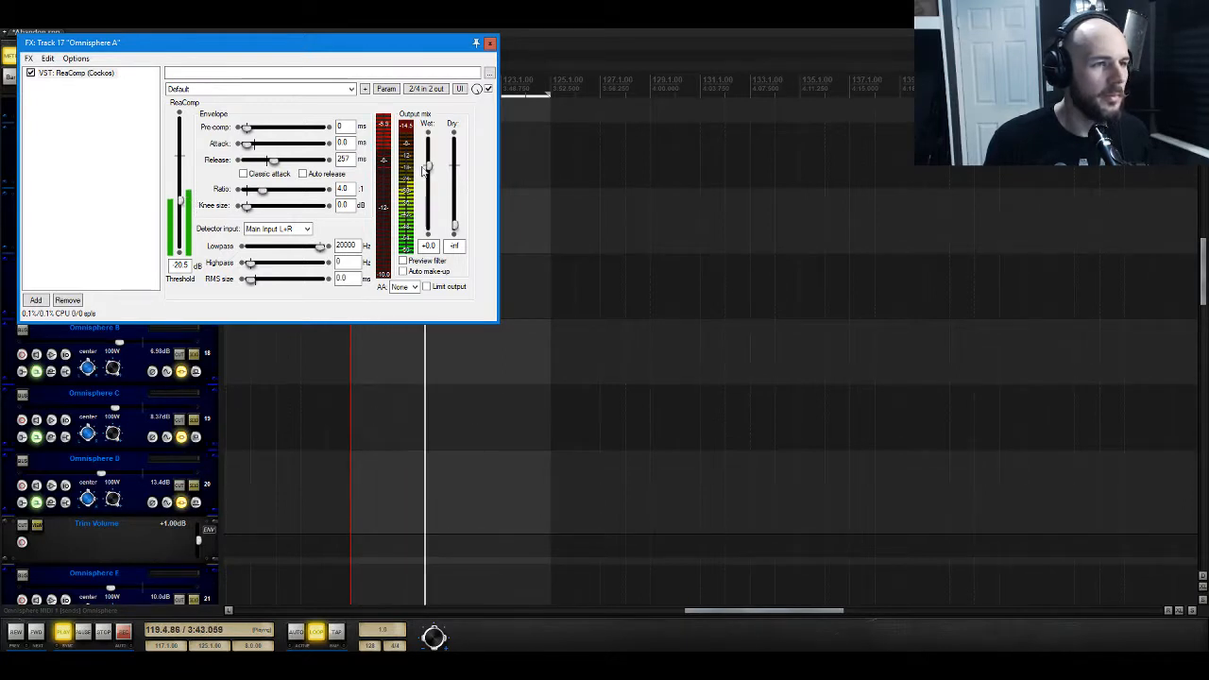
Step: Set the Omnisphere A ReaComp's wet level to +3.4 dB and threshold to -18.6 dB, comparing against bypass during playback
left_click_drag(430, 170, 430, 158)
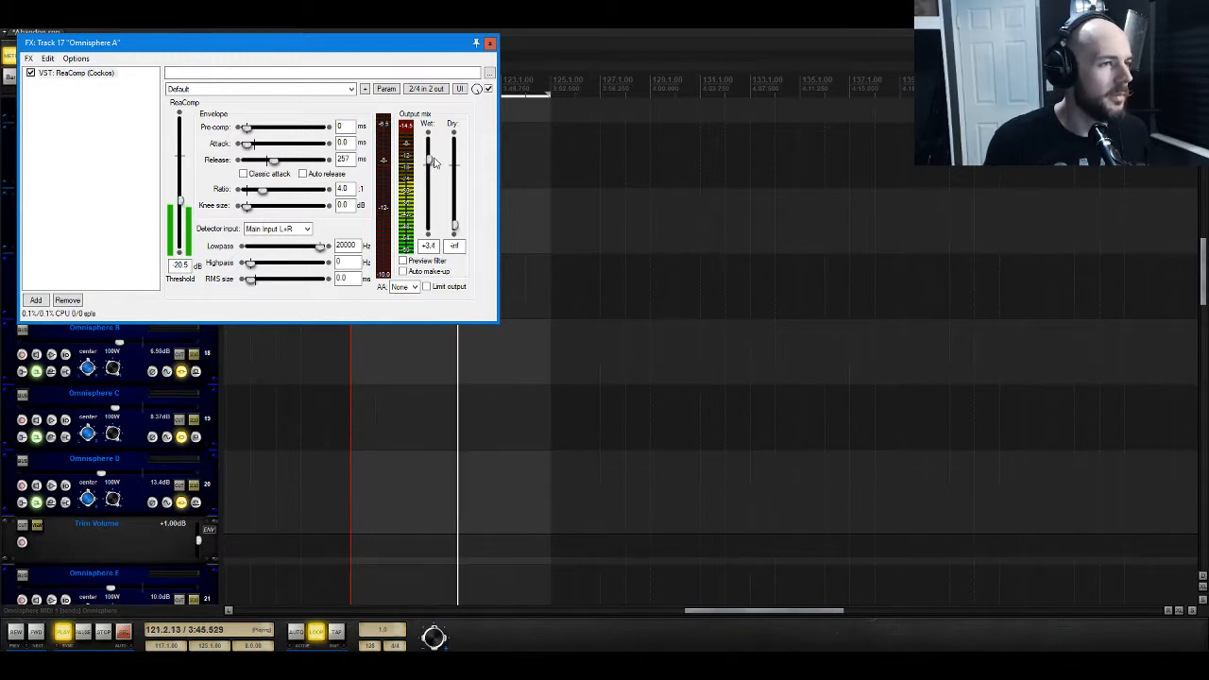
left_click(30, 73)
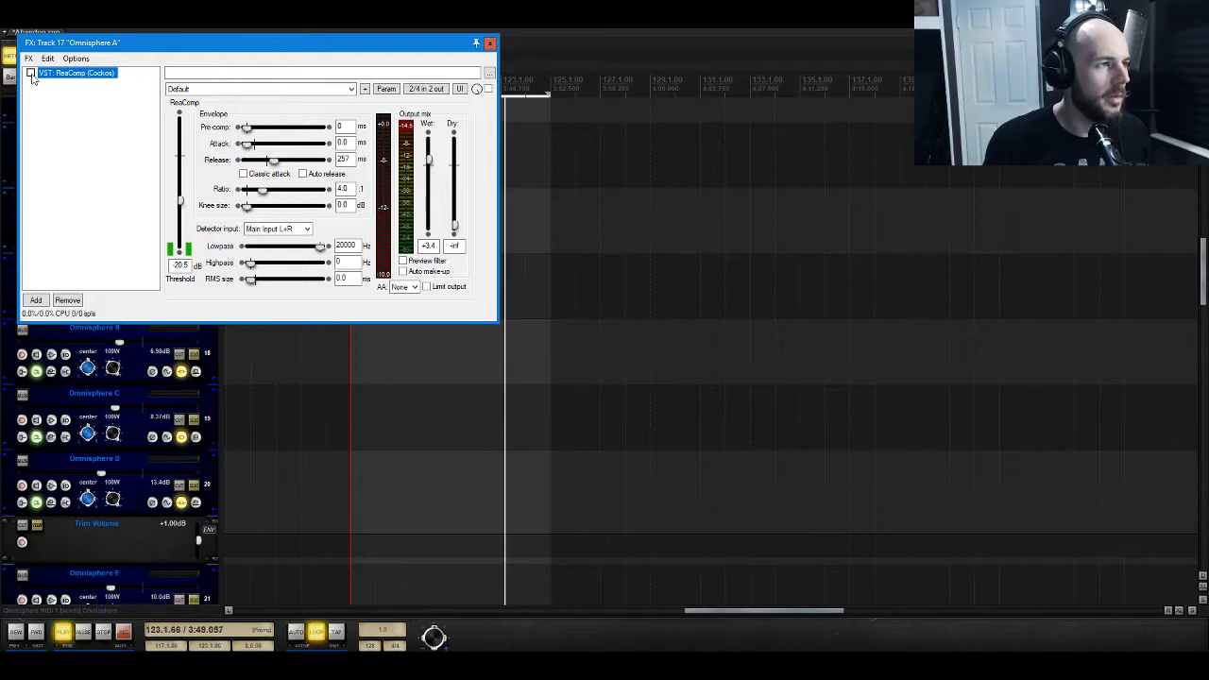
left_click(31, 74)
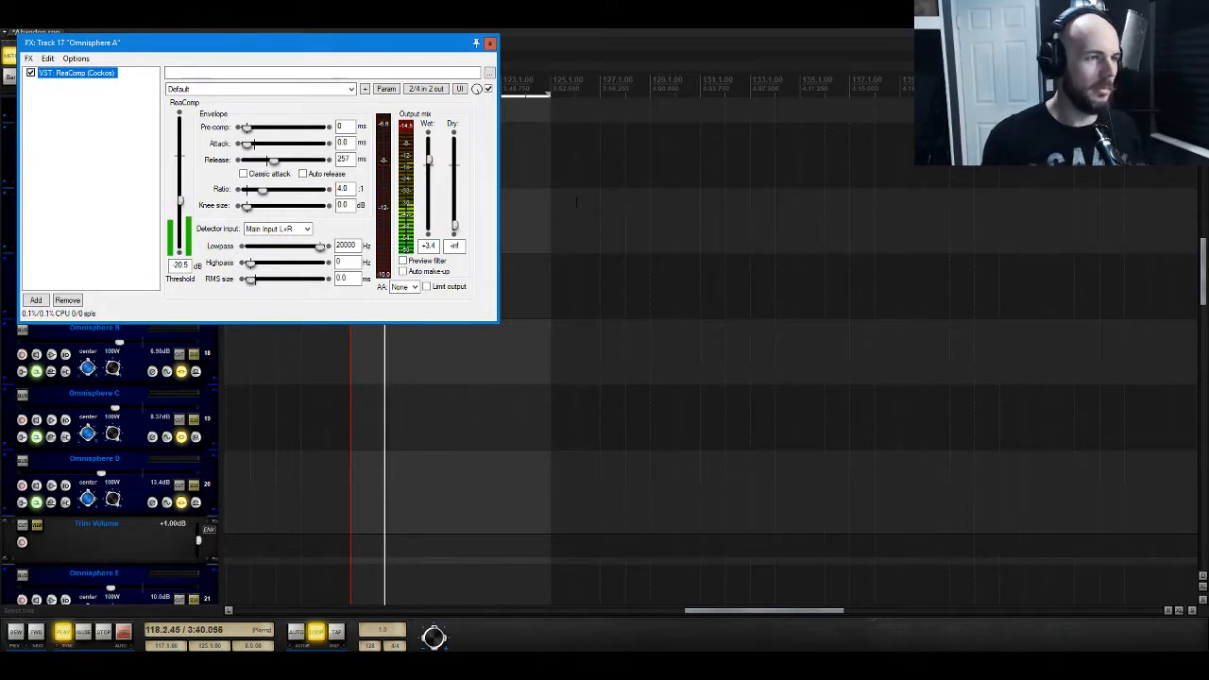
left_click_drag(181, 201, 180, 197)
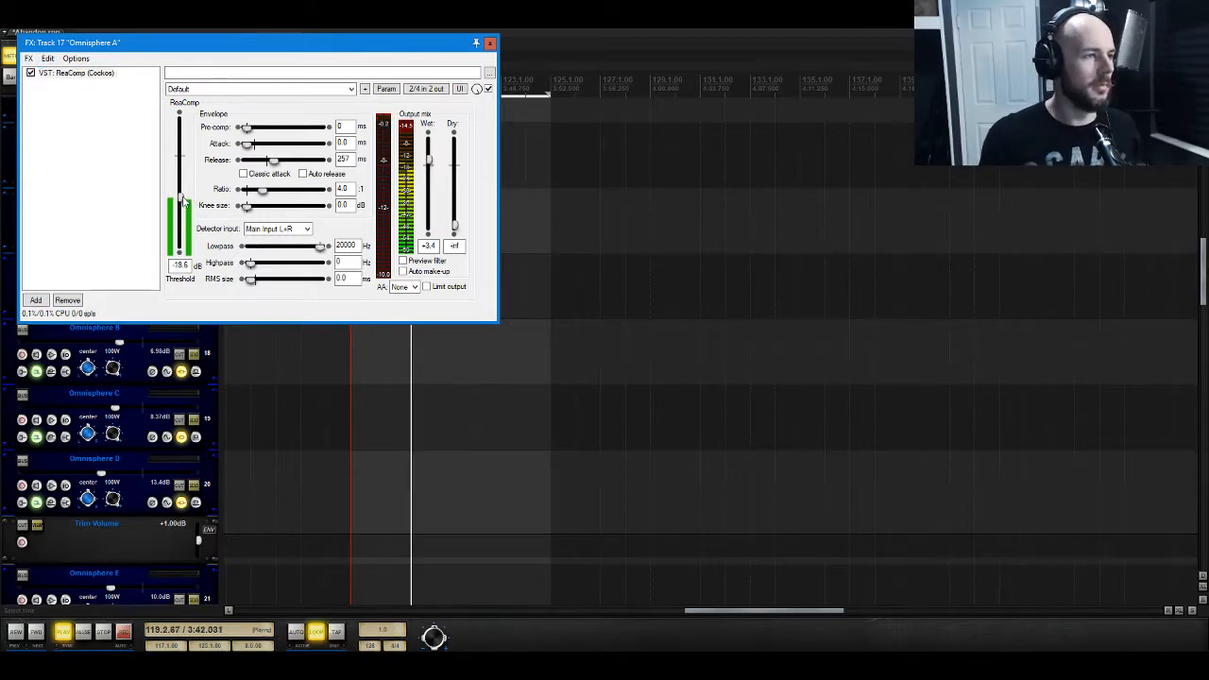
left_click(491, 43)
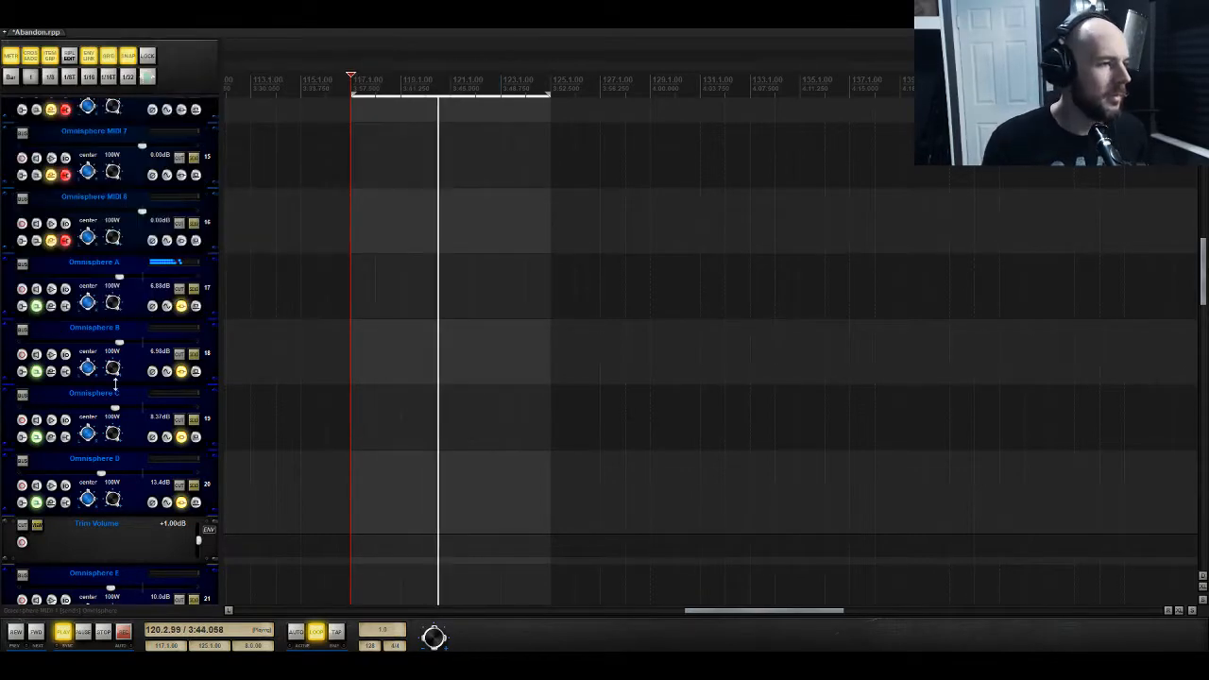
key("space")
Step: Add ReaEQ to the Omnisphere A track's effects ahead of ReaComp, filtering the plugins by "eq"
left_click(181, 307)
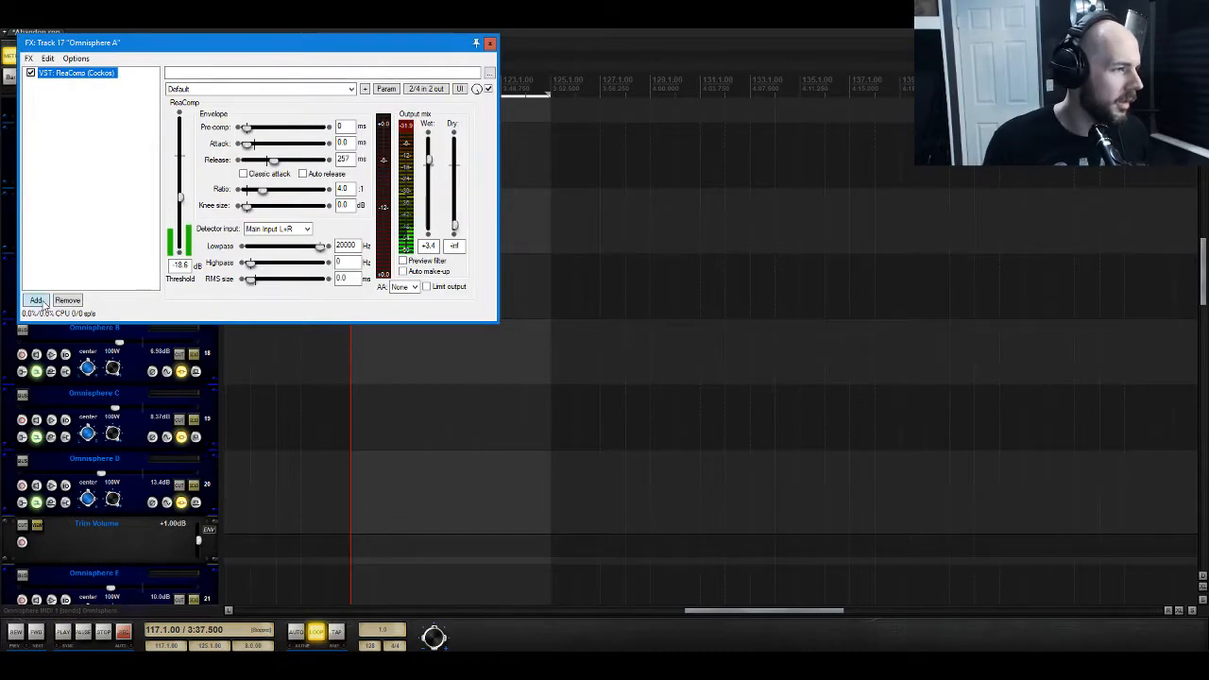
left_click(37, 300)
type("eq")
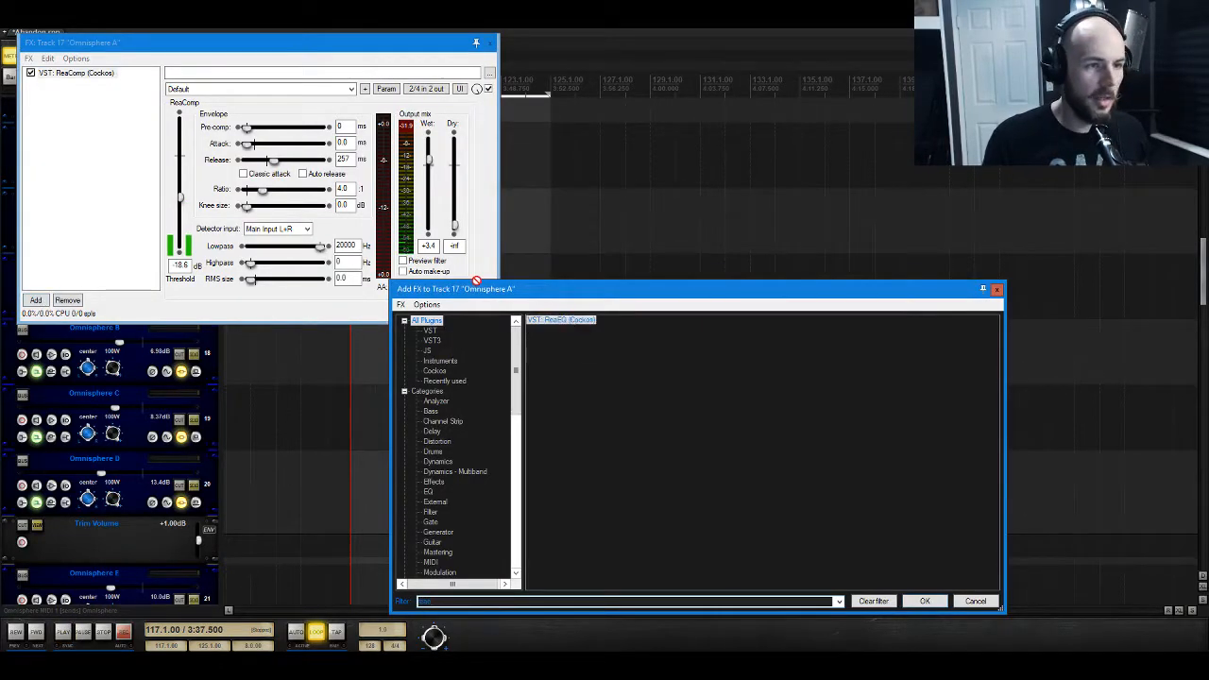
key("Return")
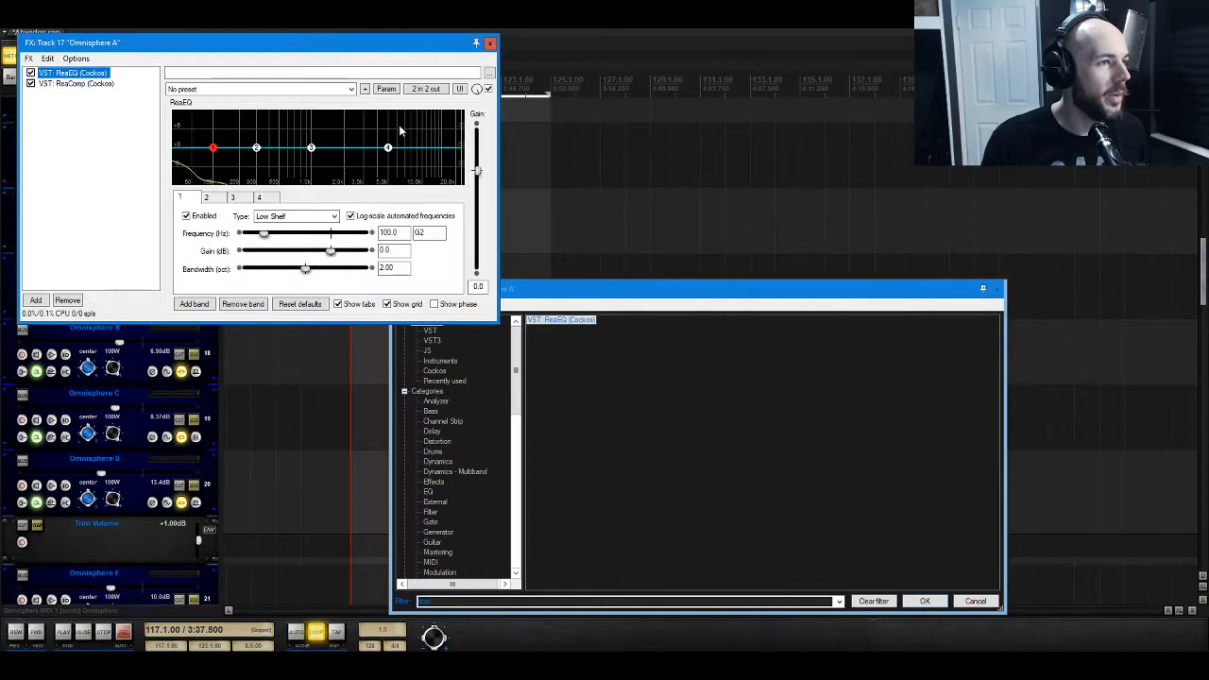
Step: Boost ReaEQ's band 4 high shelf by 6.2 dB at 3048 Hz during playback and close the effect windows
key("space")
left_click_drag(387, 147, 387, 133)
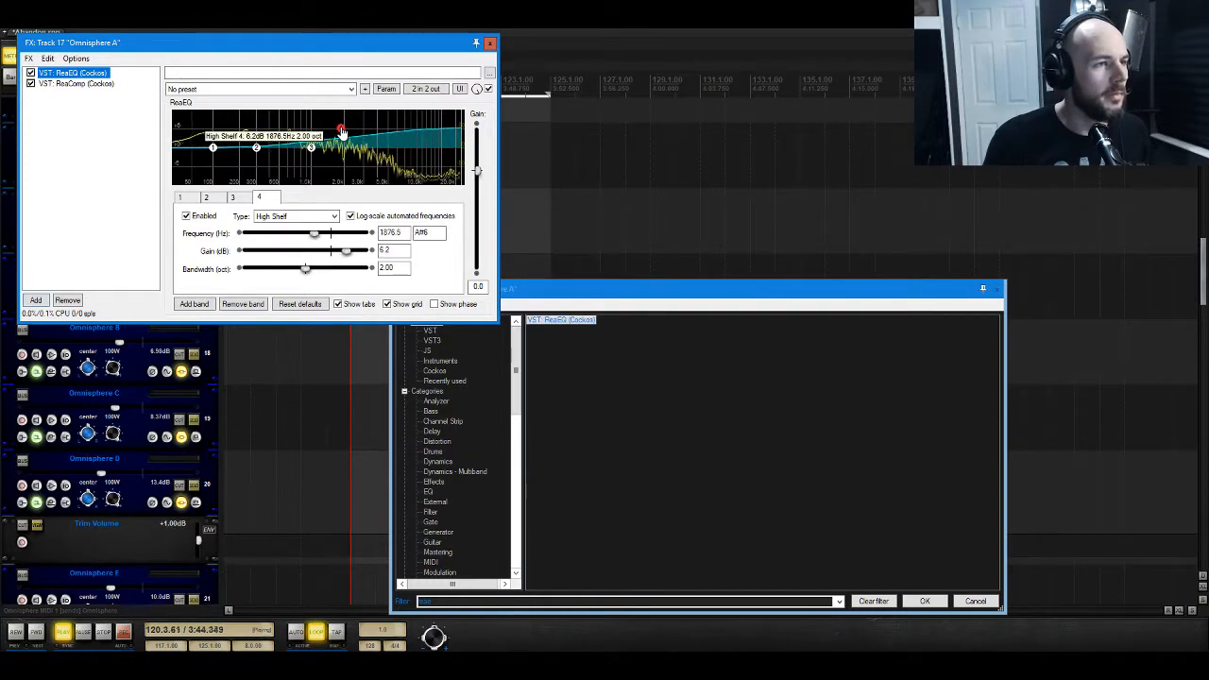
left_click_drag(347, 134, 364, 131)
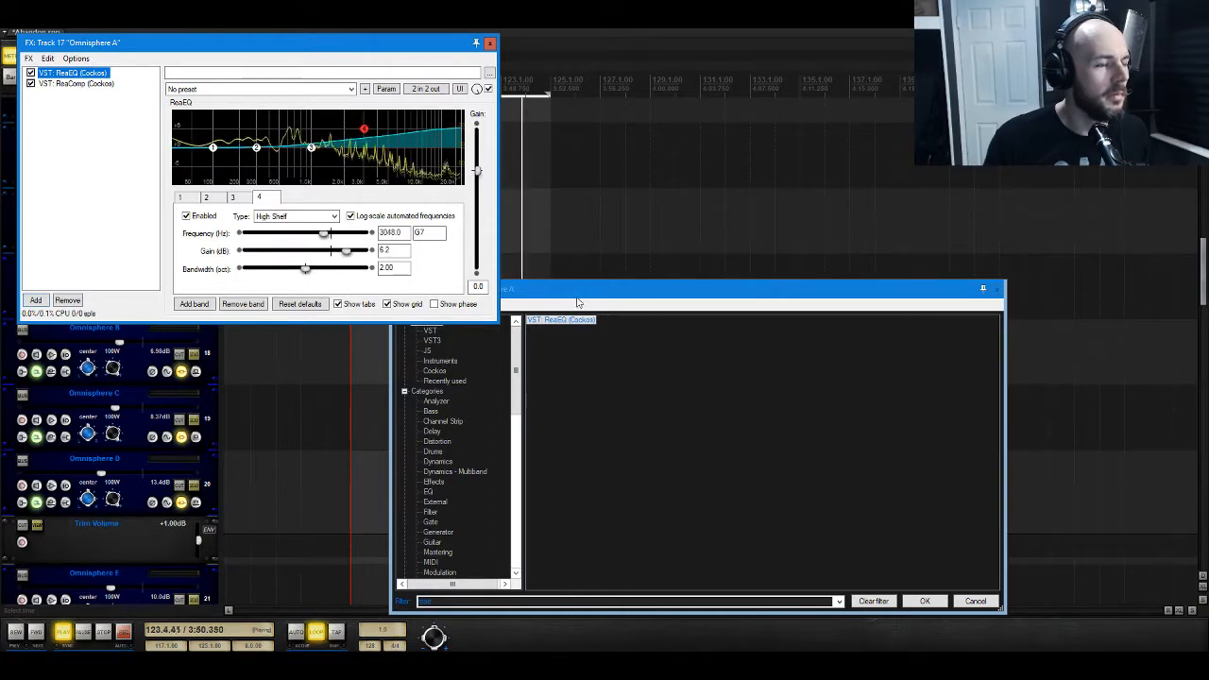
left_click(489, 44)
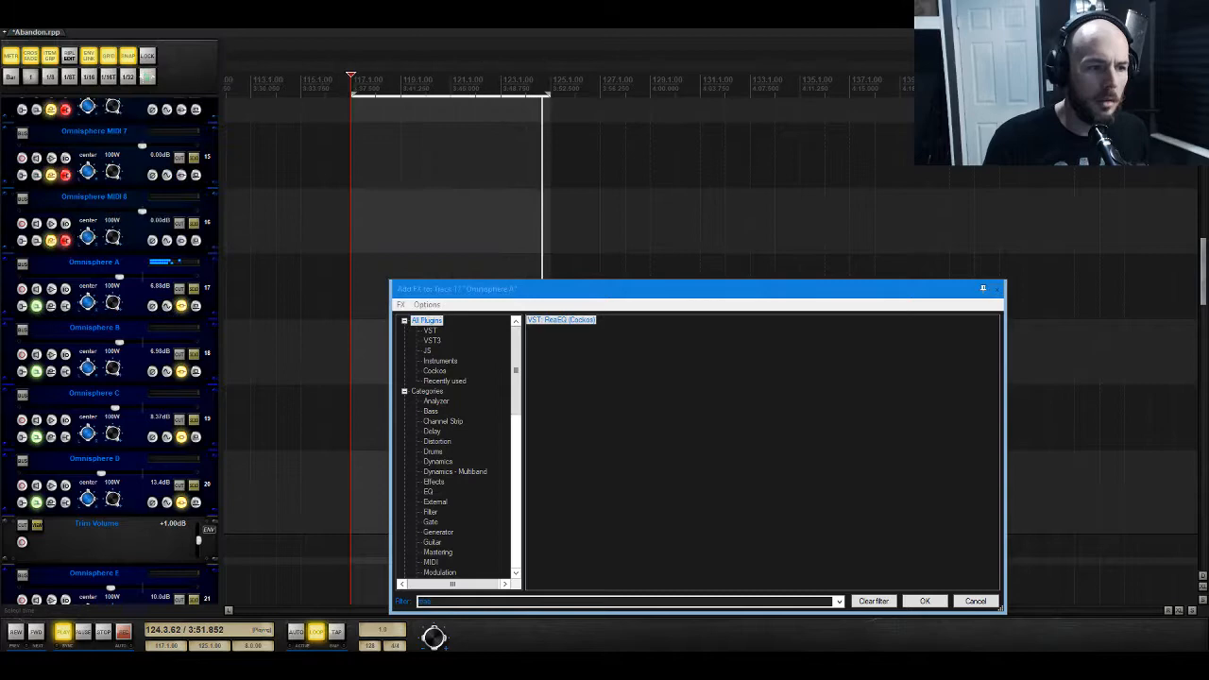
left_click(997, 290)
key("space")
Step: Unmute the bridge vocal track and play through the bridge with looping turned off
scroll(453, 334, "up", 5)
scroll(453, 333, "up", 4)
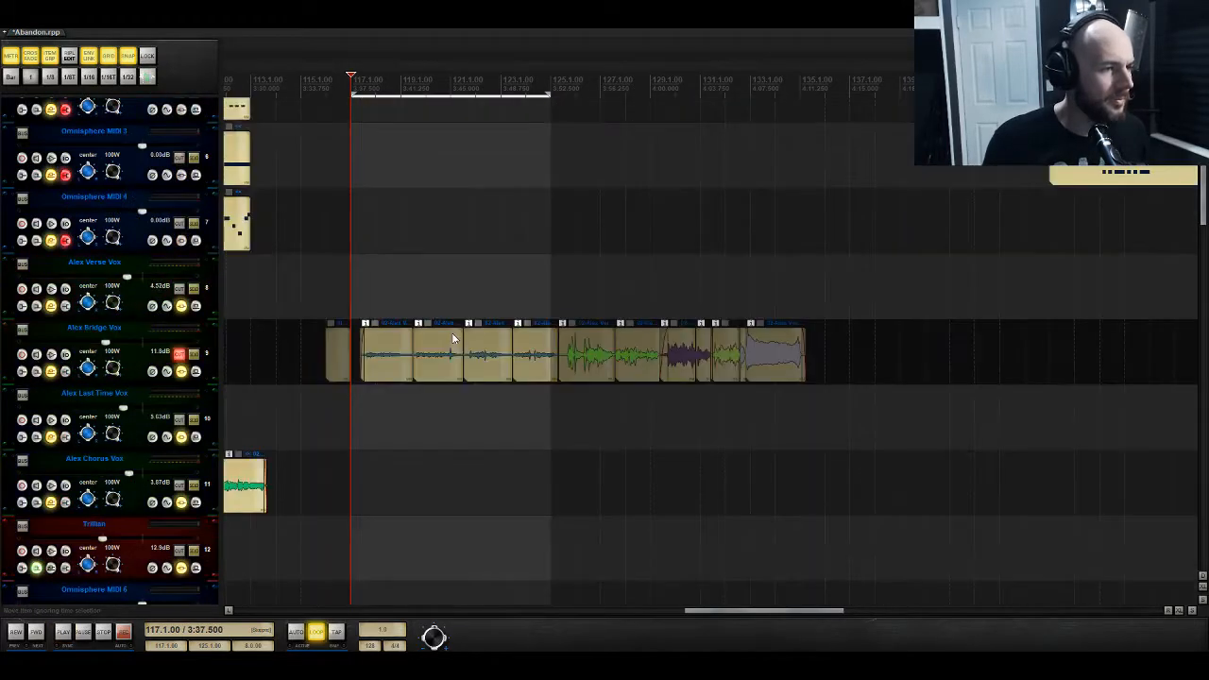
left_click(180, 356)
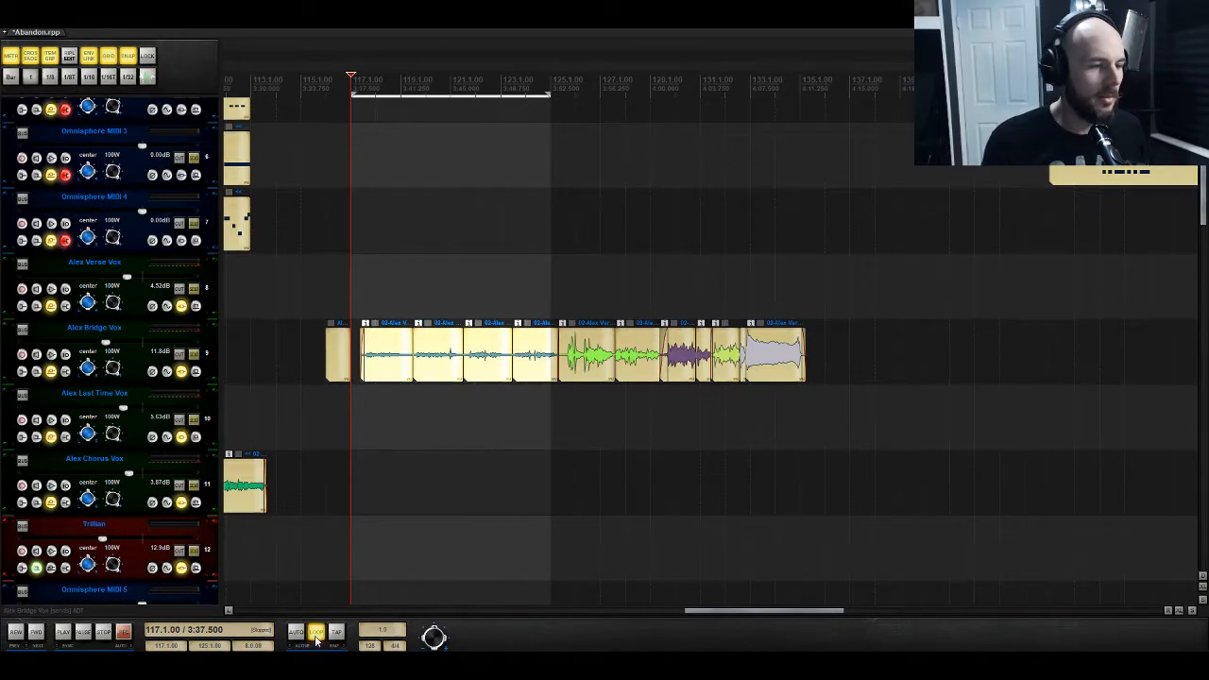
key("space")
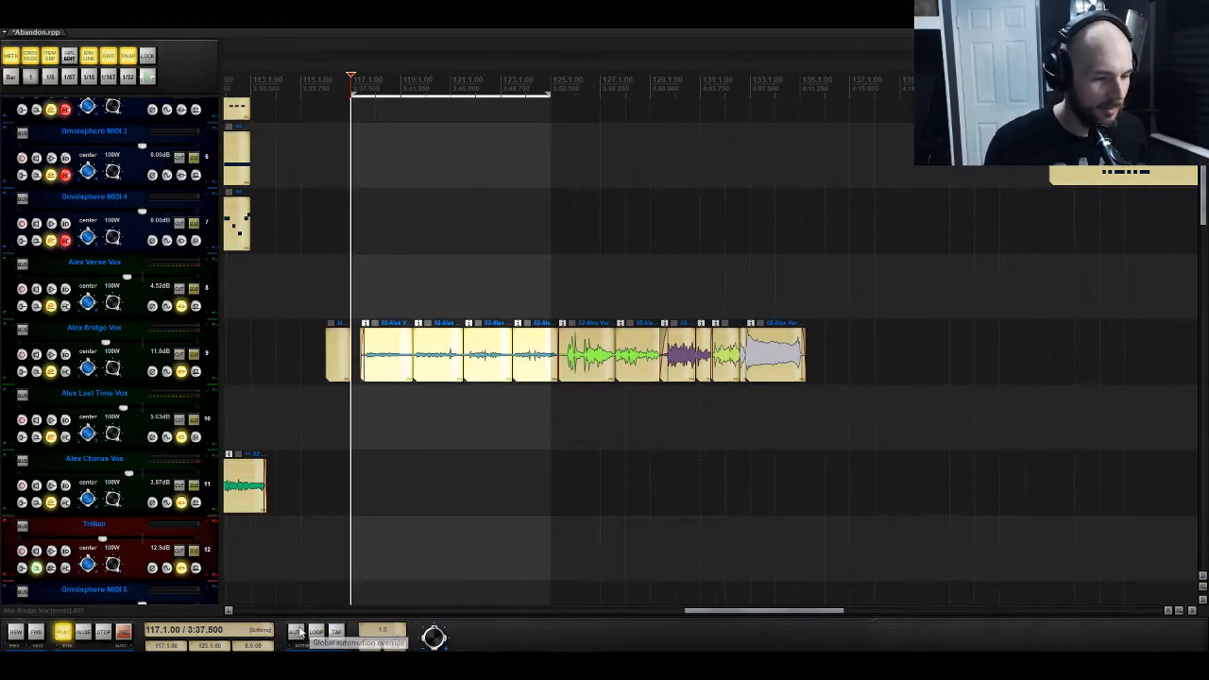
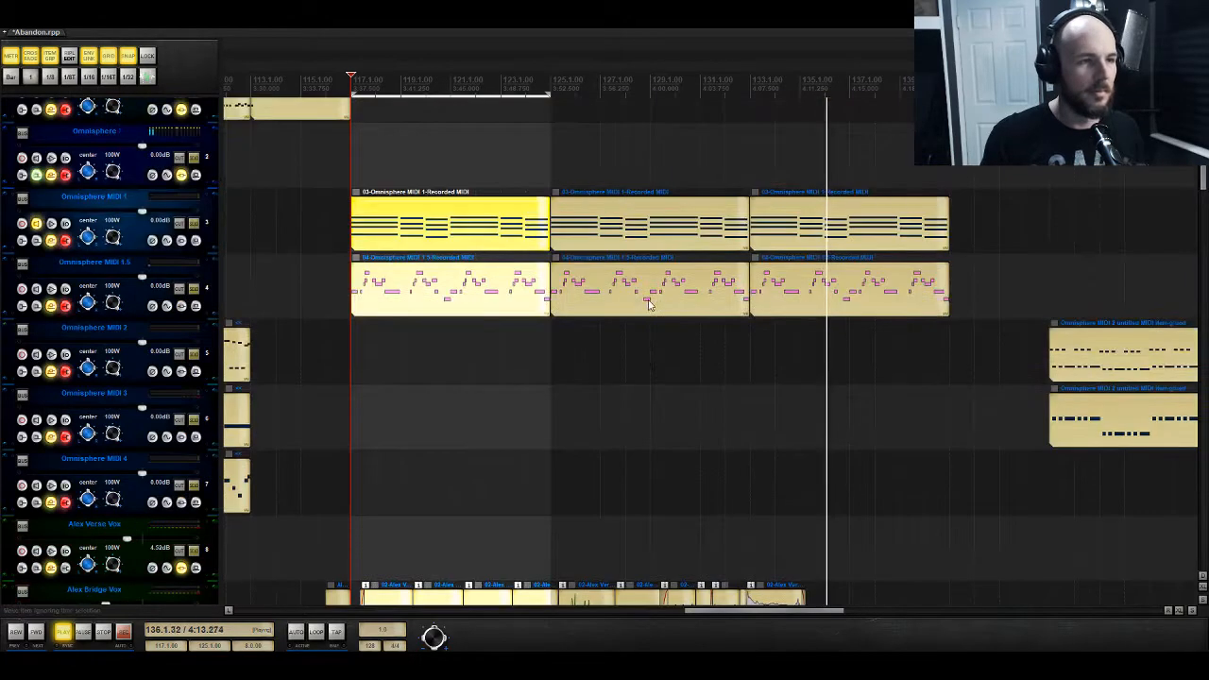
scroll(652, 305, "up", 4)
key("space")
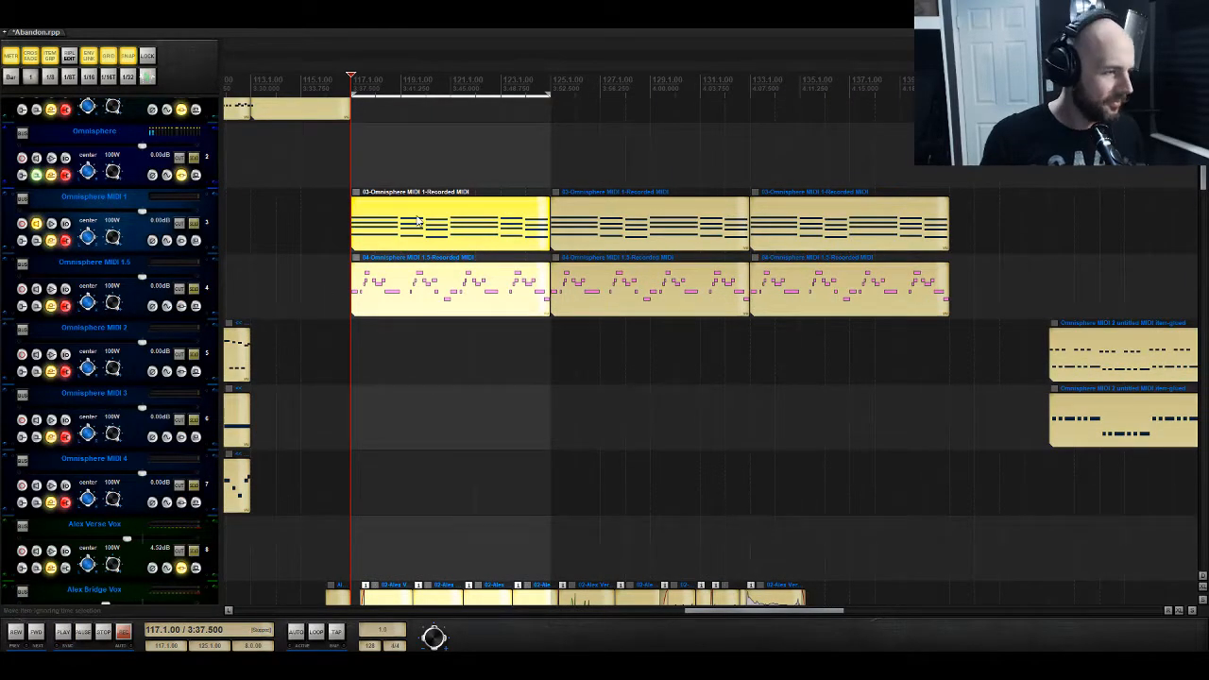
Step: Move the Omnisphere MIDI 5 track below Omnisphere MIDI 1.5 and copy the first Omnisphere MIDI 1 bridge item onto it
scroll(651, 305, "down", 4)
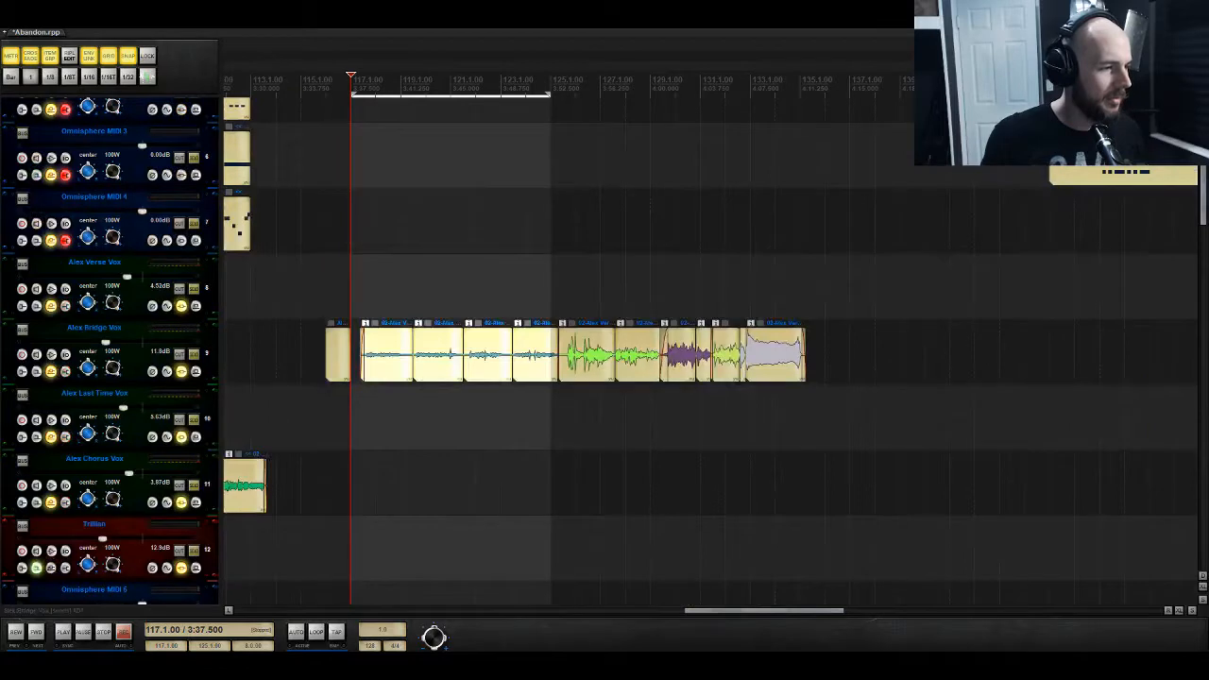
left_click_drag(142, 591, 261, 334)
left_click_drag(420, 221, 411, 362)
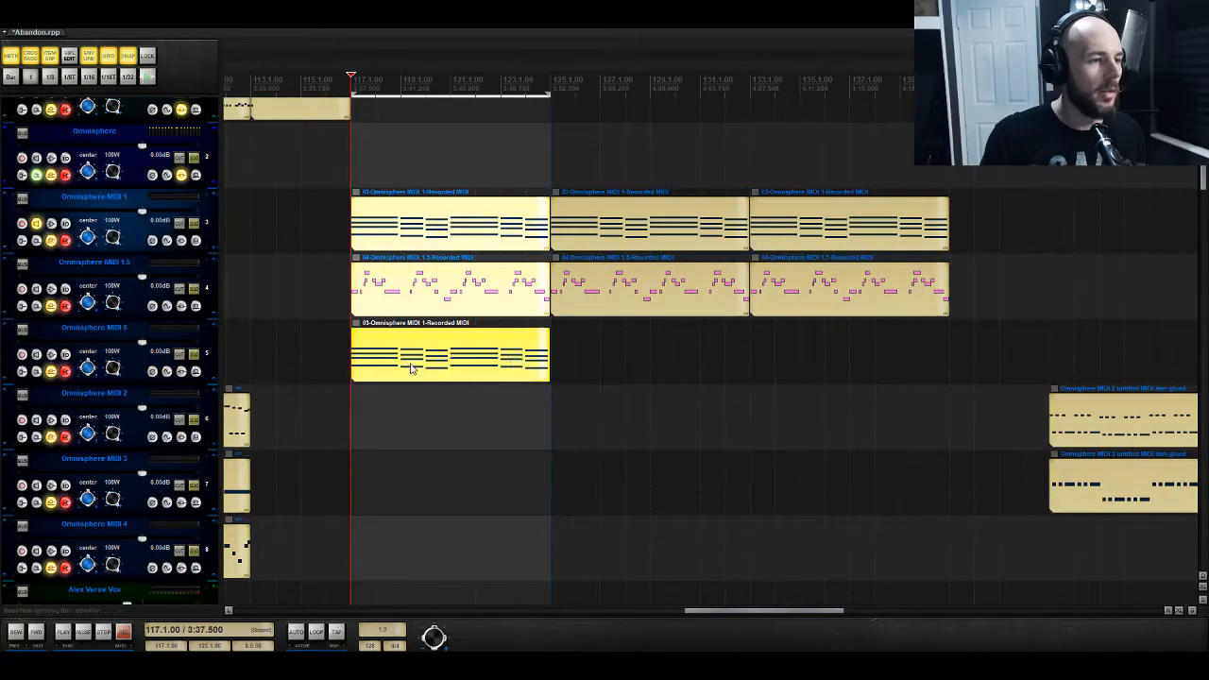
Step: Mute the Omnisphere MIDI 1, Omnisphere MIDI 1.5 and bridge vocal tracks
left_click(180, 223)
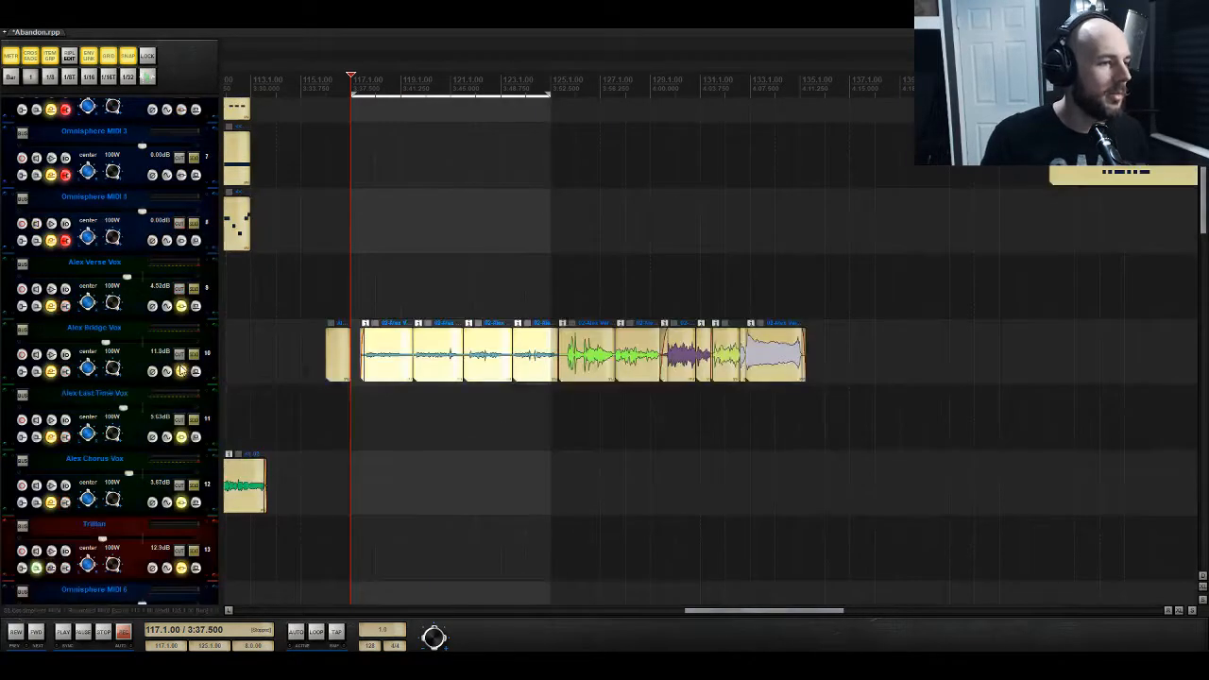
left_click(181, 356)
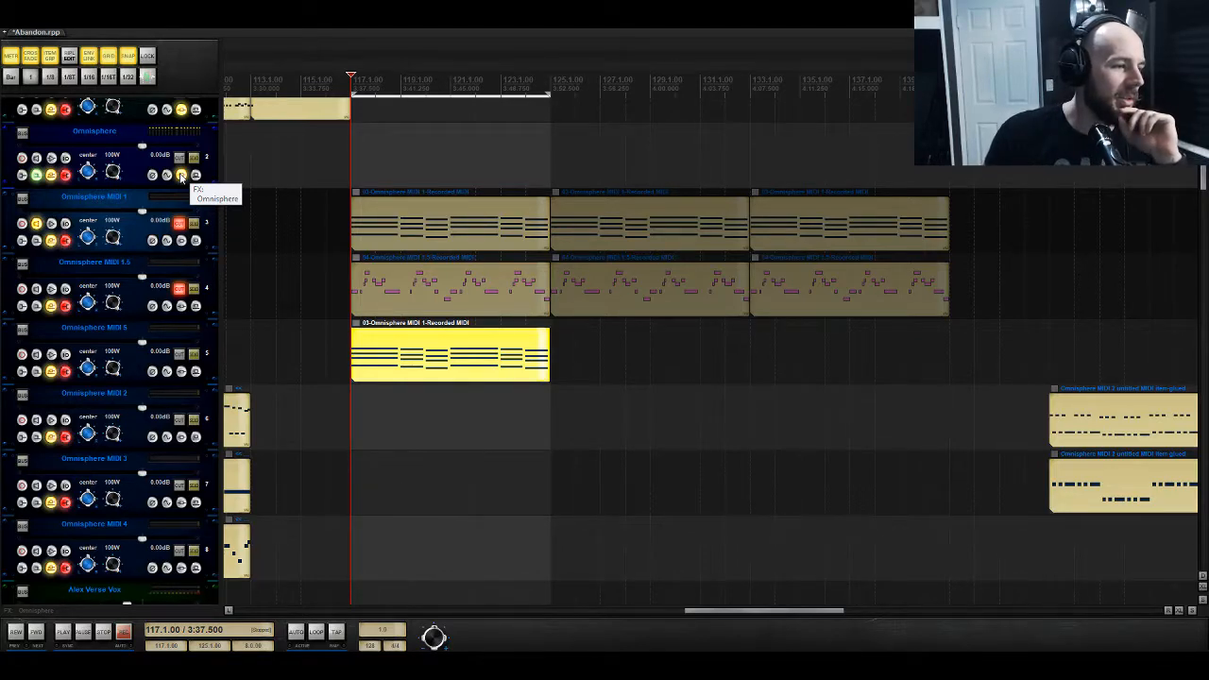
Step: Set layer A's oscillator of Omnisphere part 5 to sample mode and open its soundsource browser
left_click(182, 176)
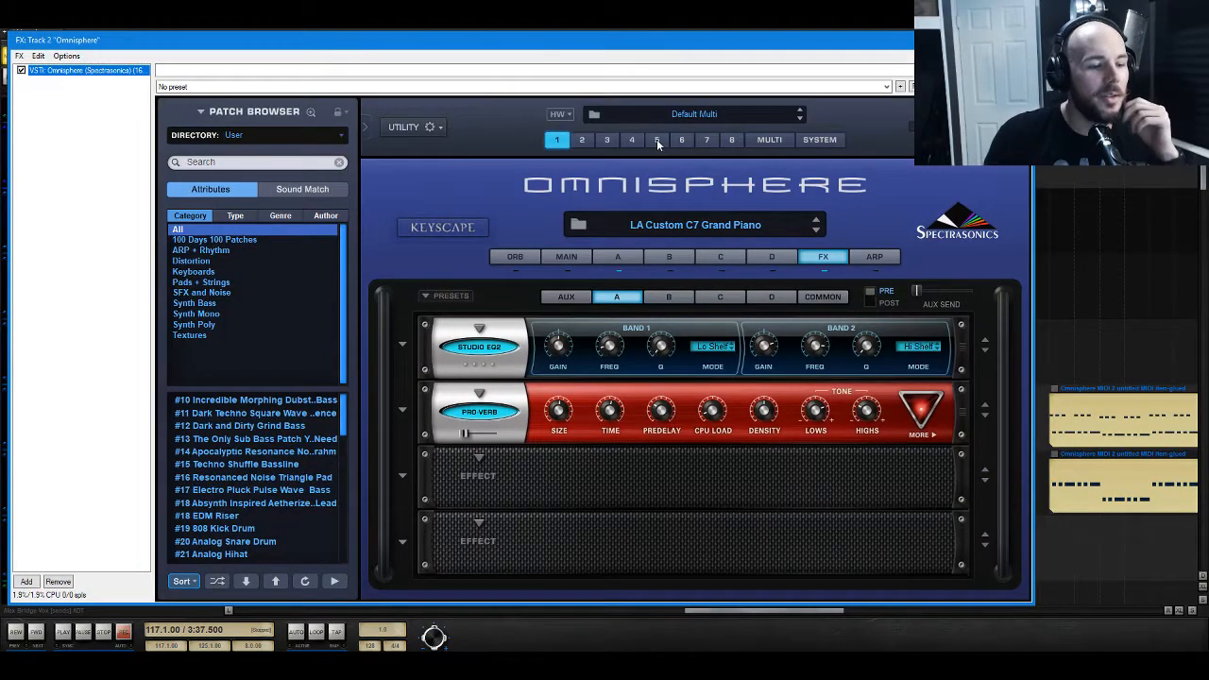
left_click(657, 140)
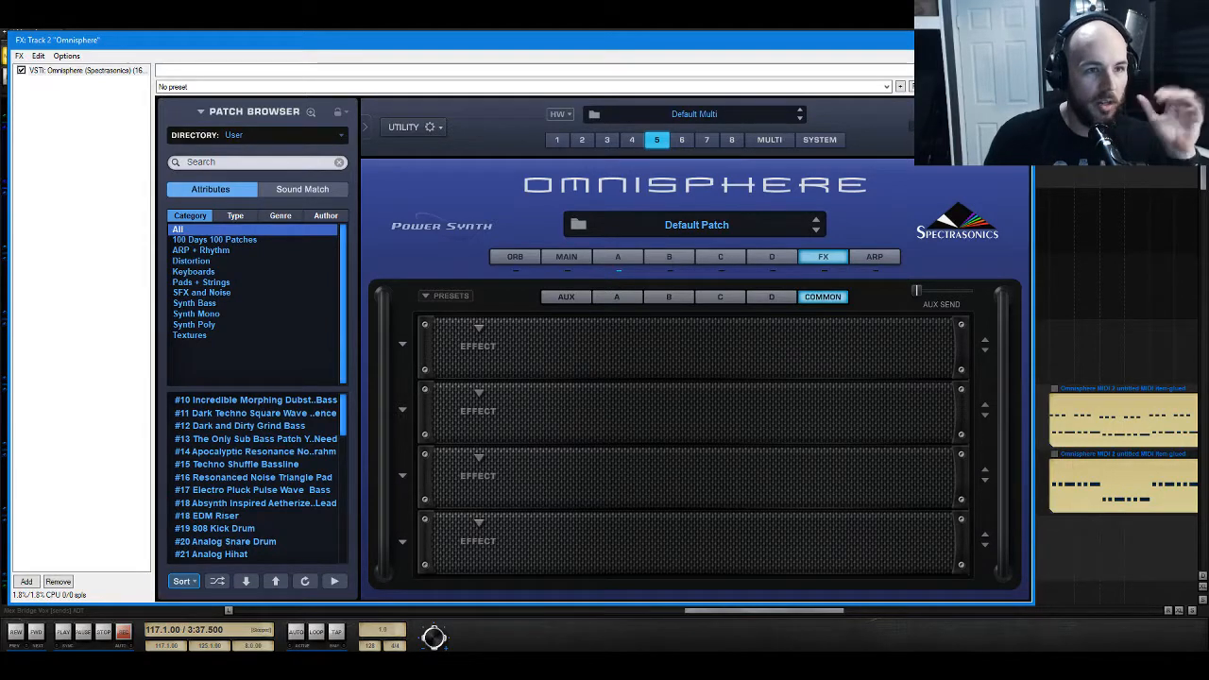
left_click(632, 257)
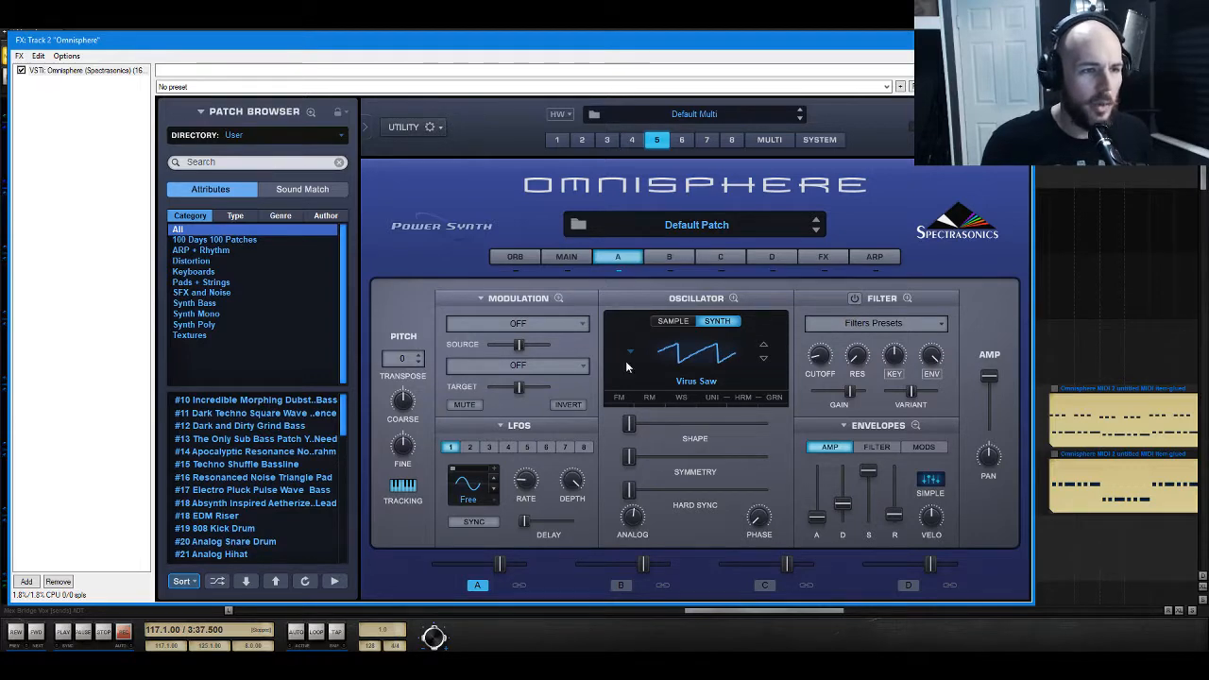
left_click(671, 322)
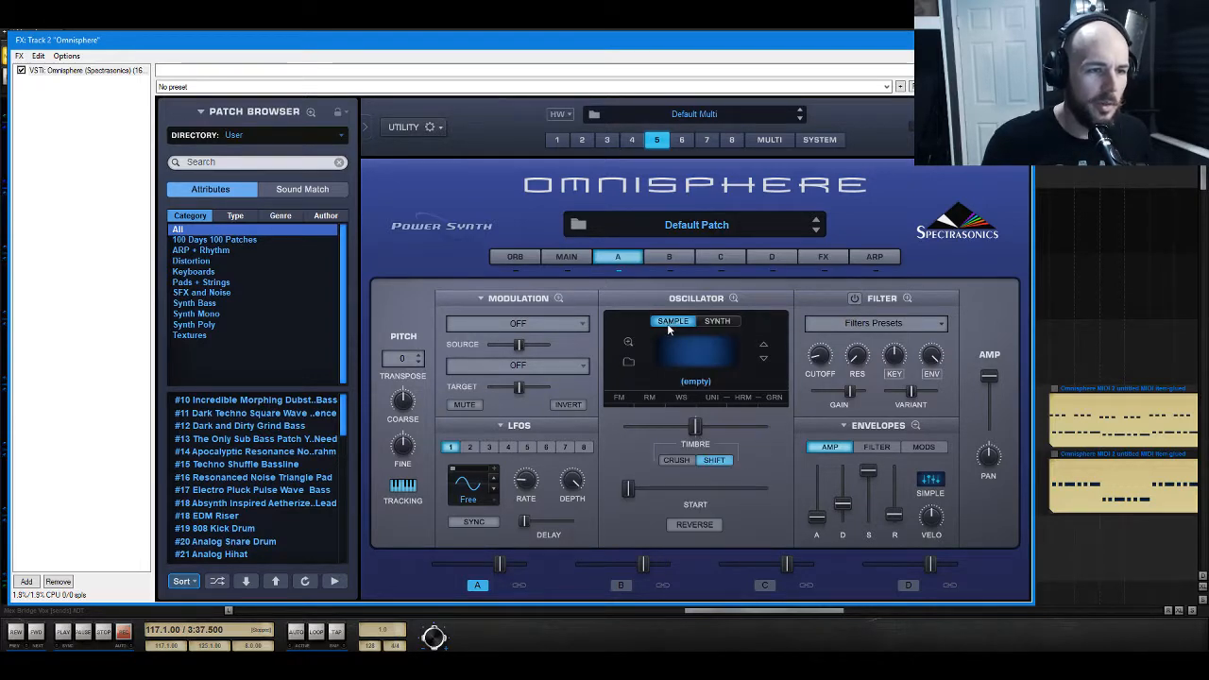
left_click(629, 363)
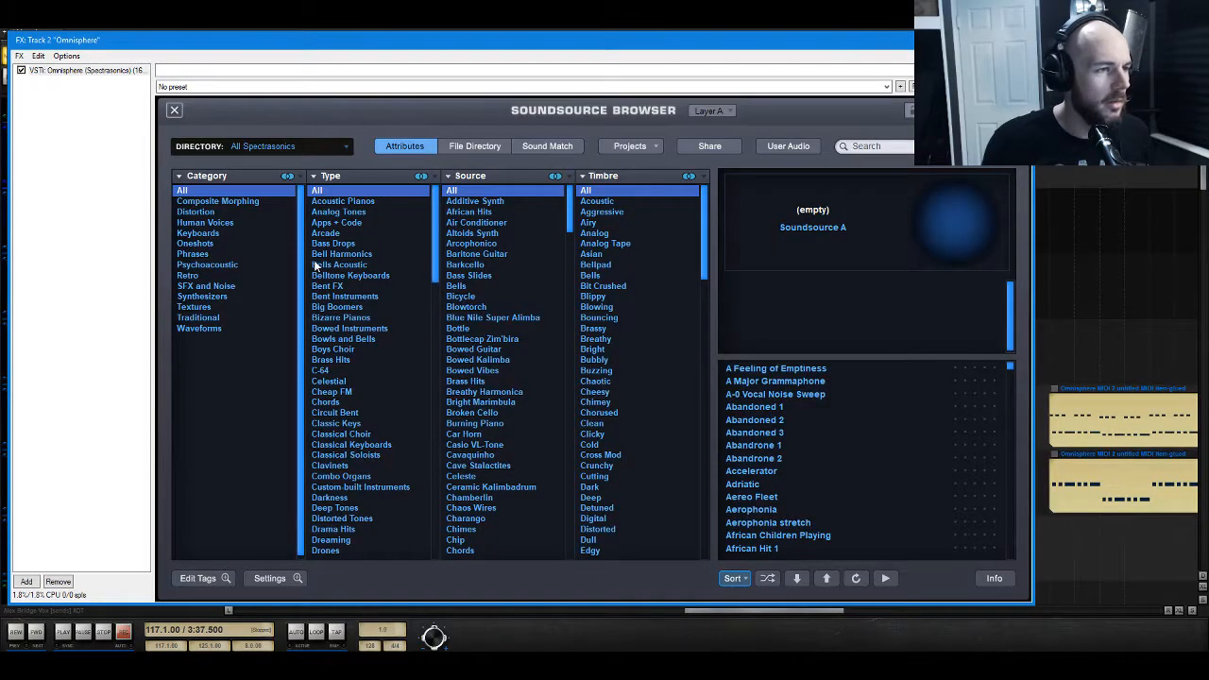
Step: Browse the Human Voices and Traditional soundsources and load Atmosphere Strings - Close a into layer A
key("space")
key("space")
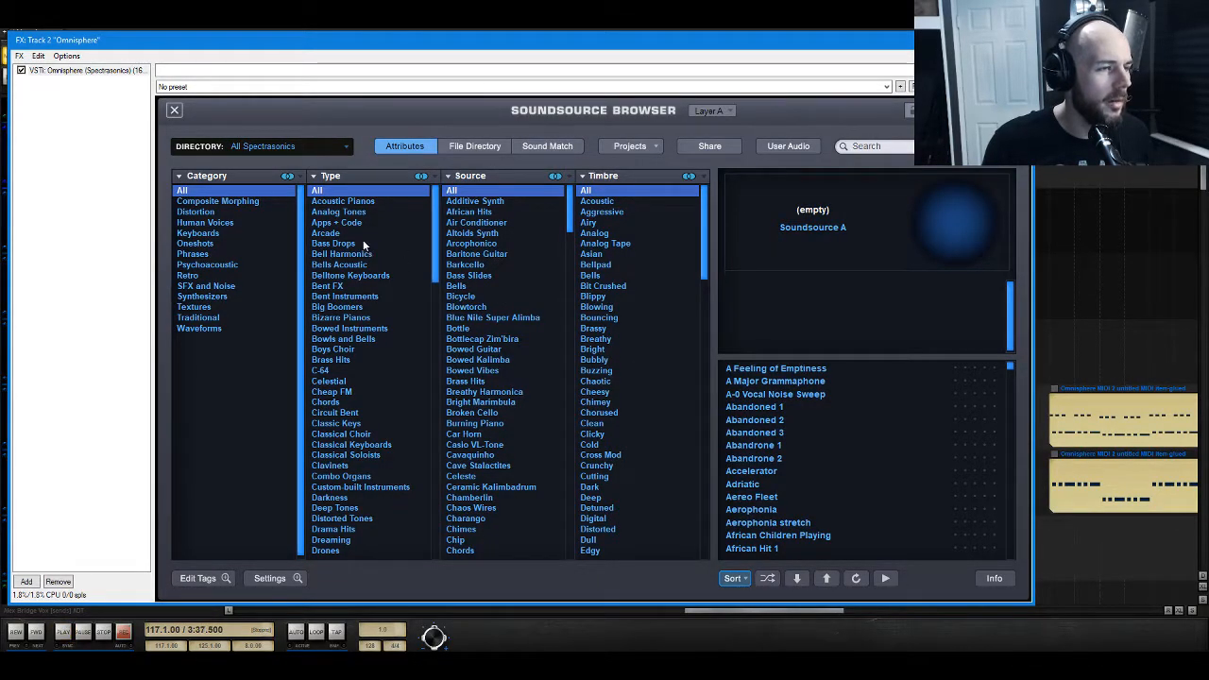
left_click(227, 223)
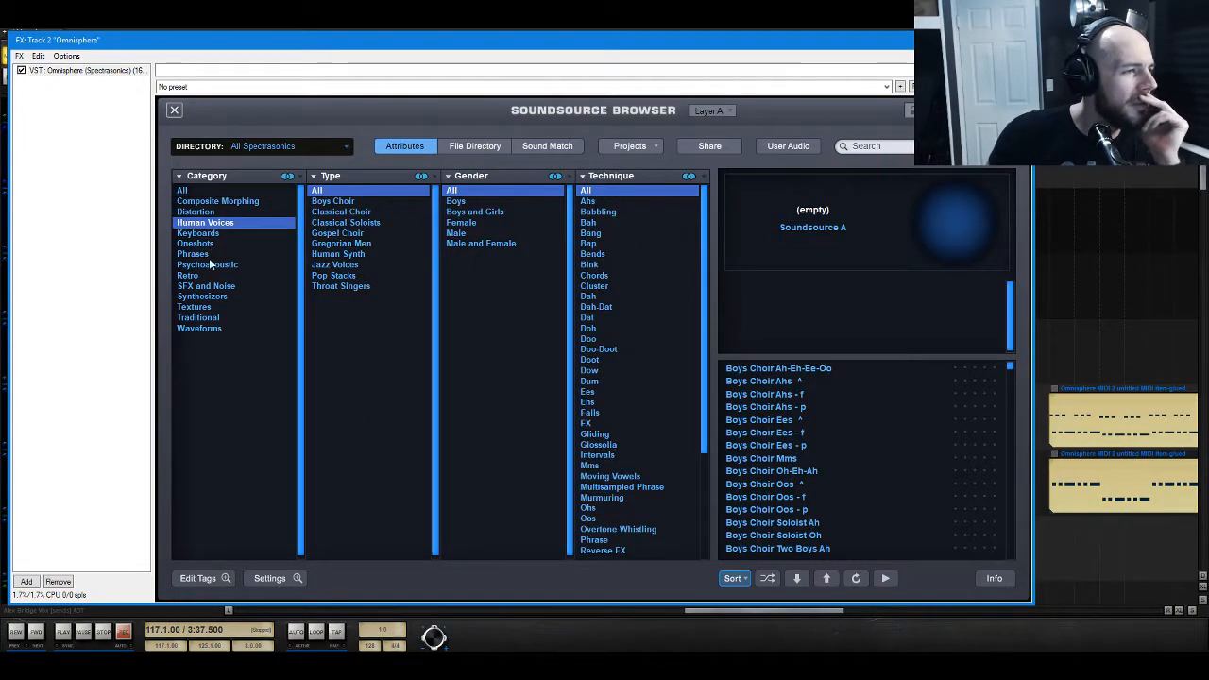
left_click(213, 319)
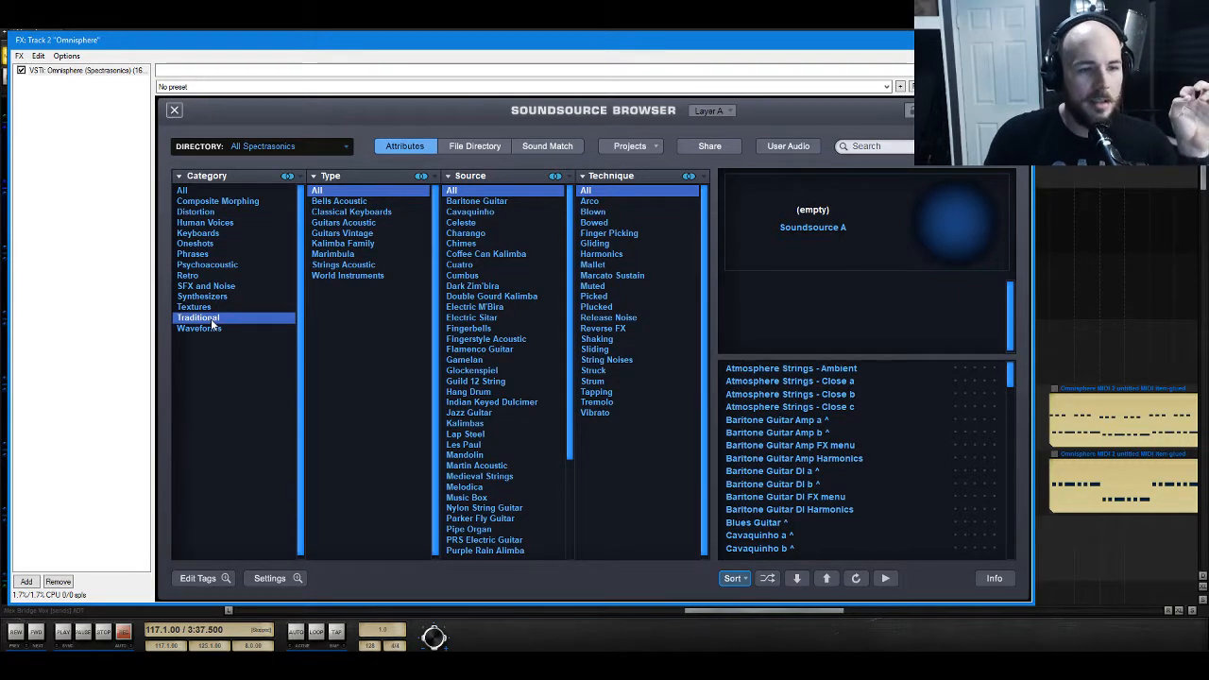
left_click(831, 383)
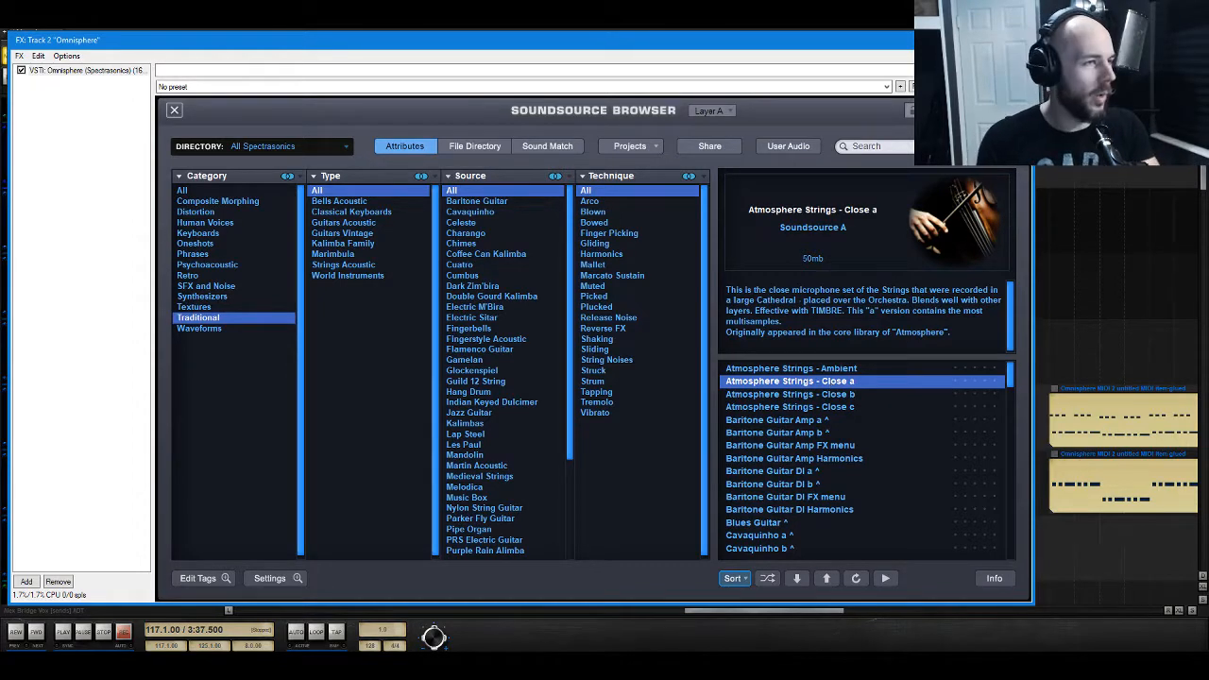
Step: Close the Omnisphere window and arm the Omnisphere MIDI 5 track with record monitoring on
left_click(1019, 40)
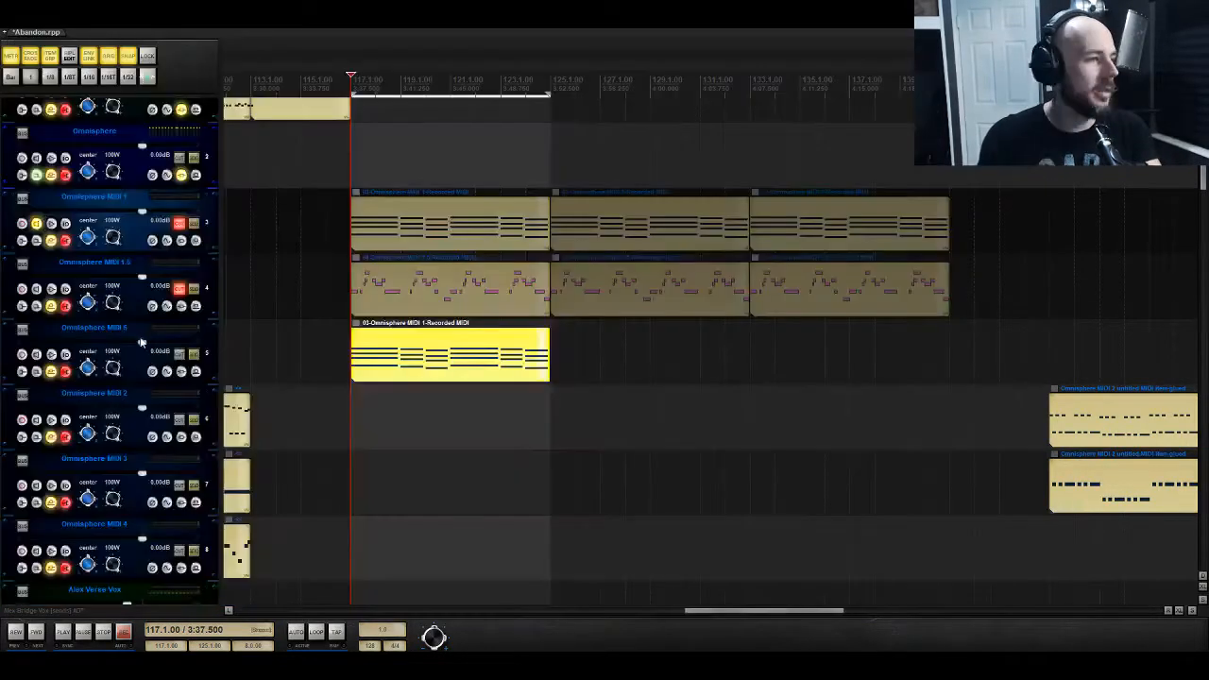
left_click(21, 355)
left_click(36, 354)
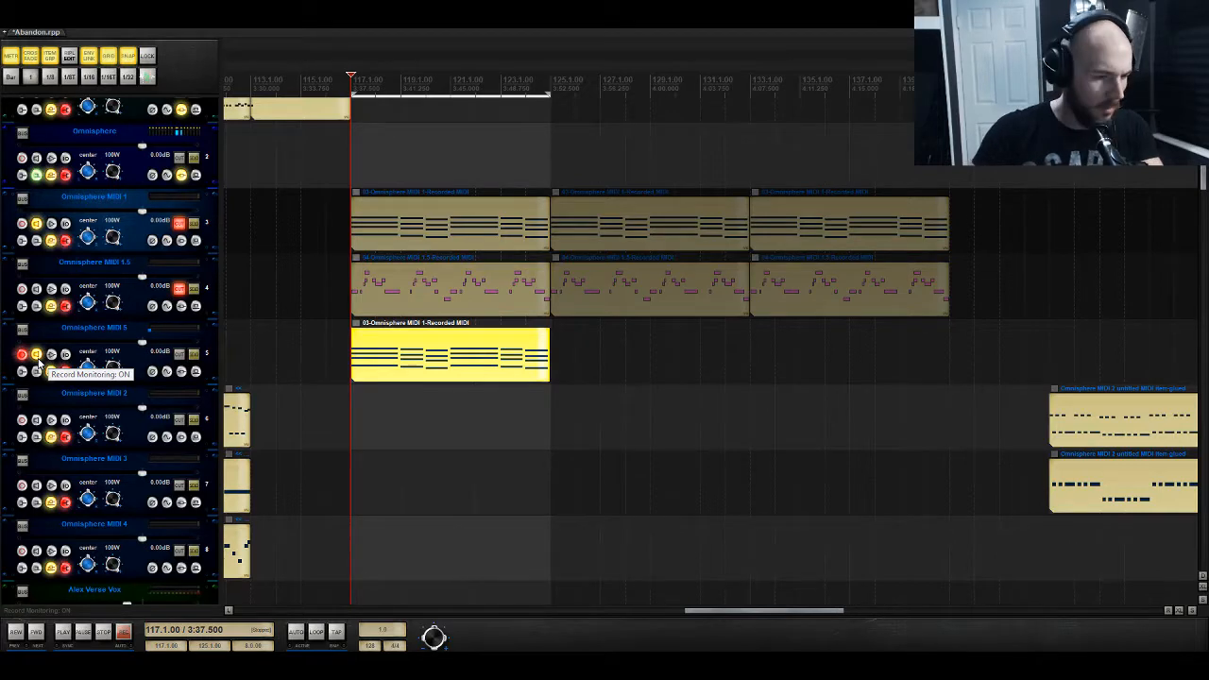
Step: Load the PHR - Aaeeyeasa soundsource from the Phrases category into layer A and audition it on the bridge chords
left_click(185, 175)
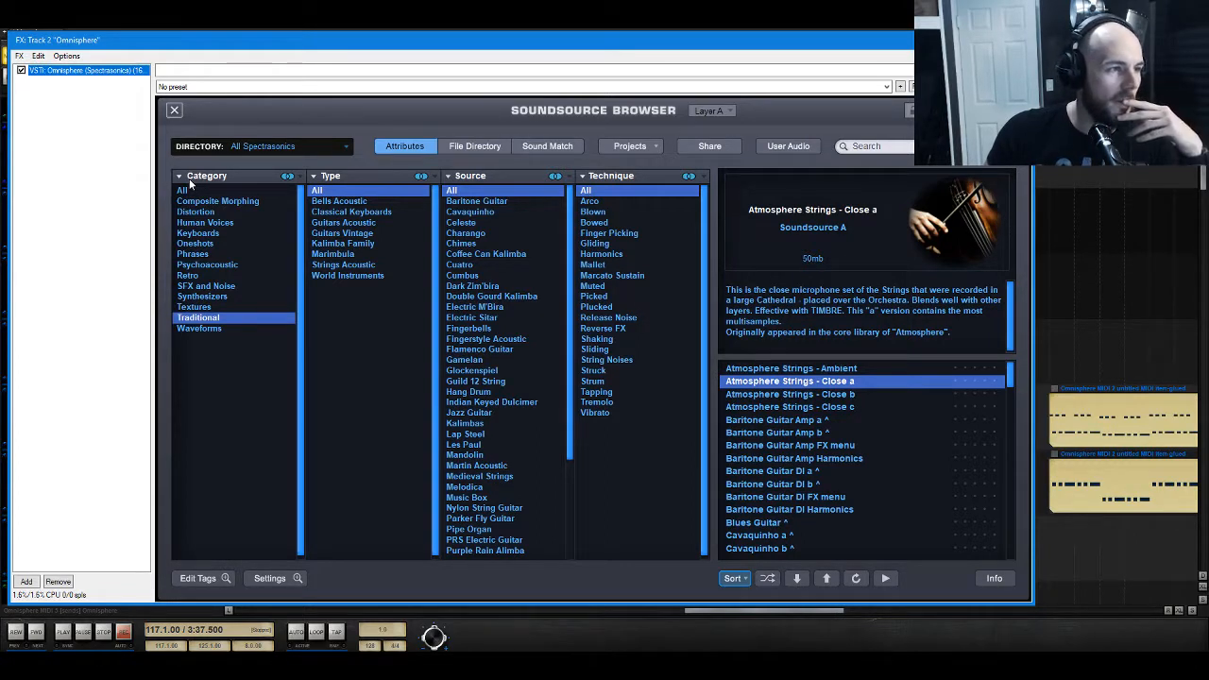
left_click(193, 254)
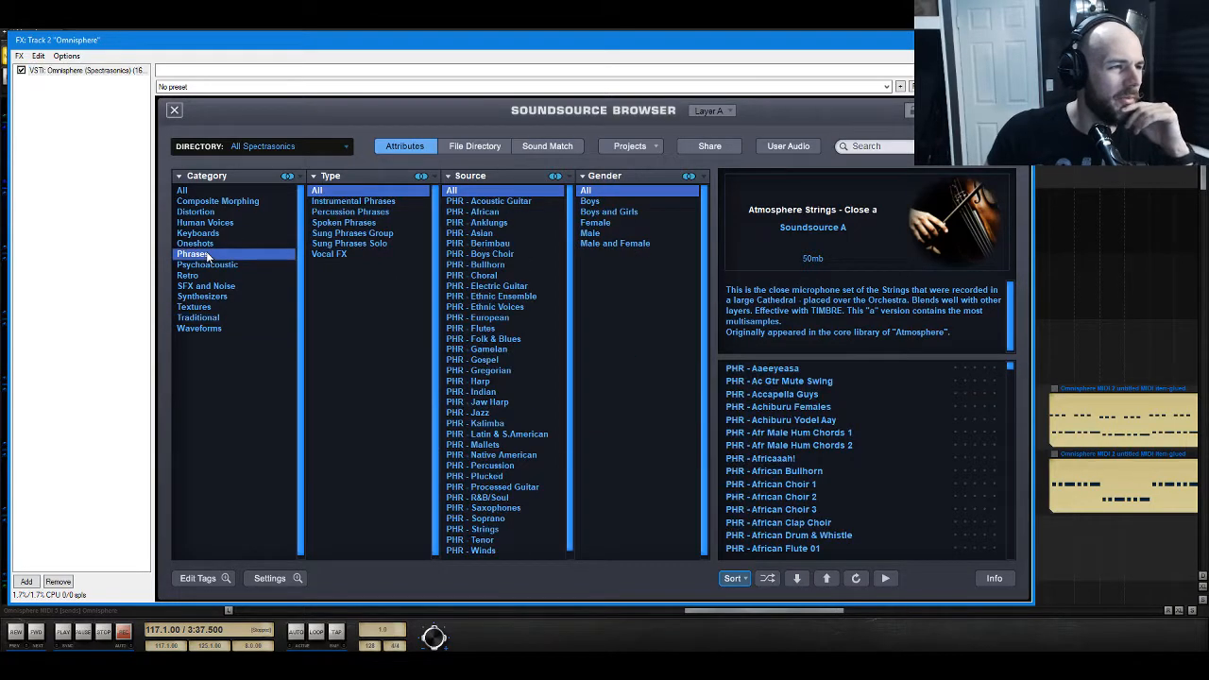
left_click(795, 370)
key("space")
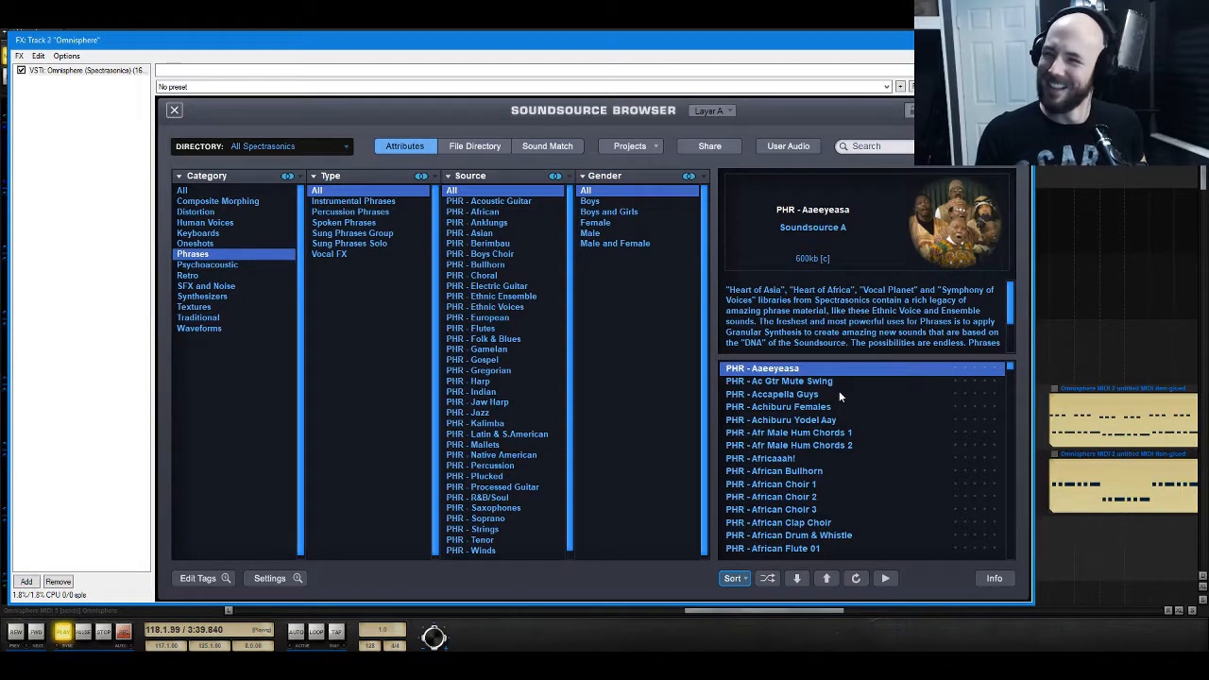
key("space")
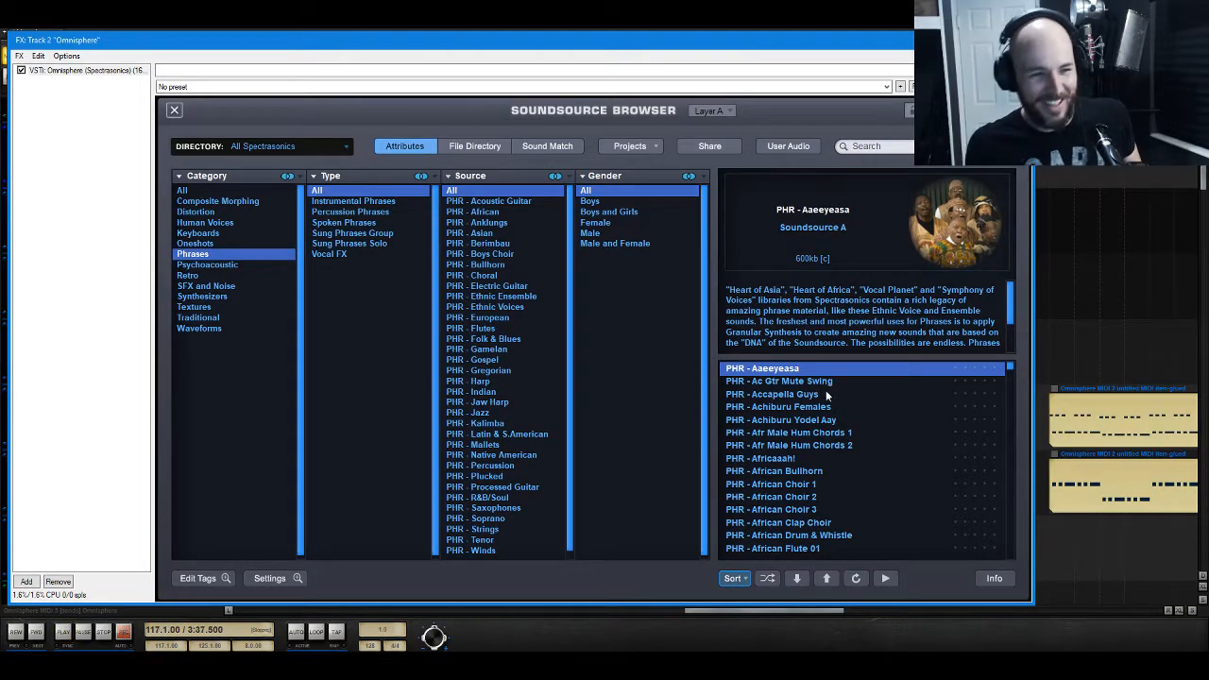
Step: Load the PHR - Africaaah! soundsource into layer A and audition it on the bridge chords
left_click(789, 460)
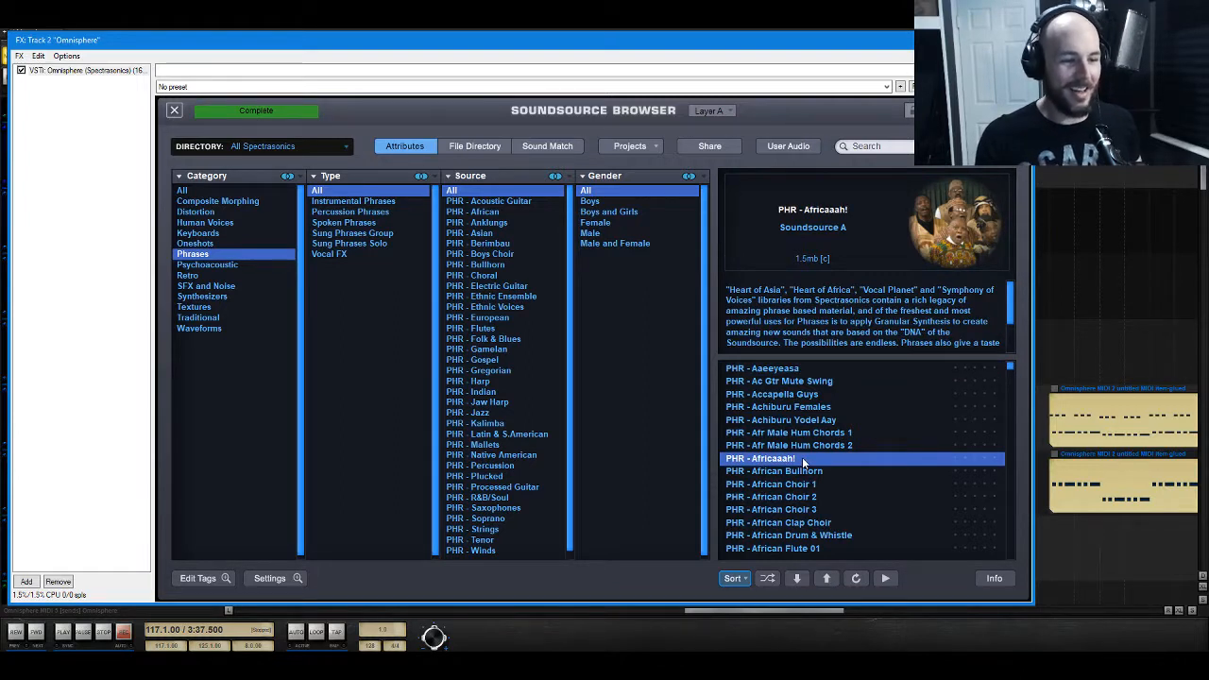
key("space")
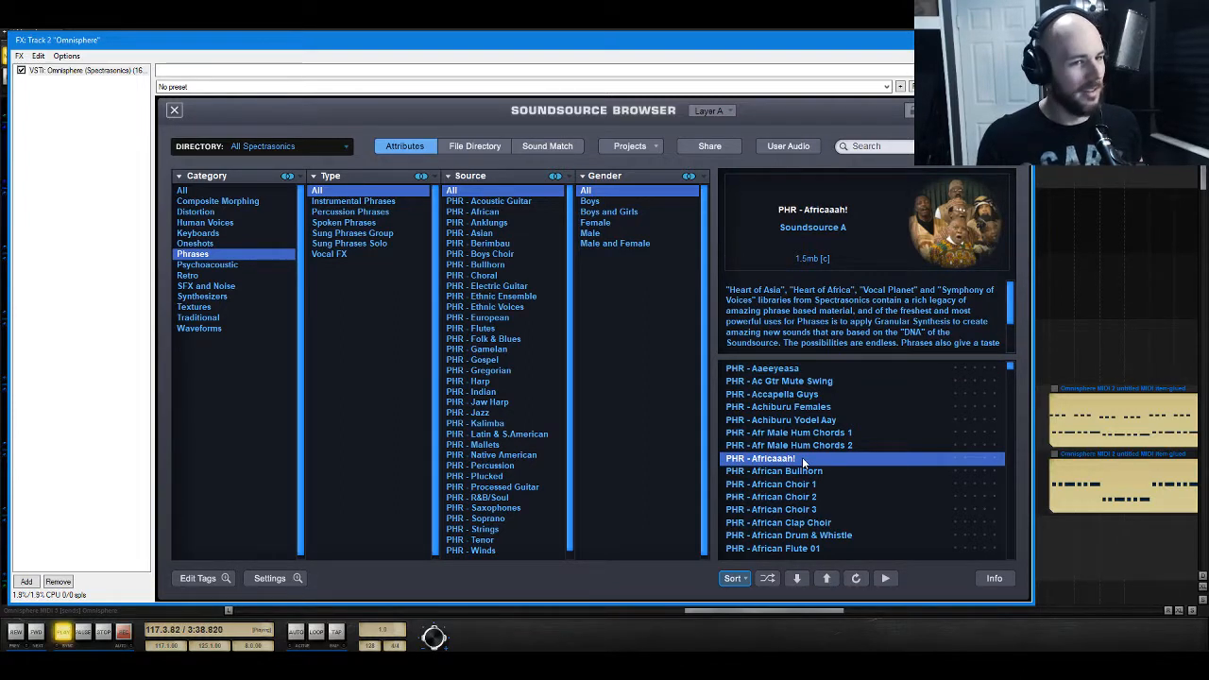
key("space")
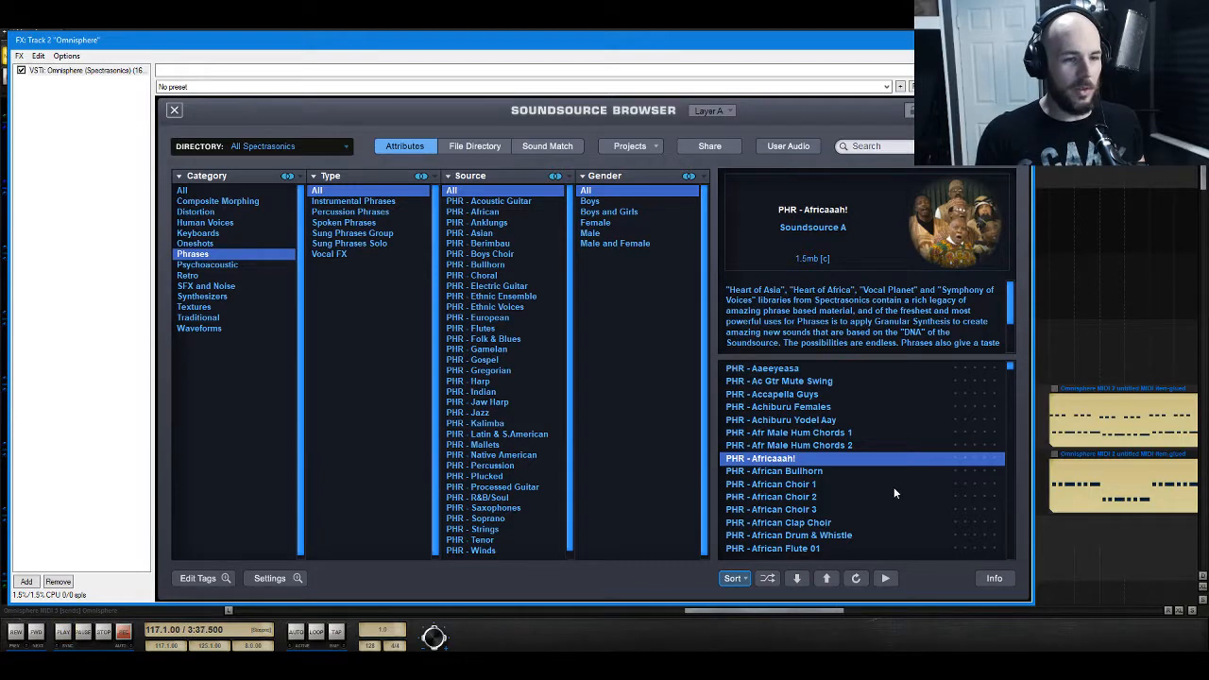
Step: Audition the PHR - African Flute 01 and PHR - African Harp 01 soundsources in layer A over the bridge
scroll(851, 479, "down", 1)
scroll(850, 479, "down", 3)
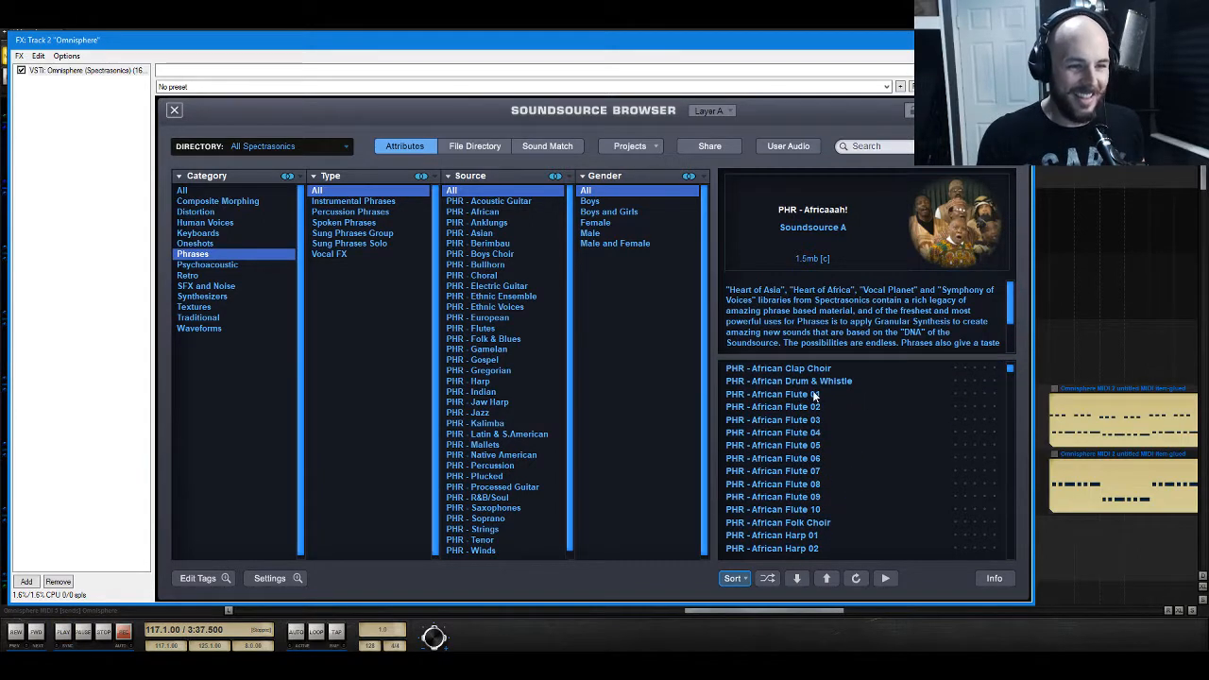
left_click(816, 394)
key("space")
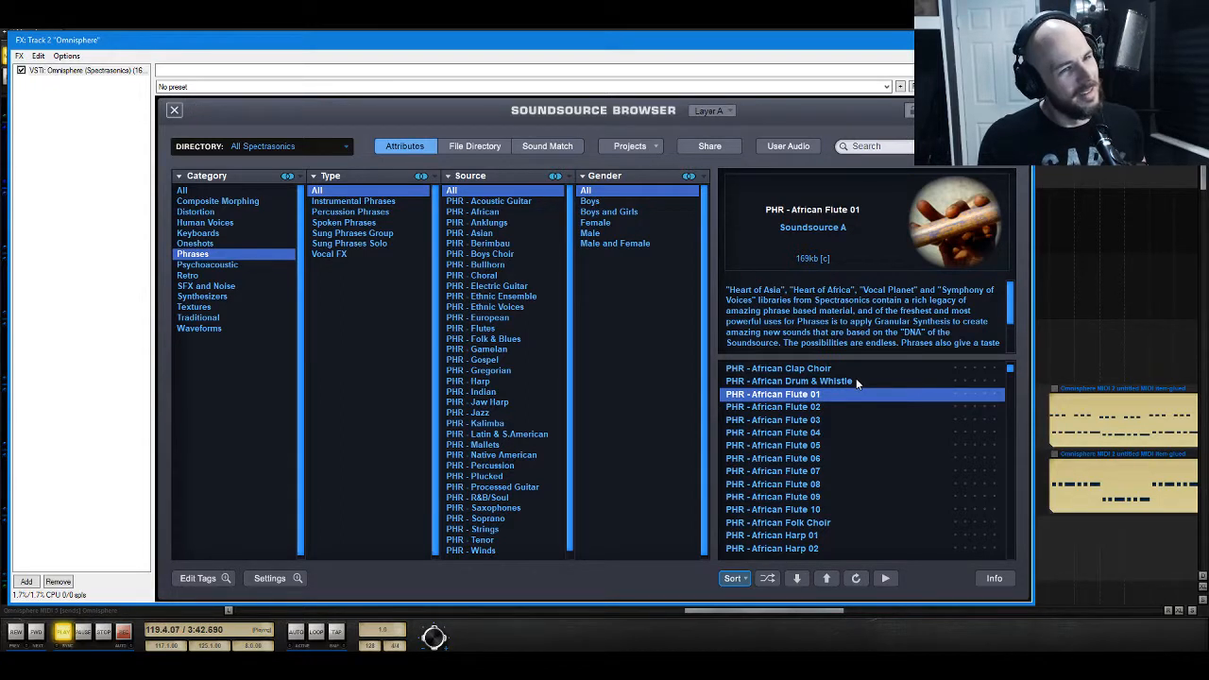
key("space")
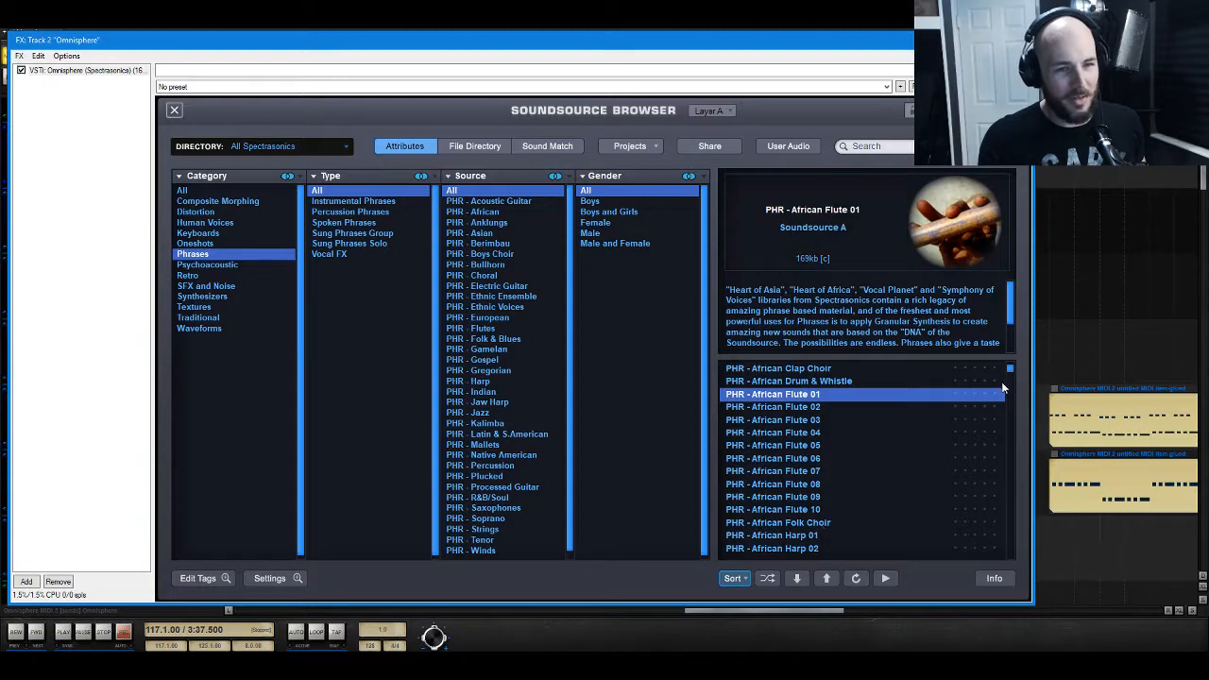
left_click(796, 535)
key("space")
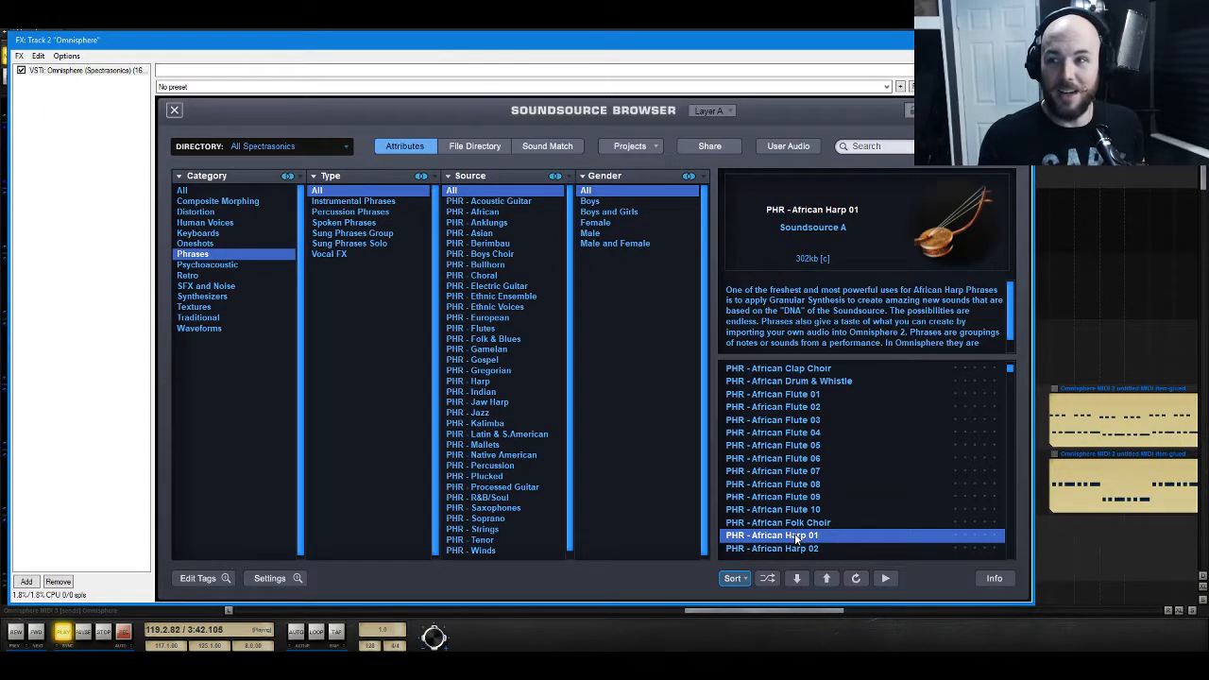
key("space")
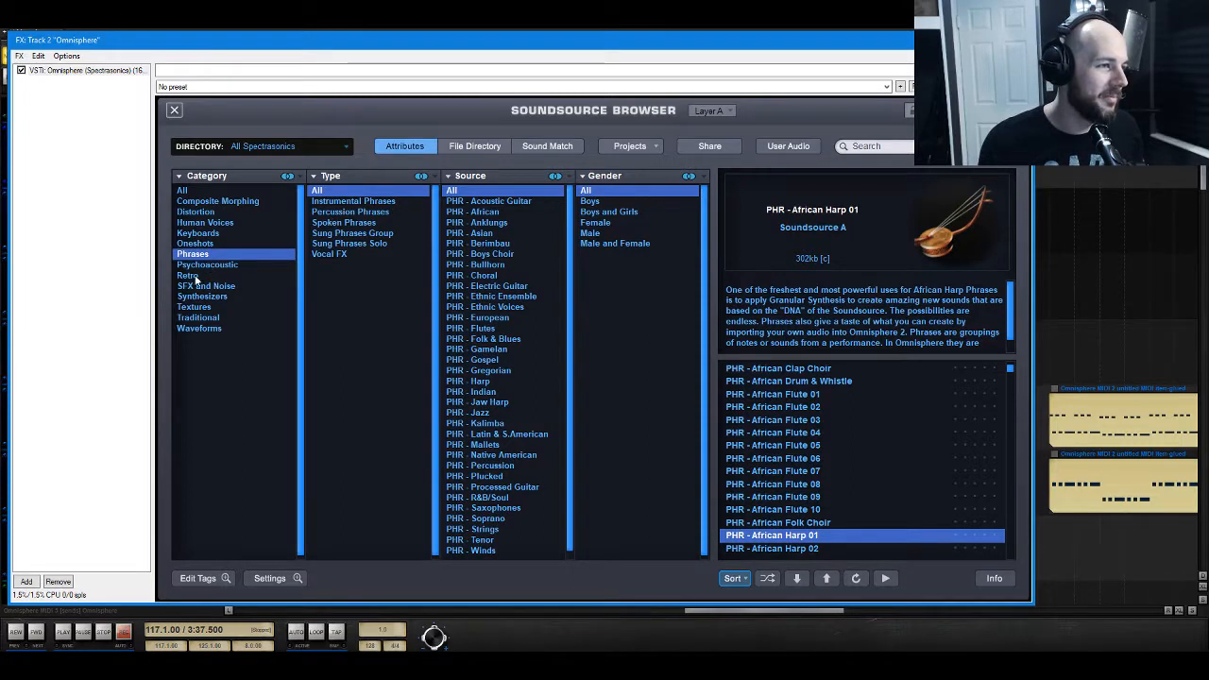
Step: Try the Oneshots soundsources African Hit 1, Allelu Jum Hit, Angular, Anvil Strike and Bad Guy in layer A
left_click(196, 244)
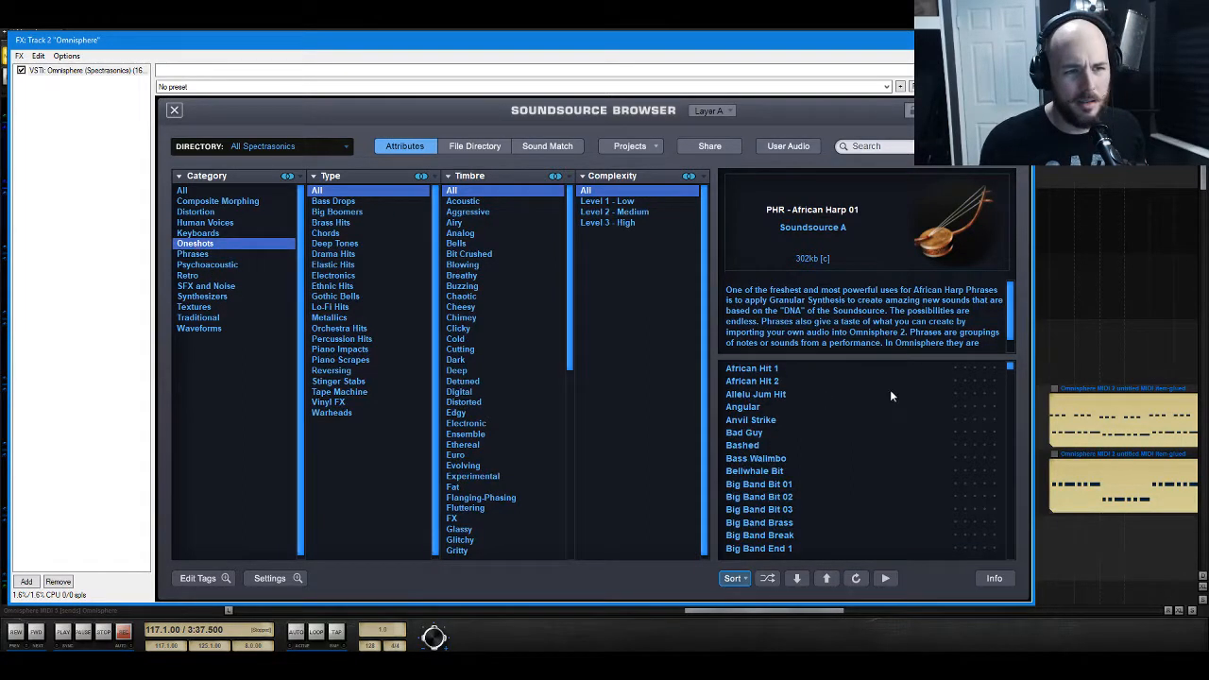
left_click(745, 370)
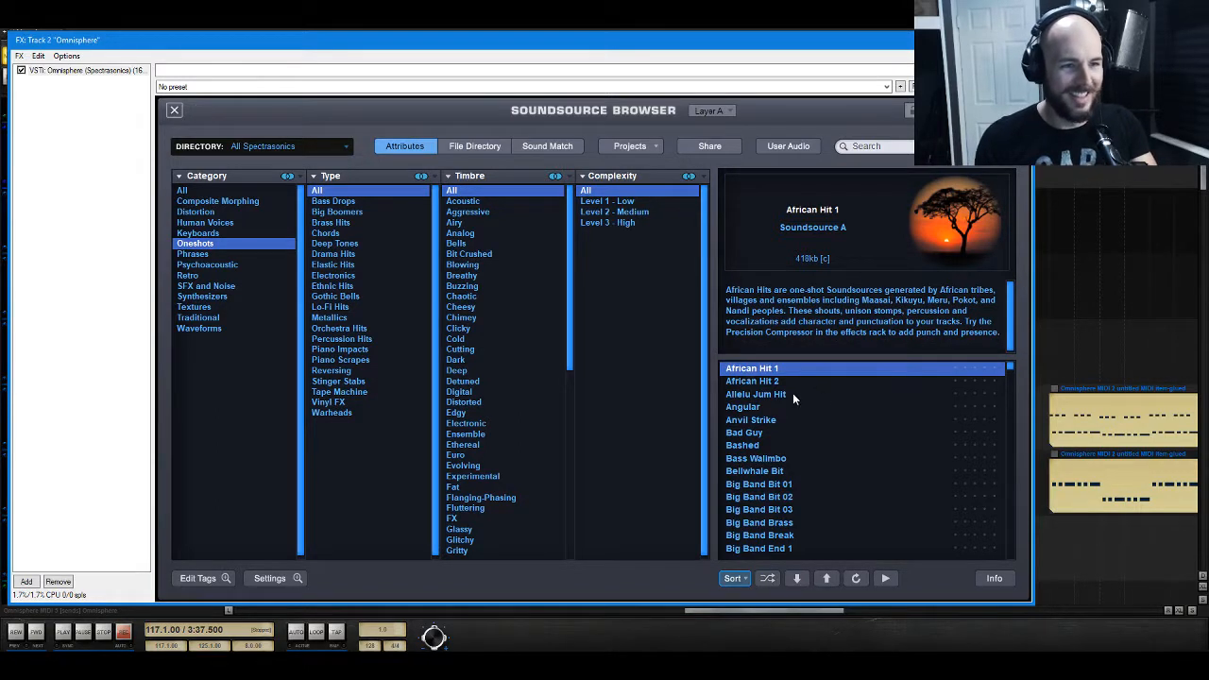
left_click(781, 395)
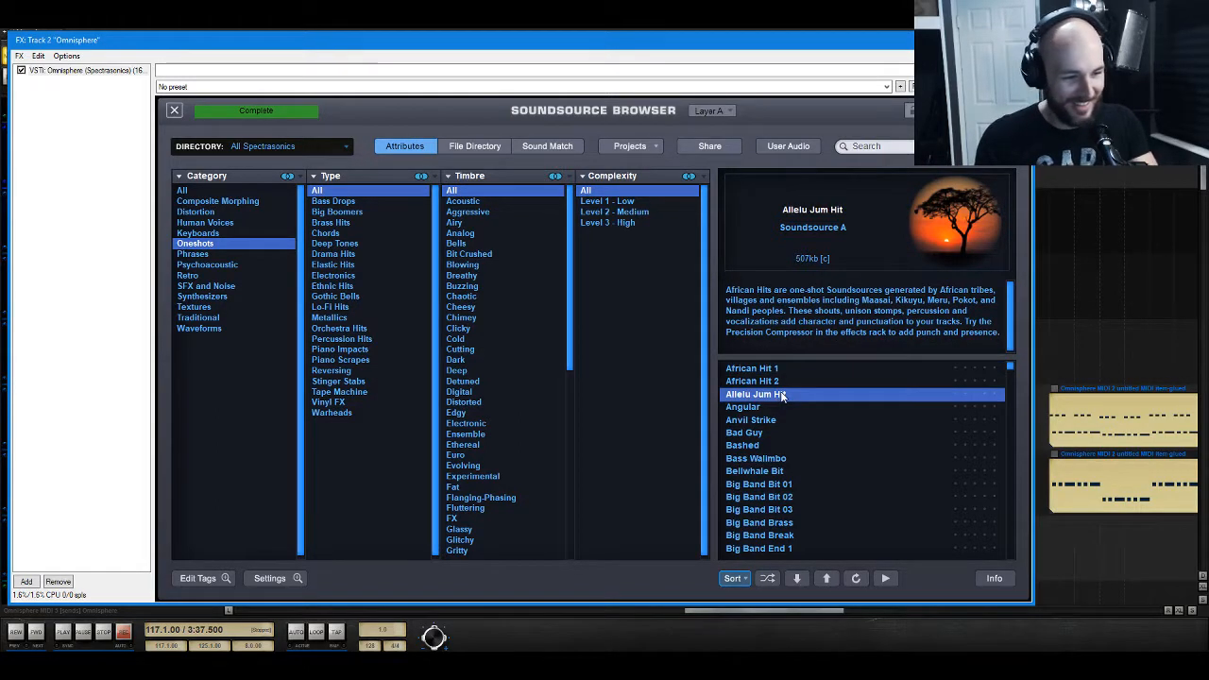
left_click(764, 408)
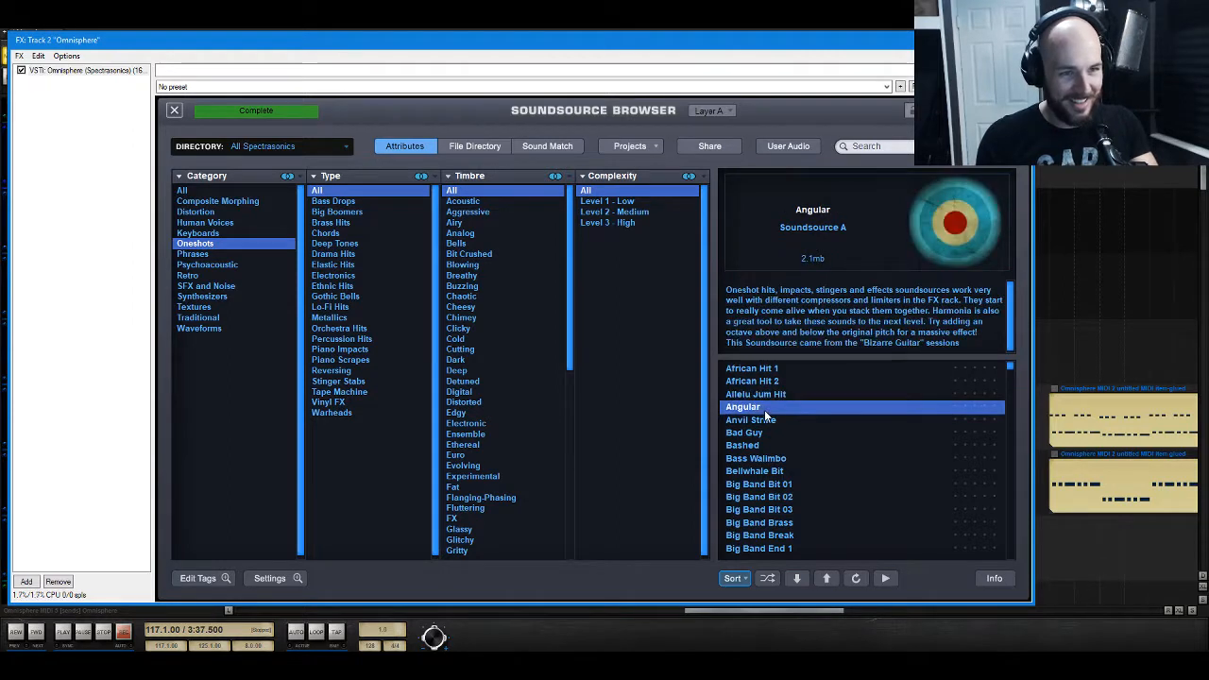
left_click(768, 420)
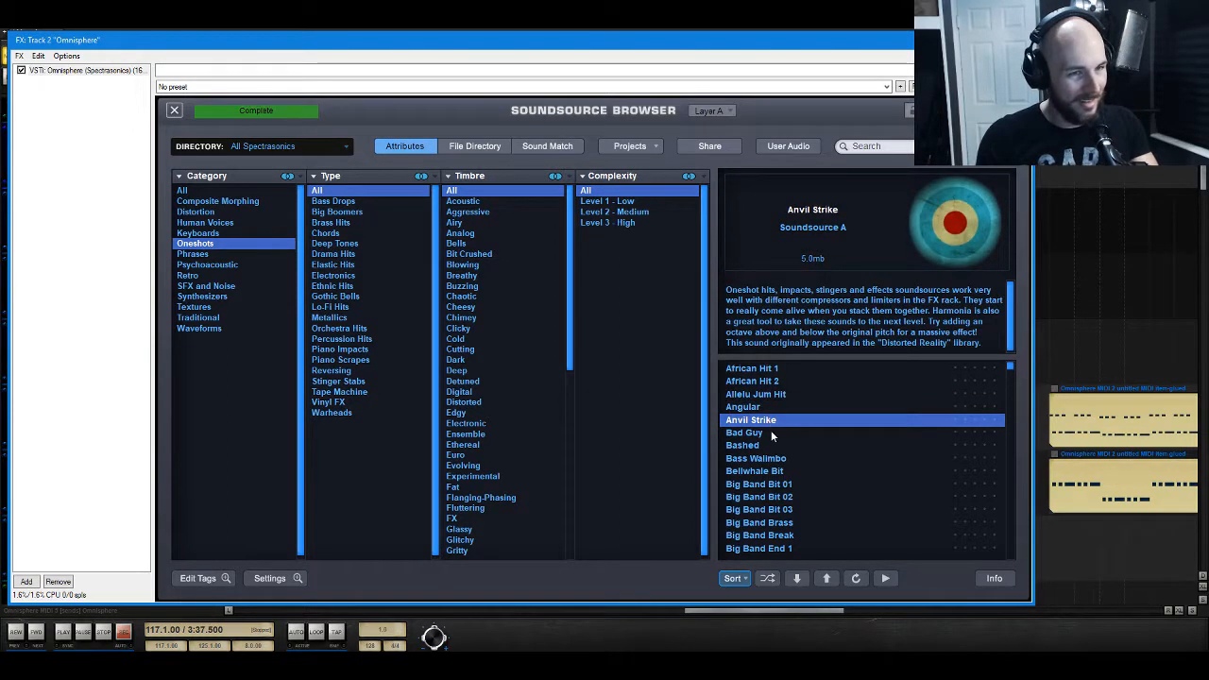
left_click(767, 434)
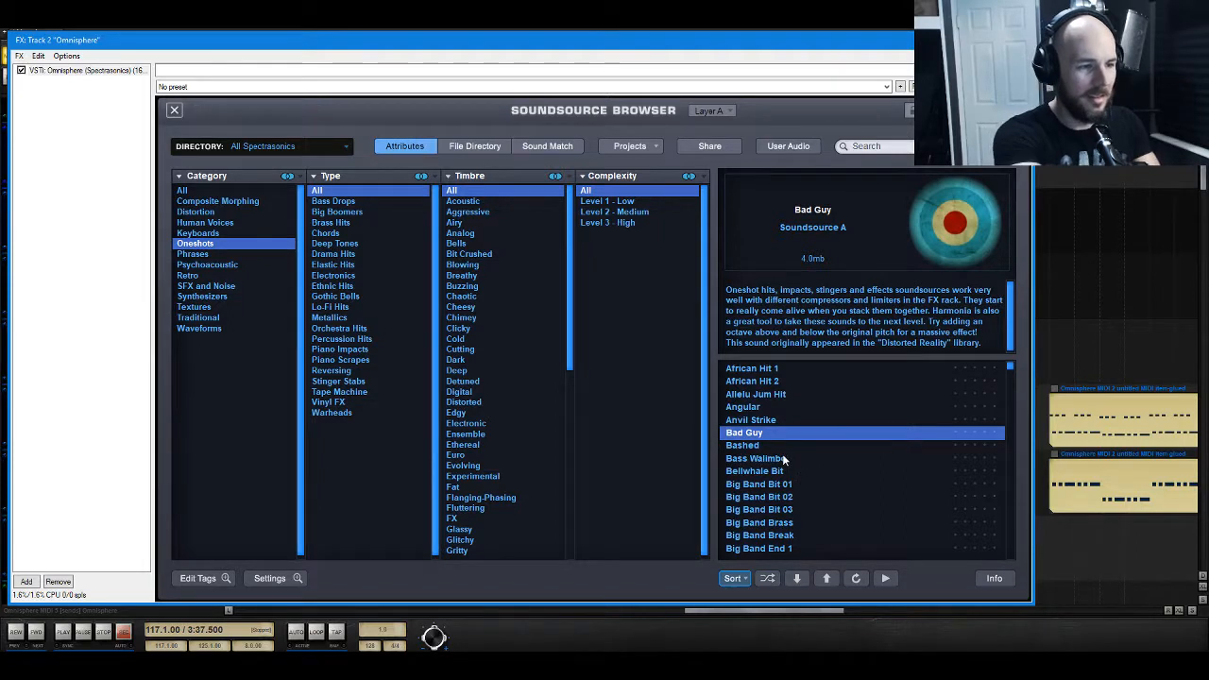
Step: Try the Oneshots soundsources Big Band Penultimate, Big Boomer 1 and Big Feet 1 in layer A
scroll(817, 462, "down", 3)
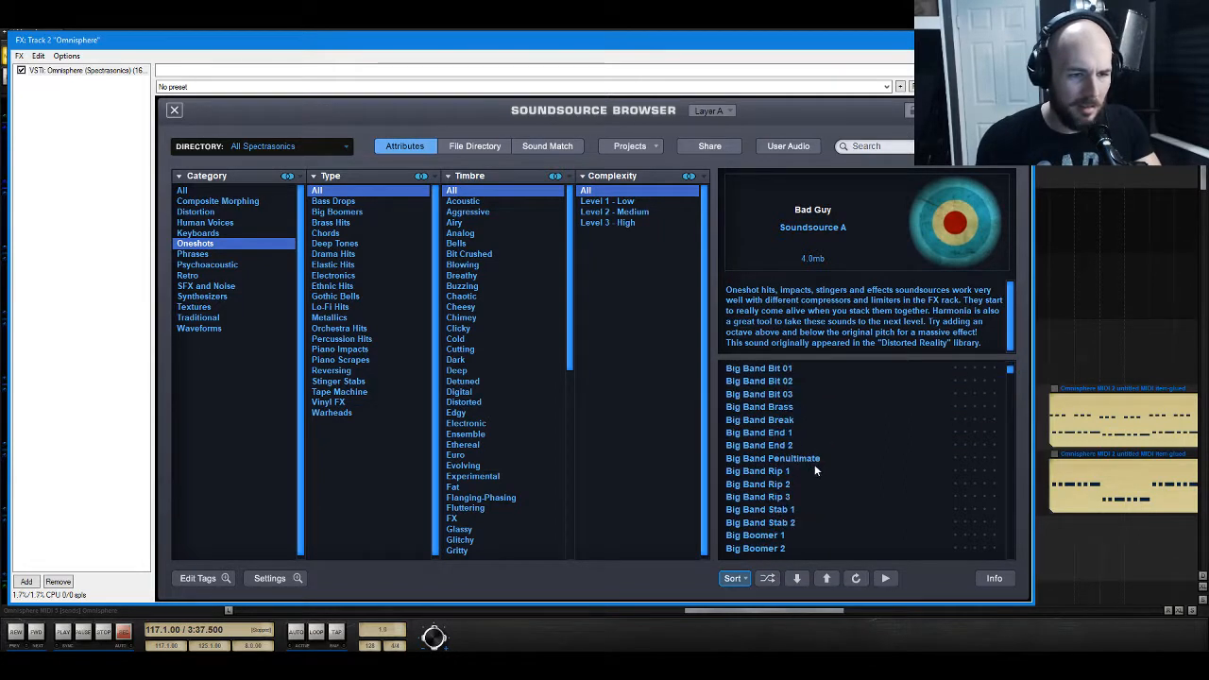
left_click(808, 460)
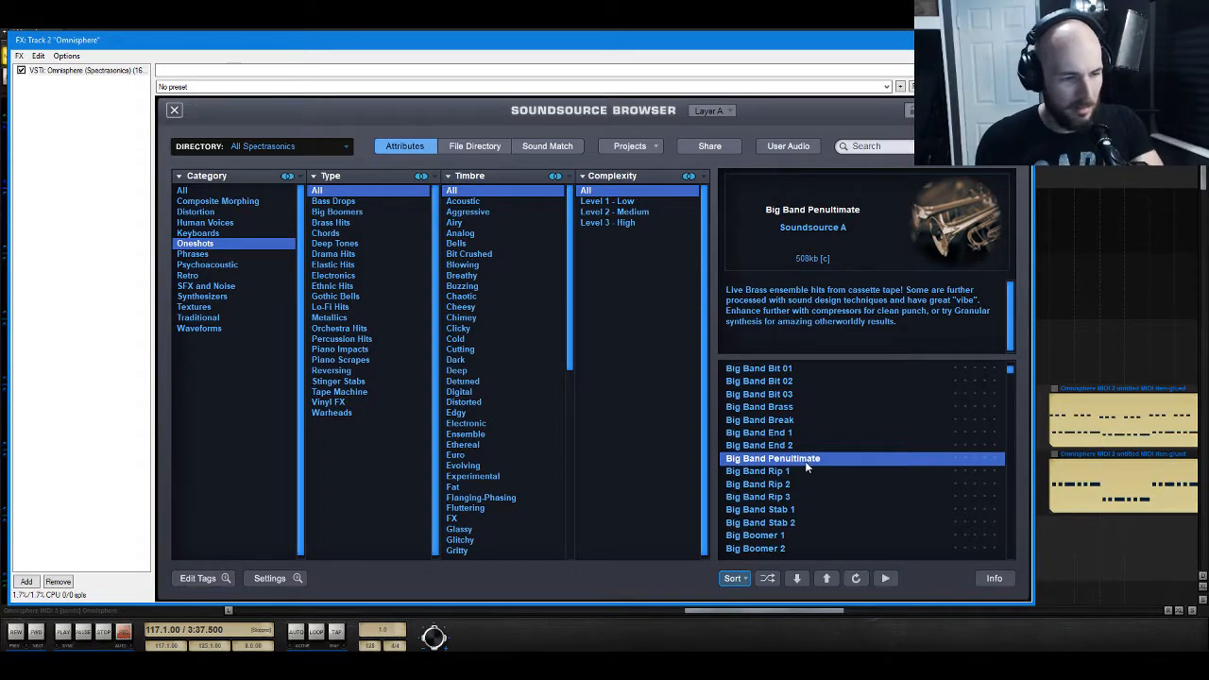
scroll(807, 480, "down", 1)
left_click(796, 497)
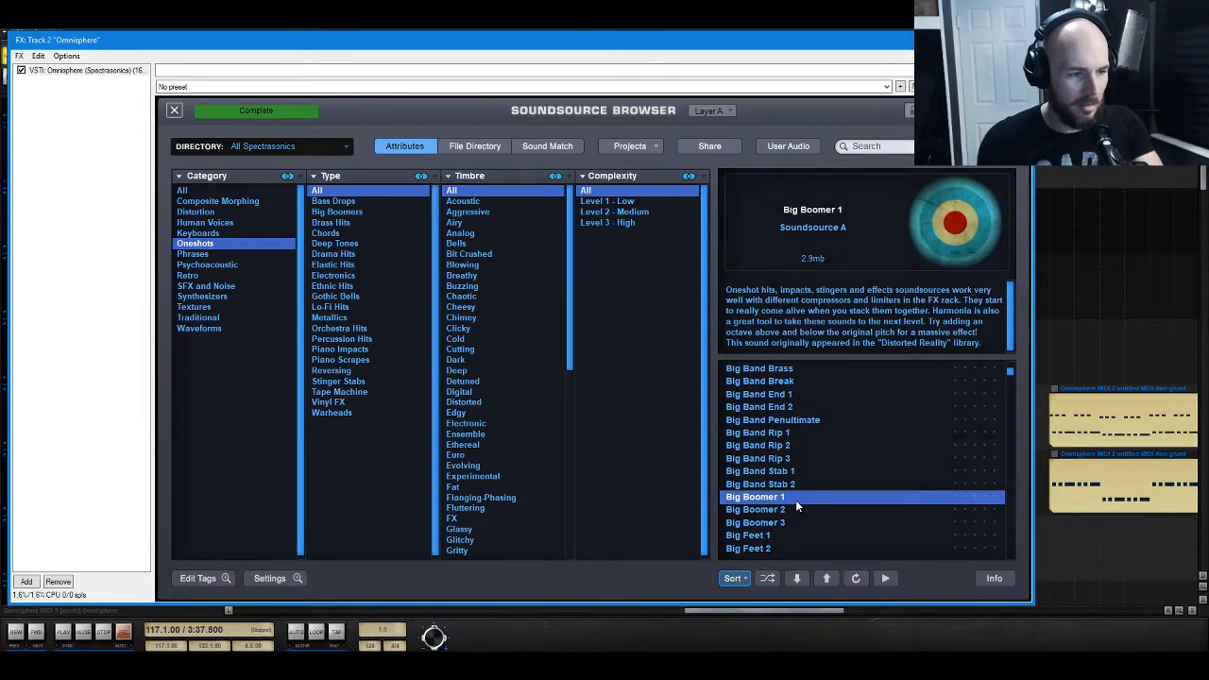
left_click(760, 536)
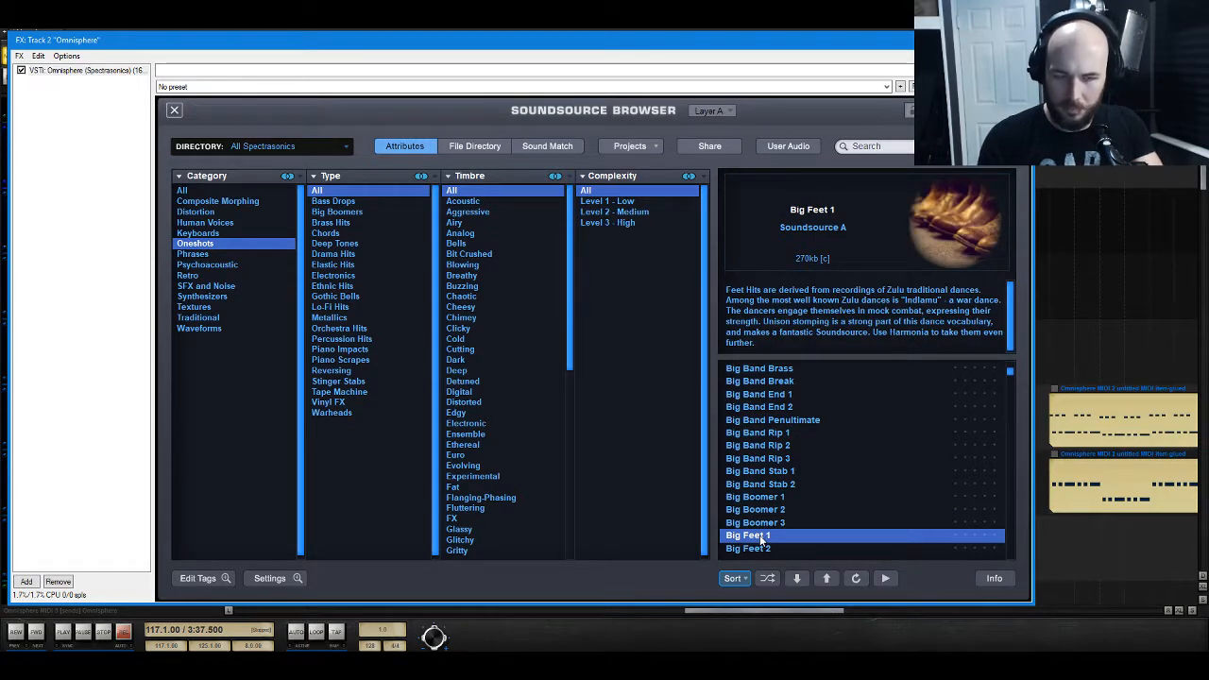
Step: Audition Baritone Guitar DI a, Baritone Guitar Amp a, Blues Guitar and Charango from the Traditional category in layer A over the bridge
left_click(208, 318)
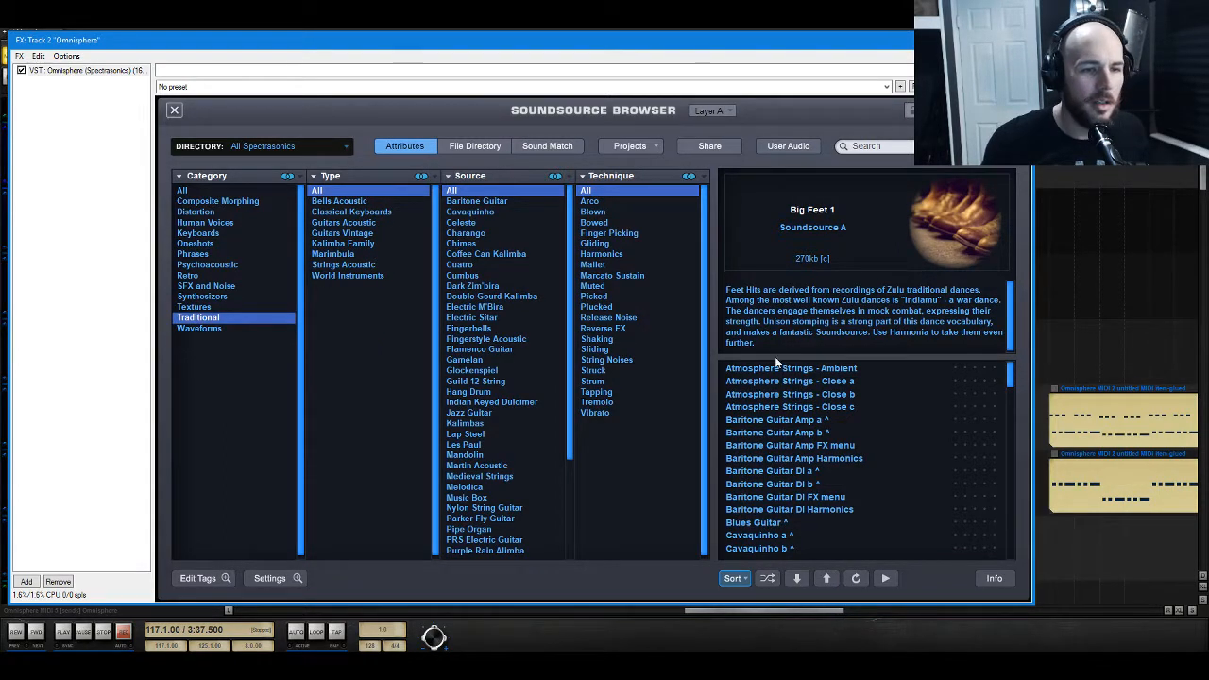
left_click(812, 472)
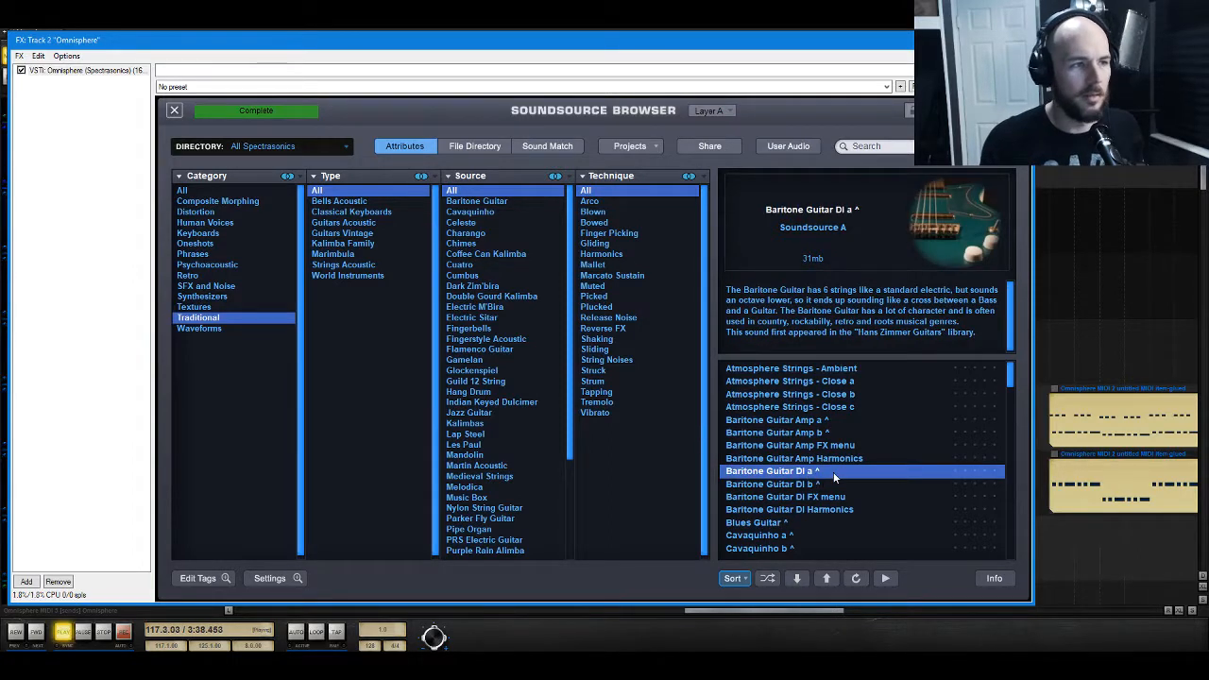
left_click(817, 424)
key("space")
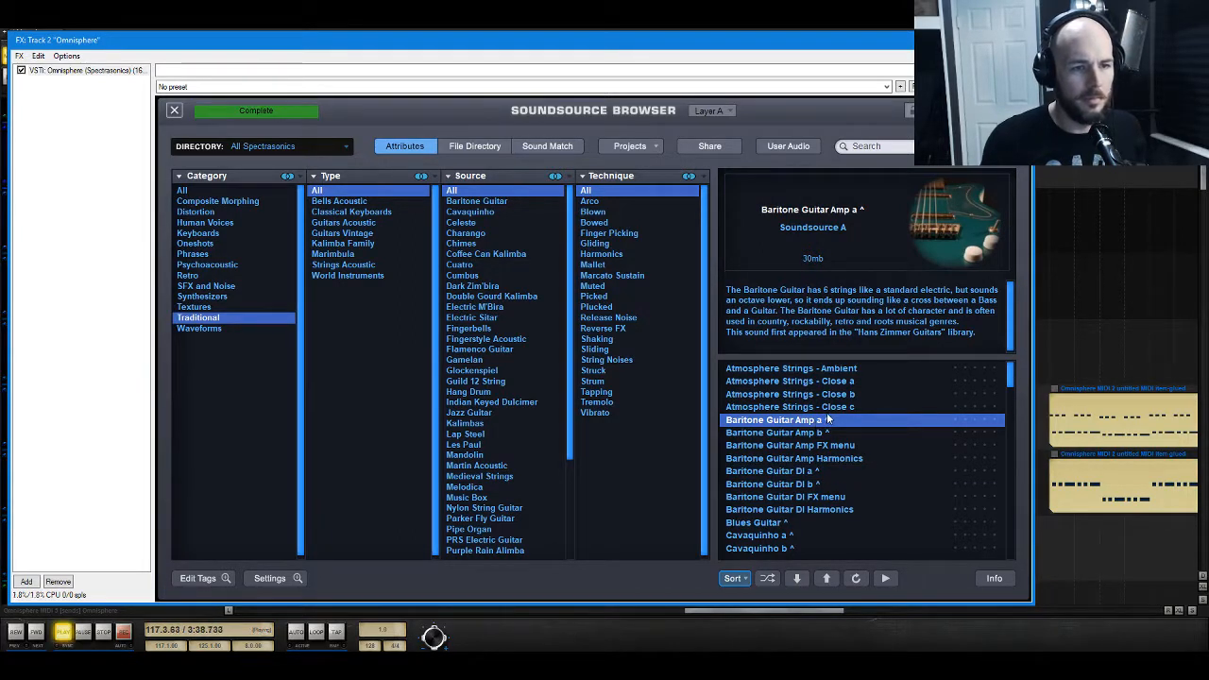
scroll(883, 458, "down", 3)
left_click(789, 446)
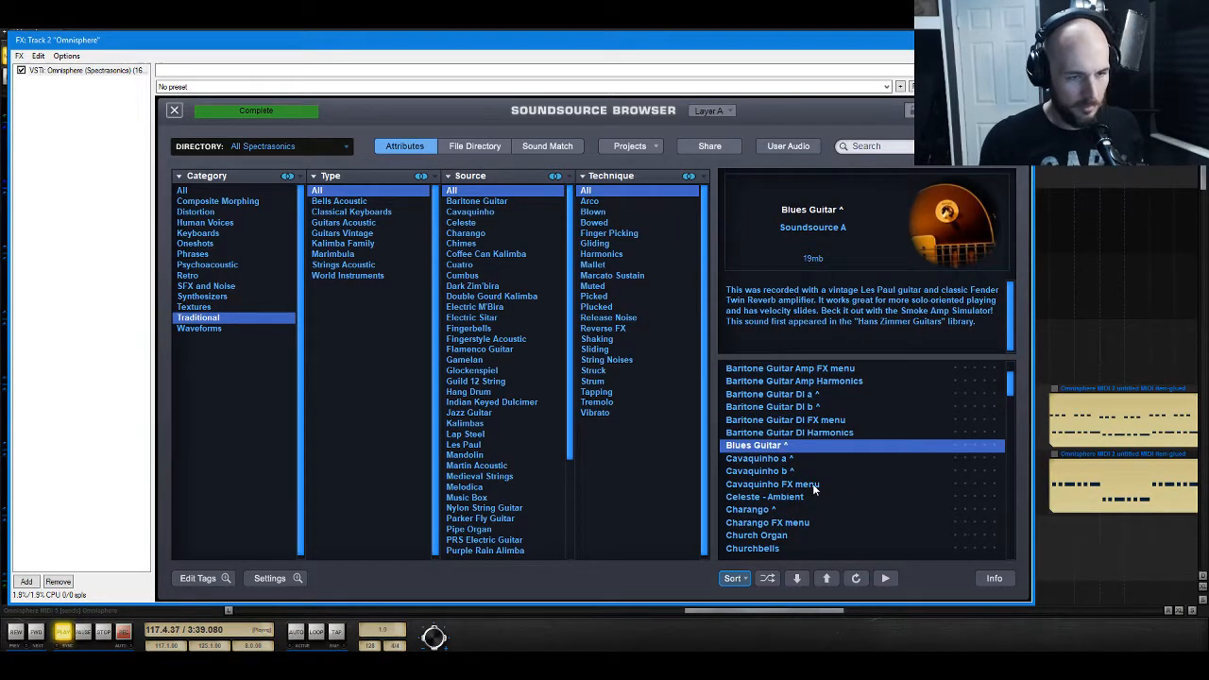
left_click(769, 510)
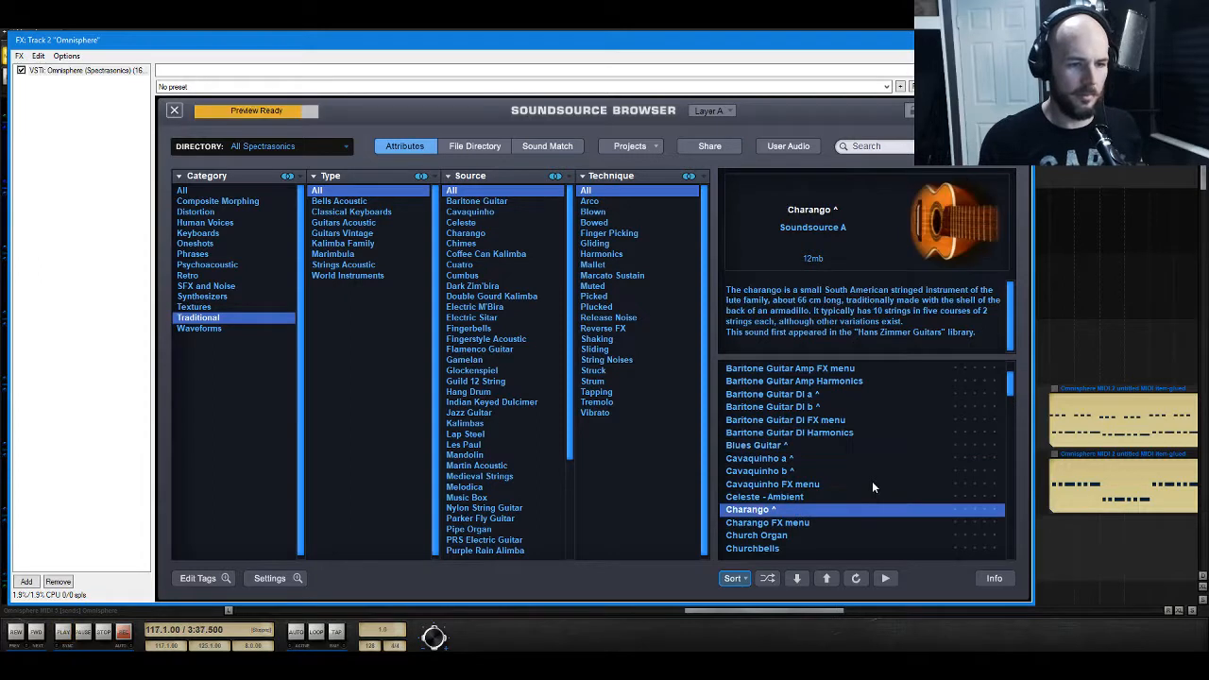
scroll(867, 478, "down", 4)
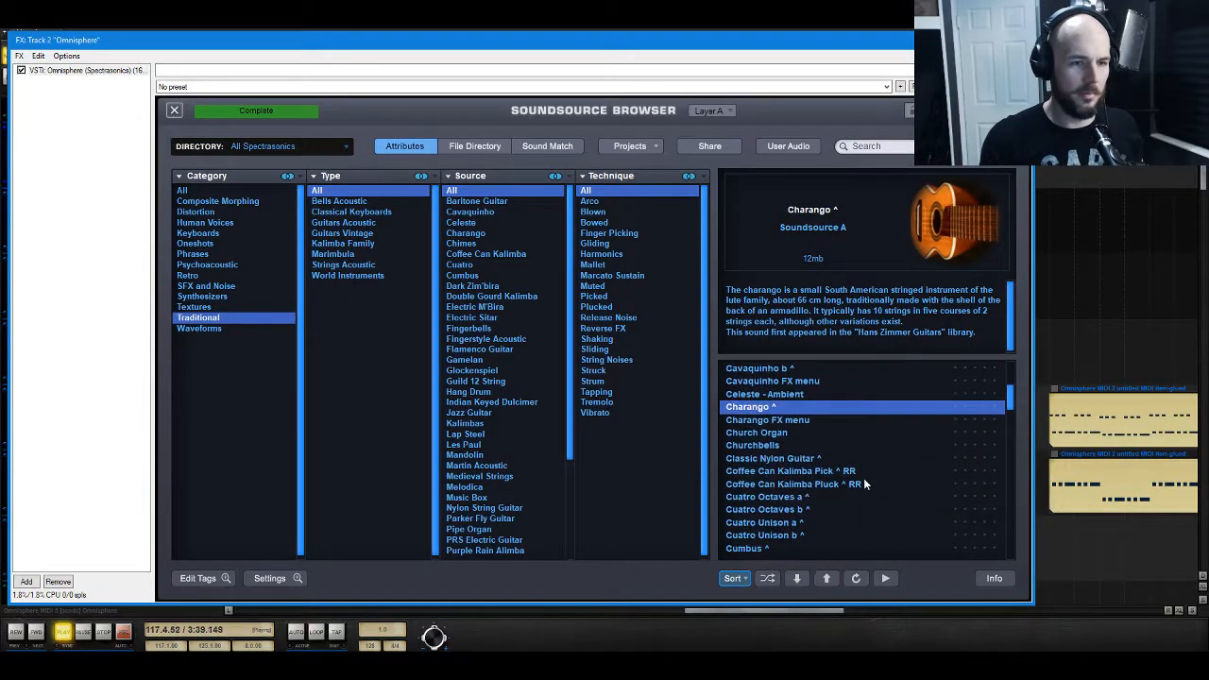
Step: Compare Classic Nylon Guitar with Cuatro Octaves a, then load Classic Nylon Guitar into layer A and return to the patch view
left_click(811, 460)
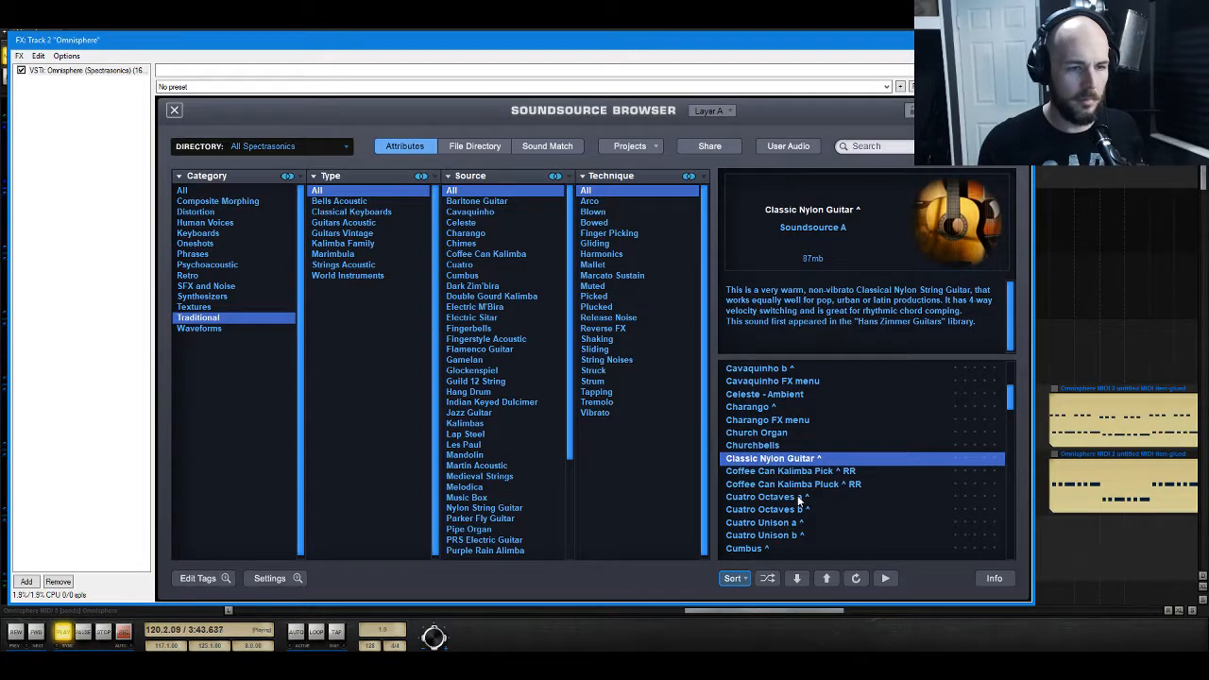
left_click(798, 498)
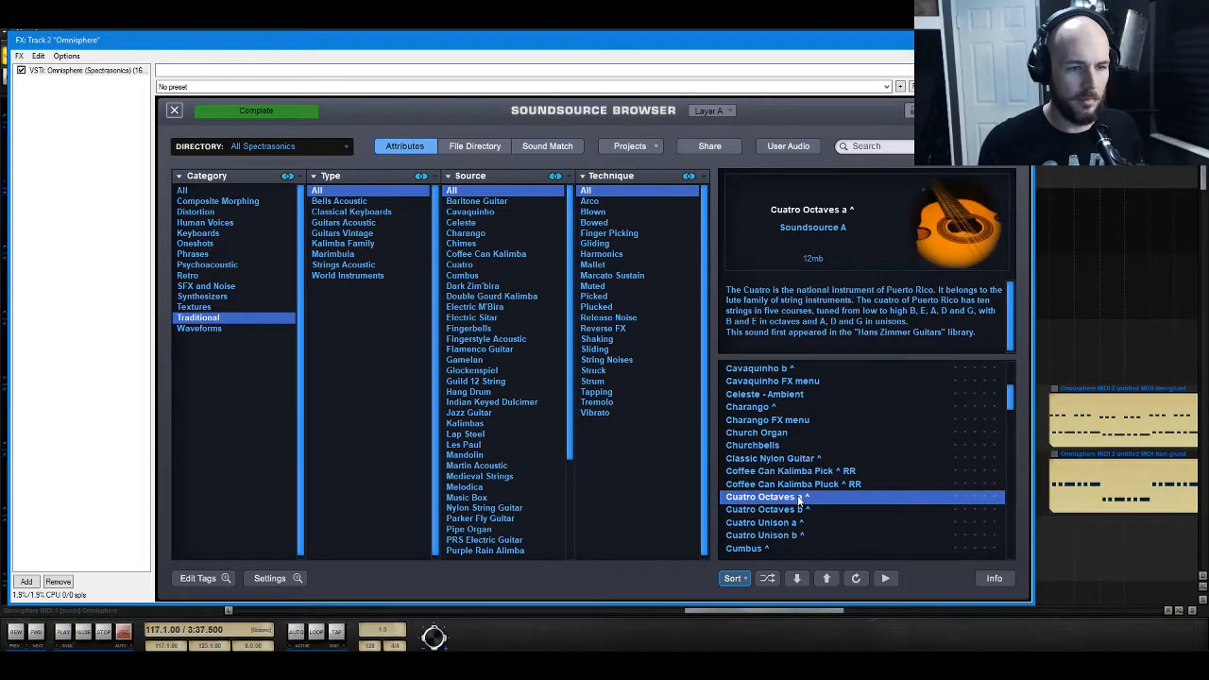
double_click(783, 462)
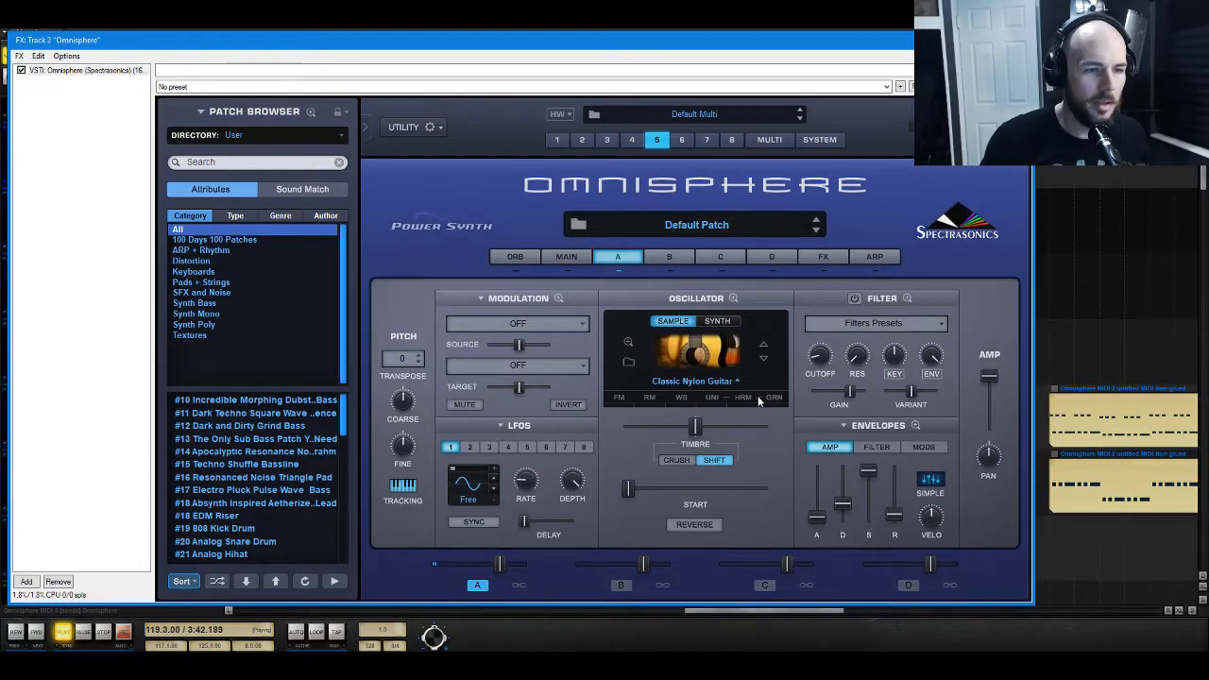
Step: Enable granular synthesis for layer A's oscillator and move the Omnisphere window clear of the mixer tracks
left_click(774, 398)
left_click(643, 345)
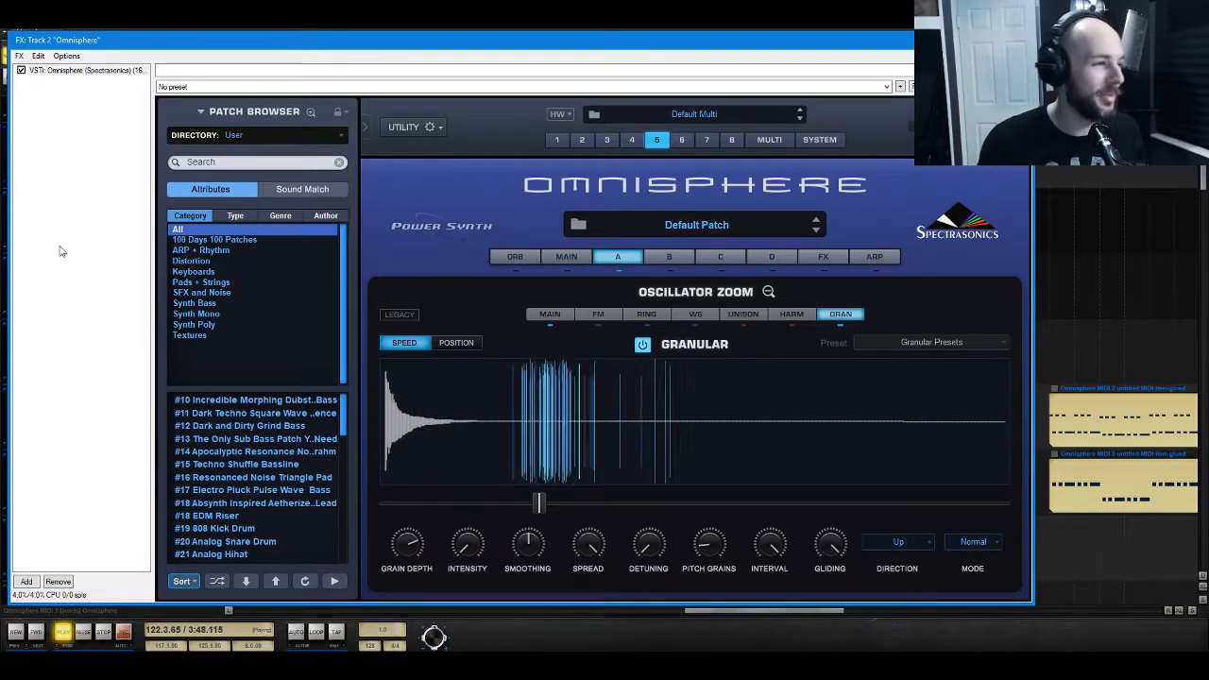
left_click_drag(288, 42, 438, 32)
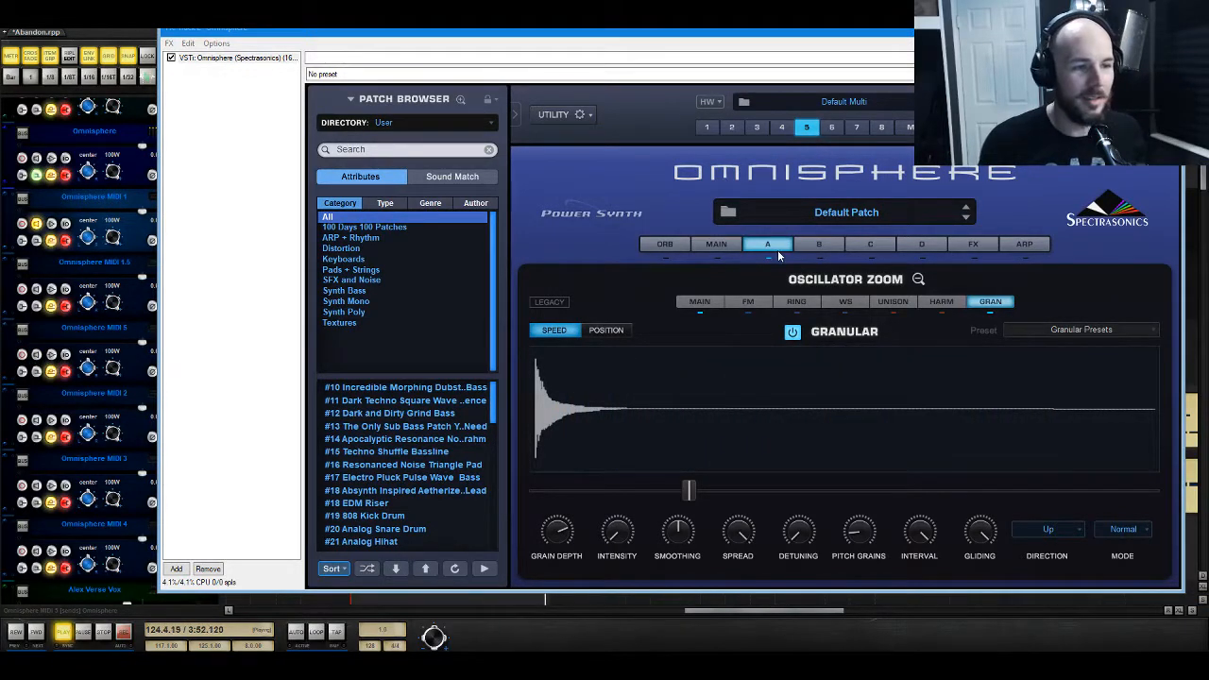
key("space")
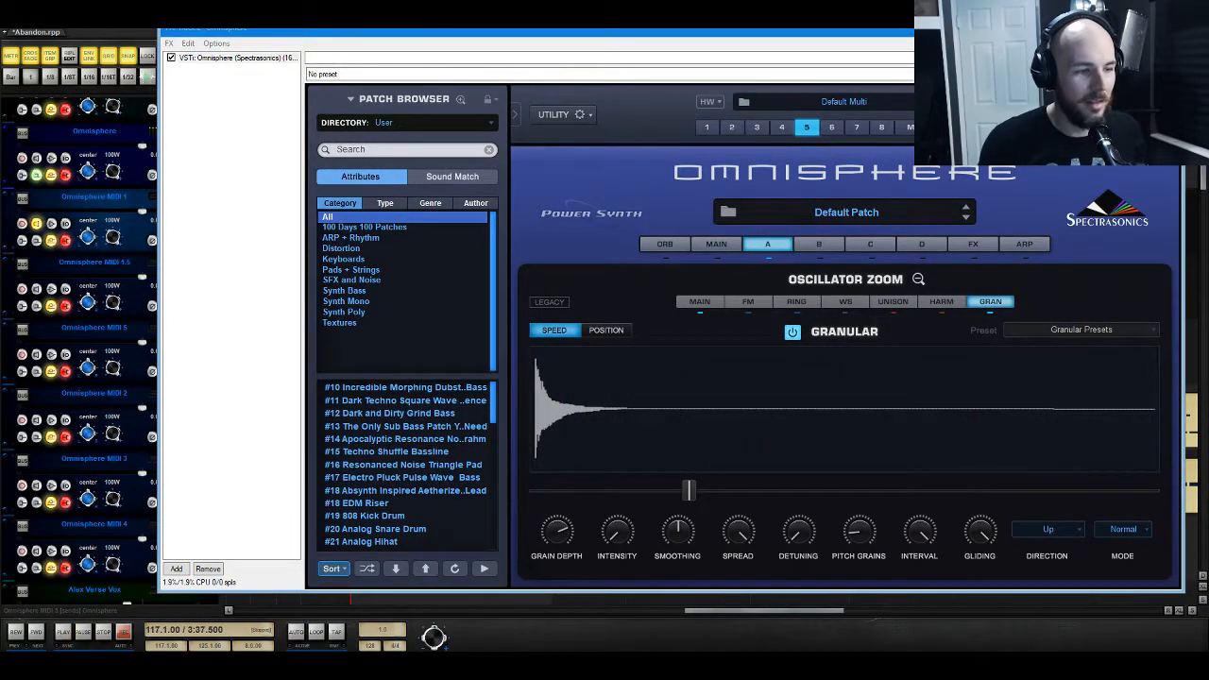
Step: Adjust the granular Gliding, Pitch Grains, Intensity and Grain Depth of layer A while the bridge plays in a loop
key("space")
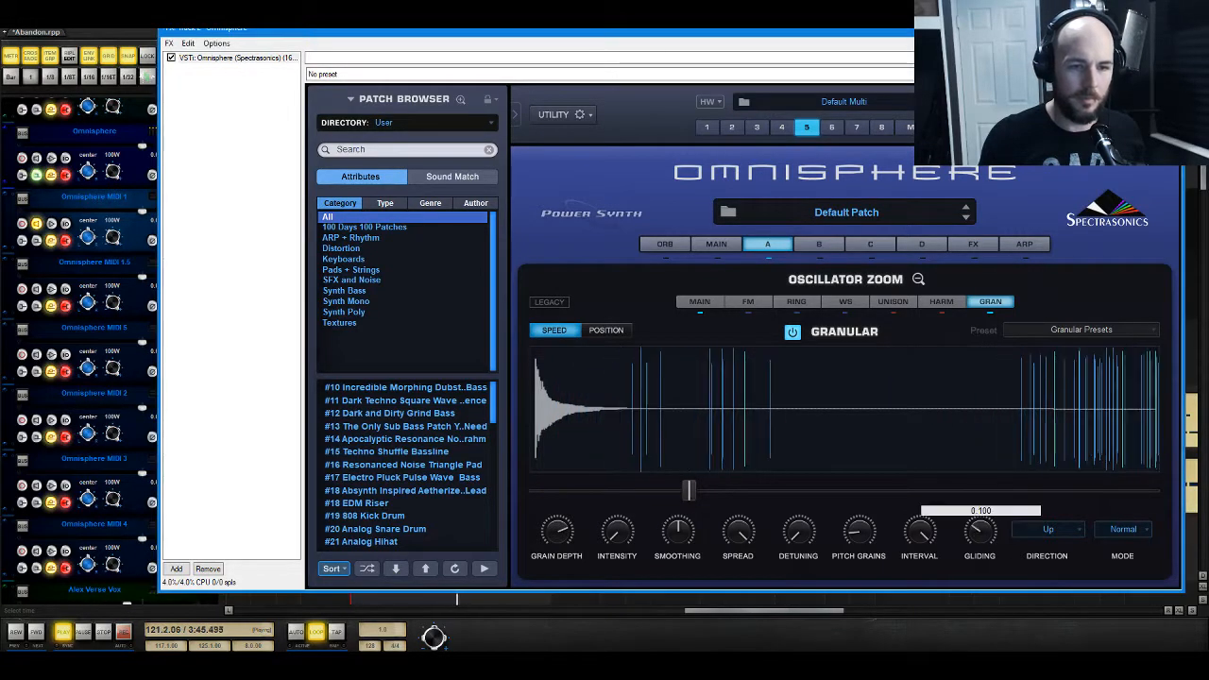
left_click_drag(973, 617, 971, 631)
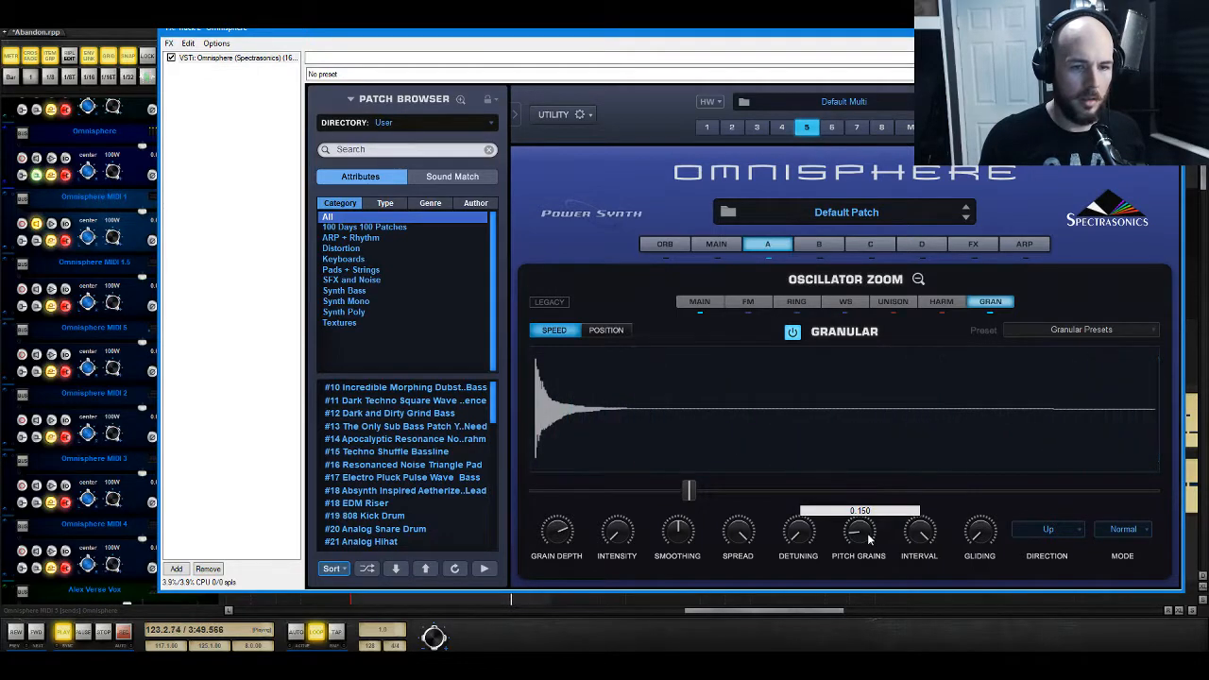
left_click_drag(868, 534, 934, 368)
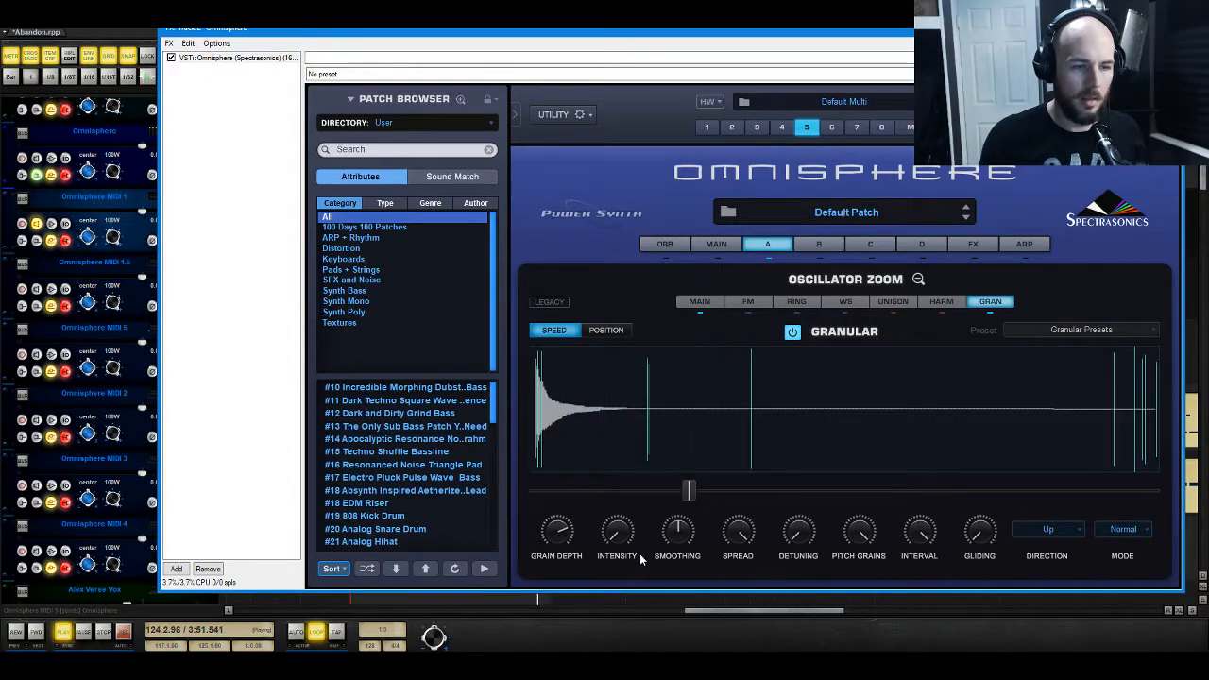
left_click_drag(636, 510, 658, 468)
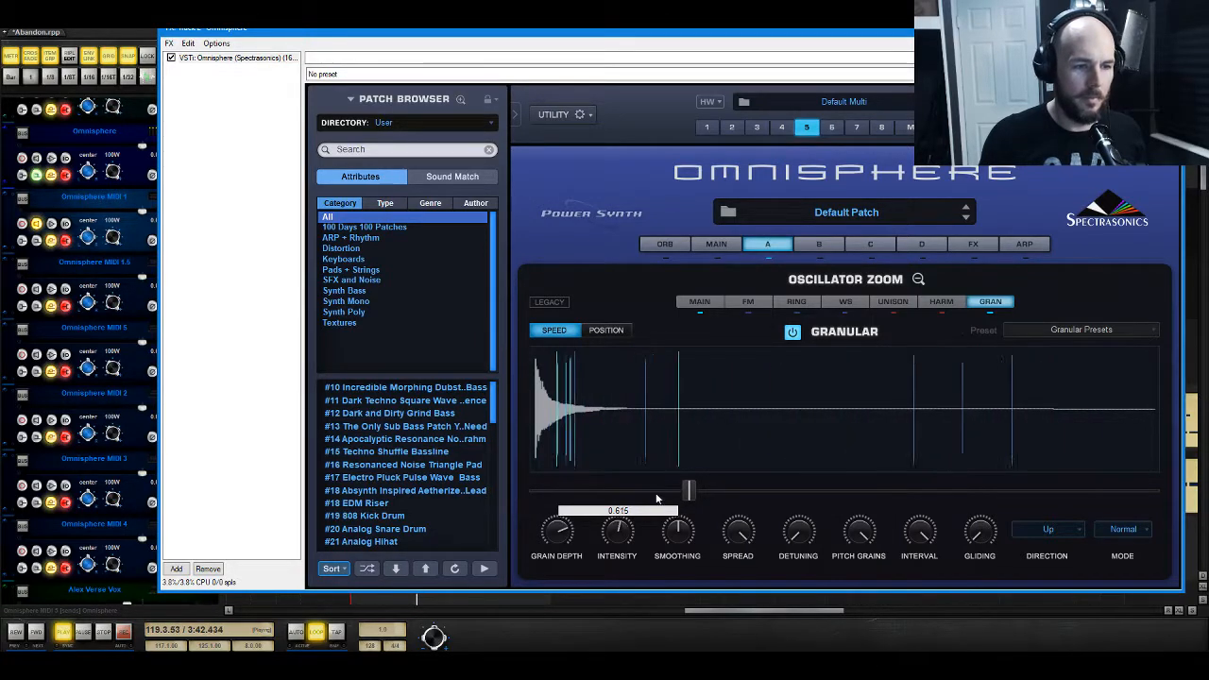
left_click_drag(567, 534, 584, 503)
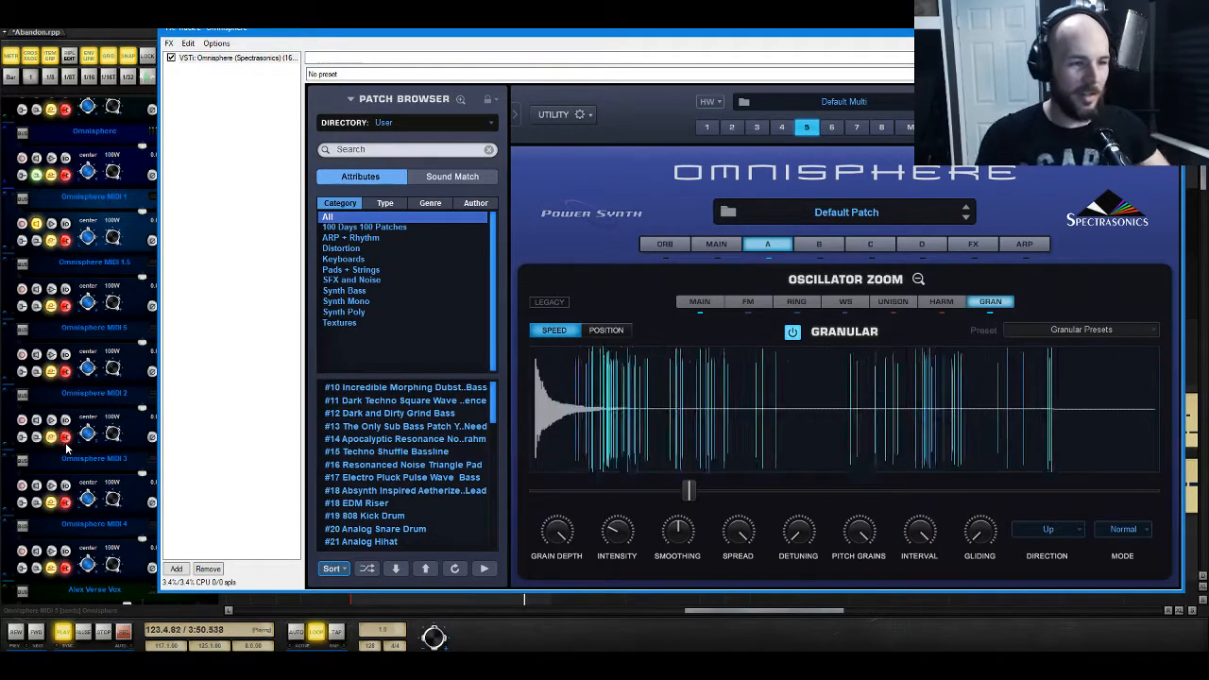
Step: Lower the granular Grain Depth of layer A and set its Intensity to 0.200 while the bridge loops
mouse_move(556, 533)
left_mouse_down()
mouse_move(557, 555)
mouse_move(557, 544)
left_mouse_up()
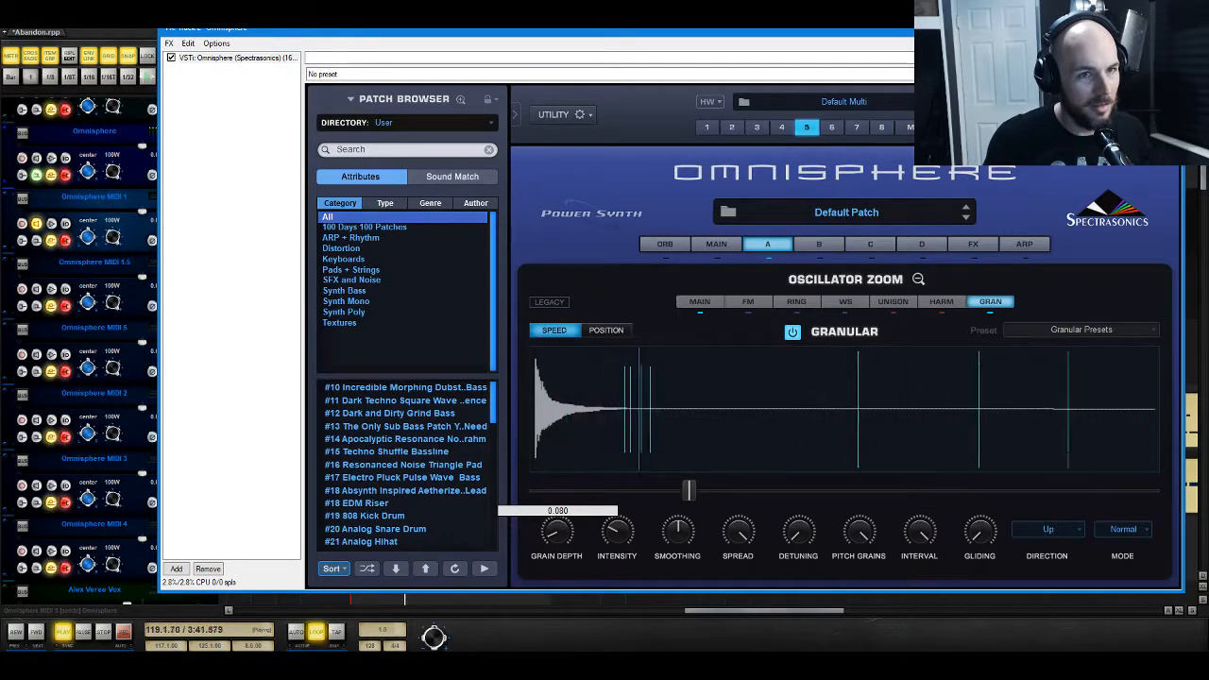
mouse_move(555, 545)
left_mouse_down()
mouse_move(554, 566)
mouse_move(563, 532)
left_mouse_up()
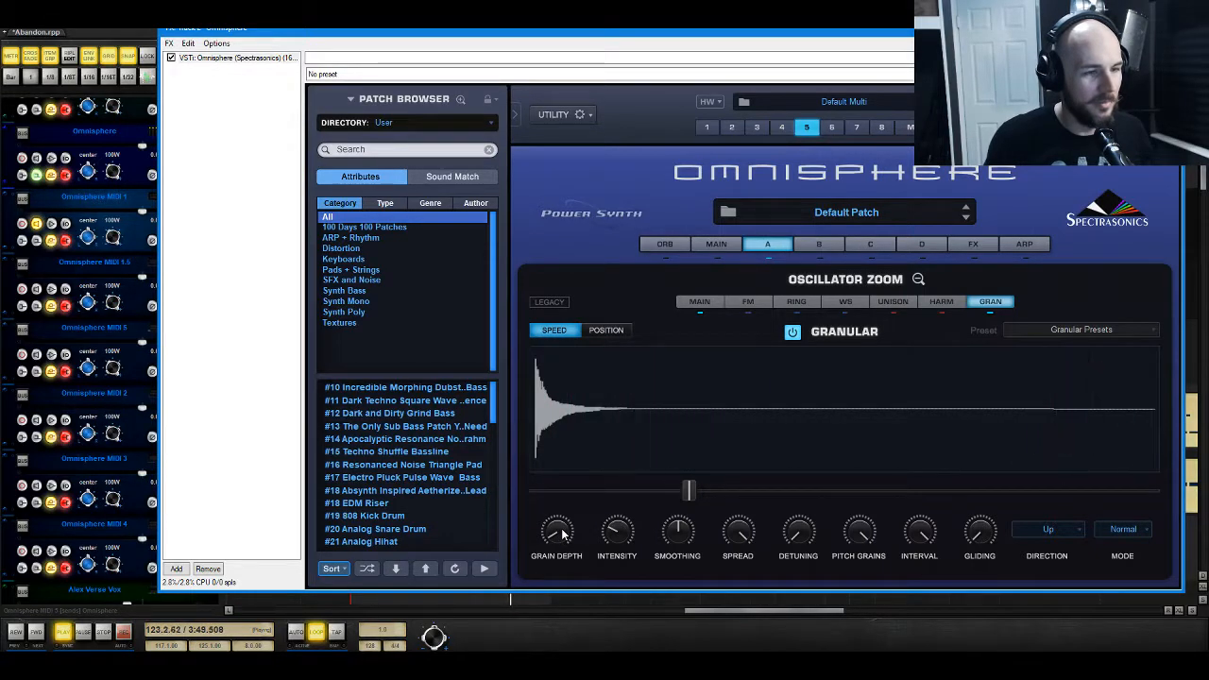
mouse_move(612, 534)
left_mouse_down()
mouse_move(631, 522)
mouse_move(614, 547)
left_mouse_up()
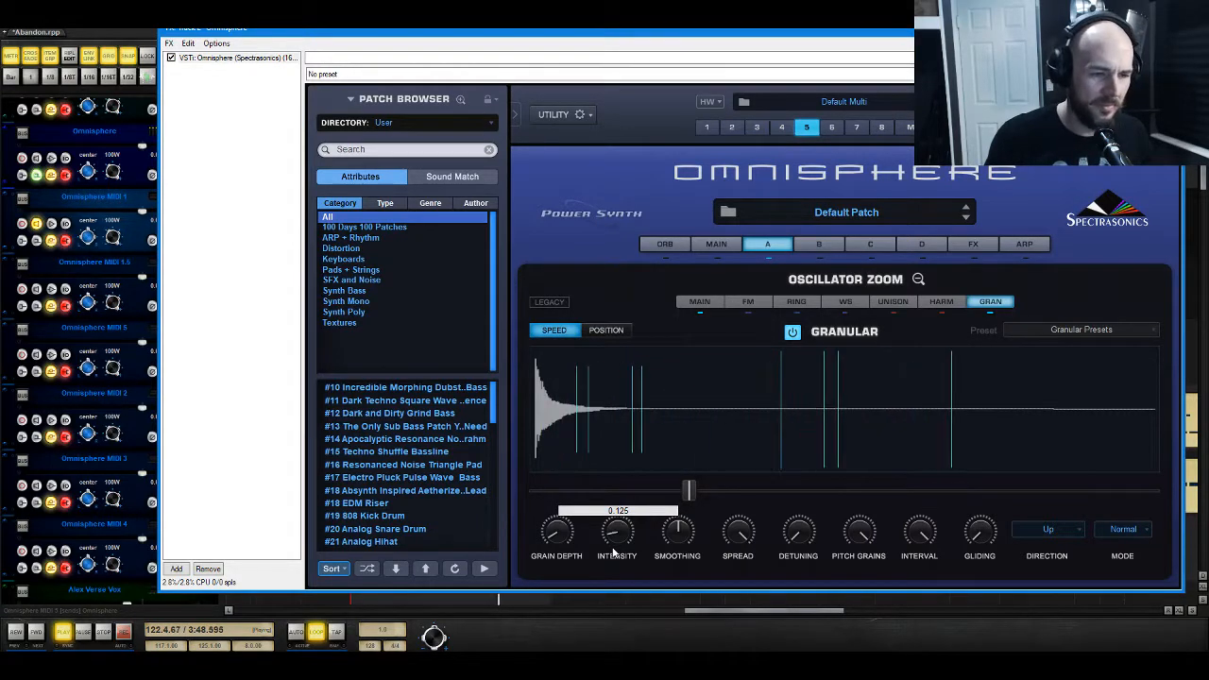
left_click_drag(614, 548, 619, 546)
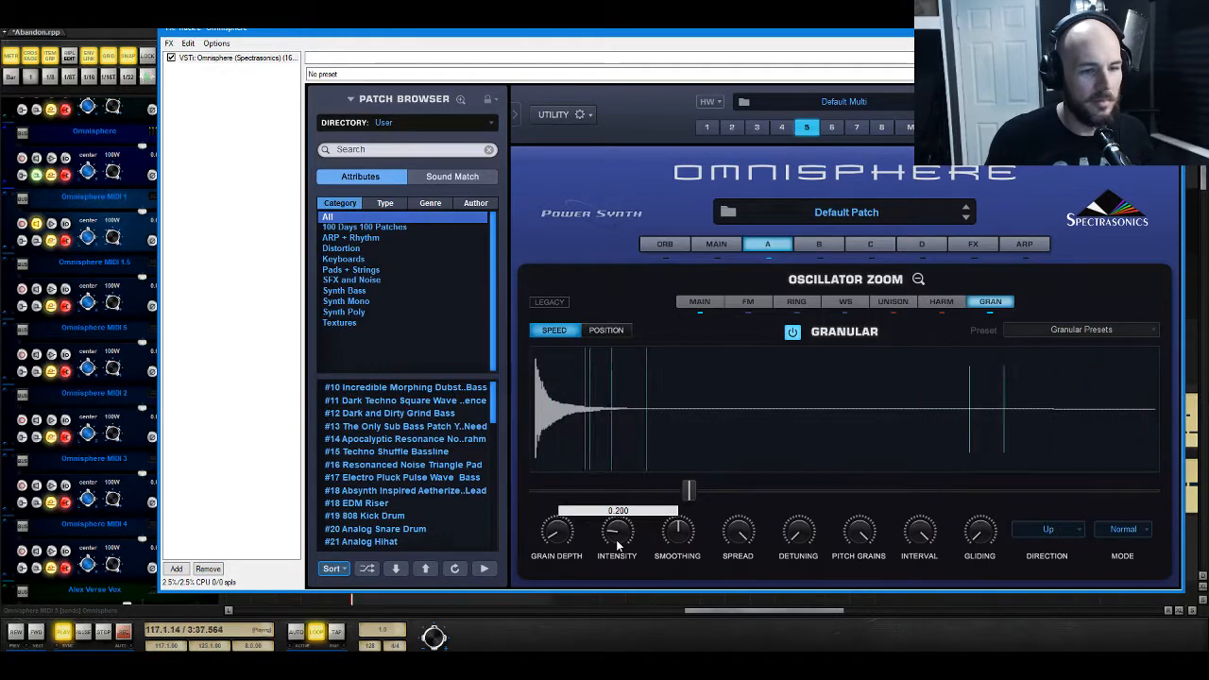
Step: Audition Electric Sitar a, Electric Sitar Harmonics and Fingerstyle Acoustic a as layer A soundsources, then return to Electric Sitar a
left_click(919, 279)
left_click(779, 351)
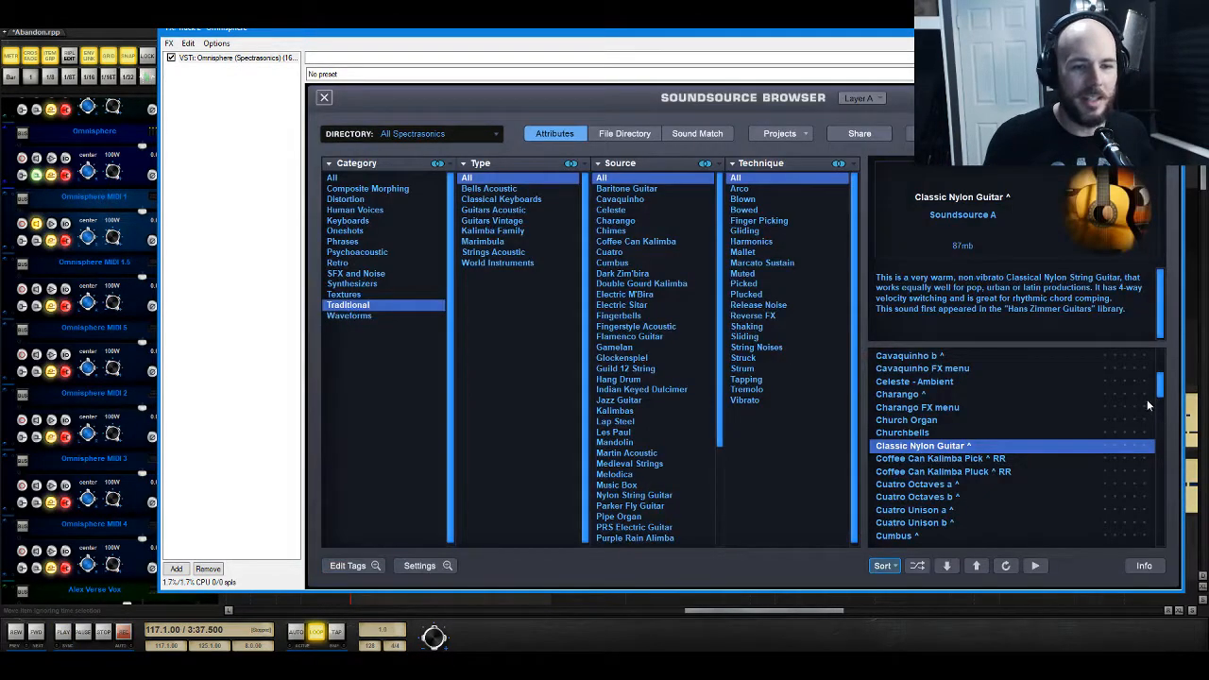
left_click_drag(1161, 395, 1168, 416)
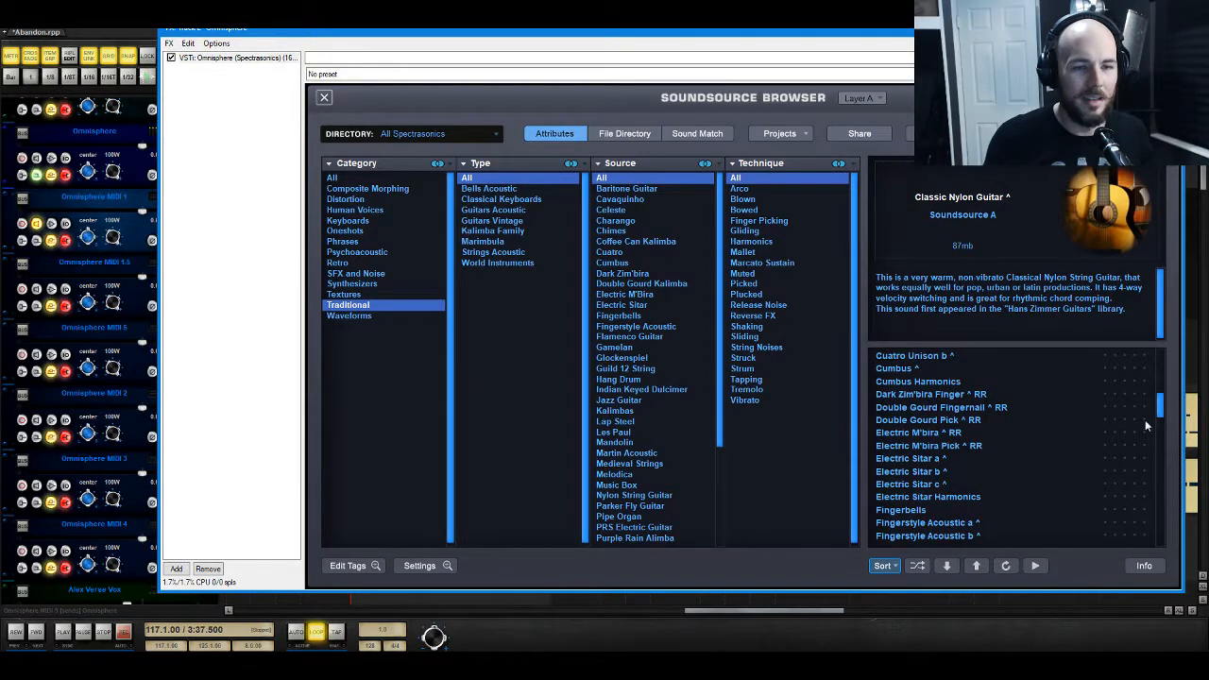
left_click(940, 461)
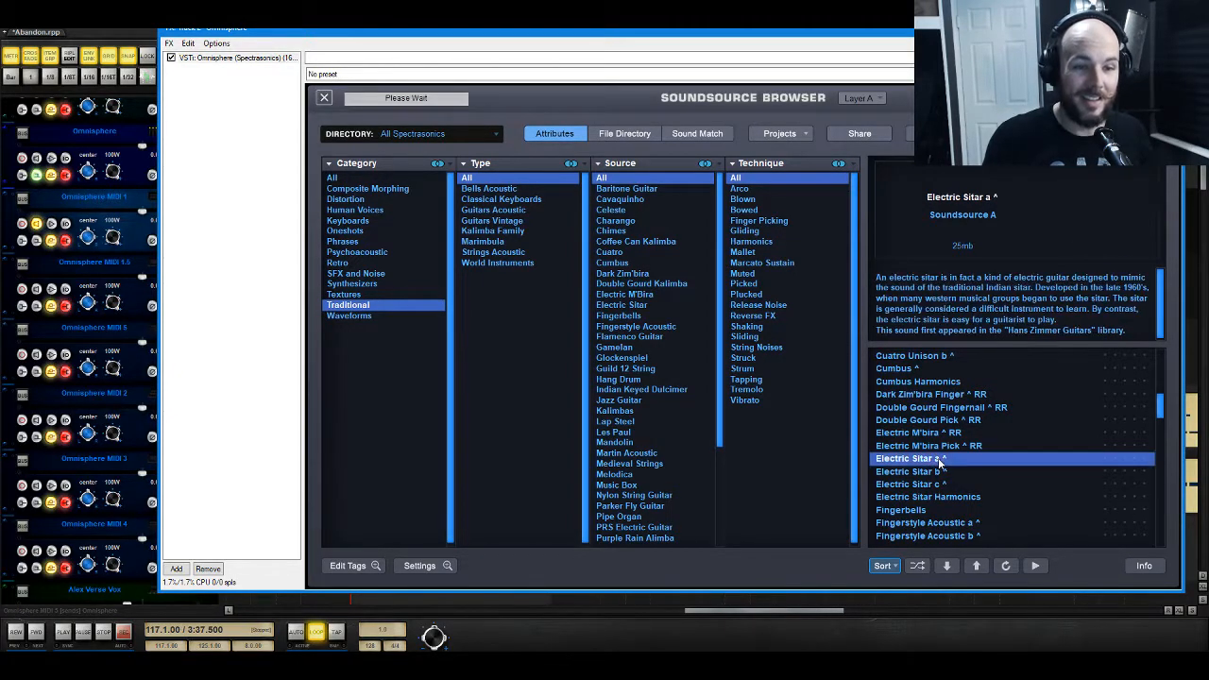
key("space")
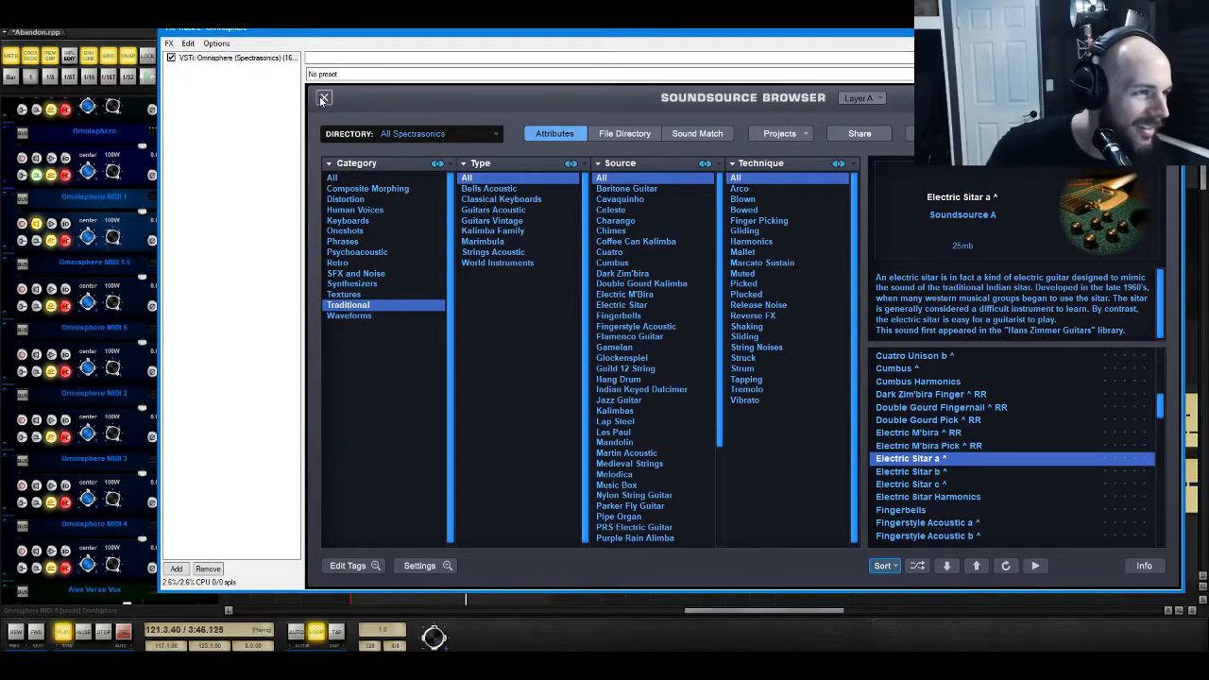
left_click(930, 497)
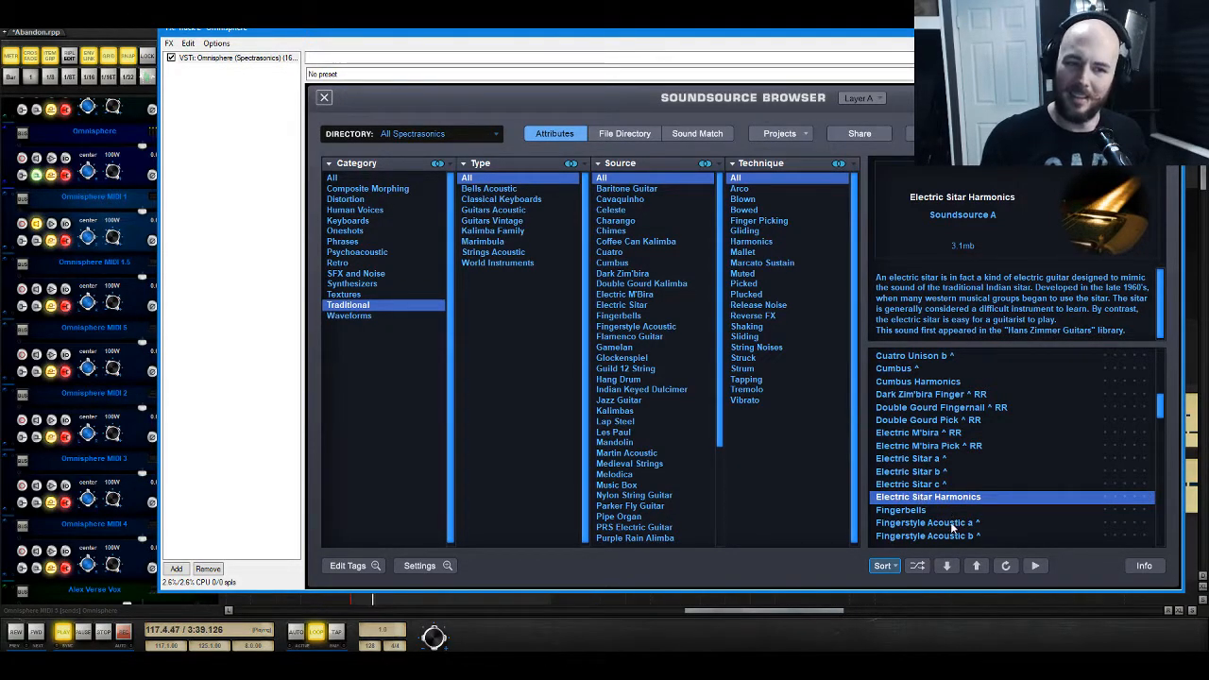
left_click(952, 524)
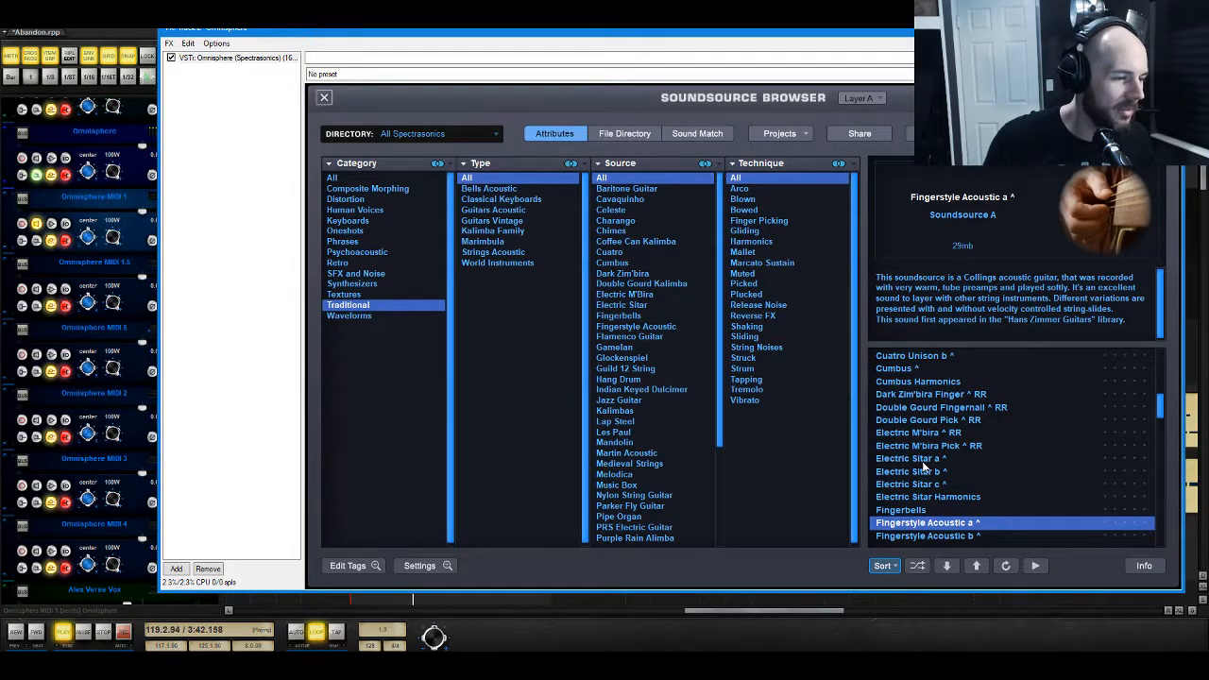
left_click(968, 459)
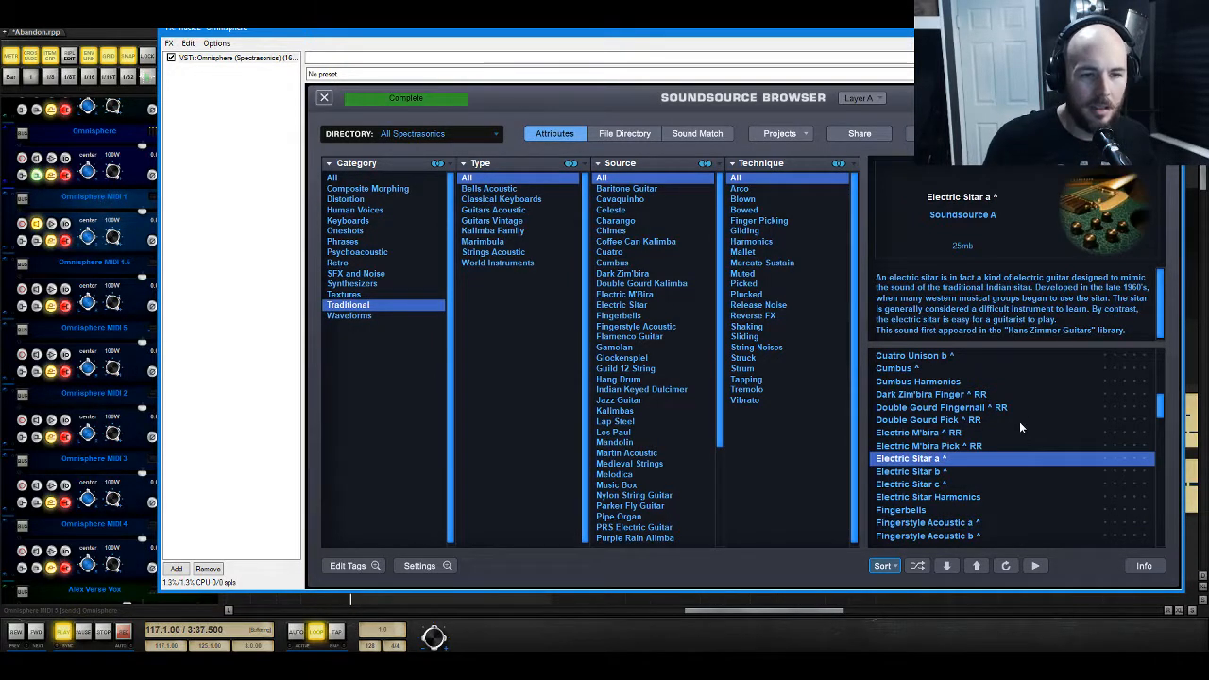
Step: Audition Flamenco Guitar a and Indonesian Metalophone from the Traditional category in layer A over the bridge
scroll(1019, 421, "down", 2)
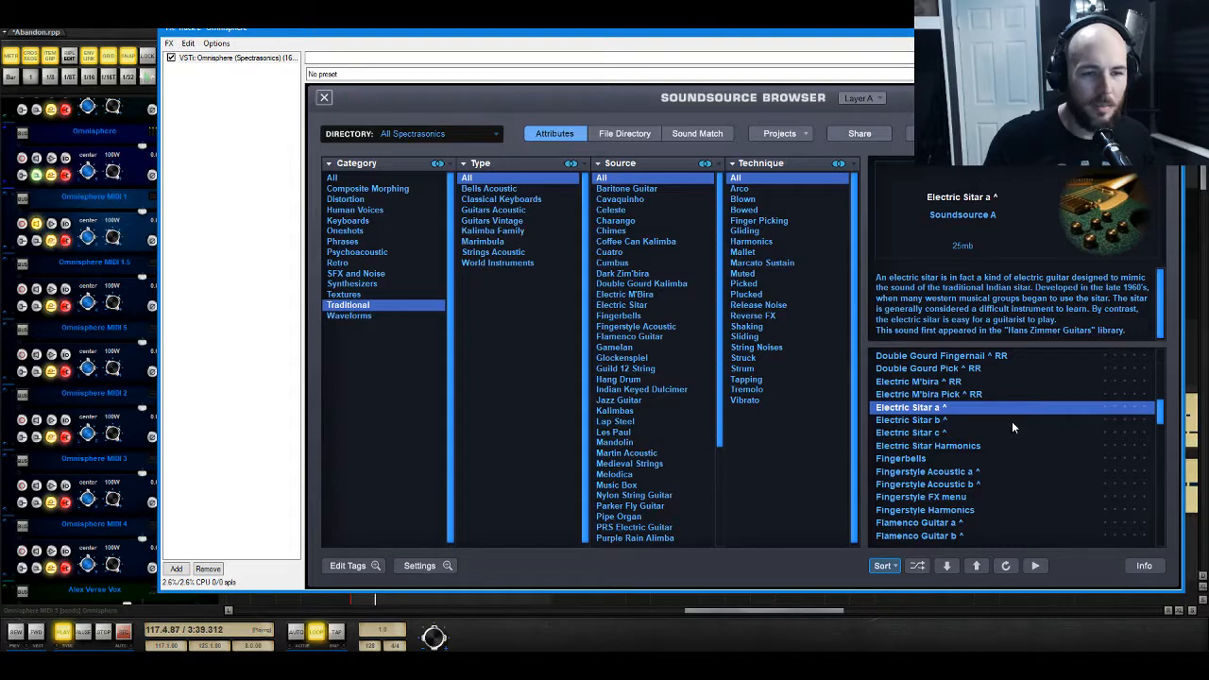
scroll(1012, 421, "down", 2)
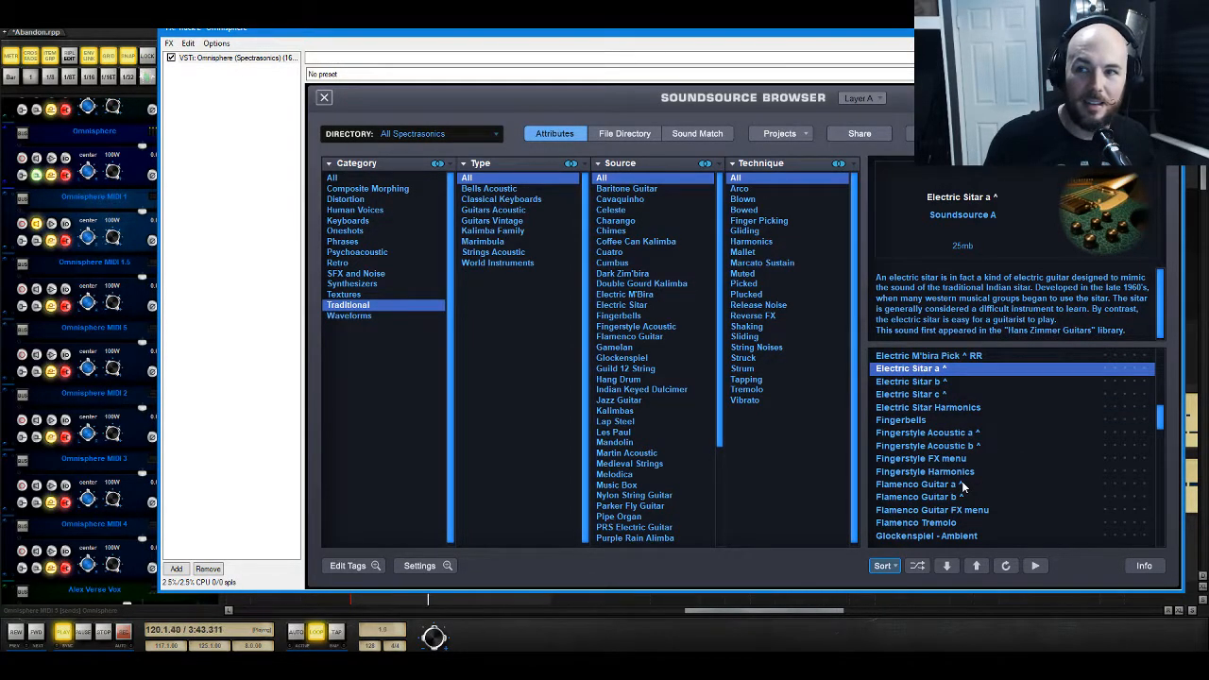
left_click(962, 484)
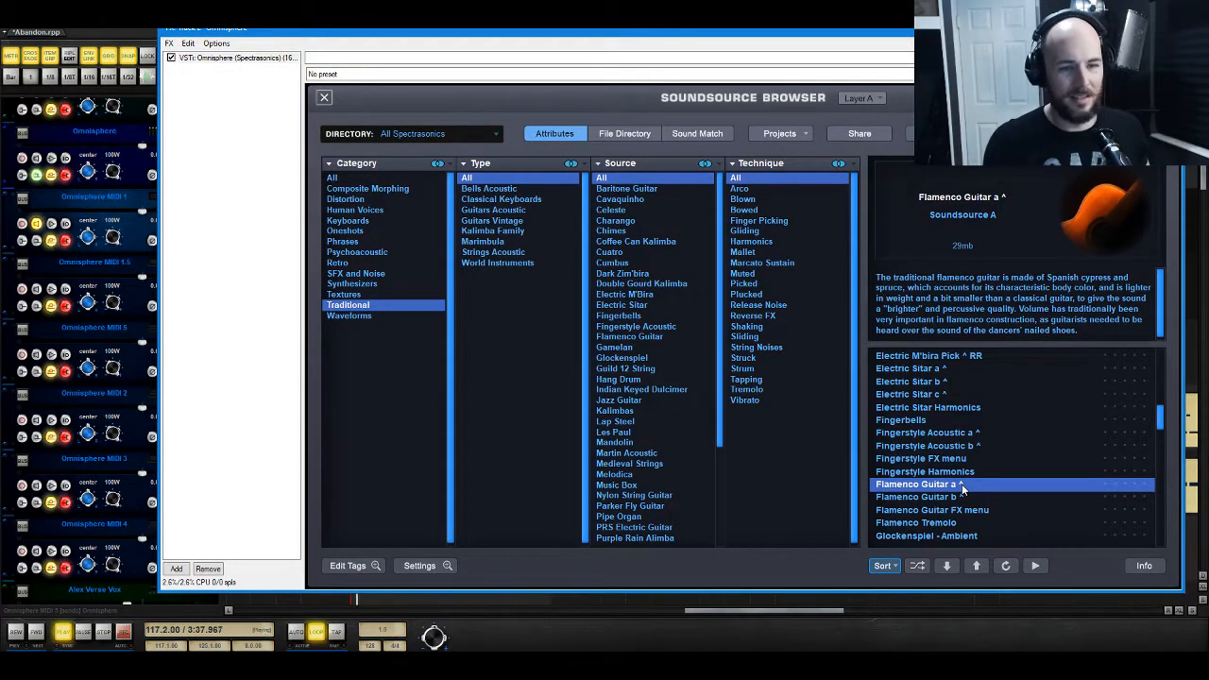
key("space")
scroll(966, 454, "down", 5)
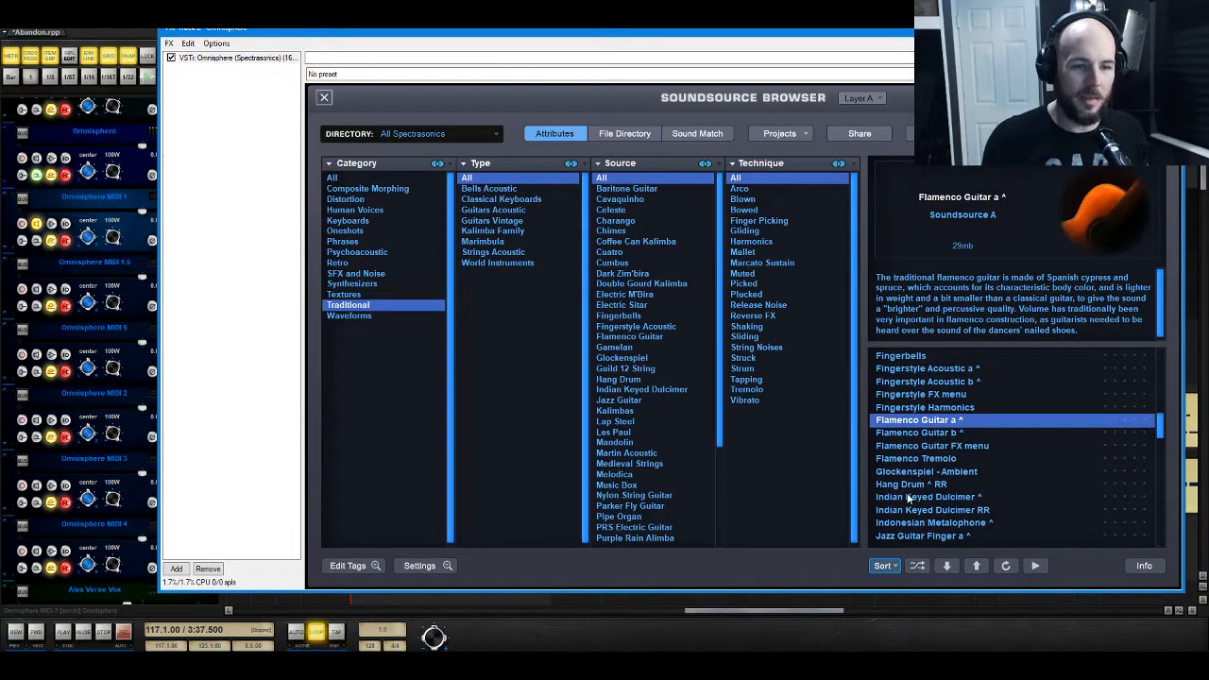
left_click(952, 524)
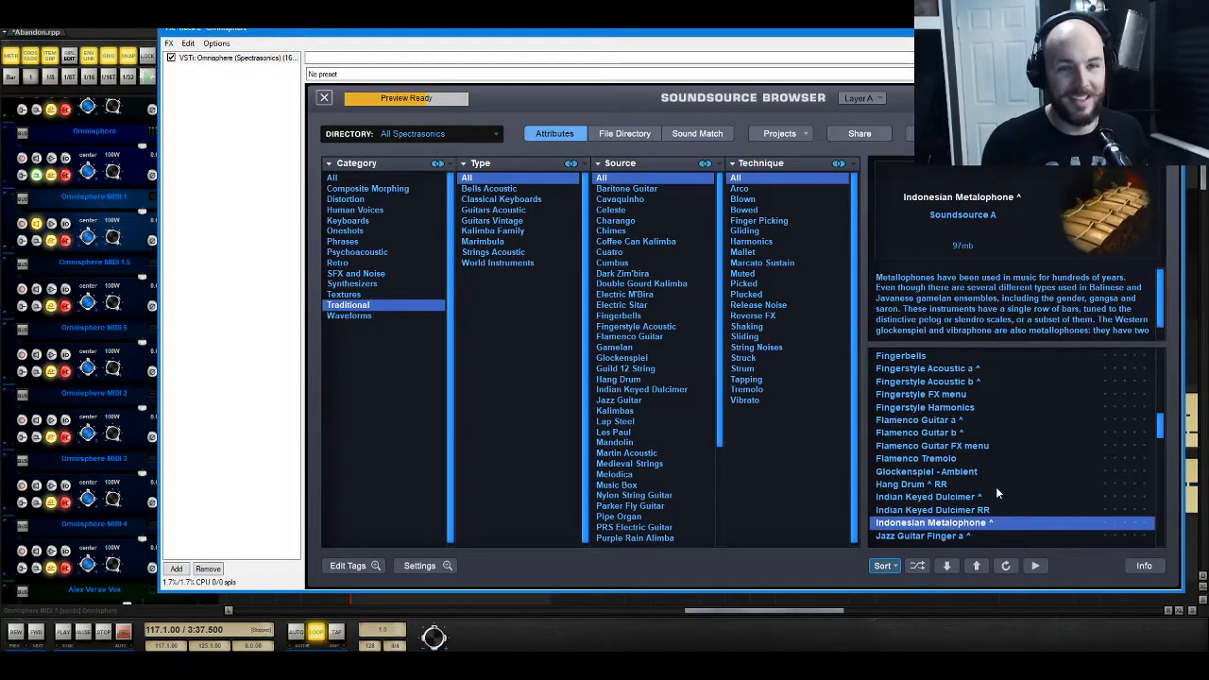
key("space")
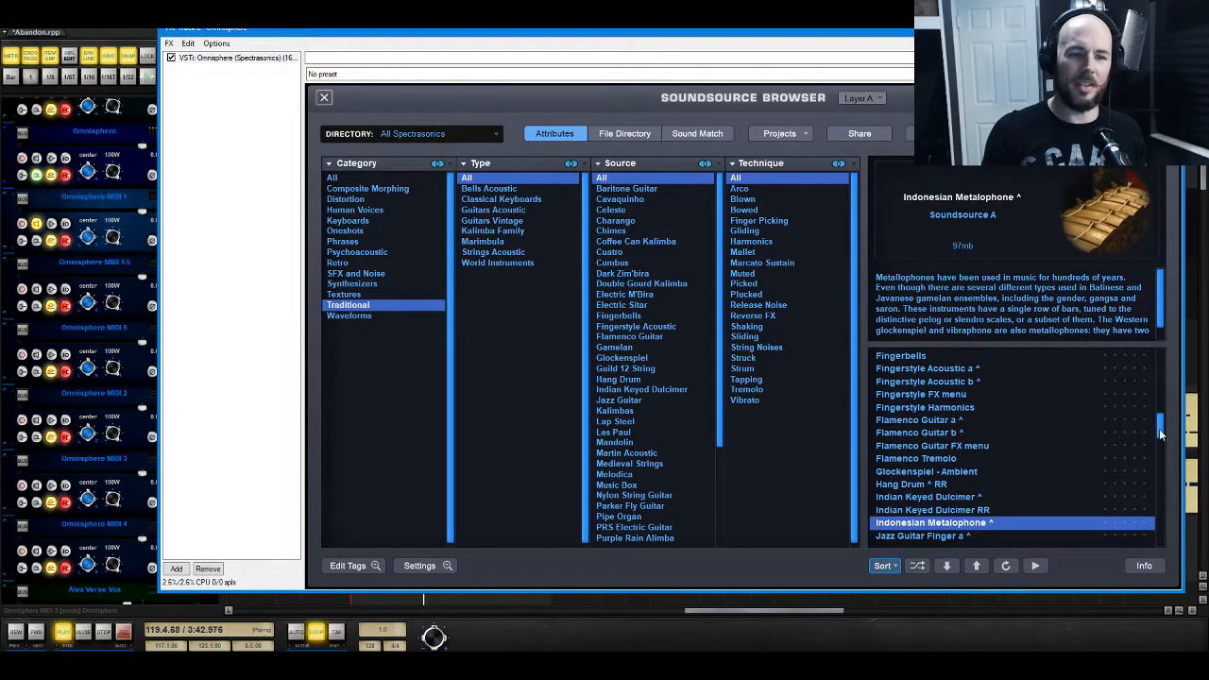
Step: Audition Hang Drum RR, Indian Keyed Dulcimer, Indian Keyed Dulcimer RR and Kalimba Kaos in layer A over the bridge
left_click(933, 486)
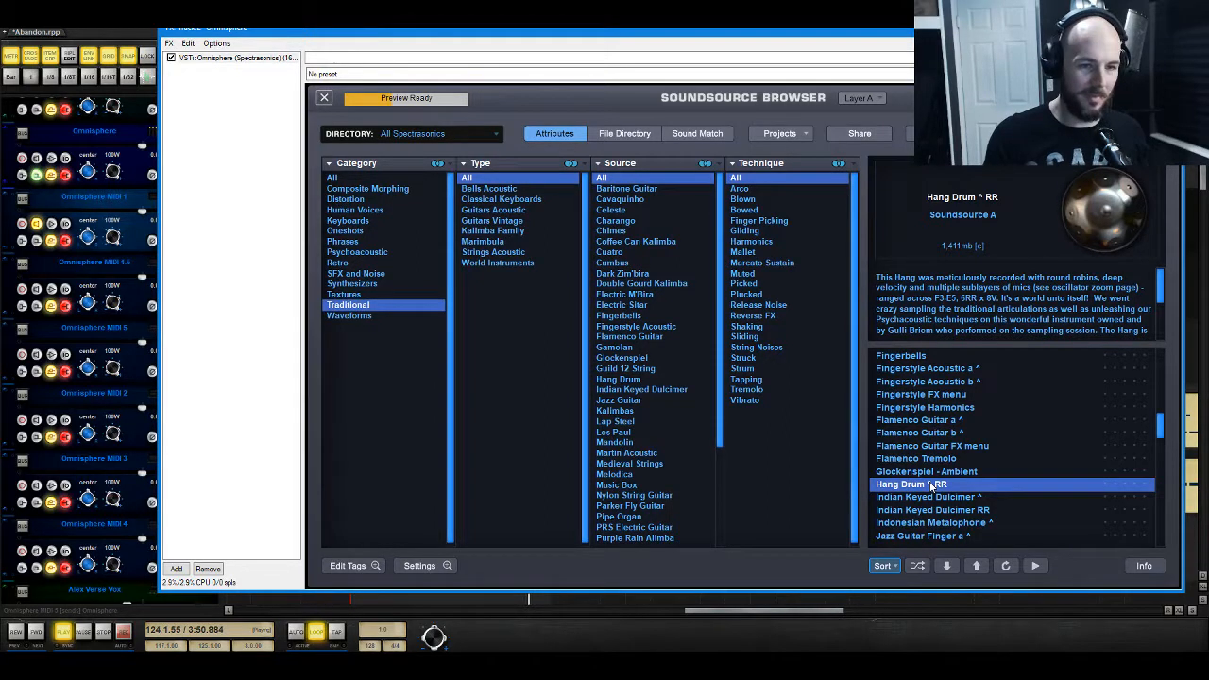
key("space")
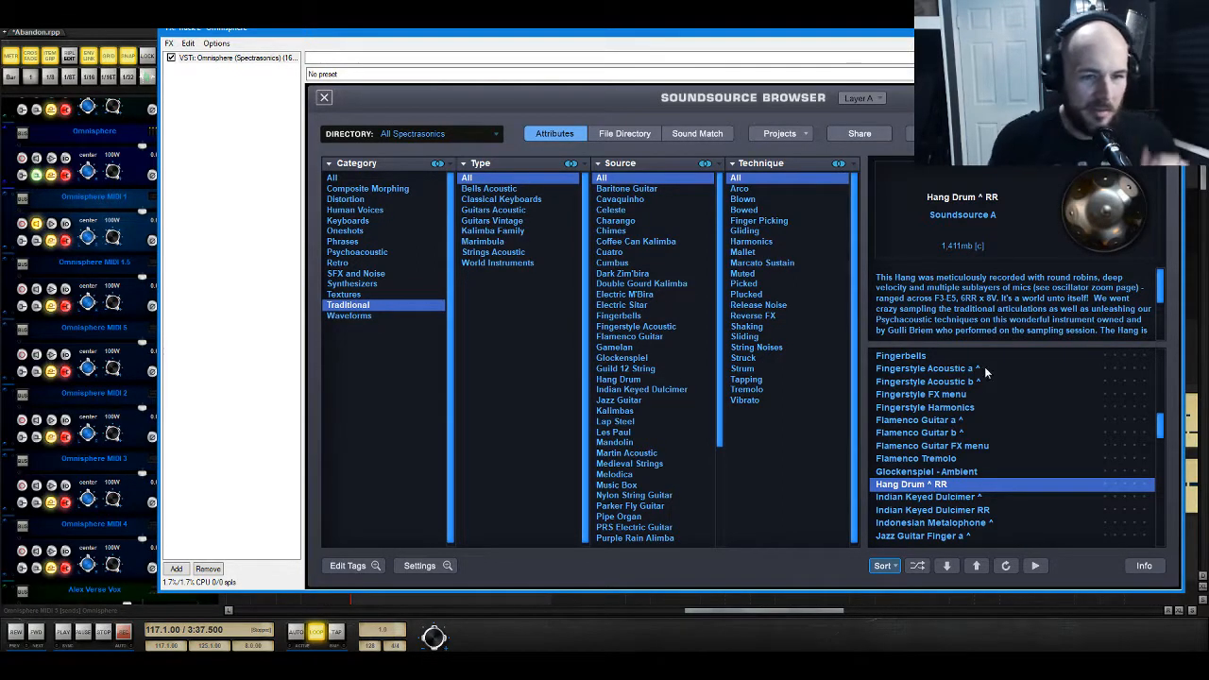
key("space")
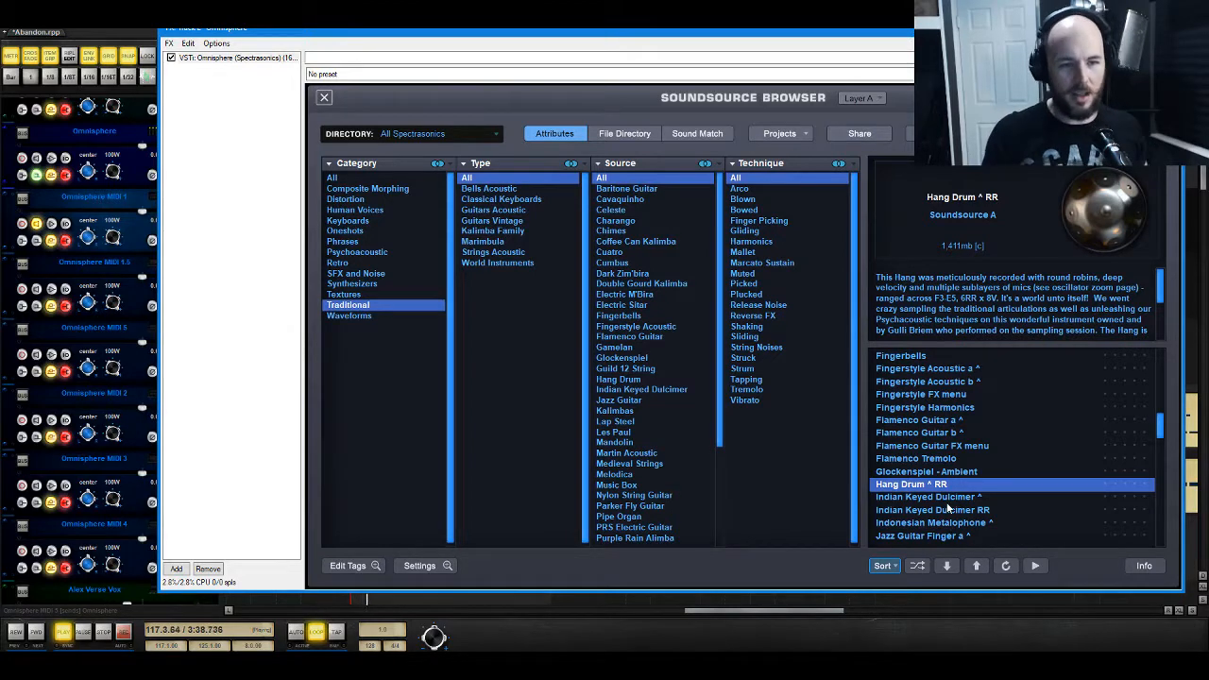
key("space")
left_click(947, 497)
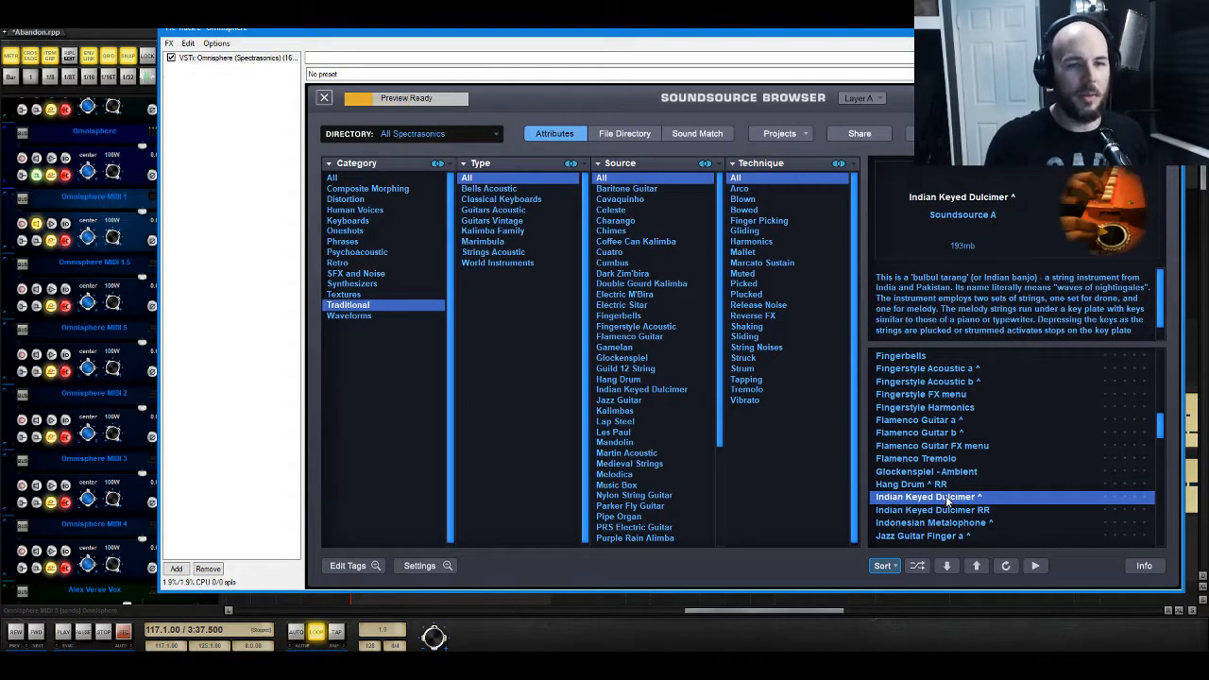
key("space")
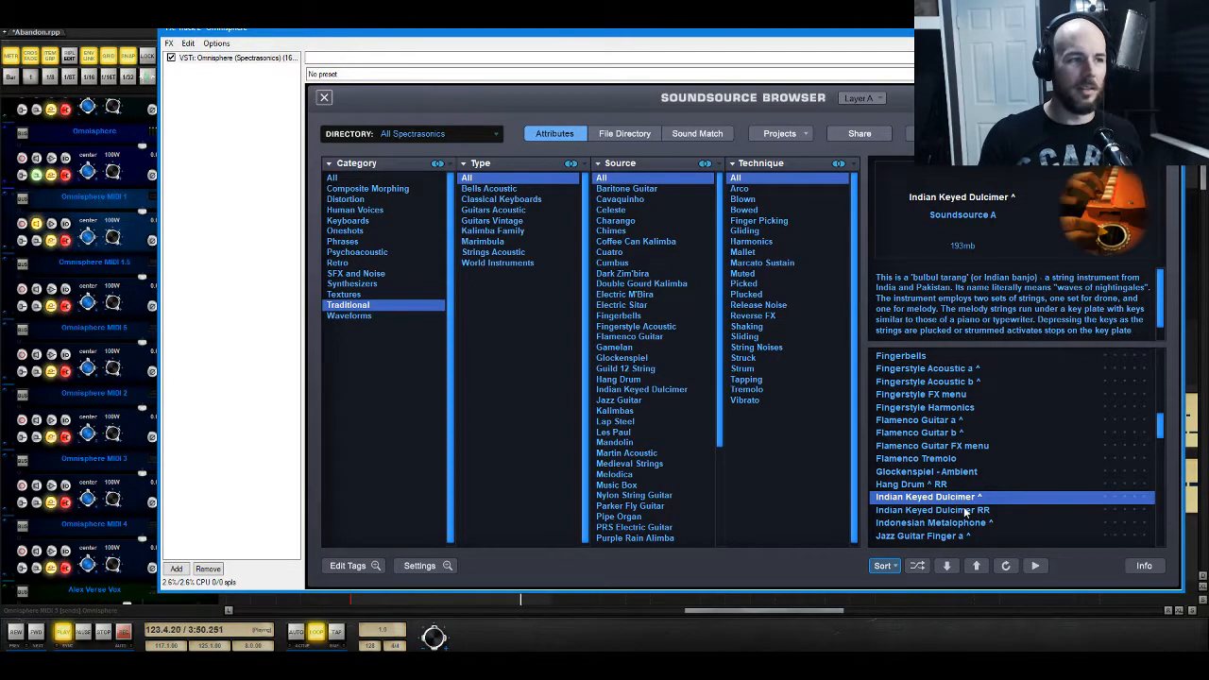
left_click(965, 511)
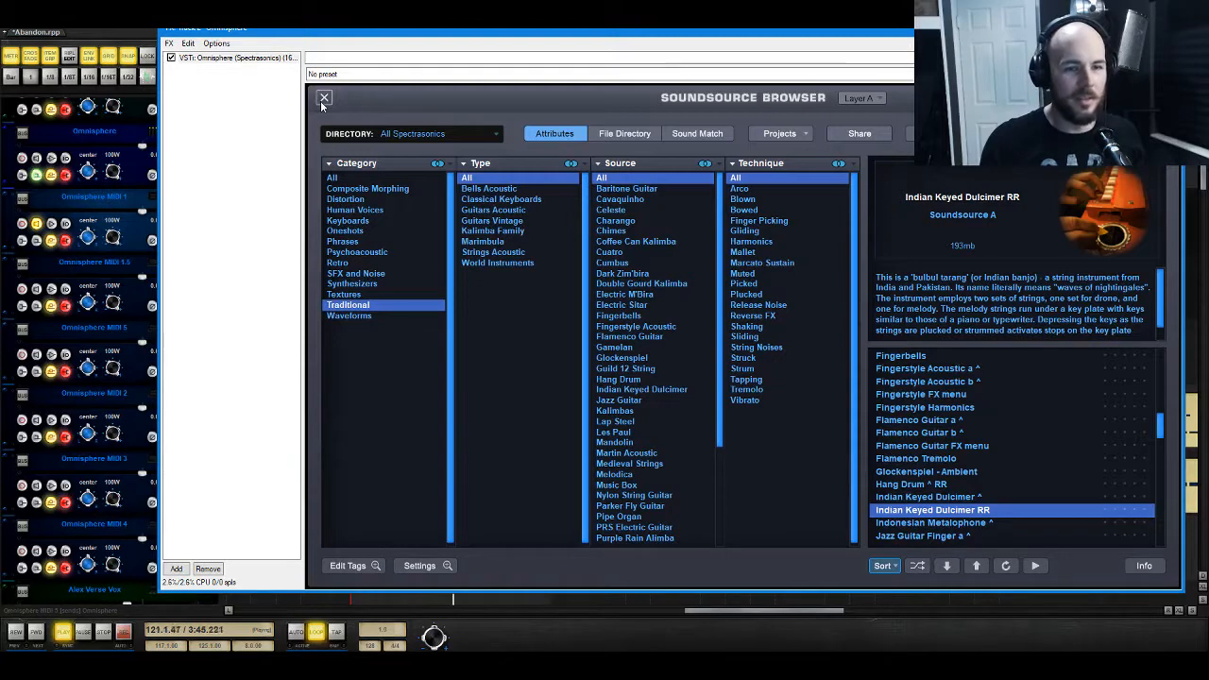
scroll(1057, 442, "down", 5)
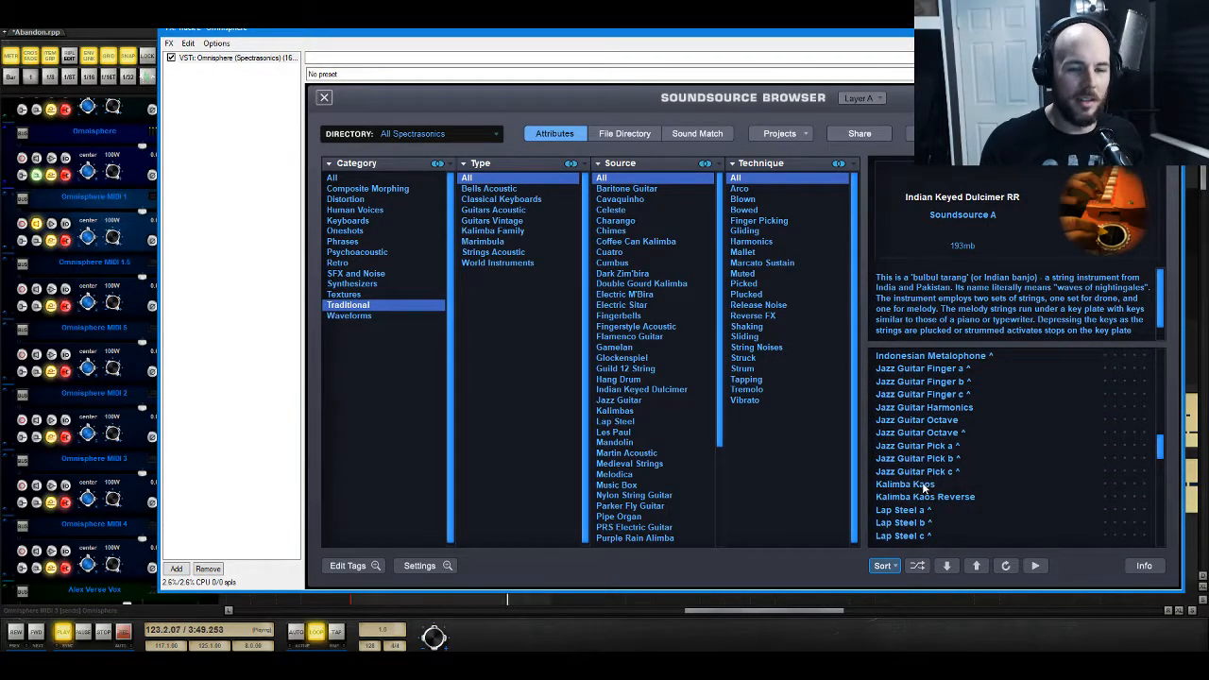
left_click(922, 486)
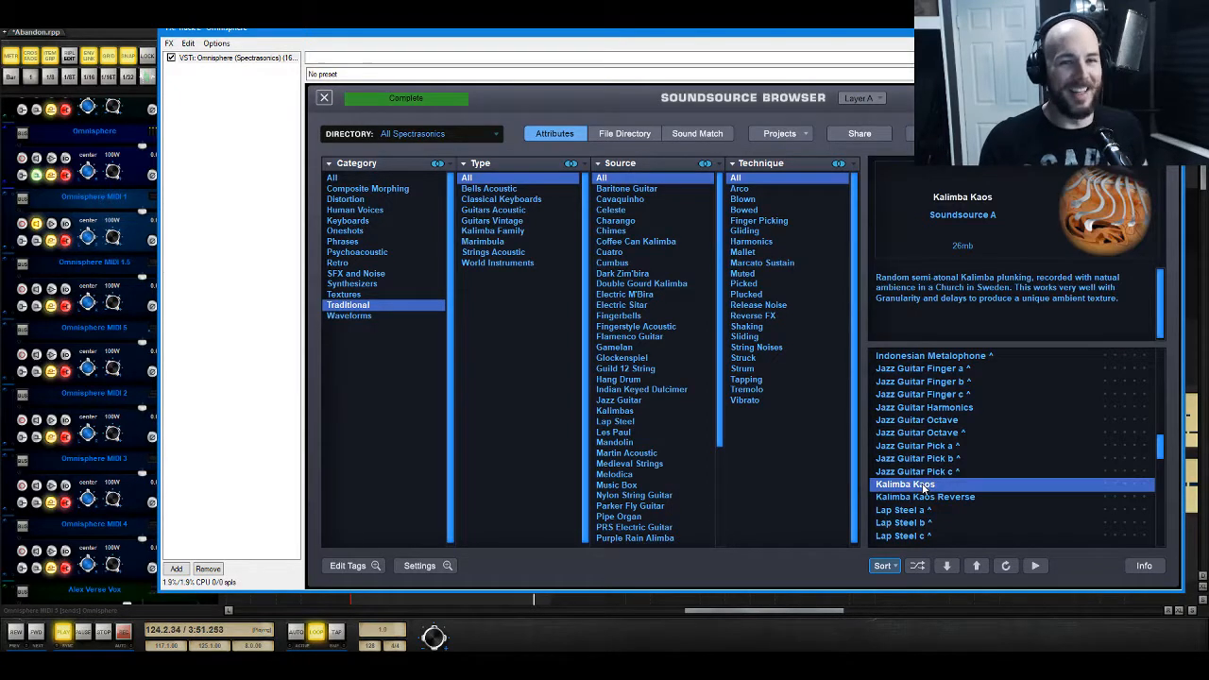
Step: Audition Lap Steel a, then load Lap Steel Harmonics into layer A and return to the patch view
scroll(993, 436, "up", 1)
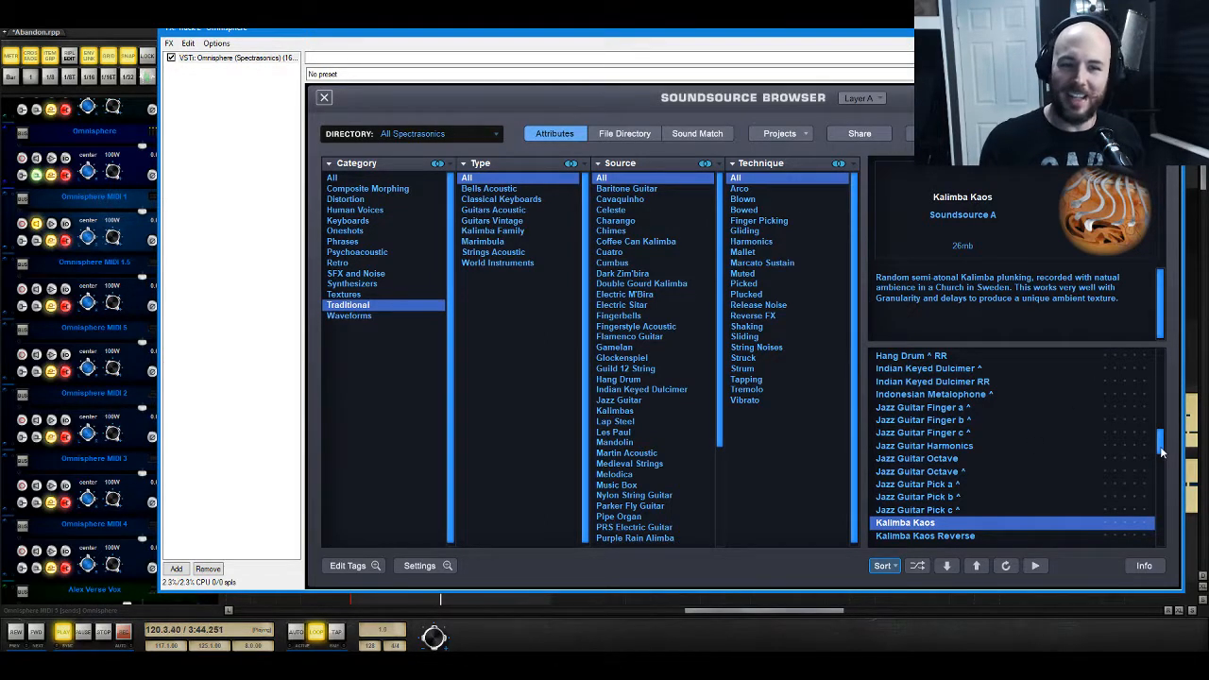
left_click_drag(1162, 452, 1162, 469)
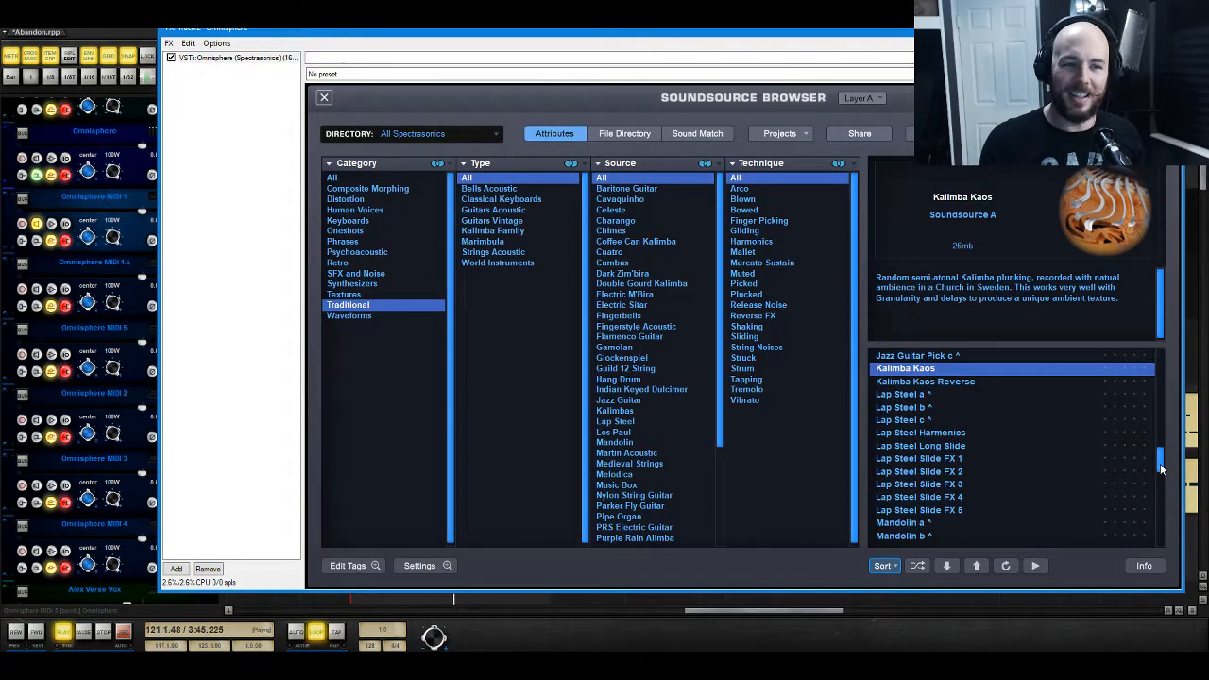
left_click(904, 395)
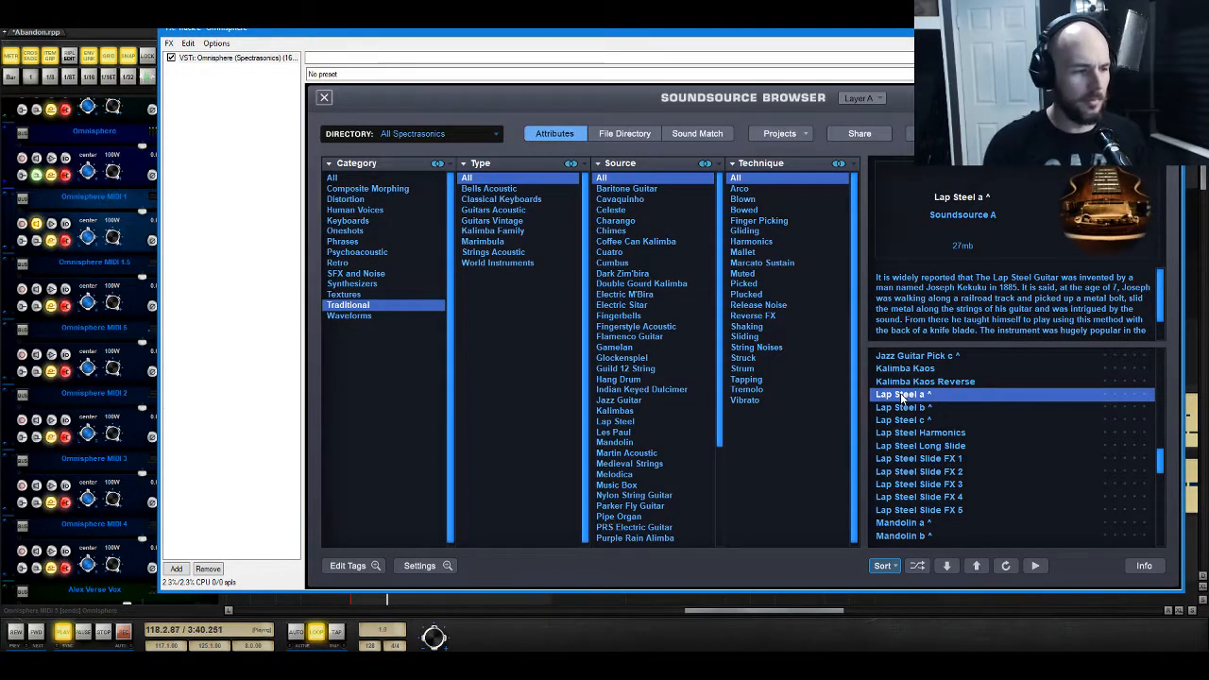
left_click(957, 438)
scroll(1162, 468, "down", 2)
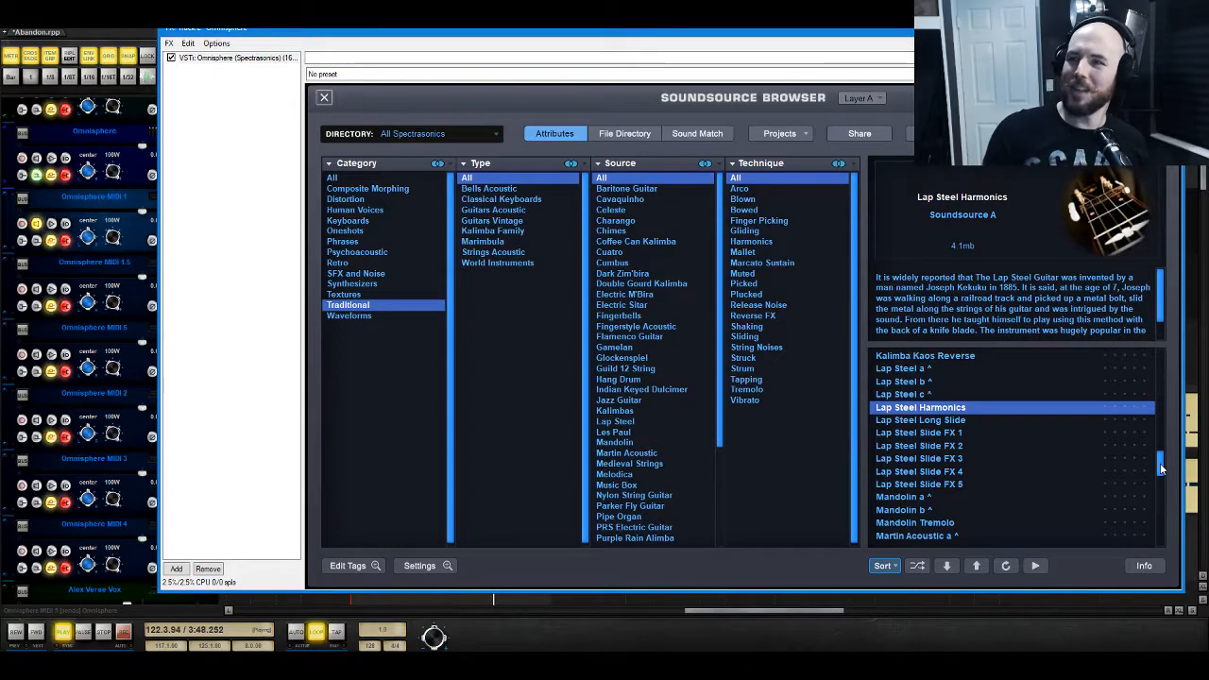
left_click(324, 97)
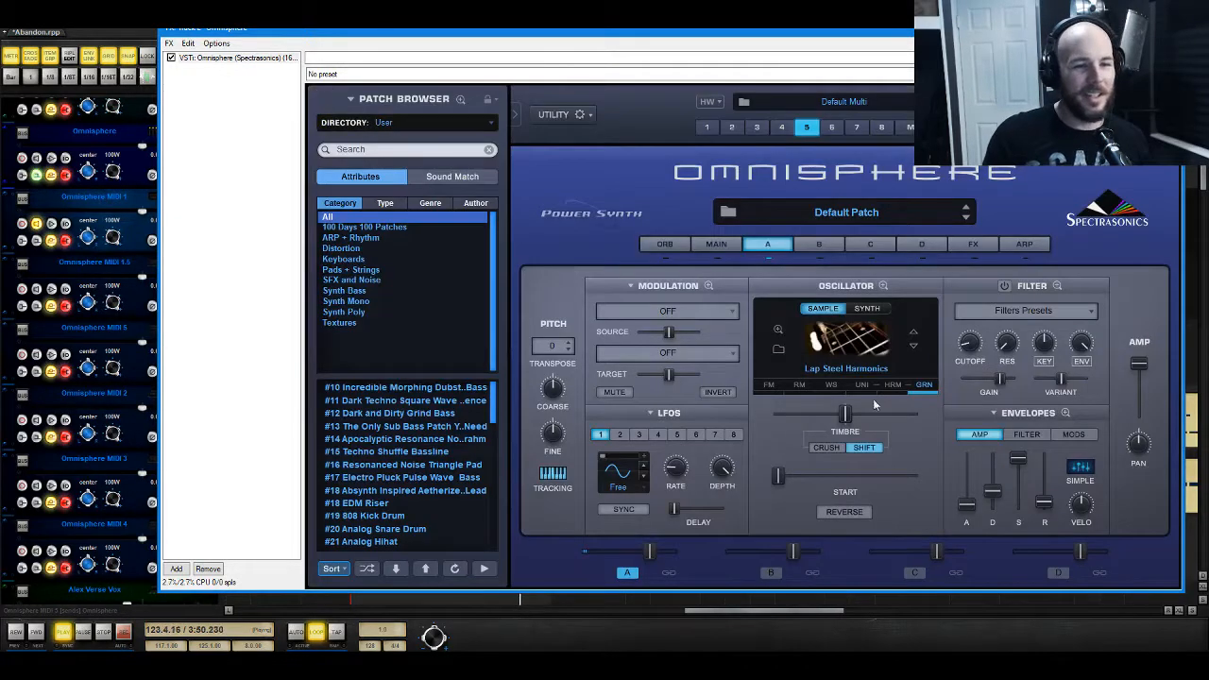
Step: Fine-tune the granular Intensity of the Lap Steel Harmonics oscillator over the looping bridge, then return to layer A's patch view
left_click(927, 390)
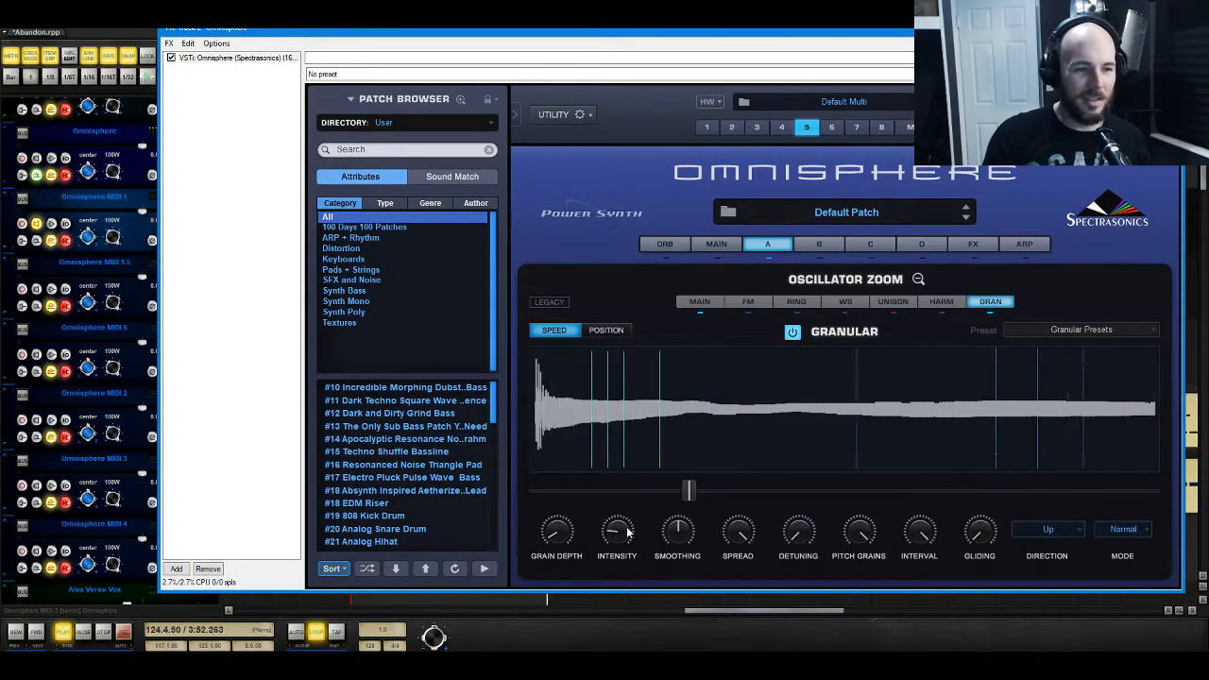
mouse_move(618, 533)
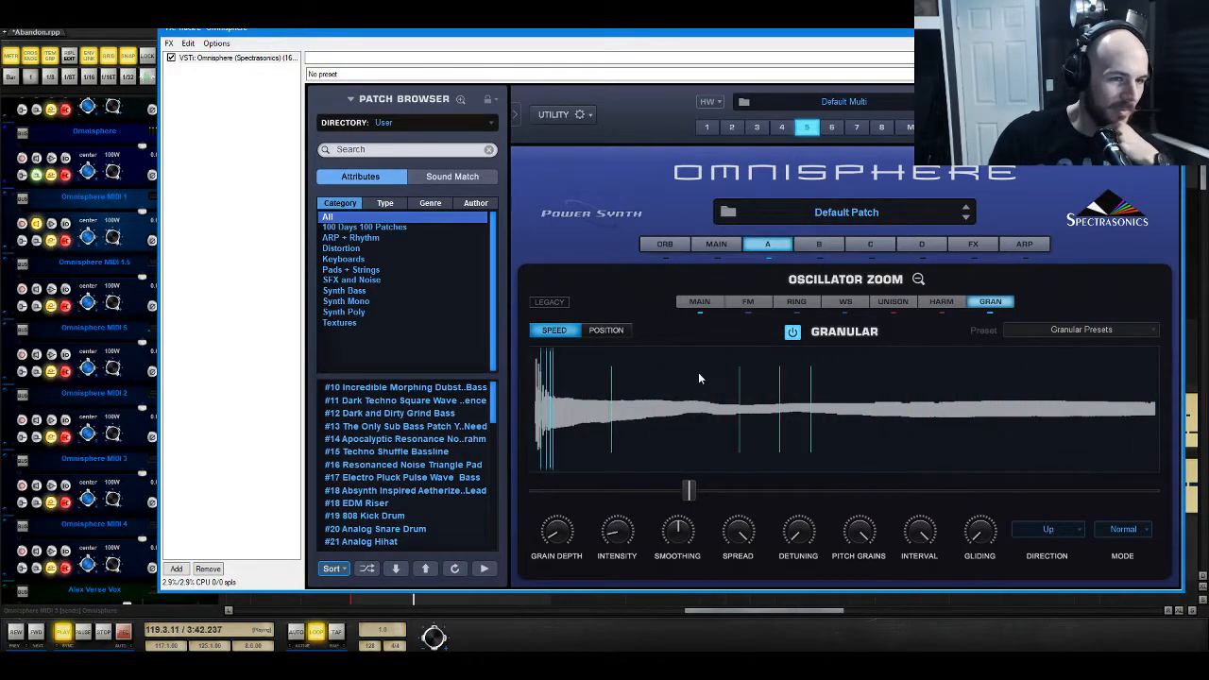
left_click_drag(616, 529, 621, 525)
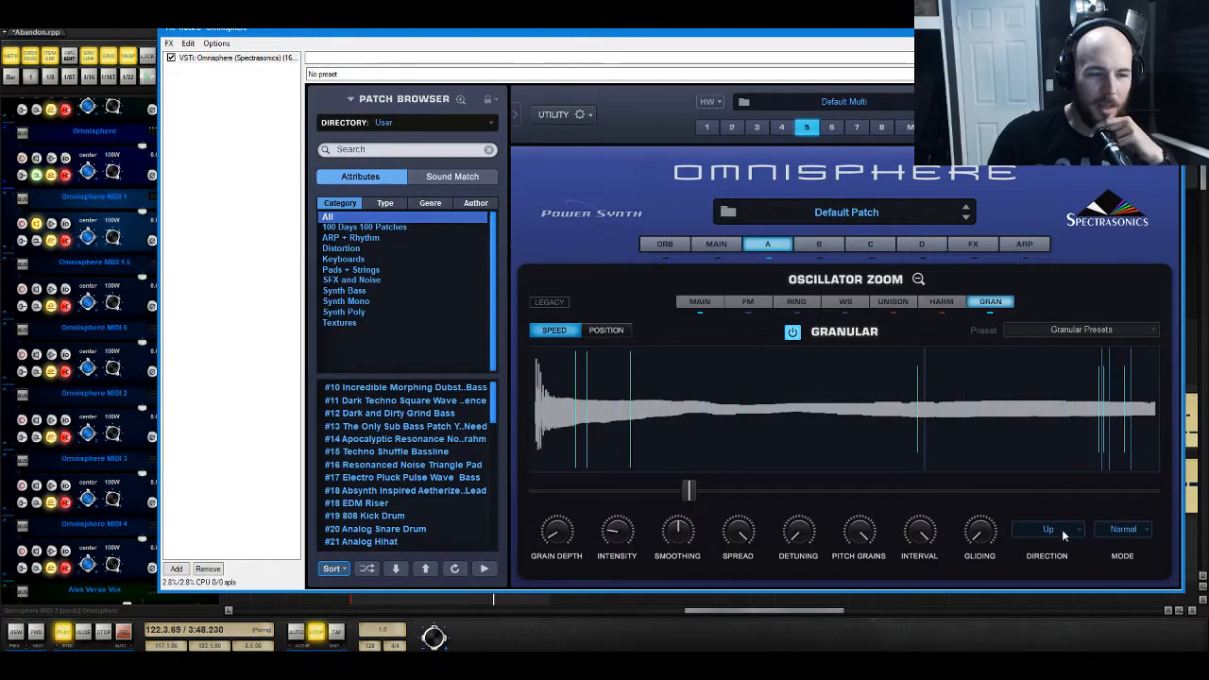
left_click(918, 279)
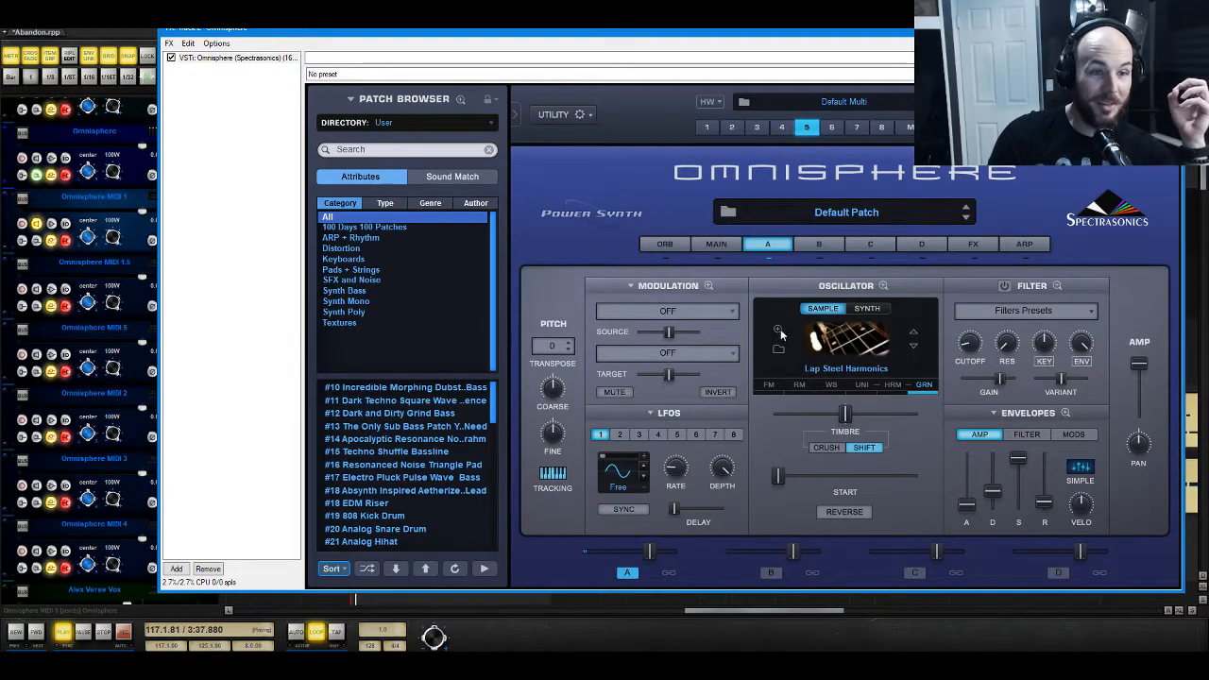
left_click(779, 331)
left_click(924, 286)
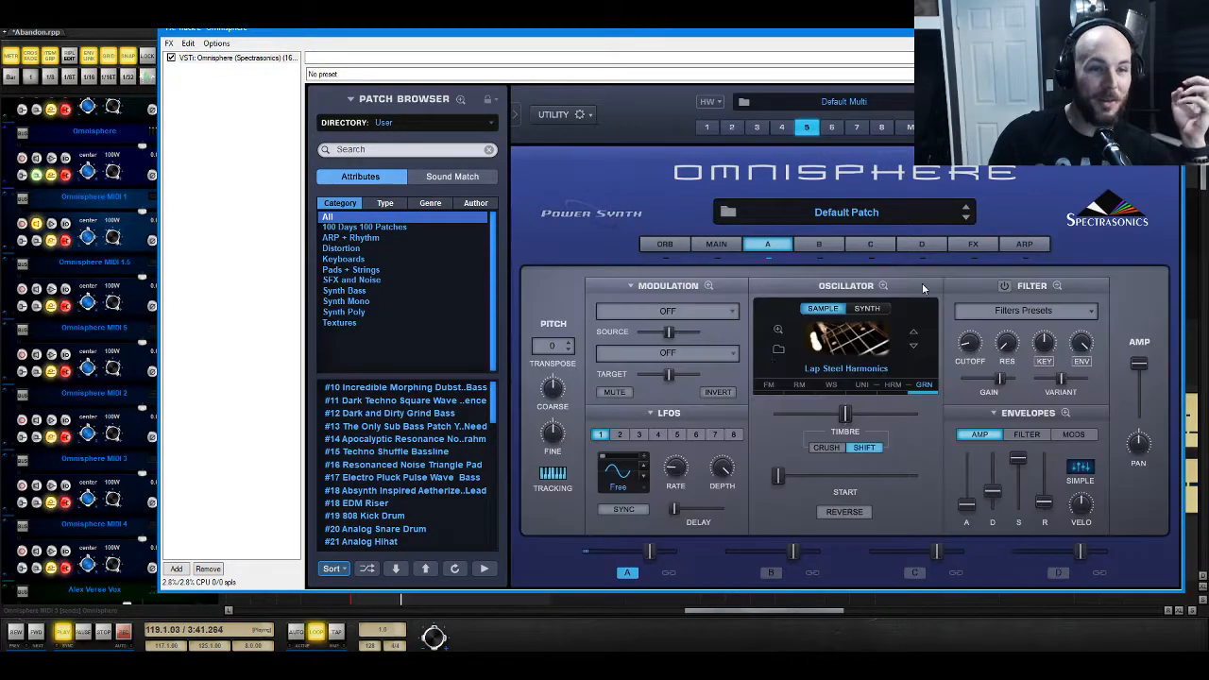
Step: Audition Mandolin a and Martin Acoustic a from the Traditional category in layer A over the looping bridge
left_click(778, 330)
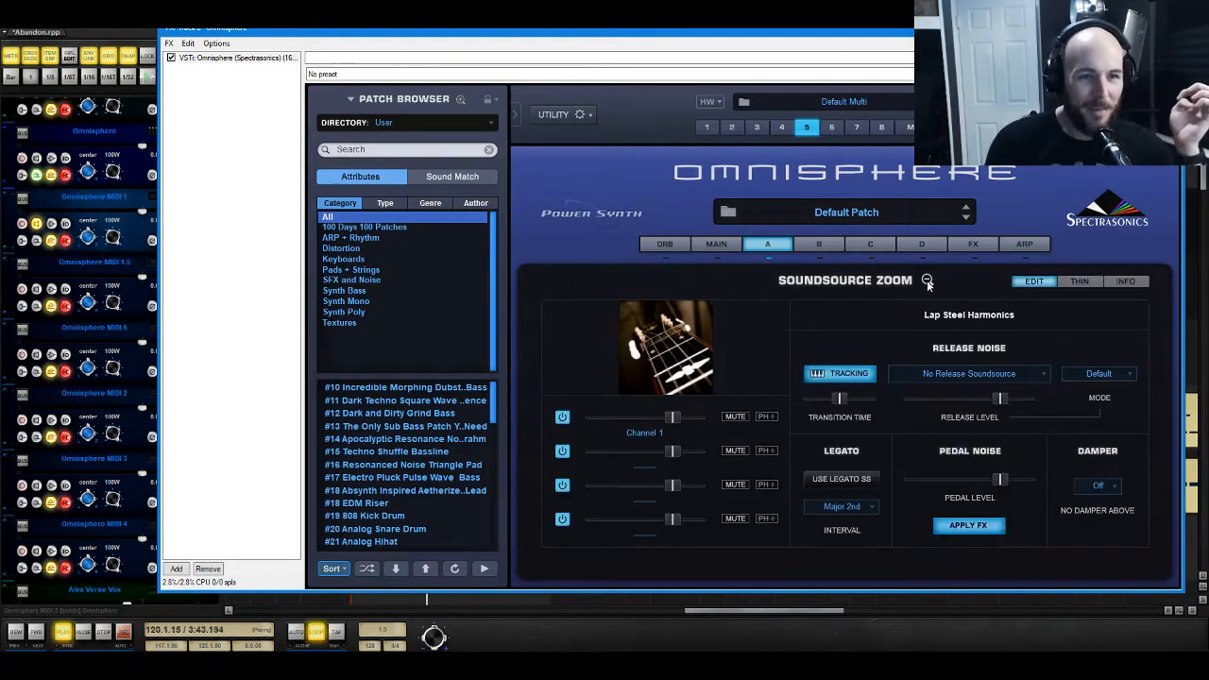
left_click(927, 284)
left_click(800, 346)
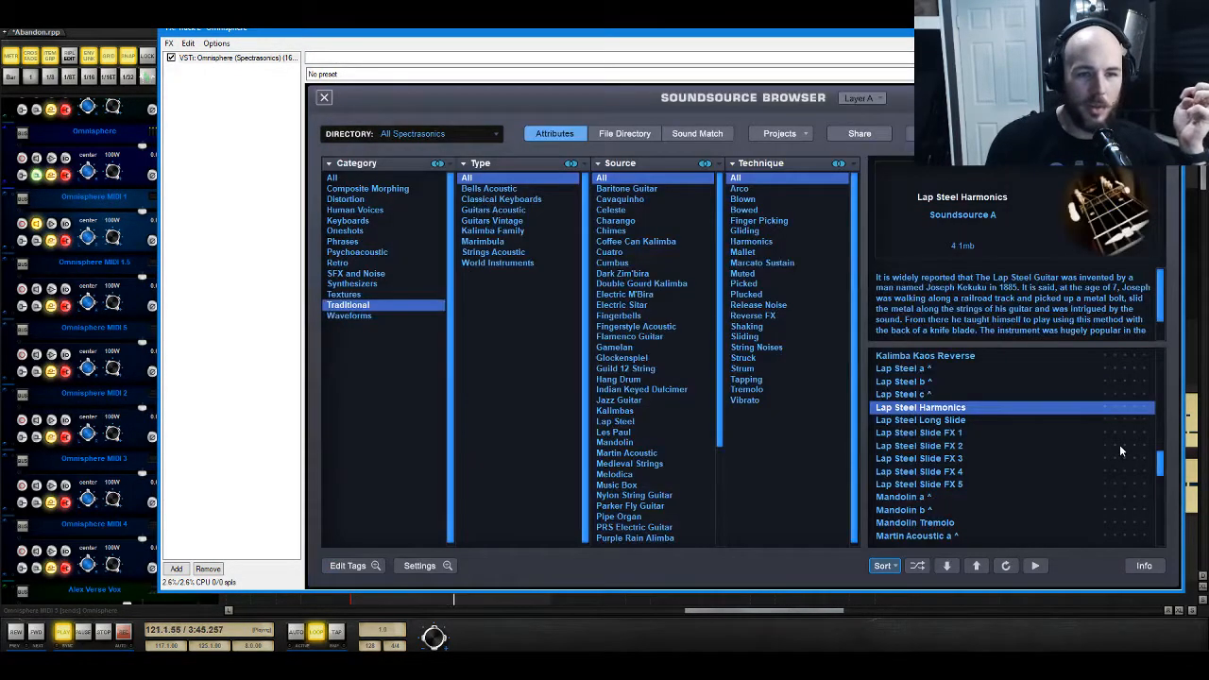
left_click(913, 497)
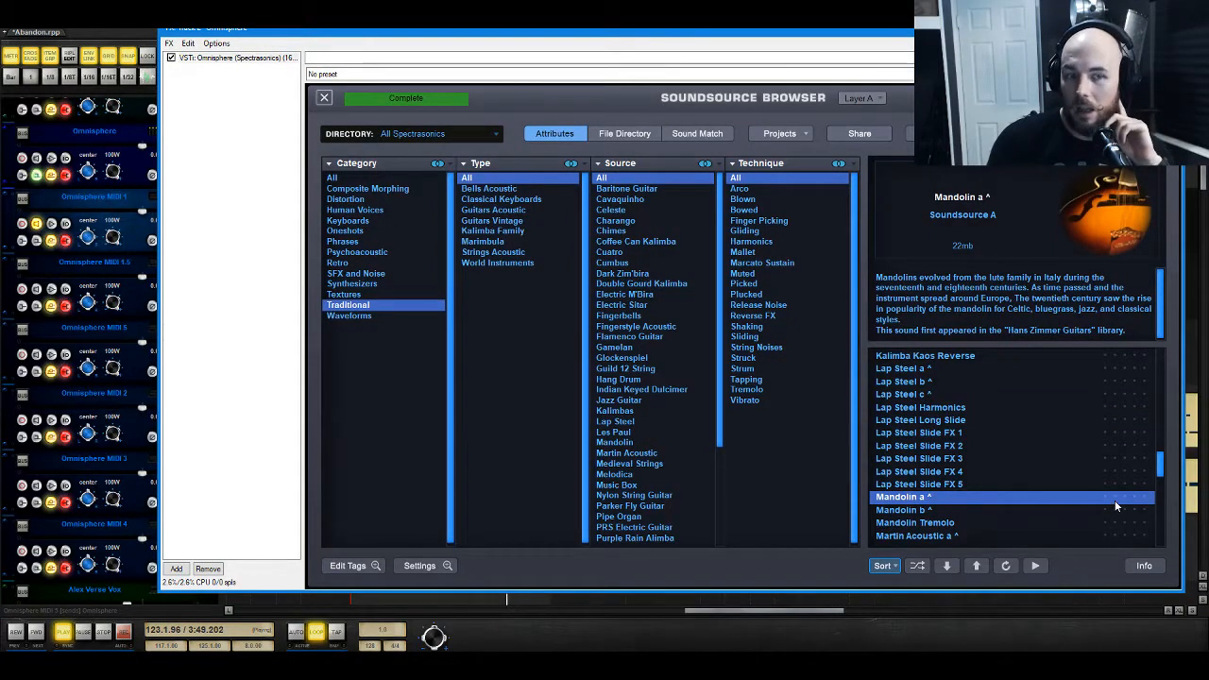
scroll(1095, 481, "down", 3)
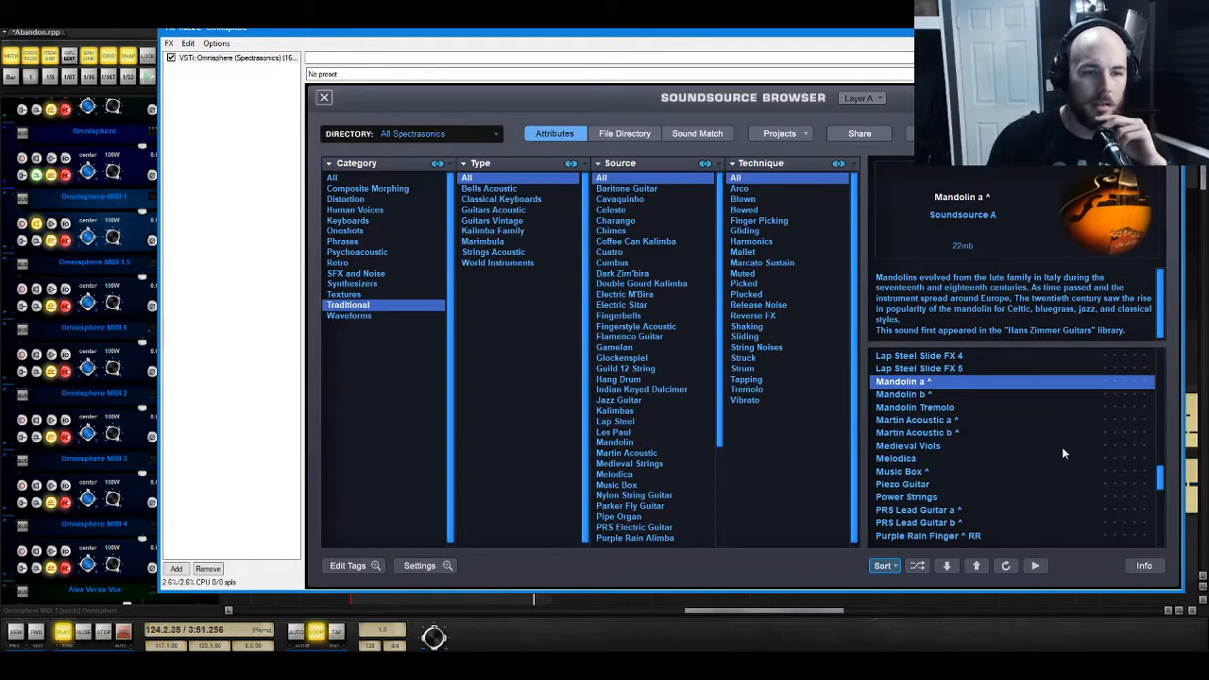
left_click(930, 421)
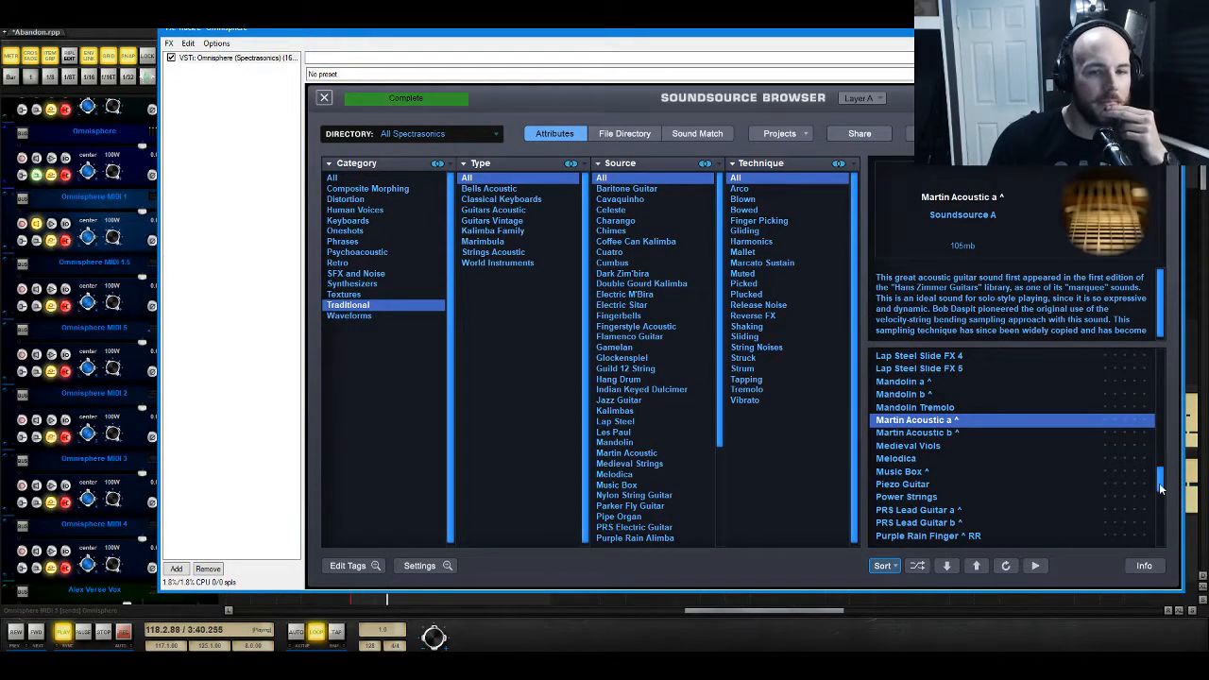
Step: Load Piezo Guitar as layer A's soundsource, return to the patch view and replay the looping bridge
left_click(920, 485)
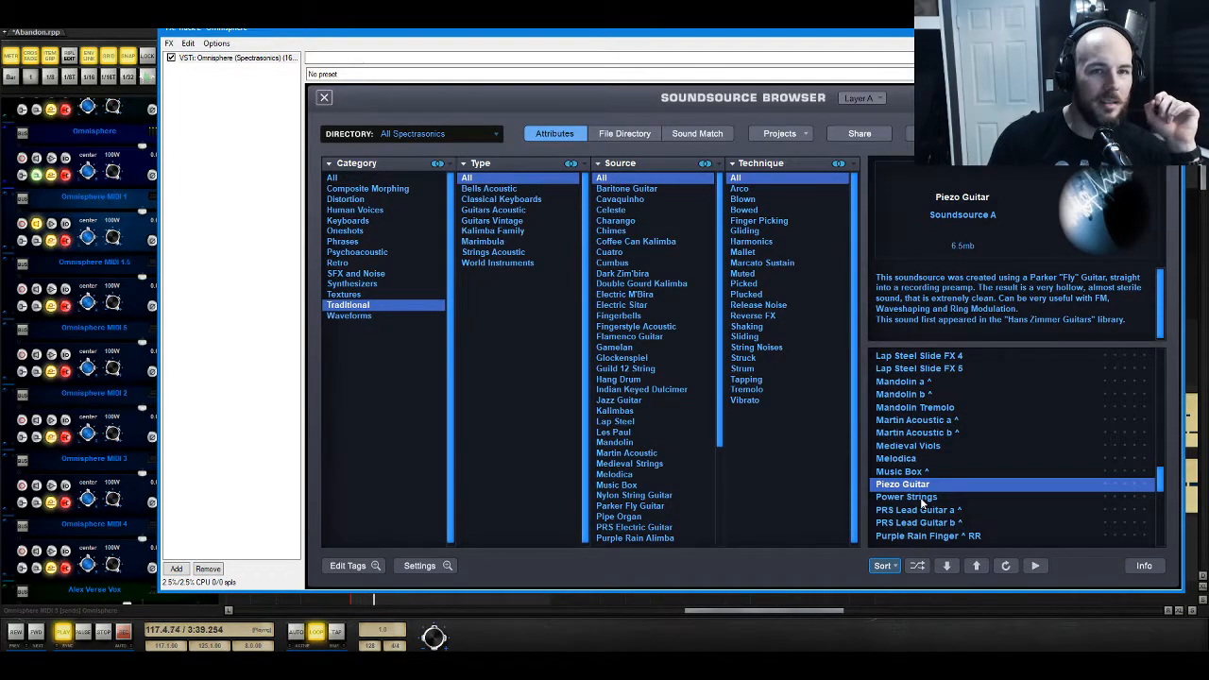
left_click(323, 98)
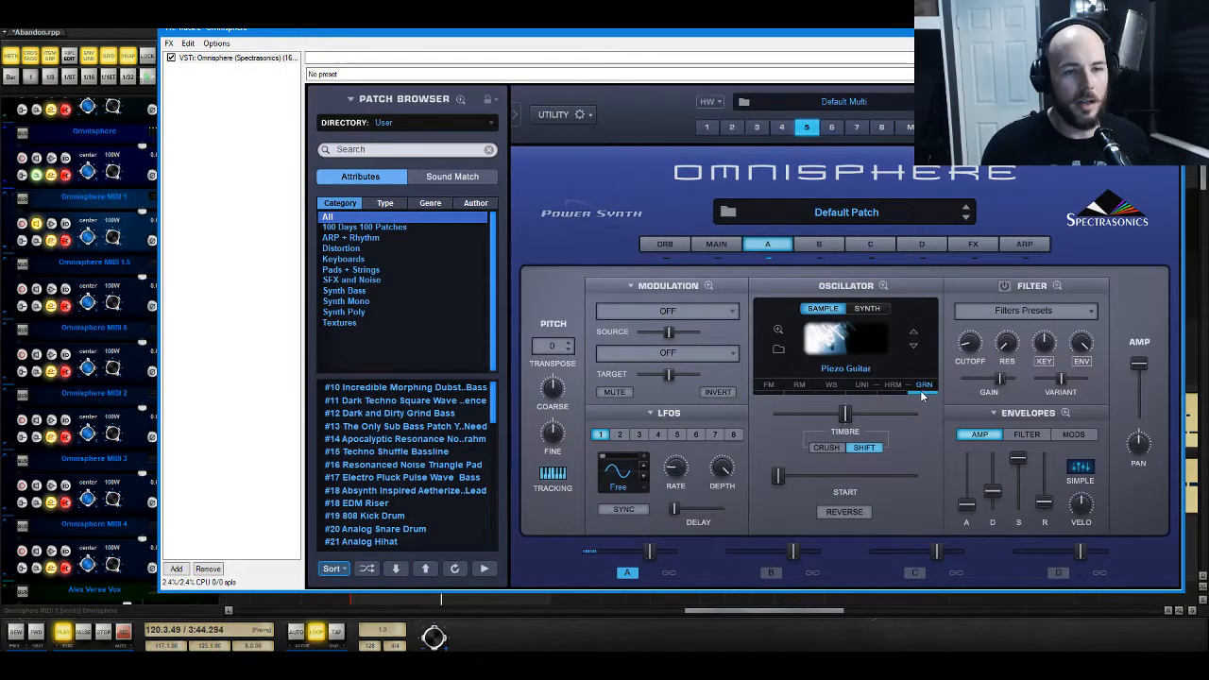
key("space")
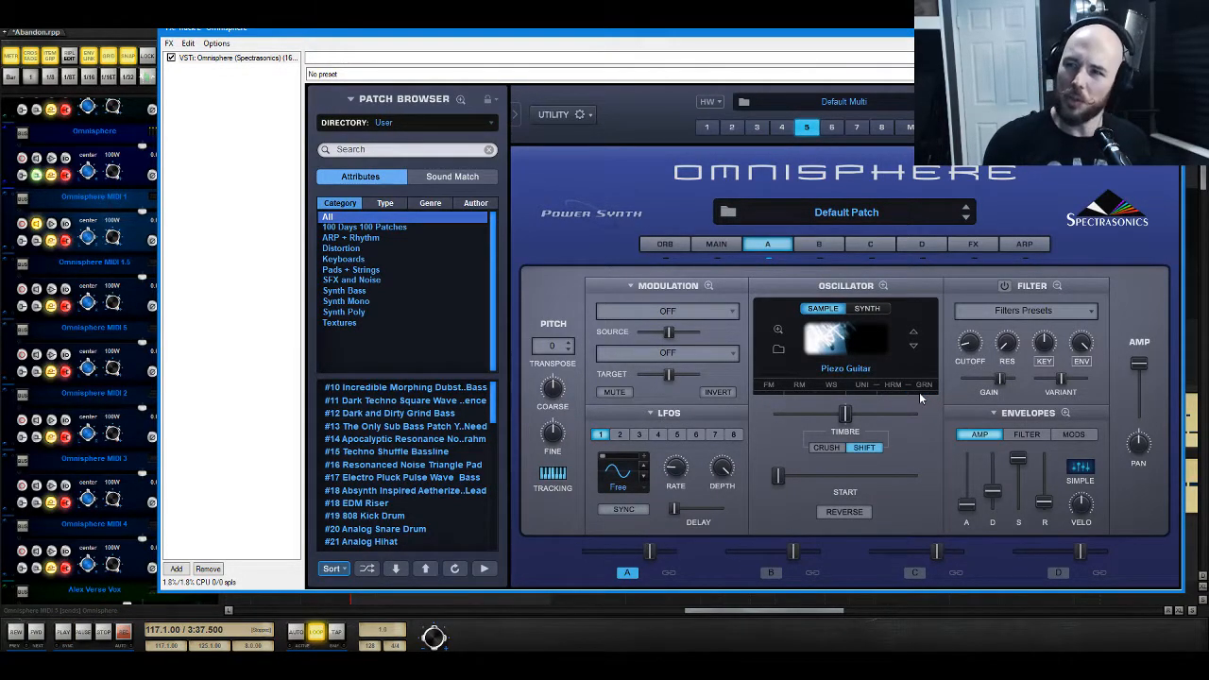
key("space")
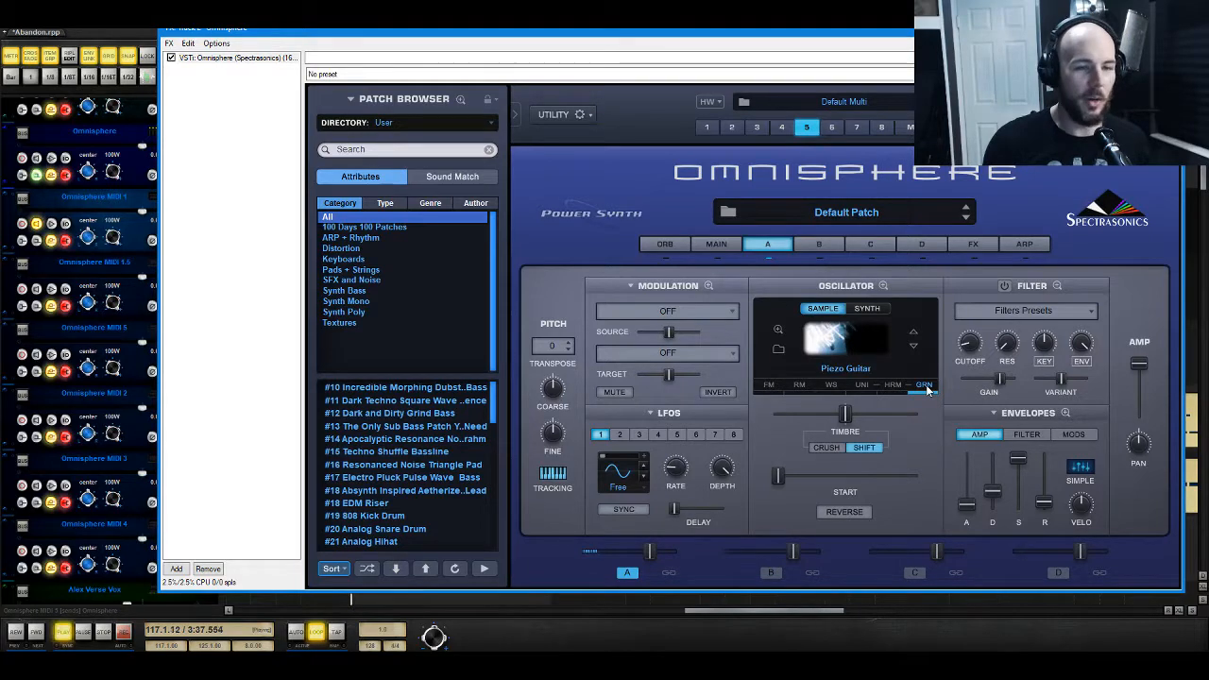
left_click(778, 329)
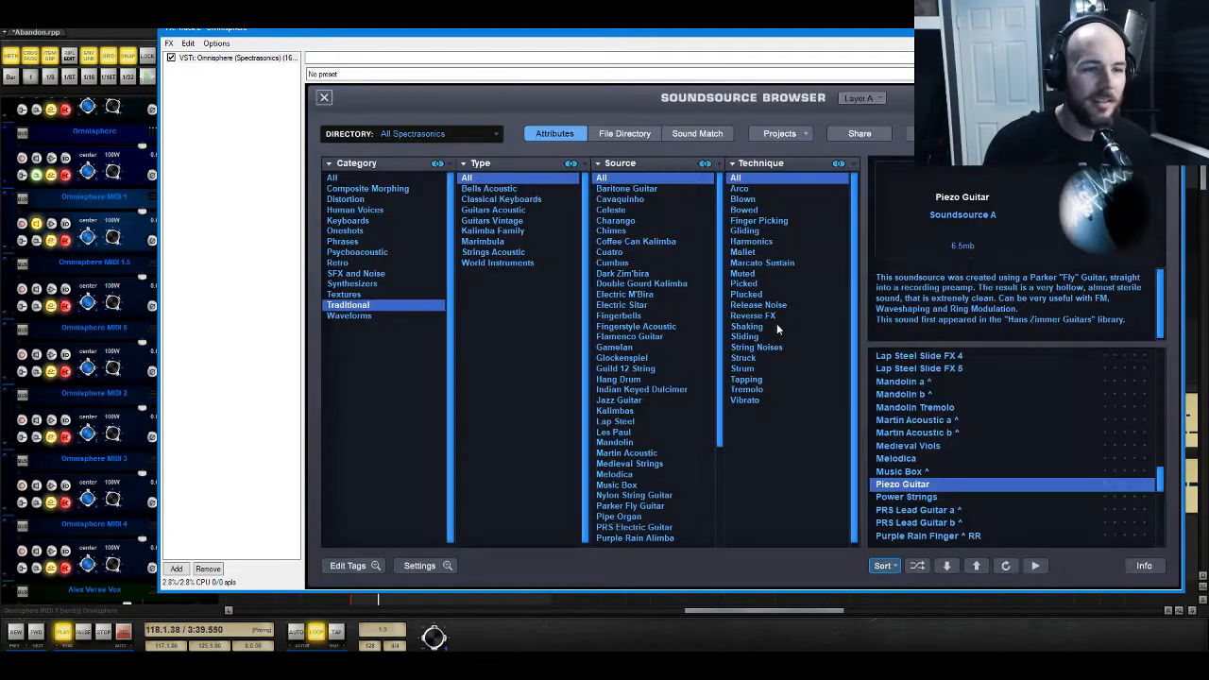
left_click(324, 97)
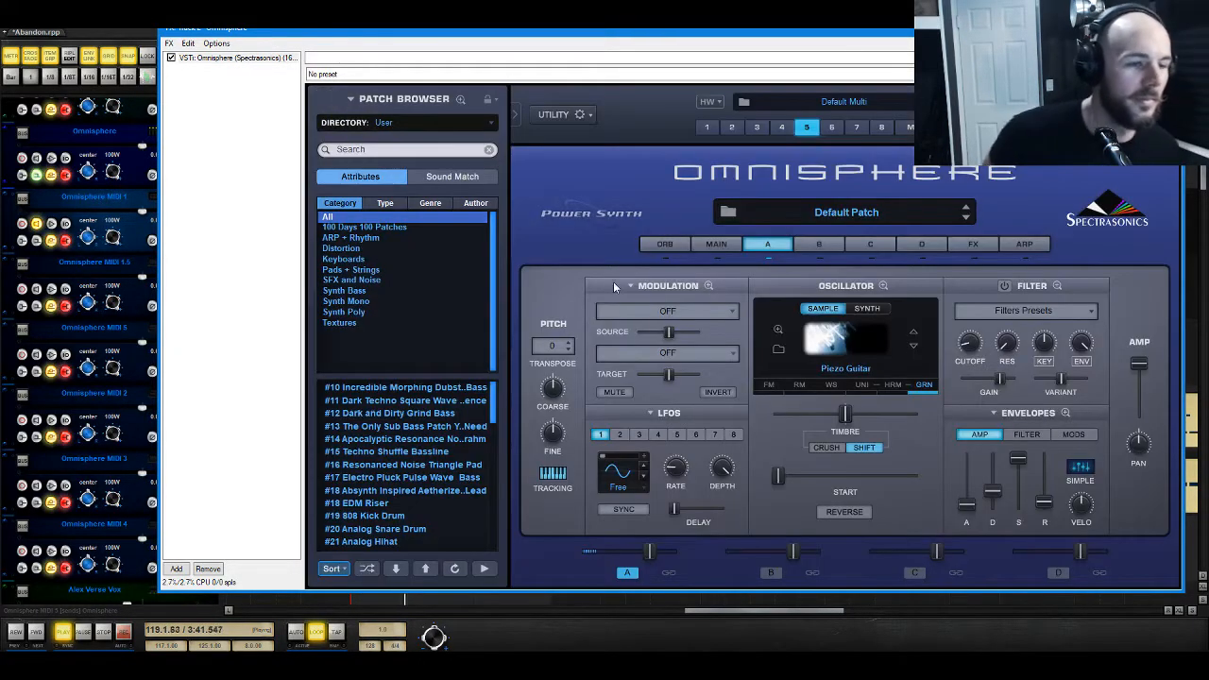
Step: Fine-tune the granular Smoothing and Detuning of the Piezo Guitar oscillator and try an Interval of 6 semis over the bridge
left_click(924, 384)
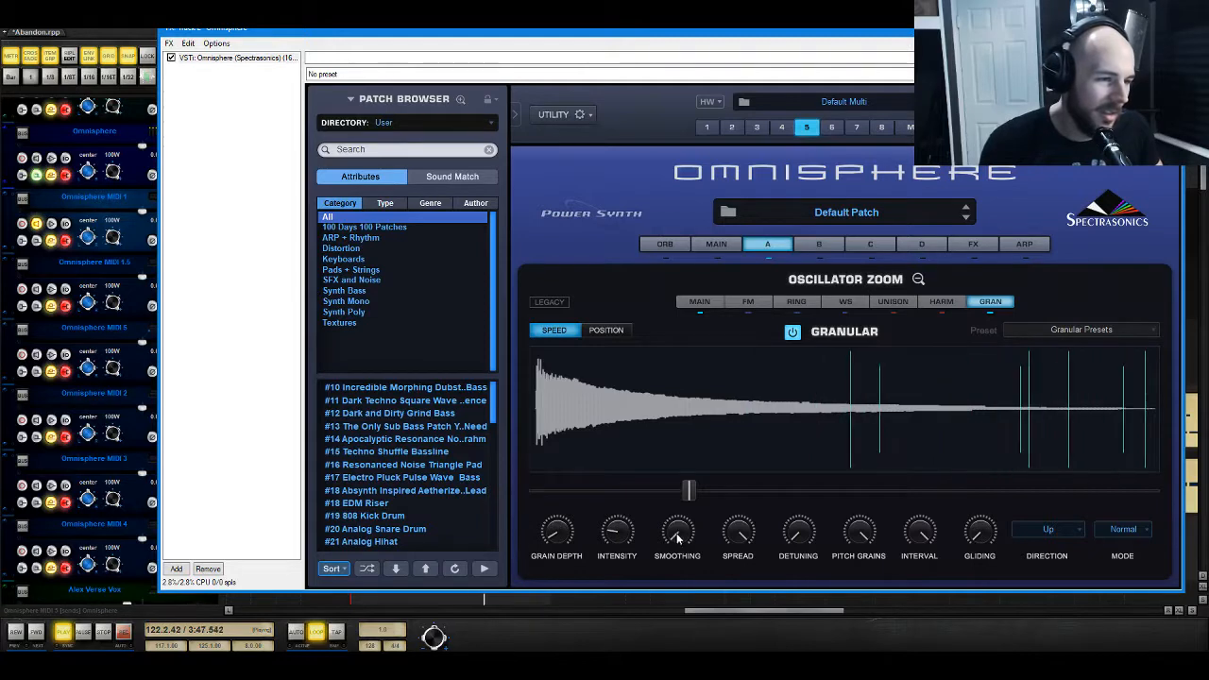
left_click_drag(679, 536, 685, 524)
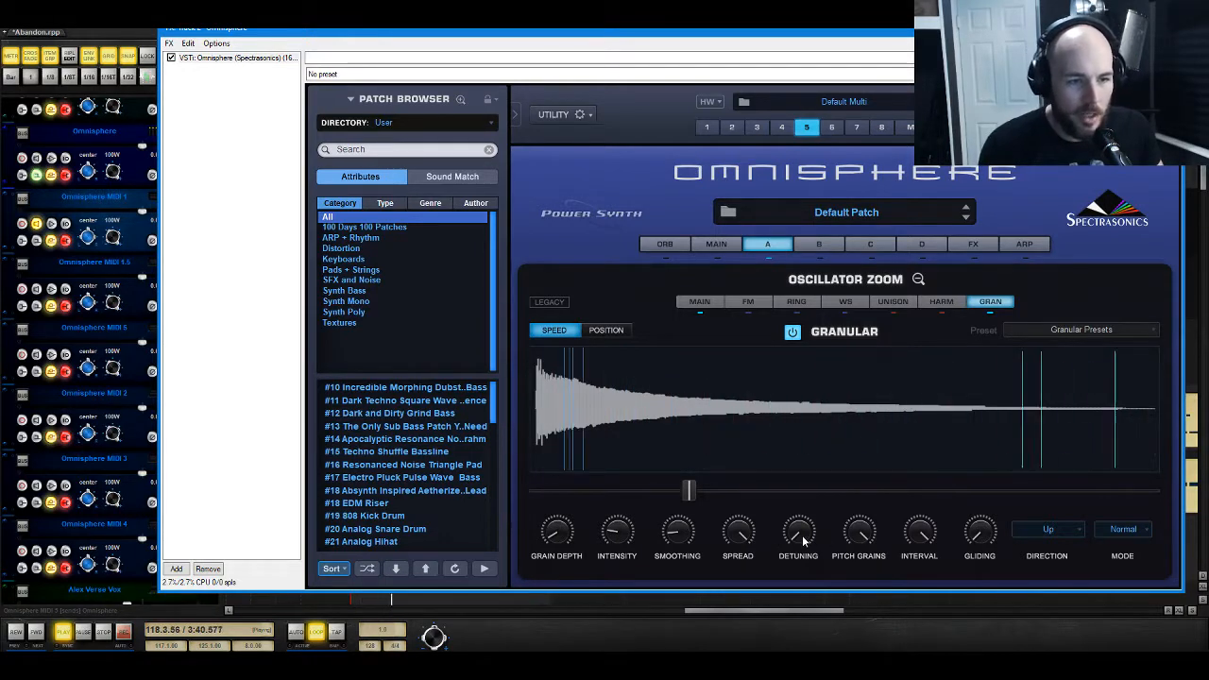
mouse_move(804, 538)
left_mouse_down()
mouse_move(818, 526)
mouse_move(807, 536)
left_mouse_up()
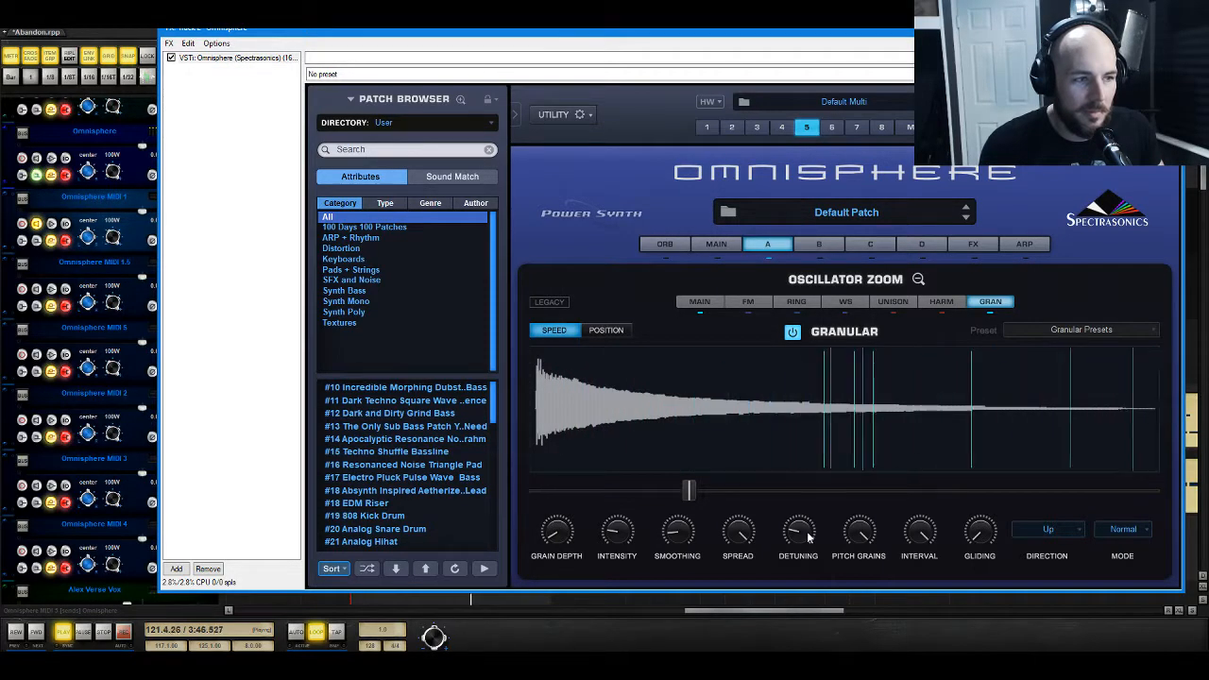
left_click_drag(807, 536, 825, 559)
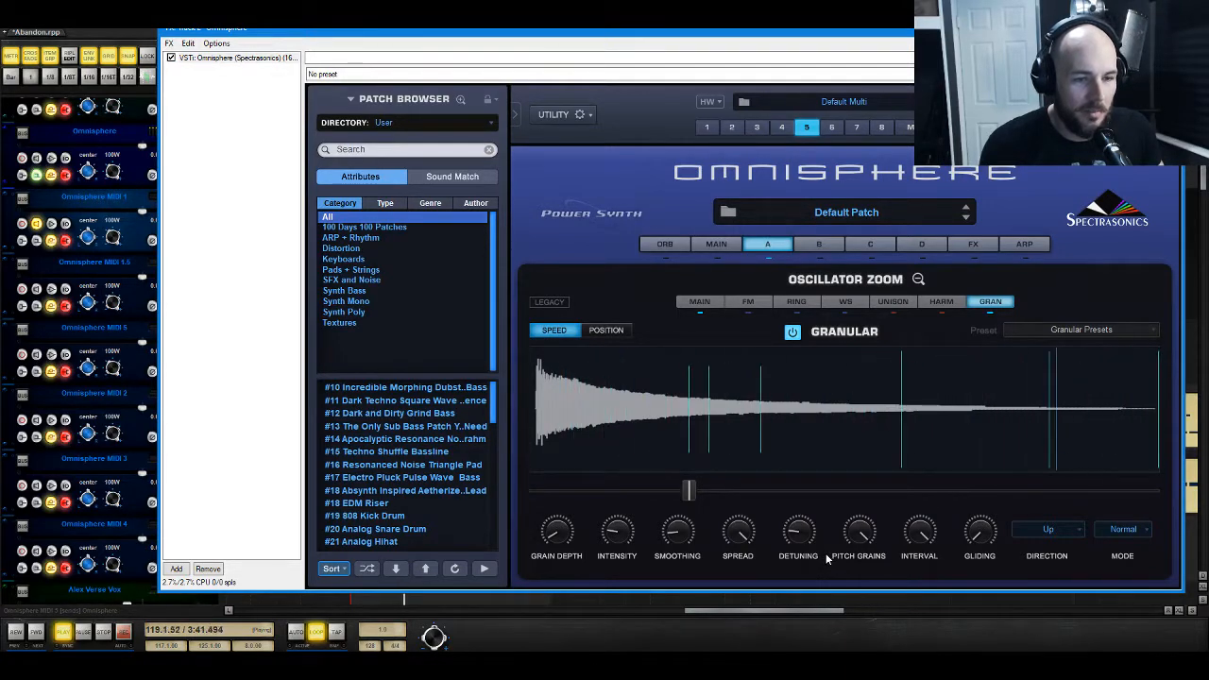
mouse_move(809, 542)
left_mouse_down()
mouse_move(810, 558)
mouse_move(806, 539)
left_mouse_up()
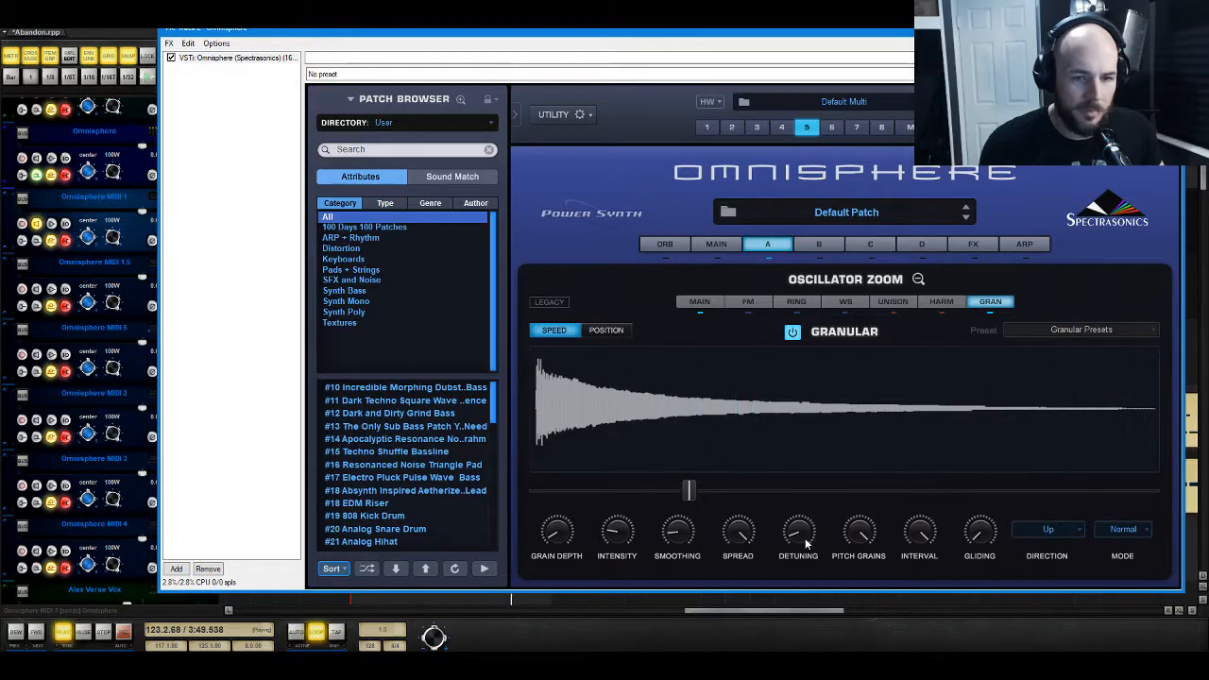
mouse_move(935, 534)
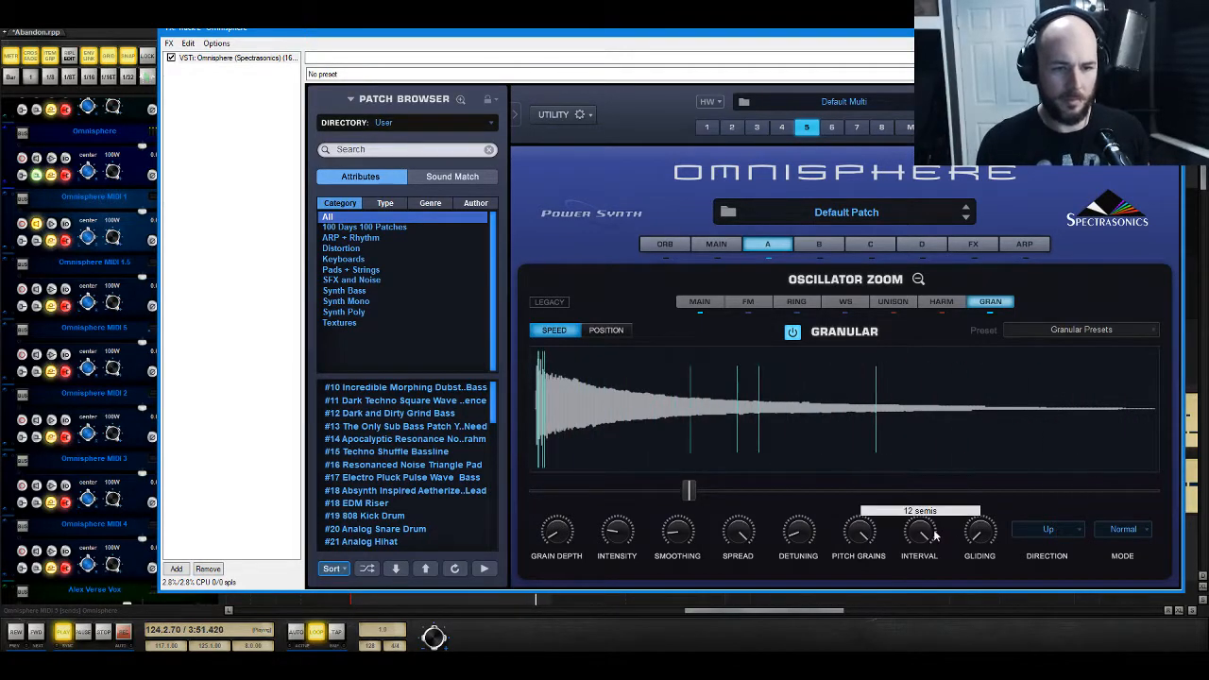
left_click_drag(935, 537, 941, 642)
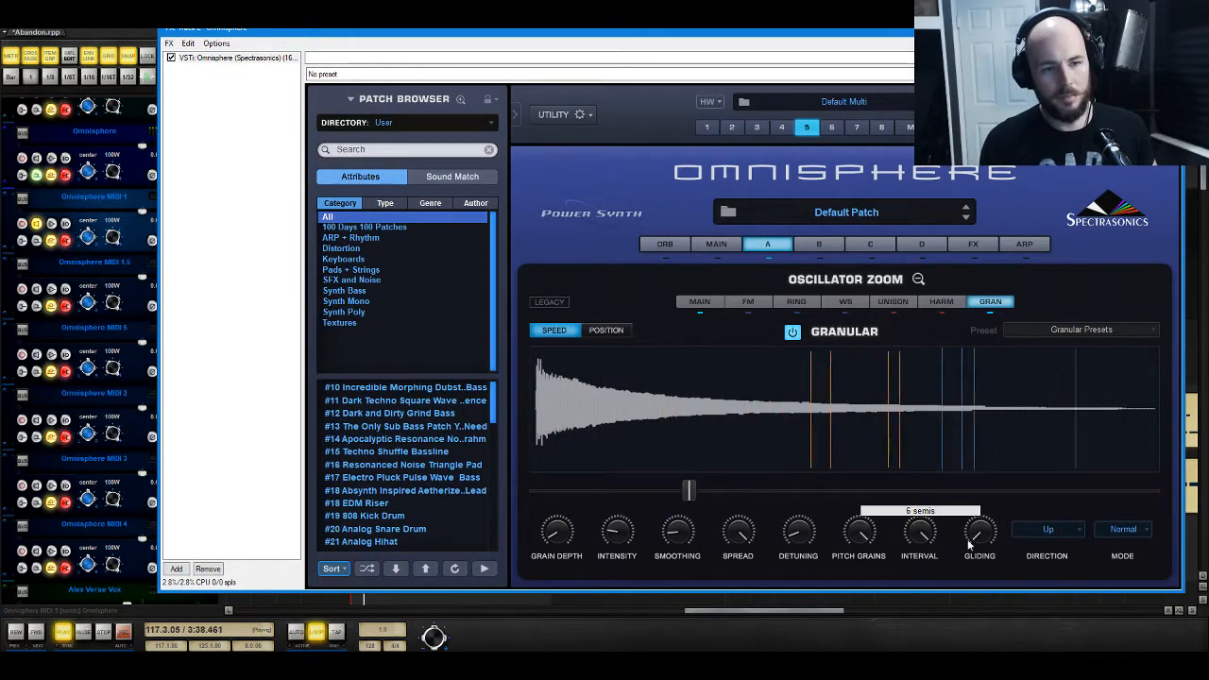
Step: Compare the Up and Down and Up or Down granular directions on the Piezo Guitar while the bridge loops
left_click(1072, 534)
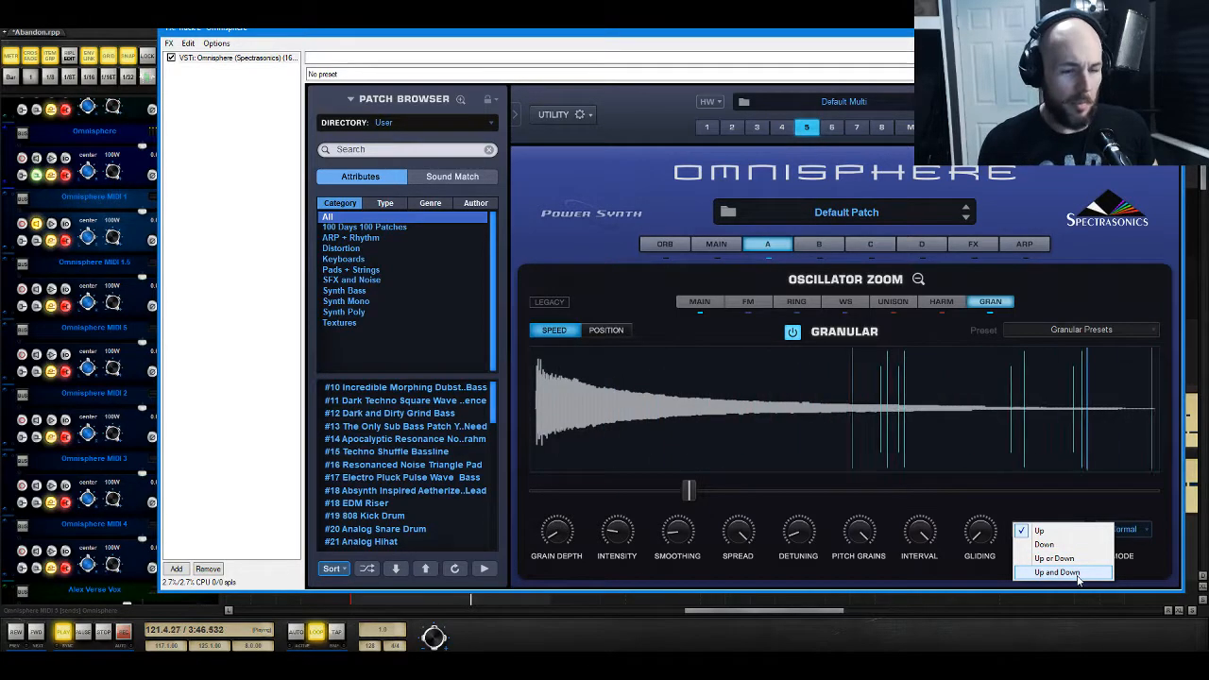
left_click(1077, 573)
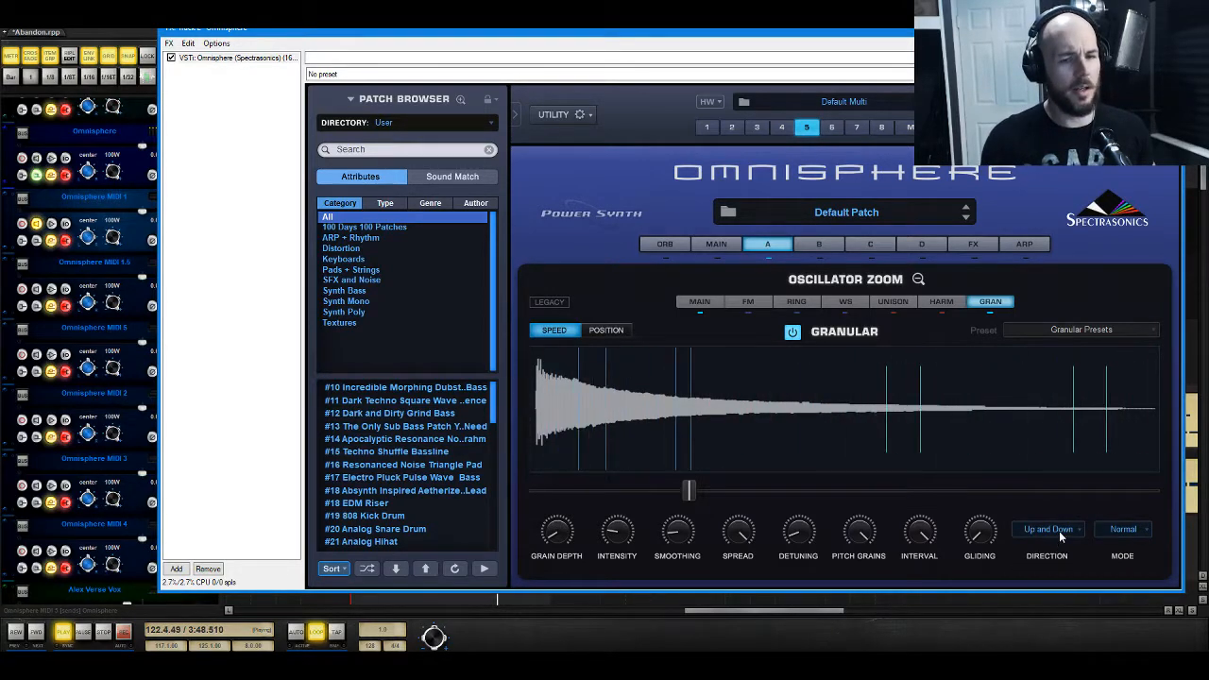
left_click(1058, 531)
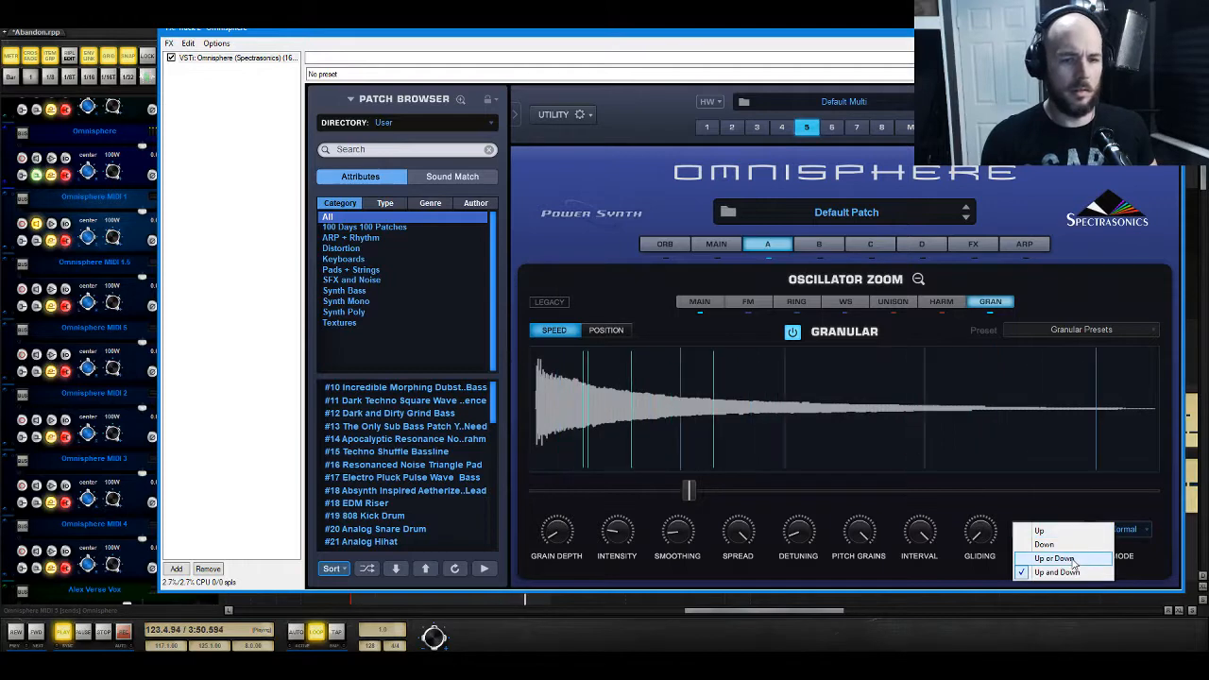
left_click(1073, 559)
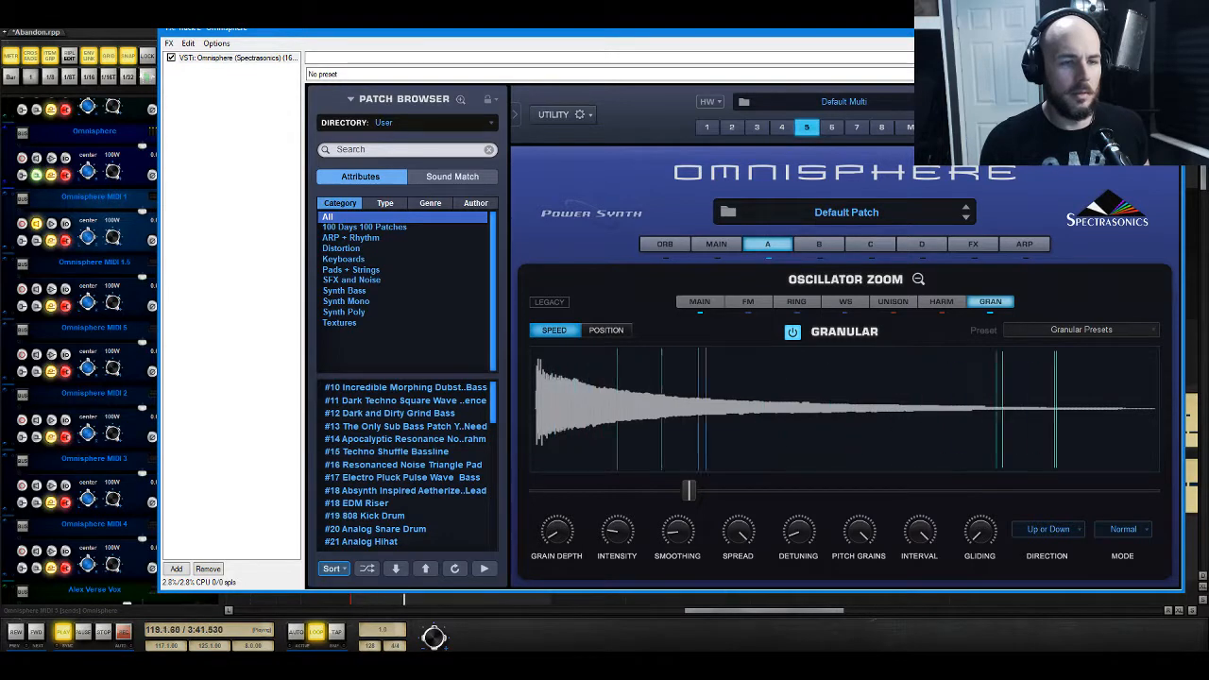
left_click(1062, 533)
left_click(1050, 571)
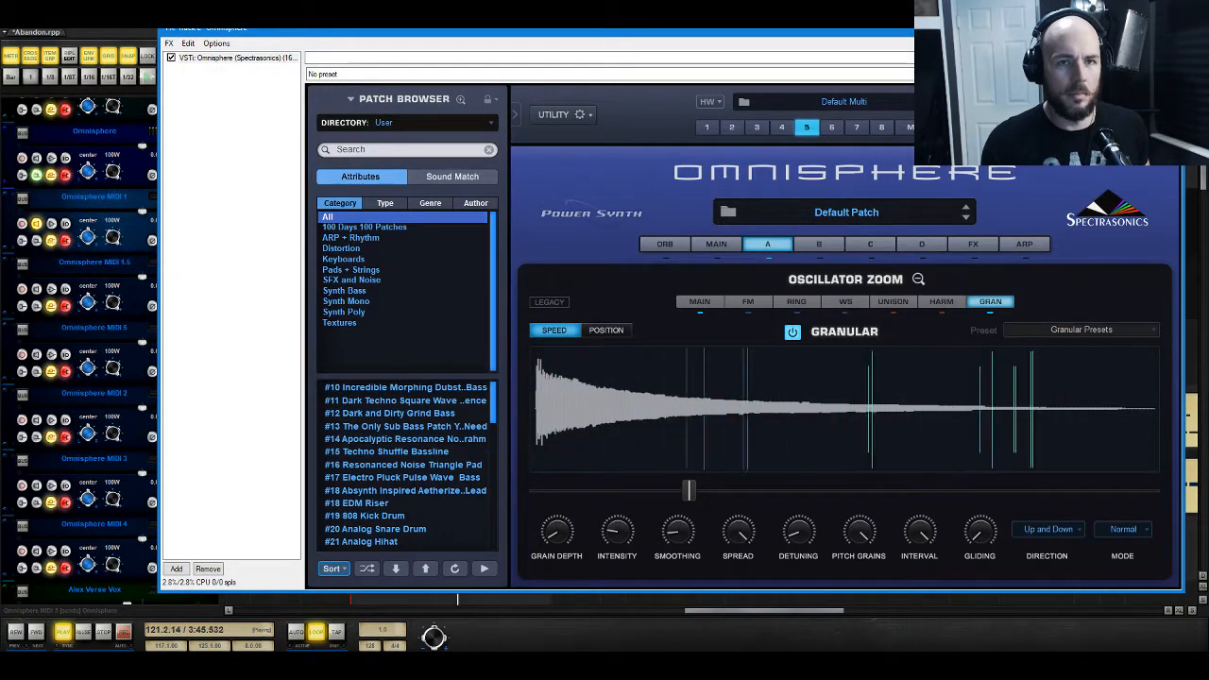
Step: Set the Piezo Guitar's granular Direction to Up or Down, then close the plug-in window and stop playback
left_click(1169, 31)
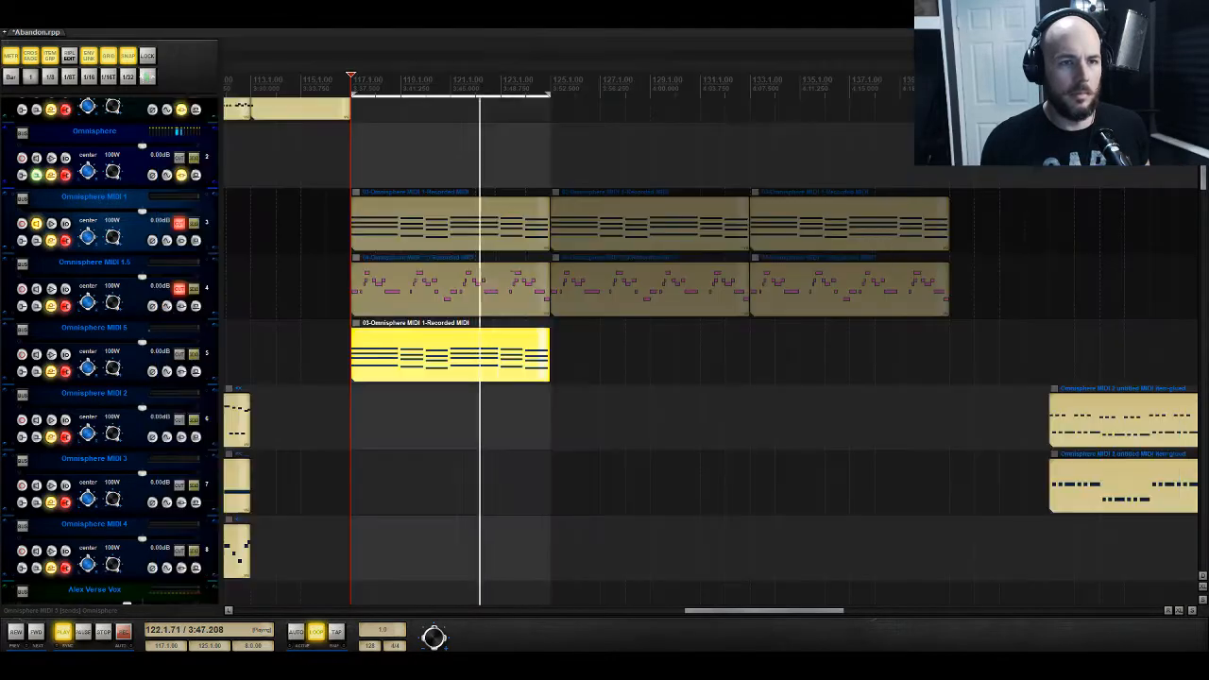
left_click(182, 177)
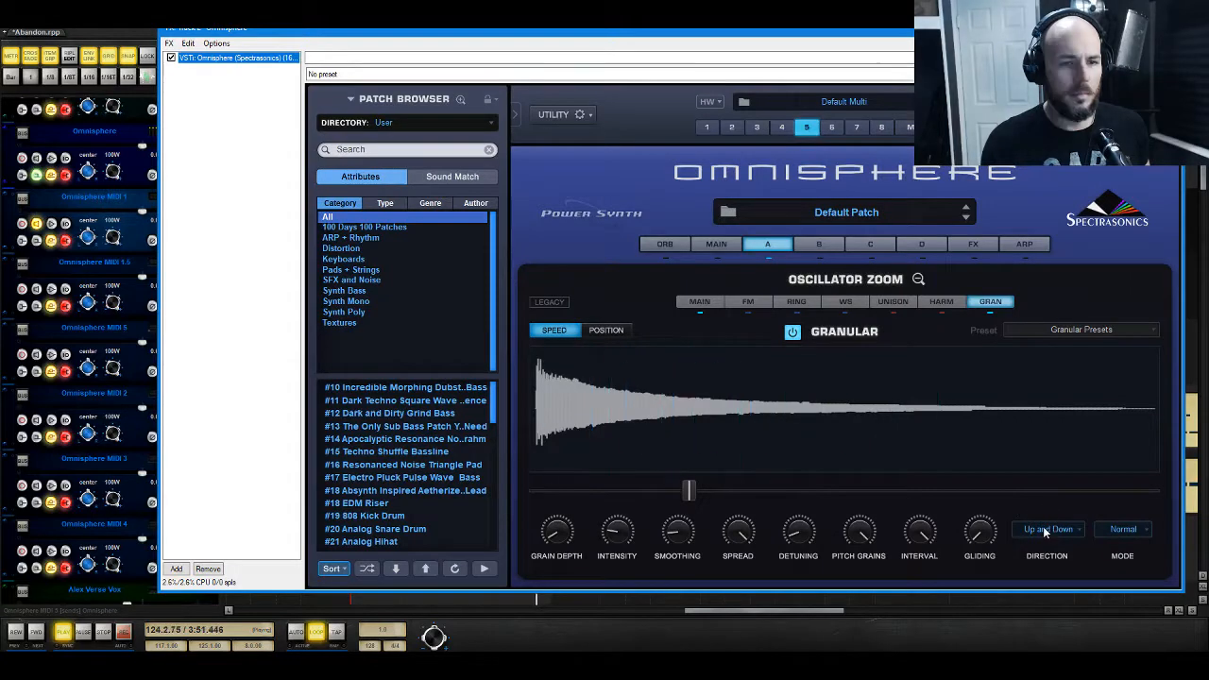
left_click(1043, 531)
left_click(1048, 557)
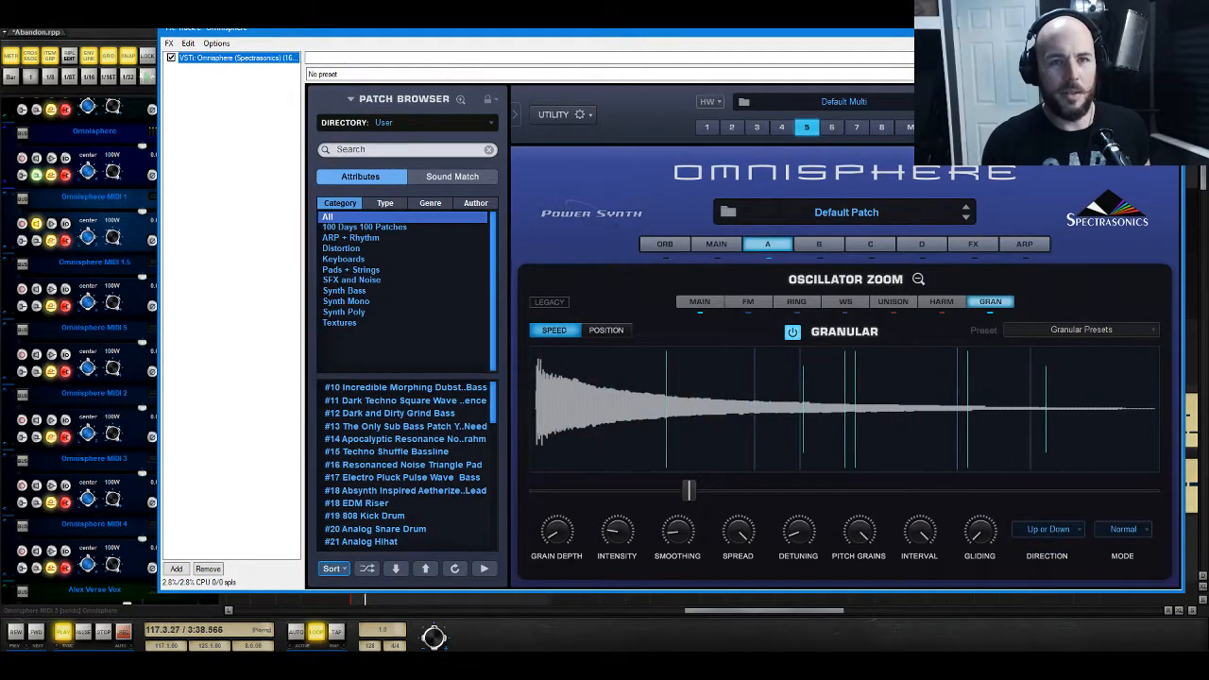
left_click(1169, 30)
key("space")
Step: Open the bridge item on the Omnisphere MIDI 5 track in the MIDI editor and bring its lowest notes into view
left_click(364, 355)
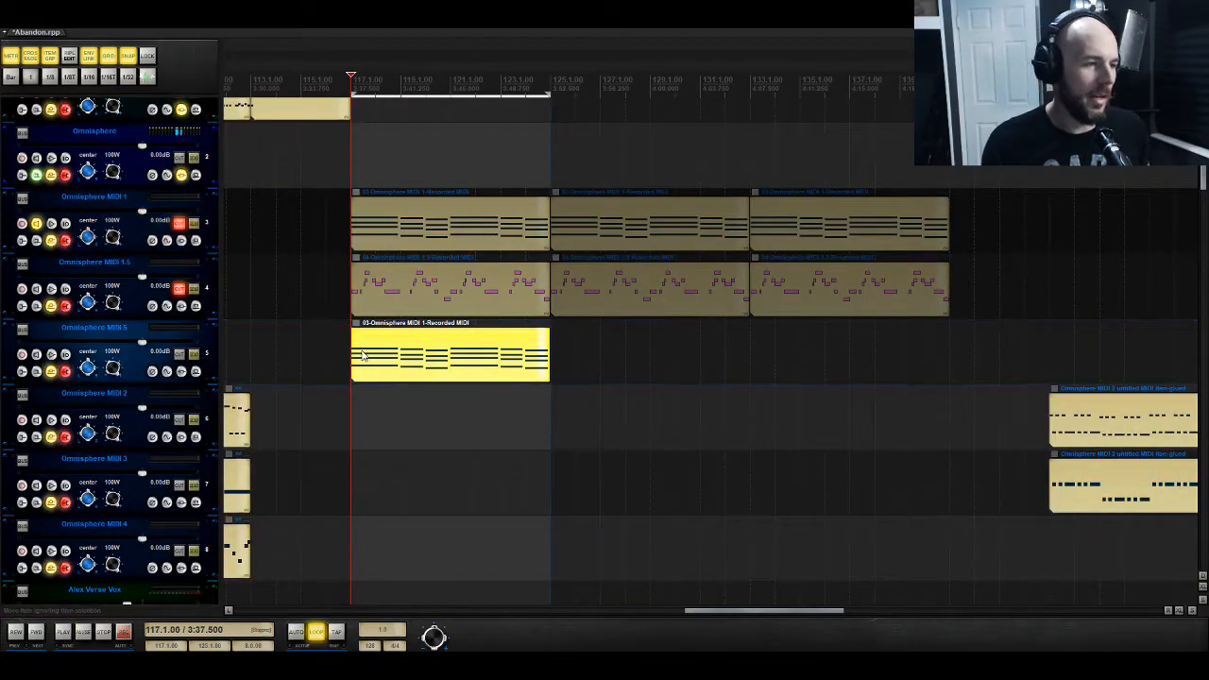
double_click(362, 355)
scroll(475, 387, "up", 5)
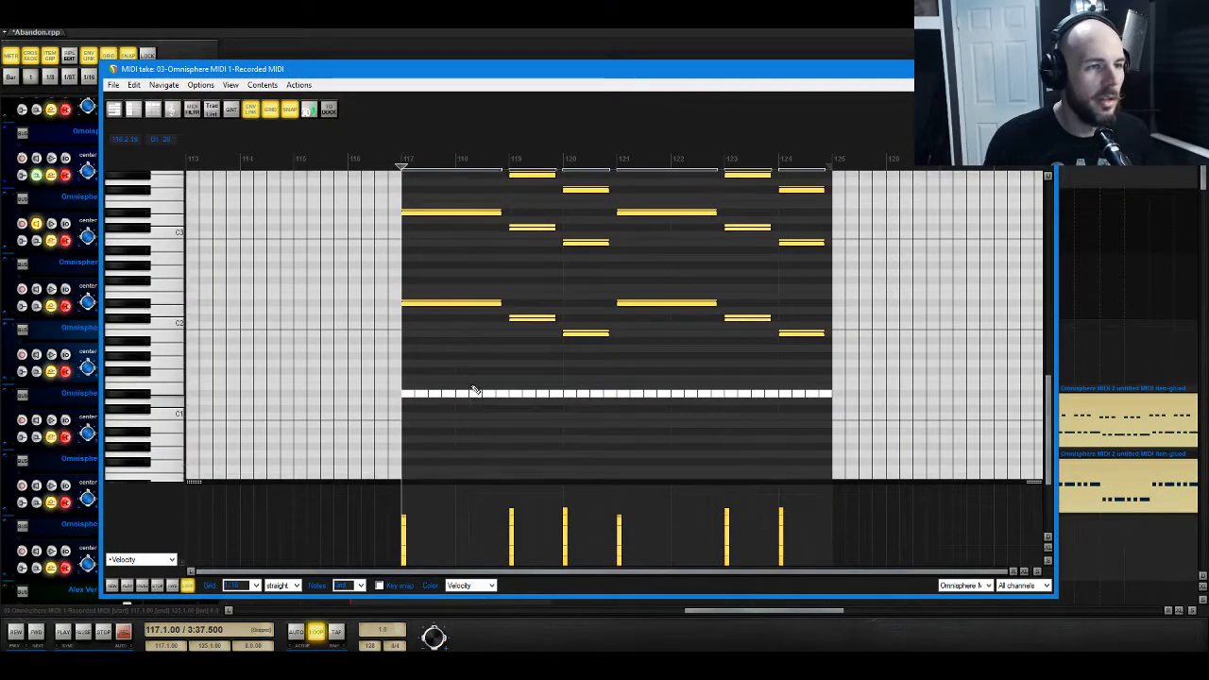
Step: Try the bridge part with its lowest row of notes deleted, play the loop, and undo the deletion
left_click_drag(453, 316, 829, 472)
key("Delete")
scroll(833, 402, "up", 4)
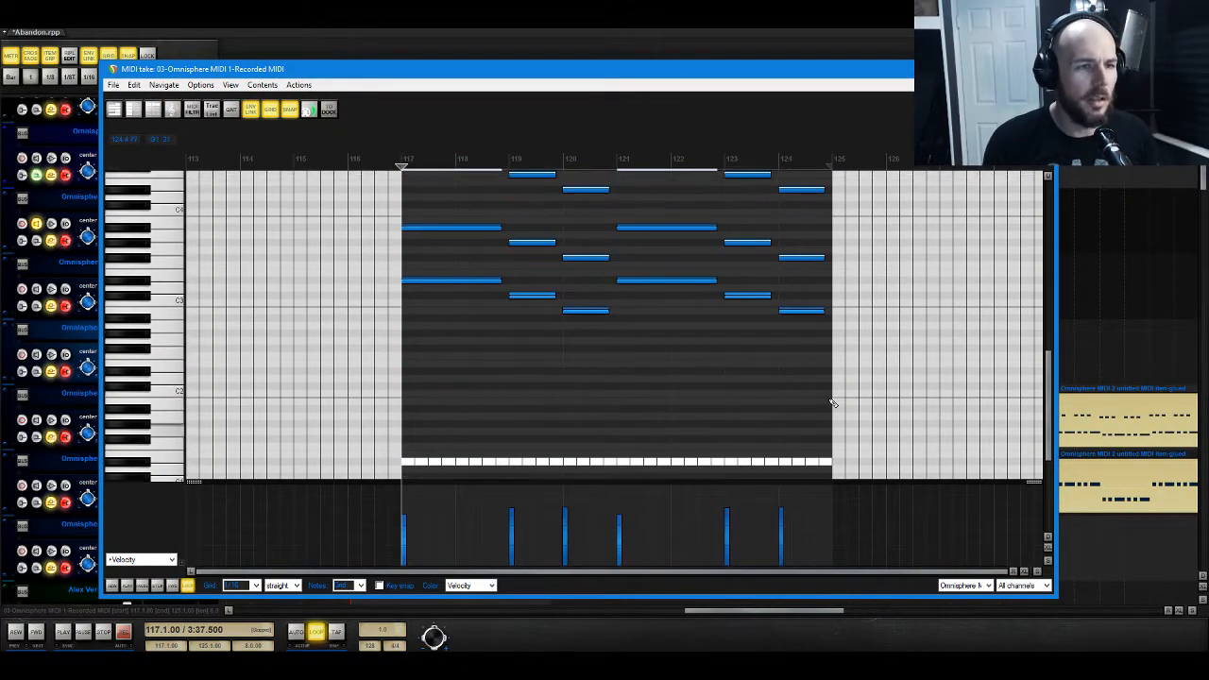
left_click_drag(809, 213, 373, 491)
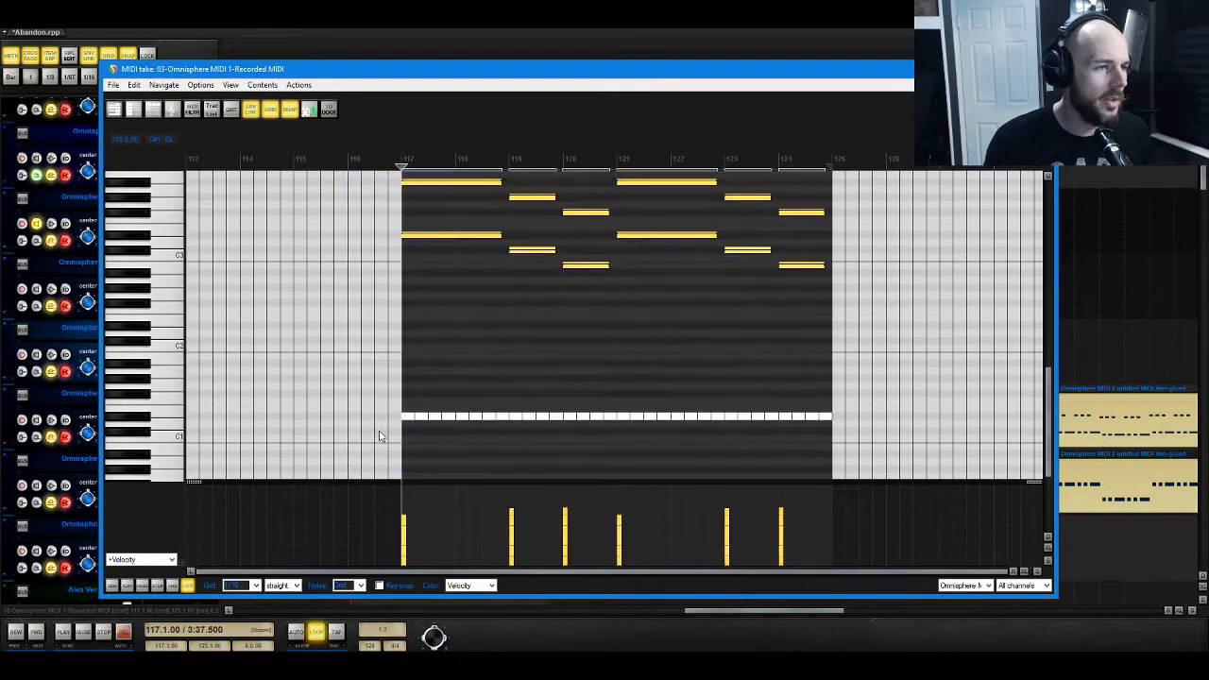
scroll(378, 432, "up", 5)
key("space")
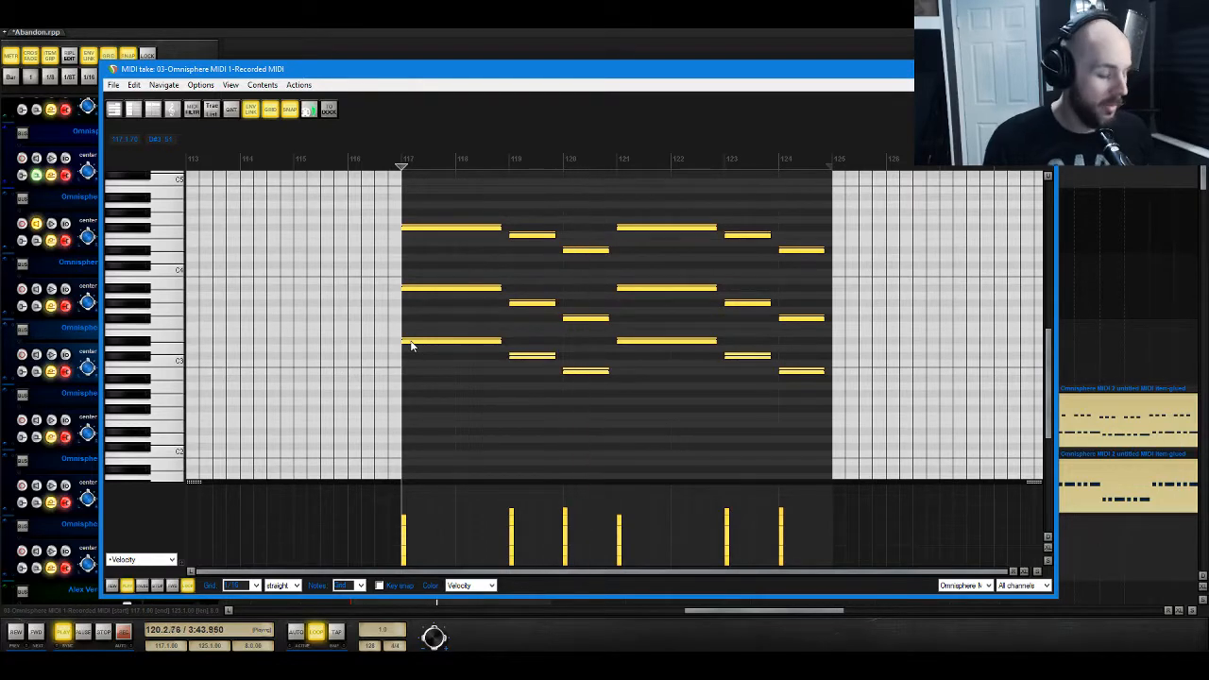
key("ctrl+a")
key("ctrl+z")
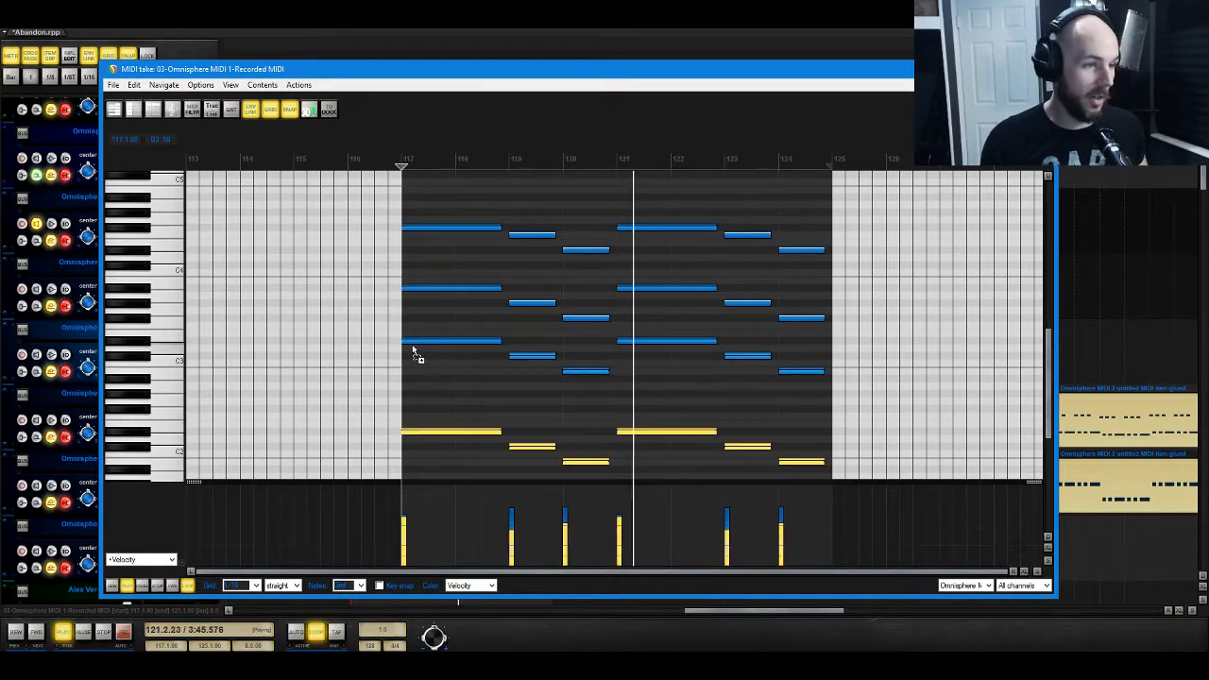
Step: Transpose all notes of the Omnisphere MIDI 5 bridge part up one octave and close the MIDI editor
key("ctrl+a")
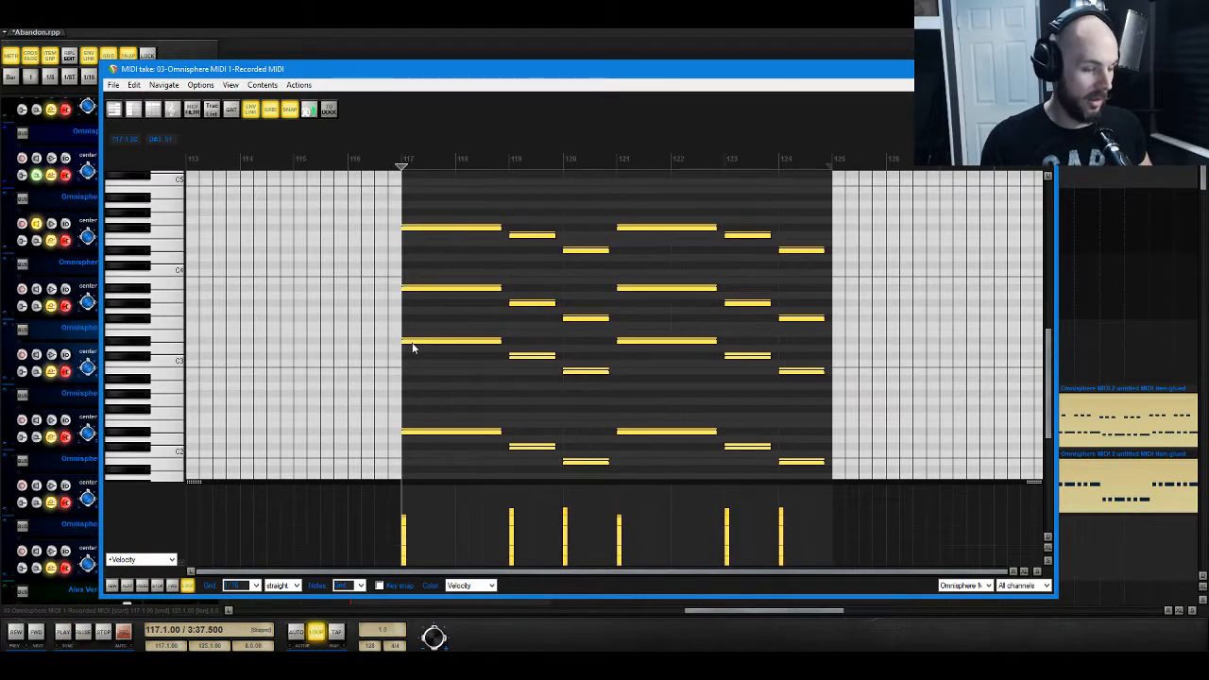
left_click_drag(411, 347, 410, 255)
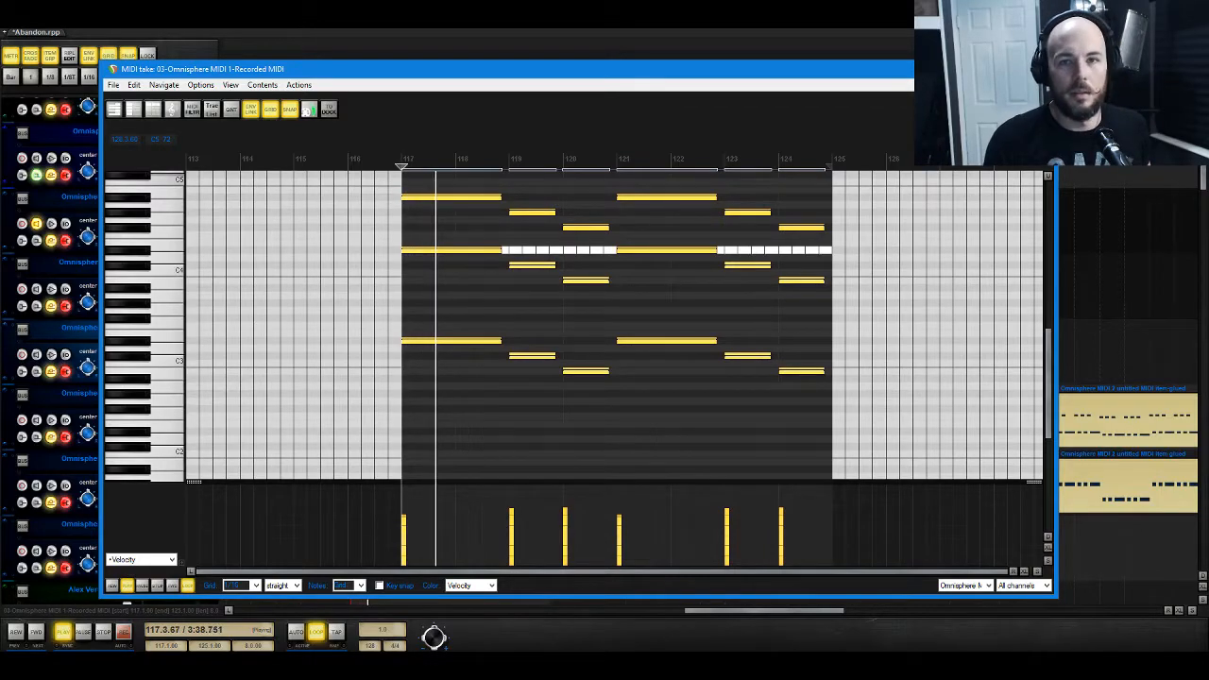
key("Escape")
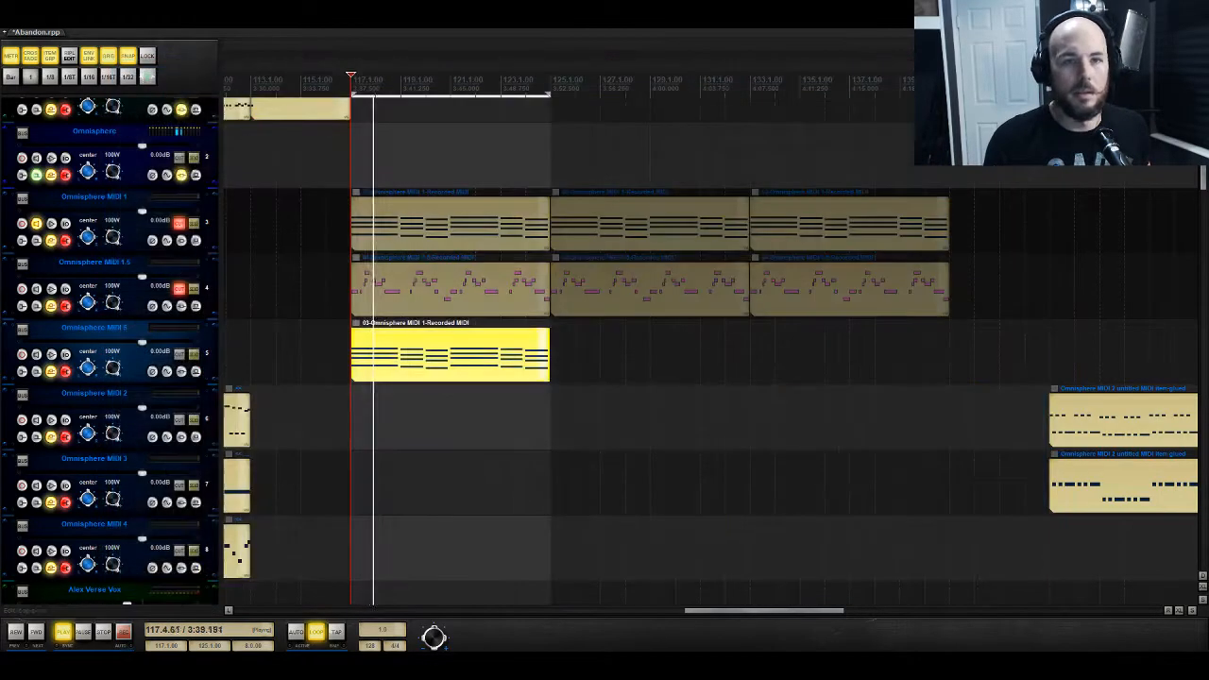
Step: Open the Omnisphere plug-in, compare the Piezo Guitar's granular Direction options Up or Down and Up and Down, and settle on Up and Down
left_click(182, 175)
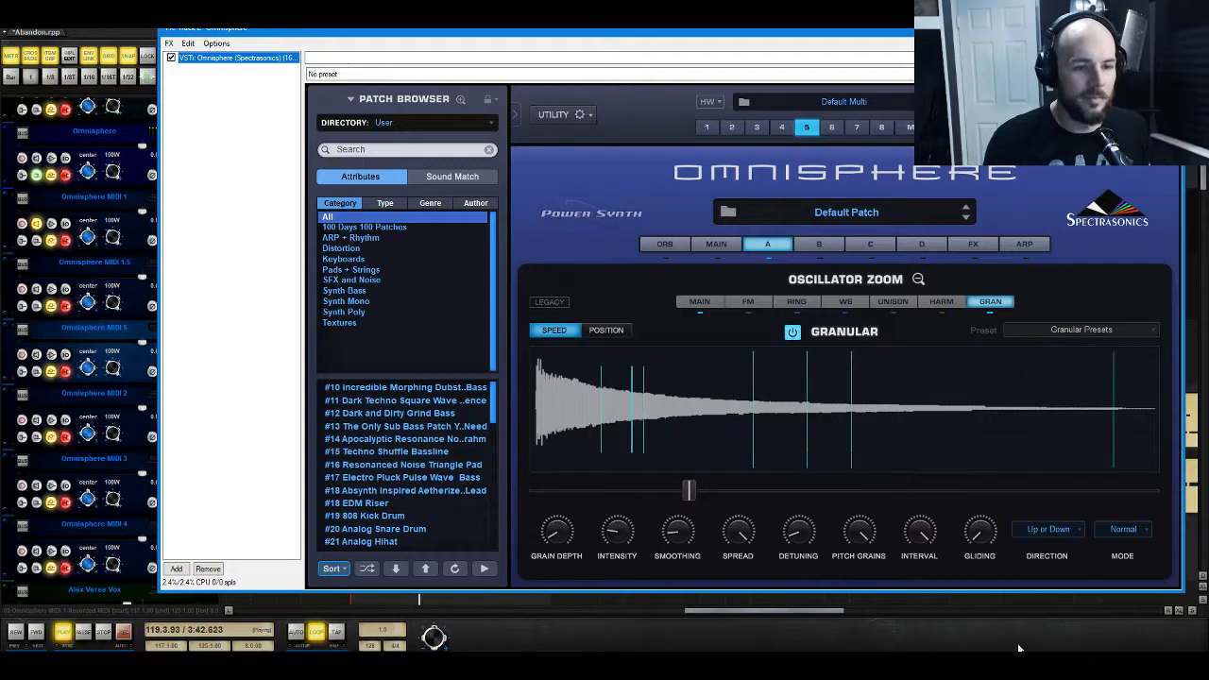
left_click(1061, 531)
left_click(1065, 573)
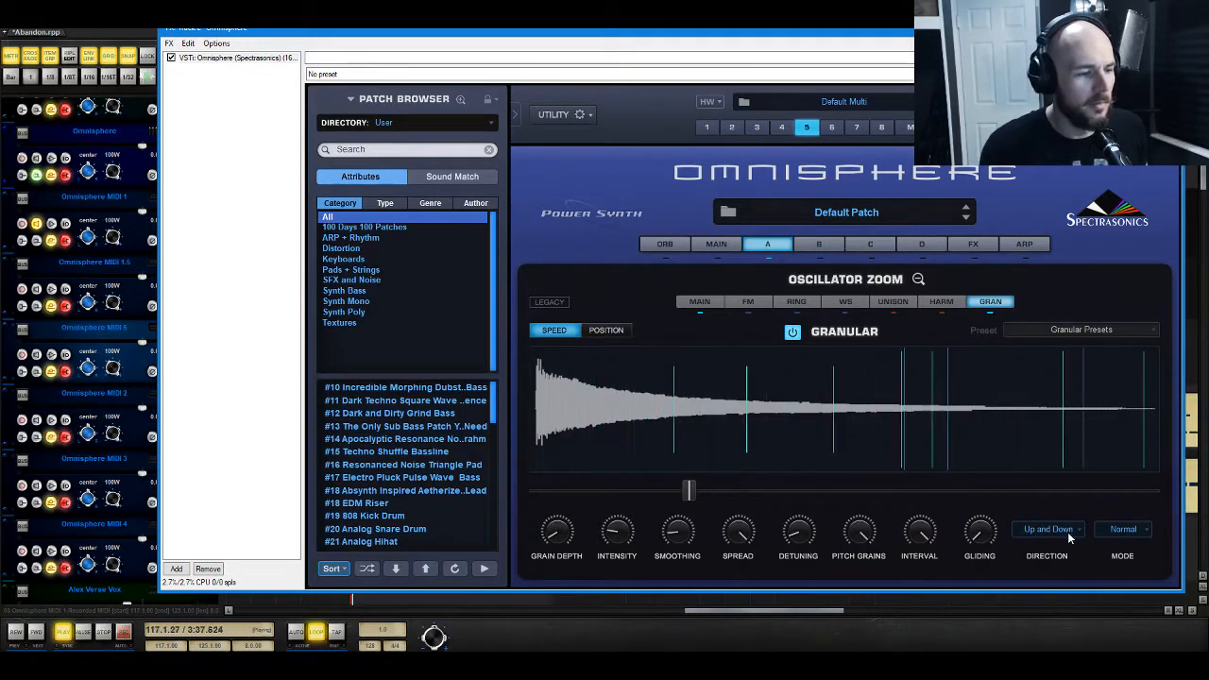
left_click(1068, 534)
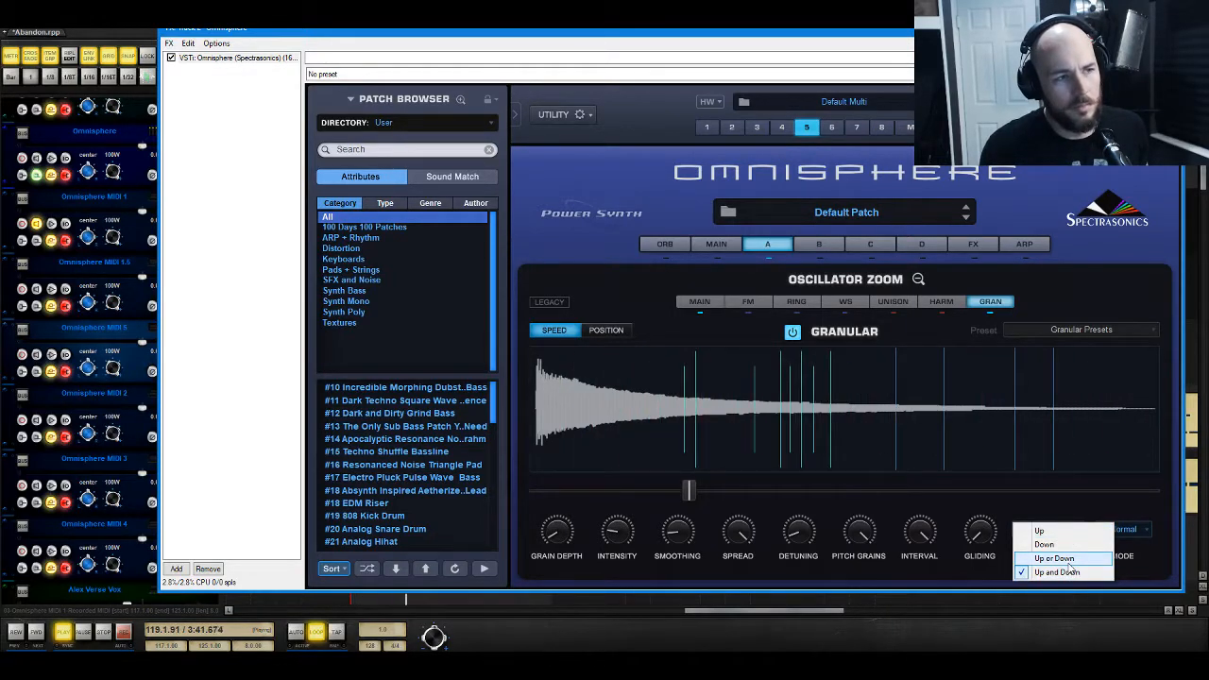
left_click(1067, 558)
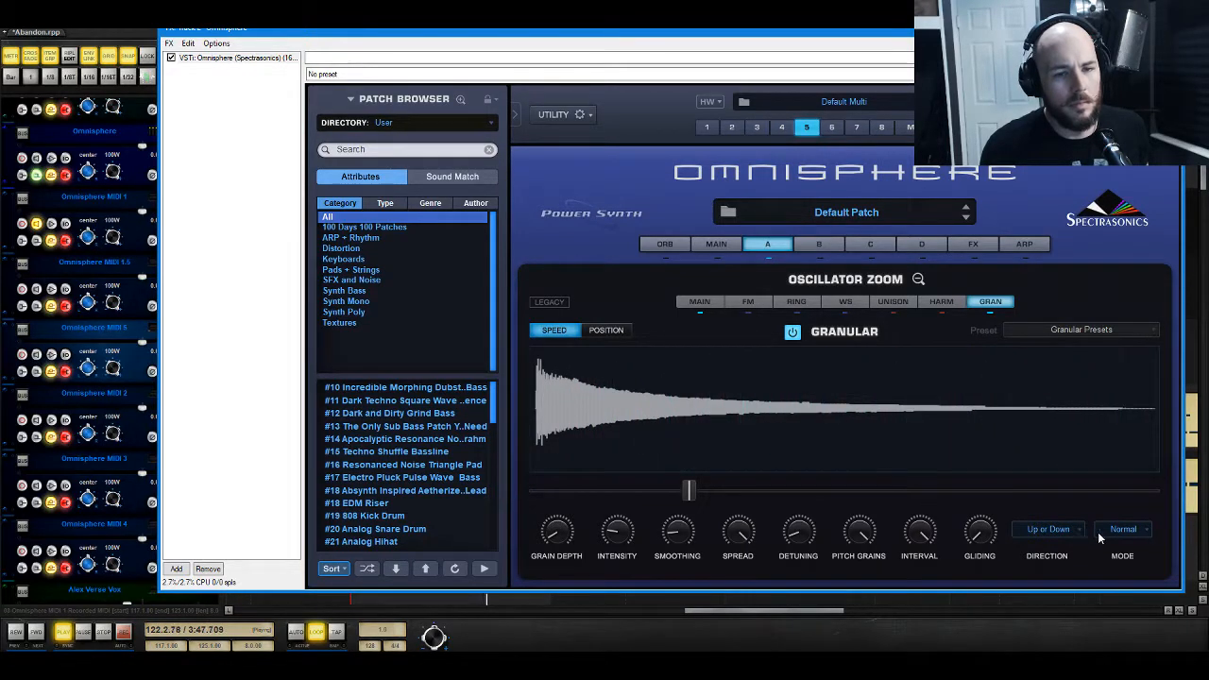
left_click(1099, 533)
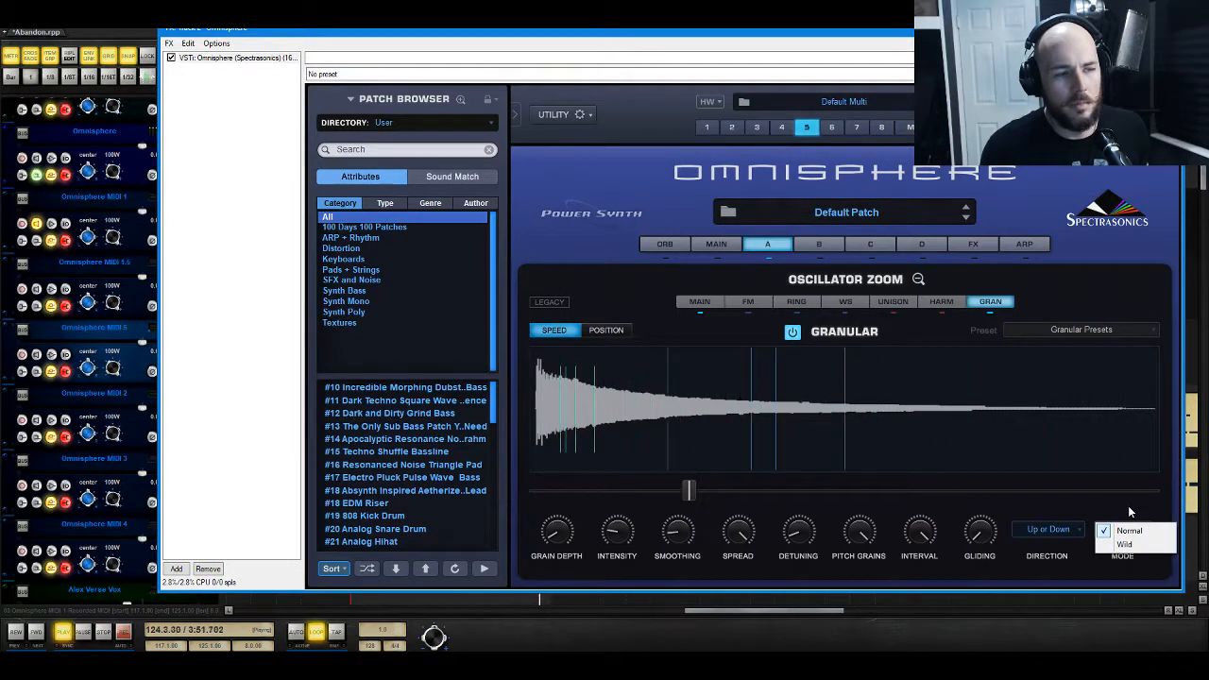
left_click(1129, 509)
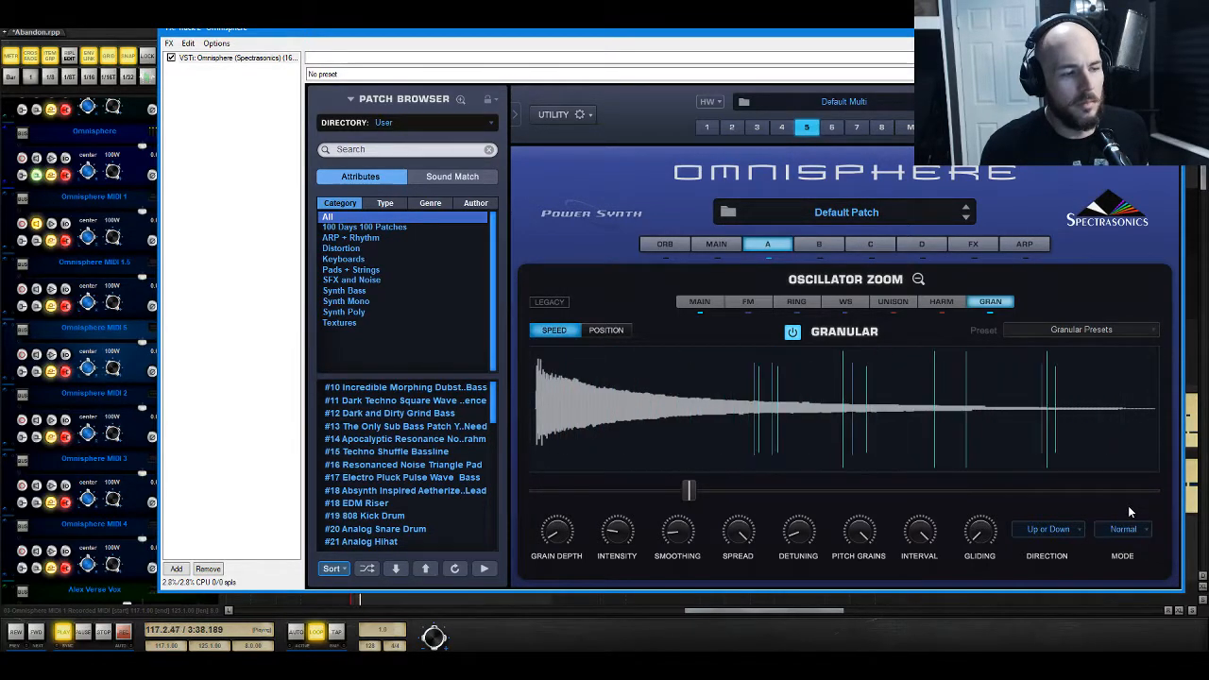
left_click(1054, 532)
left_click(1050, 575)
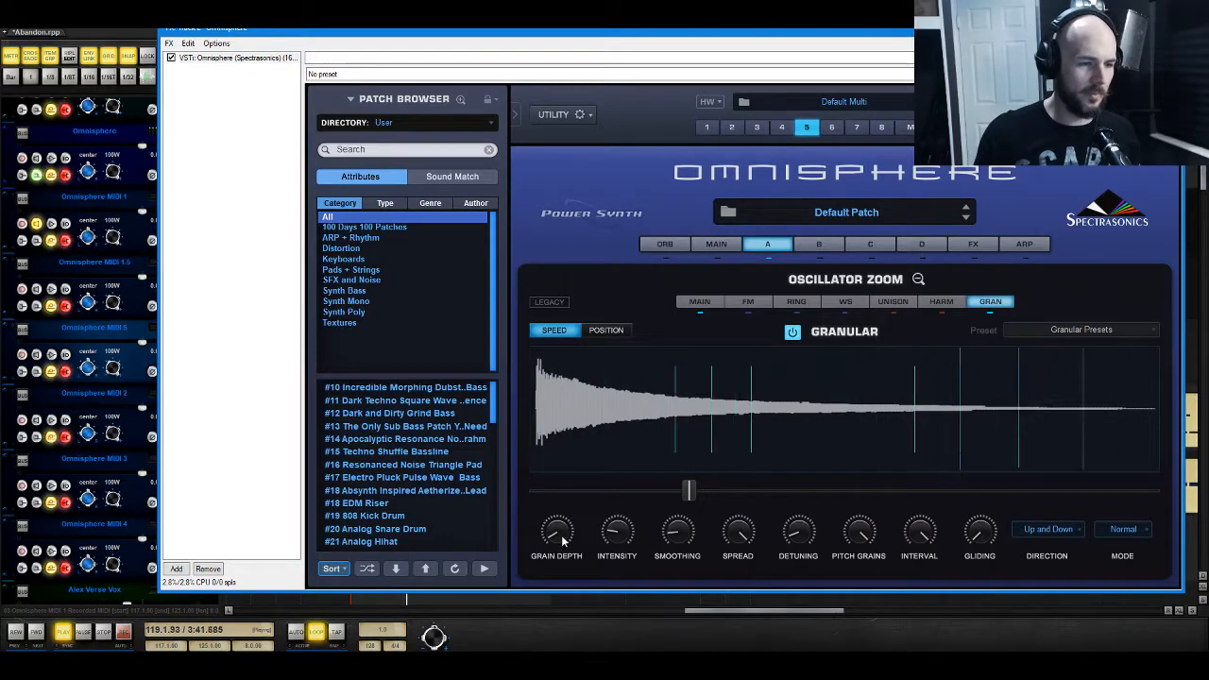
Step: Try the granular Grain Depth at about 0.535, then lower it to near its minimum
left_click_drag(564, 542, 557, 556)
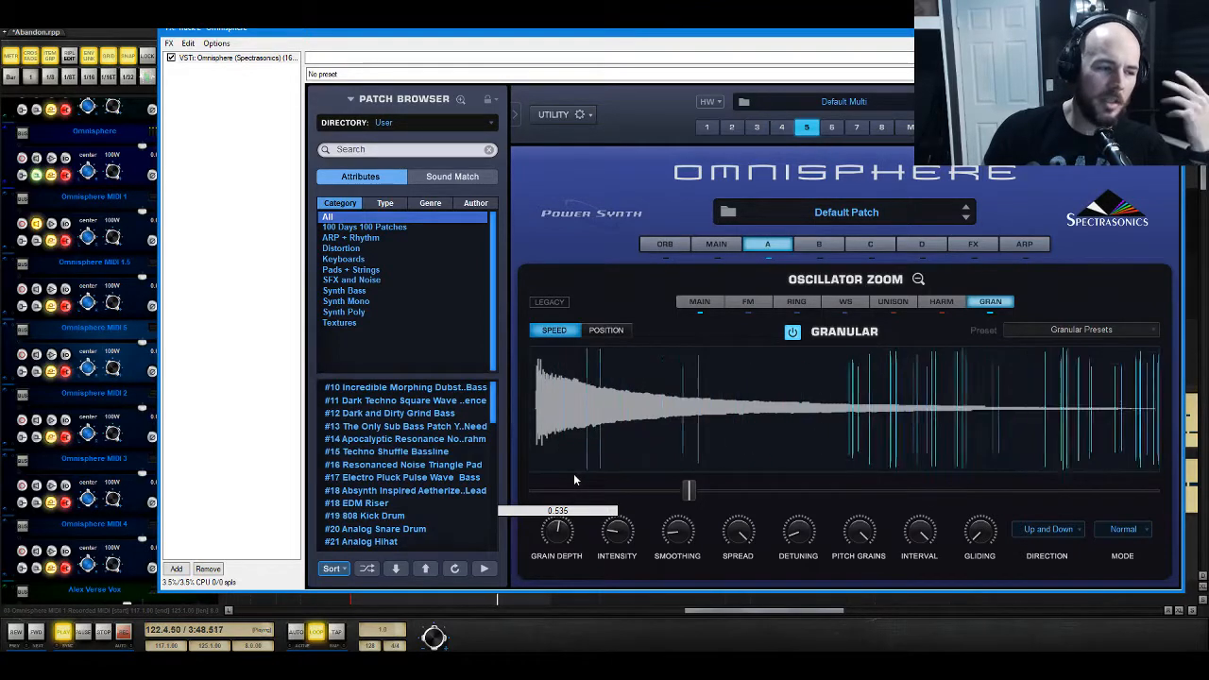
left_click_drag(576, 483, 544, 543)
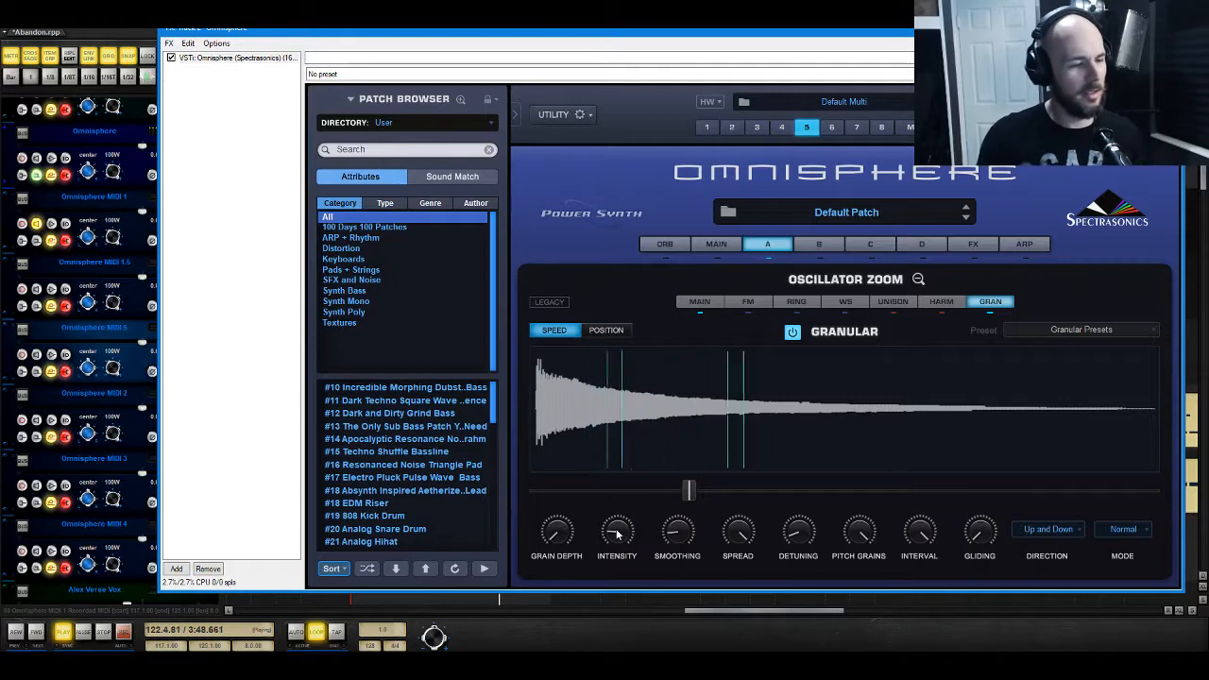
mouse_move(617, 535)
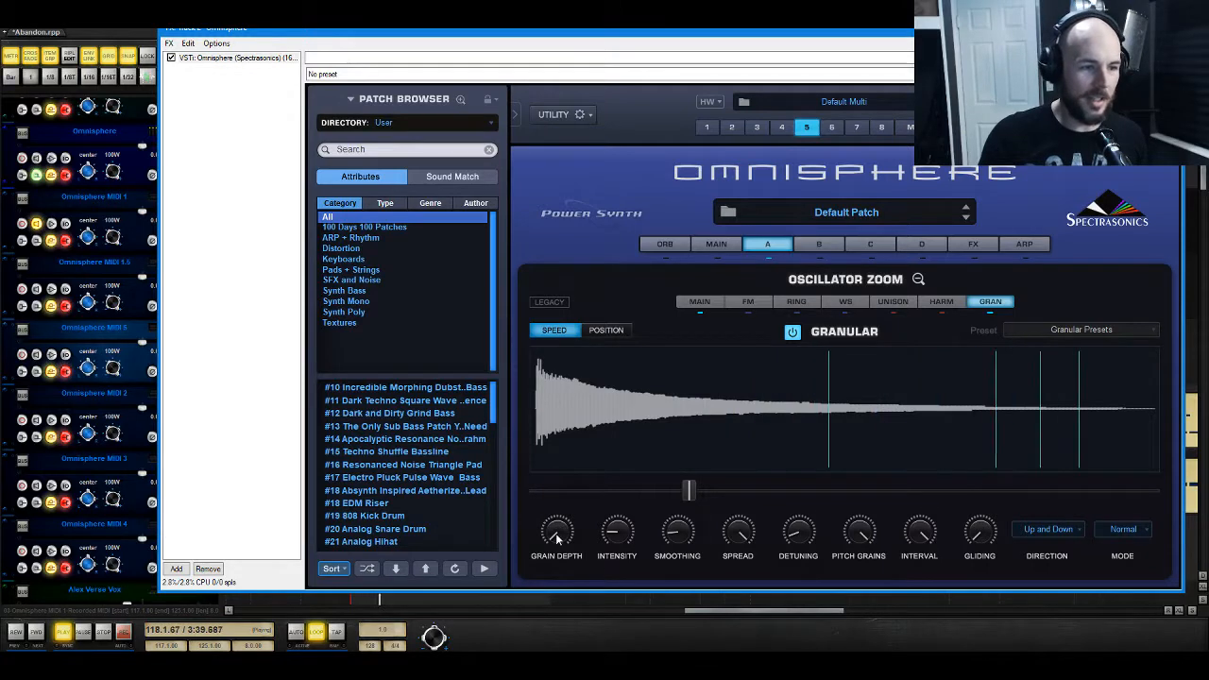
mouse_move(561, 531)
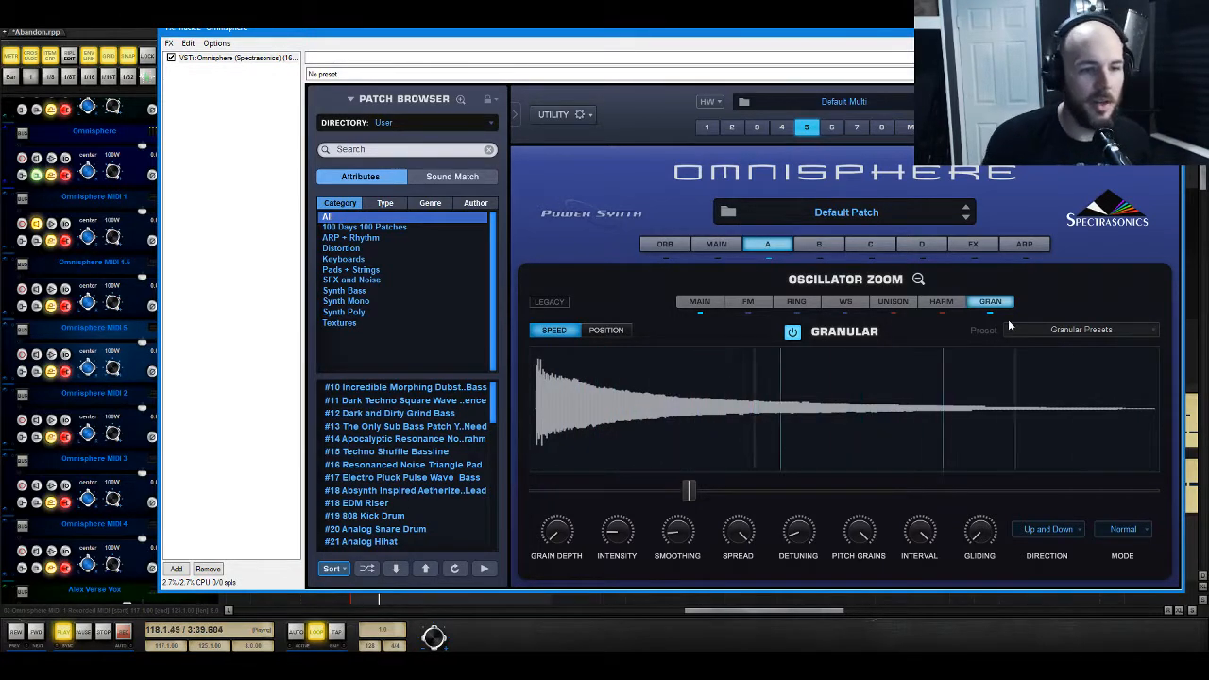
Step: Leave the oscillator zoom, close the Omnisphere plug-in window and stop playback
left_click(917, 279)
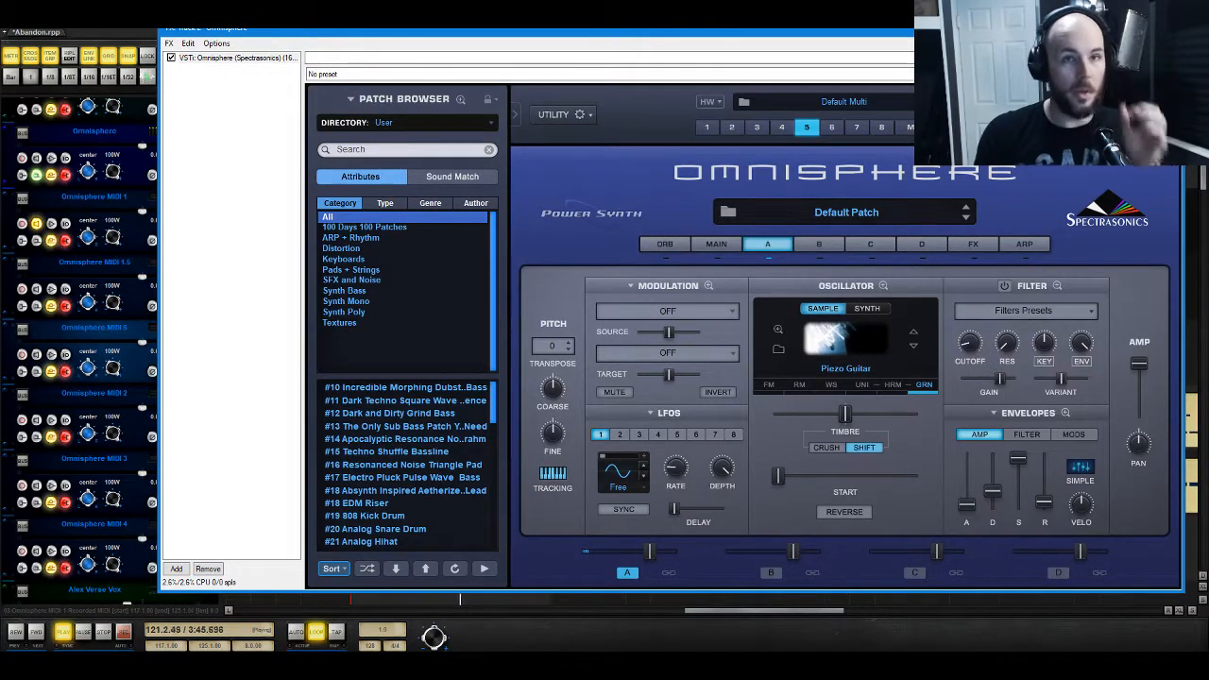
left_click(1170, 29)
key("space")
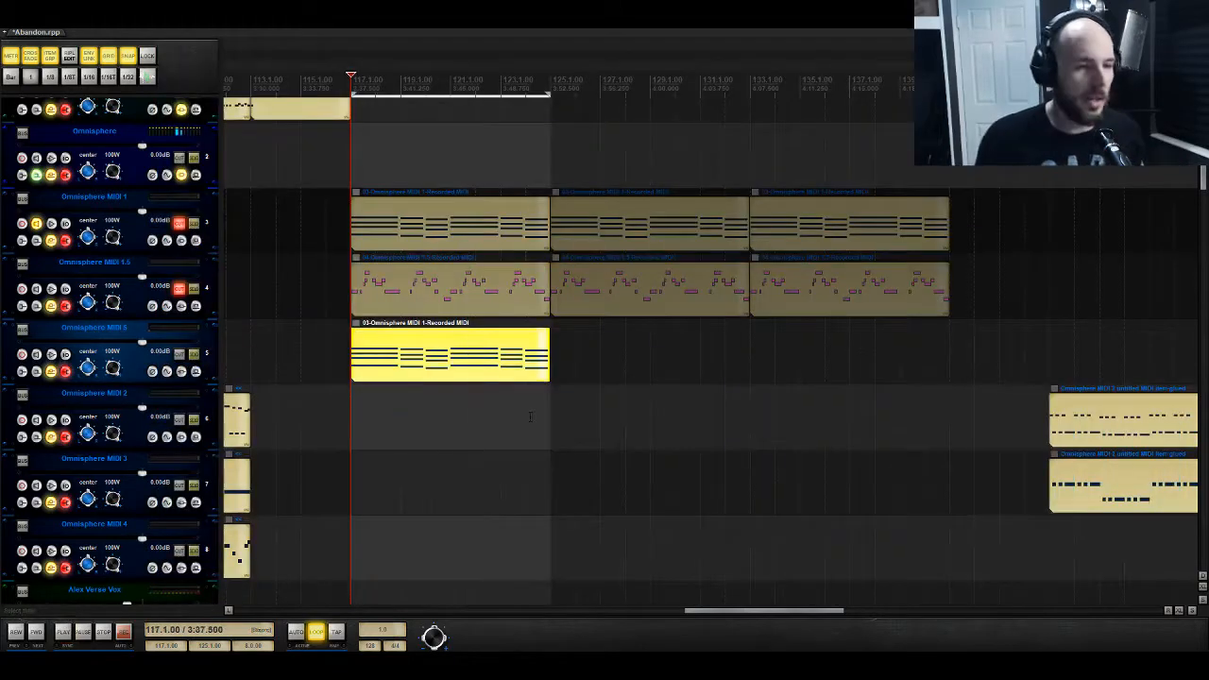
Step: Unmute the Omnisphere MIDI 1.5 and Omnisphere MIDI 1 tracks and play the bridge loop
left_click(194, 294)
left_click(194, 290)
left_click(179, 289)
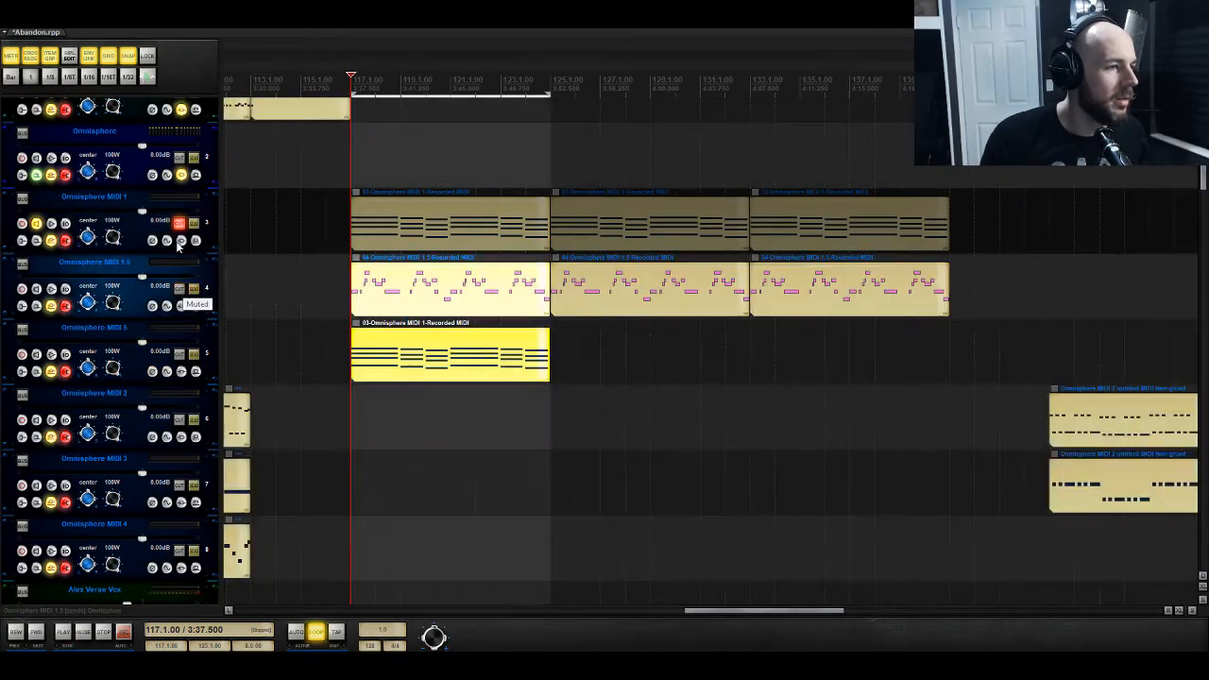
left_click(180, 224)
key("space")
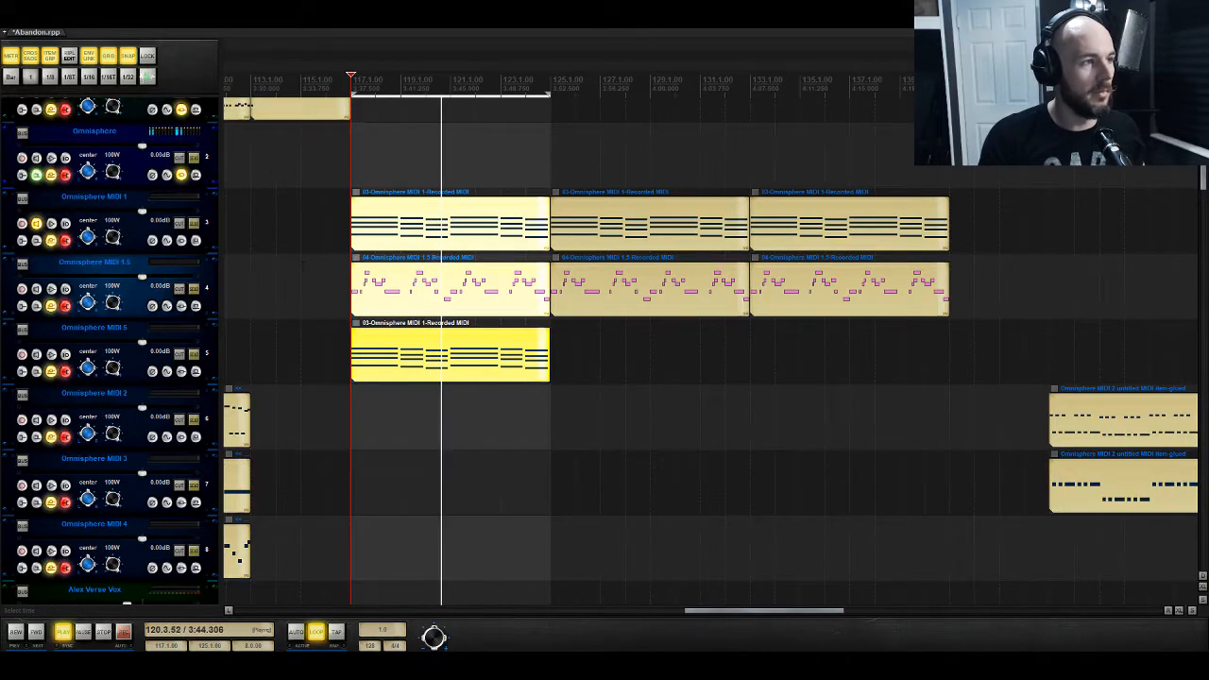
Step: Lower the Omnisphere E track's volume to -11.4 dB and return to the Omnisphere MIDI tracks
scroll(708, 350, "down", 10)
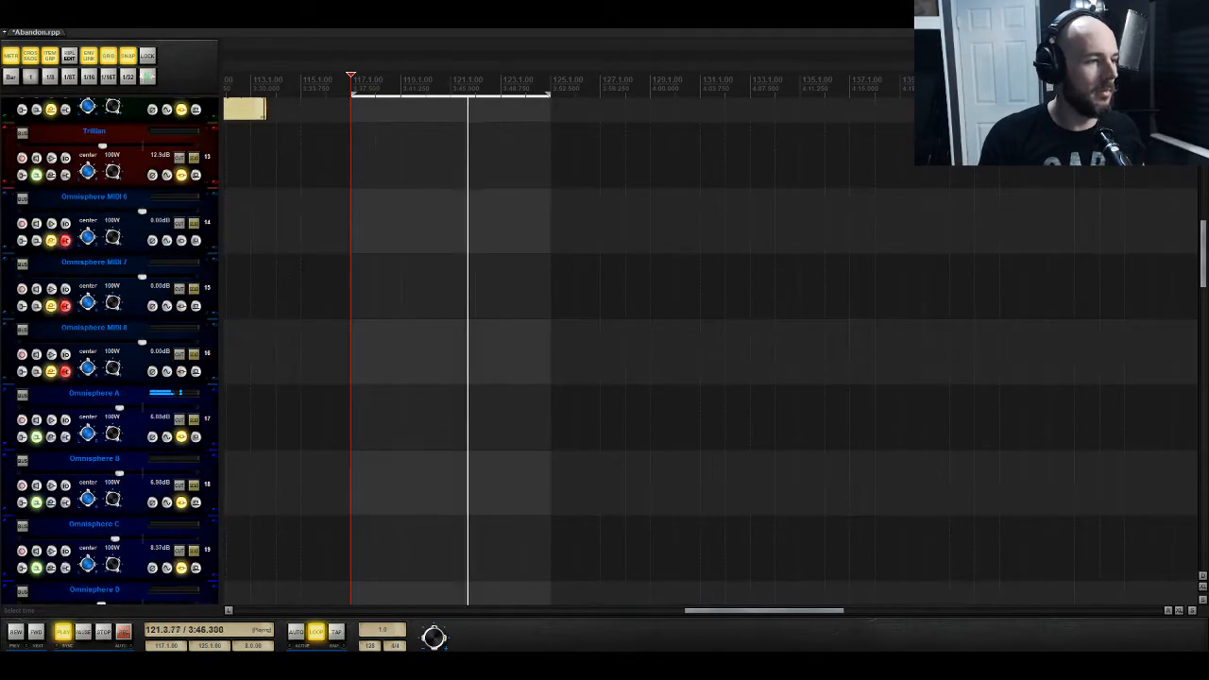
scroll(114, 397, "down", 4)
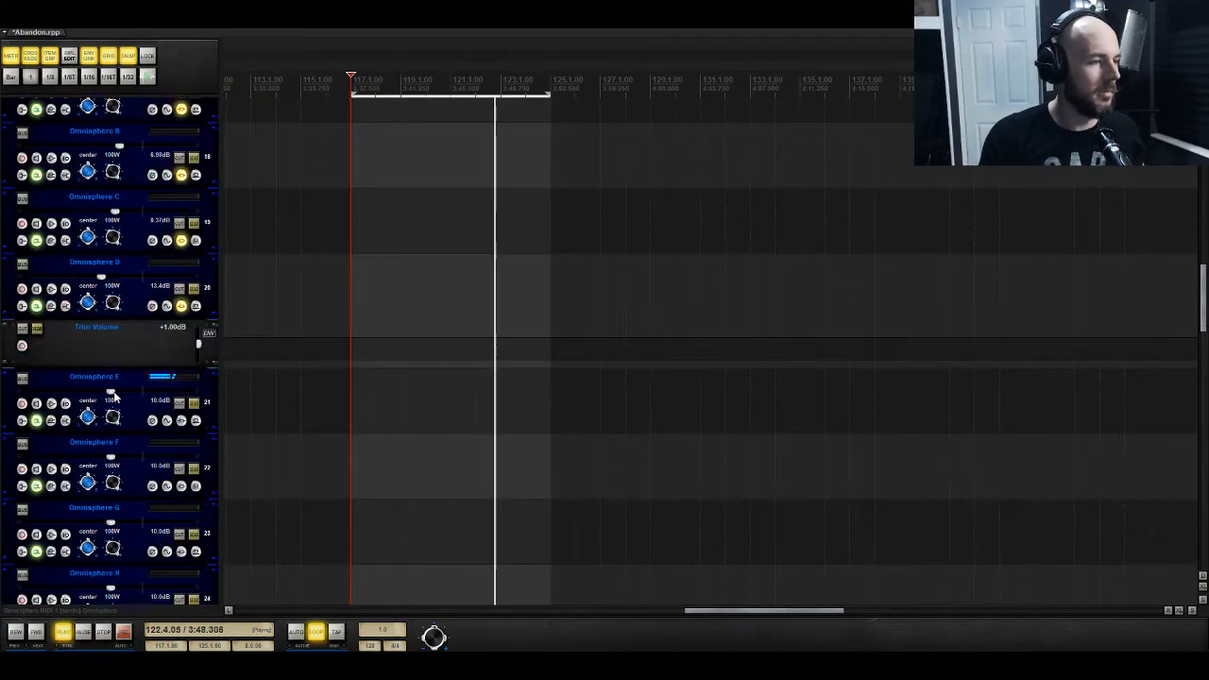
mouse_move(113, 392)
left_mouse_down()
mouse_move(1, 393)
mouse_move(103, 403)
left_mouse_up()
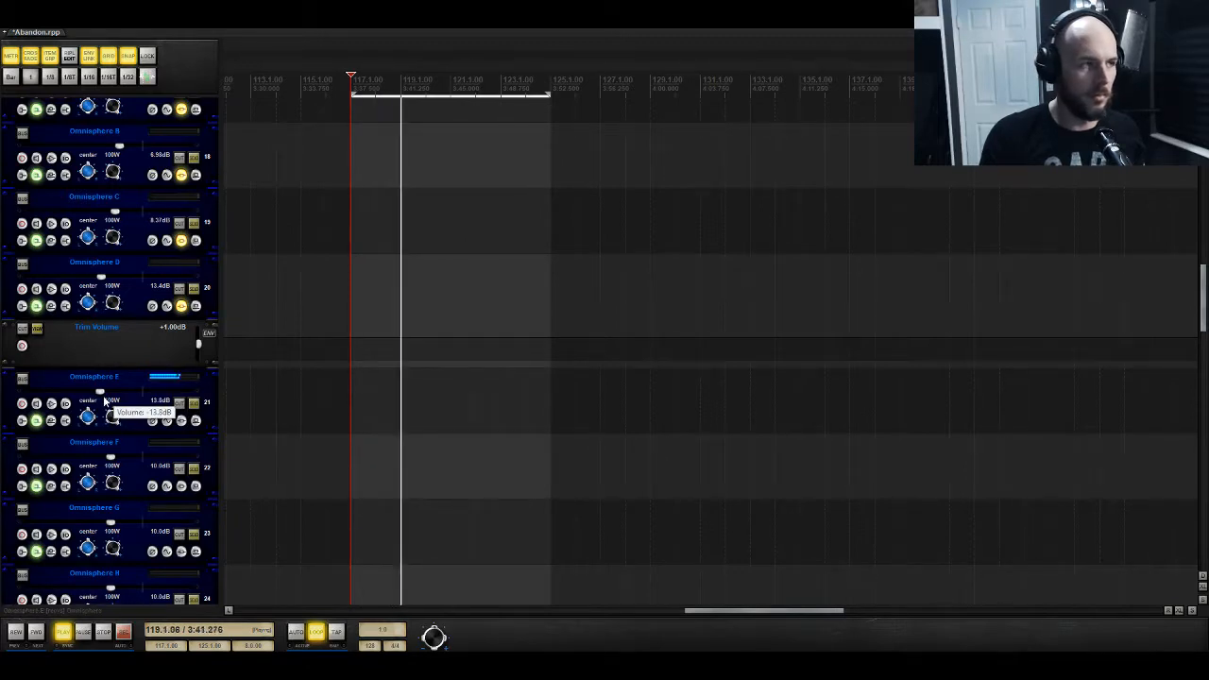
left_click_drag(103, 403, 111, 401)
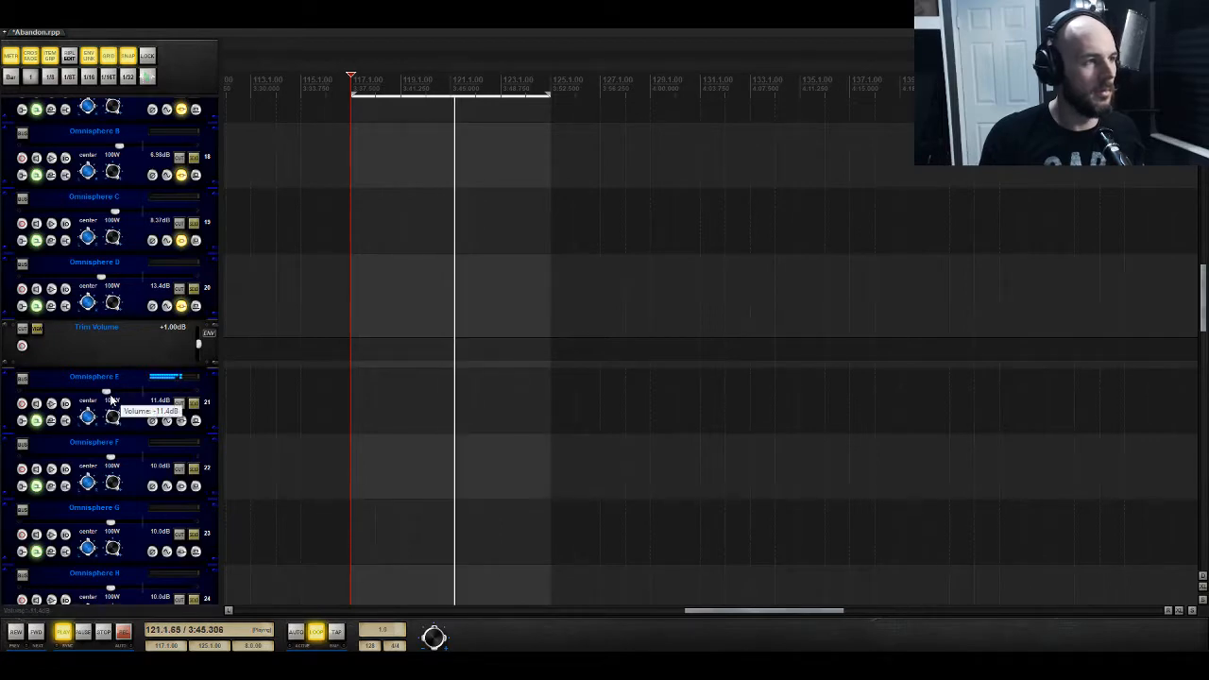
scroll(382, 281, "up", 10)
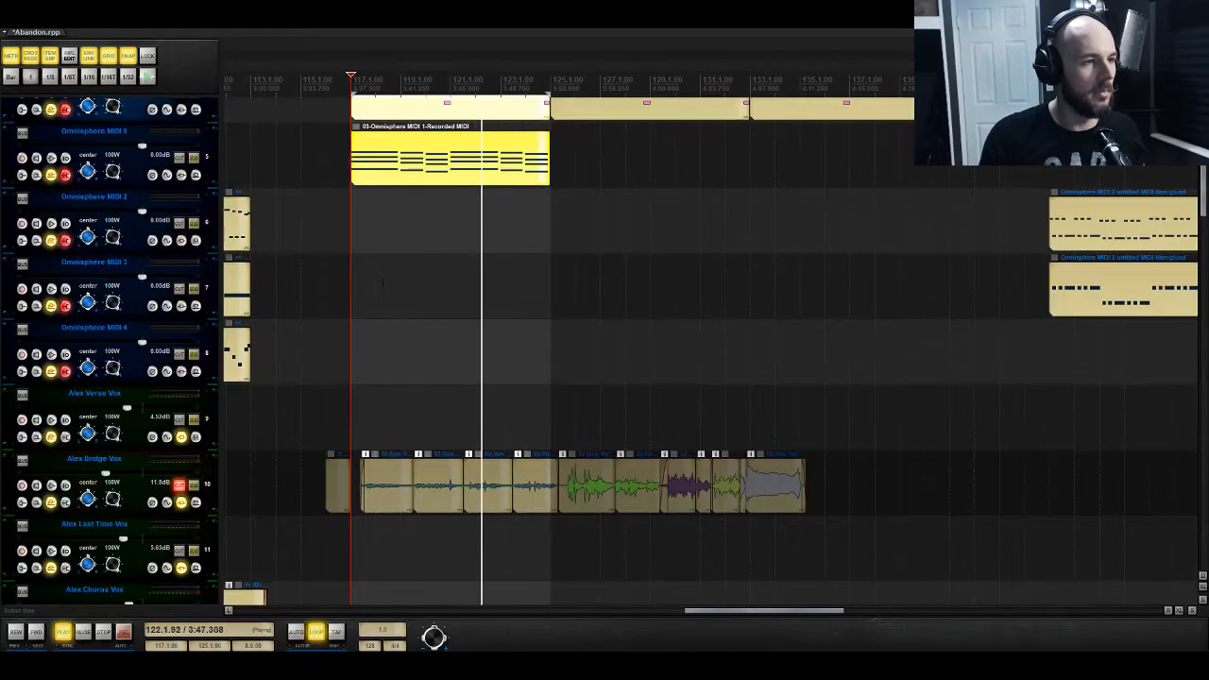
scroll(383, 282, "up", 4)
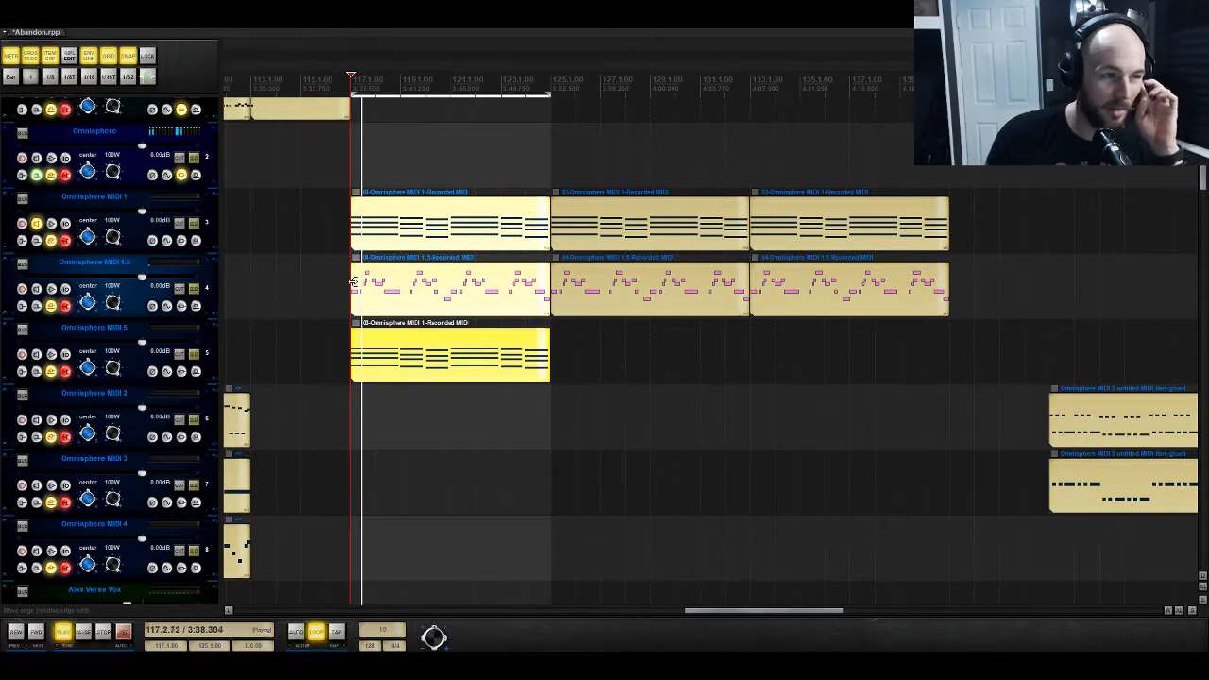
Step: Mute the Omnisphere MIDI 1.5 track and unmute the Bridge Vox track
left_click(180, 288)
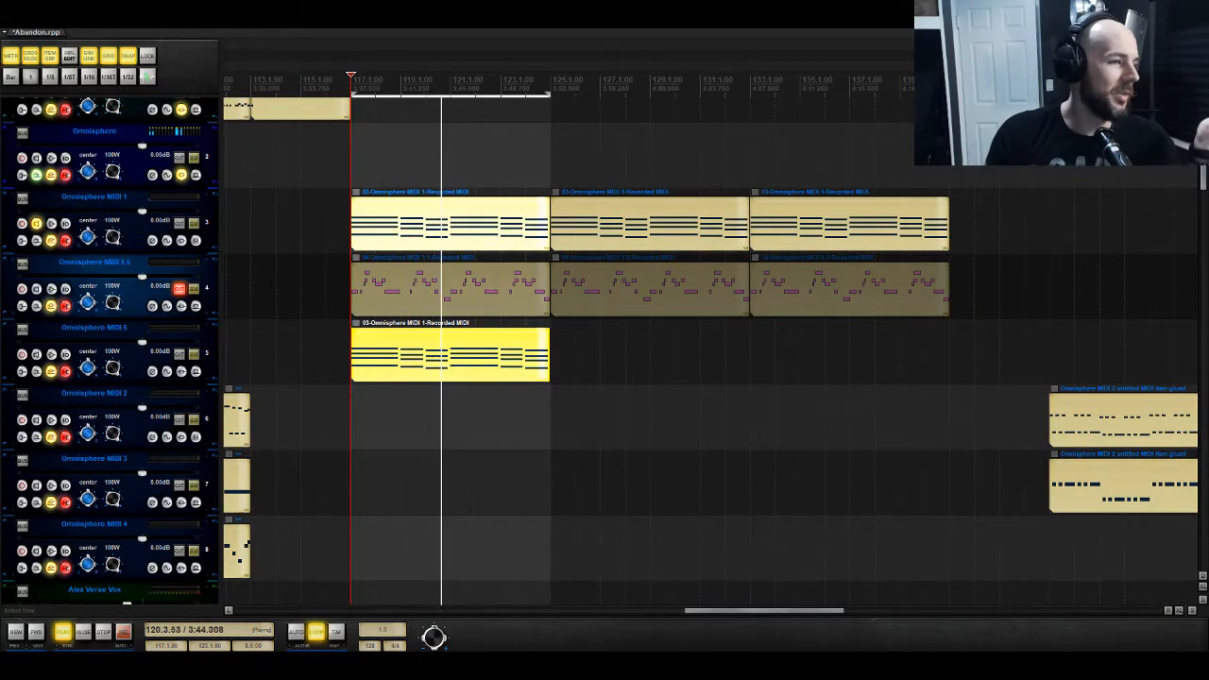
scroll(708, 350, "down", 5)
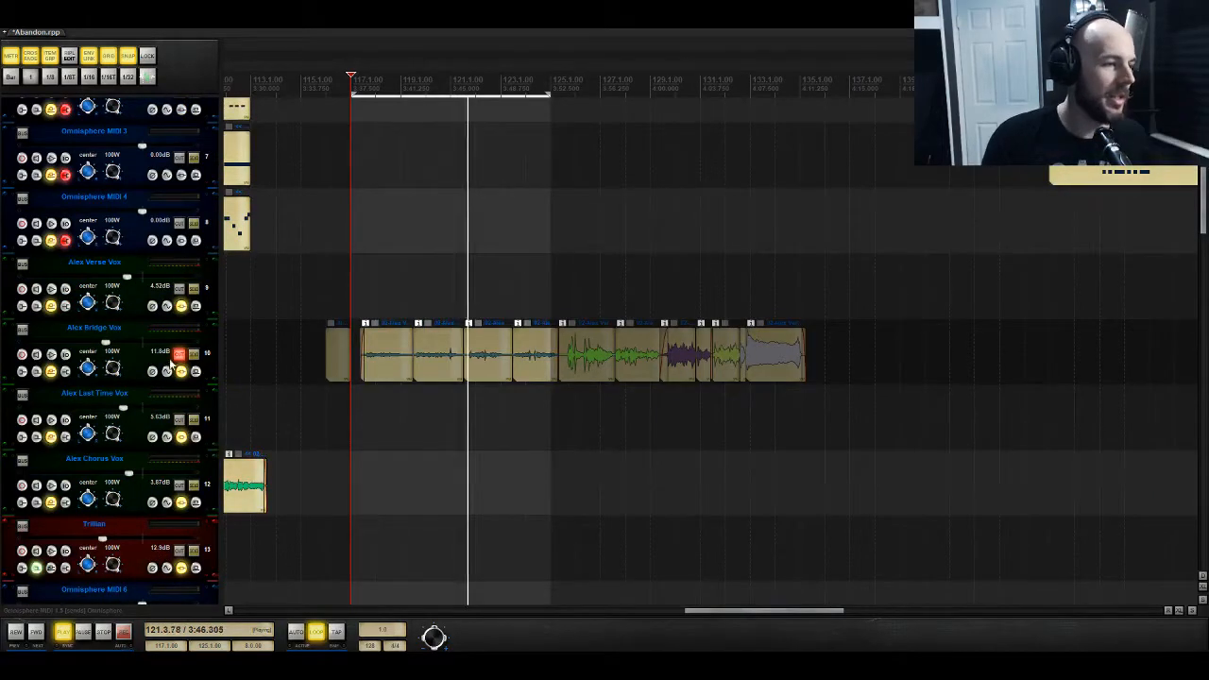
left_click(180, 354)
Step: Raise the Bridge Vox track's volume to -10.2 dB while the loop plays, then stop playback
key("space")
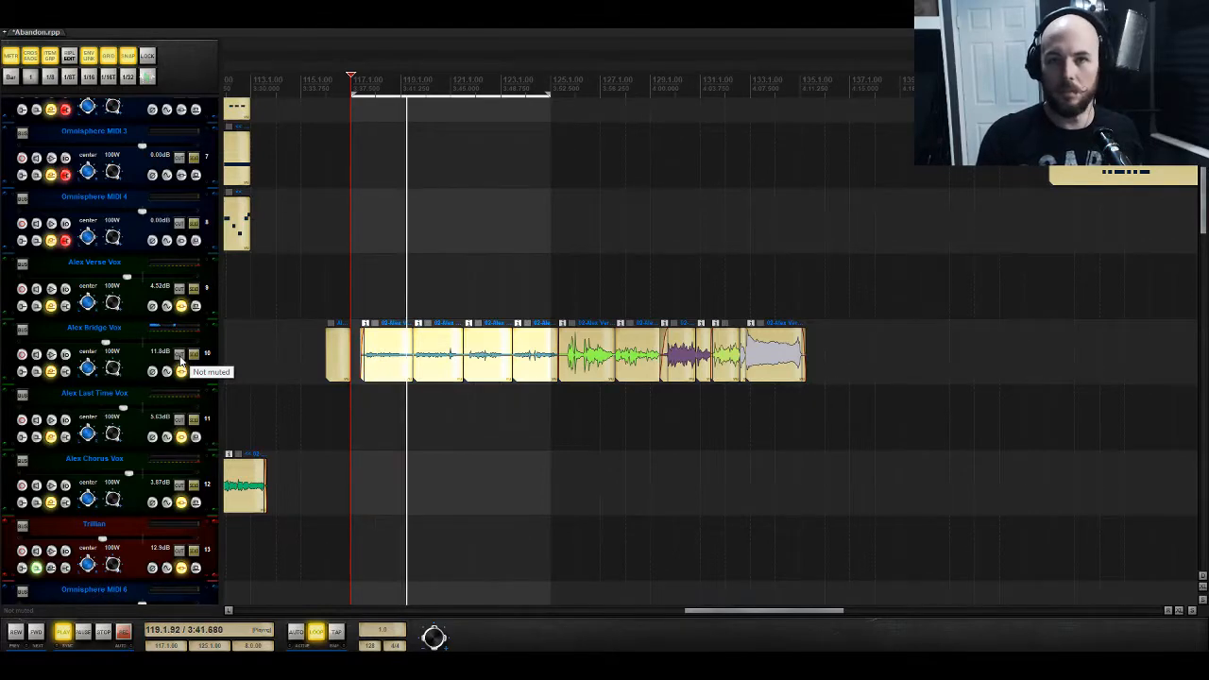
left_click_drag(110, 343, 116, 344)
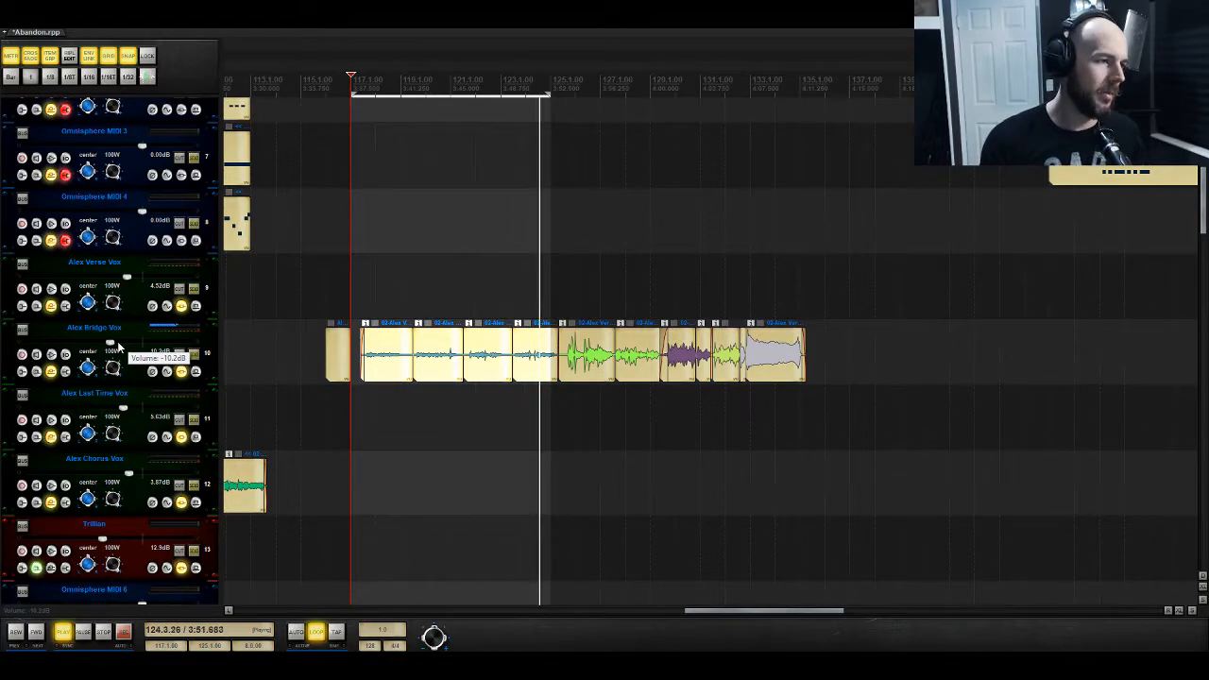
key("space")
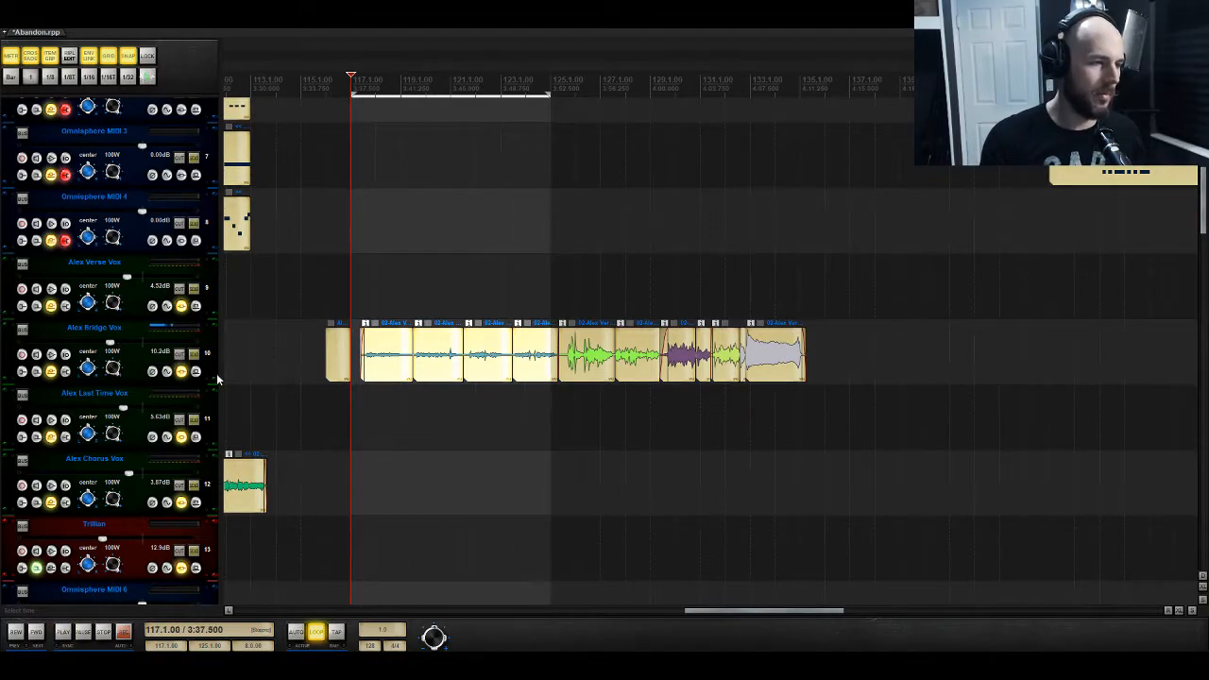
Step: Play the bridge loop, check the Piezo Guitar patch in the Omnisphere plug-in, and close its window
scroll(179, 359, "up", 5)
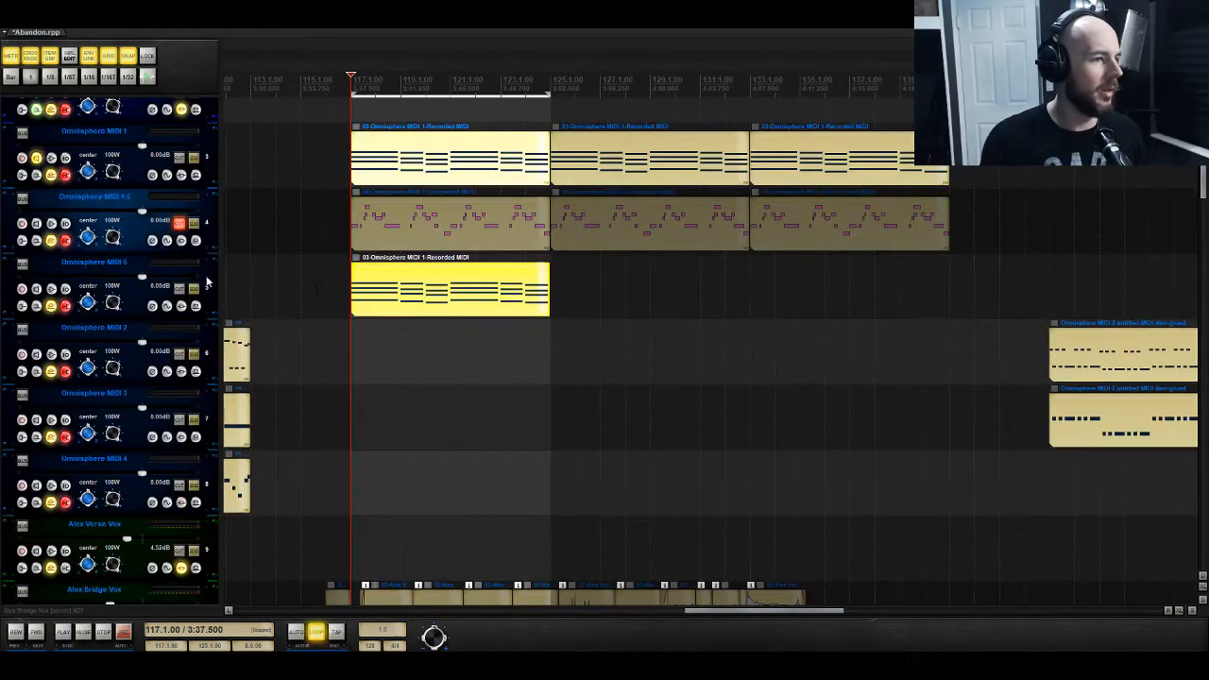
key("space")
scroll(194, 264, "up", 3)
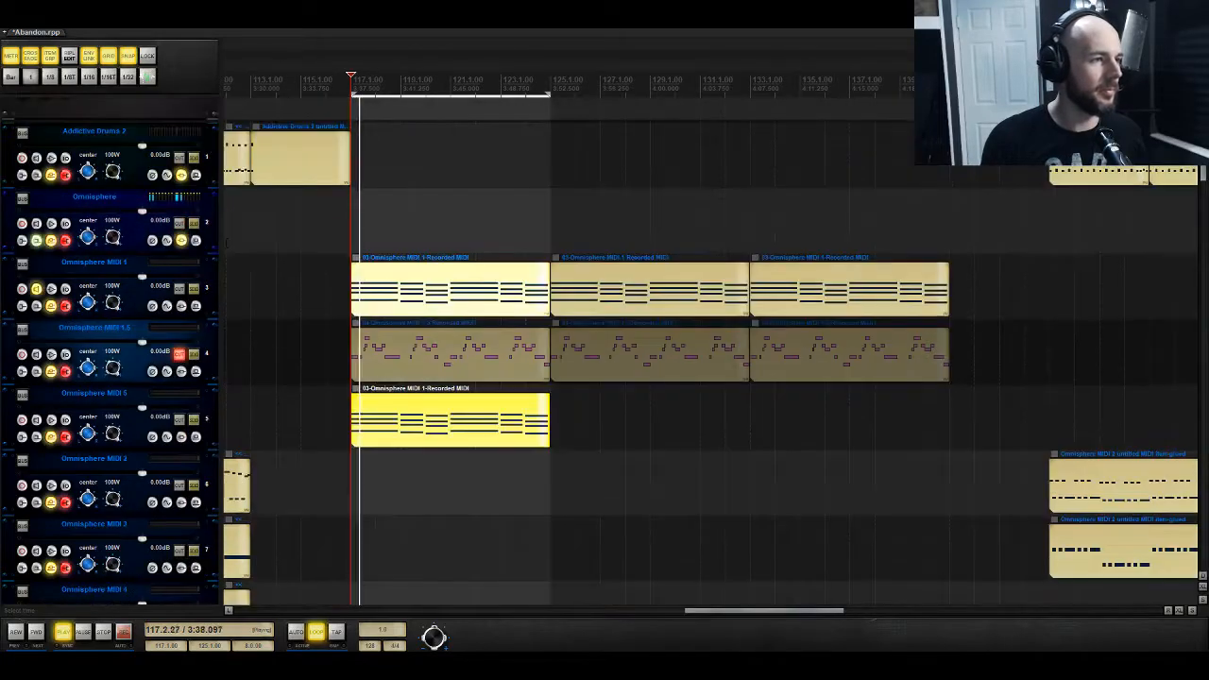
left_click(181, 240)
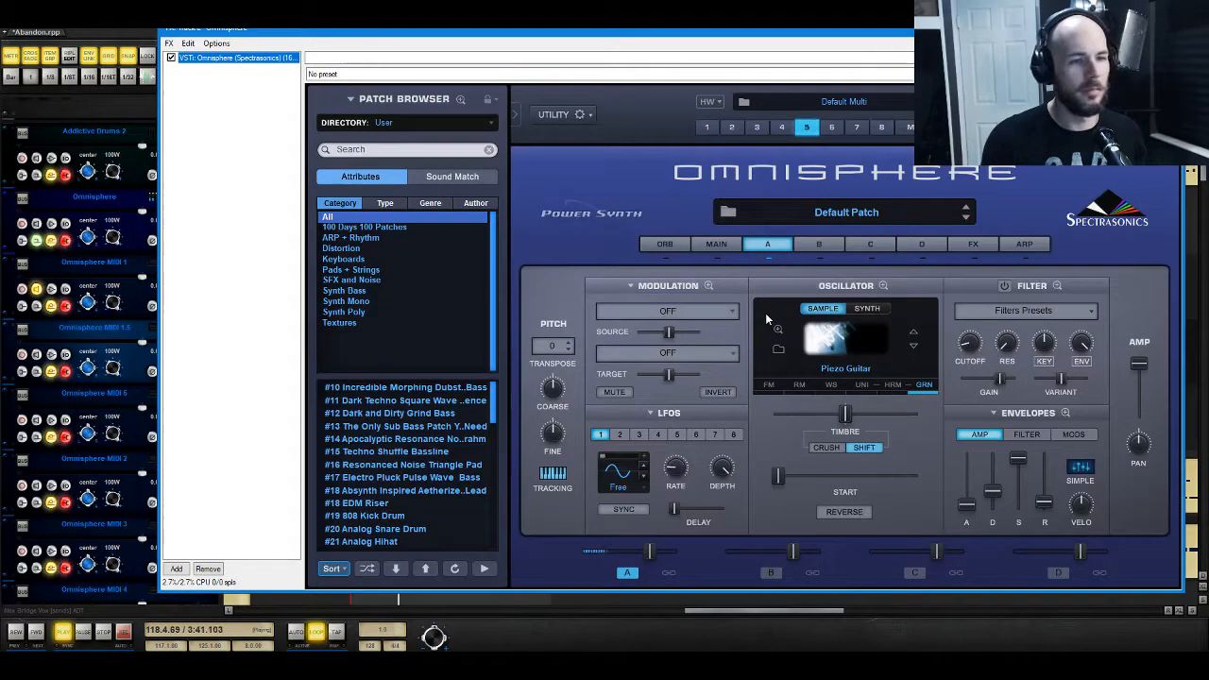
left_click(1167, 28)
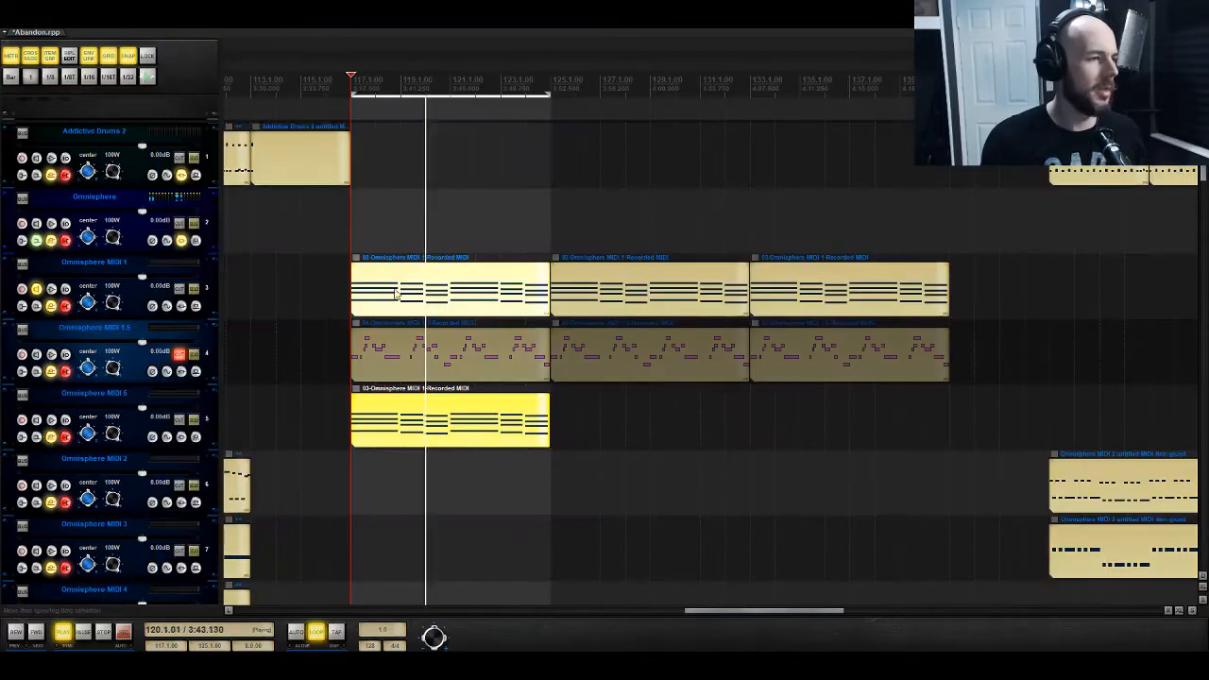
Step: Examine the layer A effects rack of the LA Custom C7 Grand Piano on Omnisphere part 1, then close the plug-in window
left_click(183, 243)
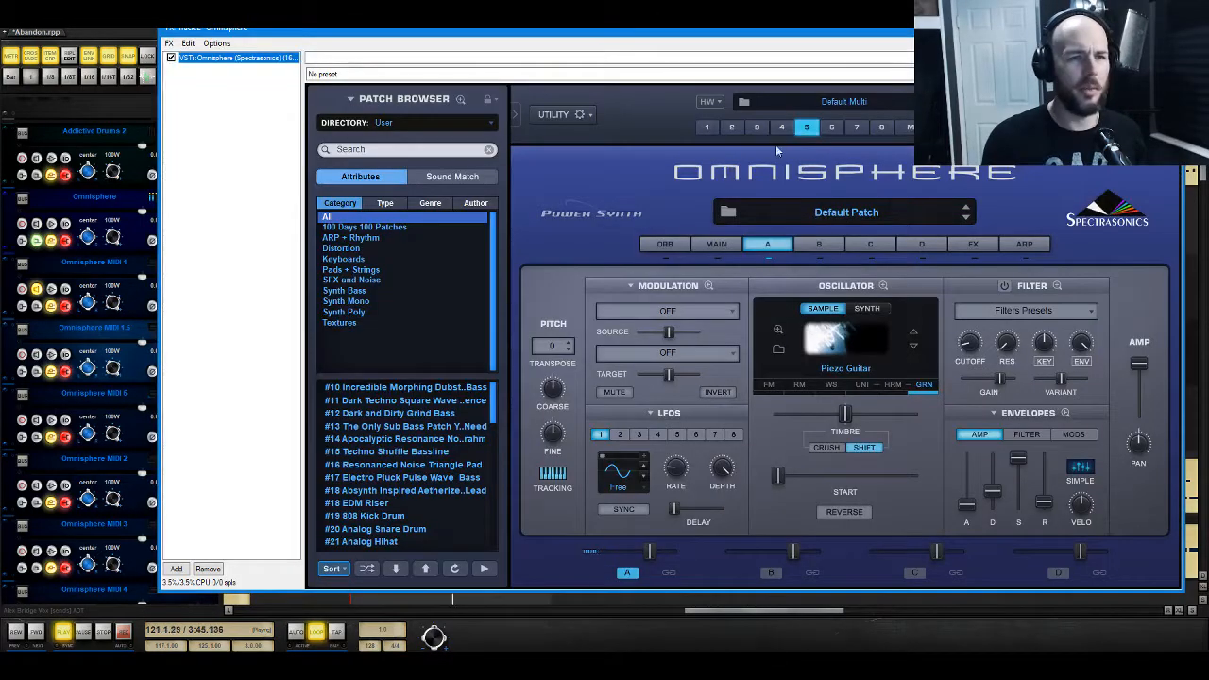
left_click(708, 126)
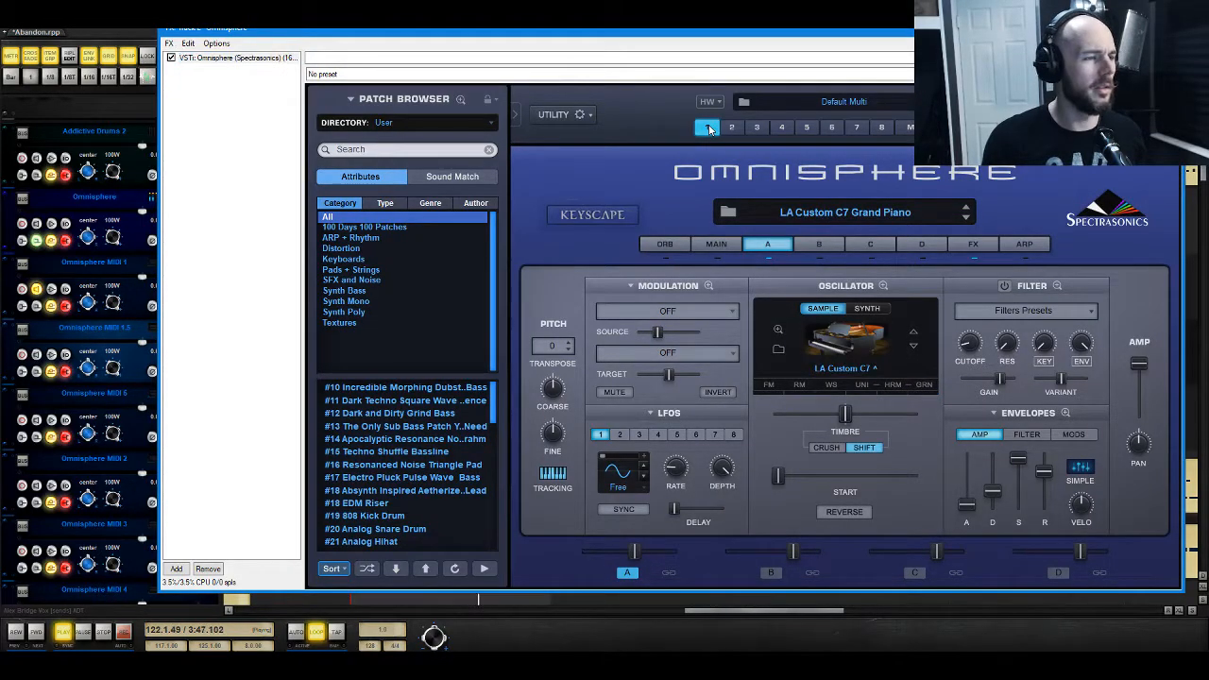
left_click(973, 245)
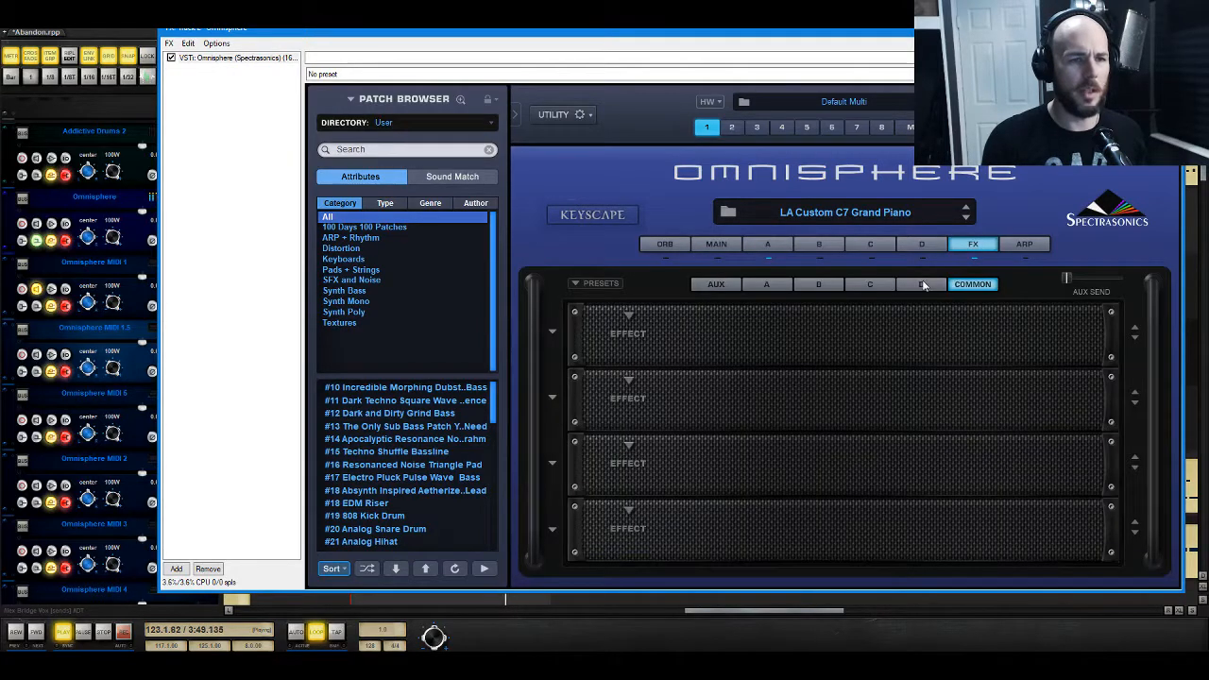
left_click(766, 284)
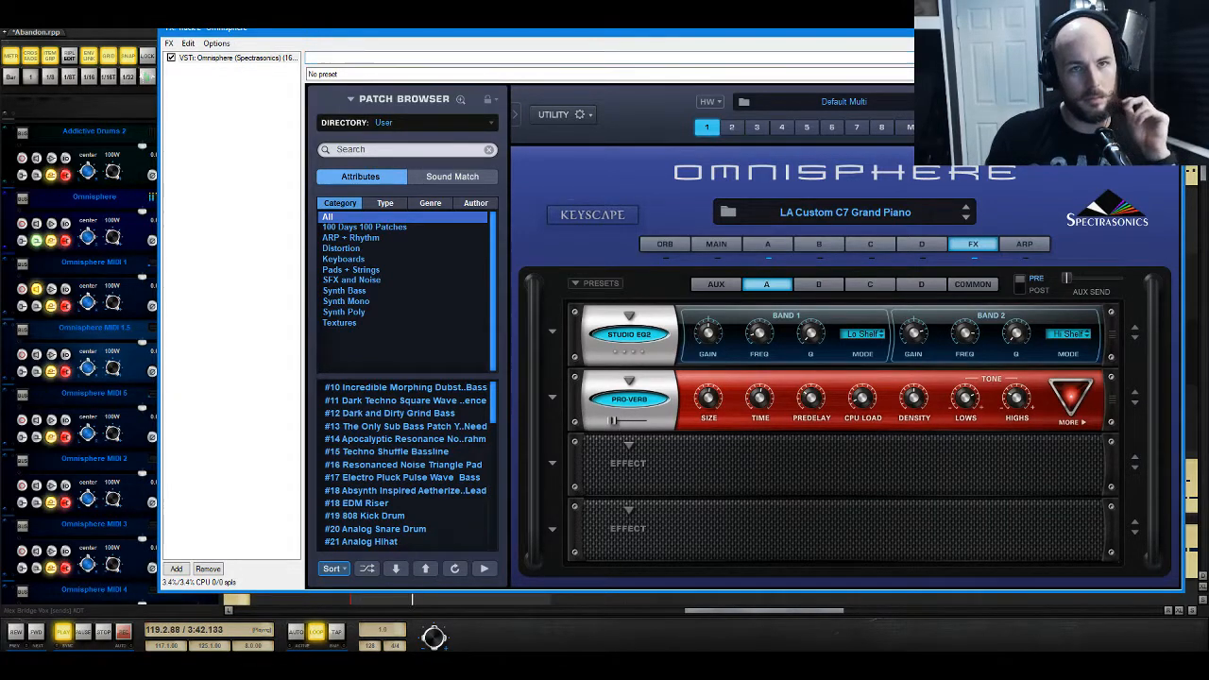
left_click(1169, 29)
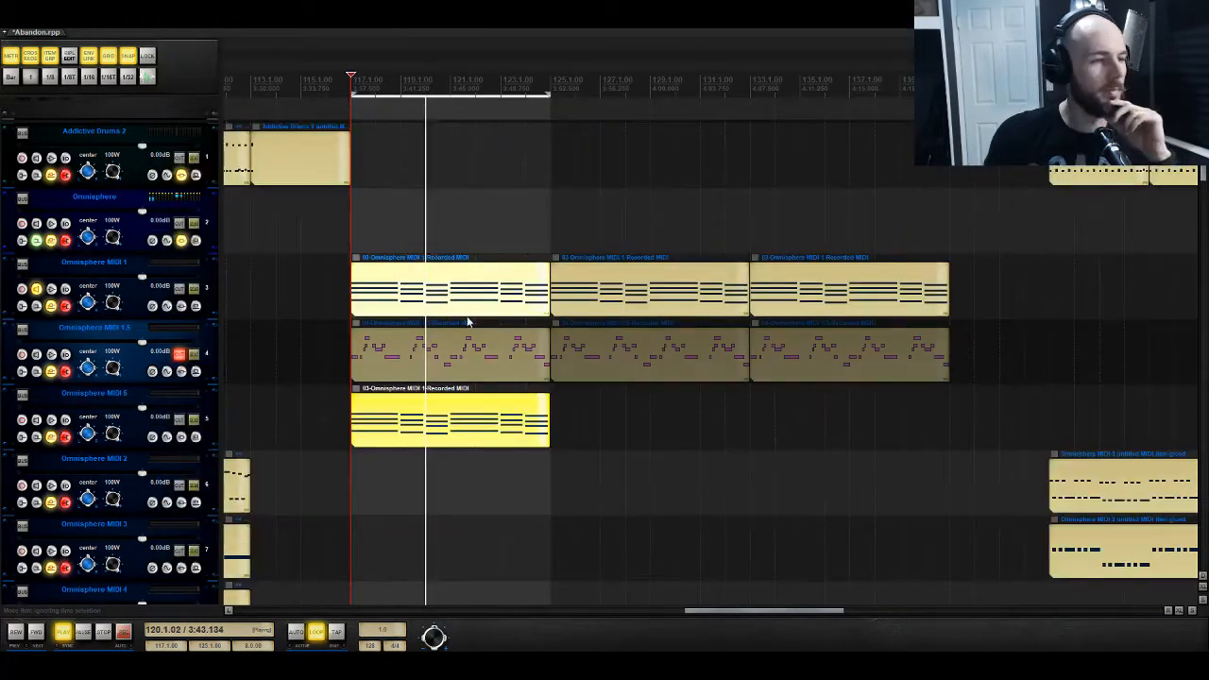
Step: Open the granular settings of the Piezo Guitar oscillator in layer A of Omnisphere part 5 and set the grain depth to 0.000
left_click(182, 241)
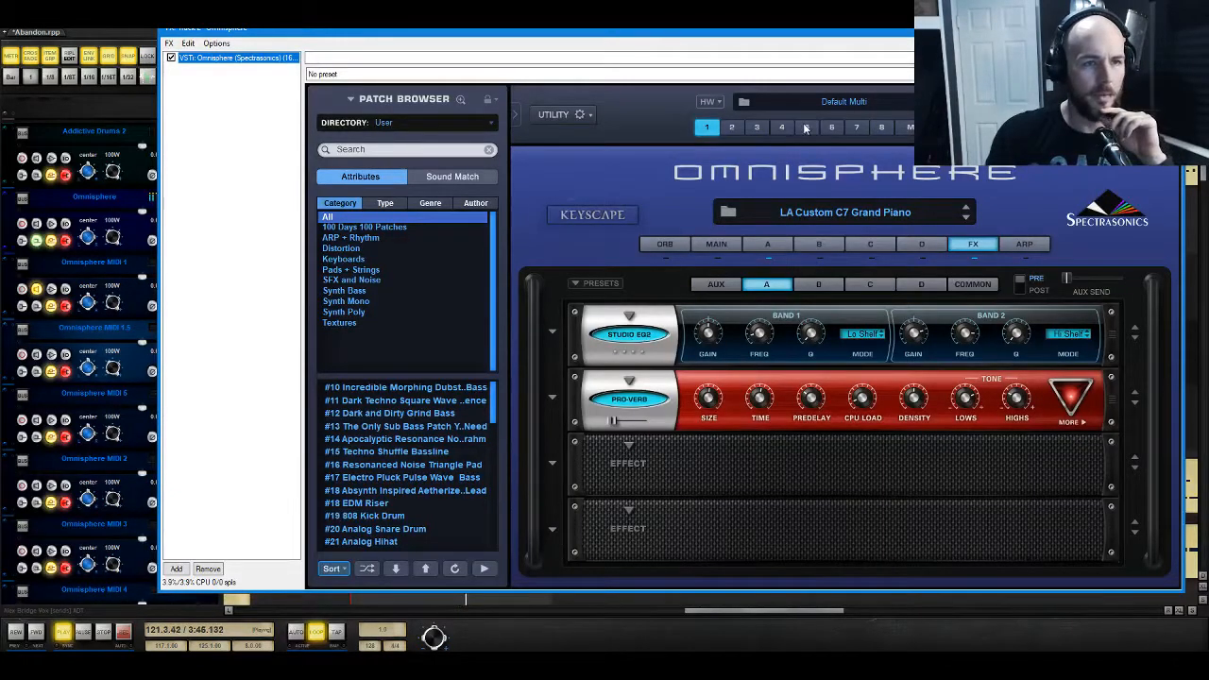
left_click(806, 127)
left_click(769, 245)
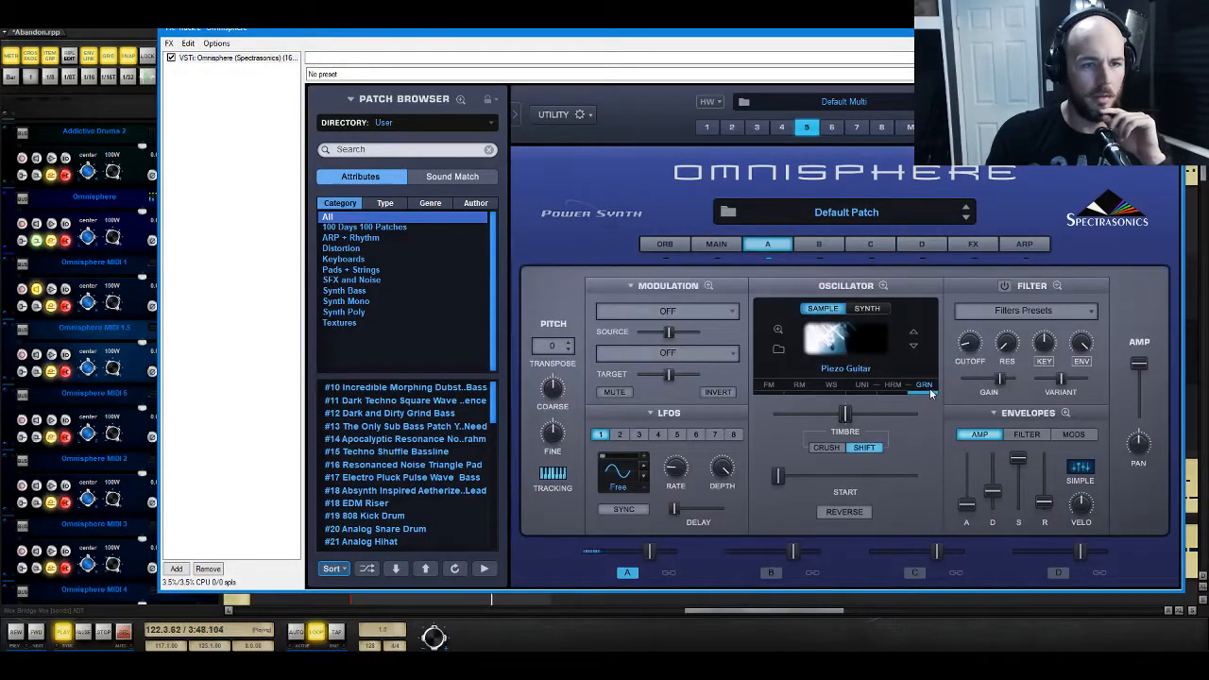
left_click(884, 286)
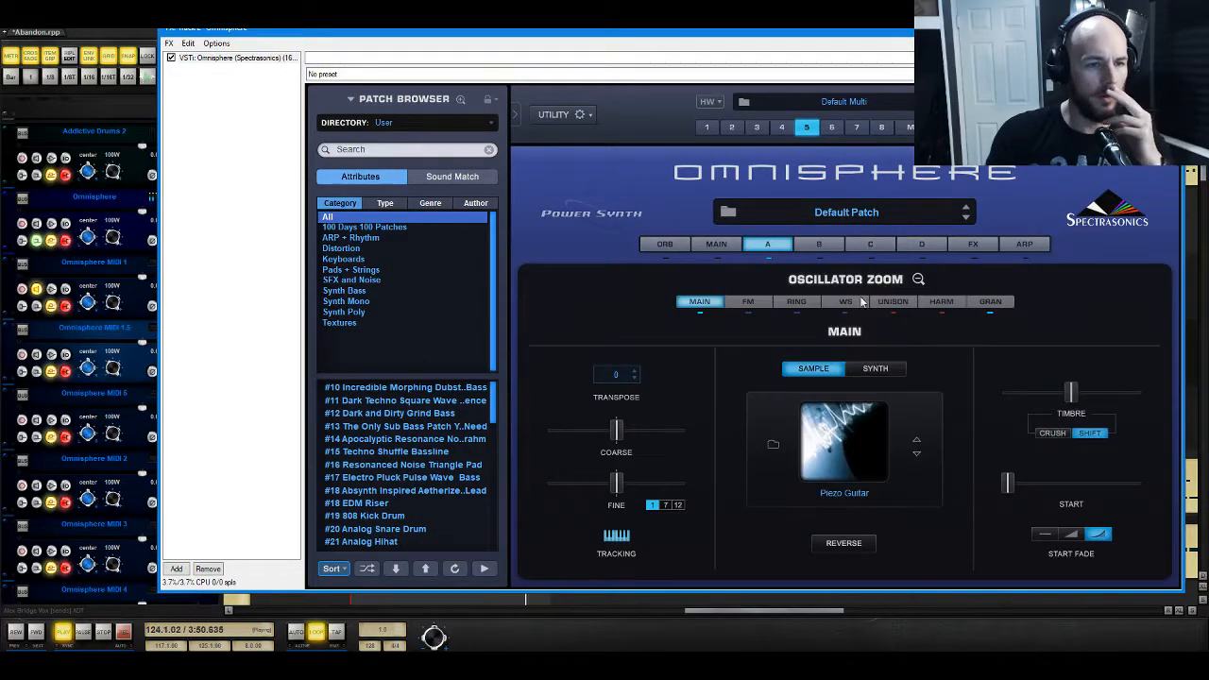
left_click(991, 302)
left_click_drag(562, 545, 594, 499)
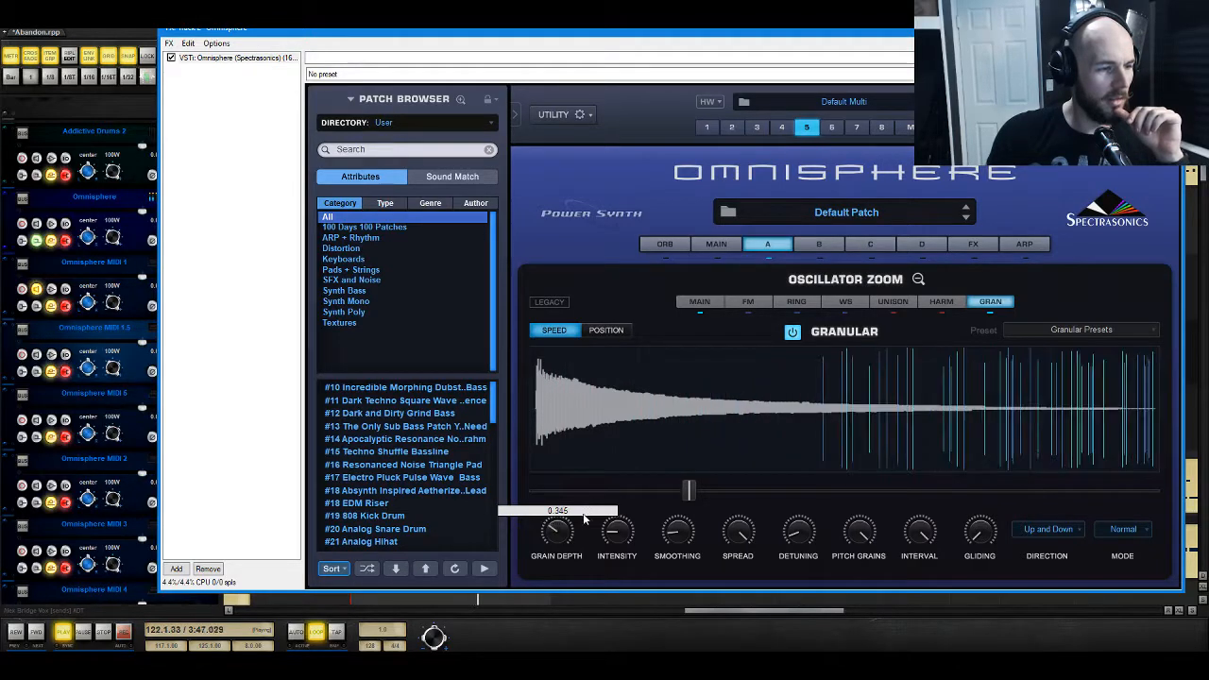
left_click_drag(594, 498, 577, 544)
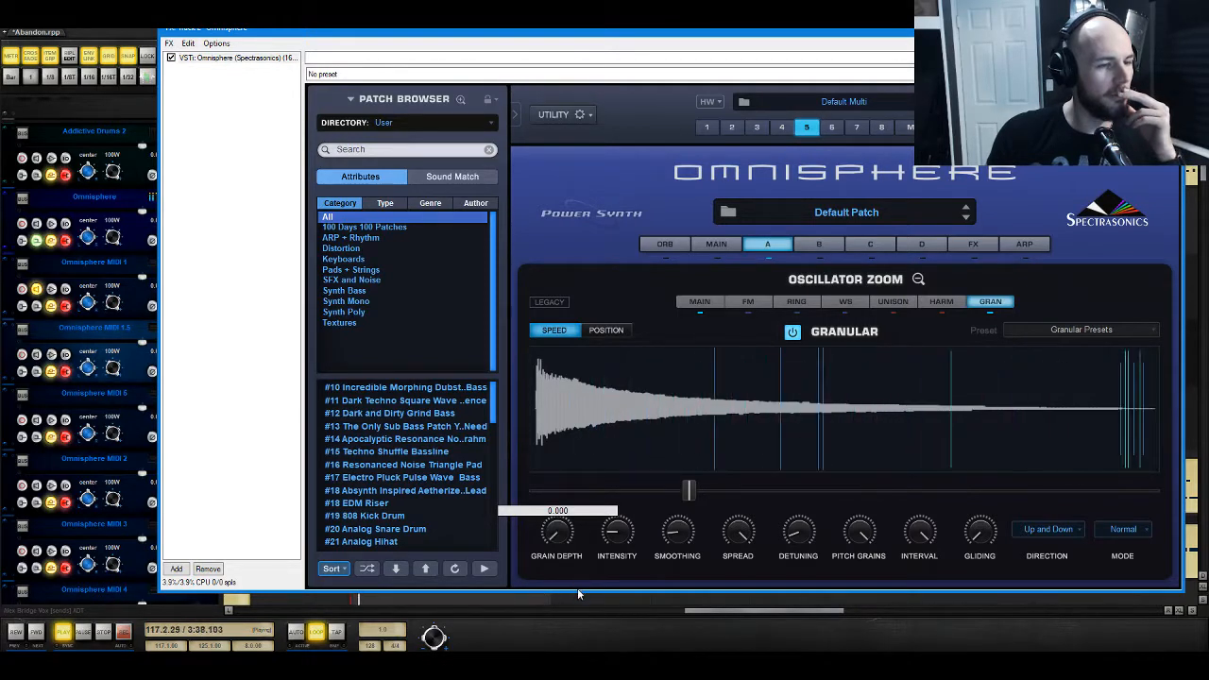
Step: Add a BPM Delay X2 to the third slot of part 5's layer A effects rack and set its second delay to 1/8
left_click(956, 243)
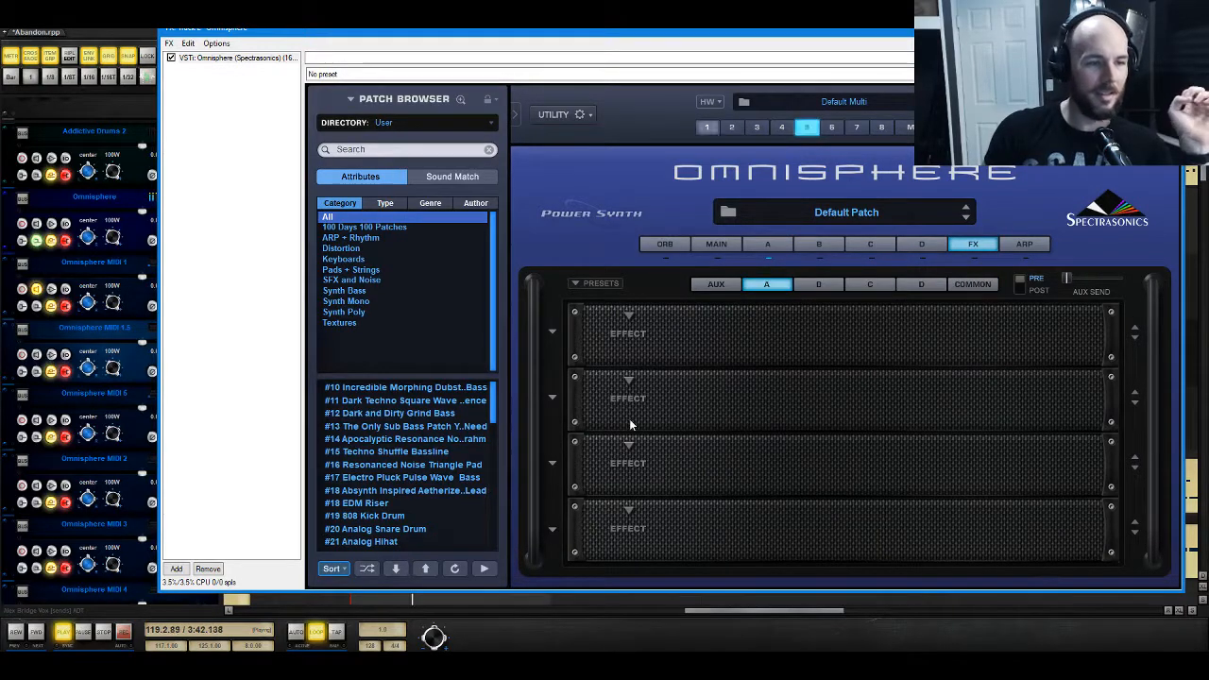
left_click(629, 453)
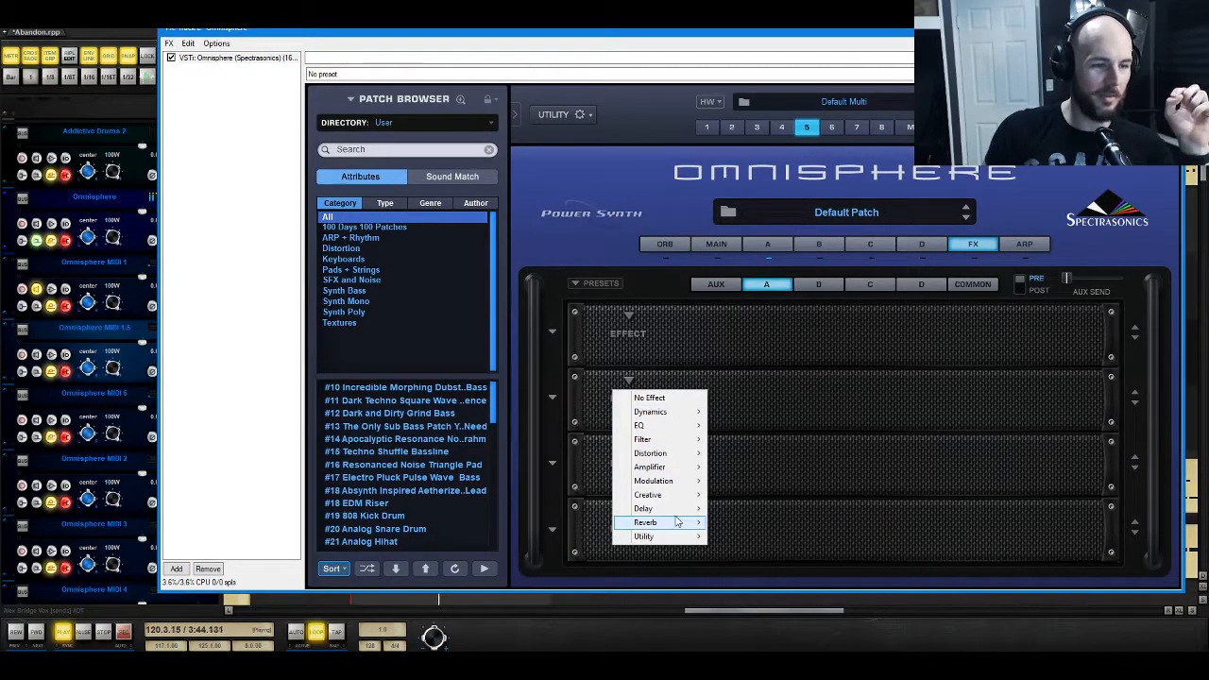
left_click(736, 535)
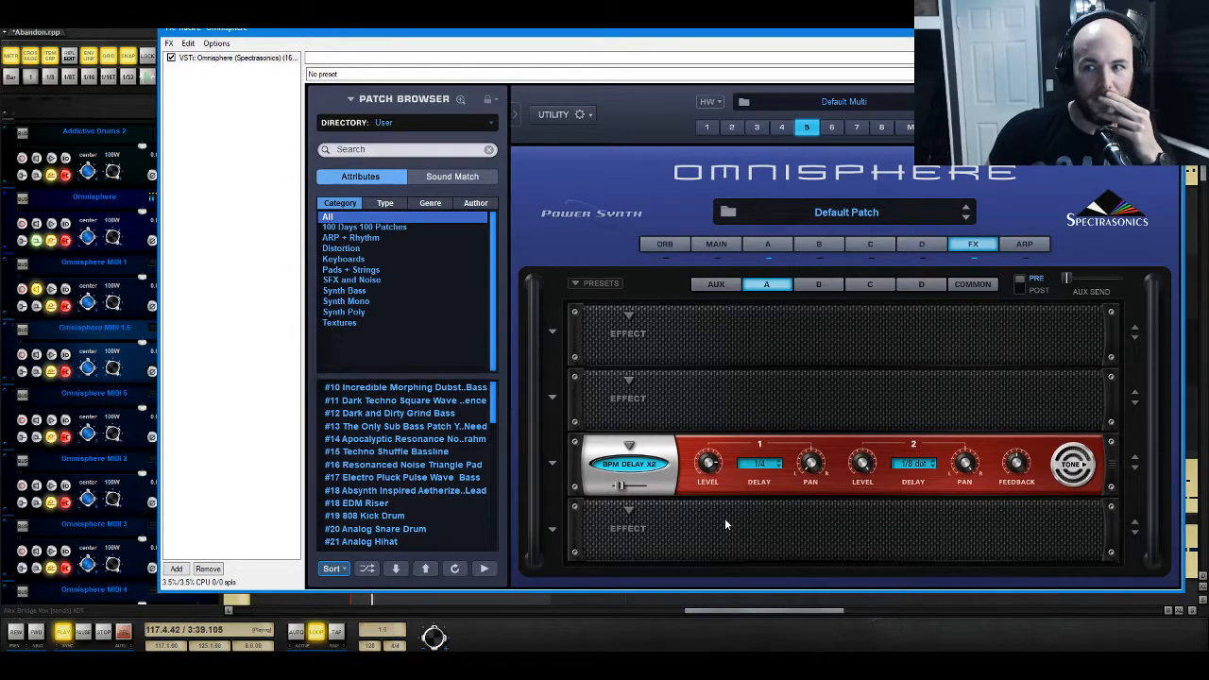
left_click(912, 463)
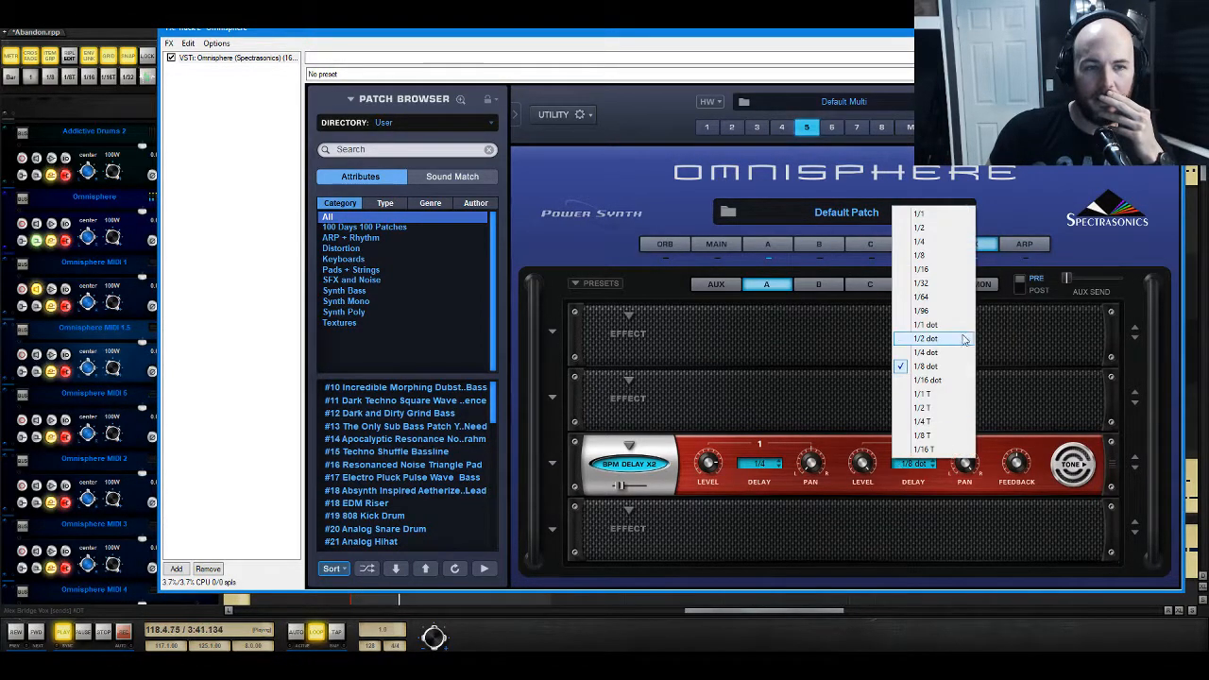
left_click(935, 256)
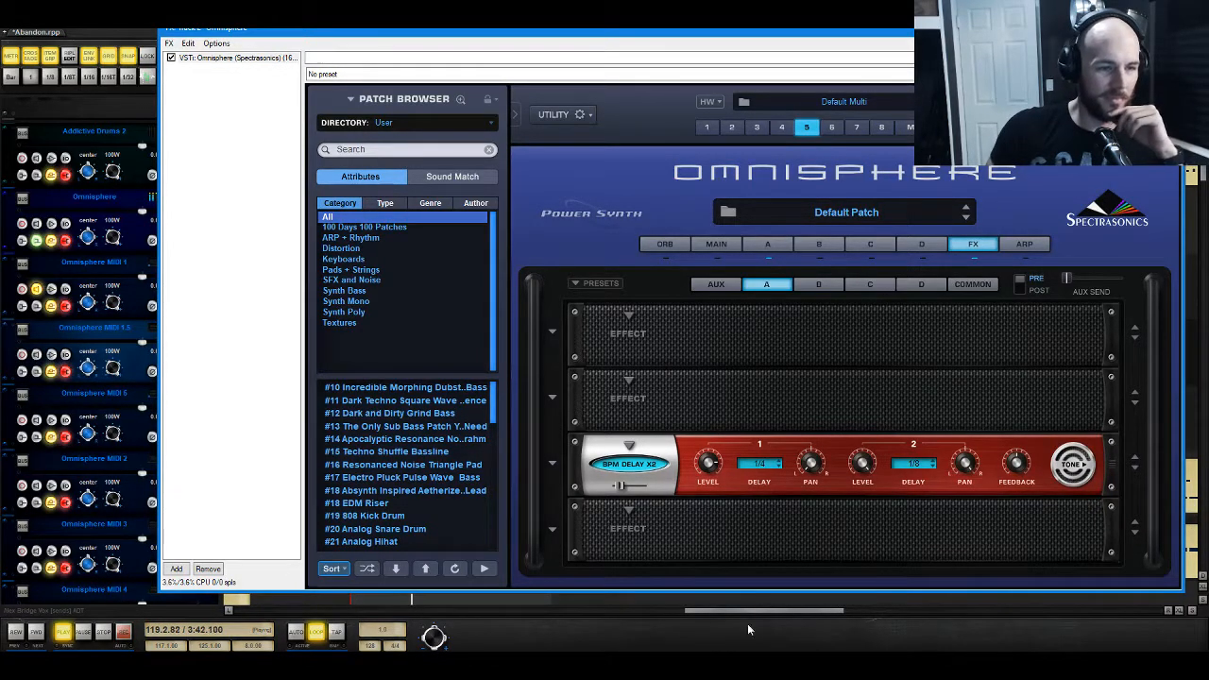
Step: Load a Spring Verb in the fourth slot of the layer A effects rack, and replace it with an EZ-Verb
left_click(618, 511)
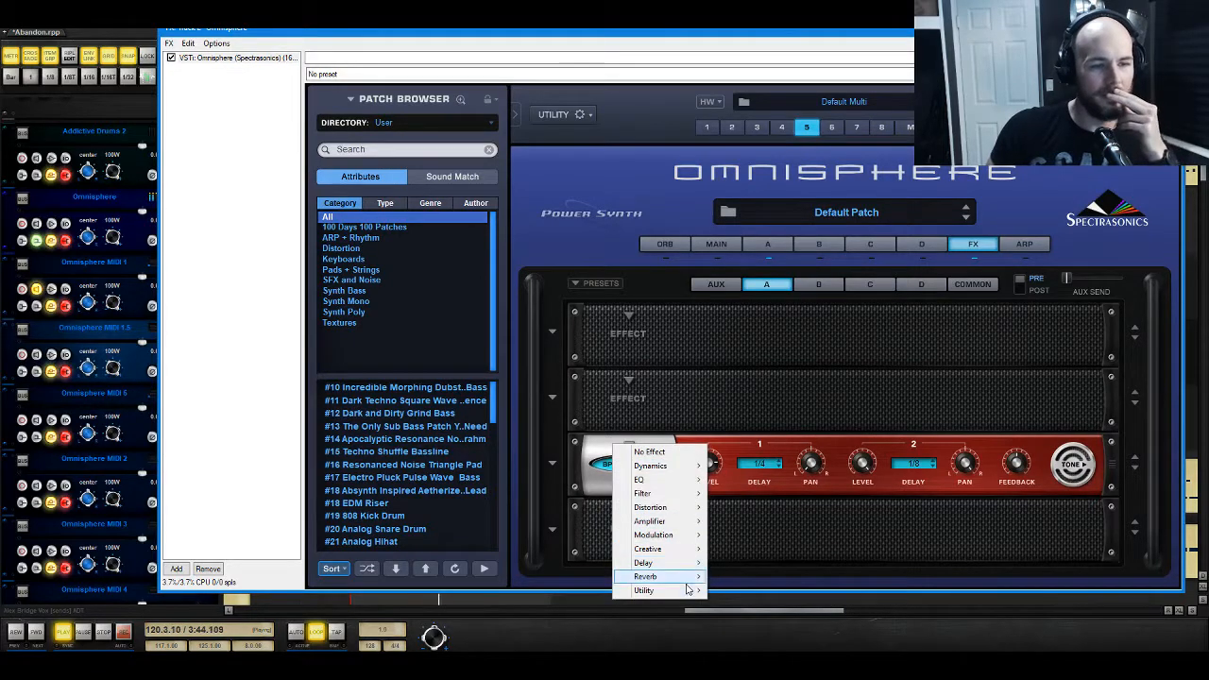
mouse_move(698, 578)
left_click(770, 606)
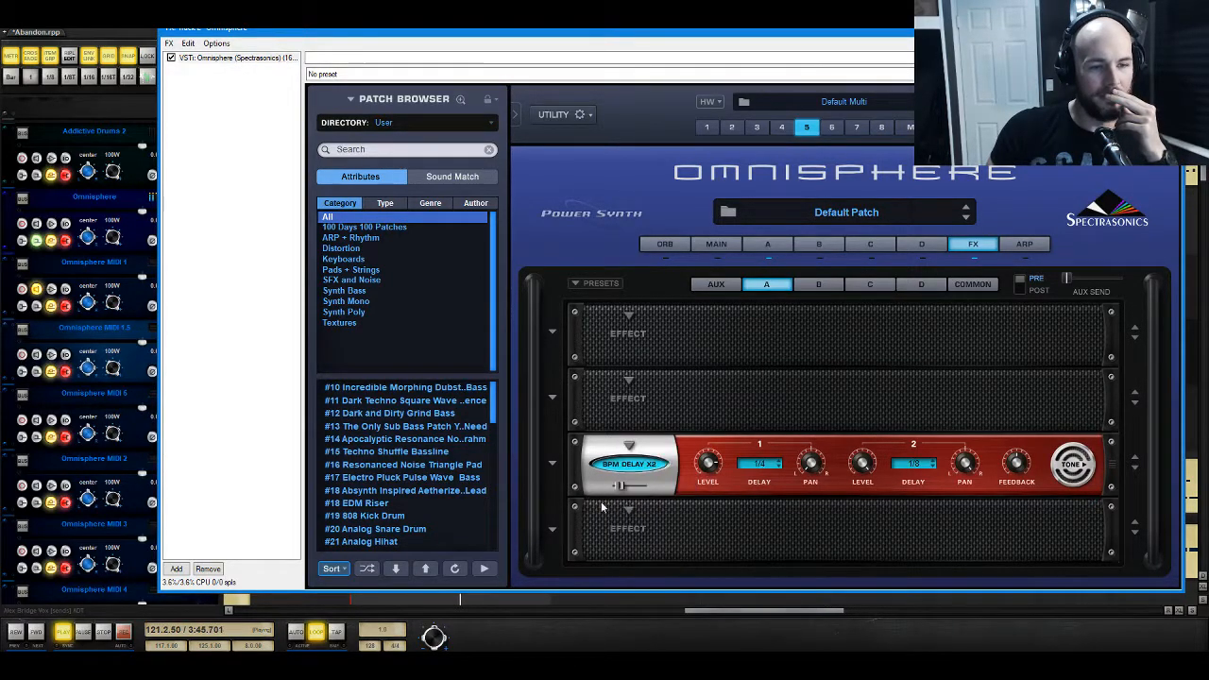
left_click(624, 511)
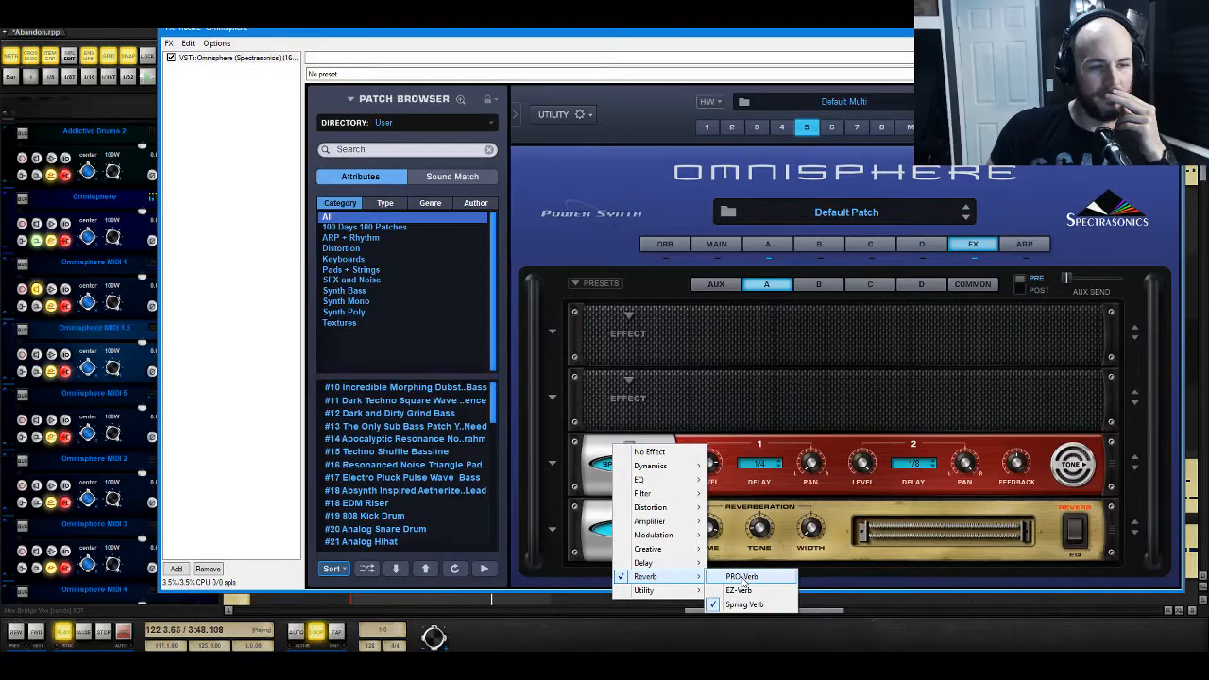
left_click(737, 590)
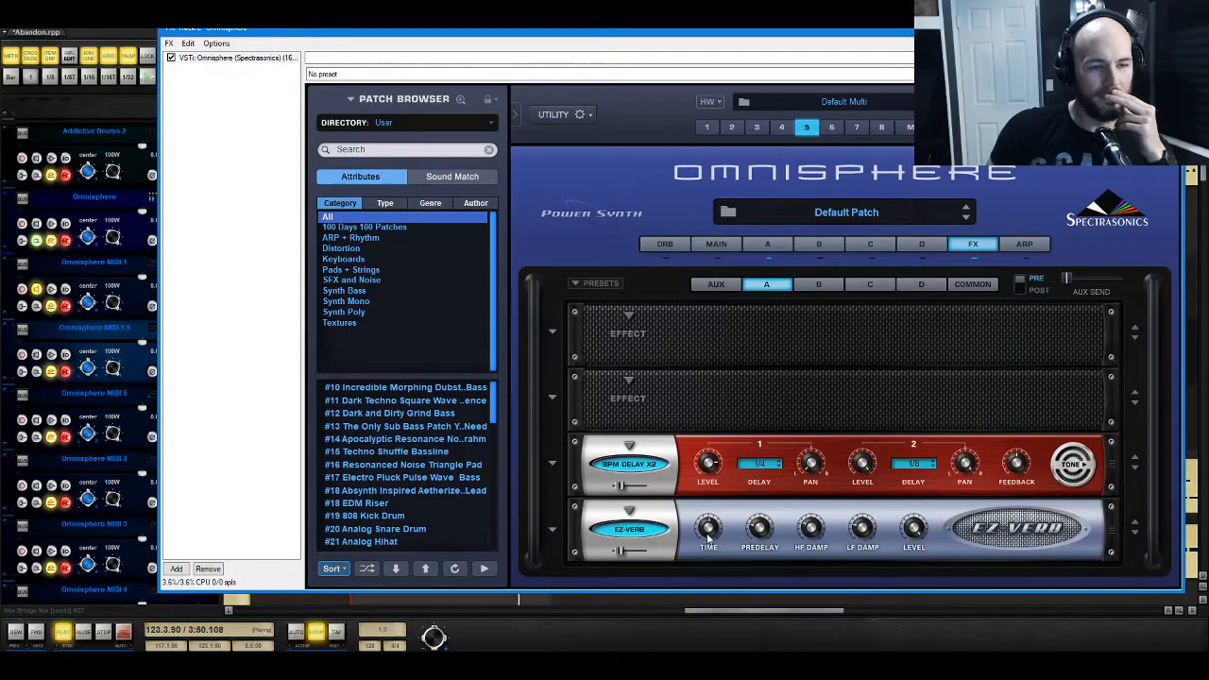
left_click_drag(618, 555, 620, 559)
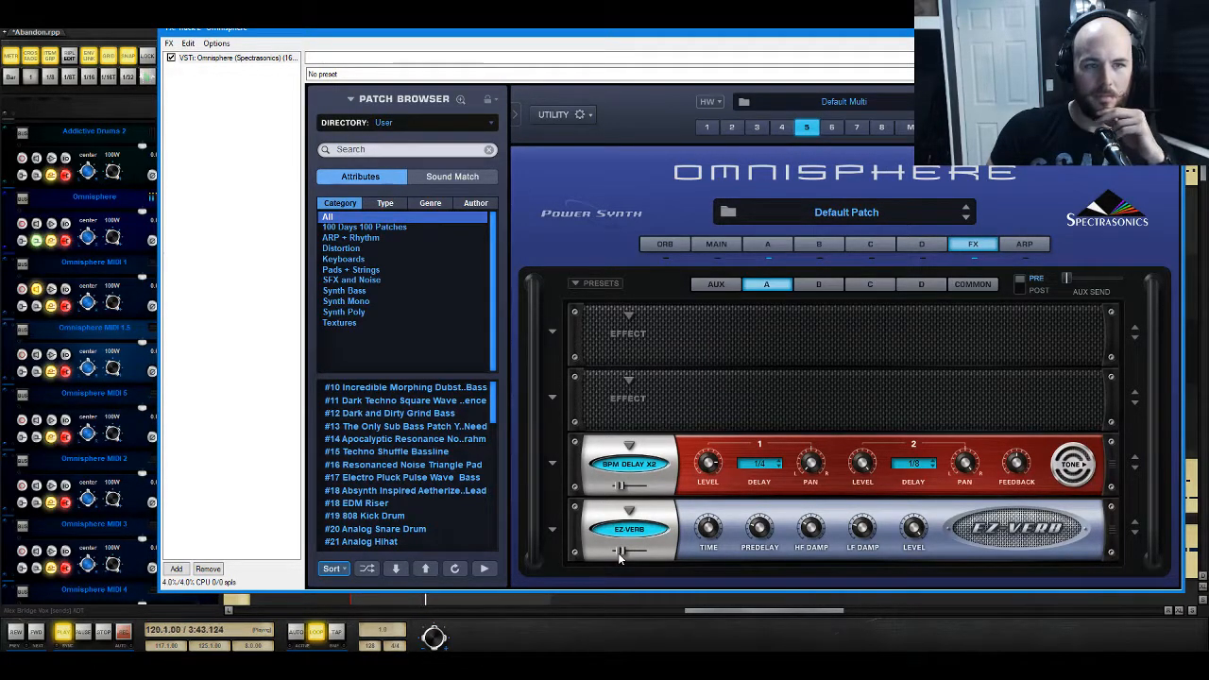
Step: Add a Studio EQ2 to the first slot of the layer A effects rack
left_click(633, 322)
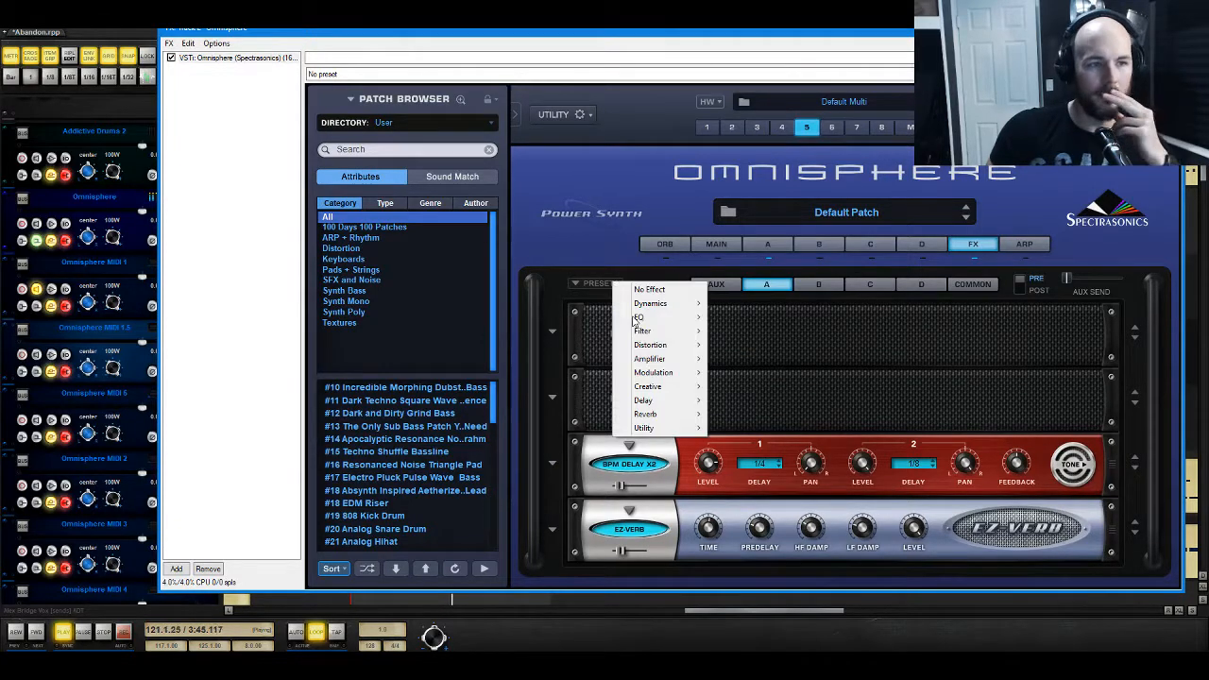
mouse_move(661, 316)
left_click(763, 319)
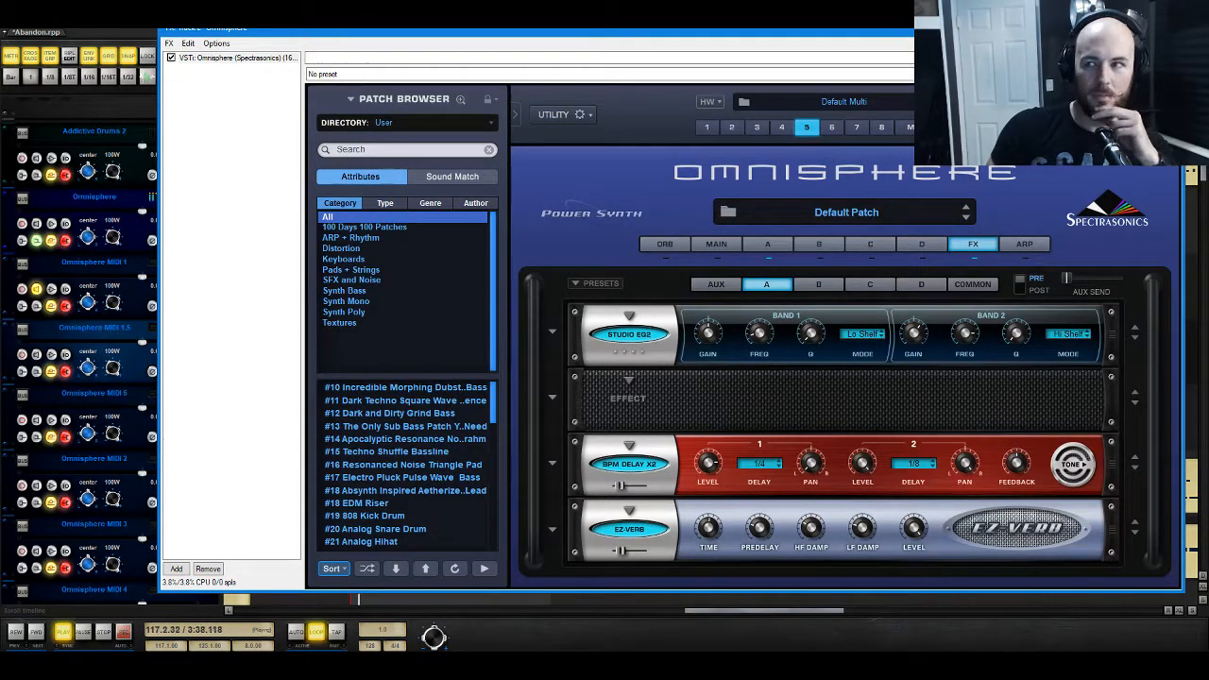
Step: Raise the grain depth of layer A's granular Piezo Guitar oscillator to 0.070
left_click(766, 247)
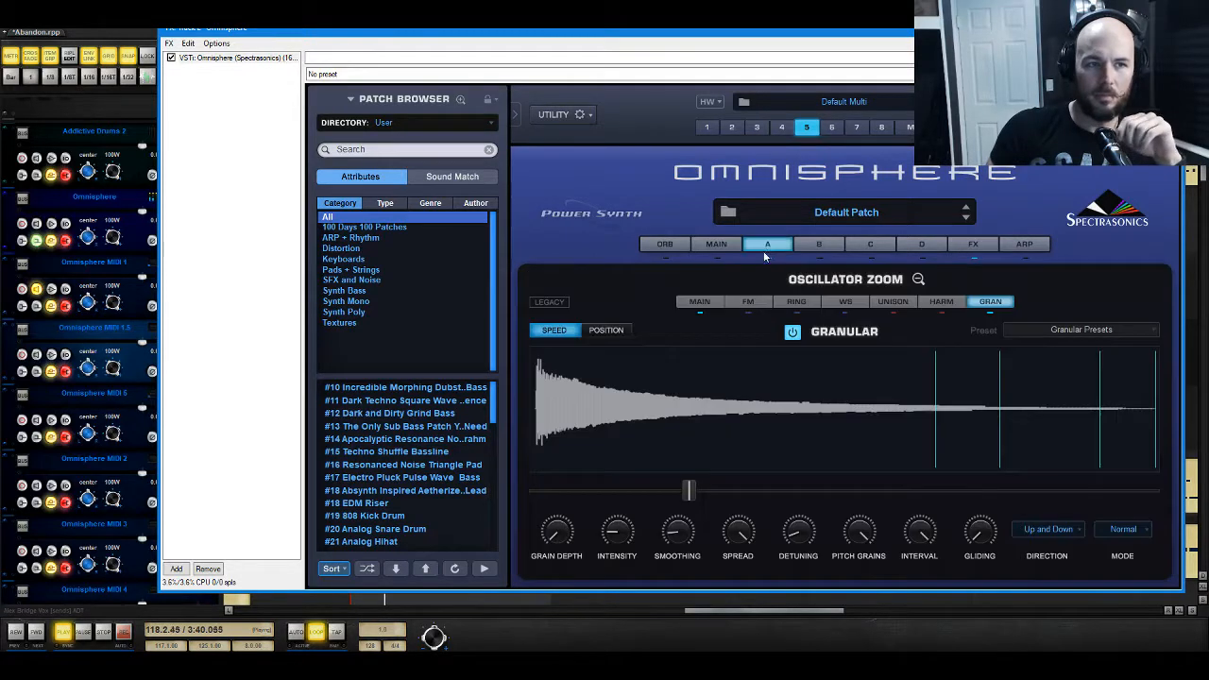
mouse_move(566, 541)
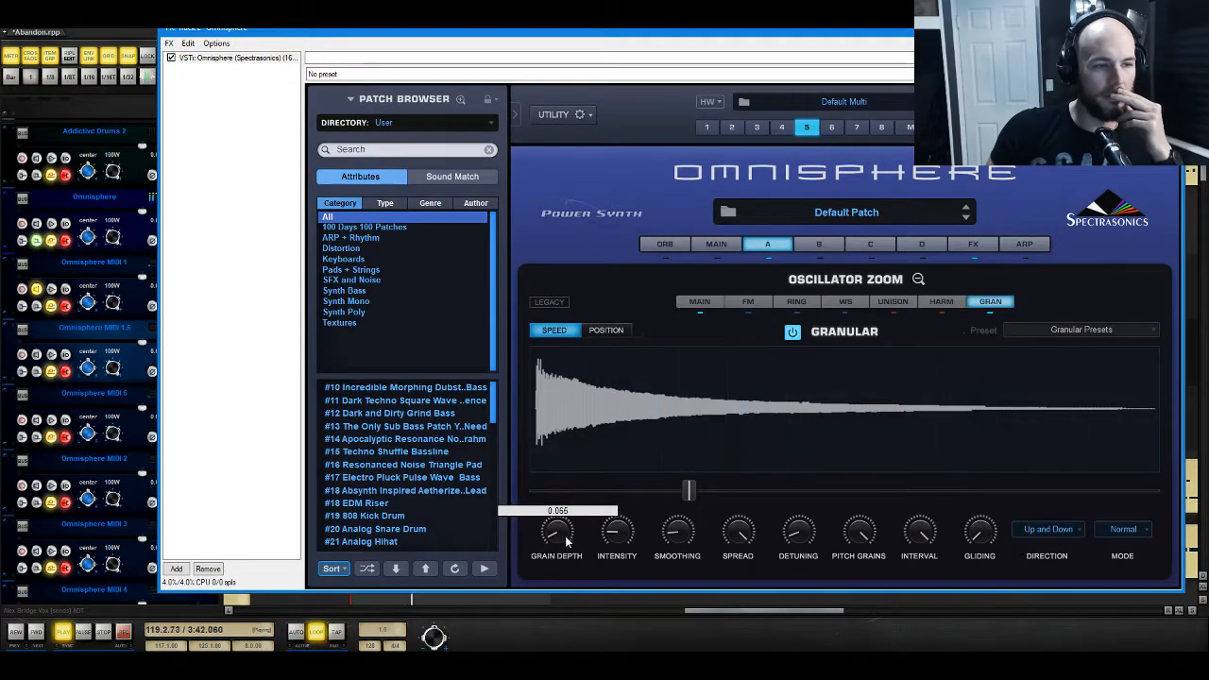
left_click_drag(566, 540, 568, 541)
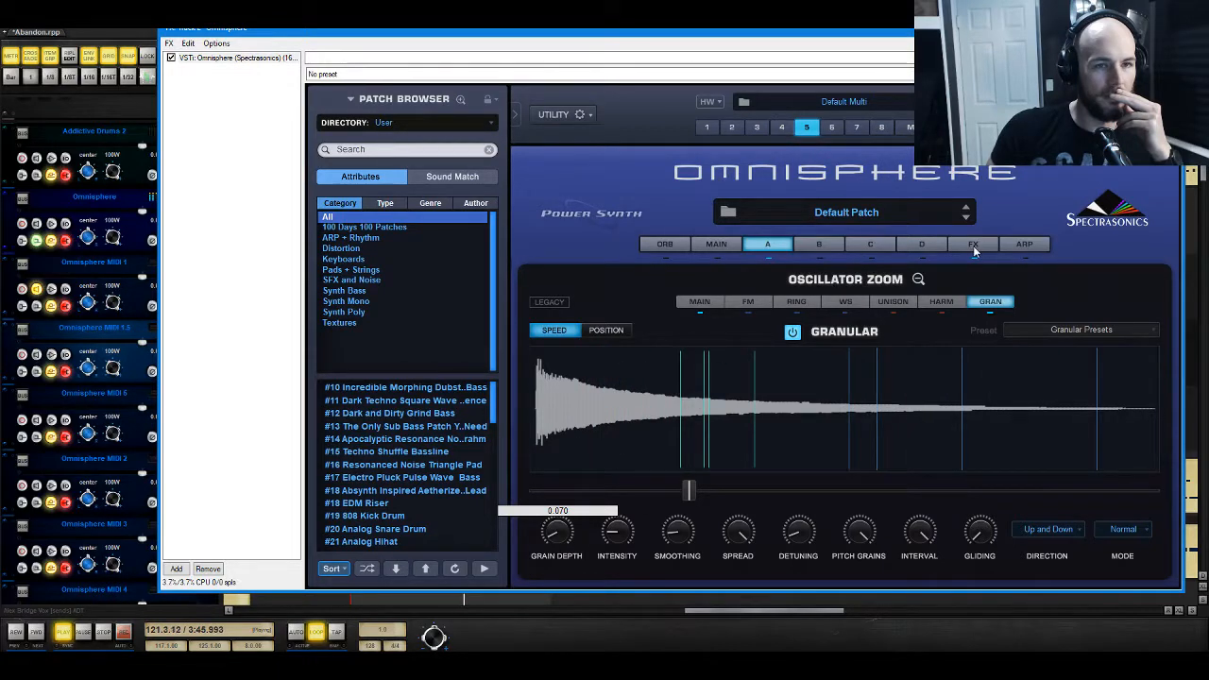
Step: Lower the BPM Delay X2 mix to nearly dry in the layer A effects rack and bypass the EZ-Verb
left_click(974, 245)
left_click_drag(635, 486, 615, 500)
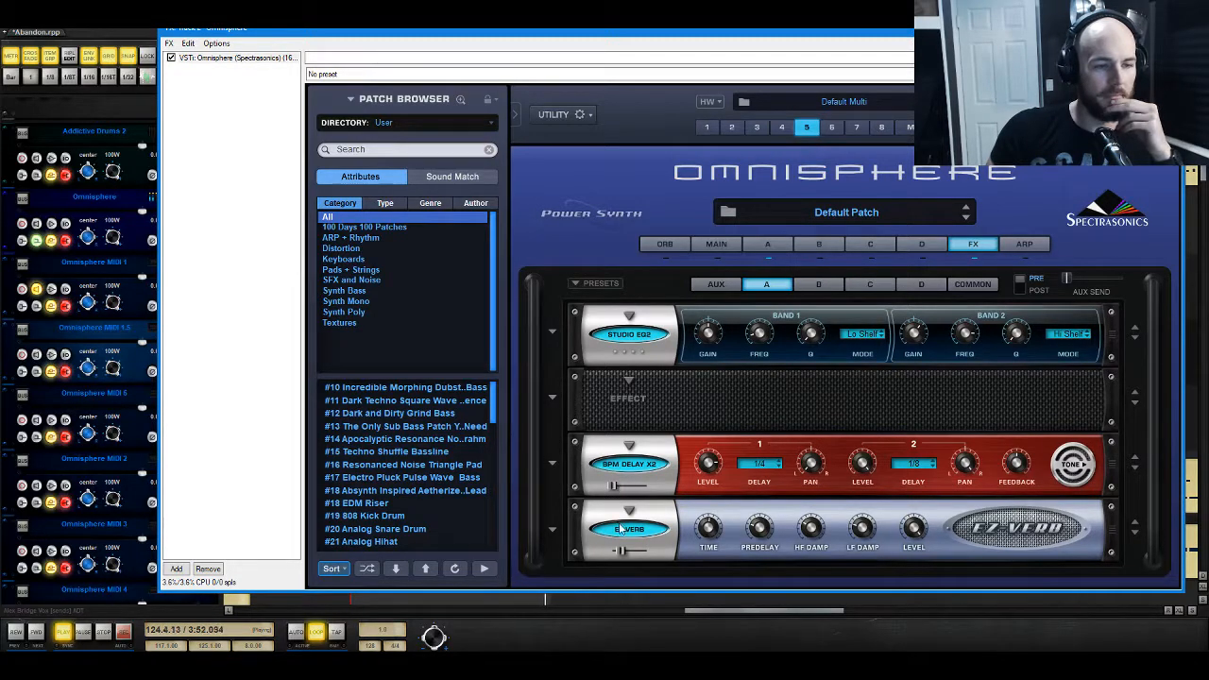
left_click(620, 529)
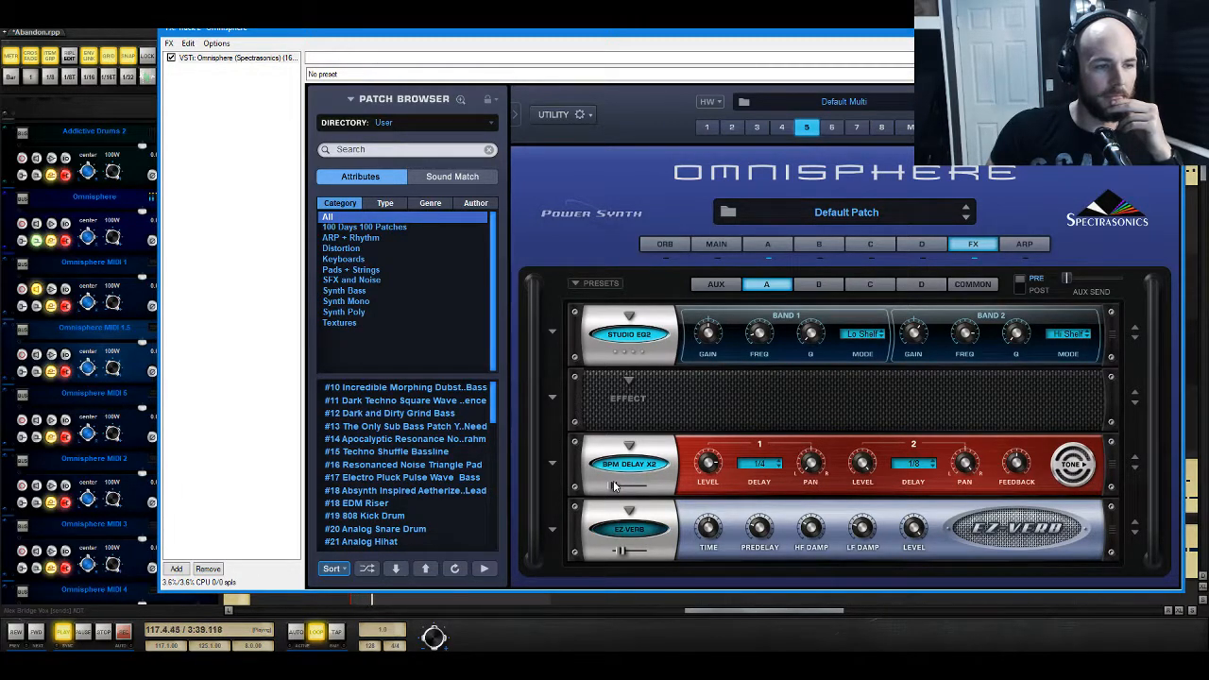
mouse_move(614, 486)
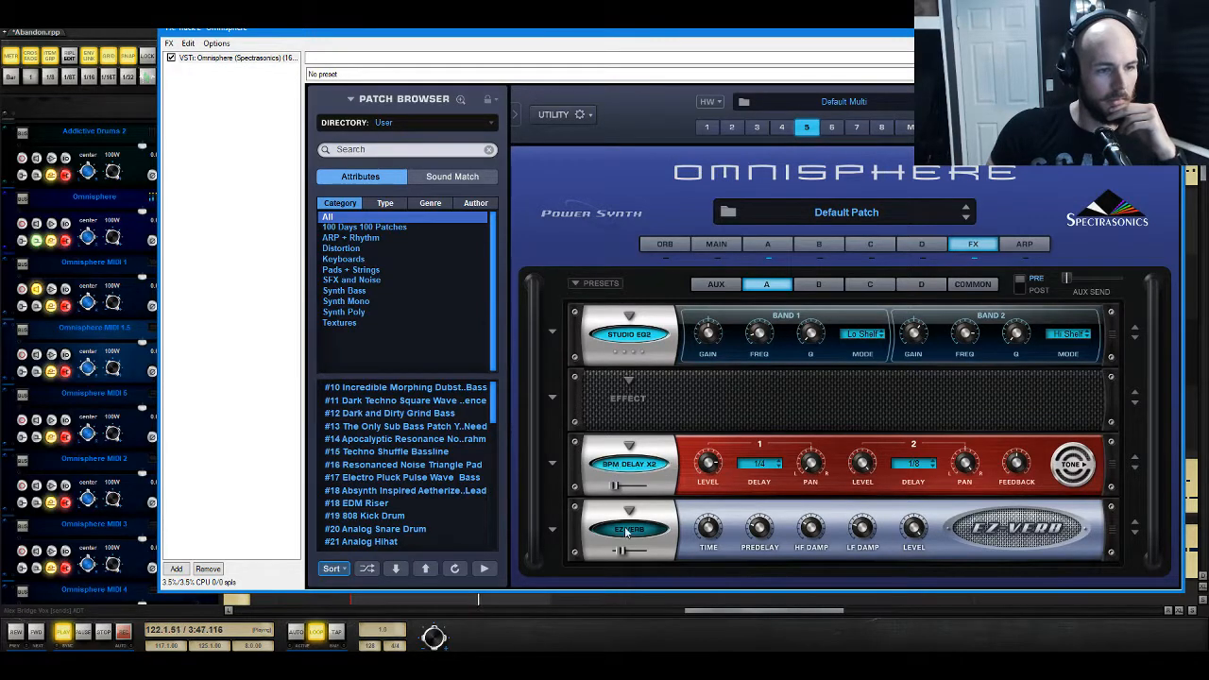
Step: Re-enable the EZ-Verb, raise its mix to nearly full, and try out its low-frequency damping
left_click_drag(621, 551, 648, 553)
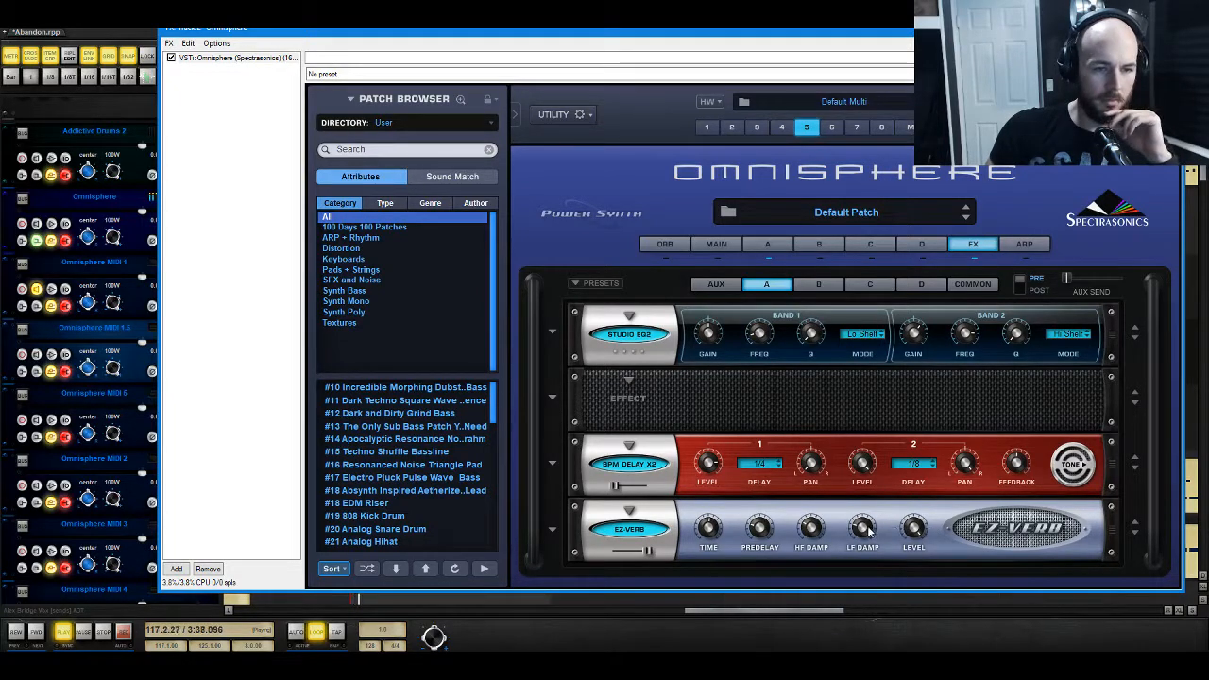
mouse_move(815, 536)
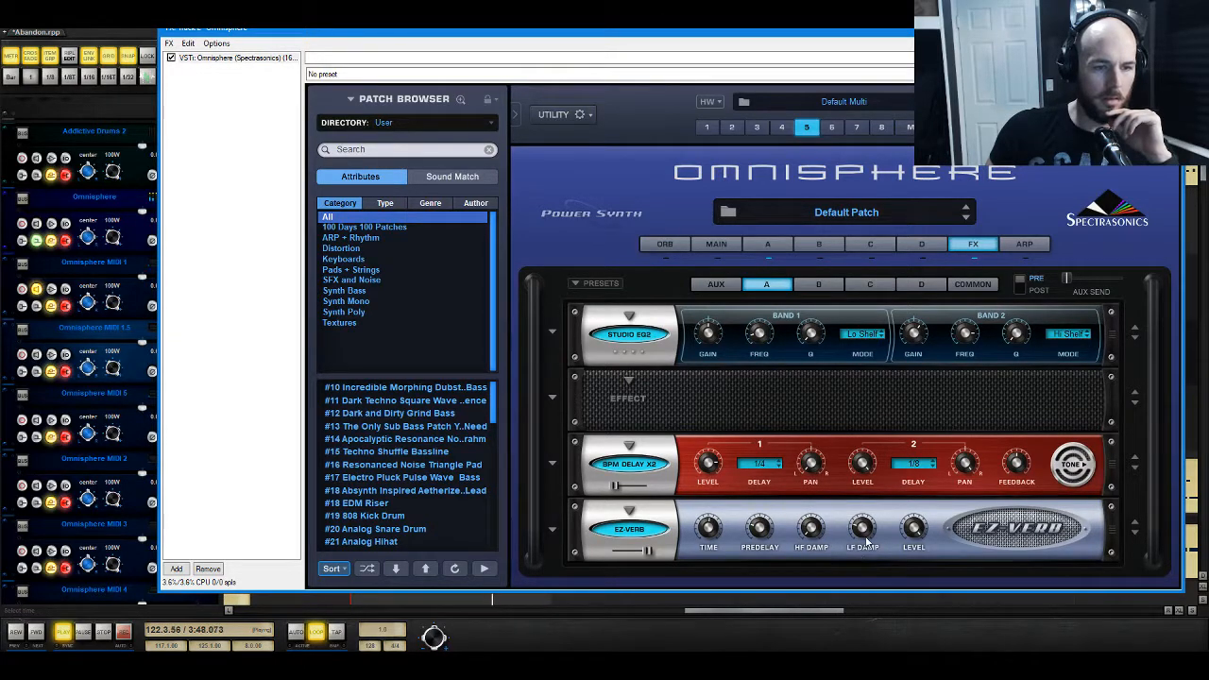
mouse_move(865, 529)
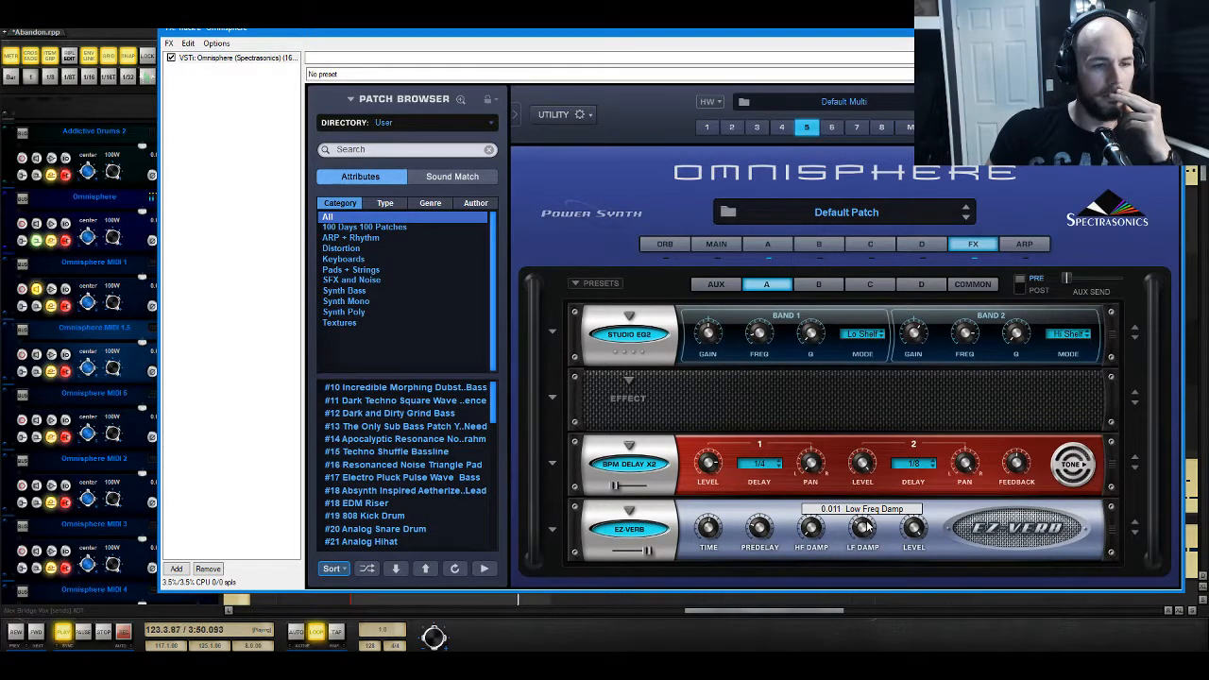
left_click_drag(868, 522, 875, 525)
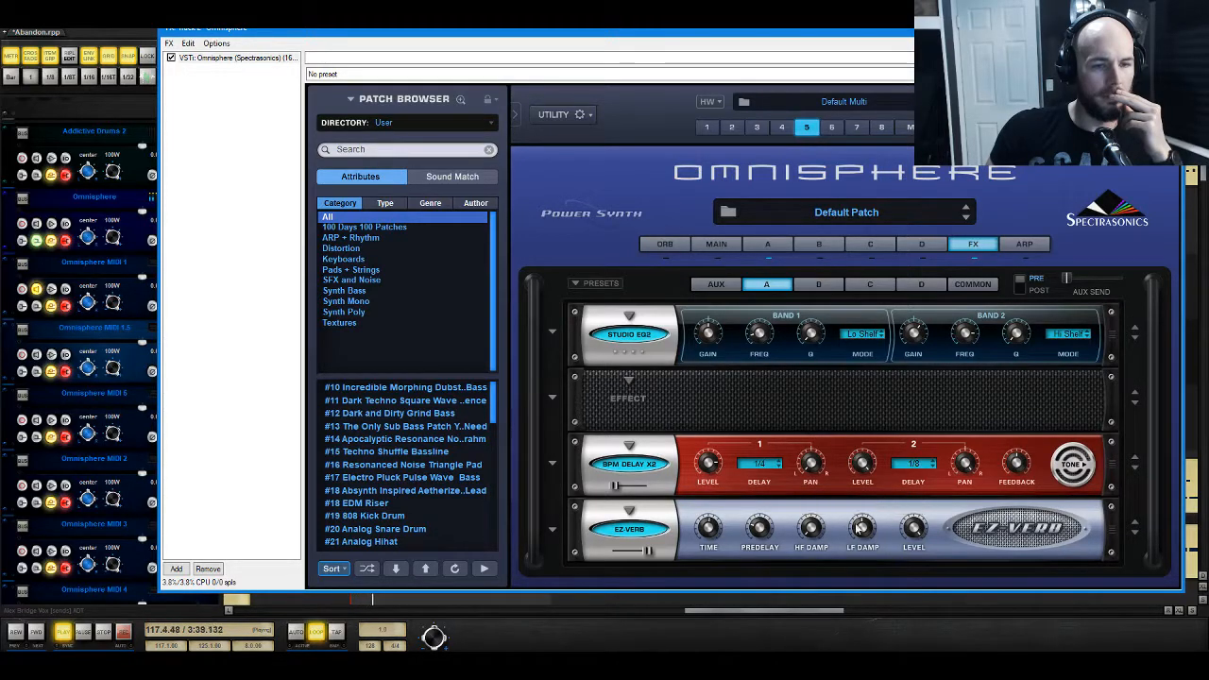
Step: Fine-tune the EZ-Verb's time and bring its mix to a little below halfway
mouse_move(647, 550)
left_mouse_down()
mouse_move(607, 561)
mouse_move(627, 553)
left_mouse_up()
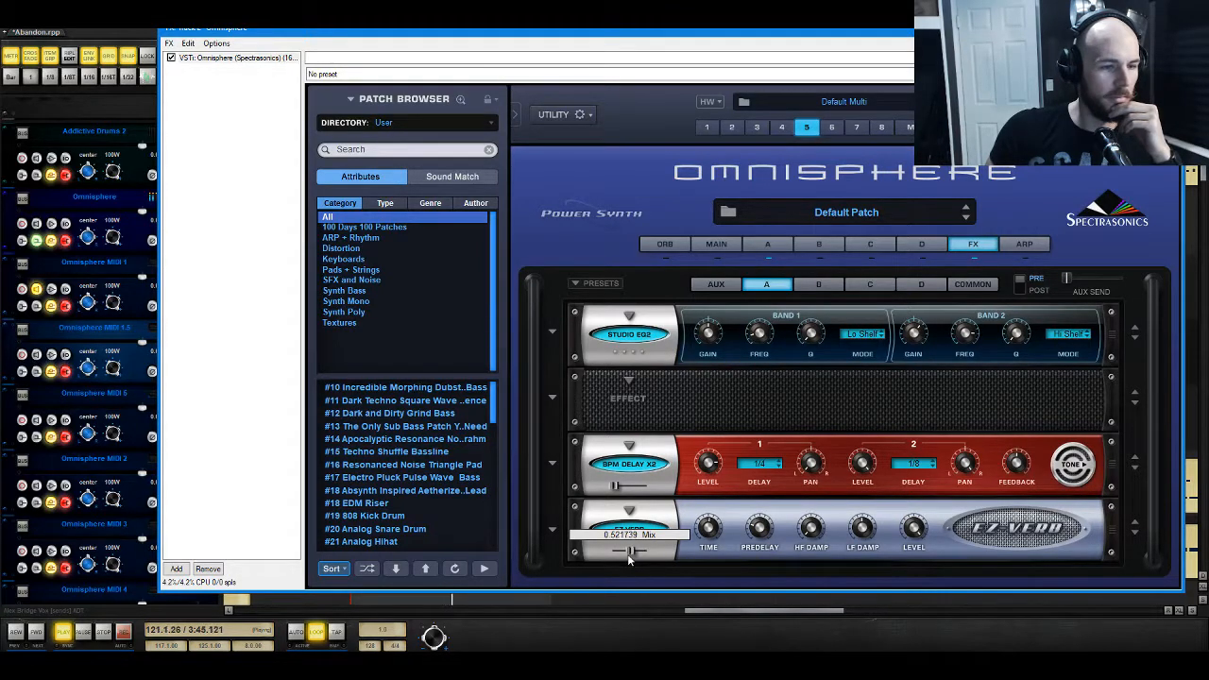
left_click_drag(711, 530, 725, 518)
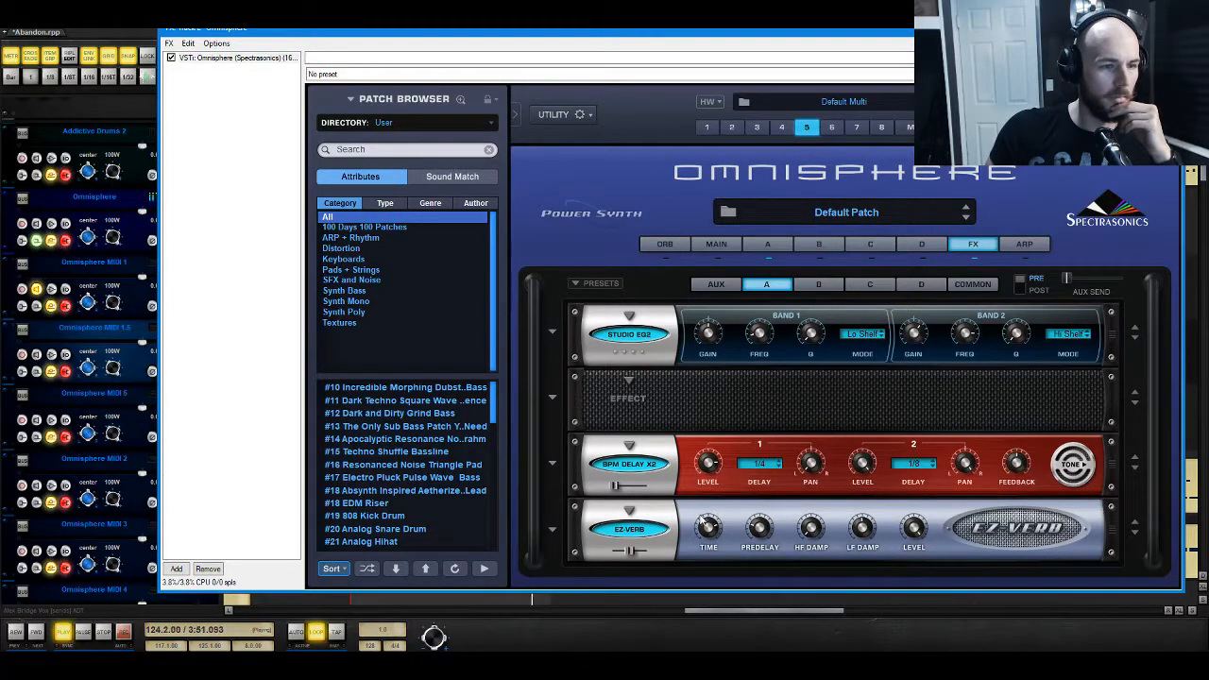
left_click_drag(633, 550, 709, 521)
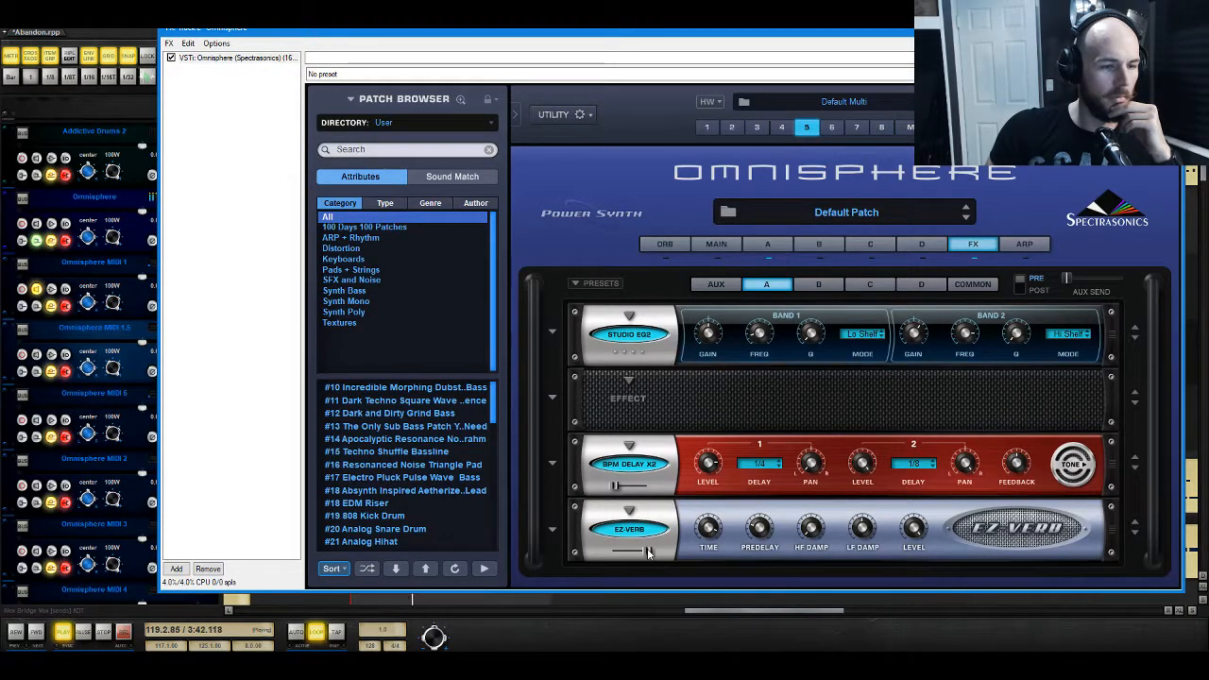
left_click_drag(648, 553, 623, 555)
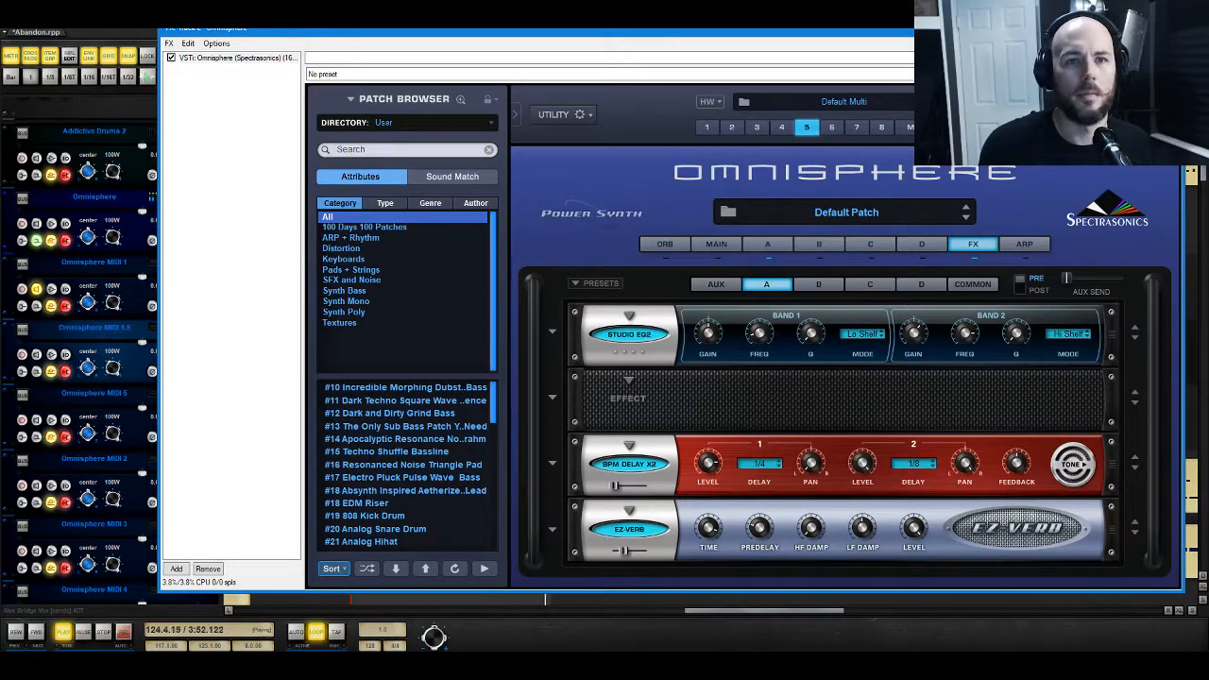
Step: Close the Omnisphere window, unmute the Bridge Vox track, and play the bridge loop with the vocal
left_click(1168, 29)
key("space")
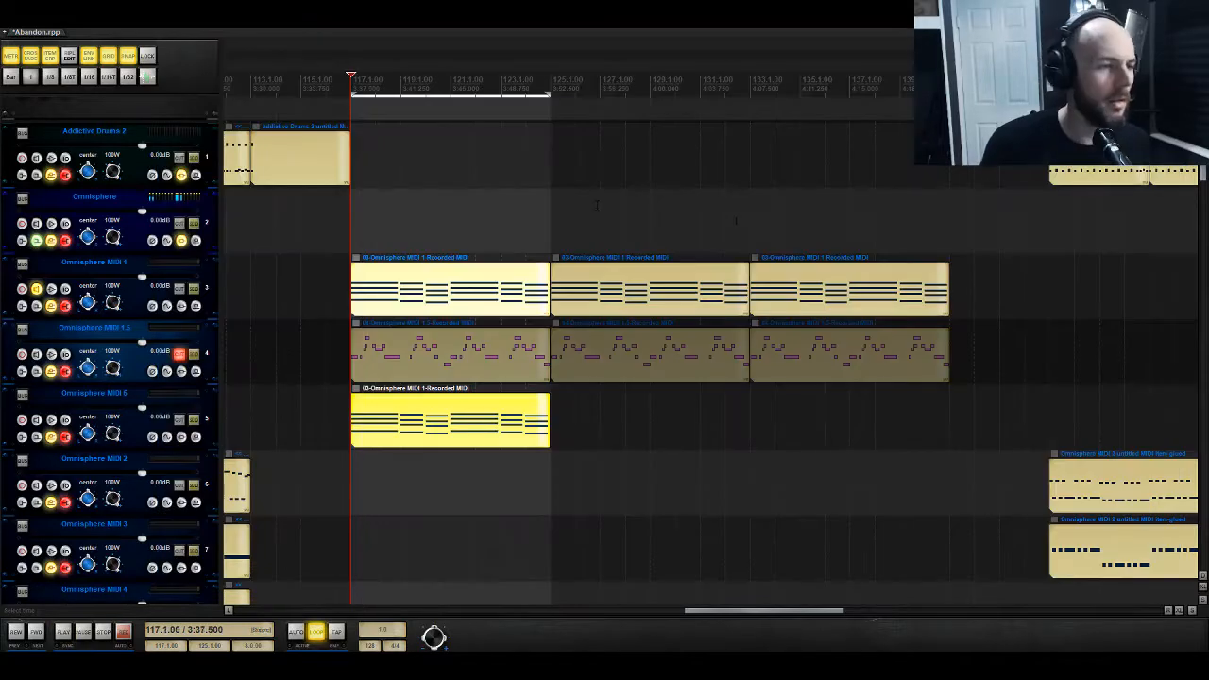
scroll(200, 368, "down", 5)
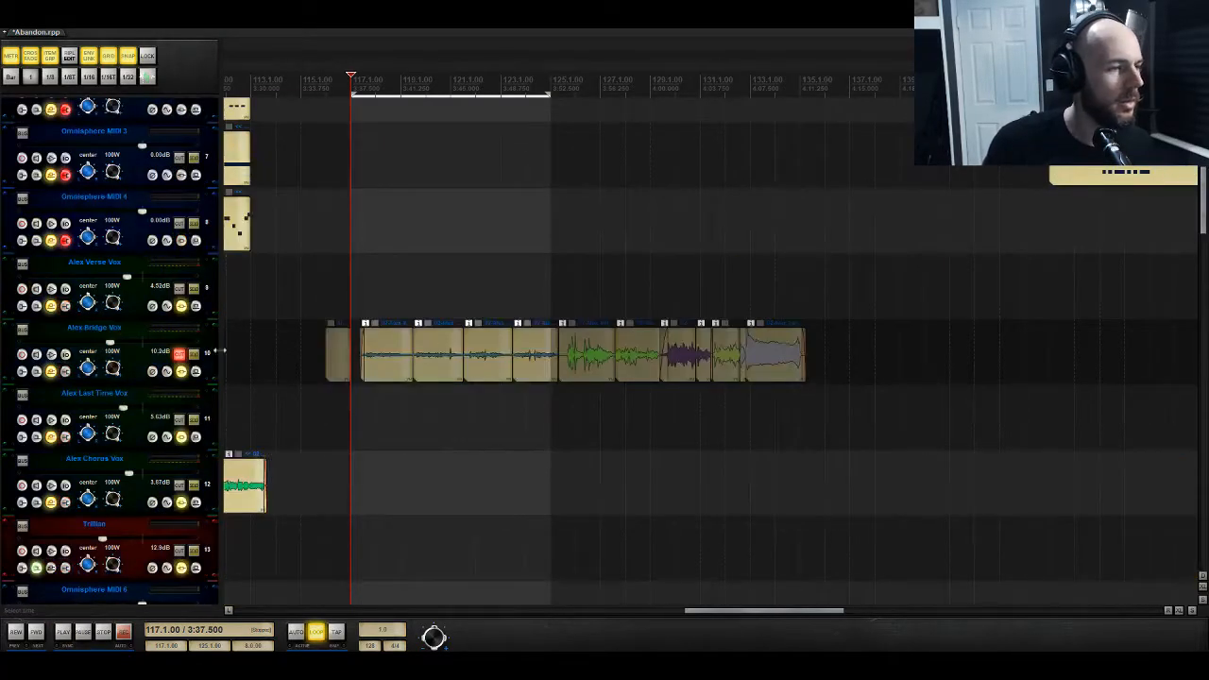
key("space")
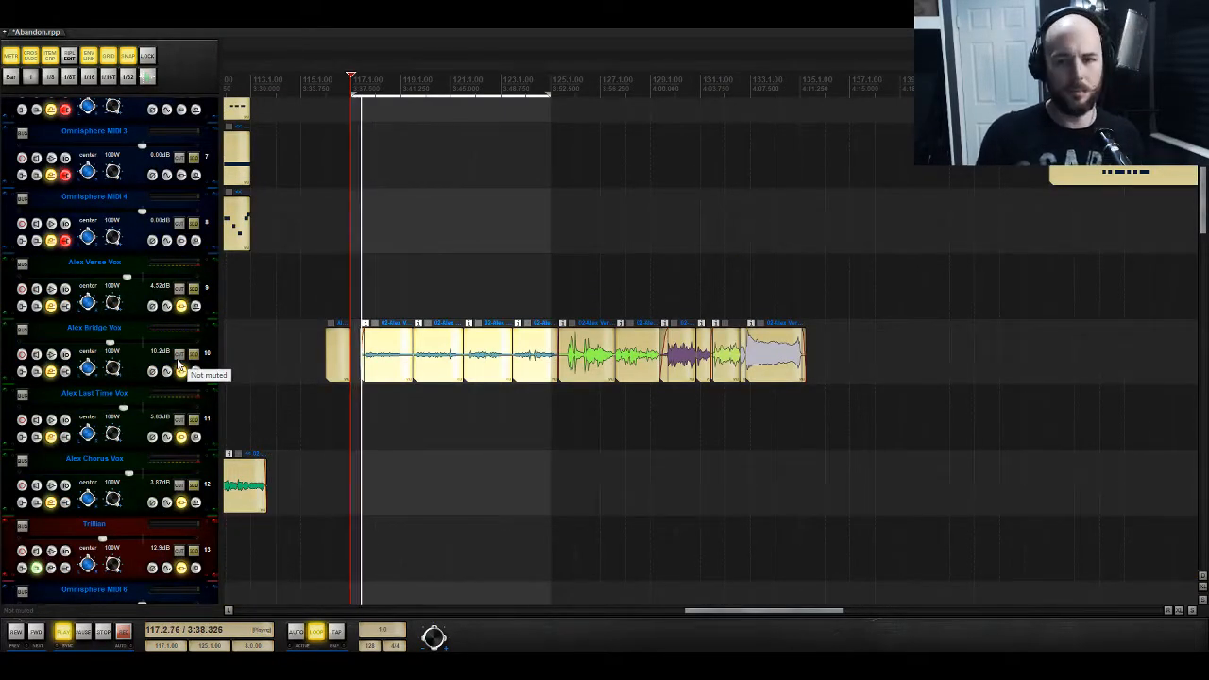
scroll(194, 371, "up", 5)
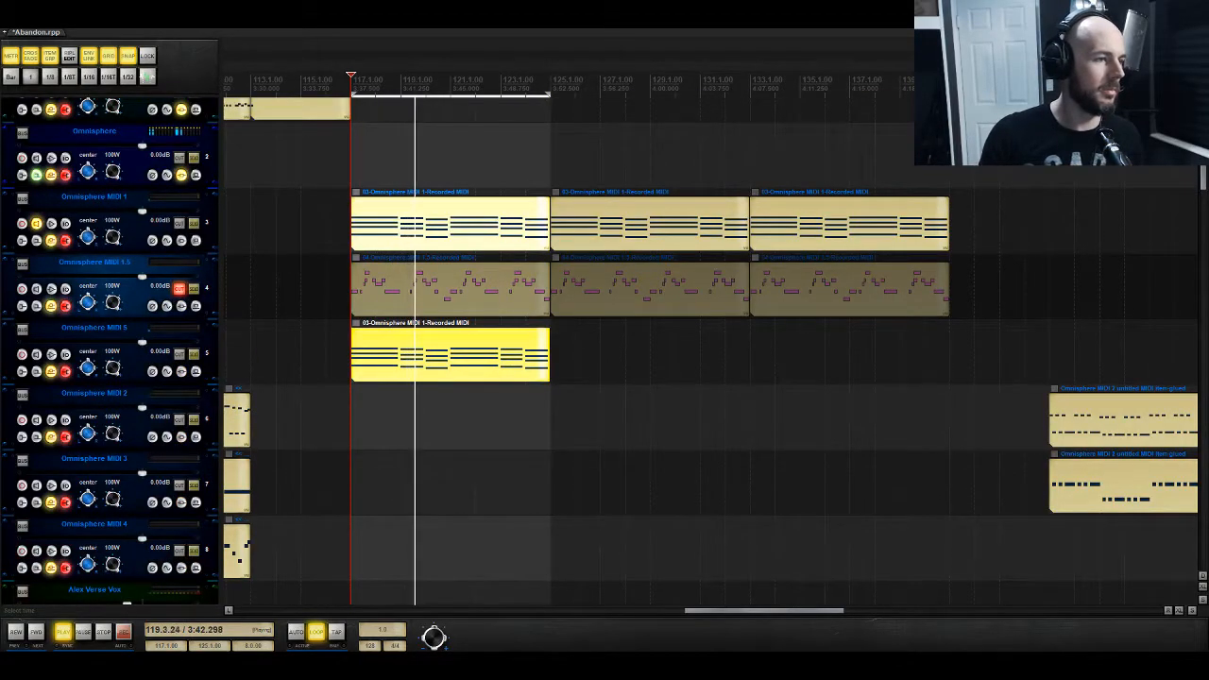
Step: Check the Omnisphere A track's volume against the vocal while the bridge loop plays
scroll(260, 300, "down", 8)
scroll(260, 300, "down", 4)
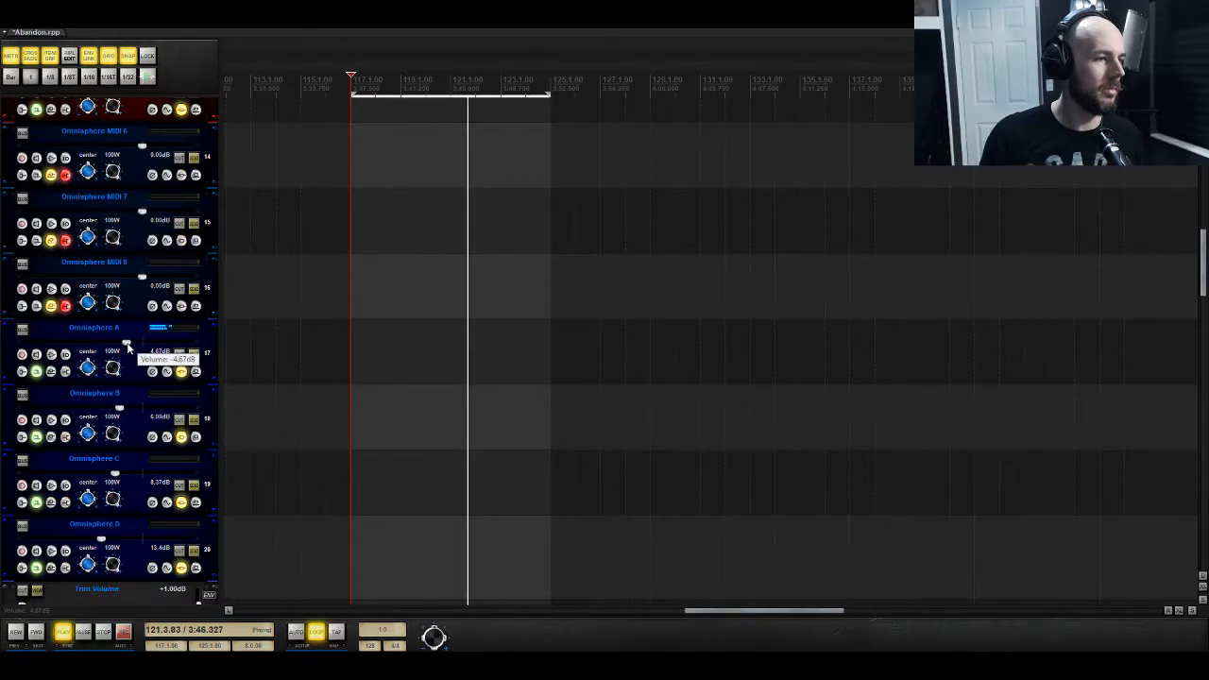
scroll(332, 340, "up", 4)
scroll(332, 340, "up", 8)
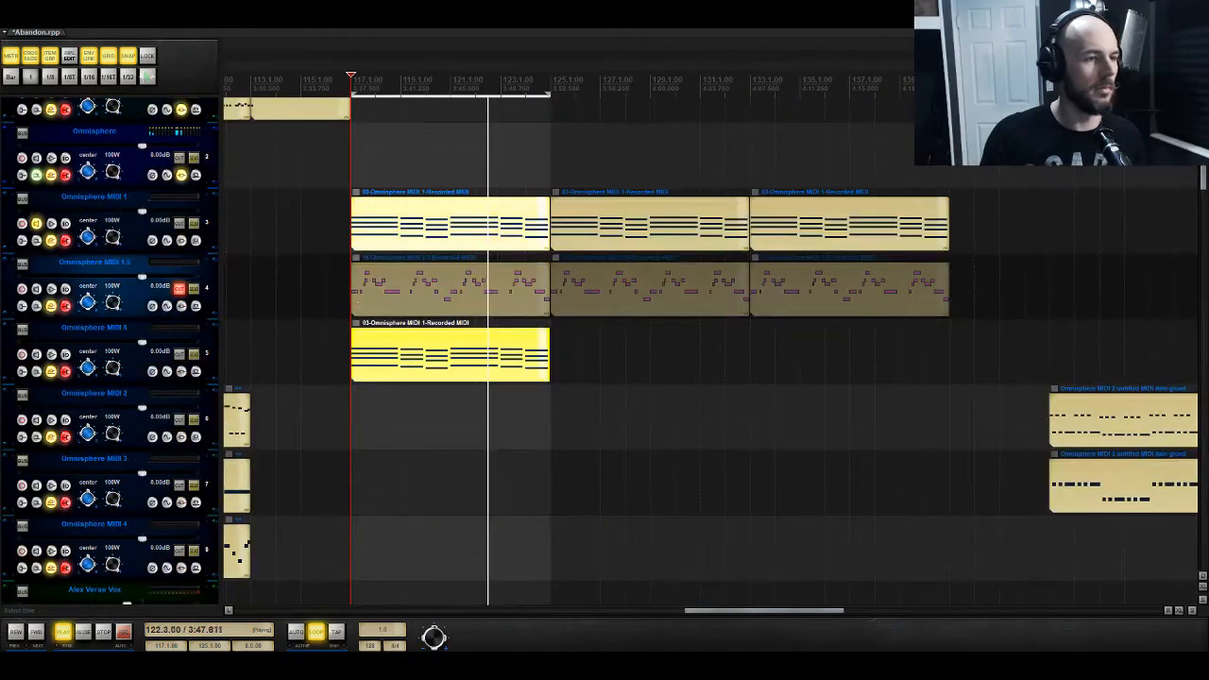
Step: Open the first Omnisphere MIDI 1 bridge item, duplicate its lowest notes one octave down, and play the loop
left_click(363, 223)
key("space")
double_click(363, 223)
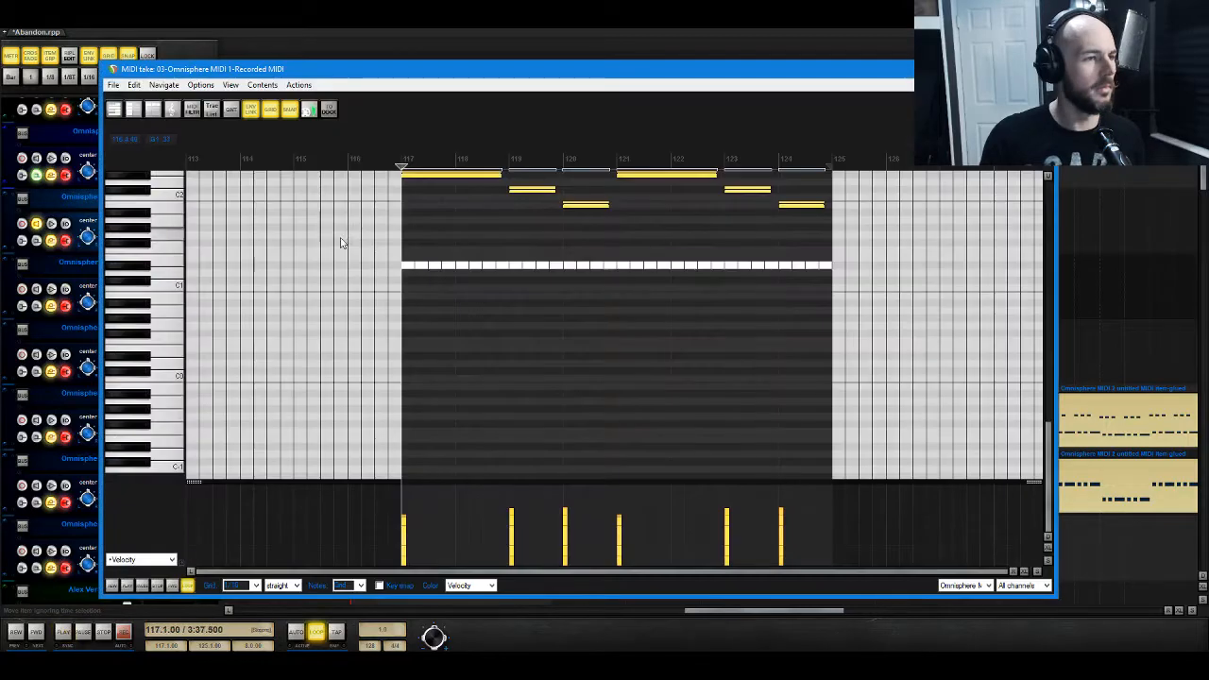
left_click_drag(408, 197, 407, 290)
key("space")
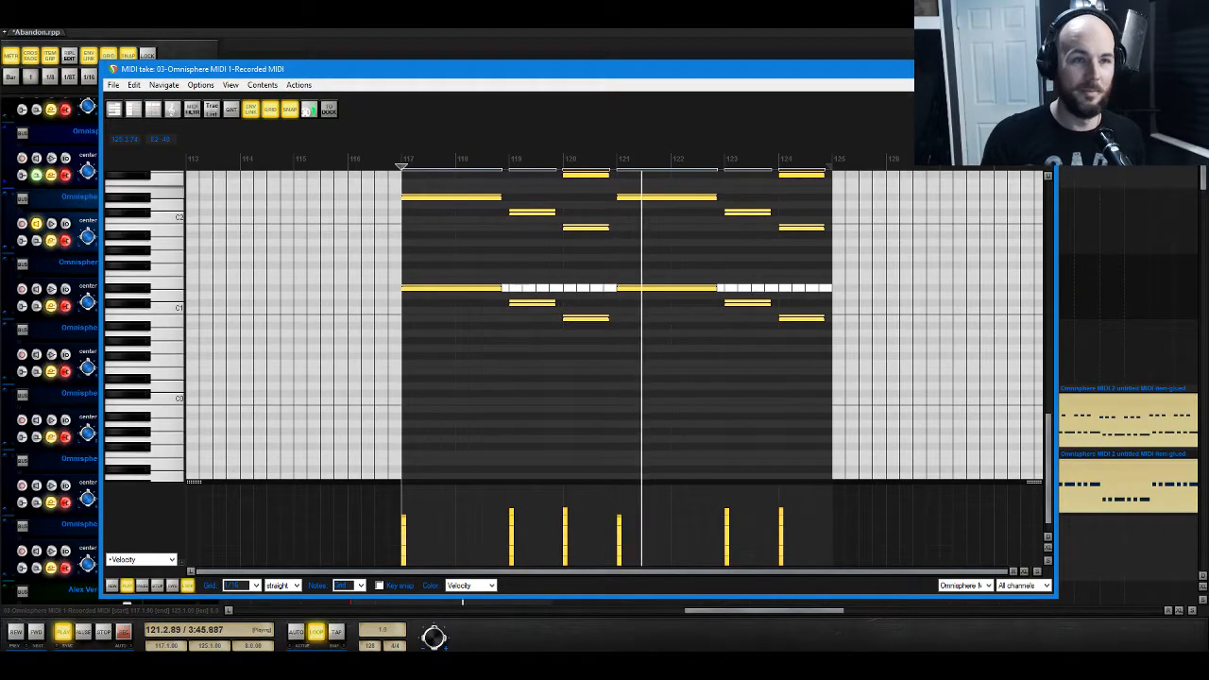
Step: Close the MIDI editor and lower the Omnisphere A track volume to about -6.3 dB
key("Escape")
scroll(460, 276, "down", 5)
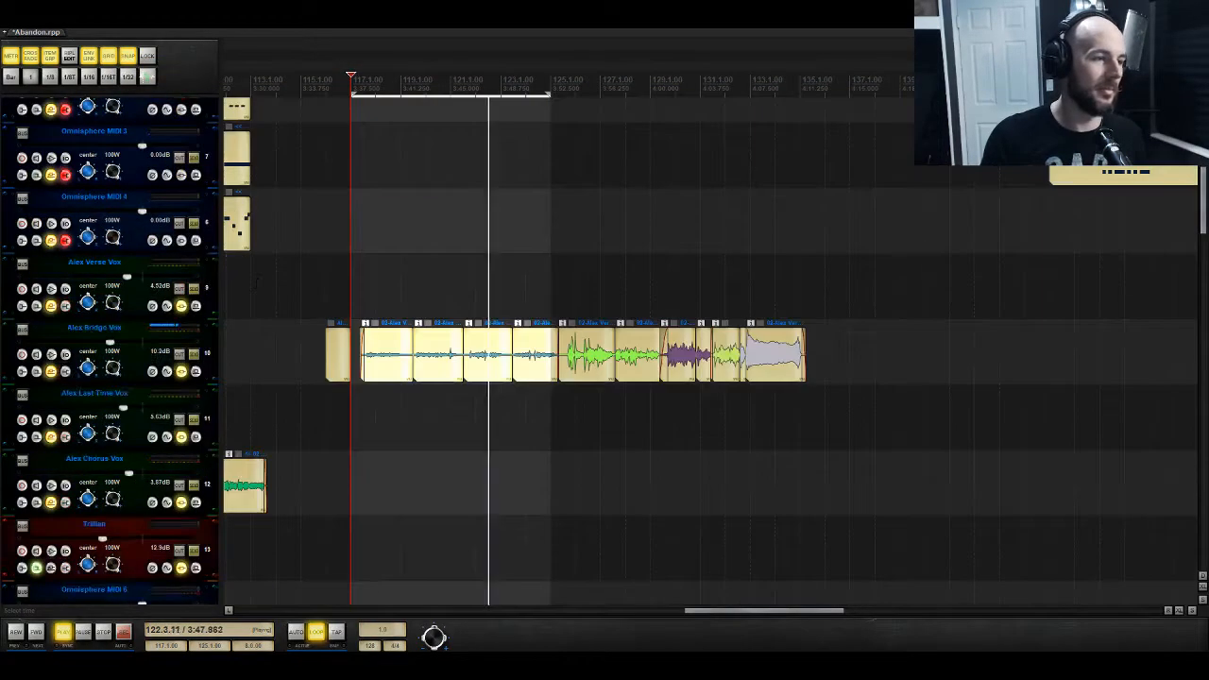
scroll(460, 275, "down", 3)
left_click_drag(128, 277, 121, 278)
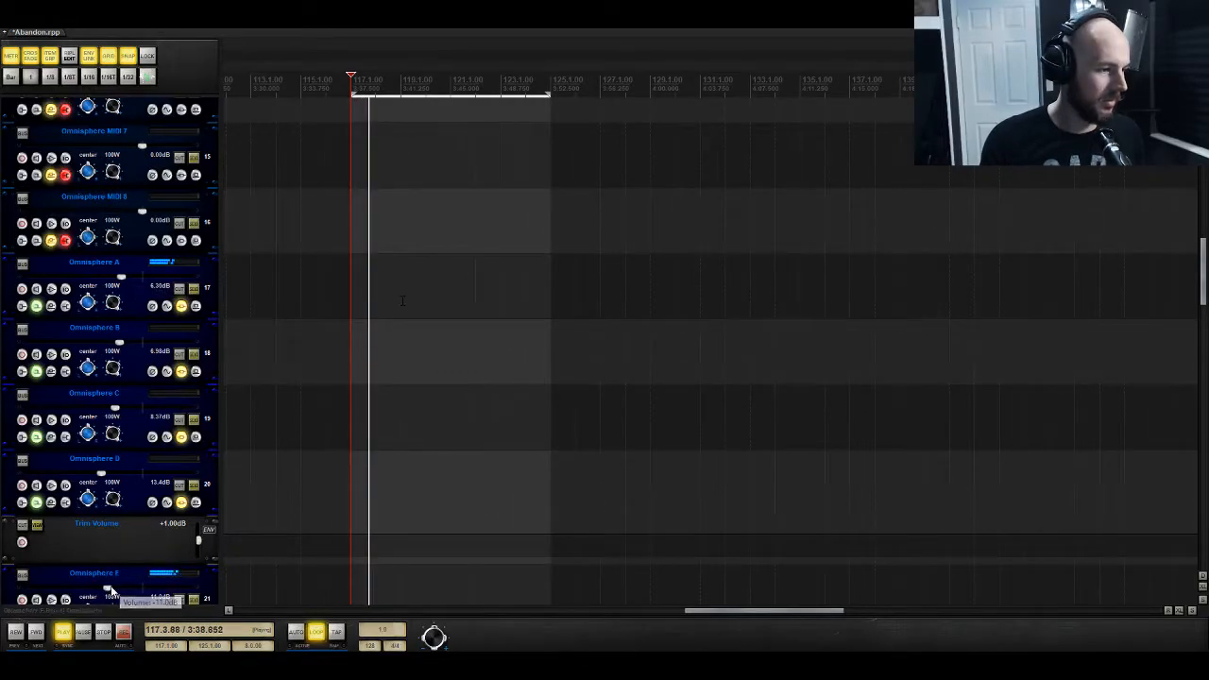
scroll(390, 296, "up", 6)
scroll(390, 297, "up", 2)
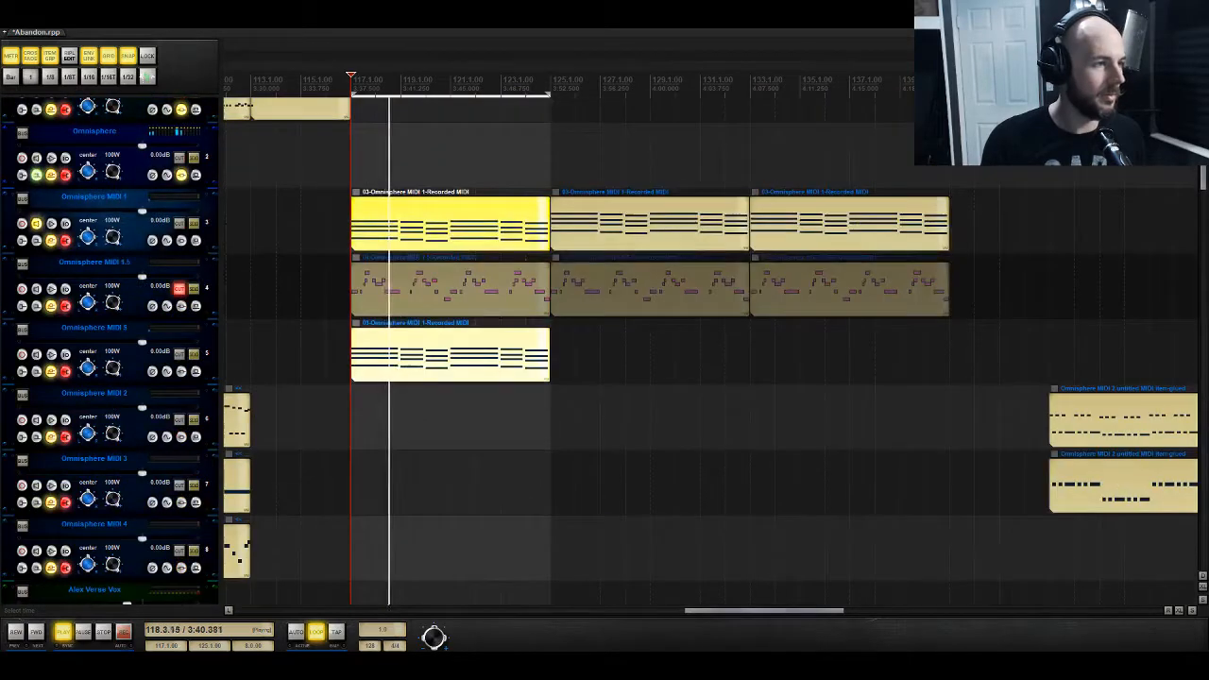
Step: Fine-tune the EZ-Verb mix to about a third in Omnisphere's layer A effects rack, stop playback, and close the plugin
left_click(181, 175)
left_click(621, 551)
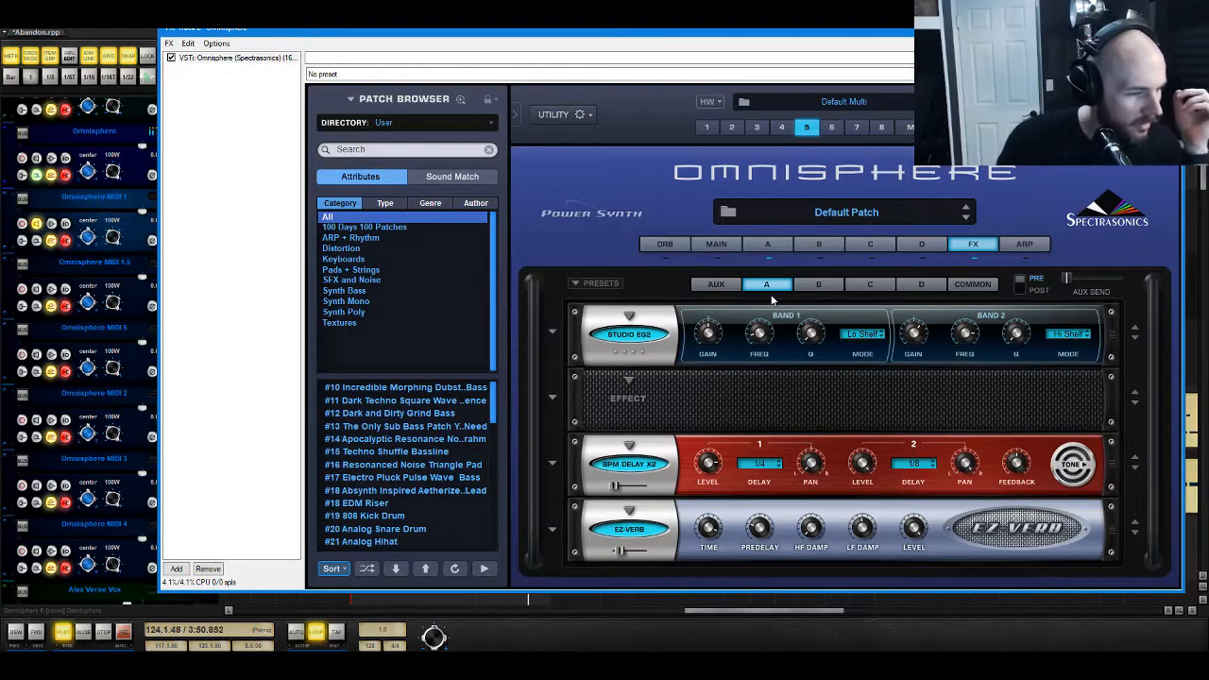
key("space")
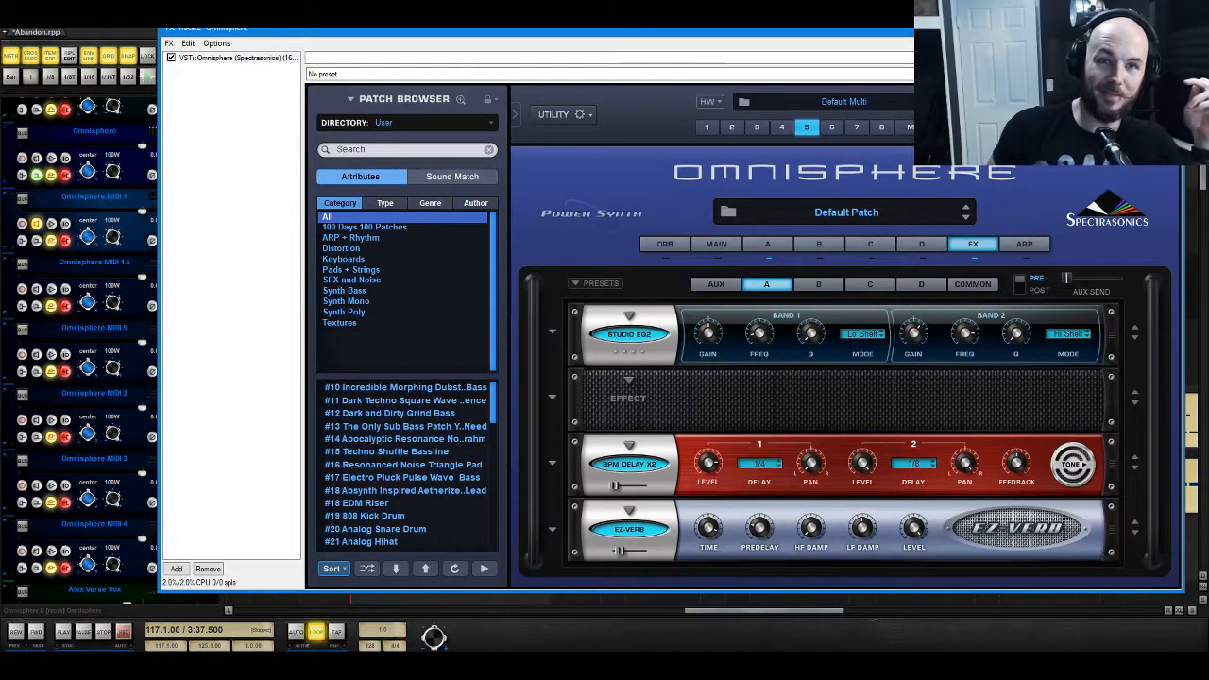
left_click(1169, 29)
Step: Open the Omnisphere MIDI 5 bridge item and trim the starts of all notes above the lowest voice by one beat
double_click(359, 366)
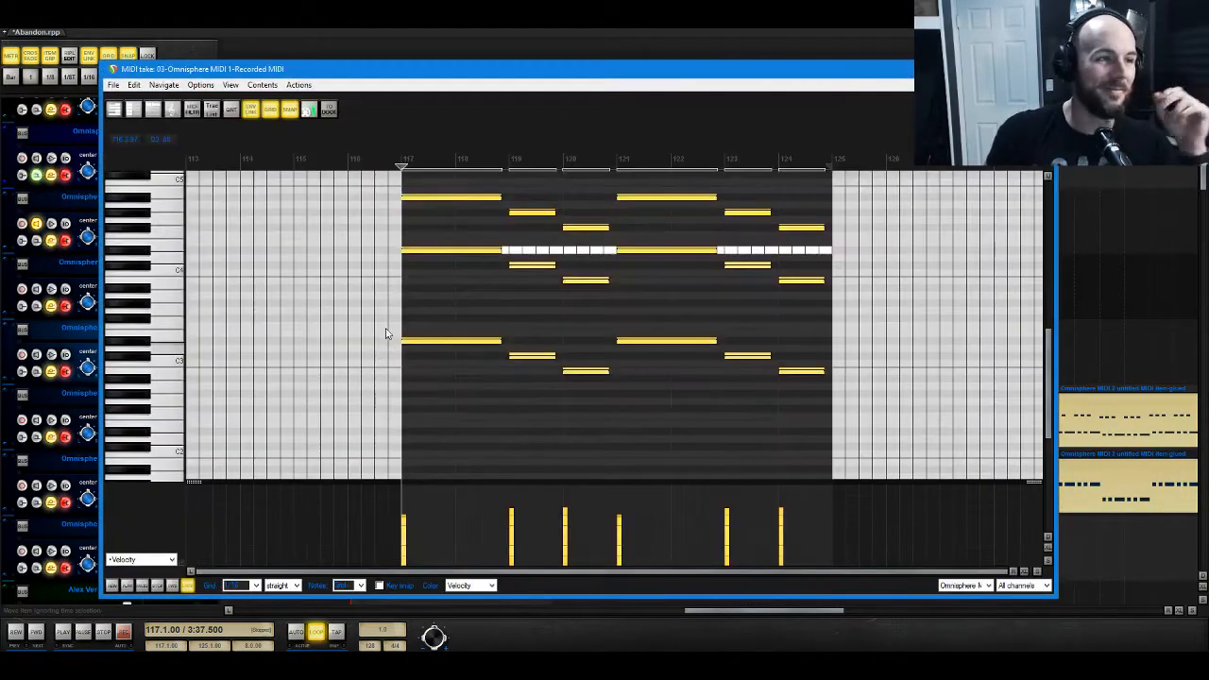
scroll(391, 285, "up", 2)
scroll(391, 284, "up", 2)
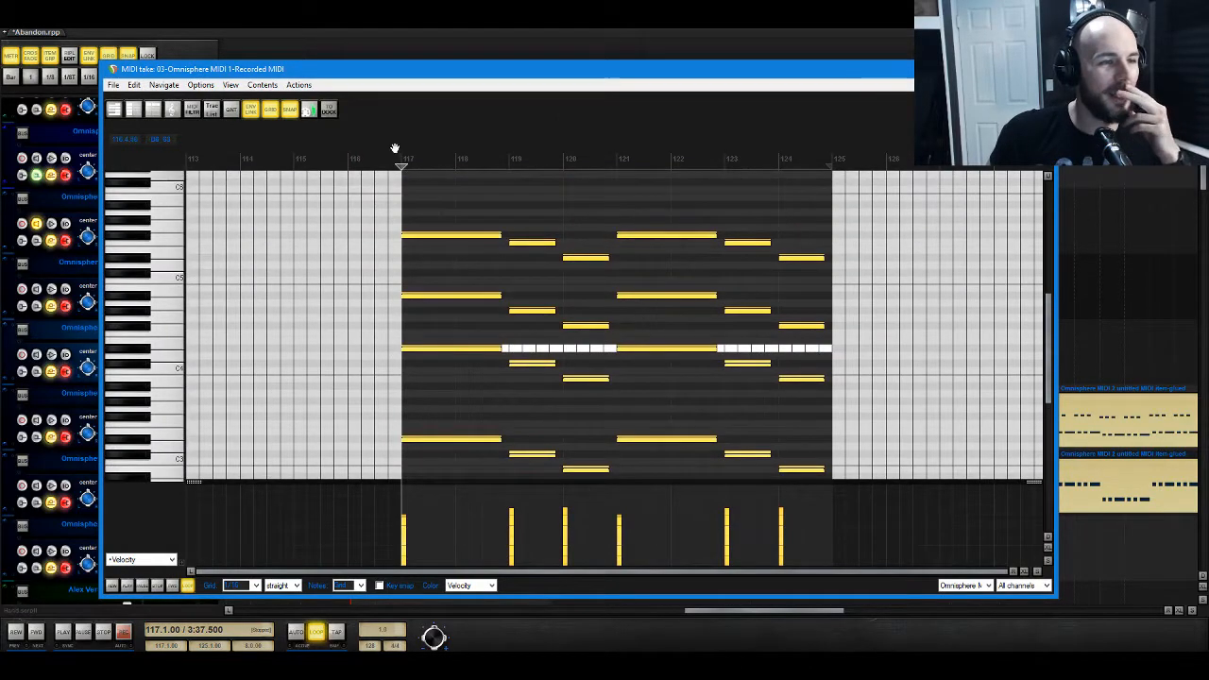
left_click_drag(392, 209, 805, 400)
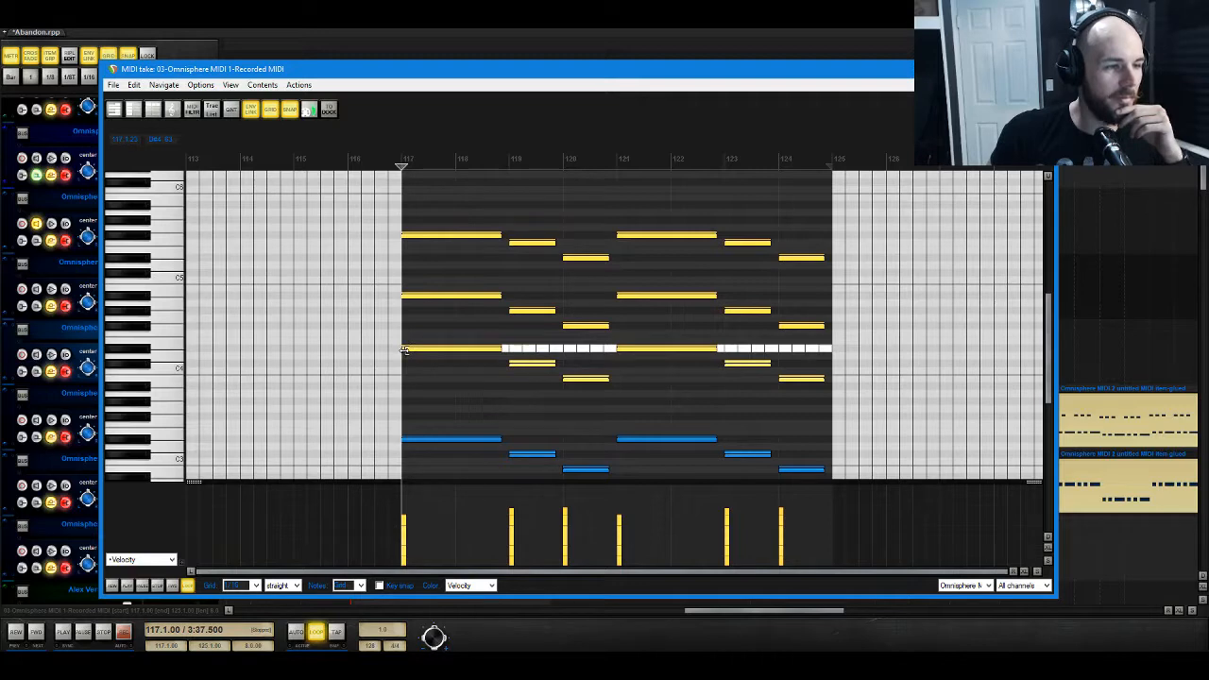
left_click_drag(405, 349, 421, 350)
Step: Trim the top two voices' starts by another beat and the top voice by one more, and audition the staggered chords
left_click_drag(414, 193, 869, 343)
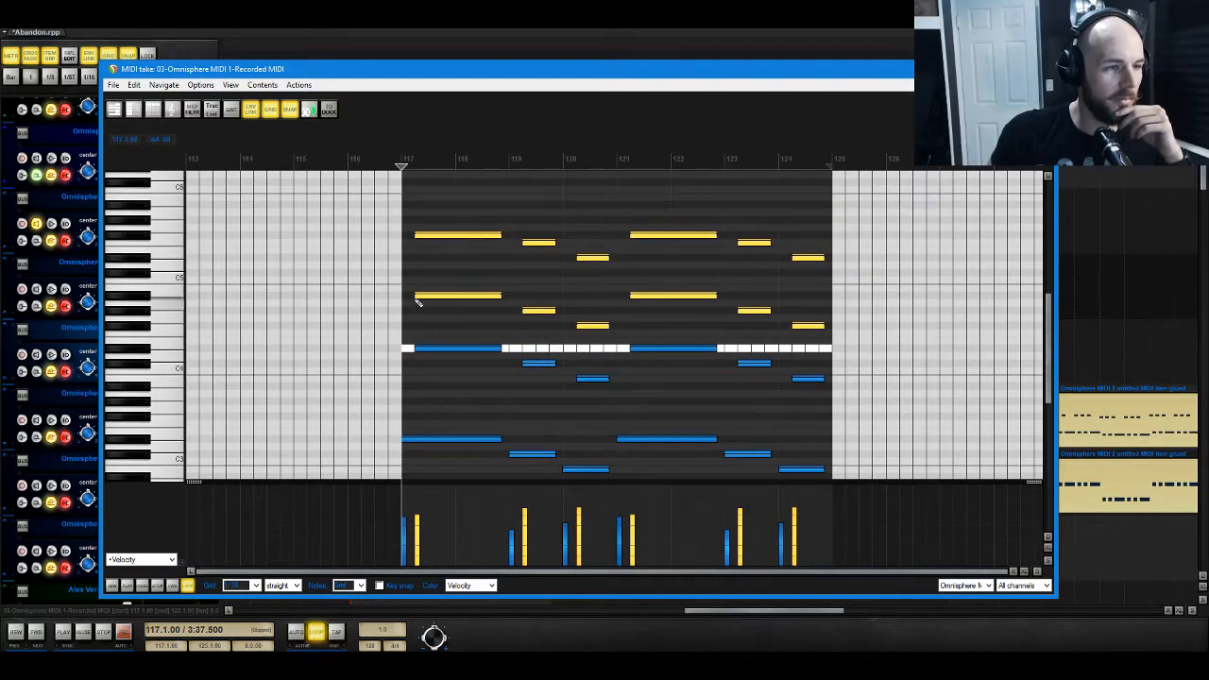
left_click_drag(418, 302, 432, 302)
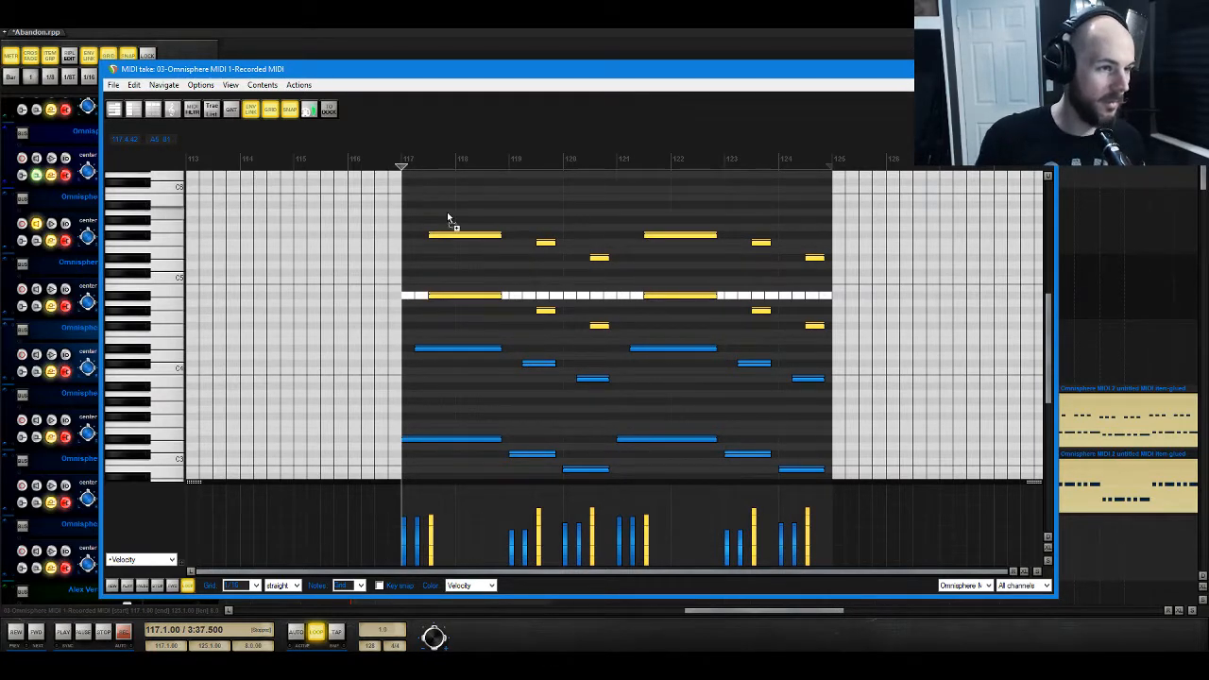
left_click_drag(425, 216, 859, 288)
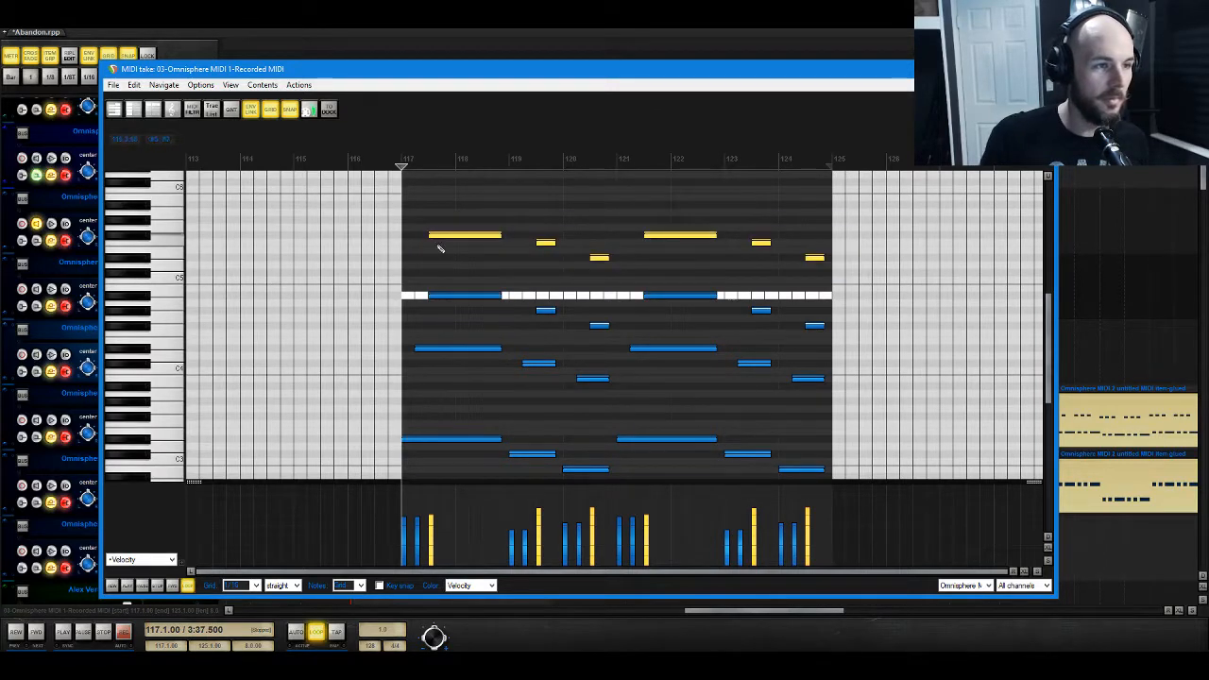
left_click_drag(432, 236, 445, 235)
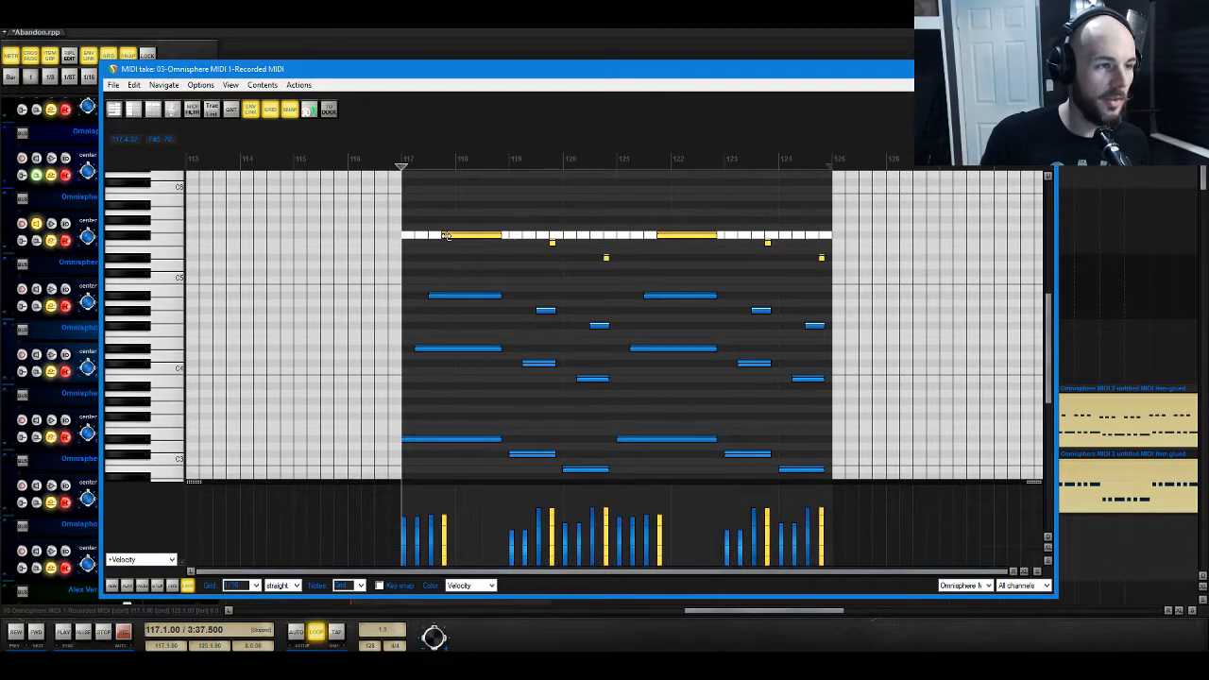
key("space")
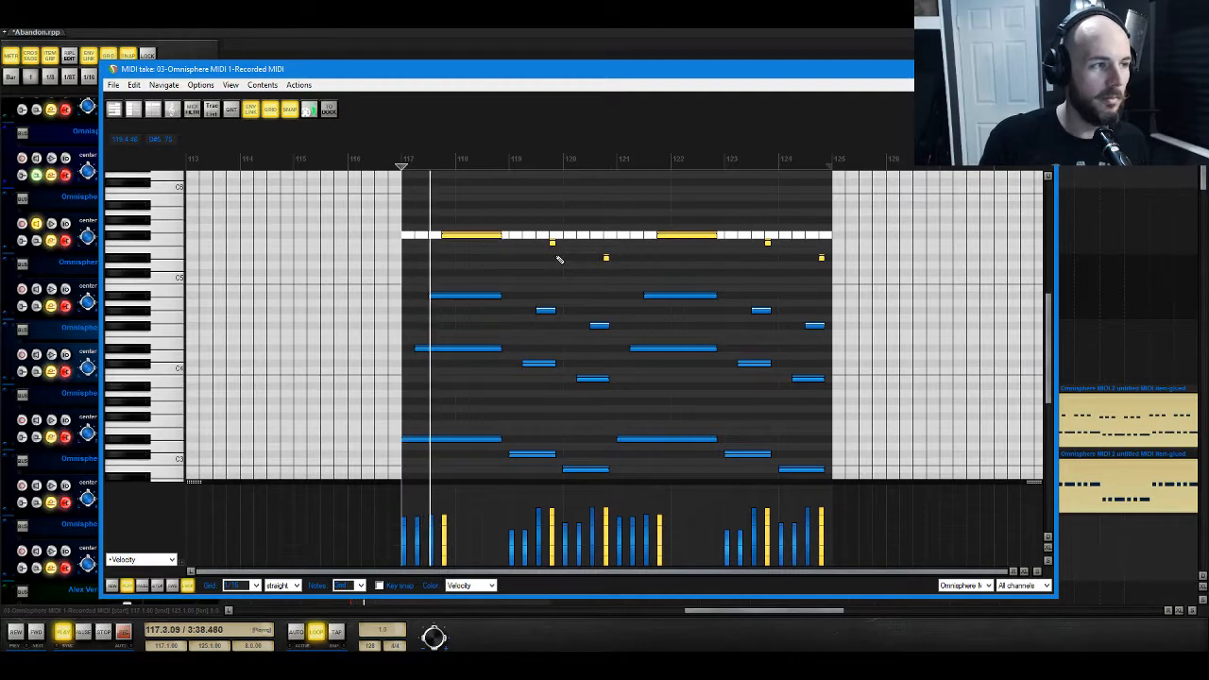
key("space")
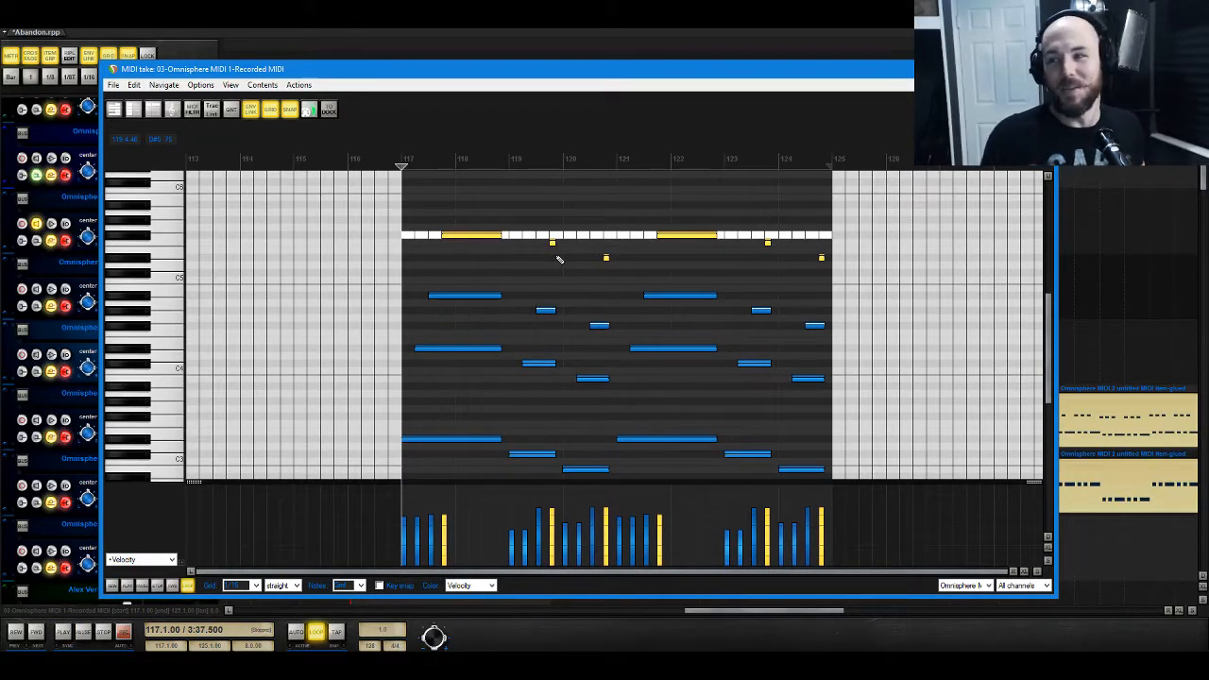
key("space")
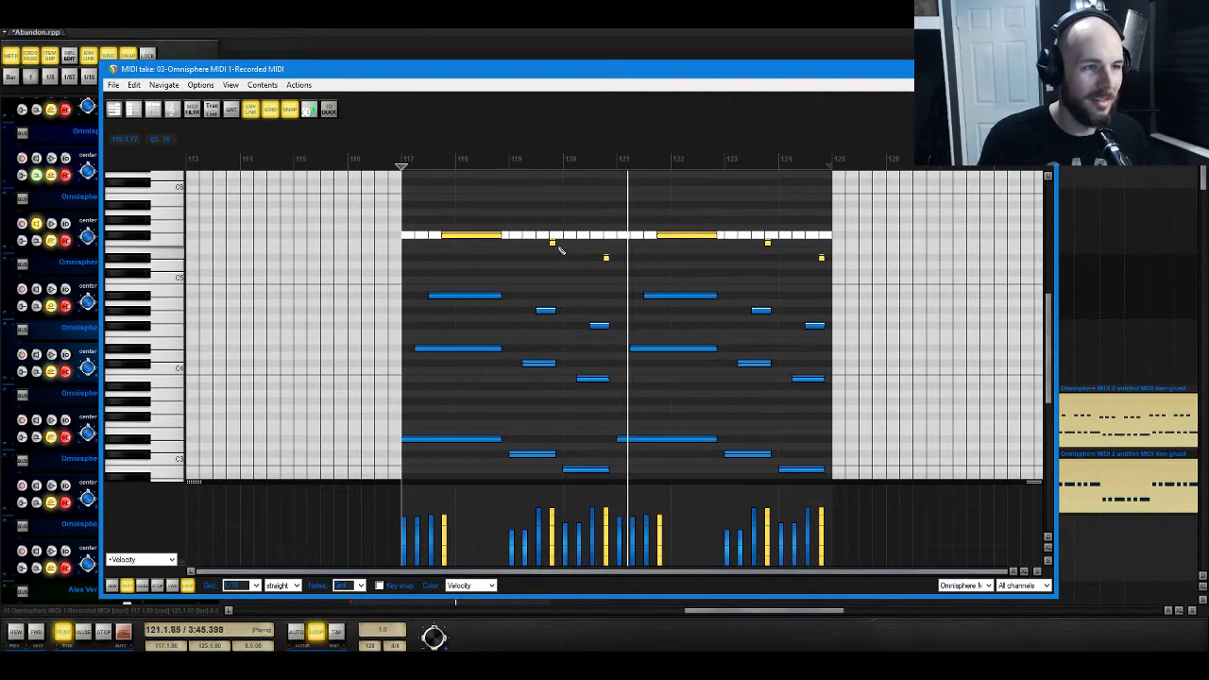
key("space")
Step: Extend the notes in bars 119 and 120 to their bar ends, and split the first chord at bar 118, deleting its second half
left_click_drag(541, 227, 611, 469)
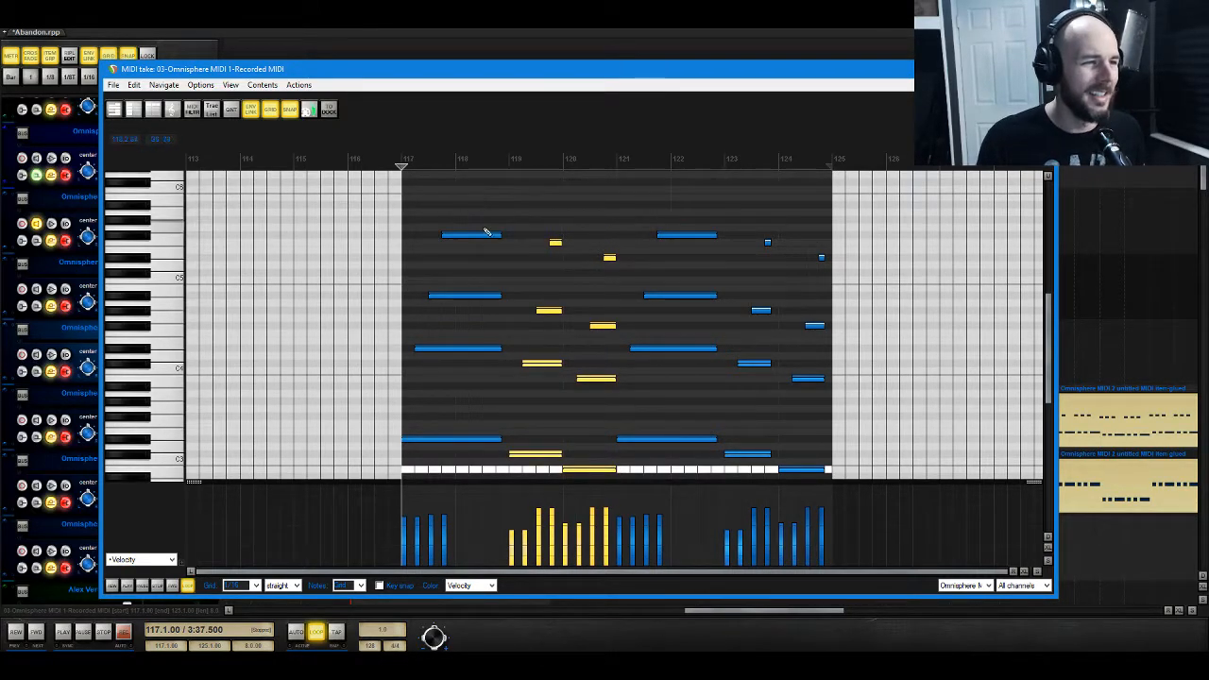
left_click(455, 161)
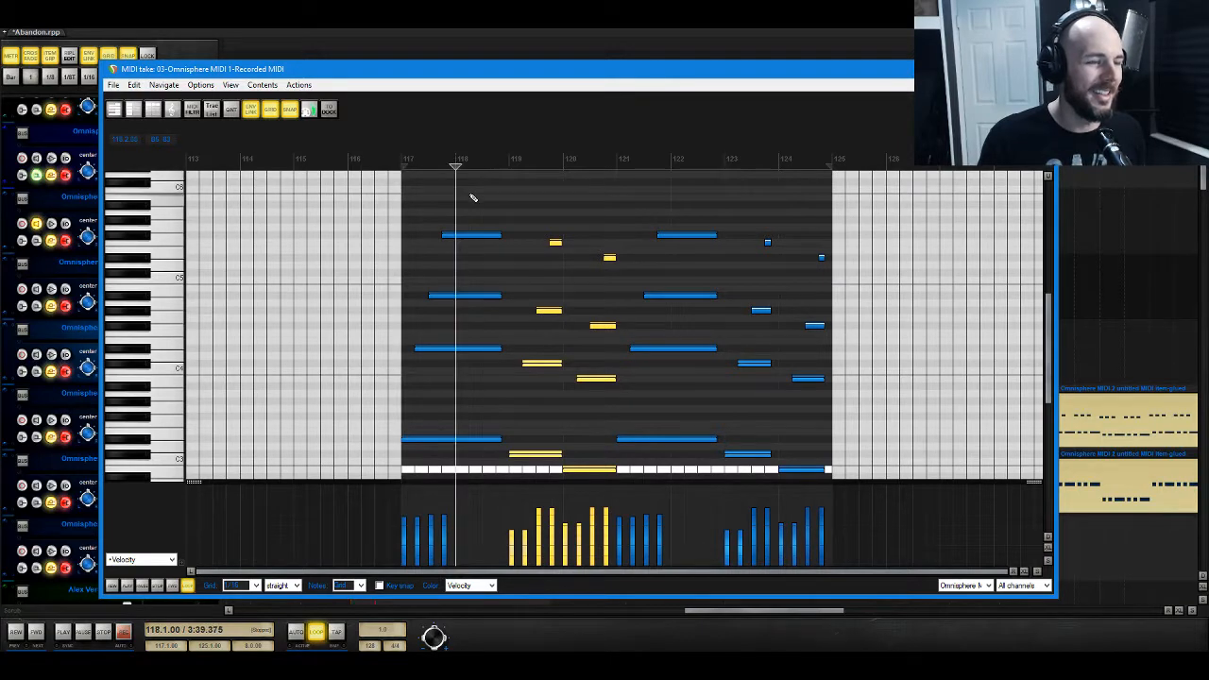
left_click_drag(473, 197, 472, 405)
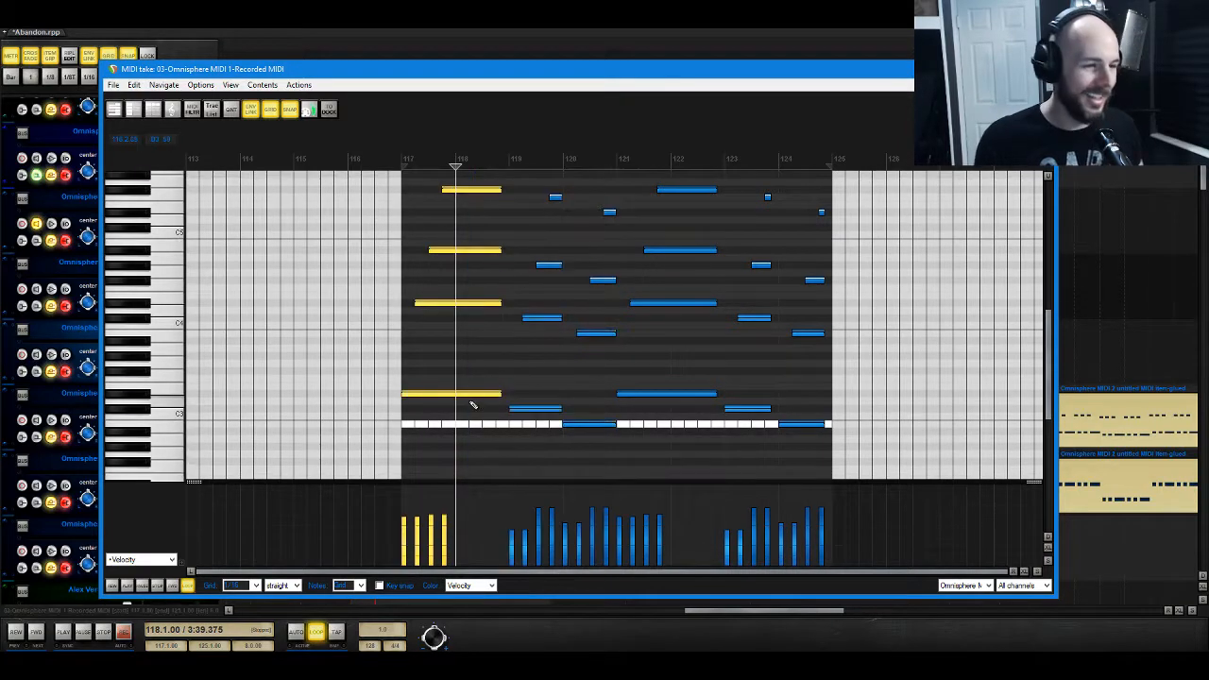
key("s")
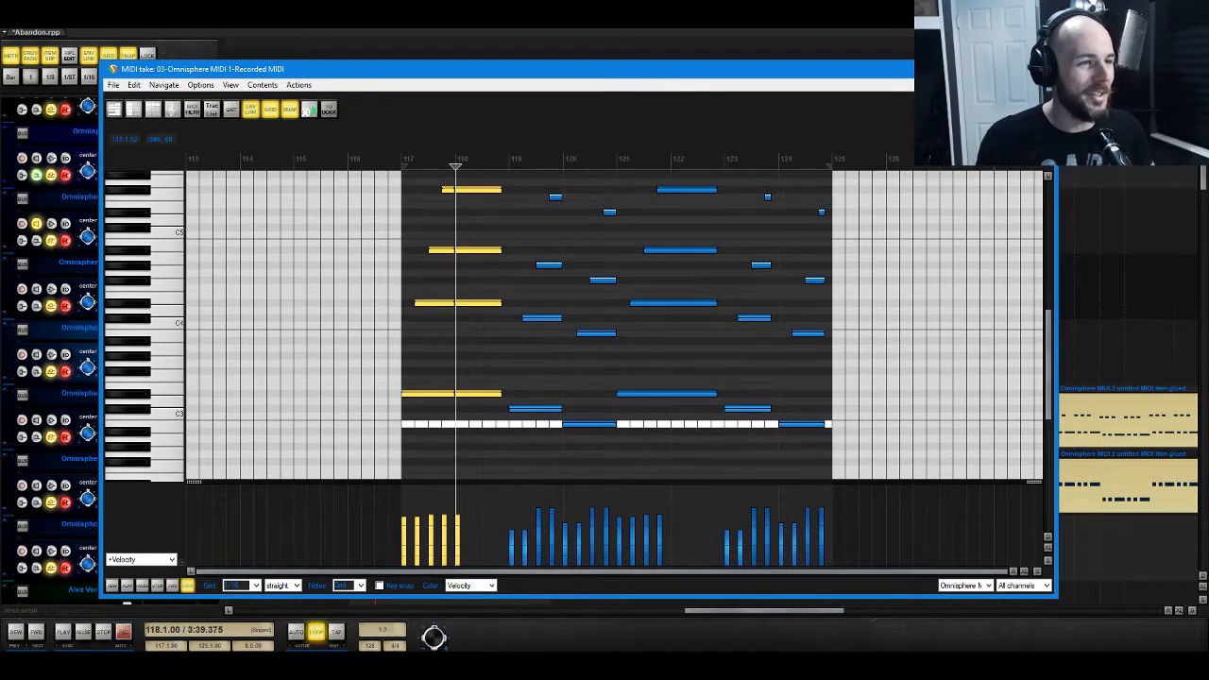
scroll(477, 392, "down", 2)
key("Delete")
Step: Copy the four staggered notes of bar 117 into bar 118
left_click_drag(467, 362, 401, 234)
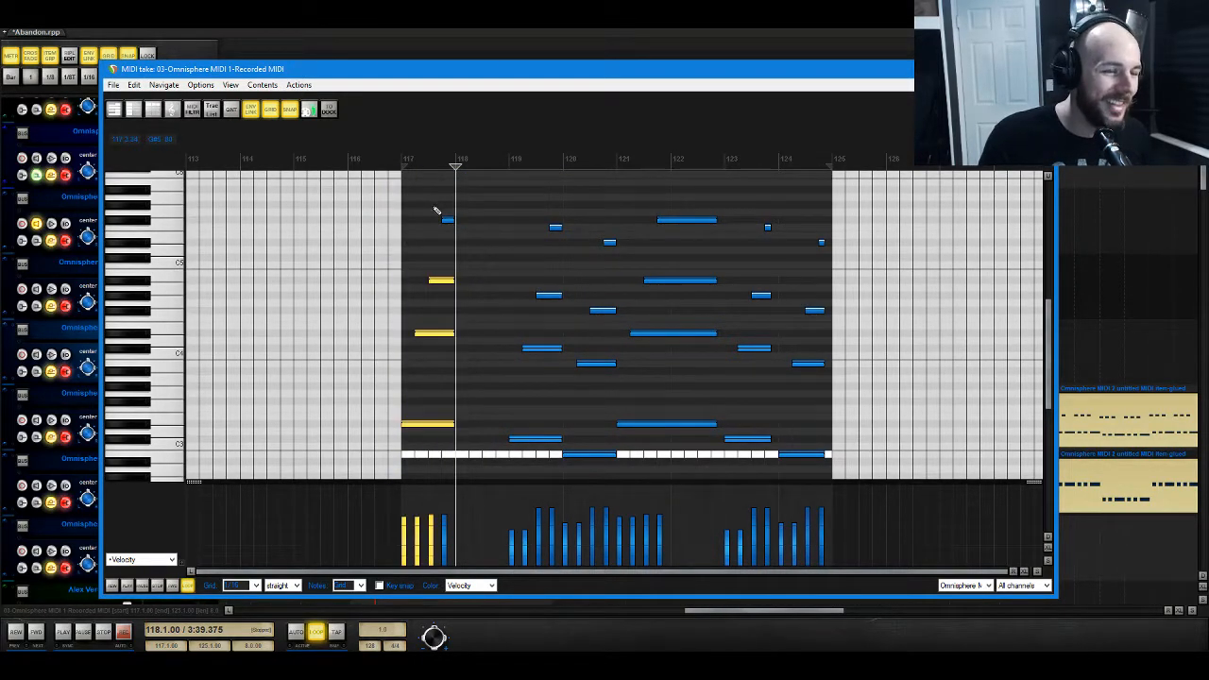
left_click(446, 219, "ctrl")
left_click_drag(423, 427, 482, 428)
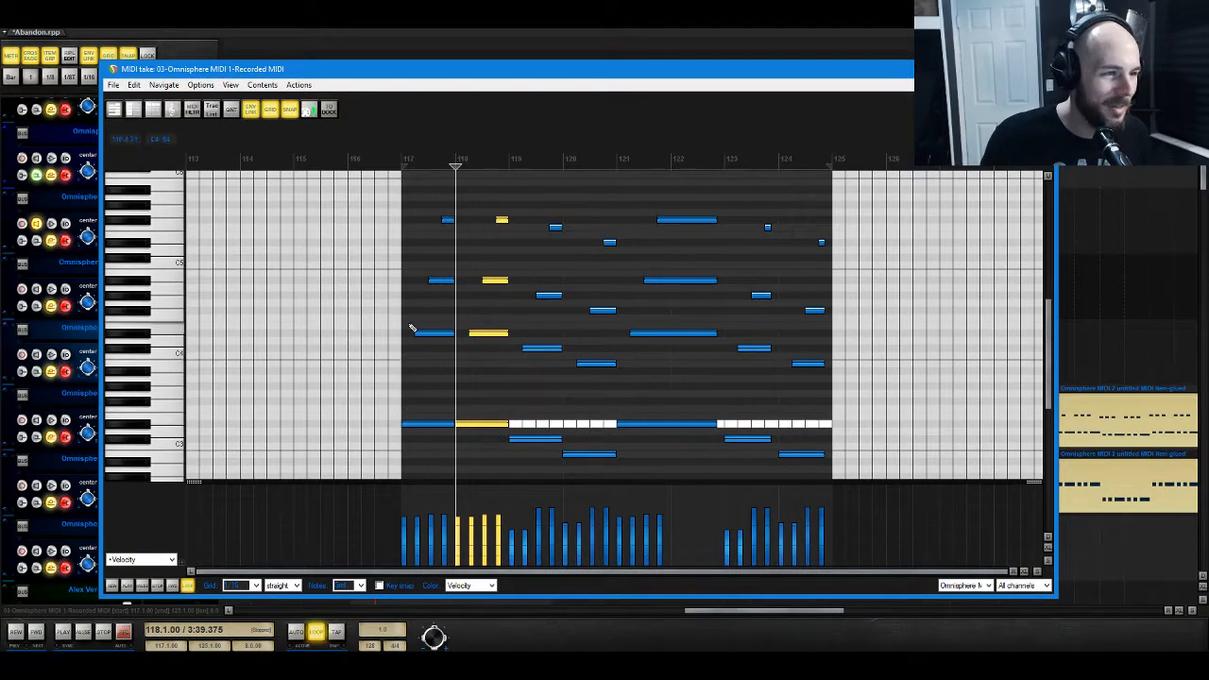
Step: Play the loop from bar 117 and lengthen the top-voice notes in bars 117 to 120 to two beats each
left_click(401, 157)
key("space")
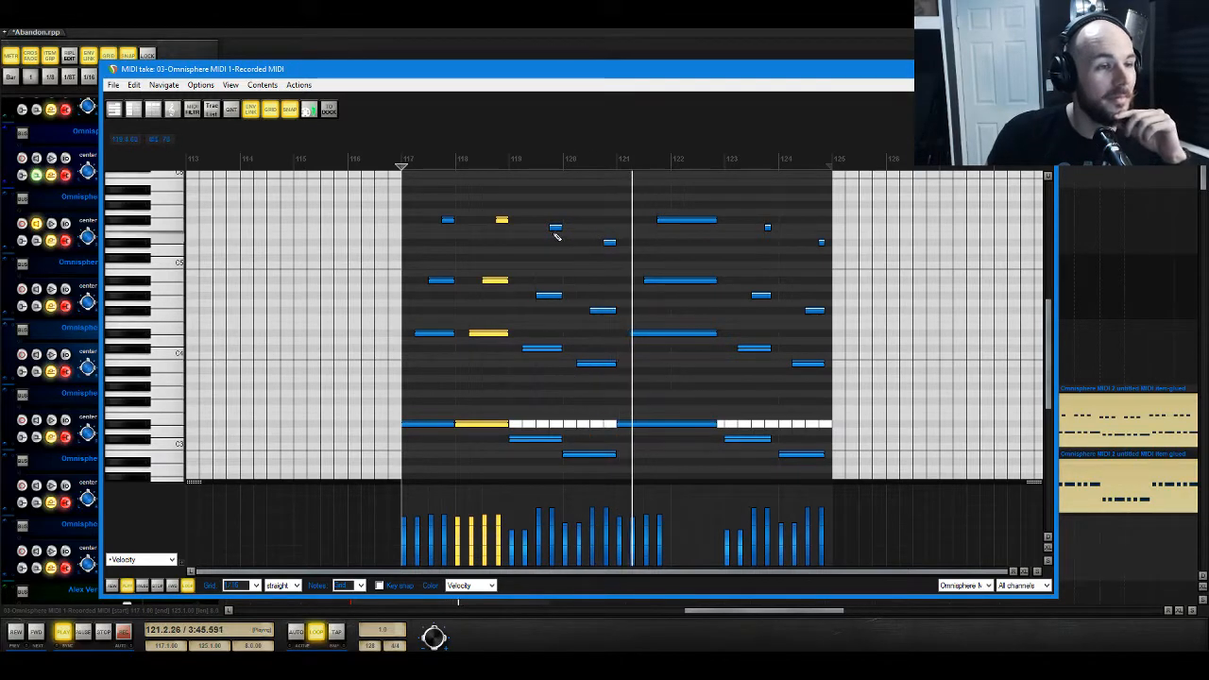
left_click_drag(439, 208, 623, 244)
key("space")
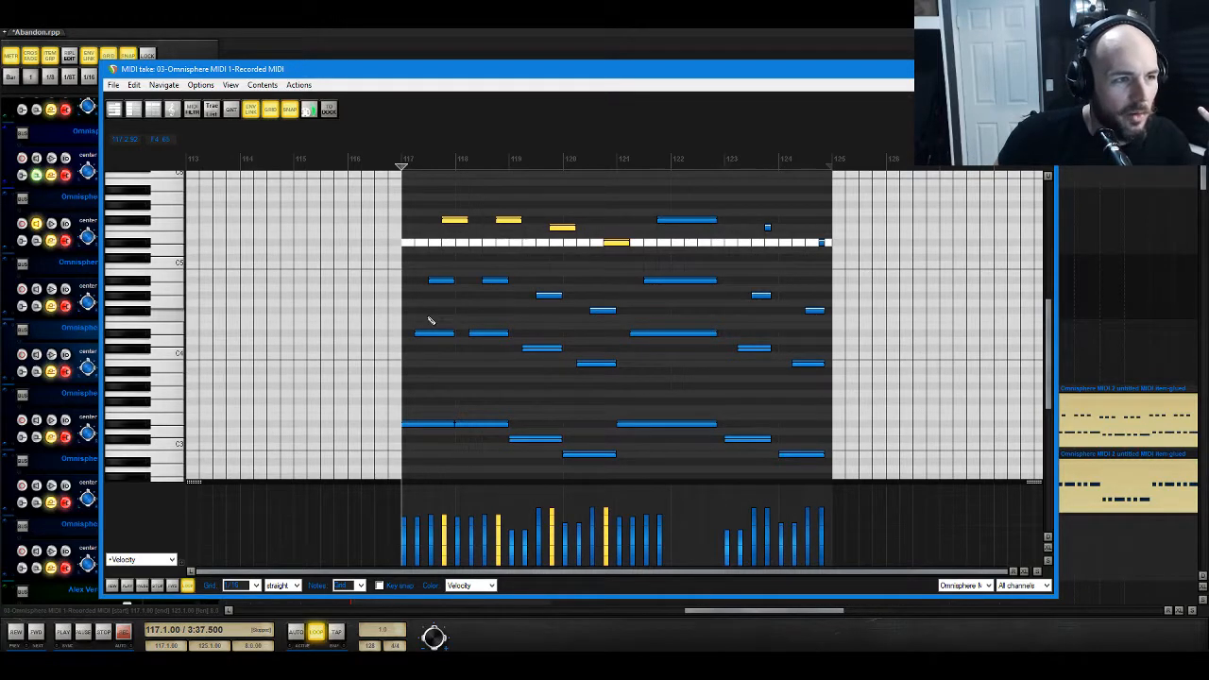
Step: Select every note in the item and quantize them
left_click(456, 281)
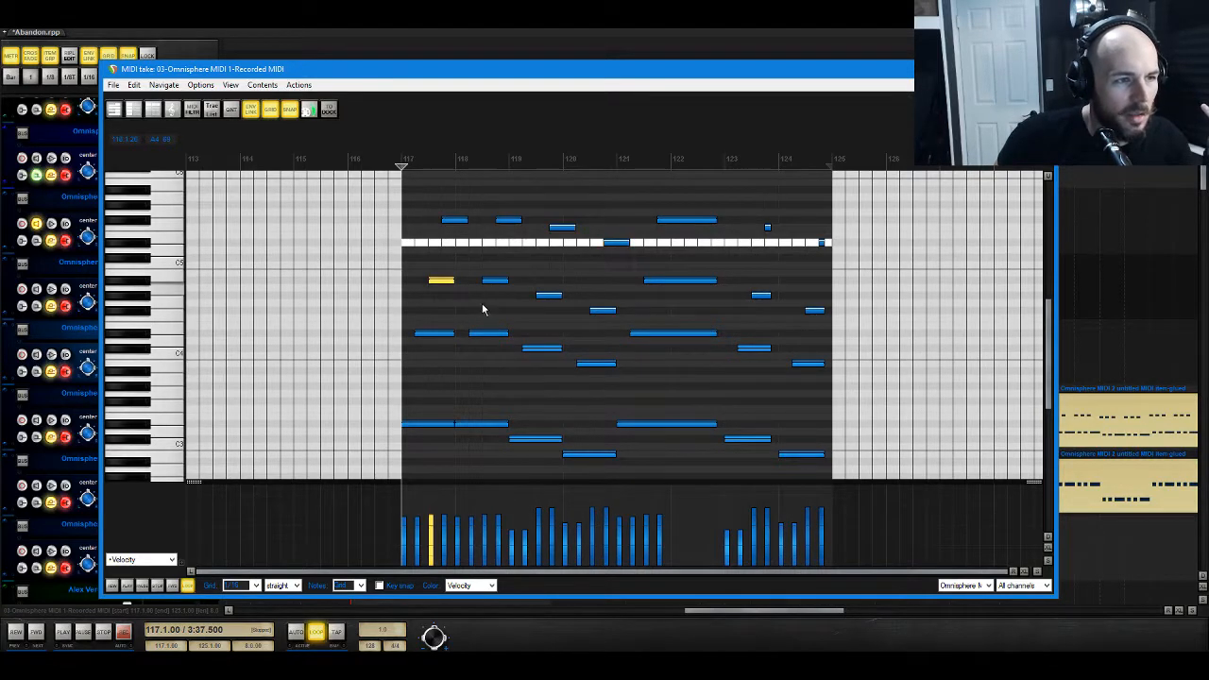
left_click(482, 309)
key("ctrl+a")
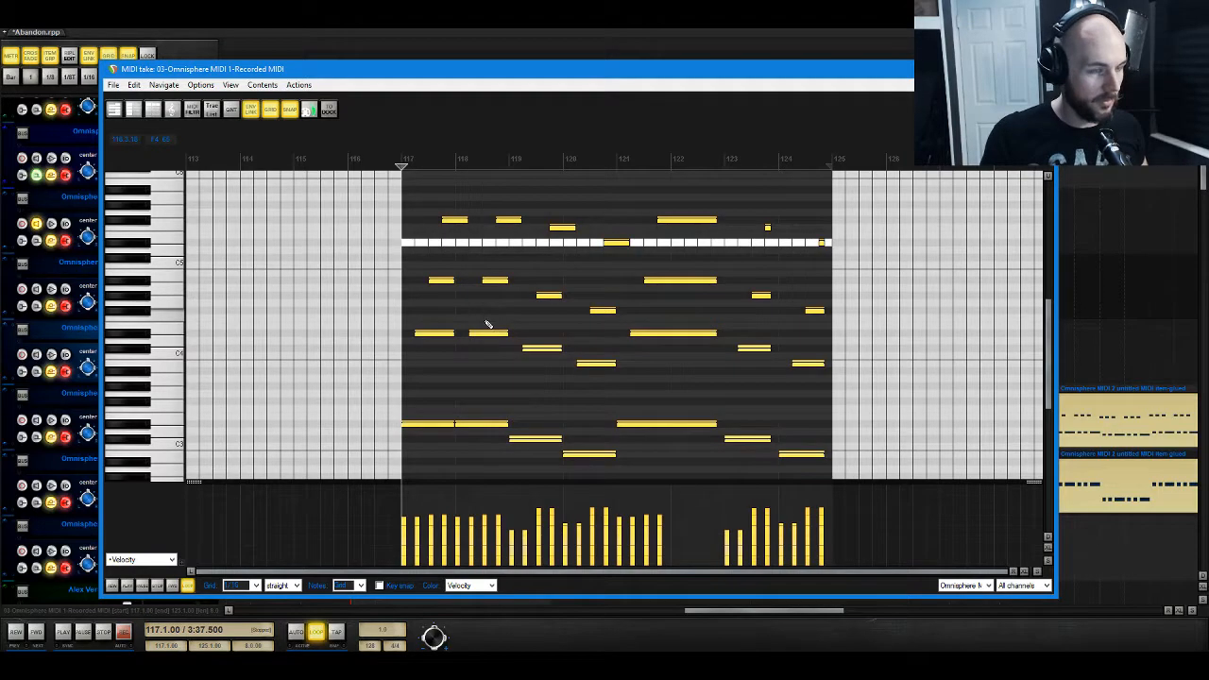
key("ctrl+q")
left_click(616, 337)
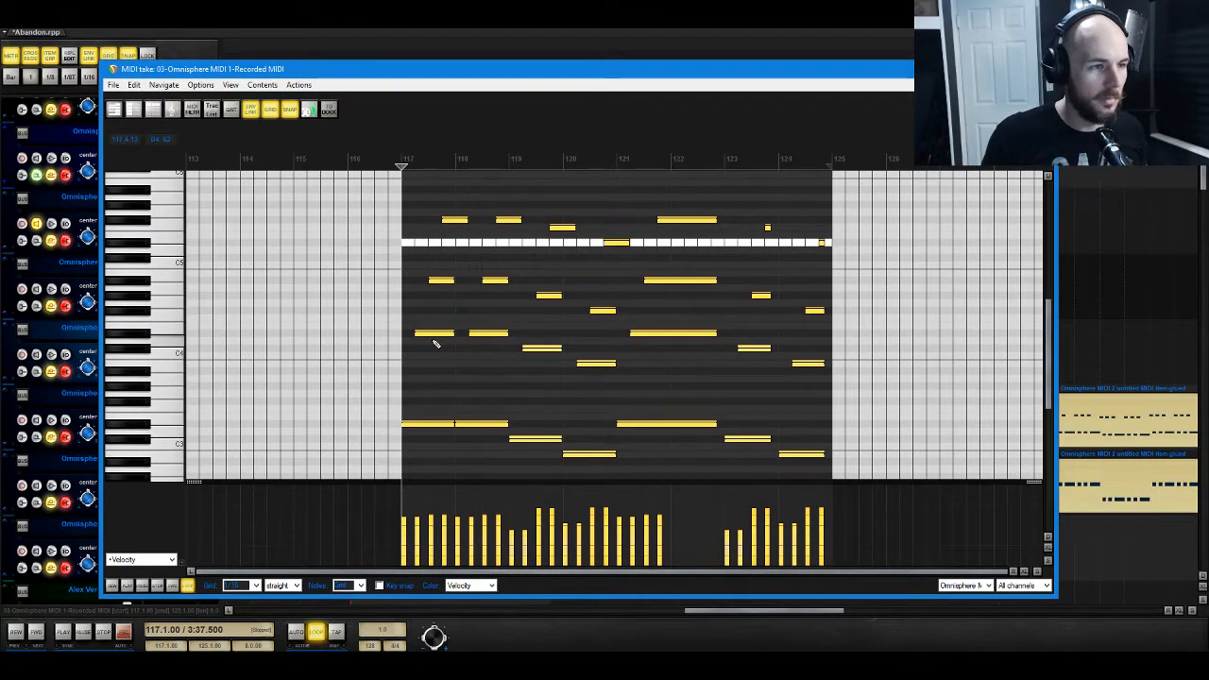
Step: Shorten the two lowest voices' notes in bars 117 to 120 to two beats each and play back the pattern
left_click_drag(423, 314, 636, 388)
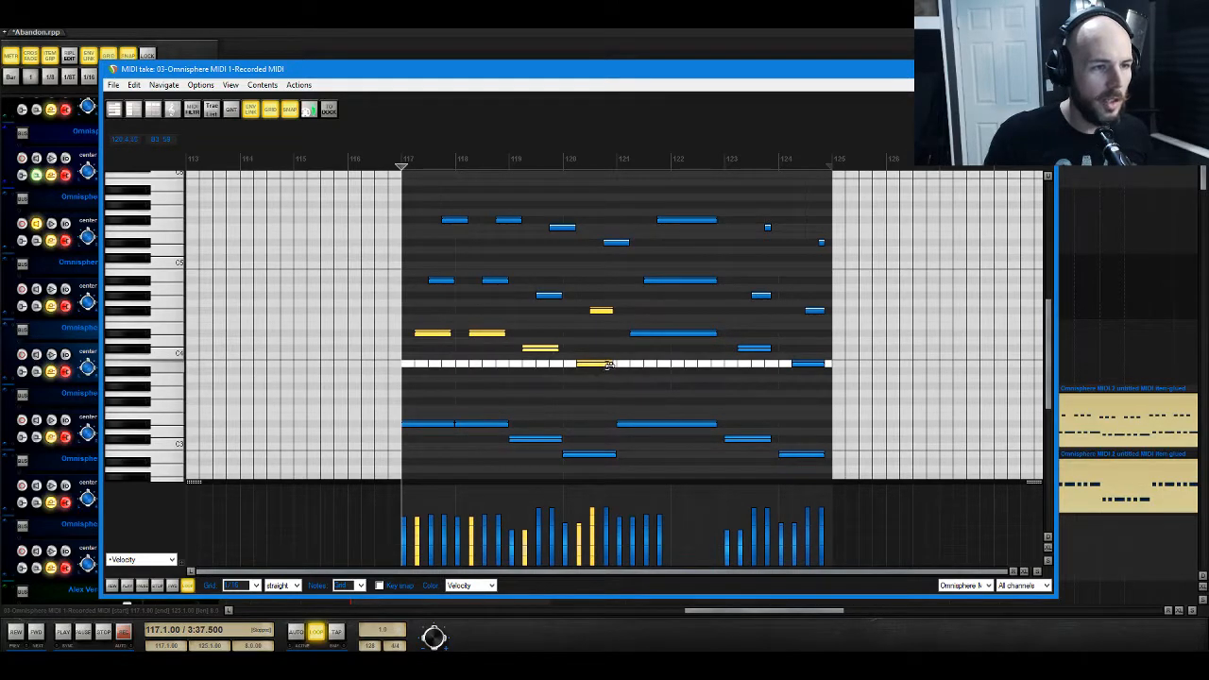
left_click_drag(610, 383, 432, 336)
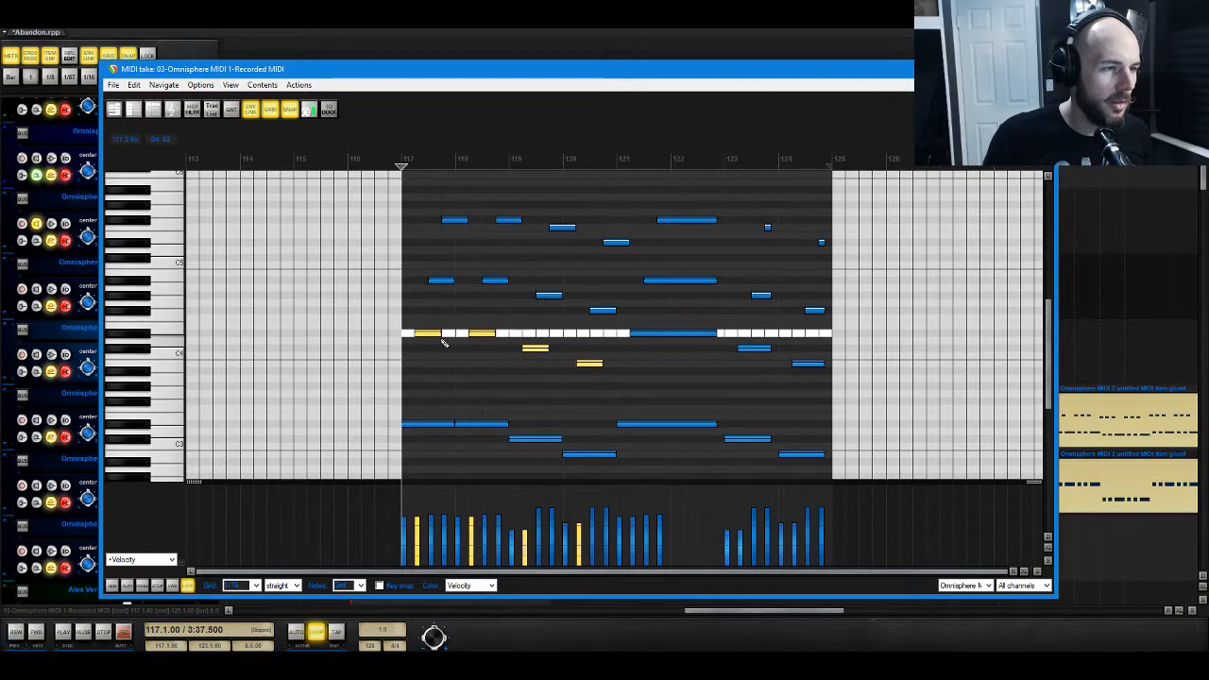
left_click_drag(445, 389, 589, 373)
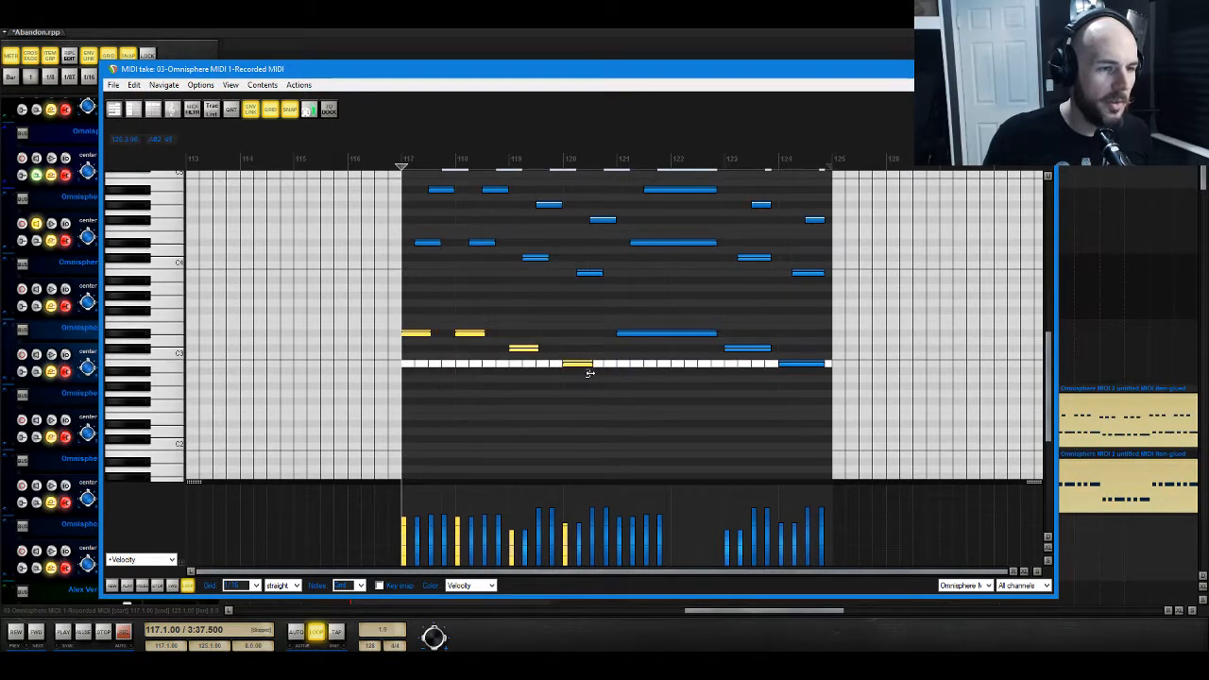
scroll(554, 432, "up", 1)
key("space")
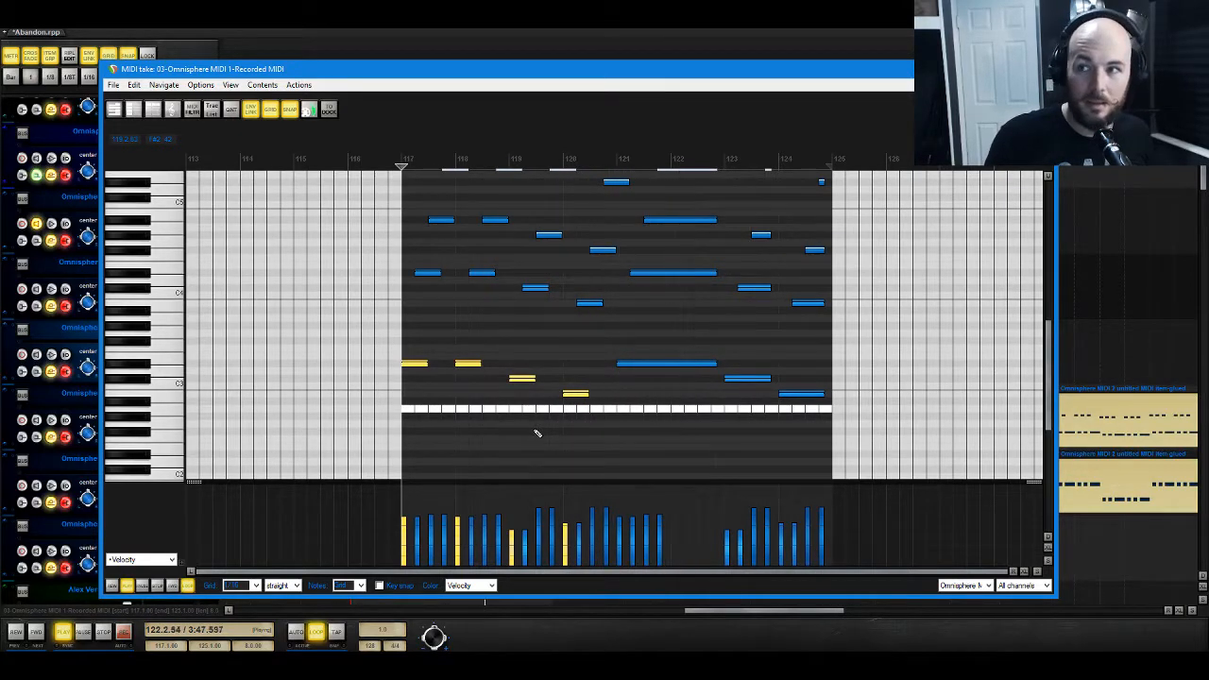
scroll(534, 429, "up", 2)
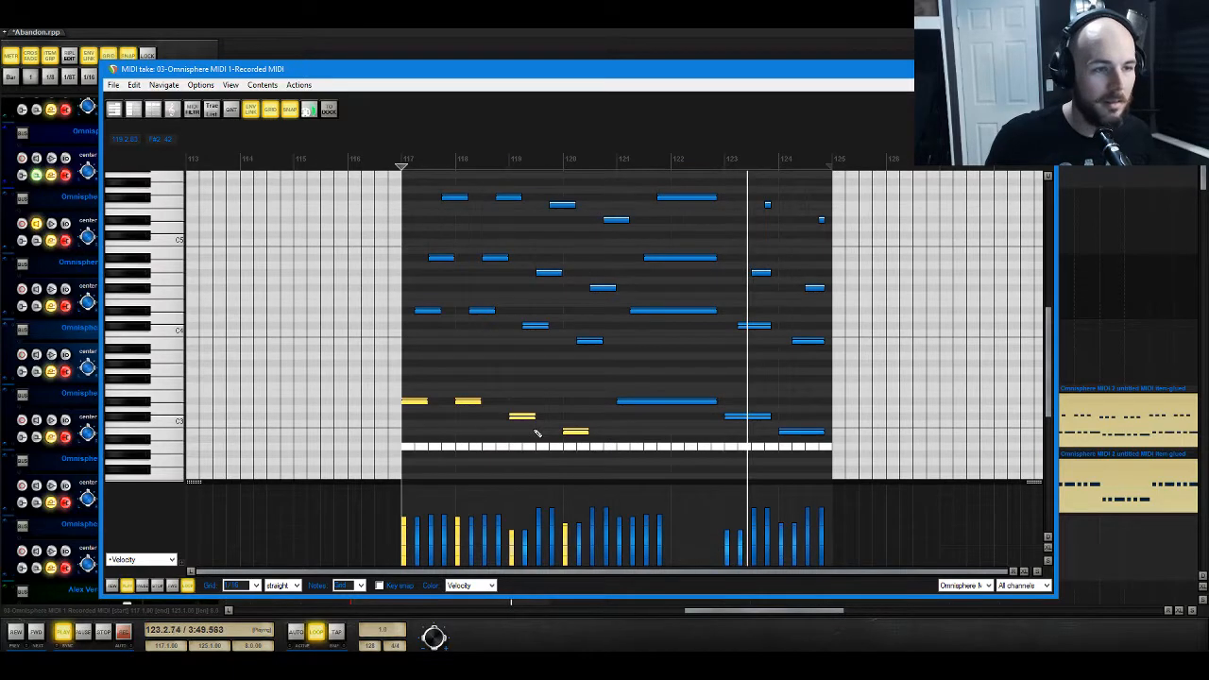
Step: Select the arpeggio notes of bars 117 to 120, shorten them to one beat each, and play back the pattern
key("space")
mouse_move(614, 191)
left_mouse_down()
mouse_move(537, 388)
mouse_move(606, 197)
left_mouse_up()
mouse_move(622, 187)
left_mouse_down()
mouse_move(607, 257)
mouse_move(445, 461)
mouse_move(416, 460)
left_mouse_up()
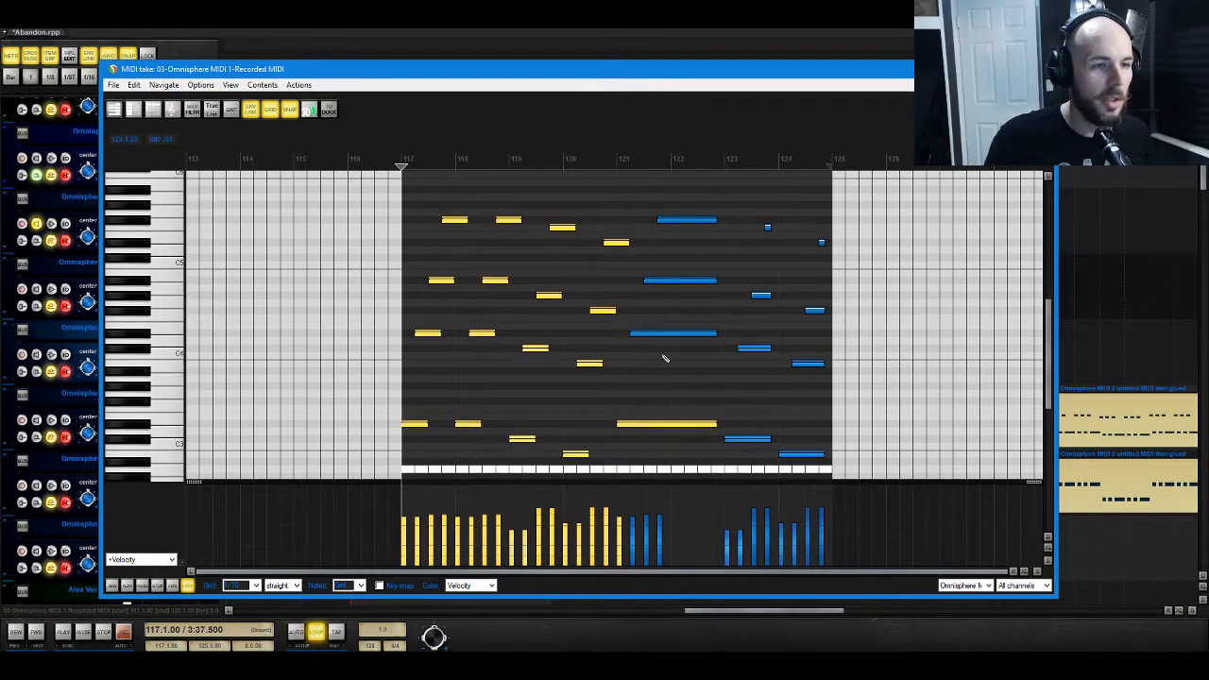
left_click(652, 425, "ctrl")
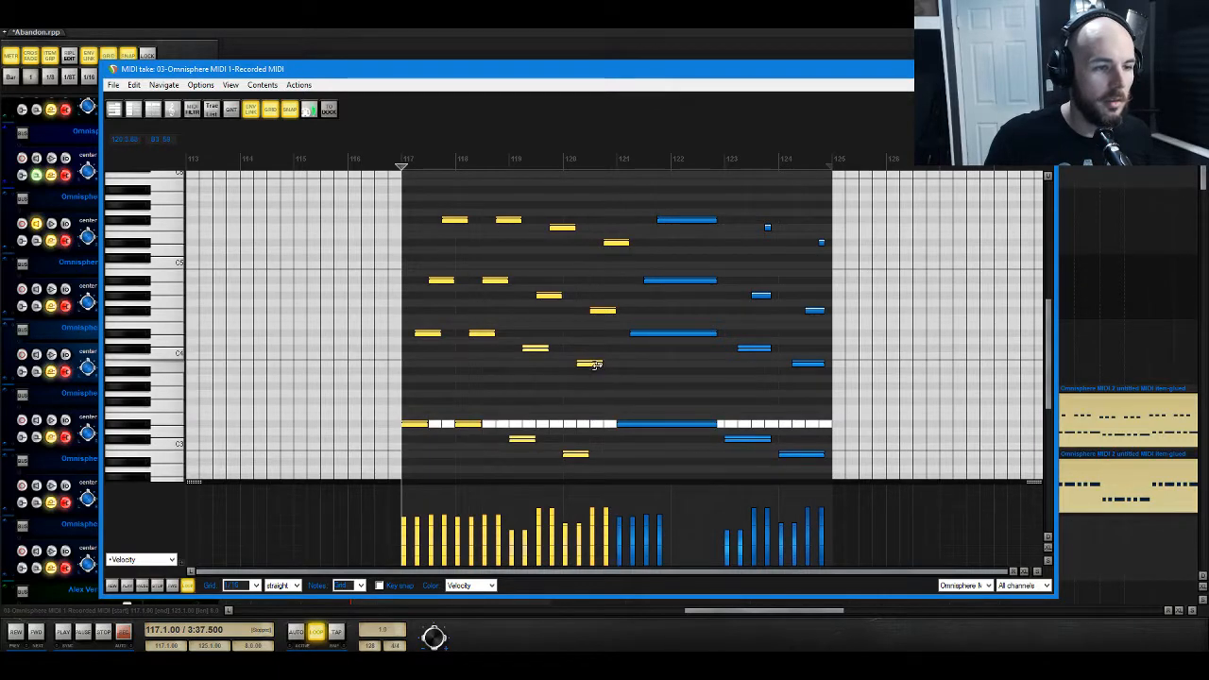
left_click_drag(593, 363, 586, 364)
key("space")
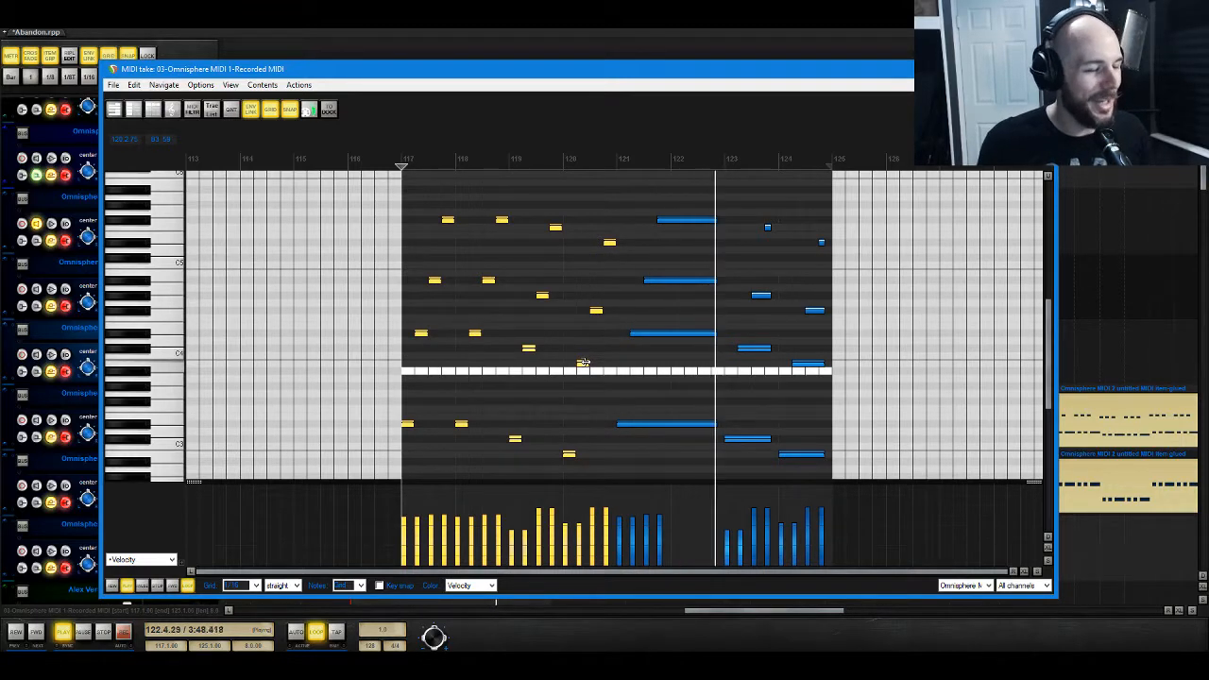
key("space")
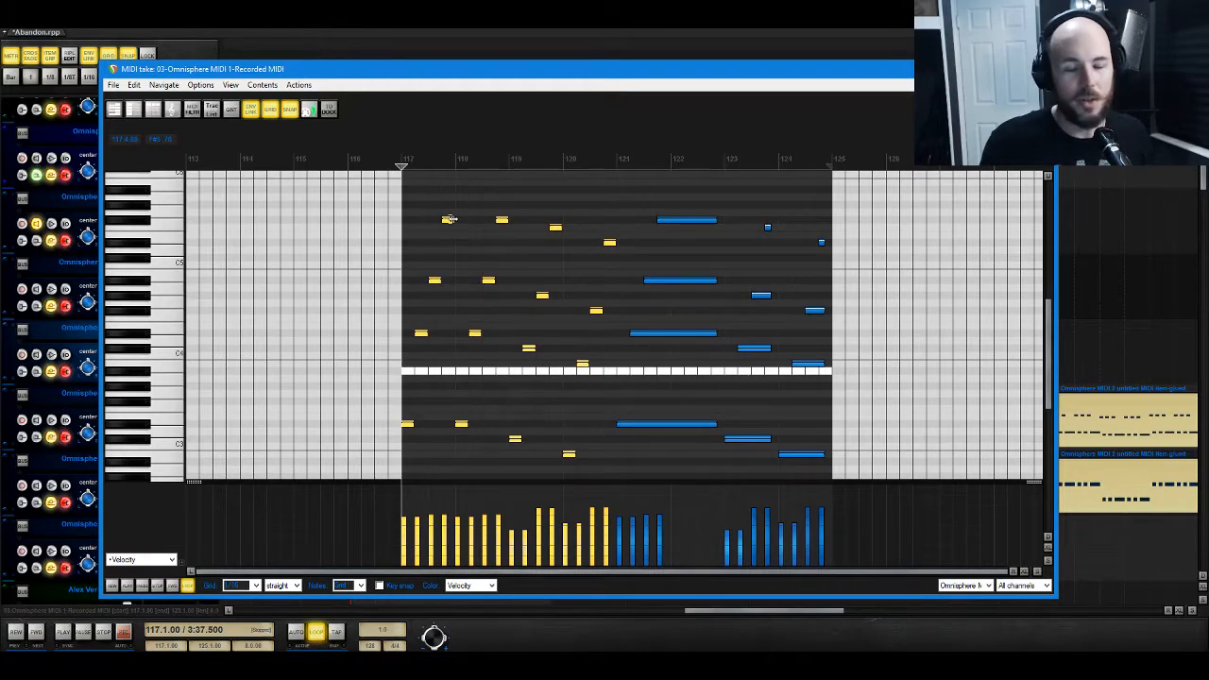
Step: Lengthen the selected notes in bars 117 to 120 to four beats each while listening to the loop
left_click_drag(460, 220, 468, 220)
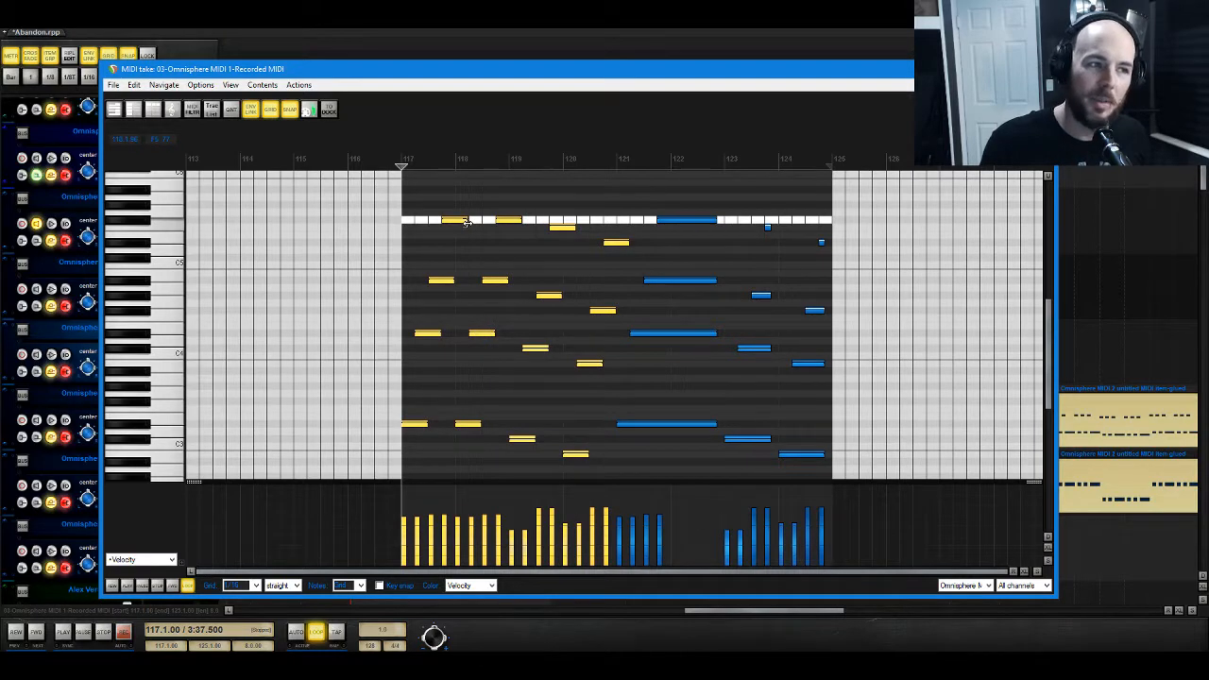
left_click_drag(475, 221, 479, 221)
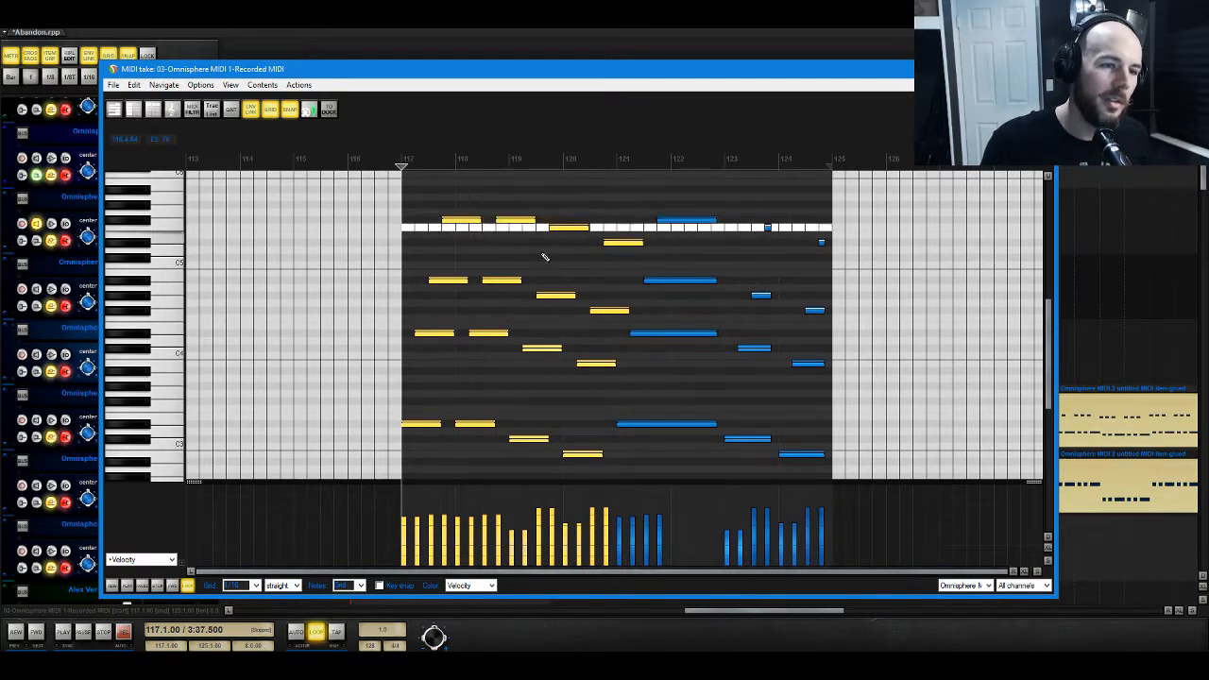
key("space")
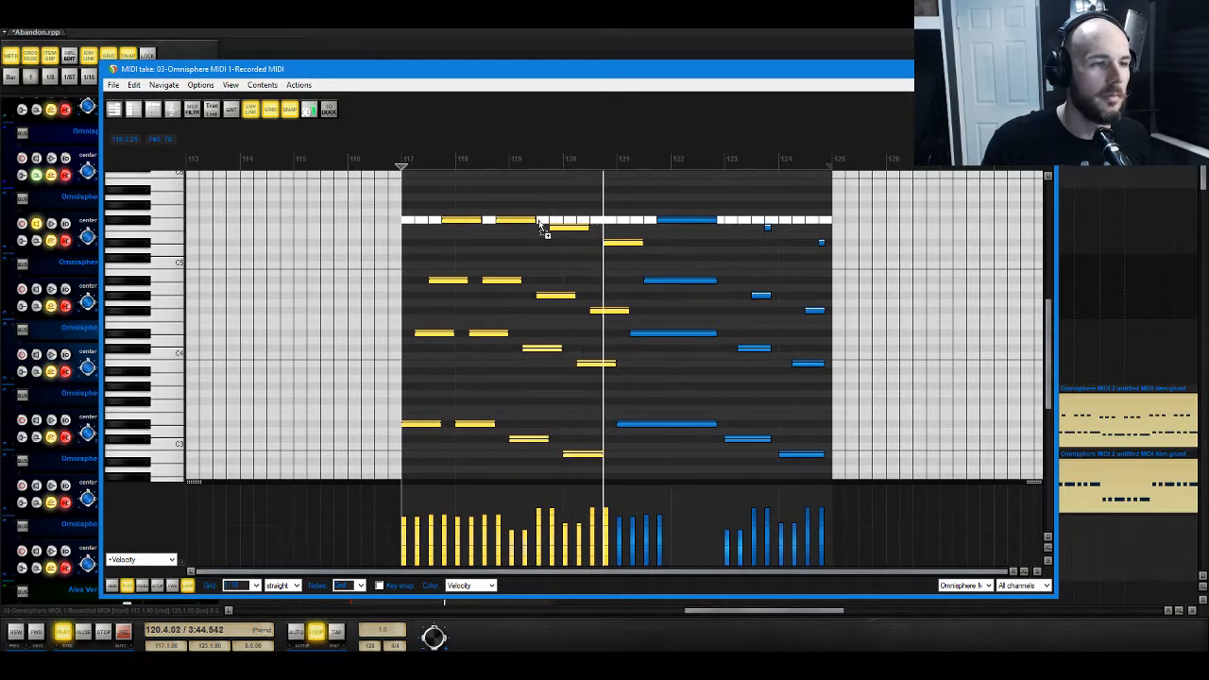
left_click_drag(530, 218, 543, 217)
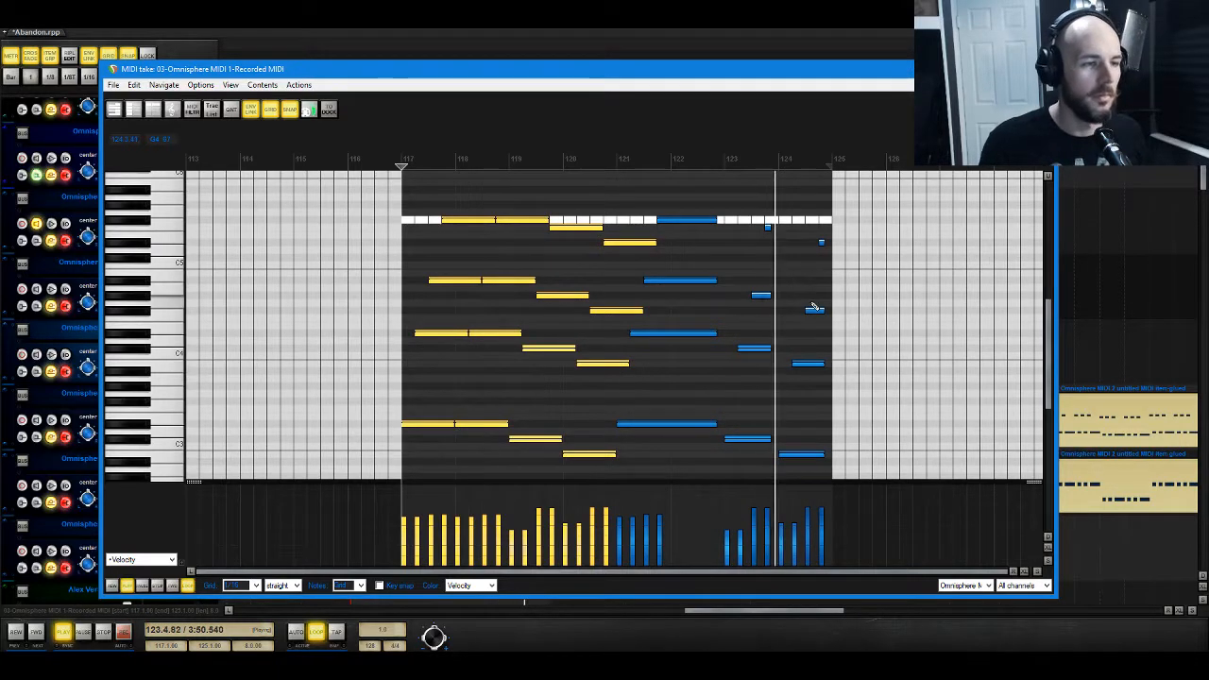
Step: Stop playback and delete all the old chord notes from bar 121 to the end of the item
key("space")
left_click_drag(687, 198, 972, 559)
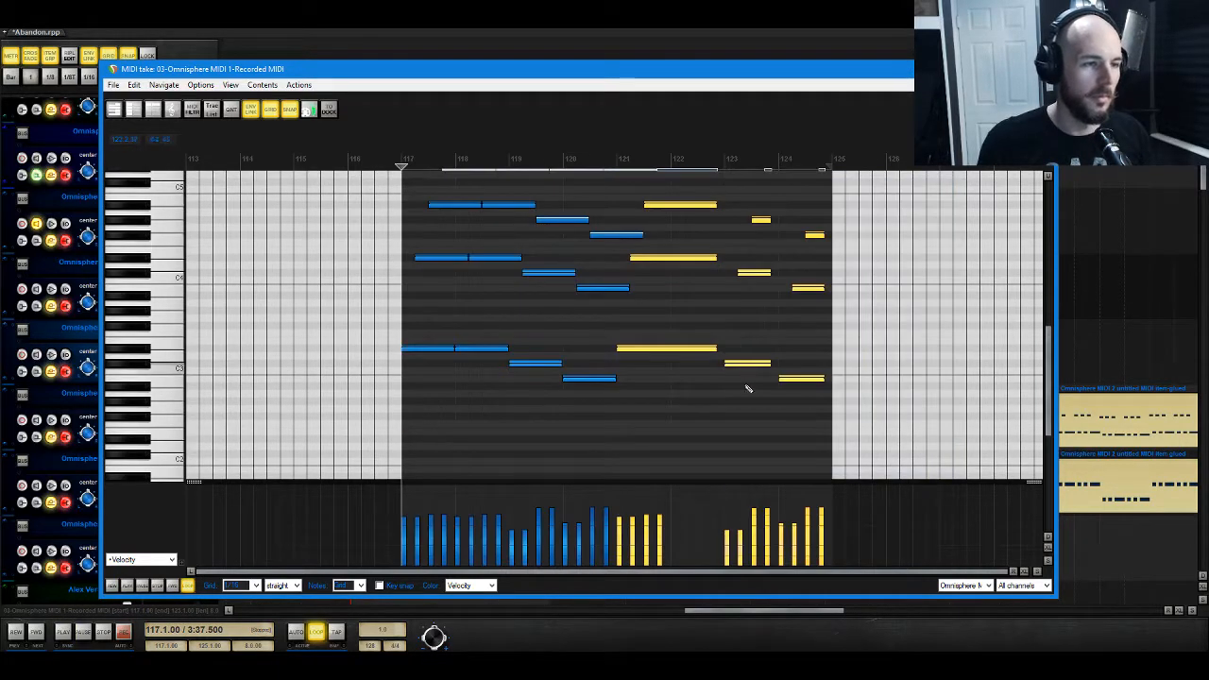
key("Delete")
scroll(750, 236, "up", 3)
mouse_move(718, 207)
left_mouse_down()
mouse_move(482, 431)
mouse_move(425, 469)
mouse_move(418, 436)
mouse_move(670, 434)
left_mouse_up()
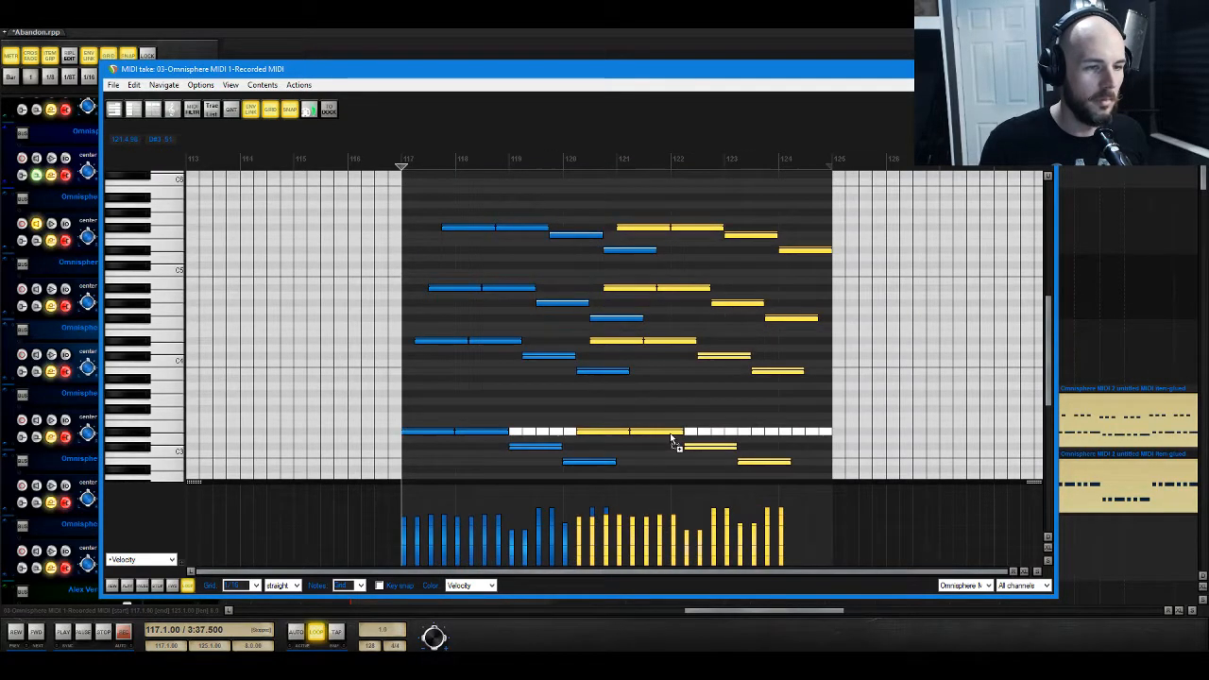
left_click(828, 250)
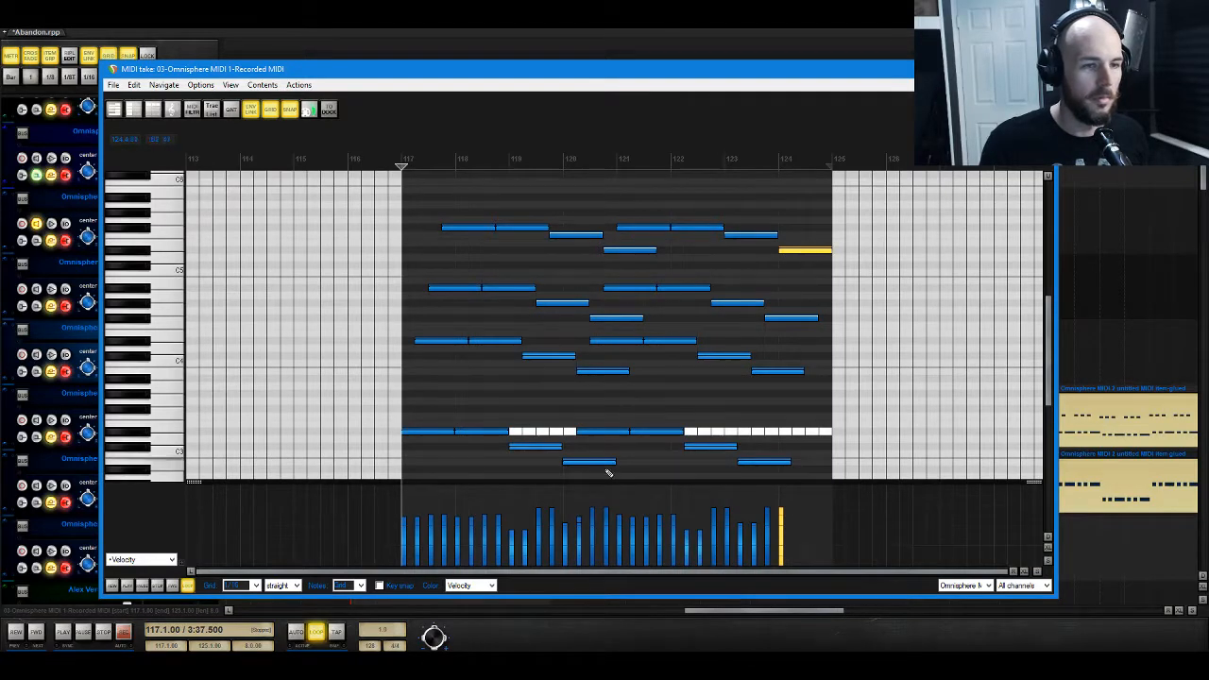
key("ctrl+z")
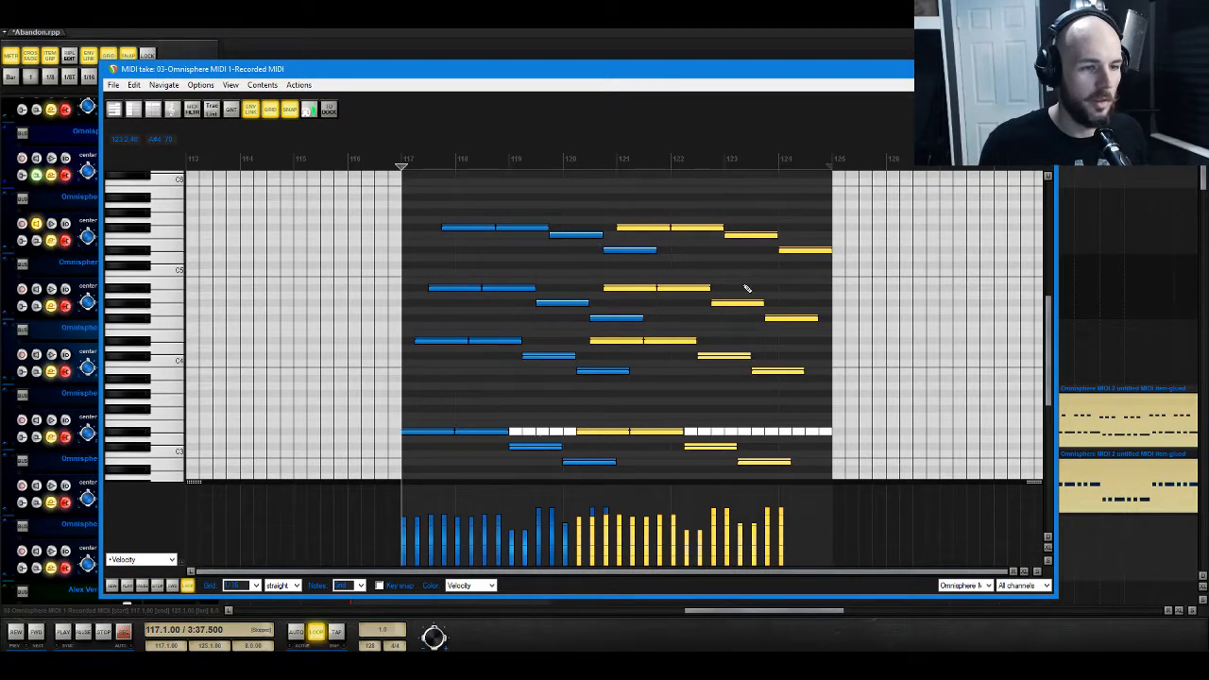
left_click(830, 250)
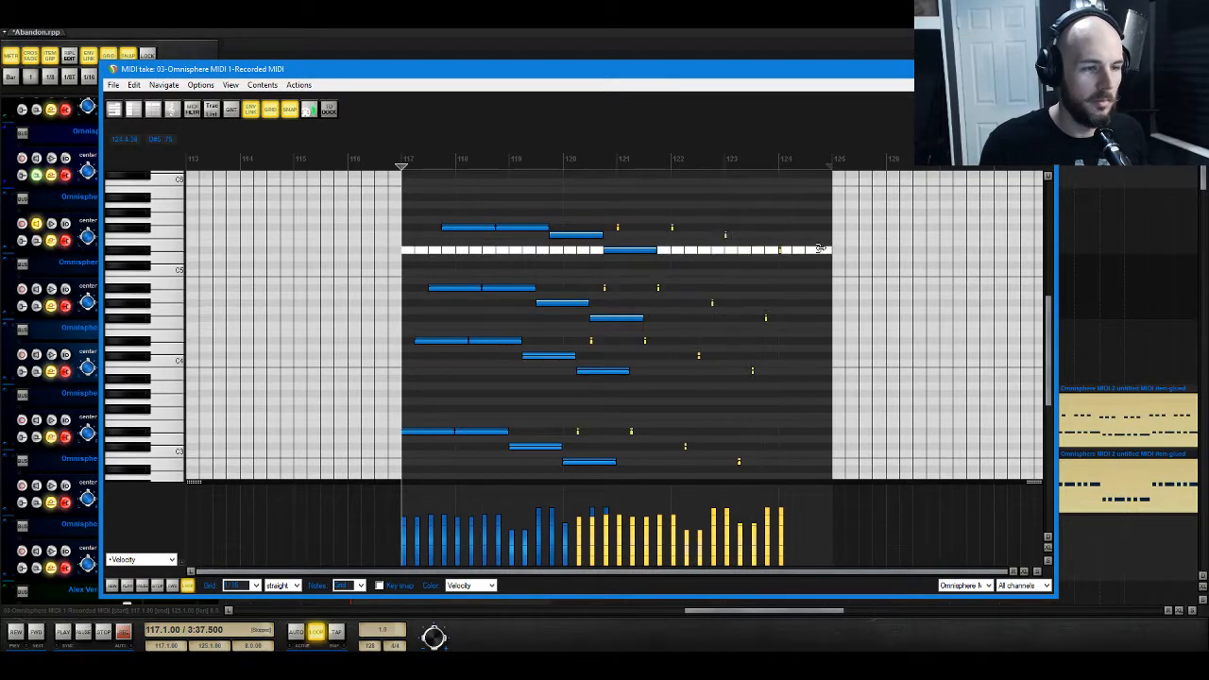
key("ctrl+z")
left_click_drag(835, 253, 807, 251)
key("ctrl+z")
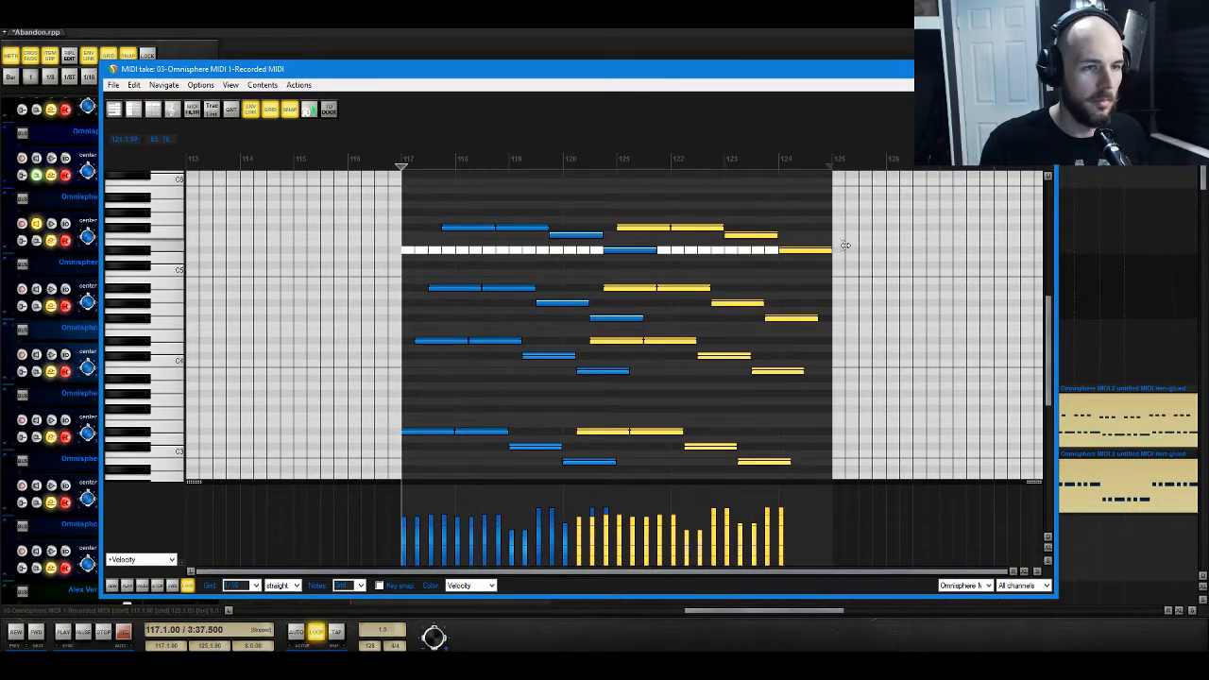
left_click(844, 245)
key("ctrl+z")
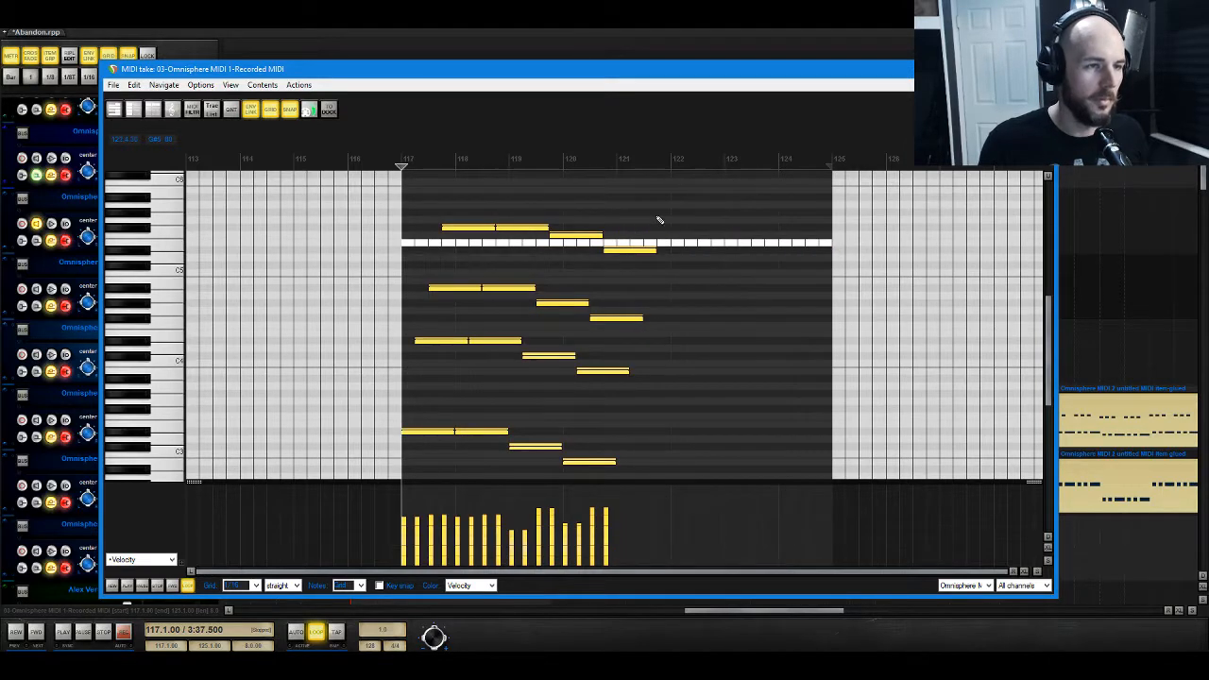
Step: Split the overhanging notes at bar 121 and copy the bars 117 to 120 pattern to start at bar 121
left_click(616, 165)
key("s")
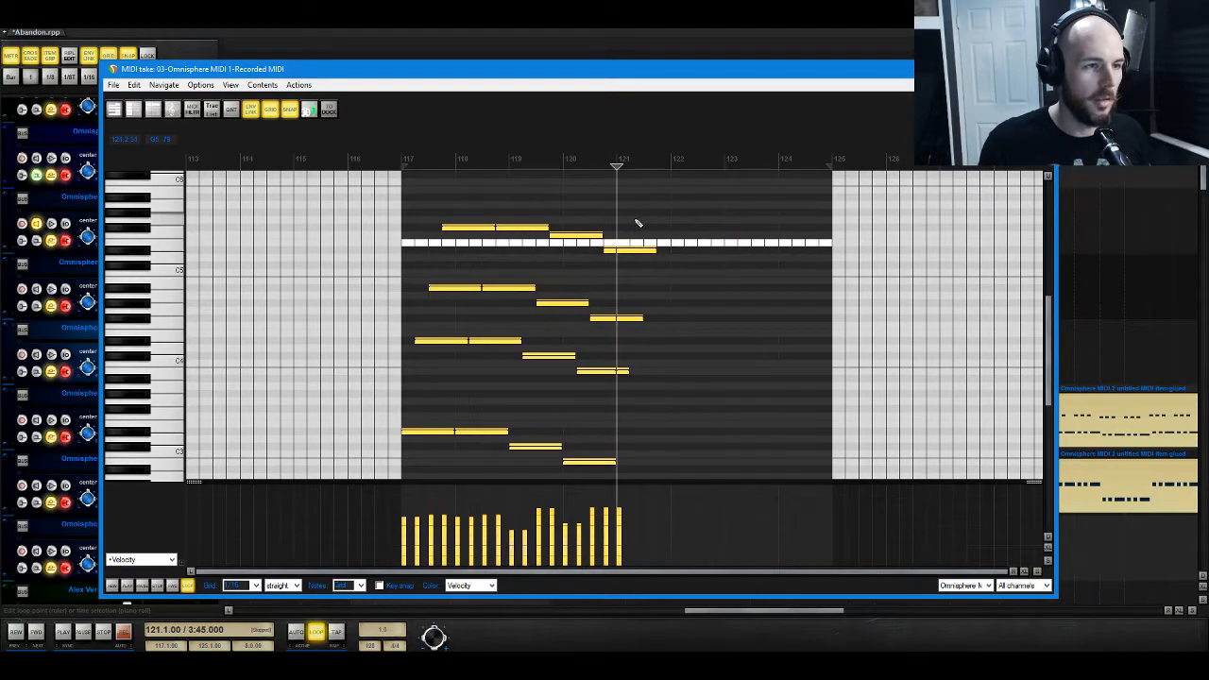
left_click(611, 215)
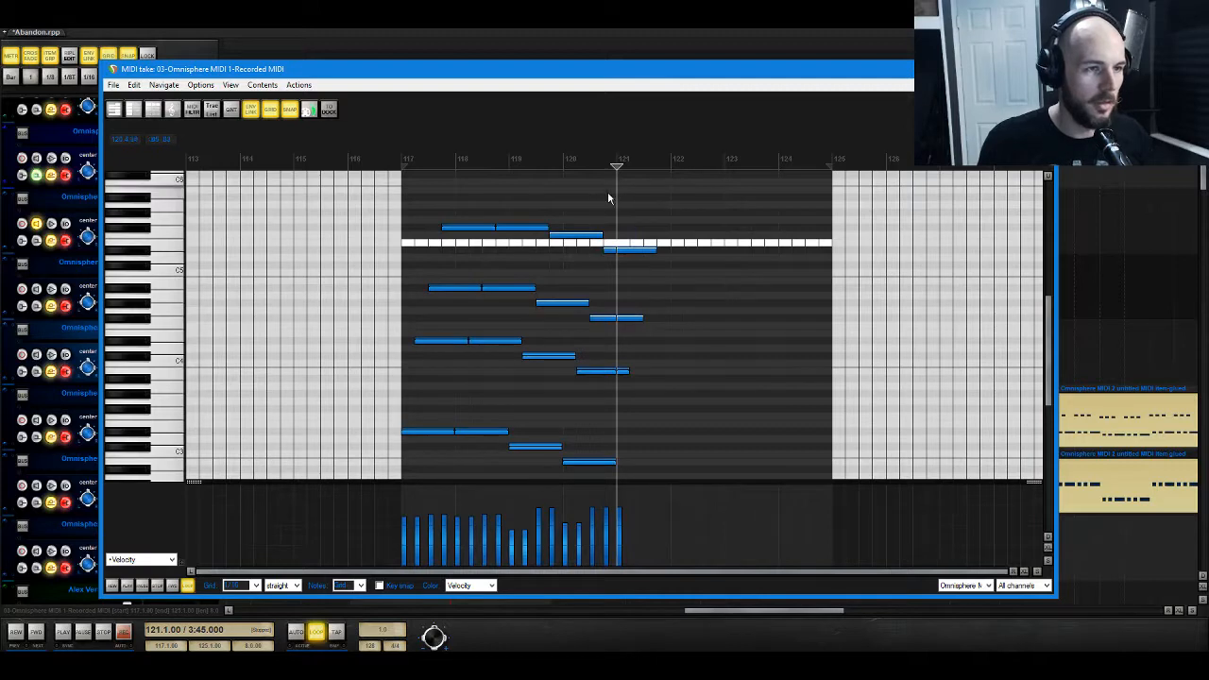
left_click_drag(609, 193, 659, 434)
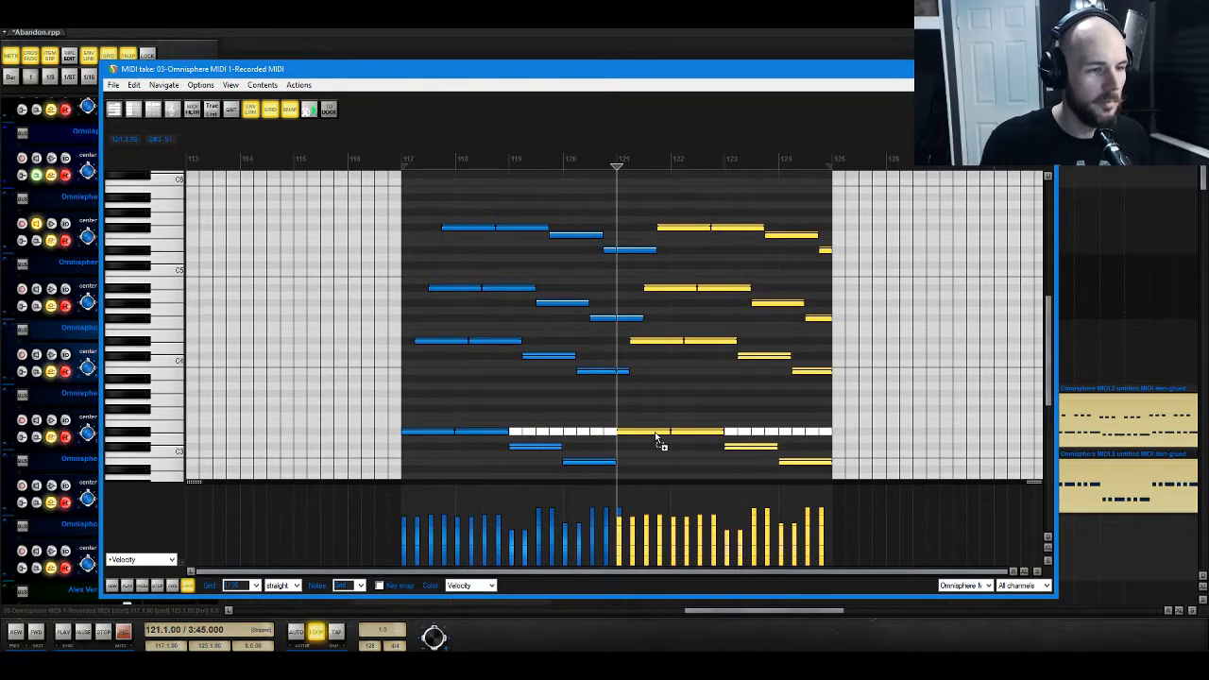
left_click(619, 371)
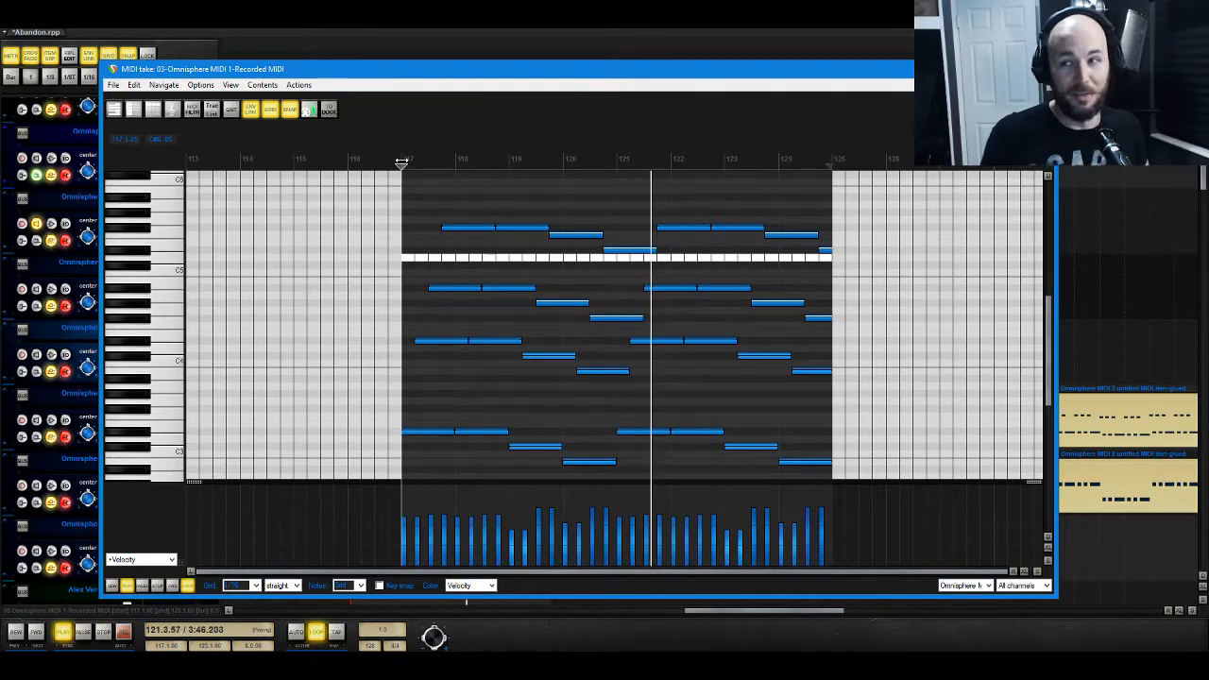
Step: Close the MIDI editor, mute the bridge vocal and Omnisphere MIDI 1 tracks, and play the loop
left_click(1044, 69)
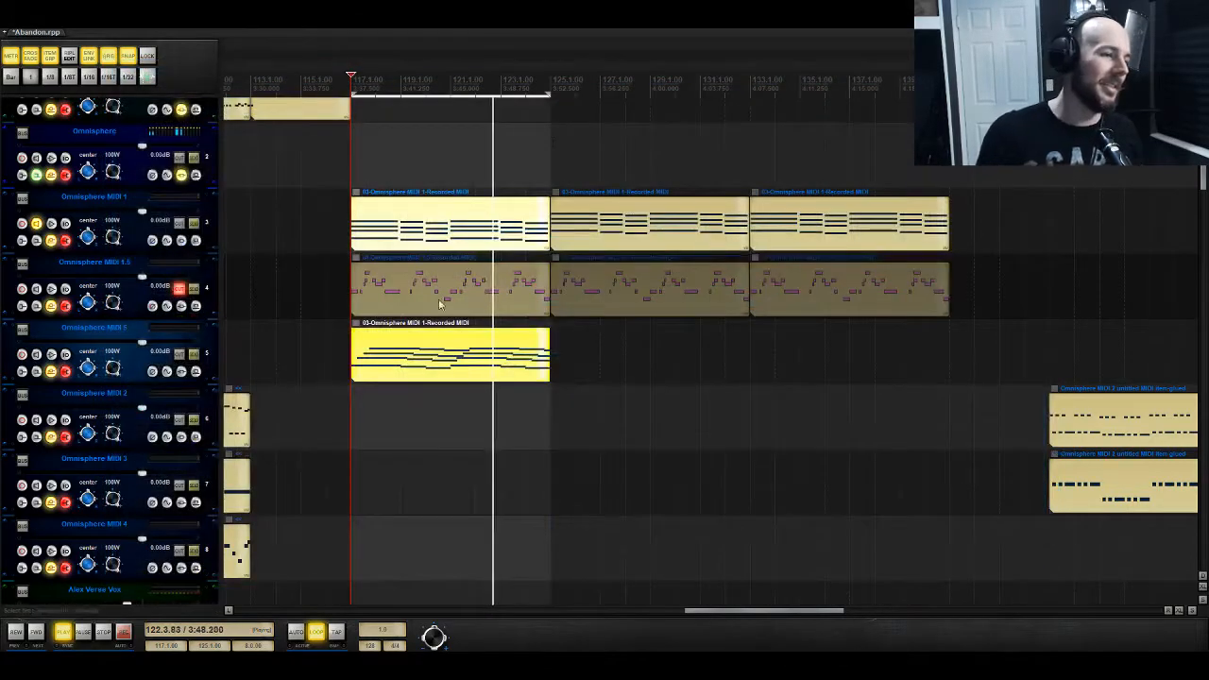
scroll(304, 319, "down", 5)
scroll(185, 246, "up", 5)
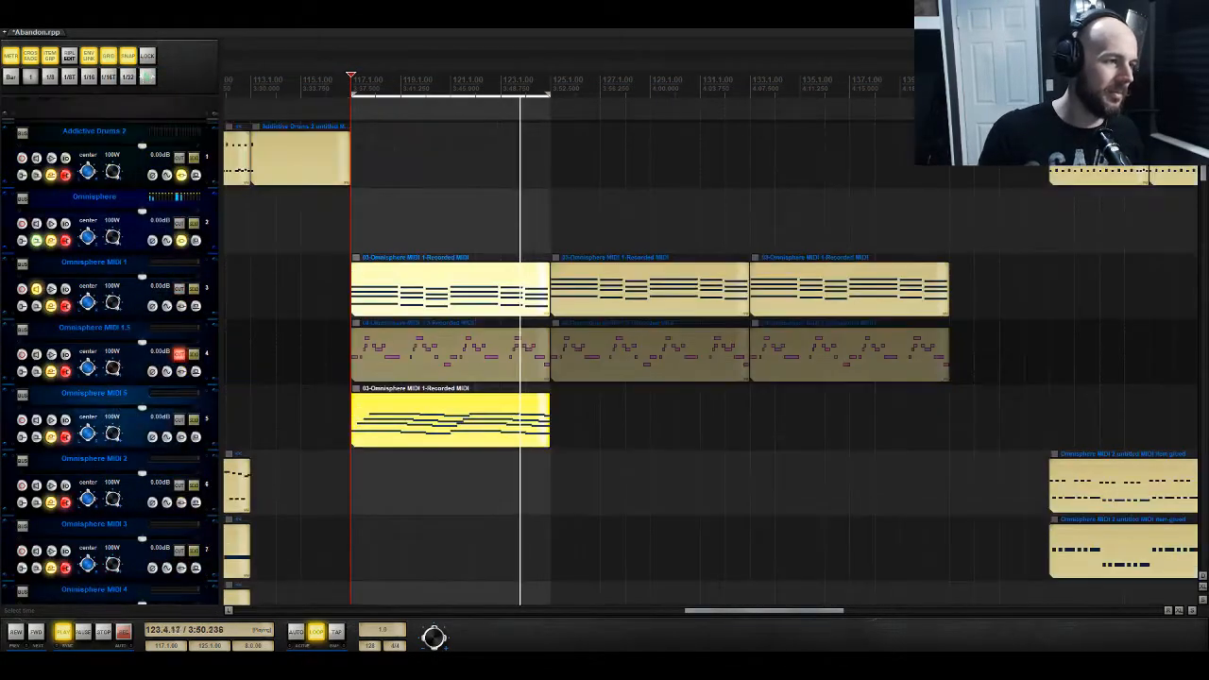
key("space")
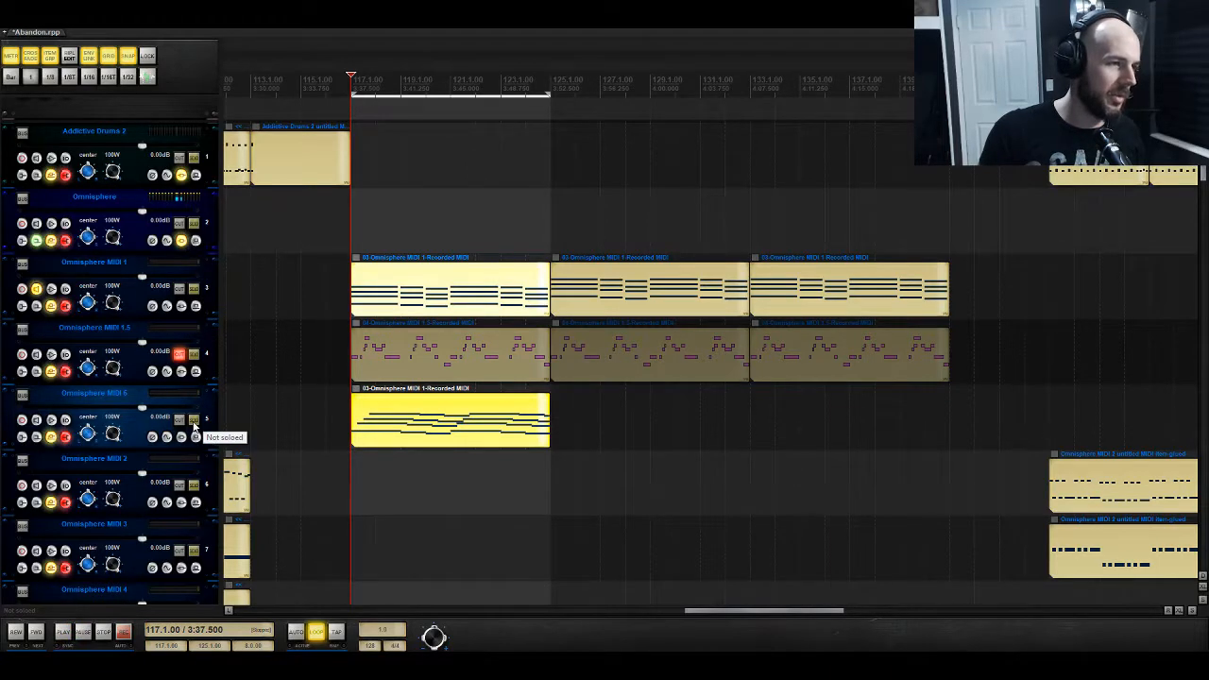
scroll(179, 302, "down", 5)
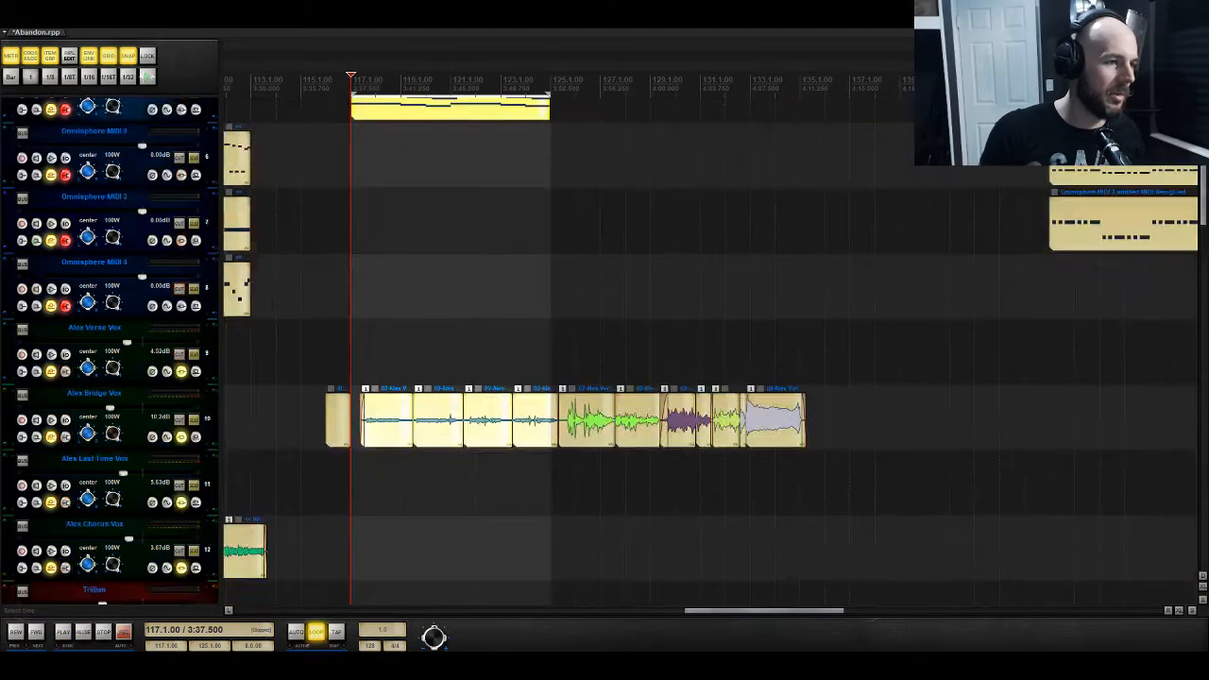
left_click(179, 420)
scroll(179, 420, "up", 5)
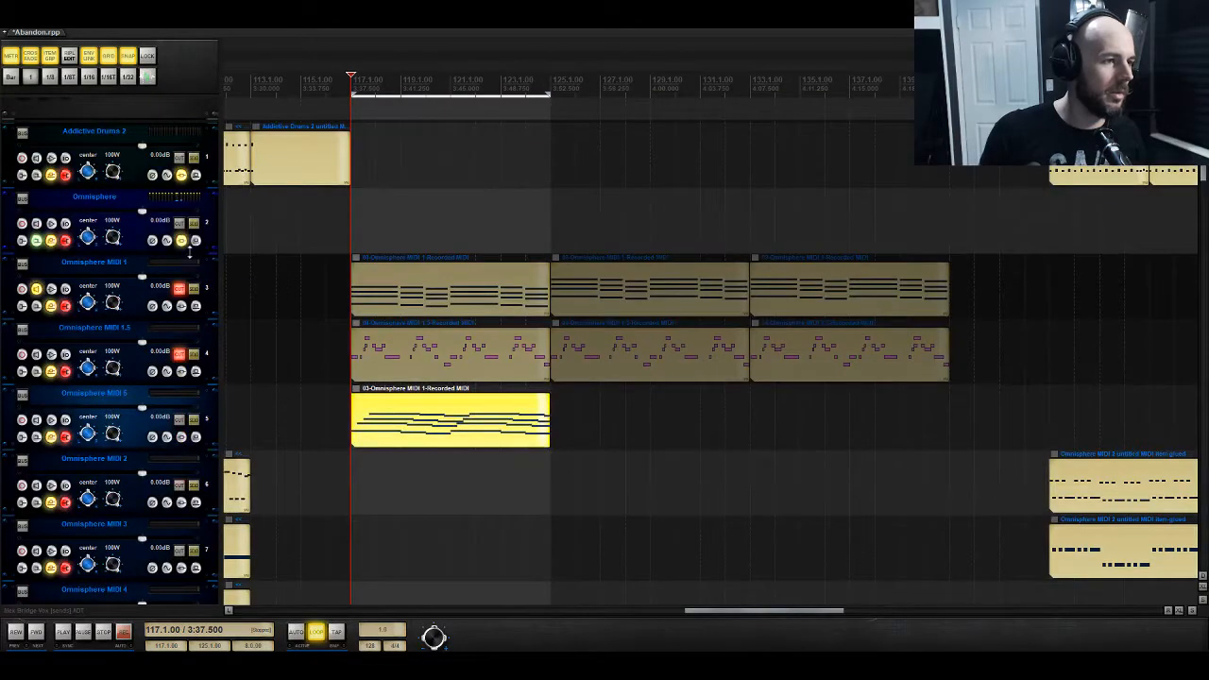
key("space")
Step: Open the Omnisphere plugin and fine-tune the EZ-Verb mix on part 5's layer A effects
left_click(182, 241)
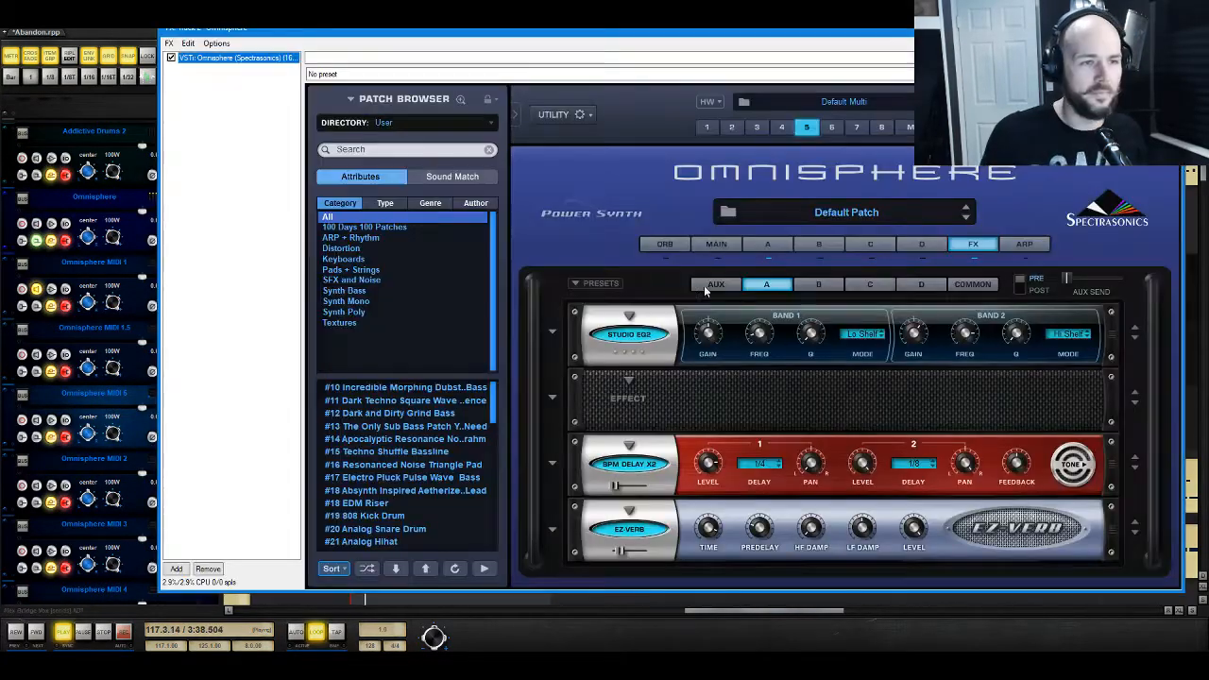
left_click(916, 346)
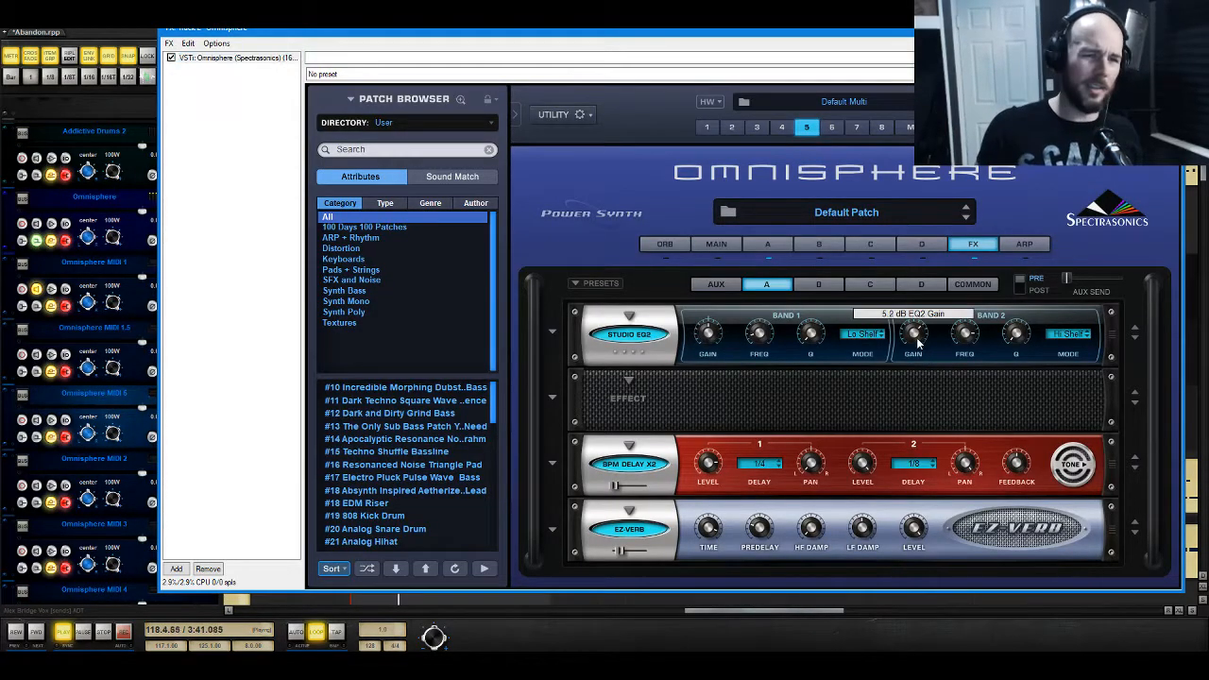
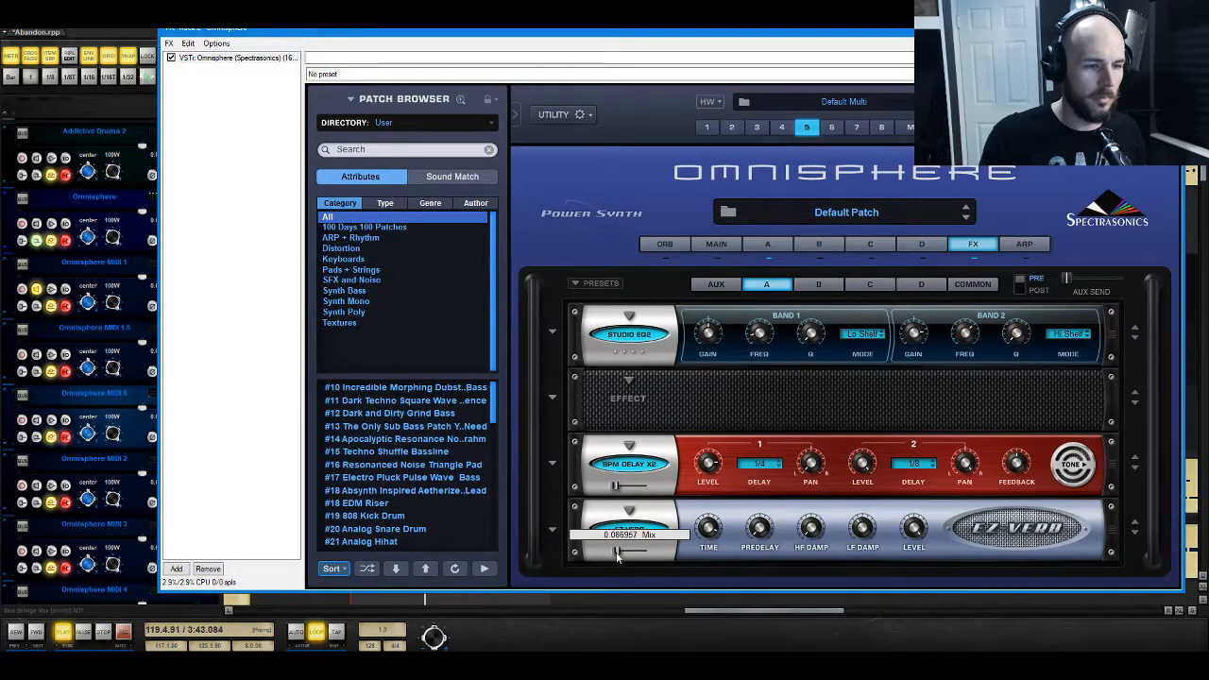
left_click_drag(616, 557, 620, 557)
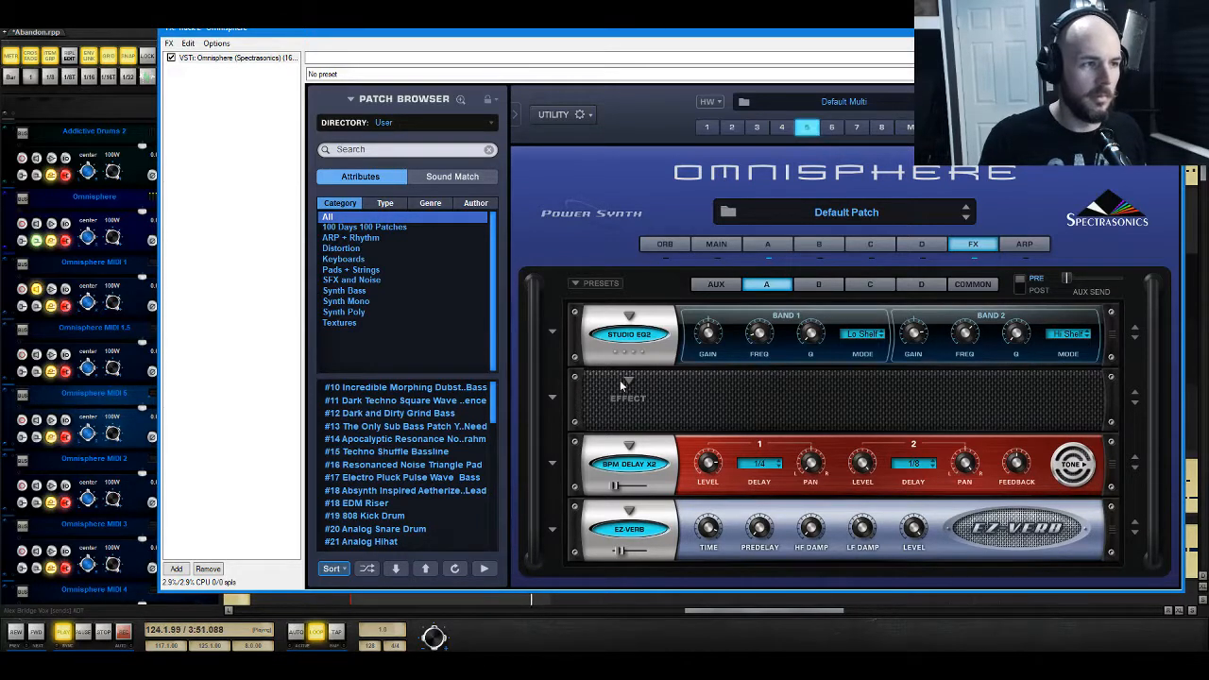
Step: Fine-tune the grain depth of layer A's granular oscillator and close the plugin window
left_click(770, 244)
mouse_move(565, 536)
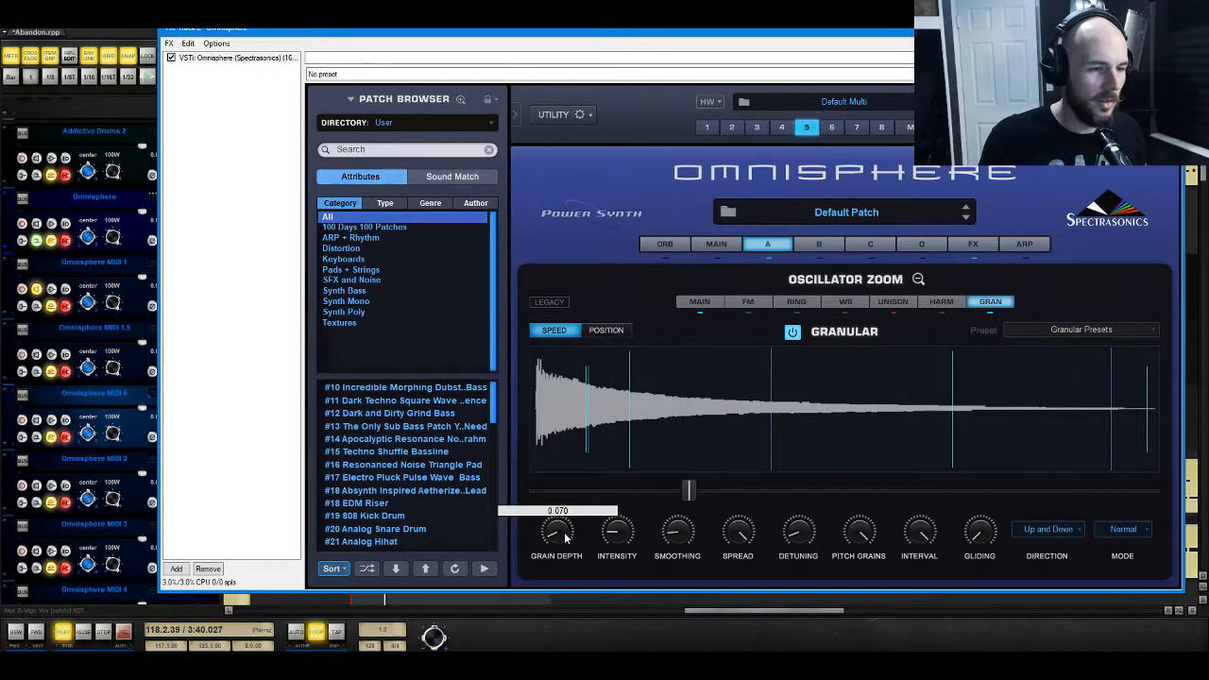
left_click_drag(565, 537, 565, 540)
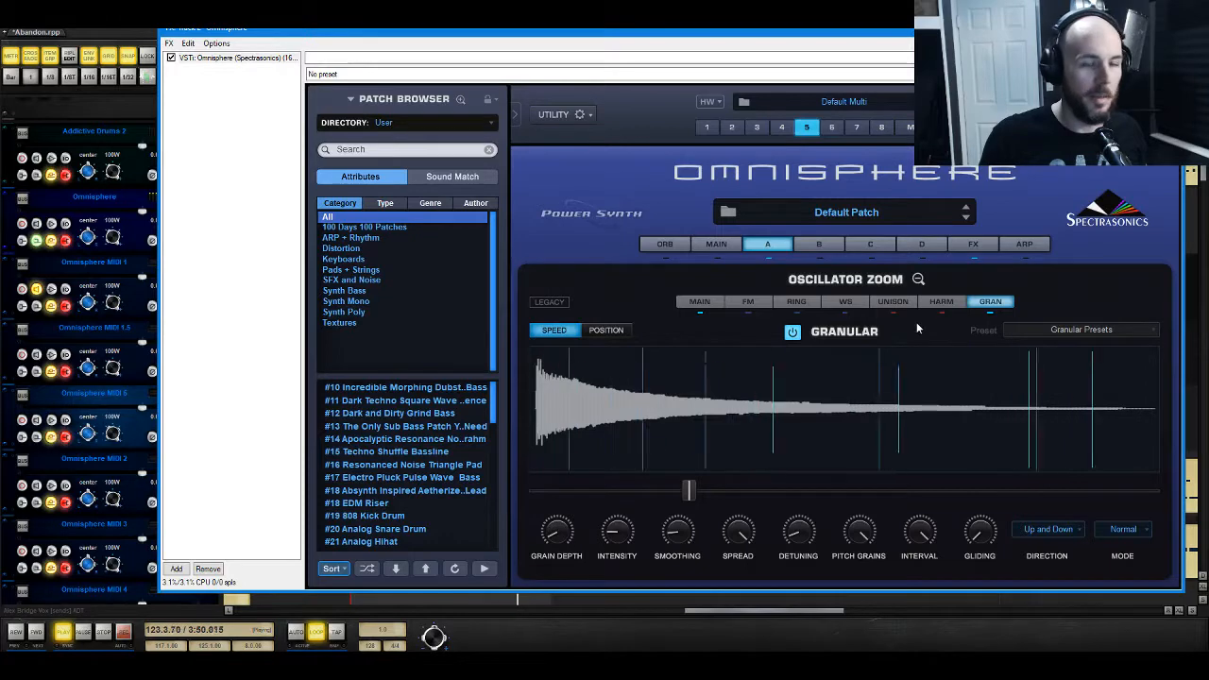
left_click_drag(556, 539, 557, 537)
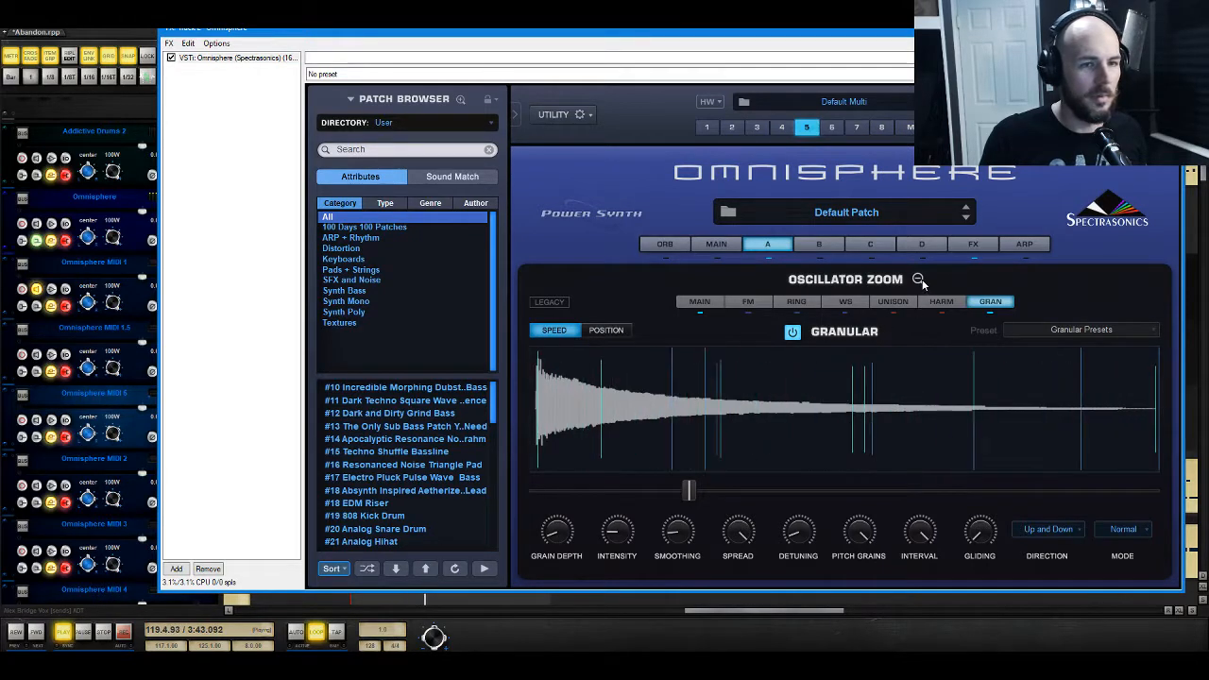
key("Escape")
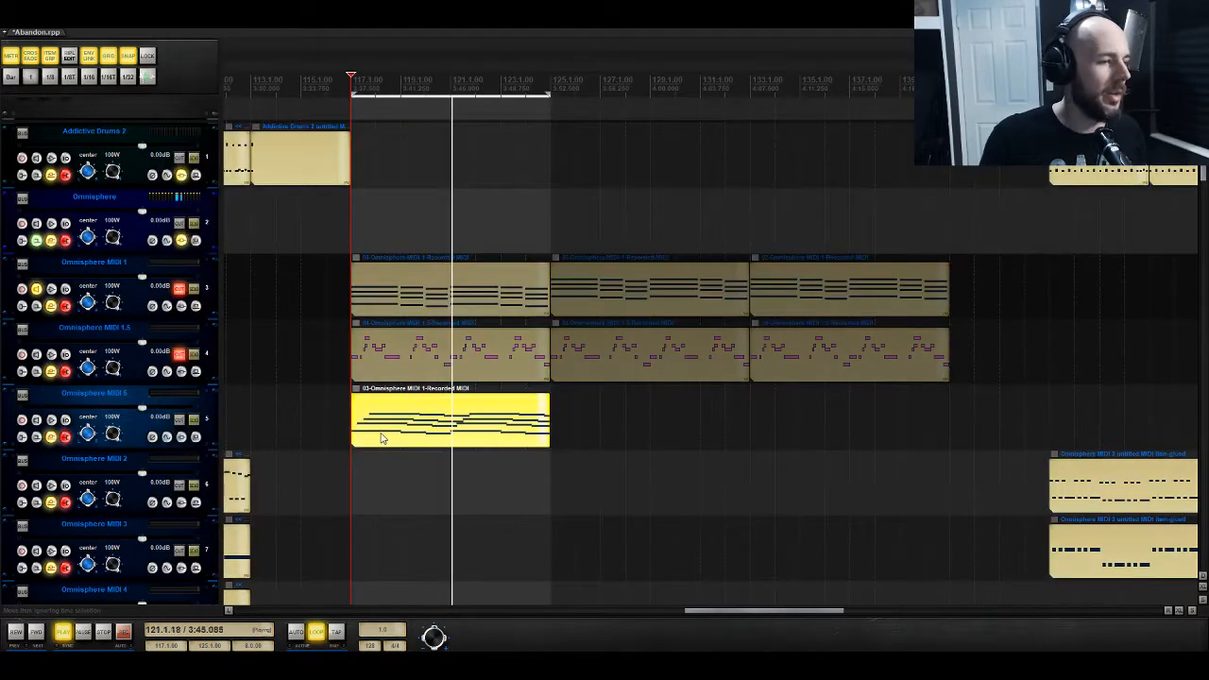
Step: Unmute the Omnisphere MIDI 1 and MIDI 1.5 tracks, play the loop, and mute Omnisphere MIDI 1.5 again
key("space")
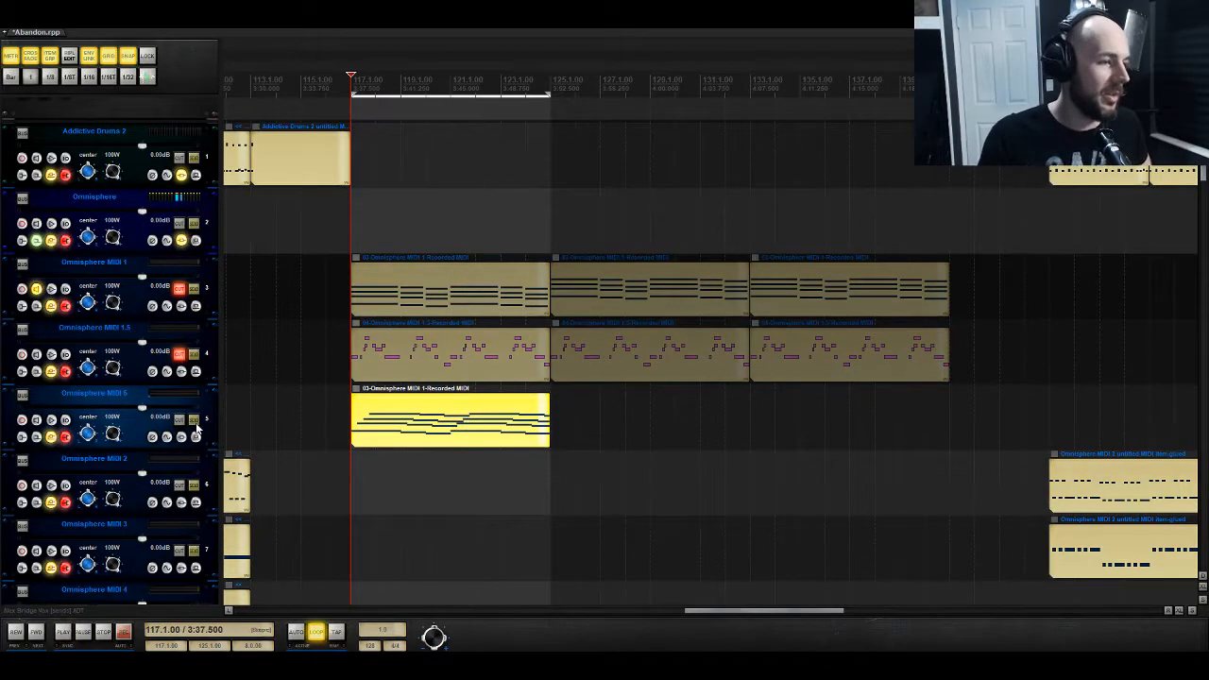
left_click(177, 357)
left_click(182, 289)
key("space")
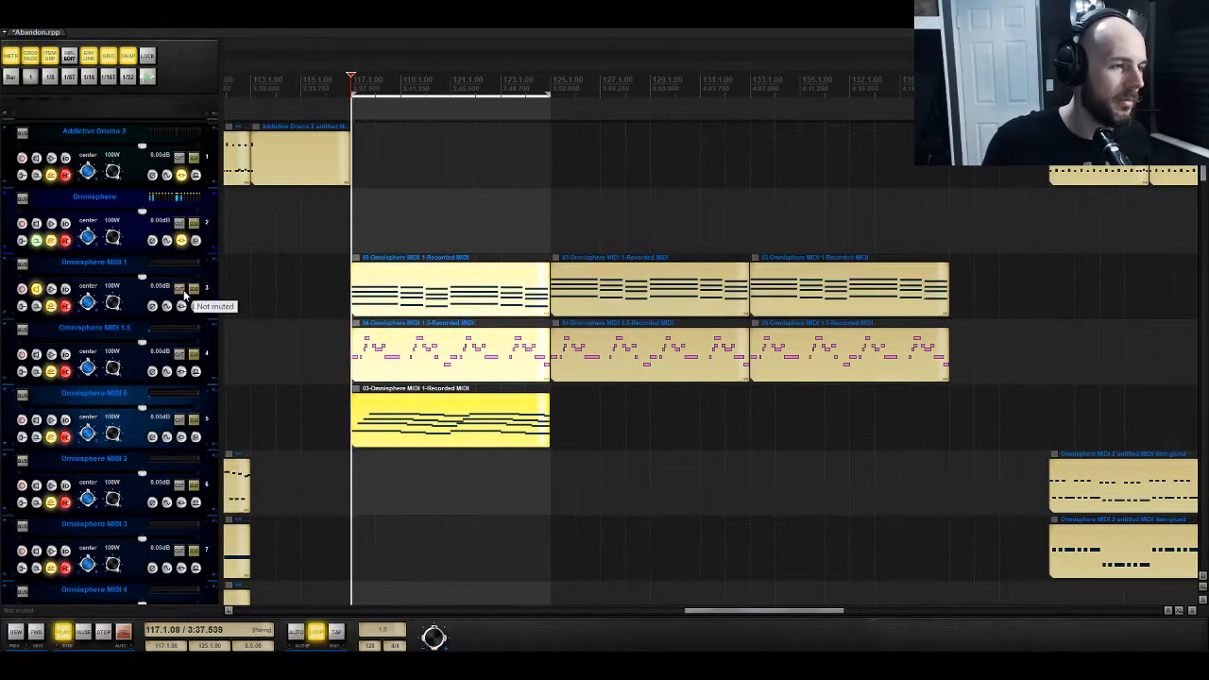
left_click(178, 355)
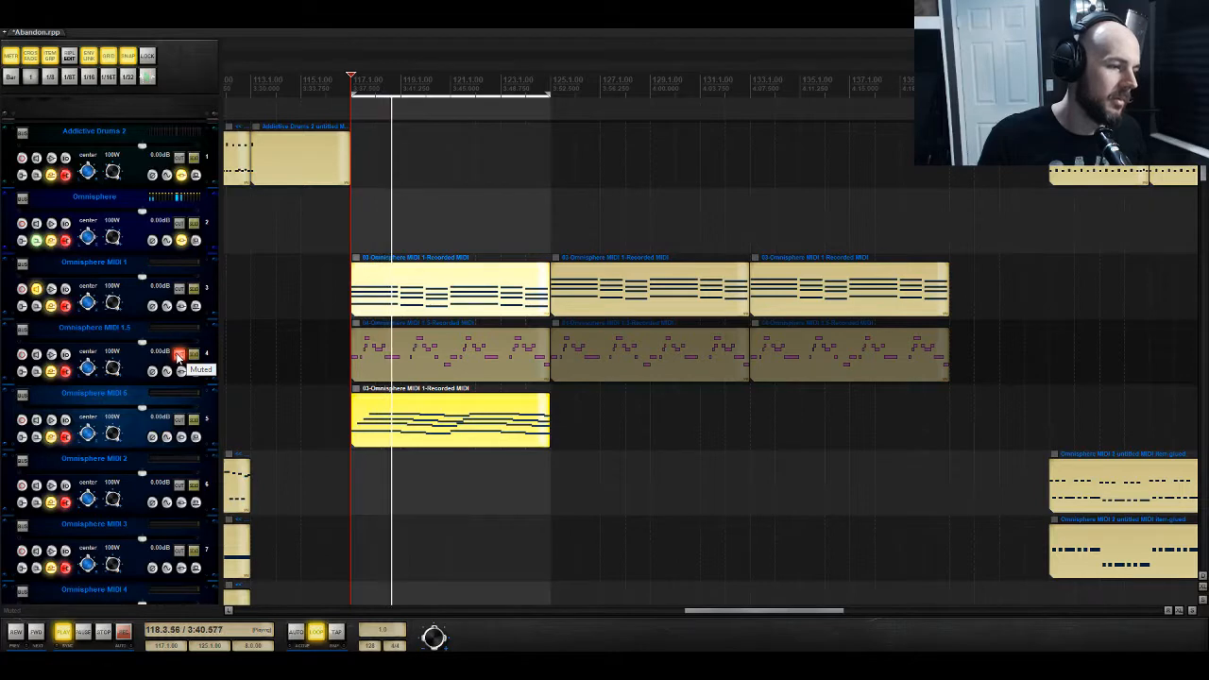
Step: Unmute the Omnisphere MIDI 1.5 track to hear it with the loop, and close the Omnisphere plugin window
left_click(179, 354)
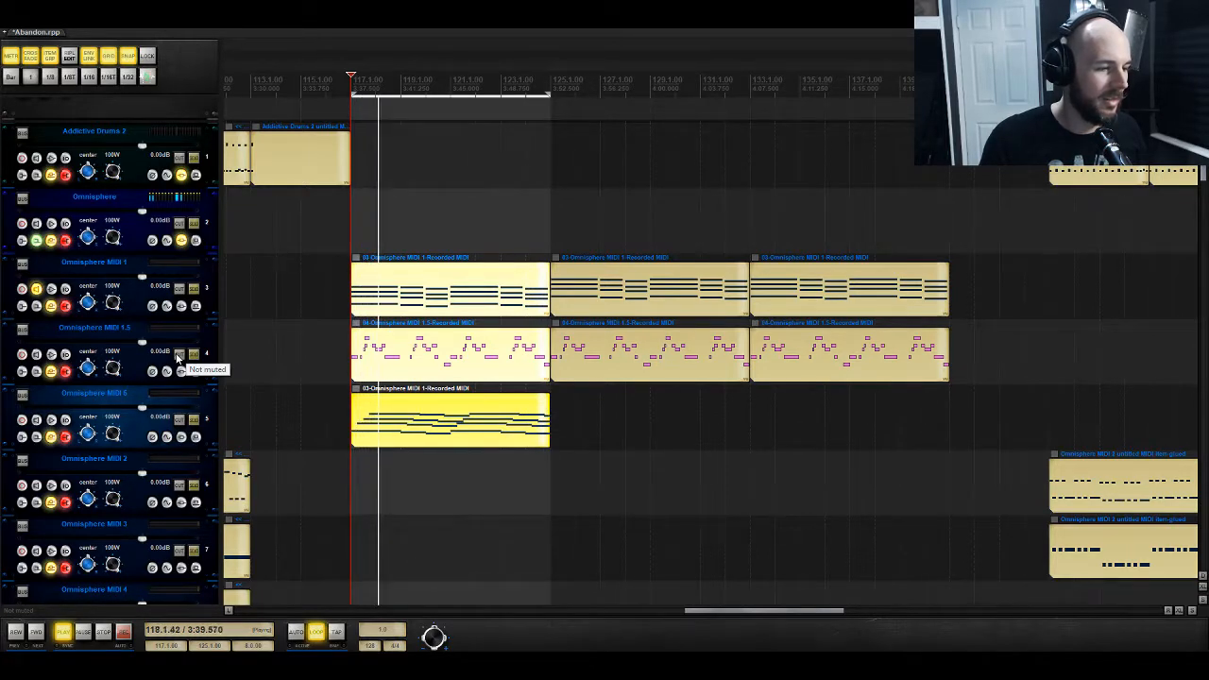
left_click(193, 354)
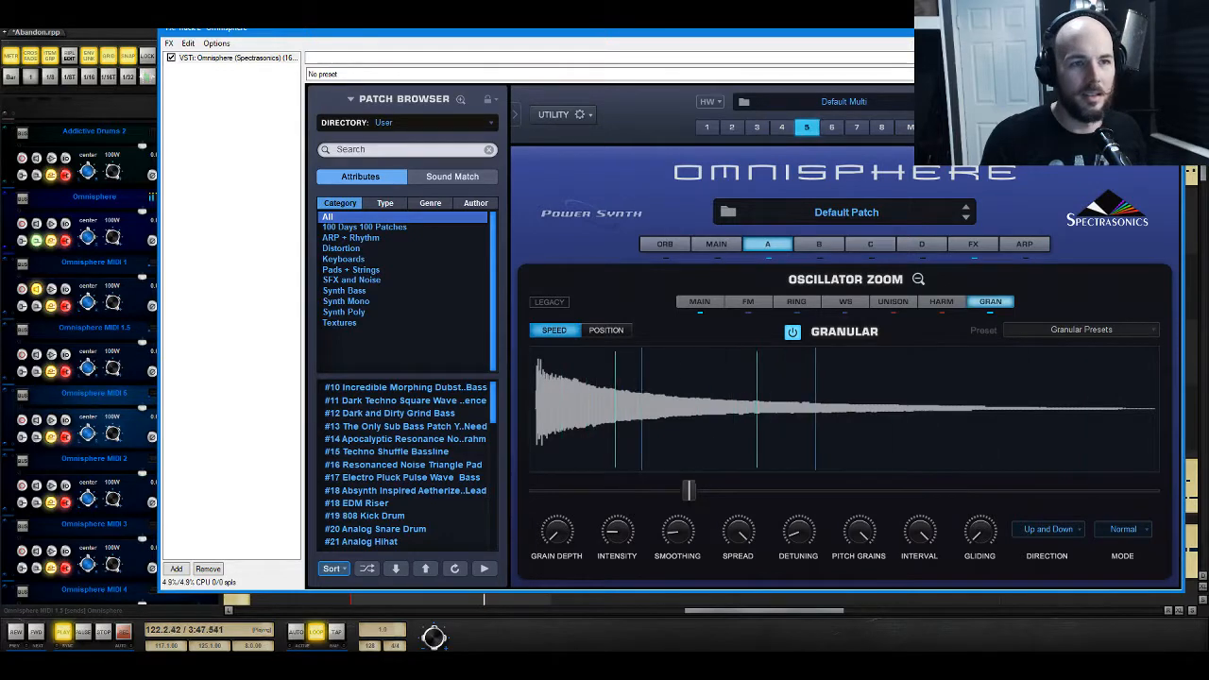
left_click(1169, 27)
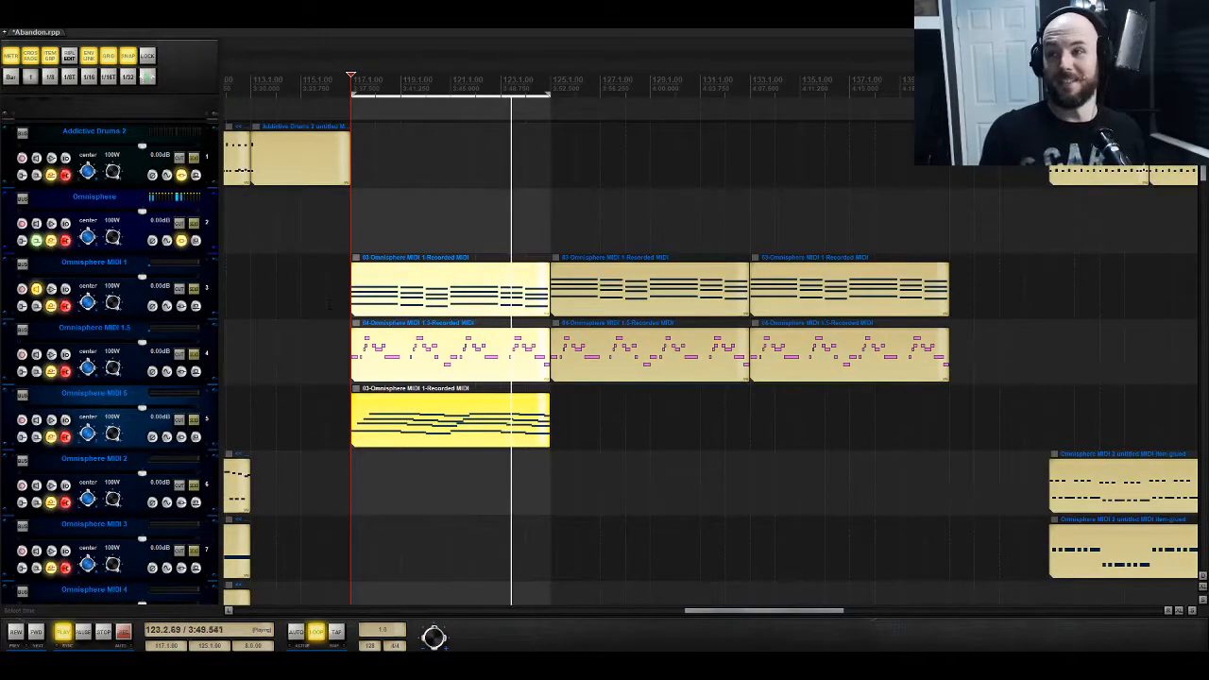
Step: Mute the Omnisphere MIDI 1 and MIDI 1.5 tracks, and lower the Omnisphere E track's volume to -12.4 dB
scroll(604, 349, "down", 9)
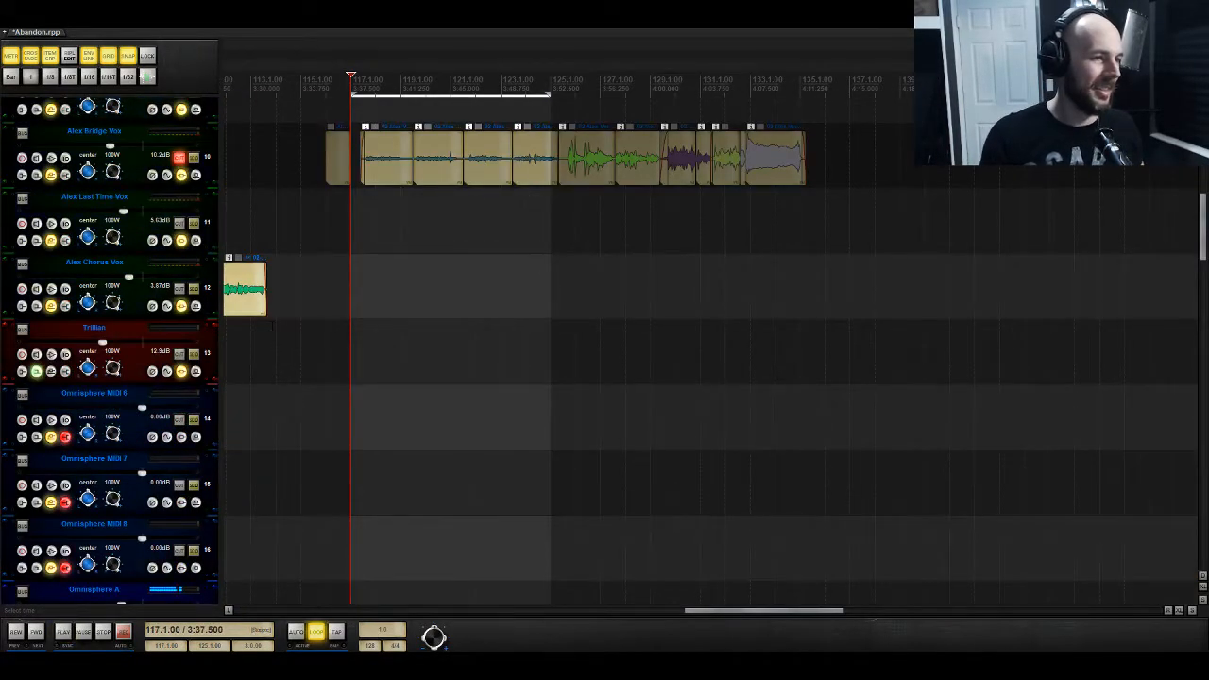
scroll(604, 350, "up", 9)
left_click(180, 289)
left_click(180, 354)
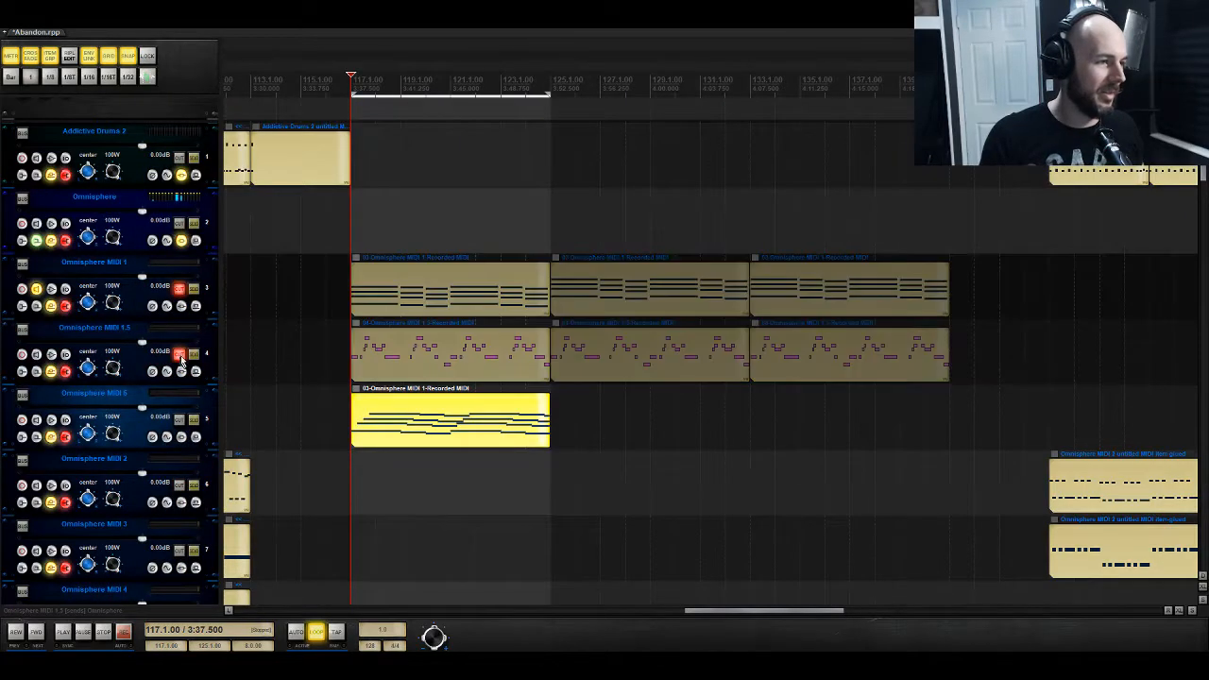
scroll(123, 275, "down", 18)
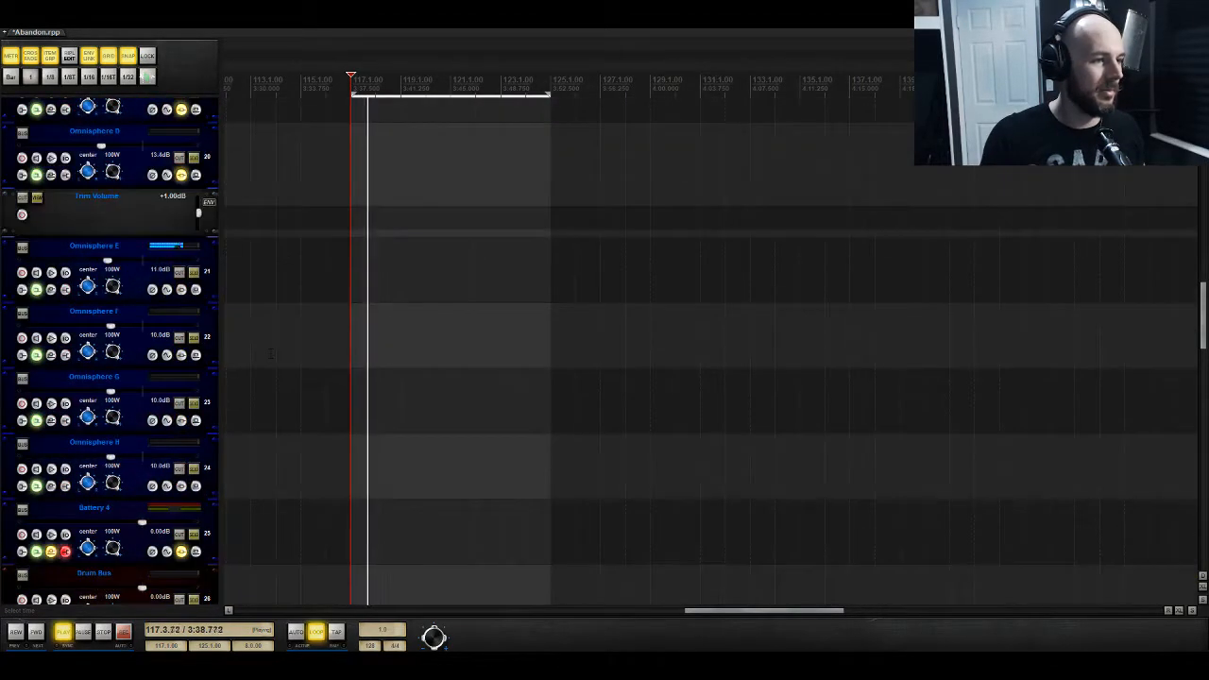
left_click_drag(108, 263, 105, 265)
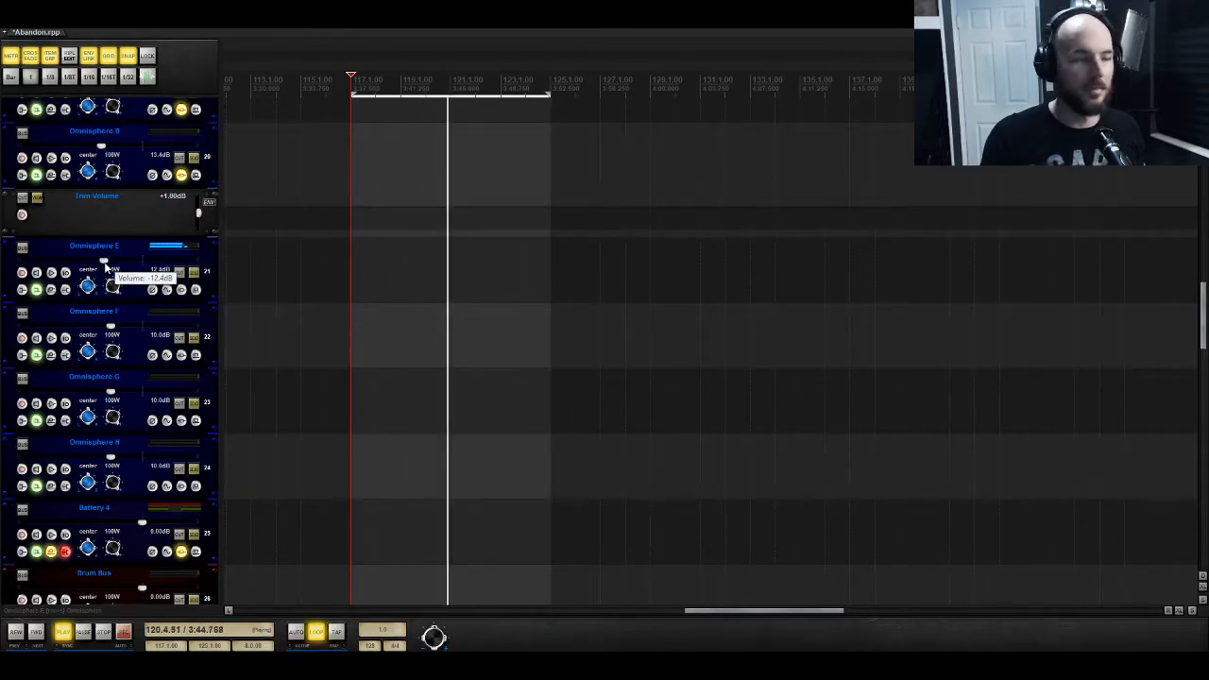
Step: Try a ReaEQ low shelf of -4.2 dB at 202.6 Hz on the Omnisphere A track, and remove that ReaEQ
left_click(181, 292)
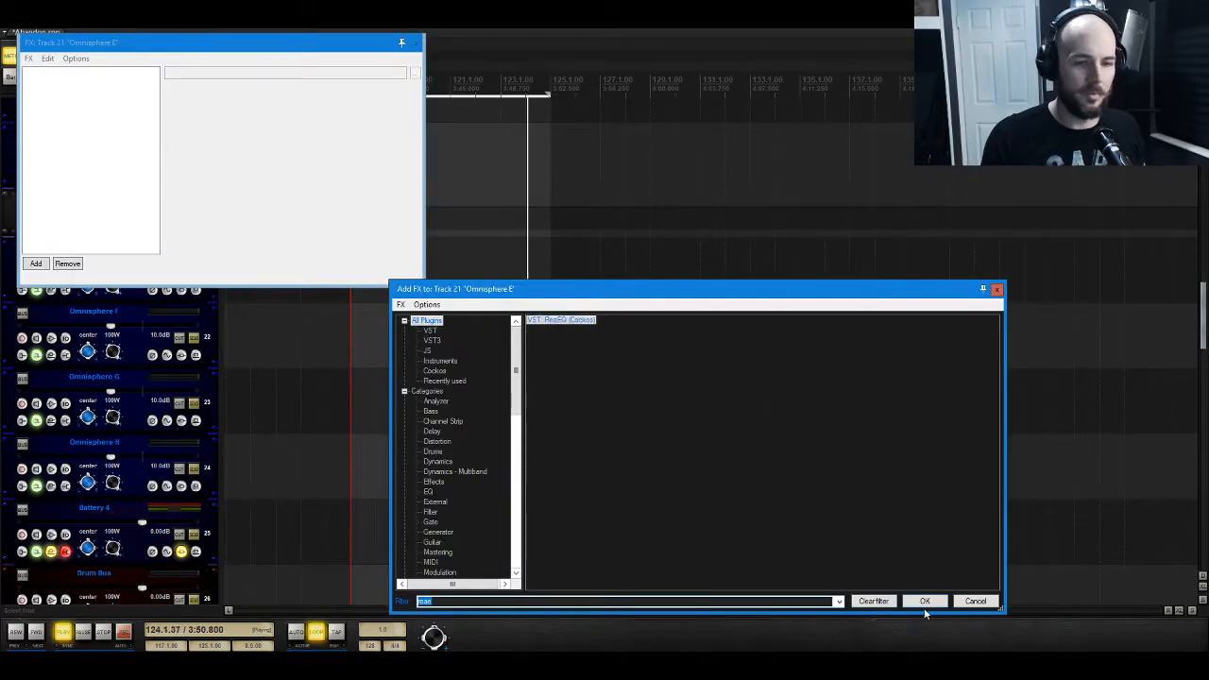
left_click_drag(230, 152, 239, 164)
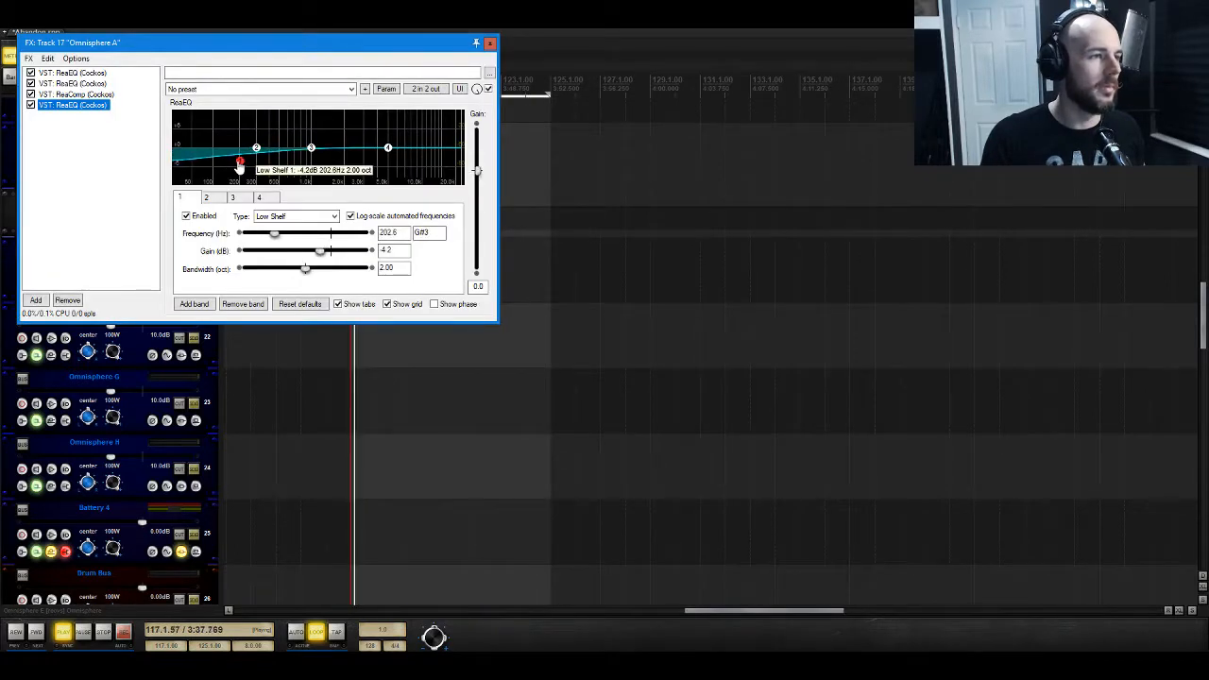
left_click(67, 299)
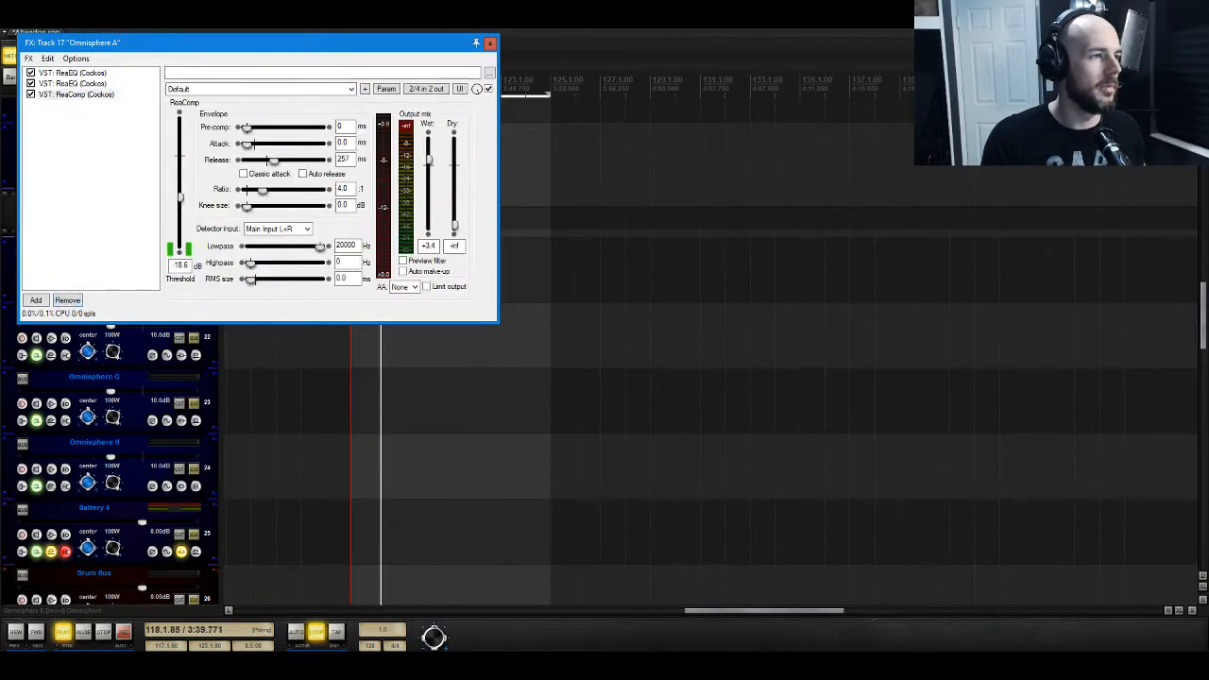
left_click(491, 45)
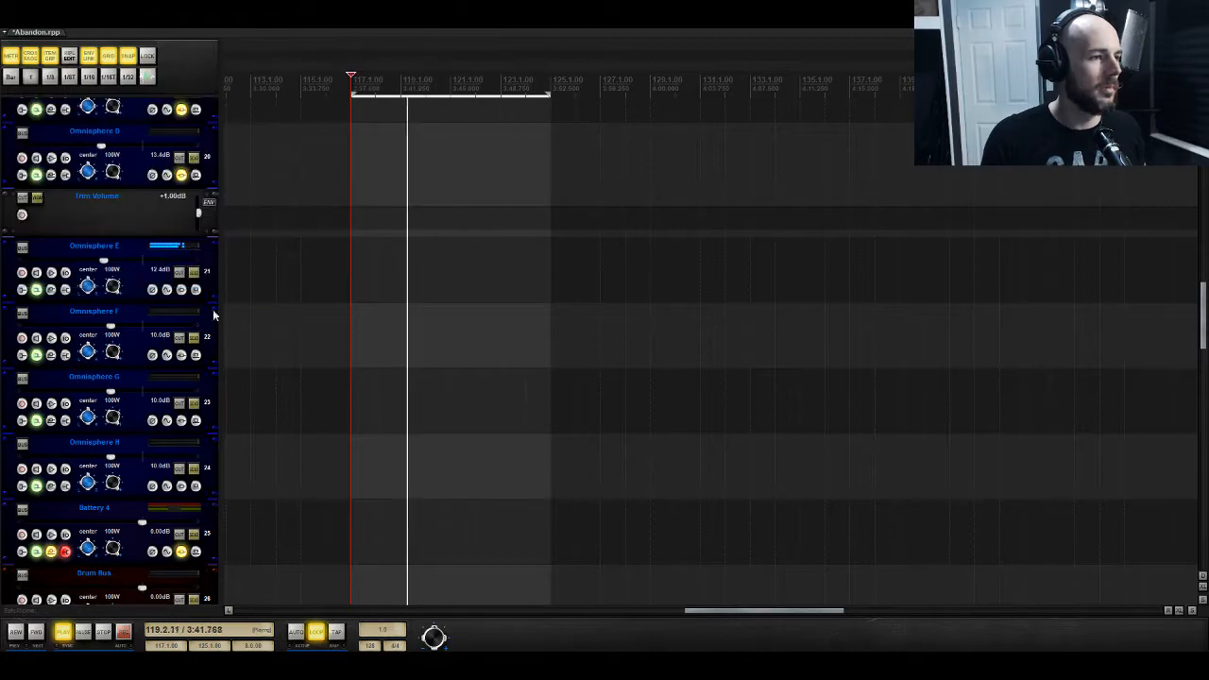
Step: Add ReaEQ to the Omnisphere E track and set its low shelf band to about -4.0 dB at 493.4 Hz
left_click(191, 290)
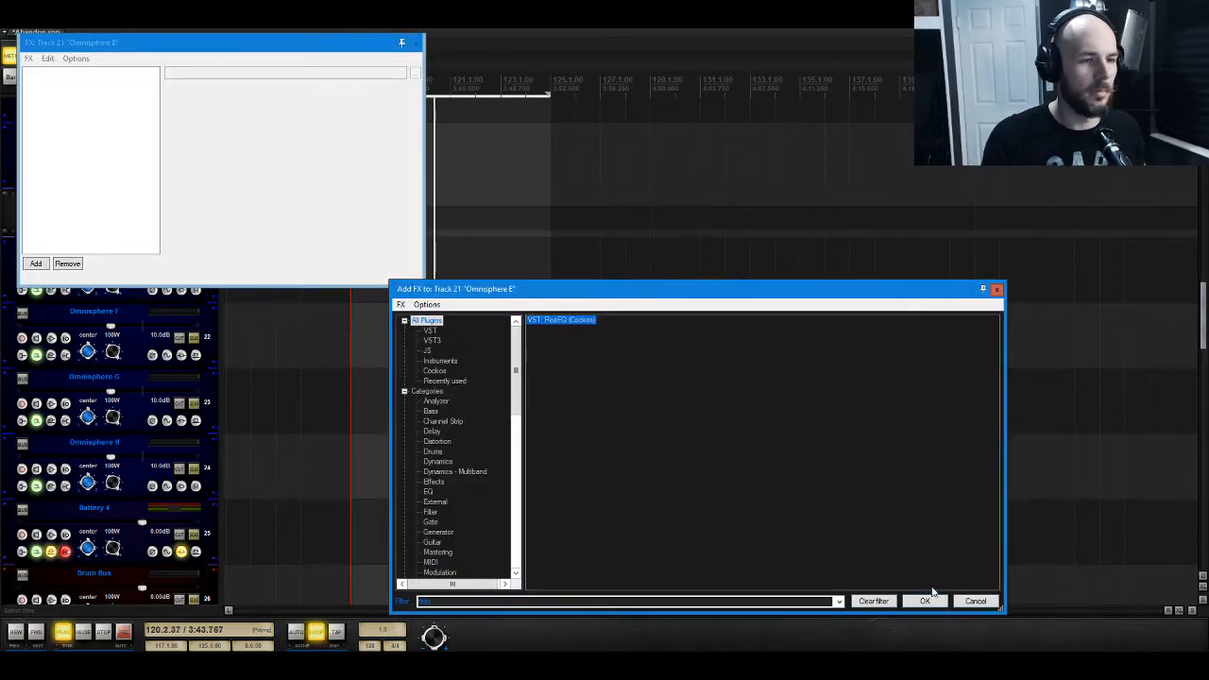
double_click(593, 321)
left_click_drag(216, 156, 283, 172)
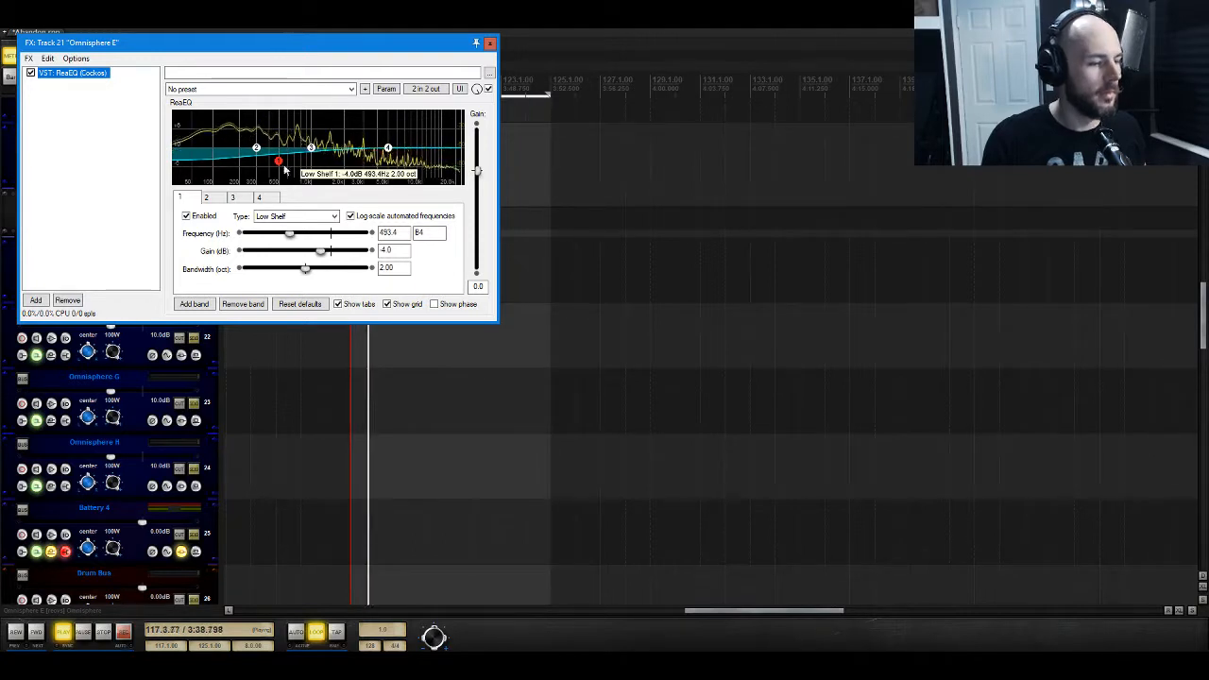
left_click(490, 43)
key("space")
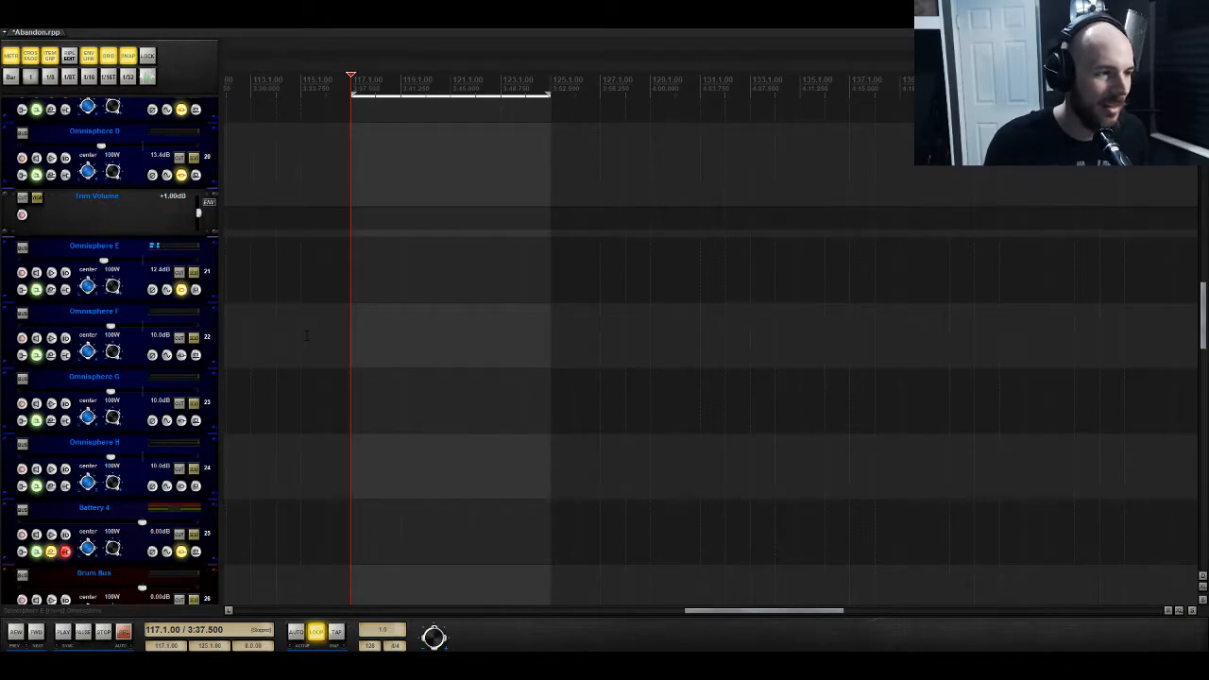
Step: Mute the Omnisphere MIDI 1.5 track
scroll(306, 336, "up", 10)
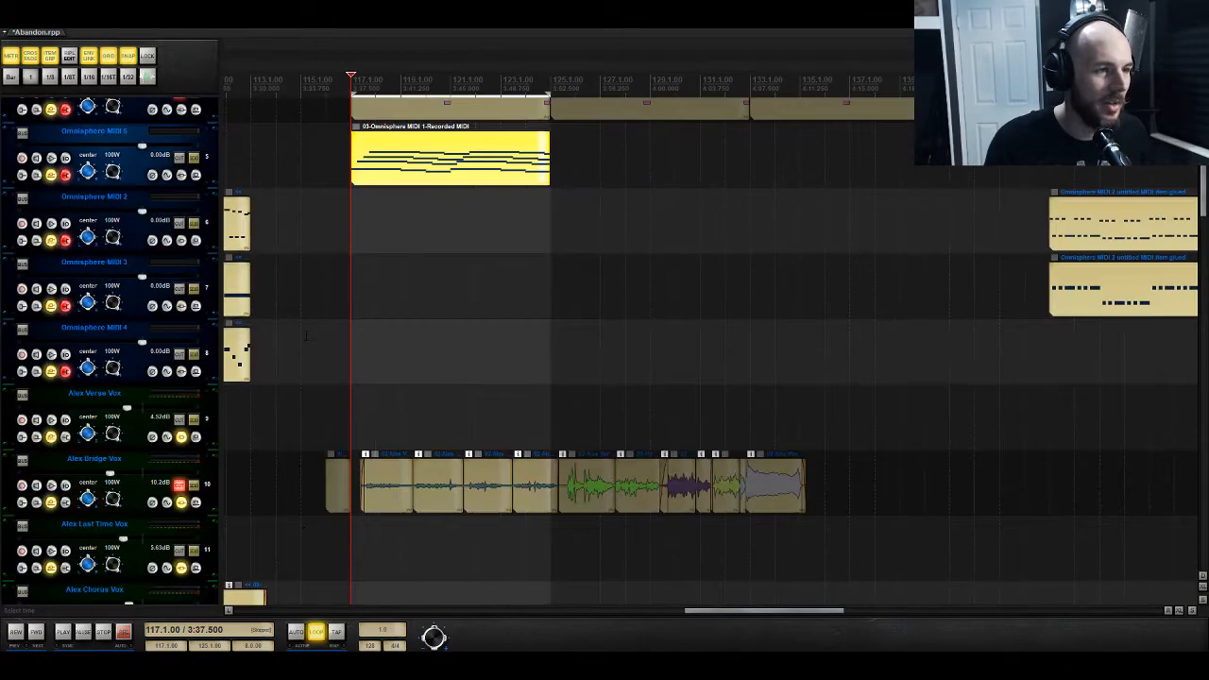
scroll(306, 335, "up", 3)
left_click(178, 224)
Step: Play the looped section and adjust the Omnisphere A track volume to -4.52 dB
key("space")
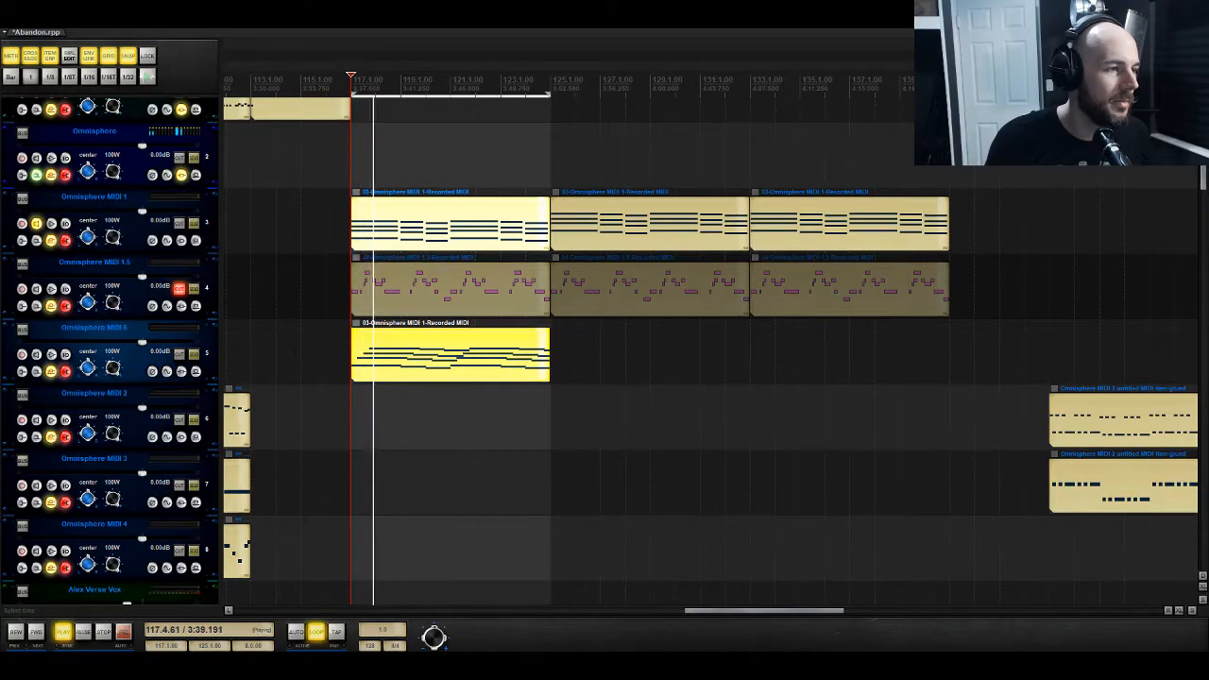
scroll(151, 255, "down", 10)
left_click_drag(122, 276, 130, 276)
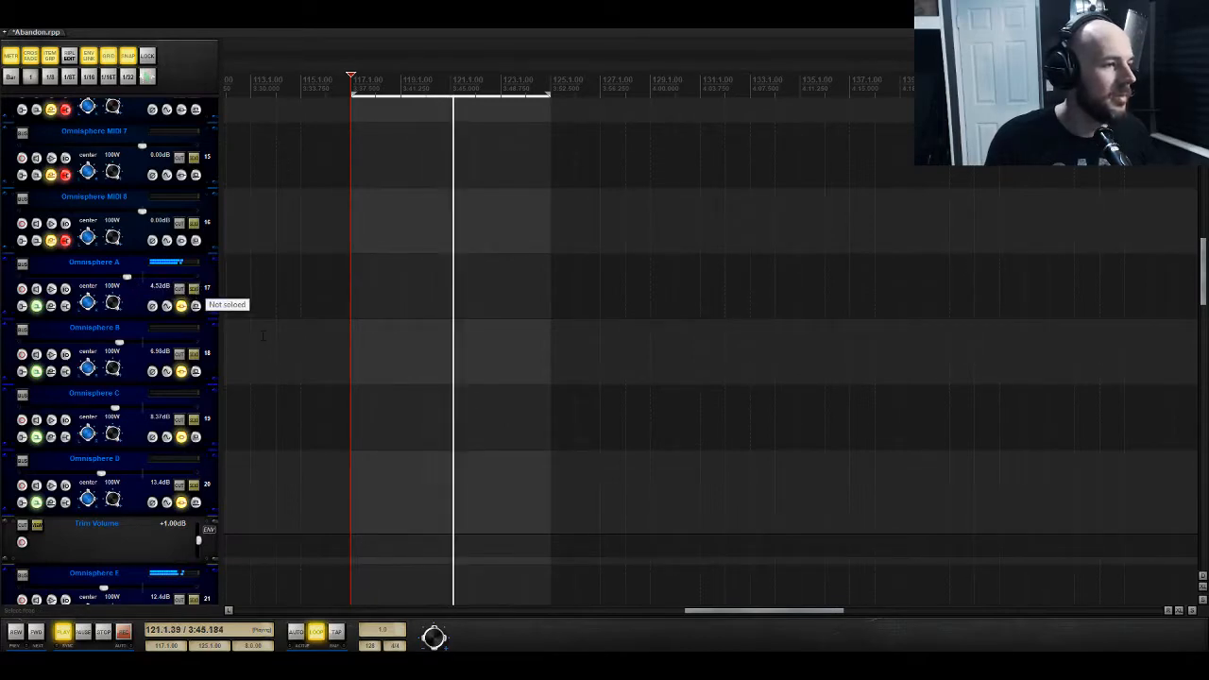
Step: Remove the Omnisphere MIDI 1.5 track and save the project
scroll(197, 294, "up", 7)
scroll(196, 295, "up", 3)
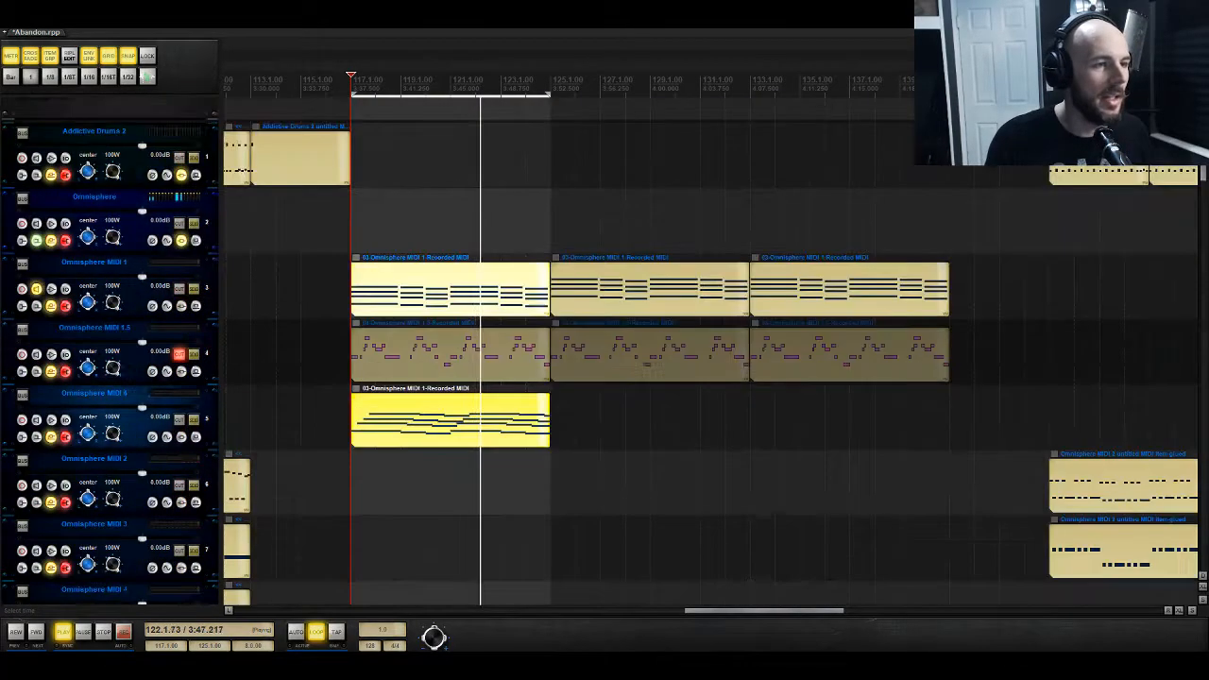
left_click(578, 368)
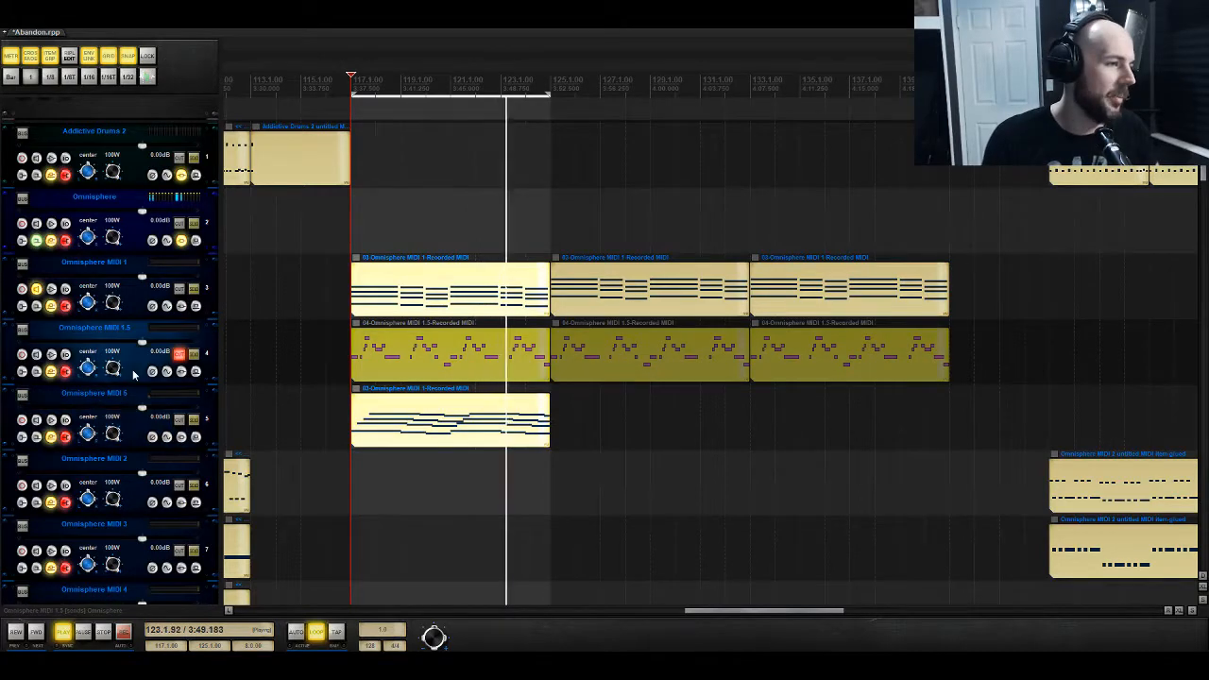
right_click(133, 369)
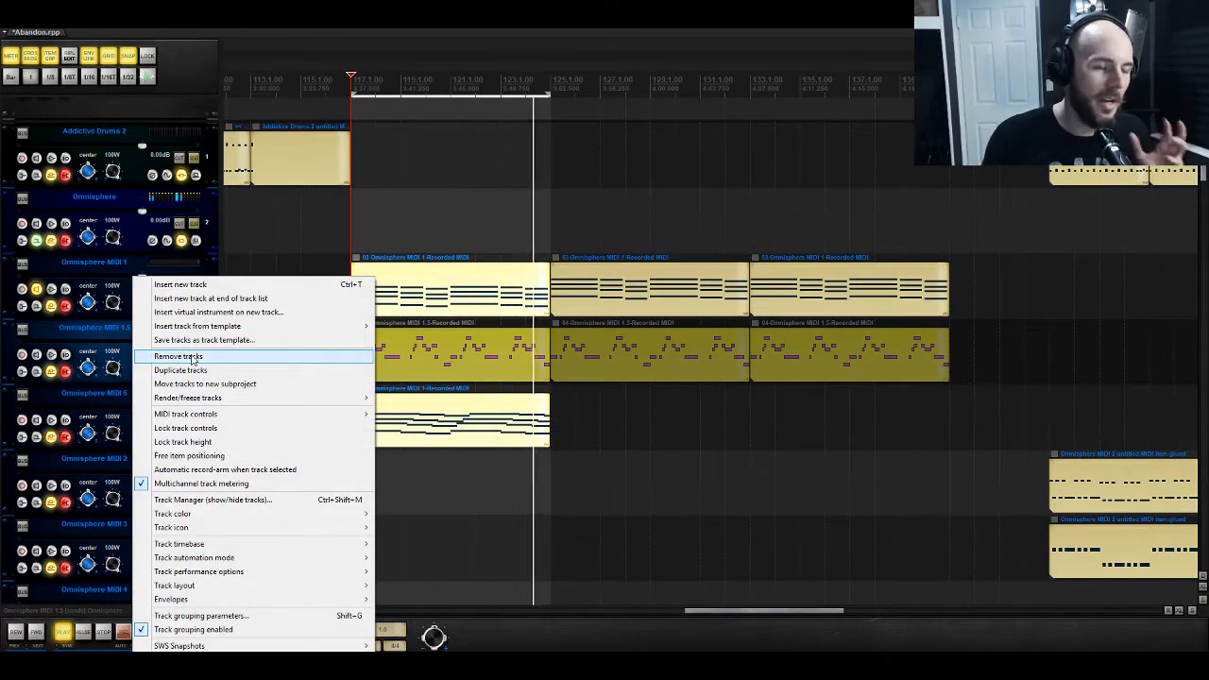
left_click(192, 357)
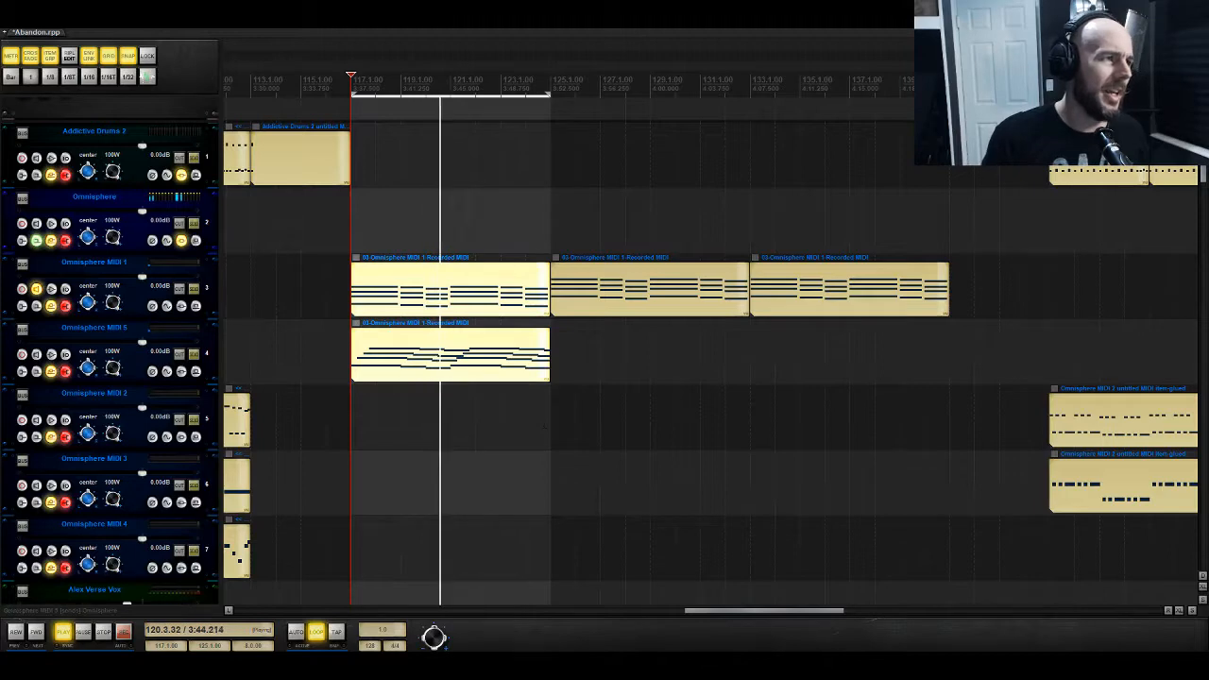
left_click(13, 32)
left_click(37, 59)
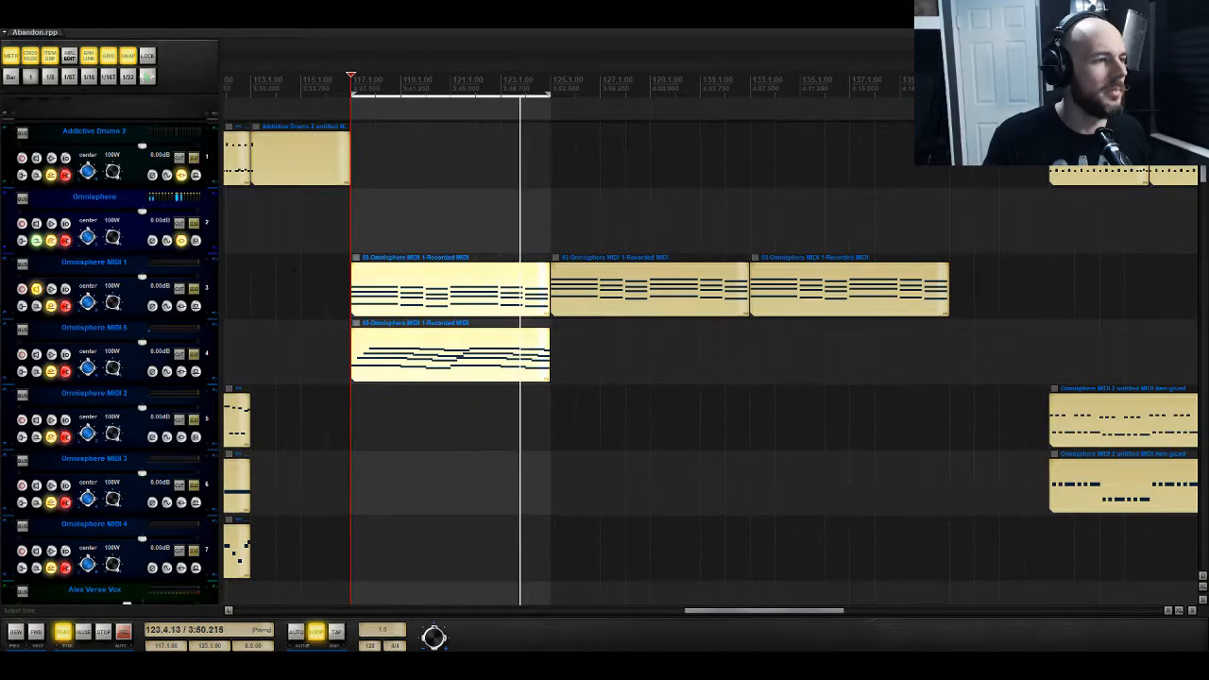
Step: Remove the flat first ReaEQ from the Omnisphere A effects chain and pull down the lowest band of the remaining ReaEQ
scroll(286, 217, "down", 5)
scroll(198, 385, "down", 5)
key("space")
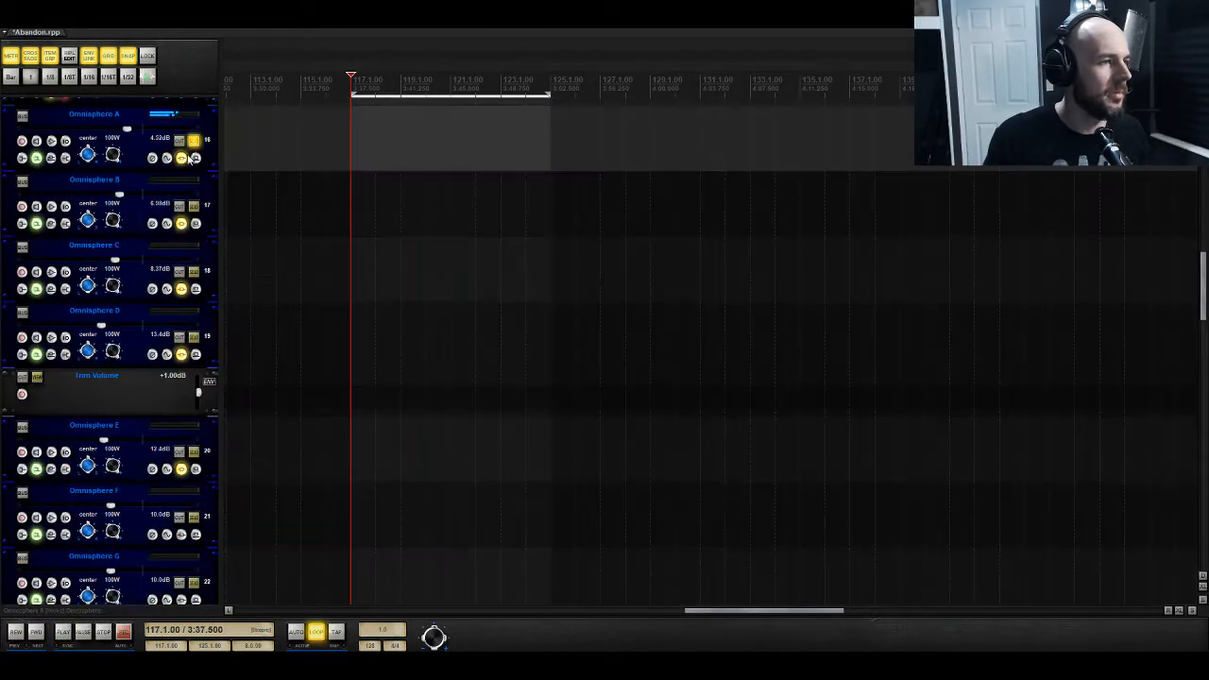
left_click(184, 163)
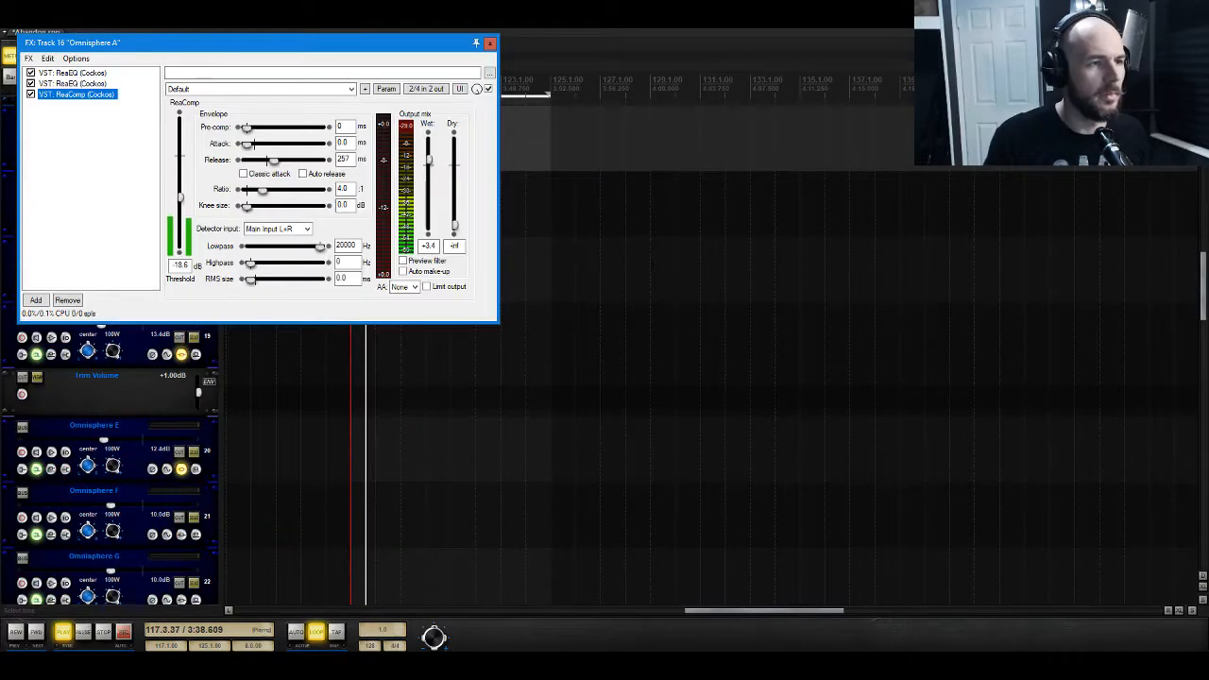
left_click(82, 84)
left_click(83, 79)
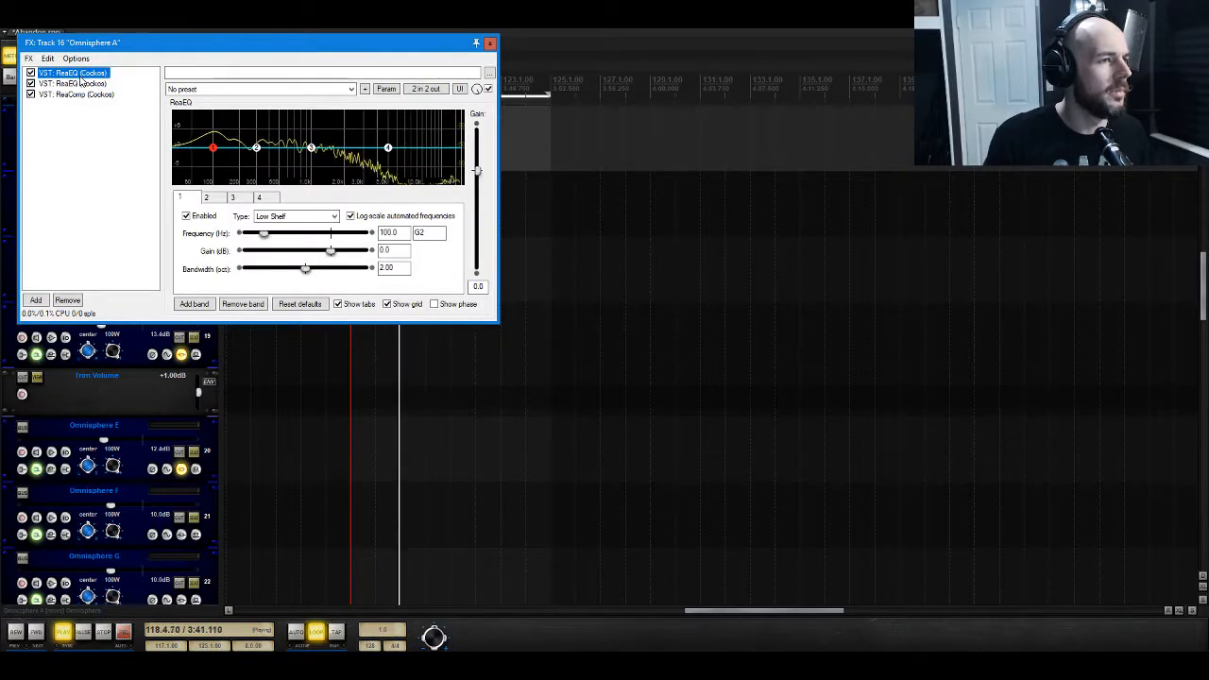
left_click(80, 304)
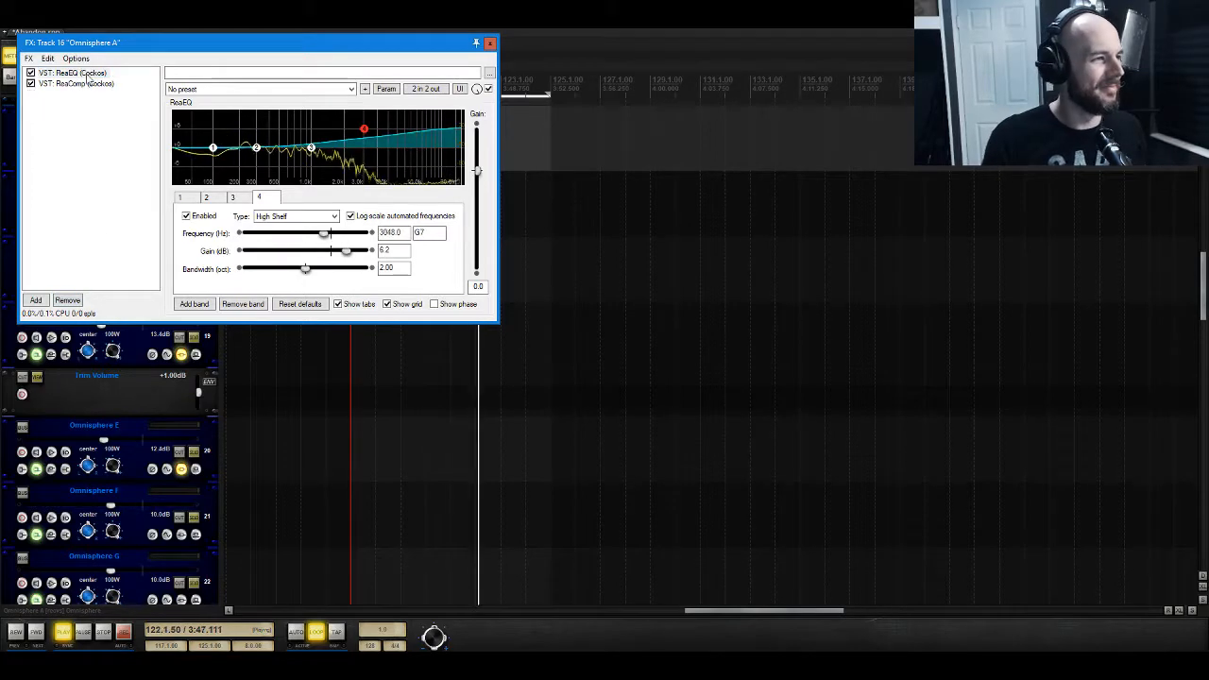
left_click_drag(215, 153, 215, 194)
left_click(489, 44)
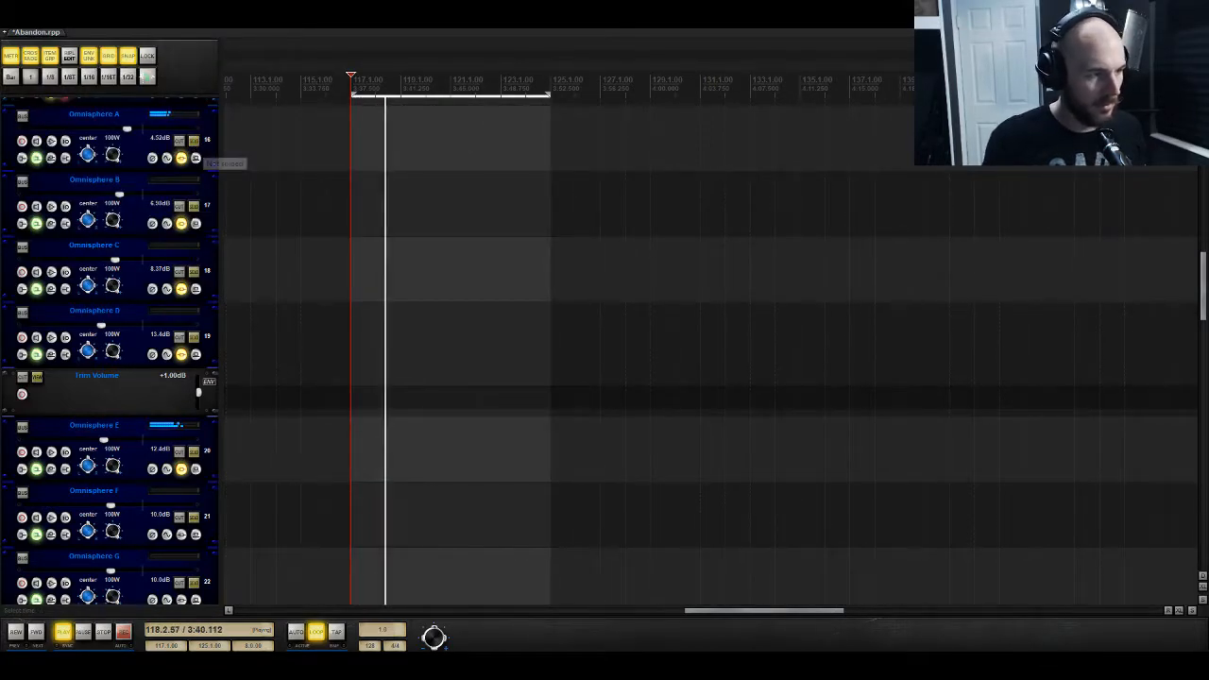
Step: Change band 2 of the Omnisphere E ReaEQ to a High Pass filter at 100 Hz
left_click(184, 469)
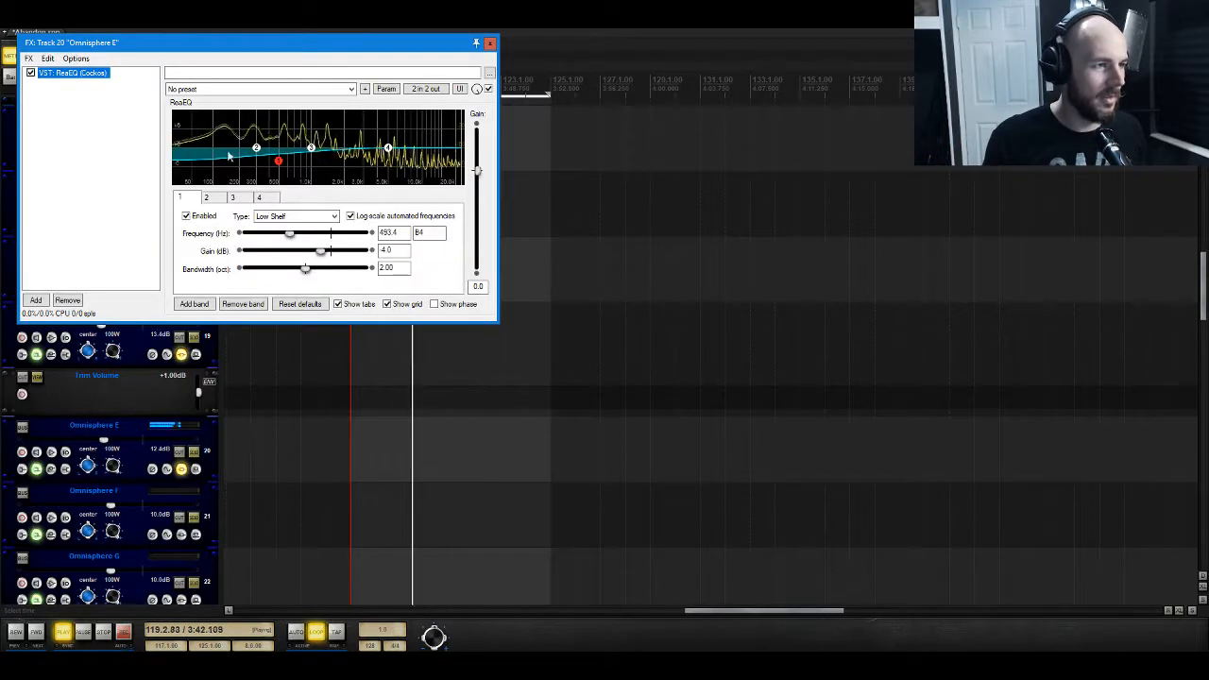
left_click_drag(256, 148, 215, 147)
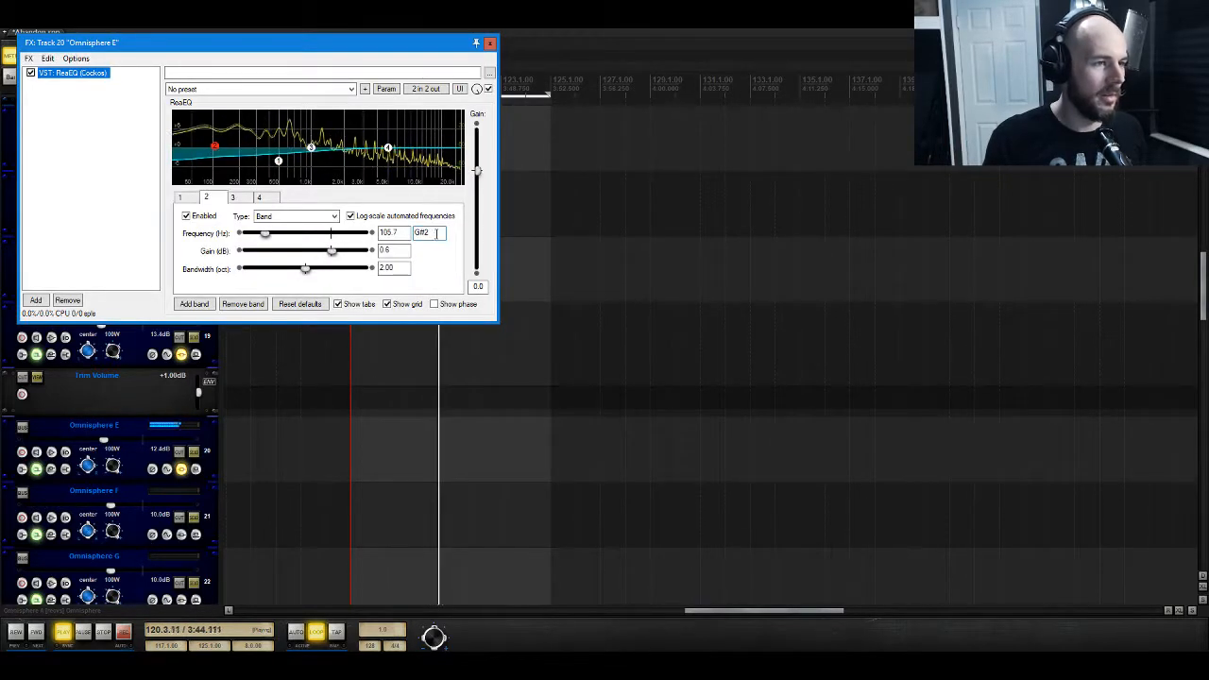
left_click(406, 234)
double_click(406, 234)
type("100")
key("Return")
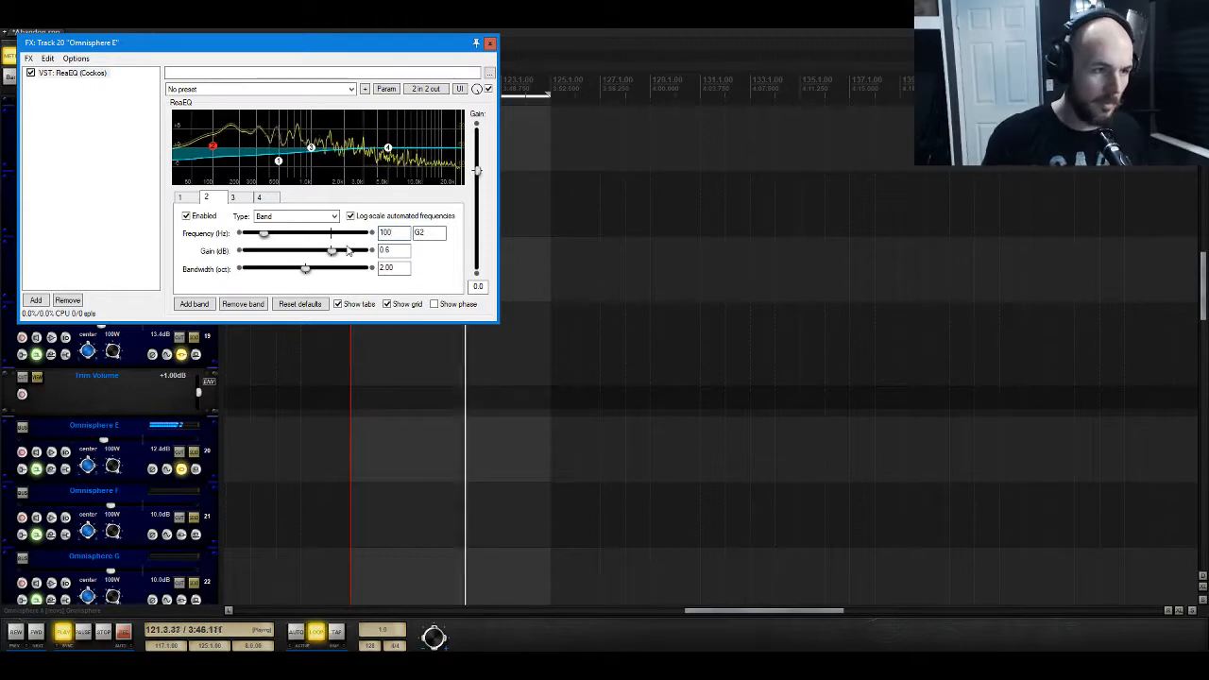
left_click(295, 217)
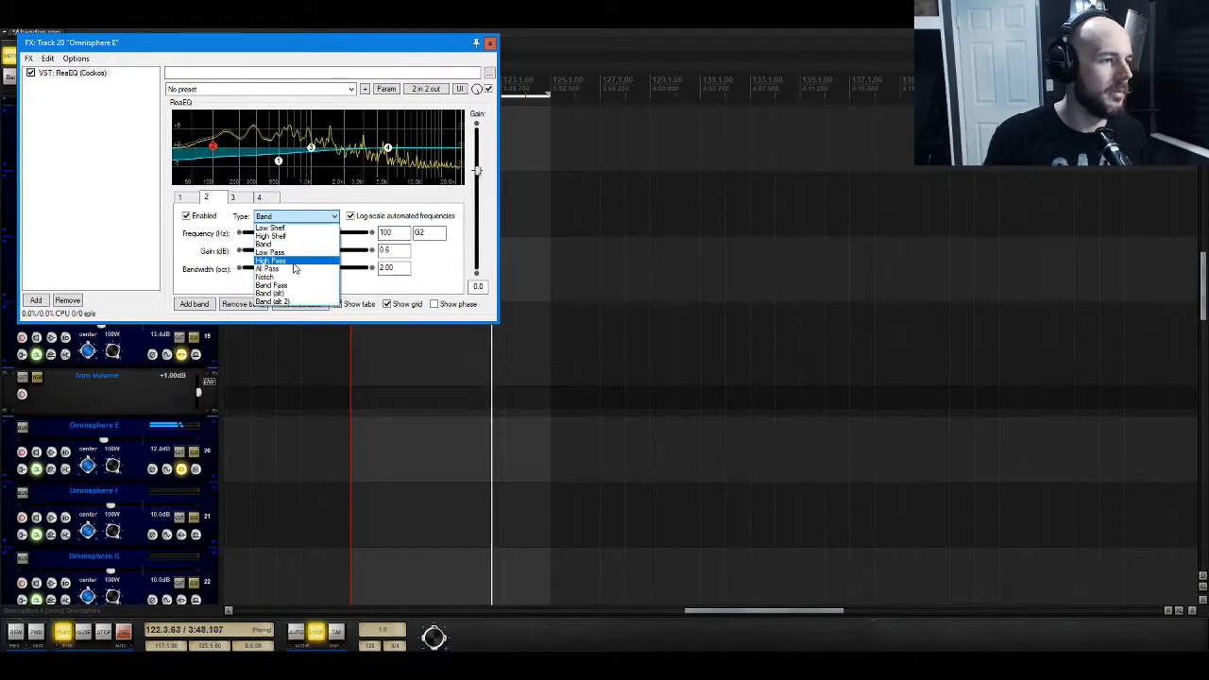
left_click(283, 259)
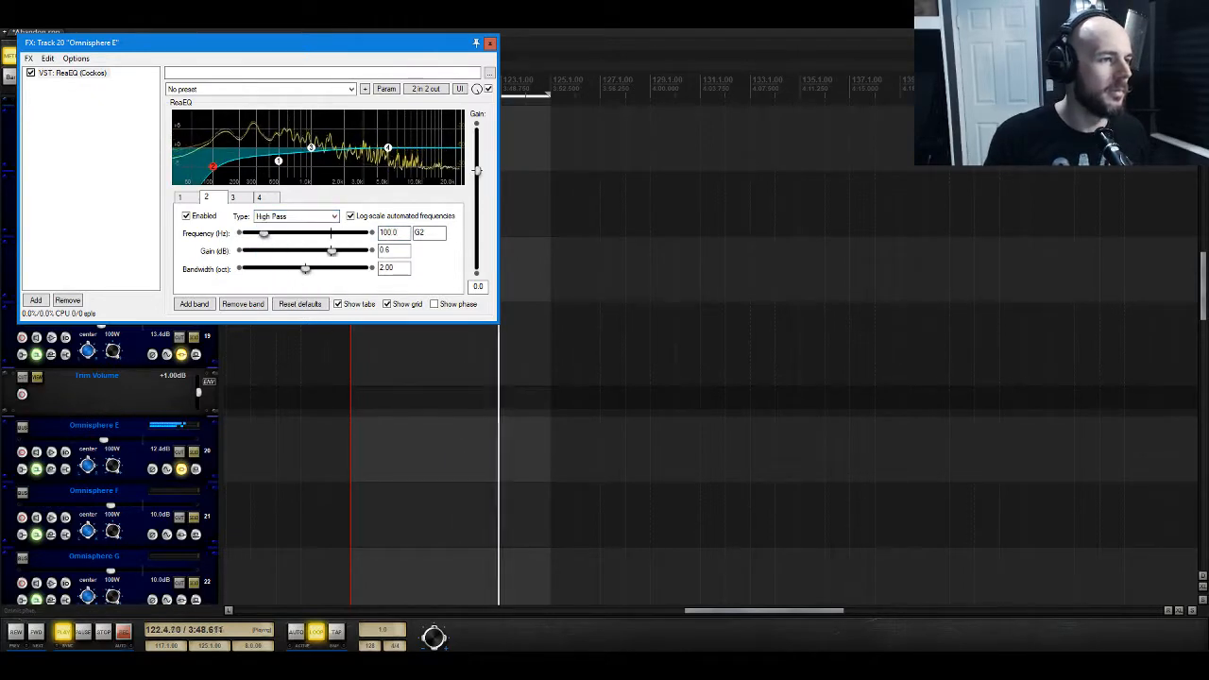
left_click(490, 45)
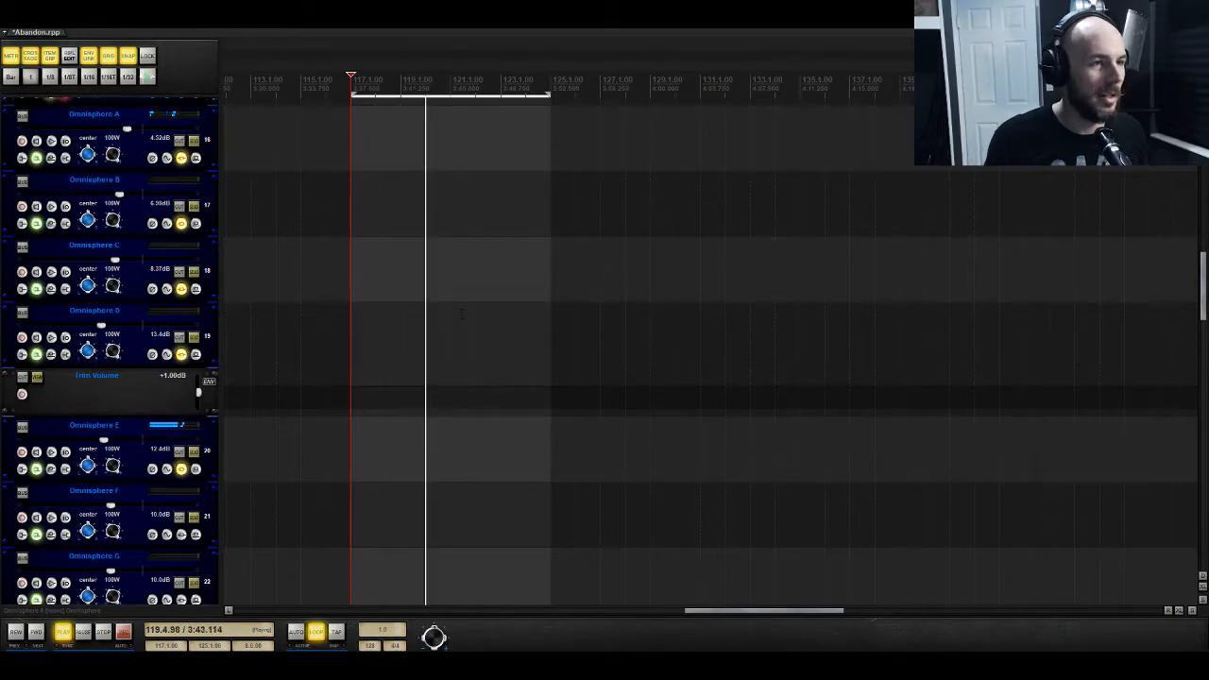
Step: Stop playback and copy the Omnisphere MIDI 5 clip twice so the copies start at bars 125 and 133
scroll(461, 315, "up", 3)
scroll(459, 316, "up", 4)
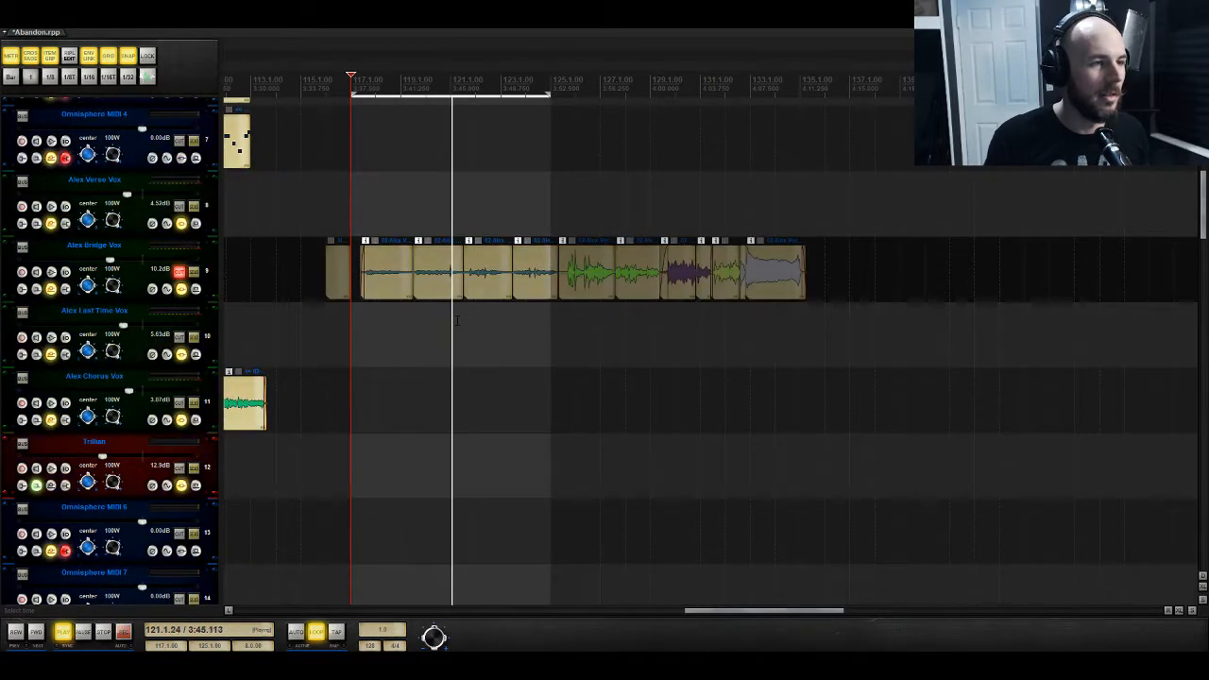
scroll(459, 323, "up", 4)
key("space")
left_click_drag(388, 288, 796, 285)
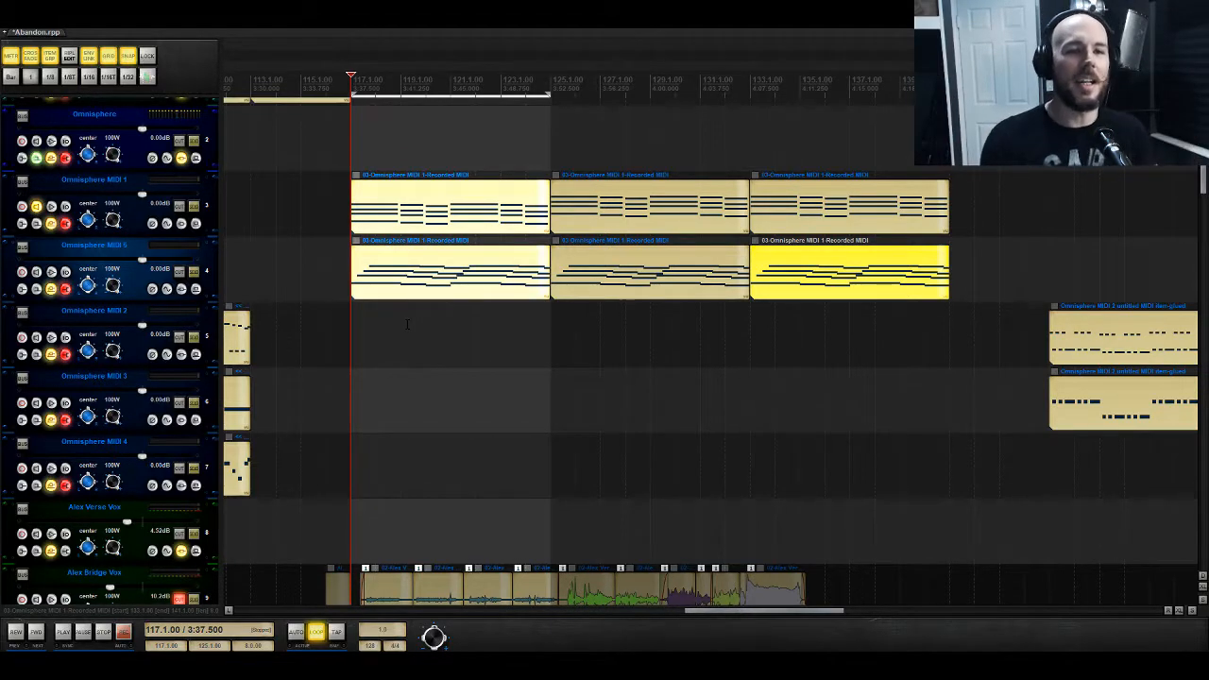
Step: Unmute the bridge vocal track and play from bar 132
left_click(723, 515)
scroll(207, 527, "down", 2)
key("space")
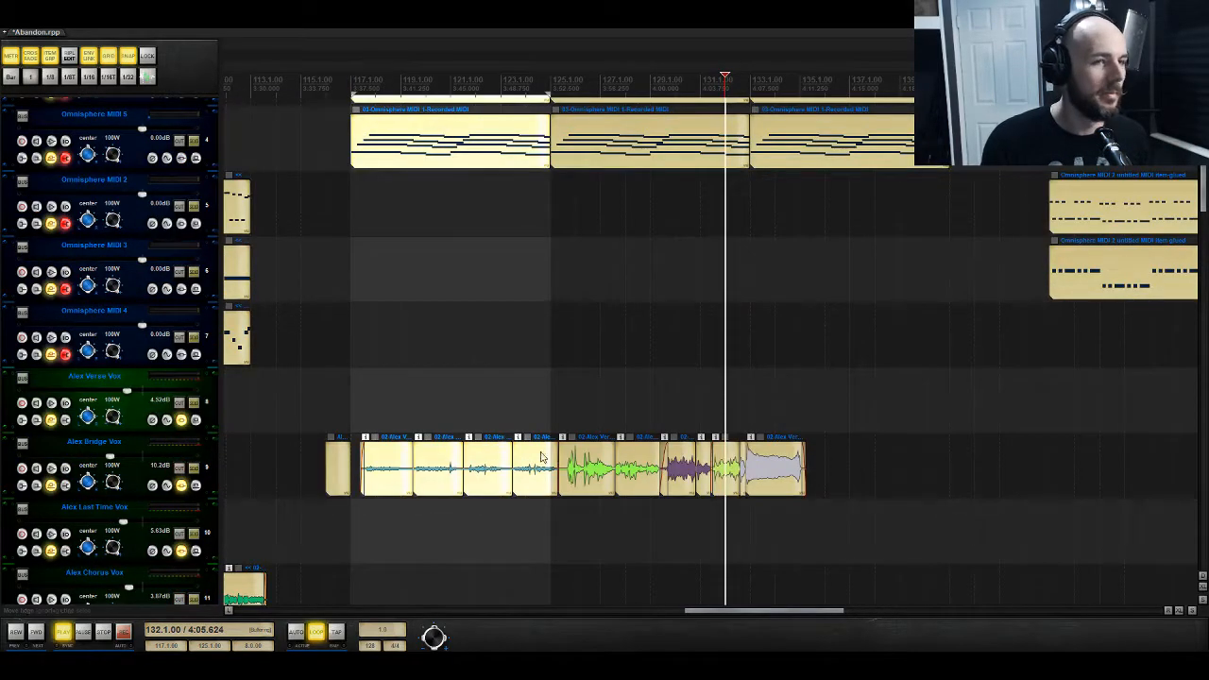
Step: Delete the clips starting at bar 133 on the Omnisphere MIDI 1 and Omnisphere MIDI 5 tracks
scroll(186, 479, "up", 1)
scroll(864, 416, "up", 3)
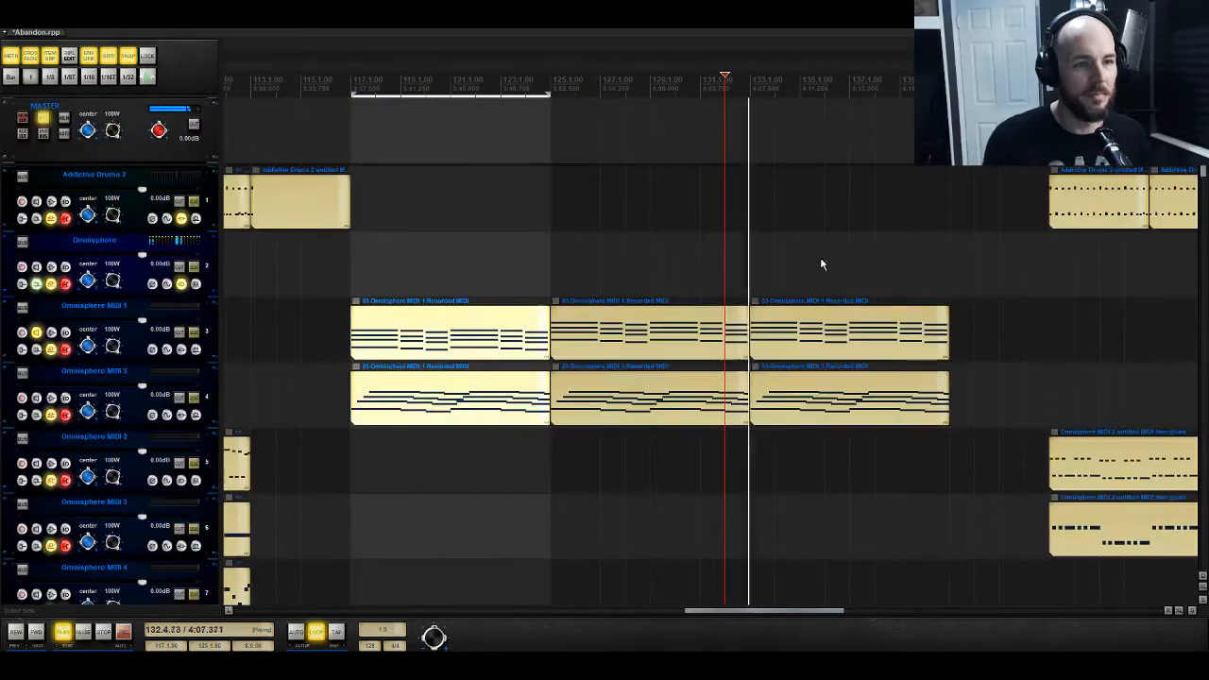
left_click_drag(822, 262, 871, 512)
key("Delete")
Step: With ripple editing on, move the Omnisphere MIDI 2 clip at bar 145 and everything after it to bar 133, and play the transition
scroll(810, 457, "down", 2)
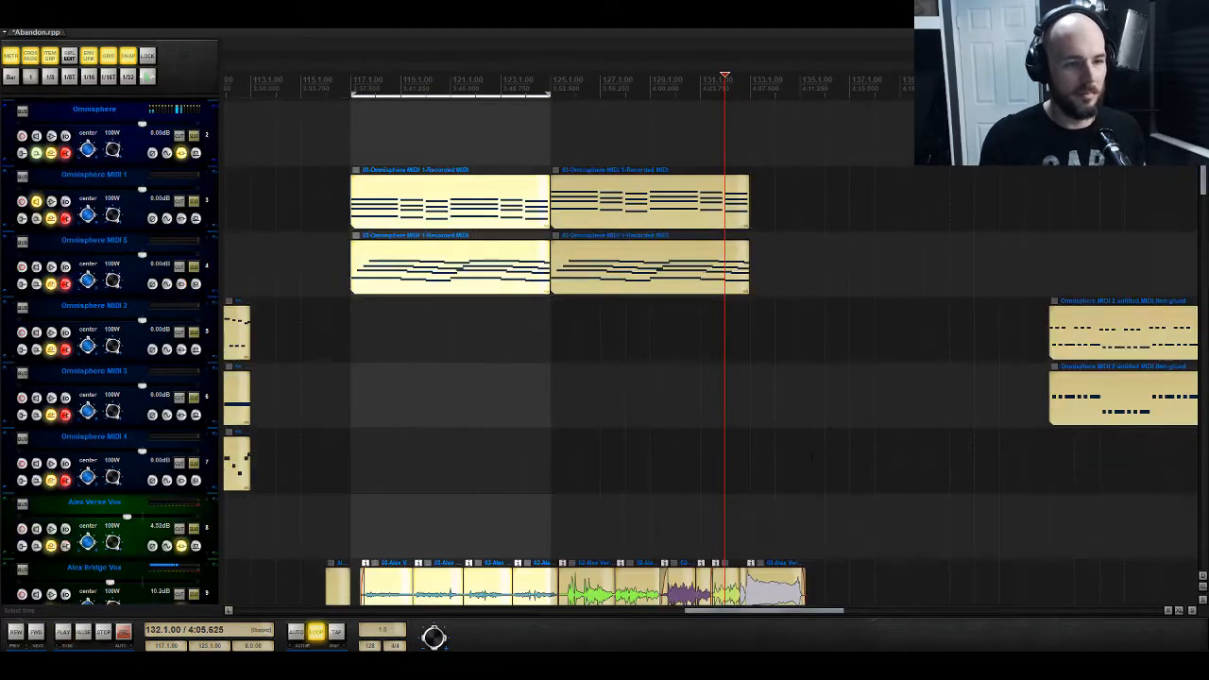
left_click_drag(772, 616, 823, 614)
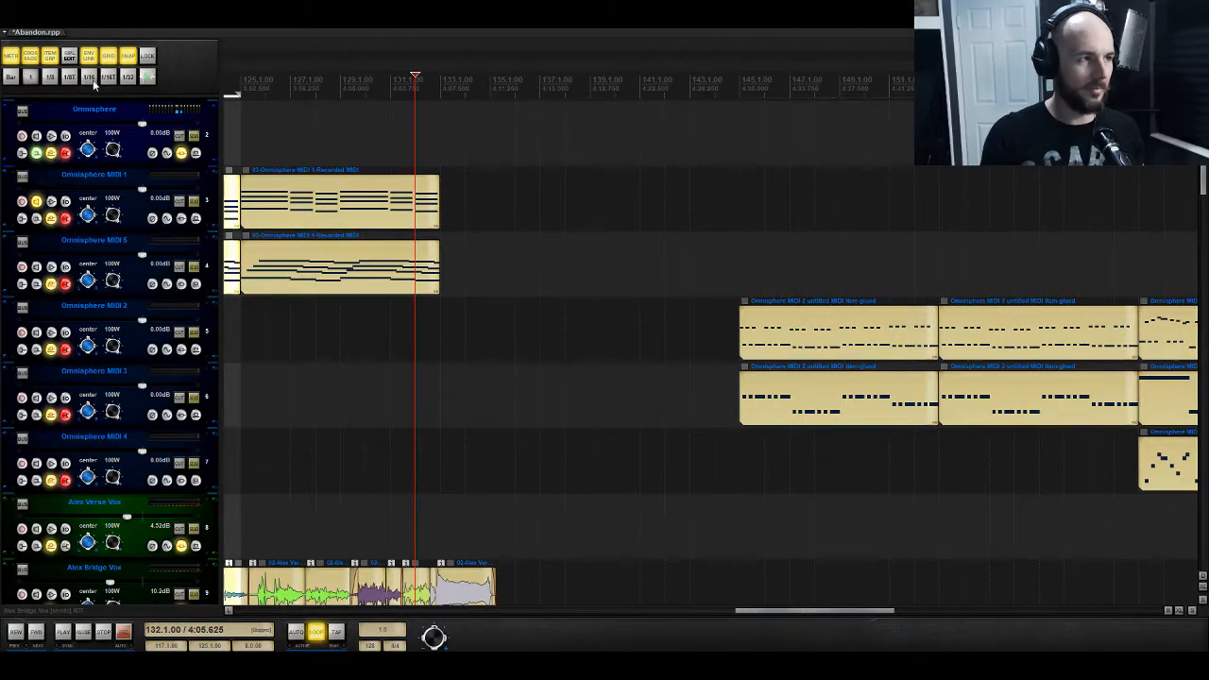
left_click_drag(767, 328, 534, 351)
key("space")
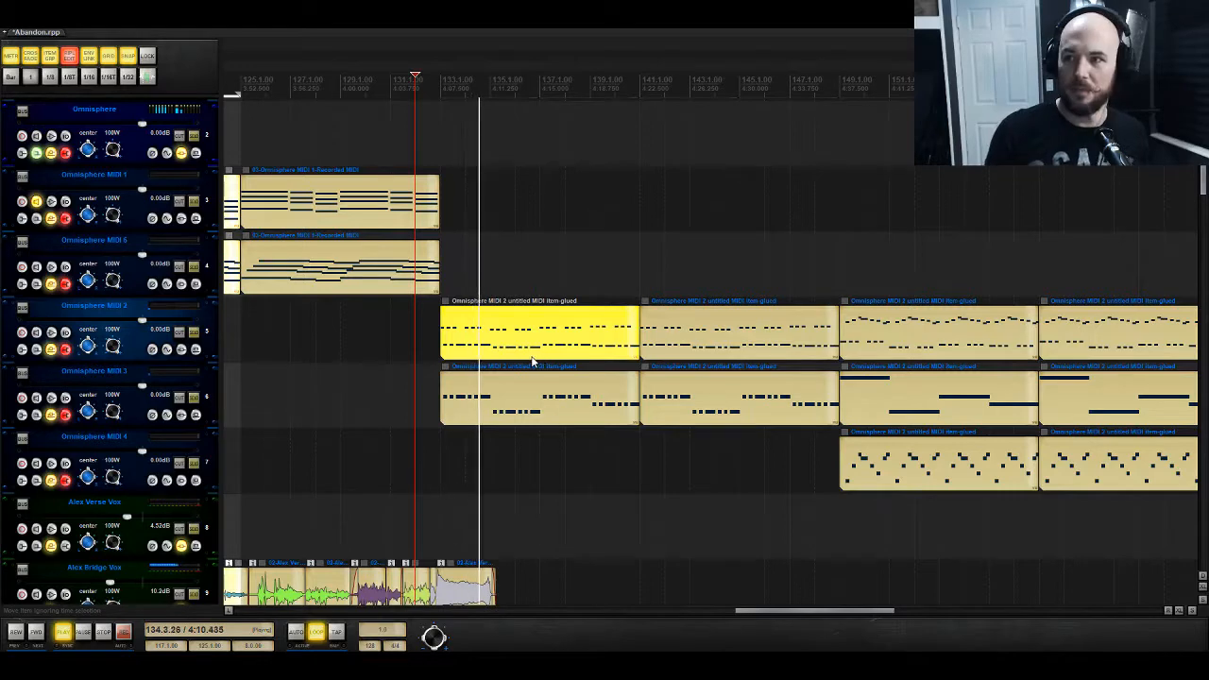
key("space")
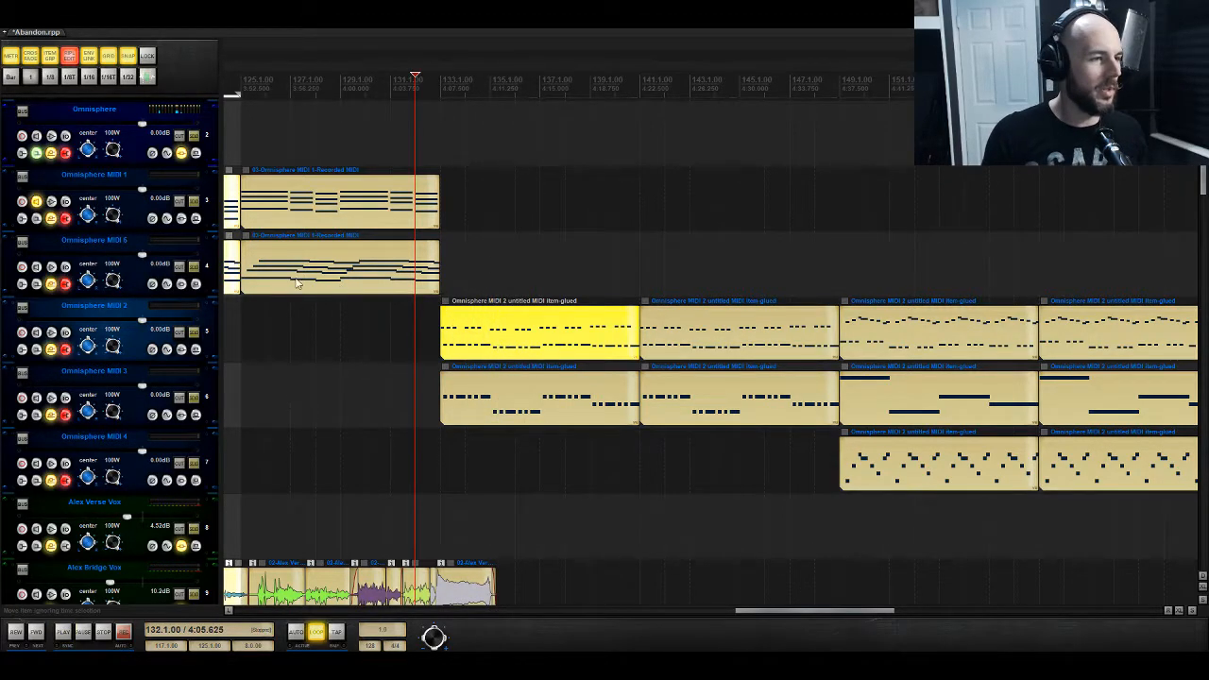
Step: With ripple editing off, copy the bar 125 clips of Omnisphere MIDI 1 and MIDI 5 to bar 133 and play from there
left_click(267, 276)
left_click_drag(462, 209, 356, 245)
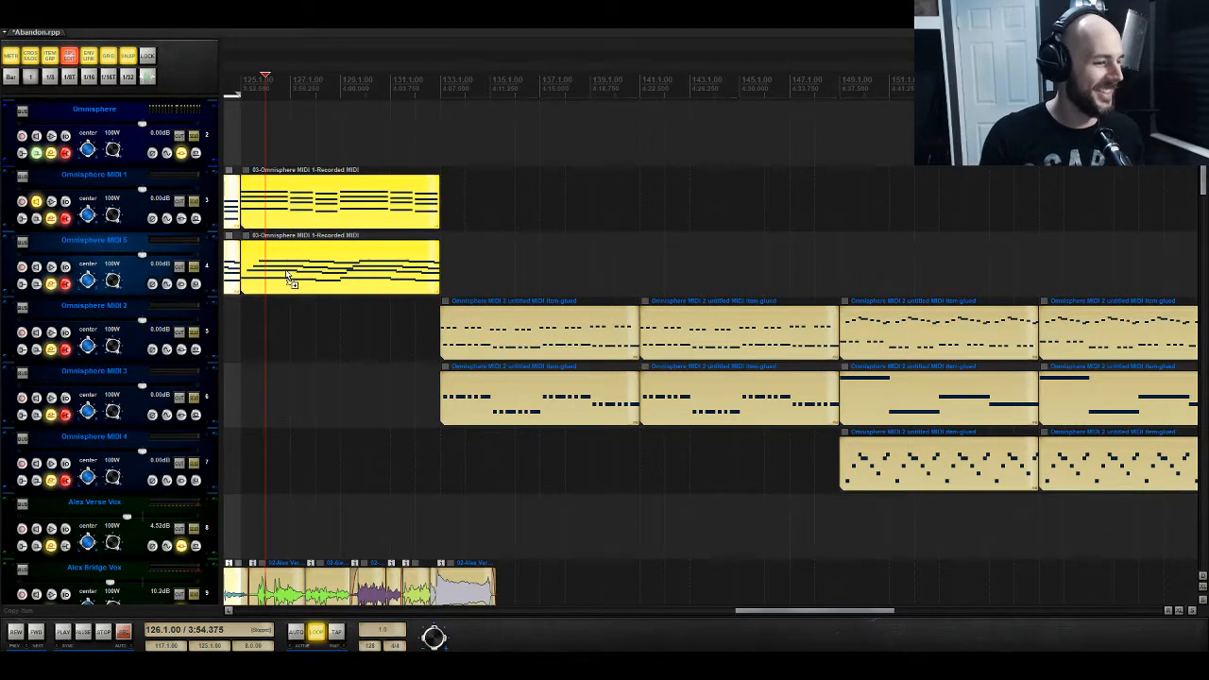
left_click_drag(286, 276, 380, 272)
key("ctrl+z")
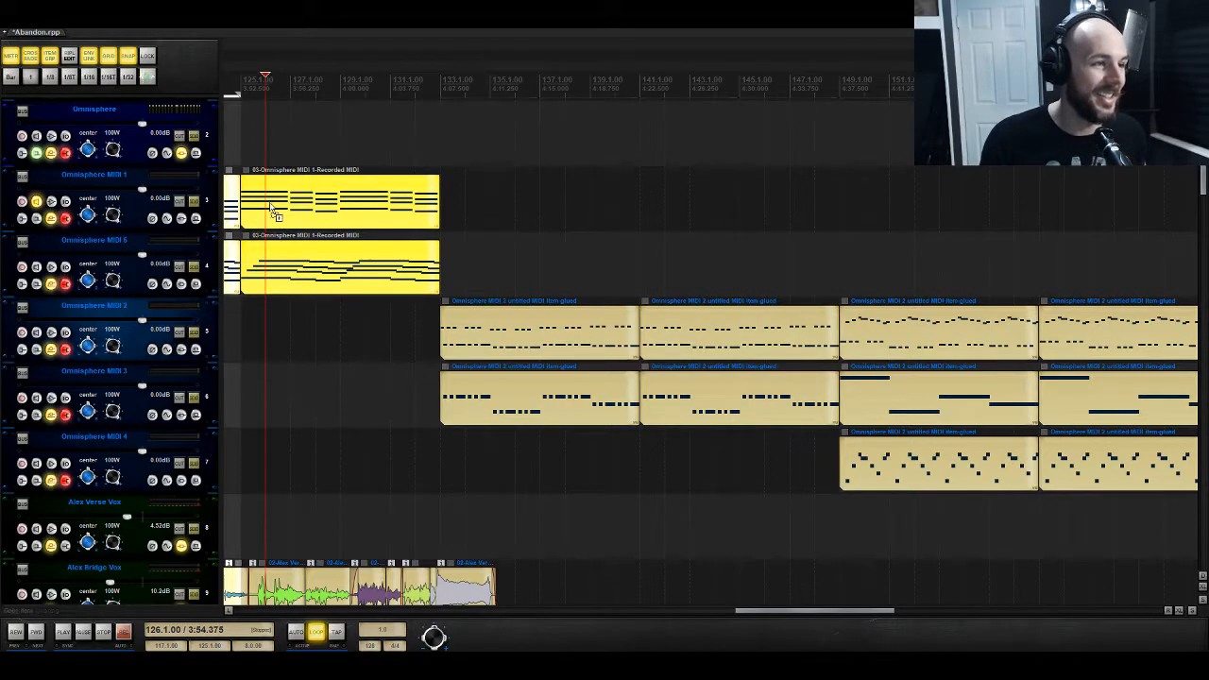
left_click_drag(272, 211, 459, 173)
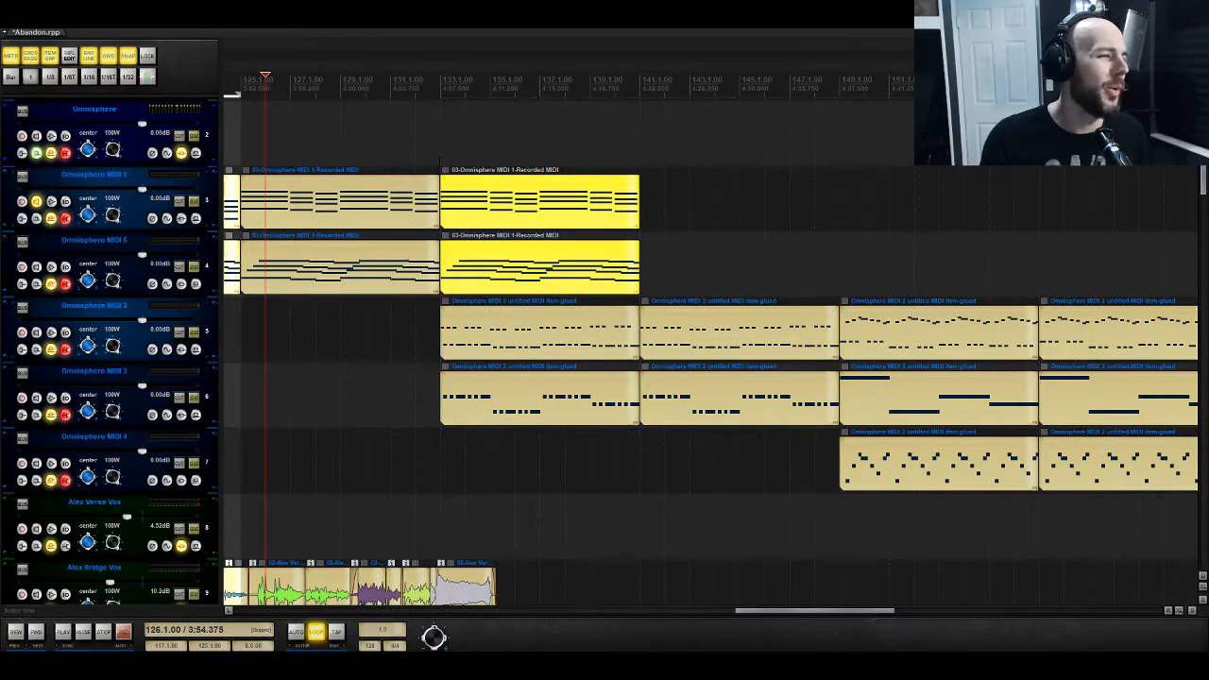
left_click(440, 158)
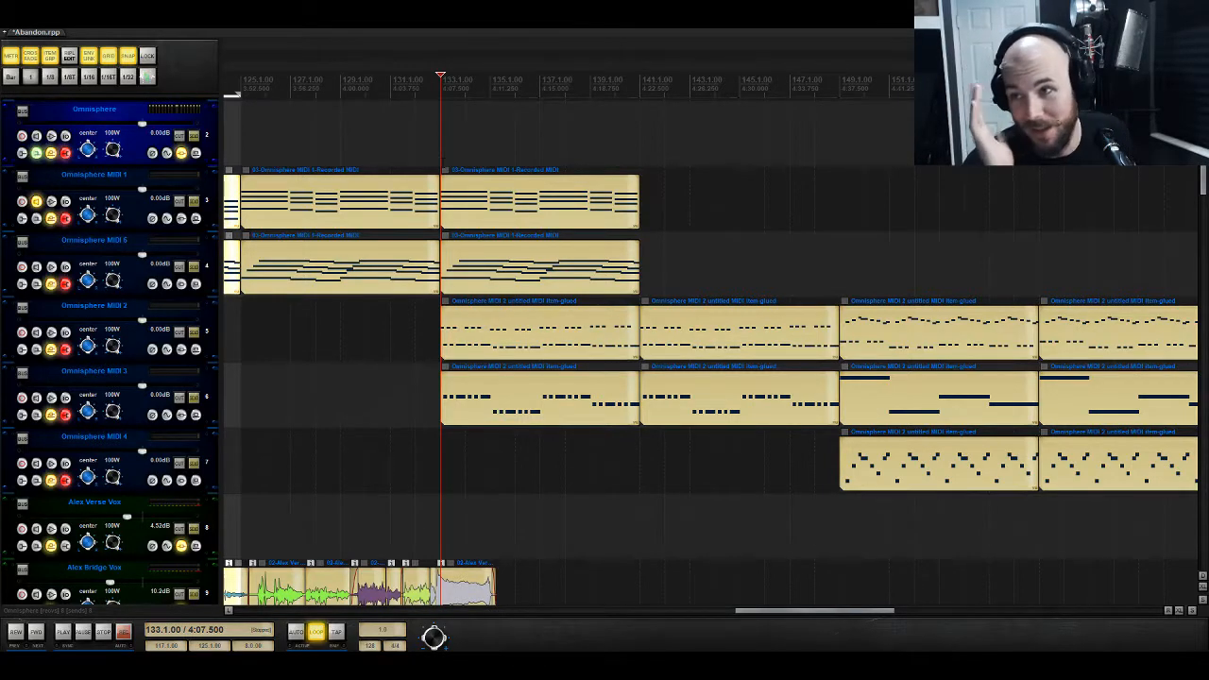
key("space")
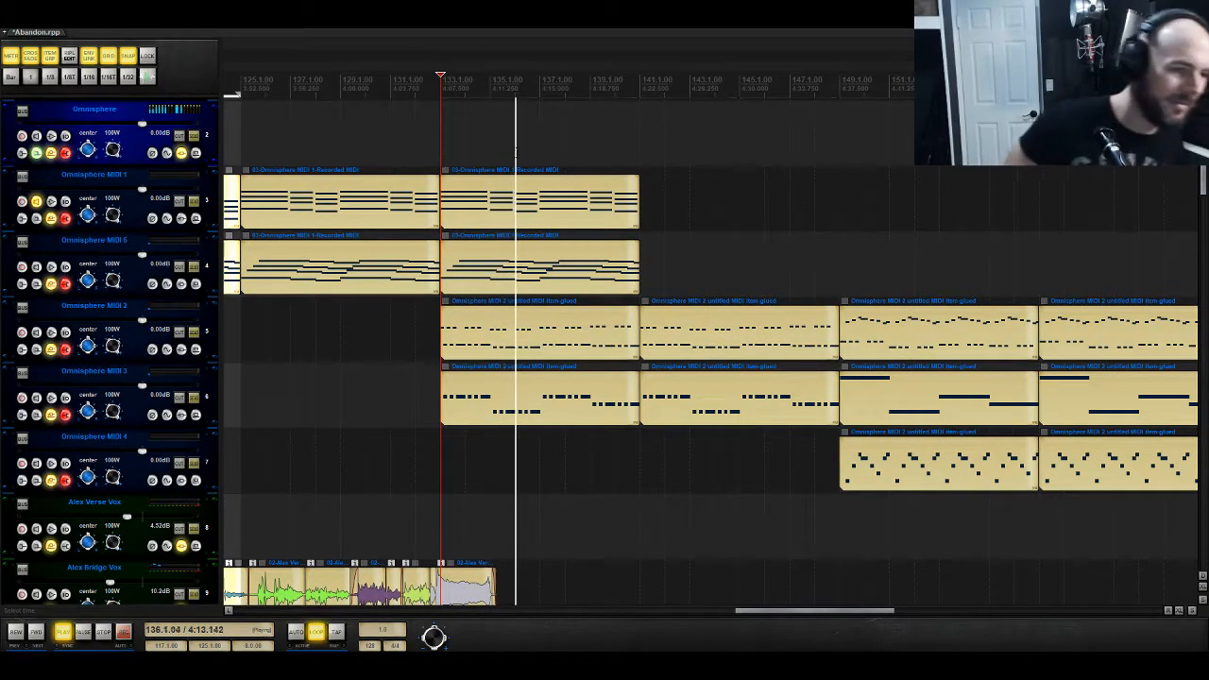
Step: Delete all notes from bar 137 onward in the Omnisphere MIDI 2 clip that starts at bar 133
double_click(450, 328)
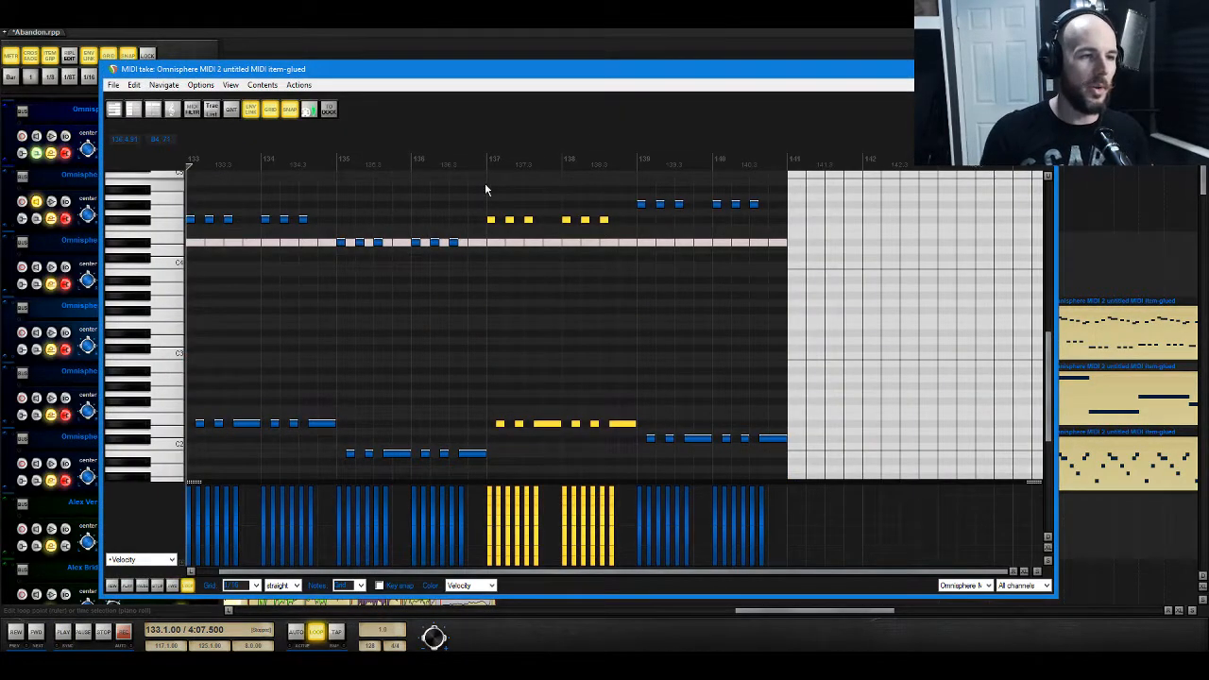
mouse_move(484, 183)
left_mouse_down()
mouse_move(794, 349)
mouse_move(818, 462)
mouse_move(822, 433)
mouse_move(643, 445)
left_mouse_up()
key("Delete")
key("Delete")
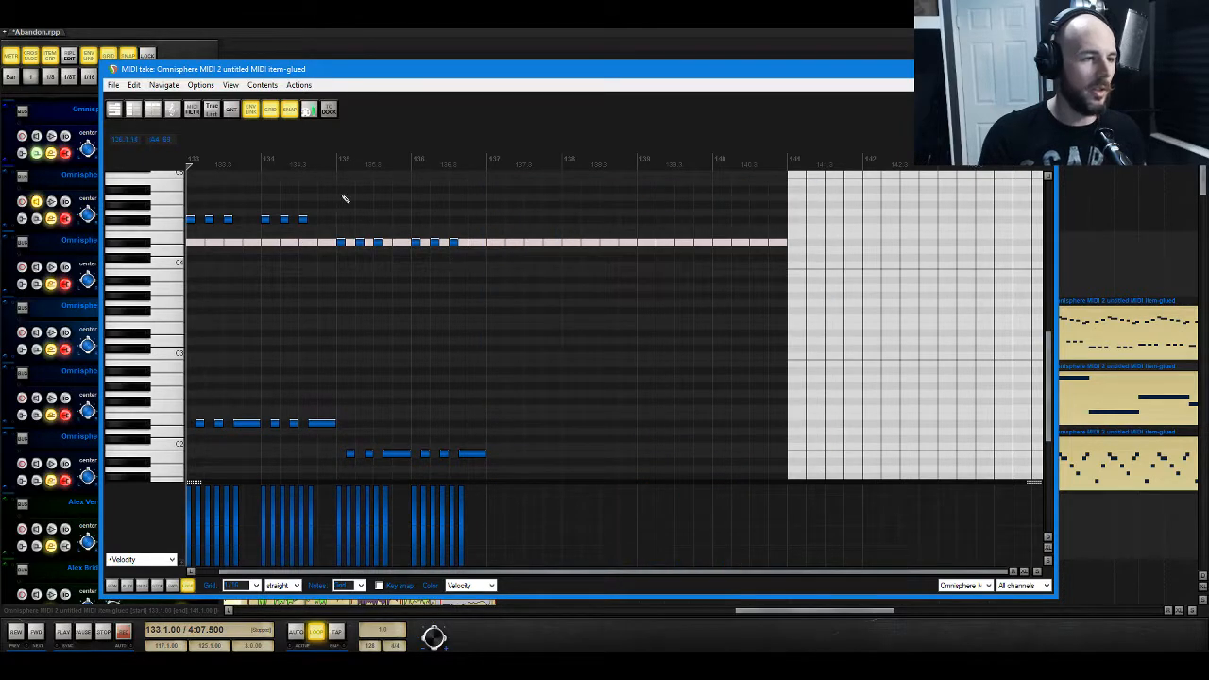
Step: Raise the bar 135 notes by two semitones and copy the notes of bars 133 to 136 to bar 137
left_click_drag(400, 224, 393, 442)
left_click_drag(532, 468, 406, 317)
left_click_drag(340, 243, 345, 234)
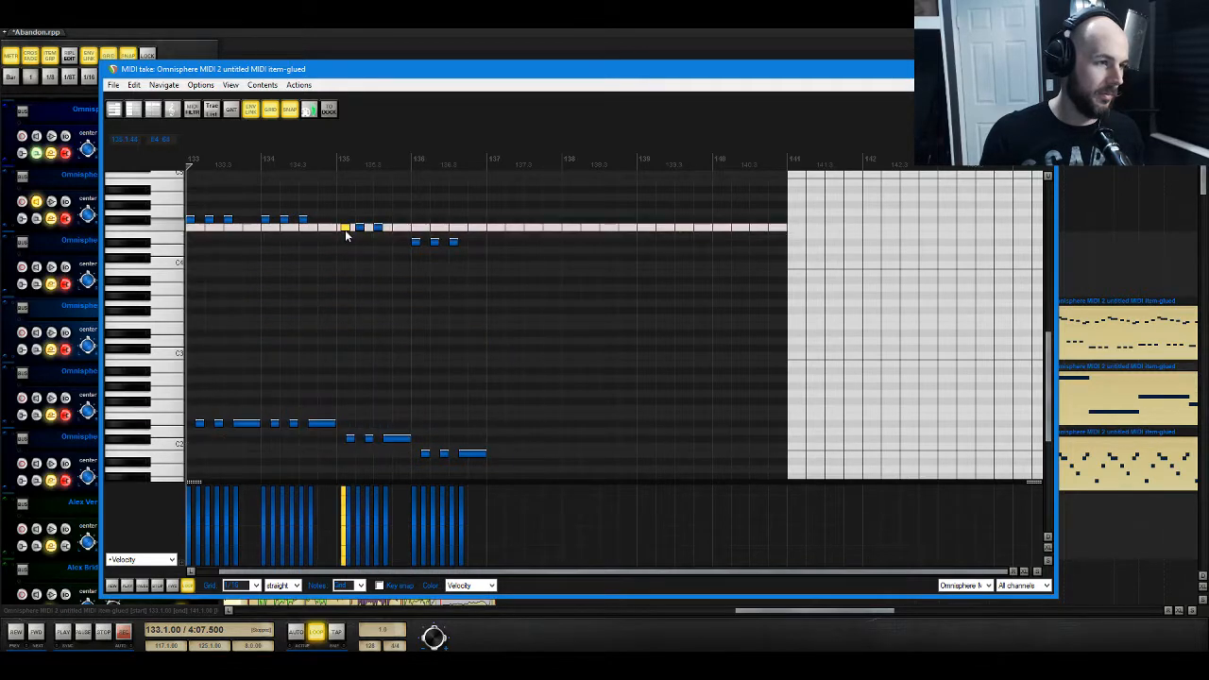
left_click_drag(528, 473, 501, 225)
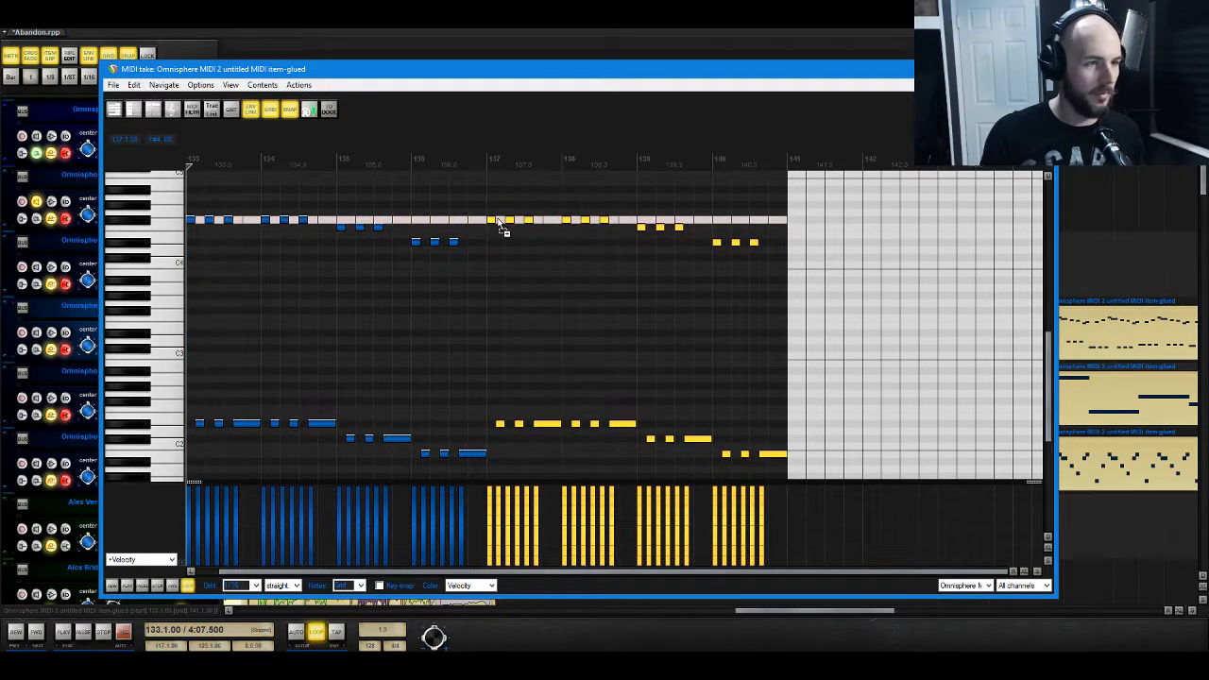
Step: Replace the Omnisphere MIDI 2 clip at bar 141 with a copy of the edited bar 133 clip
left_click(1042, 68)
left_click(706, 335)
key("Delete")
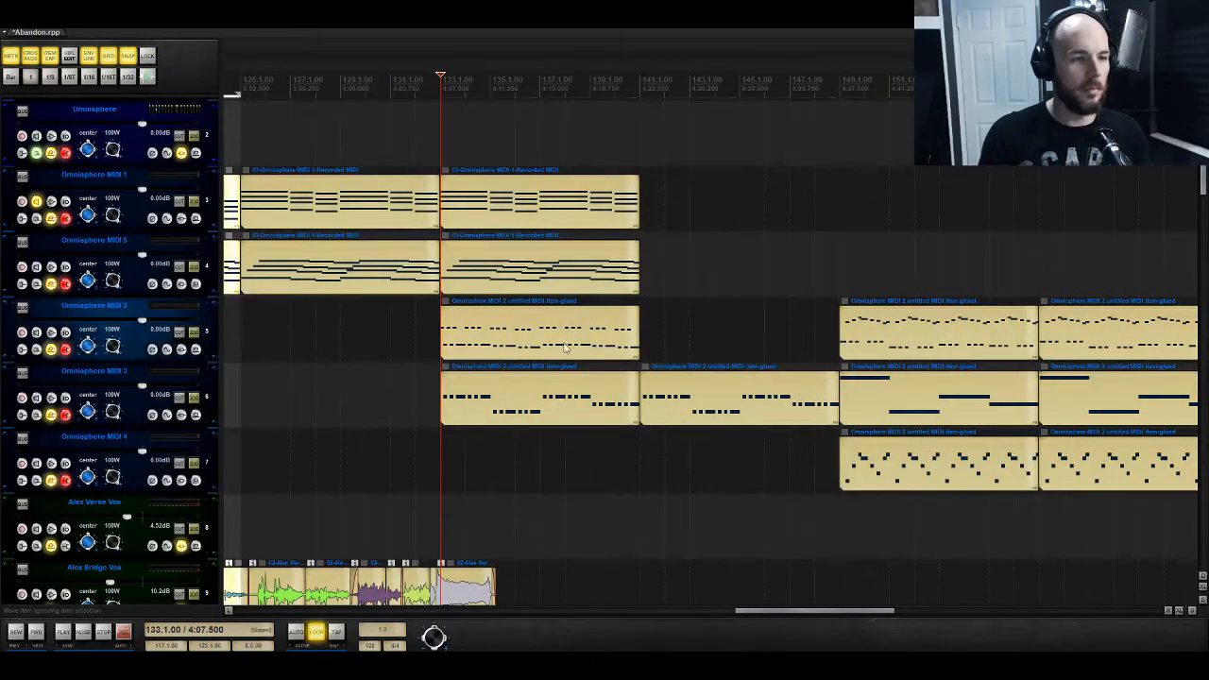
left_click_drag(536, 346, 744, 354)
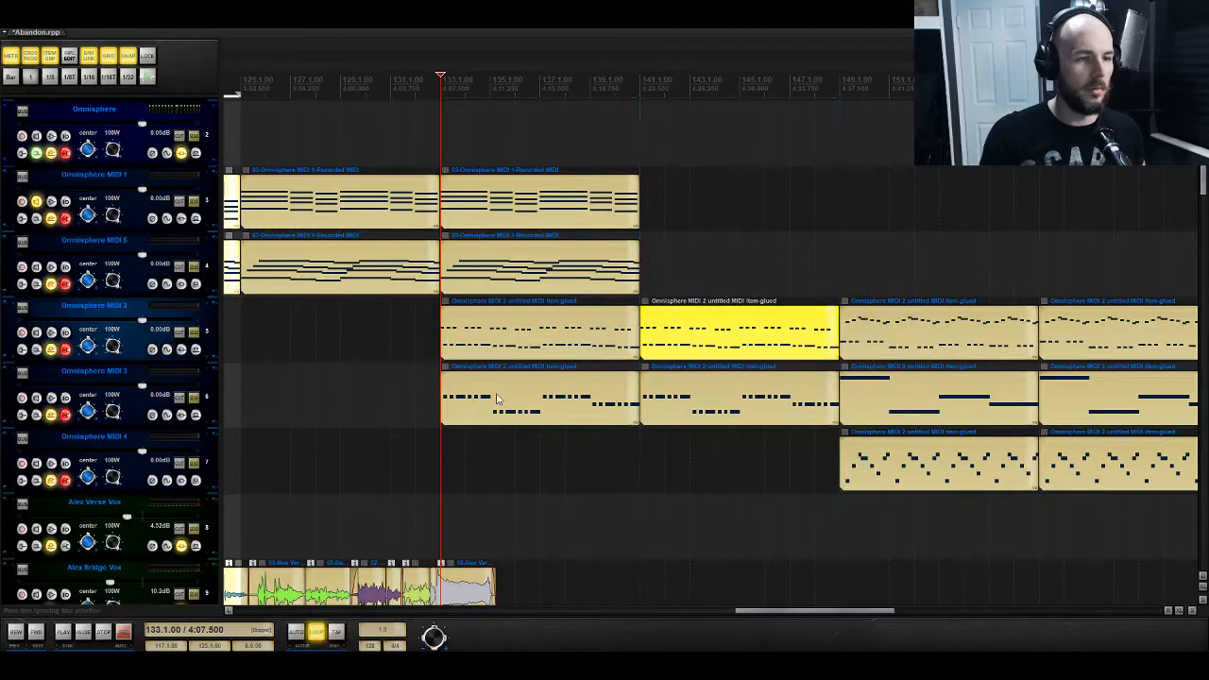
Step: In the Omnisphere MIDI 3 clip at bar 133, raise the bar 135 notes and lower the bar 140 notes by two semitones
double_click(510, 402)
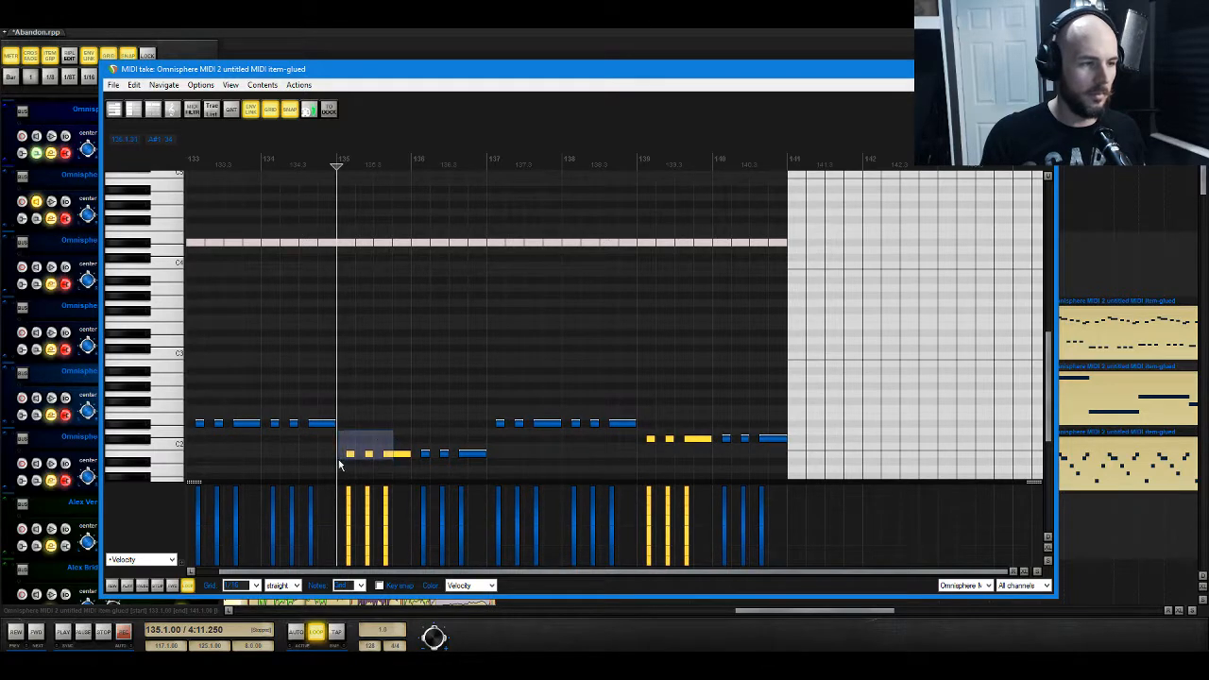
left_click_drag(340, 465, 349, 440)
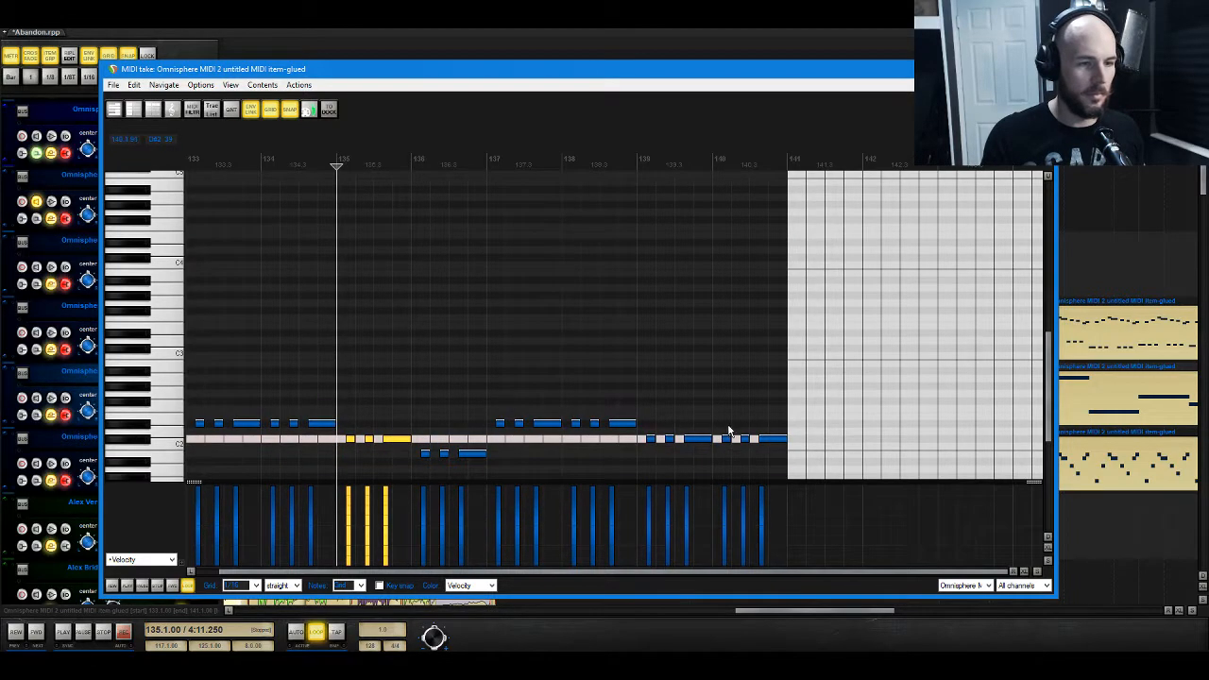
left_click_drag(728, 432, 831, 455)
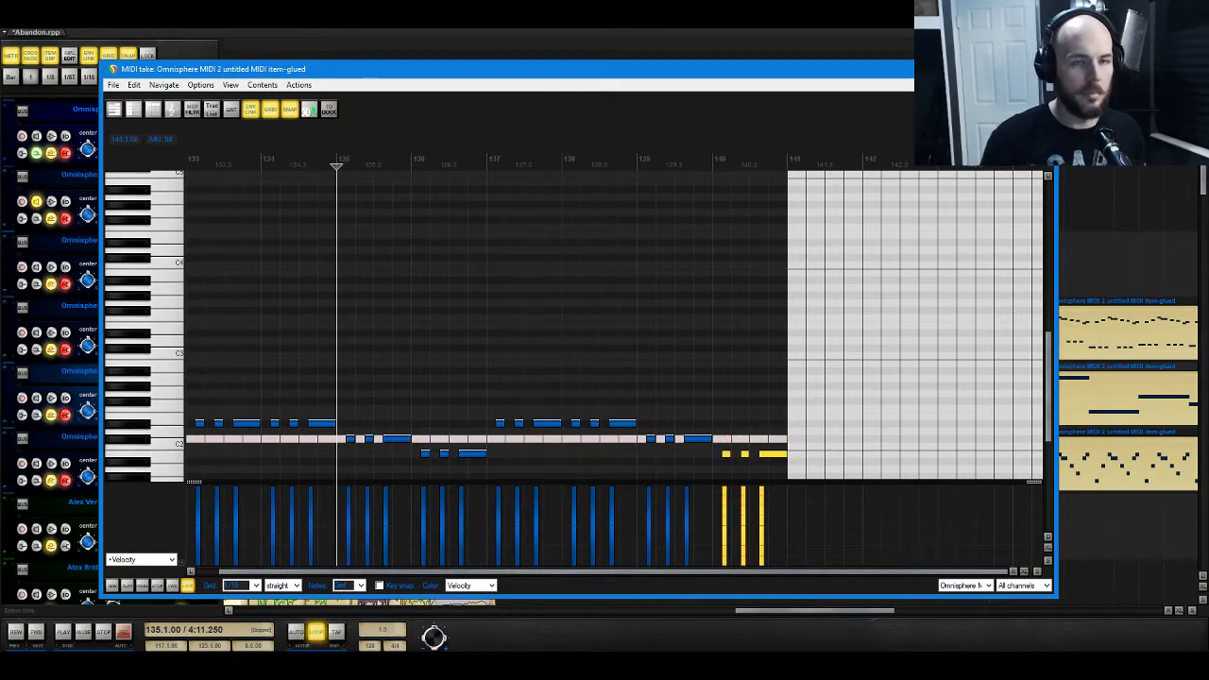
left_click(1039, 69)
Step: Check the Omnisphere MIDI 2 notes, and play the soloed MIDI 1, 5, 2 and 3 tracks from bar 133 before clearing the solos
double_click(485, 342)
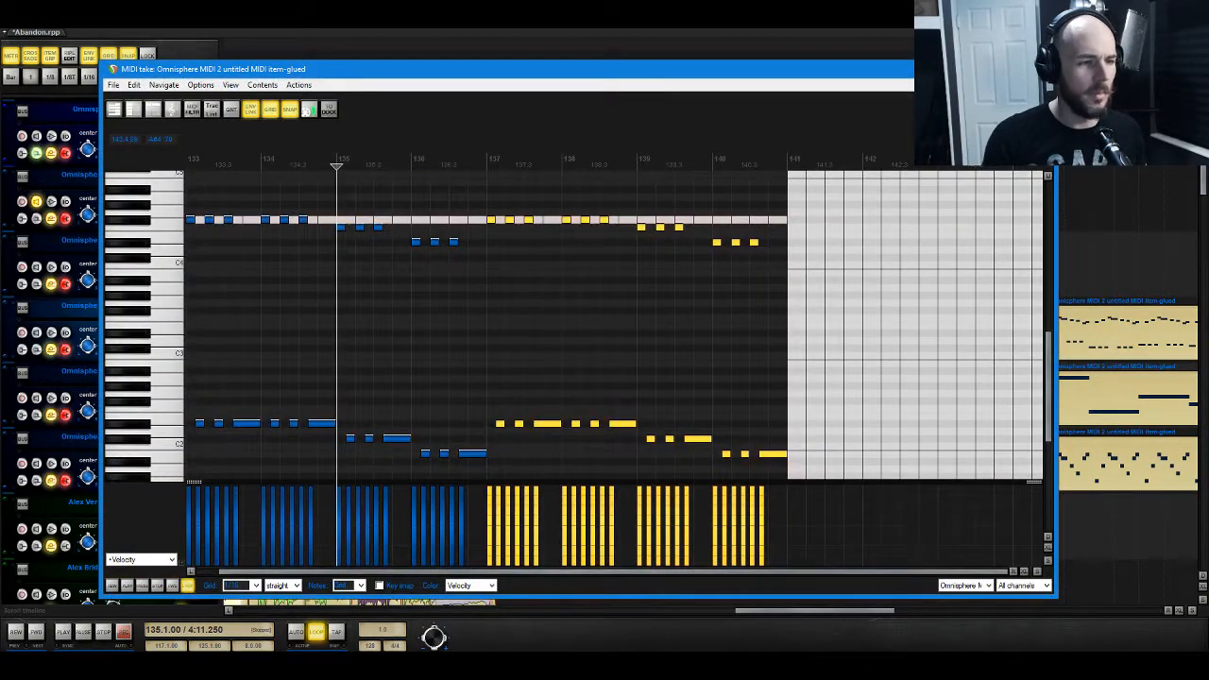
left_click(1039, 69)
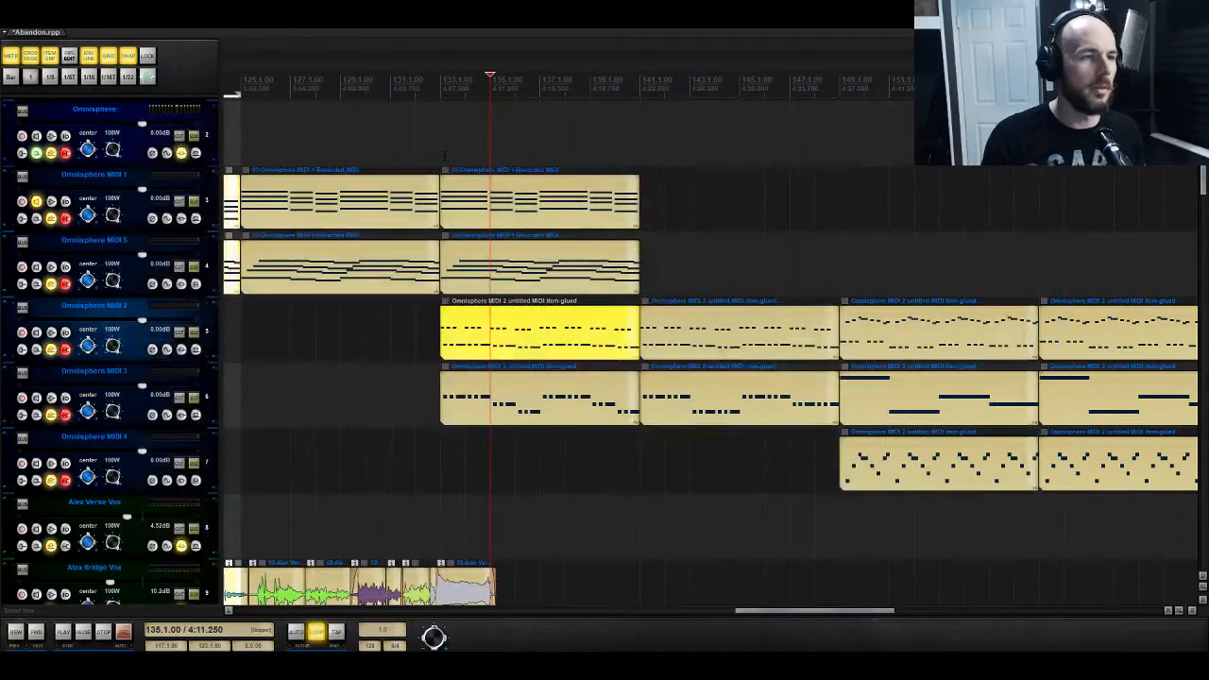
left_click(443, 156)
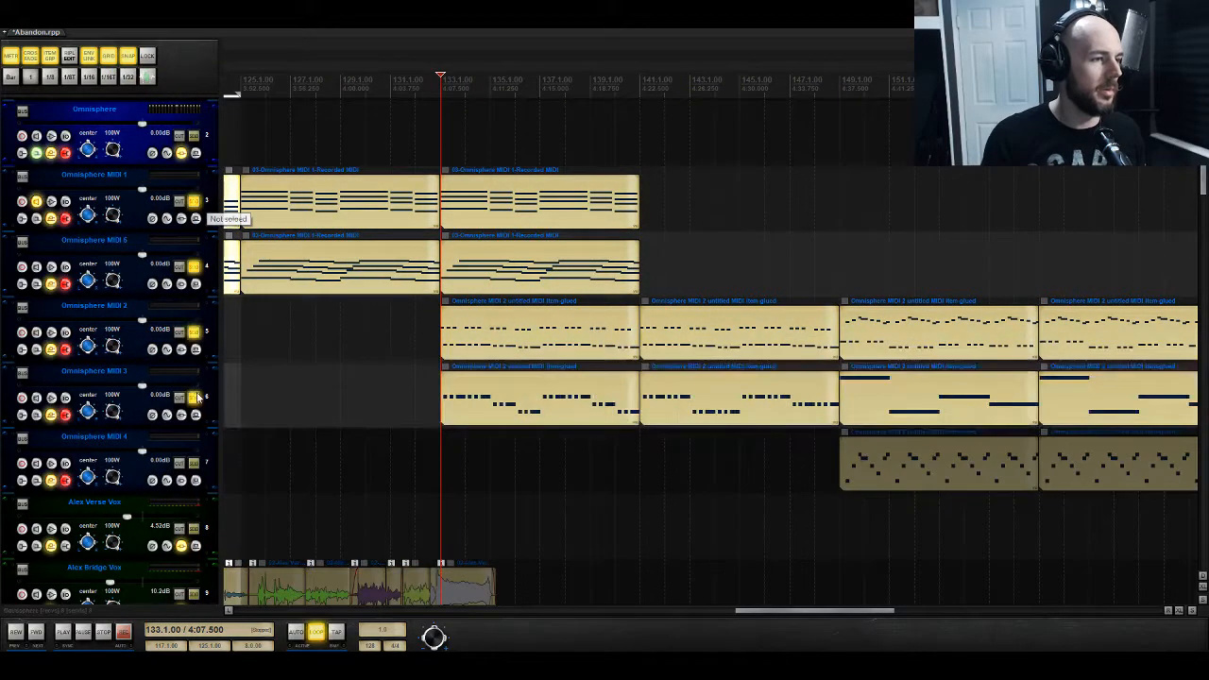
key("space")
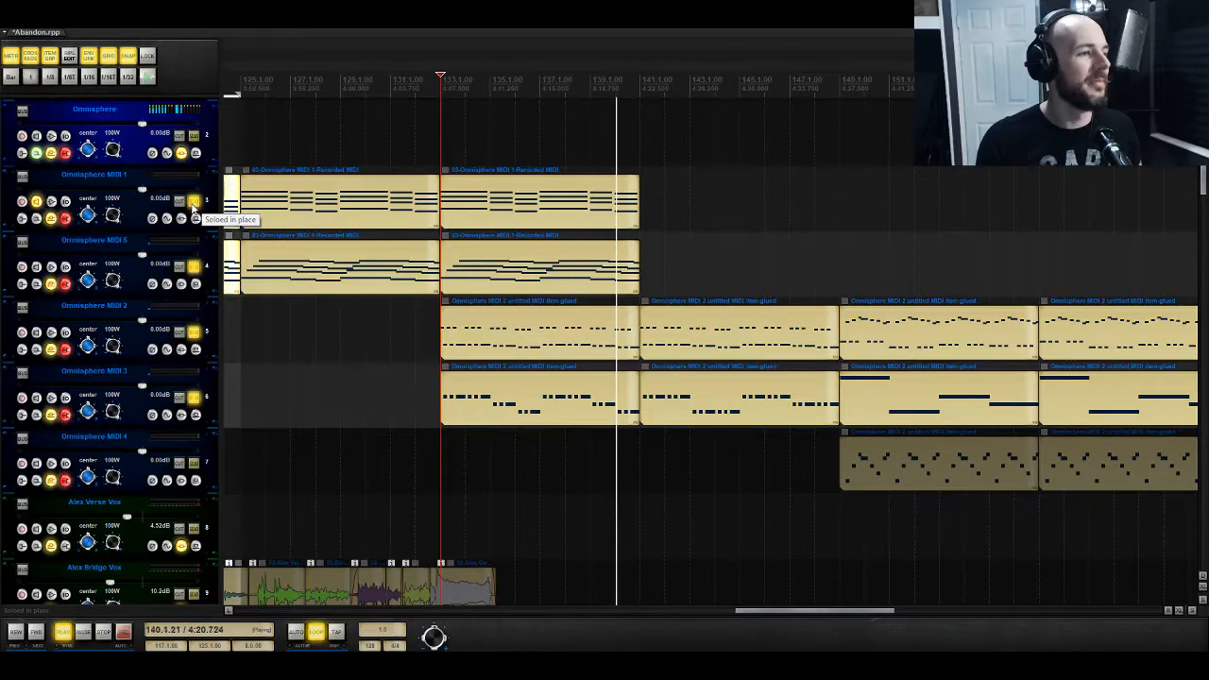
left_click(194, 204)
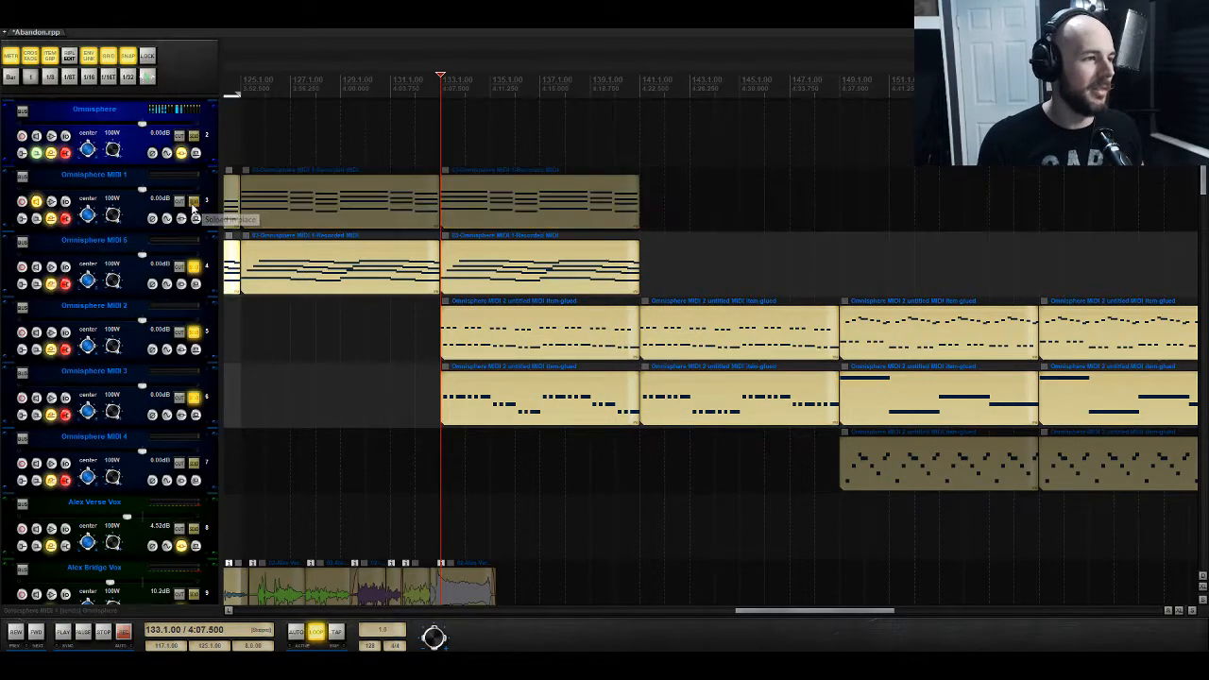
left_click(194, 268)
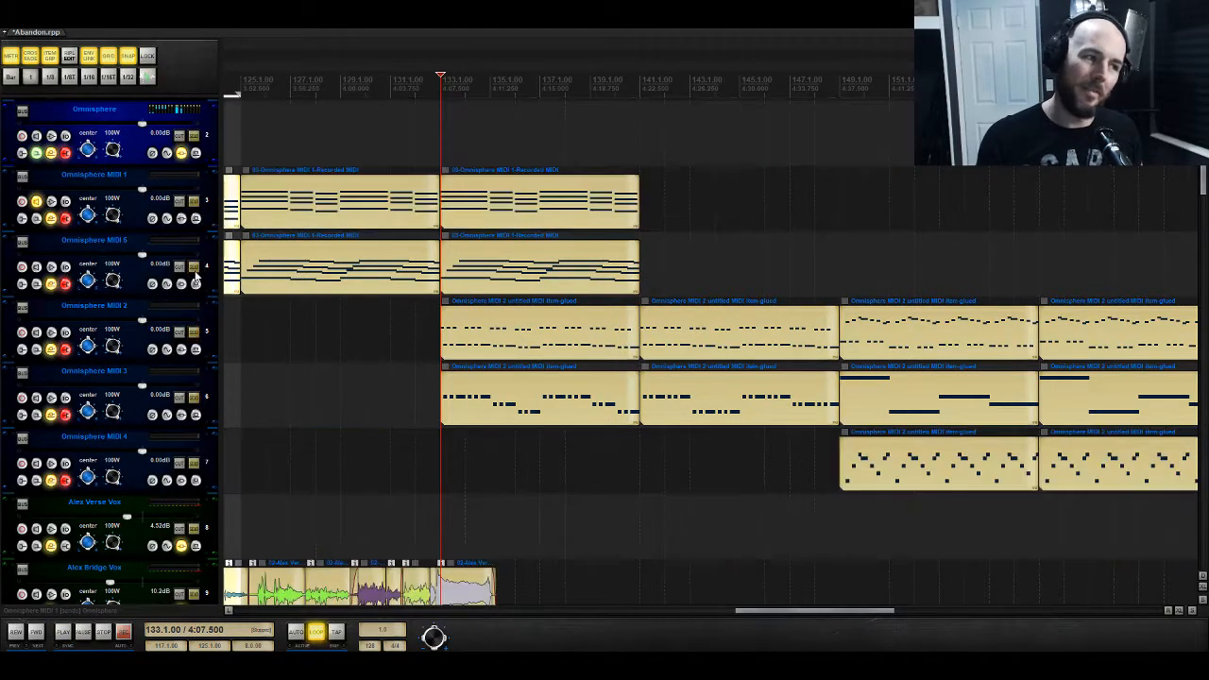
left_click(194, 332)
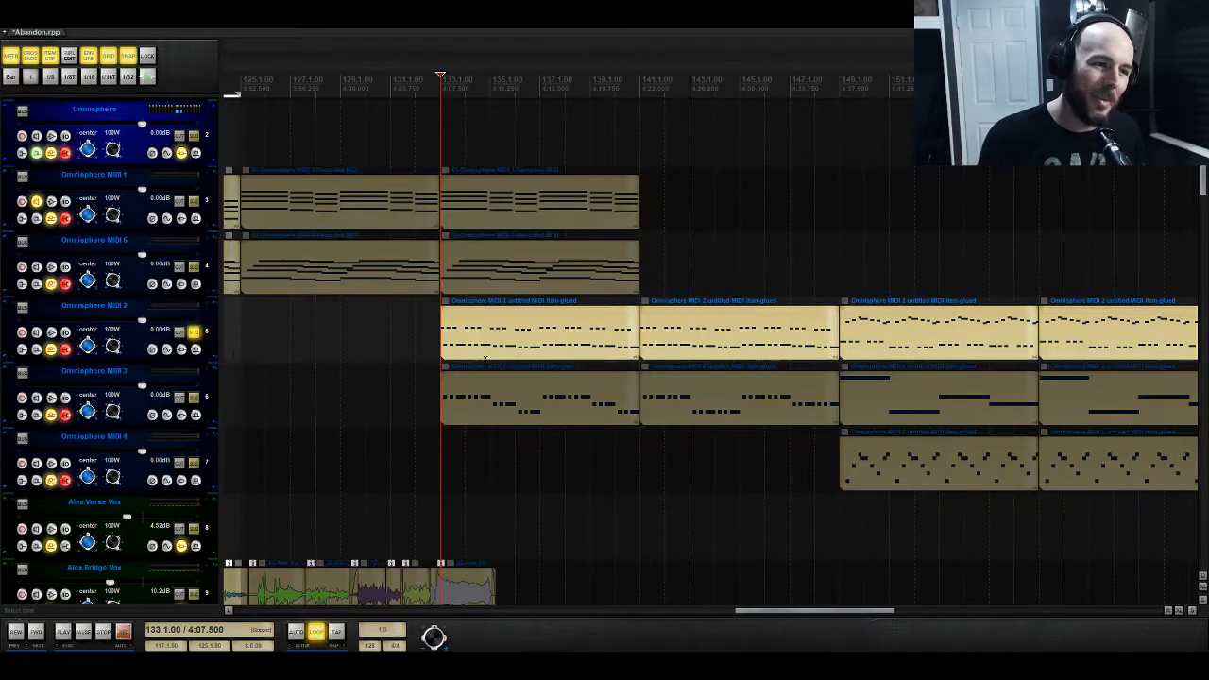
left_click(194, 333)
Step: Raise the upper and lower notes of bar 139 in the Omnisphere MIDI 2 clip by five semitones
double_click(552, 337)
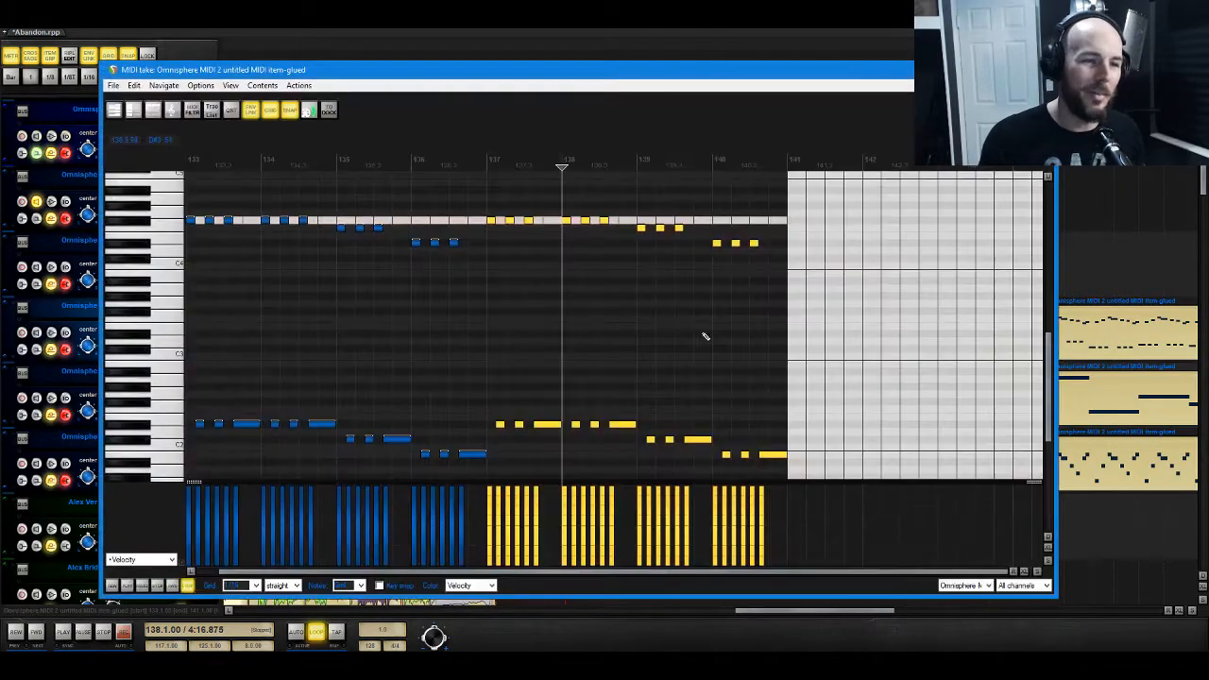
left_click_drag(641, 216, 702, 405)
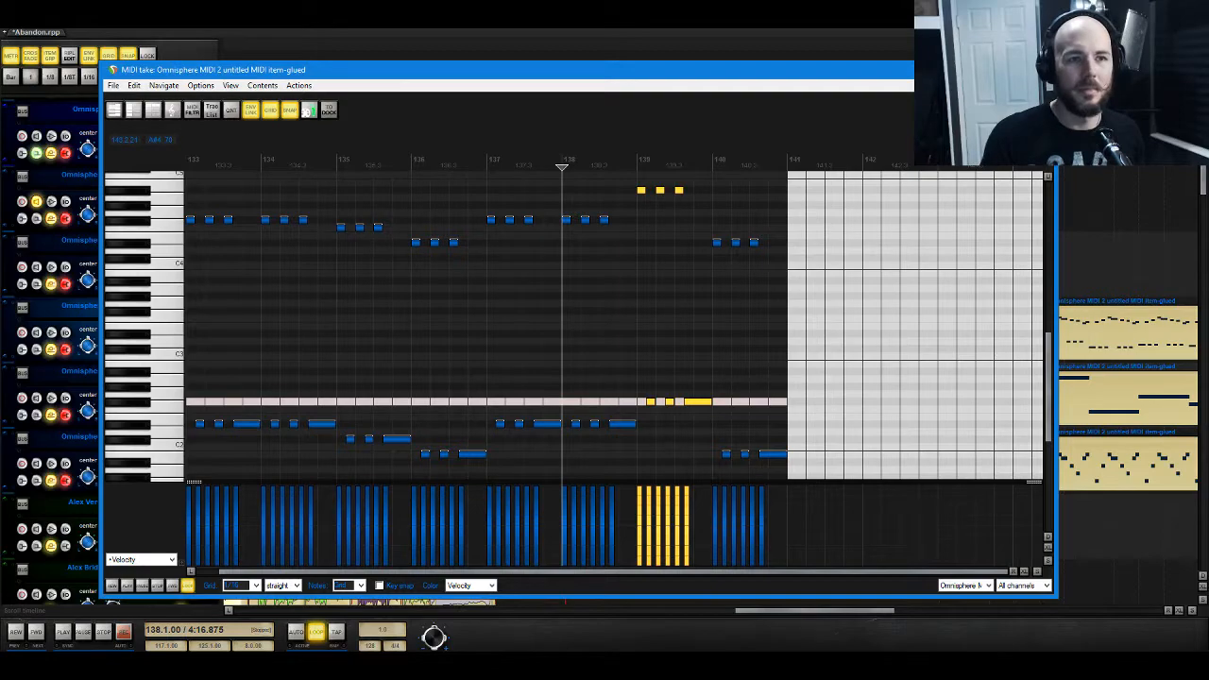
left_click(1041, 70)
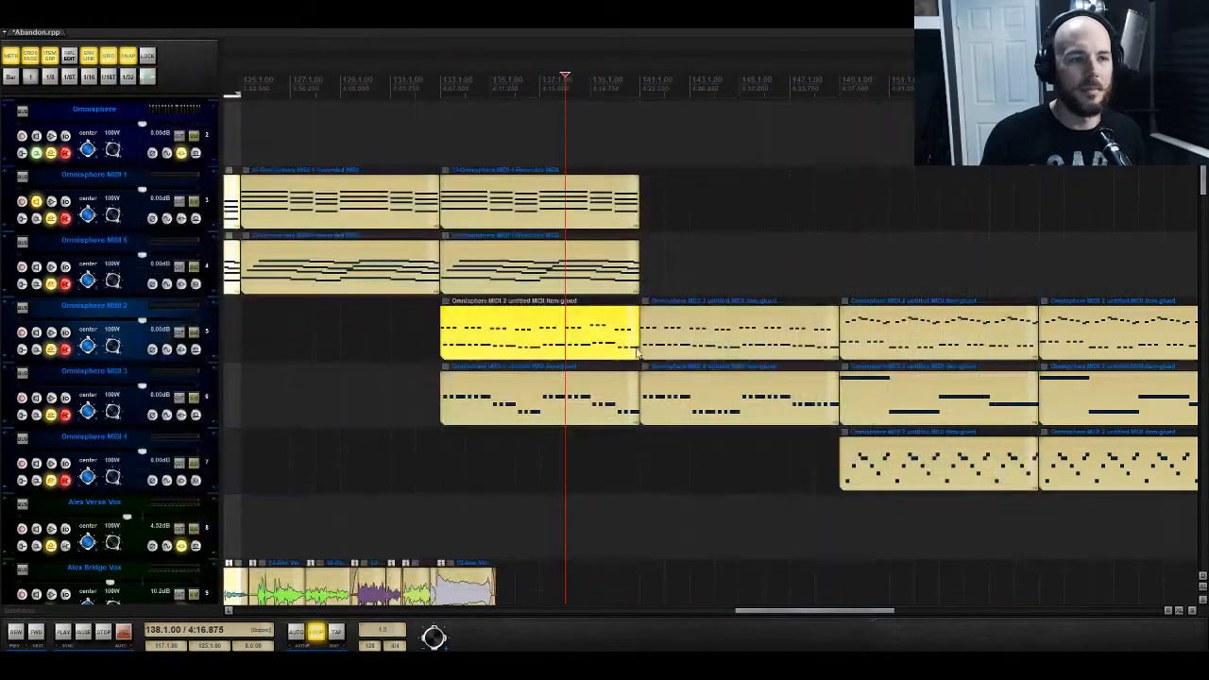
Step: Raise the bar 139 notes of the Omnisphere MIDI 3 clip by five semitones, and delete the bar 141 clips on MIDI 2 and MIDI 3
double_click(569, 416)
left_click_drag(678, 443, 703, 406)
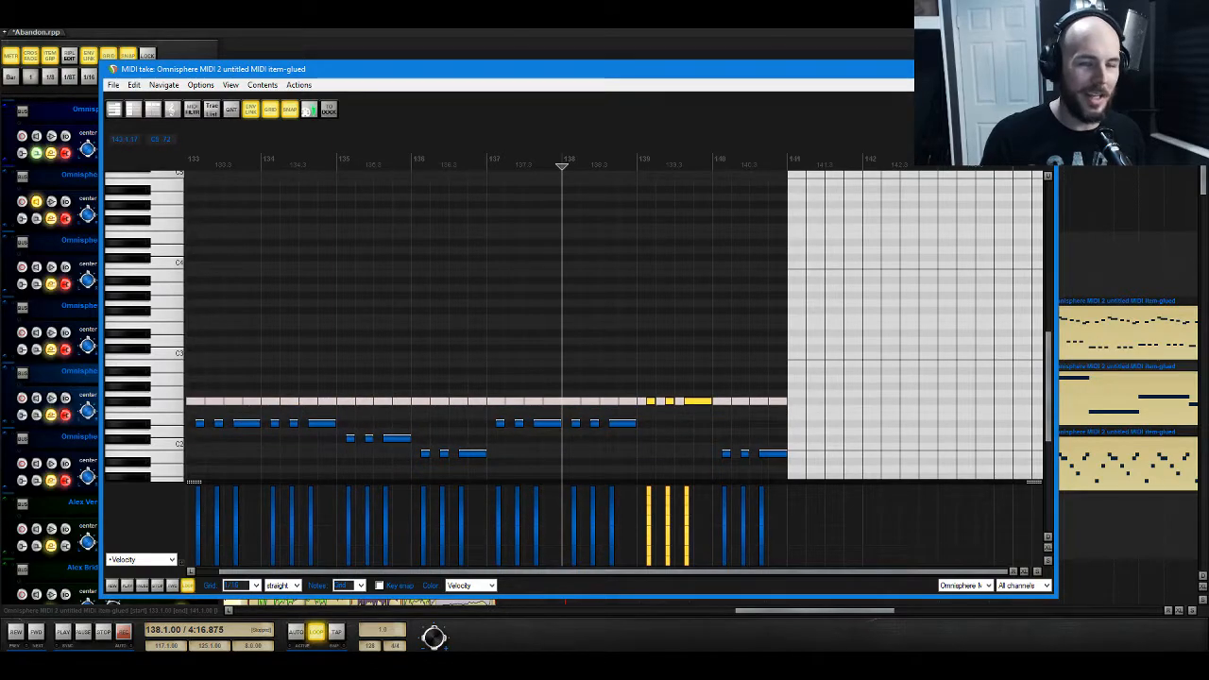
key("Escape")
left_click_drag(690, 485, 655, 332)
key("Delete")
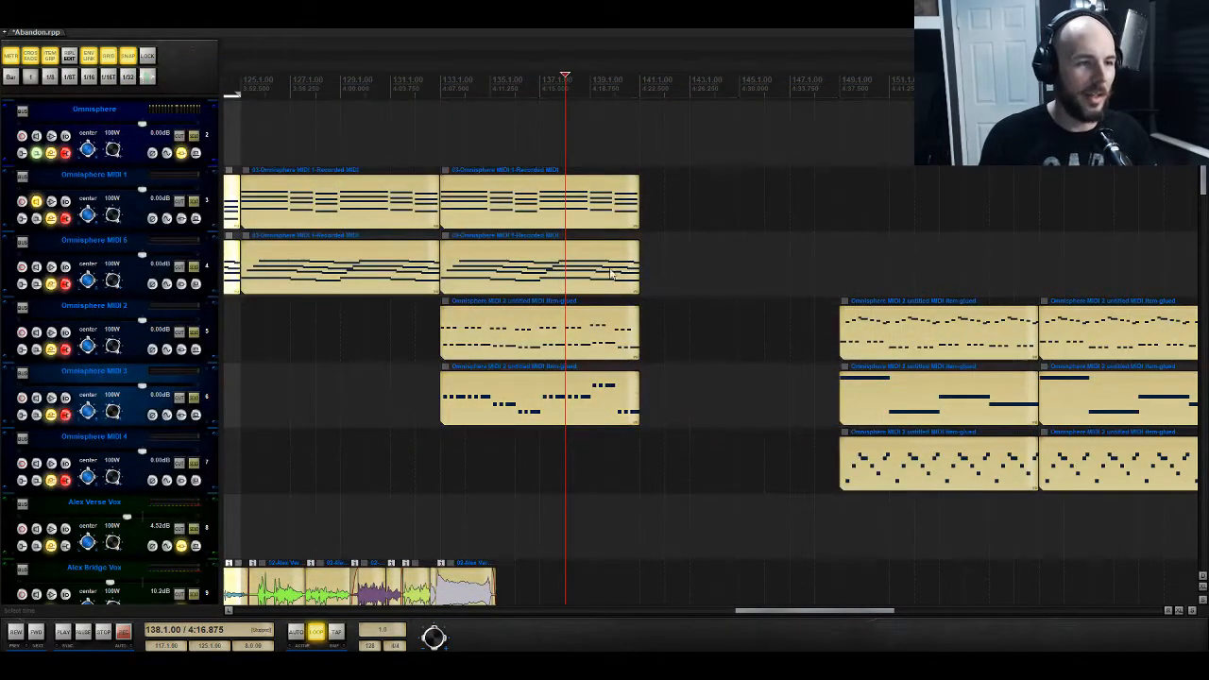
Step: Raise the bar 139 chord in the Omnisphere MIDI 1 clip at bar 133 by five semitones
double_click(560, 206)
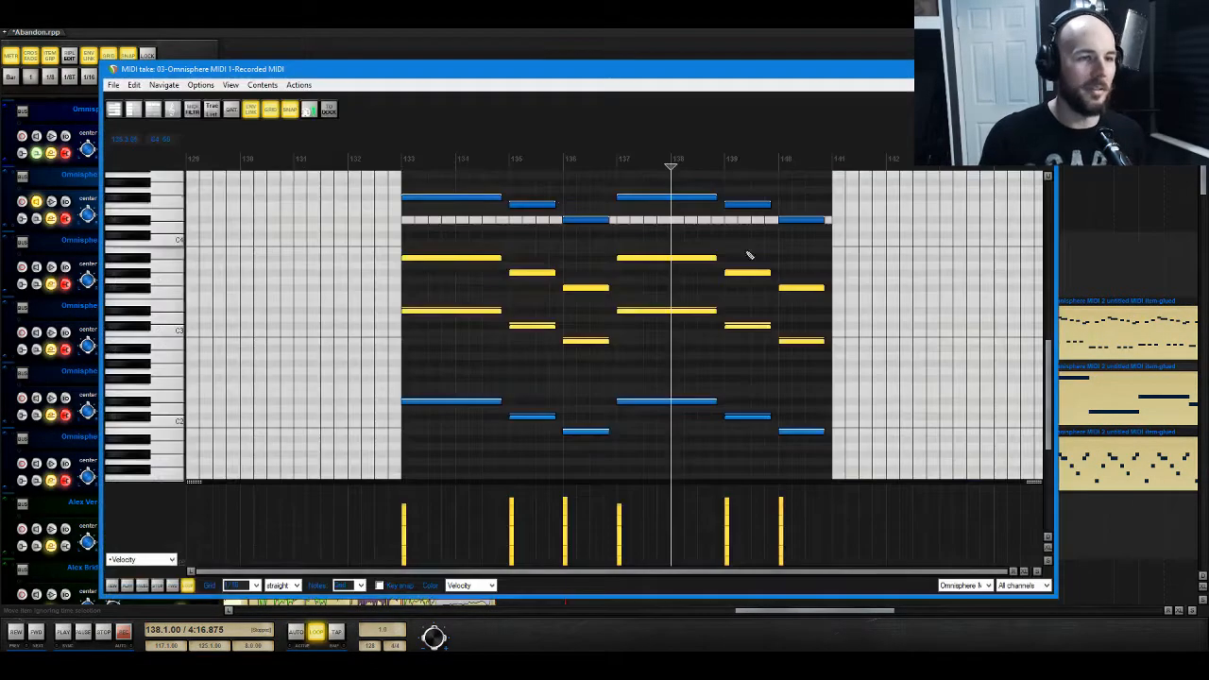
left_click_drag(745, 193, 739, 386)
left_click(736, 418)
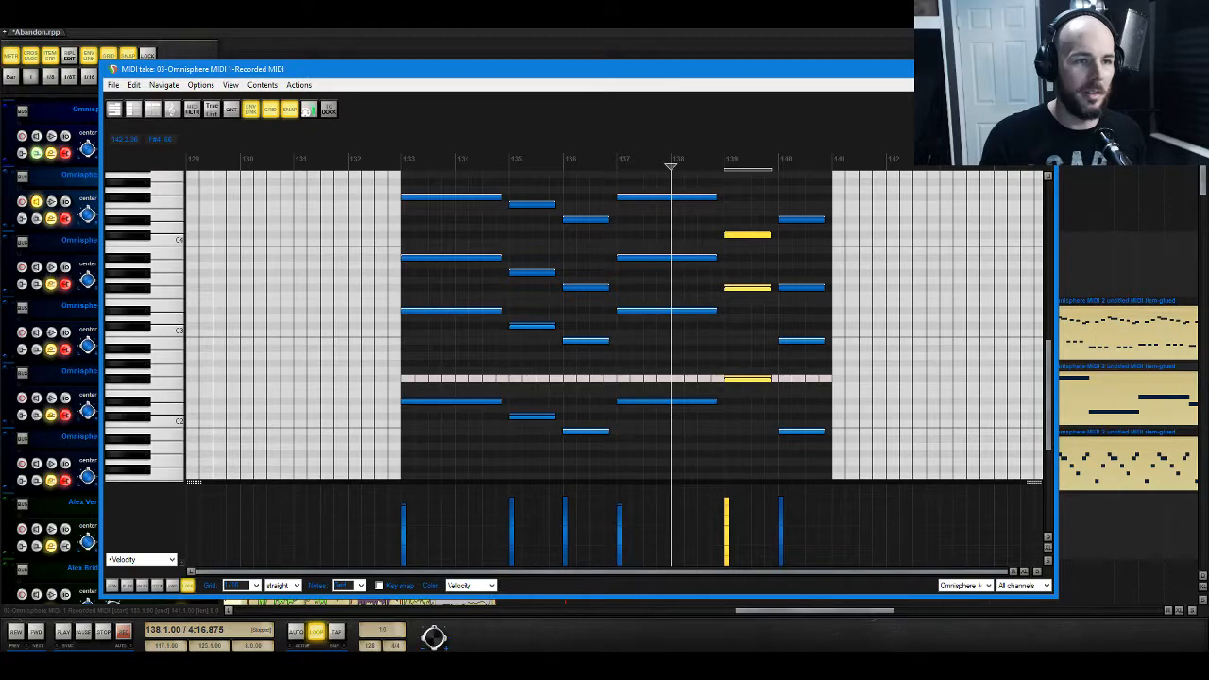
key("Escape")
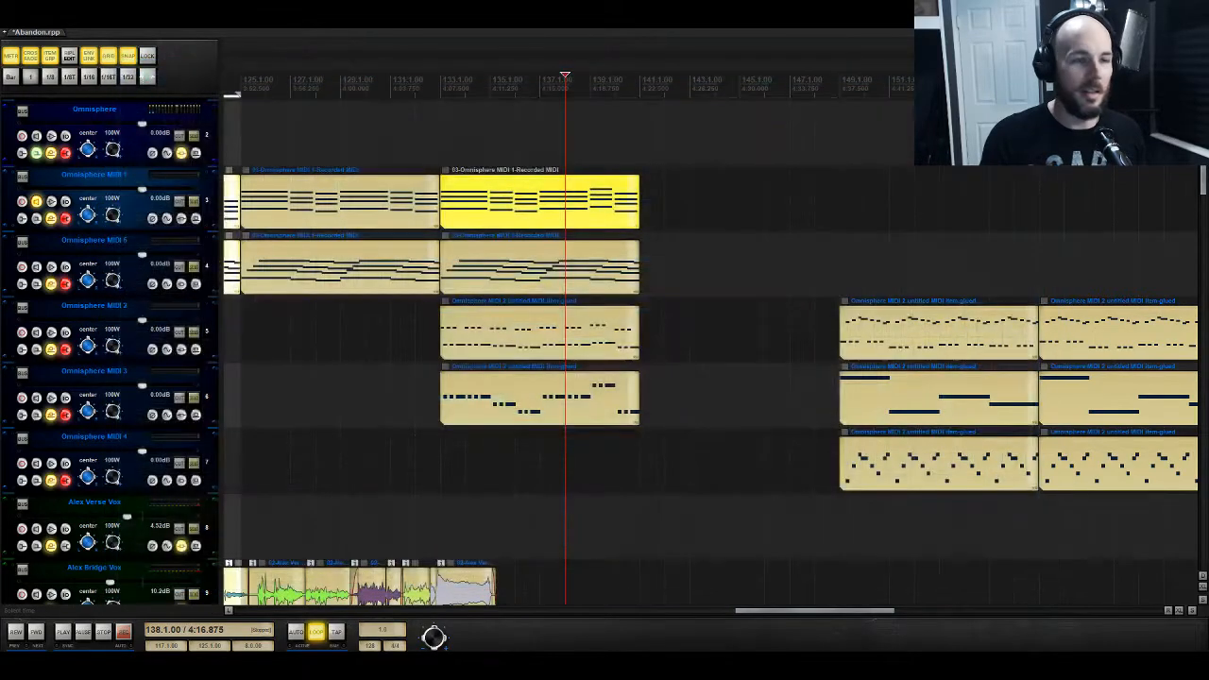
Step: Raise the four arpeggio notes of the bar 139 chord in the Omnisphere MIDI 5 clip by five semitones
double_click(582, 293)
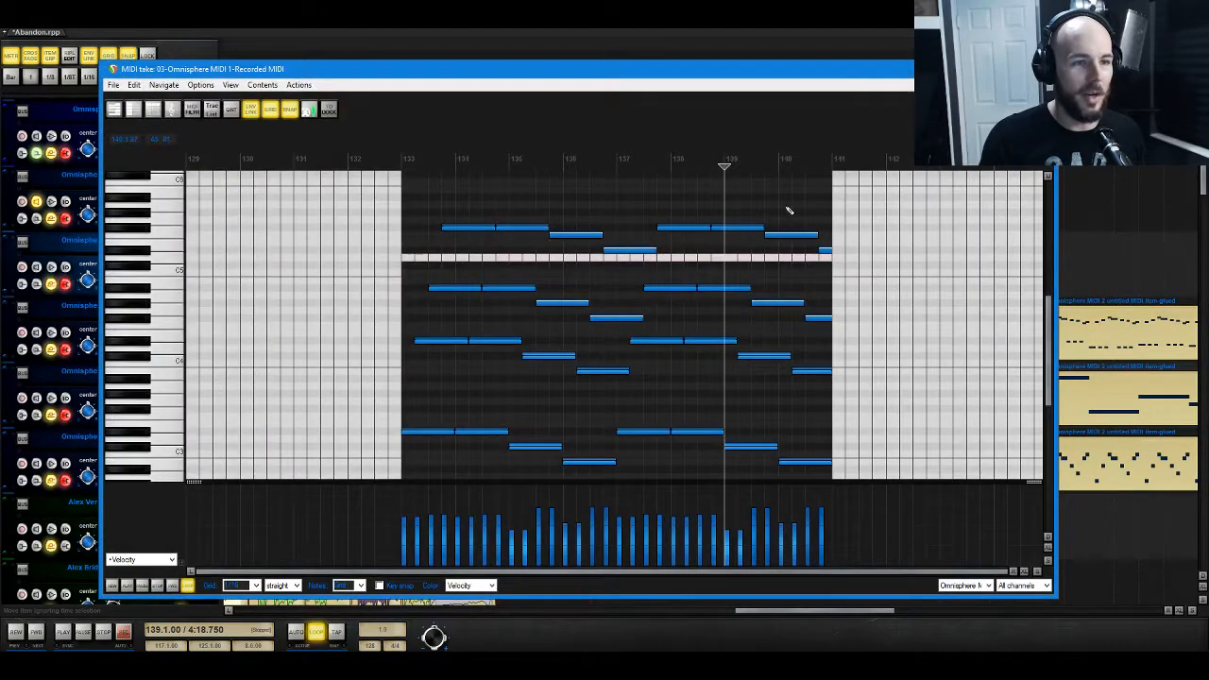
left_click_drag(789, 210, 769, 455)
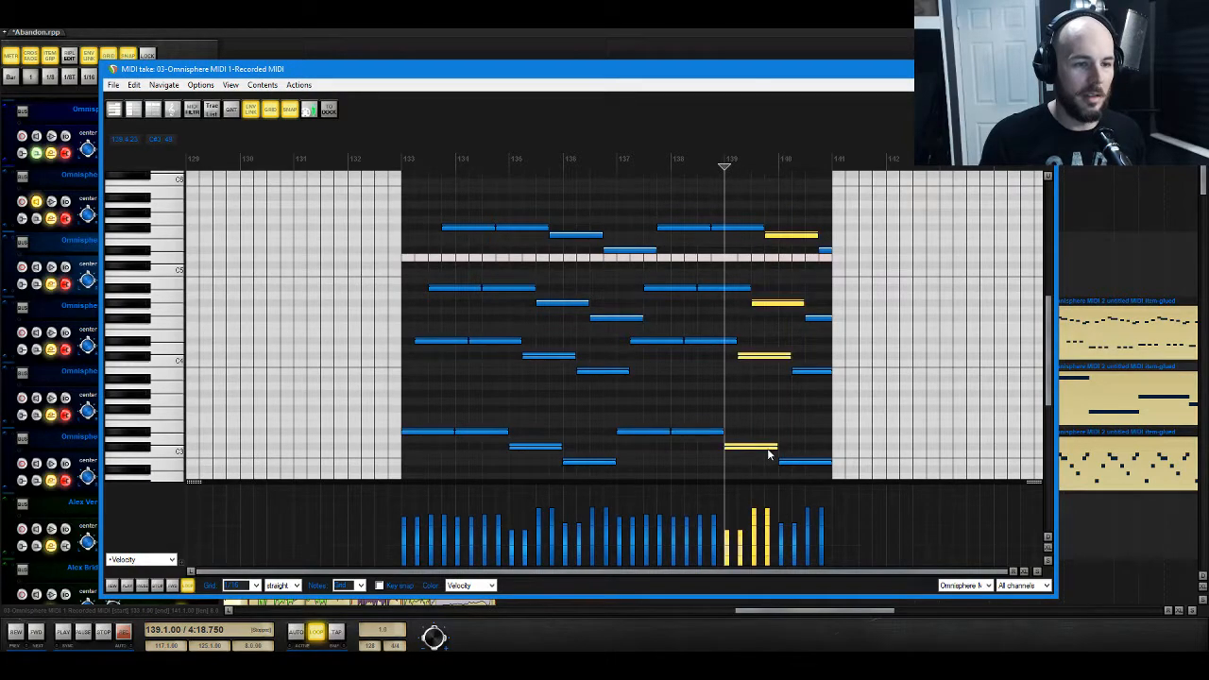
key("Up")
key("Up")
key("Up")
key("Up")
key("Up")
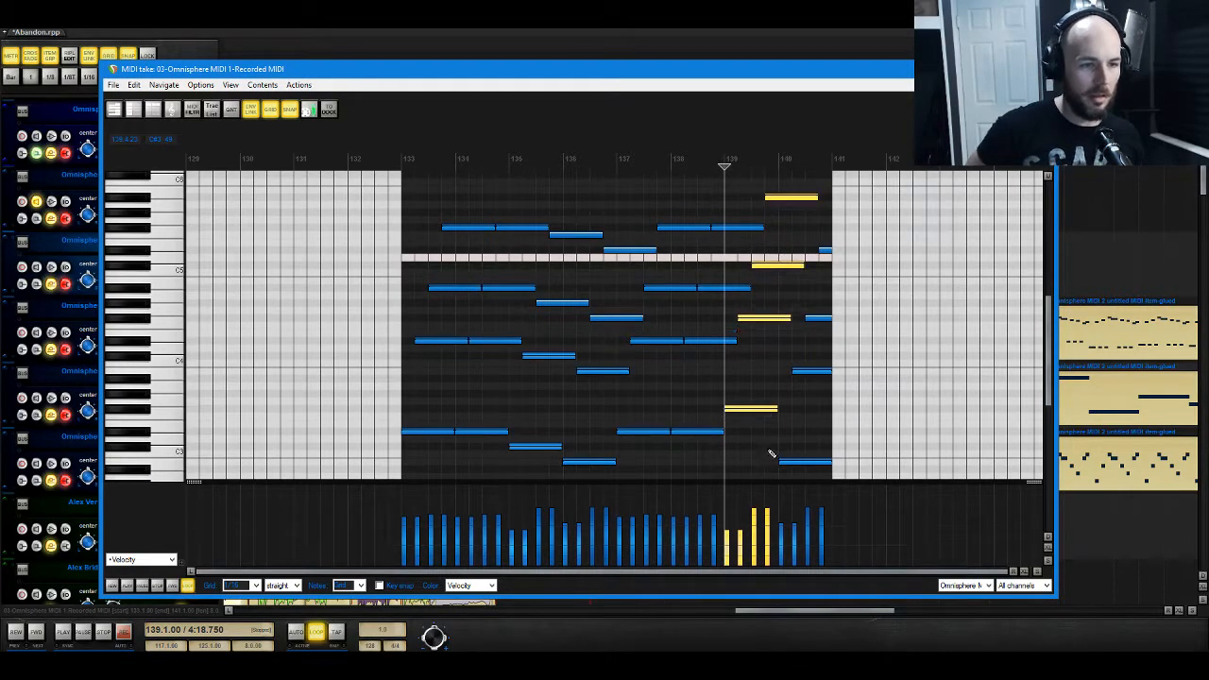
key("Escape")
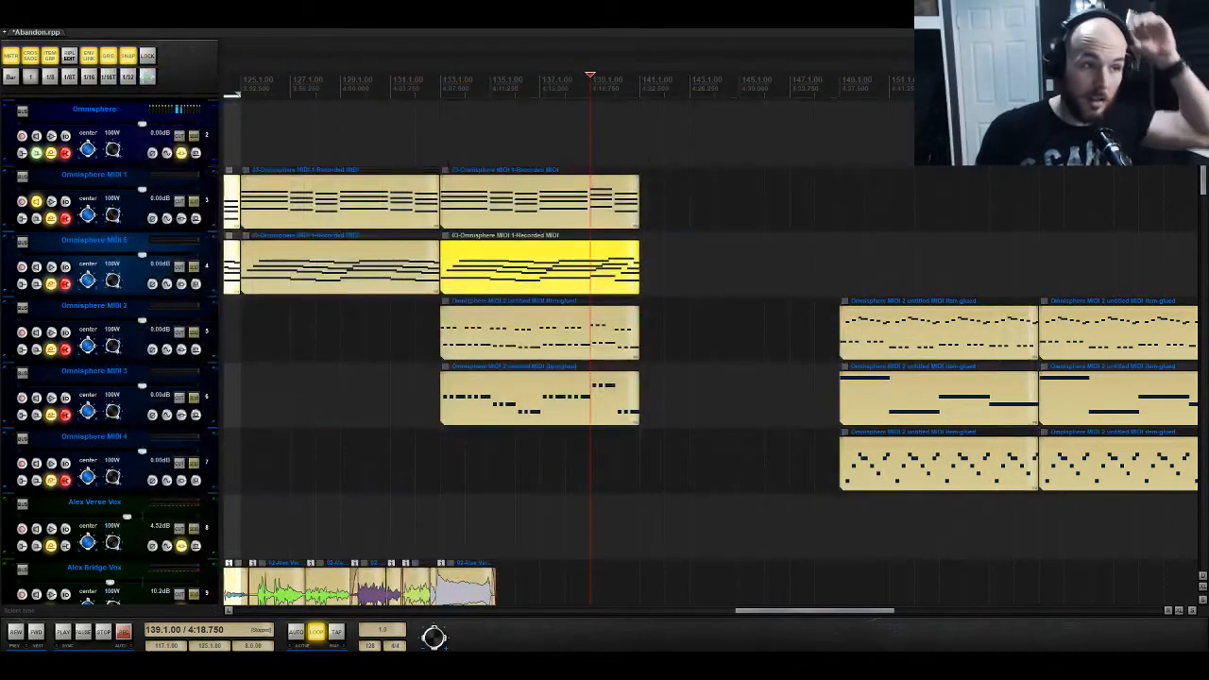
Step: Solo Omnisphere MIDI 1, 5, 2 and 3, set the loop range from bar 133 to 141, and play it
mouse_move(442, 157)
left_mouse_down()
mouse_move(595, 151)
mouse_move(461, 138)
mouse_move(444, 149)
left_mouse_up()
left_click_drag(193, 203, 196, 411)
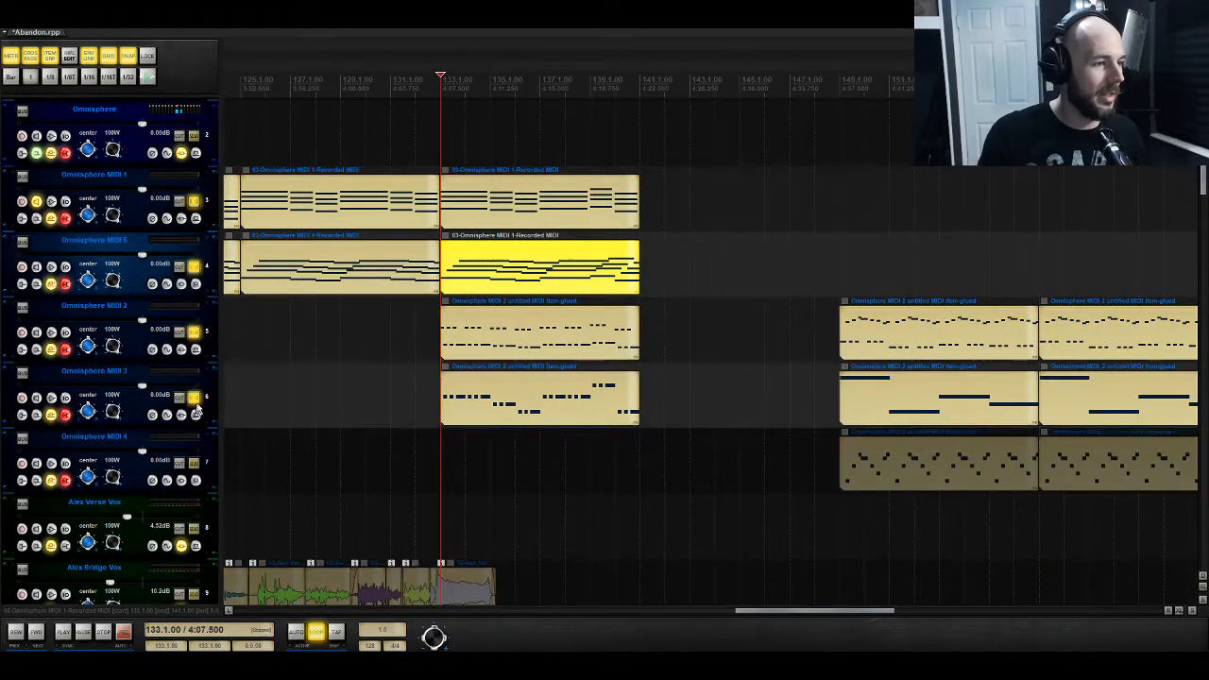
left_click_drag(444, 149, 639, 164)
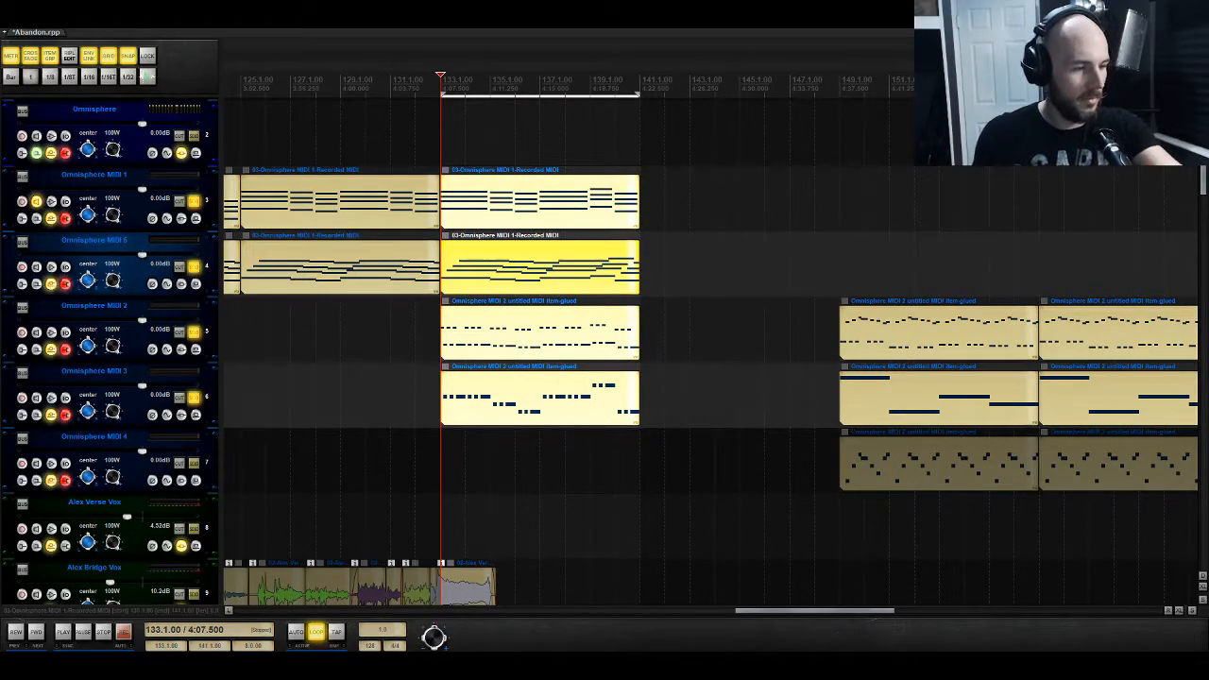
key("space")
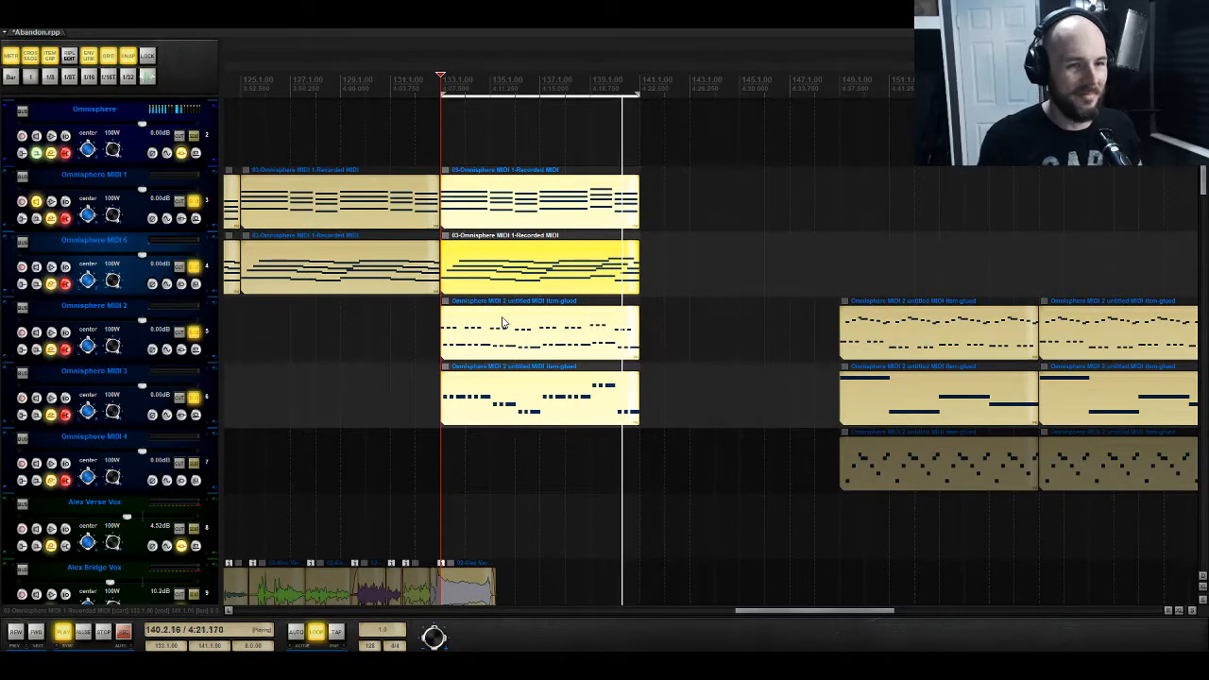
key("space")
Step: Raise the three upper bar 140 notes in the Omnisphere MIDI 2 clip by five semitones to G#4
double_click(609, 345)
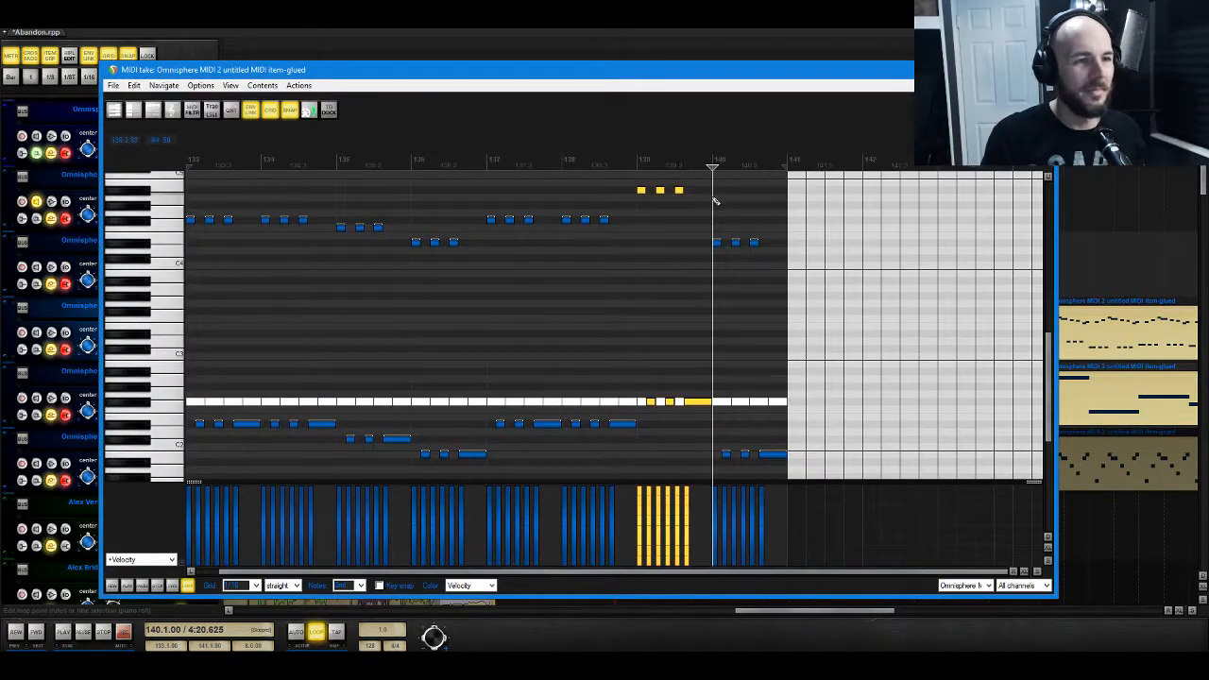
left_click_drag(699, 221, 833, 291)
left_click(716, 245)
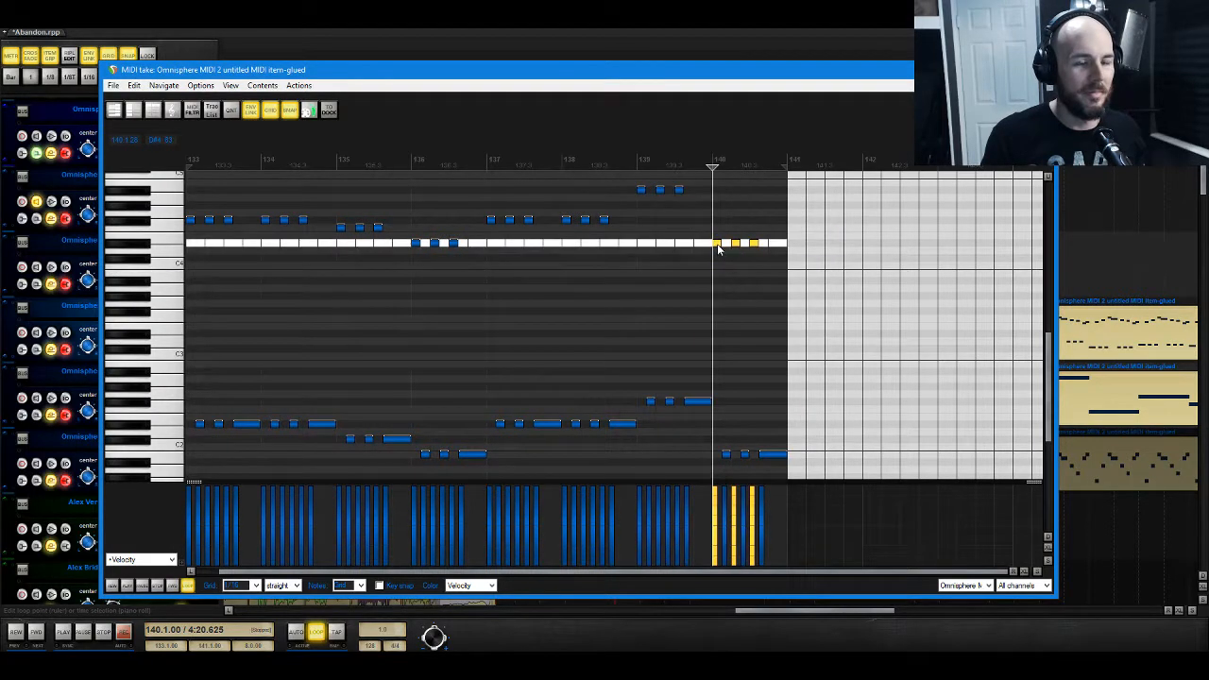
left_click_drag(718, 248, 718, 201)
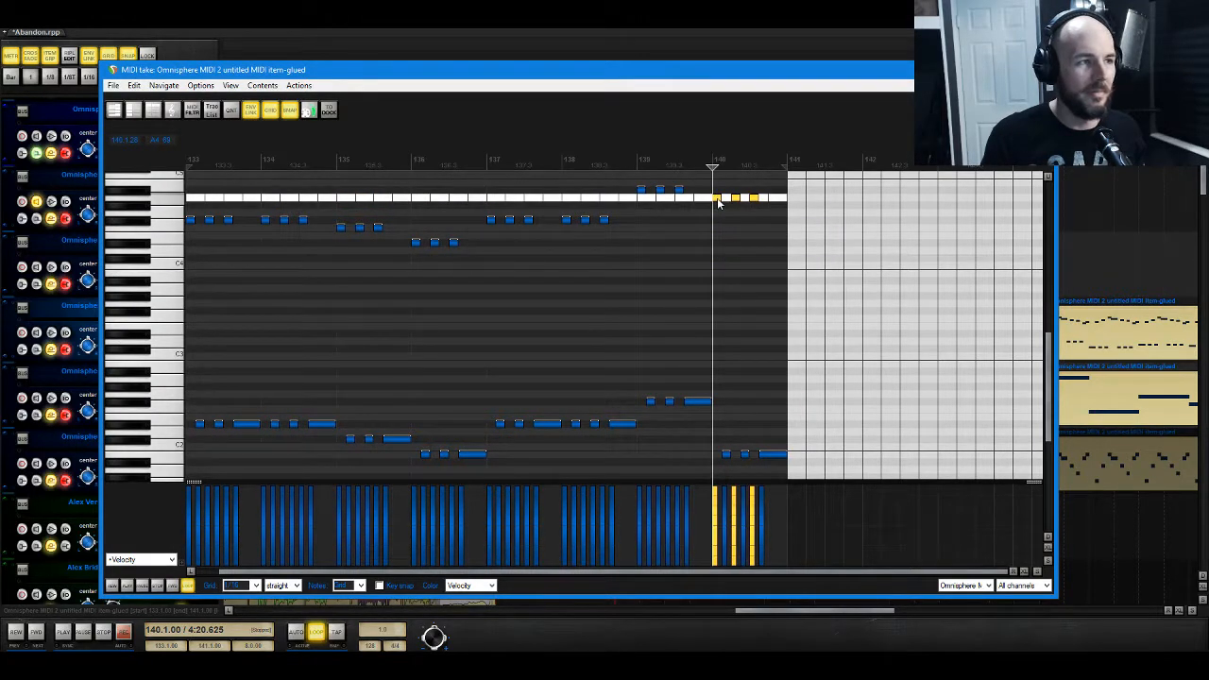
left_click_drag(718, 202, 717, 209)
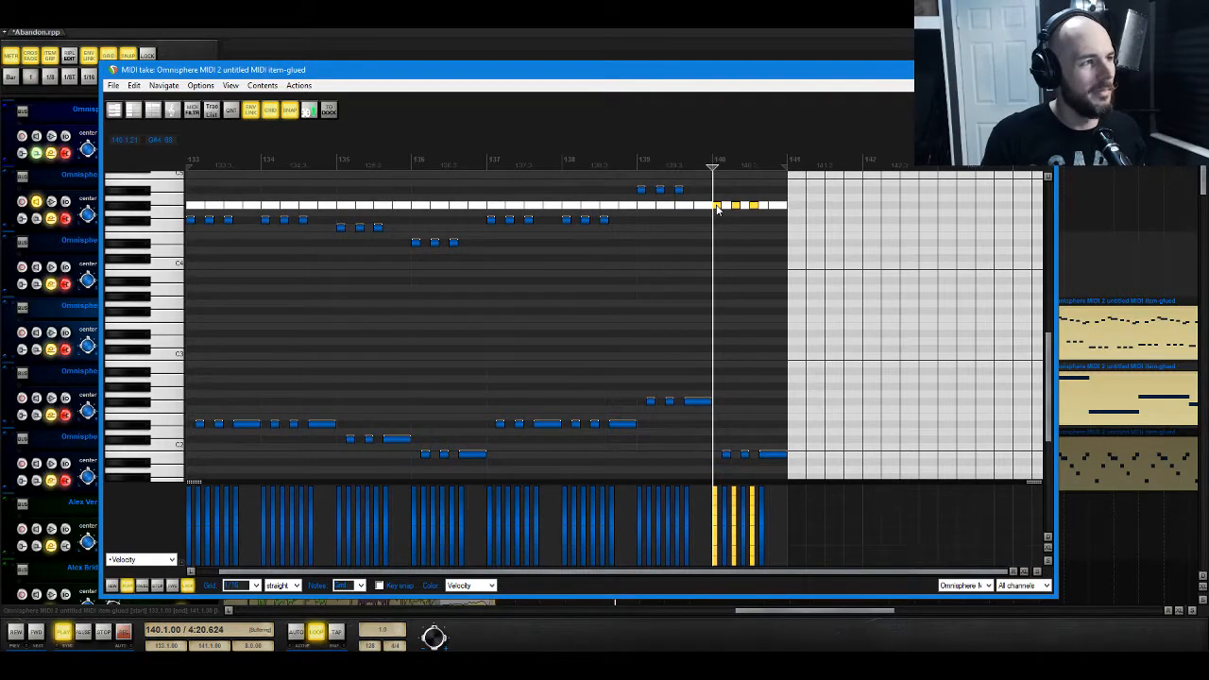
Step: Lower the three upper bar 140 notes in the Omnisphere MIDI 2 clip to F4 and play the section from bar 133
key("space")
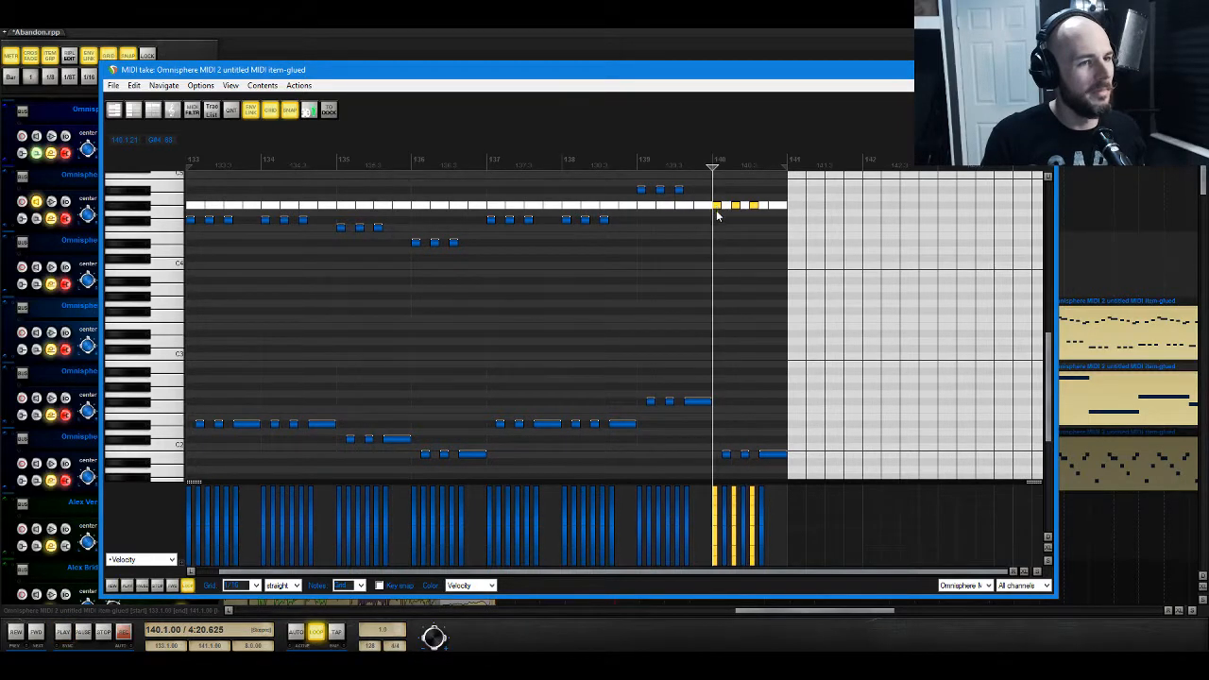
left_click_drag(717, 216, 717, 224)
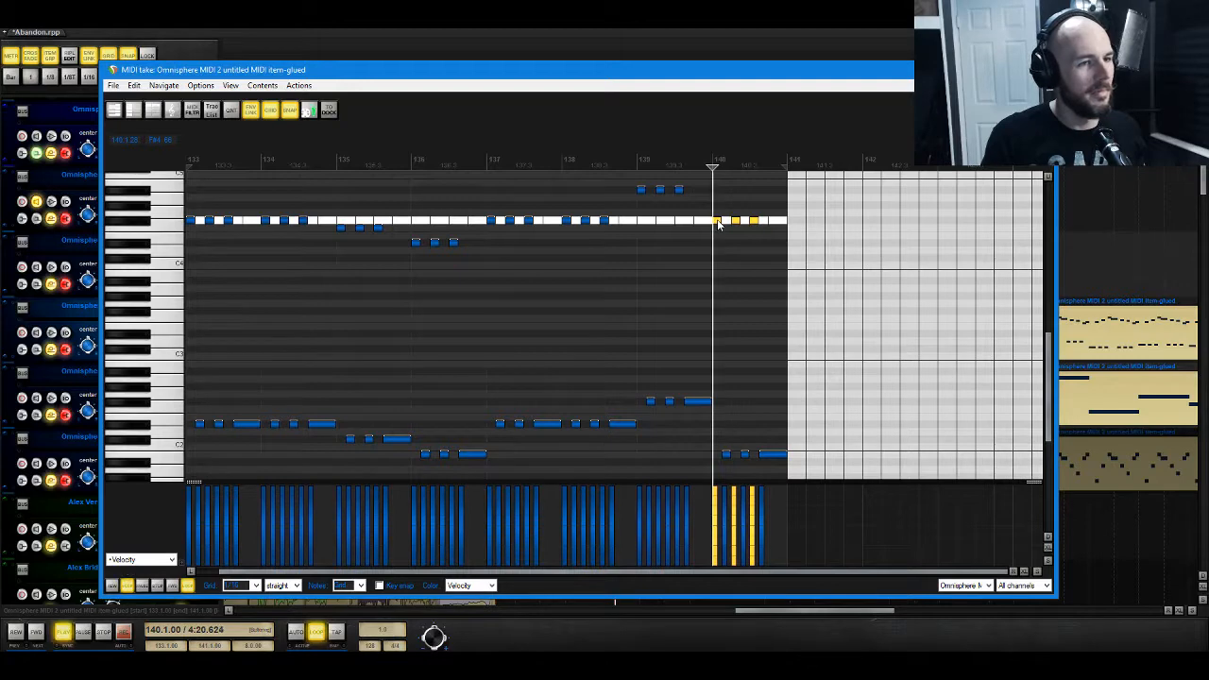
key("space")
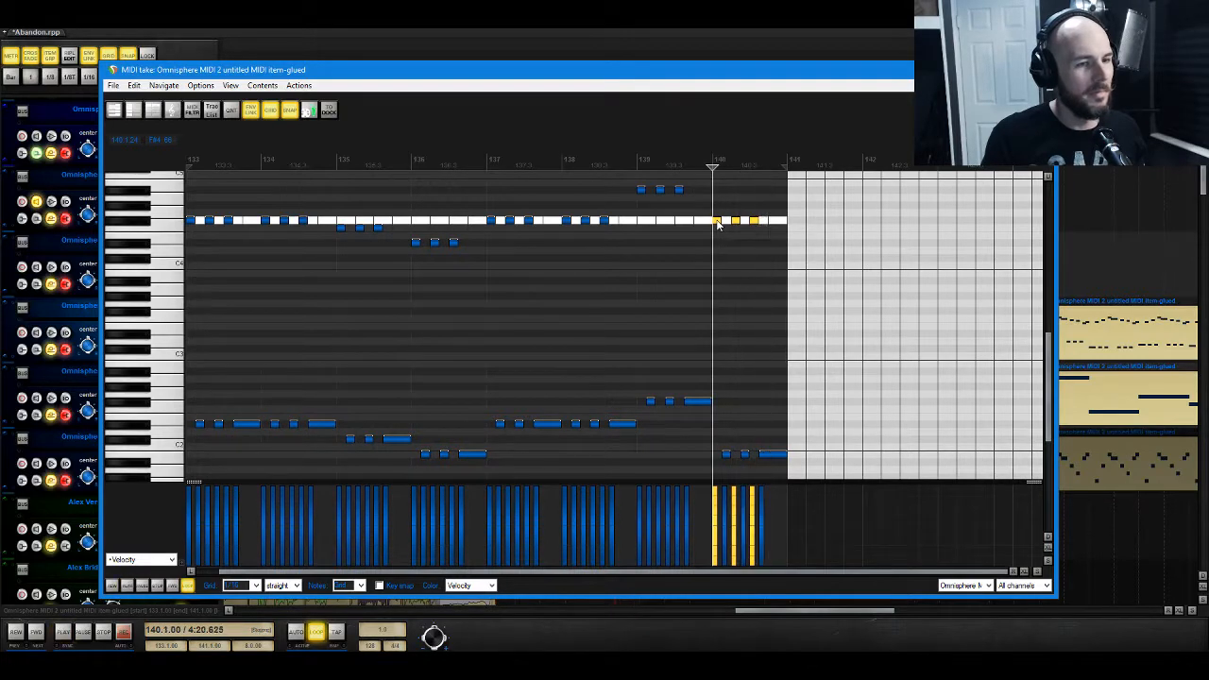
left_click_drag(717, 224, 717, 230)
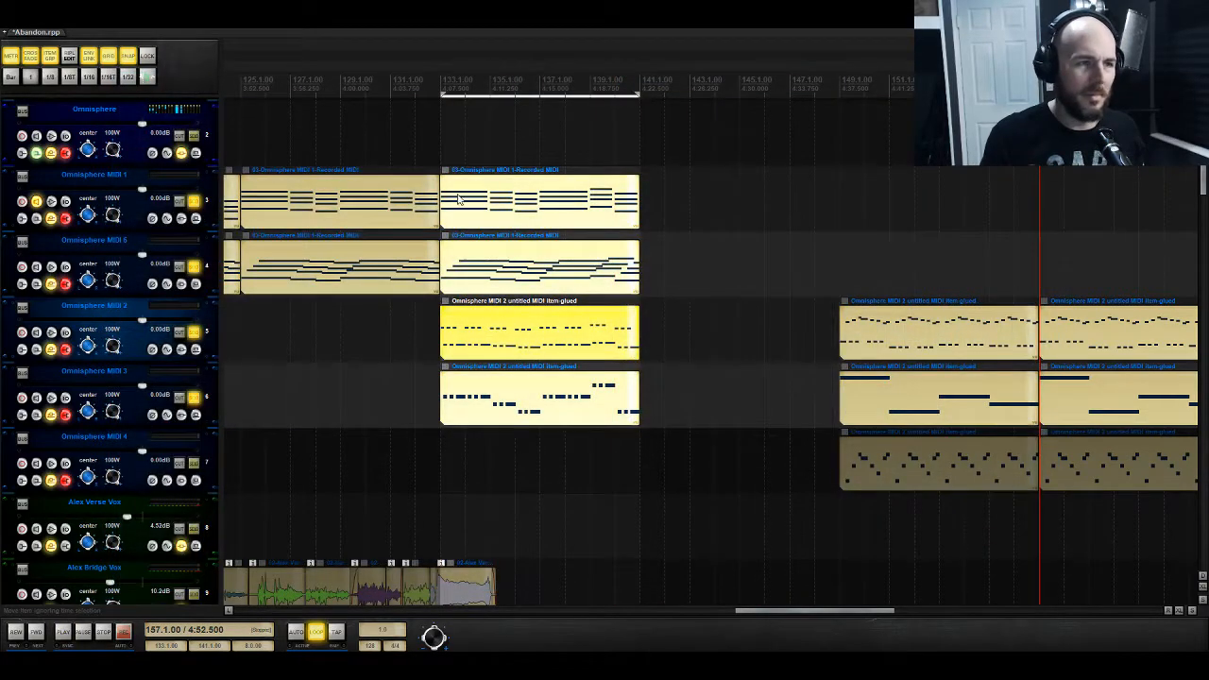
left_click(447, 141)
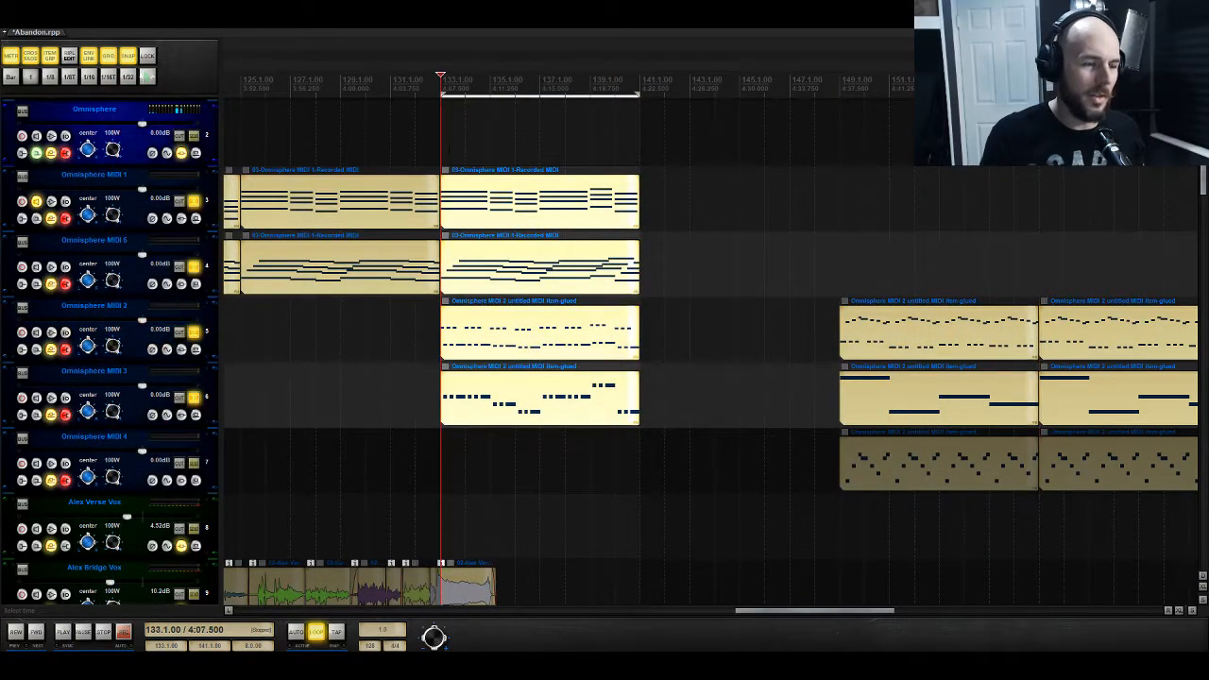
key("space")
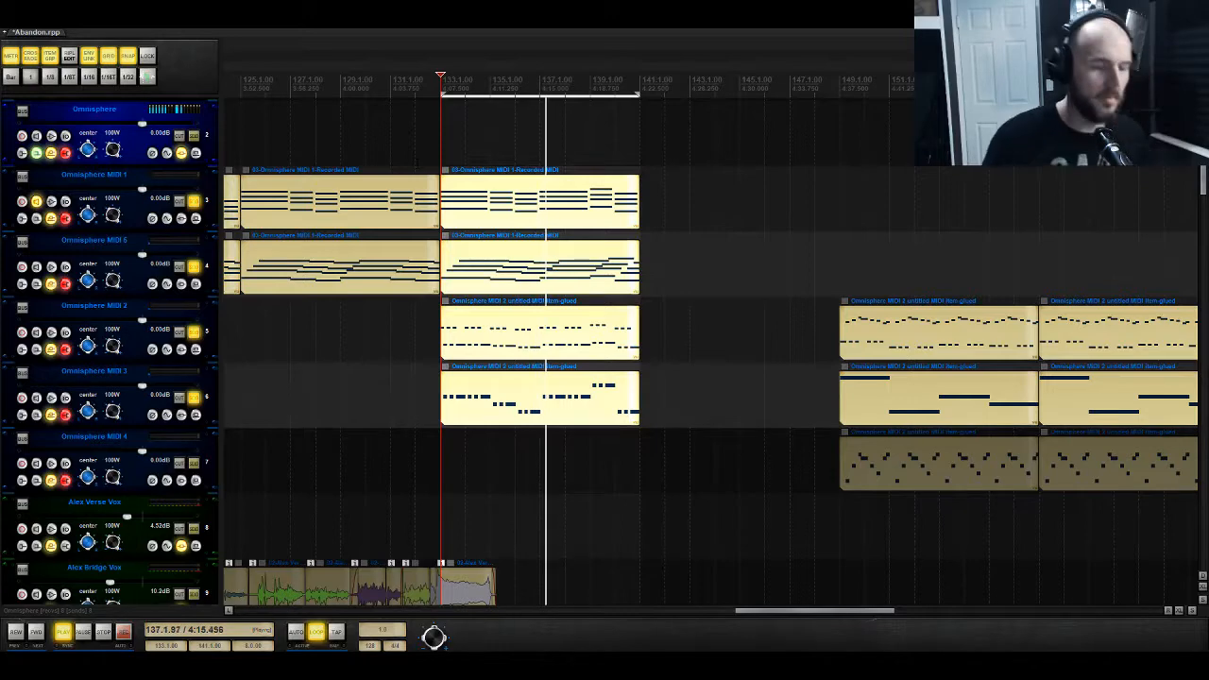
Step: Reopen the Omnisphere MIDI 2 clip at bar 133 and lower the three selected bar 140 notes to D#4
left_click(593, 331)
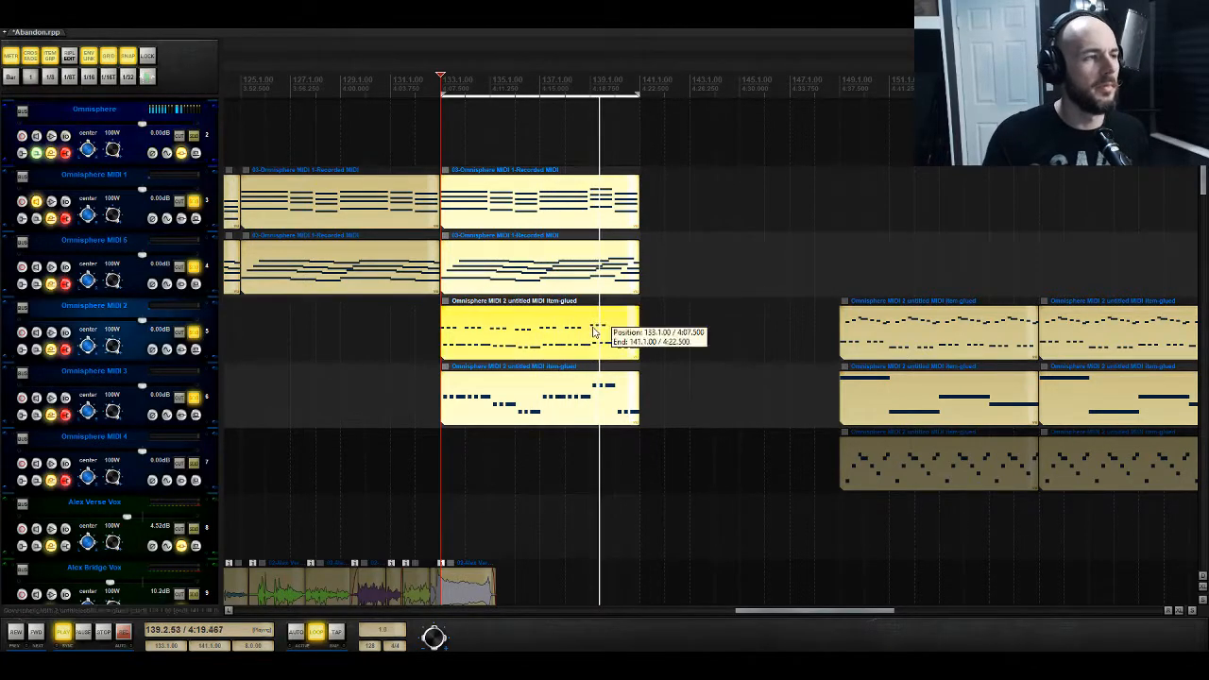
double_click(593, 331)
key("space")
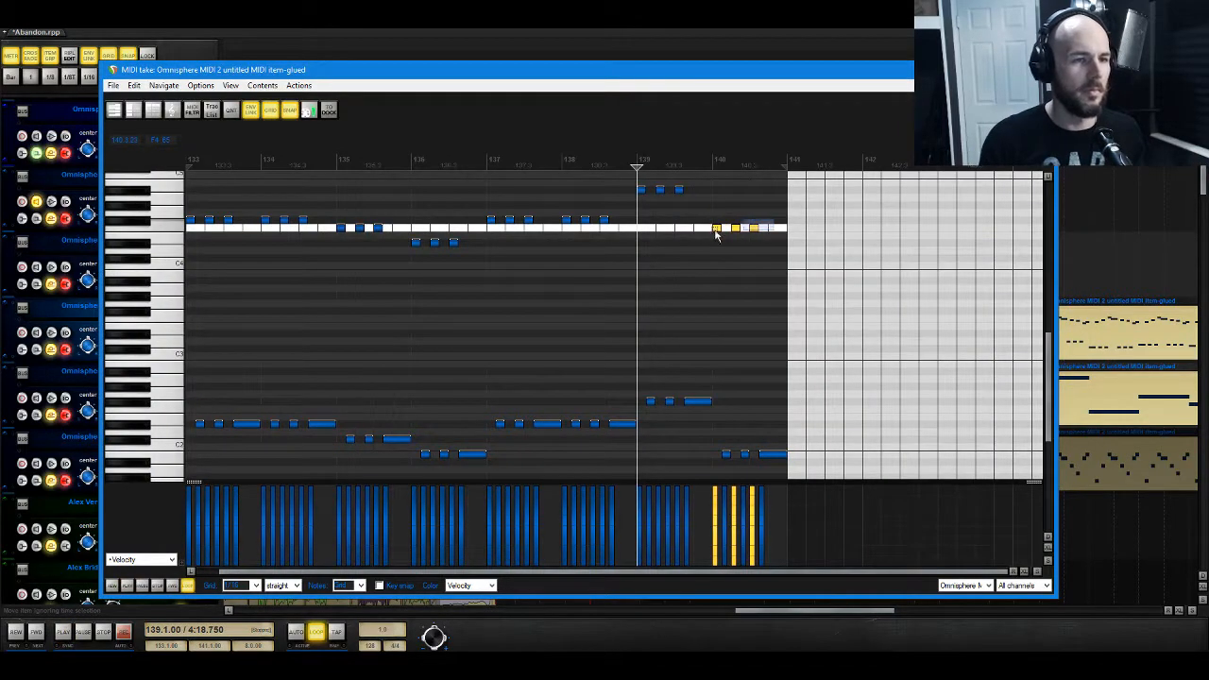
left_click_drag(716, 229, 719, 248)
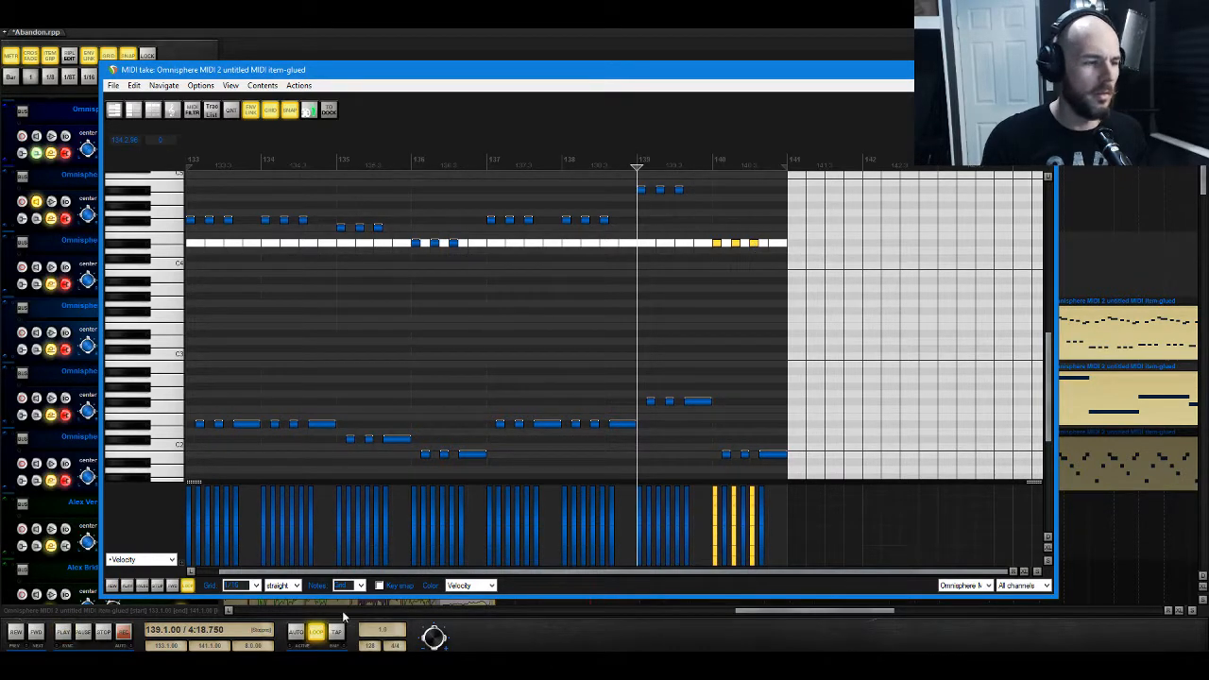
Step: Turn on key snap and raise the three upper bar 140 notes in the Omnisphere MIDI 2 clip to C#5, auditioning pitches along the way
left_click(381, 586)
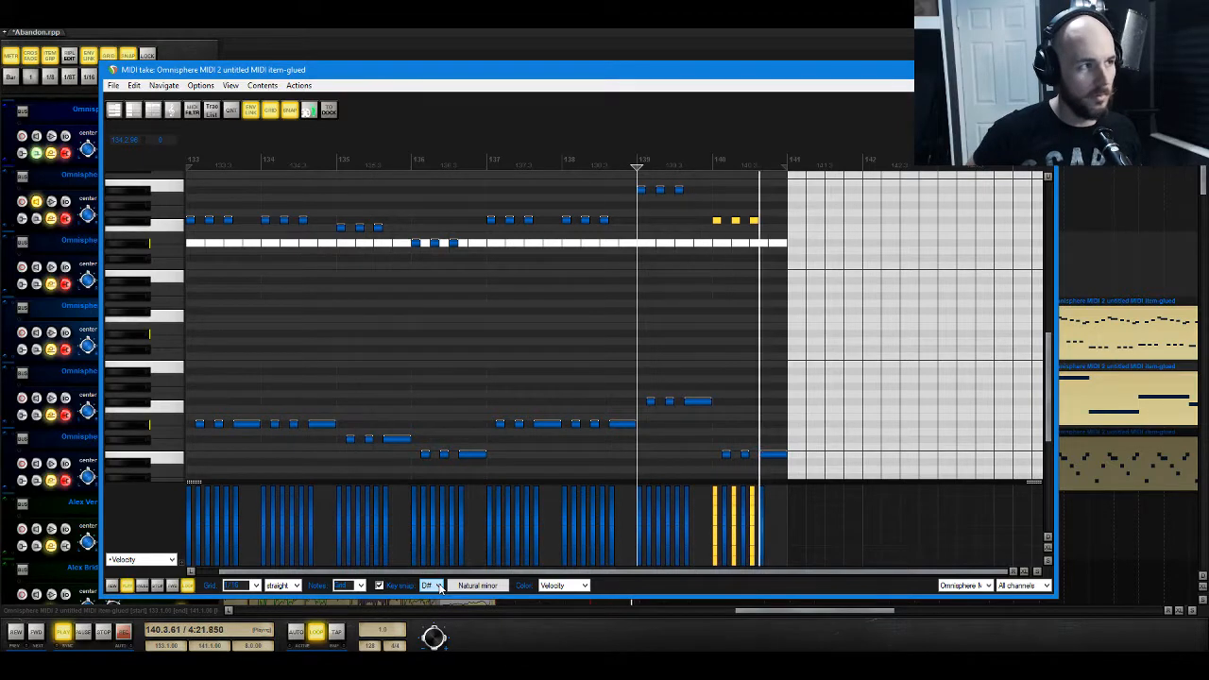
key("space")
key("Up")
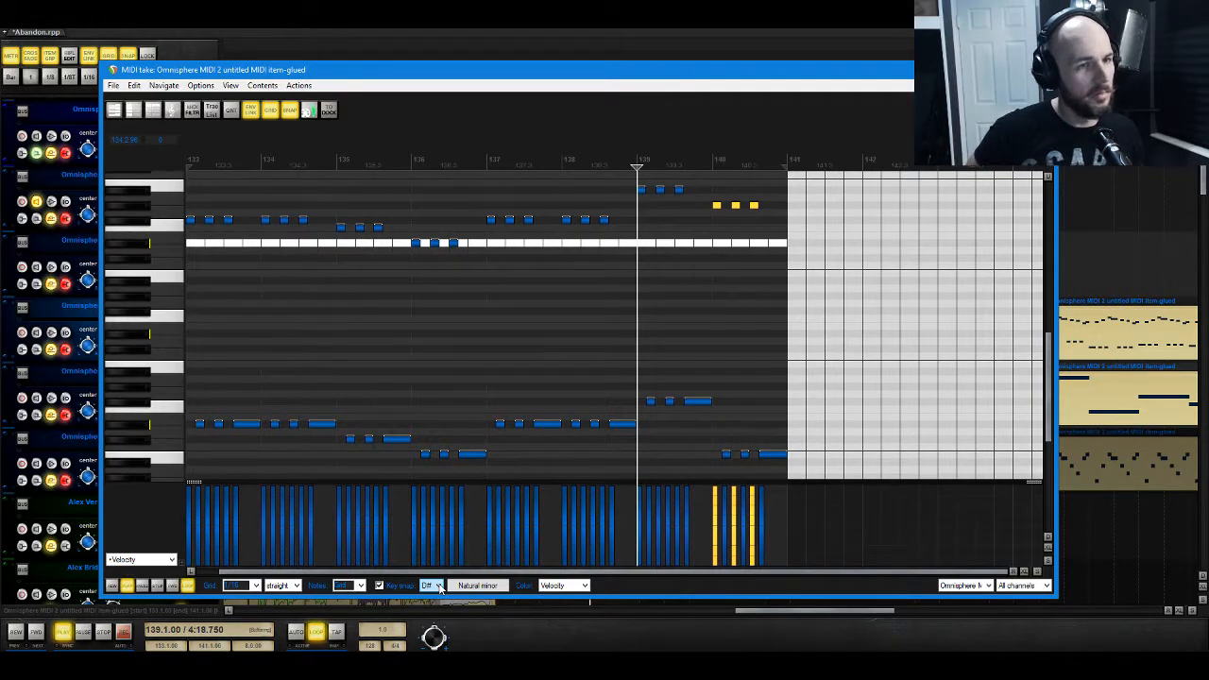
key("space")
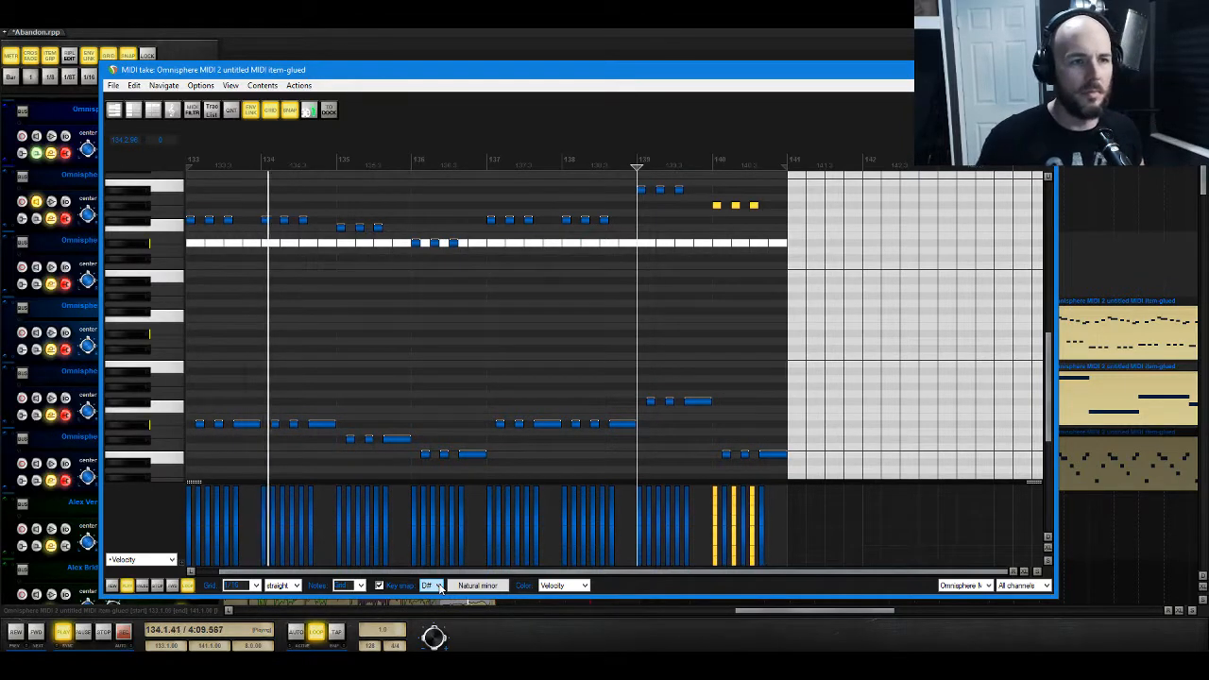
key("Up")
key("Up")
key("Up")
key("space")
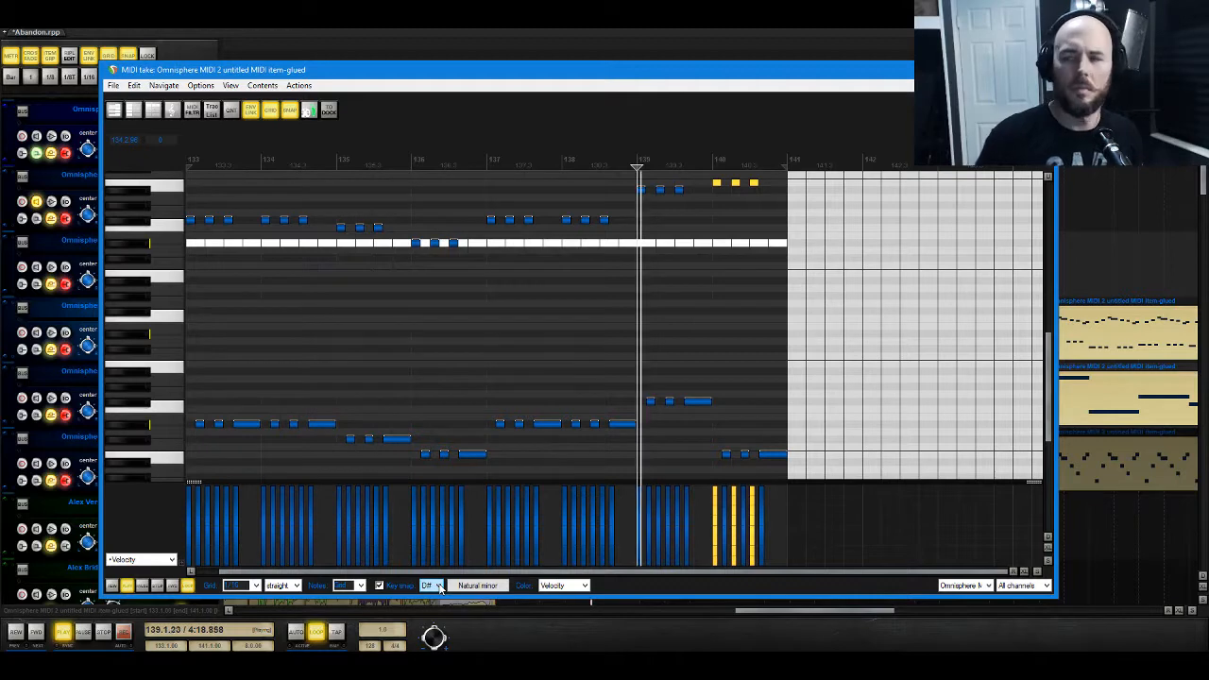
key("space")
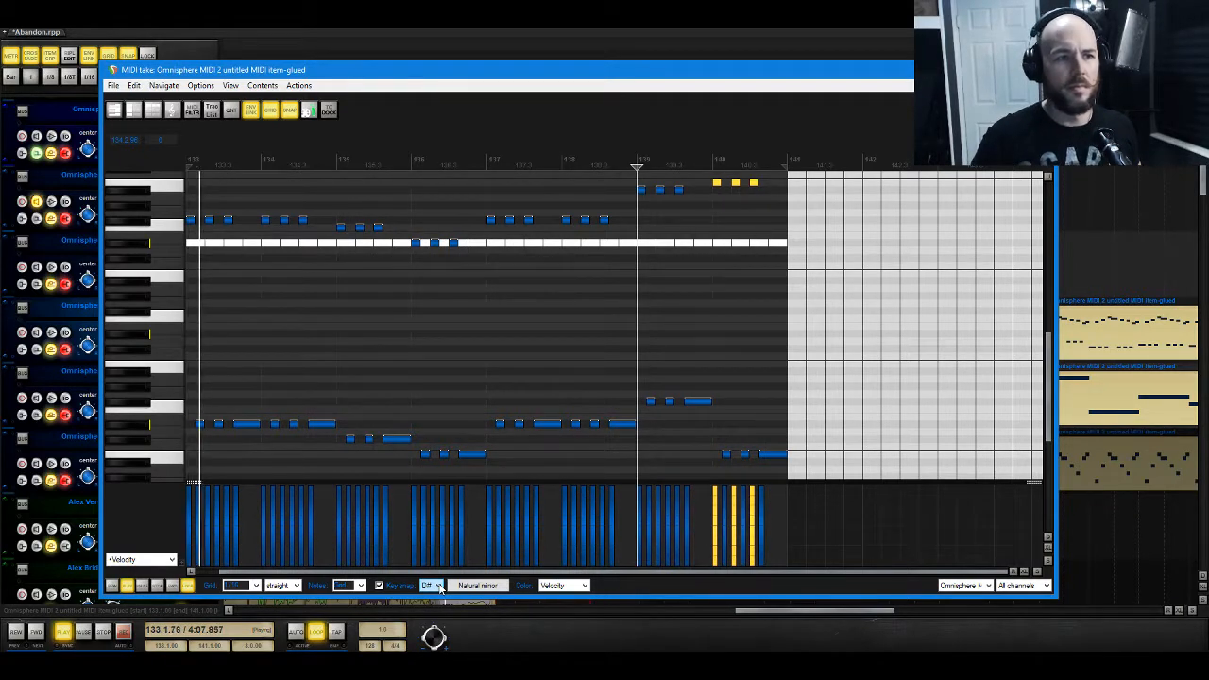
key("Up")
key("space")
key("space")
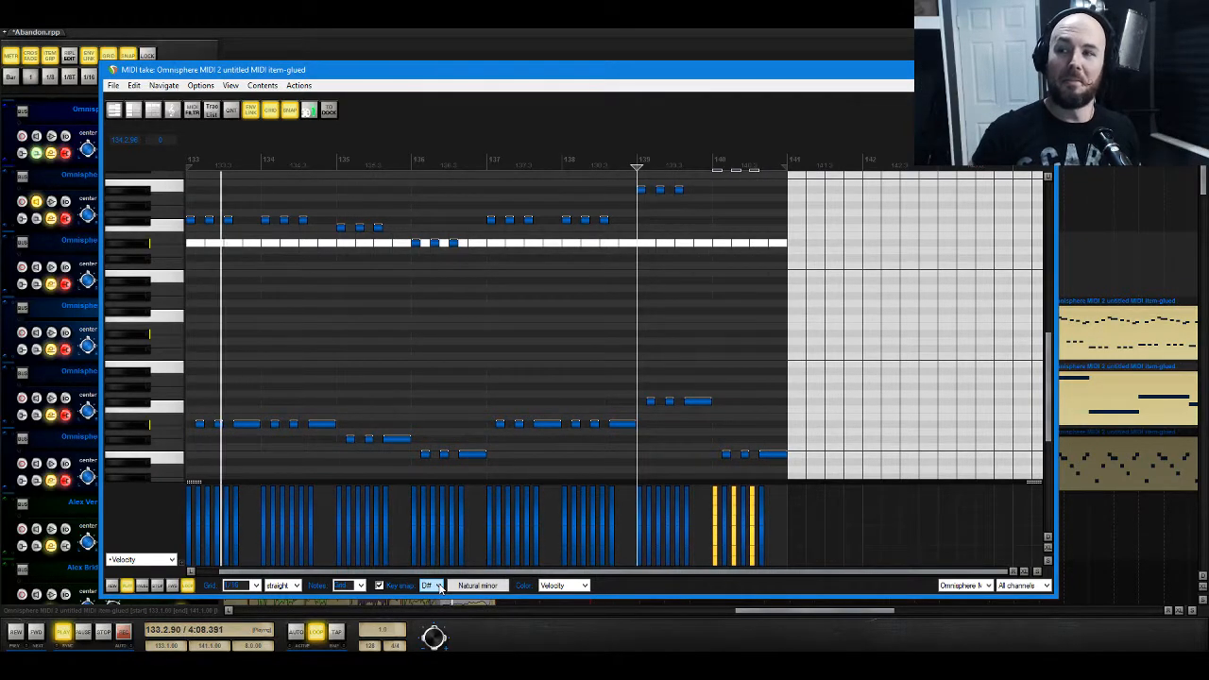
left_click(1042, 70)
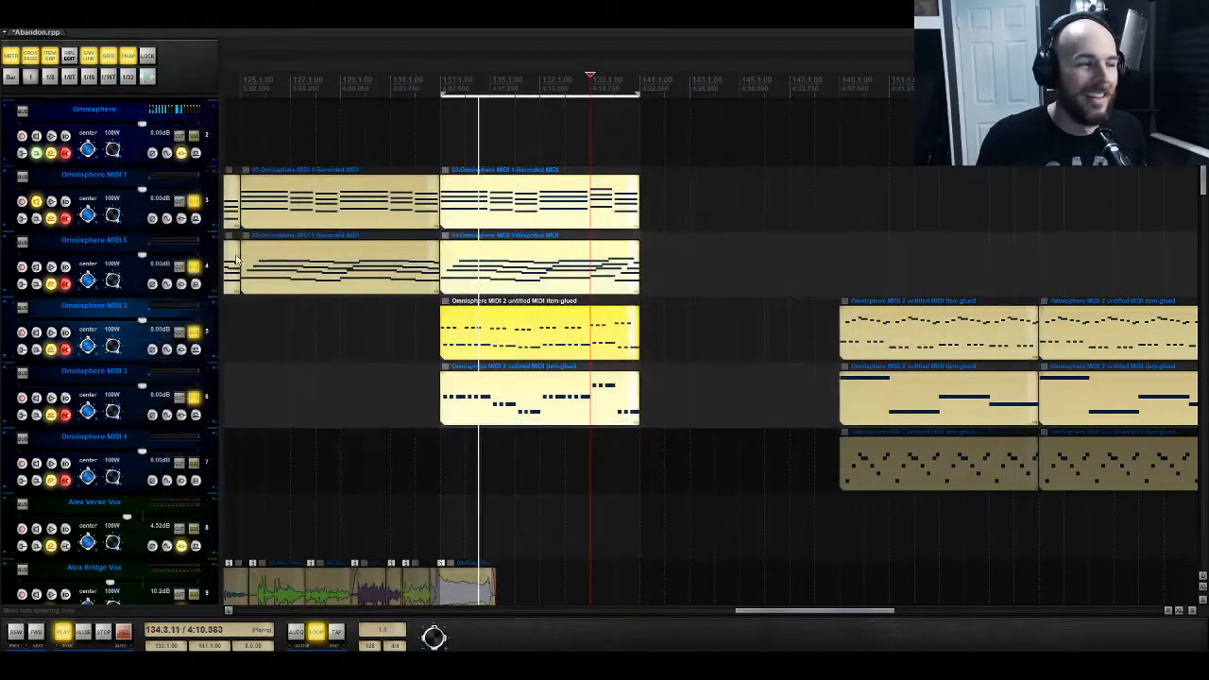
Step: Clear the solos on the Omnisphere MIDI tracks, keeping the track order, and play the arrangement from bar 117
left_click_drag(175, 193, 202, 209)
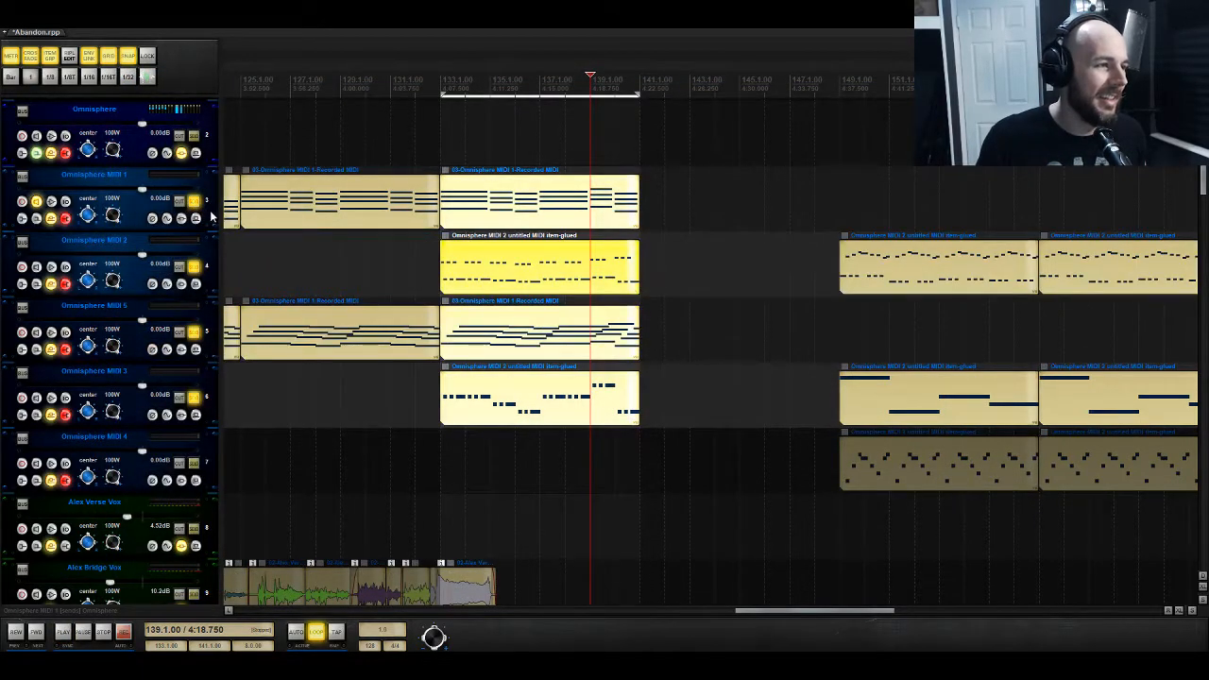
key("ctrl+z")
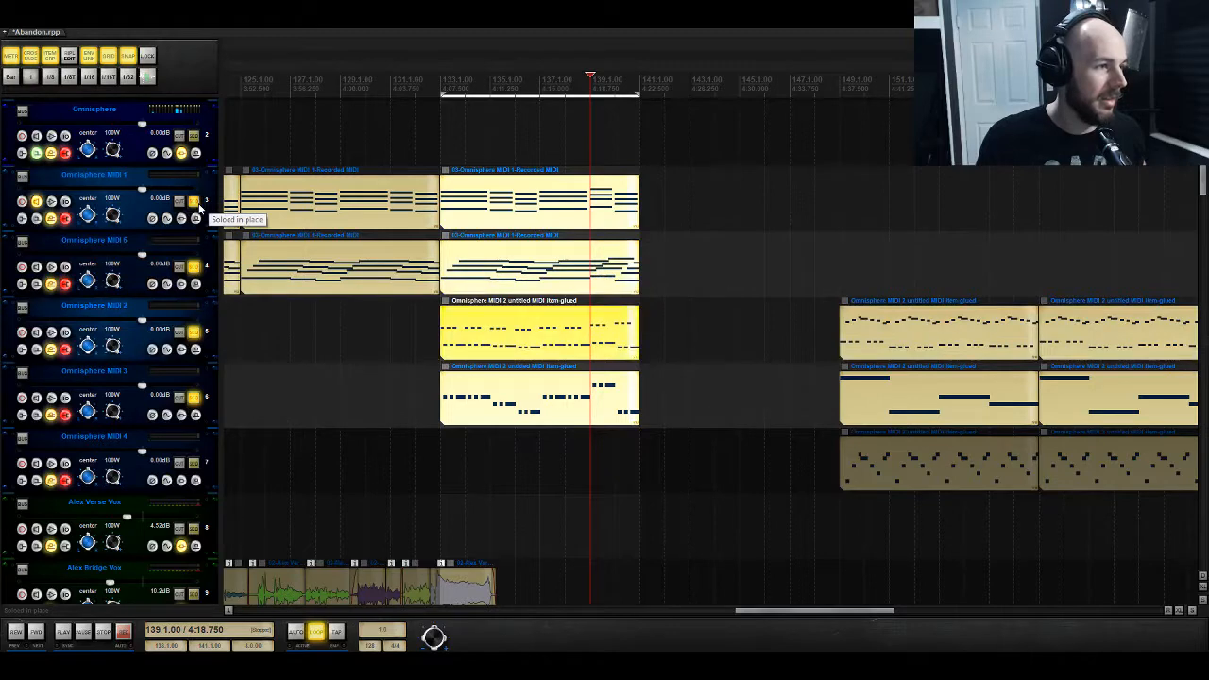
left_click(197, 204)
left_click_drag(787, 614, 715, 618)
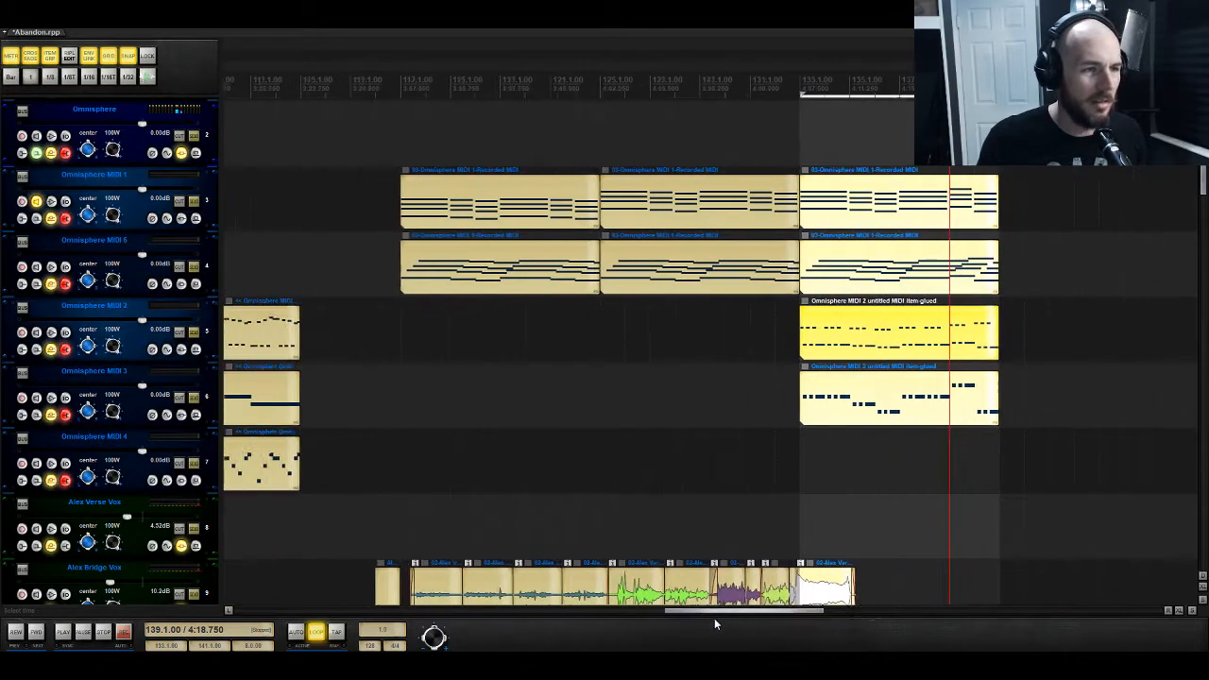
left_click(485, 153)
key("space")
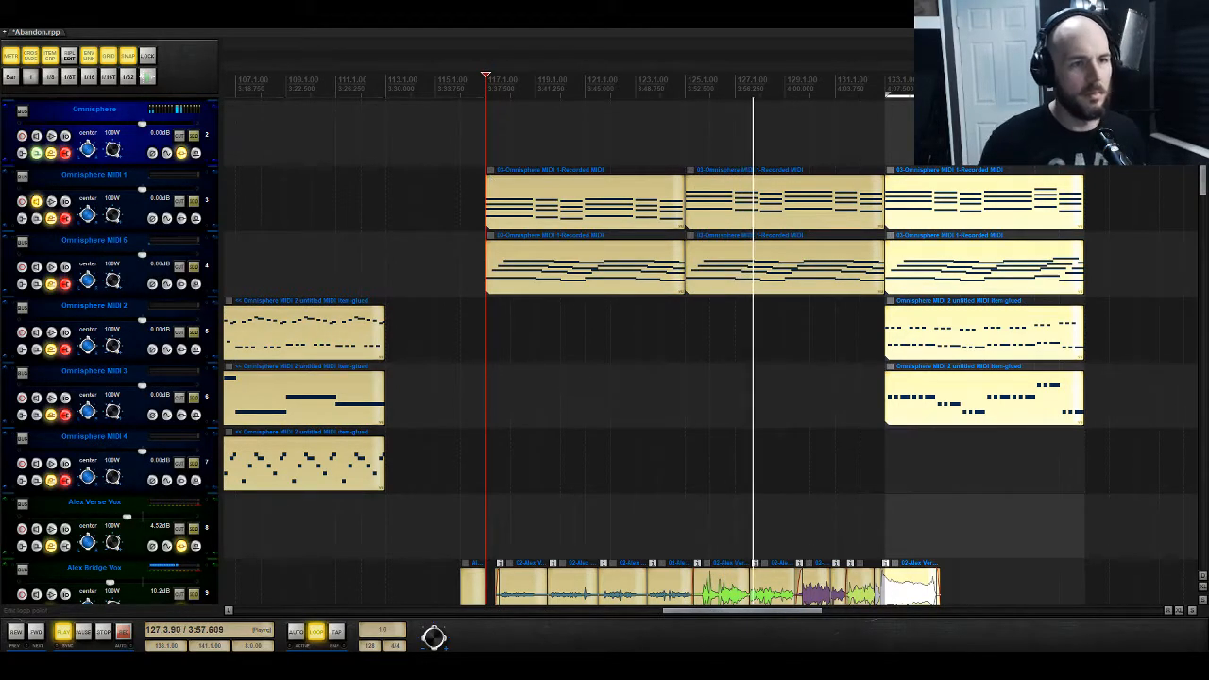
Step: Replace the Omnisphere MIDI 1 clip at bar 125 with a copy of the clip at bar 117
left_click(743, 208)
key("Delete")
left_click(515, 203)
left_click_drag(516, 203, 715, 210)
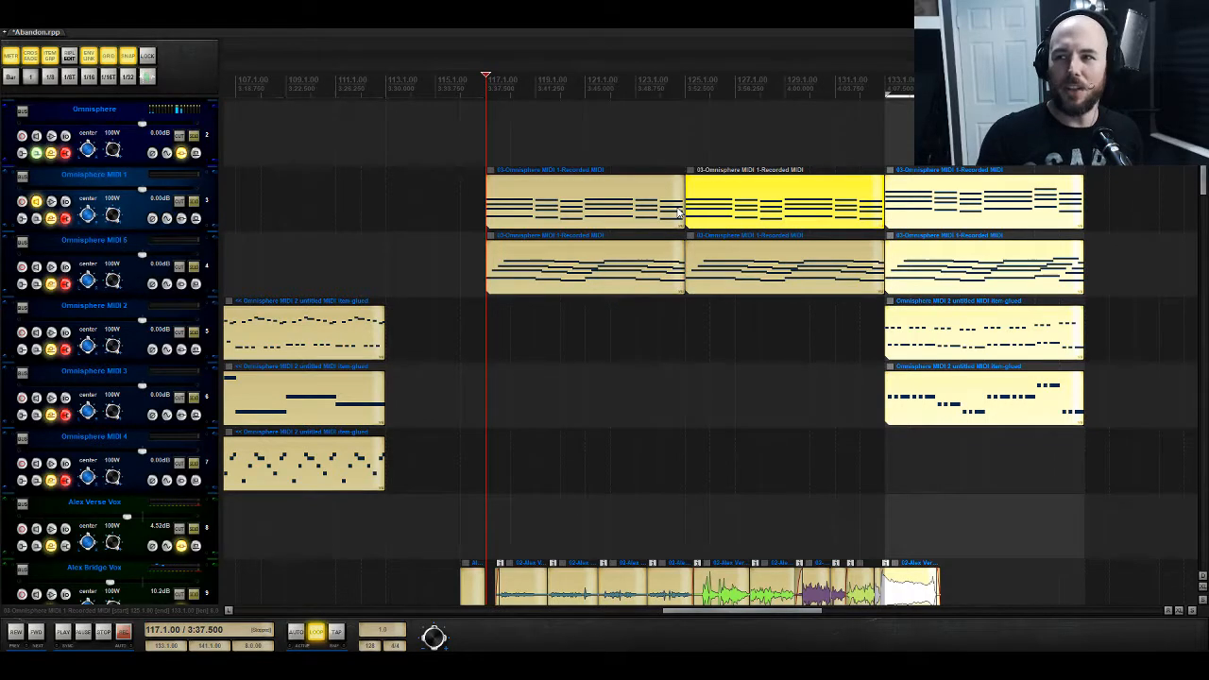
Step: Play the arrangement from bar 117 and save the project
key("space")
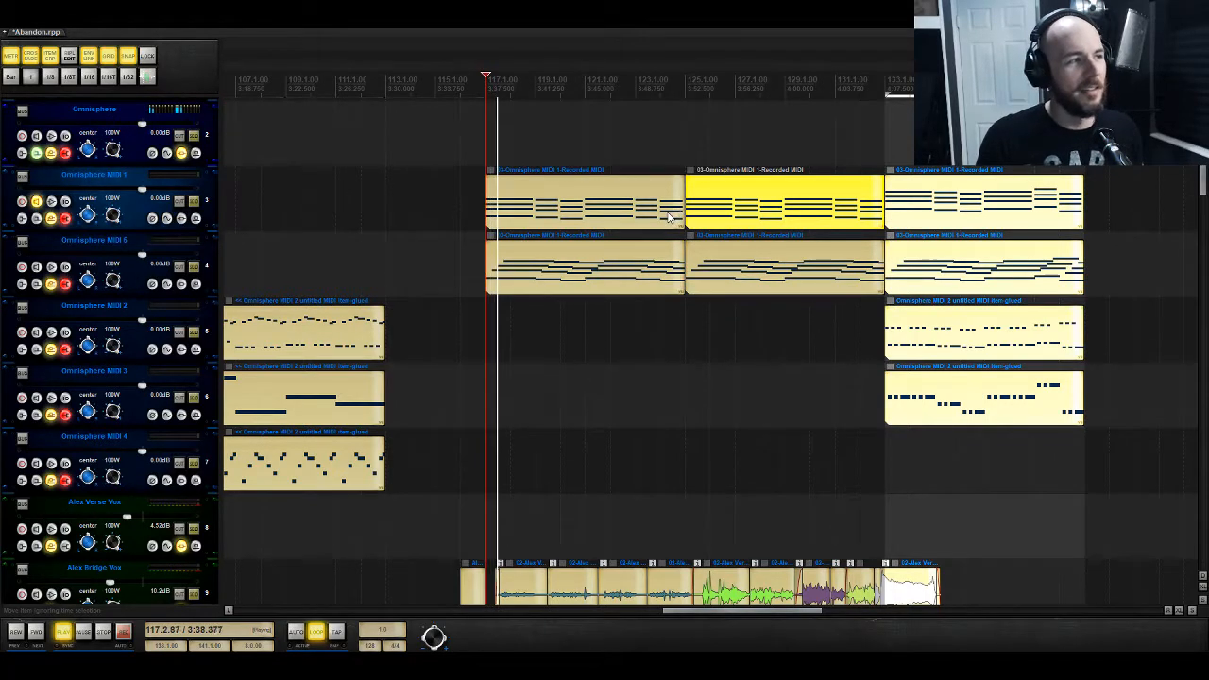
left_click(10, 22)
left_click(43, 64)
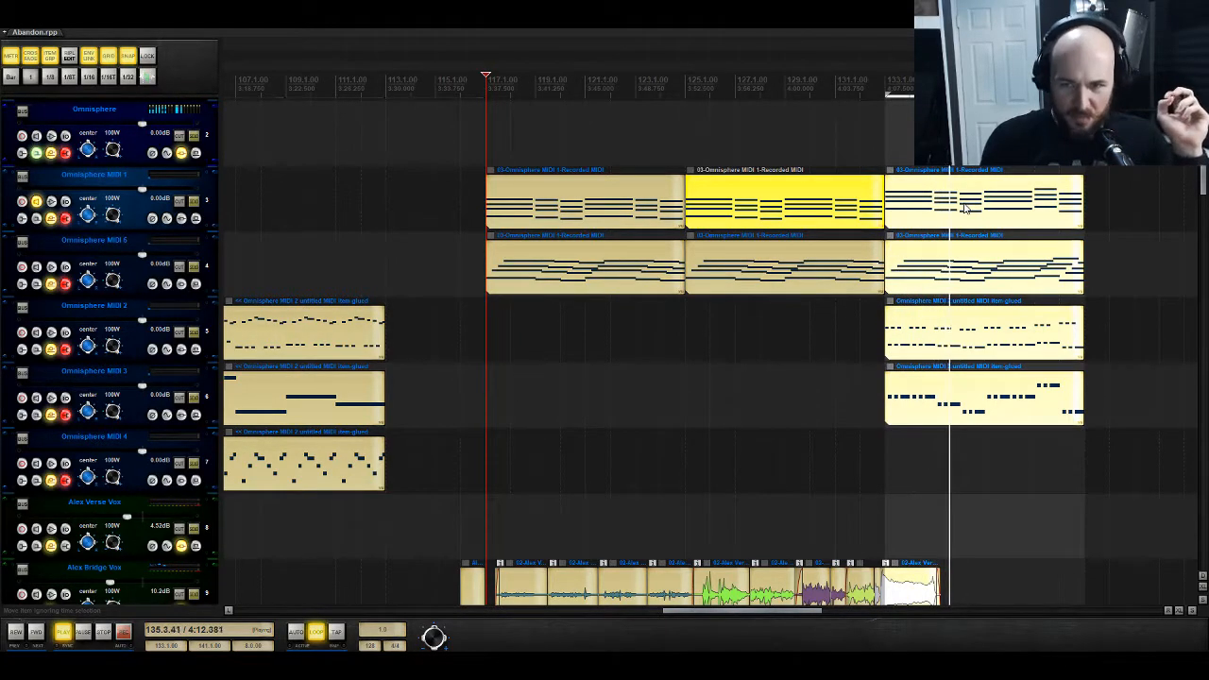
Step: Try the three upper bar 140 notes in the Omnisphere MIDI 2 clip at F4 and play the passage from bar 138
double_click(966, 208)
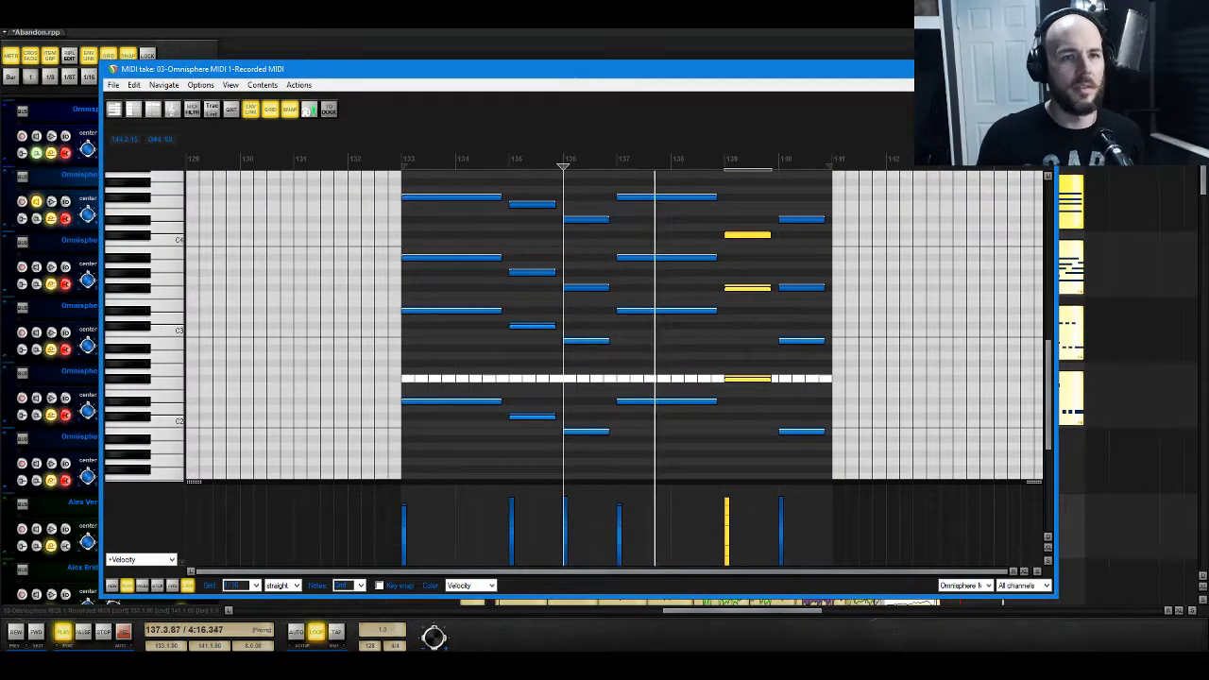
key("Escape")
left_click(1013, 331)
double_click(1012, 331)
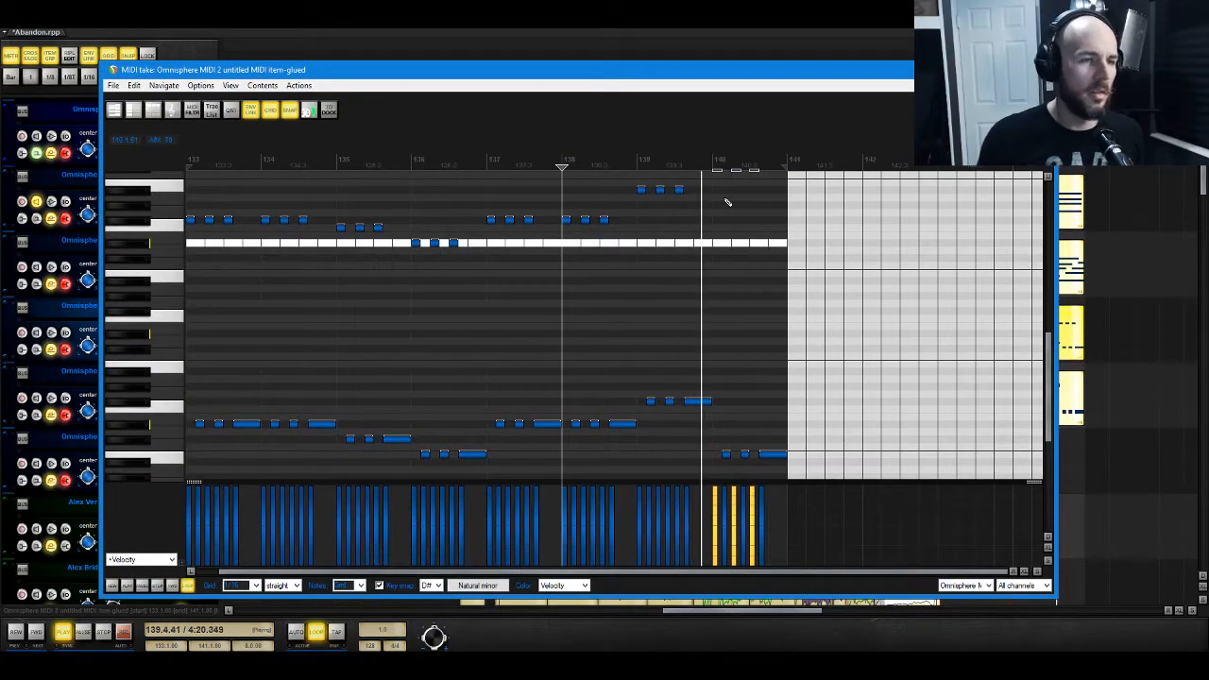
scroll(742, 300, "up", 1)
key("space")
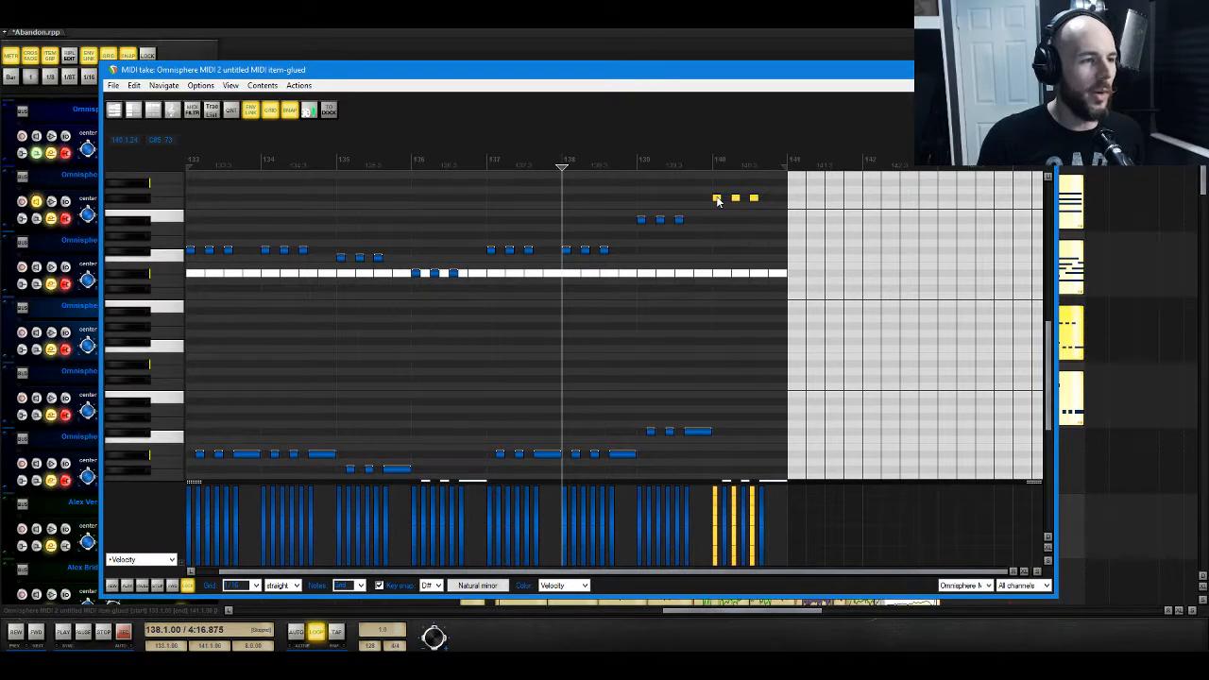
left_click_drag(718, 201, 718, 268)
key("space")
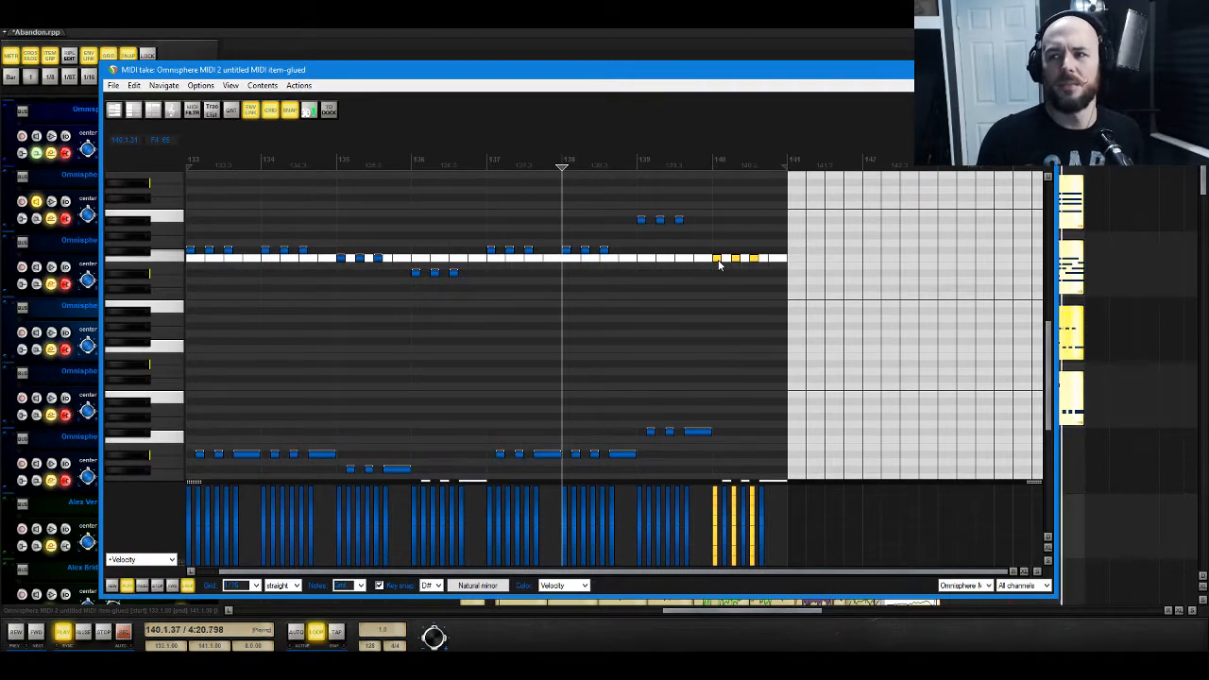
key("space")
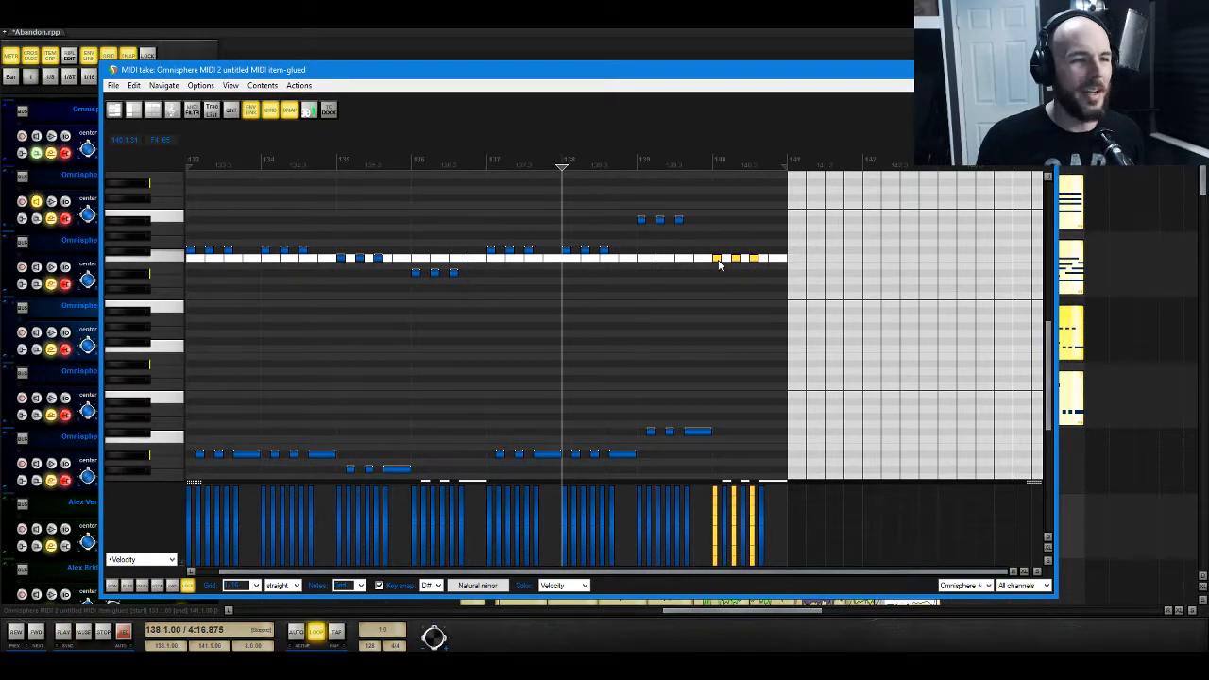
Step: Raise the three upper bar 140 notes in the Omnisphere MIDI 2 clip back to C#5 and close the clip's editor
left_click_drag(718, 261, 723, 205)
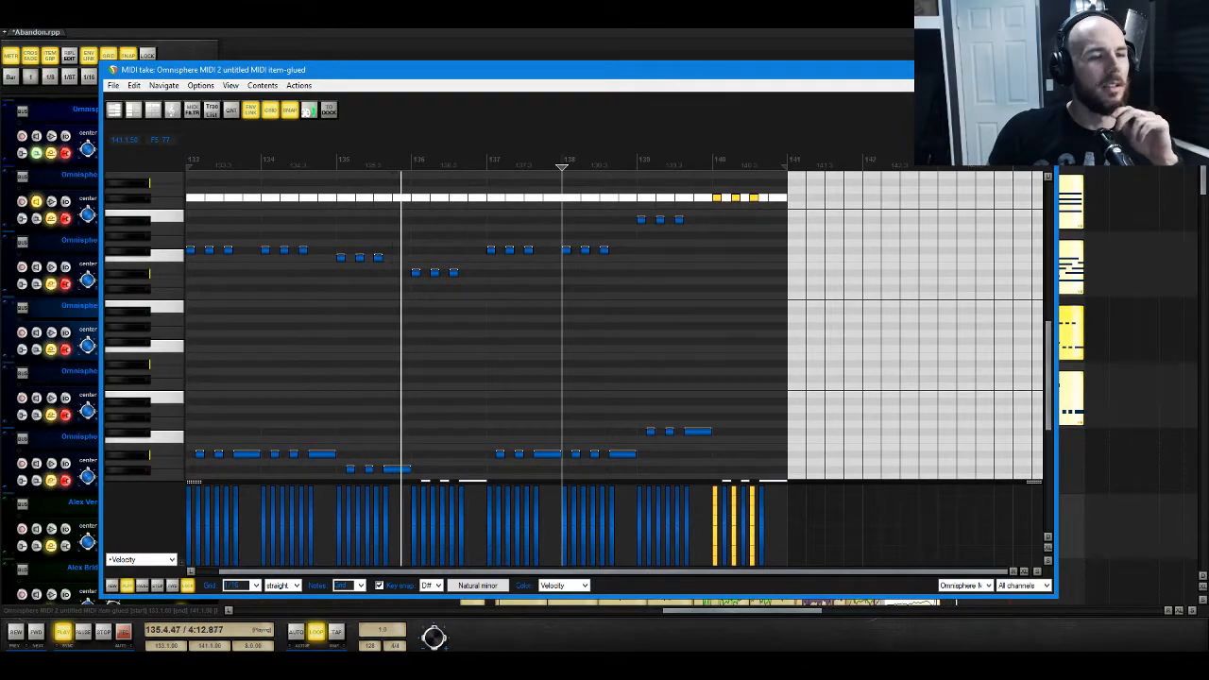
left_click(1043, 70)
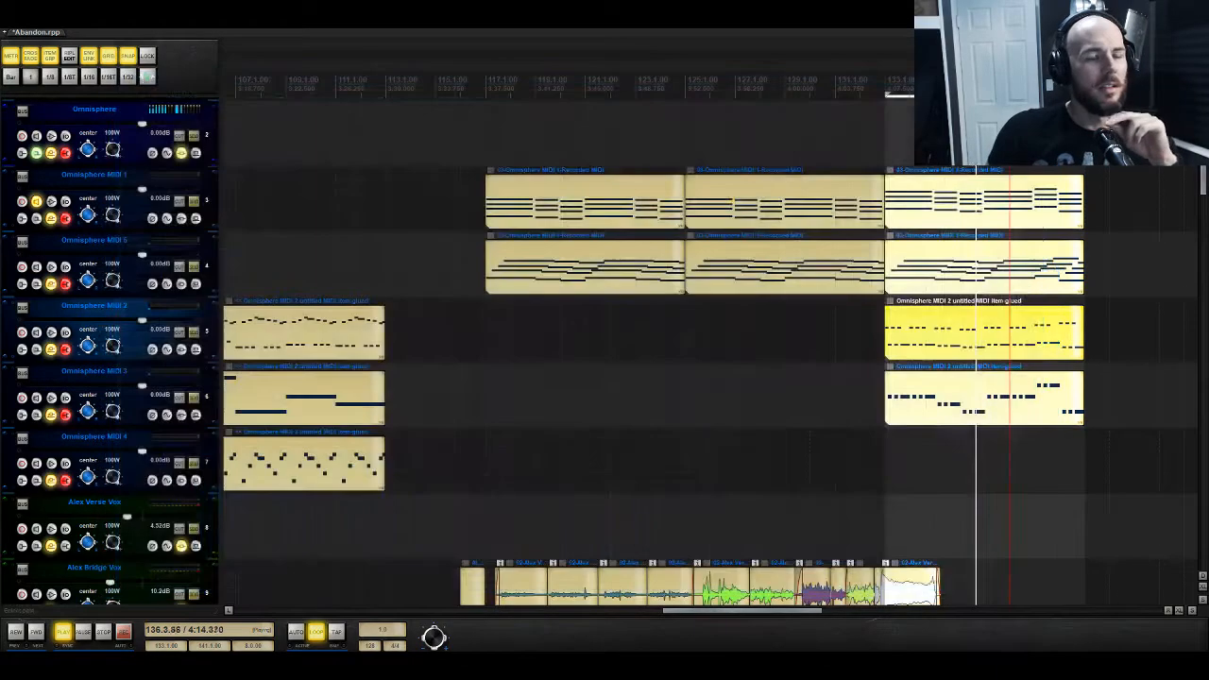
key("space")
Step: Raise the top note of the bar 139 chord in the Omnisphere MIDI 1 clip at bar 133 to C#5 and play it
left_click(1032, 192)
double_click(1034, 195)
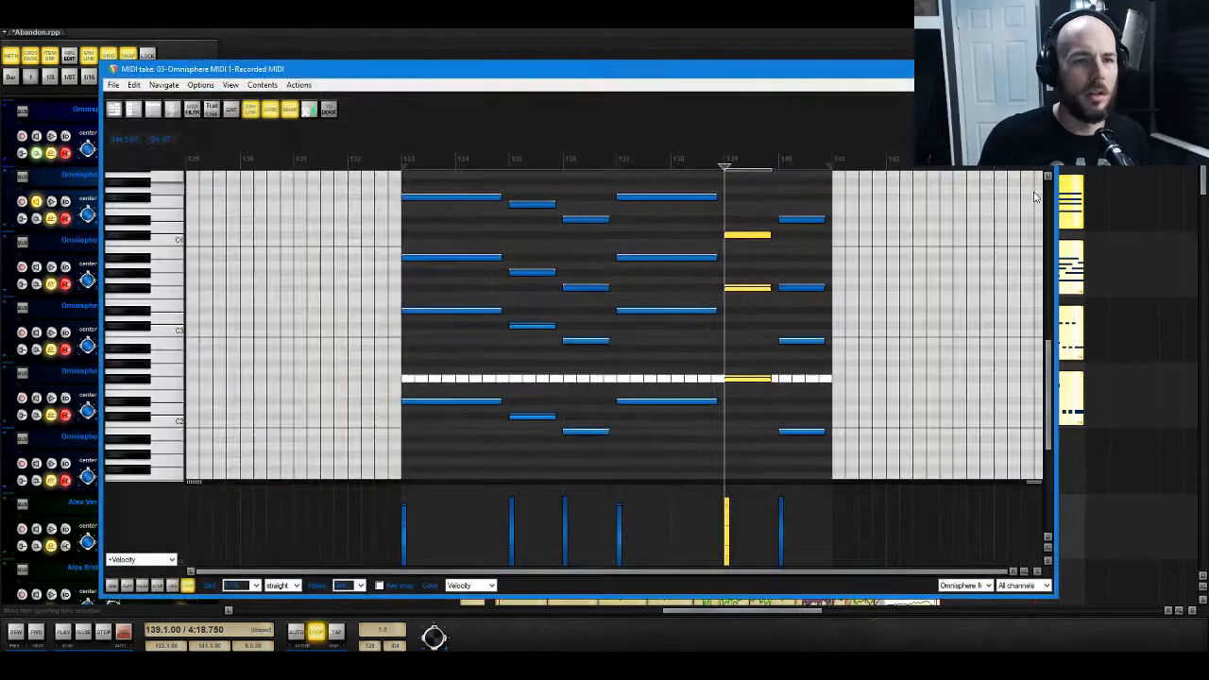
scroll(740, 225, "up", 3)
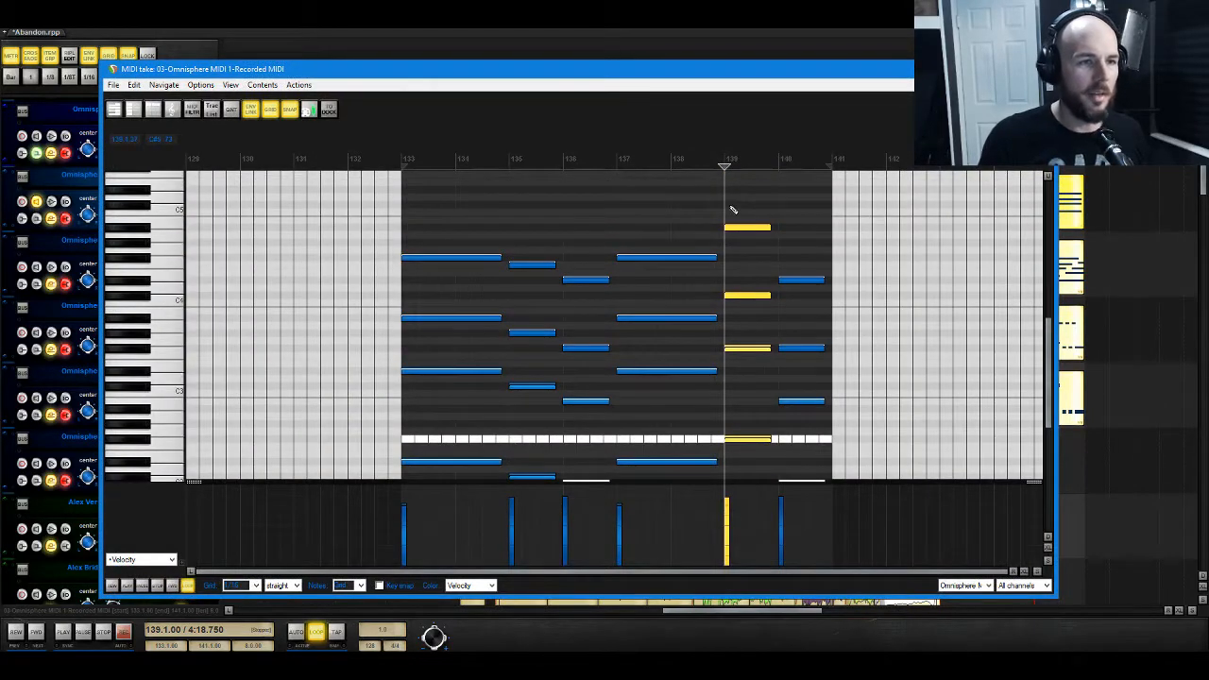
left_click(740, 228)
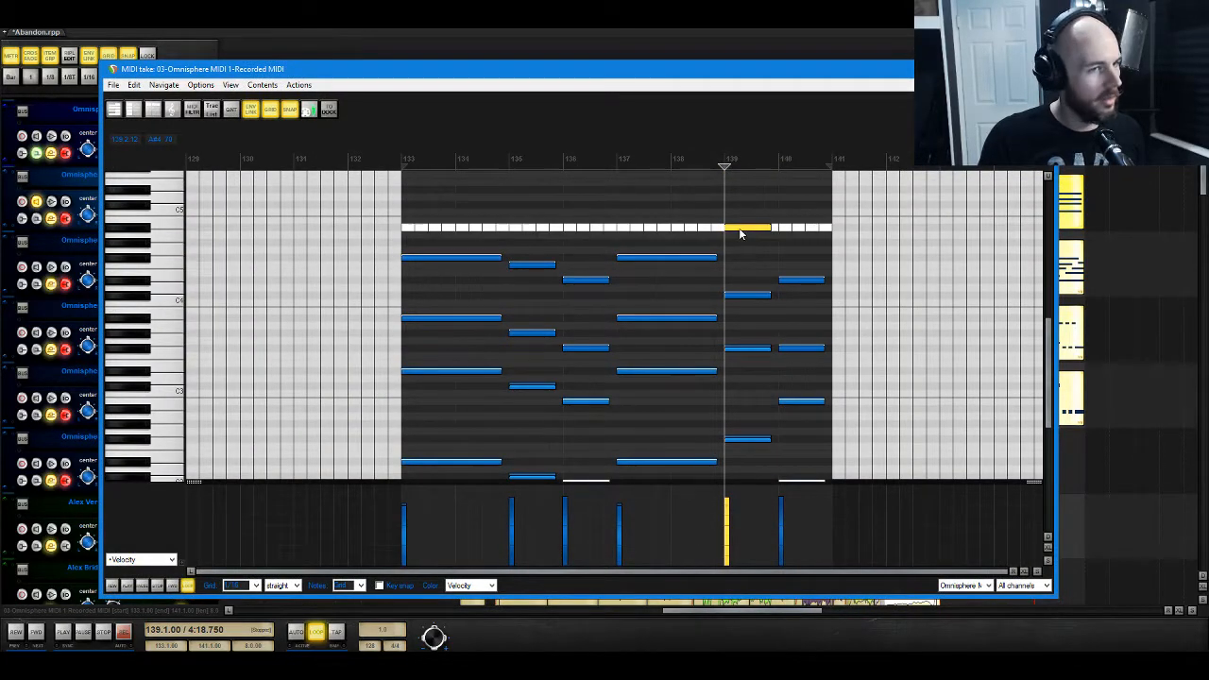
left_click_drag(740, 228, 740, 206)
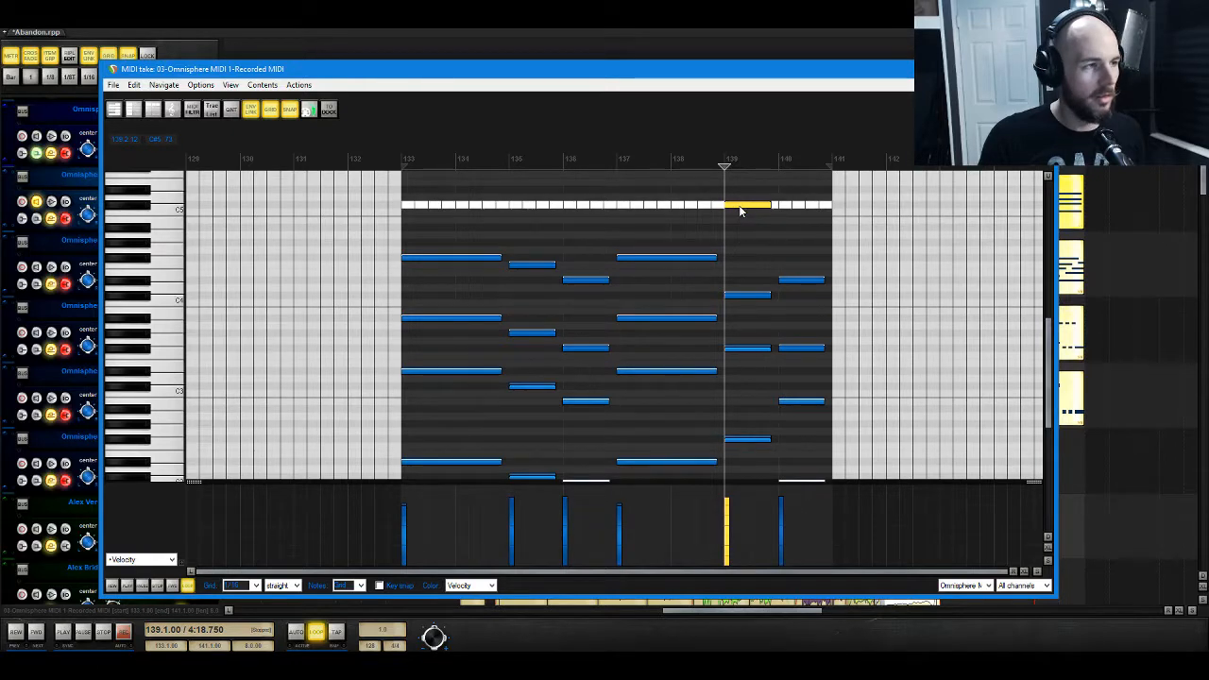
key("space")
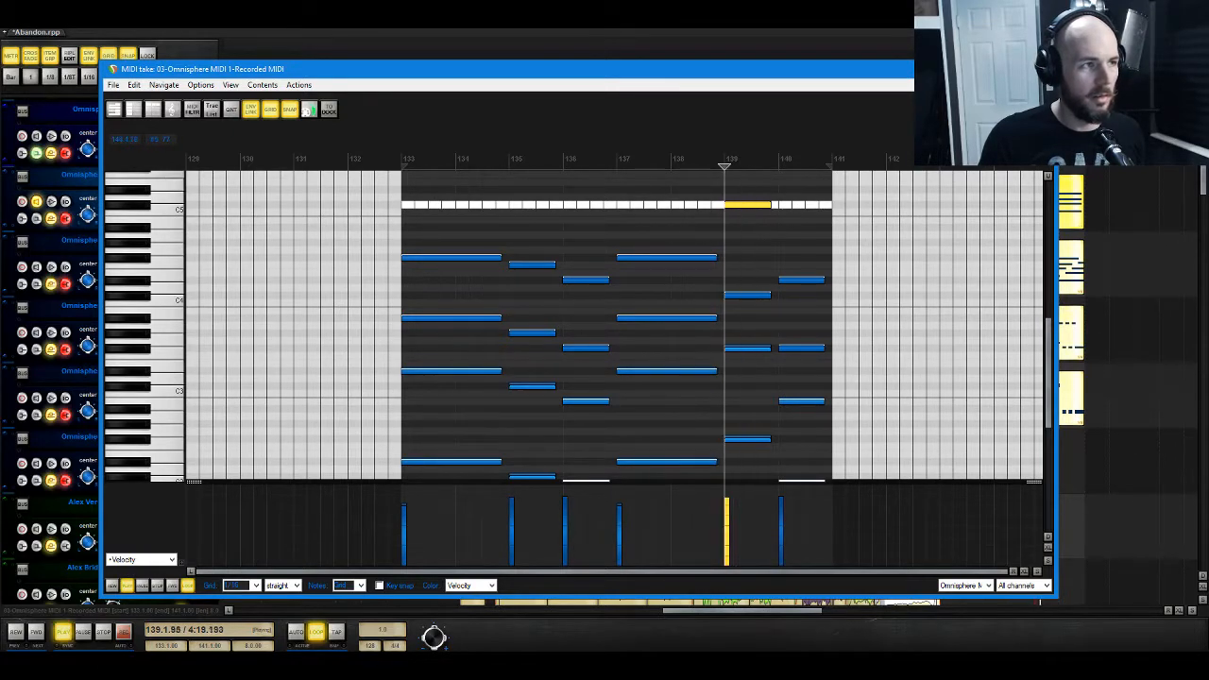
Step: Solo the Omnisphere MIDI 1 track and play its chords from bar 125 and again from bar 133
key("Escape")
key("space")
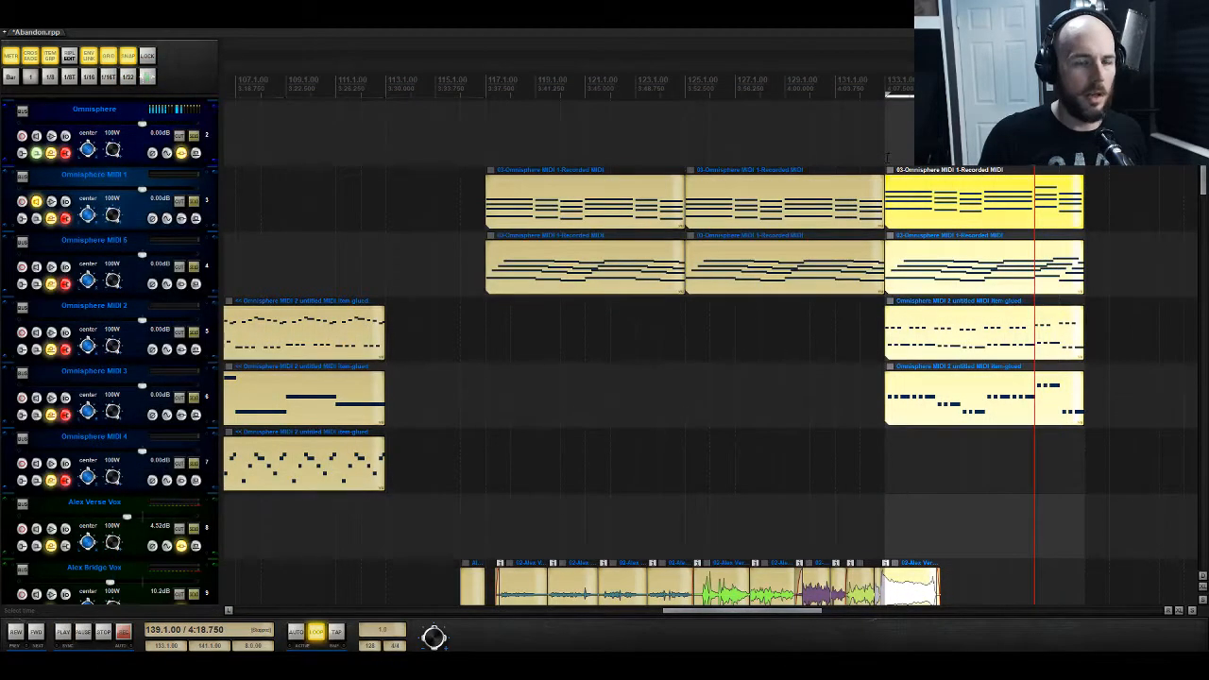
left_click(887, 156)
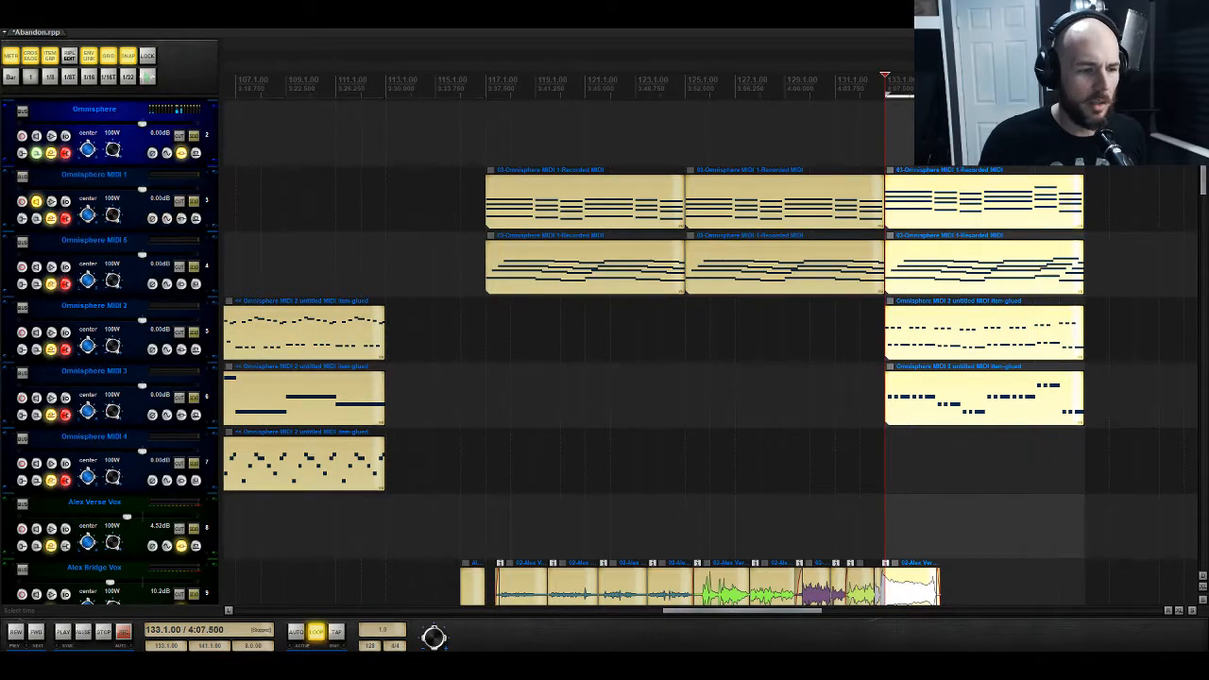
left_click(194, 204)
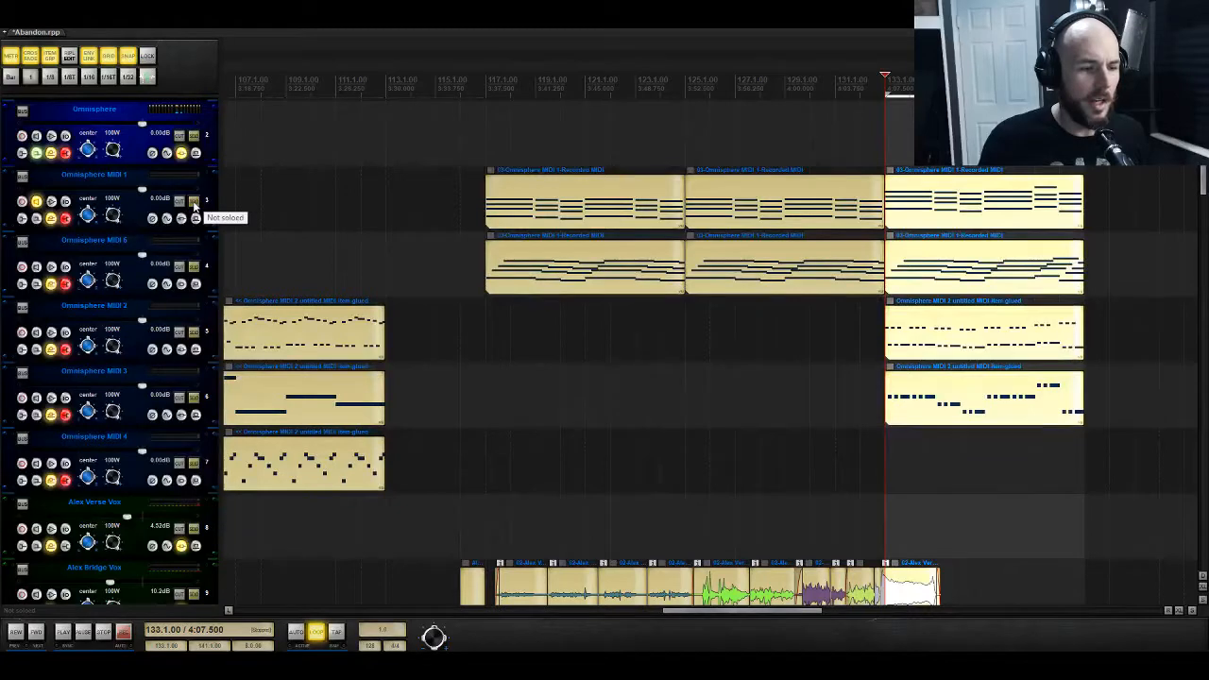
left_click(194, 204)
key("space")
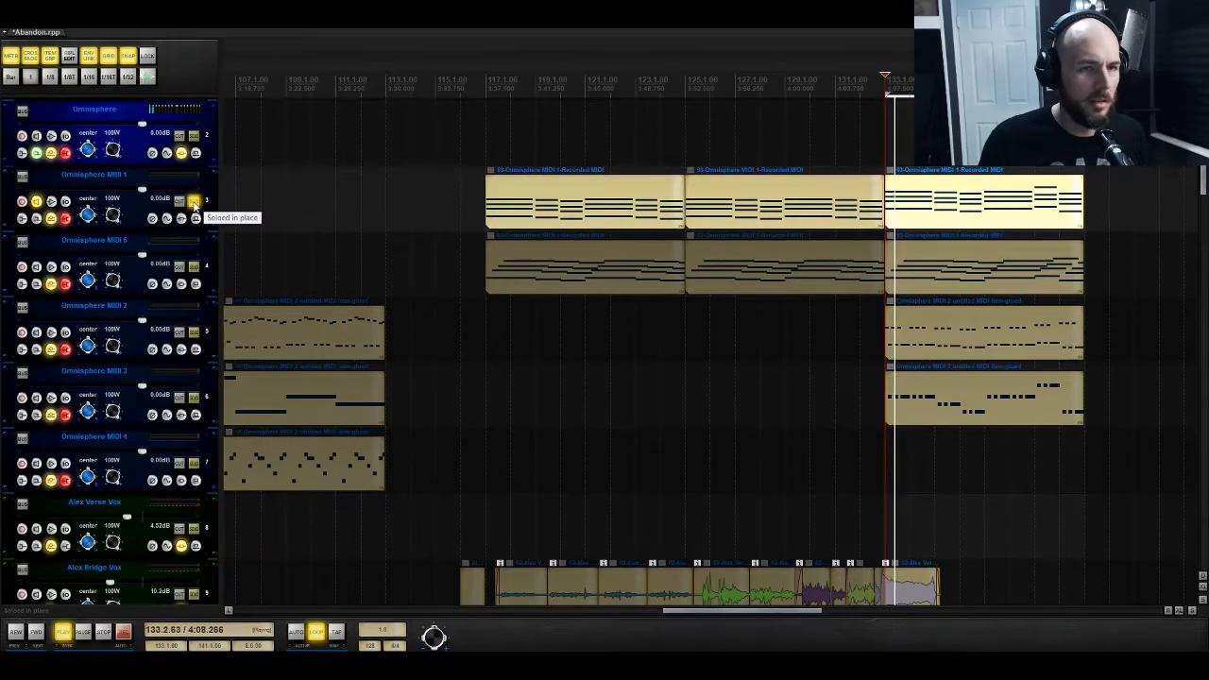
key("space")
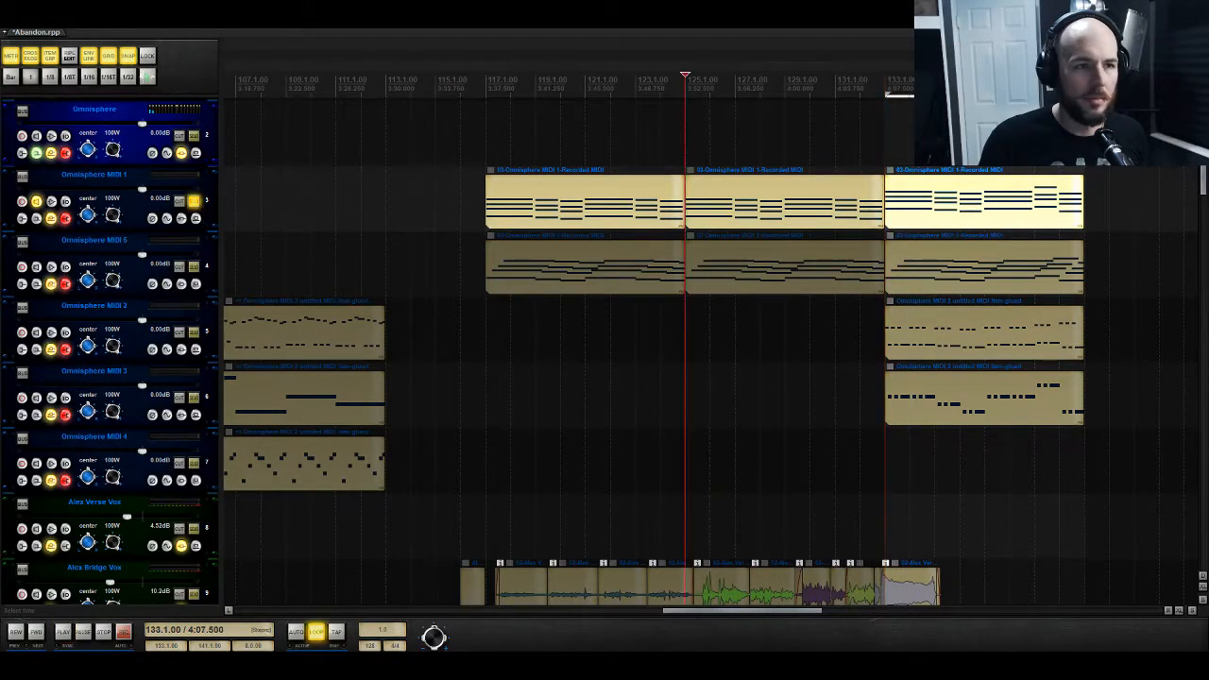
key("space")
key("space")
left_click(885, 155)
key("space")
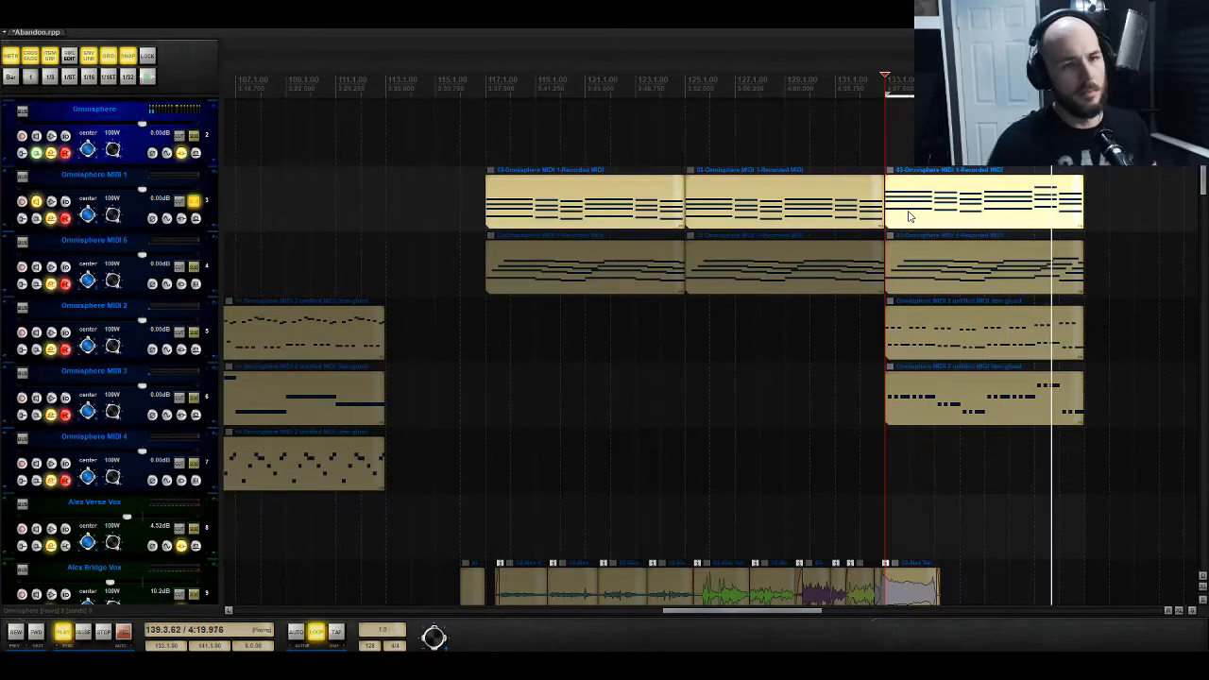
Step: In the Omnisphere MIDI 1 clip at bar 133, set the bar 139 top note to A#4 and the bar 140 top note to C#5, and play them
double_click(908, 216)
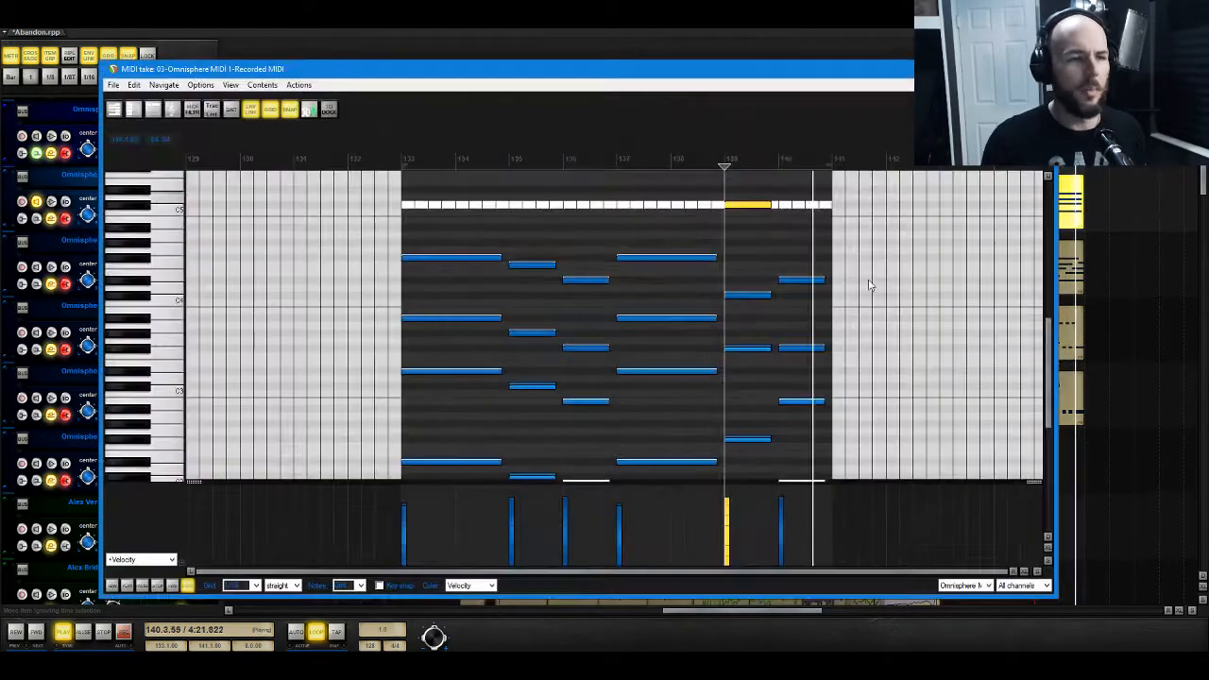
key("space")
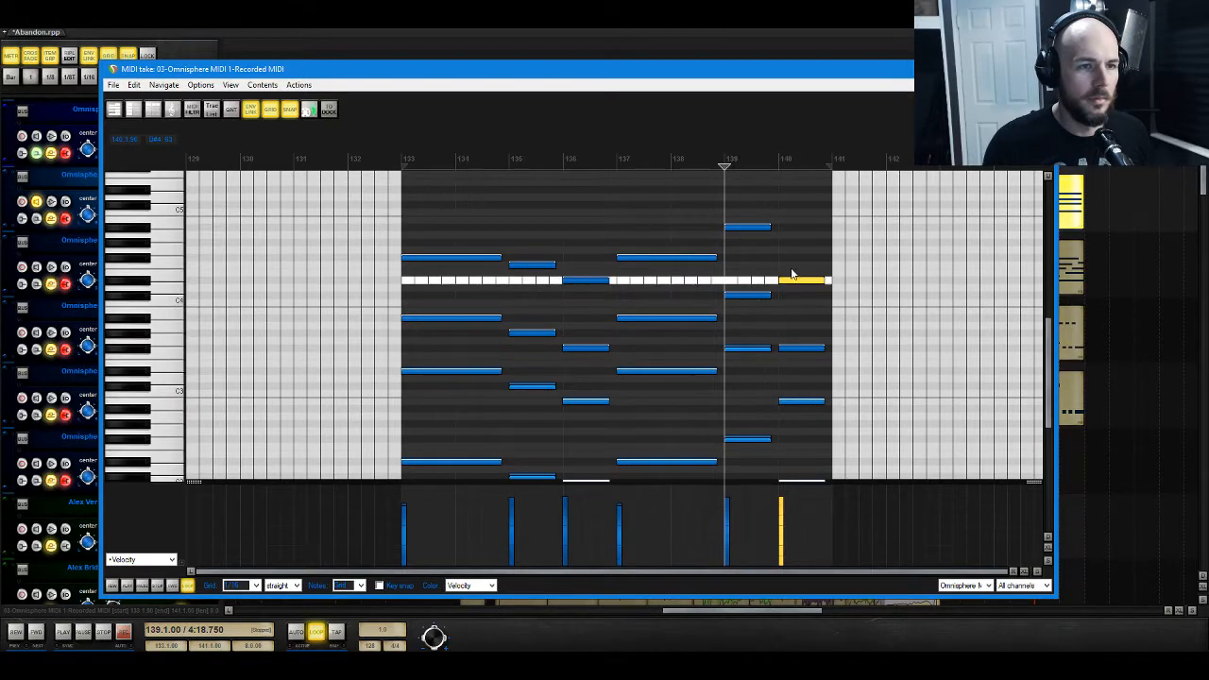
left_click(1043, 69)
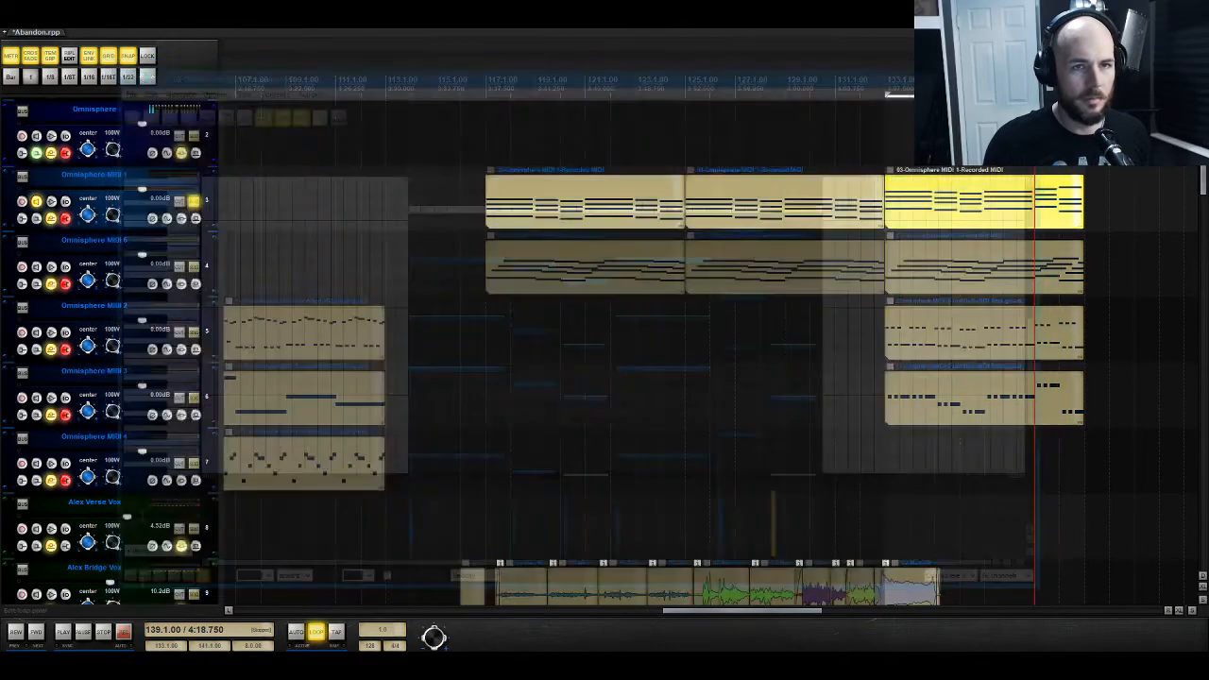
key("space")
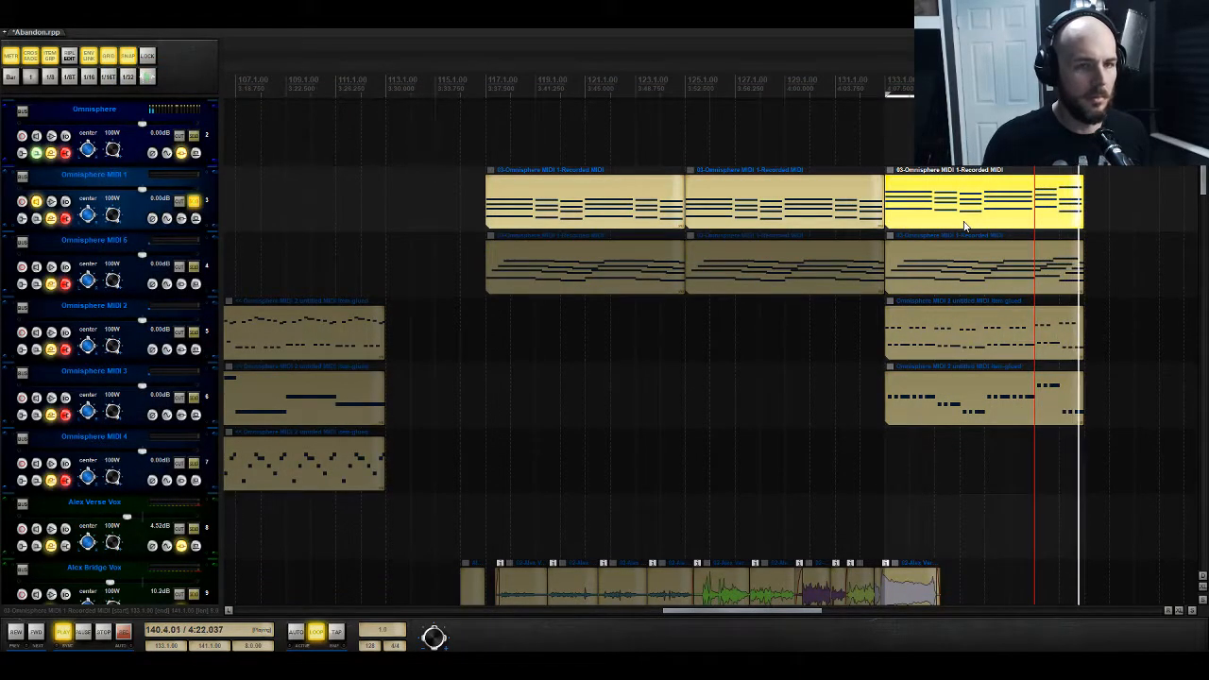
key("space")
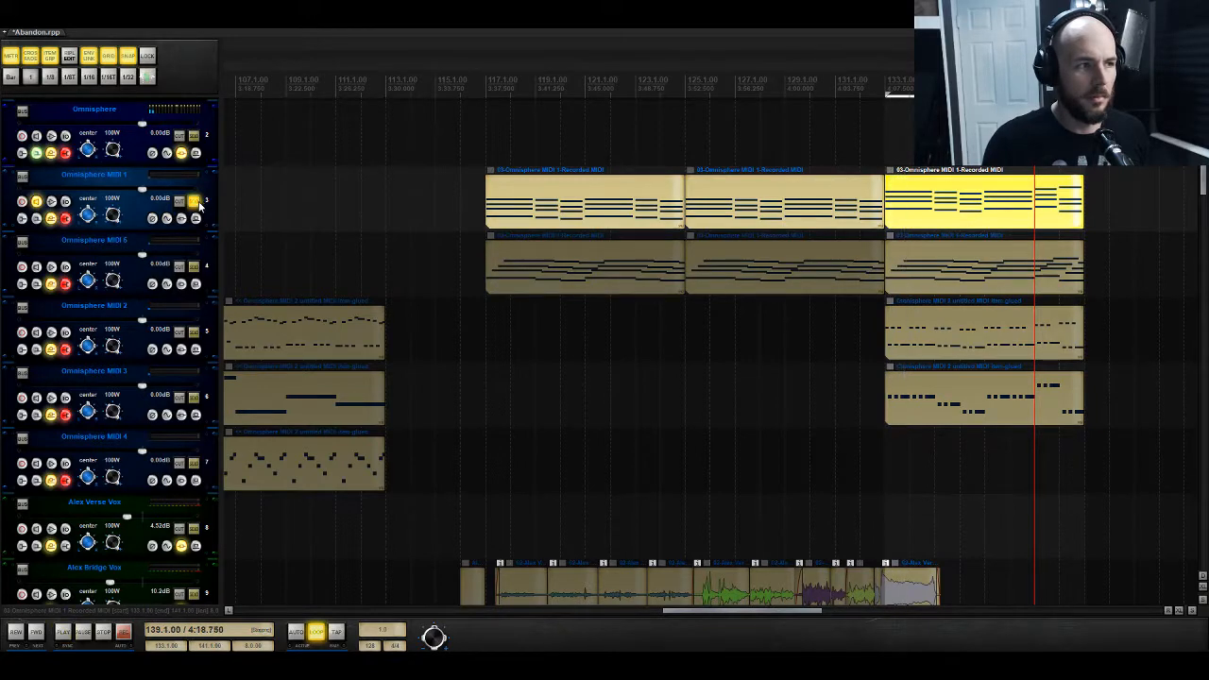
Step: Lower all notes in the Omnisphere MIDI 1 clip at bar 133 by one octave and play from bar 133
double_click(909, 201)
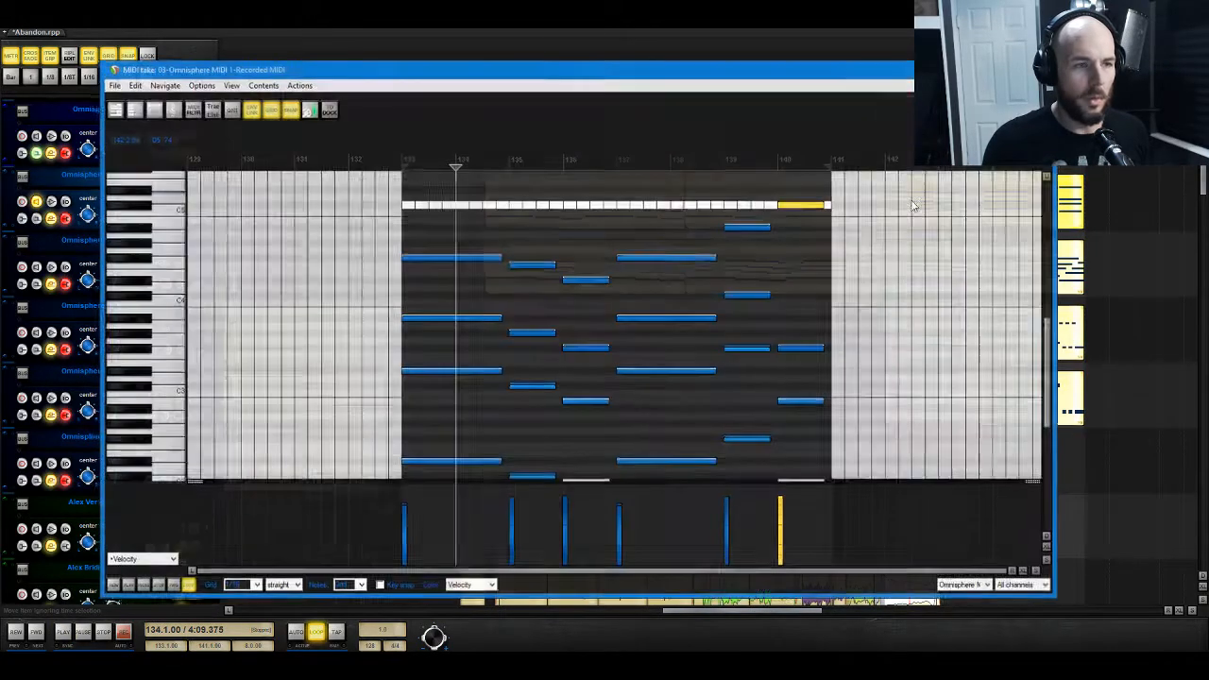
key("ctrl+a")
scroll(495, 227, "down", 5)
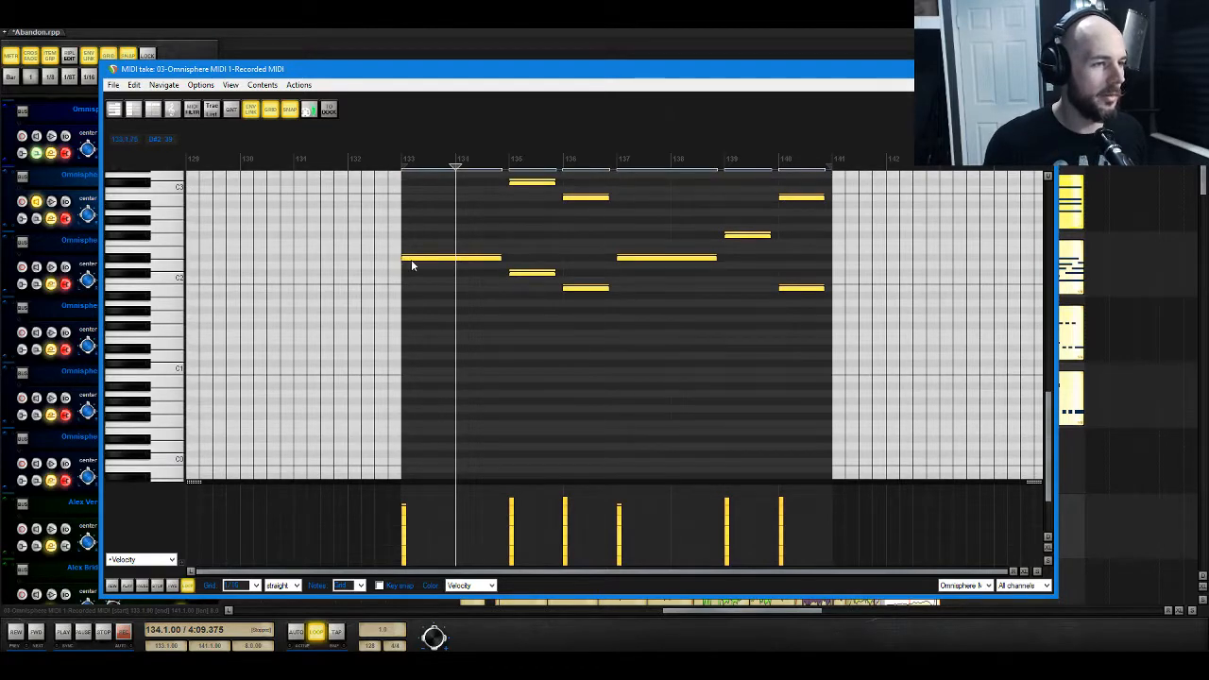
left_click_drag(412, 265, 412, 352)
left_click(1042, 69)
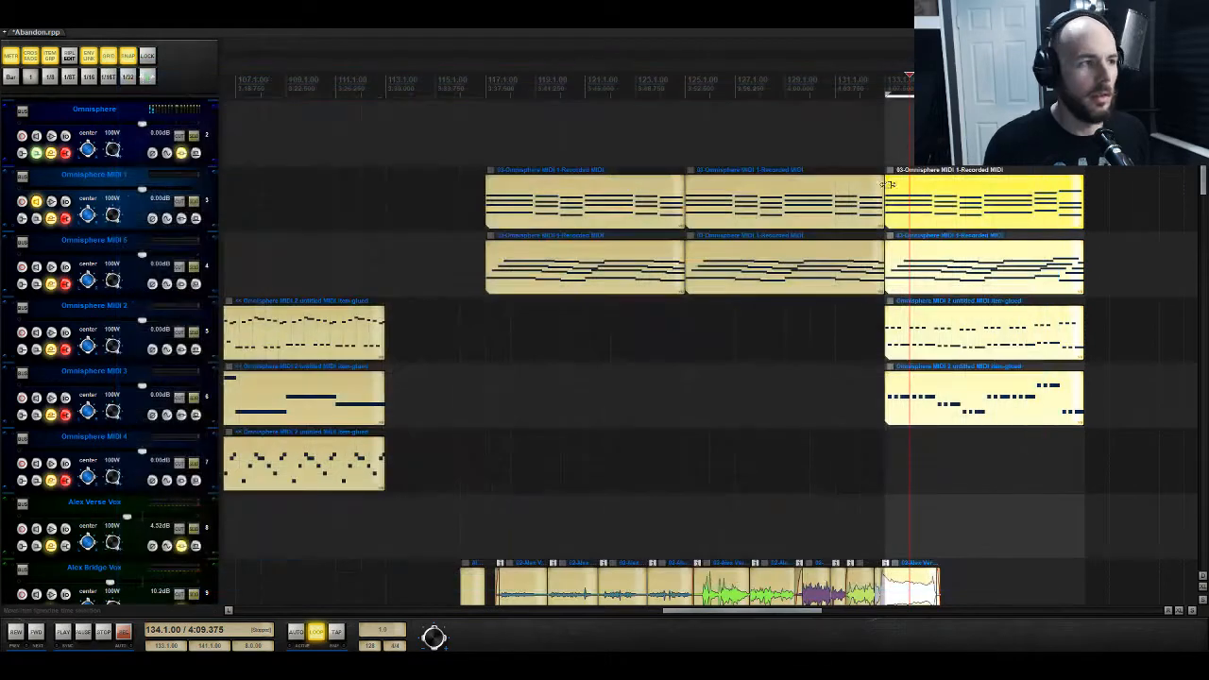
left_click(893, 157)
key("space")
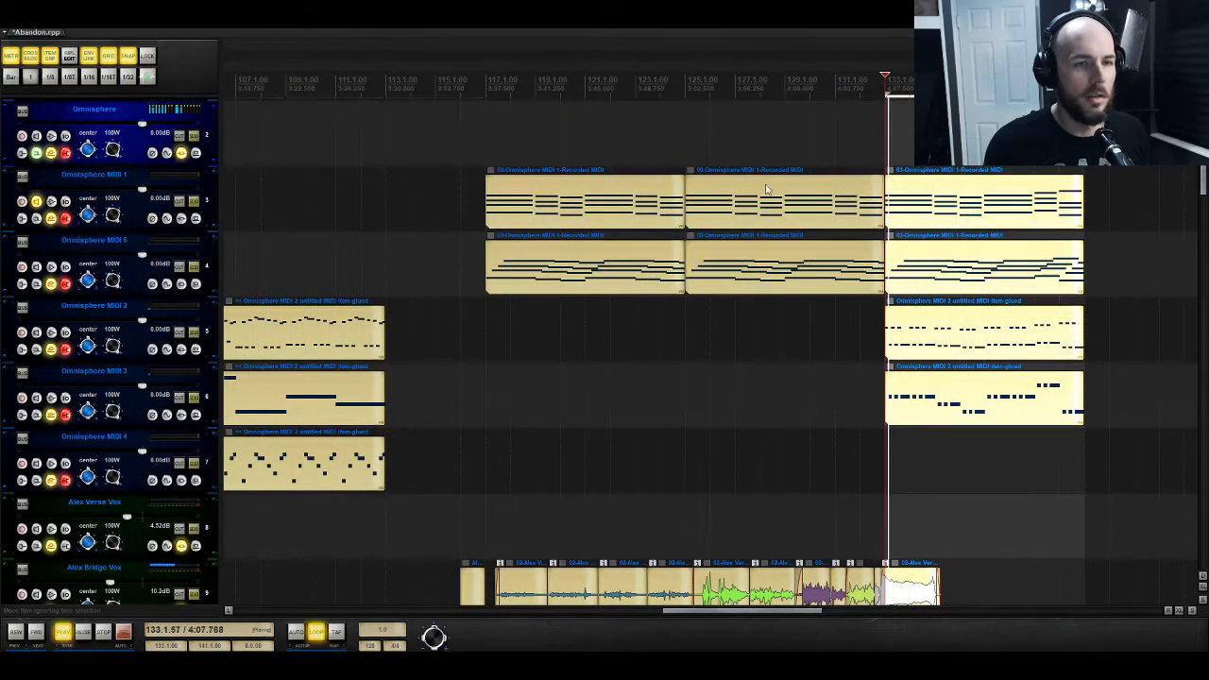
Step: Listen to the Omnisphere MIDI 1 and MIDI 5 tracks soloed together, and clear the solos
left_click(194, 200)
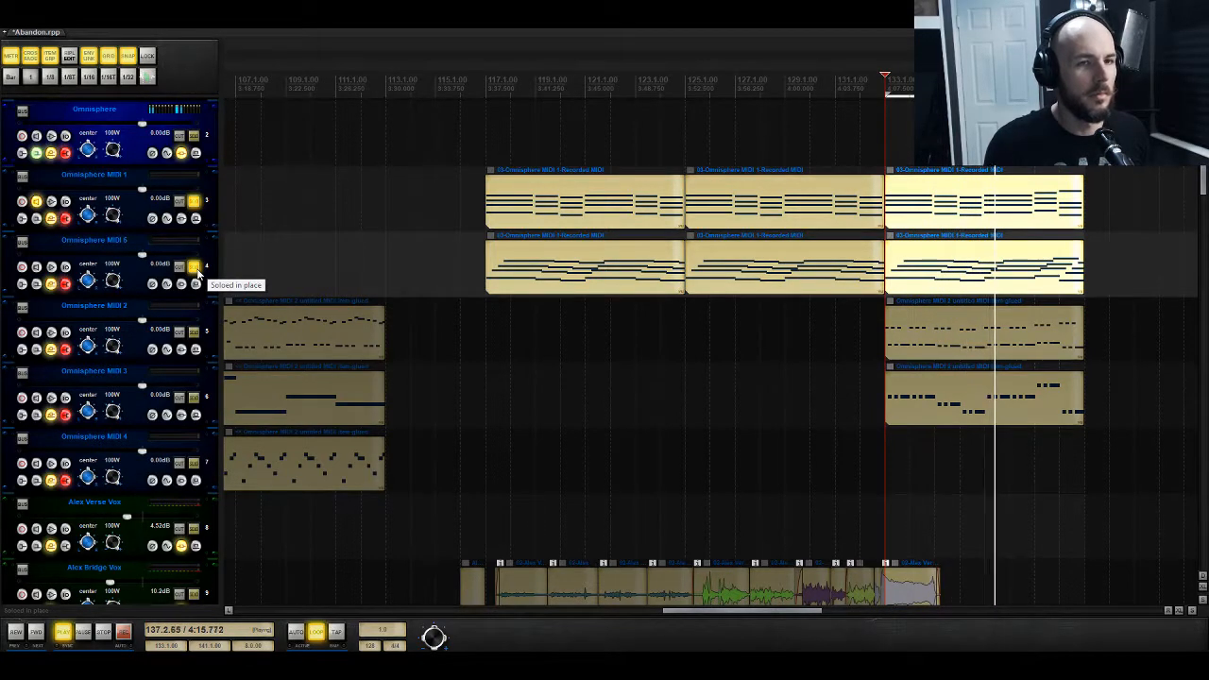
key("space")
left_click(914, 266)
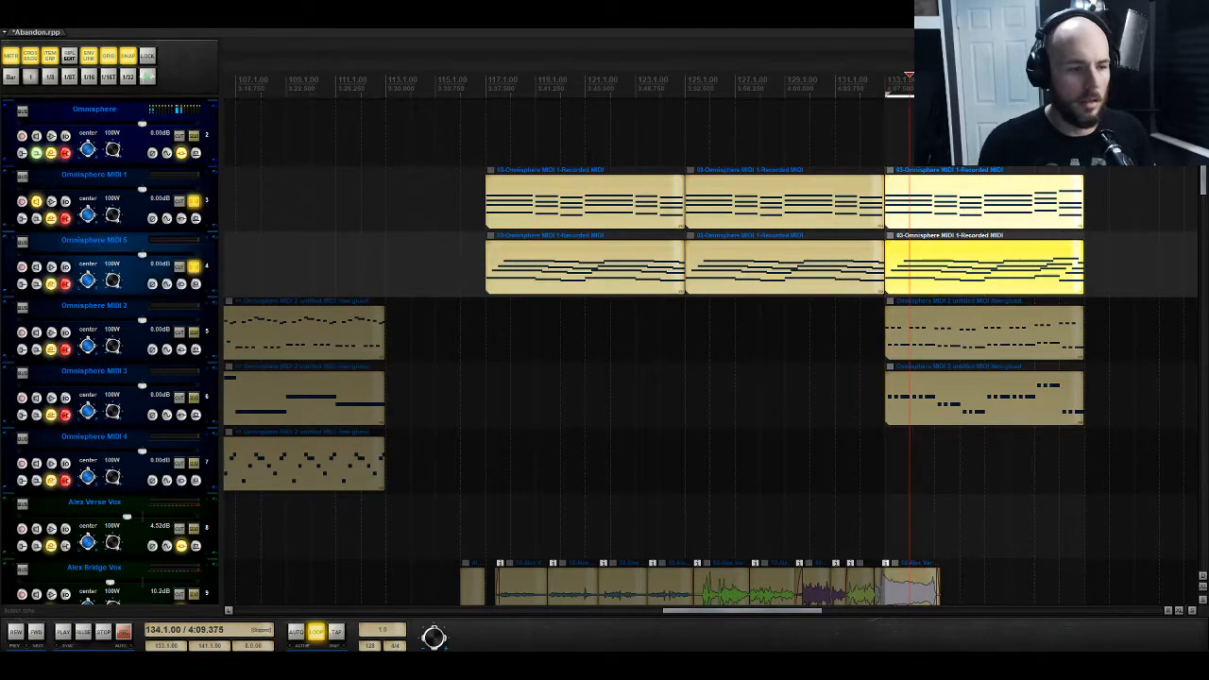
left_click(197, 268)
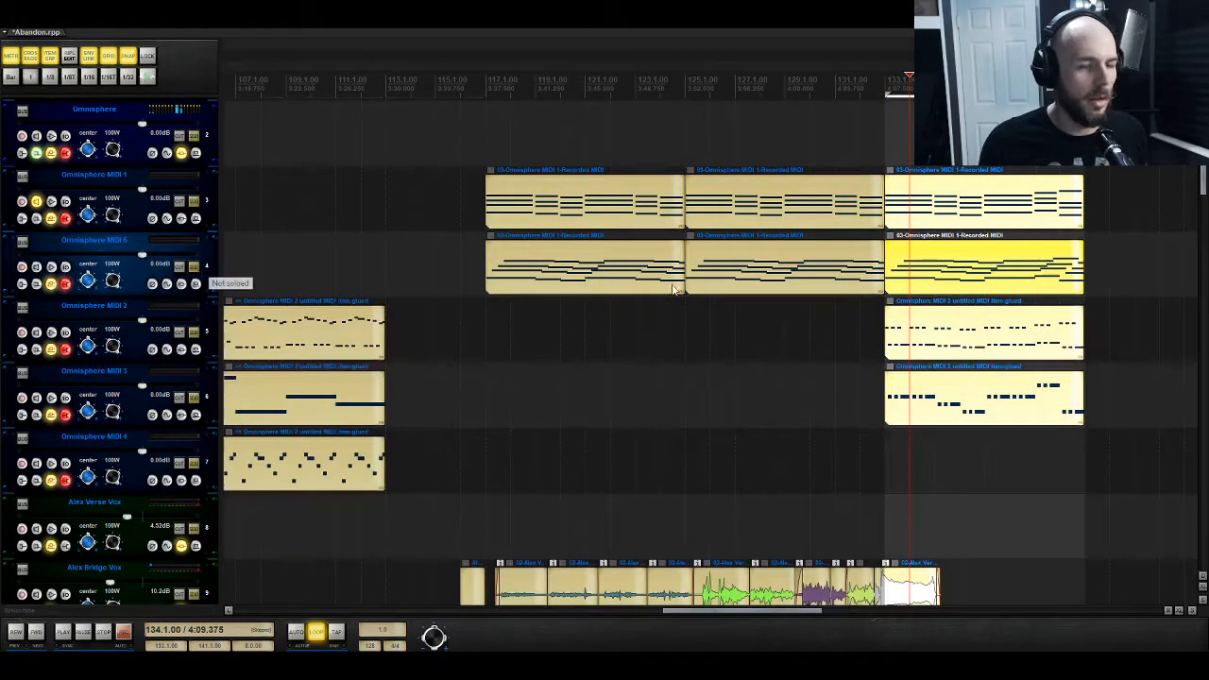
Step: Replace the Omnisphere MIDI 5 clip at bar 133 with a copy of the Omnisphere MIDI 1 clip above it
double_click(942, 273)
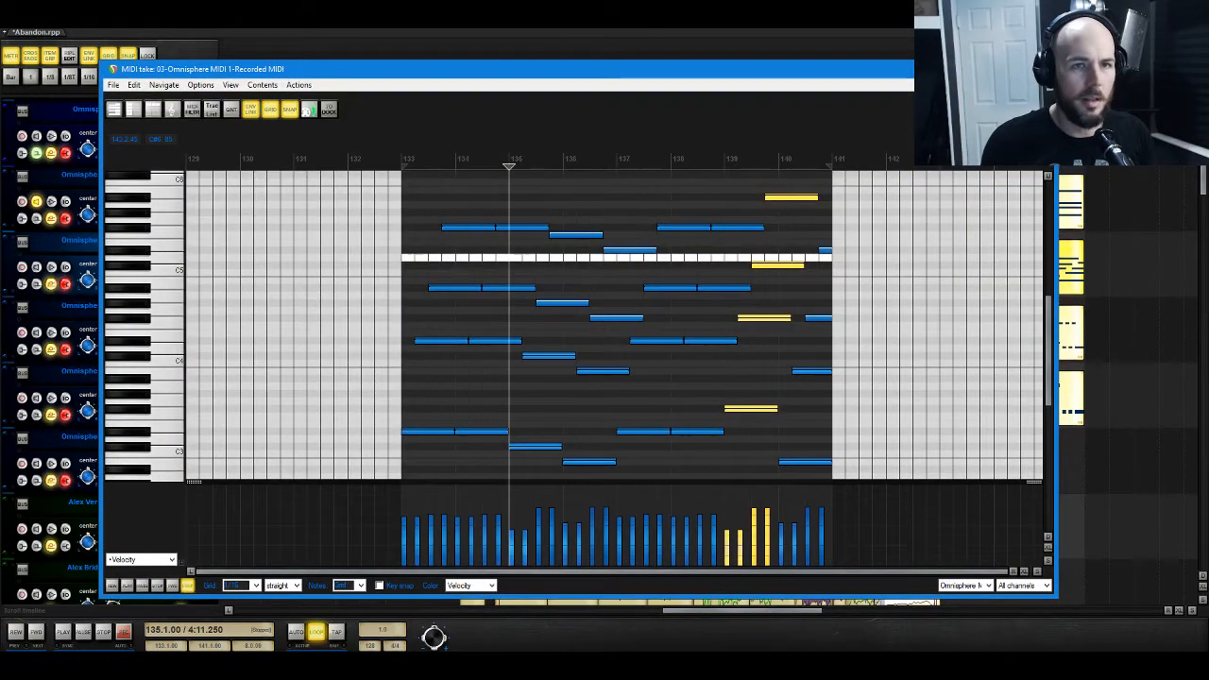
left_click(1043, 69)
key("Delete")
left_click_drag(918, 209, 919, 276)
Step: Raise all notes in the copied clip on the Omnisphere MIDI 5 track by one octave
double_click(919, 275)
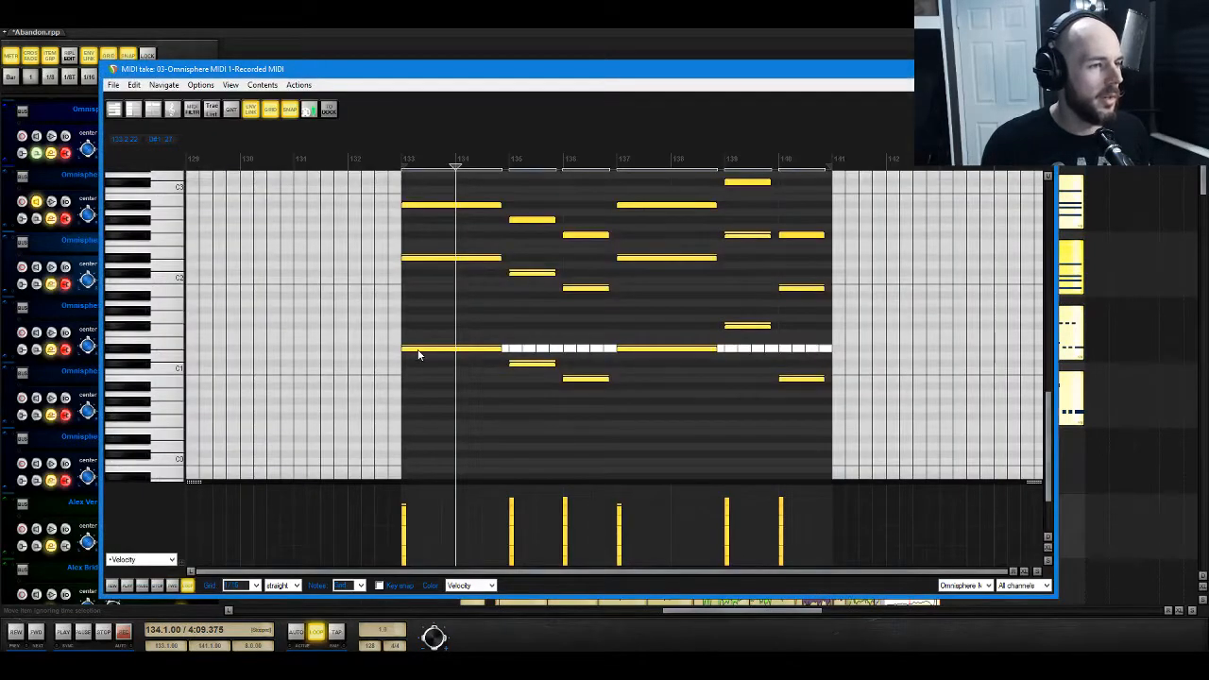
left_click_drag(419, 354, 418, 264)
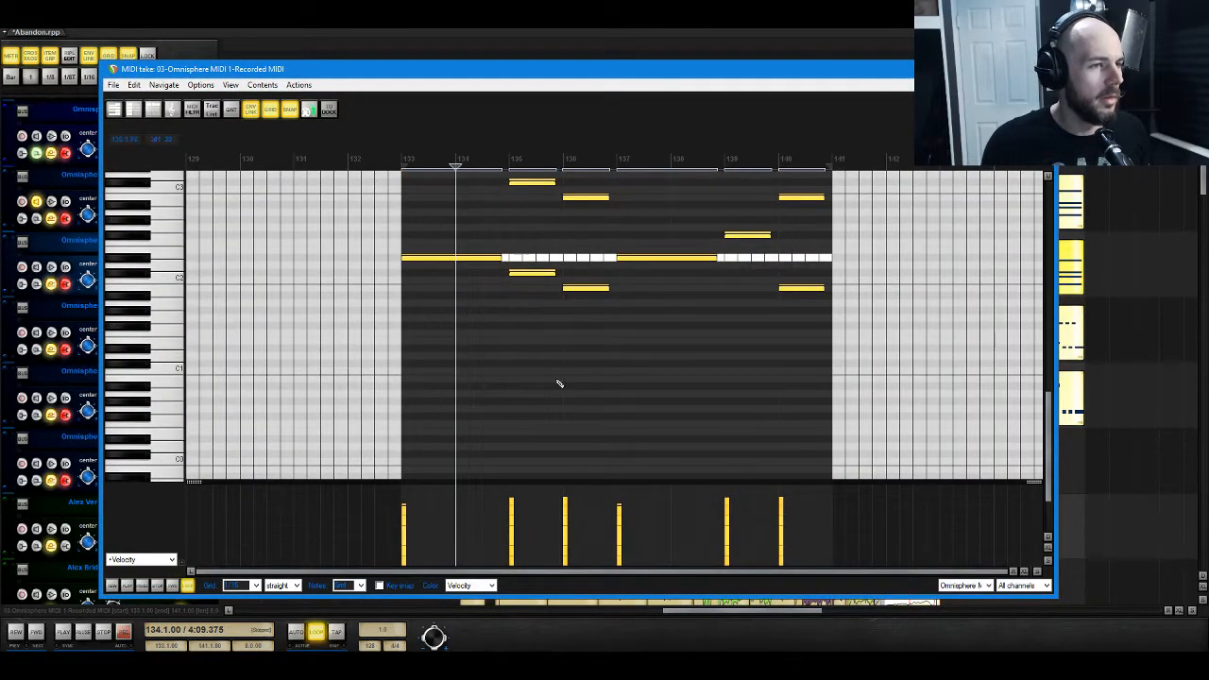
scroll(552, 387, "up", 3)
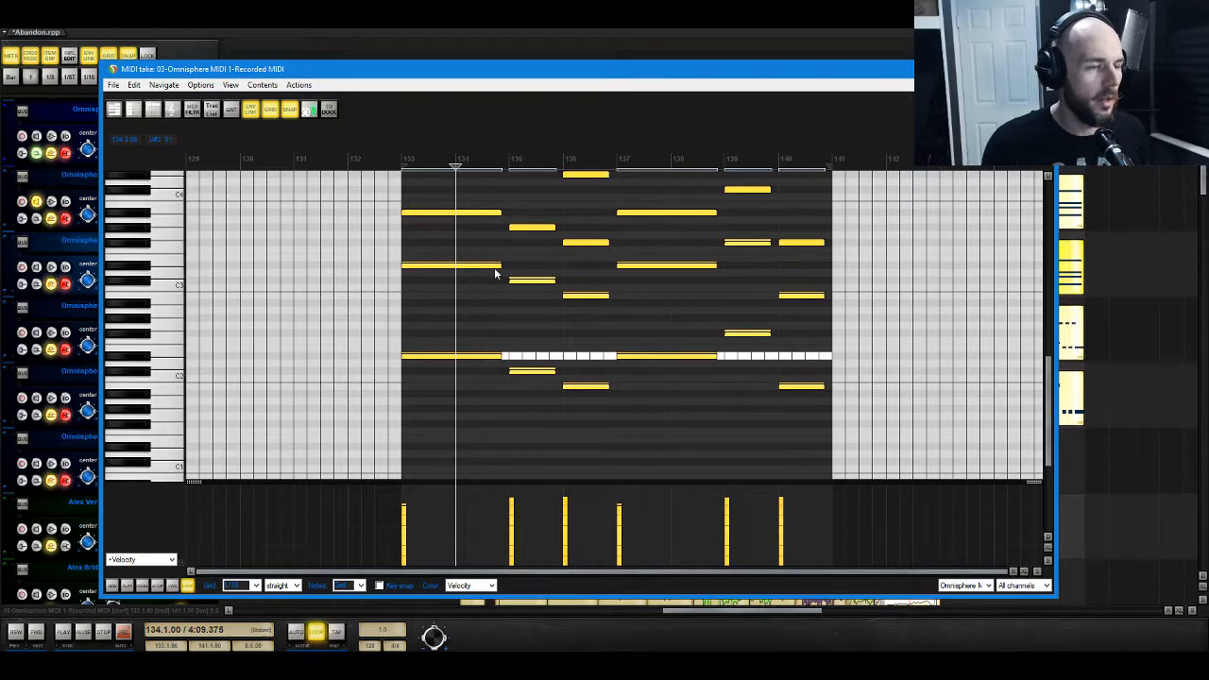
key("F2")
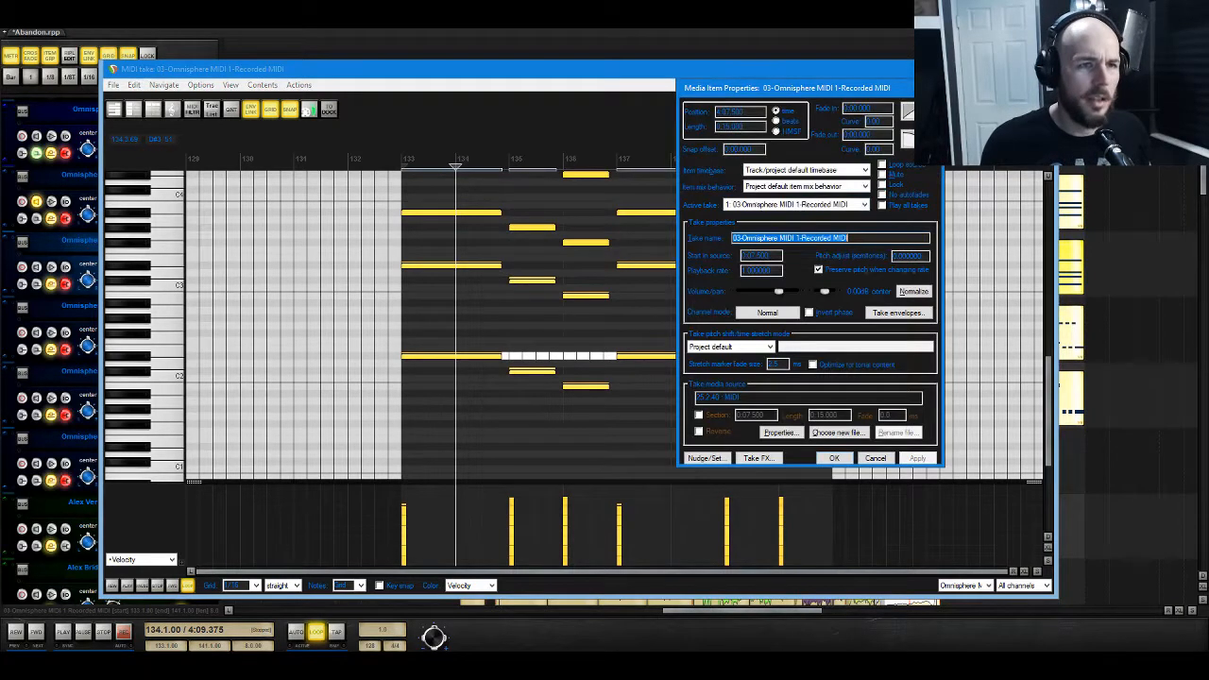
key("Escape")
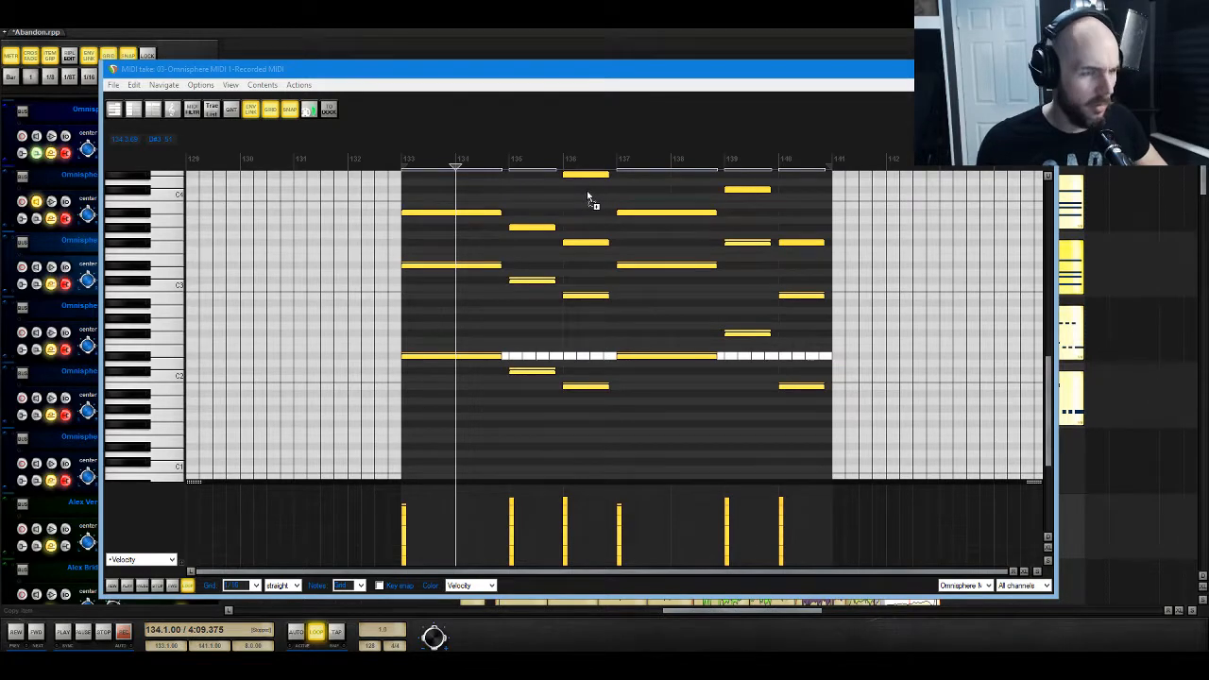
key("ctrl+F2")
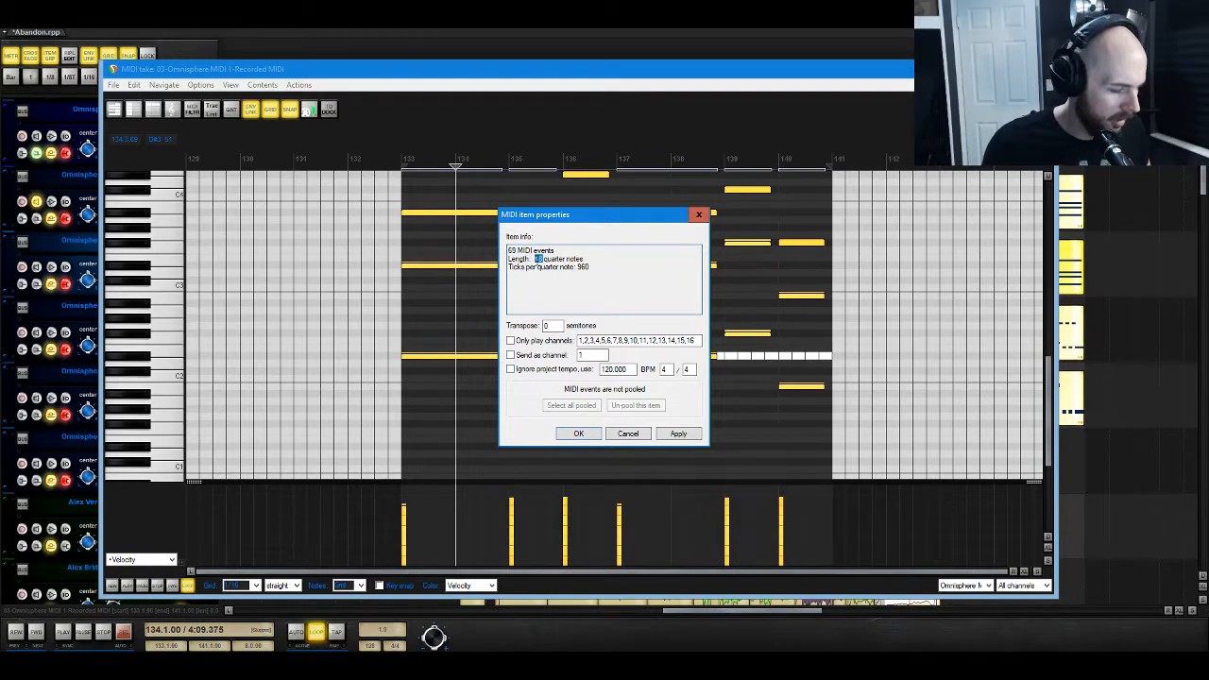
left_click(626, 433)
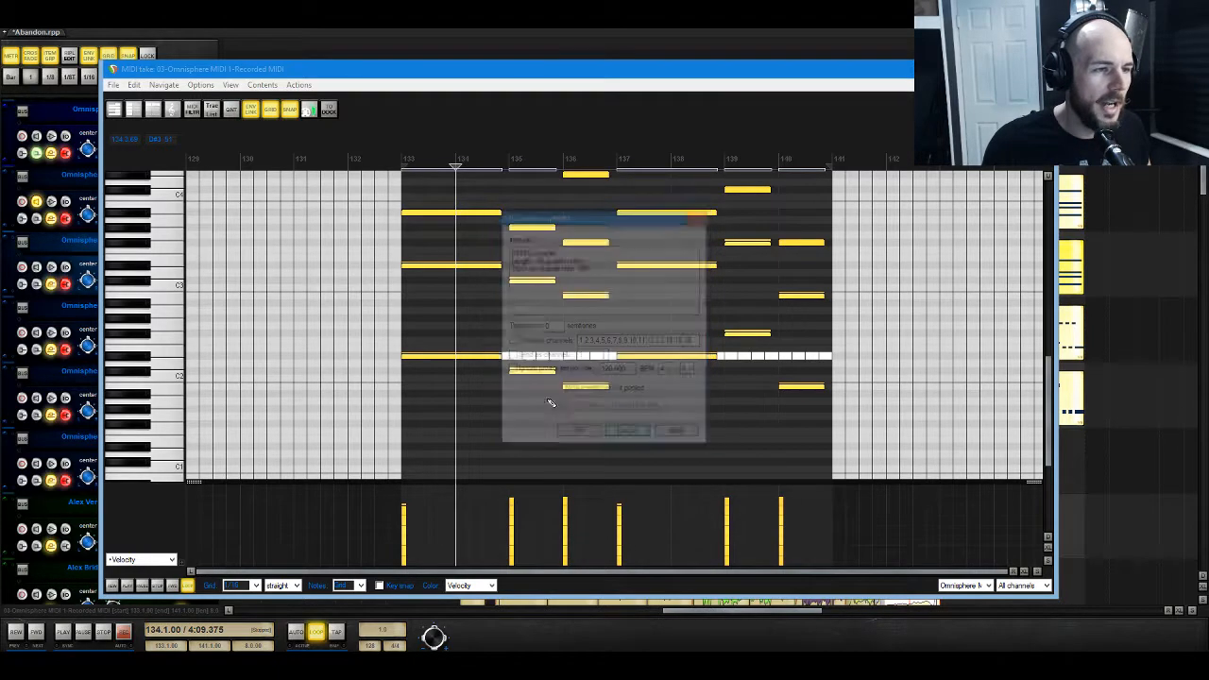
Step: Set the length of all notes in the copied Omnisphere MIDI 5 clip to 1.0.00 and shorten them to half a bar
right_click(420, 361)
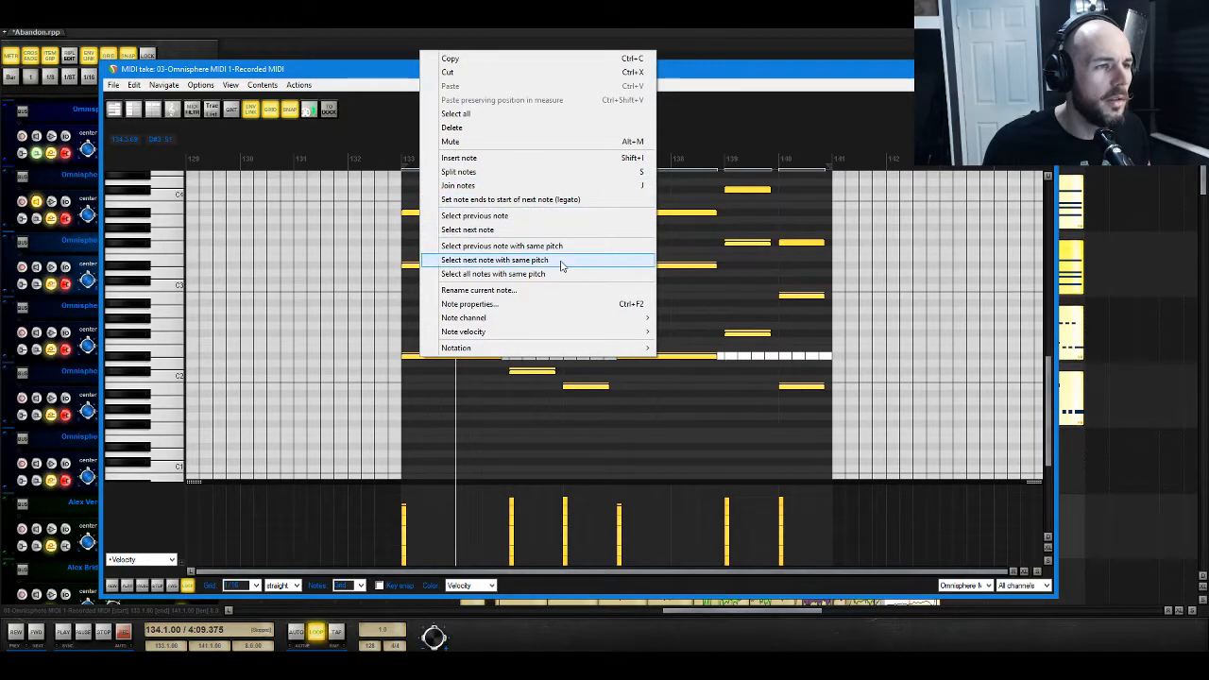
left_click(561, 304)
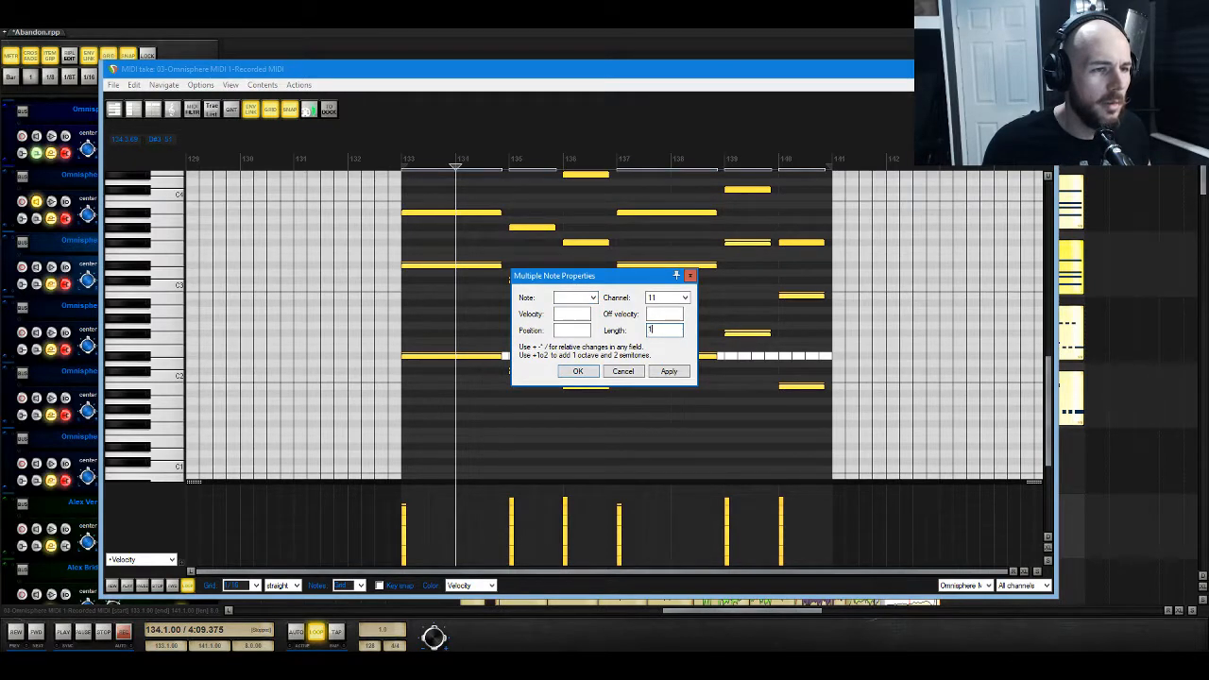
left_click(670, 372)
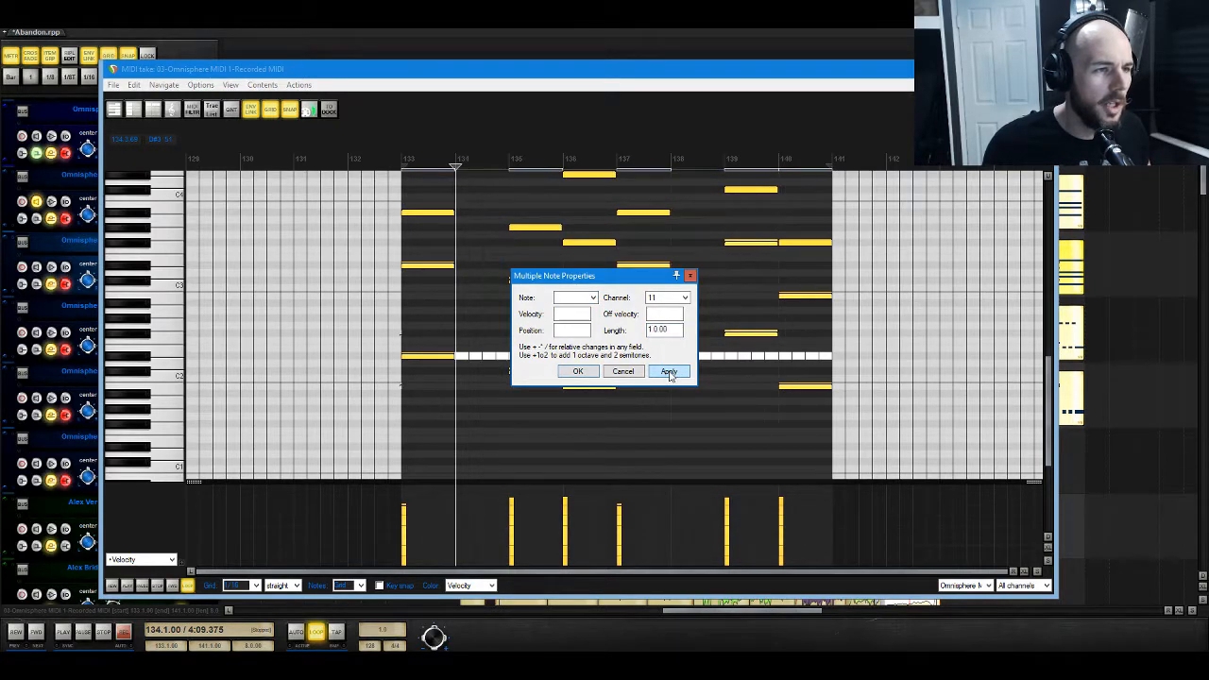
left_click(578, 372)
left_click_drag(563, 233, 514, 231)
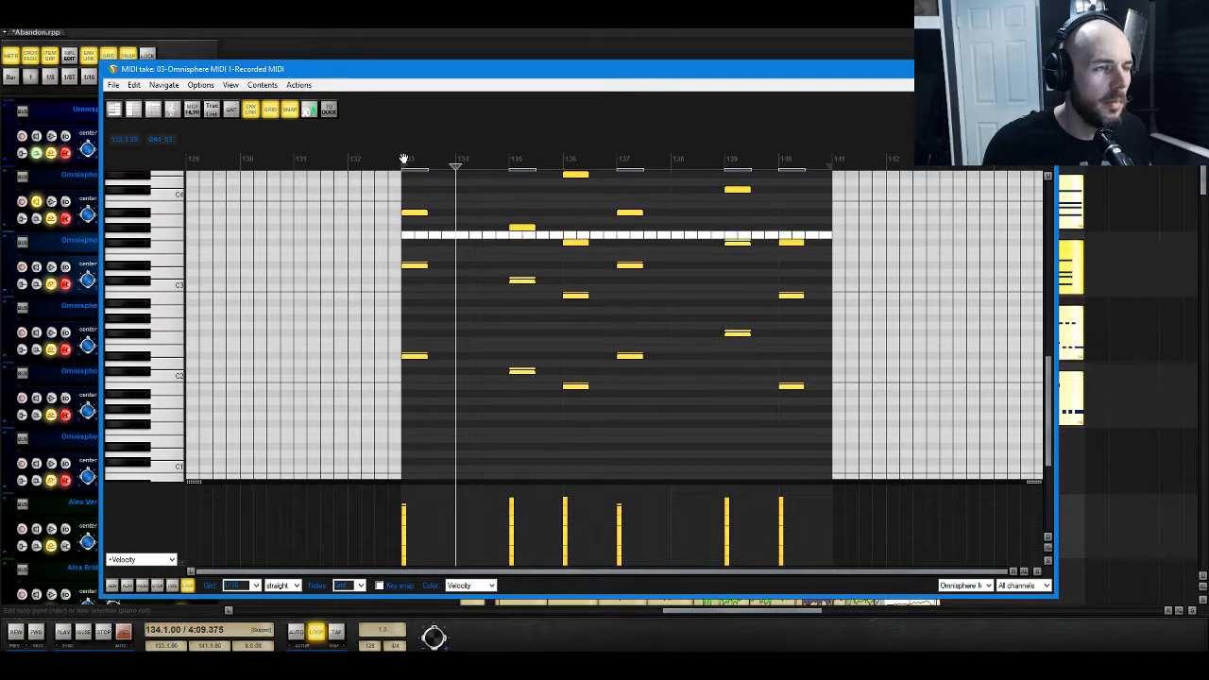
Step: Move every note above the bass notes half a bar later in the Omnisphere MIDI 5 clip
scroll(453, 321, "up", 3)
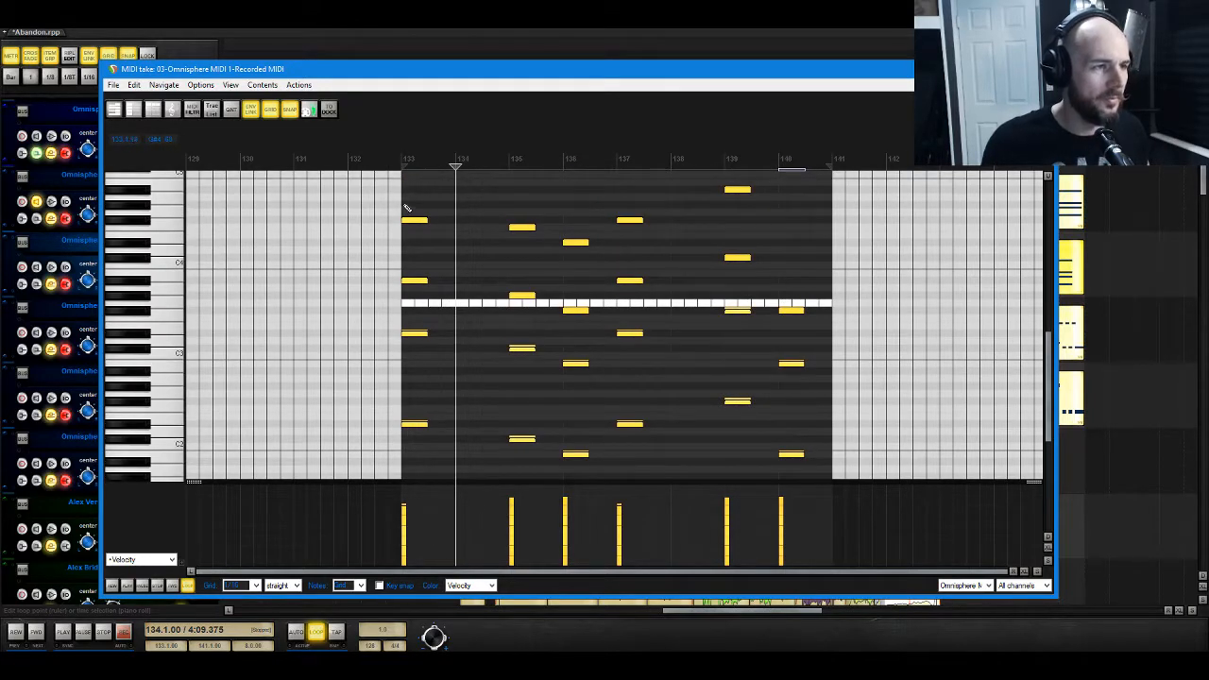
scroll(387, 264, "up", 2)
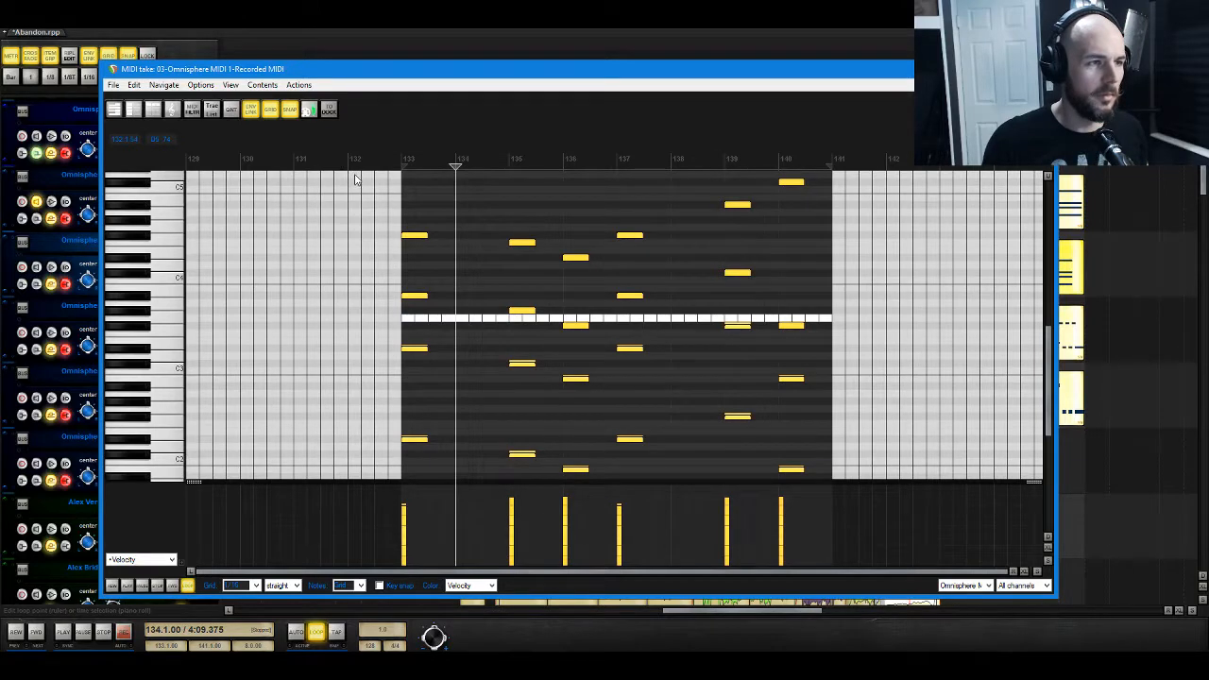
left_click_drag(355, 180, 905, 407)
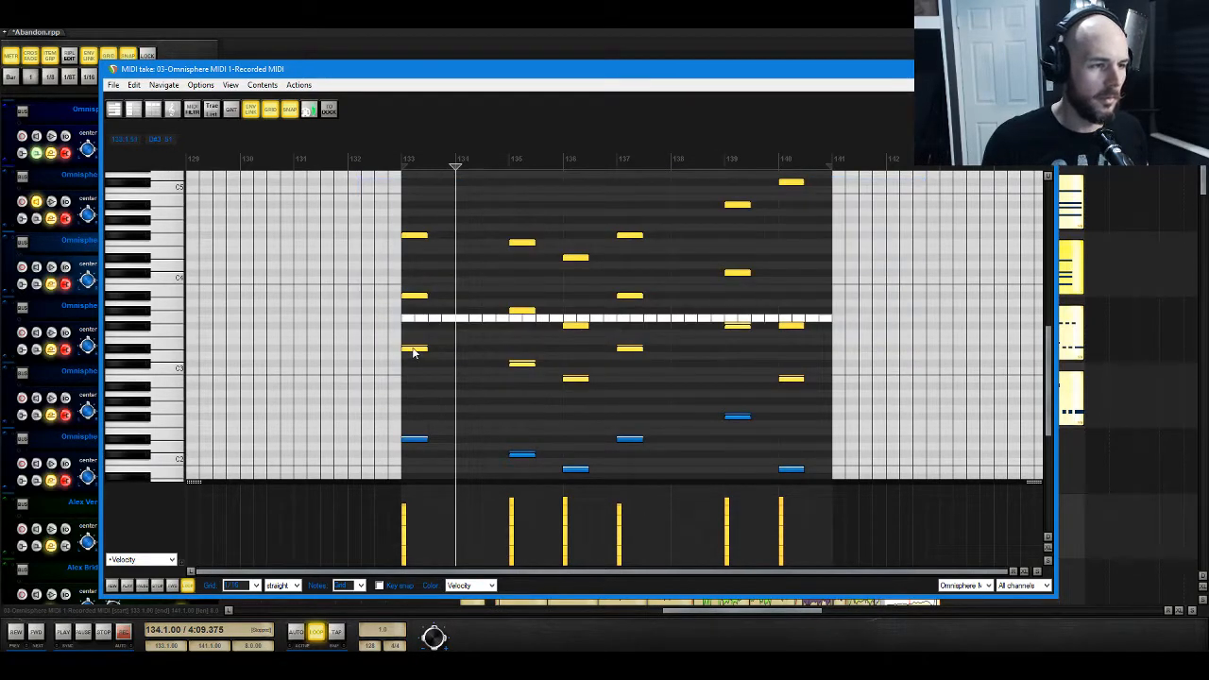
left_click_drag(413, 352, 447, 356)
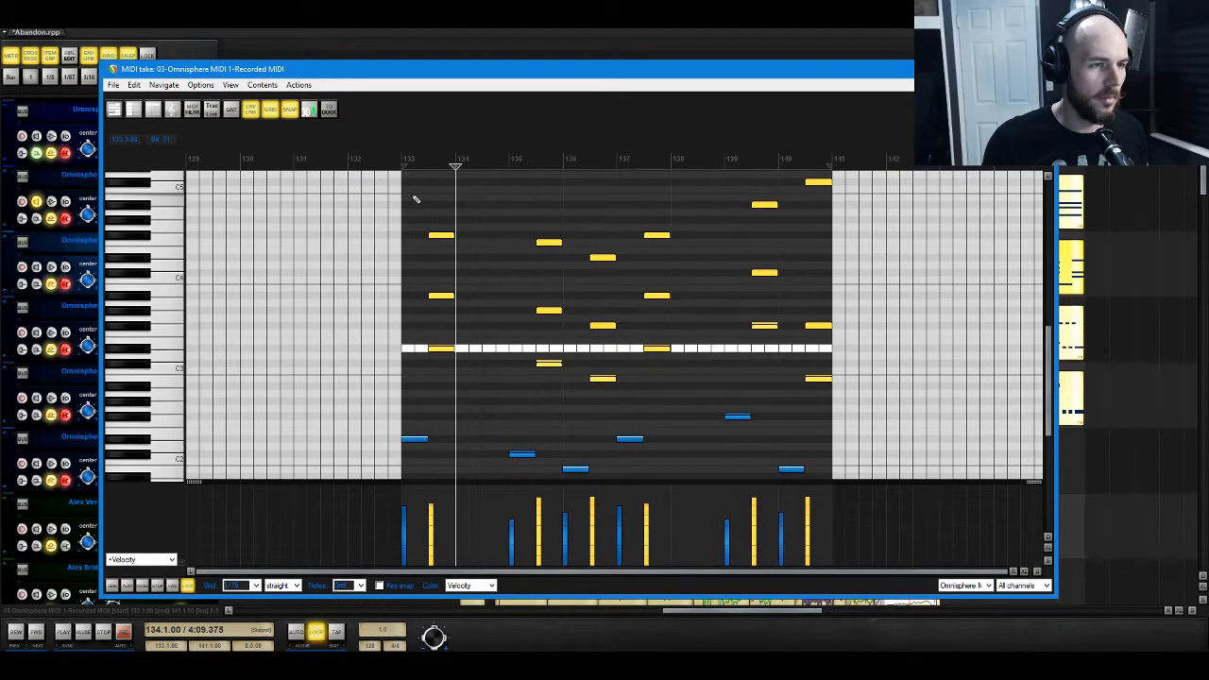
Step: Play the Omnisphere MIDI 5 clip from bar 133 with all tracks, and again with its track soloed
left_click_drag(415, 204, 860, 330)
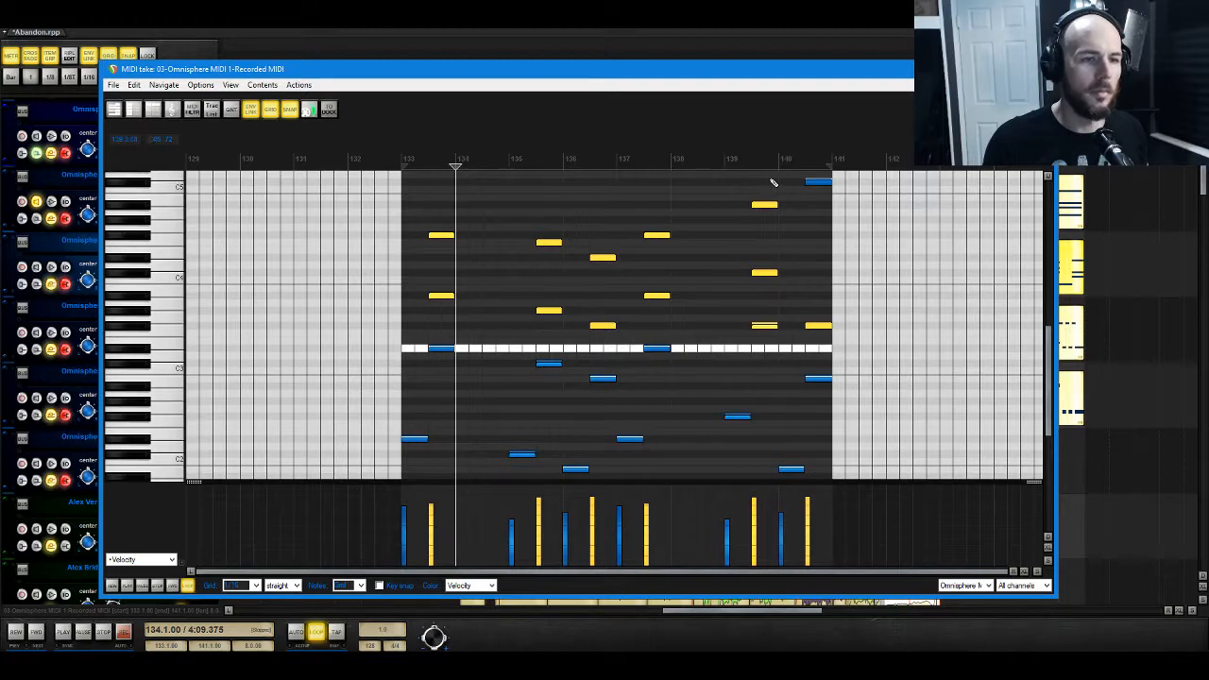
left_click_drag(772, 182, 845, 202)
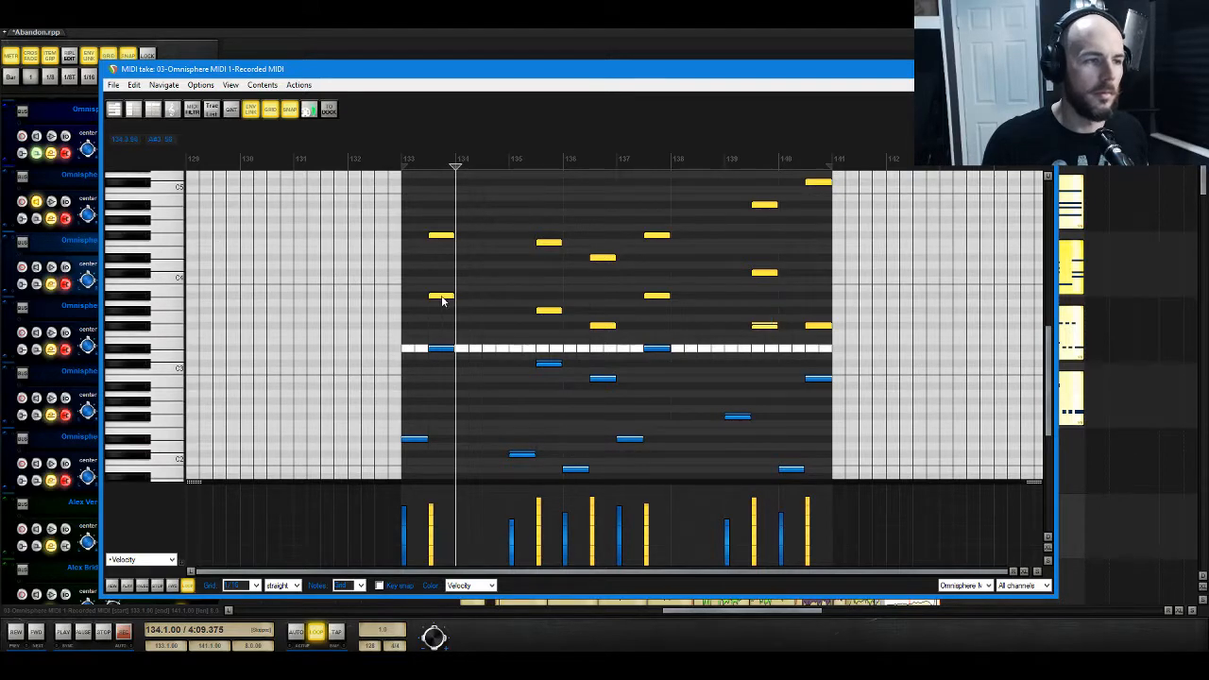
left_click(442, 298)
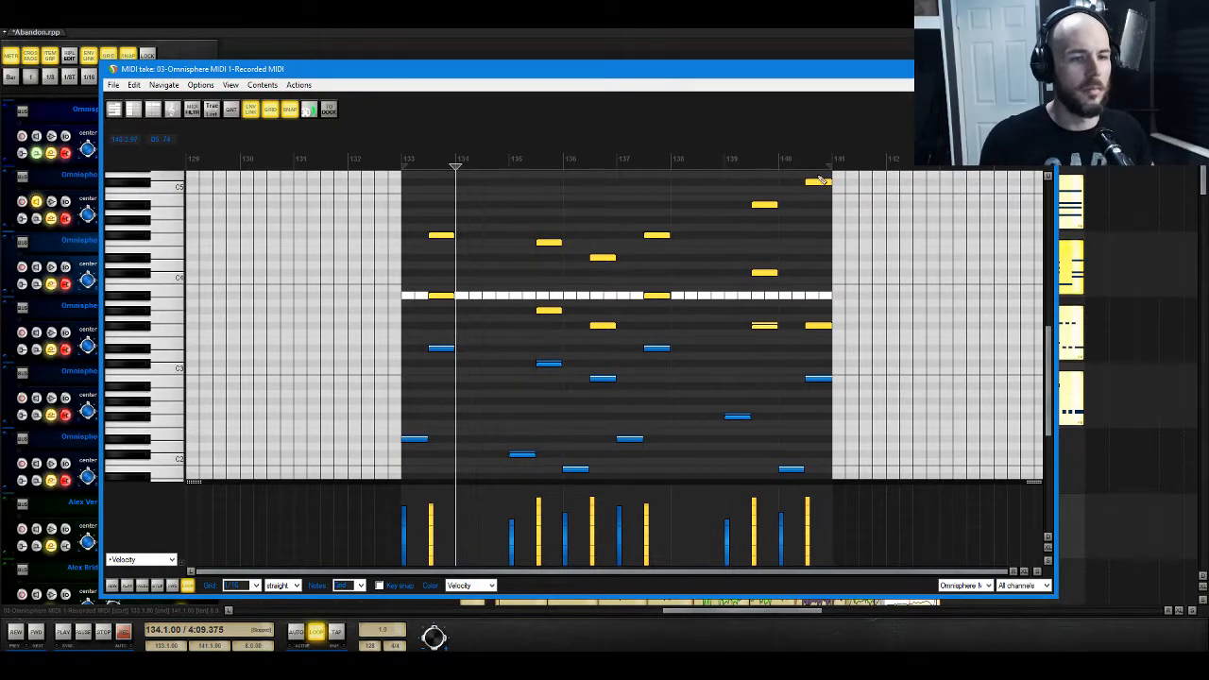
left_click(402, 158)
key("space")
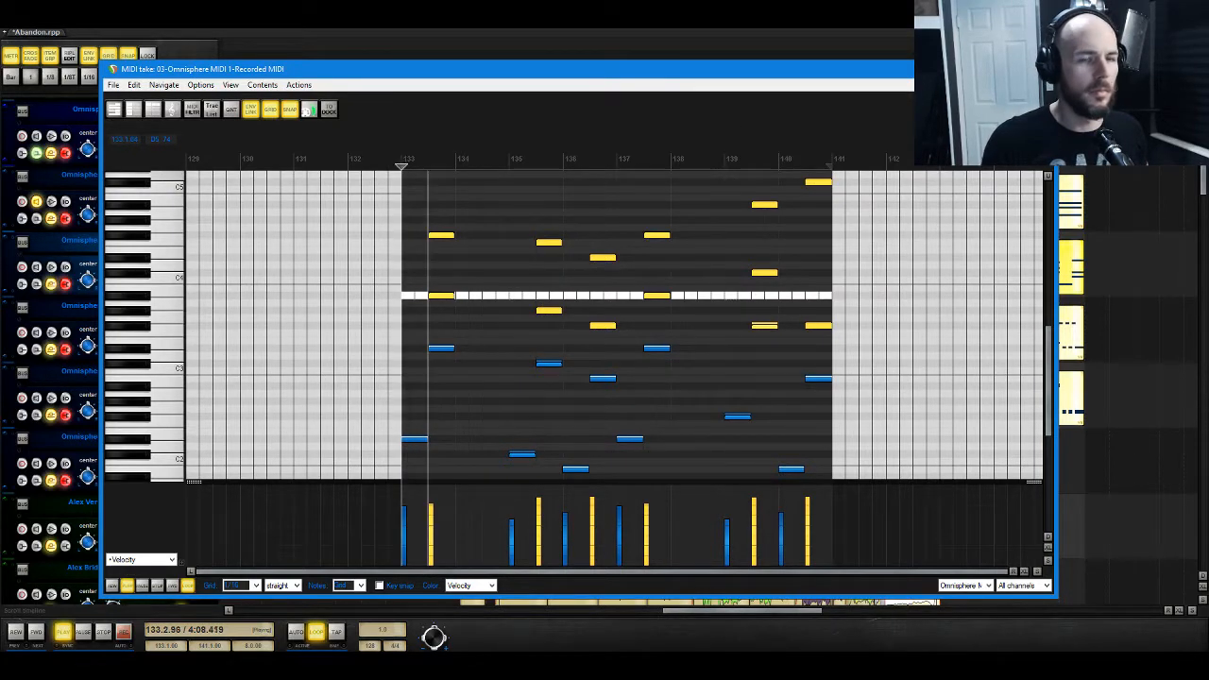
key("space")
key("Escape")
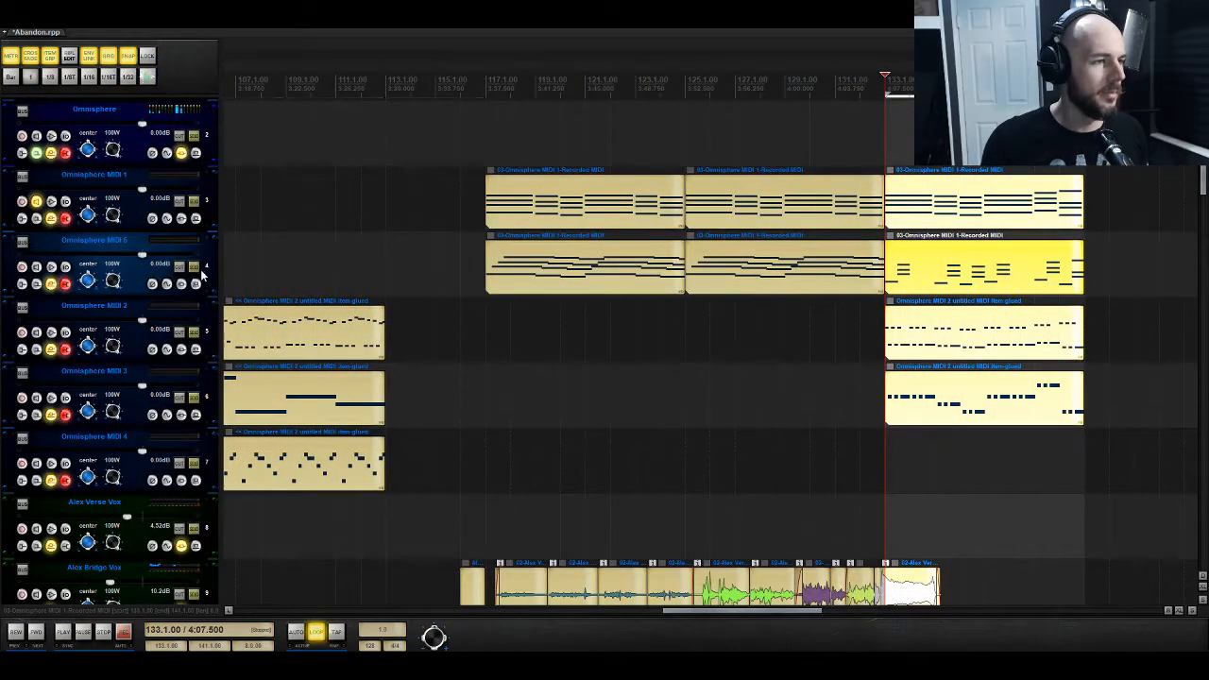
left_click(195, 268)
key("space")
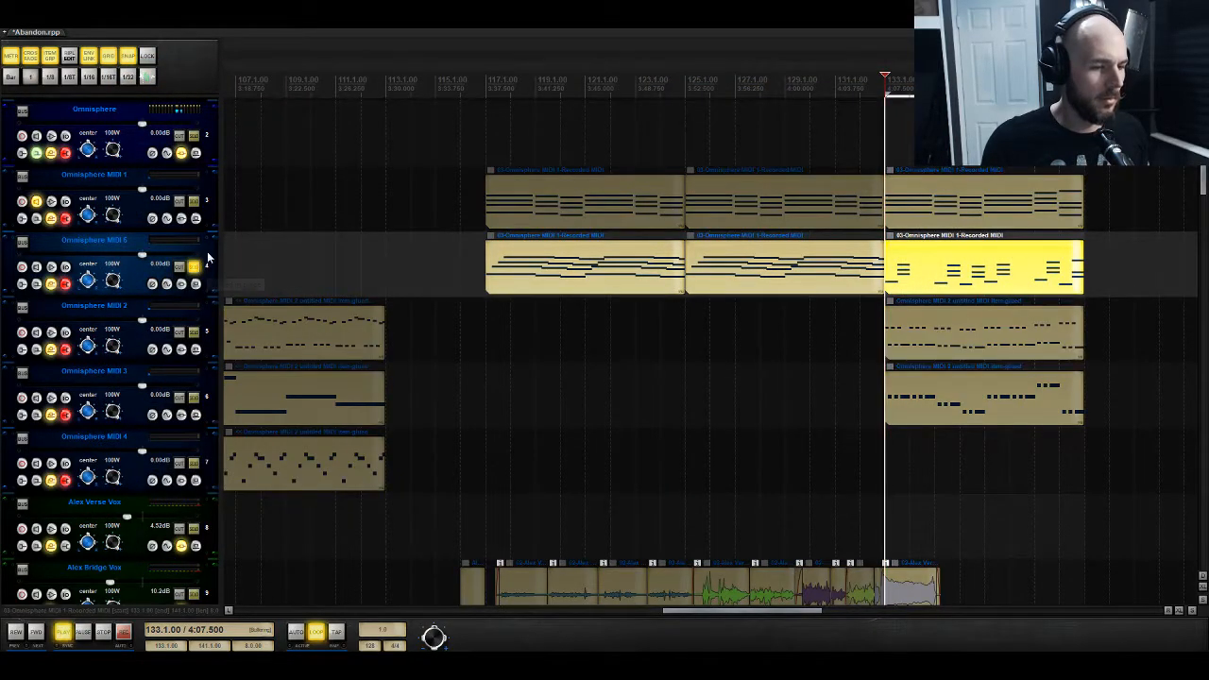
key("space")
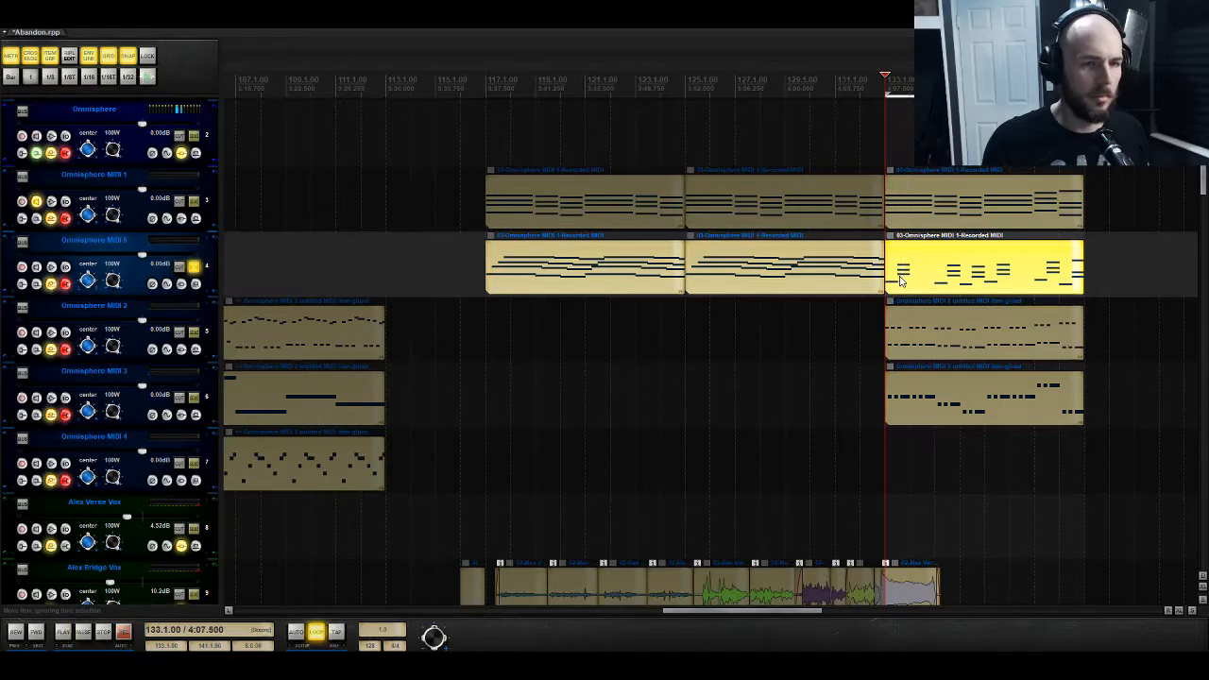
Step: Realign the upper notes with the bass notes and stagger the bar 133 chord into an ascending arpeggio, its notes one beat apart
double_click(913, 280)
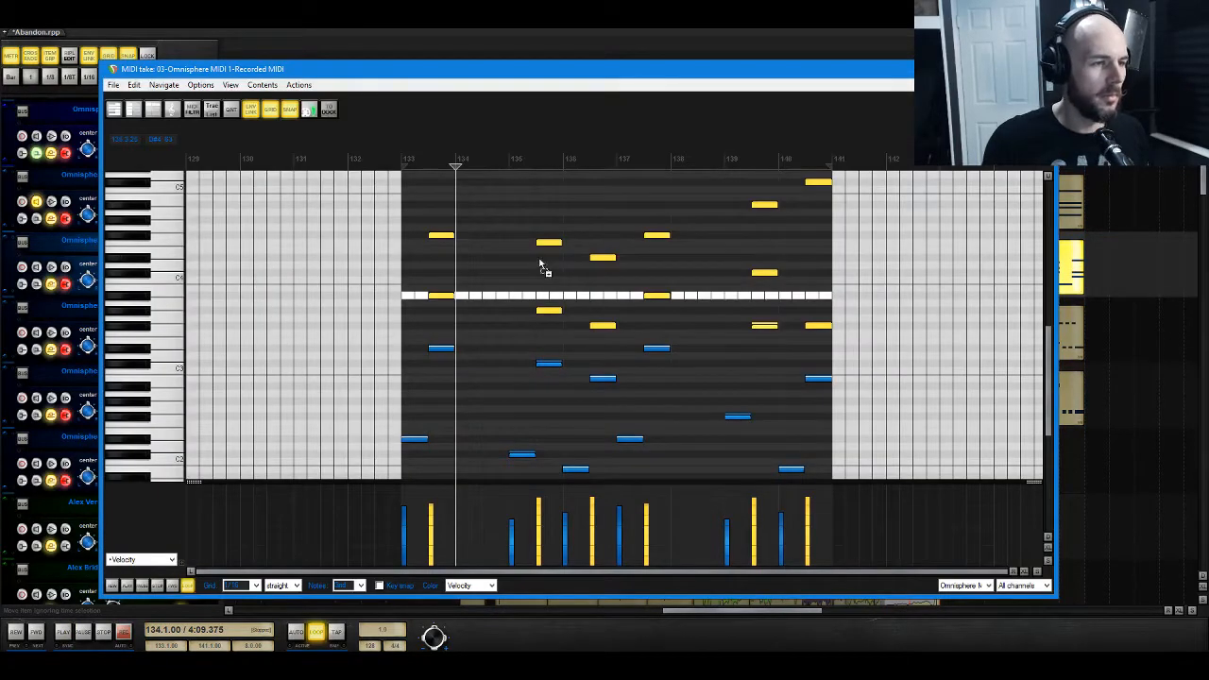
key("Left")
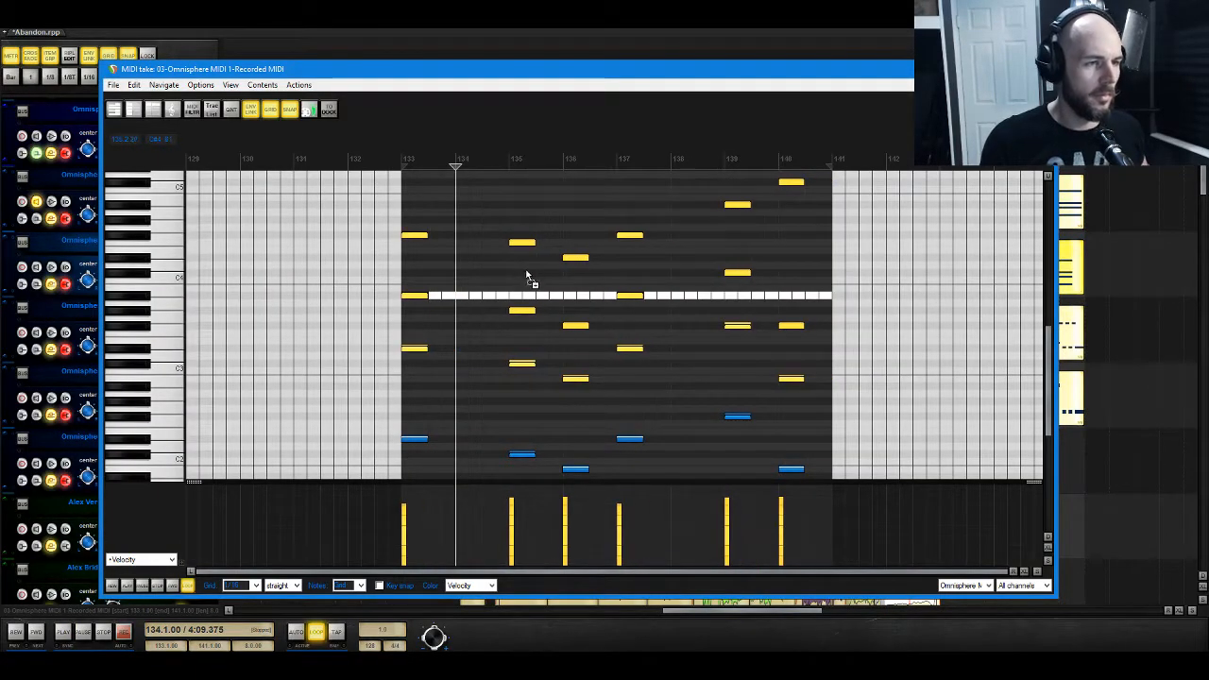
left_click_drag(393, 226, 424, 351)
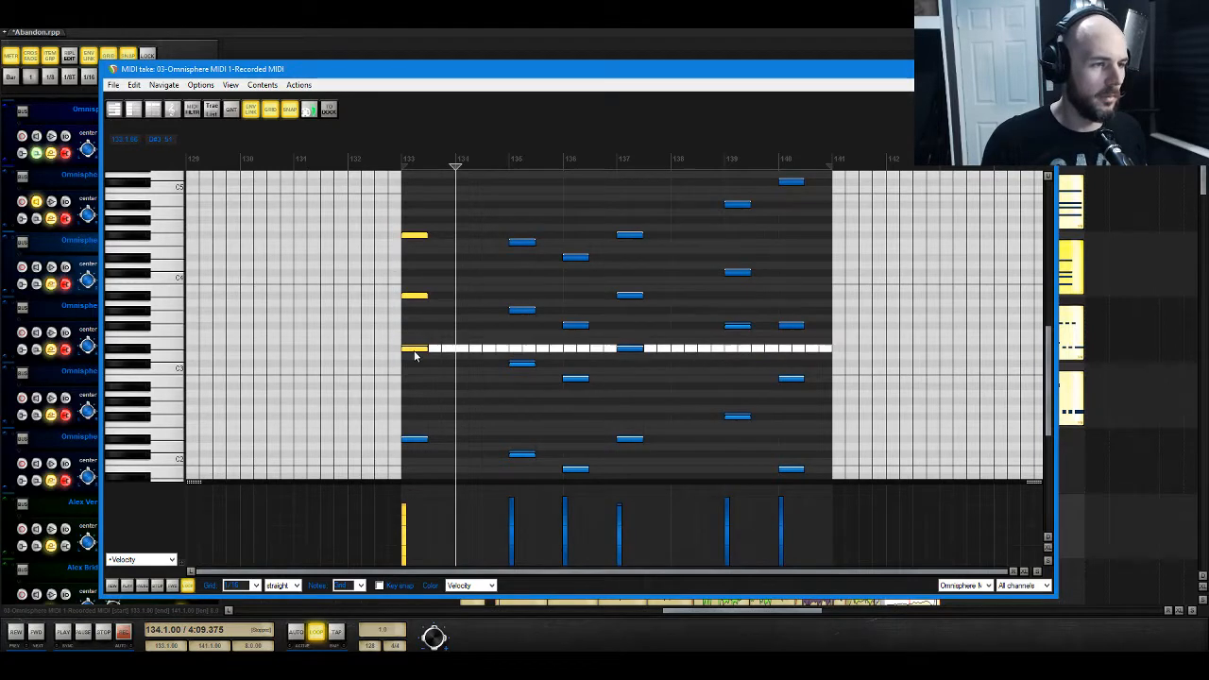
key("Right")
left_click_drag(442, 263, 450, 298)
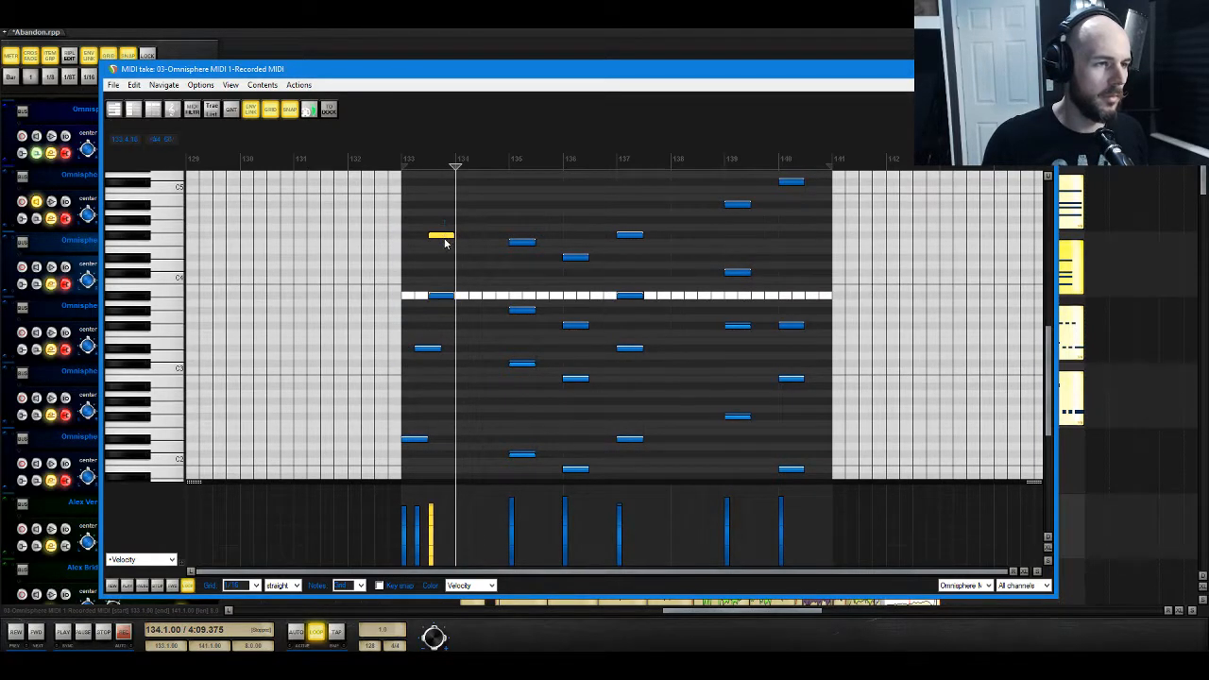
left_click_drag(445, 242, 456, 242)
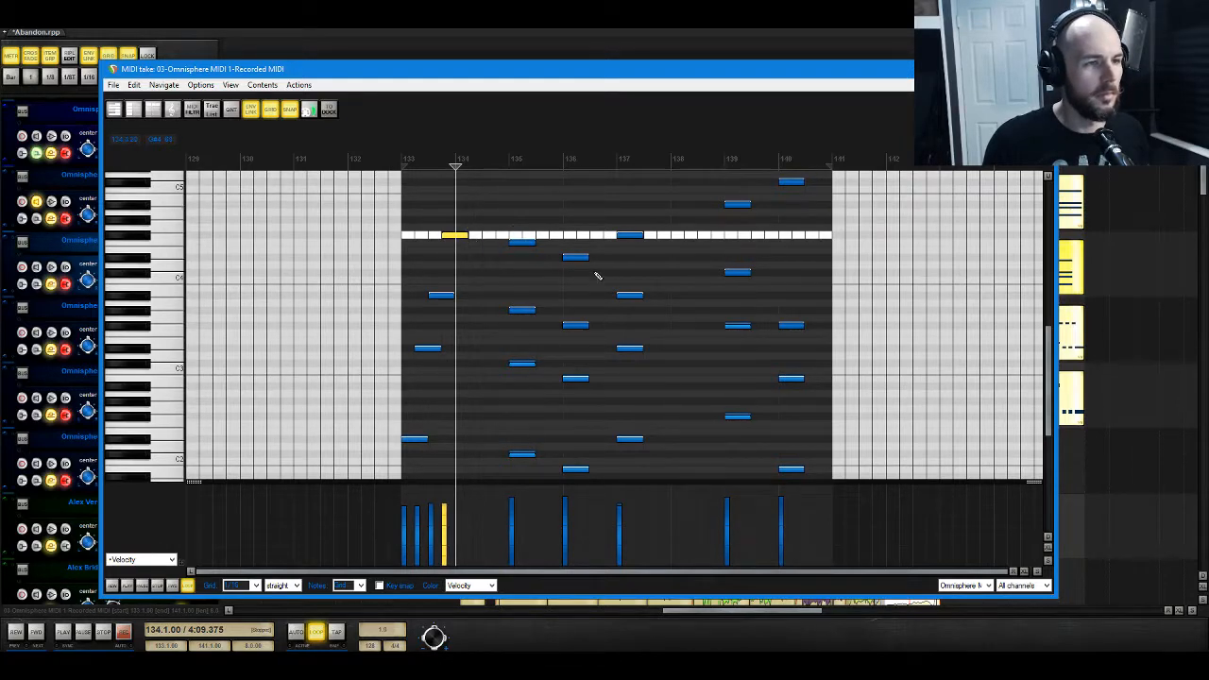
left_click_drag(533, 366, 535, 468)
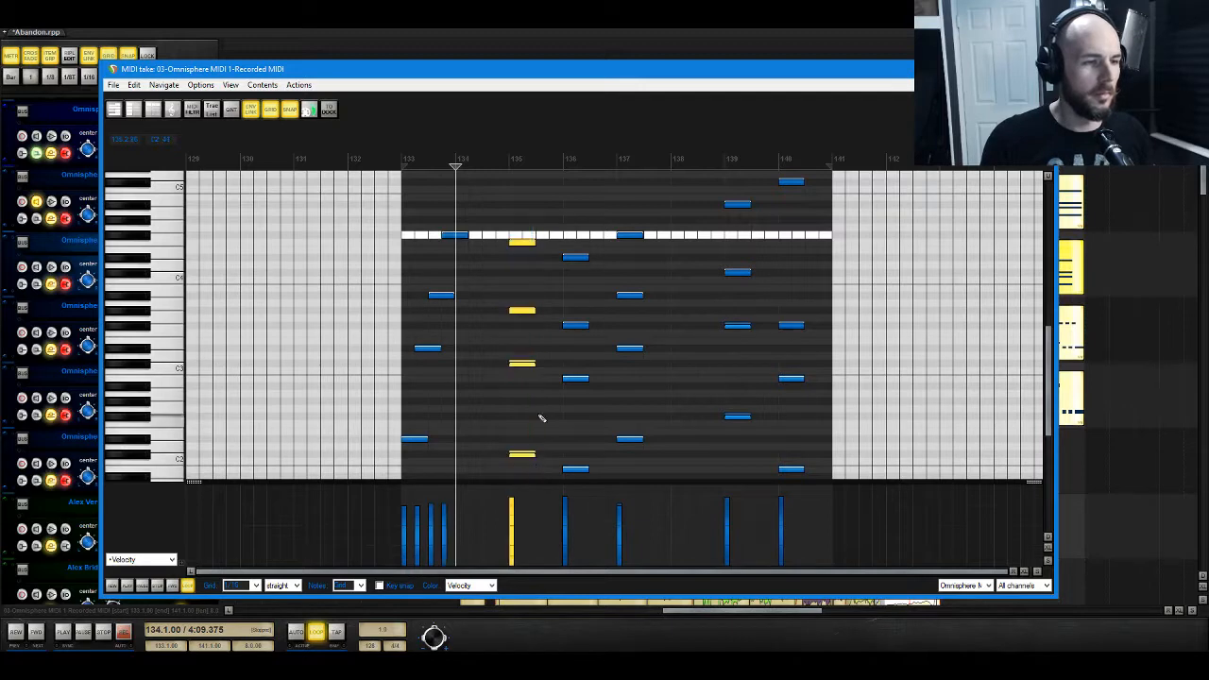
left_click(407, 161)
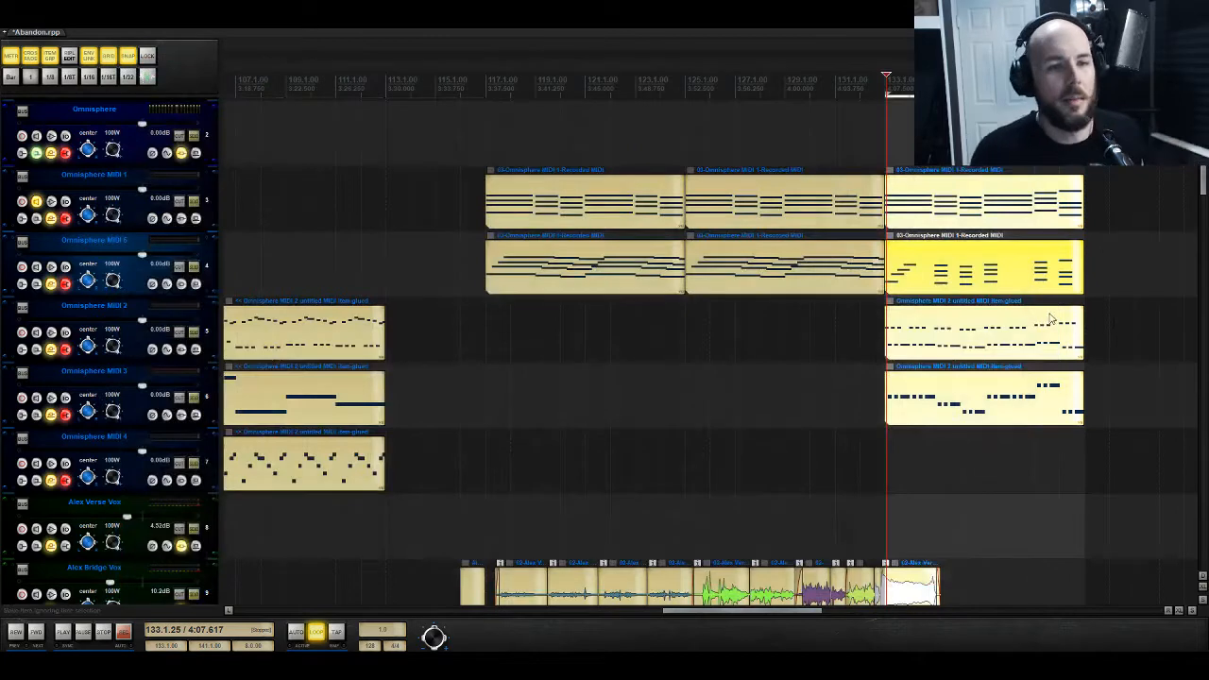
Step: Try moving the drum and Omnisphere clips at bar 133 two bars later to bar 135, and play from bar 131
scroll(1038, 319, "down", 3)
scroll(935, 342, "up", 5)
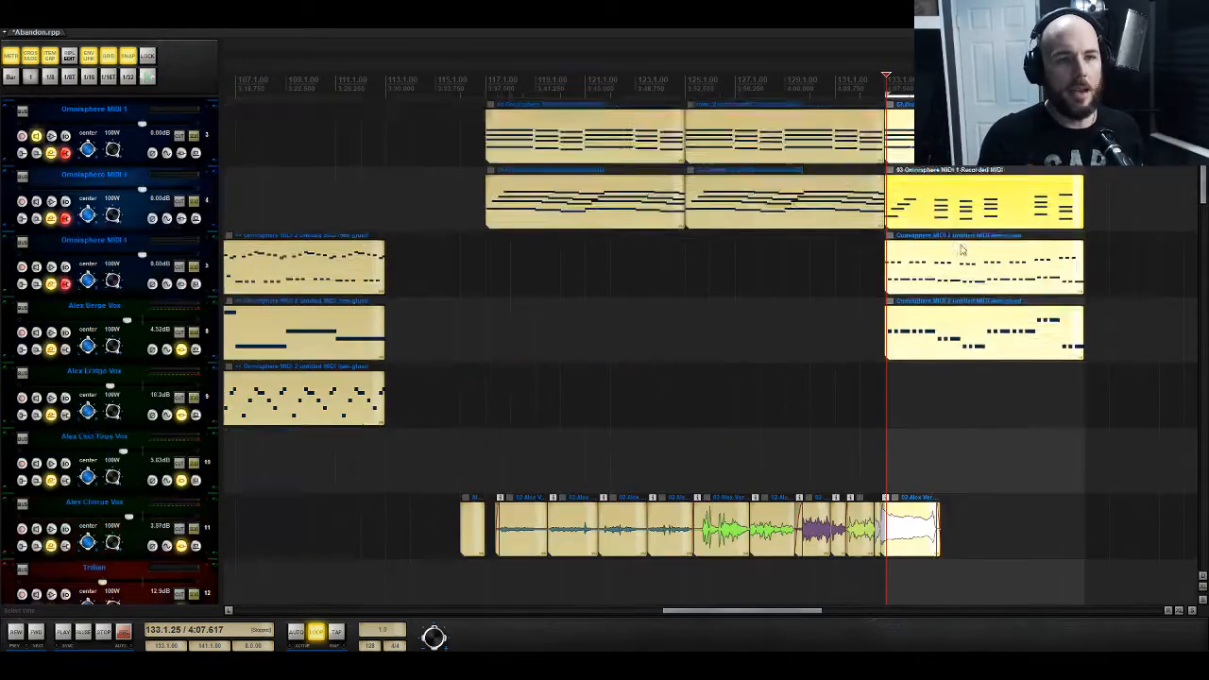
scroll(1004, 399, "up", 1)
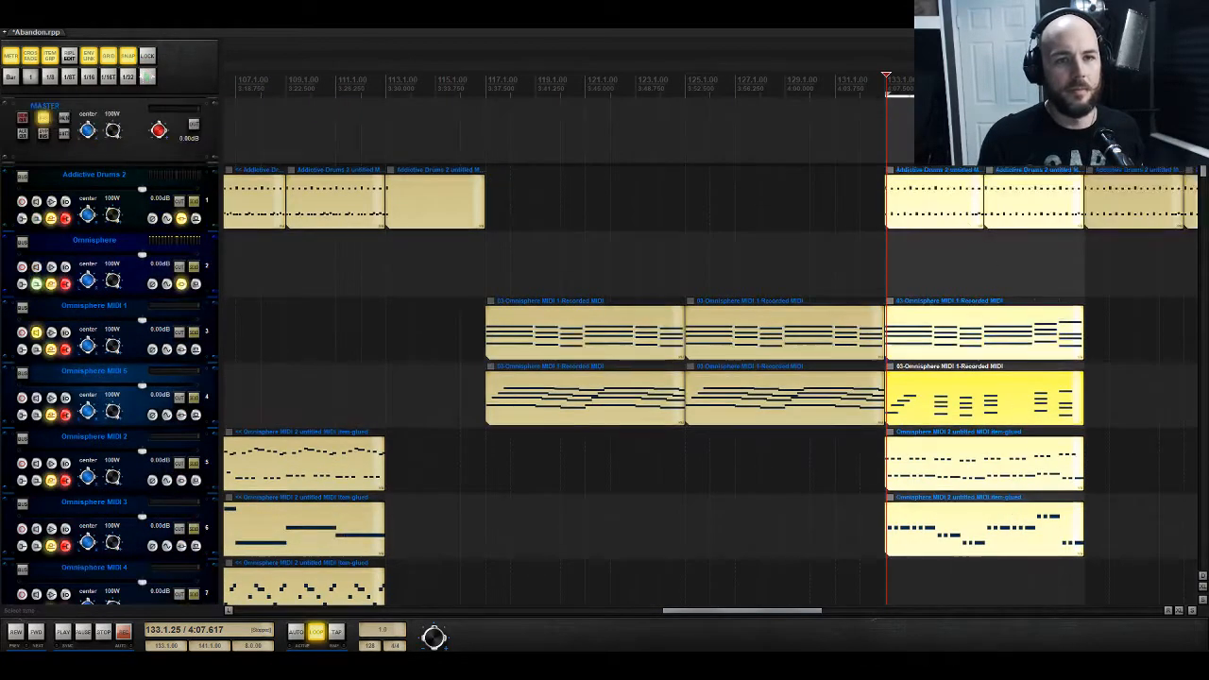
left_click_drag(937, 204, 1064, 534)
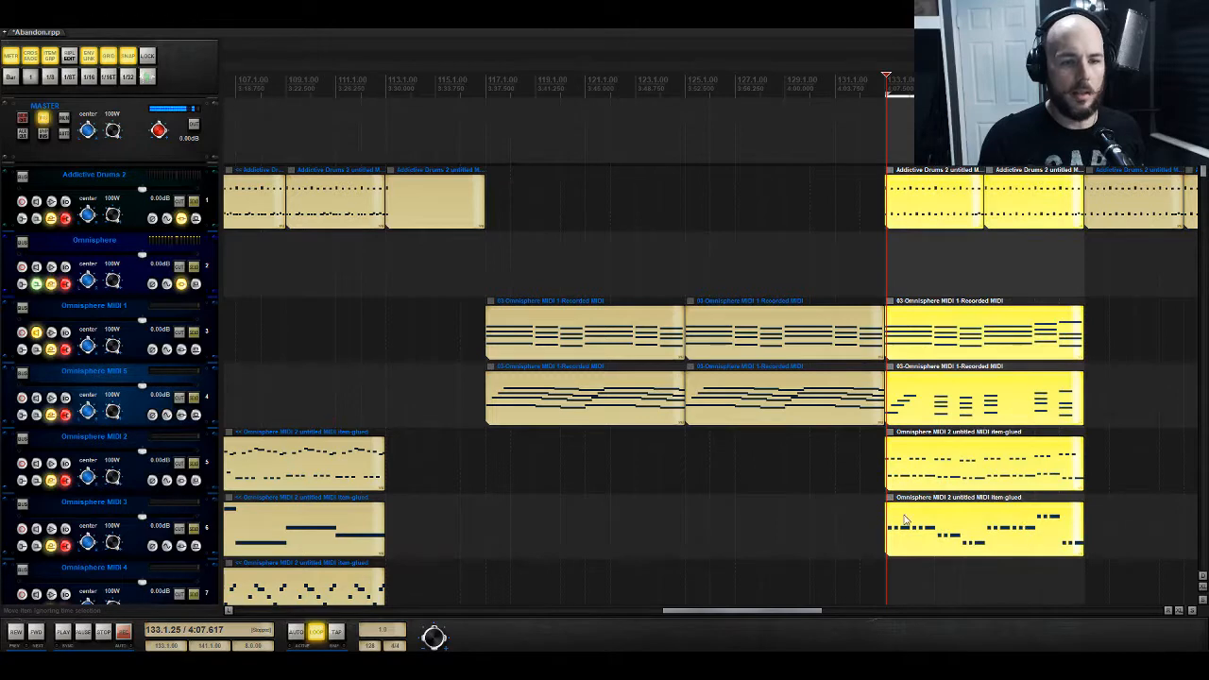
left_click_drag(905, 520, 952, 521)
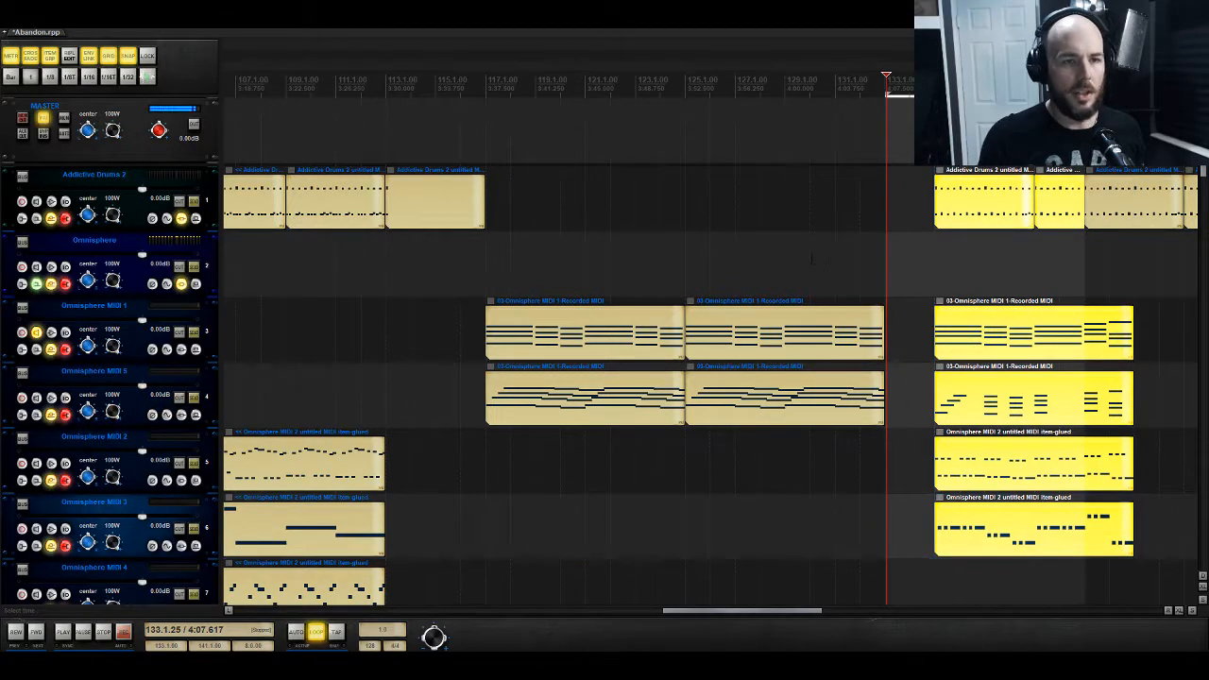
left_click(835, 283)
key("space")
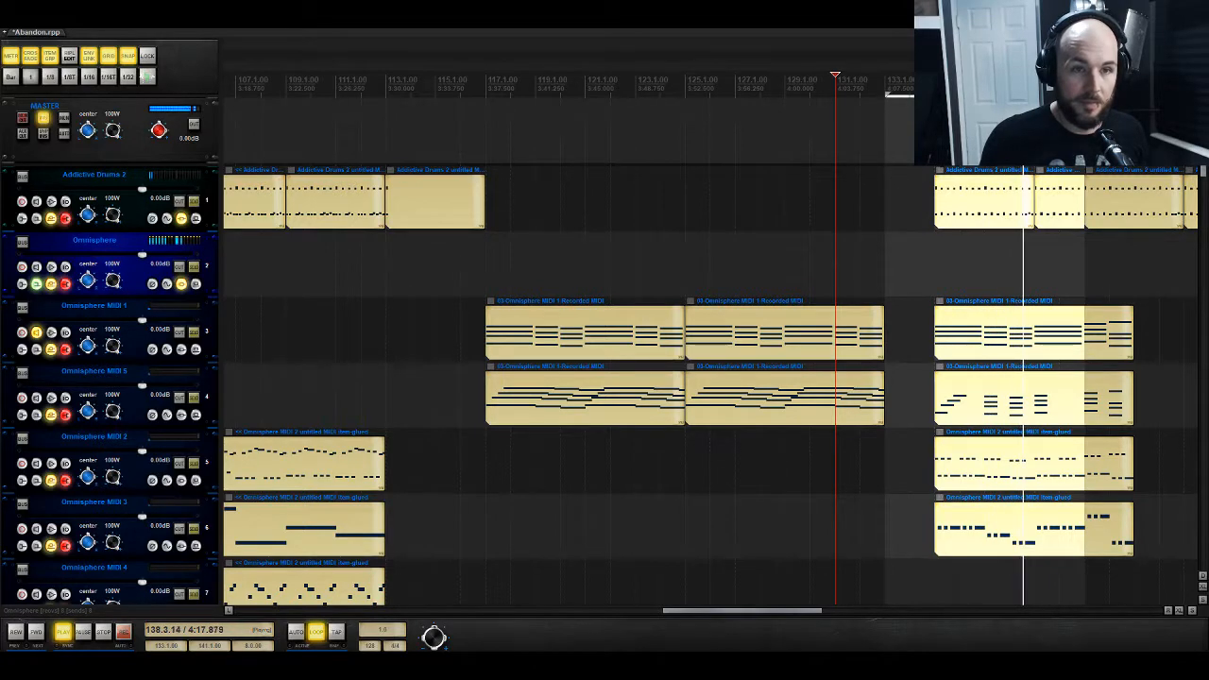
Step: Return the shifted drum and Omnisphere clips to bar 133 and play the transition from bar 131
left_click(1017, 198)
left_click_drag(990, 198, 938, 205)
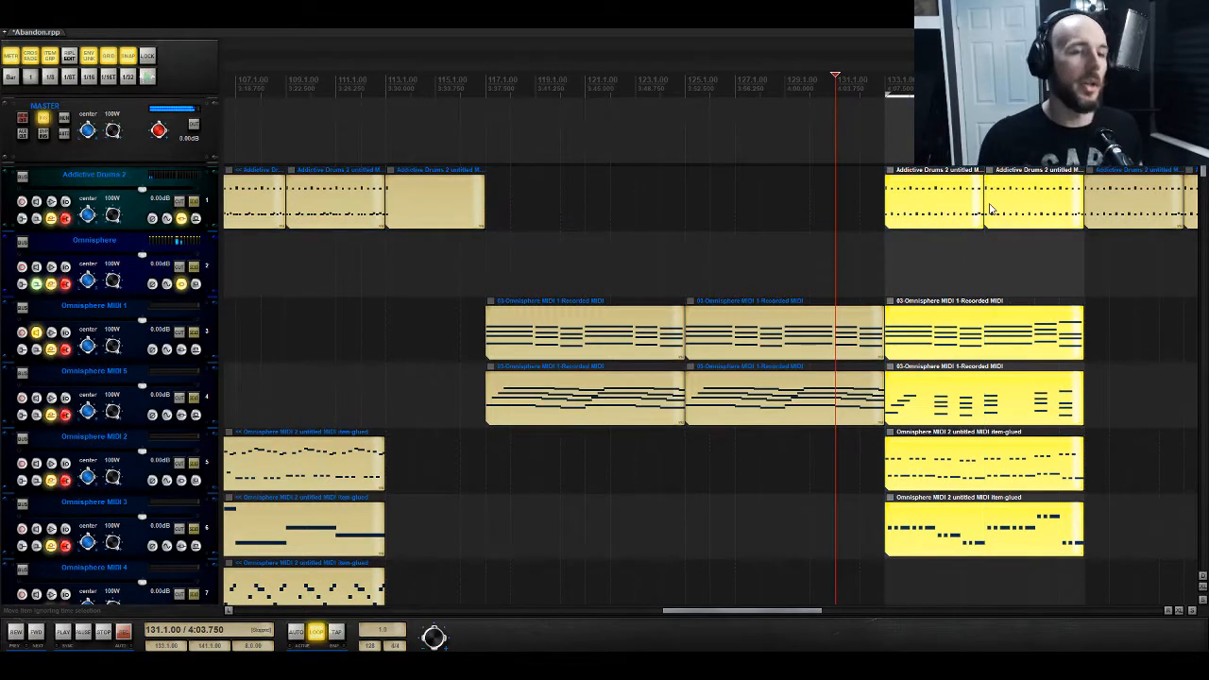
key("space")
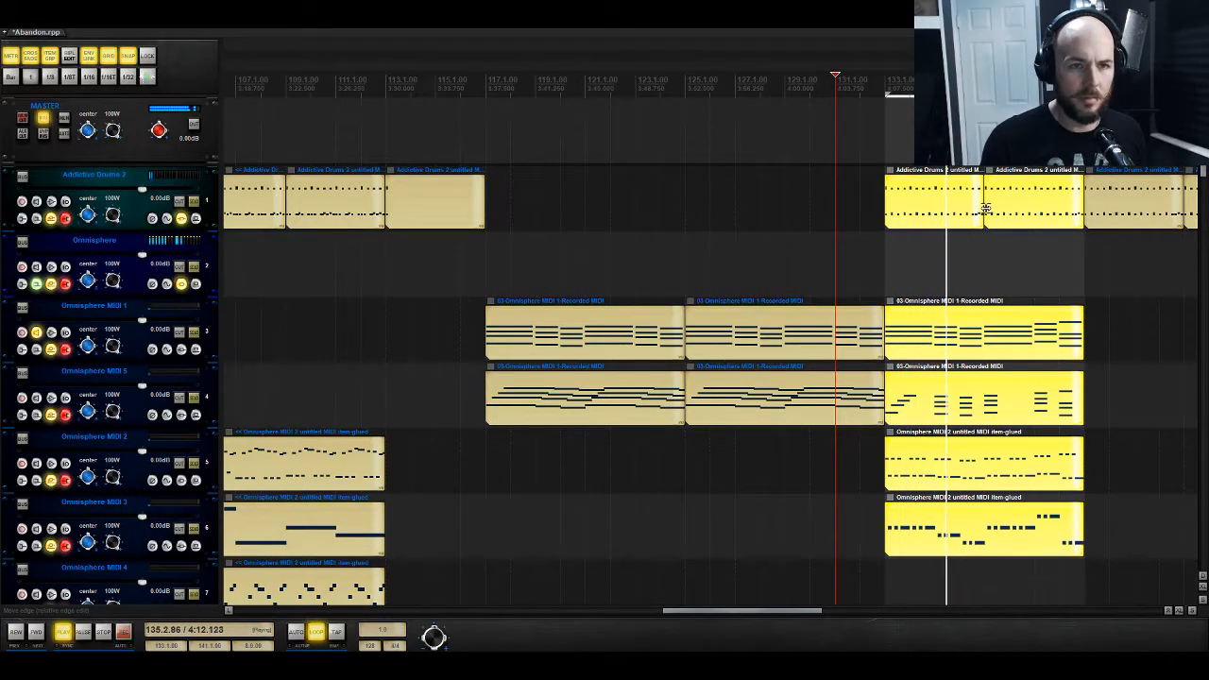
Step: Play from bar 117 with the drum and Omnisphere clips shifted to bar 135 again, and return them to bar 133
left_click_drag(905, 205, 954, 206)
left_click(492, 268)
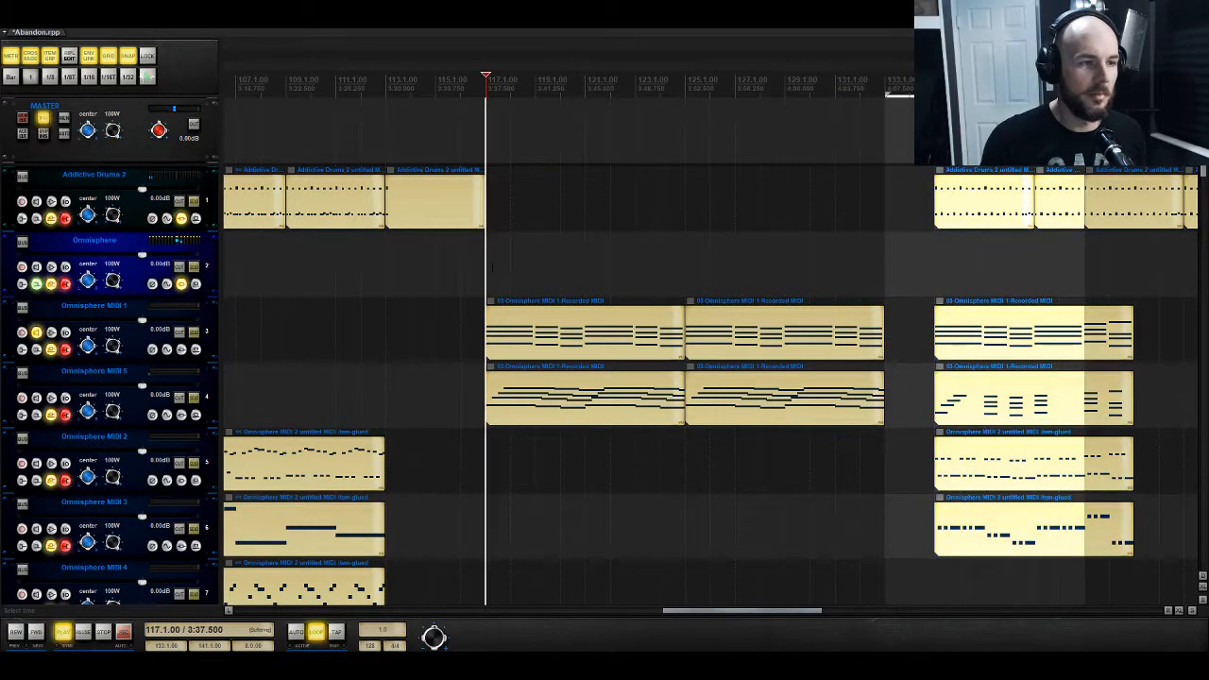
key("space")
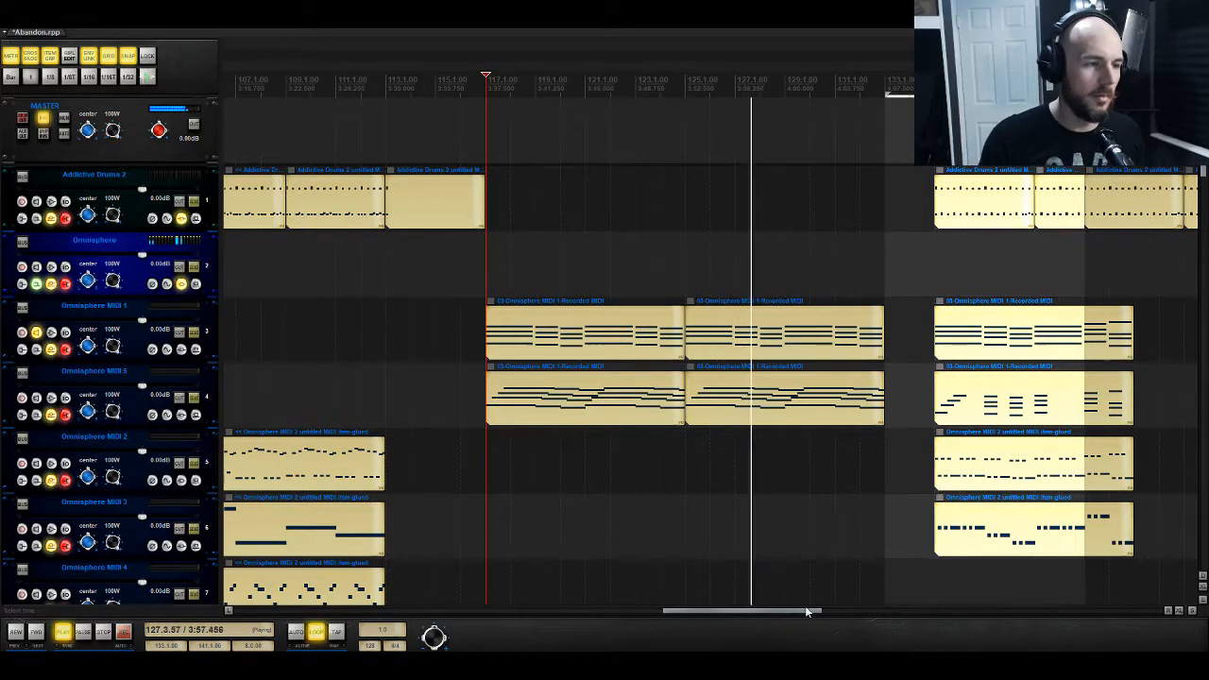
left_click_drag(799, 613, 824, 612)
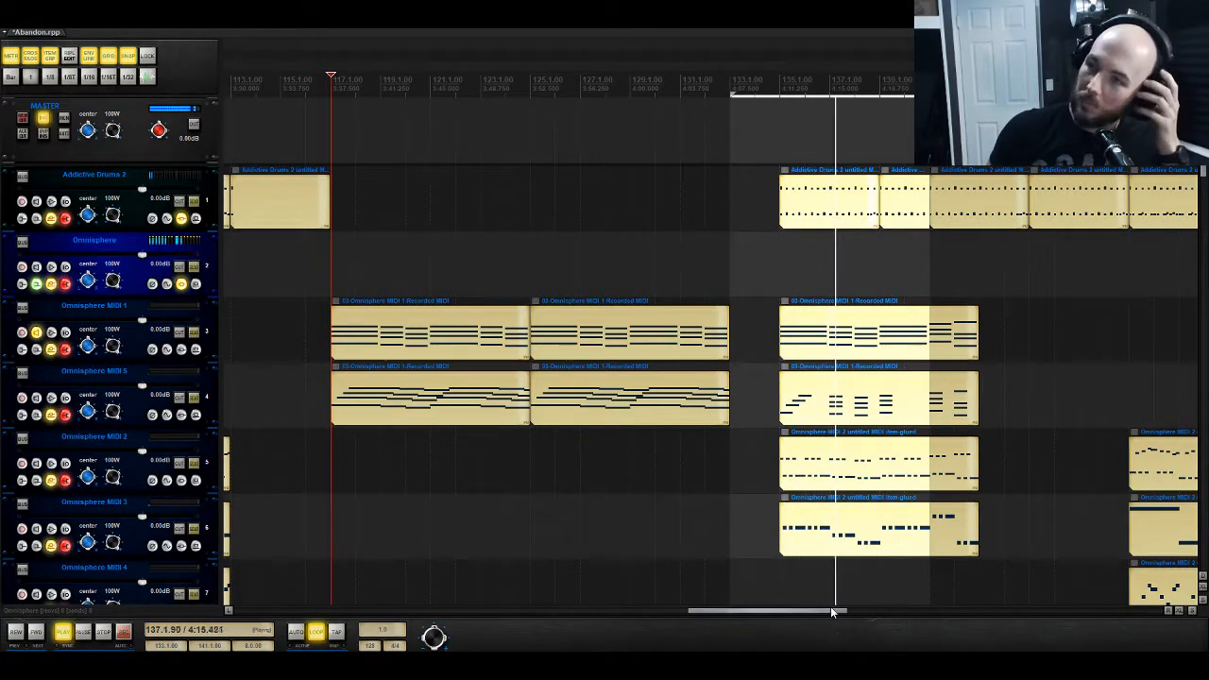
key("space")
left_click_drag(798, 153, 914, 548)
left_click_drag(831, 532, 783, 532)
Step: Stagger the bar 135 chord in the Omnisphere MIDI 5 clip into an ascending arpeggio, its notes about one beat apart
double_click(783, 388)
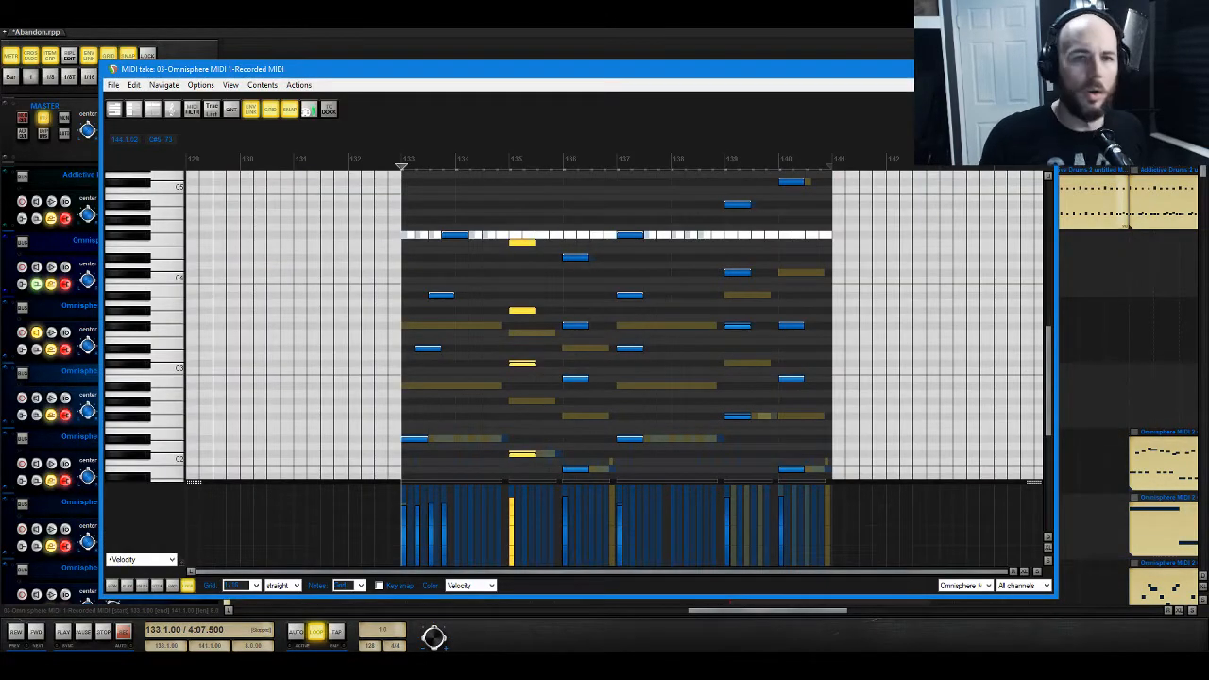
left_click(1043, 69)
left_click(763, 406)
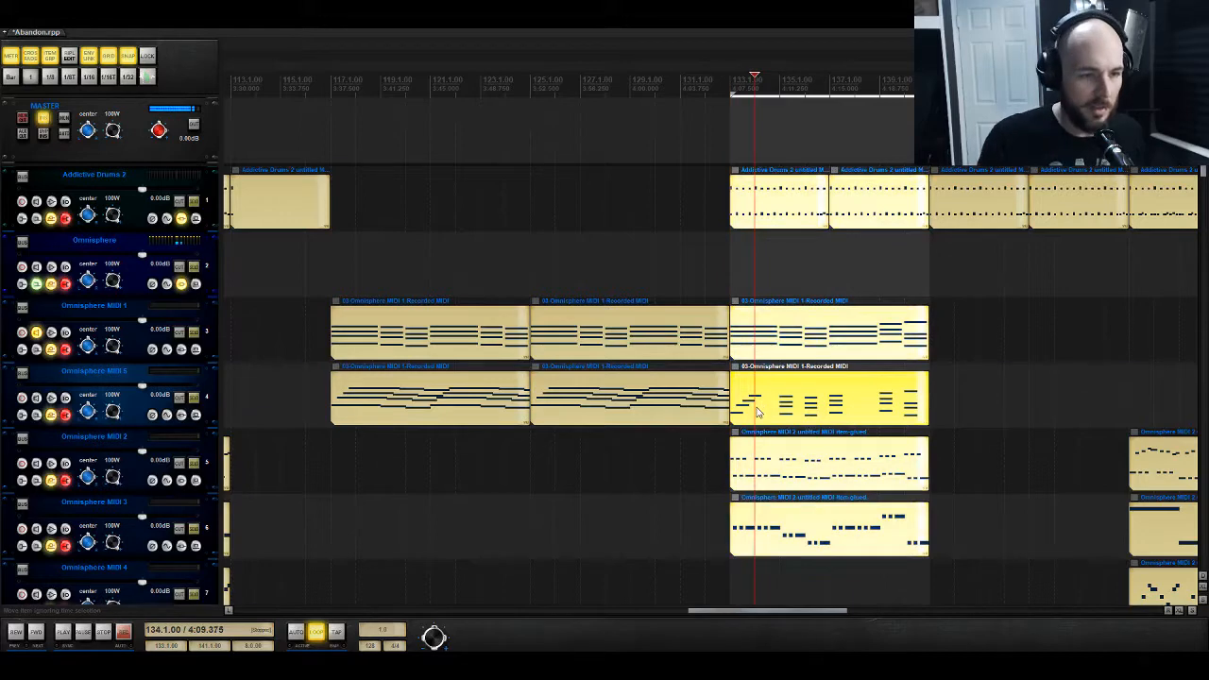
double_click(756, 408)
scroll(500, 321, "down", 1)
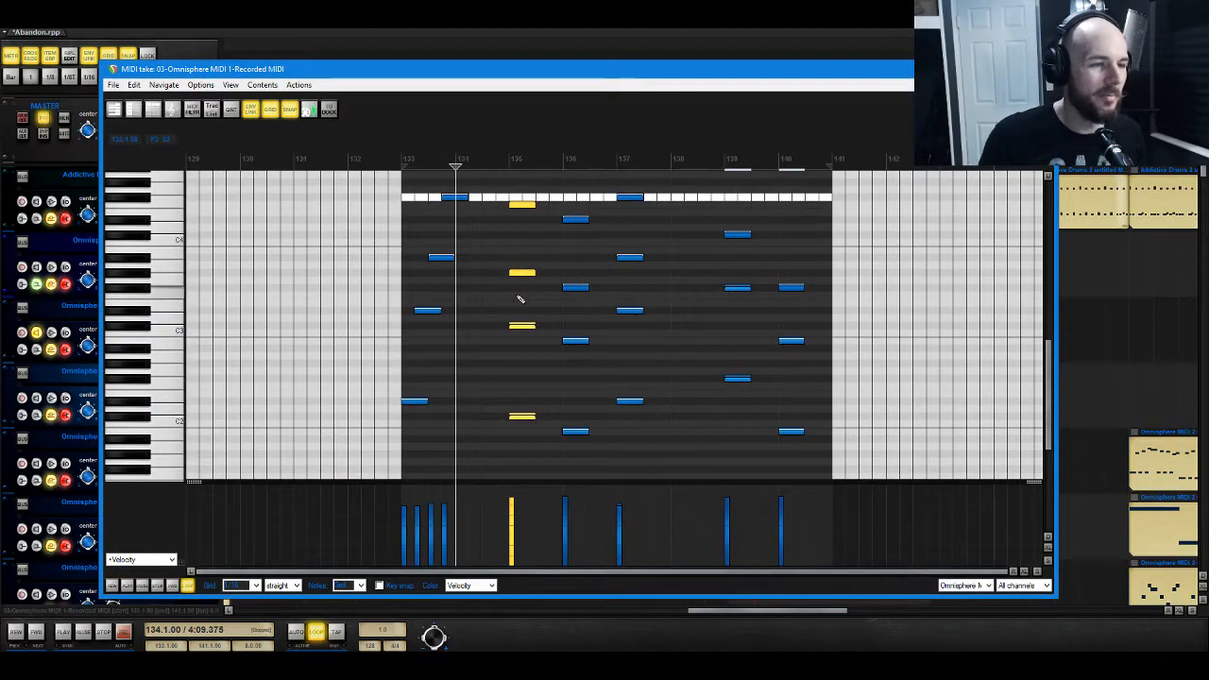
left_click_drag(525, 193, 536, 330)
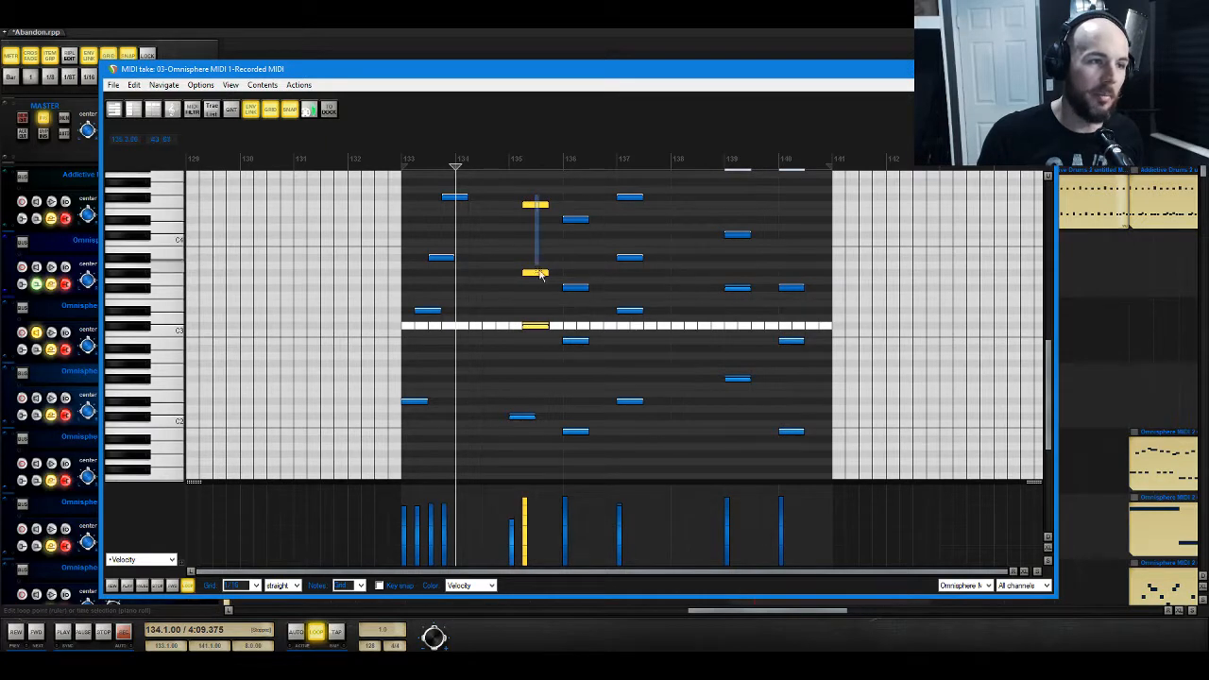
left_click_drag(541, 274, 548, 277)
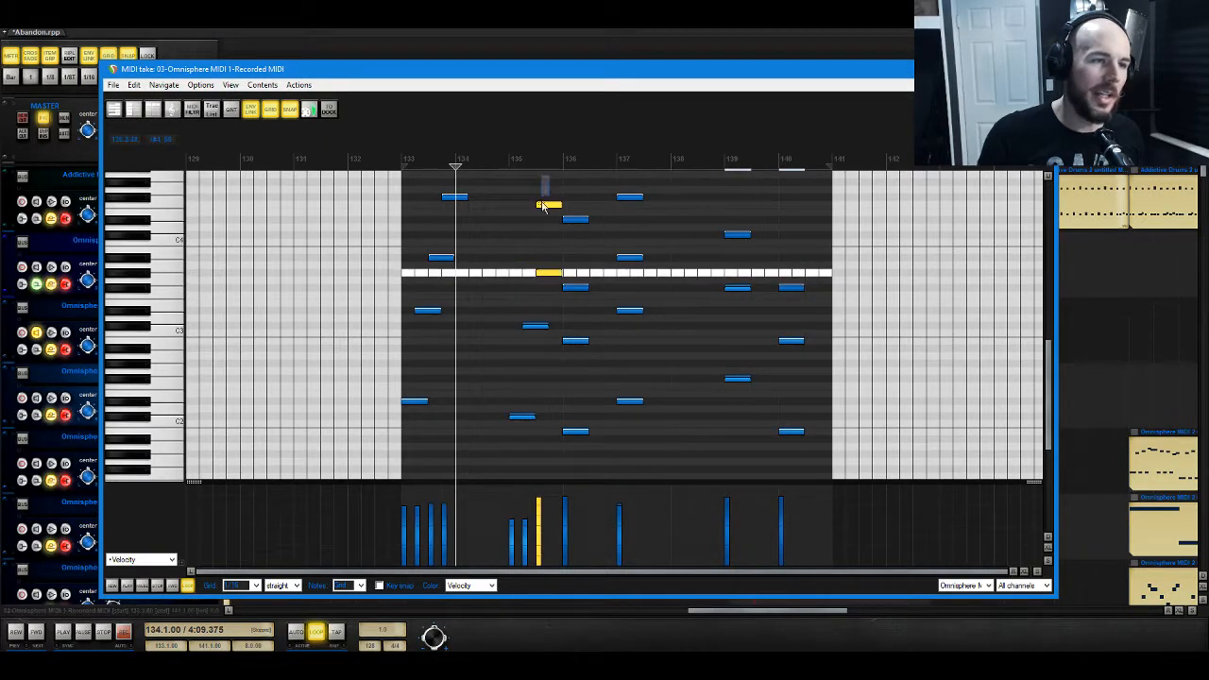
left_click_drag(543, 207, 562, 212)
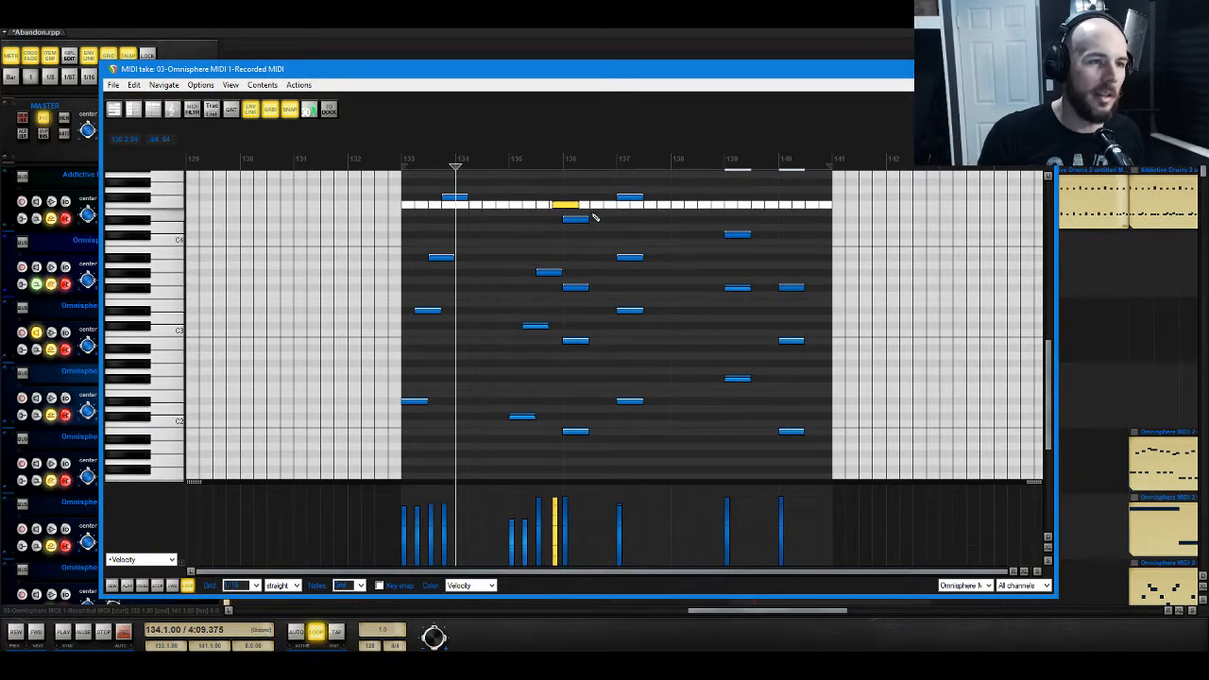
Step: Stagger the bar 136 chord into an ascending arpeggio one beat apart and delete the bar 137 chord
left_click_drag(587, 358, 593, 347)
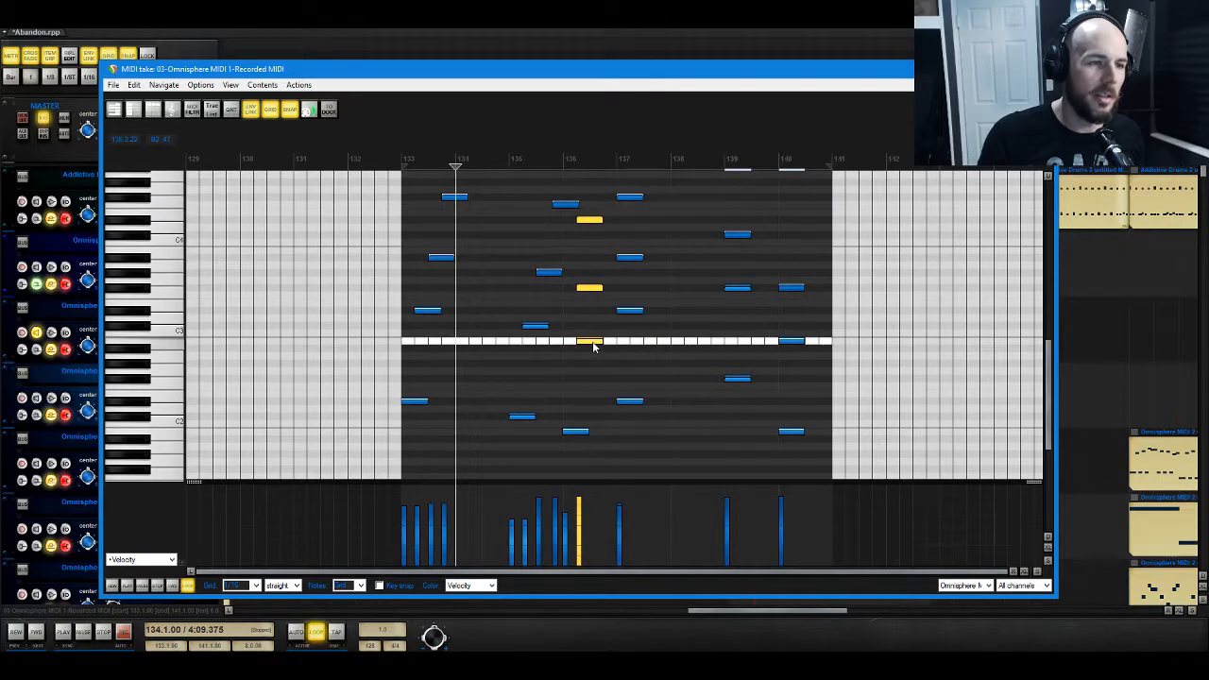
left_click_drag(593, 207, 601, 293)
left_click_drag(602, 224, 665, 416)
key("Delete")
Step: Copy the bar 133 arpeggio to bar 134 in the Omnisphere MIDI 5 clip and play the result from bar 134
right_click(489, 168)
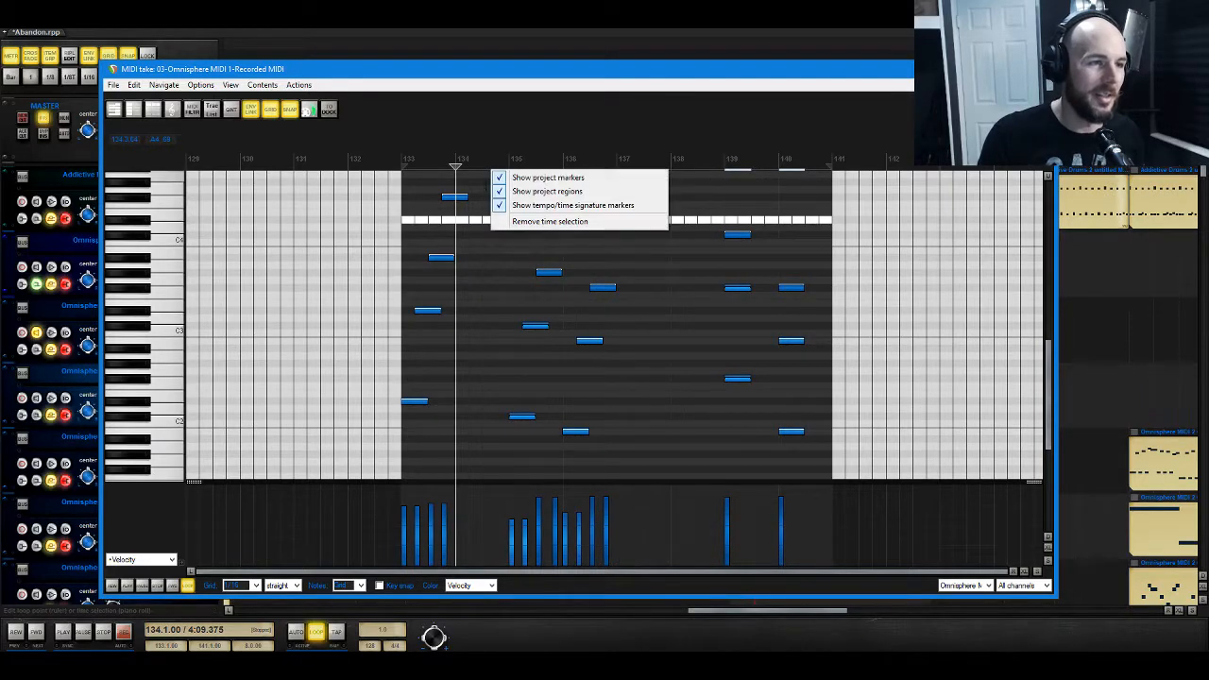
left_click_drag(478, 184, 469, 408)
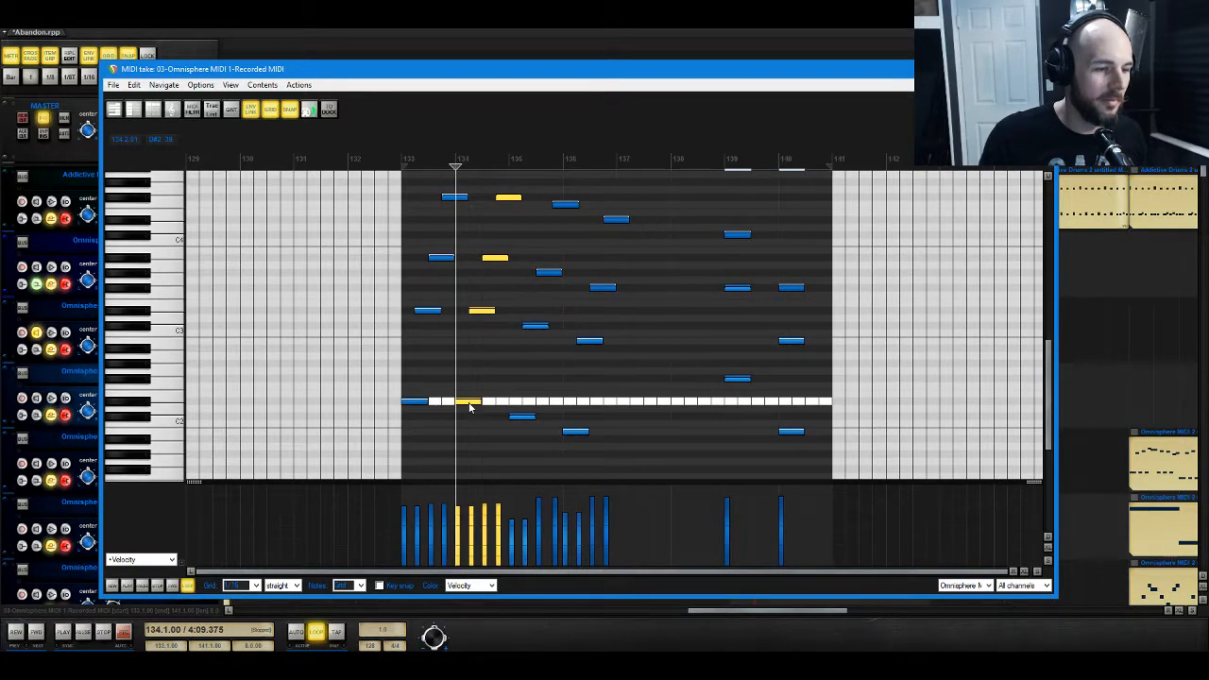
key("space")
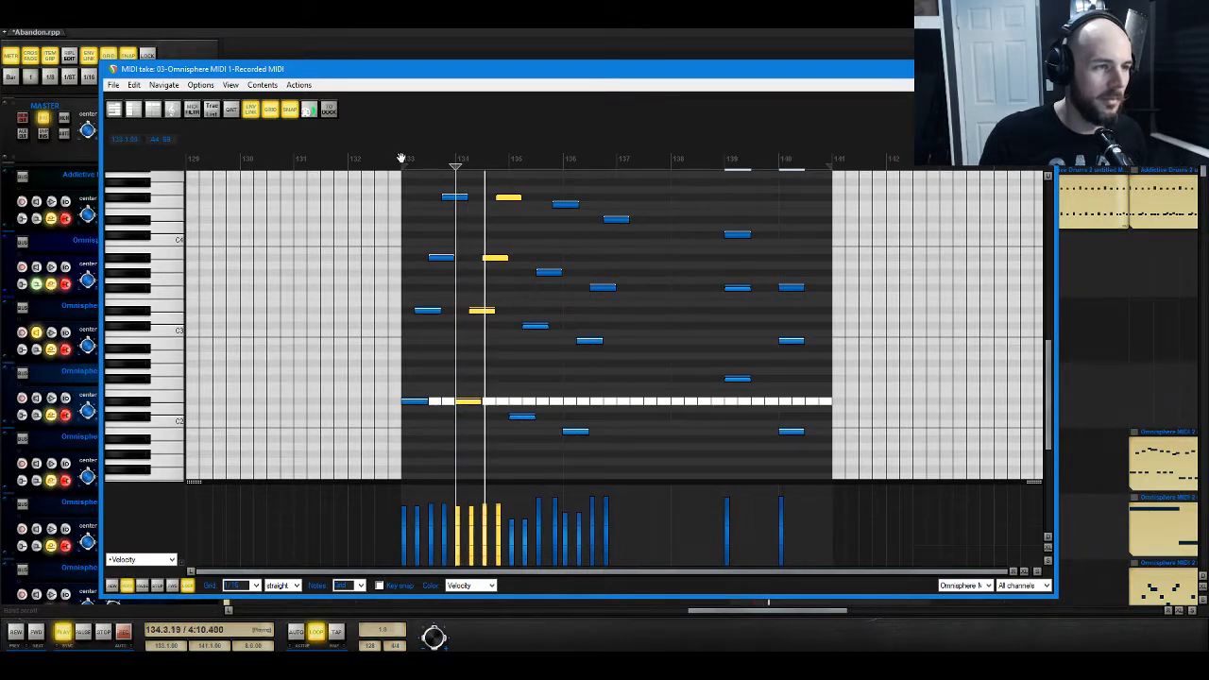
scroll(796, 459, "up", 2)
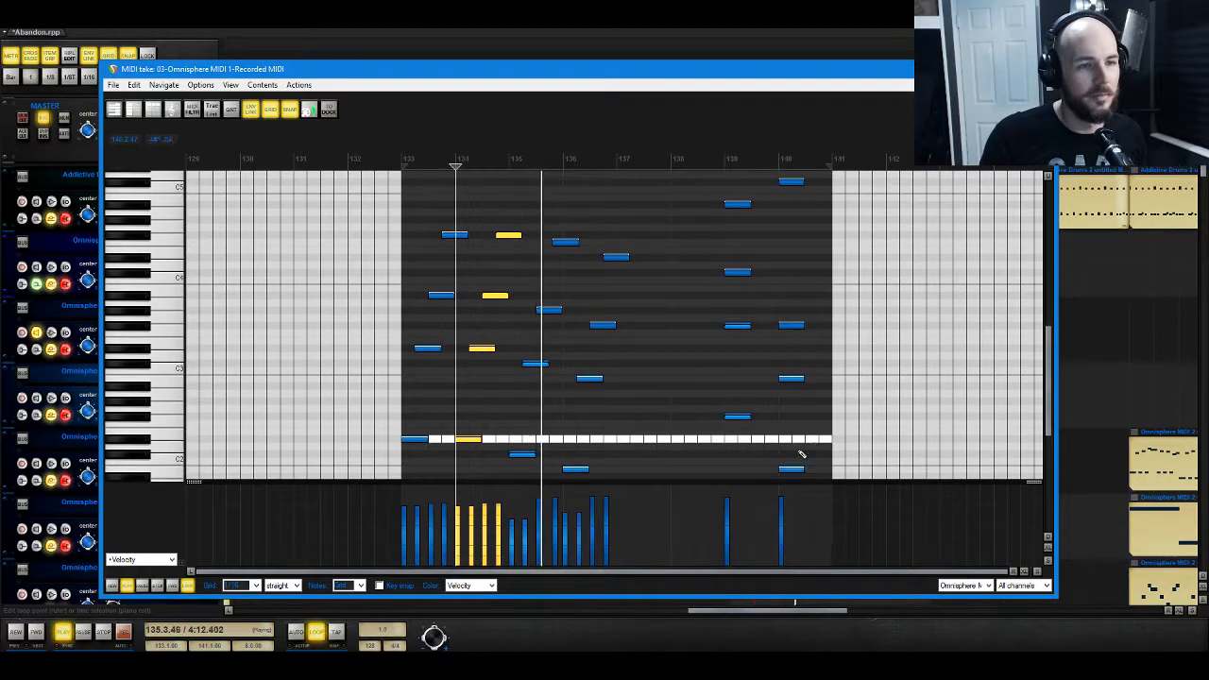
Step: Stagger the bar 139 and bar 140 chords in the Omnisphere MIDI 5 clip into ascending arpeggios, their notes one beat apart
left_click_drag(869, 423, 843, 243)
left_click_drag(735, 374, 682, 357)
scroll(704, 357, "down", 2)
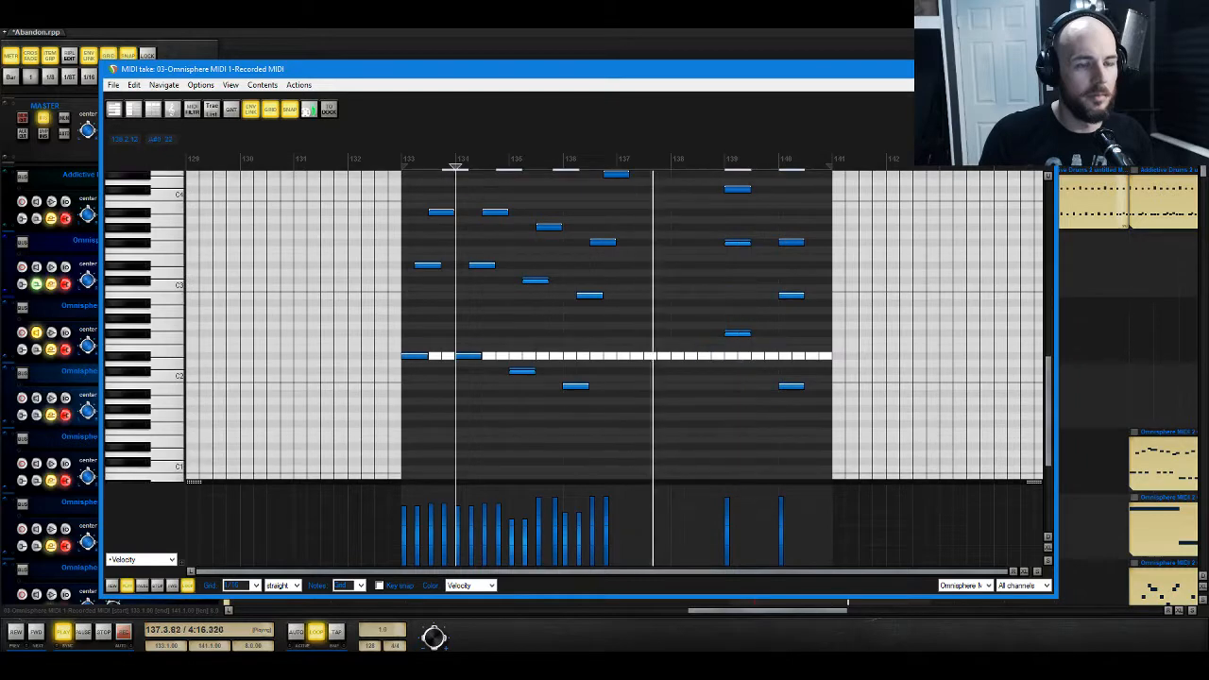
scroll(709, 359, "up", 1)
scroll(708, 360, "up", 2)
key("space")
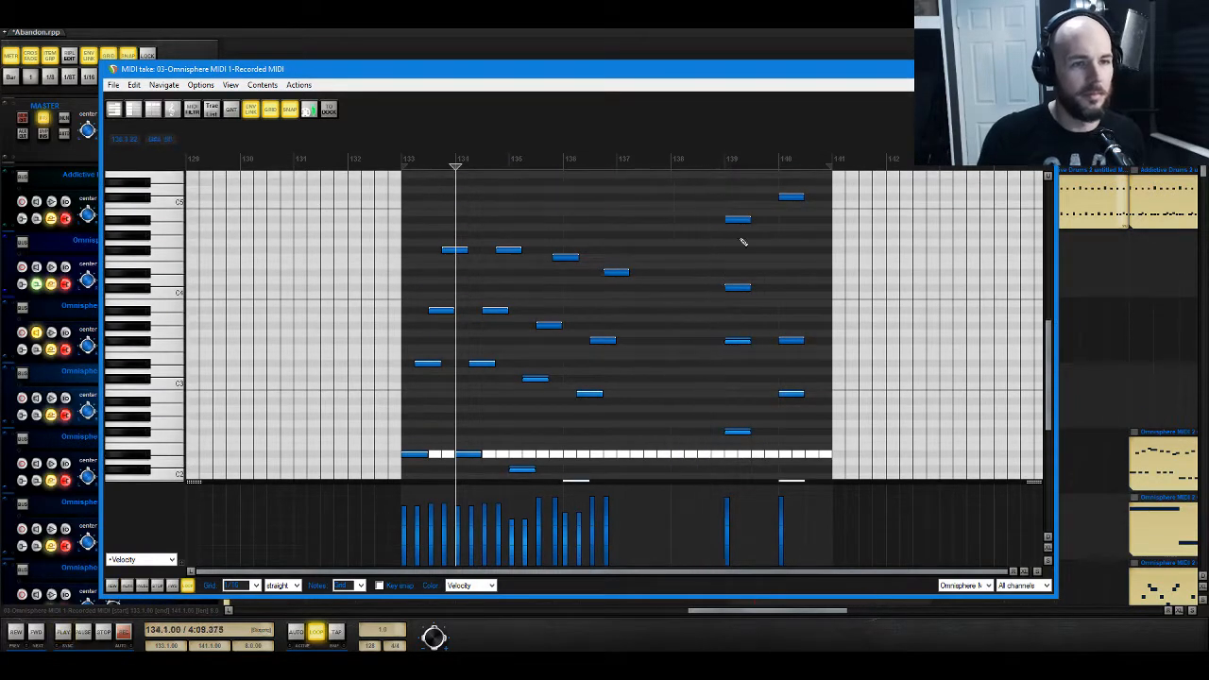
left_click_drag(703, 193, 833, 414)
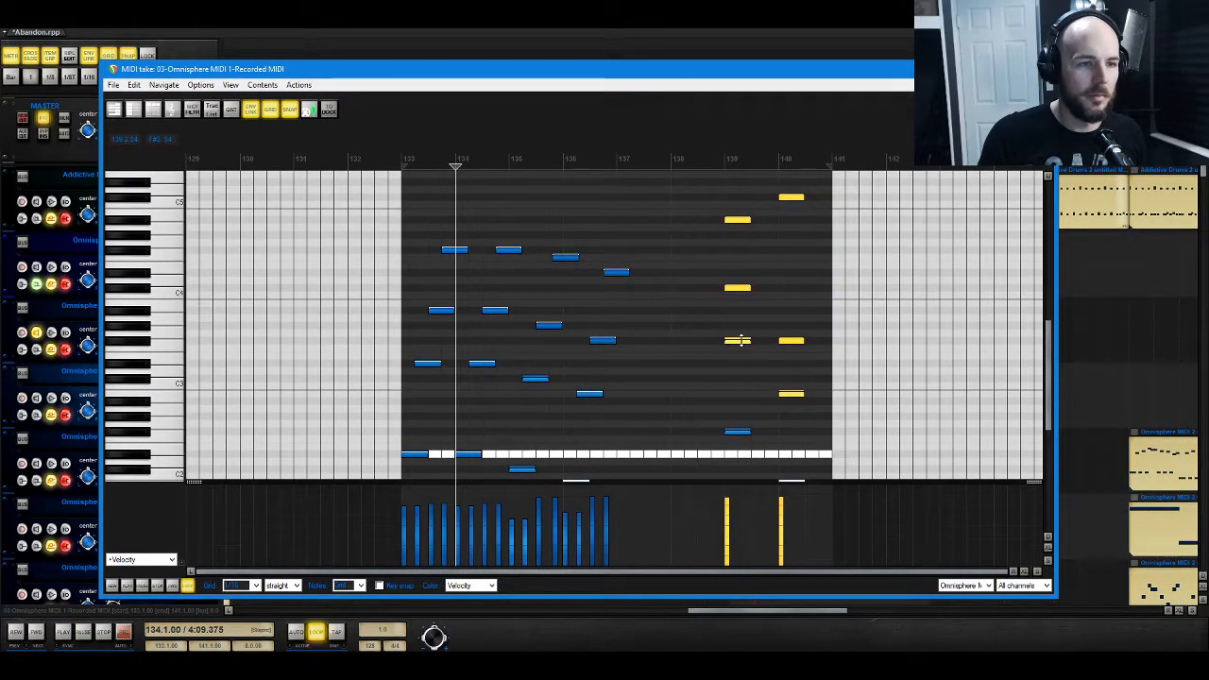
left_click_drag(738, 347, 752, 347)
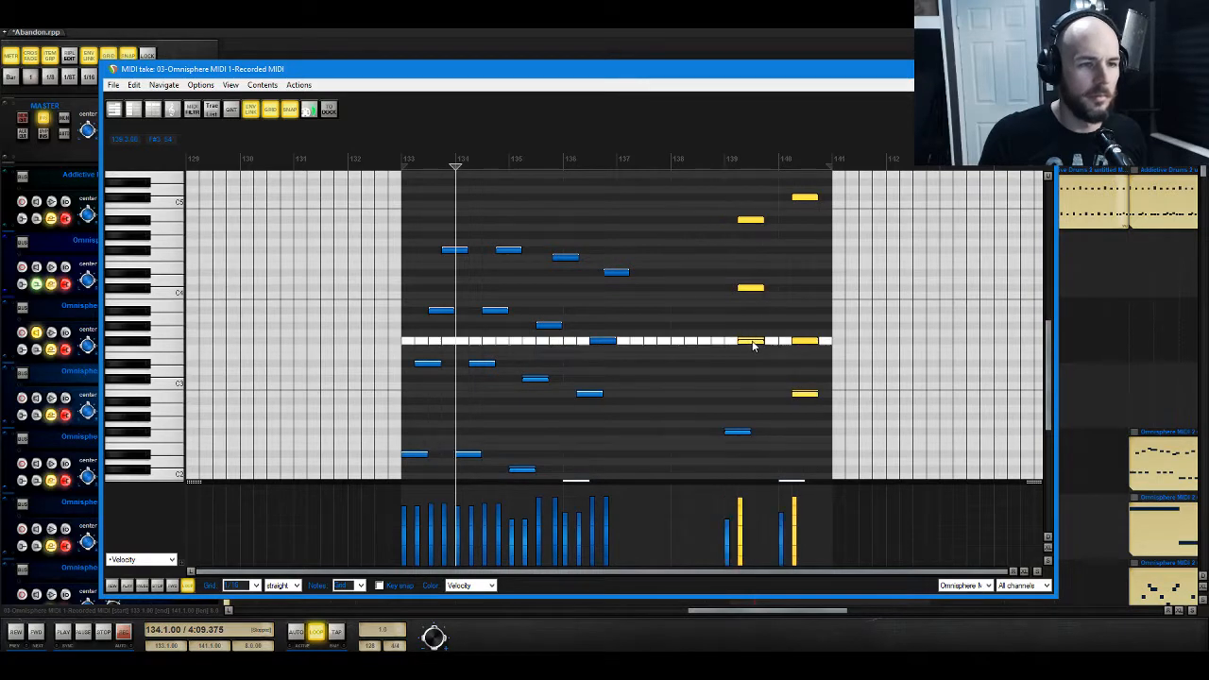
left_click_drag(805, 305, 764, 295)
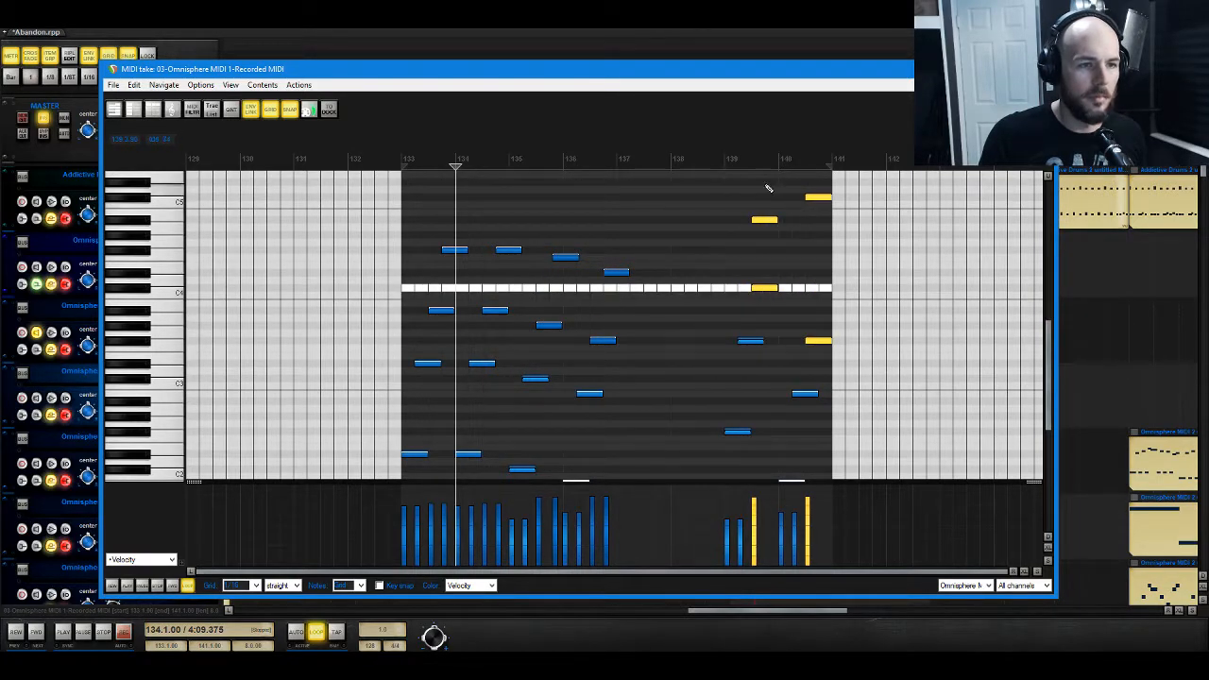
left_click_drag(765, 189, 832, 198)
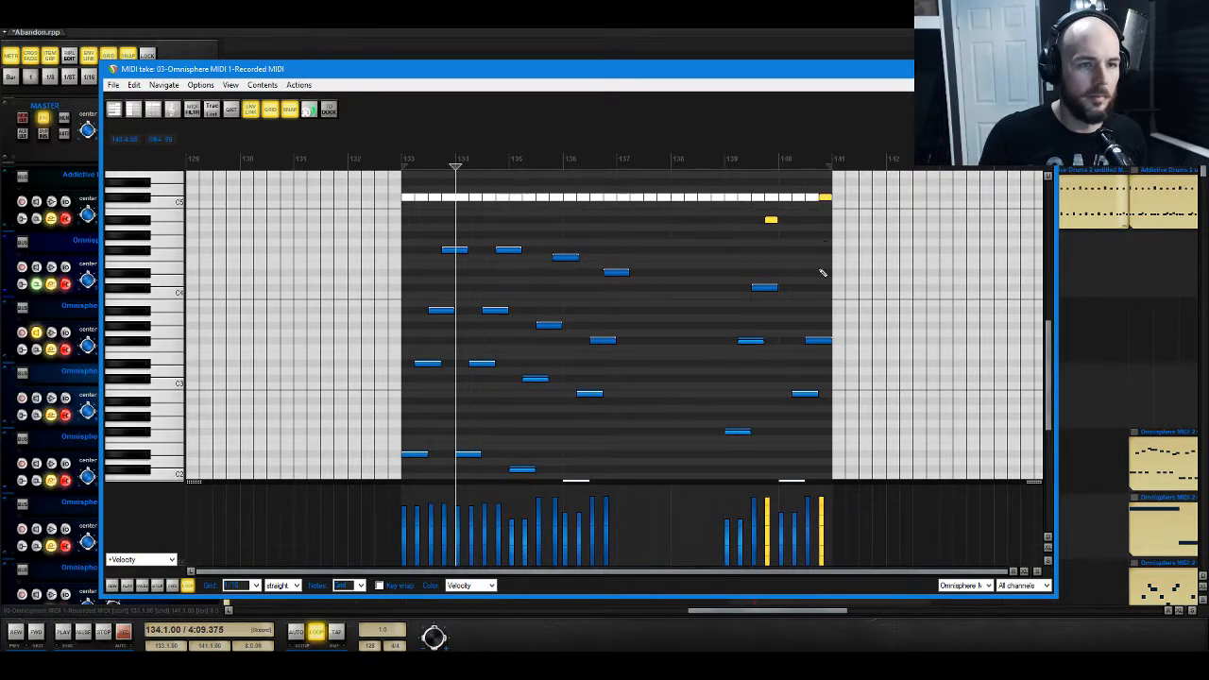
left_click(829, 340)
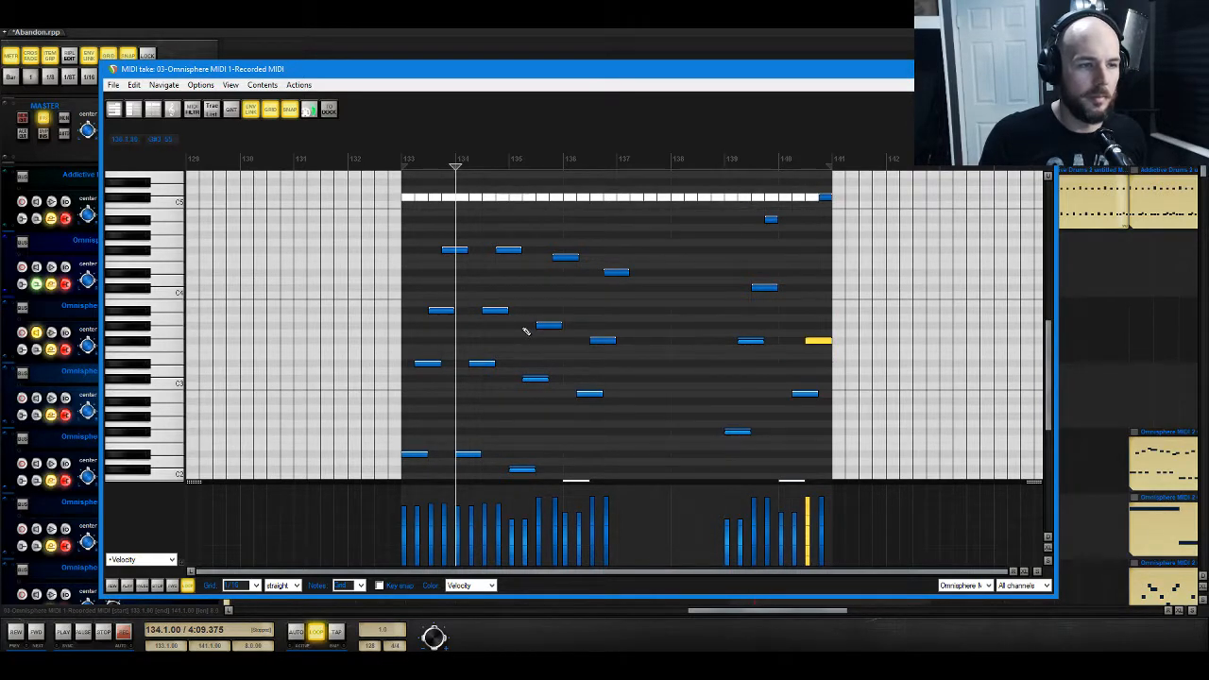
Step: Copy the arpeggios of bars 133 and 134 to bars 137 and 138, delete surplus notes, and close the MIDI editor
scroll(683, 335, "down", 1)
left_click_drag(512, 202, 633, 440)
left_click_drag(730, 428, 748, 463)
key("Delete")
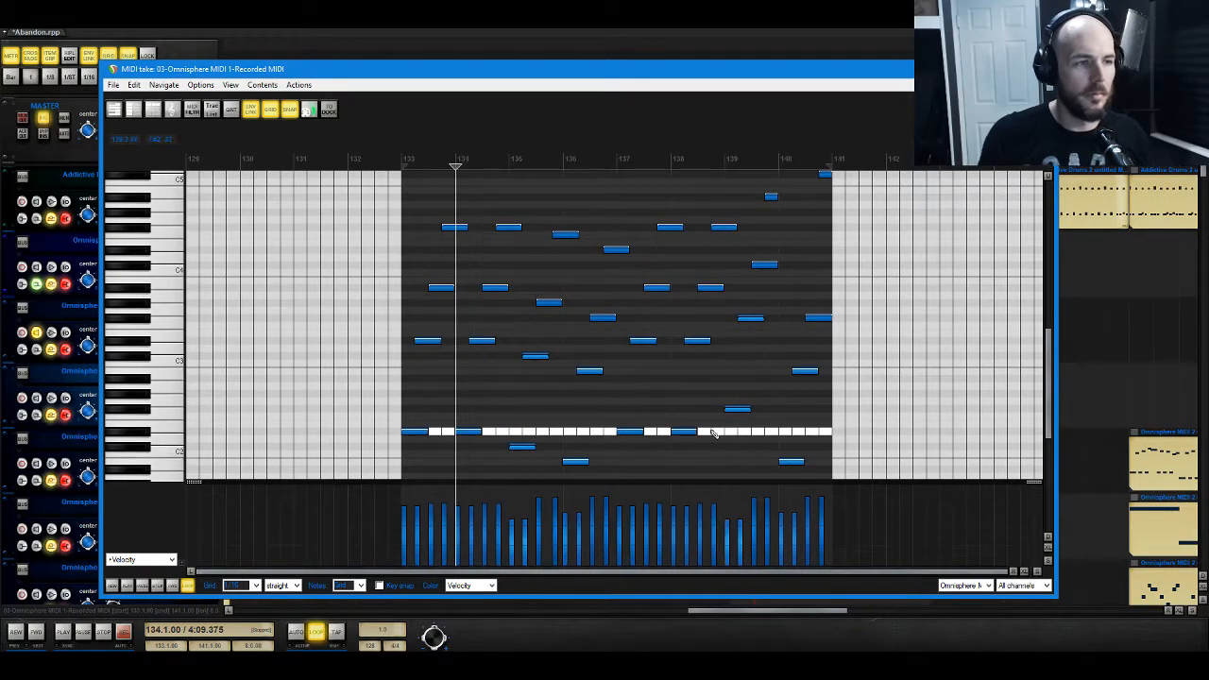
key("Escape")
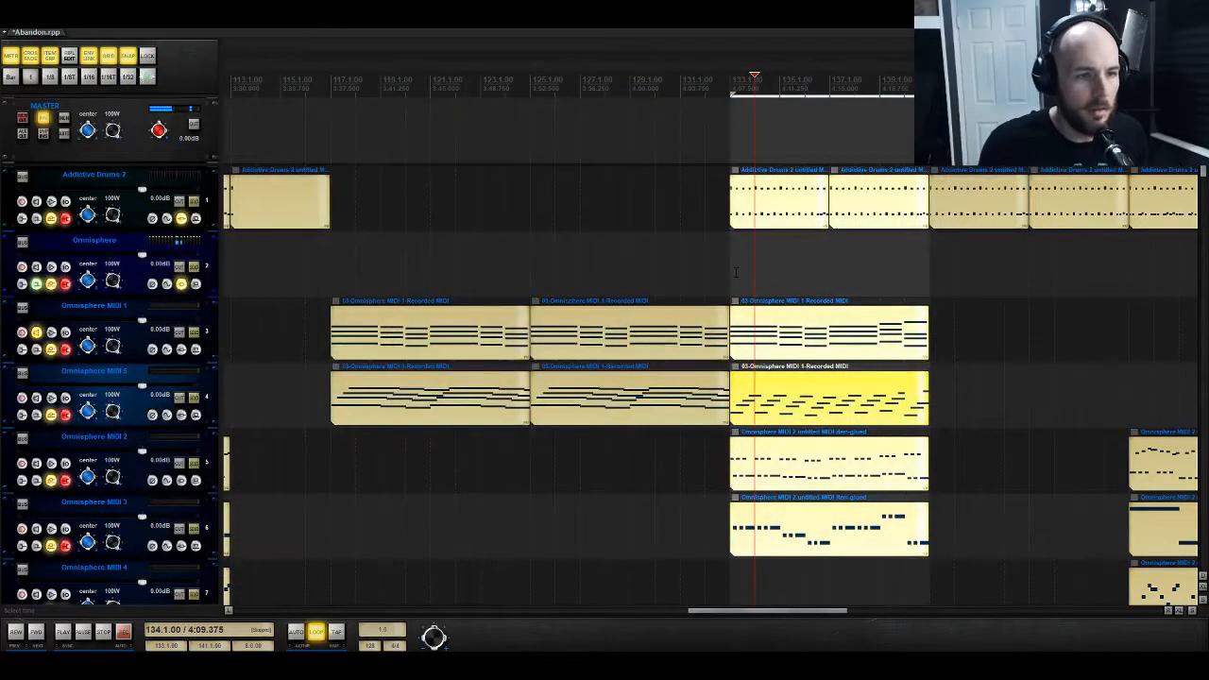
Step: Solo the Omnisphere MIDI 5 track and play its clips from bar 133 and from bar 125
left_click(735, 272)
left_click(194, 399)
key("space")
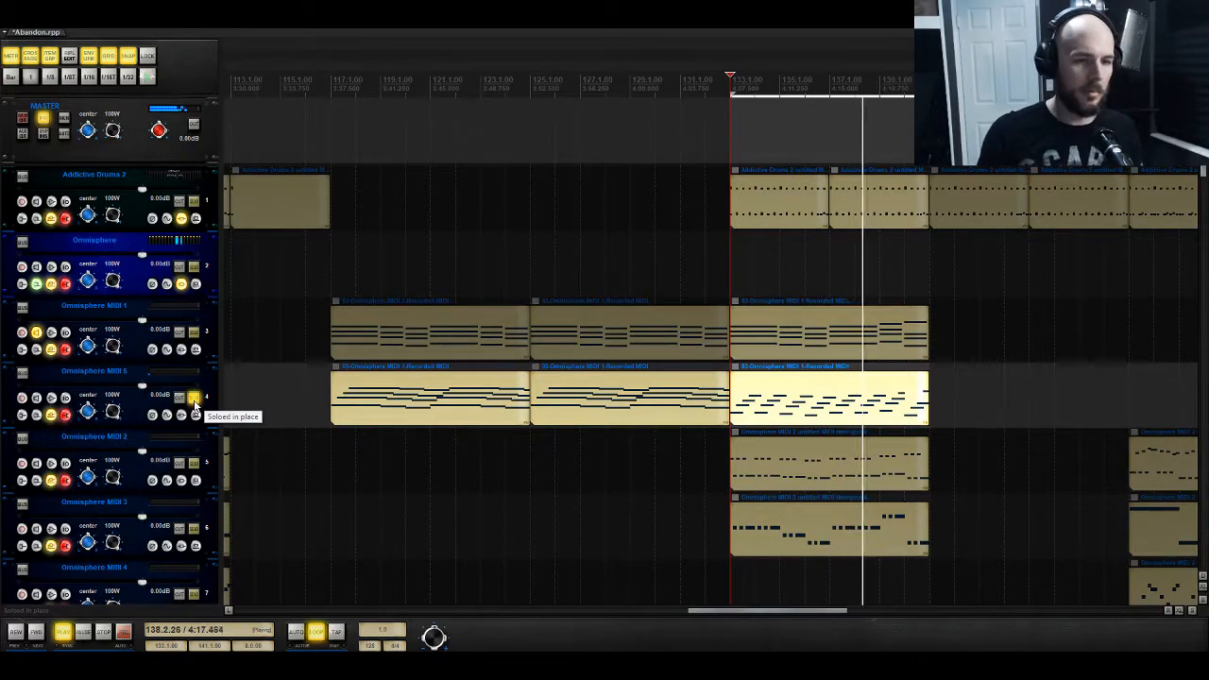
key("space")
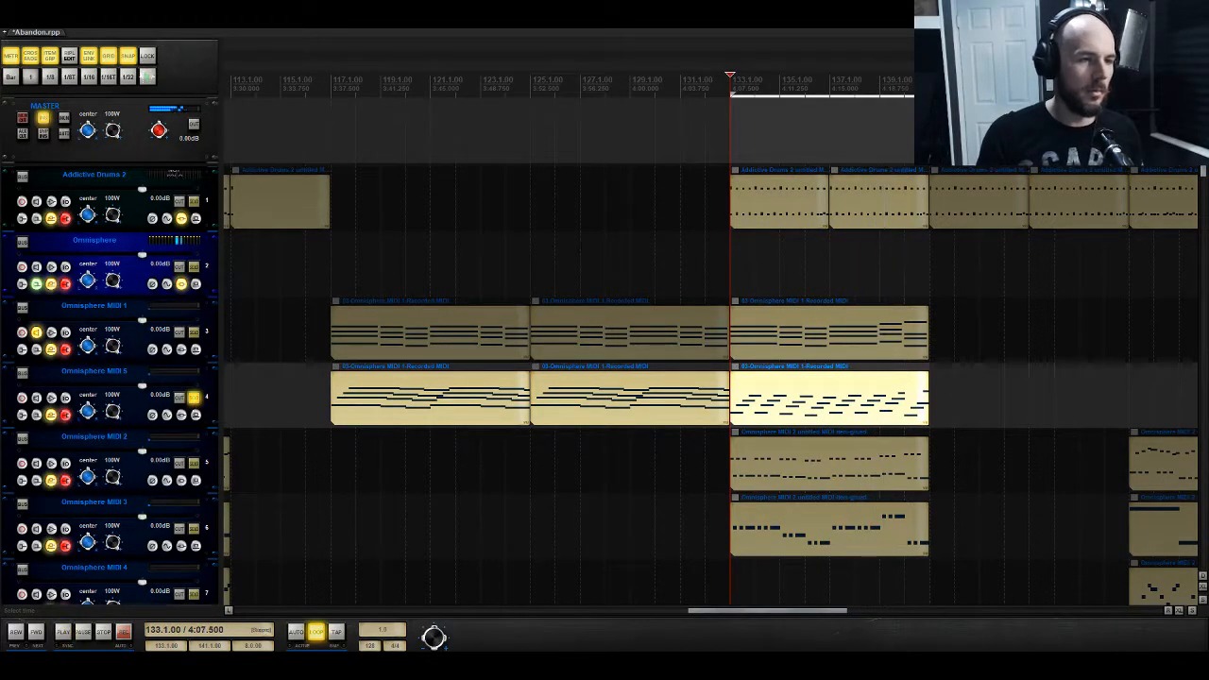
key("space")
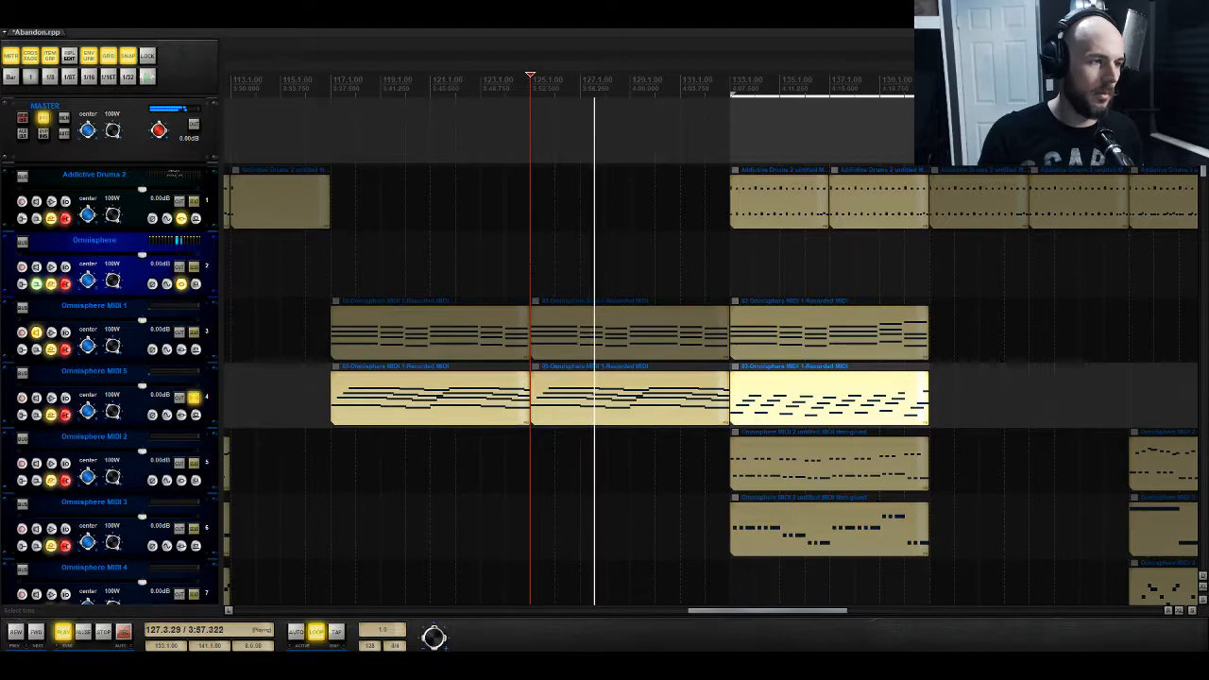
Step: Examine the pitch and length of the notes in the Omnisphere MIDI 5 clip at bar 125
left_click(579, 401)
double_click(580, 401)
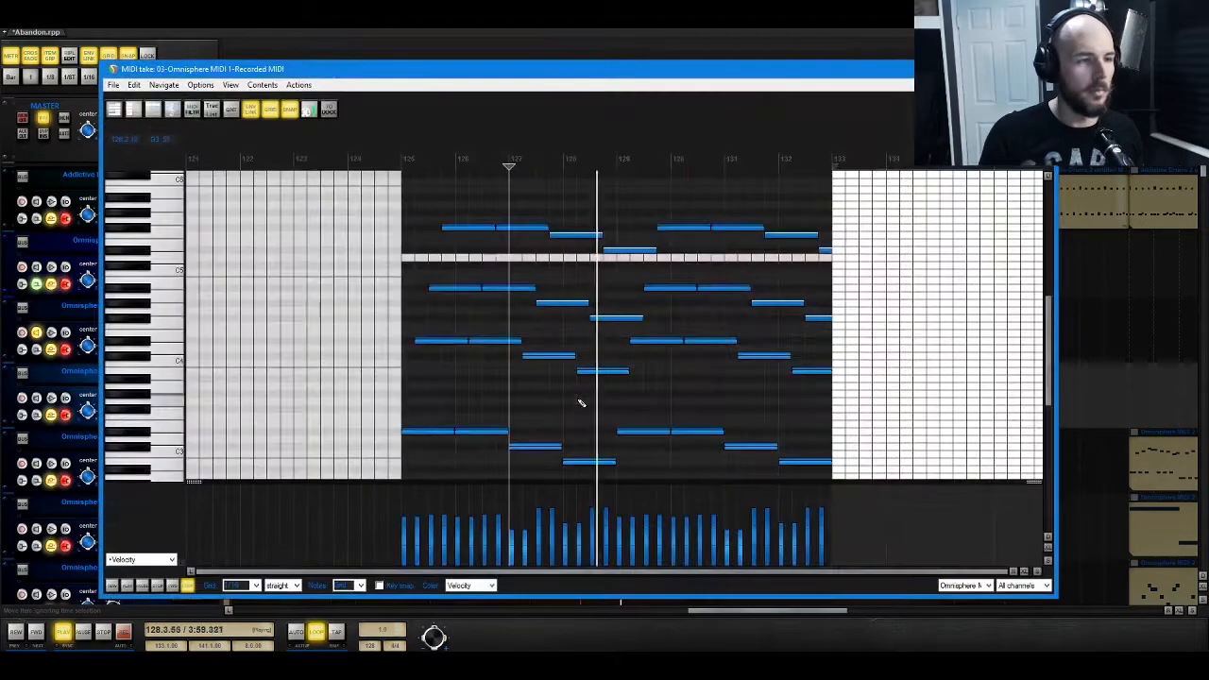
key("space")
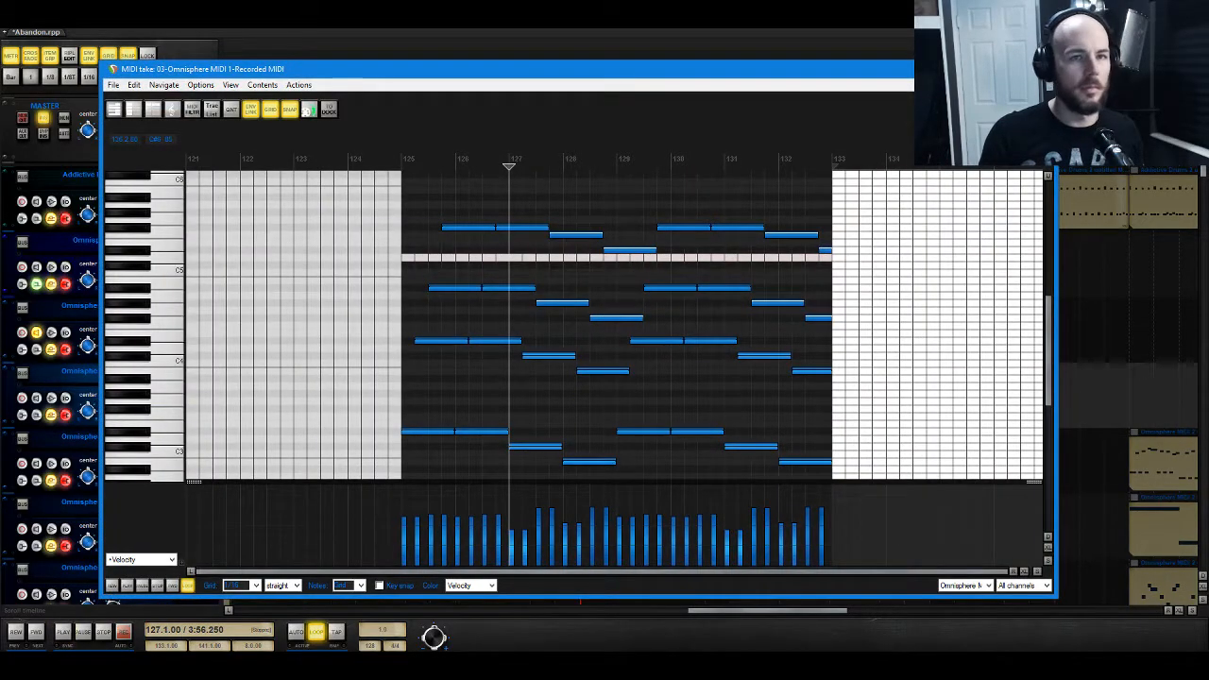
left_click(1042, 69)
Step: Transpose all notes of the Omnisphere MIDI 5 clip at bar 133 up one octave and play the result
double_click(759, 408)
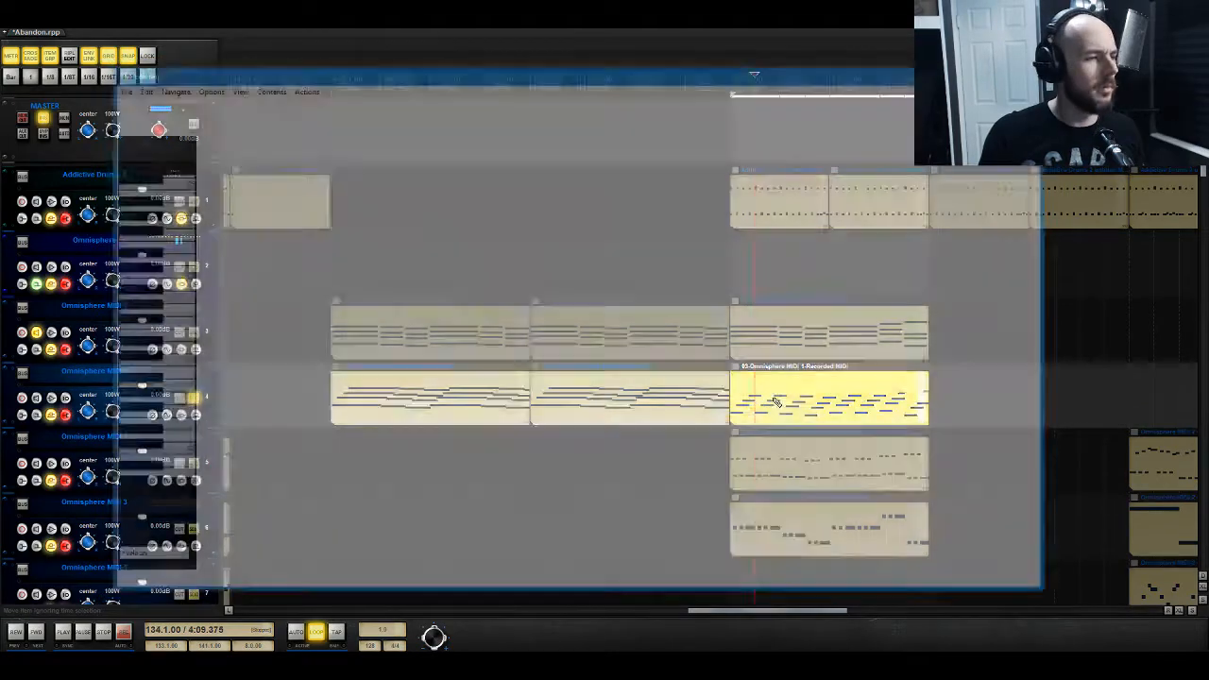
key("ctrl+a")
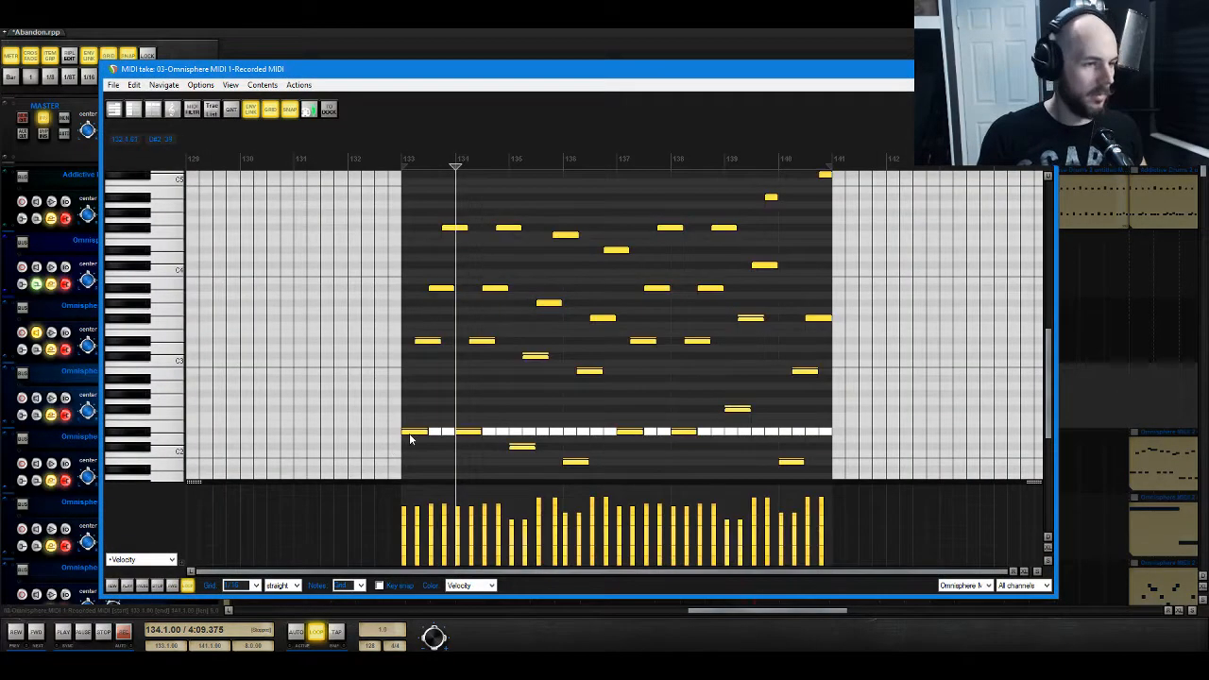
left_click_drag(411, 437, 410, 345)
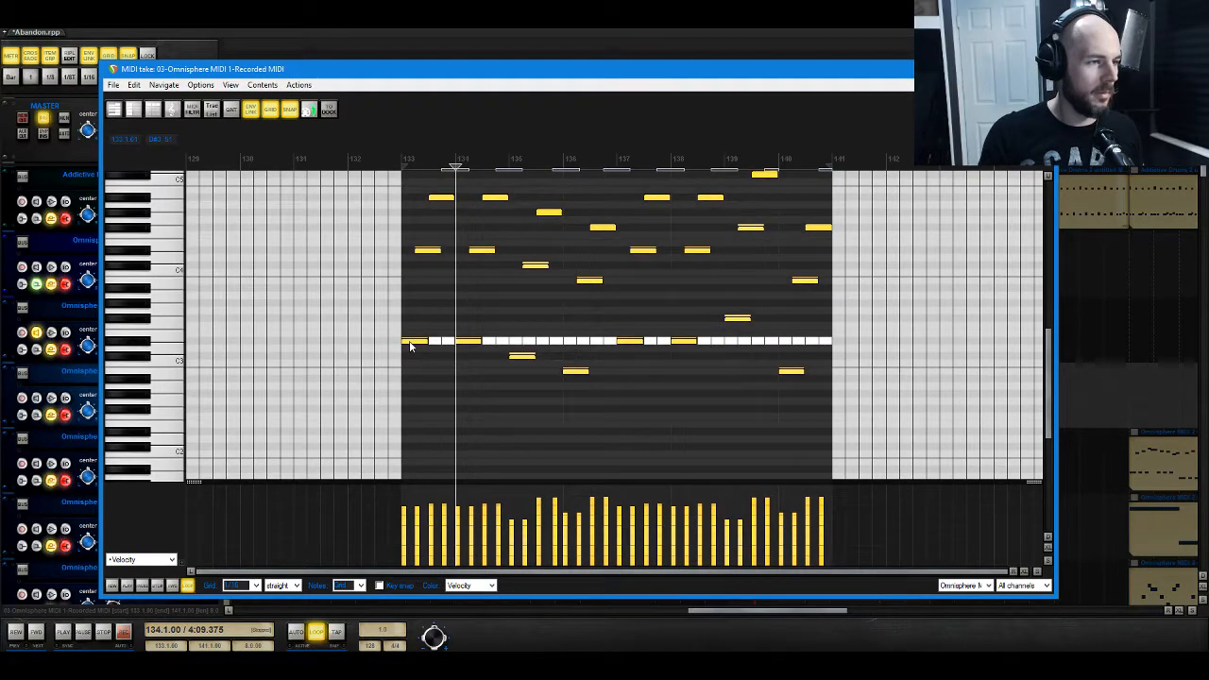
key("space")
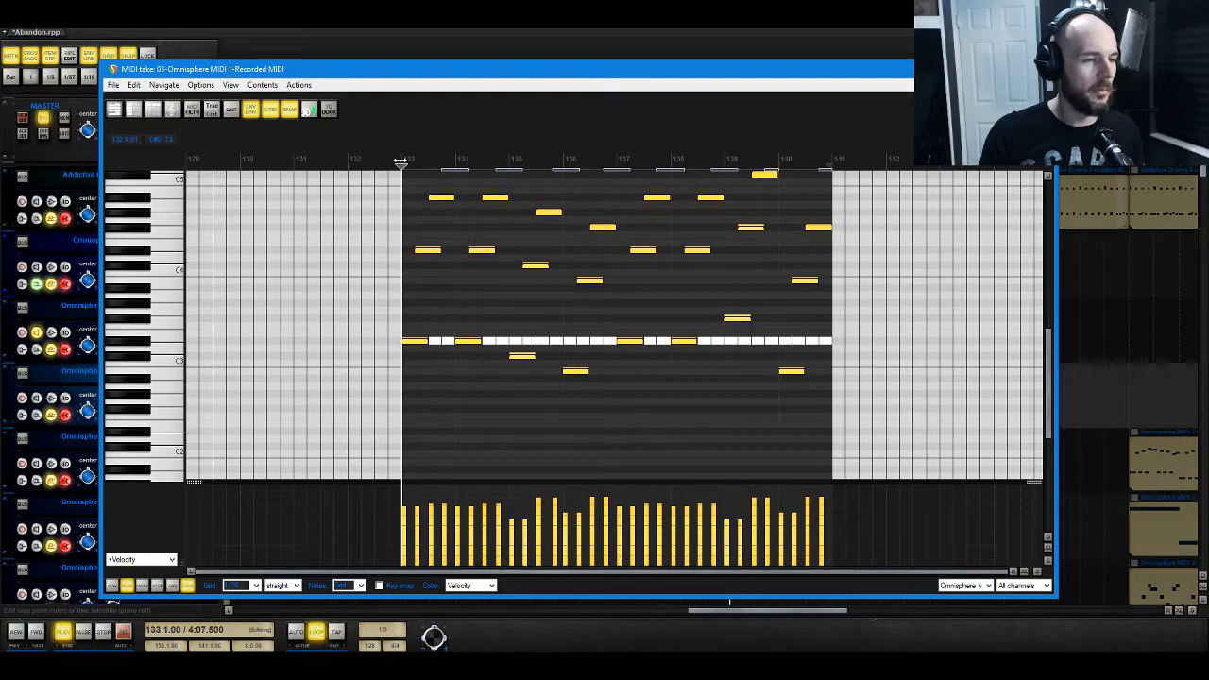
key("Escape")
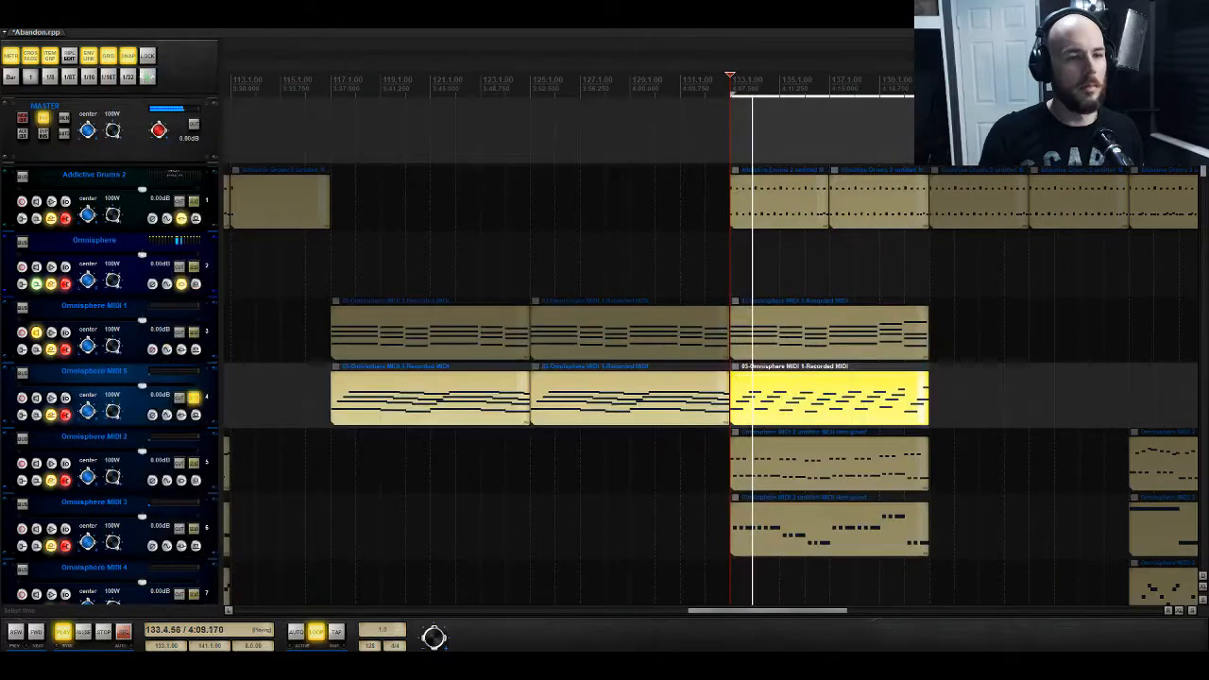
key("space")
Step: Compare the transposed bar 133 clip by ear with the Omnisphere MIDI 5 clip at bar 125, checking that clip's notes
left_click(531, 400)
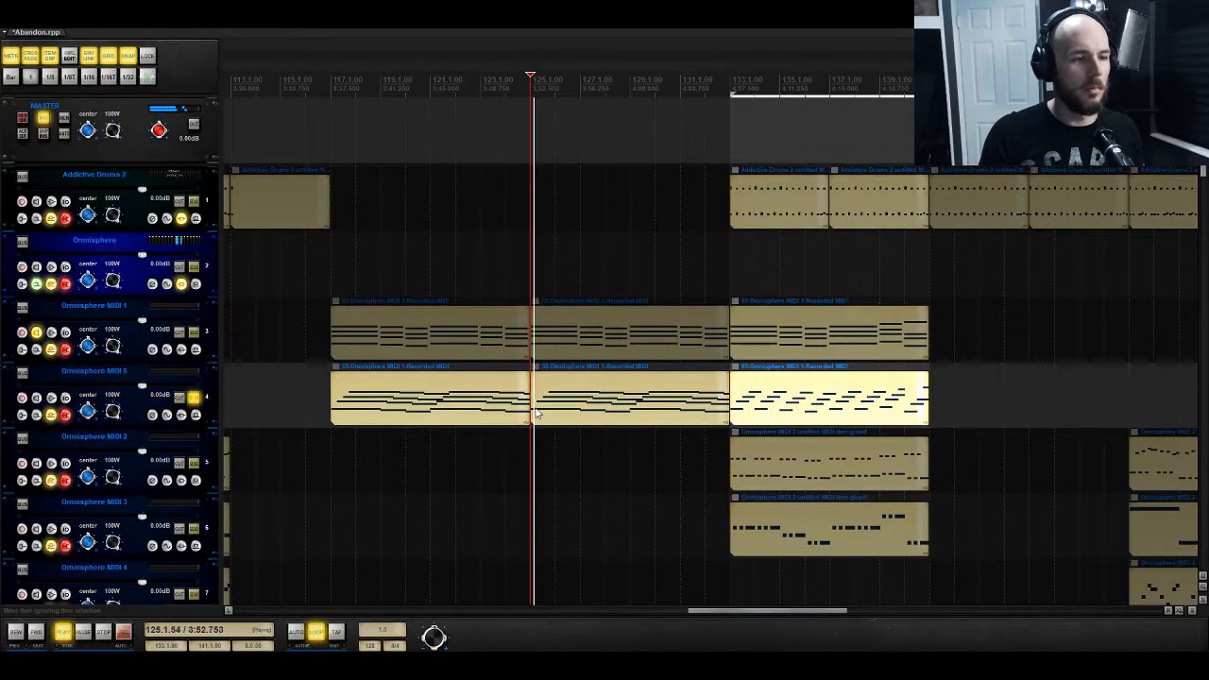
double_click(534, 400)
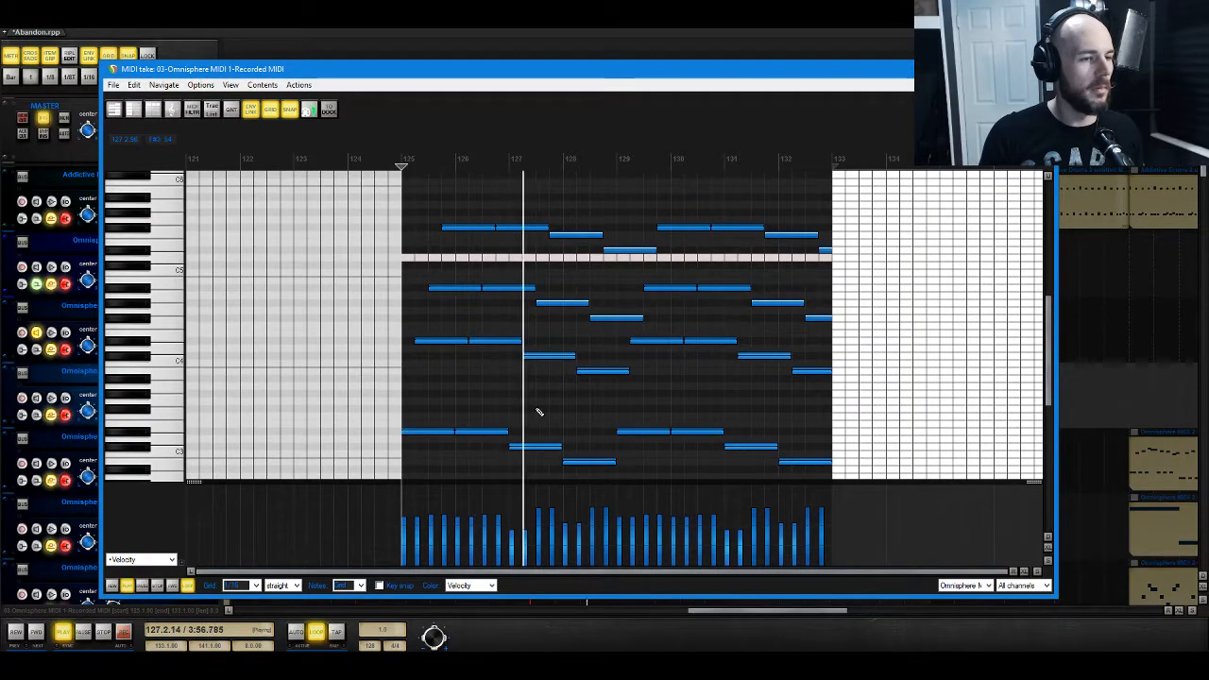
key("Escape")
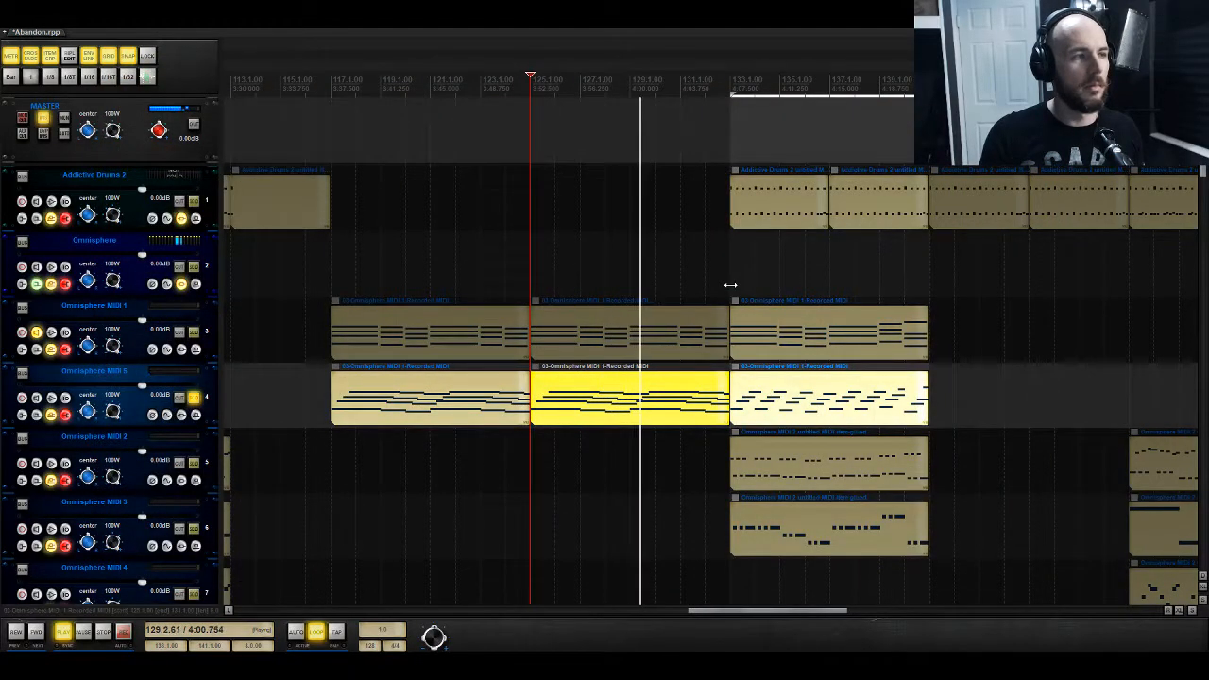
left_click(730, 284)
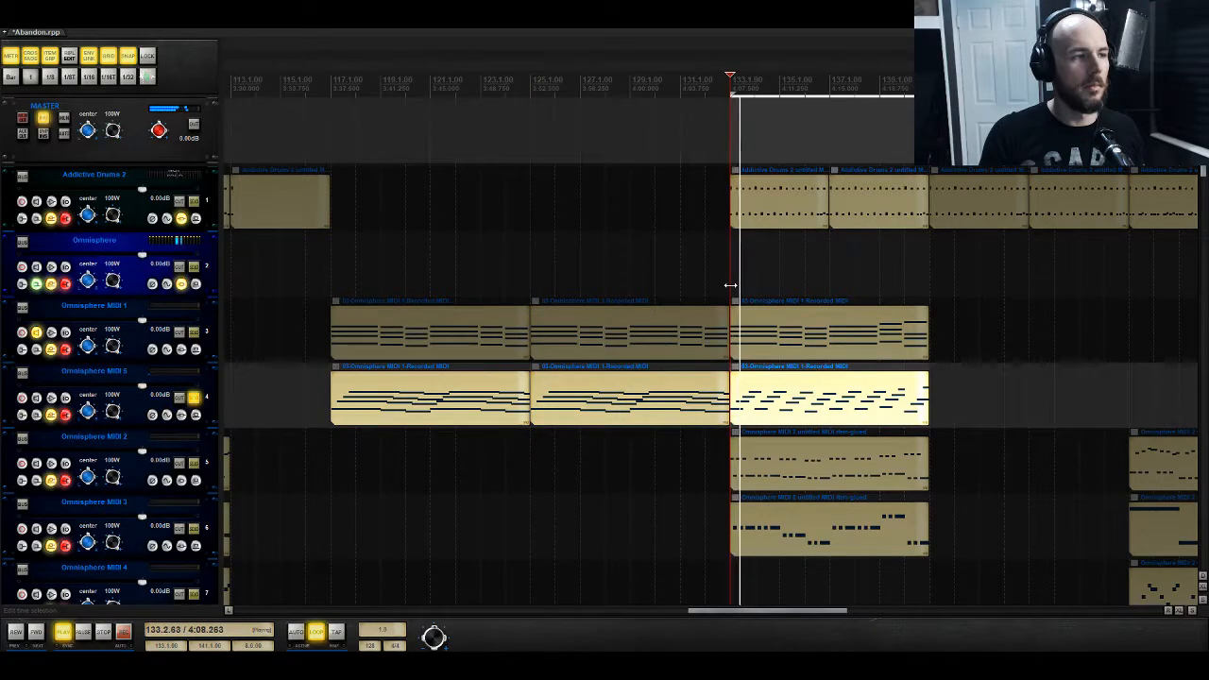
Step: Lengthen all notes in the Omnisphere MIDI 5 clip at bar 133 by two beats, except the upper three of bar 140
double_click(746, 415)
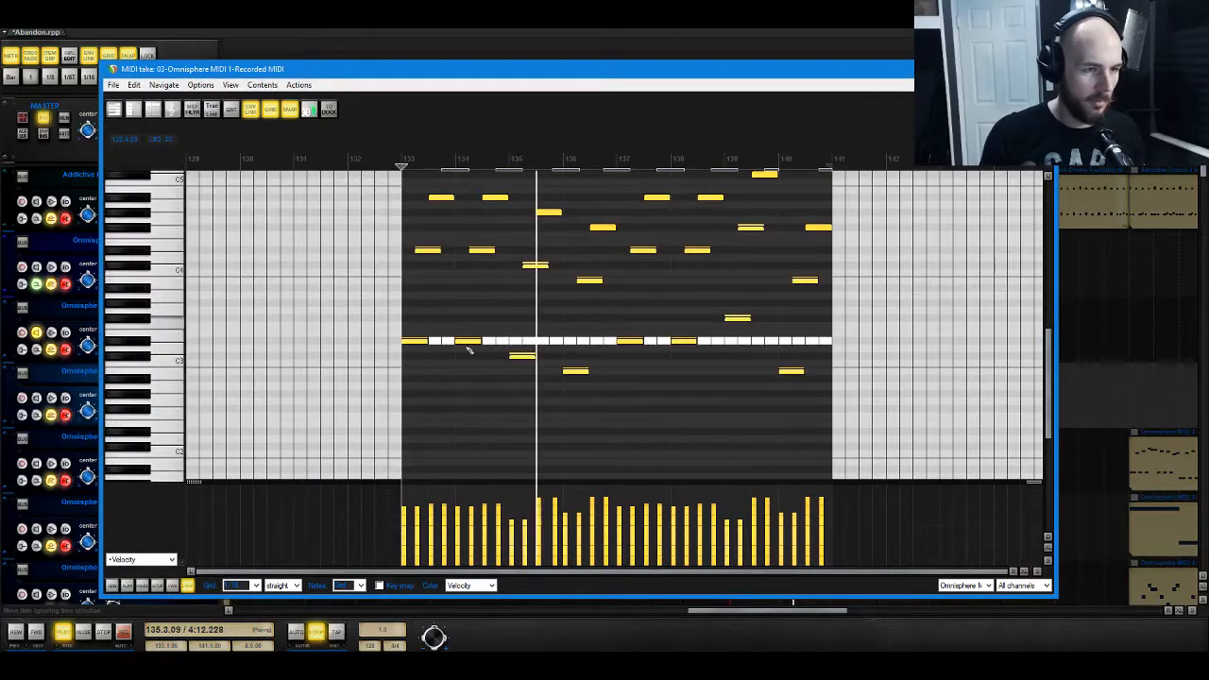
left_click_drag(415, 335, 707, 398)
left_click_drag(729, 293, 786, 375)
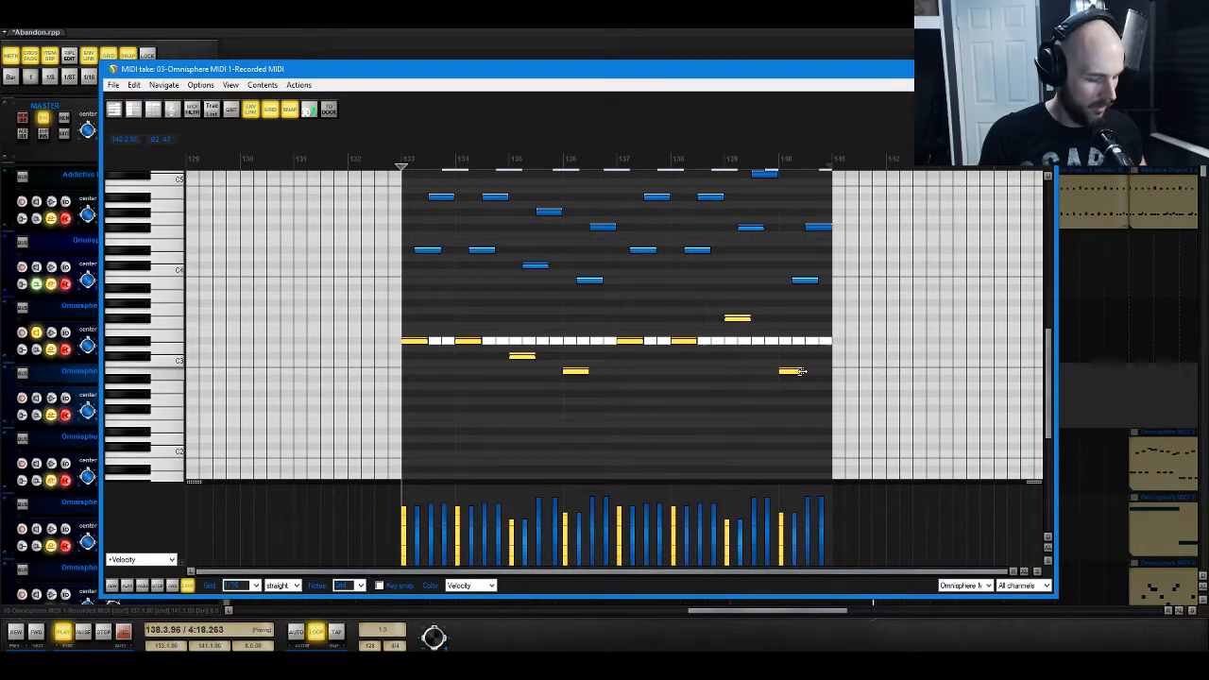
key("ctrl+a")
scroll(812, 367, "up", 3)
scroll(818, 368, "up", 2)
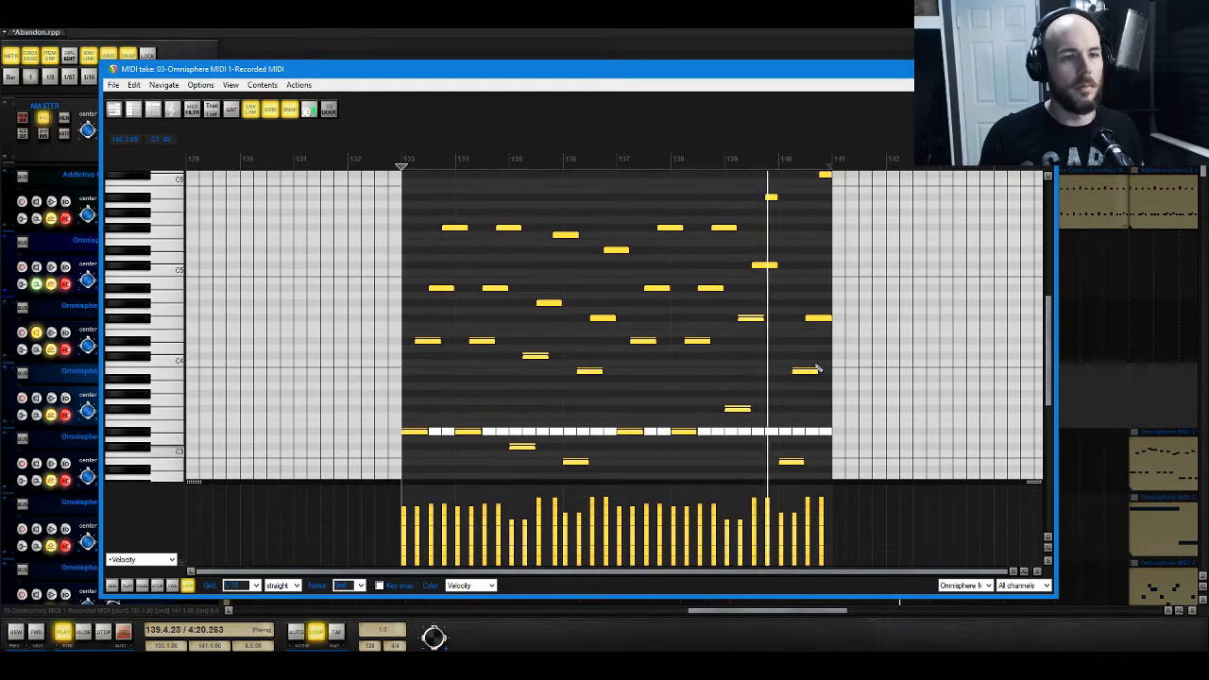
left_click(809, 372)
left_click(817, 319, "ctrl")
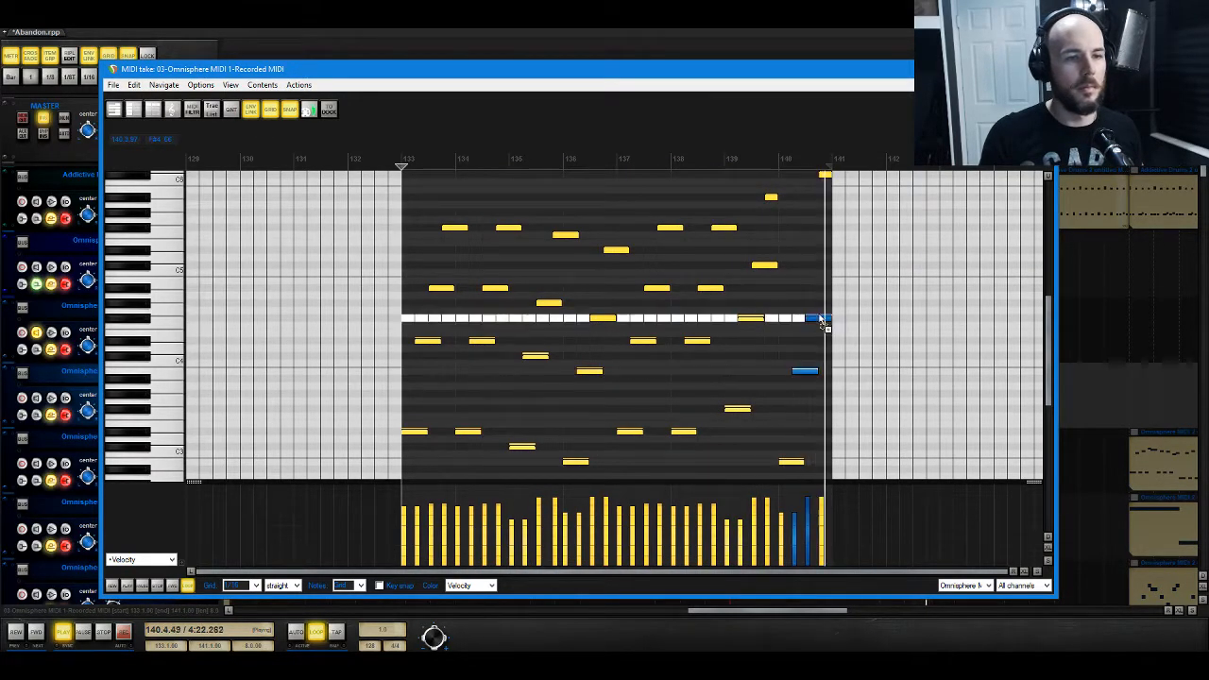
scroll(822, 283, "up", 2)
left_click(822, 204, "ctrl")
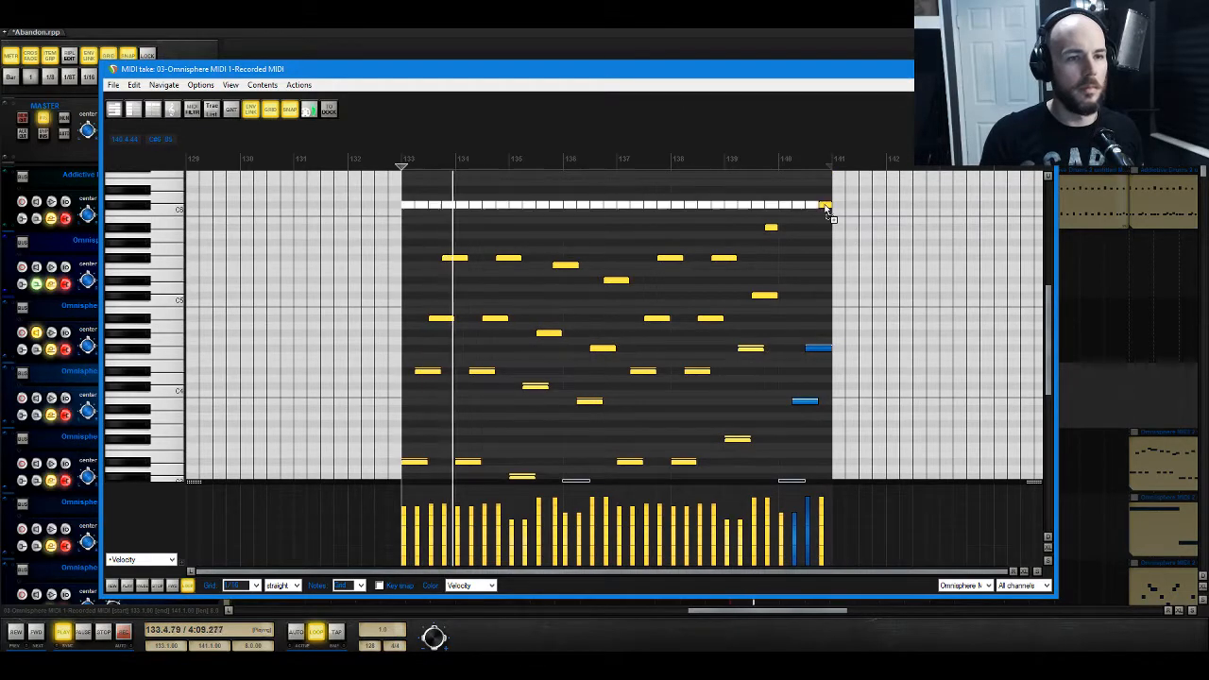
scroll(821, 416, "down", 3)
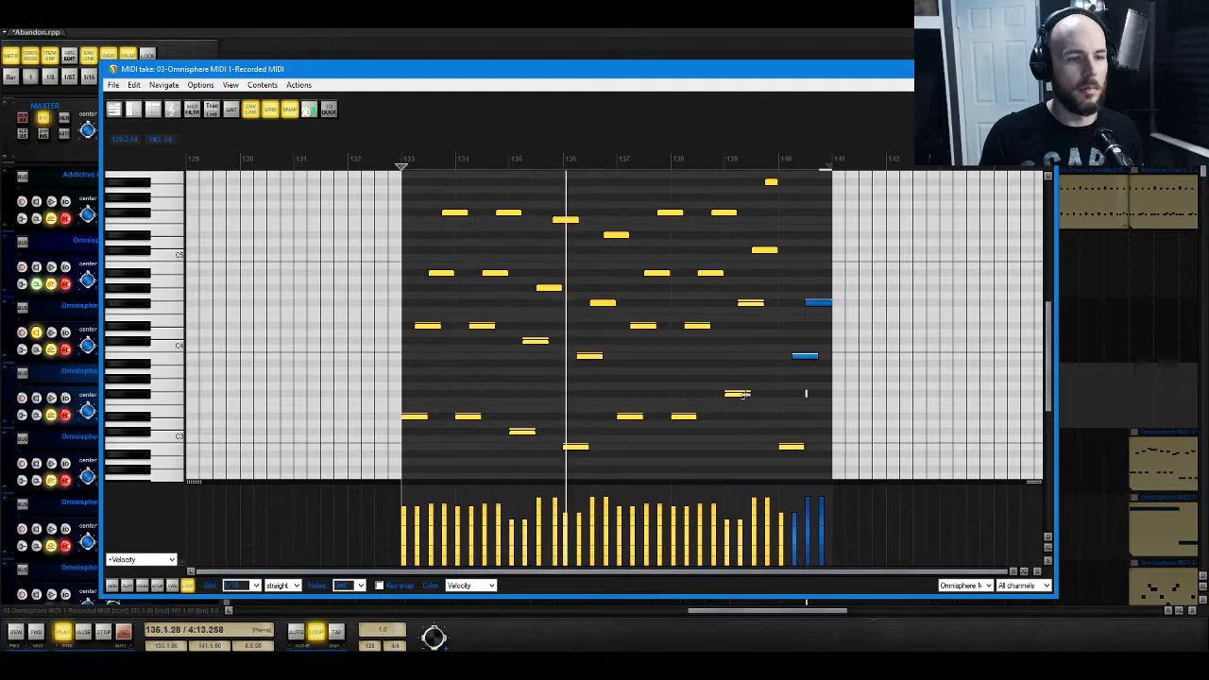
left_click_drag(743, 394, 778, 394)
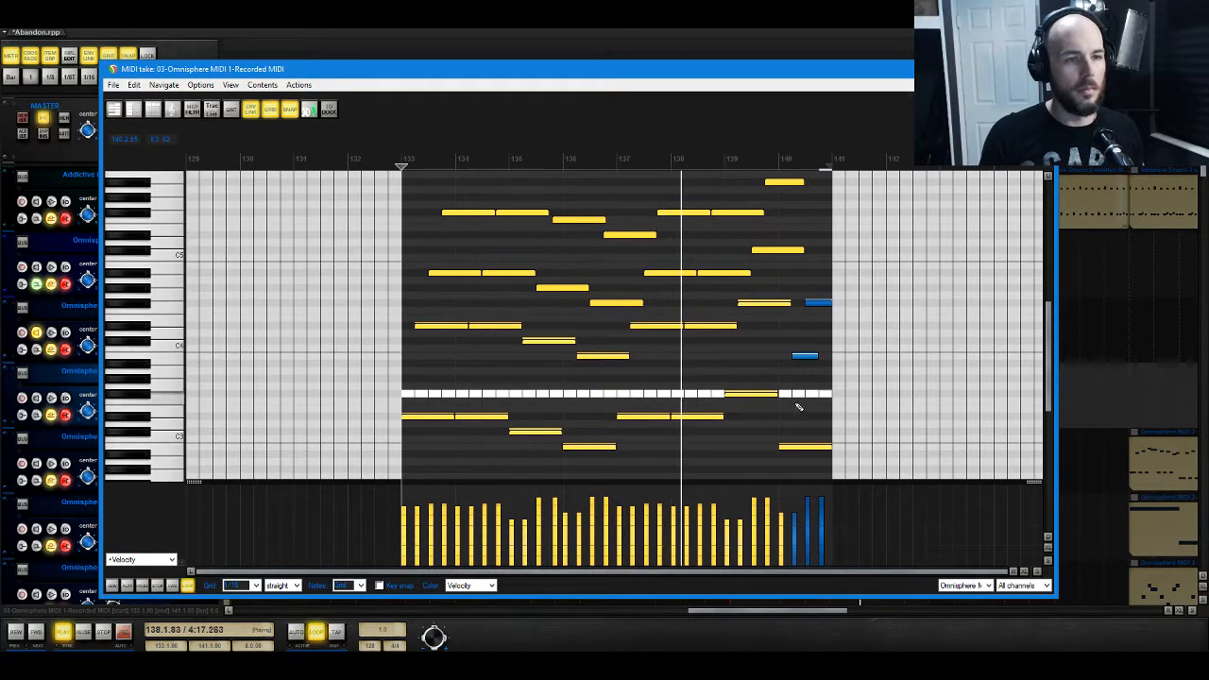
left_click(1041, 69)
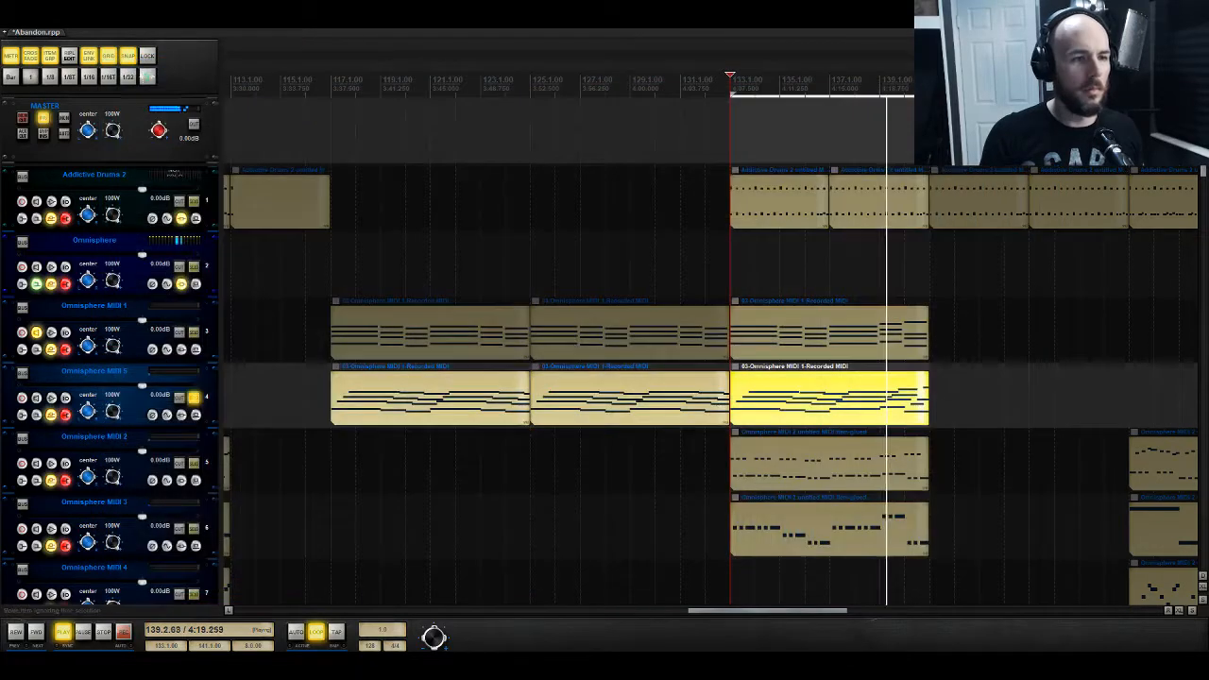
Step: Replace the Omnisphere MIDI 5 clips at bars 117 and 125 with copies of the bar 133 clip
left_click_drag(622, 460, 502, 412)
key("Delete")
left_click_drag(785, 389, 582, 388)
left_click_drag(582, 389, 387, 398)
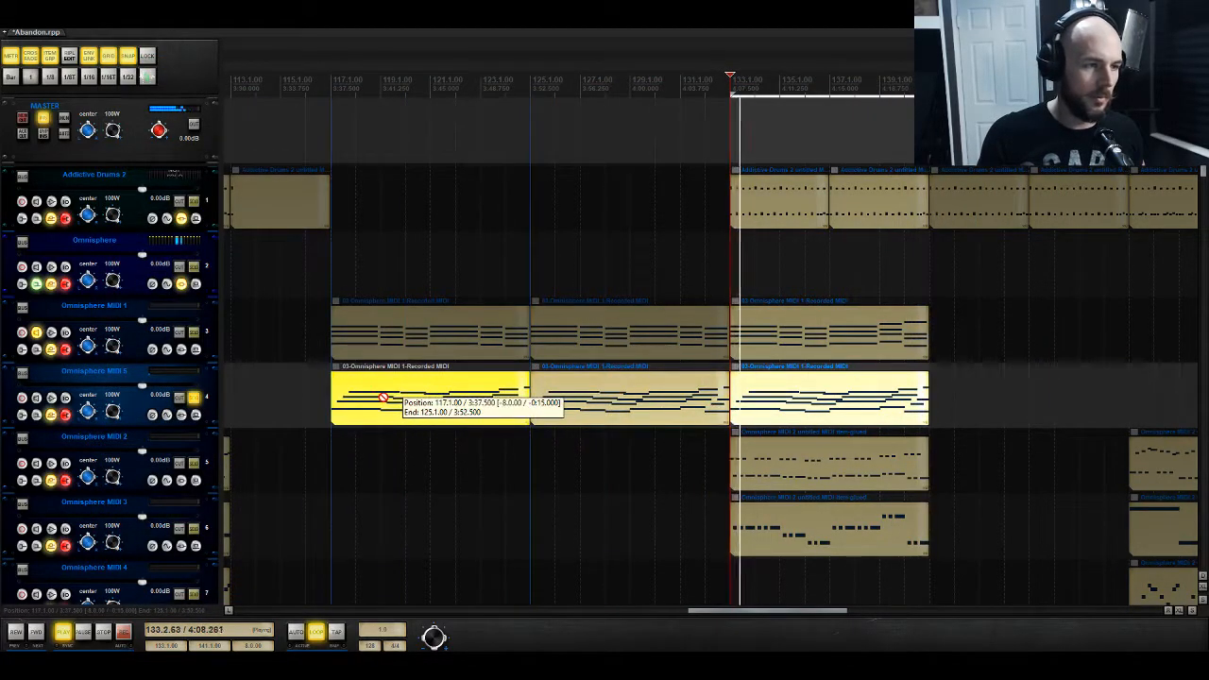
Step: Replace the Omnisphere MIDI 1 clips at bars 117 and 125 with copies of the bar 133 clip
left_click_drag(399, 290, 680, 359)
key("Delete")
left_click_drag(817, 351, 425, 343)
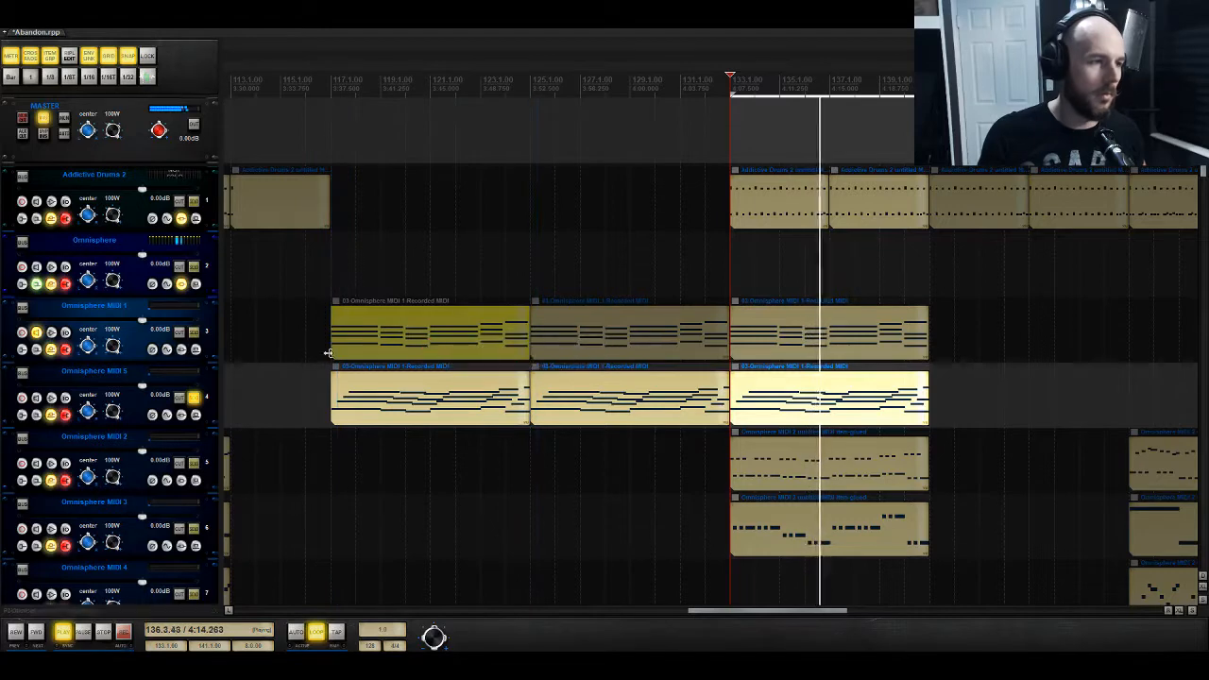
Step: Stop playback, solo the Omnisphere MIDI 5 track, and play its part from bar 133 again
key("space")
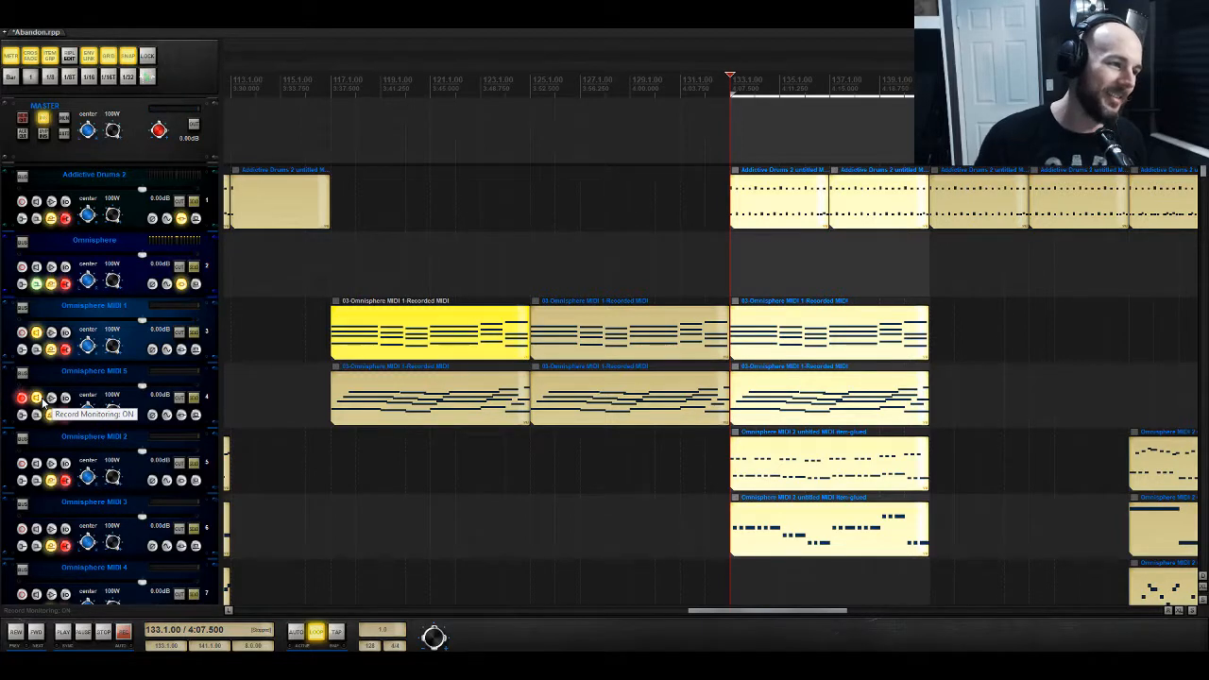
left_click(193, 398)
key("space")
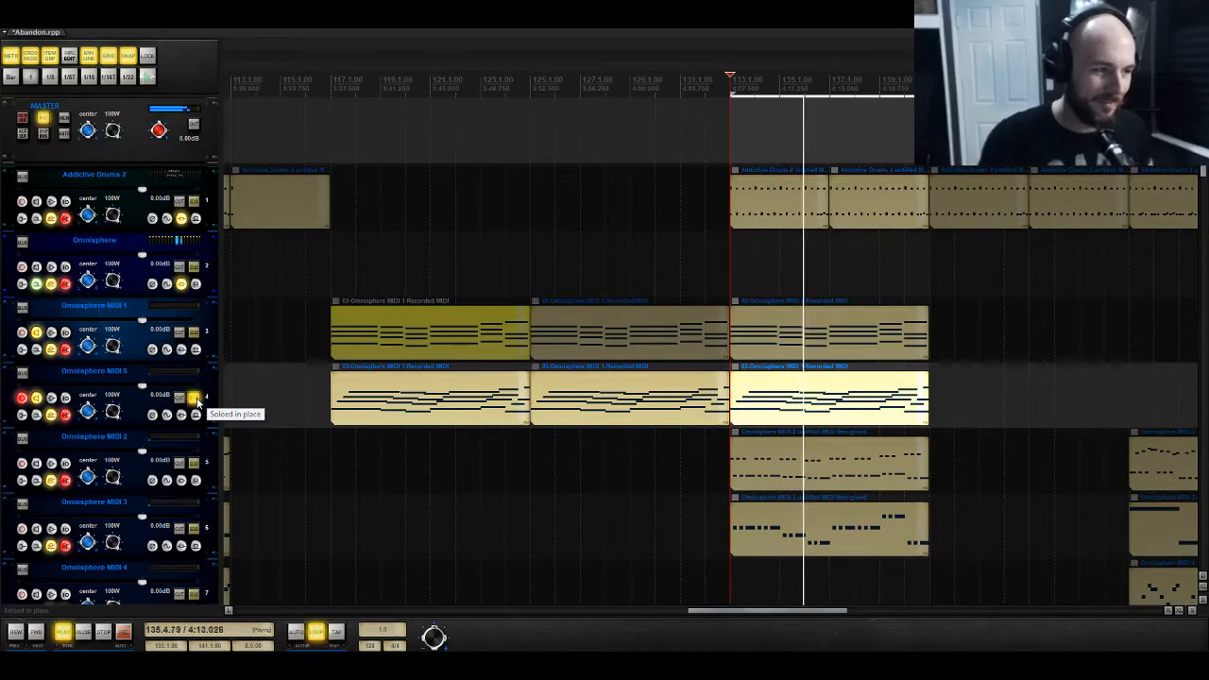
Step: Stop playback, unsolo the Omnisphere MIDI 5 track, and set the time selection to bars 33–113
key("space")
left_click(195, 398)
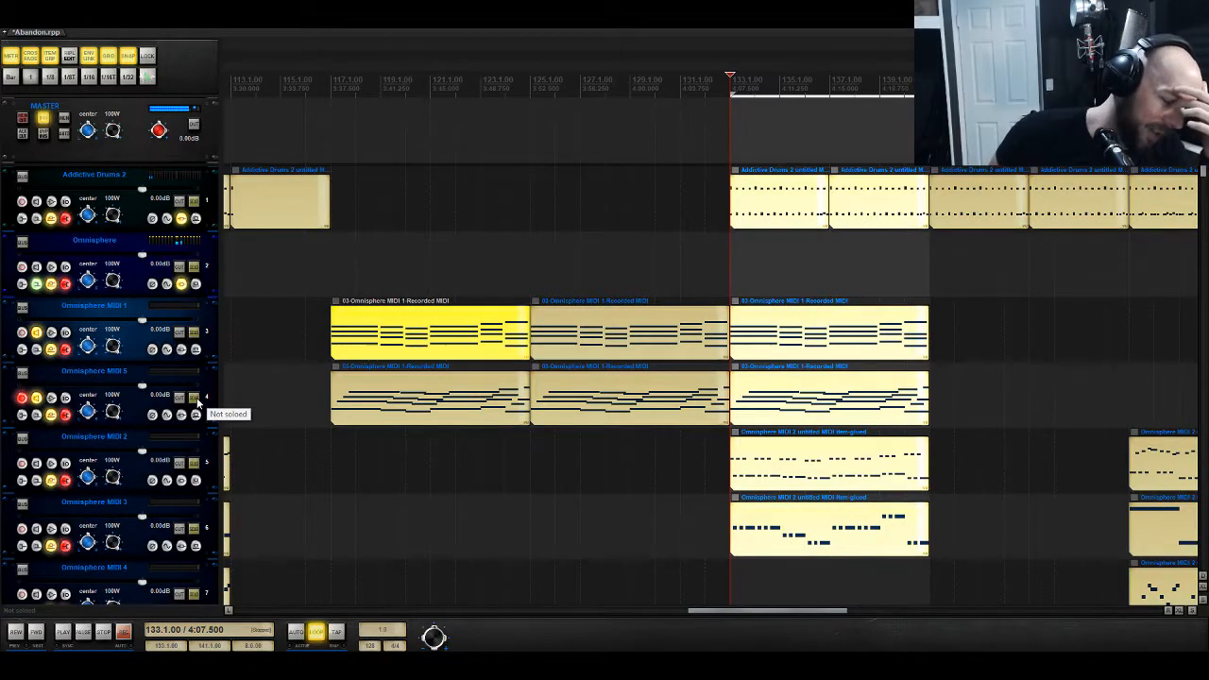
left_click_drag(782, 613, 734, 614)
left_click_drag(675, 618, 393, 612)
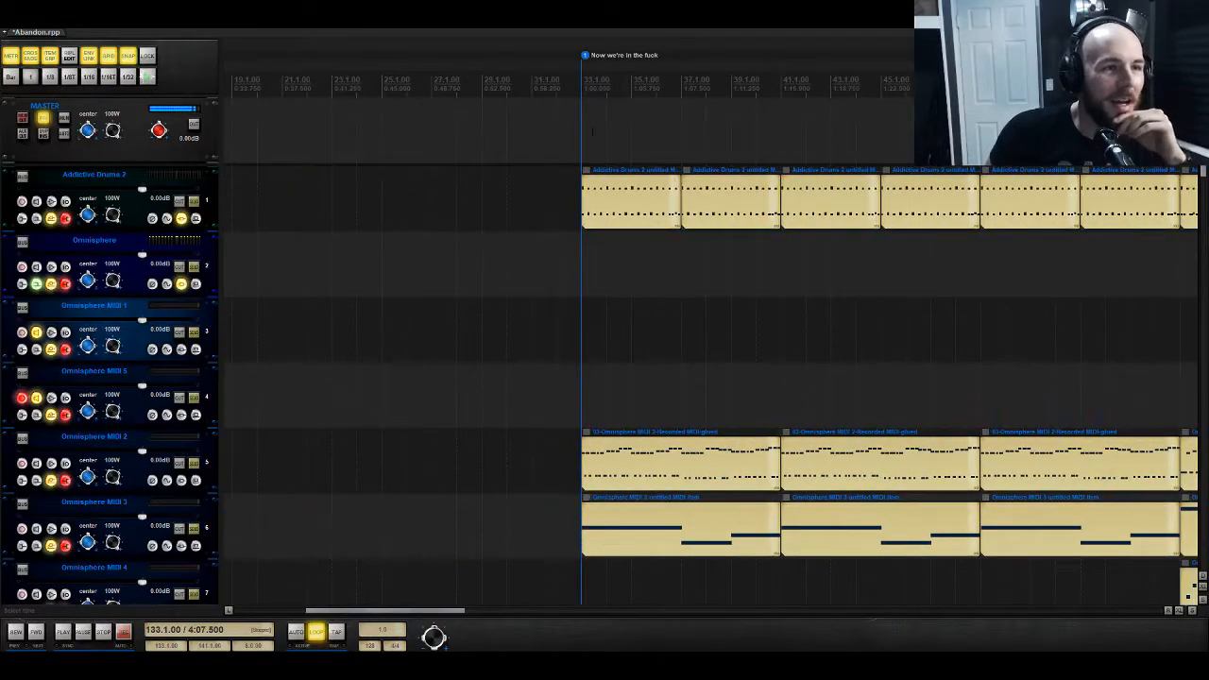
left_click_drag(592, 130, 1112, 201)
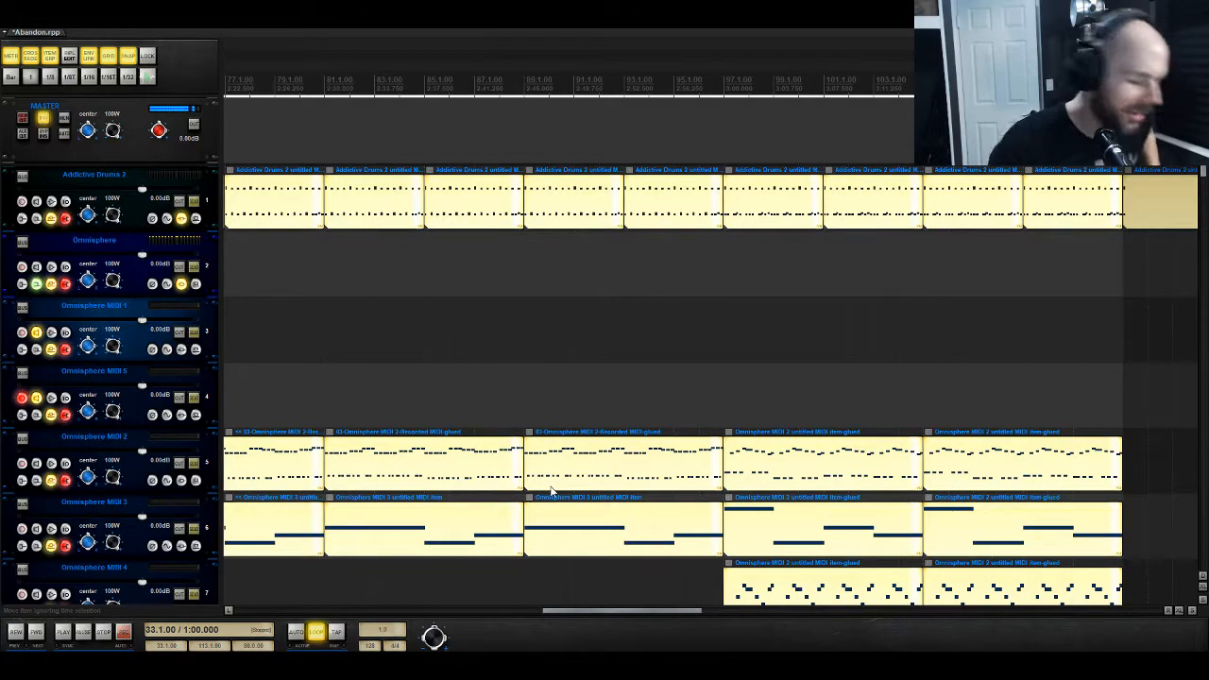
Step: Play the song from bar 33 and save the project
key("space")
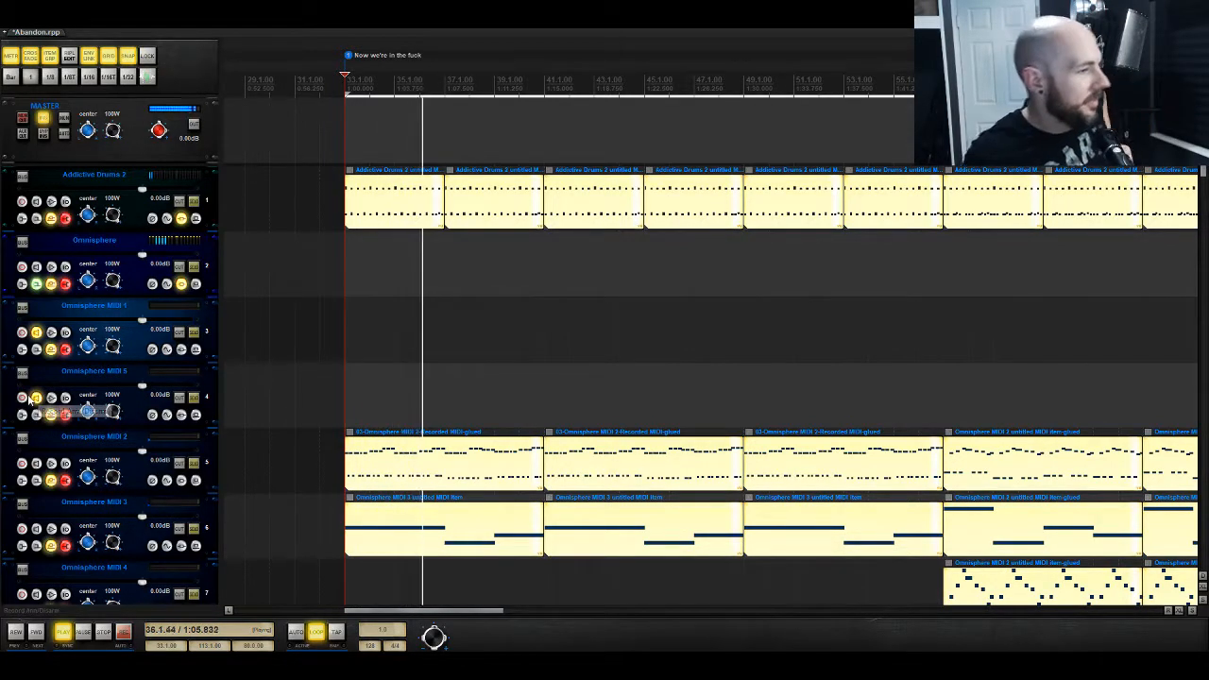
left_click(13, 15)
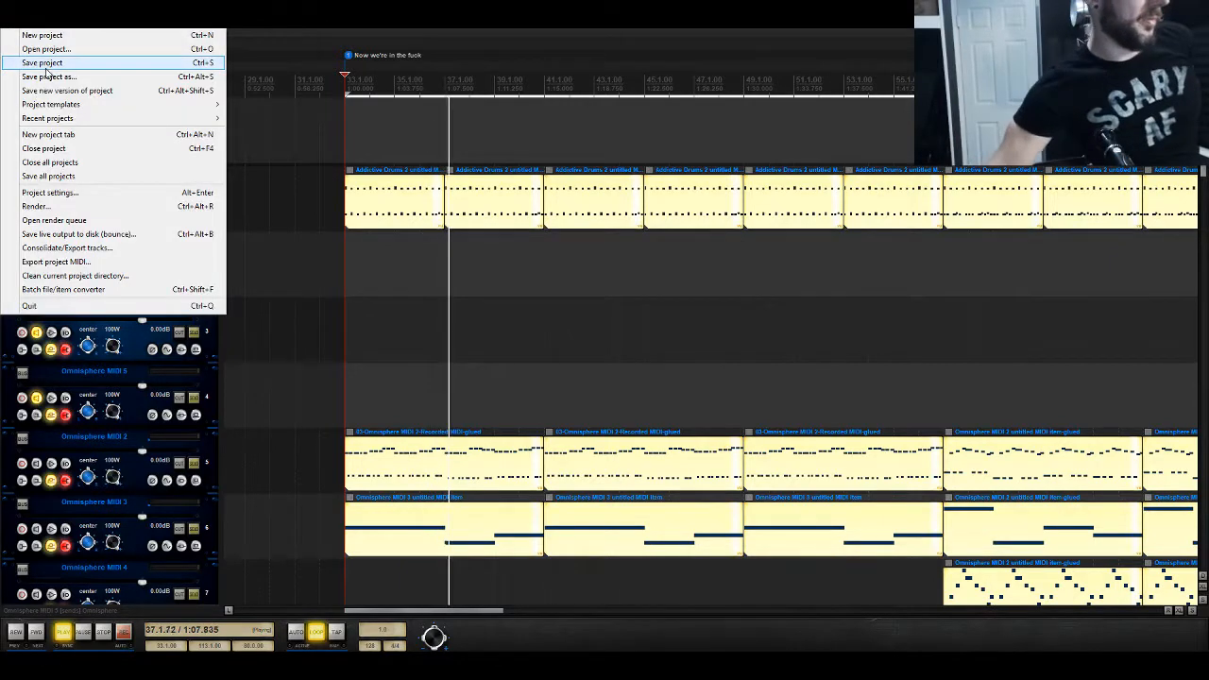
left_click(42, 62)
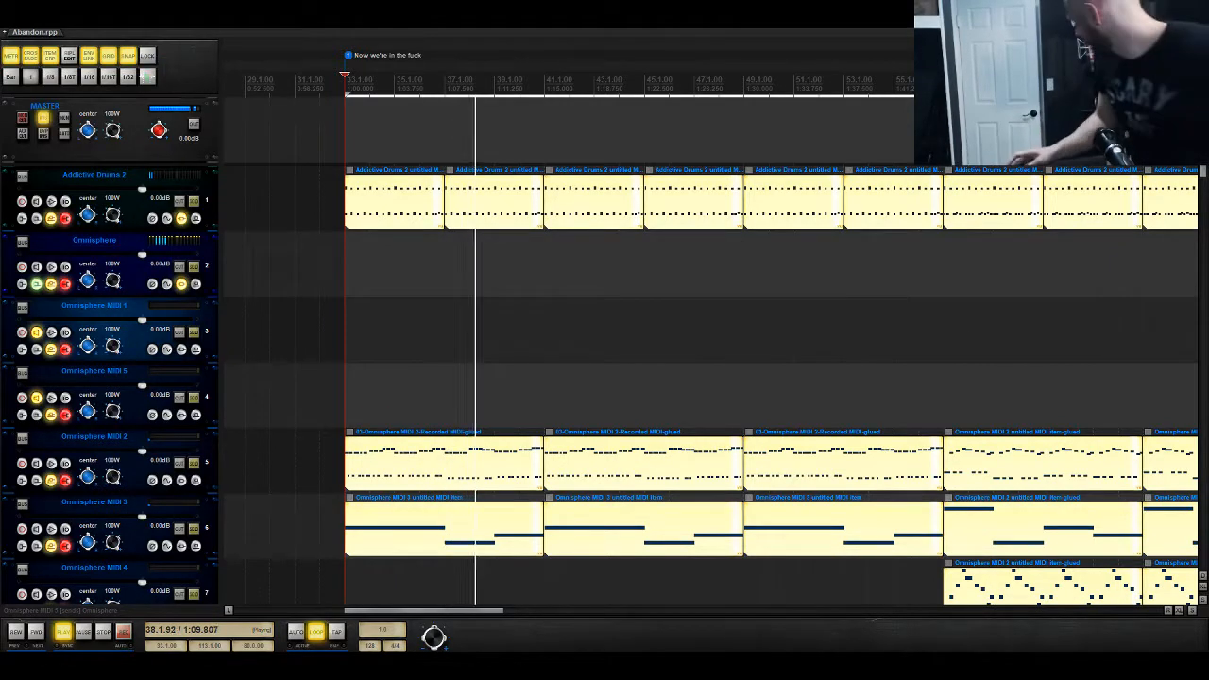
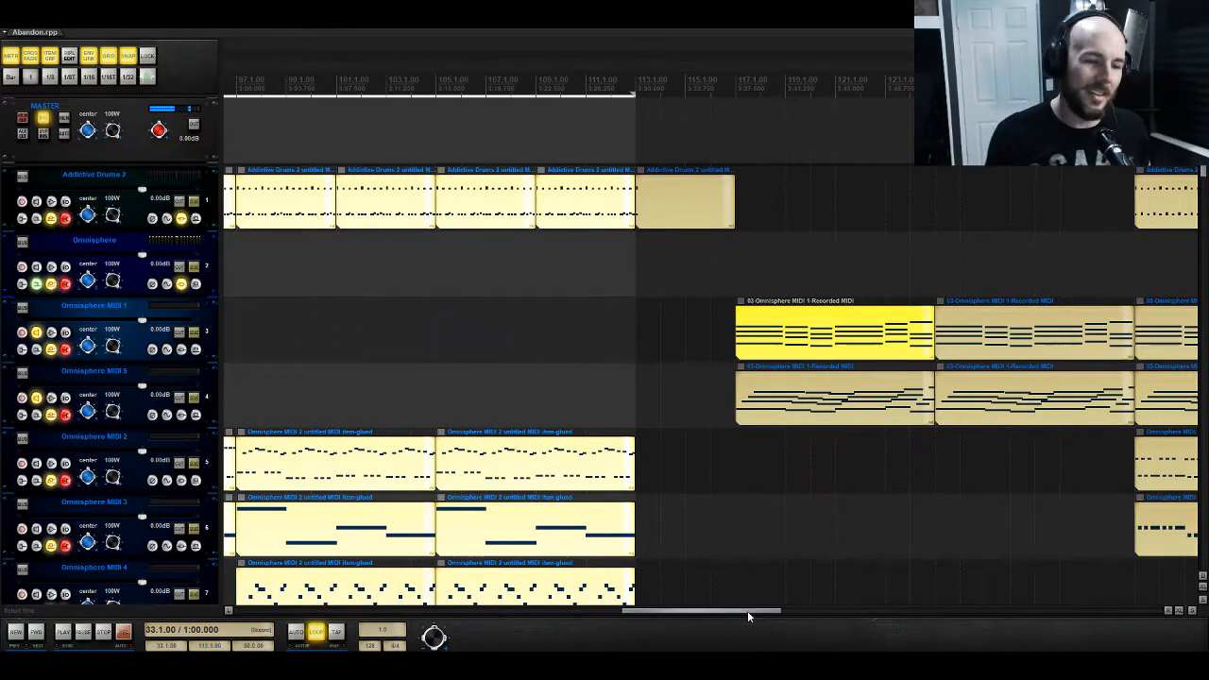
Step: Set the time selection to bars 133–141 and open the Omnisphere MIDI 5 clip at bar 133 for note editing with its track soloed
left_click_drag(750, 612, 820, 612)
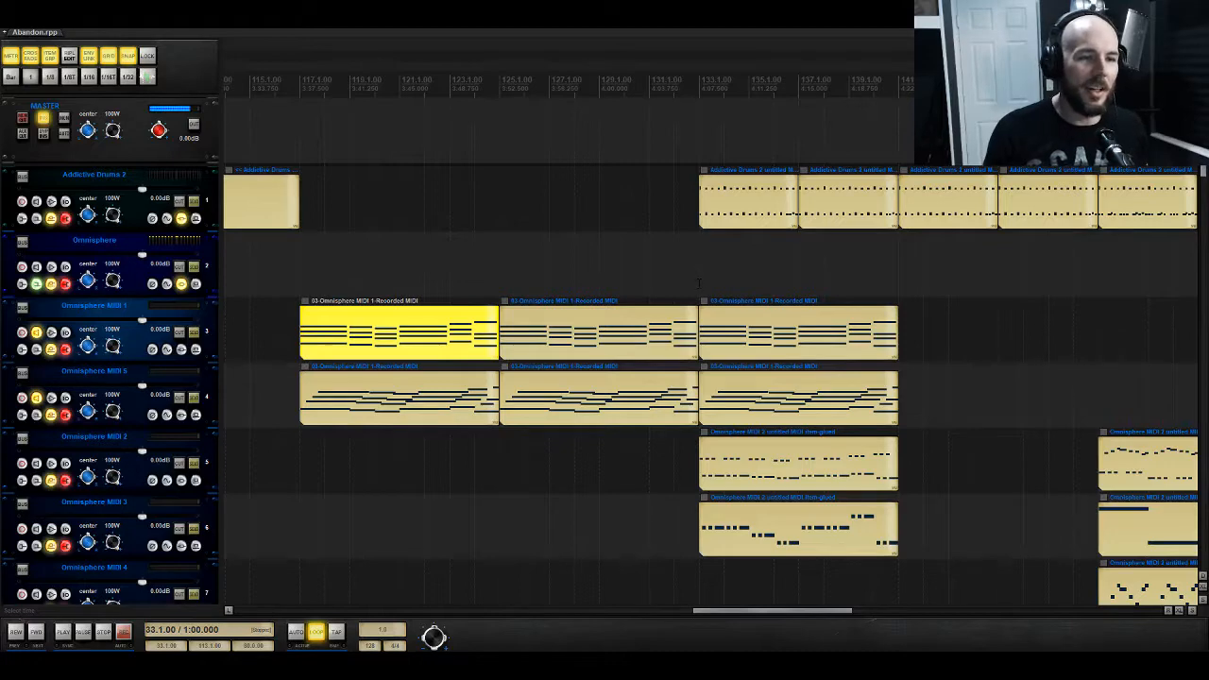
left_click_drag(698, 282, 897, 287)
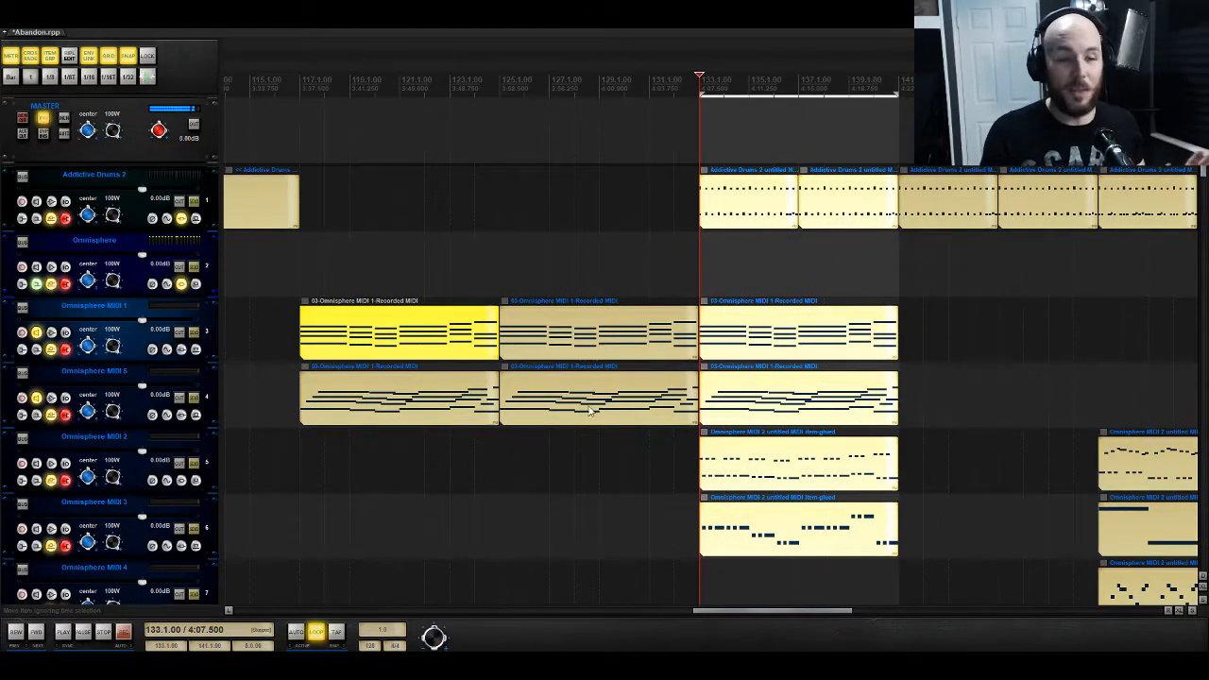
left_click(194, 400)
left_click(706, 397)
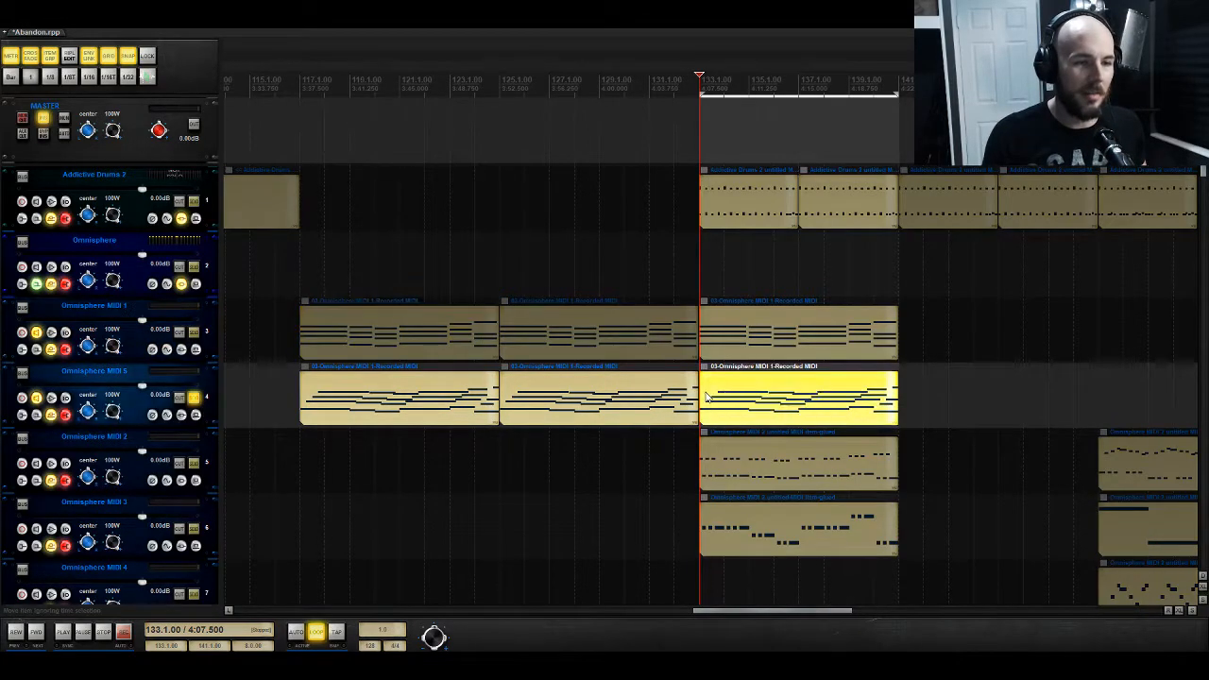
double_click(707, 396)
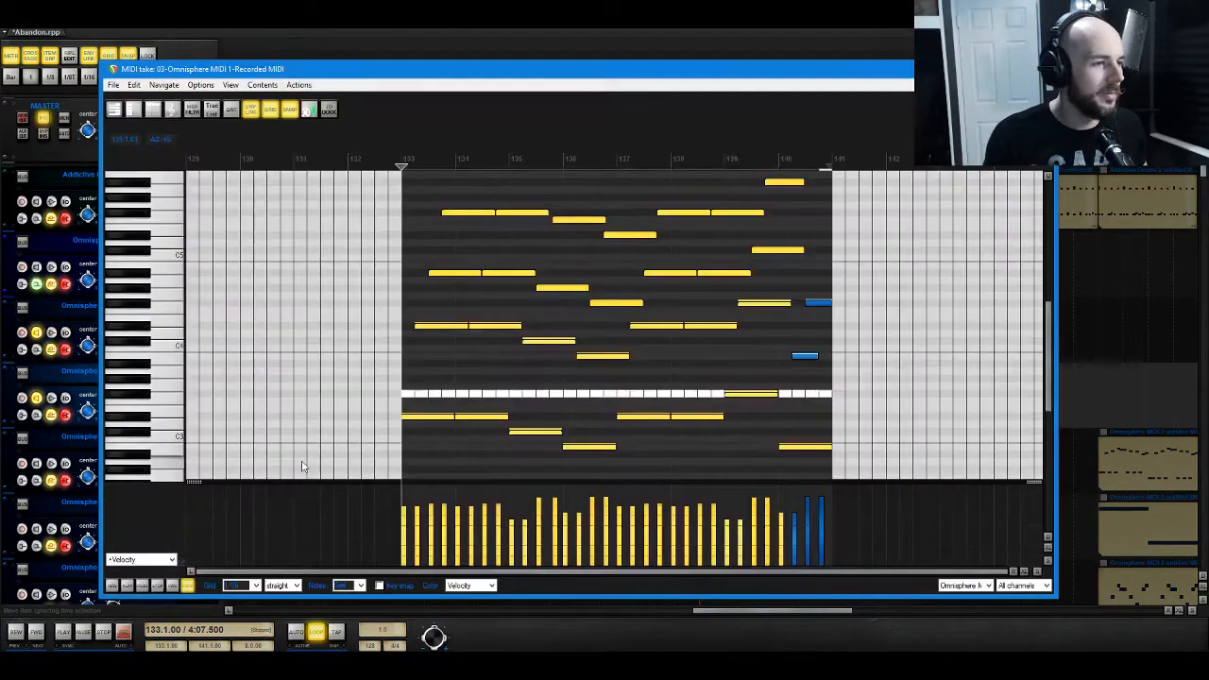
Step: Try filling the gaps before the first arpeggio's three upper notes at bar 133 with added notes on a 1/8 grid, and play it back
left_click(397, 327)
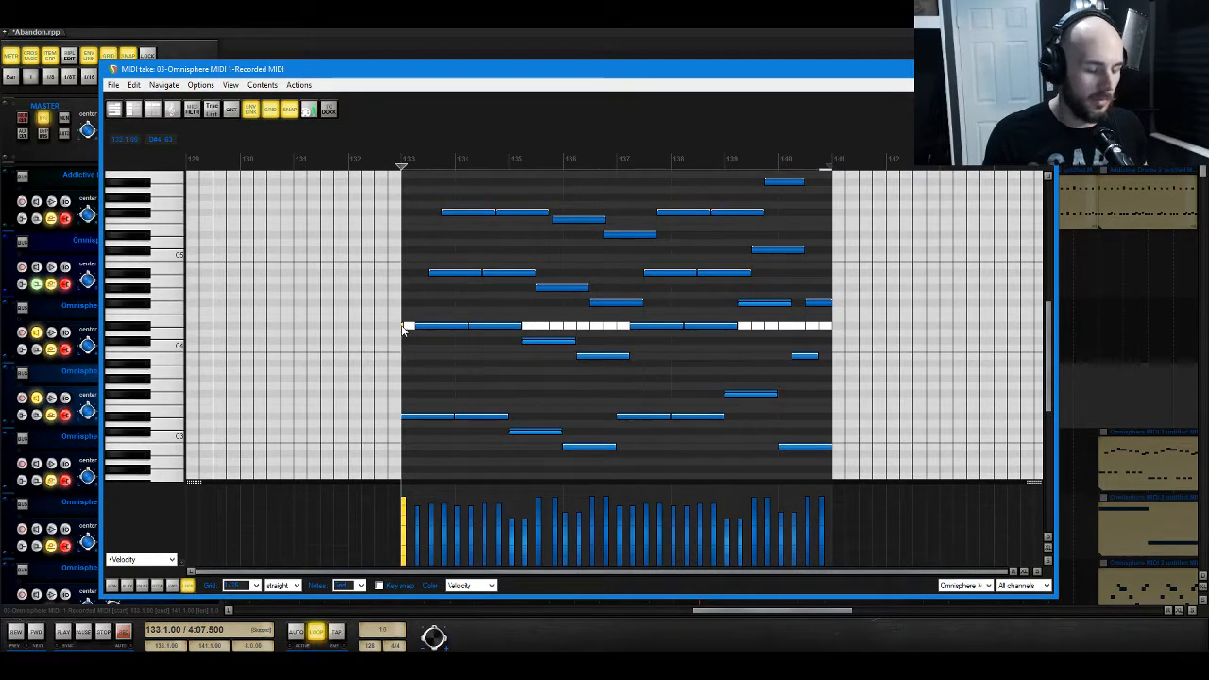
left_click(255, 586)
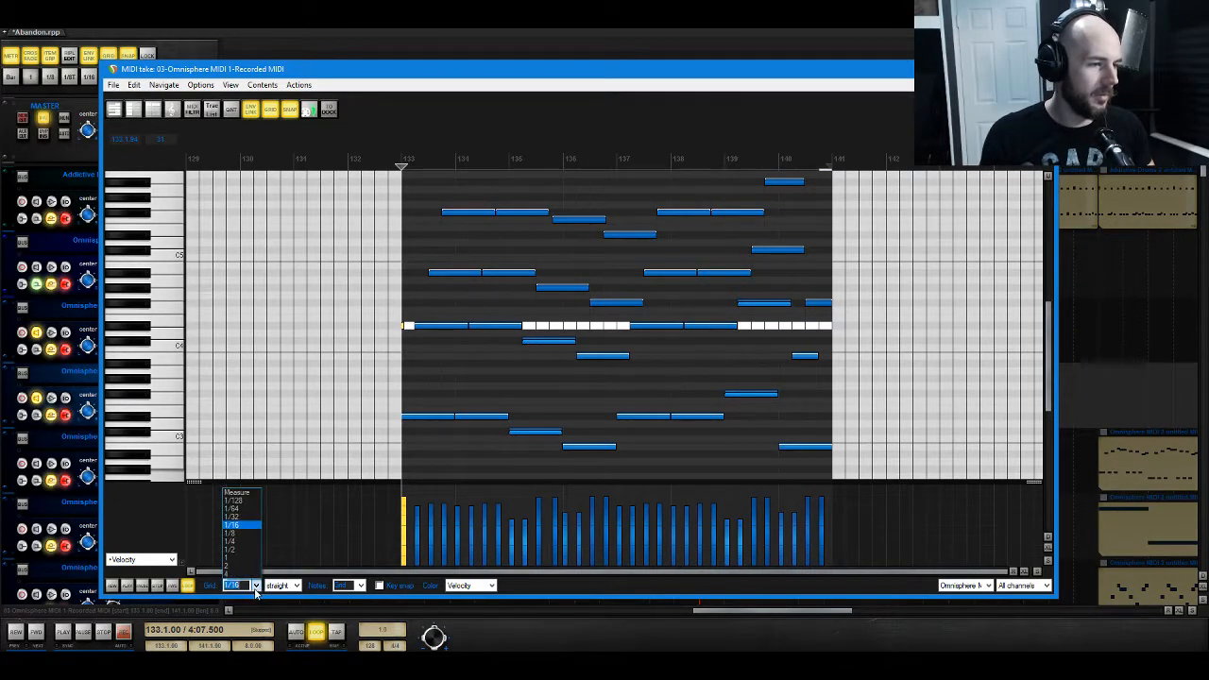
left_click(242, 535)
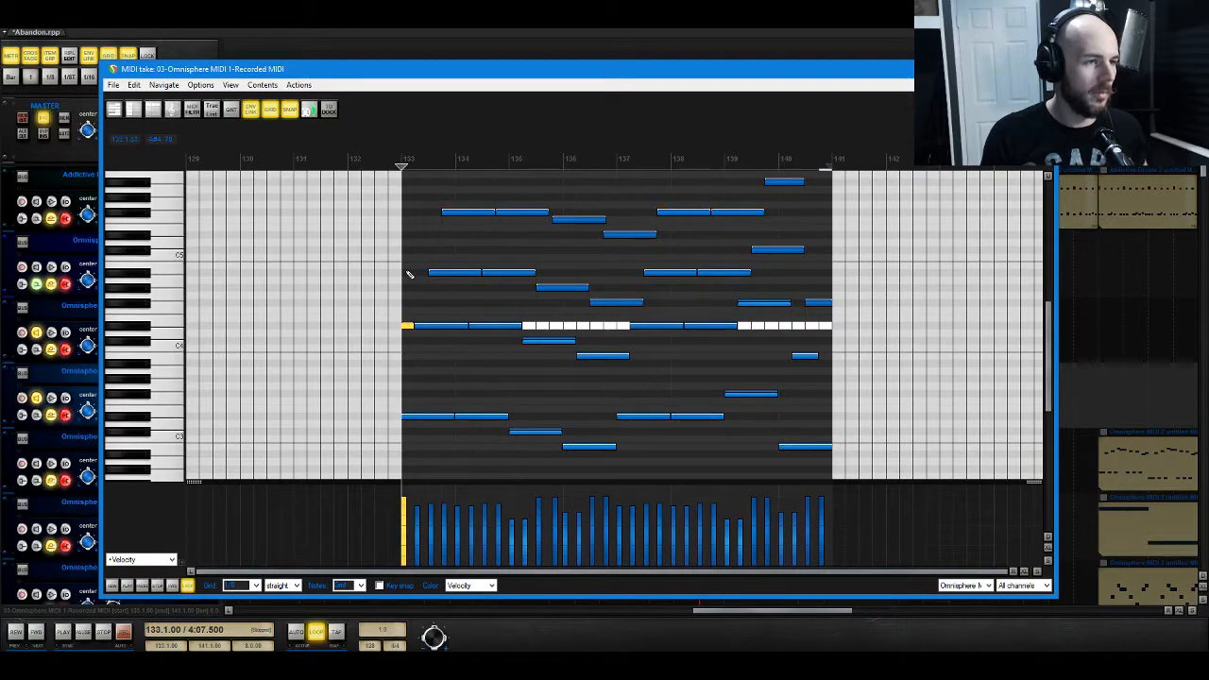
left_click(409, 274)
left_click(409, 213)
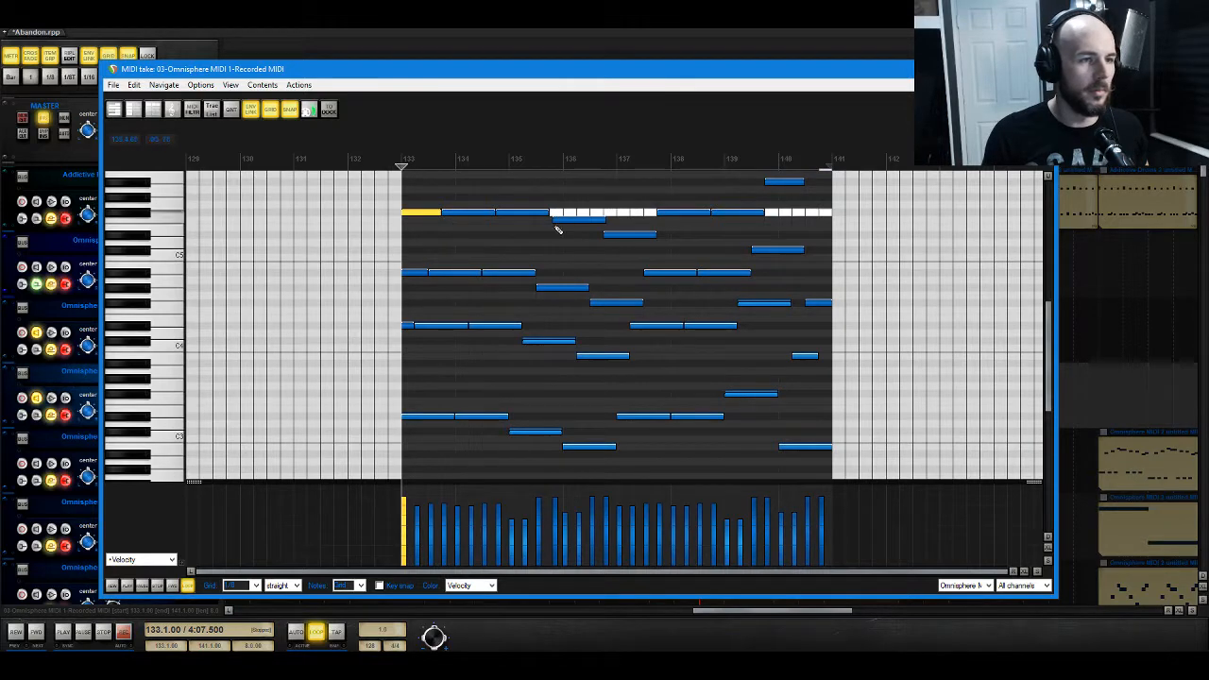
key("space")
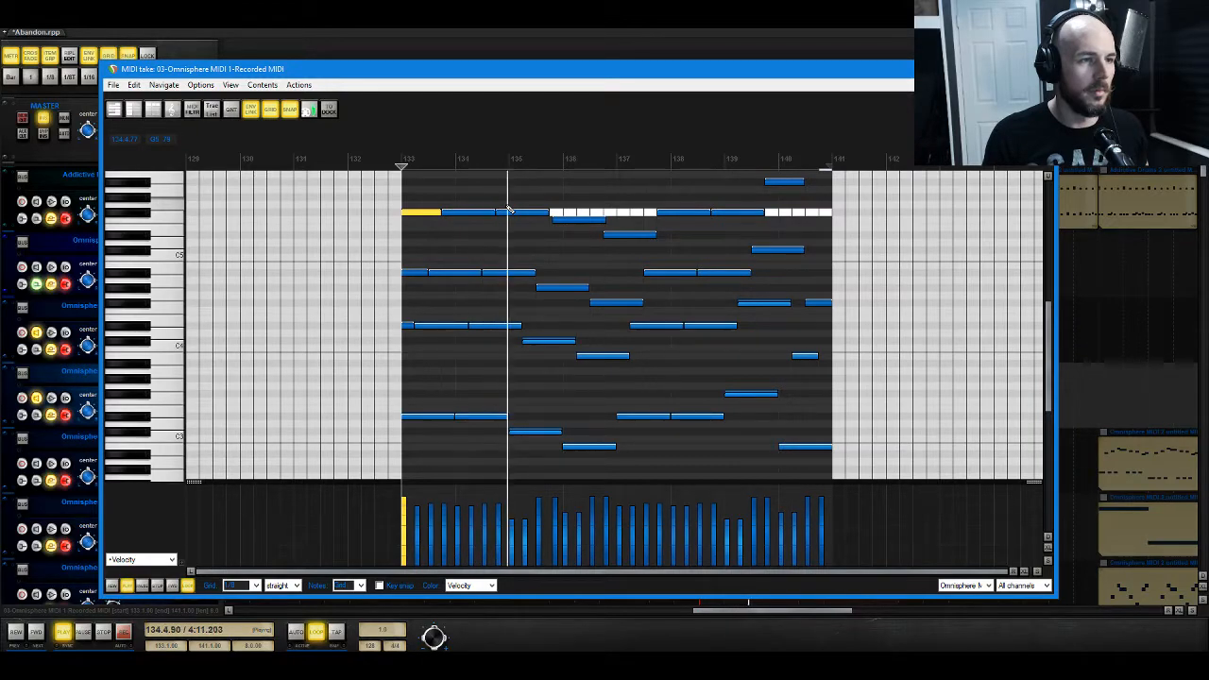
key("space")
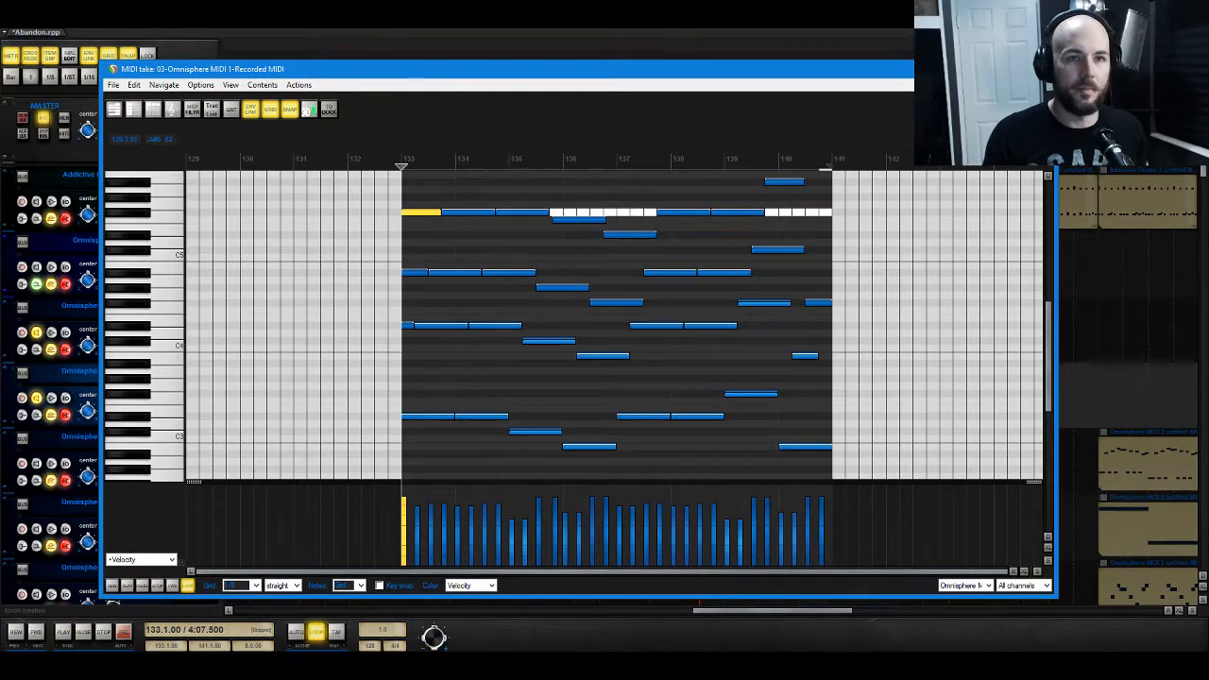
key("Escape")
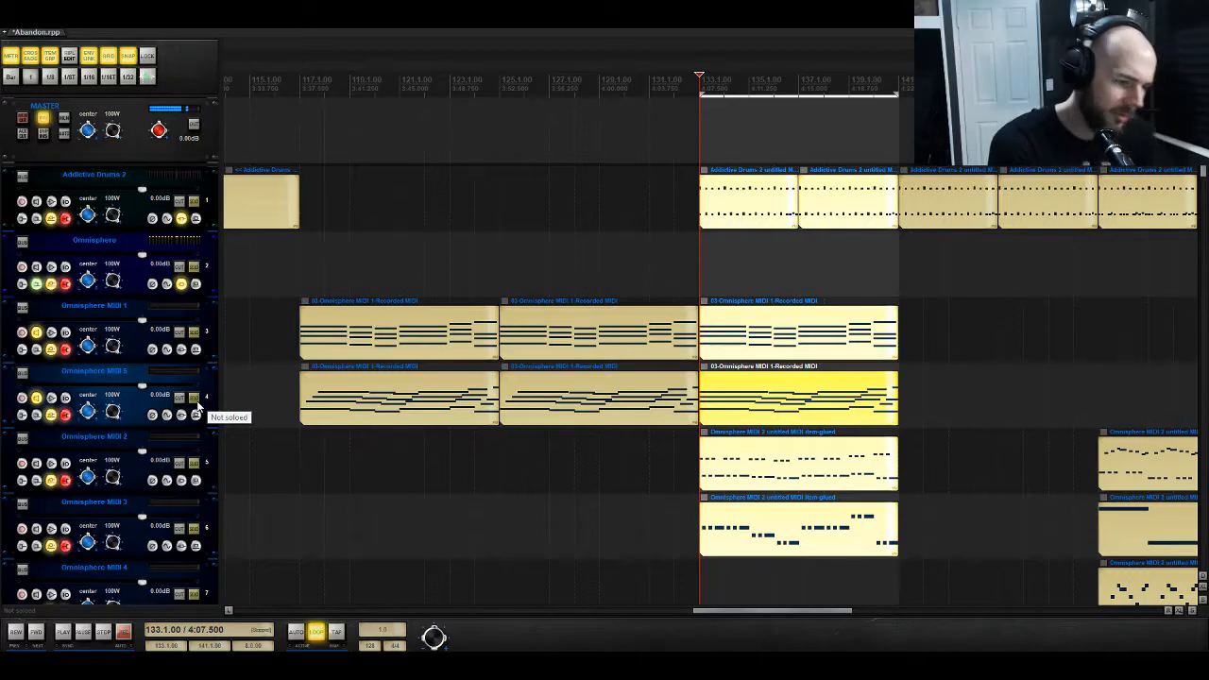
Step: Delete the three added upper notes at the start of bar 133 in the Omnisphere MIDI 5 clip and close the note editor
double_click(727, 392)
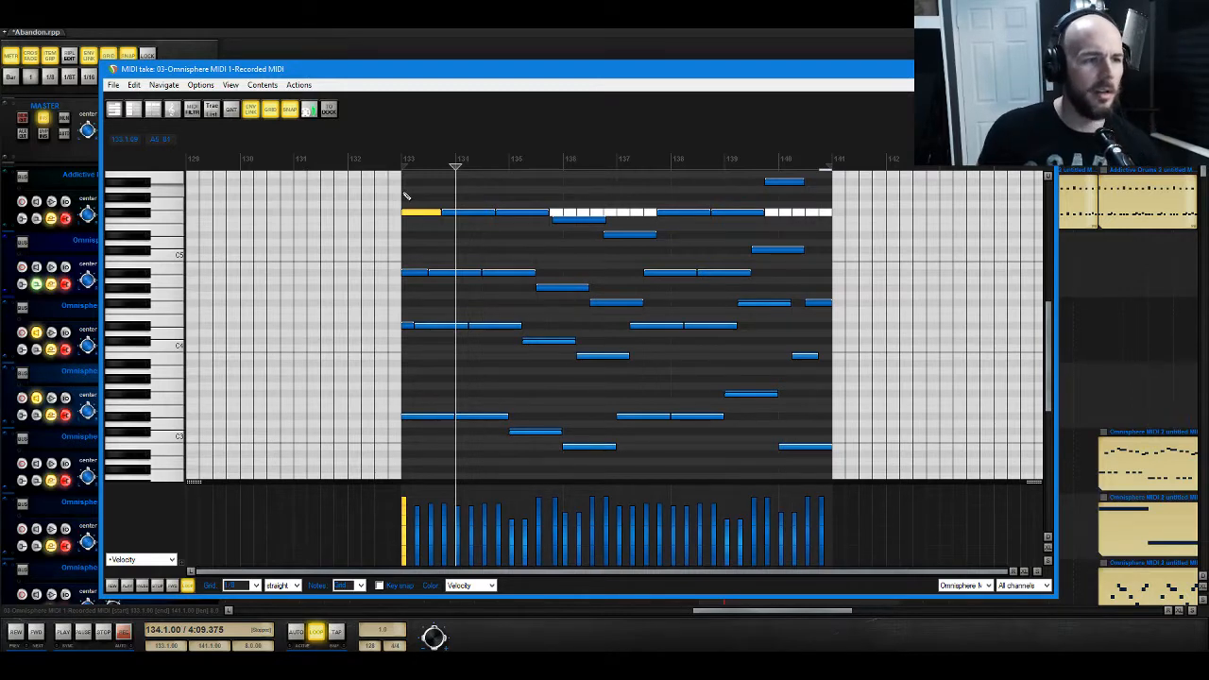
left_click_drag(419, 197, 406, 355)
left_click_drag(412, 204, 407, 357)
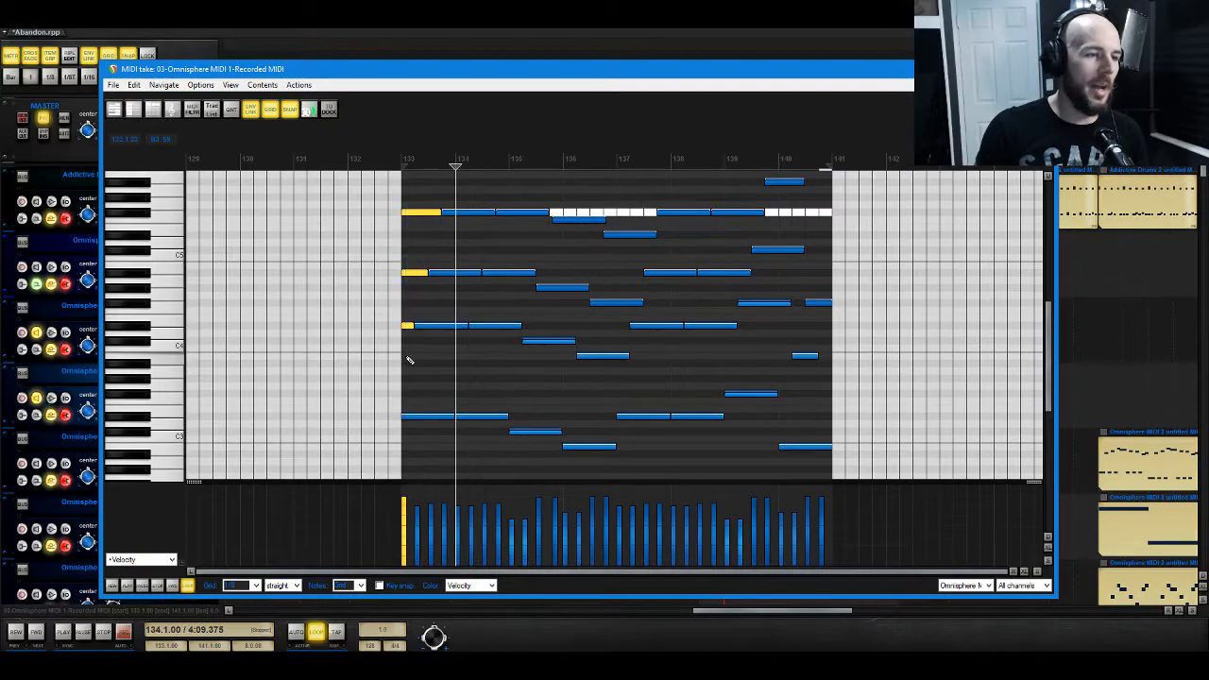
key("Delete")
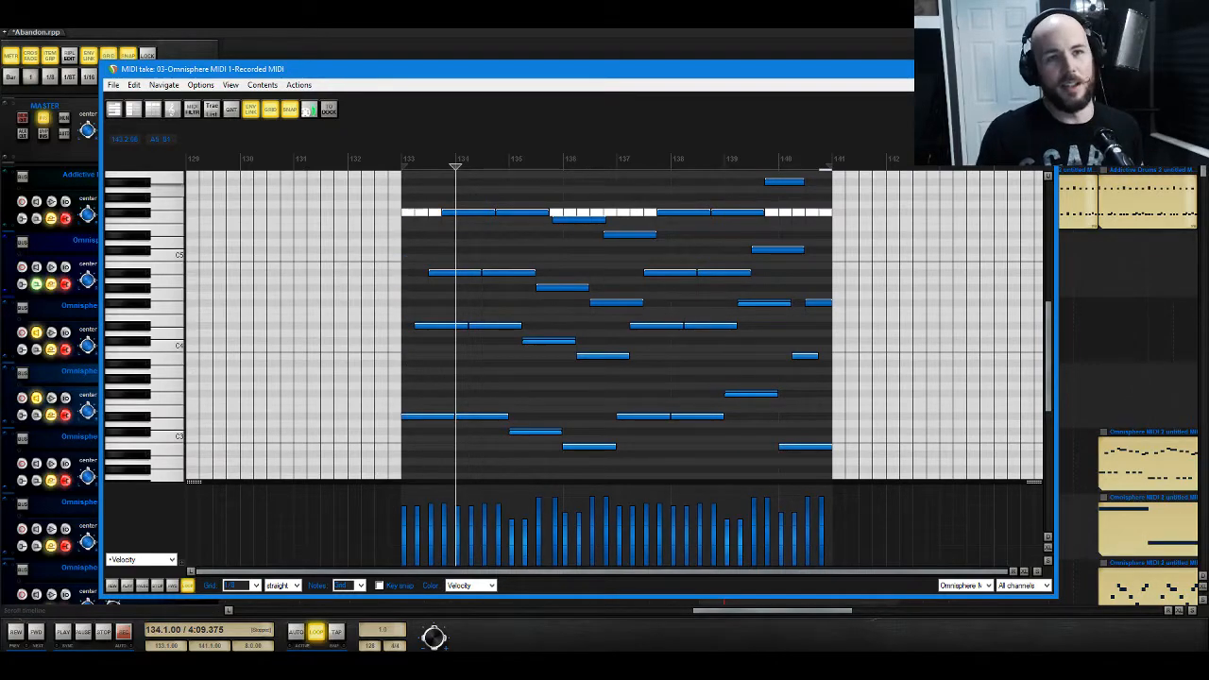
left_click(1040, 69)
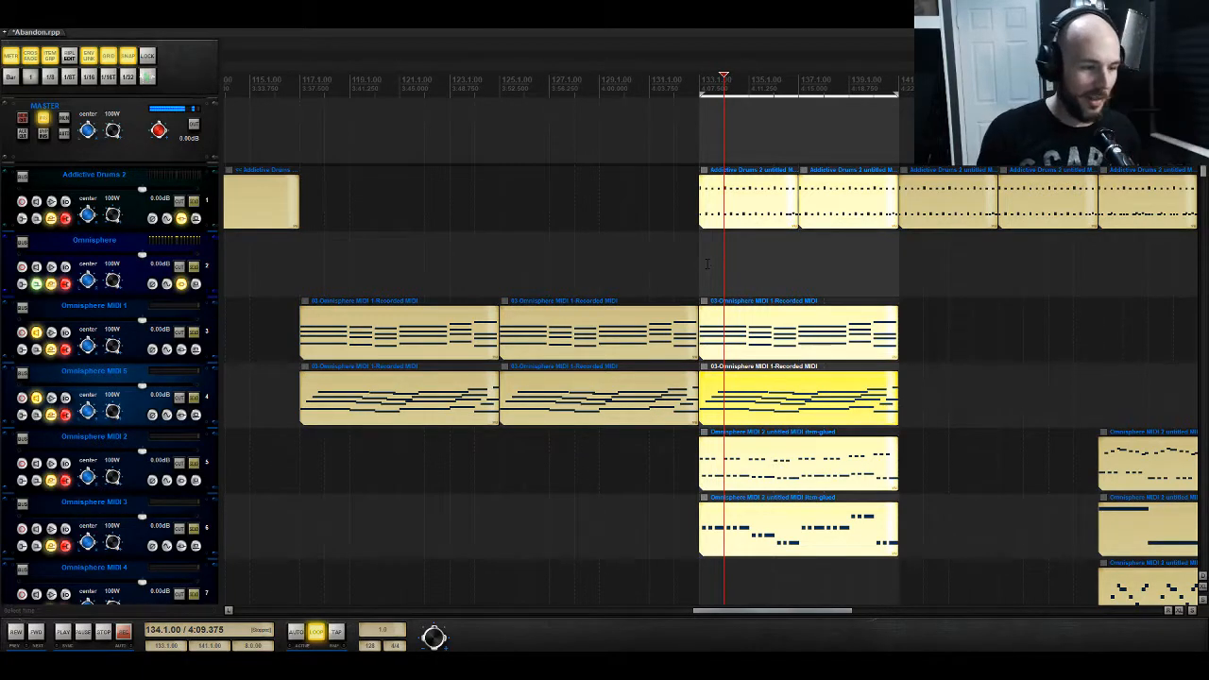
Step: Play from bar 117 and set the low shelf in the Omnisphere E track's ReaEQ to -8.0 dB at 507.4 Hz
left_click(301, 263)
key("space")
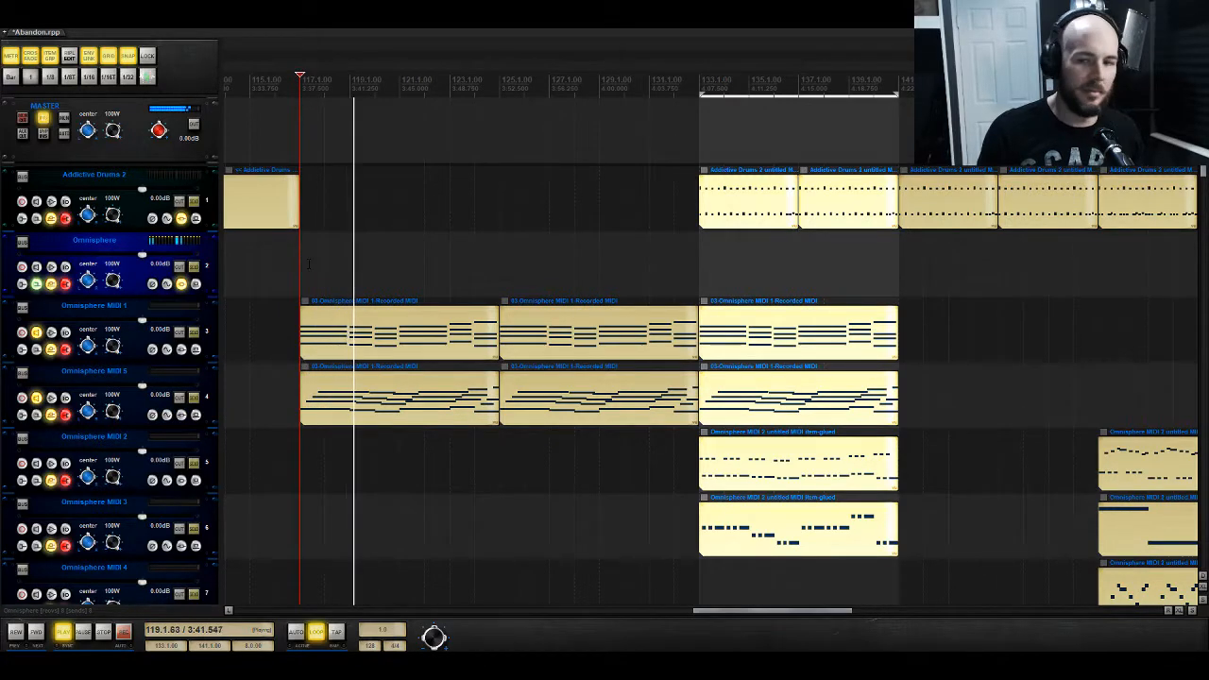
scroll(199, 347, "down", 10)
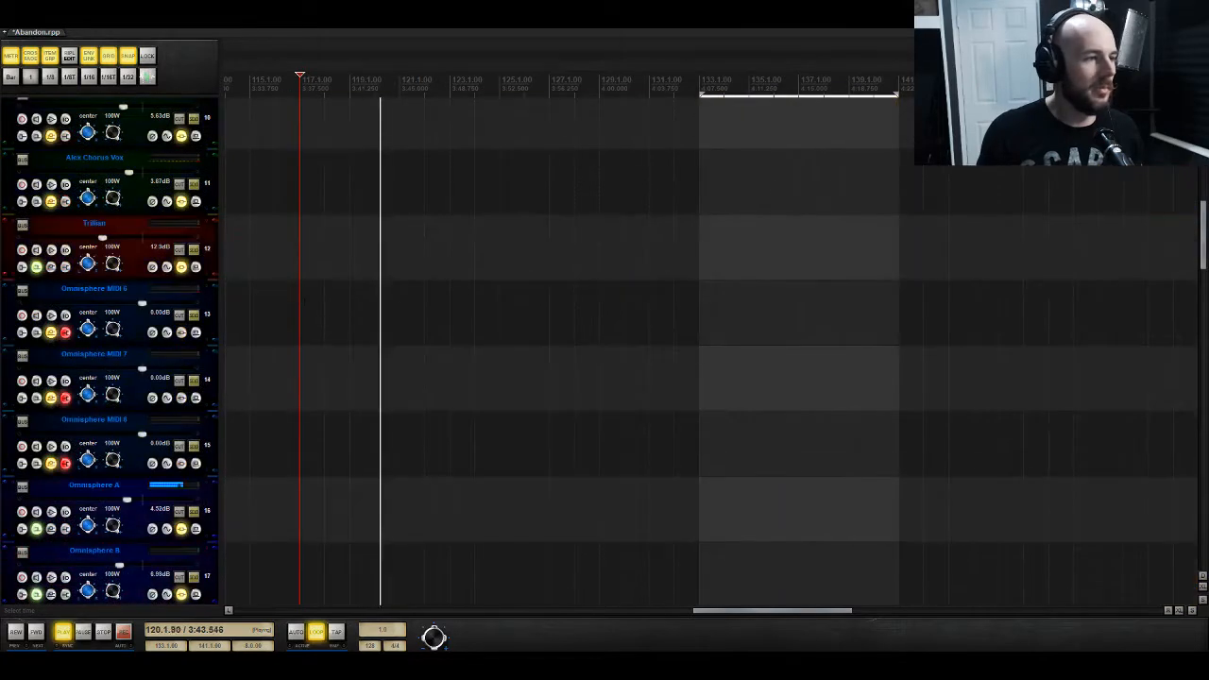
scroll(199, 347, "down", 5)
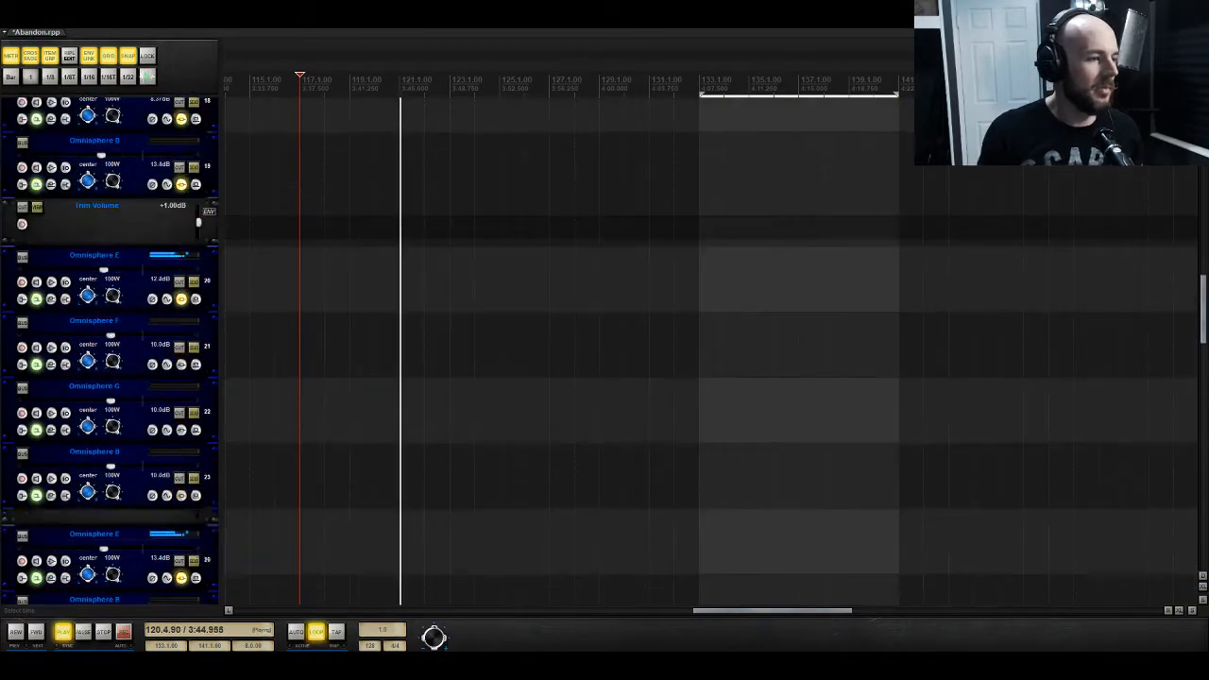
left_click(183, 300)
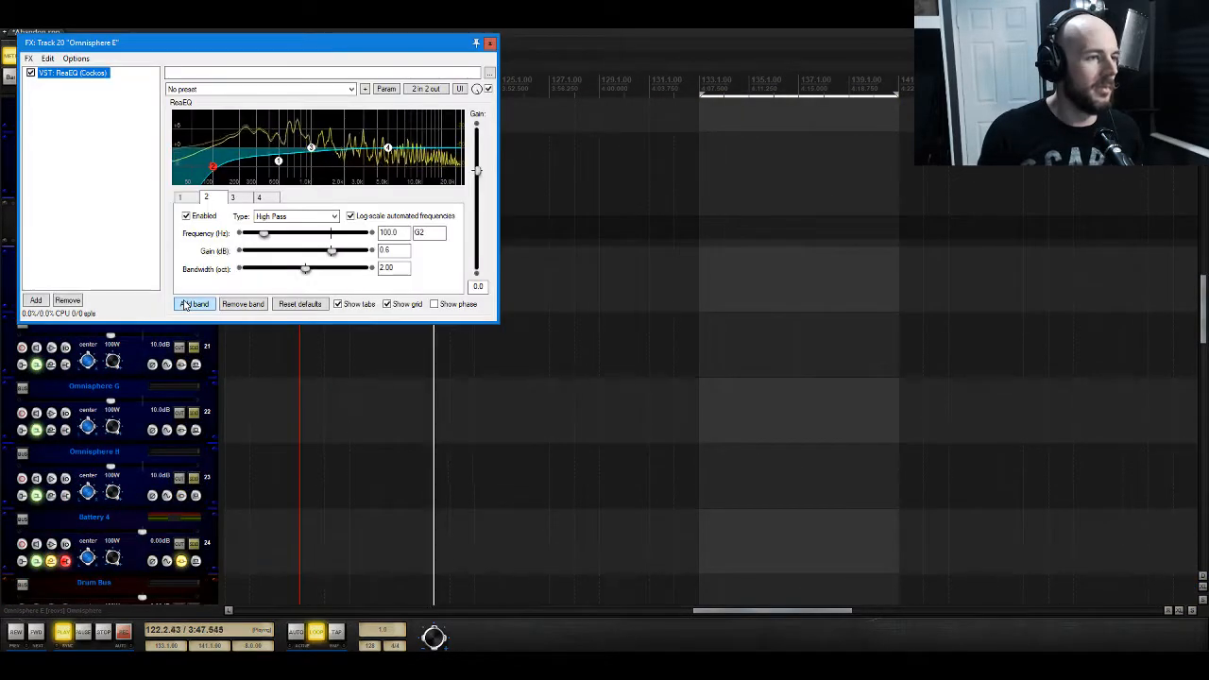
left_click_drag(277, 161, 279, 172)
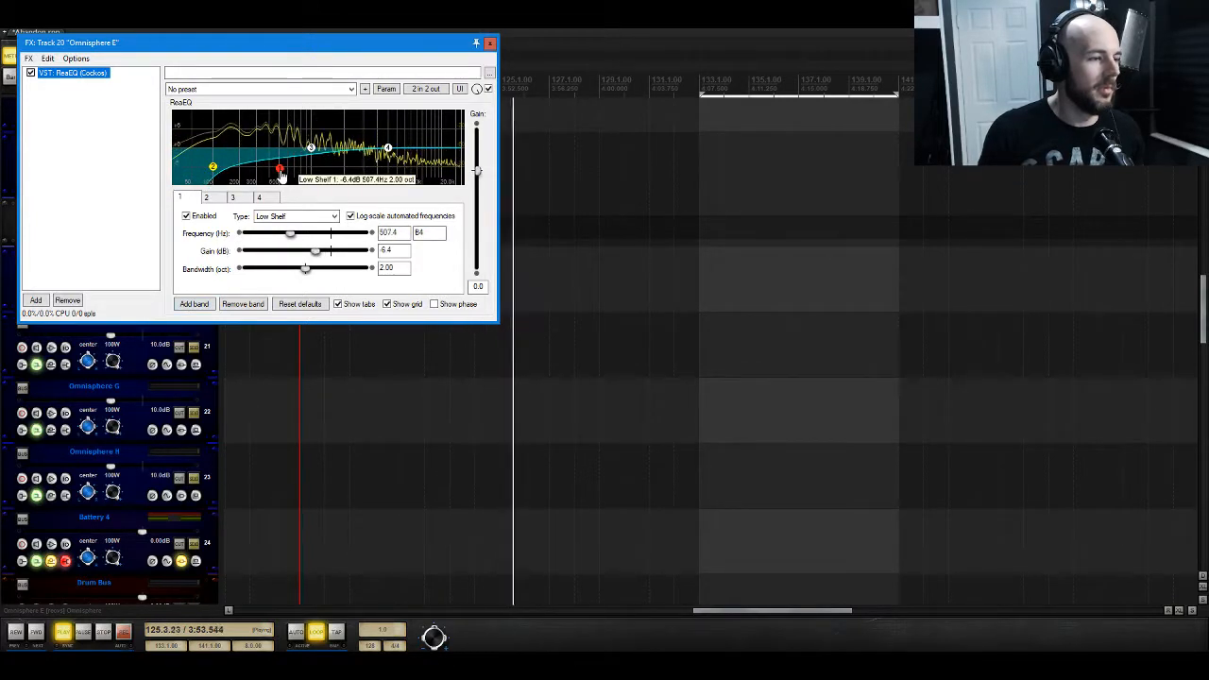
left_click_drag(281, 176, 282, 180)
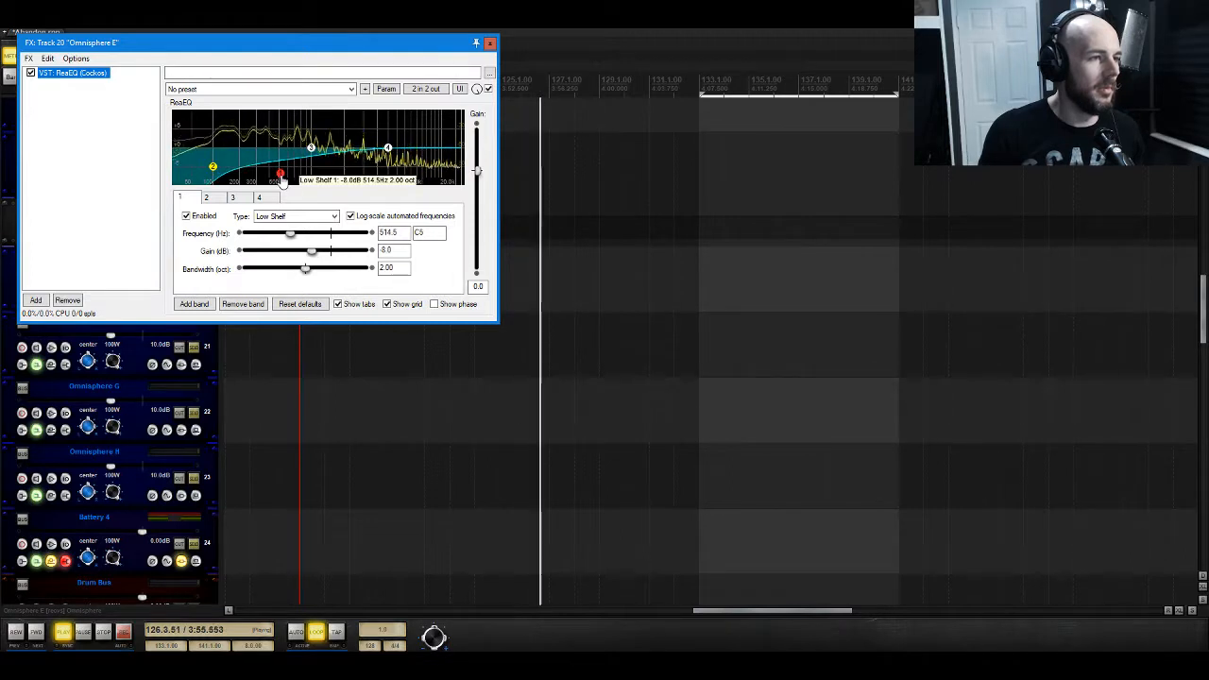
left_click_drag(283, 181, 281, 181)
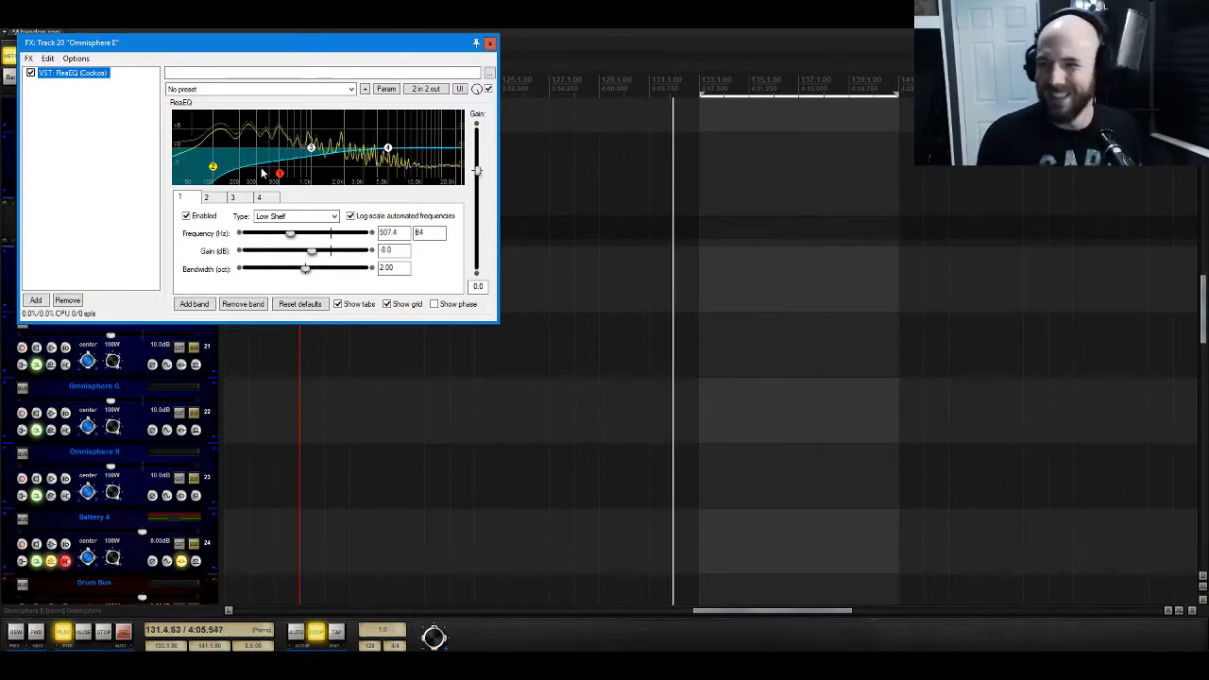
left_click(489, 46)
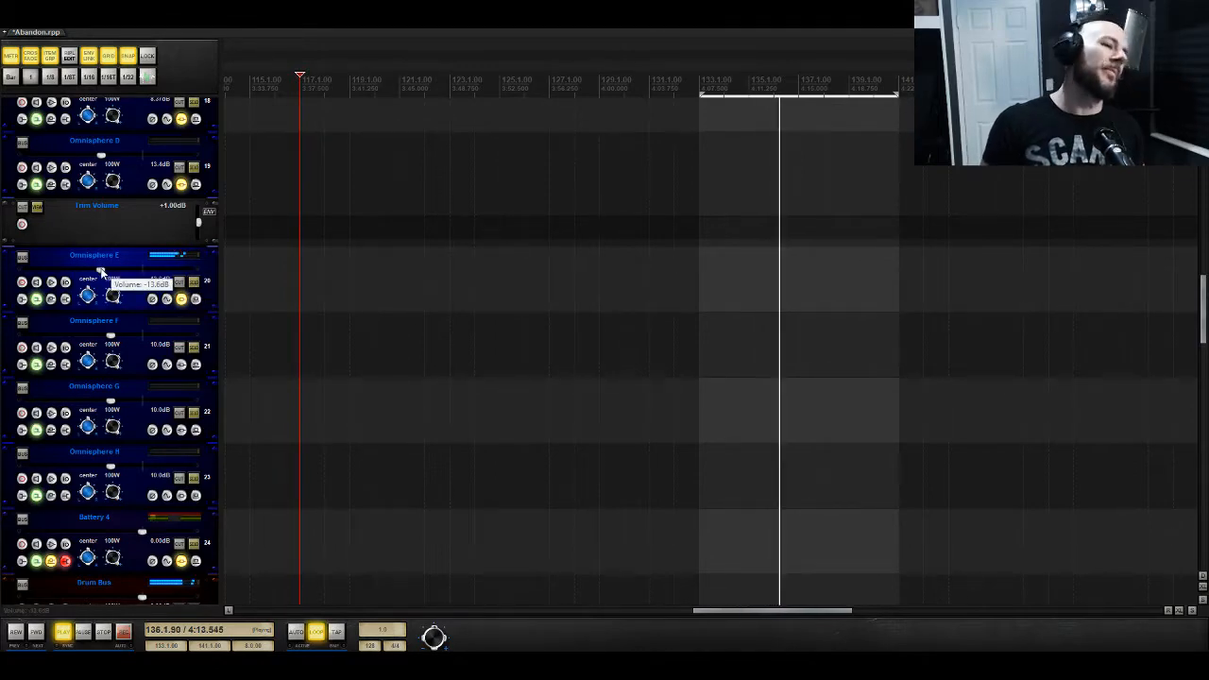
Step: Solo the Omnisphere E track and set band 3 of its ReaEQ to -1.8 dB at 223.3 Hz
left_click(195, 283)
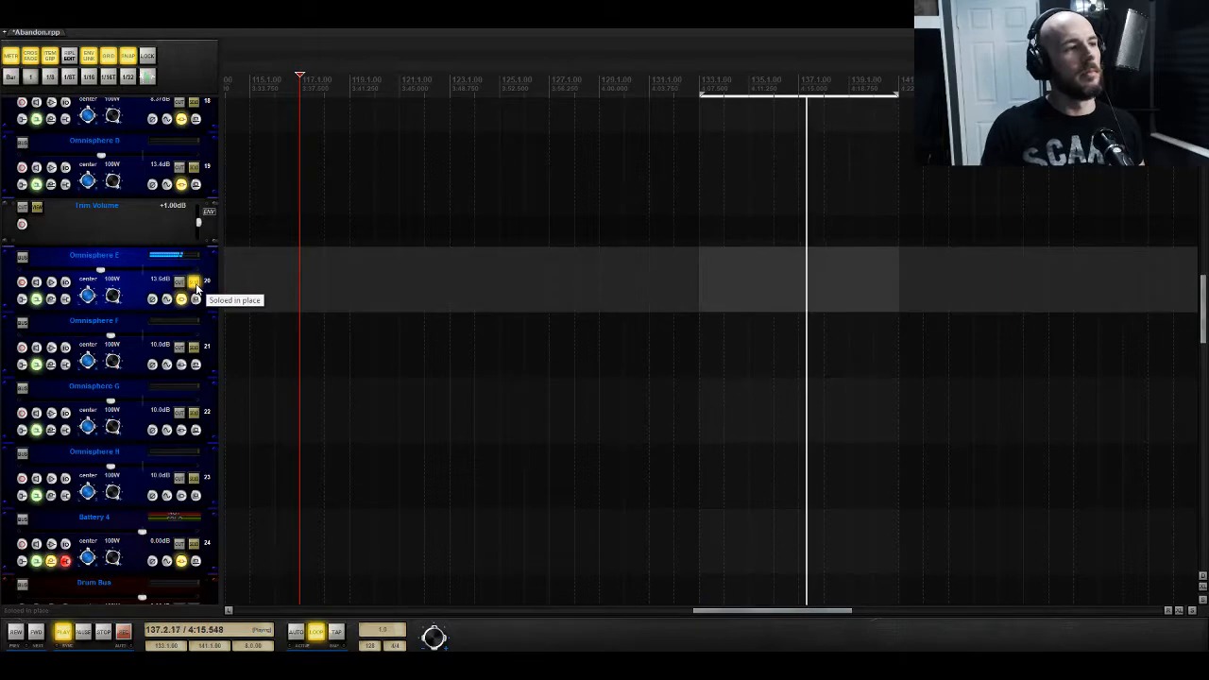
left_click(180, 299)
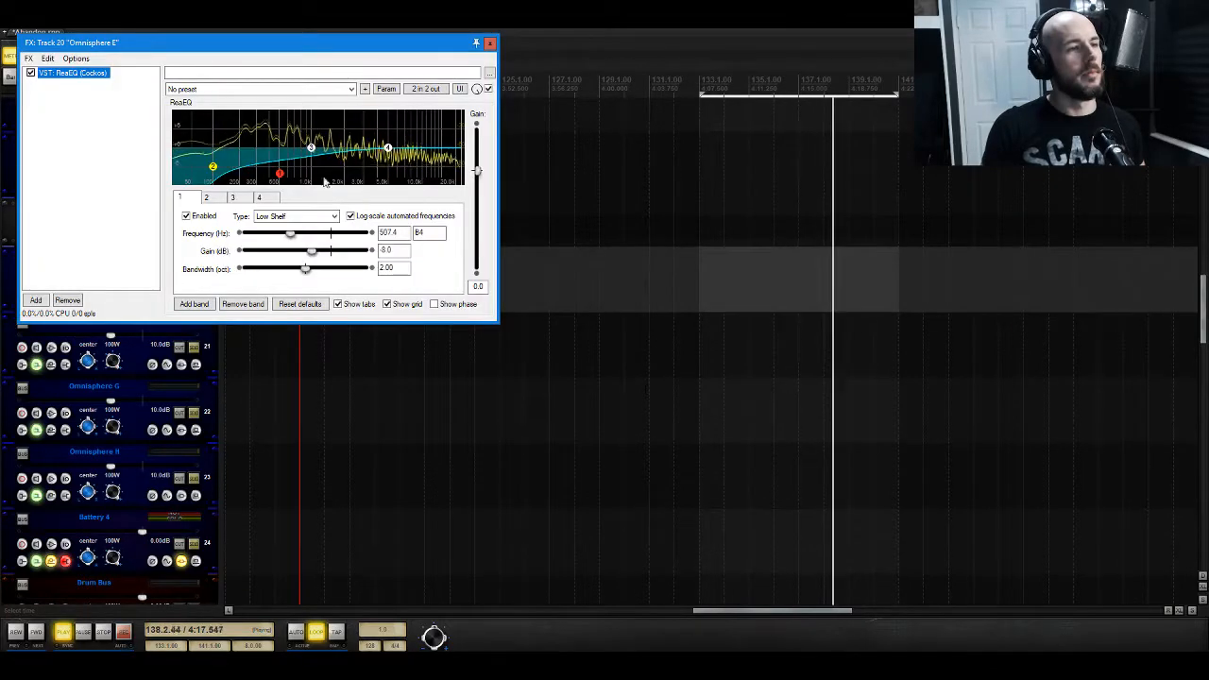
left_click_drag(311, 154, 279, 111)
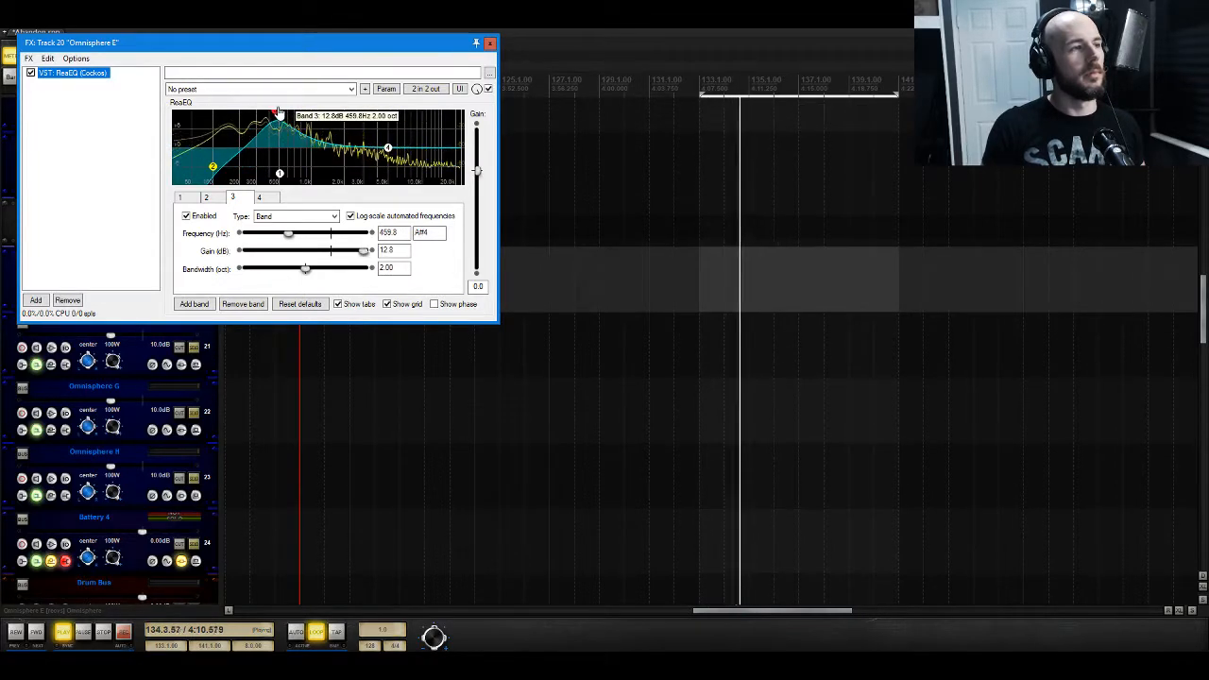
left_click_drag(279, 111, 244, 152)
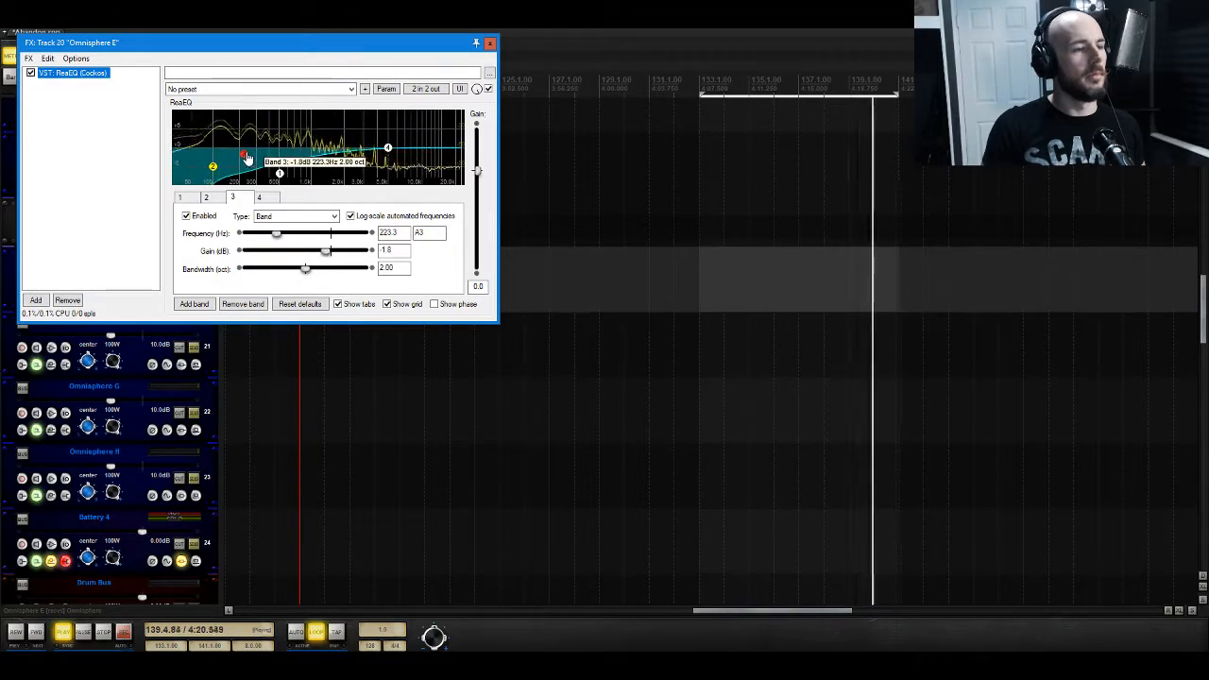
left_click(488, 44)
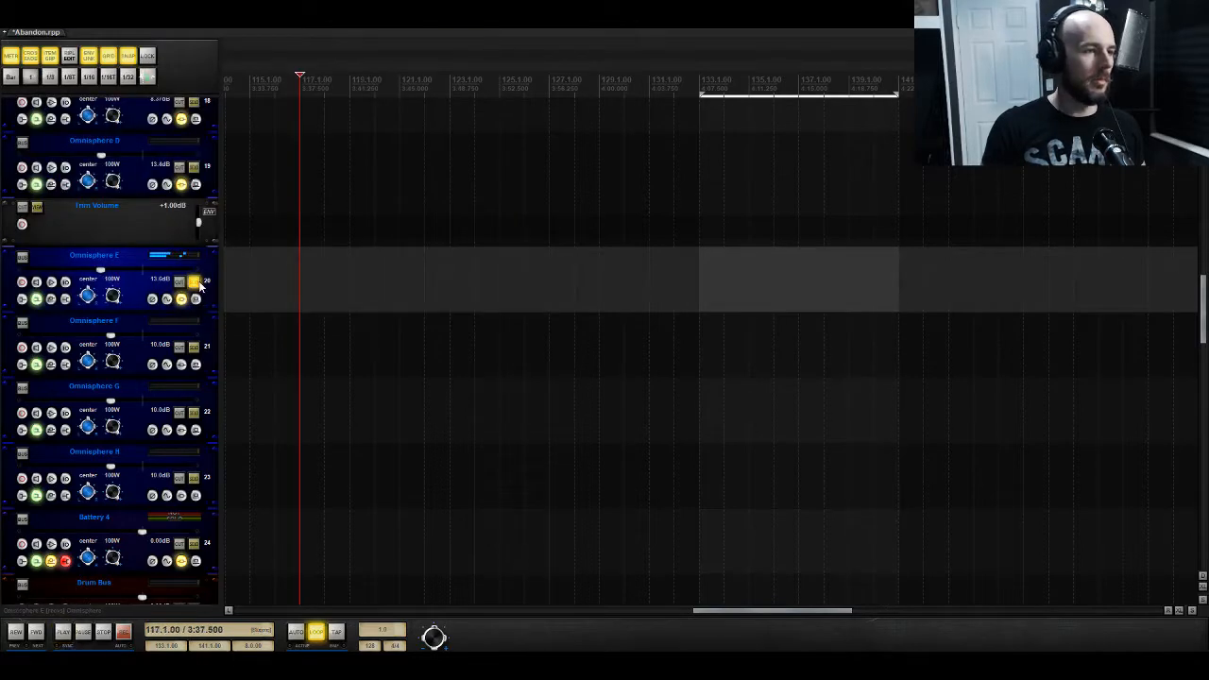
Step: Unsolo the Omnisphere E track, play from bar 117 and set the bridge vocal track's volume to -9.25 dB
key("space")
key("space")
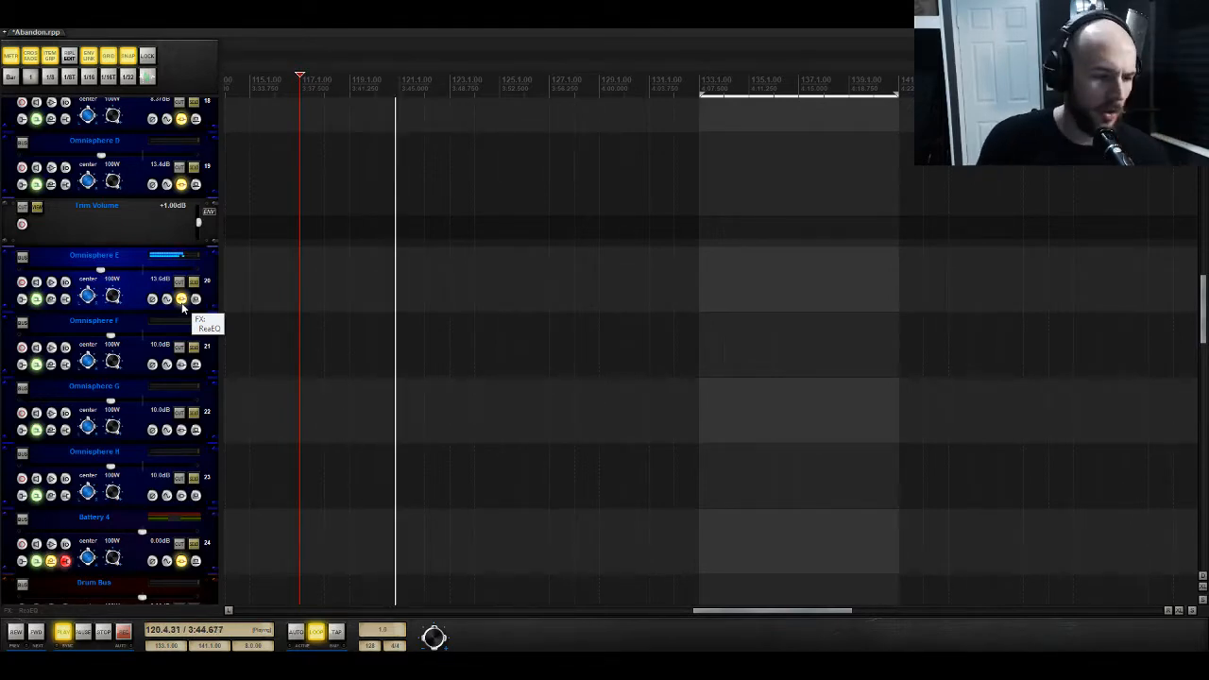
scroll(394, 337, "up", 4)
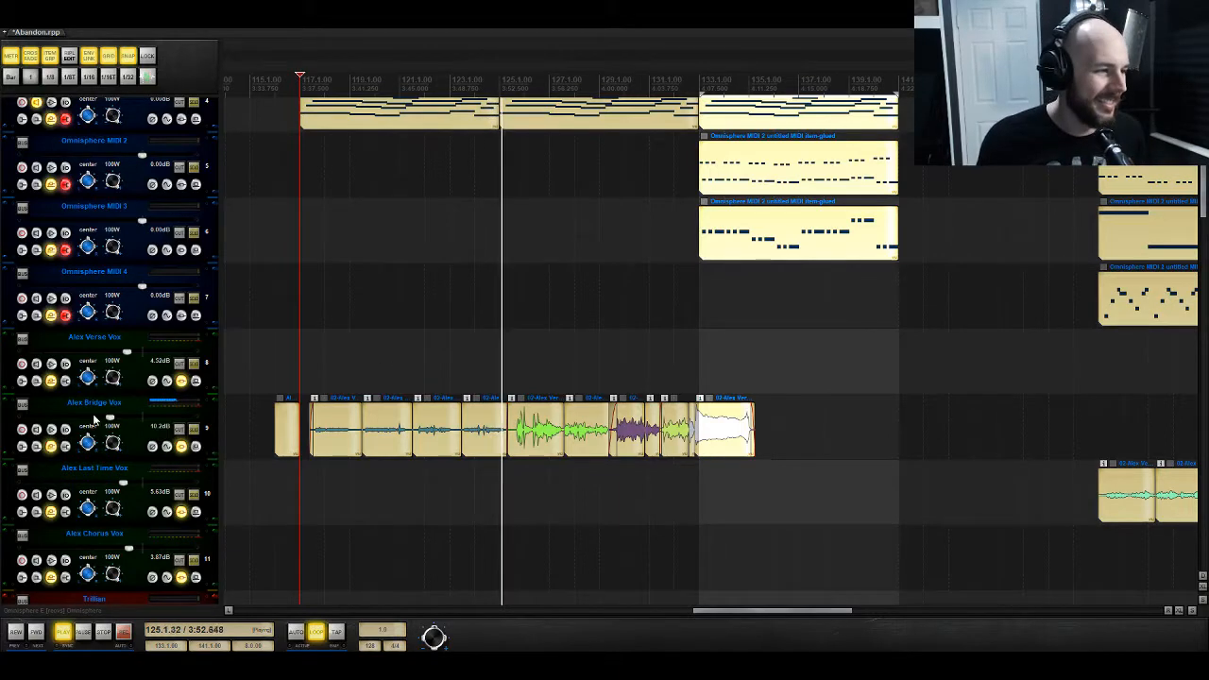
left_click_drag(110, 417, 115, 420)
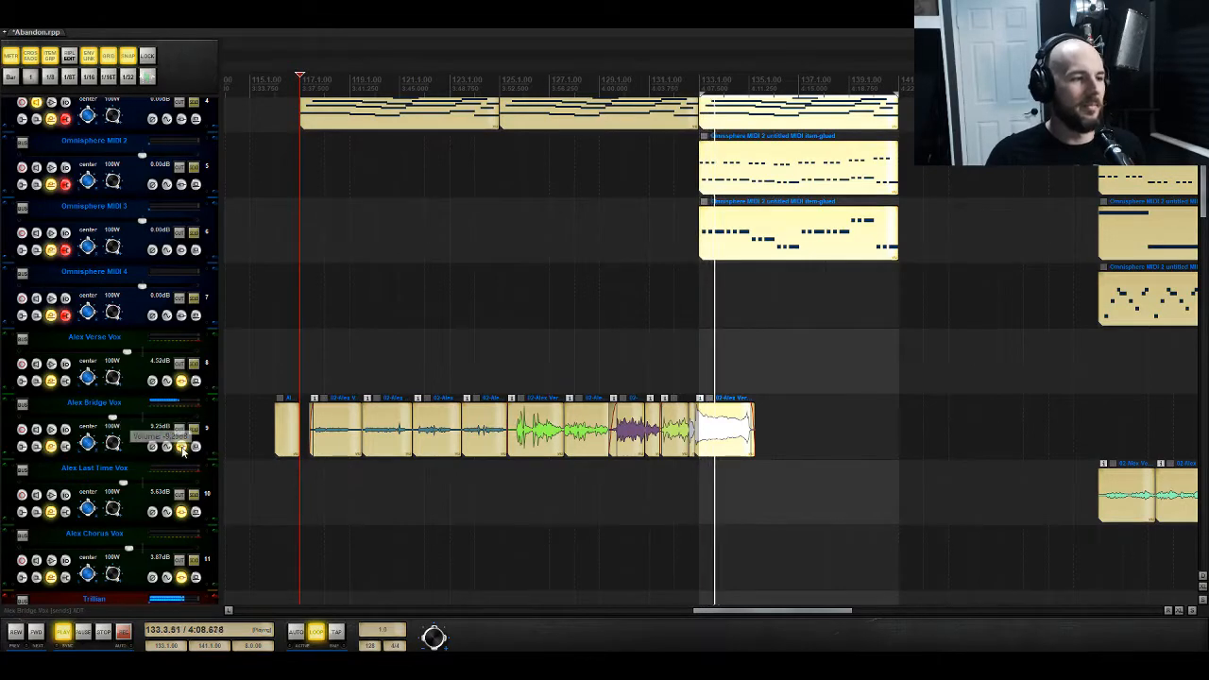
mouse_move(182, 450)
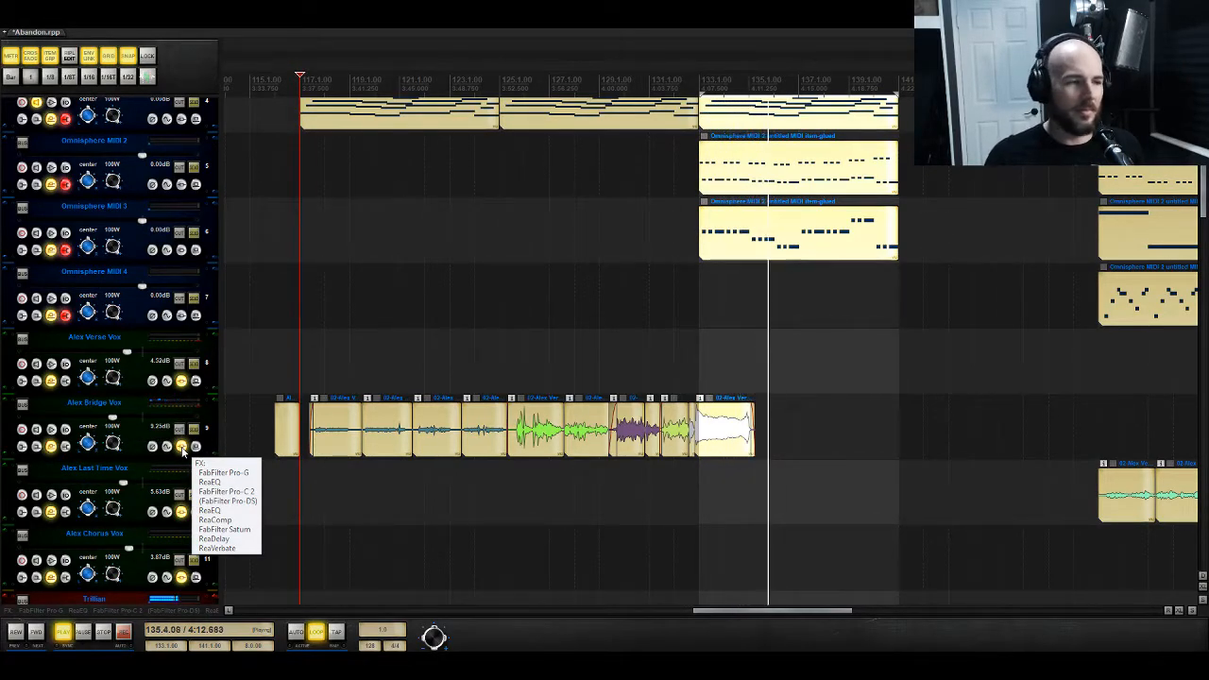
key("space")
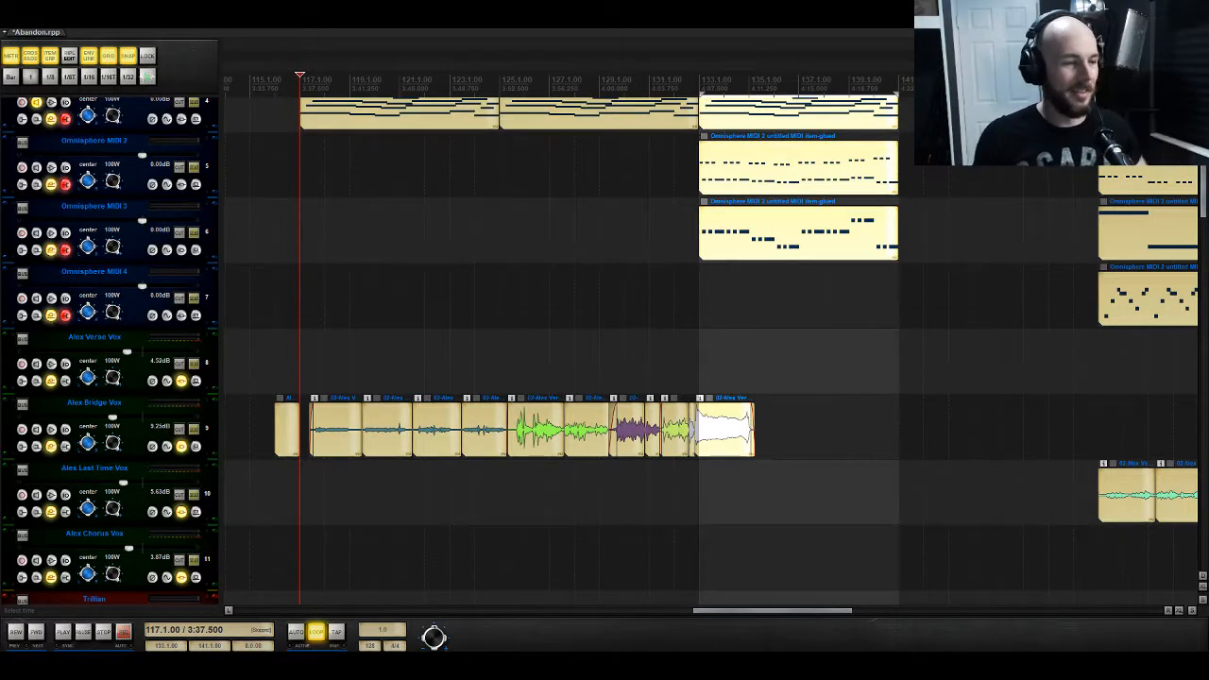
Step: Play the bridge from bar 117 and compare the soloed Omnisphere E track with the full mix
key("space")
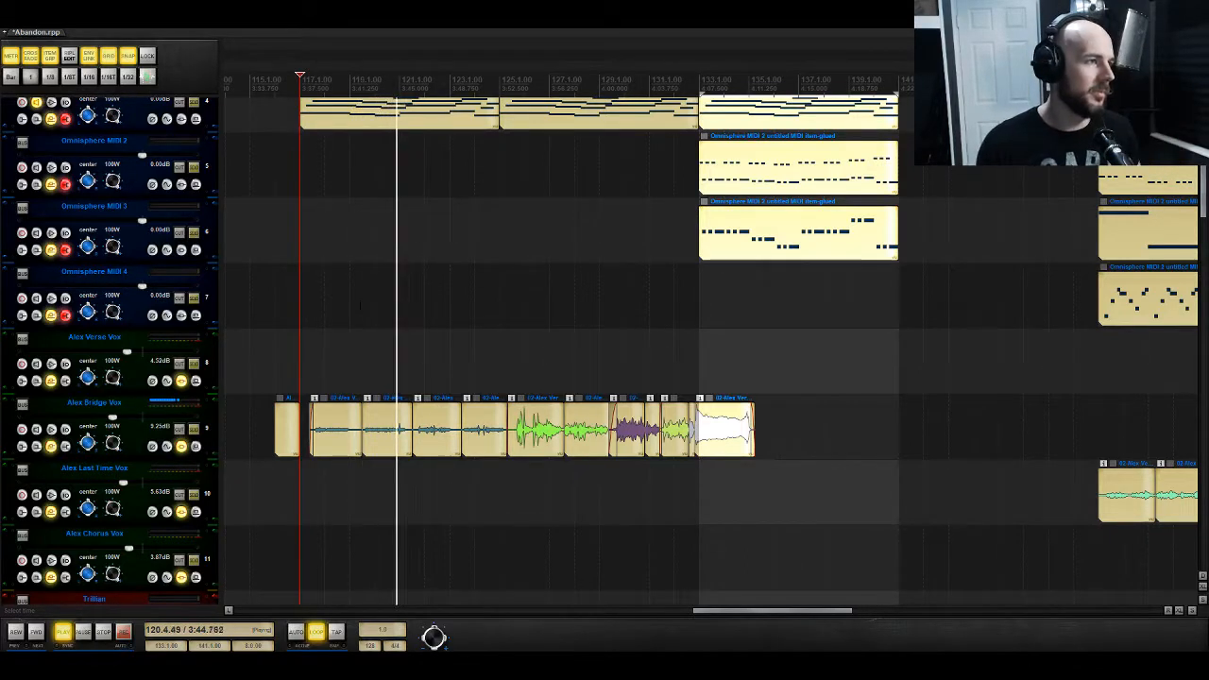
scroll(275, 307, "down", 4)
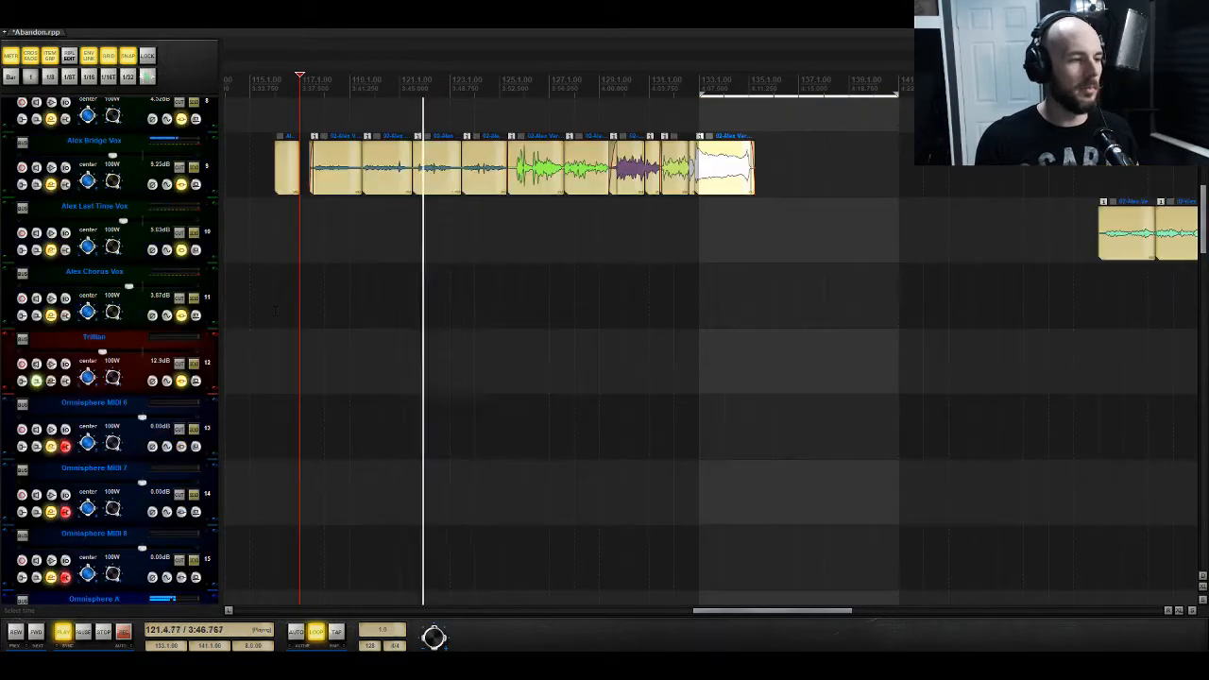
scroll(195, 296, "down", 8)
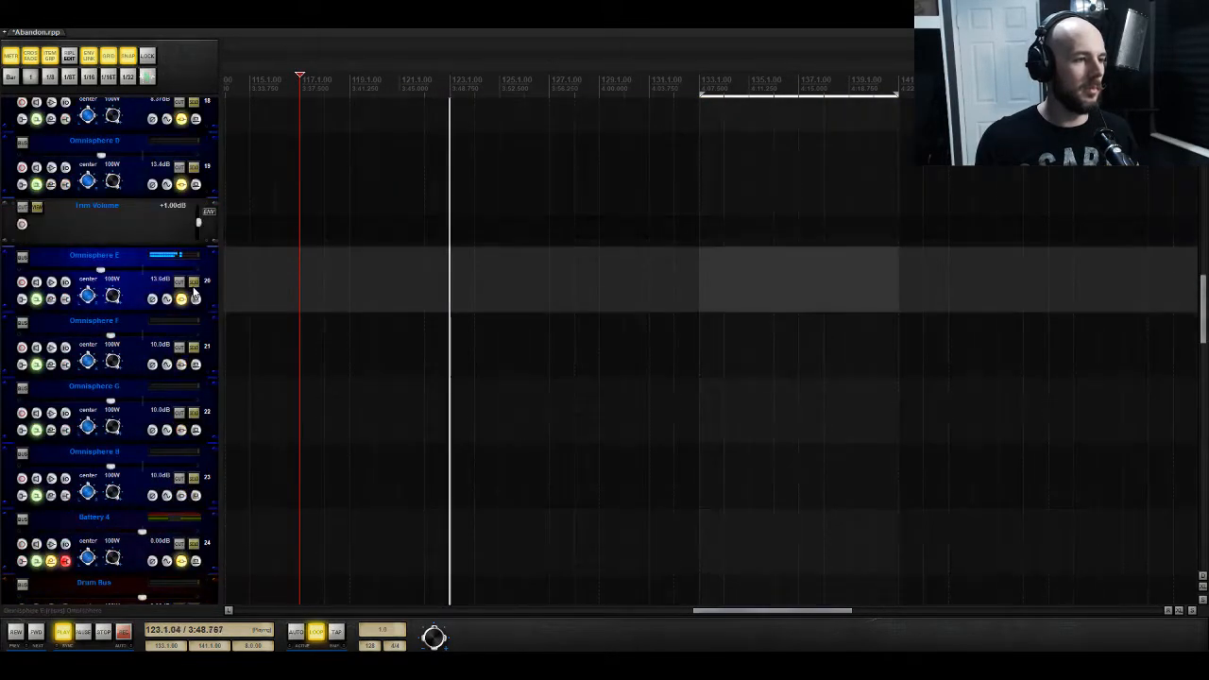
left_click(194, 287)
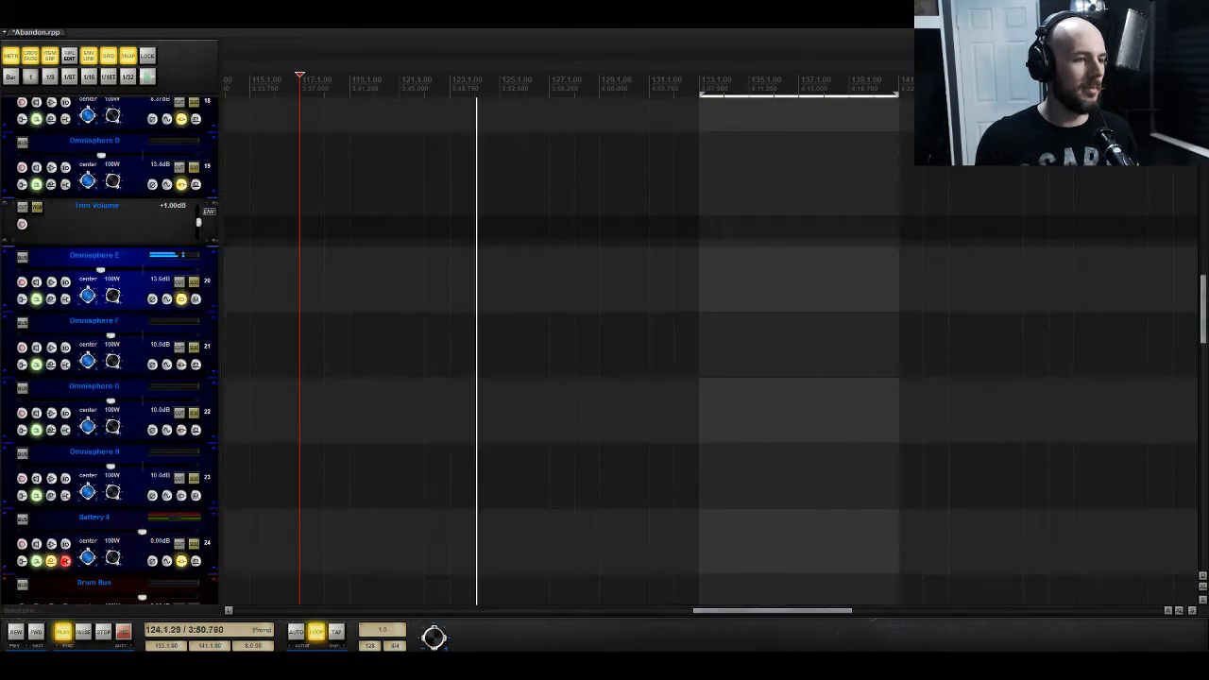
scroll(605, 349, "up", 12)
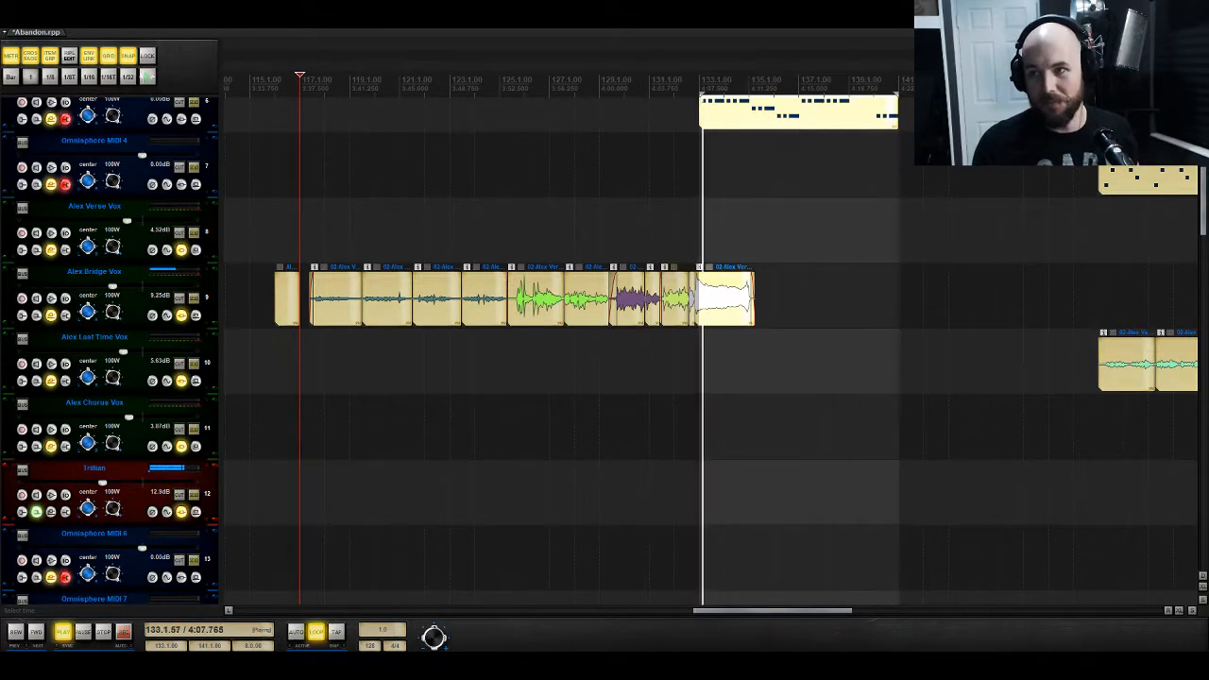
Step: Duplicate the Omnisphere MIDI 1, 5, 2 and 3 clips of bars 133–141 to bar 141 and play from there
scroll(708, 350, "up", 5)
left_click_drag(741, 458, 961, 184)
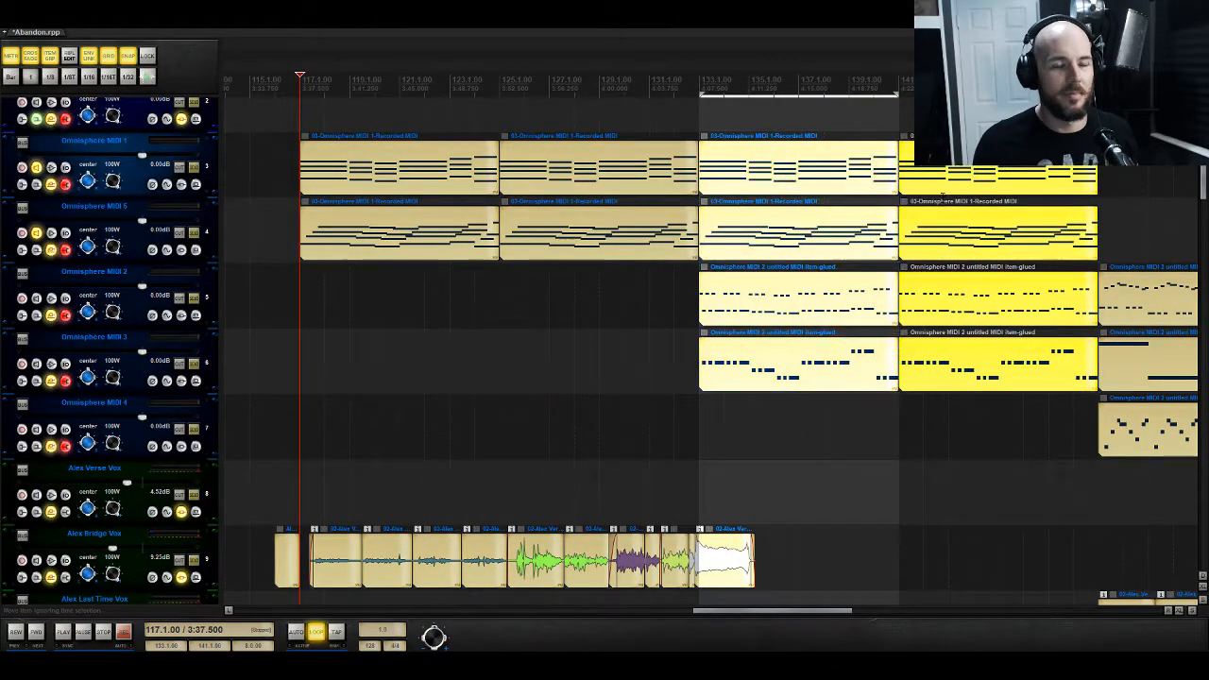
scroll(960, 184, "up", 3)
left_click(900, 265)
key("space")
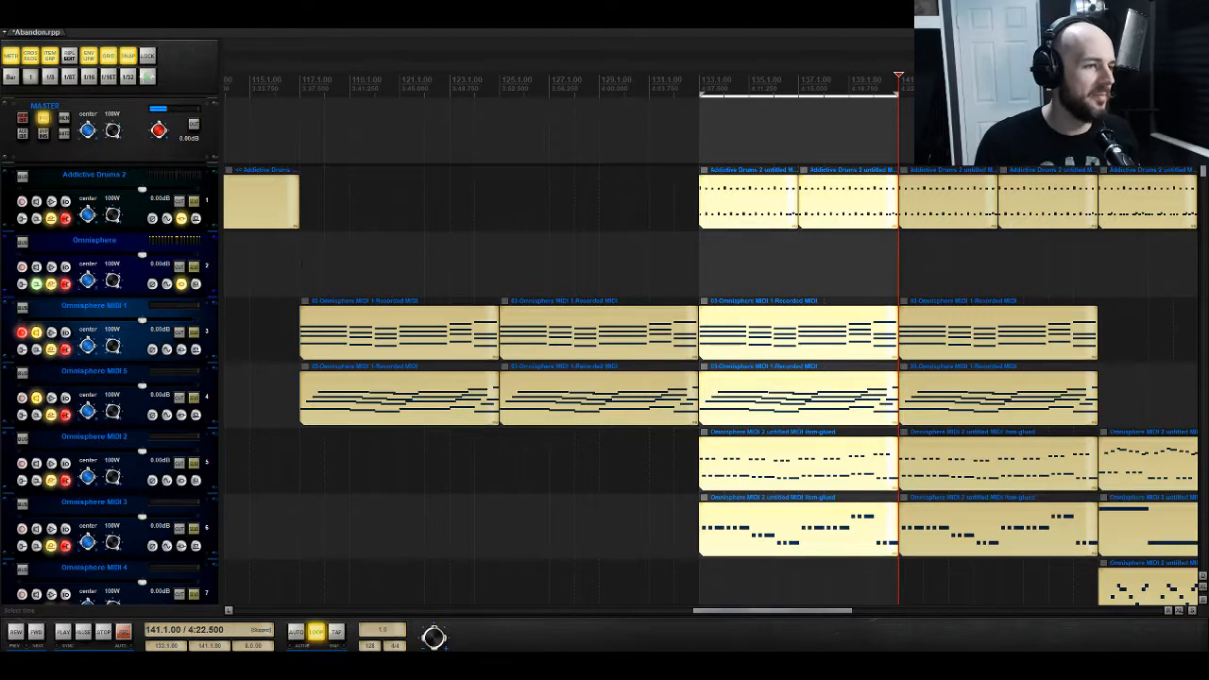
Step: Play from bar 117 and set the Omnisphere E track's volume to -15.9 dB
left_click(303, 281)
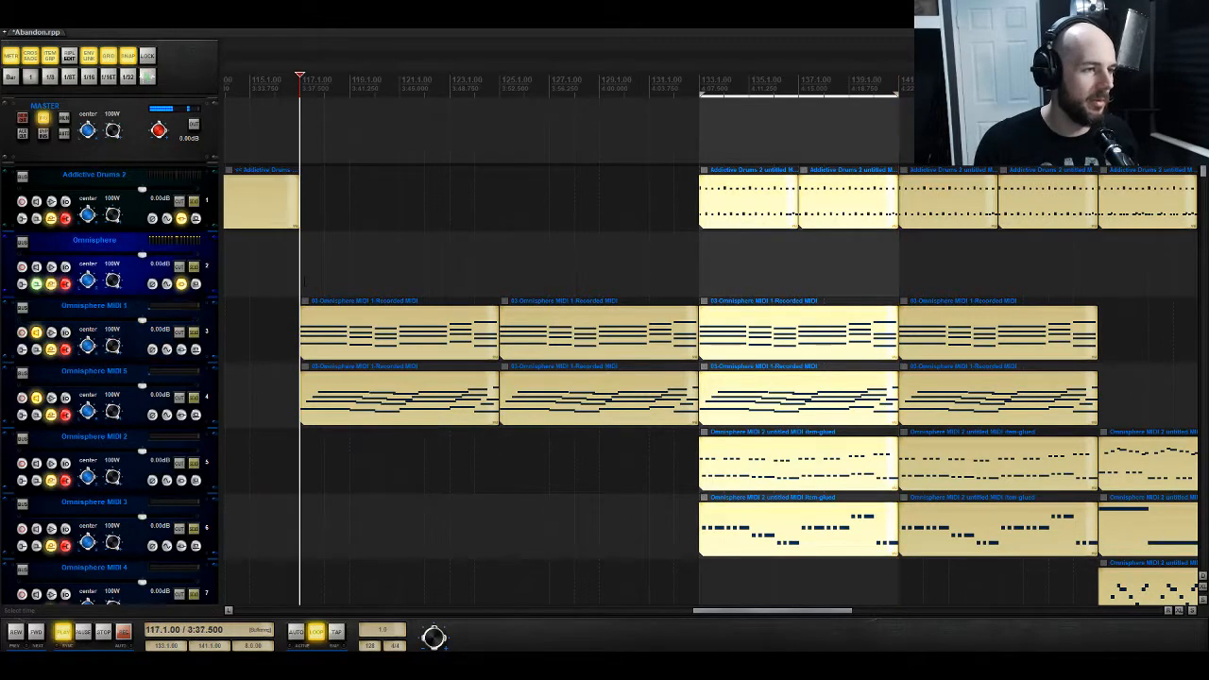
key("space")
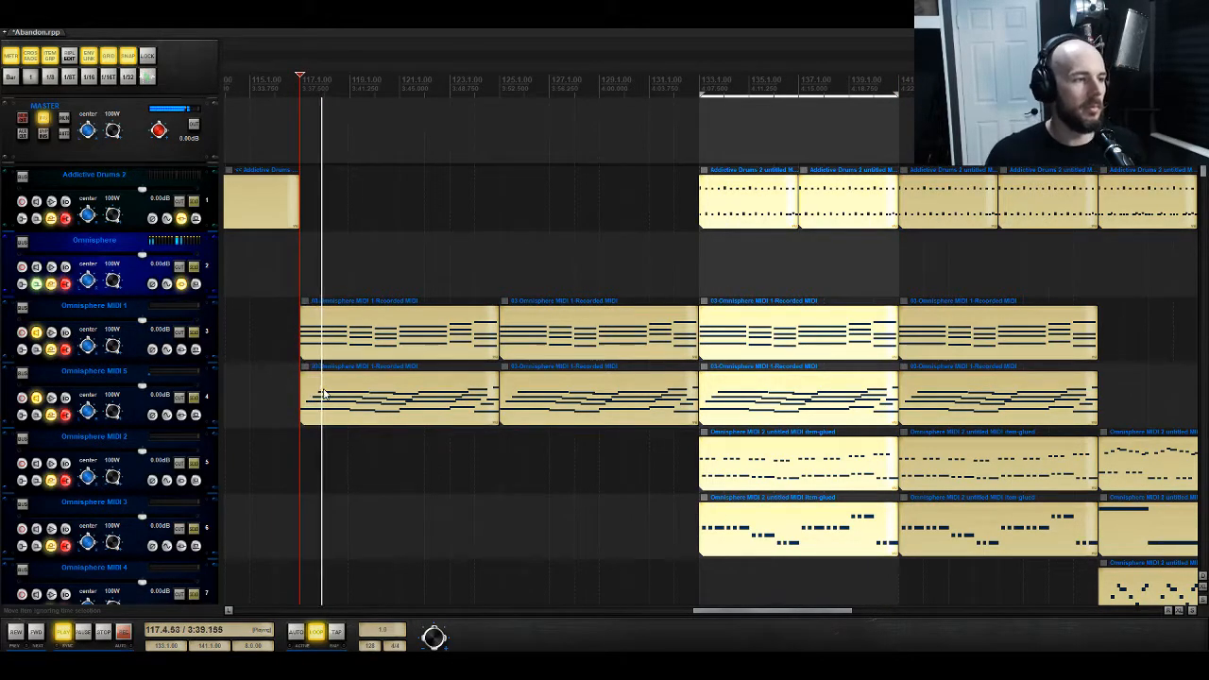
scroll(277, 309, "down", 5)
scroll(277, 309, "down", 6)
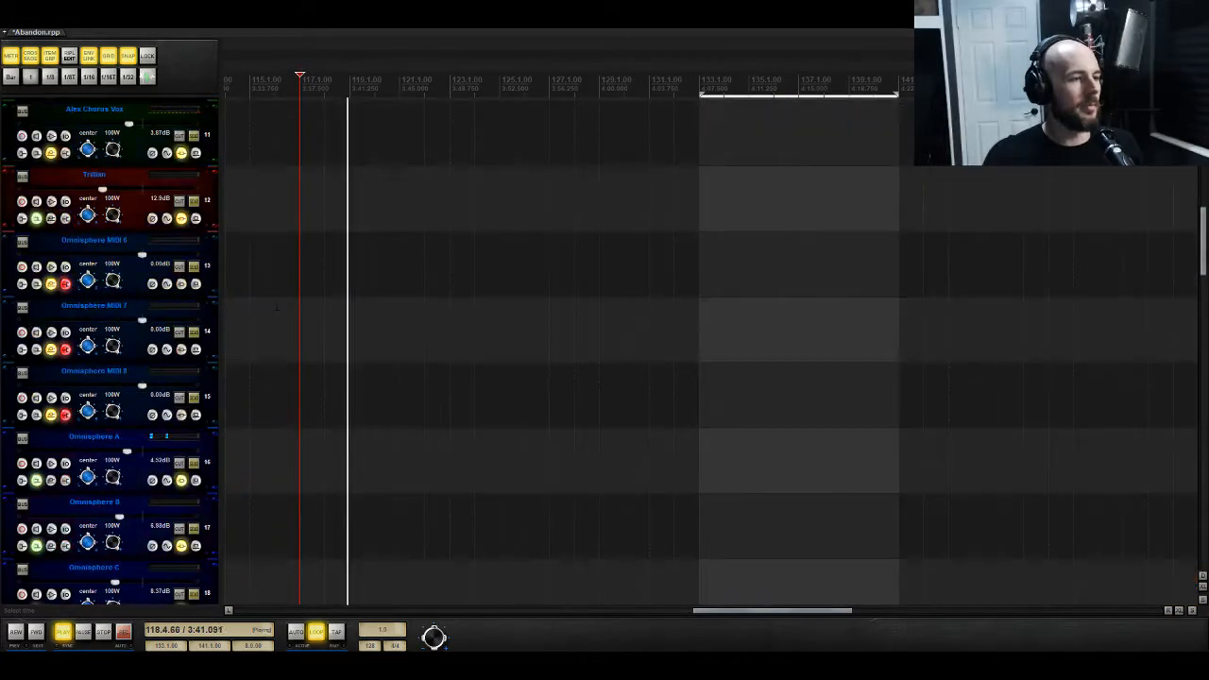
left_click_drag(99, 503, 95, 503)
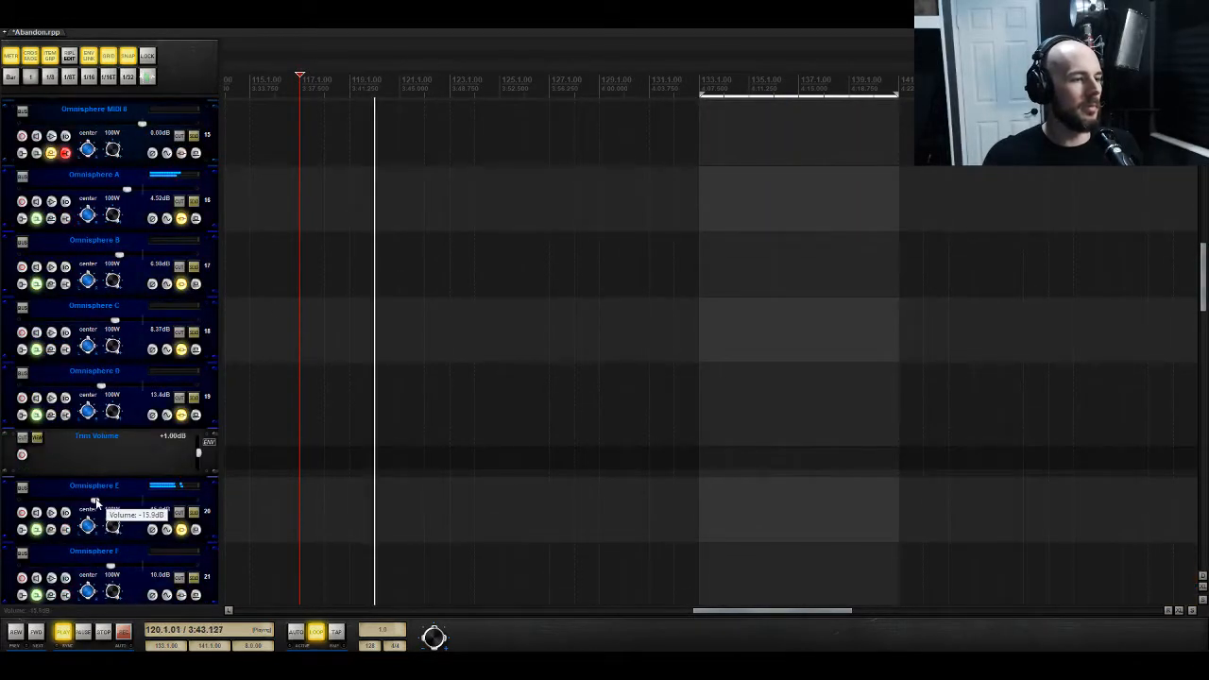
Step: Add two boosting bands to the Omnisphere E track's ReaEQ, with band 6 at 6.0 dB and 1035.6 Hz
left_click(182, 530)
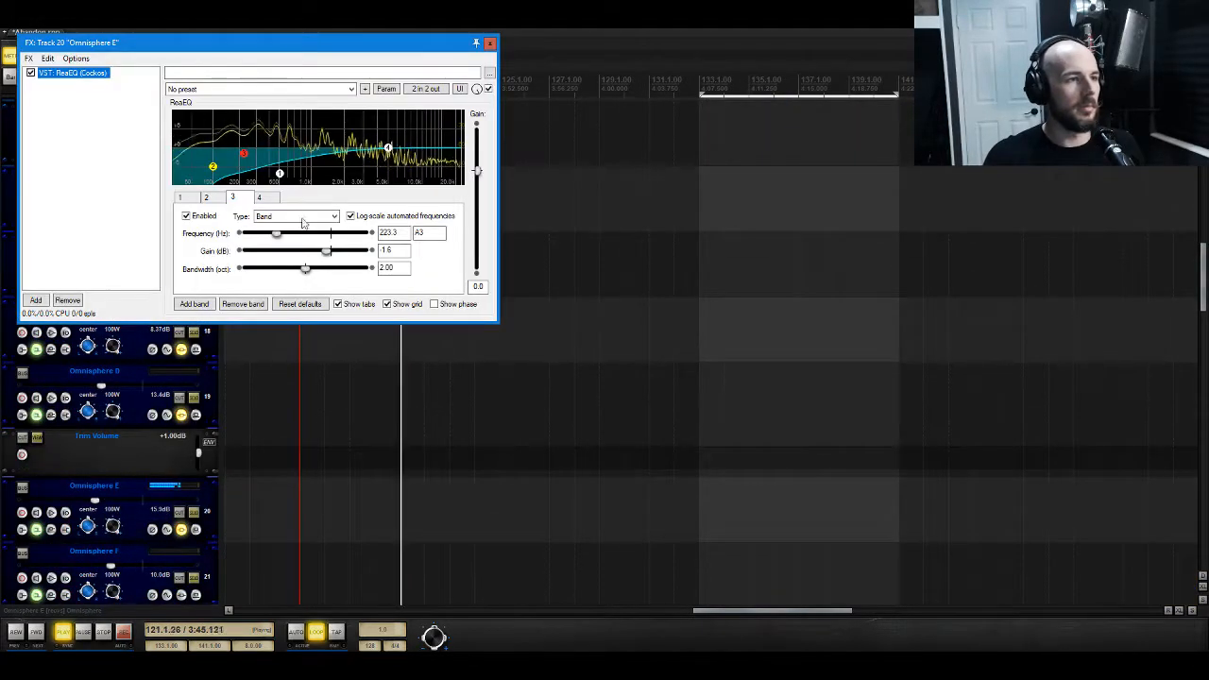
double_click(294, 151)
left_click_drag(294, 152, 310, 124)
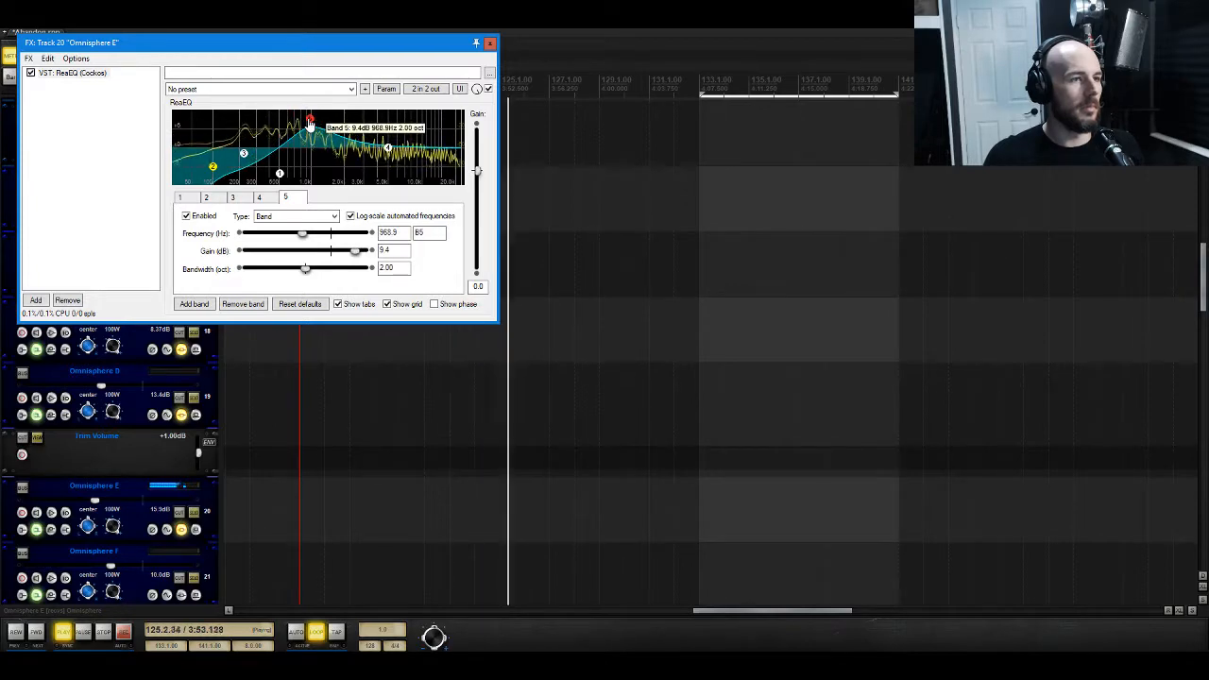
mouse_move(310, 124)
left_mouse_down()
mouse_move(280, 138)
mouse_move(314, 131)
left_mouse_up()
left_click(193, 304)
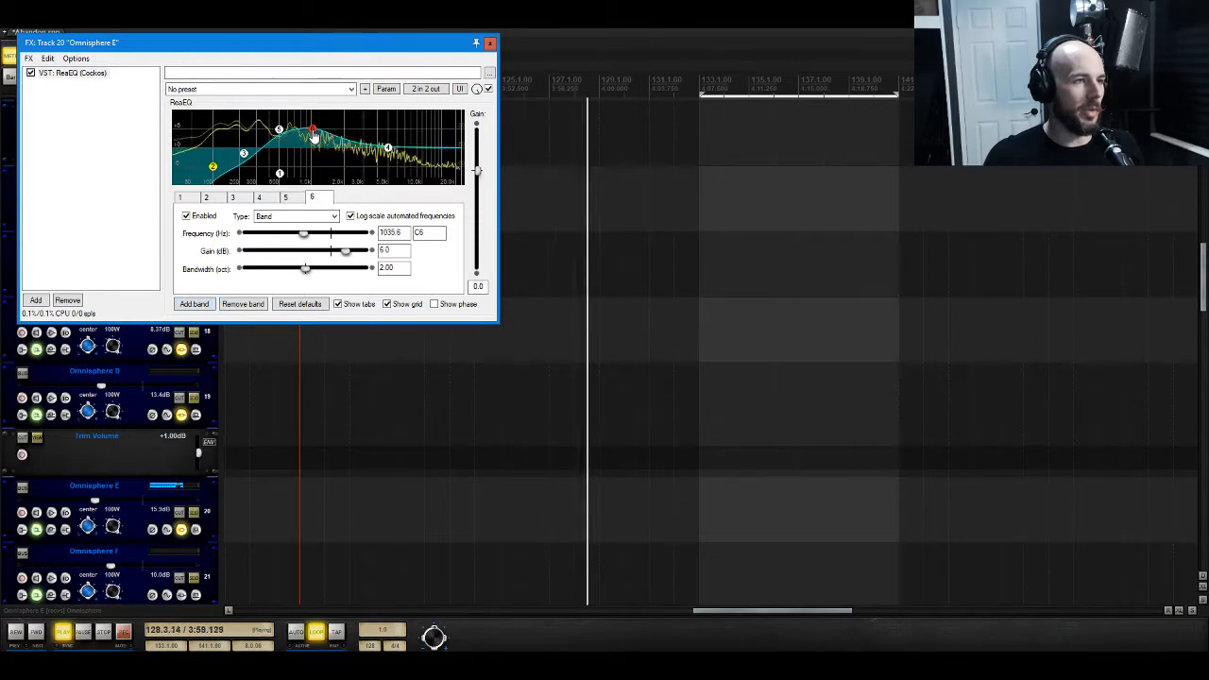
Step: Solo the Omnisphere E track, play from bar 117 to check its new EQ, and unsolo it again
left_click(194, 511)
key("space")
left_click(201, 513)
key("space")
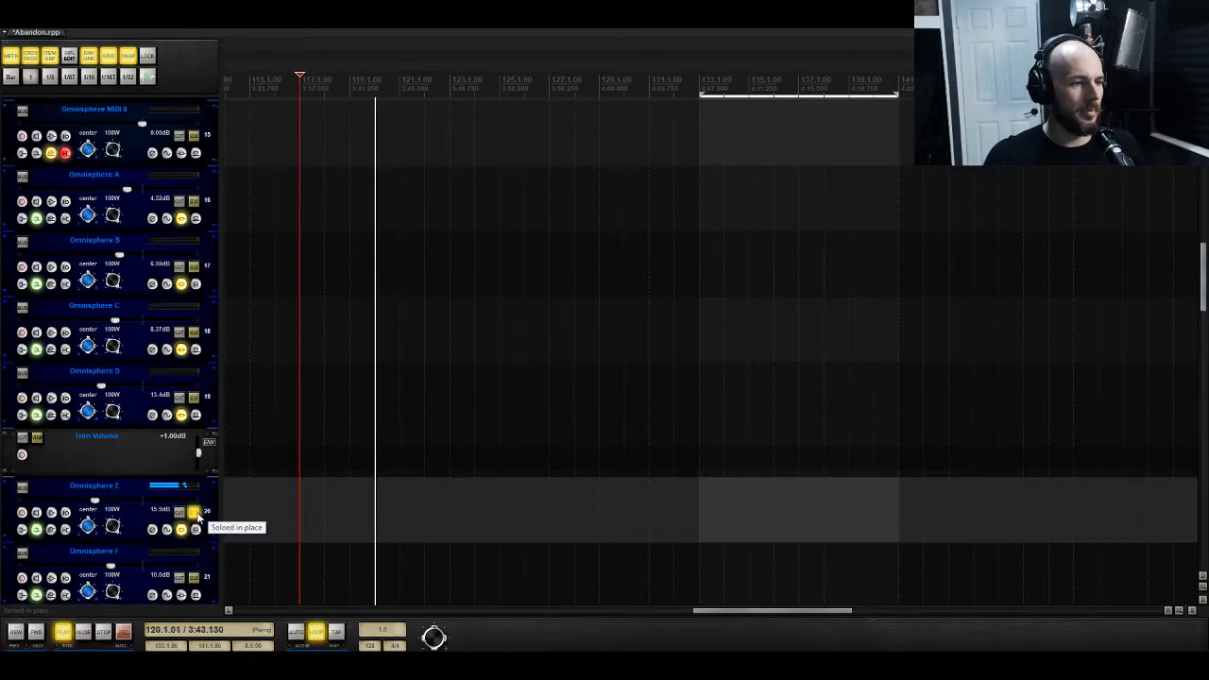
left_click(201, 513)
key("space")
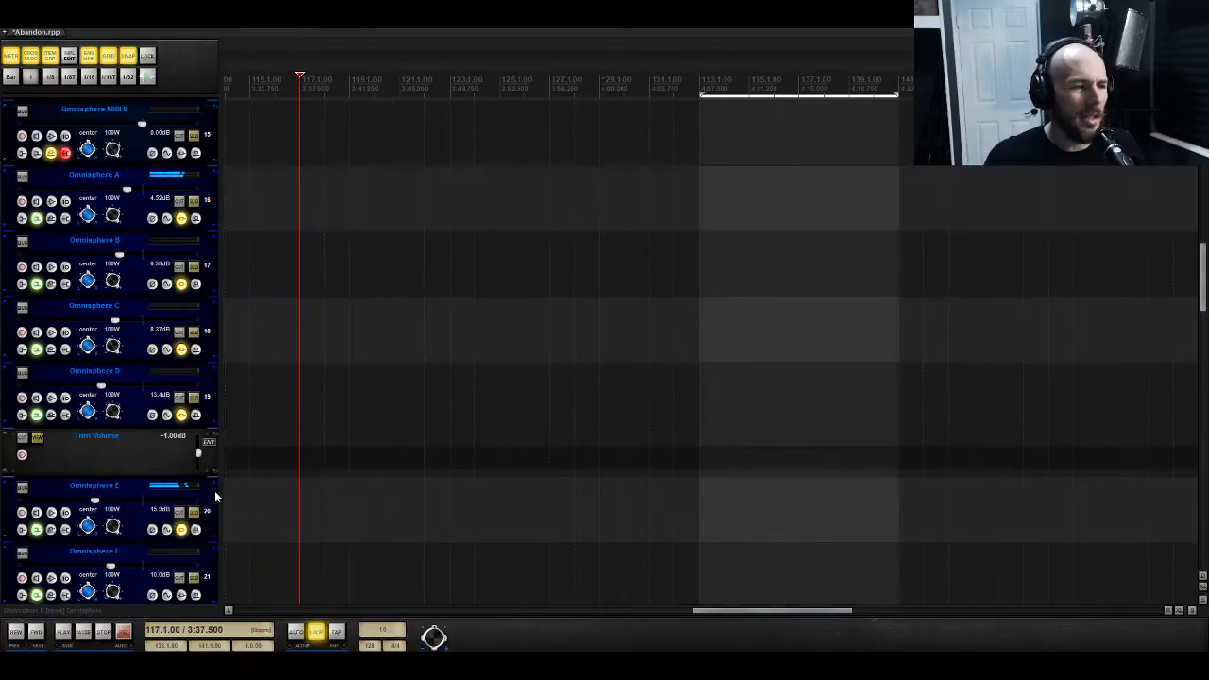
Step: Set the Omnisphere E track's volume to -19.5 dB and play the bridge from bar 117
left_click_drag(95, 504, 86, 504)
key("space")
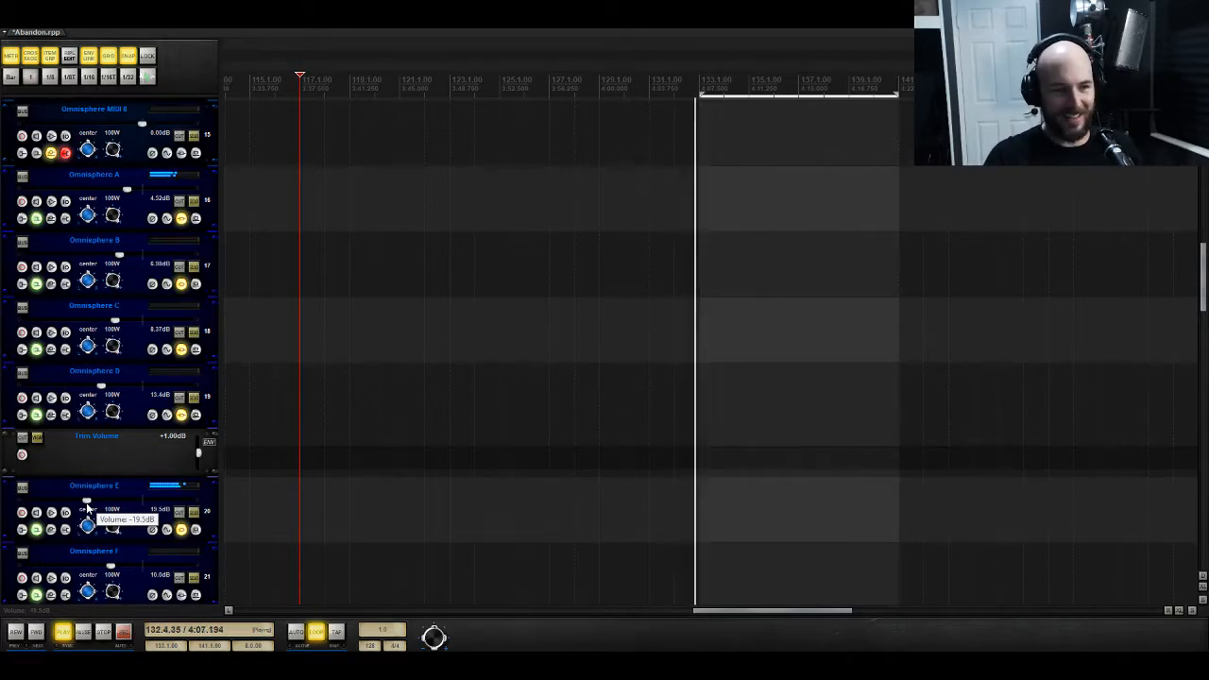
key("space")
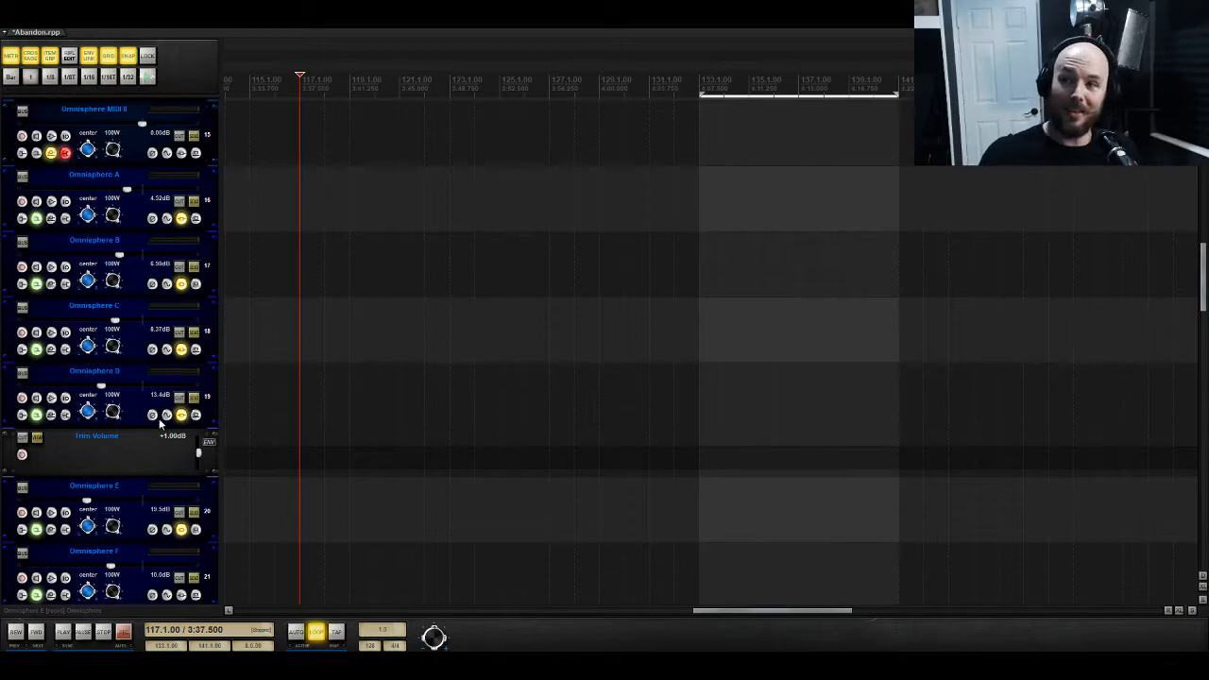
Step: Return to the Omnisphere MIDI tracks and listen to the start of the bridge from bar 117
scroll(160, 424, "up", 7)
scroll(341, 379, "up", 2)
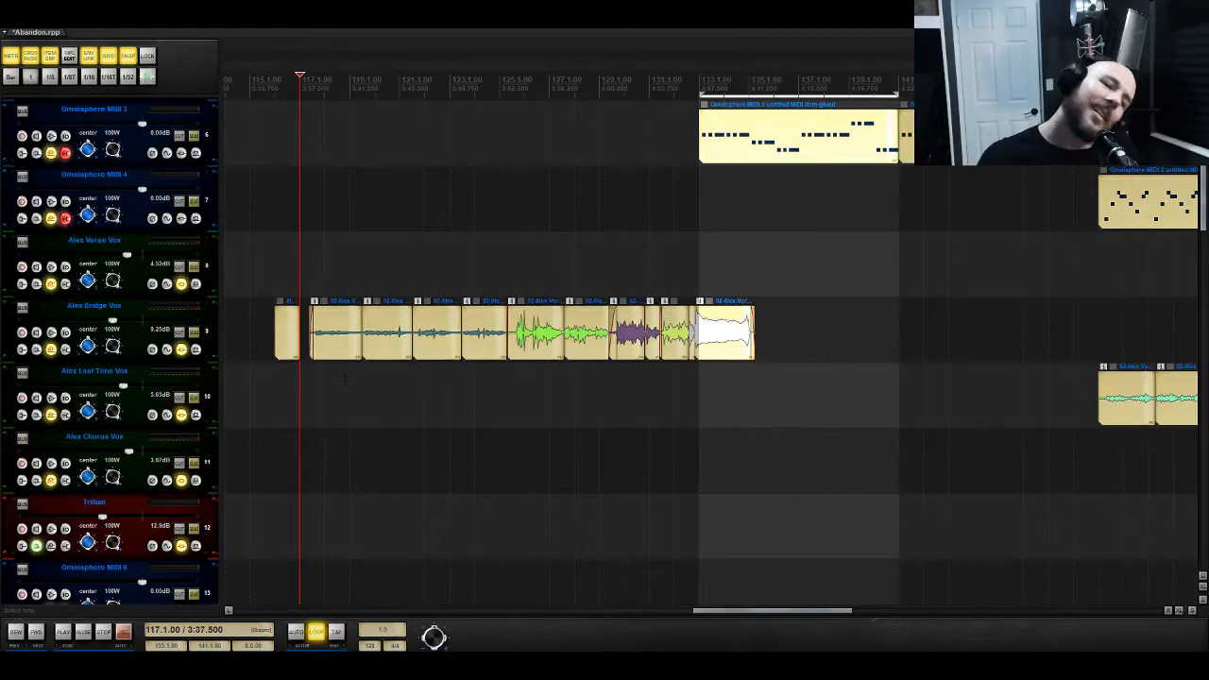
scroll(708, 377, "up", 4)
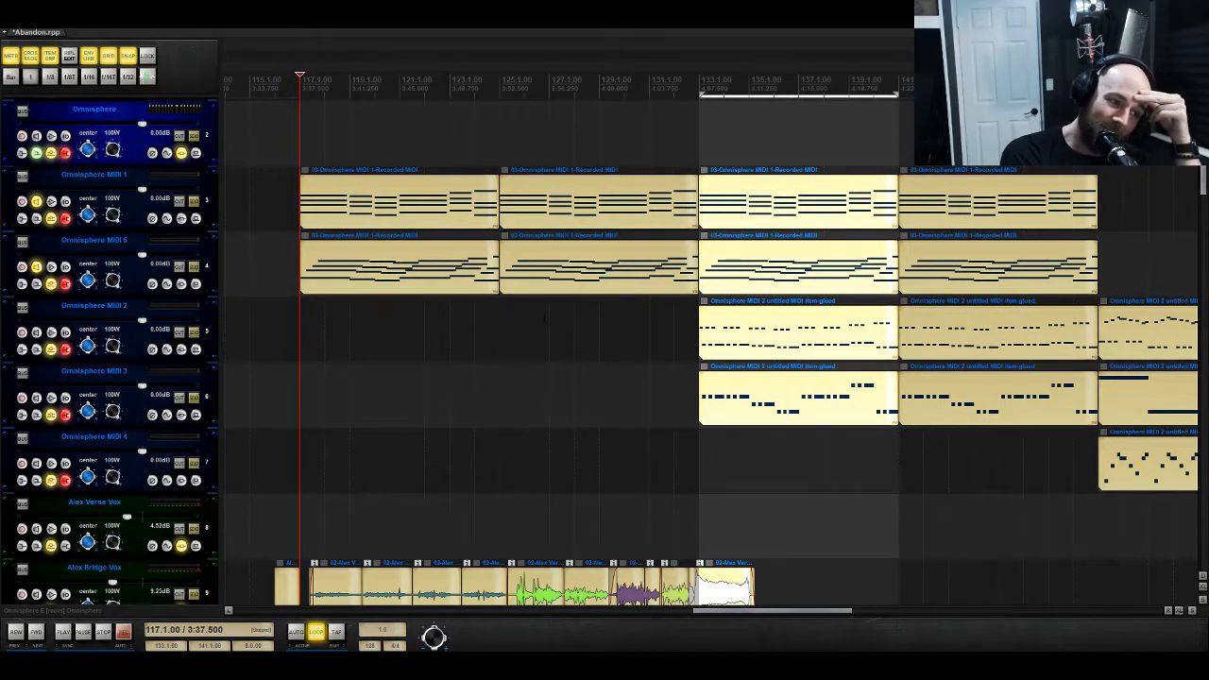
key("space")
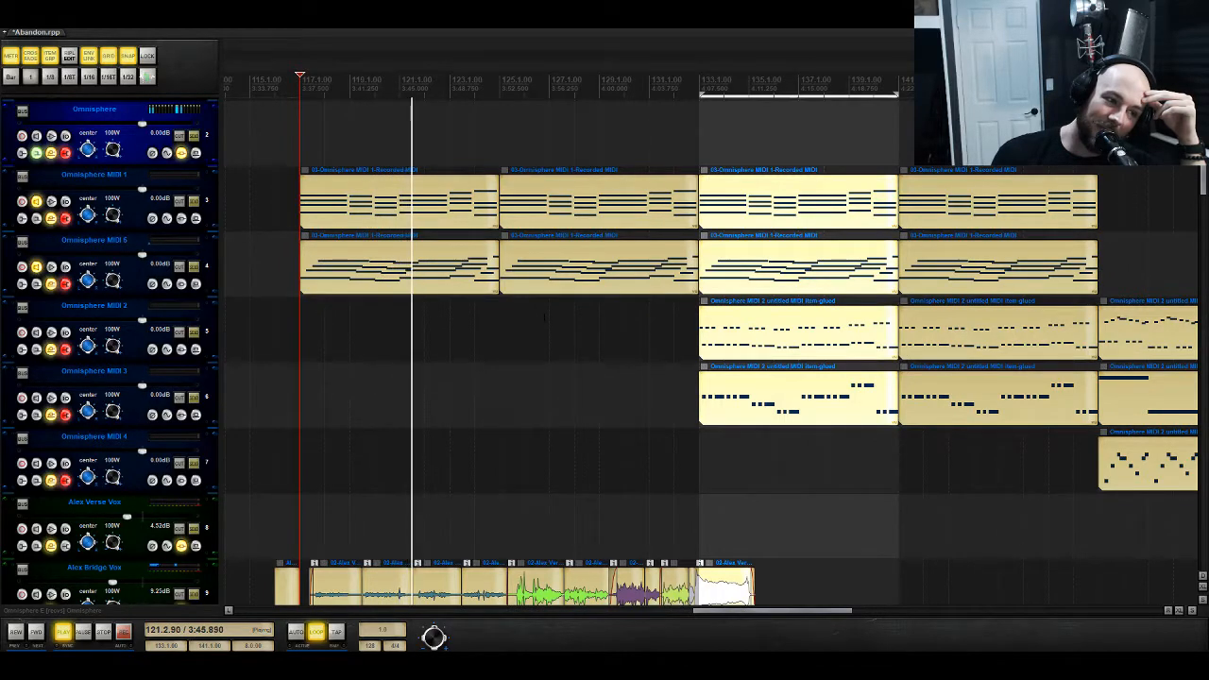
key("space")
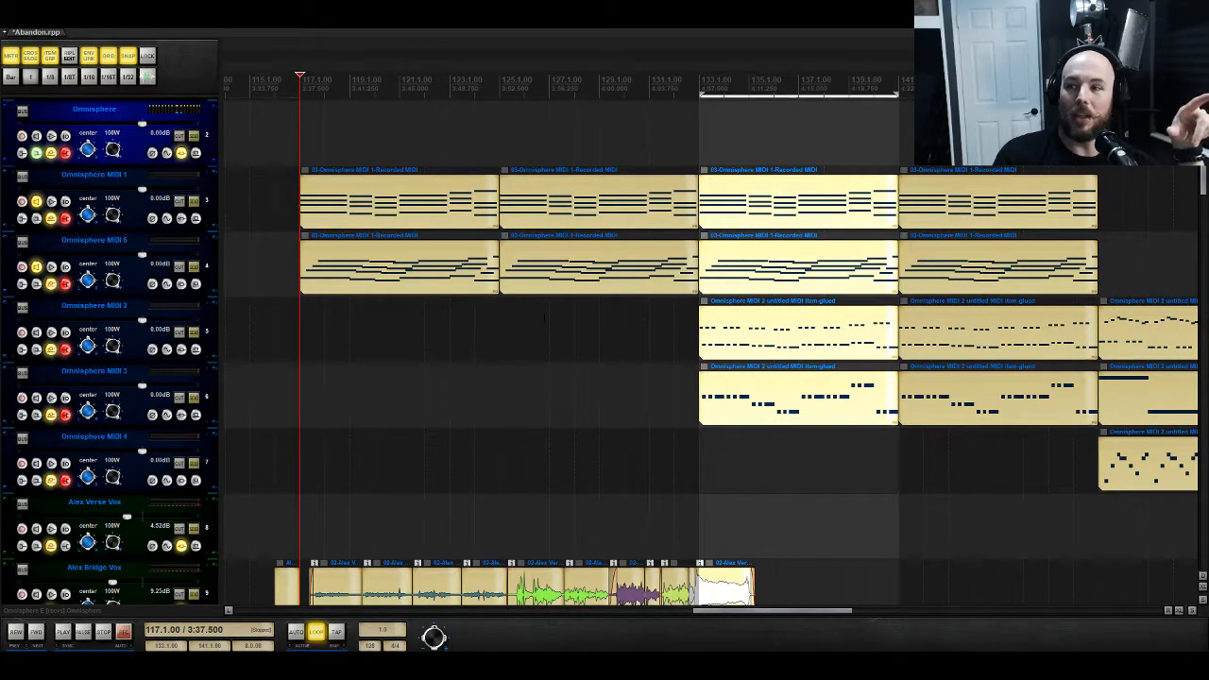
Step: Replace the first Omnisphere MIDI 5 clip, bars 117–125, with a copy of the Omnisphere MIDI 1 chord clip above it
left_click(412, 282)
key("Delete")
left_click(317, 192)
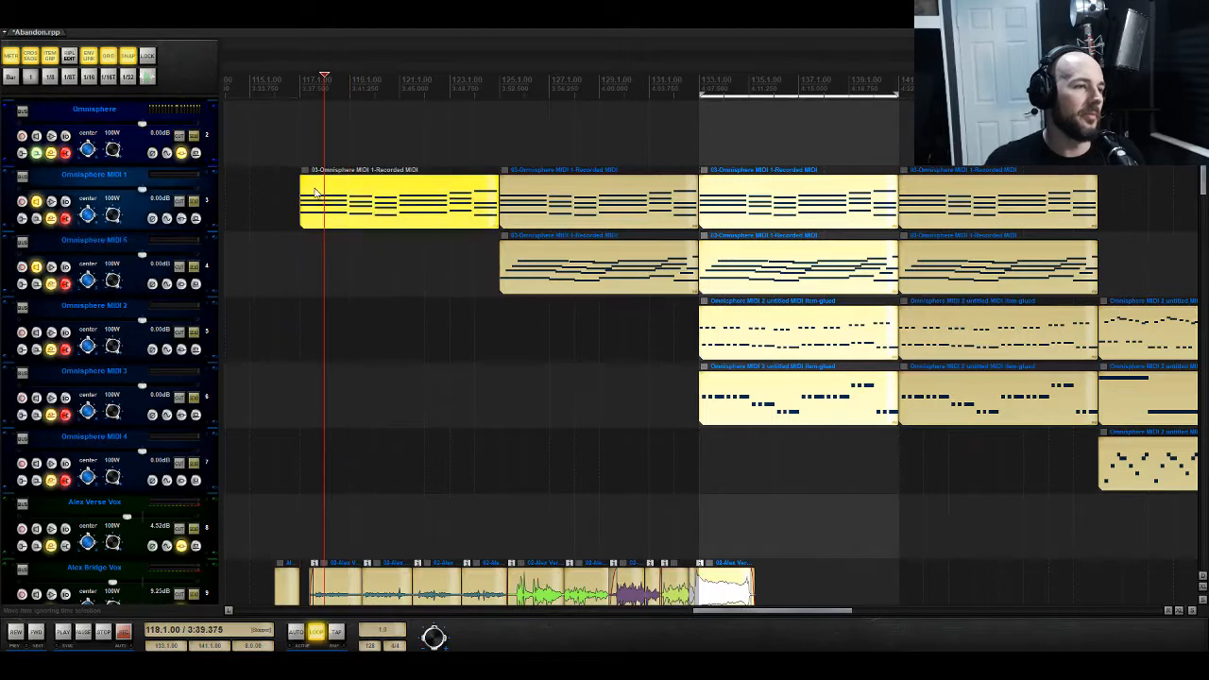
left_click_drag(316, 192, 364, 274)
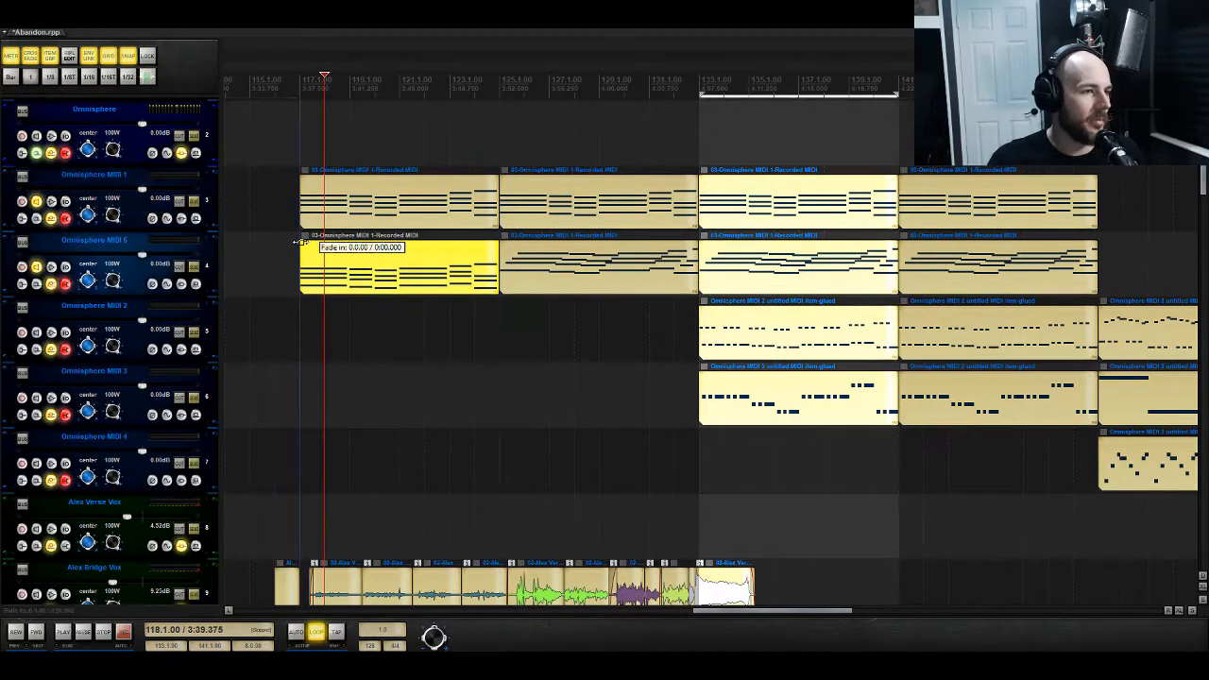
Step: Solo the Omnisphere MIDI 5 track, set the loop to bars 117–125 and play it
left_click(299, 242)
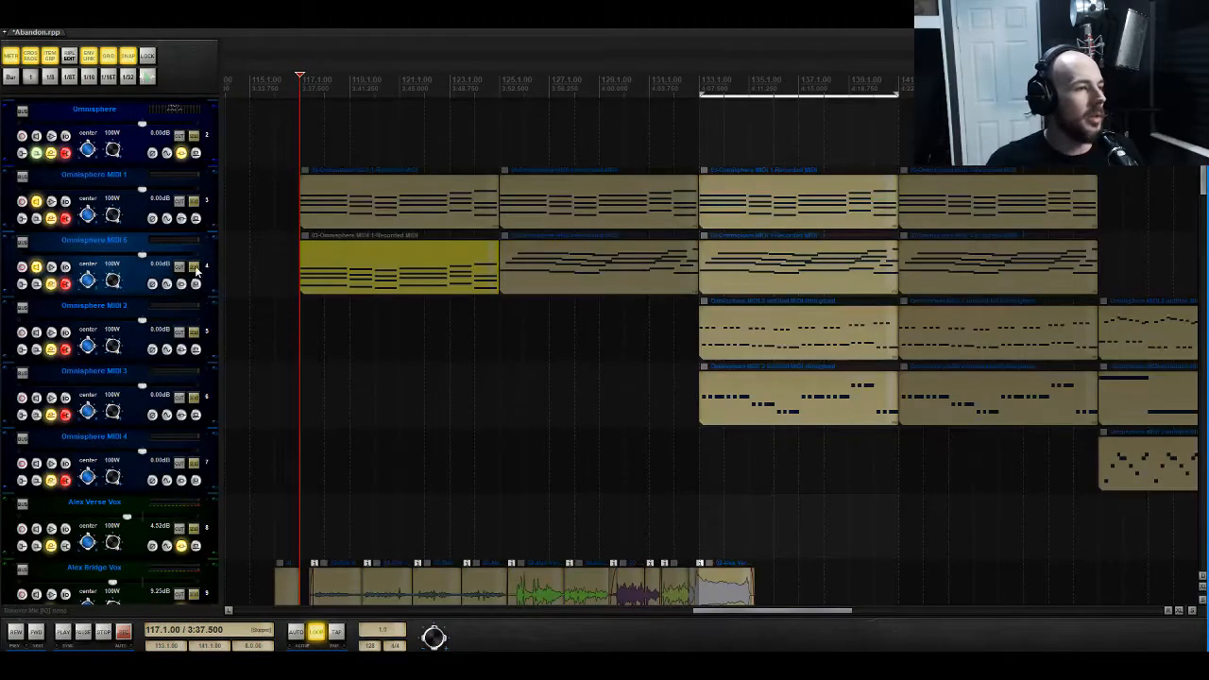
left_click(195, 267)
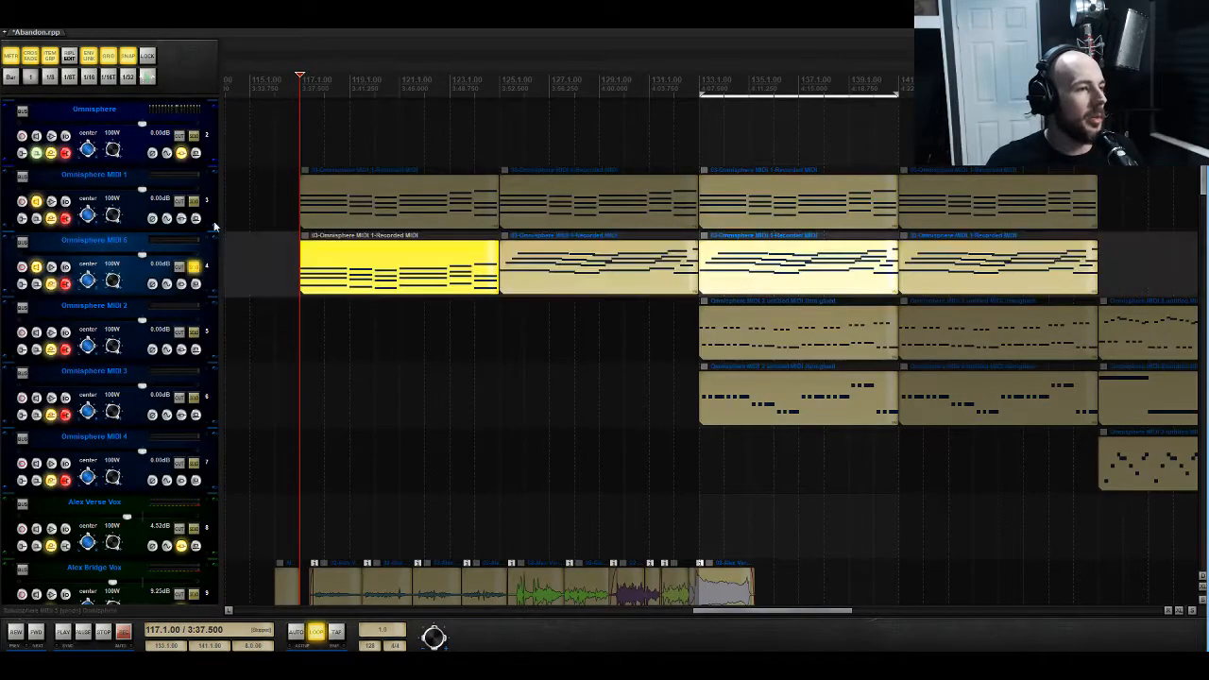
left_click_drag(302, 133, 495, 125)
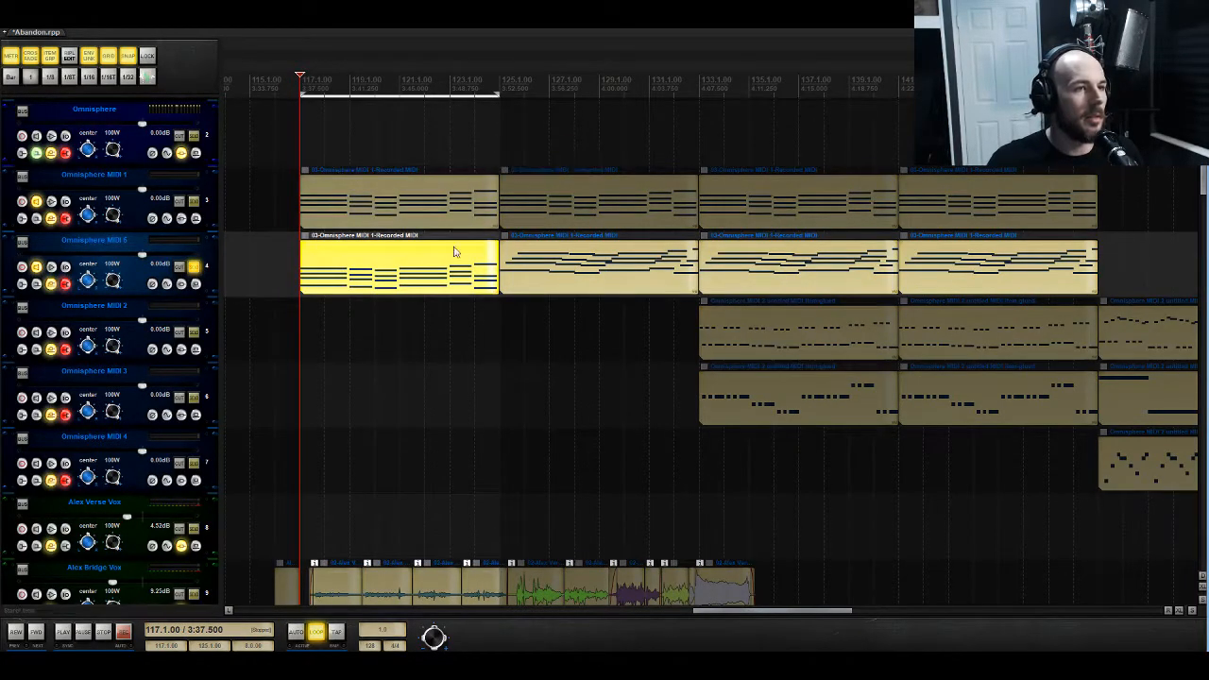
key("space")
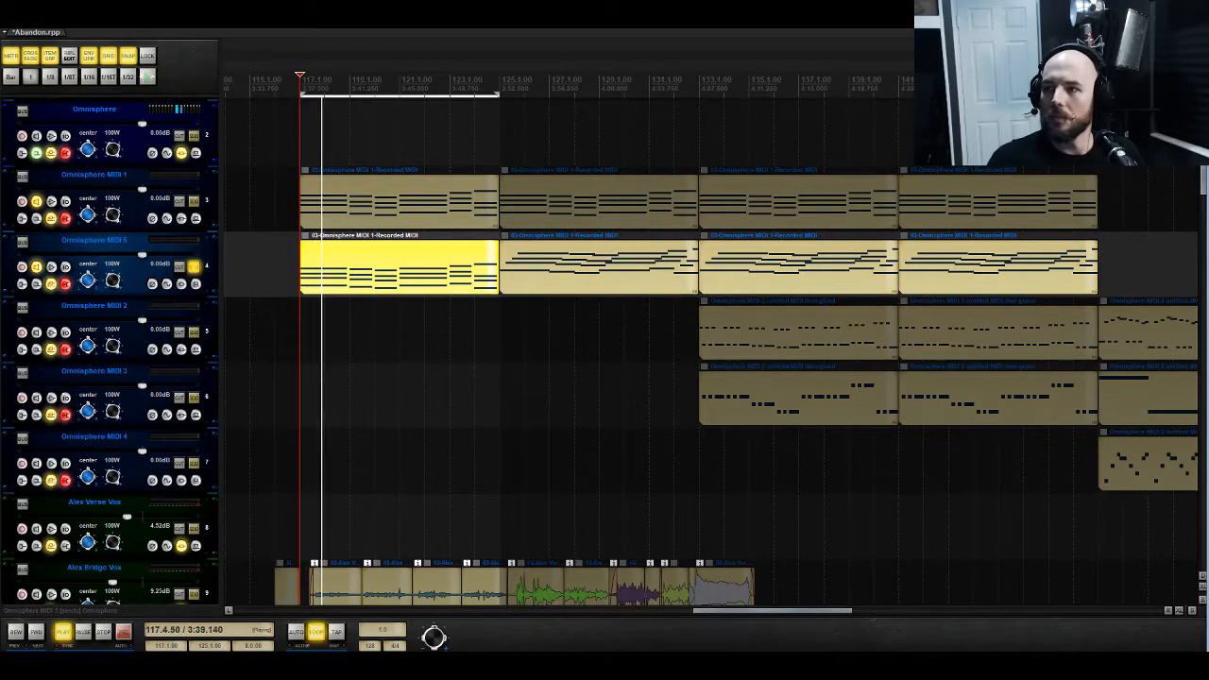
Step: Open the copied Omnisphere MIDI 5 clip at bar 117 for note editing and raise all its notes by one octave (+1o)
double_click(332, 268)
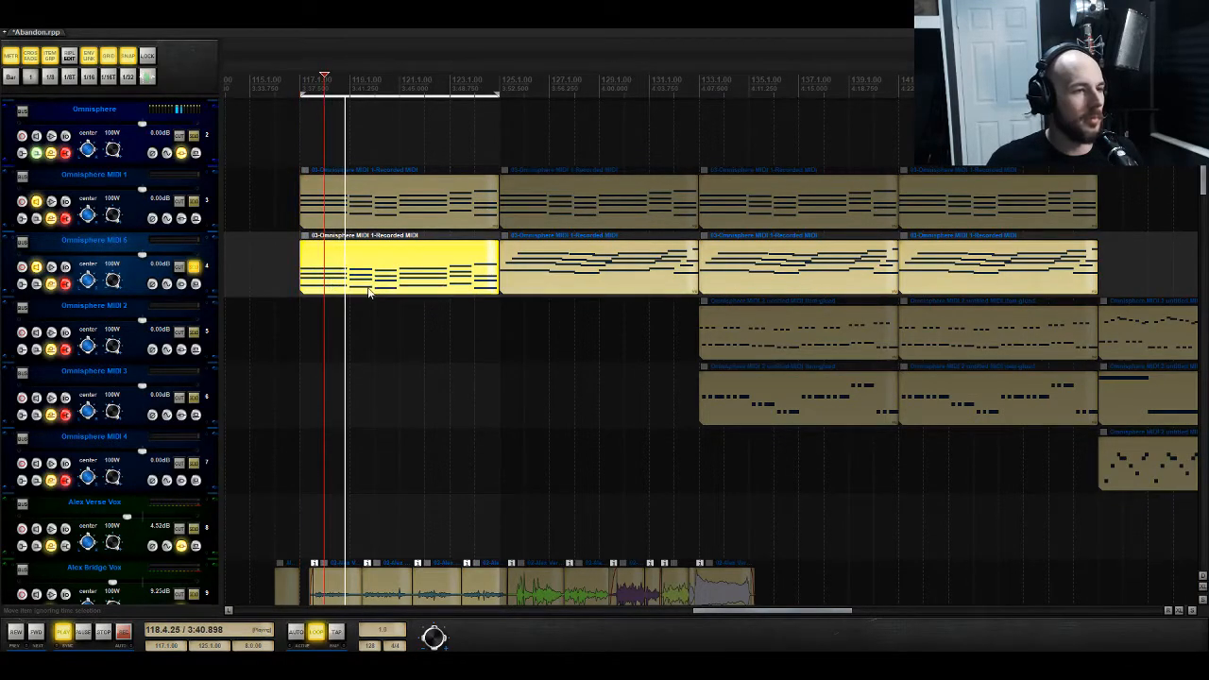
key("space")
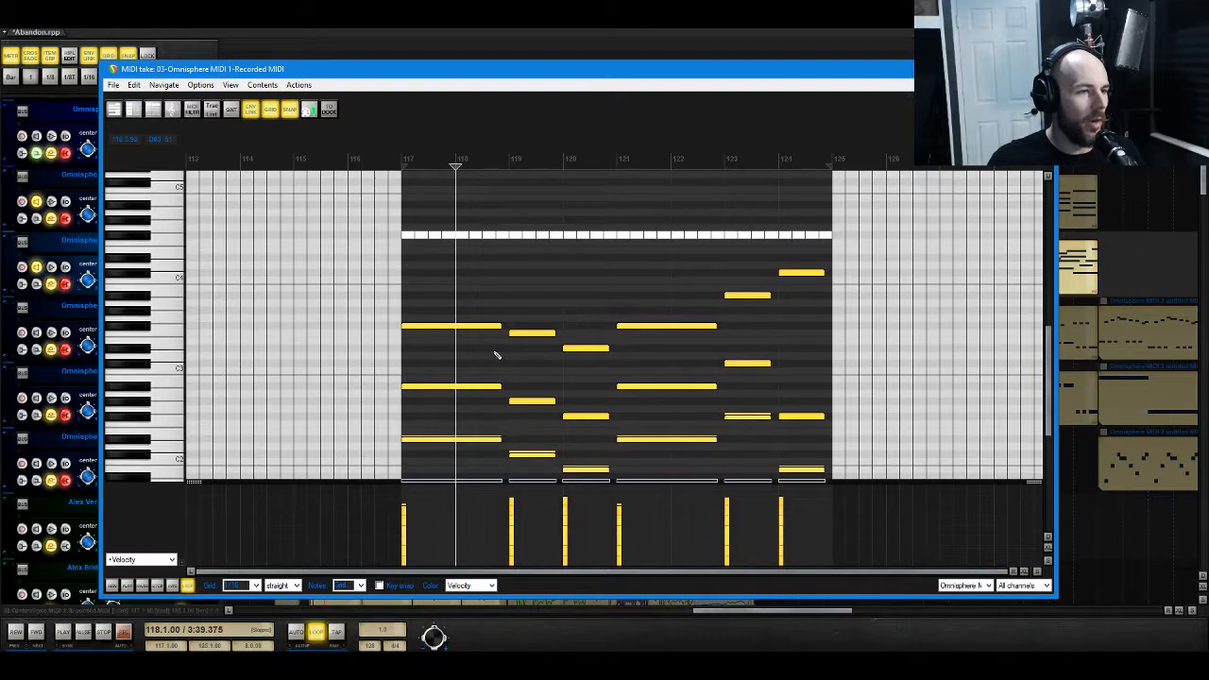
key("ctrl+F2")
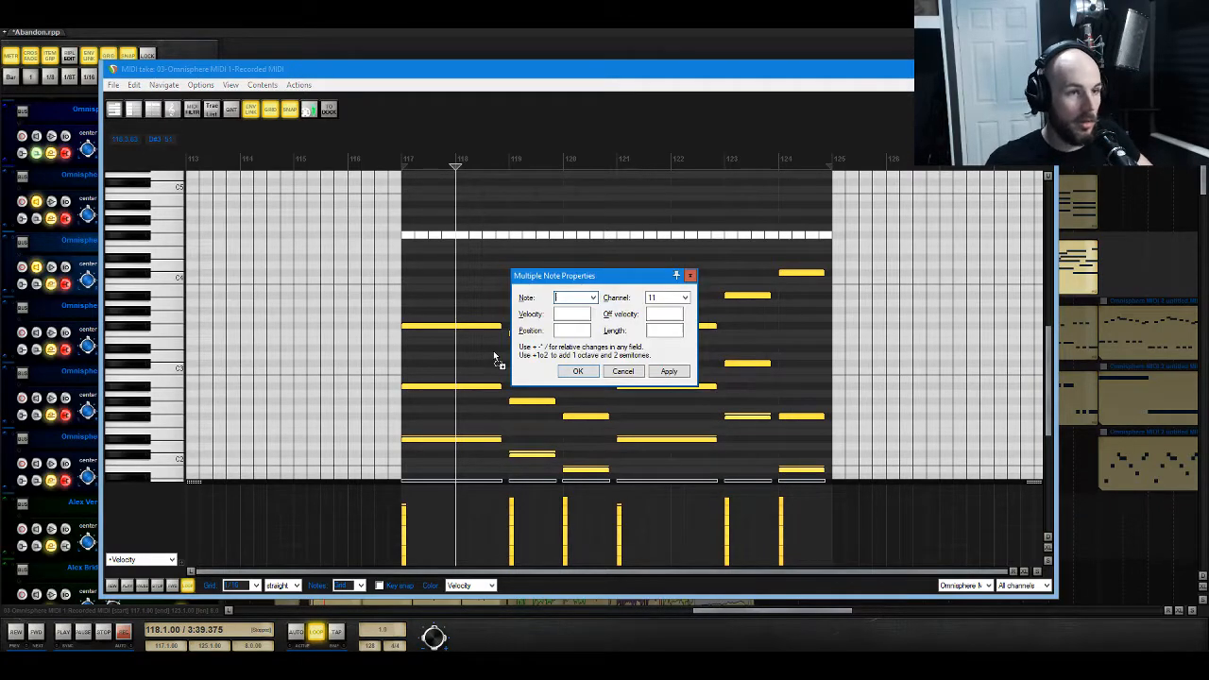
type("+1o")
key("Return")
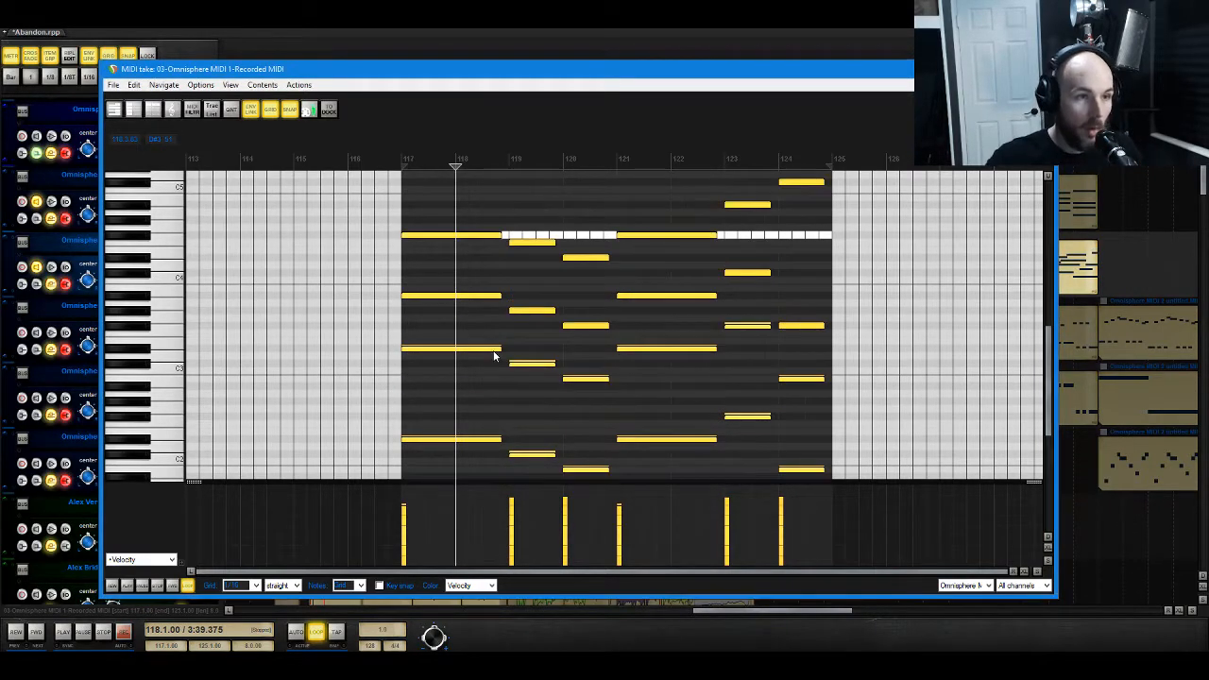
Step: Try a length of 0.0.25 for all the clip's notes, and set their length to one bar (1.0.00)
scroll(493, 355, "down", 1)
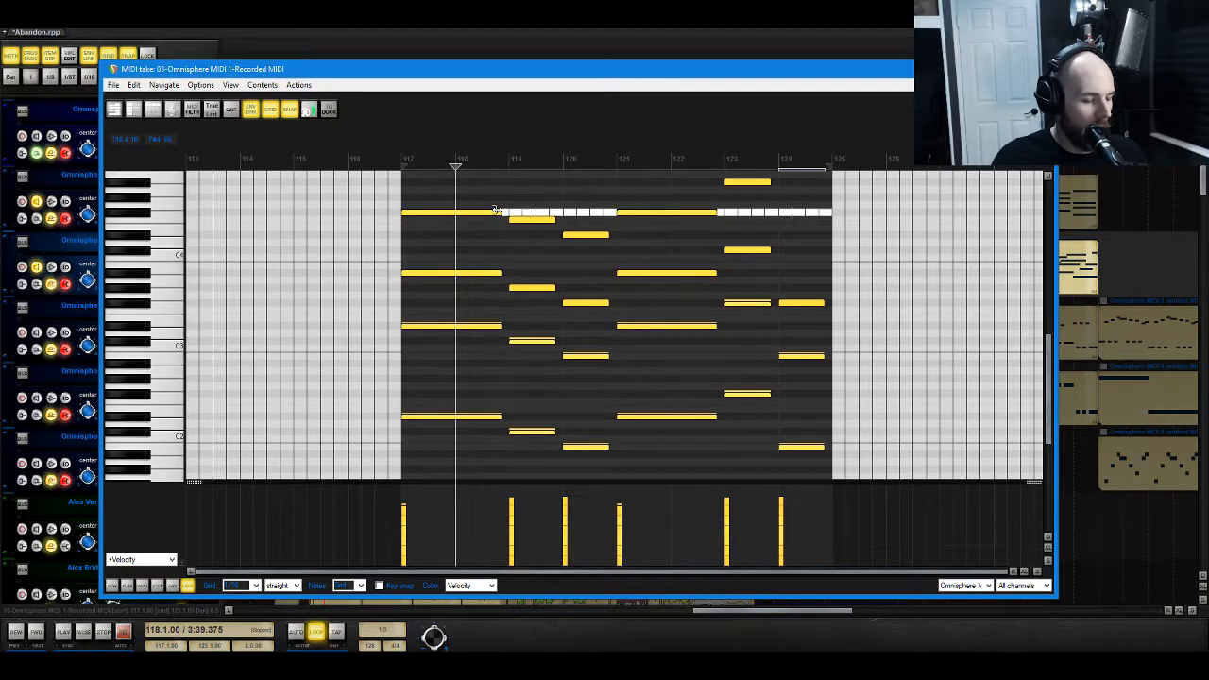
key("ctrl+F2")
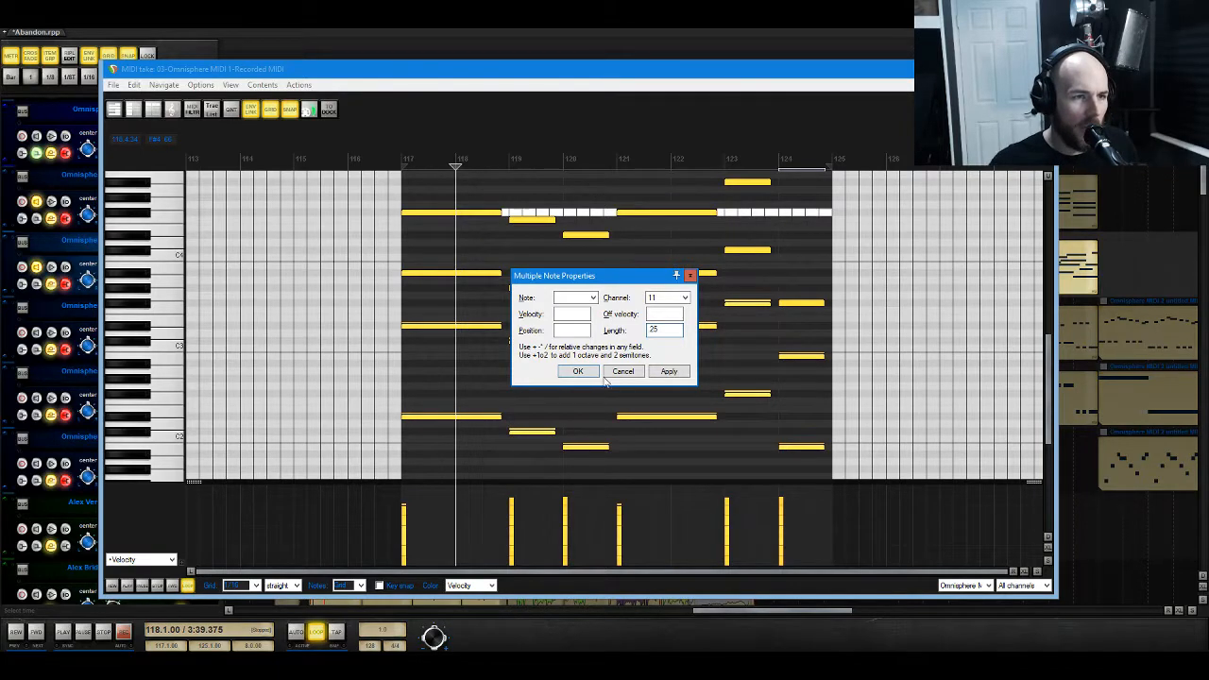
left_click(677, 373)
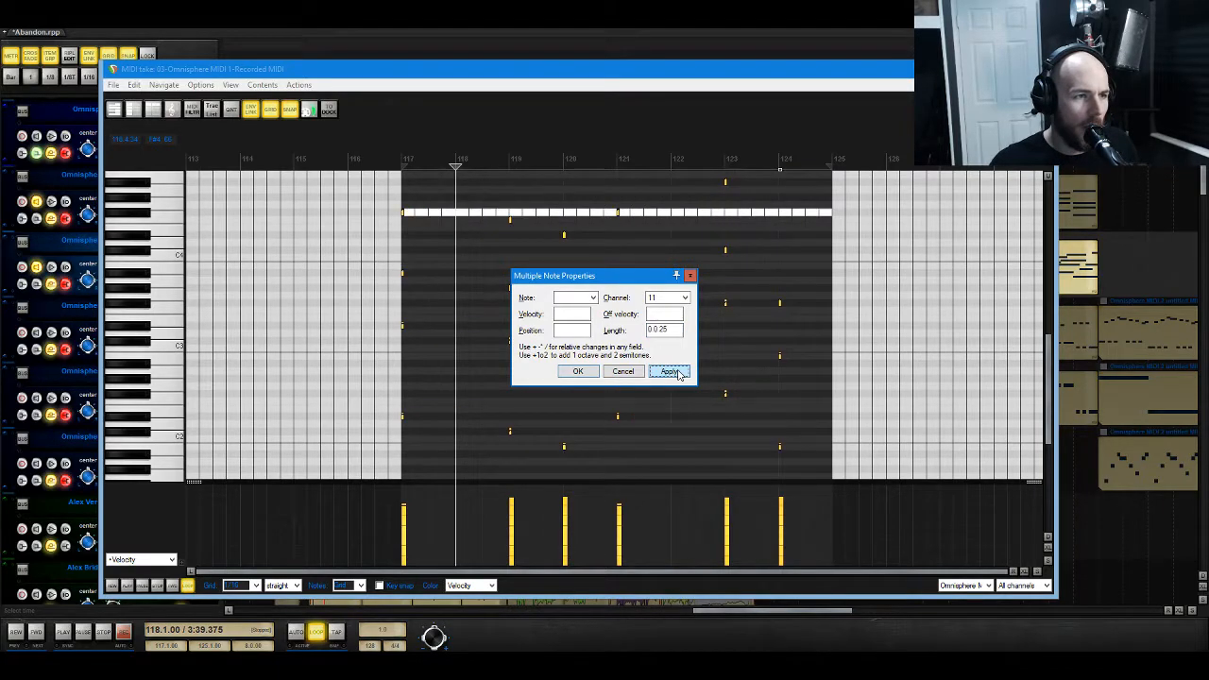
double_click(671, 332)
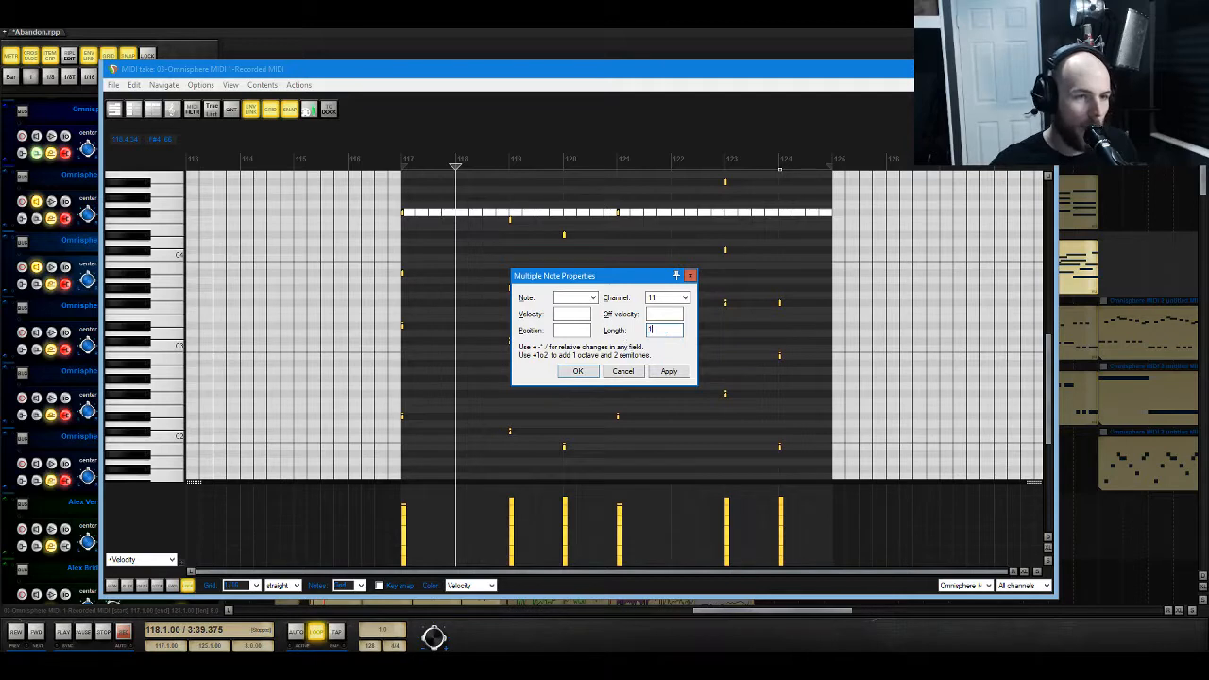
left_click(670, 371)
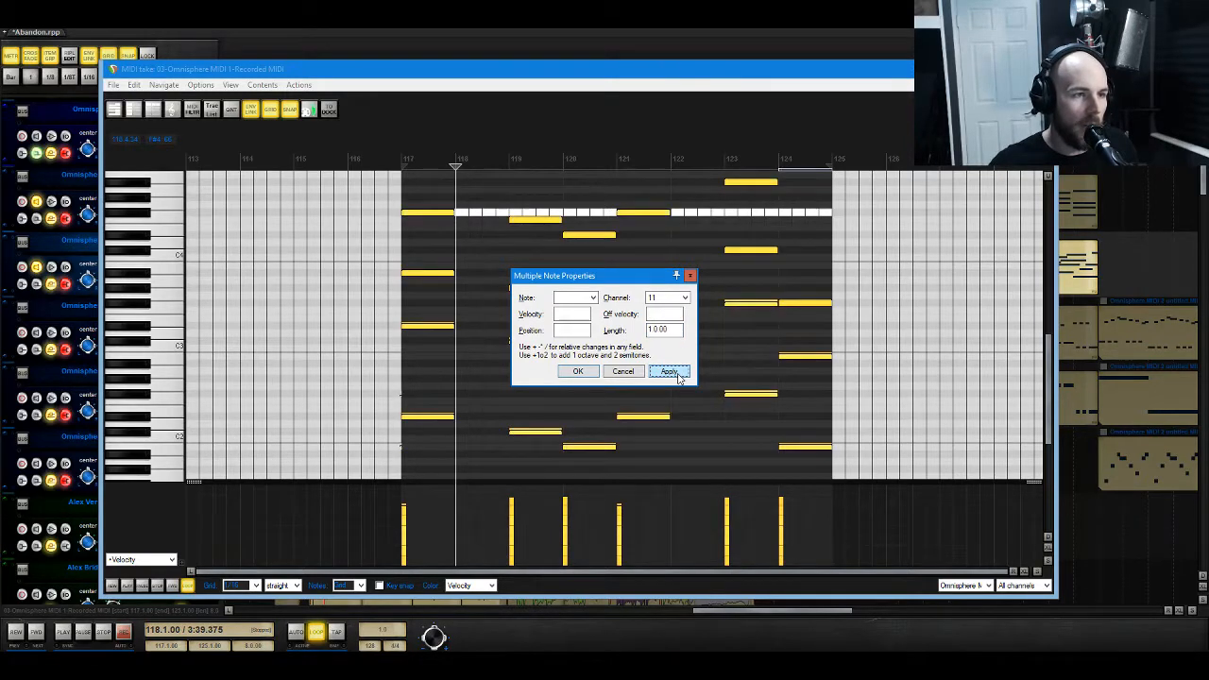
Step: Try the 0.0.25 length on all the notes again, and return them to one bar
double_click(666, 329)
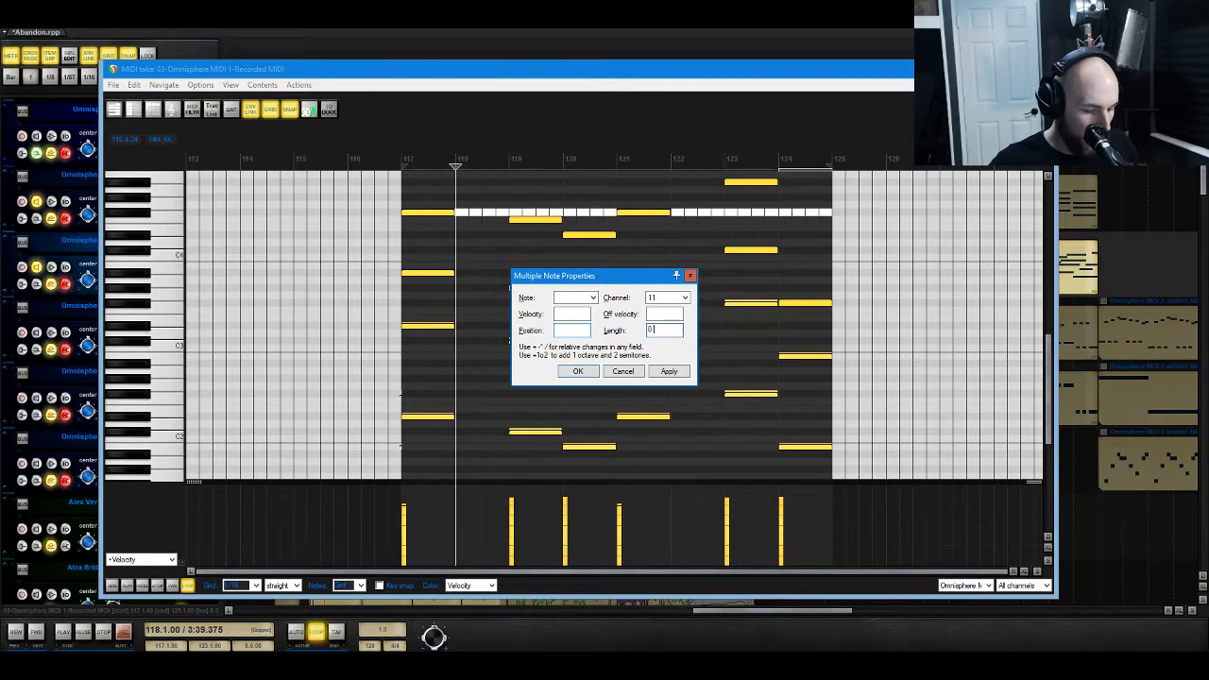
type("0.25")
left_click(667, 374)
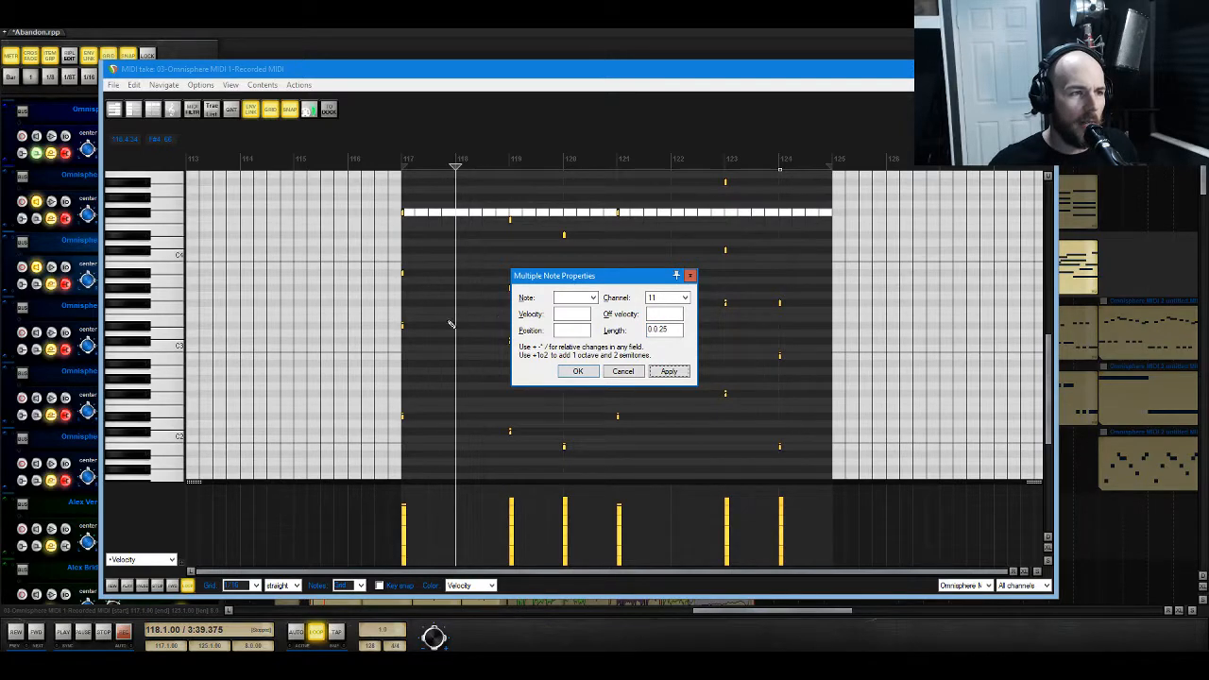
left_click_drag(677, 328, 617, 328)
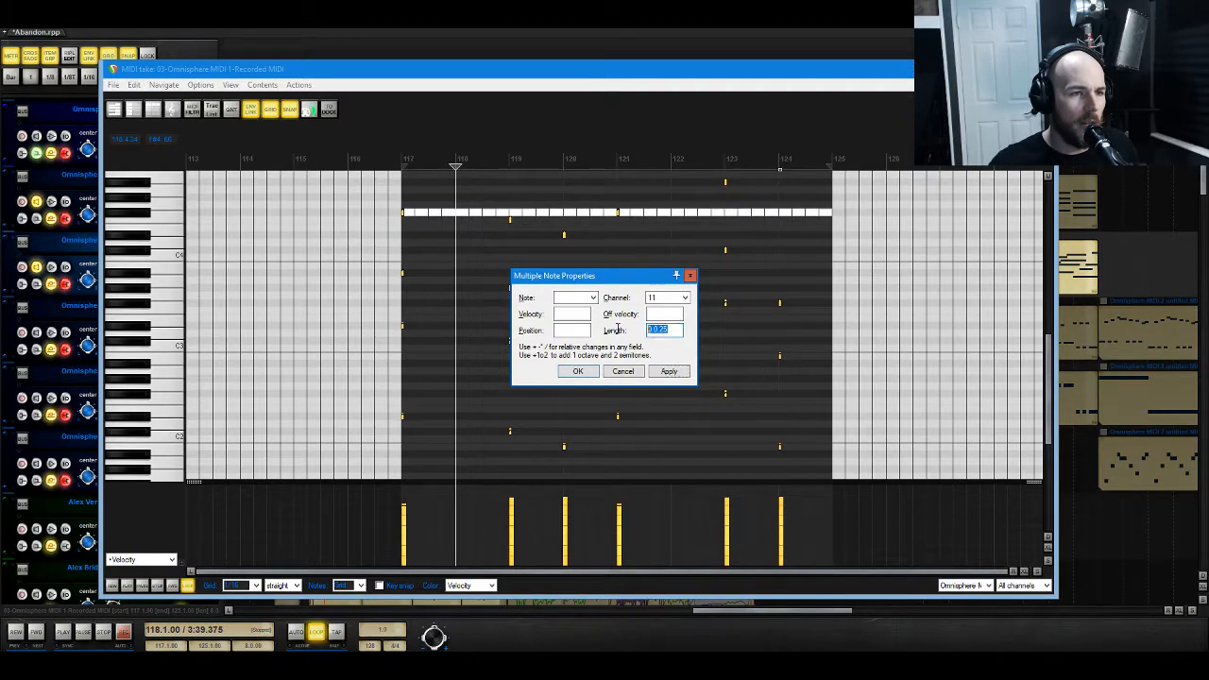
left_click(667, 371)
left_click(578, 371)
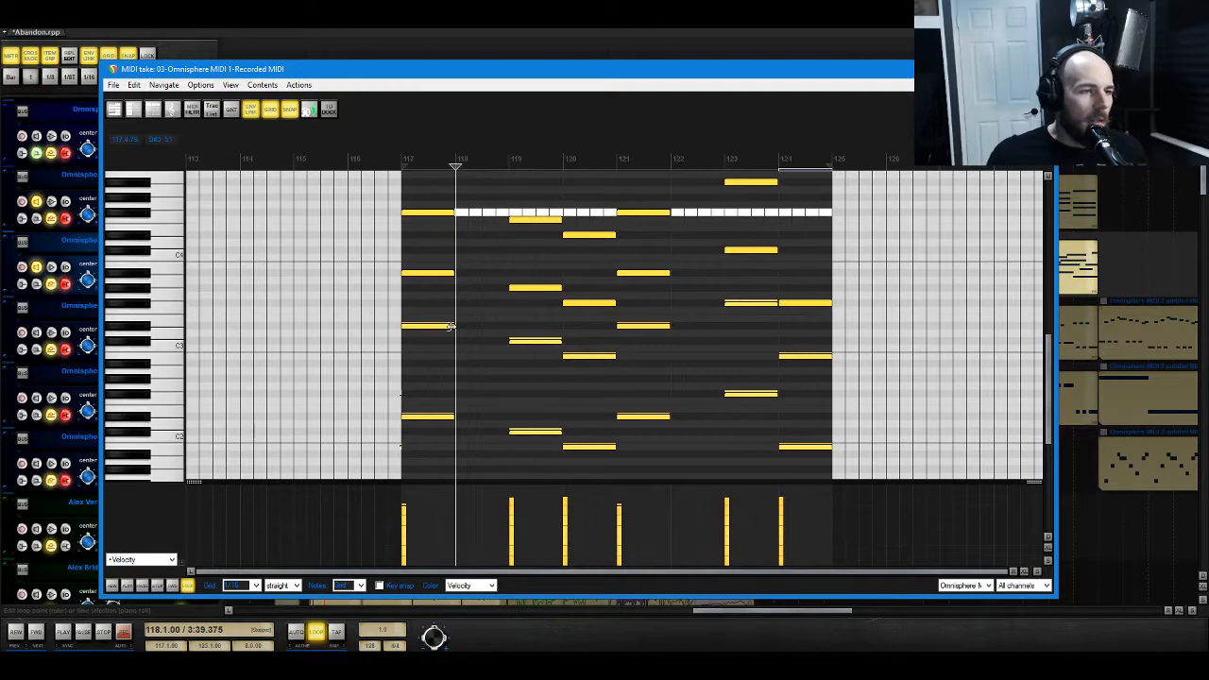
Step: Shorten all the chord notes to one beat, and lengthen the lowest row of bass notes to one bar each
left_click_drag(452, 326, 411, 327)
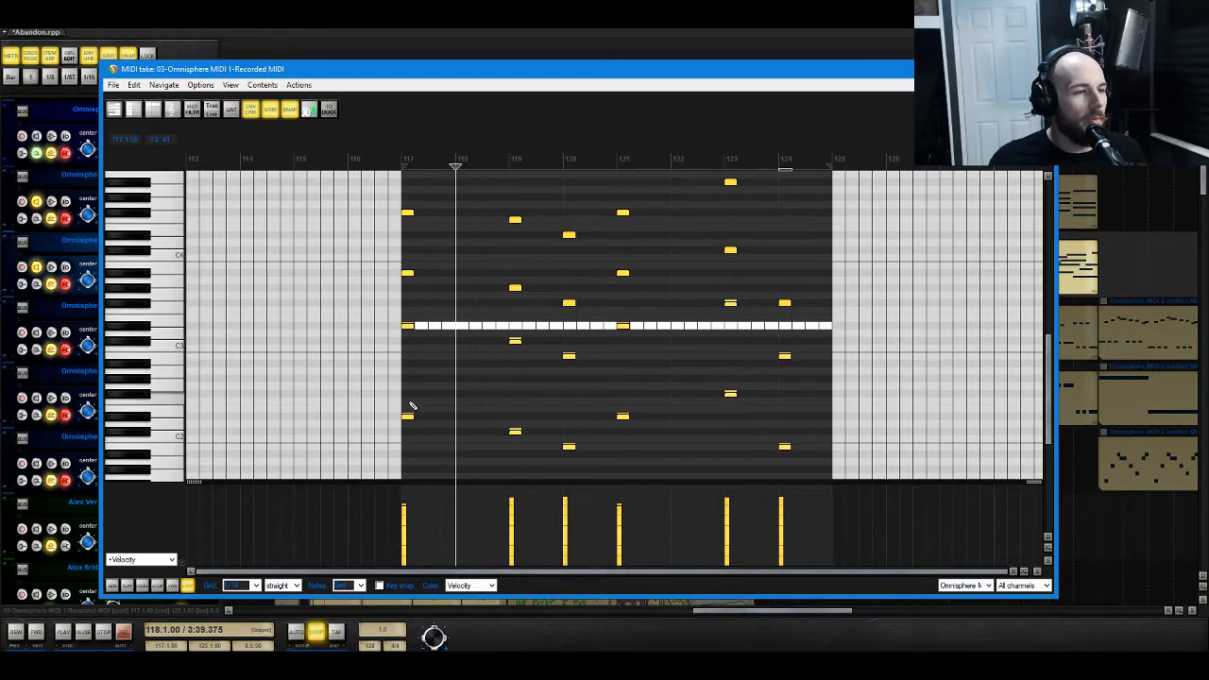
left_click_drag(411, 405, 746, 458)
left_click_drag(762, 375, 843, 392)
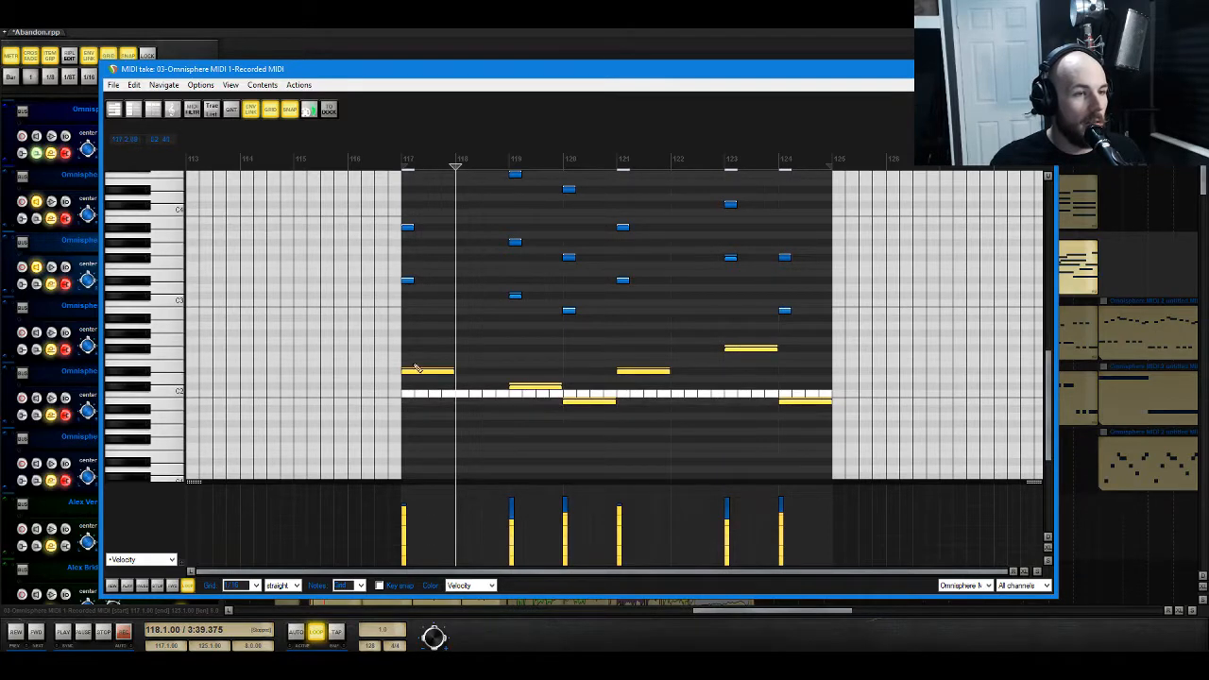
Step: Lengthen the bass notes at bars 117 and 121 to two bars each
left_click(420, 372)
left_click(661, 372, "ctrl")
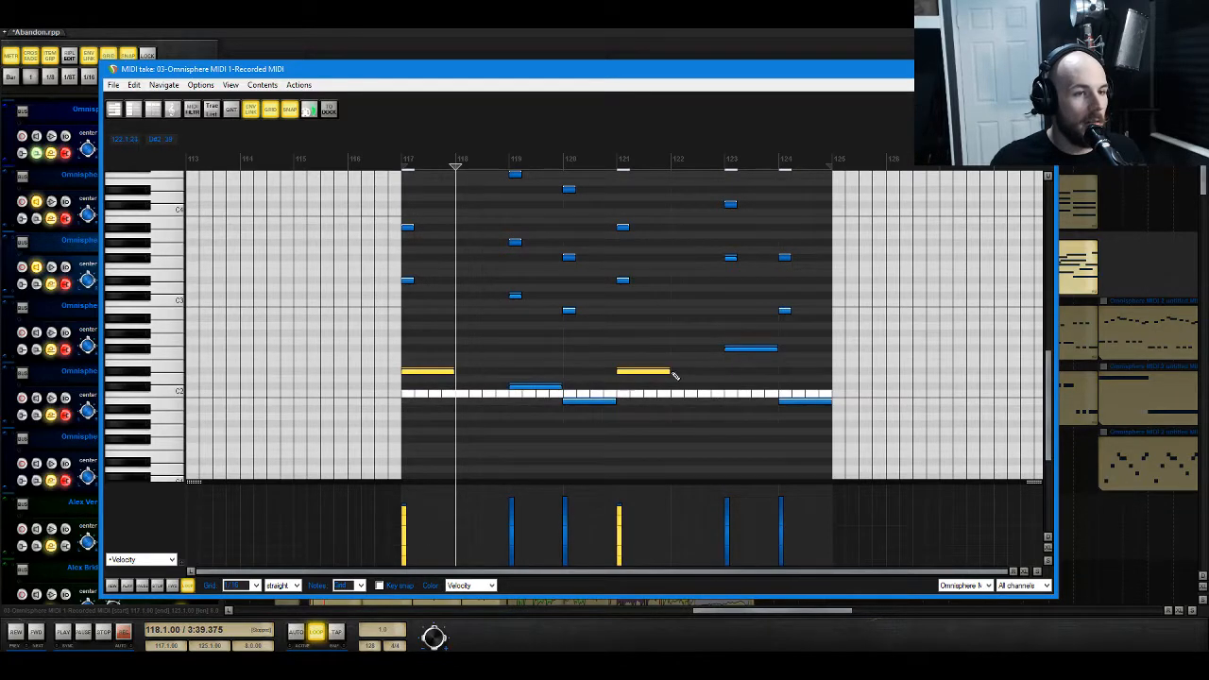
left_click_drag(668, 371, 721, 371)
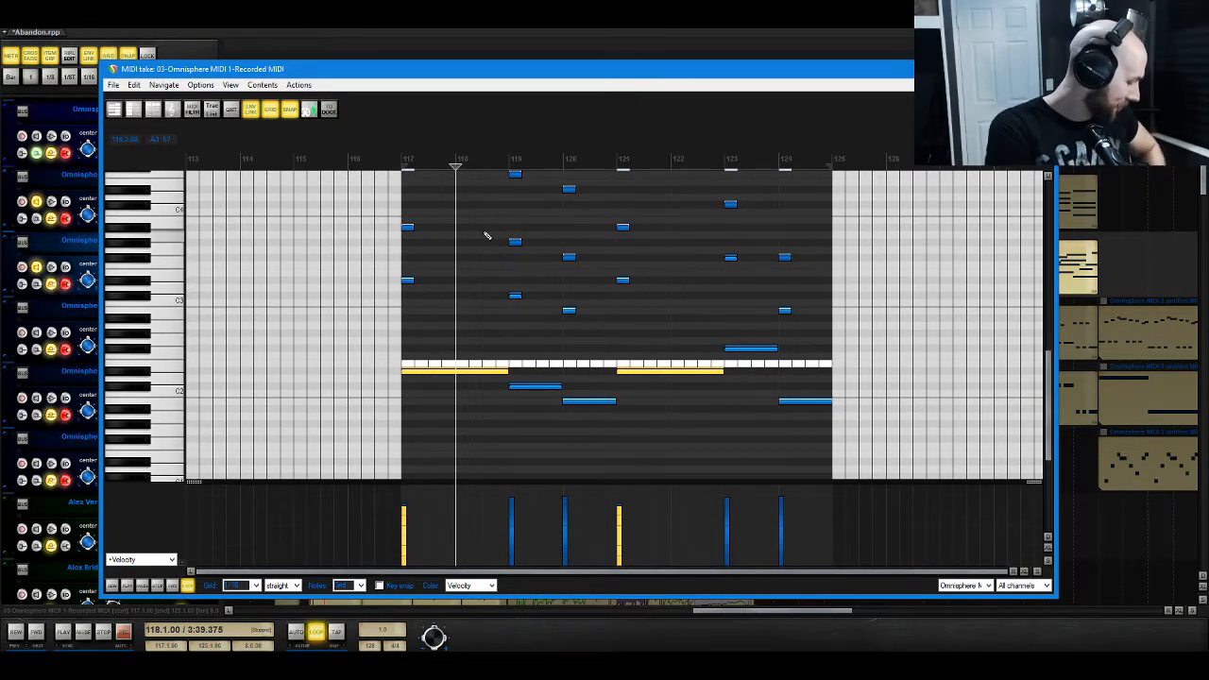
Step: Stagger the upper chord notes at bar 117 into a low-high-middle arpeggio, repeat it through bar 118, and delete the extra note at bar 119
scroll(431, 316, "up", 3)
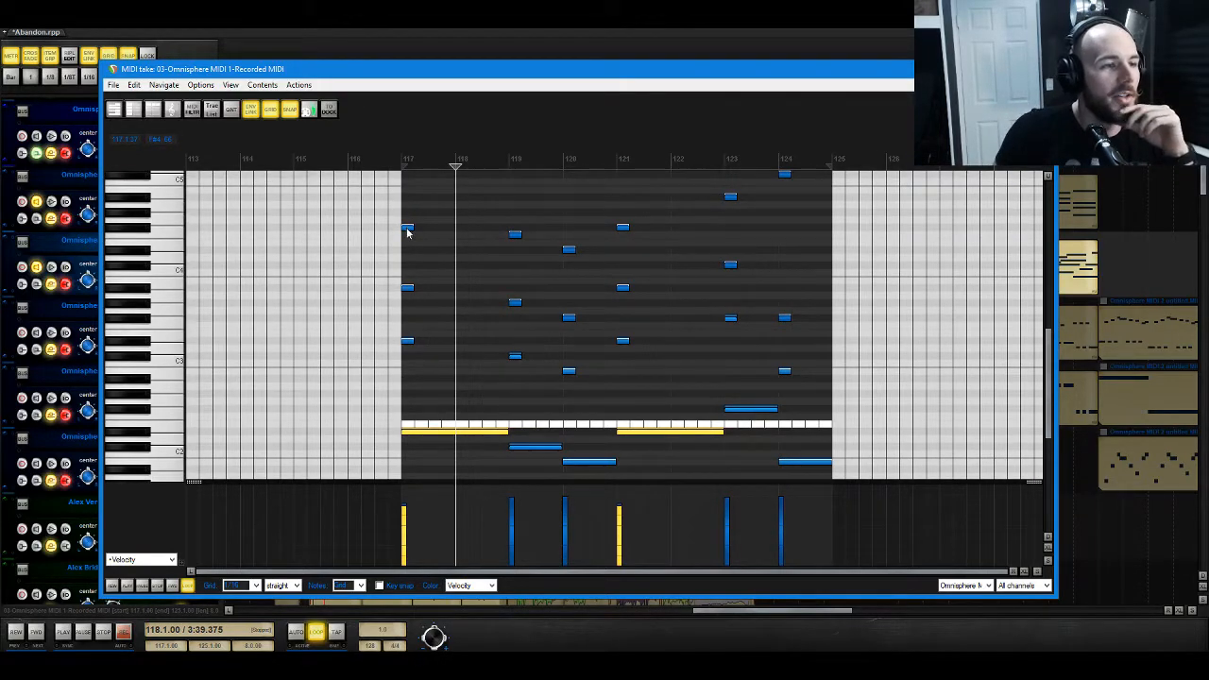
left_click_drag(407, 232, 426, 234)
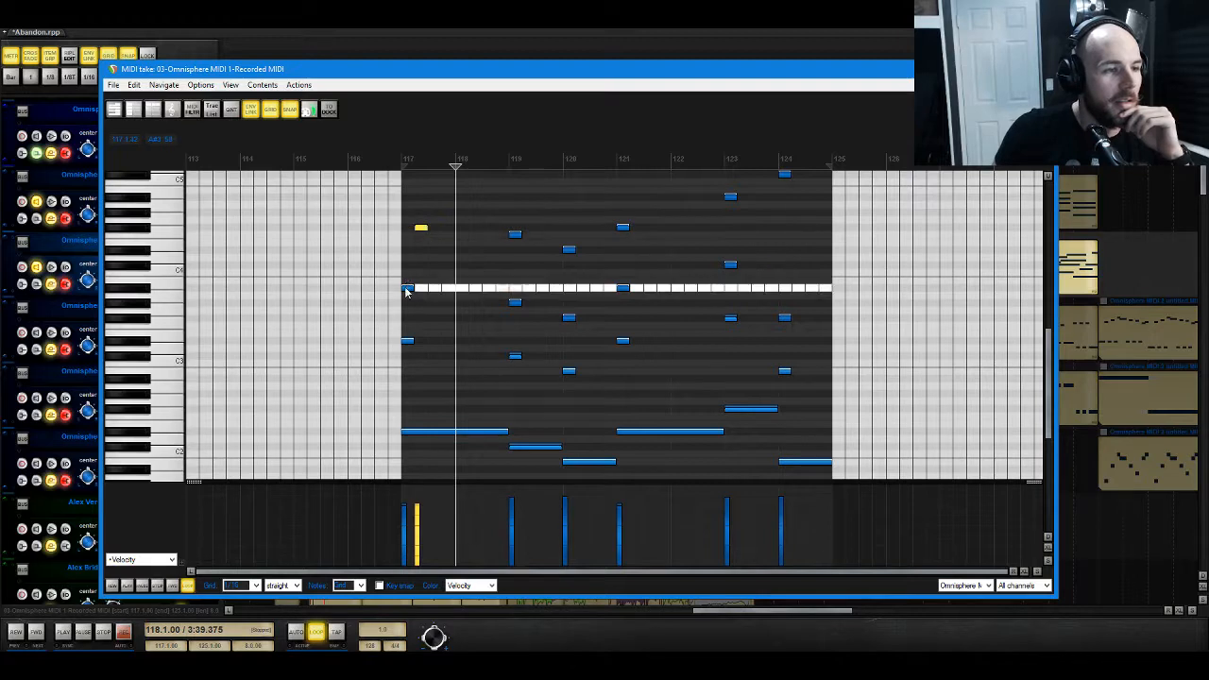
left_click_drag(476, 213, 450, 344)
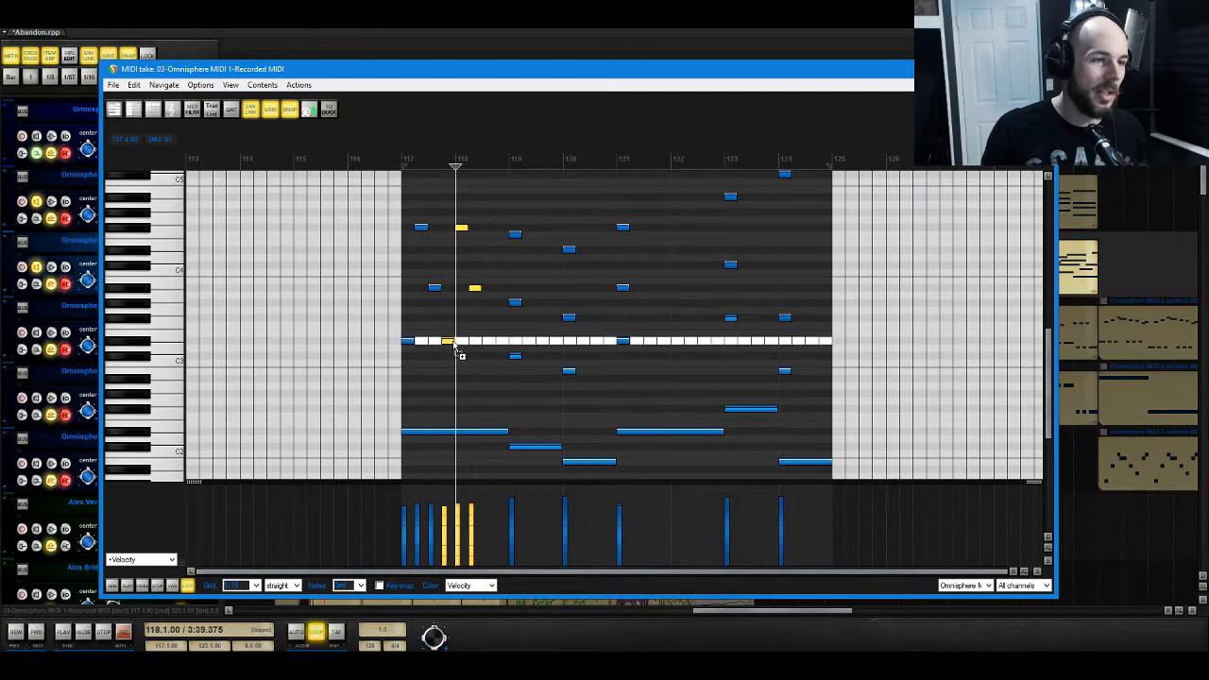
left_click_drag(452, 348, 496, 348)
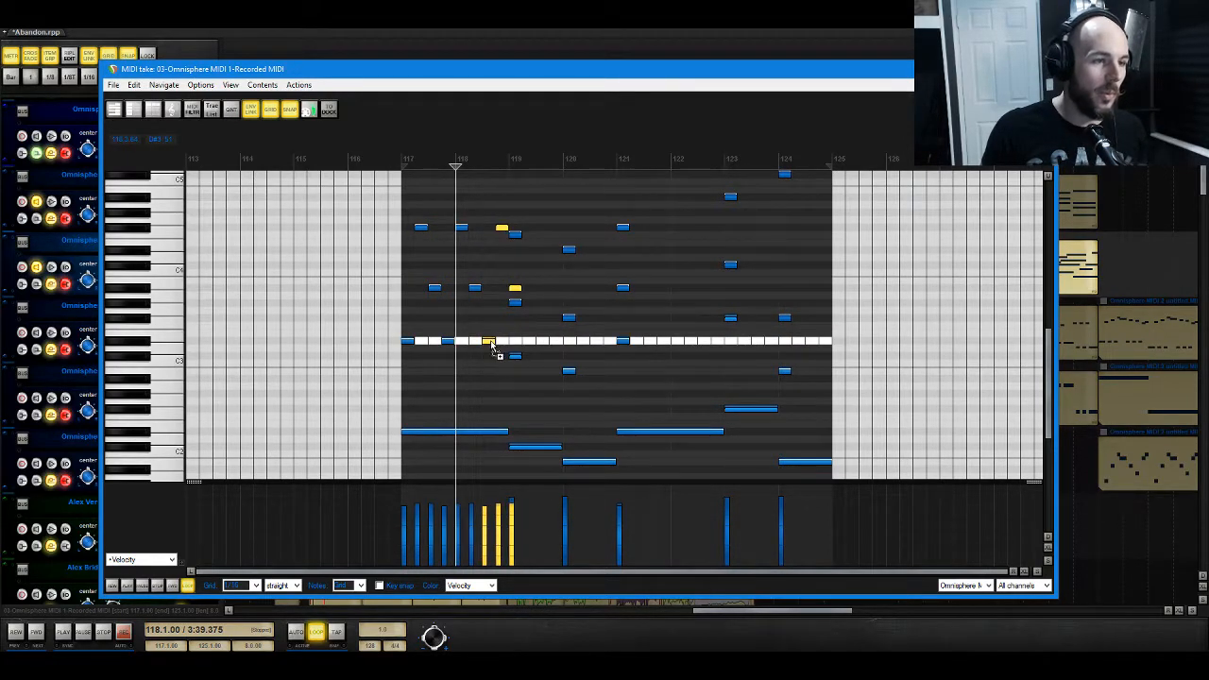
left_click(519, 290)
key("Delete")
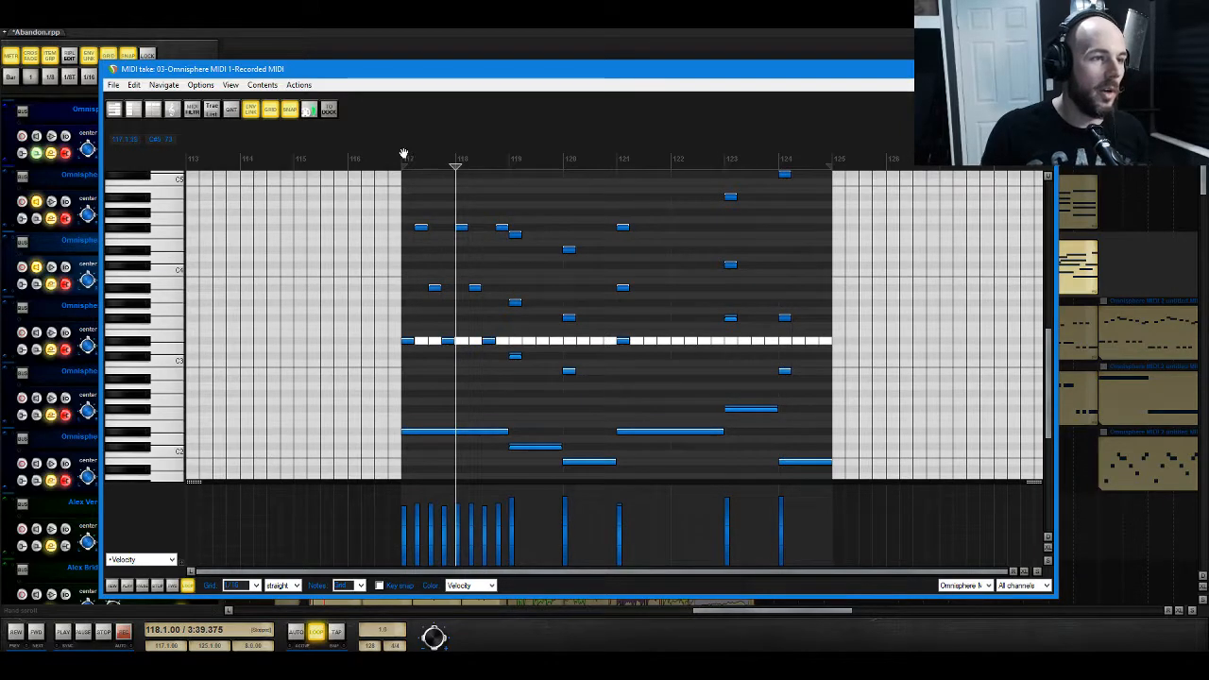
Step: Play the clip from bar 117 to hear the new arpeggio
left_click(402, 158)
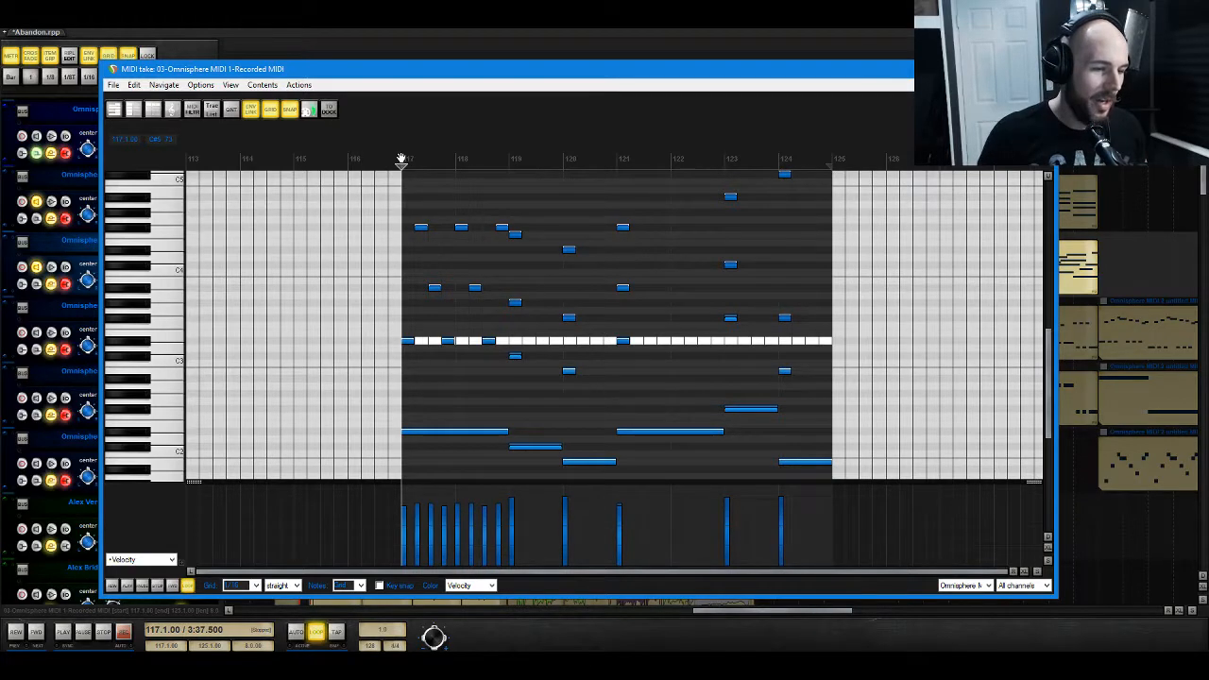
key("space")
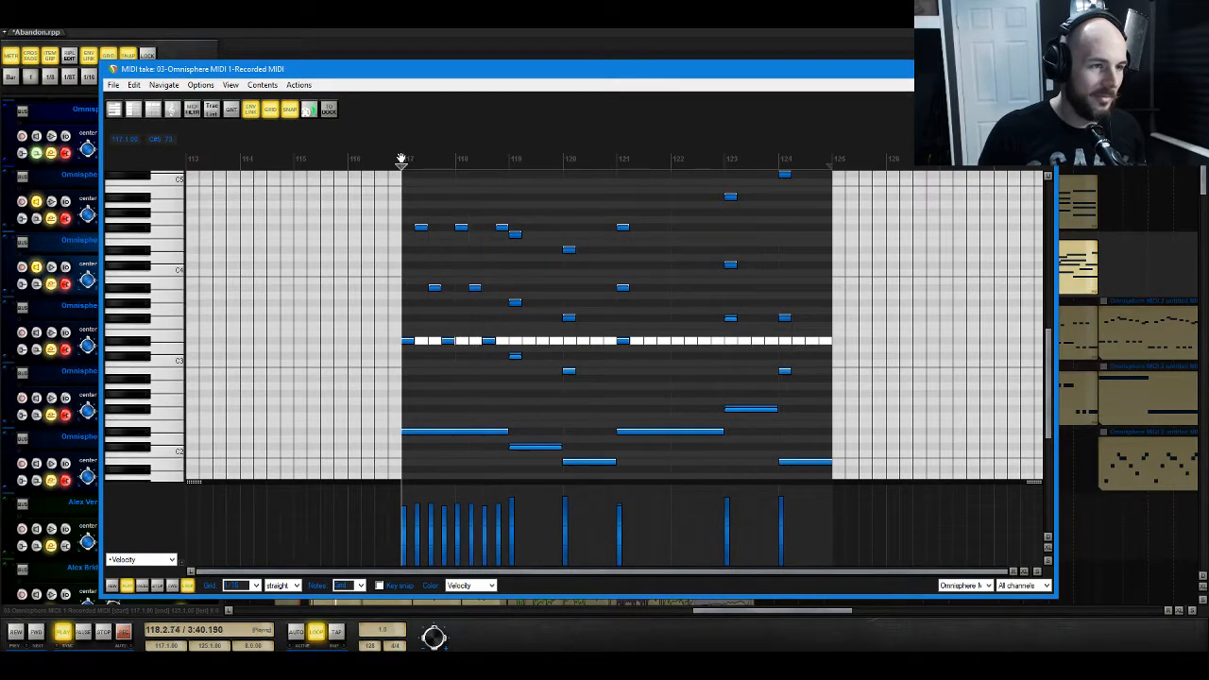
key("space")
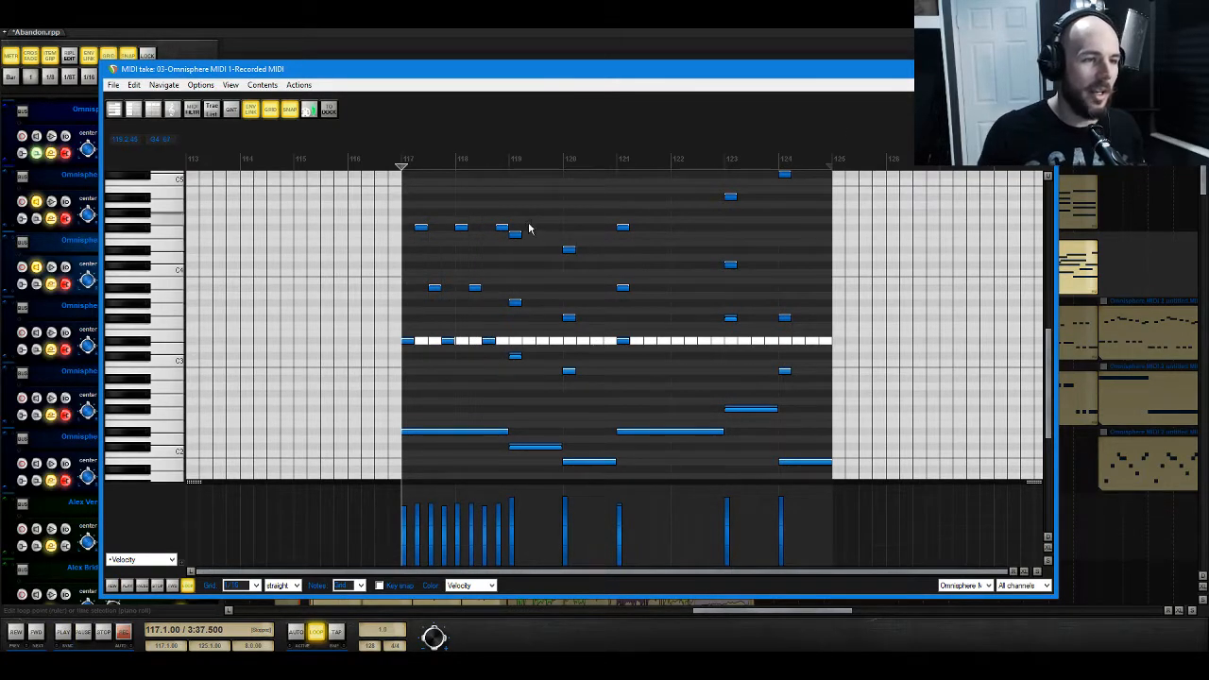
Step: Stagger the upper chord notes of bars 119 and 120 into one-beat low-high-middle-low arpeggios, removing the extra copied note
left_click_drag(531, 225, 534, 307)
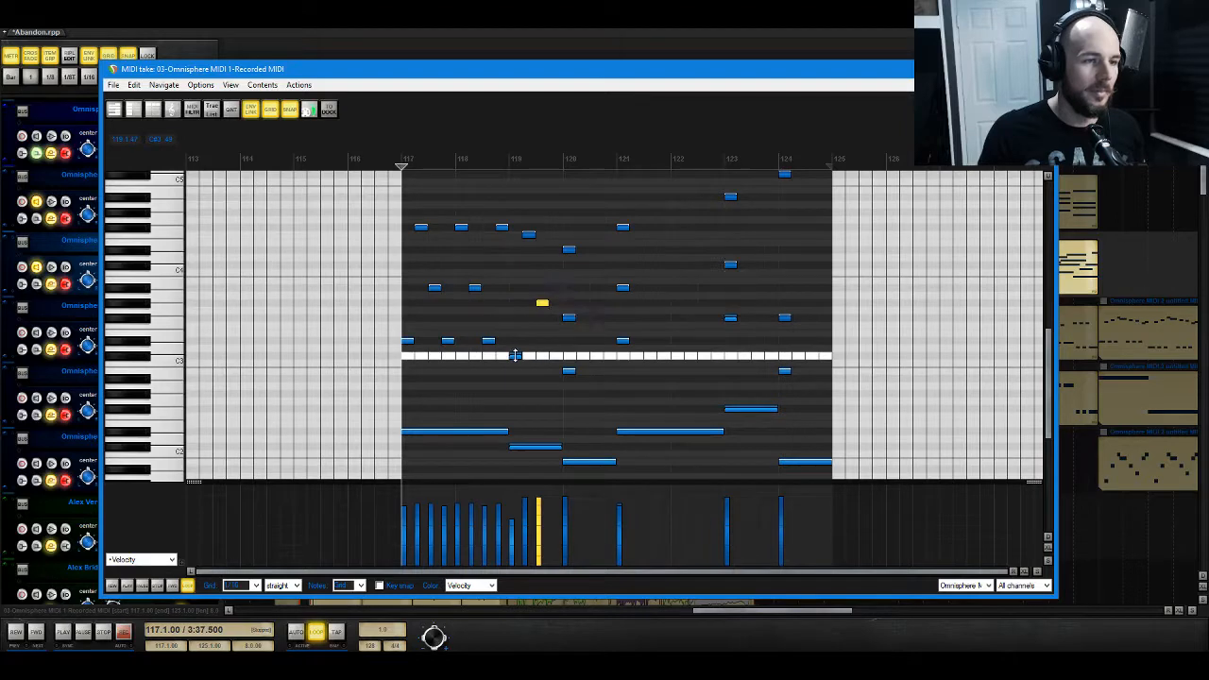
left_click_drag(517, 361, 557, 363)
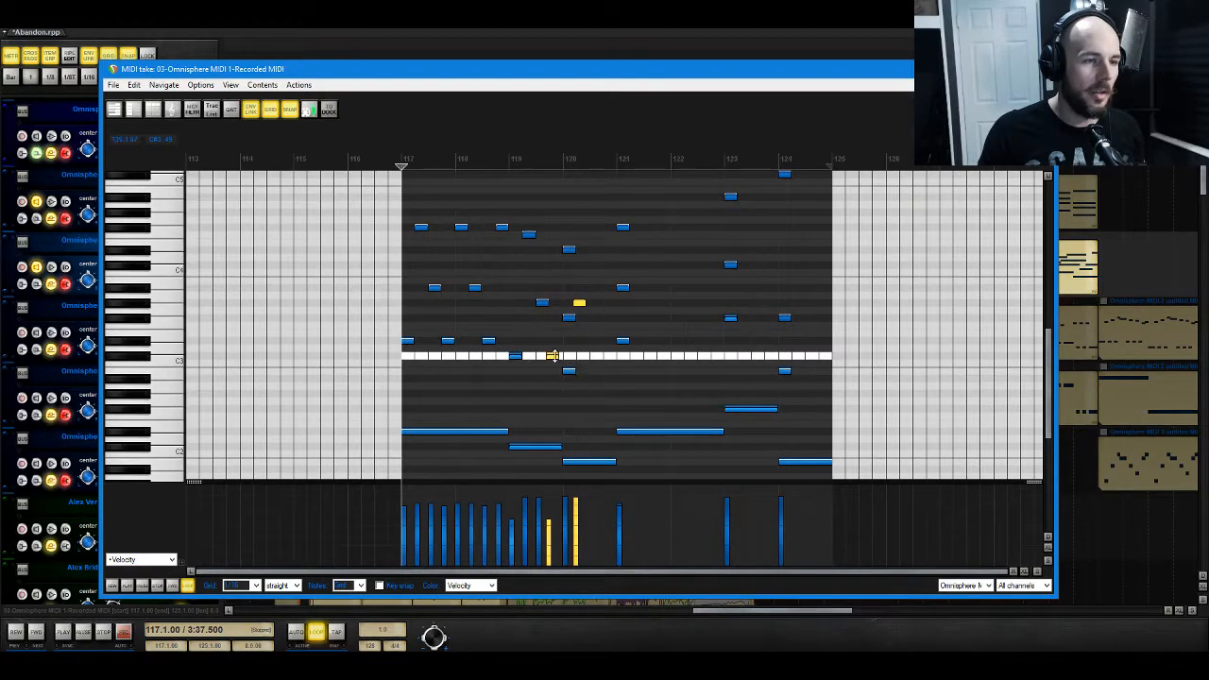
left_click_drag(582, 302, 584, 253)
left_click_drag(568, 318, 596, 322)
left_click(569, 374)
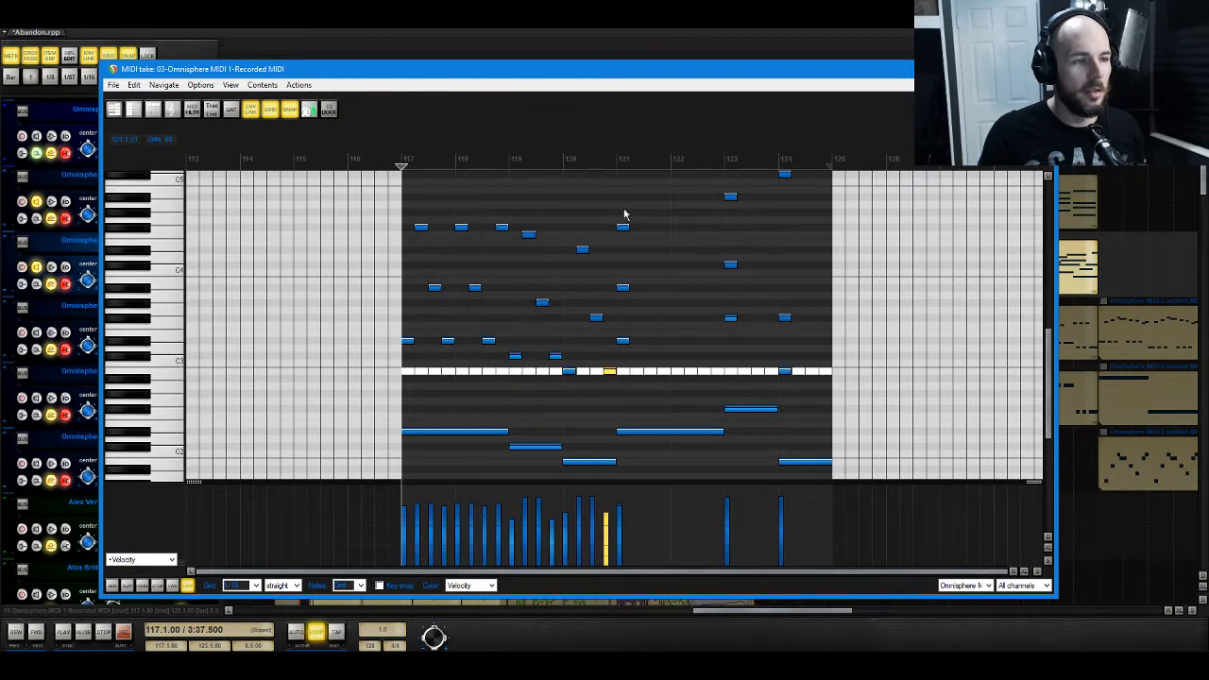
Step: Replace the upper chord notes at bar 121 with a copy of the eight-note arpeggio from bars 117 and 118
left_click_drag(630, 347, 627, 351)
key("Delete")
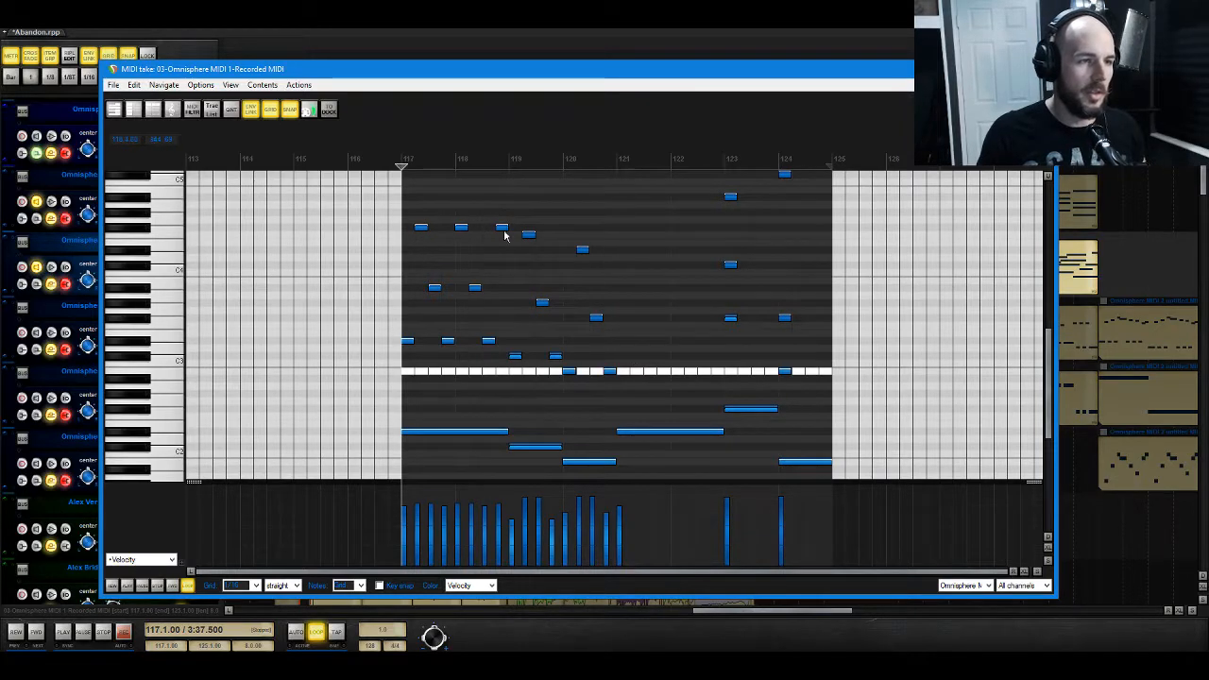
left_click_drag(506, 211, 629, 345)
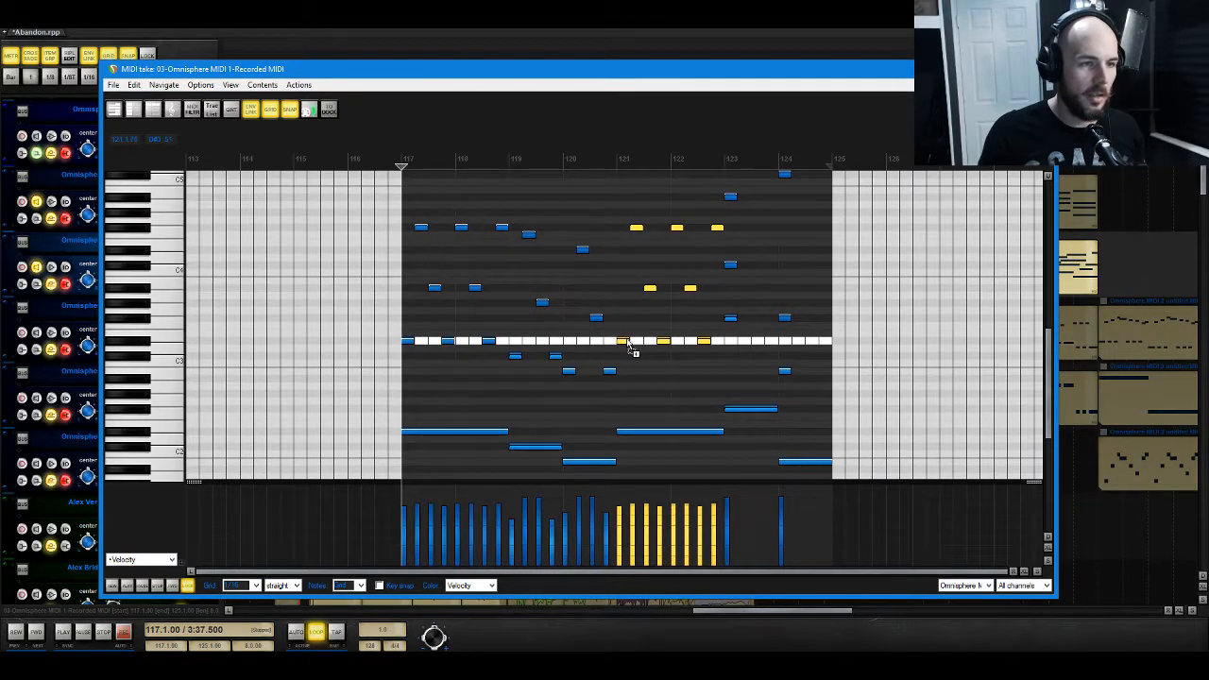
Step: Stagger the upper chord notes of bar 123 one beat apart as low, high, middle, repeating the low note on beat four
scroll(760, 283, "up", 1)
left_click_drag(730, 227, 749, 233)
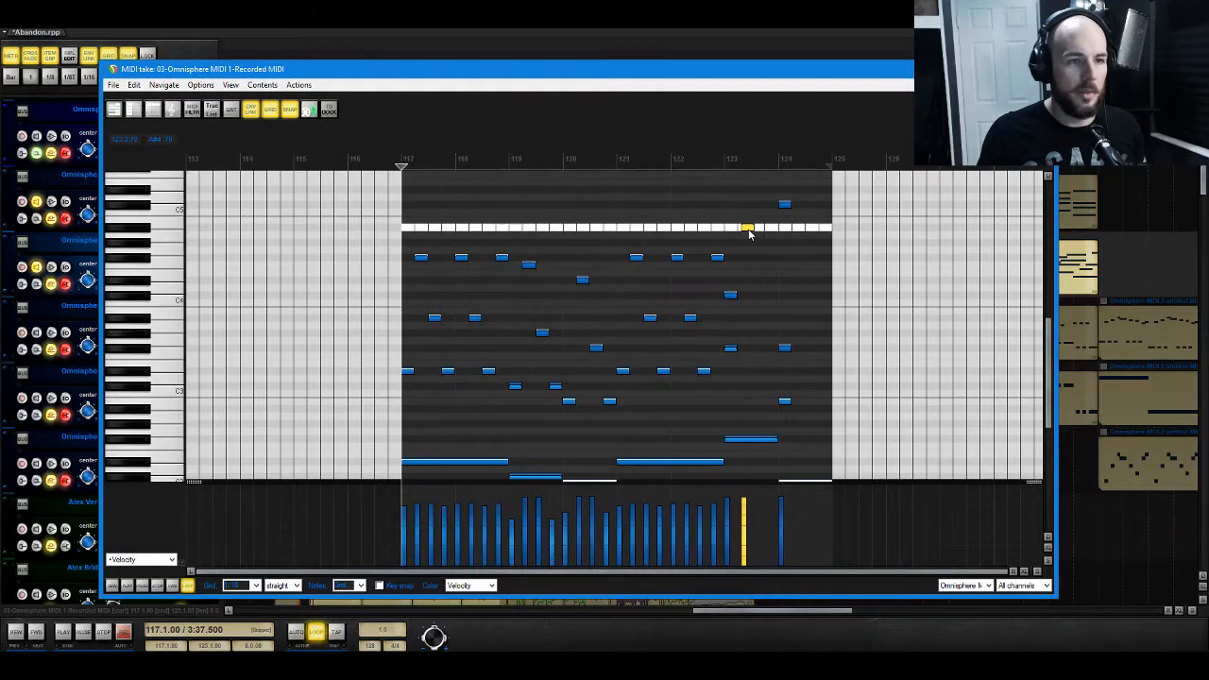
left_click(730, 295)
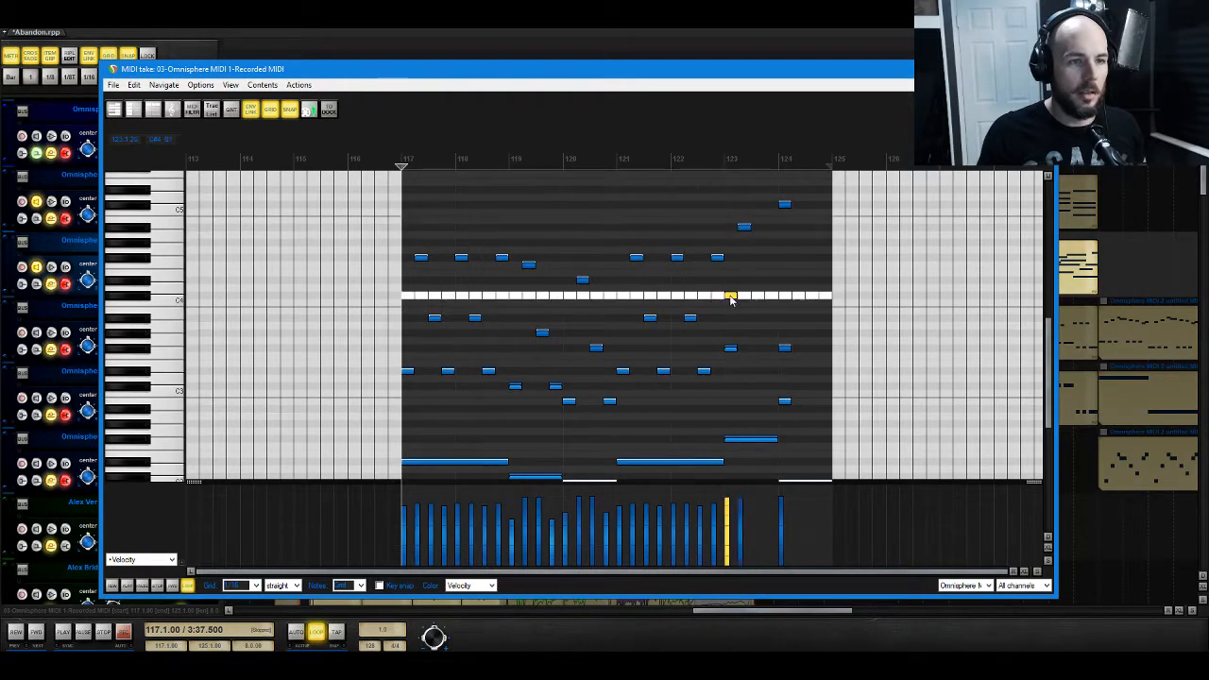
left_click_drag(761, 298, 757, 298)
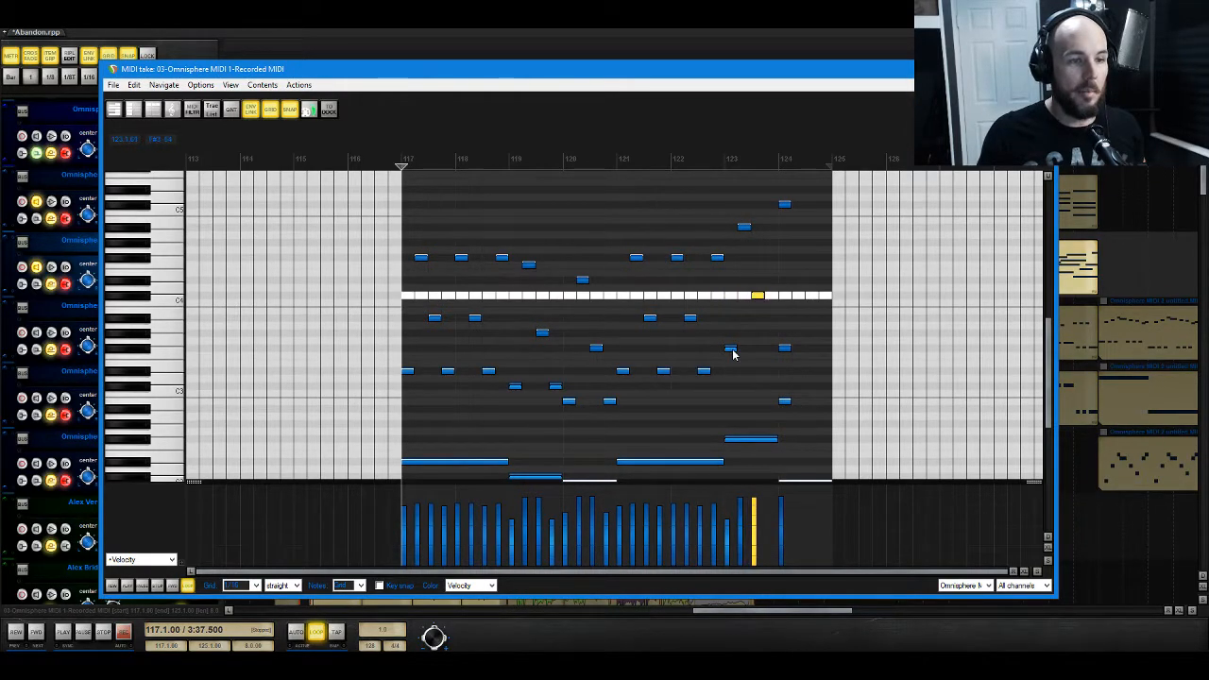
left_click(771, 348)
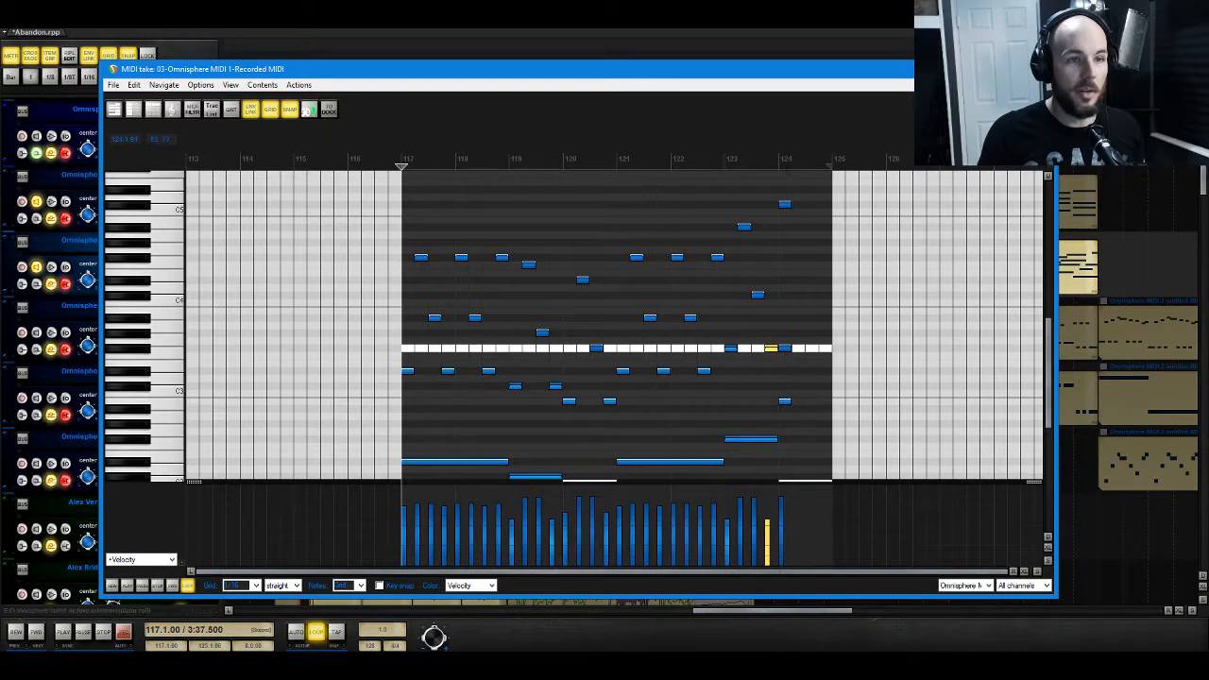
Step: Stagger the upper chord notes of bar 124 one beat apart as low, high, middle, repeating the low note on beat four
left_click_drag(789, 210, 799, 210)
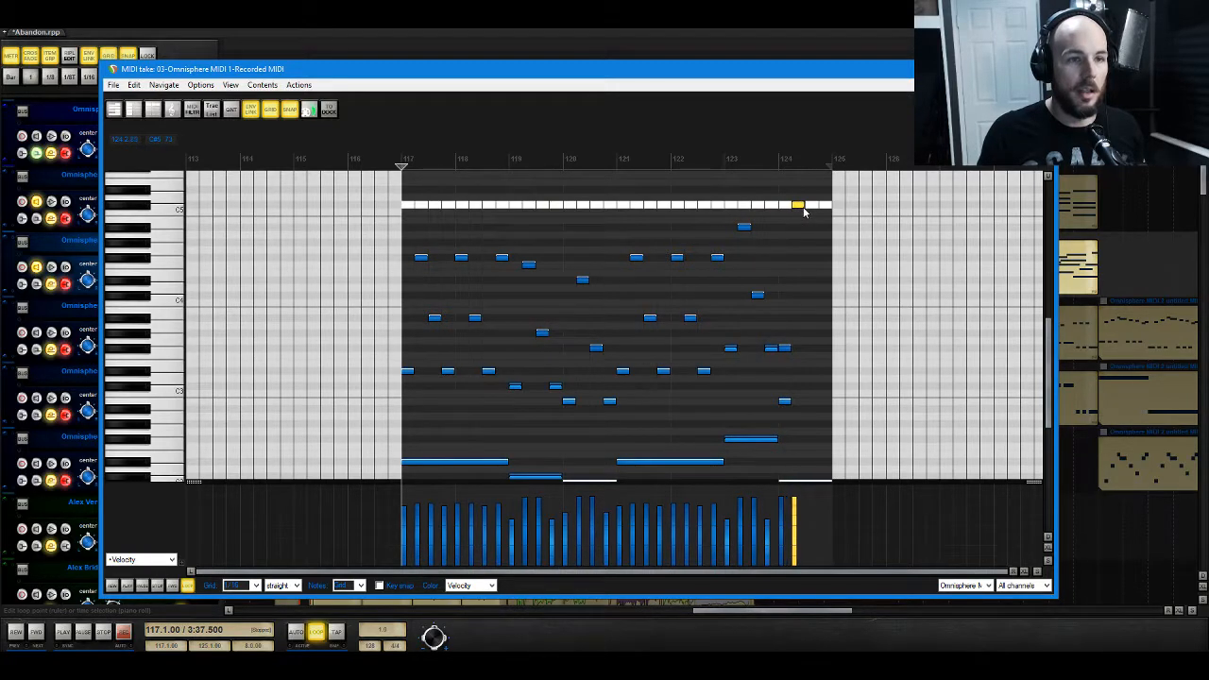
left_click_drag(790, 353, 816, 355)
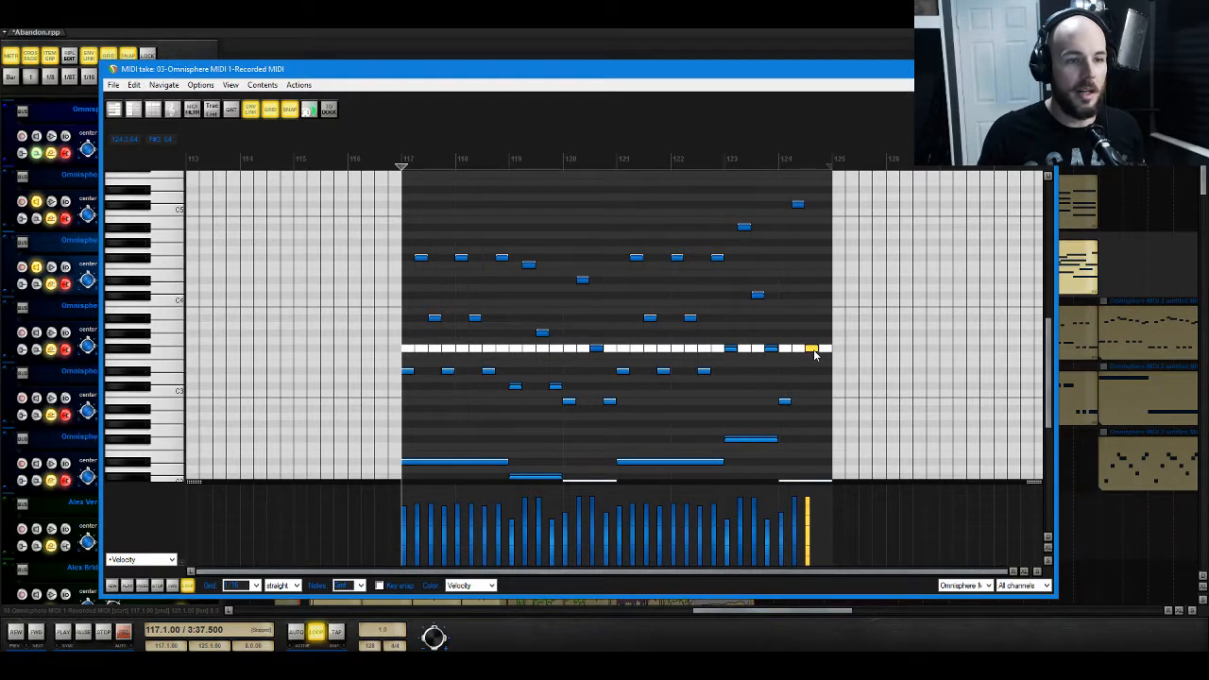
left_click(787, 404)
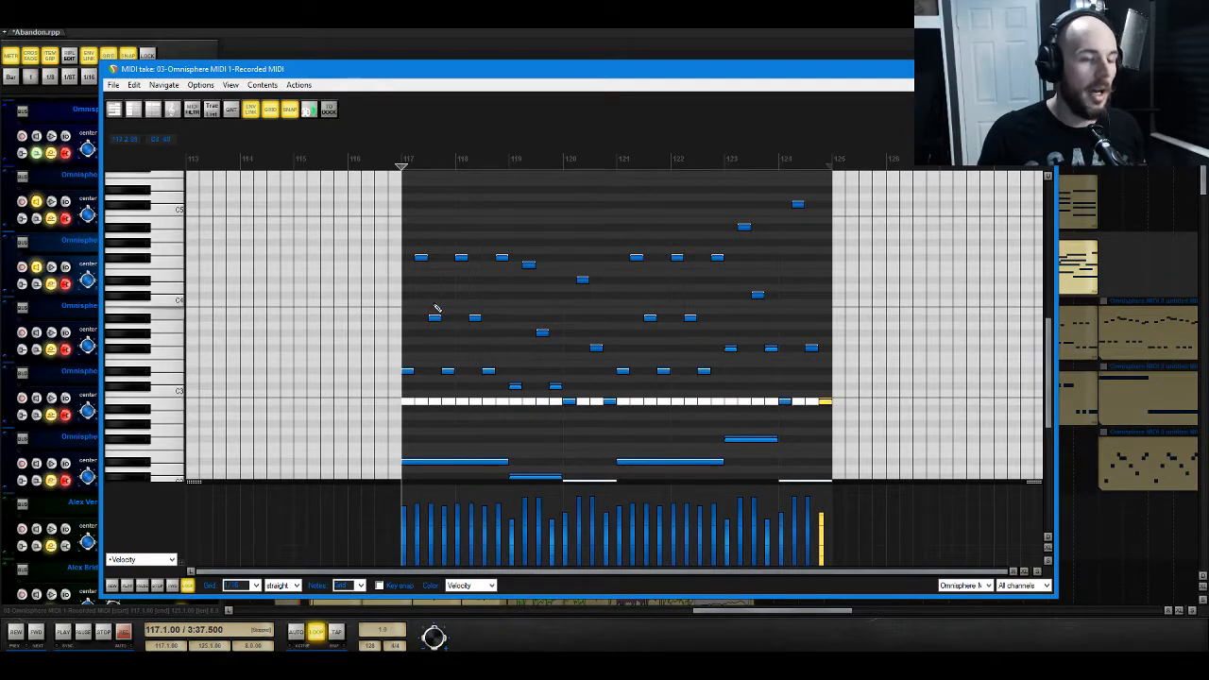
Step: Lengthen the arpeggio notes across bars 117 to 124 to two beats each, except the last low note
left_click_drag(548, 262, 810, 404)
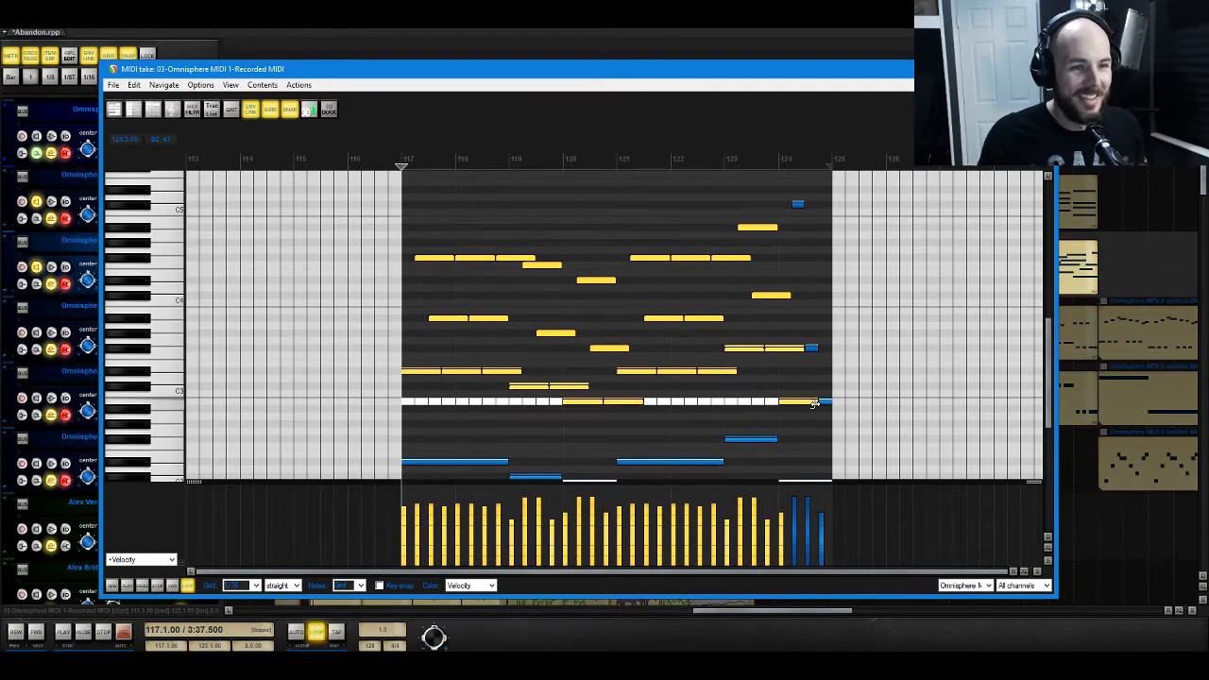
mouse_move(812, 403)
left_mouse_down()
mouse_move(791, 404)
mouse_move(803, 404)
left_mouse_up()
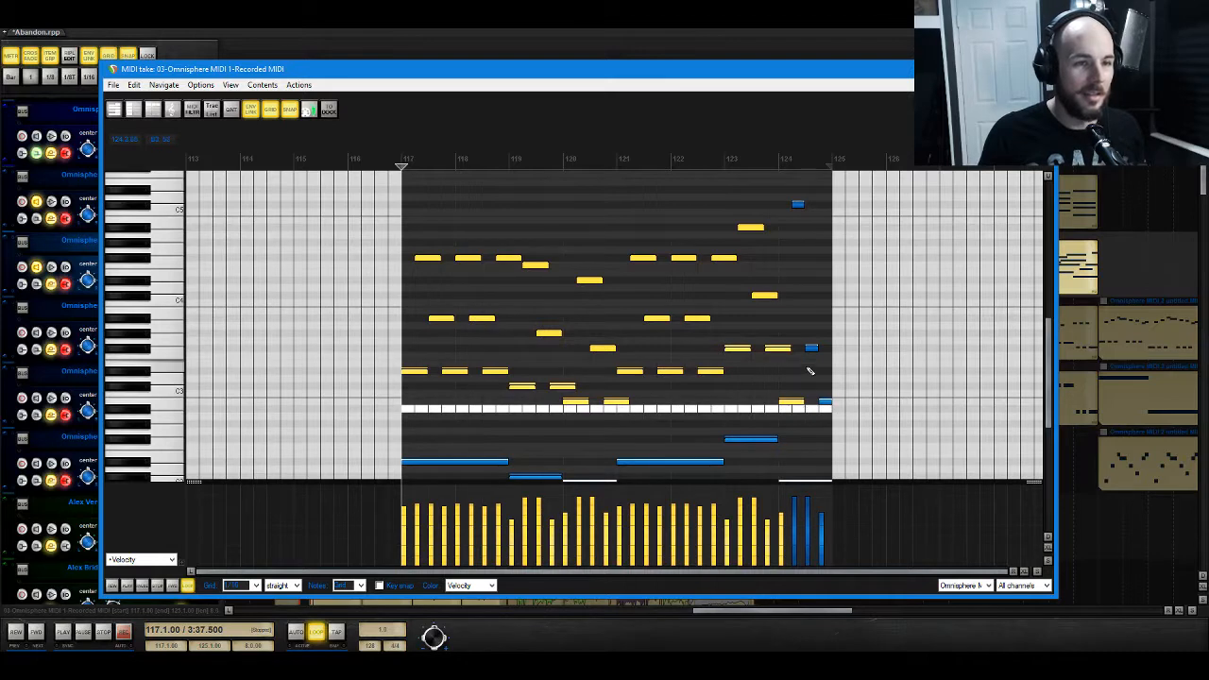
left_click_drag(807, 369, 831, 348)
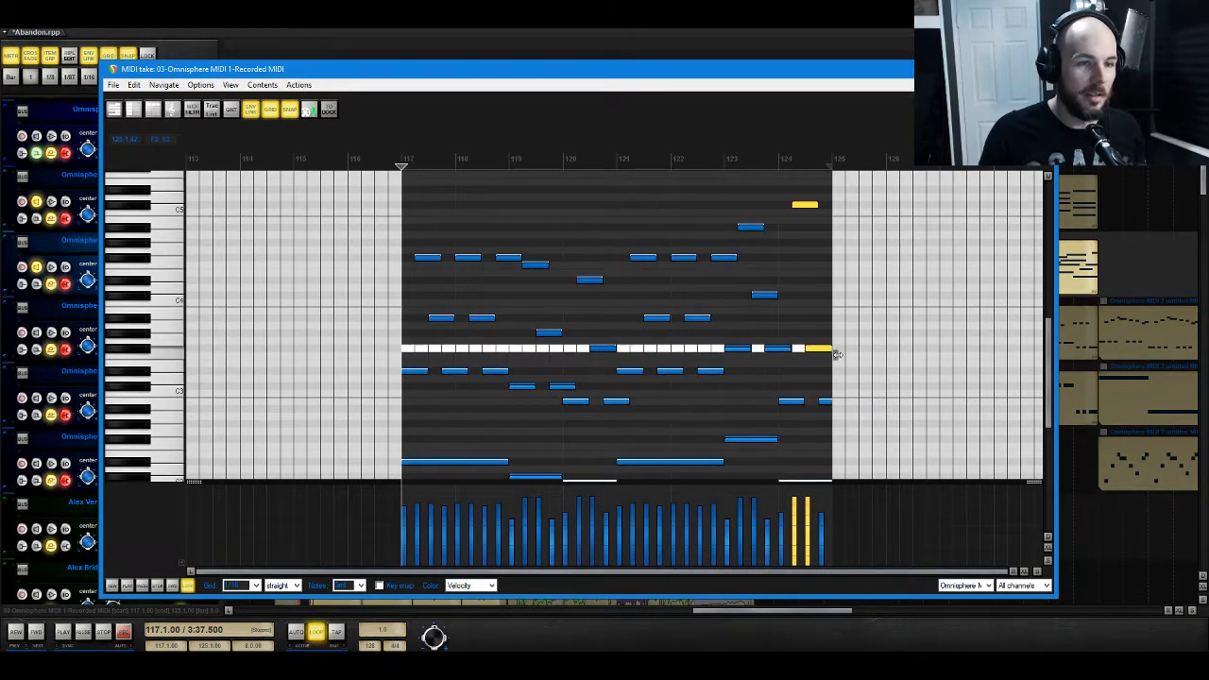
right_click(839, 357)
Step: Play the lengthened arpeggio from bar 117, close the note editor and stop playback
left_click(548, 74)
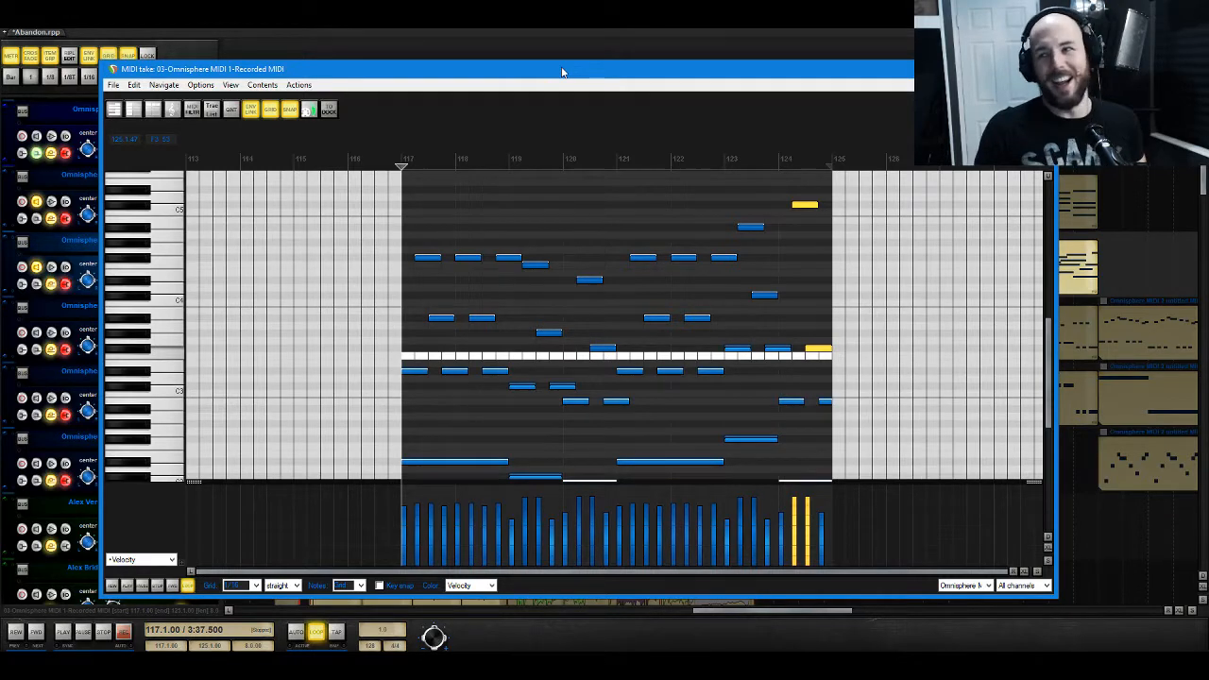
key("space")
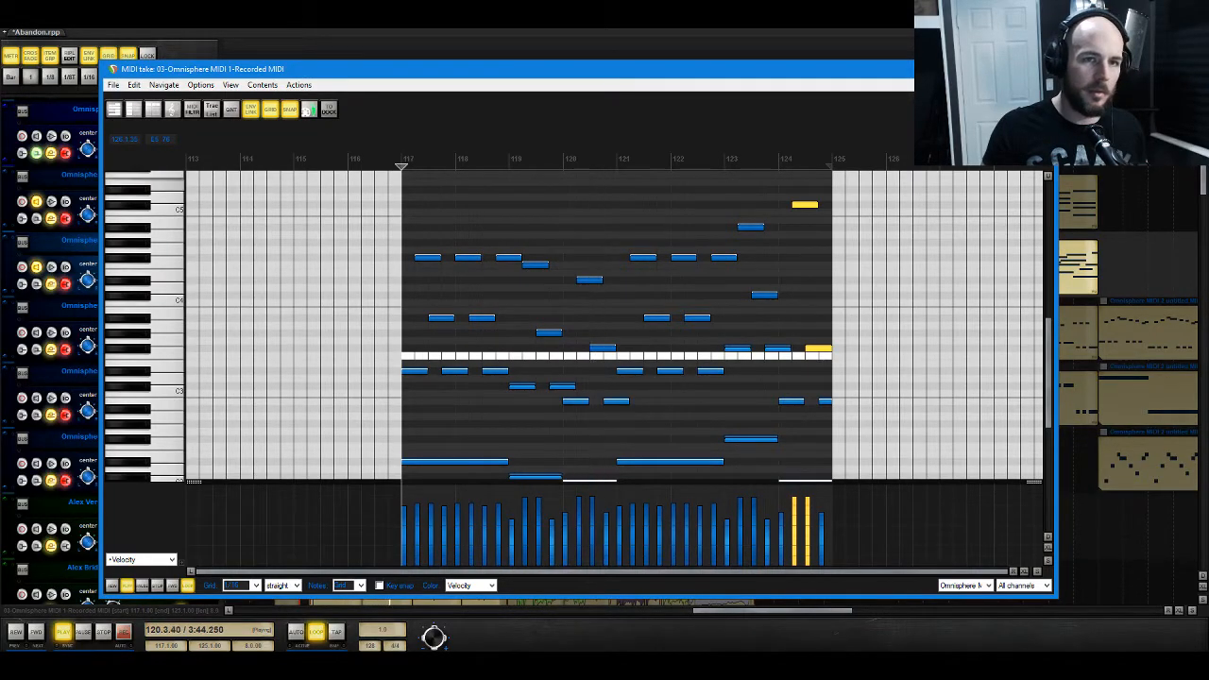
key("Escape")
key("space")
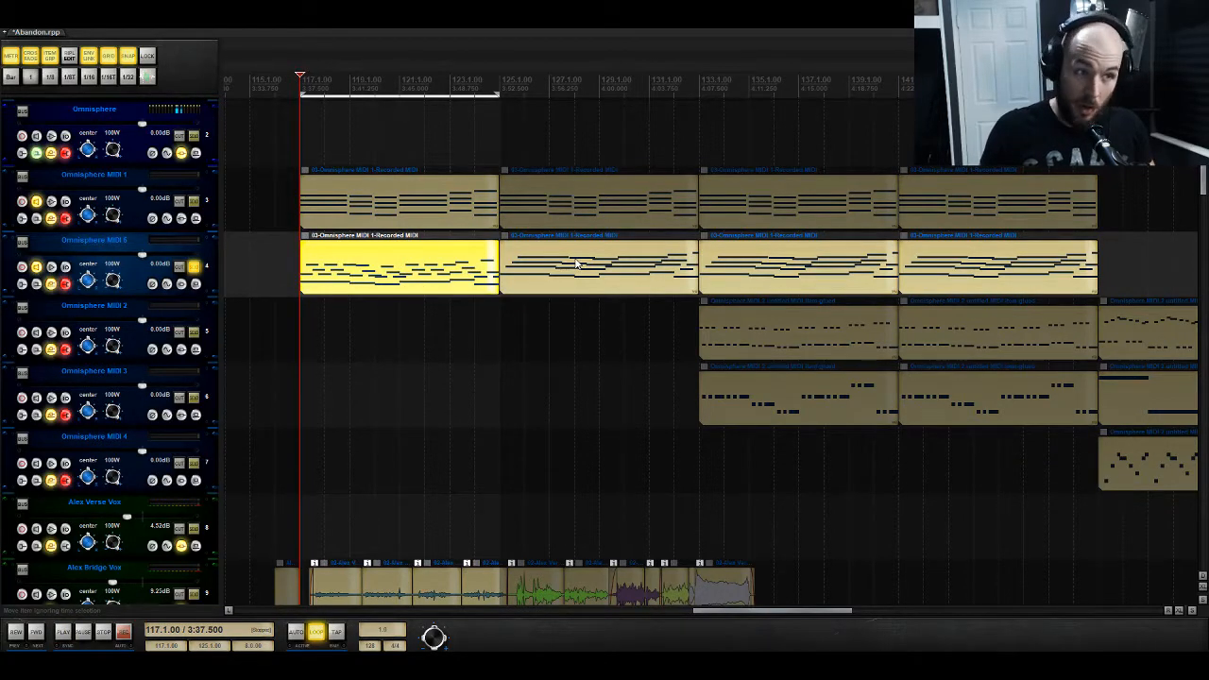
Step: Transpose all notes of the Omnisphere MIDI 5 clip at bar 117 up one octave using +1o
double_click(330, 272)
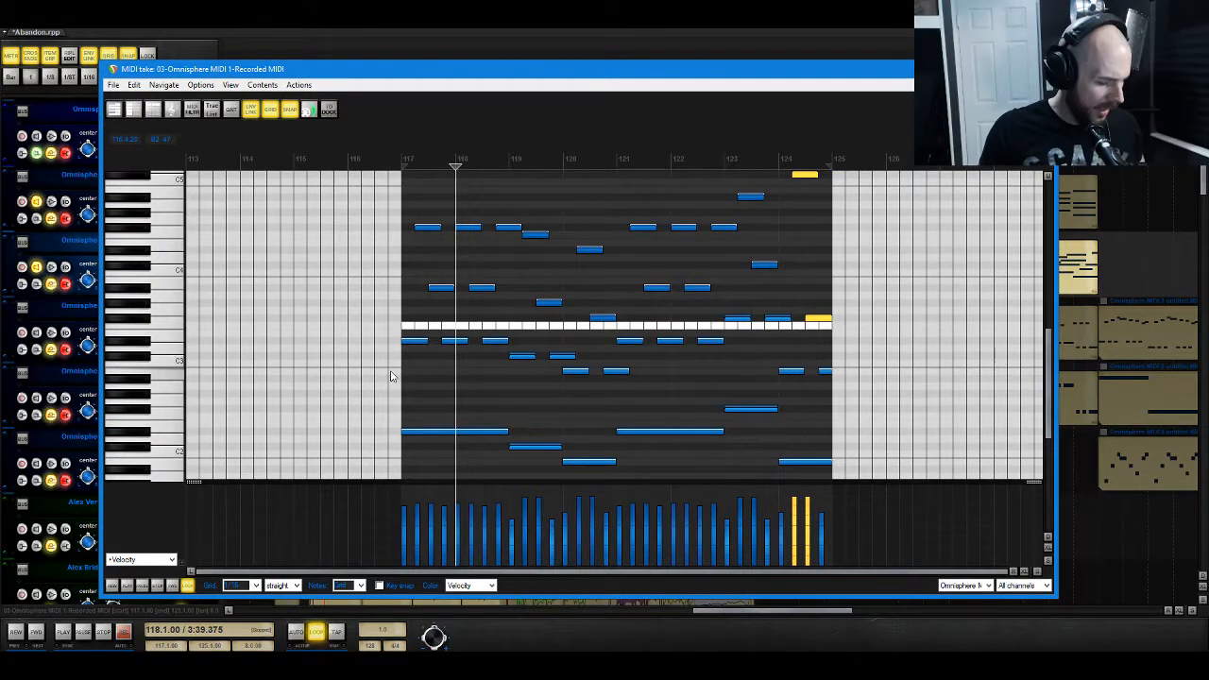
key("ctrl+a")
key("alt+Return")
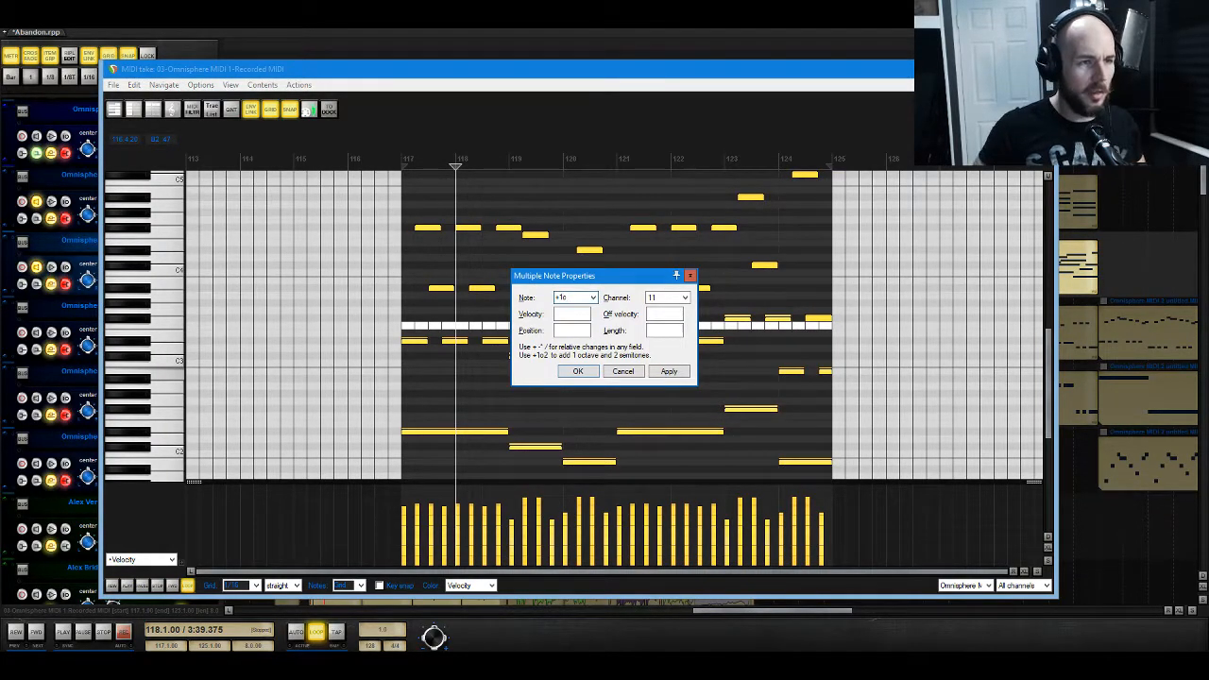
key("Return")
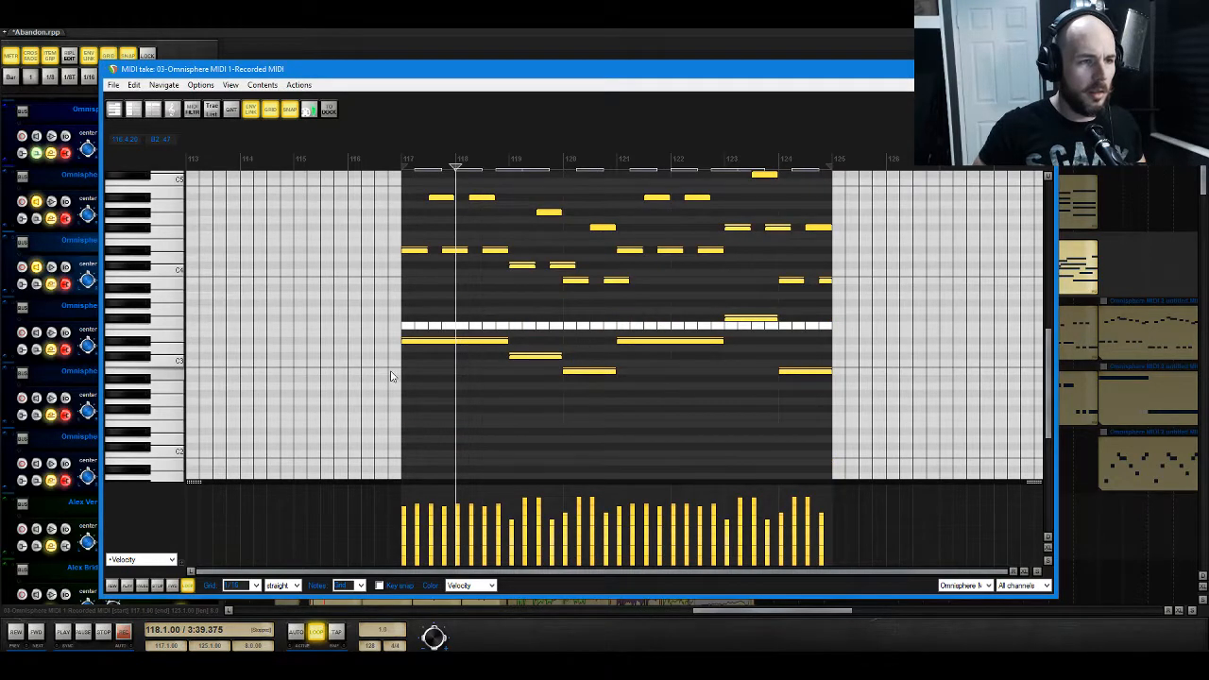
Step: Play the transposed arpeggio from bar 117 and close its note editor
left_click(402, 161)
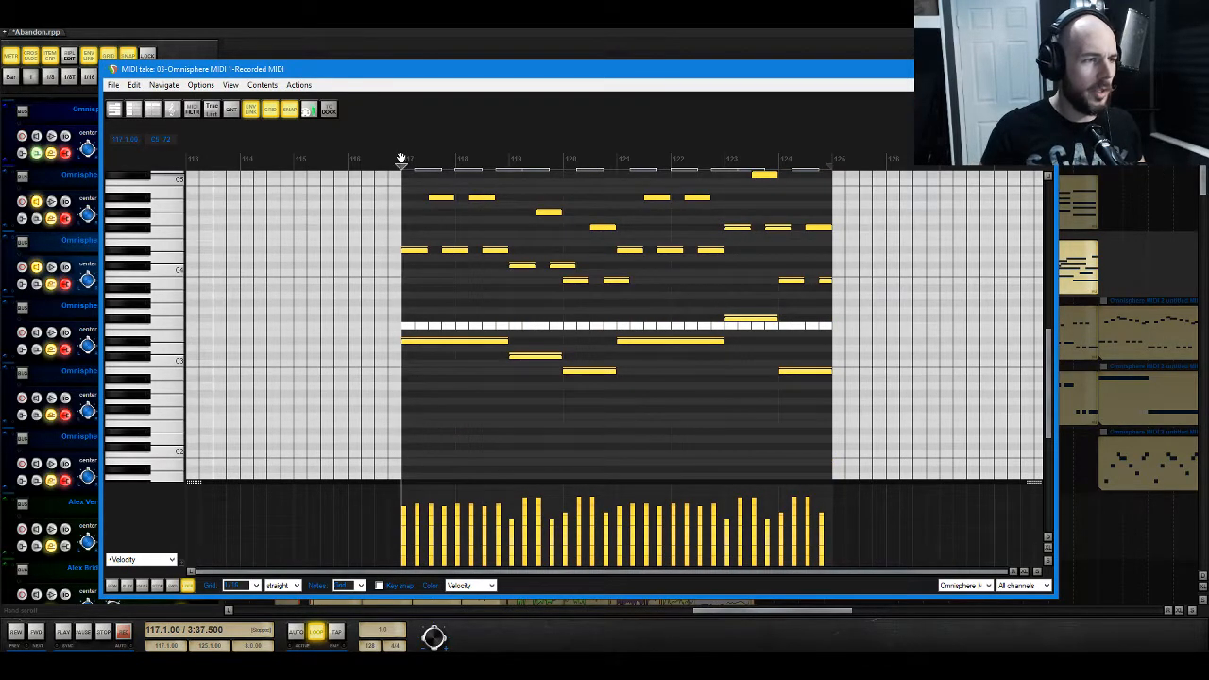
key("space")
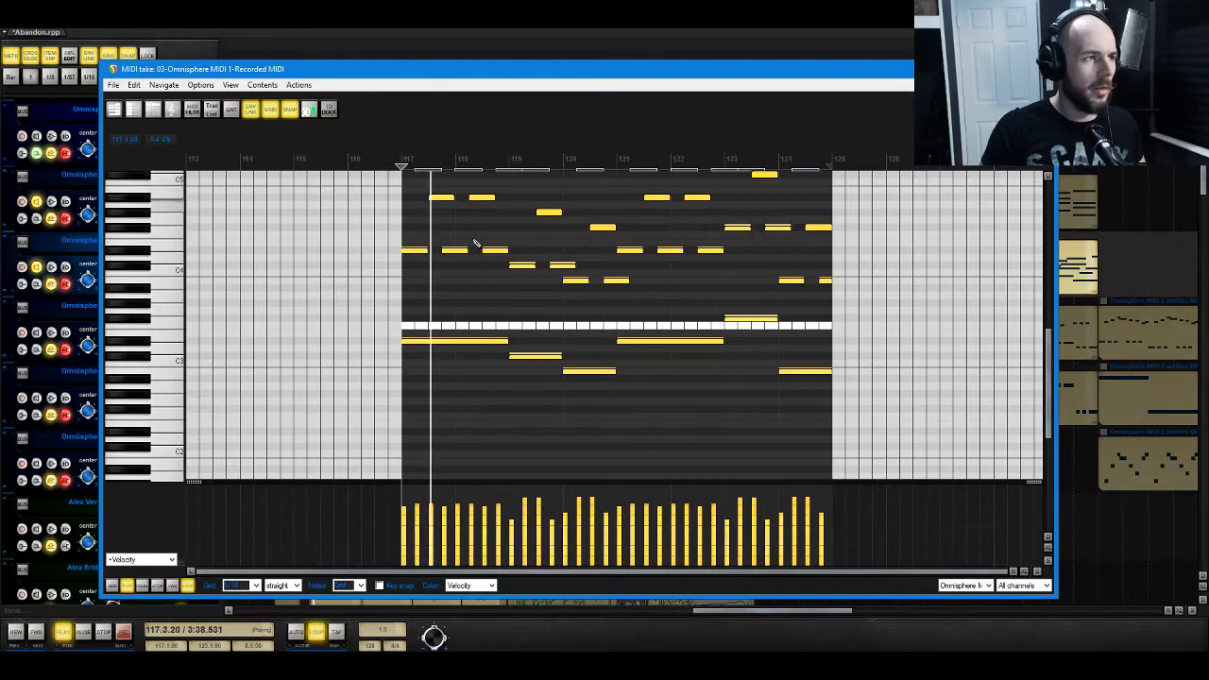
left_click(1042, 68)
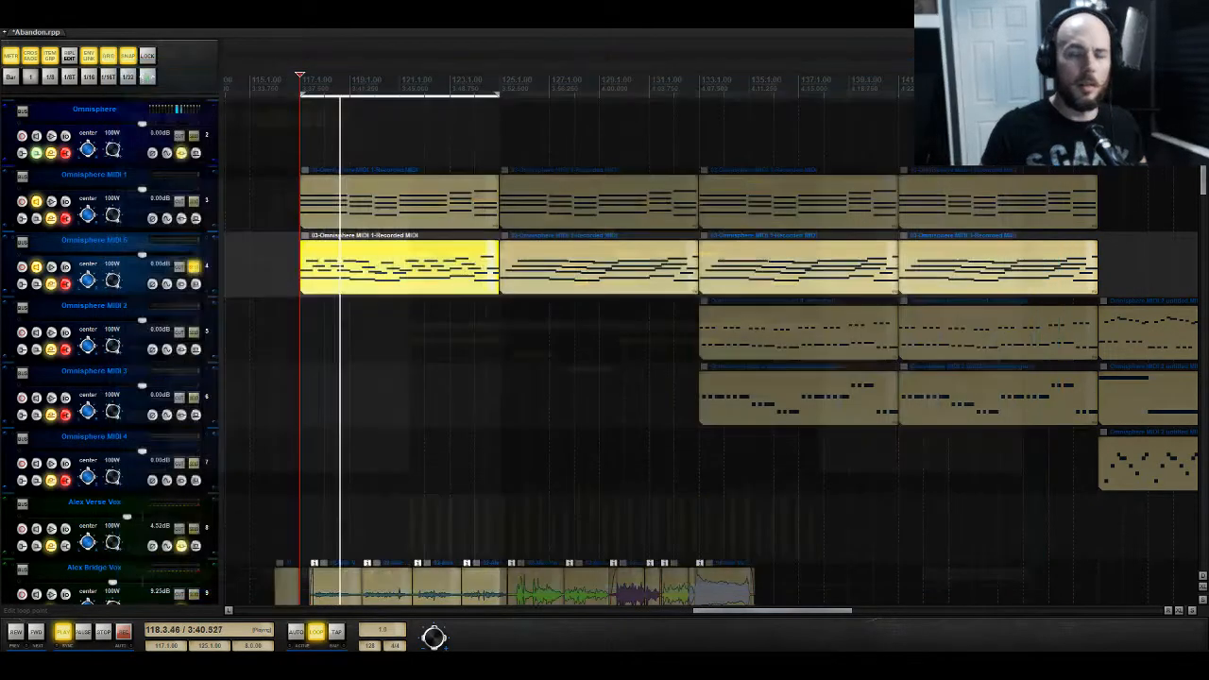
Step: Check the notes of the Omnisphere MIDI 5 clip at bar 125 and delete the clips at bars 125, 133 and 141
double_click(524, 268)
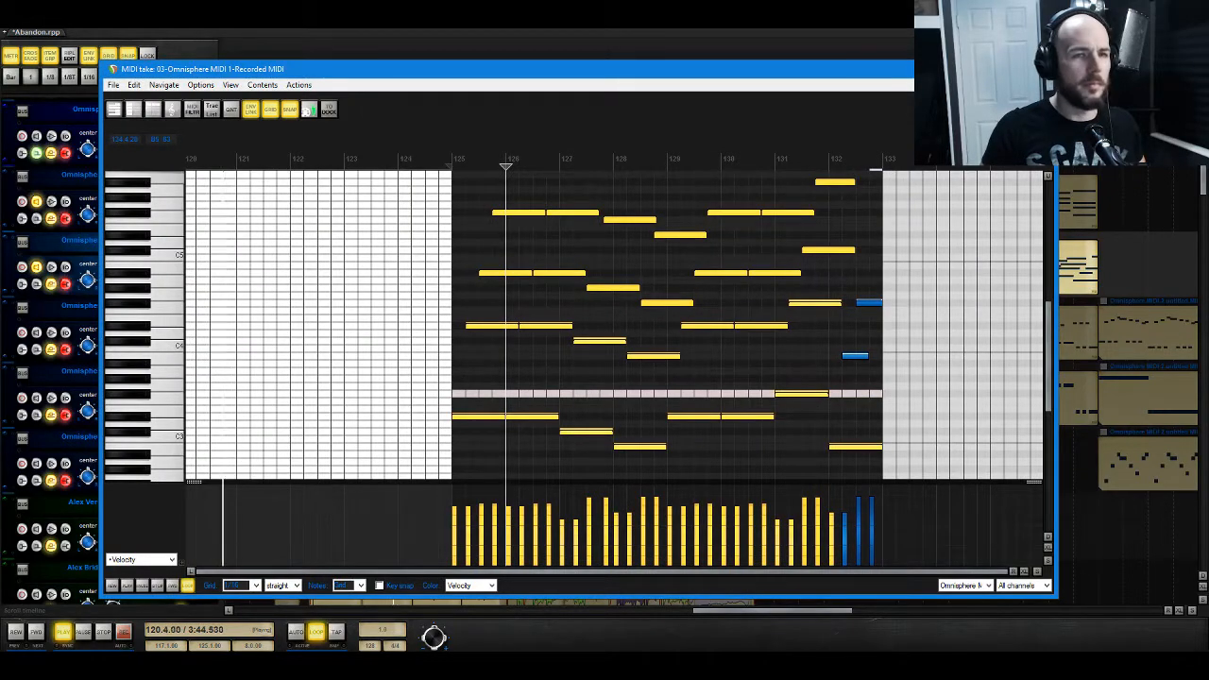
key("Escape")
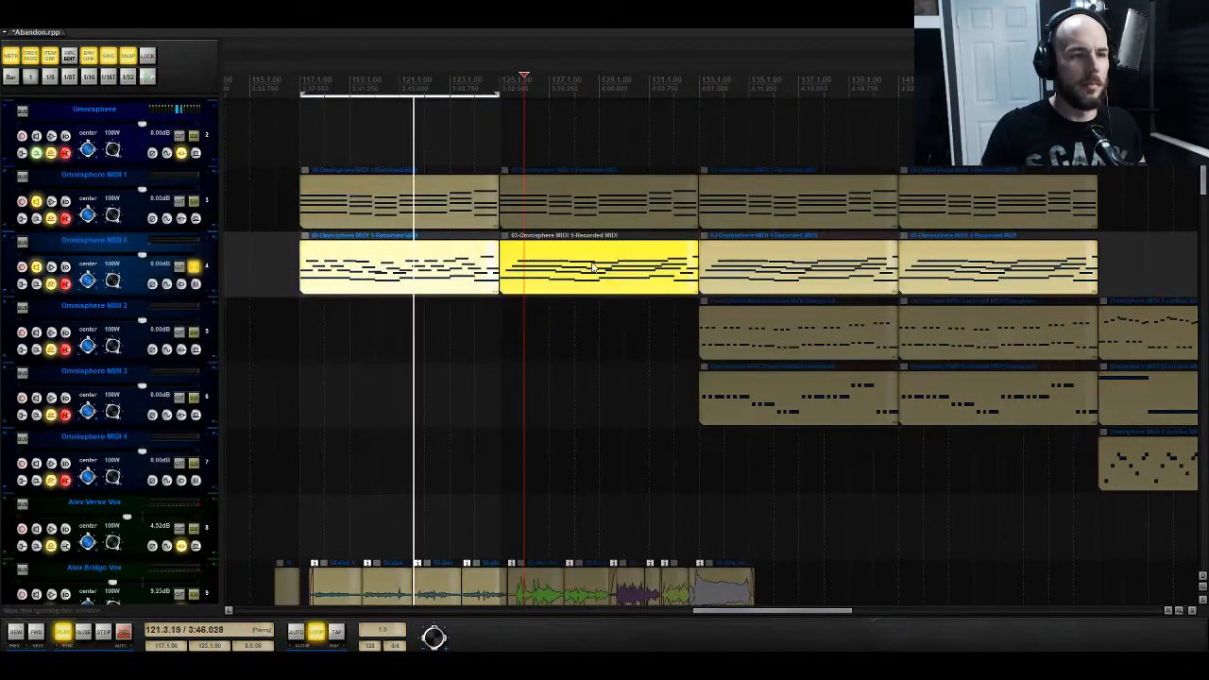
key("Delete")
left_click(751, 267)
key("Delete")
left_click(948, 268)
key("Delete")
Step: Copy the arpeggio clip from bar 117 to bars 125, 133 and 141 on Omnisphere MIDI 5, auditioning from bar 117
left_click(384, 279)
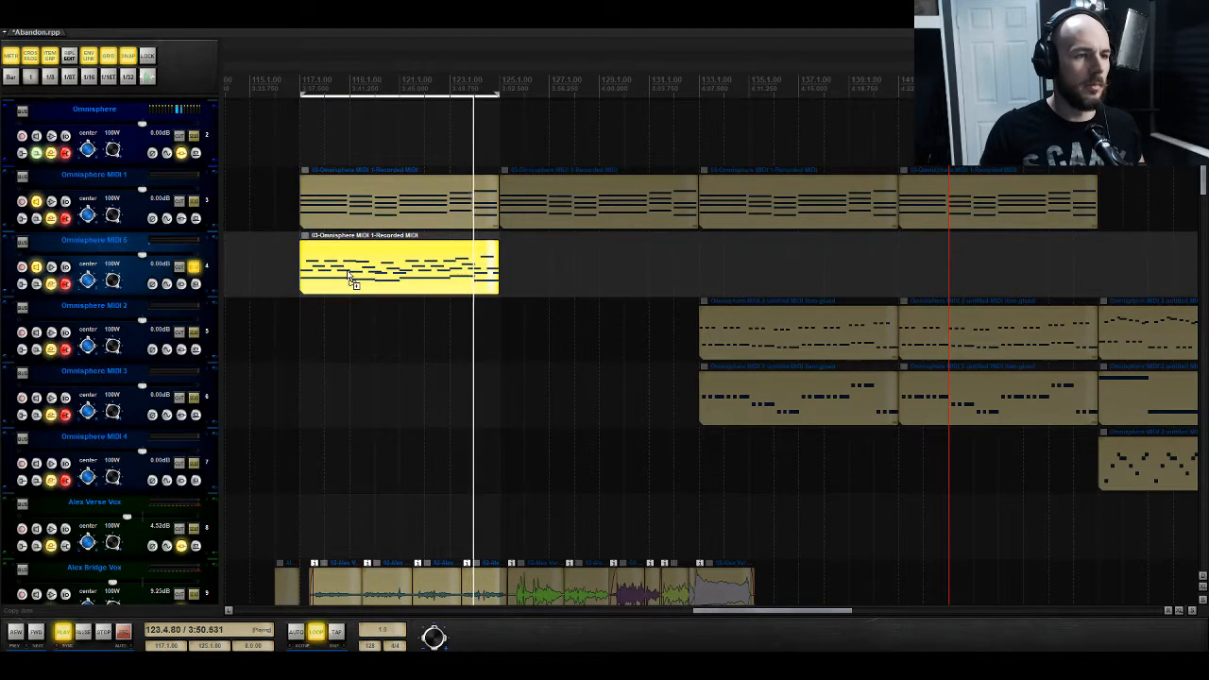
left_click_drag(362, 282, 532, 265)
key("space")
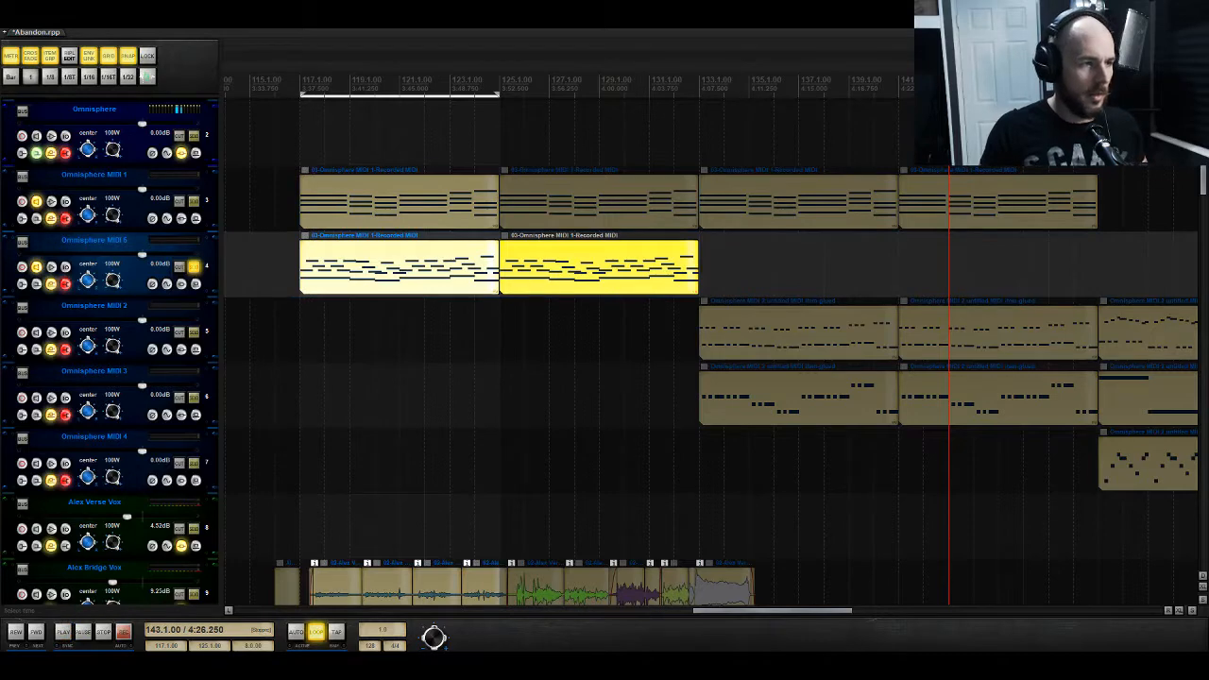
left_click(302, 134)
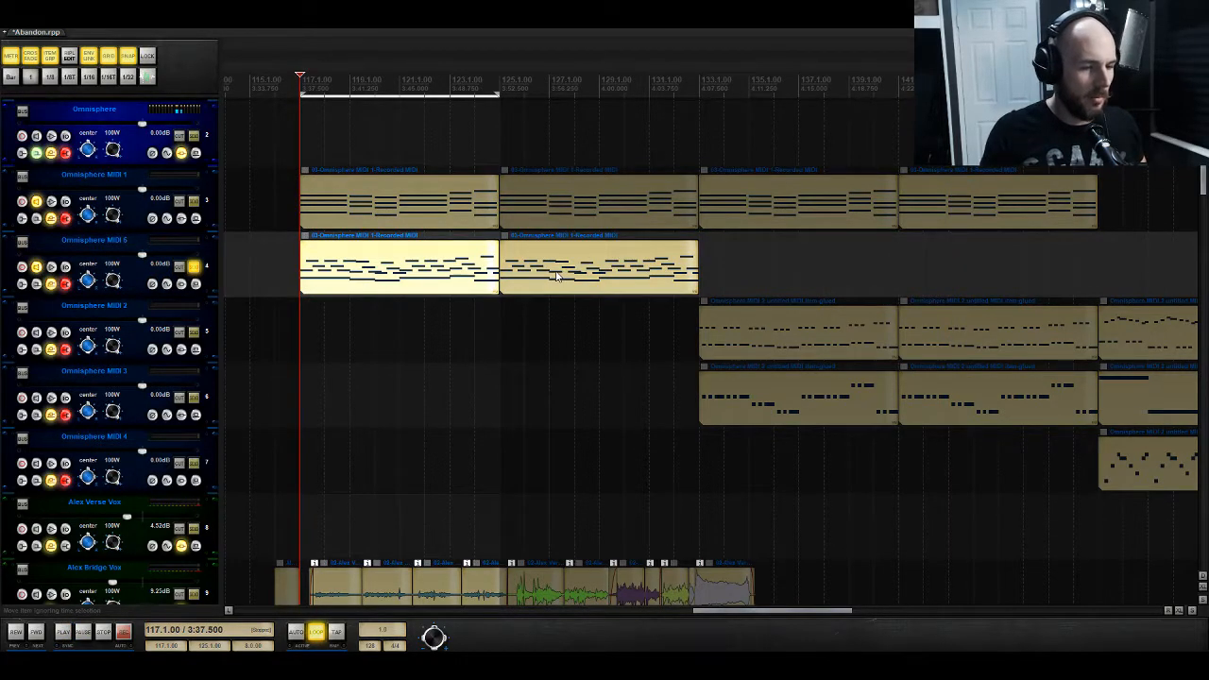
key("space")
left_click_drag(557, 276, 763, 267)
left_click_drag(763, 267, 968, 259)
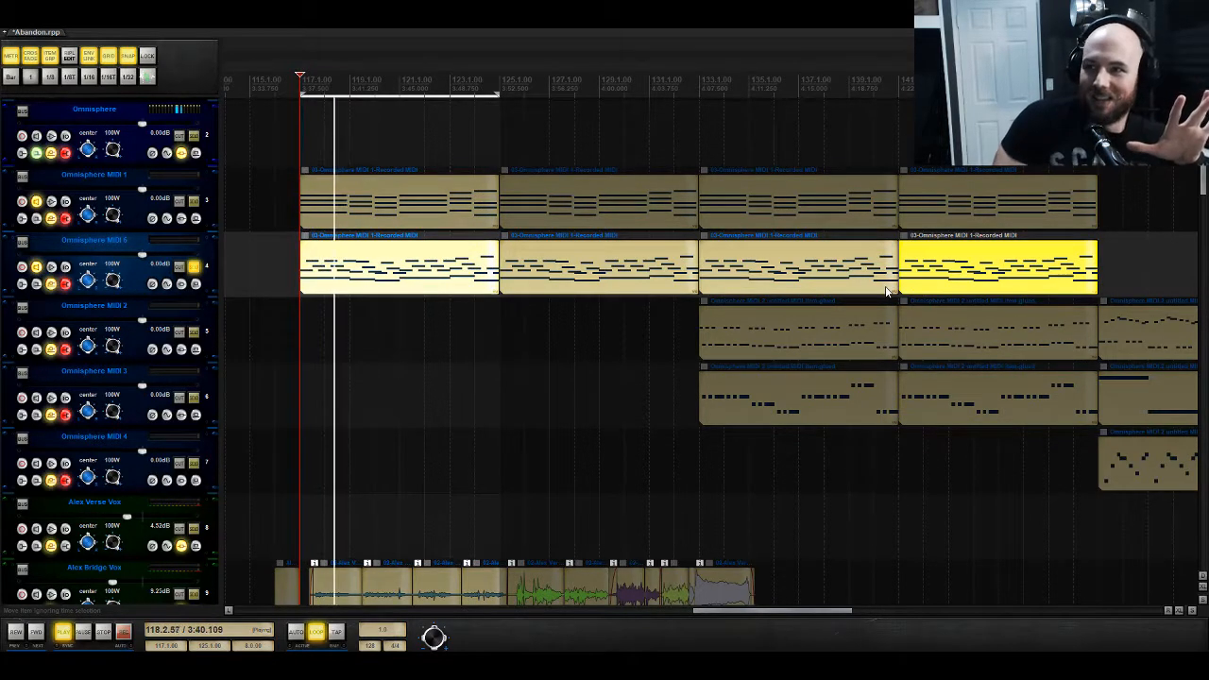
key("space")
Step: Solo Omnisphere MIDI 1 together with Omnisphere MIDI 5 and play from bar 117
left_click(192, 271)
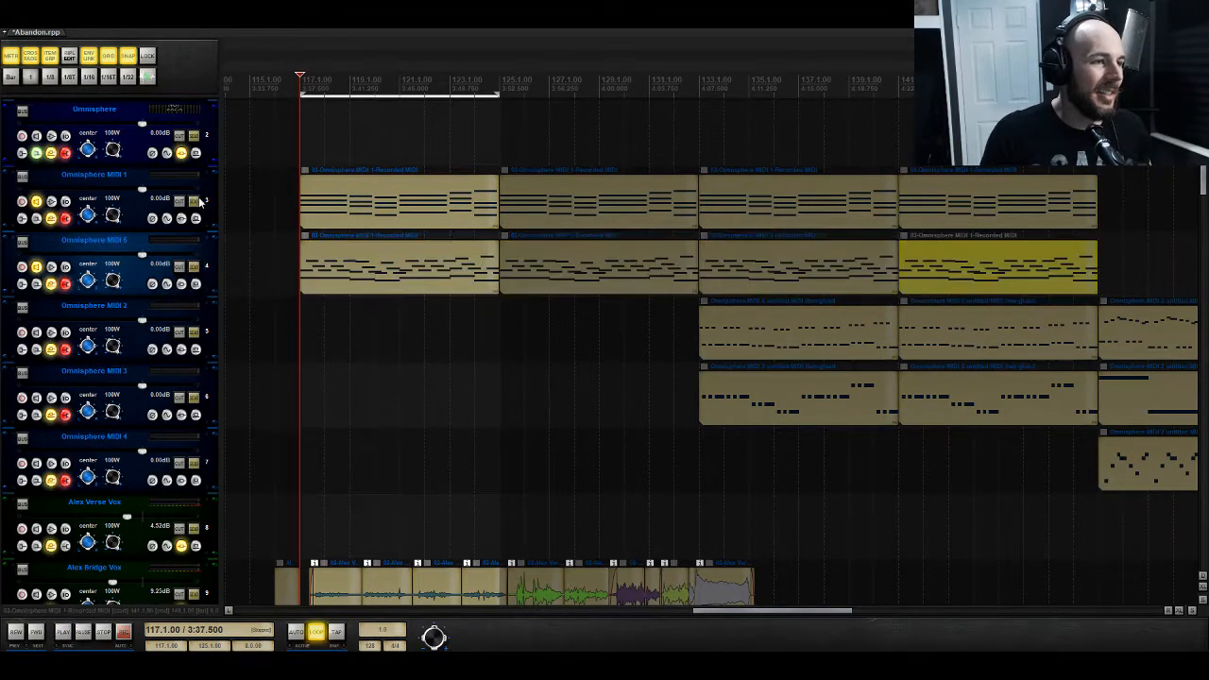
left_click(193, 200)
left_click(194, 268)
key("space")
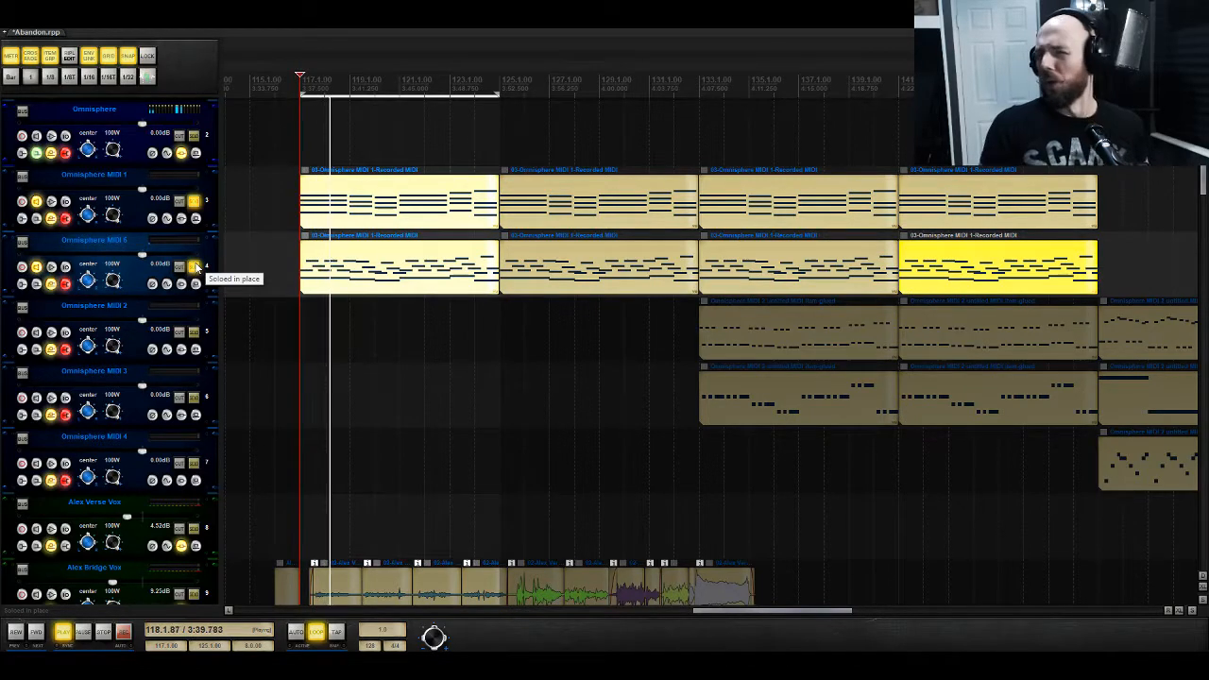
Step: Lower the volume of the Omnisphere E track to -20.4 dB during playback
scroll(194, 268, "down", 10)
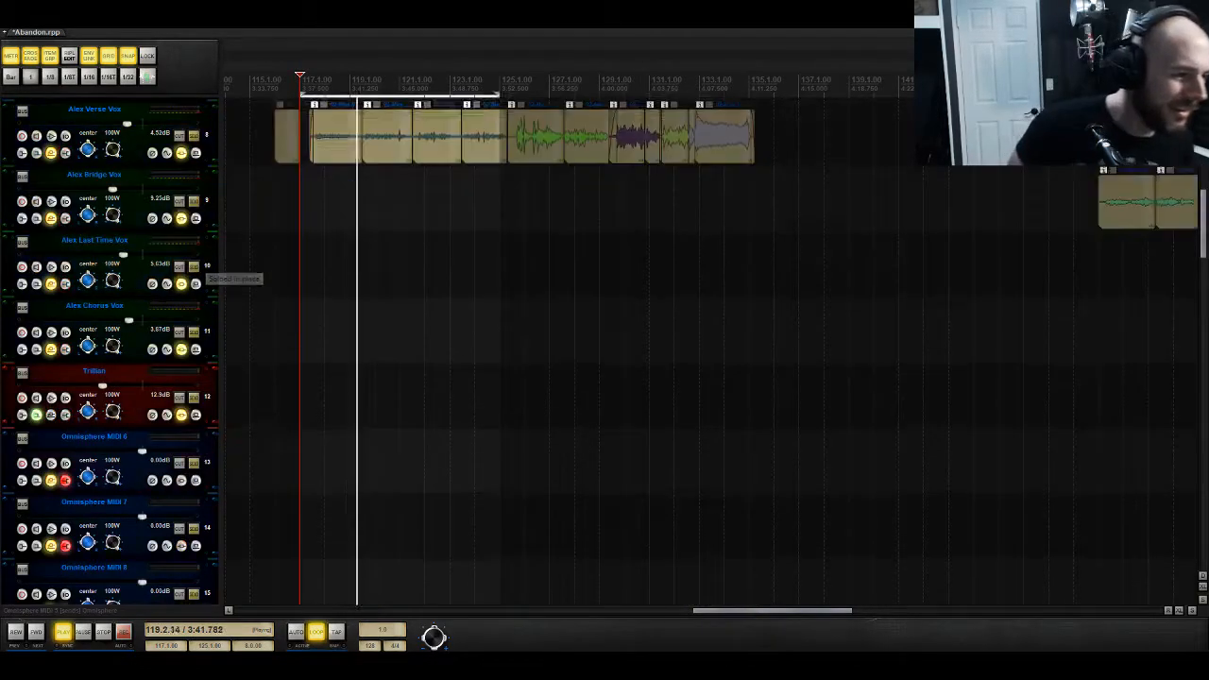
scroll(194, 274, "down", 2)
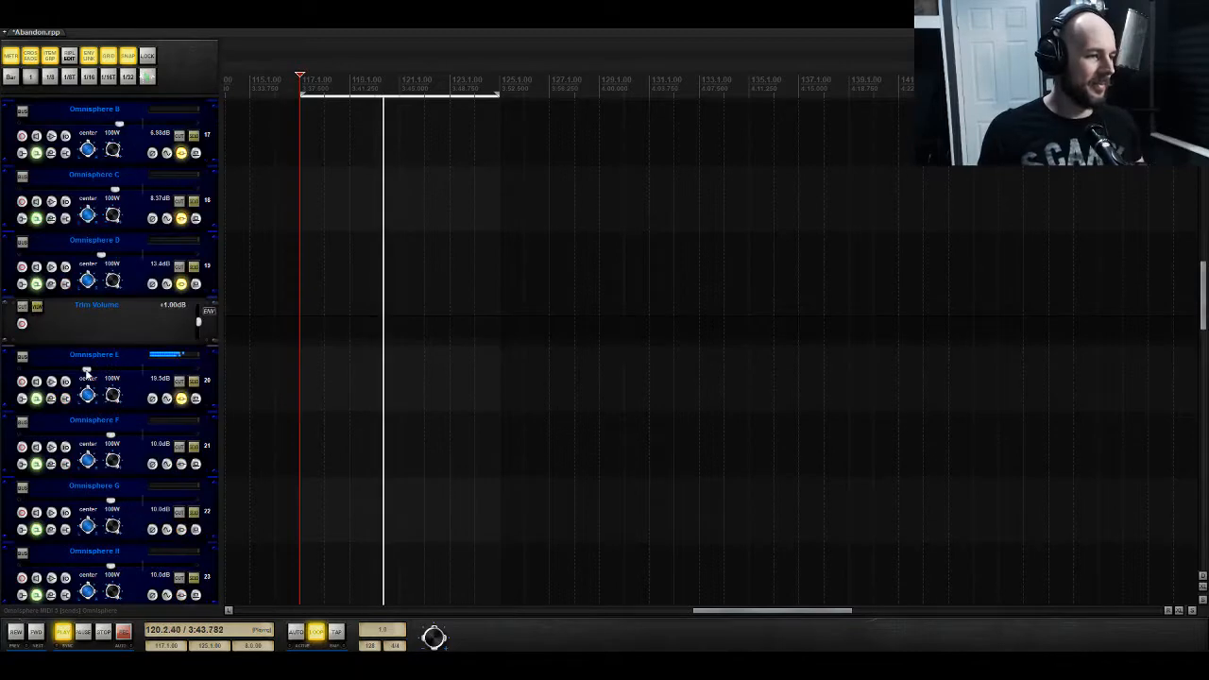
mouse_move(85, 373)
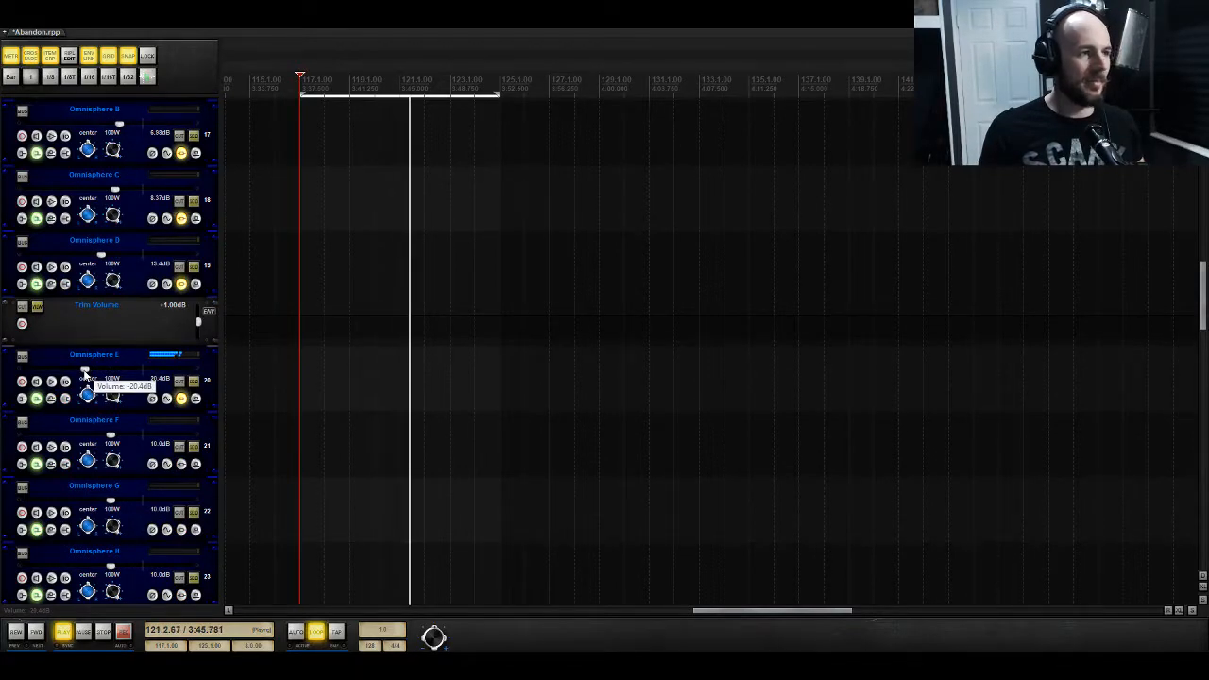
Step: In Omnisphere E's ReaEQ, set high shelf band 4 to a 2.2 dB boost at about 2084 Hz
left_click(196, 399)
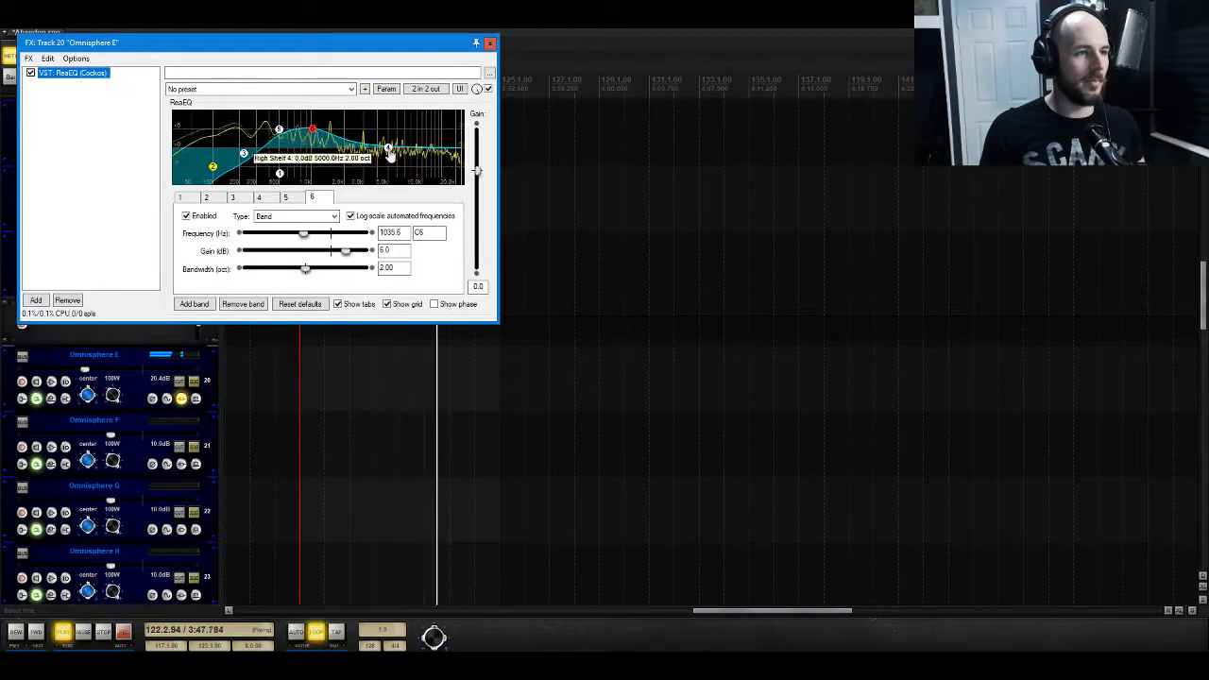
left_click(388, 147)
left_click_drag(388, 149, 389, 139)
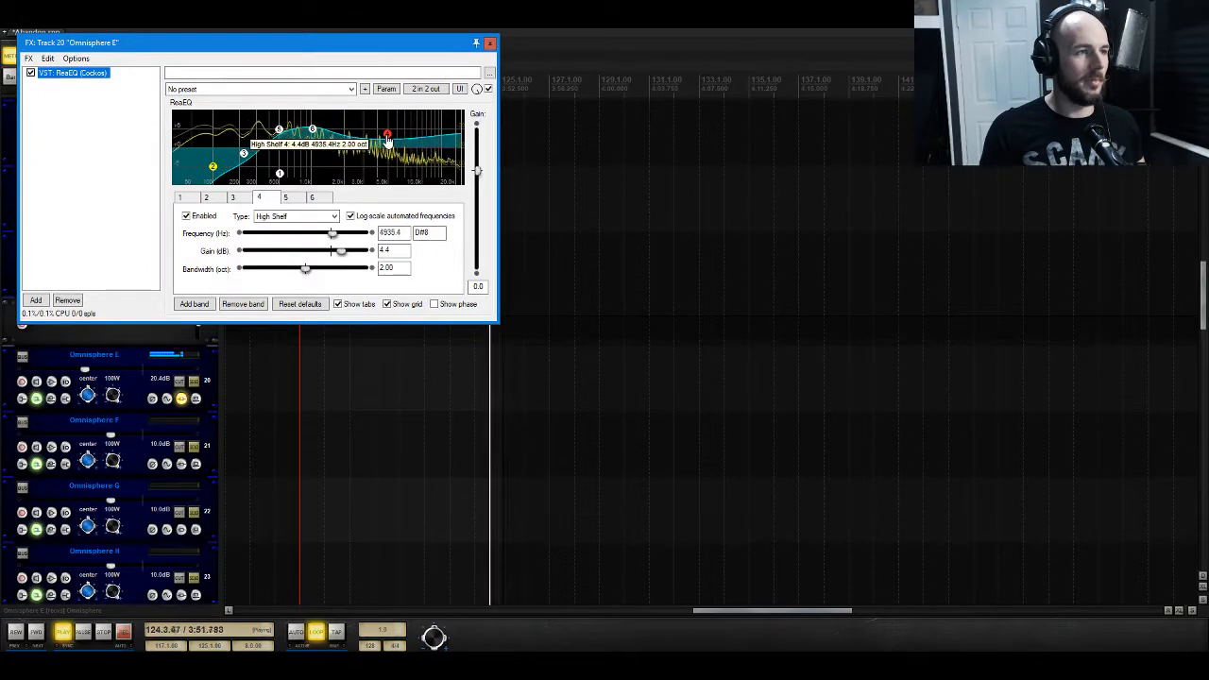
left_click_drag(386, 138, 384, 142)
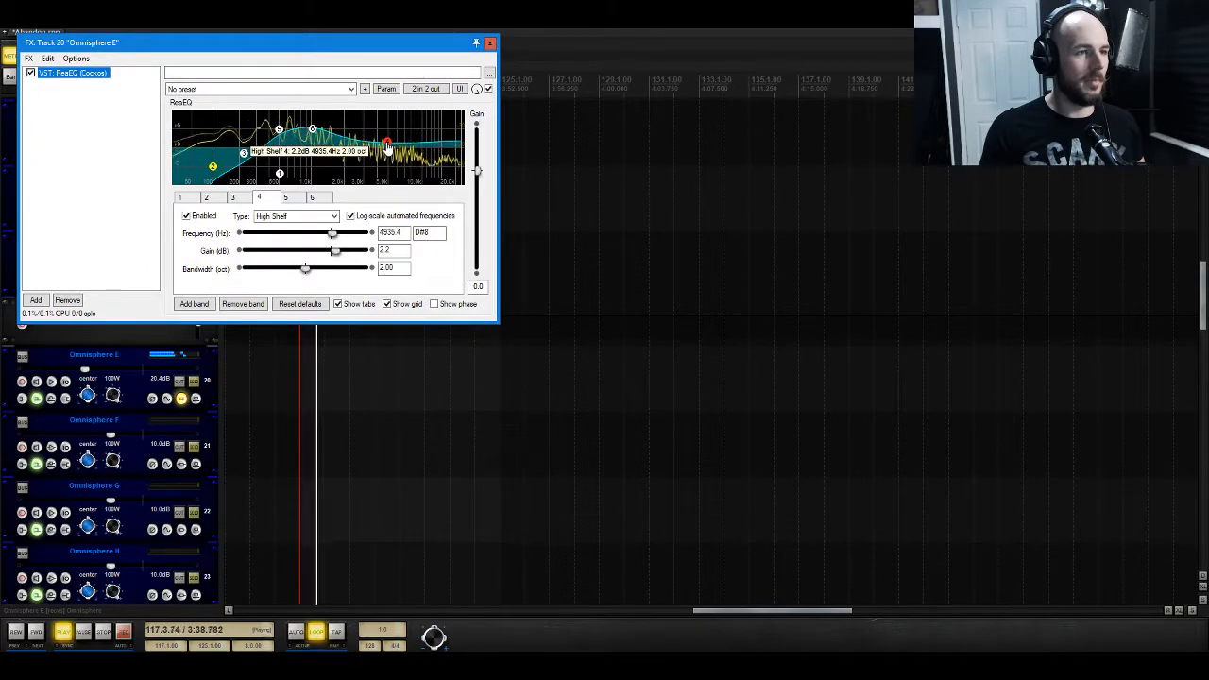
left_click_drag(342, 147, 346, 146)
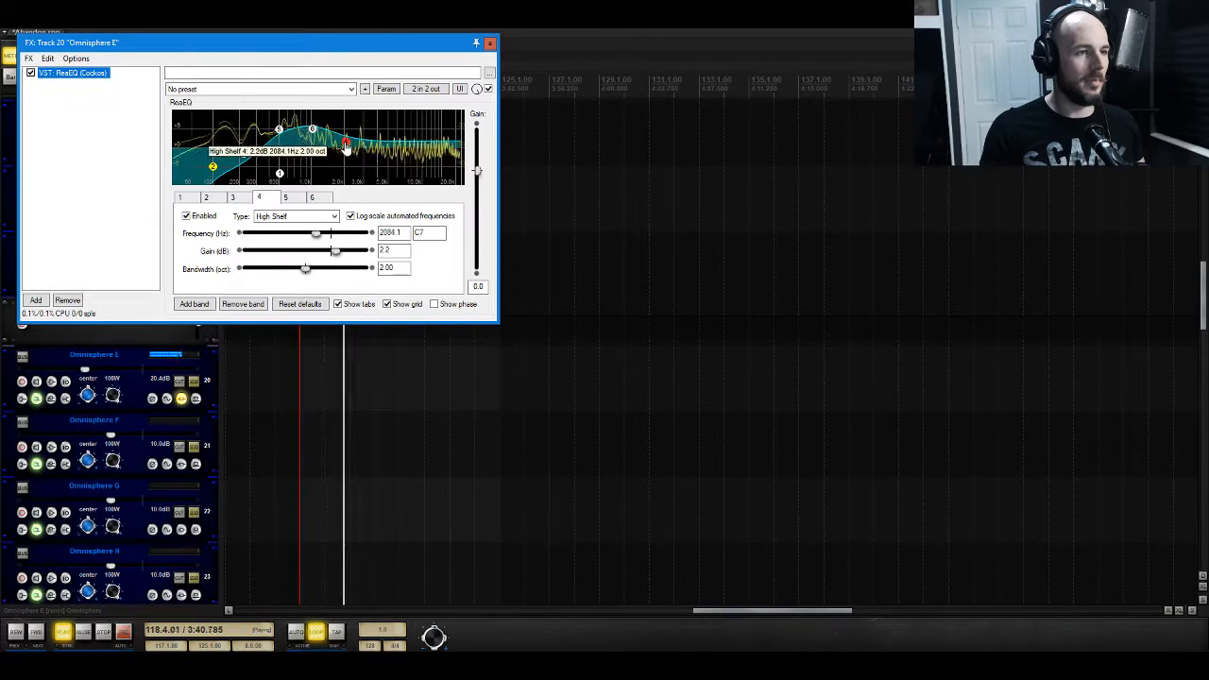
left_click(386, 269)
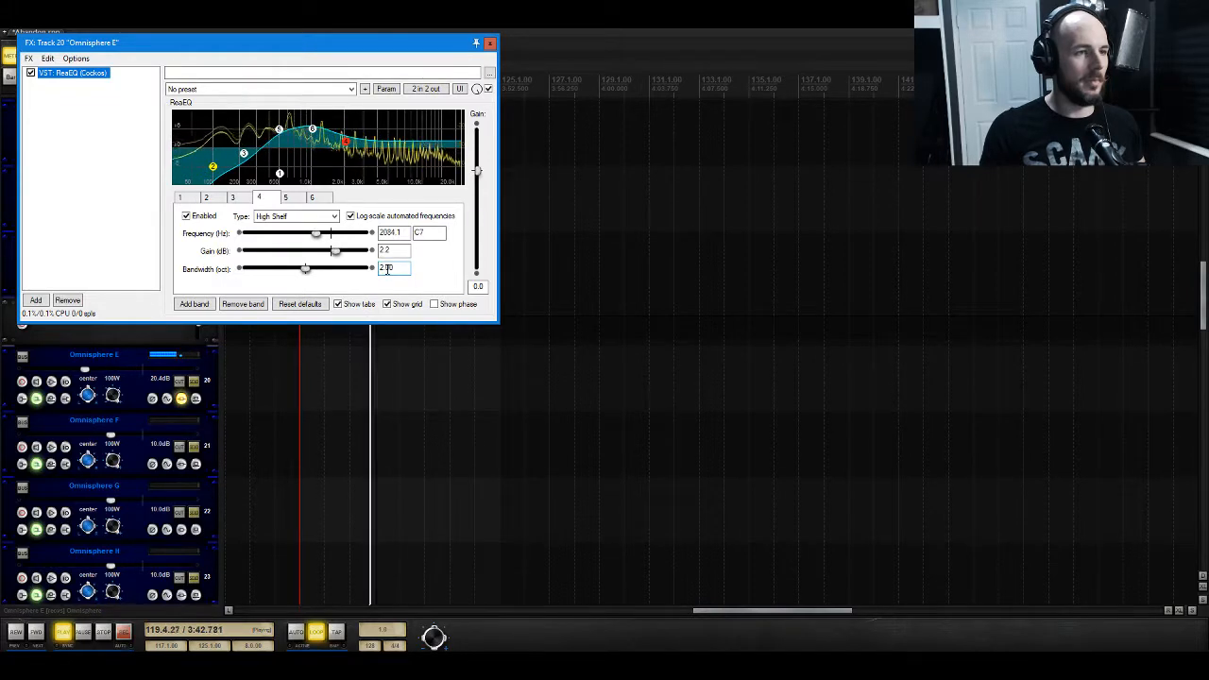
Step: Add a seventh band to Omnisphere E's ReaEQ as a High Shelf at 10000 Hz
left_click(208, 301)
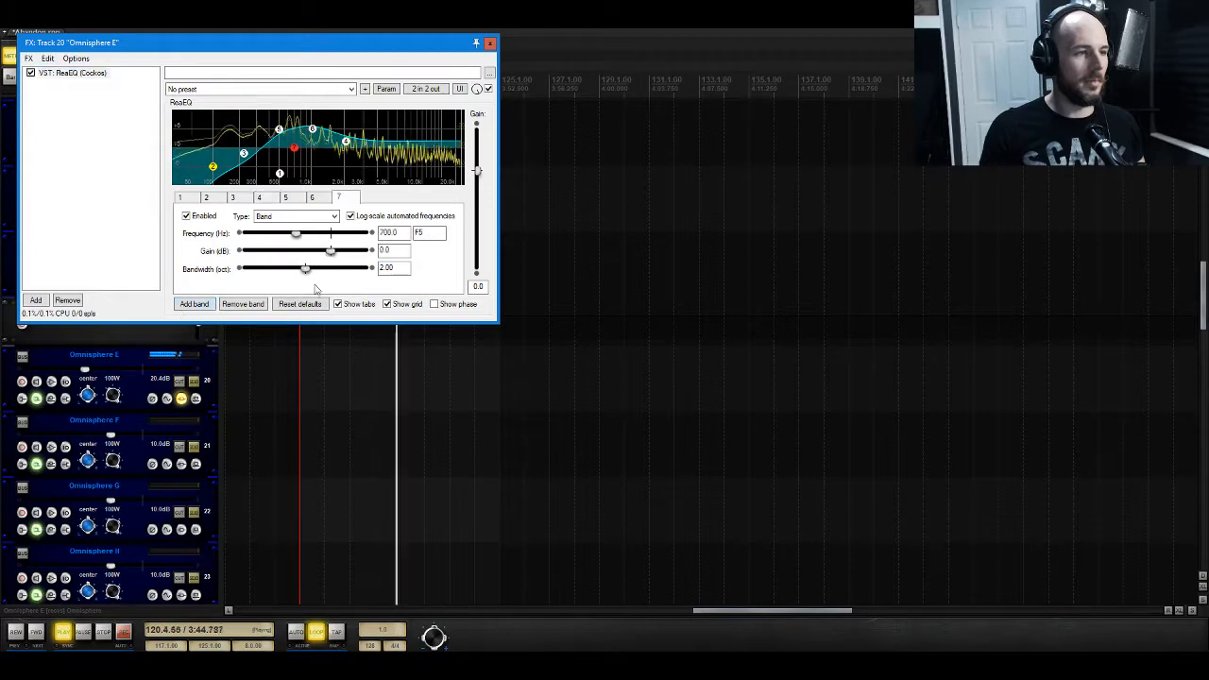
left_click(285, 217)
left_click(284, 236)
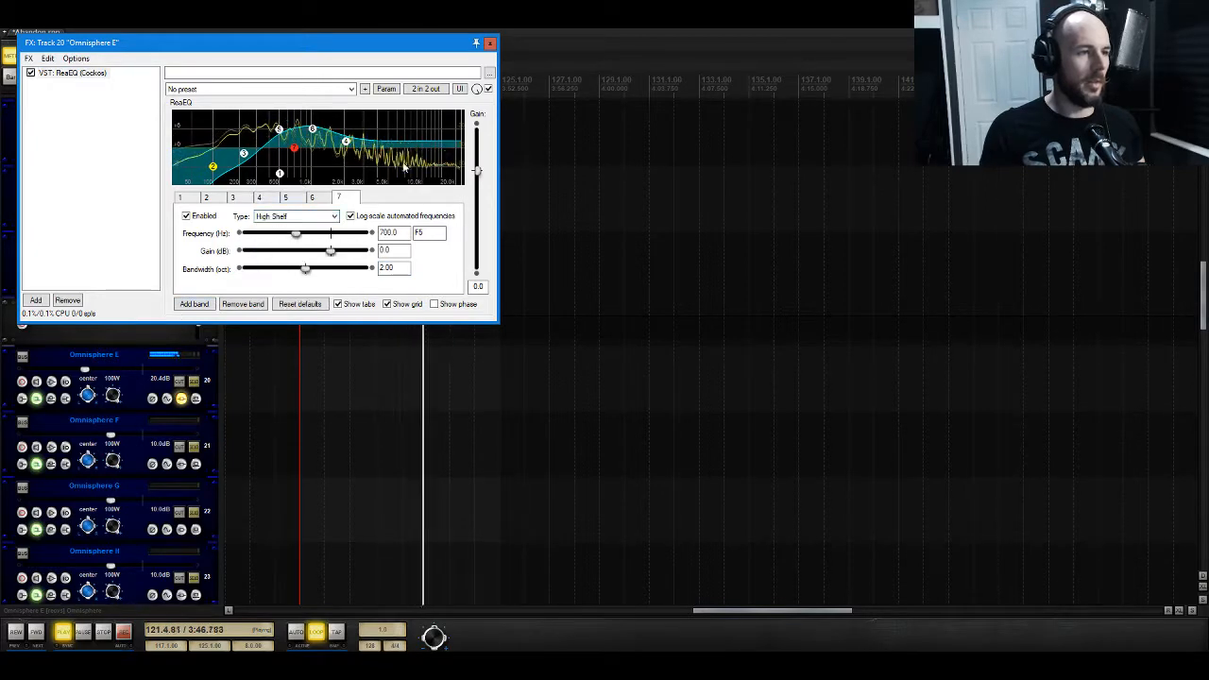
double_click(389, 233)
type("1")
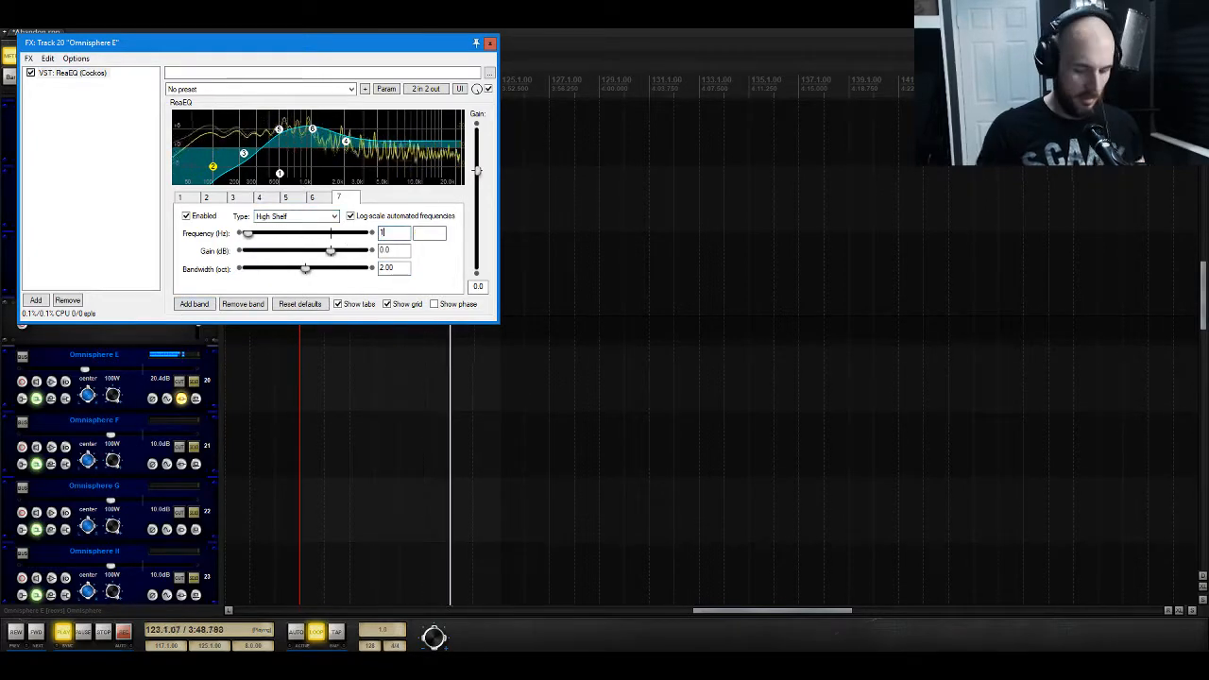
type("0000")
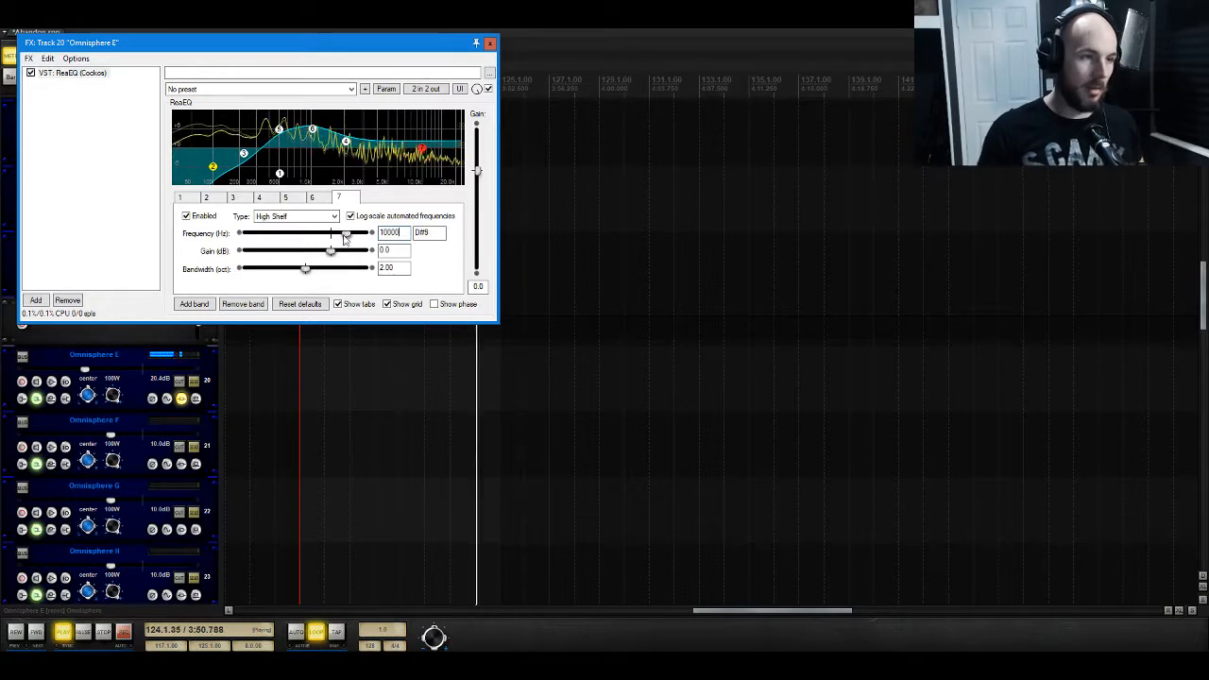
Step: Set band 7's gain to -2 dB in Omnisphere E's ReaEQ, keeping its bandwidth at 2.00, and close the effects window
left_click_drag(305, 269, 290, 274)
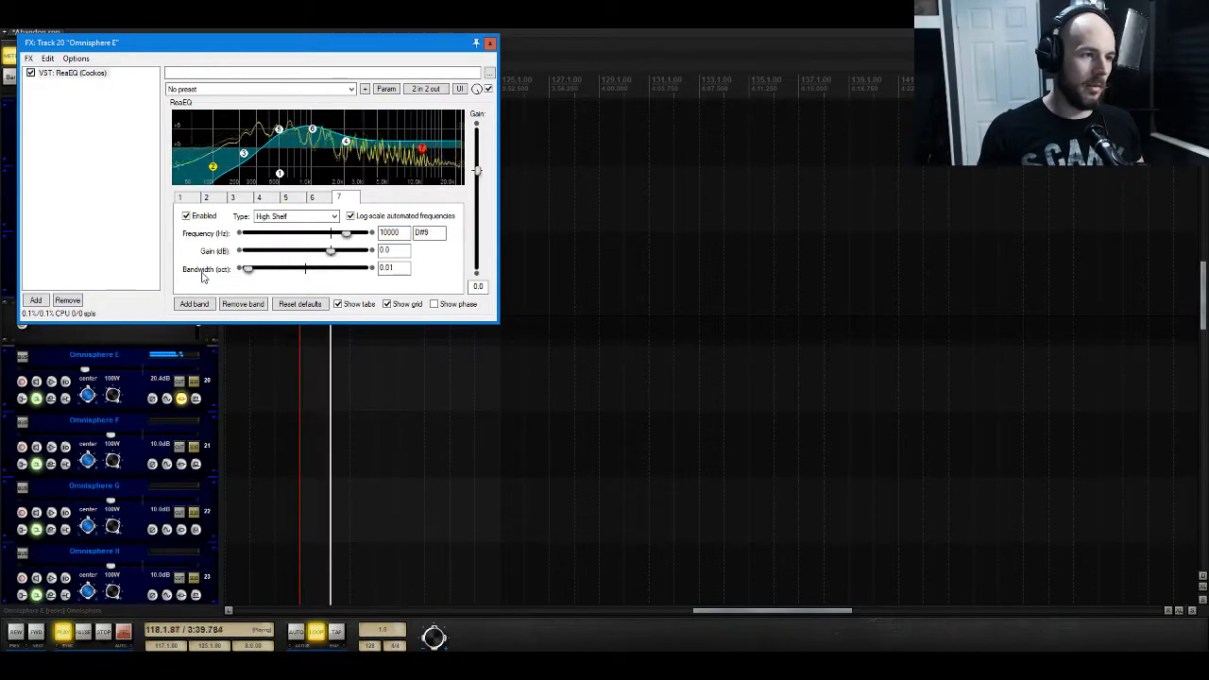
double_click(248, 270)
left_click_drag(334, 252, 328, 252)
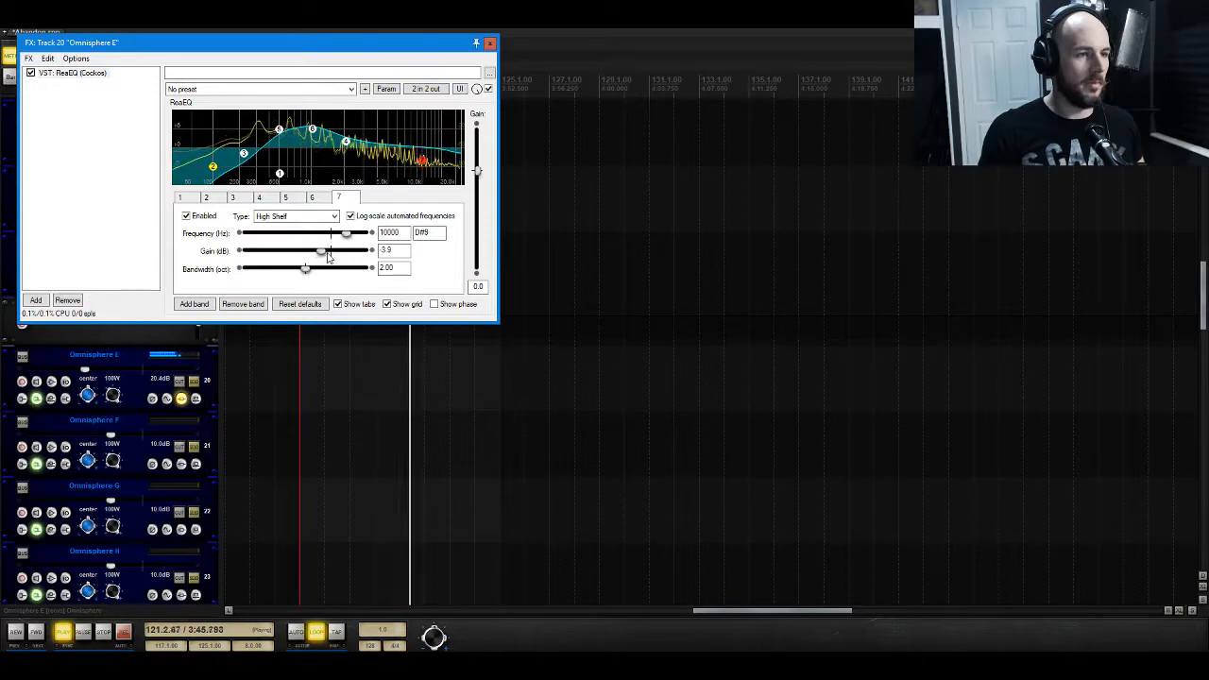
left_click_drag(328, 257, 333, 256)
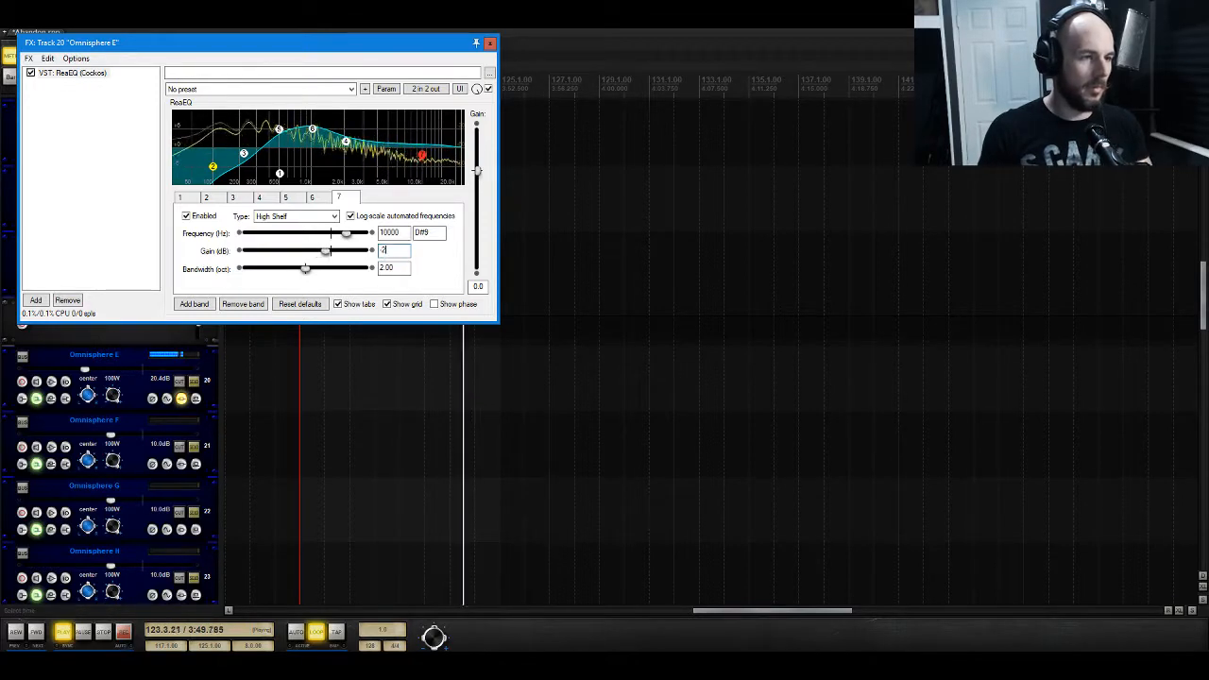
left_click(490, 42)
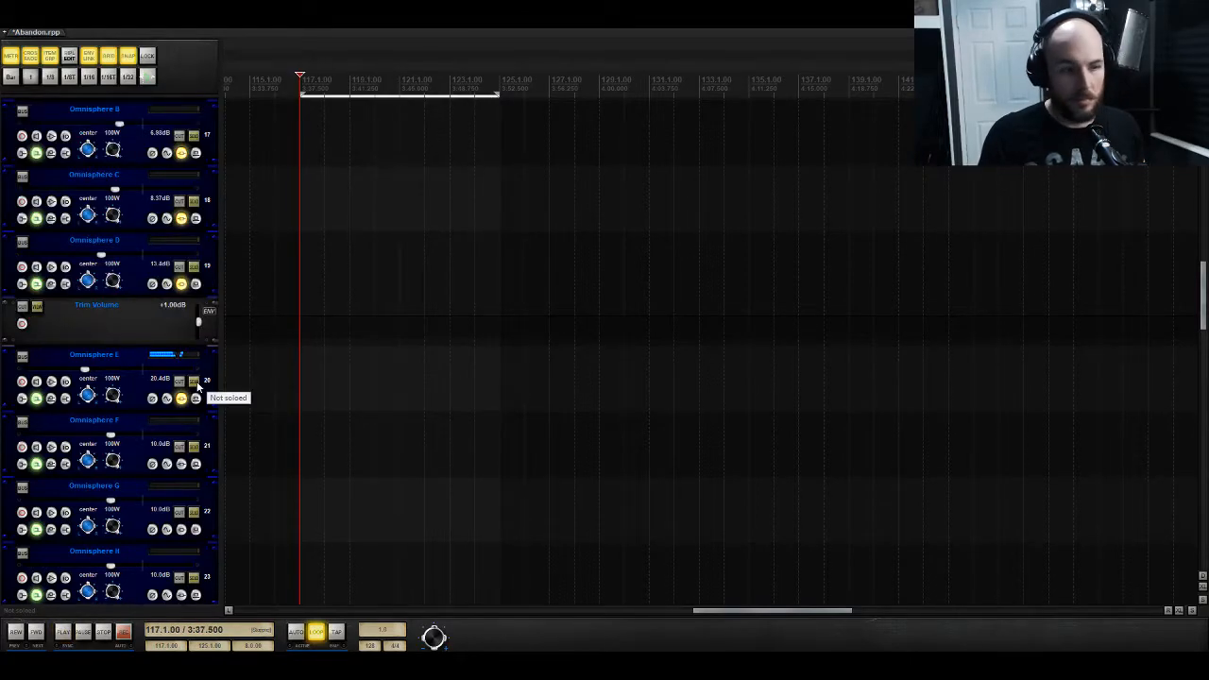
Step: Unsolo Omnisphere MIDI 1, Omnisphere MIDI 5 and mixer track 50 so that the full mix plays
scroll(436, 385, "up", 10)
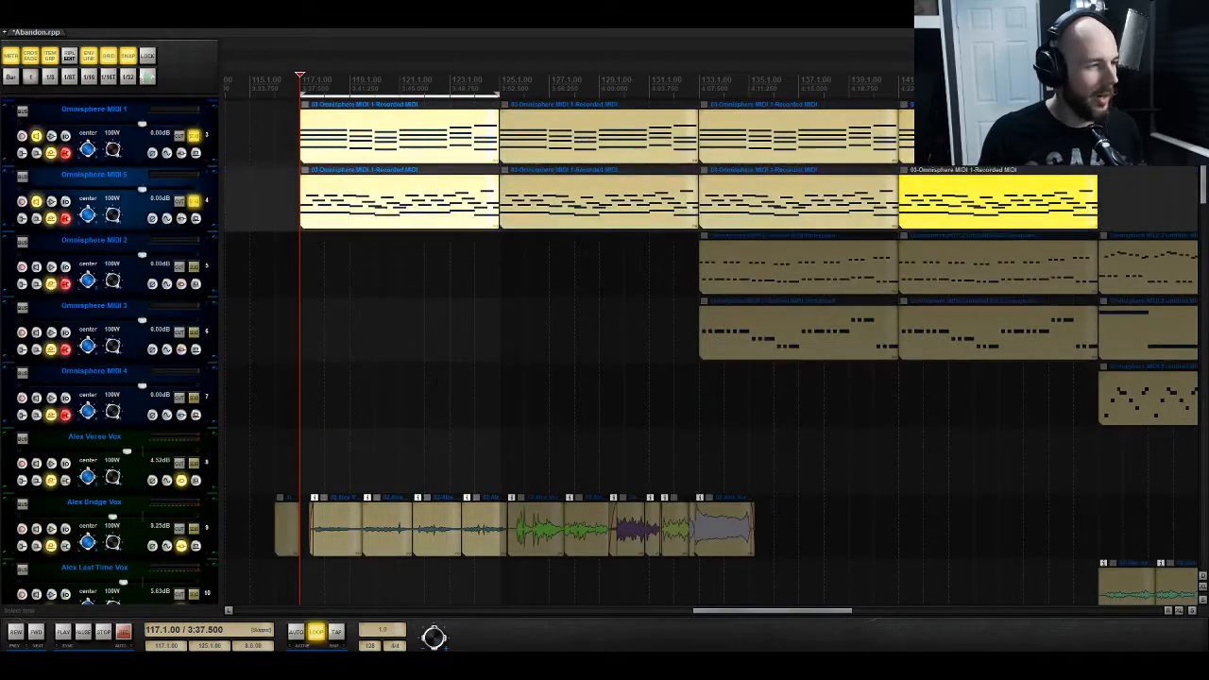
left_click(192, 139)
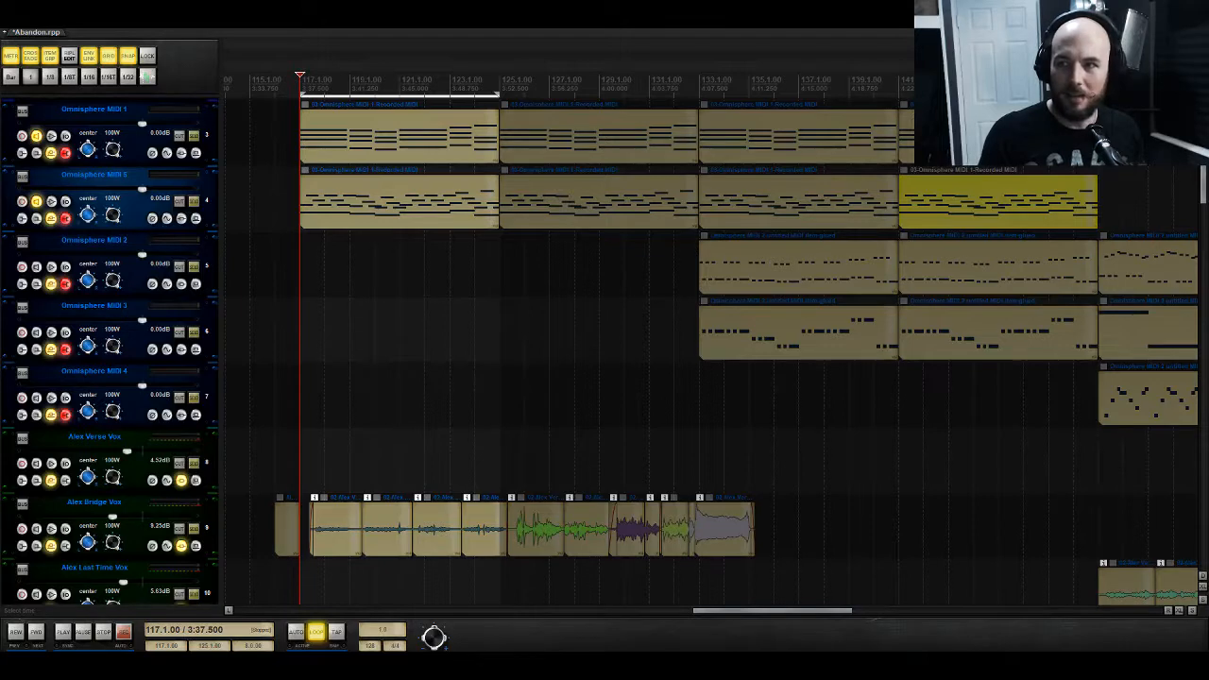
key("space")
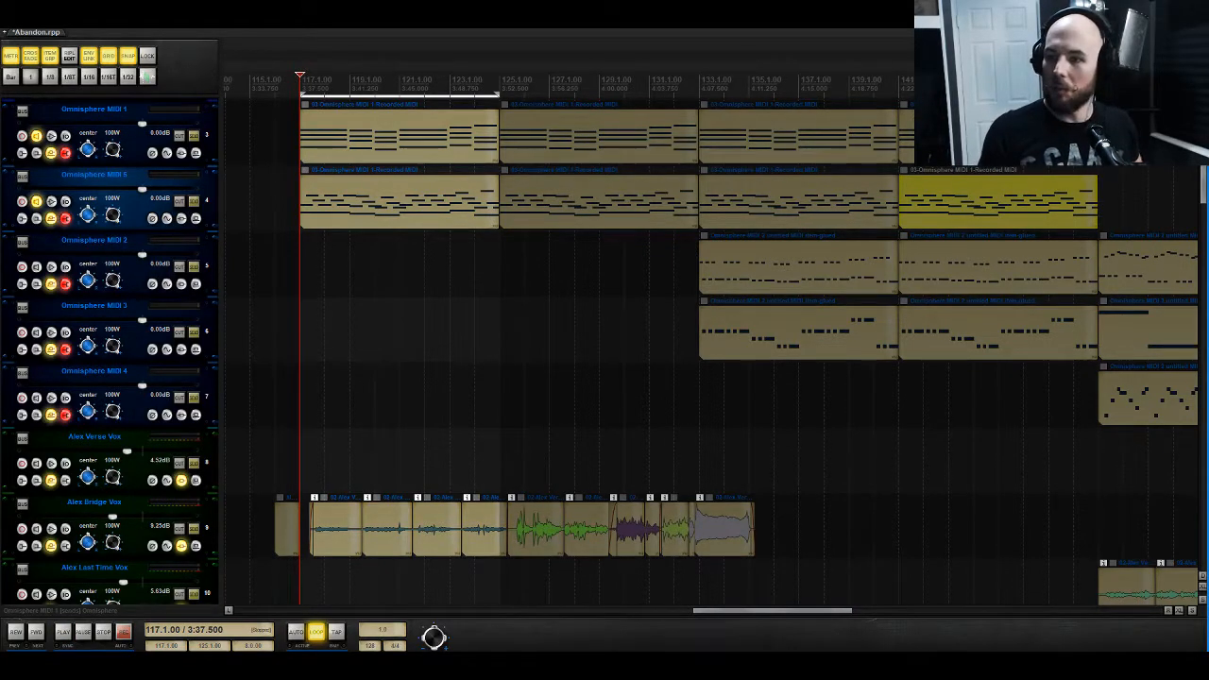
left_click_drag(1208, 85, 725, 18)
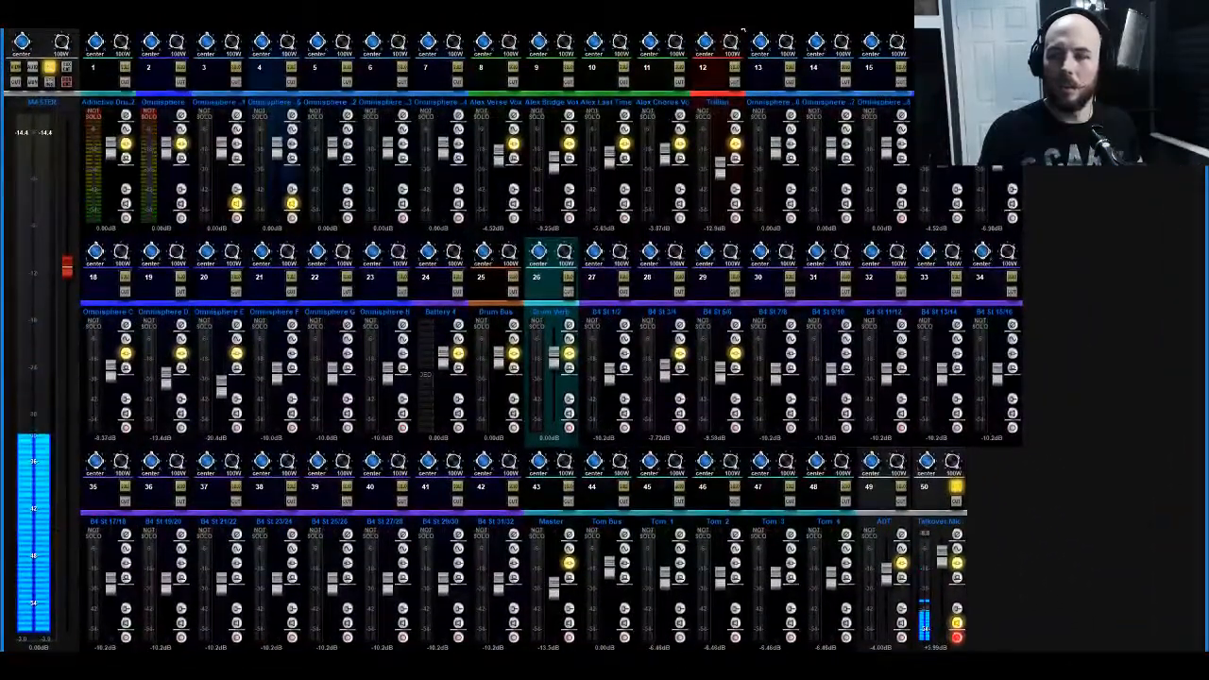
left_click(955, 488)
key("ctrl+m")
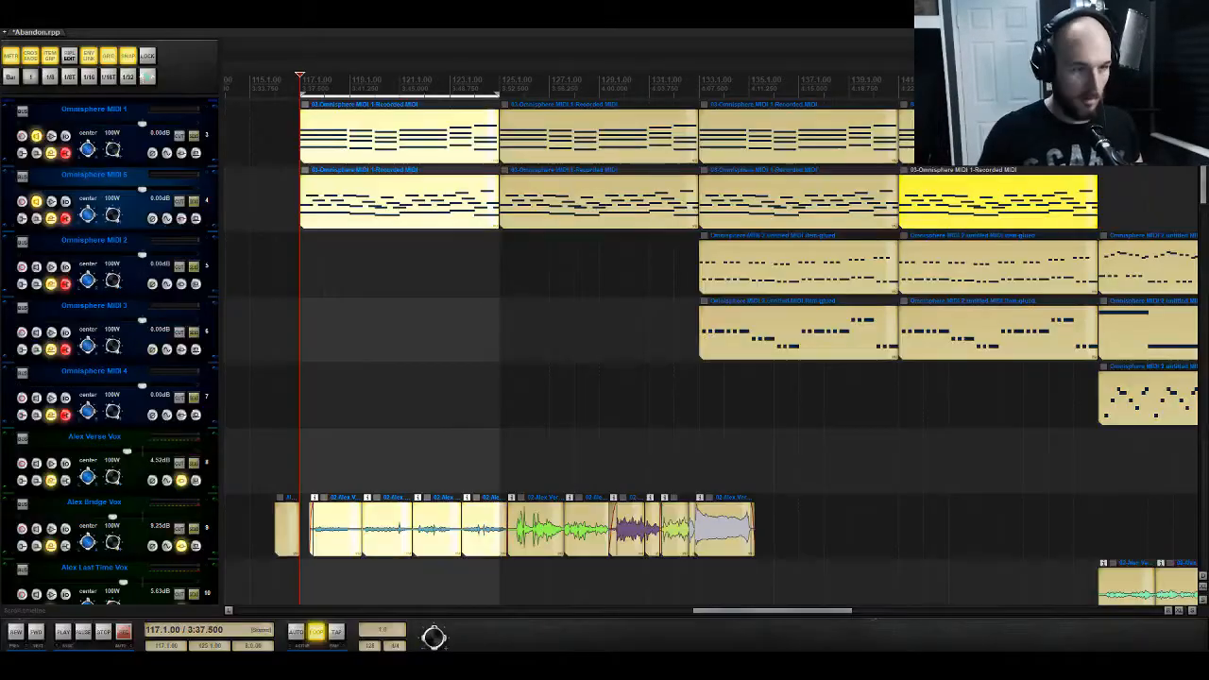
Step: Play from bar 117 with looping off and lower the Omnisphere E track's volume to -22.3 dB
key("space")
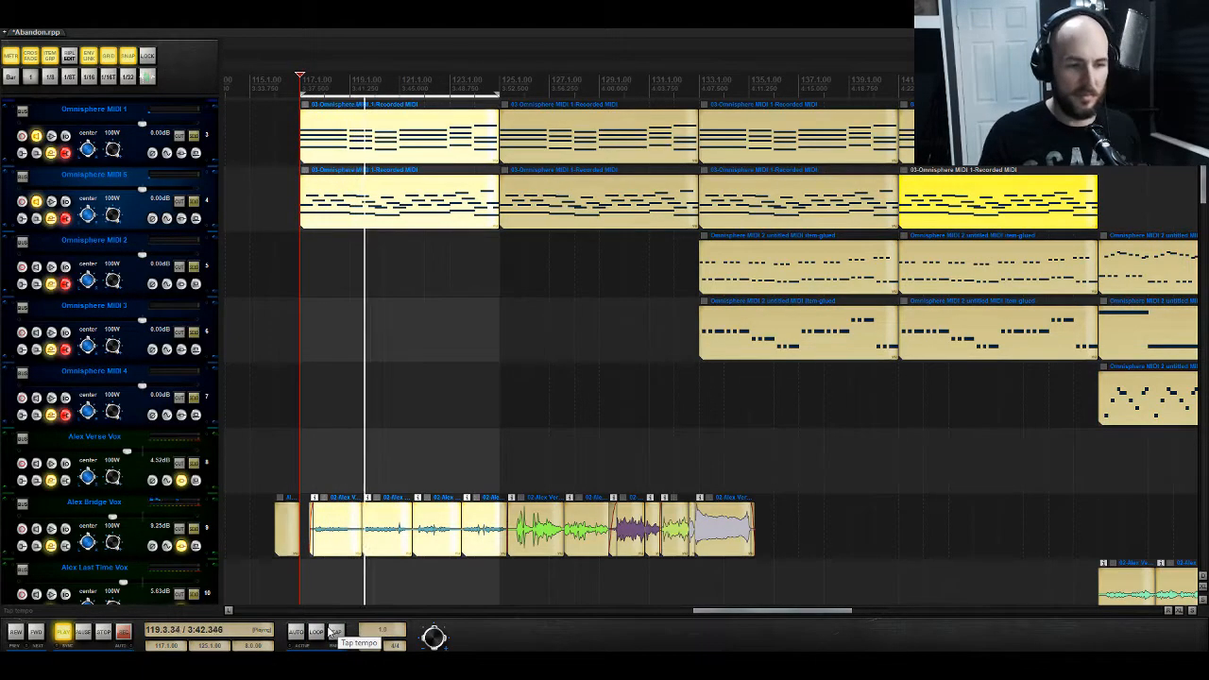
scroll(604, 349, "down", 5)
scroll(132, 397, "down", 6)
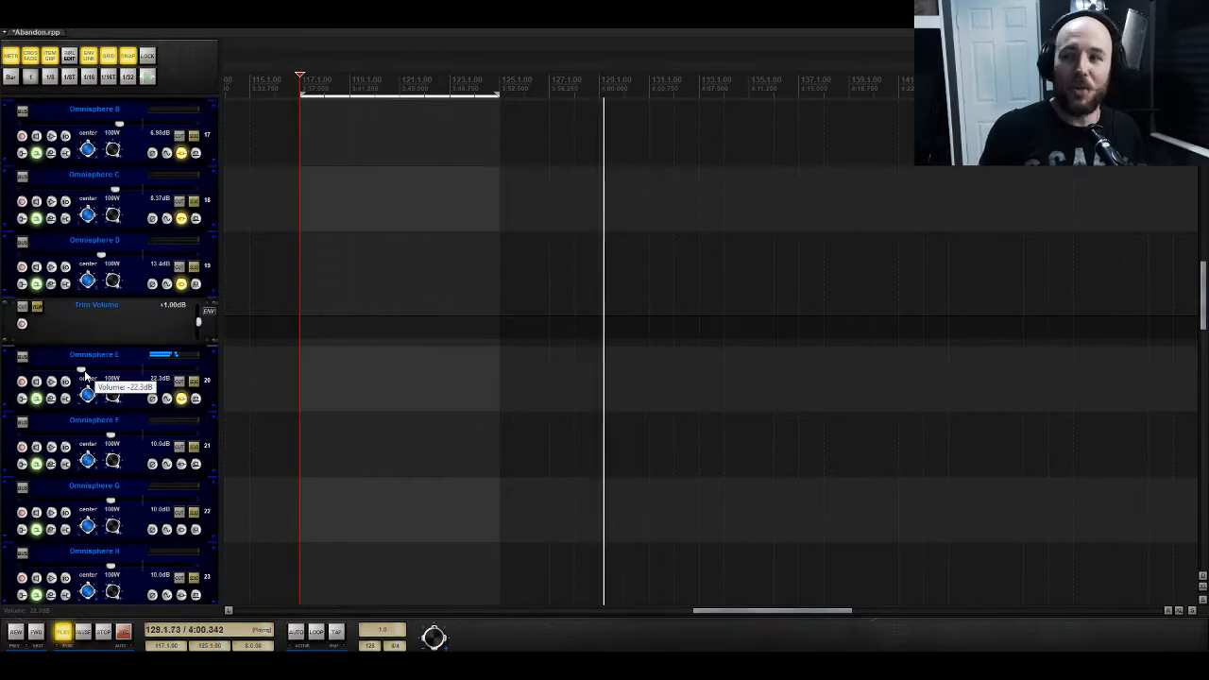
Step: Raise the bridge vocal track's volume to -7.56 dB during playback
scroll(199, 575, "up", 8)
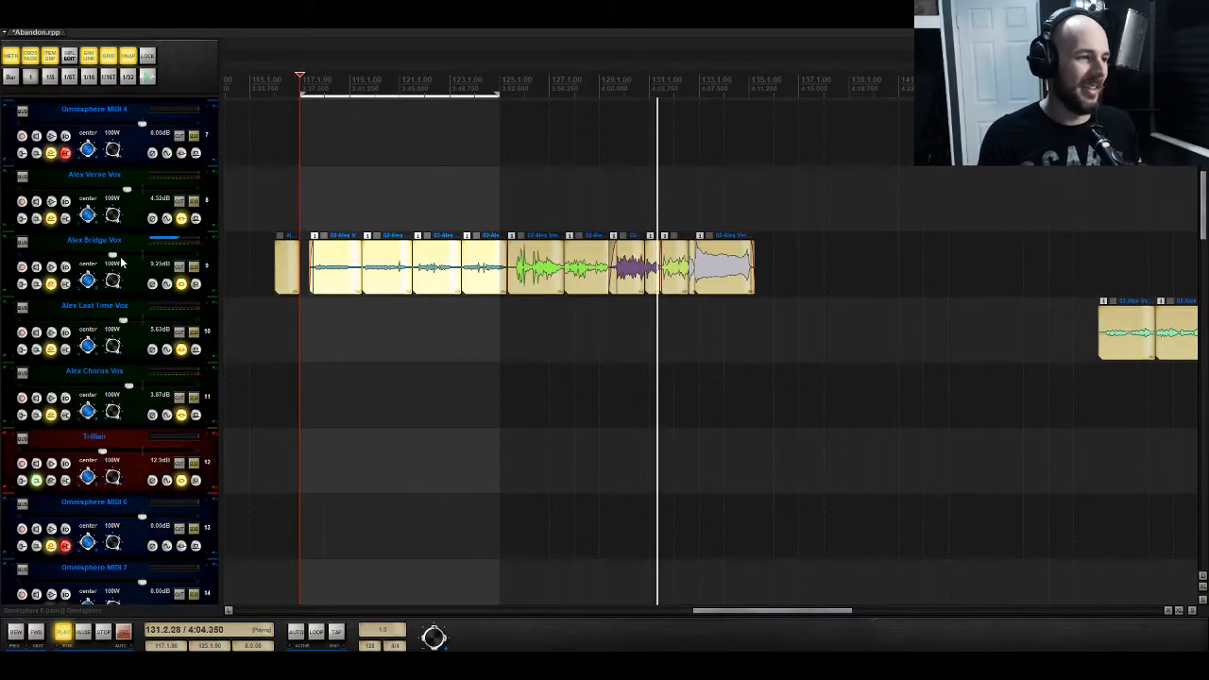
left_click_drag(114, 256, 121, 260)
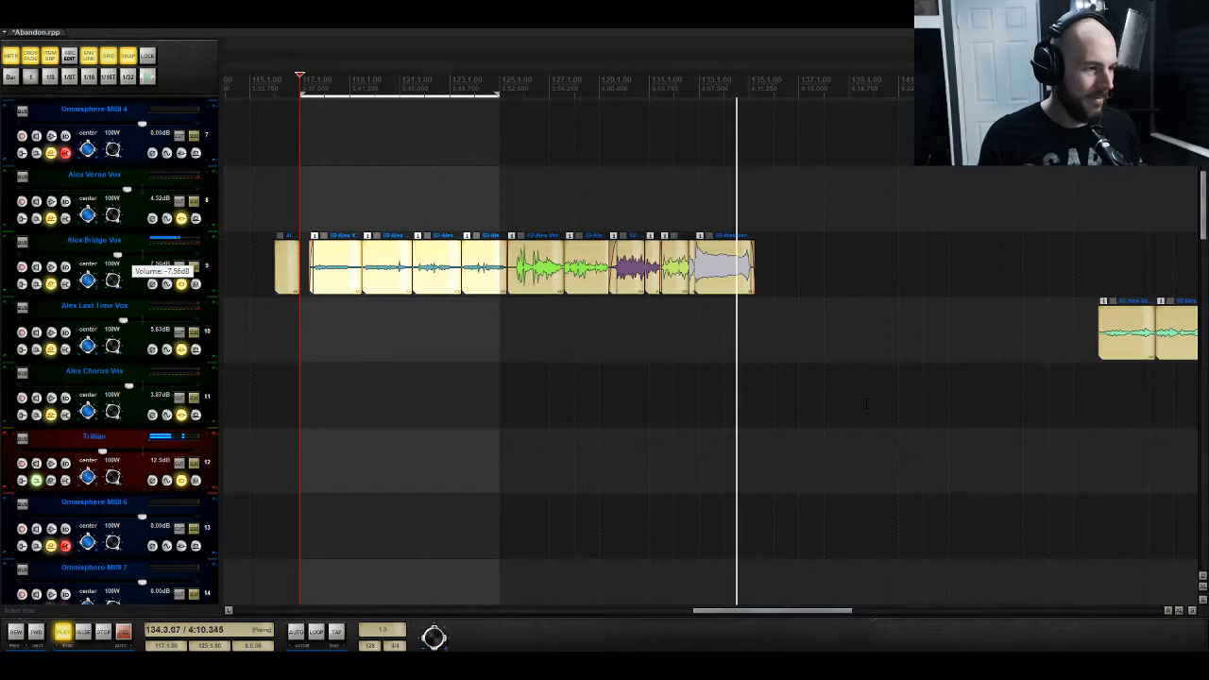
scroll(864, 406, "up", 5)
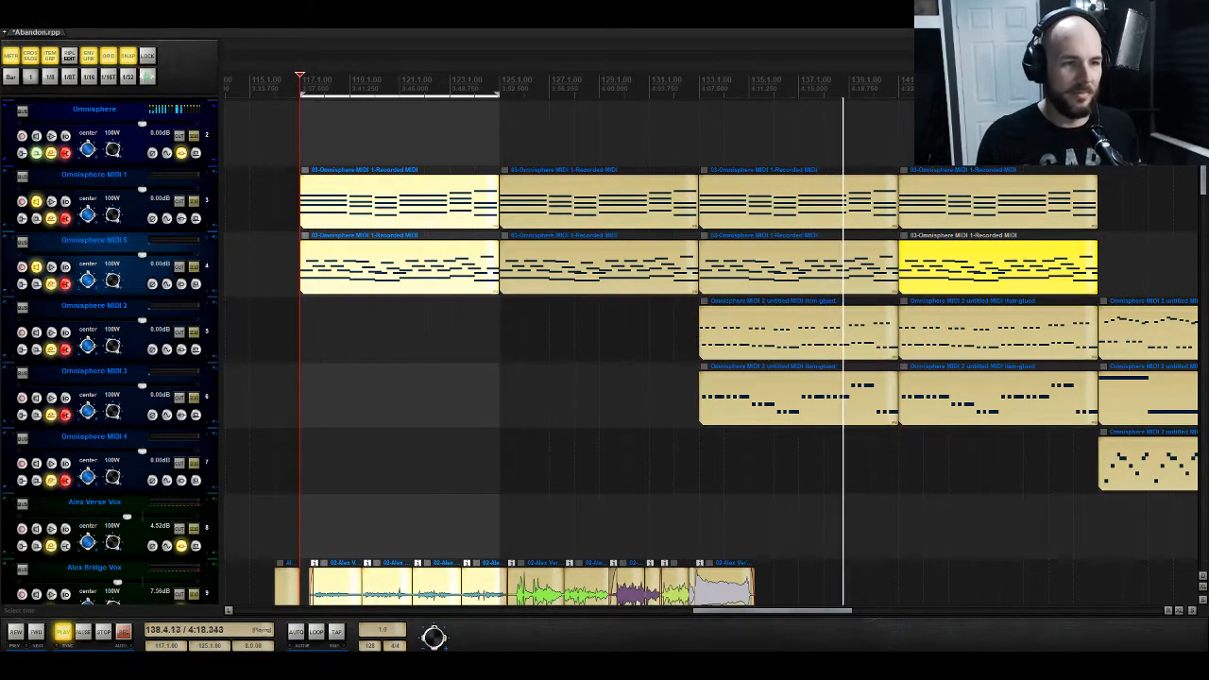
key("space")
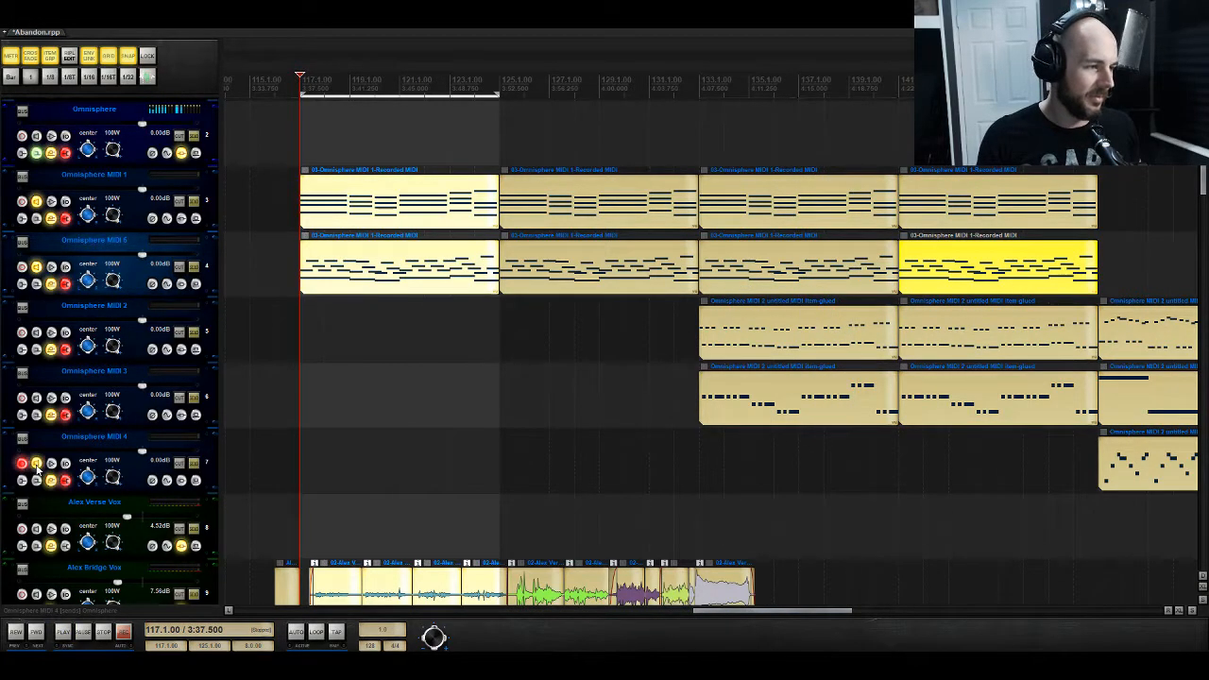
left_click(699, 147)
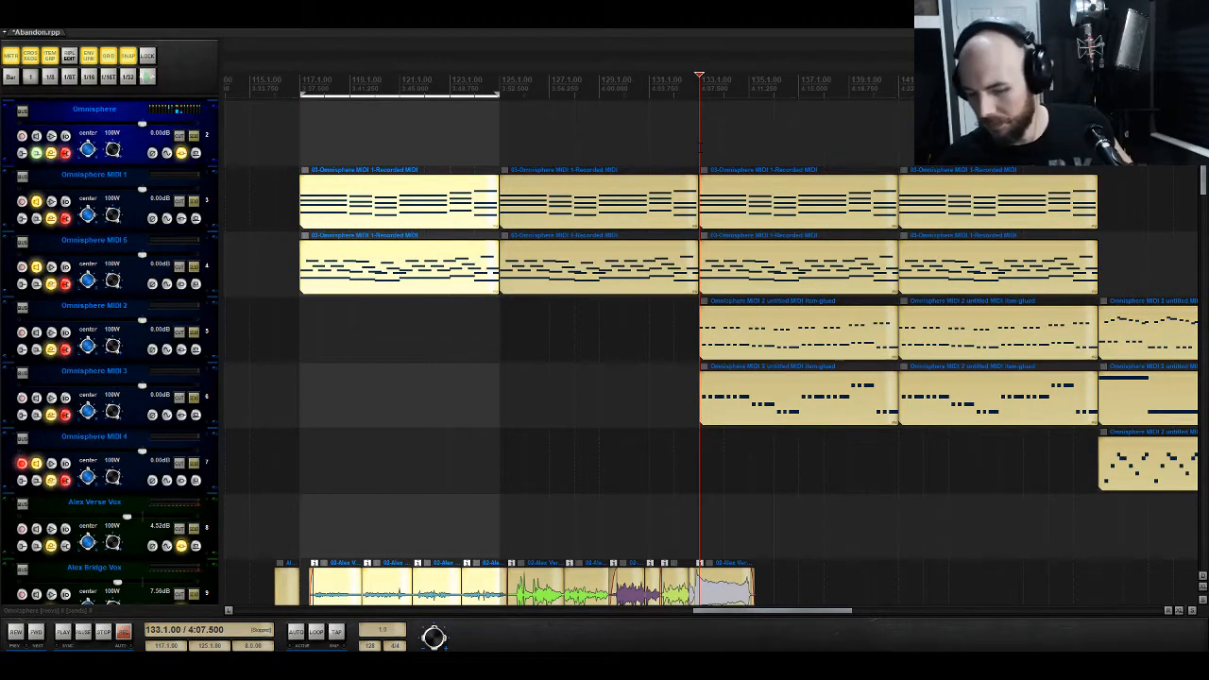
key("space")
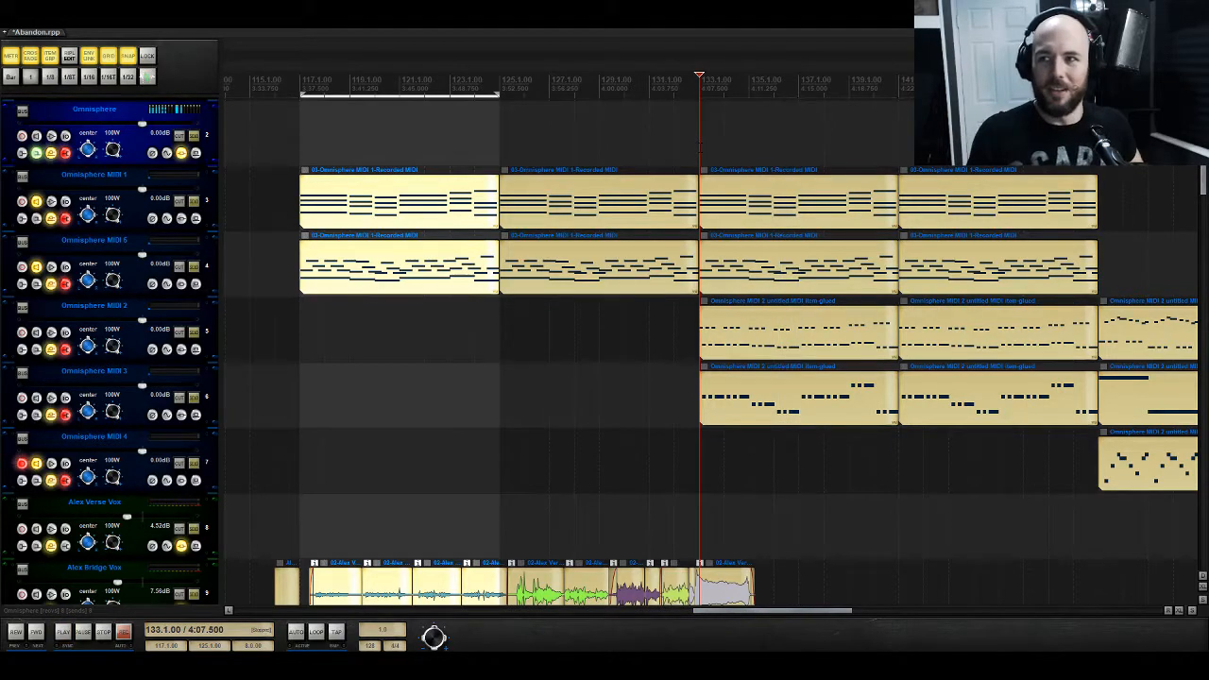
left_click(38, 469)
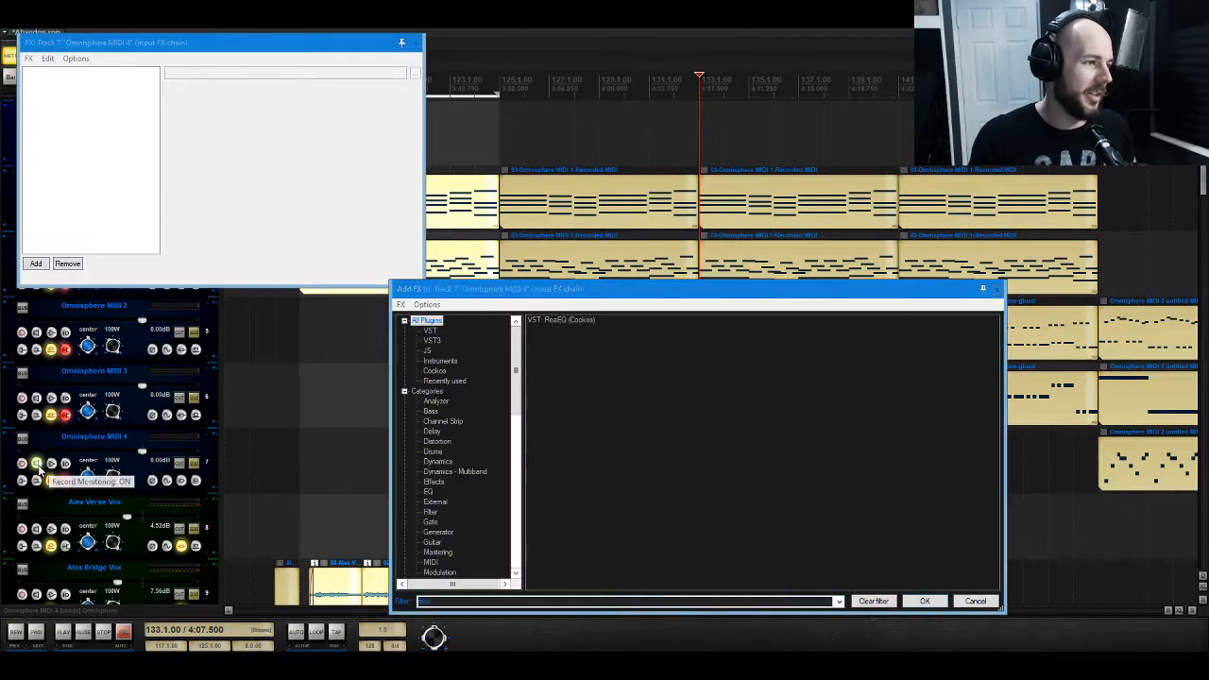
left_click(995, 290)
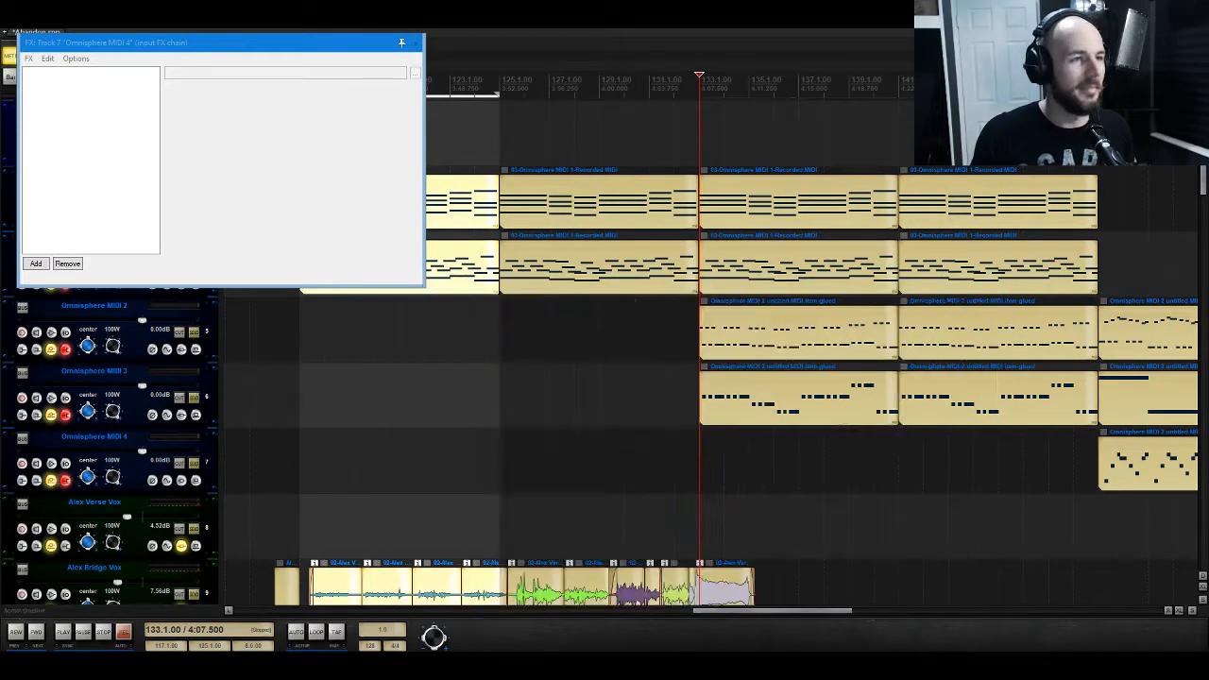
left_click(416, 41)
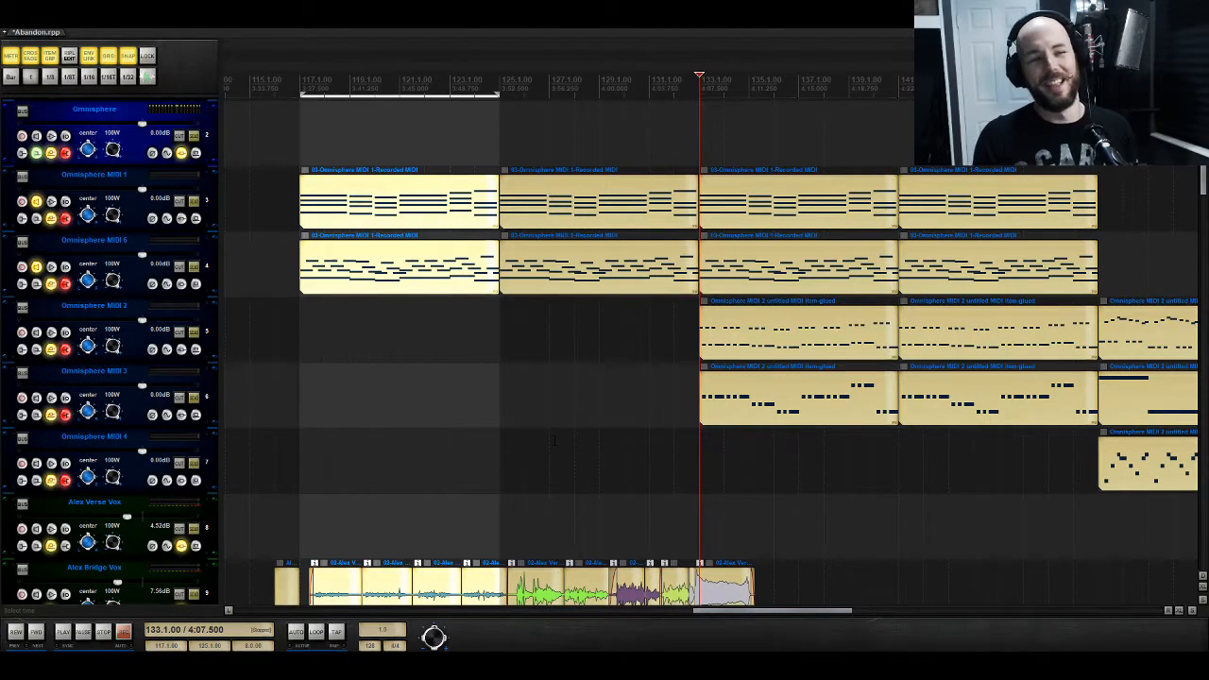
Step: Move the Omnisphere MIDI 1, 5, 2 and 3 items that start between bars 133 and 141 two bars later, starting at bar 135
key("space")
key("space")
left_click_drag(850, 155, 1038, 444)
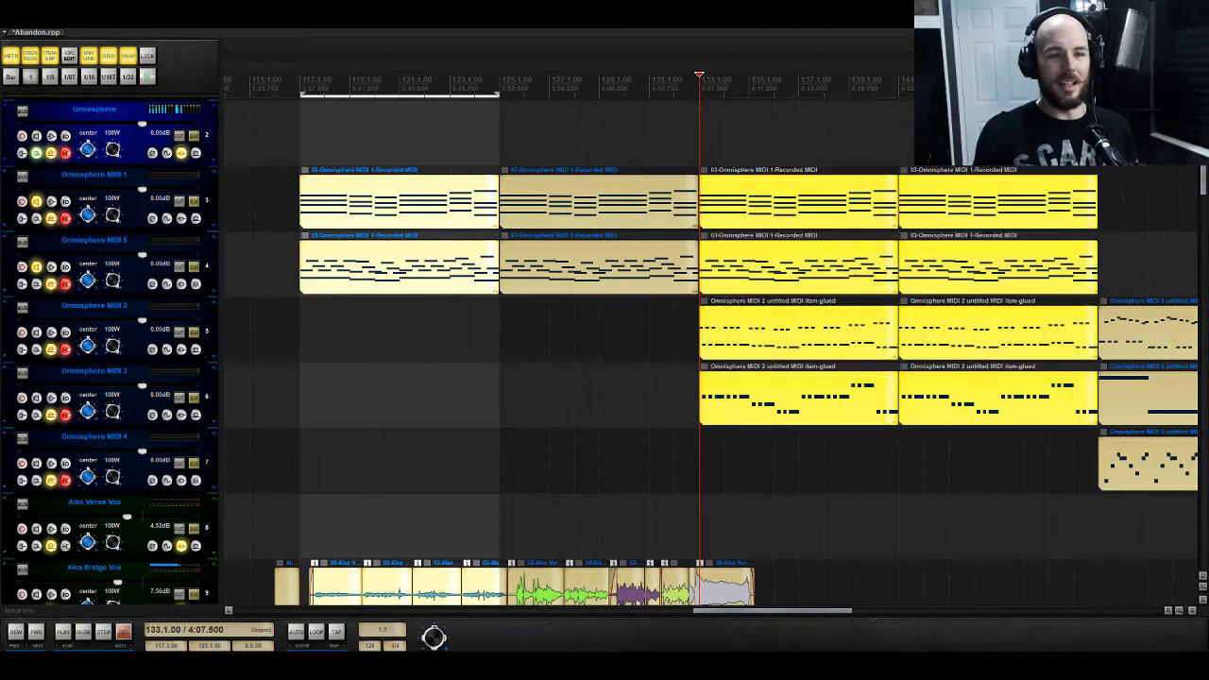
left_click_drag(729, 397, 779, 400)
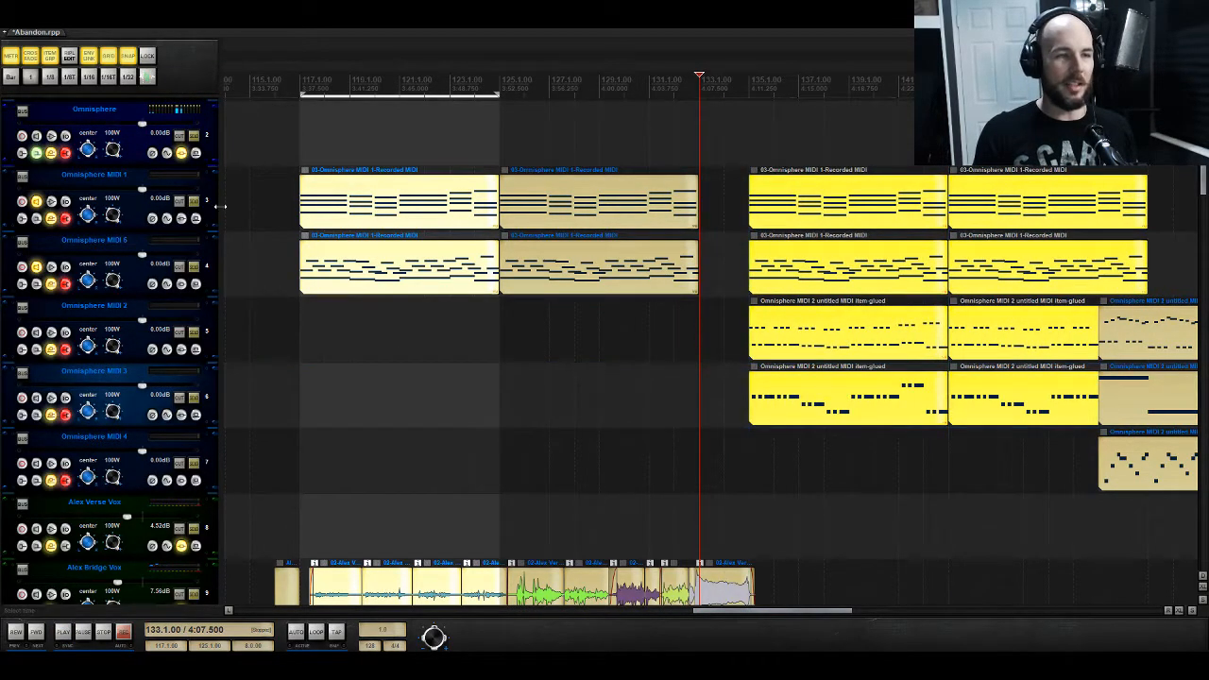
Step: Play the song from bar 117 and move the first two Addictive Drums 2 items at bar 133 to start at bar 135
left_click(300, 151)
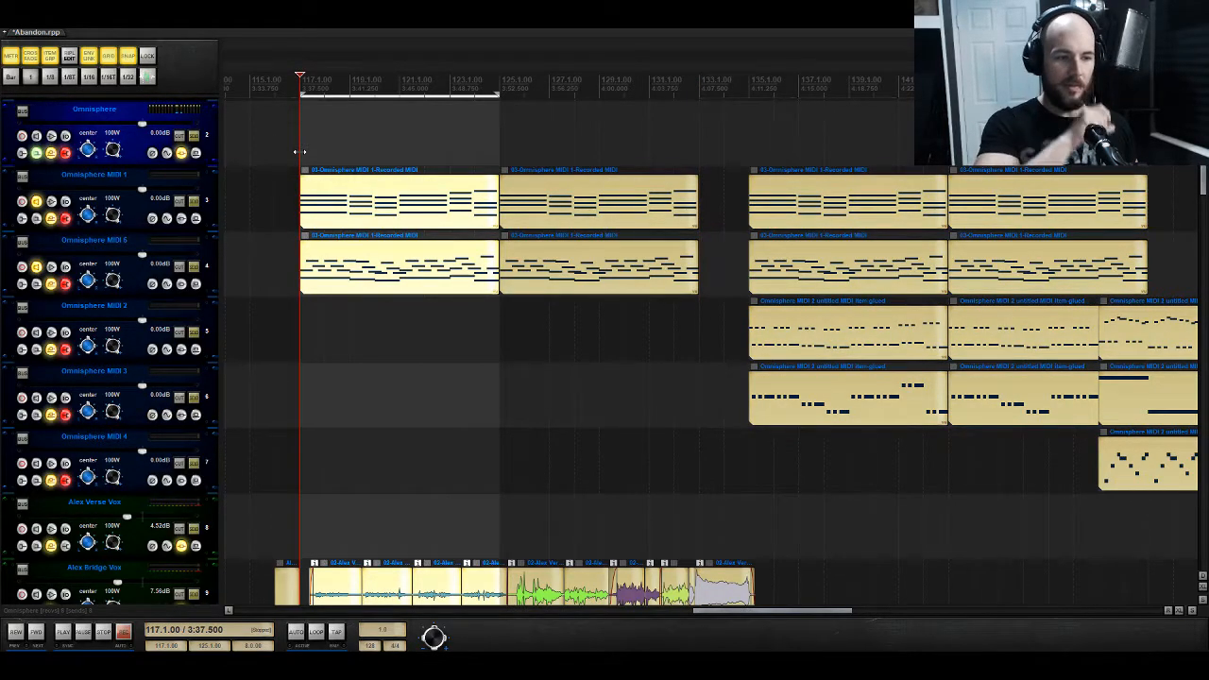
key("space")
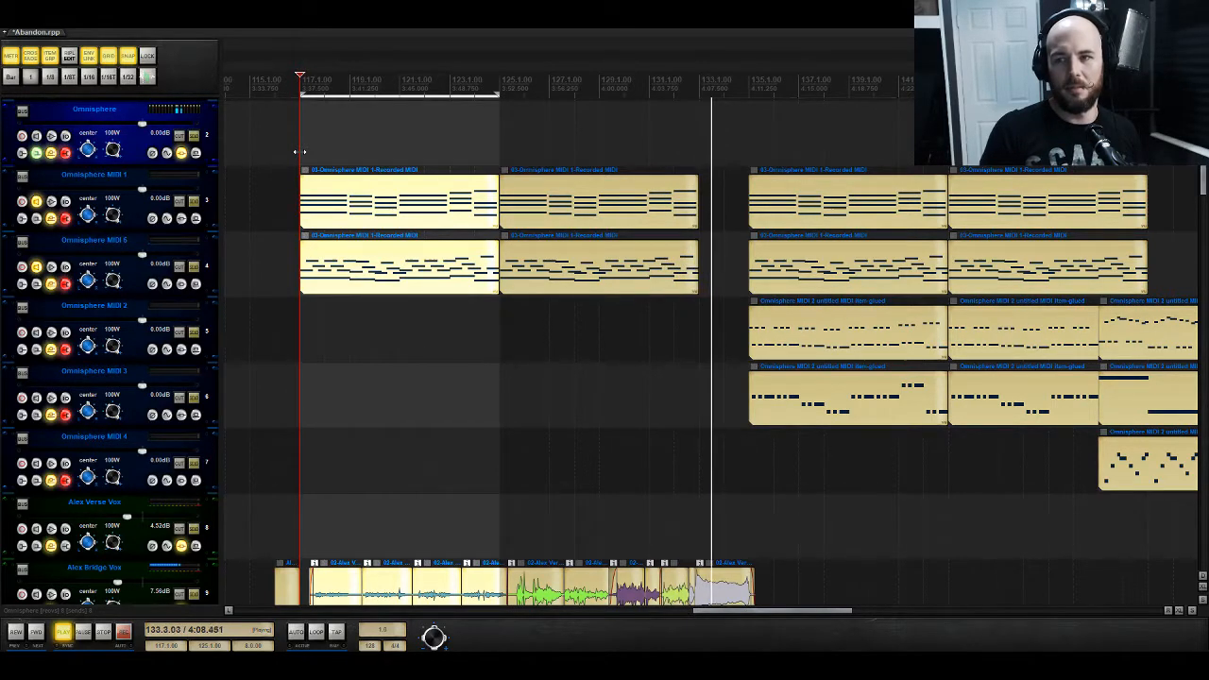
scroll(765, 284, "up", 2)
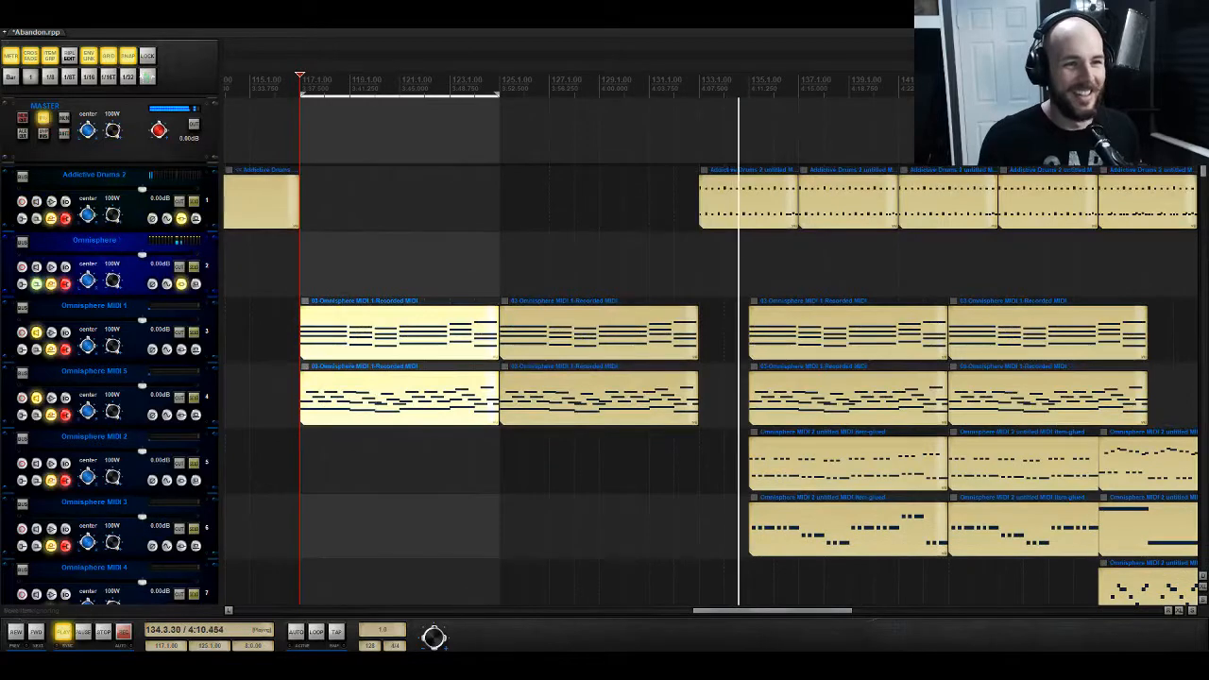
left_click_drag(809, 235, 810, 236)
left_click_drag(726, 205, 780, 208)
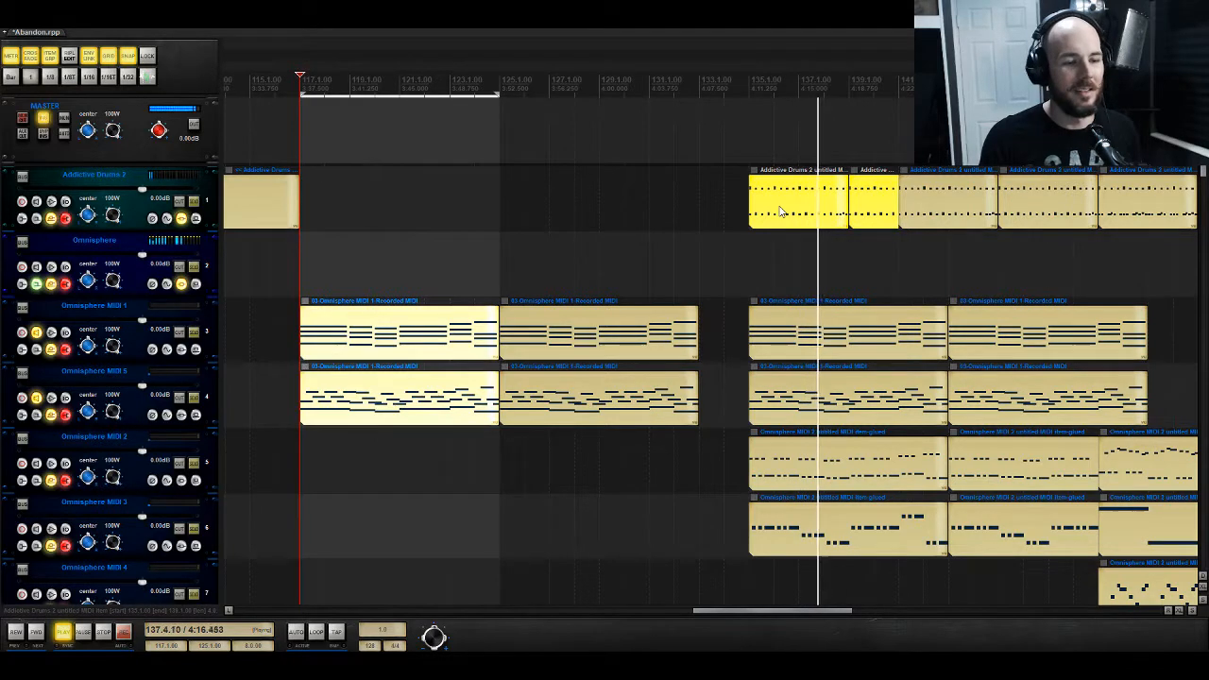
key("space")
Step: Split the Omnisphere MIDI 2 item at bar 137 and copy its first two bars to bar 133
left_click(765, 454)
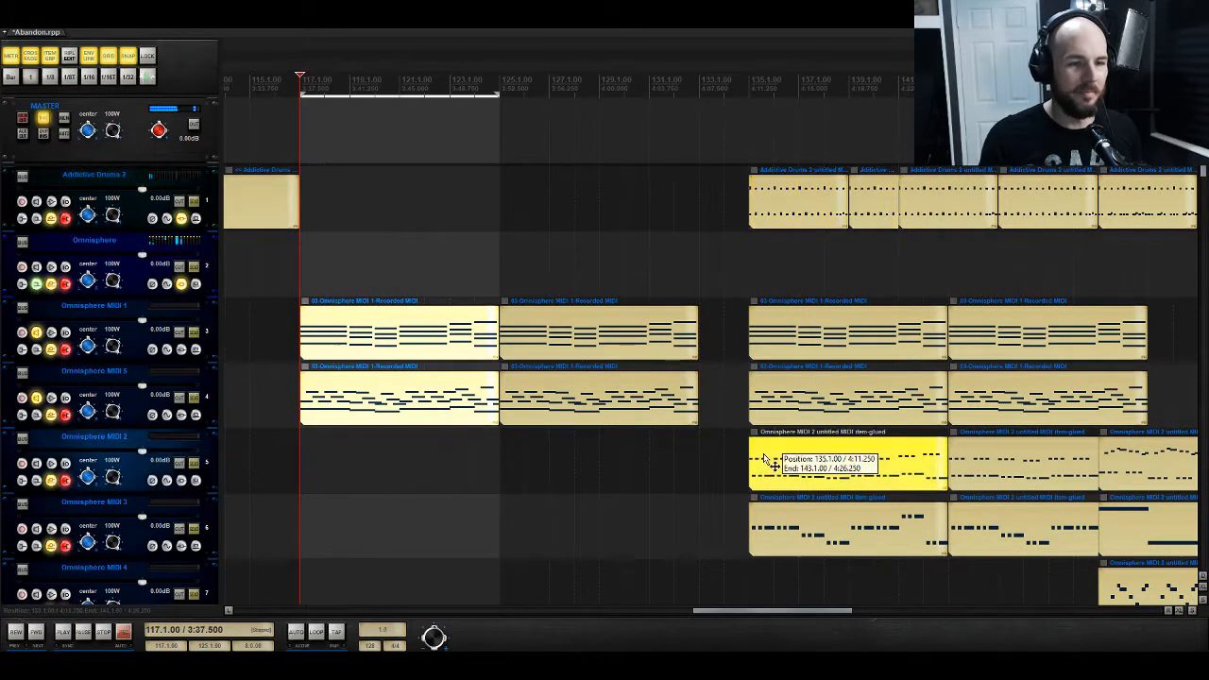
left_click(798, 474)
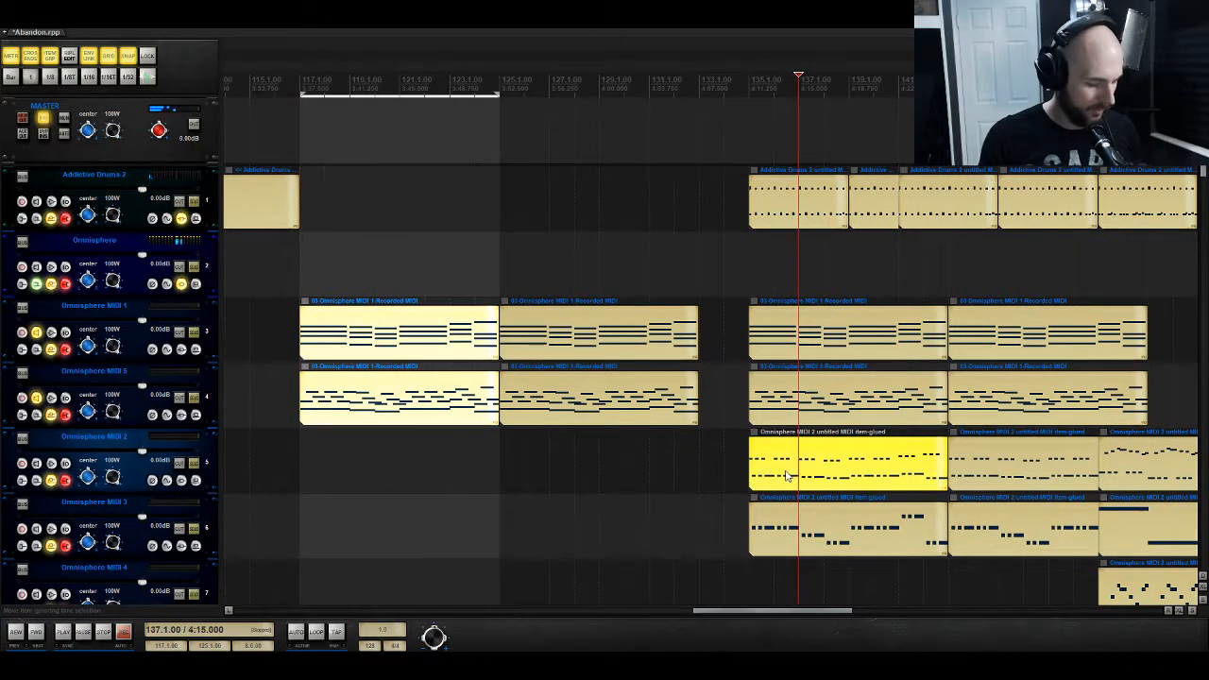
key("s")
left_click_drag(785, 475, 715, 446)
left_click(701, 277)
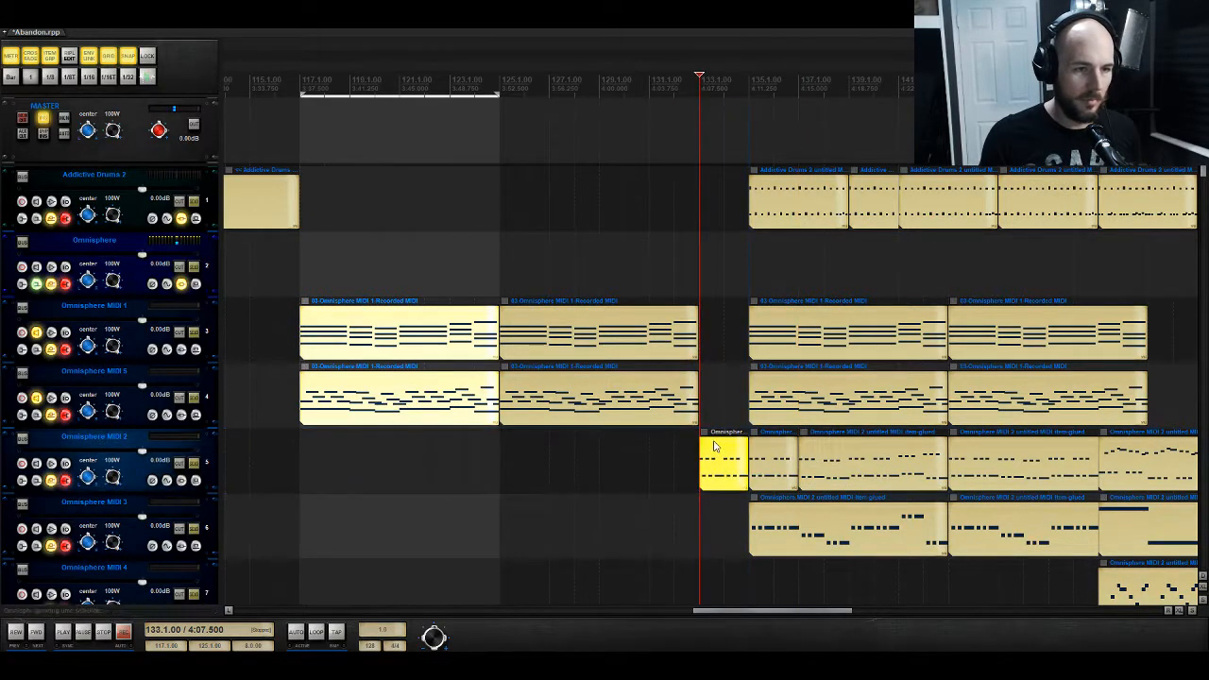
Step: Audition the Omnisphere MIDI 2 track soloed from bar 133 and clear its solo
left_click(196, 466)
key("space")
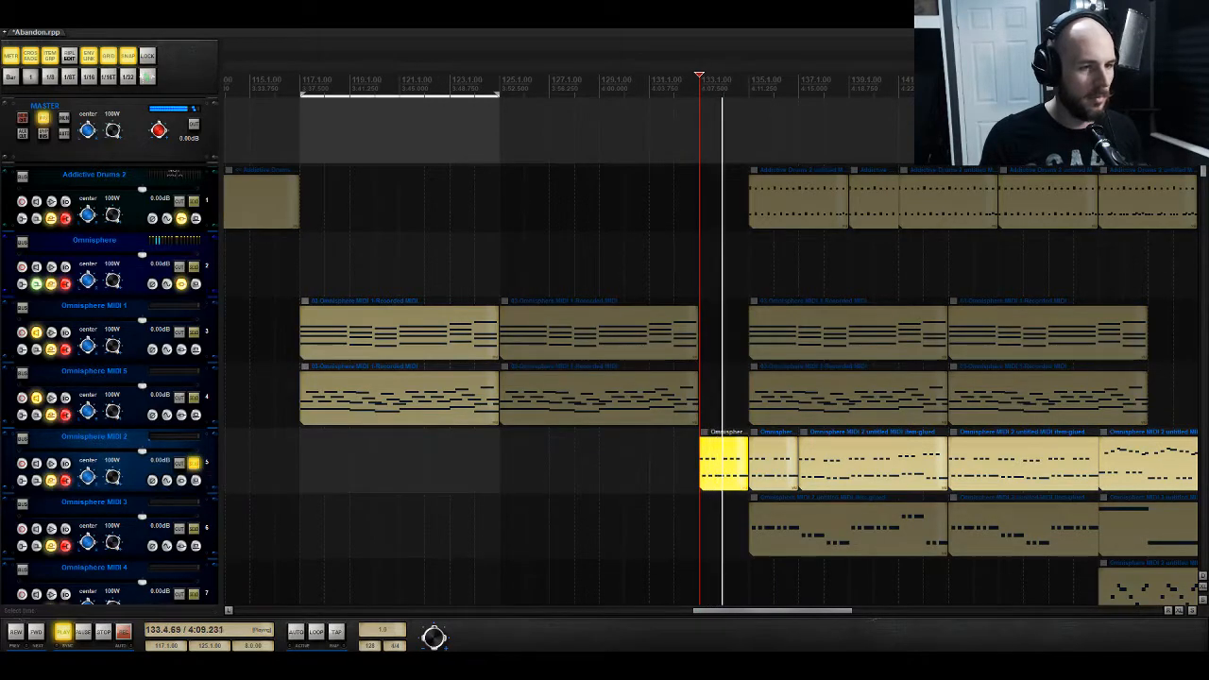
key("space")
scroll(198, 470, "down", 5)
left_click(193, 139)
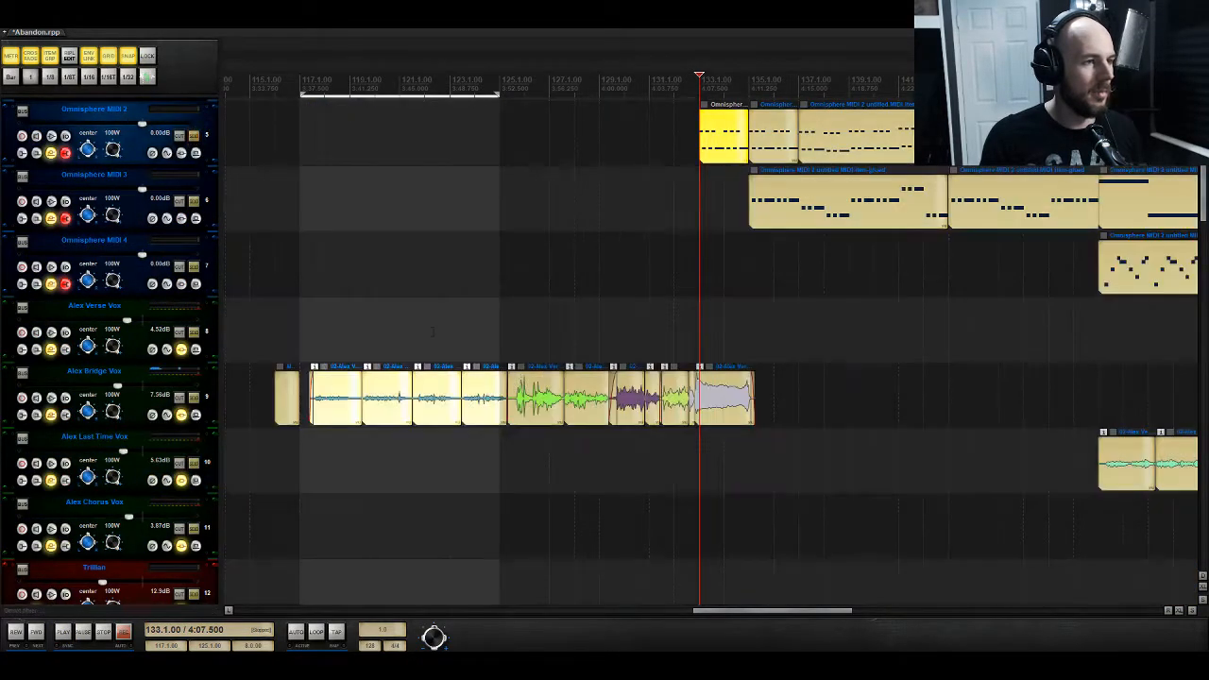
Step: Play from bar 133 to find the output track carrying the copied part, and solo the Omnisphere B track
key("space")
scroll(216, 426, "down", 8)
key("space")
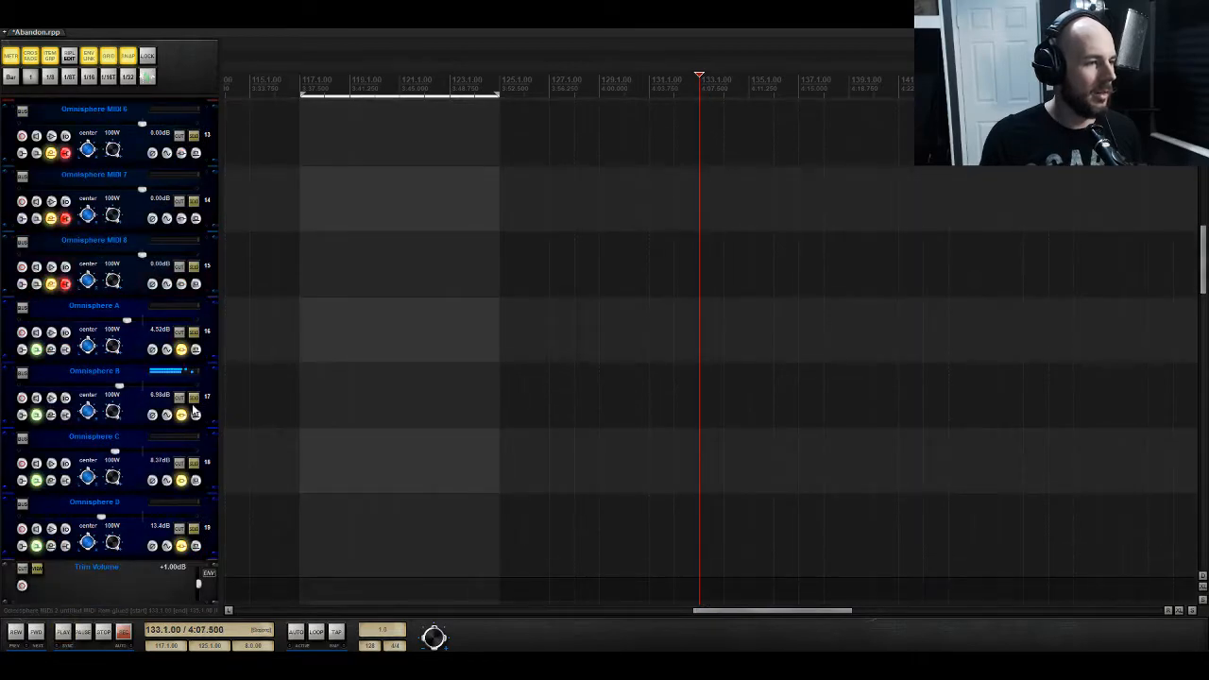
left_click(194, 396)
Step: Add a second ReaEQ to the Omnisphere B track and solo the Talkover Mic track
left_click(357, 459)
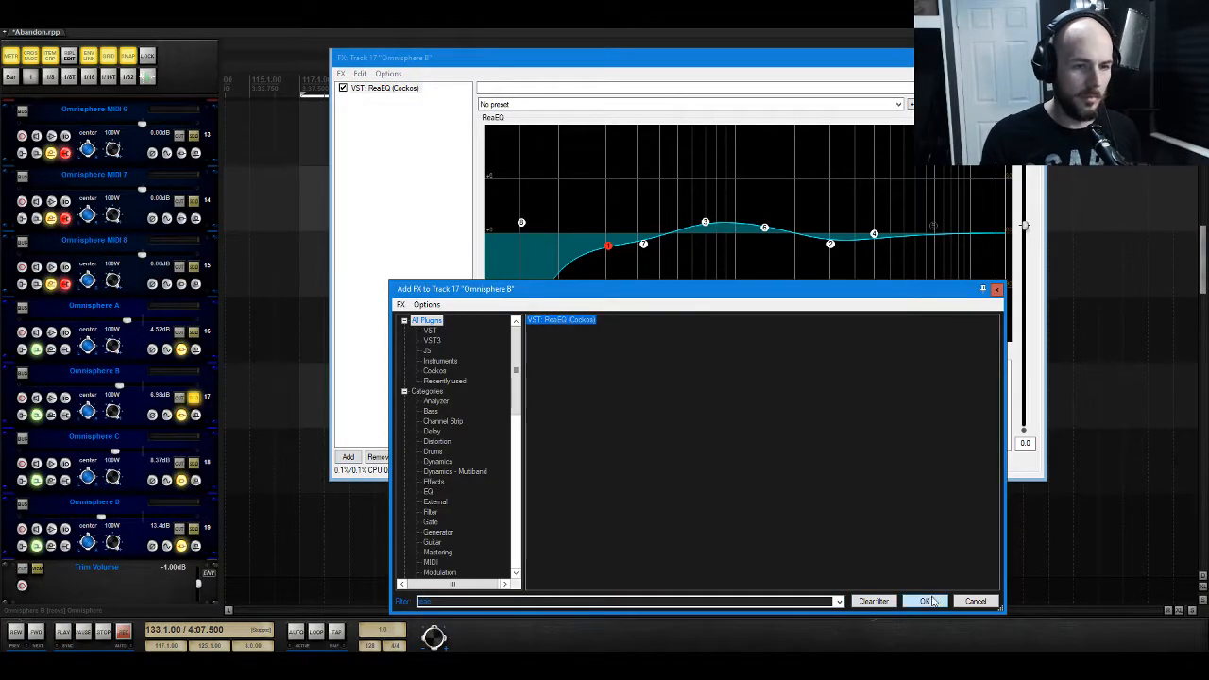
left_click(924, 600)
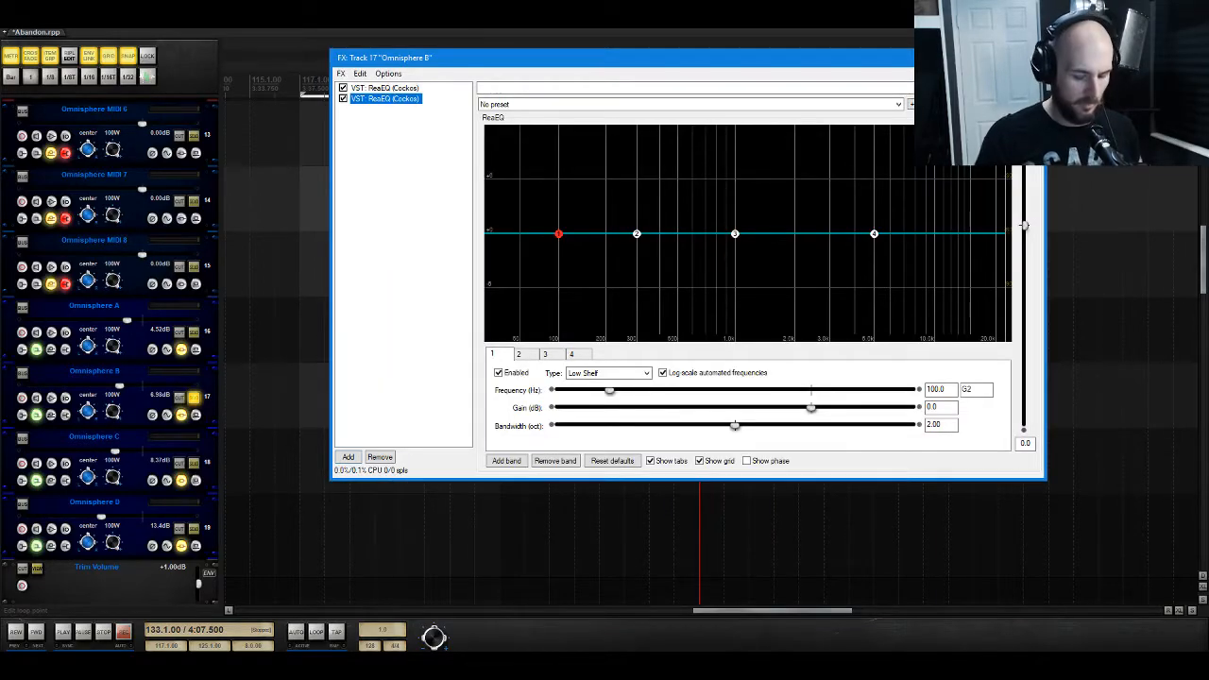
key("ctrl+m")
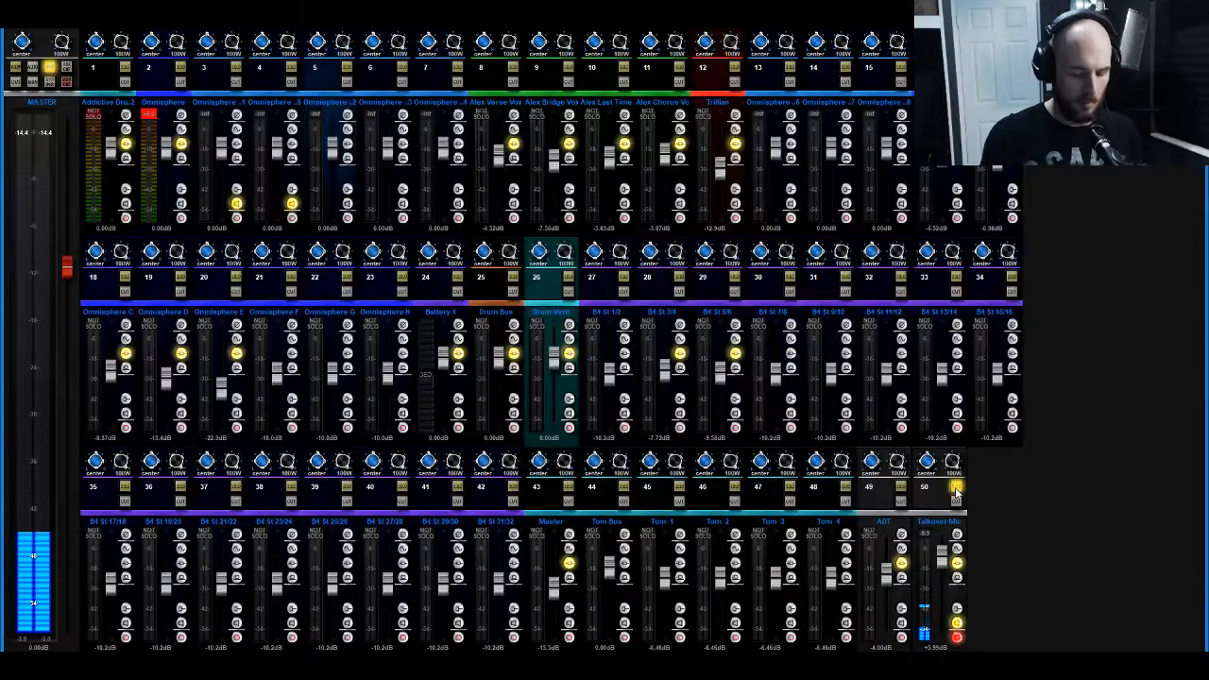
key("ctrl+m")
Step: Rename the second ReaEQ instance on Omnisphere B as Modulation EQ
left_click(396, 99)
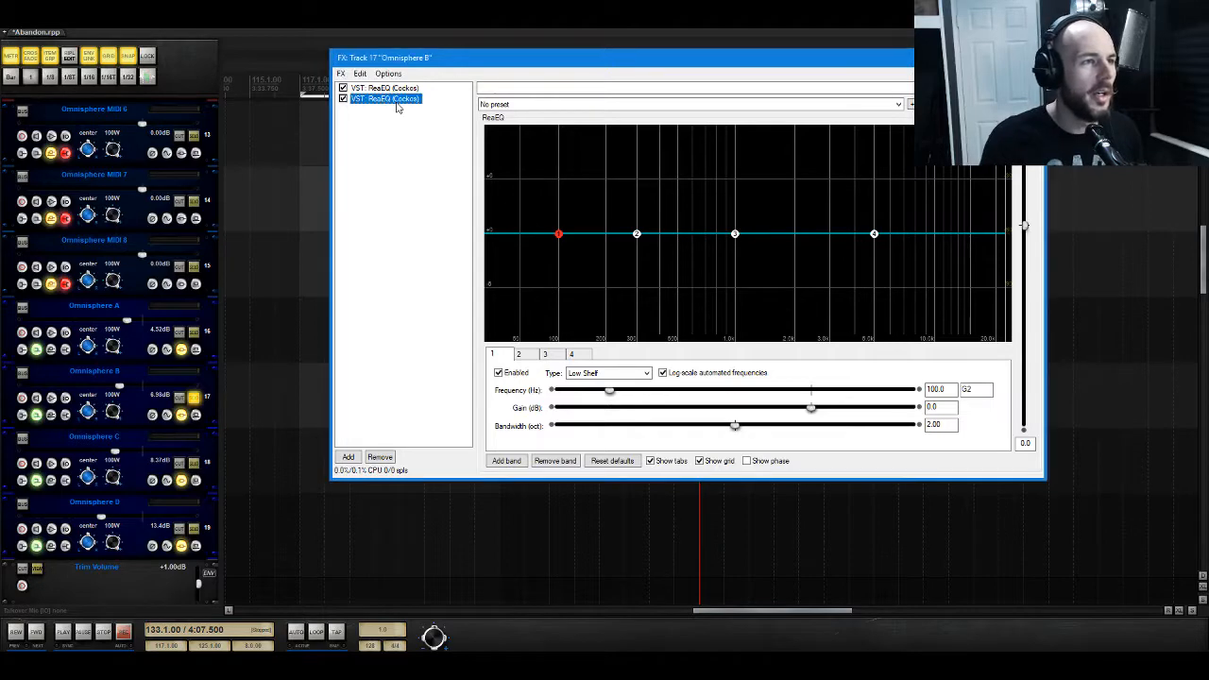
key("F2")
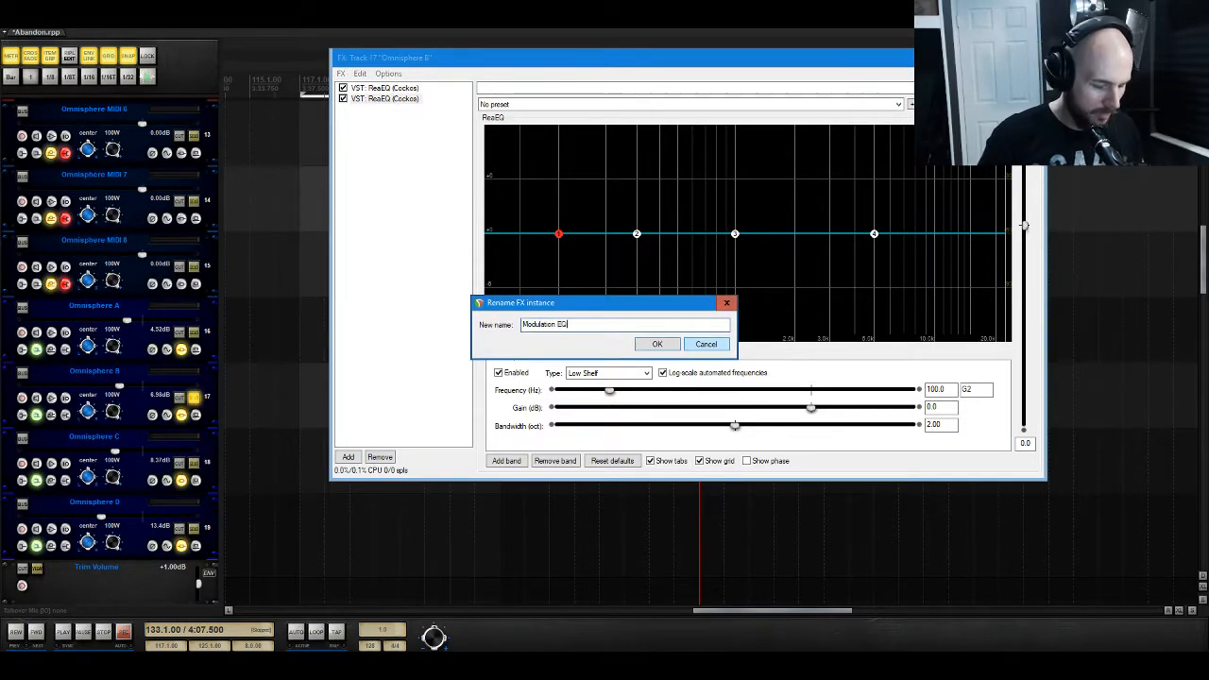
type("Modulation EQ")
left_click(678, 344)
Step: Set the Modulation EQ's high shelf band 4 to about 198.5 Hz and -120 dB, audition it, and close the effects window
left_click_drag(871, 235, 607, 337)
key("space")
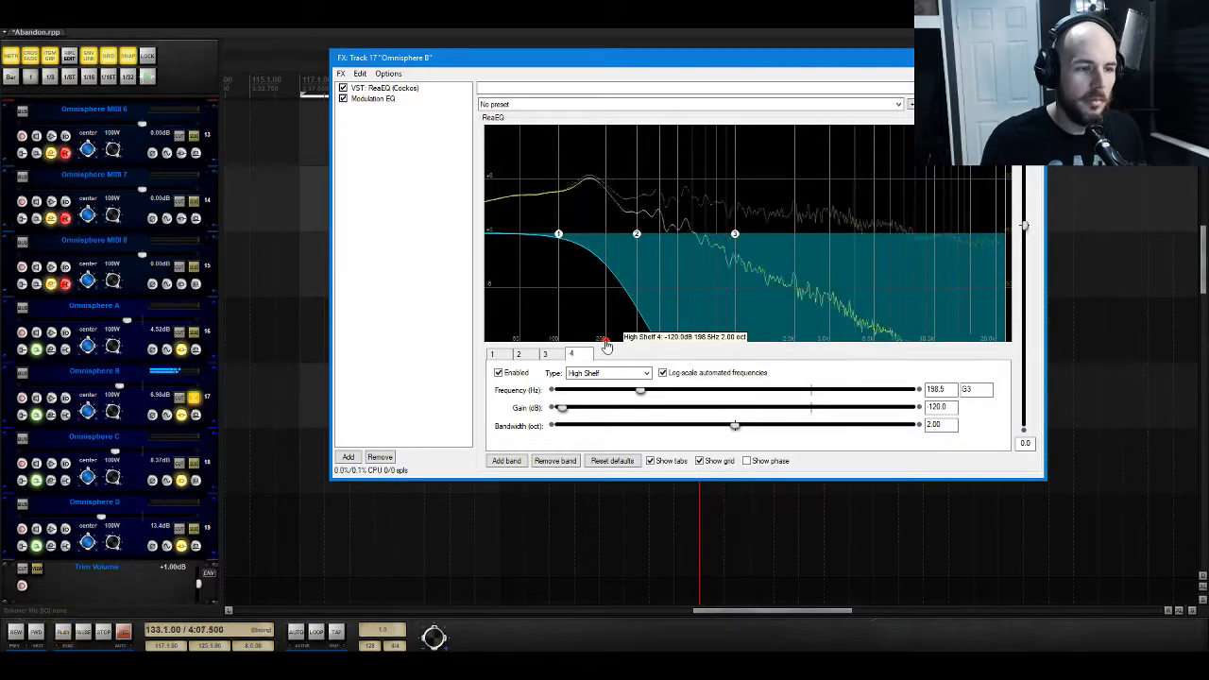
key("space")
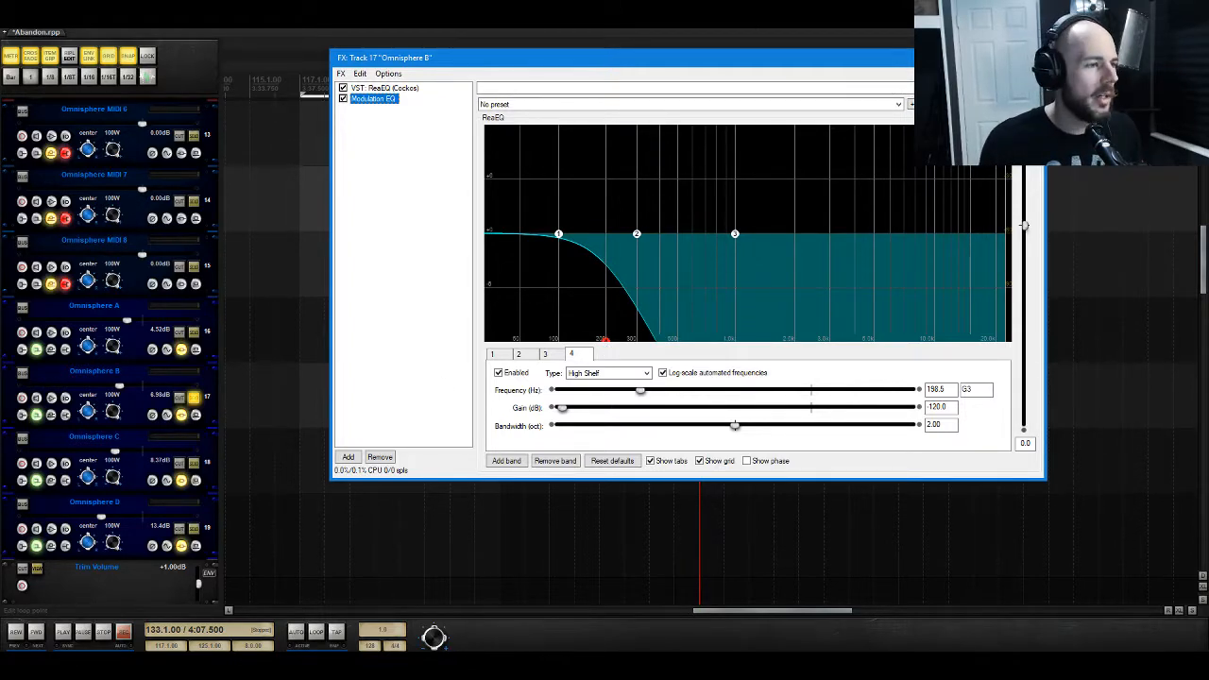
left_click(1031, 57)
Step: Show the Modulation EQ's Freq-High Shelf envelope on the Omnisphere B track and disarm it for recording
left_click(167, 415)
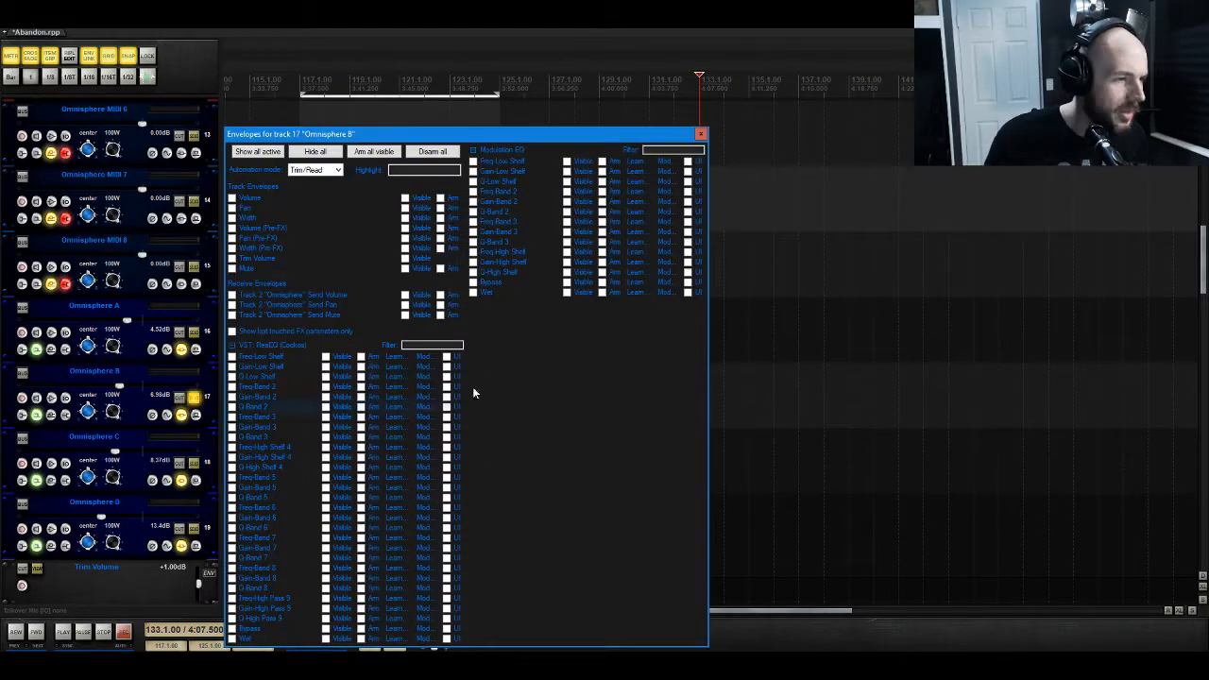
left_click(522, 257)
left_click(700, 133)
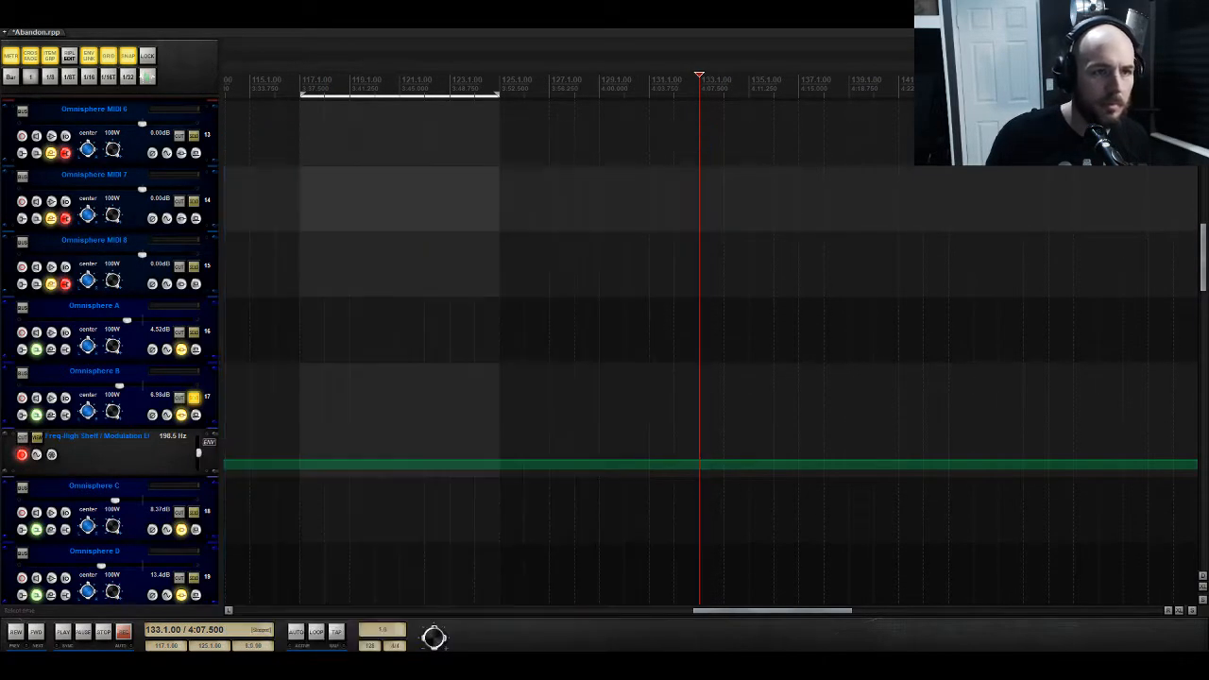
left_click(18, 452)
Step: Add Freq-High Shelf envelope points at bars 133 and 135, raise the second to about 3823.5 Hz, and play the sweep
left_click(699, 459)
left_click(750, 459)
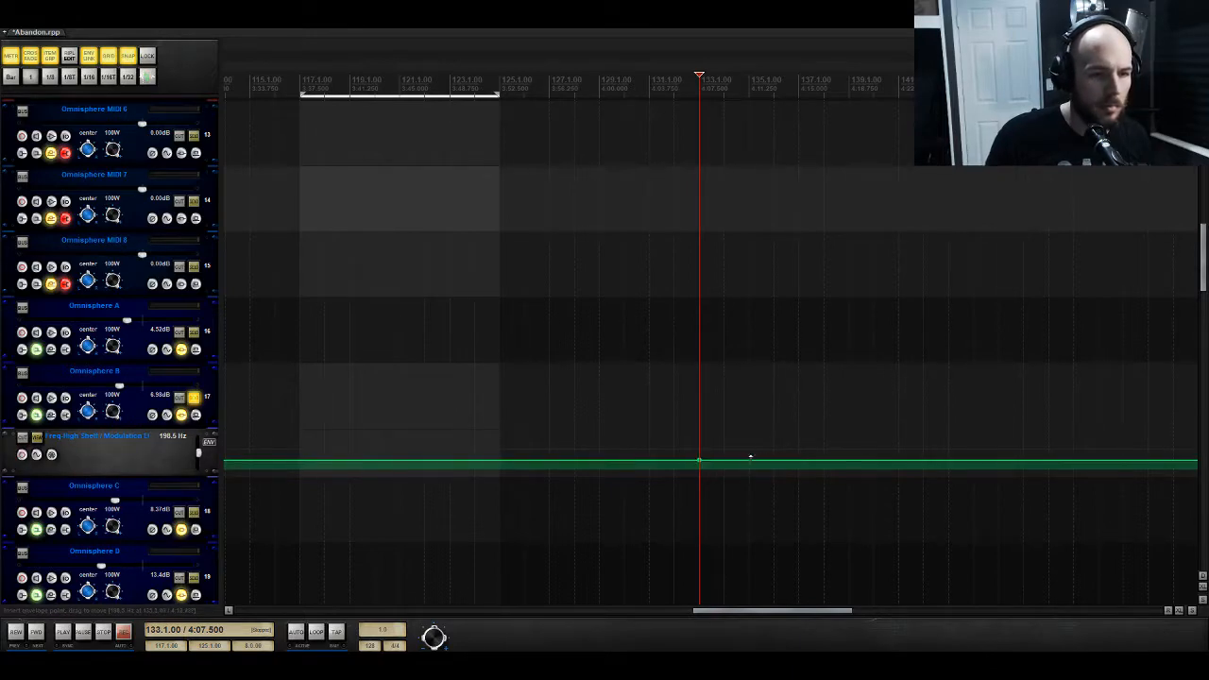
left_click_drag(749, 459, 755, 394)
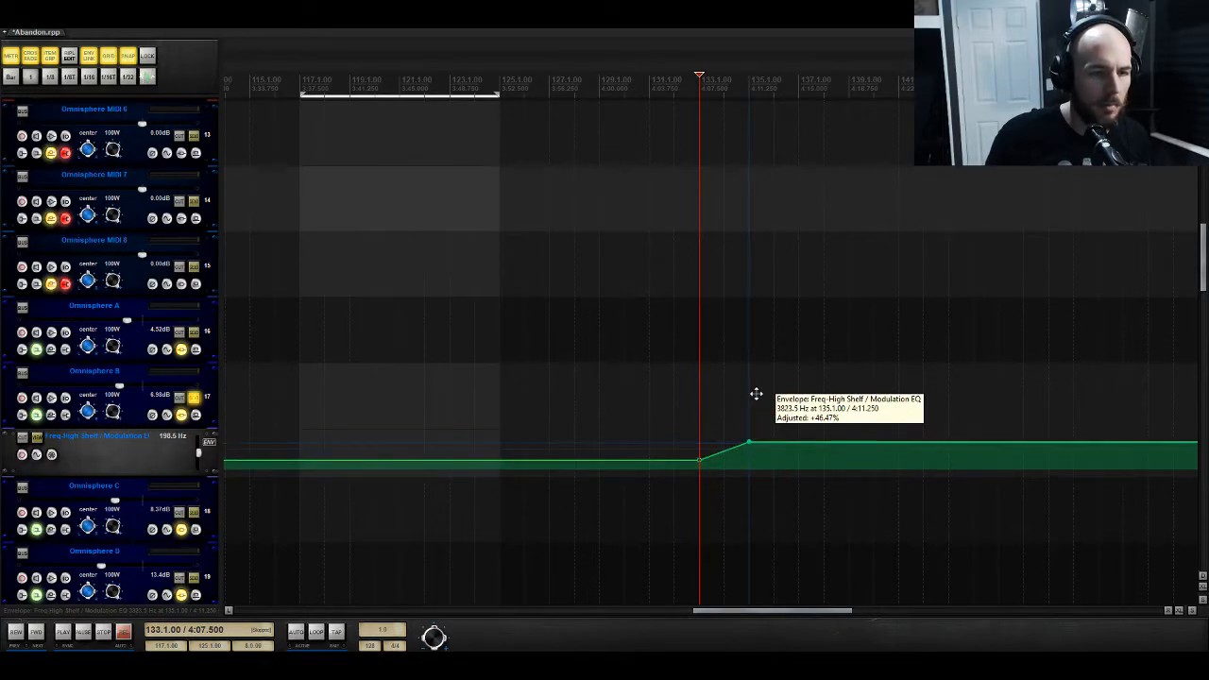
key("space")
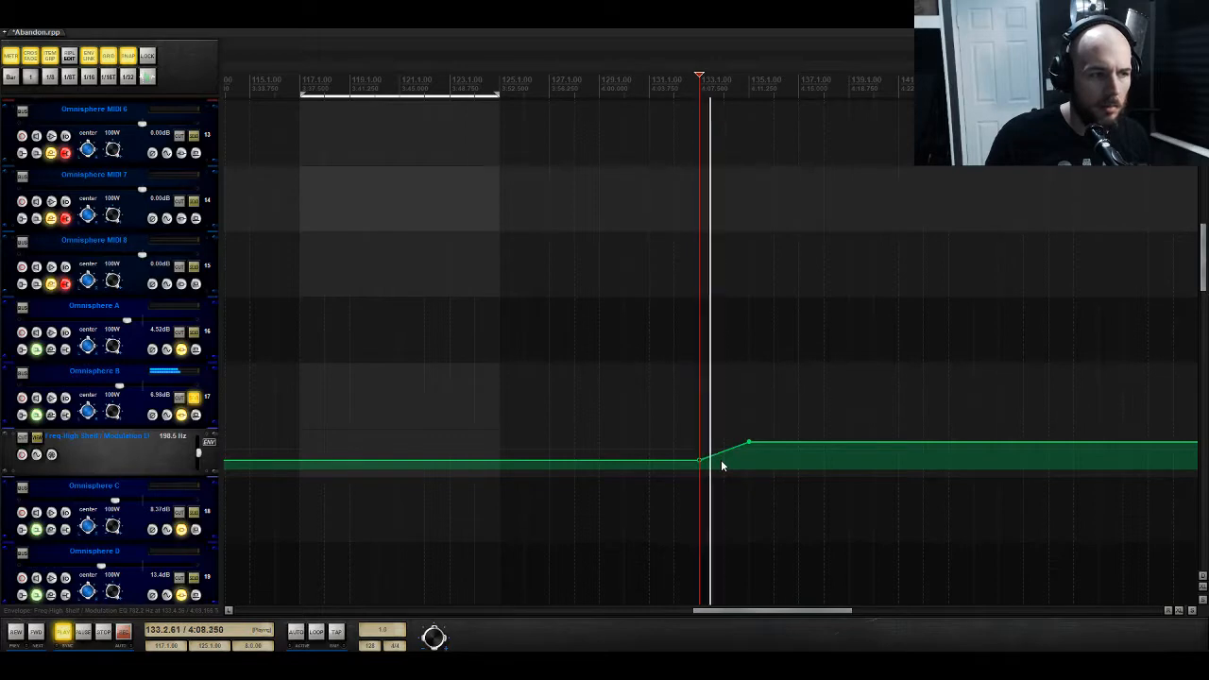
mouse_move(748, 442)
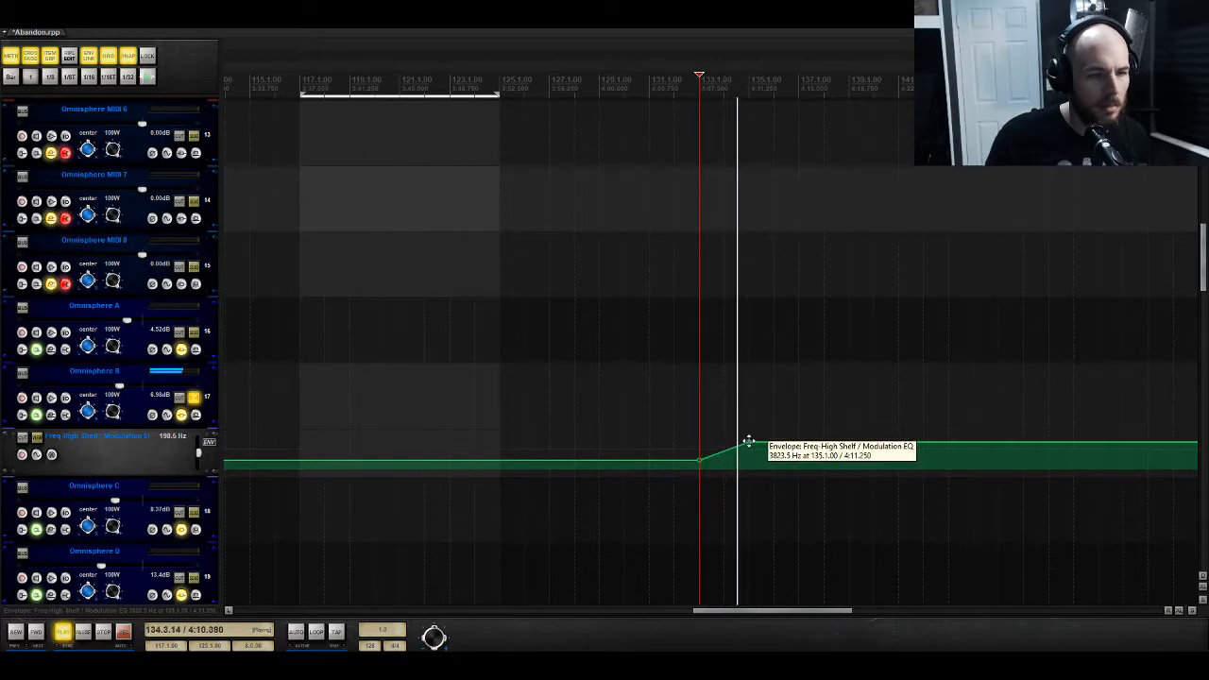
key("space")
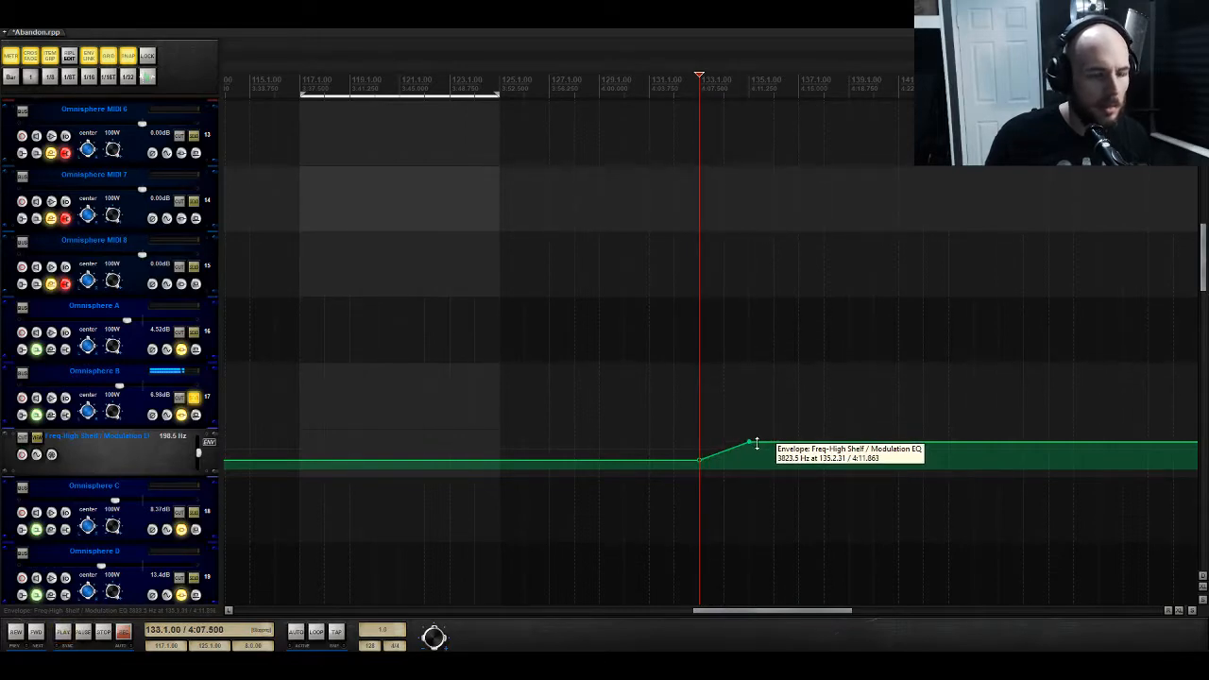
Step: Lower the Modulation EQ's output gain to -4.0 dB while auditioning the filter sweep from bar 133
left_click(181, 415)
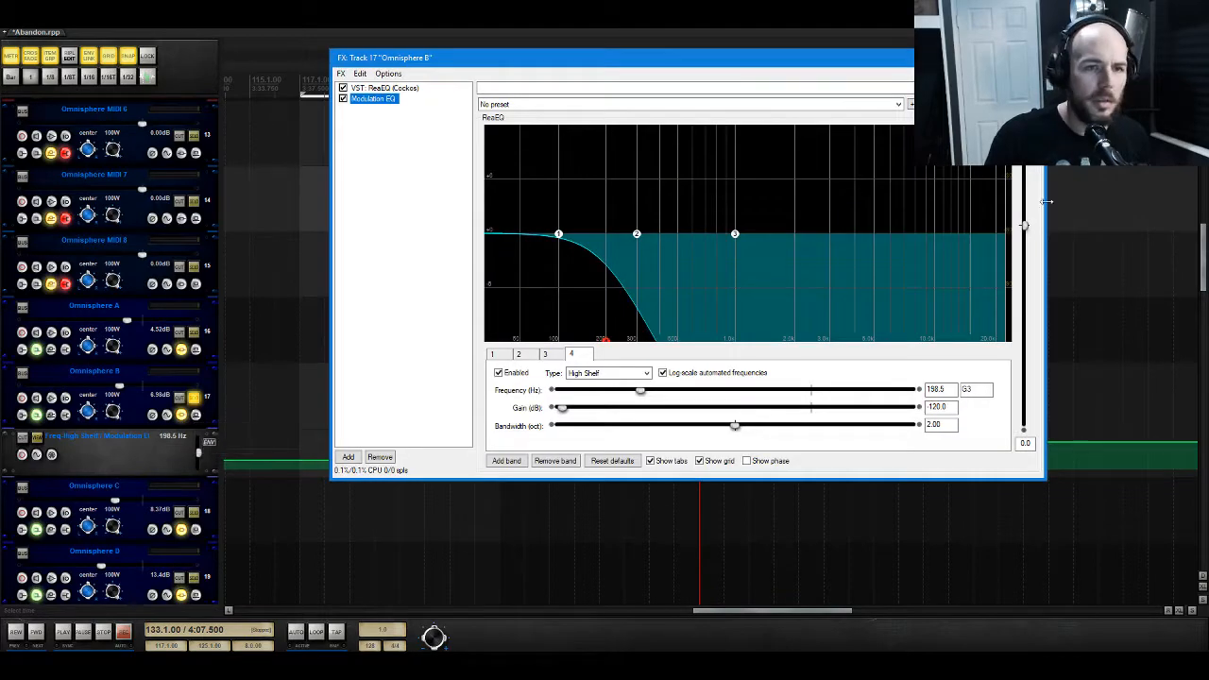
left_click_drag(1026, 230, 1030, 244)
key("space")
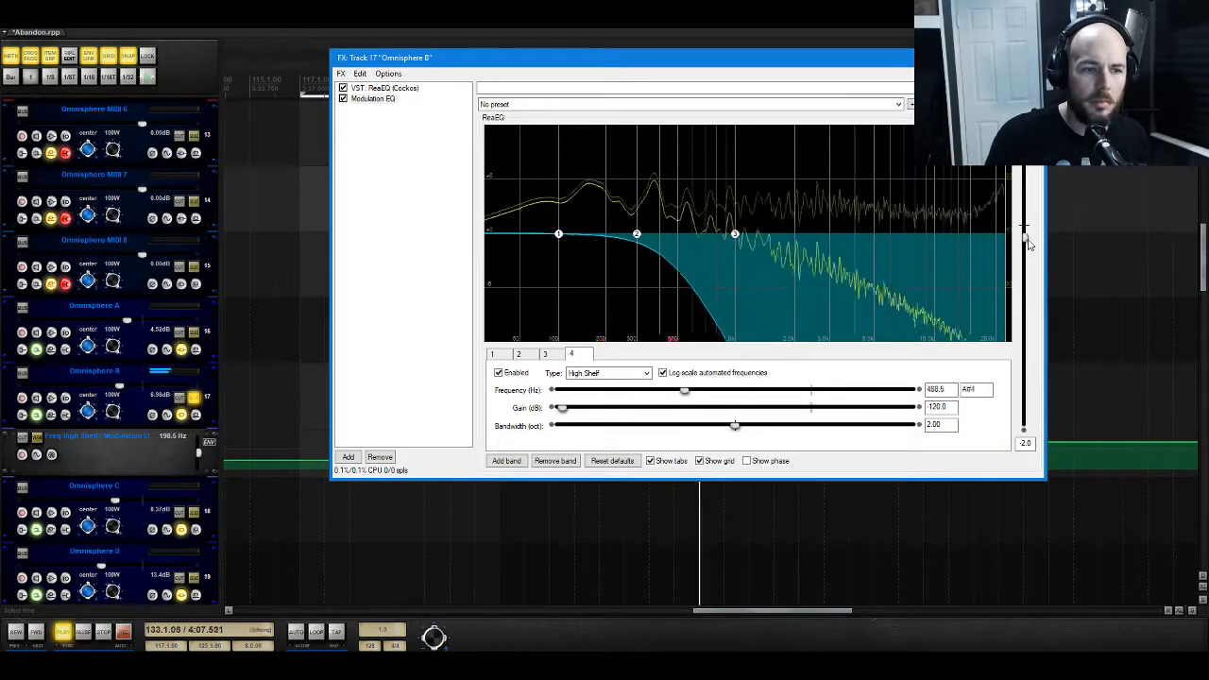
left_click_drag(1029, 247, 1026, 256)
key("space")
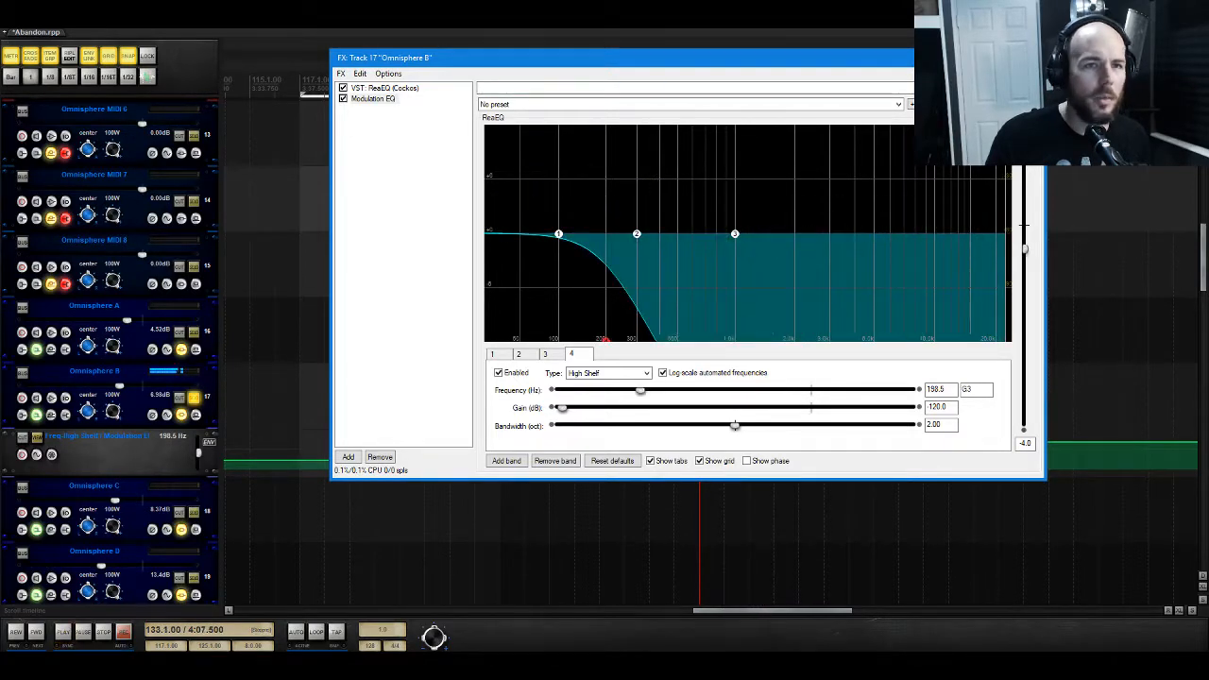
Step: Show the Modulation EQ's Bypass envelope on the Omnisphere B track and disarm it for recording
left_click(1033, 57)
left_click(166, 415)
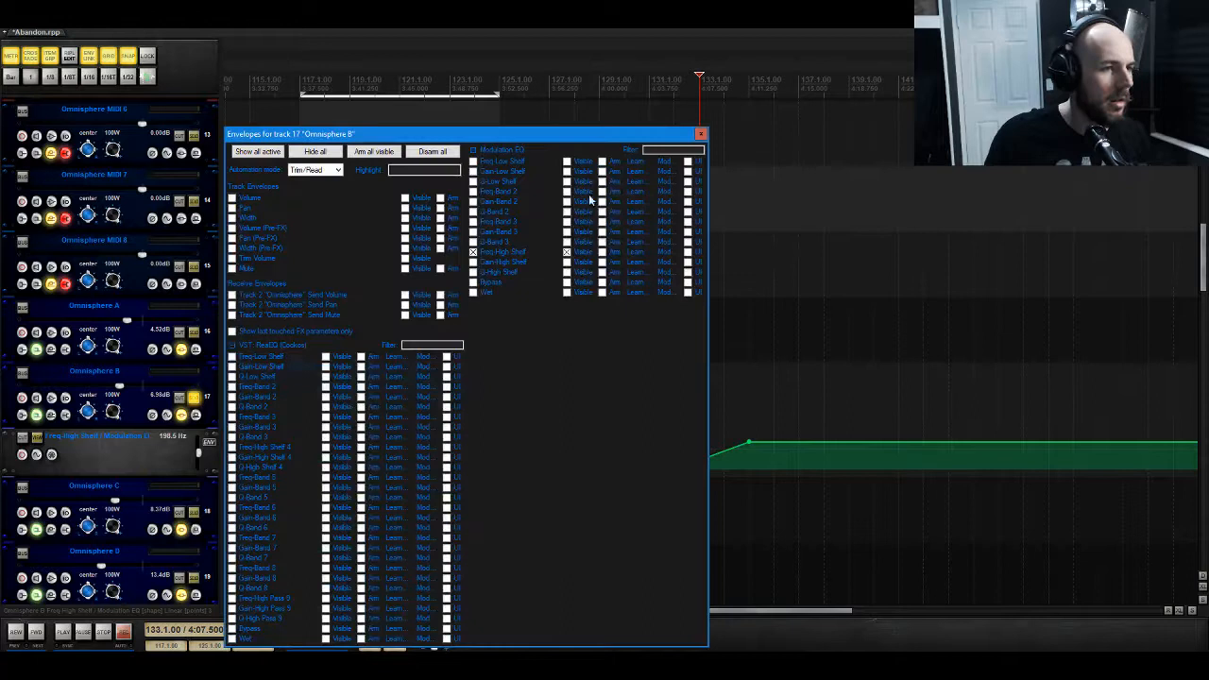
left_click(497, 282)
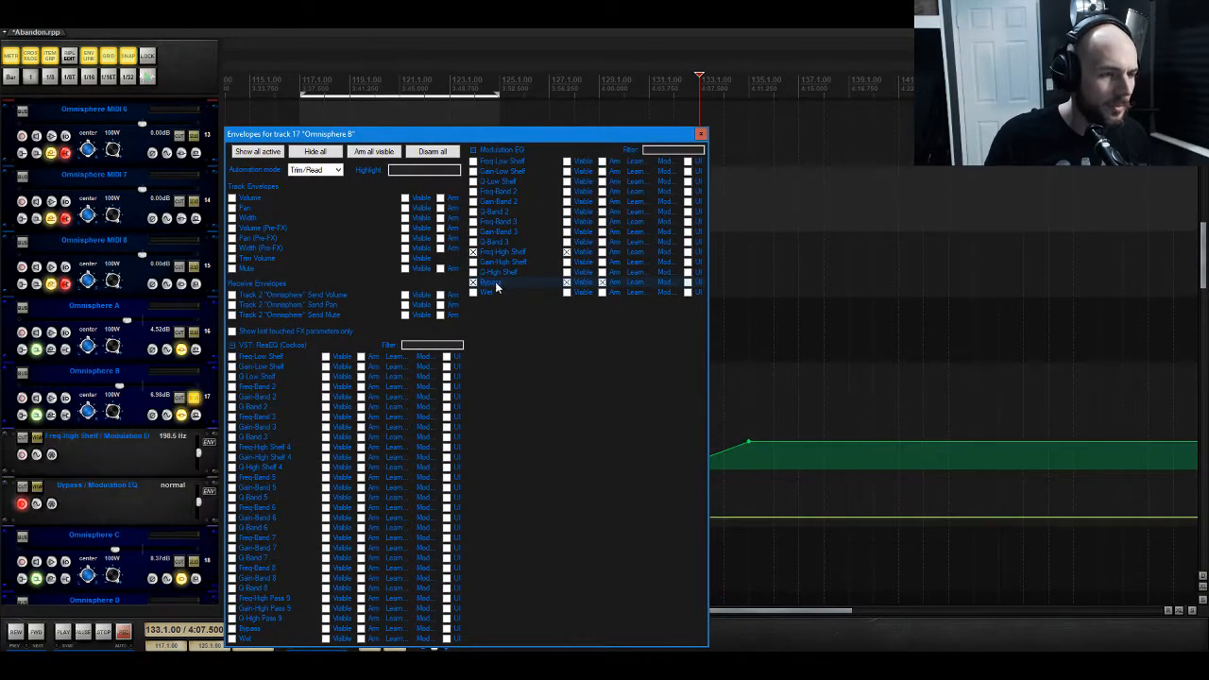
left_click(13, 504)
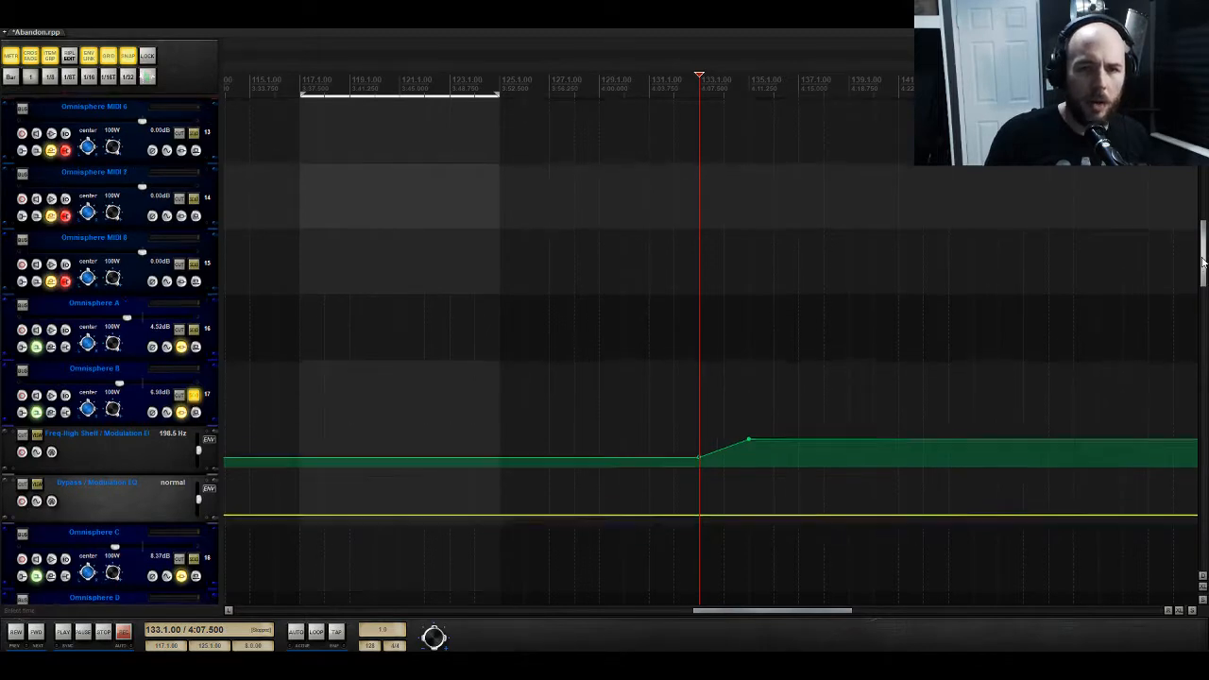
Step: Solo the Omnisphere MIDI 3 track and play it from bar 135
left_click_drag(1203, 255, 1203, 137)
left_click(752, 286)
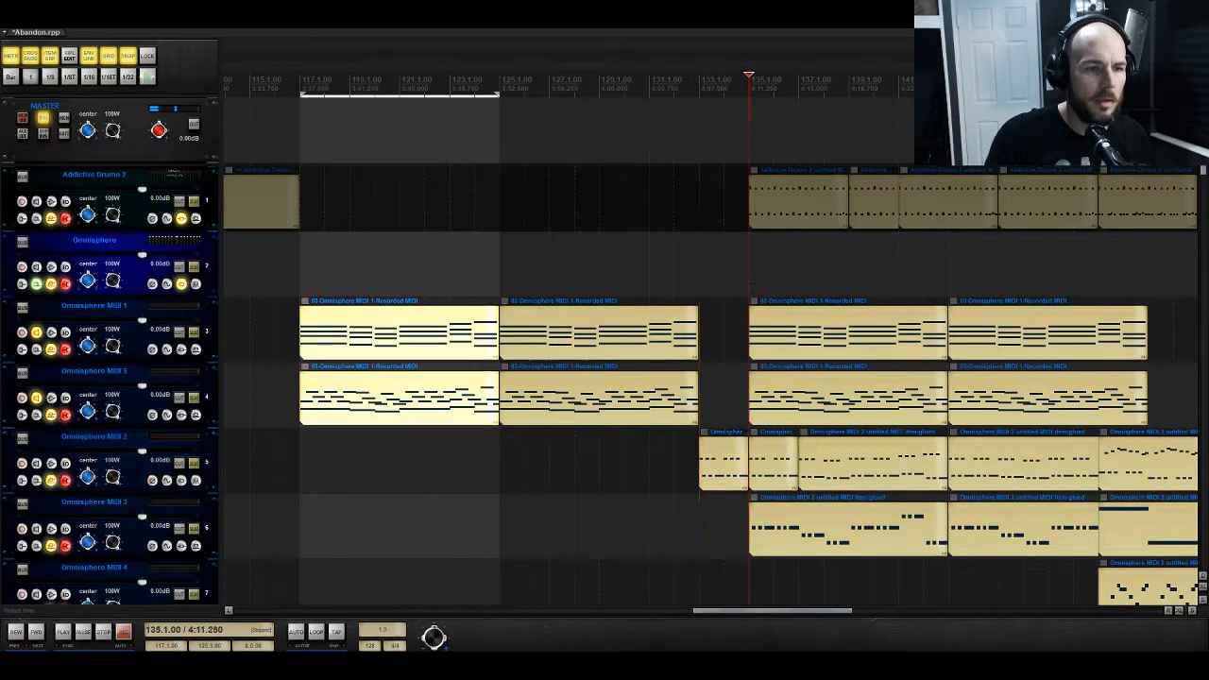
scroll(342, 409, "down", 4)
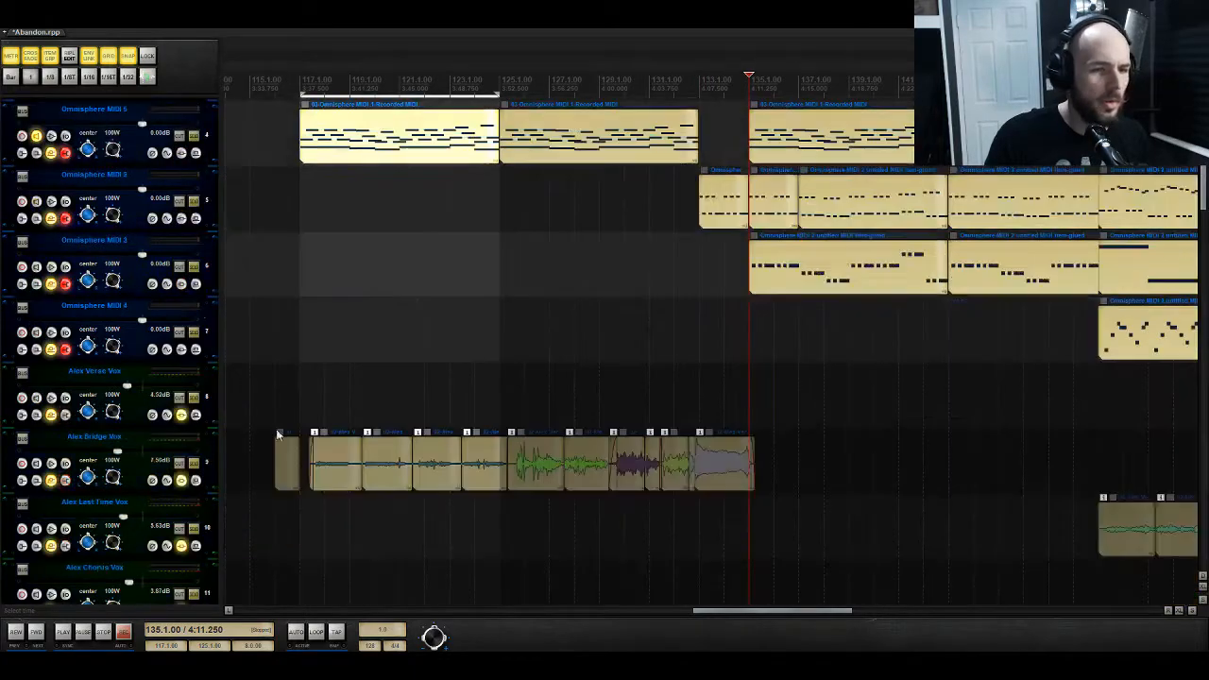
left_click(196, 269)
key("space")
scroll(340, 355, "down", 9)
scroll(335, 356, "up", 3)
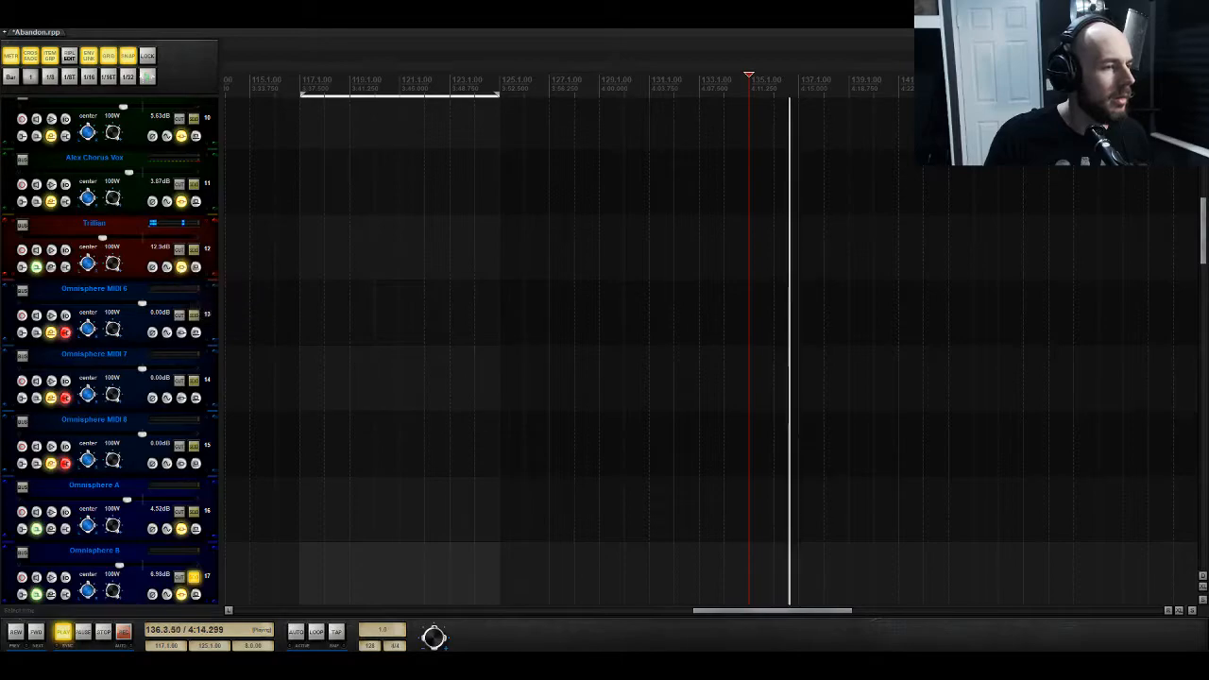
scroll(281, 382, "up", 11)
scroll(276, 379, "down", 5)
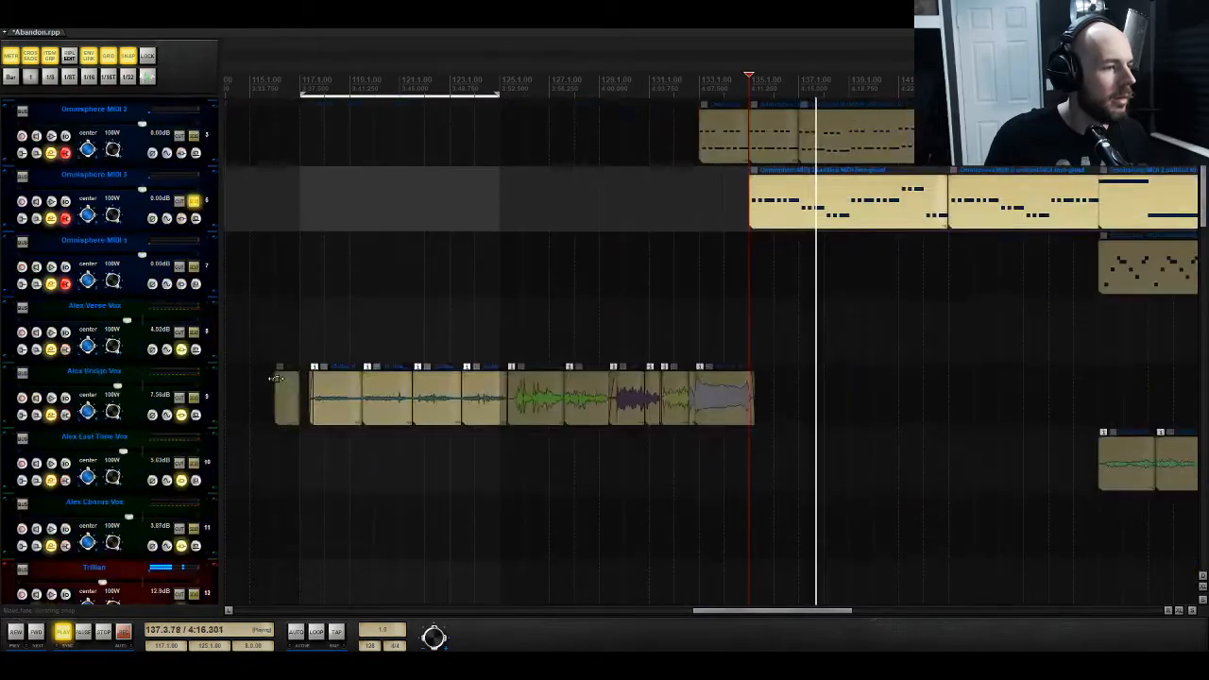
scroll(276, 378, "down", 8)
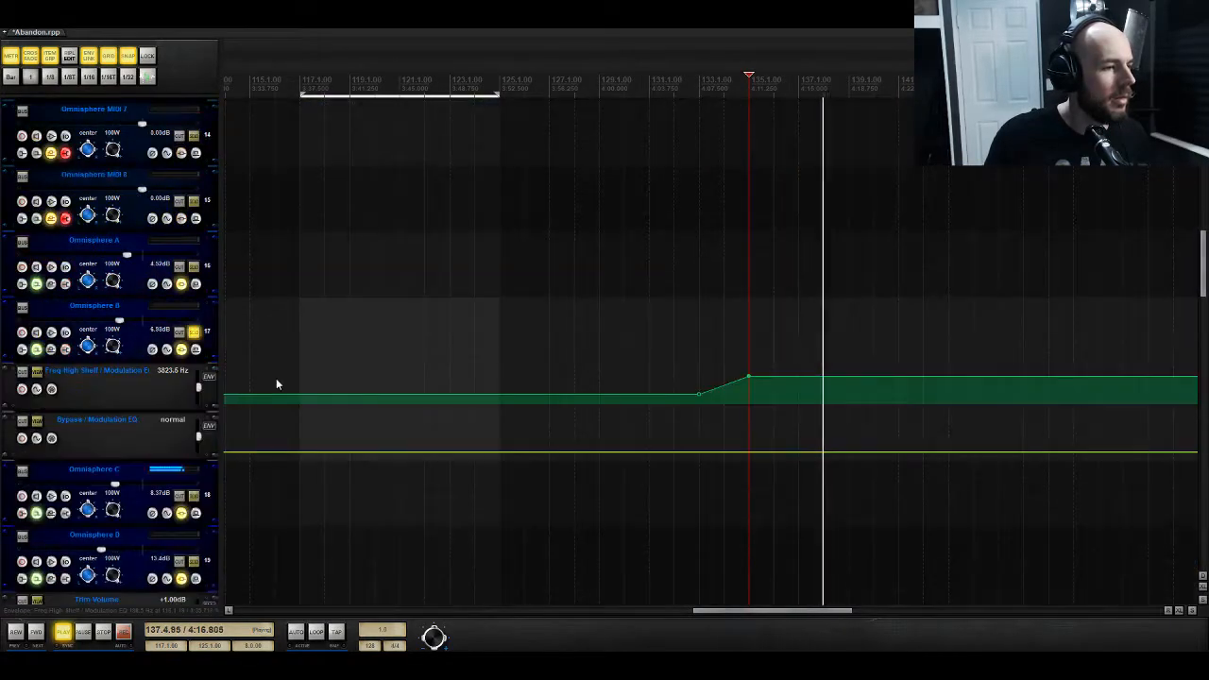
Step: Compare the sound of Omnisphere C with its ReaEQ high-pass band 9 disabled and re-enabled during playback
left_click(179, 514)
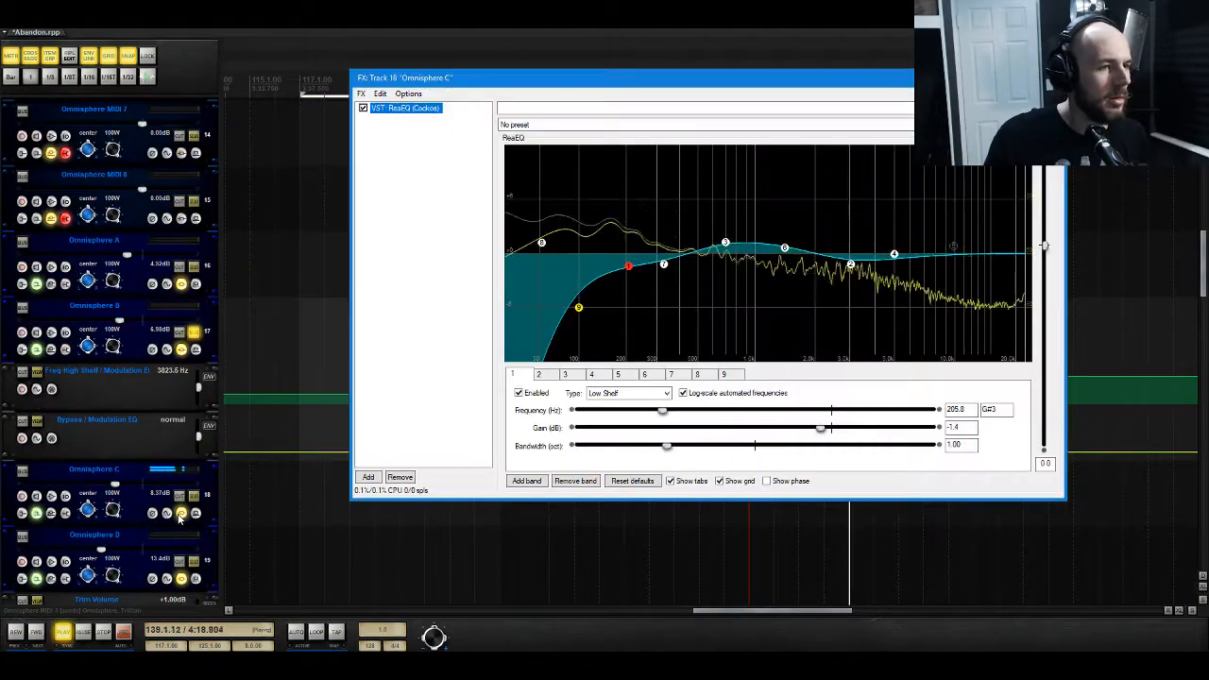
double_click(579, 310)
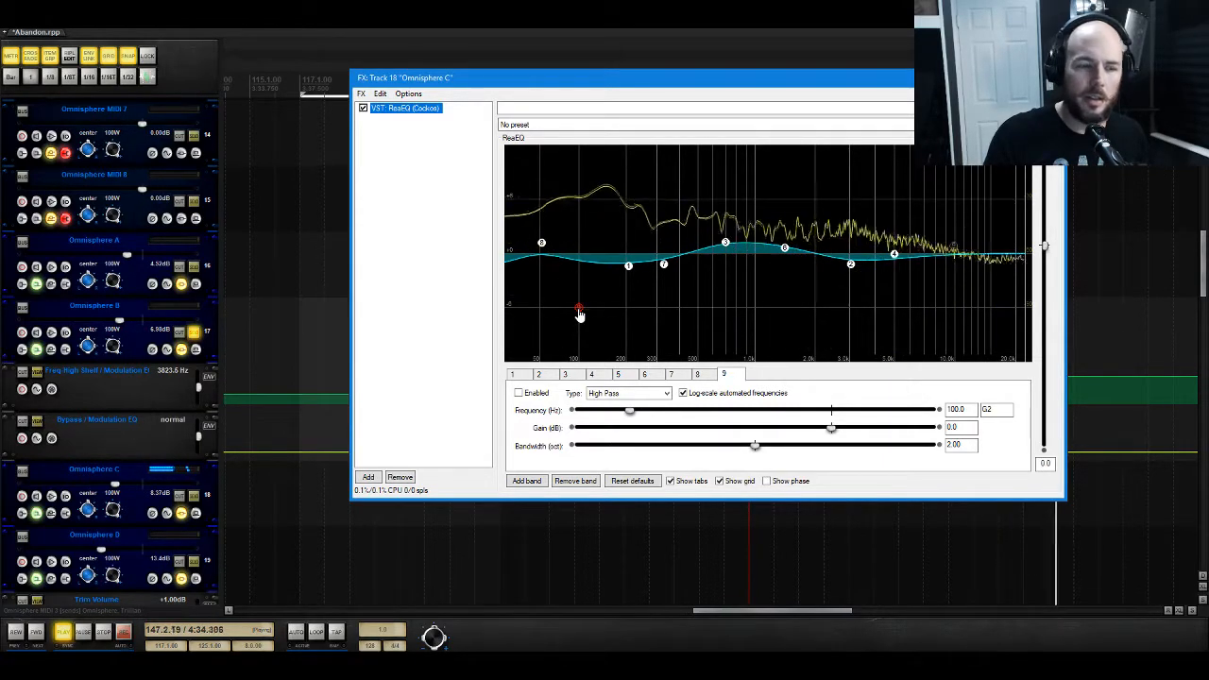
double_click(579, 312)
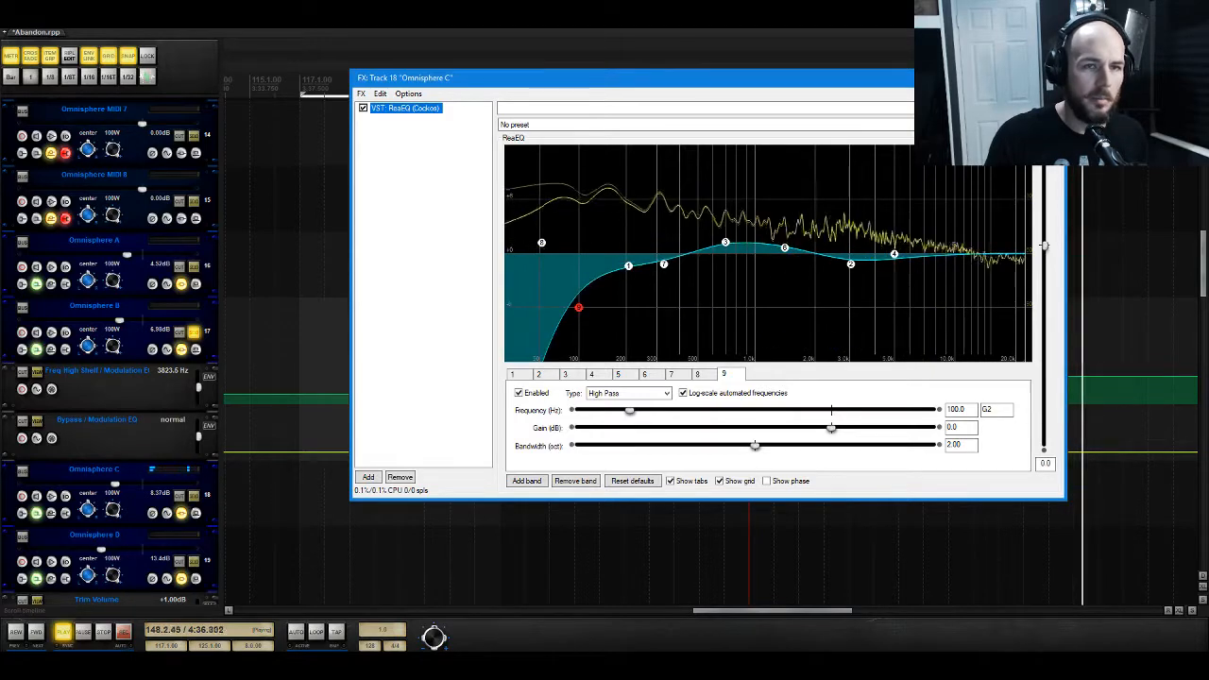
left_click(1051, 78)
key("space")
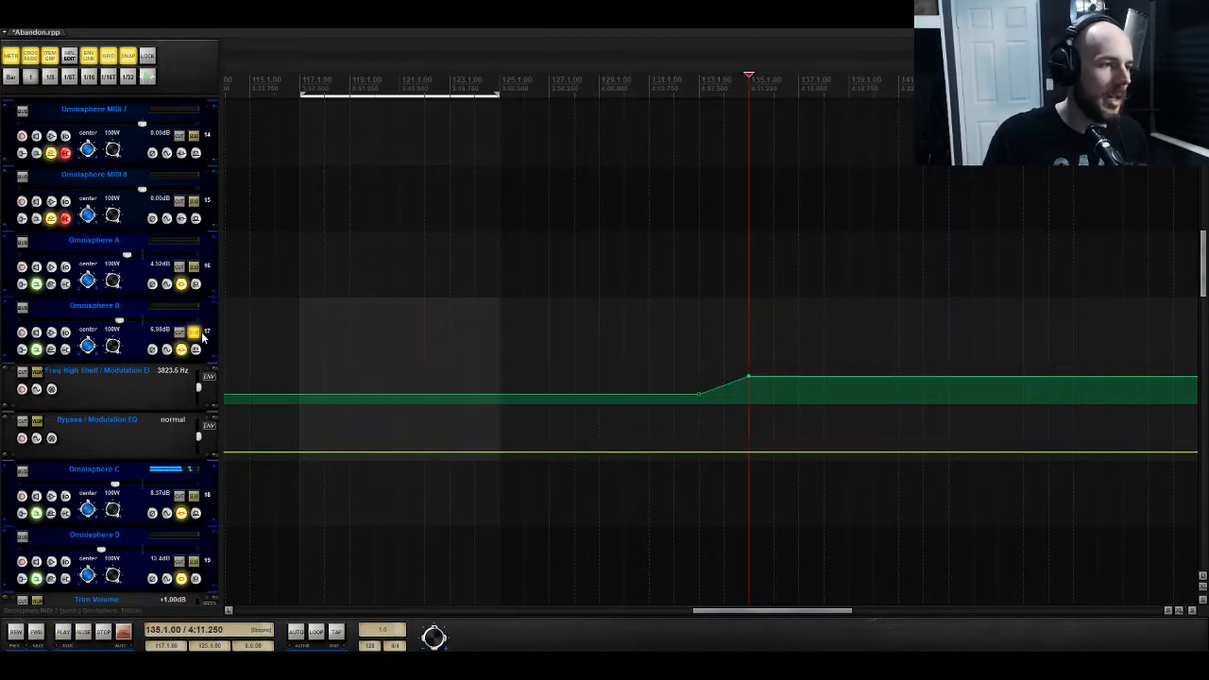
Step: Unsolo Omnisphere B and automate its Modulation EQ to be bypassed everywhere except from bar 132 to bar 135
left_click(196, 333)
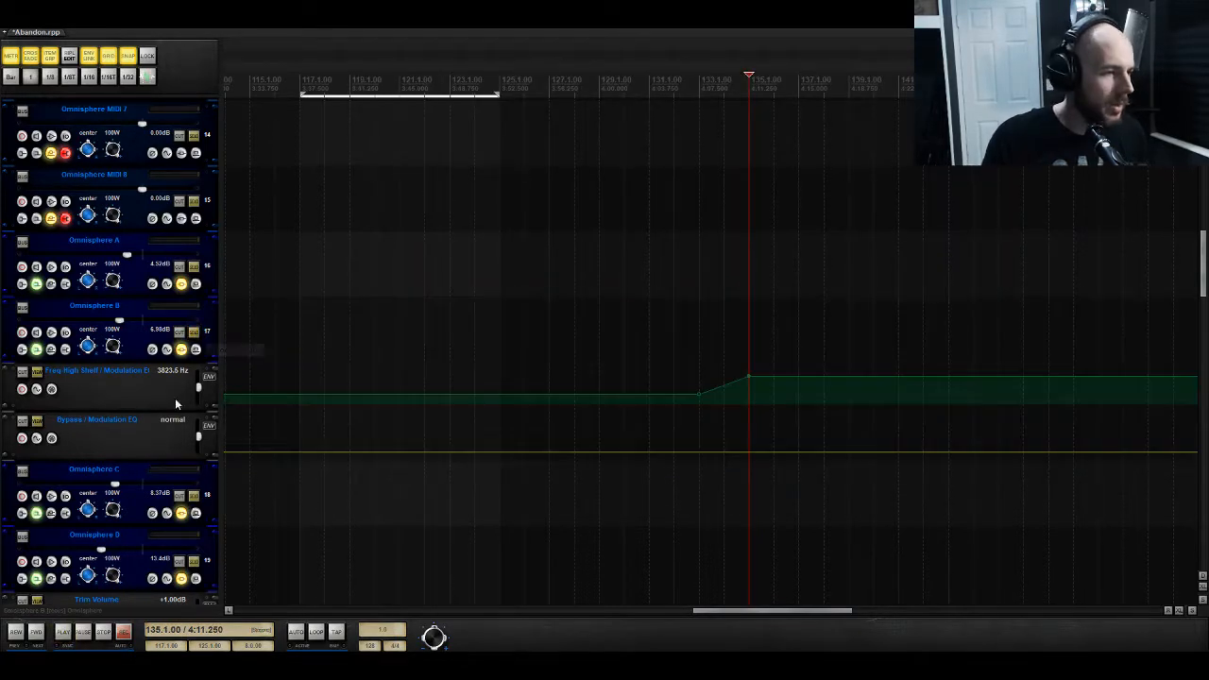
left_click(92, 424)
left_click(92, 443)
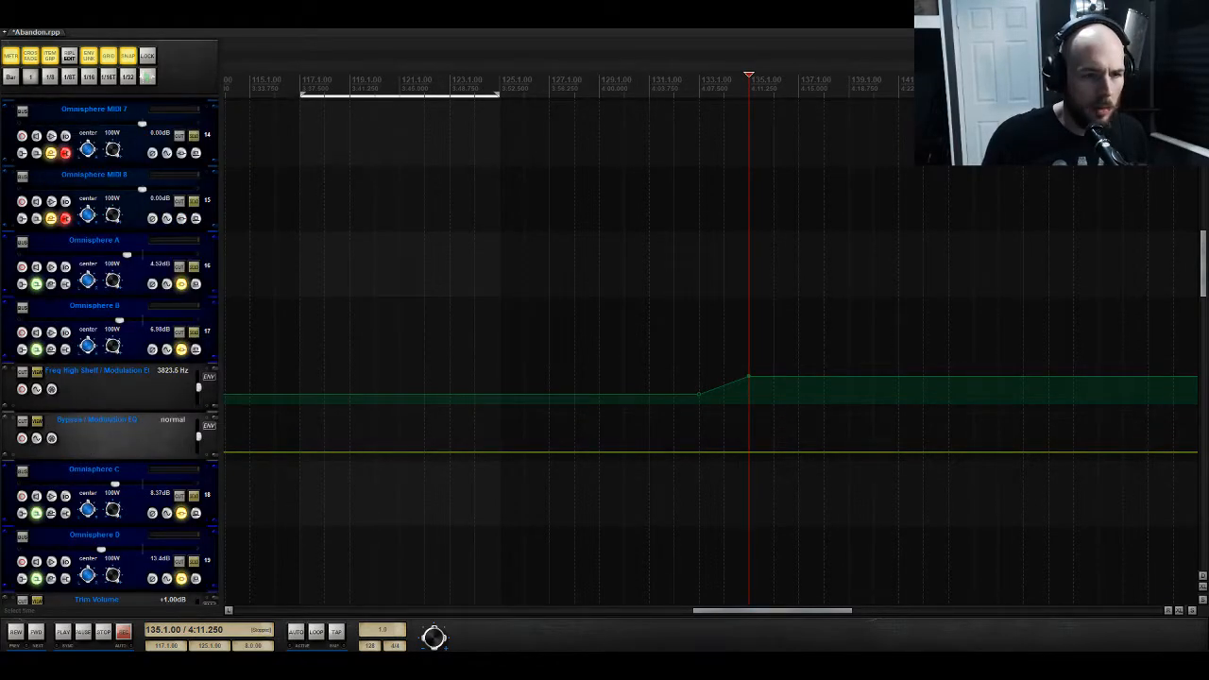
left_click_drag(746, 454, 747, 321)
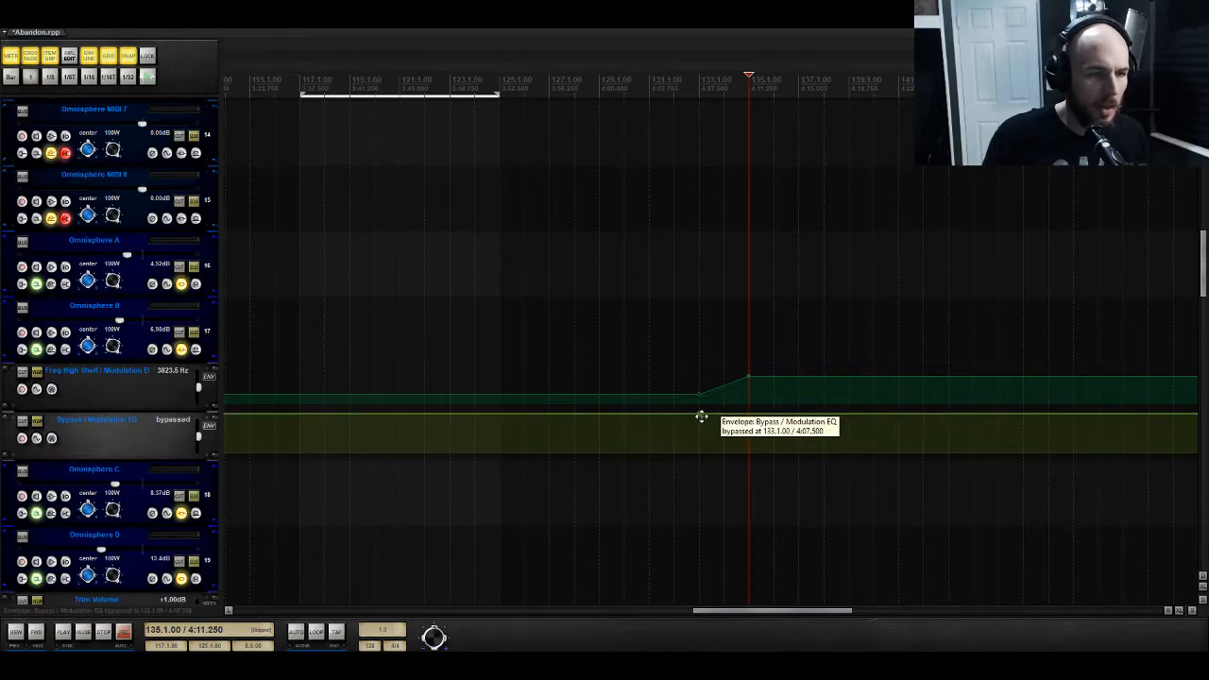
left_click_drag(701, 416, 753, 374)
left_click_drag(698, 451, 674, 463)
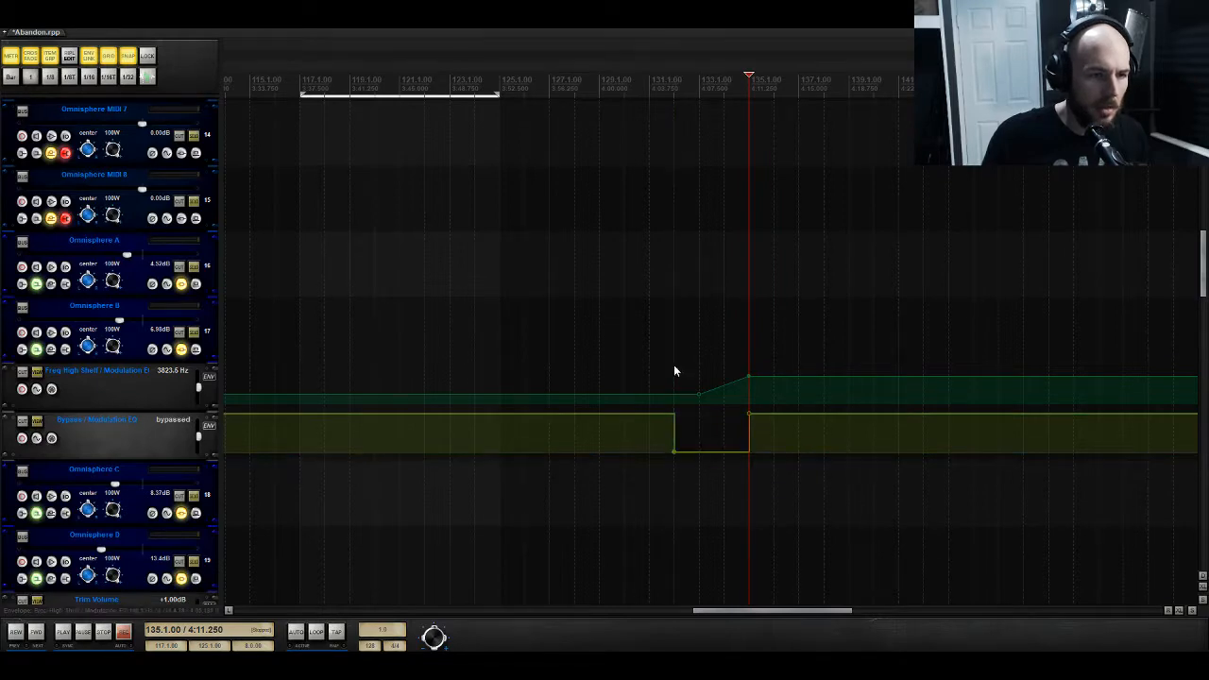
Step: Audition the transition from bar 133, including with the Omnisphere MIDI 2 track soloed, and clear that solo
left_click(652, 373)
key("space")
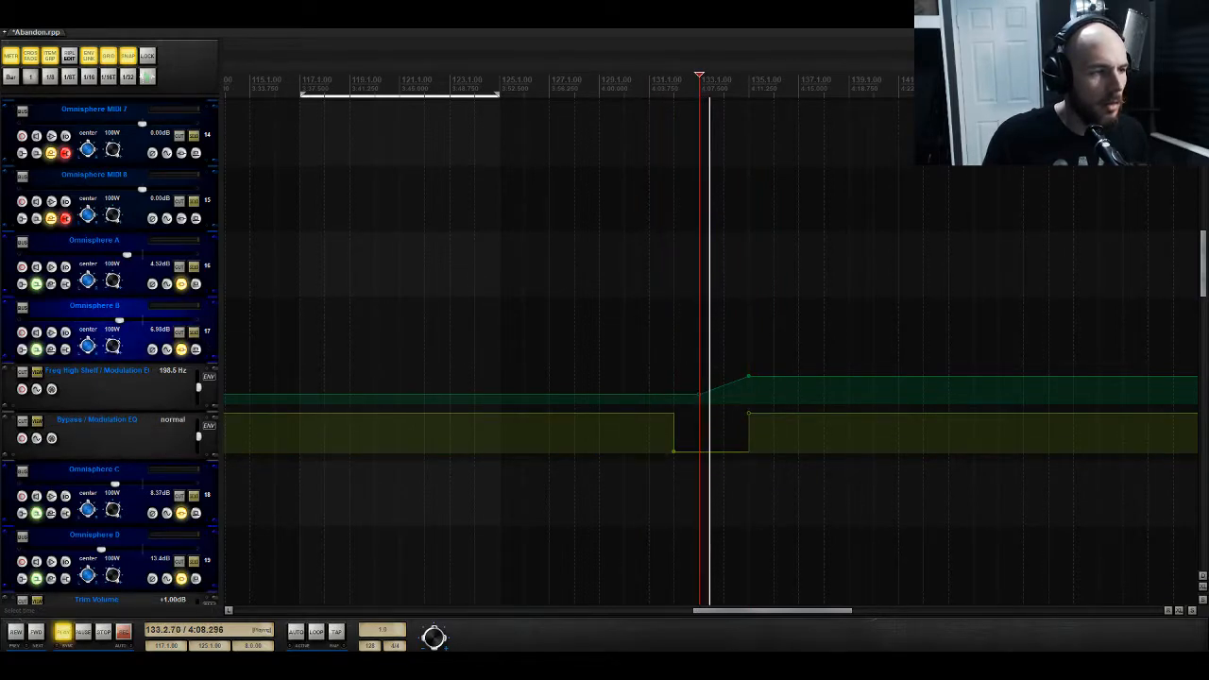
key("space")
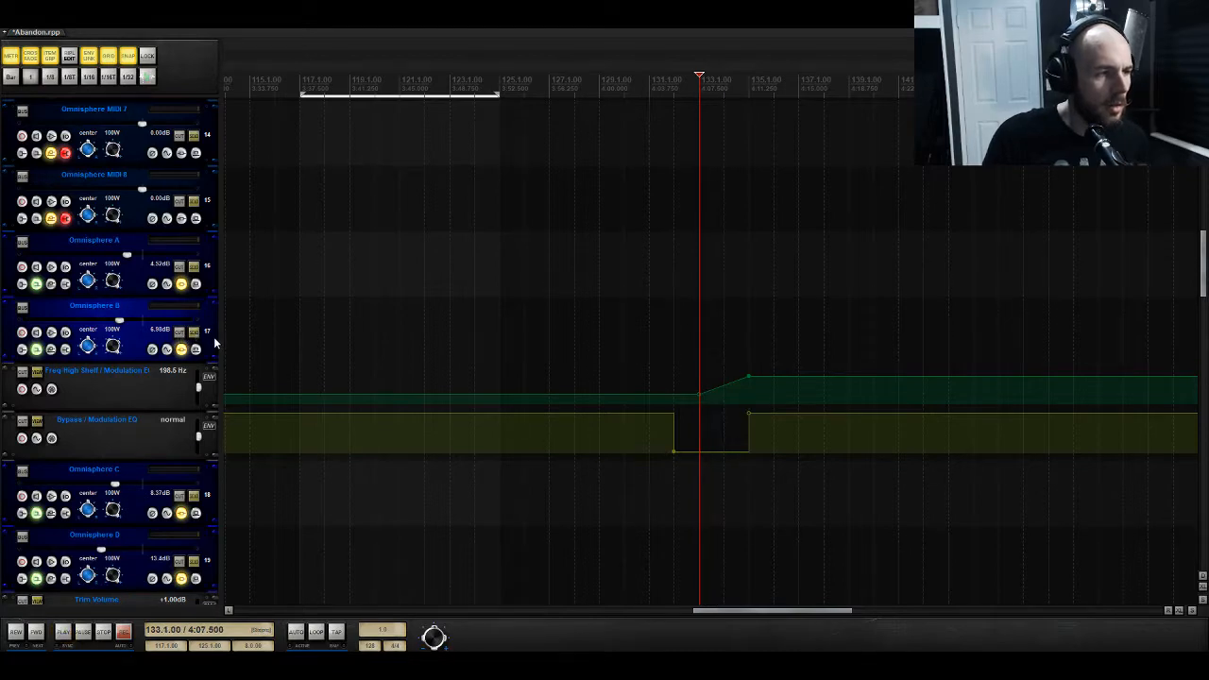
scroll(215, 344, "up", 6)
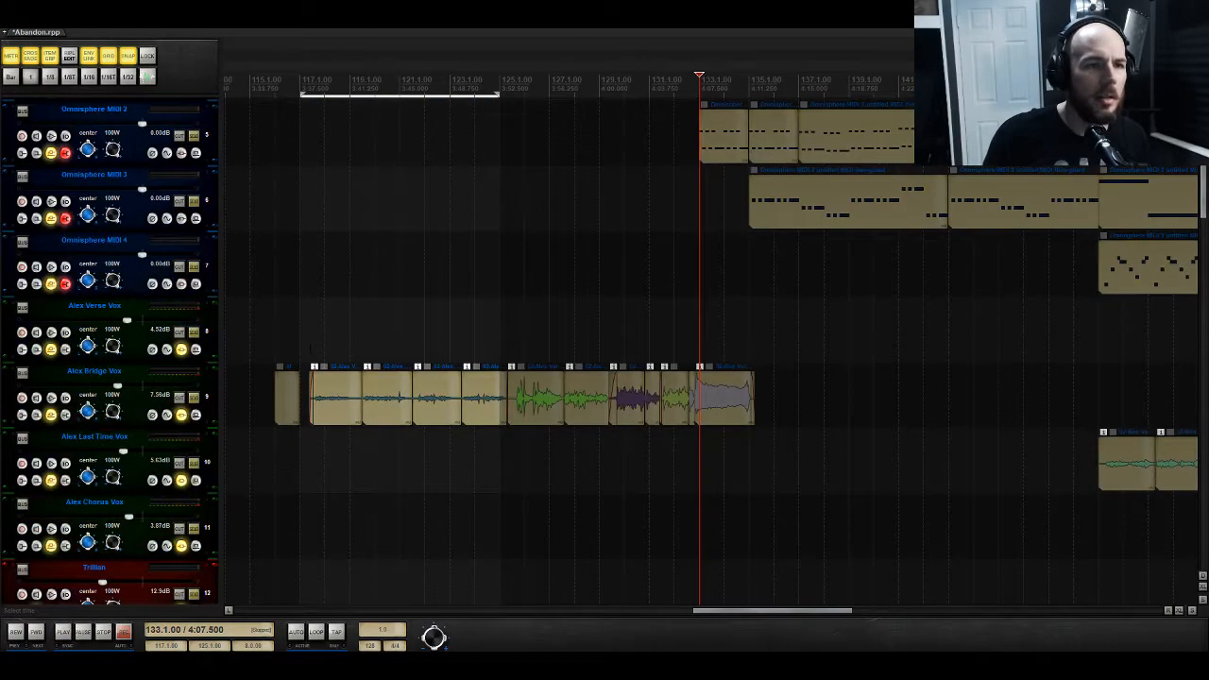
scroll(567, 349, "up", 1)
left_click(195, 202)
key("space")
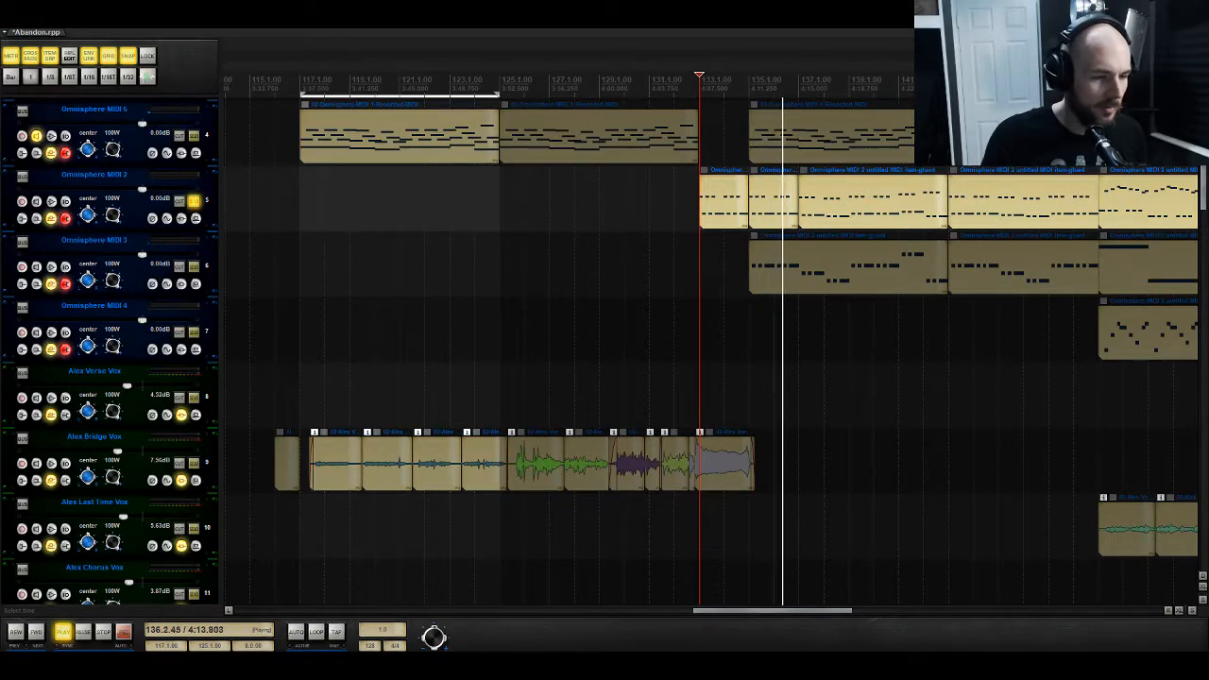
scroll(443, 323, "up", 4)
key("space")
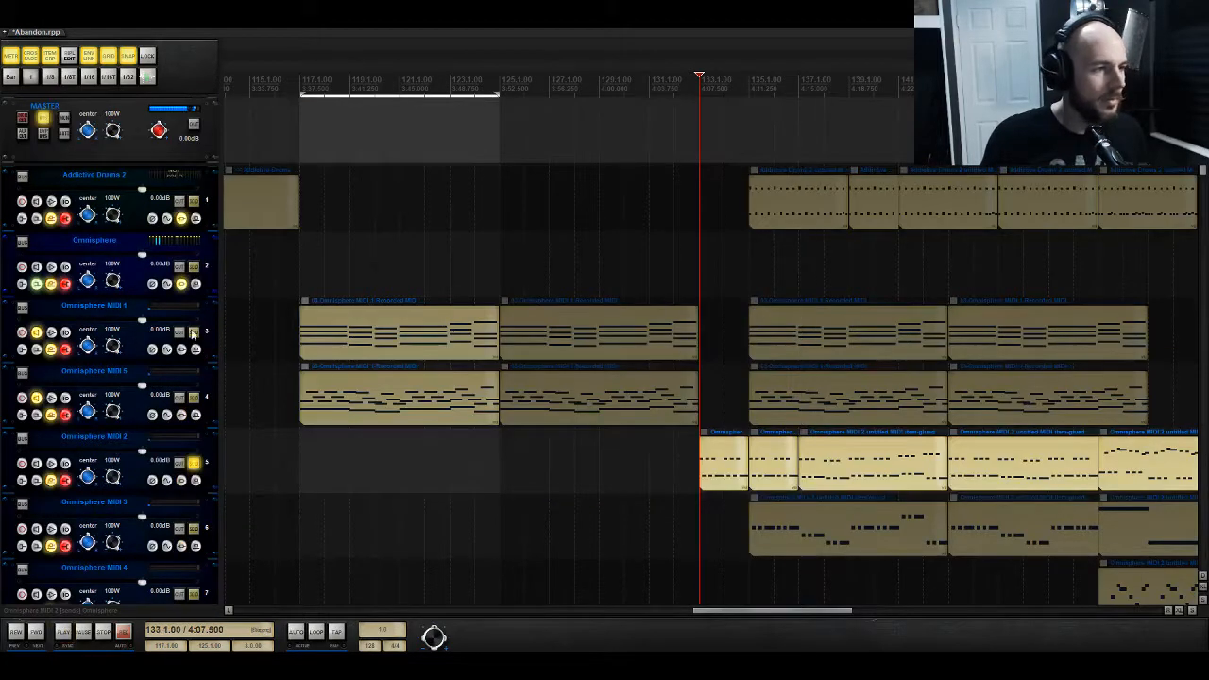
left_click(195, 465)
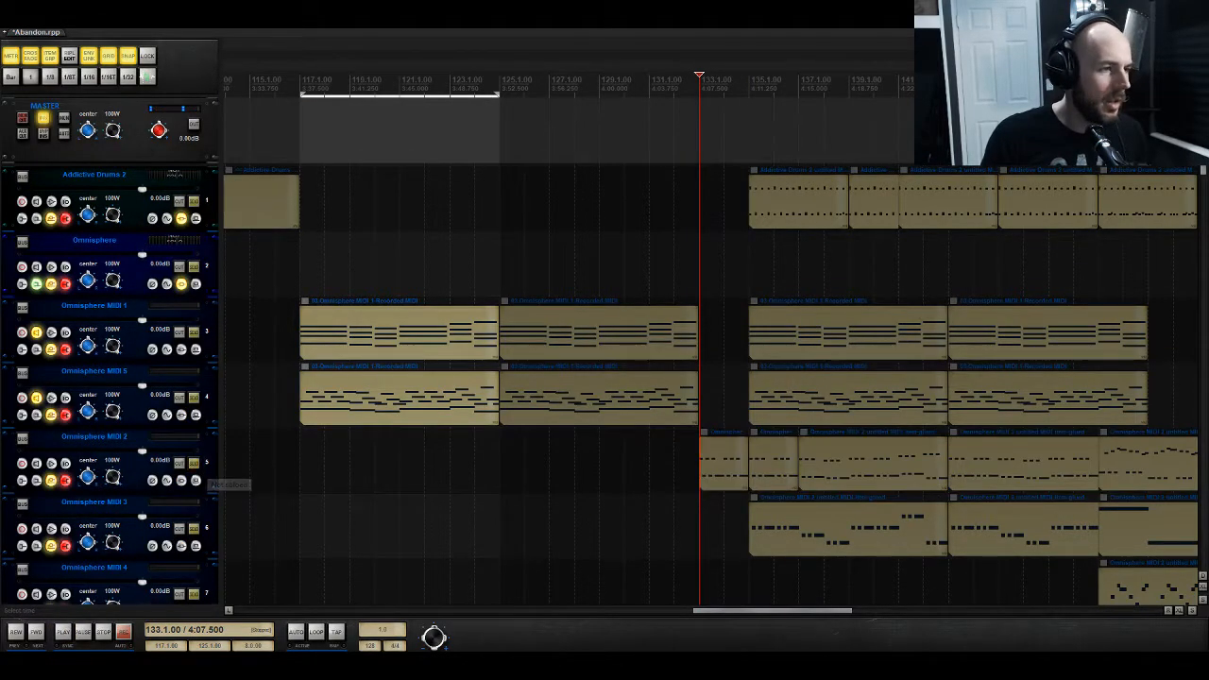
Step: Find the track that is still soloed, Talkover Mic, and clear its solo in the mixer
scroll(378, 397, "down", 6)
scroll(708, 349, "down", 10)
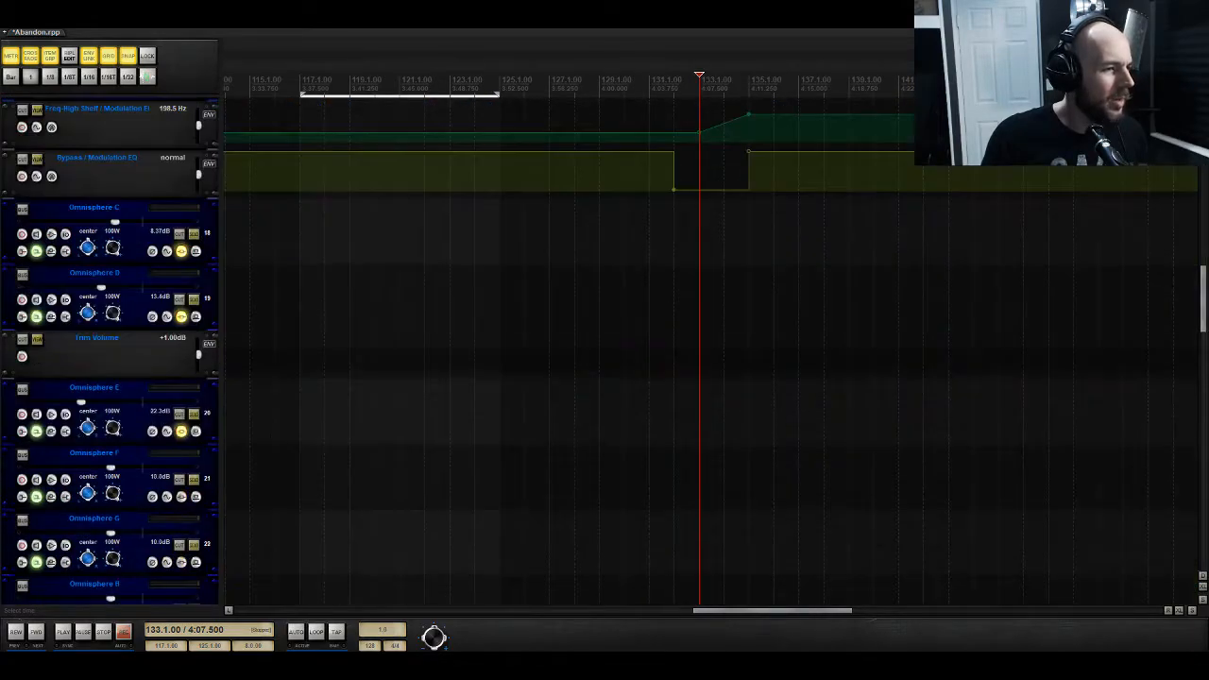
scroll(708, 349, "down", 10)
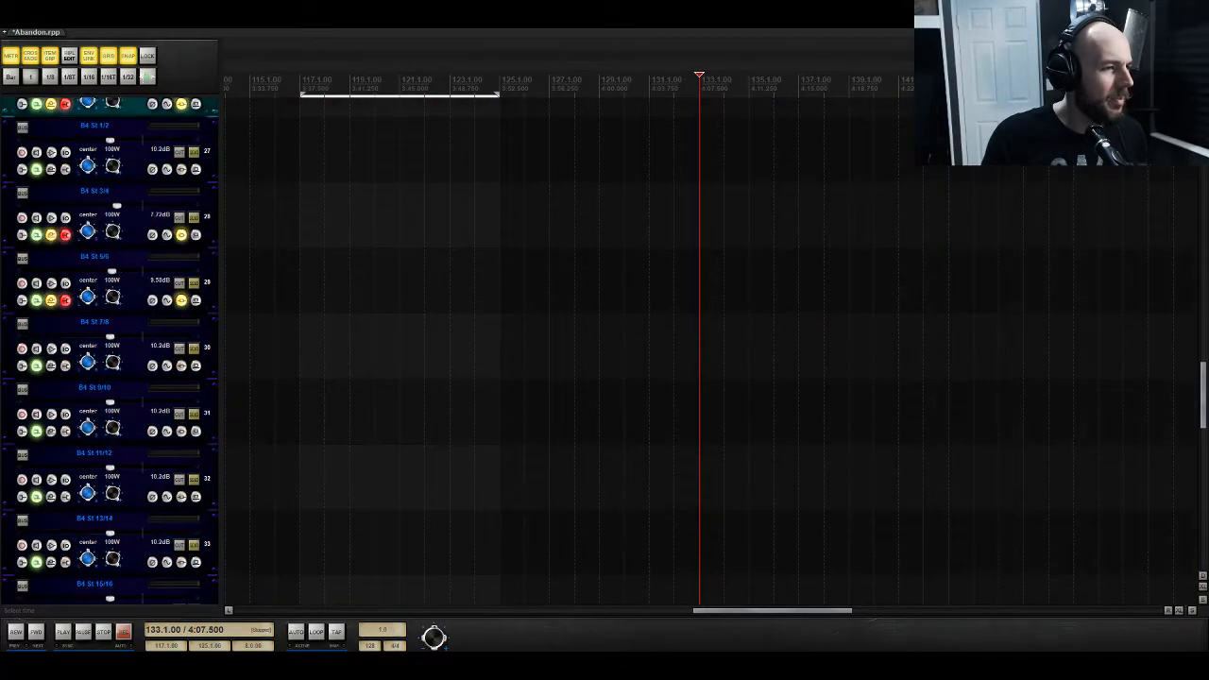
scroll(708, 350, "up", 20)
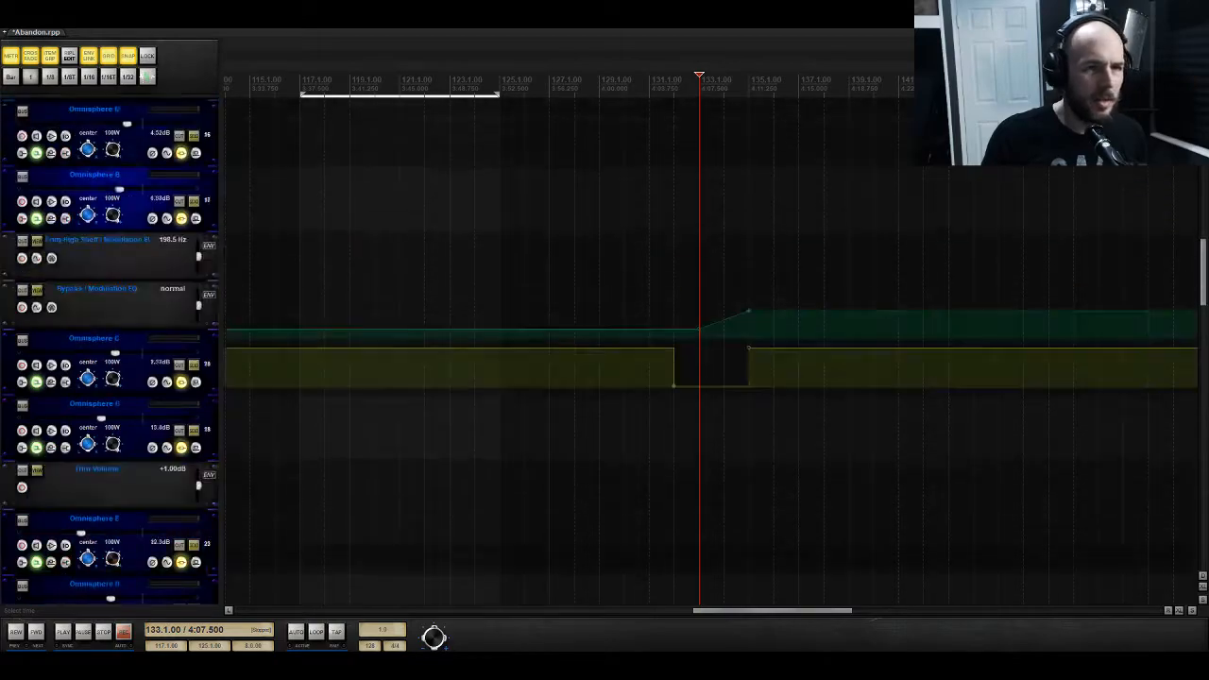
scroll(275, 439, "up", 2)
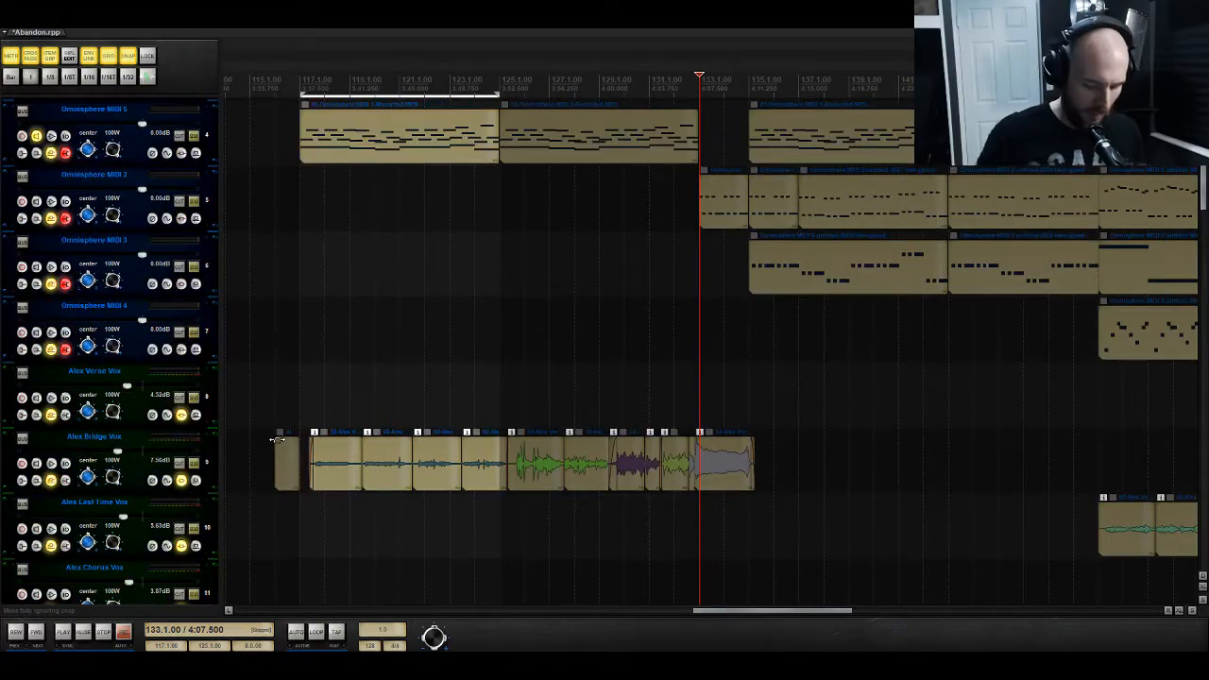
key("ctrl+m")
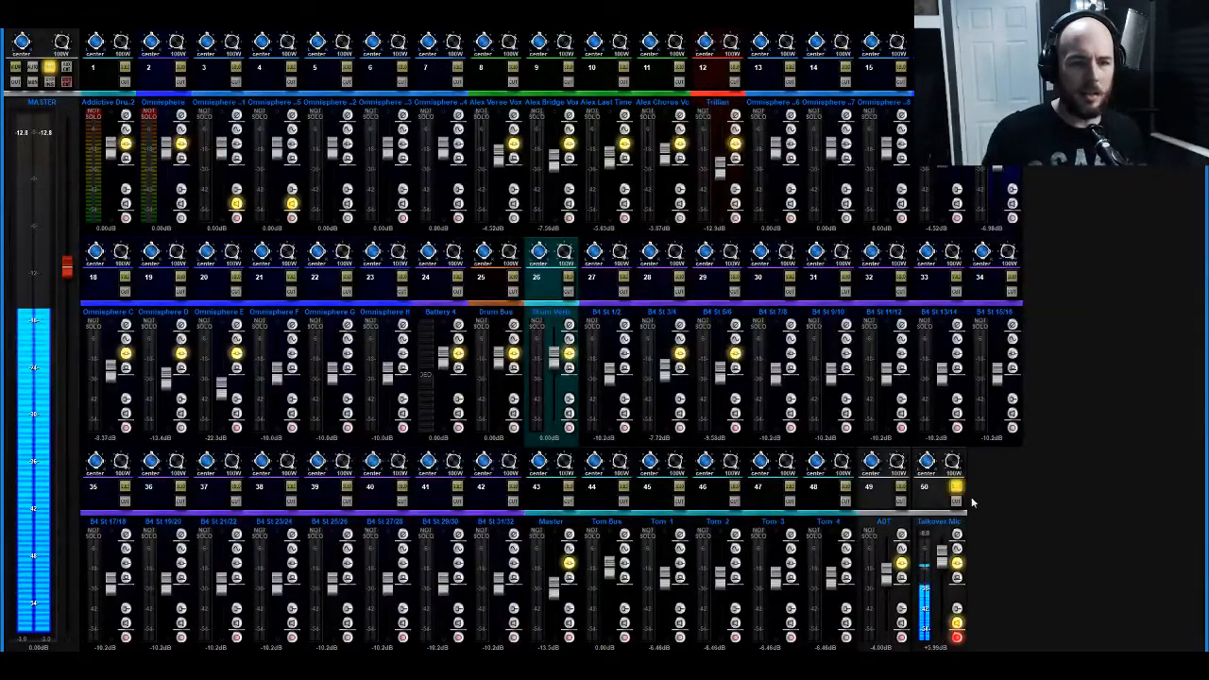
key("ctrl+m")
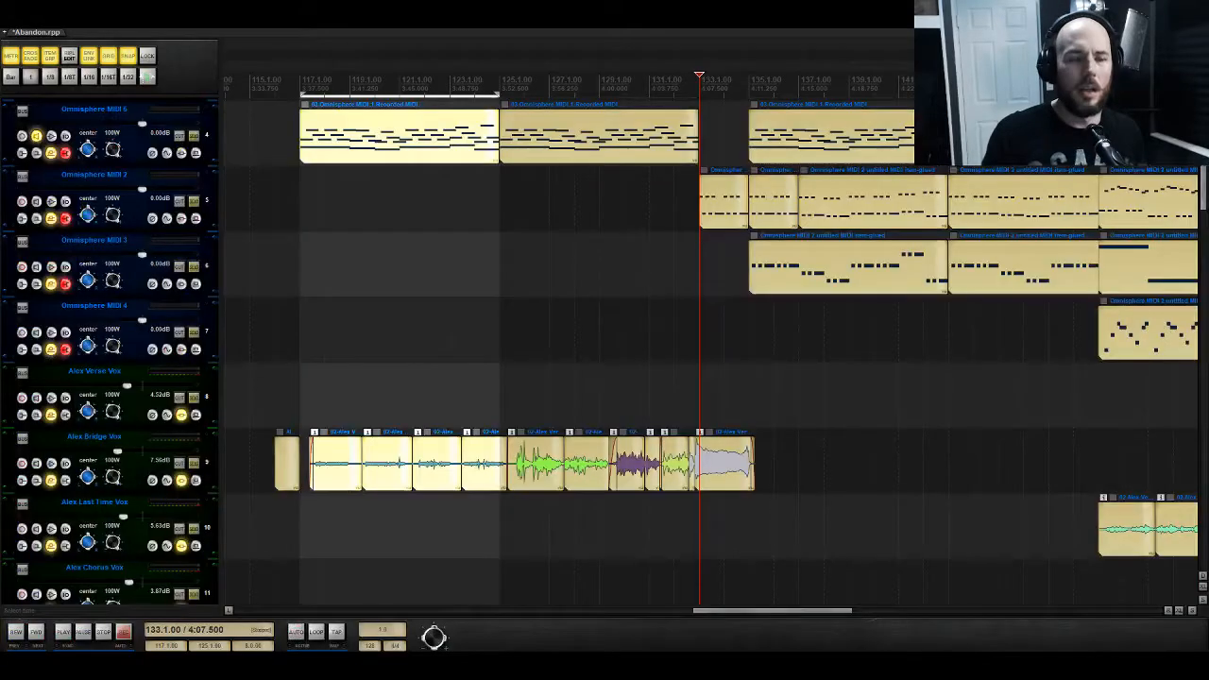
Step: Solo the Omnisphere MIDI 2 track and play it from bar 149
left_click(1098, 83)
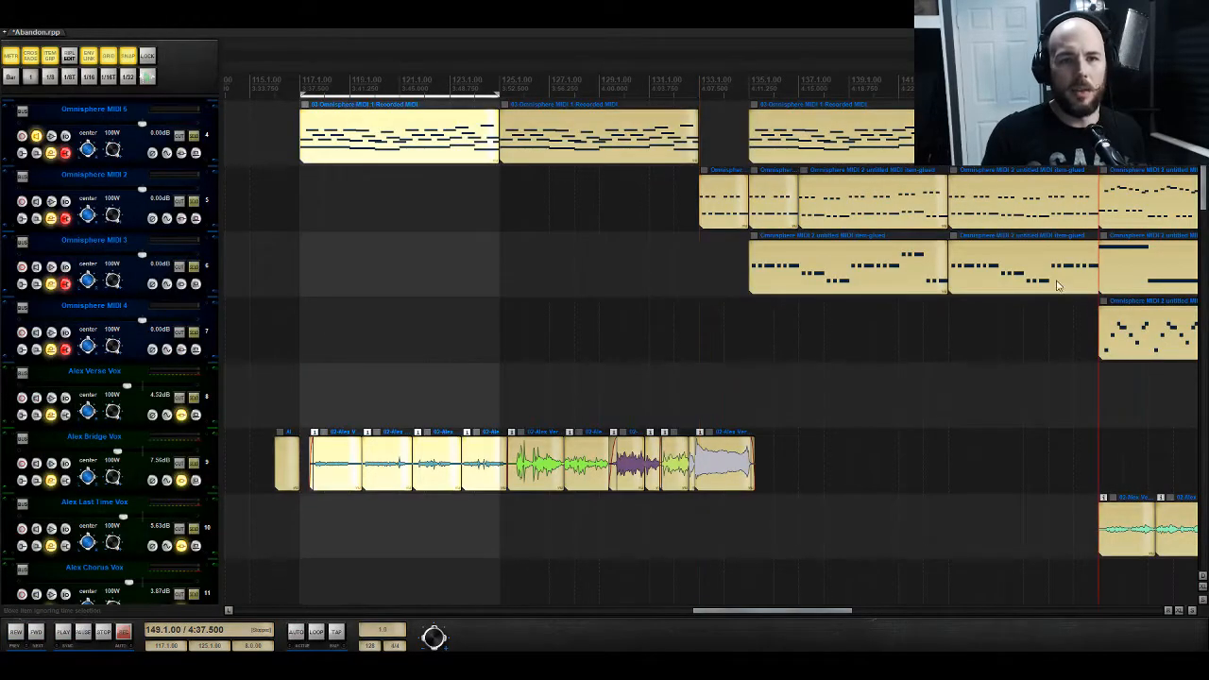
left_click(194, 202)
key("space")
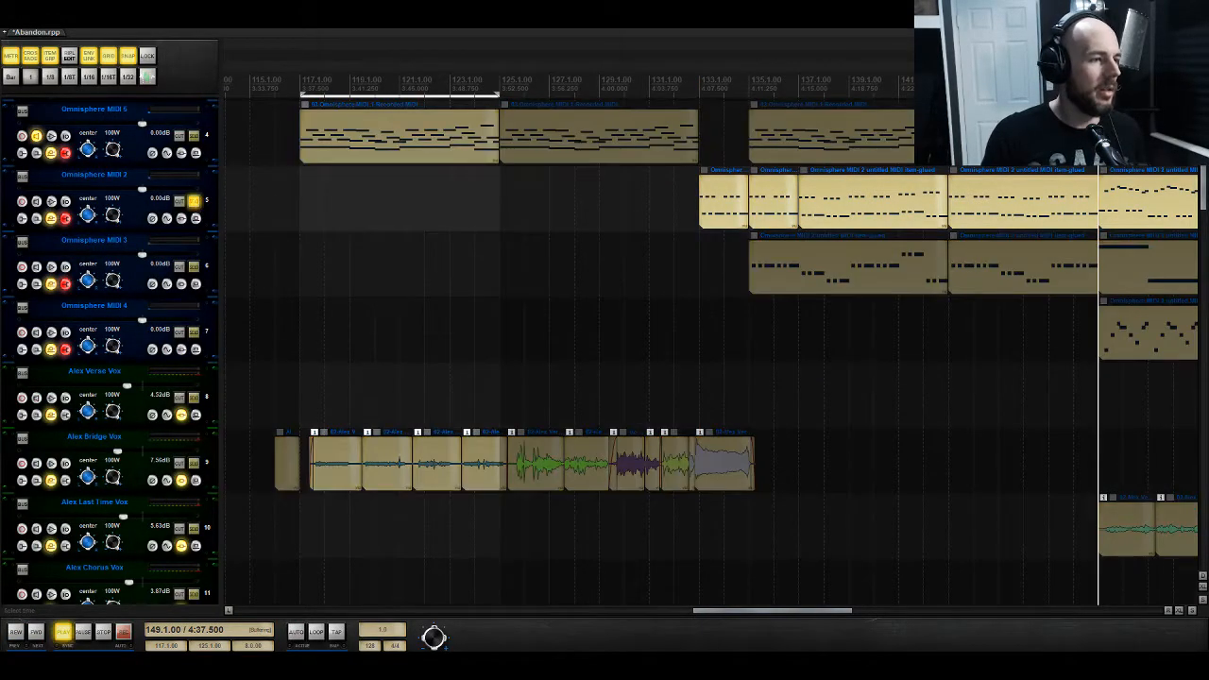
Step: Disable the 100 Hz high-pass band 9 in the Omnisphere B track's ReaEQ while listening to it
scroll(417, 343, "down", 8)
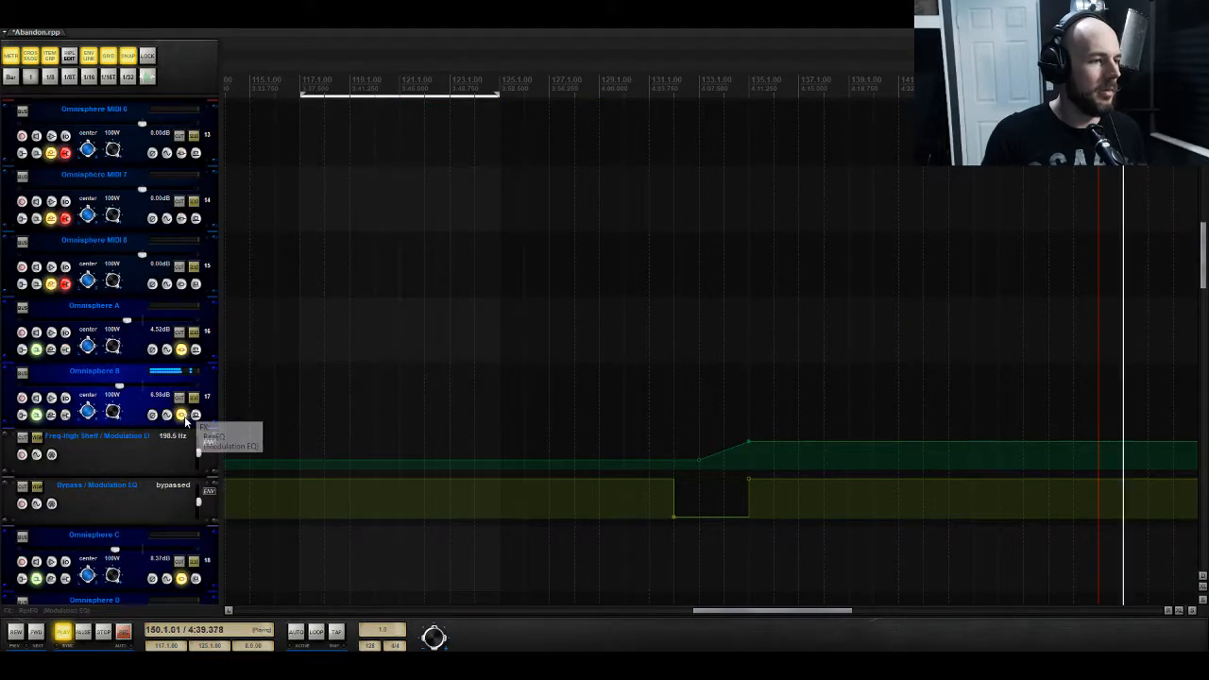
left_click(194, 416)
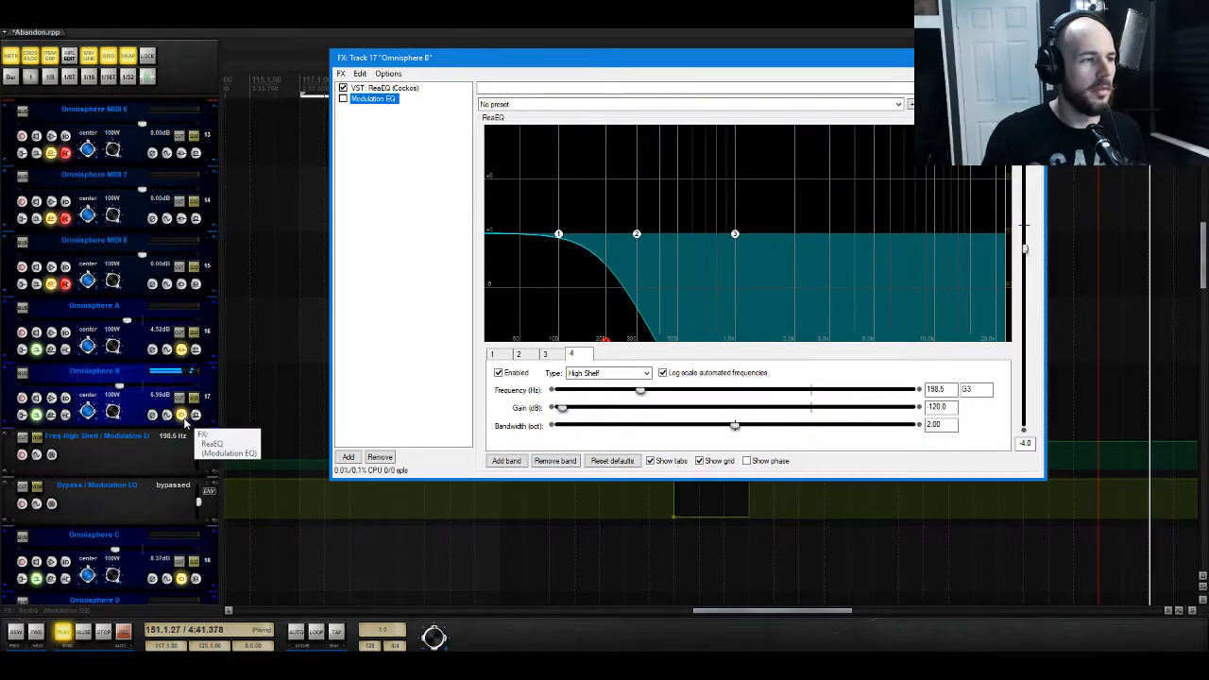
left_click(404, 88)
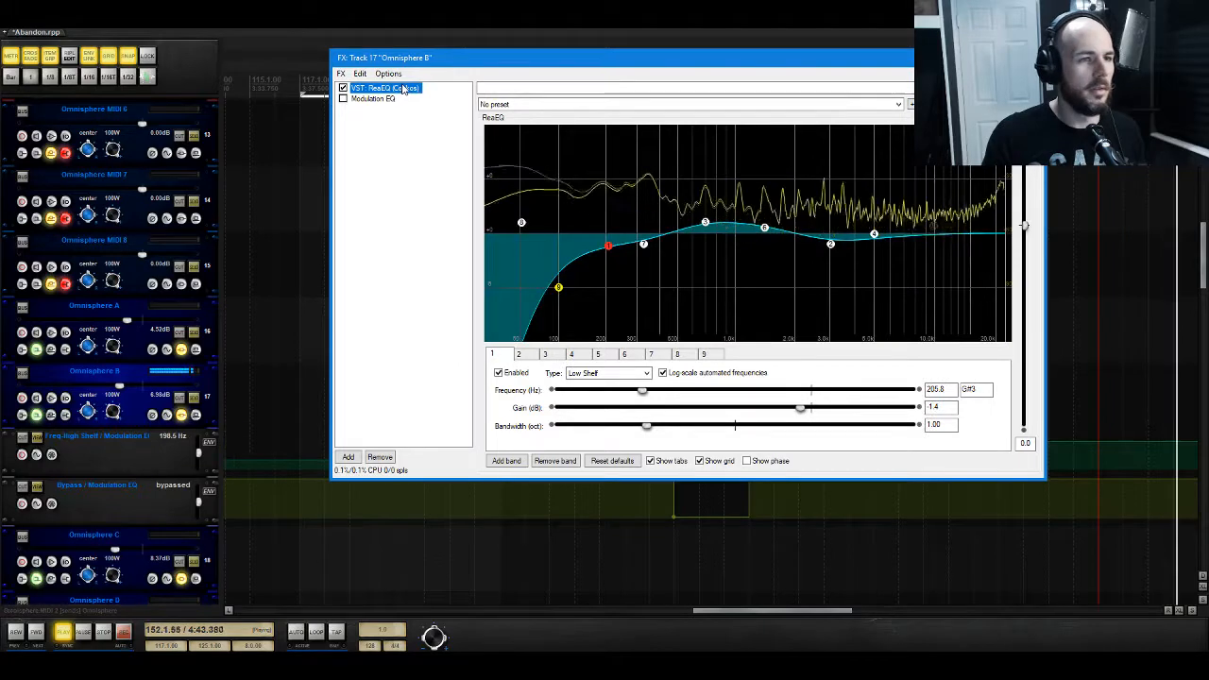
double_click(558, 289)
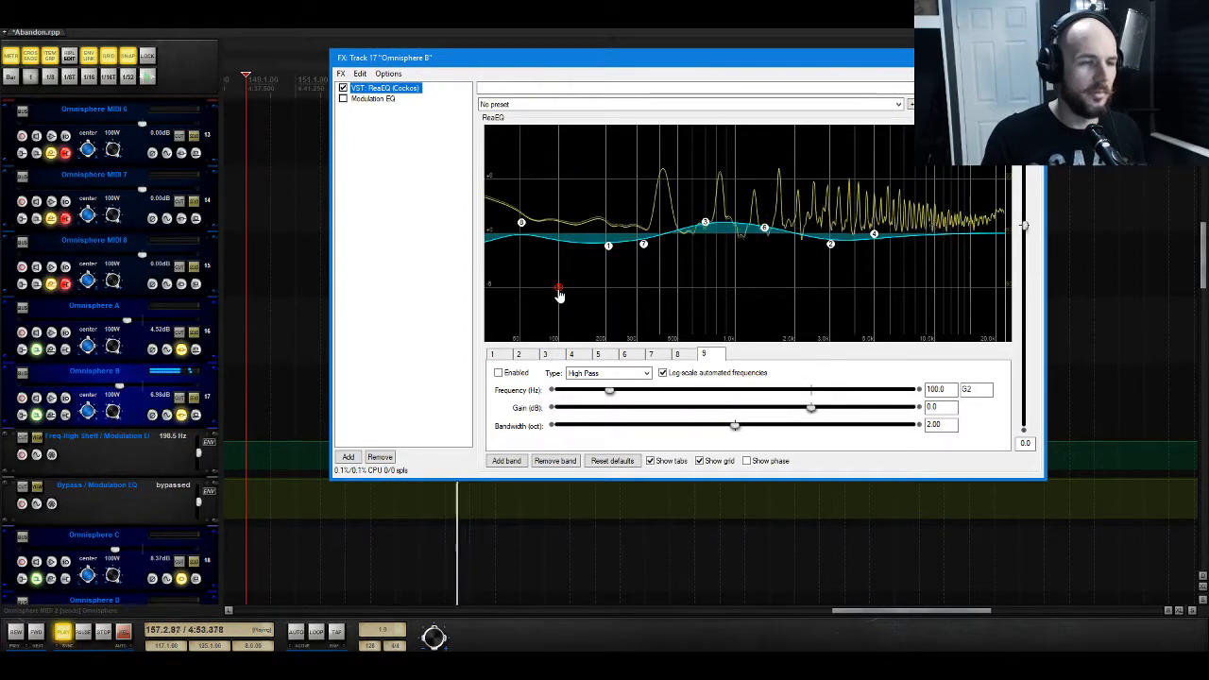
mouse_move(558, 296)
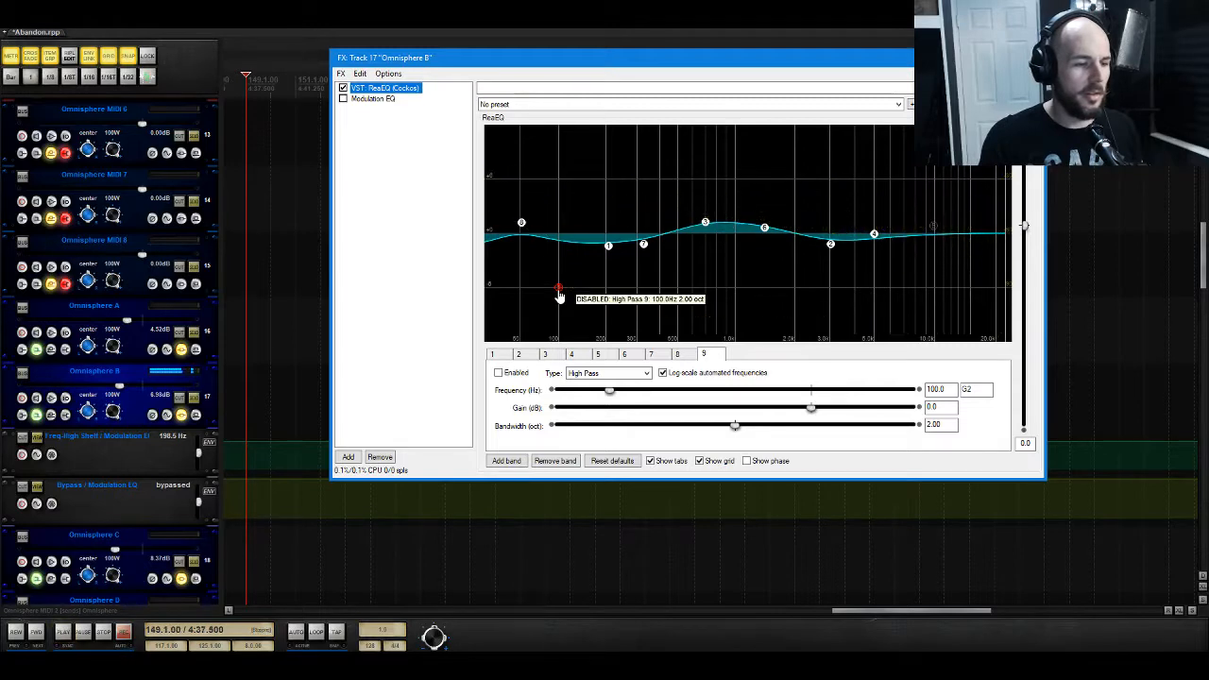
Step: Re-enable the 100 Hz high-pass band 9 in the Omnisphere B track's ReaEQ and clear the track's solo
double_click(558, 295)
left_click(194, 412)
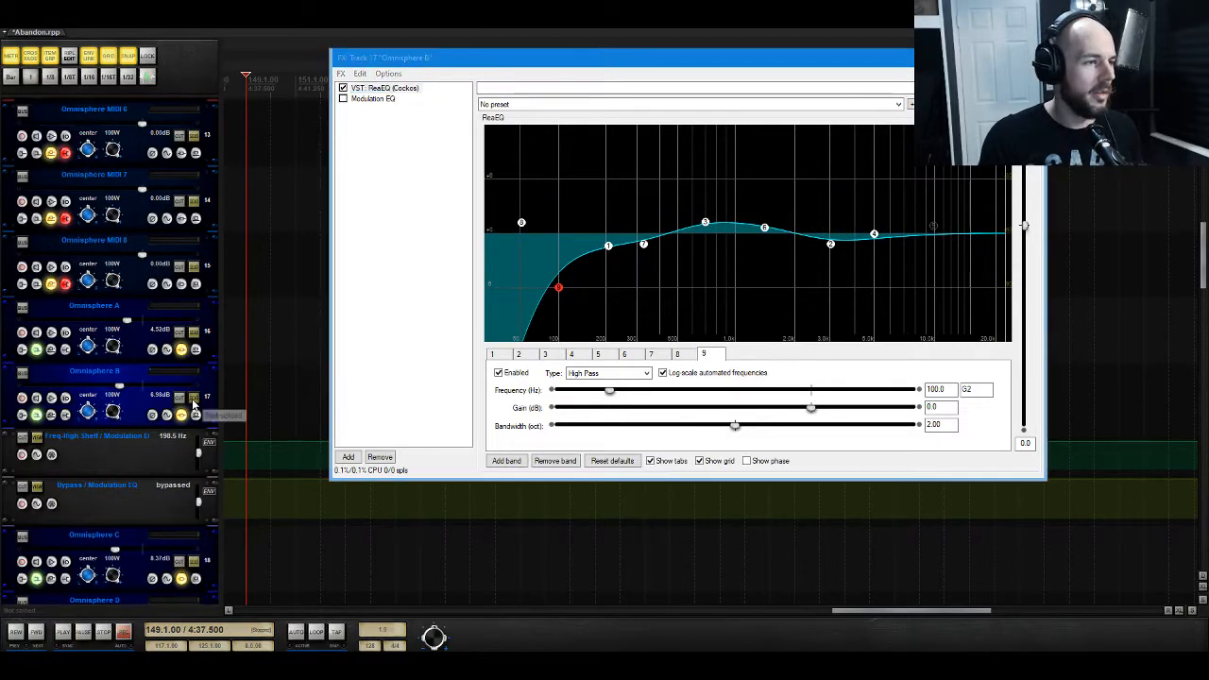
left_click(1031, 58)
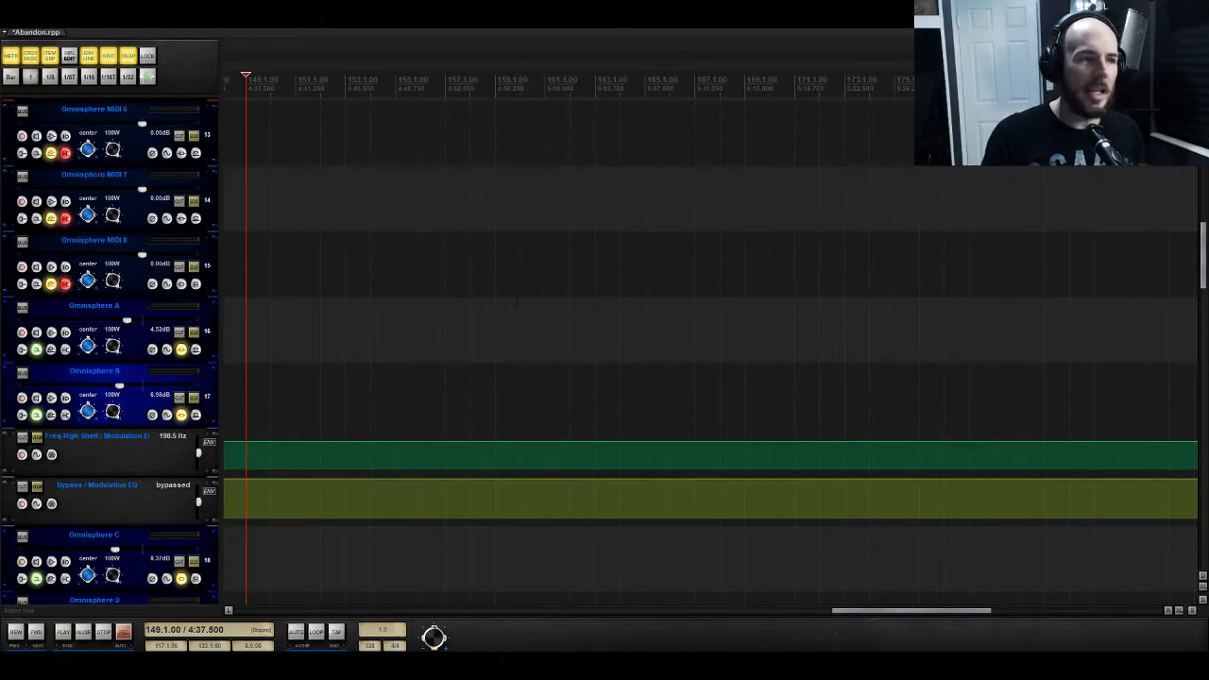
Step: Play the bridge transition from bar 129 with all tracks audible, and check the Omnisphere B automation envelopes
scroll(482, 312, "up", 3)
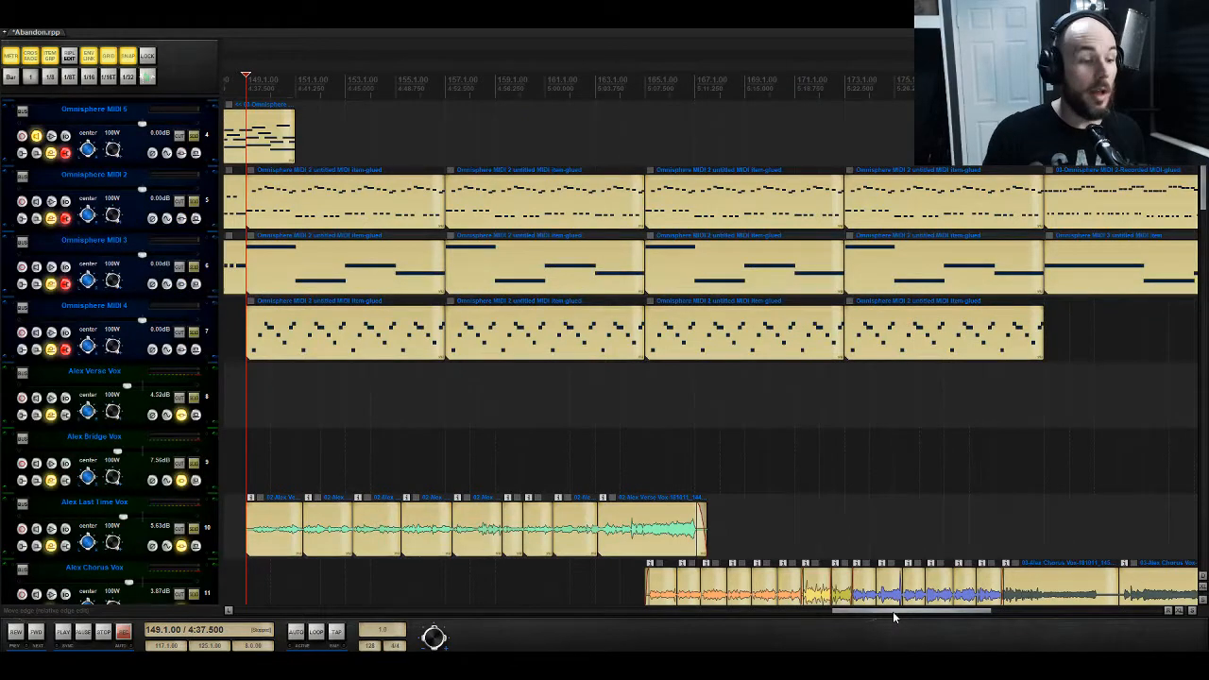
left_click_drag(892, 611, 760, 634)
left_click(561, 377)
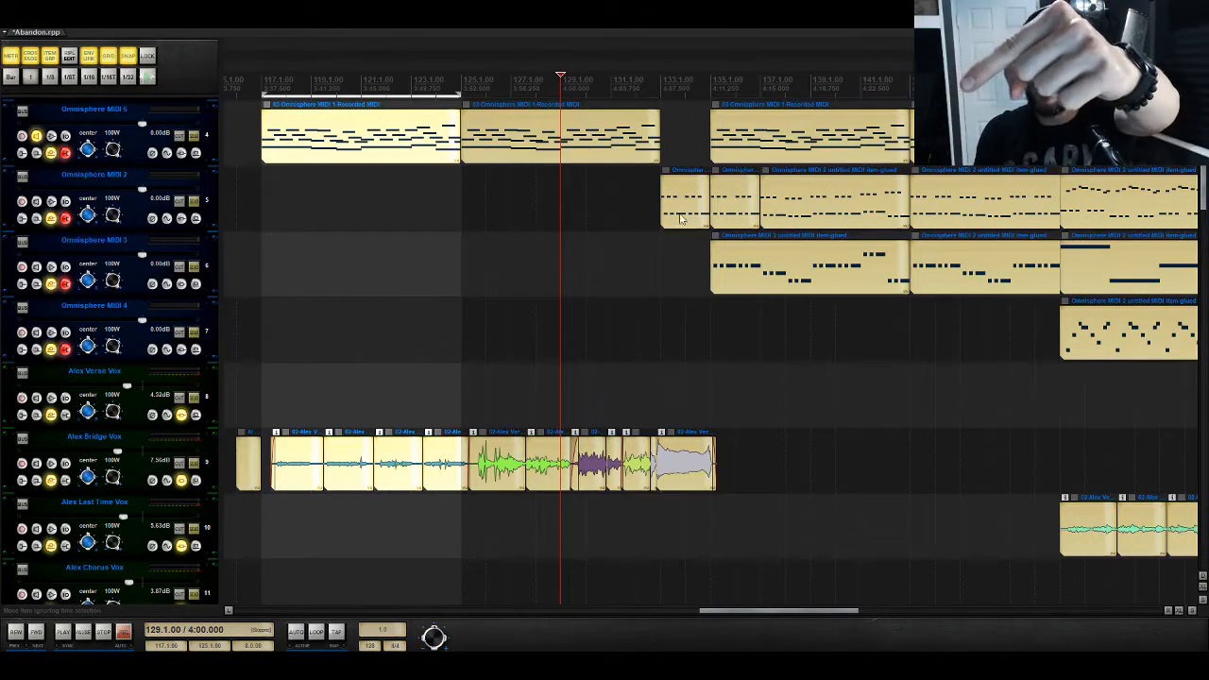
left_click_drag(773, 615, 737, 620)
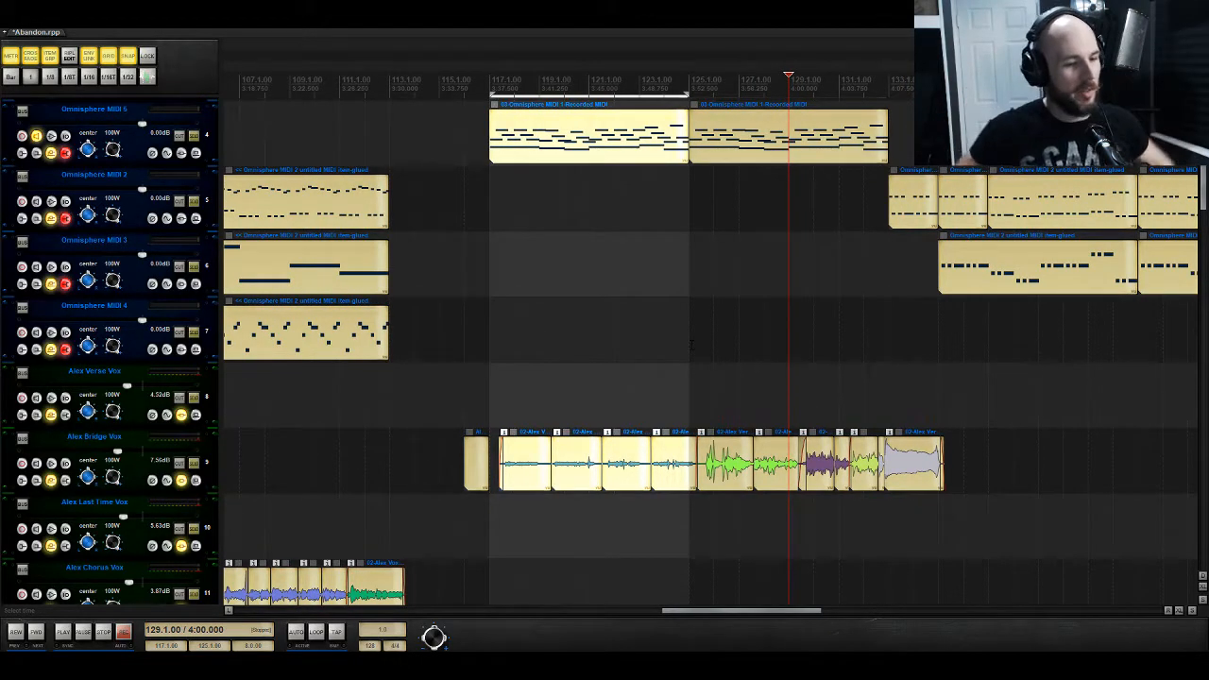
key("space")
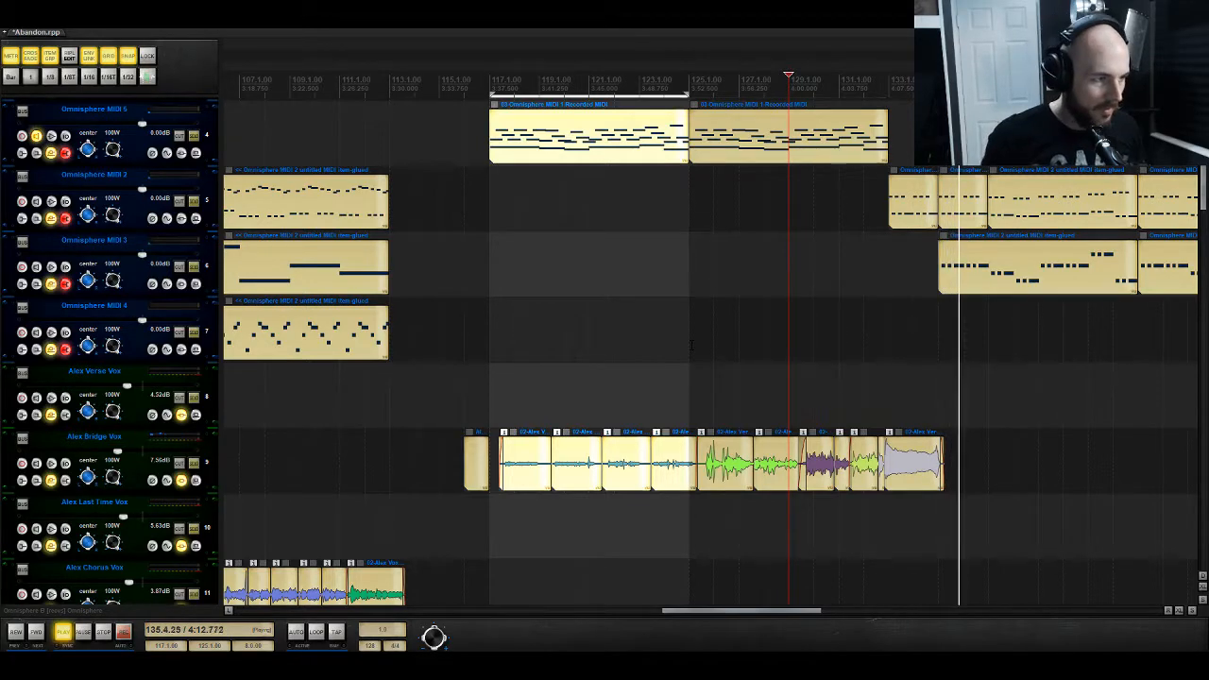
scroll(692, 340, "up", 1)
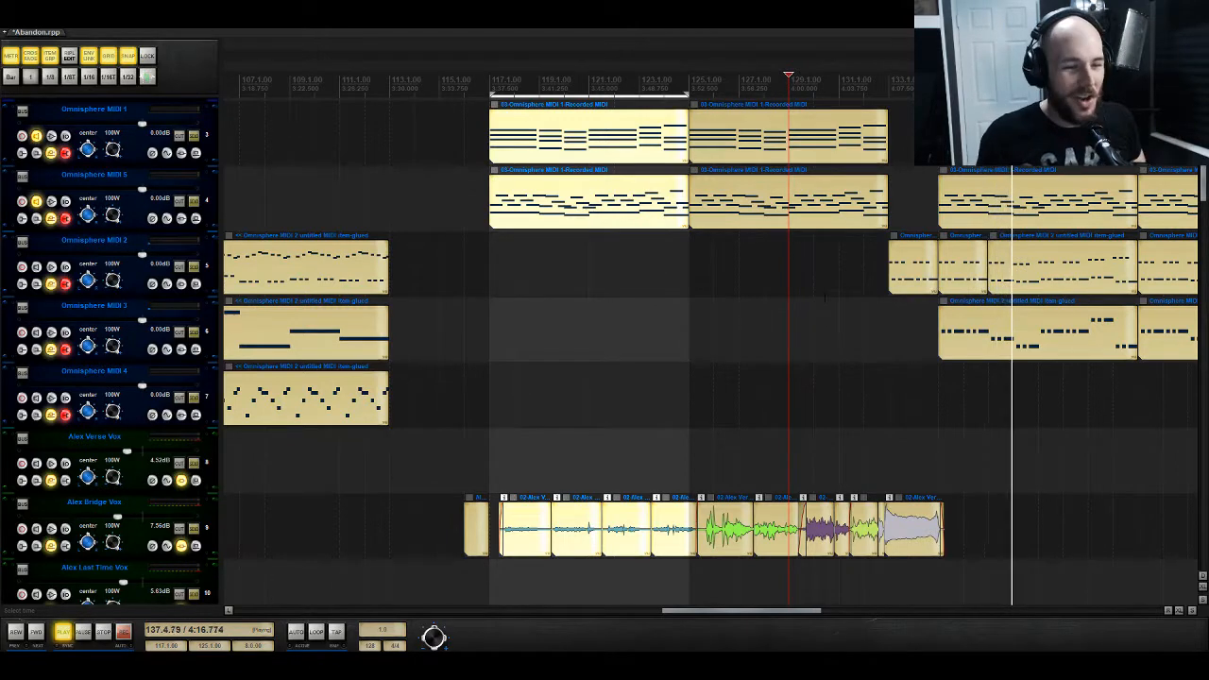
scroll(820, 297, "down", 6)
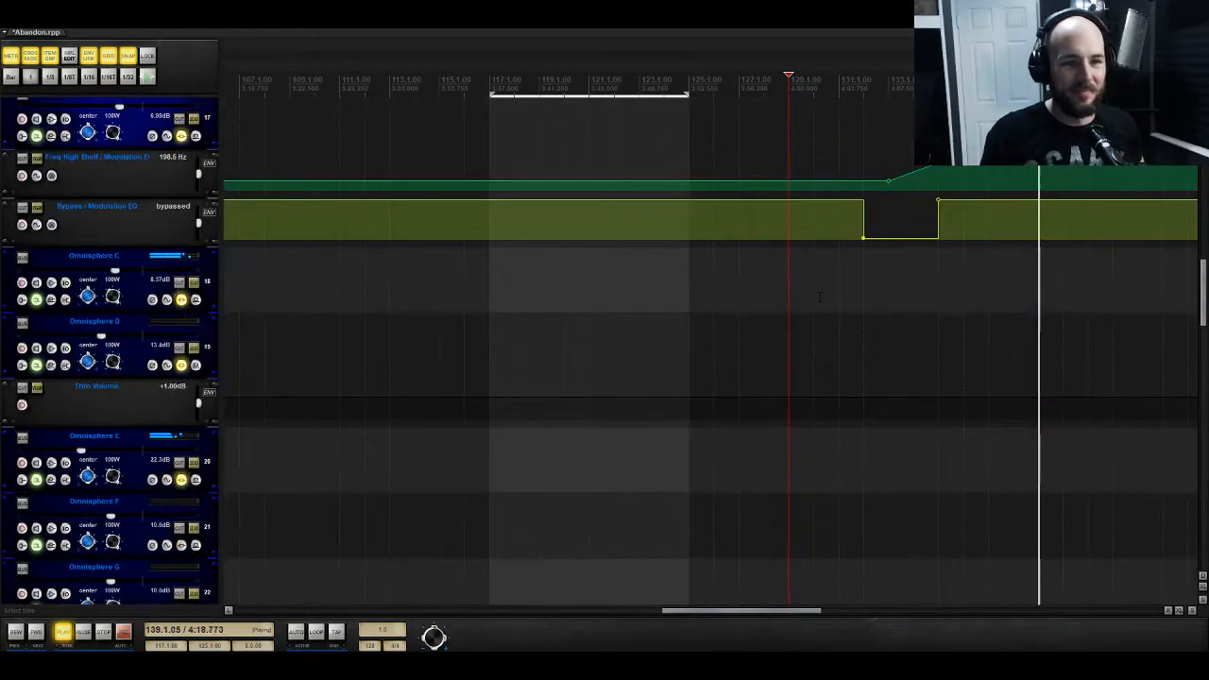
key("space")
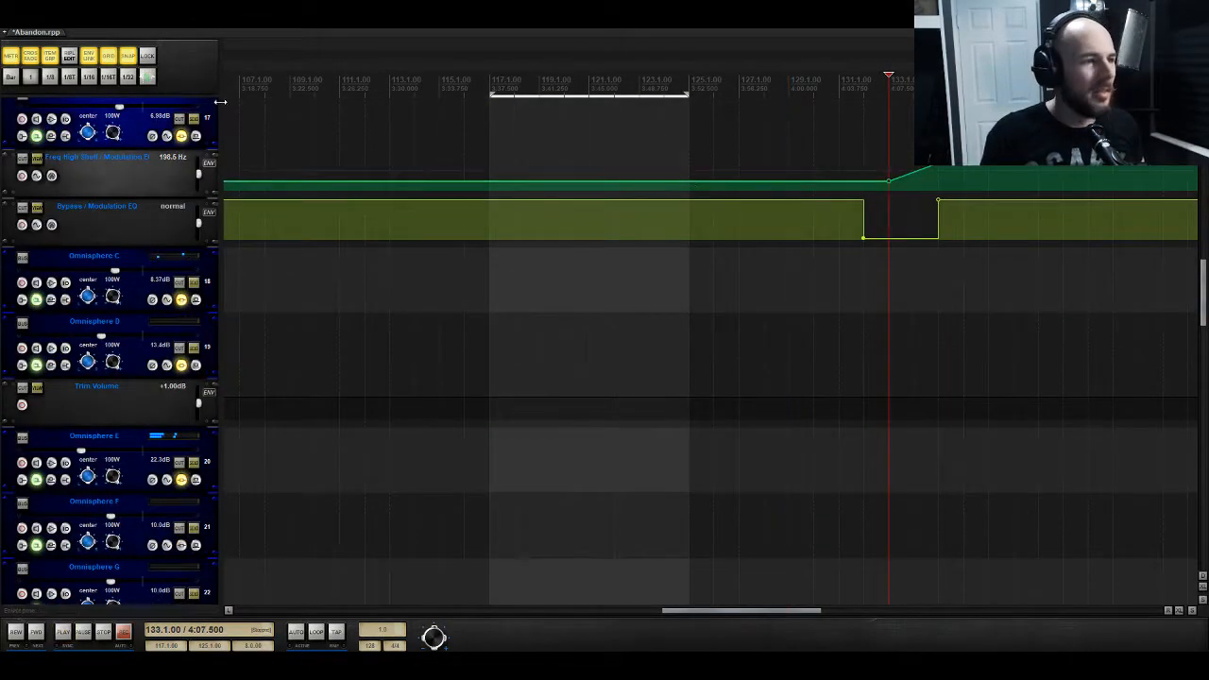
Step: Solo the Omnisphere B track and play it from bar 133 while examining its ReaEQ and Modulation EQ
left_click(179, 121)
left_click(181, 122)
left_click(194, 122)
key("space")
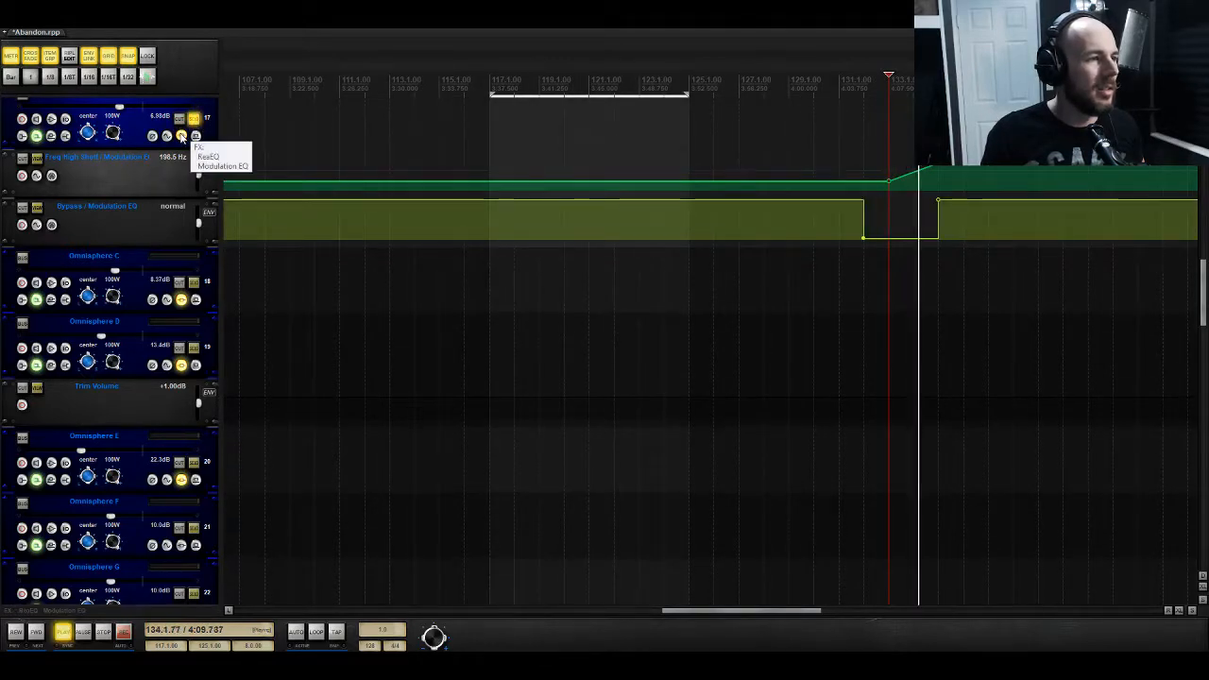
left_click(182, 137)
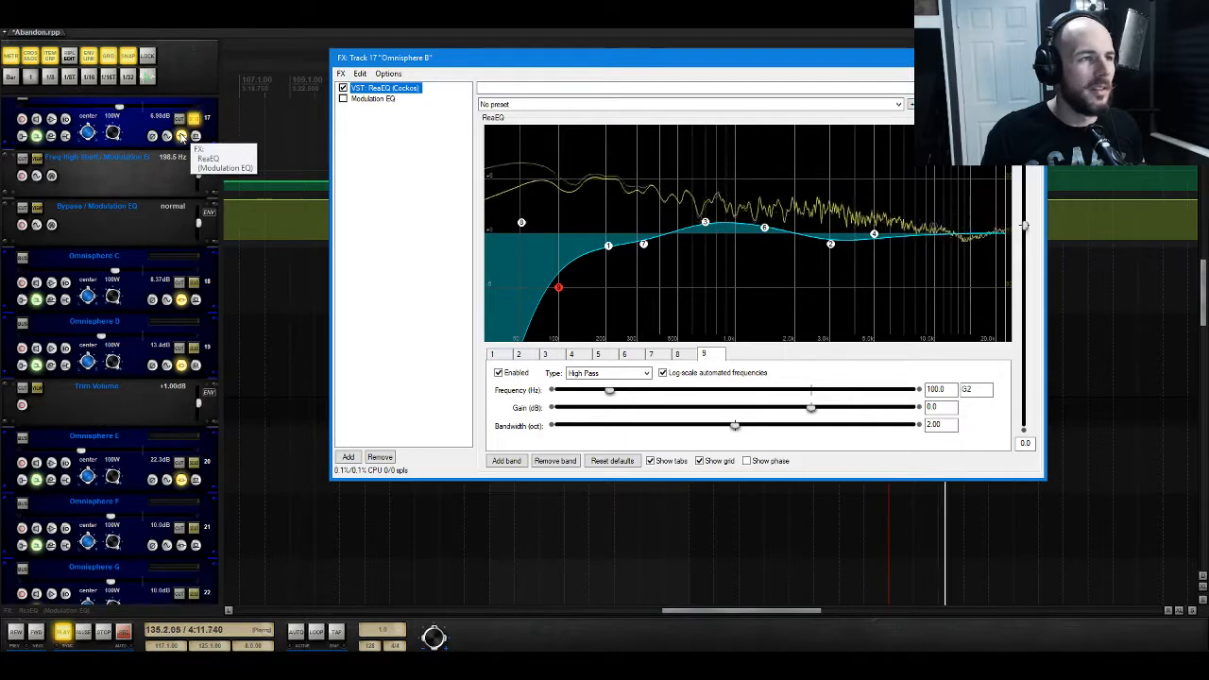
left_click(373, 98)
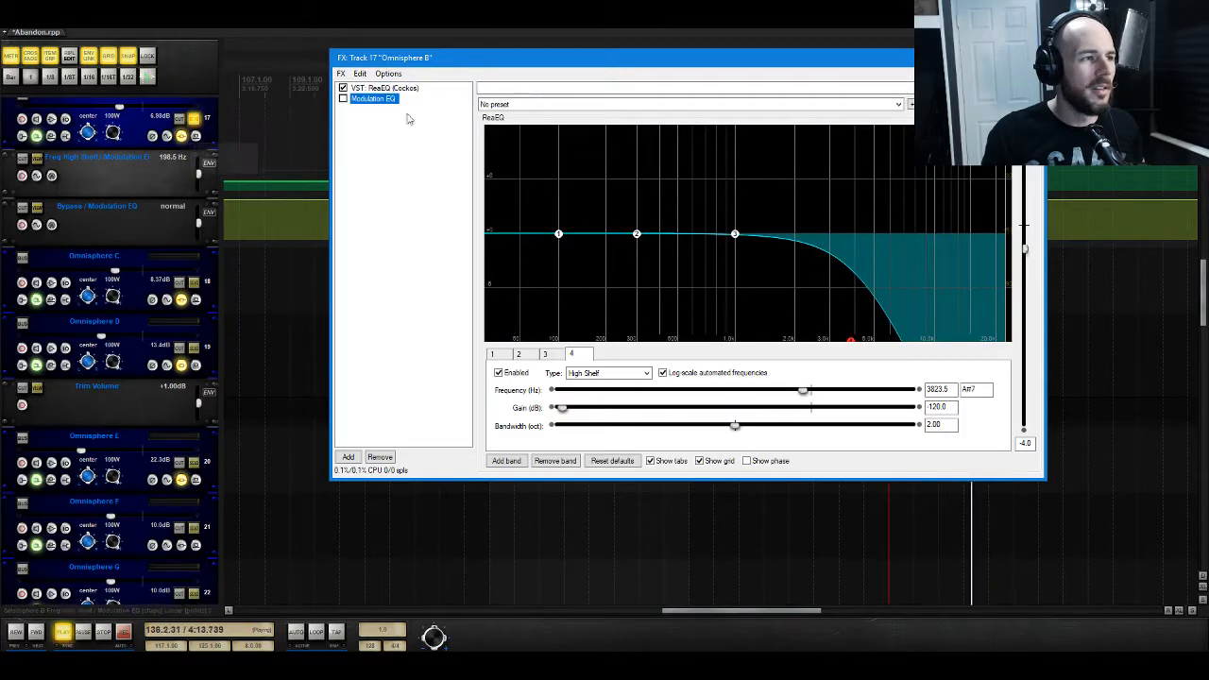
key("space")
left_click(1030, 58)
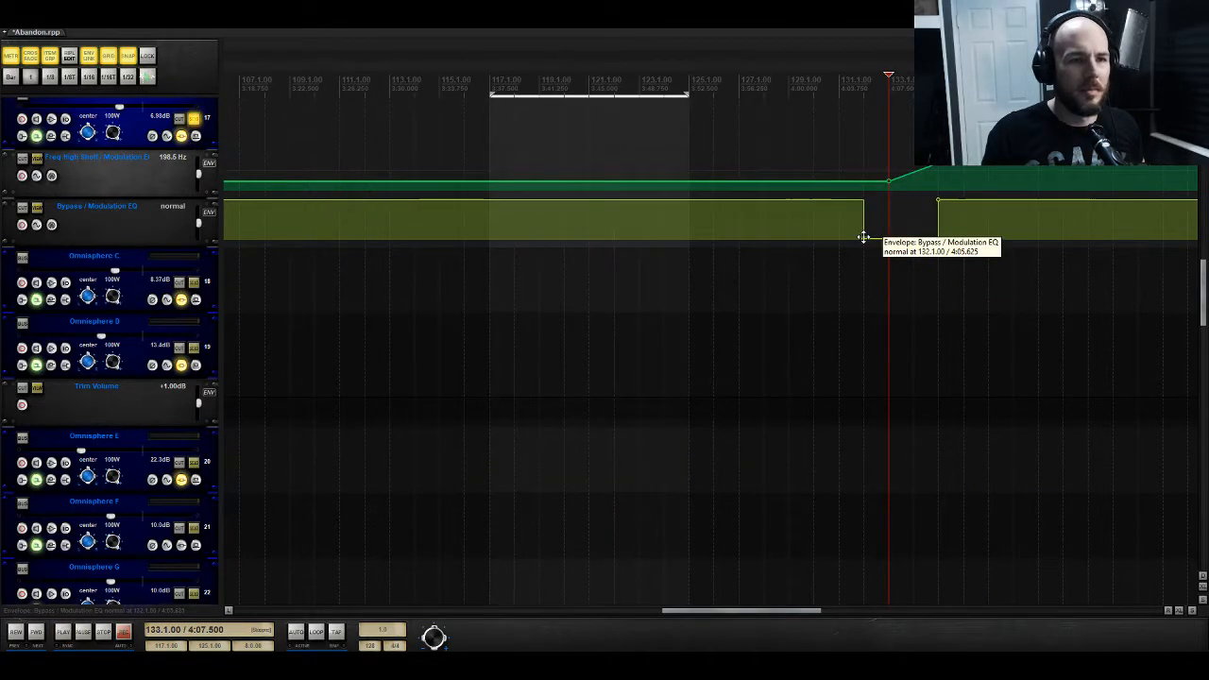
Step: Check Omnisphere B's Modulation EQ during playback, and replay the transition from bar 133 with the track's solo cleared
mouse_move(863, 237)
left_mouse_down()
mouse_move(863, 195)
mouse_move(866, 256)
left_mouse_up()
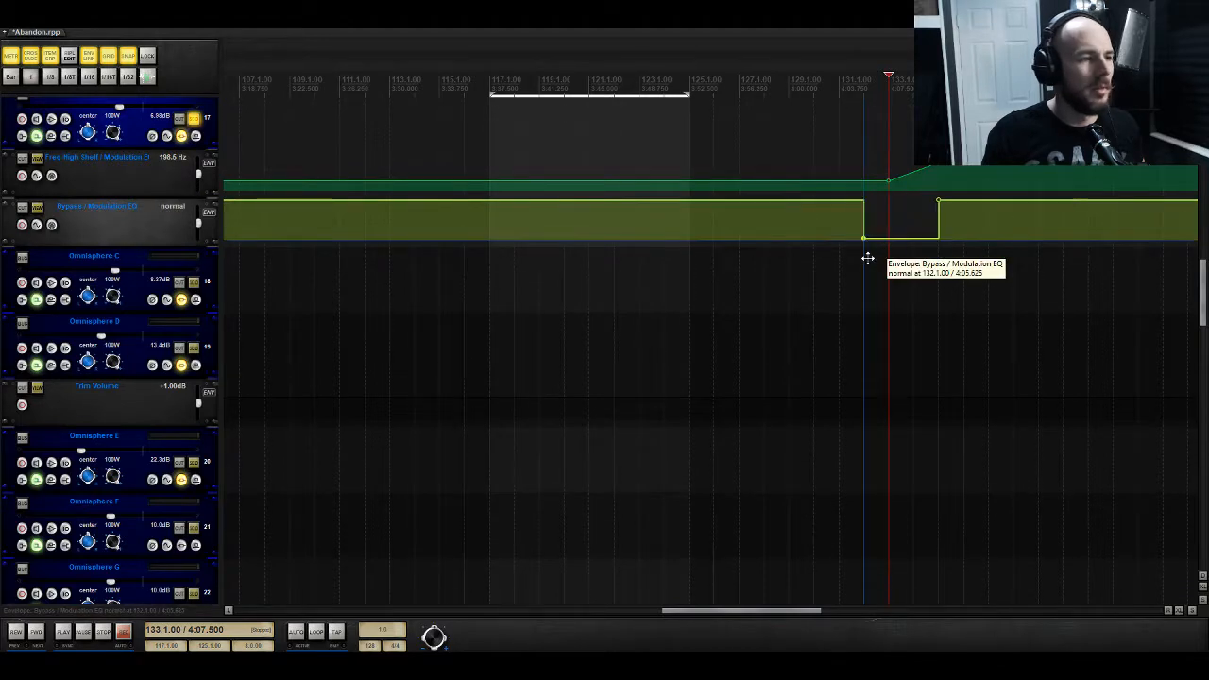
key("space")
left_click(183, 136)
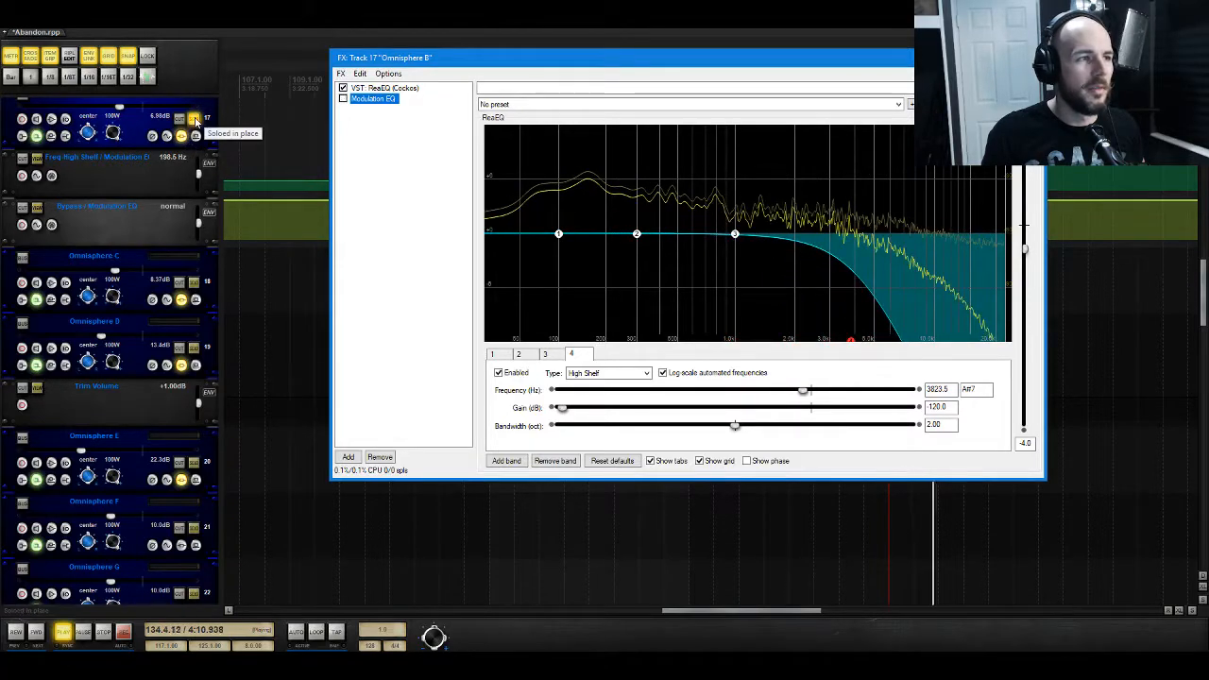
left_click(192, 124)
key("space")
key("space")
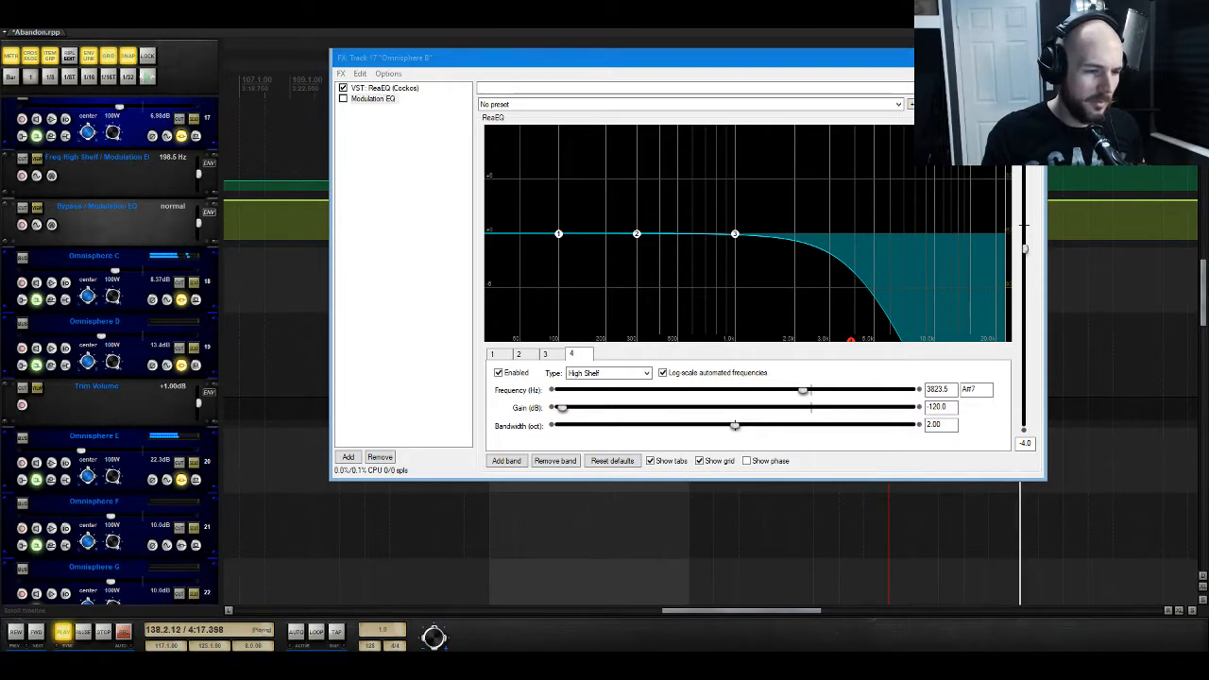
left_click(1031, 57)
key("space")
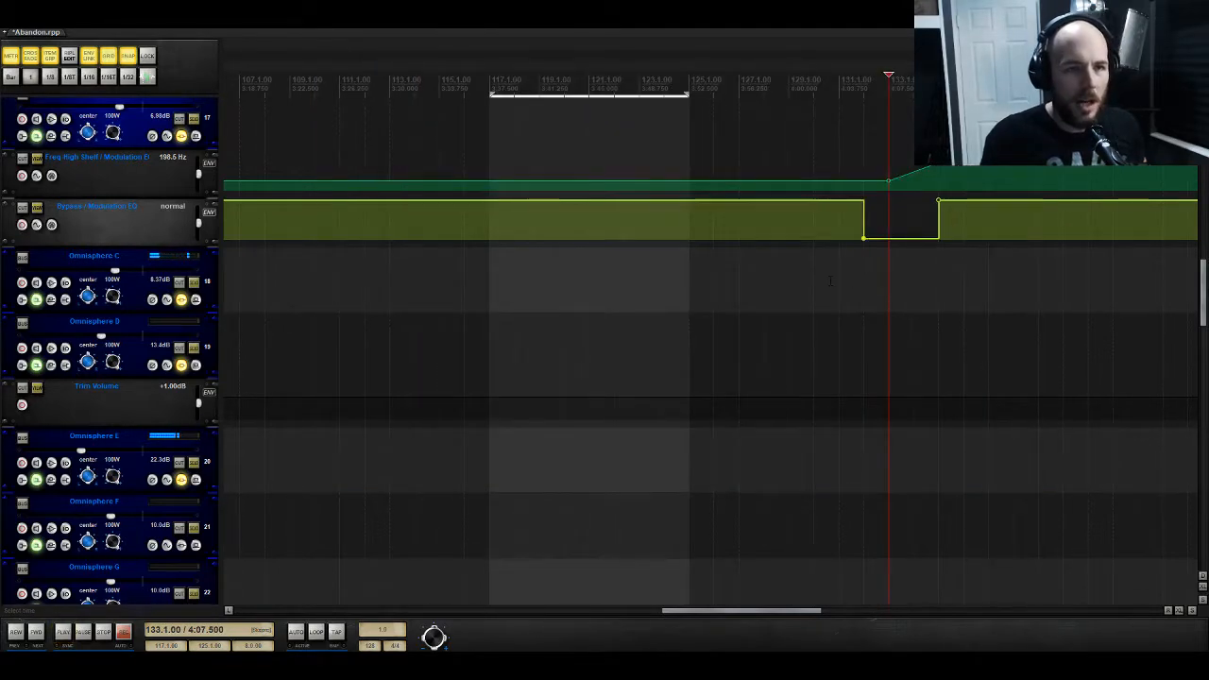
Step: Remove the Modulation EQ effect from the Omnisphere B track
scroll(258, 366, "up", 3)
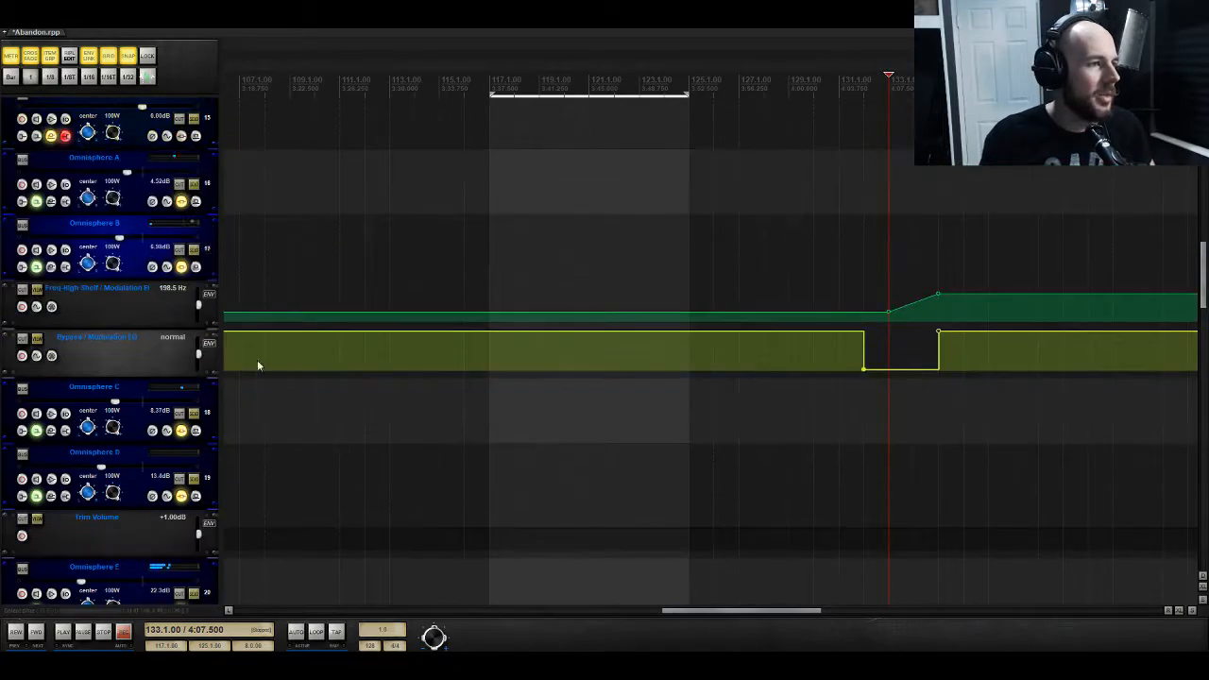
left_click(182, 268)
left_click(379, 457)
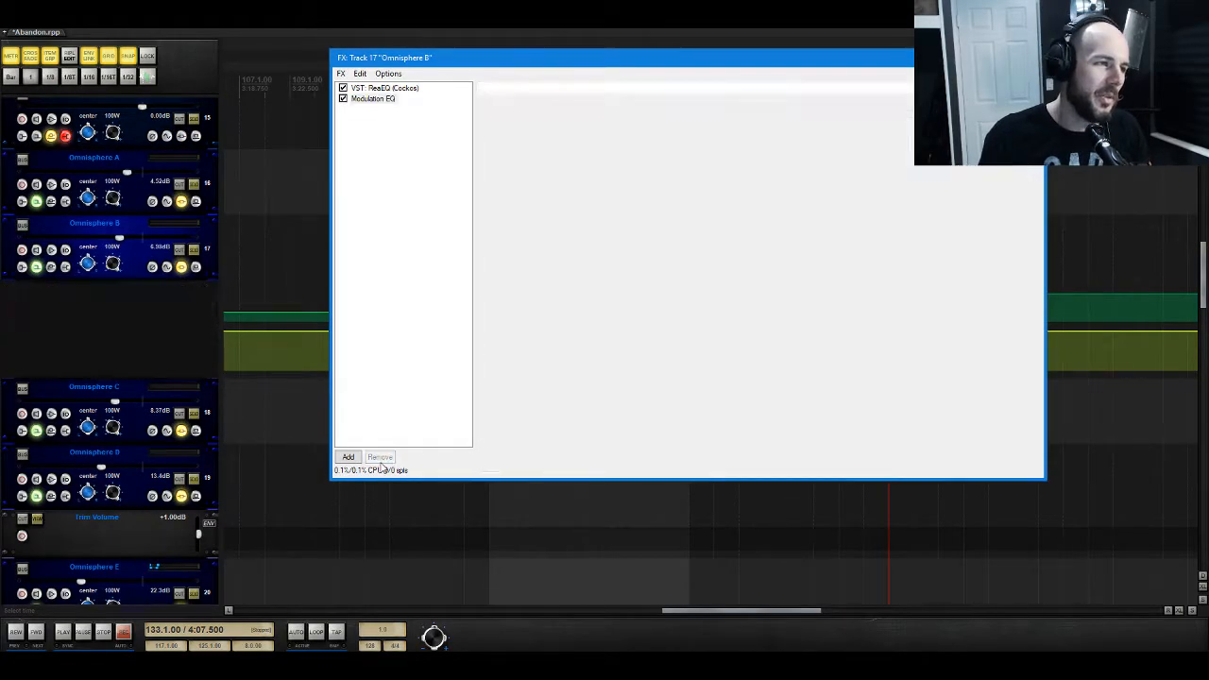
left_click(1032, 57)
Step: Delete the short transition item at bar 133 on the Omnisphere MIDI 2 track
scroll(941, 371, "up", 11)
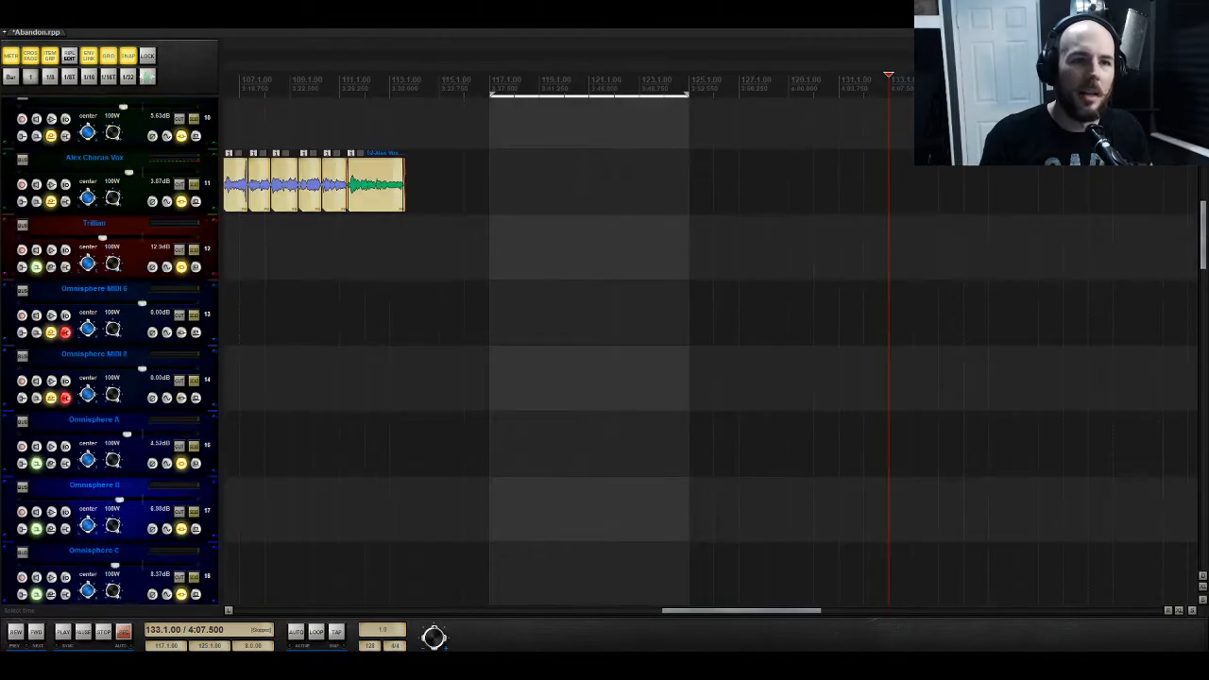
left_click(896, 189)
key("Delete")
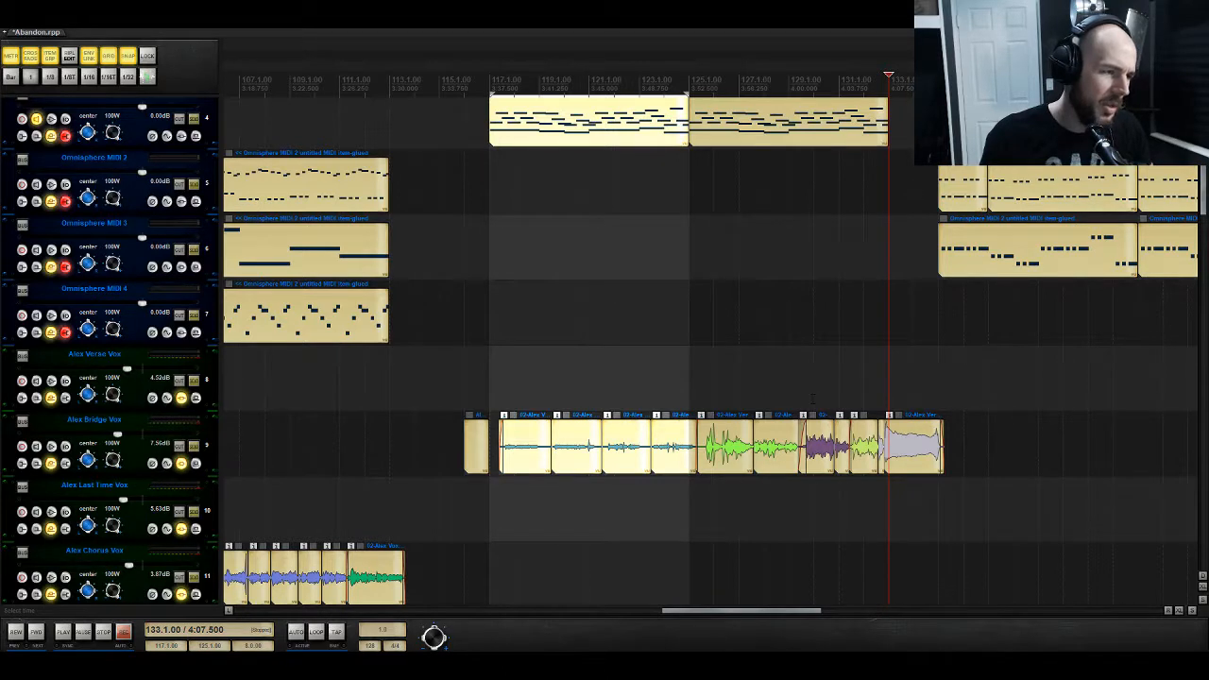
Step: Add the SoundToys Tremolator to the end of the bridge vocal track's effects chain and audition it from bar 133
left_click(182, 463)
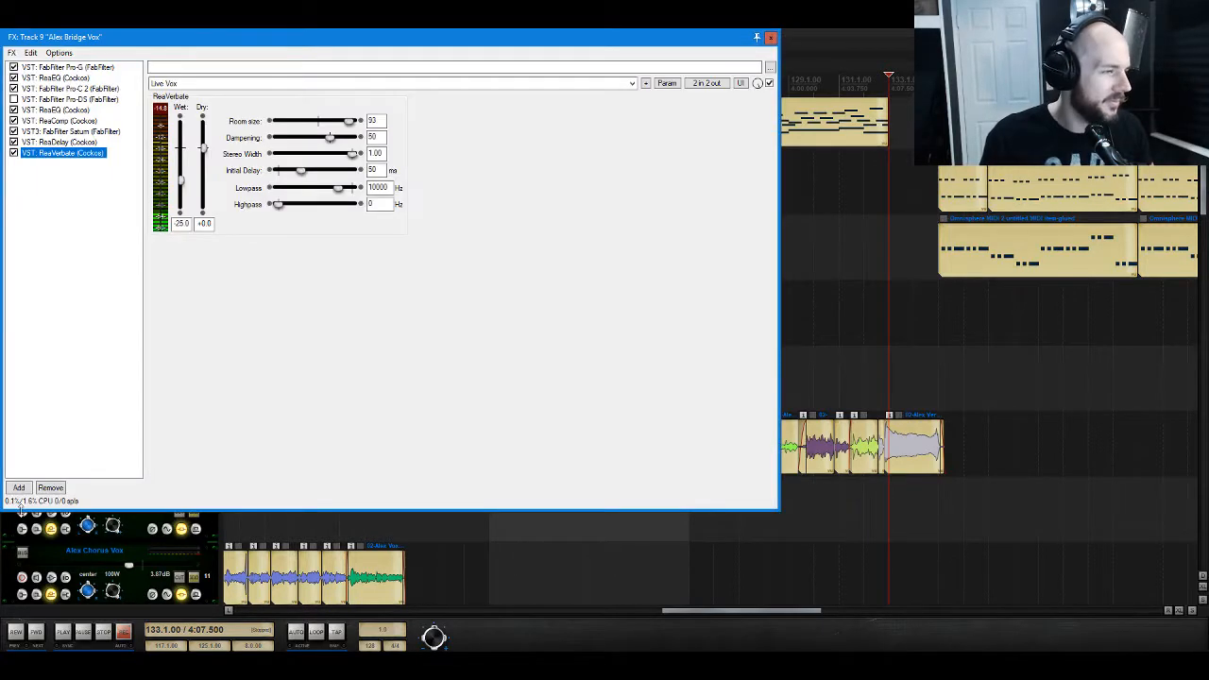
left_click(19, 487)
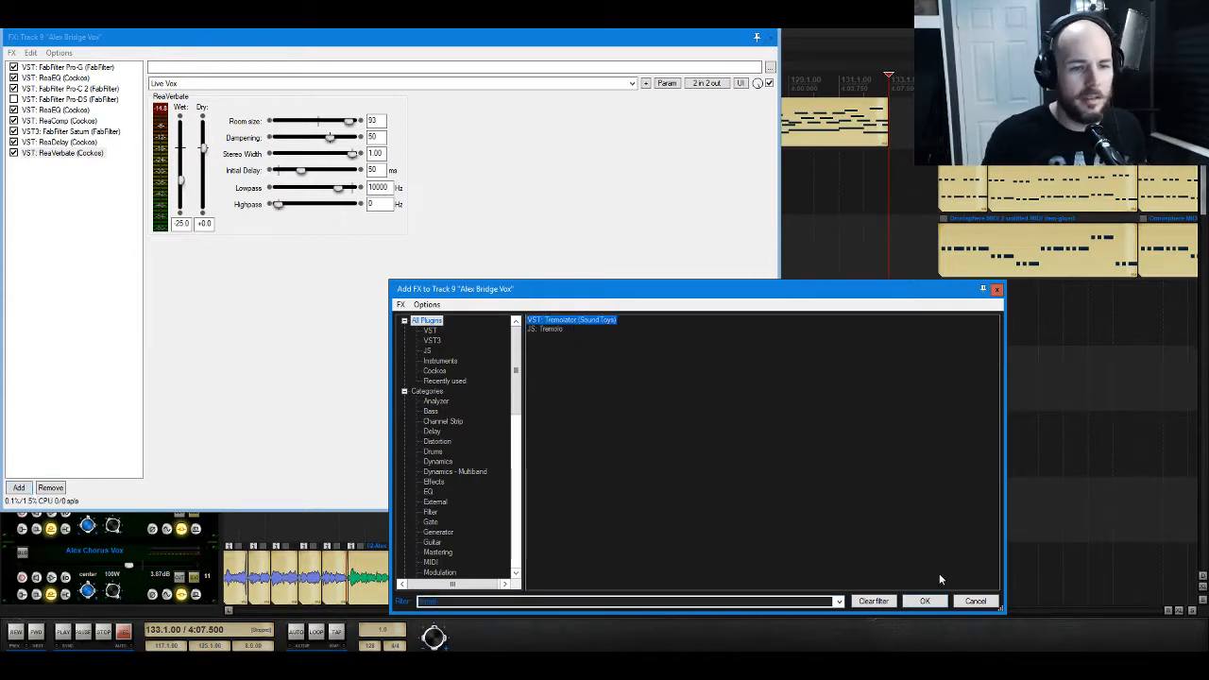
key("Return")
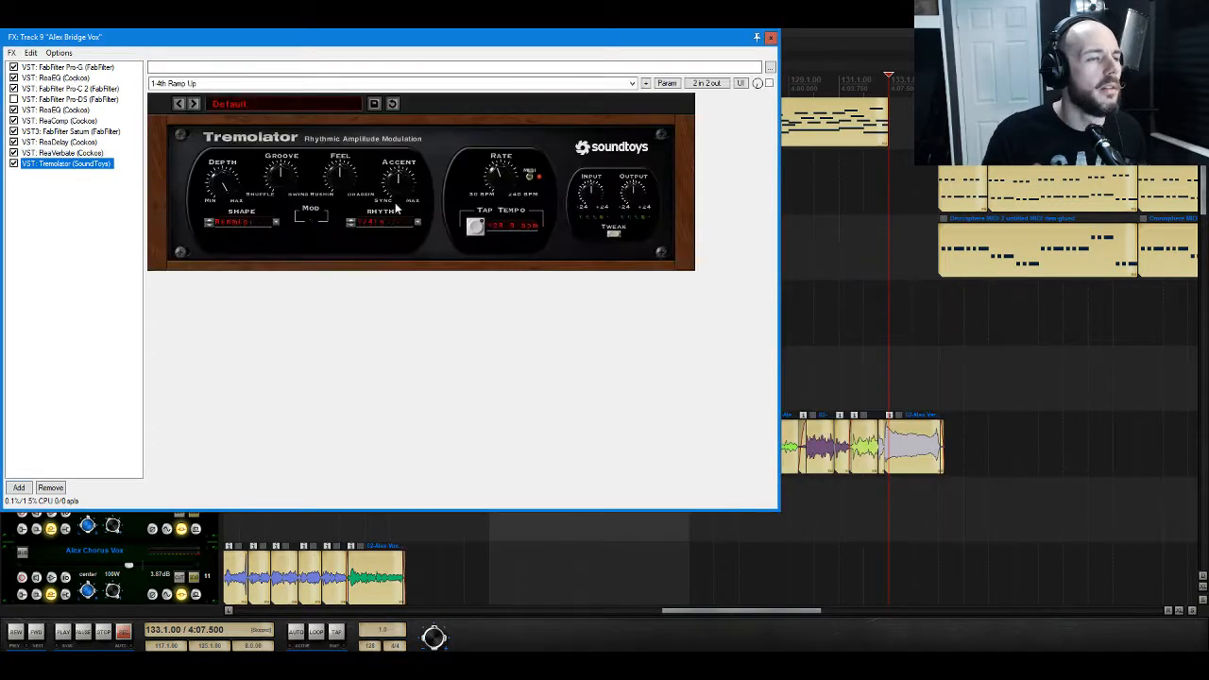
key("space")
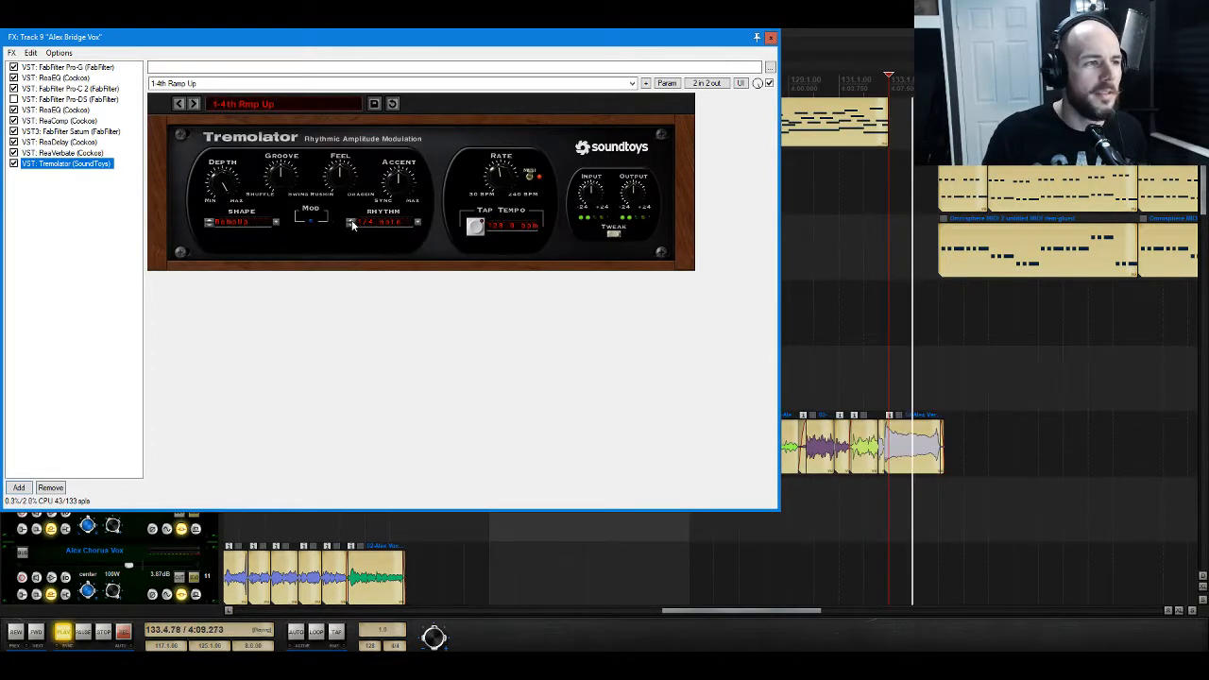
key("space")
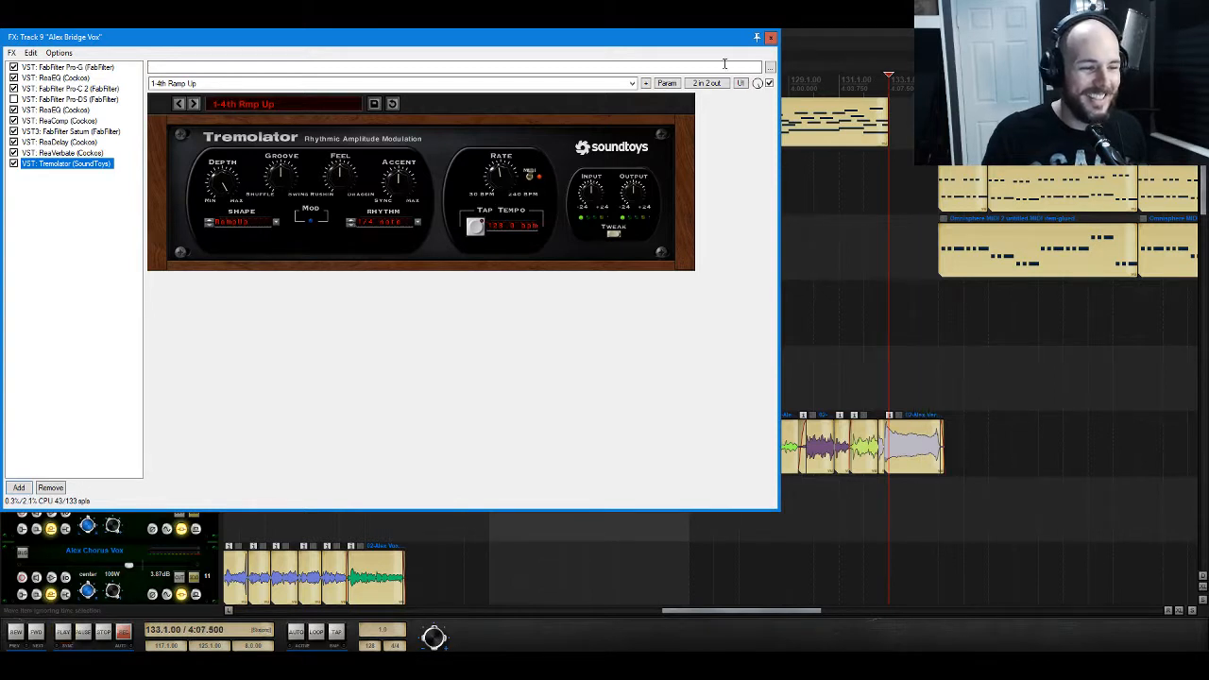
left_click(770, 38)
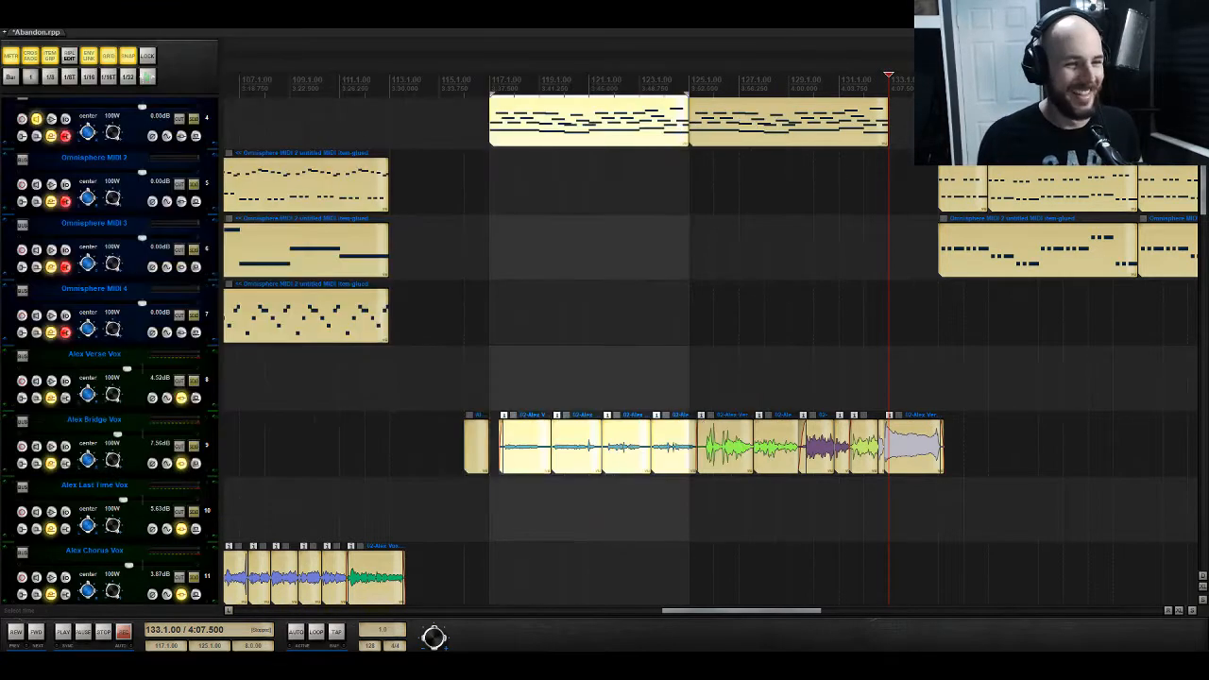
Step: Play the bridge from bar 117 and compare the vocal with the Tremolator bypassed and re-enabled
left_click(493, 357)
key("space")
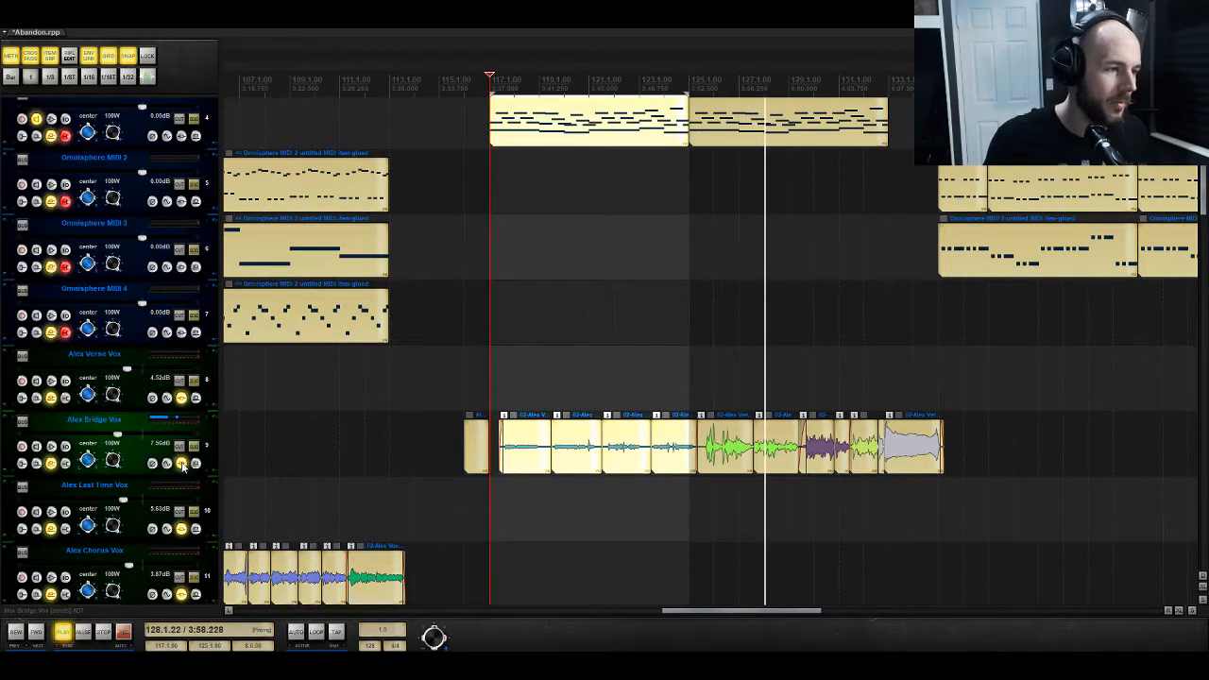
left_click(181, 464)
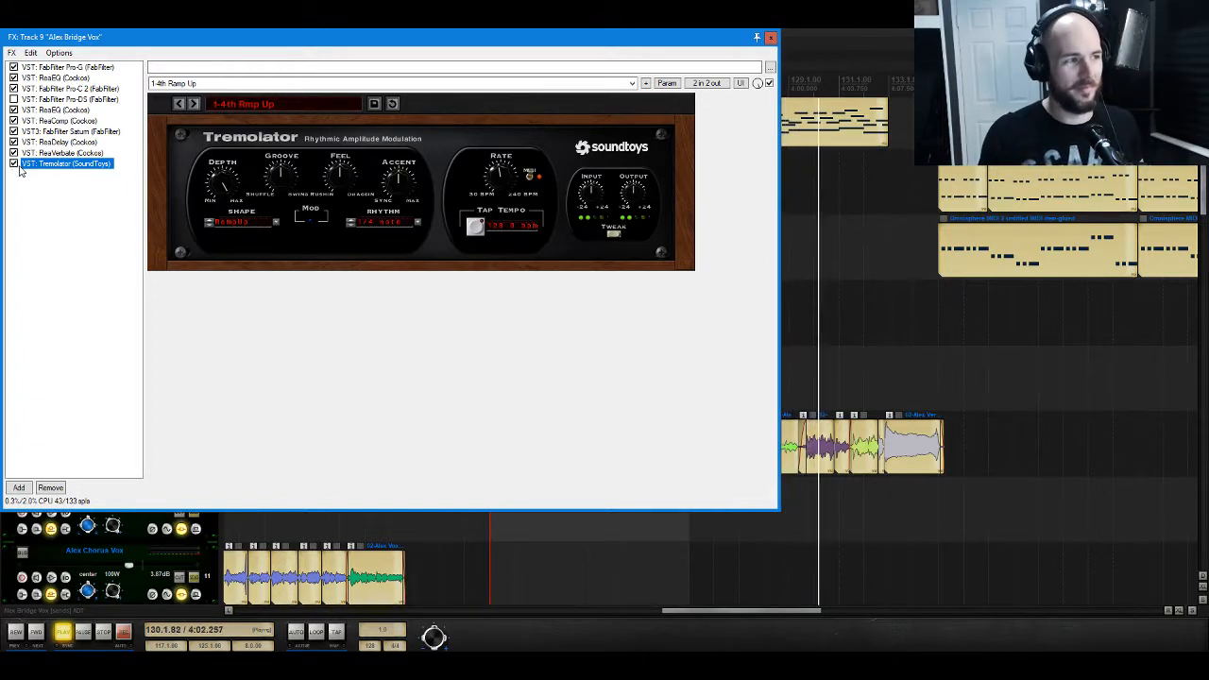
left_click(13, 165)
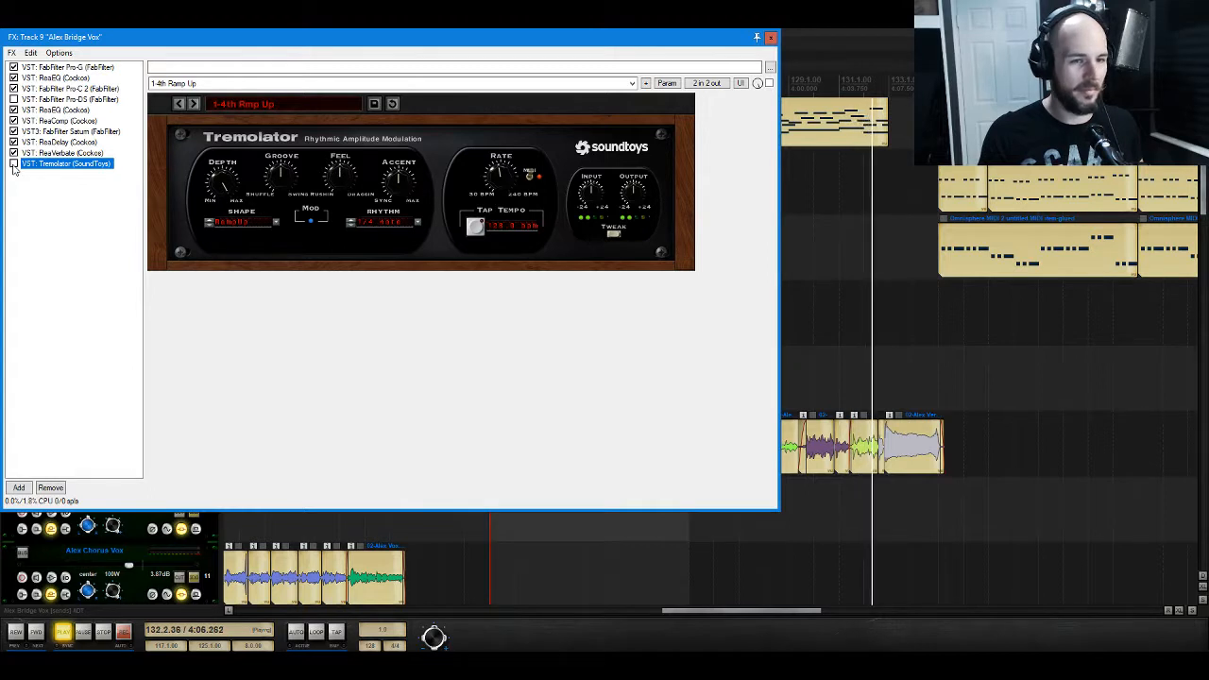
left_click(13, 165)
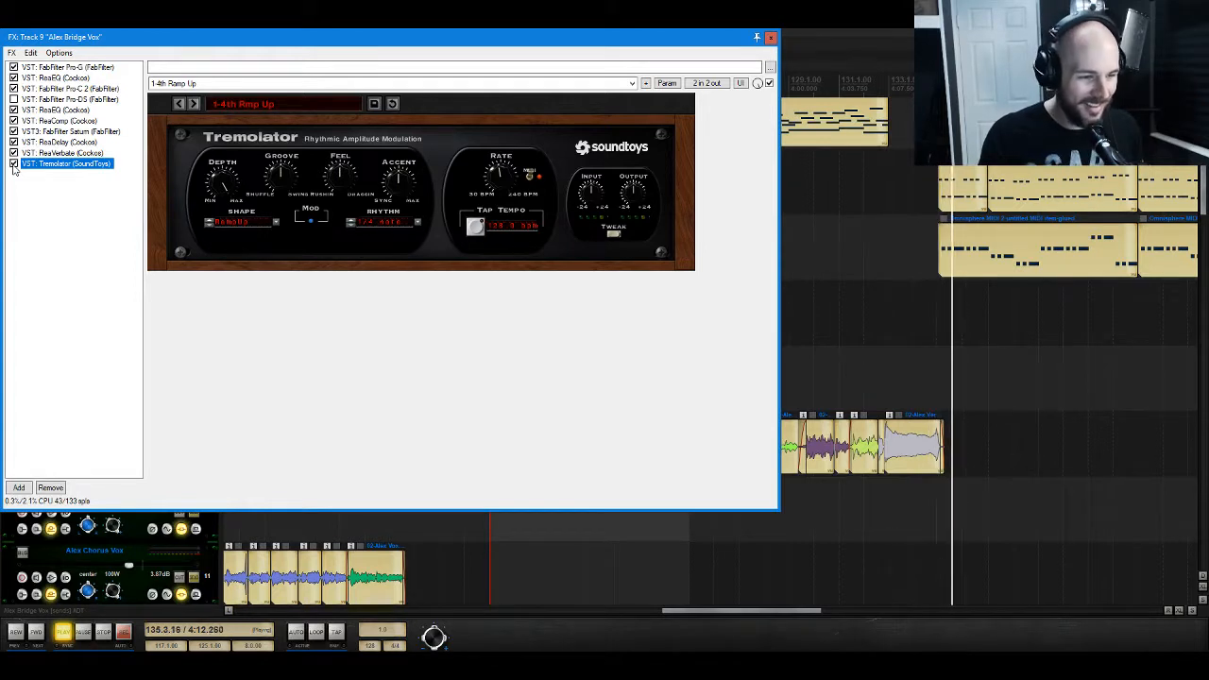
Step: Change the rhythm of the bridge vocal's Tremolator and audition the last vocal phrase from bar 133
left_click(352, 219)
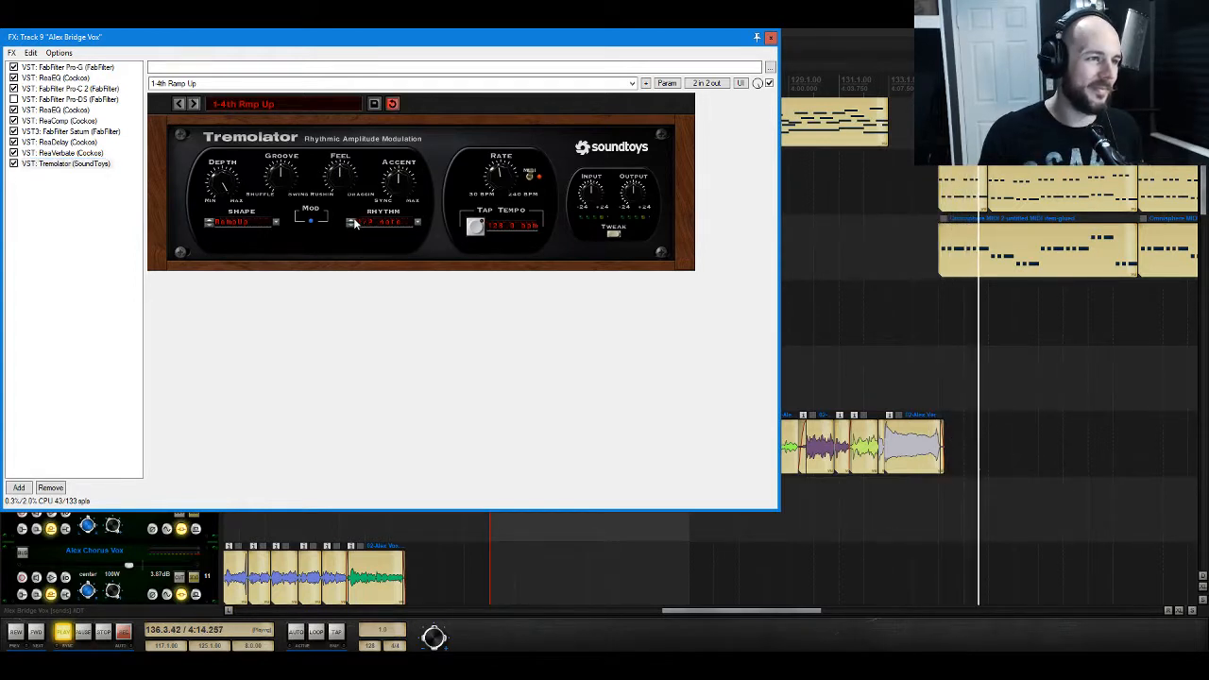
left_click(350, 222)
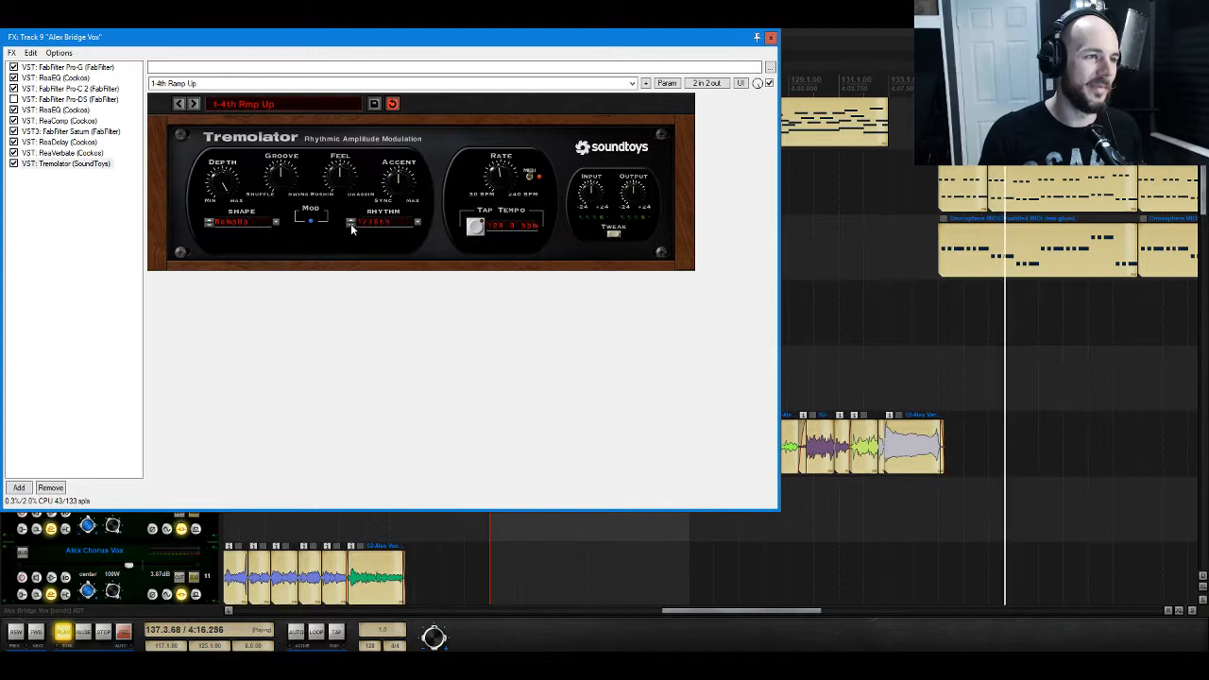
key("space")
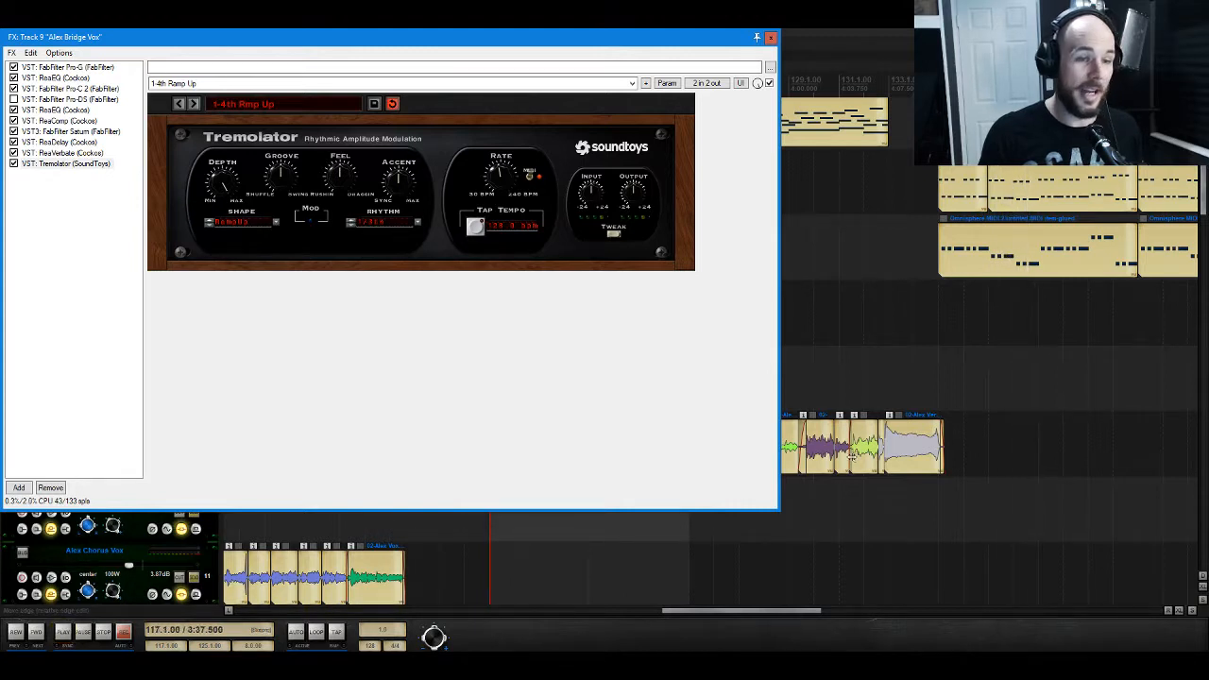
left_click(886, 397)
key("space")
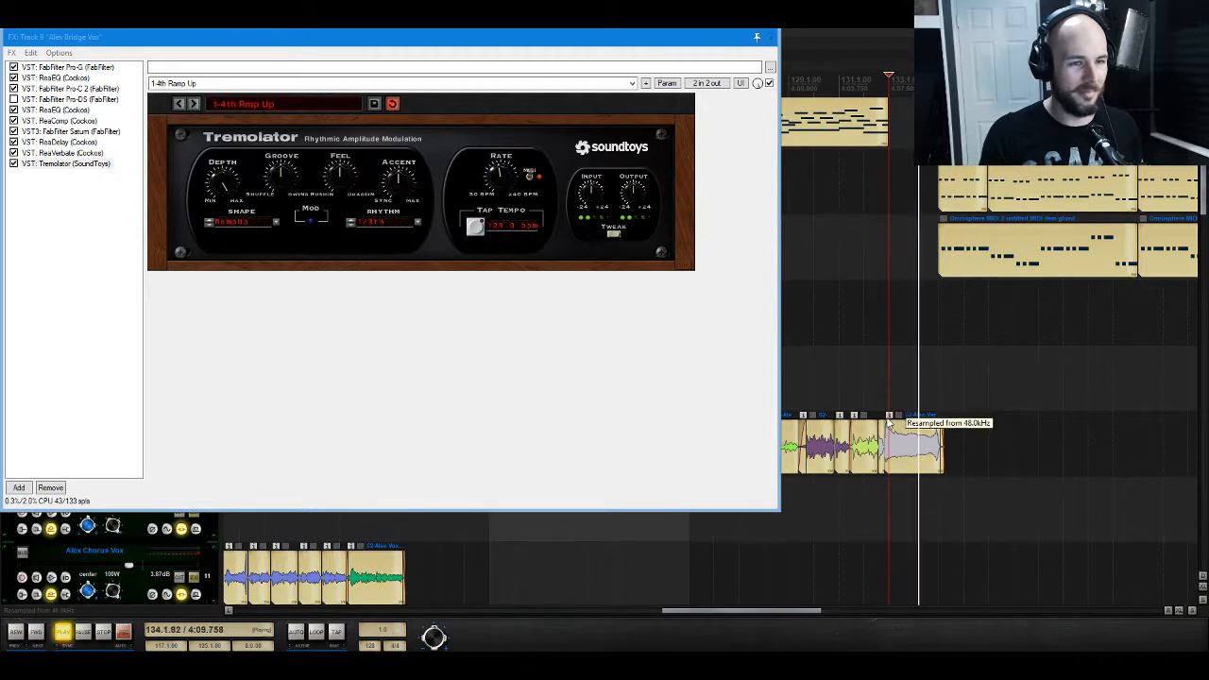
Step: Set the Tremolator's rhythm to 1/16th and audition the last bridge vocal phrase from bar 133
key("space")
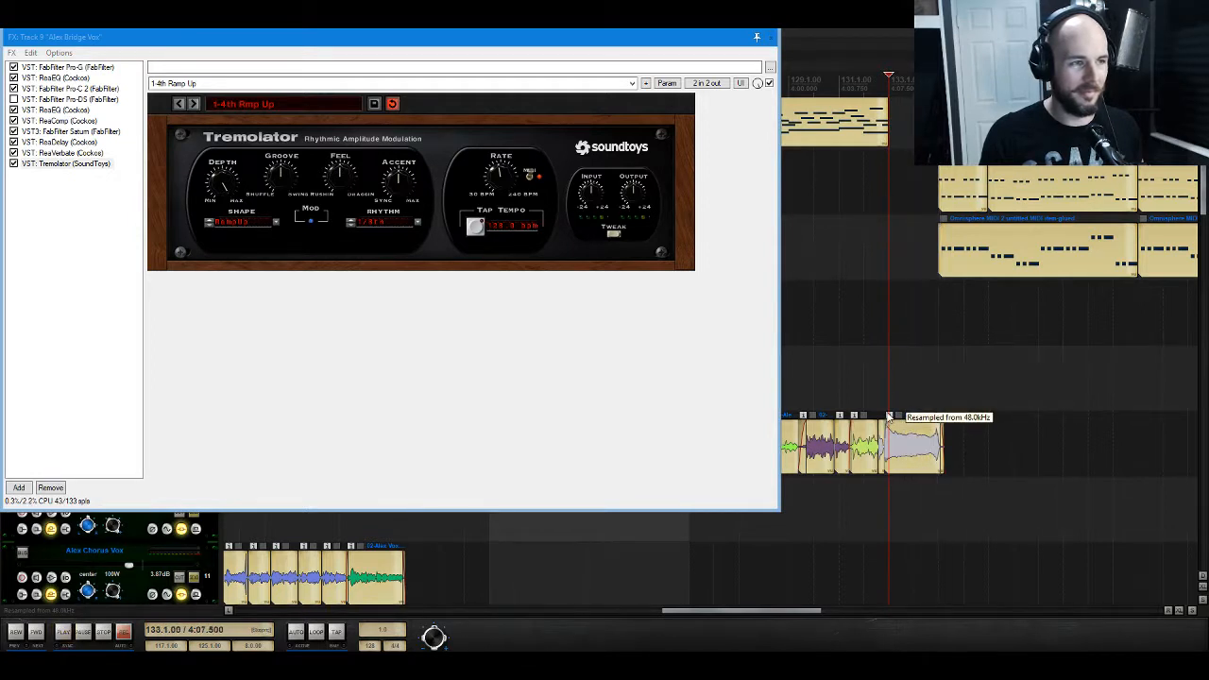
left_click(351, 227)
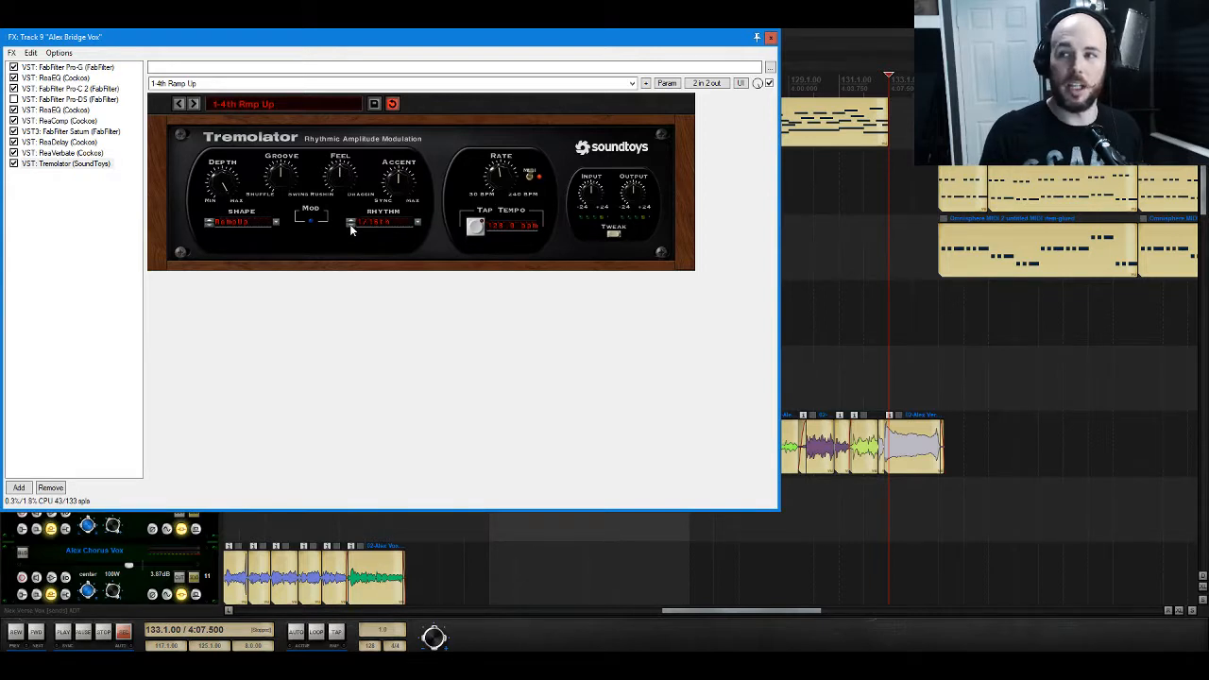
key("space")
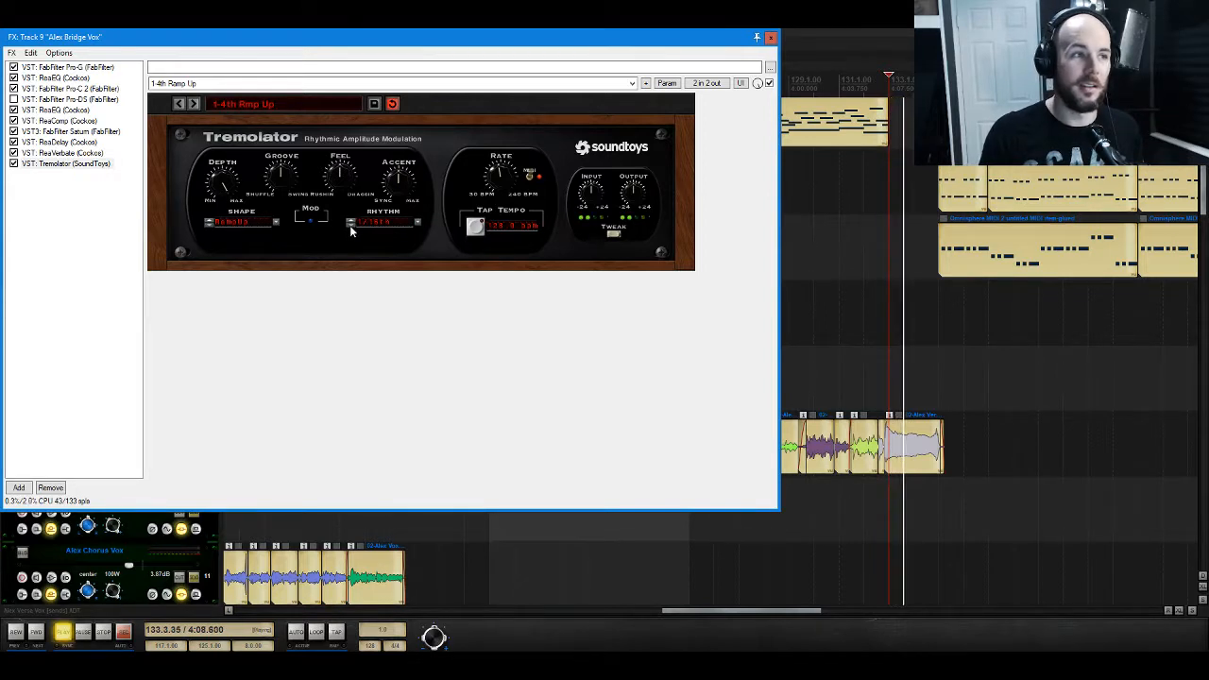
key("space")
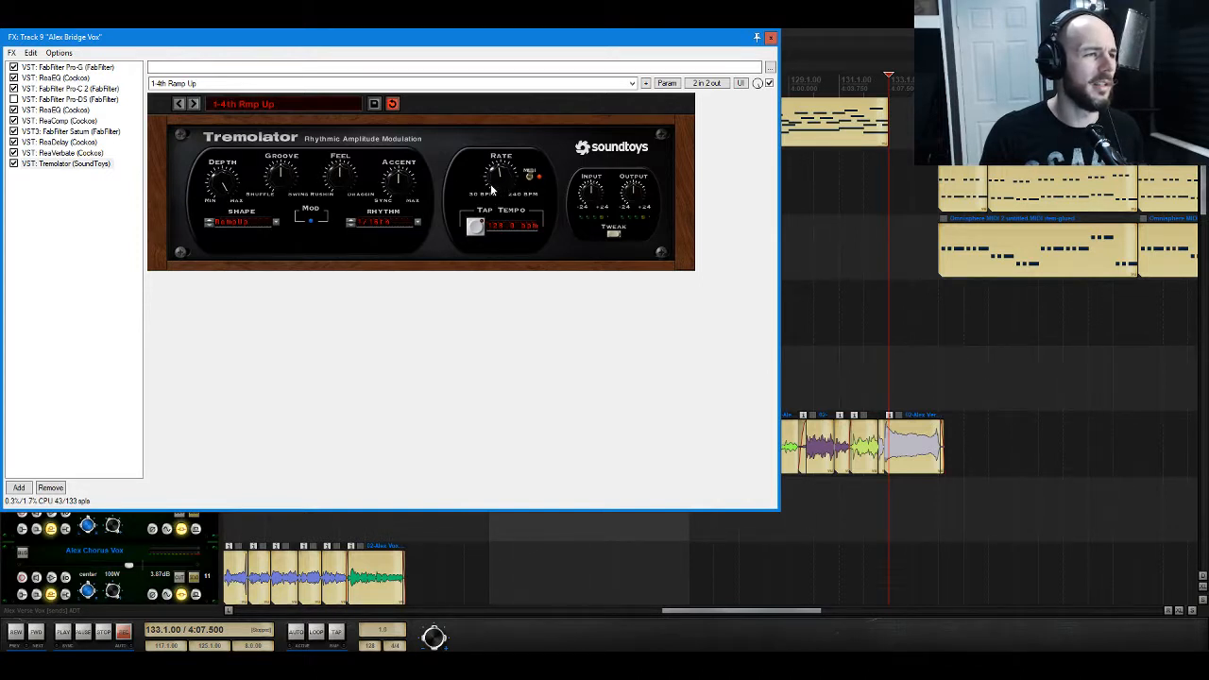
Step: Set the Tremolator's shape to Sine, audition the last vocal phrase, and close the effects window
left_click(231, 223)
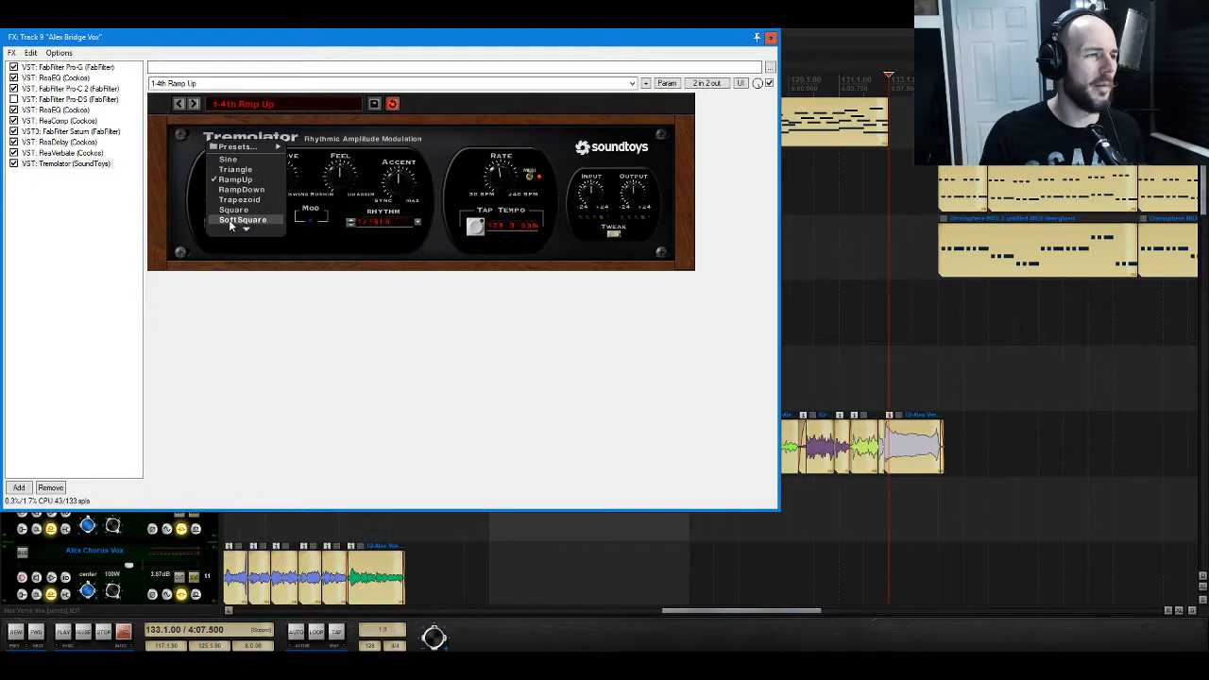
left_click(229, 160)
key("space")
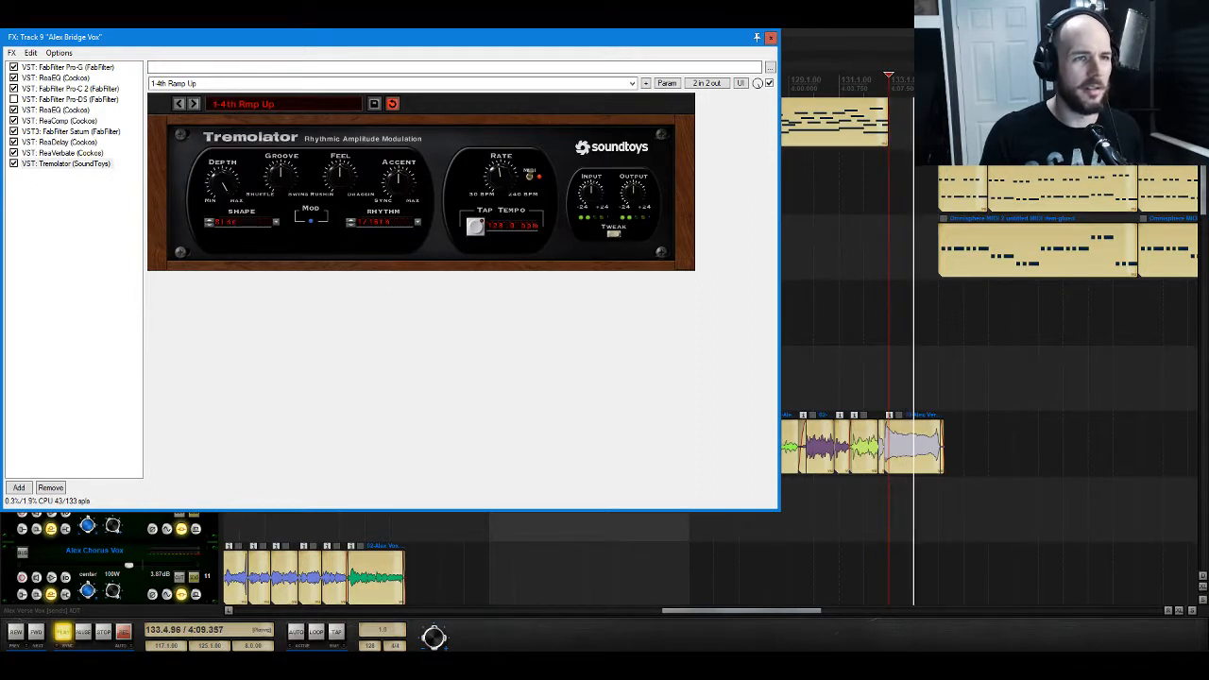
left_click(771, 37)
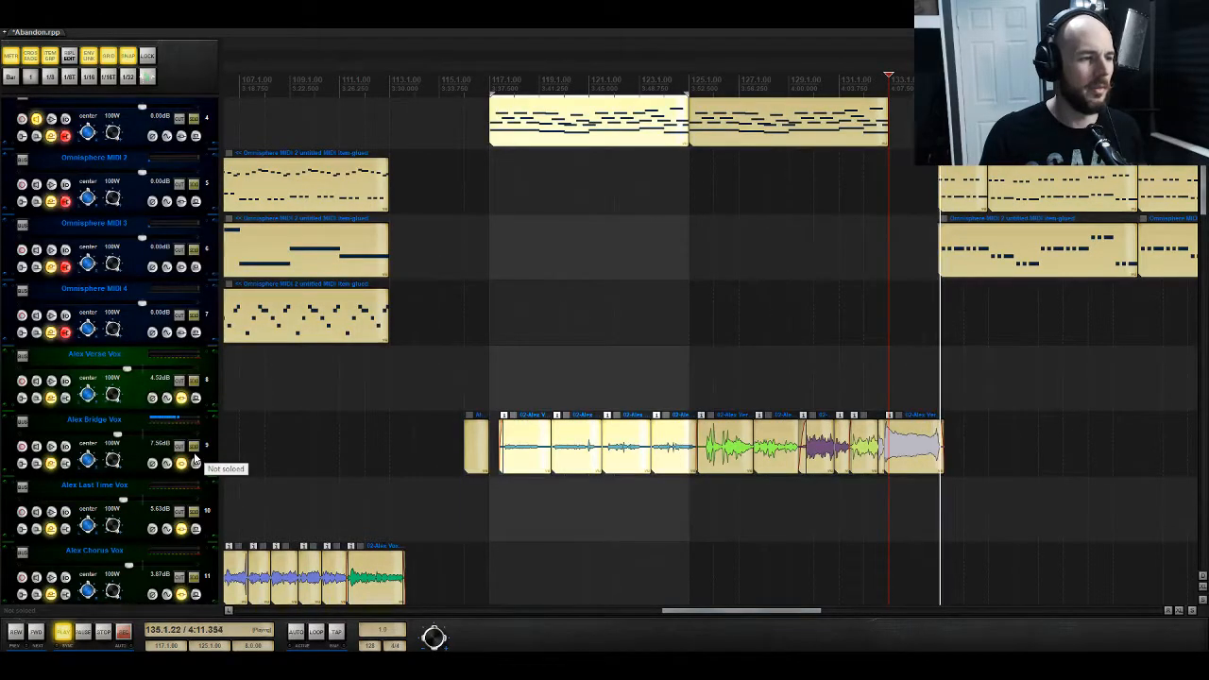
Step: Play the bridge from bar 117, compare the vocal with the Tremolator bypassed, and remove the Tremolator from the track's effects chain
left_click(489, 382)
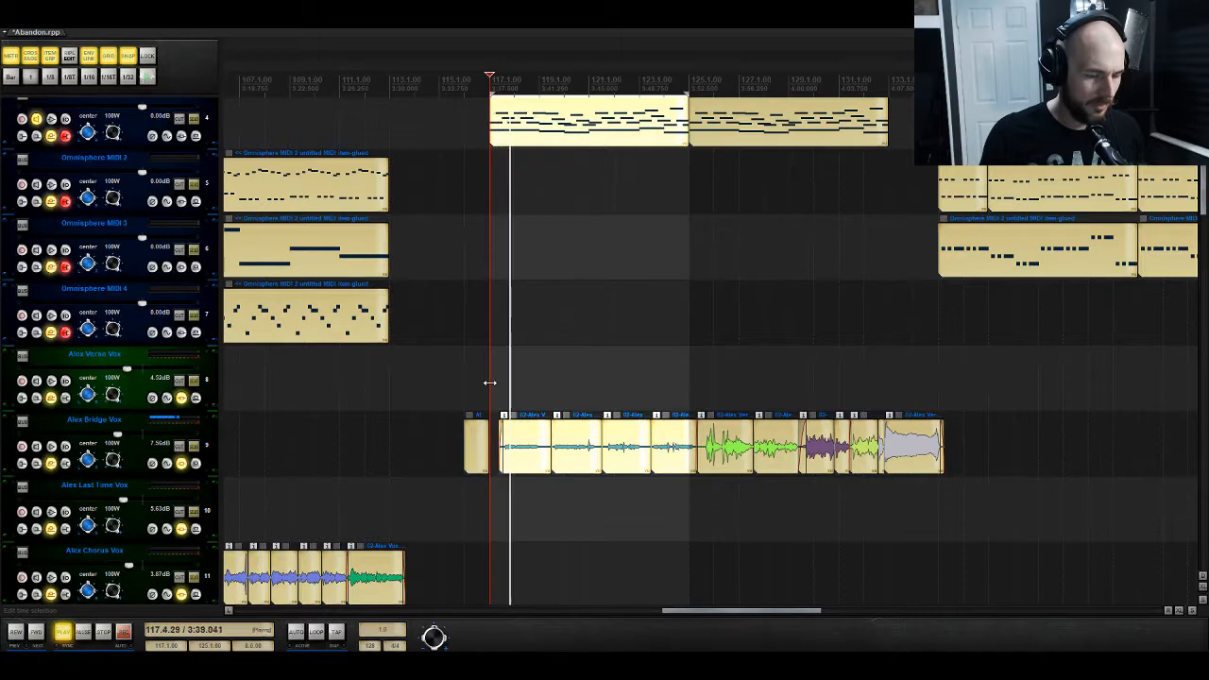
left_click(181, 463)
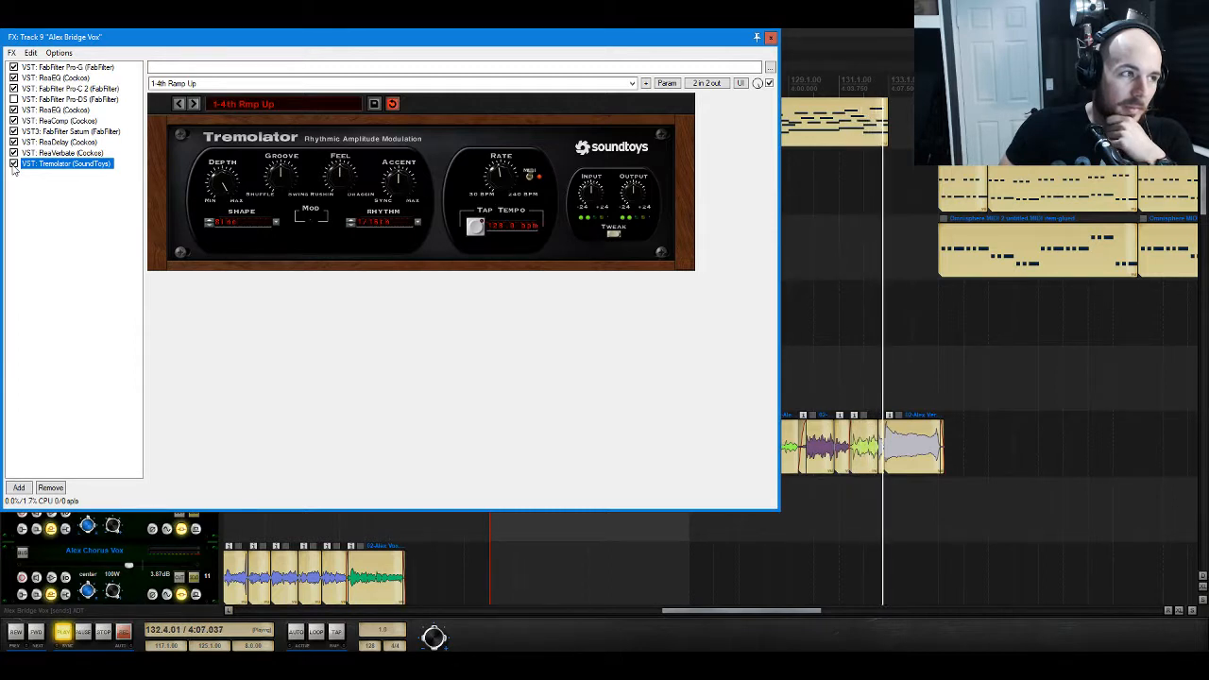
left_click(13, 166)
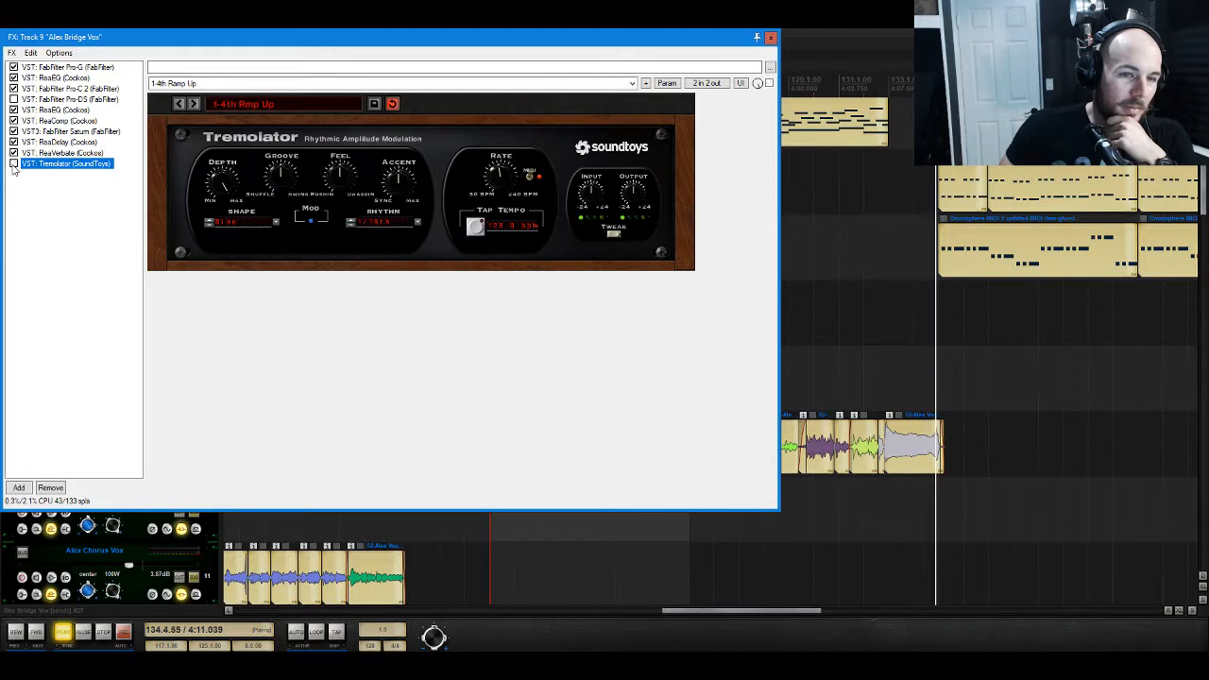
left_click(14, 164)
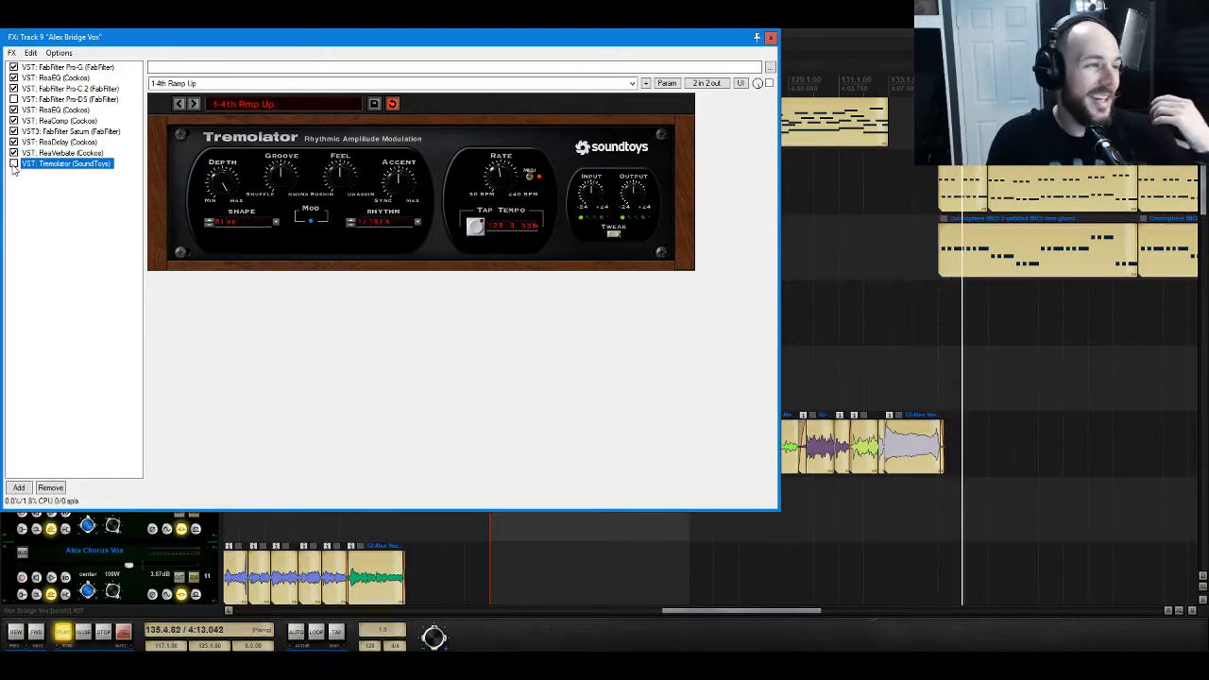
left_click(51, 487)
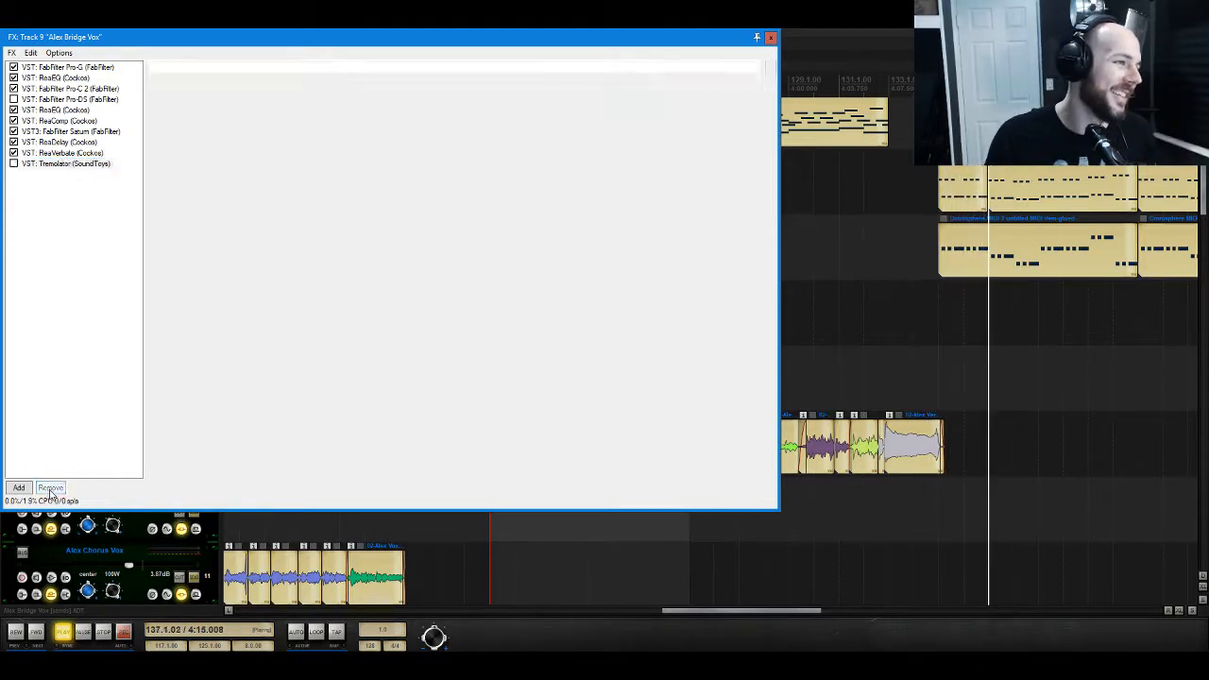
left_click(771, 37)
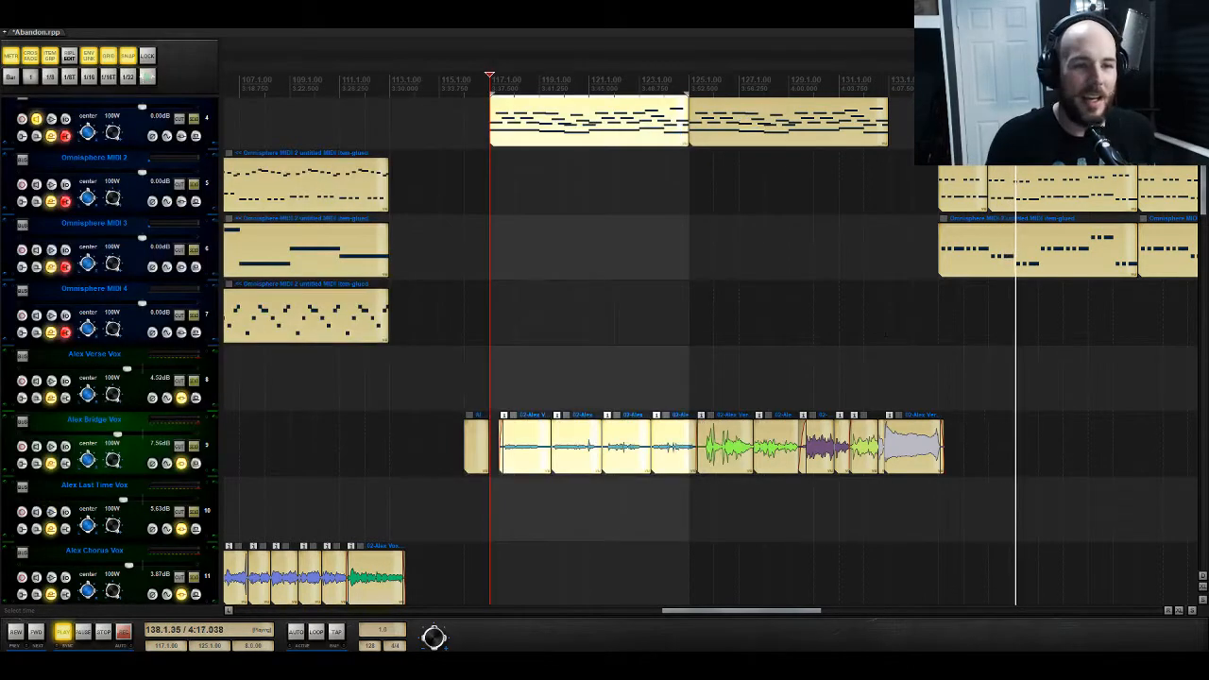
Step: Stop playback and move the drum and Omnisphere MIDI items that start at bar 135 two bars earlier to bar 133
scroll(513, 347, "up", 3)
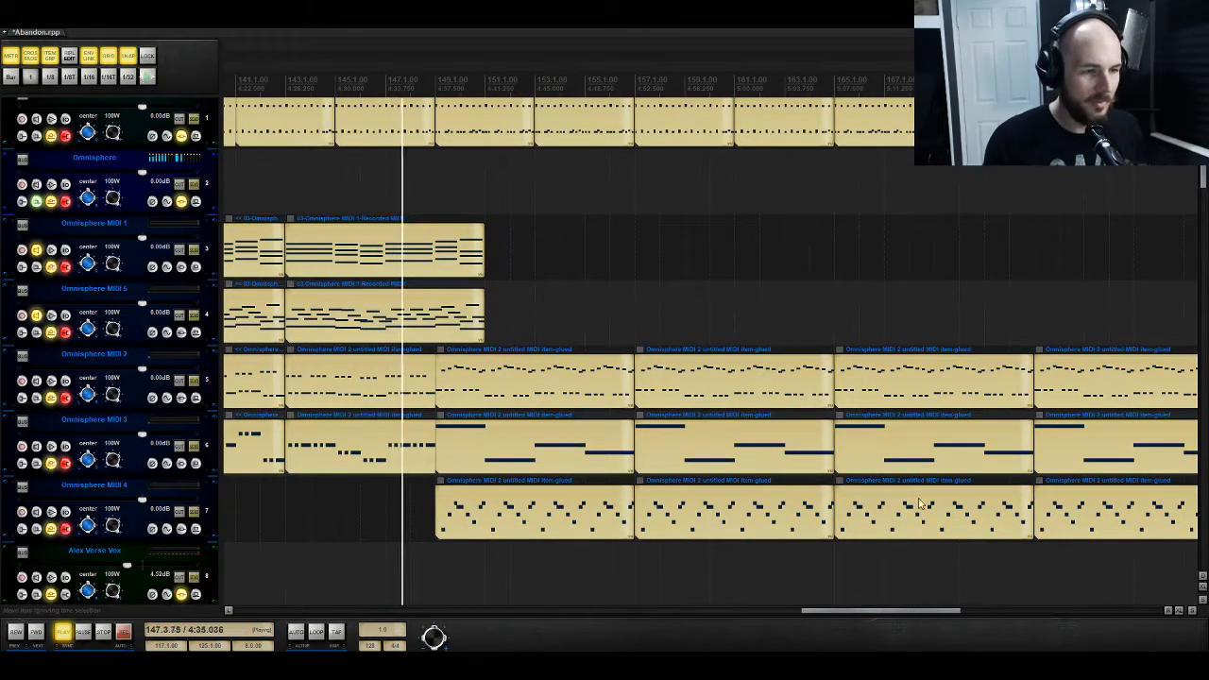
left_click_drag(917, 610, 874, 611)
key("space")
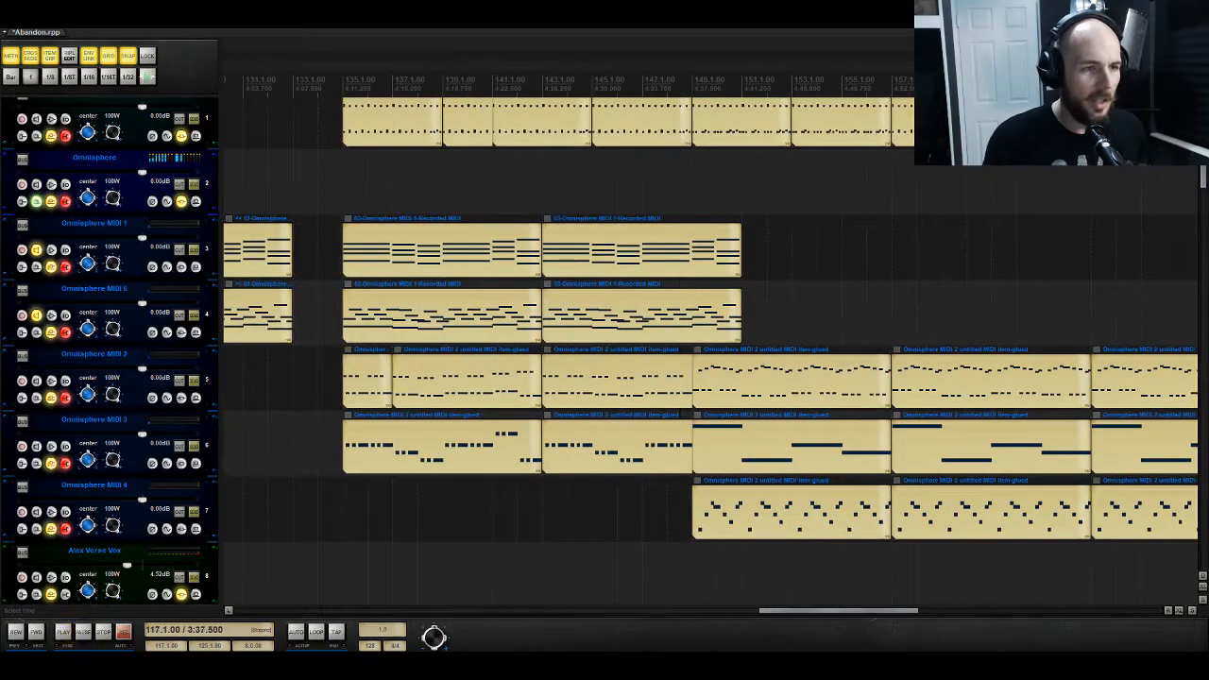
left_click_drag(665, 472, 667, 474)
scroll(404, 200, "up", 2)
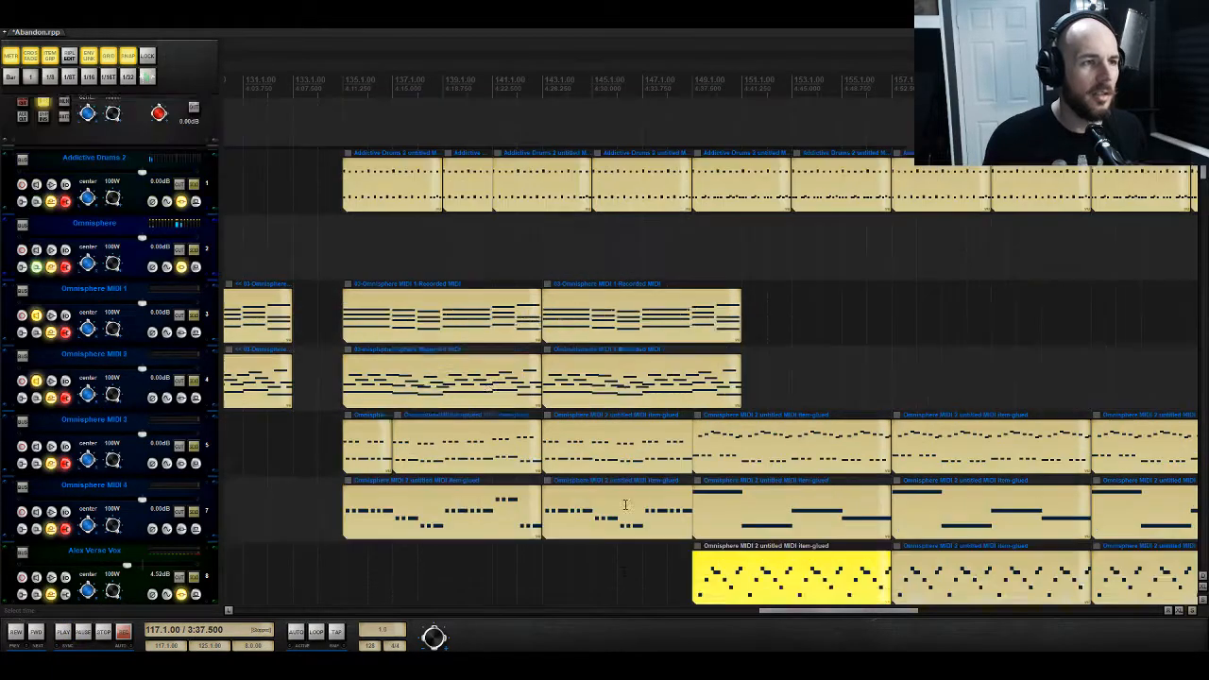
left_click_drag(473, 221, 658, 559)
left_click_drag(363, 356, 340, 328)
Step: Replace the split Omnisphere MIDI 2 items at bar 133 with a copy of the following eight-bar item
left_click(367, 468)
mouse_move(409, 467)
left_mouse_down()
mouse_move(284, 462)
mouse_move(416, 467)
left_mouse_up()
left_click_drag(333, 454, 407, 470)
key("Delete")
left_click_drag(533, 471, 331, 480)
Step: Play the bridge from bar 117 and save the project during playback
left_click_drag(790, 612, 681, 612)
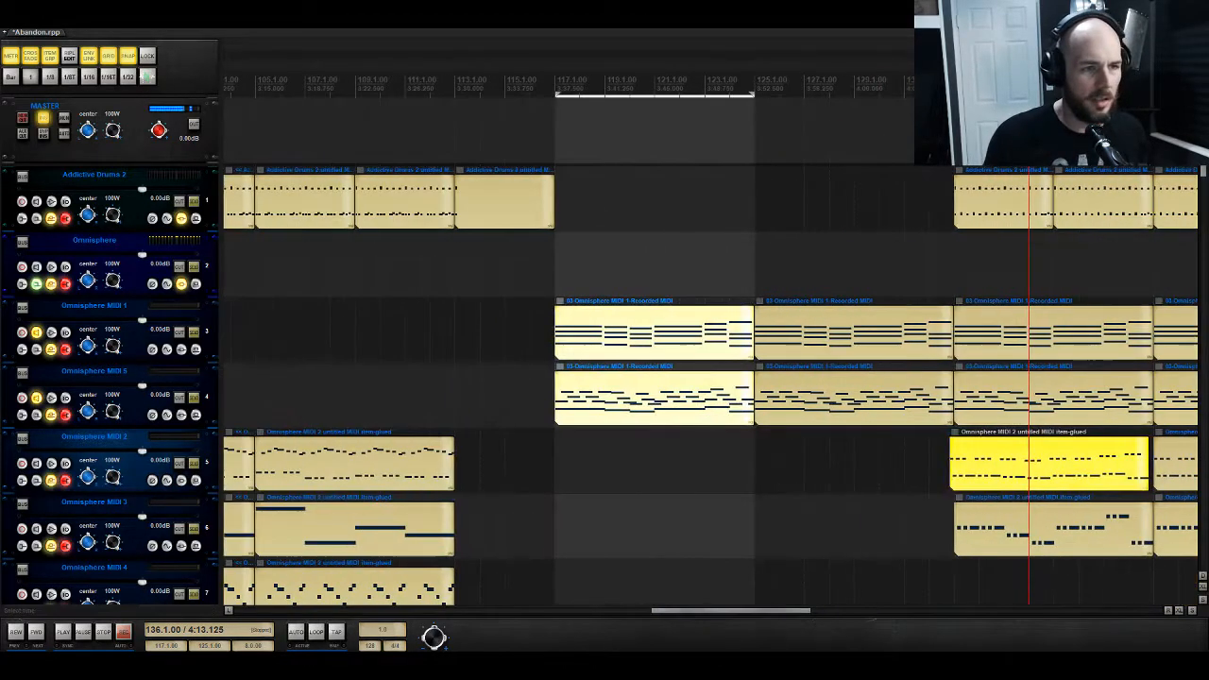
left_click(558, 283)
key("space")
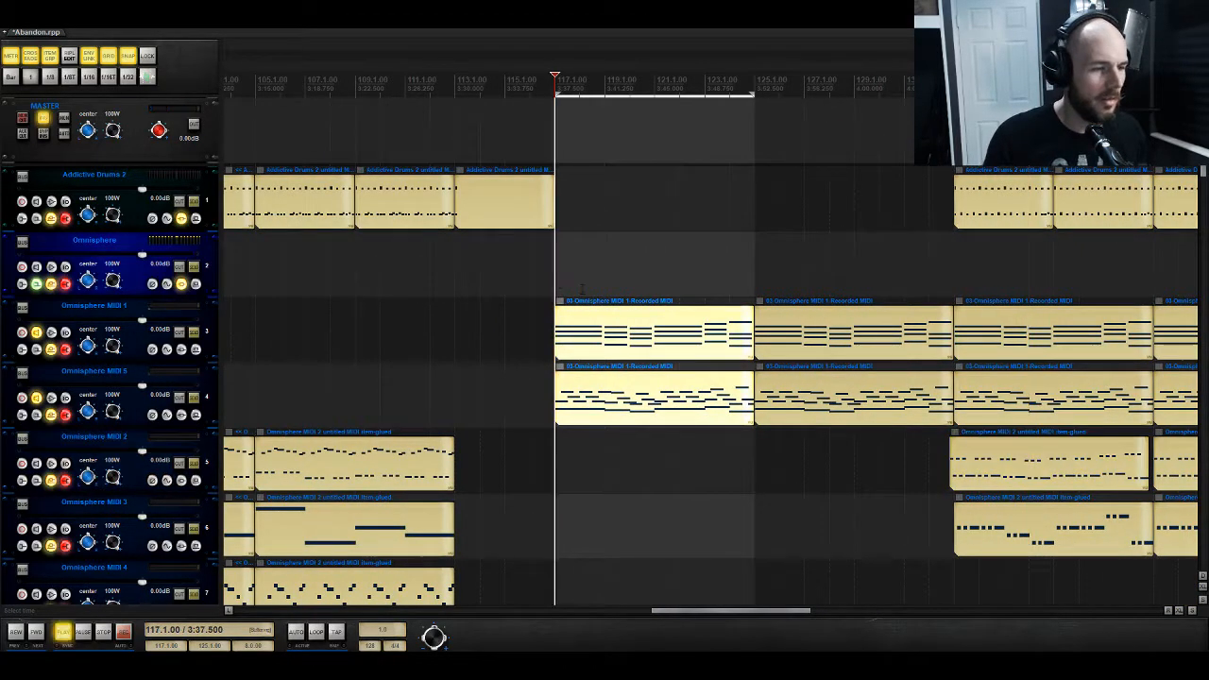
scroll(709, 349, "down", 10)
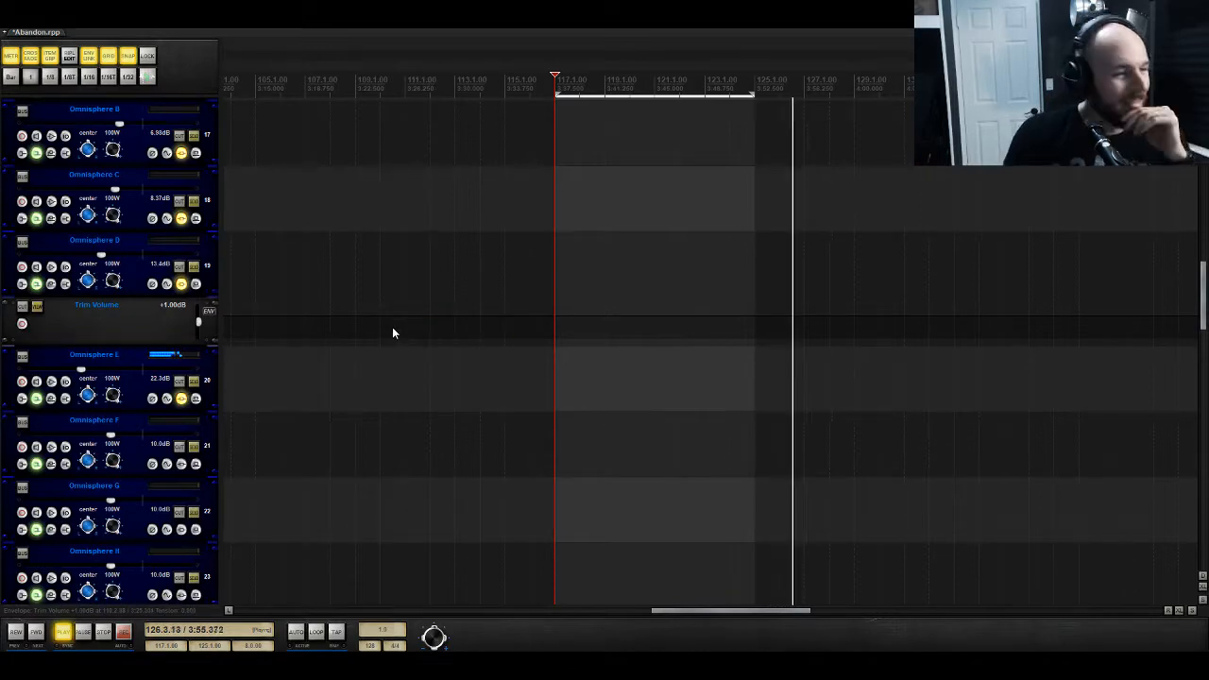
left_click(11, 31)
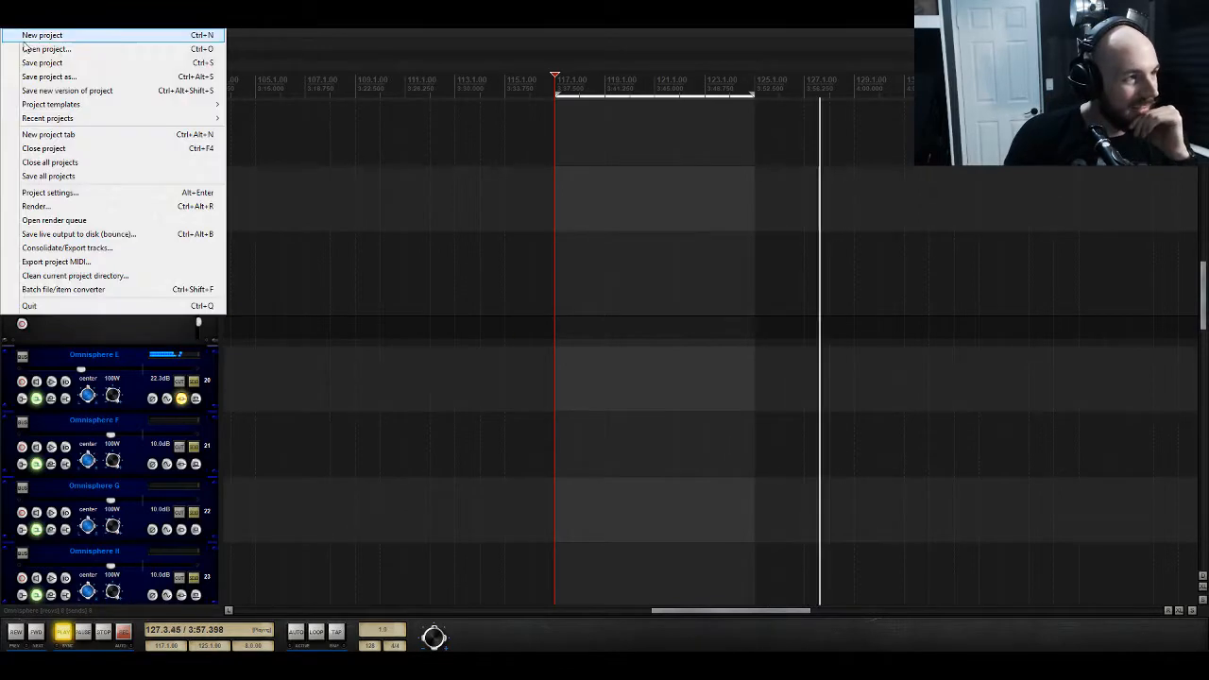
left_click(41, 65)
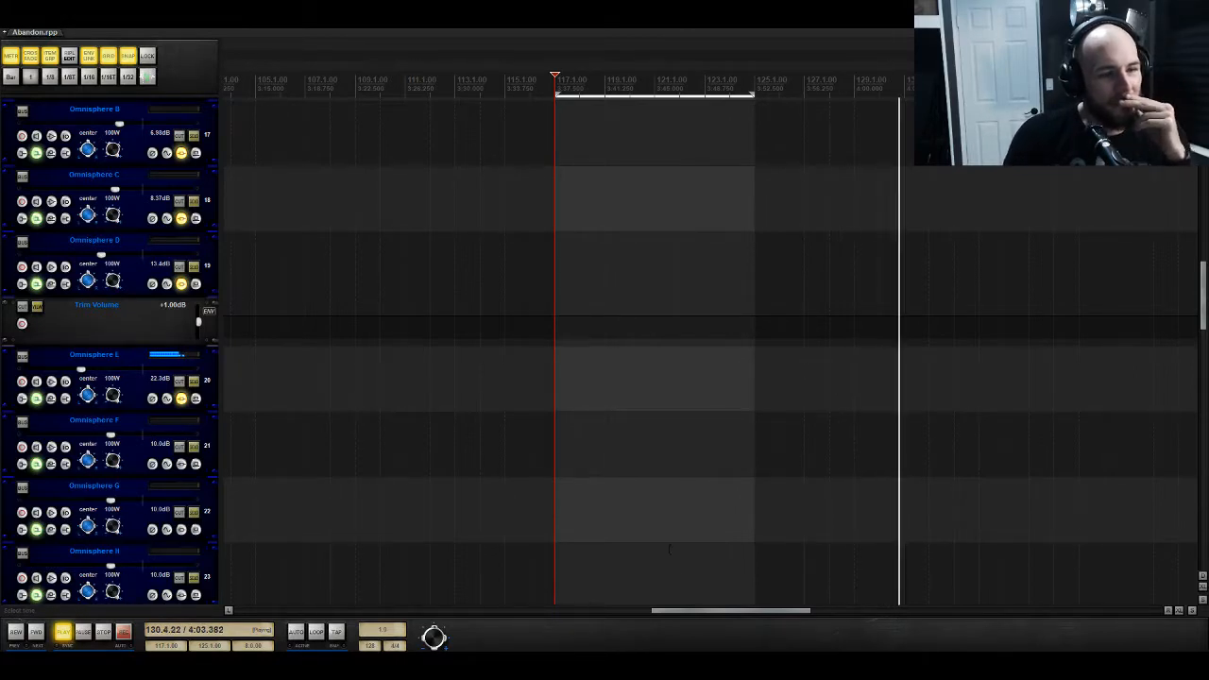
Step: Align the copied Omnisphere MIDI 2 item to start exactly at bar 133 and play the arrangement from bar 117
left_click_drag(734, 612, 787, 612)
scroll(671, 365, "up", 2)
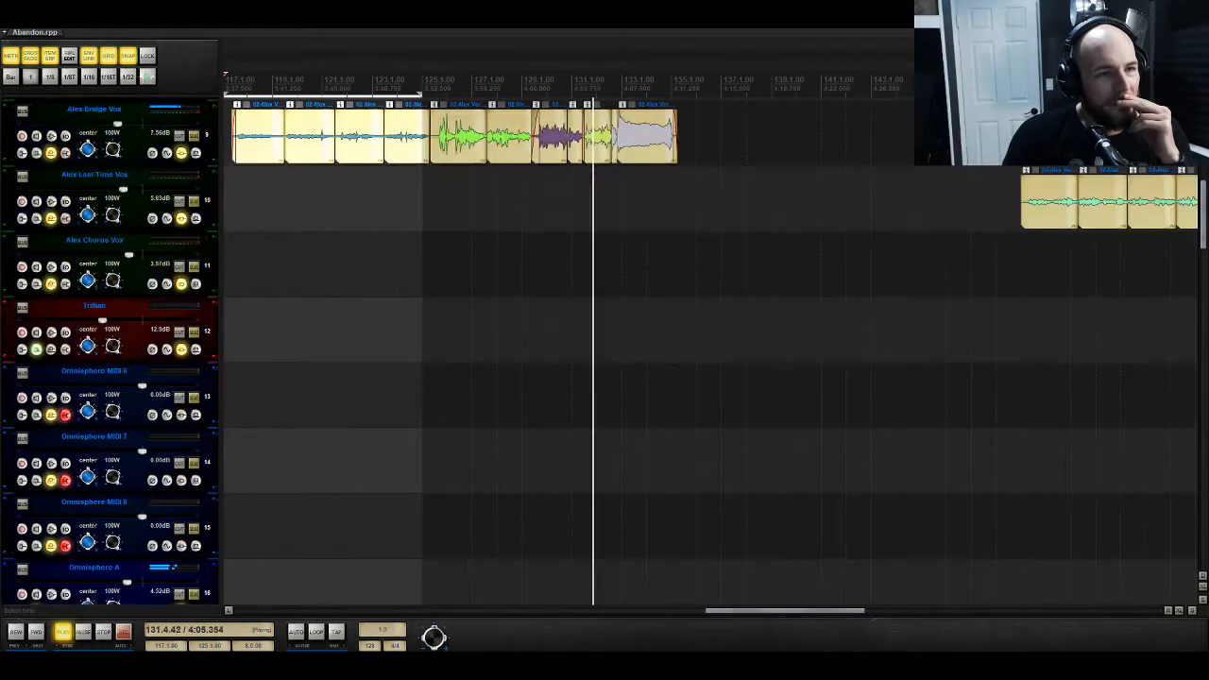
scroll(672, 364, "up", 1)
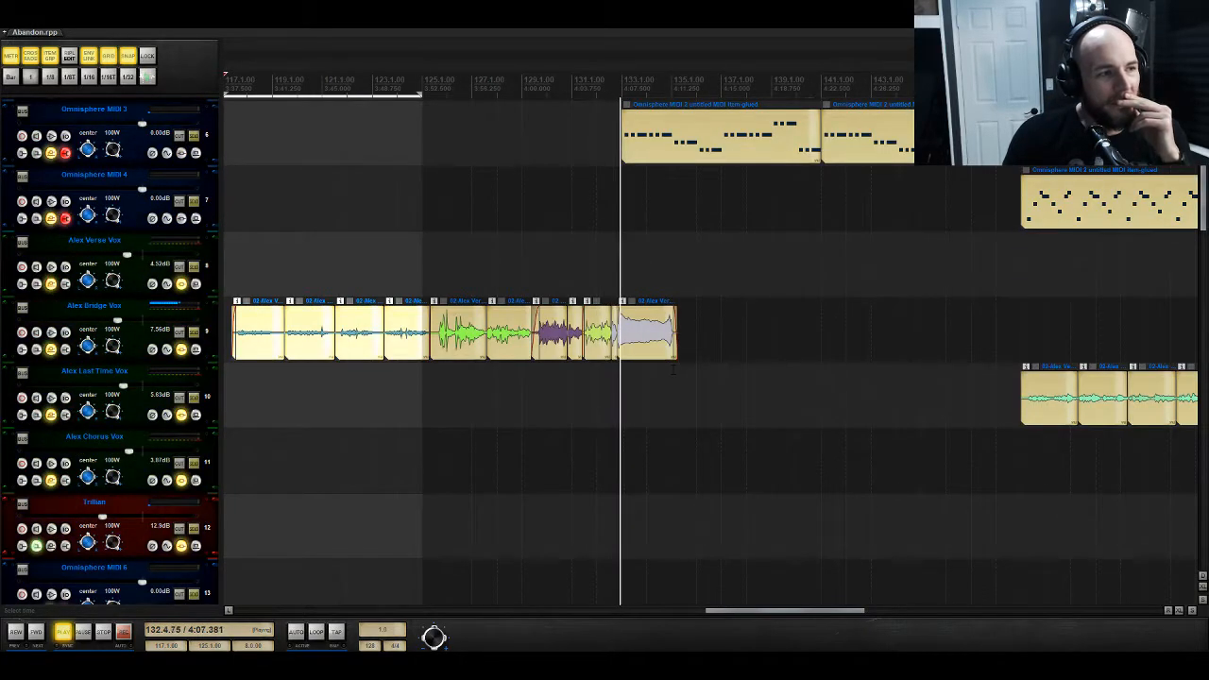
scroll(673, 368, "up", 3)
key("space")
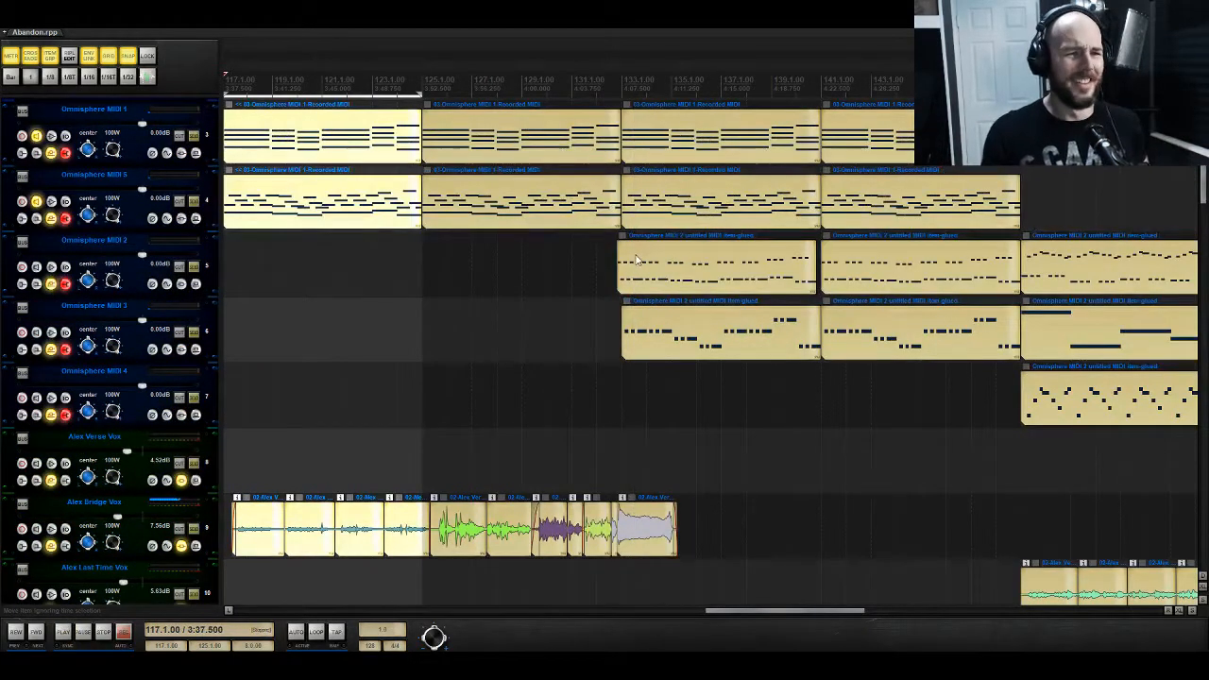
left_click_drag(638, 260, 645, 263)
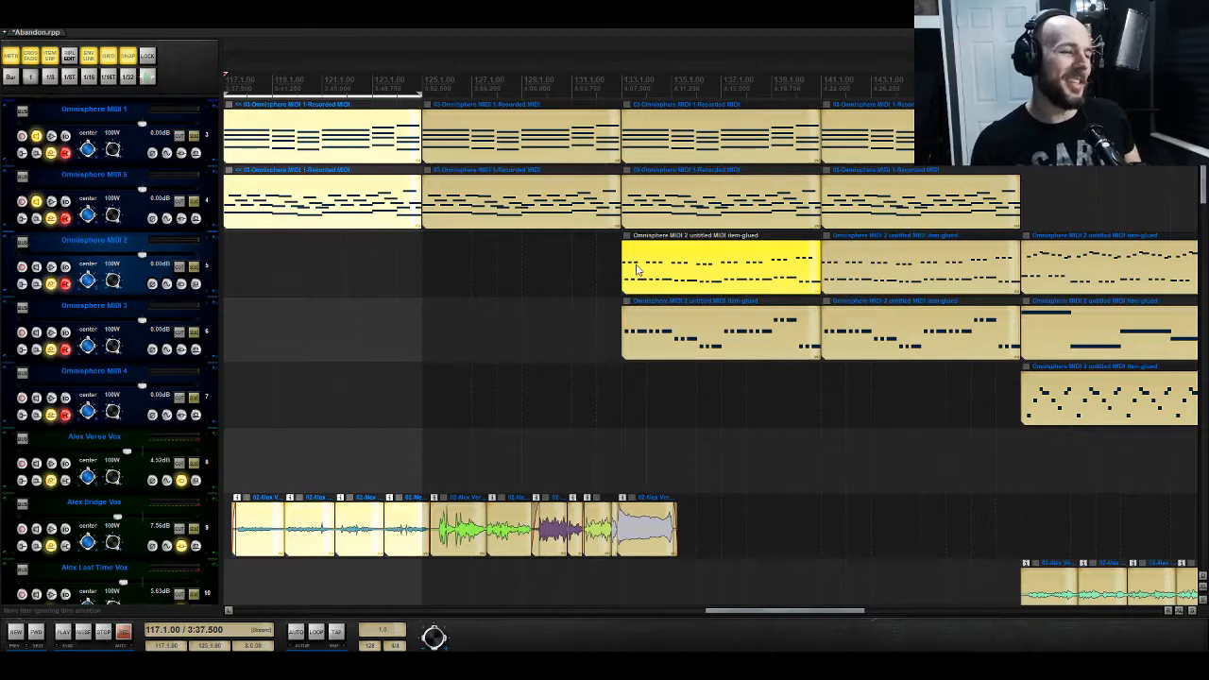
key("space")
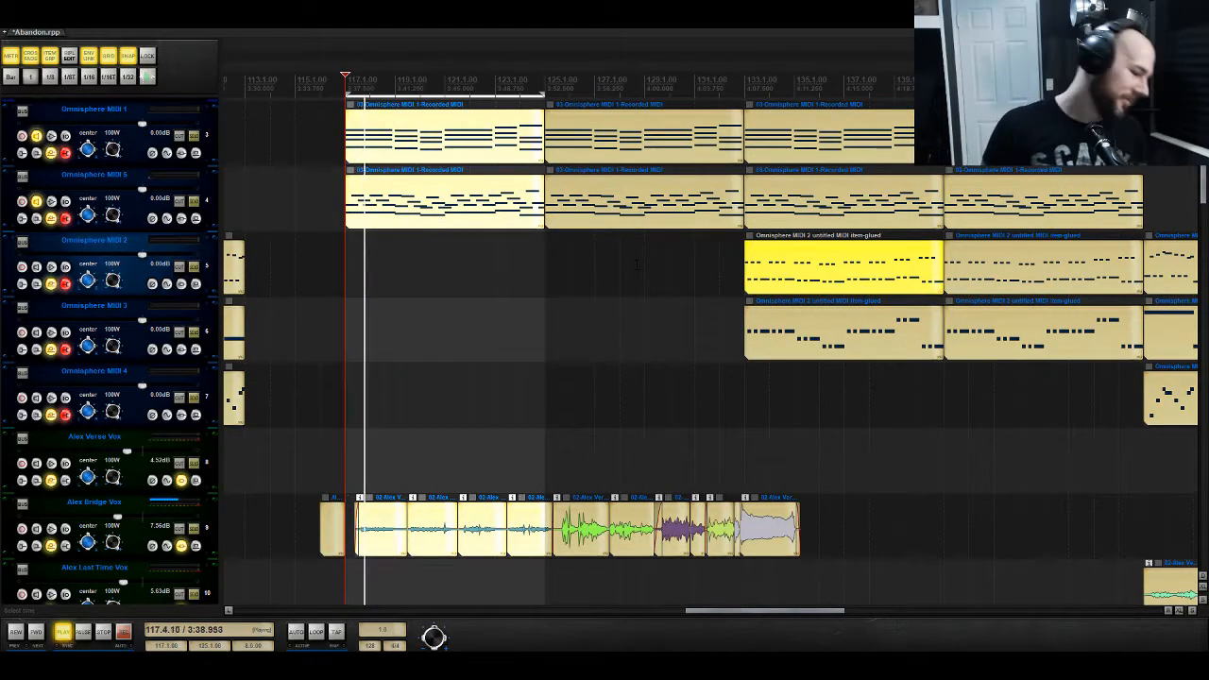
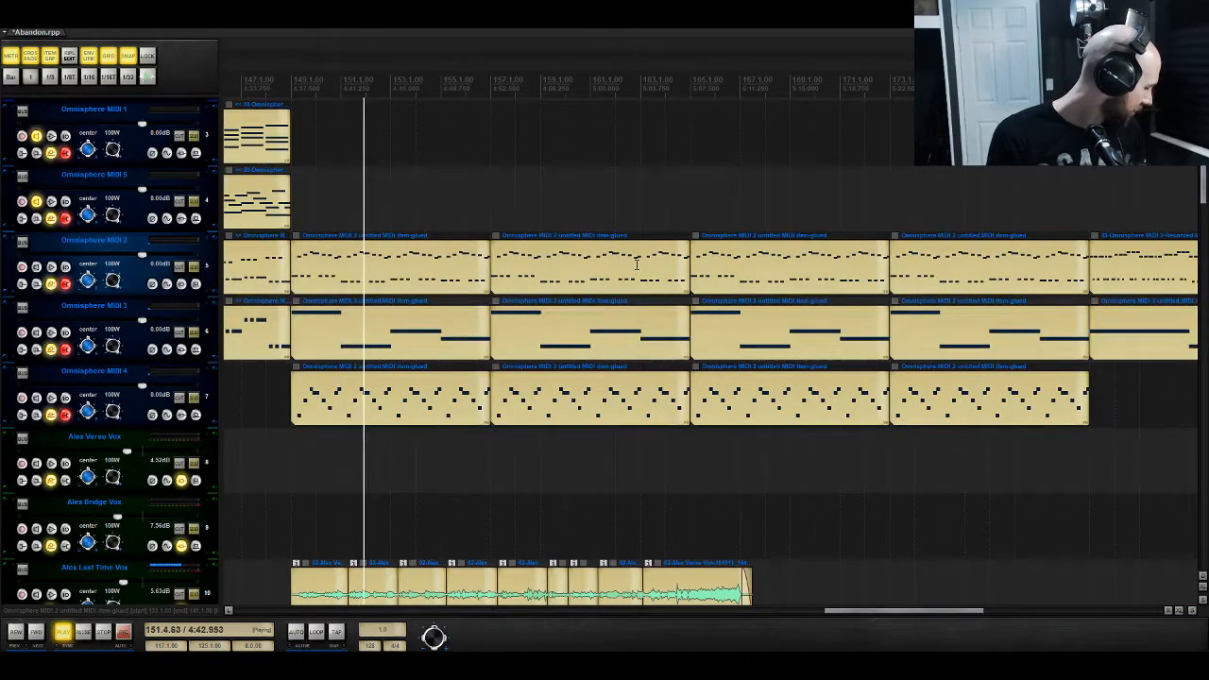
key("space")
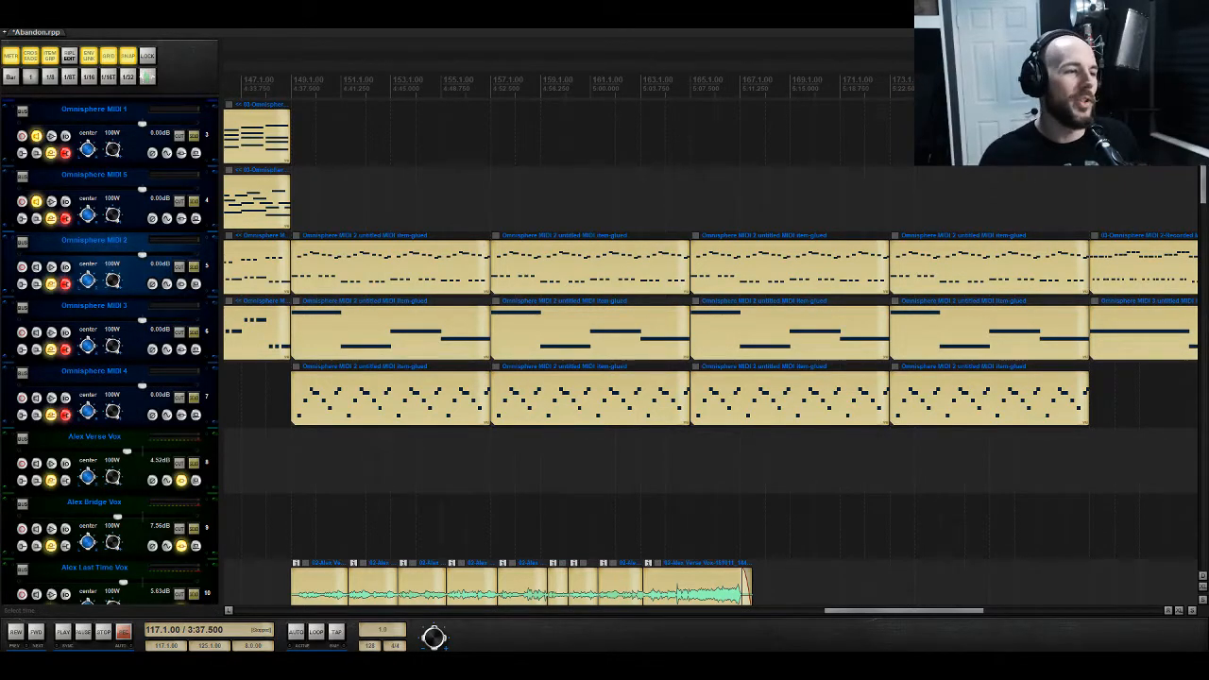
Step: Examine the arrangement from the end of the bridge vocal through the last vocal section at bar 149 and the final chorus
left_click_drag(938, 614, 779, 614)
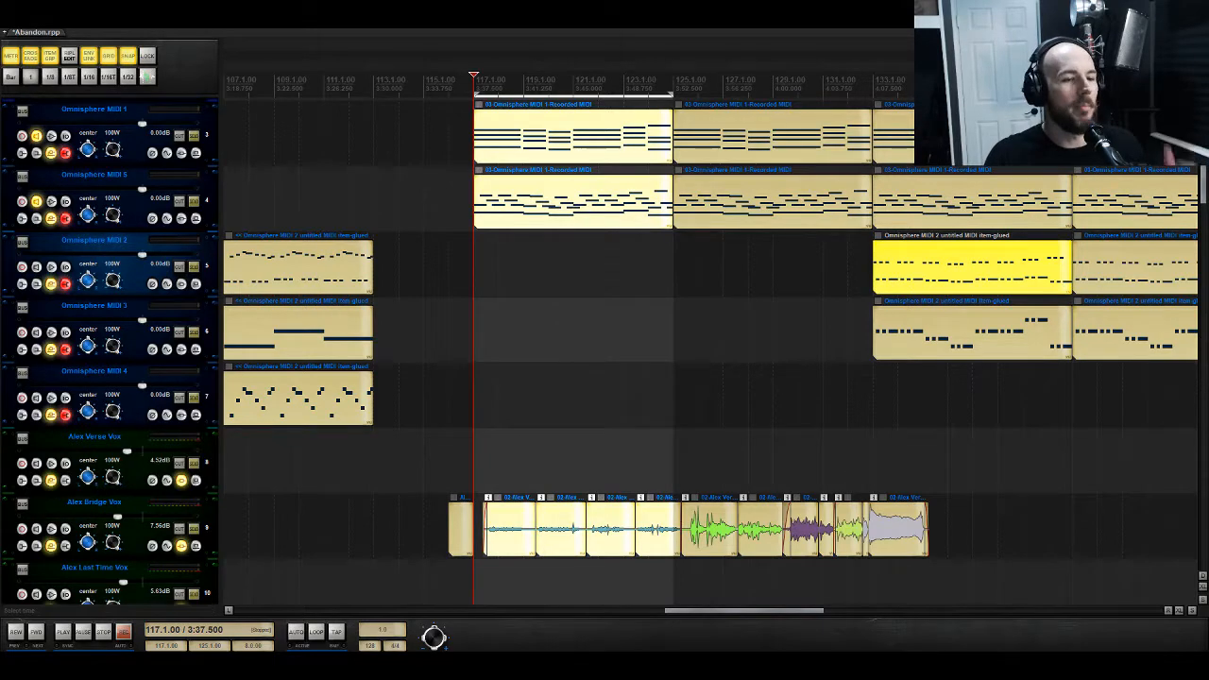
left_click_drag(774, 612, 844, 610)
scroll(708, 359, "down", 1)
left_click(755, 460)
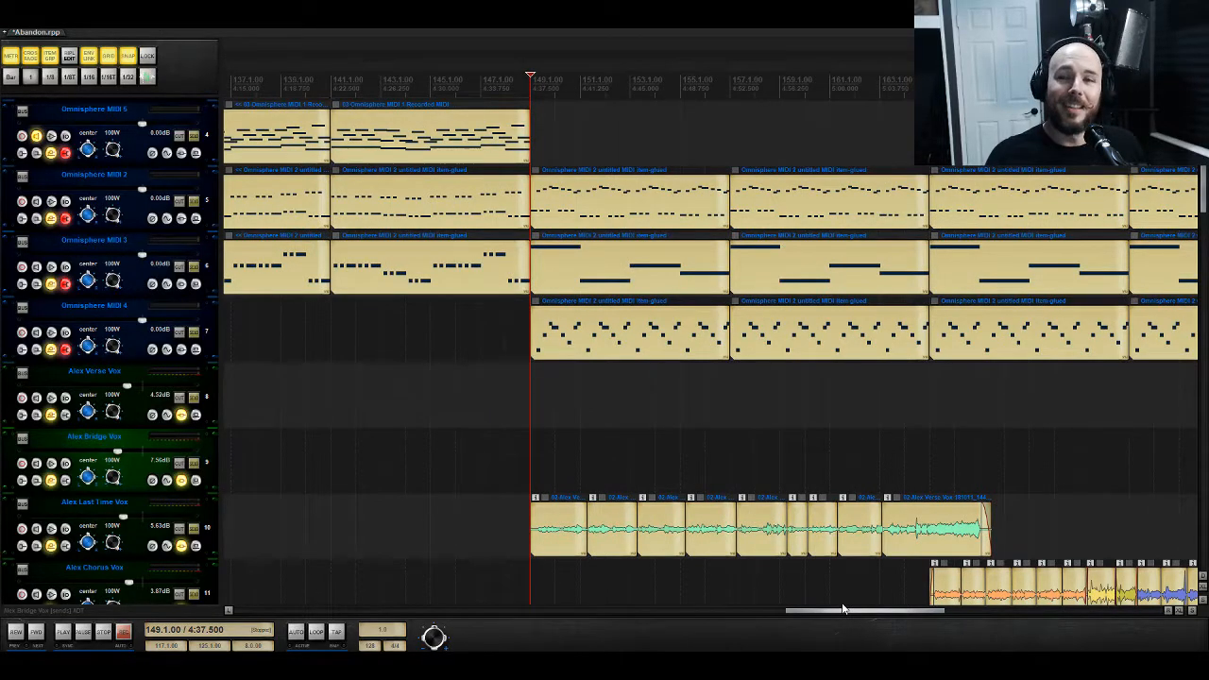
left_click_drag(843, 610, 763, 610)
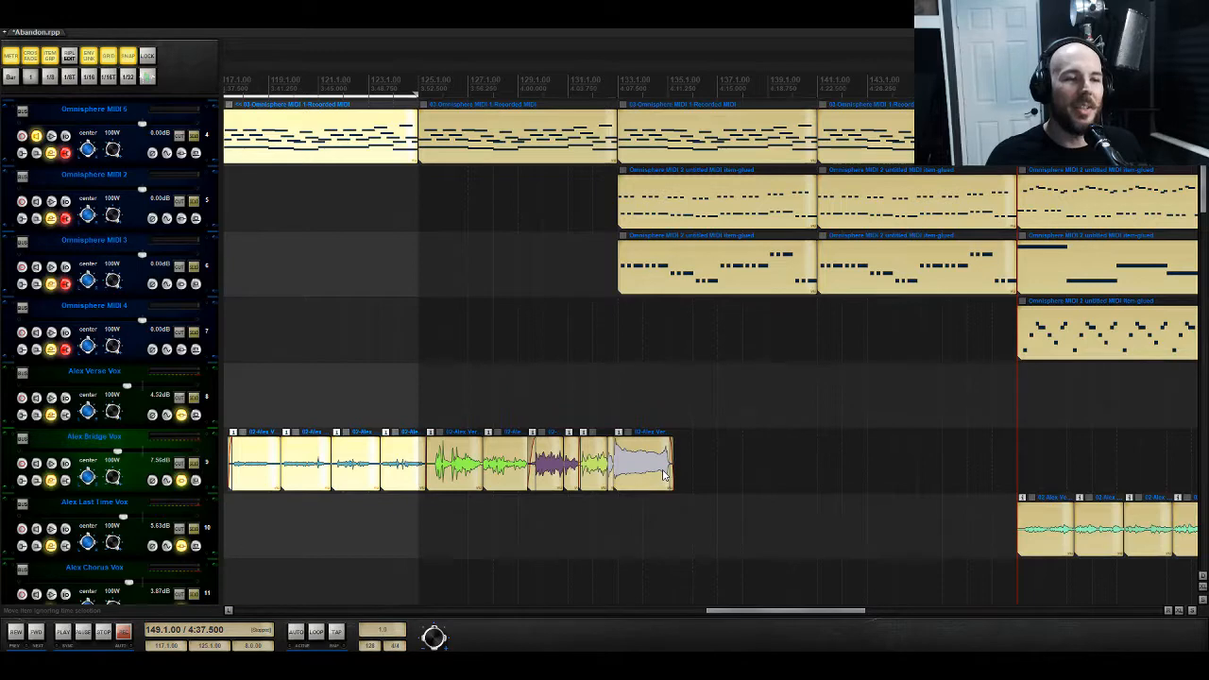
left_click_drag(744, 615, 831, 615)
scroll(814, 445, "down", 4)
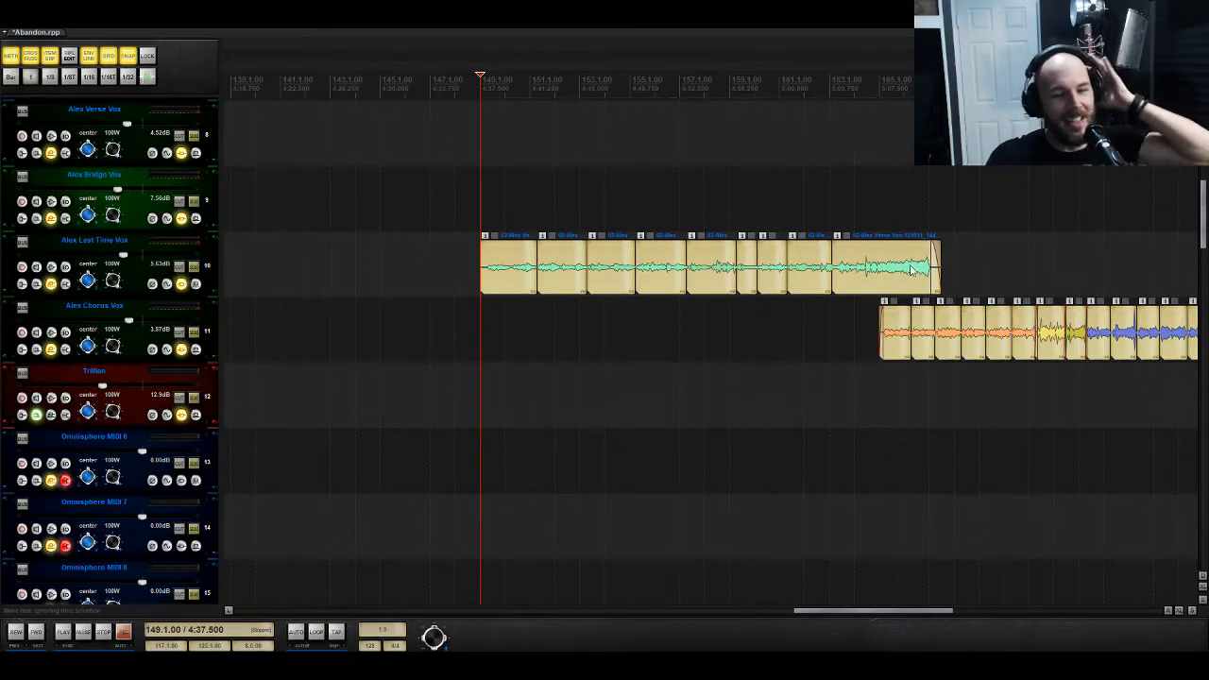
scroll(696, 288, "up", 3)
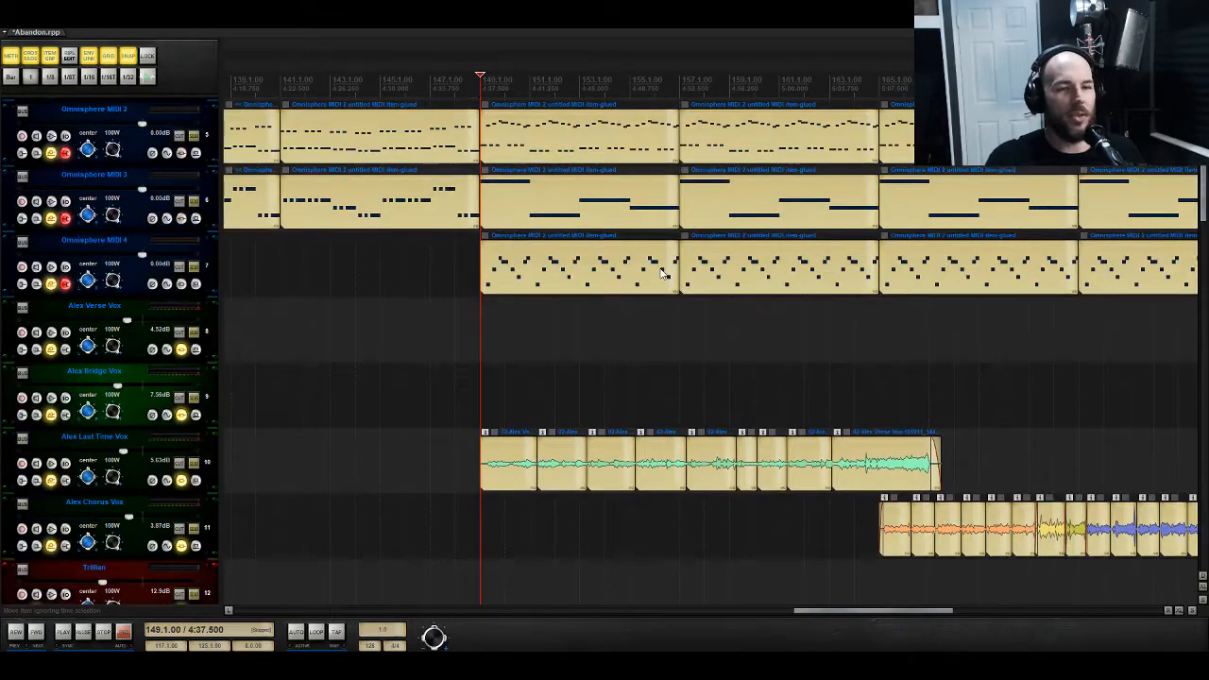
left_click_drag(904, 612, 931, 606)
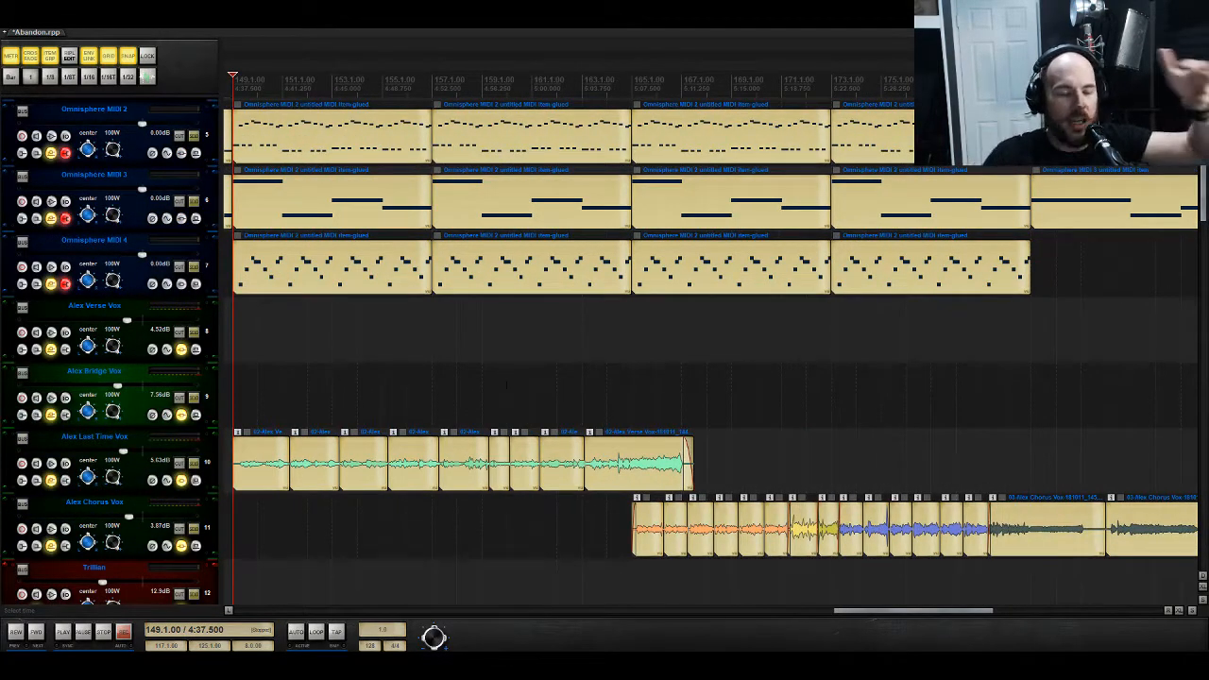
left_click_drag(640, 419, 635, 370)
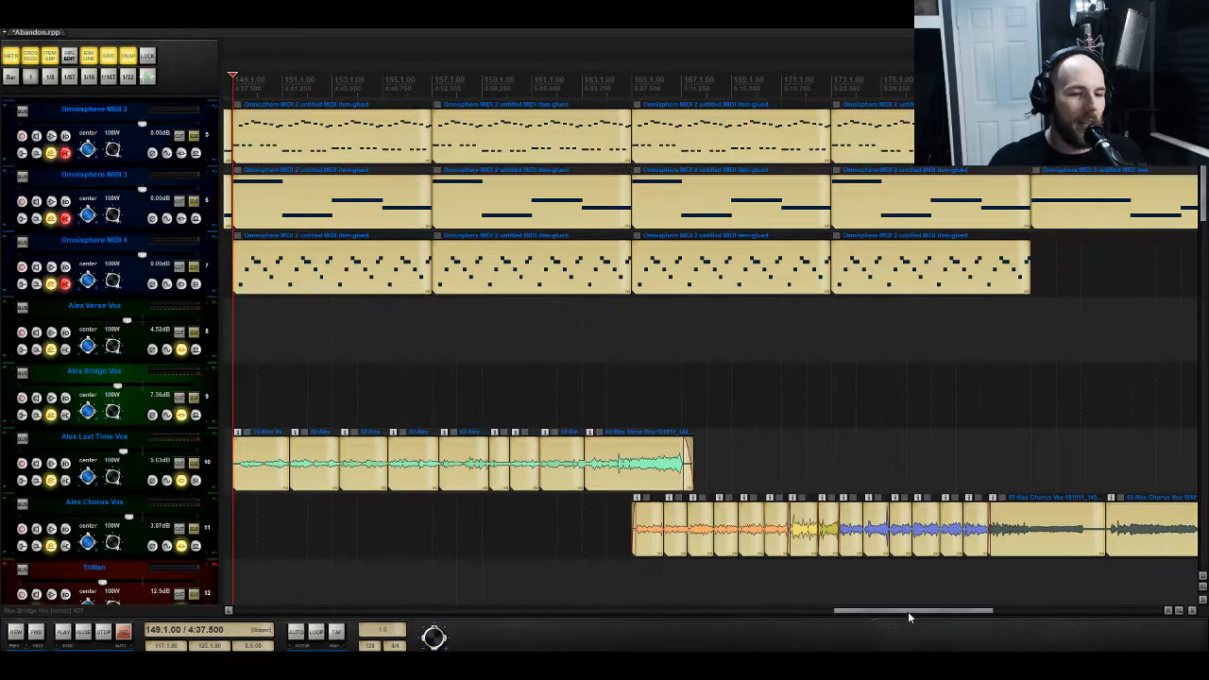
Step: Play the arrangement from bar 149 through the last vocal section into the final chorus vocals
left_click_drag(908, 616, 841, 615)
scroll(726, 250, "up", 2)
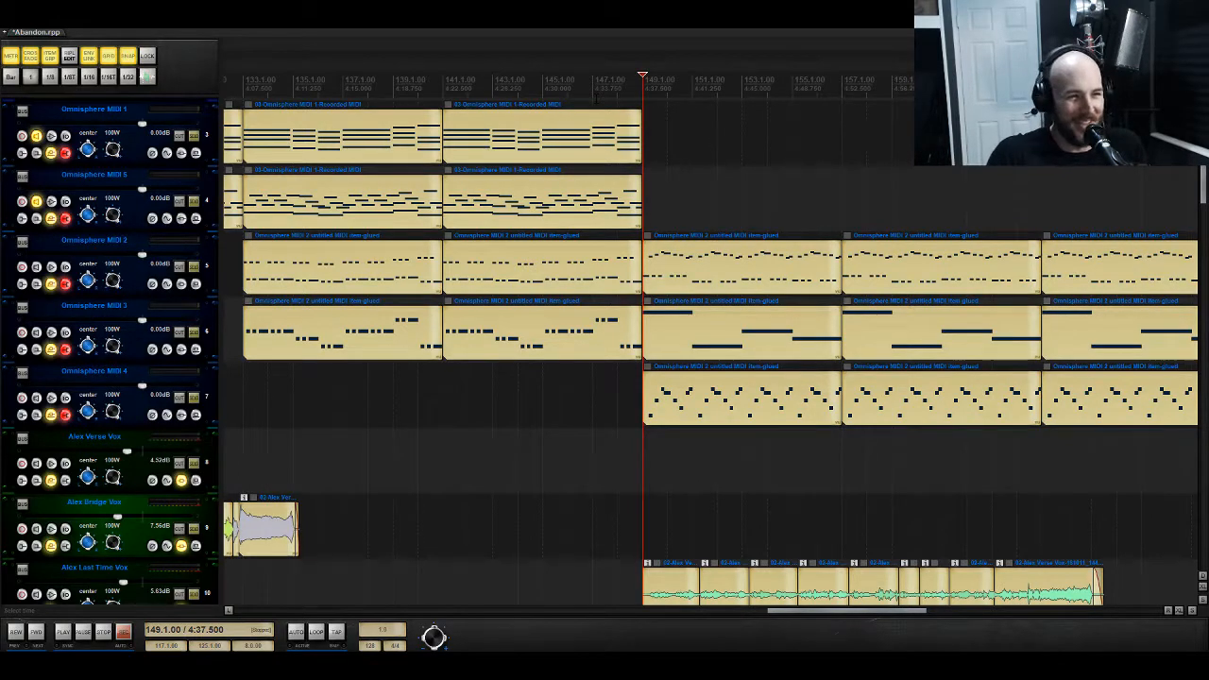
key("space")
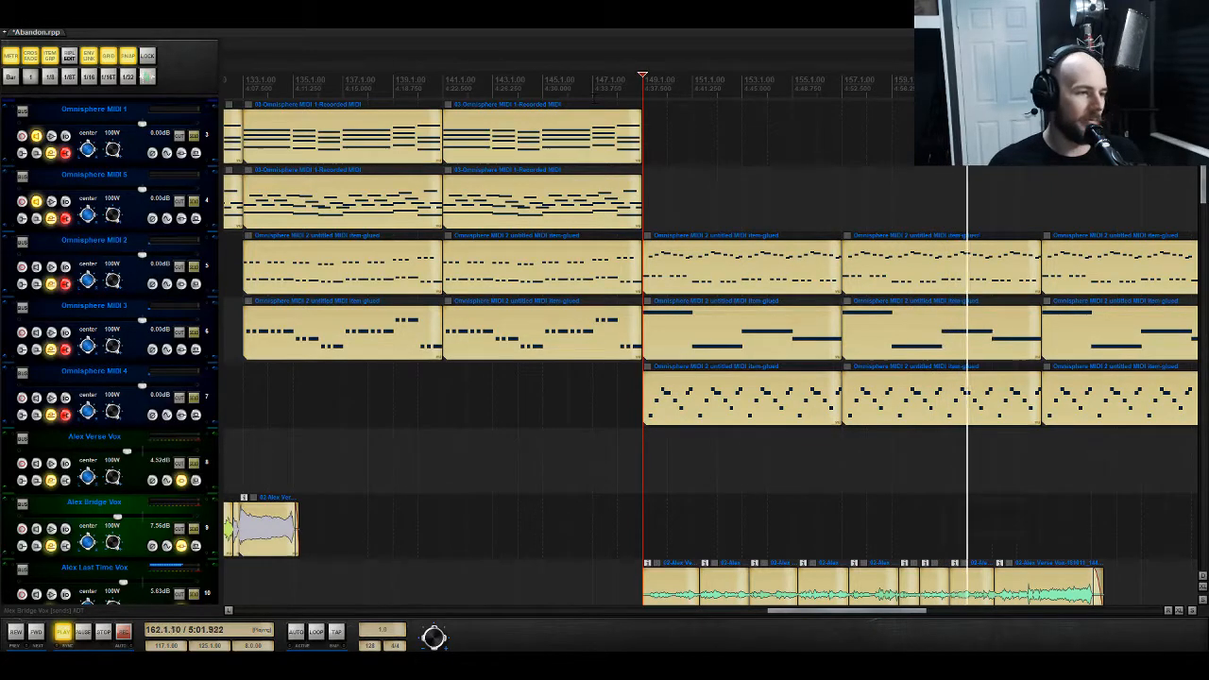
scroll(708, 349, "down", 6)
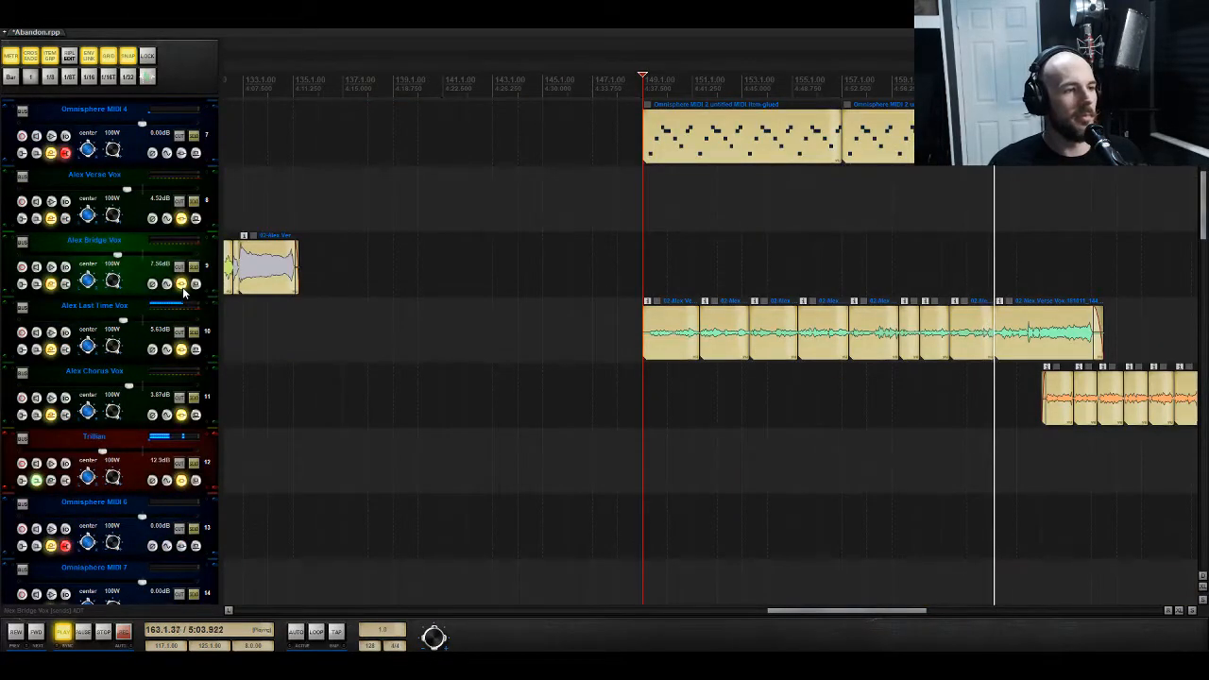
mouse_move(184, 290)
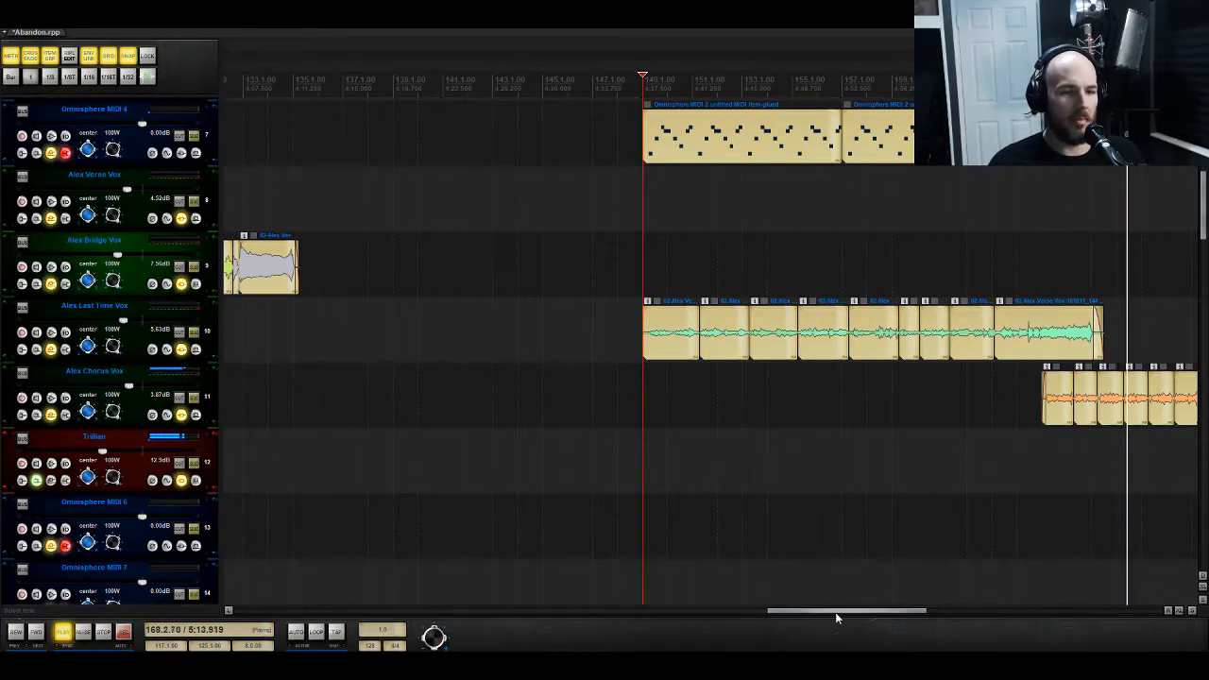
left_click_drag(837, 613, 962, 616)
scroll(667, 285, "up", 3)
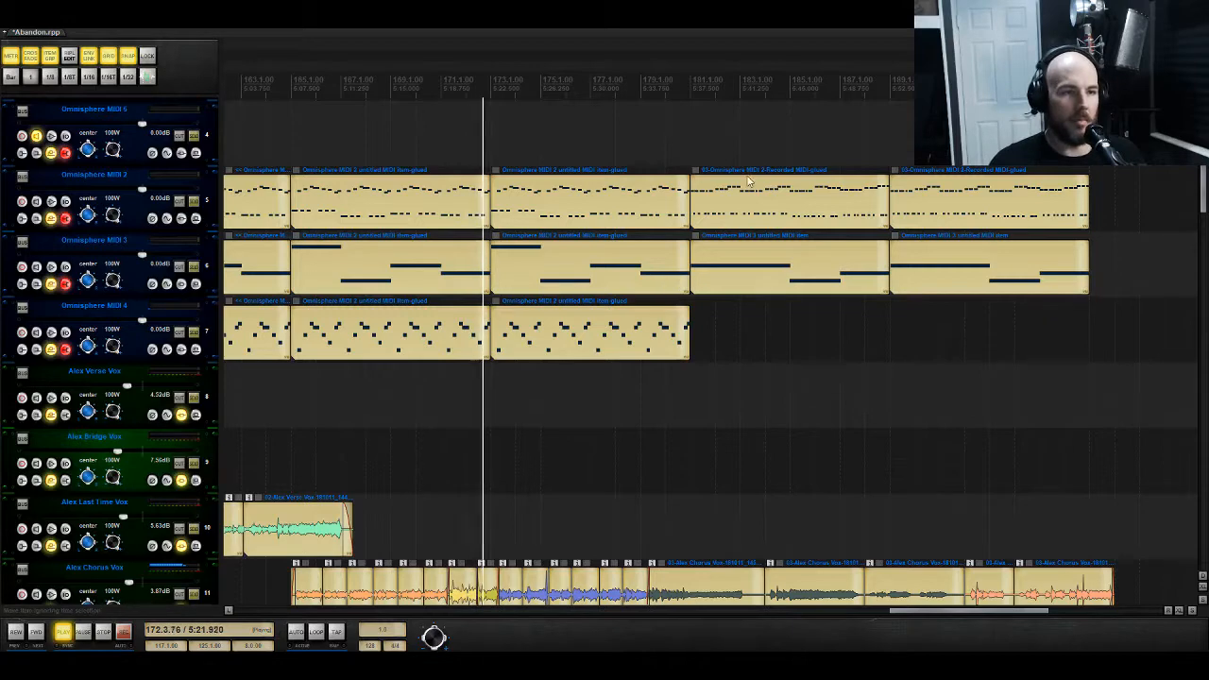
Step: Try a new Omnisphere MIDI 4 part at bar 181 in a copied Omnisphere MIDI 2 item, replacing its notes with key snap in D# natural minor
left_click_drag(751, 183, 756, 345)
double_click(752, 344)
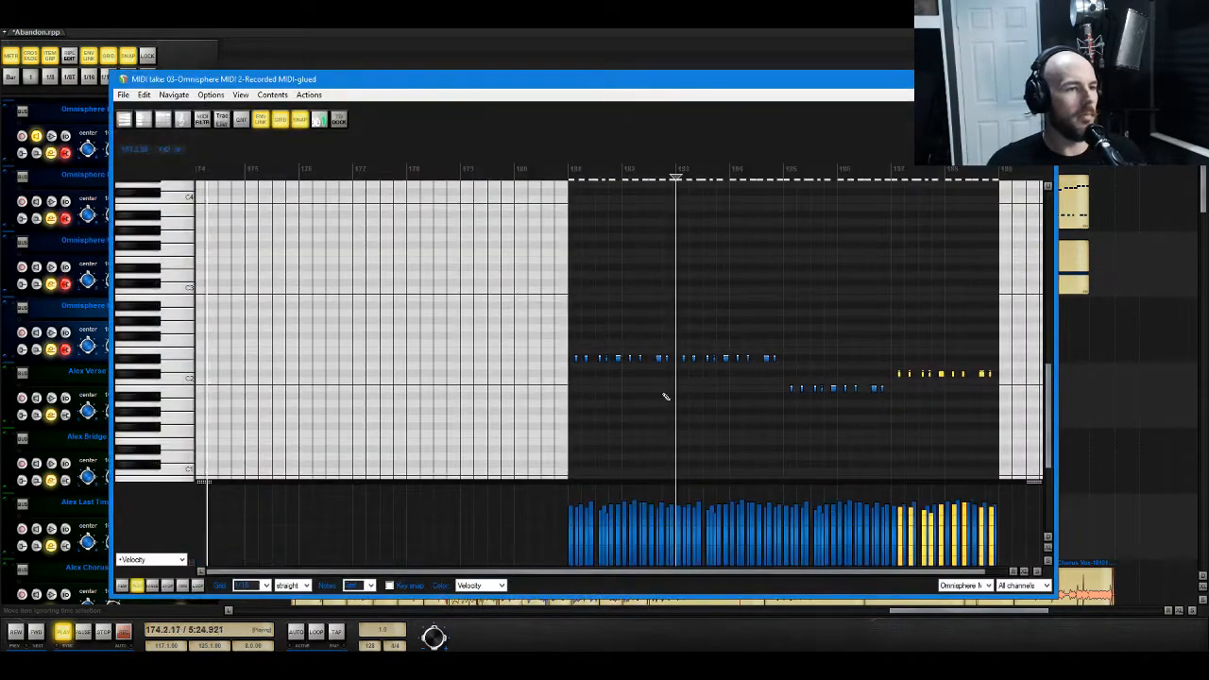
left_click_drag(485, 329, 1052, 448)
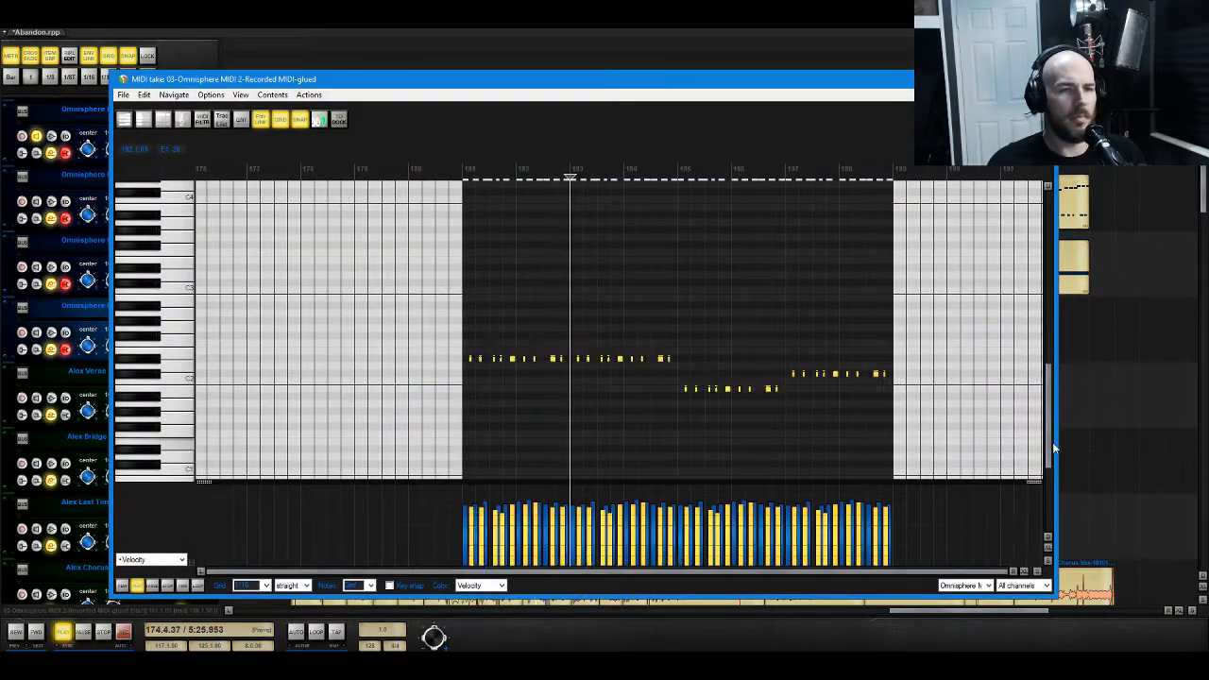
key("Delete")
key("ctrl+a")
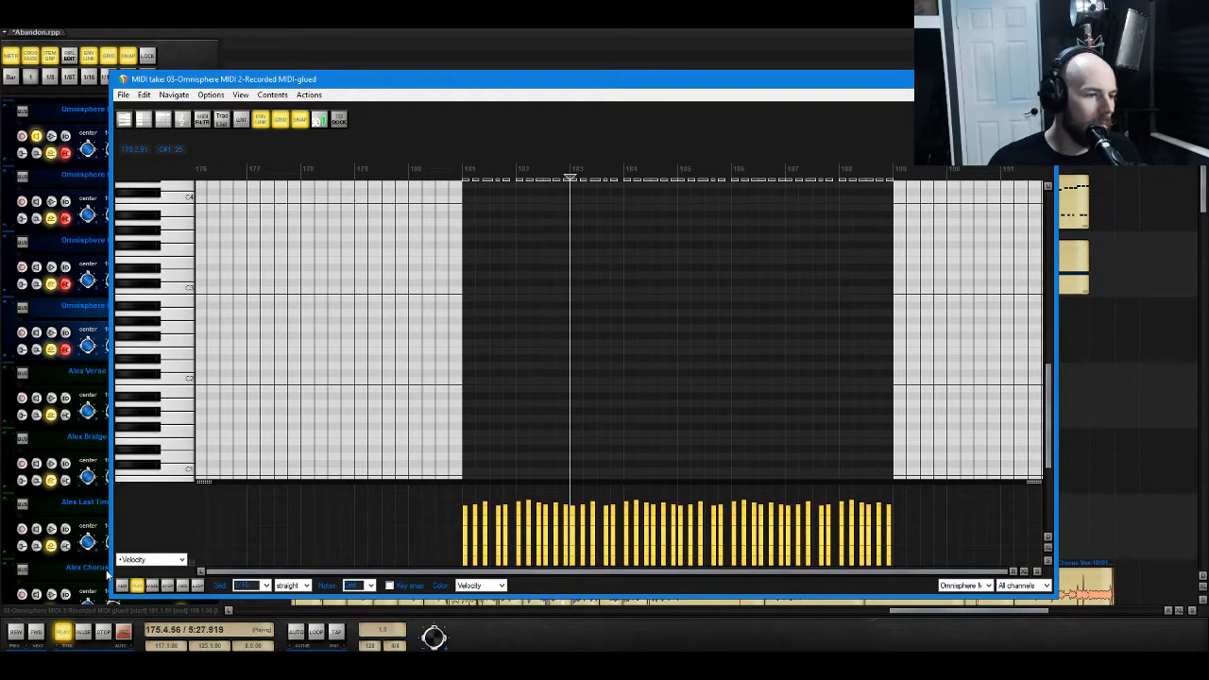
left_click(389, 586)
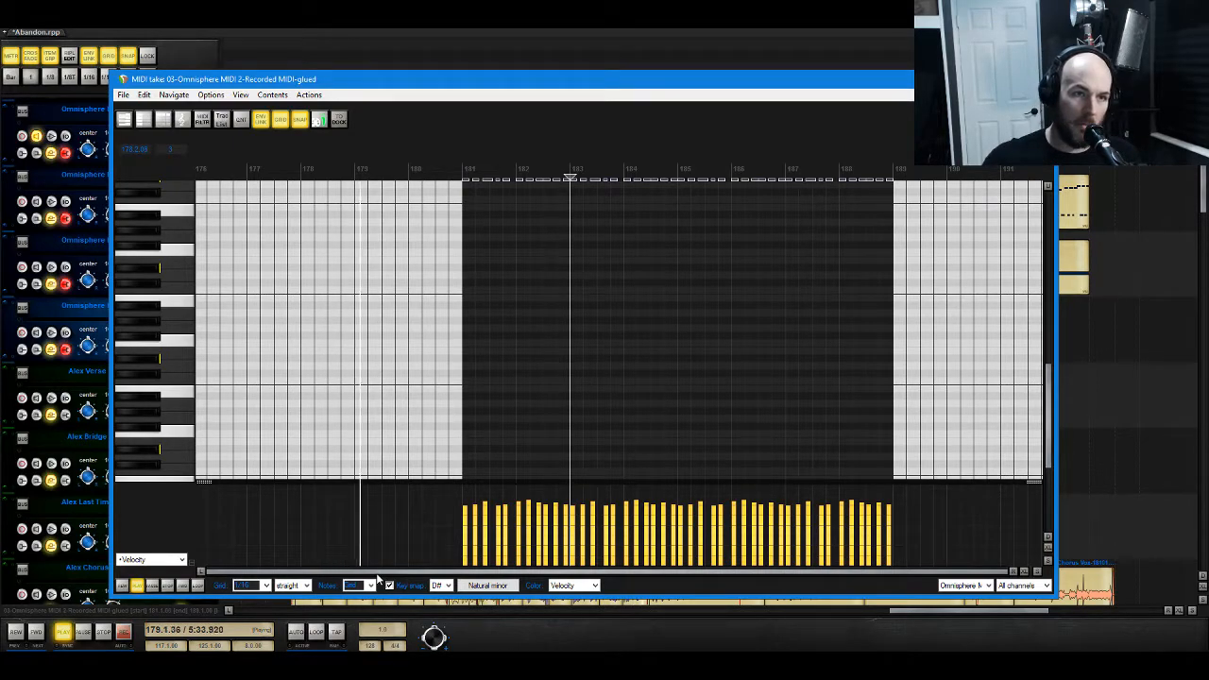
key("Escape")
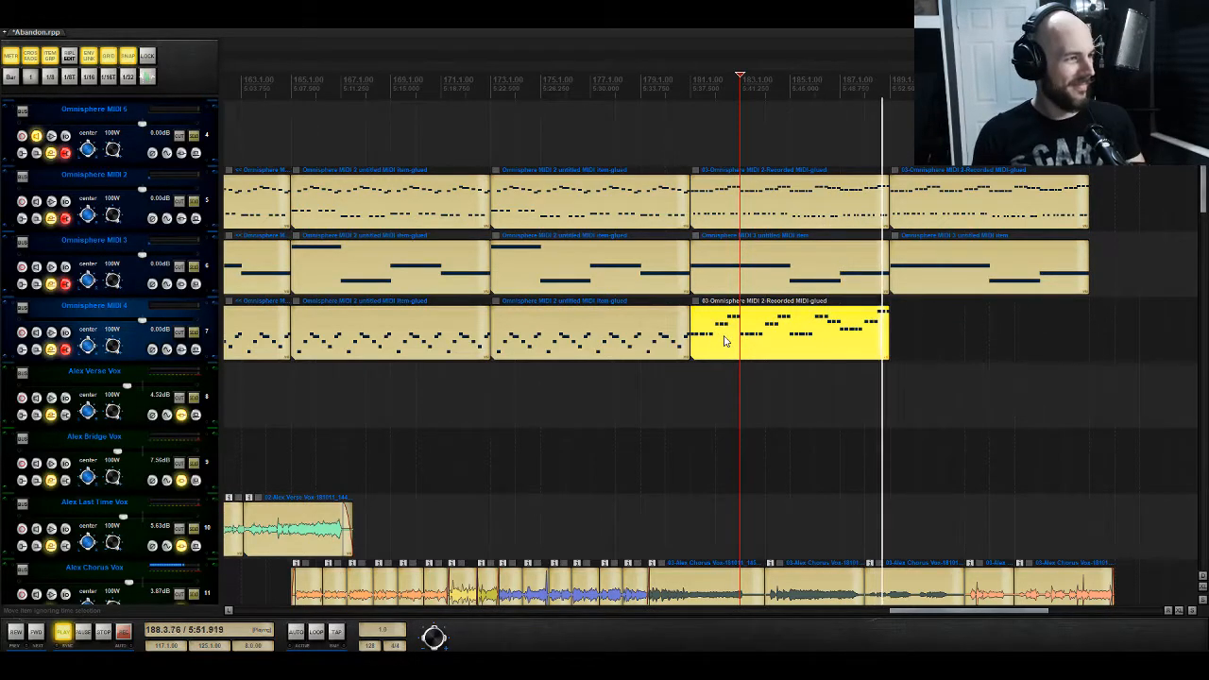
key("Delete")
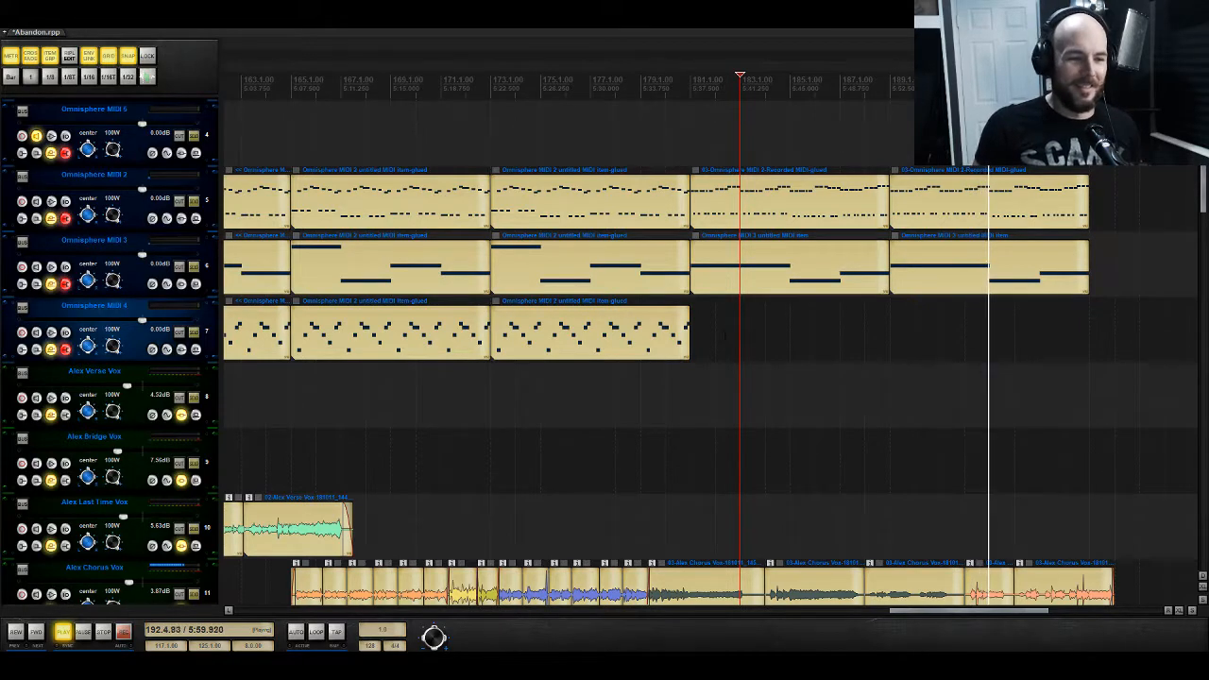
Step: Stop playback and review the arrangement from the final chorus back to the bridge at bar 117
key("space")
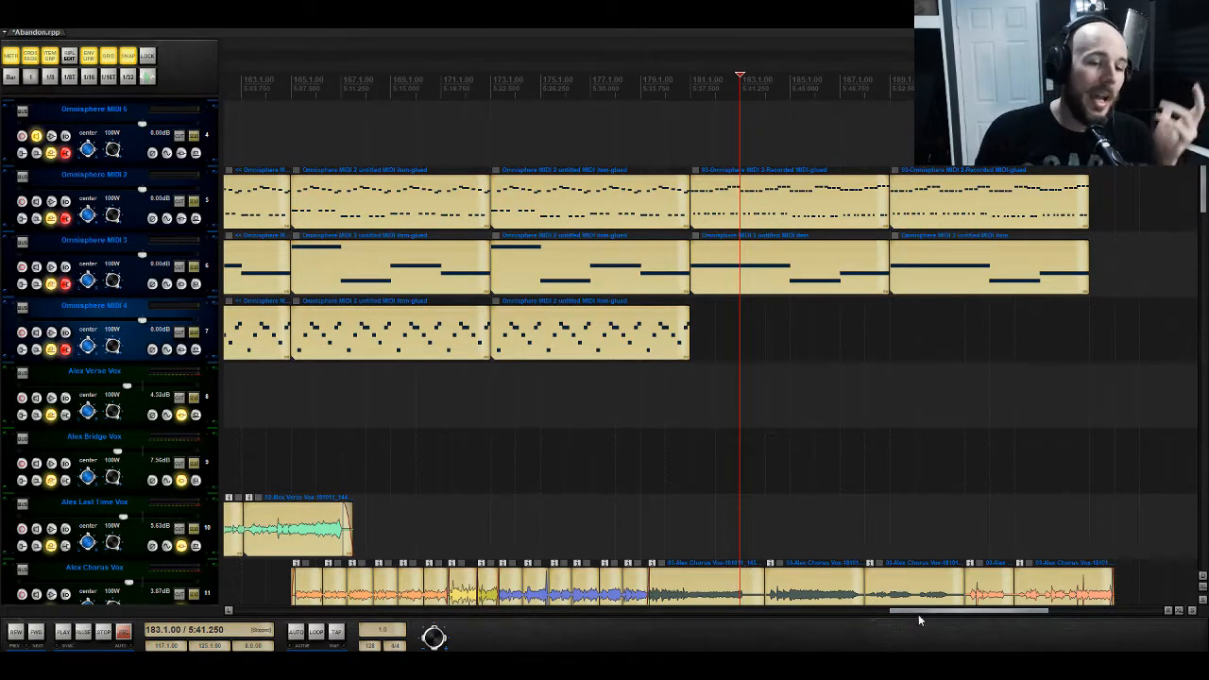
left_click_drag(920, 611, 804, 635)
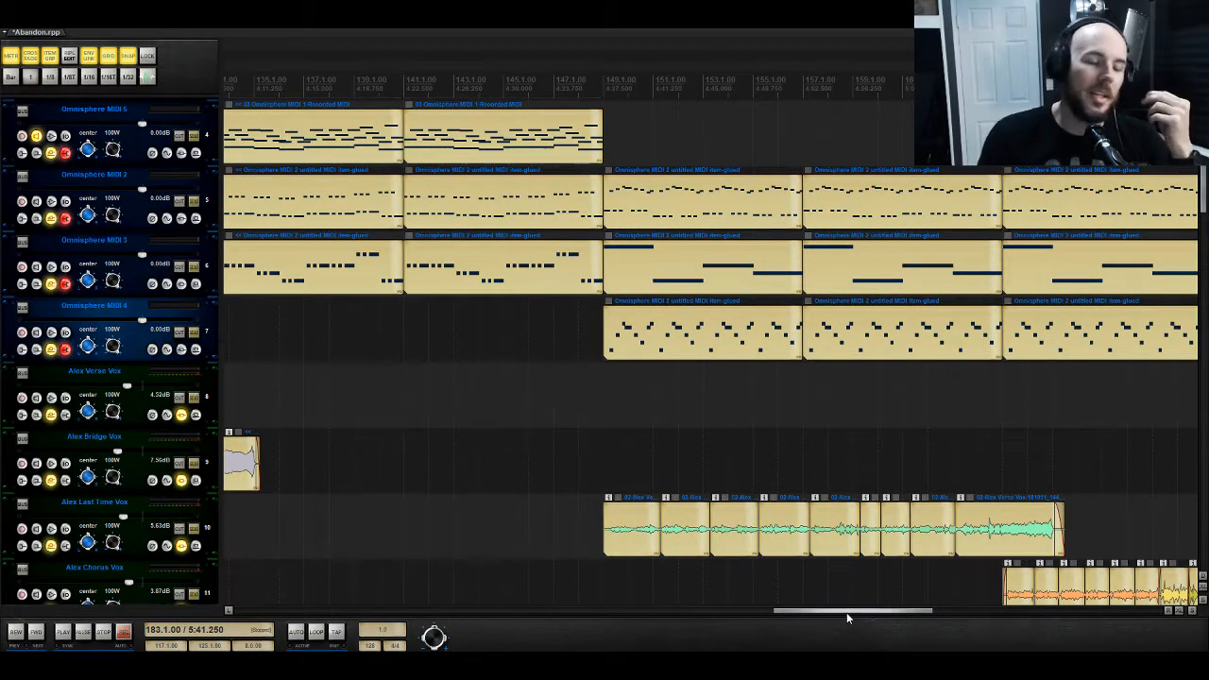
left_click_drag(846, 612, 731, 605)
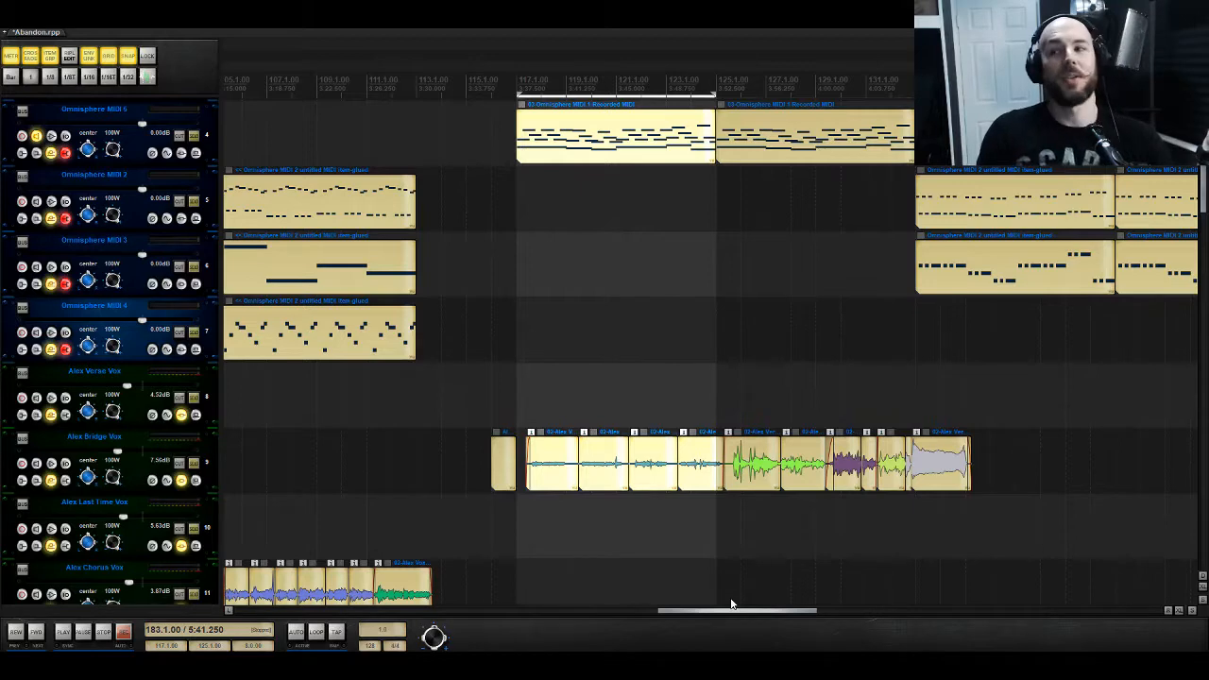
left_click_drag(731, 602, 733, 604)
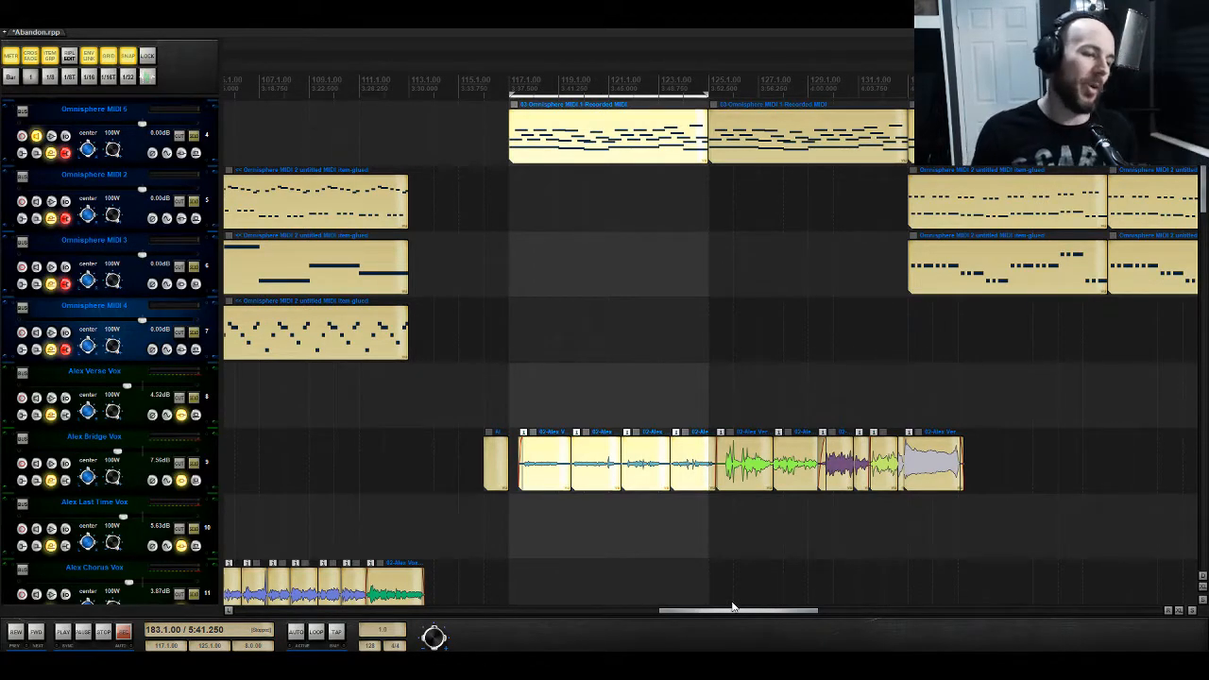
mouse_move(733, 607)
left_mouse_down()
mouse_move(646, 607)
mouse_move(720, 607)
left_mouse_up()
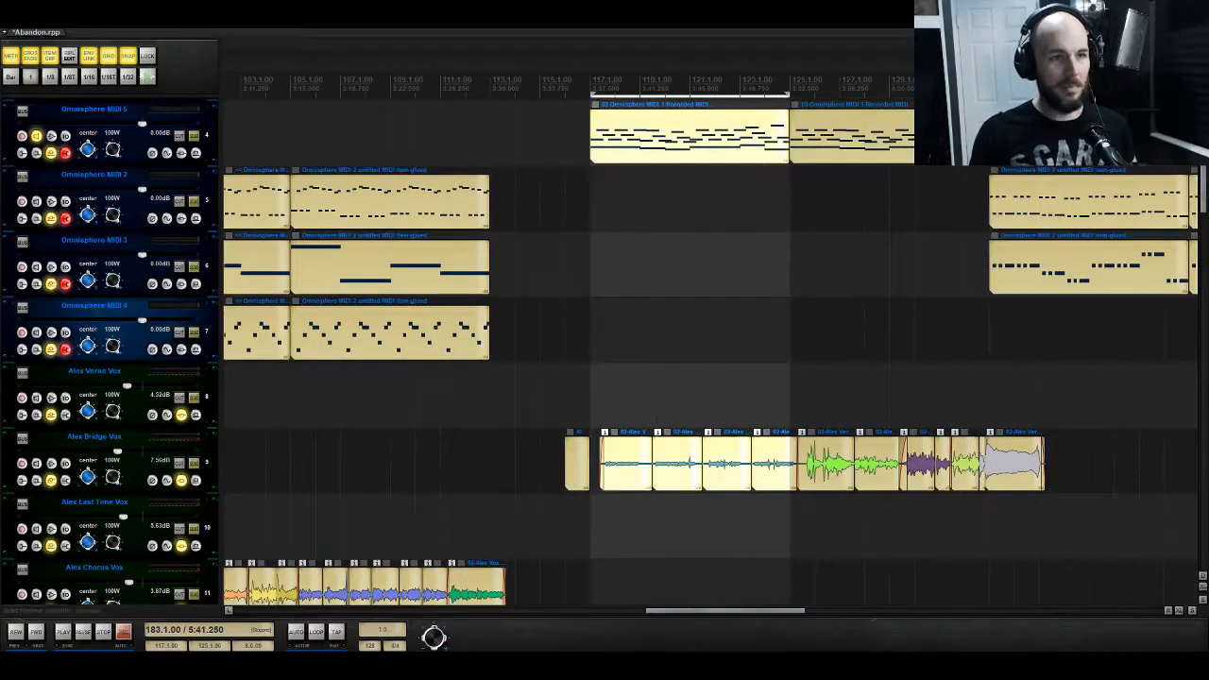
Step: Remove the fade-in from the first verse vocal item, which starts at bar 32
scroll(680, 340, "up", 3)
left_click_drag(610, 215, 666, 326)
left_click_drag(667, 337, 368, 338)
scroll(540, 247, "down", 5)
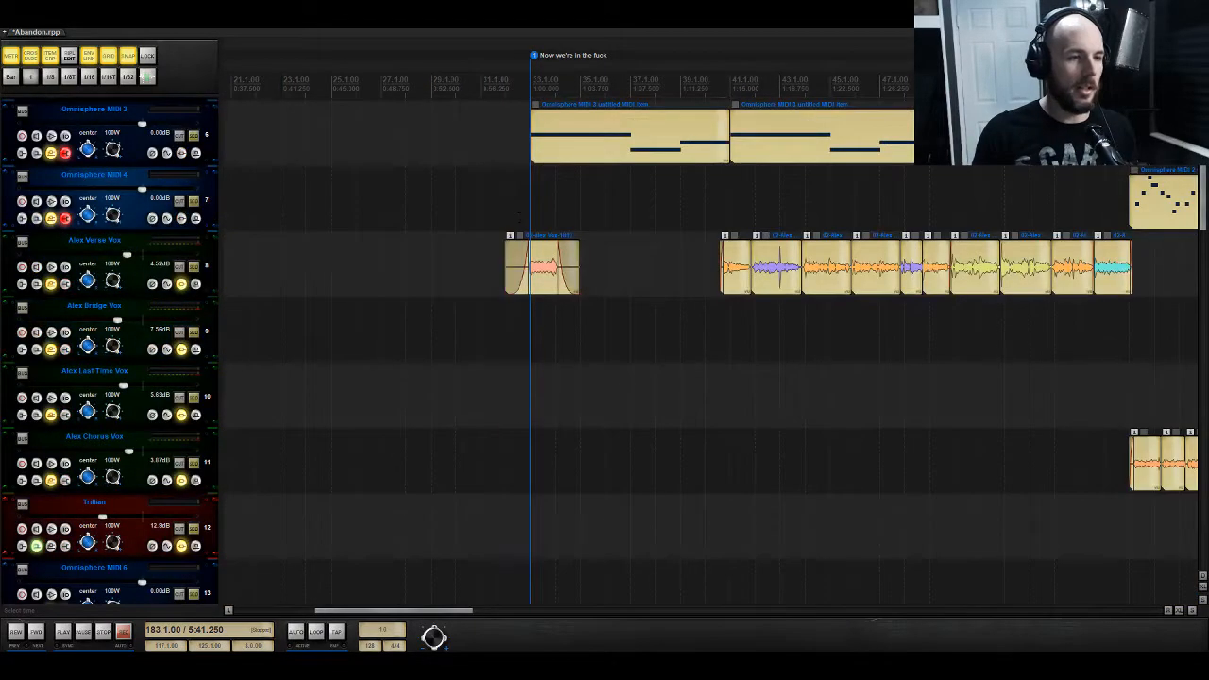
left_click(1180, 612)
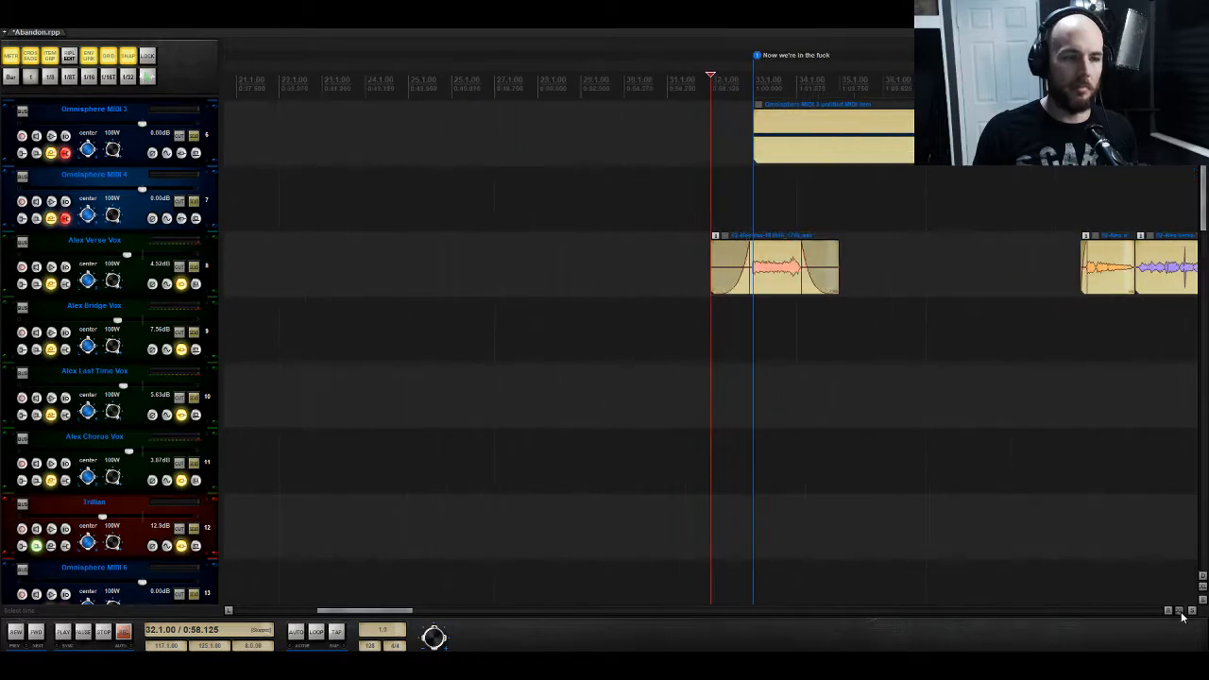
left_click_drag(852, 272, 686, 254)
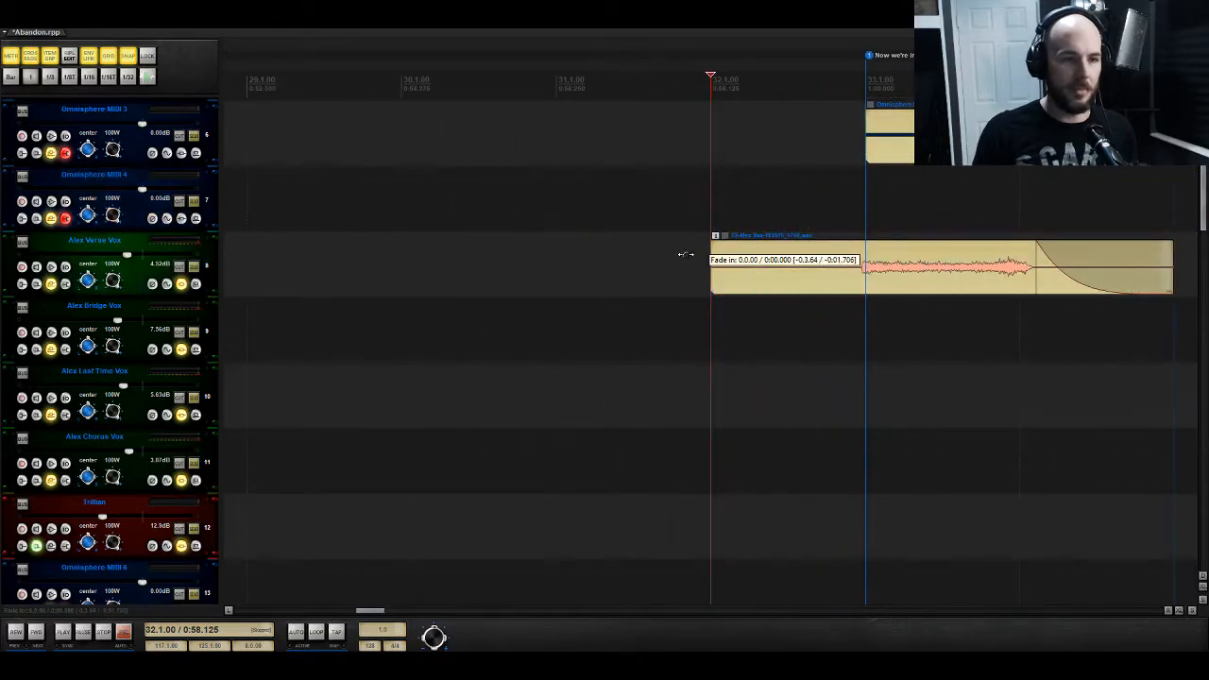
Step: Audition the verse vocal track in solo and trim the start of its first item to just before bar 33
left_click(180, 266)
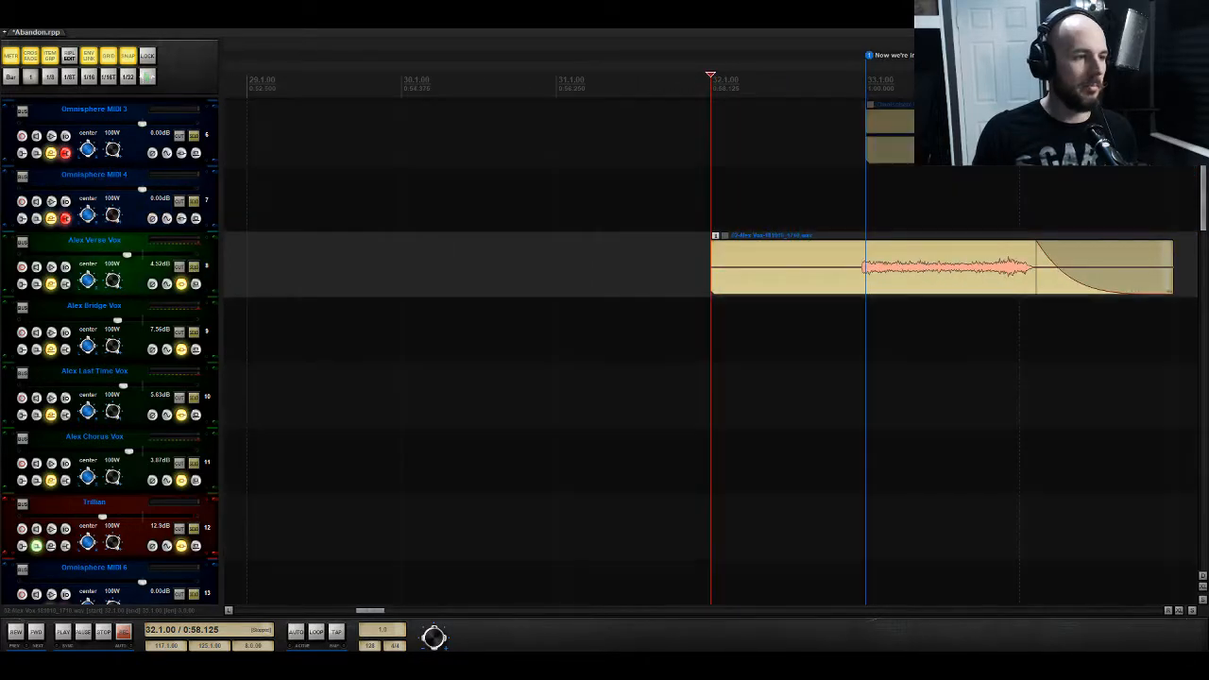
key("space")
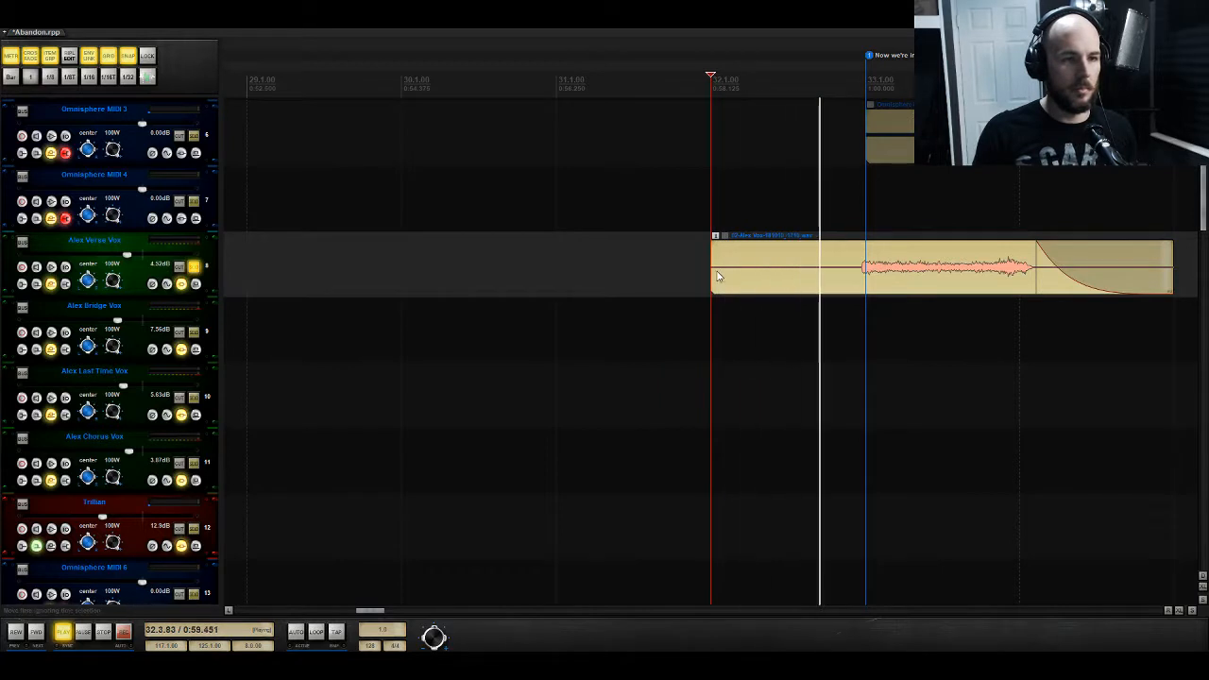
key("space")
left_click_drag(711, 270, 857, 264)
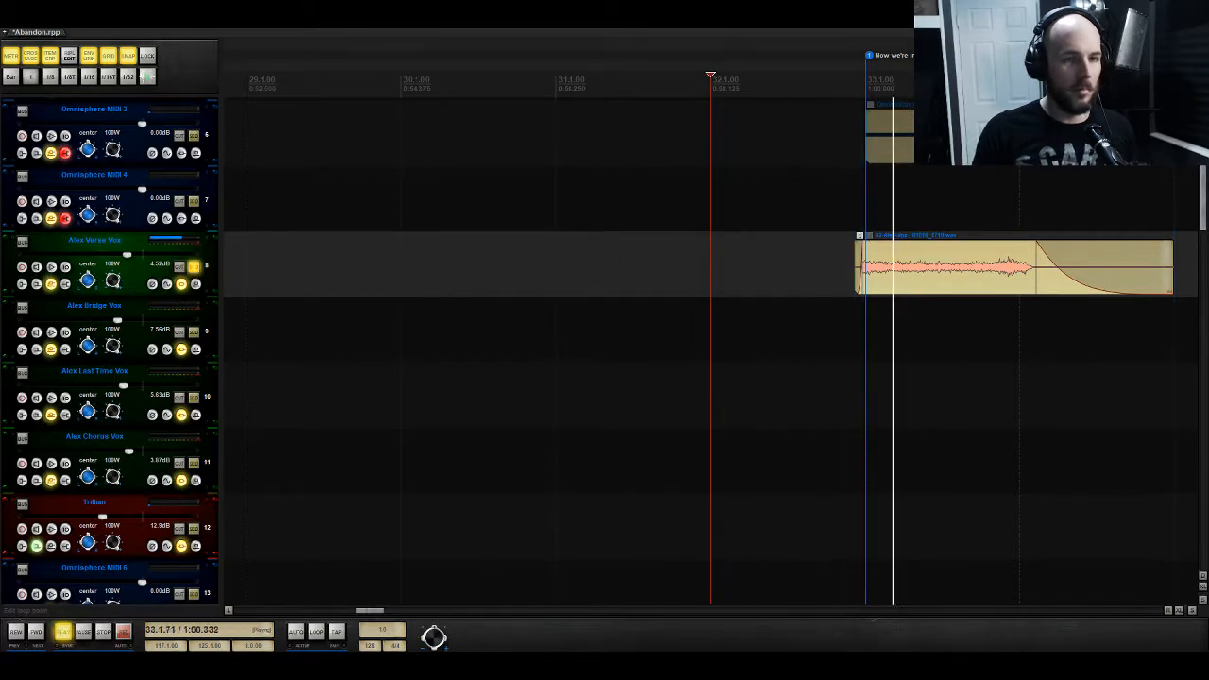
key("space")
scroll(708, 349, "up", 5)
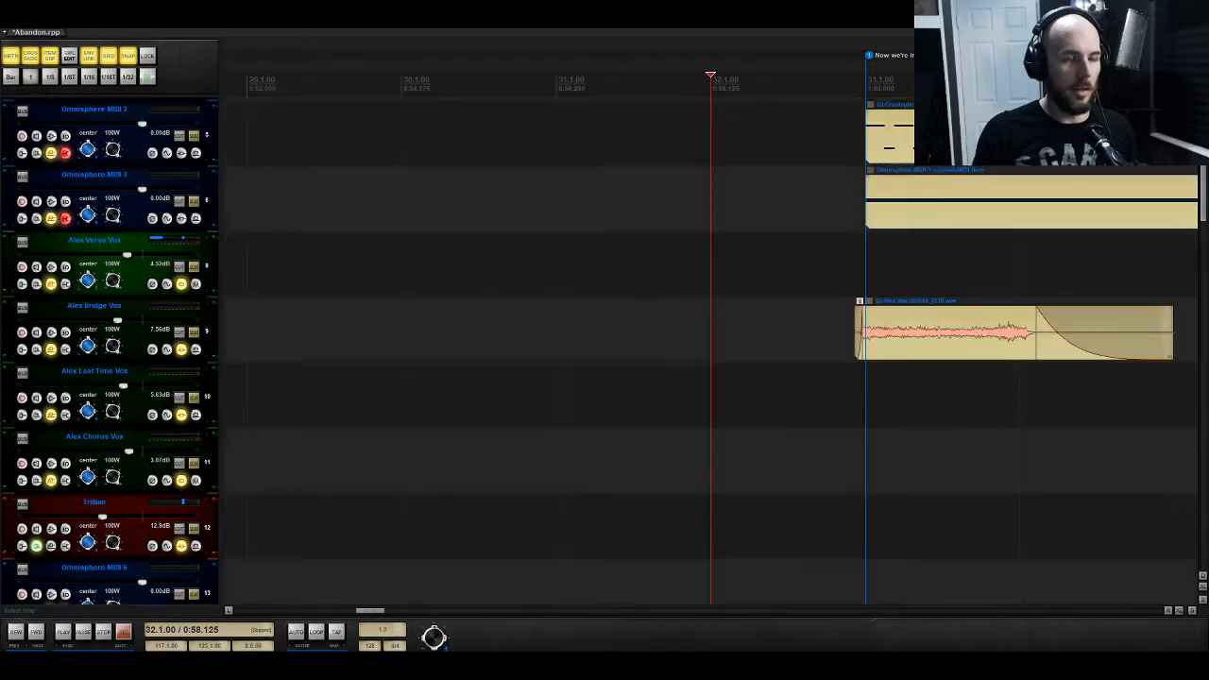
Step: Play the transition from the Omnisphere items at bar 25 into the section starting at bar 33
scroll(1169, 601, "down", 4)
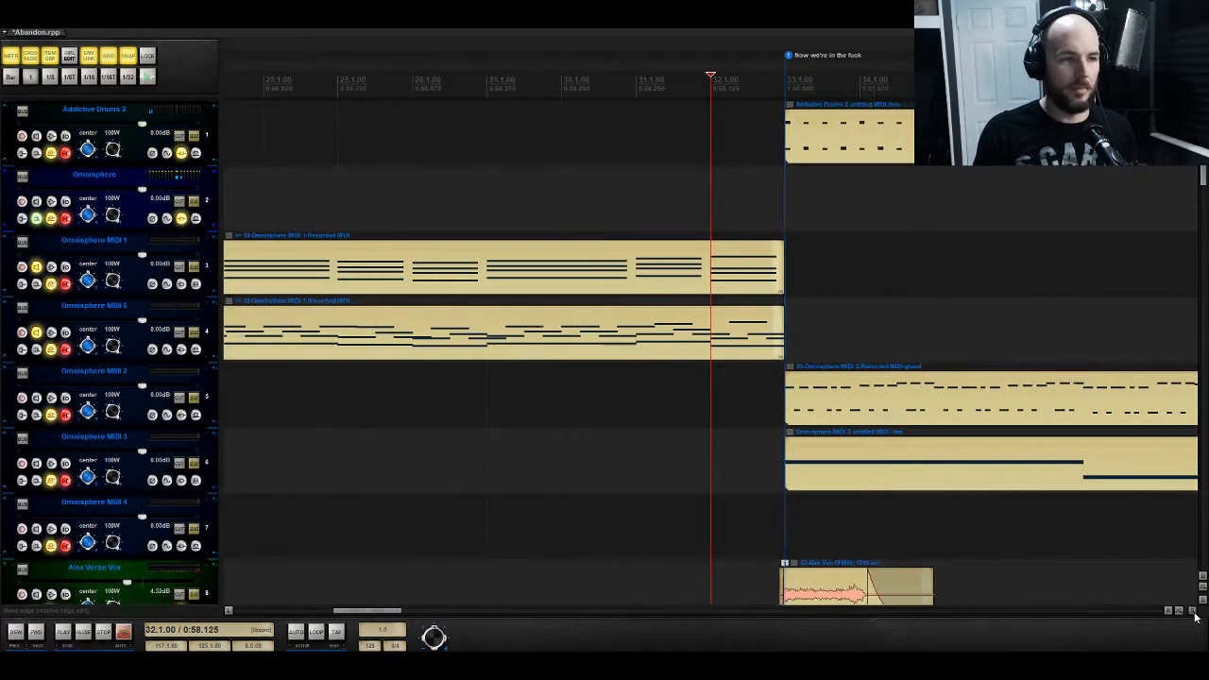
left_click(350, 228)
key("space")
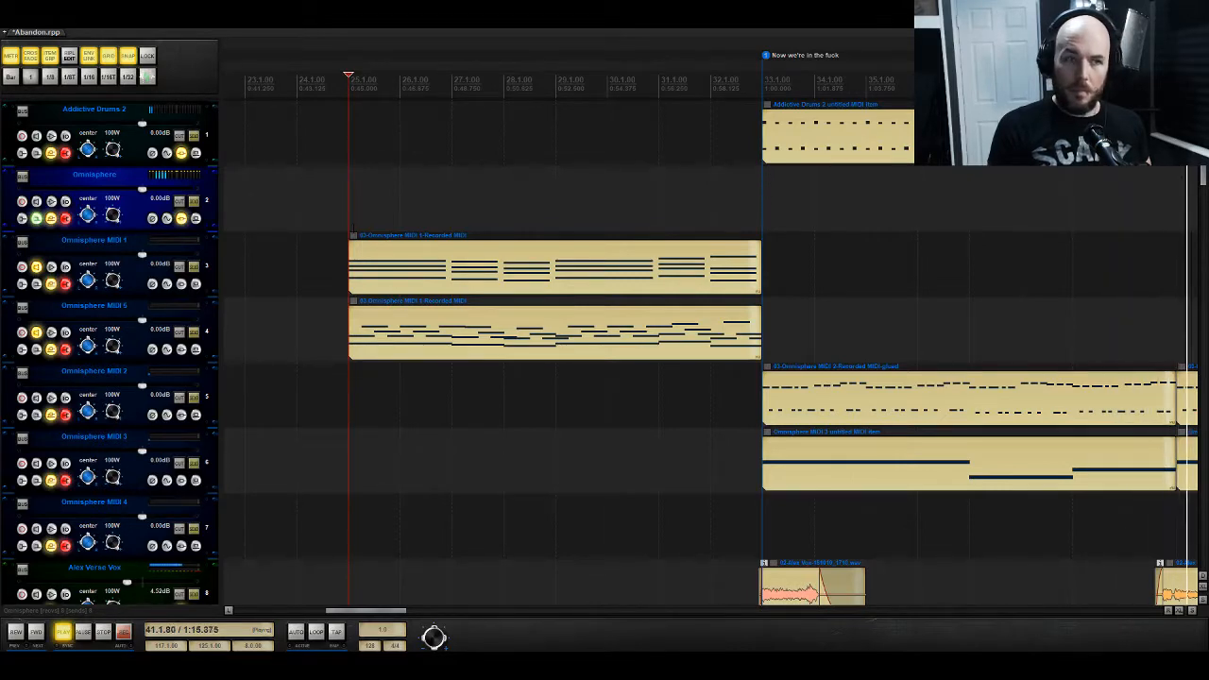
key("space")
key("space")
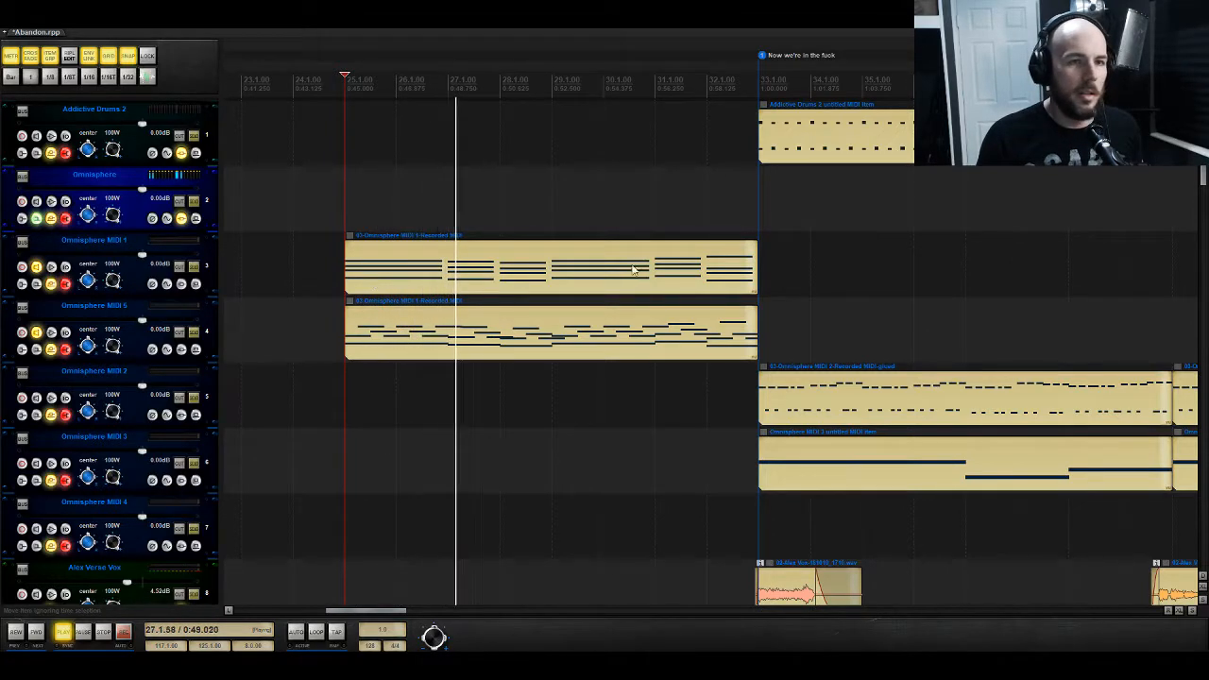
left_click(862, 83)
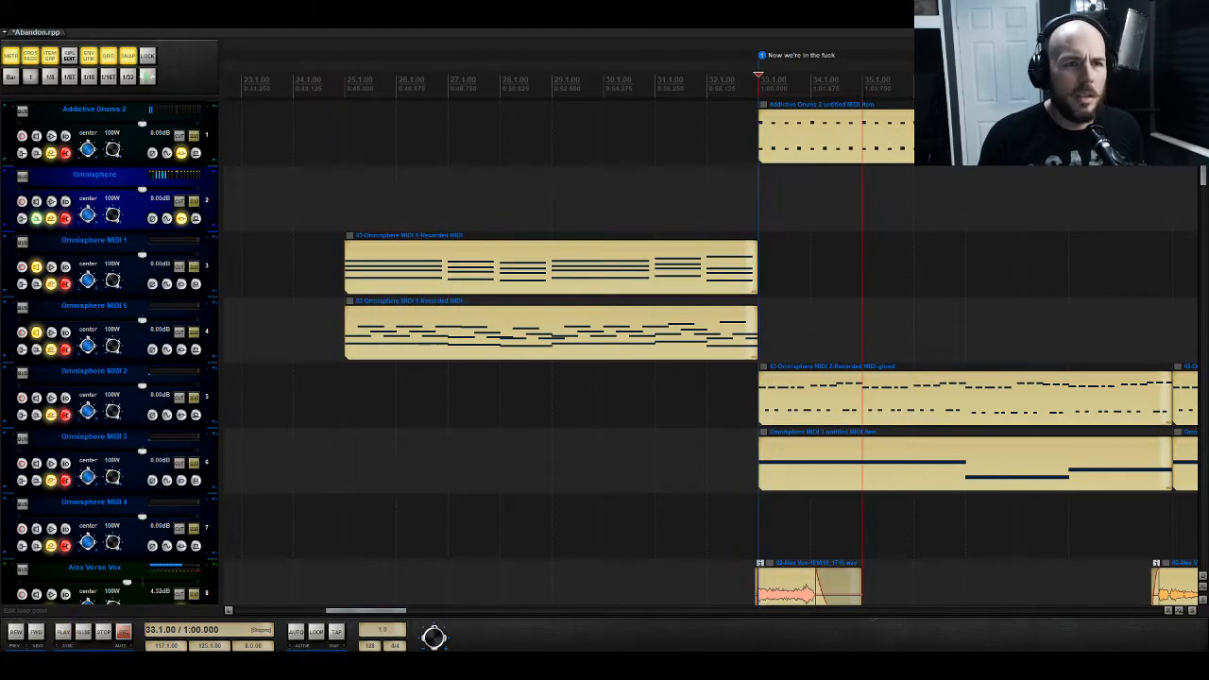
key("space")
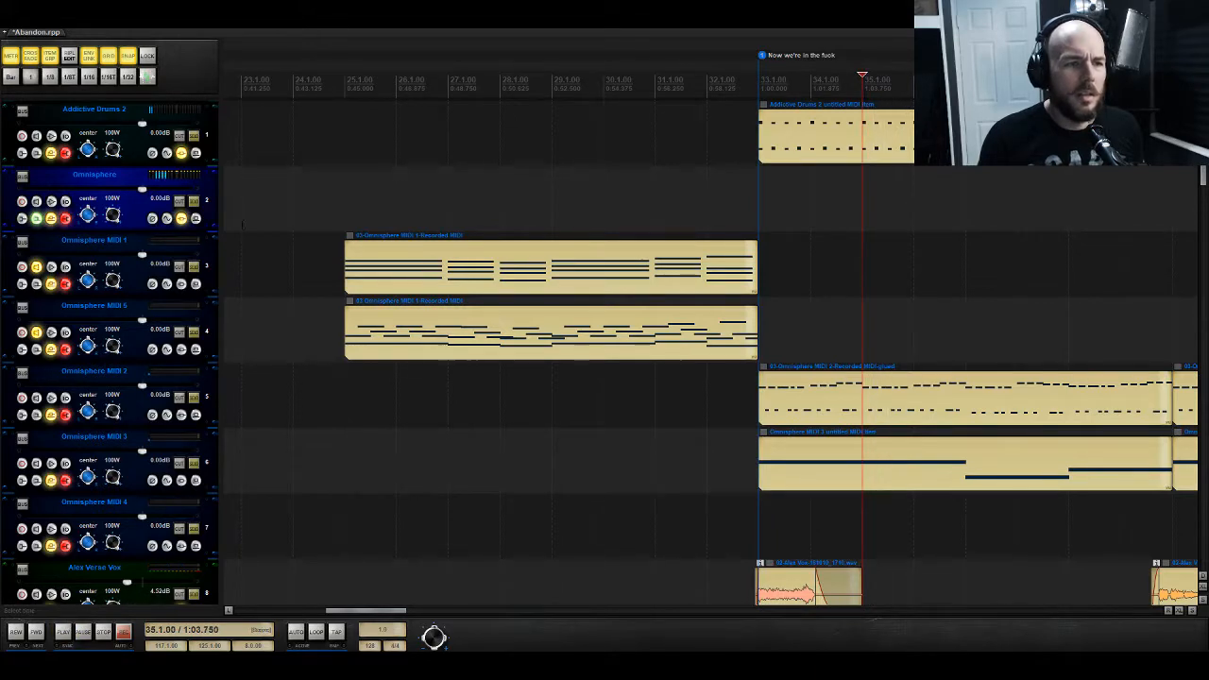
Step: Mute the Omnisphere MIDI 5 track and open the Omnisphere MIDI 1 item at bar 25 for note editing
left_click(349, 258)
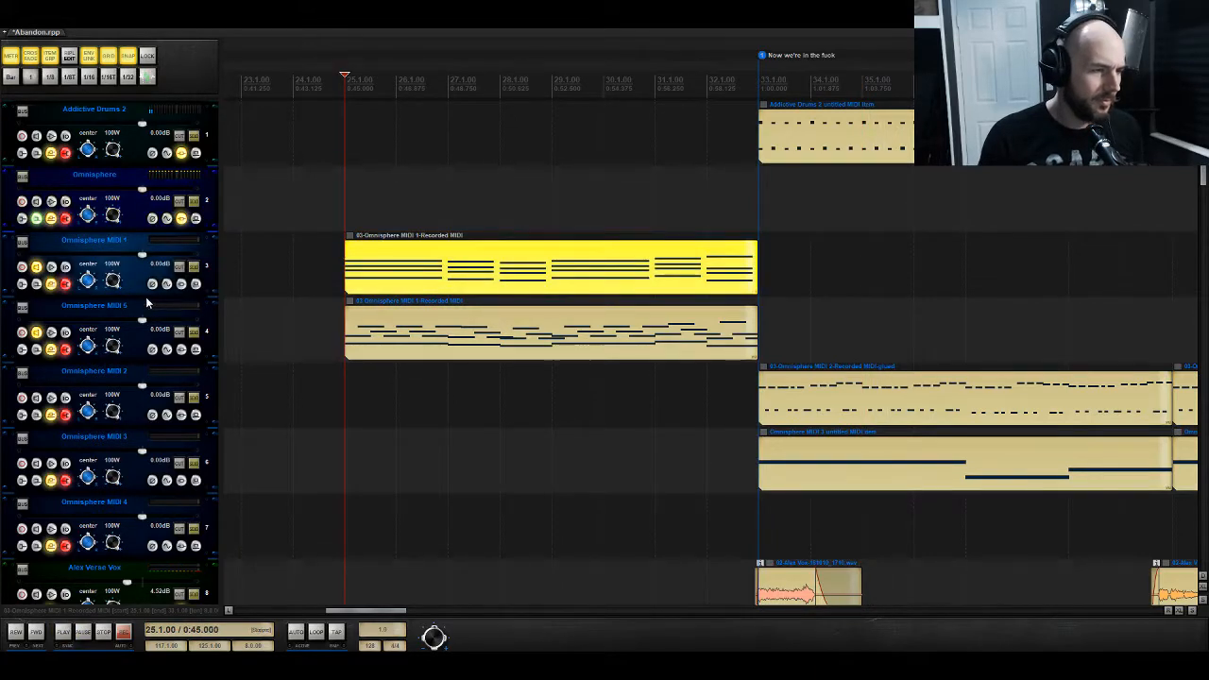
double_click(397, 269)
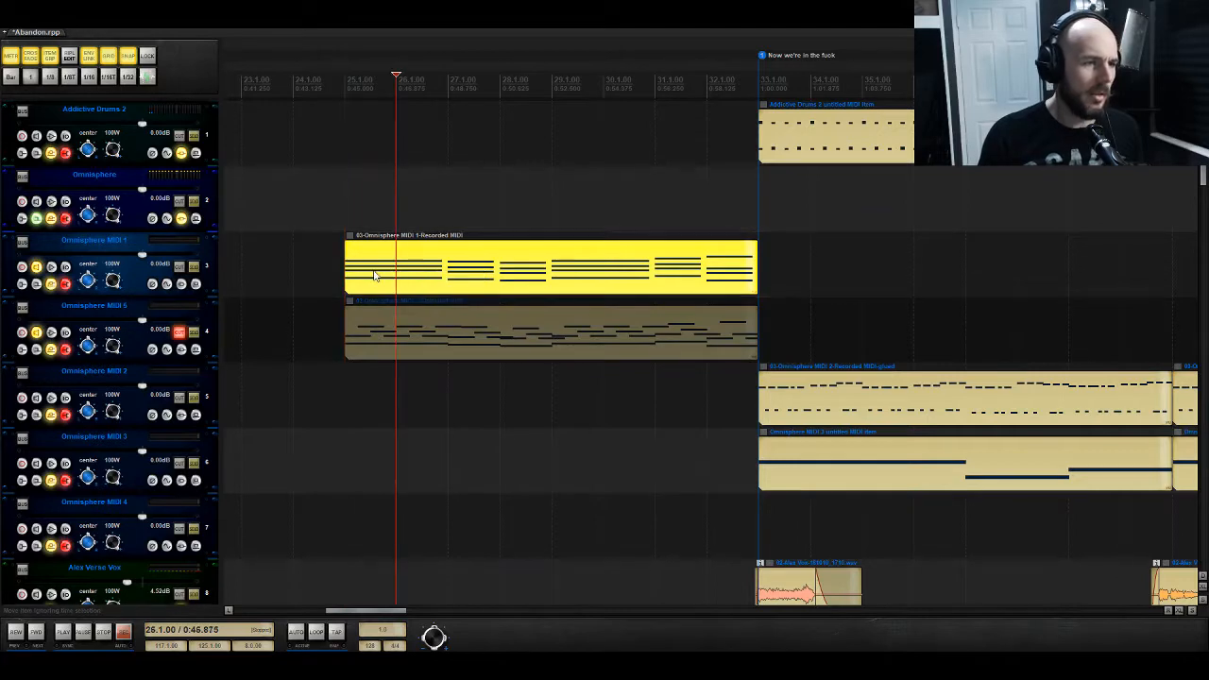
scroll(594, 261, "down", 3)
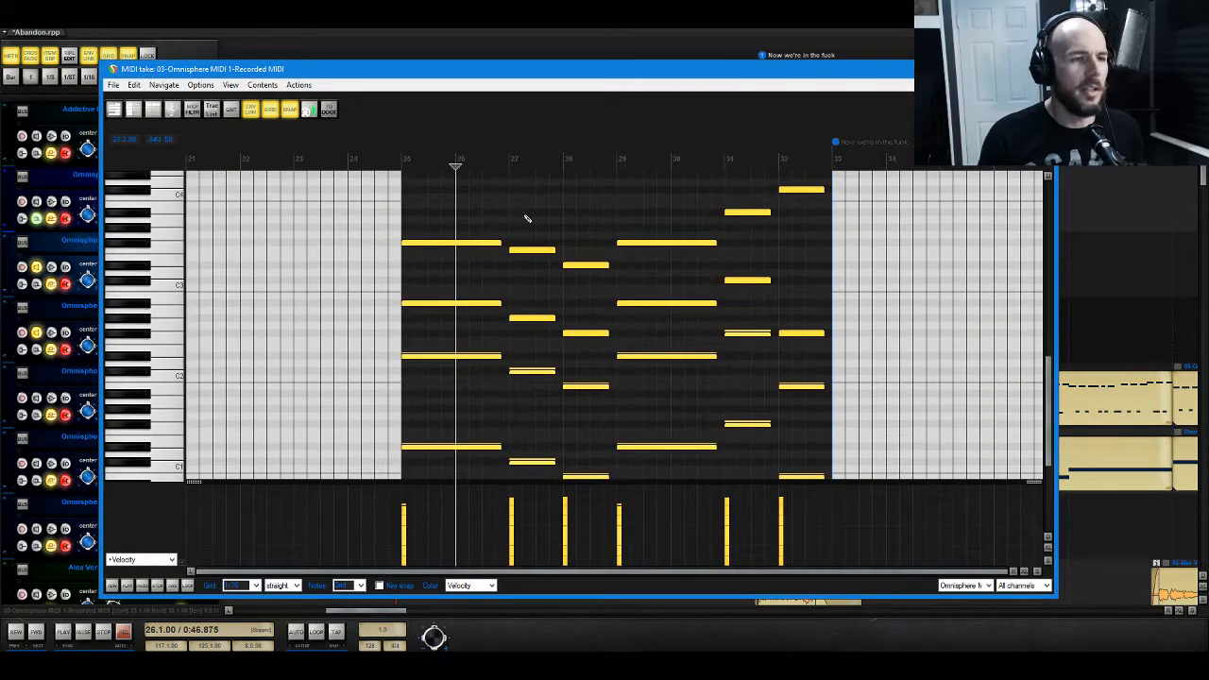
Step: Delete the chords following the first one and repeat the bar 25 chord at bars 27, 29 and 31
scroll(540, 208, "up", 1)
left_click_drag(771, 275, 386, 144)
key("Delete")
scroll(531, 363, "up", 1)
left_click_drag(420, 194, 669, 439)
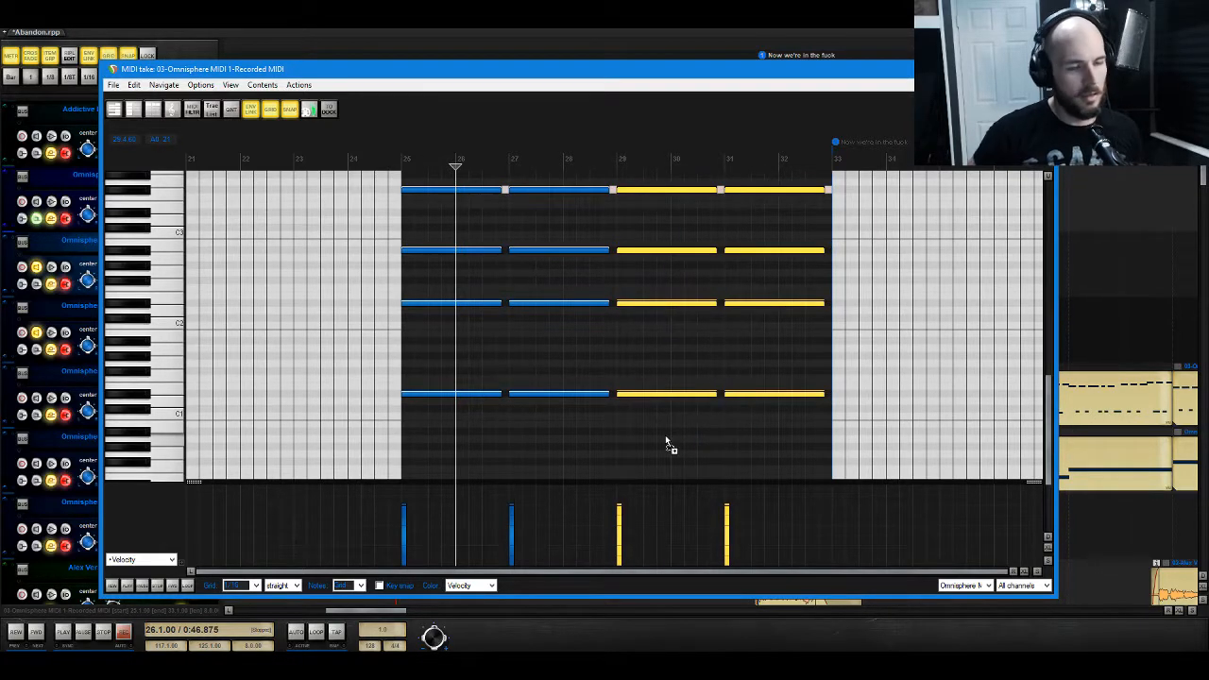
Step: Transpose the chords at bars 29 and 31 down two semitones, and the bar 31 chord down two more
key("Down")
key("Down")
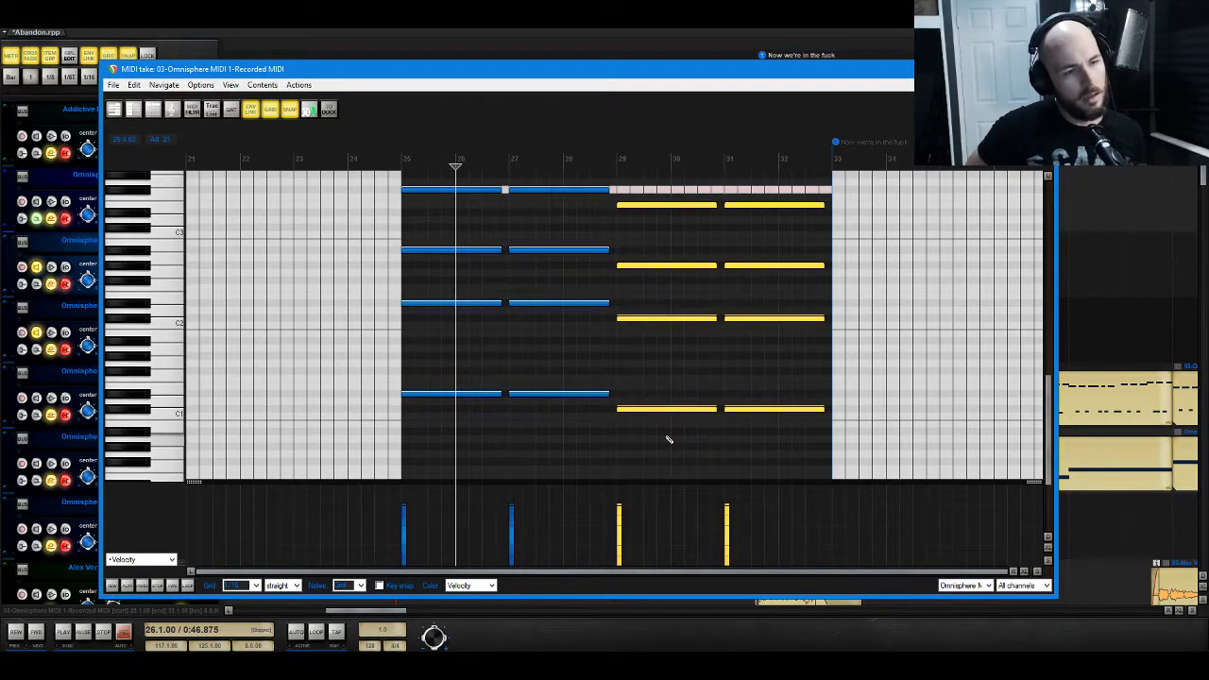
left_click(793, 205)
left_click_drag(792, 187, 810, 514)
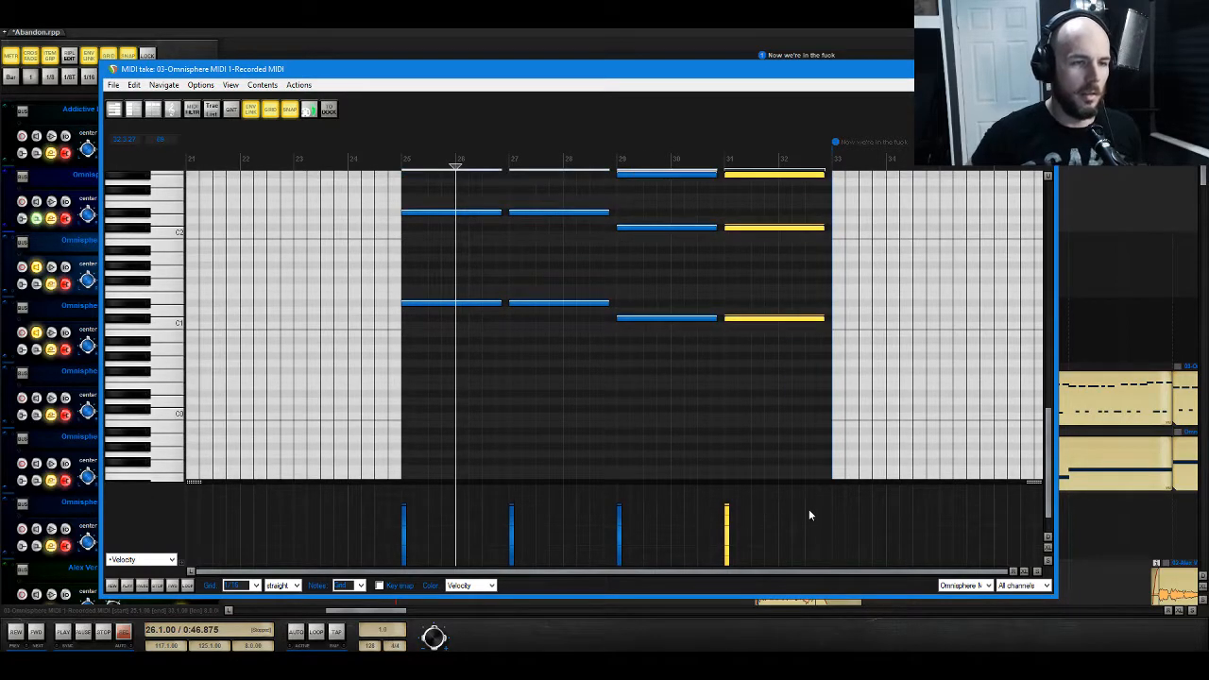
key("Down")
key("Down")
scroll(742, 410, "up", 5)
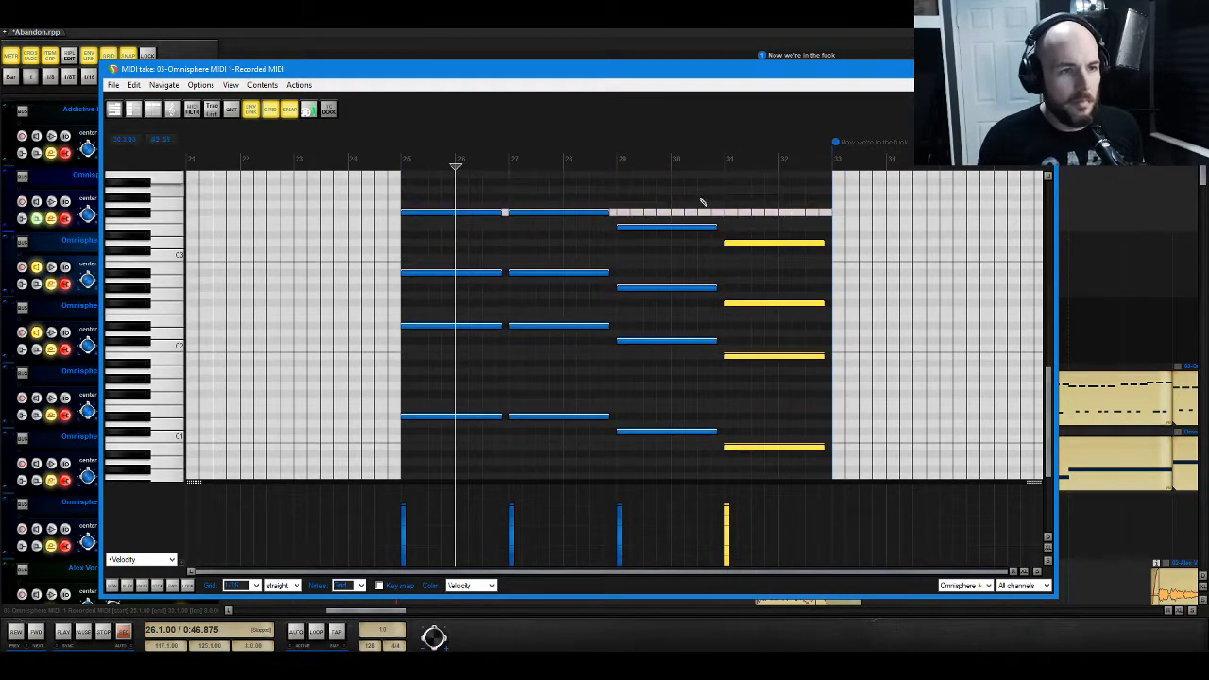
Step: Raise the top notes of the Omnisphere MIDI 1 chords at bars 29 and 31 by one semitone and close the note editor
left_click_drag(703, 202, 818, 270)
key("Up")
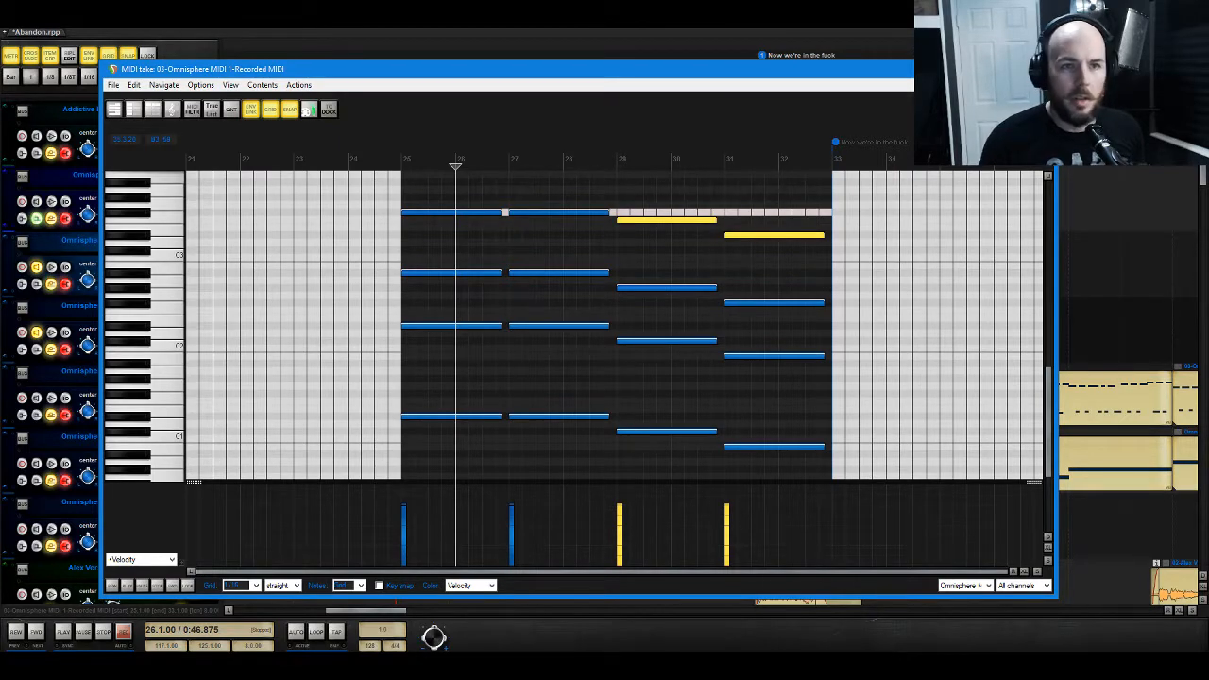
key("Escape")
Step: Play the revised Omnisphere MIDI 1 chords from bar 25 and save the project
left_click(347, 213)
key("space")
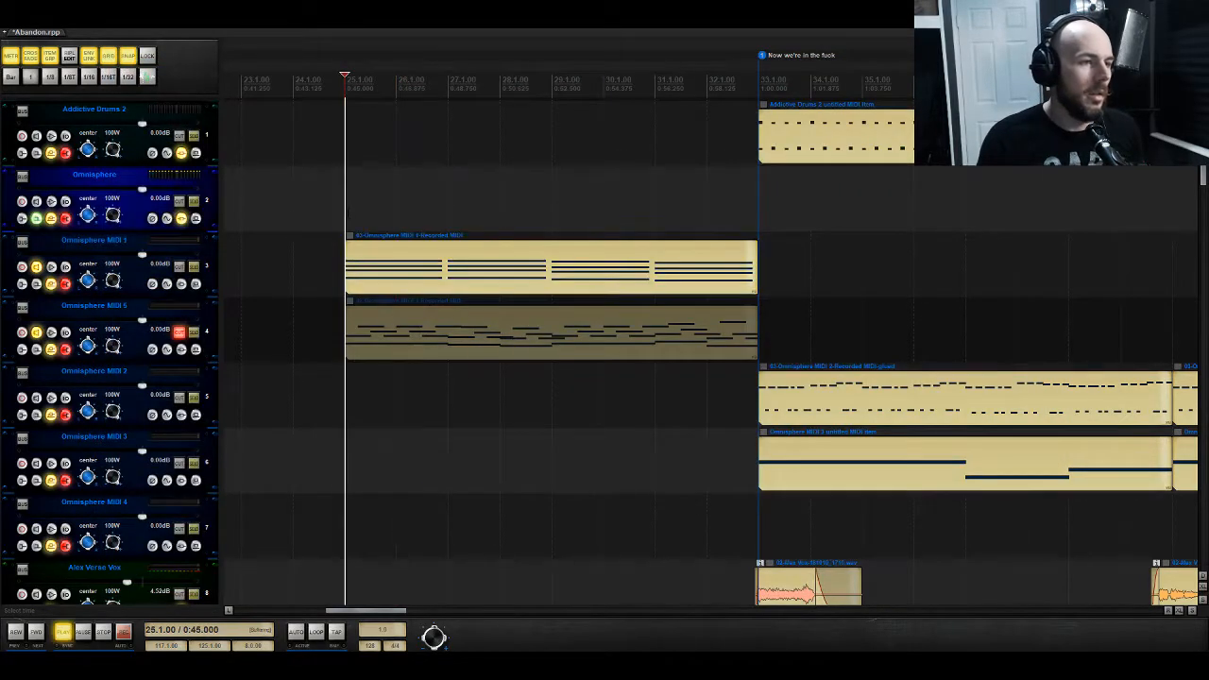
key("ctrl+s")
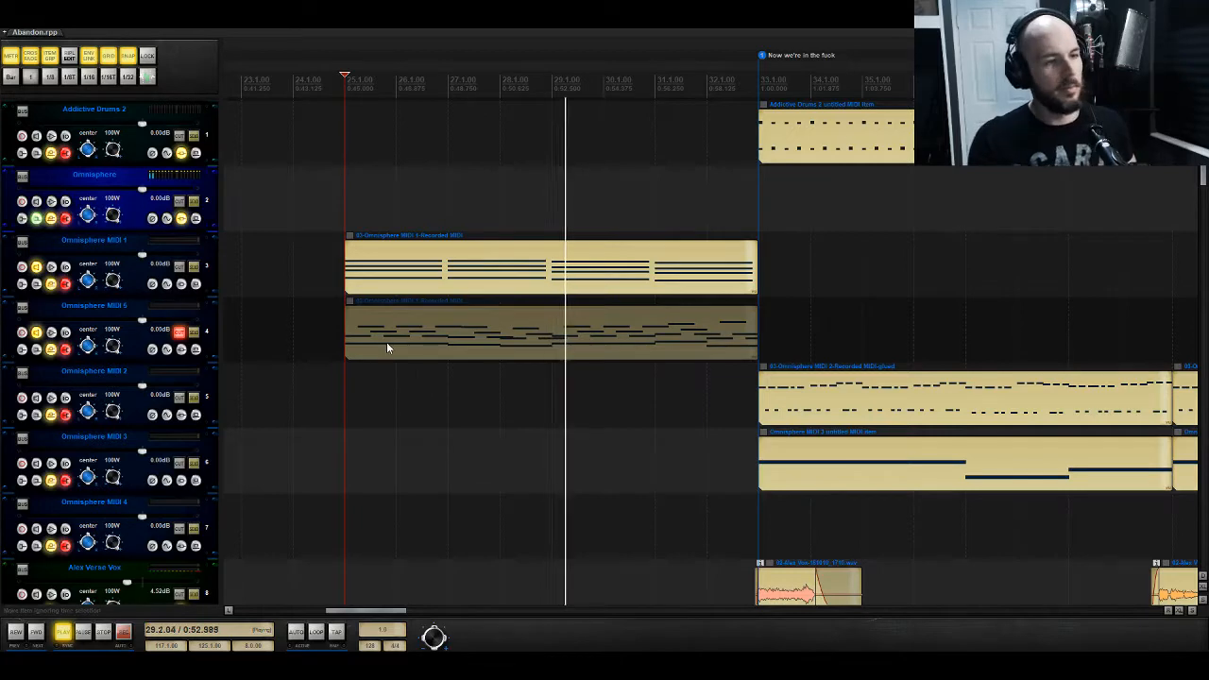
key("space")
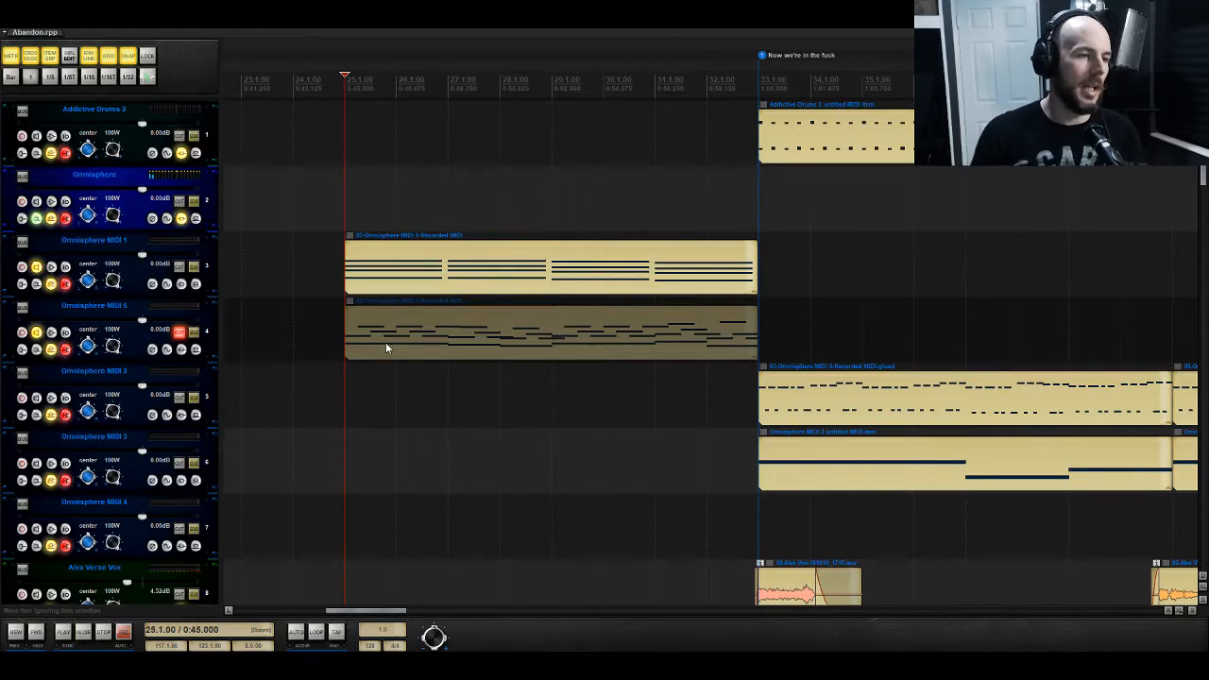
Step: Open the Omnisphere MIDI 5 item for note editing and delete its bass notes in bars 27–28 and 31–32
double_click(386, 347)
scroll(446, 359, "up", 5)
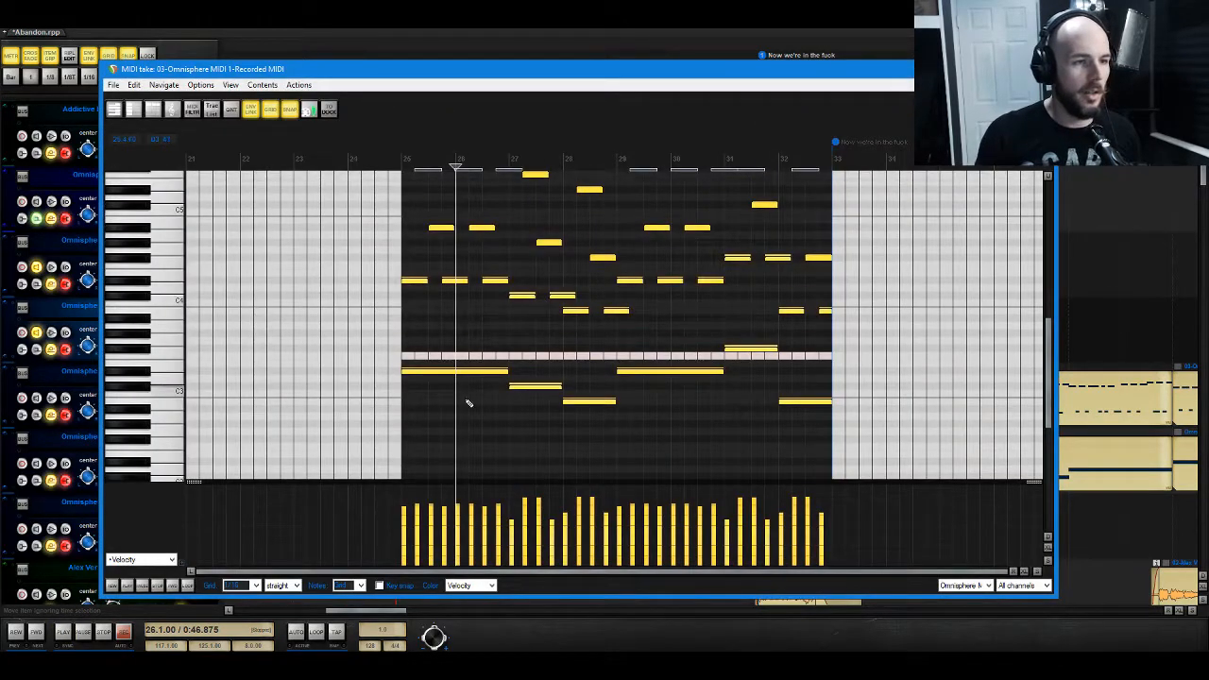
left_click_drag(543, 420, 595, 471)
key("Delete")
left_click_drag(750, 391, 831, 476)
key("Delete")
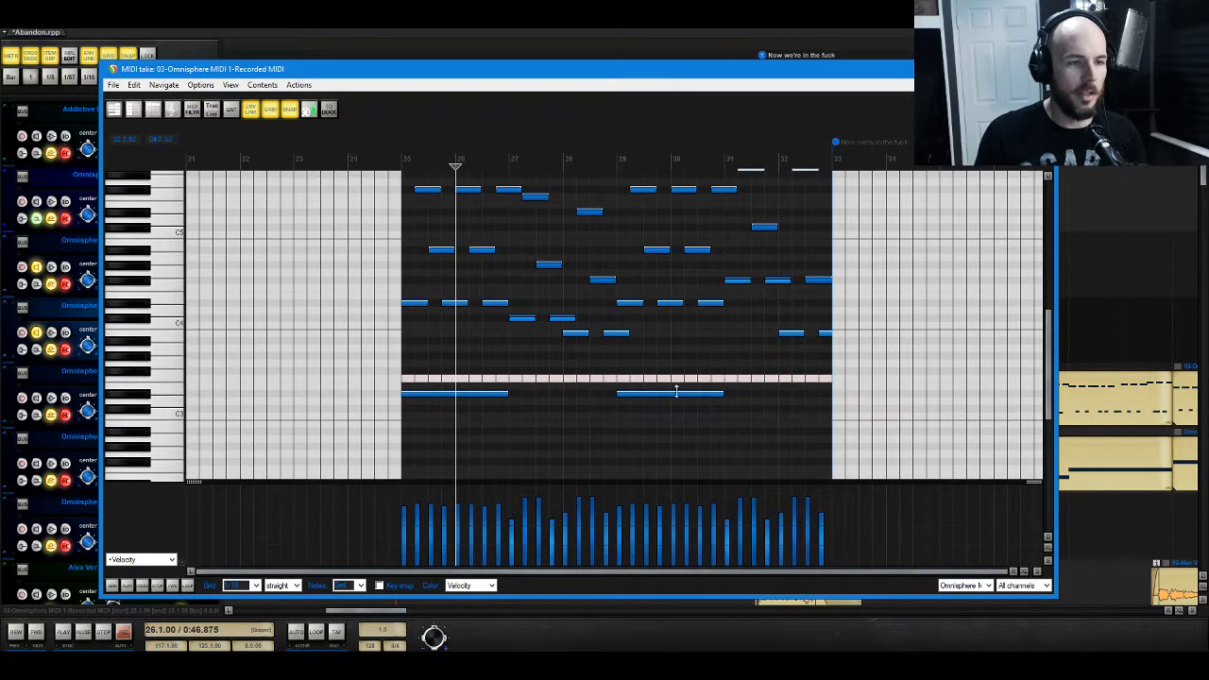
Step: Try descending one-bar bass notes at bars 27 and 28, and again at bars 31 and 32
mouse_move(578, 415)
left_mouse_down()
mouse_move(479, 416)
mouse_move(469, 396)
mouse_move(578, 399)
left_mouse_up()
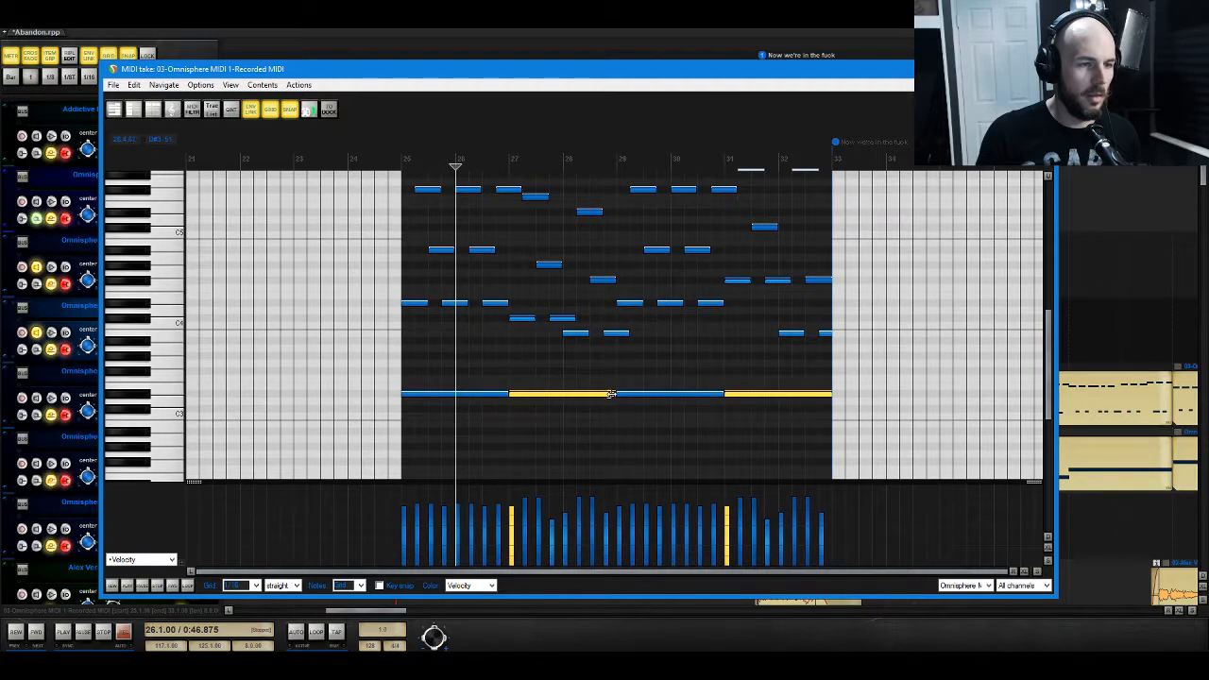
left_click_drag(557, 400, 550, 416)
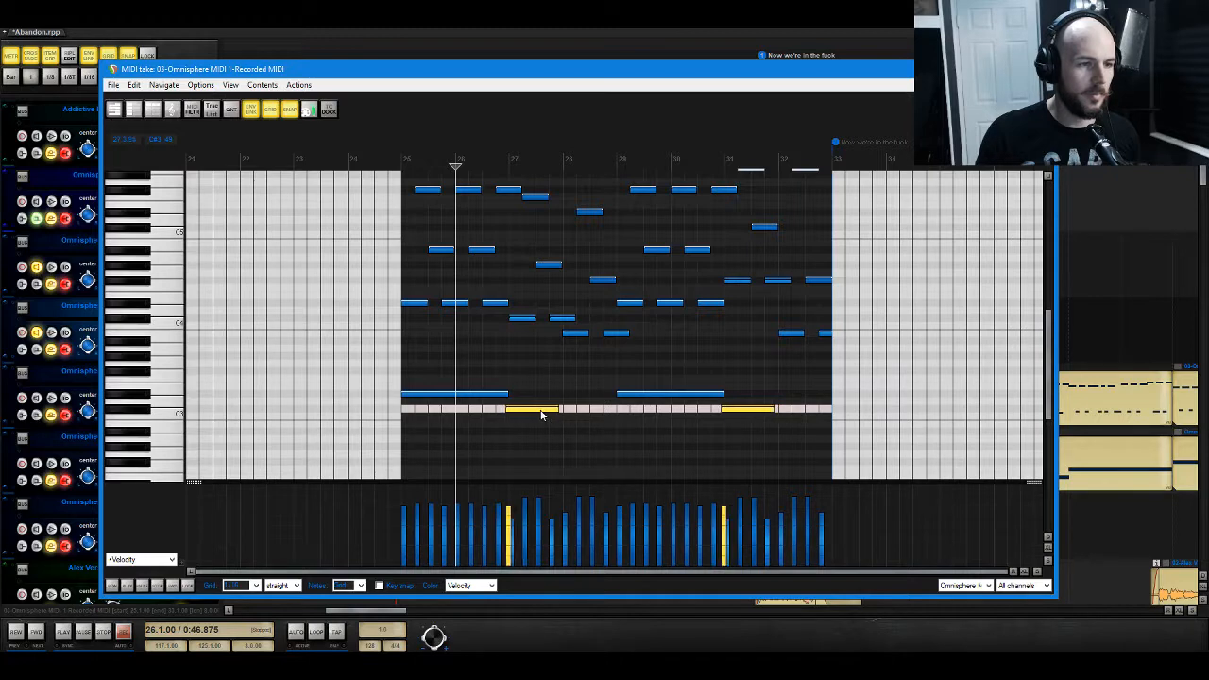
left_click_drag(553, 415, 604, 432)
Step: Halve the length of the upper arpeggio notes and delete all of them from bar 27 onward
scroll(504, 381, "up", 3)
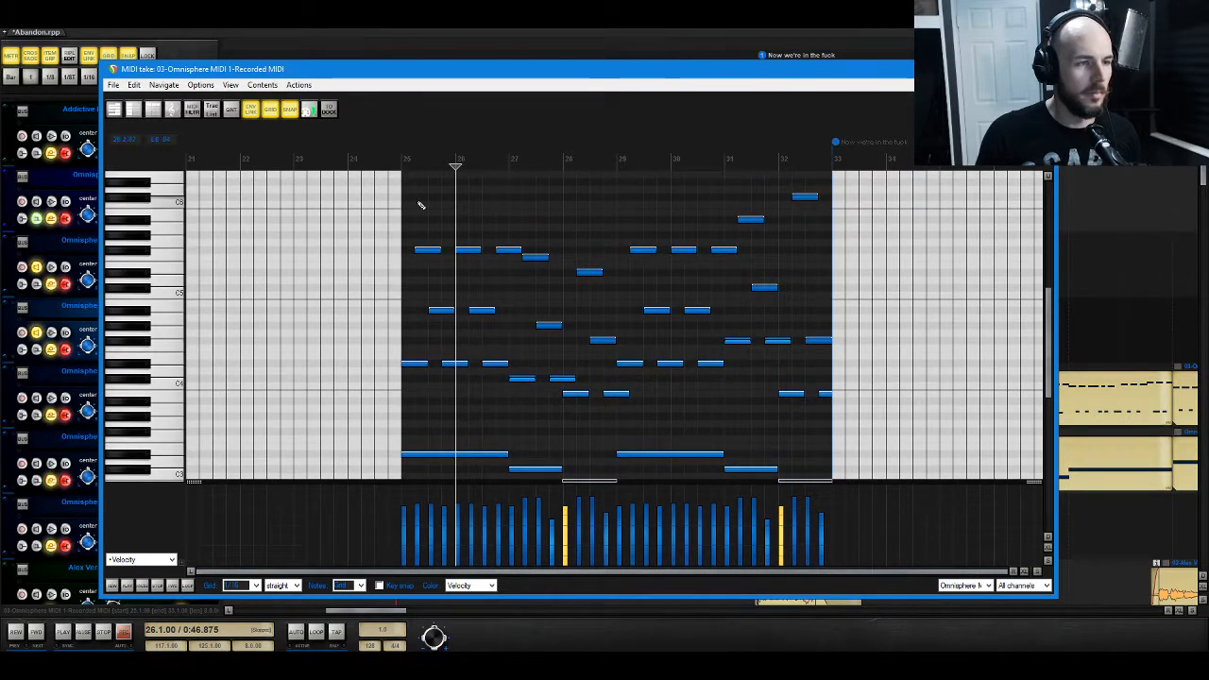
left_click_drag(569, 255, 799, 396)
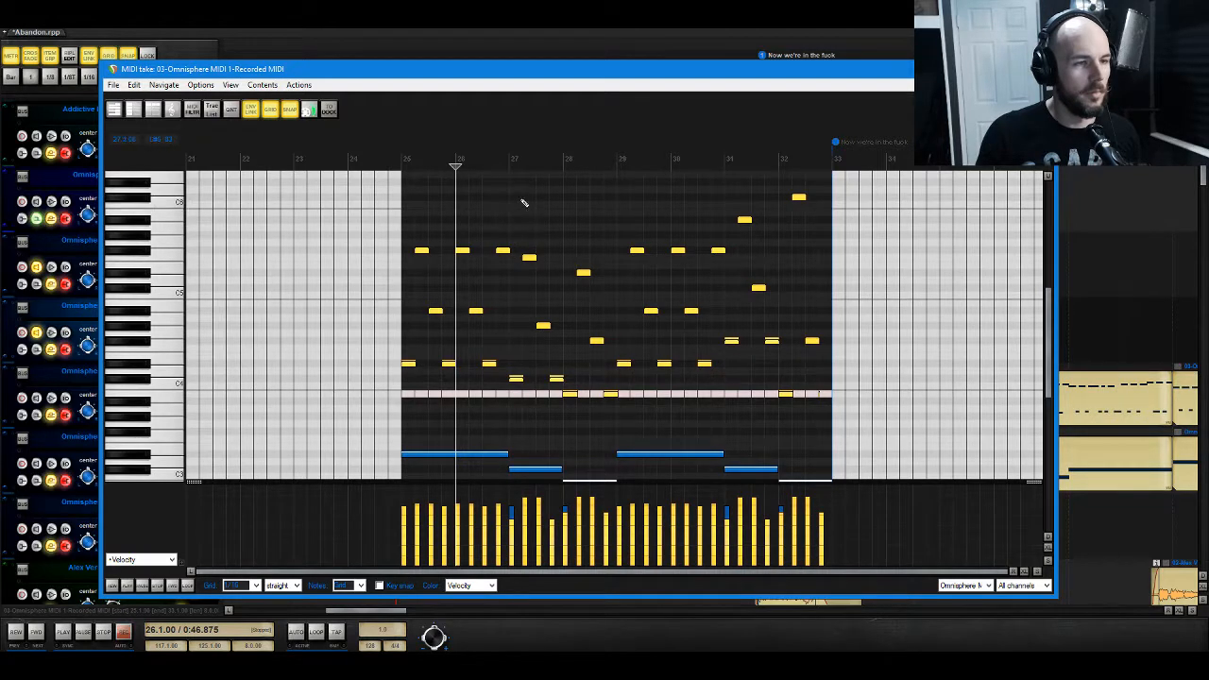
left_click_drag(524, 203, 973, 441)
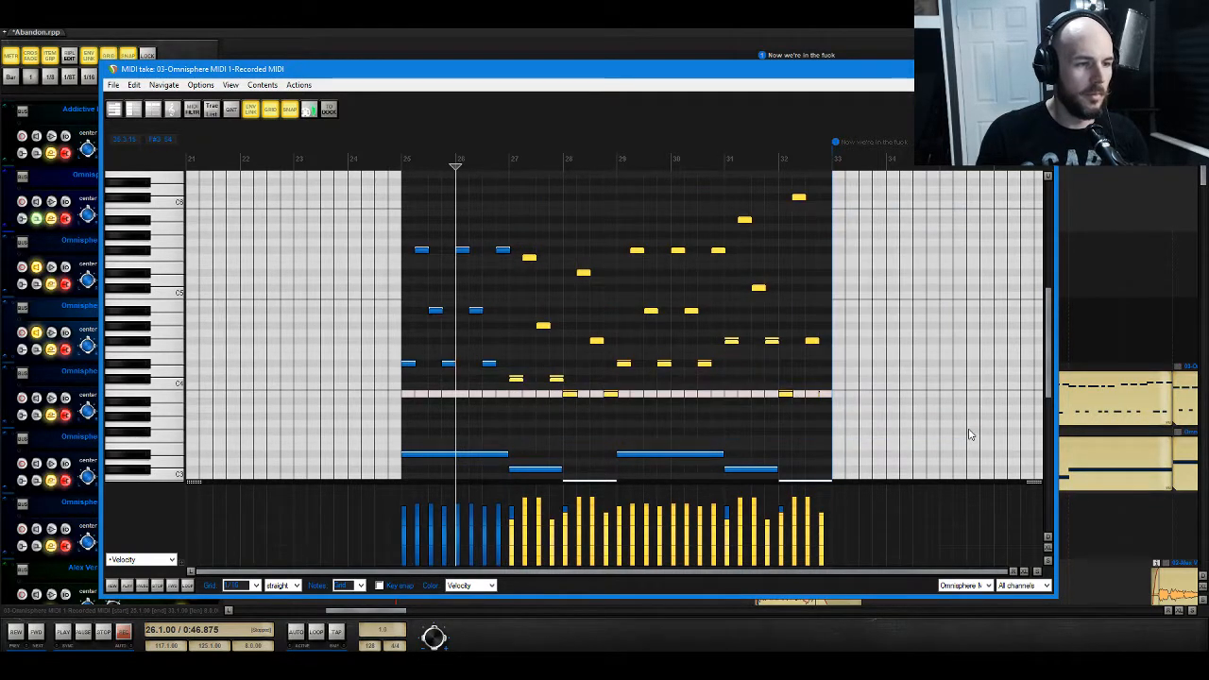
key("Delete")
Step: Remove the one-bar bass notes, lower the bar 29 bass note two semitones and copy it to bar 31 two semitones lower
left_click(400, 163)
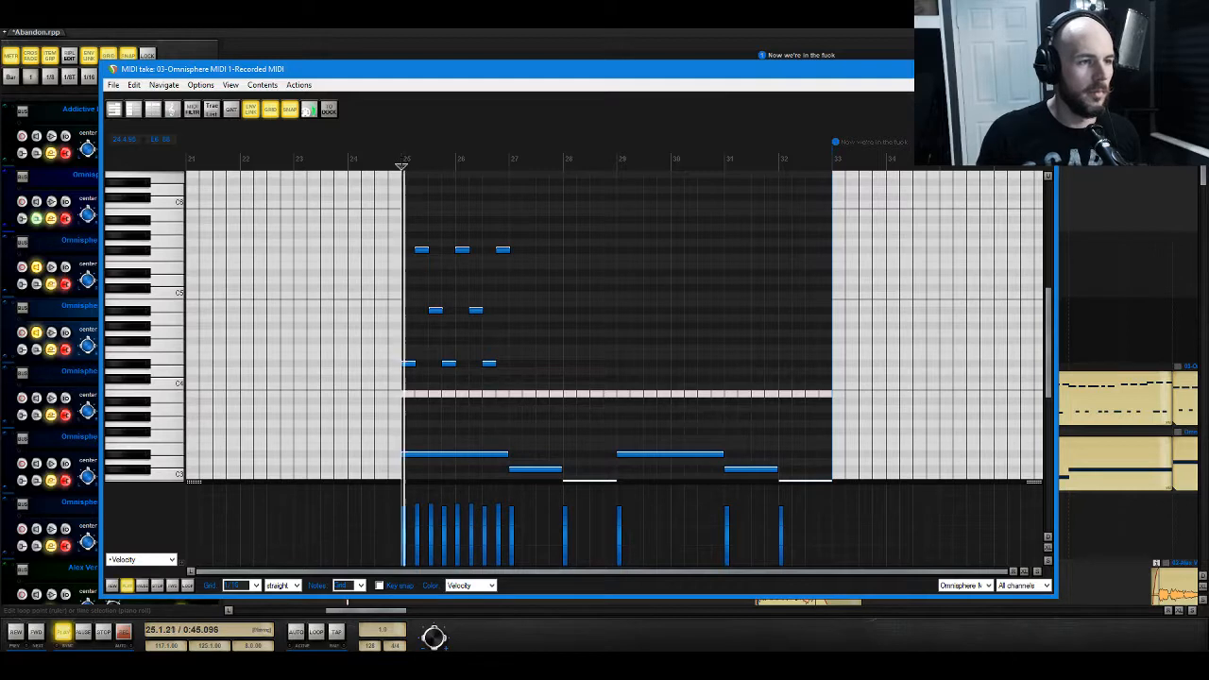
scroll(617, 284, "down", 2)
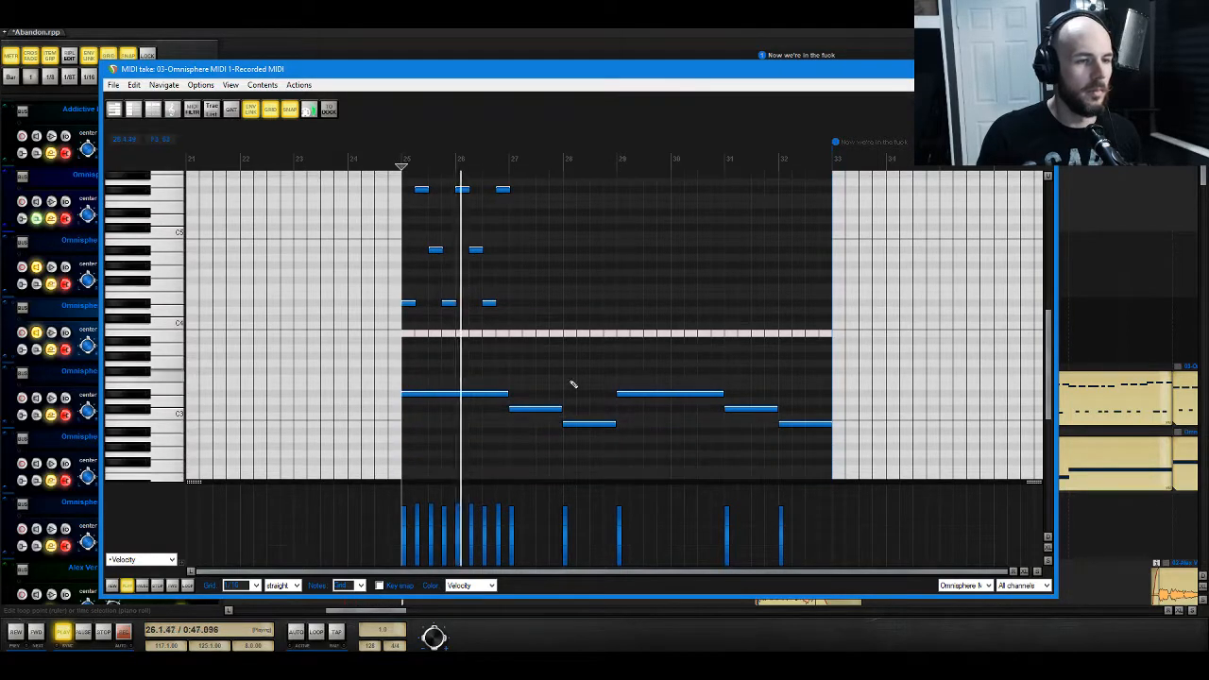
left_click_drag(573, 383, 540, 452)
key("Delete")
left_click_drag(756, 413, 791, 430)
key("Delete")
scroll(717, 359, "down", 2)
left_click_drag(680, 334, 796, 367)
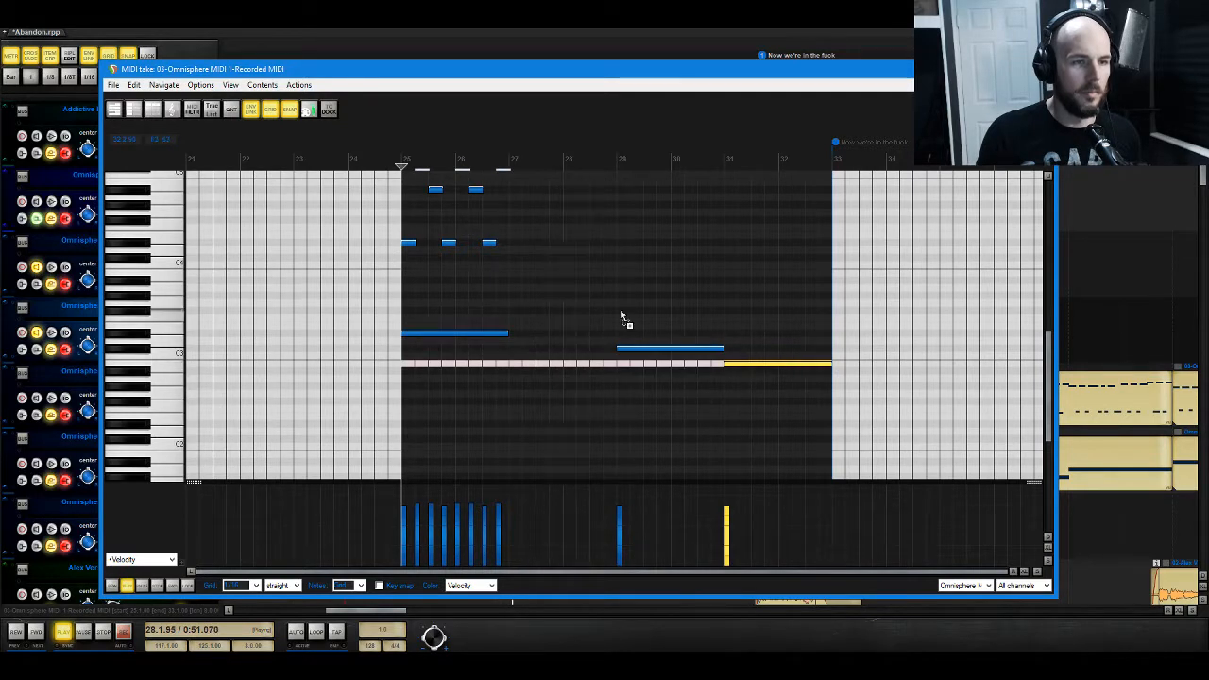
scroll(515, 344, "up", 1)
scroll(515, 346, "up", 1)
key("space")
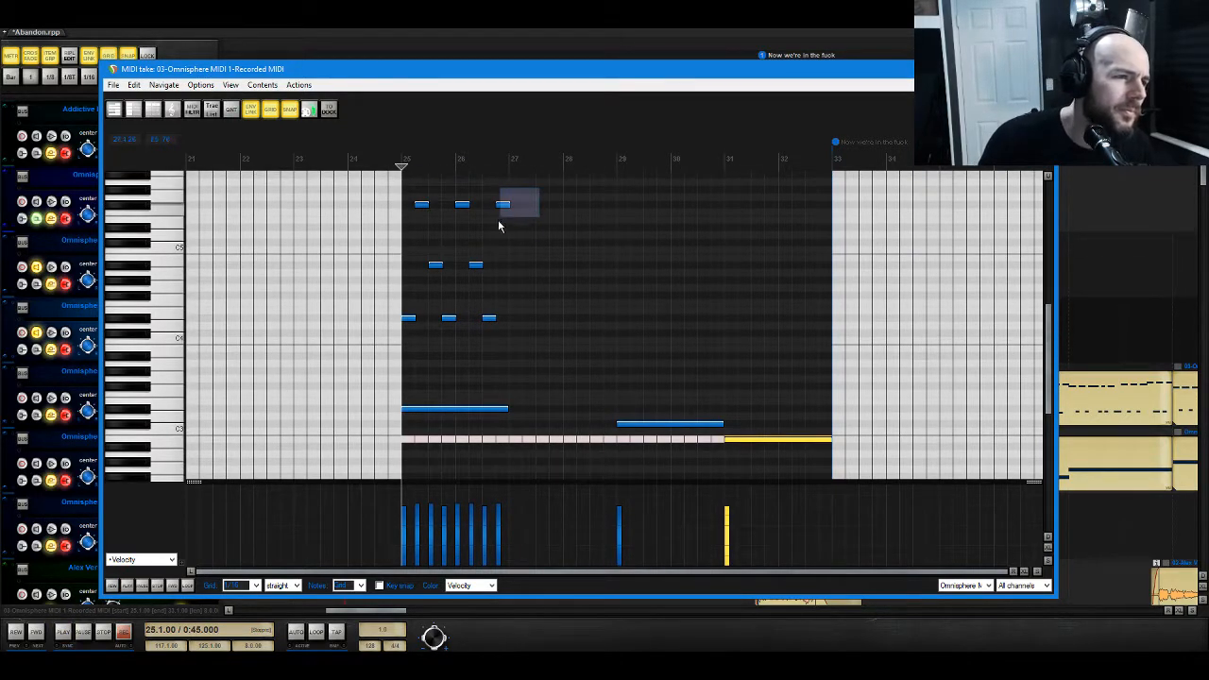
Step: Repeat the three-note arpeggio pattern continuously from bar 25 through the end of bar 28
left_click_drag(500, 224, 450, 344)
key("Delete")
left_click_drag(462, 196, 533, 329)
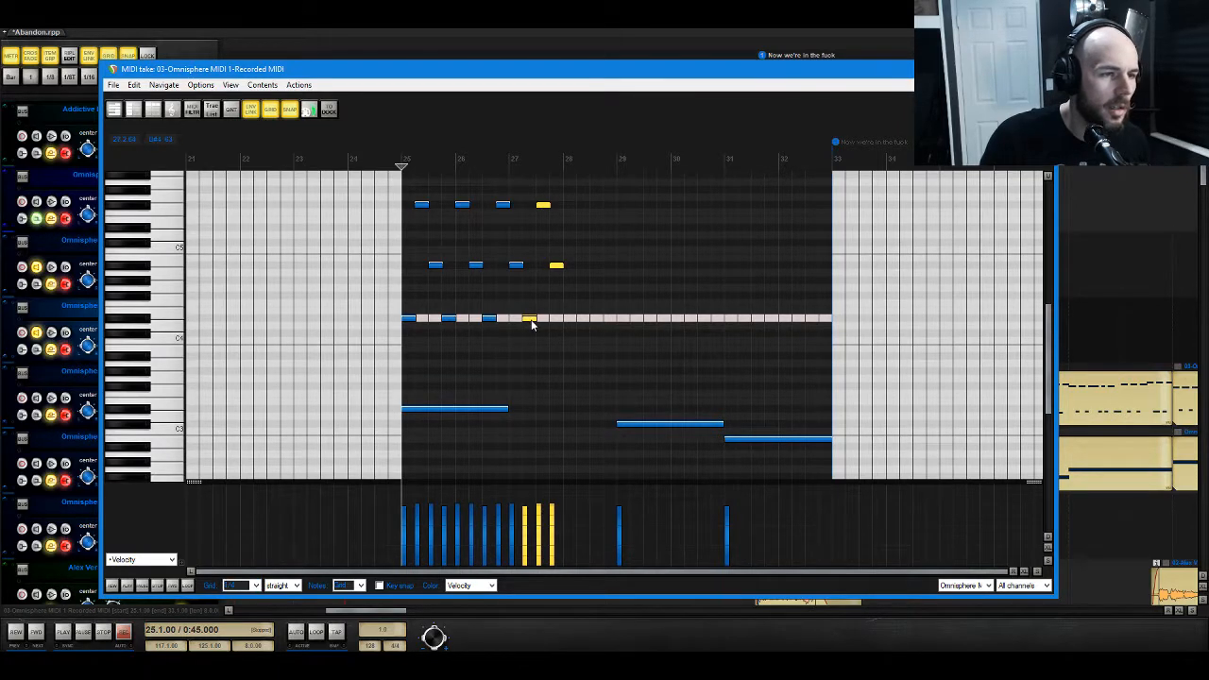
left_click_drag(532, 324, 611, 326)
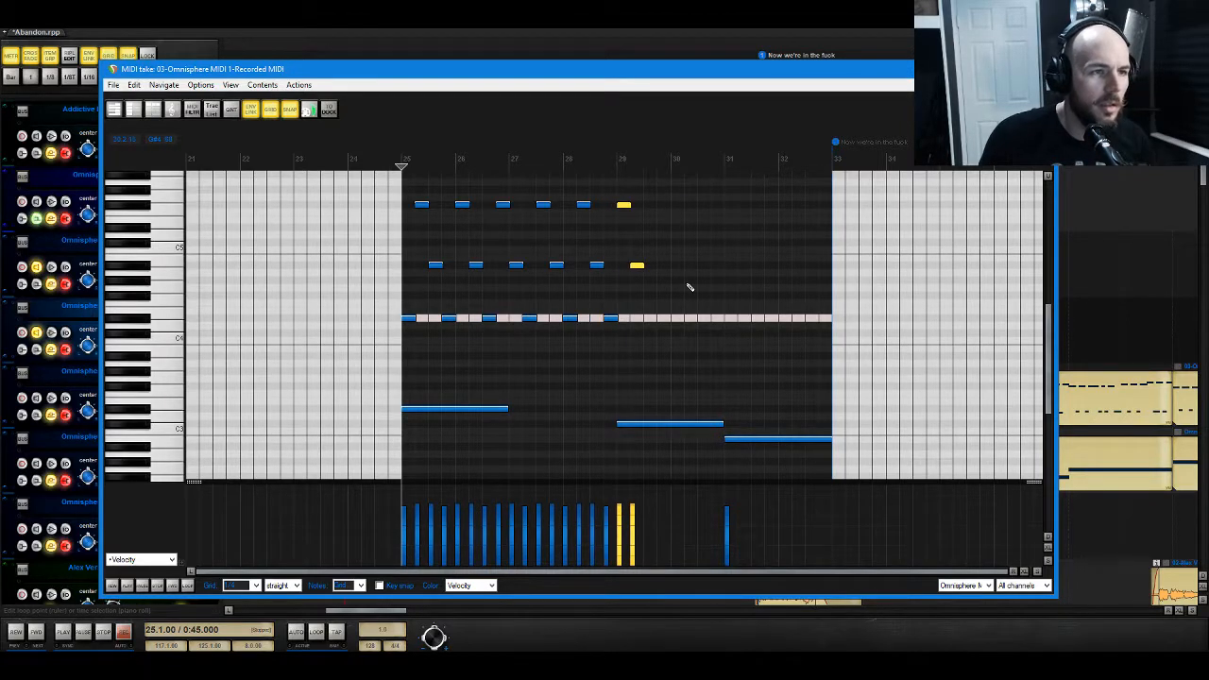
Step: Quantize the position and length of all notes to the grid at 100% strength with overlaps fixed
key("ctrl+a")
key("ctrl+q")
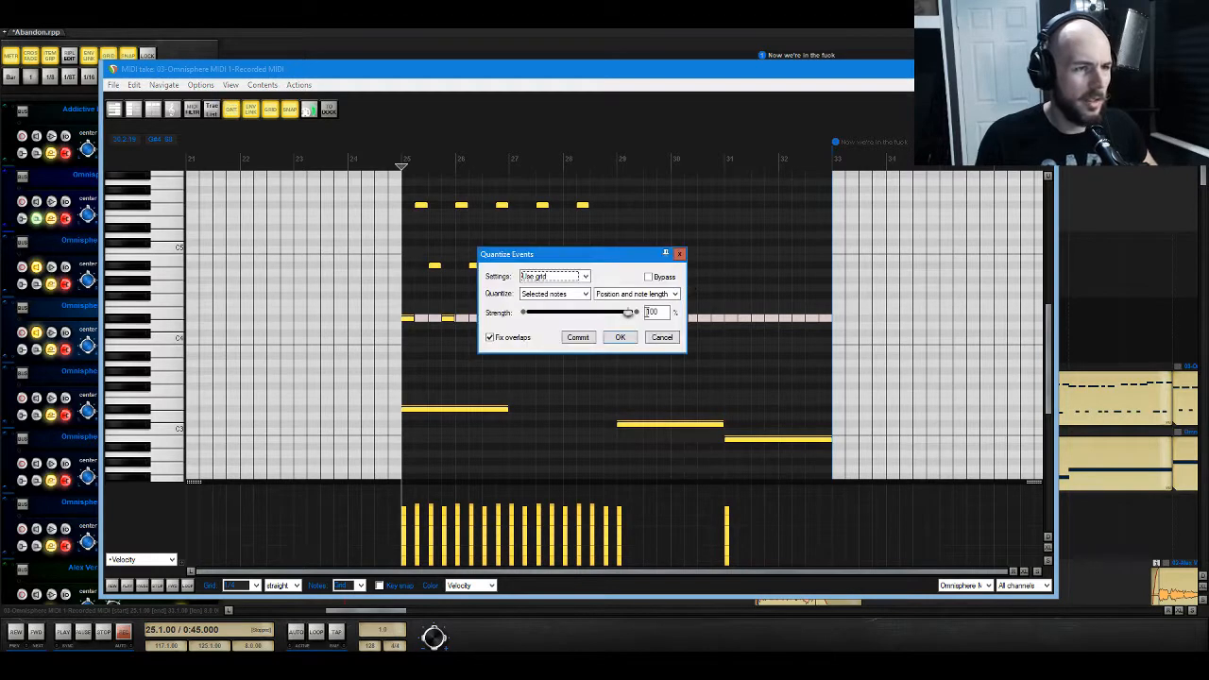
left_click(627, 340)
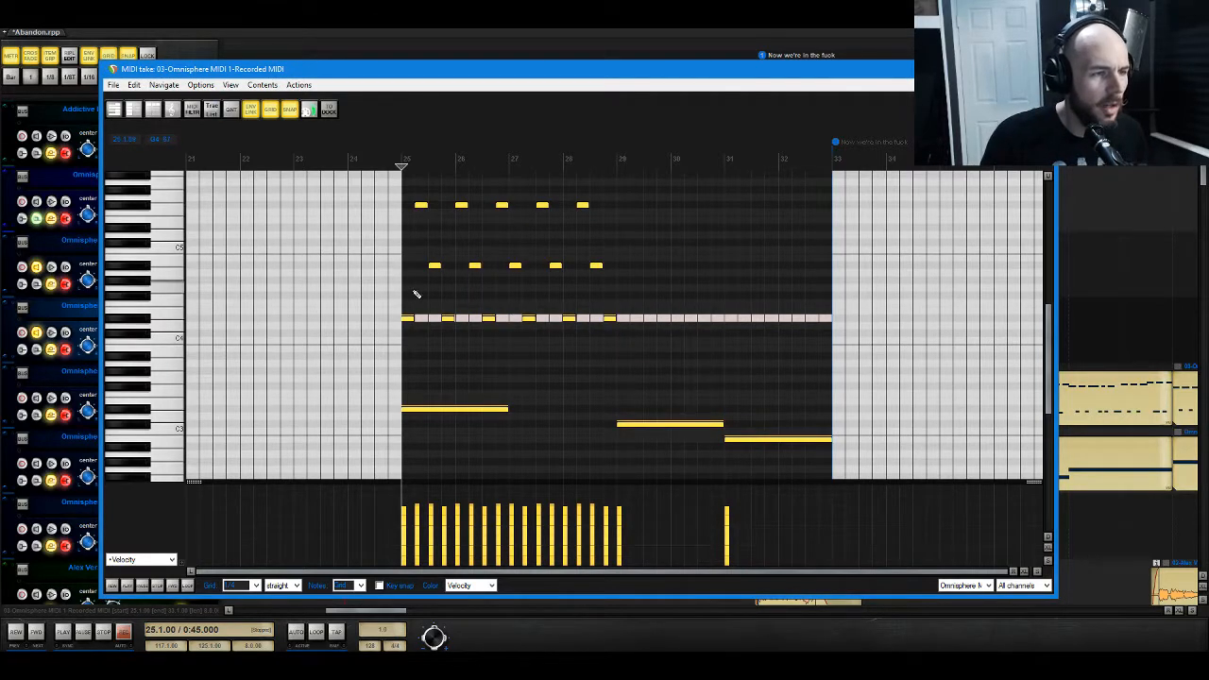
left_click(468, 301)
Step: Copy the bass note to bar 27 and the arpeggio to bar 29, its top notes one semitone lower and the others two
left_click_drag(488, 412, 584, 415)
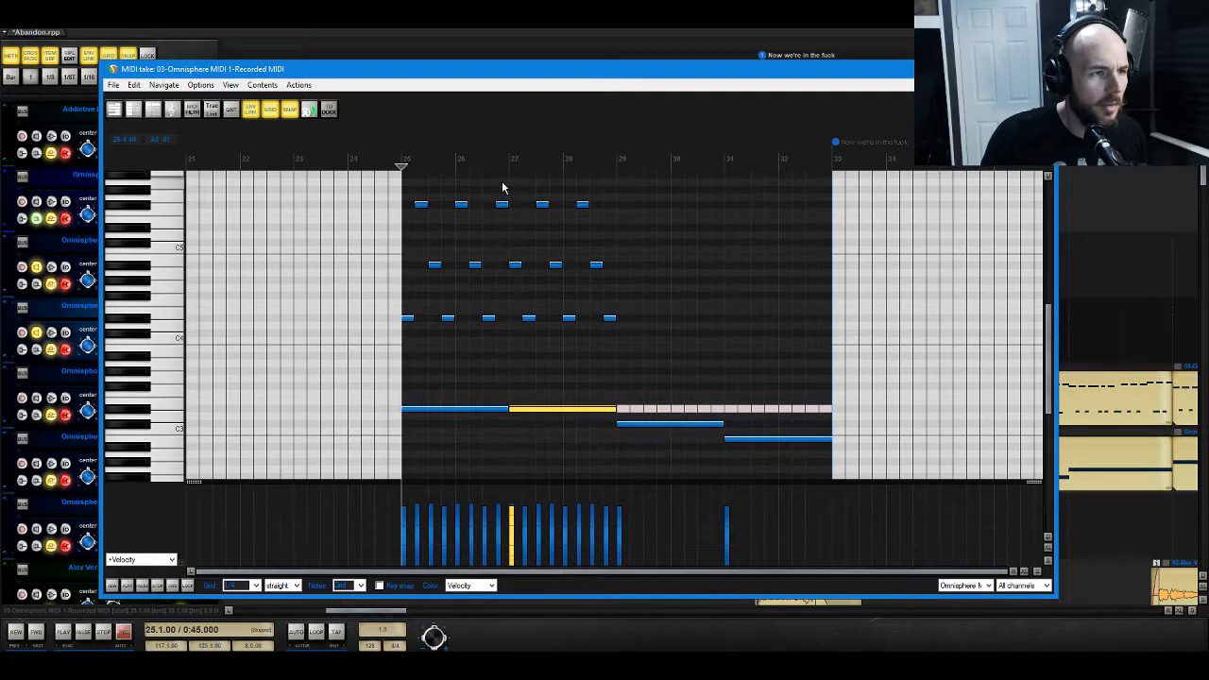
left_click_drag(493, 225, 629, 322)
left_click_drag(616, 189, 755, 233)
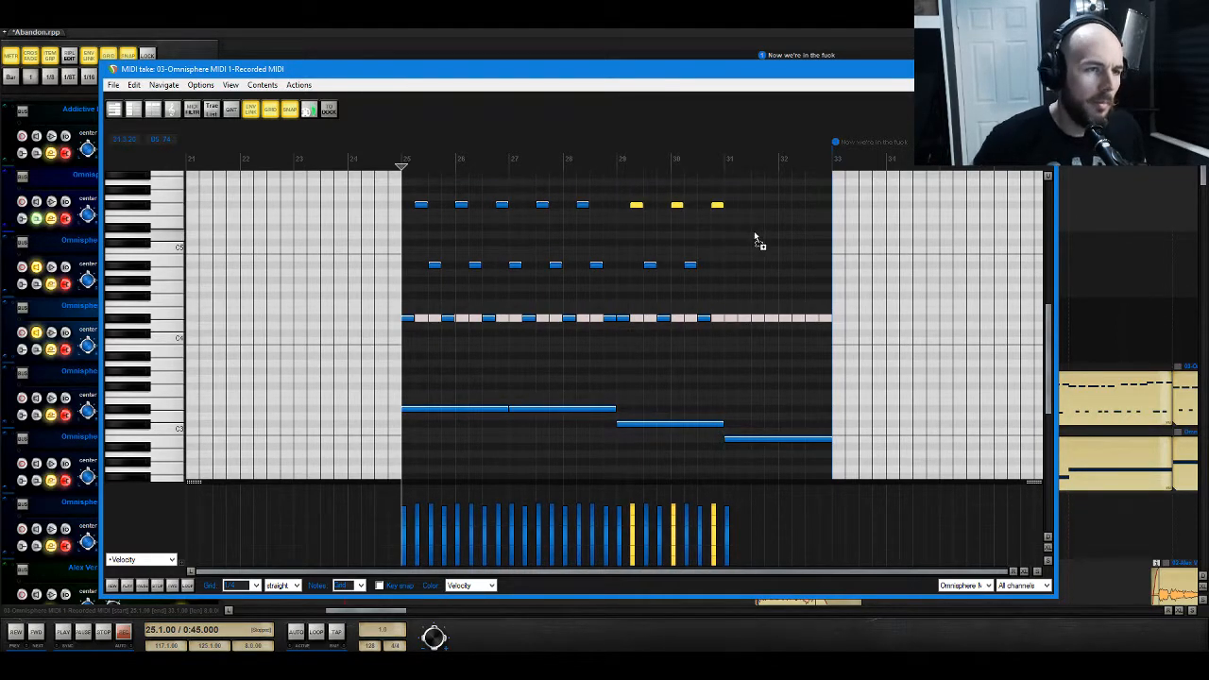
key("Up")
Step: Copy the bar 29 arpeggio to bar 31 two semitones lower and close the note editor
left_click_drag(739, 190, 627, 343)
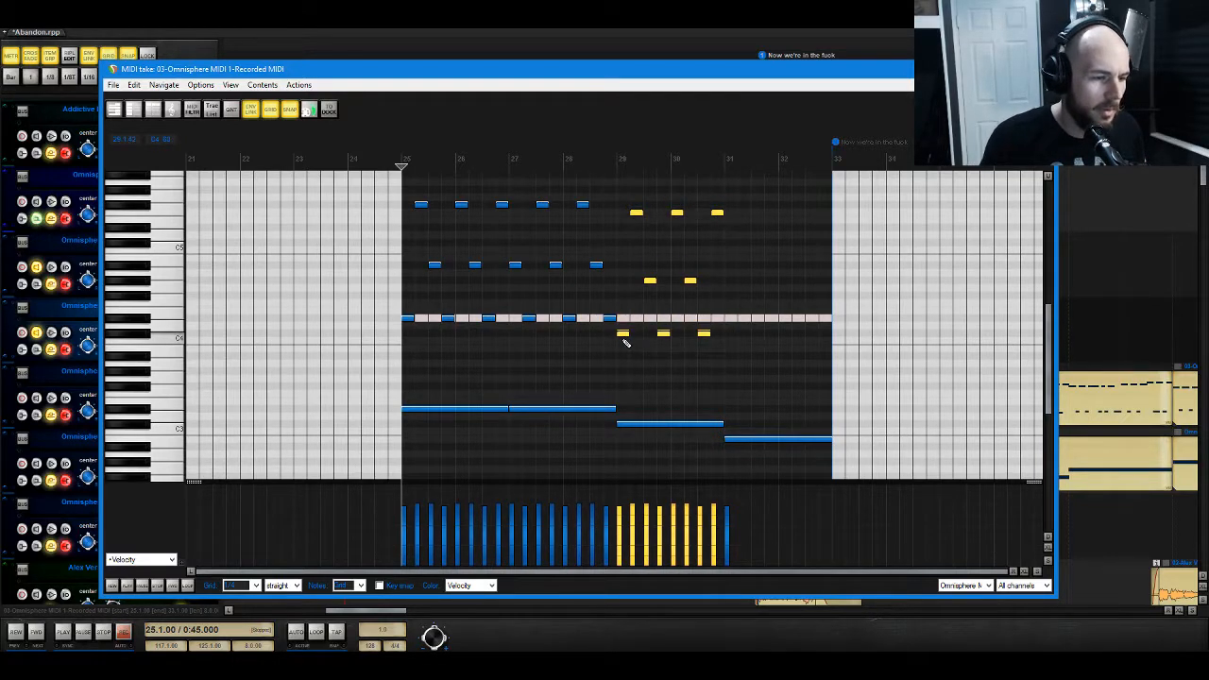
left_click_drag(627, 342, 752, 354)
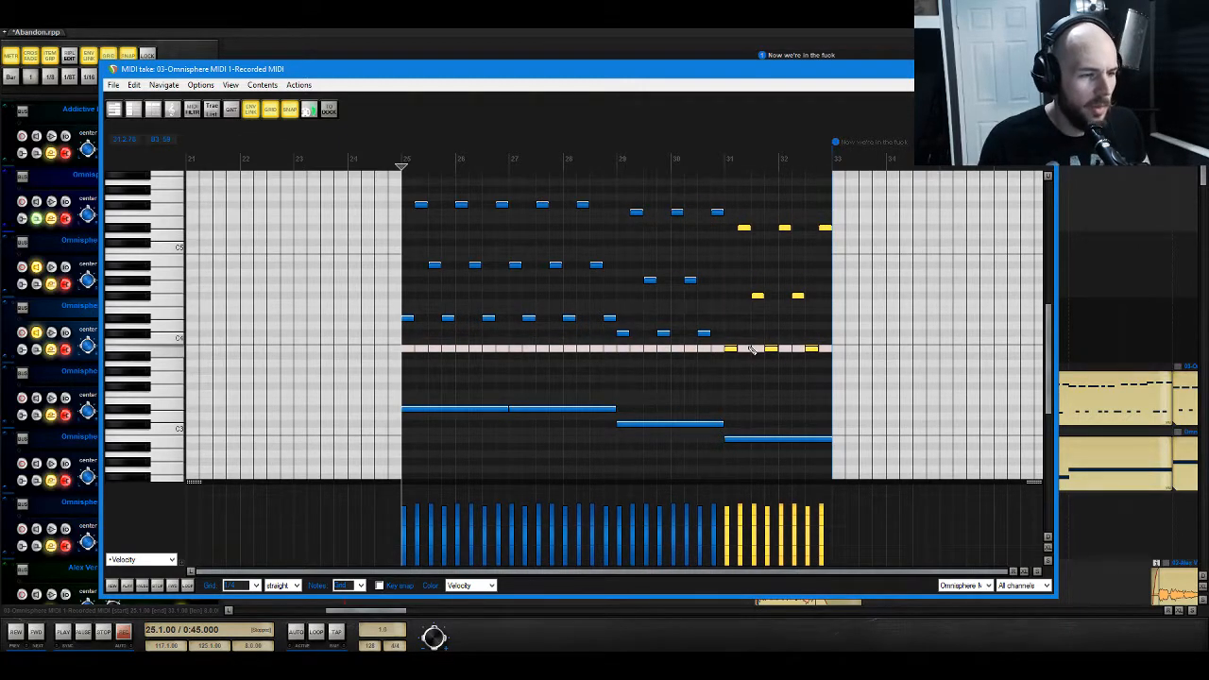
left_click(1040, 69)
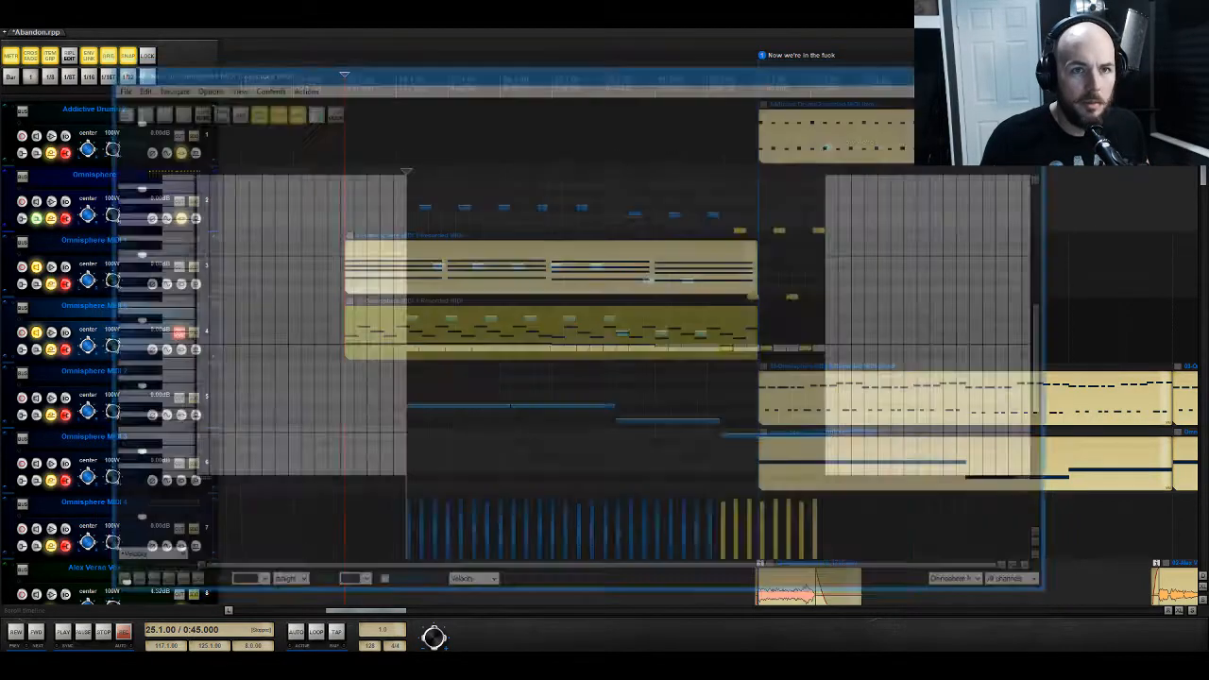
Step: Unmute and solo the Omnisphere MIDI 5 track and play it from bar 25
left_click(179, 334)
left_click(194, 335)
key("space")
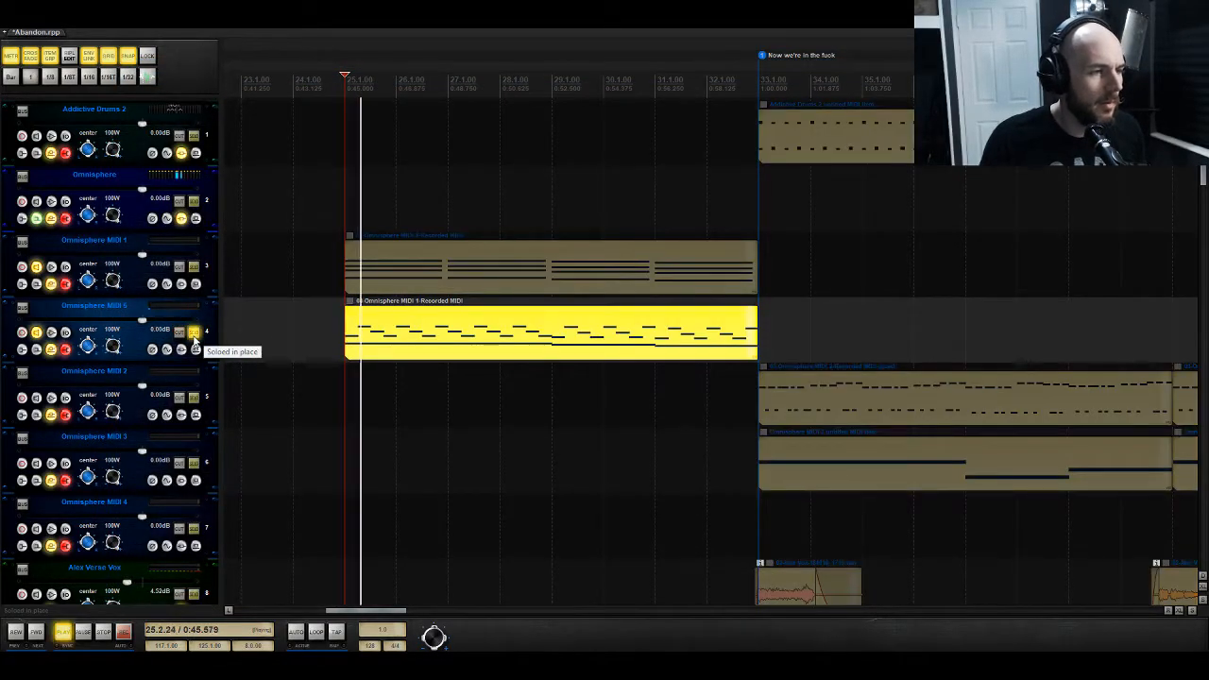
Step: Reopen the Omnisphere MIDI 5 item and double the length of its arpeggio notes, excluding the bass notes and the last high note
double_click(425, 342)
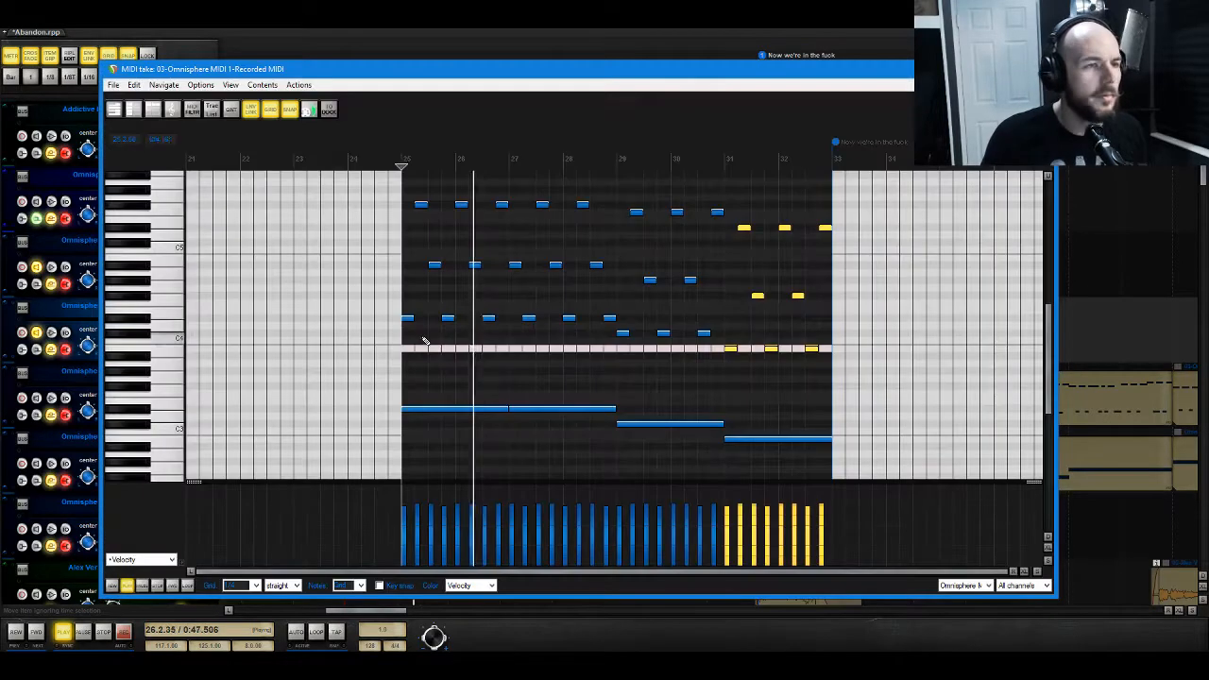
left_click(822, 307)
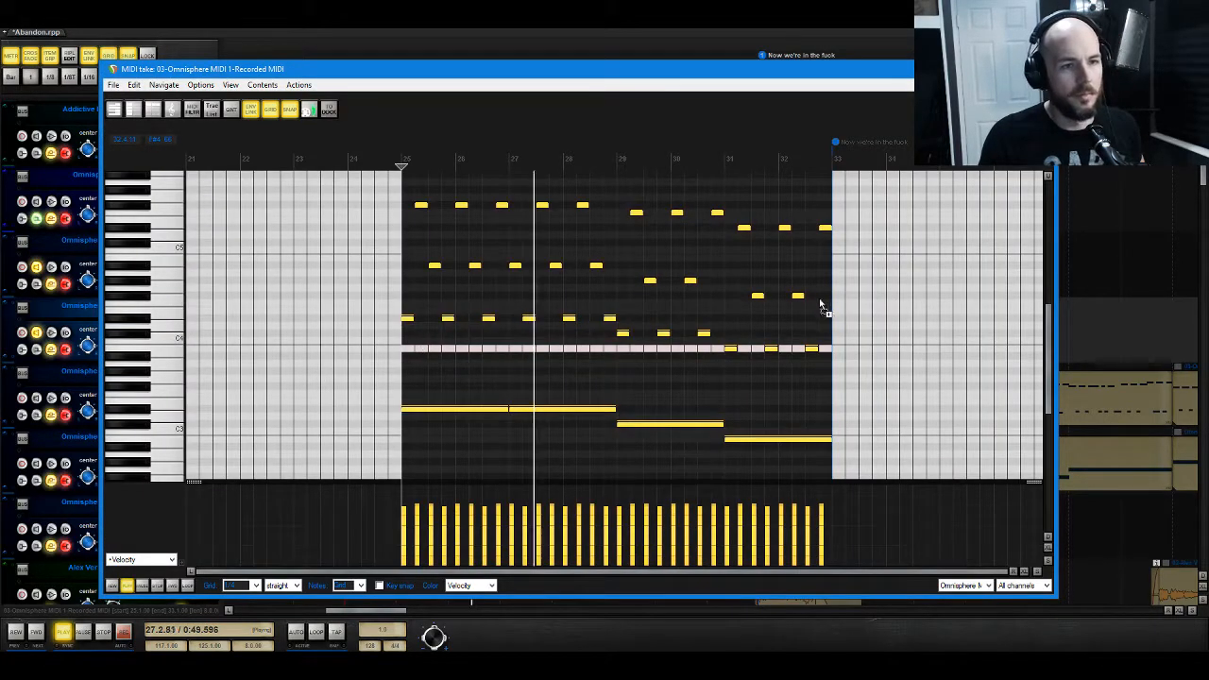
left_click(826, 230)
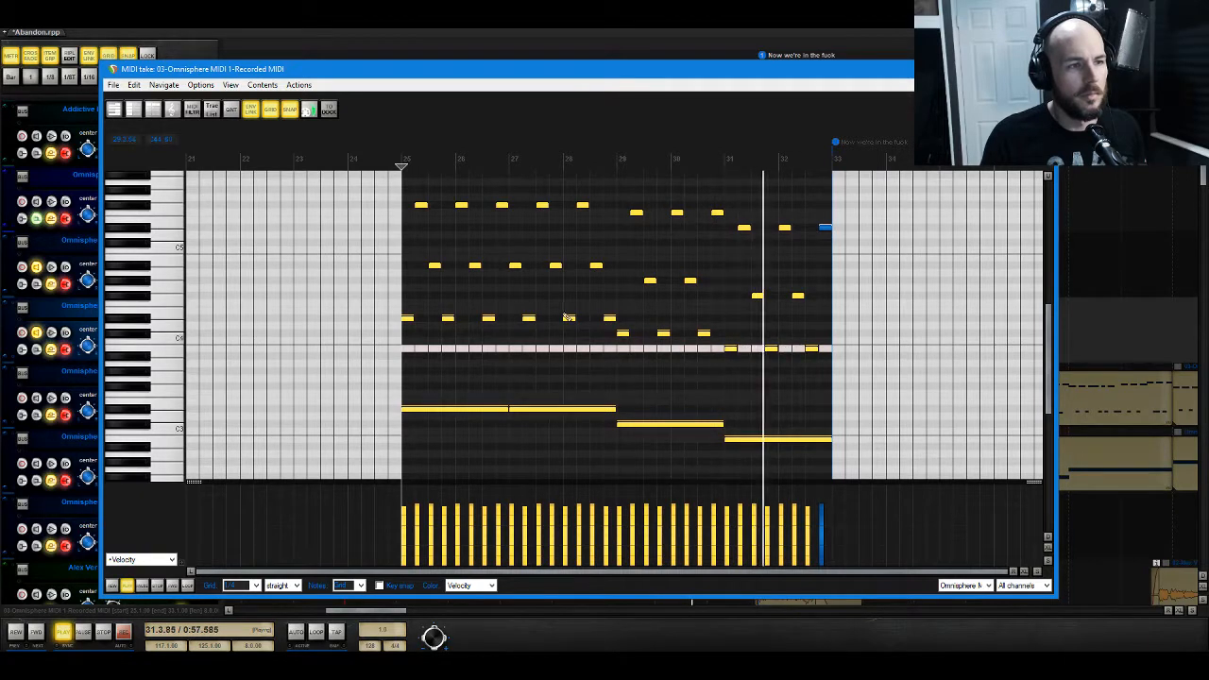
key("space")
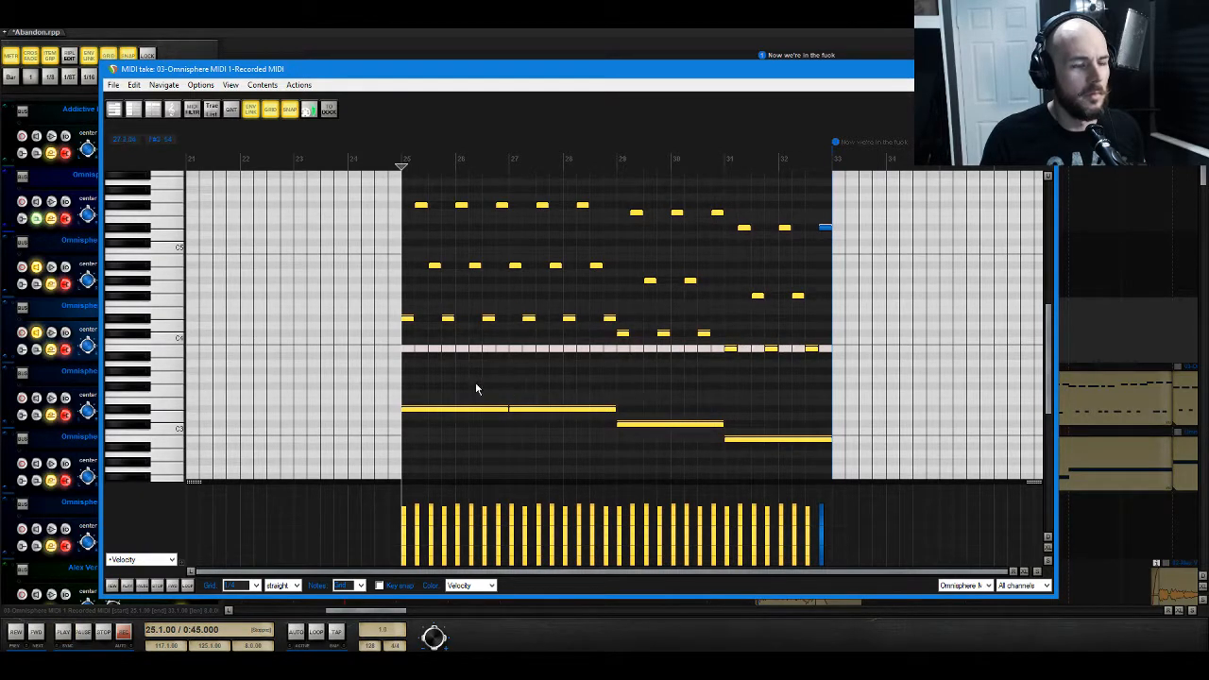
scroll(801, 472, "down", 3)
left_click(747, 350)
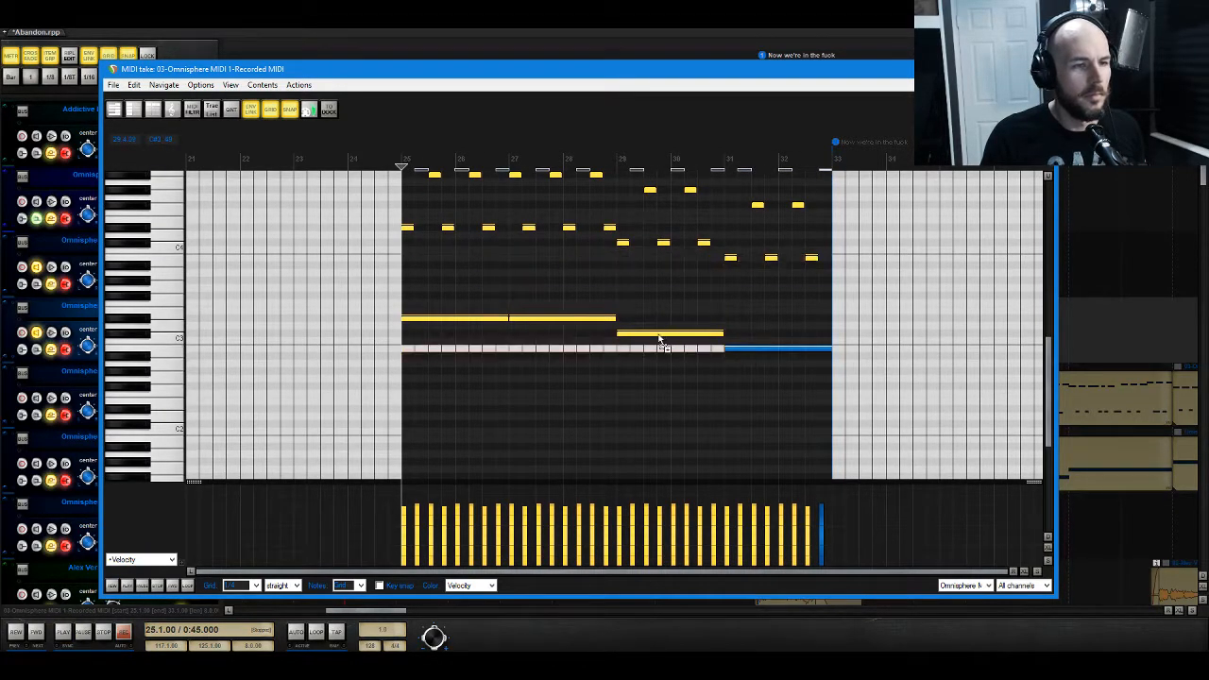
left_click(663, 333, "ctrl")
left_click(566, 320, "ctrl")
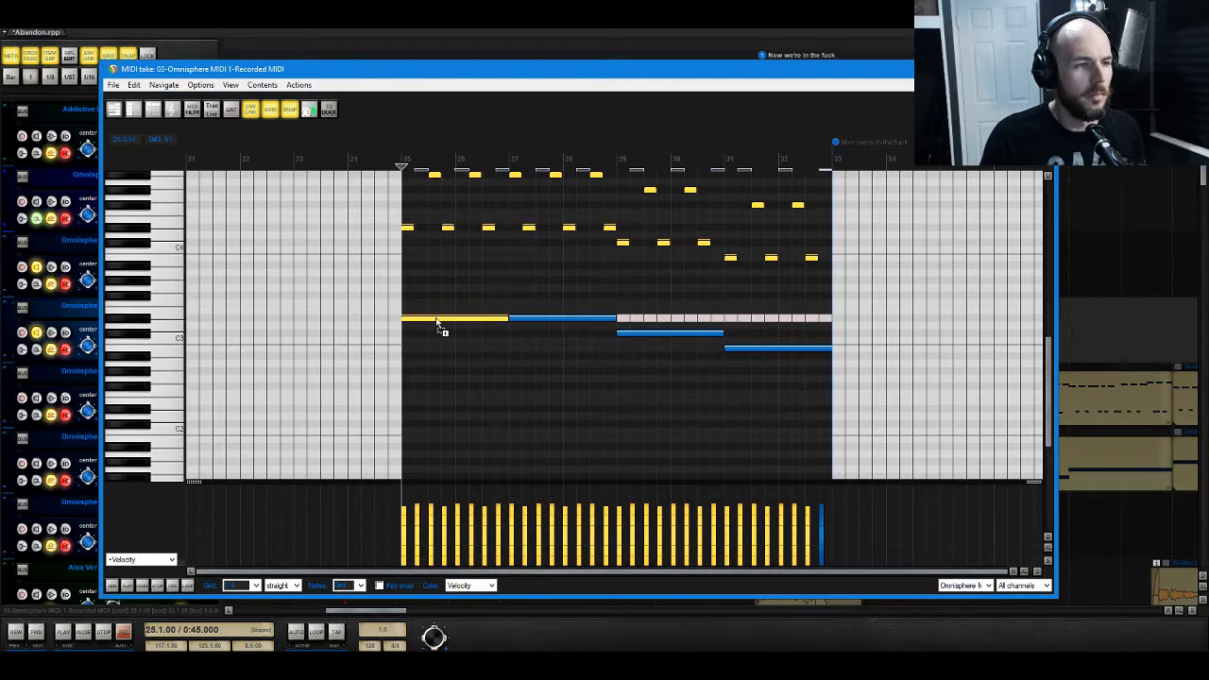
left_click_drag(813, 257, 826, 258)
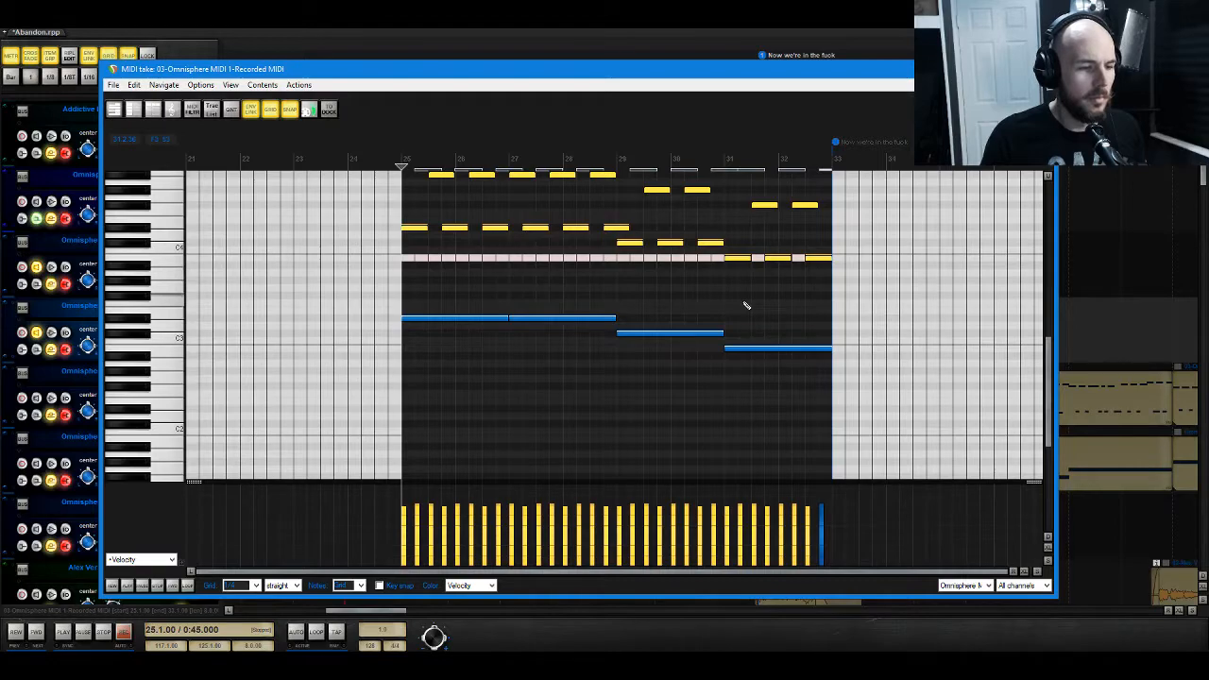
scroll(746, 305, "up", 3)
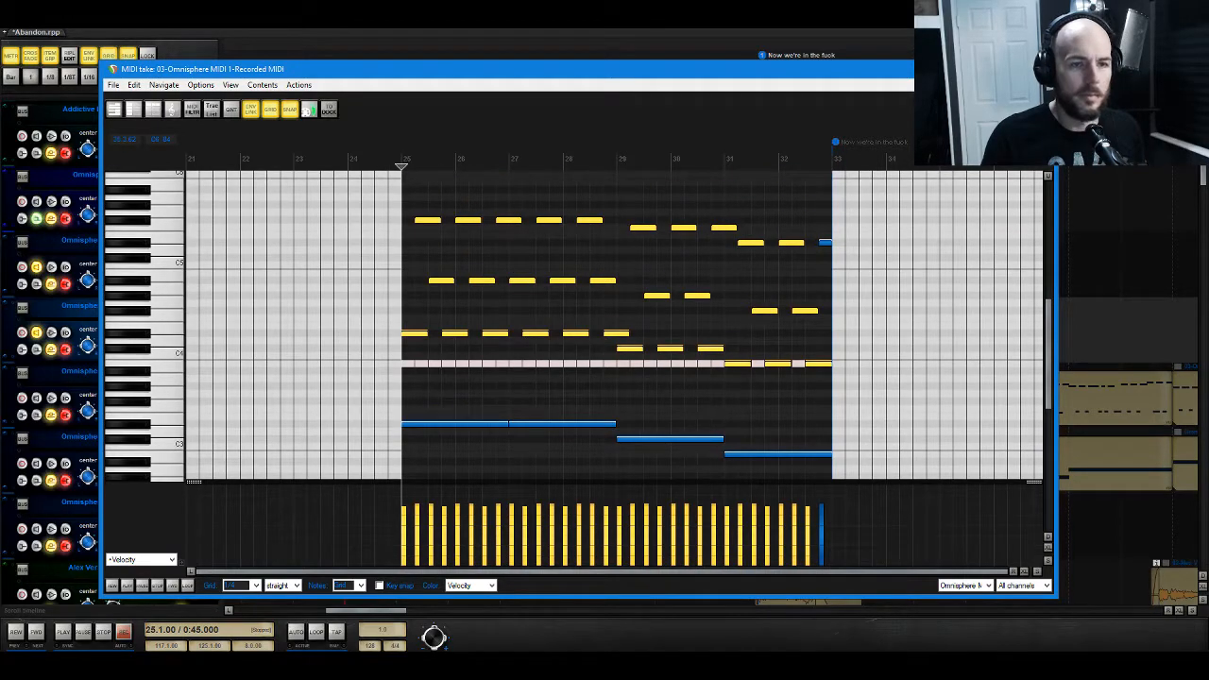
Step: Close the note editor, unsolo the Omnisphere MIDI 5 track and play both Omnisphere parts together from bar 25
key("Escape")
left_click(194, 335)
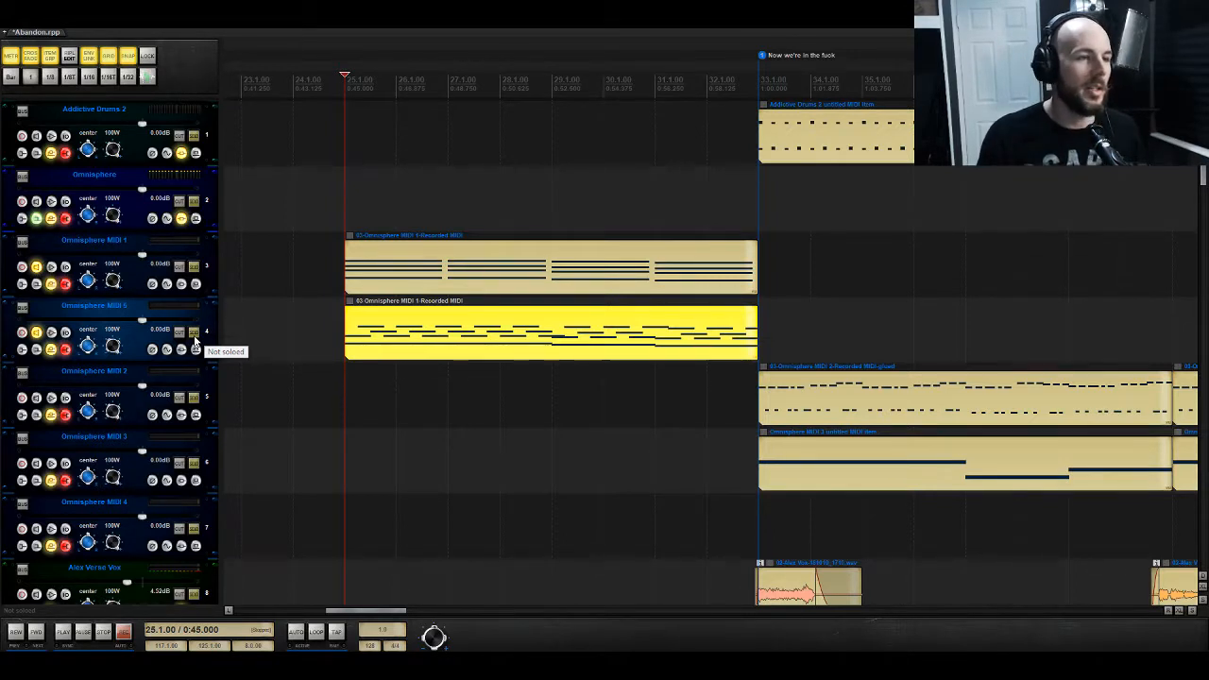
key("space")
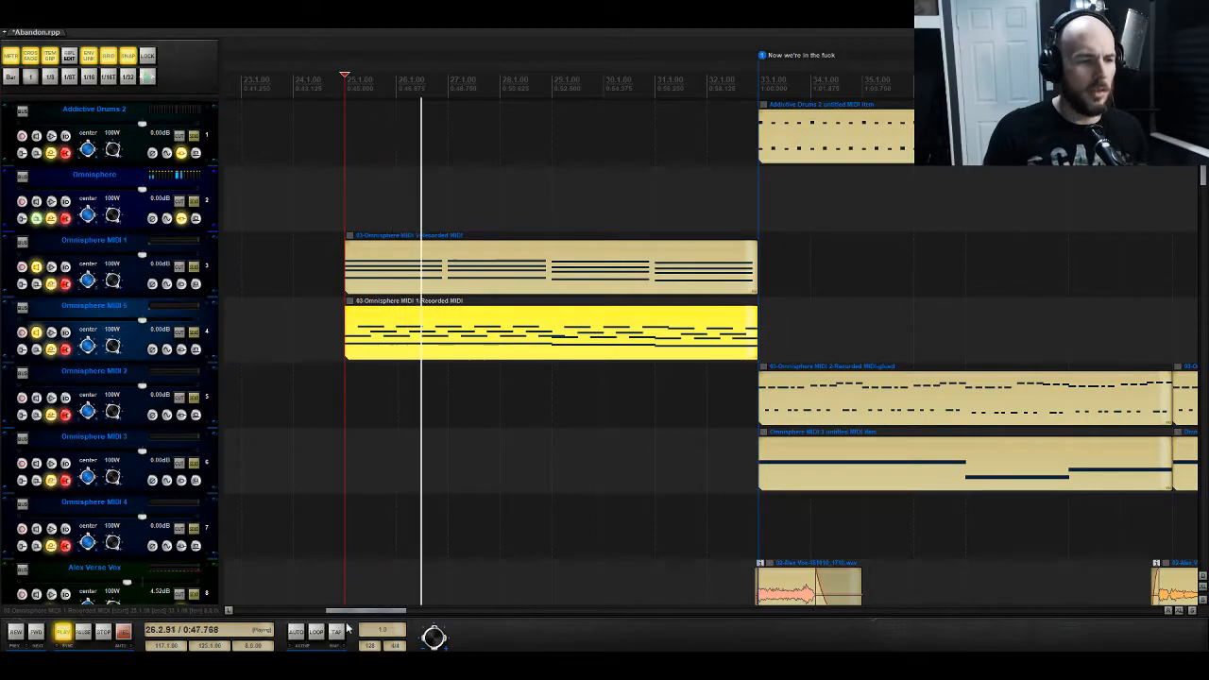
Step: Open the Omnisphere MIDI 5 item at bar 117, examine its arpeggio notes during playback and close the note editor
left_click_drag(365, 613, 750, 610)
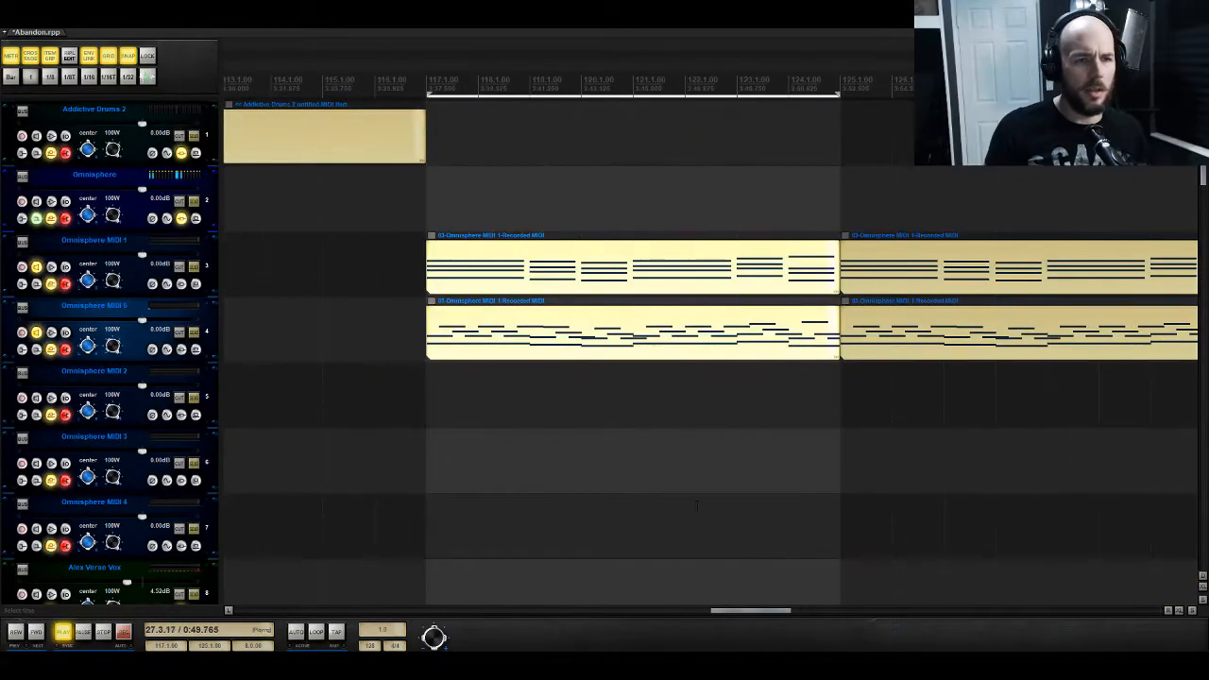
double_click(437, 336)
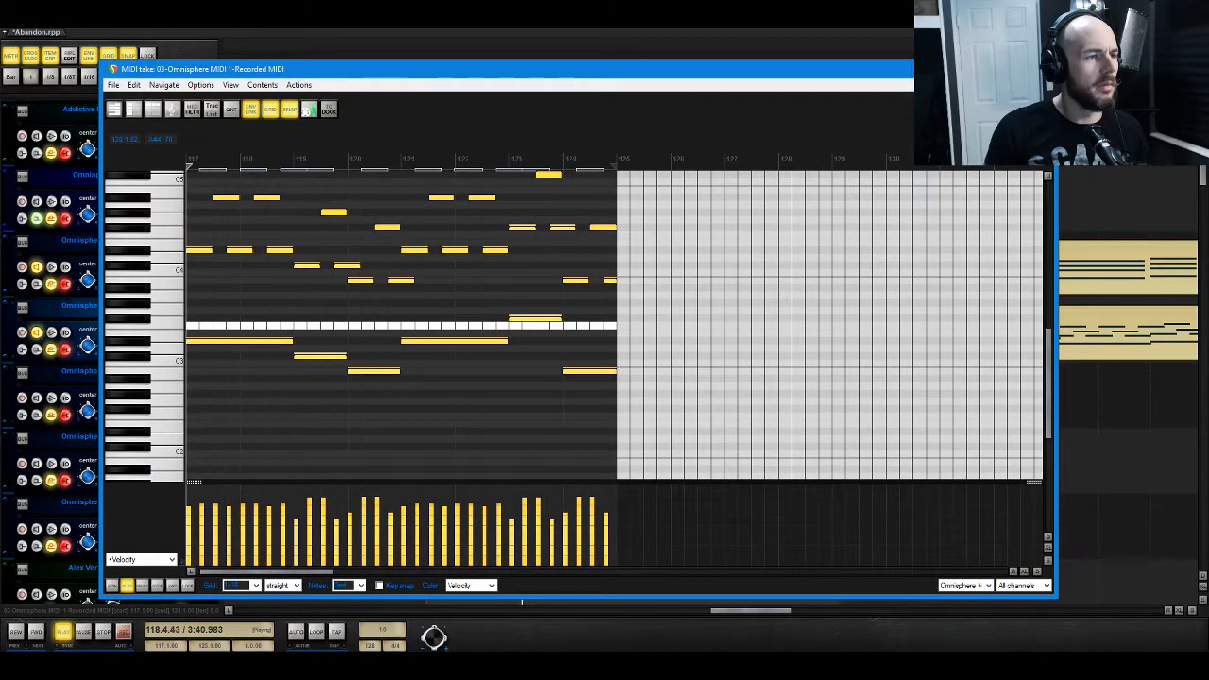
scroll(530, 434, "up", 1)
scroll(530, 433, "up", 2)
key("space")
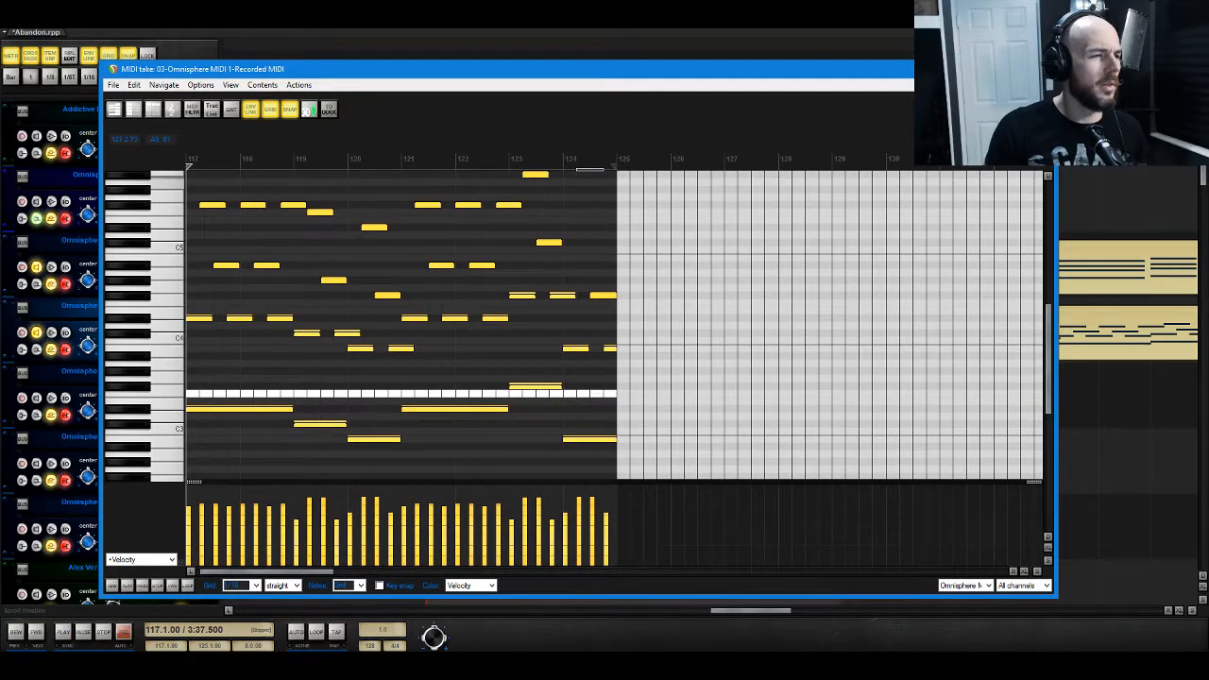
left_click(1043, 69)
Step: Open the Omnisphere MIDI 5 item at bar 25, play its arpeggio for comparison and close the note editor
left_click_drag(727, 610, 335, 611)
left_click(455, 244)
double_click(463, 328)
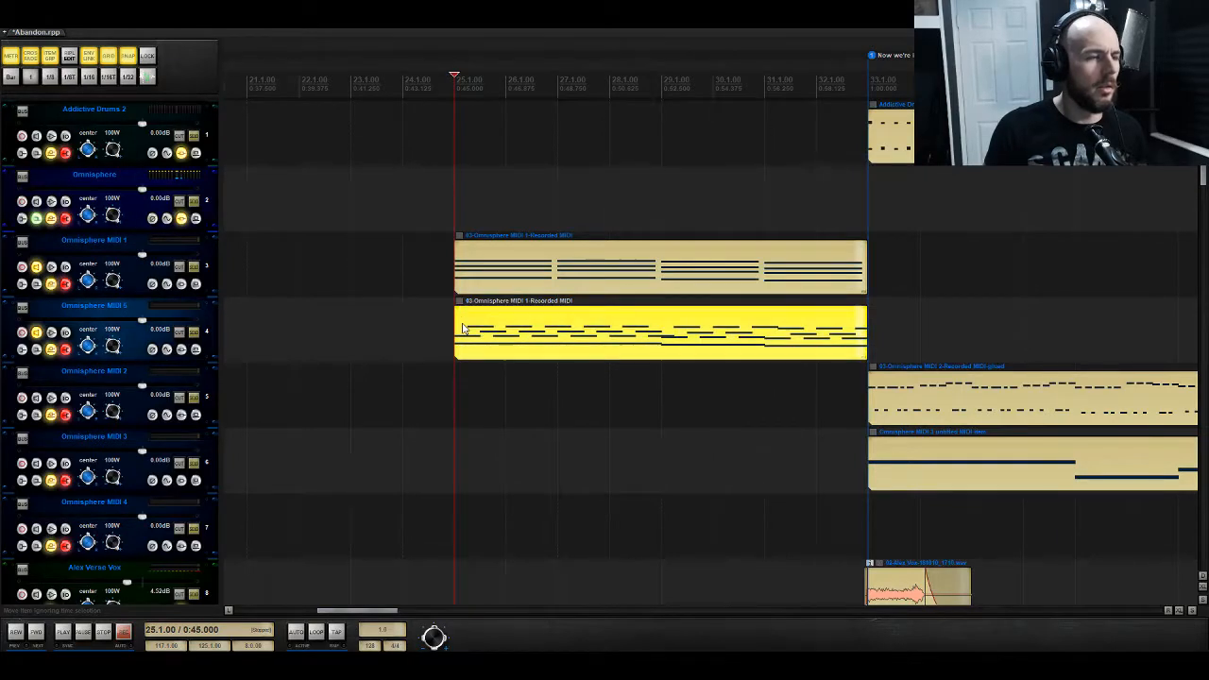
key("space")
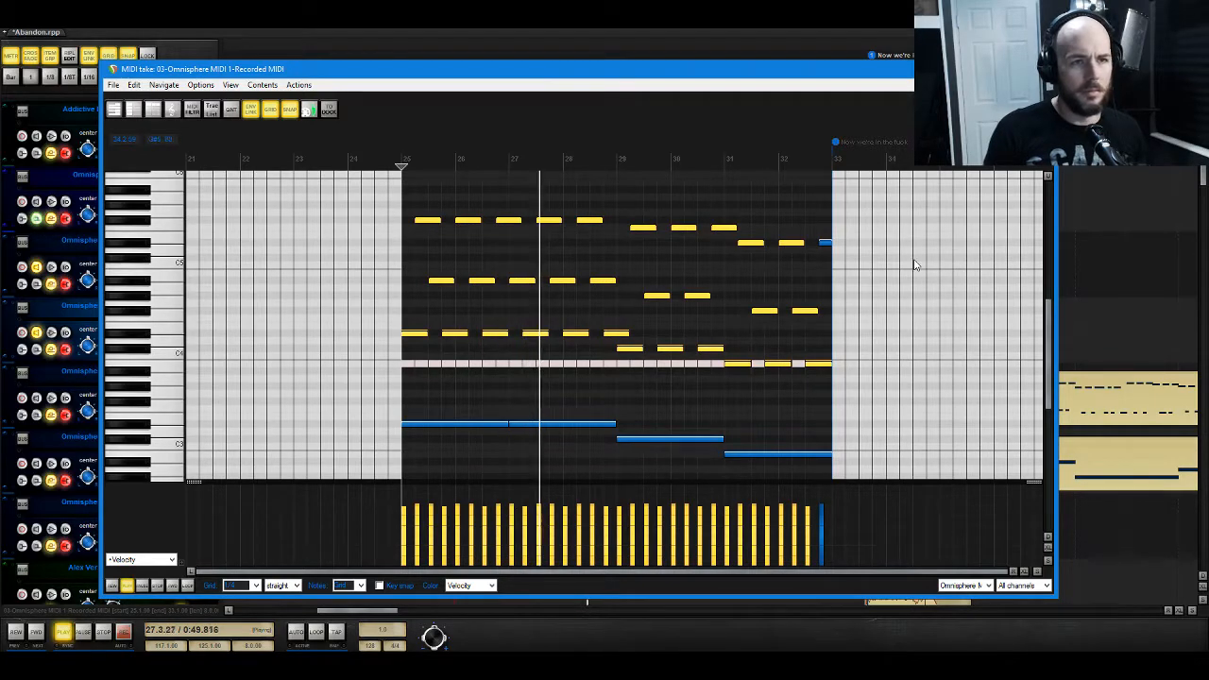
left_click(1041, 69)
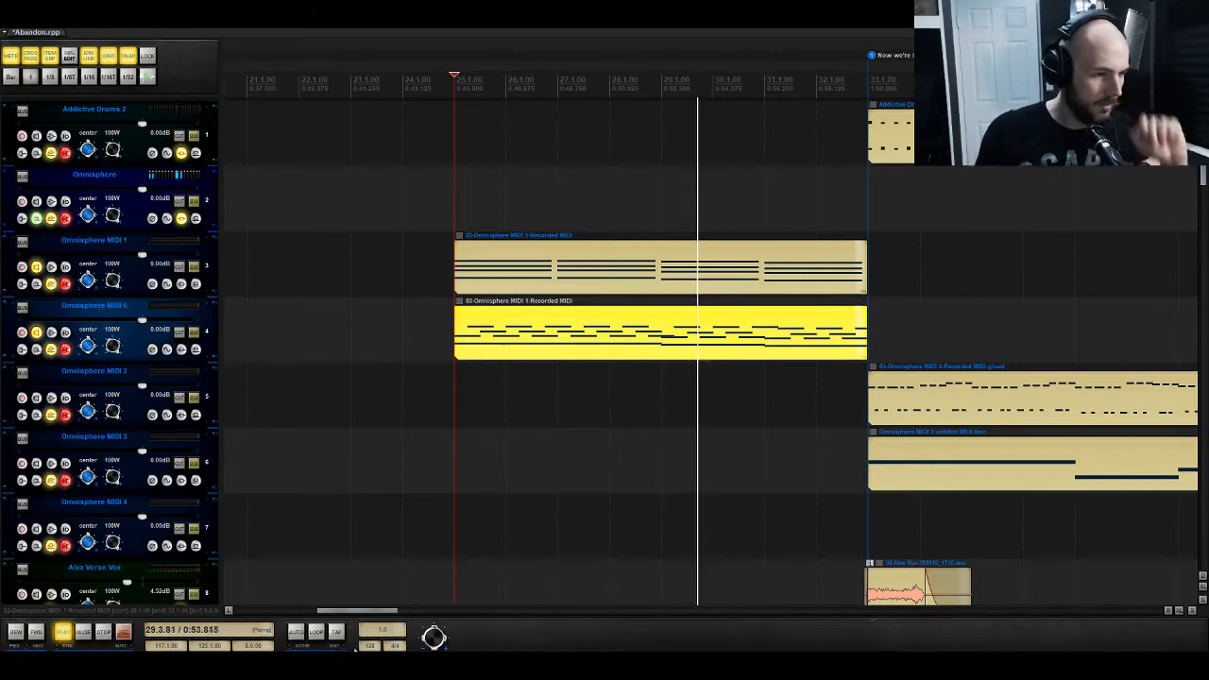
Step: Open the effects chain of the Bridge Vox track and remove ReaComp from it
left_click_drag(360, 611, 892, 611)
scroll(880, 541, "down", 5)
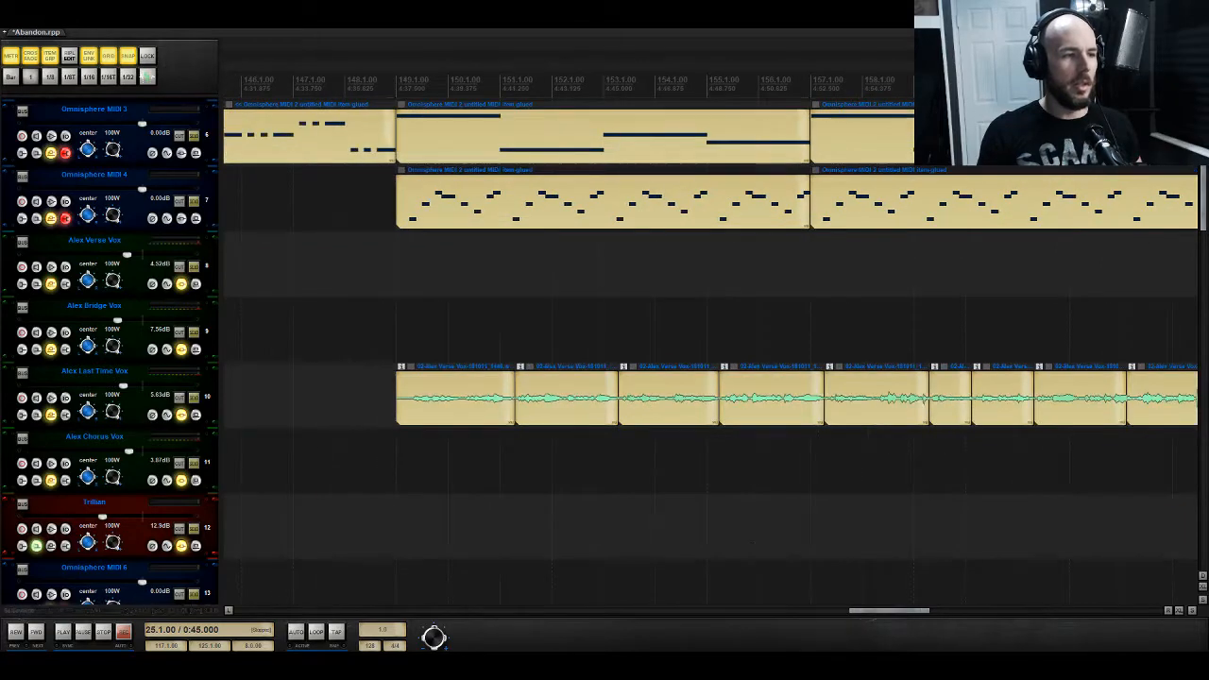
left_click(181, 351)
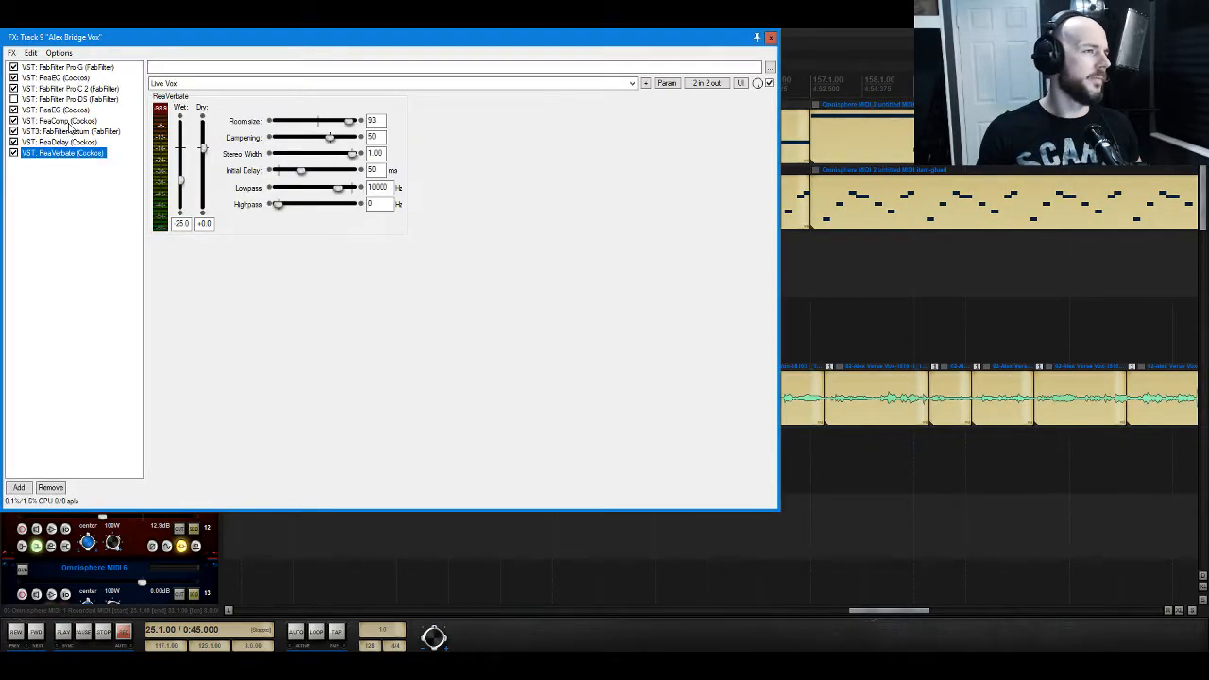
left_click(68, 123)
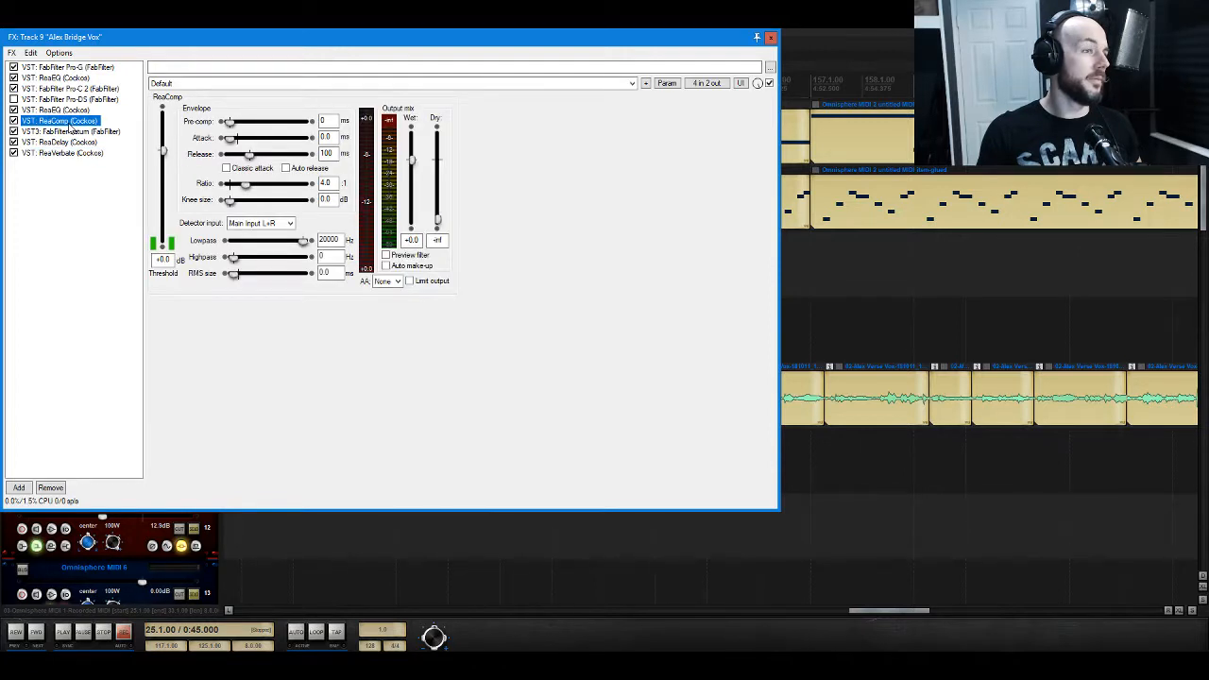
left_click(51, 488)
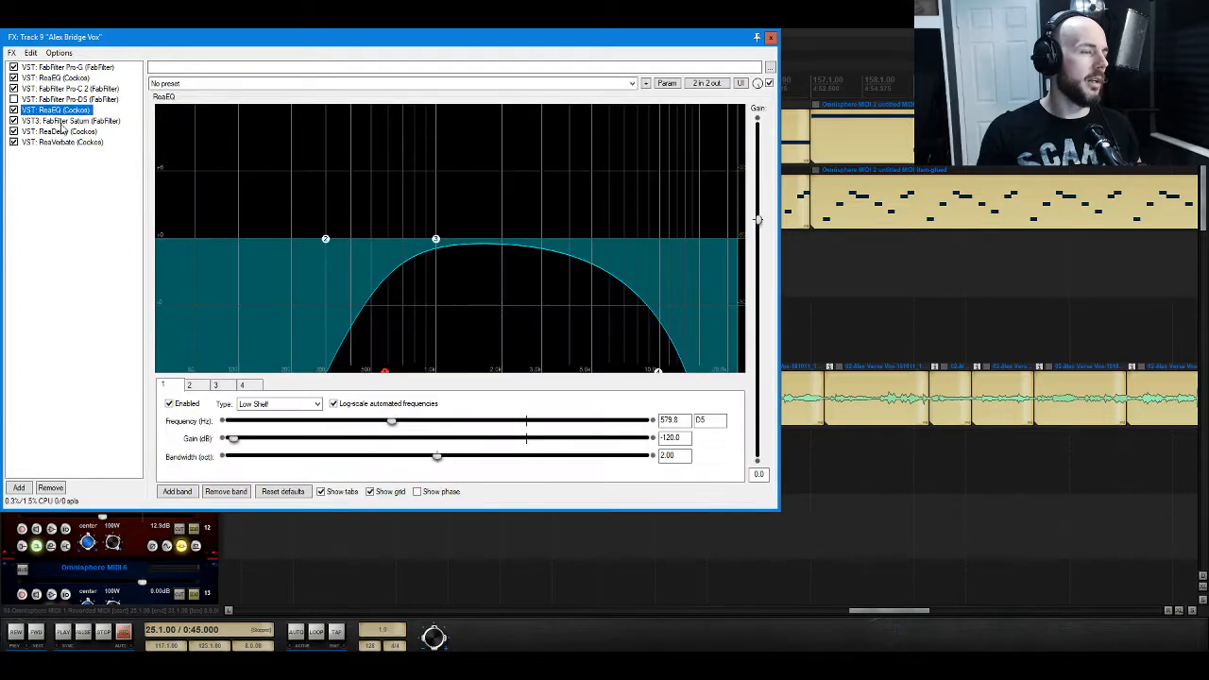
Step: Copy the second ReaEQ and FabFilter Saturn from the Bridge Vox track into the Last Time Vox effects chain after Pro-C 2
left_click(61, 121)
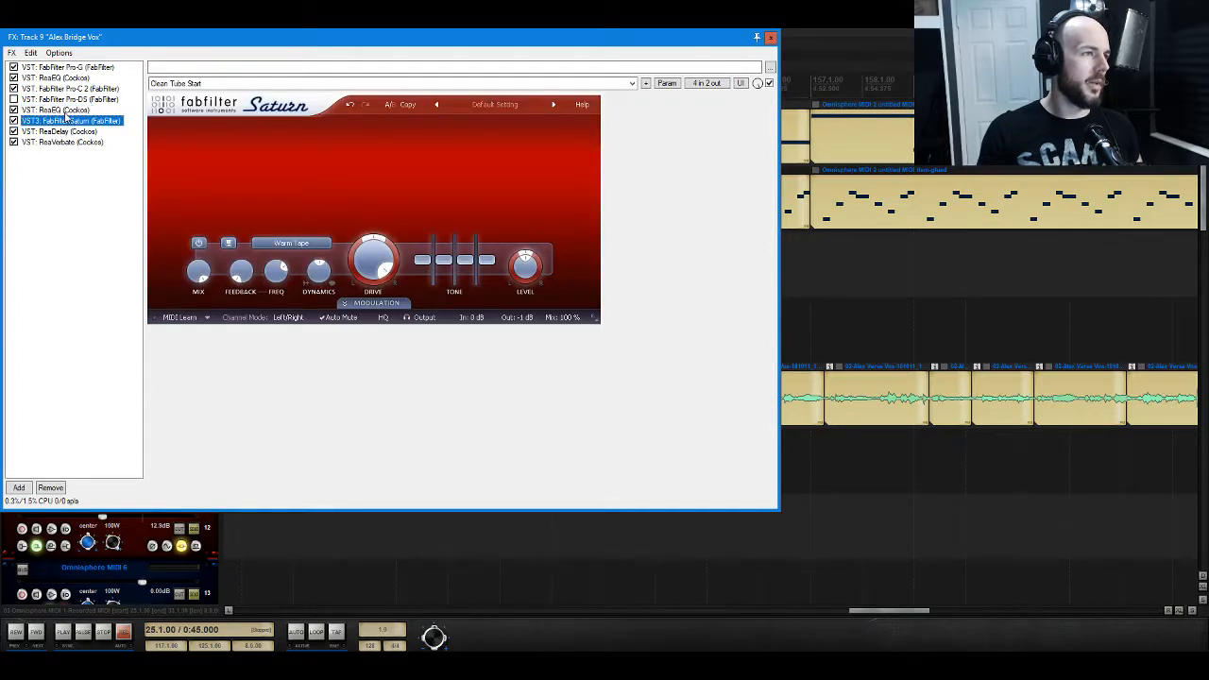
left_click(65, 111, "ctrl")
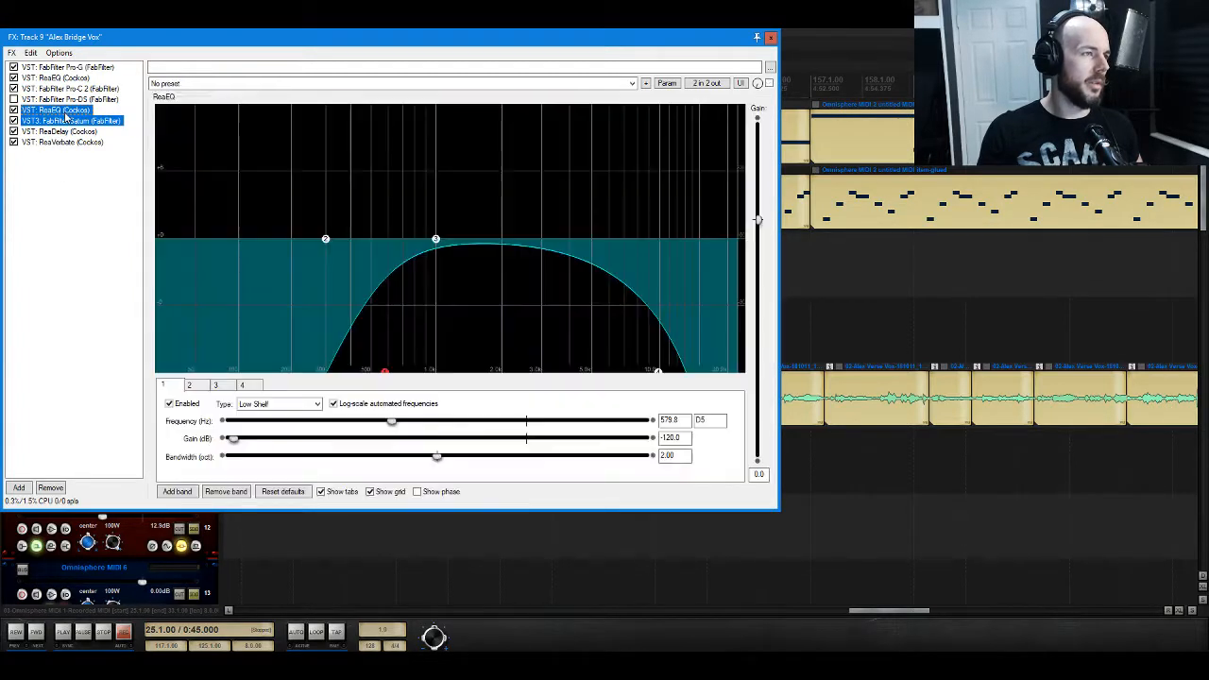
left_click(771, 39)
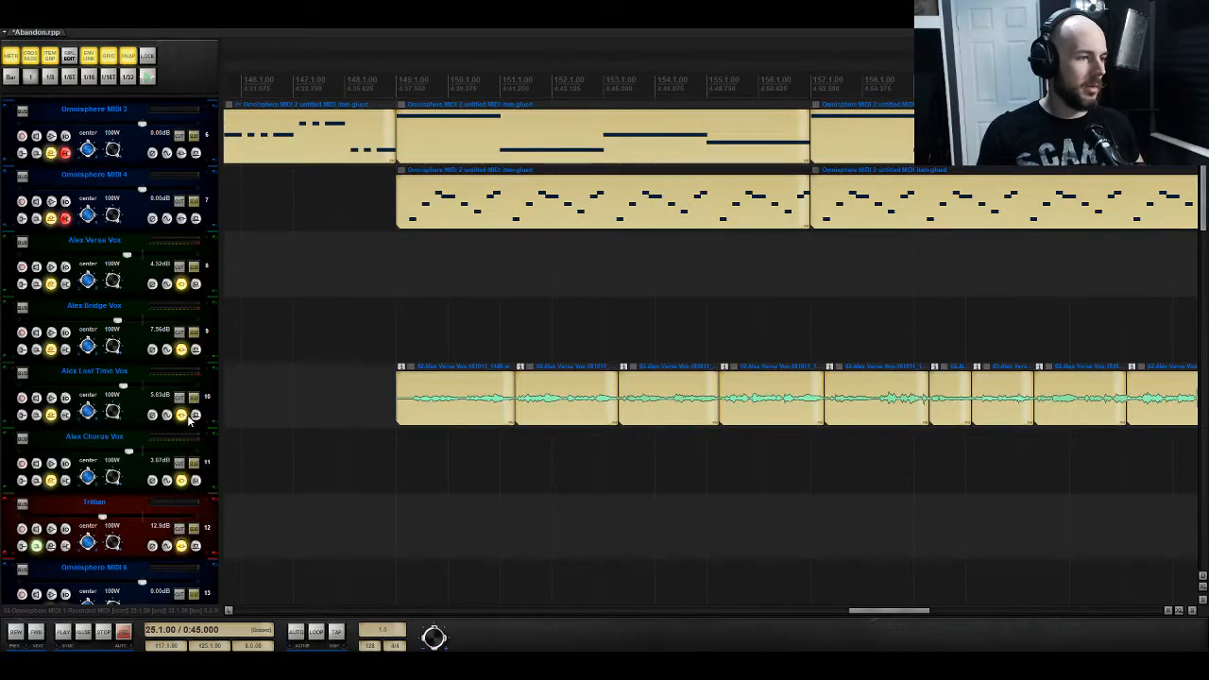
left_click(182, 415)
key("ctrl+v")
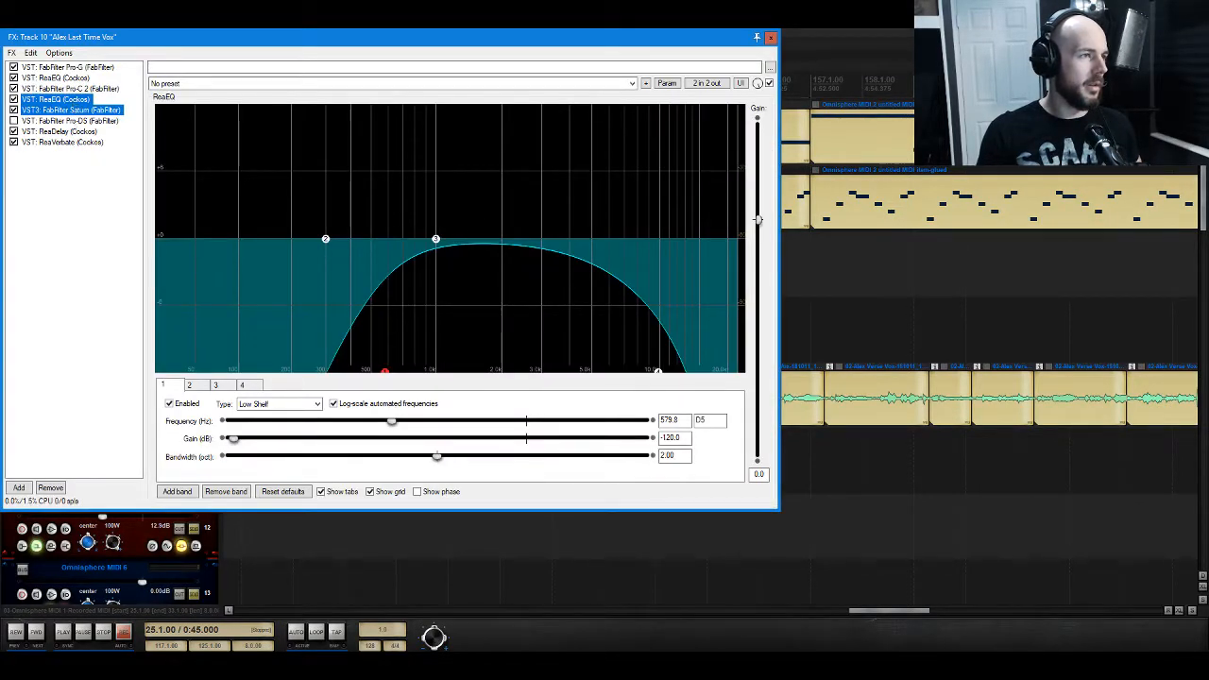
left_click(770, 38)
Step: Copy the first four Last Time Vox clips, starting at bar 149, to bar 25 on the same track
mouse_move(891, 614)
left_mouse_down()
mouse_move(858, 613)
mouse_move(889, 613)
left_mouse_up()
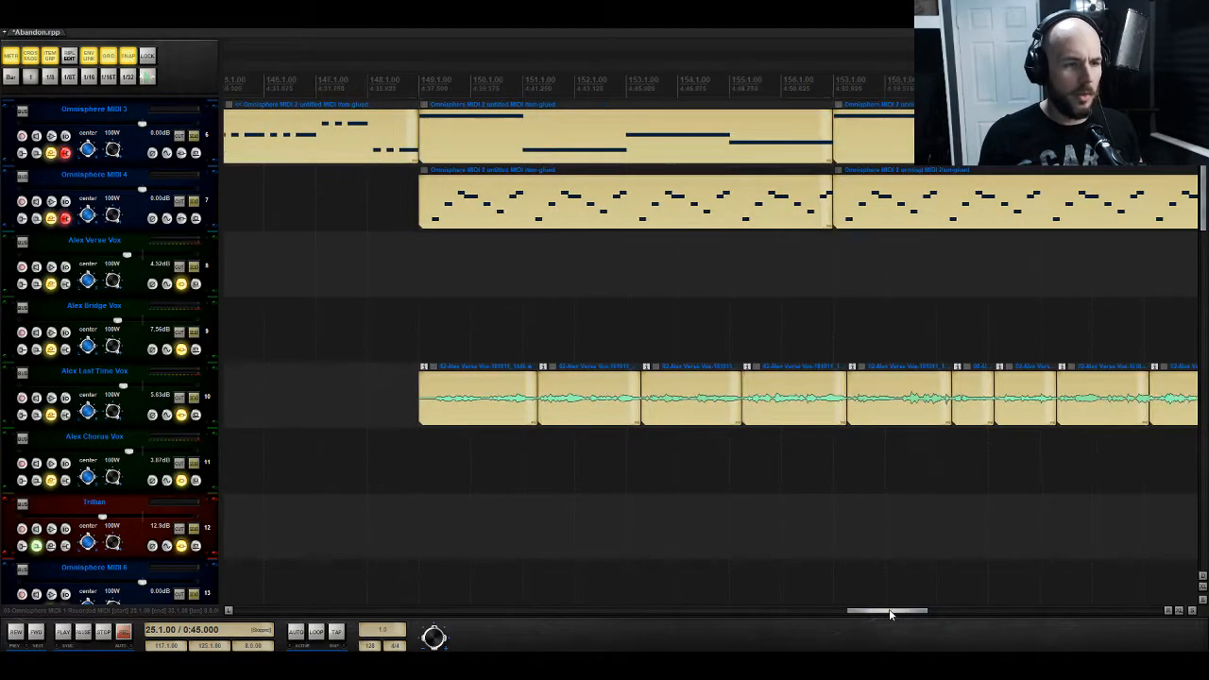
left_click(425, 396)
left_click_drag(557, 369, 584, 409)
left_click_drag(900, 612, 878, 612)
left_click_drag(497, 426, 350, 393)
scroll(385, 378, "up", 4)
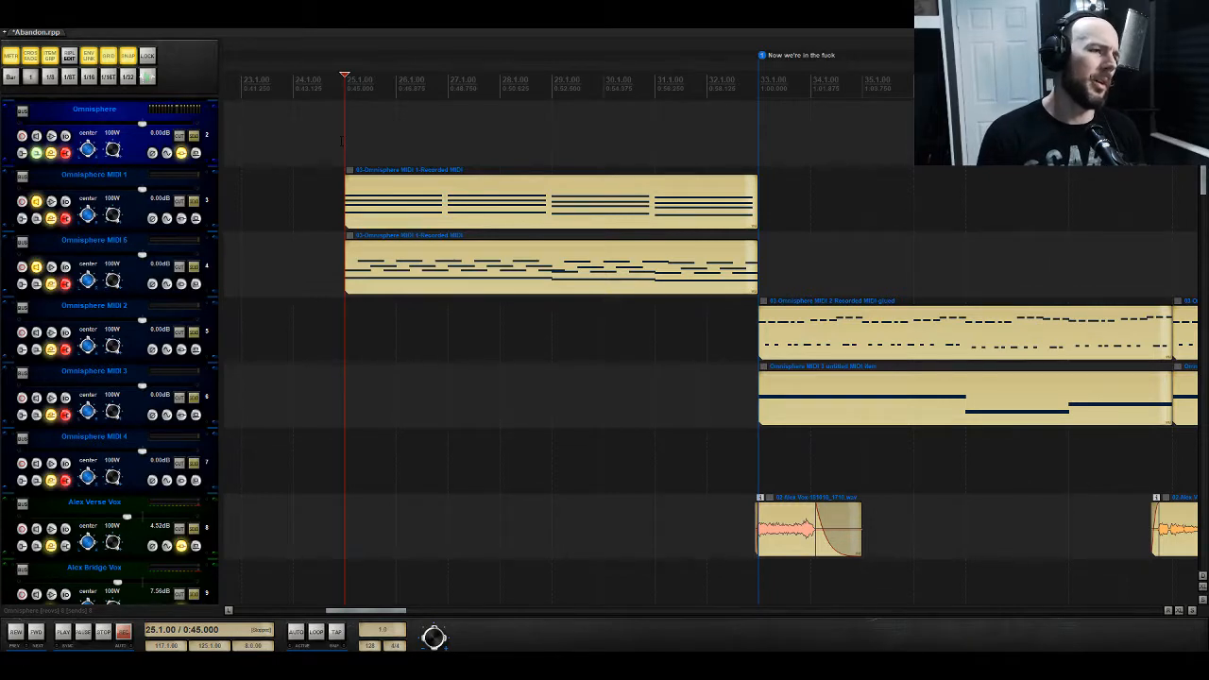
Step: Play from bar 25, raise the Last Time Vox volume to 10.5 dB and set its ReaDelay wet level to -11.0
key("space")
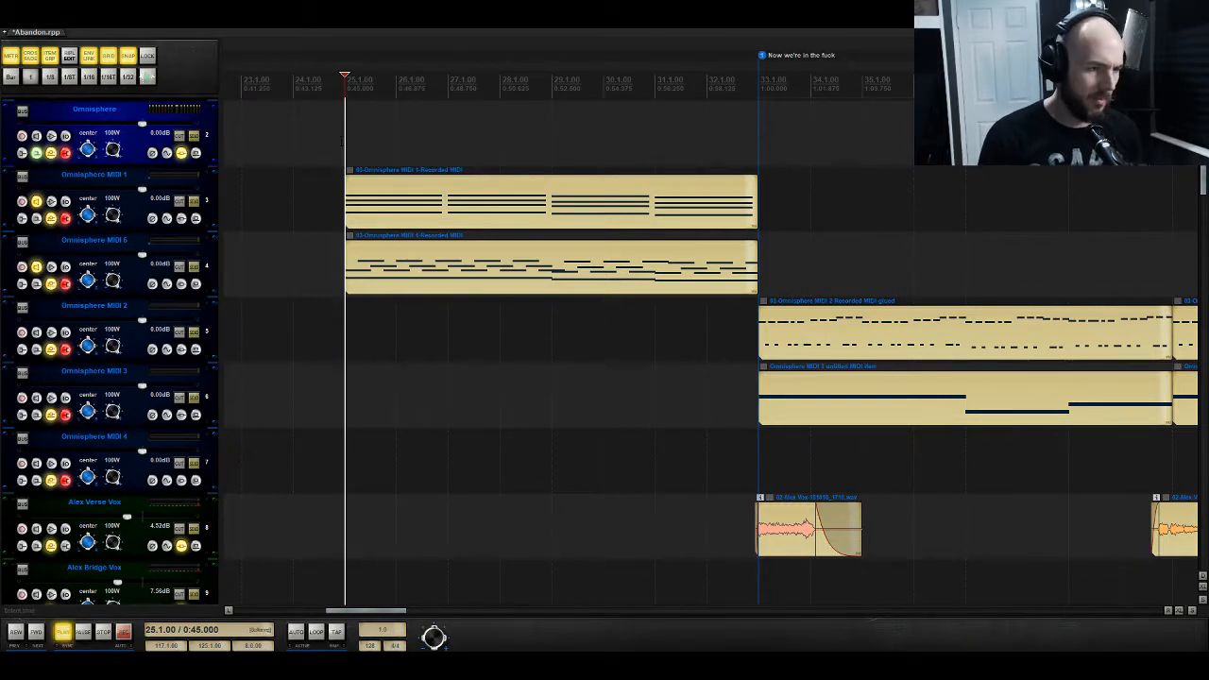
scroll(341, 142, "down", 4)
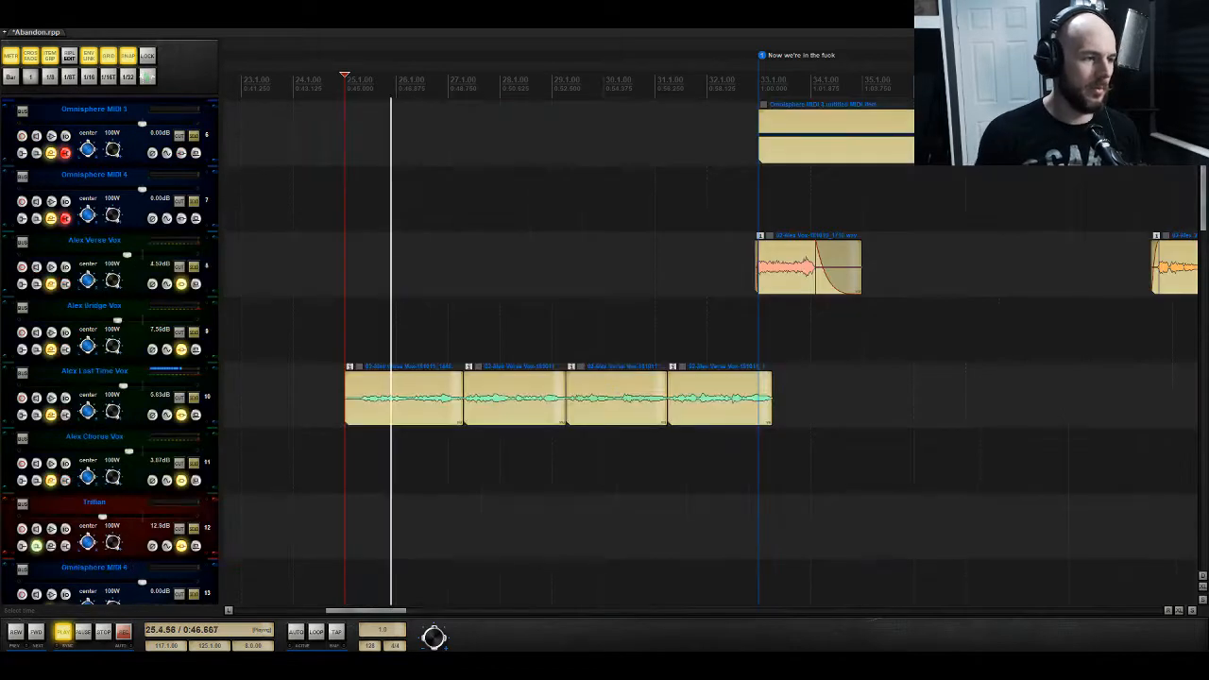
left_click(181, 415)
left_click(50, 144)
left_click(47, 132)
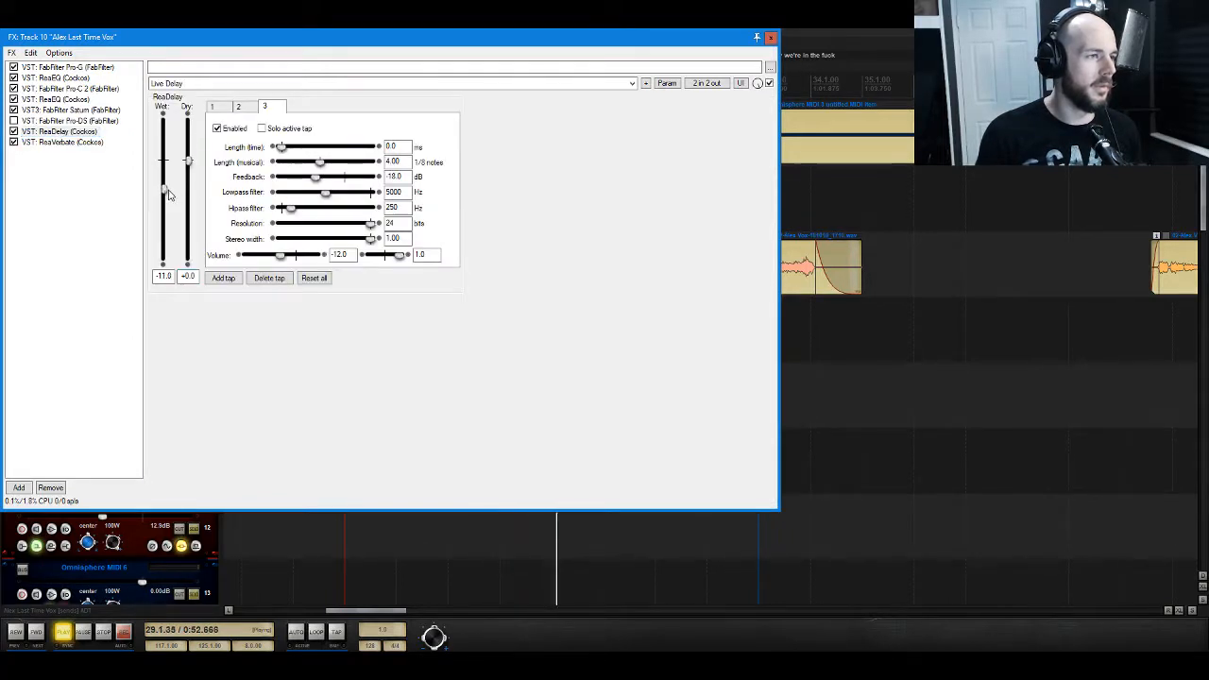
Step: Set the Last Time Vox ReaVerbate wet level to -10.5, close the effects chain and stop playback
left_click(83, 143)
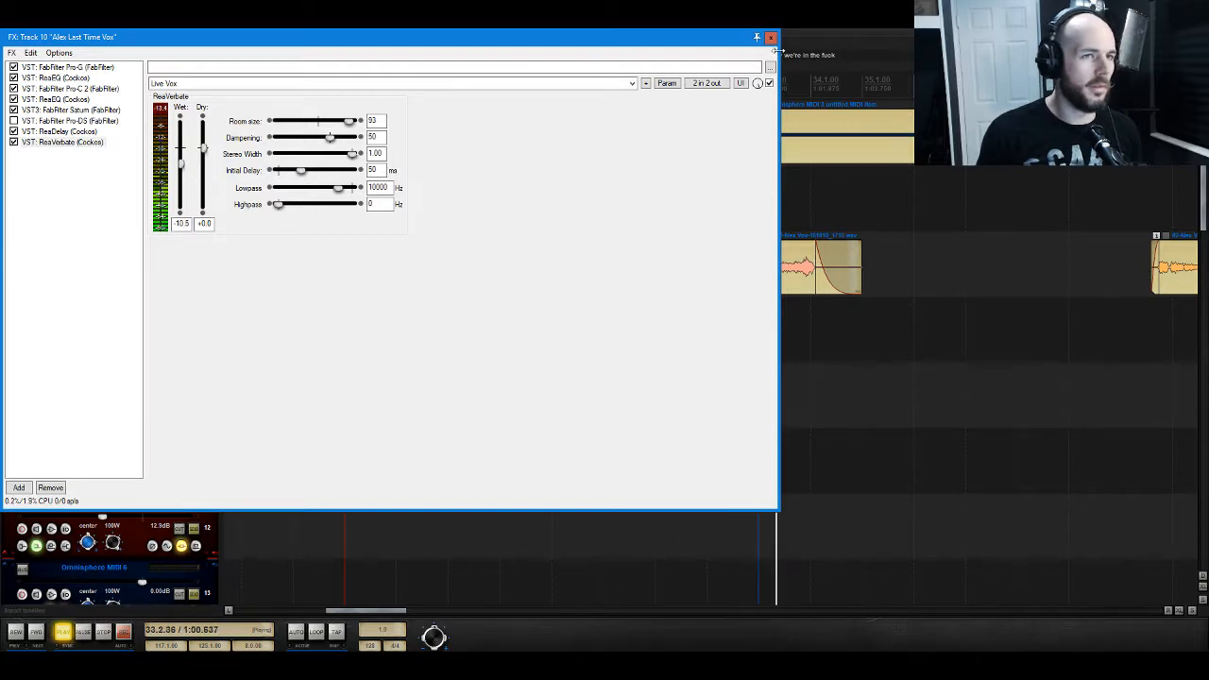
left_click(771, 38)
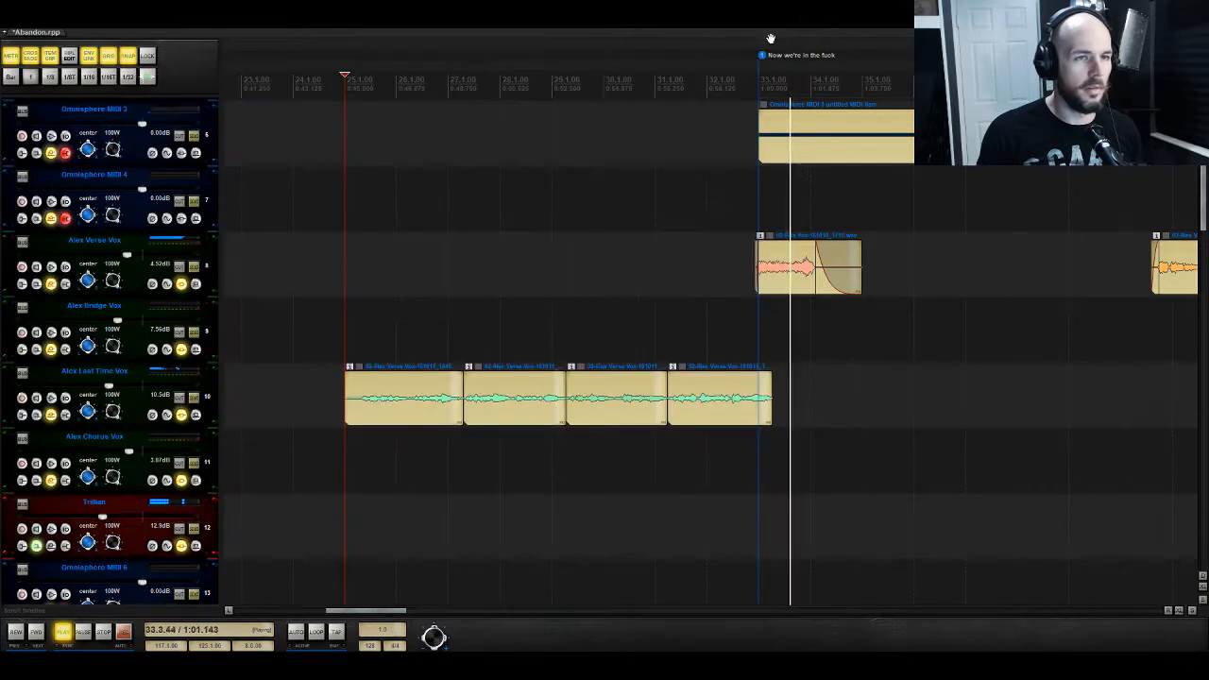
key("space")
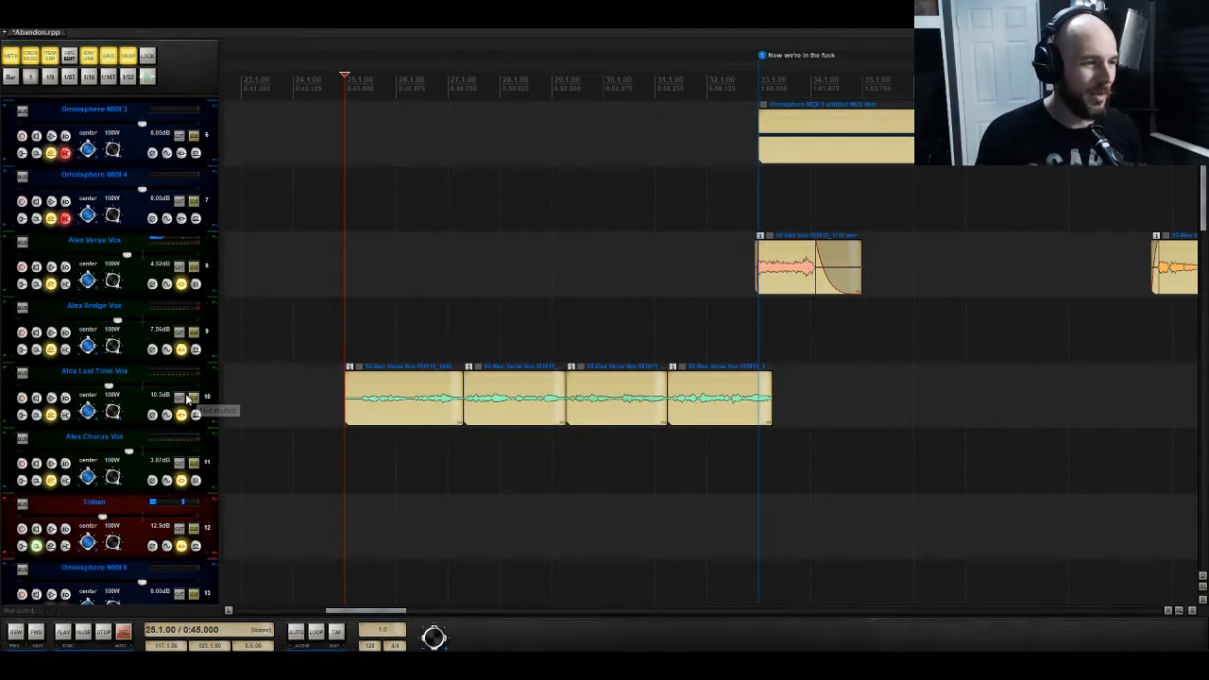
Step: Replay from bar 25, set the Last Time Vox volume to 10.7 dB and lower its ReaVerbate wet level to -15.4
key("space")
left_click_drag(110, 387, 107, 388)
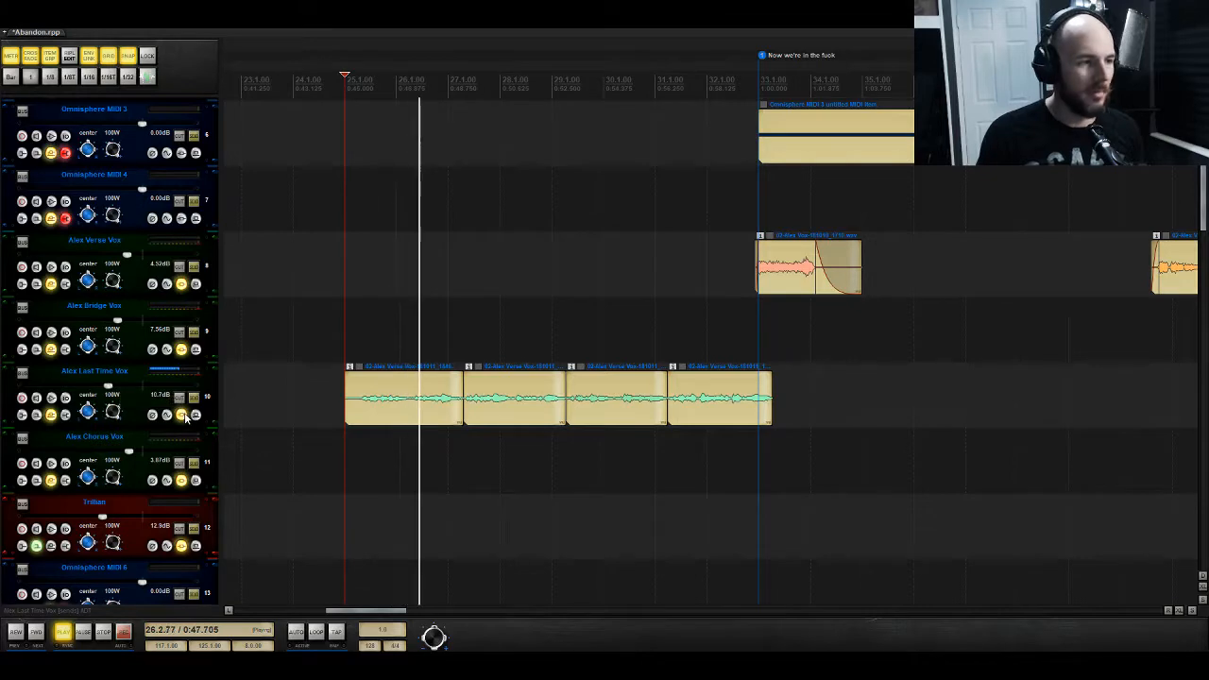
left_click(182, 415)
left_click(182, 166)
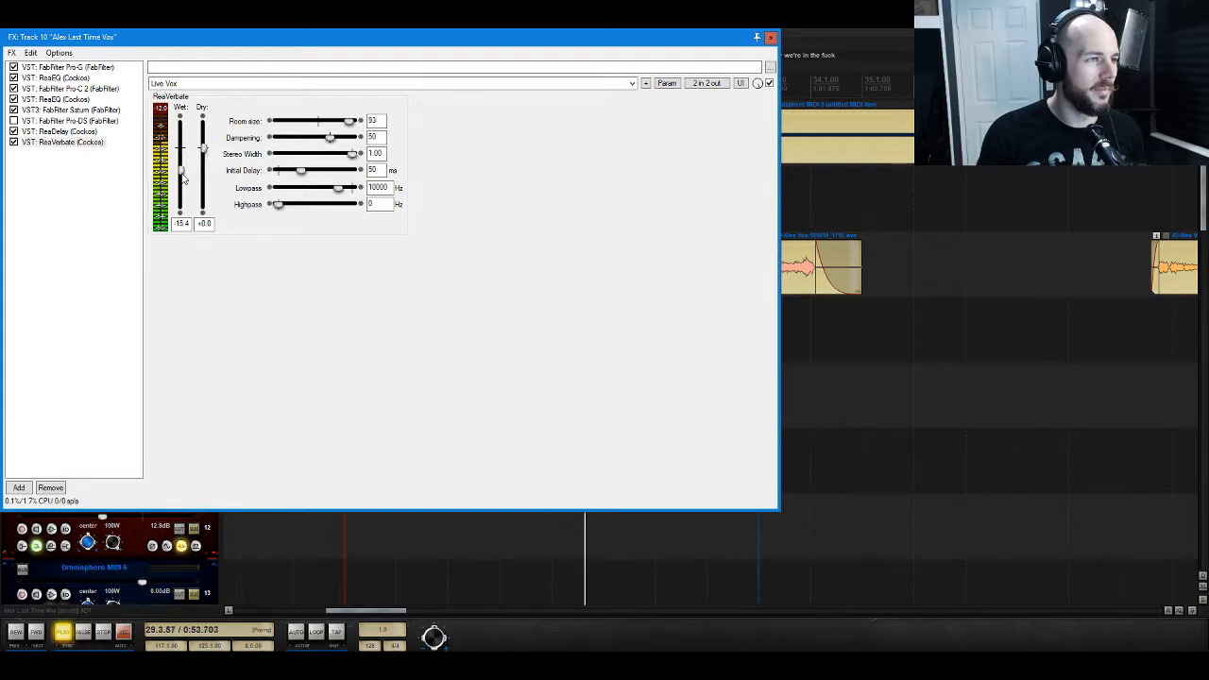
left_click(771, 38)
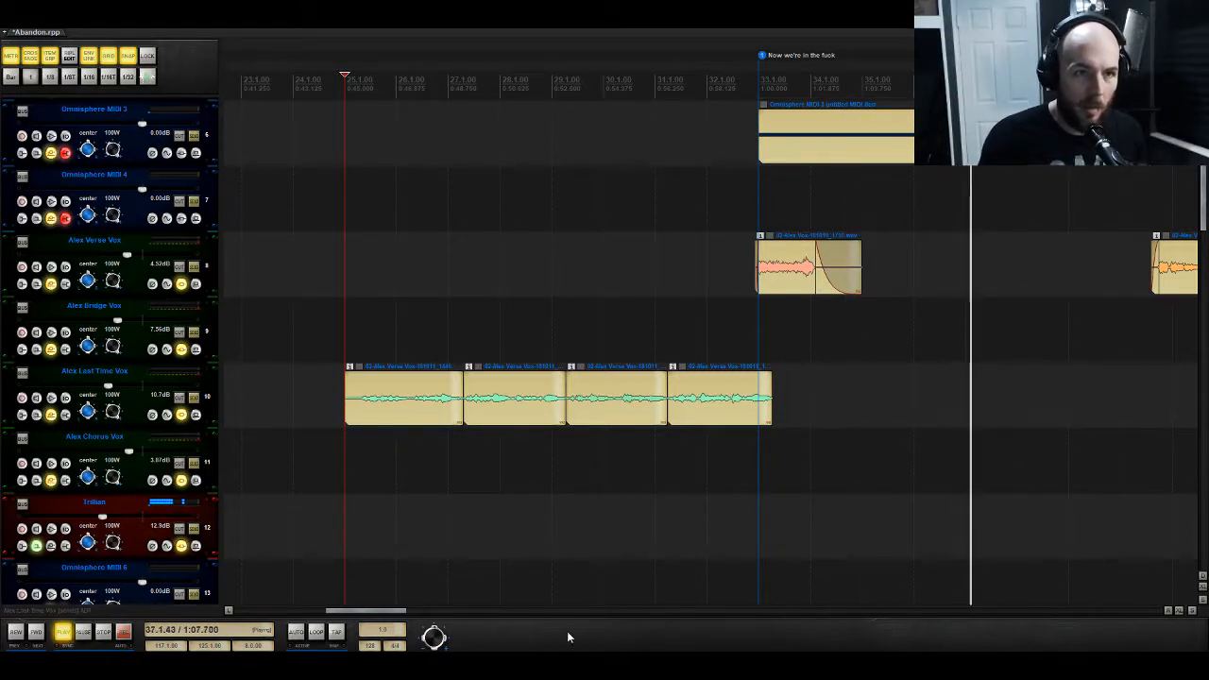
Step: Listen on through the verse and chorus up to bar 73 while following the arrangement, and stop playback
left_click(340, 613)
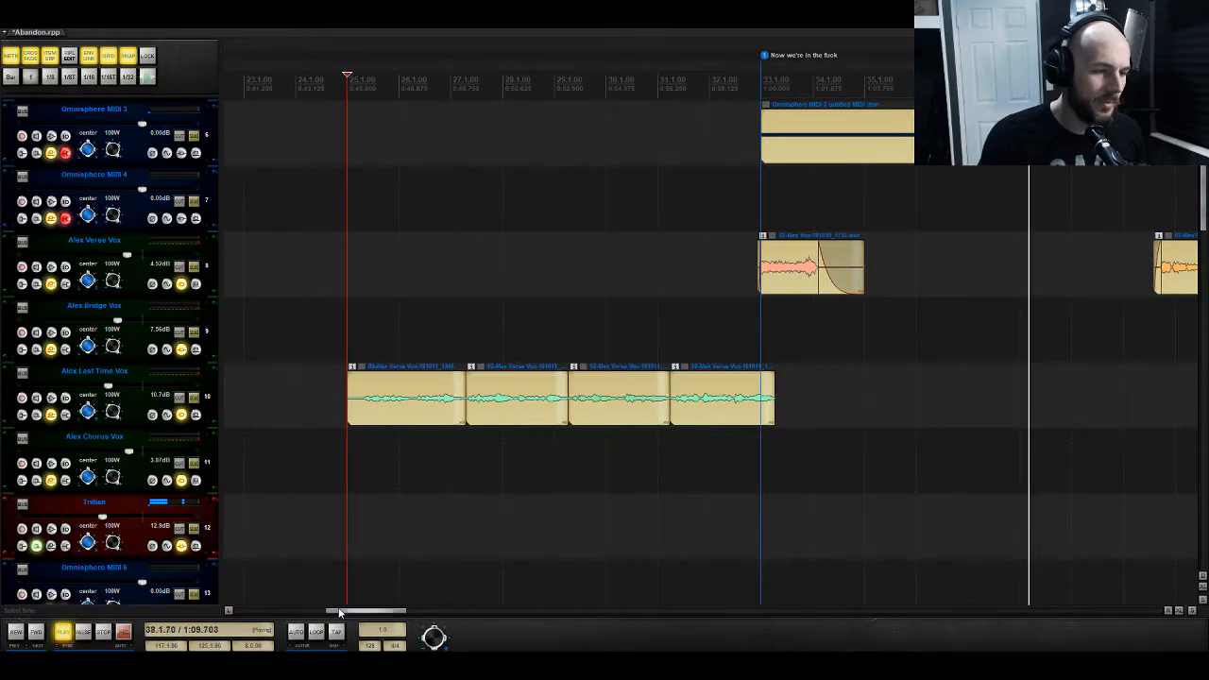
left_click_drag(340, 612, 406, 610)
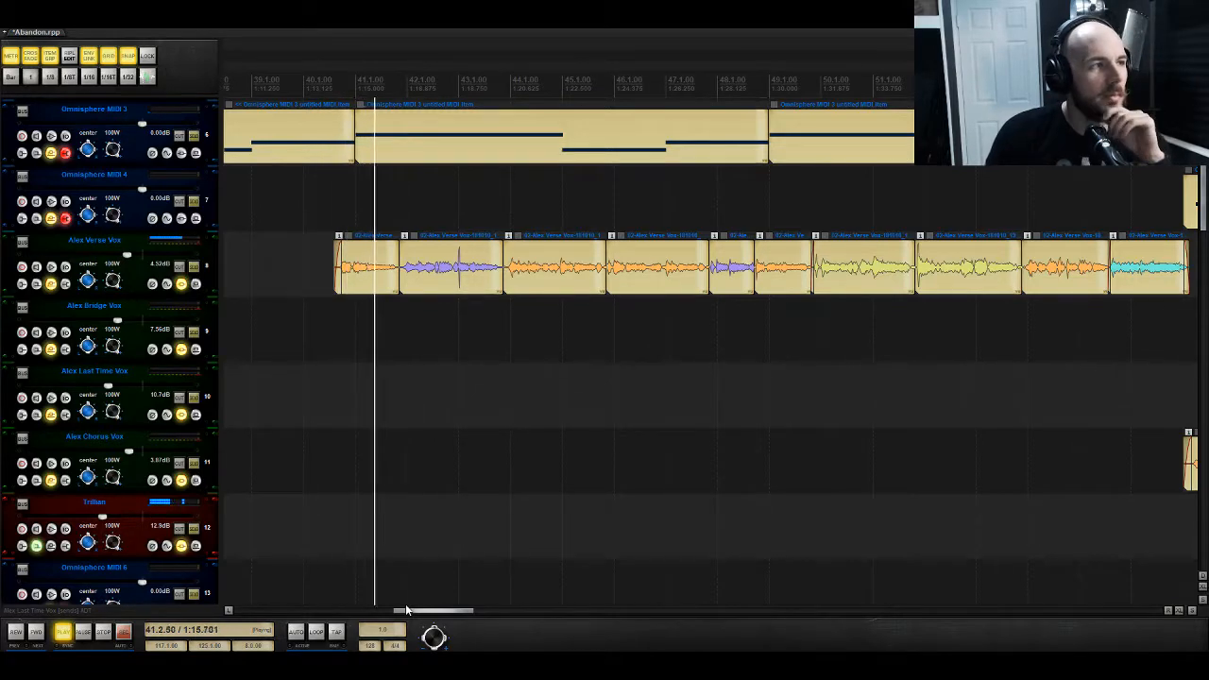
left_click_drag(405, 609, 432, 611)
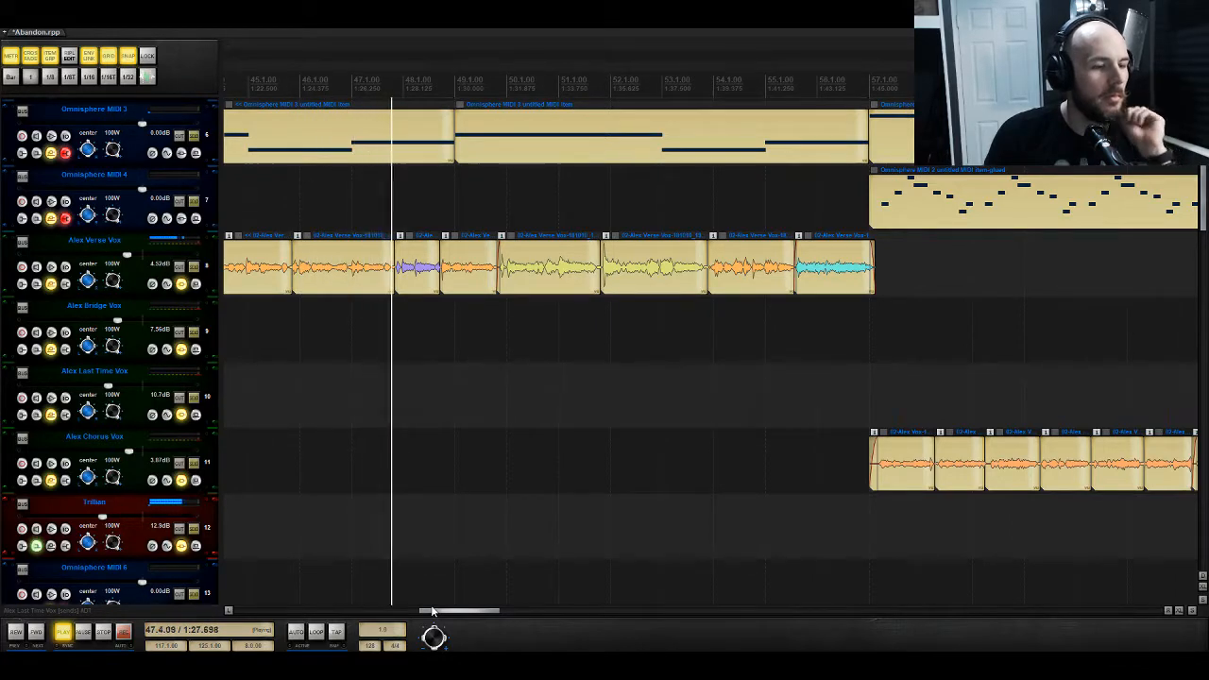
left_click_drag(433, 611, 442, 611)
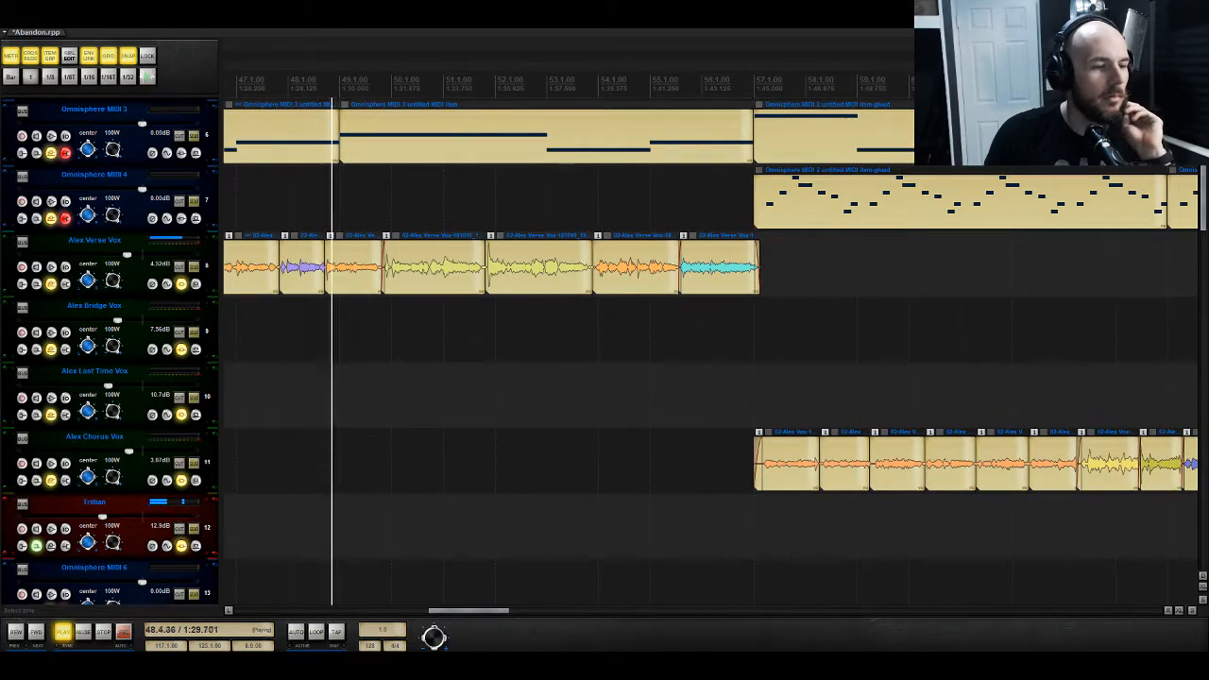
left_click(469, 539)
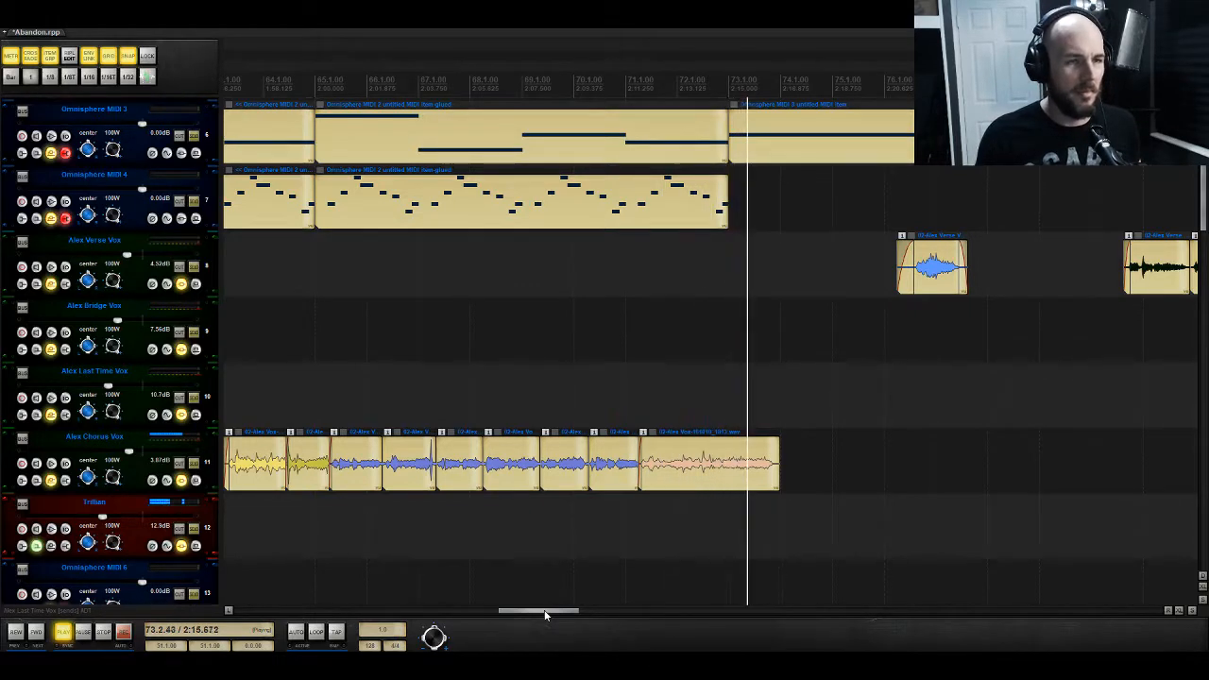
key("space")
Step: Replay the song from bar 25 with the Omnisphere and drum tracks in view, stop, and place the edit cursor at bar 39
left_click_drag(545, 615, 357, 617)
left_click(541, 293)
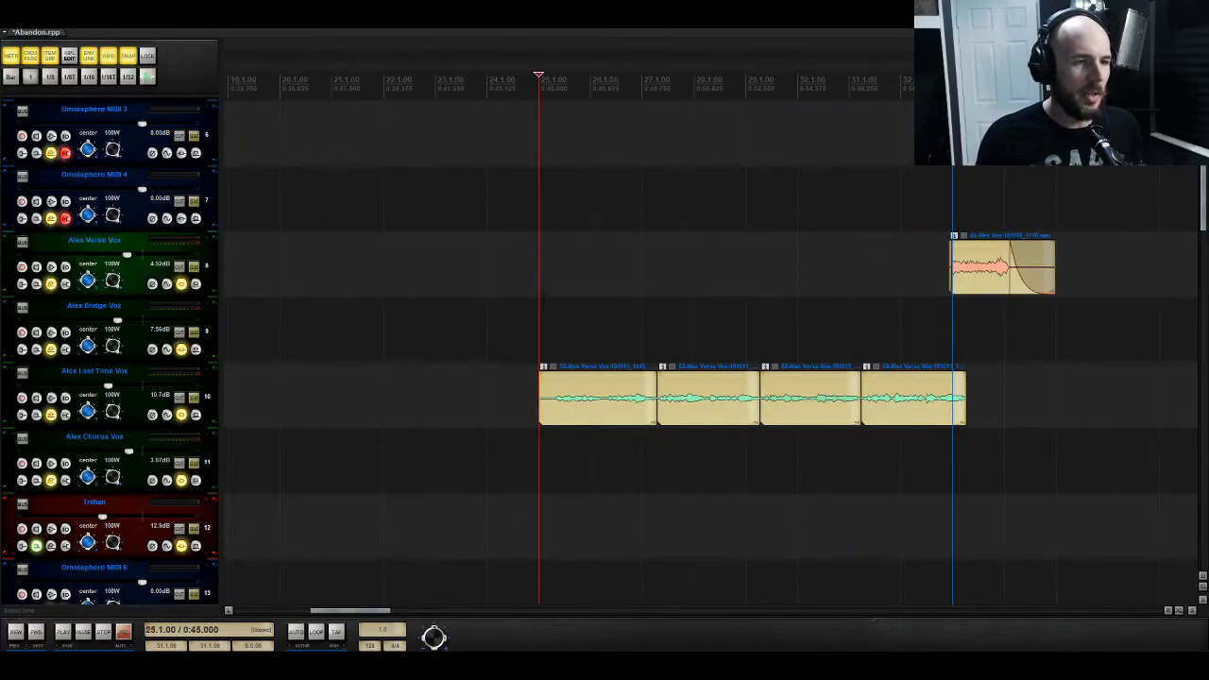
scroll(543, 299, "up", 6)
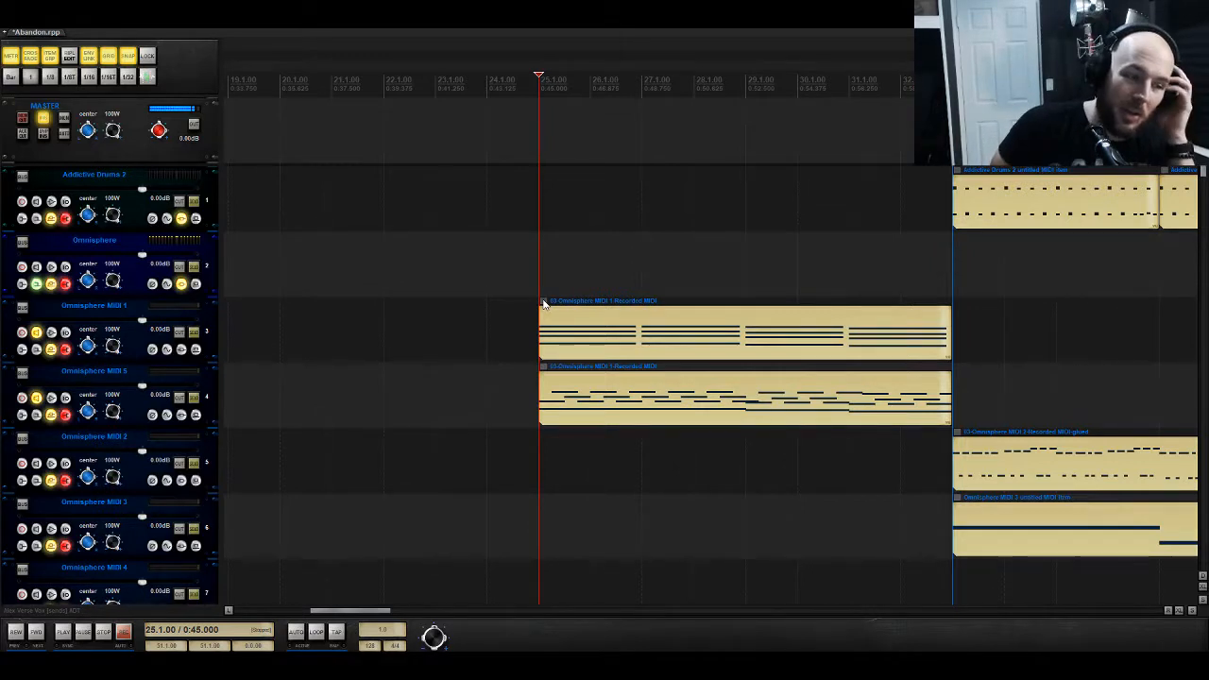
key("space")
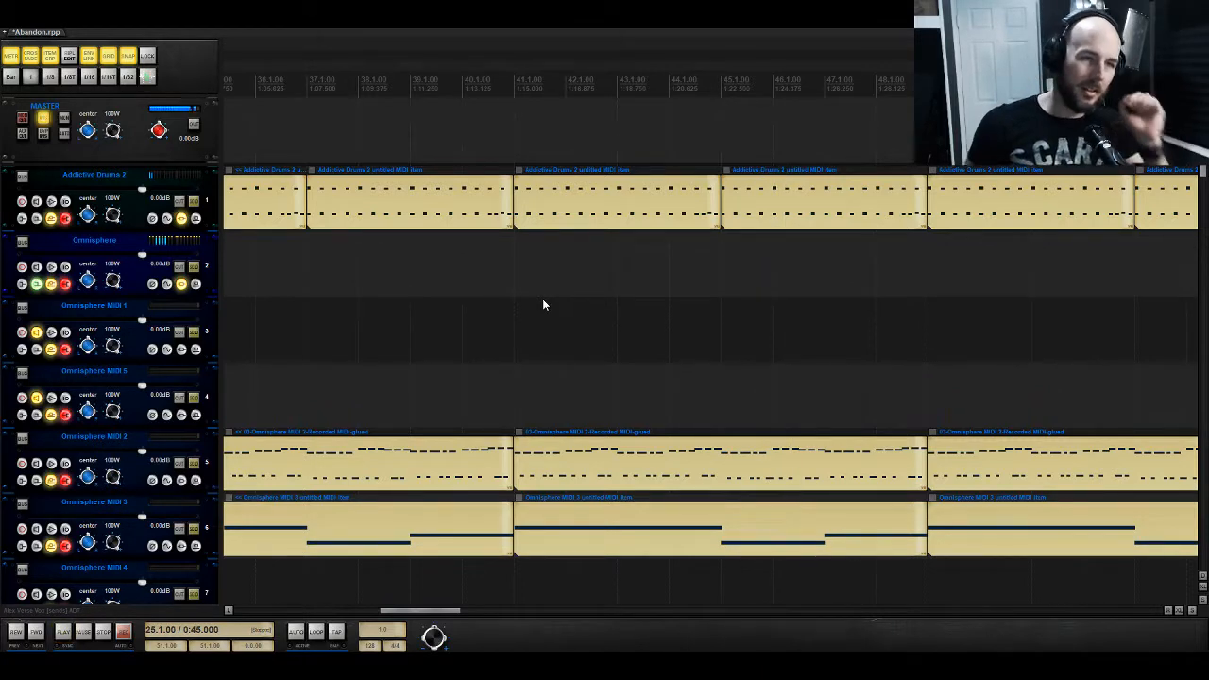
left_click_drag(417, 590, 432, 620)
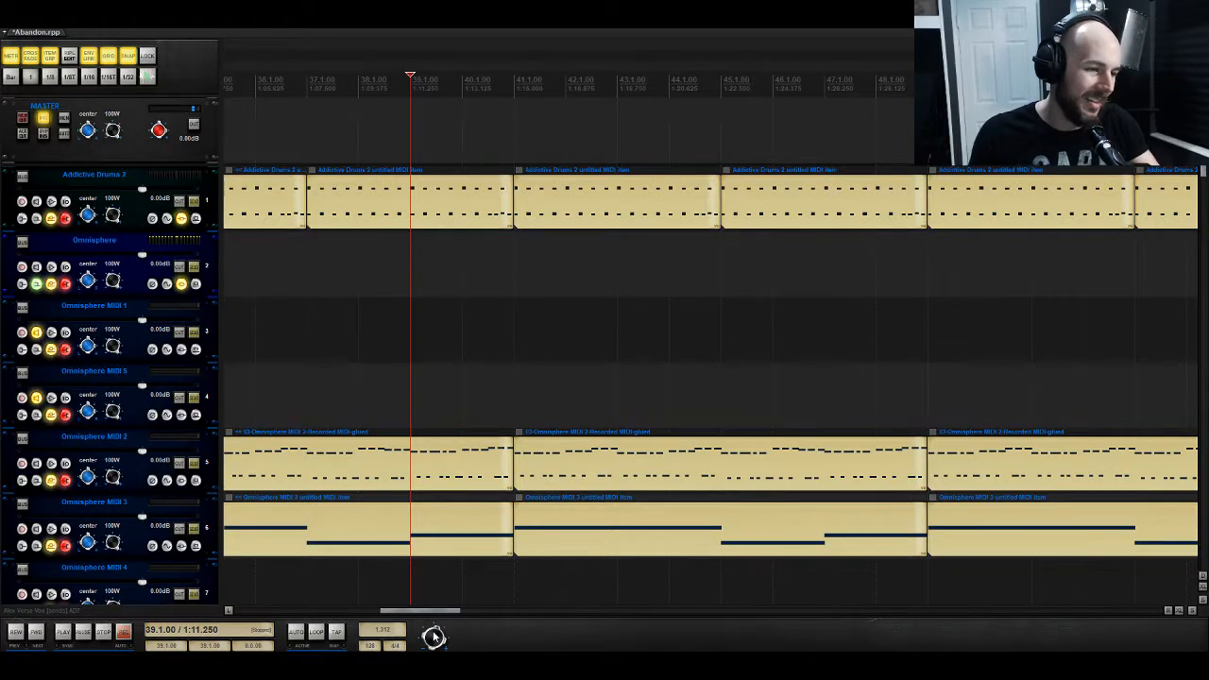
left_click_drag(434, 612, 435, 615)
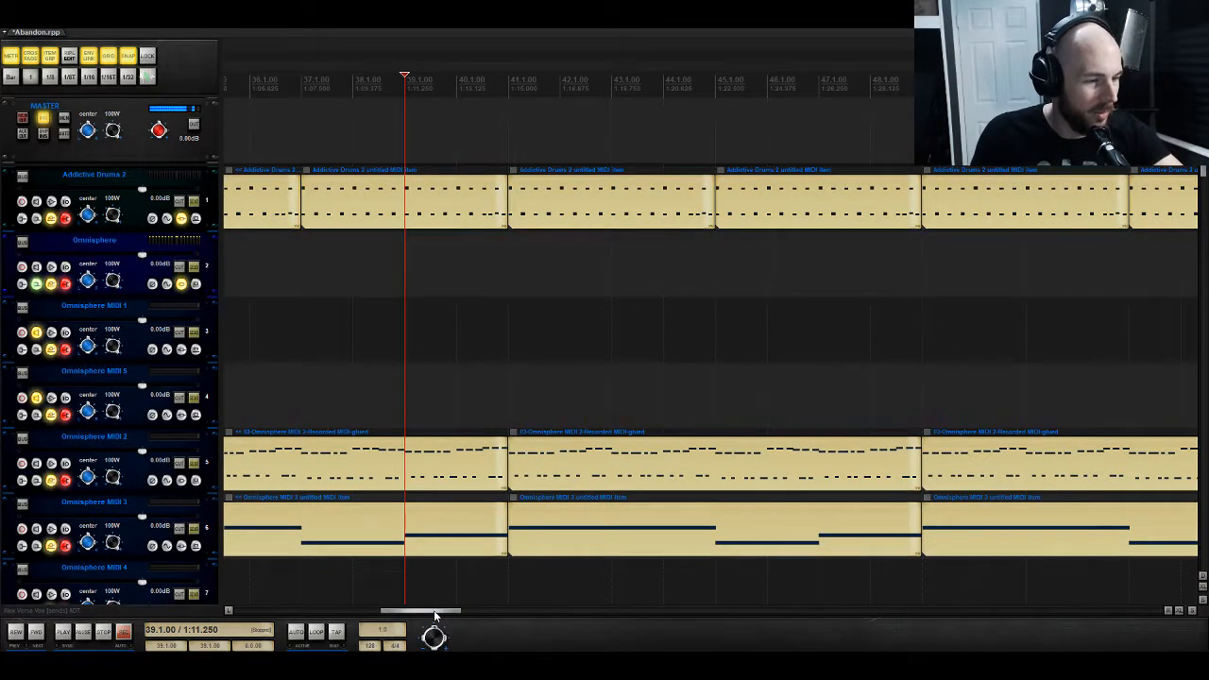
Step: Play the song from bar 117 on and set the Last Time Vox track volume to -5.48 dB, then stop playback
left_click_drag(434, 615, 770, 607)
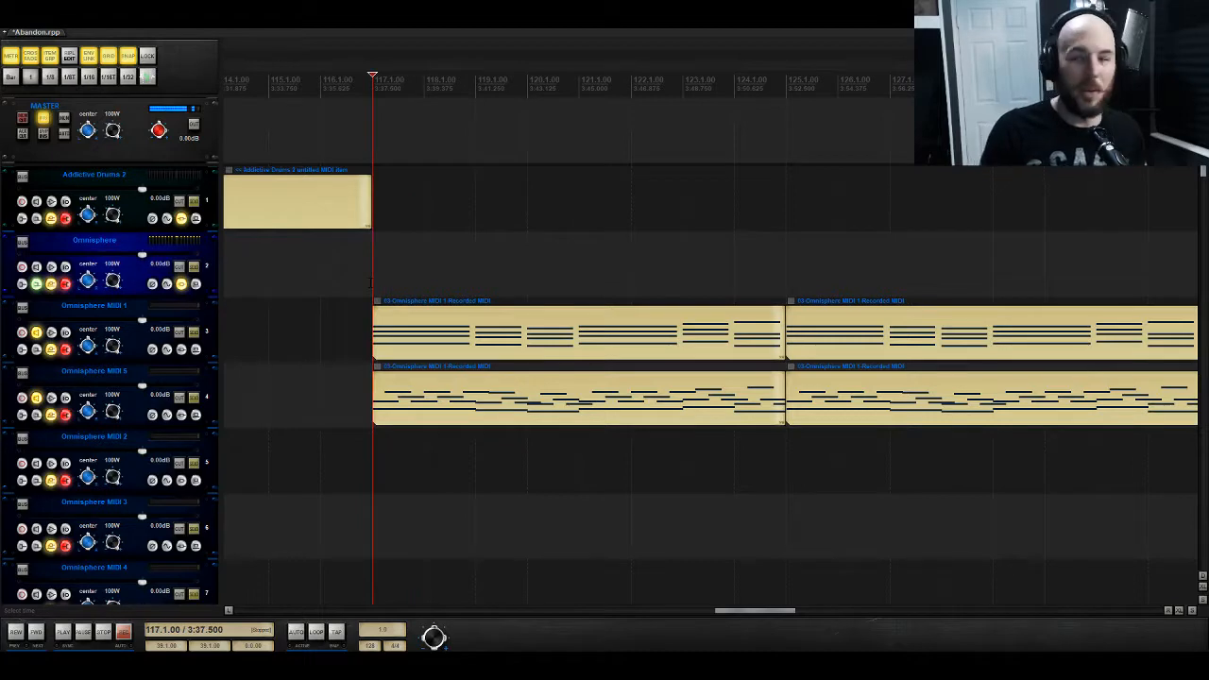
key("space")
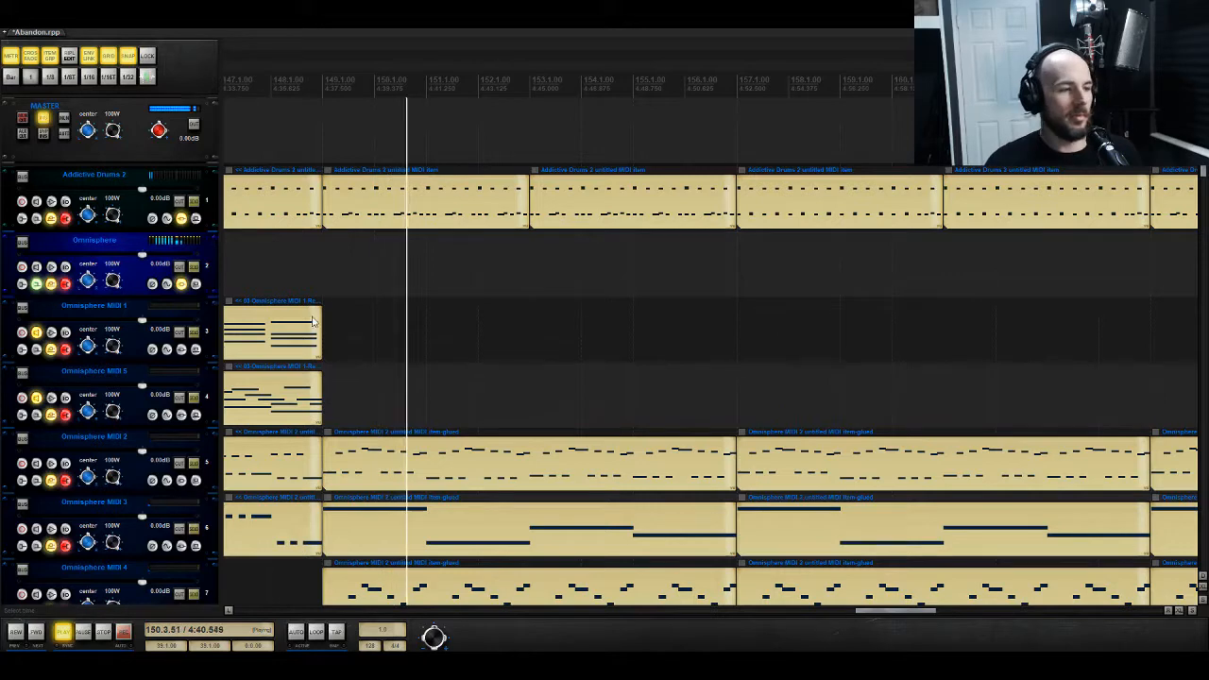
scroll(708, 349, "down", 5)
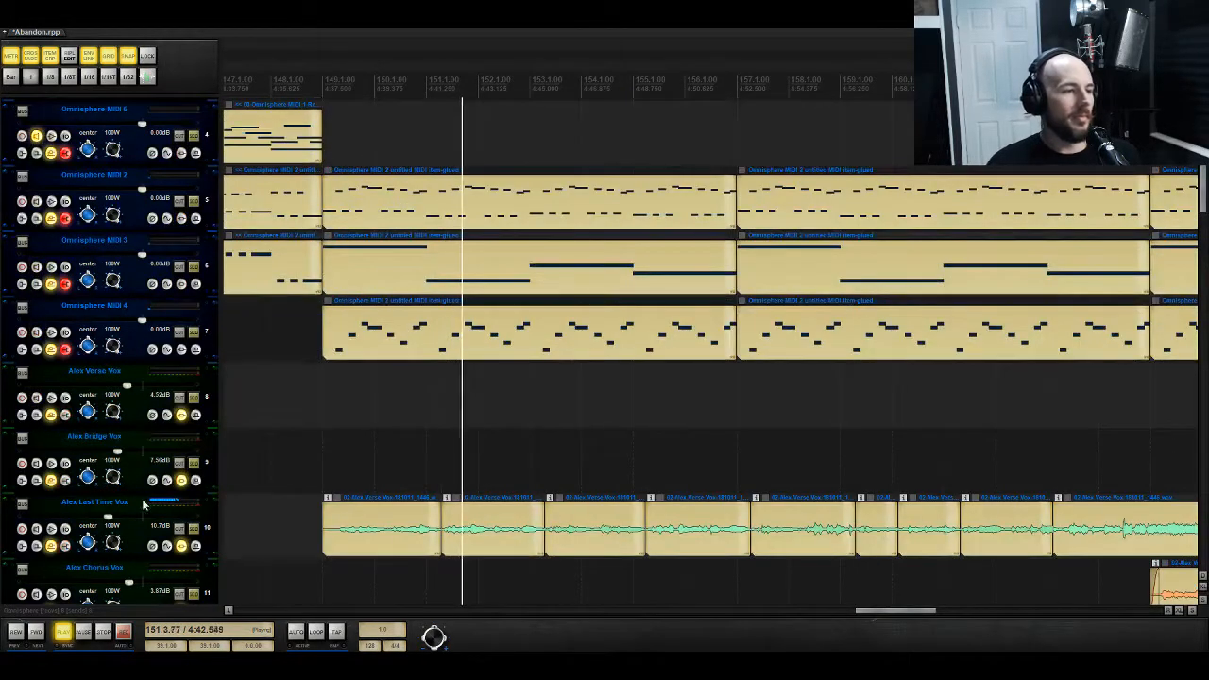
left_click_drag(113, 518, 125, 518)
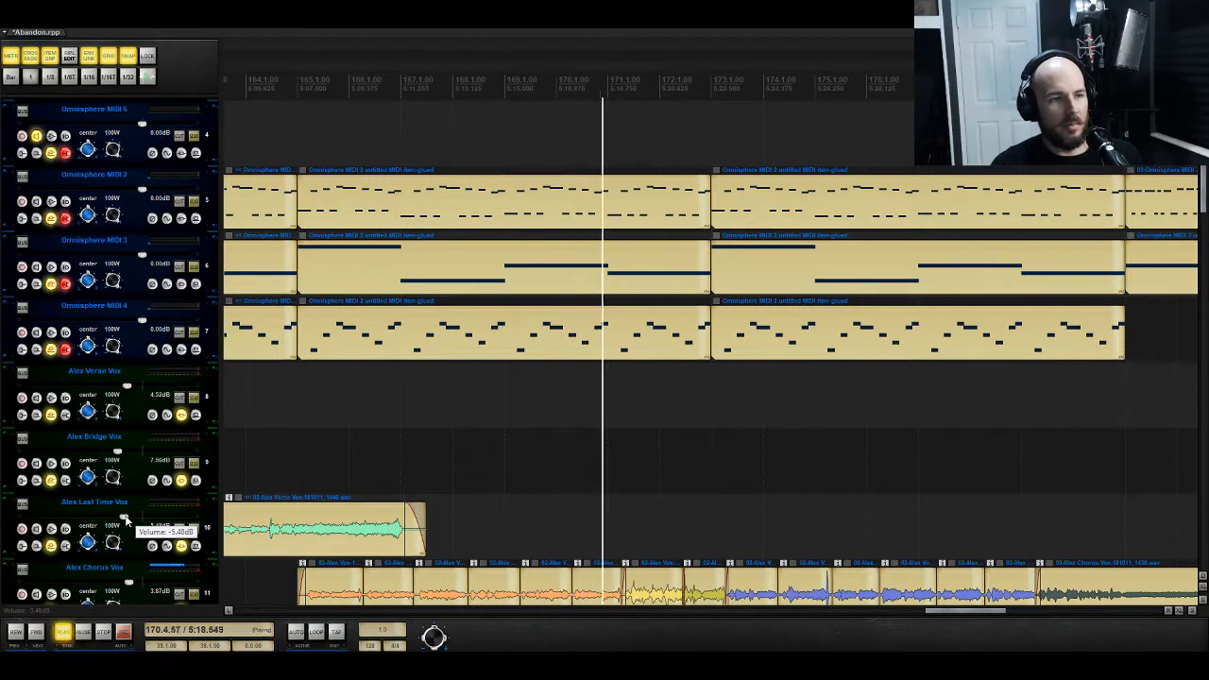
key("space")
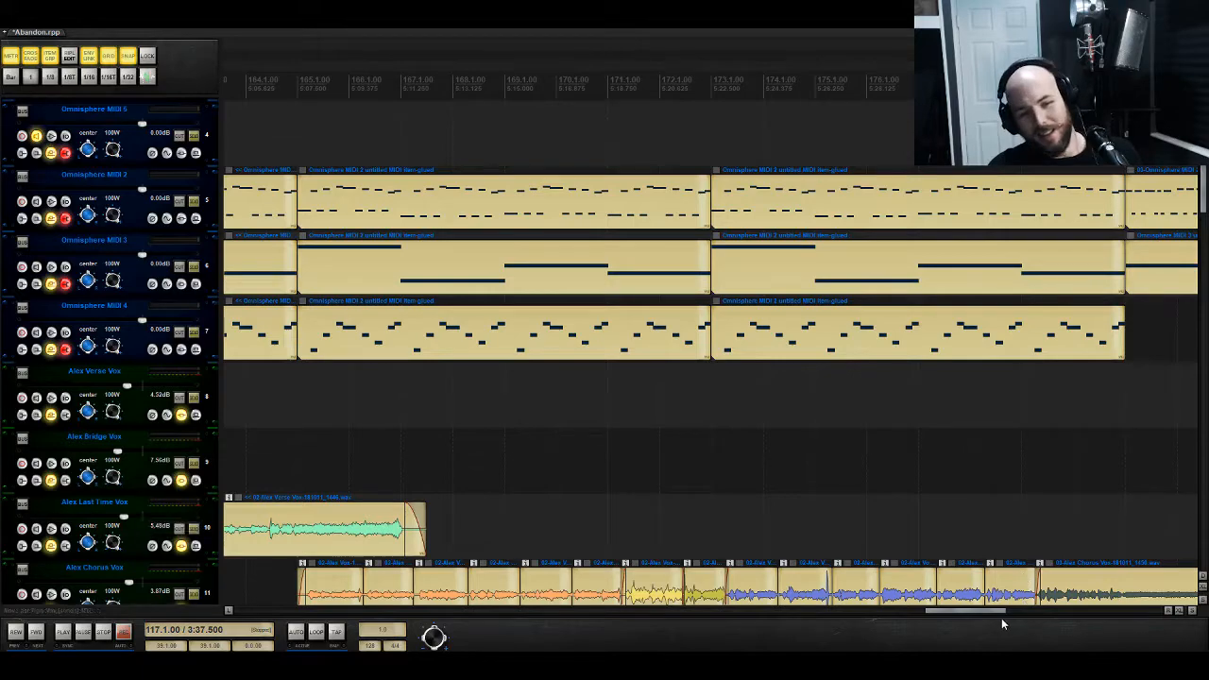
Step: Replay from bar 117, move the high-pass band of the Omnisphere E track's ReaEQ to 199.9 Hz, and stop playback
left_click_drag(993, 615, 572, 550)
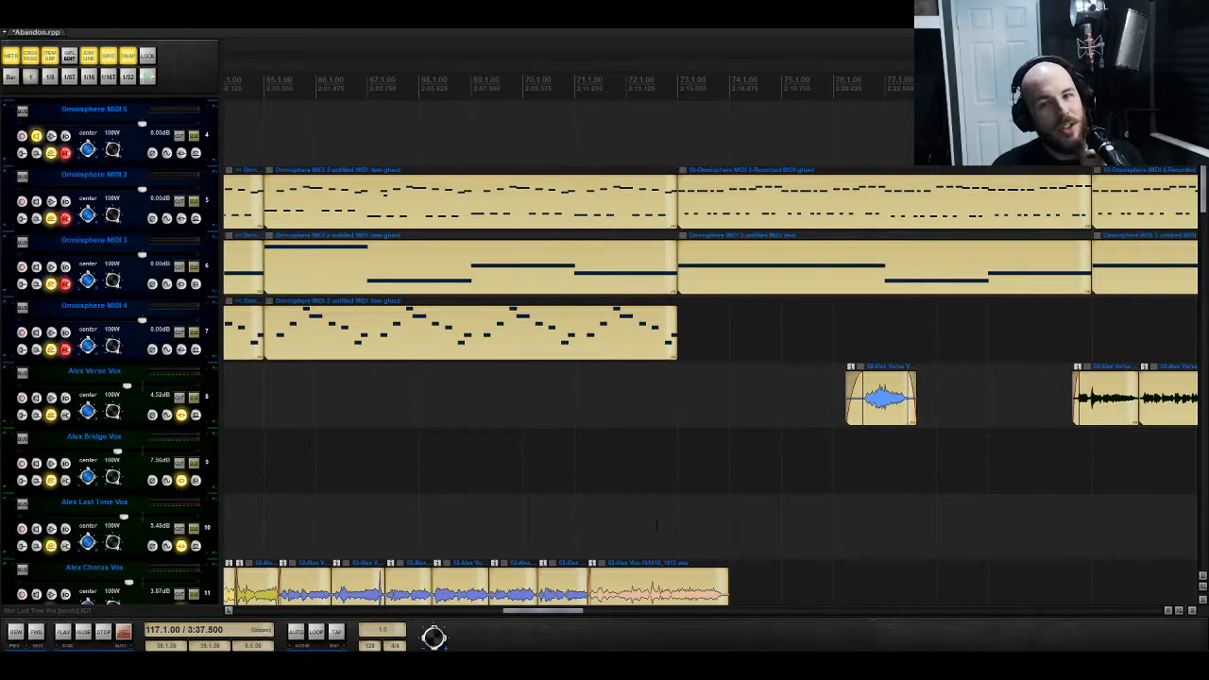
left_click_drag(567, 614, 757, 558)
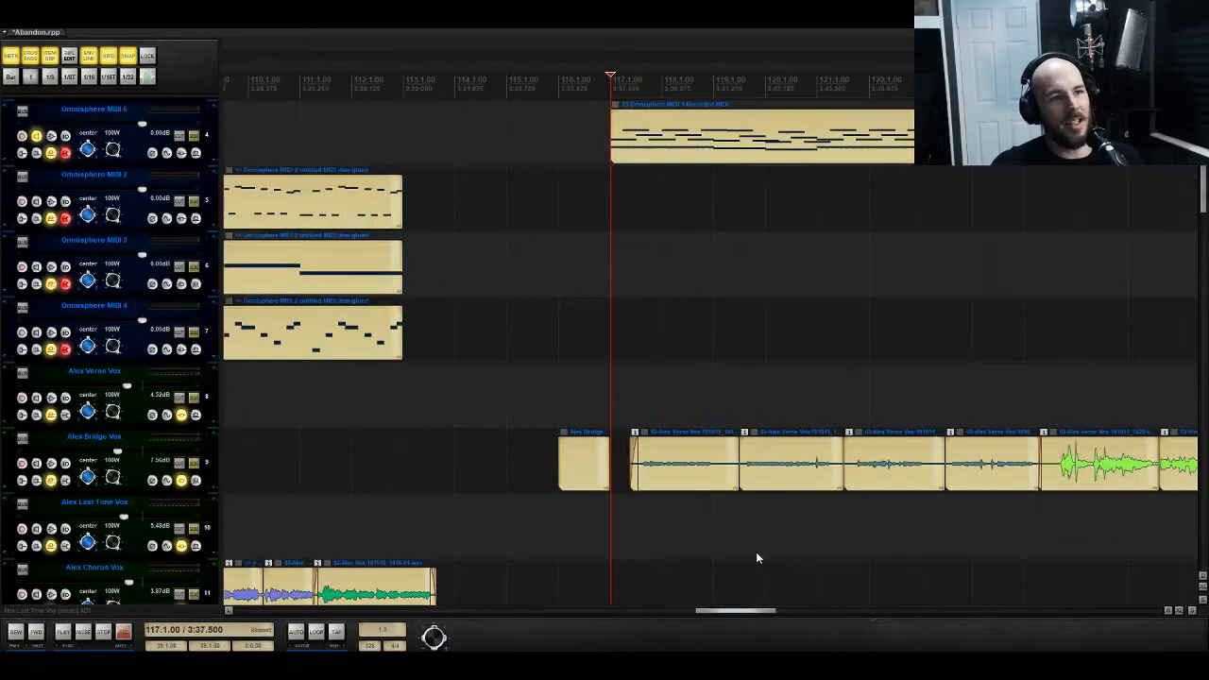
scroll(623, 329, "up", 5)
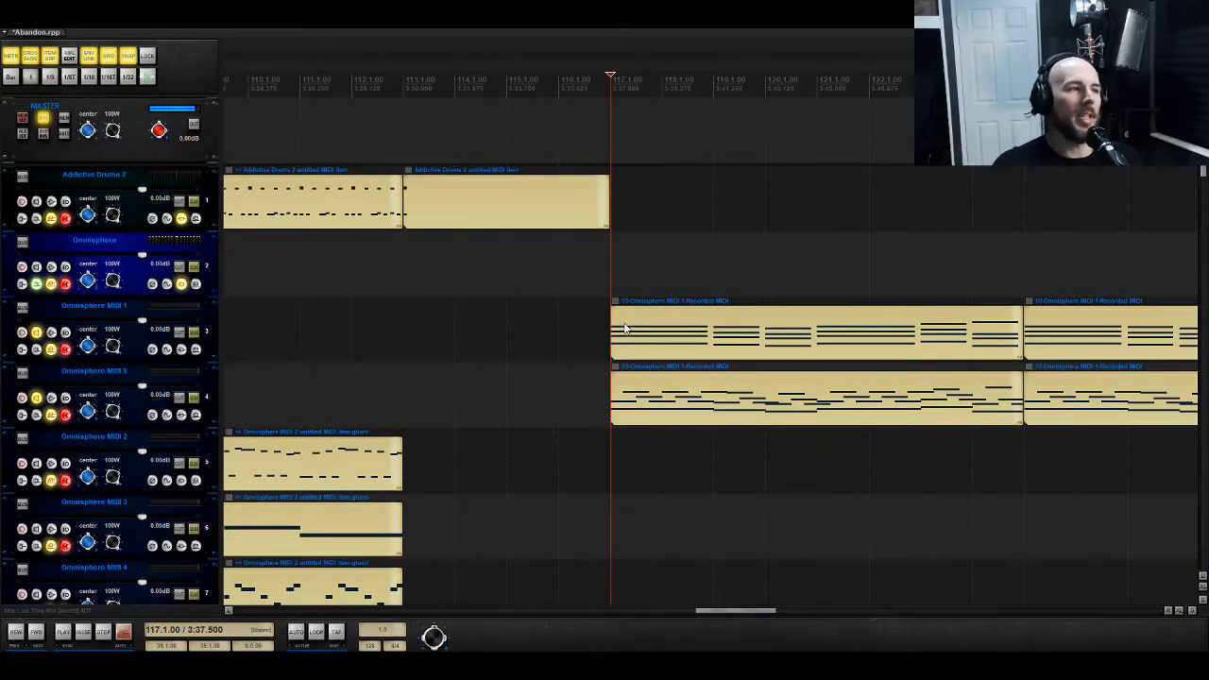
key("space")
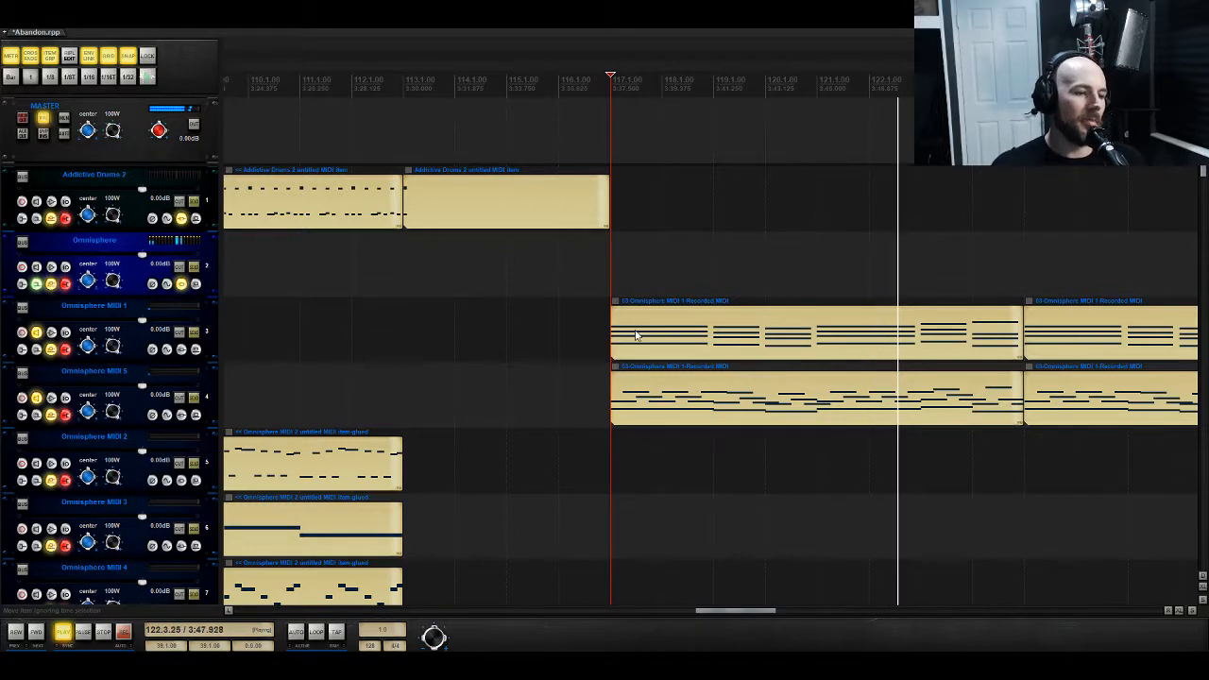
scroll(517, 368, "down", 5)
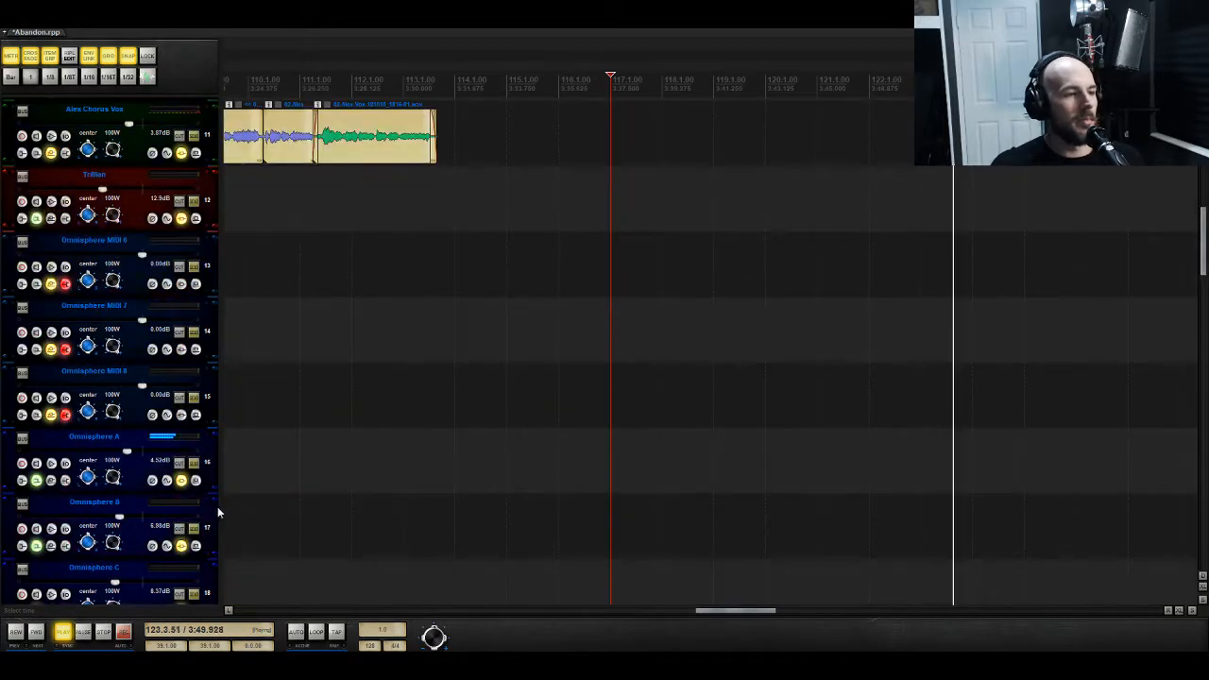
scroll(201, 397, "down", 3)
left_click(181, 463)
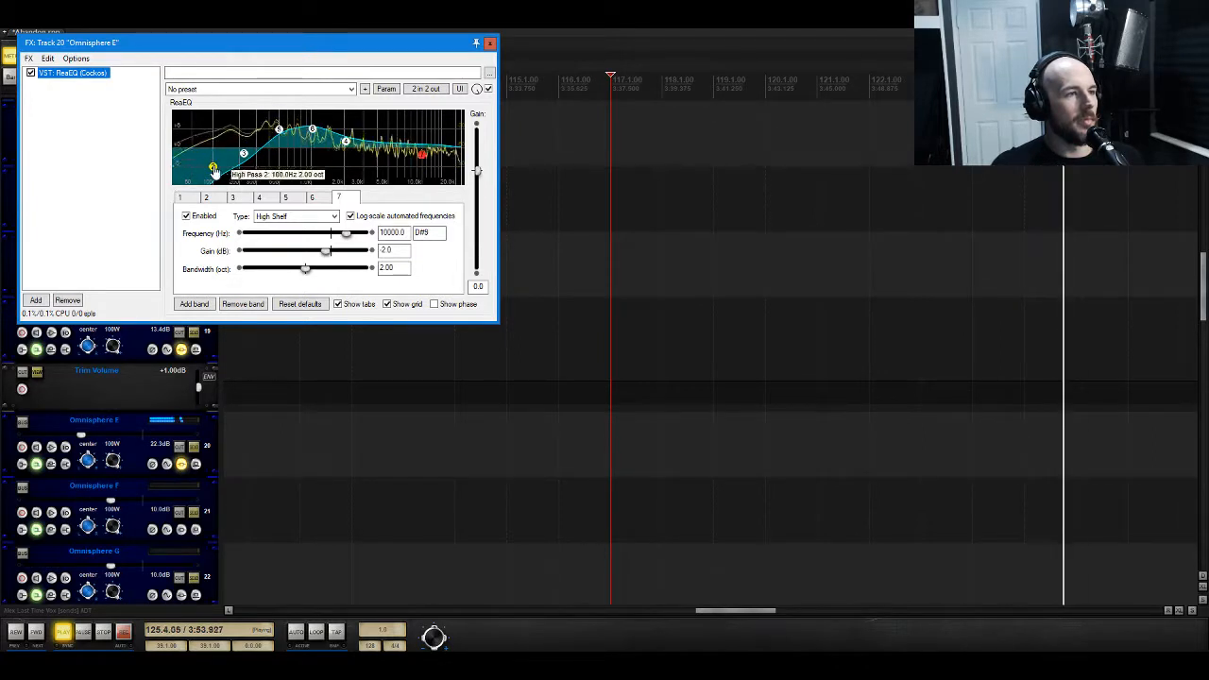
left_click_drag(212, 166, 241, 173)
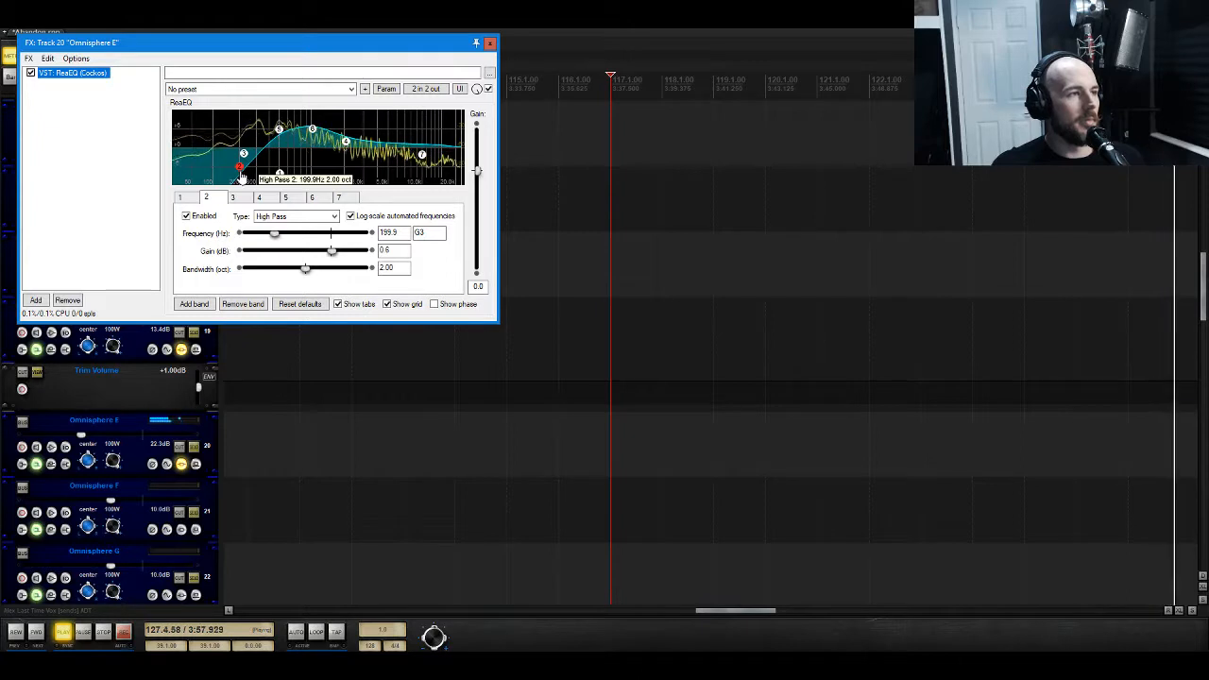
left_click(489, 45)
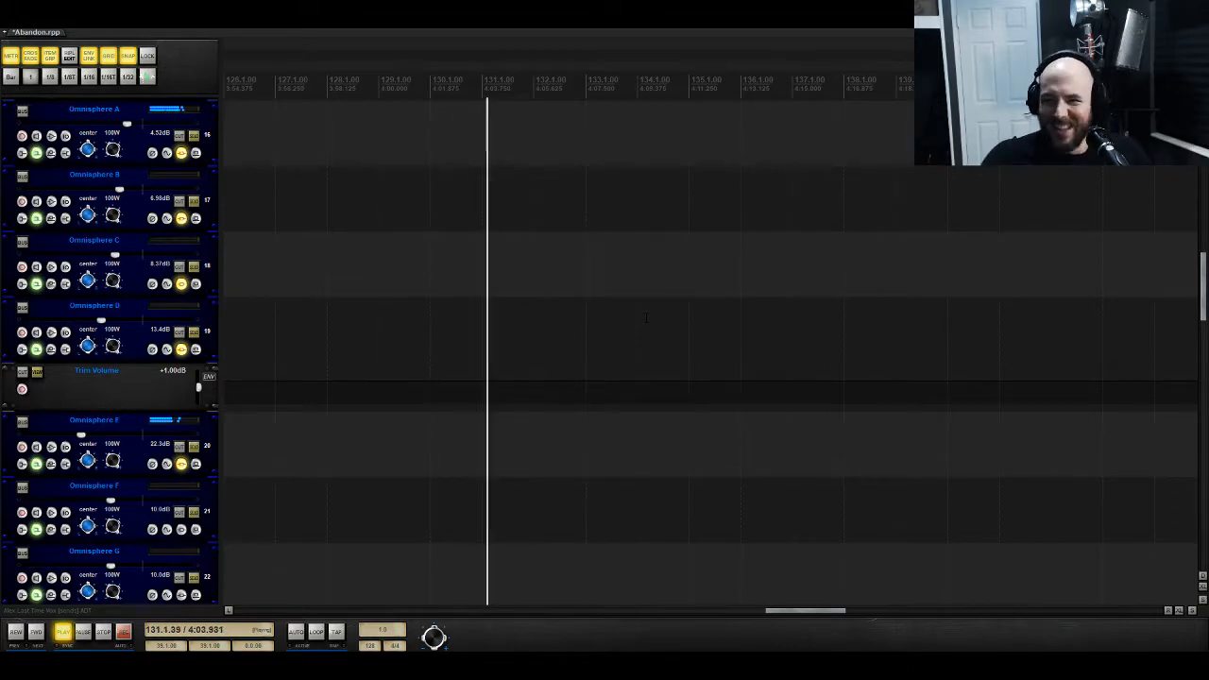
scroll(646, 318, "up", 10)
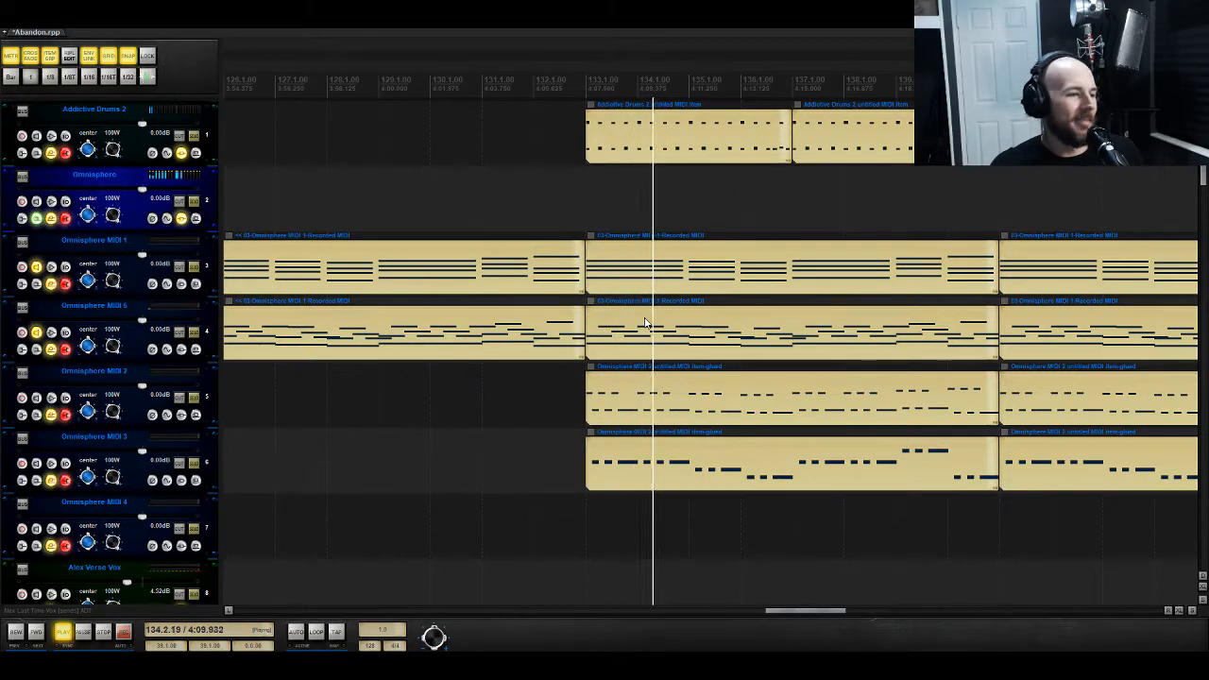
key("space")
Step: Place the edit cursor at bar 133, enable the second ReaEQ in the Bridge Vox effects chain, play back and close the chain
scroll(646, 324, "down", 3)
left_click(572, 285)
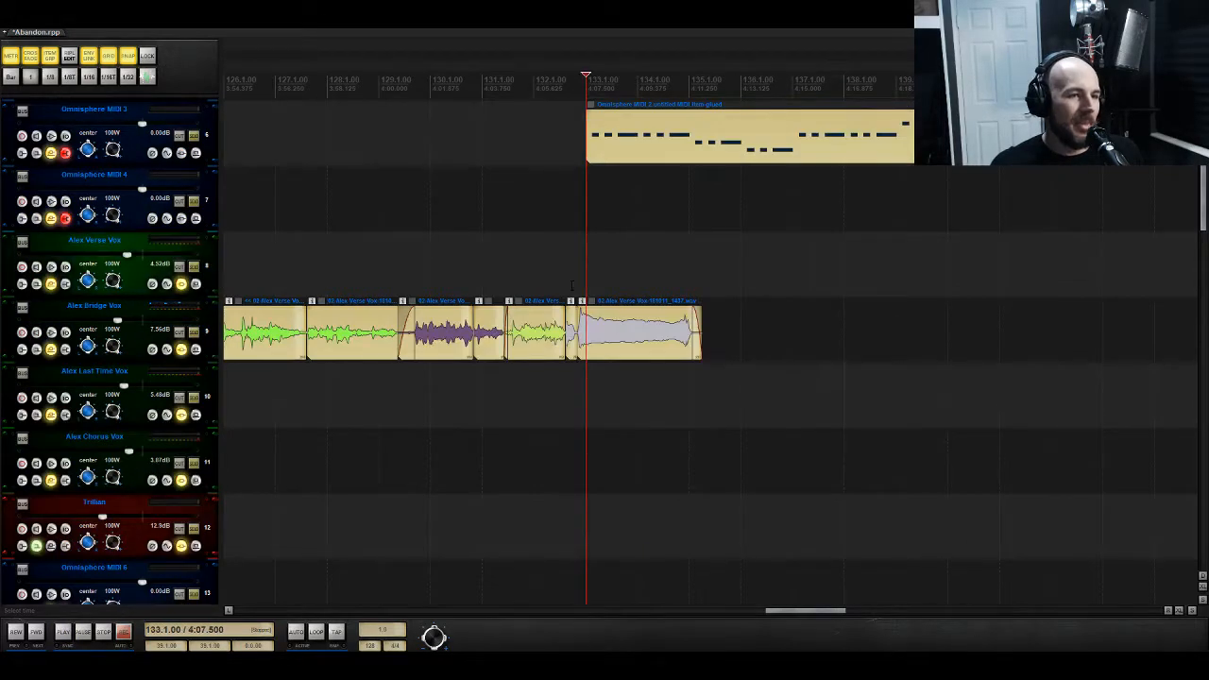
left_click(181, 349)
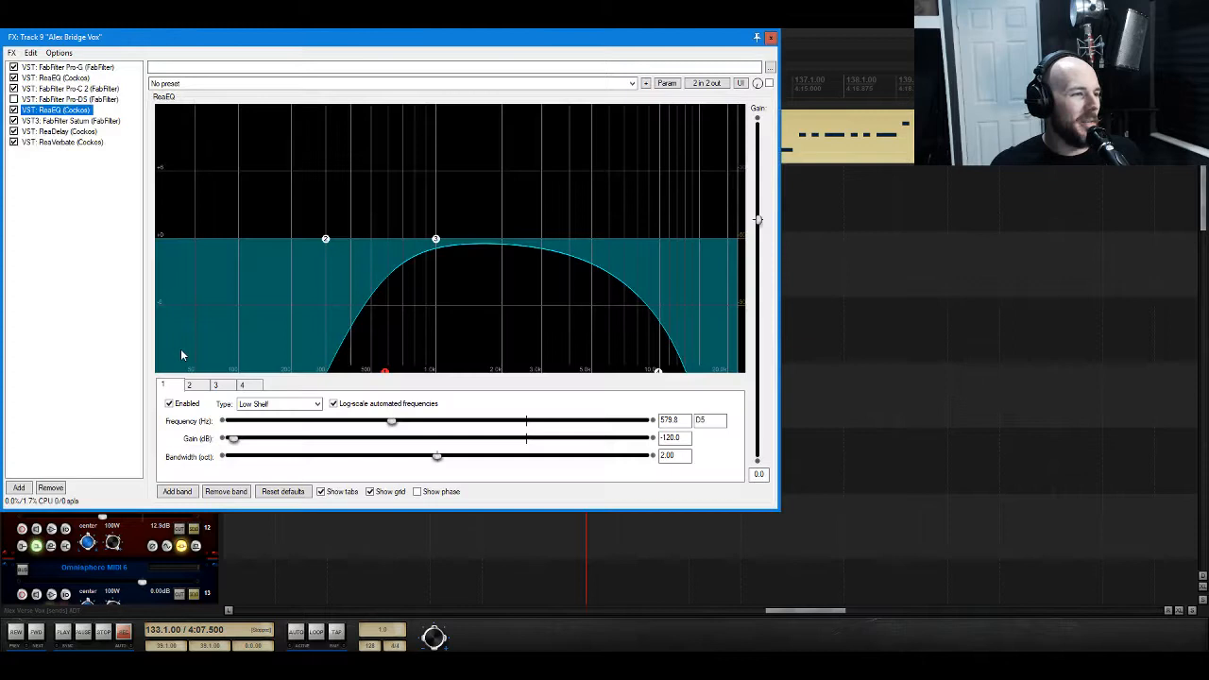
left_click(14, 110)
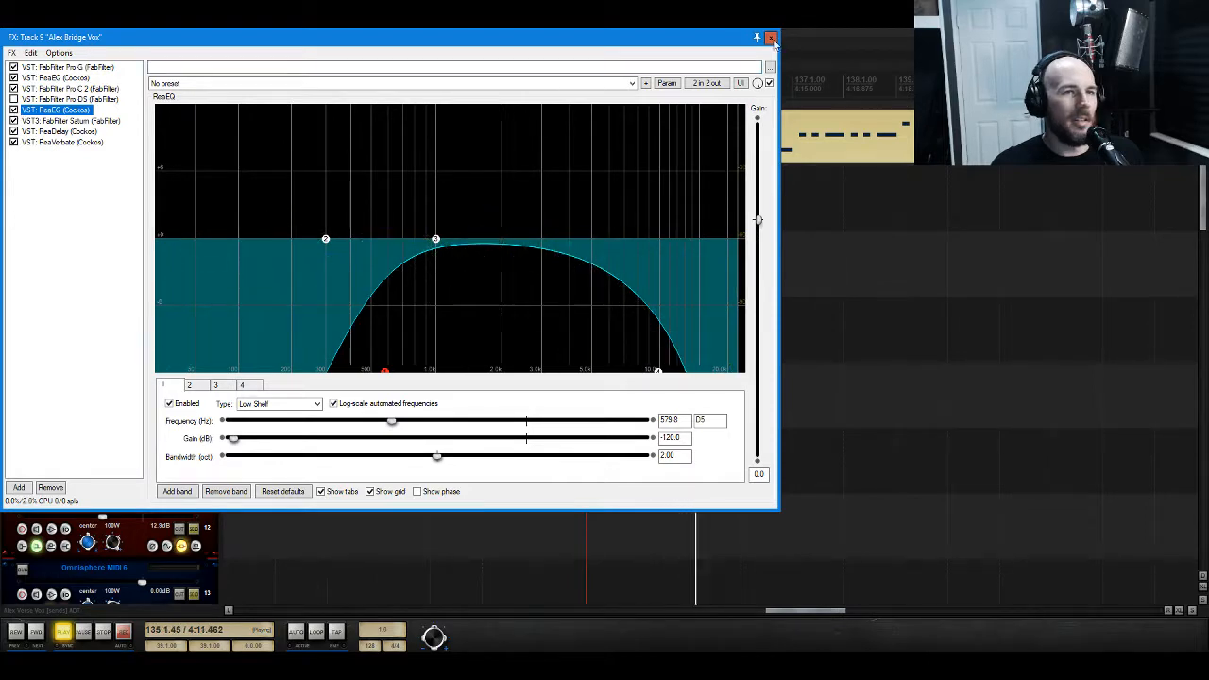
left_click(771, 38)
Step: Split the Omnisphere MIDI 1 and MIDI 5 items of bars 117 to 125 at bar 121 and cut their first halves
scroll(816, 610, "up", 2)
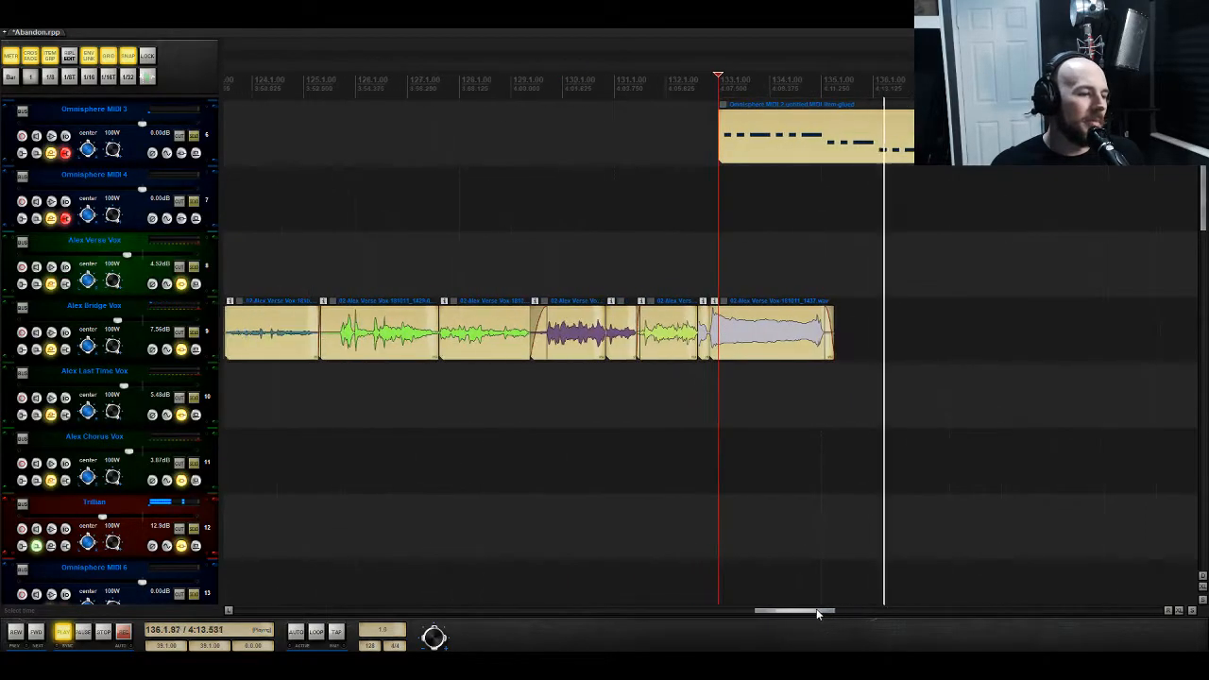
left_click_drag(818, 612, 757, 563)
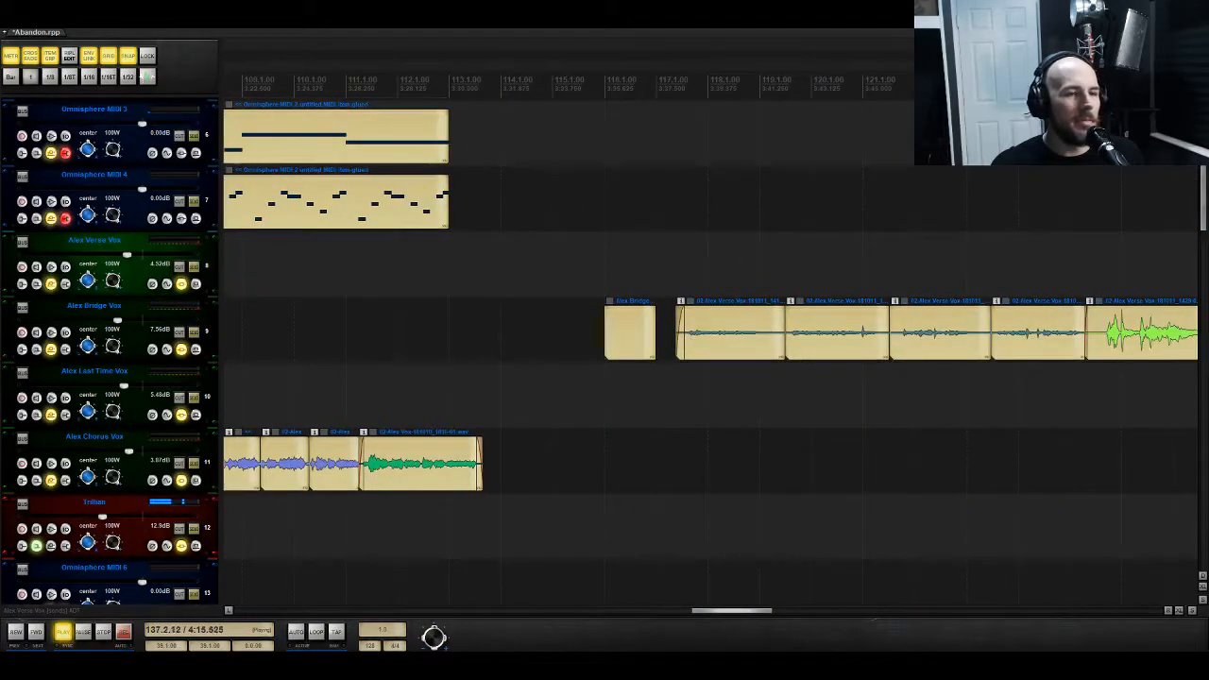
scroll(752, 554, "up", 5)
key("space")
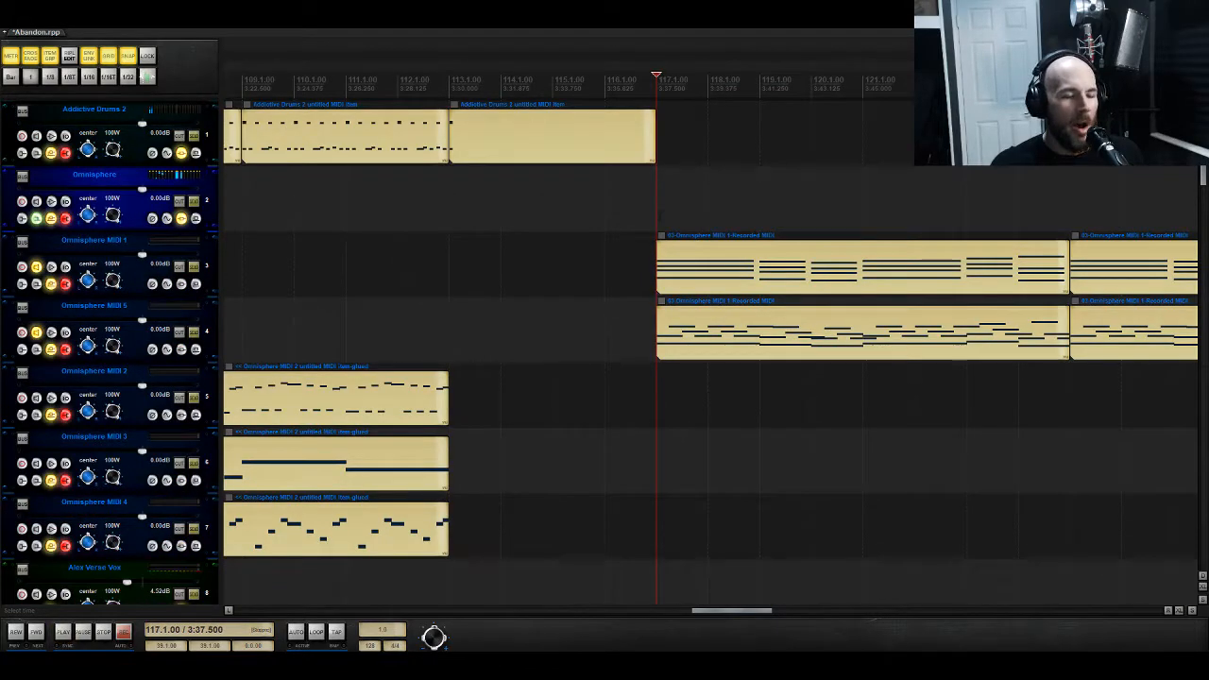
left_click_drag(866, 213, 866, 326)
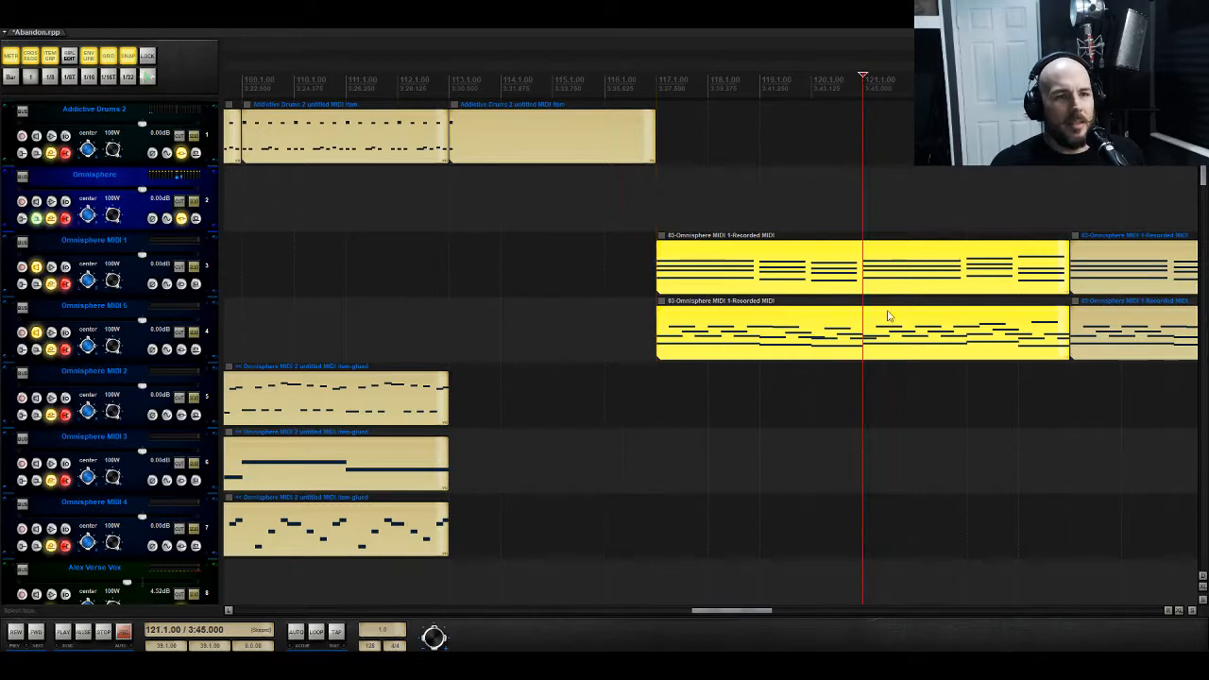
key("s")
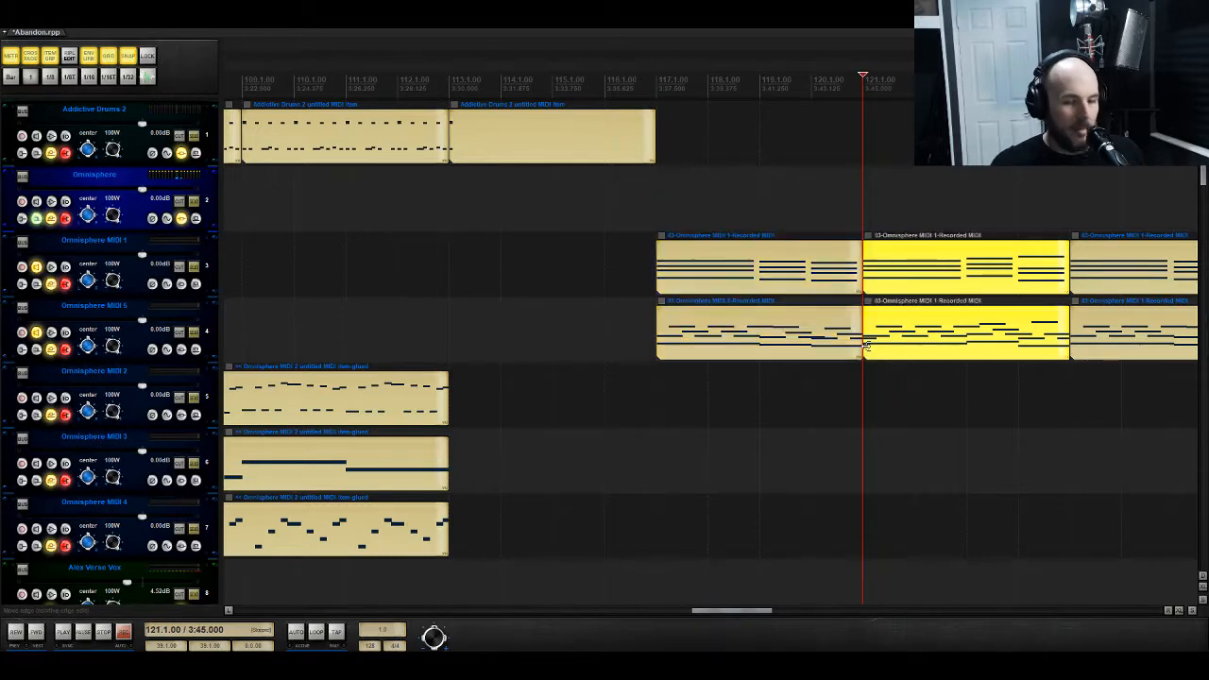
left_click(780, 322)
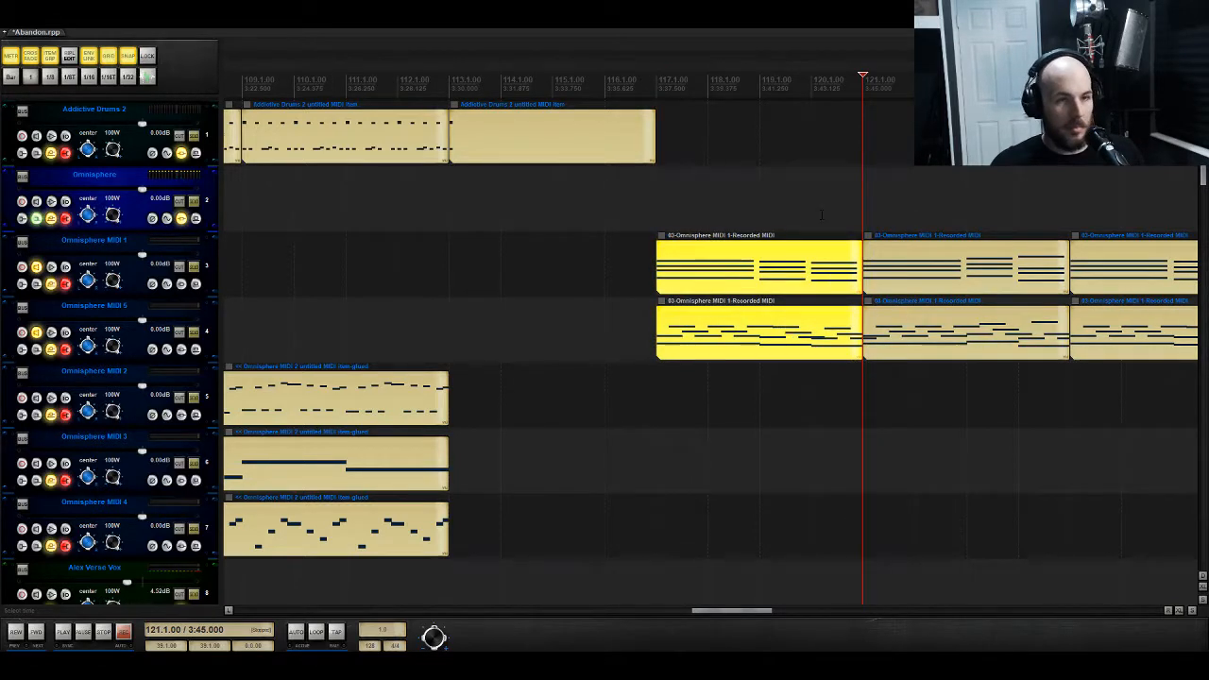
key("Delete")
Step: Try extending the remaining Omnisphere halves back from bar 121, then restore the original full items from bar 117 to 125
left_click(859, 281)
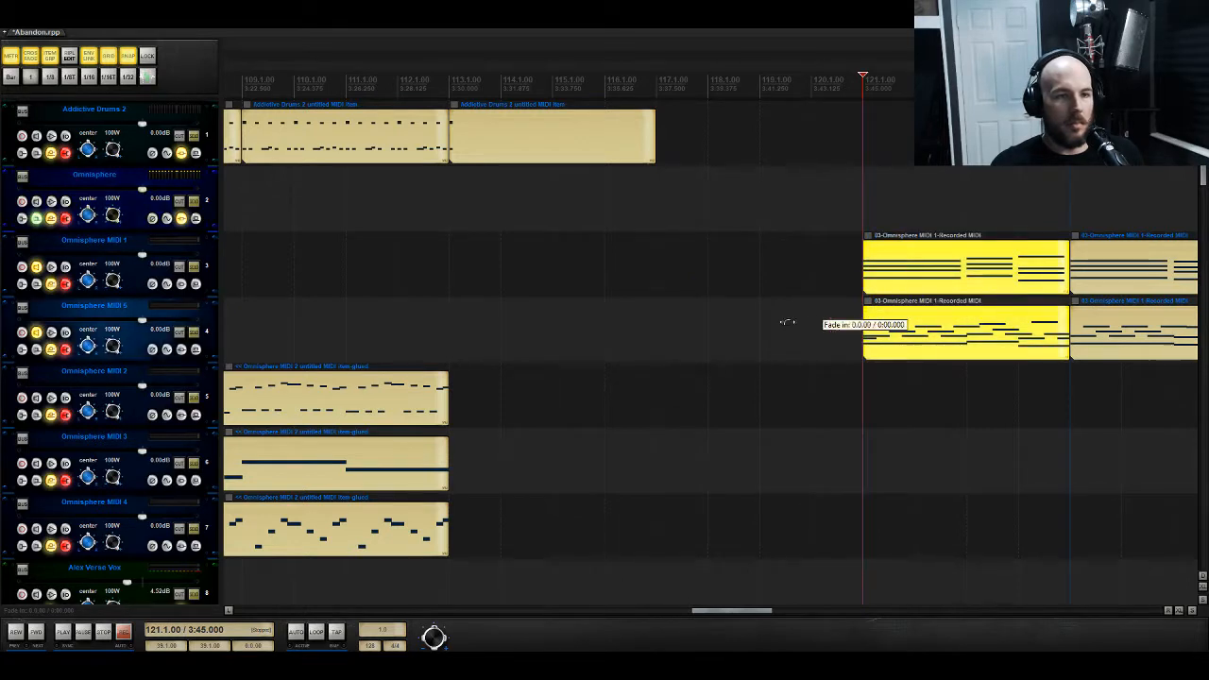
left_click_drag(862, 330, 731, 326)
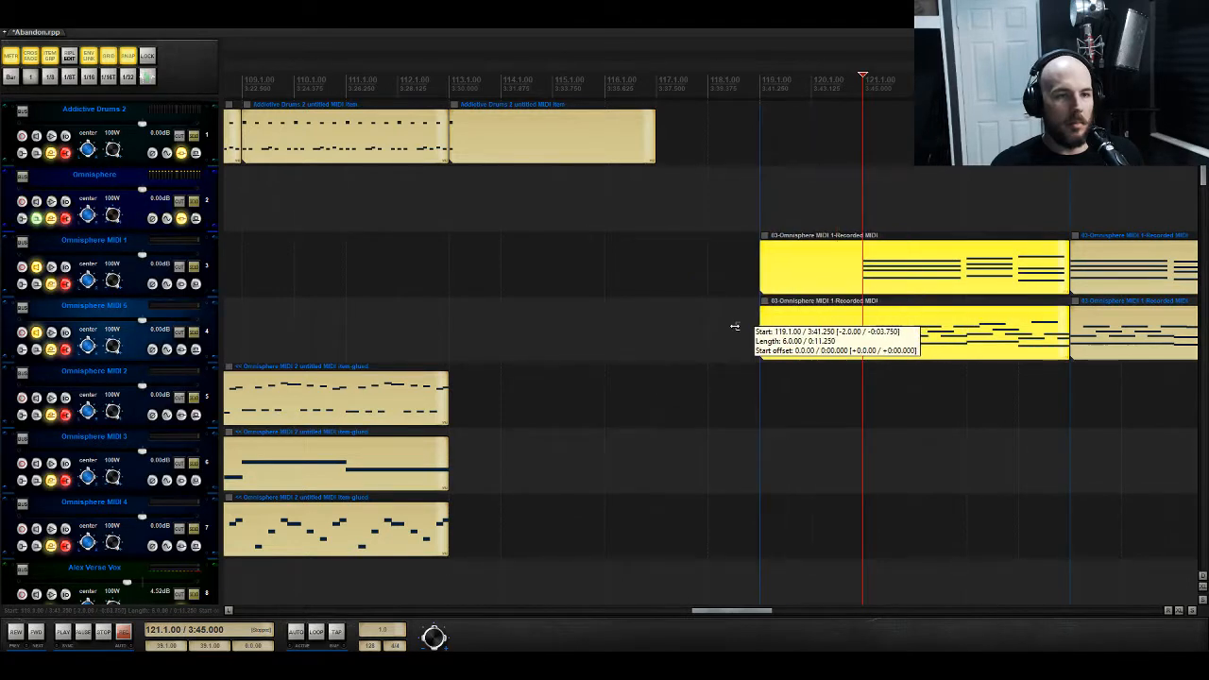
key("Delete")
left_click_drag(1112, 333, 716, 315)
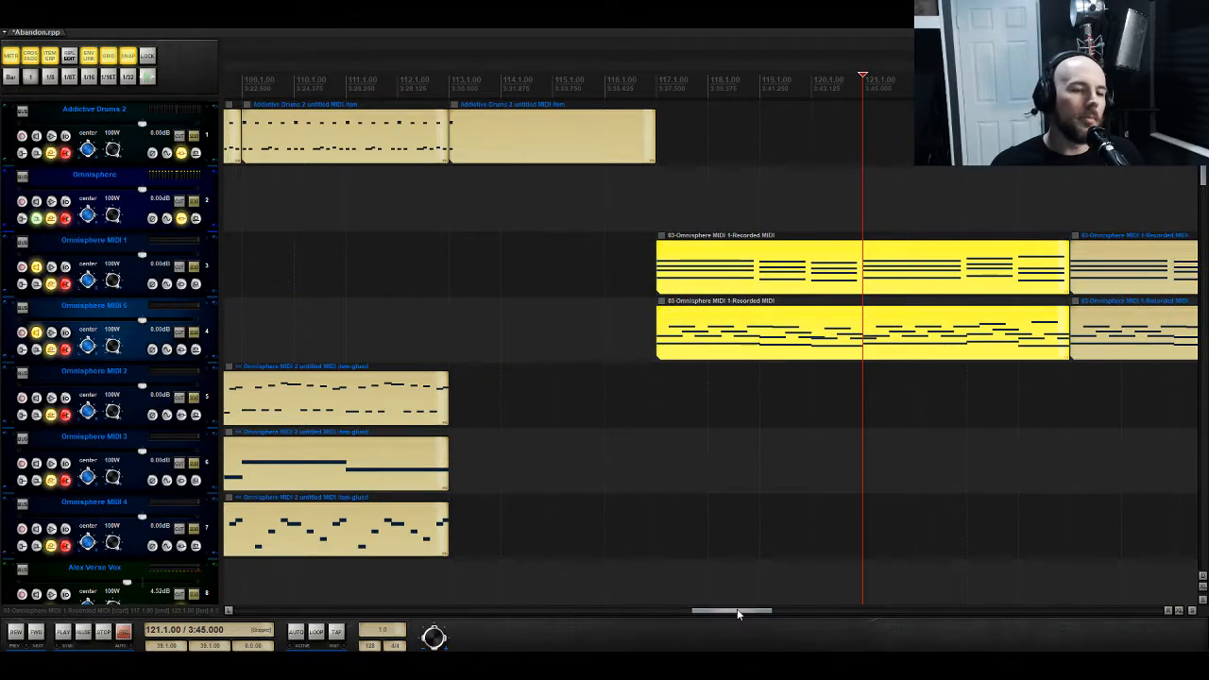
Step: Replace the Omnisphere MIDI 1 and MIDI 5 items at bar 25 with the four-bar halves, pasted twice up to bar 33
left_click_drag(738, 613, 363, 612)
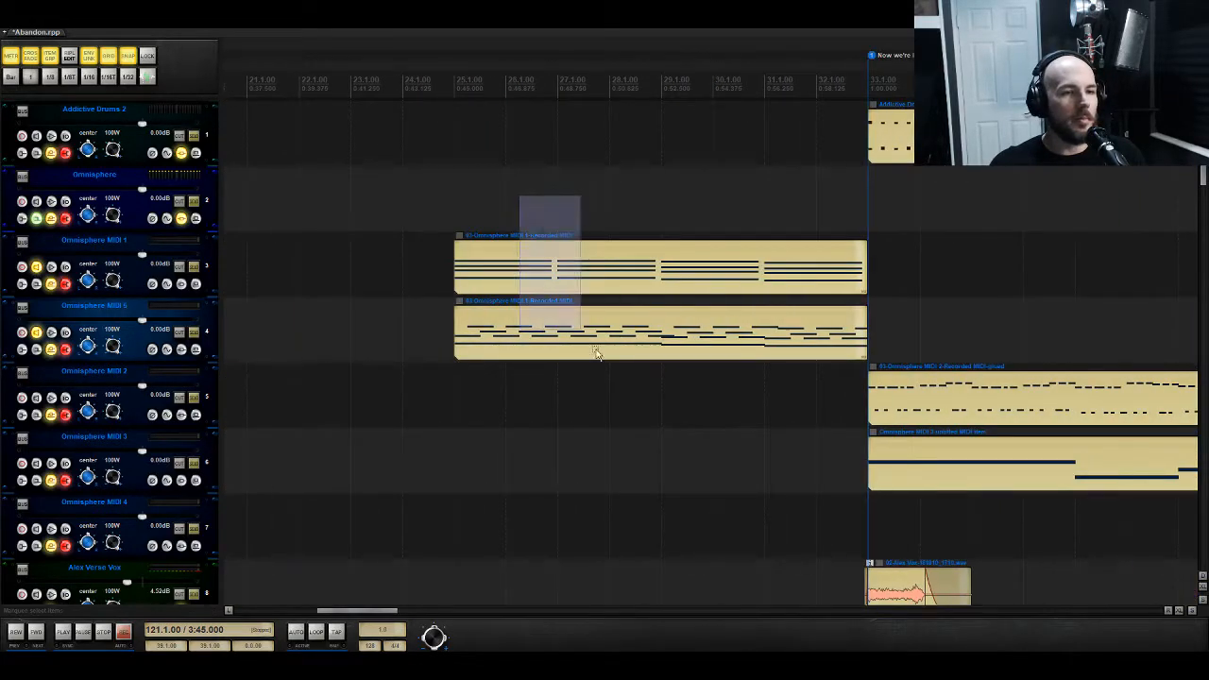
left_click_drag(596, 353, 599, 357)
key("Delete")
key("ctrl+v")
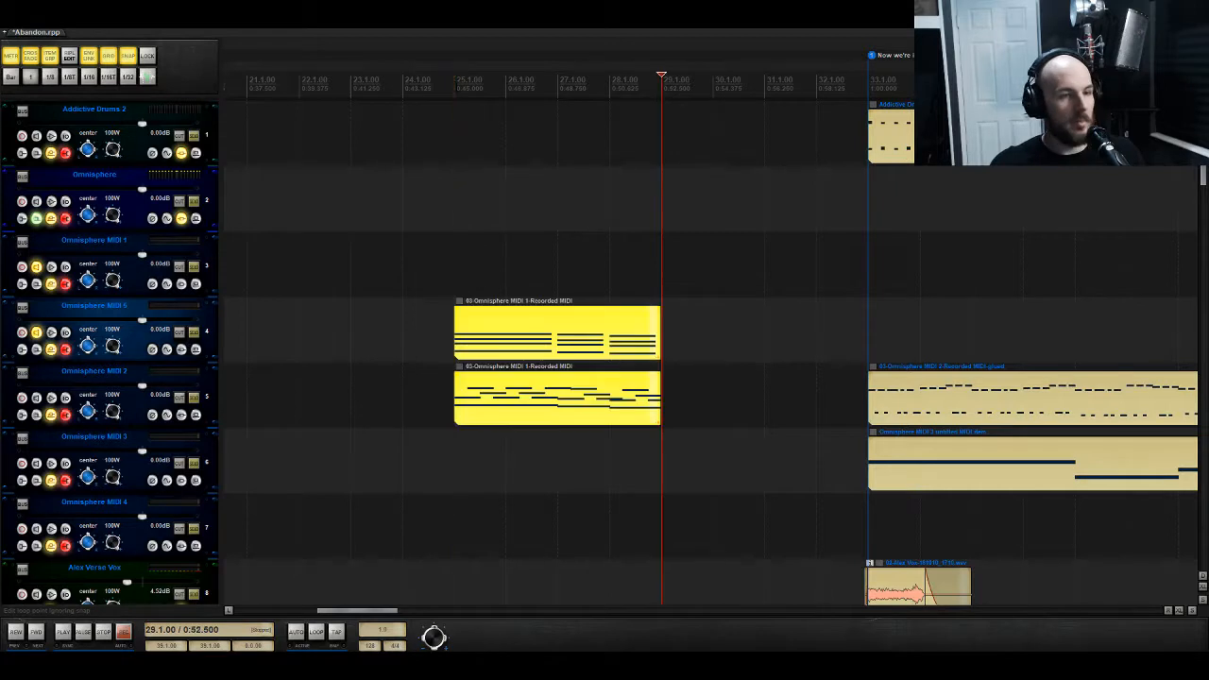
key("ctrl+v")
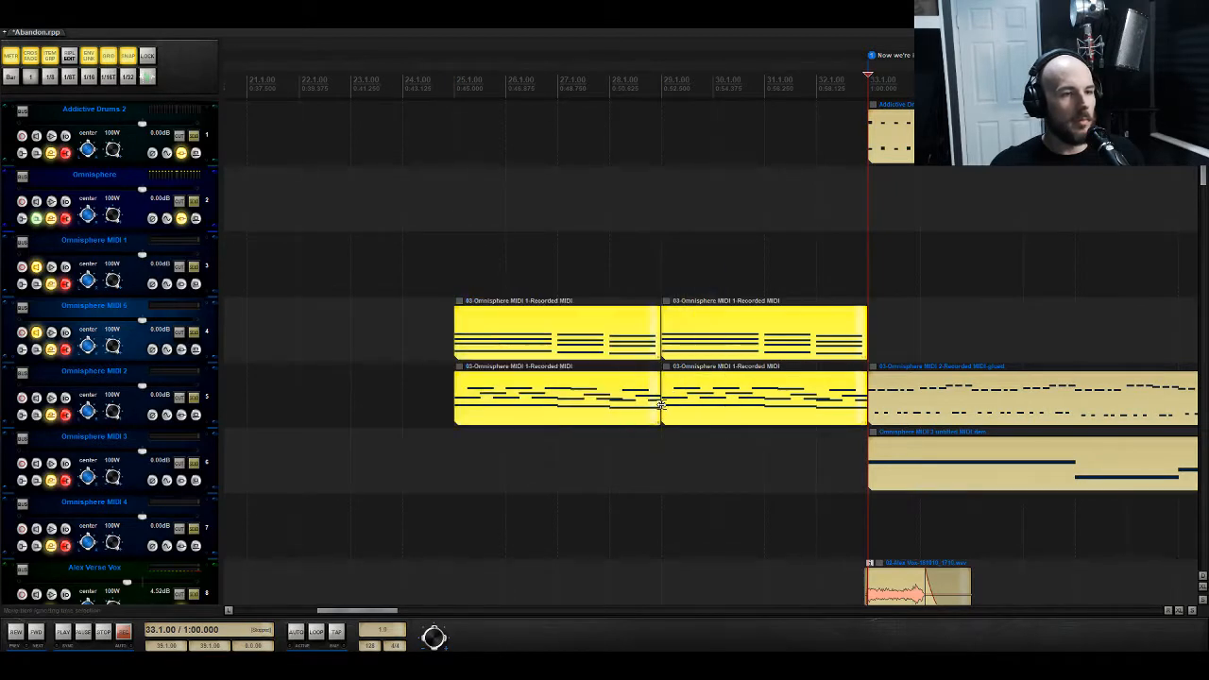
Step: Move the pasted items up one track onto Omnisphere MIDI 1 and MIDI 5, and play them back from bar 25
left_click_drag(470, 342, 469, 283)
left_click(459, 209)
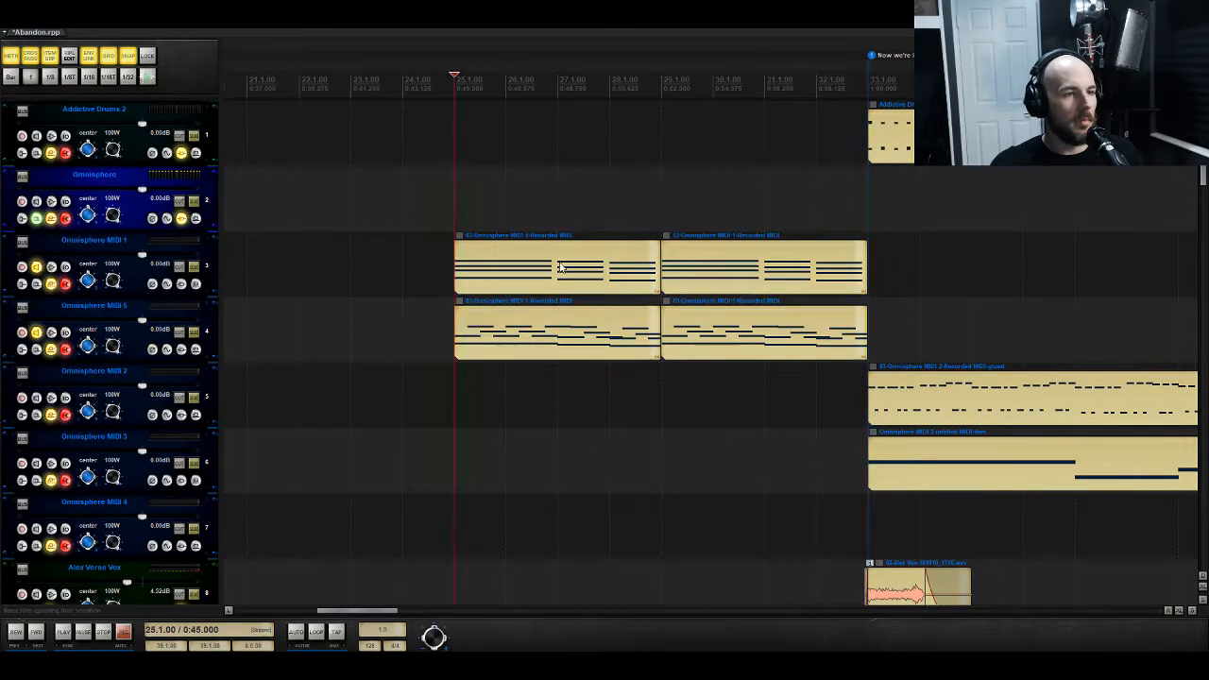
key("space")
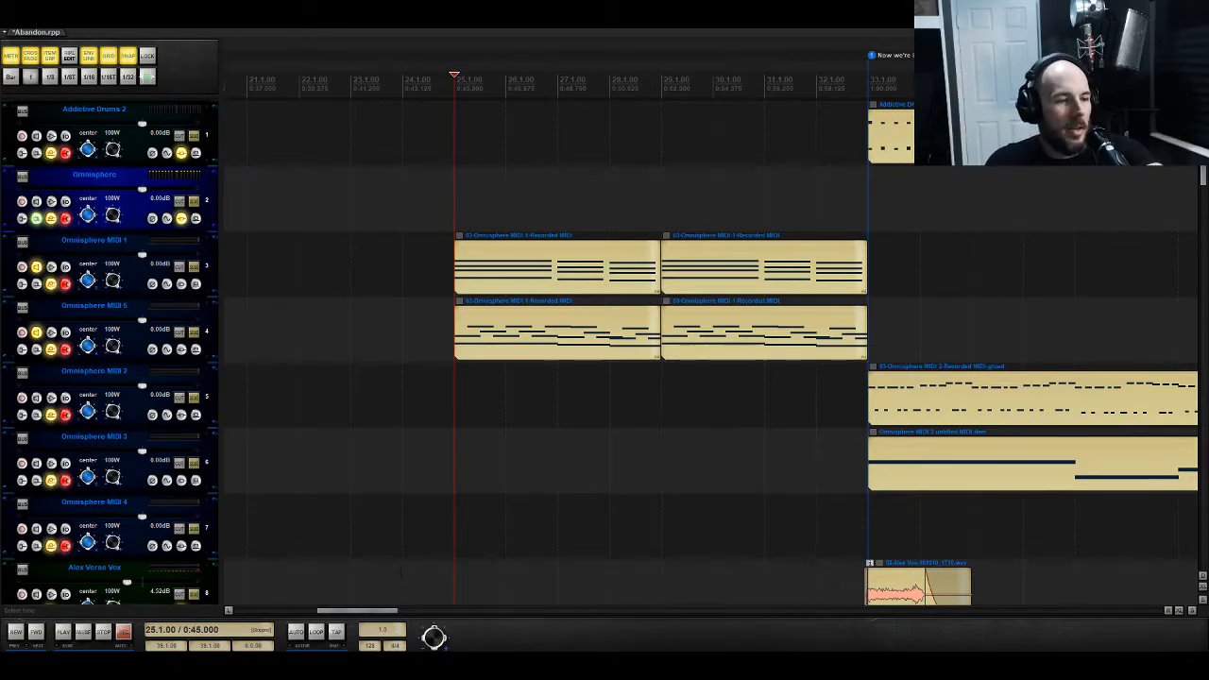
Step: Examine the Last Time Vox items from bar 149 and their transition into the Chorus Vox around bar 165
left_click_drag(383, 614, 899, 601)
scroll(588, 511, "down", 3)
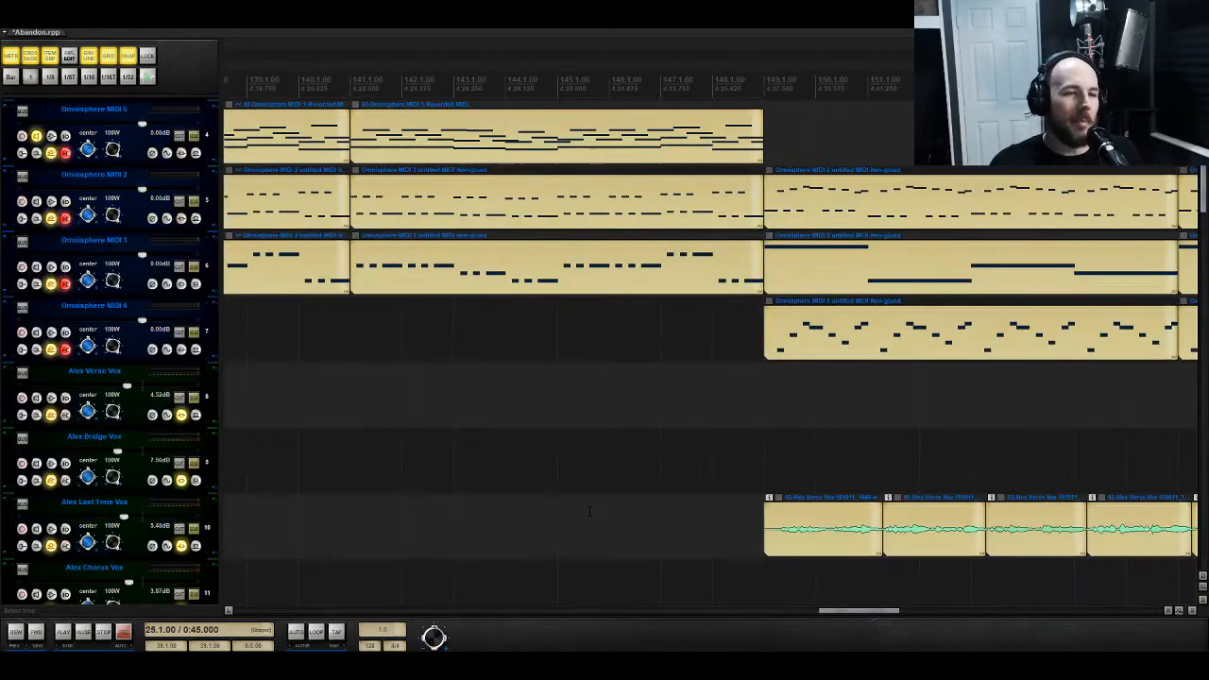
scroll(588, 510, "down", 4)
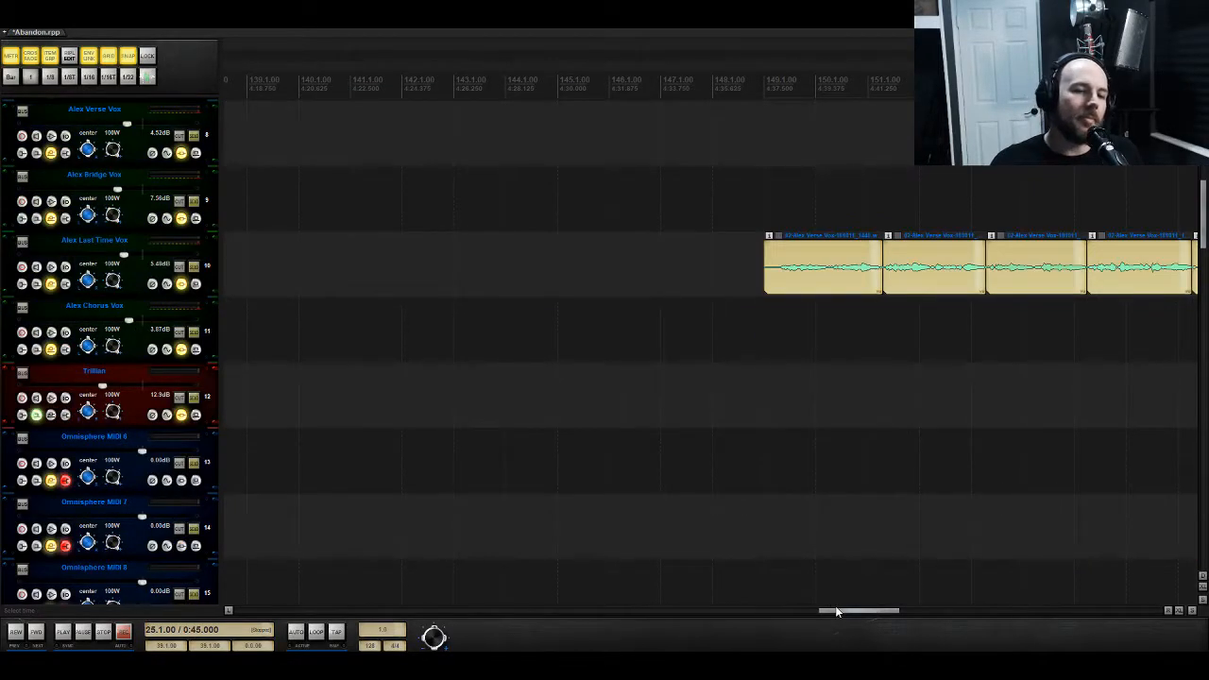
left_click_drag(835, 611, 902, 585)
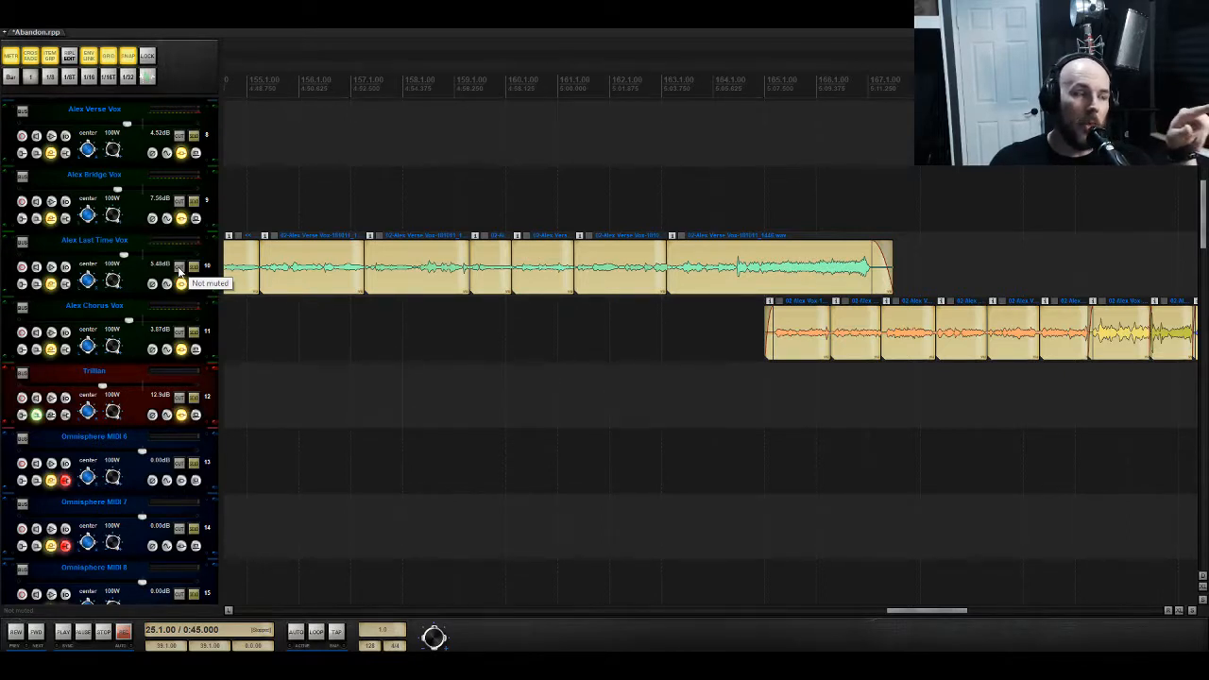
left_click(876, 615)
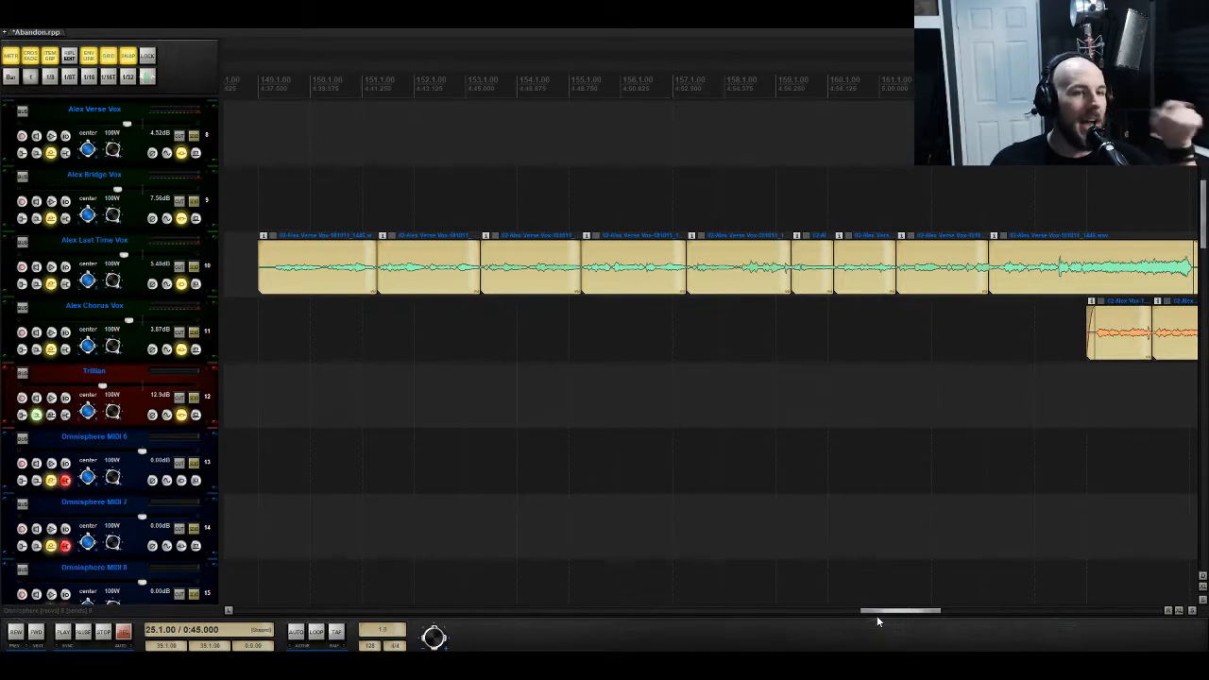
Step: Move the Last Time Vox items from bar 149 back so the vocal starts at bar 118, and mute the Bridge Vox track
left_click_drag(876, 615, 840, 613)
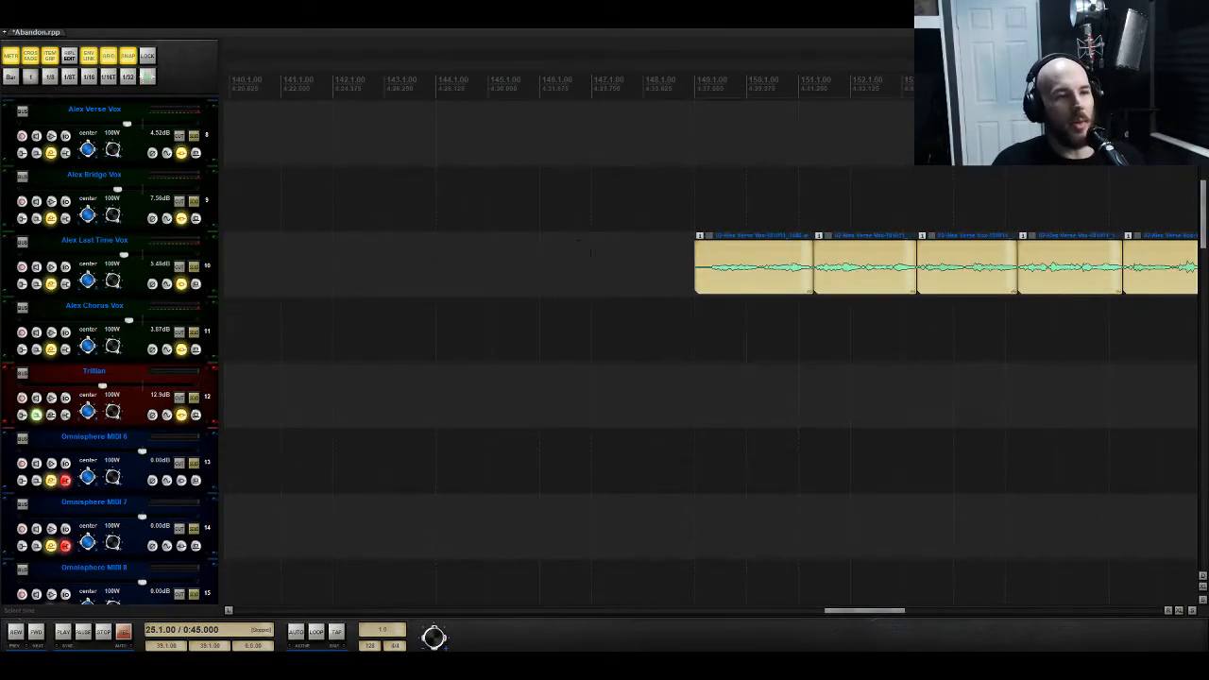
mouse_move(590, 253)
left_mouse_down()
mouse_move(640, 271)
mouse_move(1192, 250)
mouse_move(1096, 258)
left_mouse_up()
left_click_drag(894, 613, 850, 612)
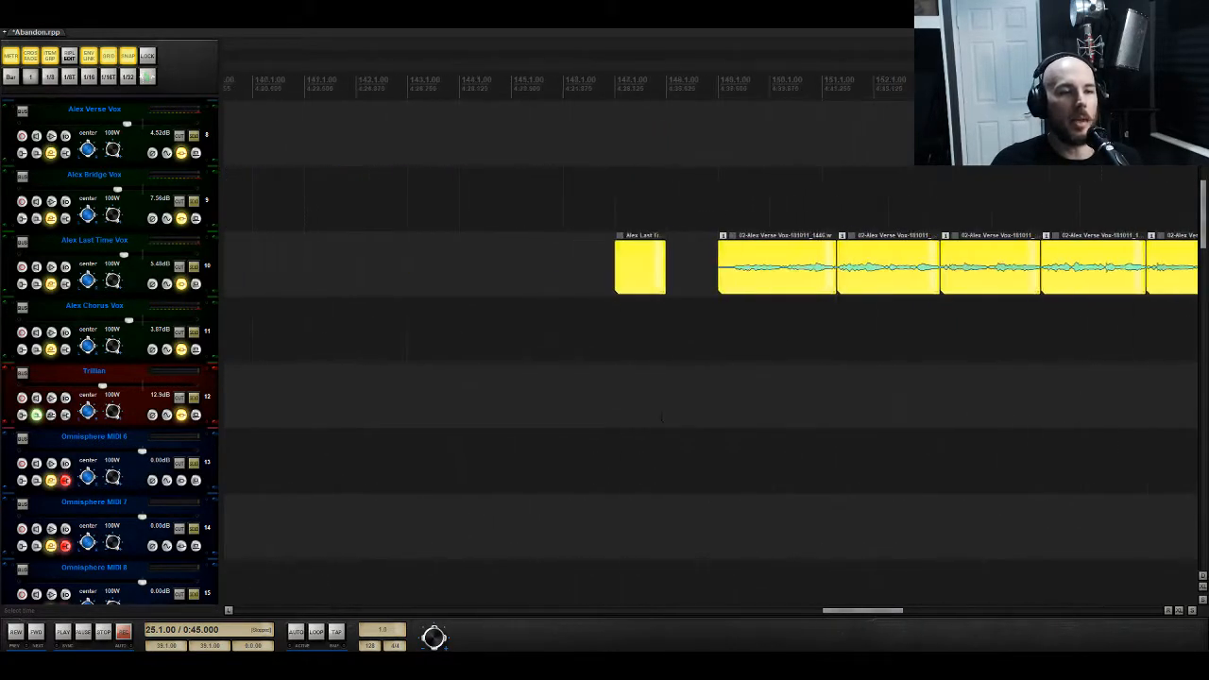
left_click_drag(651, 257, 401, 260)
left_click(179, 200)
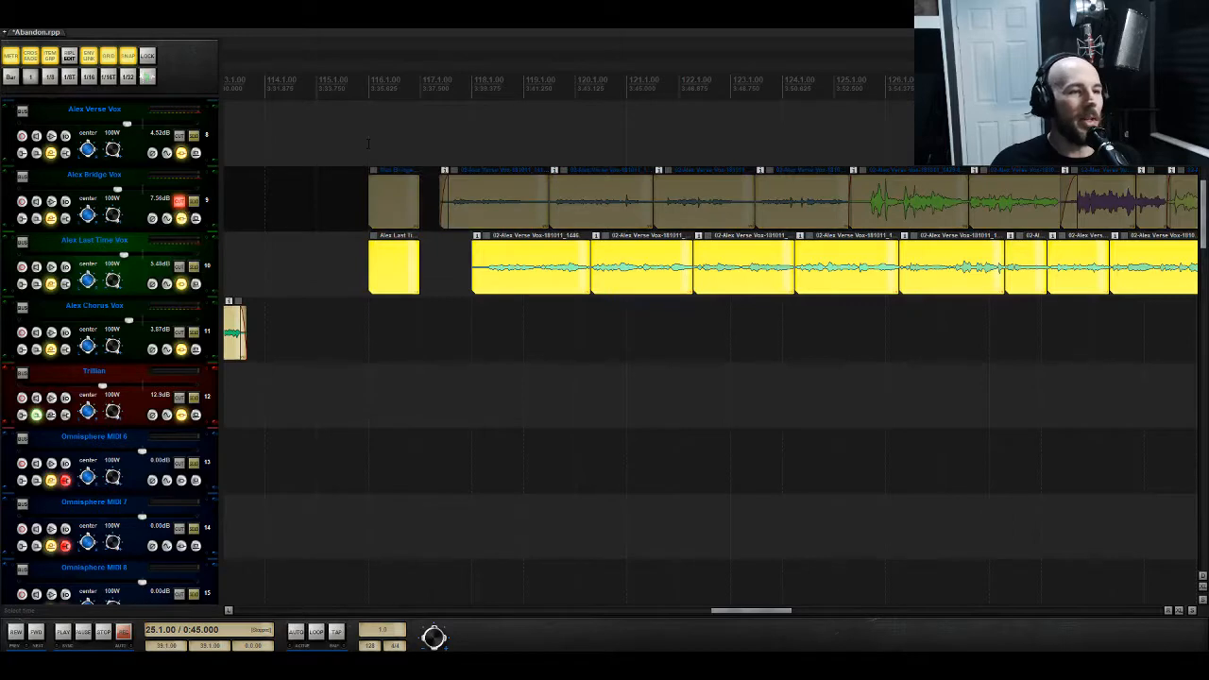
Step: Audition the moved Last Time Vox items from bar 116 and shift them one bar earlier so the vocal starts at bar 117
left_click(368, 144)
key("space")
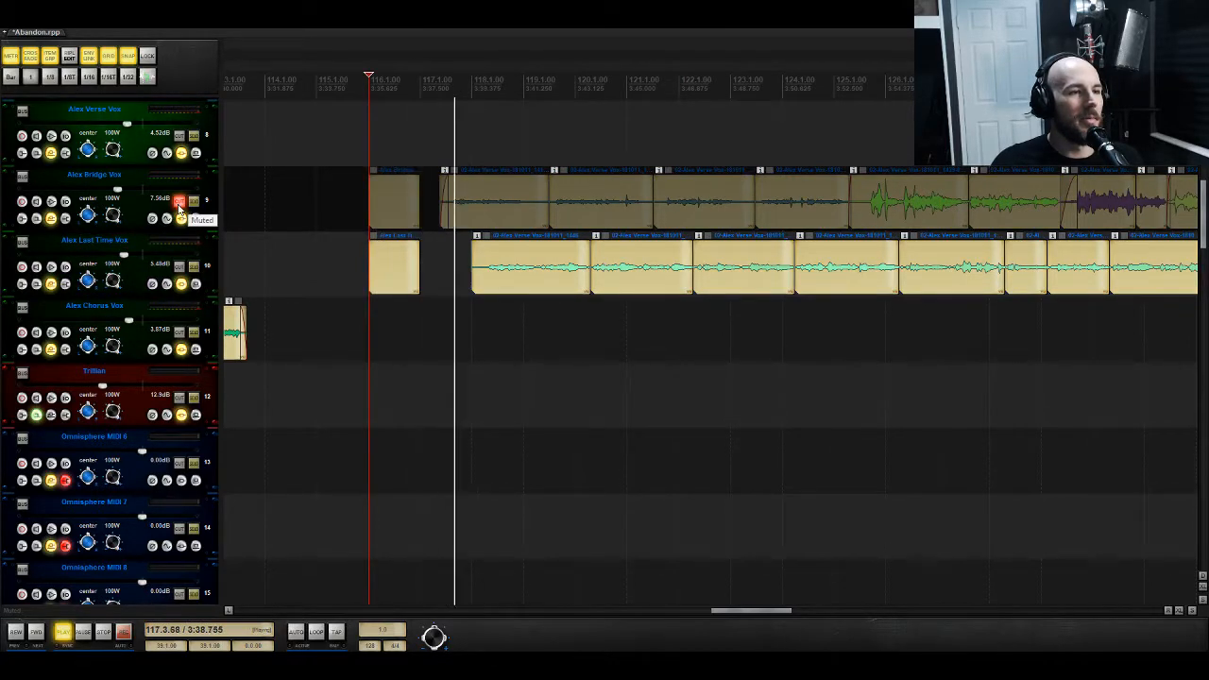
left_click_drag(307, 295, 888, 263)
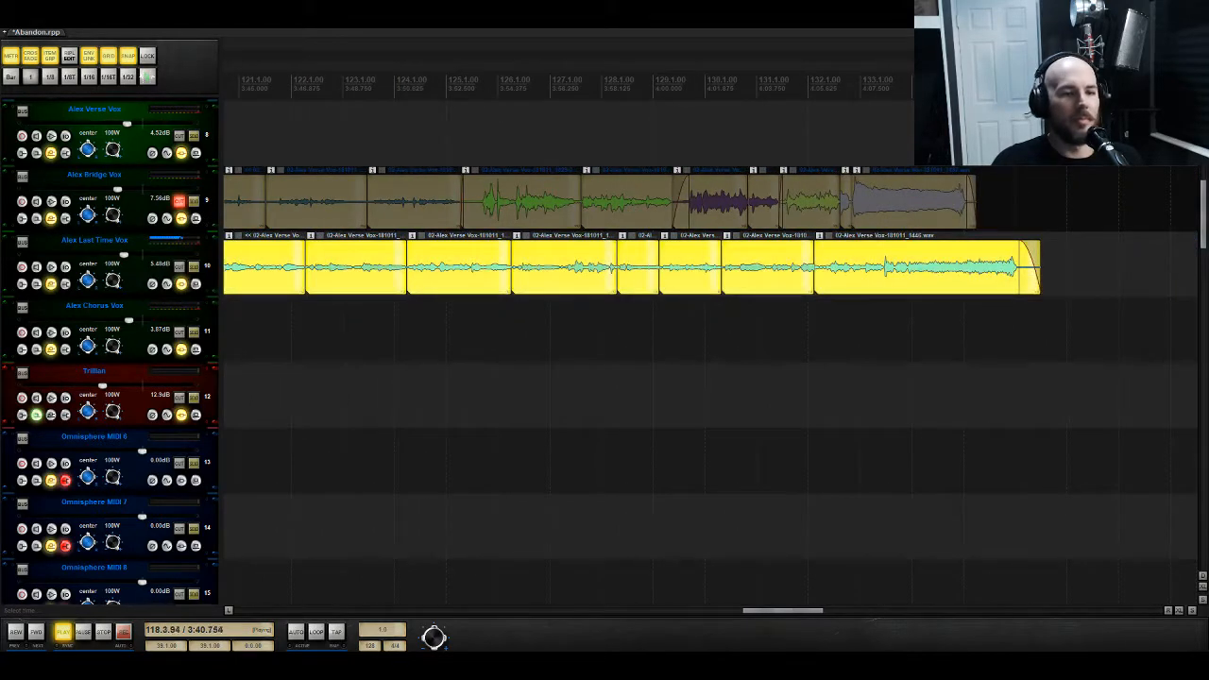
key("space")
left_click_drag(791, 612, 725, 612)
left_click_drag(823, 266, 779, 267)
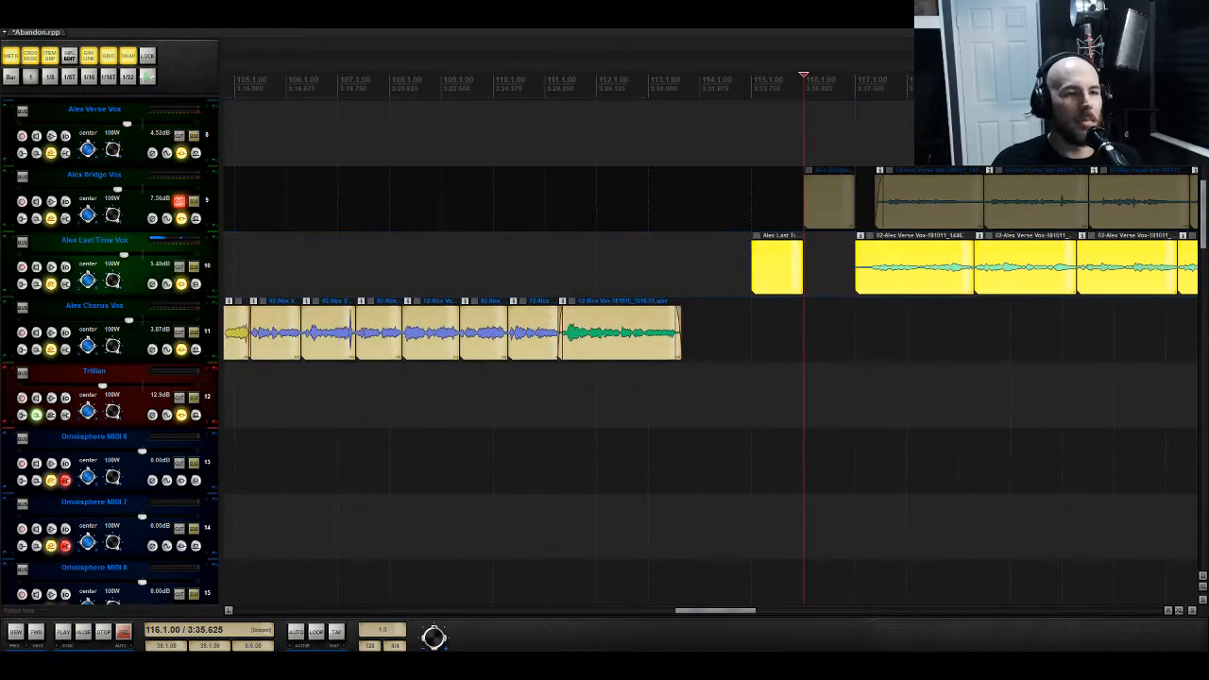
Step: Set the ReaVerbate wet level on the Last Time Vox track to -20.0 and play the section through from bar 116
left_click(181, 284)
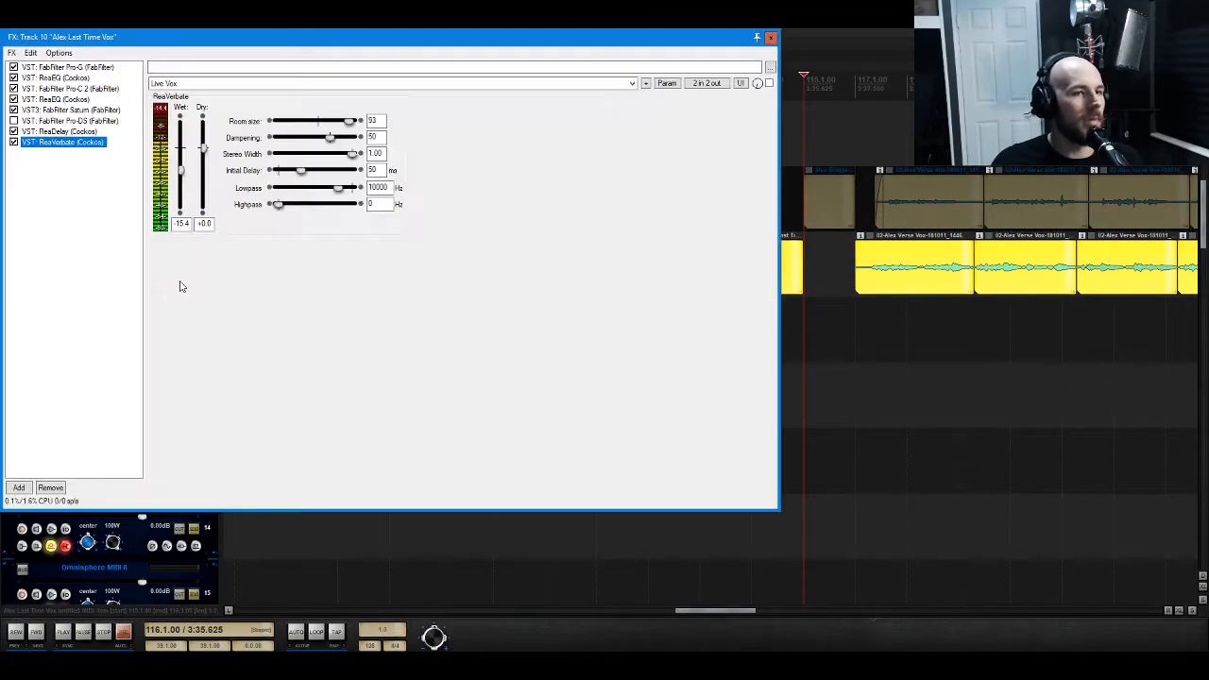
left_click(182, 175)
key("space")
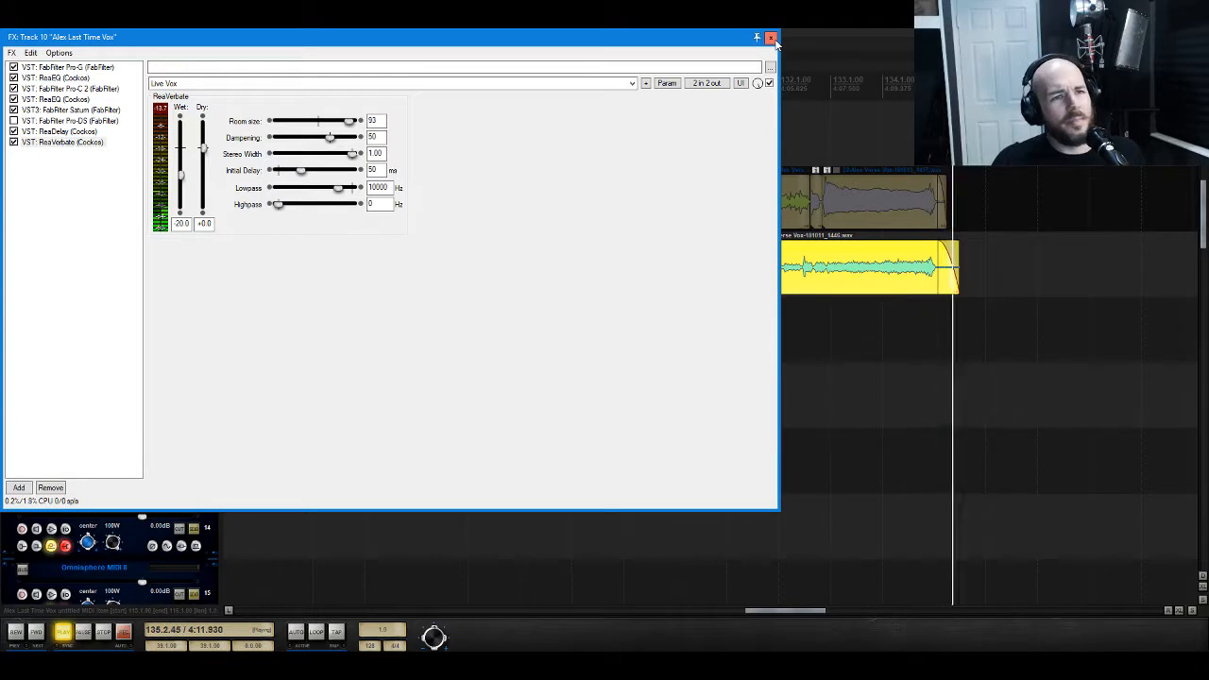
key("space")
left_click(770, 38)
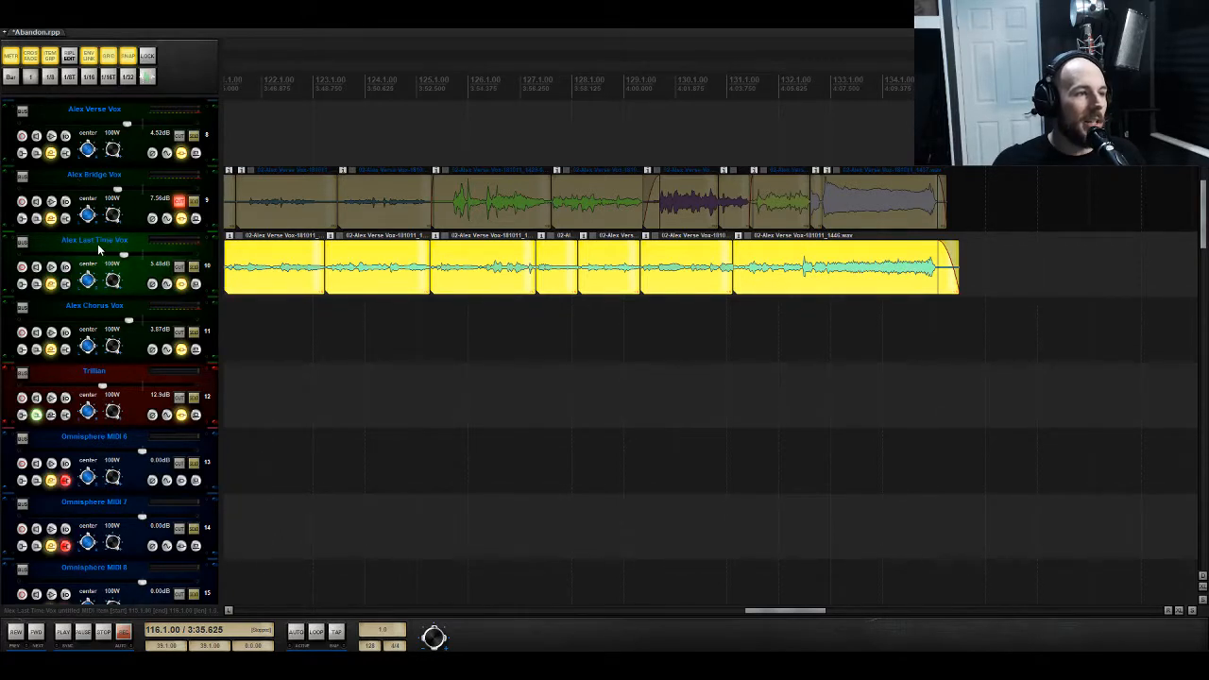
Step: Review the whole arrangement and play back briefly from bar 41, where the Verse Vox items begin
left_click(133, 207)
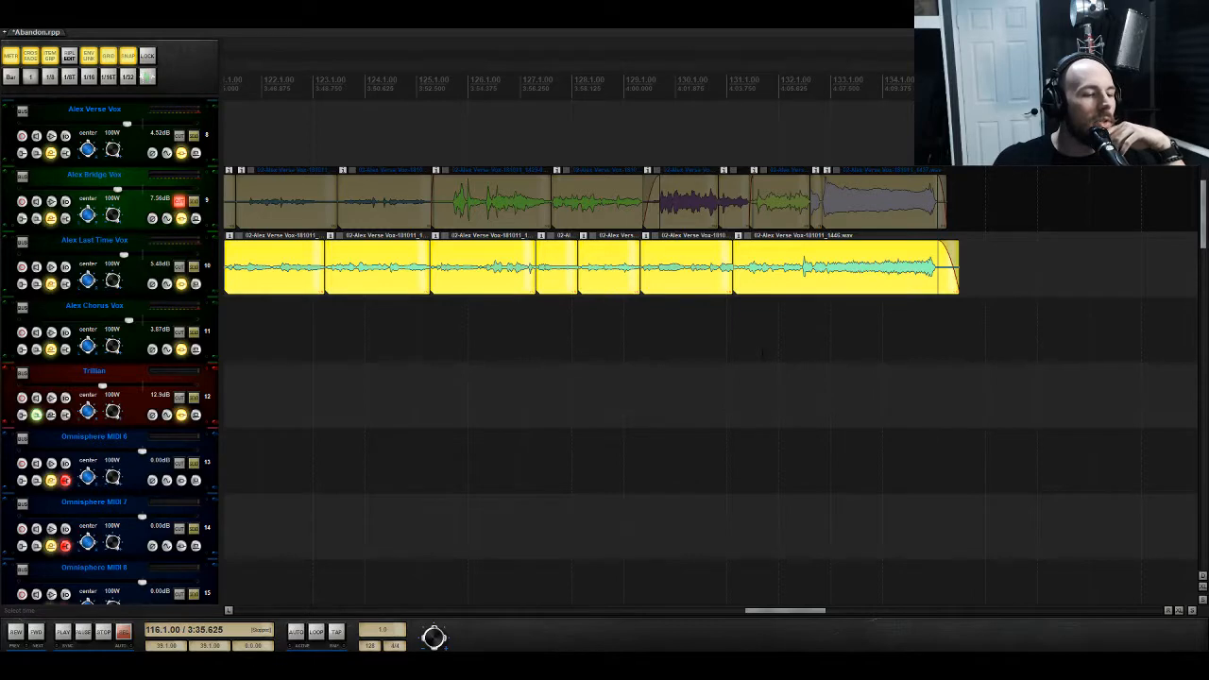
scroll(1196, 620, "down", 10)
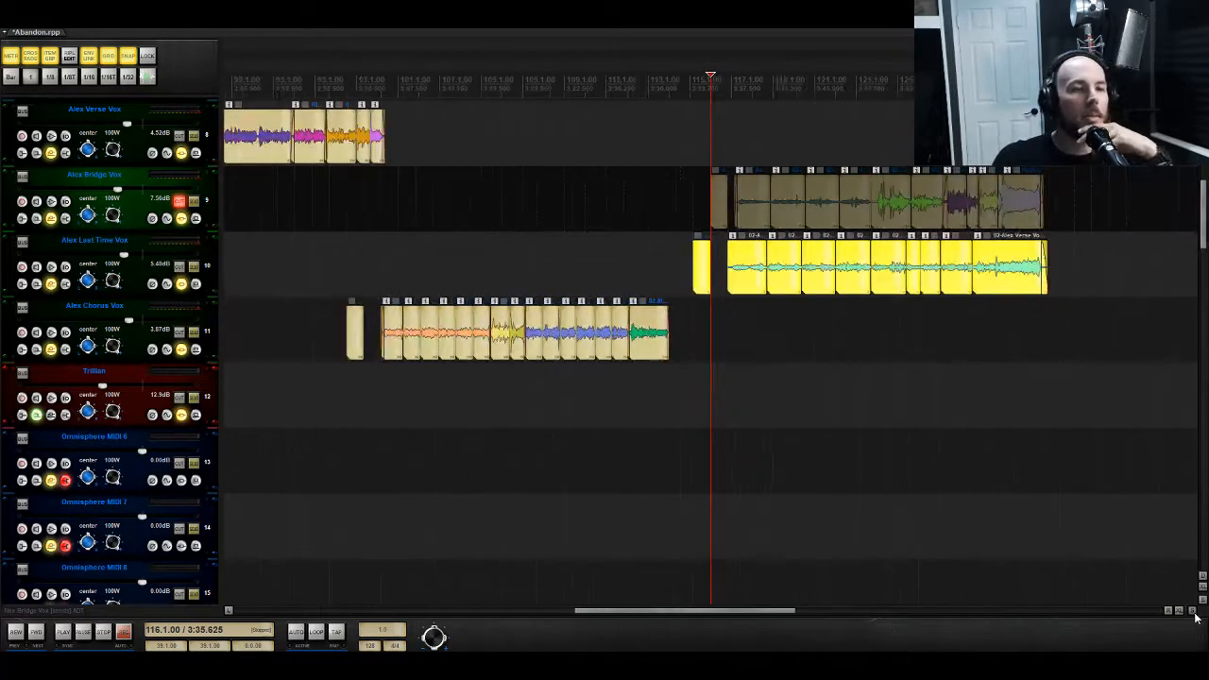
left_click(1195, 614)
scroll(710, 352, "up", 4)
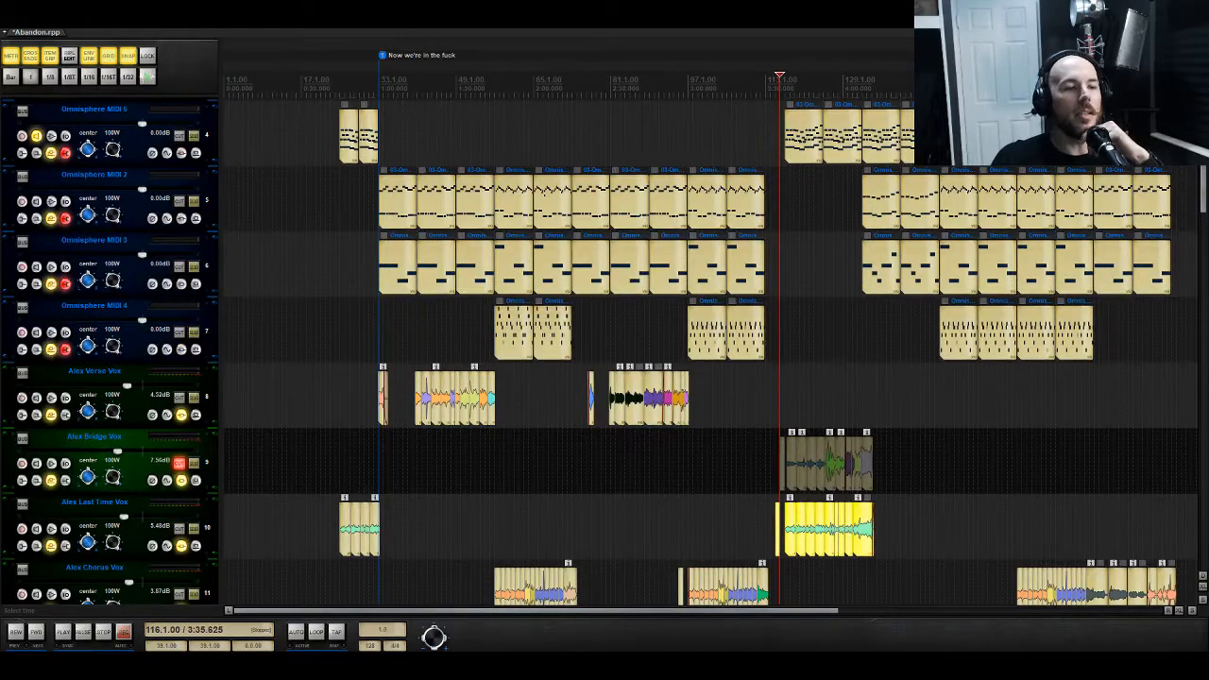
mouse_move(798, 609)
left_mouse_down()
mouse_move(816, 606)
mouse_move(776, 608)
left_mouse_up()
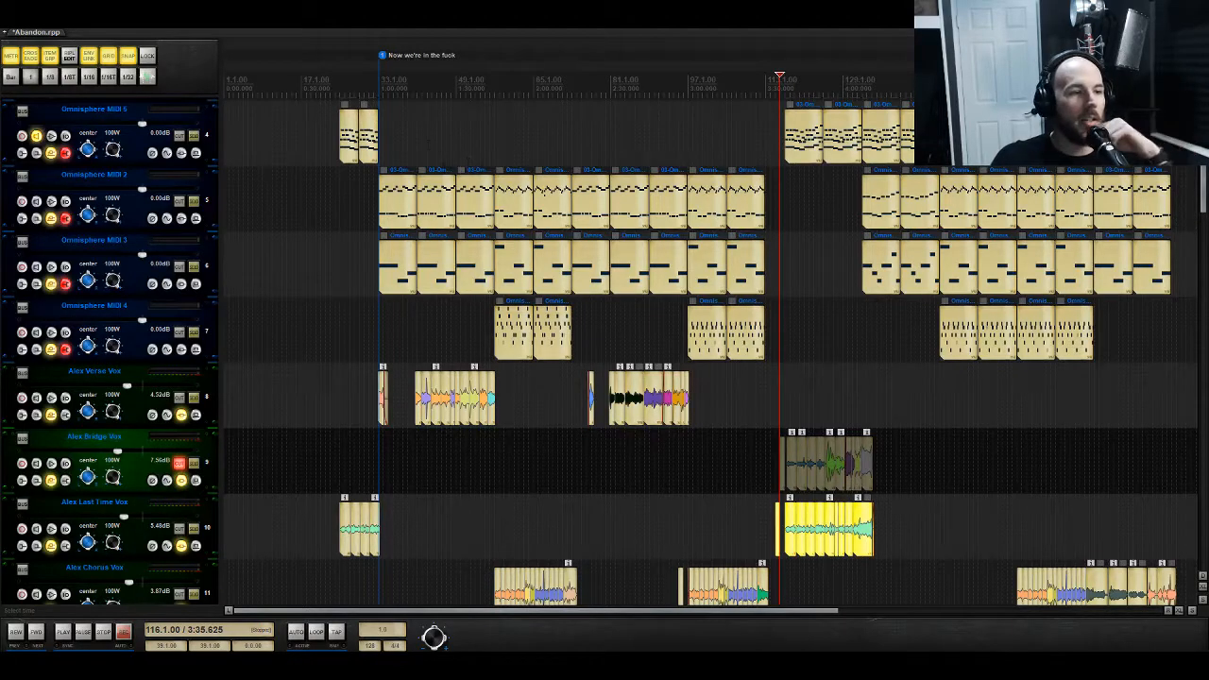
left_click(419, 145)
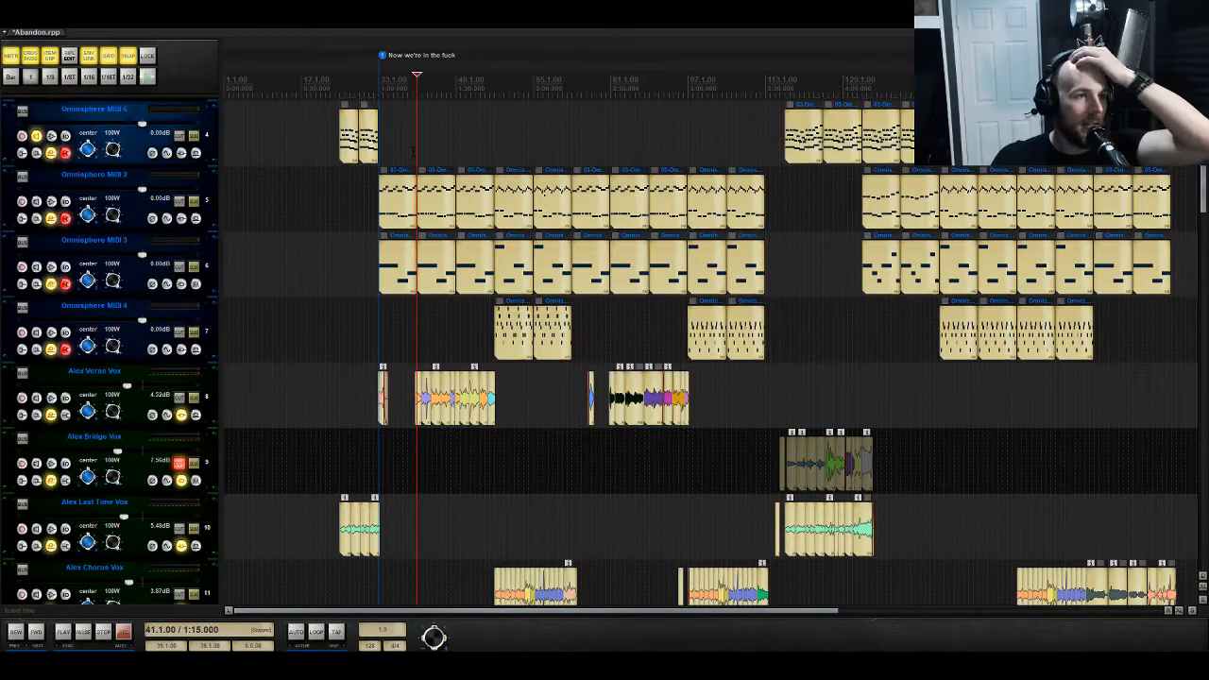
left_click(414, 144)
left_click(418, 126)
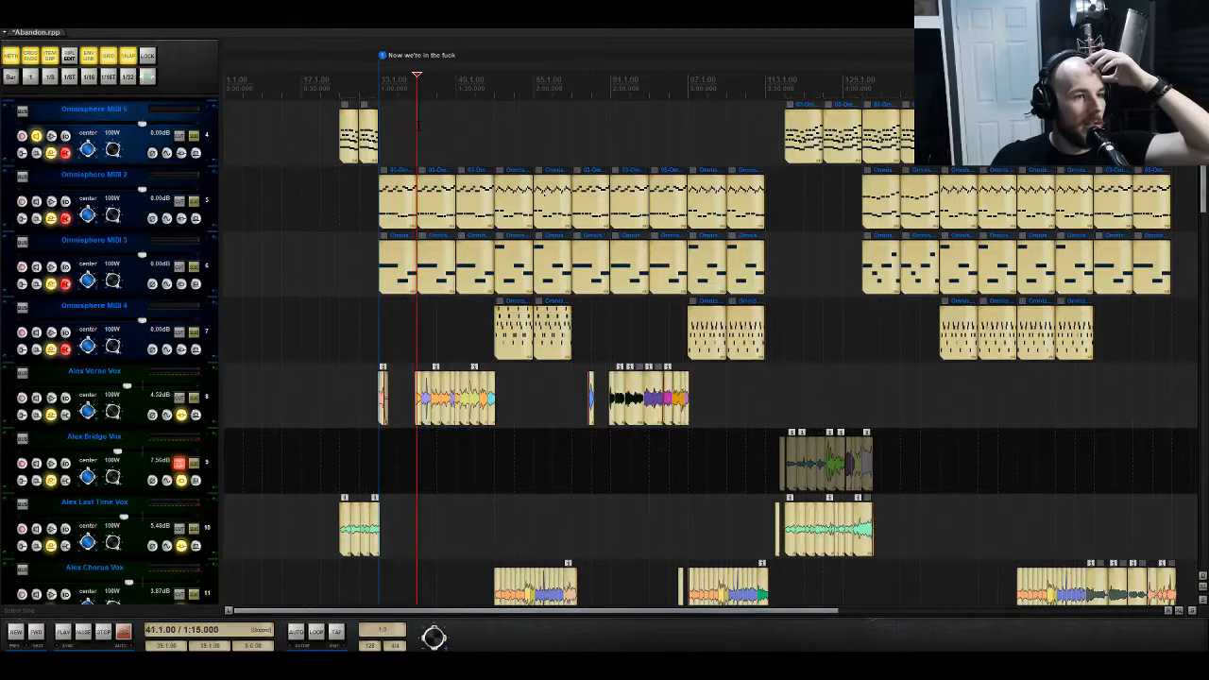
key("space")
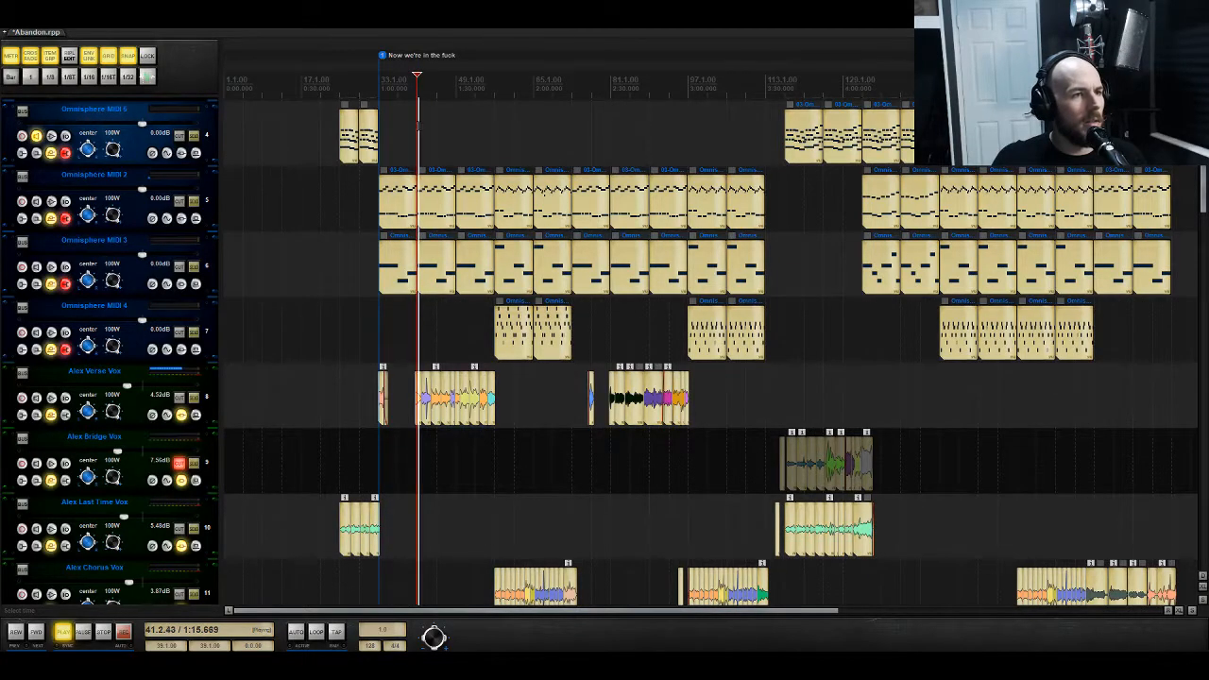
key("space")
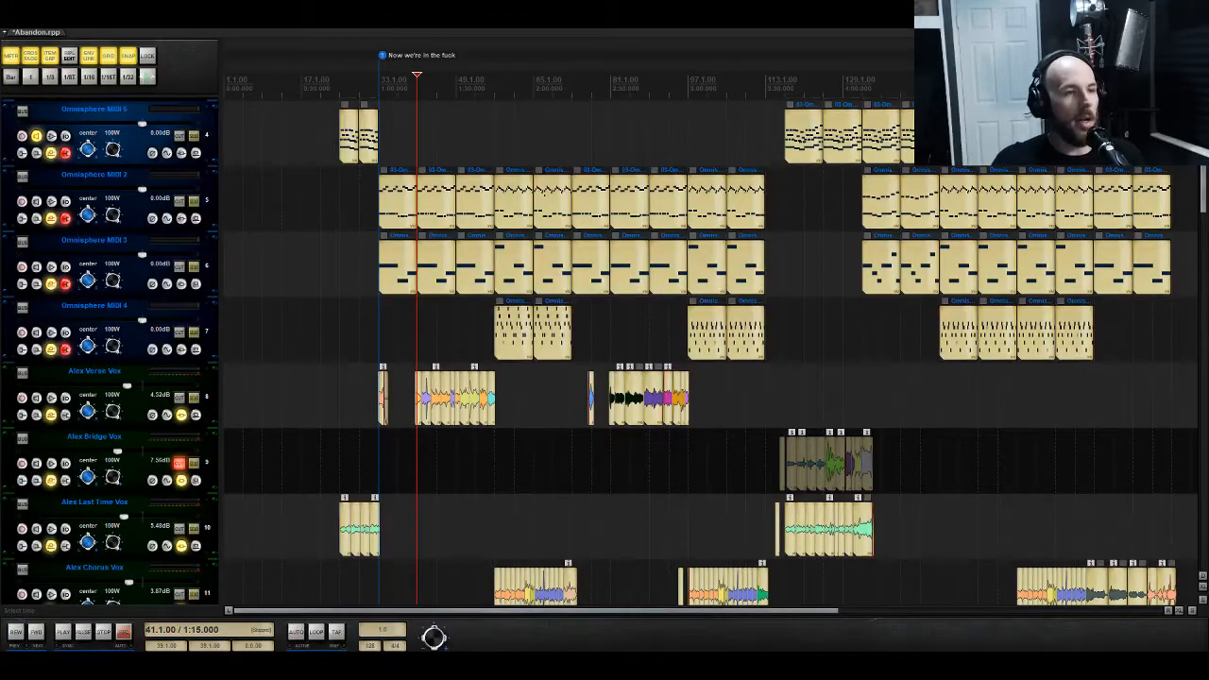
Step: Add unnamed markers at bars 41, 57, 81, 97 and 113
key("m")
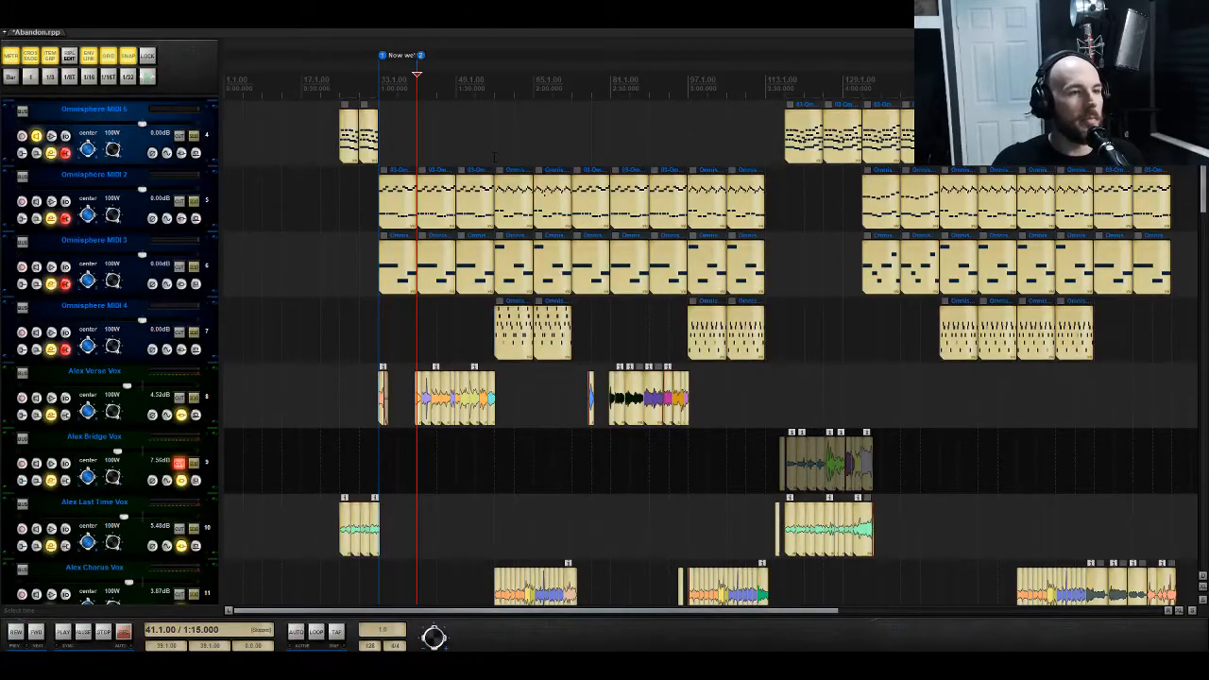
left_click(494, 156)
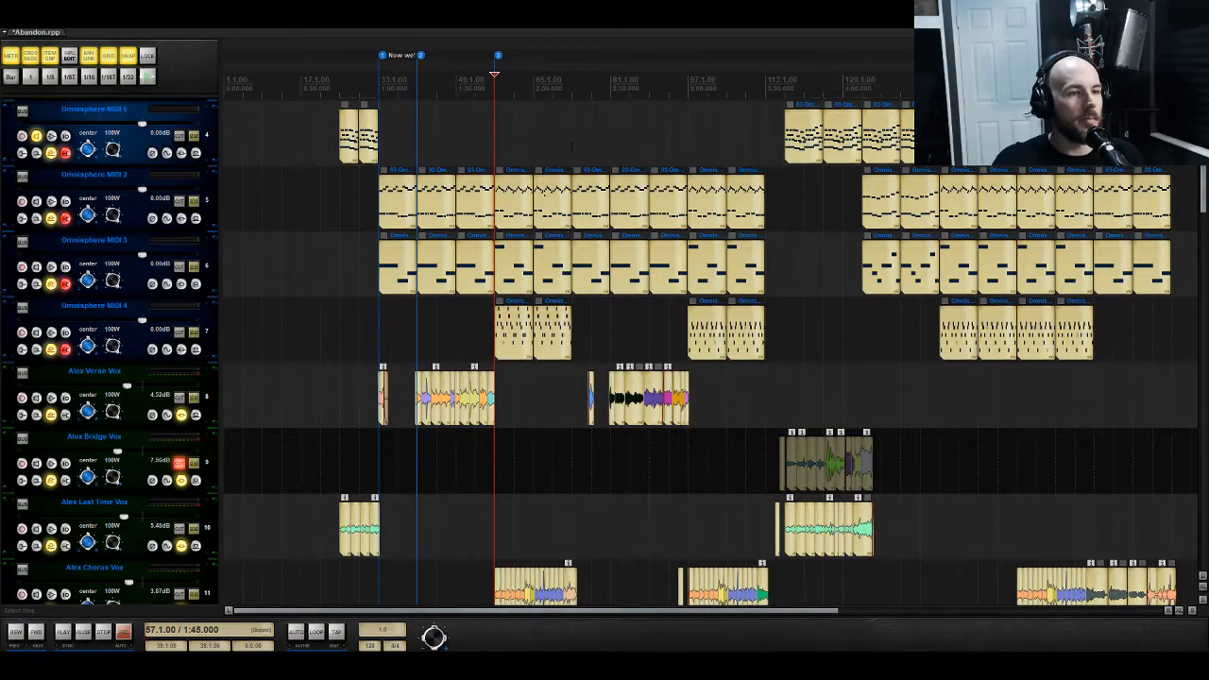
left_click(610, 155)
key("m")
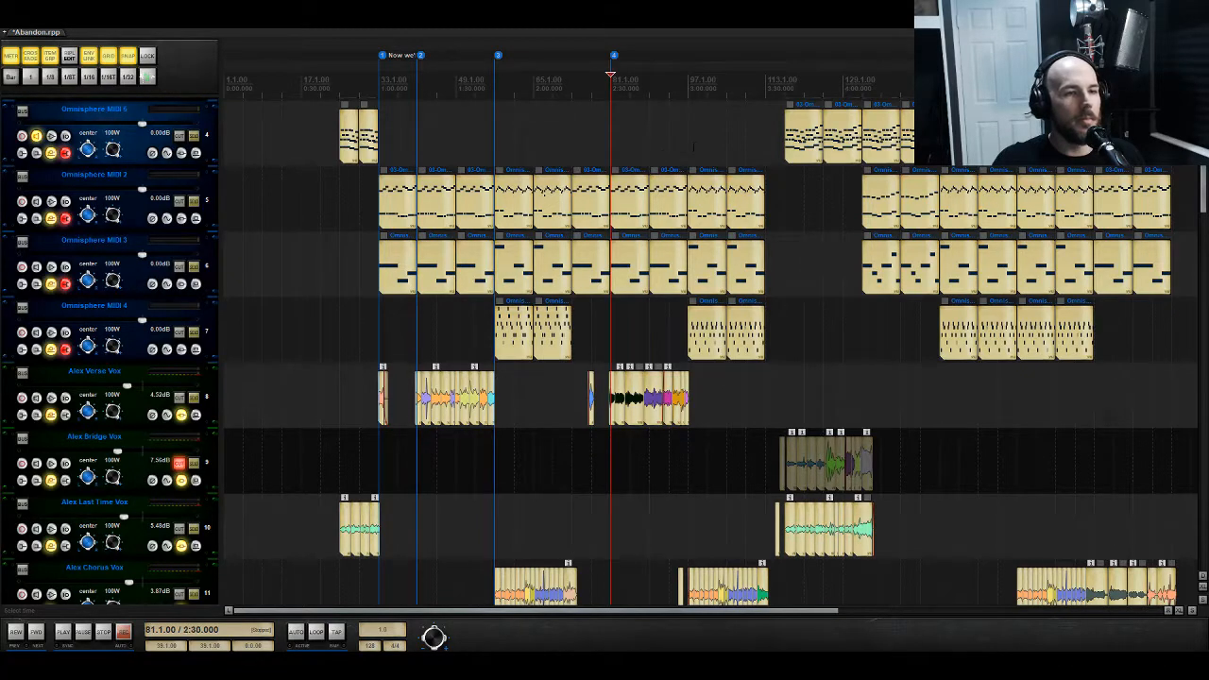
left_click(688, 147)
key("m")
left_click(767, 142)
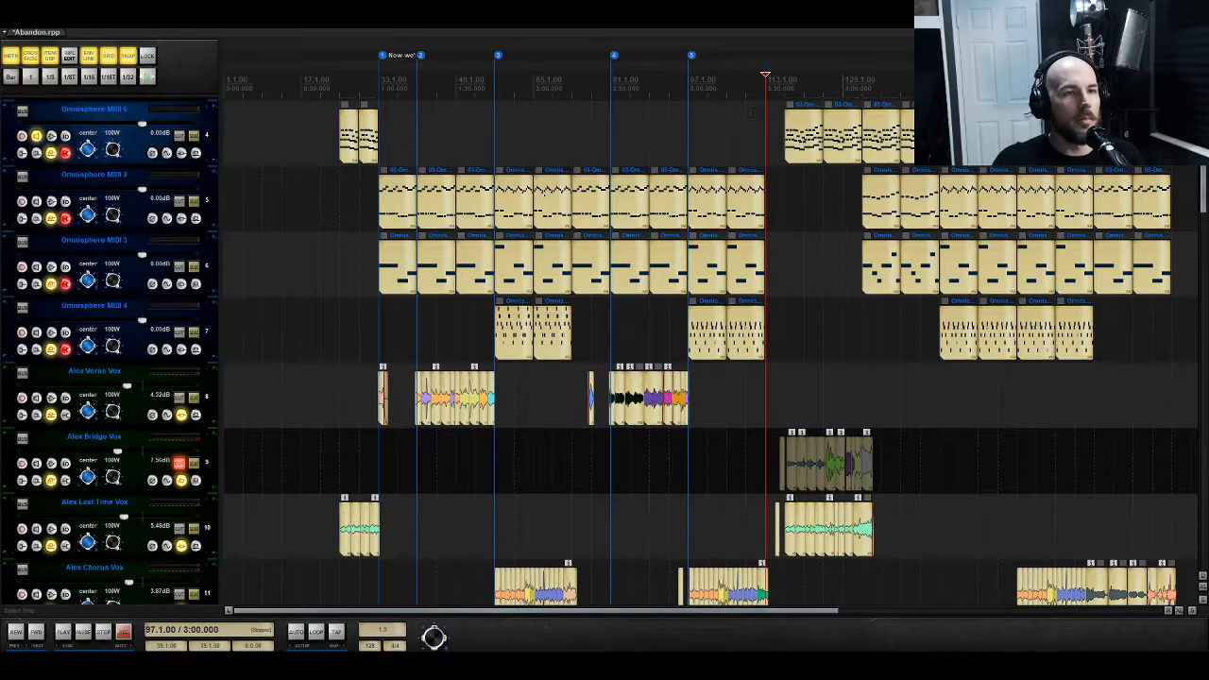
key("m")
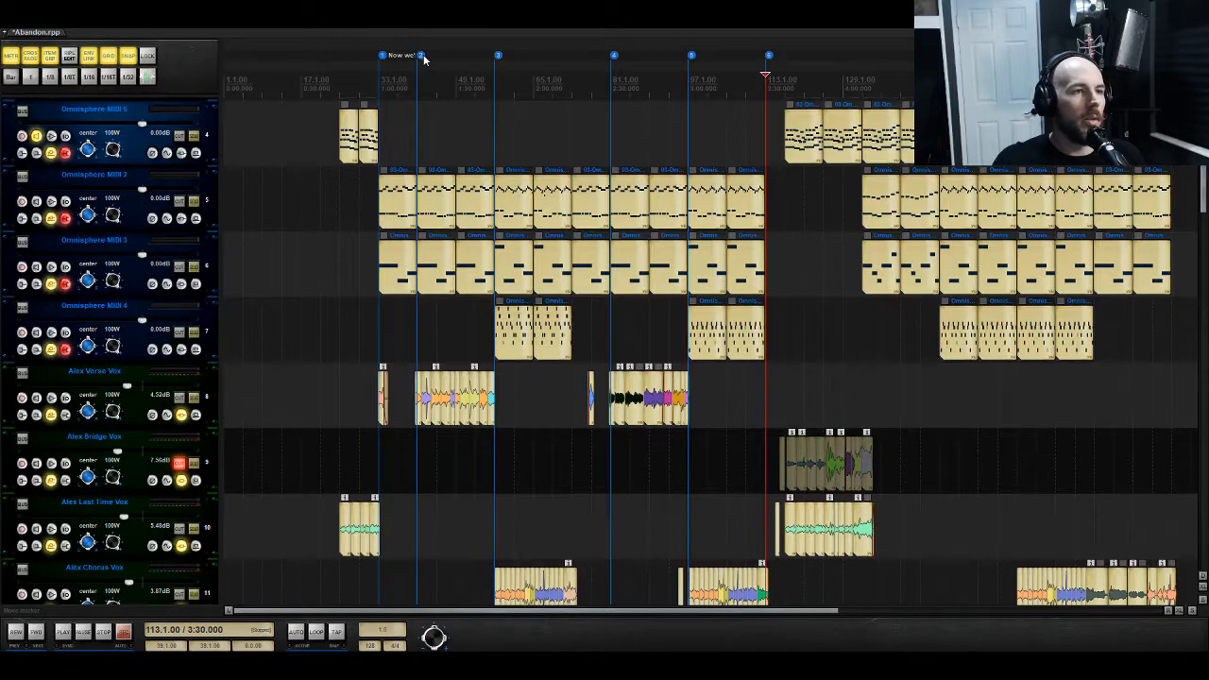
Step: Remove the marker at bar 41
left_click(421, 56)
right_click(421, 57)
left_click(435, 79)
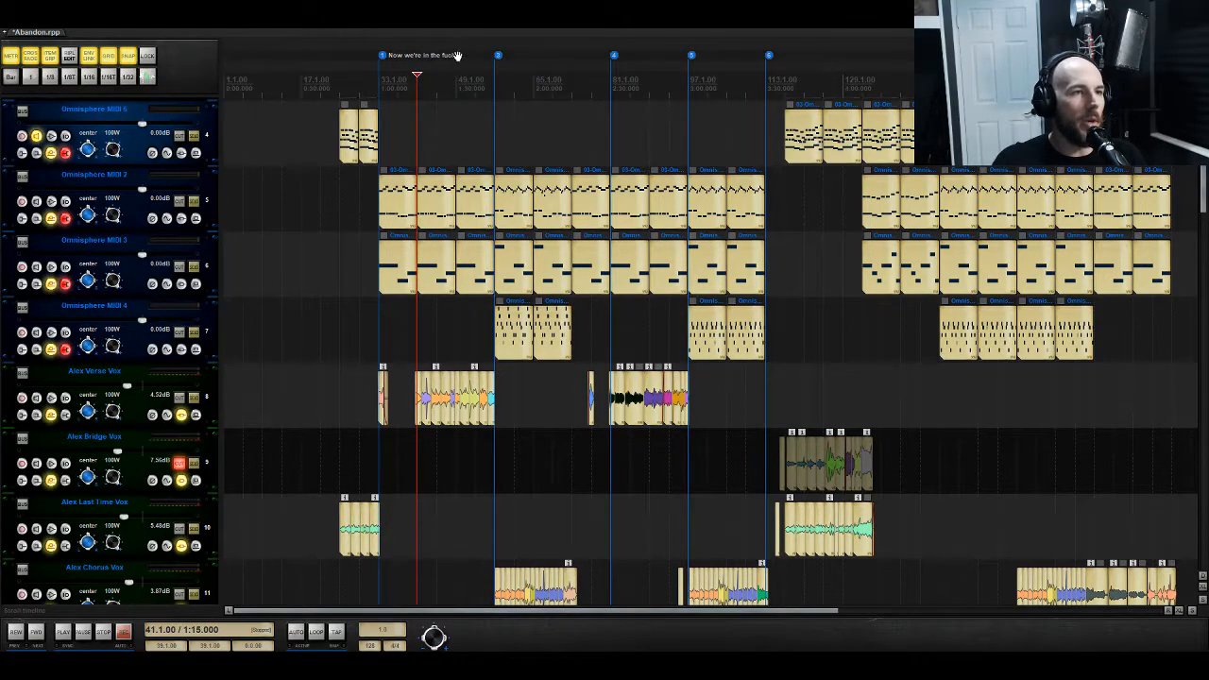
Step: Name the marker at bar 57 "Chorus 1" and the marker at bar 81 "Verse 2"
right_click(499, 60)
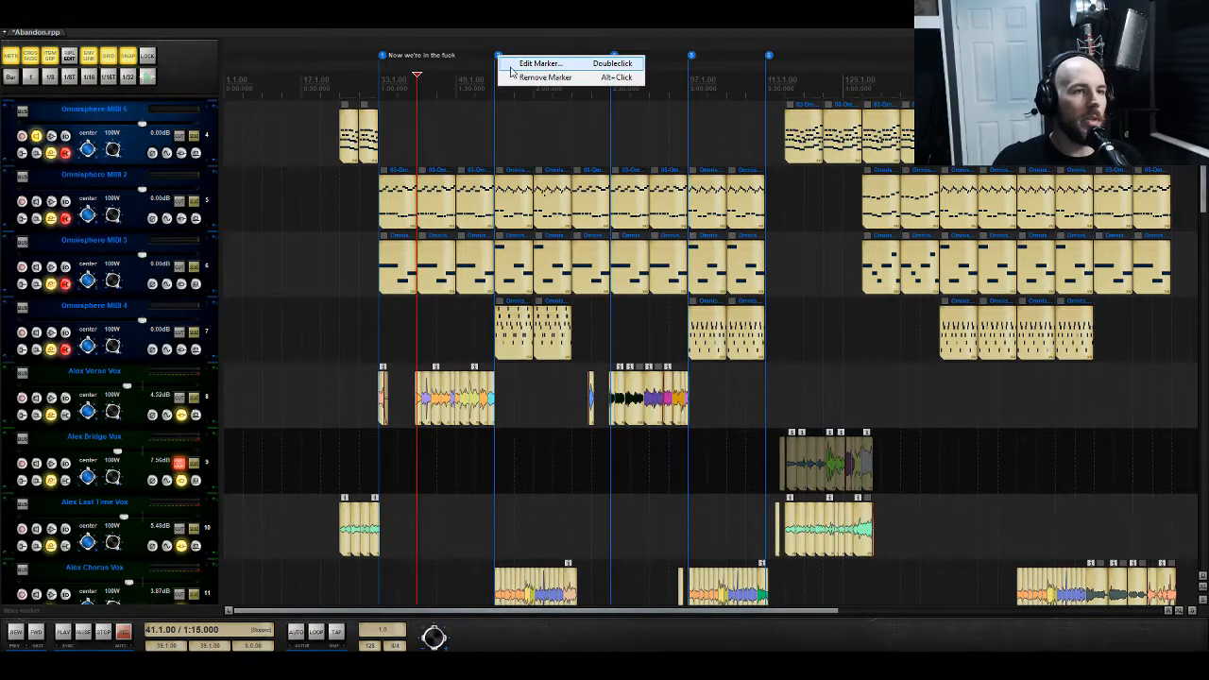
left_click(510, 66)
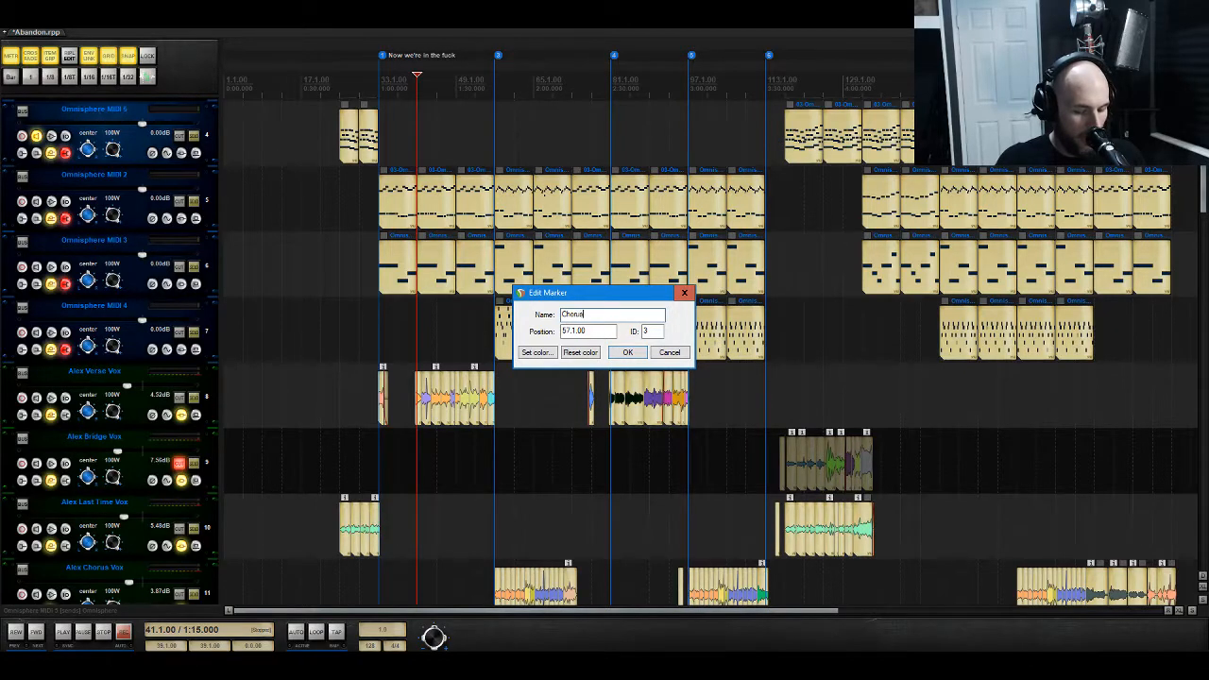
type("Chorus 1")
key("Return")
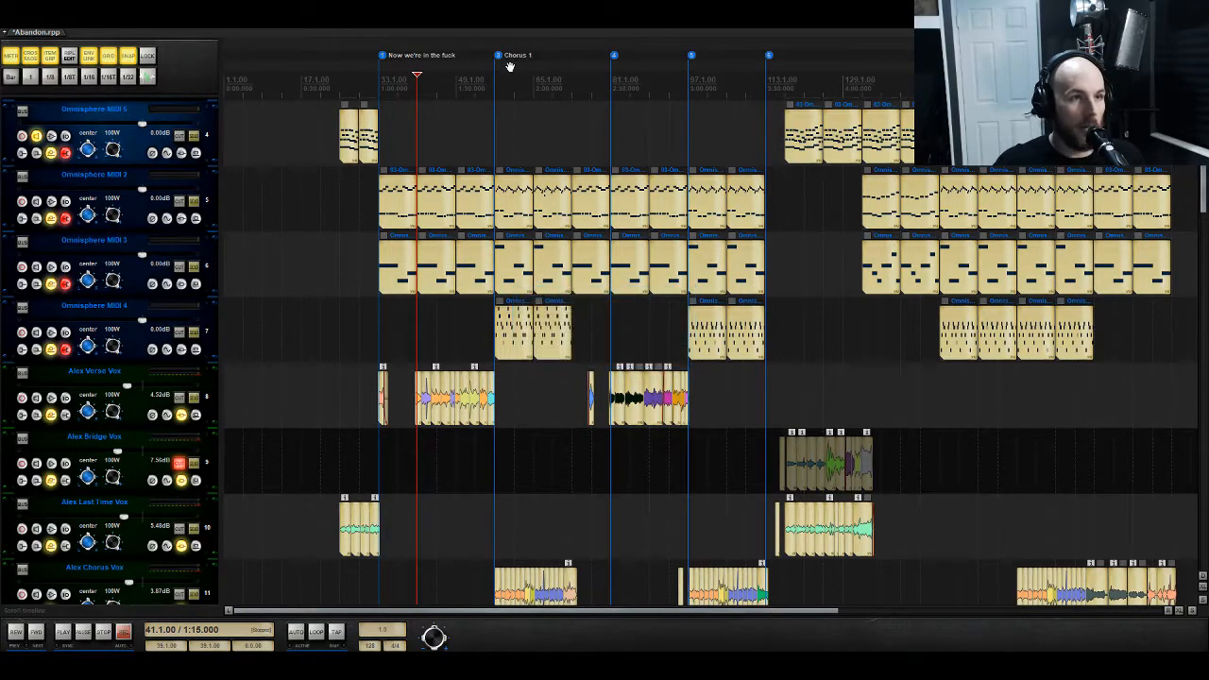
right_click(616, 60)
left_click(625, 68)
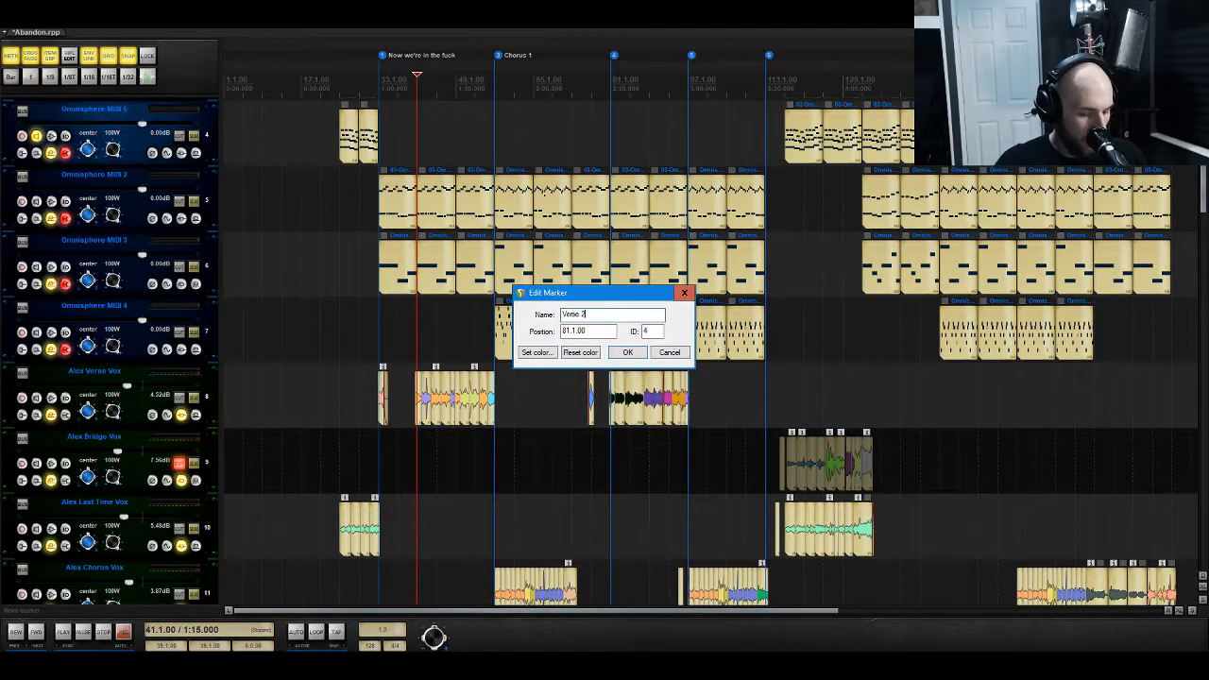
key("Return")
Step: Name the marker at bar 97 "Chorus 2" and the marker at bar 113 "Breakdown"
right_click(694, 61)
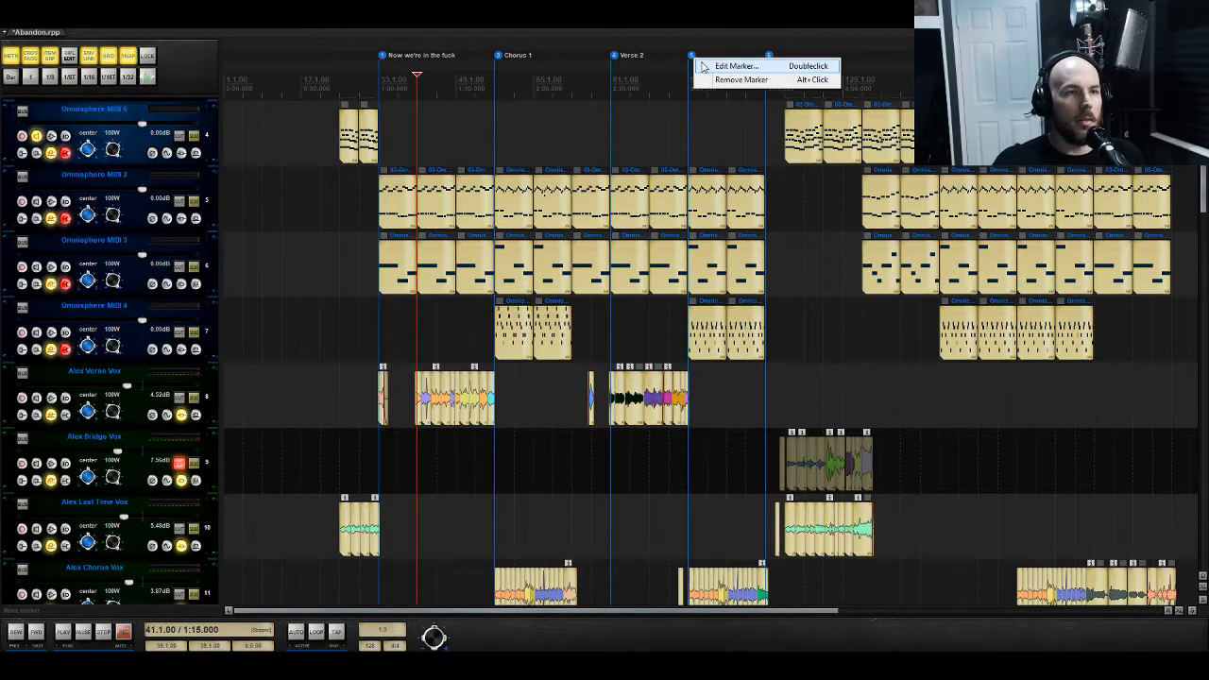
left_click(702, 66)
type("Chorus ")
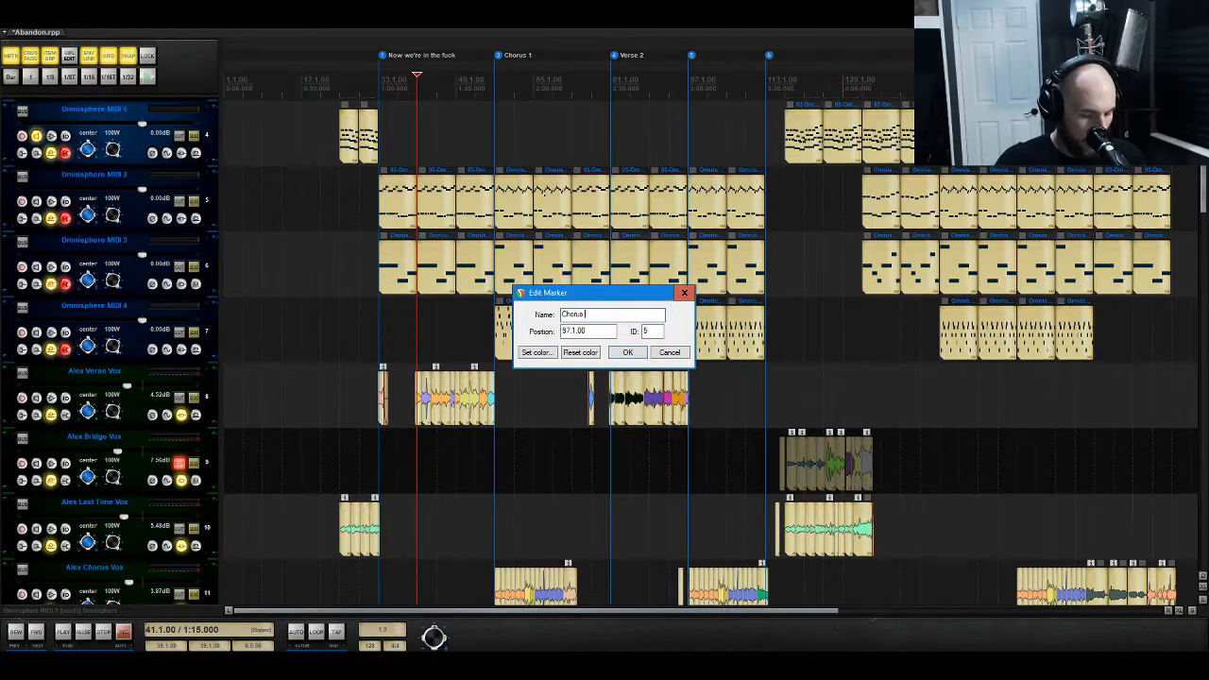
type("2")
key("Return")
right_click(769, 59)
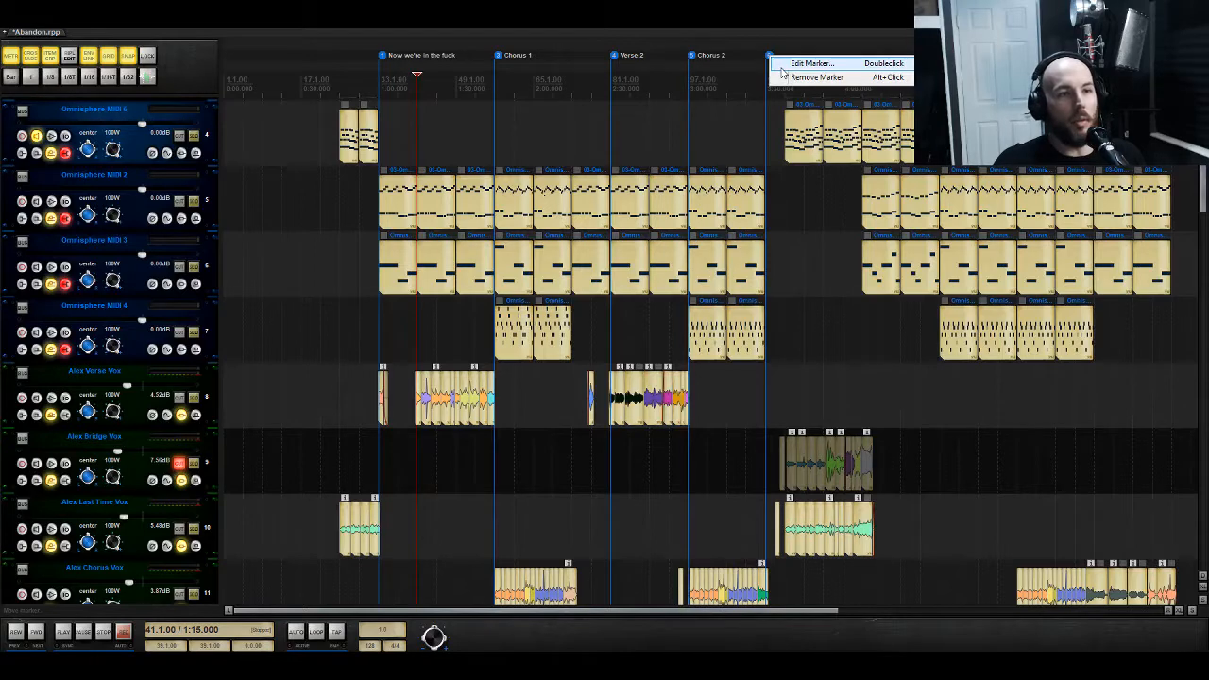
left_click(780, 66)
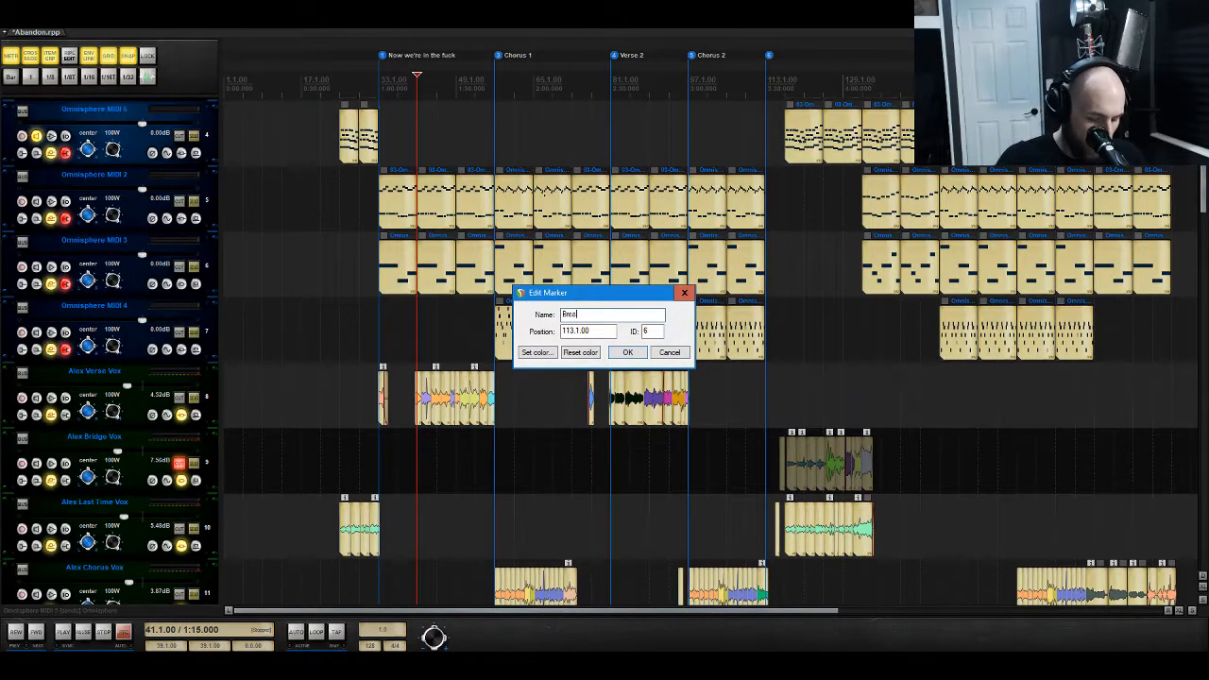
type("Breakdown")
key("Return")
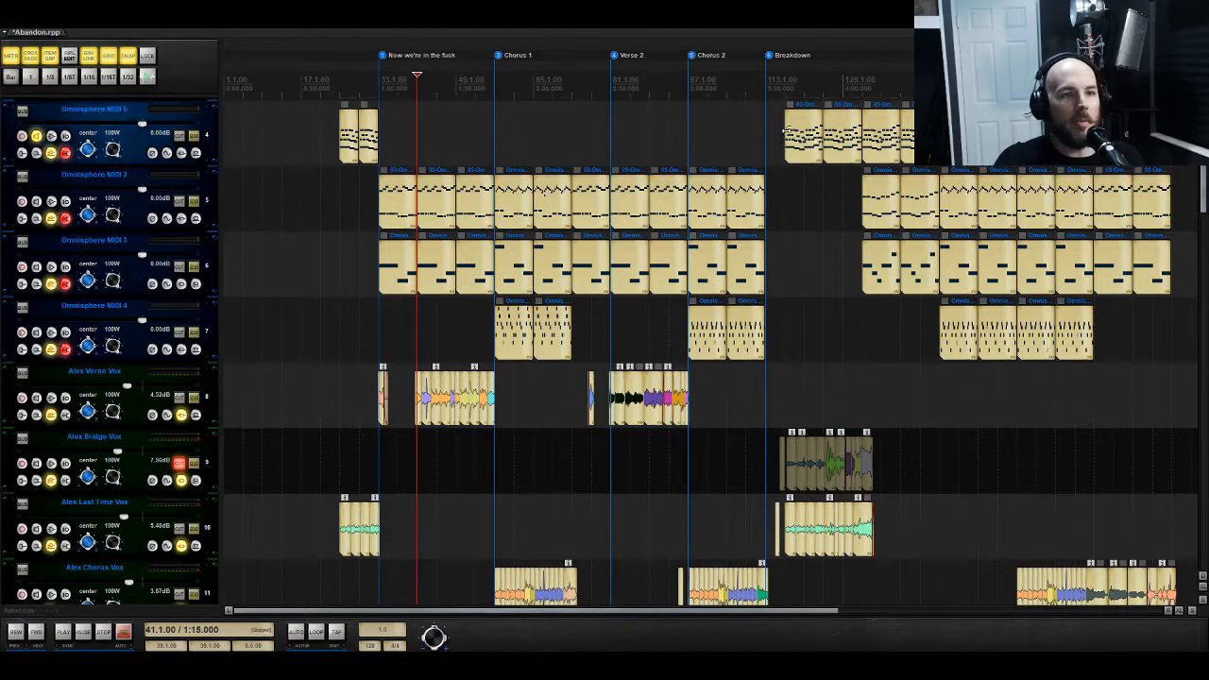
Step: Play the breakdown vocals from bar 117 and toggle the mute of the Talkover Mic track in the mixer
left_click(783, 526)
key("space")
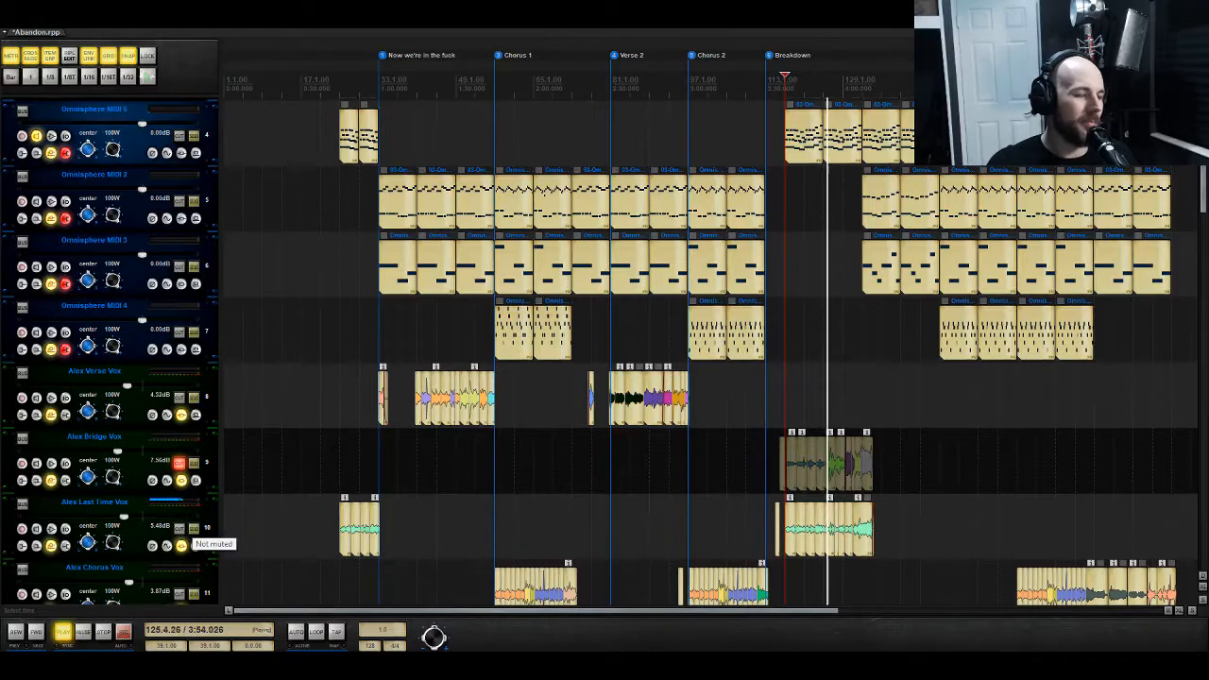
key("ctrl+m")
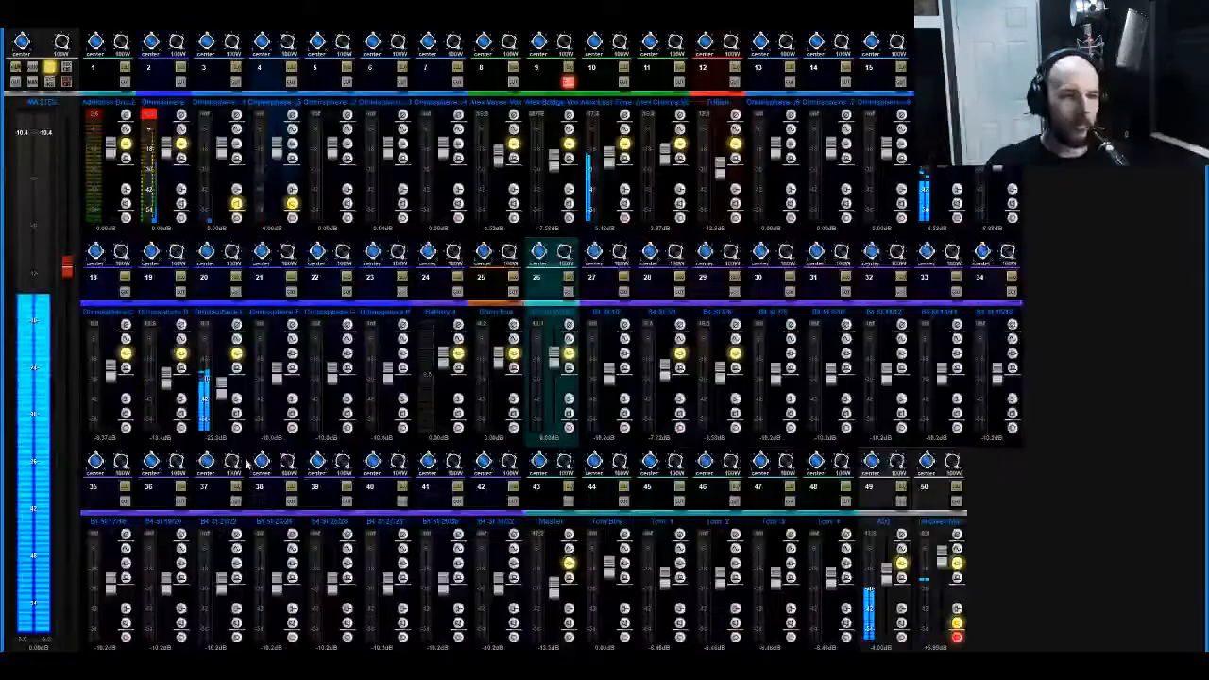
left_click(957, 504)
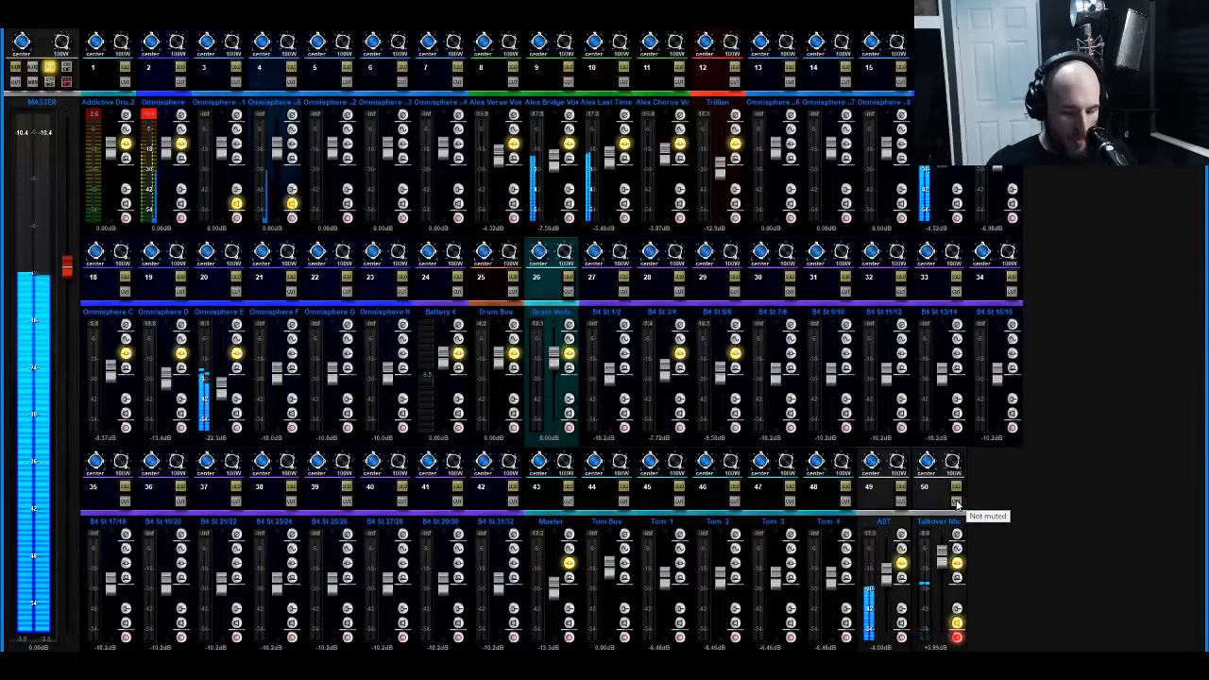
Step: Return to the arrangement, mute the Last Time vocal track and play the breakdown from bar 117 with the bridge vocals alone
key("ctrl+m")
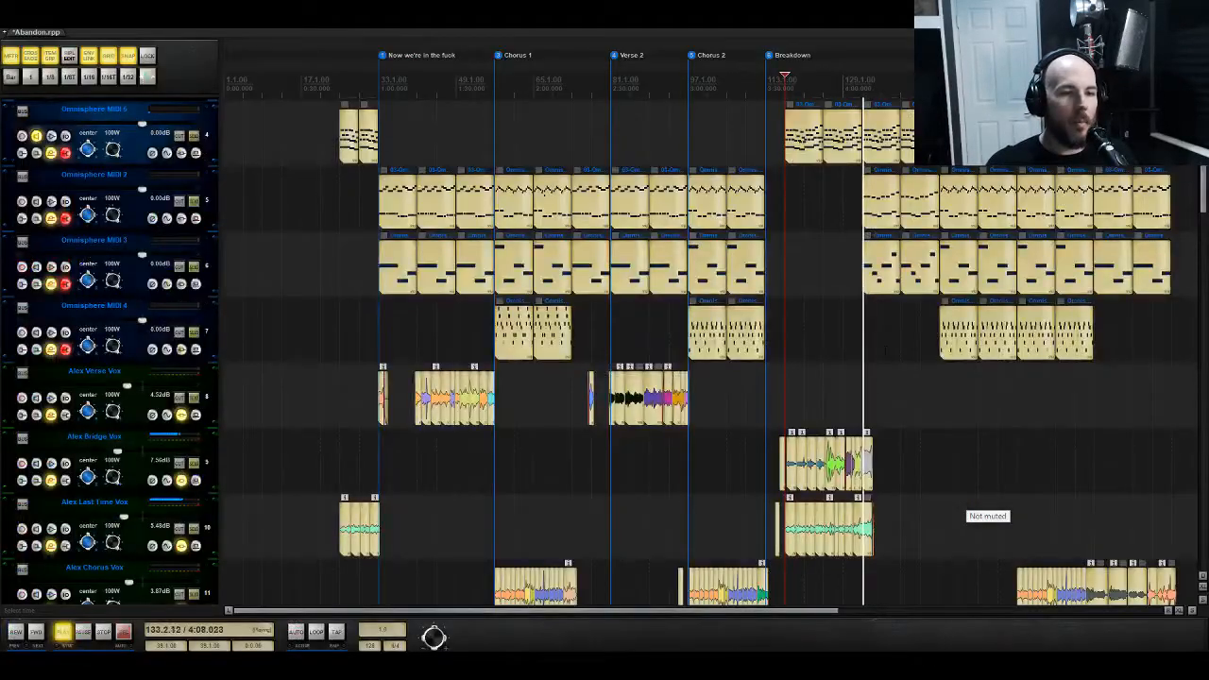
key("space")
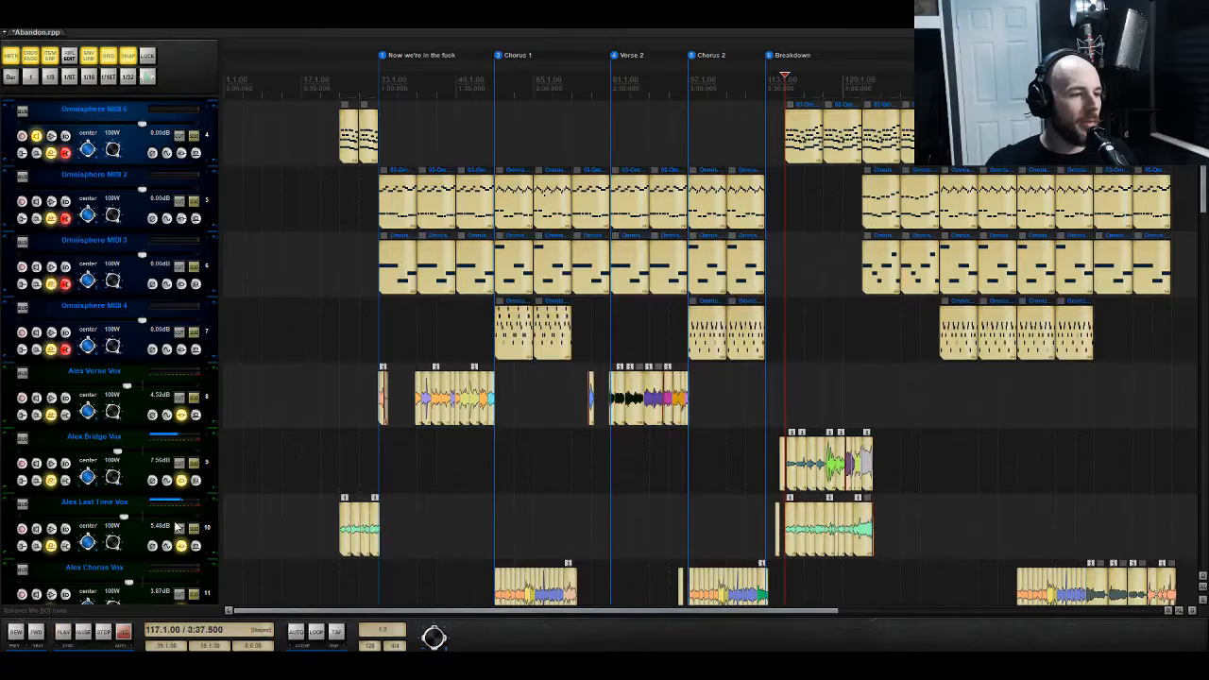
left_click(180, 529)
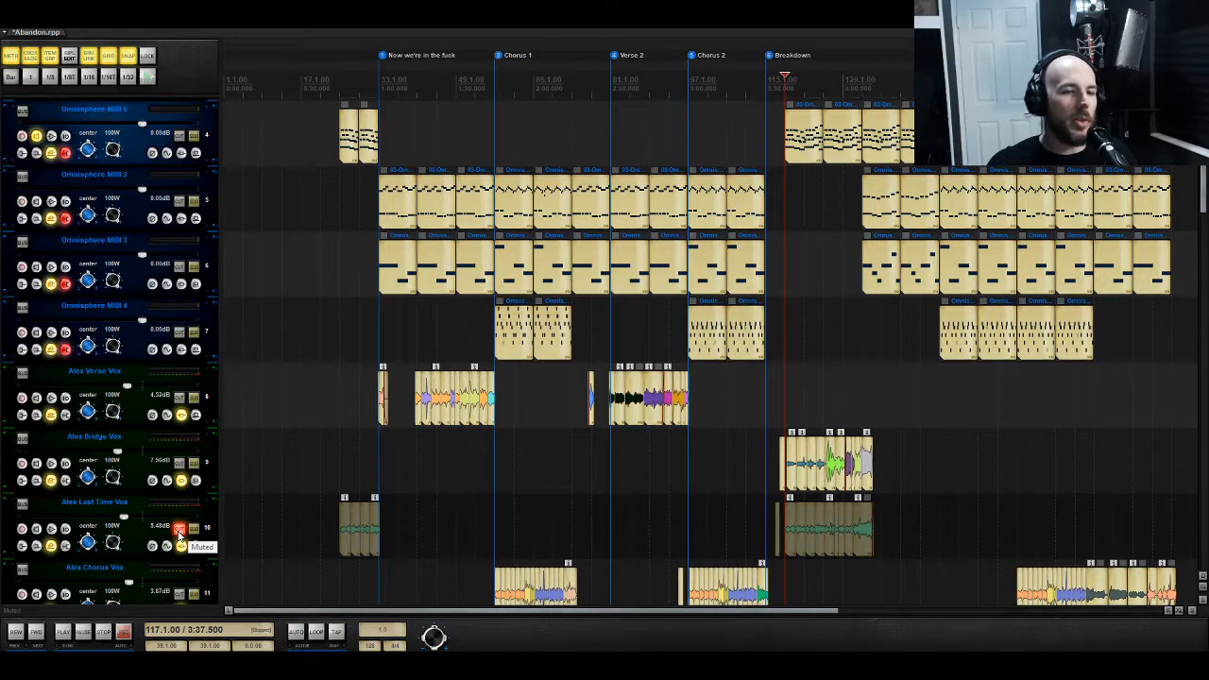
key("space")
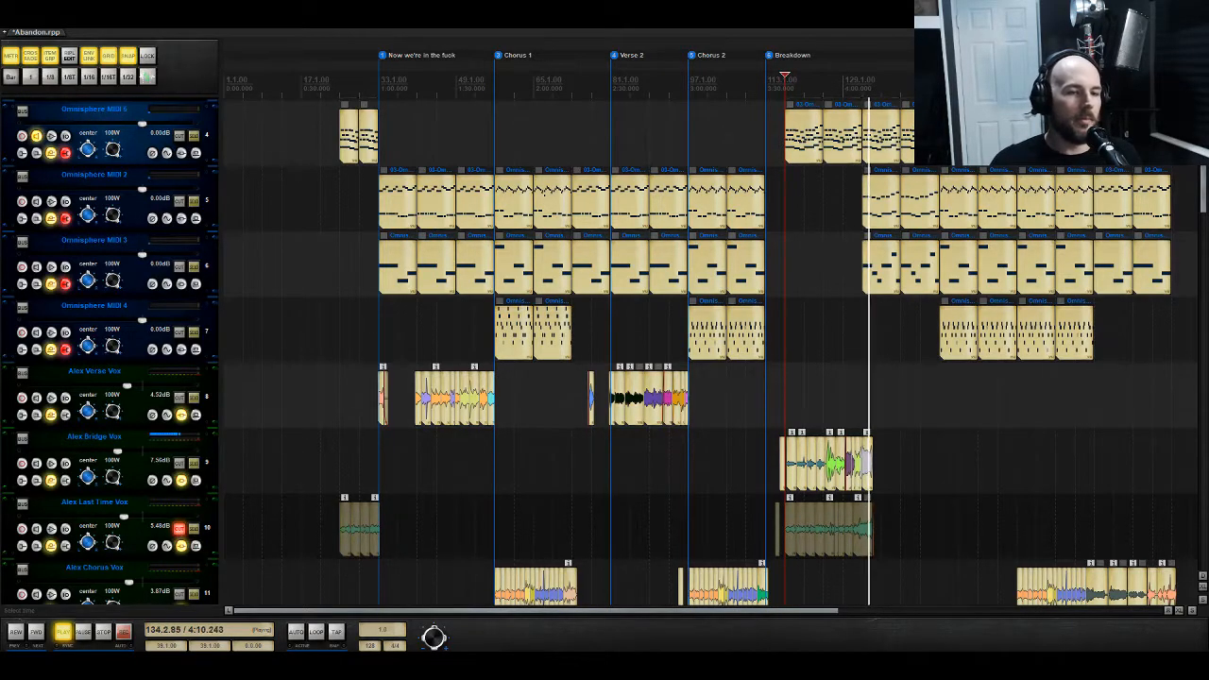
key("space")
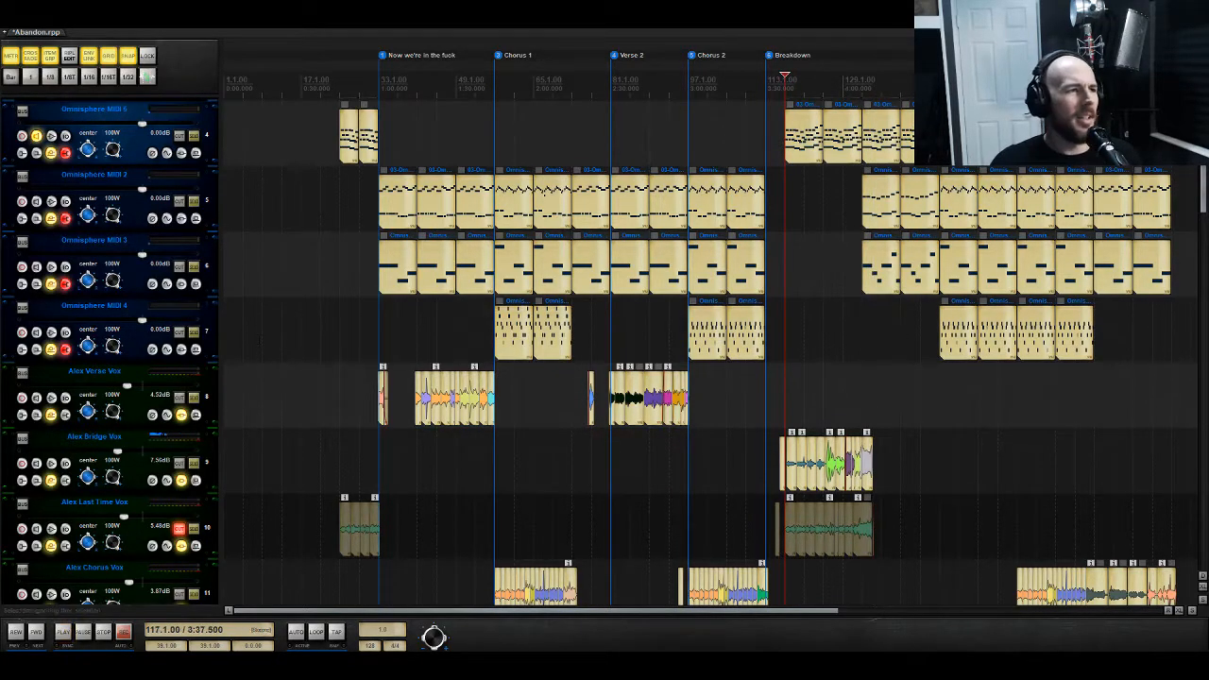
Step: Unmute the Last Time vocal track and move its breakdown clips to an earlier spot spanning the end of verse 1 and Chorus 1
left_click(838, 525)
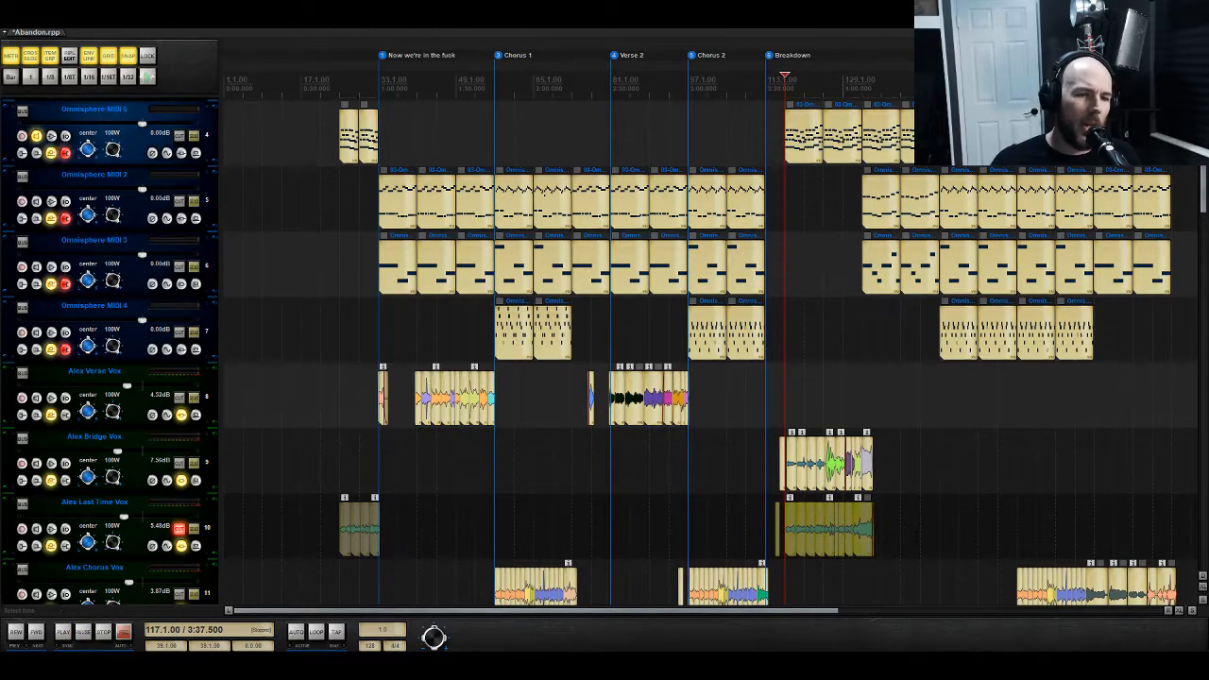
left_click(178, 528)
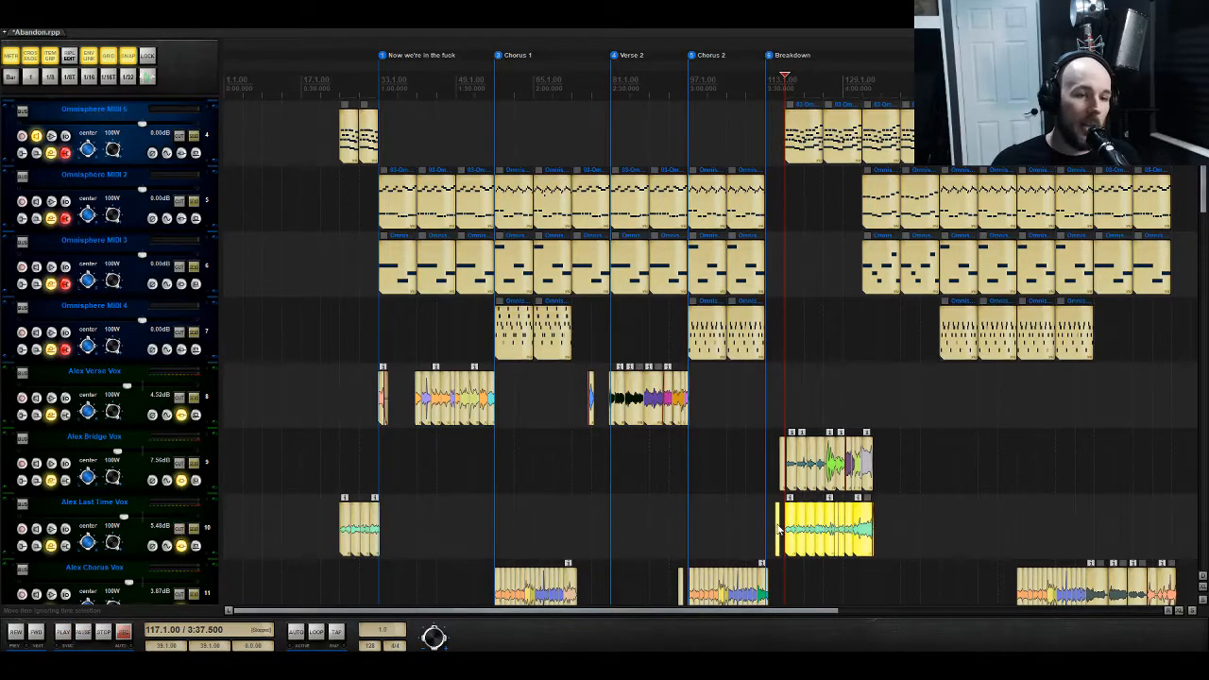
left_click_drag(778, 529, 1162, 536)
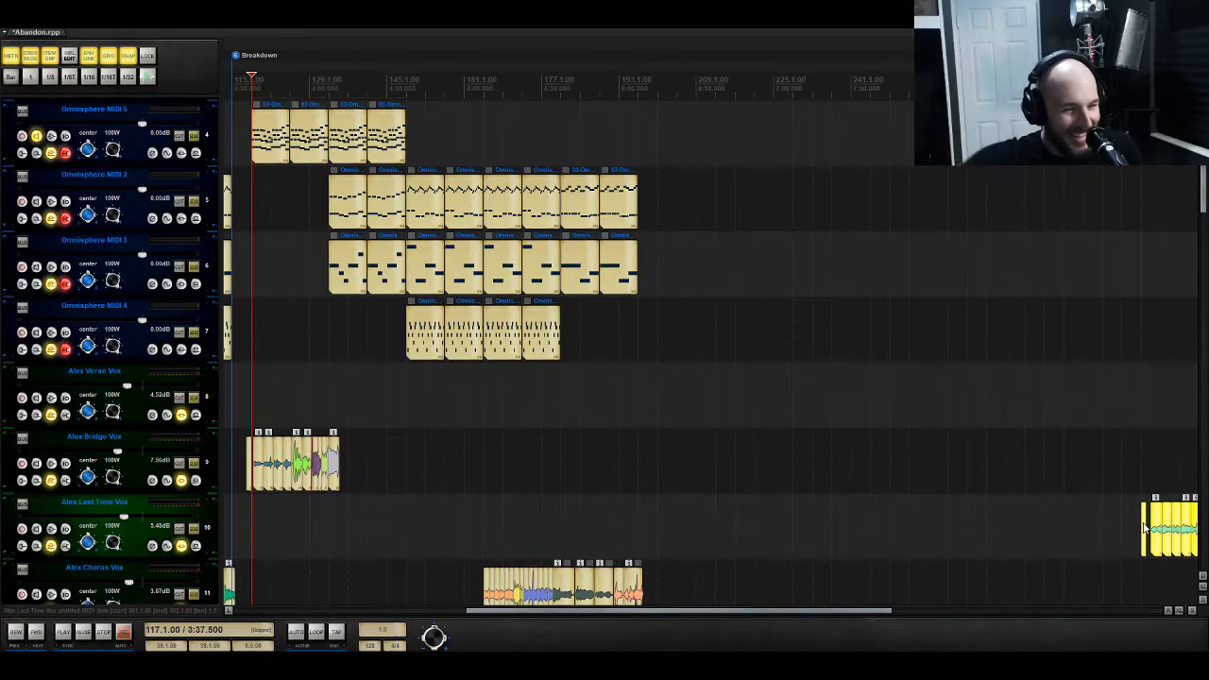
left_click_drag(1145, 529, 433, 520)
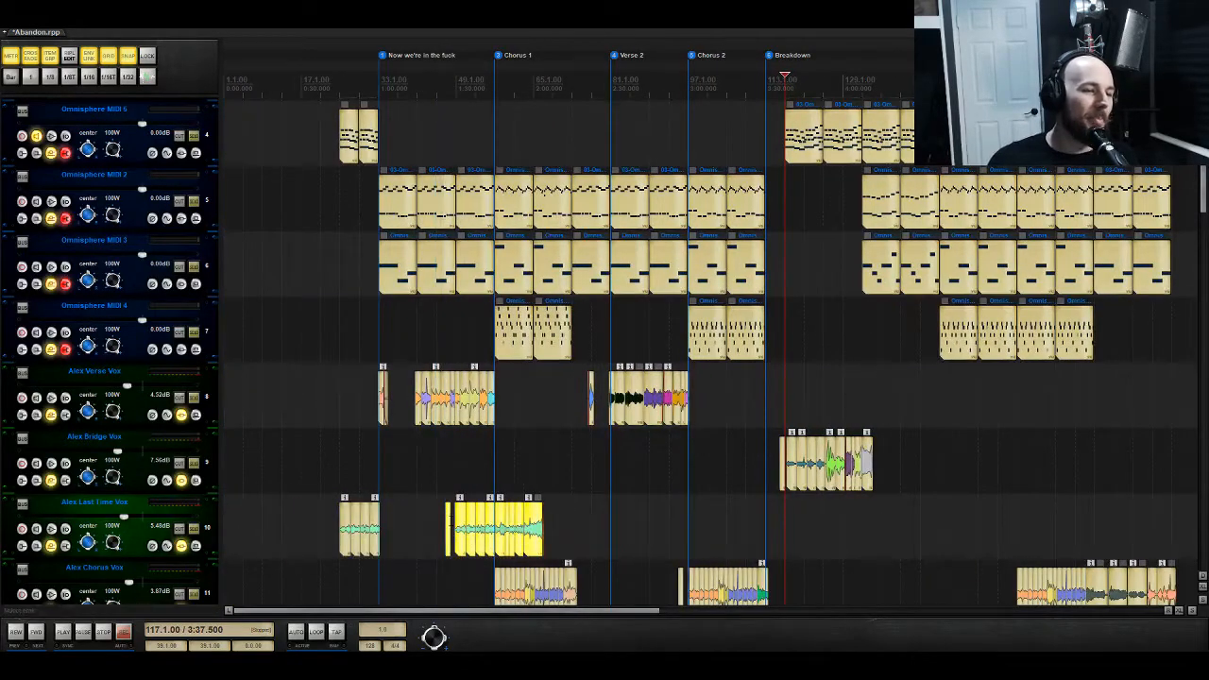
scroll(459, 529, "down", 2)
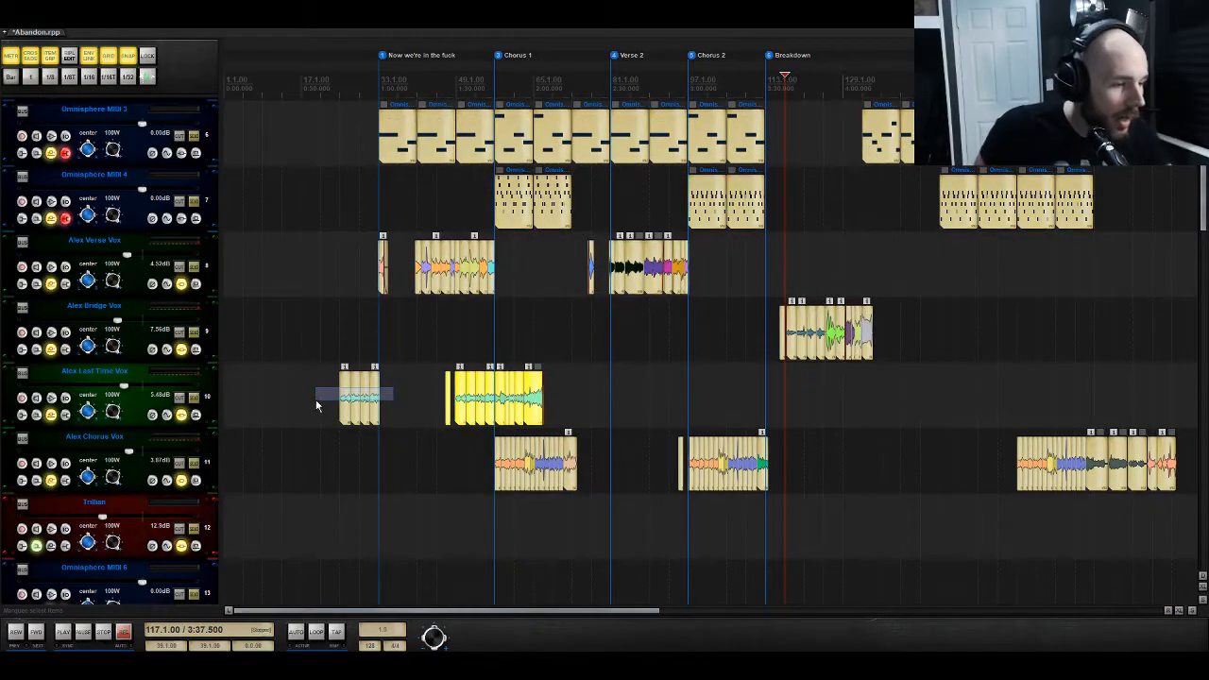
Step: Mute the short verse vocal clip at bar 33 and delete the old Last Time vocal clips leading up to it
left_click_drag(317, 406, 316, 399)
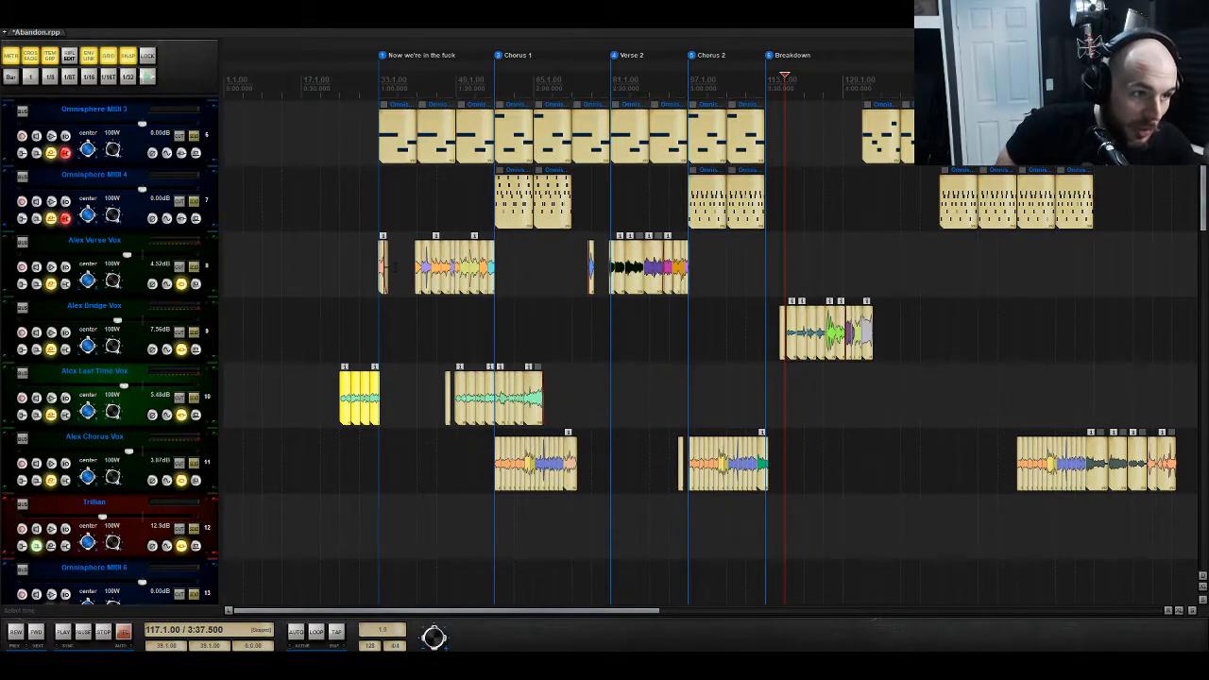
left_click(383, 274)
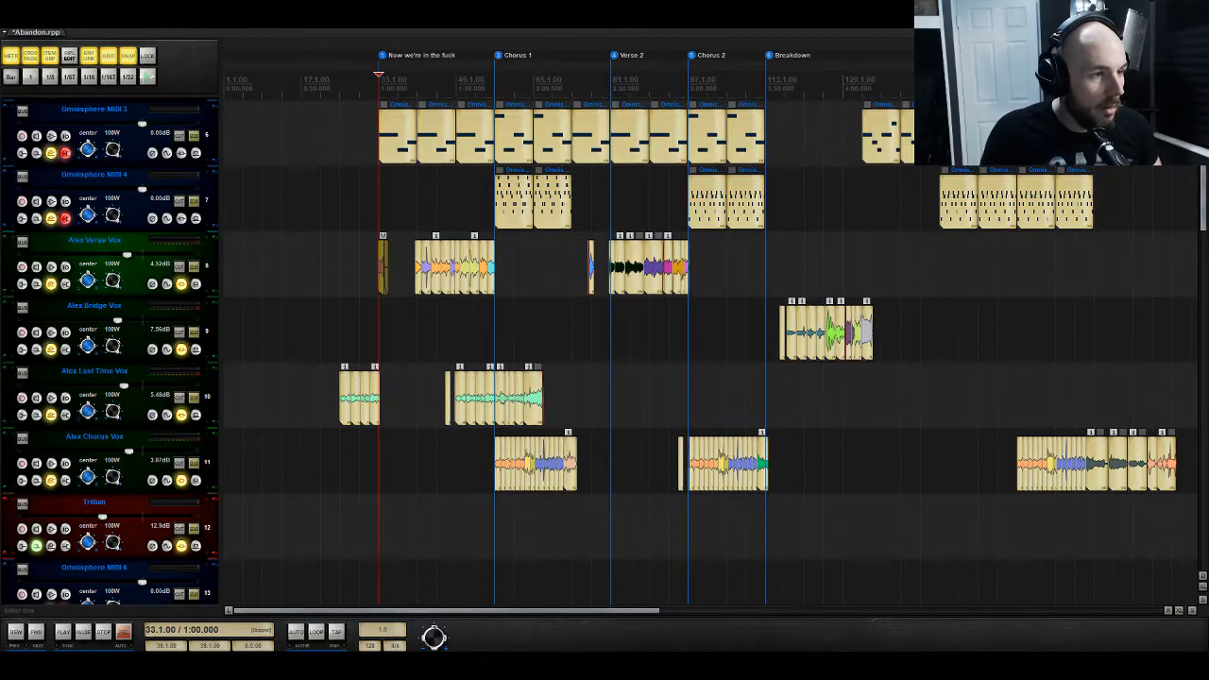
left_click_drag(309, 405, 309, 404)
key("Delete")
Step: Move the remaining Last Time vocal clips into the intro, starting at bar 13, and play them from bar 29
left_click_drag(620, 385, 294, 393)
left_click(360, 351)
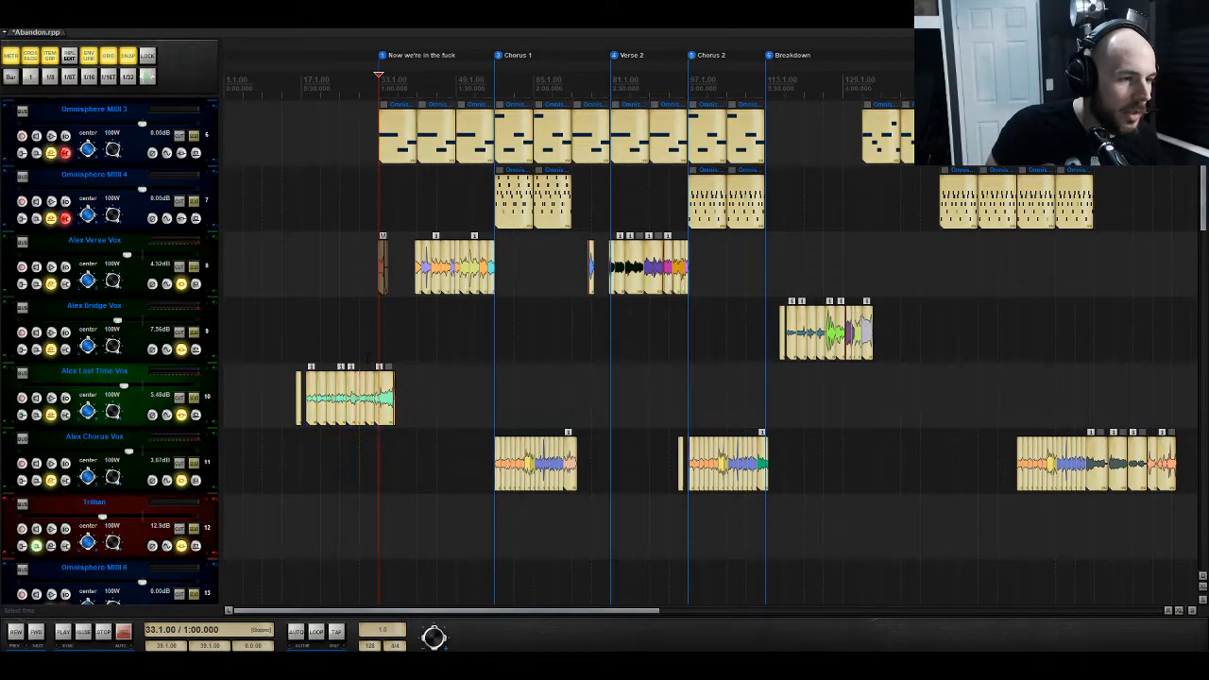
key("space")
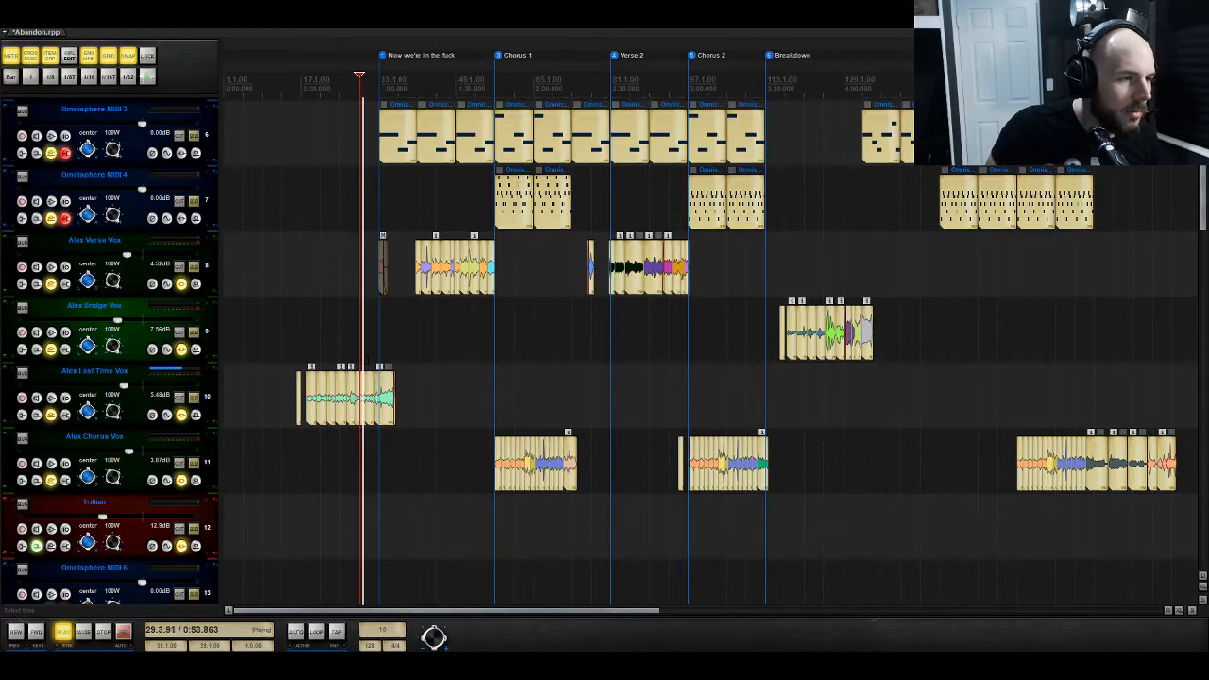
scroll(711, 351, "up", 7)
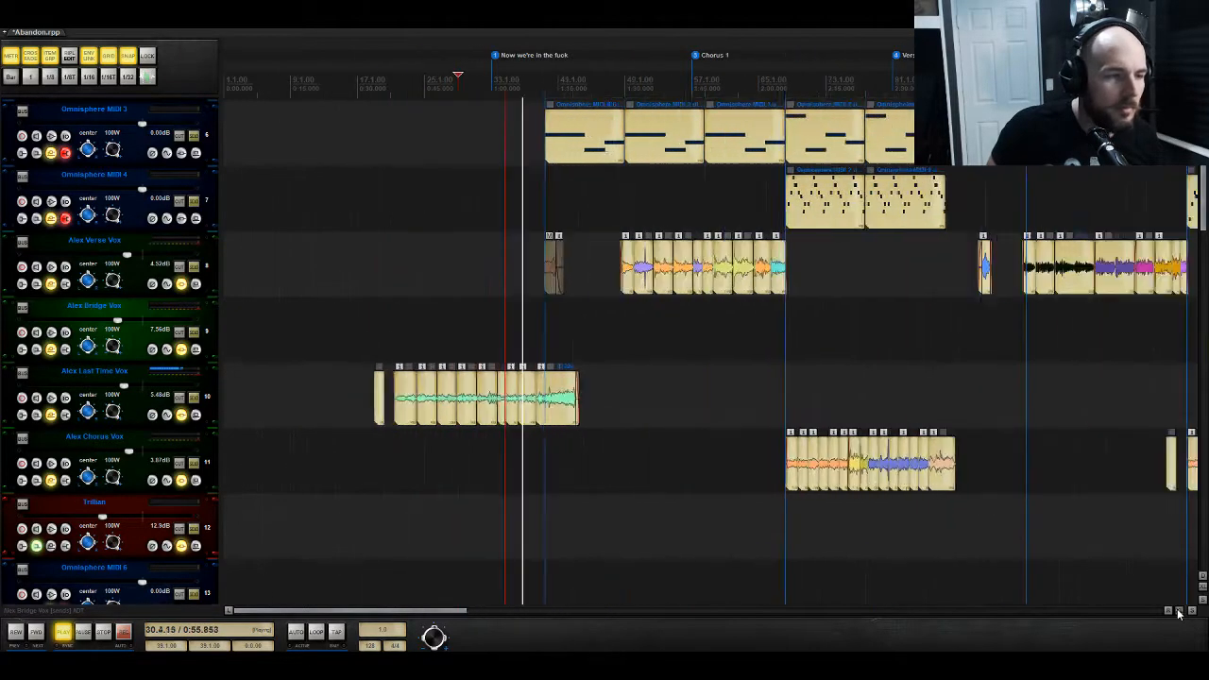
left_click_drag(850, 402, 423, 407)
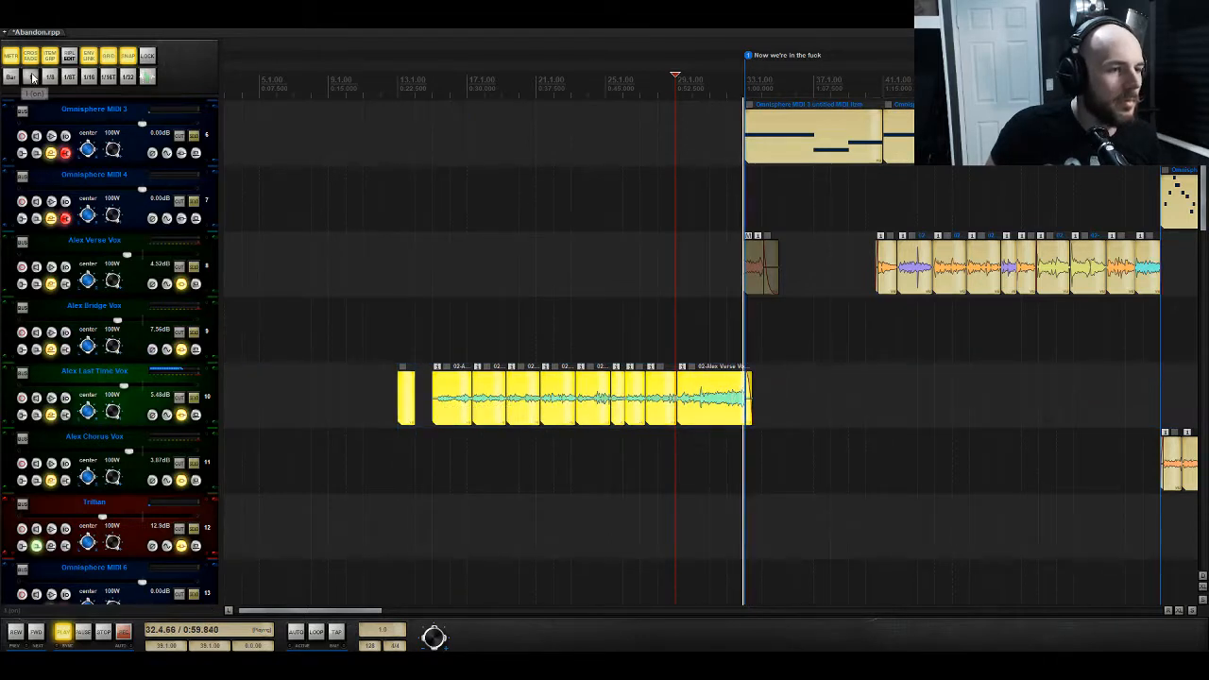
key("space")
Step: Shift the Last Time vocal clips so the first one starts at bar 15, playing the transition from bar 32 to check the timing
left_click_drag(410, 412, 465, 412)
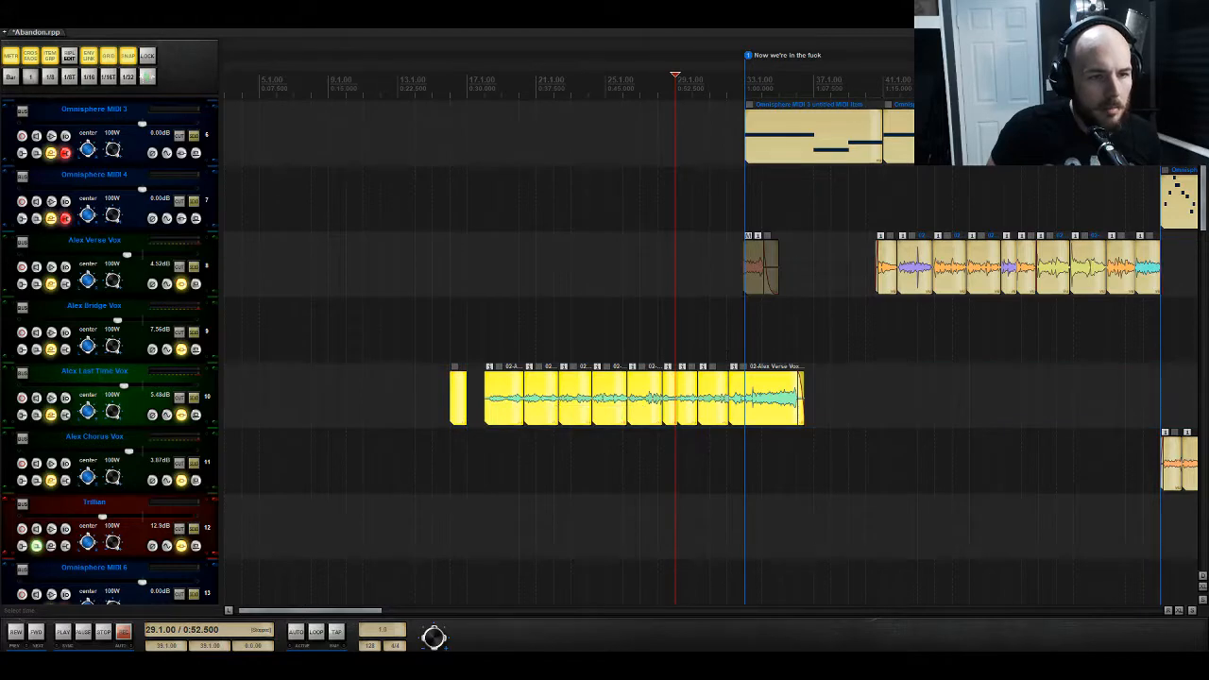
left_click(726, 339)
key("space")
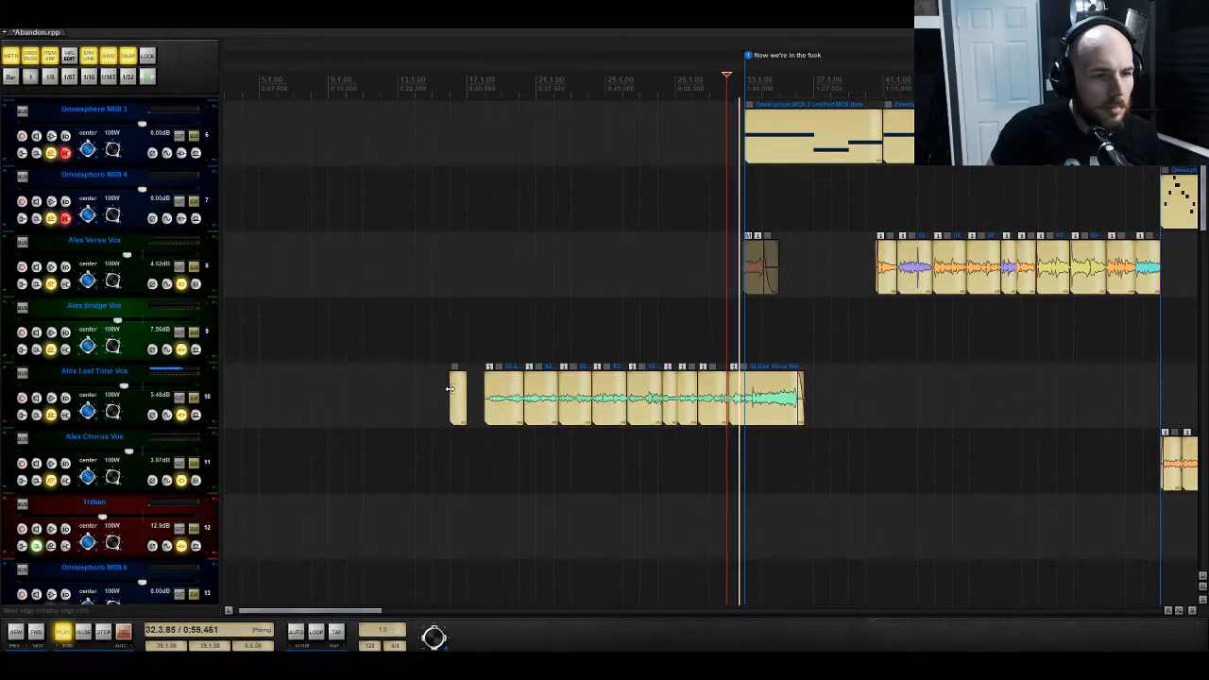
key("space")
left_click(458, 401)
left_click_drag(458, 401, 441, 401)
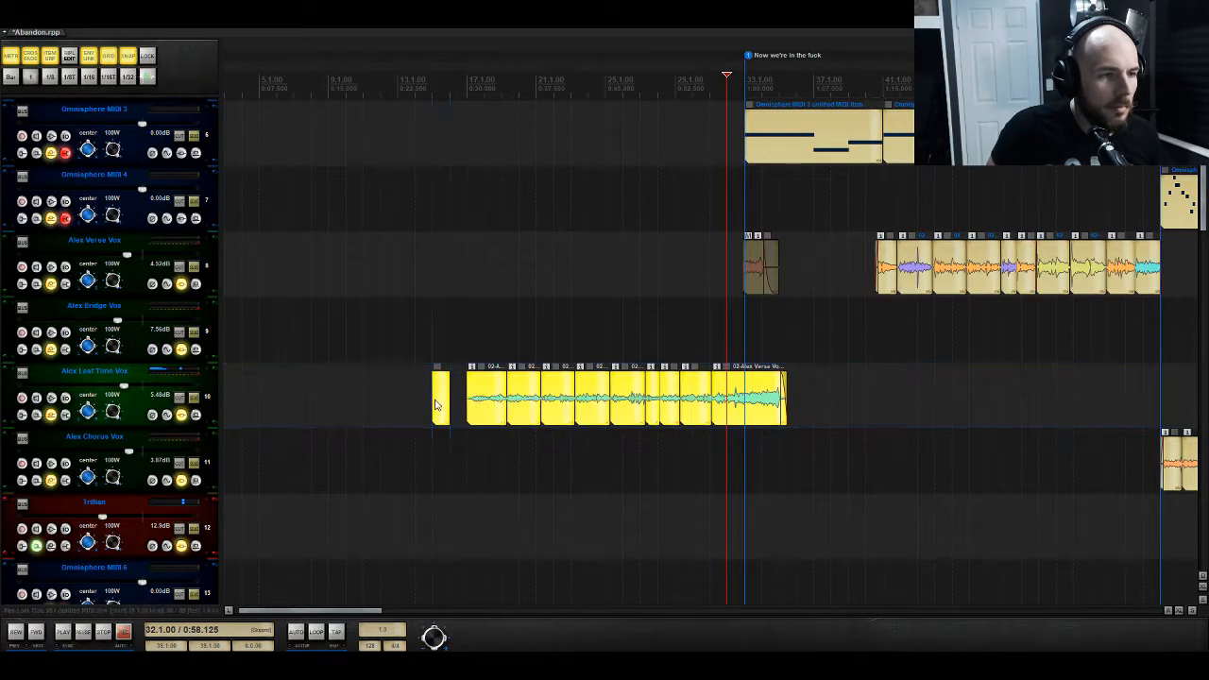
key("space")
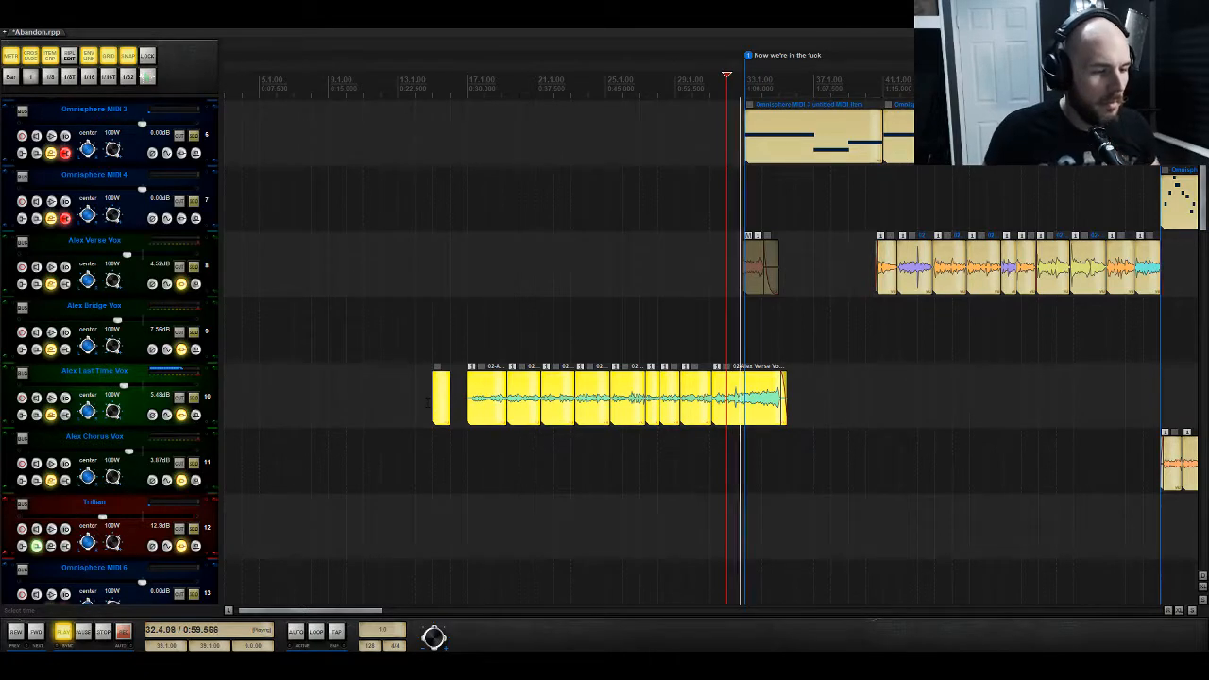
key("space")
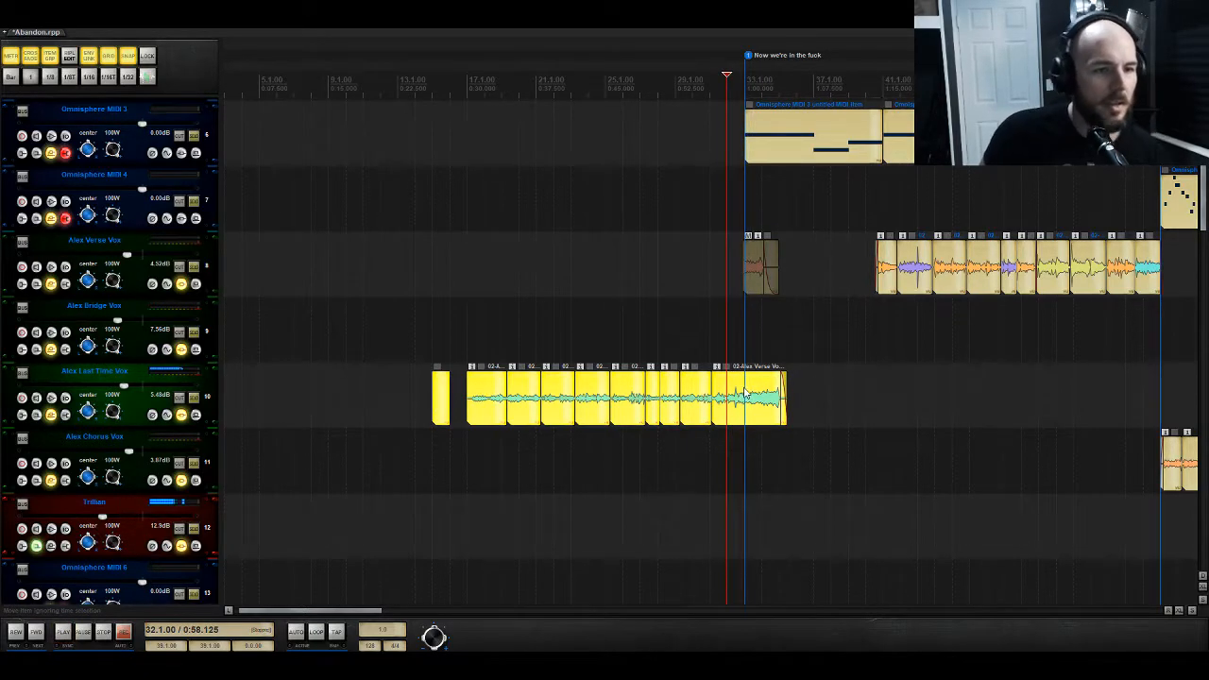
Step: Split the last Last Time vocal clip at bar 33, move its tail to the Chorus Vox track and play the transition
left_click(746, 395)
key("s")
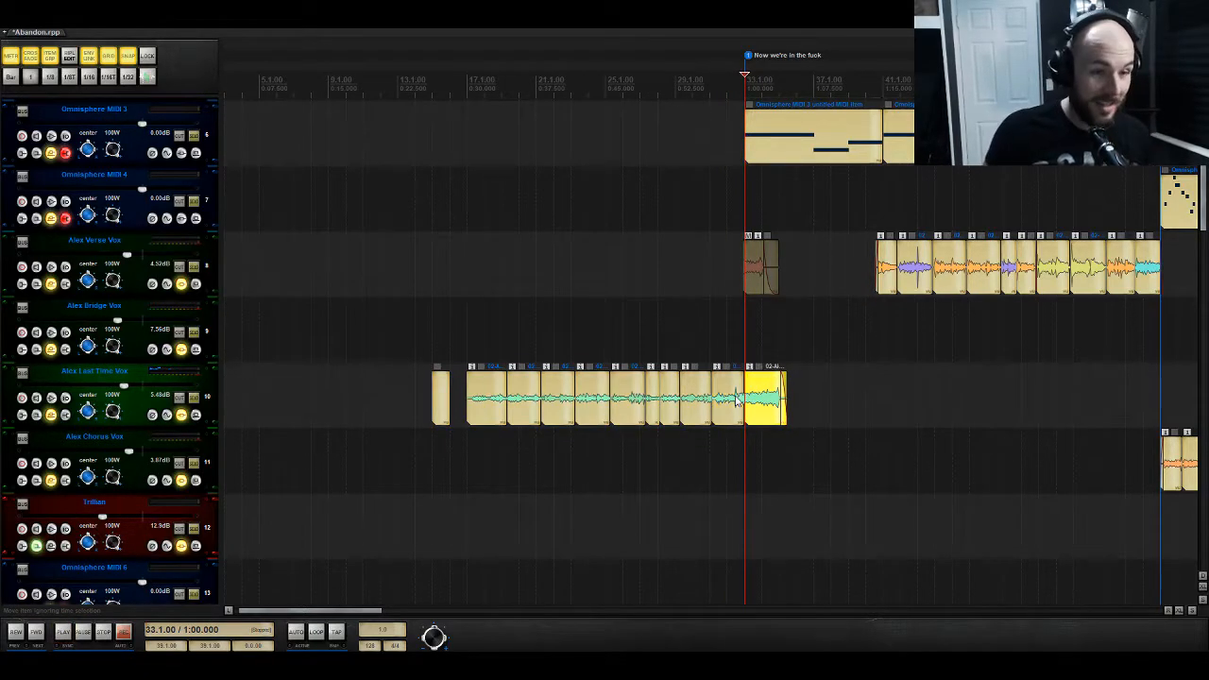
left_click_drag(763, 401, 765, 465)
left_click(706, 342)
key("space")
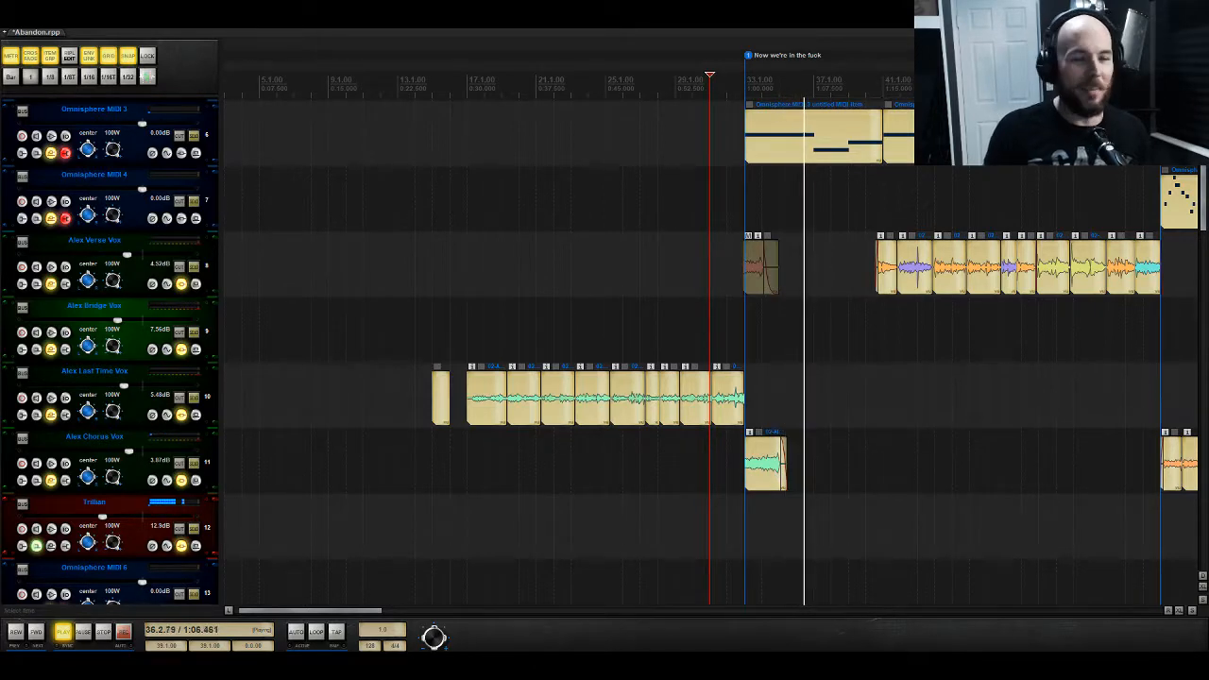
Step: Examine the intro's Last Time vocal clips up close and play them from bar 25
left_click(1179, 612)
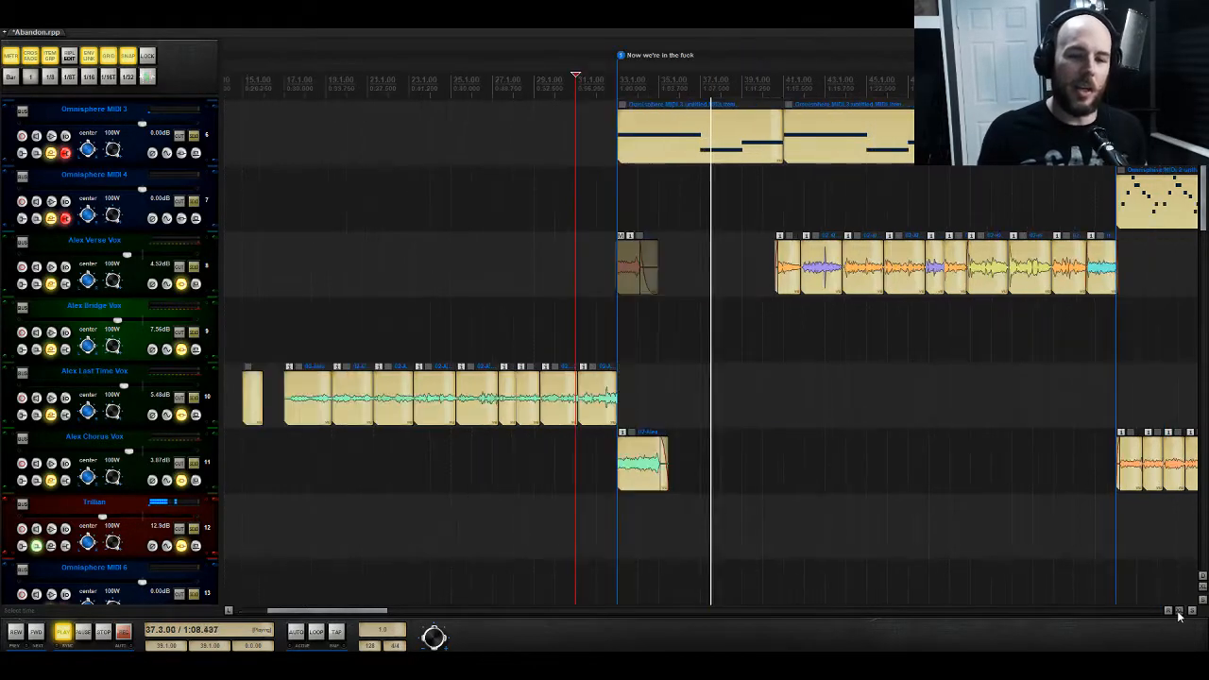
left_click(1178, 612)
left_click(1178, 612)
left_click(1178, 612)
left_click(1178, 612)
left_click_drag(340, 611, 306, 611)
left_click(725, 344)
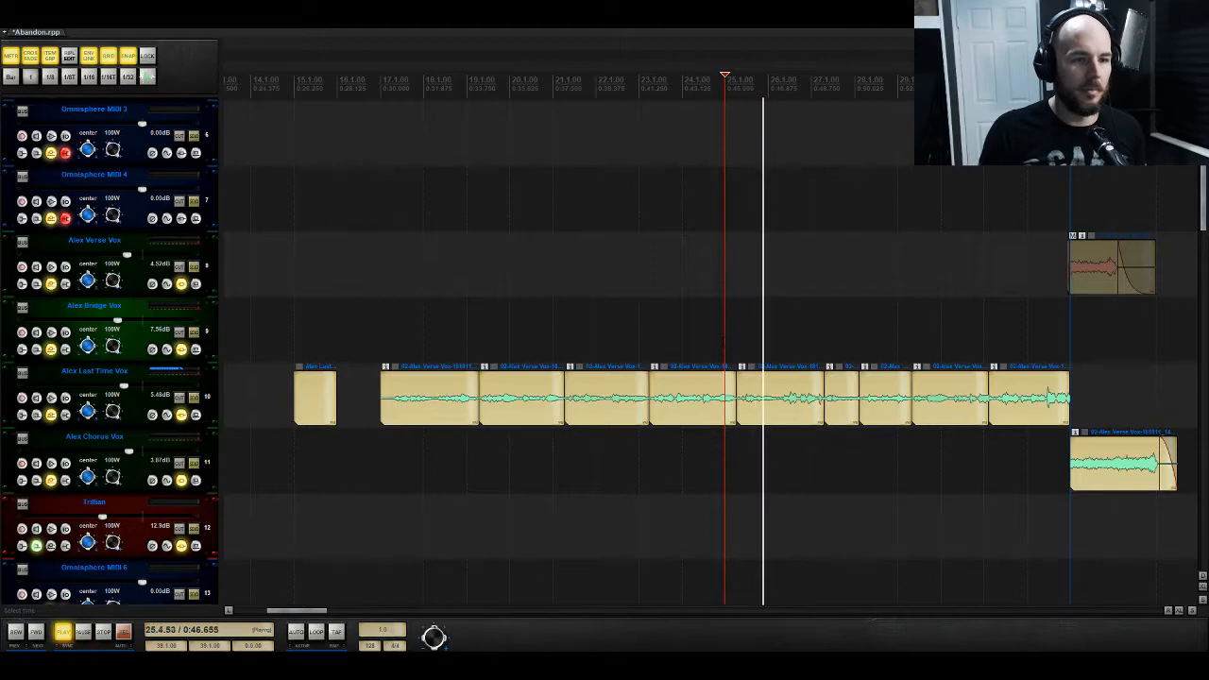
key("space")
Step: Copy the intro clips on the Omnisphere MIDI 1 and MIDI 5 tracks back to bar 17, filling the space up to bar 25
scroll(725, 343, "up", 6)
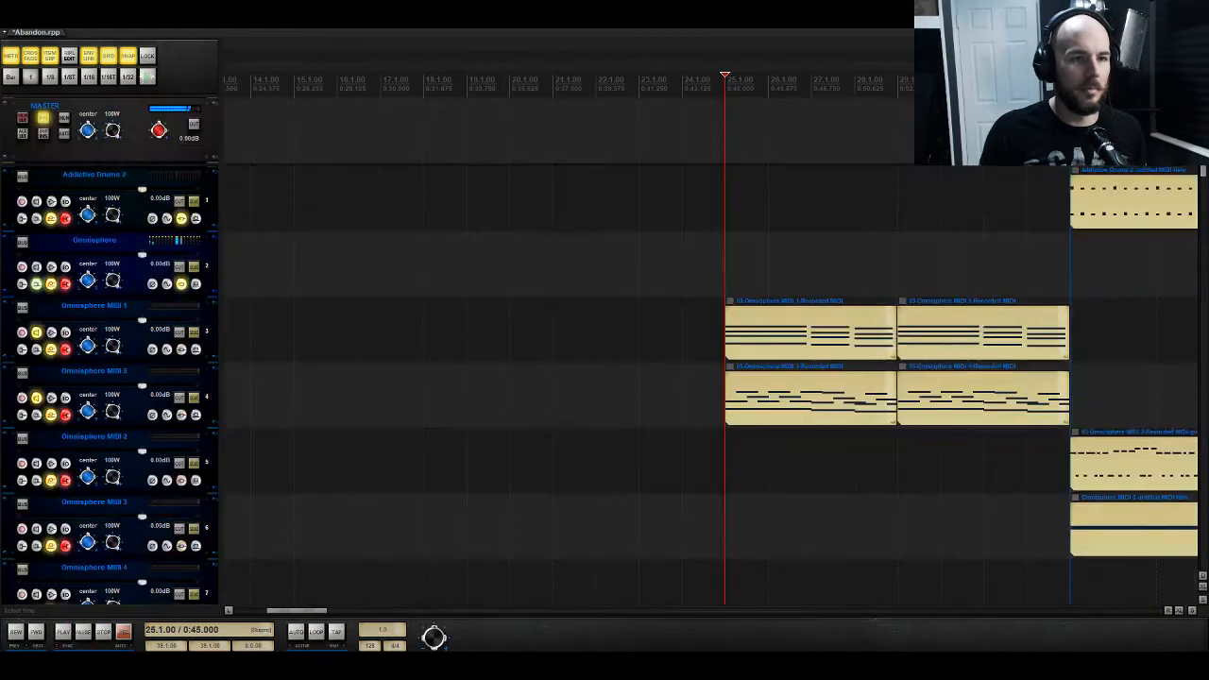
scroll(726, 344, "down", 5)
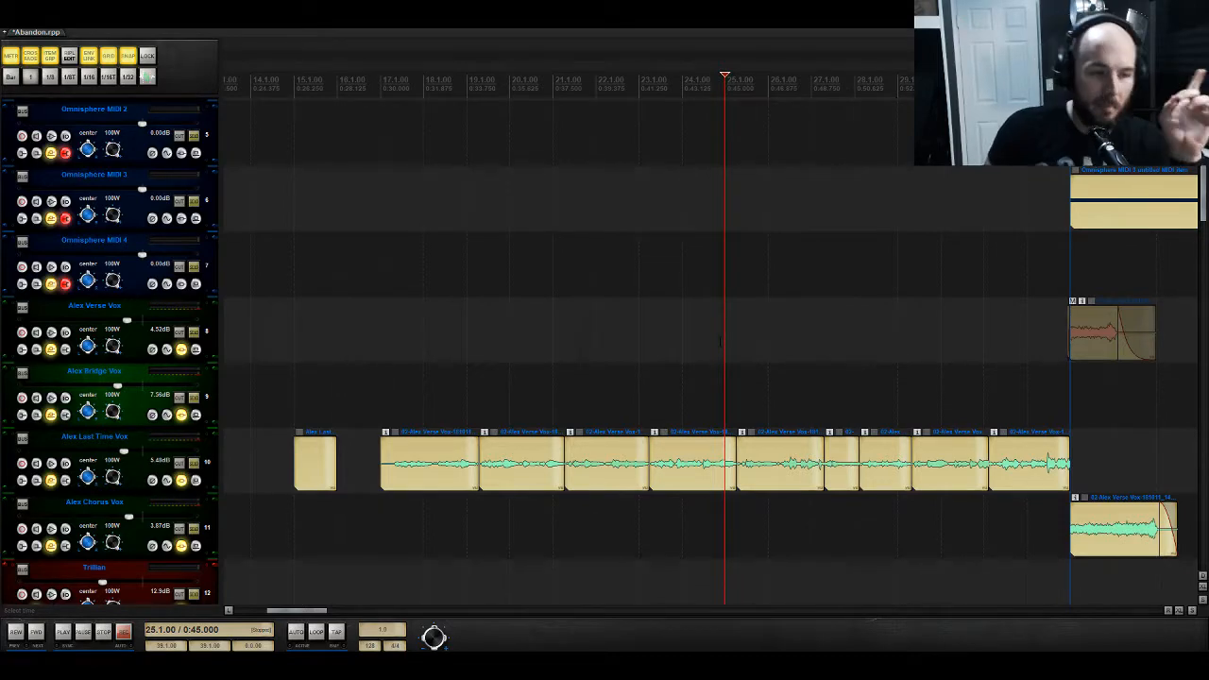
scroll(718, 342, "up", 5)
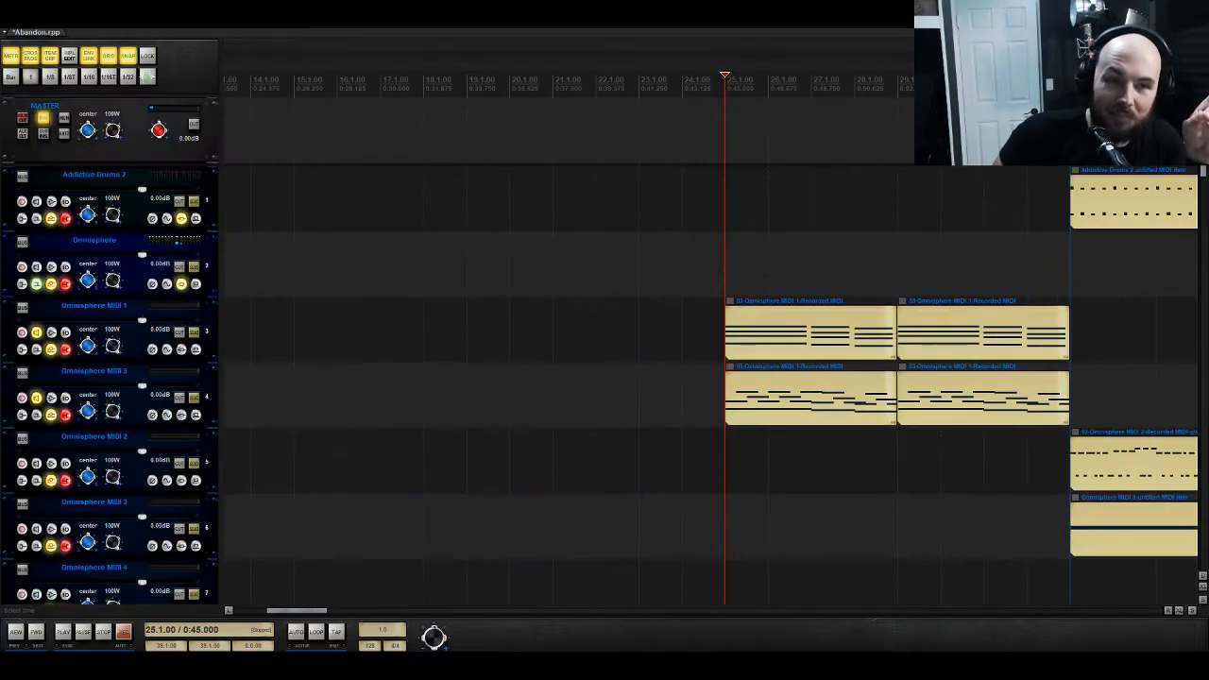
left_click_drag(682, 270, 492, 414)
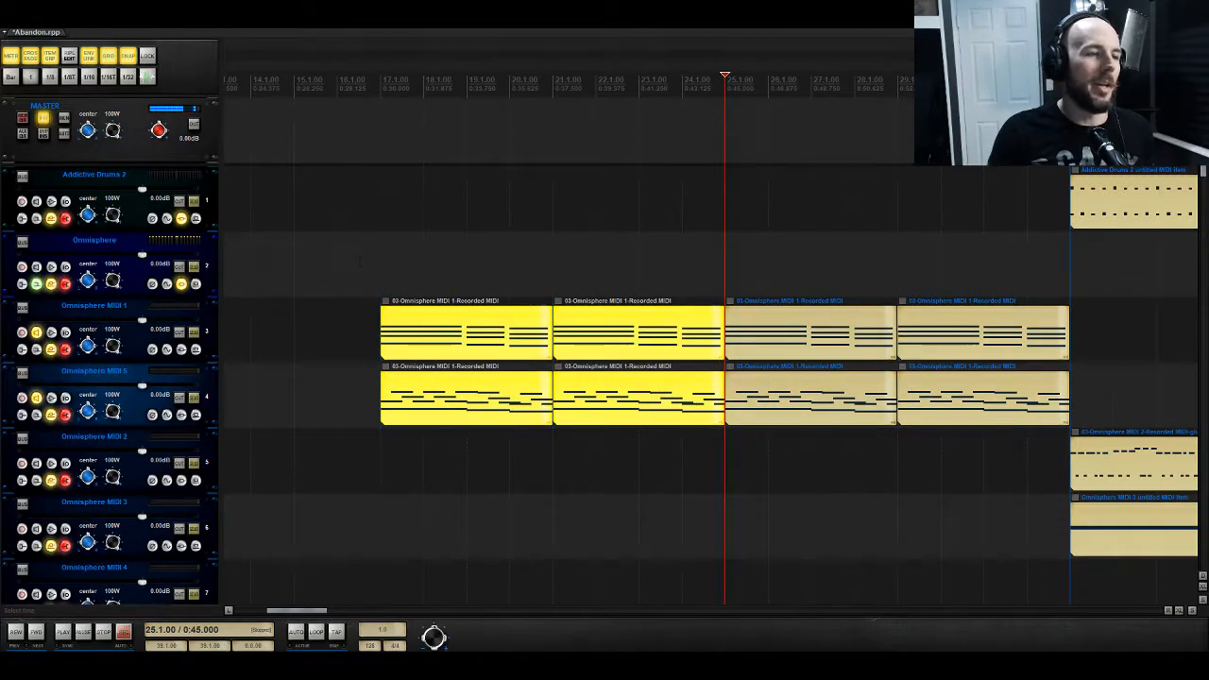
Step: Play the extended intro from bar 17 to hear the Last Time vocals over the Omnisphere parts
scroll(359, 261, "down", 5)
left_click(383, 304)
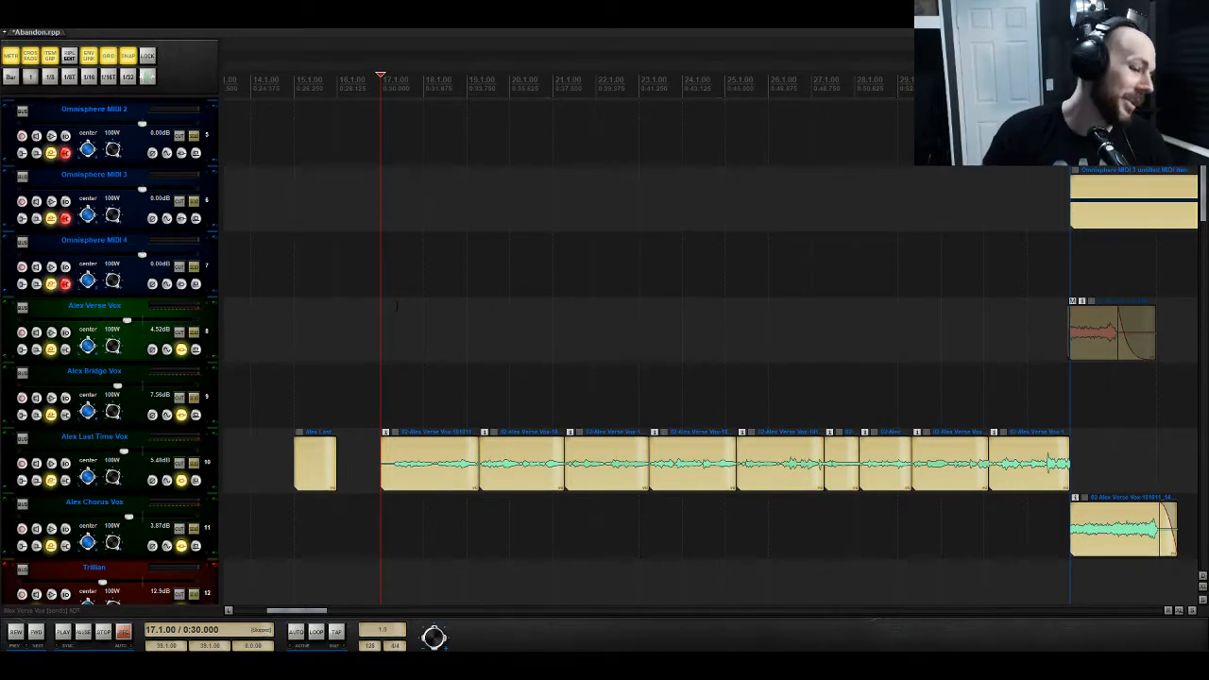
key("space")
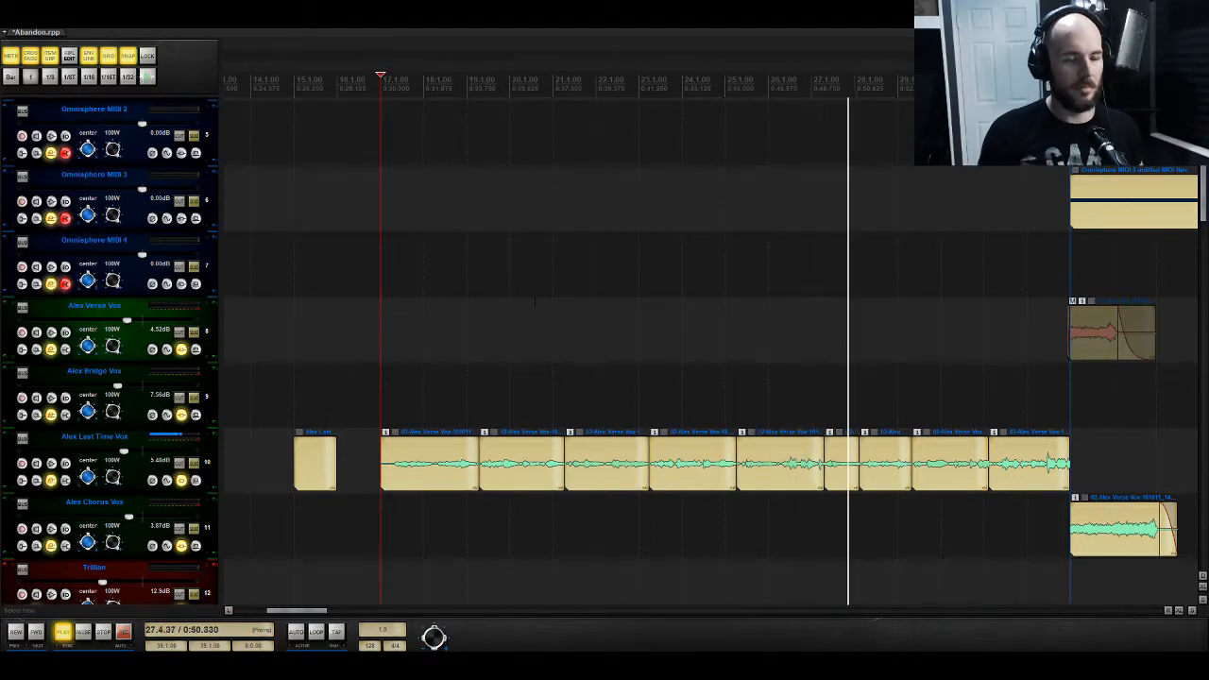
scroll(534, 302, "up", 4)
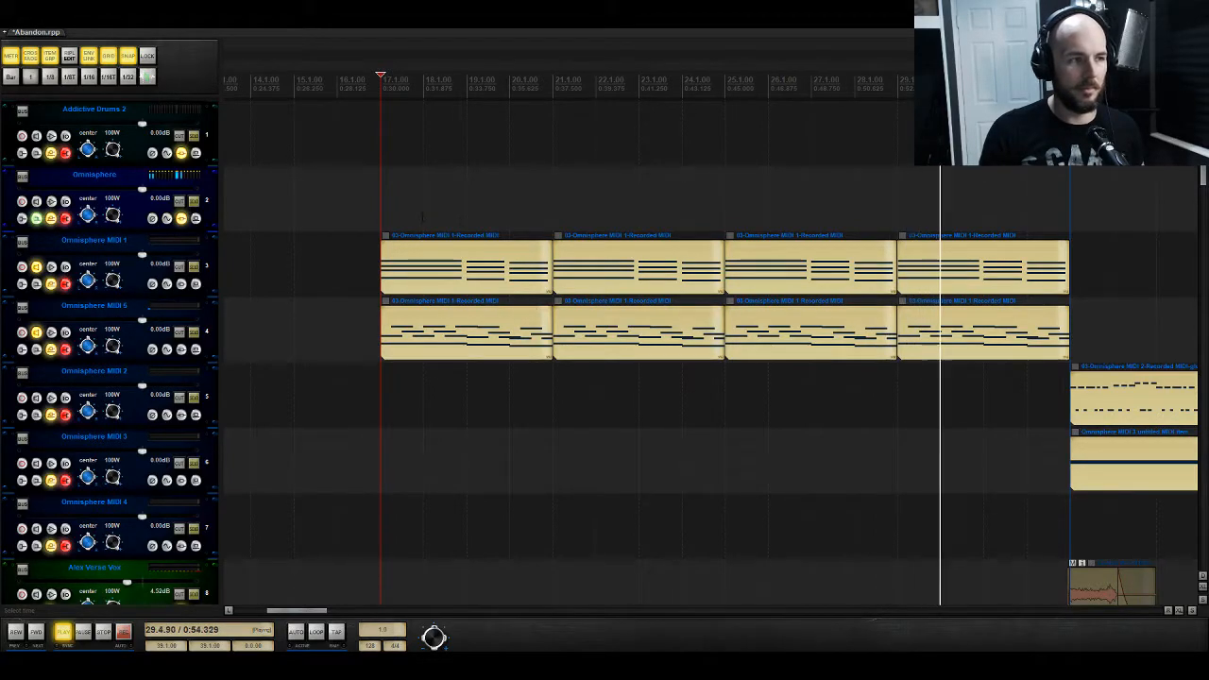
scroll(532, 274, "down", 6)
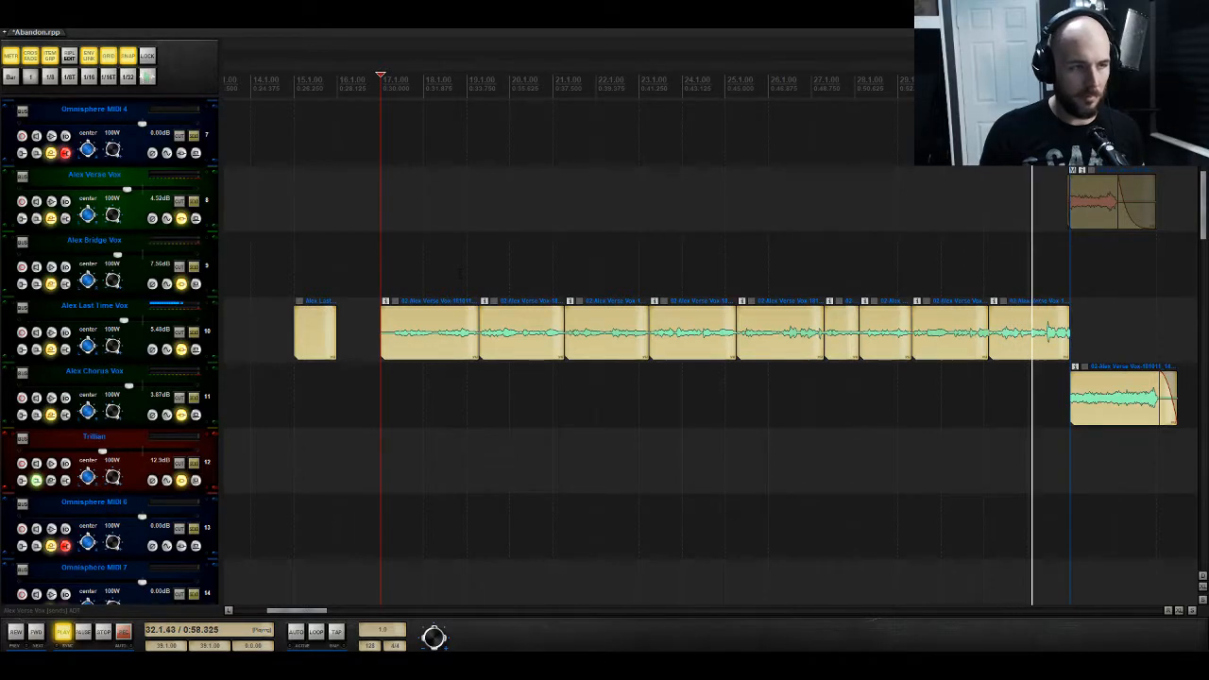
Step: Delete the copied Omnisphere MIDI 1 and MIDI 5 clips between bars 17 and 25
scroll(487, 283, "up", 6)
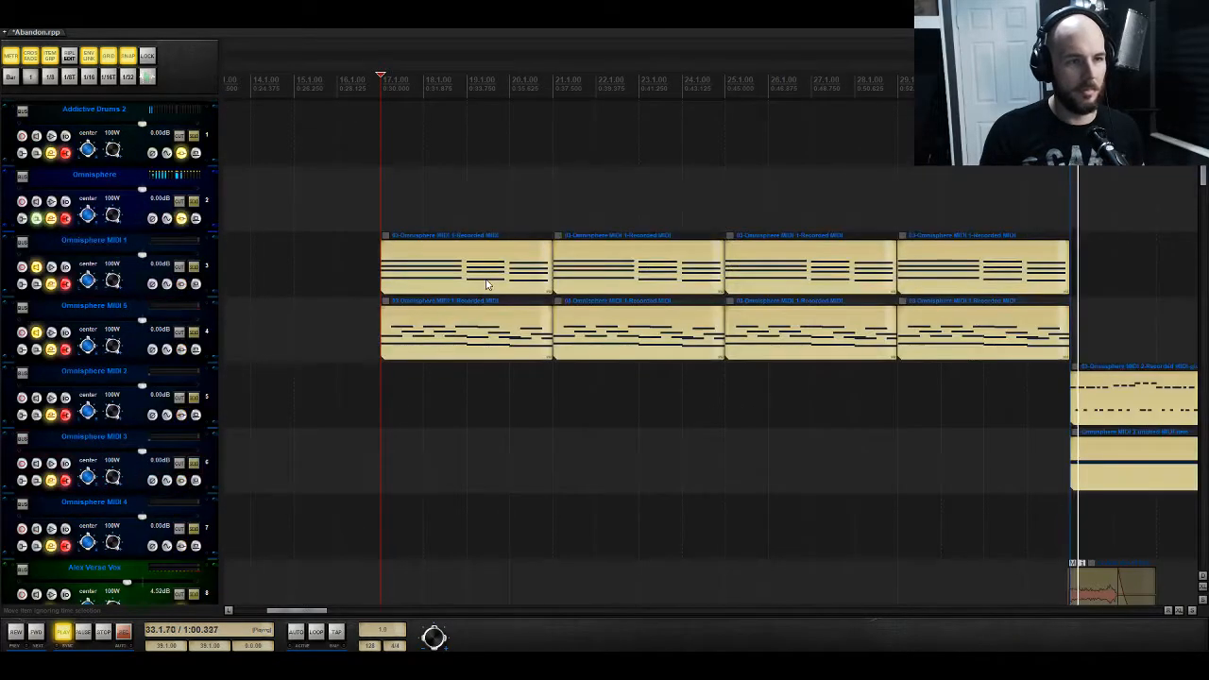
left_click_drag(622, 192, 395, 331)
key("Delete")
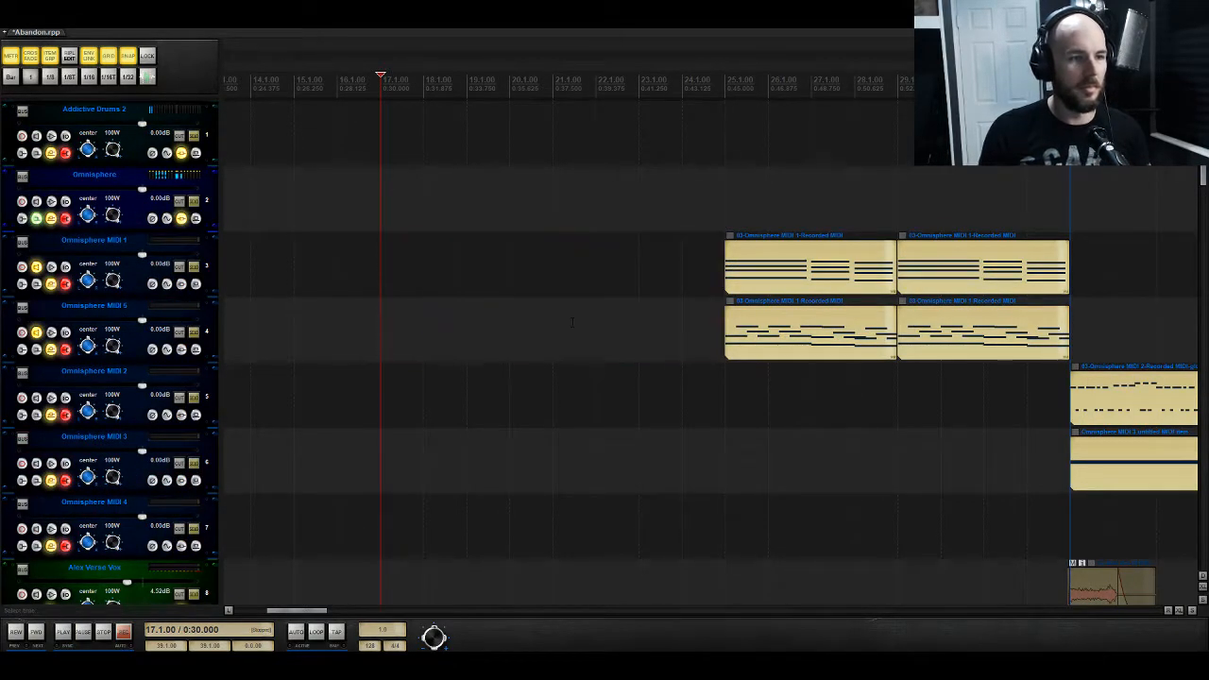
Step: Play the Alex Last Time Vox clips in the intro from bar 22 and from bar 31
scroll(569, 320, "down", 5)
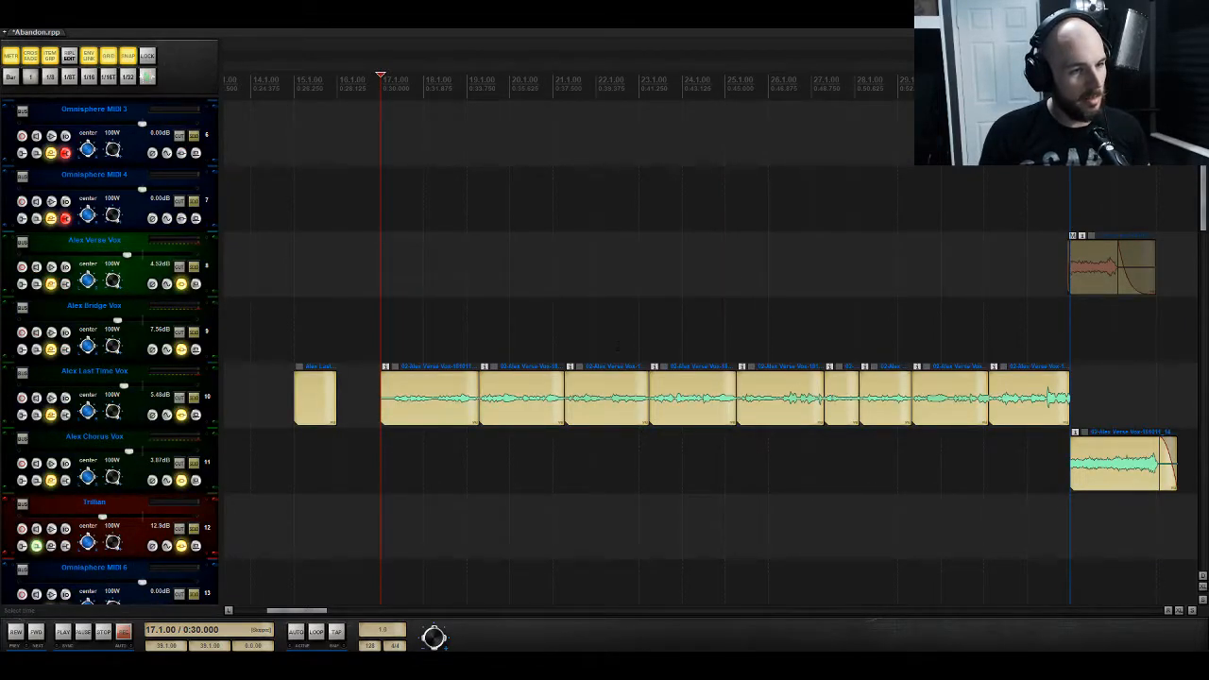
left_click(597, 341)
key("space")
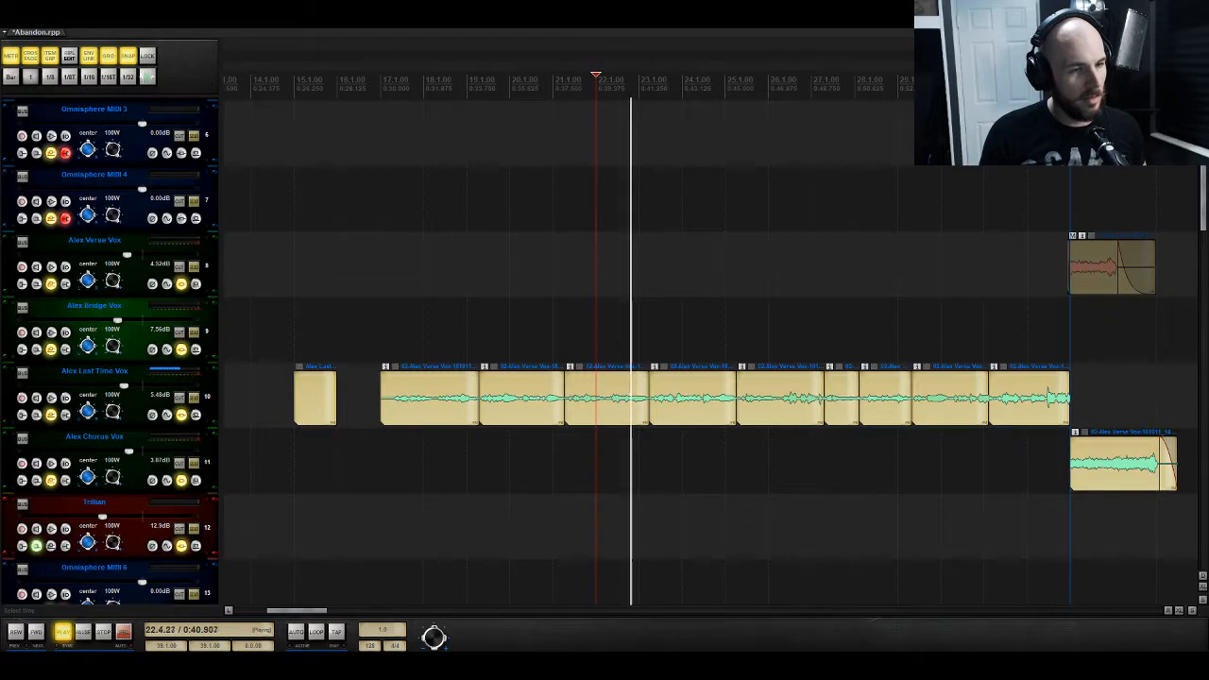
key("space")
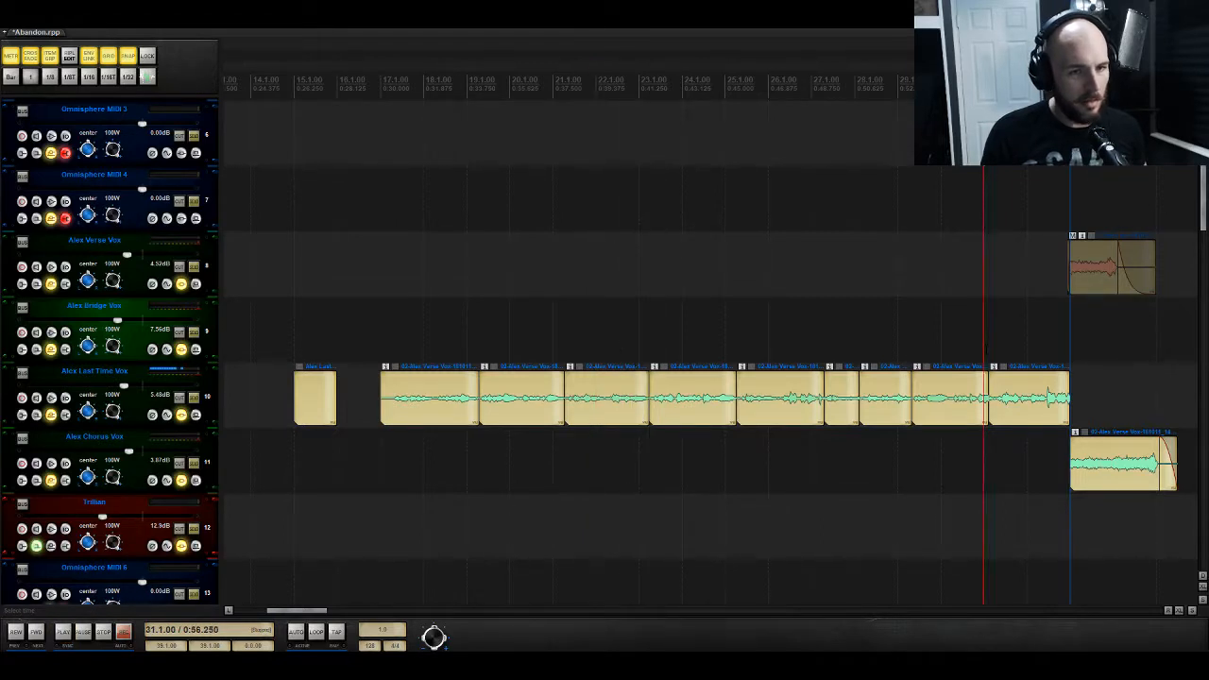
key("space")
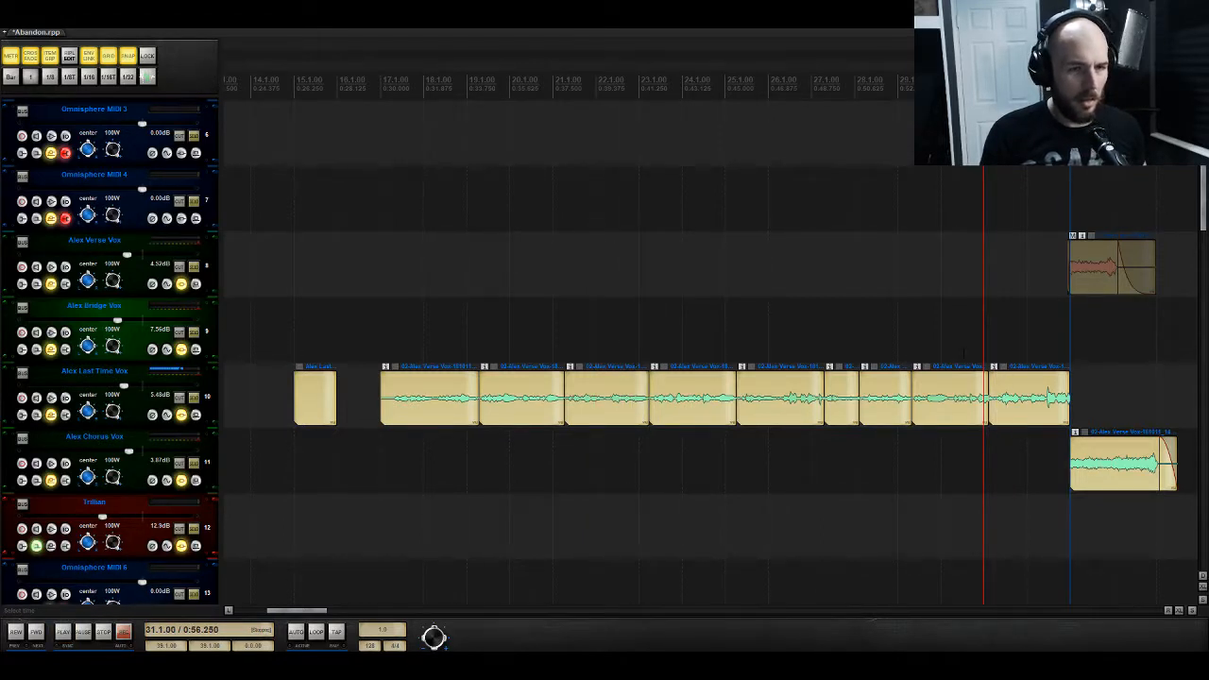
Step: Delete the Last Time vocal clips between about bars 23 and 31, and shift the remaining opening clips eight bars forward to start at bar 25
key("Delete")
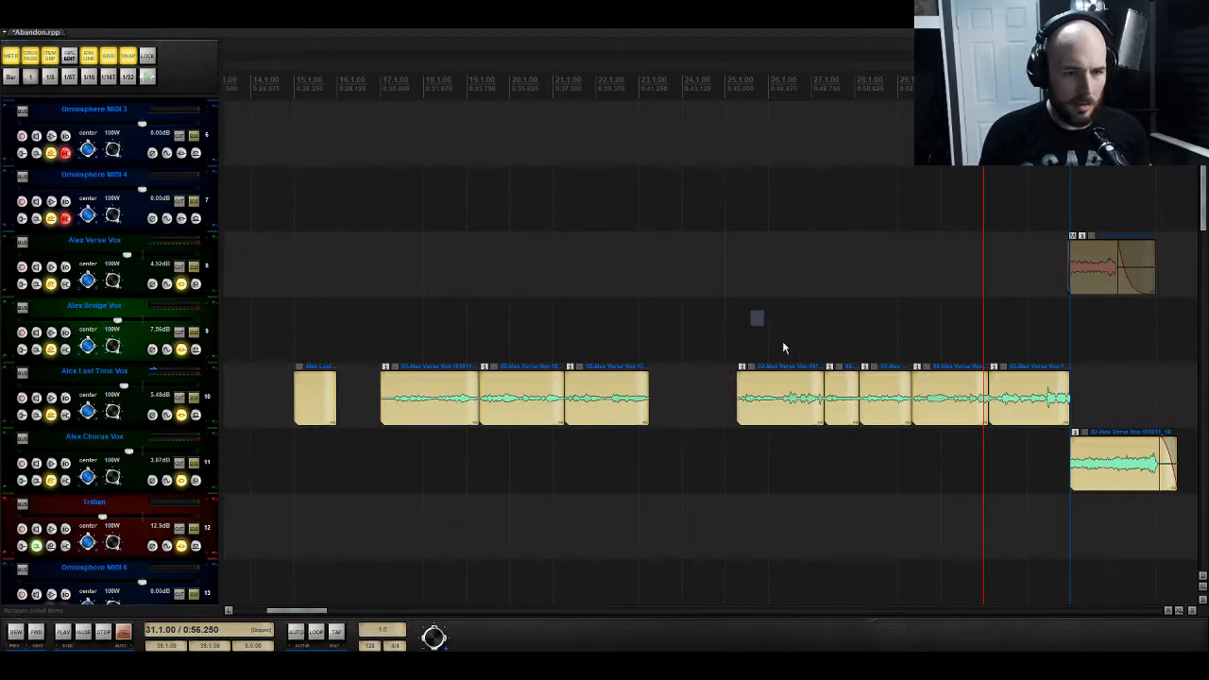
left_click_drag(783, 348, 949, 422)
key("Delete")
left_click_drag(743, 301, 645, 397)
Step: Play the shortened intro from bar 31 and from bar 25 to hear the vocals with the Omnisphere parts
key("space")
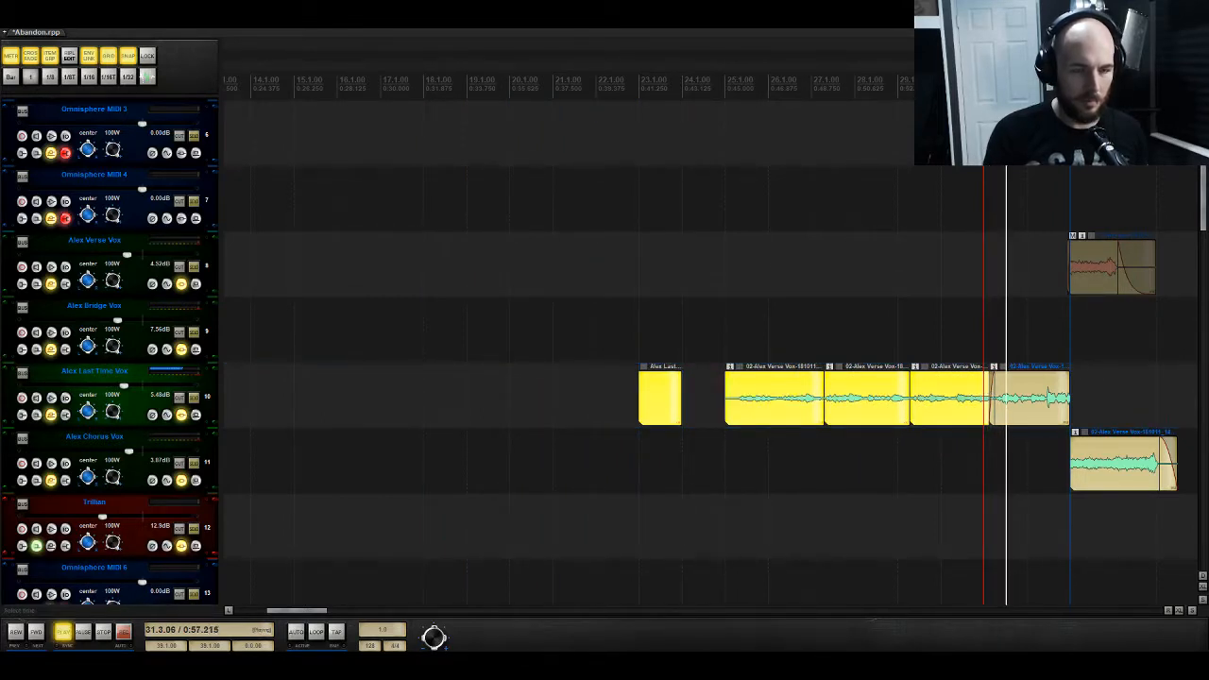
scroll(738, 274, "up", 3)
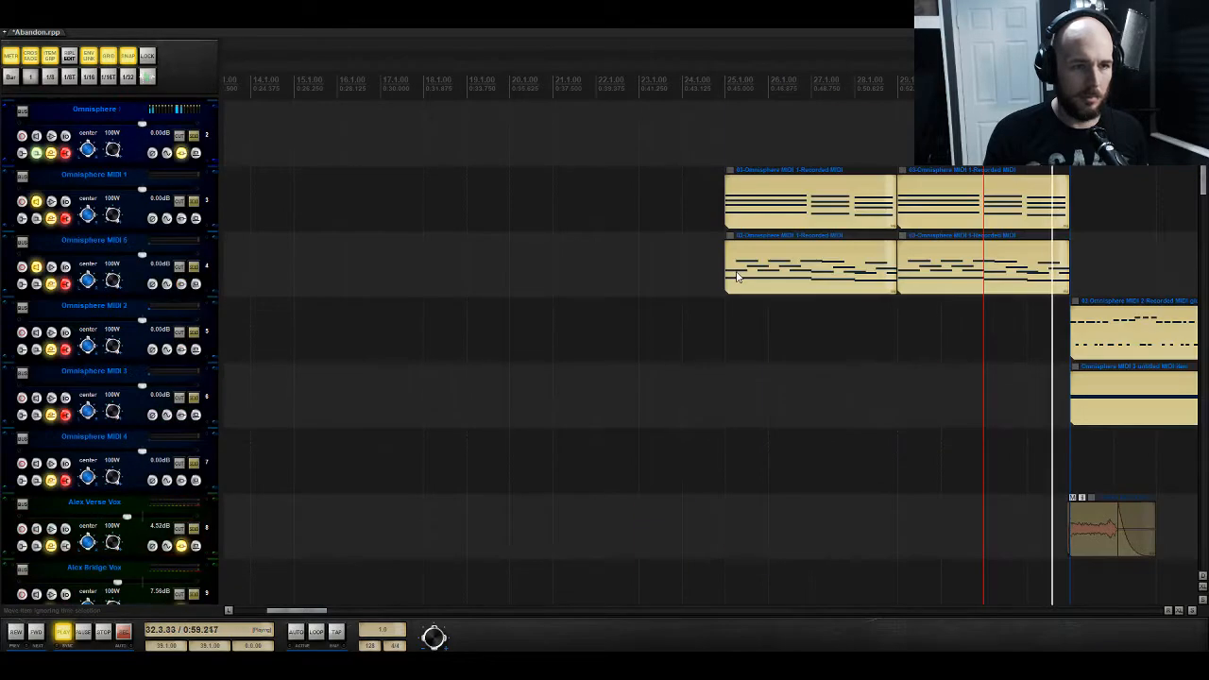
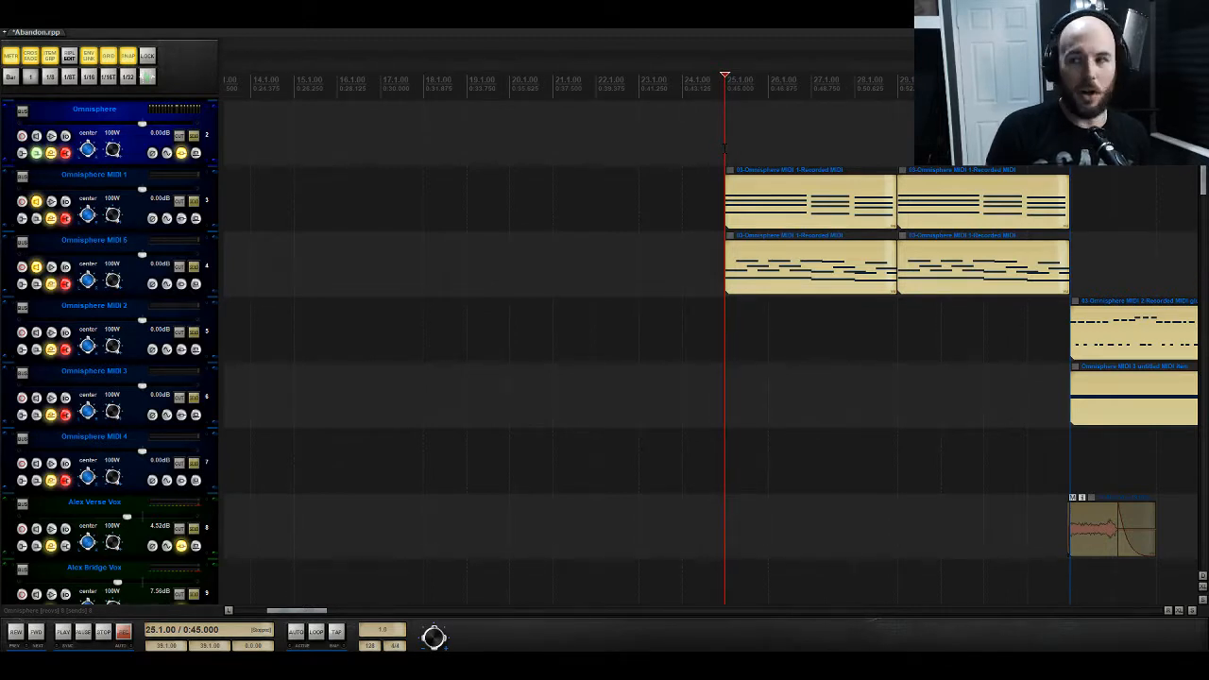
key("space")
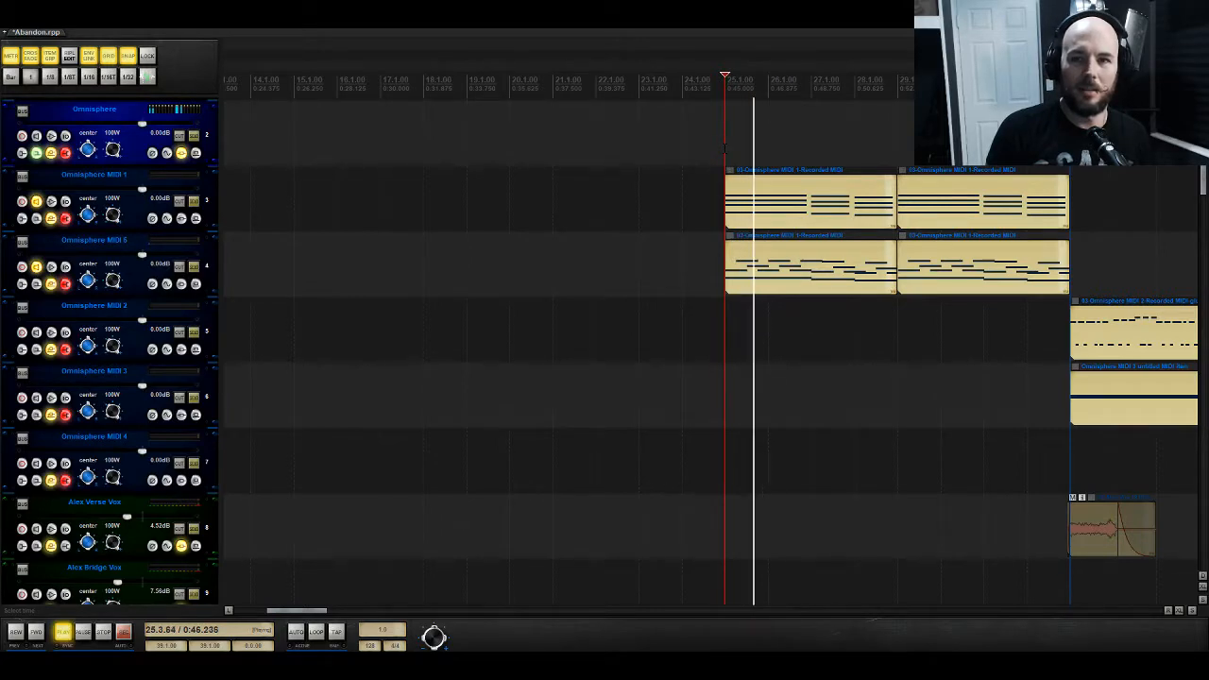
Step: Lower the Last Time Vox track's volume to -10.6 dB and play the passage from bar 25
key("space")
scroll(725, 148, "down", 3)
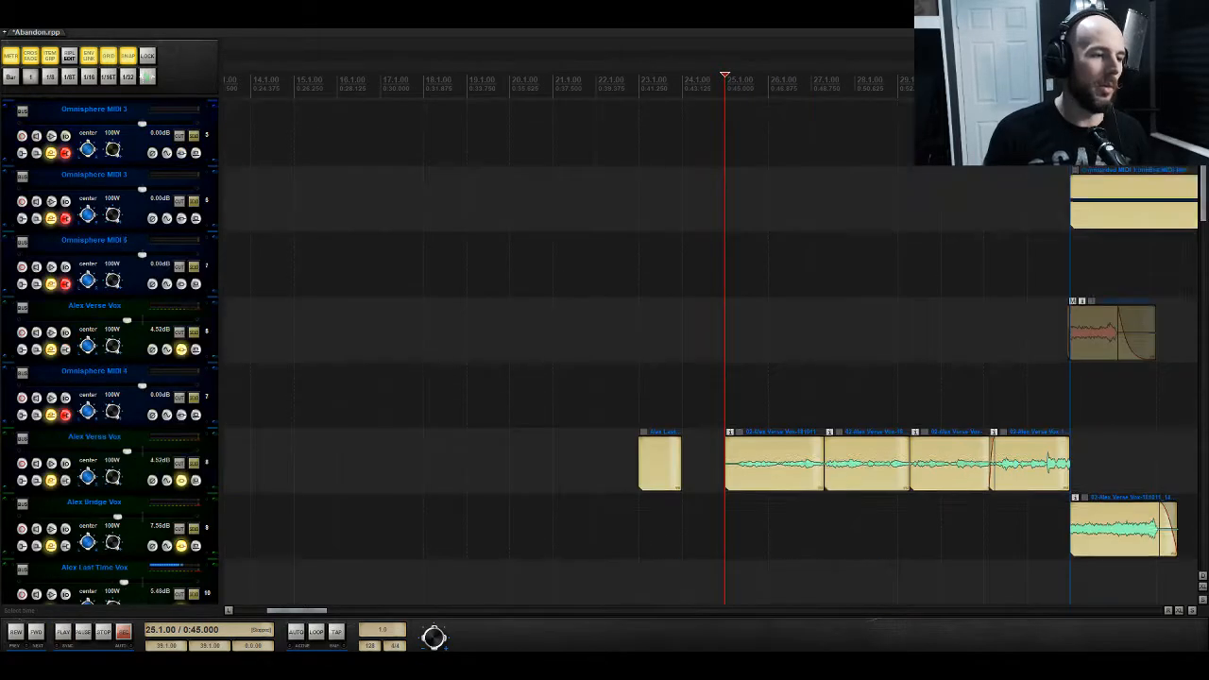
scroll(709, 340, "down", 2)
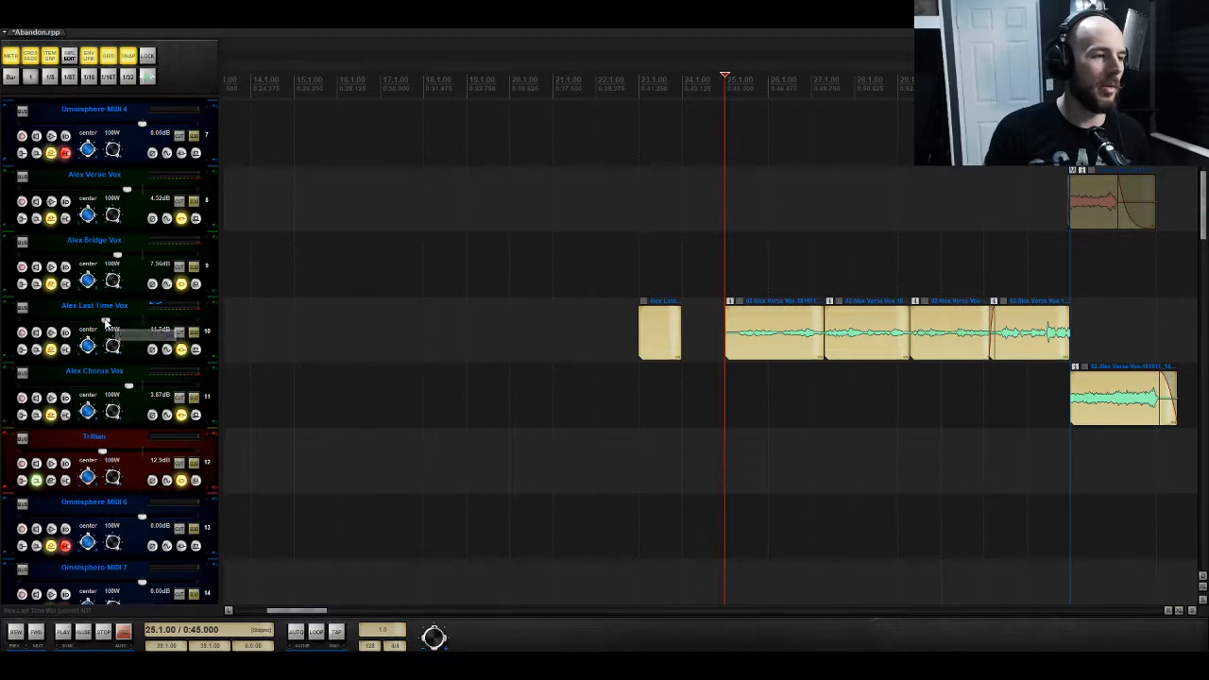
key("space")
Step: Mute the first three vocal clips from bar 25 on the Last Time Vox track and play the passage again
scroll(99, 324, "up", 3)
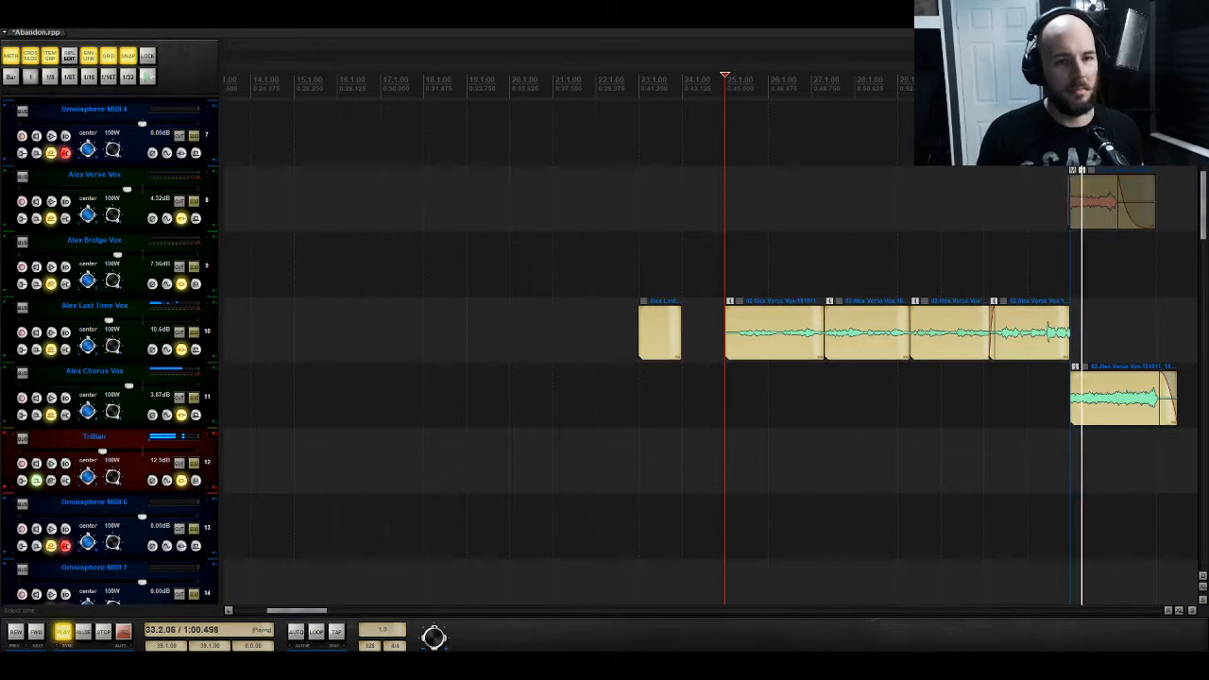
left_click_drag(936, 288, 725, 329)
key("u")
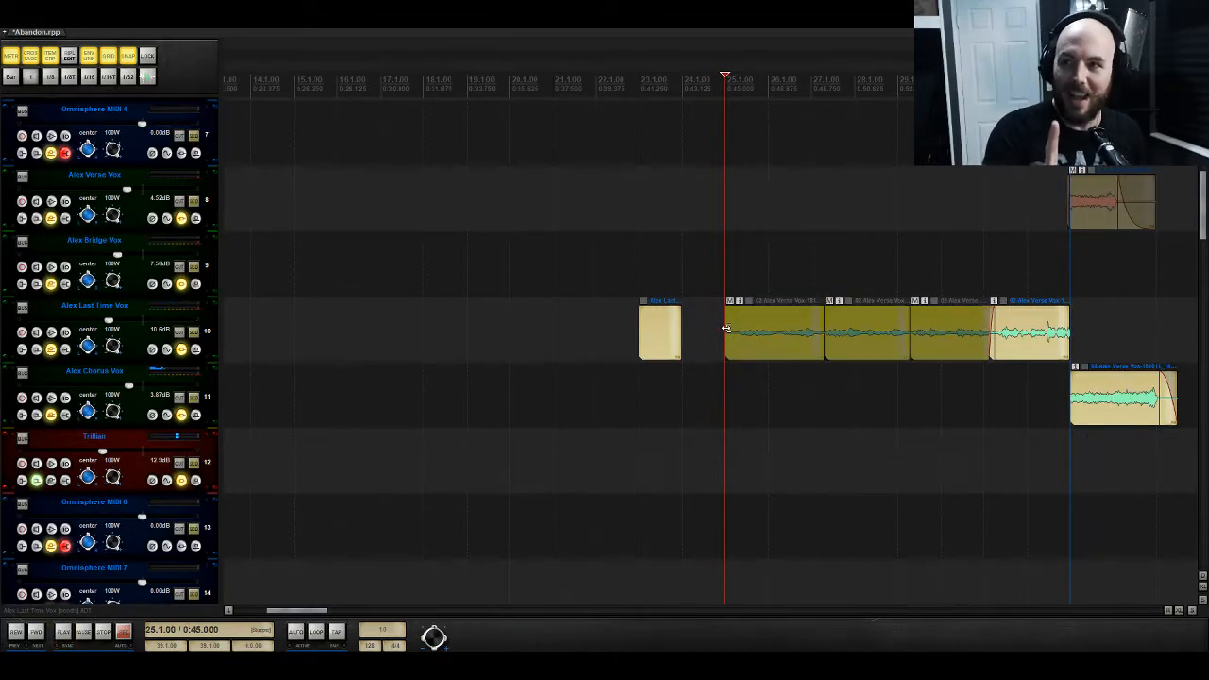
key("space")
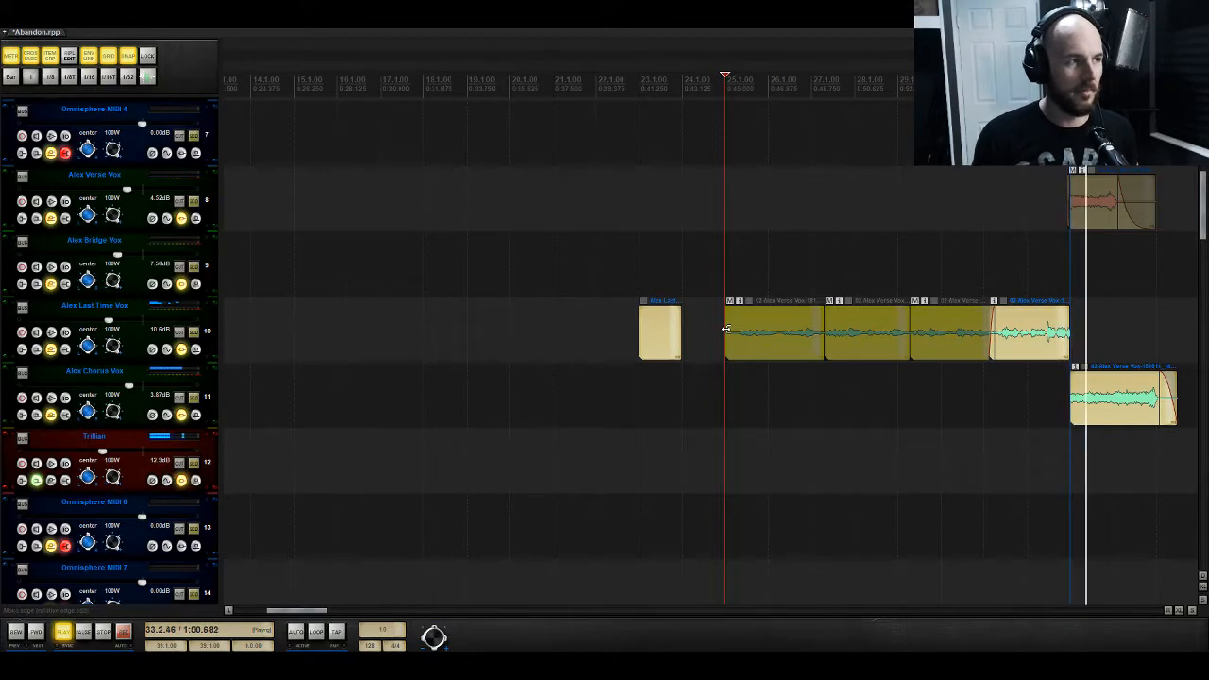
Step: Mute the four recorded MIDI items between bars 25 and 33 on the Omnisphere MIDI 1 and MIDI 5 tracks
scroll(727, 328, "up", 5)
left_click_drag(769, 115, 935, 326)
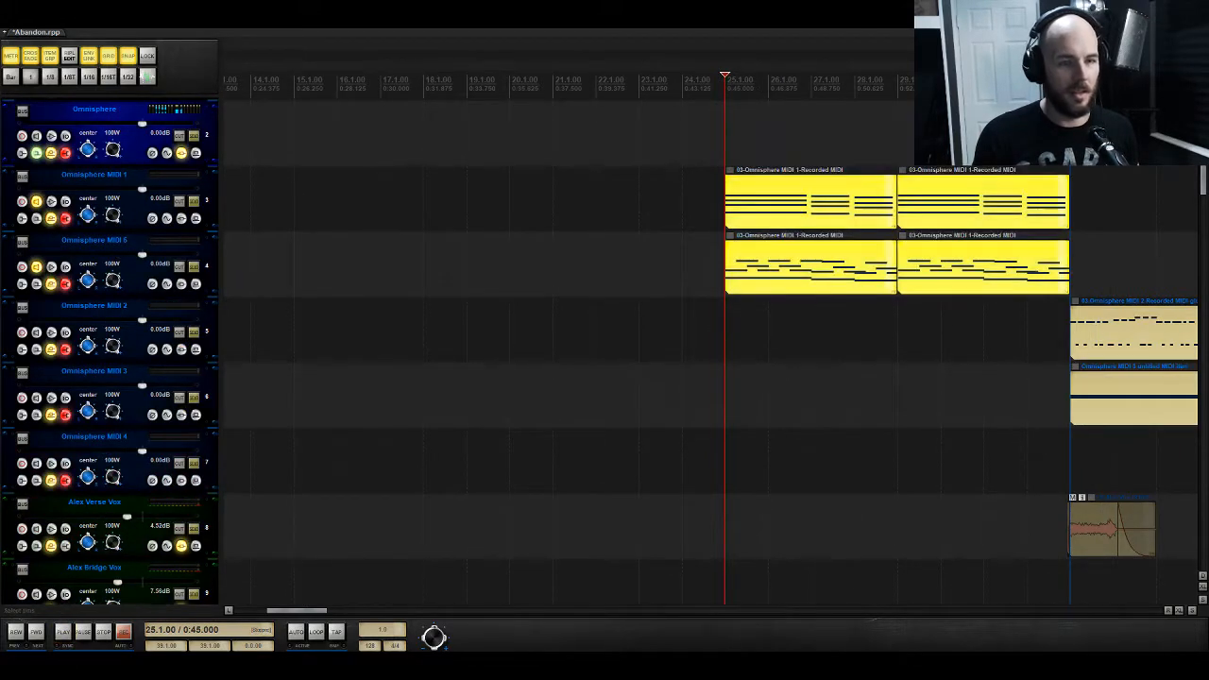
key("u")
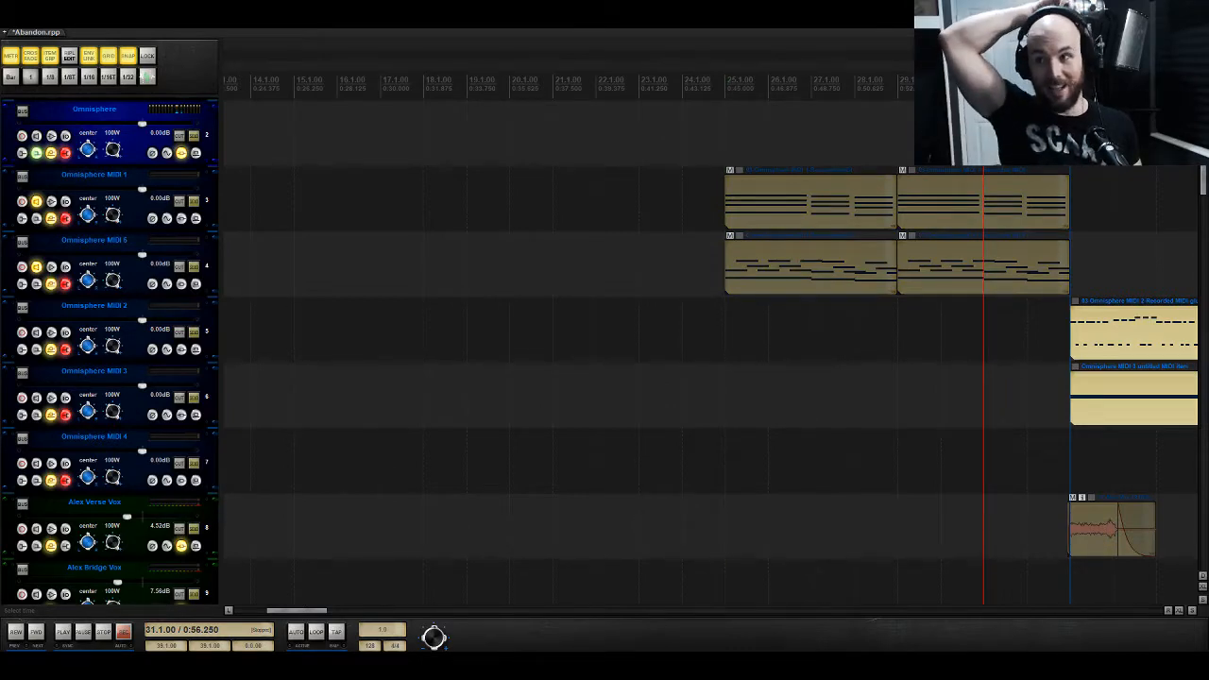
key("space")
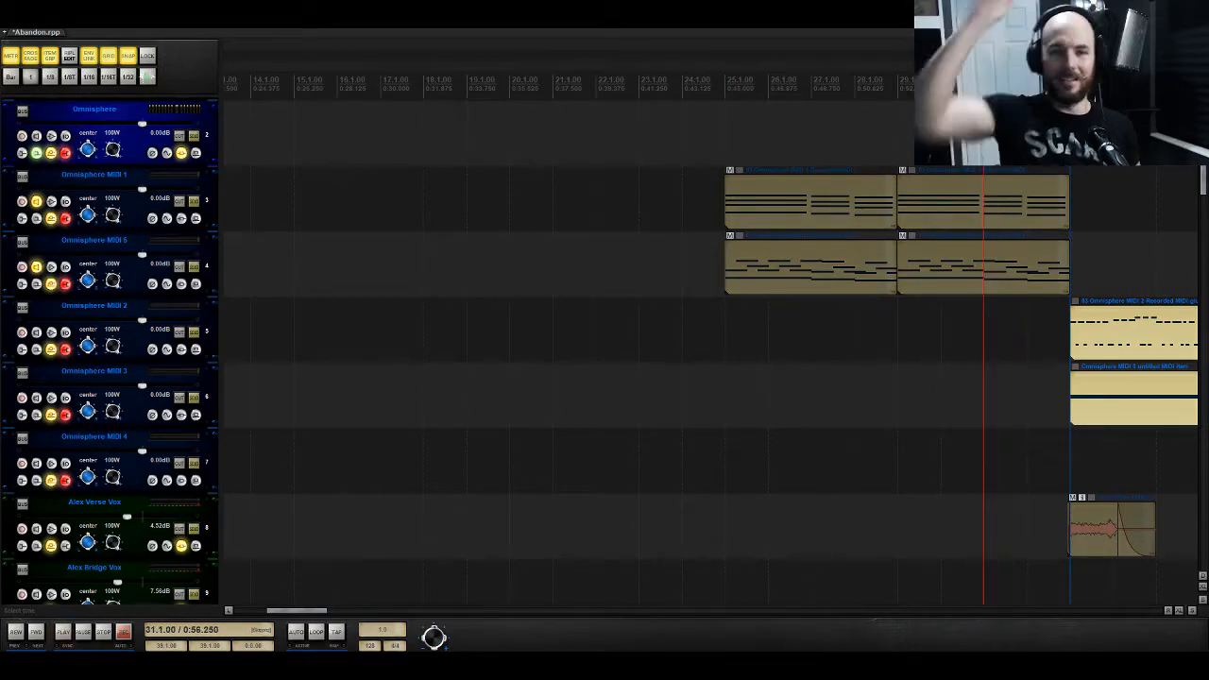
Step: Move the boundary between the muted third clip and the last clip on Last Time Vox slightly past bar 31, auditioning the transition
scroll(708, 378, "down", 5)
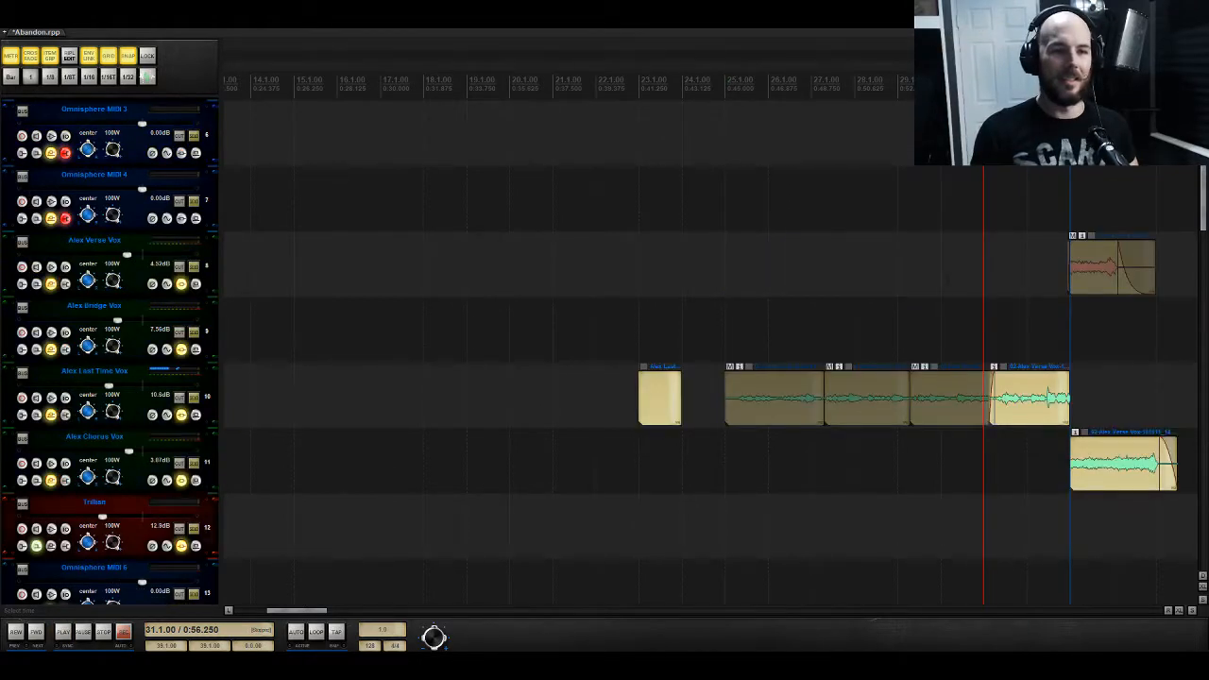
key("space")
left_click(965, 406)
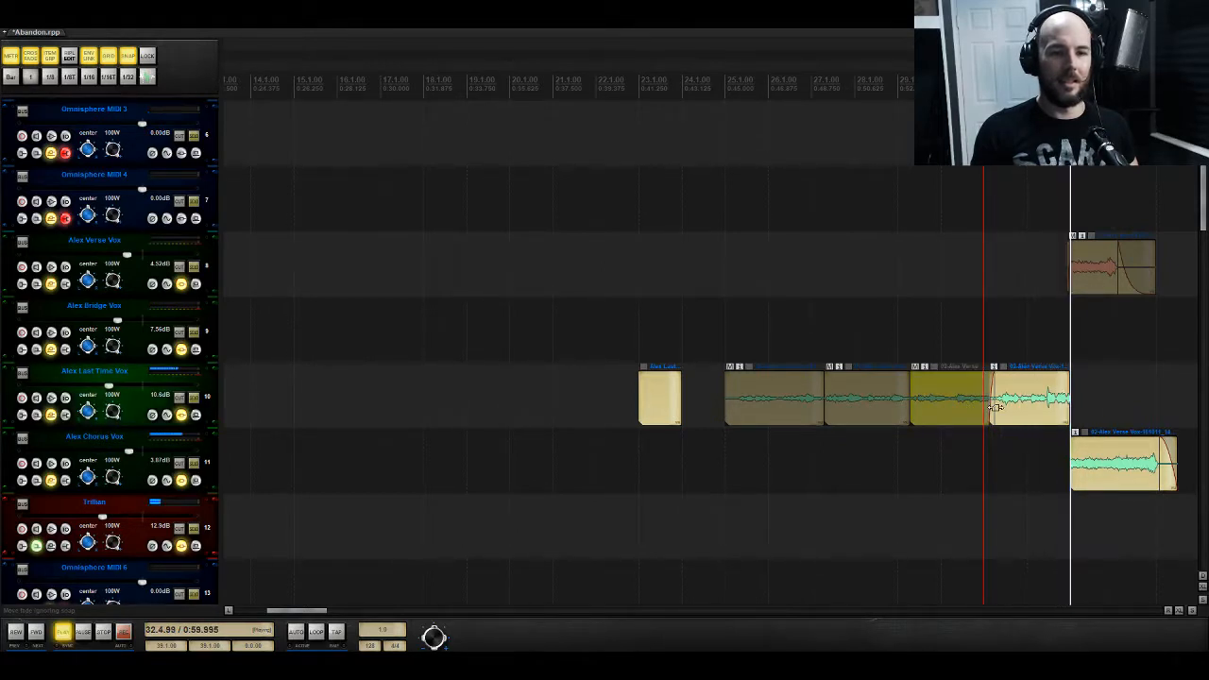
left_click_drag(990, 408, 1002, 409)
key("space")
key("space")
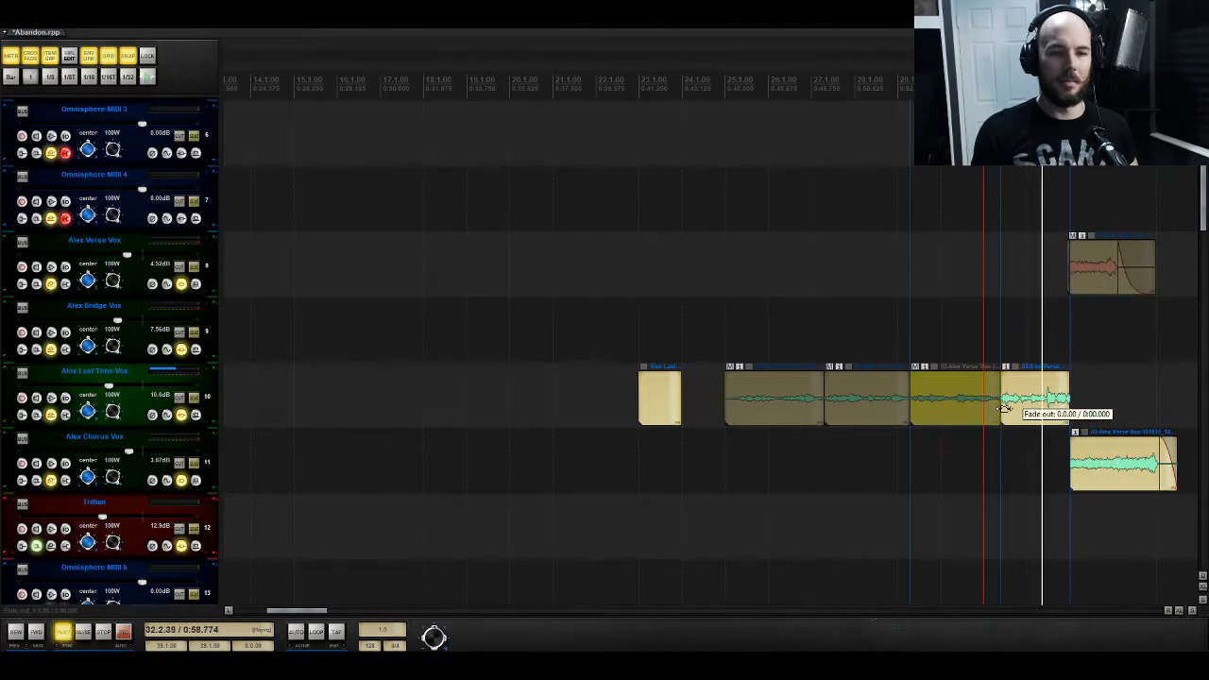
key("space")
key("space")
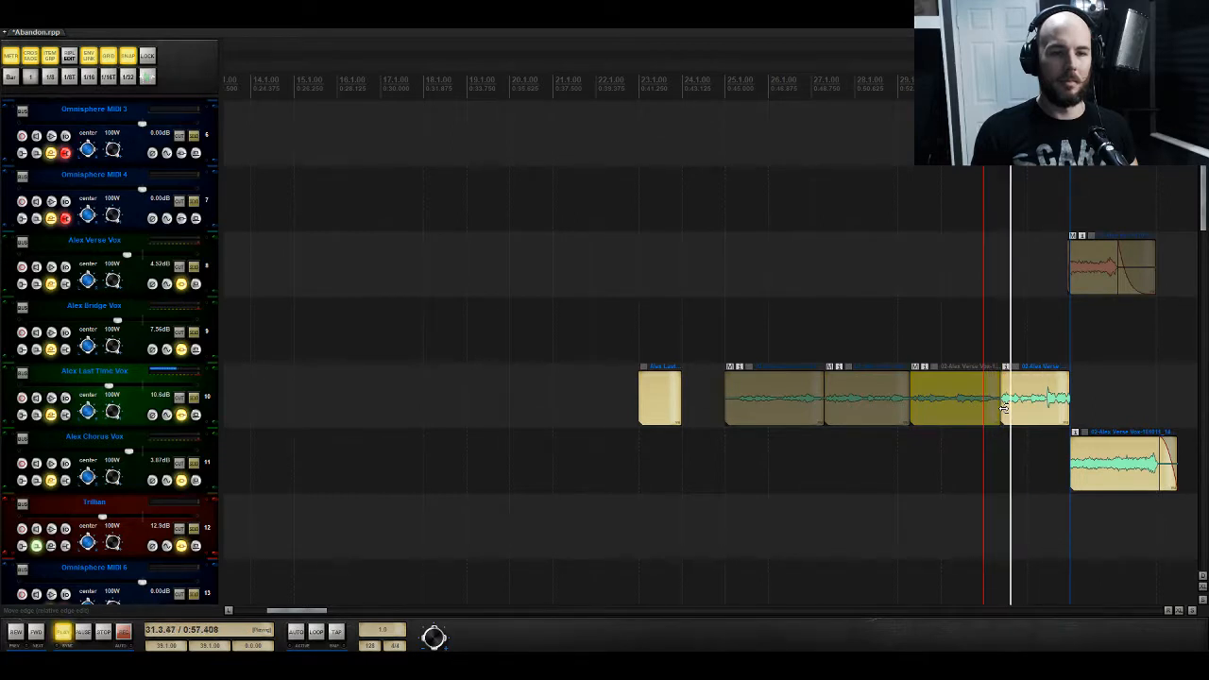
key("space")
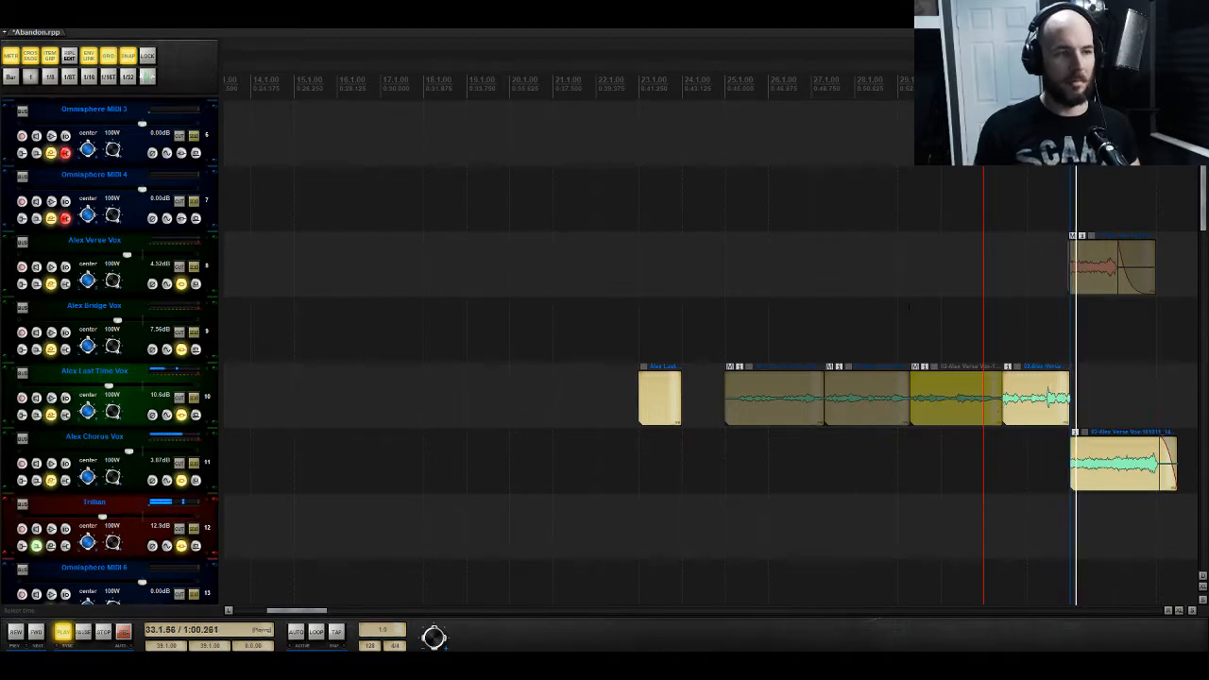
Step: In the Last Time Vox effects chain, lower ReaVerbate's wet level to -24.7 and bypass both ReaDelay and ReaVerbate
left_click(182, 414)
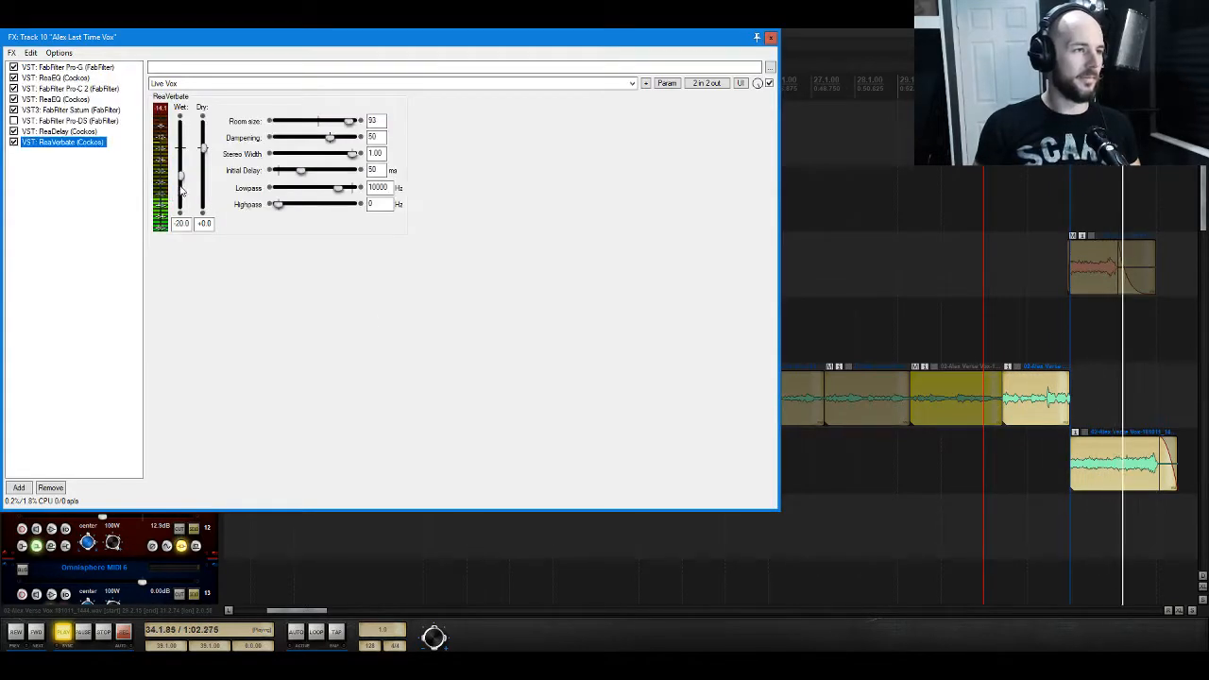
left_click_drag(180, 177, 180, 182)
left_click(14, 132)
left_click(14, 142)
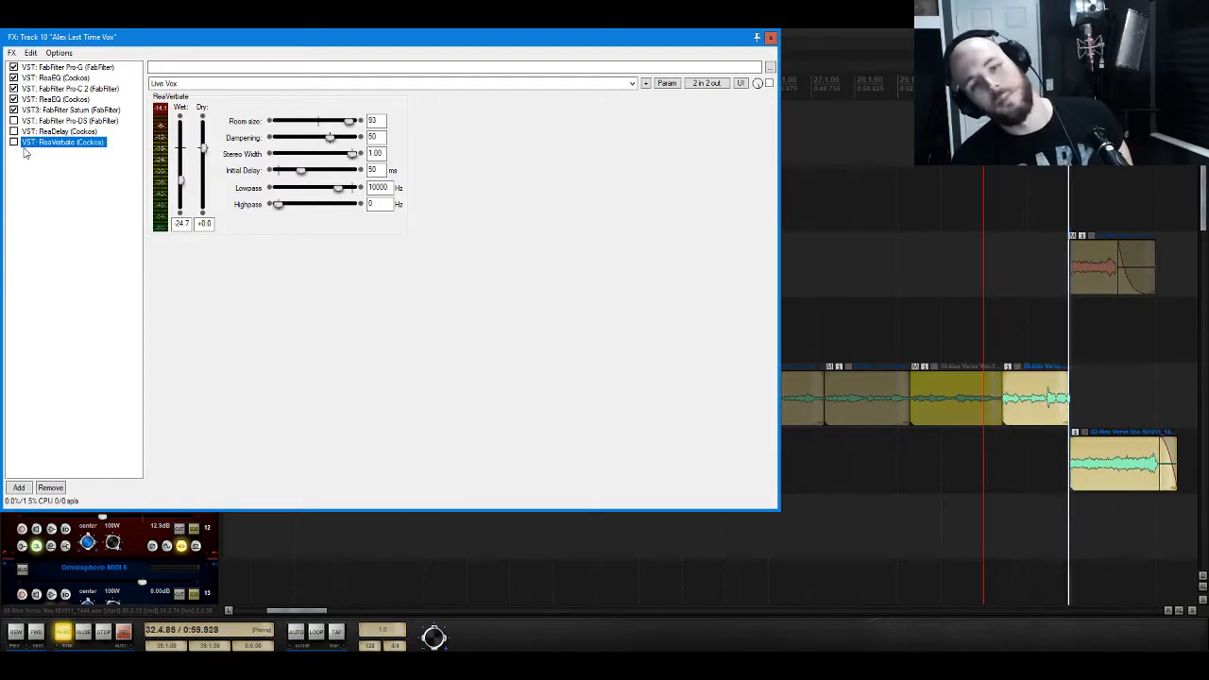
key("space")
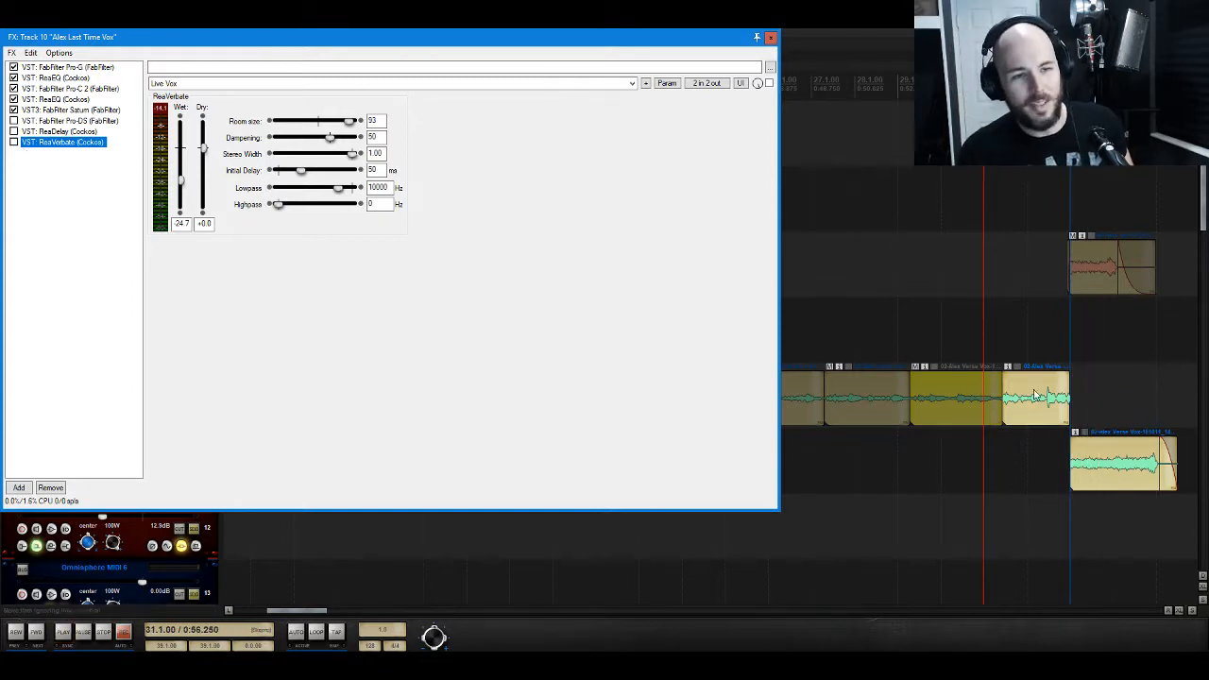
Step: Trim the start of the last Last Time Vox clip to bar 32 and delete the muted clip directly before it
left_click_drag(1001, 401, 1016, 403)
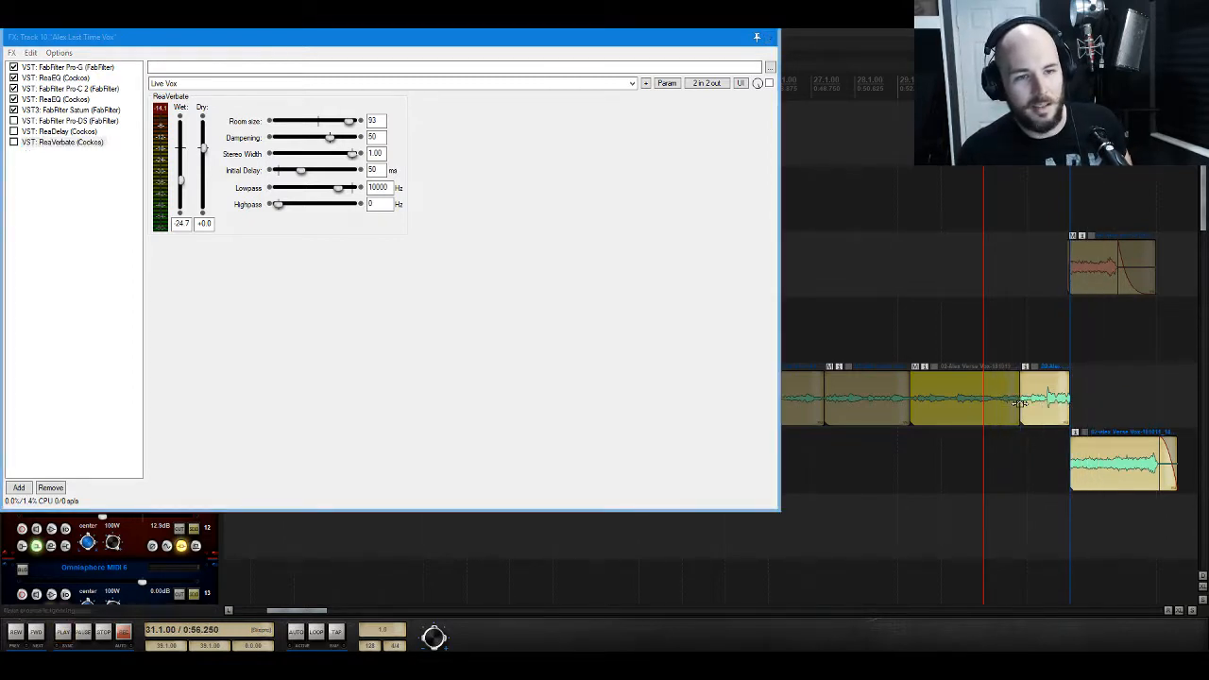
left_click(1026, 370)
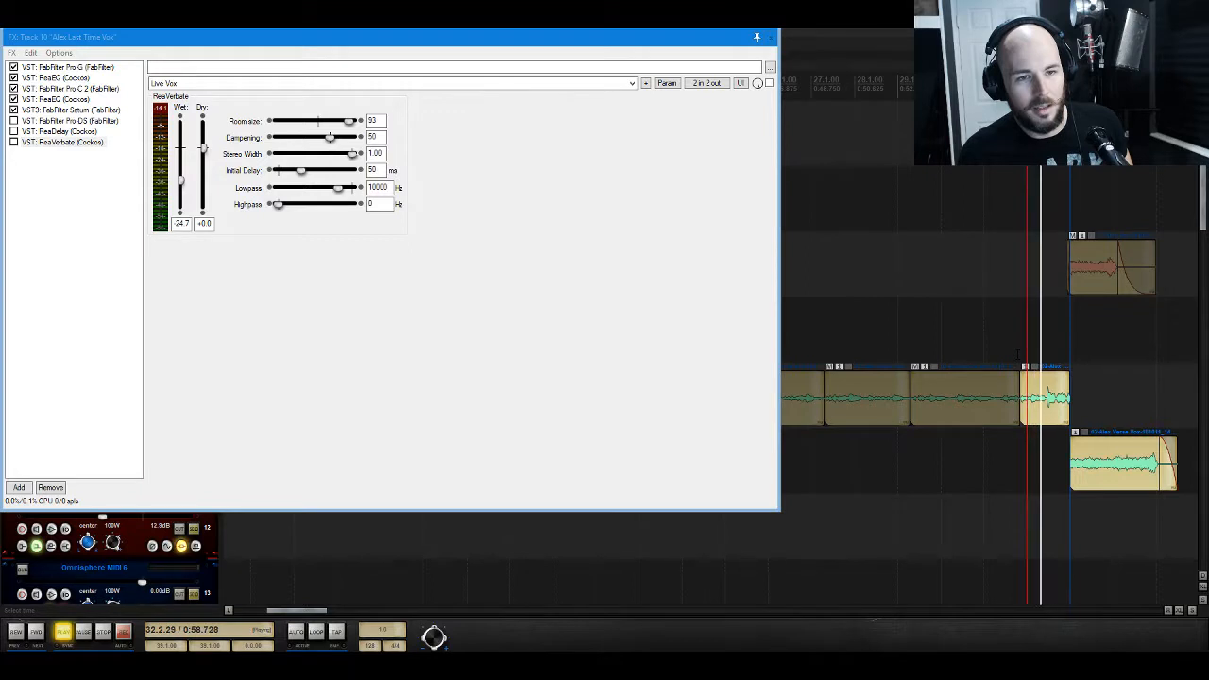
left_click_drag(1018, 401, 1030, 408)
key("space")
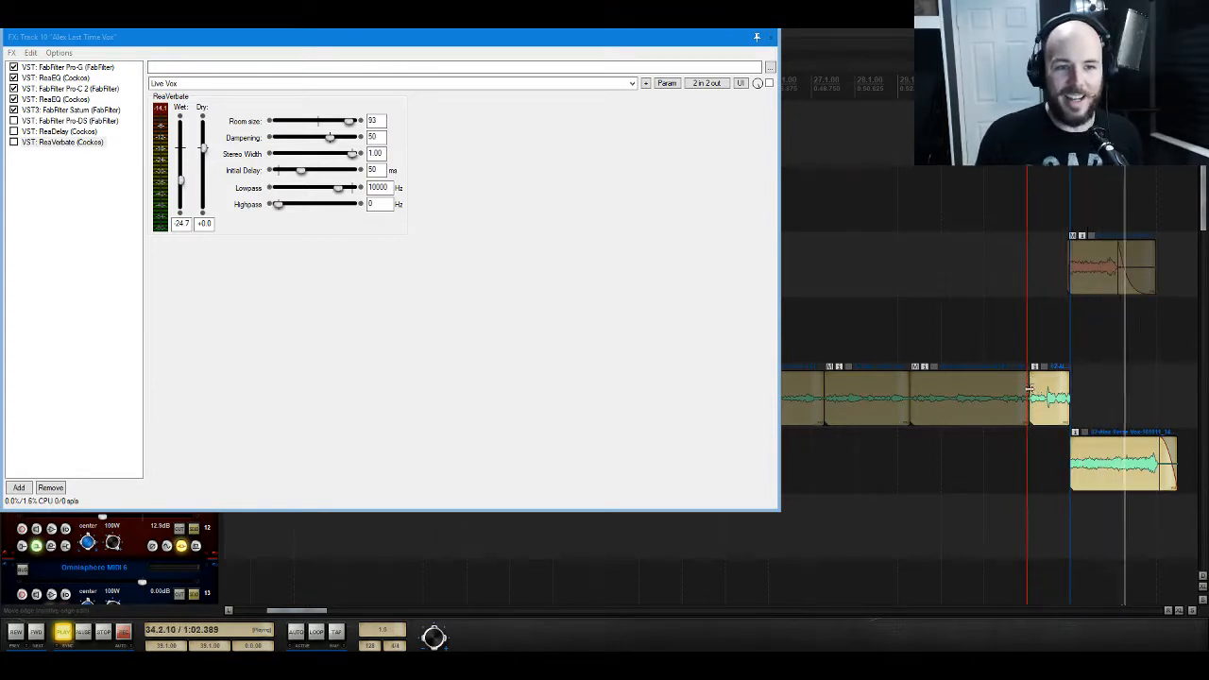
left_click_drag(1030, 389, 1027, 380)
left_click(1010, 401)
key("Delete")
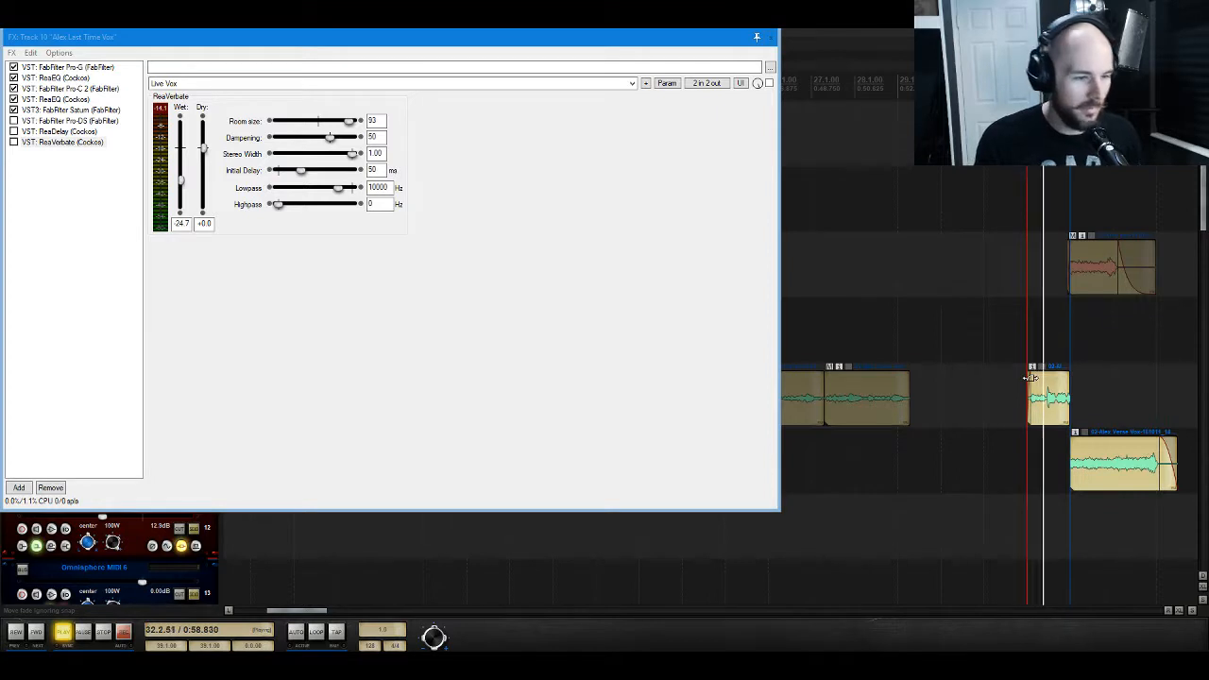
Step: Add a short fade-in to the remaining vocal clip at bar 32, adjusting its length while auditioning
key("space")
left_click_drag(1029, 378, 1040, 376)
key("space")
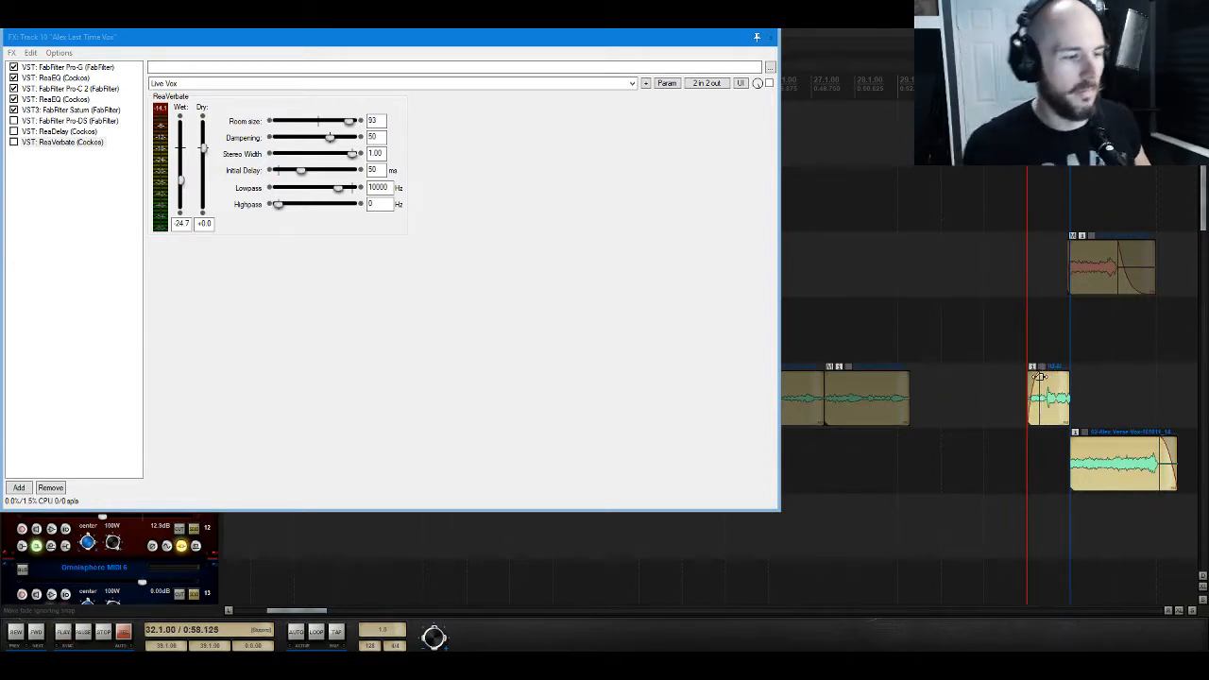
key("space")
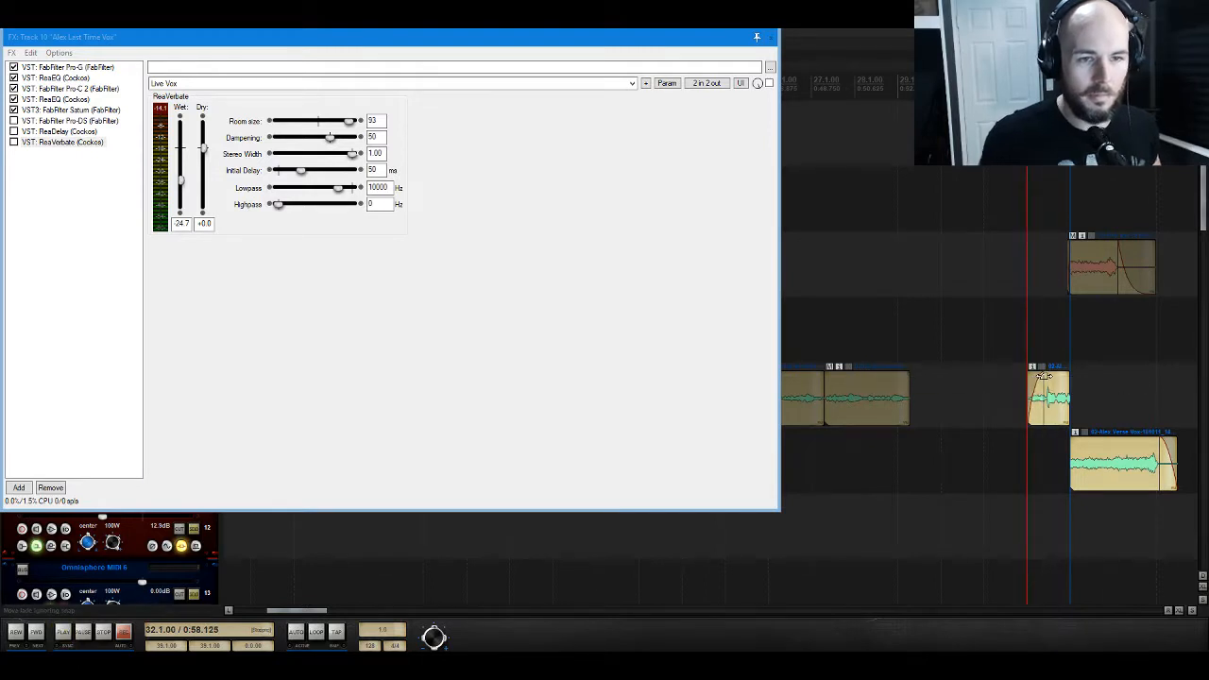
Step: Audition the transition from the bar 32 vocal clip into the chorus and review the Last Time Vox effects chain
key("space")
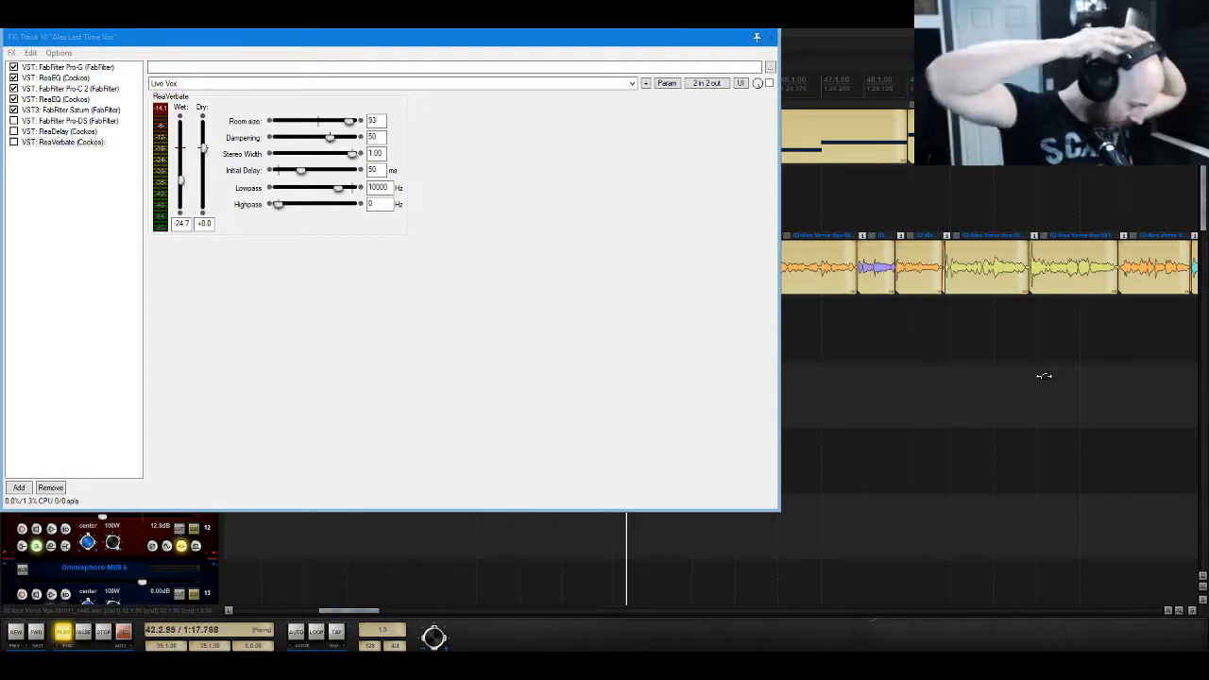
key("space")
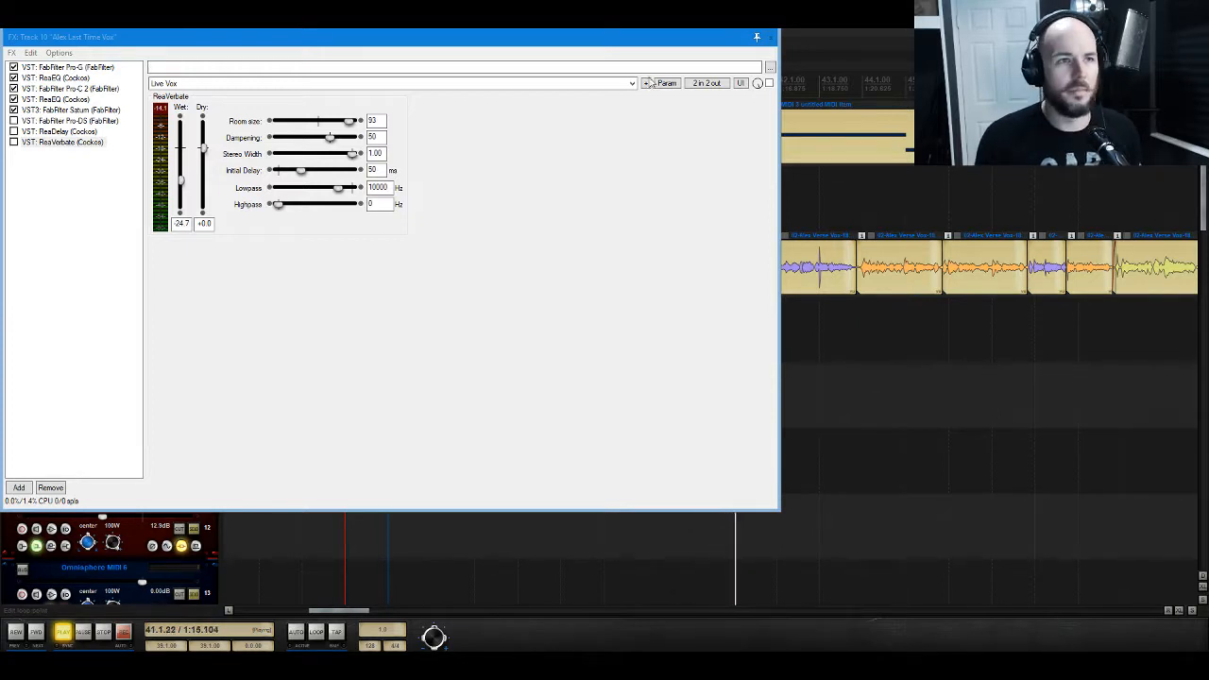
left_click(771, 37)
key("space")
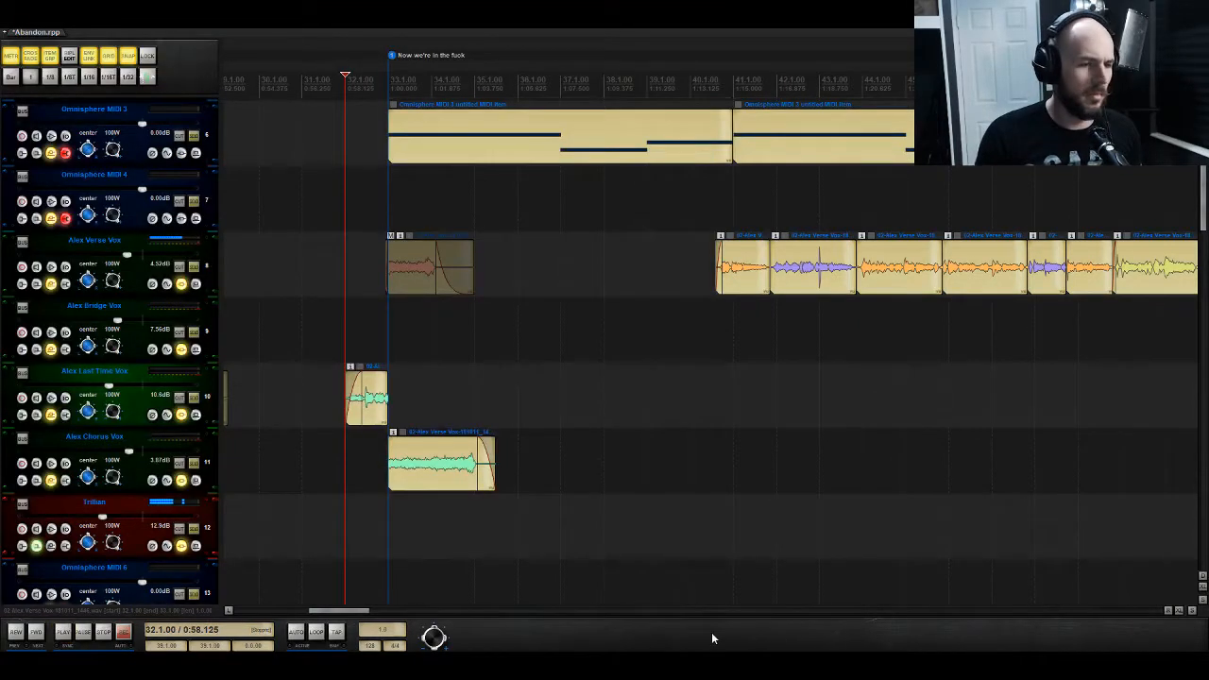
left_click_drag(307, 611, 294, 609)
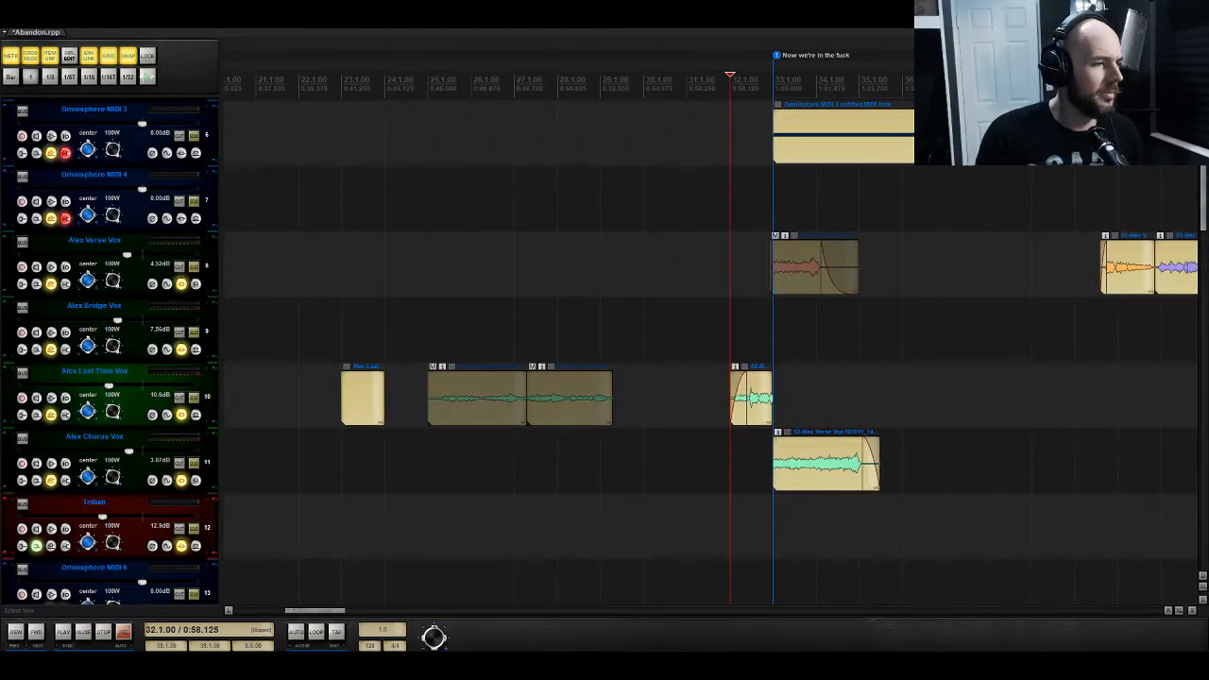
left_click(181, 414)
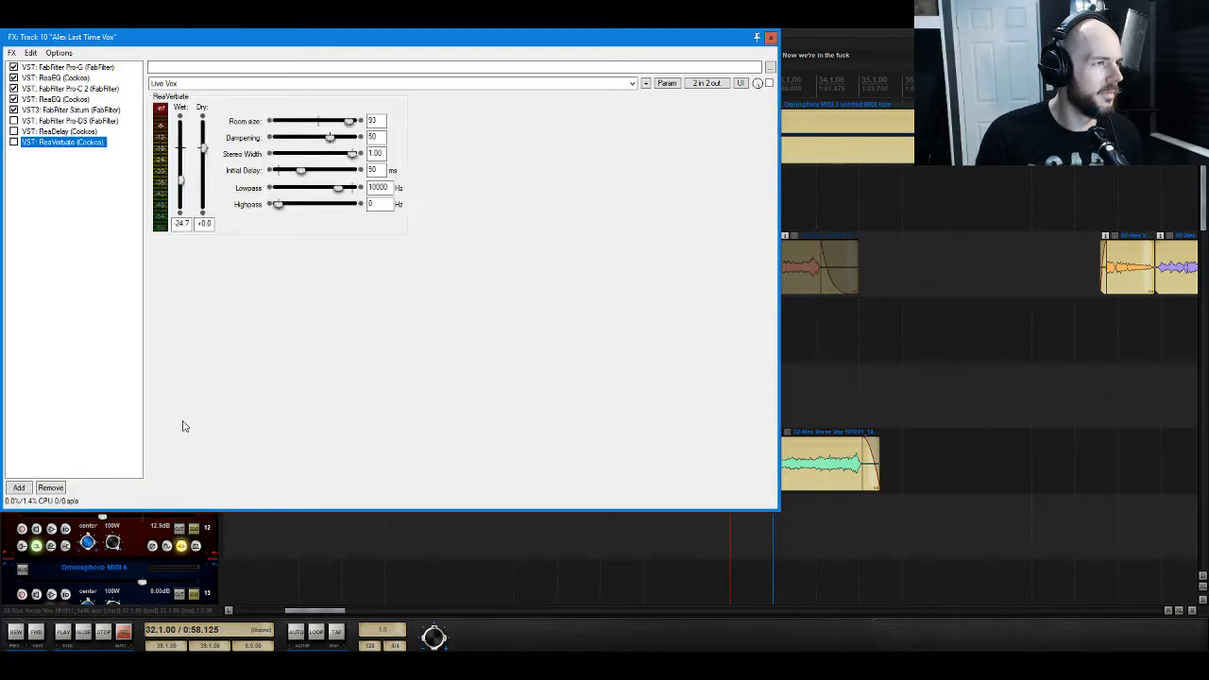
left_click(772, 38)
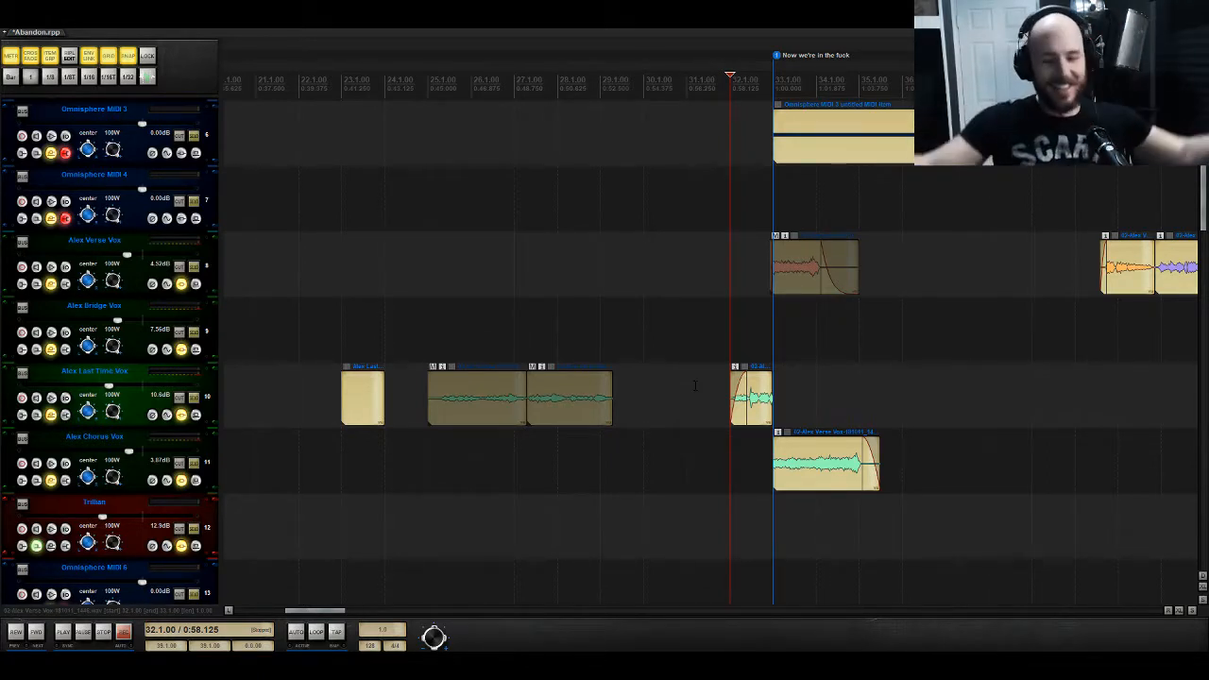
key("space")
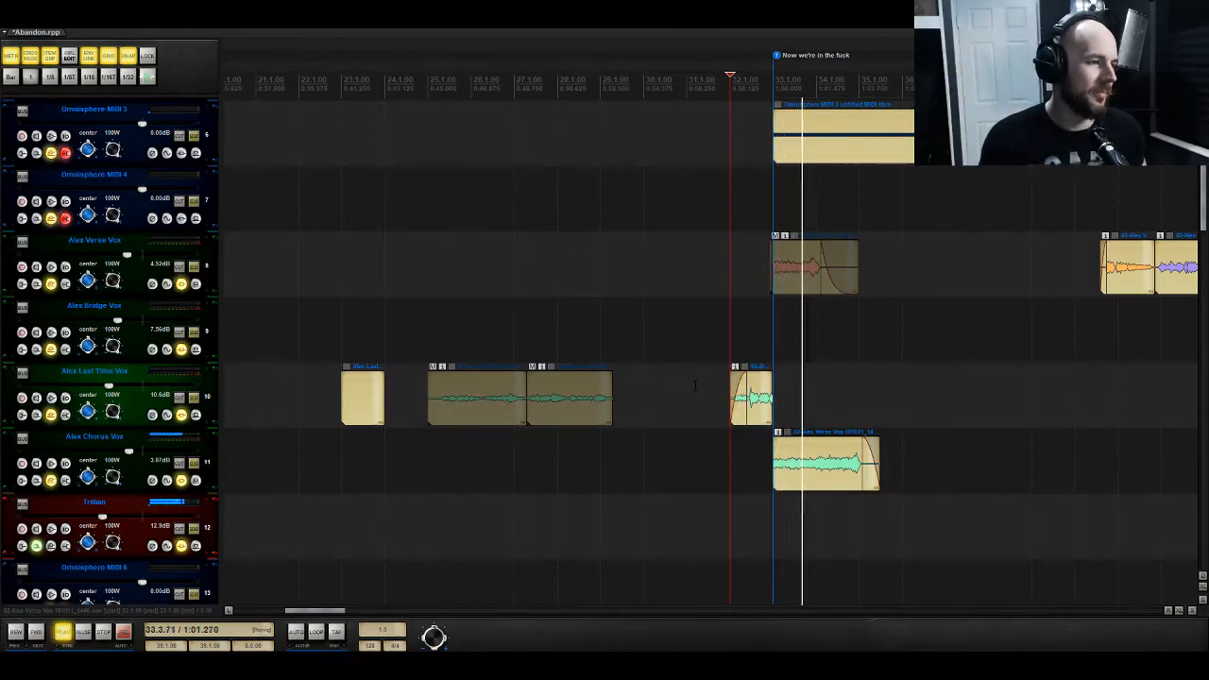
key("space")
Step: Duplicate the Last Time Vox track and delete all clips from the upper copy
right_click(130, 408)
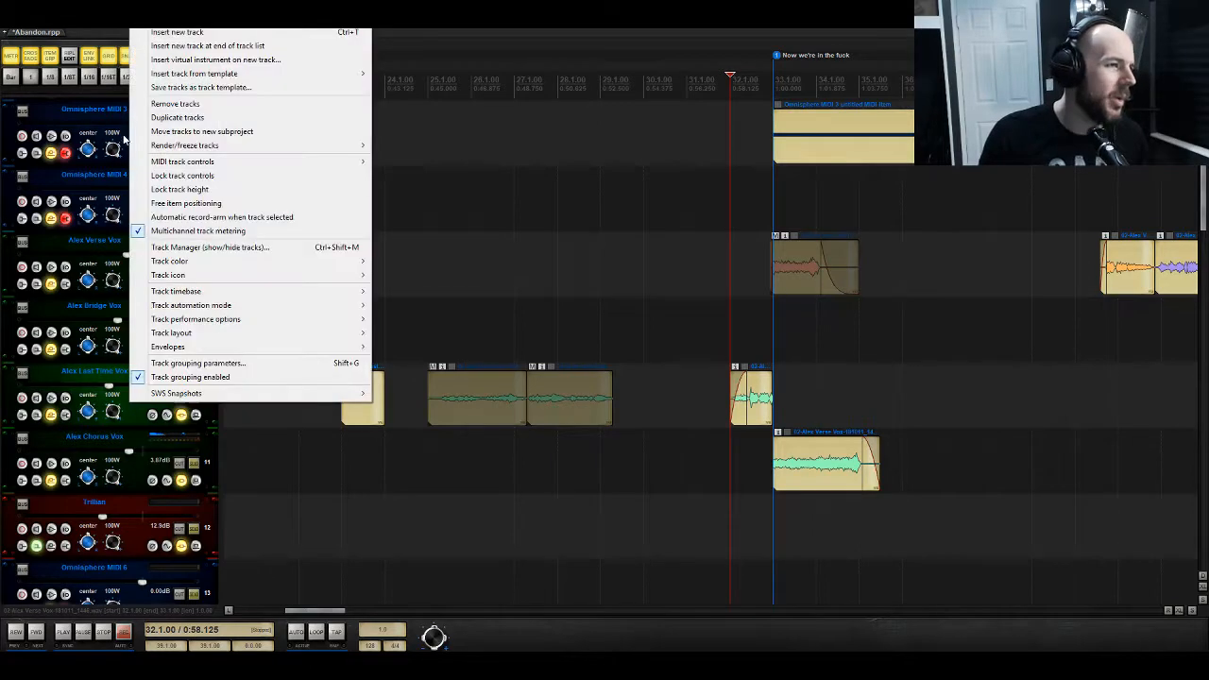
left_click(193, 120)
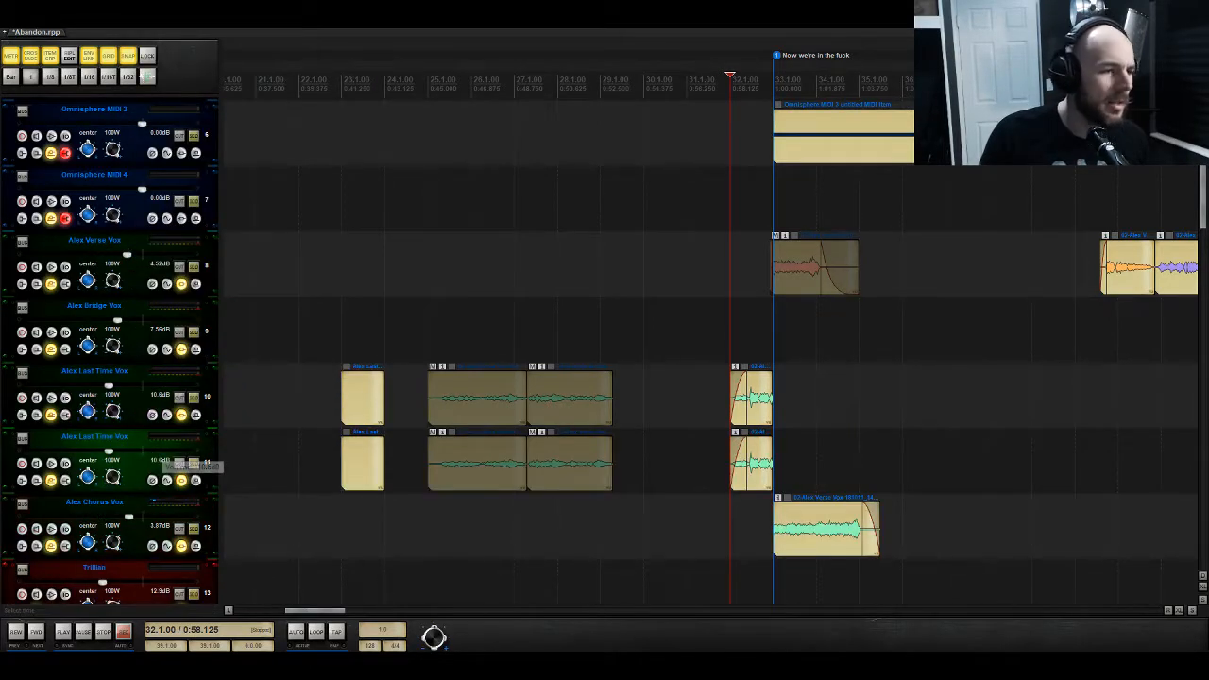
key("Delete")
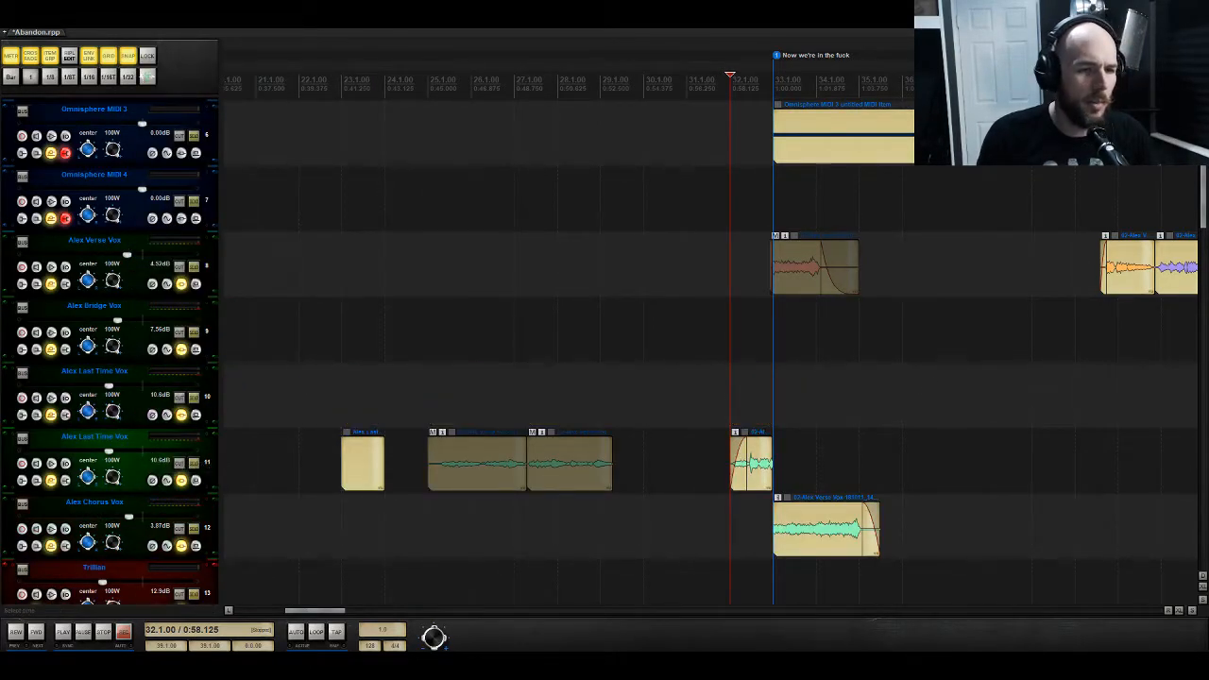
Step: Mute the vocal clip at bar 33 on the Chorus Vox track
left_click(797, 539)
key("m")
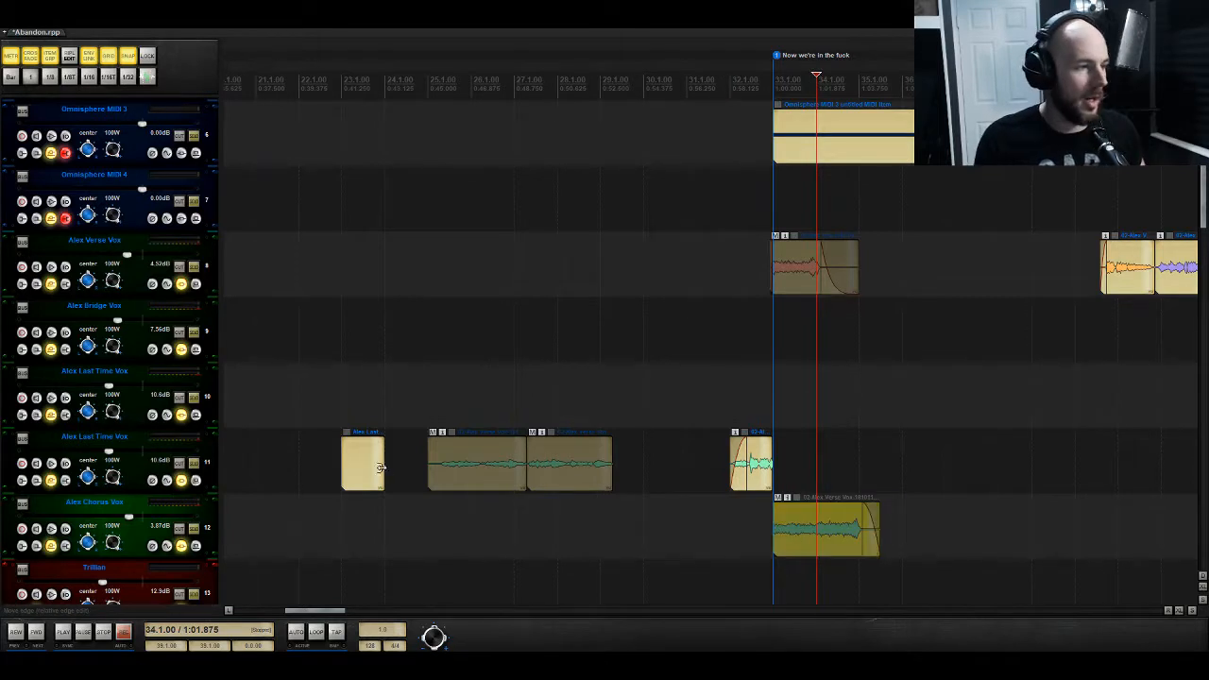
Step: Rename the upper track copy as Recorded Live Vox and set its mono recording input to VM-VAIO 1
double_click(107, 371)
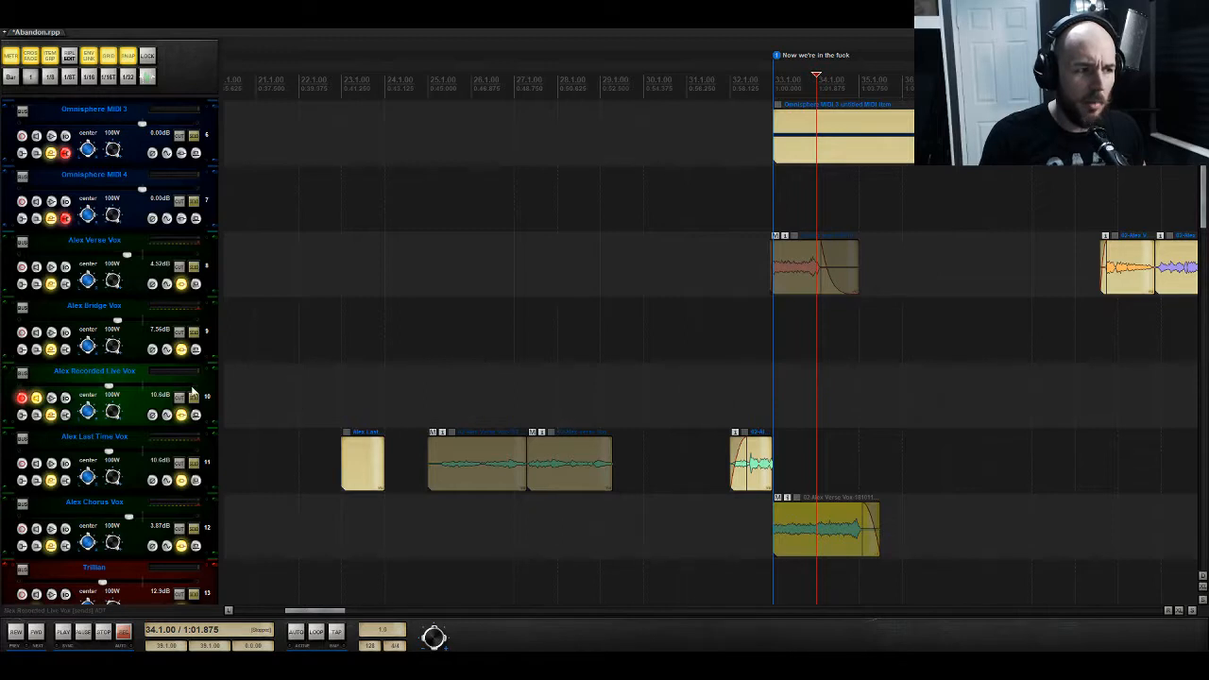
right_click(149, 377)
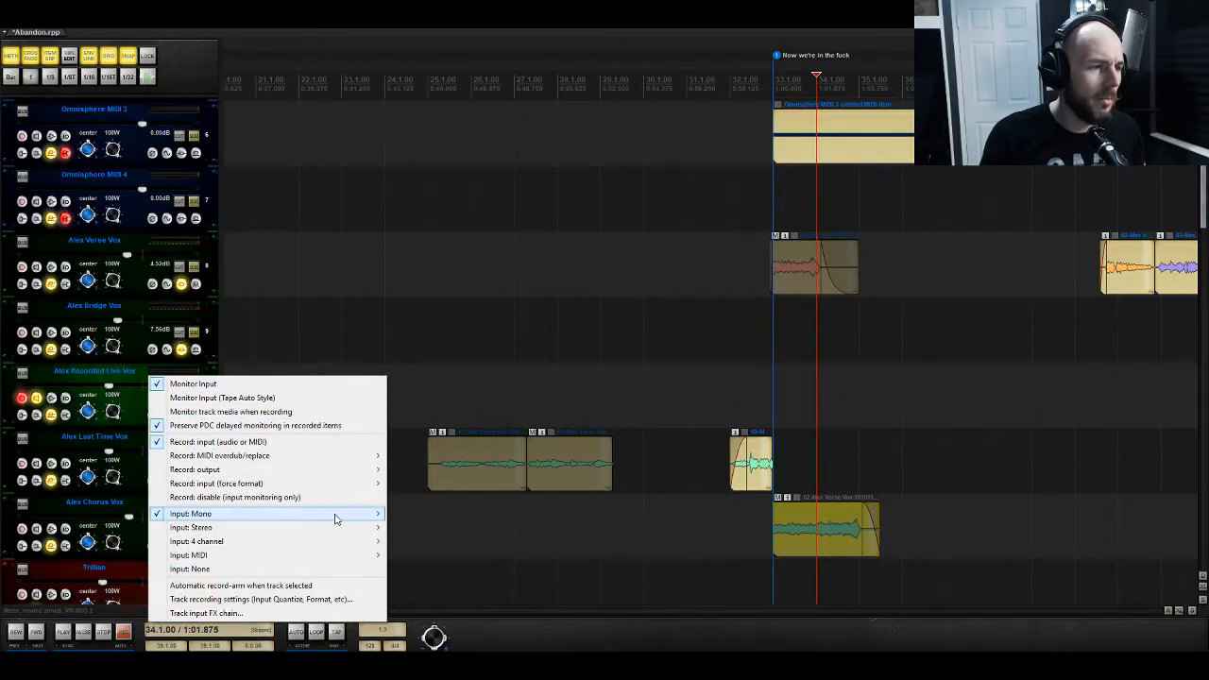
mouse_move(335, 515)
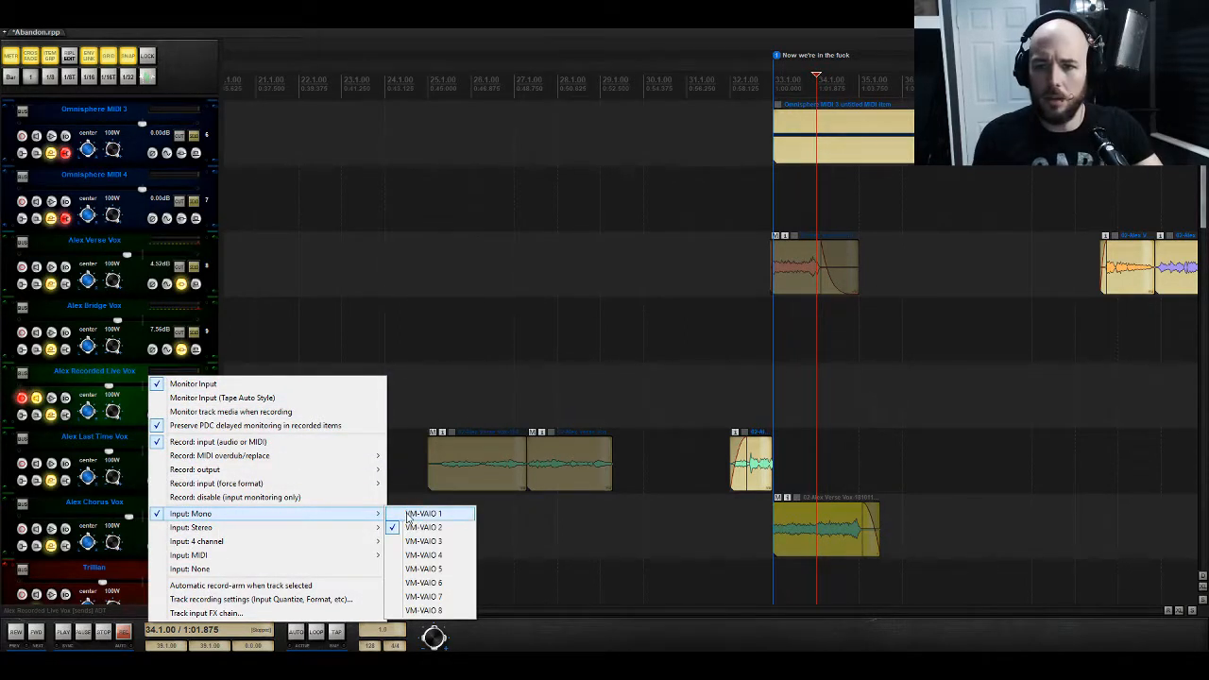
left_click(421, 514)
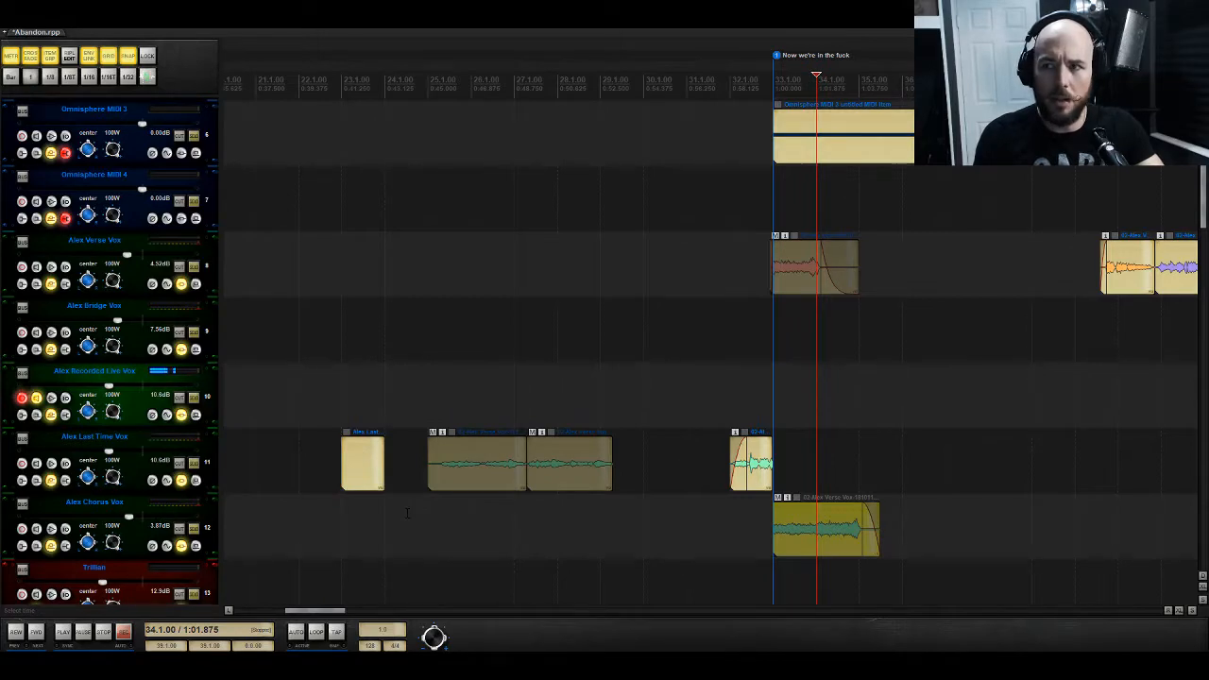
Step: Mute the Talkover Mic track in the mixer and return to the arrangement
key("ctrl+m")
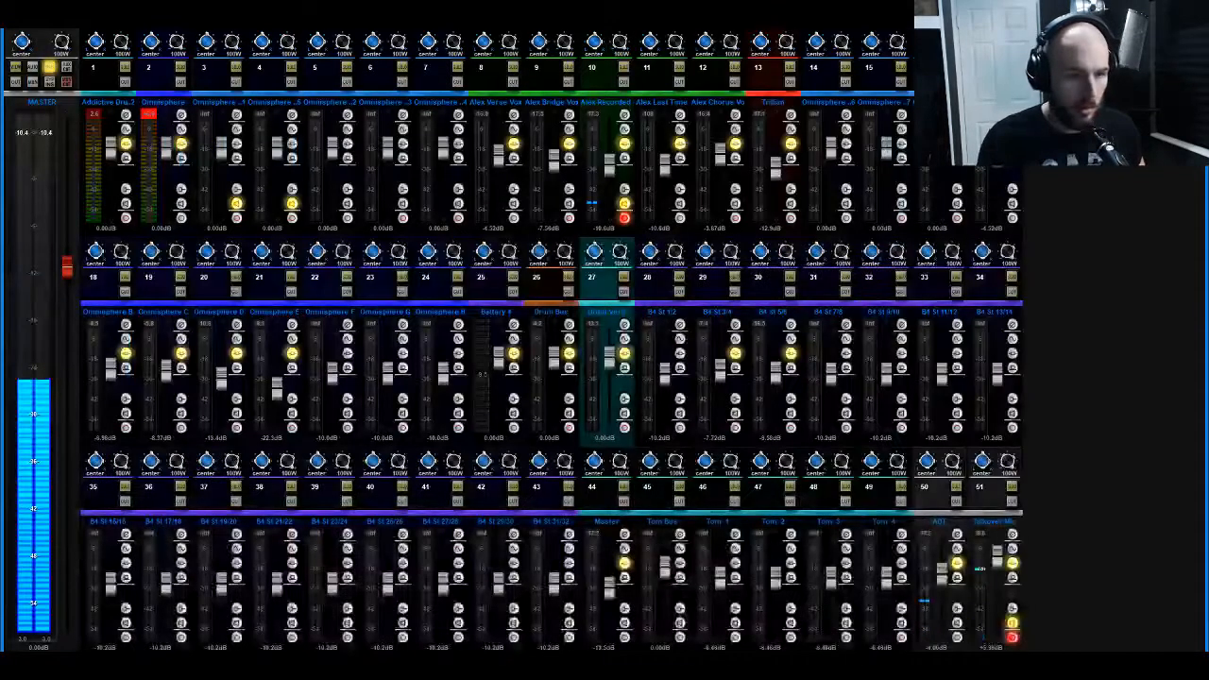
left_click(1012, 503)
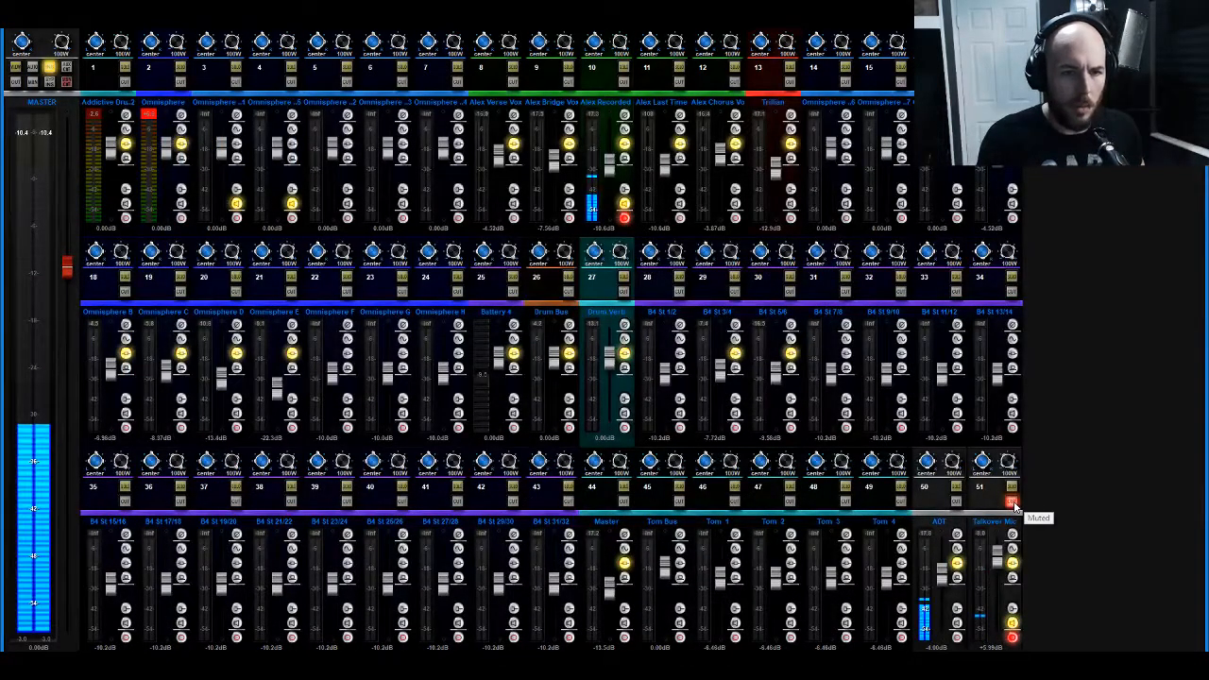
key("ctrl+m")
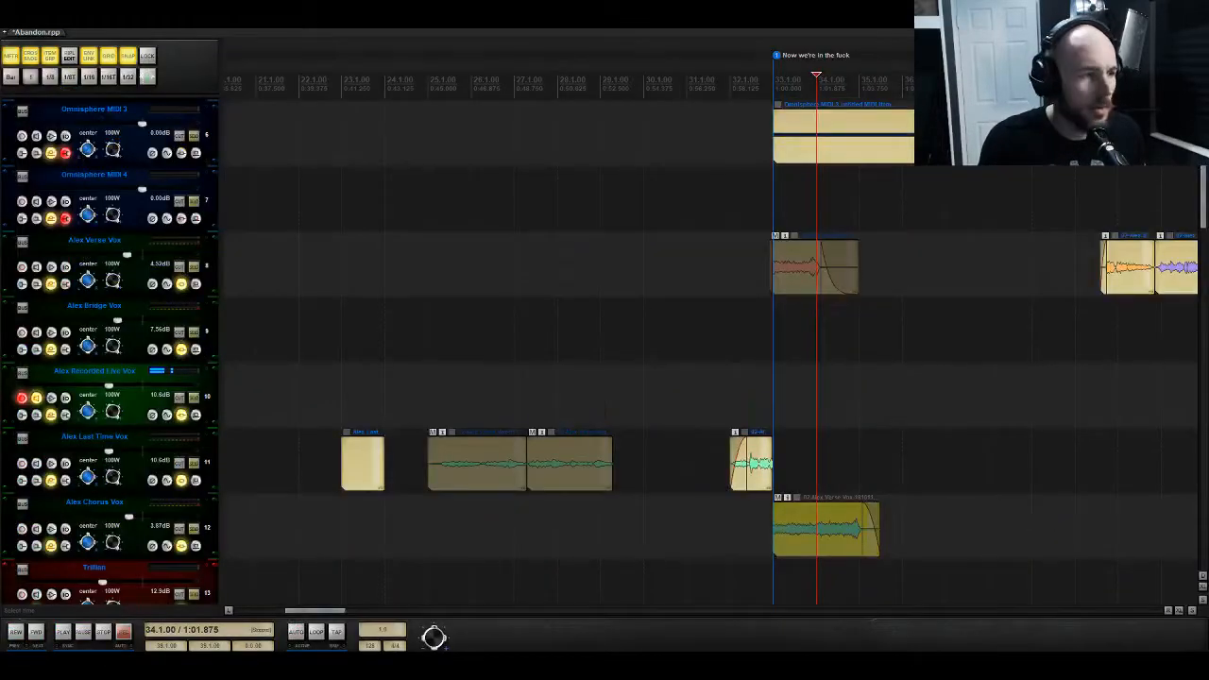
Step: Record a live vocal take on the Recorded Live Vox track, starting at bar 32
left_click(723, 385)
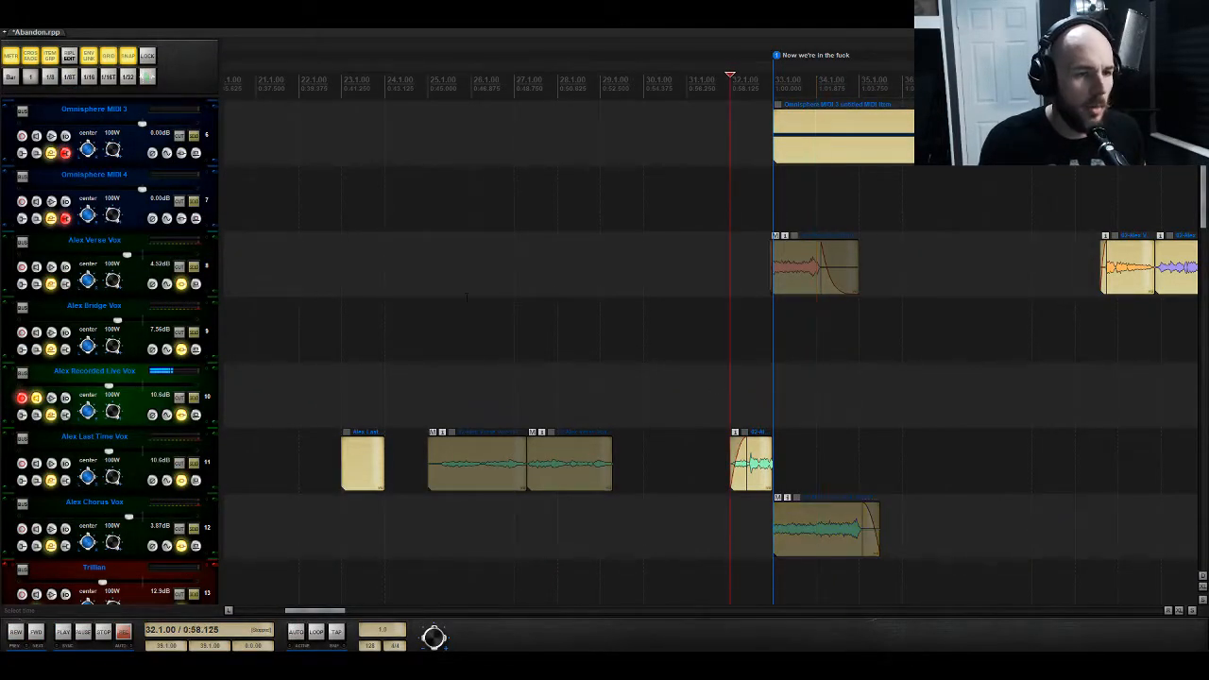
left_click(125, 633)
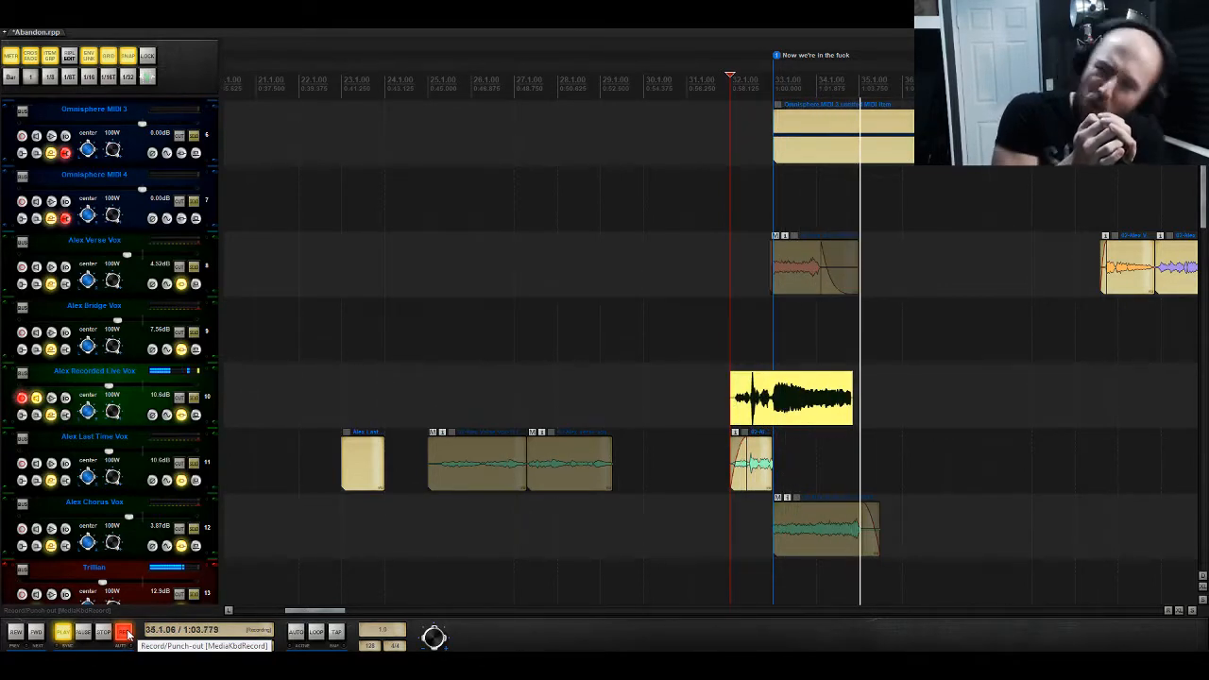
left_click(127, 634)
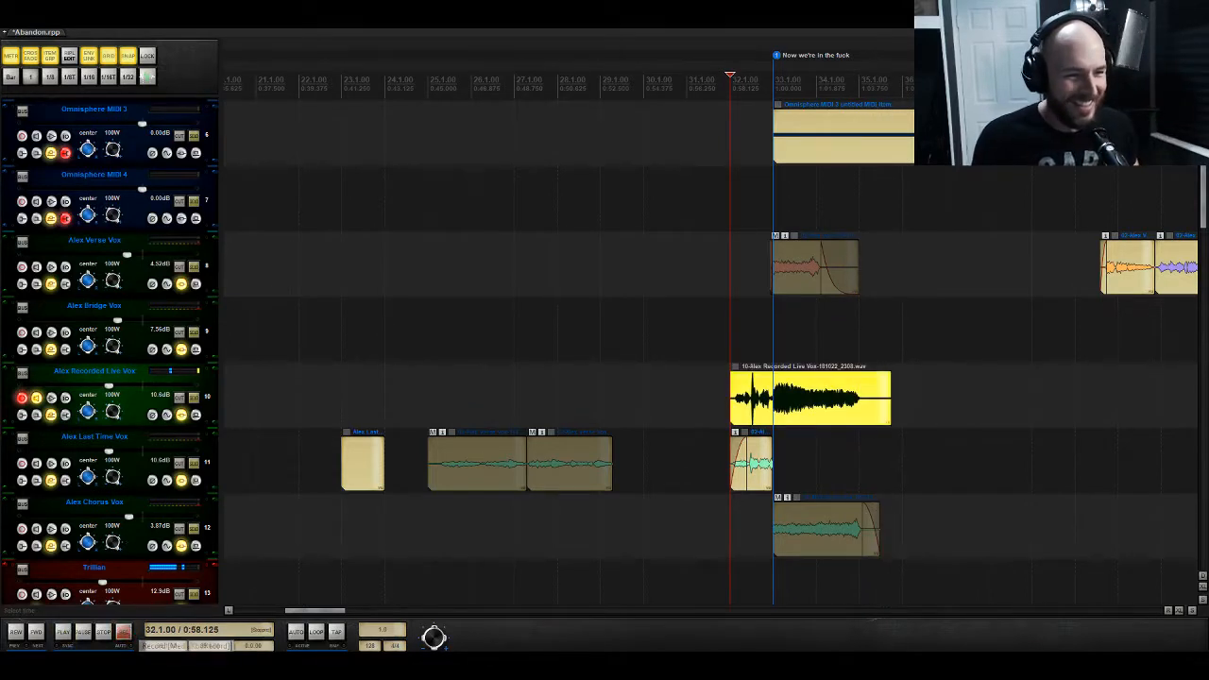
Step: Mute the Last Time Vox track and audition the live vocal take from bar 32
key("space")
key("space")
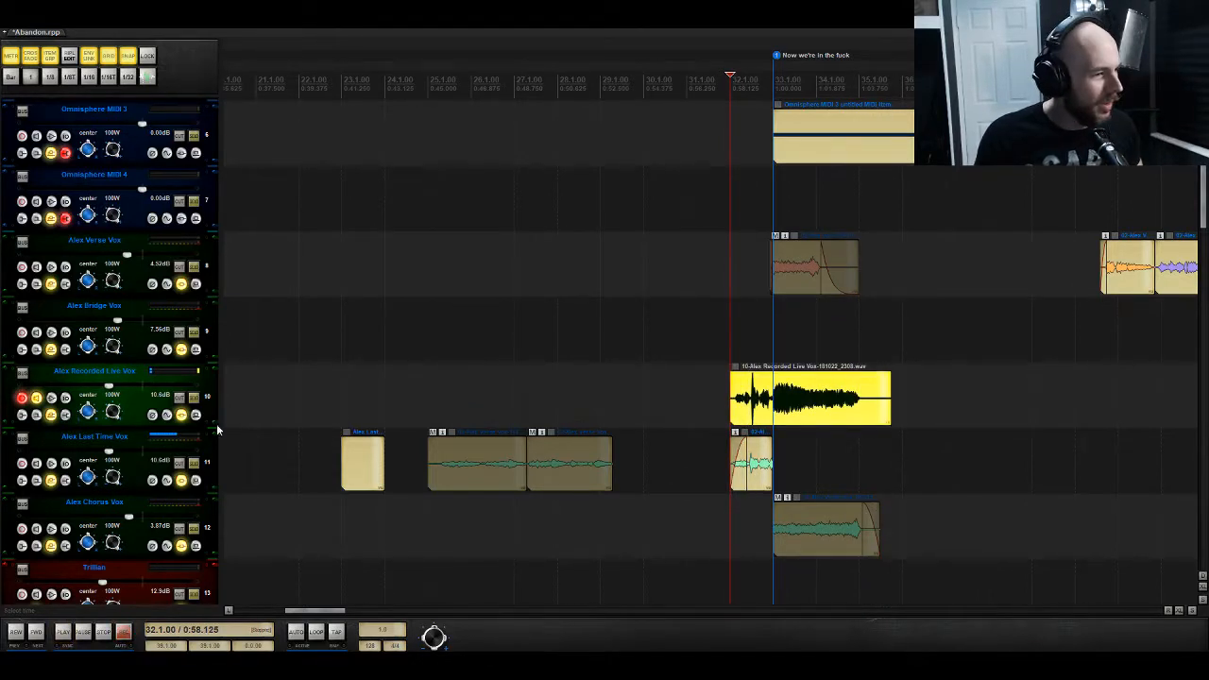
left_click(179, 463)
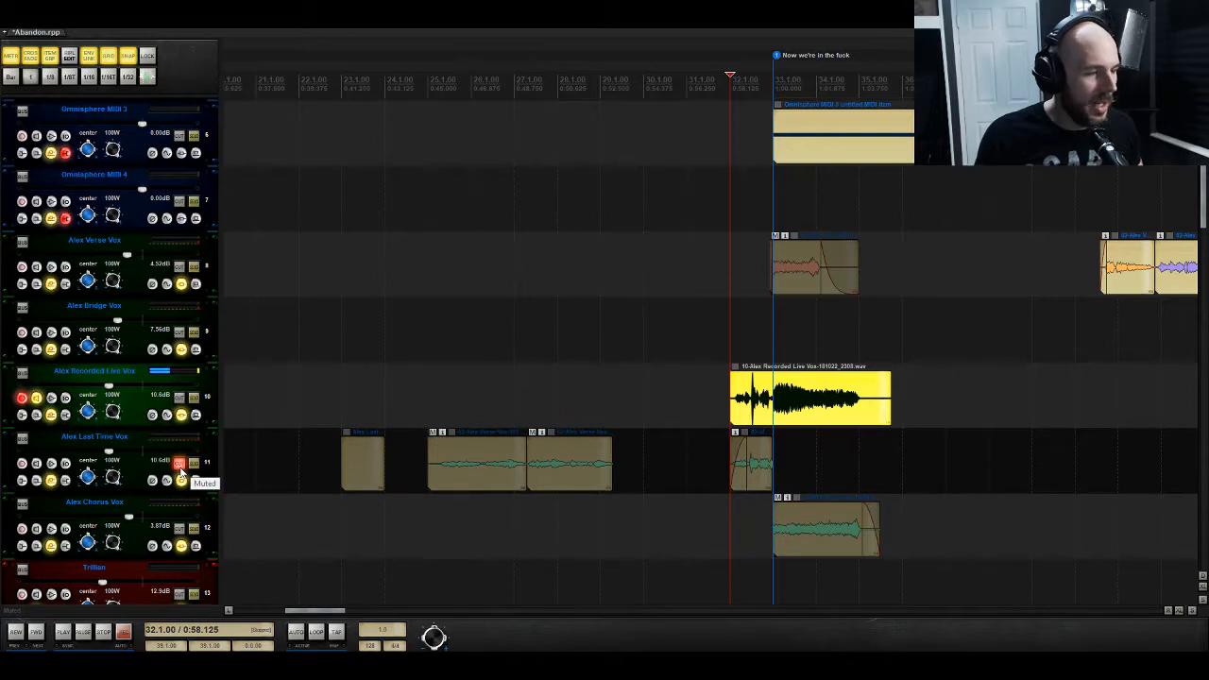
key("space")
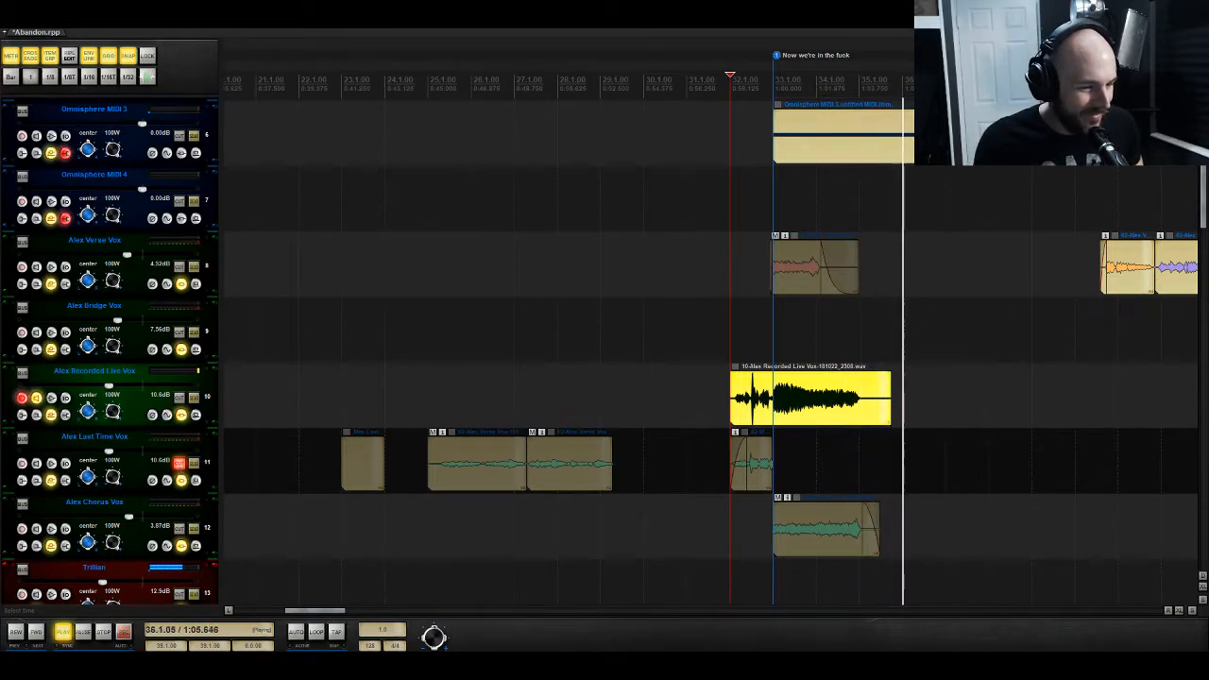
key("space")
Step: Split the live take at bar 33 and move its second part onto Chorus Vox, shifting the muted clip there to bar 36
key("s")
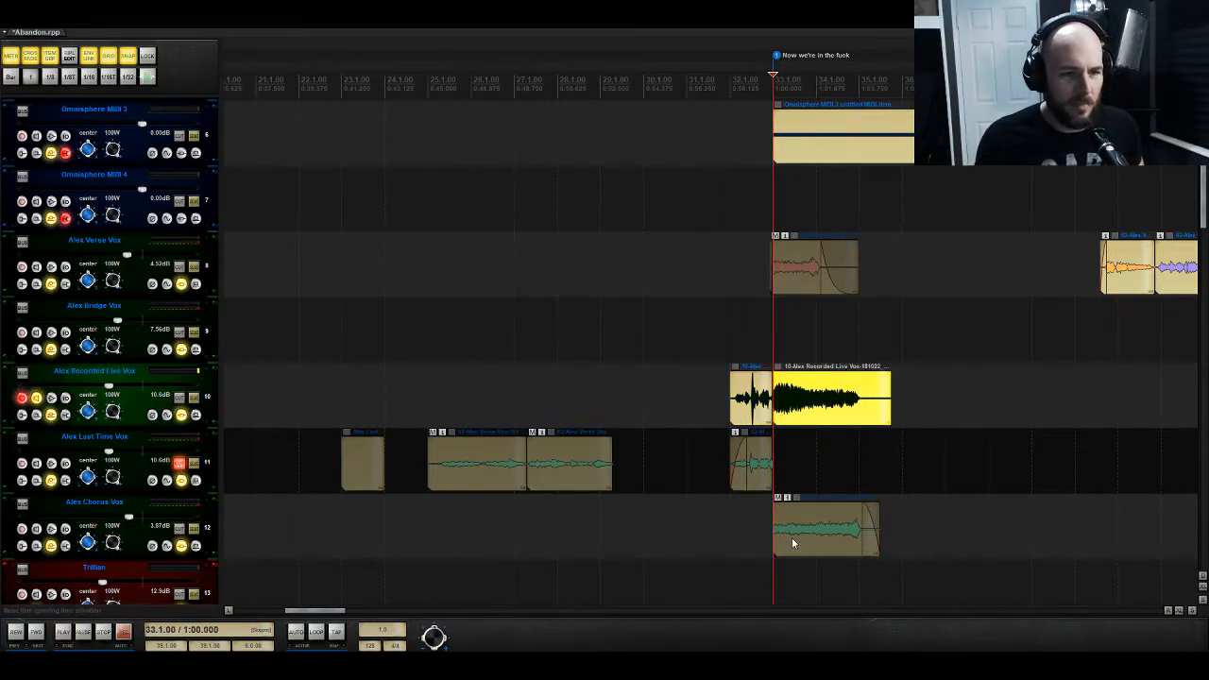
left_click(792, 540)
left_click_drag(792, 543, 920, 541)
left_click_drag(813, 385, 813, 515)
key("space")
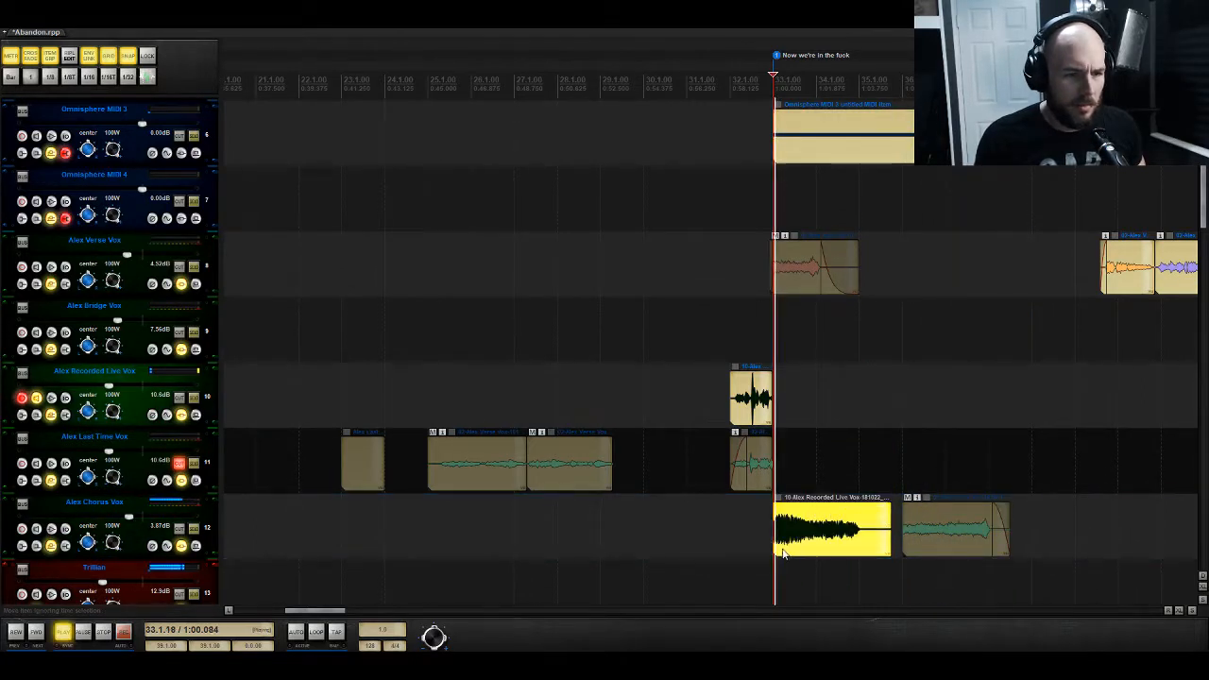
Step: Audition the Chorus Vox part soloed, and play the split take in the full mix from bar 32
key("space")
left_click(193, 529)
key("space")
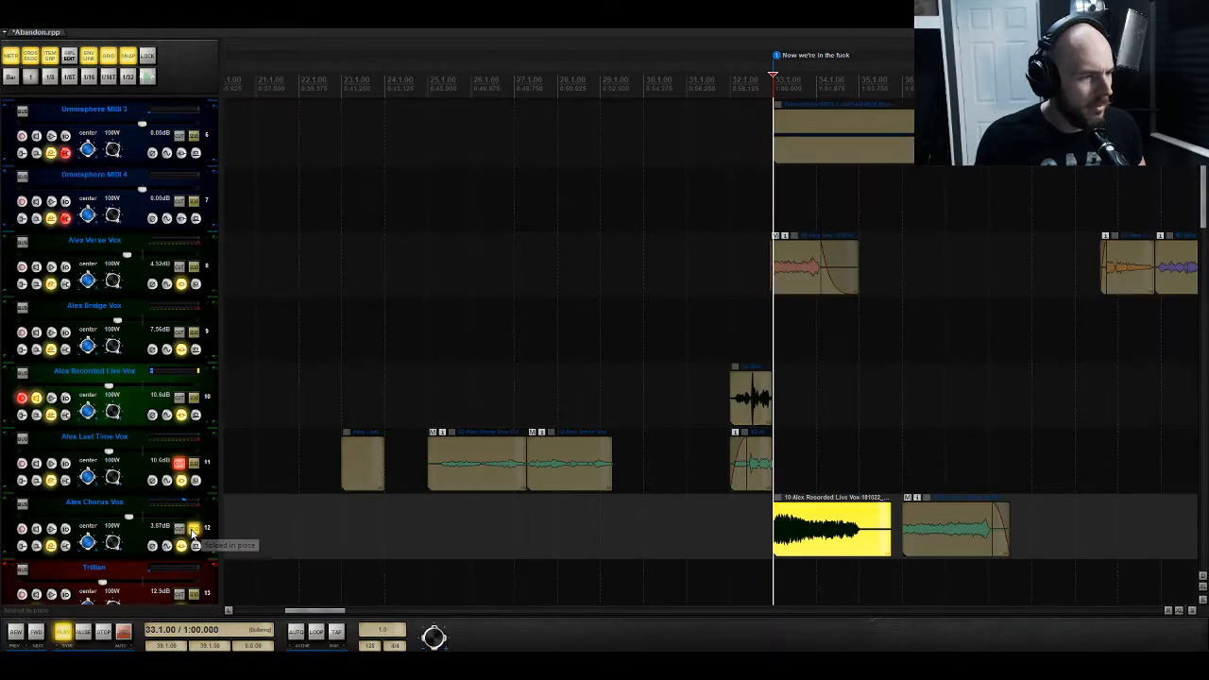
left_click(193, 529)
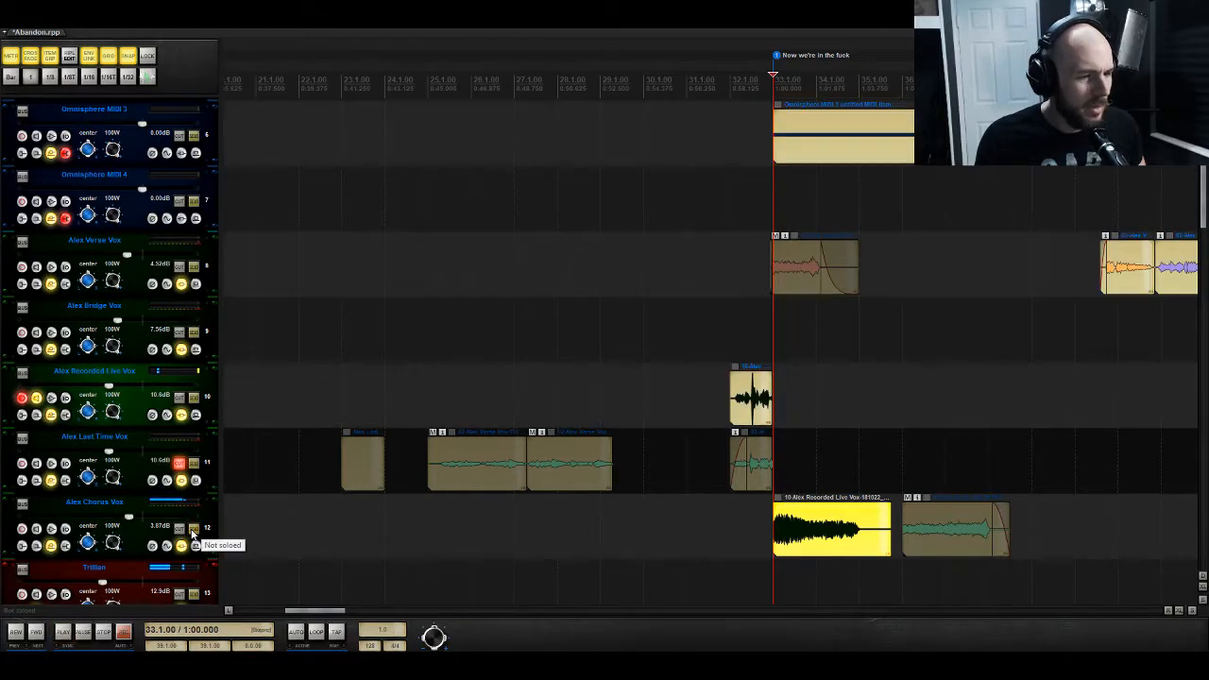
left_click(730, 348)
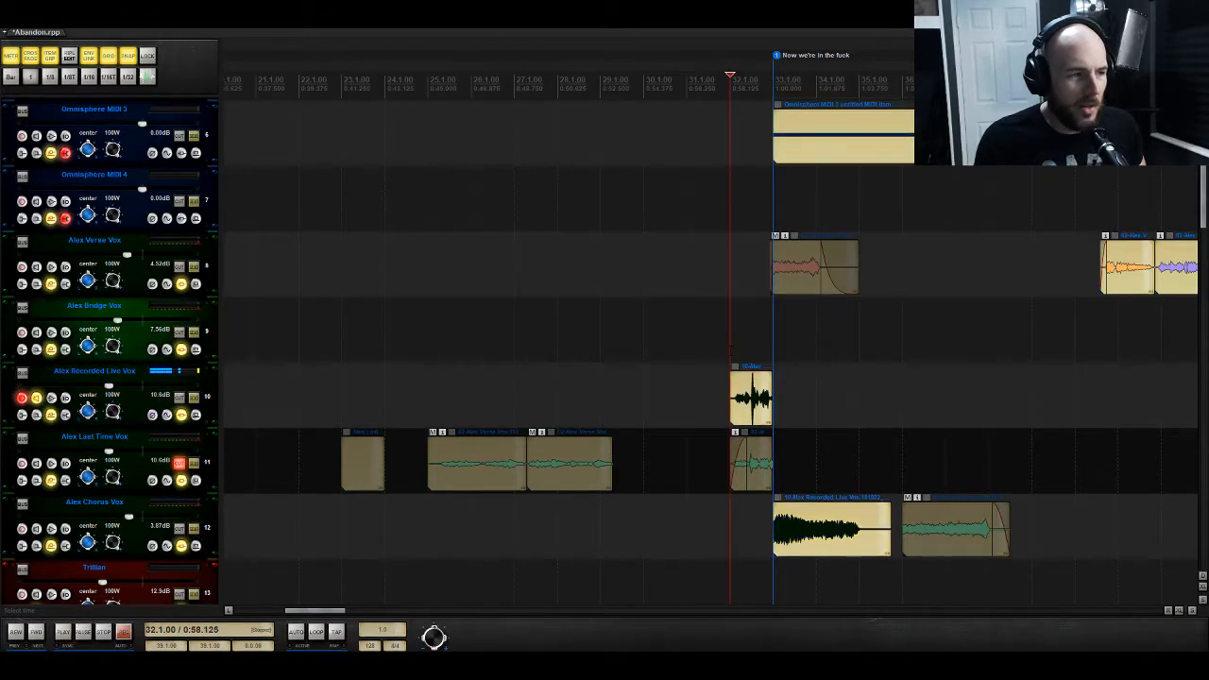
key("space")
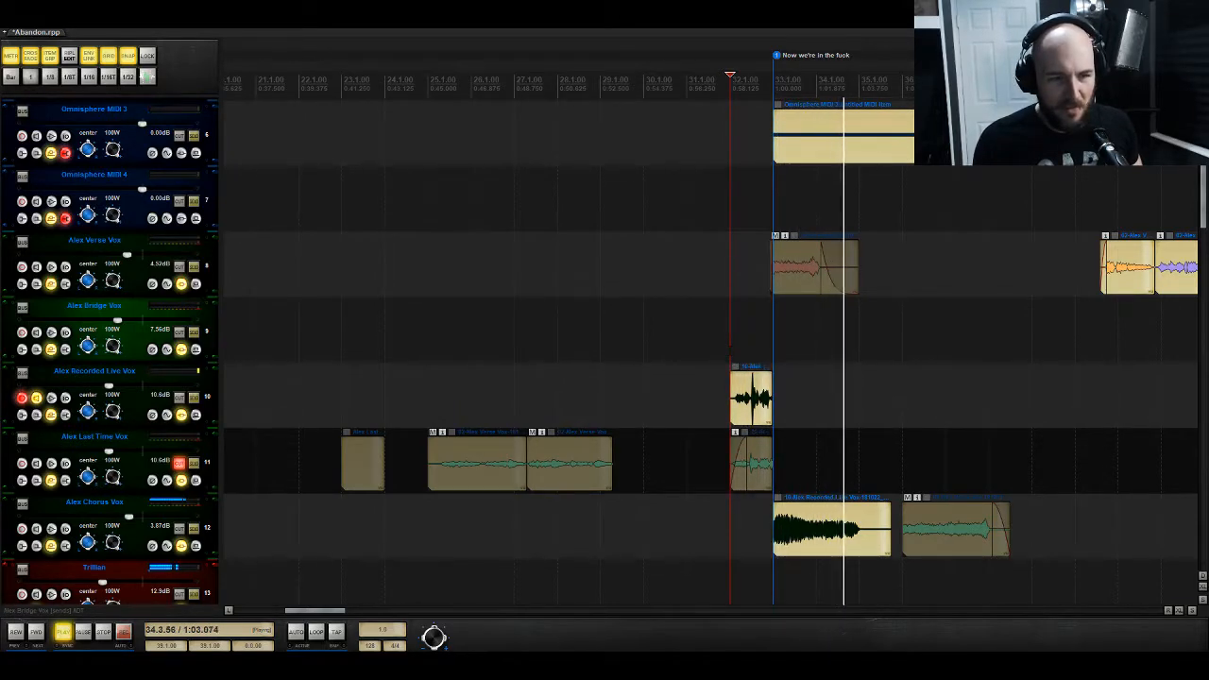
key("space")
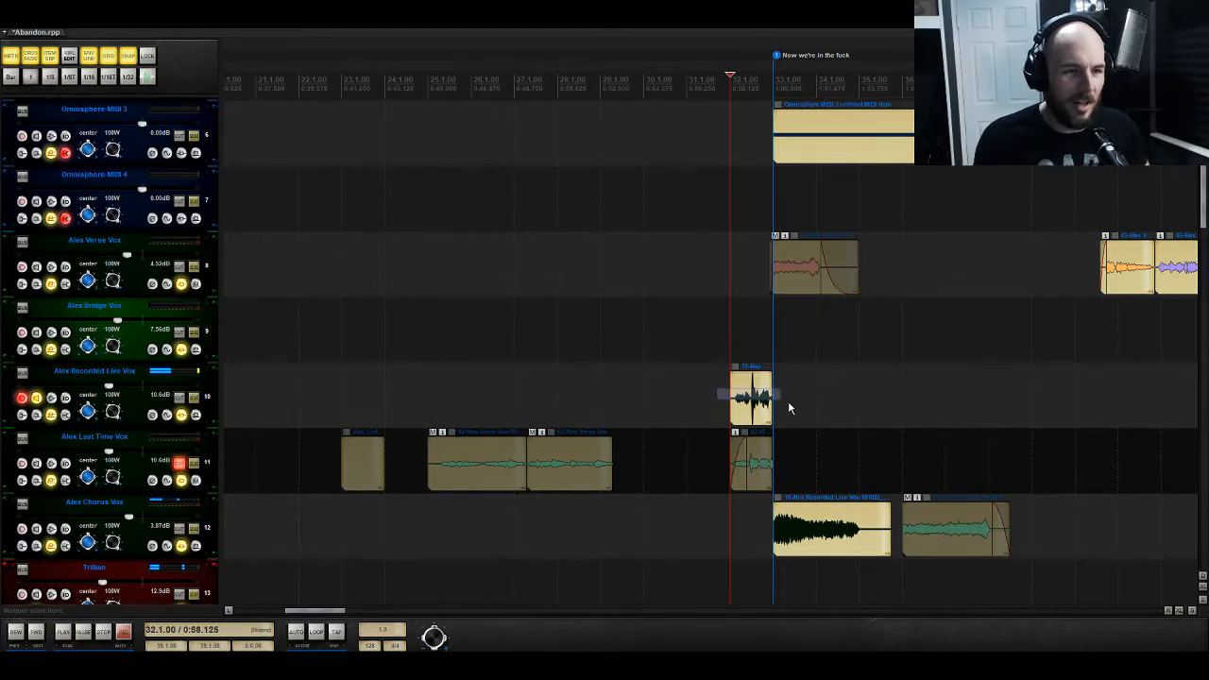
Step: Delete both parts of the live take from the Recorded Live Vox and Chorus Vox tracks
left_click_drag(789, 408, 791, 410)
key("Delete")
left_click_drag(817, 455, 834, 575)
key("Delete")
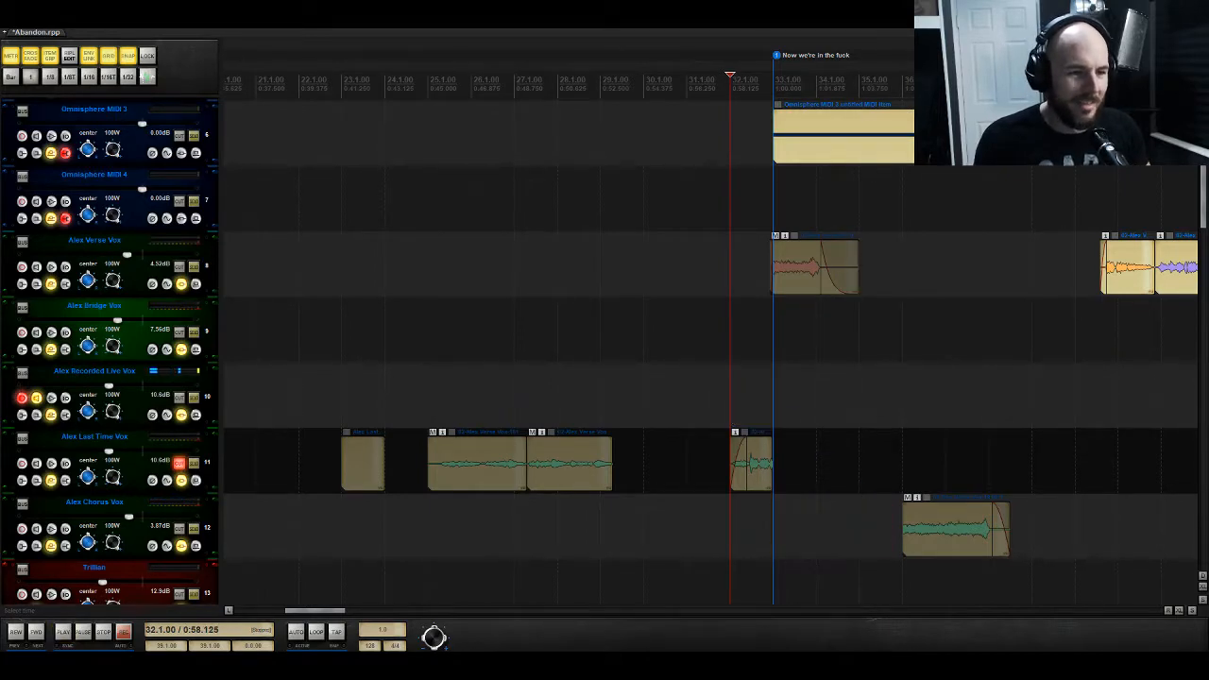
Step: Record a second live vocal take from bar 32, restarting once, and delete it after a brief listen
left_click(123, 633)
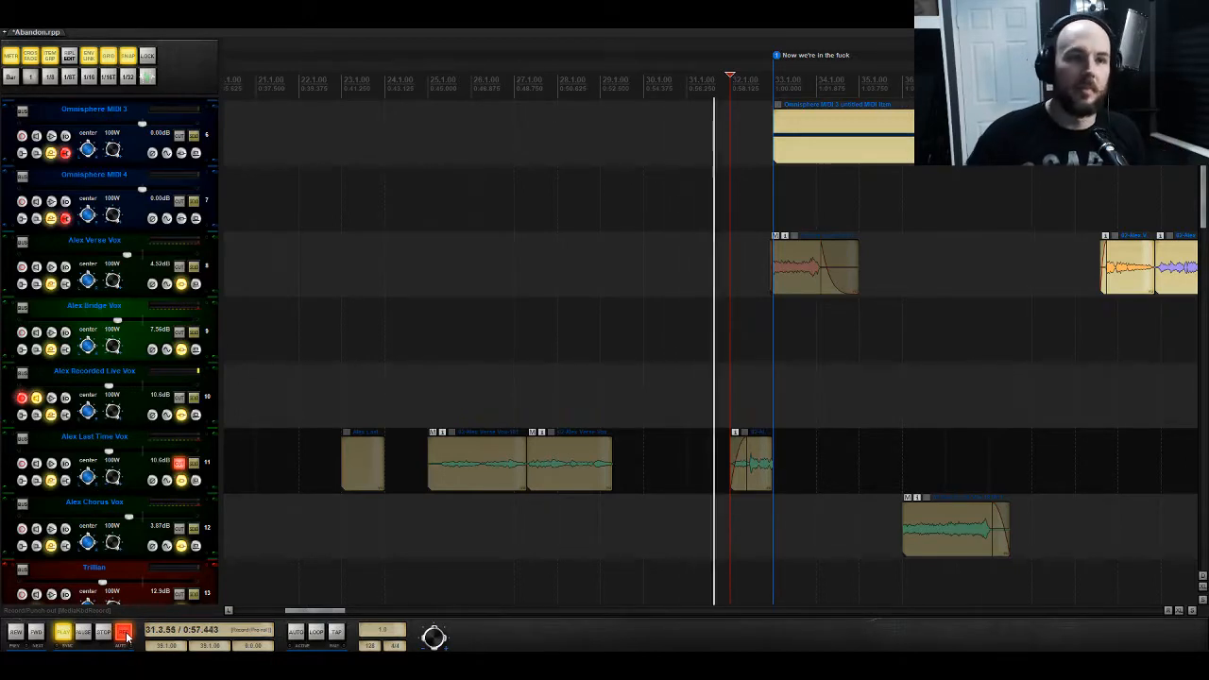
left_click(124, 633)
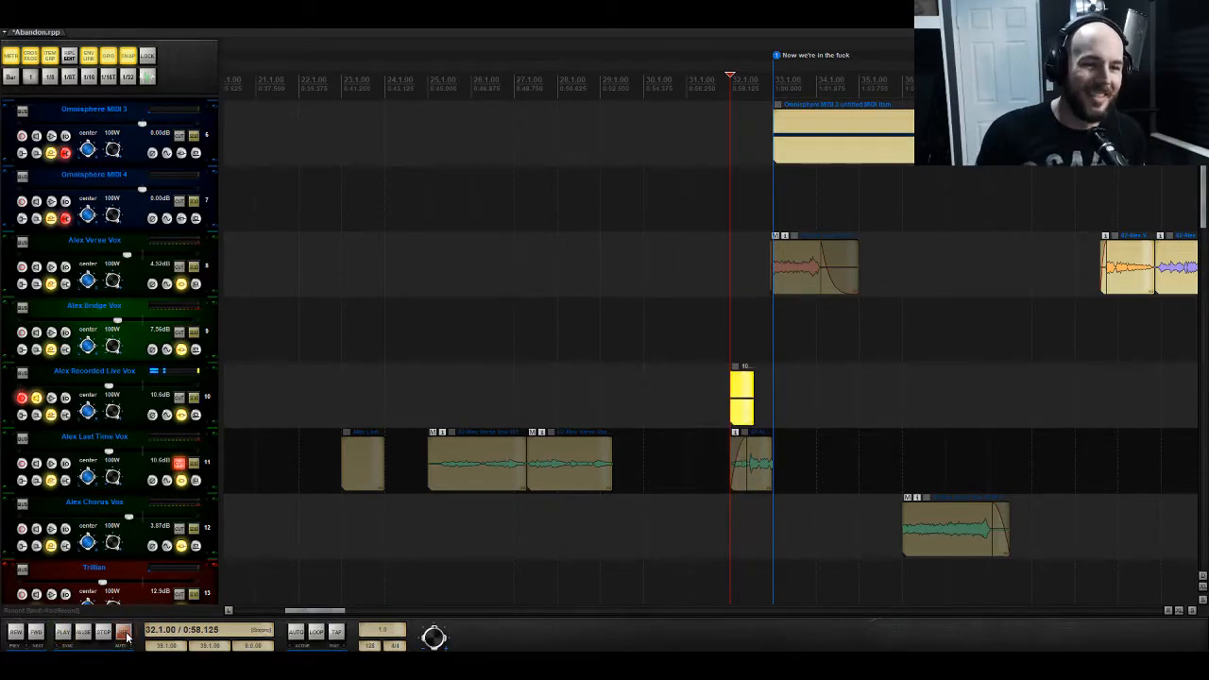
left_click(125, 634)
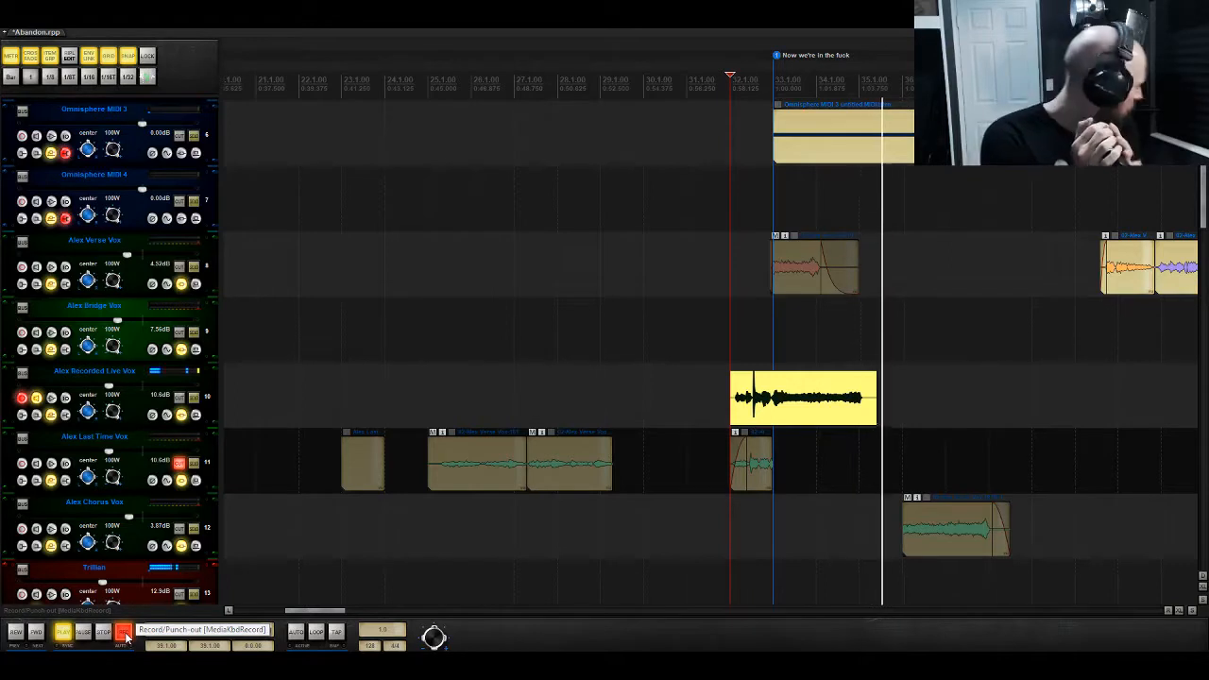
left_click(124, 634)
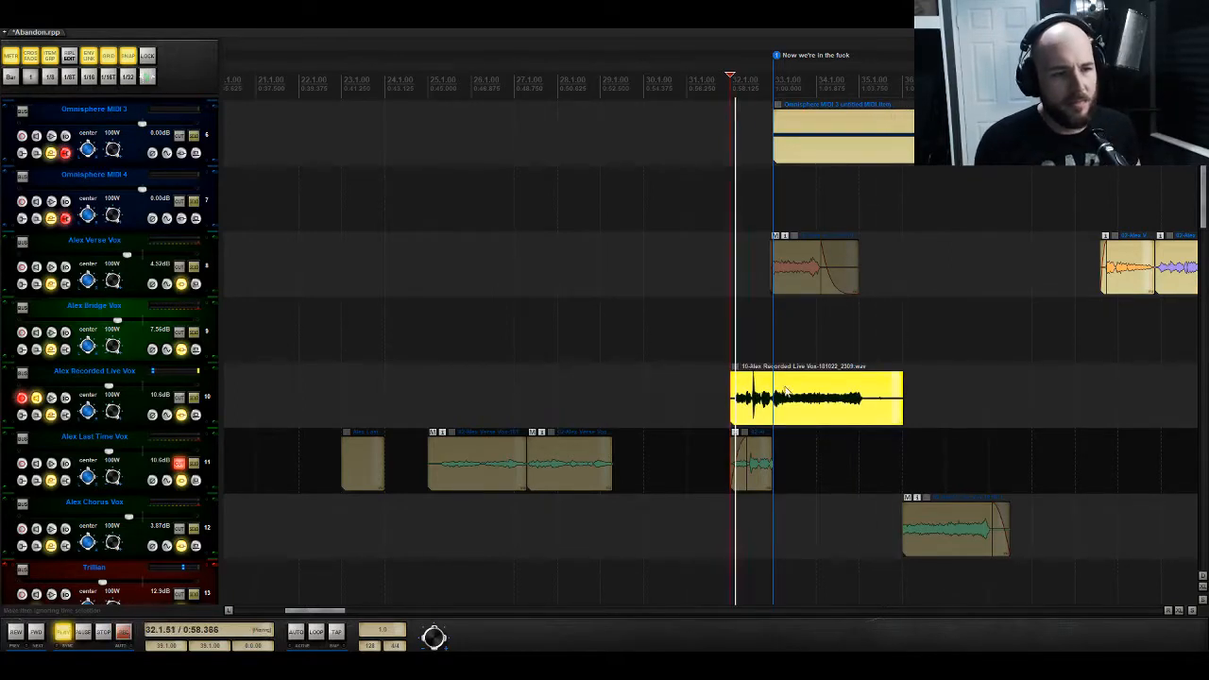
key("space")
key("Delete")
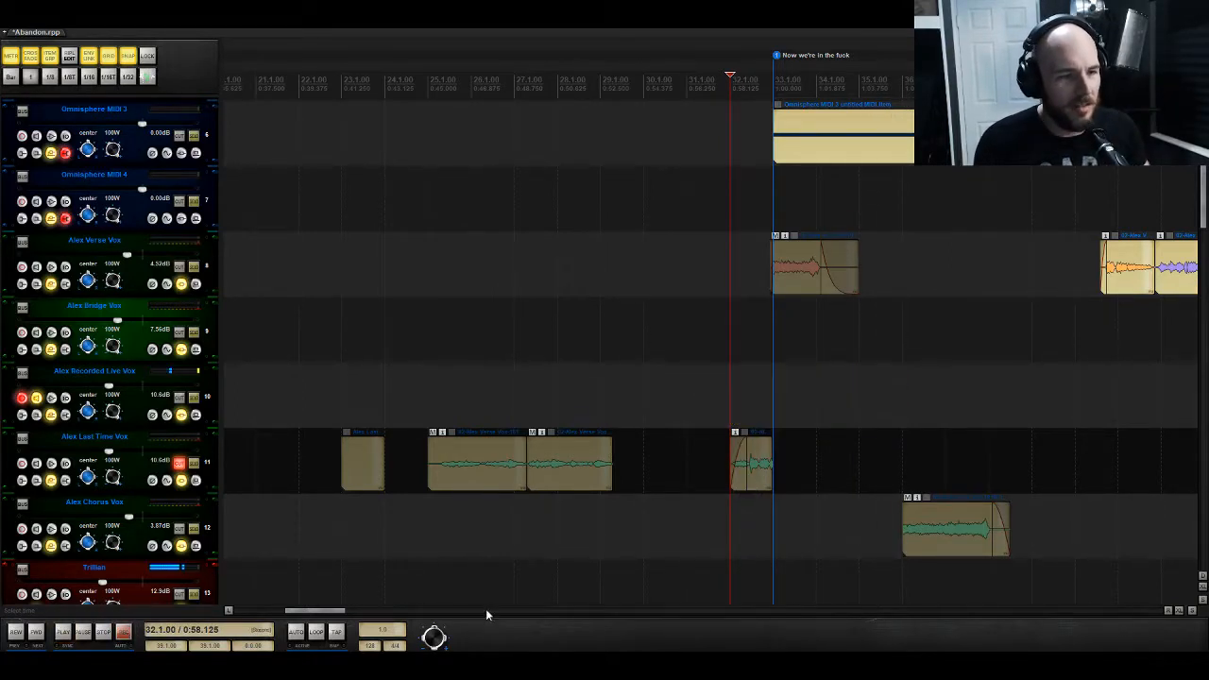
Step: Record a third live vocal take from bar 32 on Recorded Live Vox and play it back
left_click(118, 641)
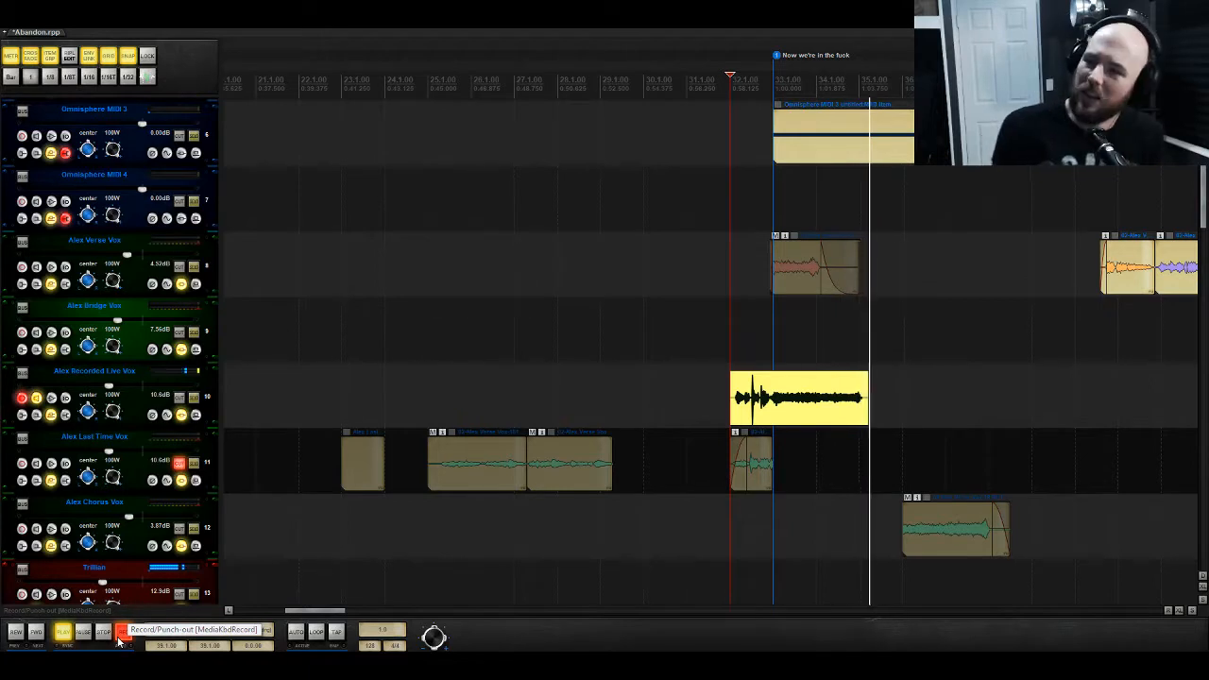
left_click(119, 641)
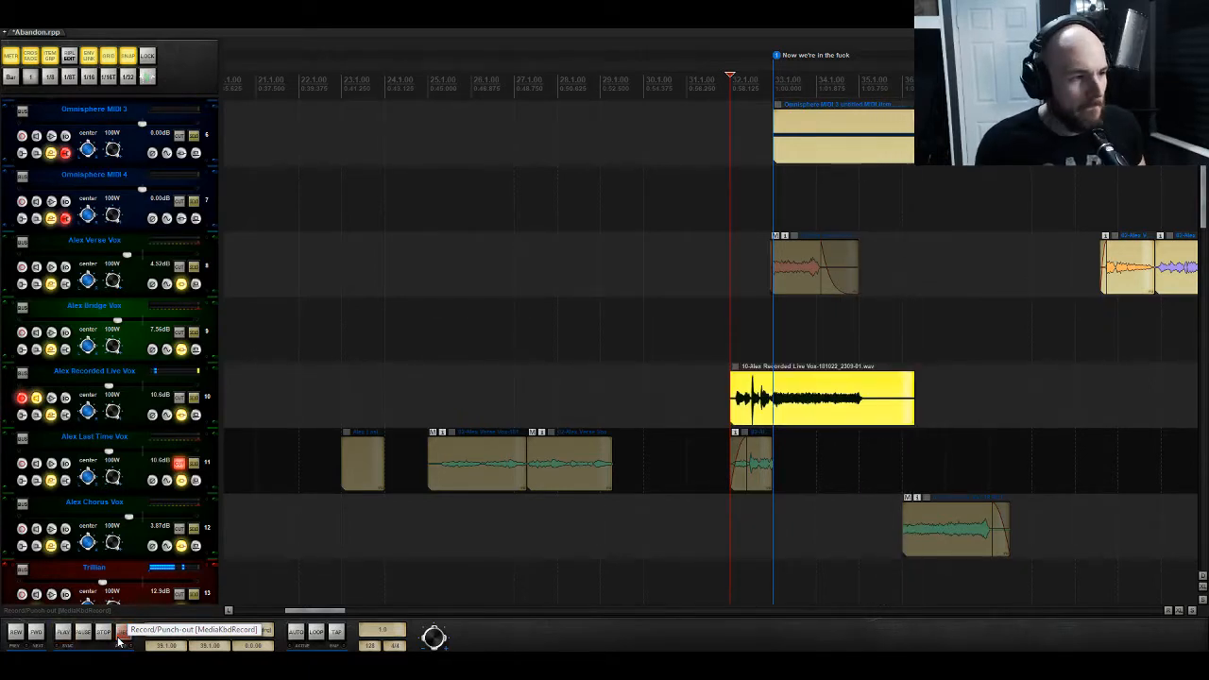
key("space")
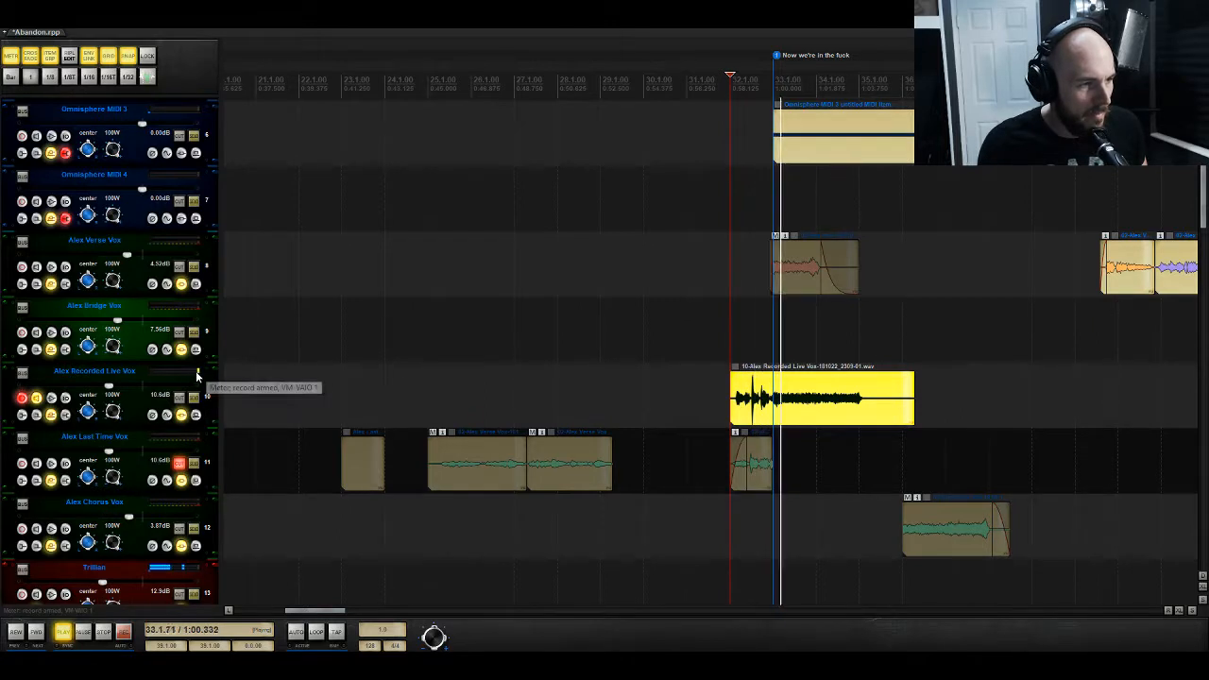
Step: Split the third live take at bar 33 and move its second part onto the Chorus Vox track
key("space")
left_click(792, 405)
key("s")
left_click_drag(791, 404, 791, 513)
key("space")
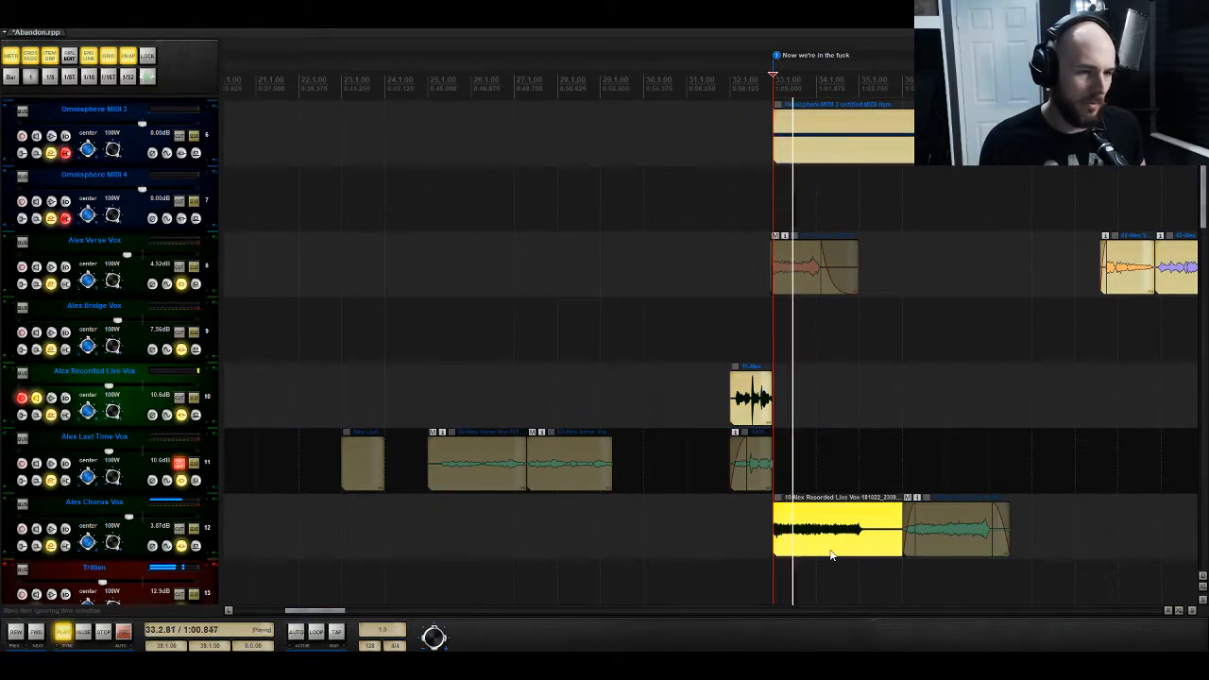
Step: Audition both parts of the third take in the mix from bar 32
left_click(728, 346)
key("space")
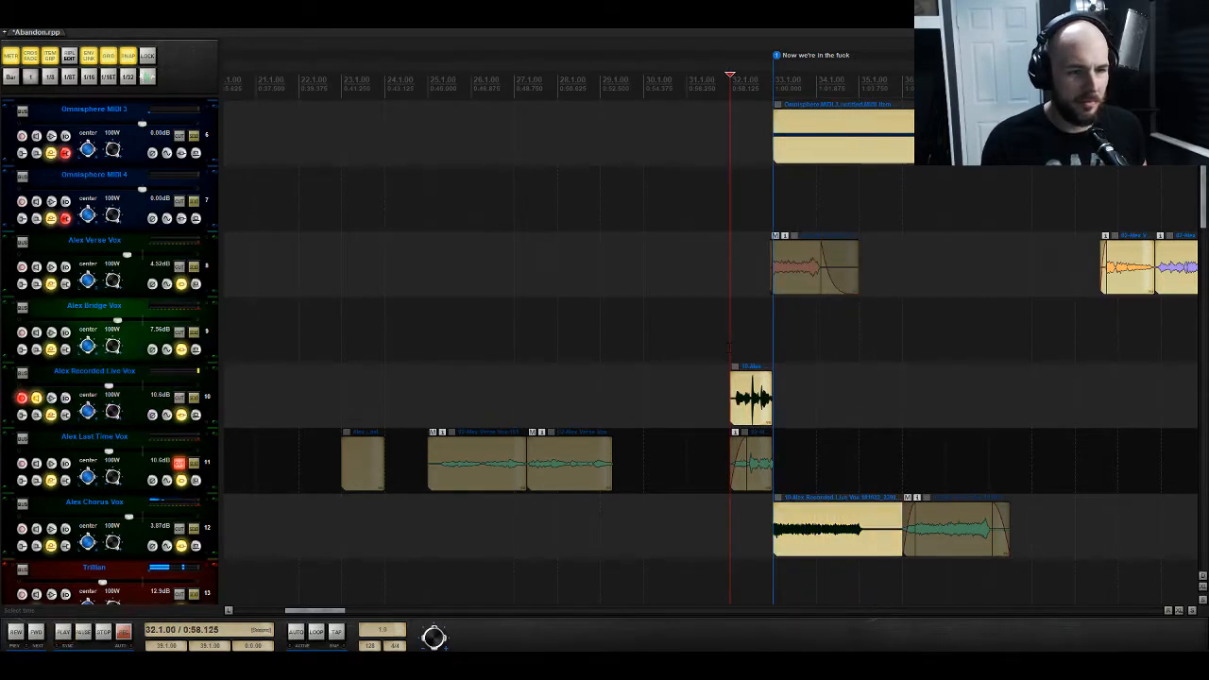
key("space")
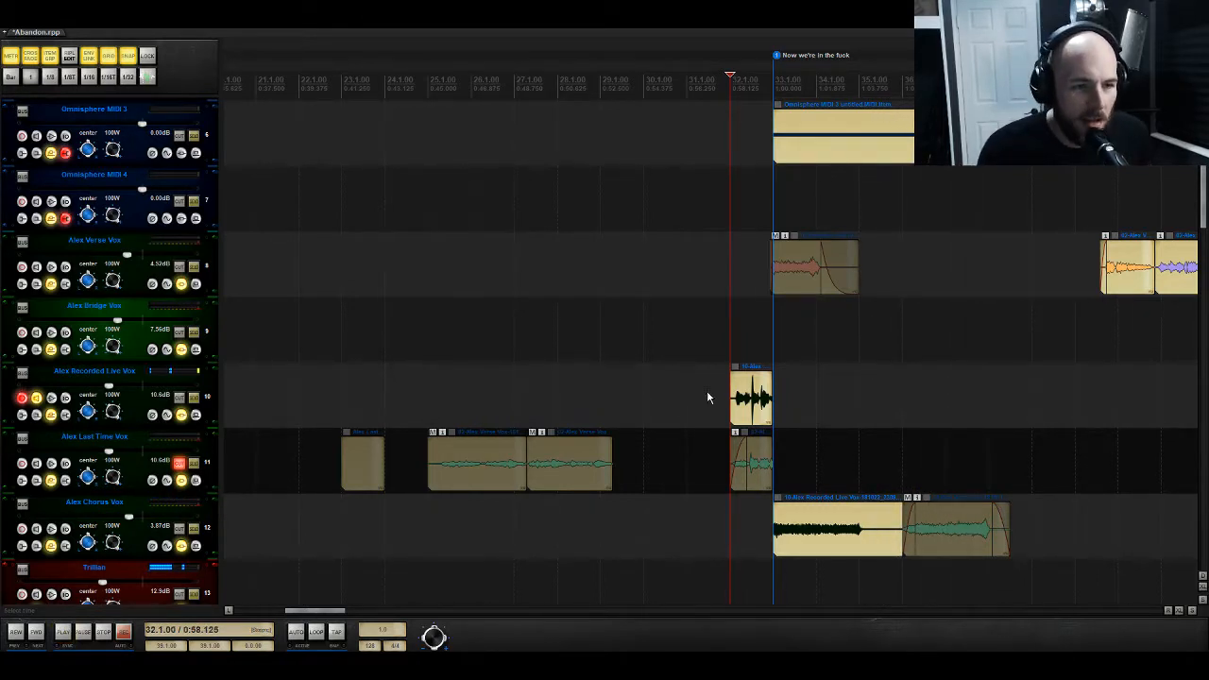
Step: Replace the third live take with a fourth one recorded from bar 32 on Recorded Live Vox, and play it back
left_click(751, 396)
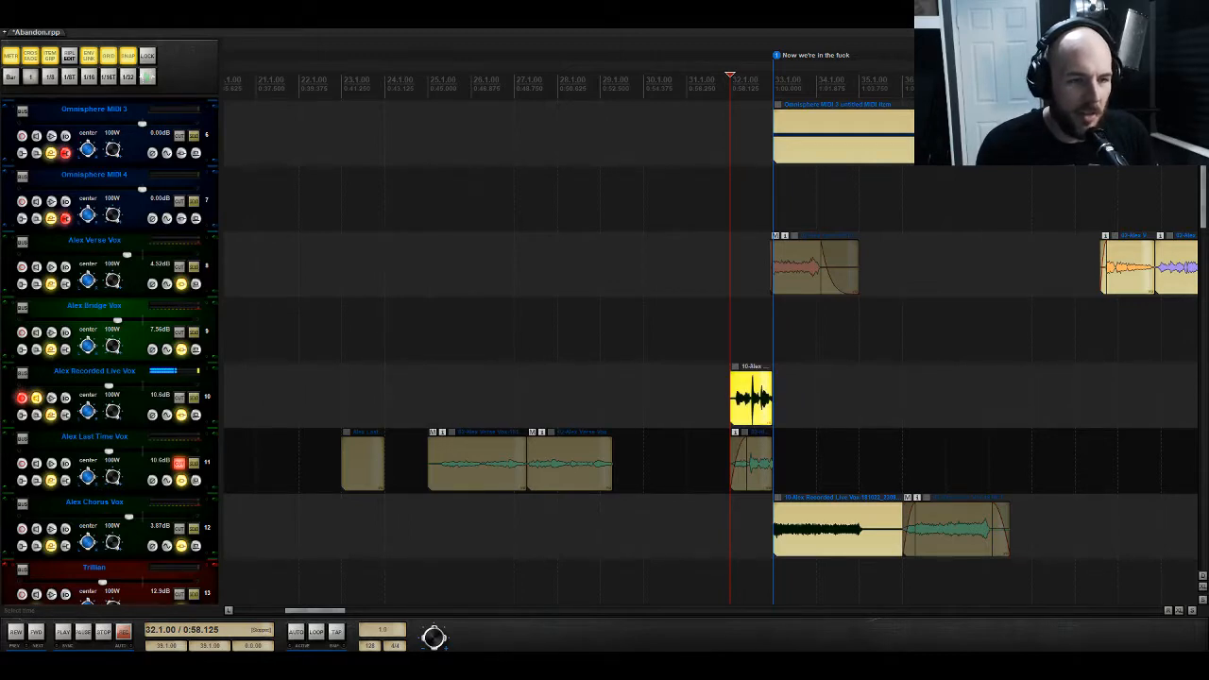
key("Delete")
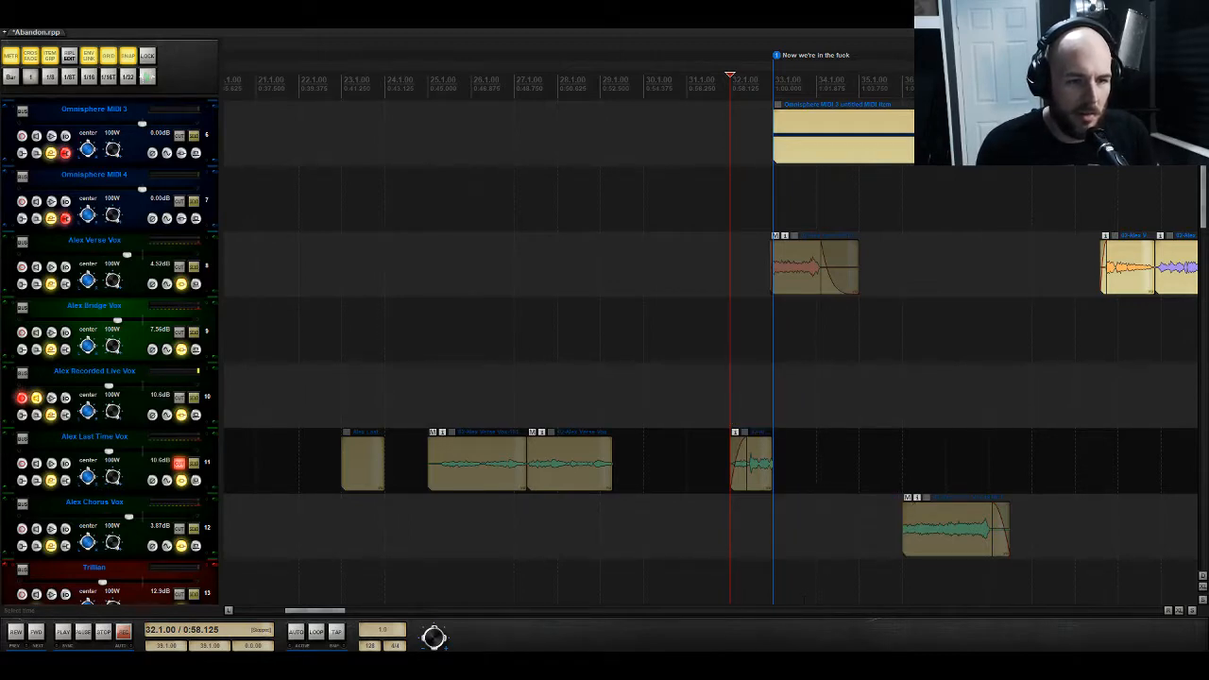
left_click(124, 635)
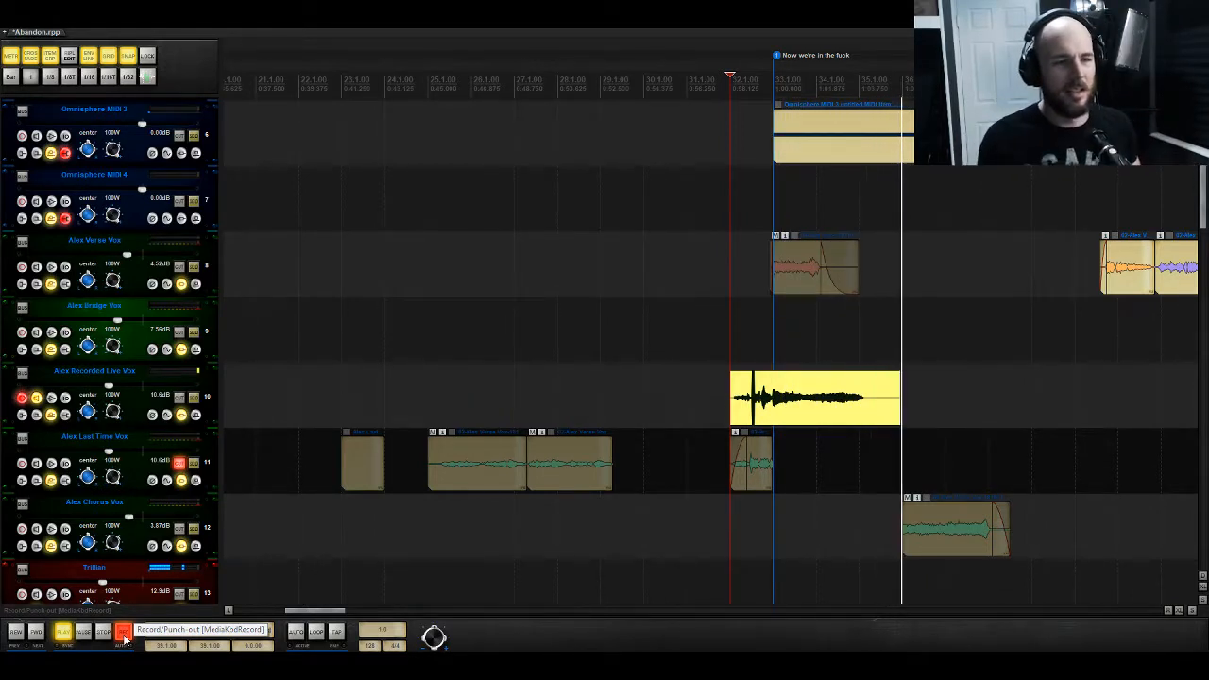
left_click(124, 638)
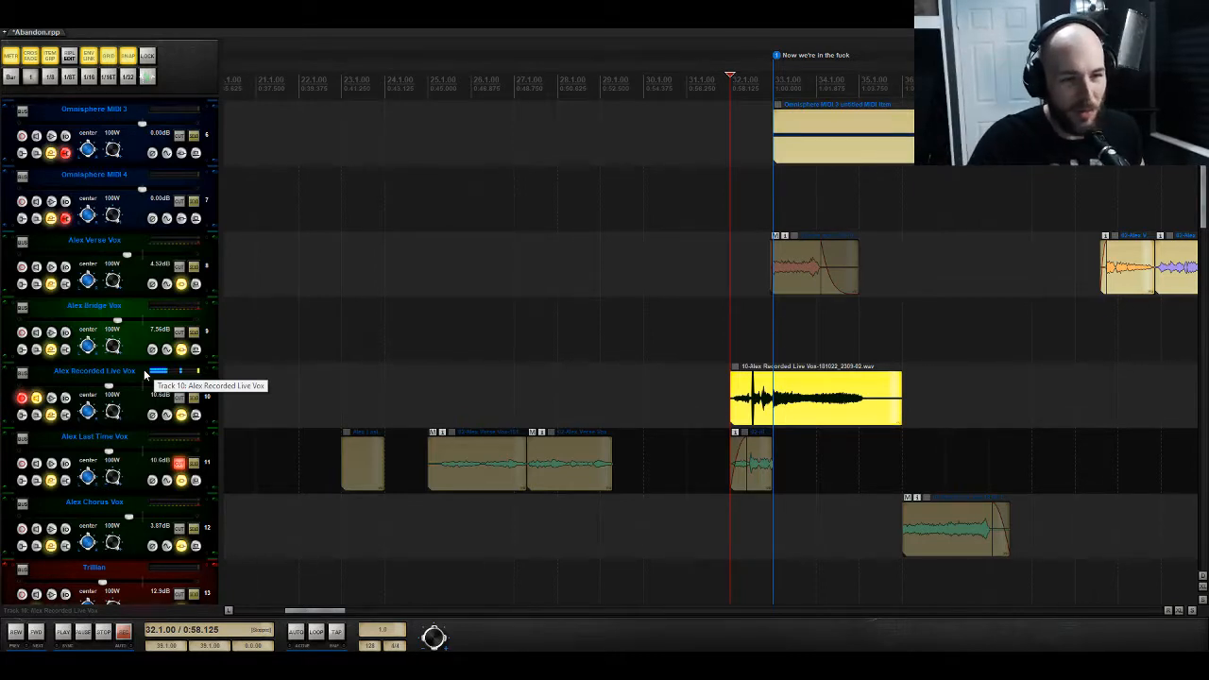
key("space")
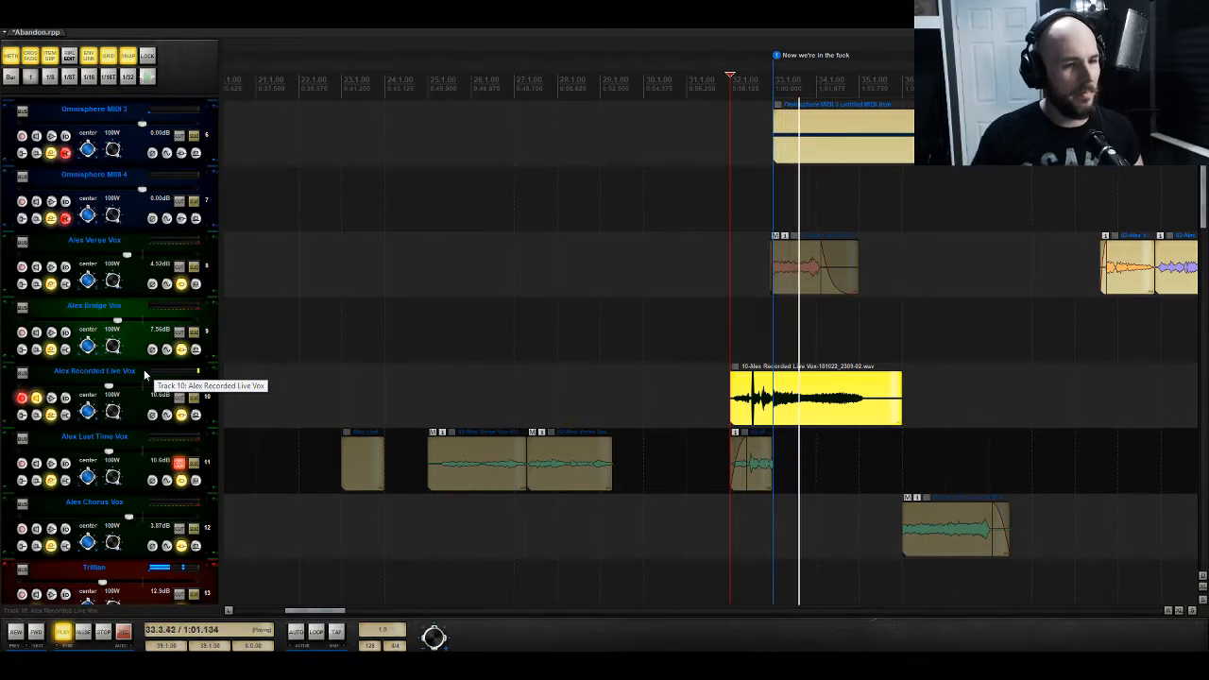
key("space")
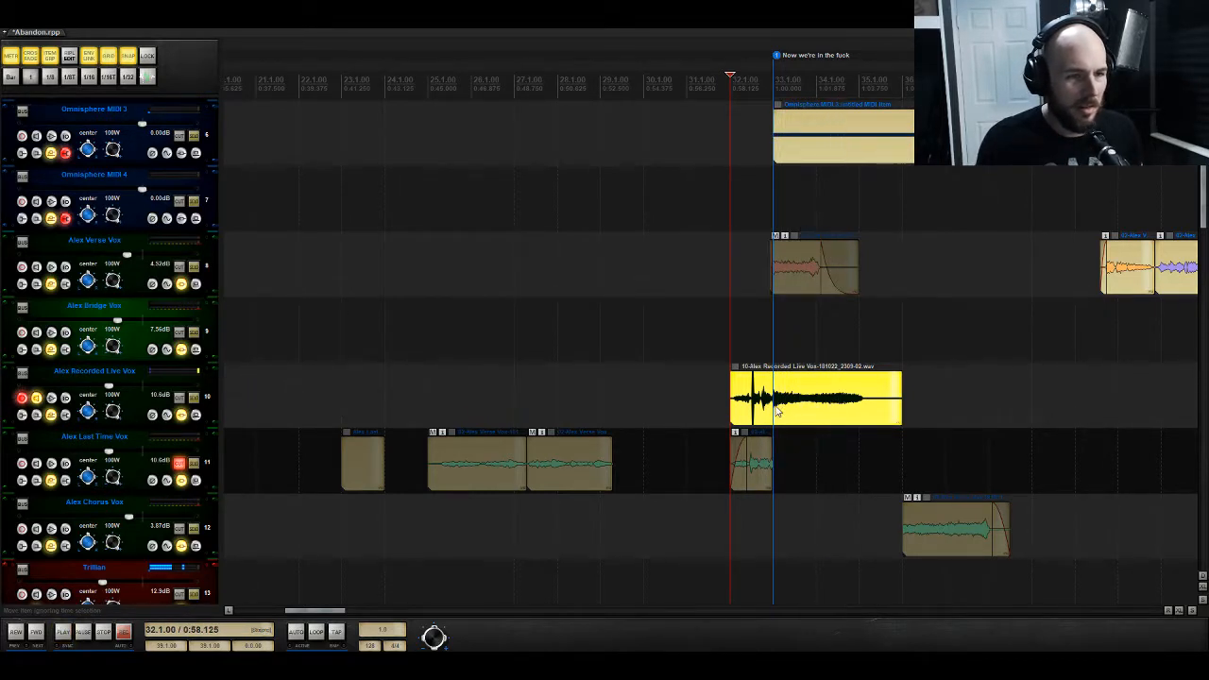
Step: Split the fourth live take at bar 33, move its second part onto the Chorus Vox track, and audition both parts
left_click(779, 410)
key("s")
left_click_drag(789, 411, 791, 520)
key("space")
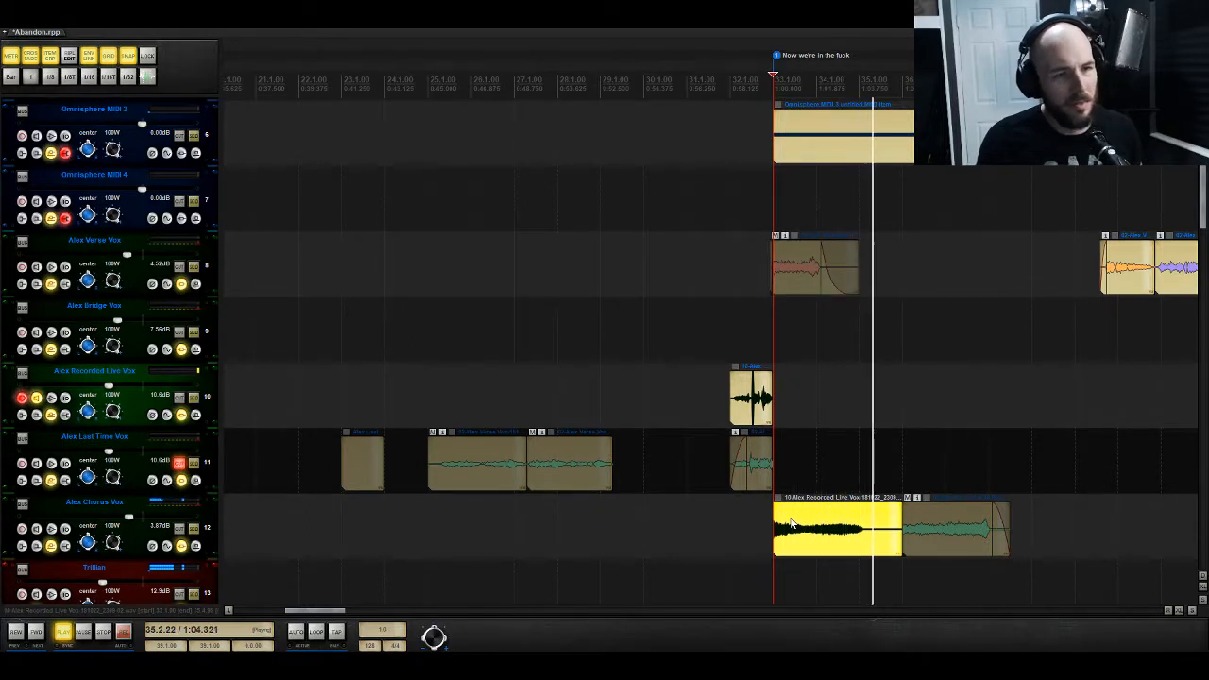
key("space")
left_click(727, 330)
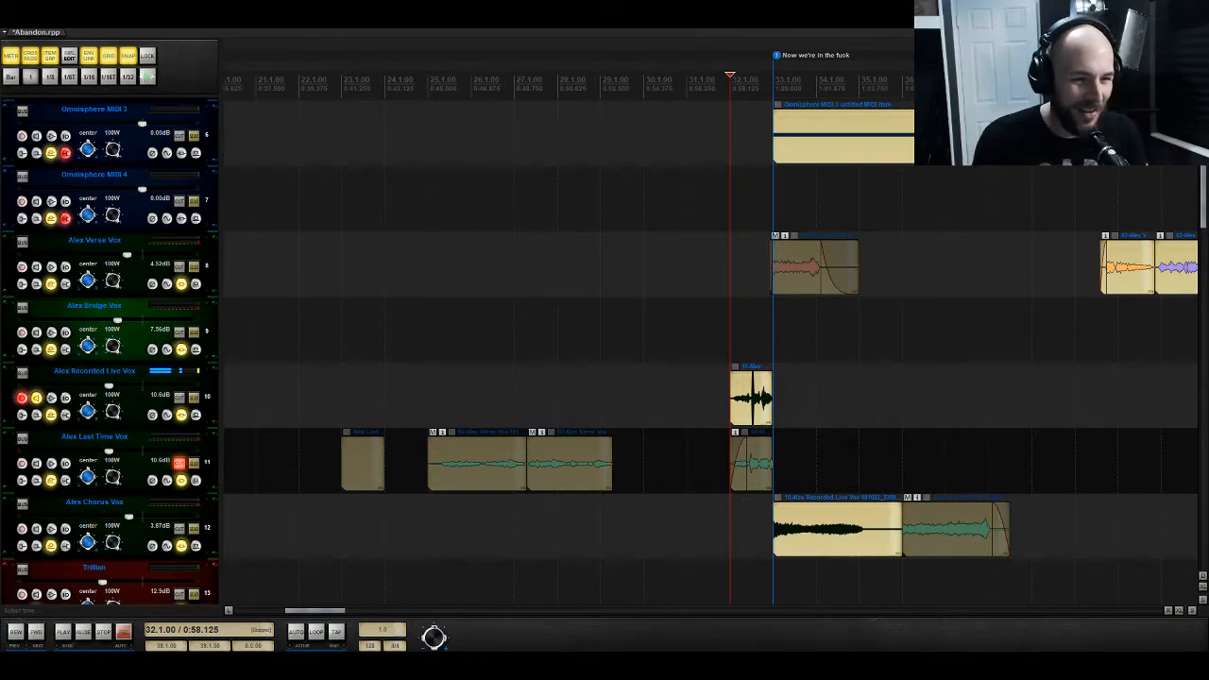
key("space")
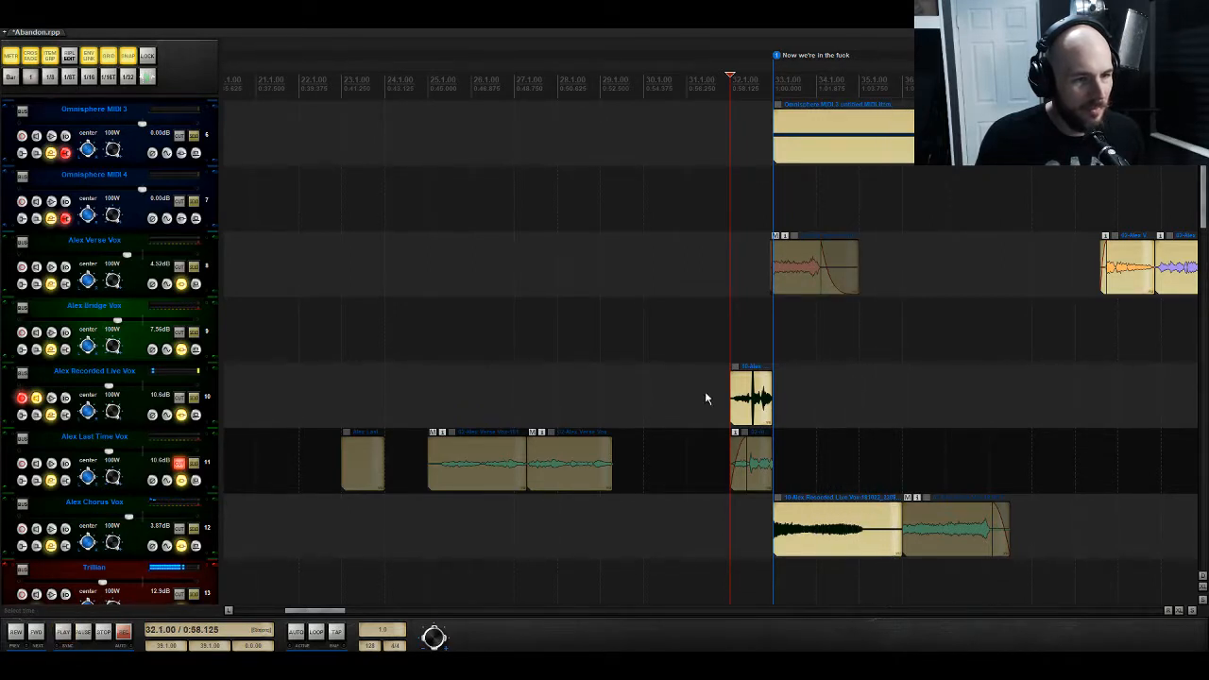
Step: Delete both parts of the live take and move the older Chorus Vox clip back to start at bar 33
left_click(751, 398)
left_click(818, 518)
key("Delete")
left_click_drag(943, 542, 810, 549)
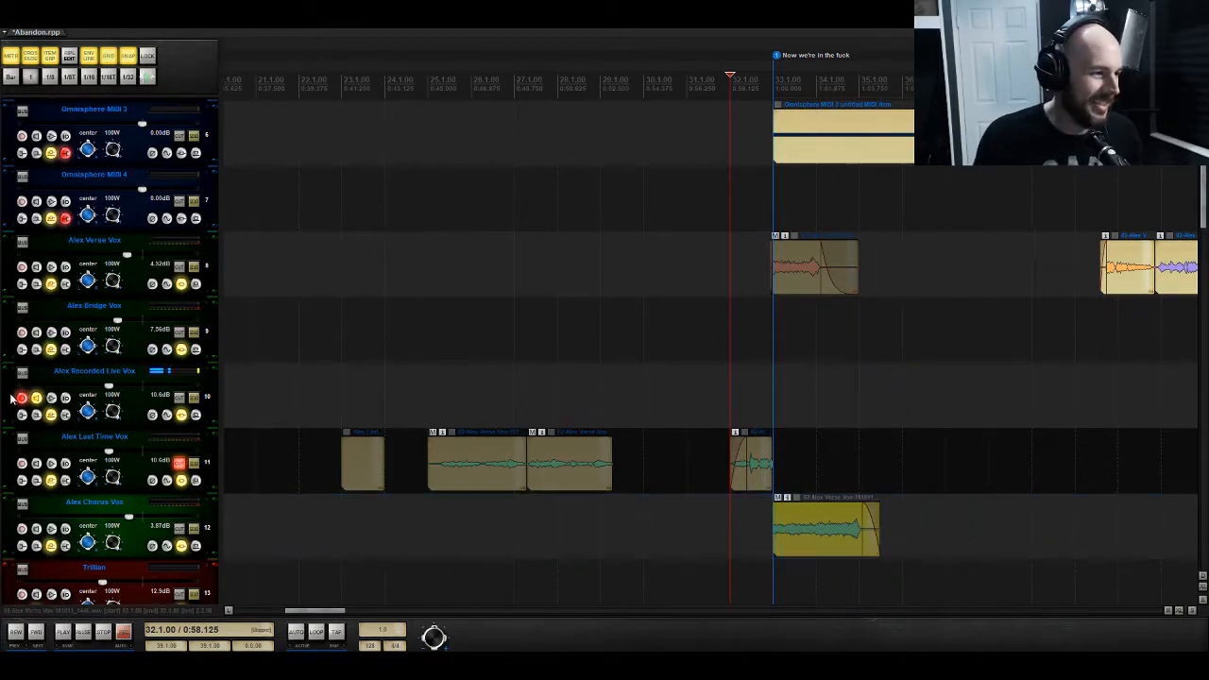
Step: Unmute the Last Time Vox track and audition the transition from bar 32, also with the Chorus Vox track muted
left_click(178, 463)
key("space")
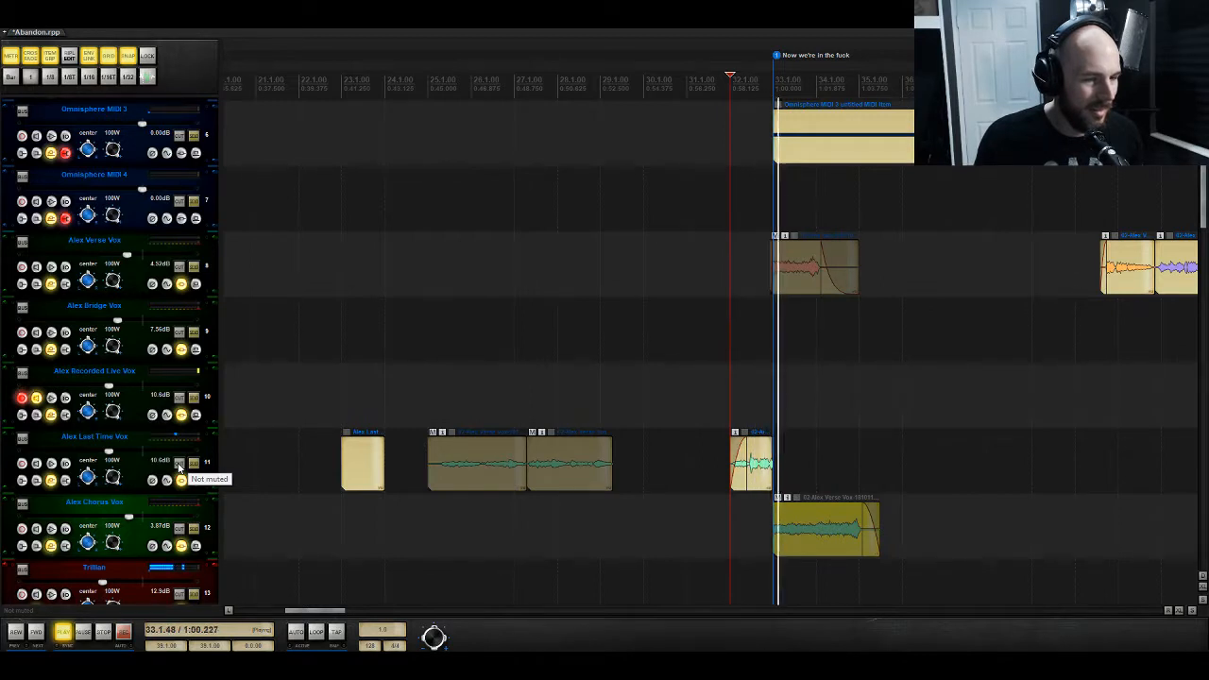
key("space")
left_click(180, 533)
key("space")
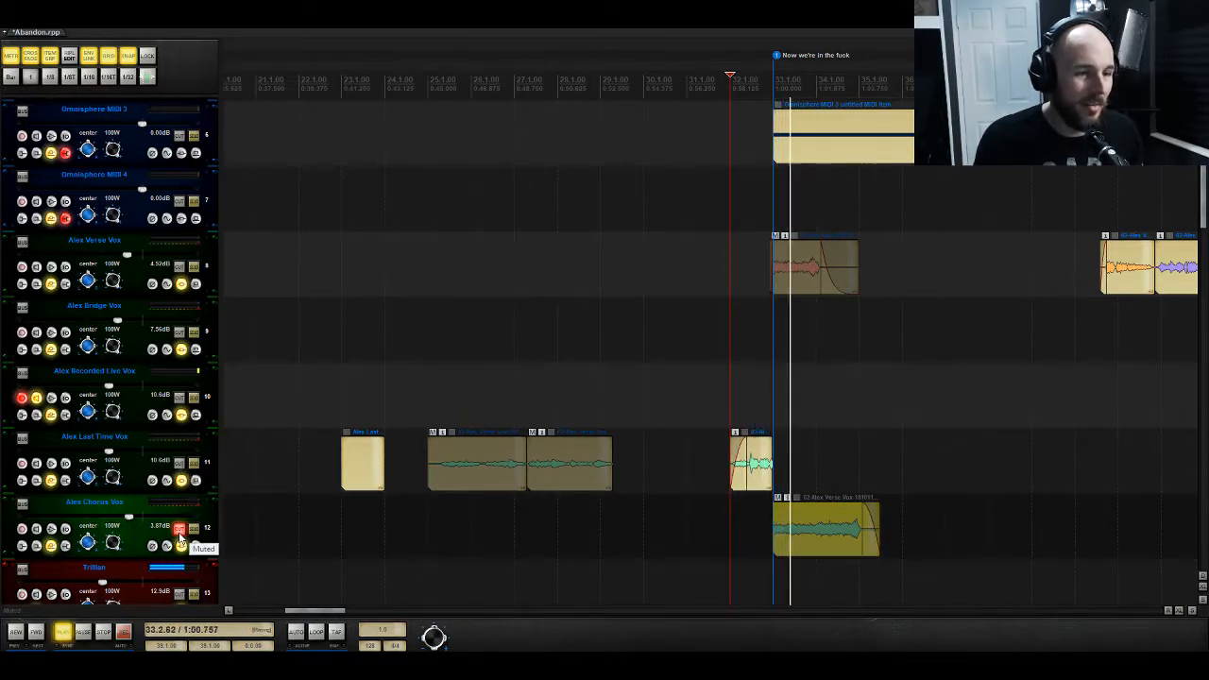
key("space")
key("space")
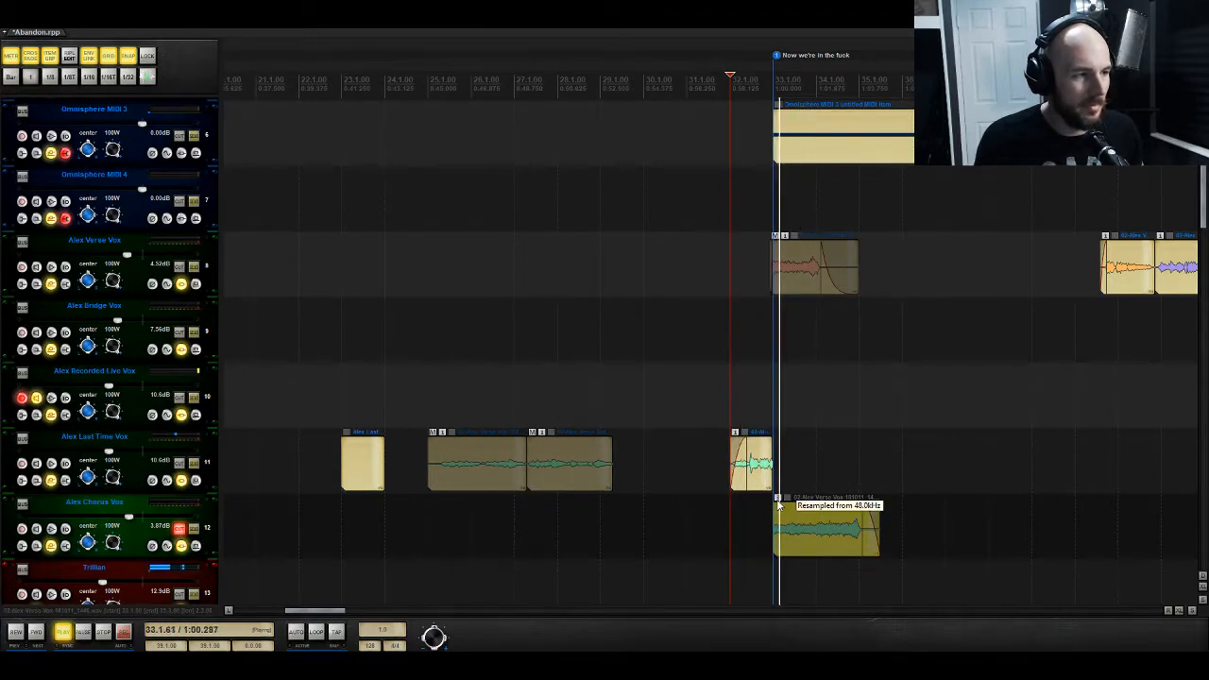
Step: Unmute the vocal clip at bar 33 on Chorus Vox and check its item properties
left_click(778, 507)
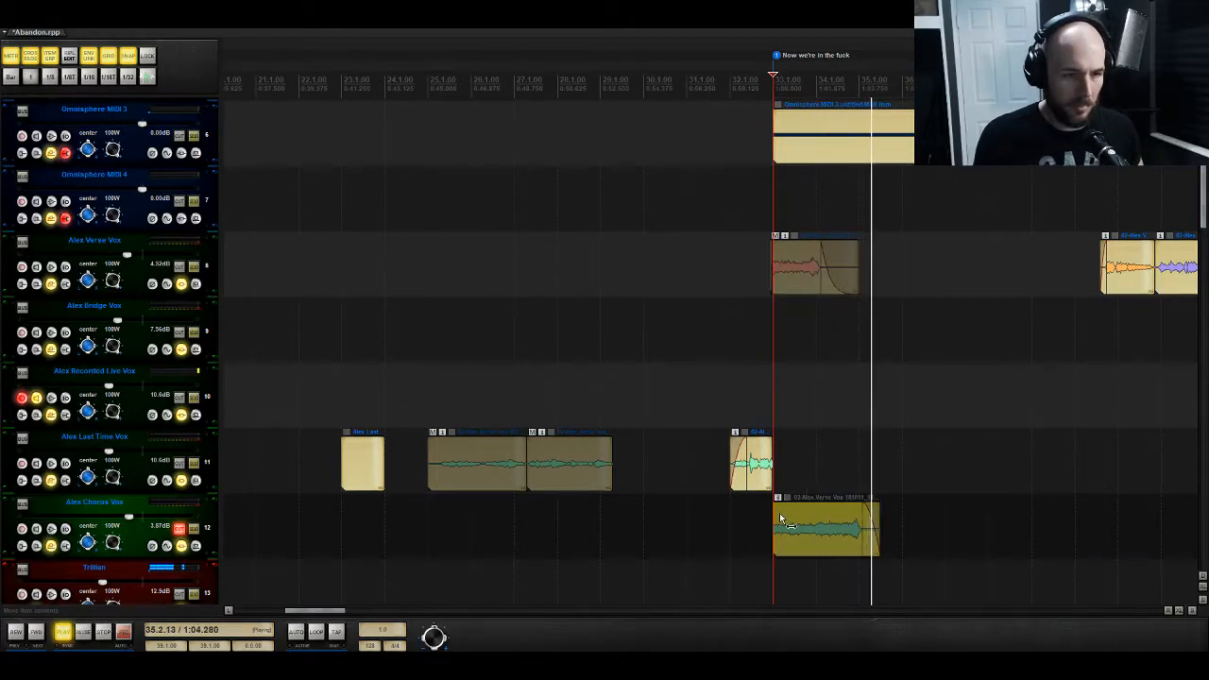
right_click(779, 512)
double_click(779, 512)
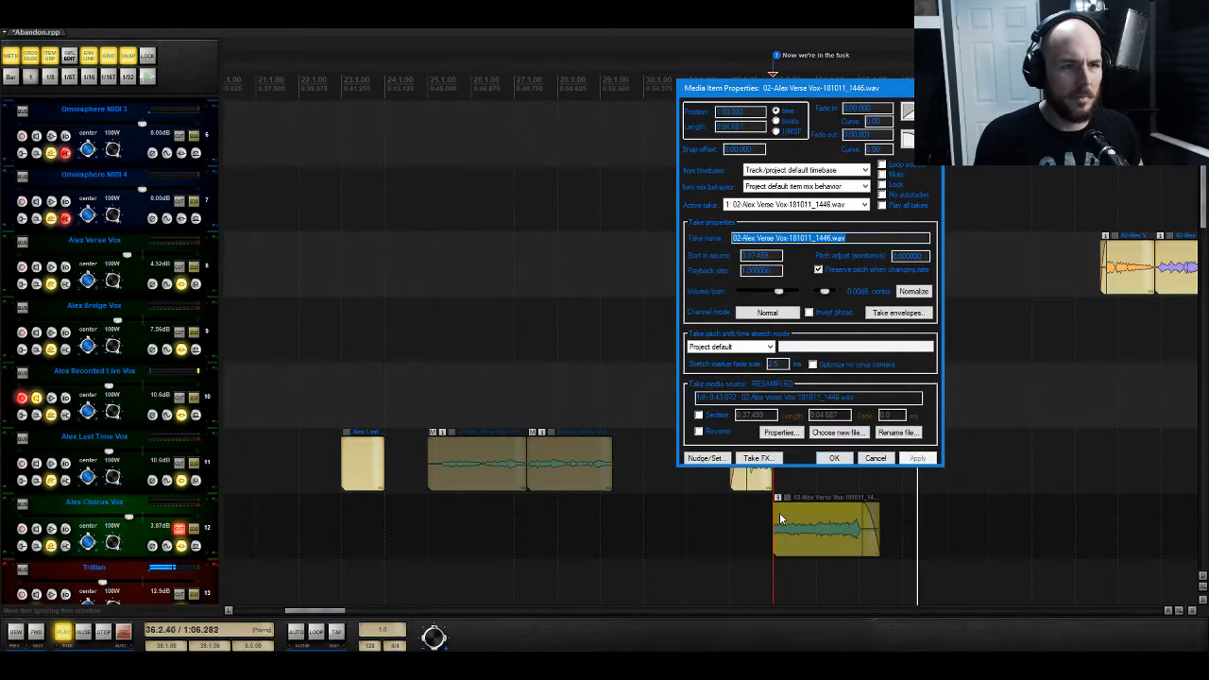
left_click(874, 458)
Step: Try the bar 33 vocal clip on the Last Time Vox track, play it, and return it to Chorus Vox
left_click_drag(810, 552, 810, 488)
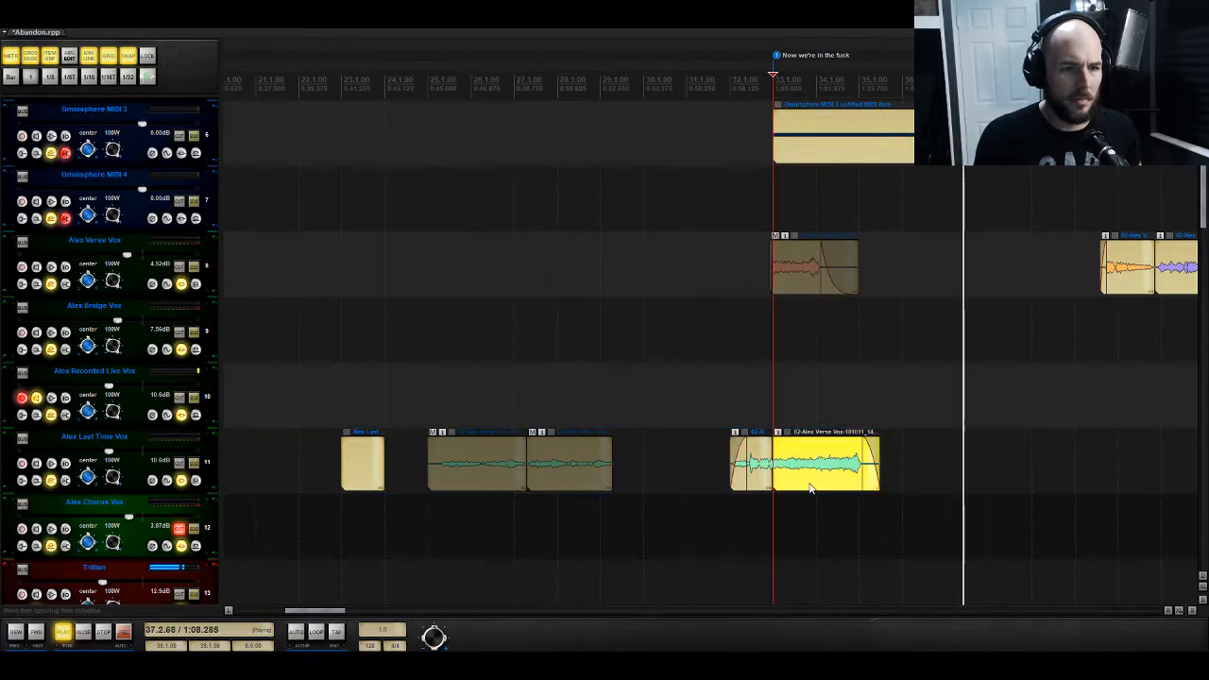
key("space")
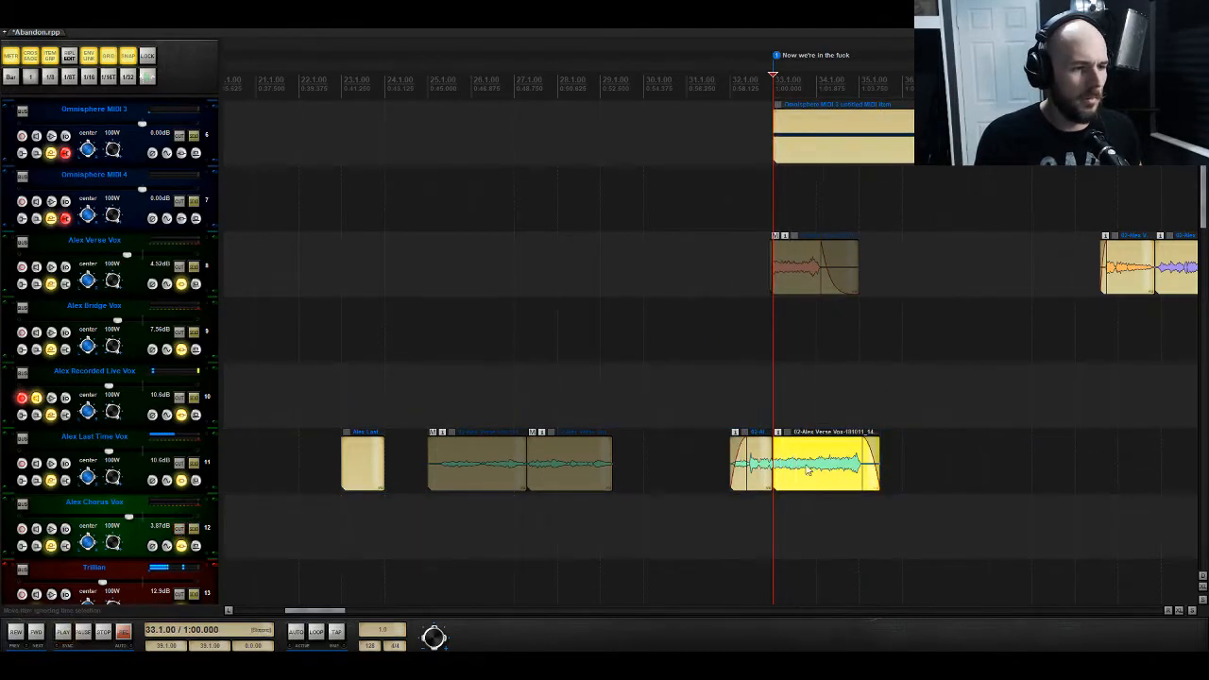
key("space")
left_click_drag(796, 473, 795, 525)
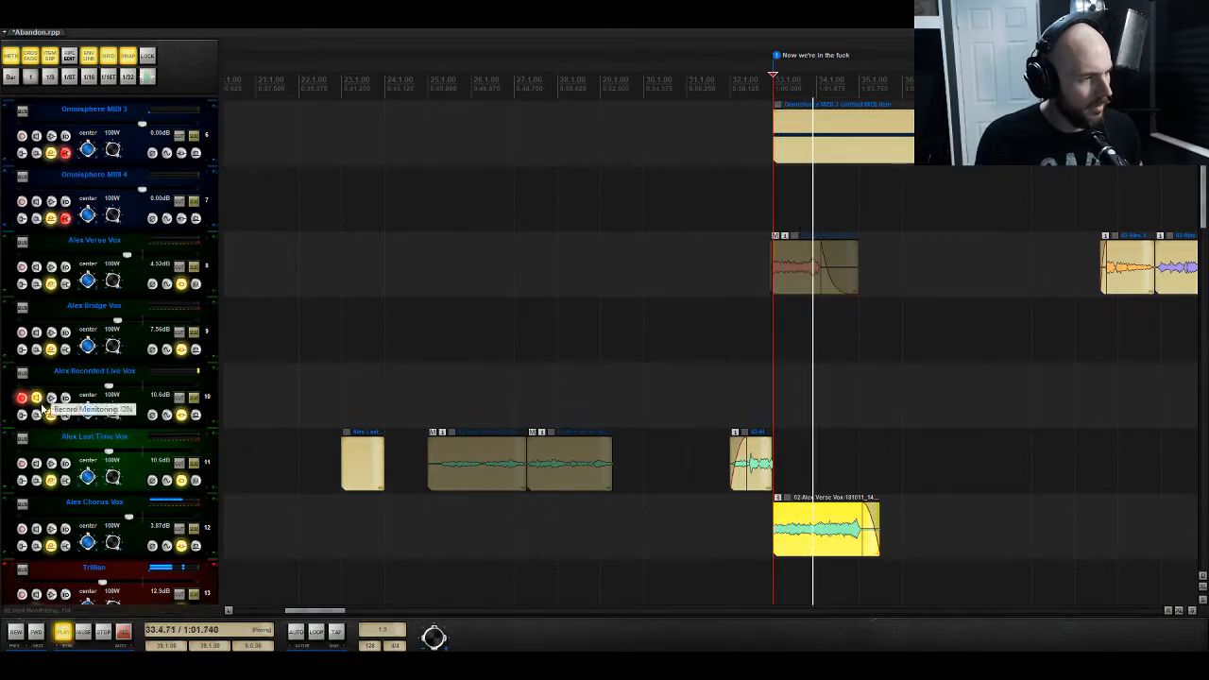
key("space")
Step: Remove the Recorded Live Vox track and unmute the Talkover Mic channel in the mixer
right_click(140, 406)
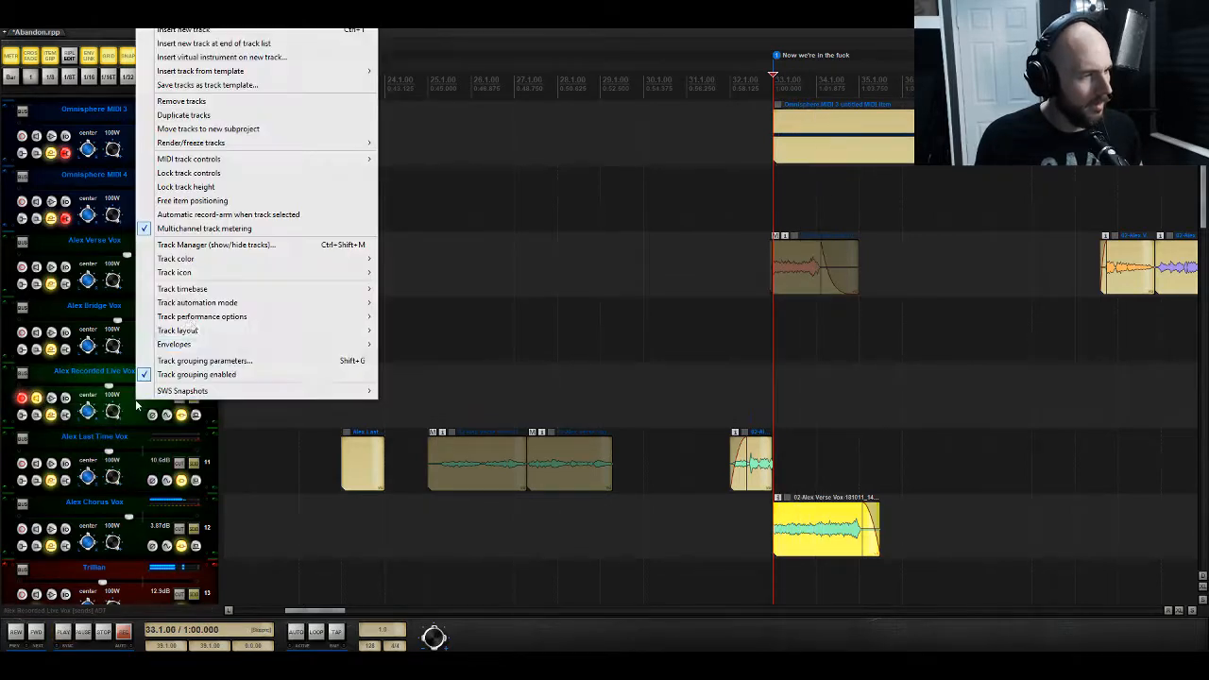
left_click(190, 101)
key("ctrl+m")
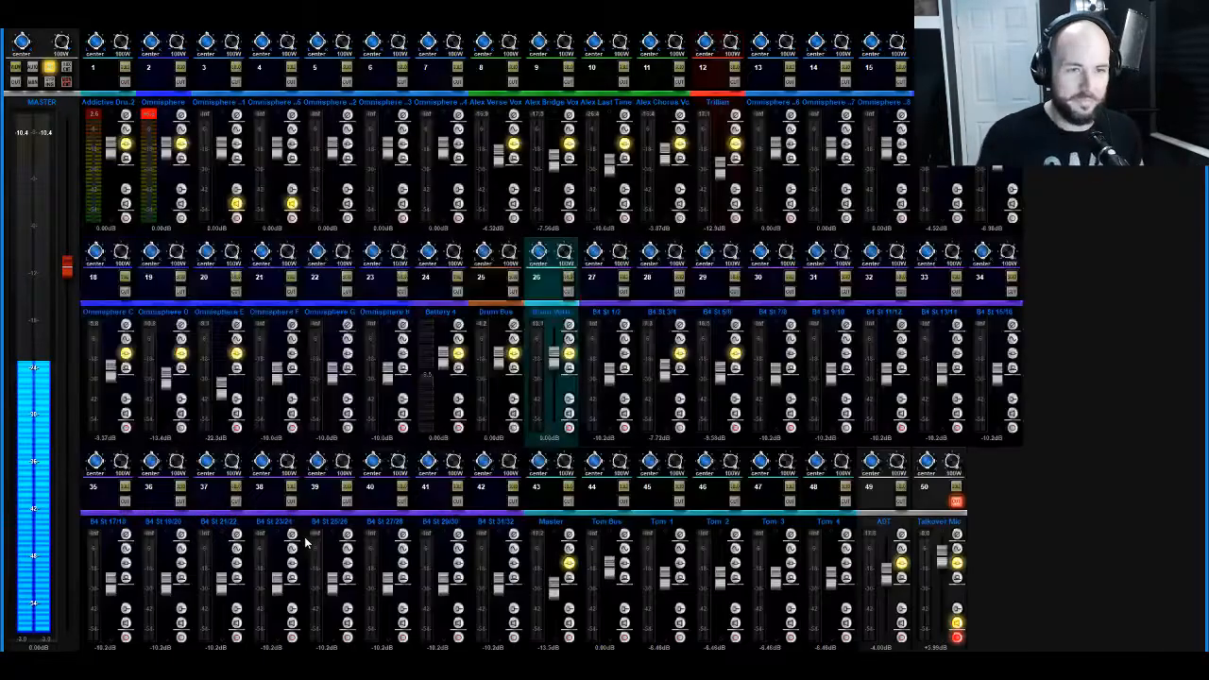
left_click(956, 502)
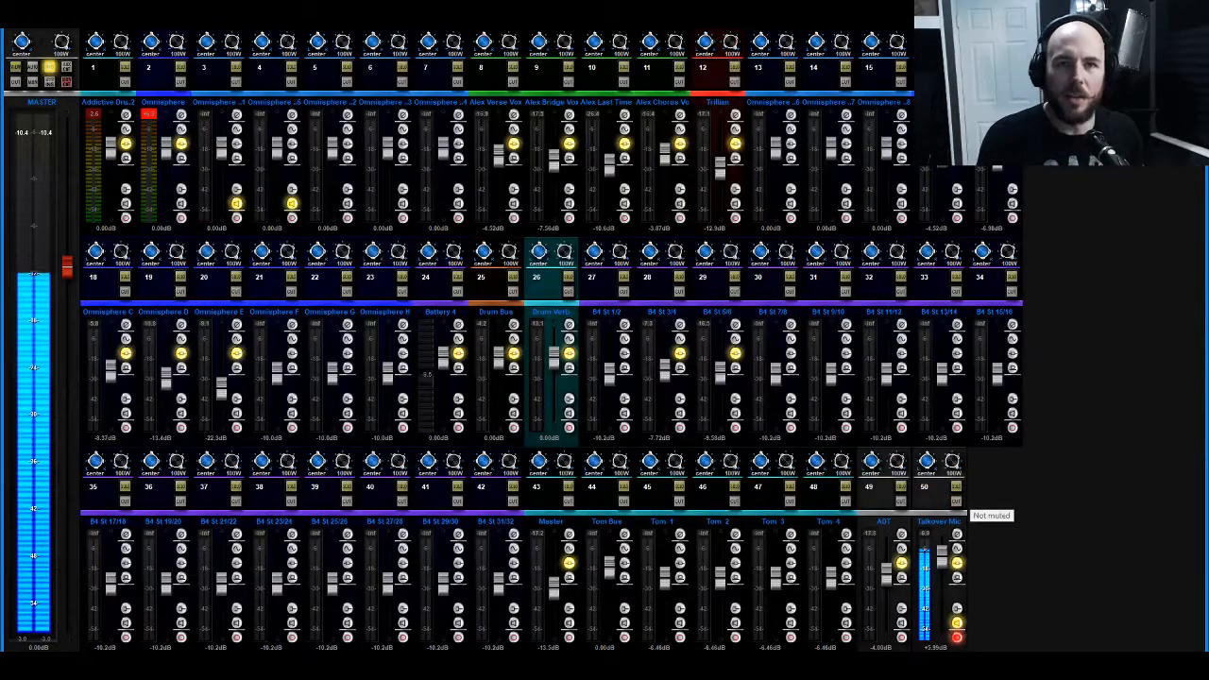
key("ctrl+m")
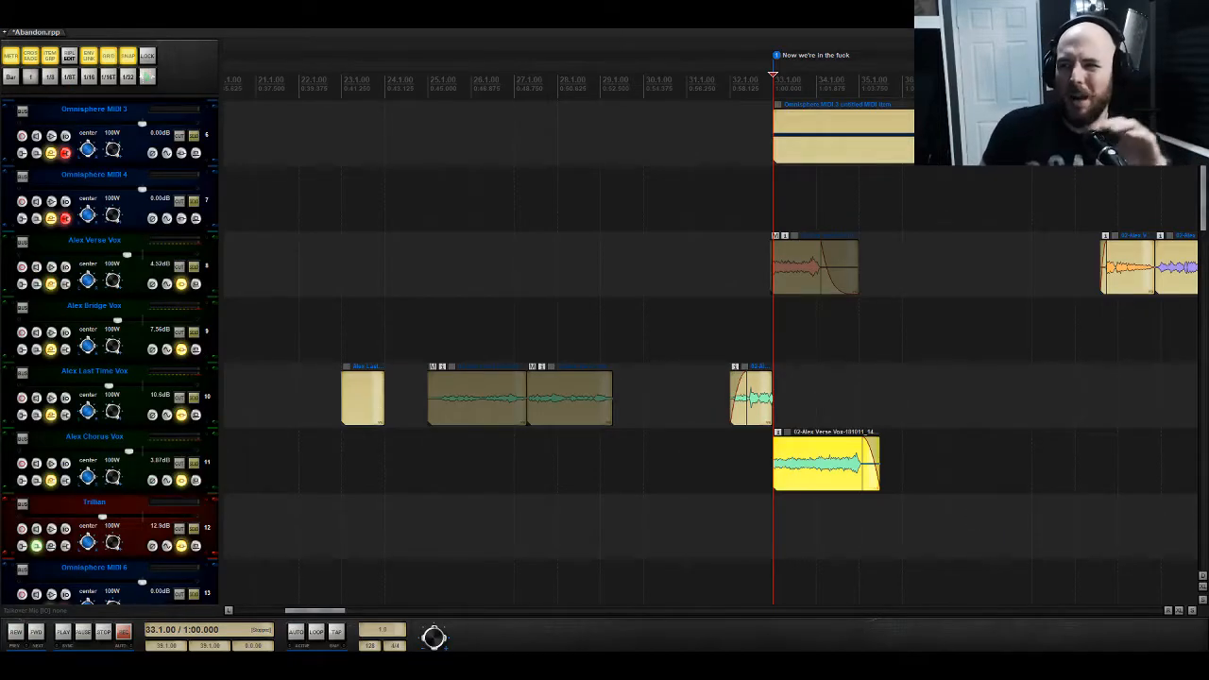
Step: Audition the arrangement from bar 32 through the first verse and Chorus 1, following the vocal clips
left_click(730, 348)
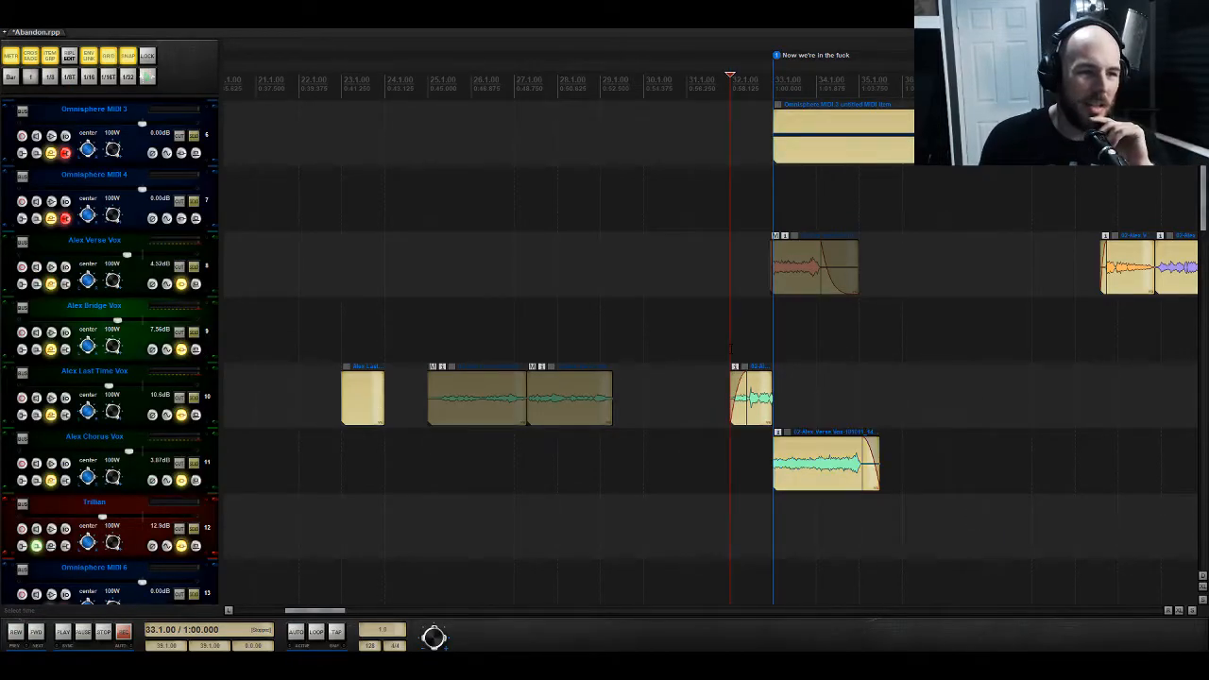
key("space")
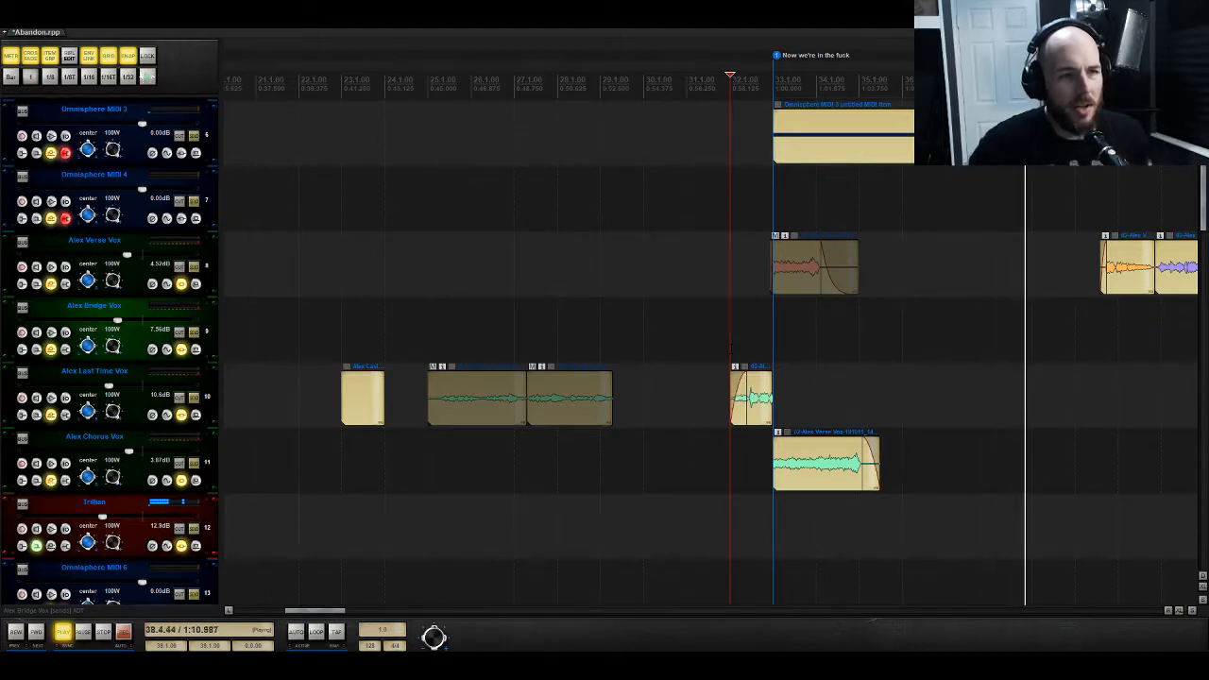
key("space")
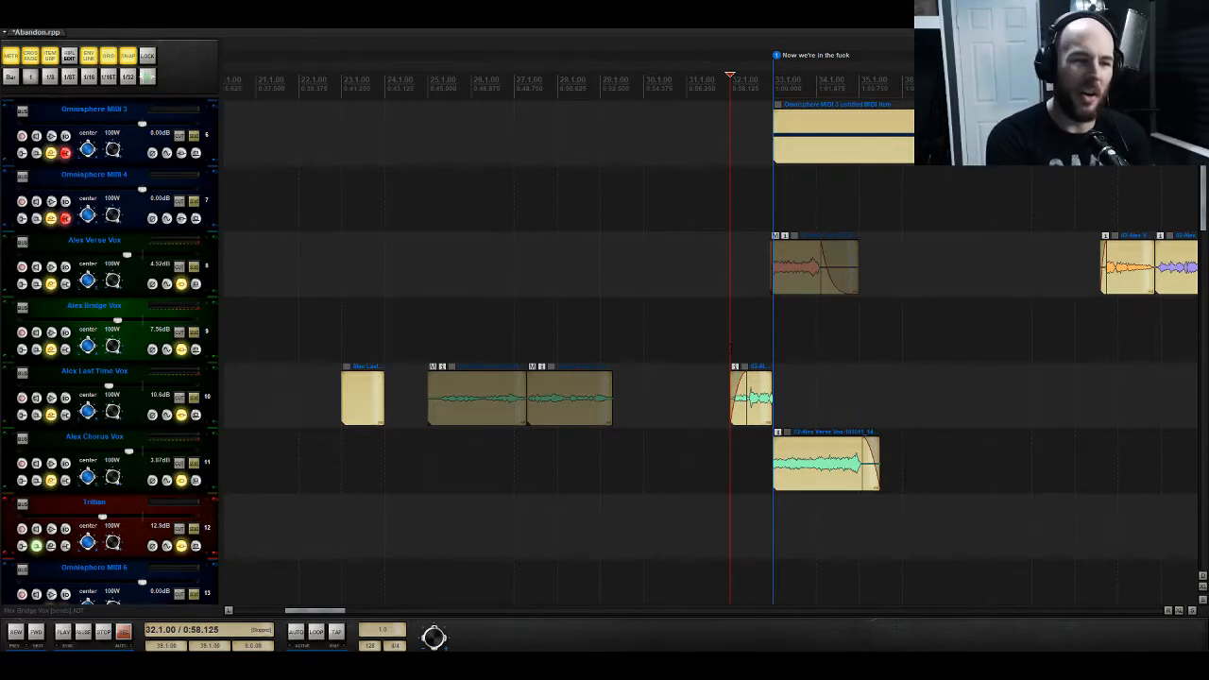
key("space")
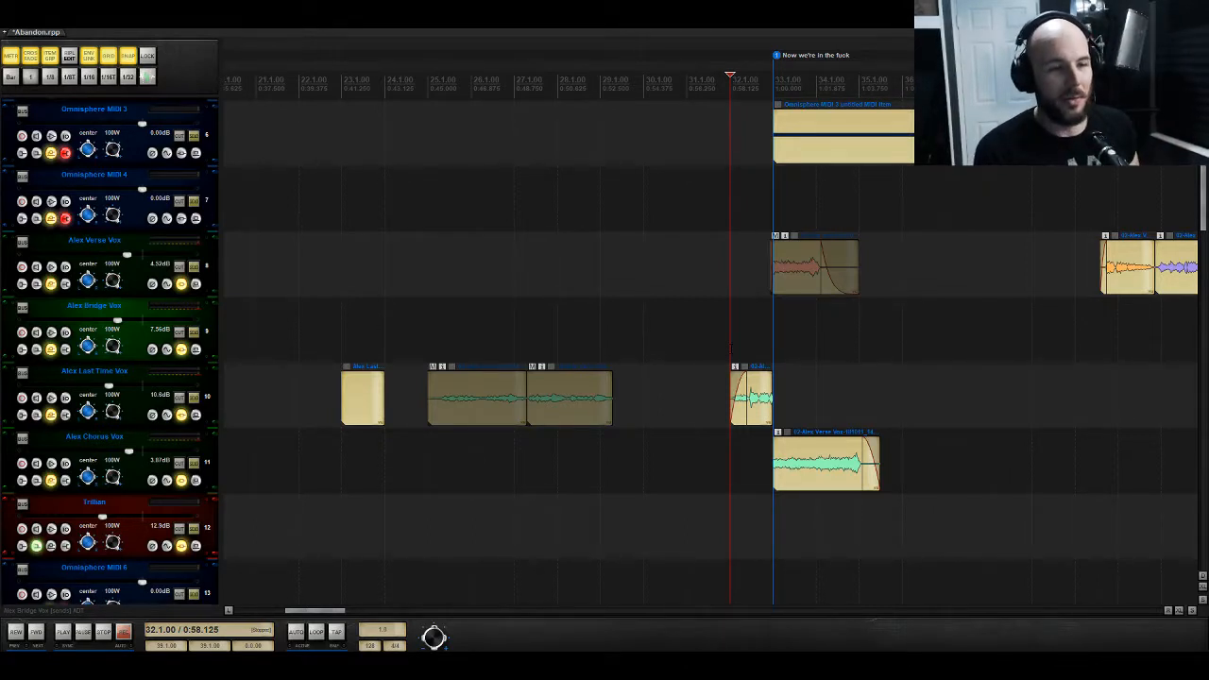
key("space")
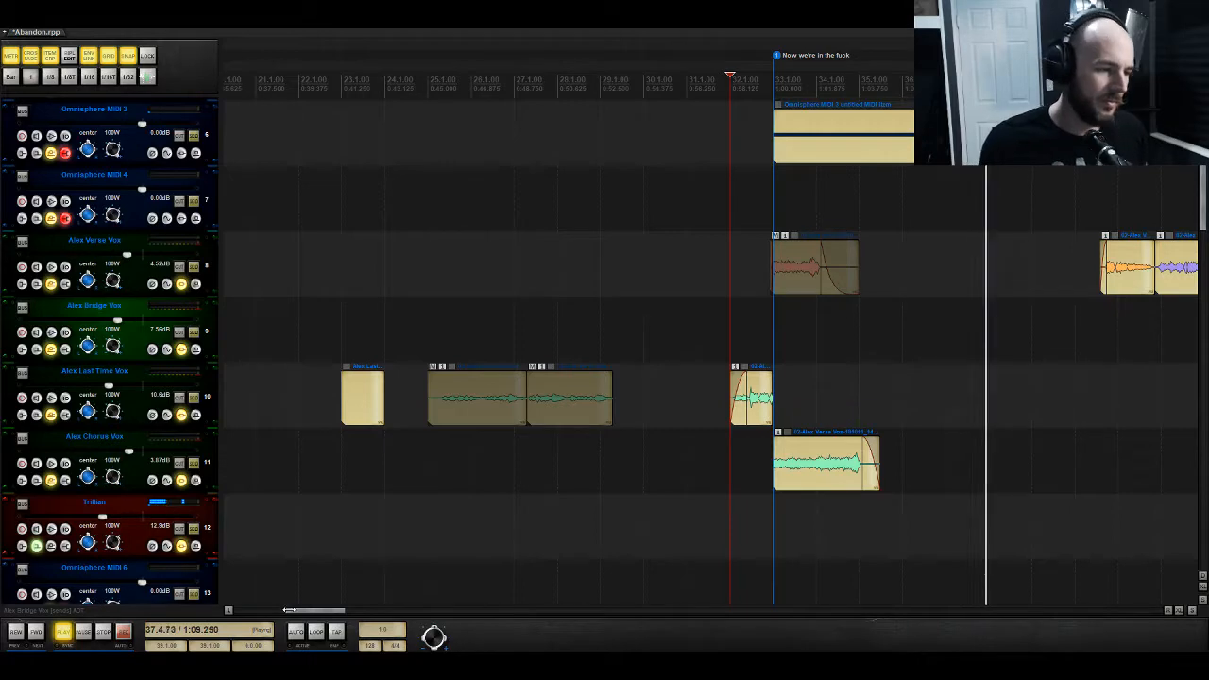
left_click_drag(294, 612, 336, 624)
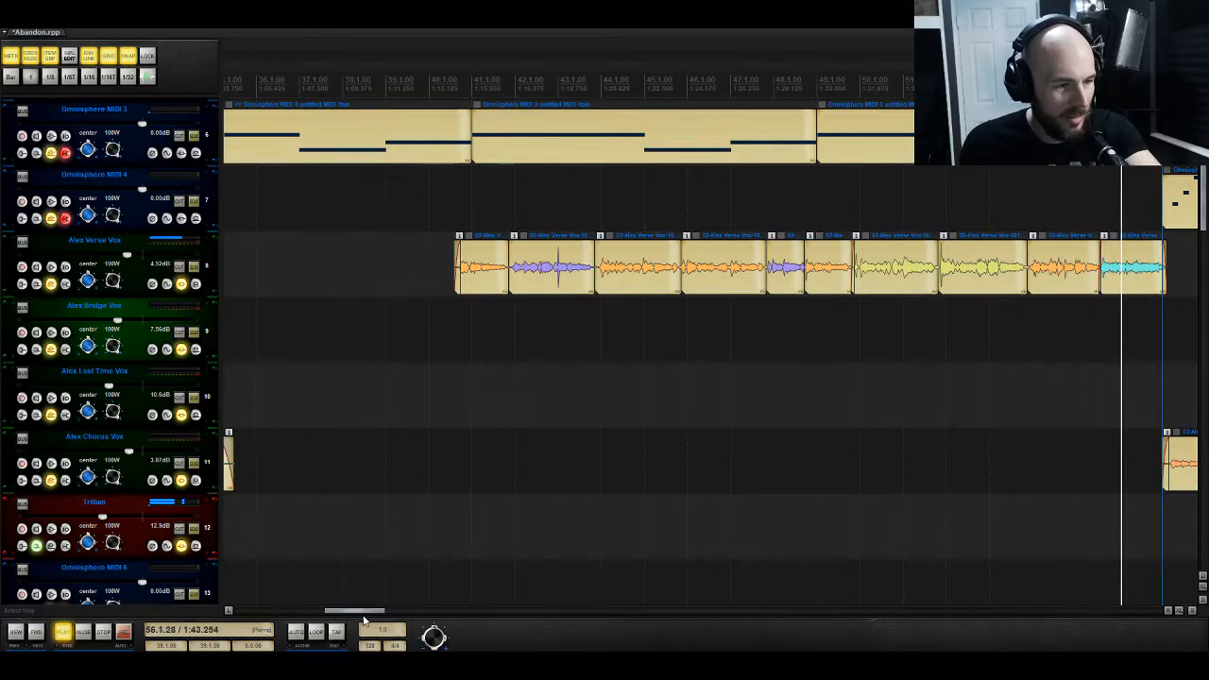
left_click_drag(387, 611, 416, 616)
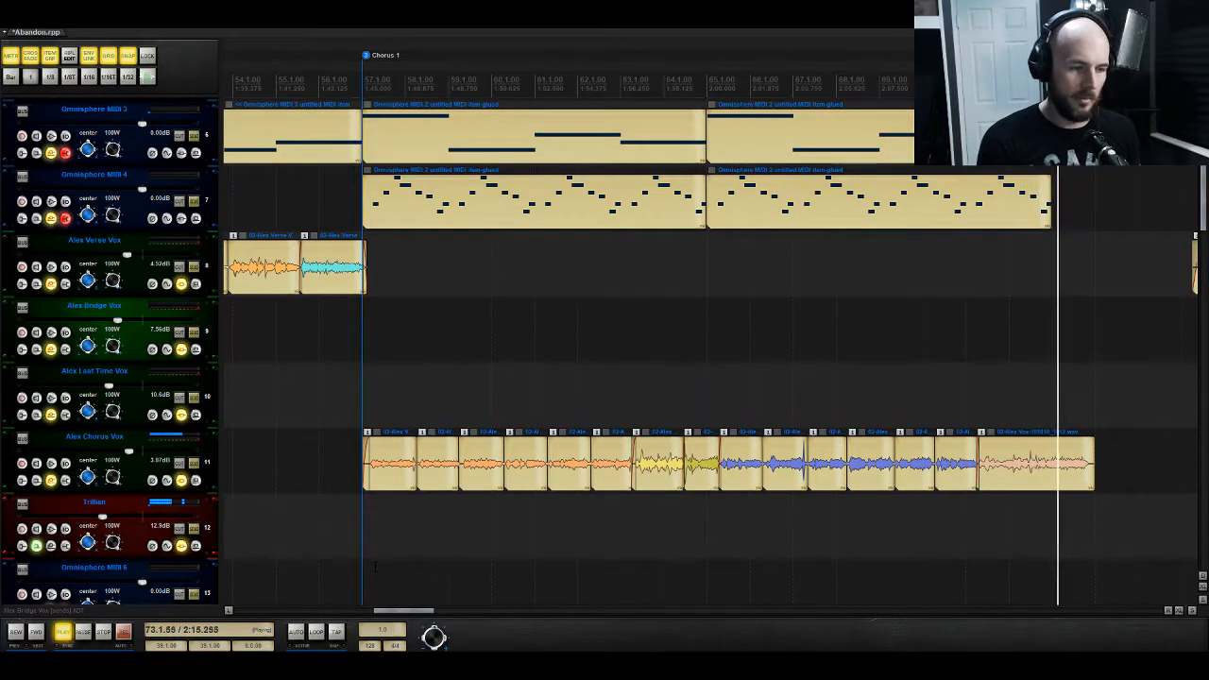
key("space")
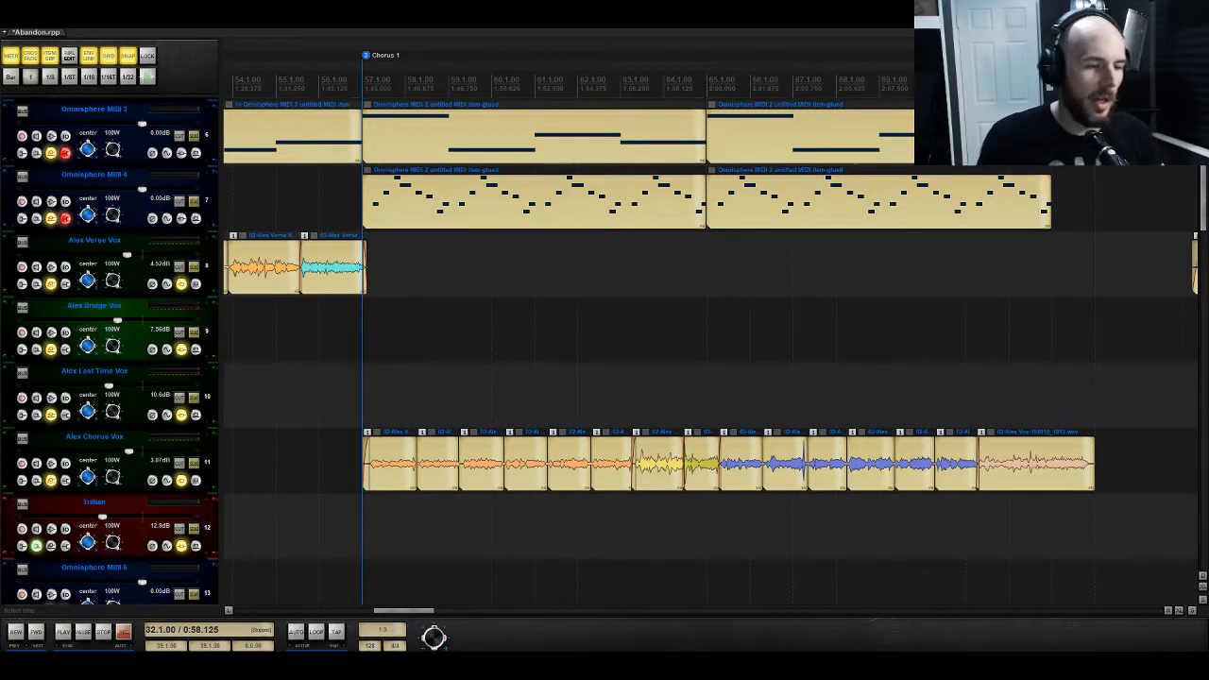
Step: Play the song from the Chorus 2 marker and solo the Omnisphere MIDI 2, MIDI 3 and MIDI 4 tracks
left_click_drag(416, 613, 468, 615)
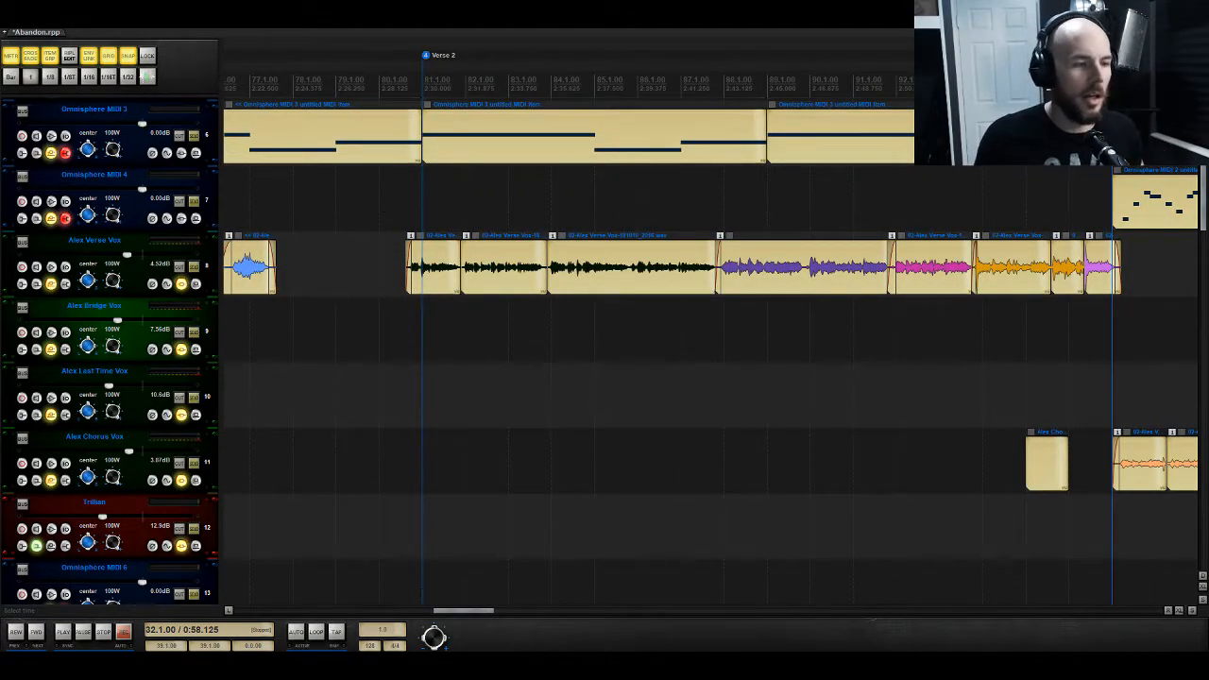
mouse_move(484, 613)
left_mouse_down()
mouse_move(586, 610)
mouse_move(529, 612)
left_mouse_up()
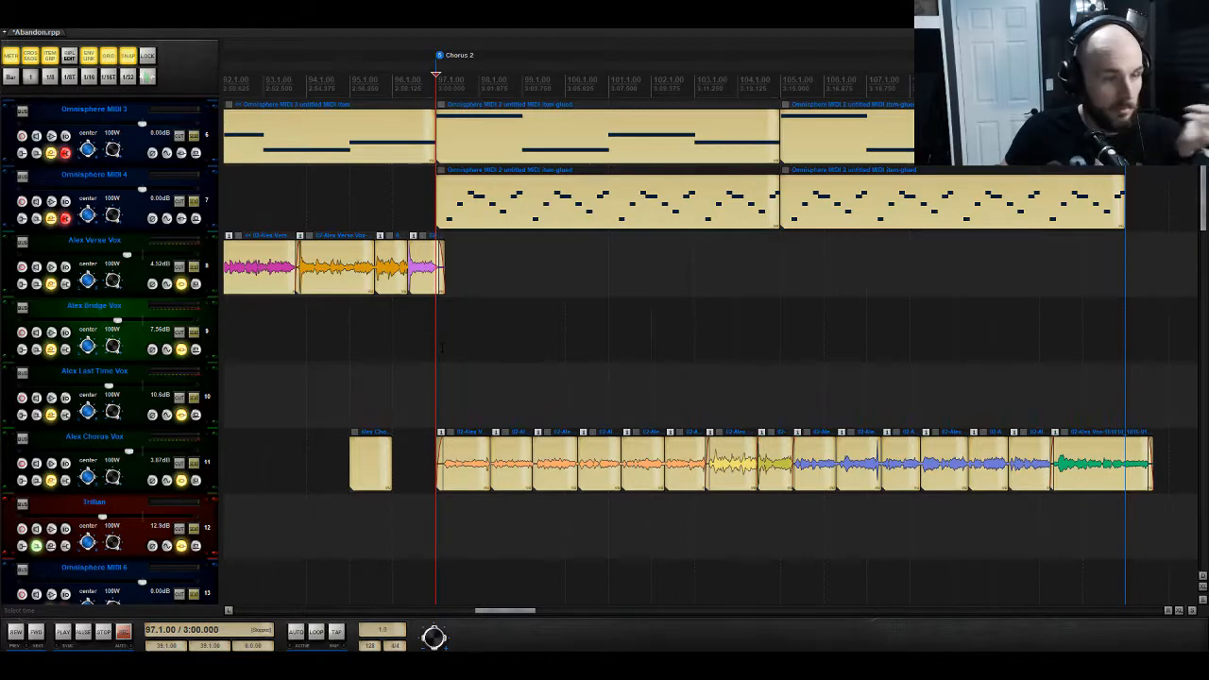
key("space")
scroll(161, 238, "up", 1)
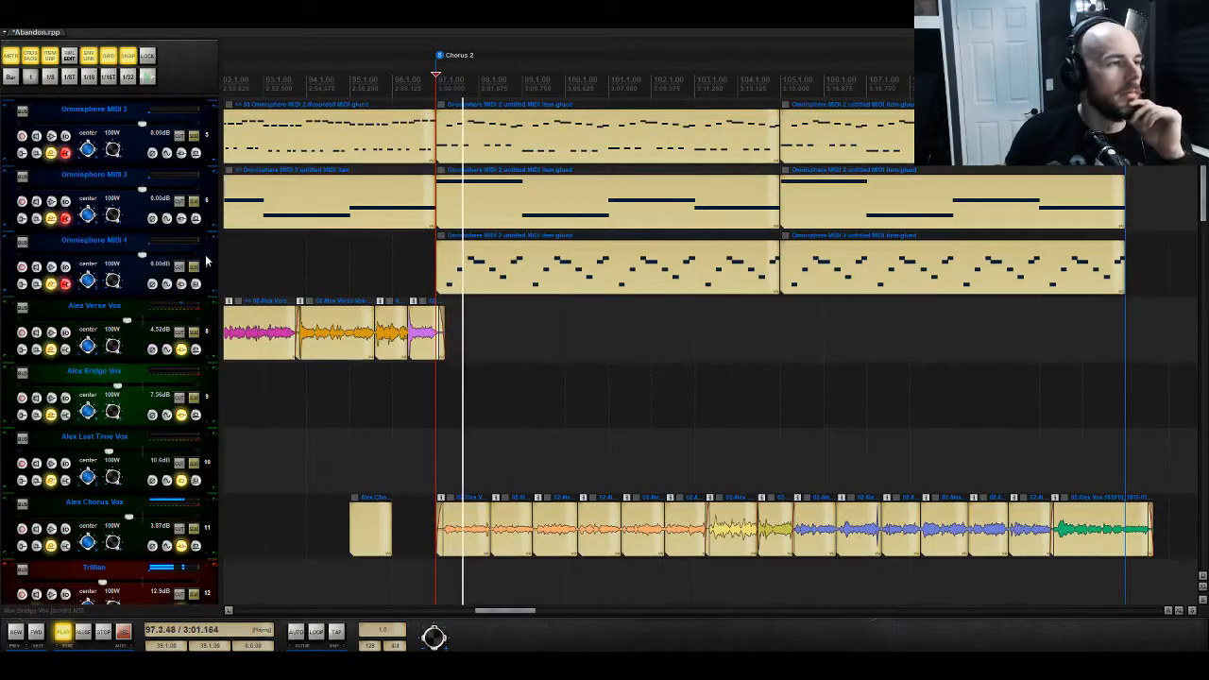
left_click_drag(194, 267, 199, 145)
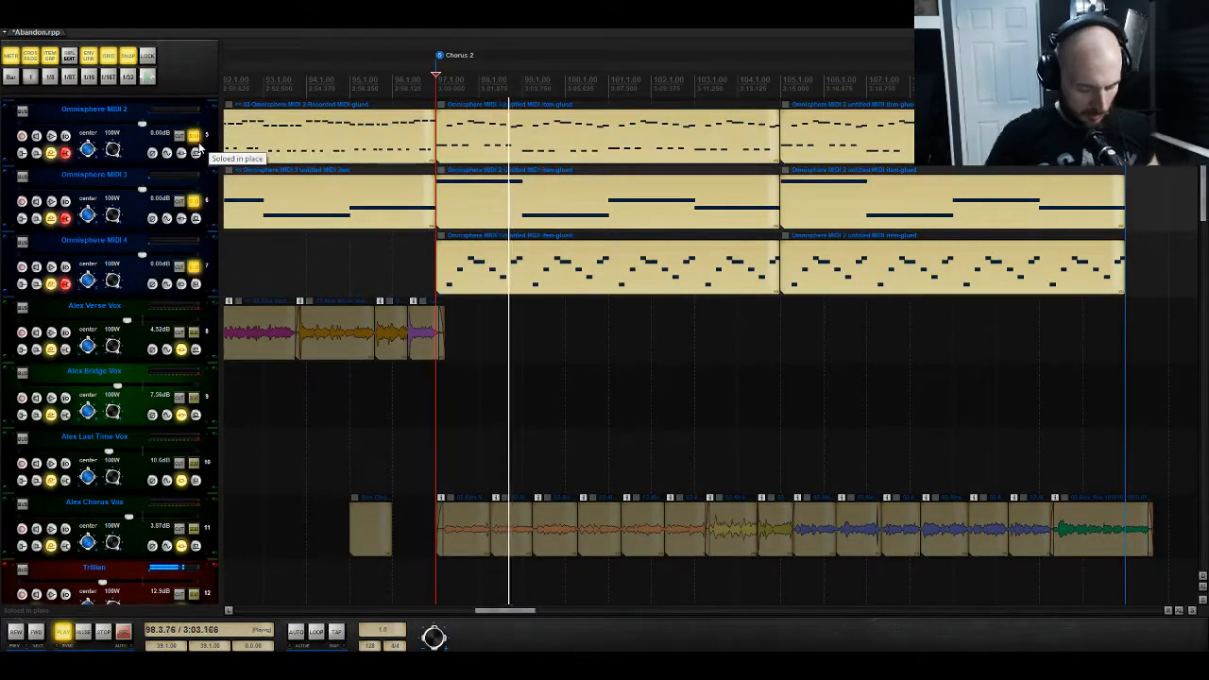
key("alt+Tab")
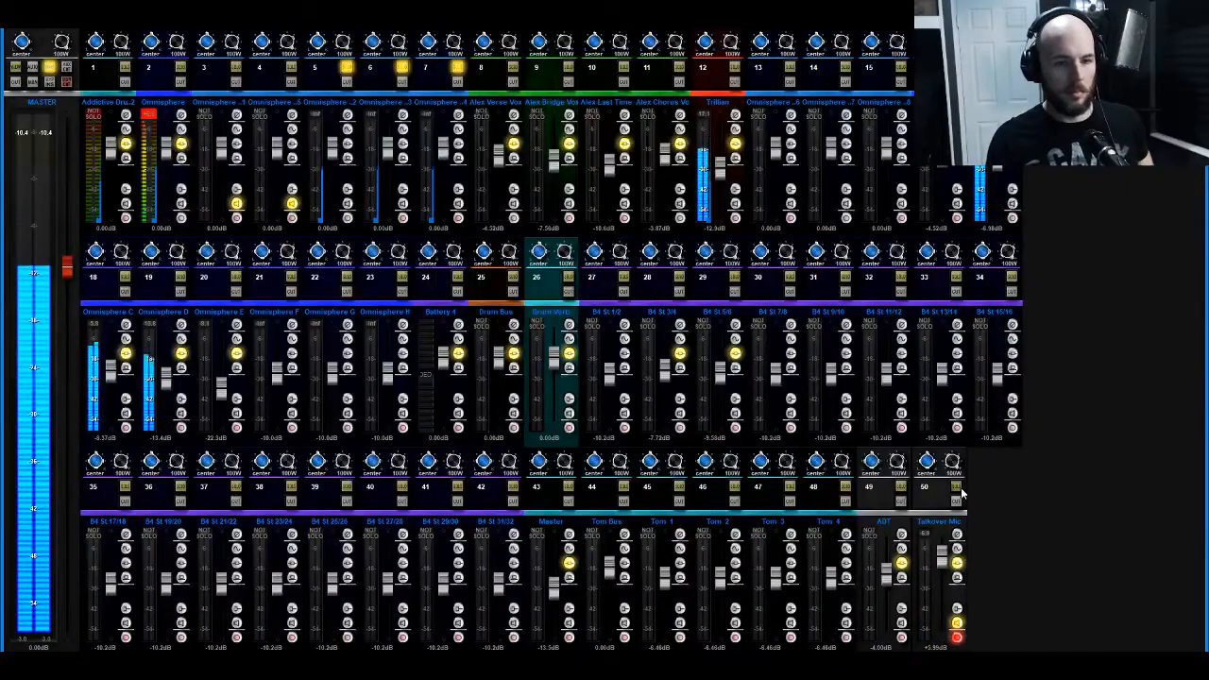
key("alt+Tab")
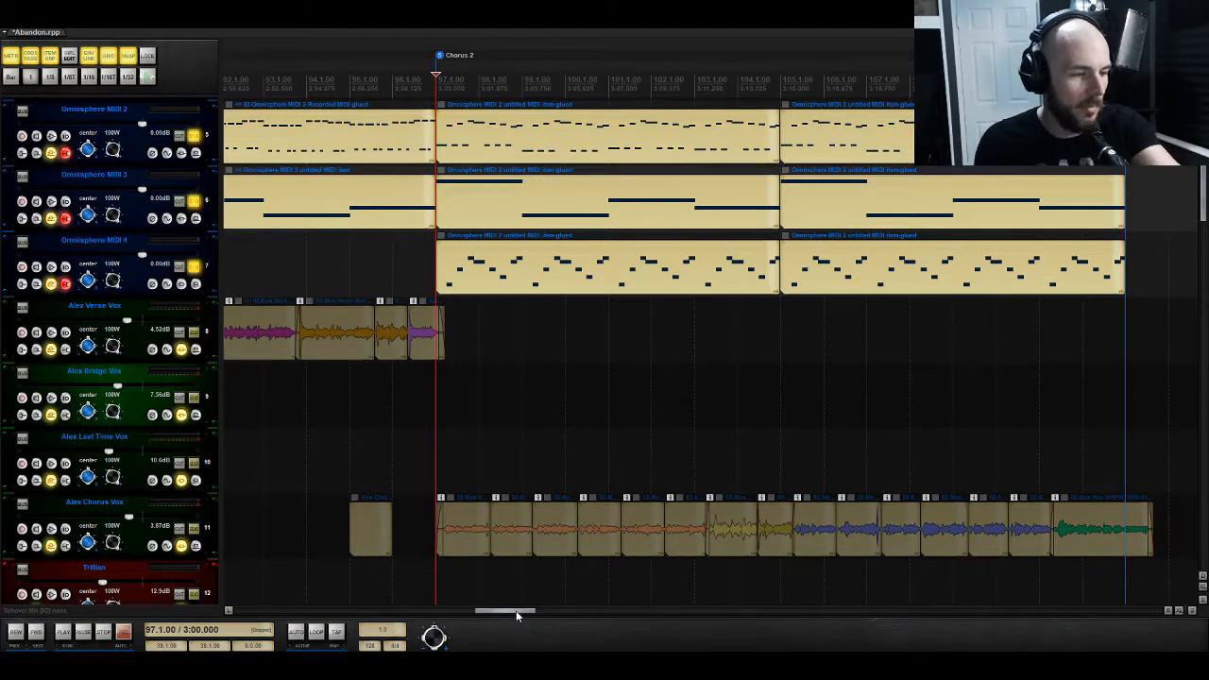
Step: Audition the three soloed Omnisphere MIDI tracks in Chorus 1 and compare them with the same parts in Chorus 2
mouse_move(516, 610)
left_mouse_down()
mouse_move(419, 604)
mouse_move(507, 599)
mouse_move(402, 604)
mouse_move(439, 610)
left_mouse_up()
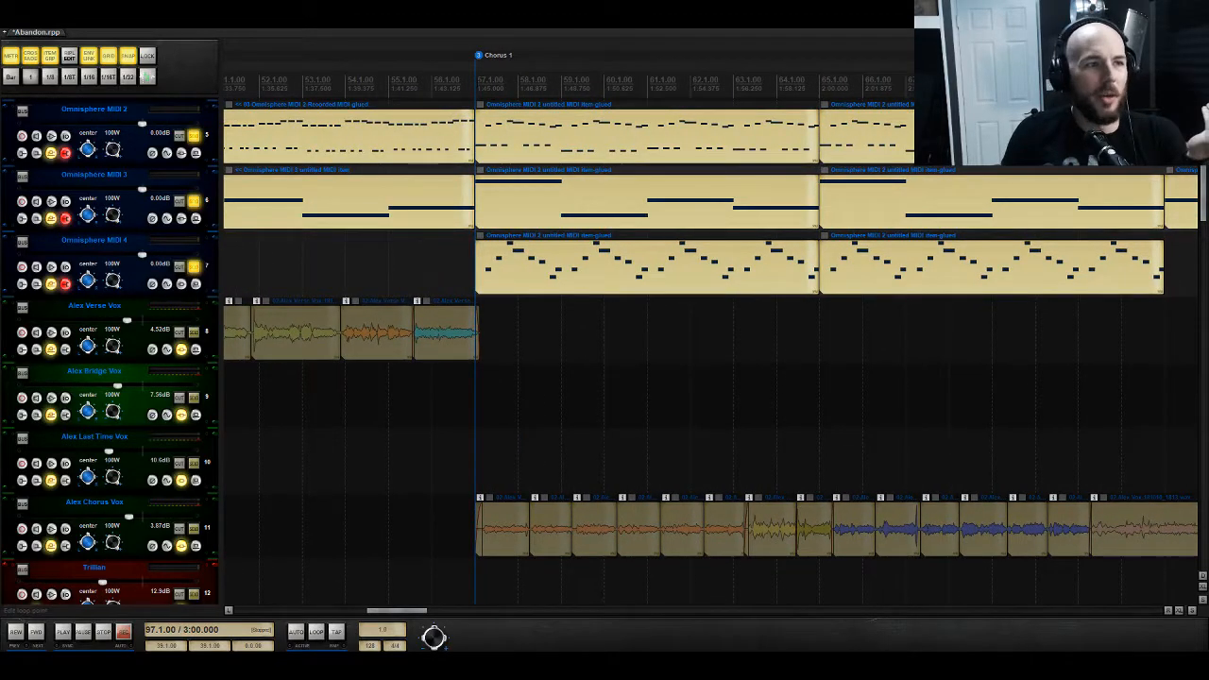
left_click(61, 633)
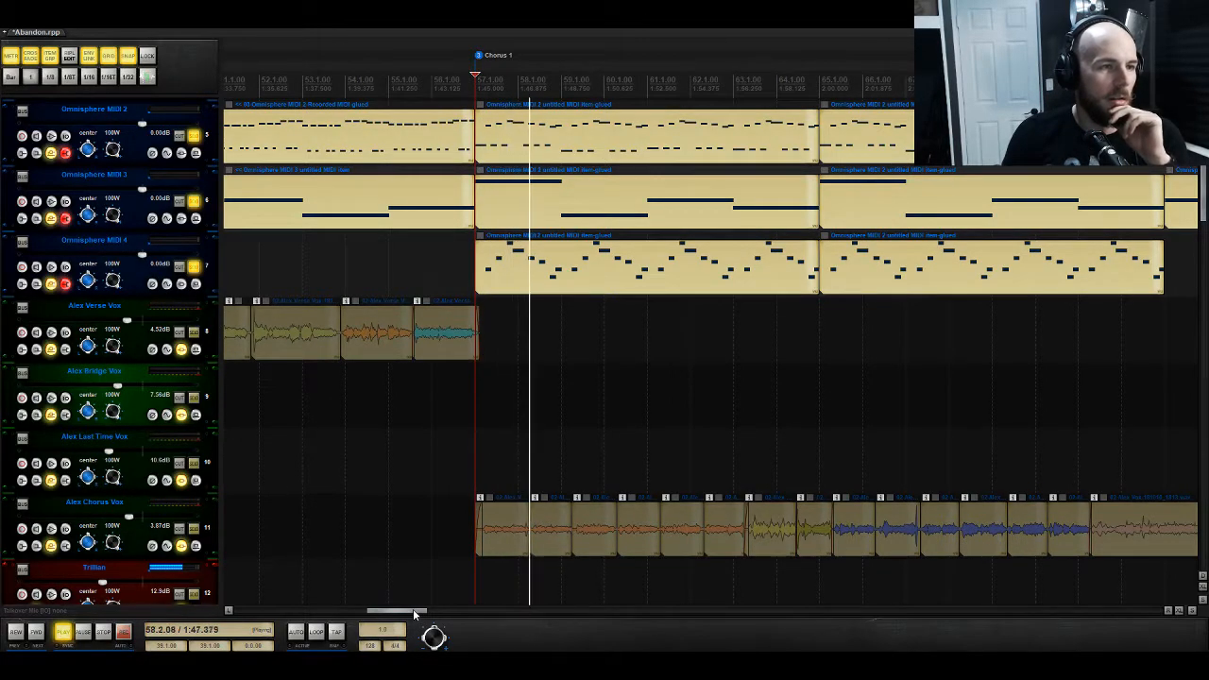
left_click_drag(413, 608, 503, 611)
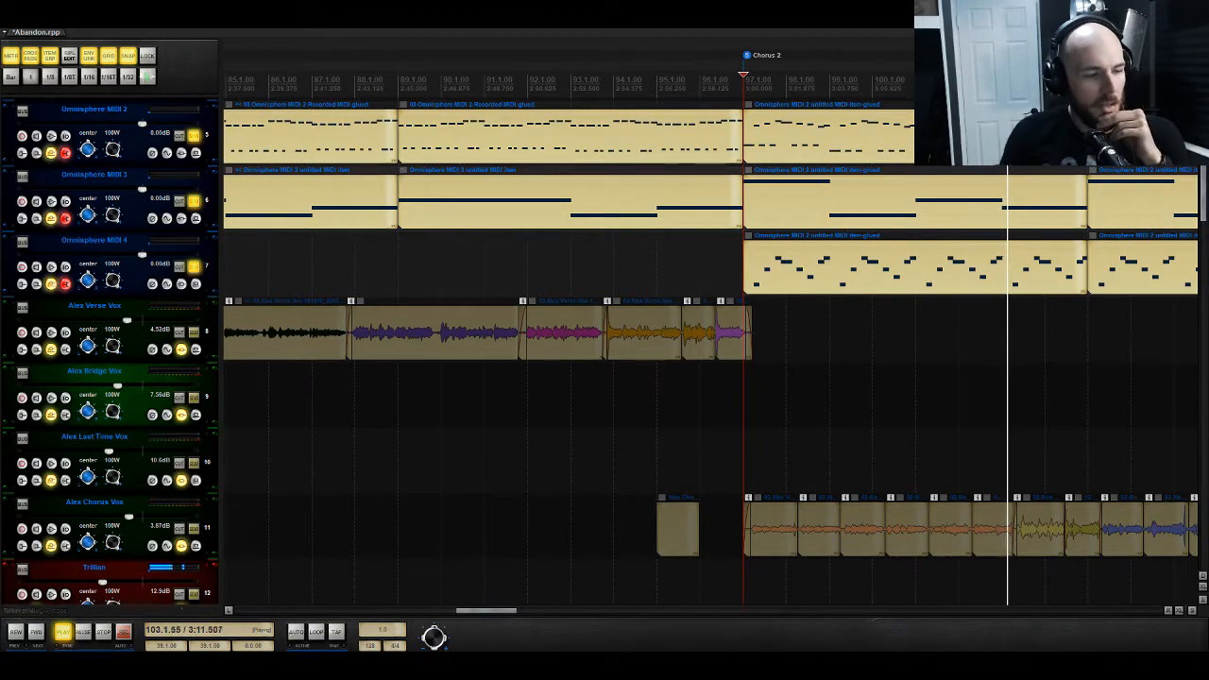
left_click(103, 632)
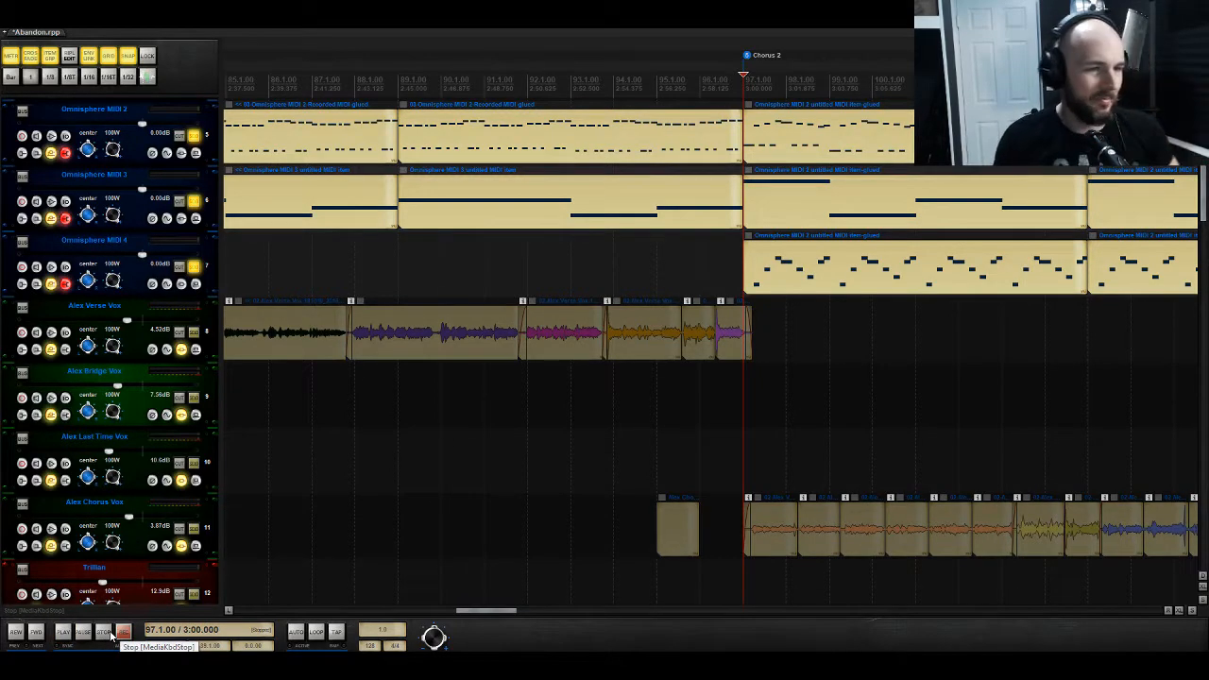
key("space")
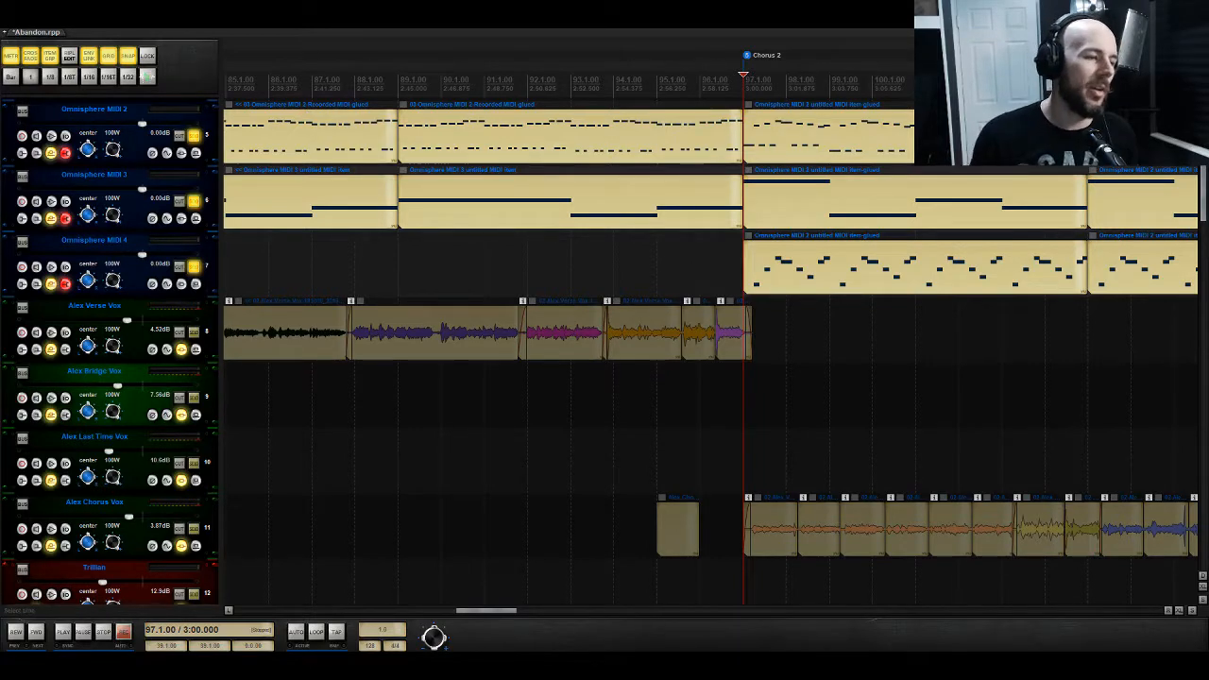
Step: Add the Verse Vox and Chorus Vox tracks to the solo and audition Chorus 1 and Chorus 2
left_click_drag(495, 612, 443, 612)
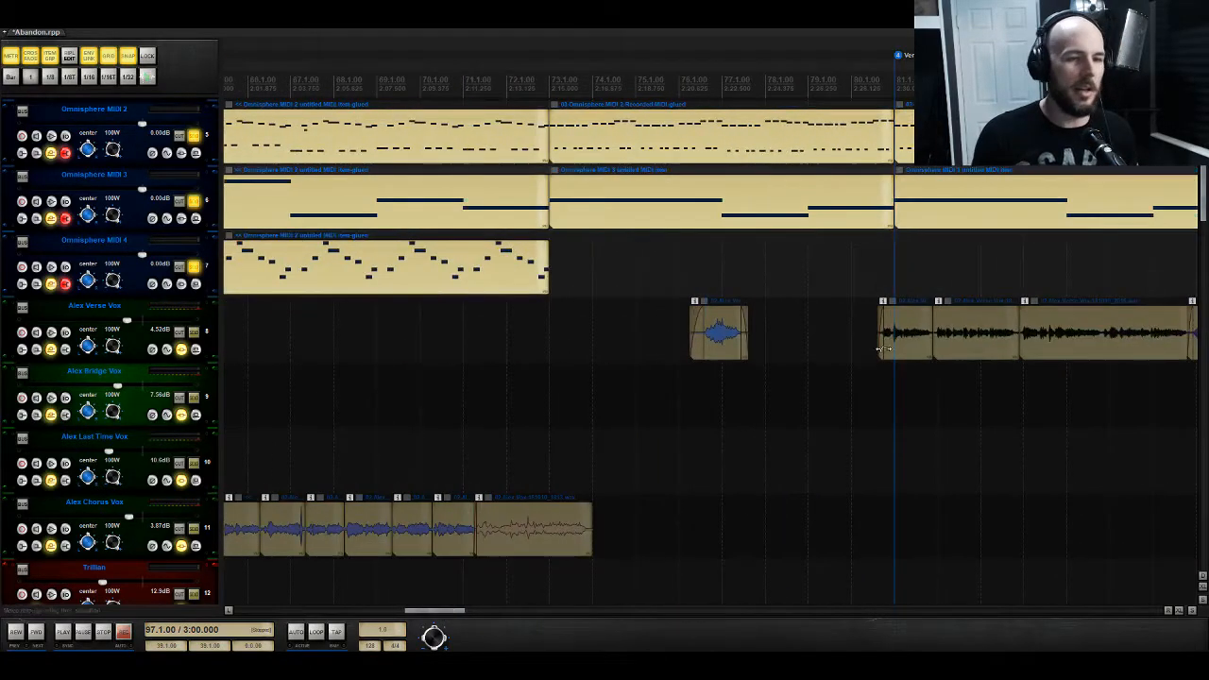
left_click(197, 332)
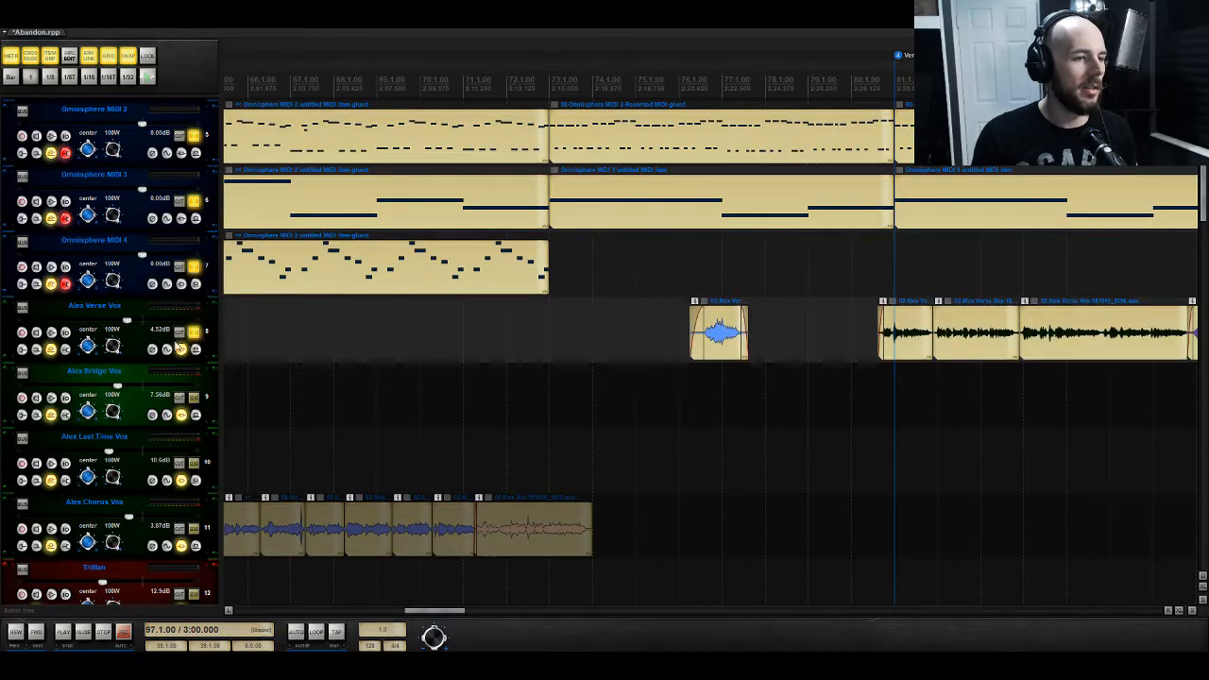
left_click(195, 530)
left_click_drag(435, 612, 400, 612)
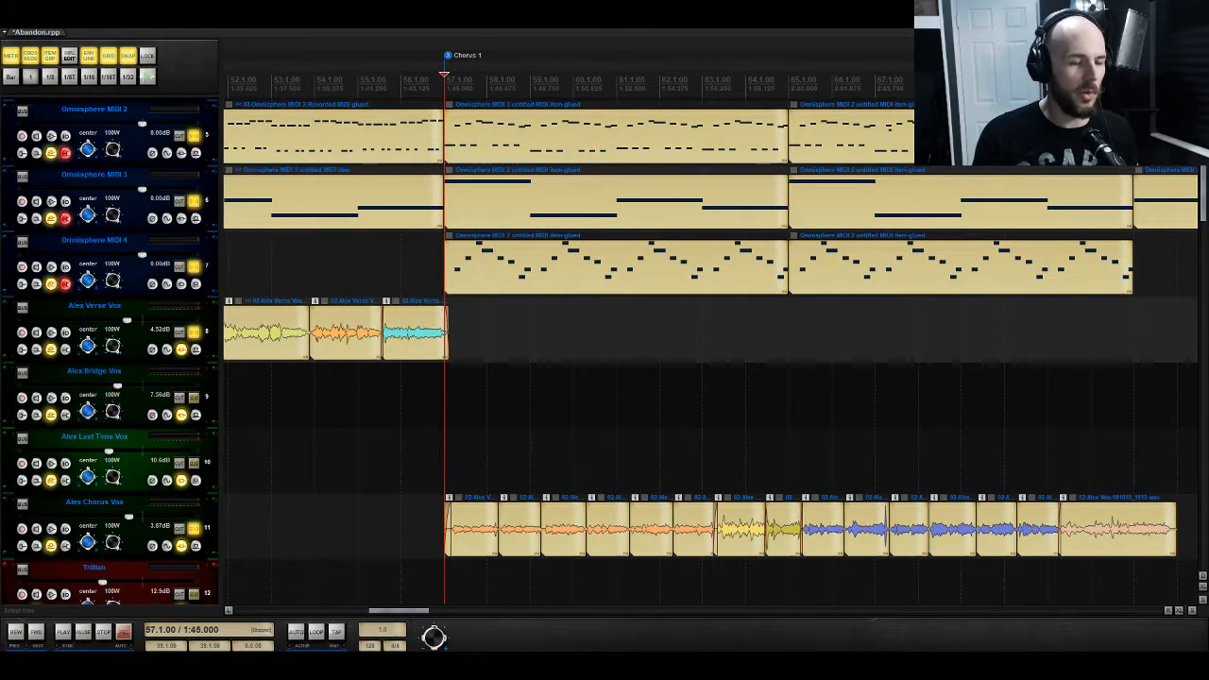
key("space")
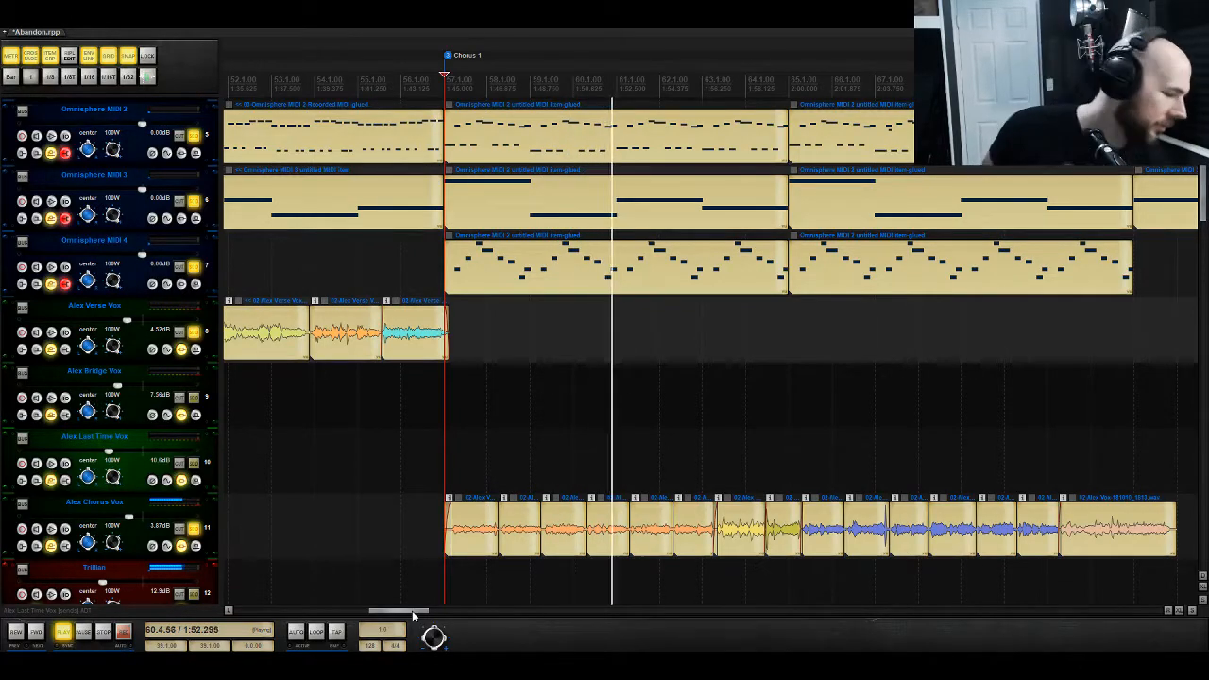
left_click_drag(412, 610, 516, 622)
key("space")
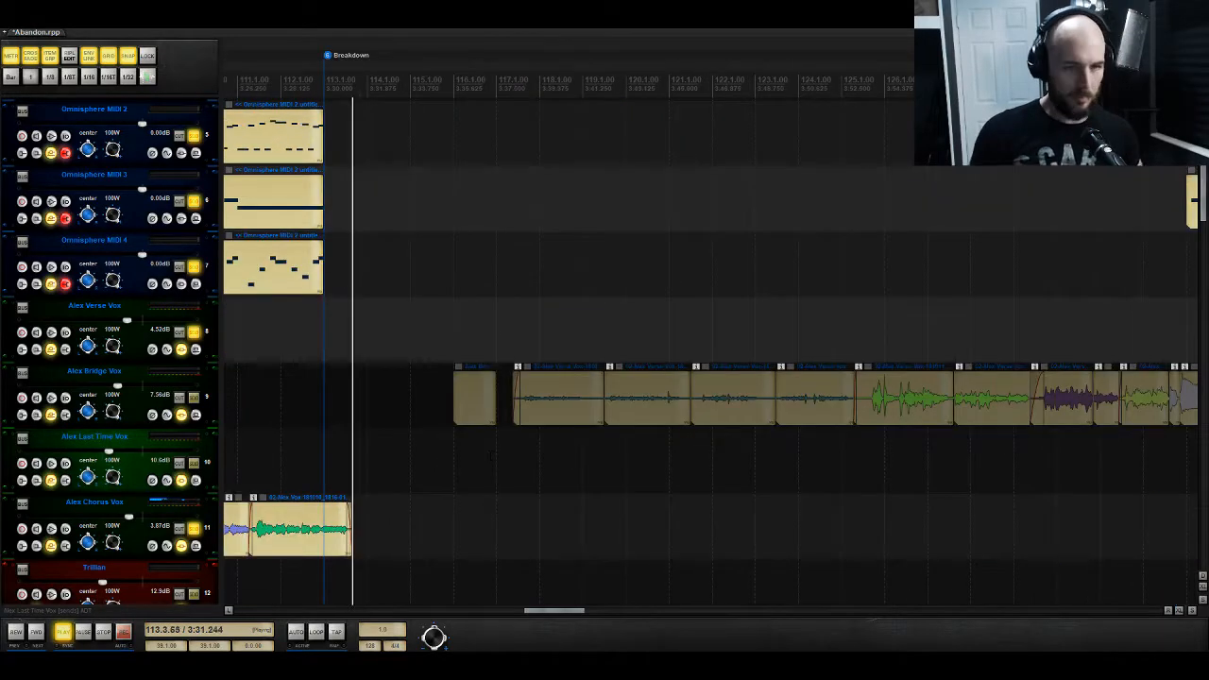
key("space")
Step: Play the transition from bar 32 with the soloed tracks and select the bar 32 clip on Last Time Vox
left_click_drag(569, 611, 495, 620)
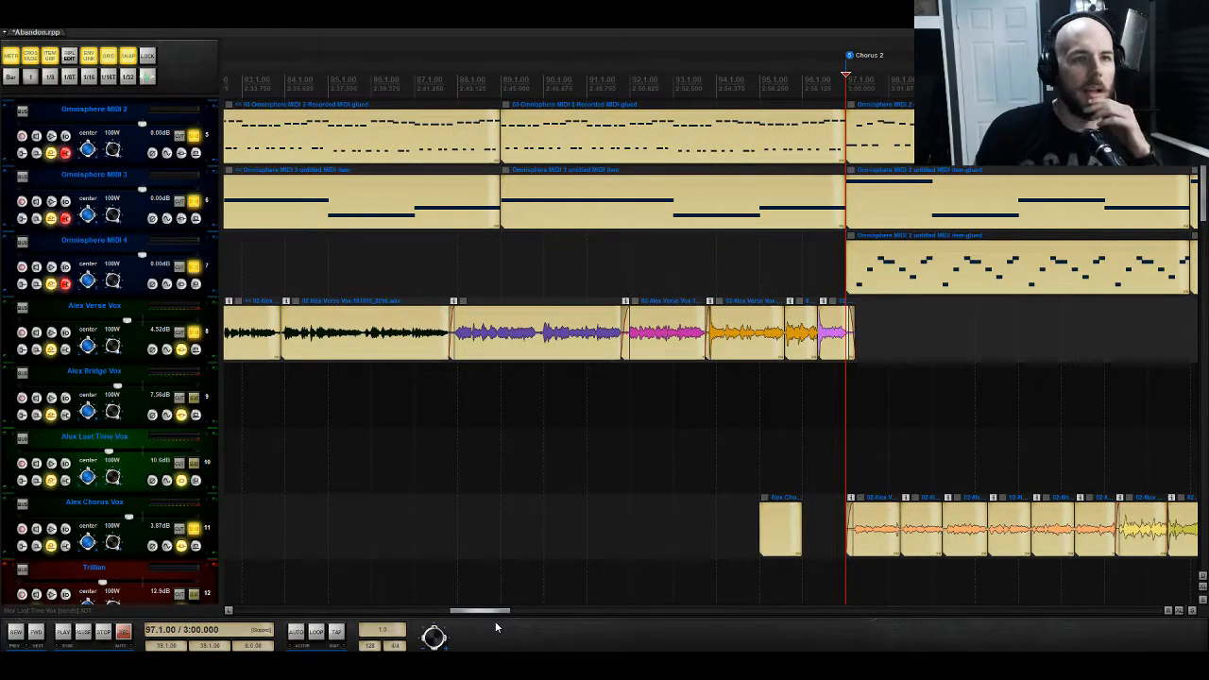
mouse_move(495, 621)
left_mouse_down()
mouse_move(790, 597)
mouse_move(280, 604)
mouse_move(328, 605)
left_mouse_up()
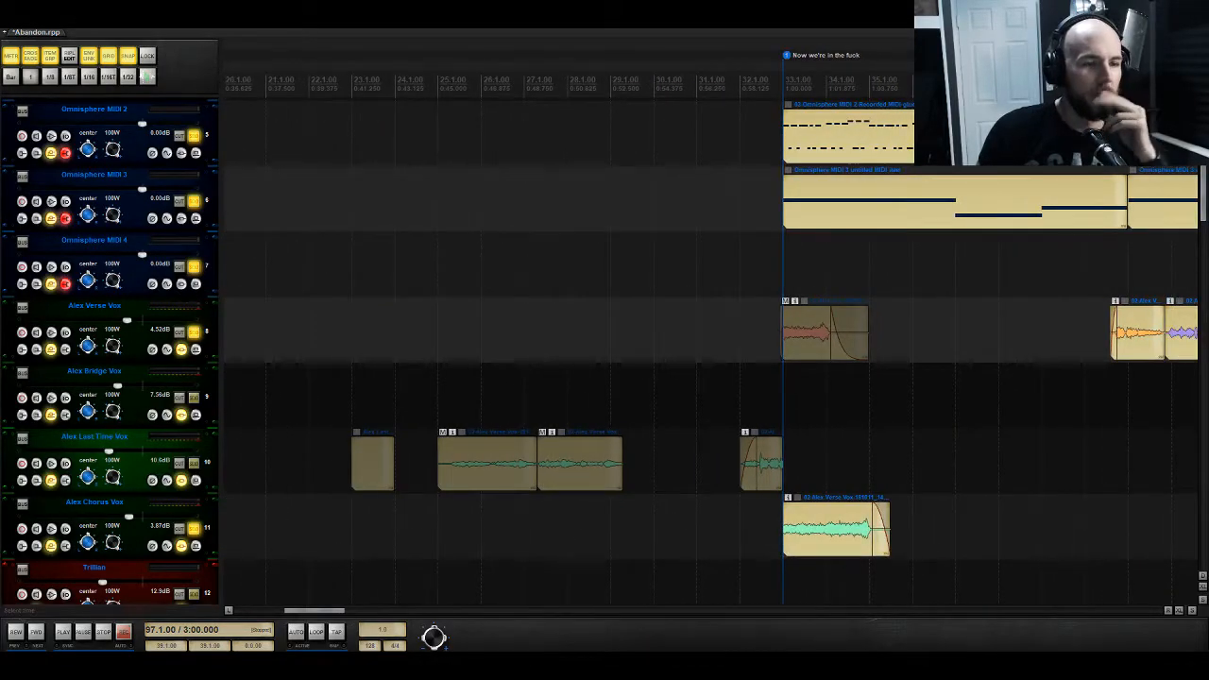
left_click(741, 397)
key("space")
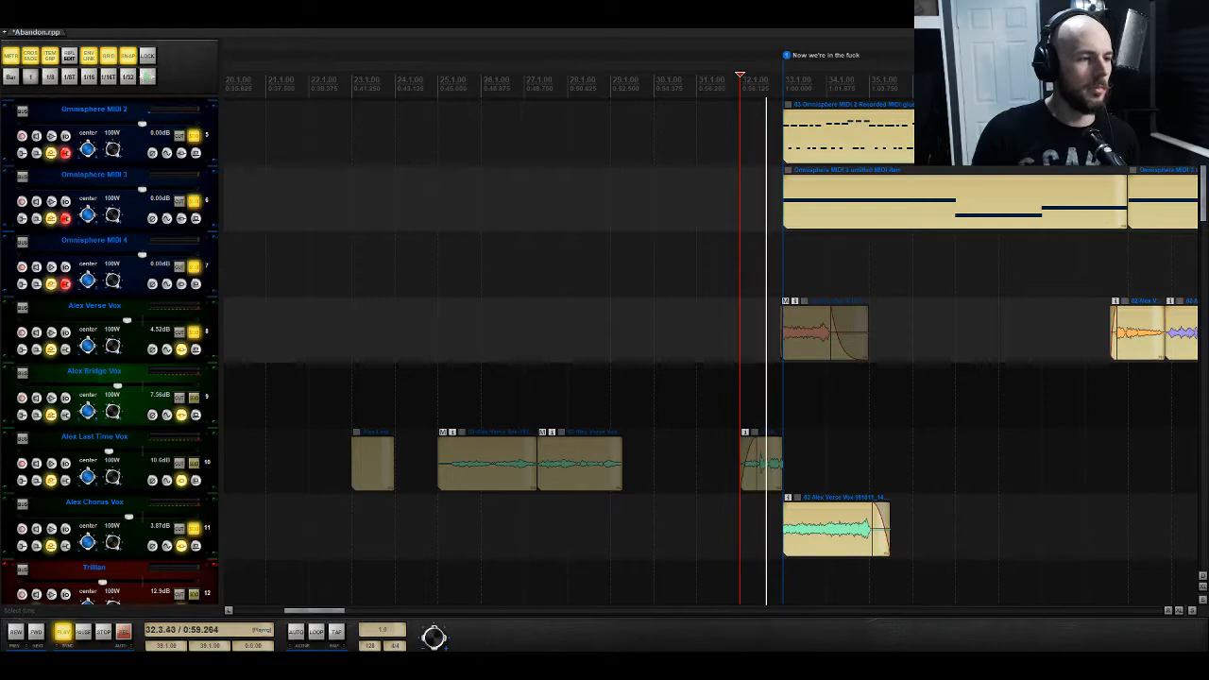
key("space")
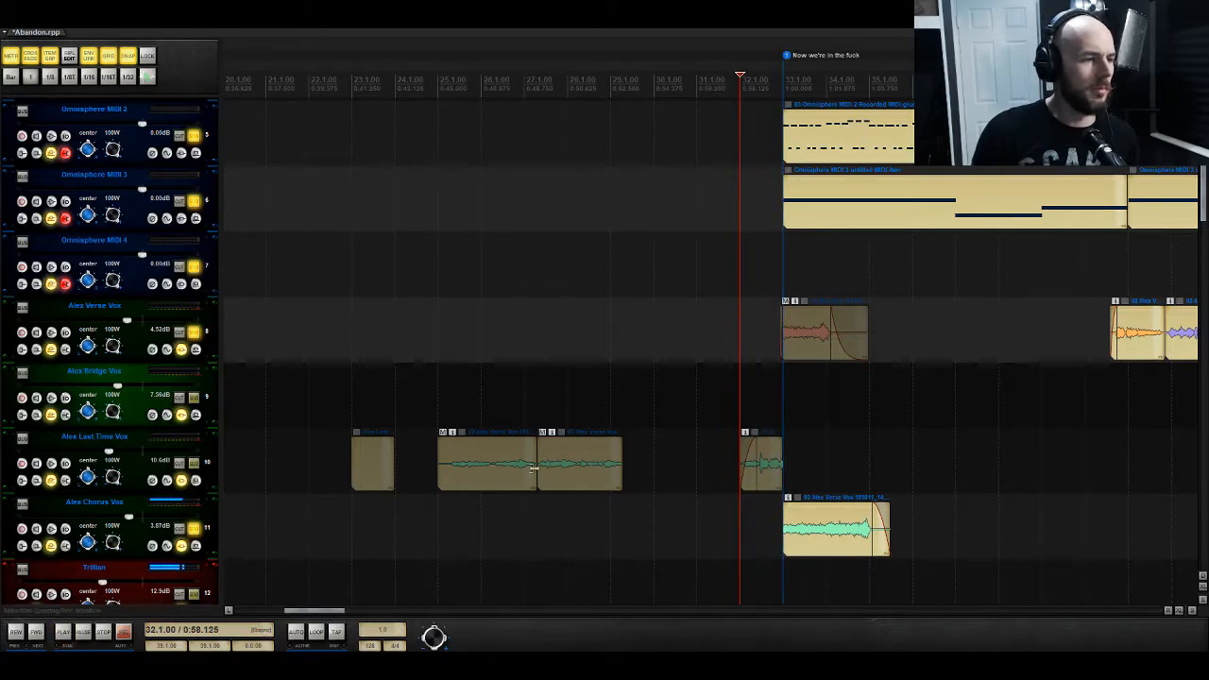
left_click(774, 467)
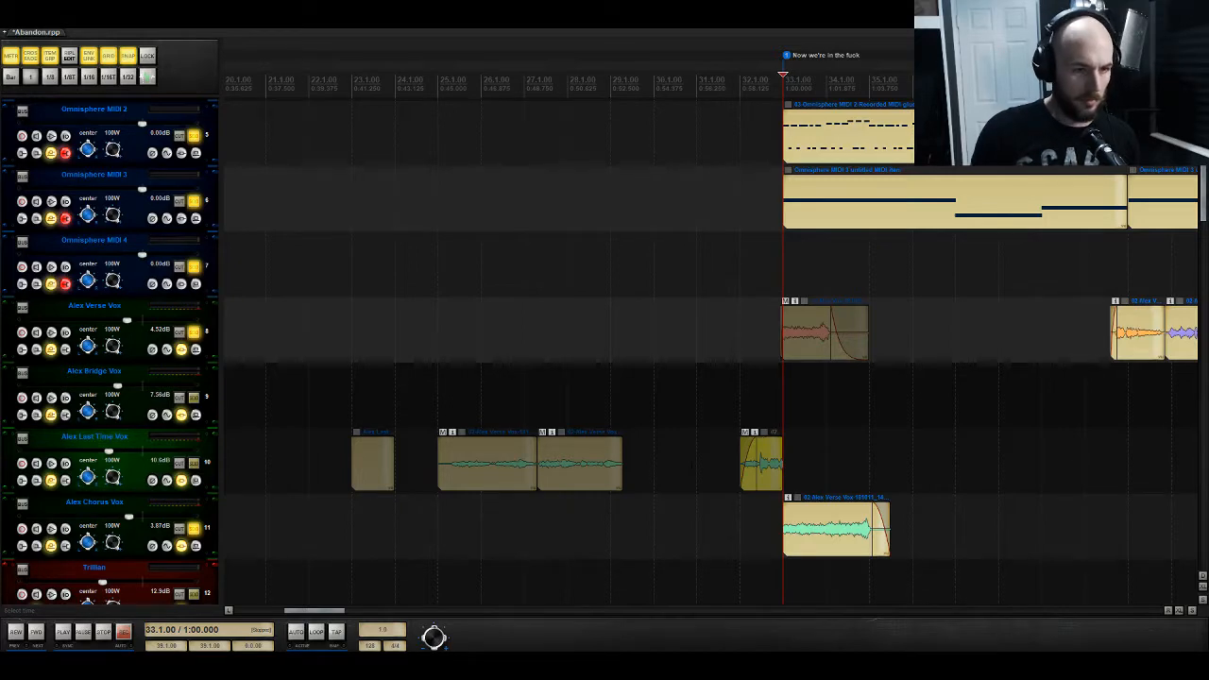
left_click(756, 463)
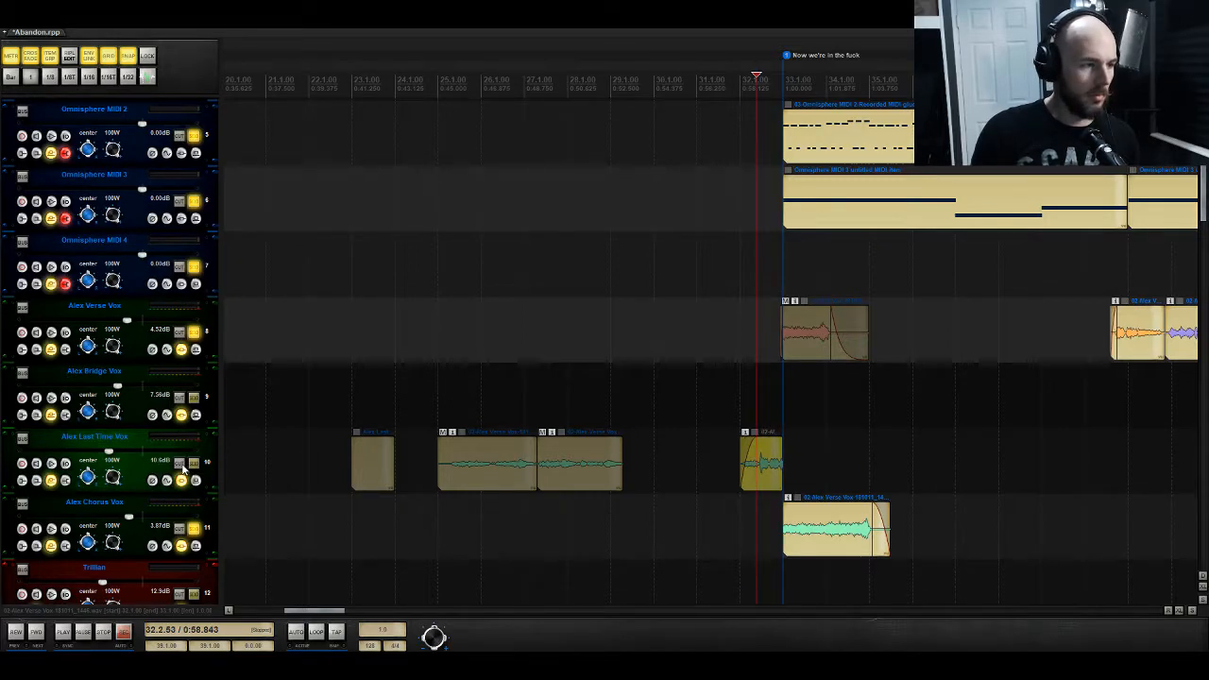
Step: Clear all track solos, play the full mix from bar 32, and look ahead through the arrangement to Chorus 2
left_click(195, 529)
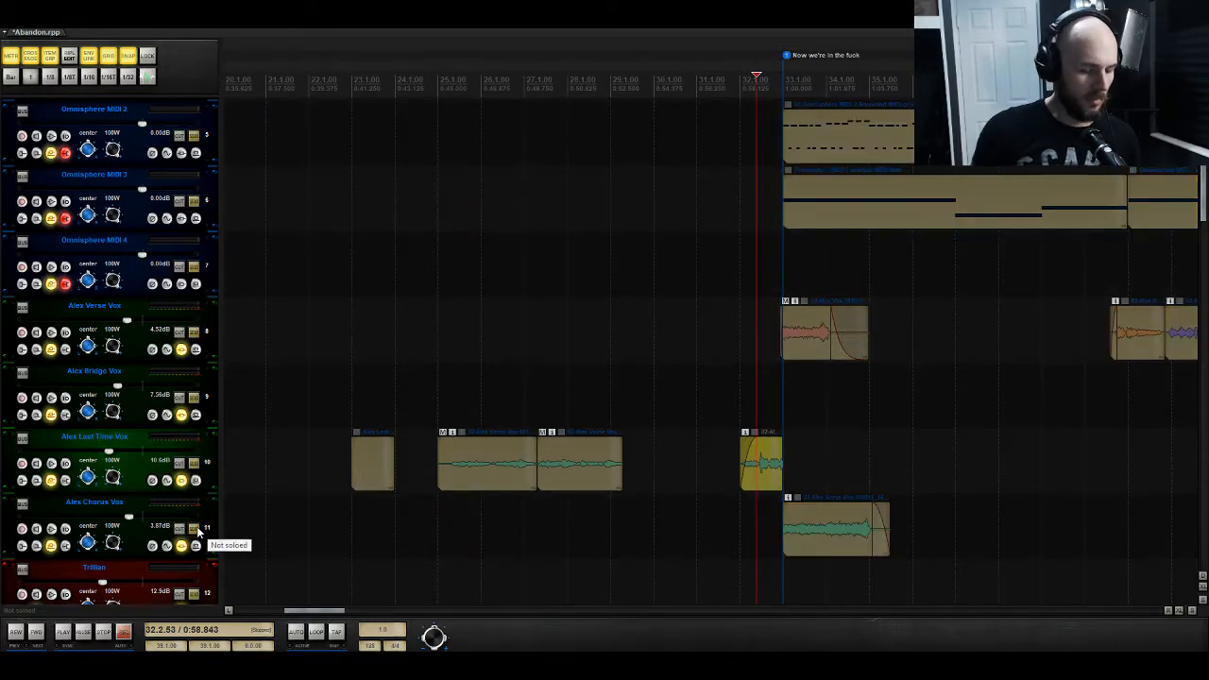
key("ctrl+m")
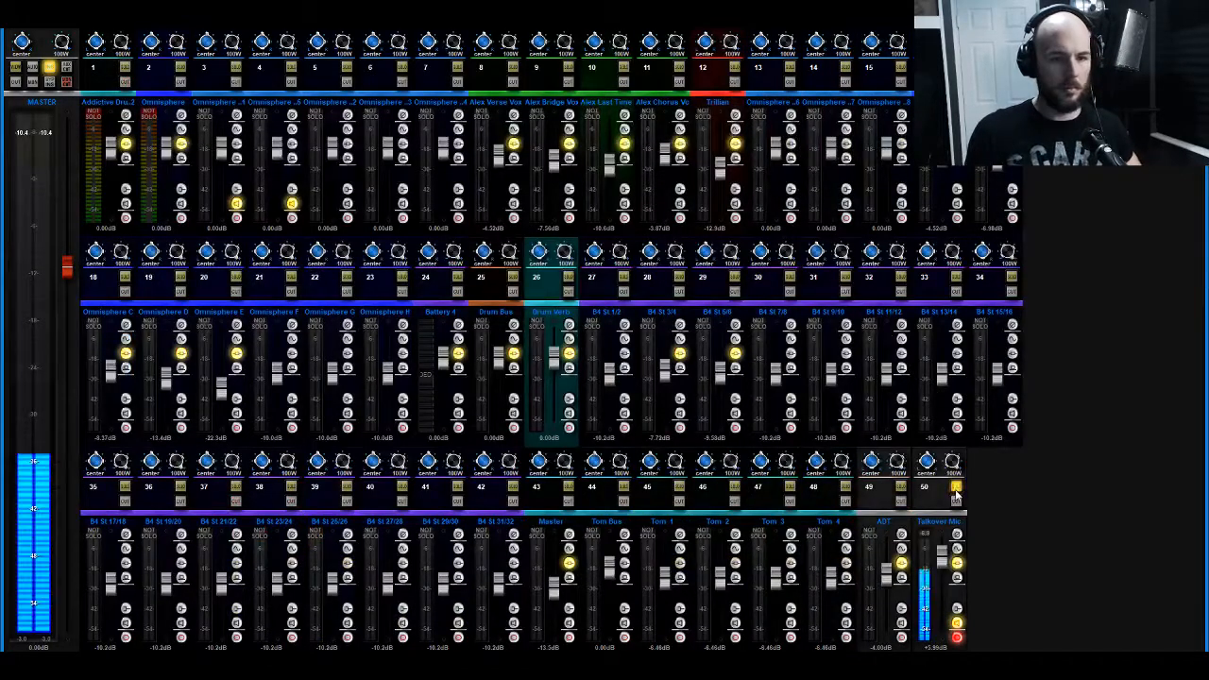
key("ctrl+m")
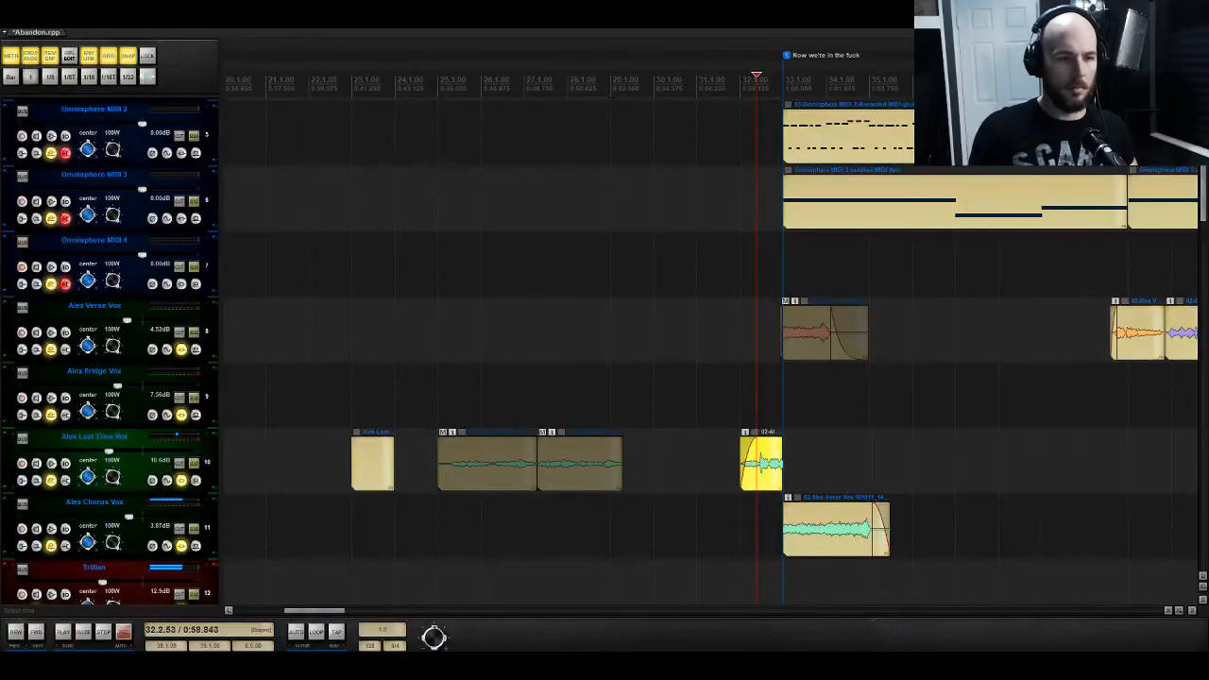
key("space")
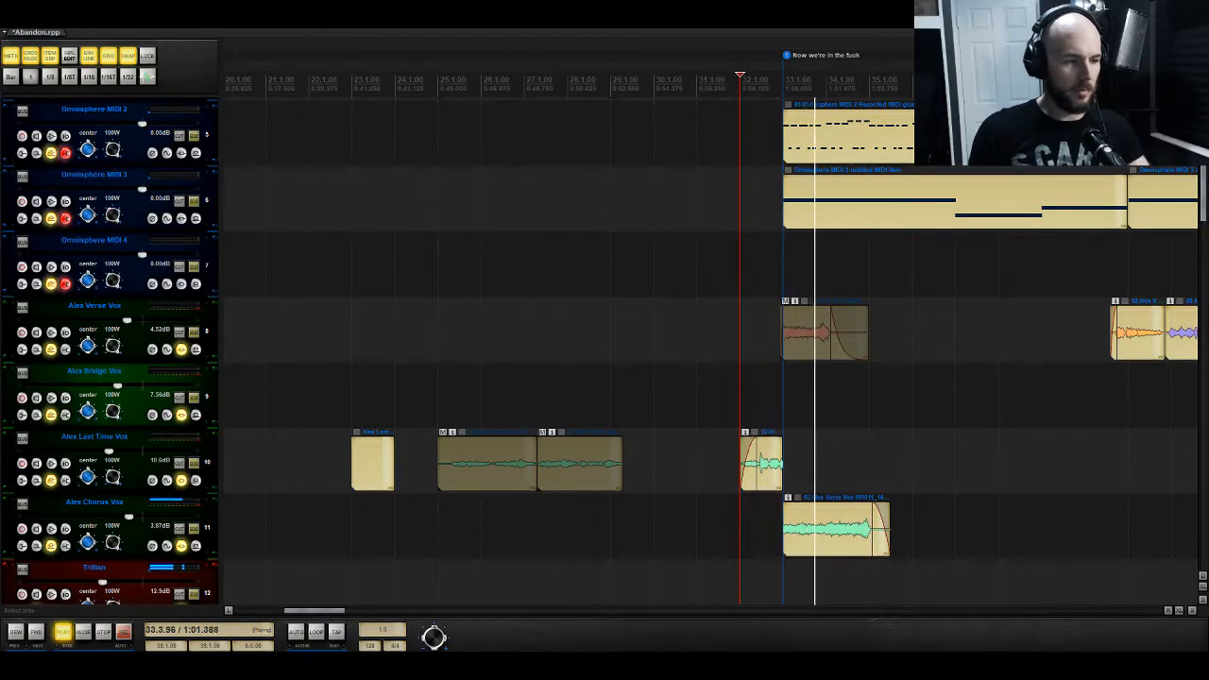
left_click_drag(331, 614, 383, 615)
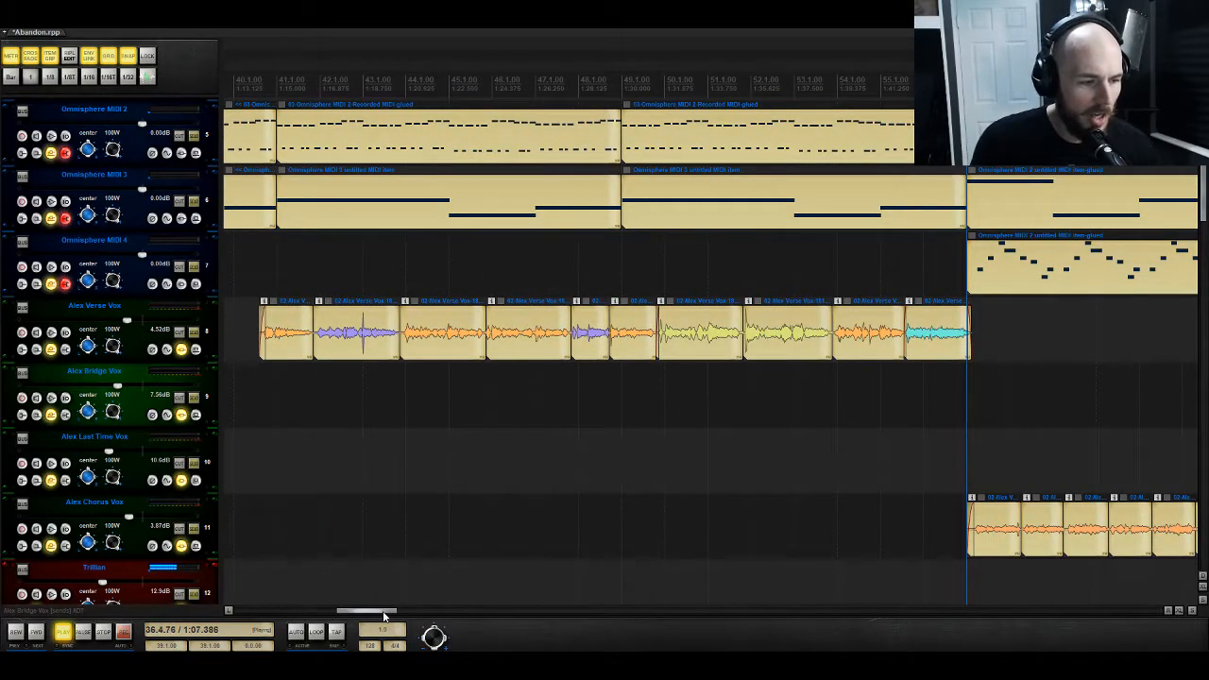
left_click_drag(384, 616, 420, 612)
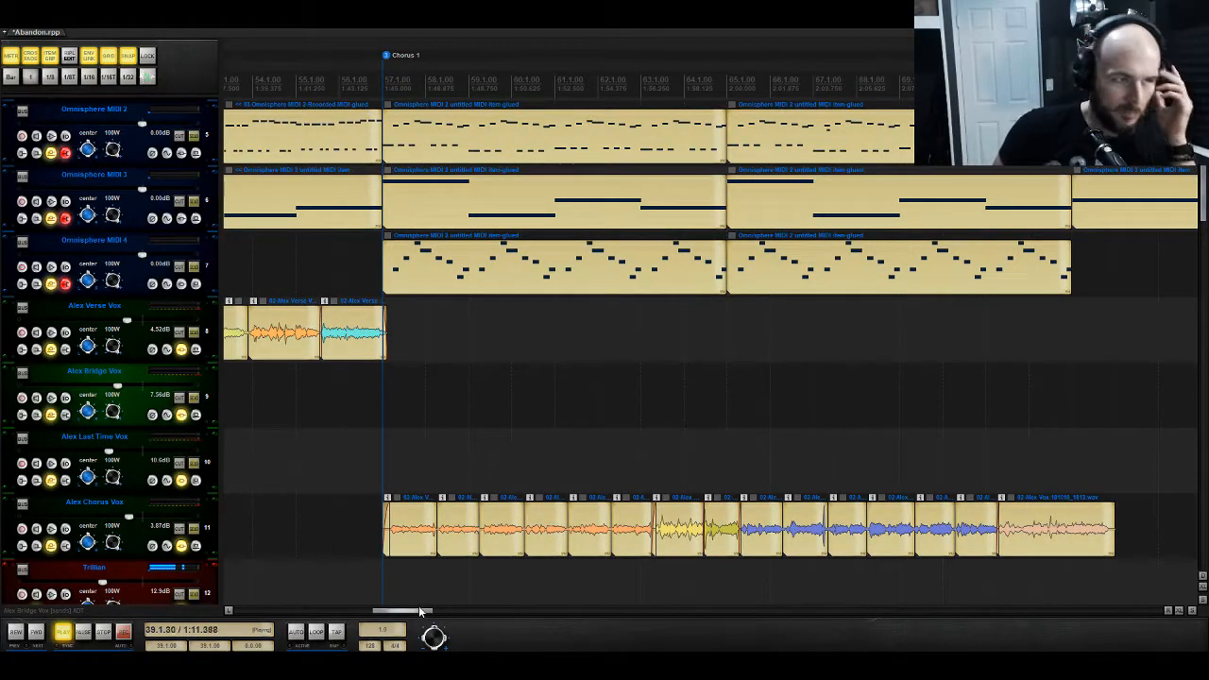
left_click_drag(421, 612, 523, 612)
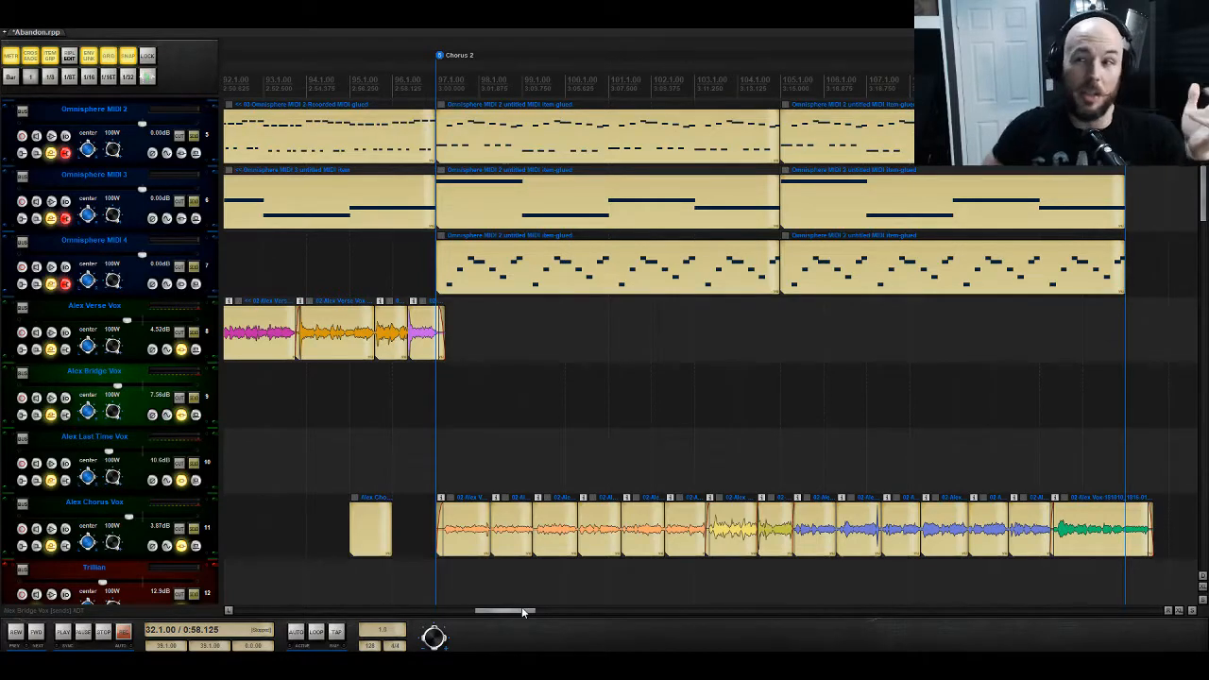
Step: Solo the Omnisphere MIDI 2 and Omnisphere MIDI 4 tracks and start playback from bar 32
left_click(194, 137)
left_click(194, 137)
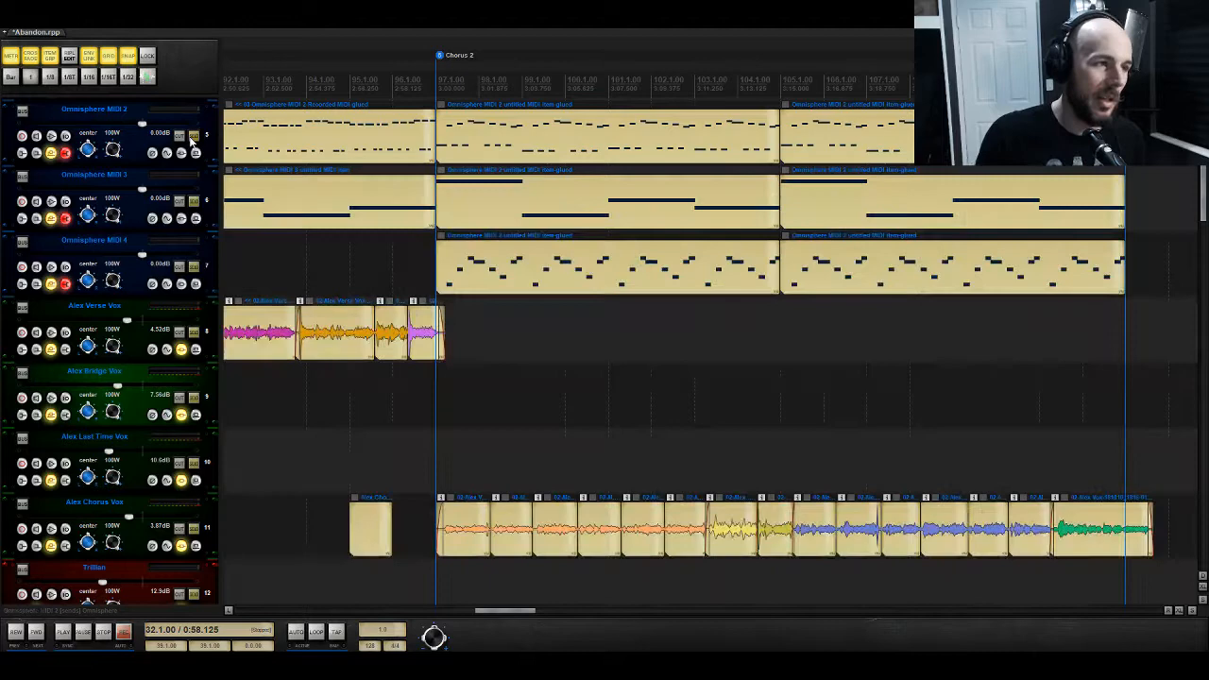
left_click(194, 137)
left_click(194, 267)
key("space")
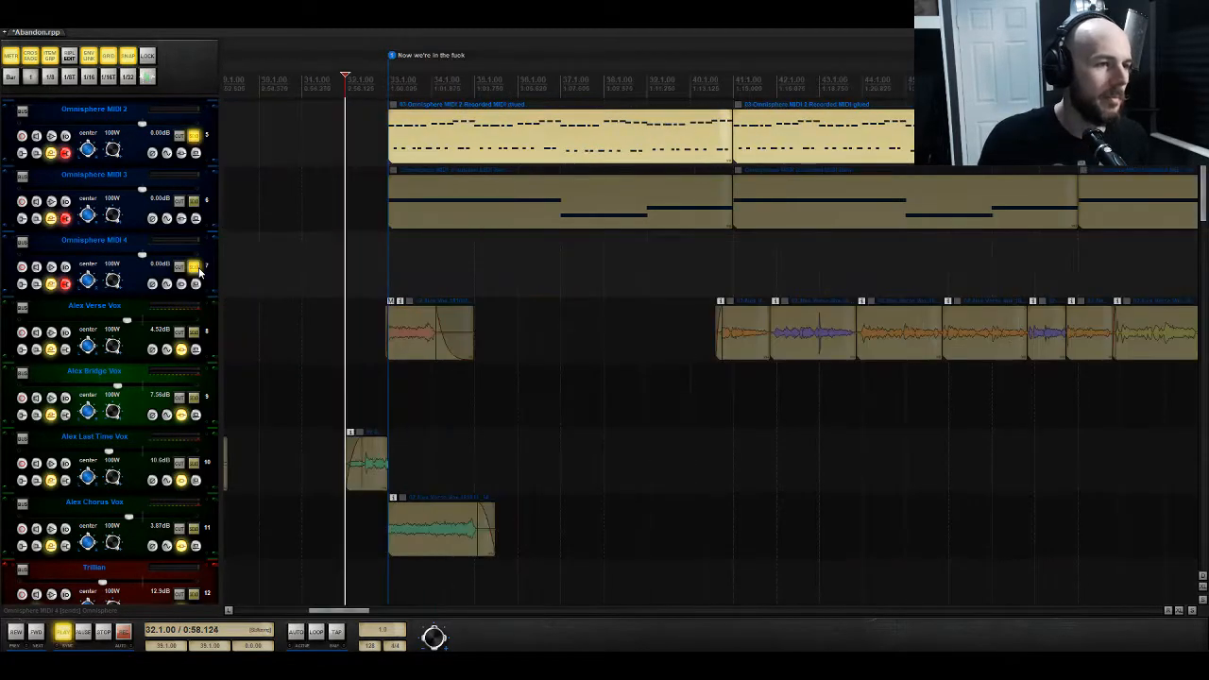
Step: Audition the soloed Omnisphere MIDI 2 and MIDI 4 parts from the Chorus 2 marker
left_click_drag(382, 531, 421, 529)
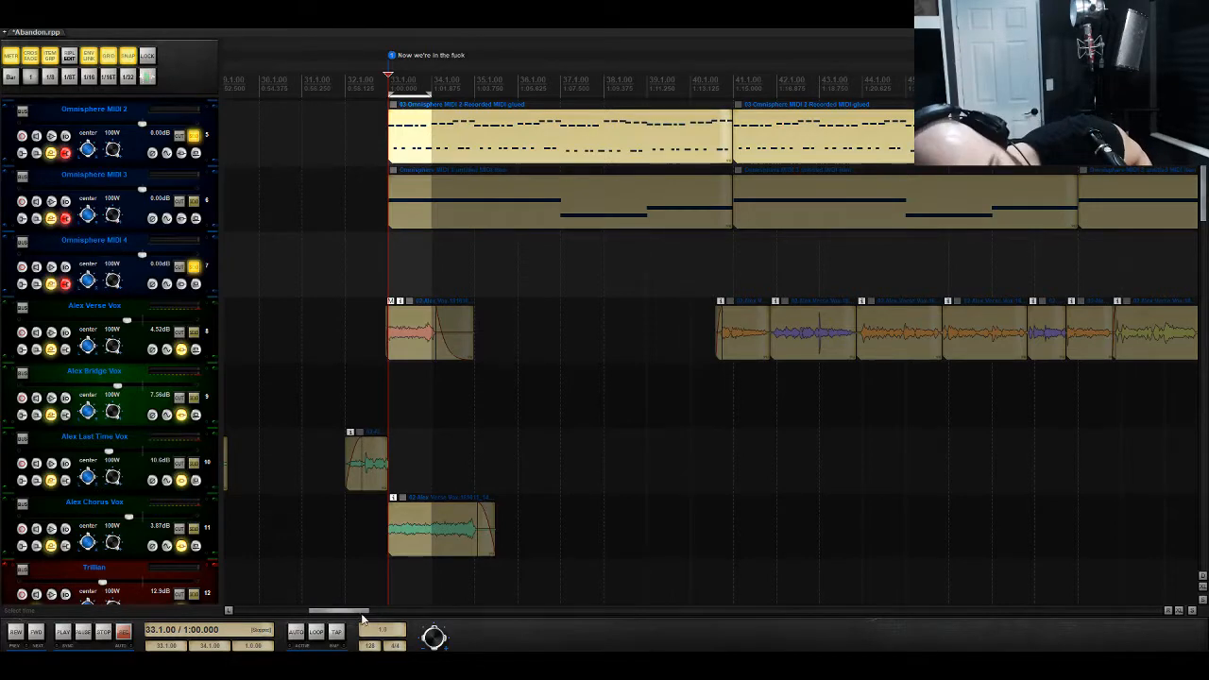
mouse_move(362, 619)
left_mouse_down()
mouse_move(542, 584)
mouse_move(525, 589)
left_mouse_up()
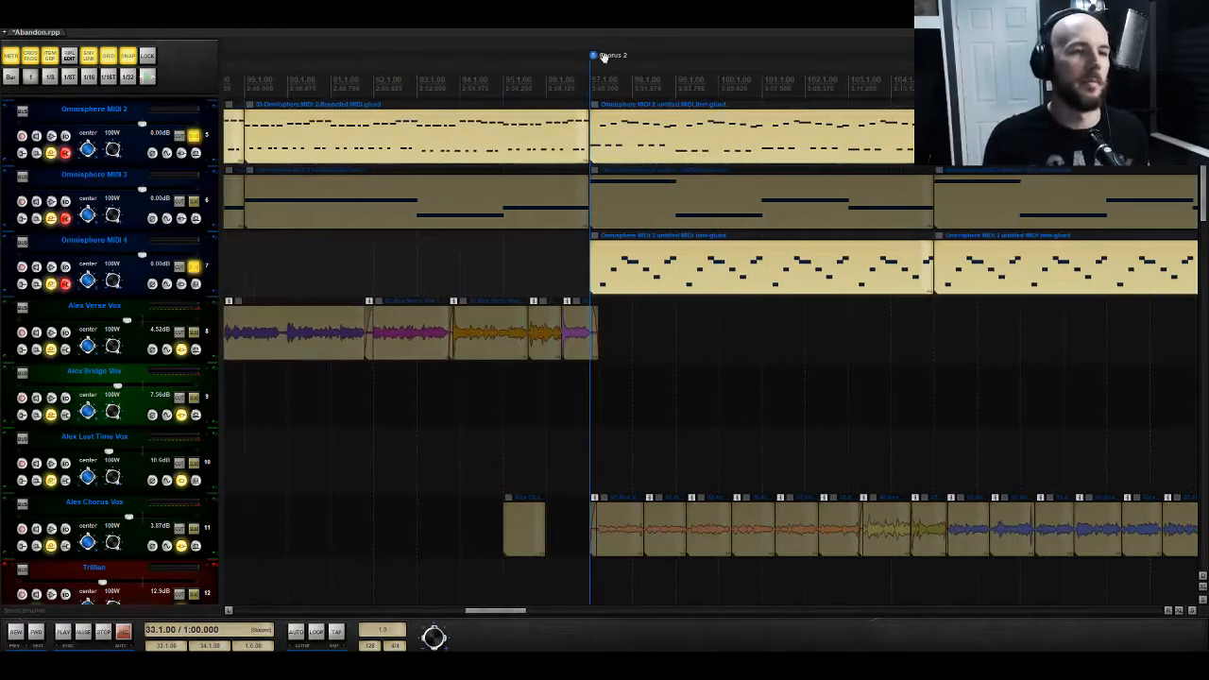
key("space")
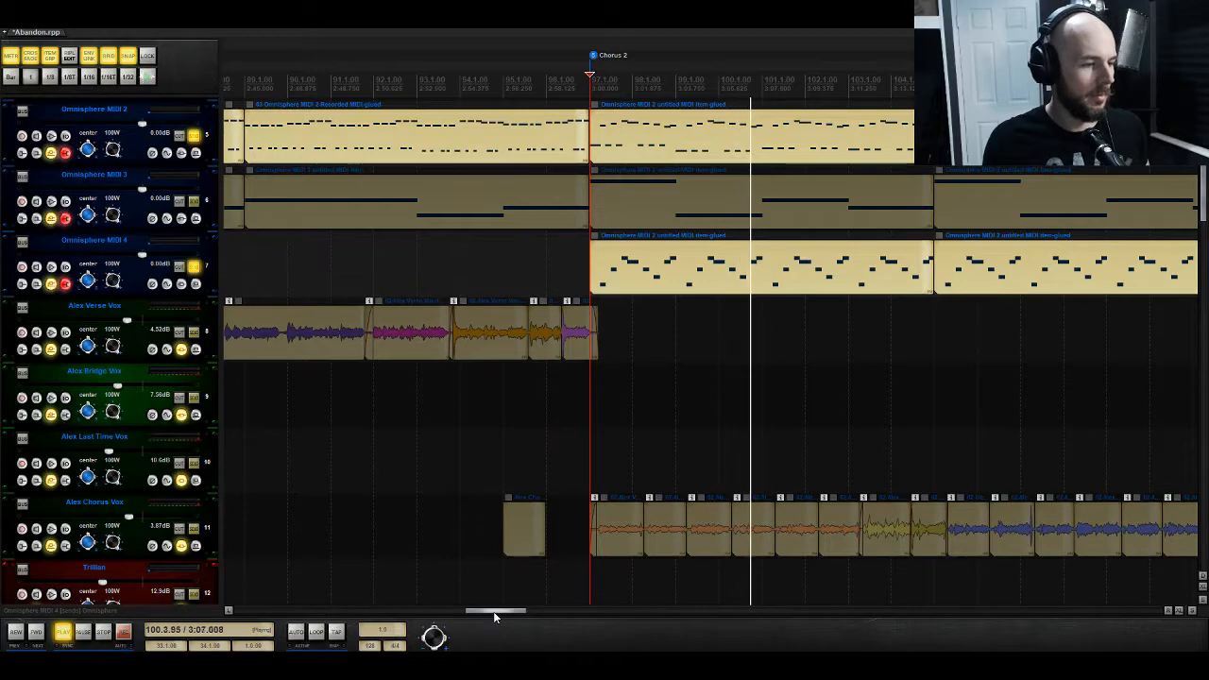
left_click_drag(492, 611, 503, 613)
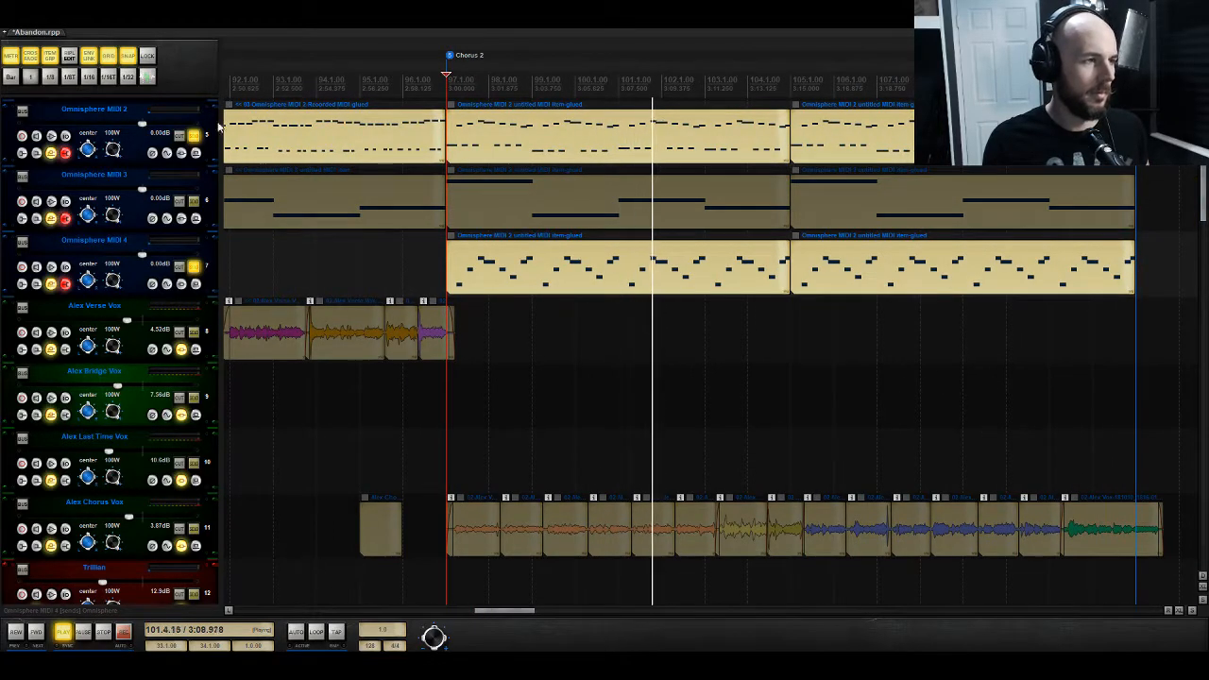
Step: Clear the Omnisphere solos and play Chorus 2 in the full mix, looking ahead to the Breakdown section
left_click(194, 139)
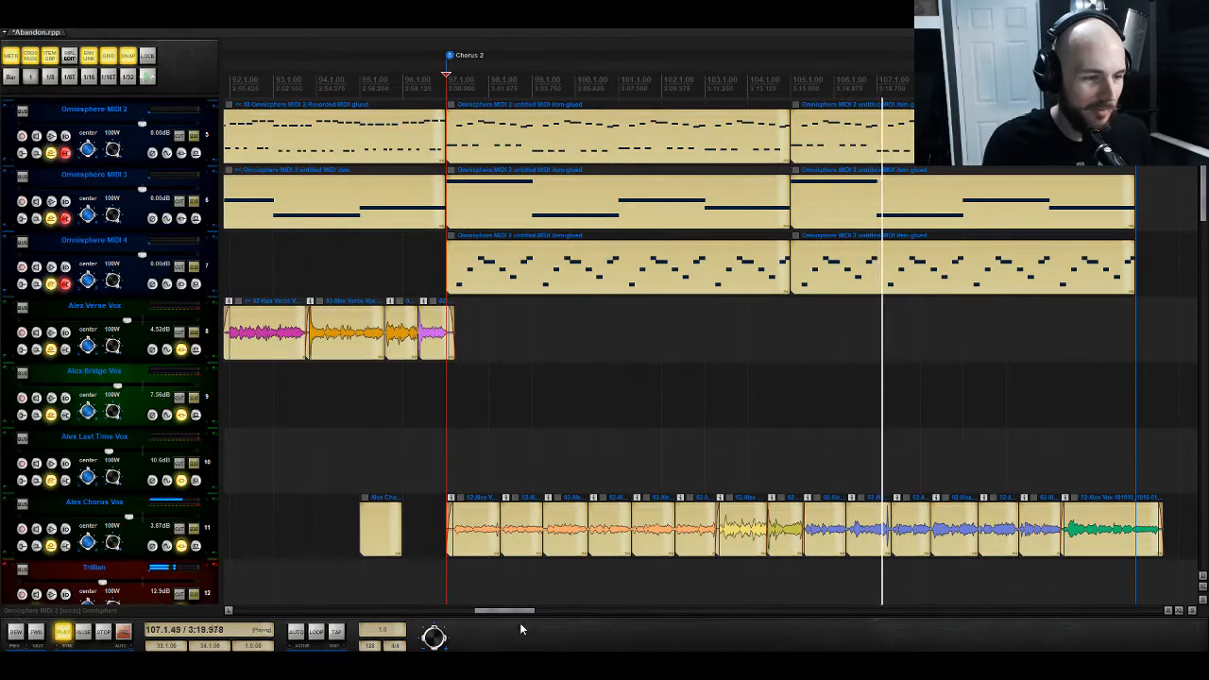
left_click_drag(507, 612, 543, 619)
key("space")
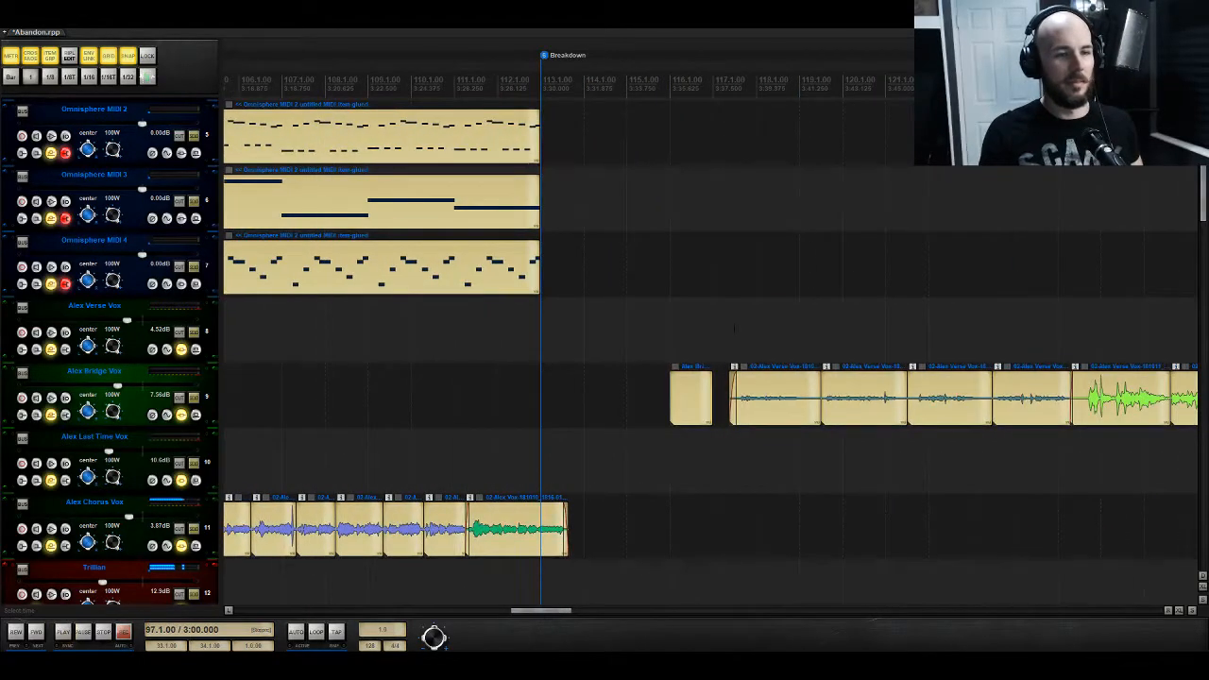
Step: Play the Breakdown from bar 117 and bring the Omnisphere MIDI 1 and MIDI 5 clips into view
left_click(718, 330)
key("space")
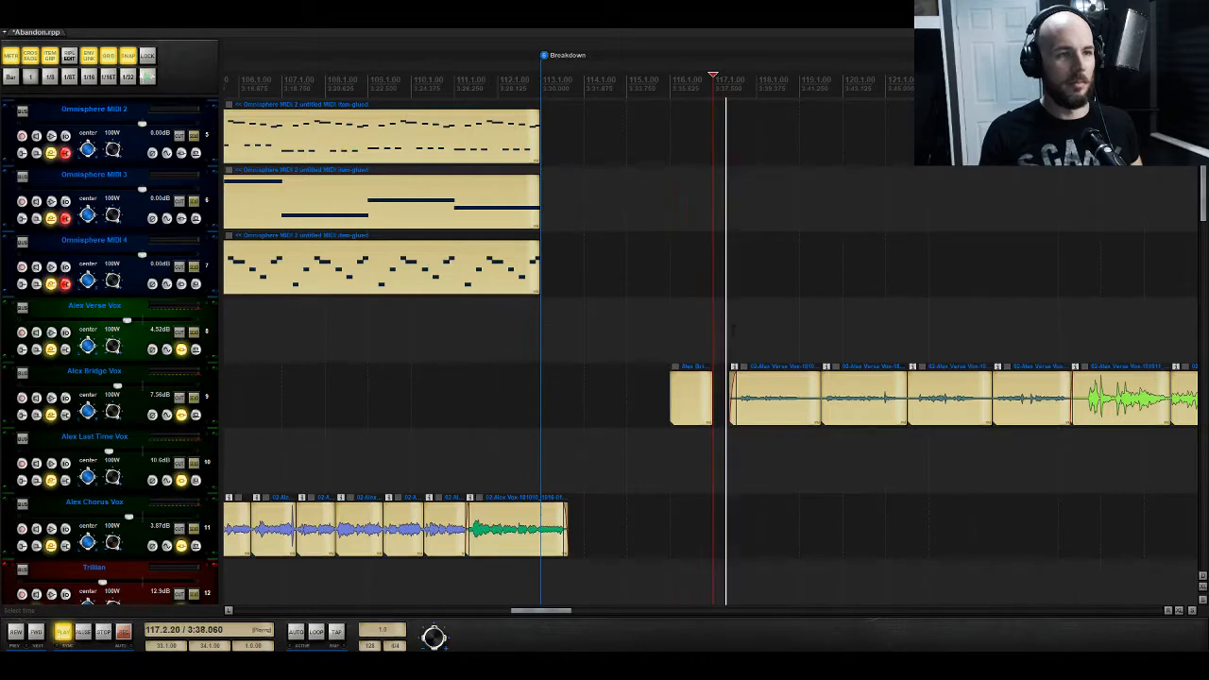
key("space")
key("space")
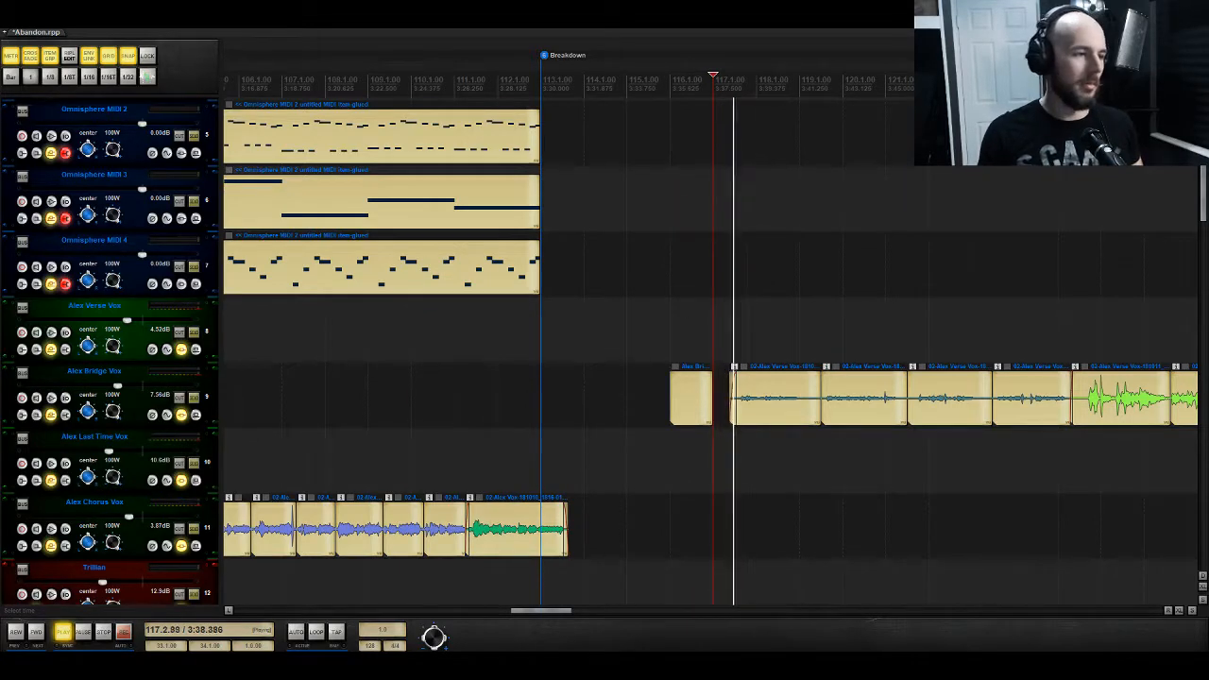
scroll(554, 281, "down", 5)
scroll(202, 566, "up", 5)
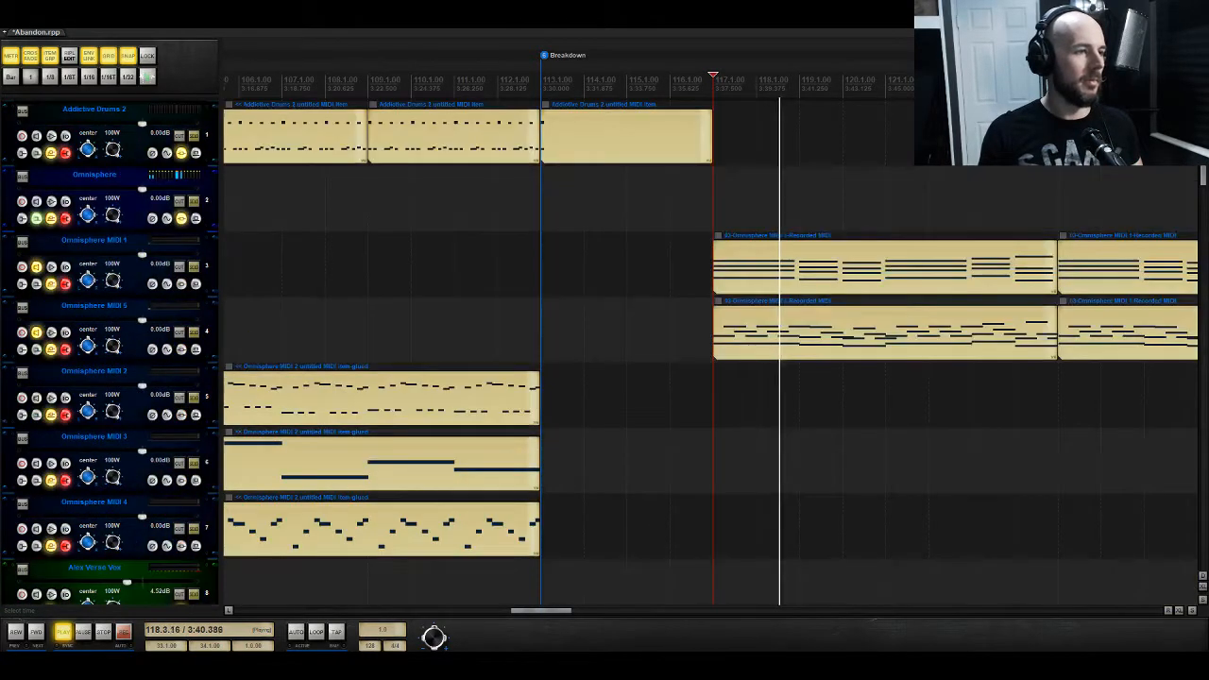
Step: Inspect the granular oscillator and FX rack of the Omnisphere Default Patch, closing the plugin when finished
left_click(195, 220)
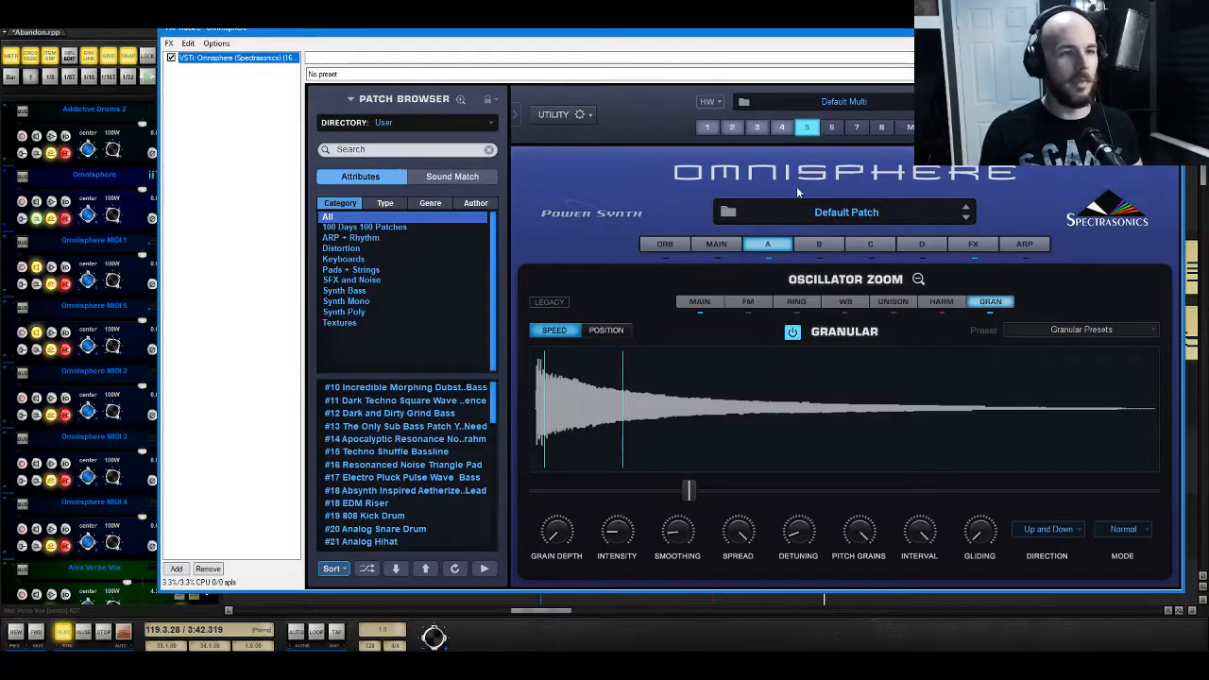
left_click(919, 279)
left_click(982, 244)
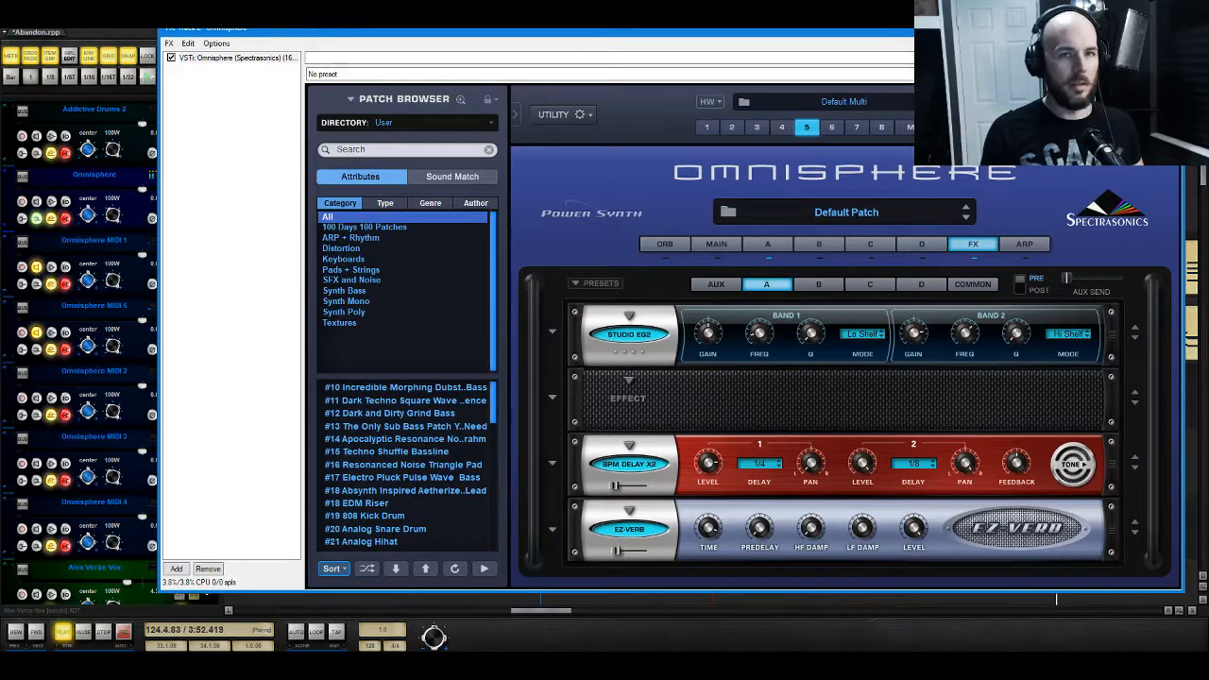
left_click(1169, 29)
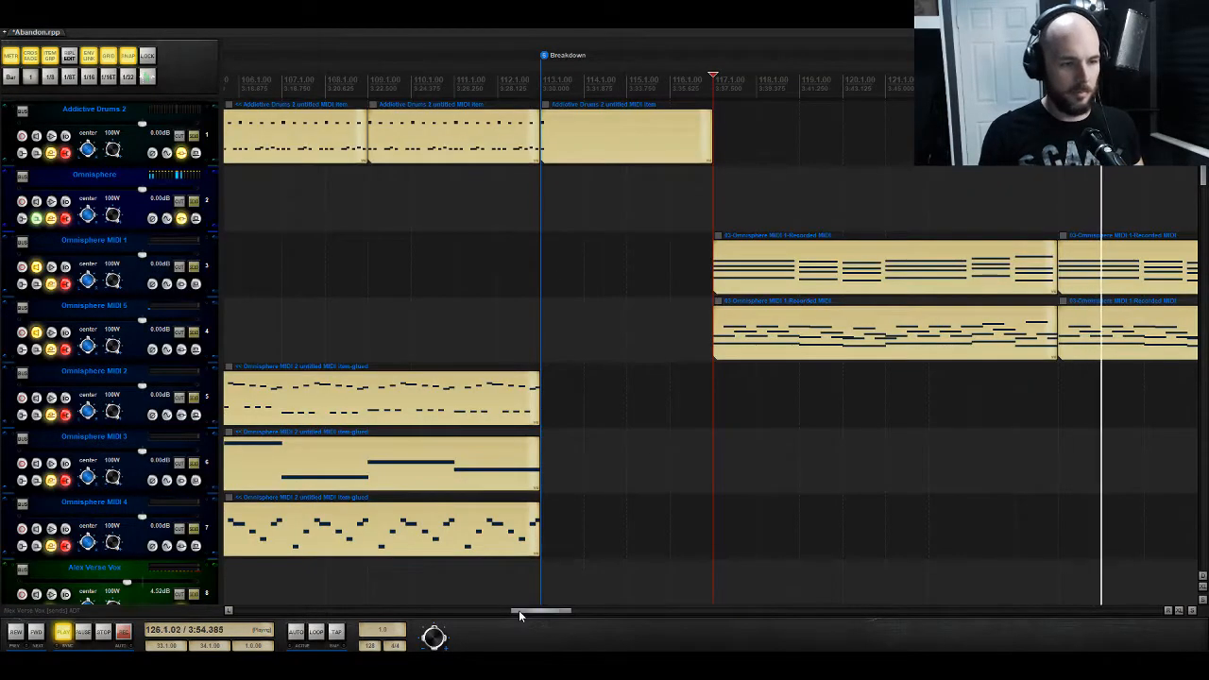
Step: Listen through the Breakdown to bar 140, following the Omnisphere MIDI parts in the arrangement, and stop playback
left_click_drag(519, 610, 565, 631)
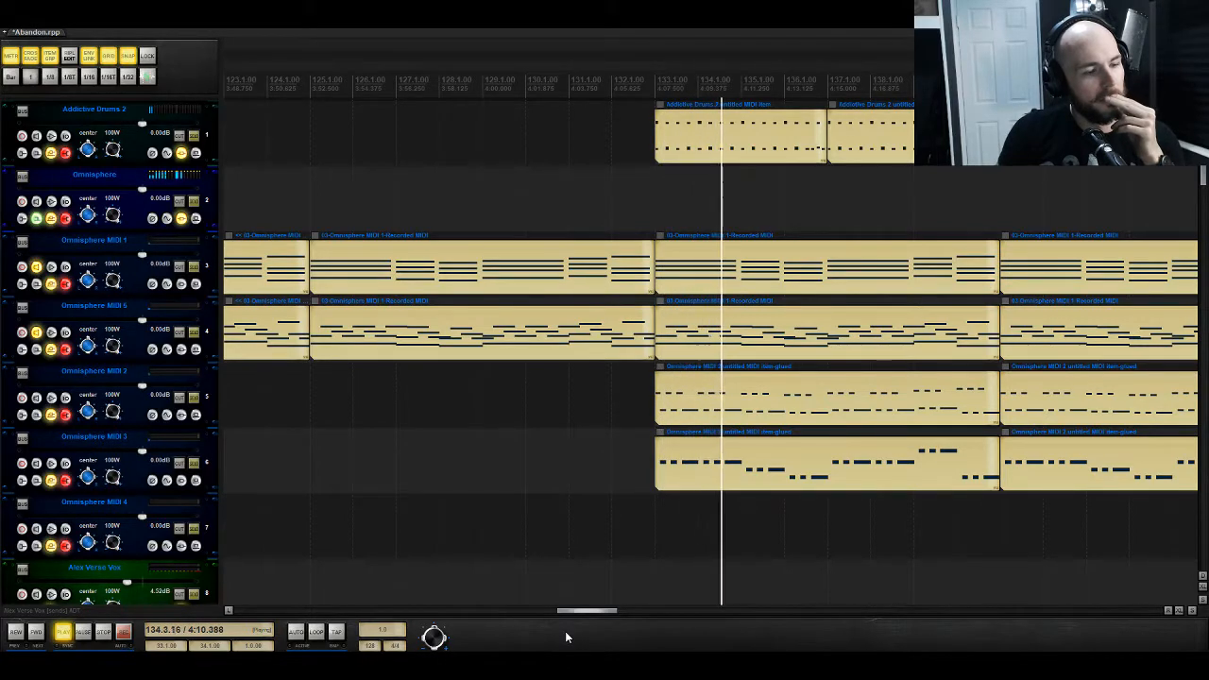
left_click_drag(564, 631, 577, 635)
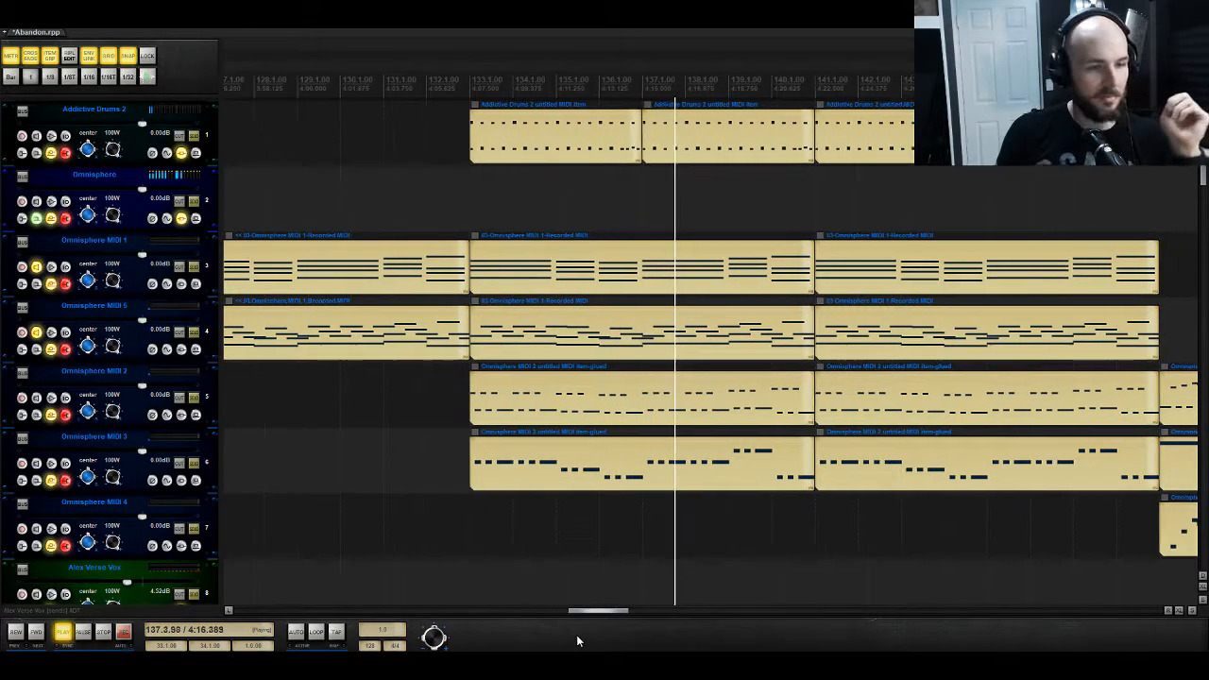
left_click_drag(578, 641, 584, 641)
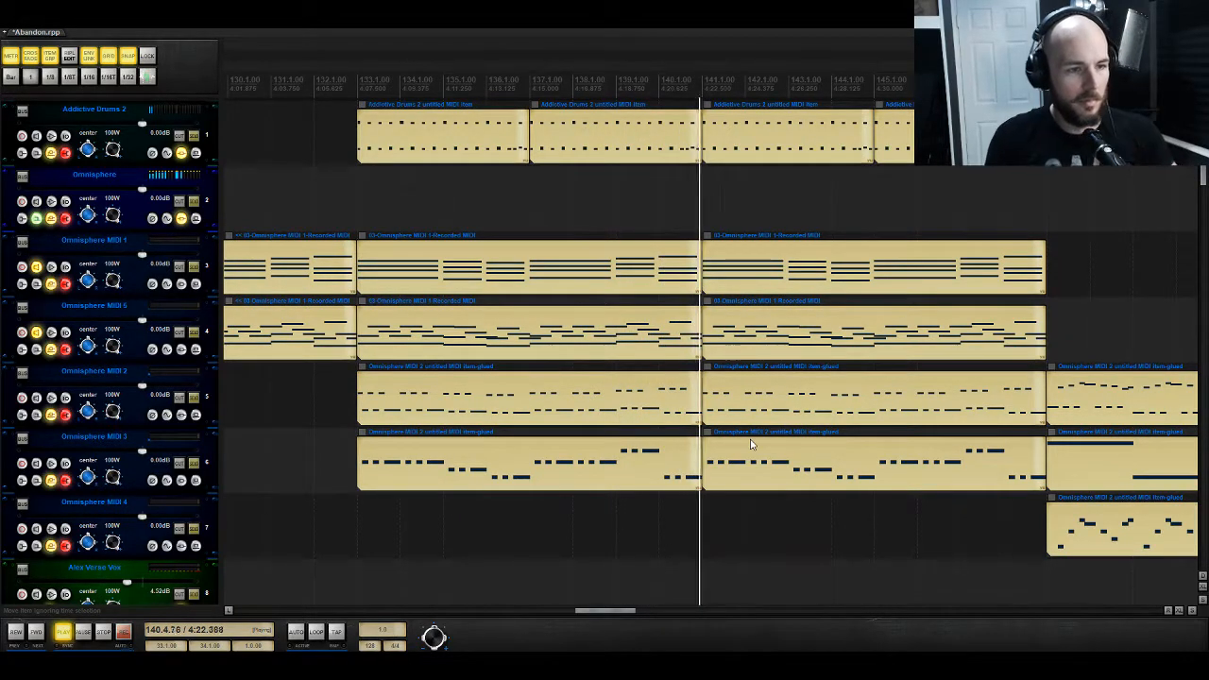
key("space")
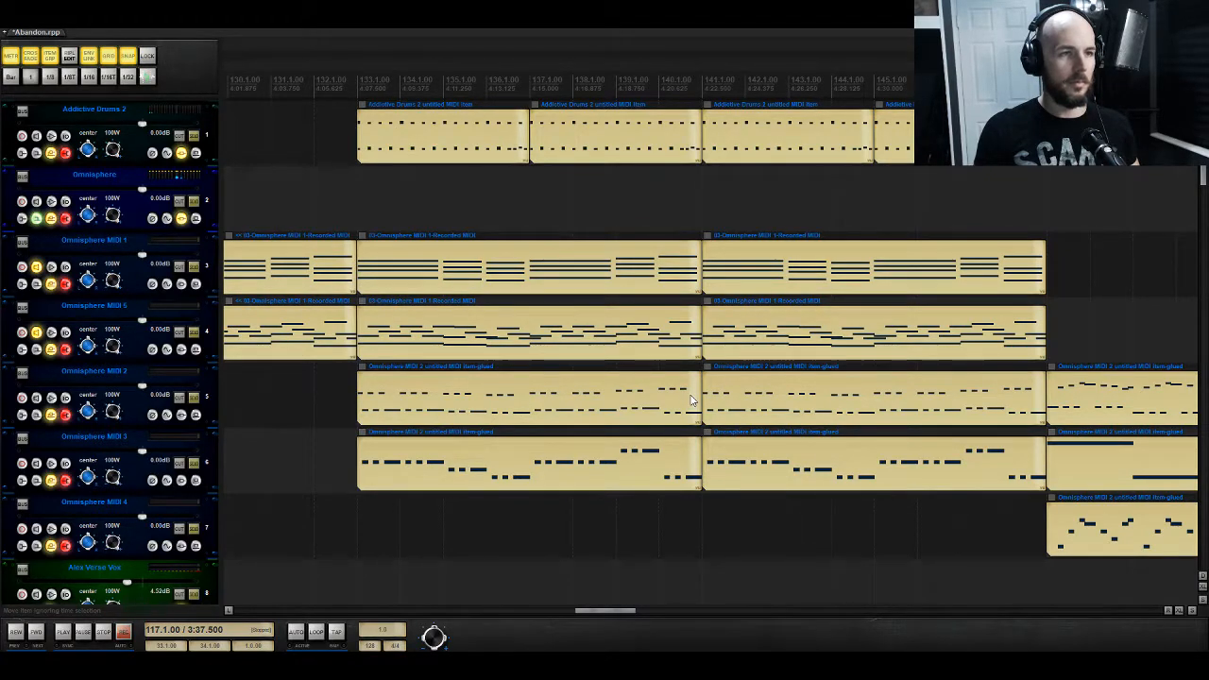
Step: Solo Omnisphere MIDI 2, open its bar 133 clip in the MIDI editor, and add a short F4 note on beat 4 of bar 136
left_click(533, 397)
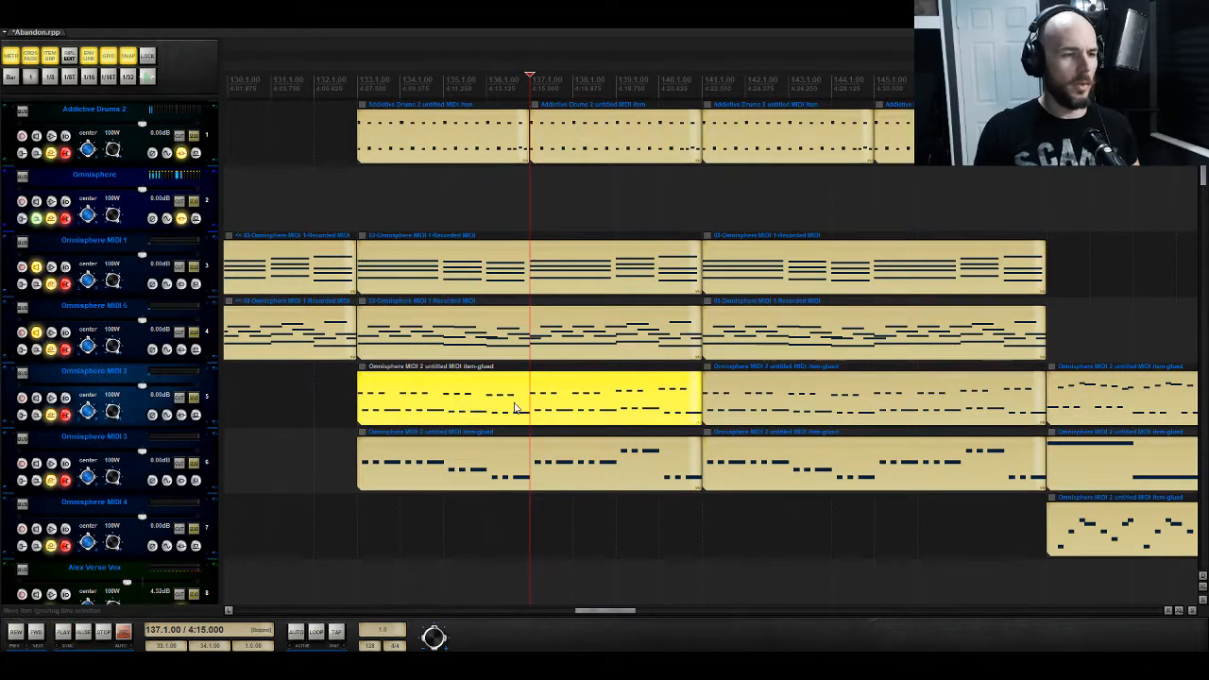
left_click(194, 397)
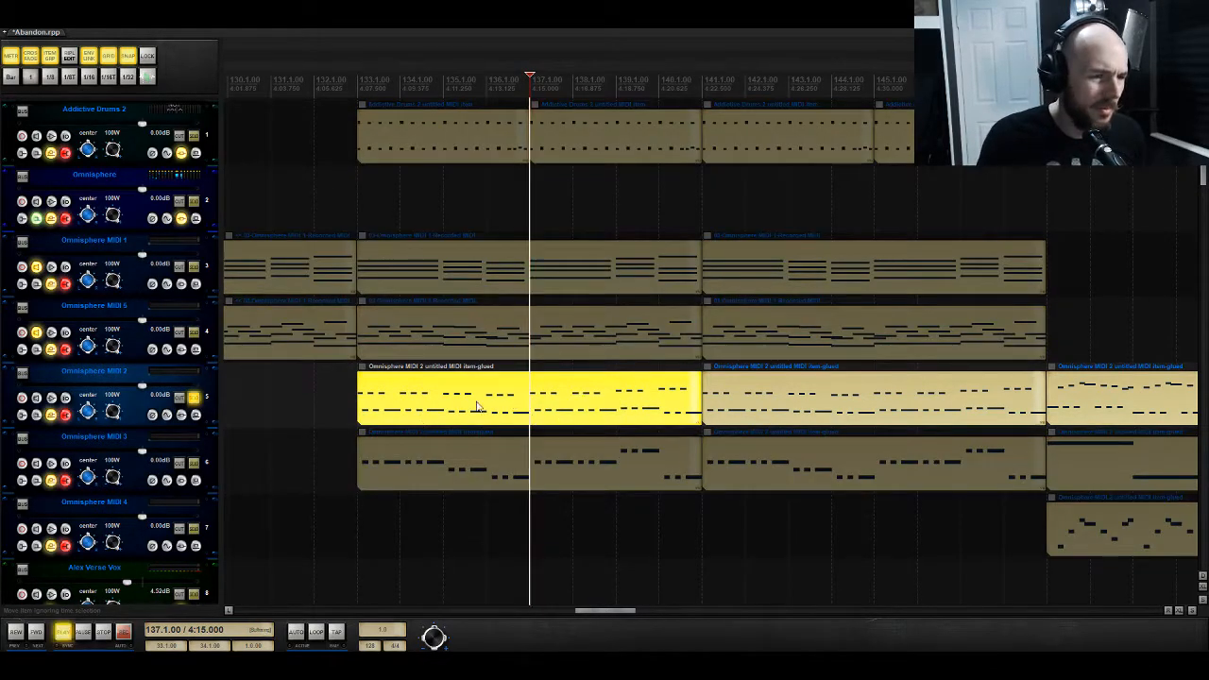
left_click(462, 401)
double_click(459, 400)
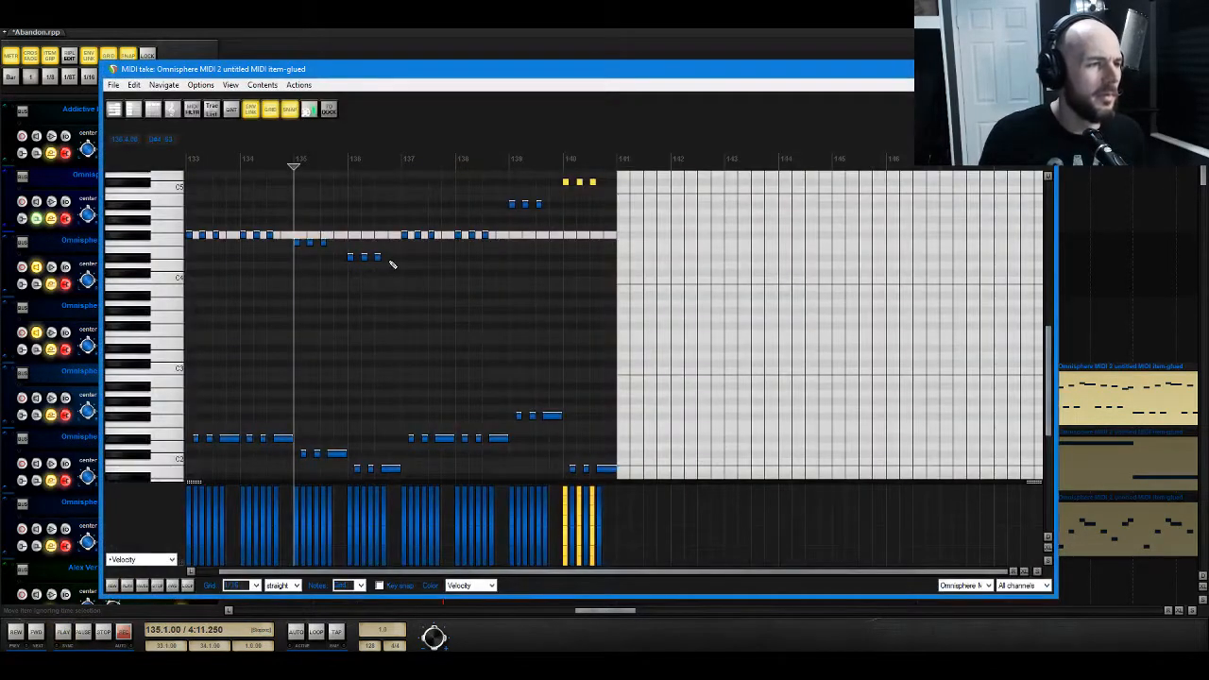
left_click(392, 243)
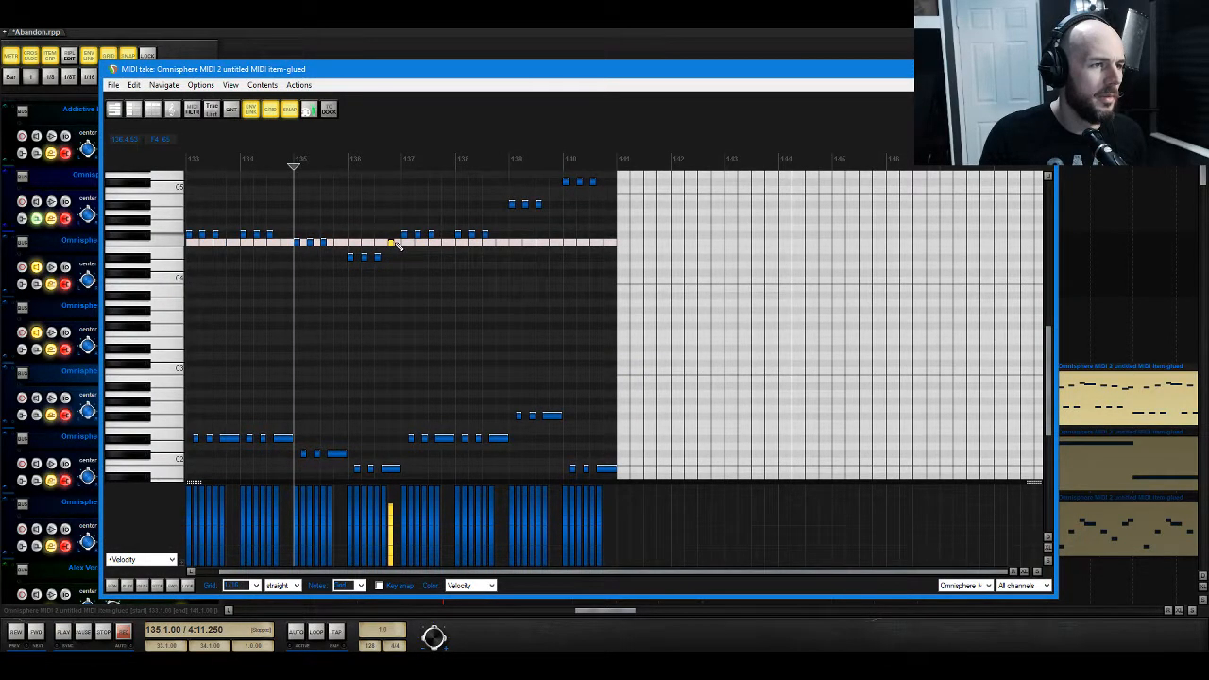
Step: Audition the added note from bar 135 and add a matching short F4 note on beat 4 of bar 140
key("space")
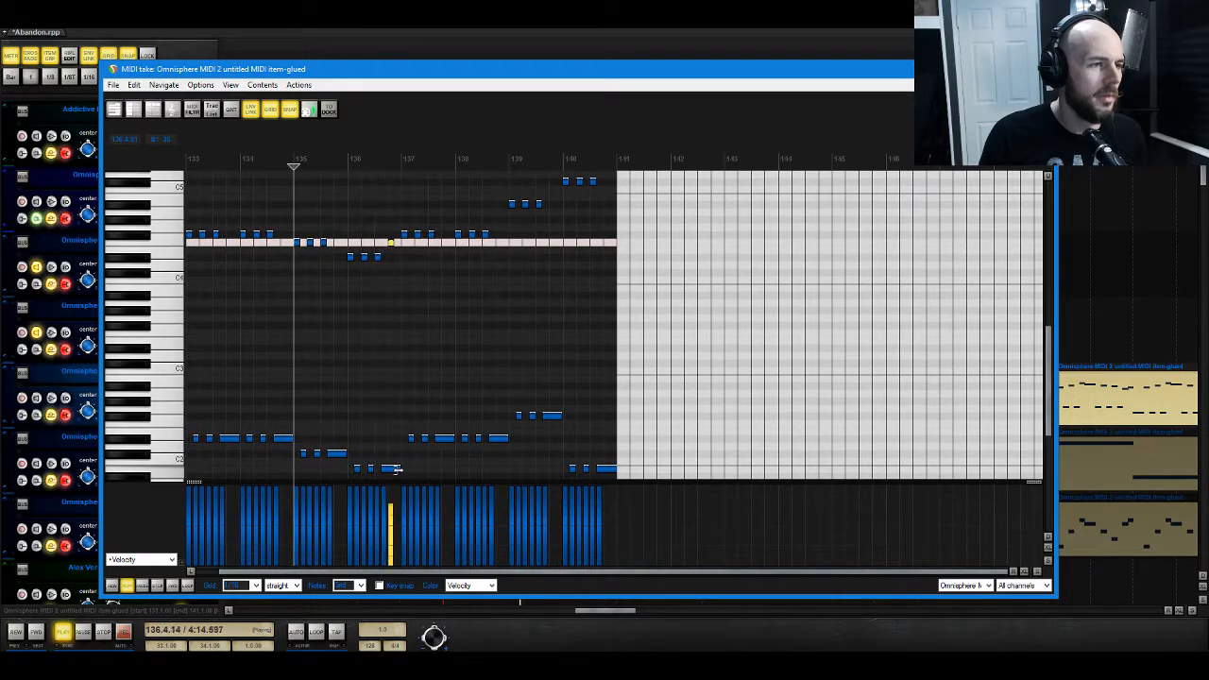
key("space")
left_click_drag(659, 571, 600, 572)
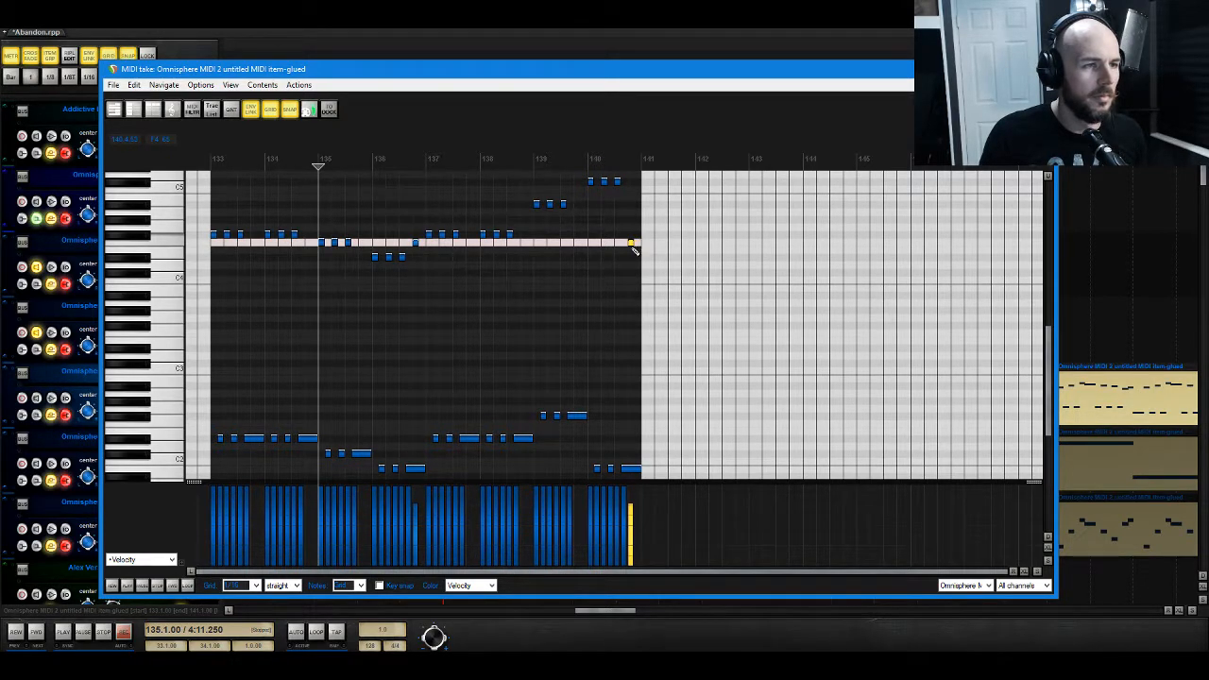
Step: Shorten the long B1 note at the end of bar 136 and add another short B1 note after it
left_click(413, 468)
left_click(414, 467)
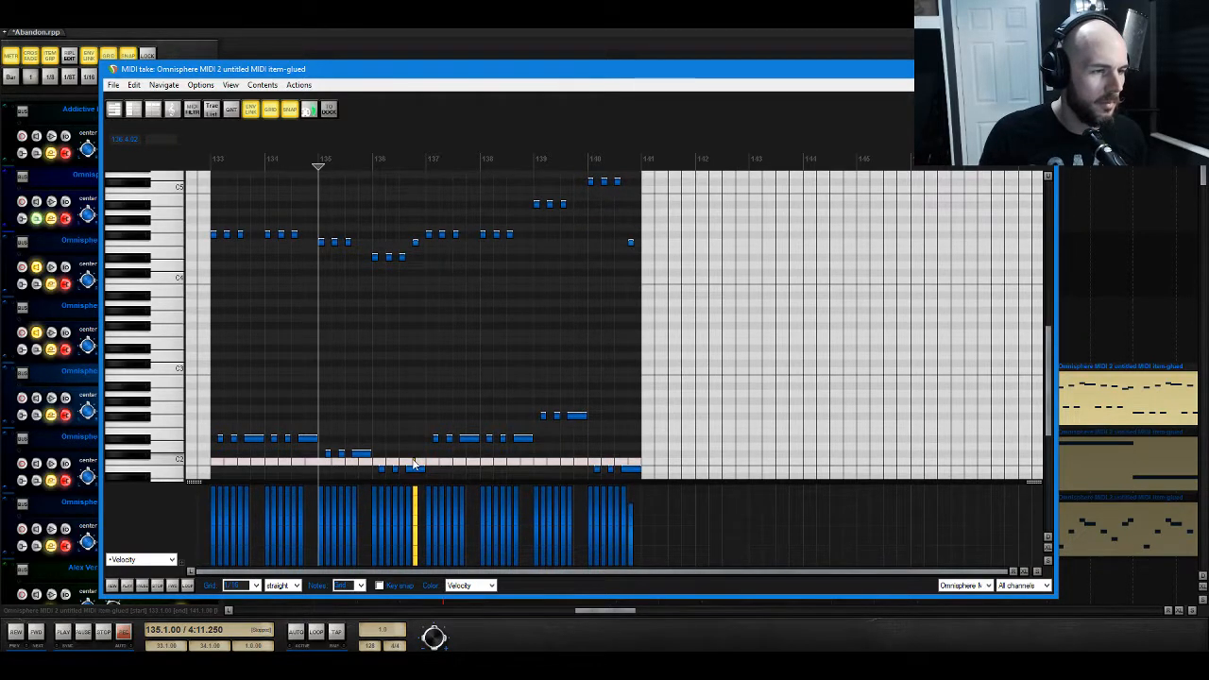
left_click_drag(424, 471, 413, 471)
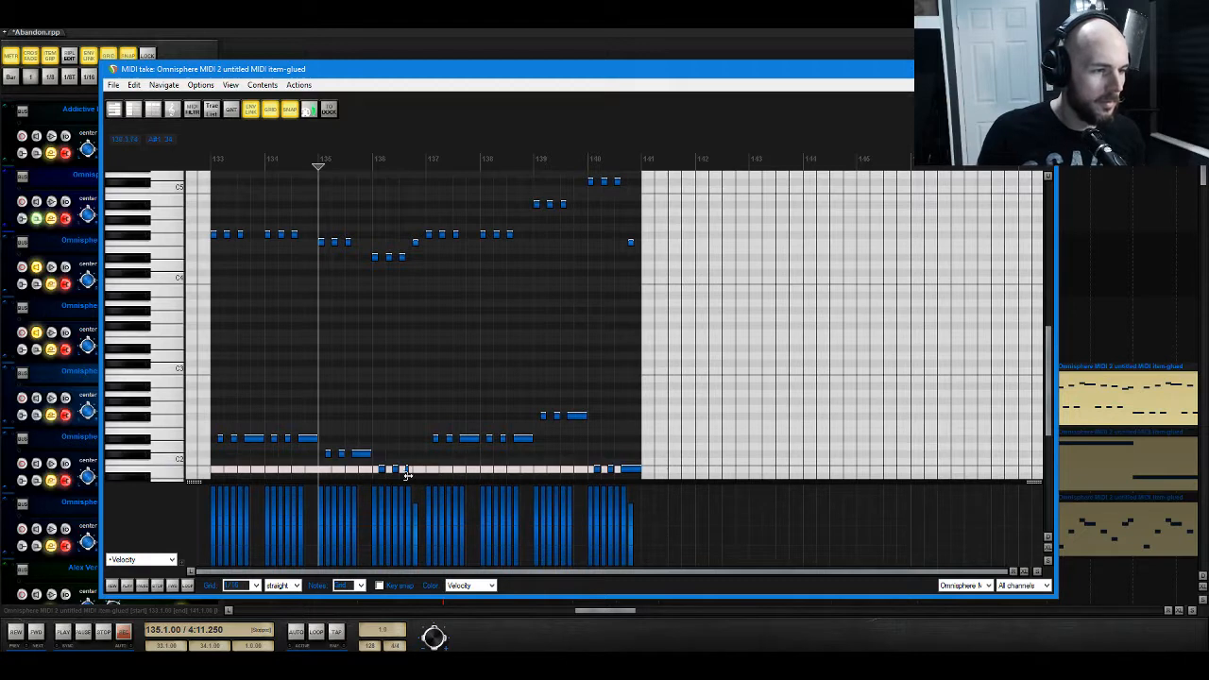
left_click(422, 470)
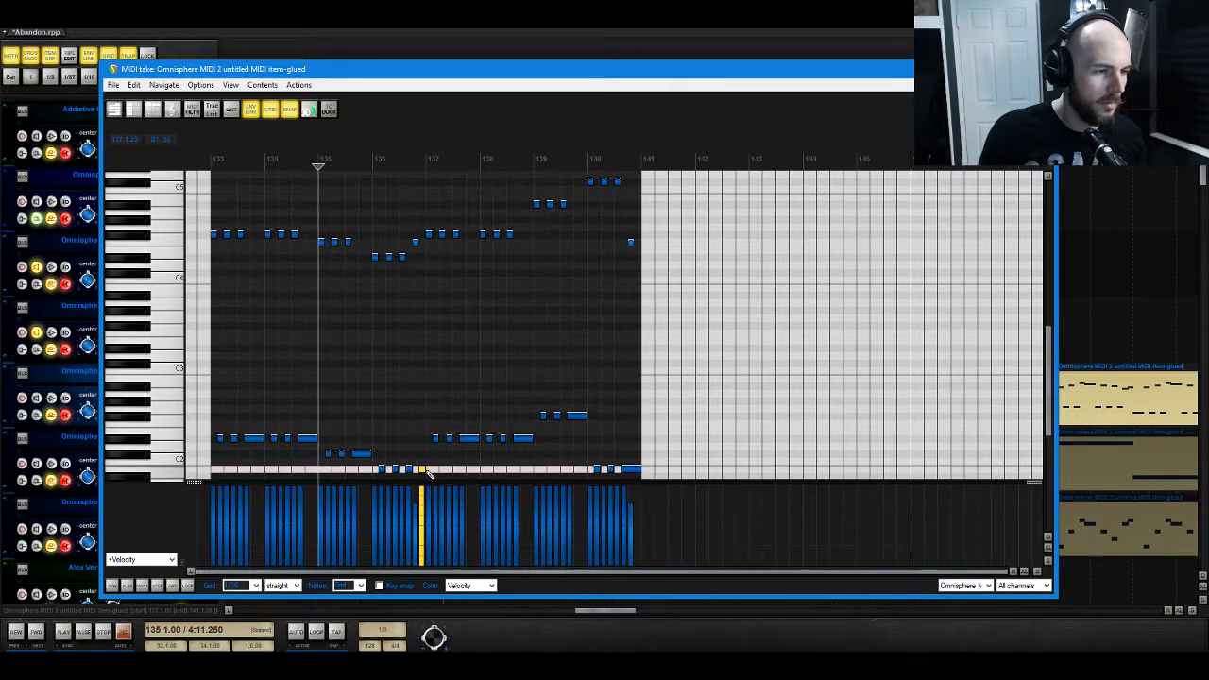
Step: While playing back, replace bar 140's long B1 note with two short B1 notes, then close the editor and unsolo Omnisphere MIDI 2
key("space")
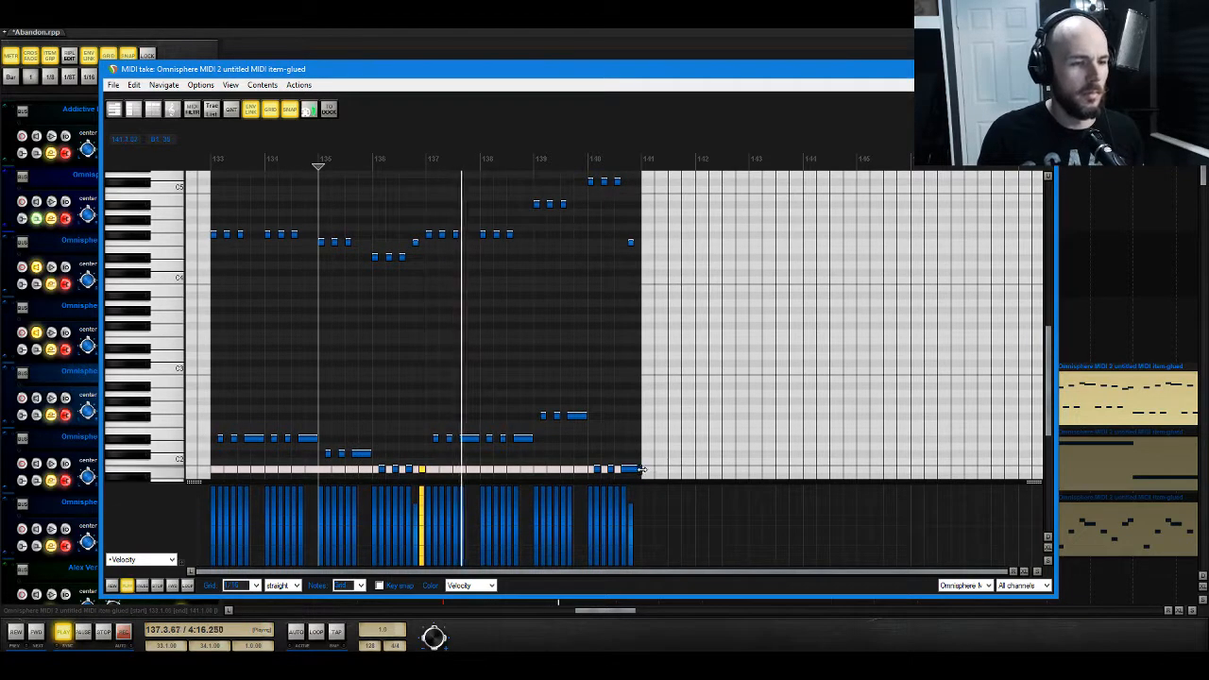
left_click(624, 470)
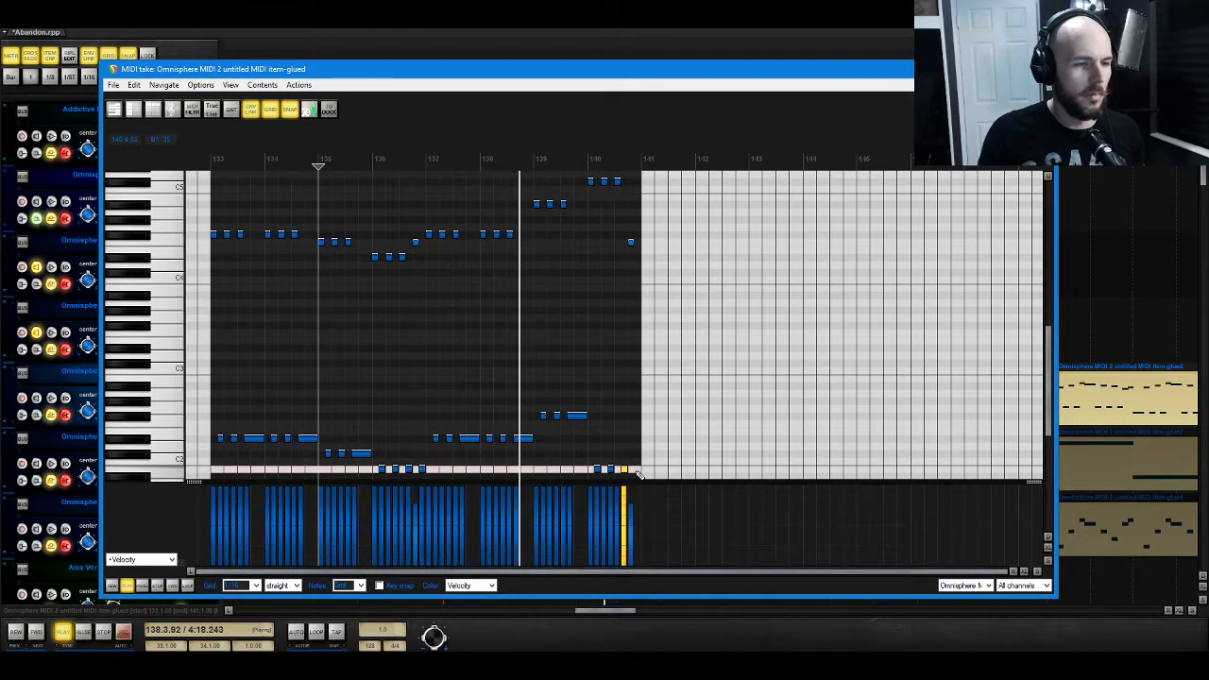
left_click_drag(636, 469, 641, 470)
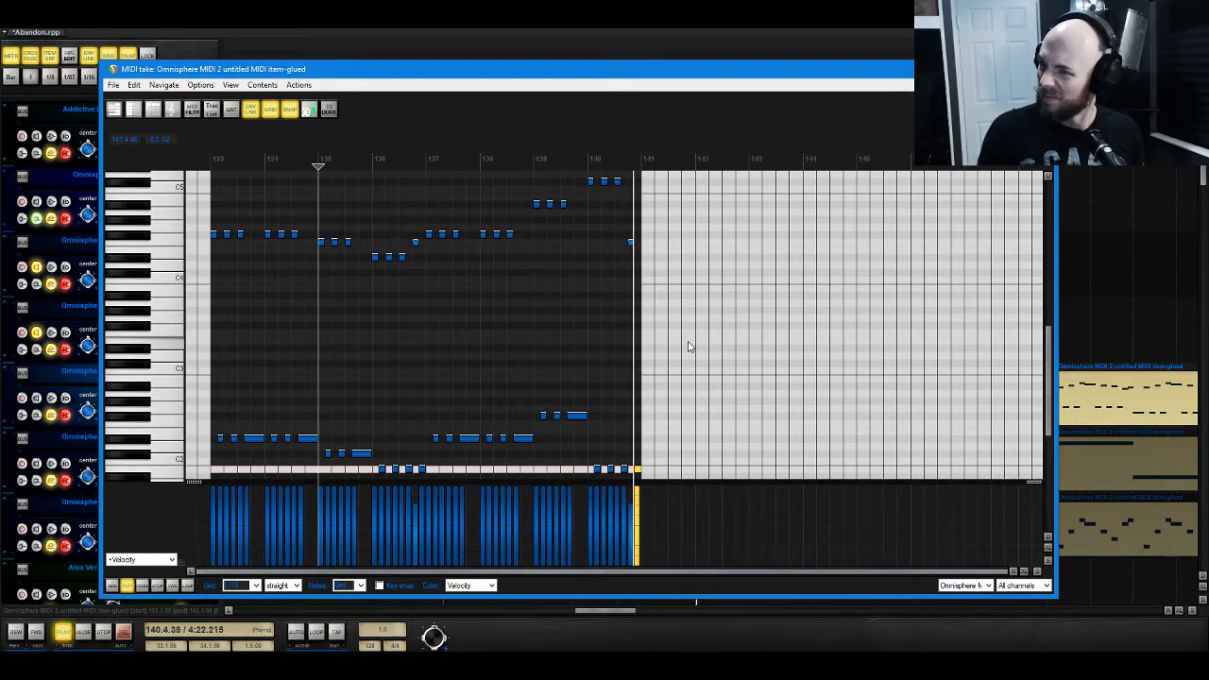
key("Escape")
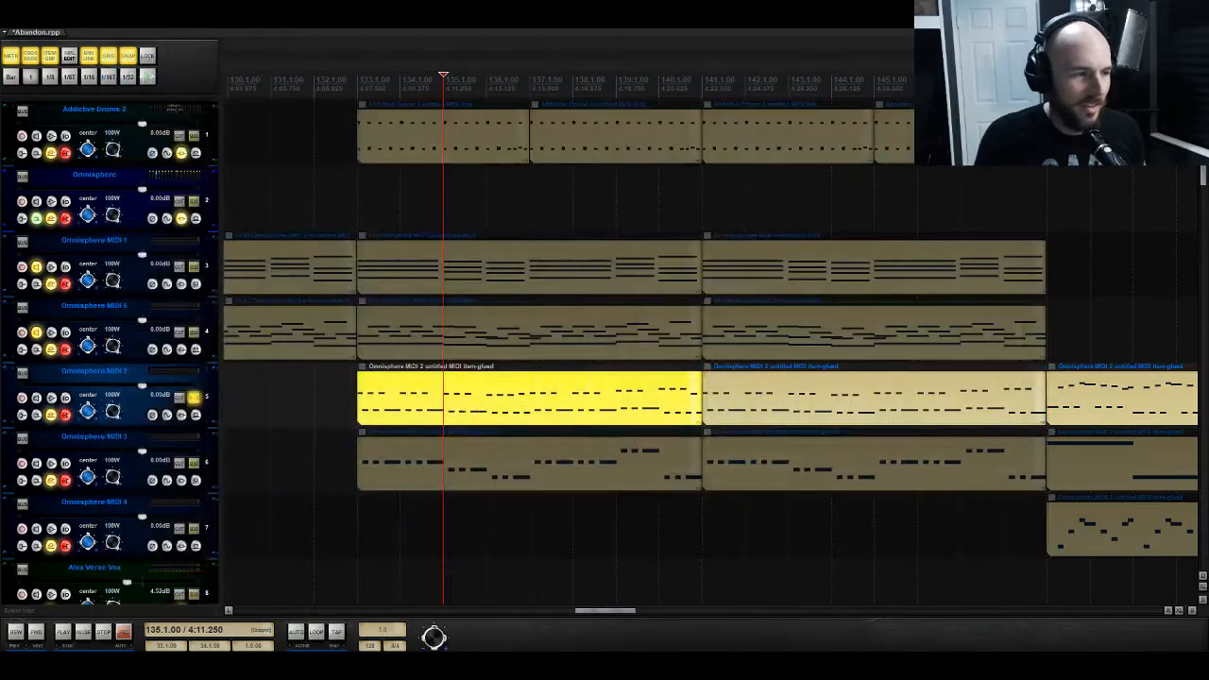
left_click(194, 398)
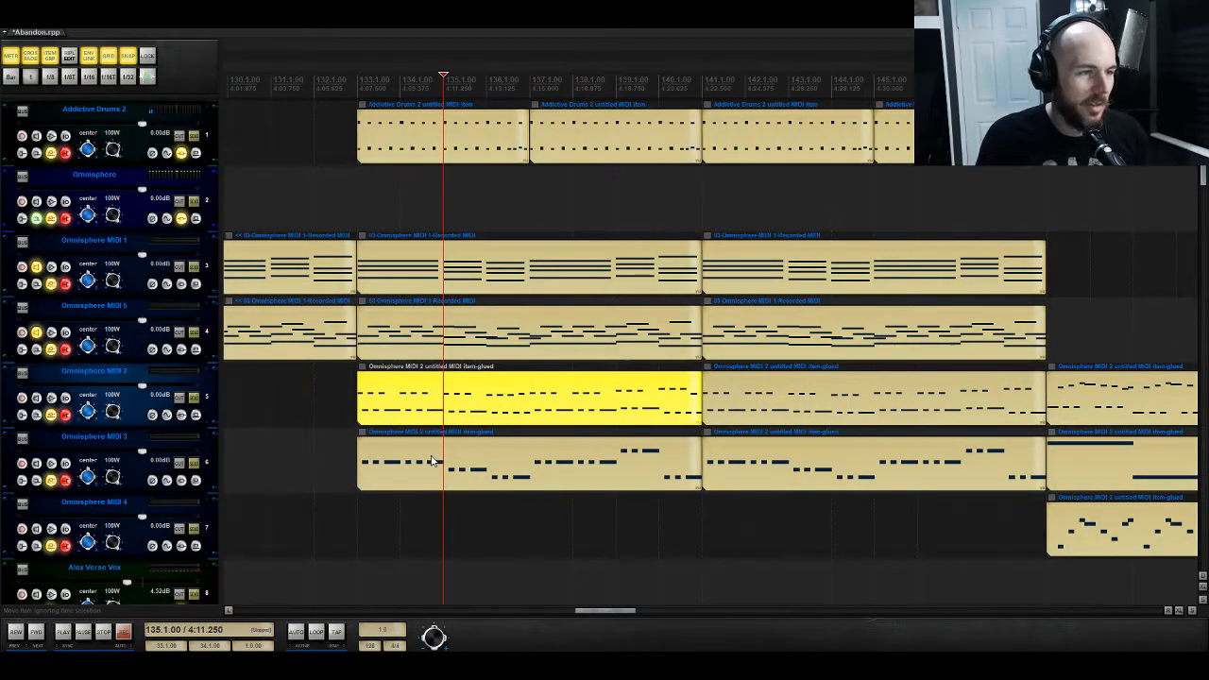
Step: Replace the bar 133 clip on Omnisphere MIDI 3 with a copy of the edited MIDI 2 clip and delete the copy's upper notes
mouse_move(431, 460)
left_mouse_down()
mouse_move(438, 408)
mouse_move(439, 460)
left_mouse_up()
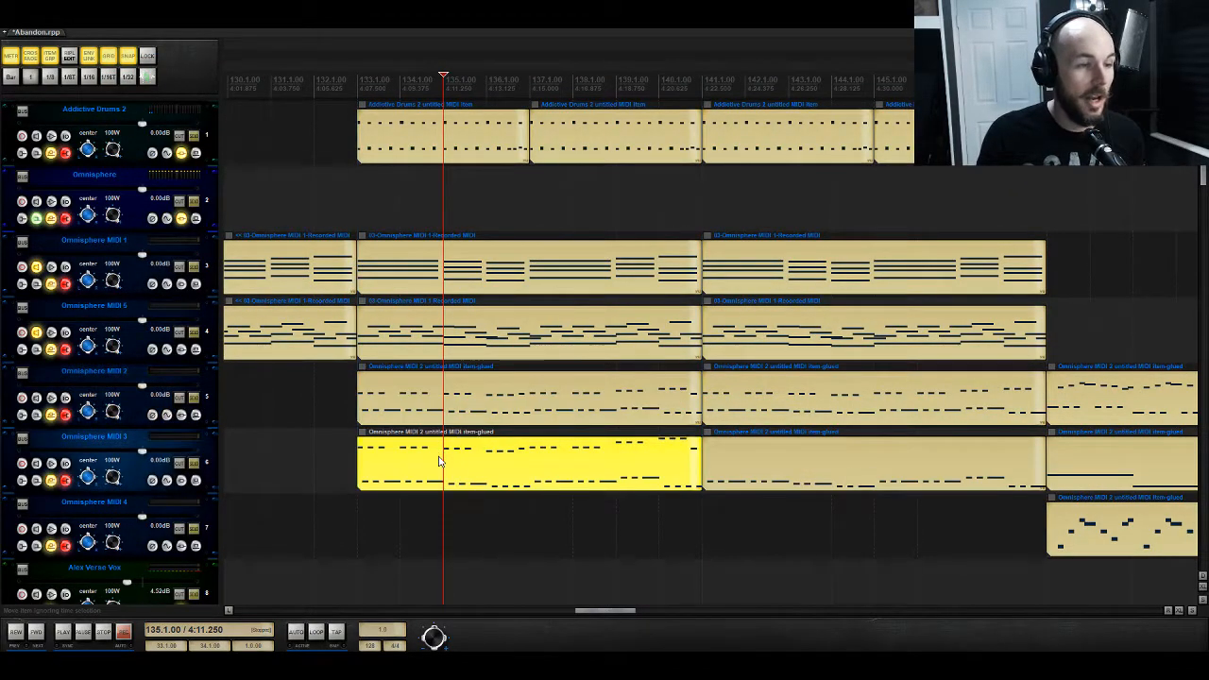
double_click(439, 461)
scroll(316, 286, "up", 1)
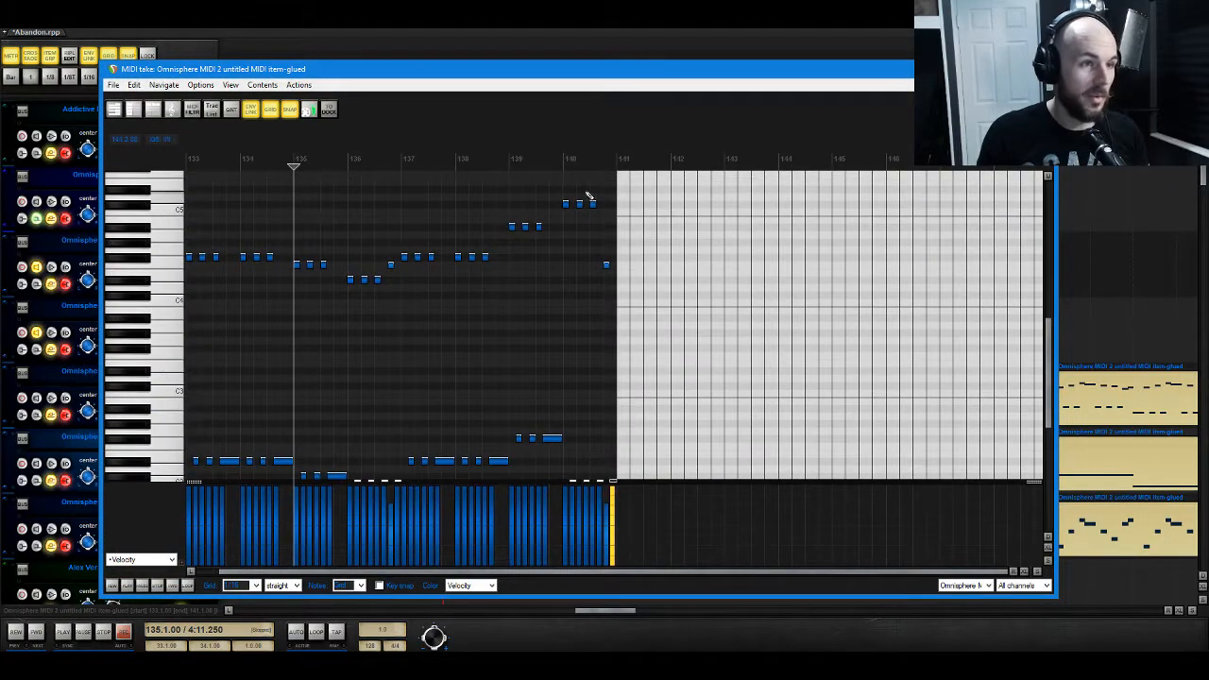
left_click_drag(638, 185, 146, 353)
key("Delete")
key("Escape")
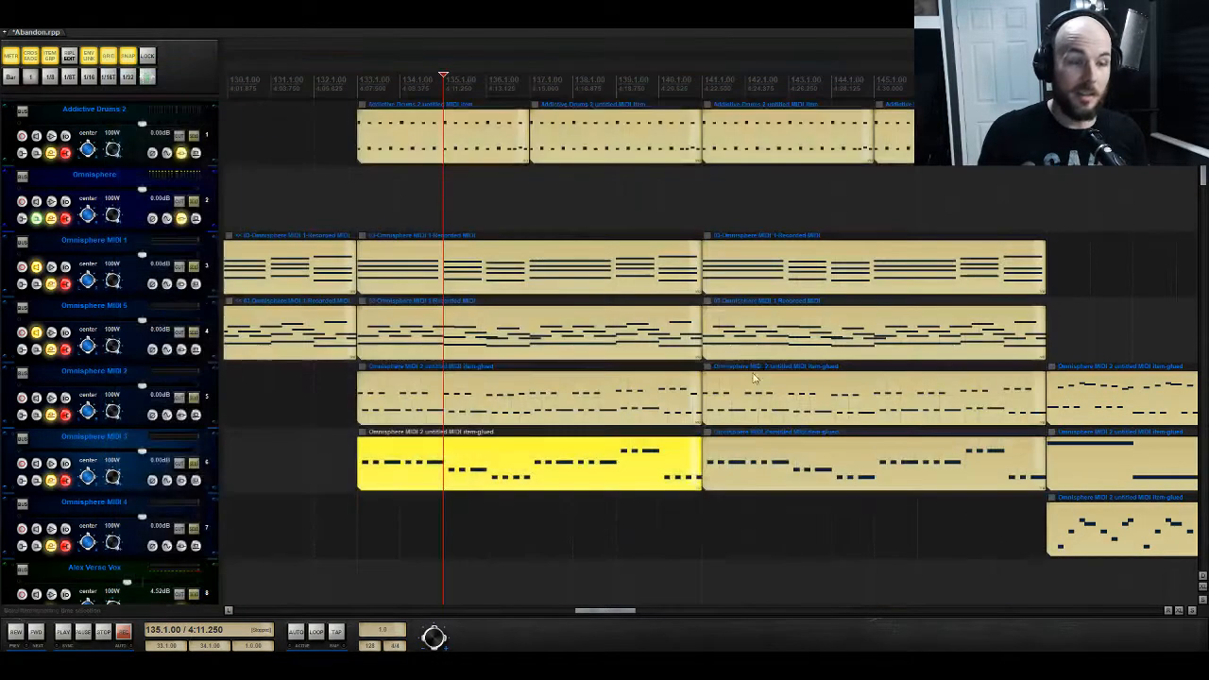
Step: Copy the bar 141 clip from Omnisphere MIDI 2 to Omnisphere MIDI 4 and delete the copy's lower notes
left_click_drag(755, 418, 753, 521)
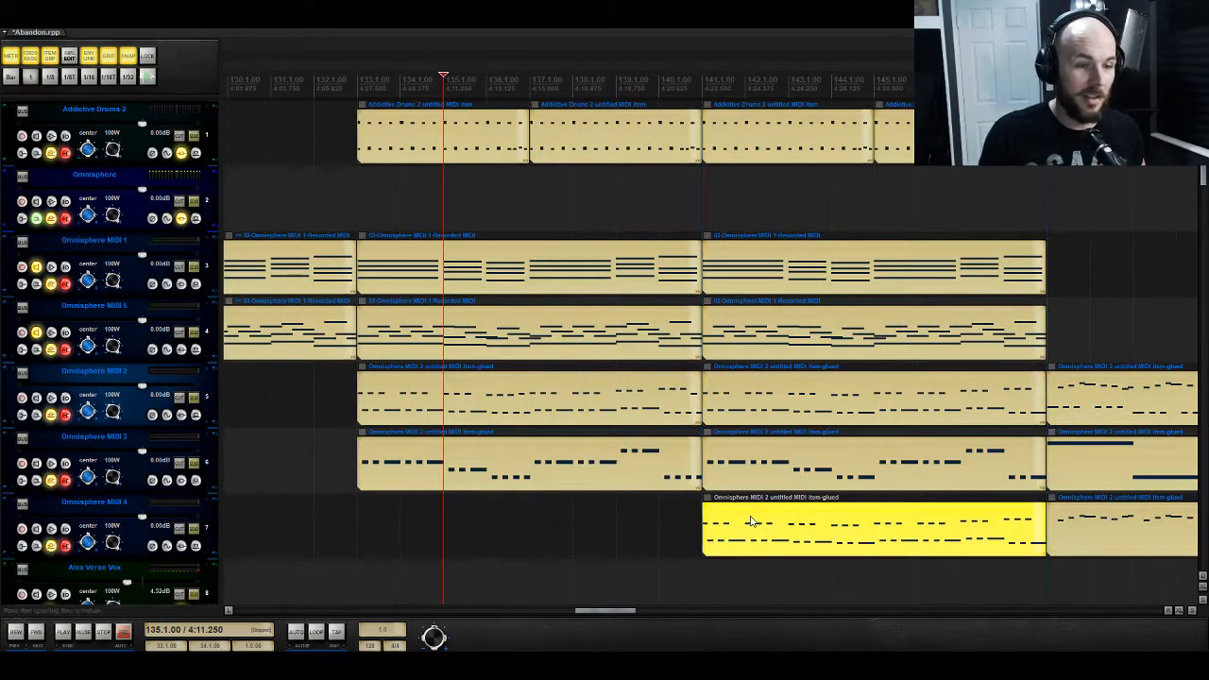
double_click(752, 521)
scroll(686, 379, "down", 5)
left_click_drag(712, 233, 117, 448)
key("Delete")
scroll(557, 380, "up", 1)
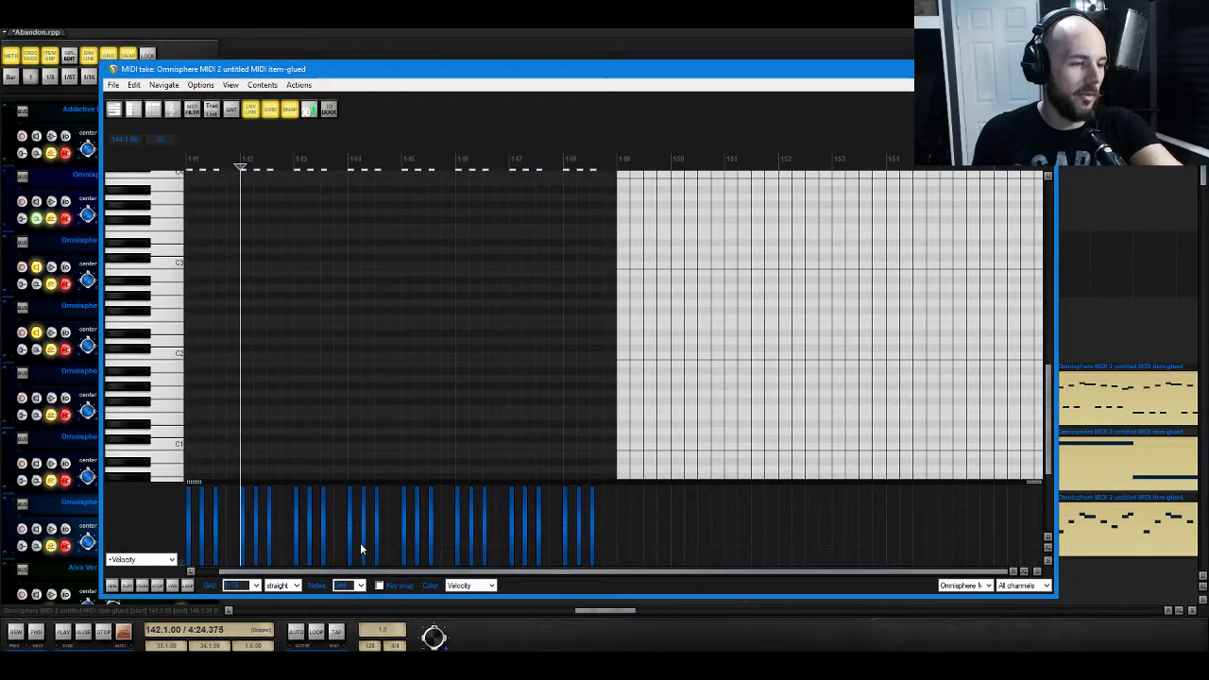
Step: Enable natural minor key snap, raise all notes in the MIDI 4 clip by two scale steps, and place the edit cursor at bar 141
left_click(379, 586)
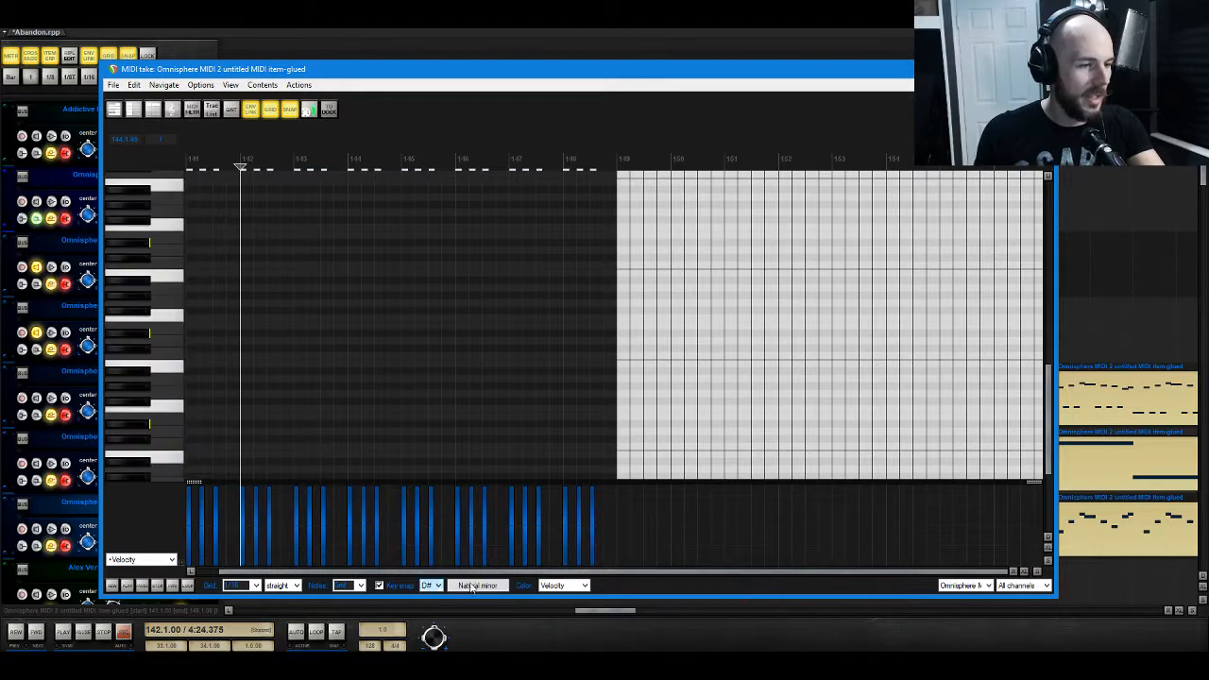
scroll(475, 270, "up", 4)
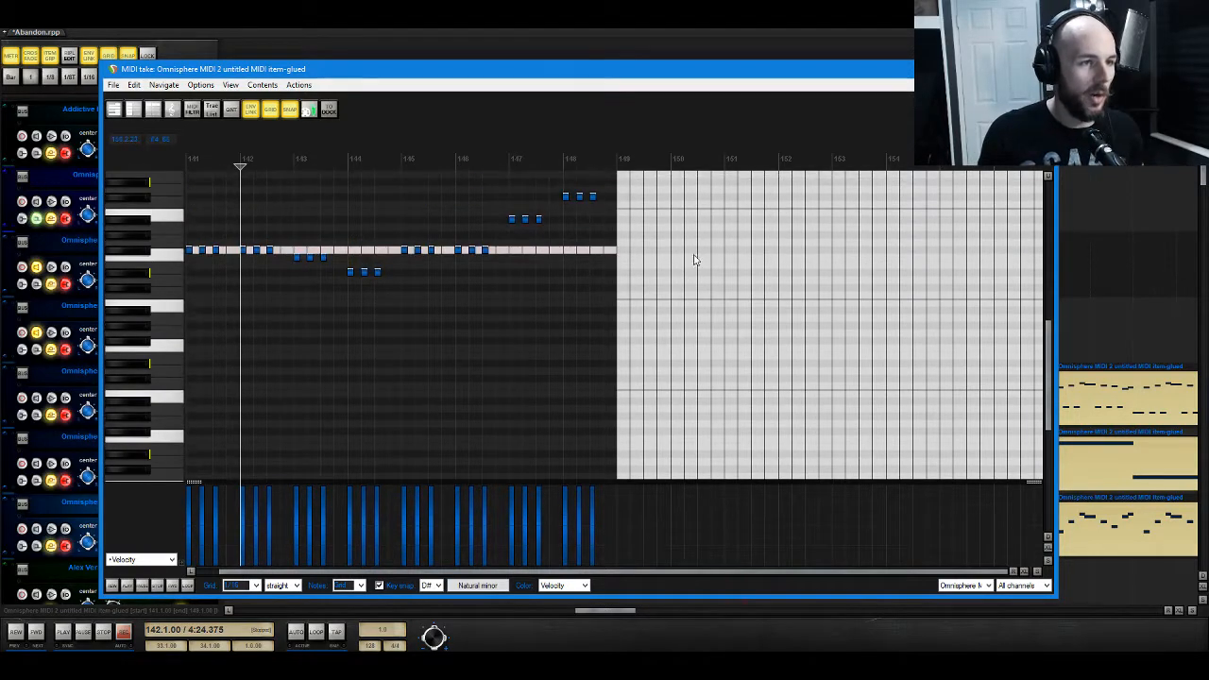
left_click_drag(631, 176, 110, 334)
key("Up")
key("Up")
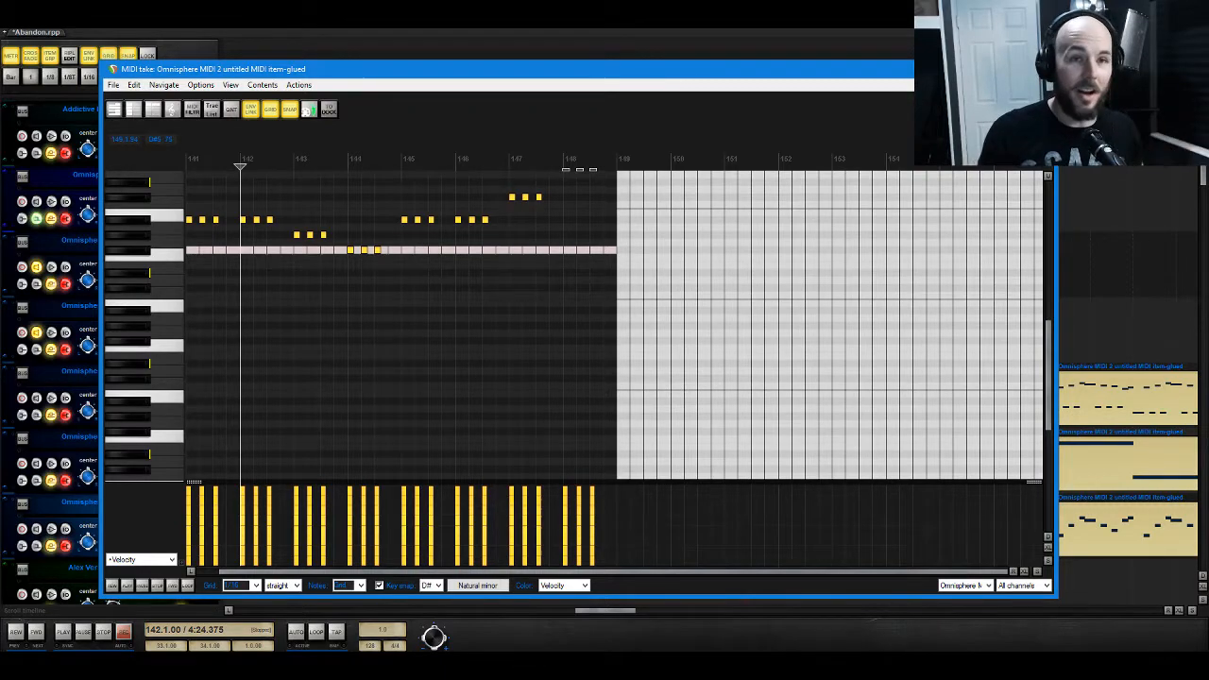
left_click(1042, 69)
left_click(708, 216)
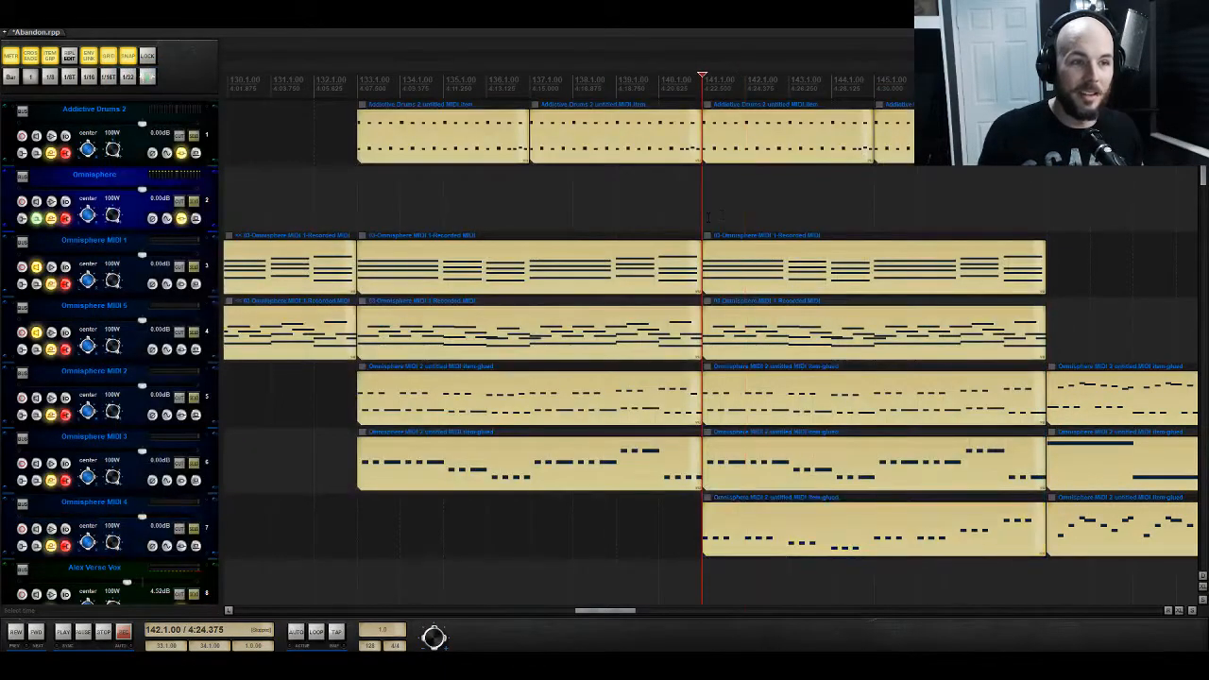
Step: Replace the bar 141 clip on Omnisphere MIDI 4 with a fresh copy of the MIDI 2 clip and delete the copy's lower notes
key("space")
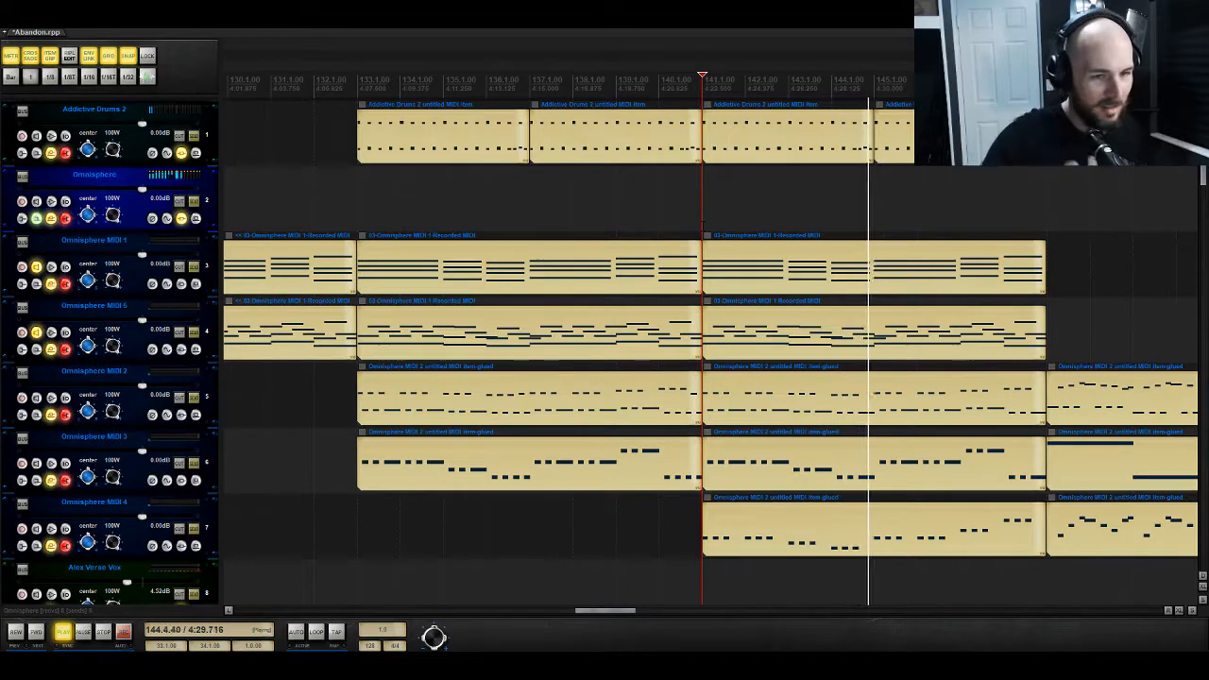
key("space")
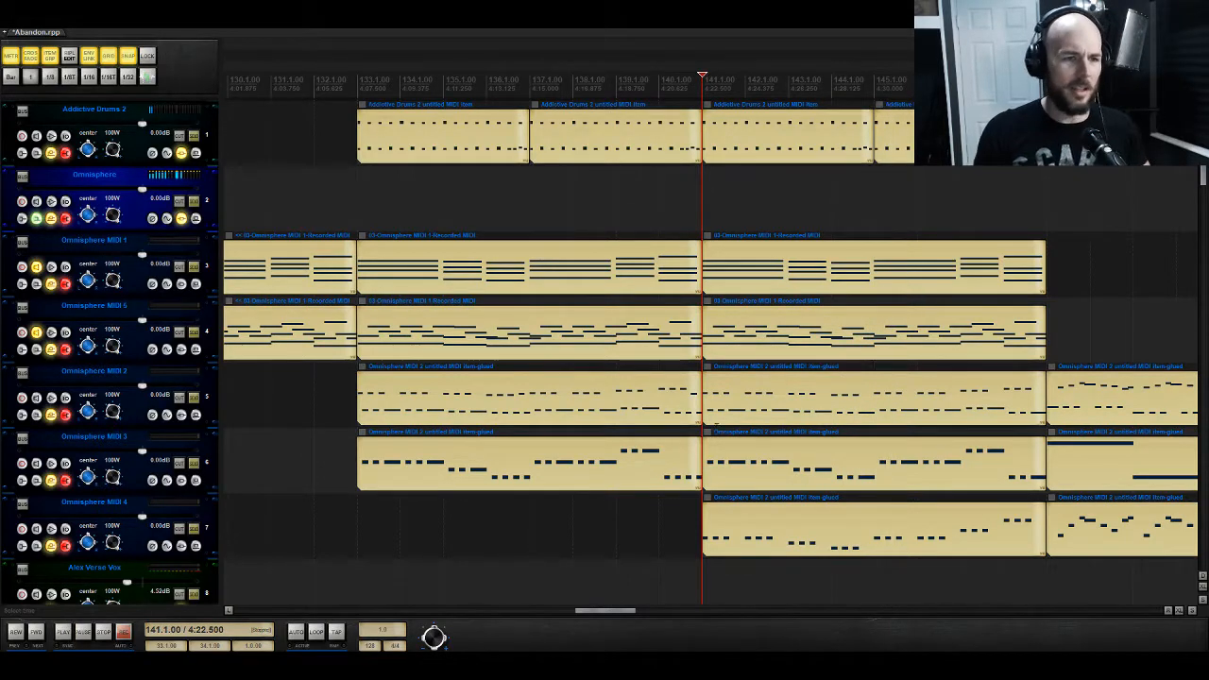
left_click_drag(745, 392, 888, 483)
key("Delete")
left_click(789, 409)
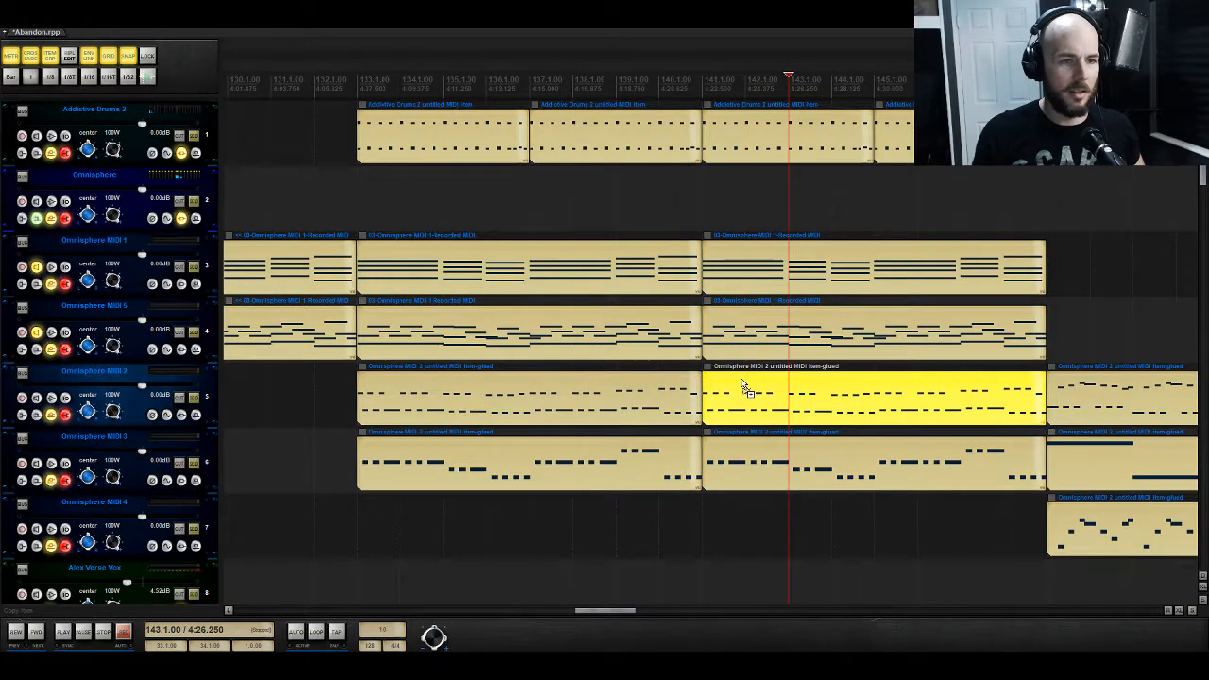
left_click_drag(746, 389, 755, 540)
double_click(748, 535)
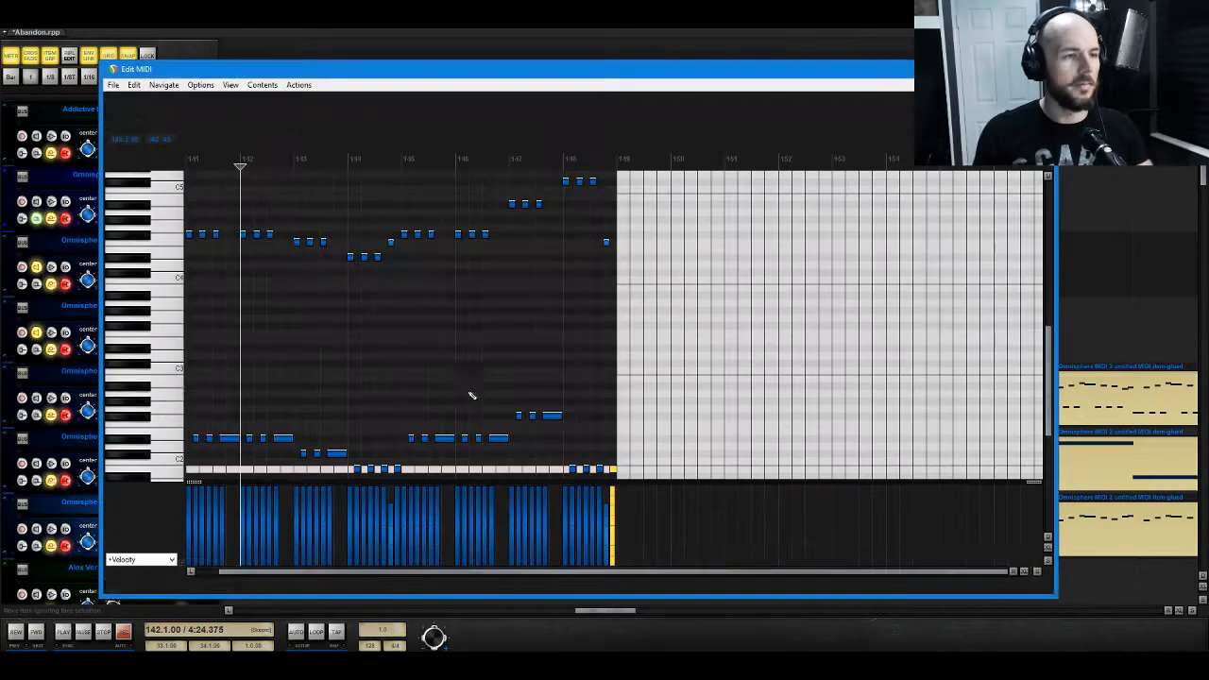
scroll(744, 376, "down", 2)
left_click_drag(746, 268, 178, 422)
key("Delete")
Step: Enable natural minor key snap, raise all notes in the bar 141 MIDI 4 clip by two scale steps, and play from bar 141
key("ctrl+a")
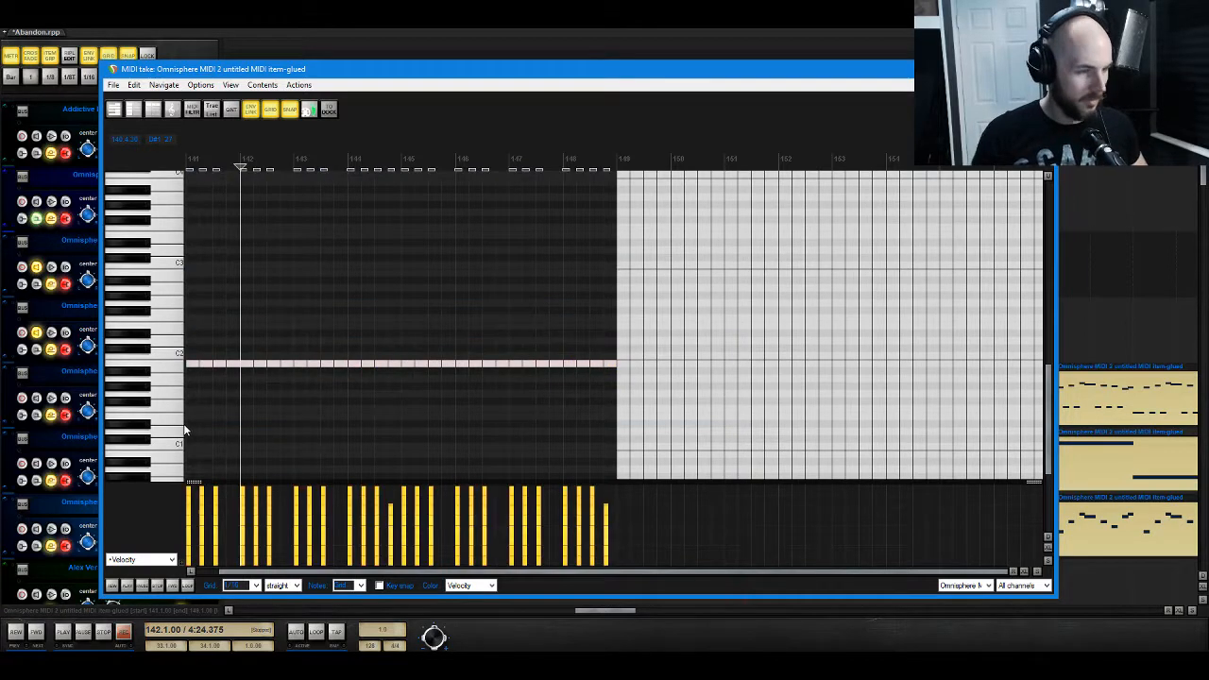
left_click(381, 587)
scroll(450, 439, "up", 6)
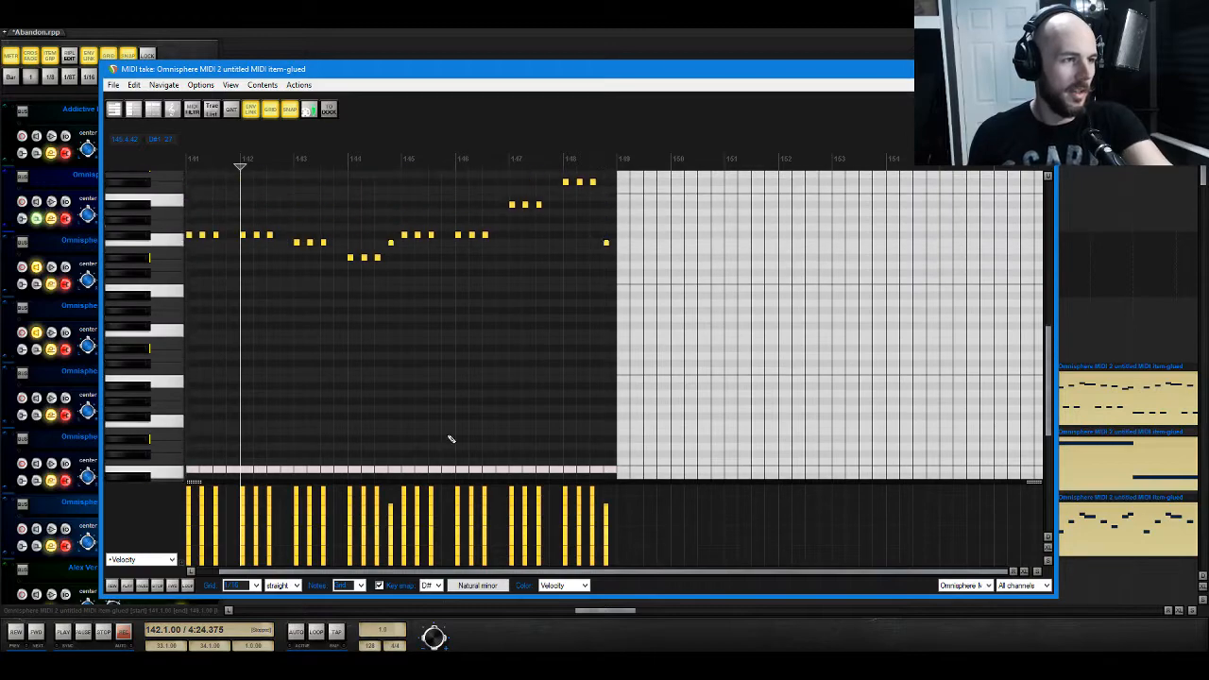
scroll(451, 440, "up", 1)
key("Up")
key("Up")
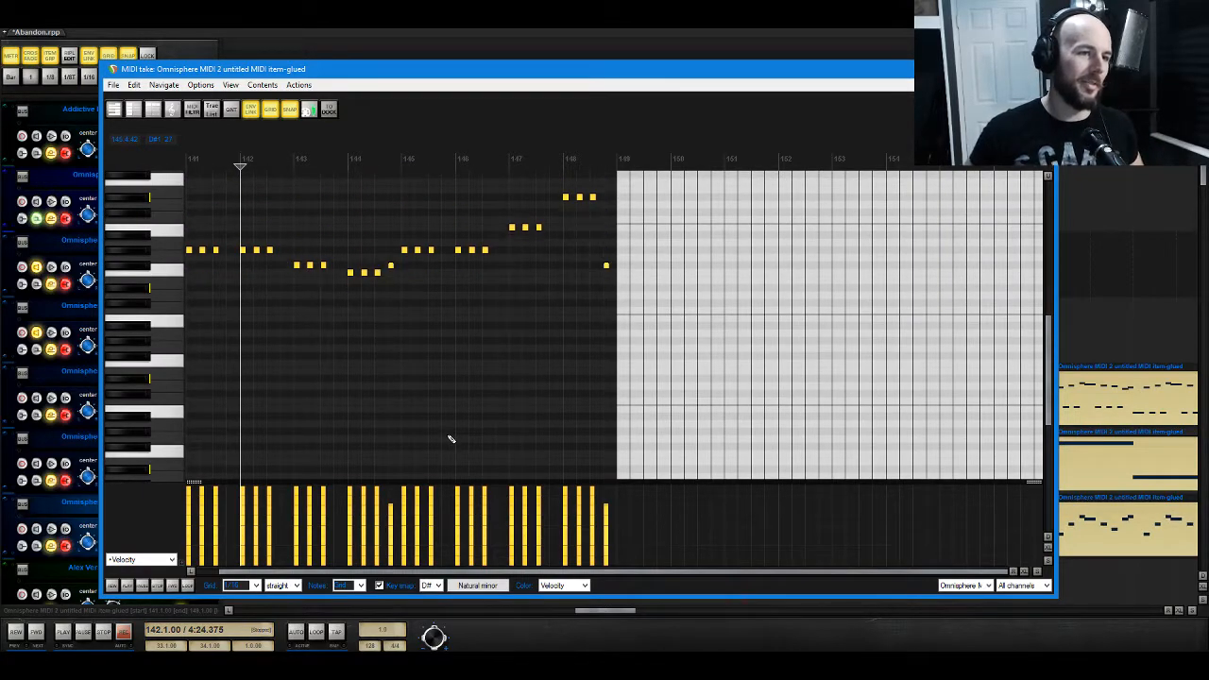
left_click(1041, 69)
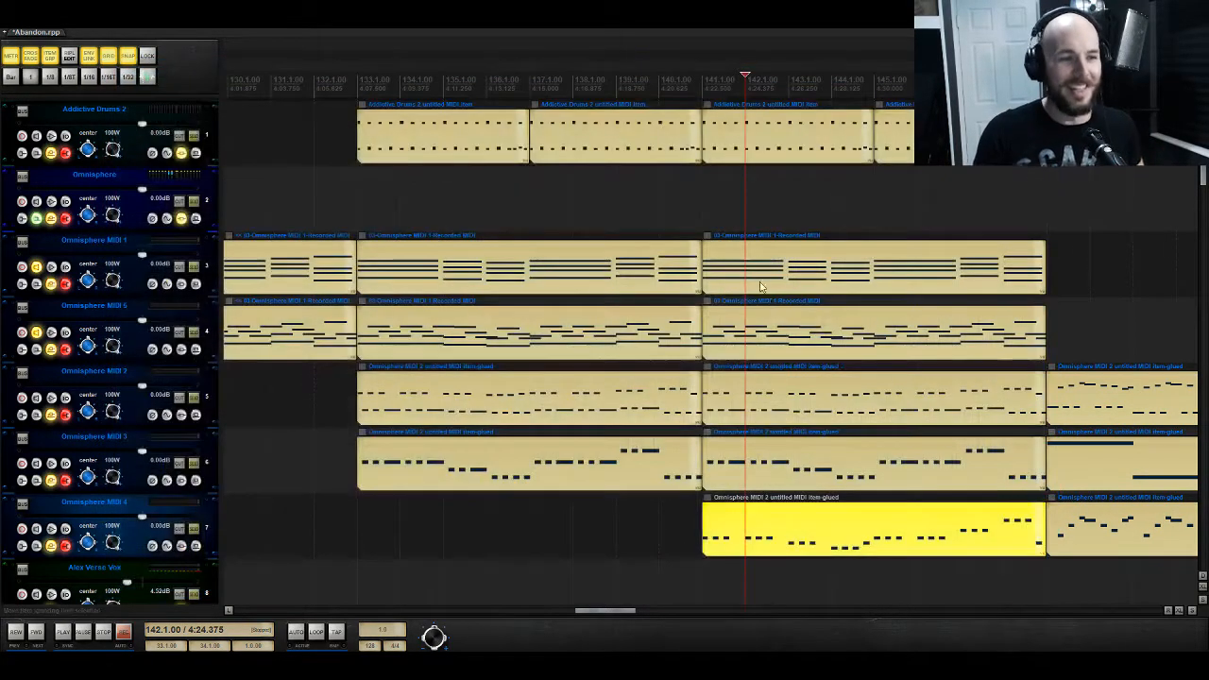
left_click(706, 216)
key("space")
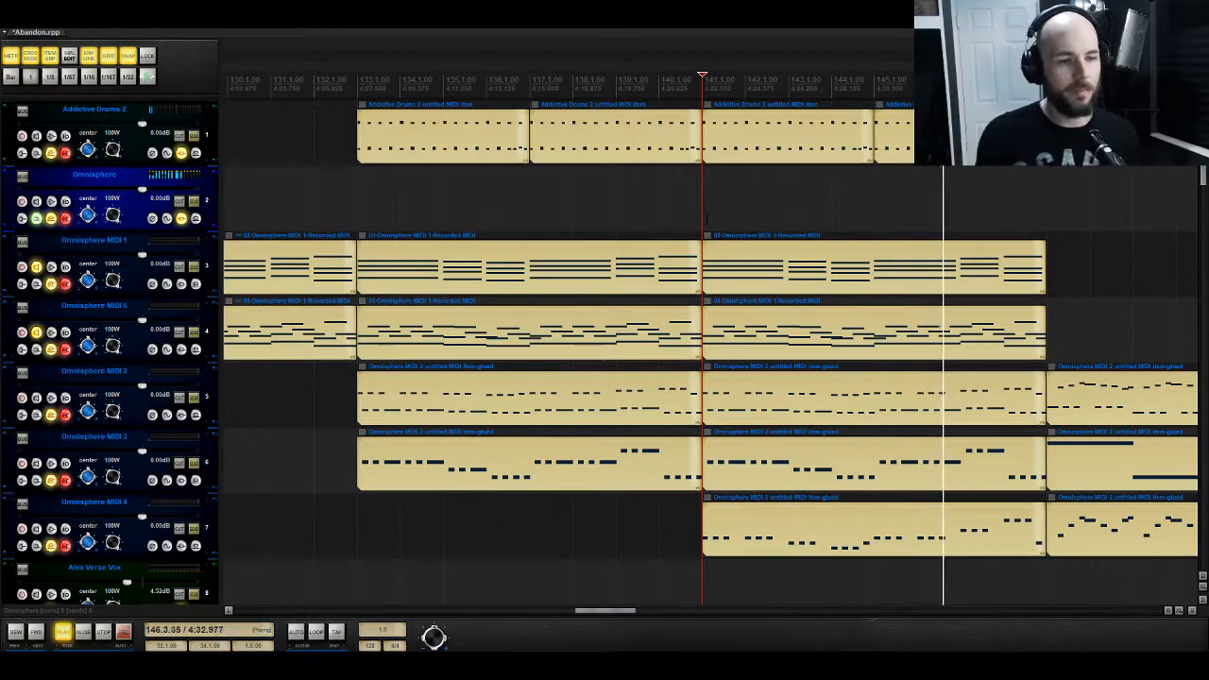
Step: Copy the bar 133 clip from Omnisphere MIDI 2 to MIDI 4, delete the copy's lower notes, and play from bar 133
left_click_drag(384, 398, 387, 526)
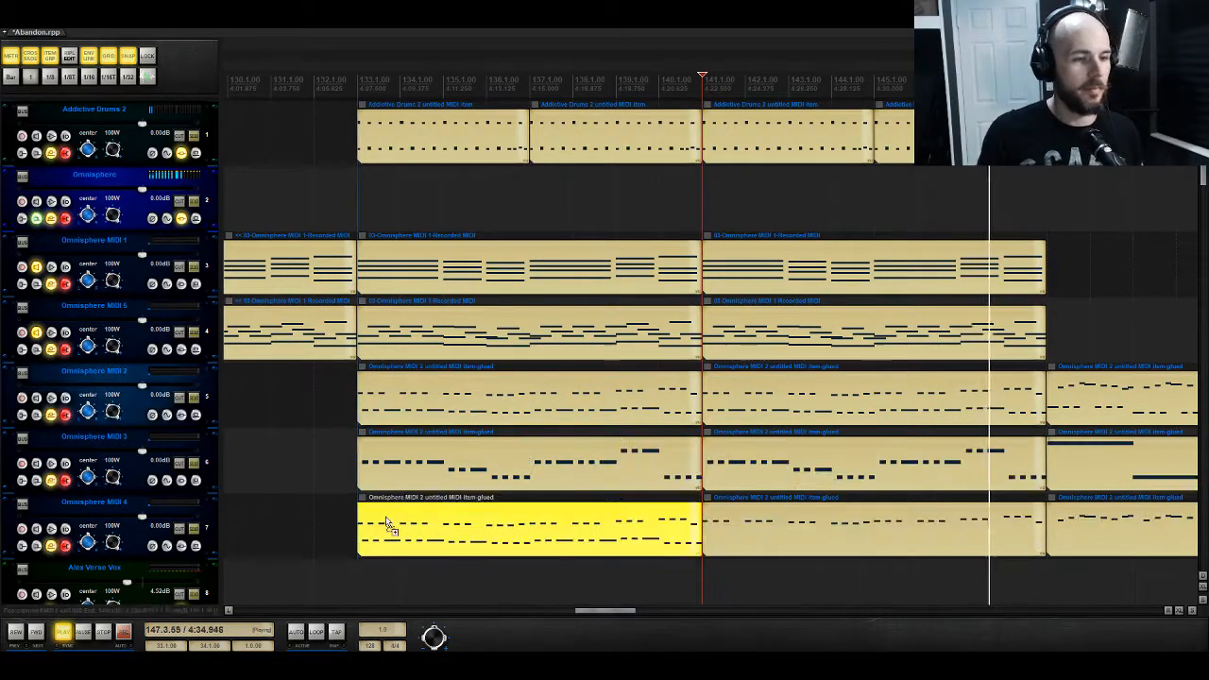
double_click(385, 521)
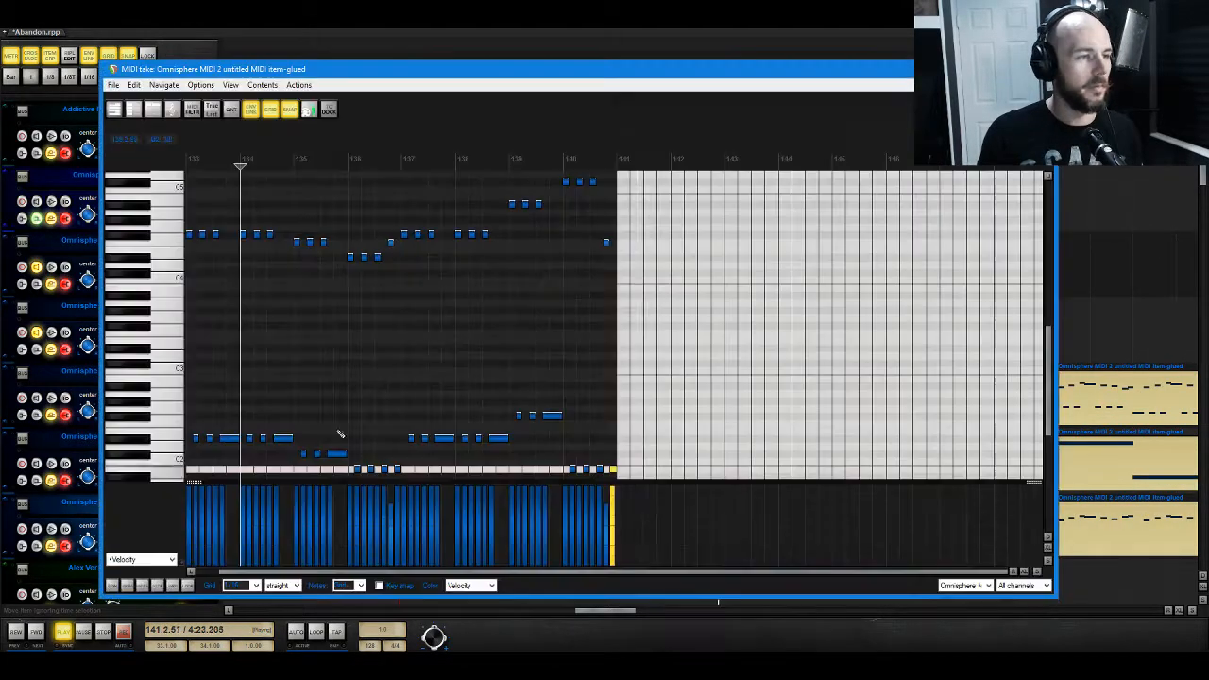
left_click_drag(625, 374, 139, 498)
key("Delete")
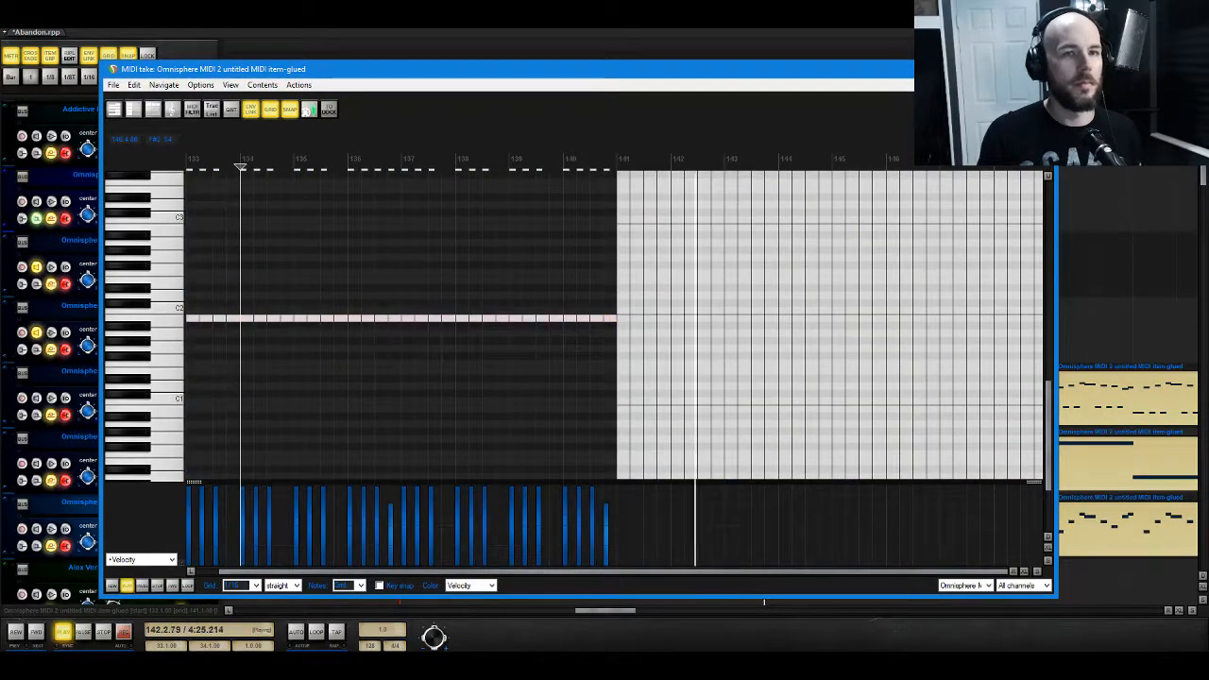
left_click(1041, 69)
key("space")
left_click(357, 211)
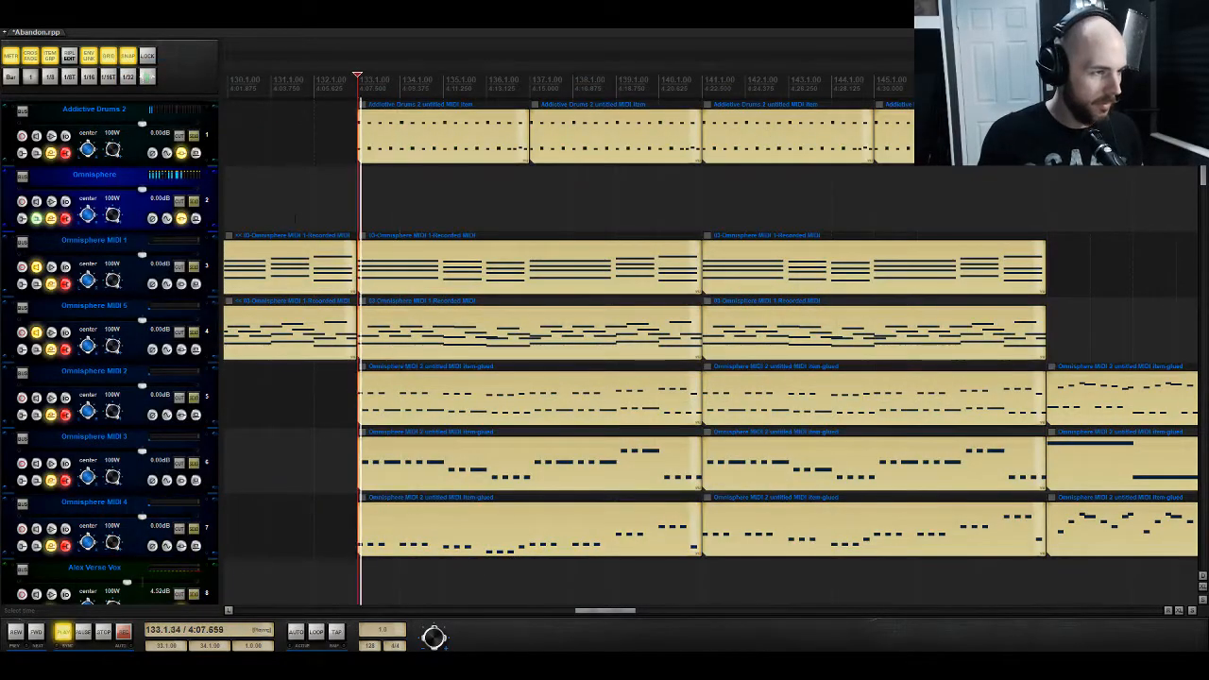
key("space")
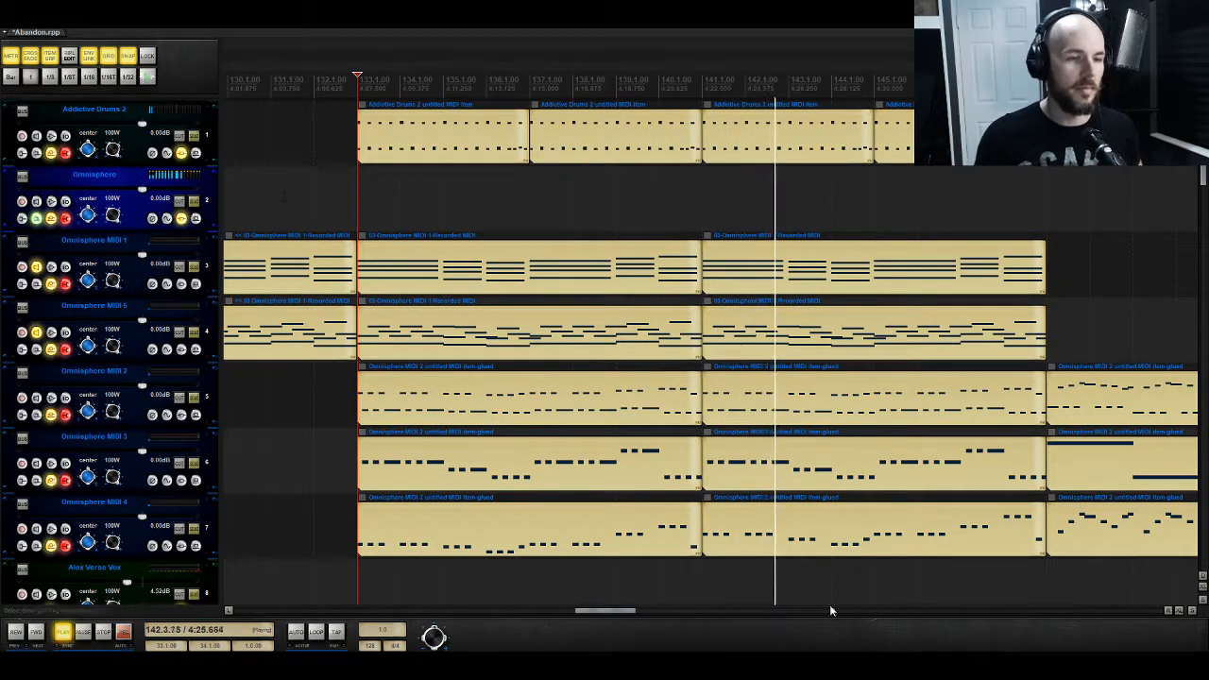
Step: In the bar 133 clip on Omnisphere MIDI 4, delete every note except the last and raise that note by three semitones
double_click(697, 538)
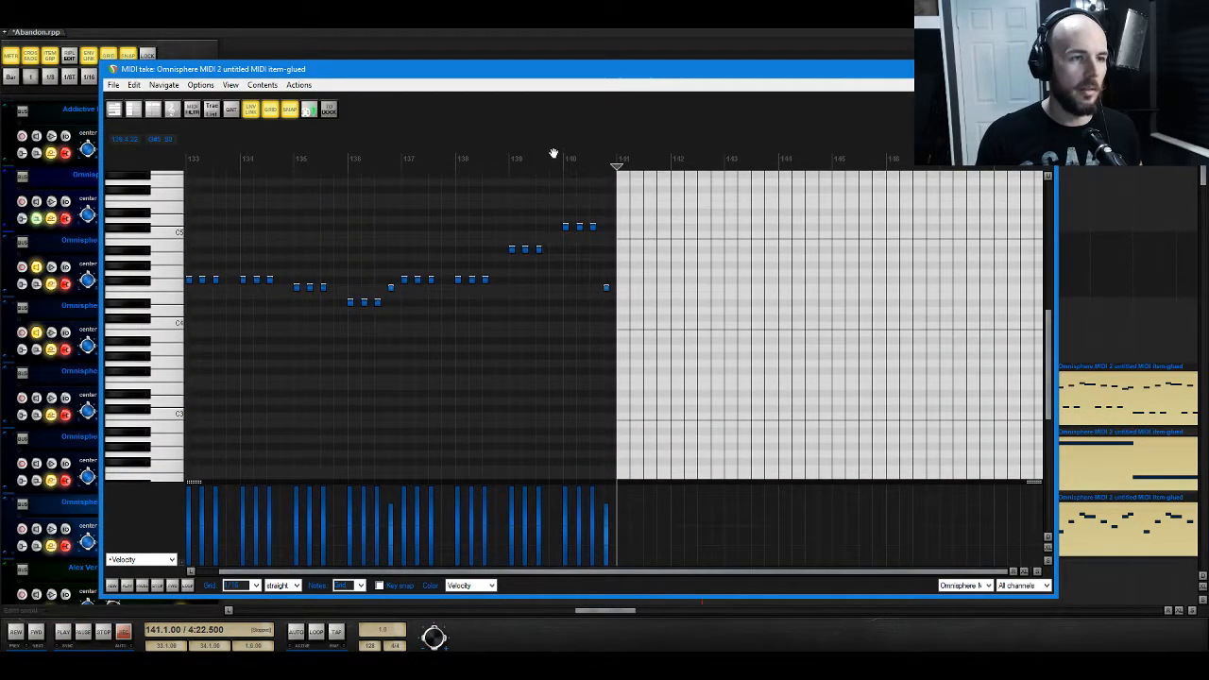
left_click_drag(599, 206, 5, 392)
key("Delete")
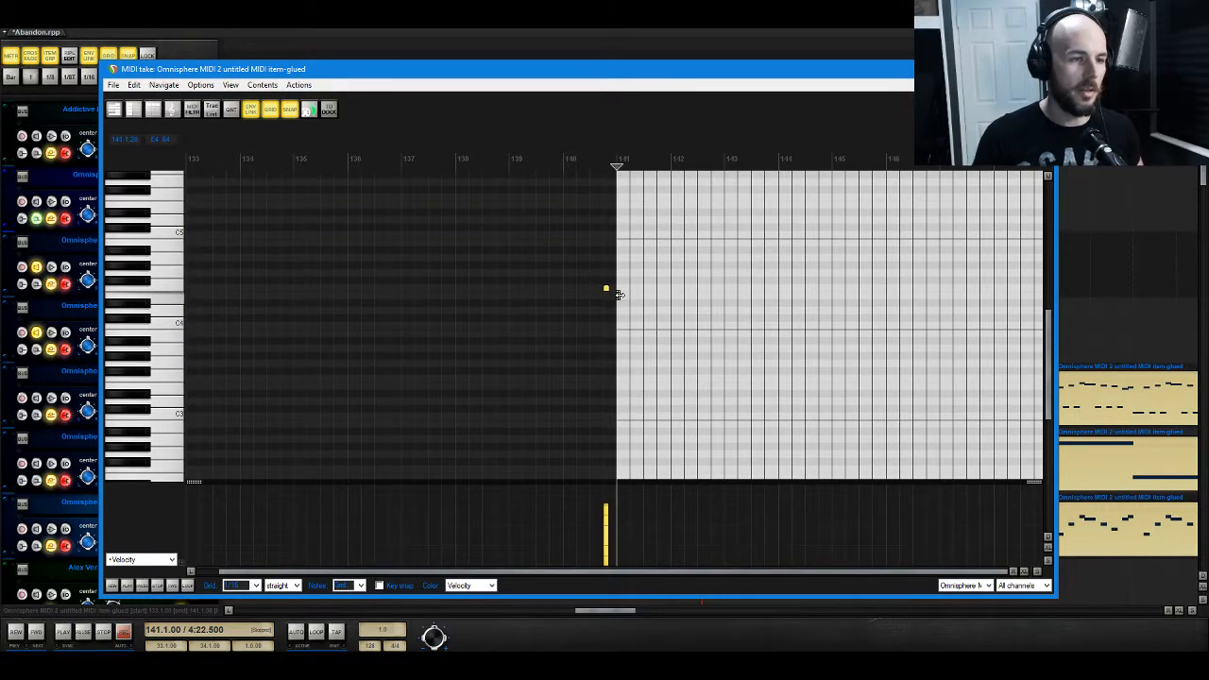
key("Up")
key("Up")
key("Up")
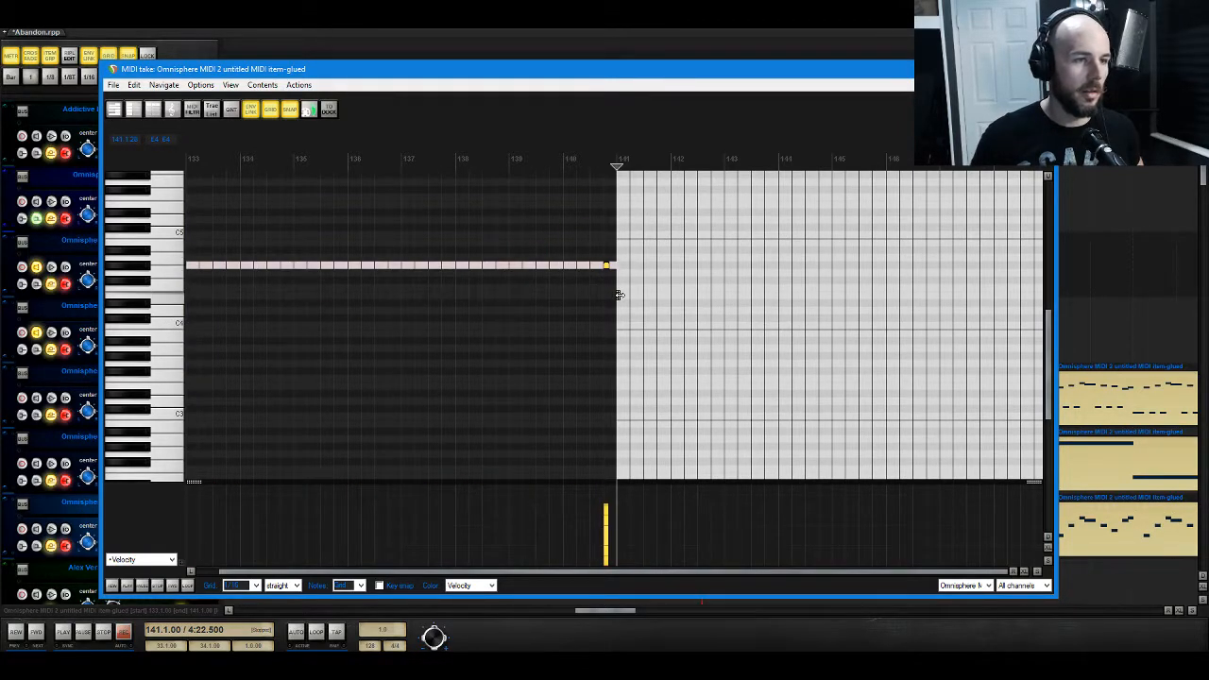
key("space")
left_click(589, 163)
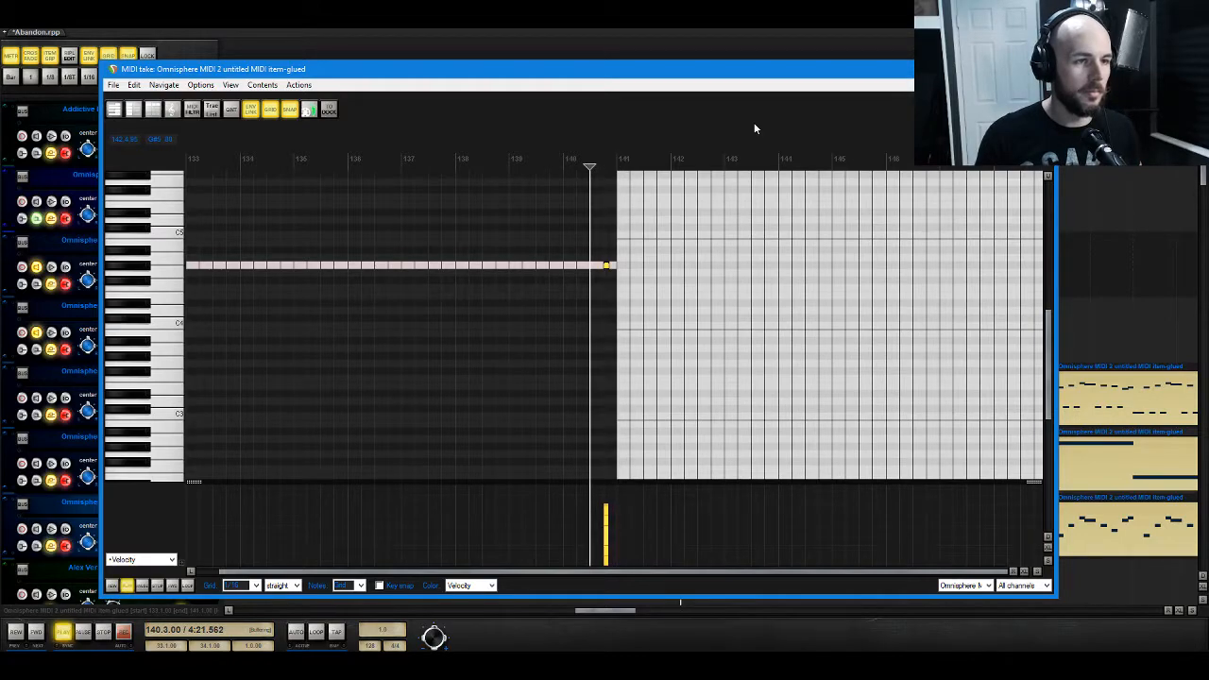
left_click(1042, 69)
key("space")
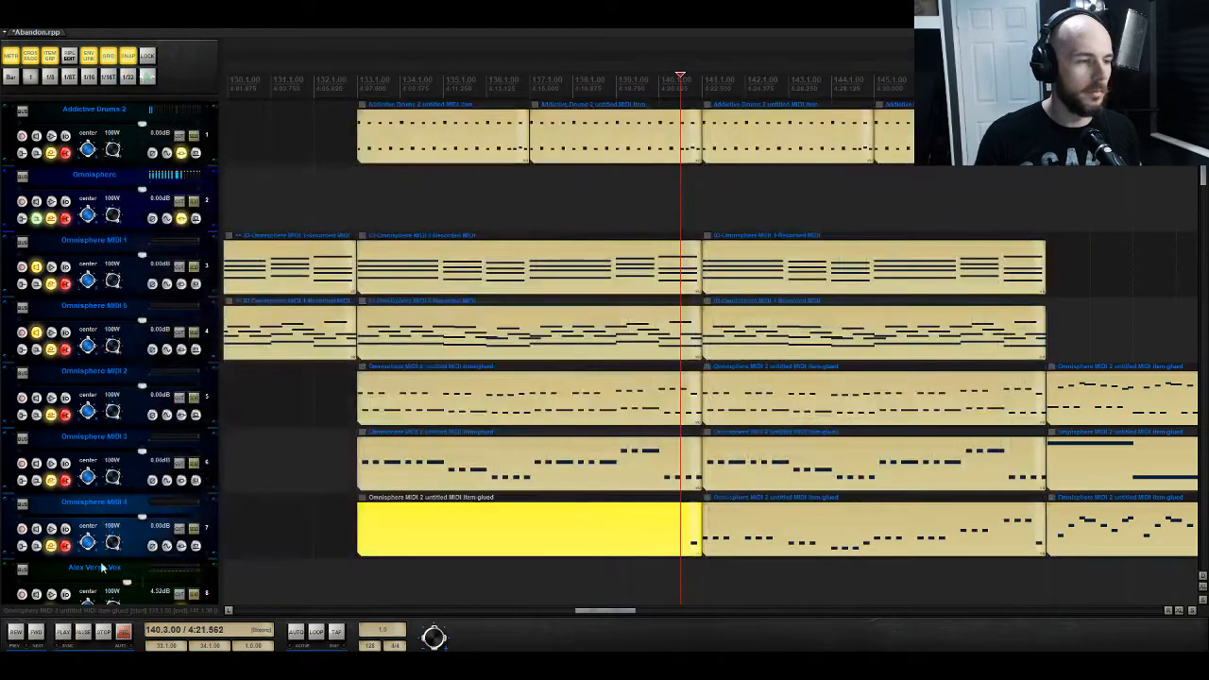
Step: Listen to Omnisphere MIDI 2 and 4 soloed from bar 140, clear the solos, and play the full arrangement from bar 133
left_click(194, 528)
left_click(194, 398)
key("space")
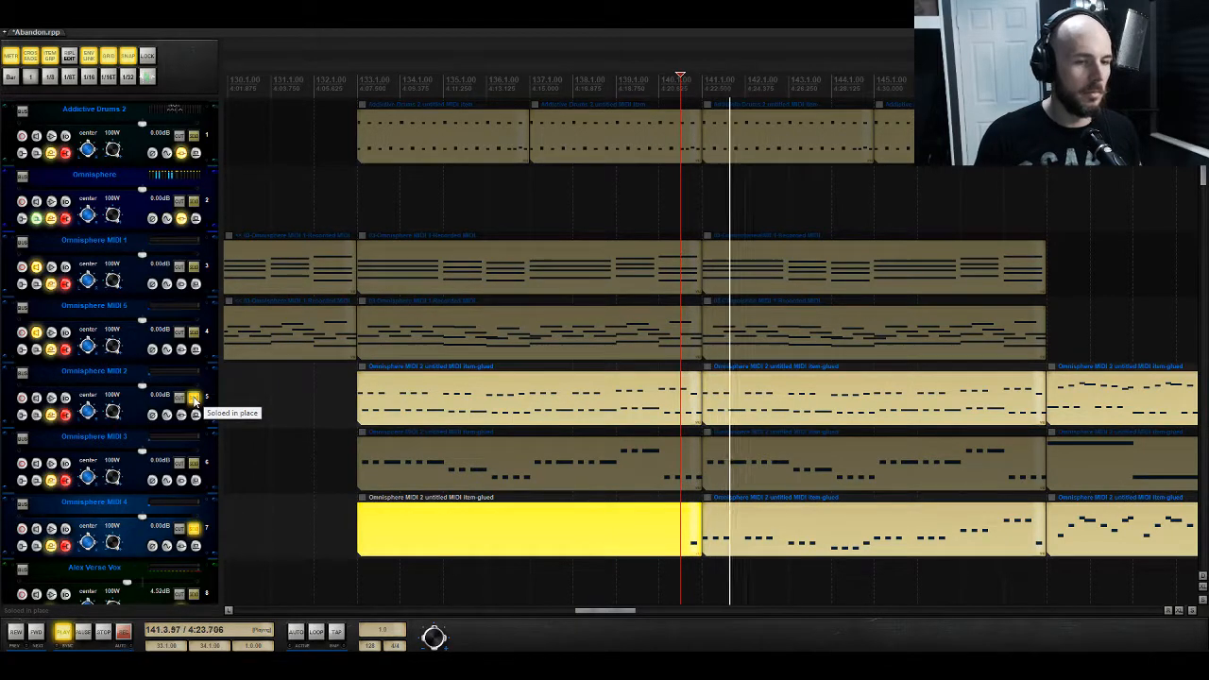
left_click(194, 398)
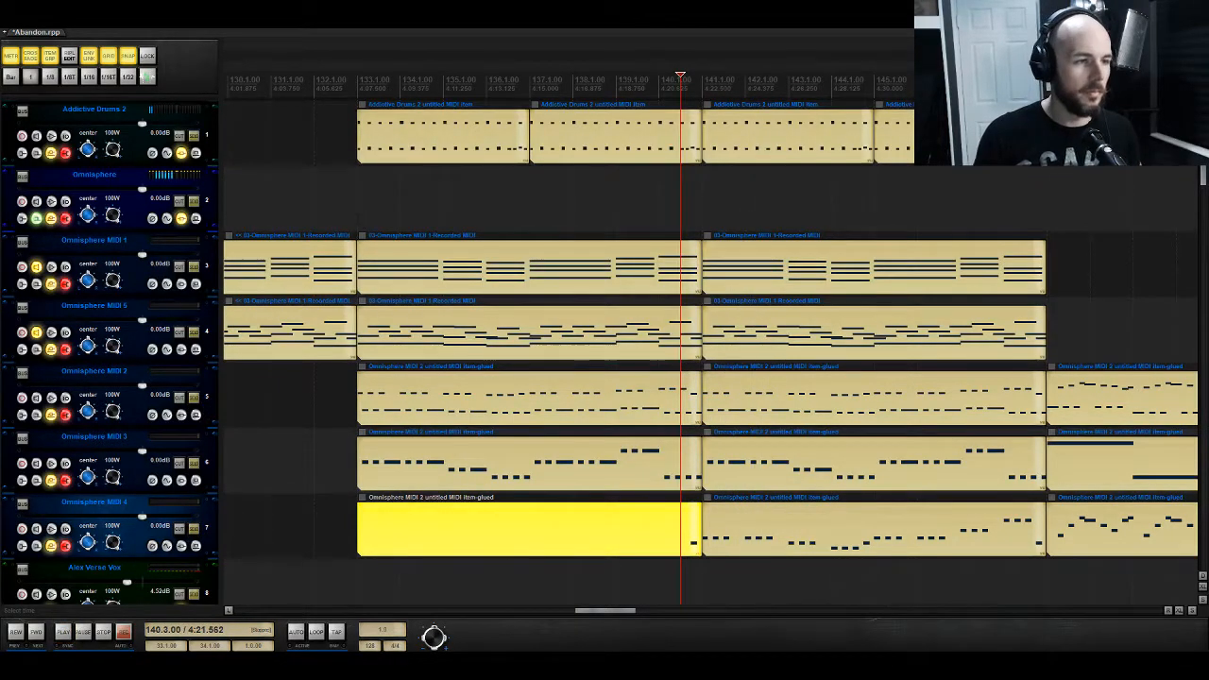
left_click(359, 201)
key("space")
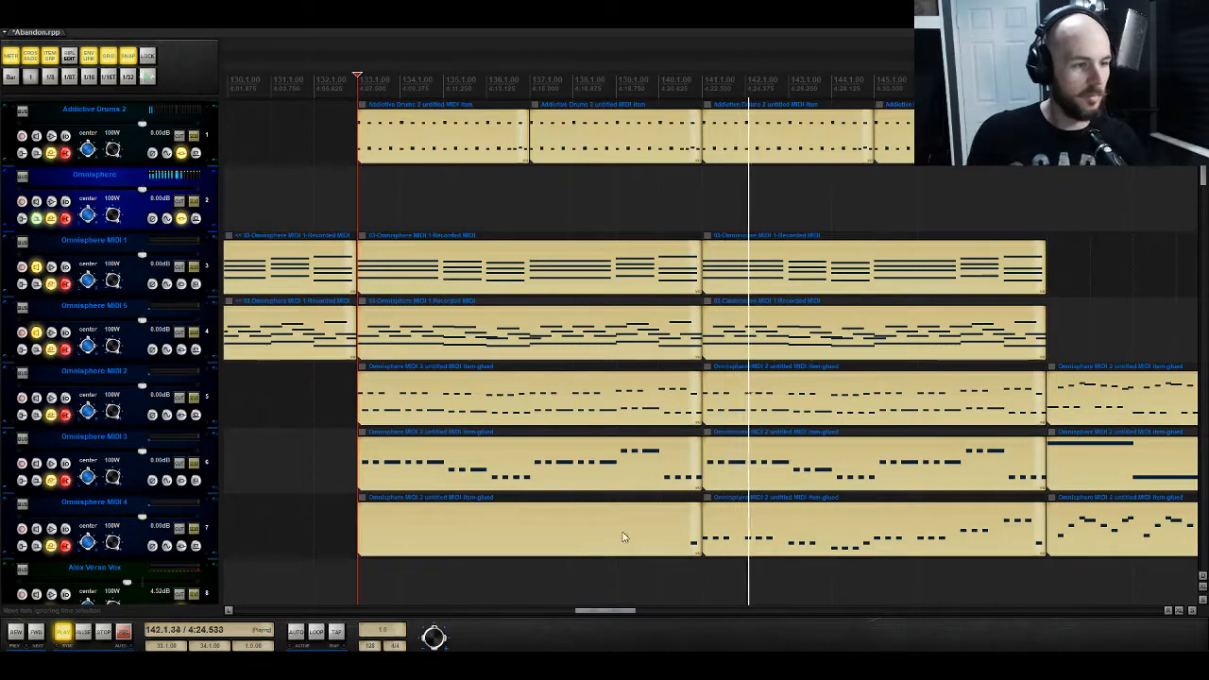
Step: Replace the bar 133 clip on Omnisphere MIDI 4 with a new copy of the MIDI 2 clip and delete the copy's lower notes
left_click(507, 529)
key("Delete")
left_click_drag(506, 403, 503, 531)
double_click(504, 531)
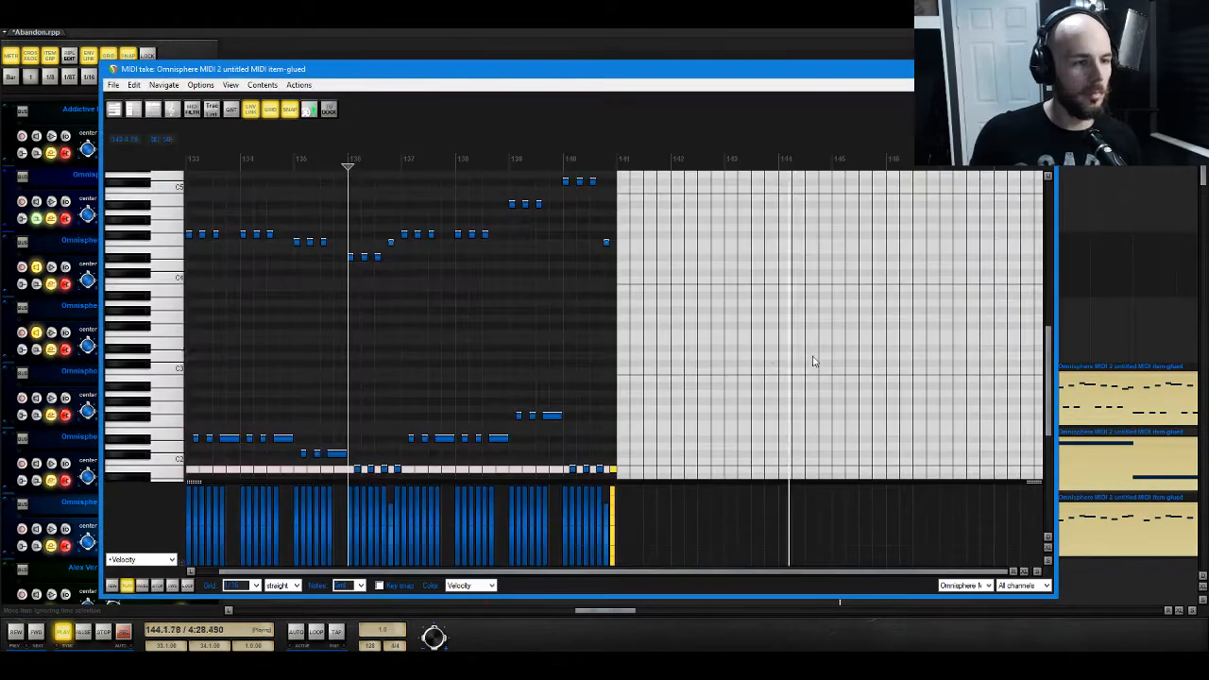
scroll(717, 366, "down", 5)
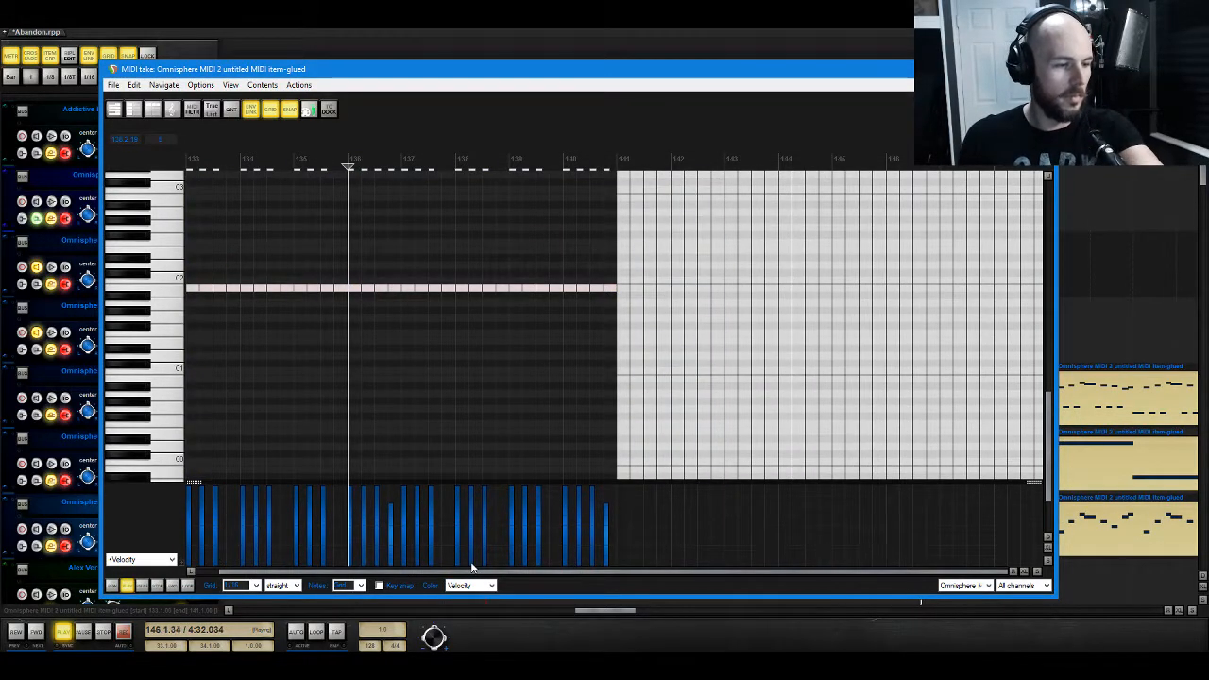
Step: Enable natural minor key snap, raise the last note of the bar 133 MIDI 4 clip by two scale steps, and save the project
left_click(379, 586)
scroll(499, 475, "up", 2)
scroll(475, 494, "up", 4)
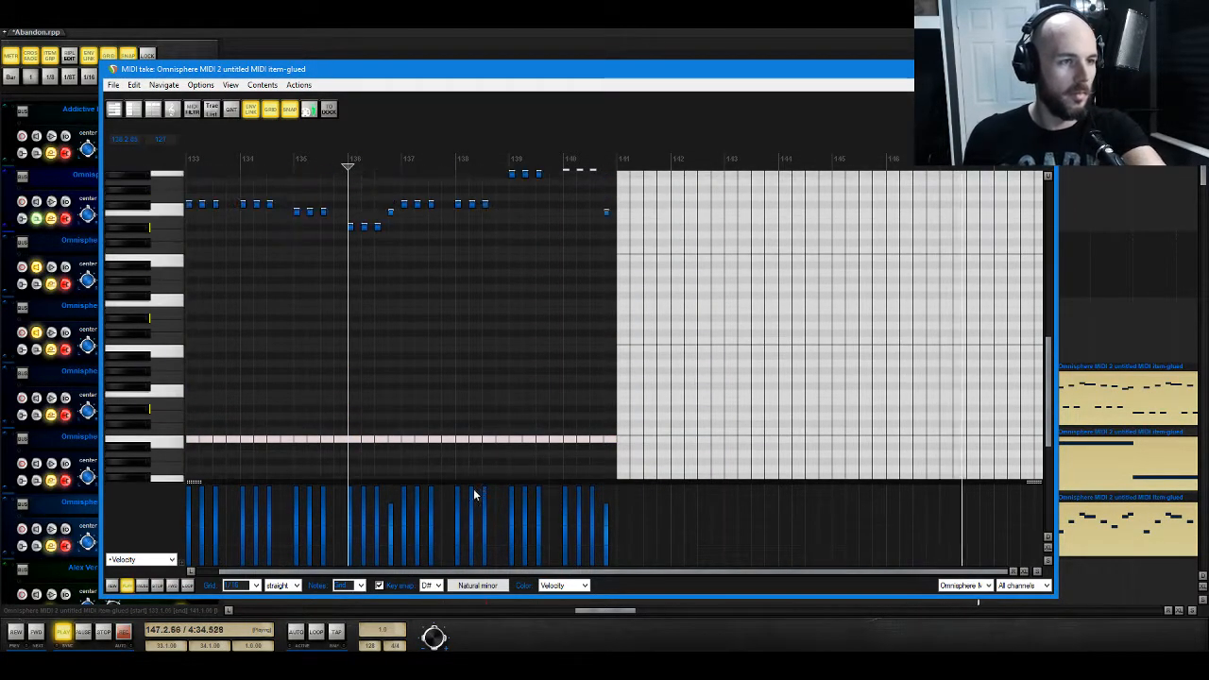
left_click_drag(598, 216, 620, 256)
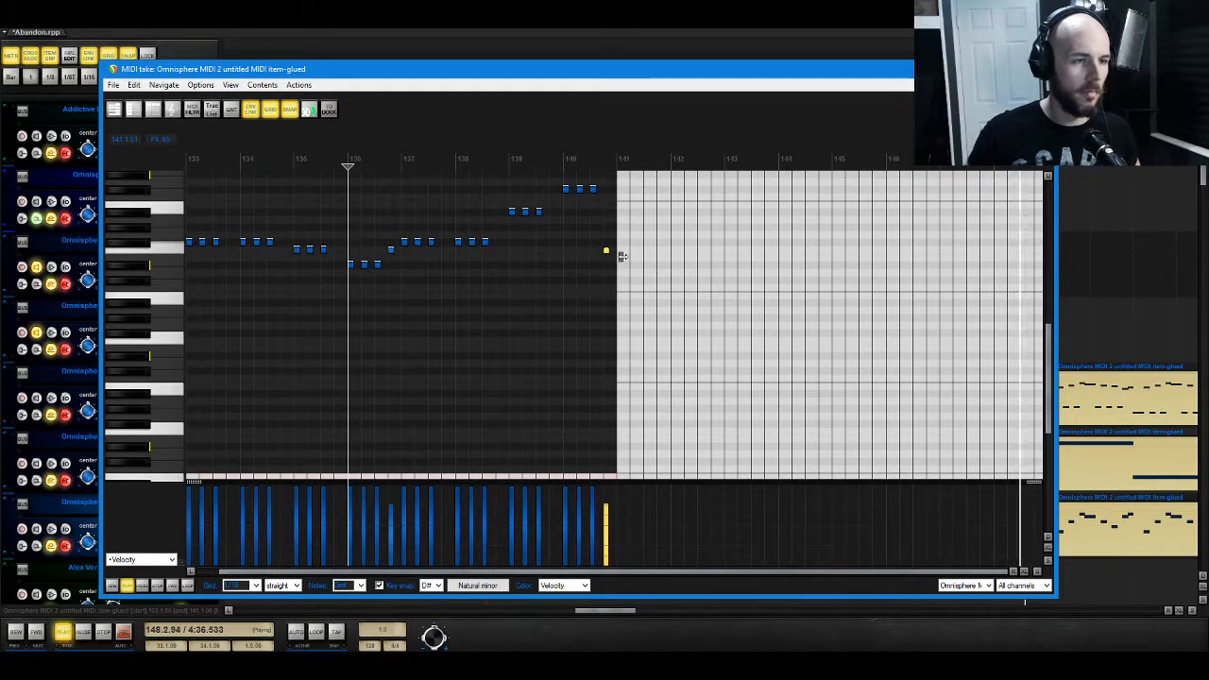
key("Up")
key("Up")
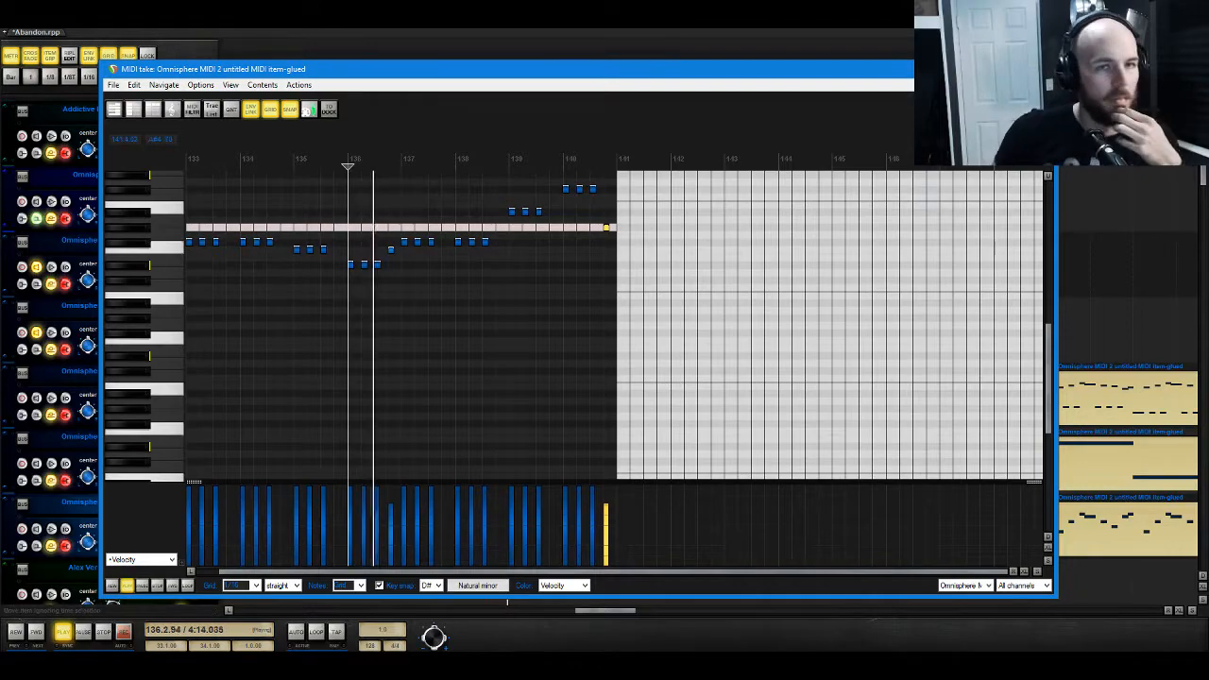
key("Escape")
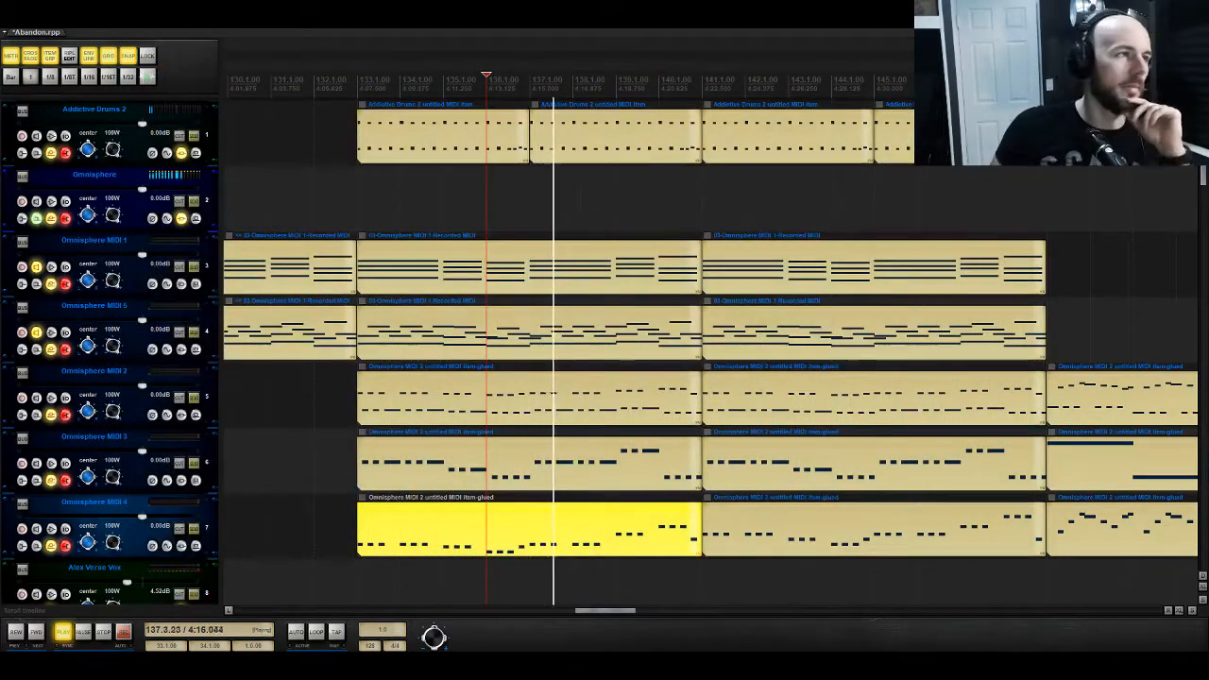
left_click(11, 21)
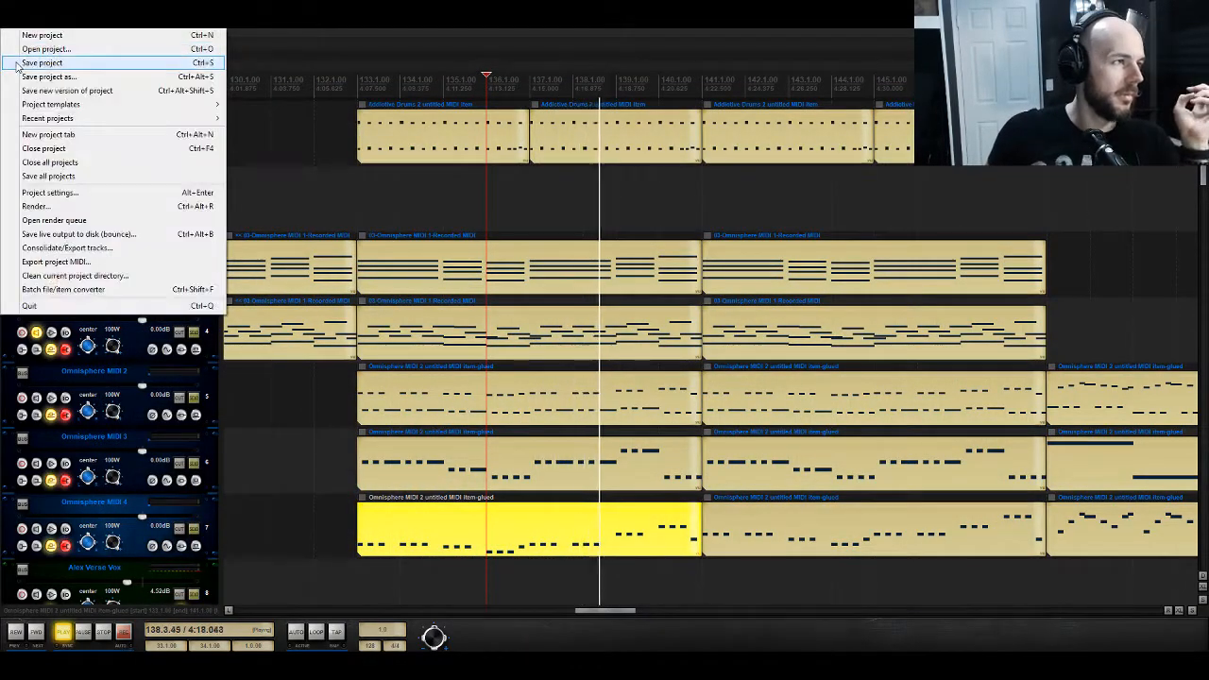
left_click(17, 64)
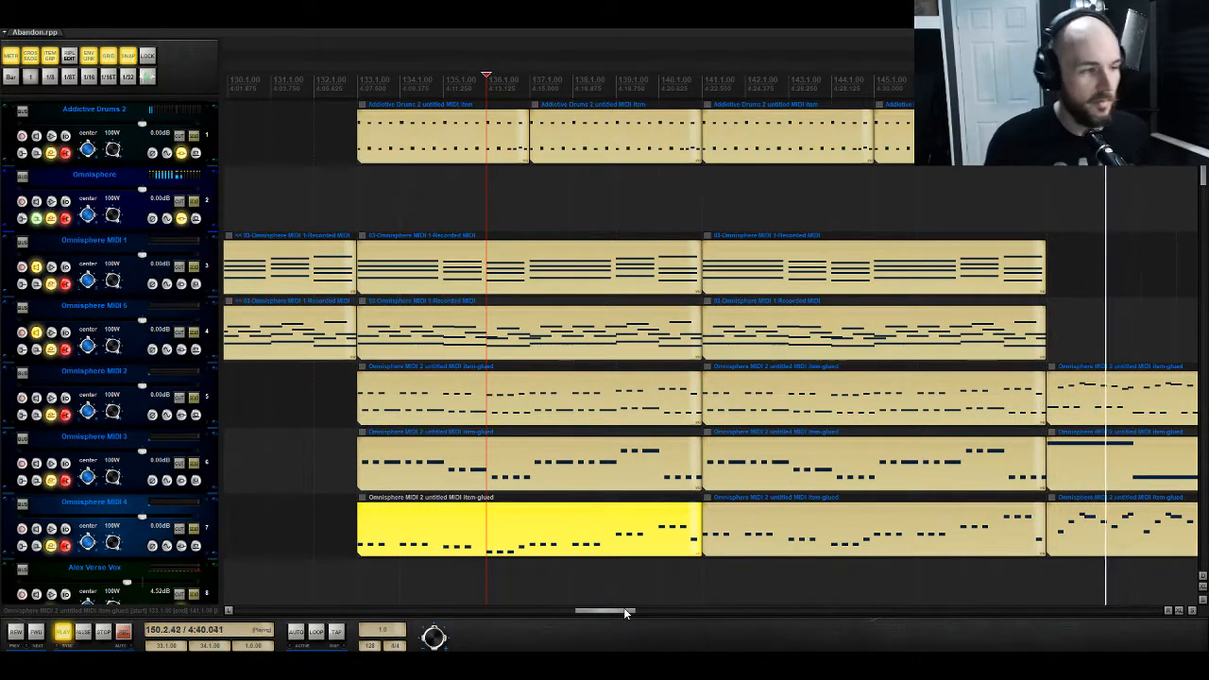
Step: Return to the section before the Breakdown marker and listen to it from bar 105
mouse_move(624, 610)
left_mouse_down()
mouse_move(689, 611)
mouse_move(541, 608)
mouse_move(688, 598)
mouse_move(597, 601)
mouse_move(614, 601)
left_mouse_up()
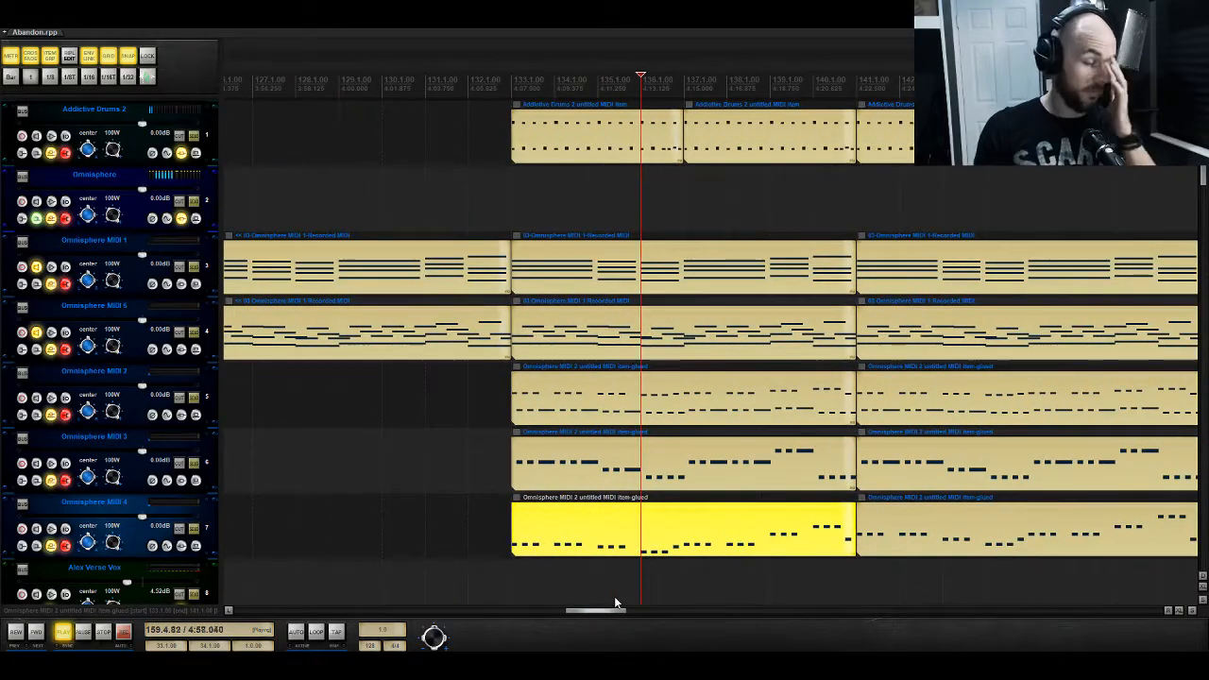
left_click_drag(614, 596, 576, 593)
left_click_drag(578, 599, 551, 593)
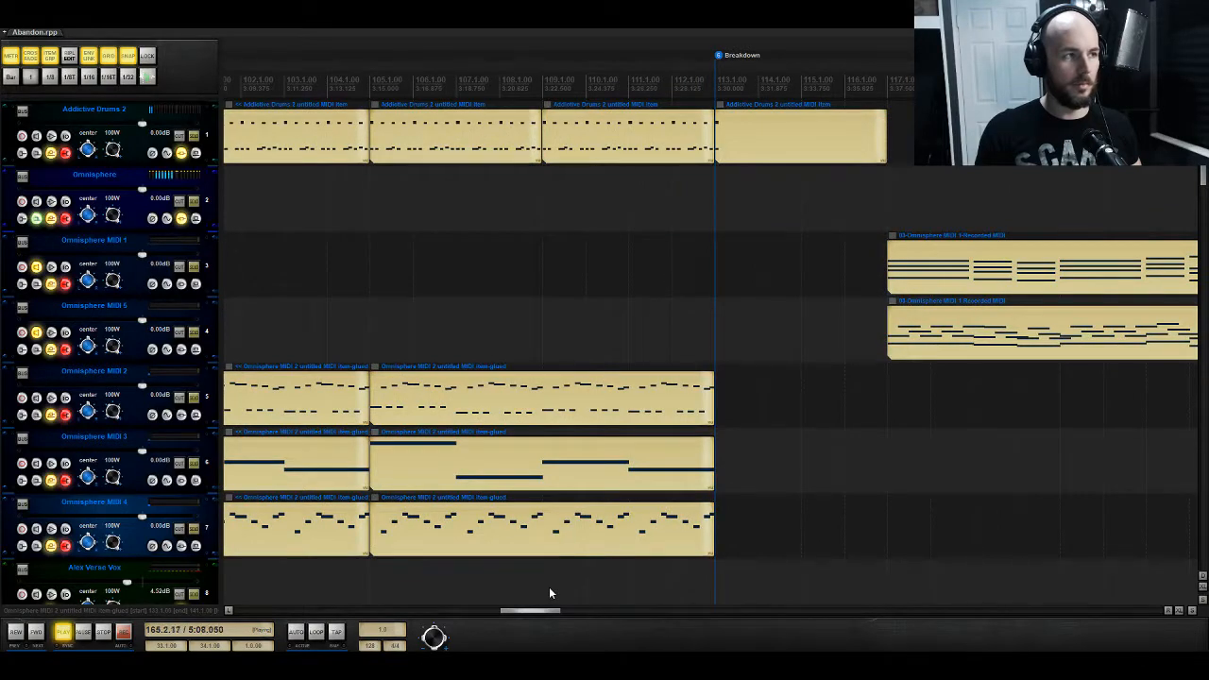
key("space")
left_click(369, 269)
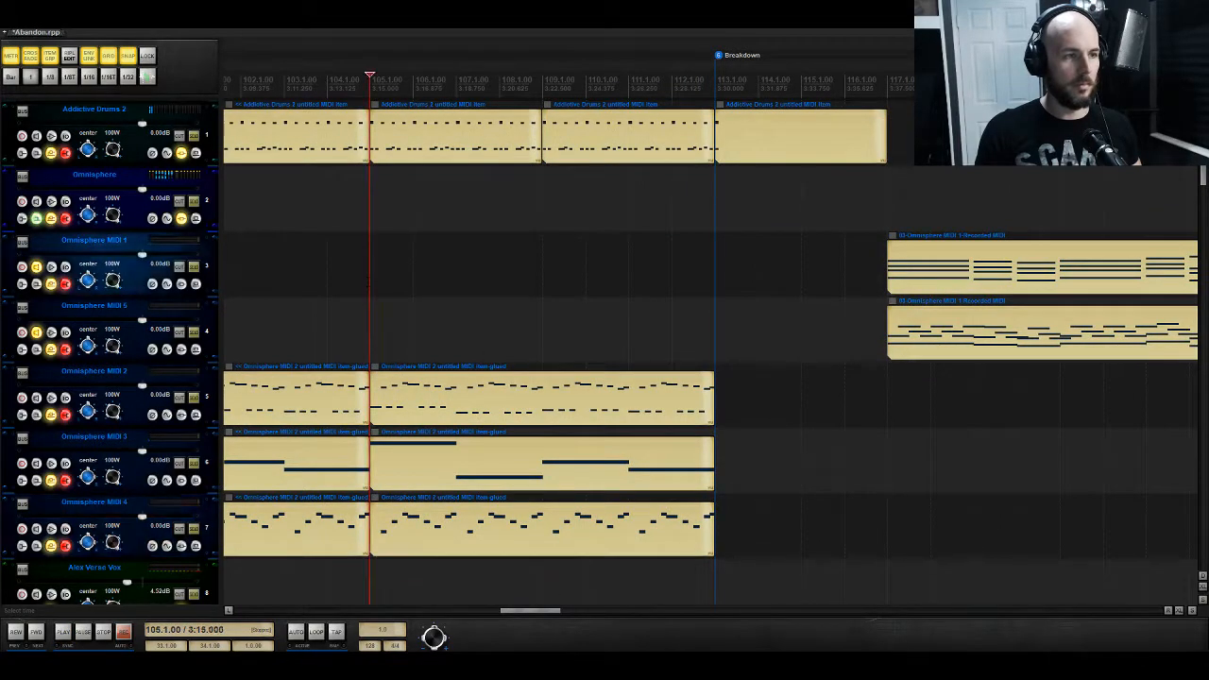
key("space")
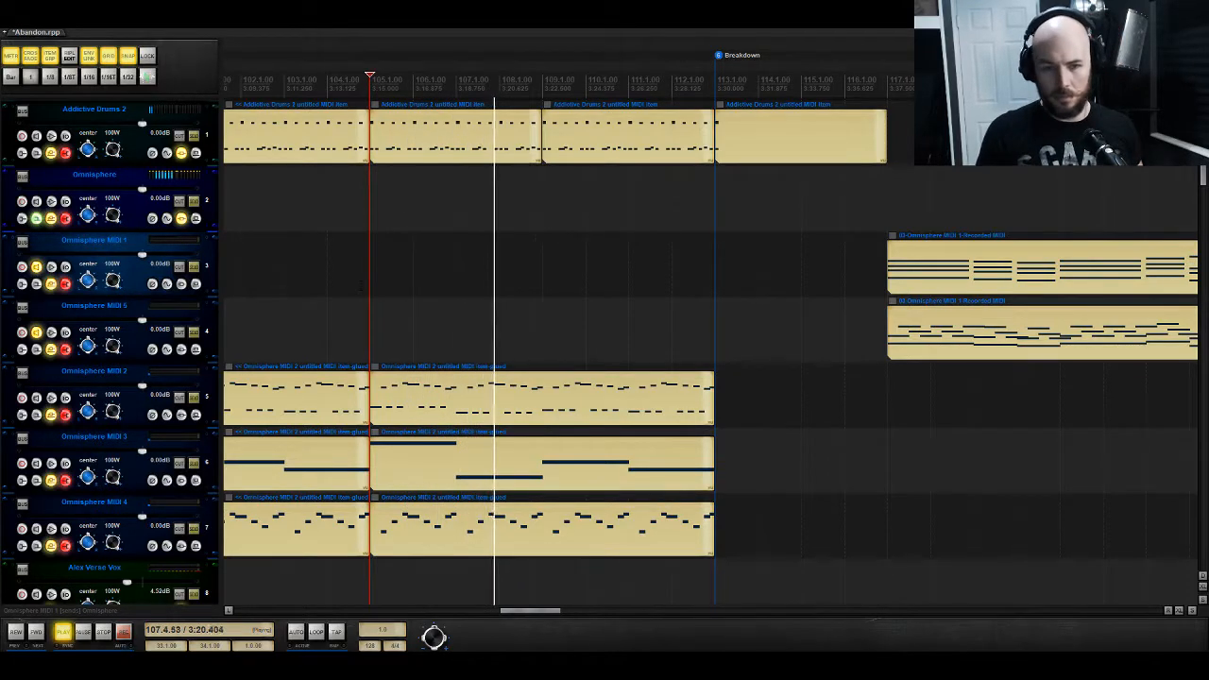
key("space")
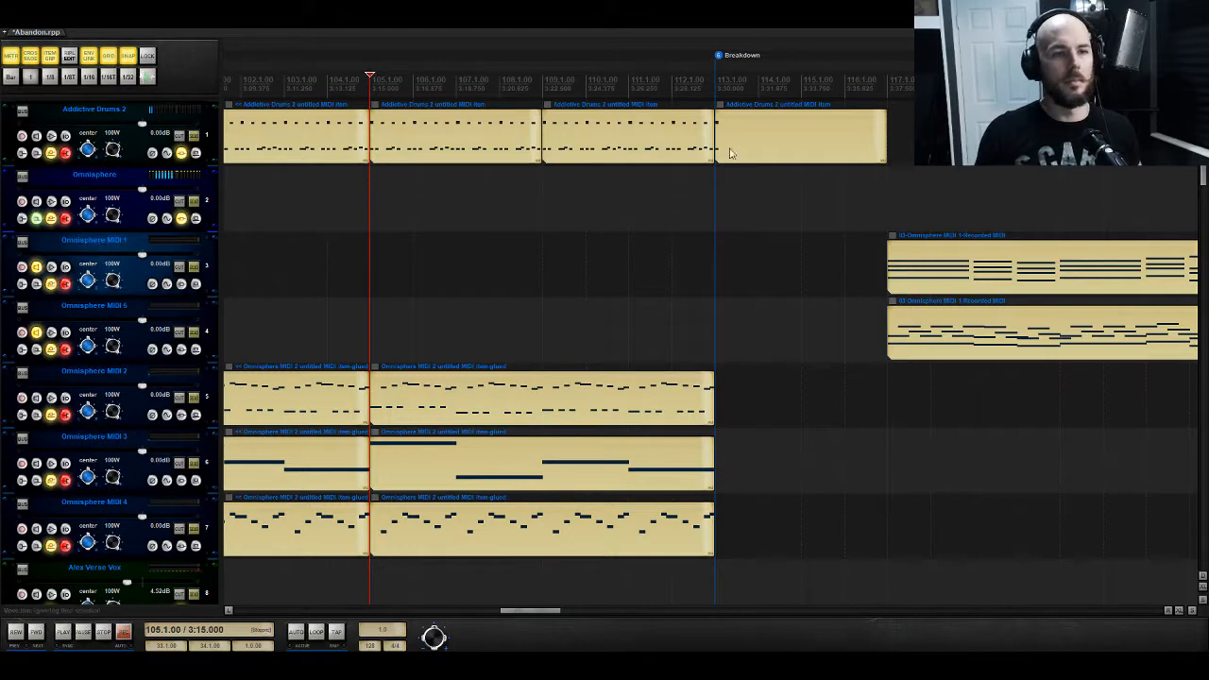
Step: Move the Addictive Drums 2 clip at the Breakdown marker to bar 117 and play from there
left_click_drag(729, 153, 901, 153)
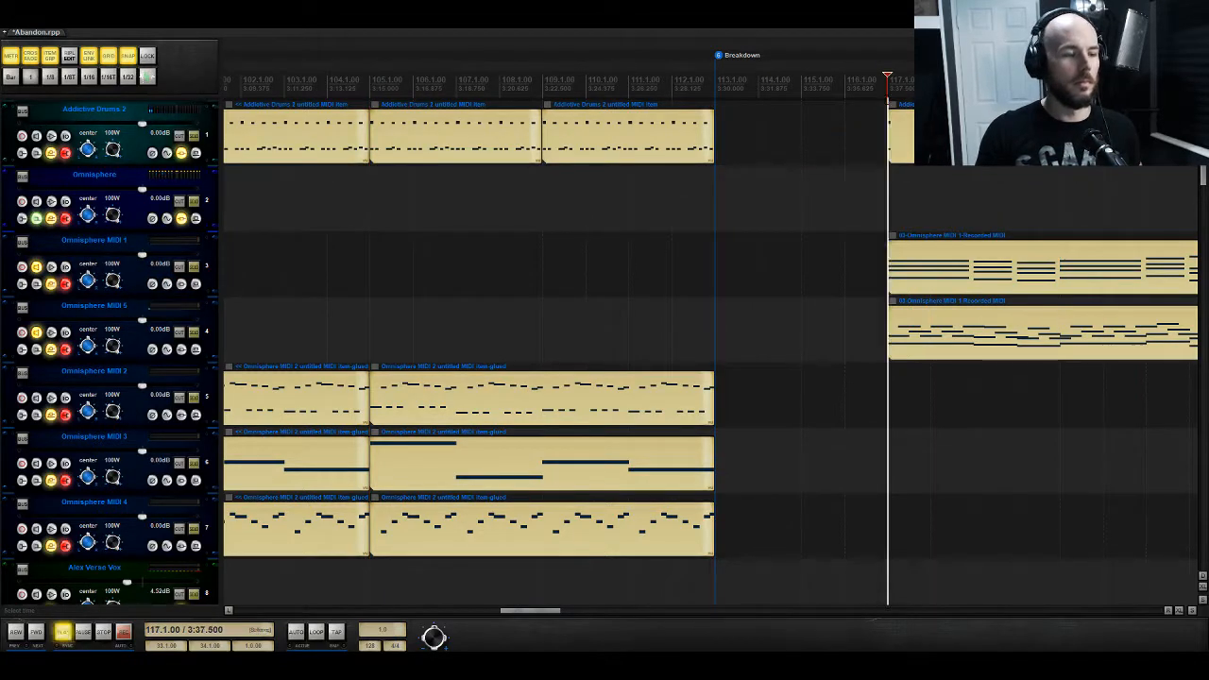
key("space")
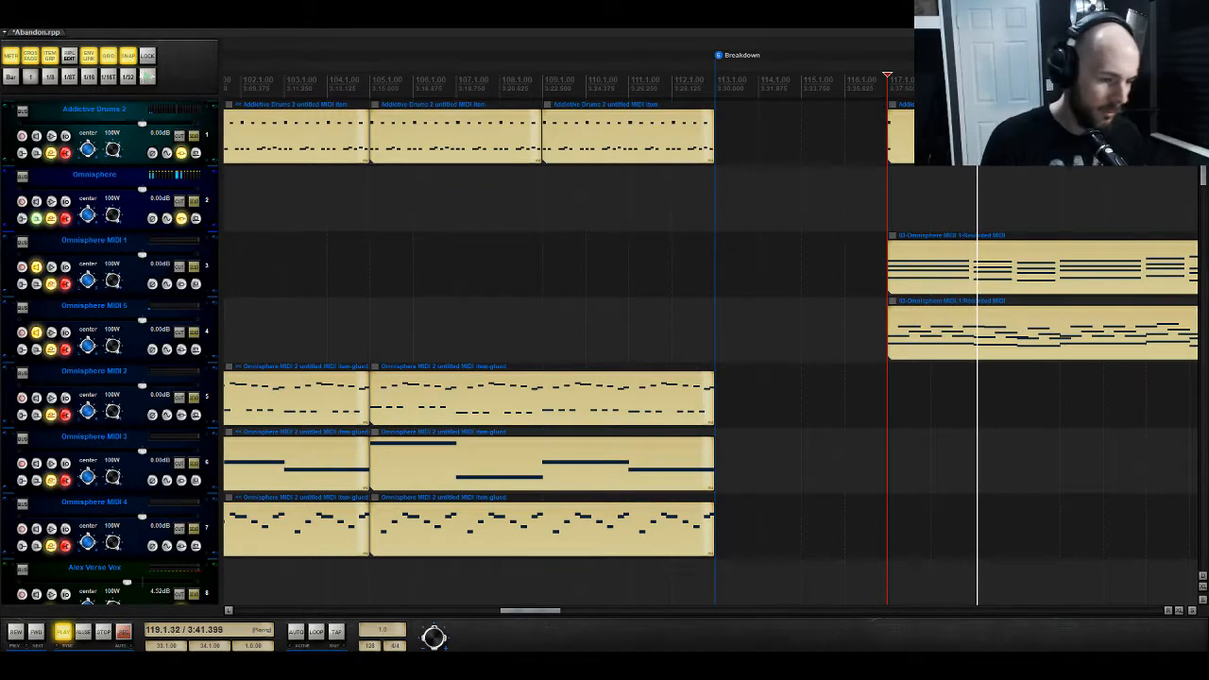
Step: Add ReaComp after ReaEQ on the Omnisphere E track, with a 200 ms release and a threshold of about -6.1 dB
scroll(709, 359, "down", 15)
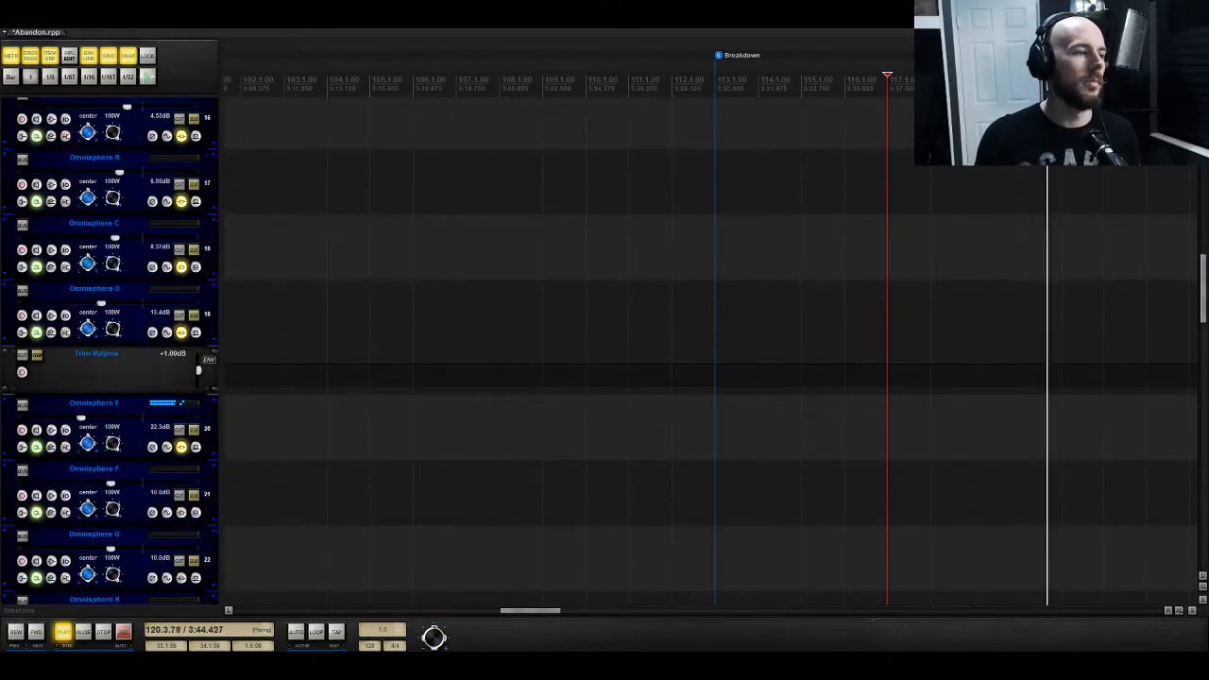
left_click(183, 447)
left_click(43, 303)
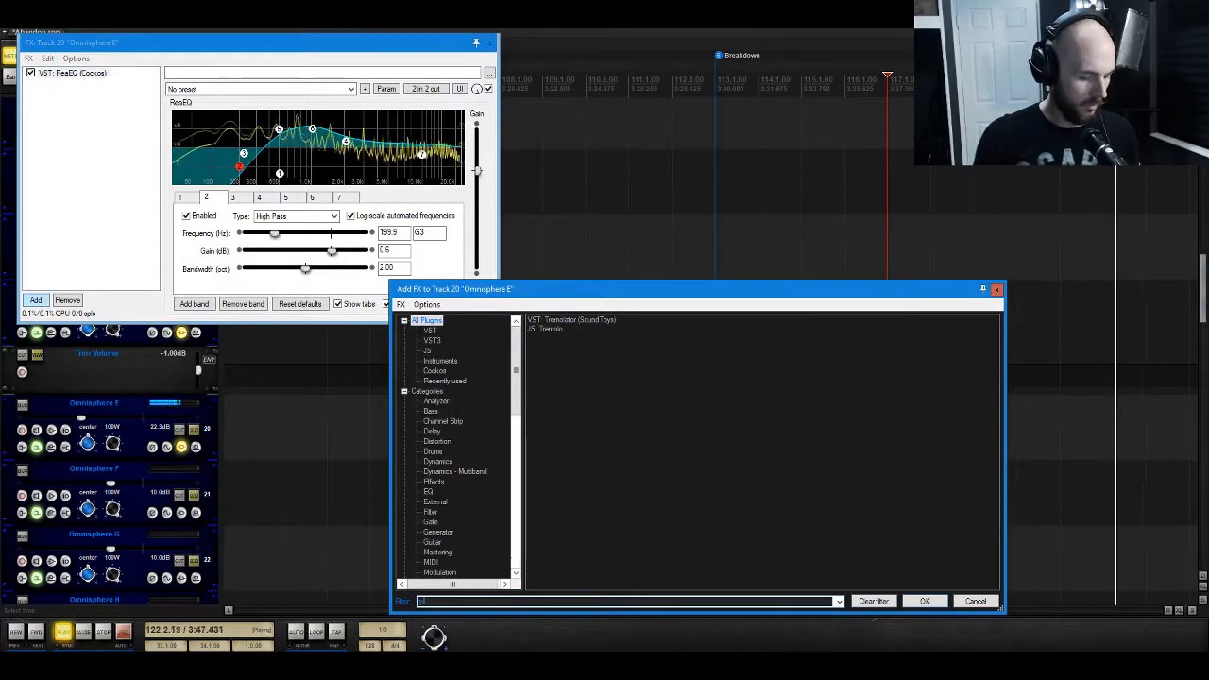
double_click(572, 329)
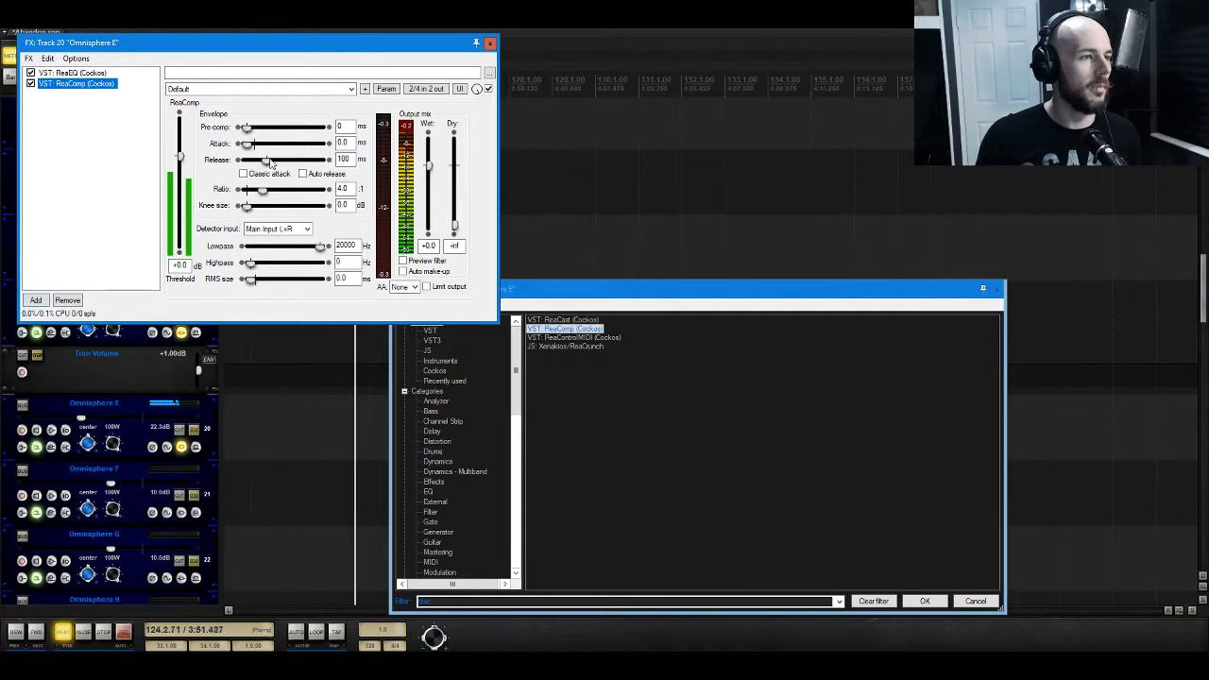
double_click(346, 159)
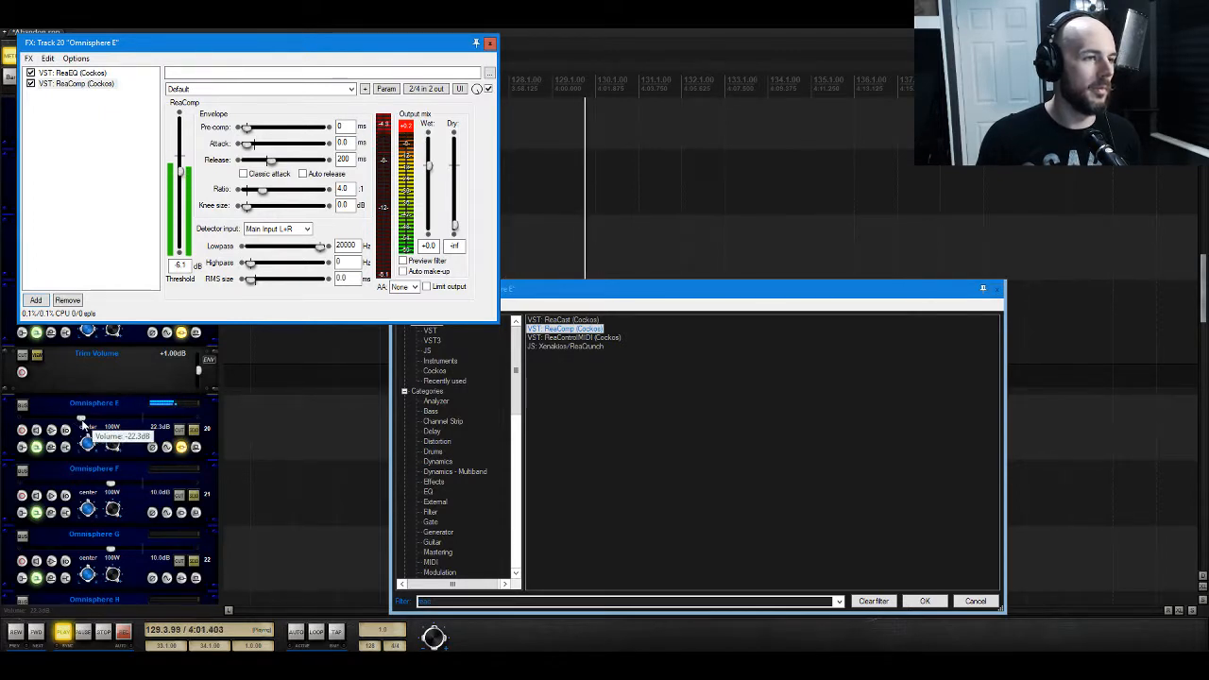
Step: Raise the Omnisphere E track volume to -18.7 dB and close its effects windows
left_click_drag(82, 425, 85, 426)
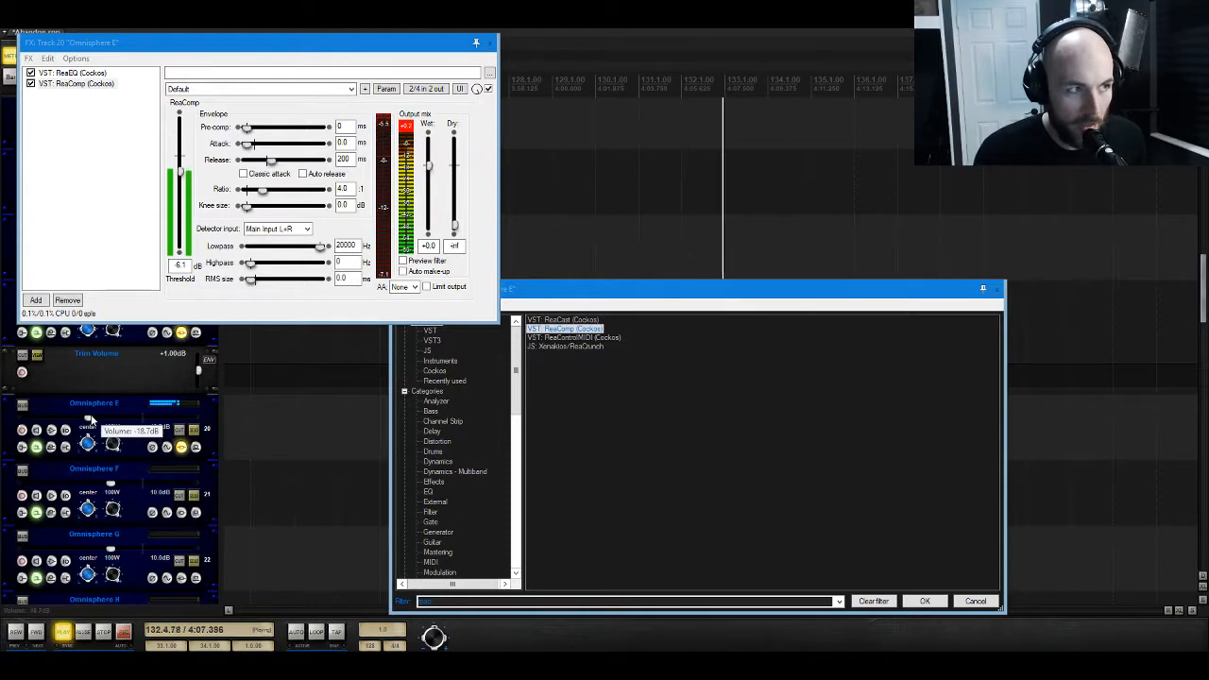
left_click(489, 43)
left_click(998, 289)
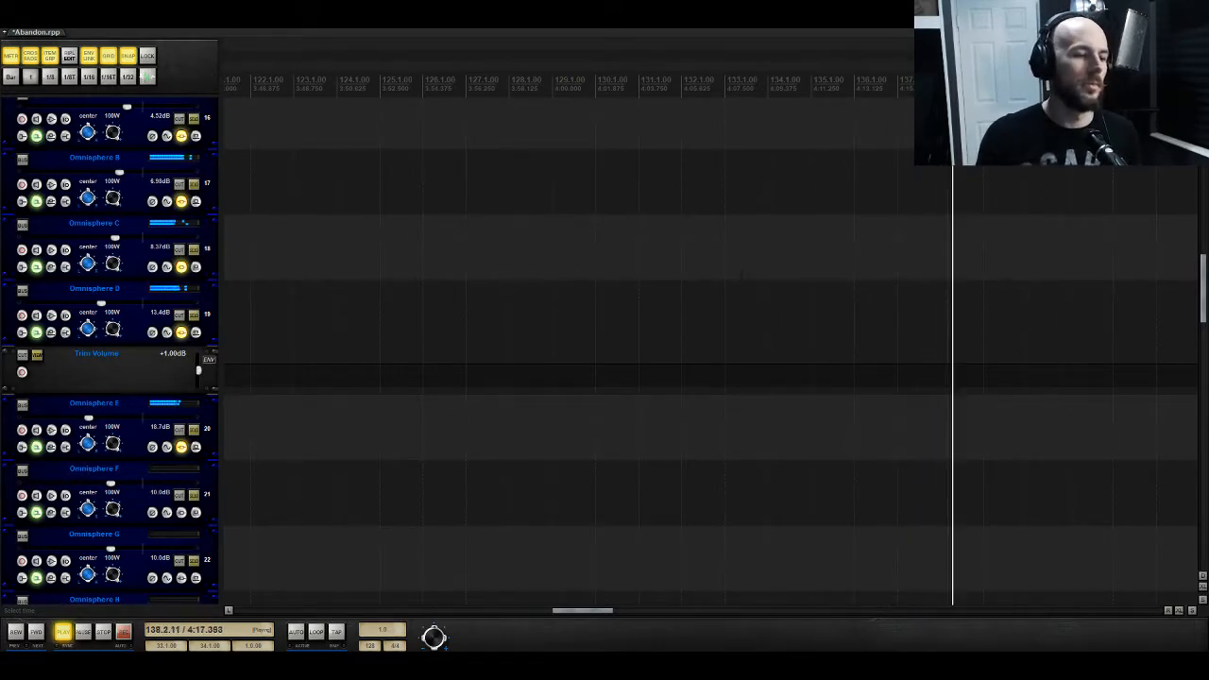
Step: Raise the Omnisphere D track volume to -12.5 dB during playback
scroll(742, 274, "up", 10)
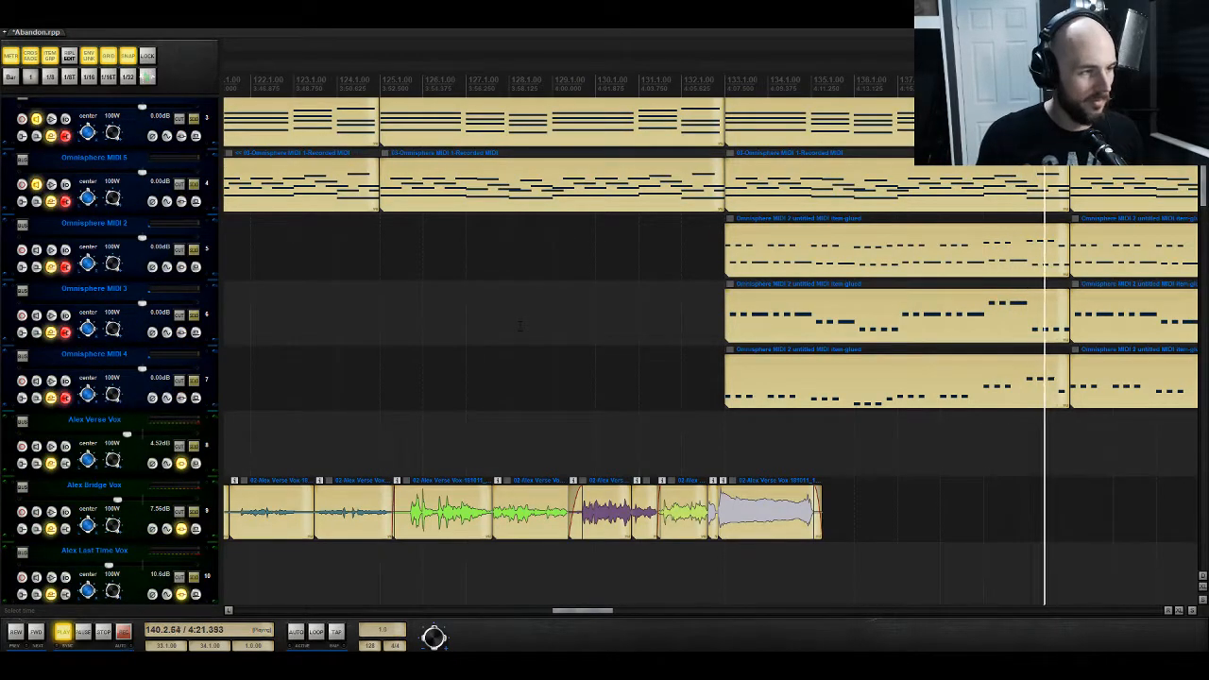
scroll(713, 412, "down", 9)
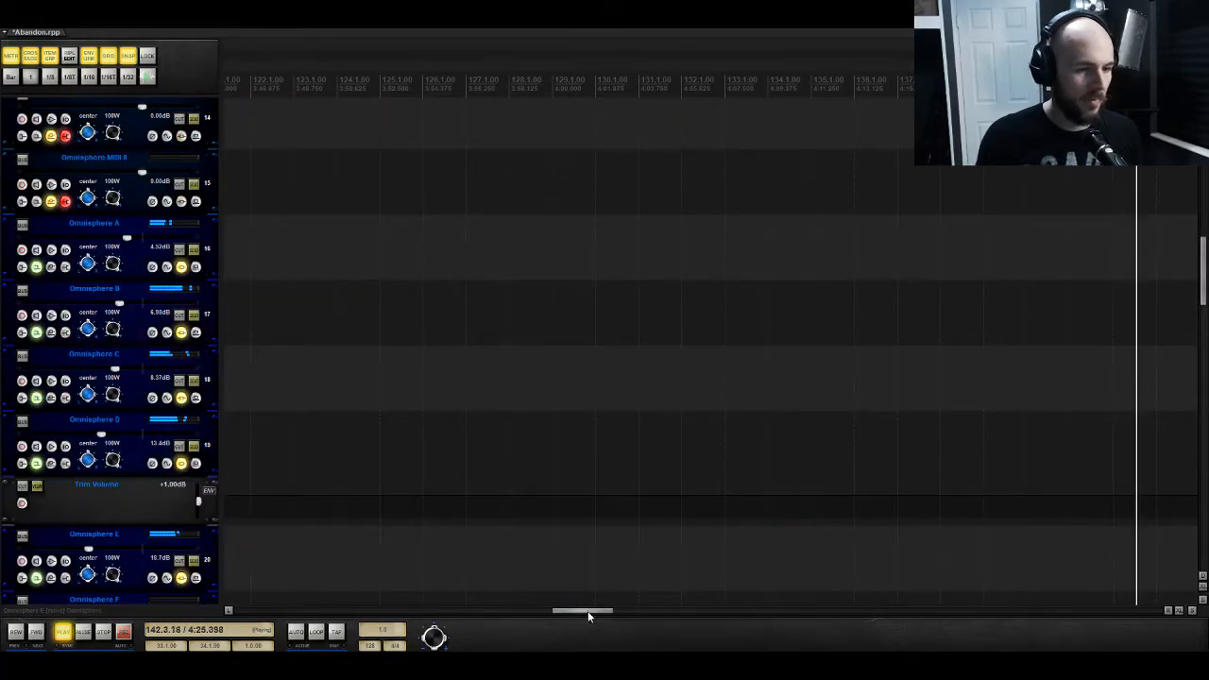
left_click_drag(105, 435, 109, 437)
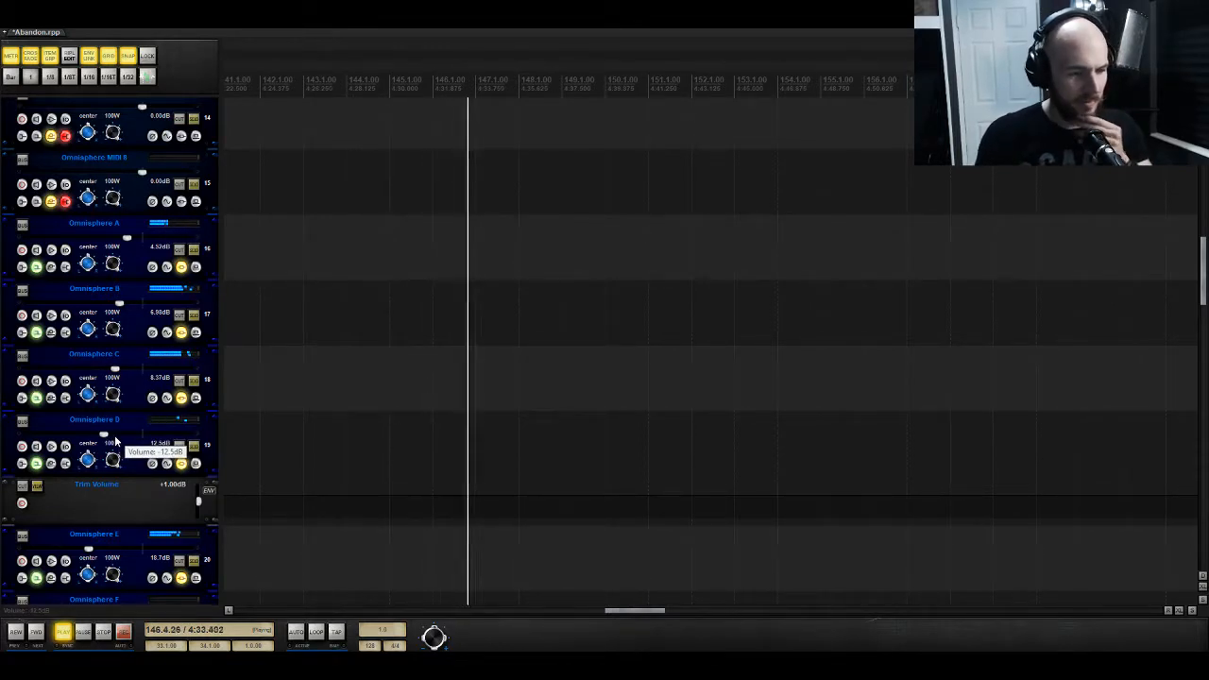
Step: Set the ReaComp threshold on Omnisphere A to -20 dB and raise that track's volume slightly while playing from bar 117
scroll(680, 408, "up", 10)
scroll(680, 407, "down", 3)
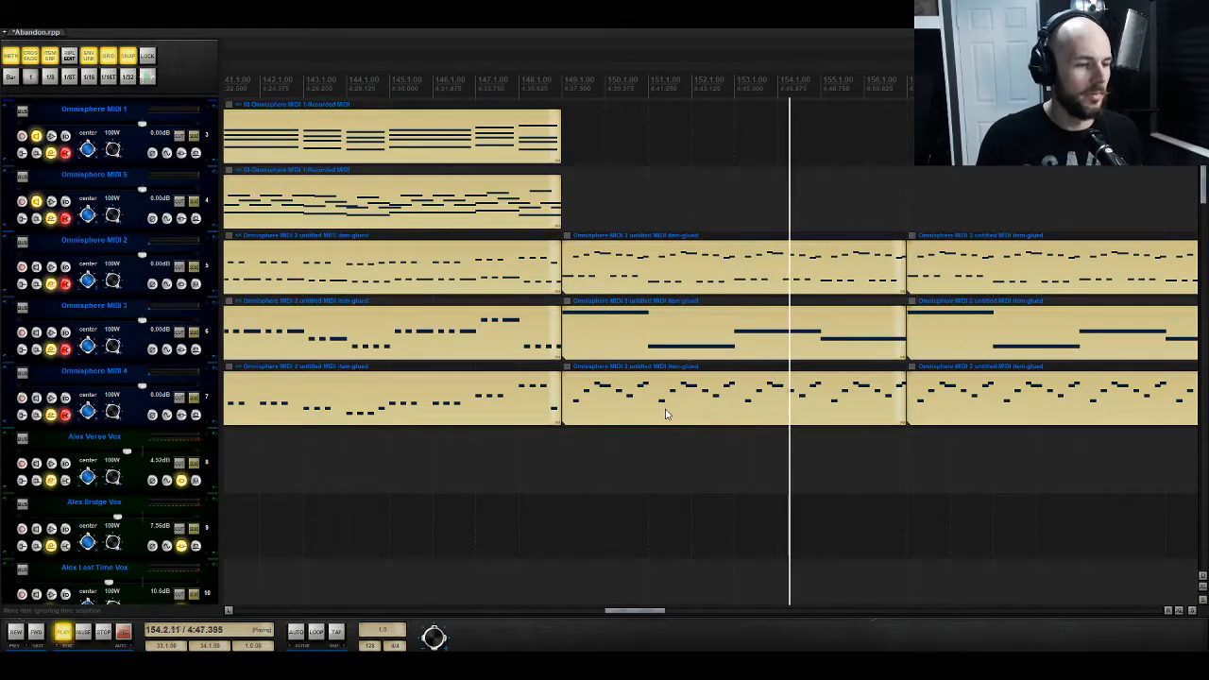
left_click_drag(647, 610, 571, 597)
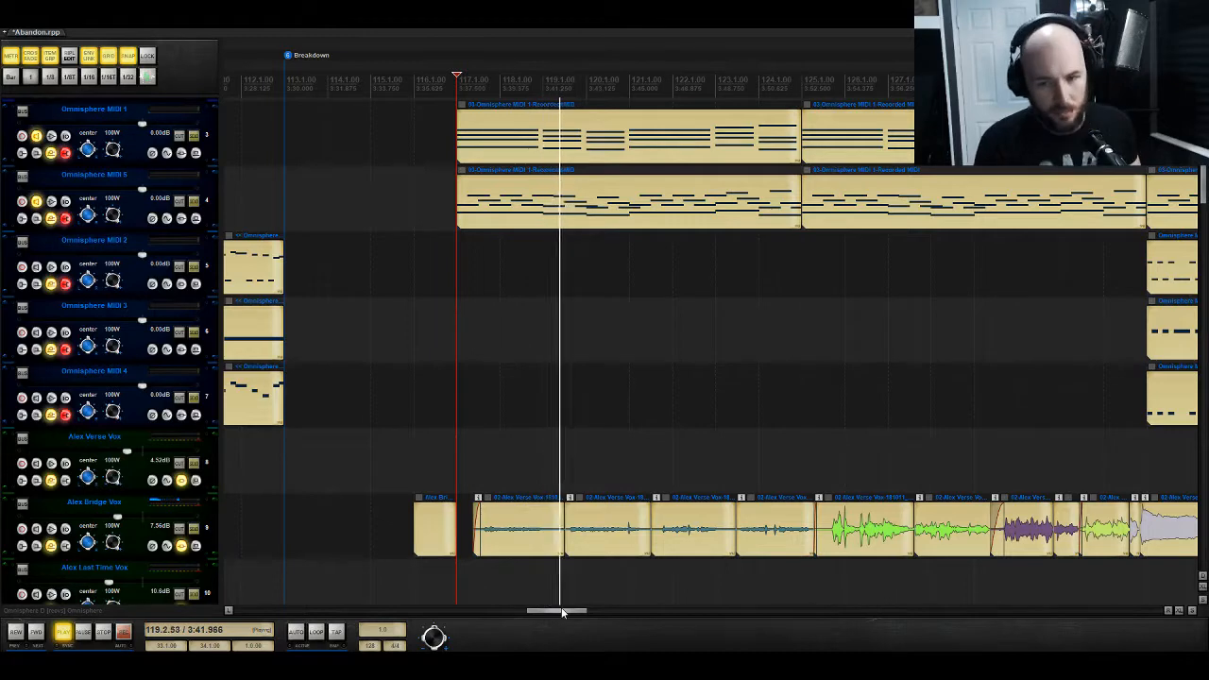
scroll(197, 574, "down", 8)
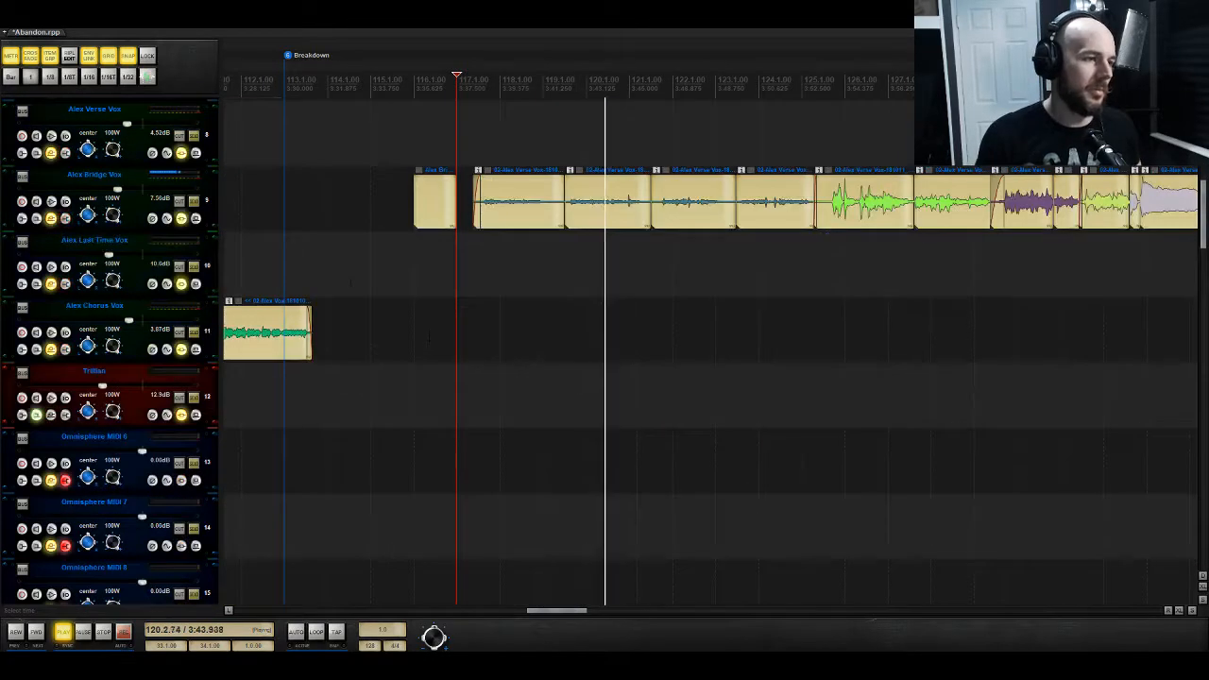
left_click(181, 349)
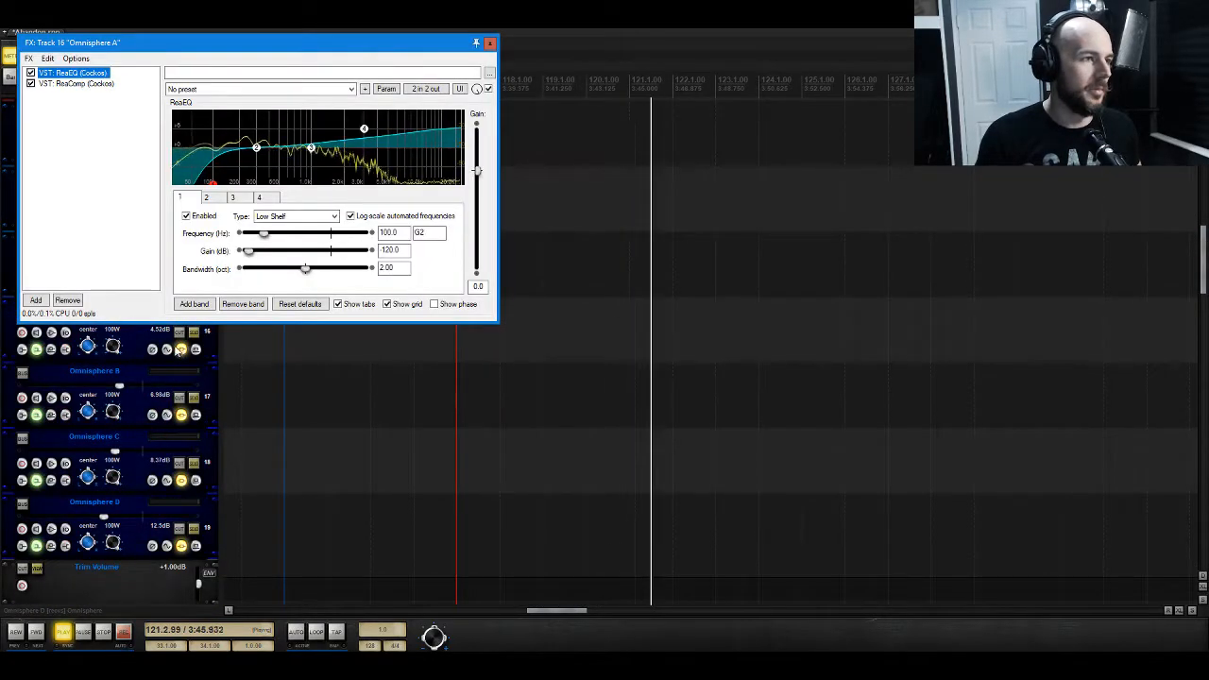
left_click(85, 83)
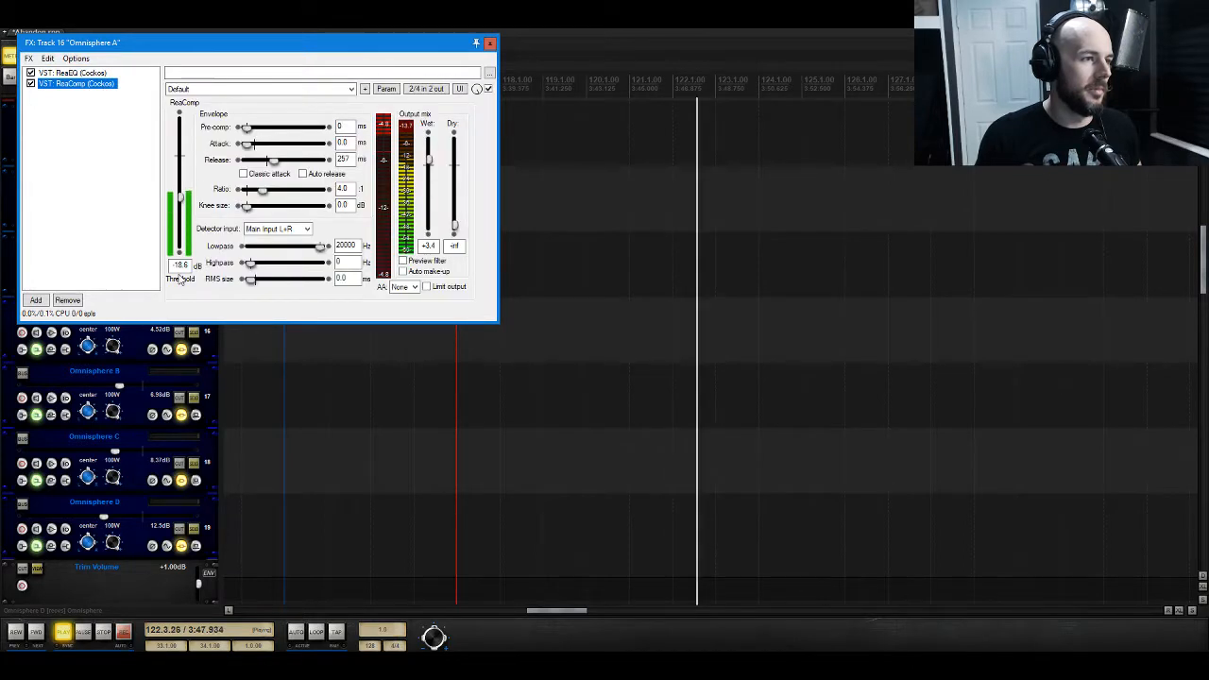
double_click(180, 265)
type("-20")
key("Return")
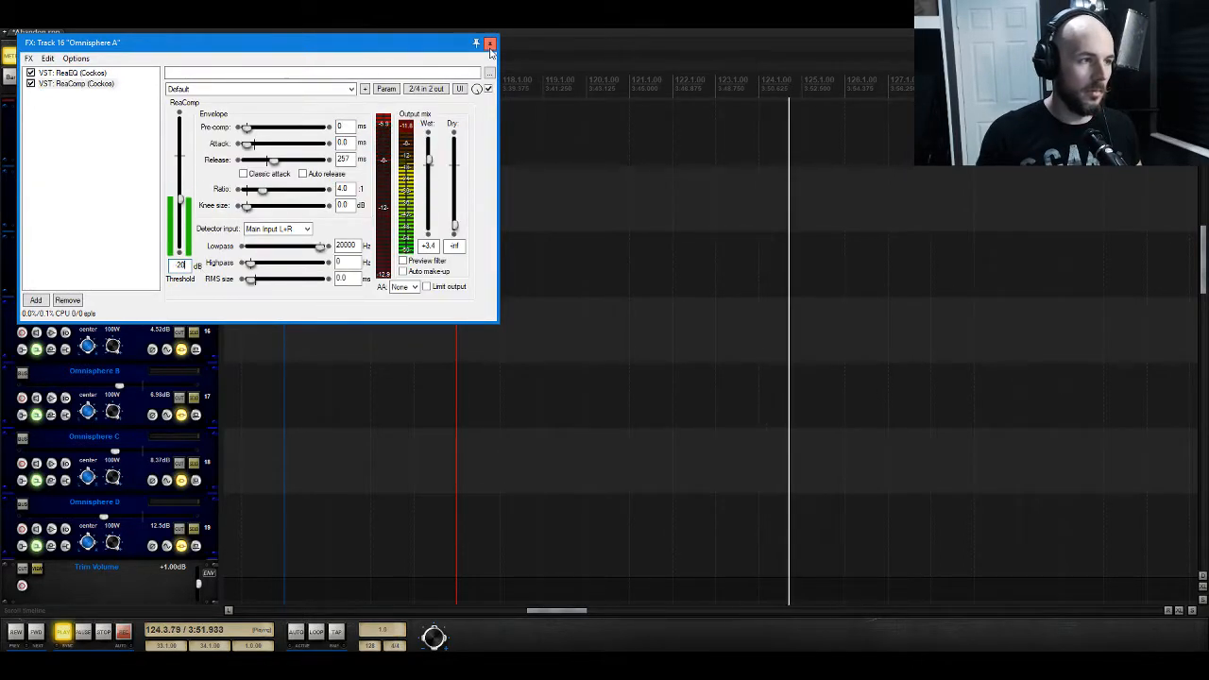
left_click(490, 44)
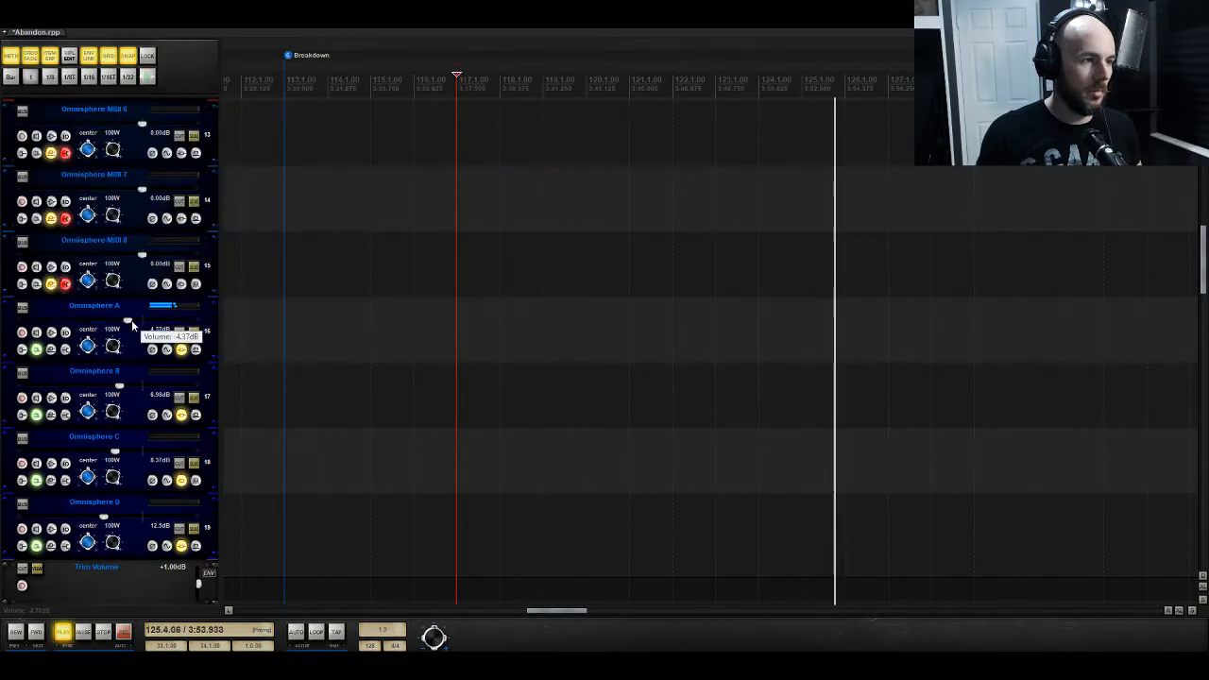
left_click_drag(131, 320, 136, 327)
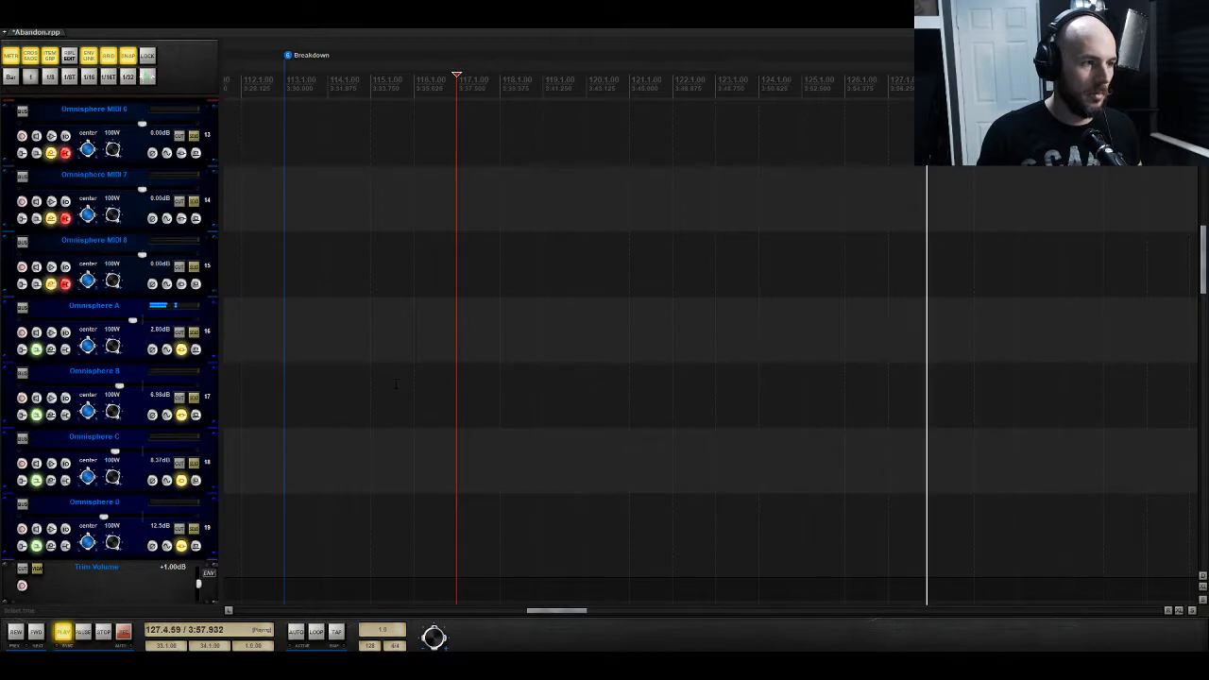
Step: Check the ReaComp settings on the Omnisphere E track and close its effects window
scroll(436, 298, "down", 4)
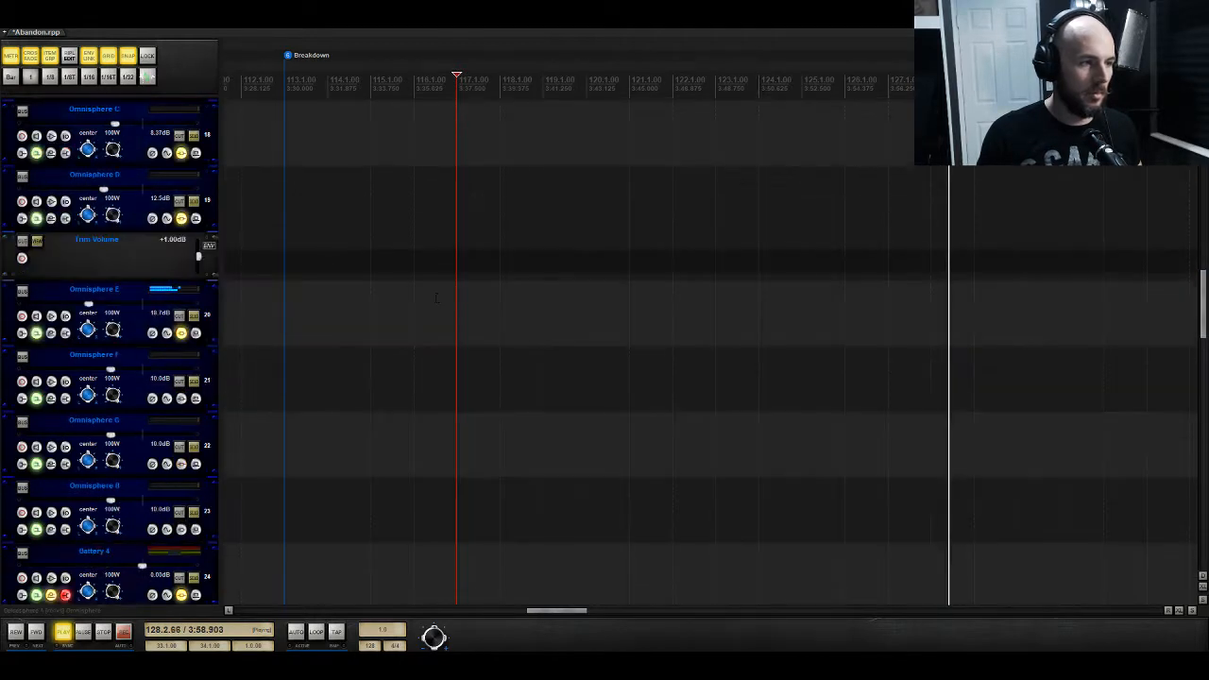
left_click(182, 334)
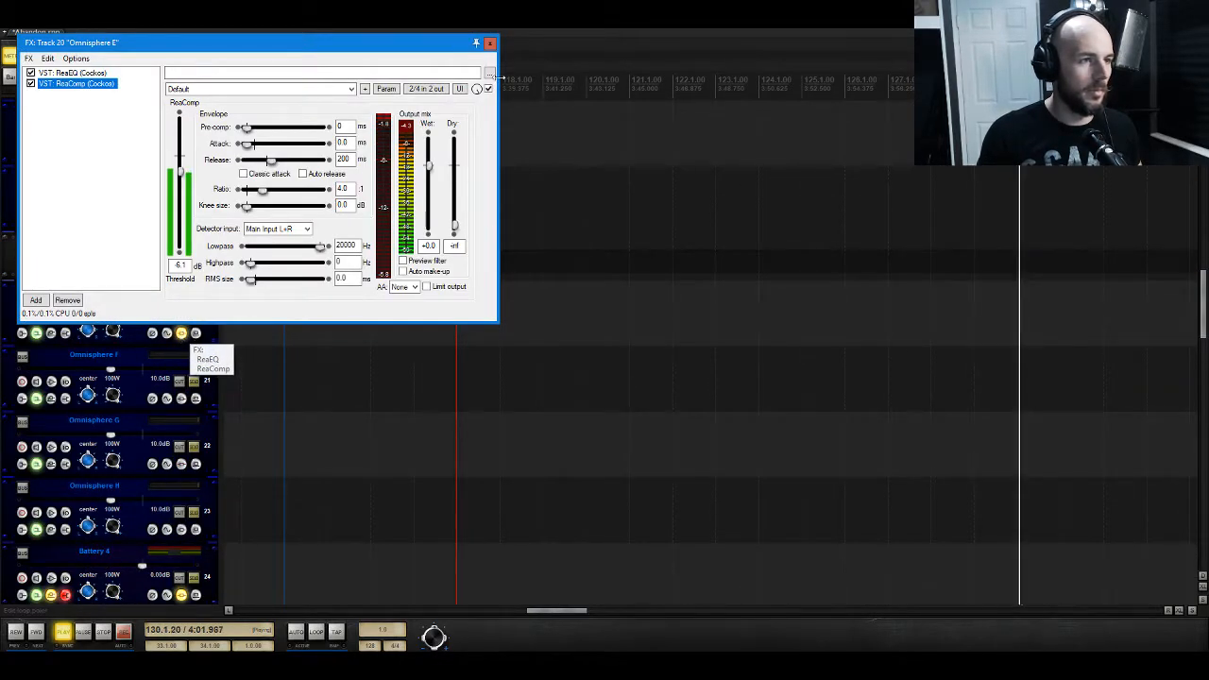
left_click(488, 44)
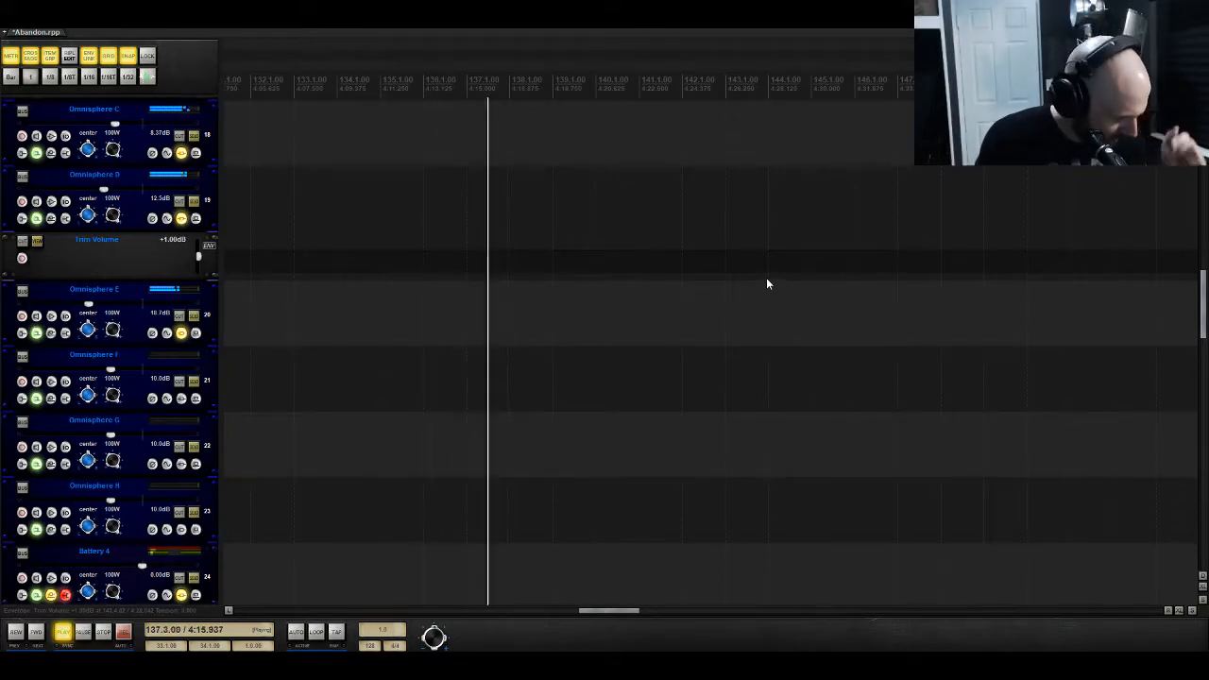
Step: Move the group of Last Time Vox clips at bar 226 so that it starts at bar 131
scroll(766, 278, "up", 10)
scroll(708, 302, "up", 4)
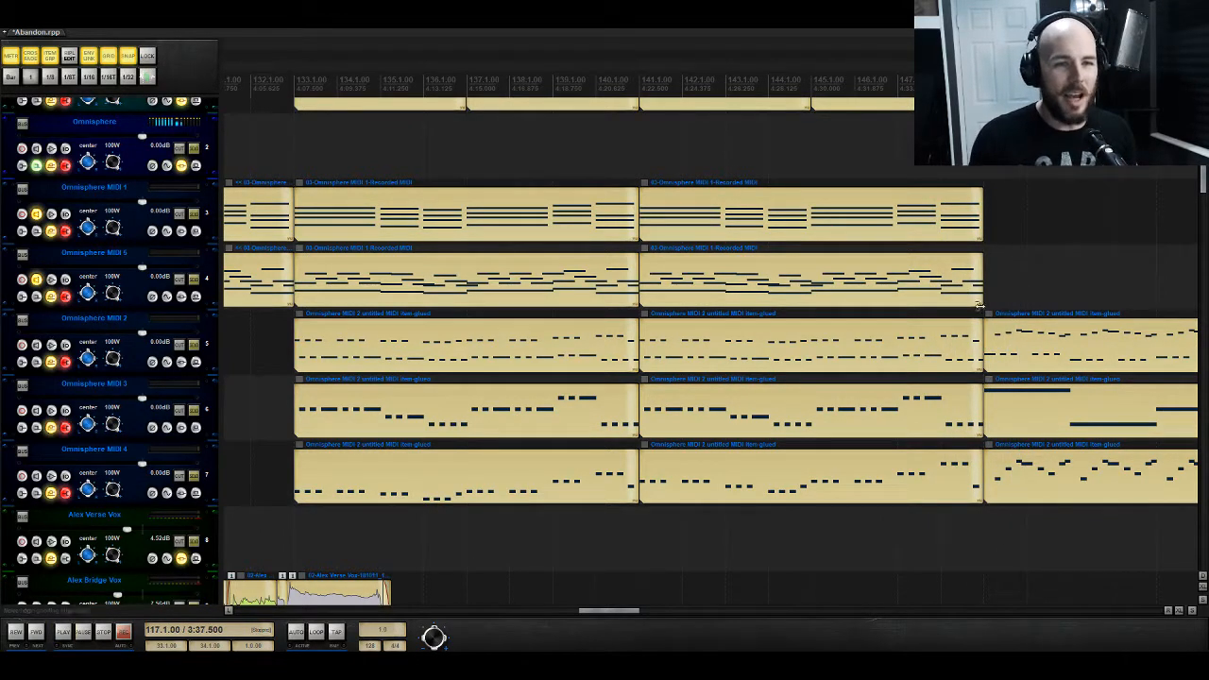
left_click_drag(601, 613, 613, 584)
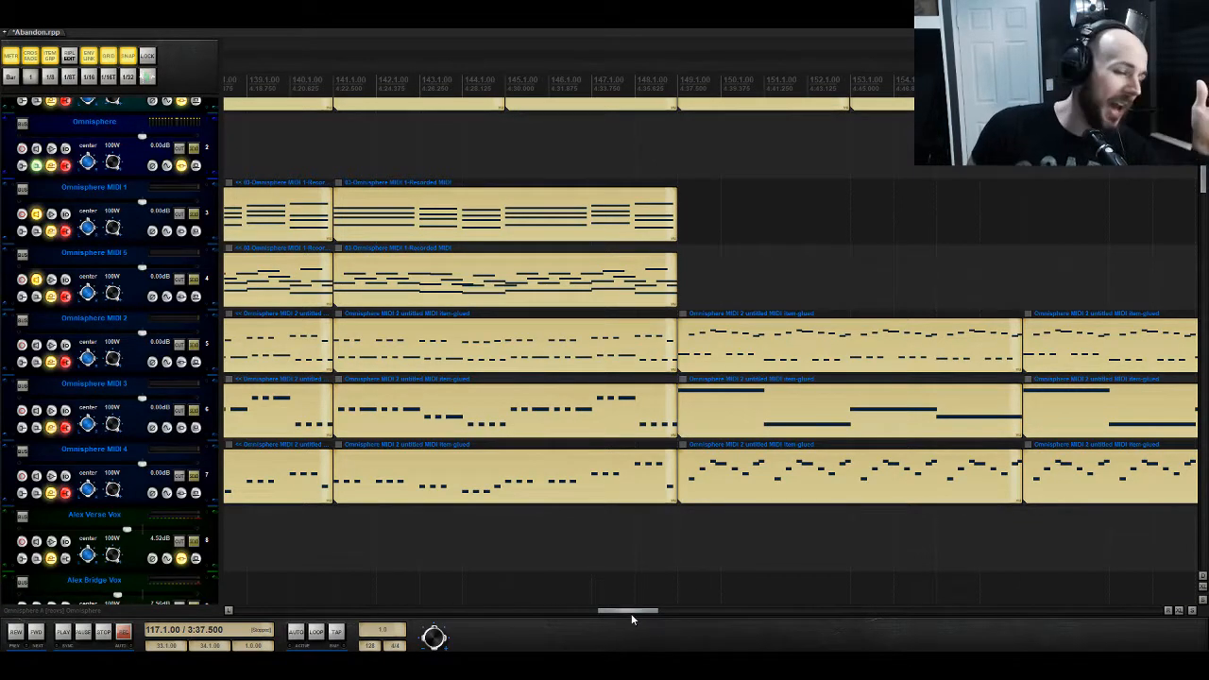
left_click_drag(632, 619, 603, 610)
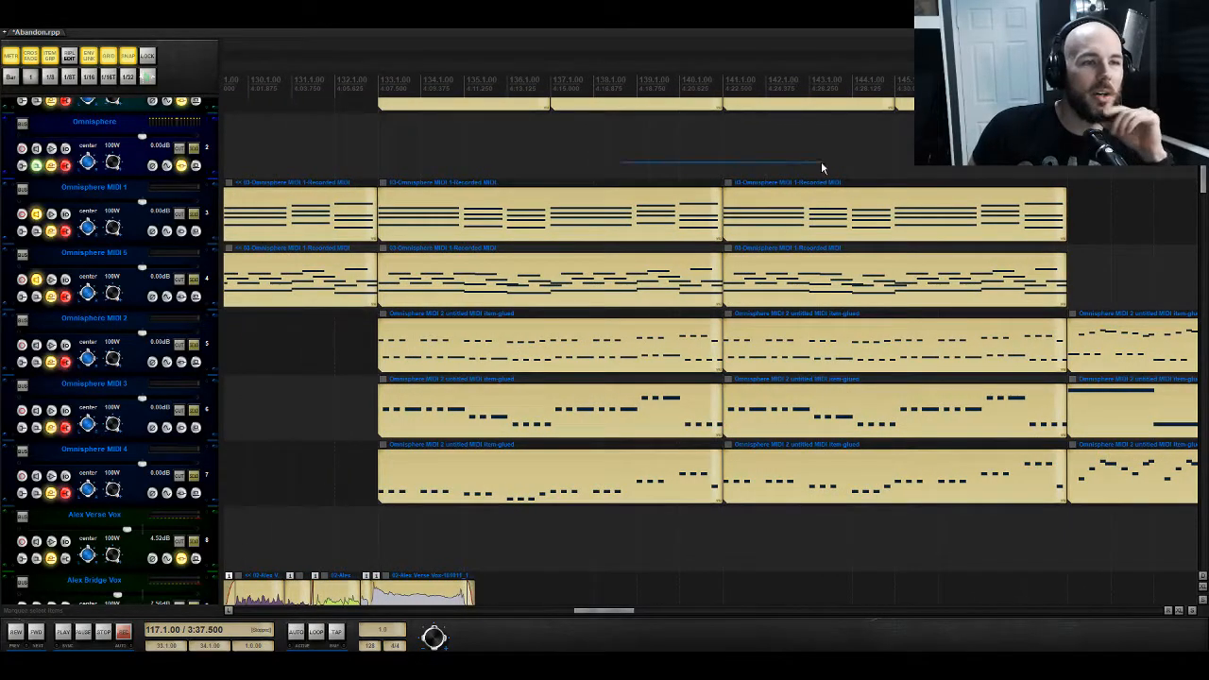
scroll(711, 480, "down", 4)
scroll(753, 431, "down", 3)
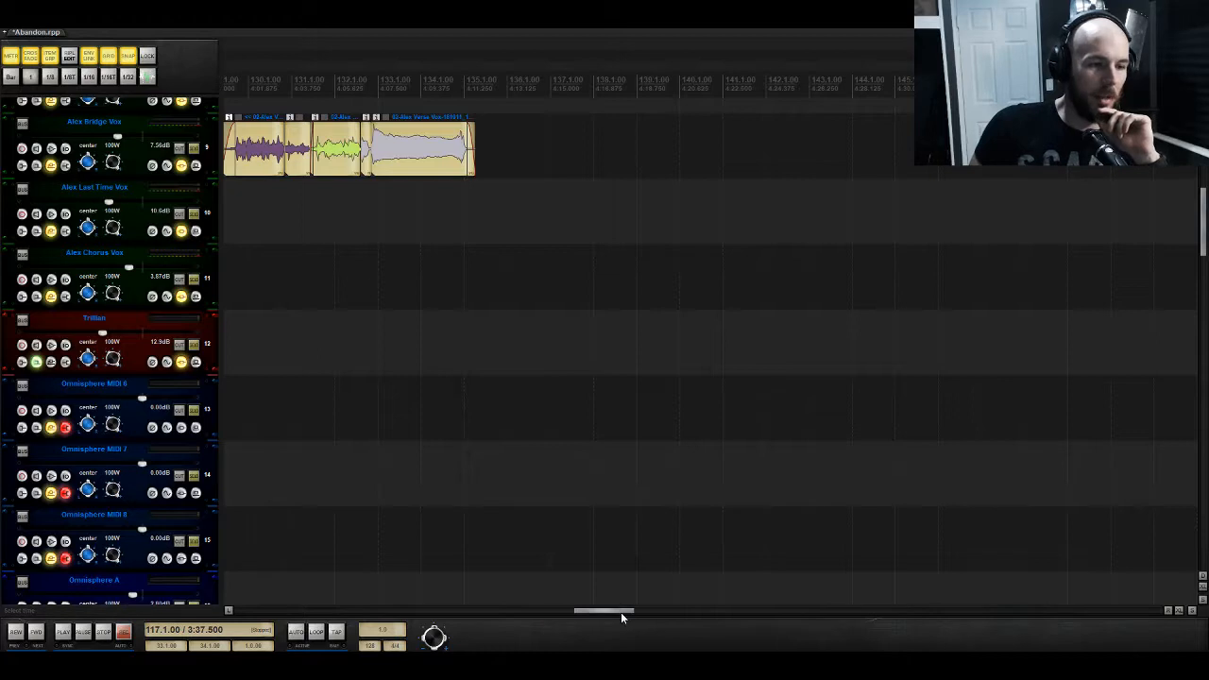
left_click_drag(621, 612, 1017, 616)
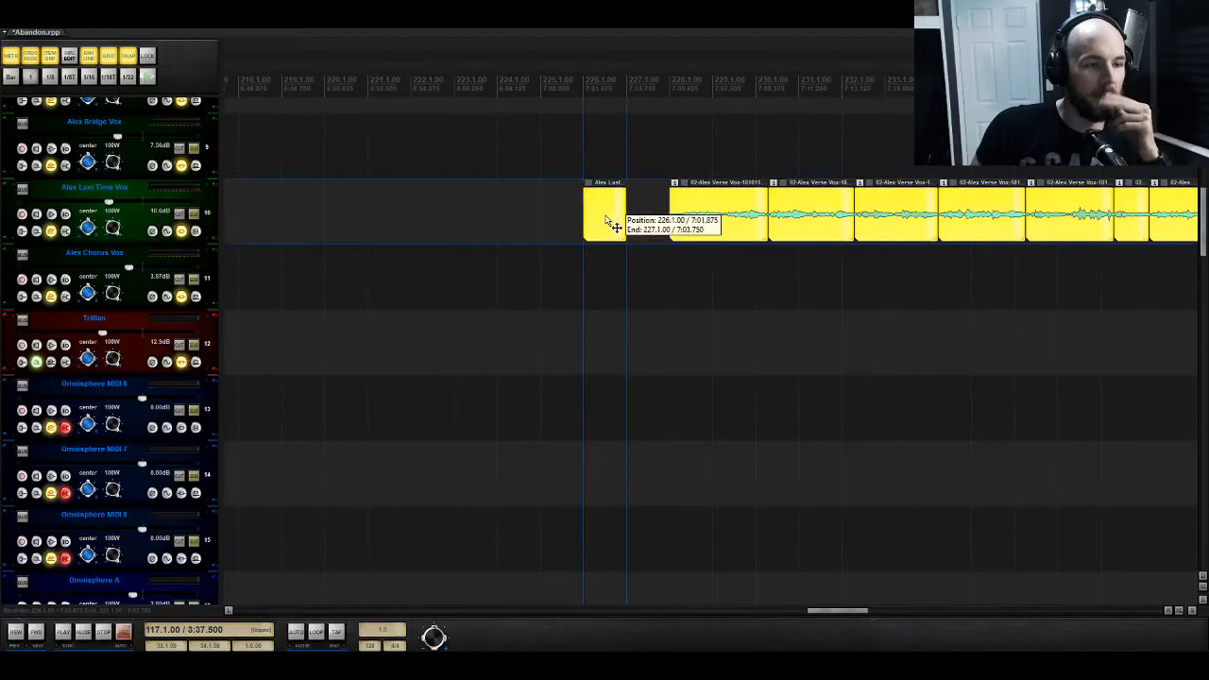
left_click_drag(247, 240, 294, 226)
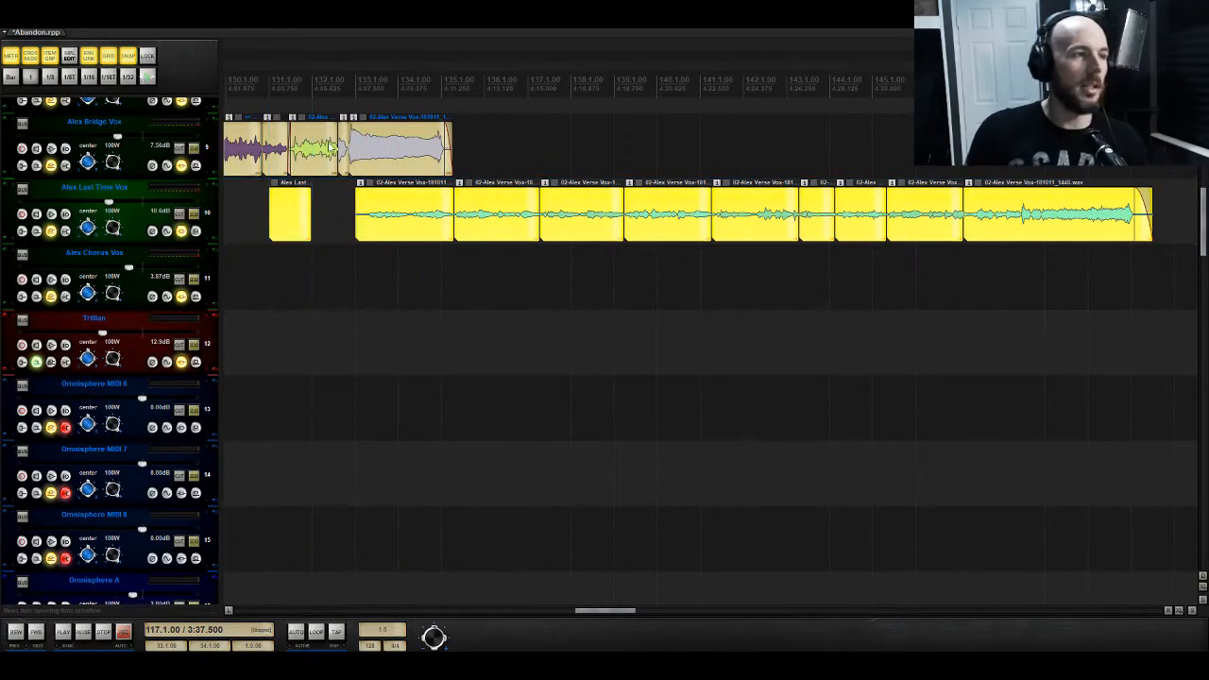
Step: Play from bar 123 and set the Last Time Vox track volume to -9.41 dB
left_click_drag(599, 612, 578, 613)
left_click(275, 223)
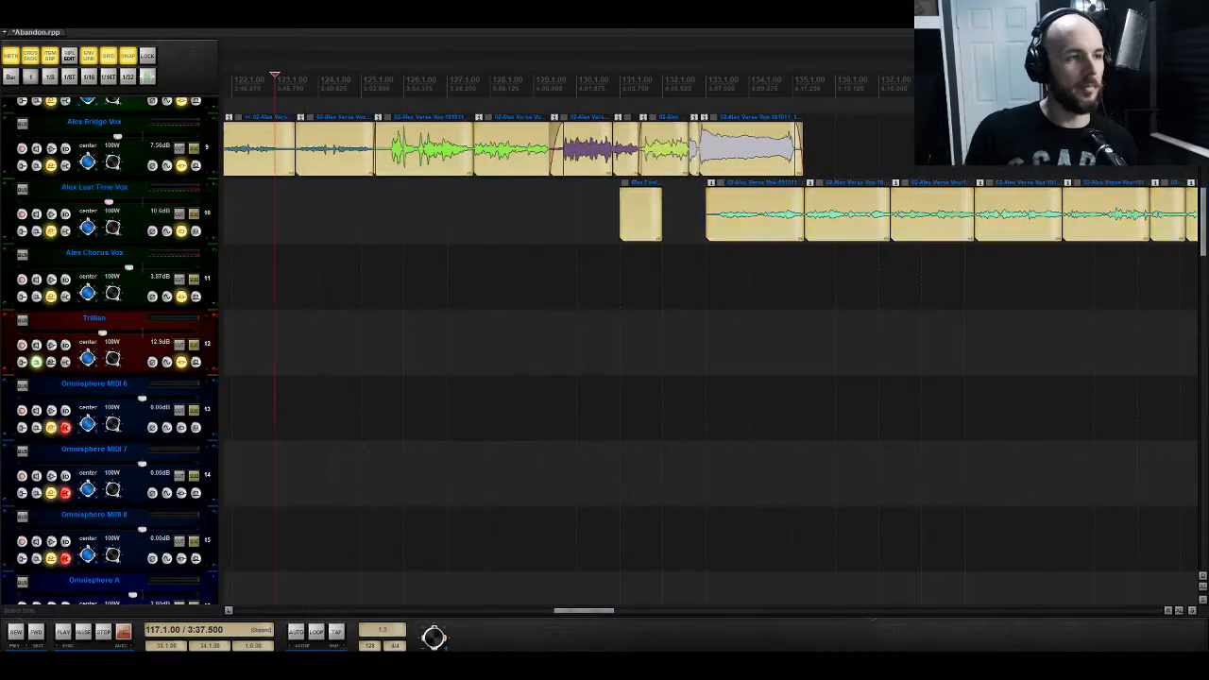
key("space")
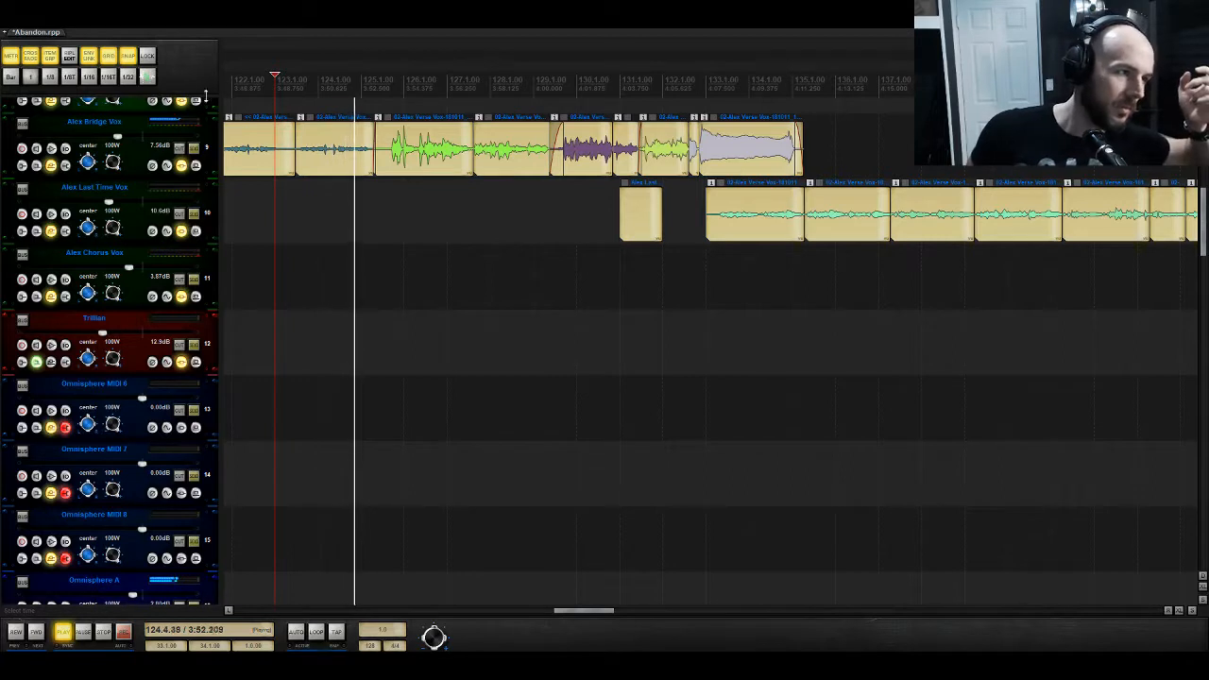
left_click_drag(111, 210, 117, 210)
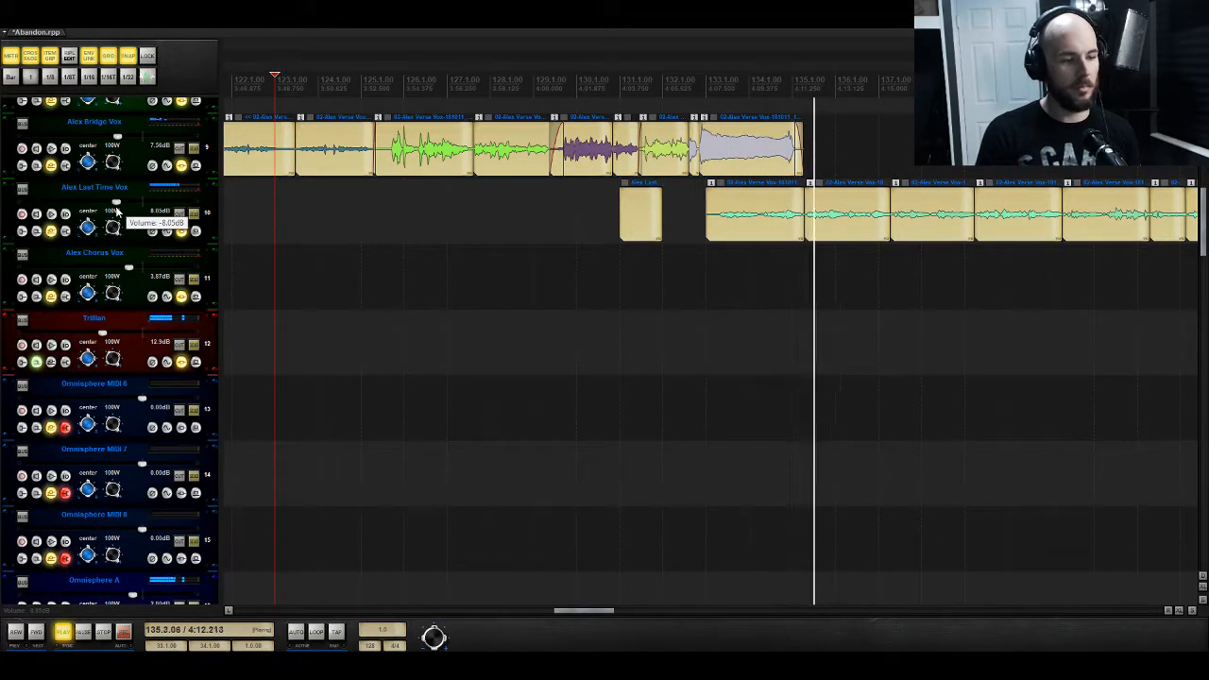
left_click_drag(117, 211, 112, 204)
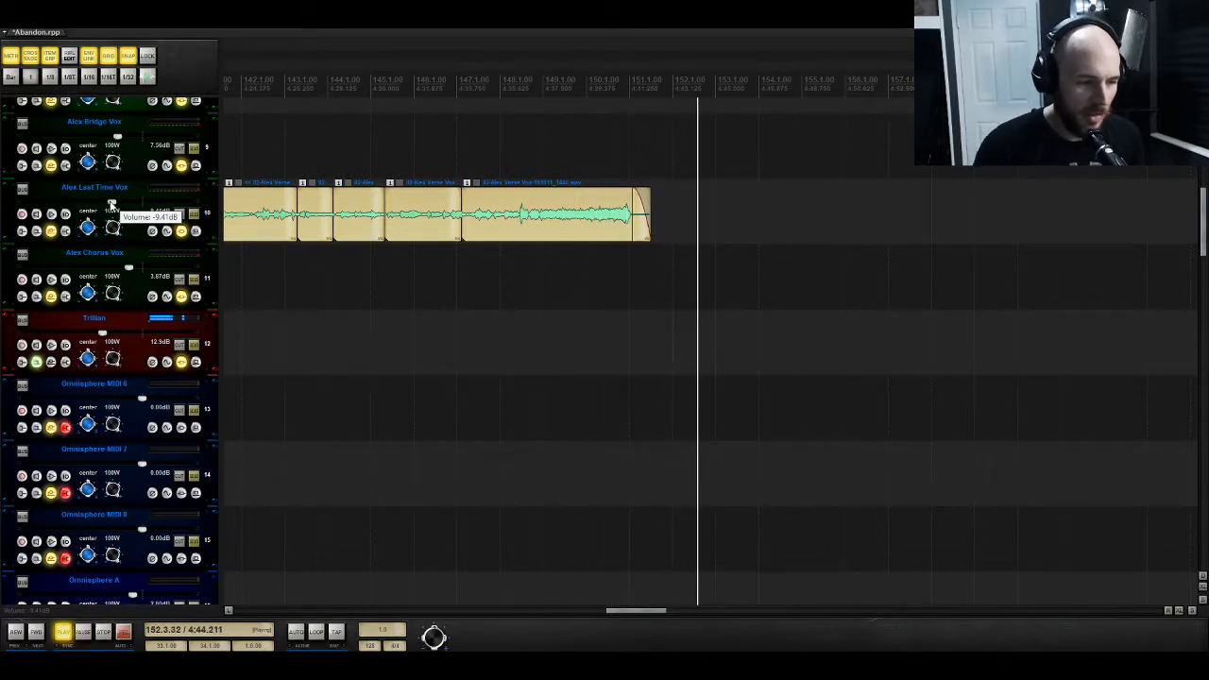
Step: Replay the section from bar 123 past the end of the Last Time Vox clips, and mute that vocal track
key("space")
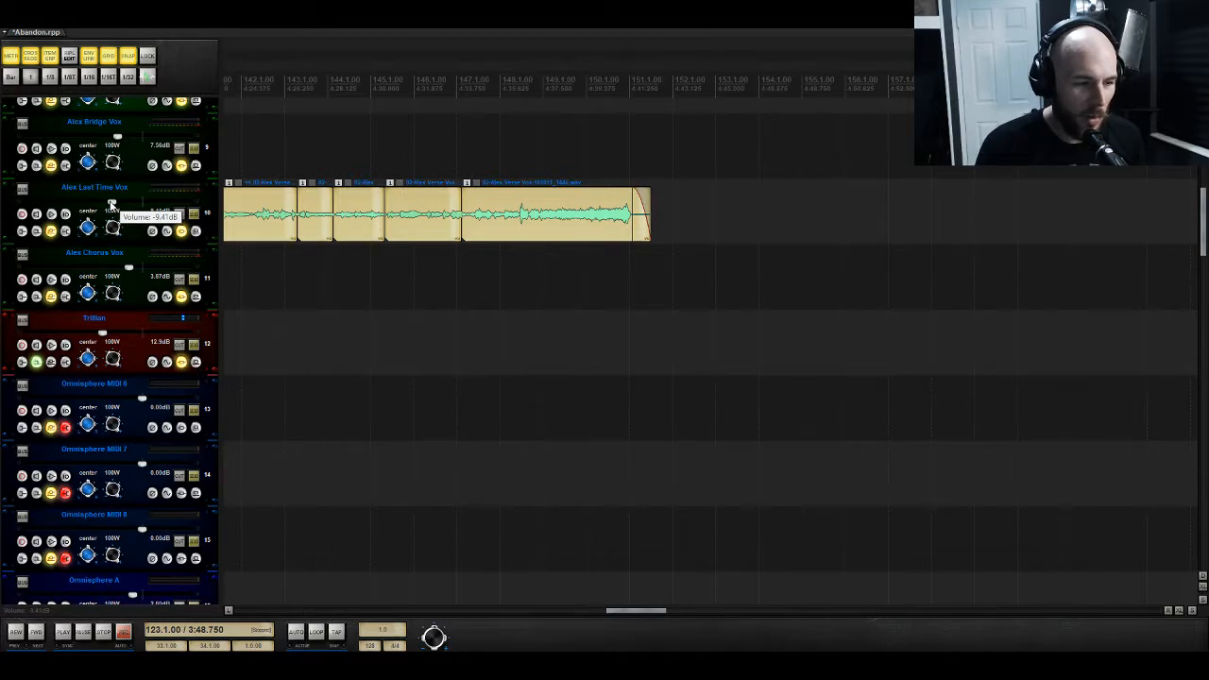
key("space")
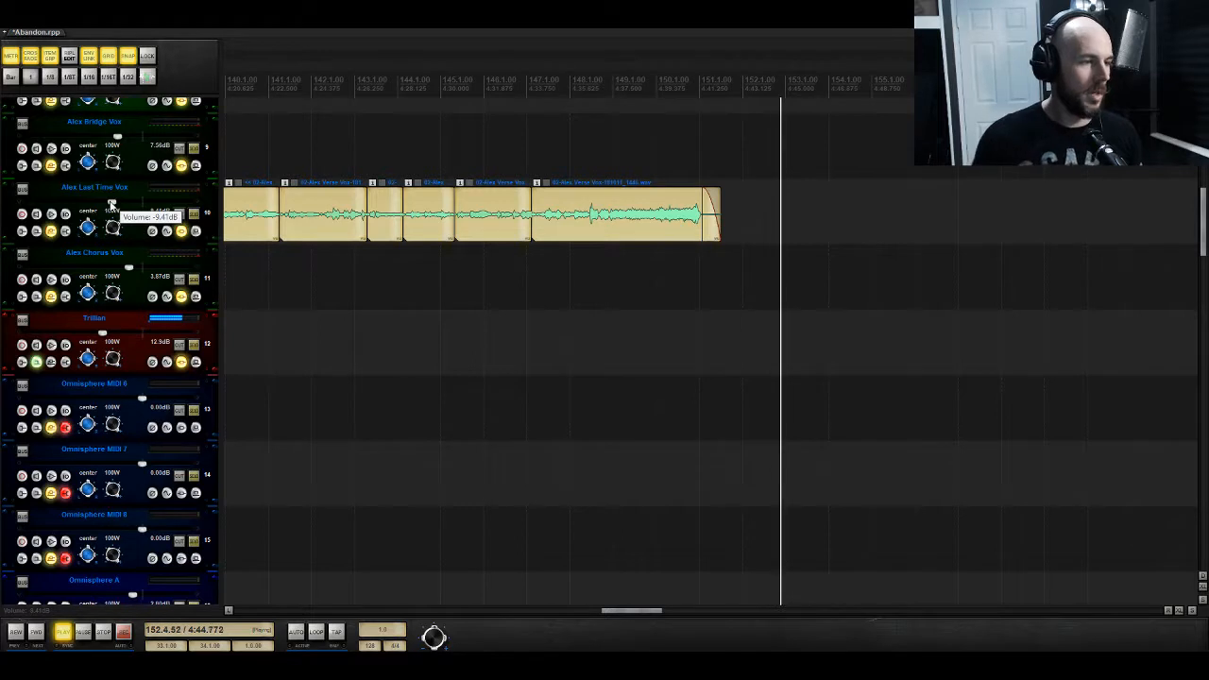
left_click(181, 215)
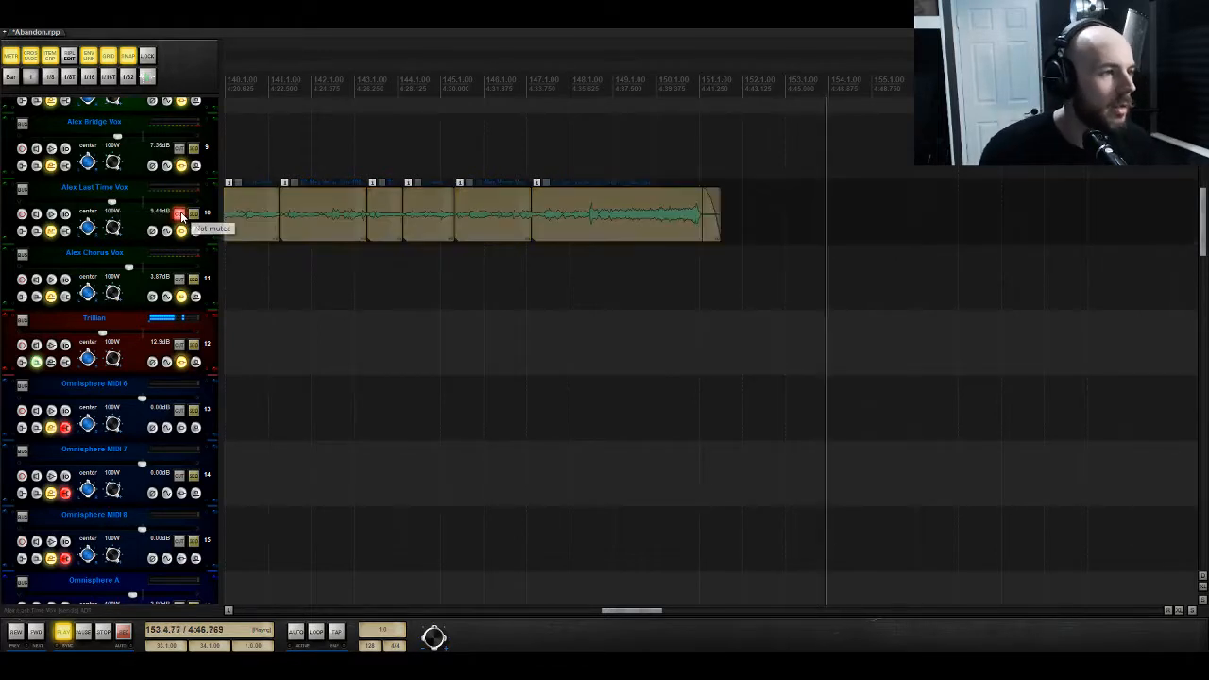
Step: Replay the section from bar 123 to about bar 151 with the Last Time Vox track muted
key("space")
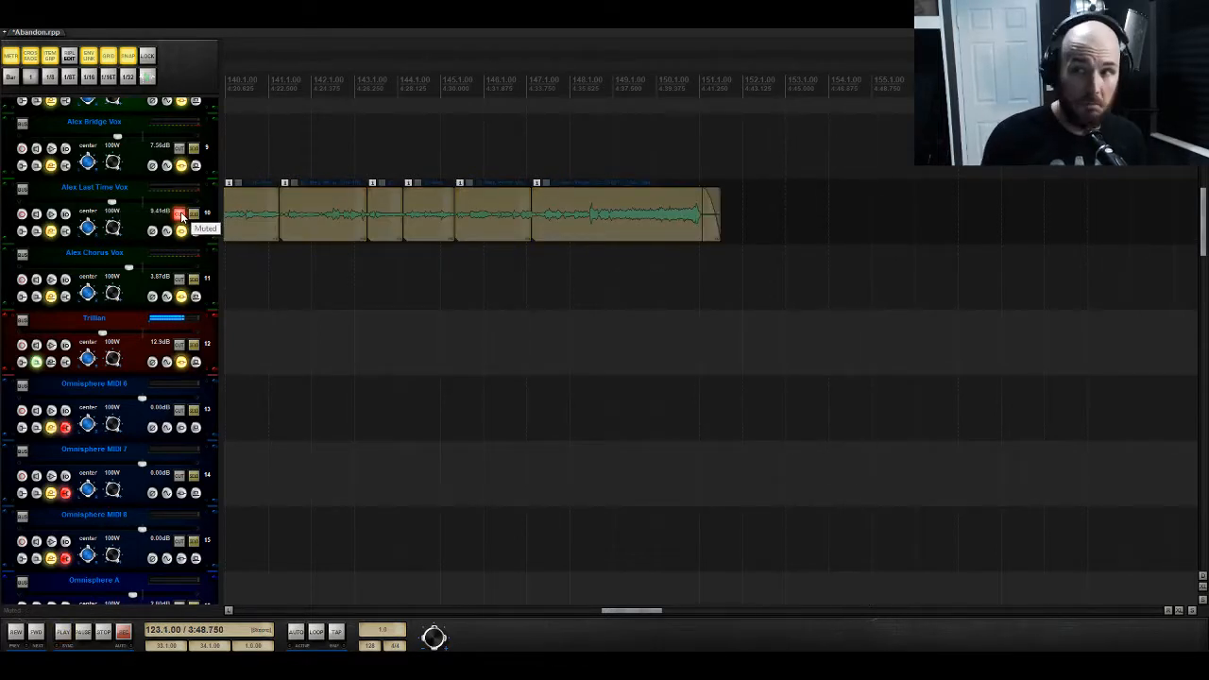
key("space")
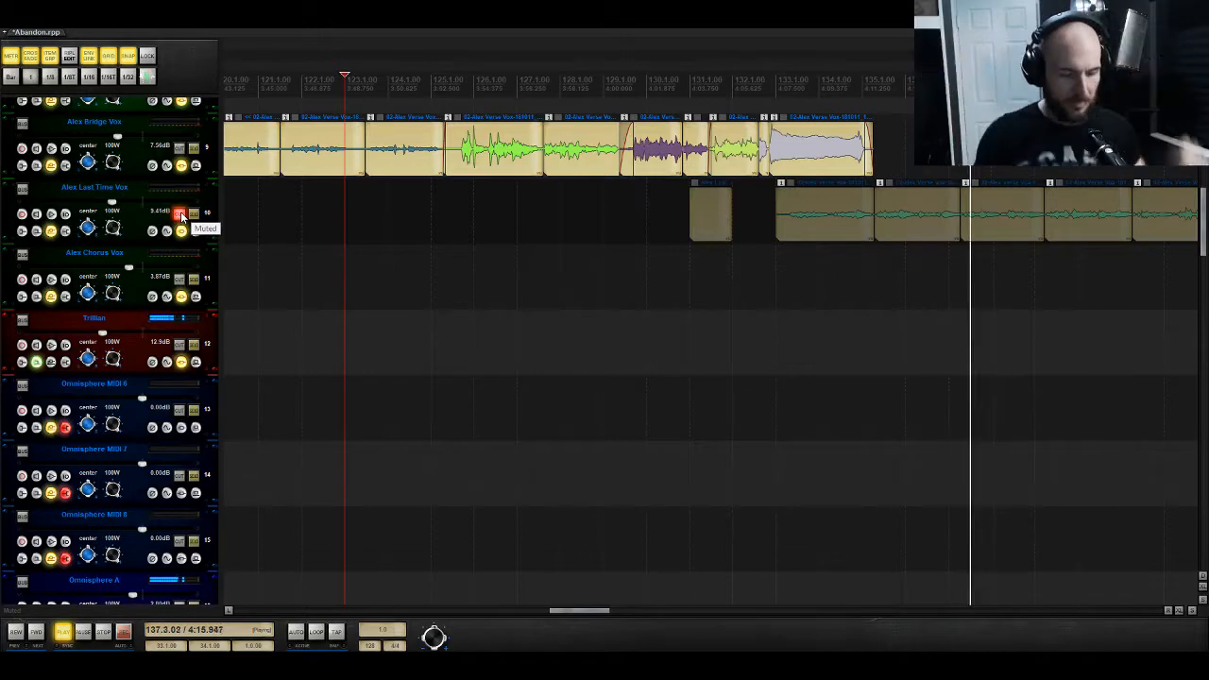
left_click_drag(594, 608, 620, 605)
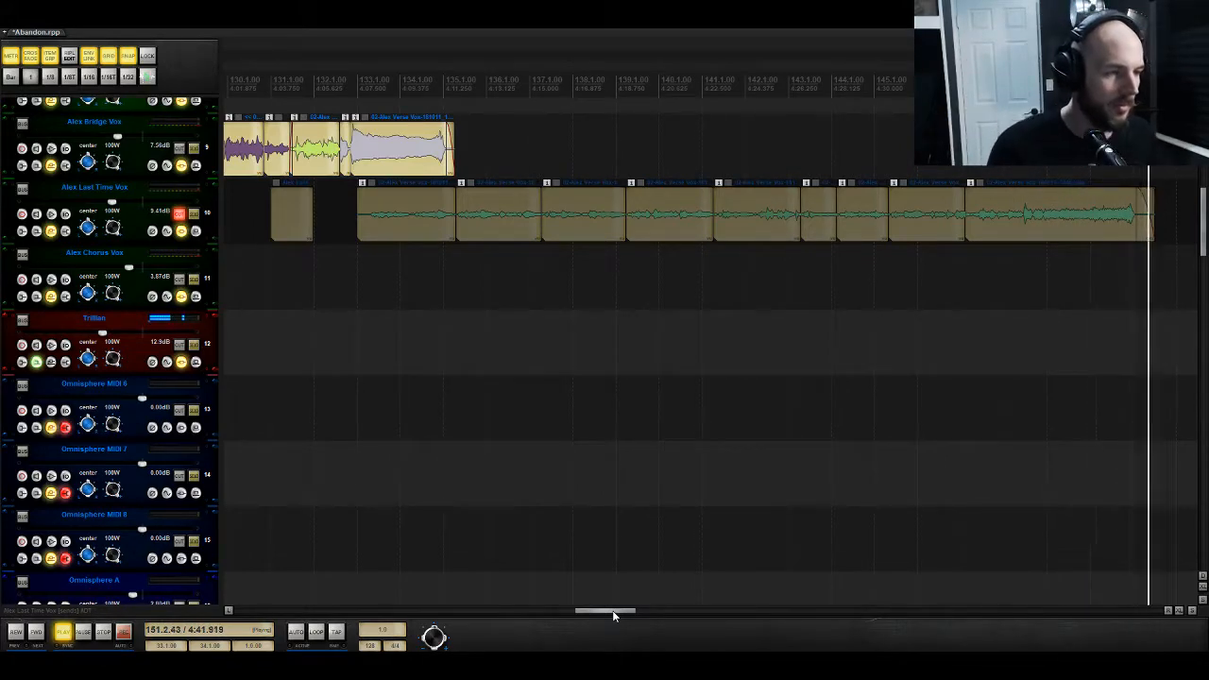
Step: Insert an empty one-bar item two bars ahead of the Chorus Vox clips at bar 165 and move the whole group to start at bar 149
left_click_drag(631, 614, 687, 614)
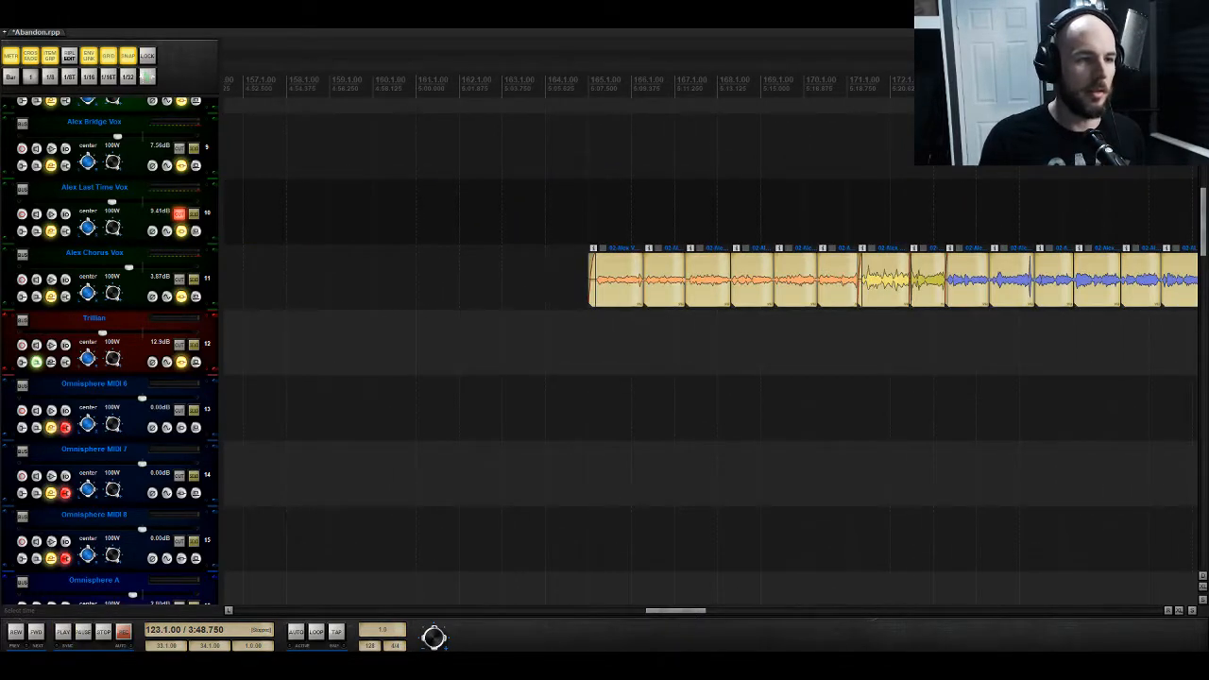
left_click(523, 283, "ctrl")
scroll(1103, 316, "right", 10)
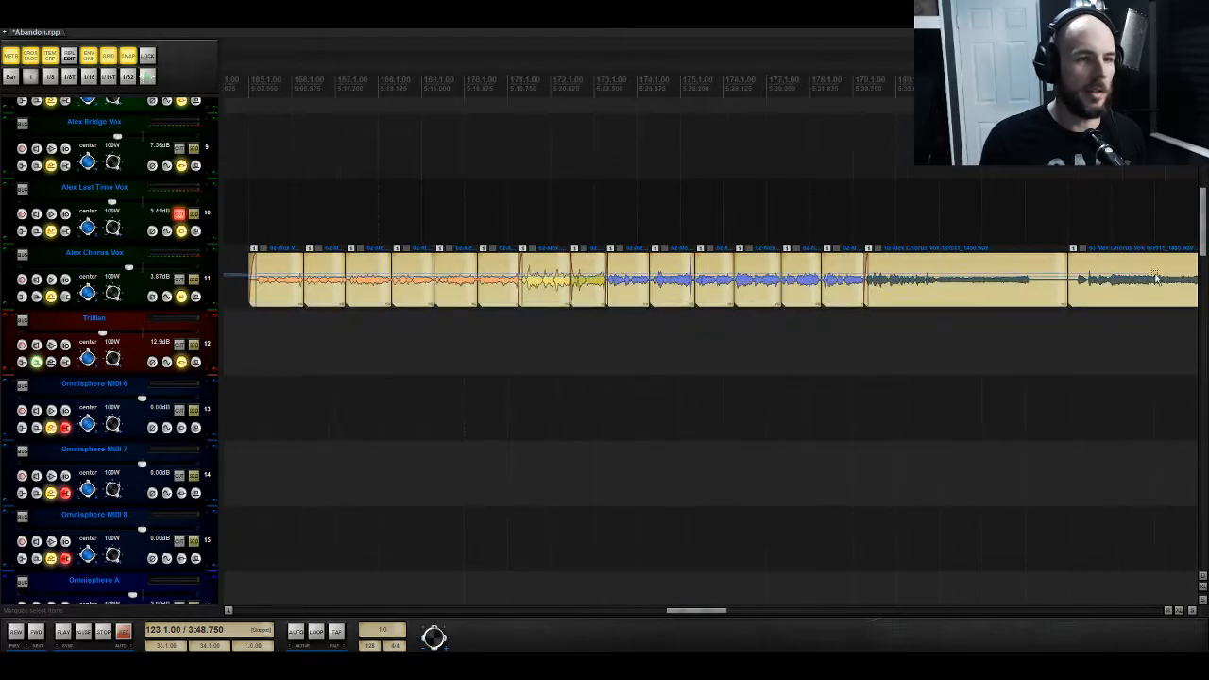
left_click(1109, 279)
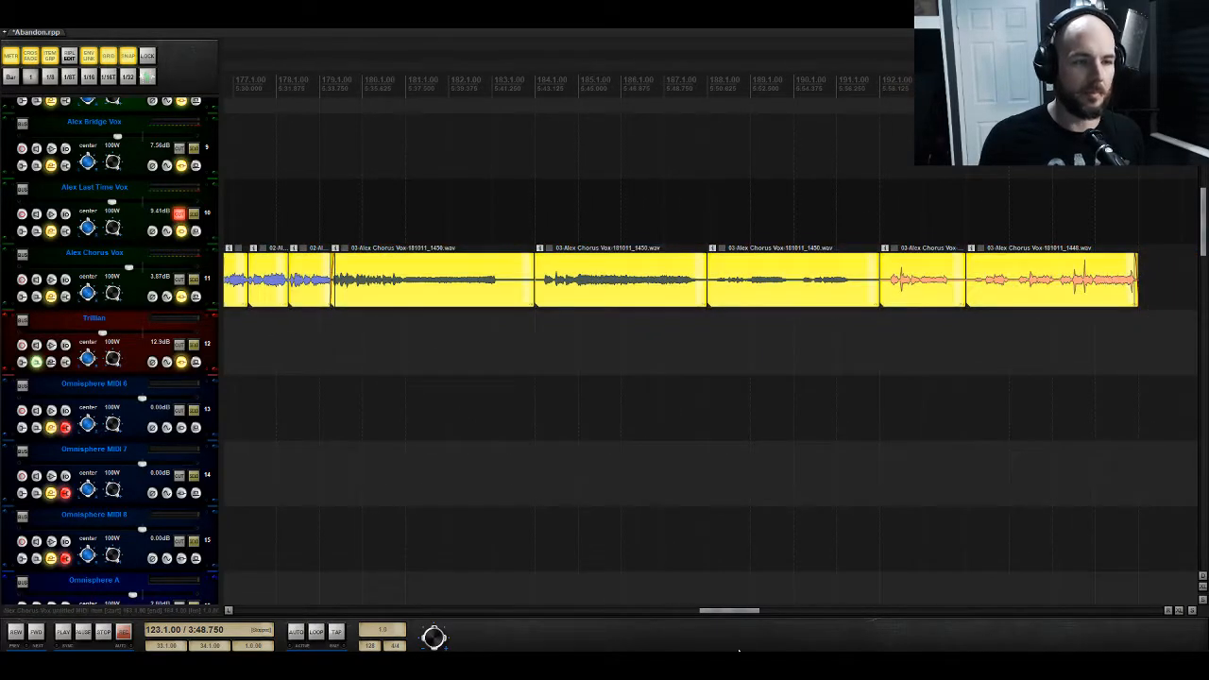
scroll(991, 282, "left", 20)
left_click_drag(874, 286, 899, 271)
Step: Play from bar 150 to check the Chorus Vox clips in their new position
left_click(932, 274)
key("space")
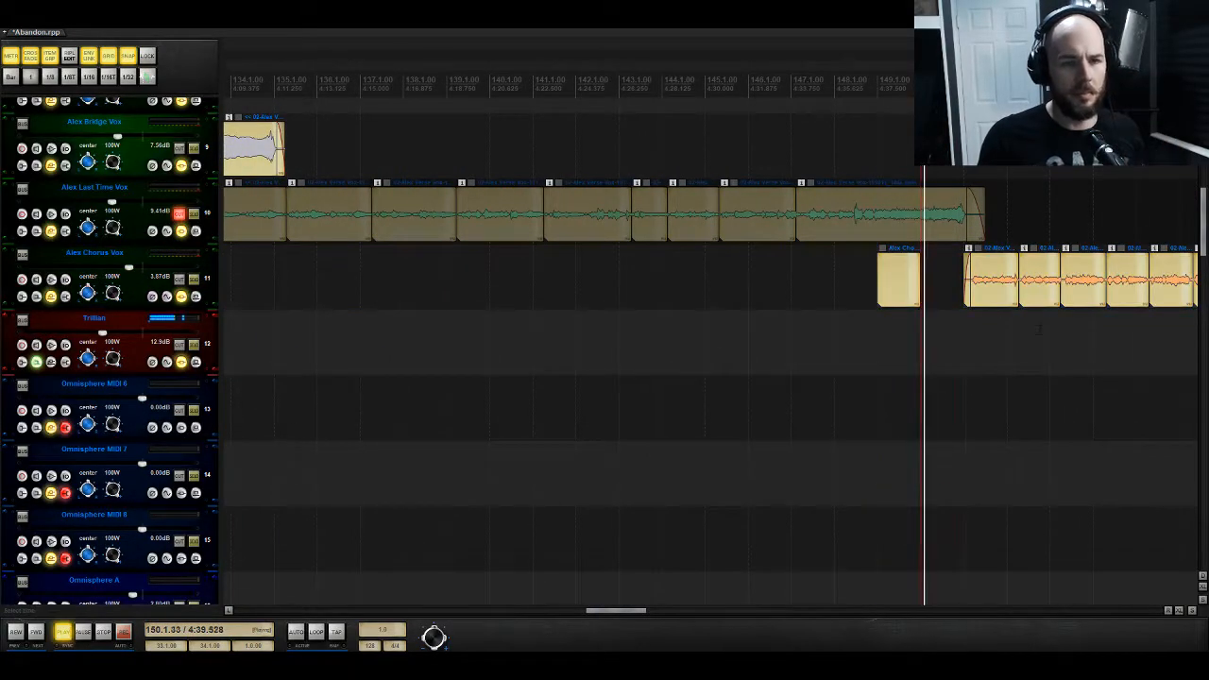
scroll(1017, 269, "right", 3)
scroll(708, 283, "right", 15)
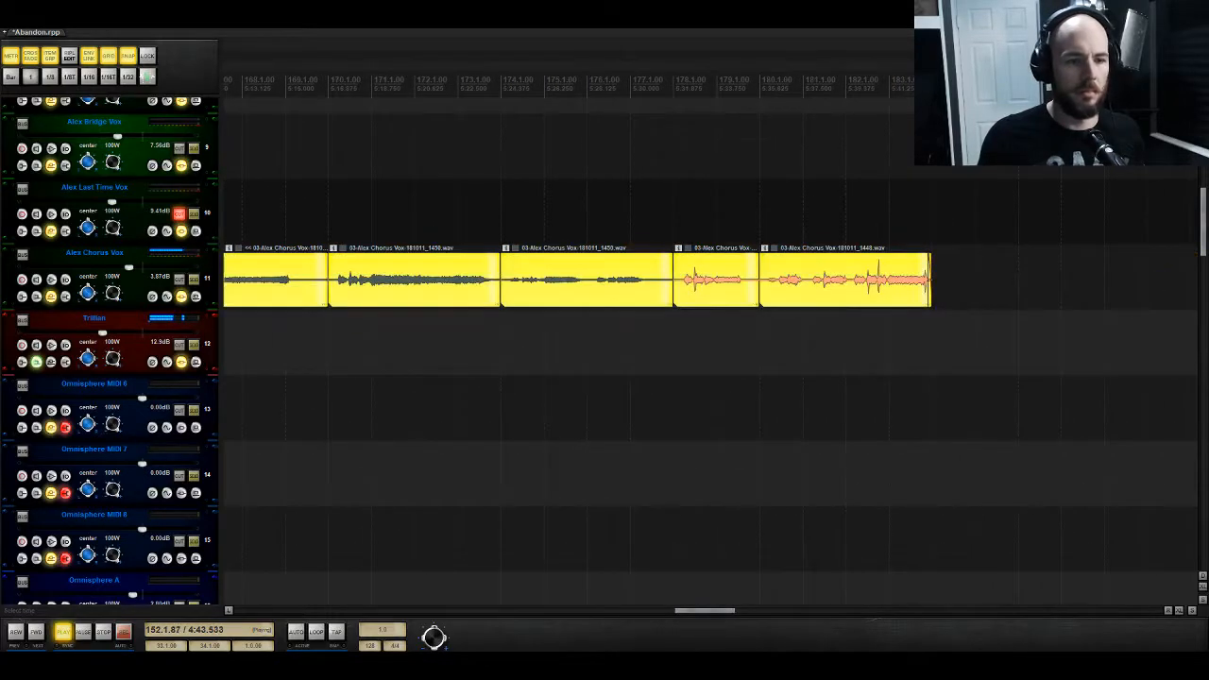
left_click_drag(708, 613, 642, 614)
key("space")
Step: Move the Chorus Vox group back so that it starts at bar 147, checking it with playback from bar 148
left_click_drag(574, 305, 513, 279)
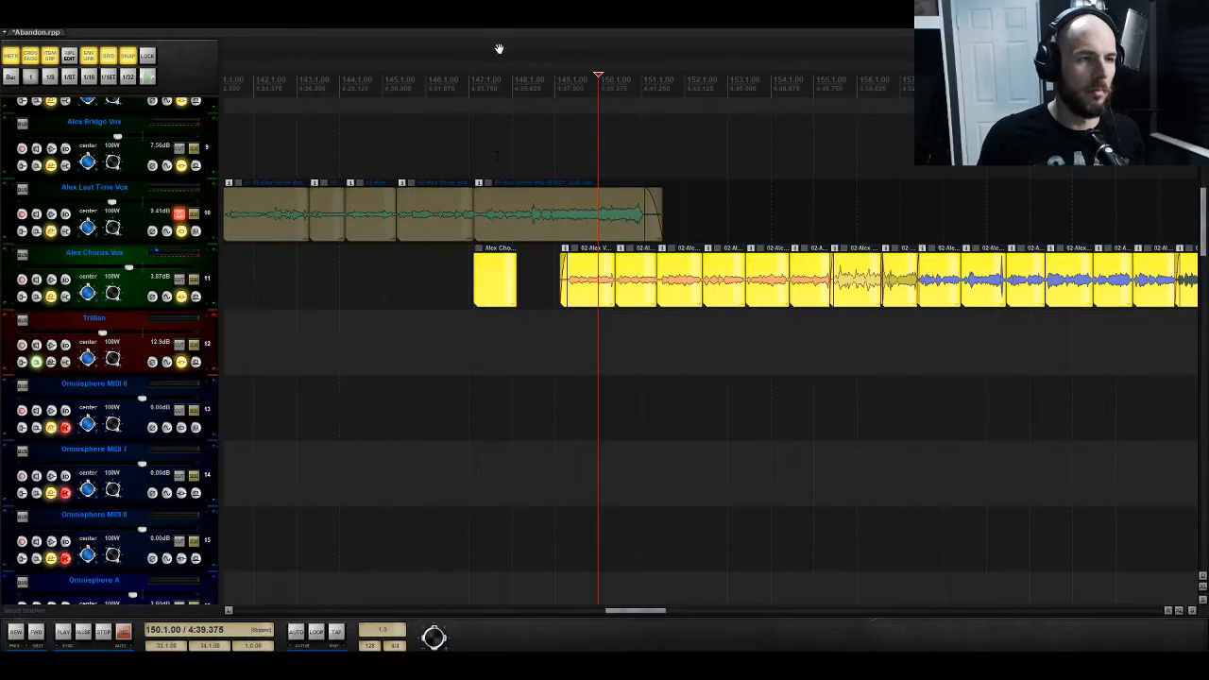
left_click(510, 80)
key("space")
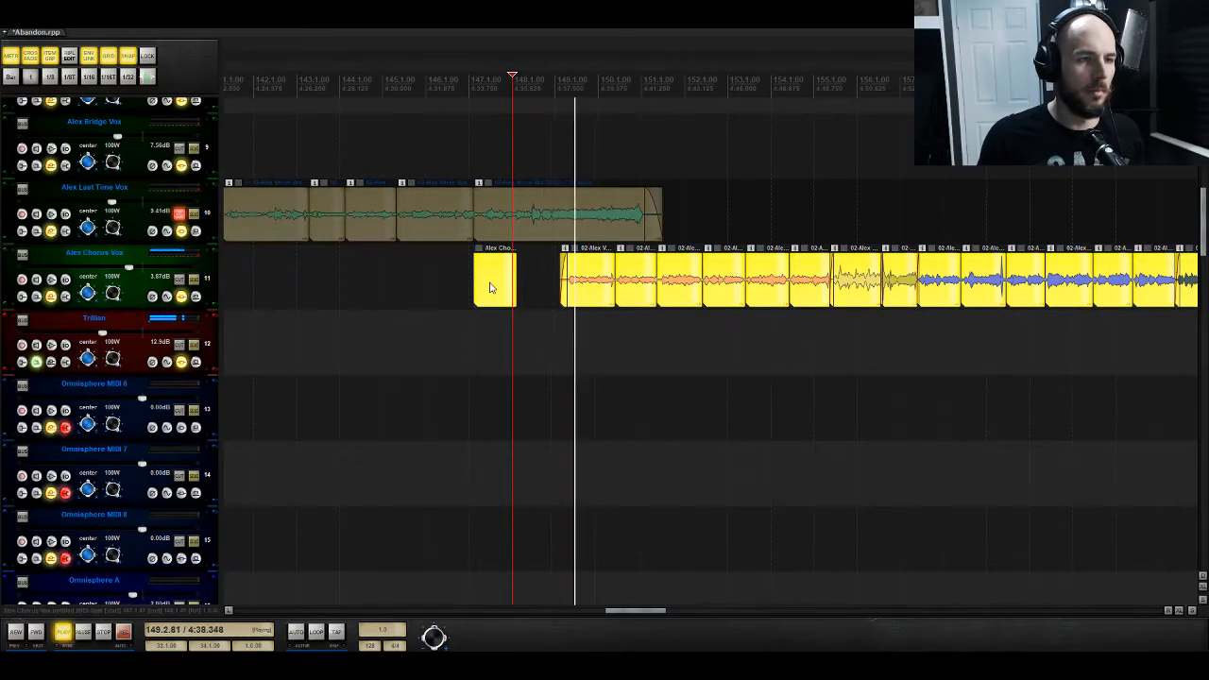
left_click_drag(489, 286, 480, 285)
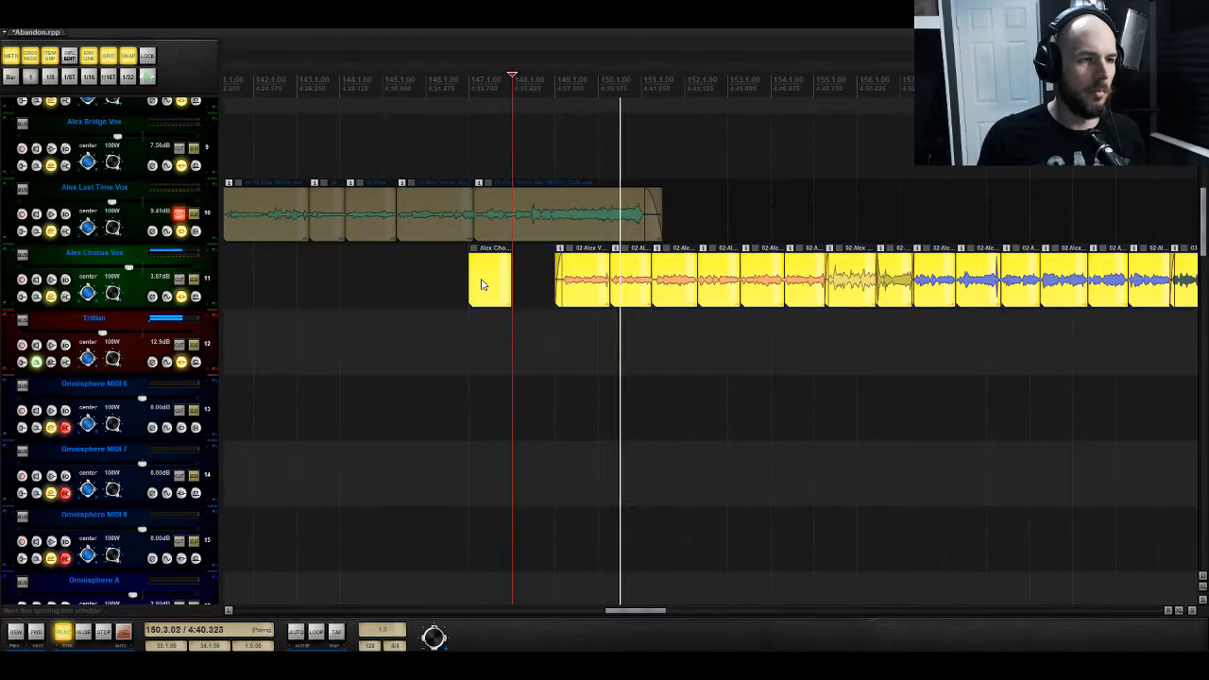
Step: Replay the Chorus Vox clips from bar 148 and listen through to about bar 174
key("space")
key("space")
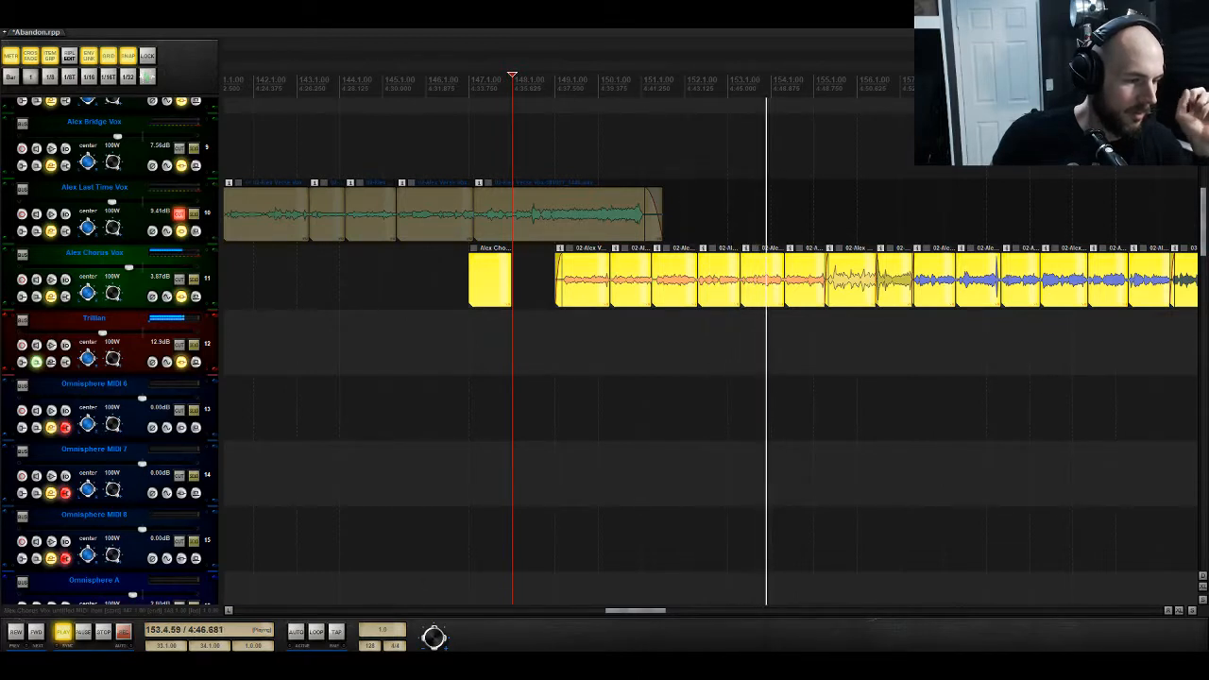
left_click(101, 636)
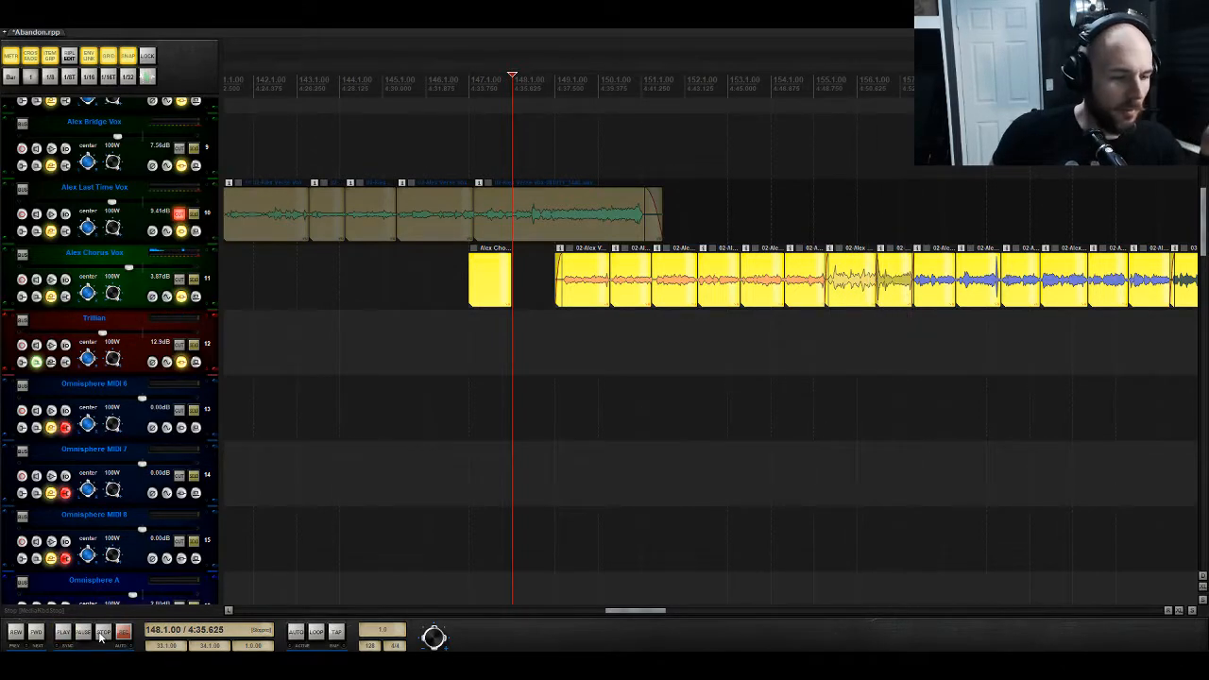
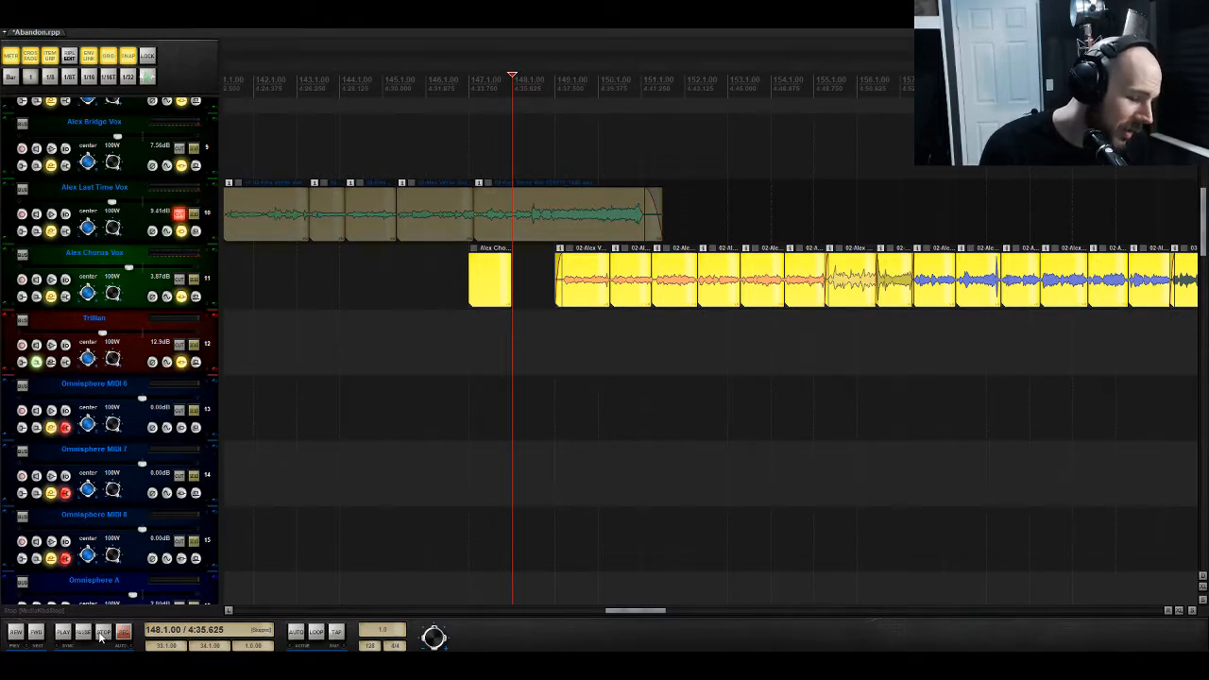
key("space")
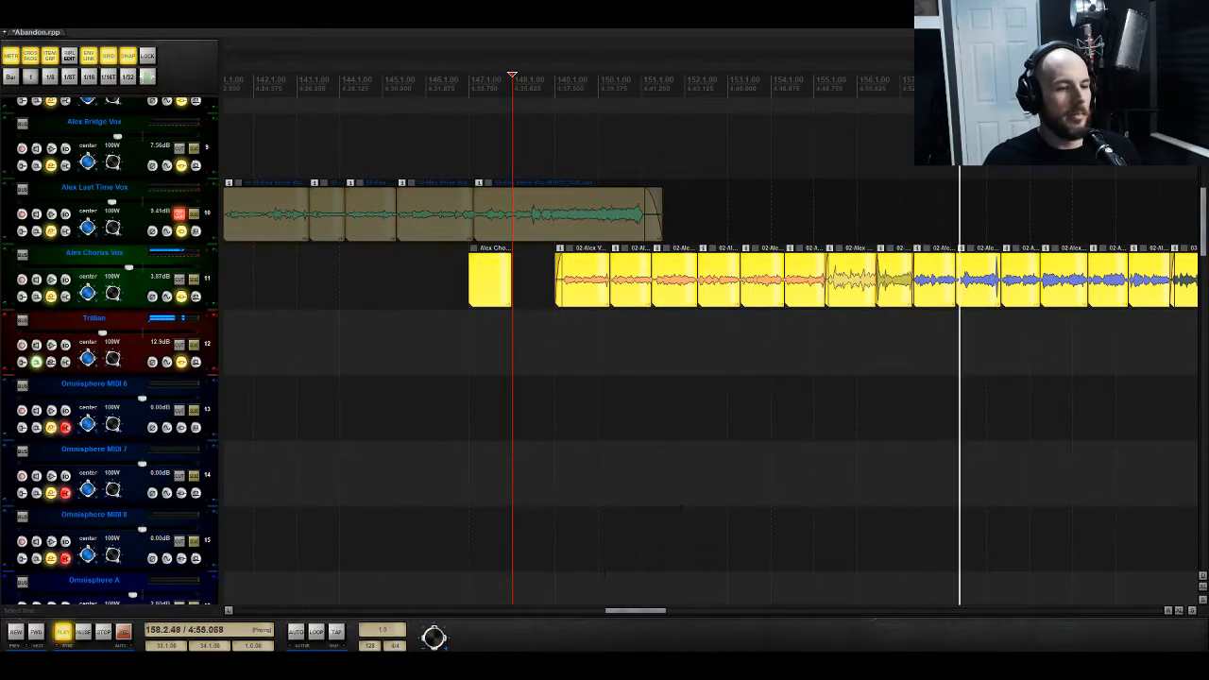
left_click_drag(640, 611, 658, 616)
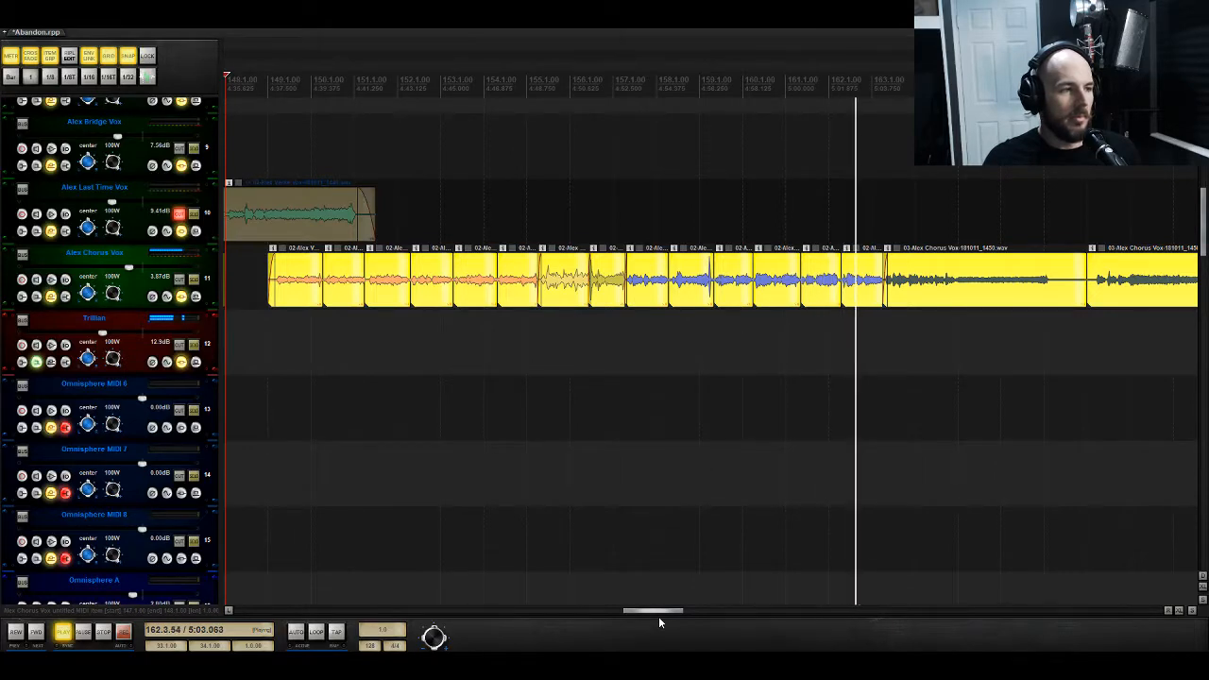
left_click_drag(660, 617, 675, 616)
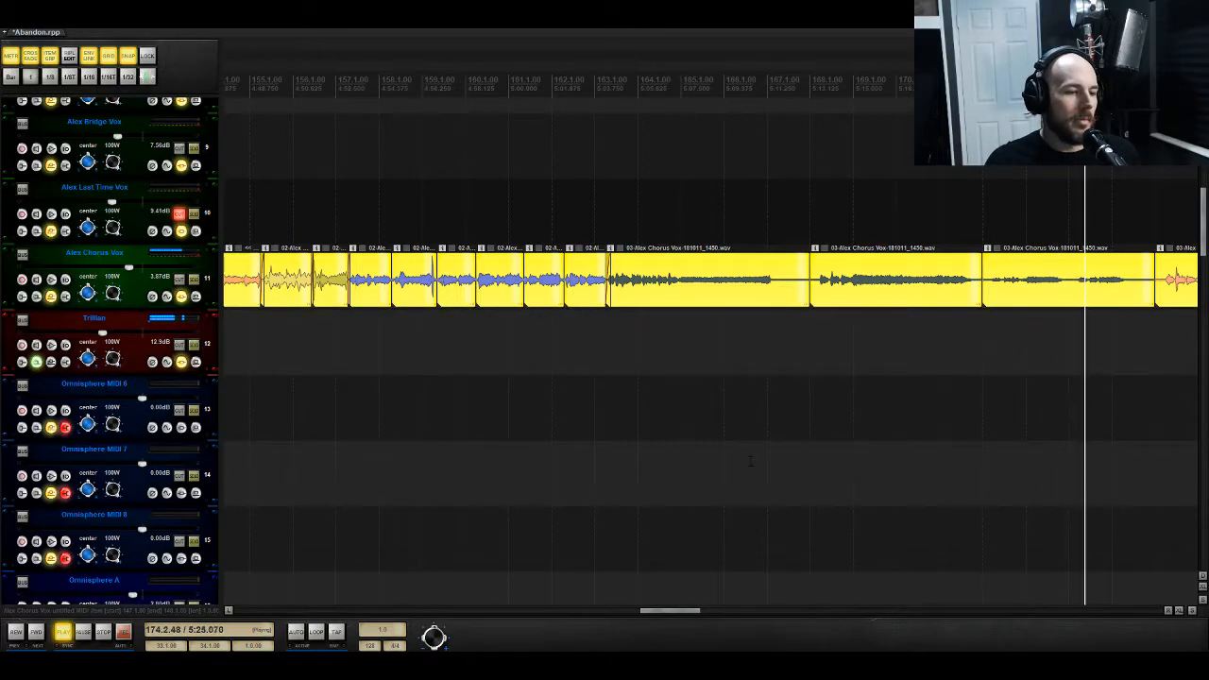
key("space")
Step: Place the edit cursor at bar 133 and arm the Omnisphere MIDI 6 track for recording
left_click_drag(691, 611, 599, 612)
scroll(591, 571, "up", 6)
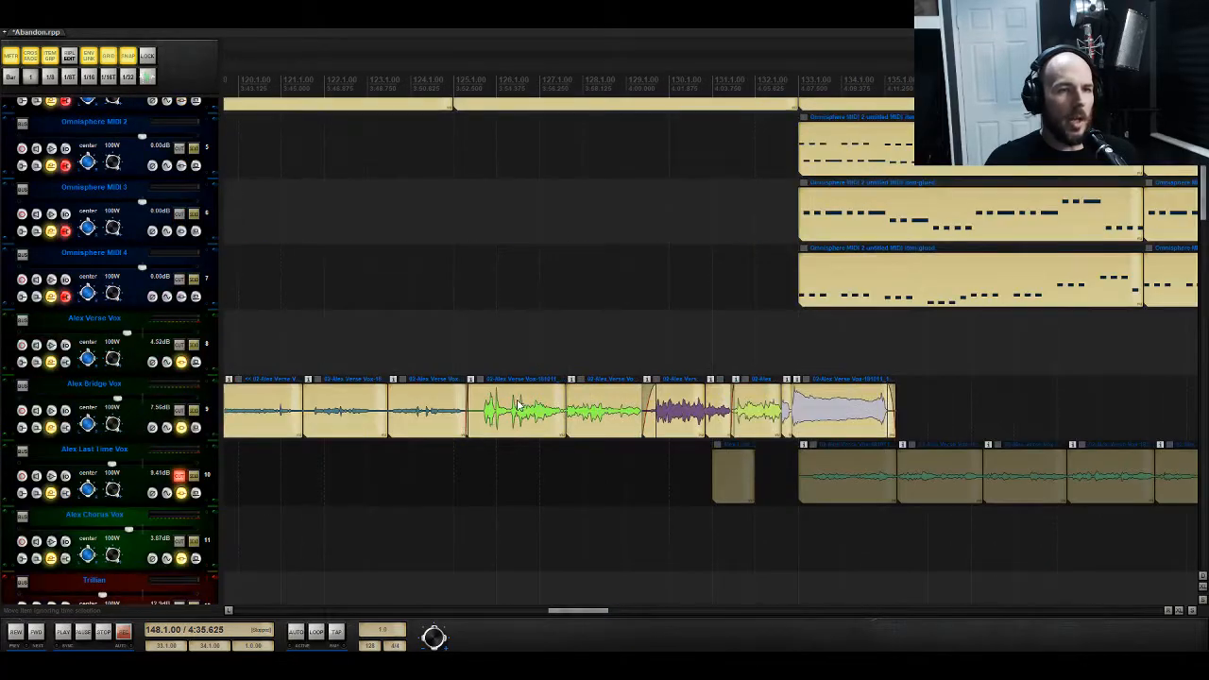
left_click(784, 219)
scroll(784, 219, "down", 8)
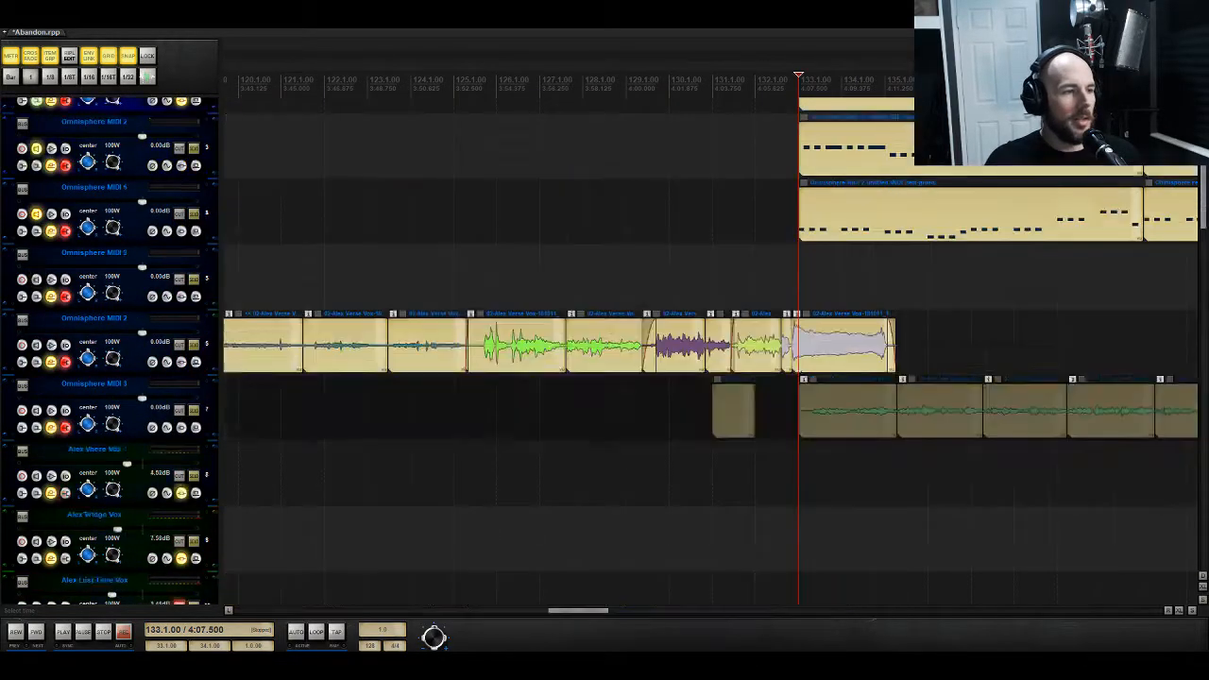
left_click(22, 279)
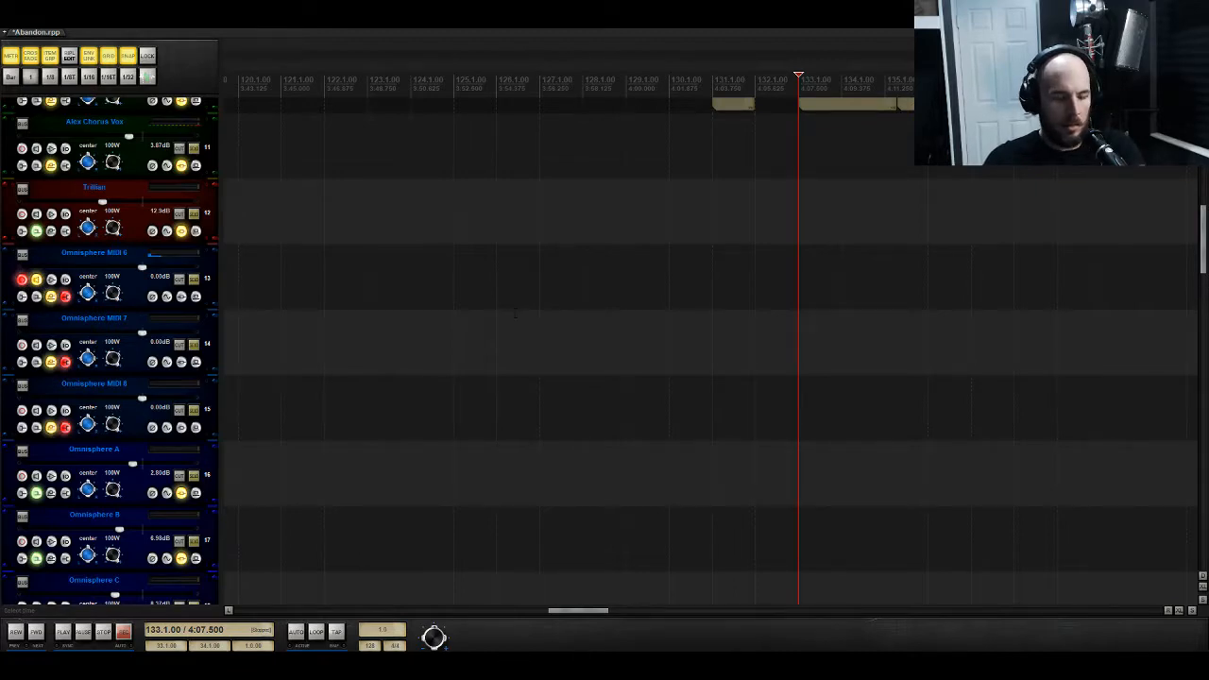
Step: Open Omnisphere, set the layer A oscillator of part 6 to sample mode, and browse the Traditional soundsources
scroll(515, 315, "up", 10)
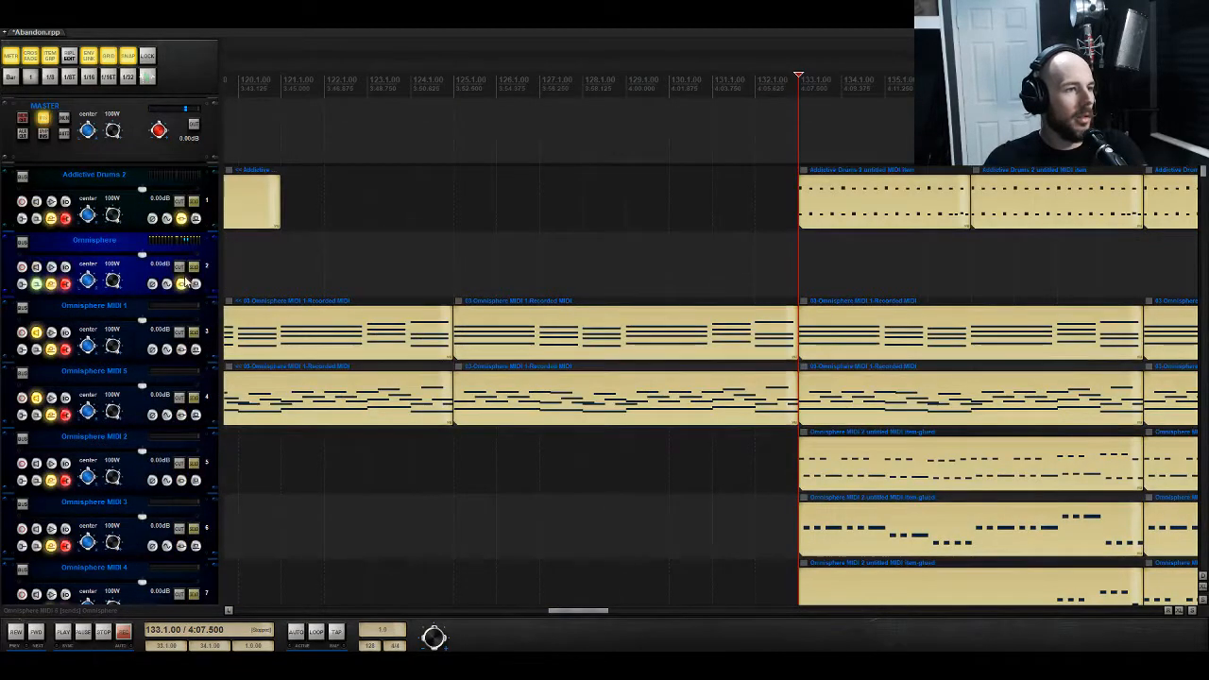
left_click(185, 281)
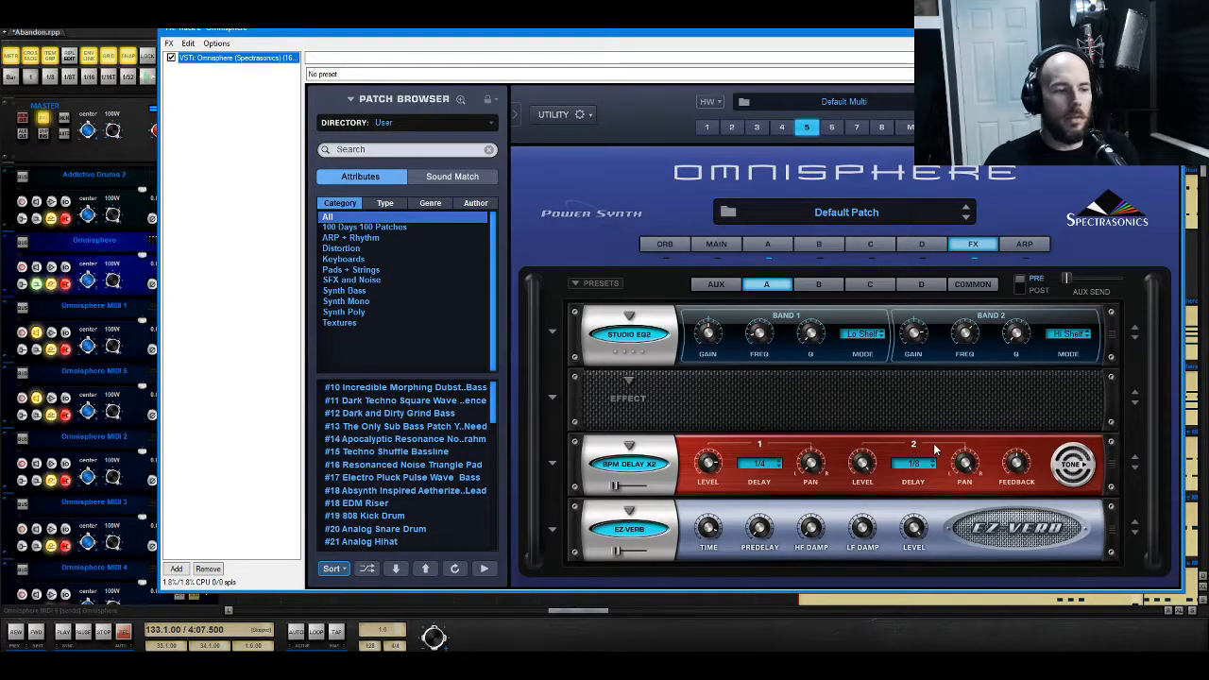
left_click(769, 245)
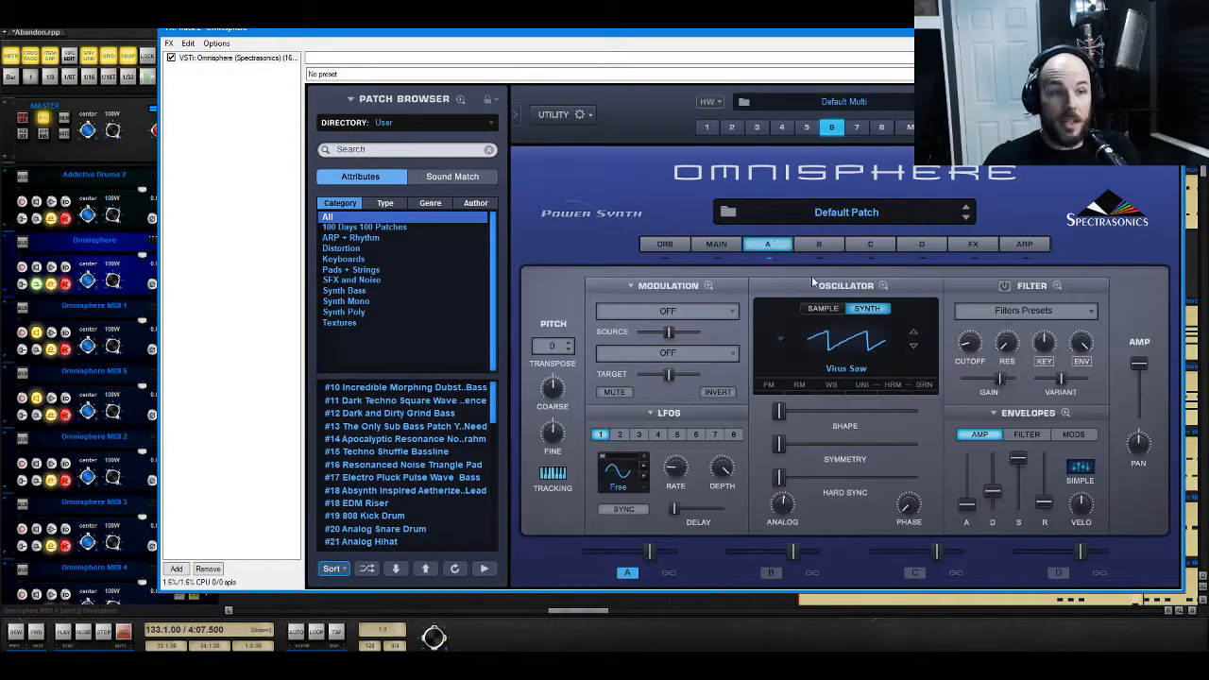
left_click(821, 312)
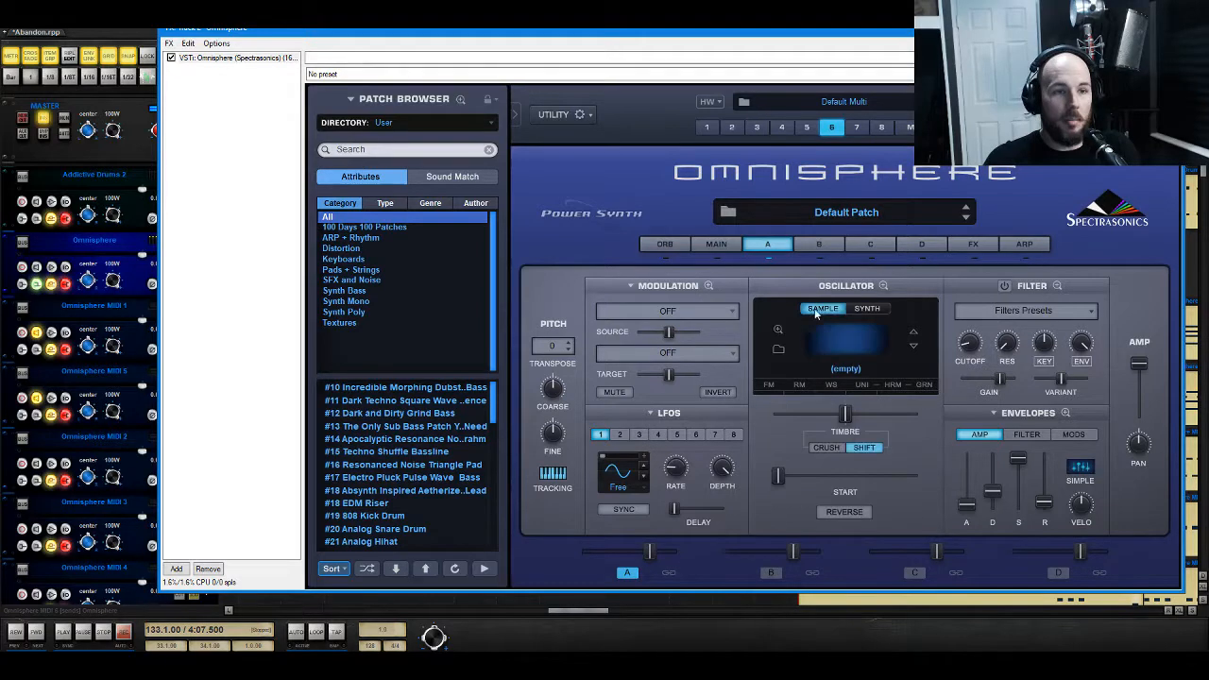
left_click(778, 349)
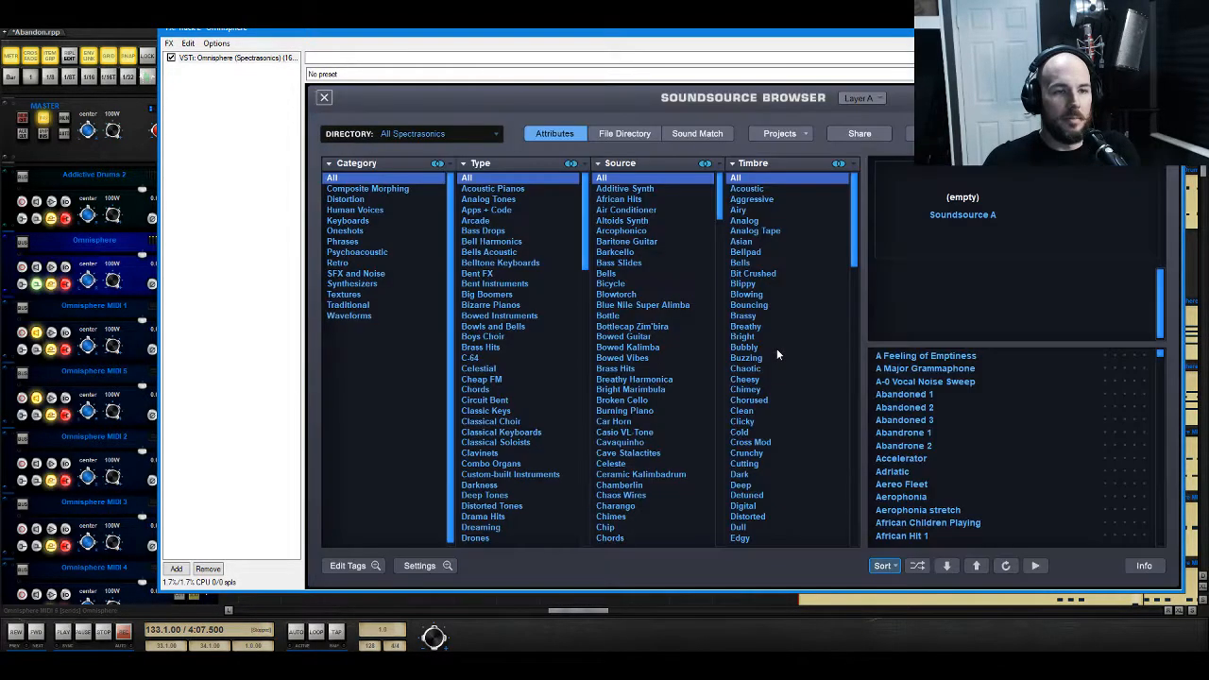
left_click(363, 304)
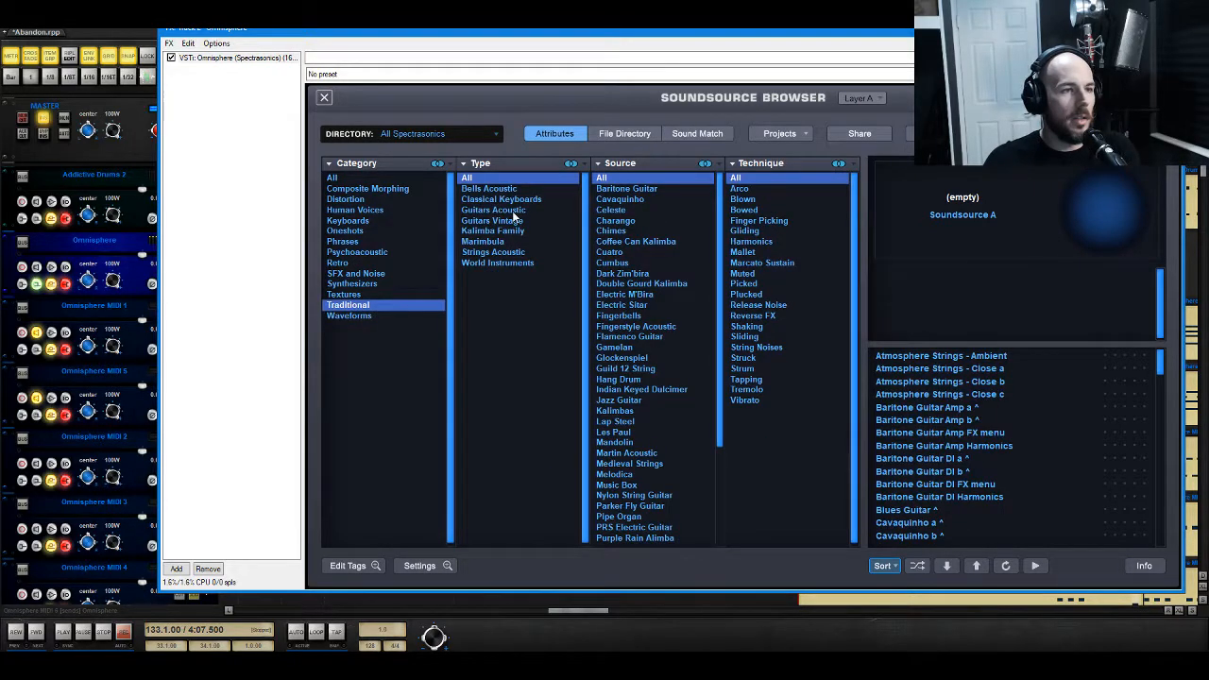
Step: Try the Power Strings and Medieval Viols soundsources from the Strings Acoustic type
left_click(515, 253)
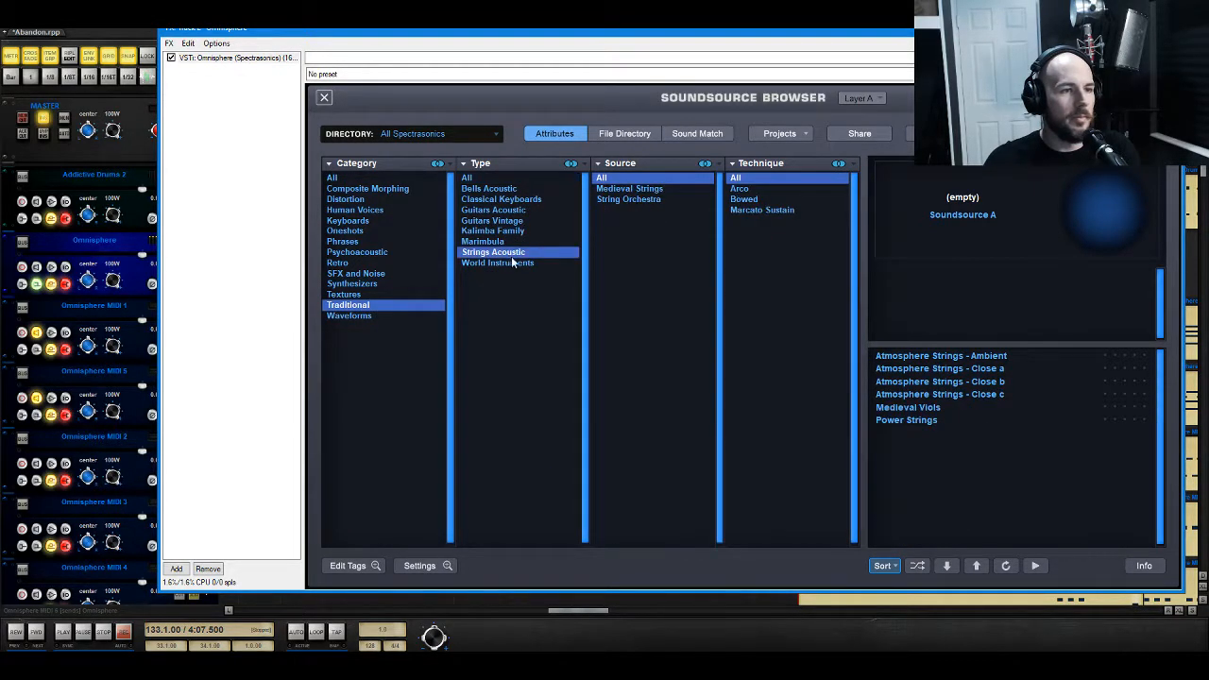
left_click(906, 420)
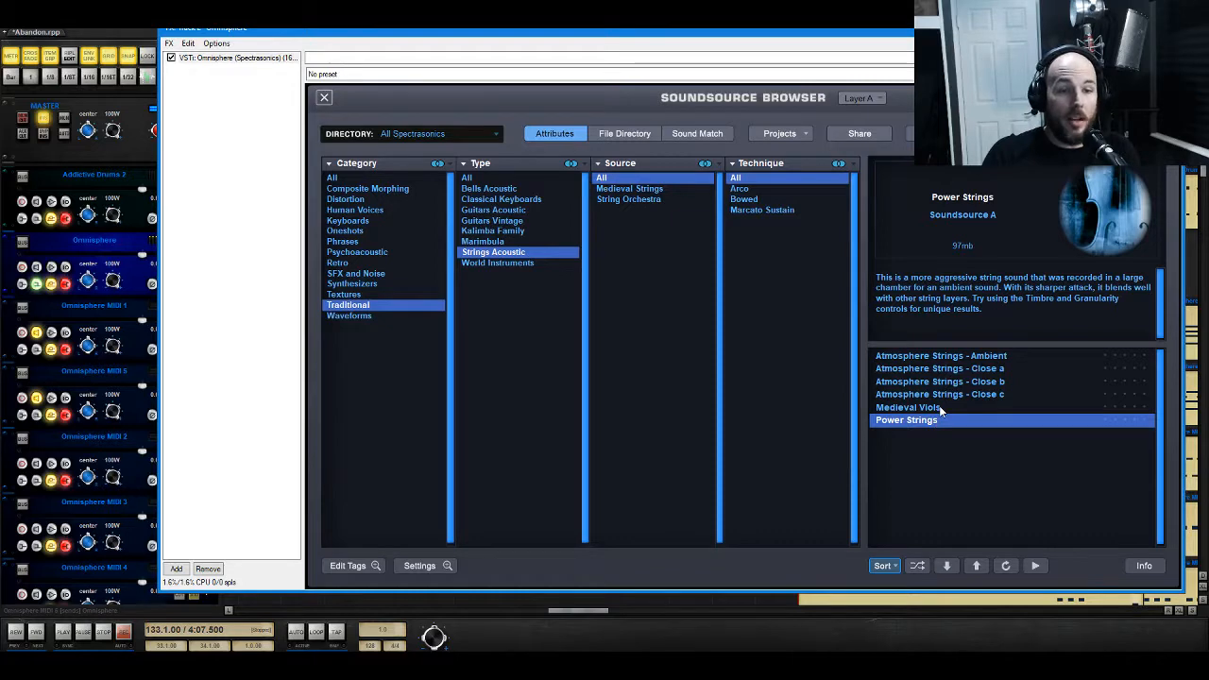
left_click(939, 408)
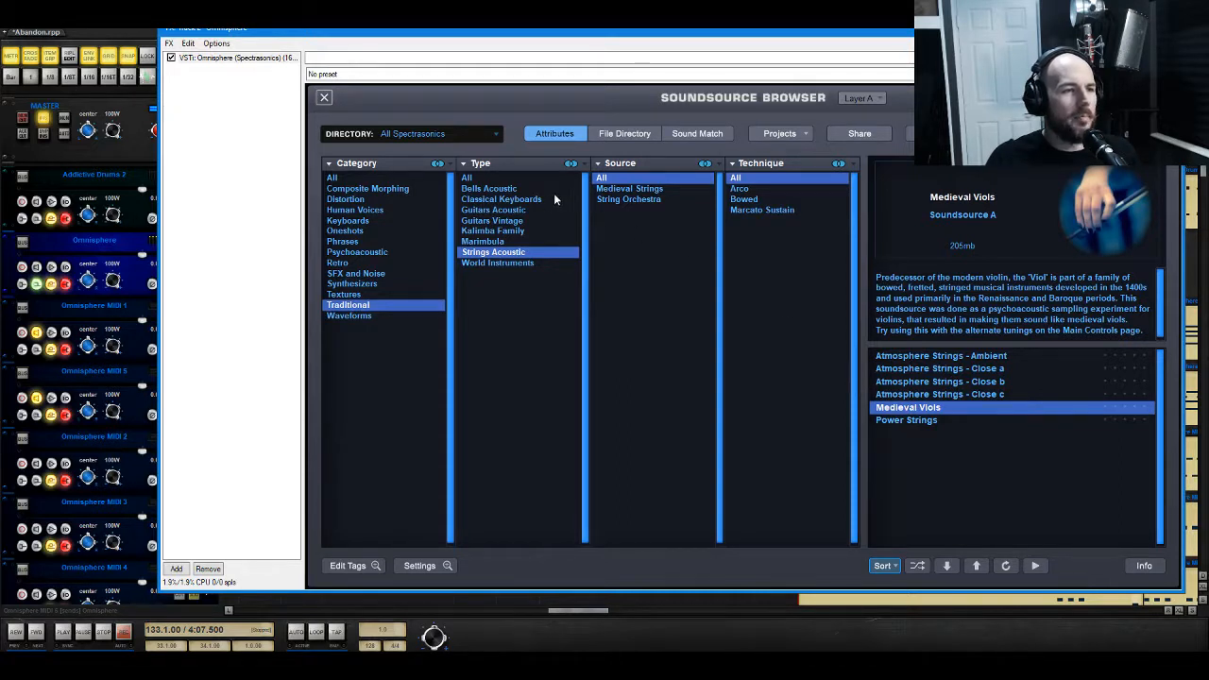
Step: Load the Celeste - Ambient soundsource from the Classical Keyboards type and close the soundsource browser
left_click(503, 200)
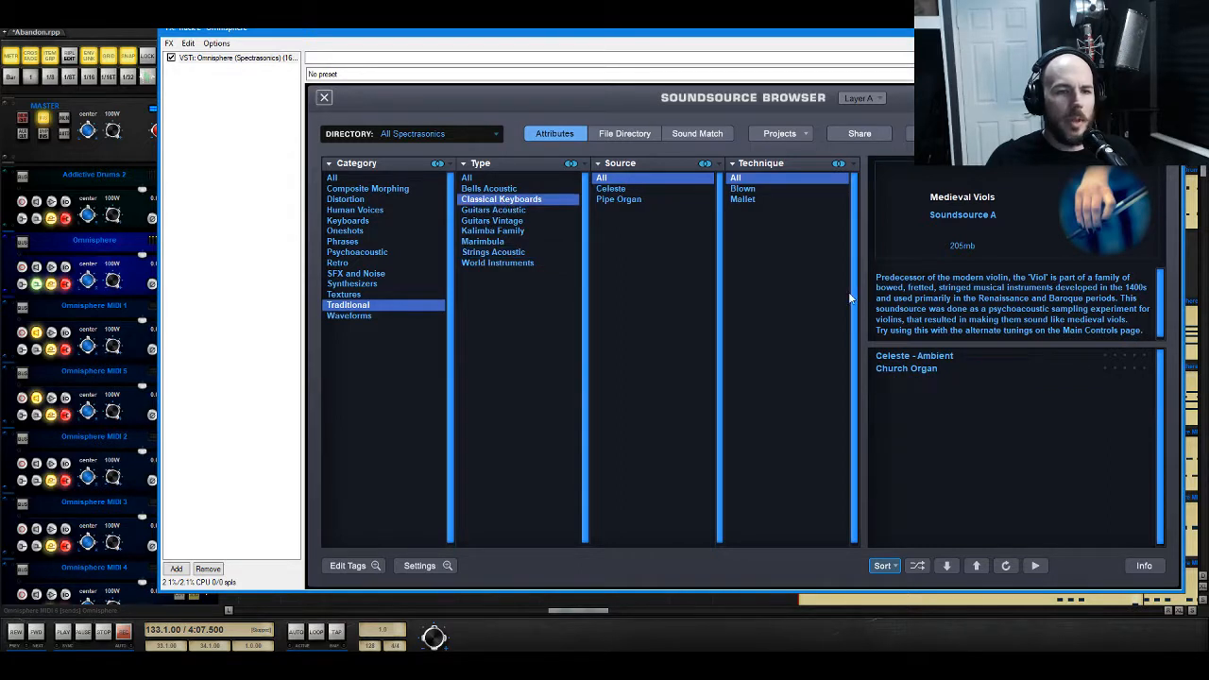
left_click(944, 358)
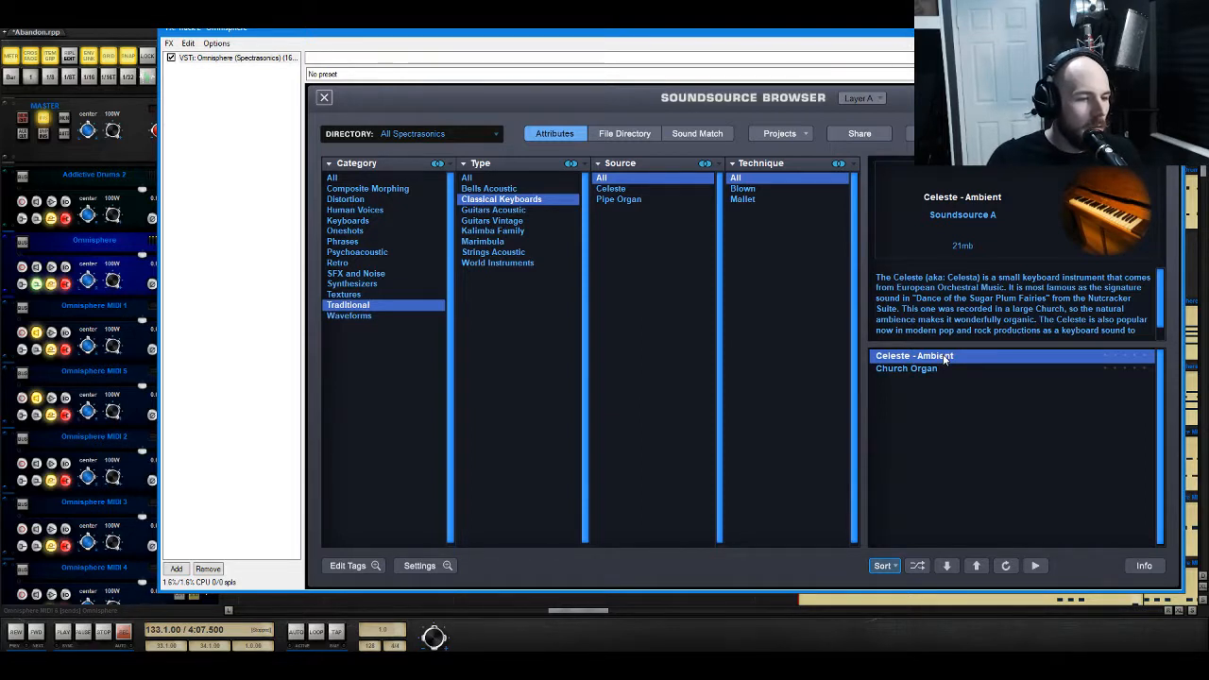
left_click(323, 99)
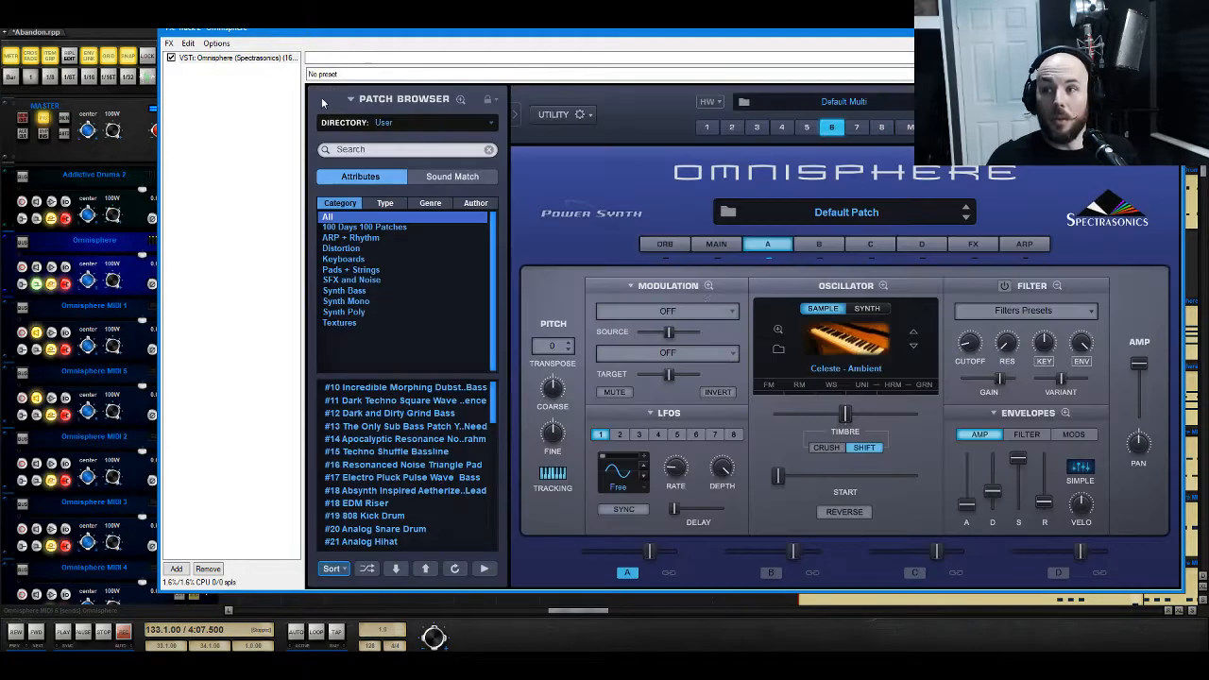
Step: Enable granular synthesis on the Celeste - Ambient oscillator and adjust its grain depth, intensity, pitch grains and detuning
left_click(922, 385)
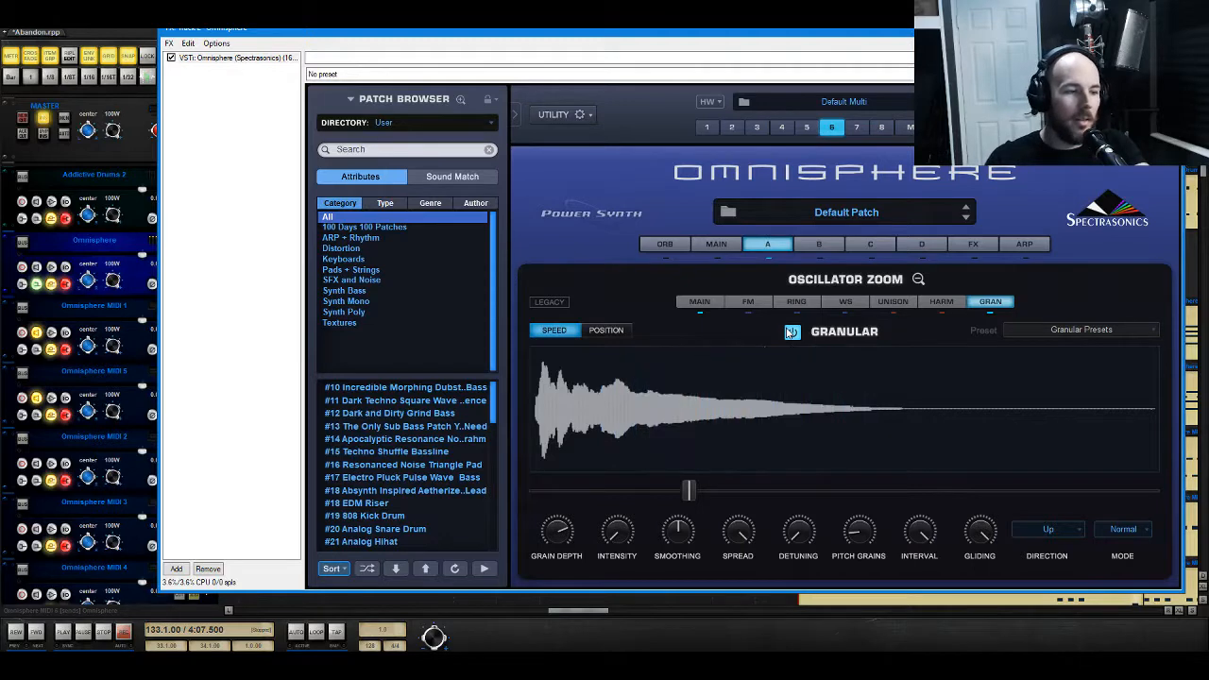
left_click_drag(982, 535, 991, 618)
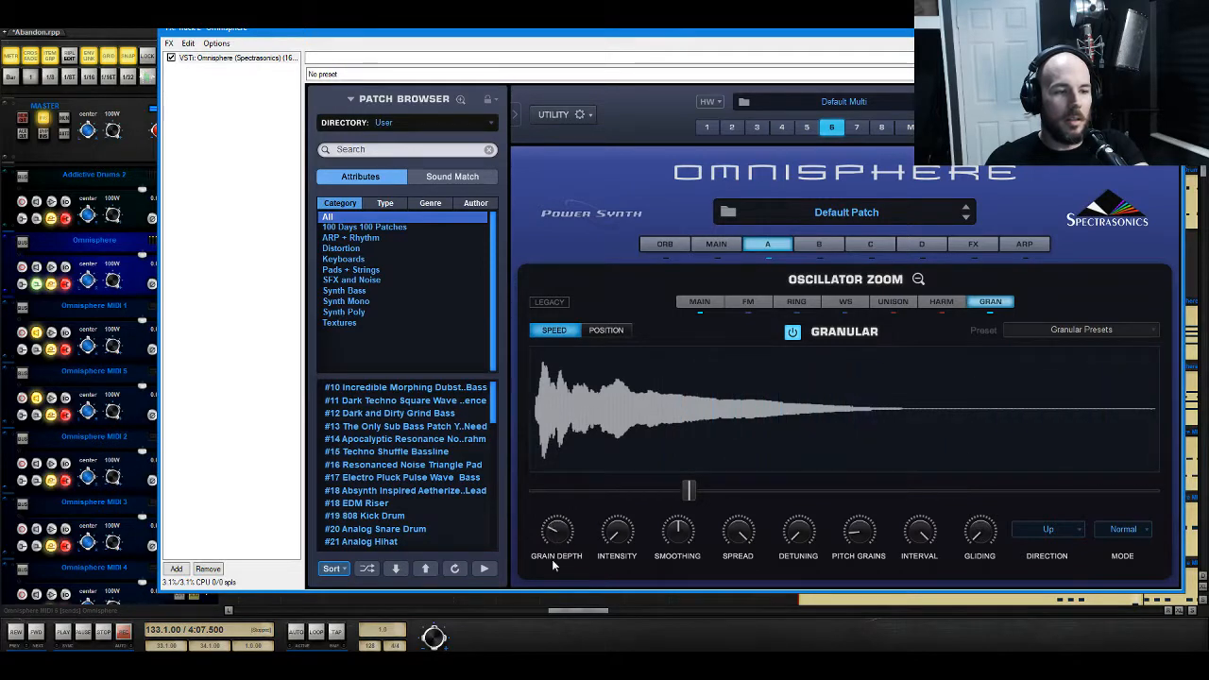
left_click_drag(612, 535, 619, 515)
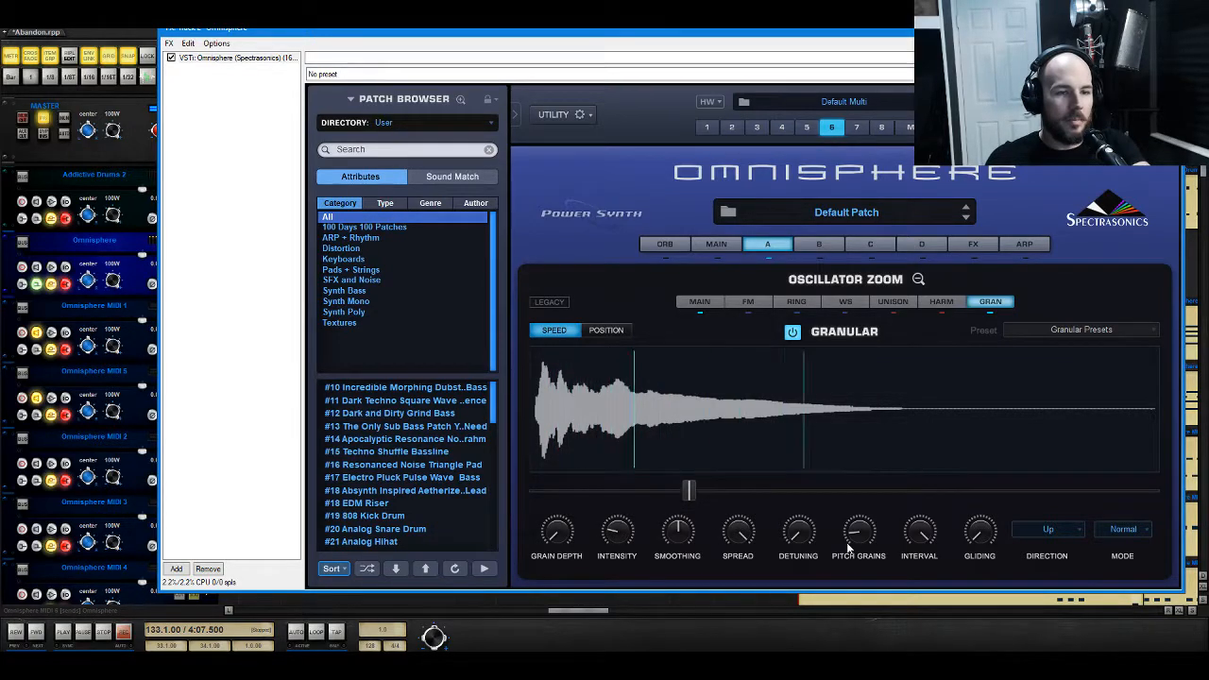
left_click_drag(862, 539, 863, 519)
left_click_drag(796, 538, 801, 534)
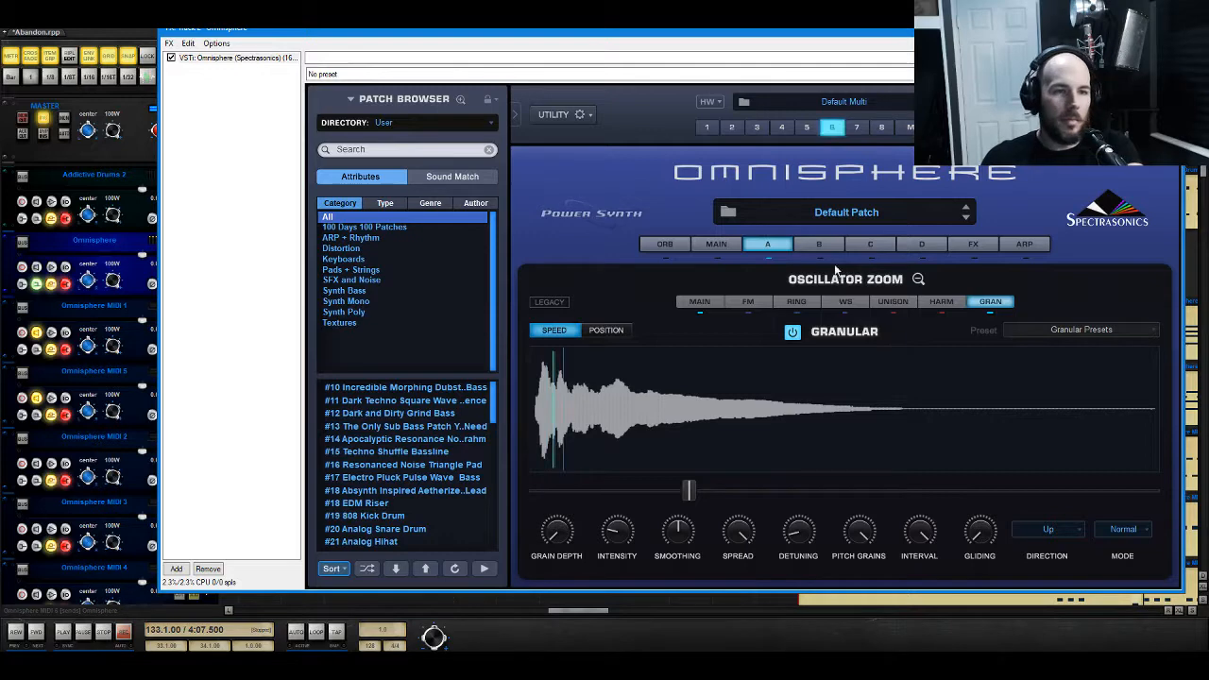
Step: Close the oscillator zoom, lengthen the layer A amp envelope's release, and raise its attack to about 3.52 sec
left_click(917, 280)
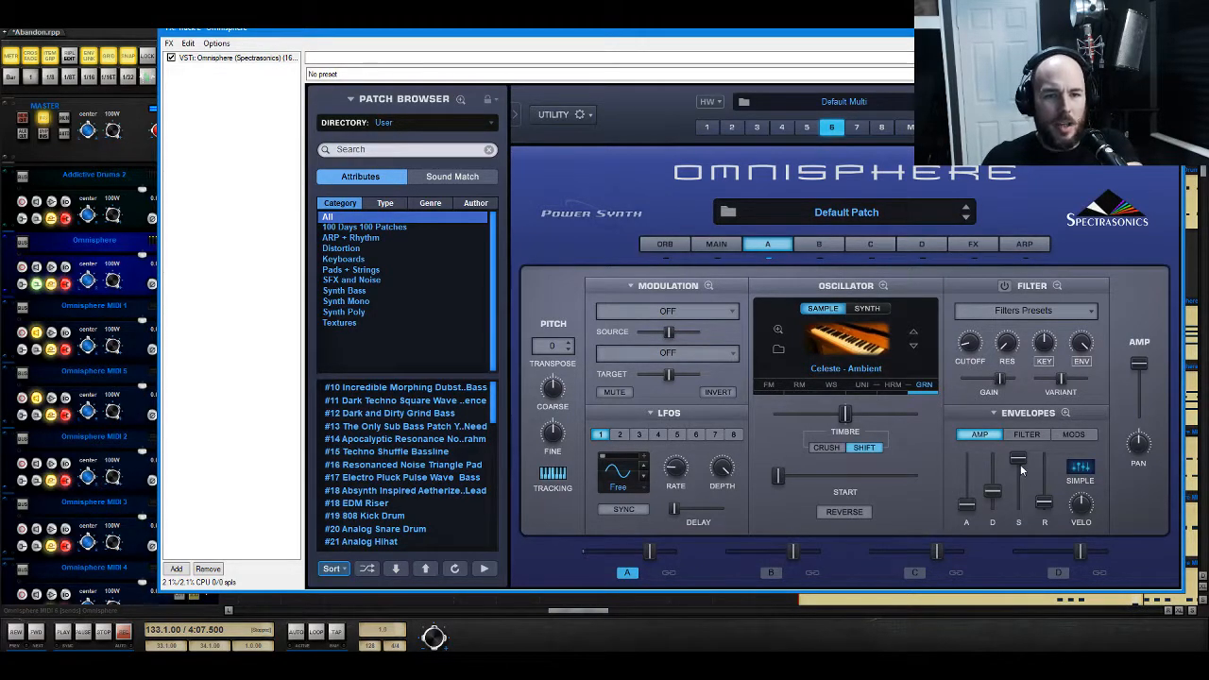
left_click_drag(968, 505, 1050, 491)
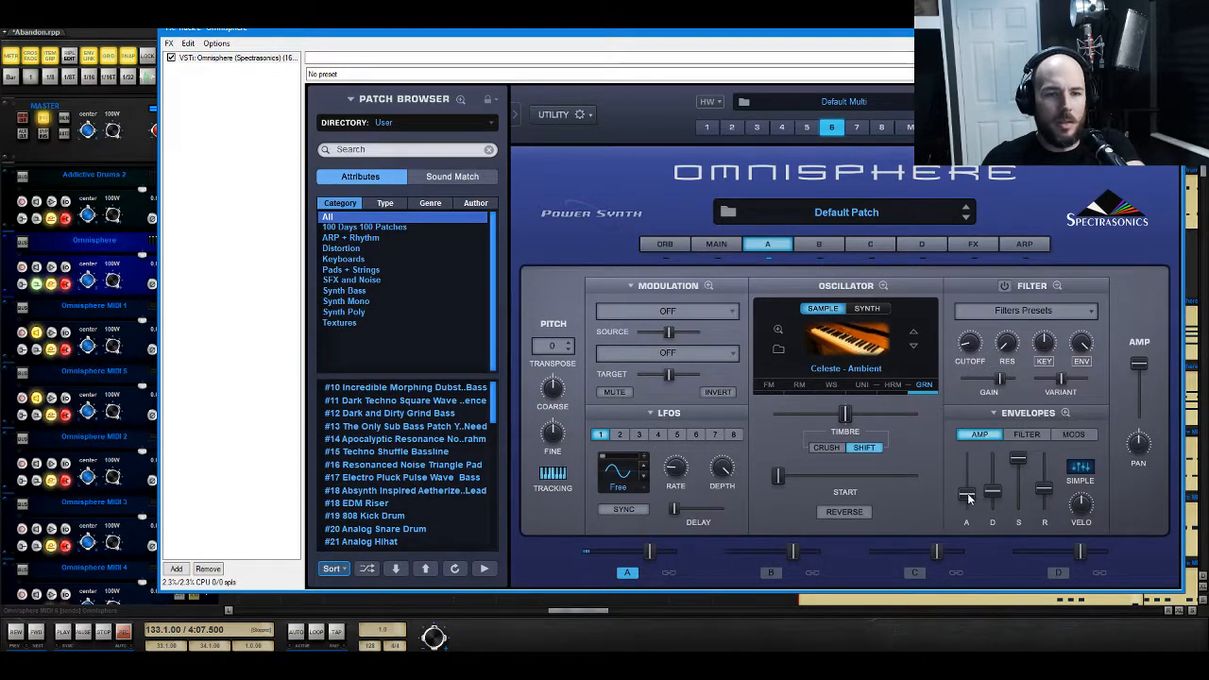
left_click_drag(968, 498, 971, 489)
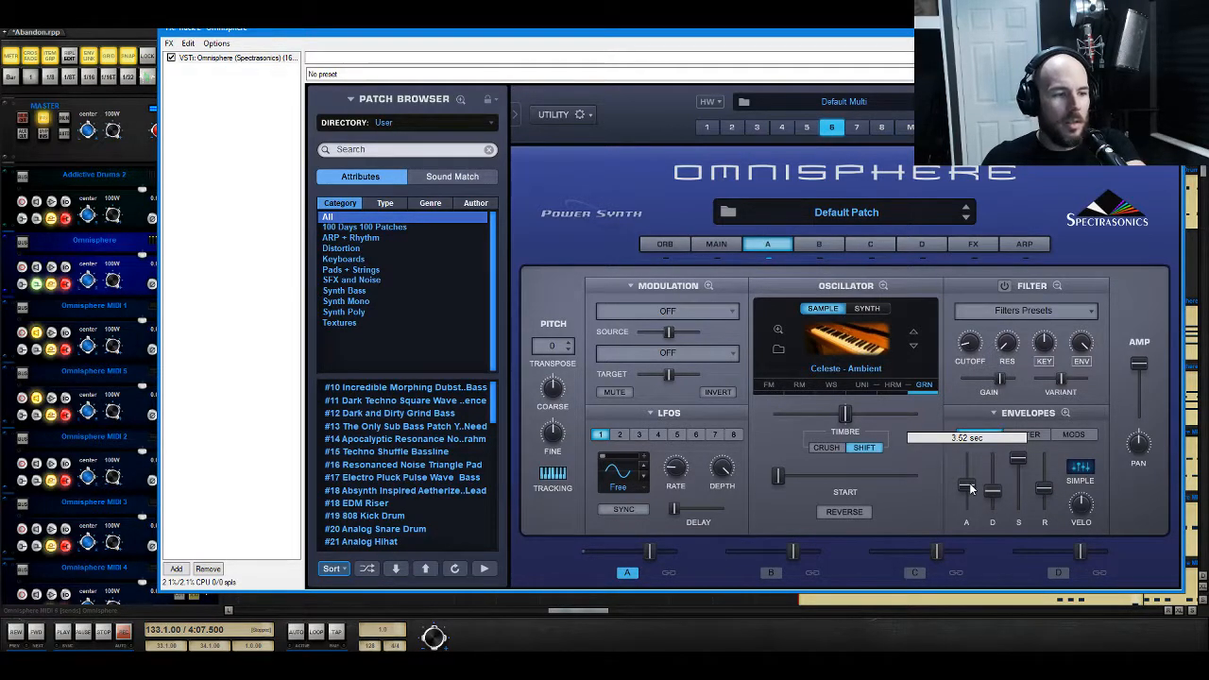
Step: Switch the oscillator's granular engine to position mode, move the grain position nearer the sample's start, and readjust grain depth and intensity
left_click(918, 385)
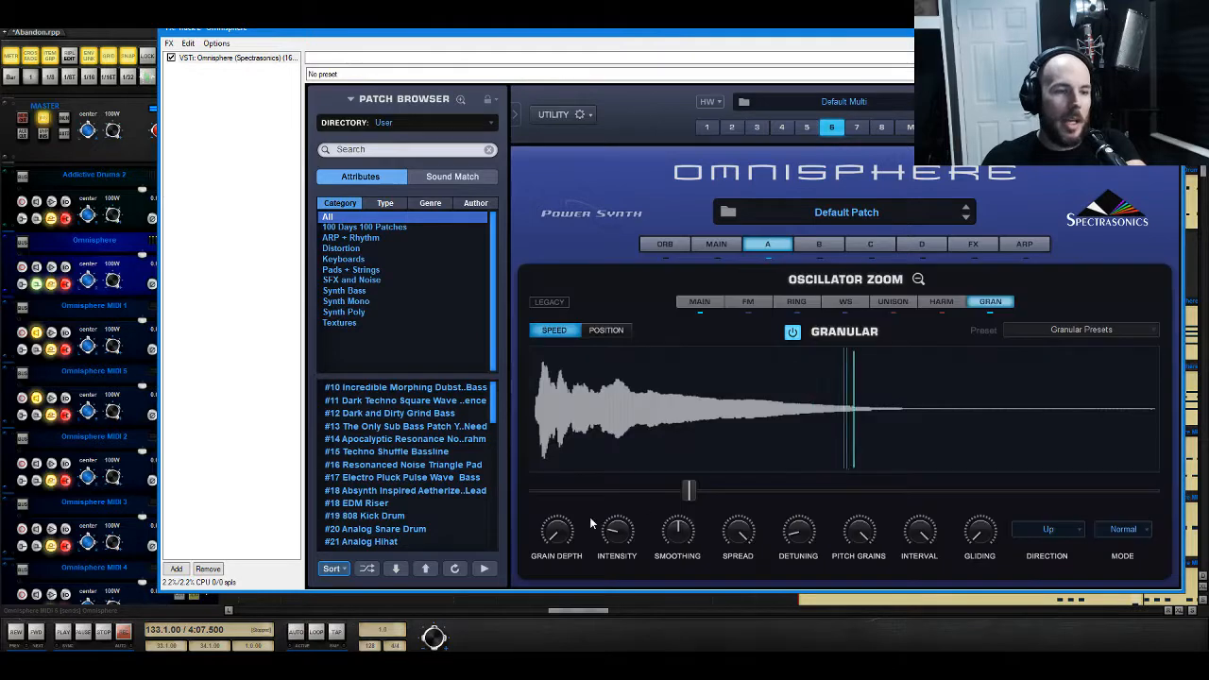
mouse_move(629, 510)
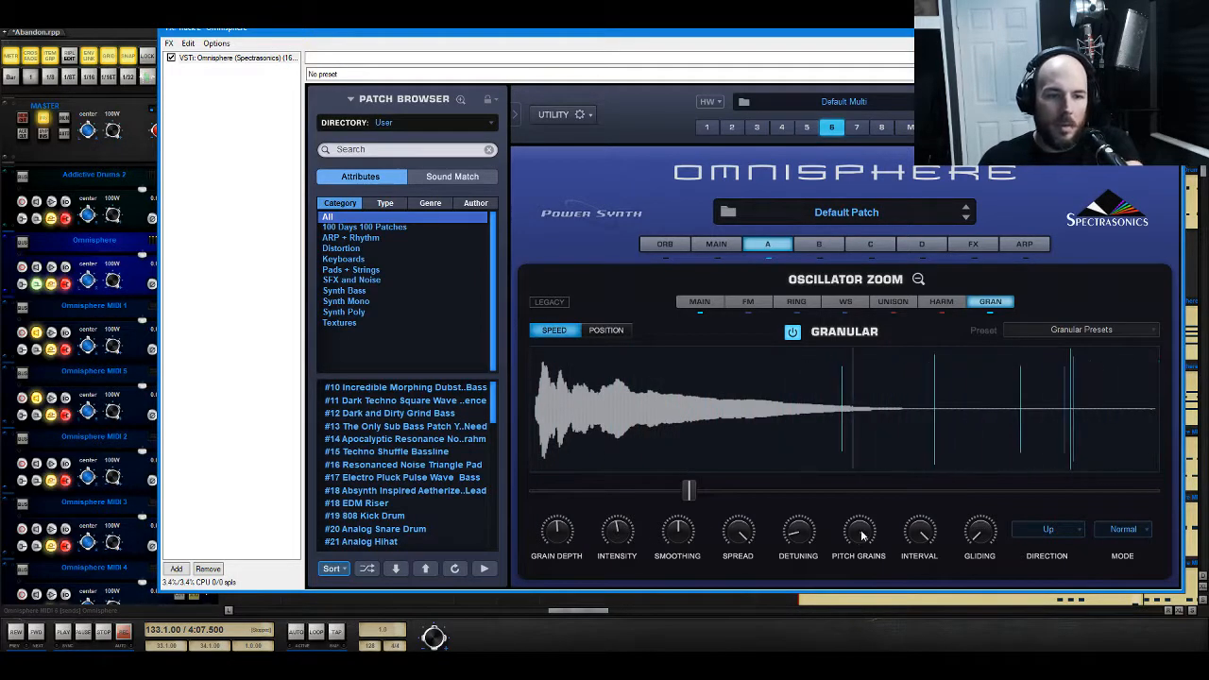
mouse_move(919, 543)
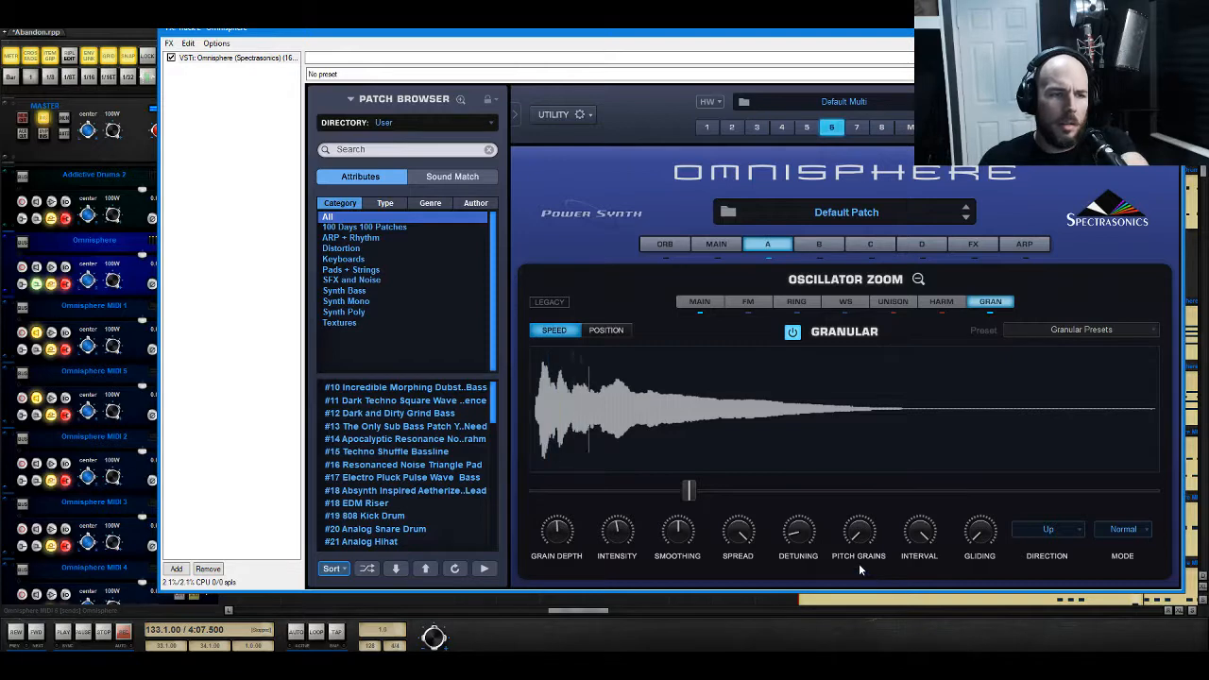
left_click(605, 329)
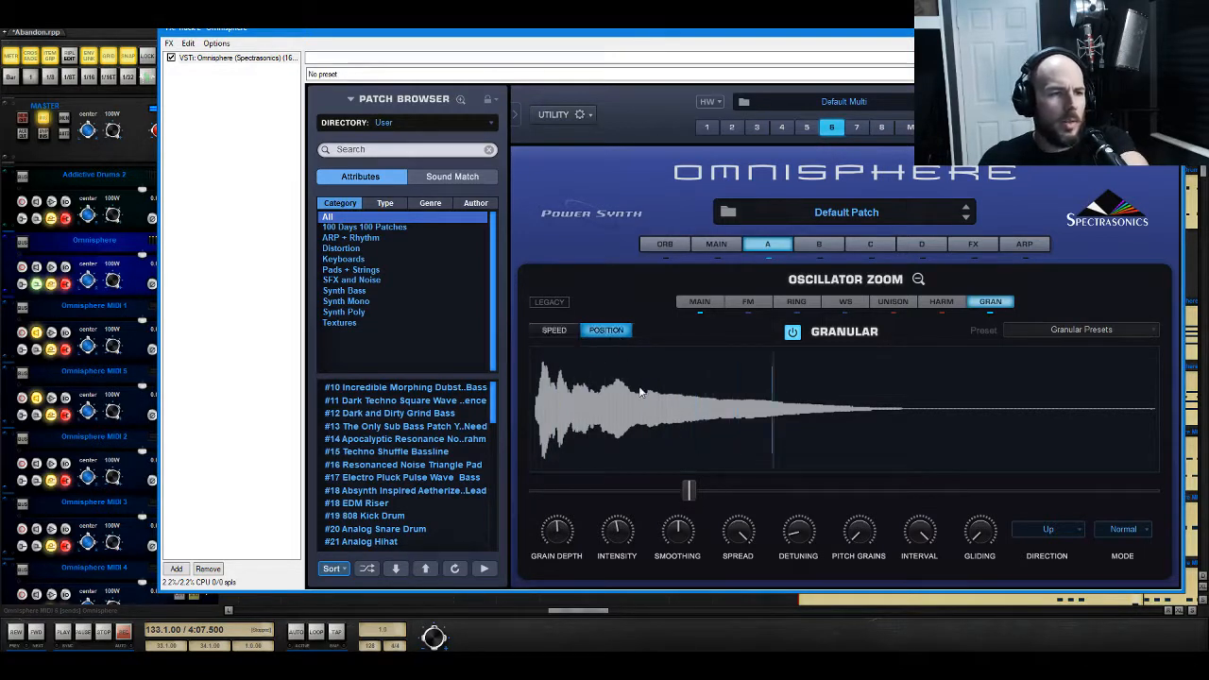
left_click_drag(687, 491, 606, 491)
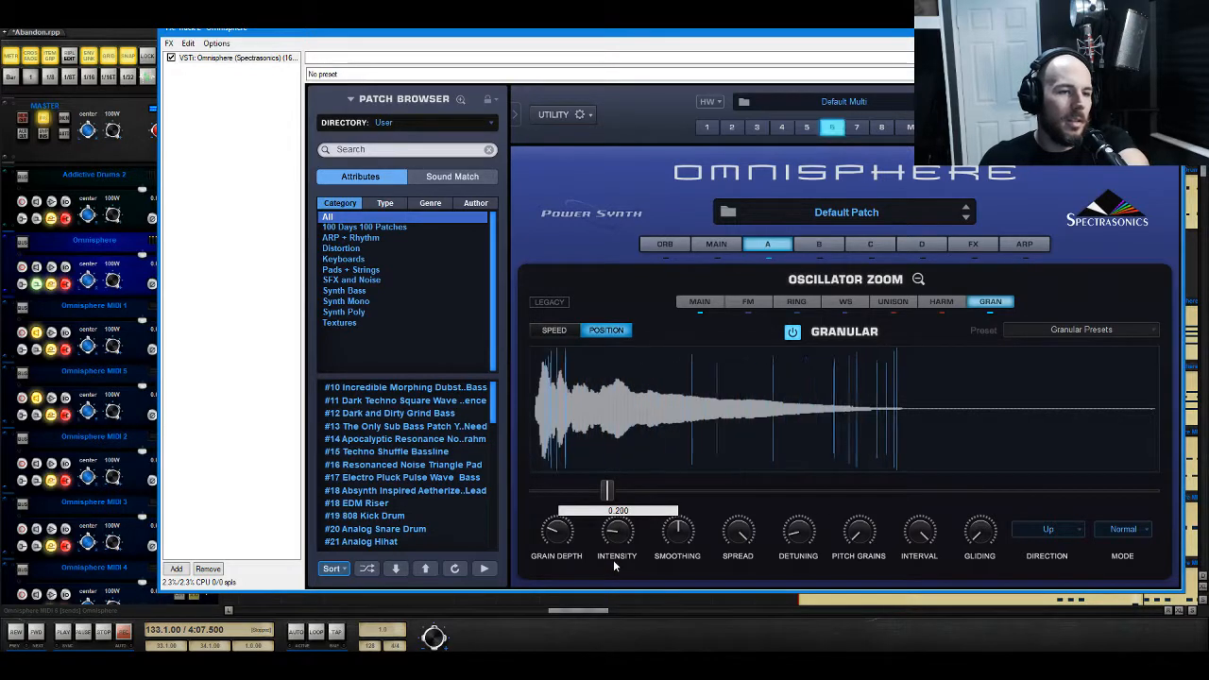
left_click_drag(614, 563, 595, 534)
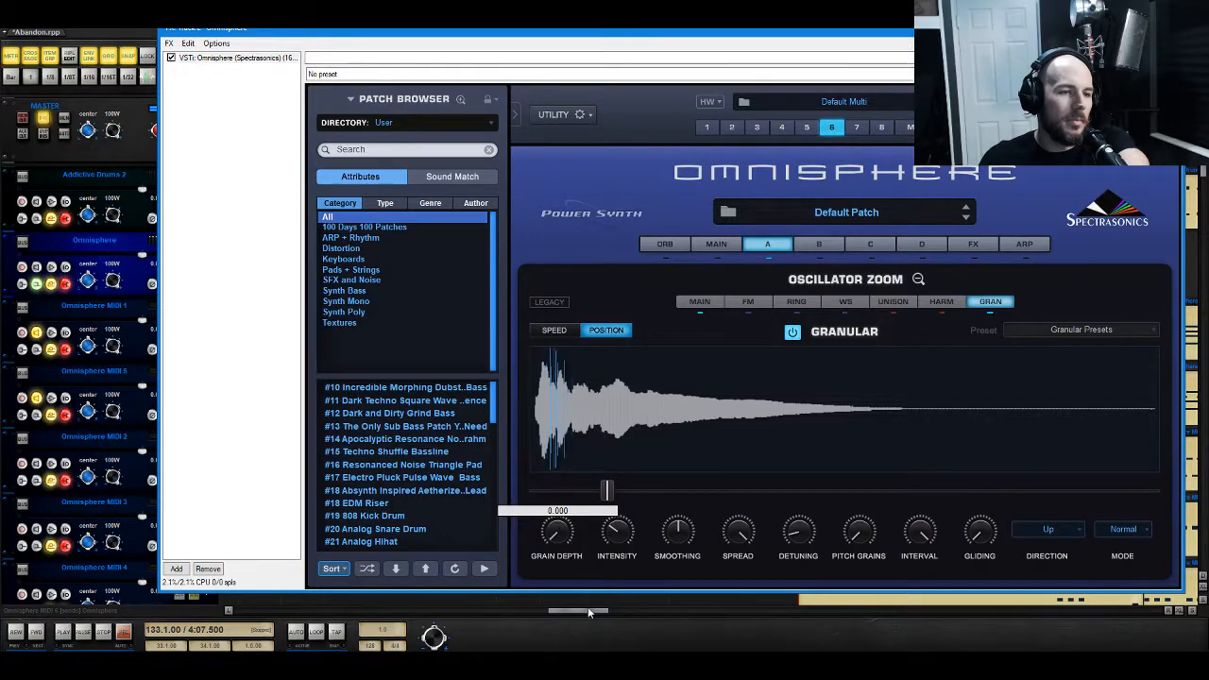
left_click_drag(587, 607, 586, 561)
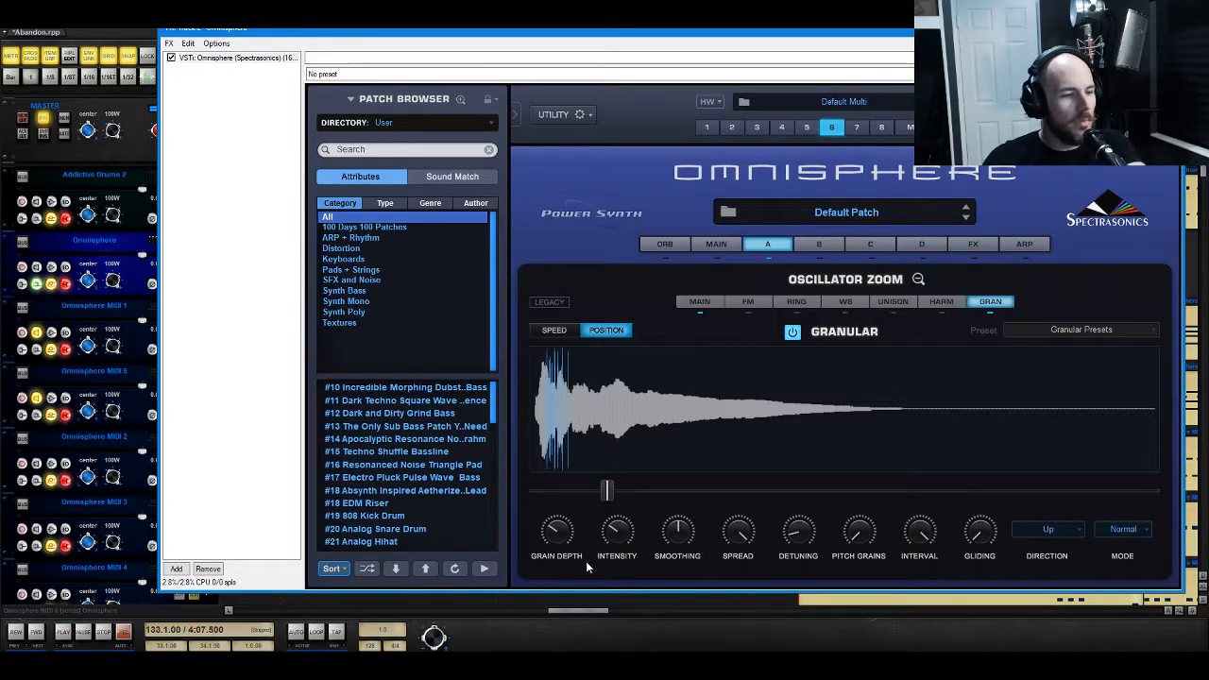
Step: Shorten the layer A amp envelope's attack slightly and close the Omnisphere window
left_click(919, 281)
mouse_move(972, 491)
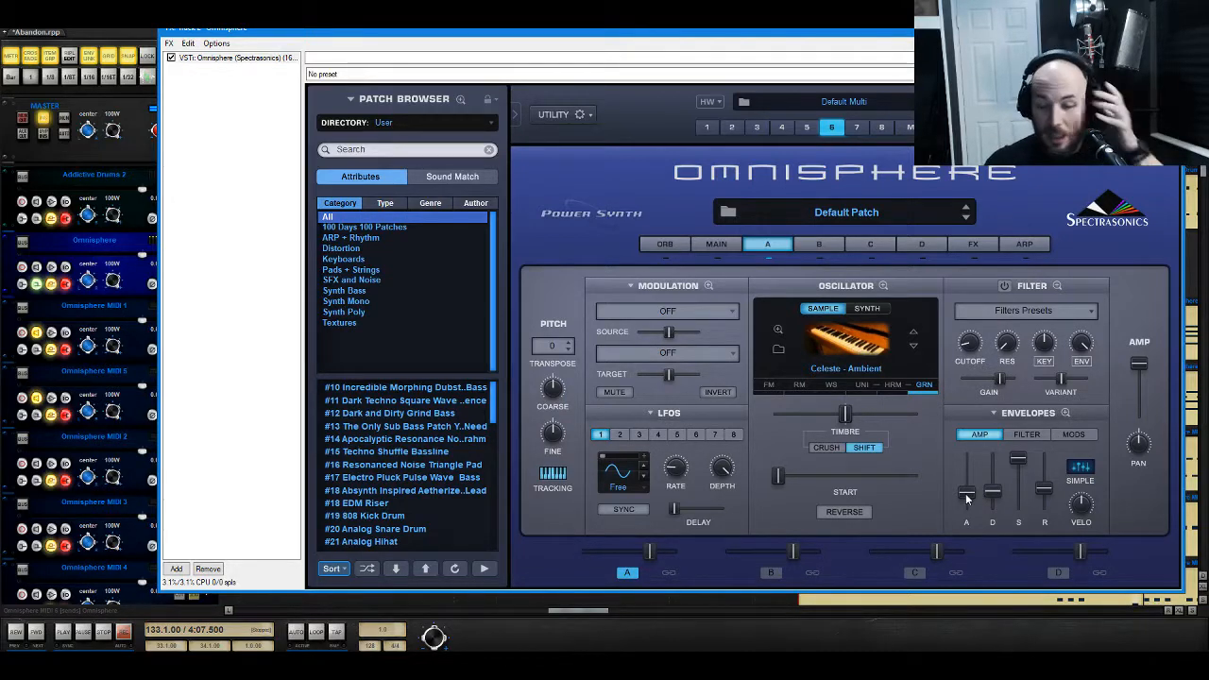
left_click(1168, 28)
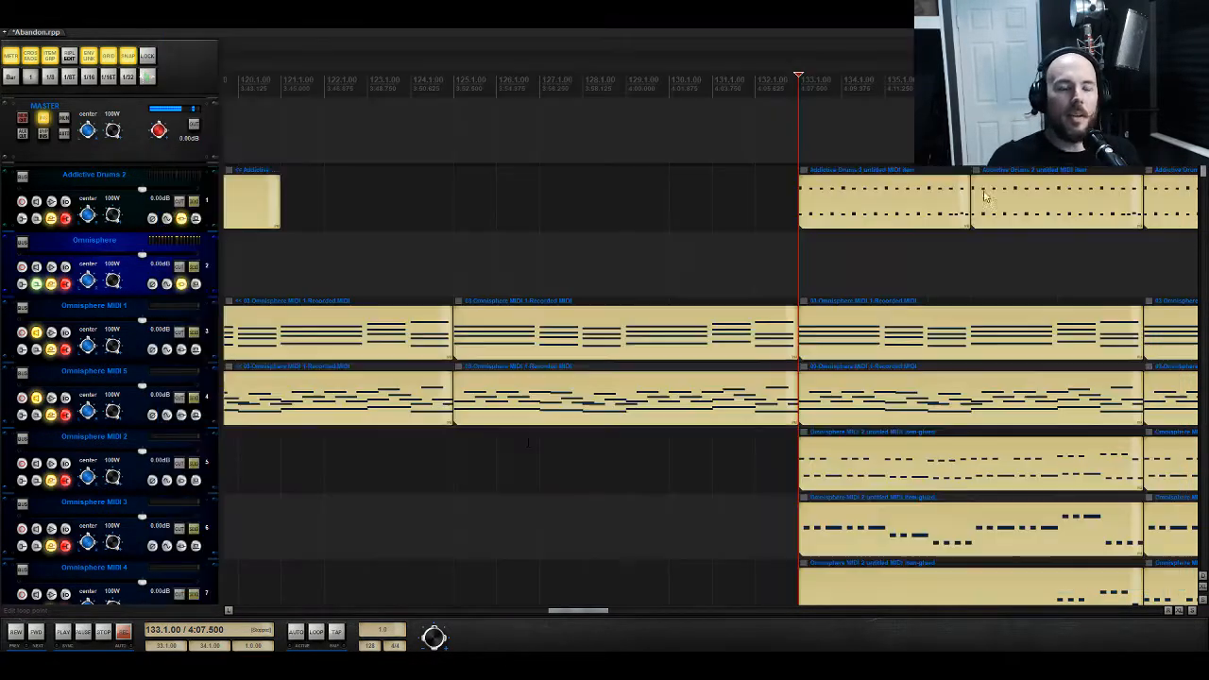
Step: Play briefly from bar 133 and draw an empty MIDI item about two bars long there on the Omnisphere MIDI 6 track
key("space")
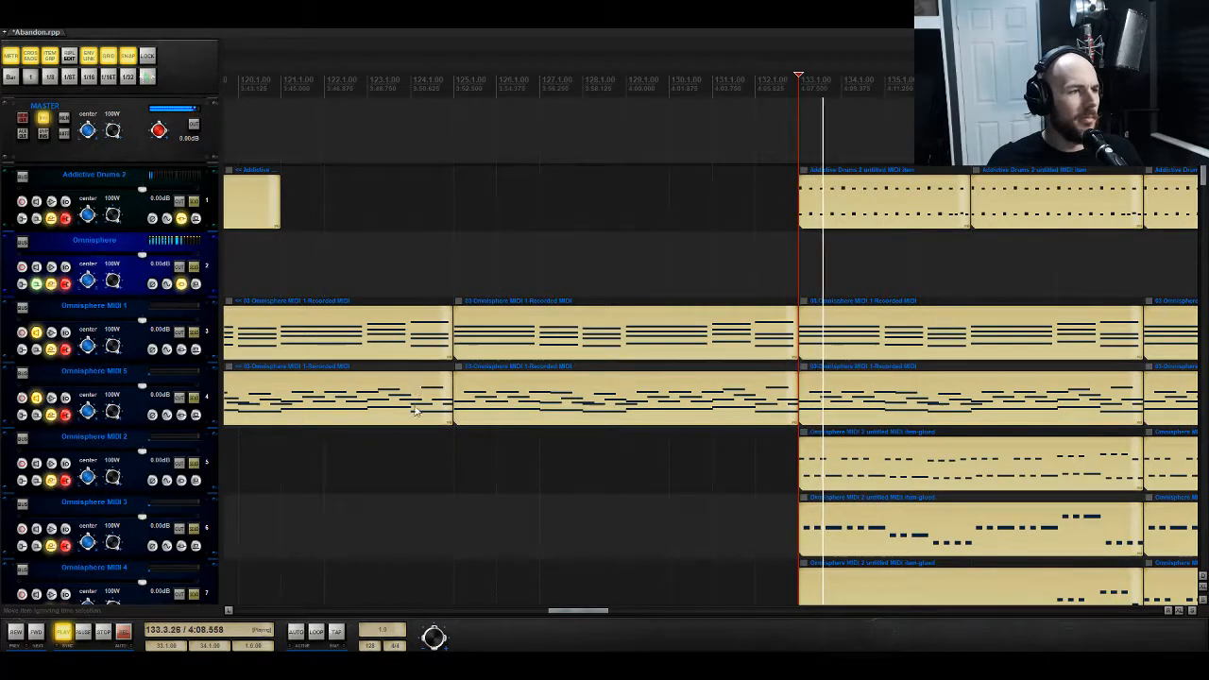
scroll(708, 327, "down", 5)
scroll(709, 350, "down", 3)
key("space")
left_click(22, 463)
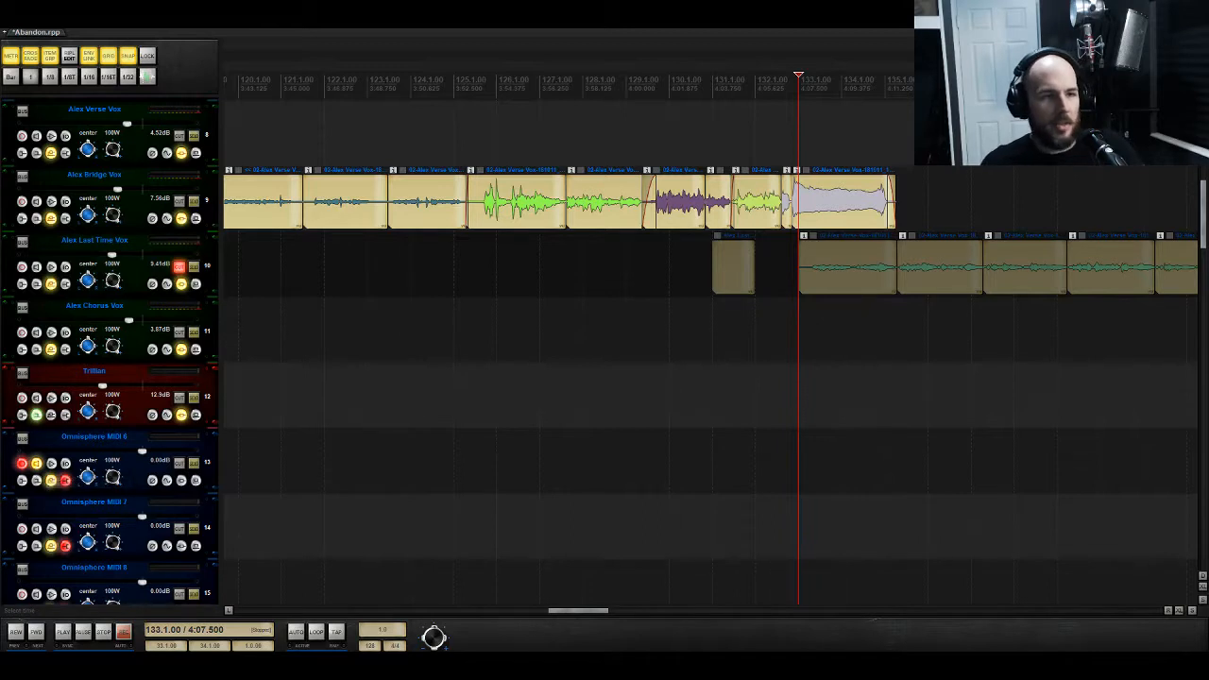
mouse_move(804, 466)
left_mouse_down()
mouse_move(894, 469)
mouse_move(810, 466)
mouse_move(870, 472)
left_mouse_up()
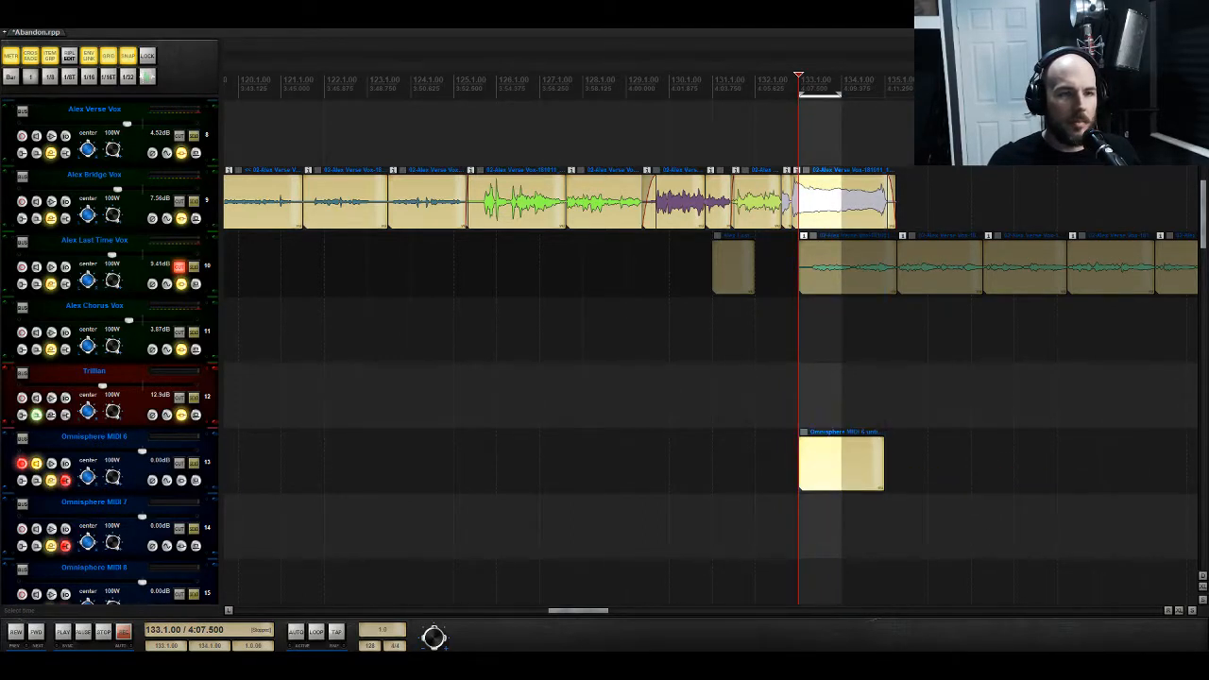
Step: Move the Omnisphere MIDI 6 track directly below Omnisphere MIDI 5 and extend its empty MIDI item to bar 137
left_click(139, 482)
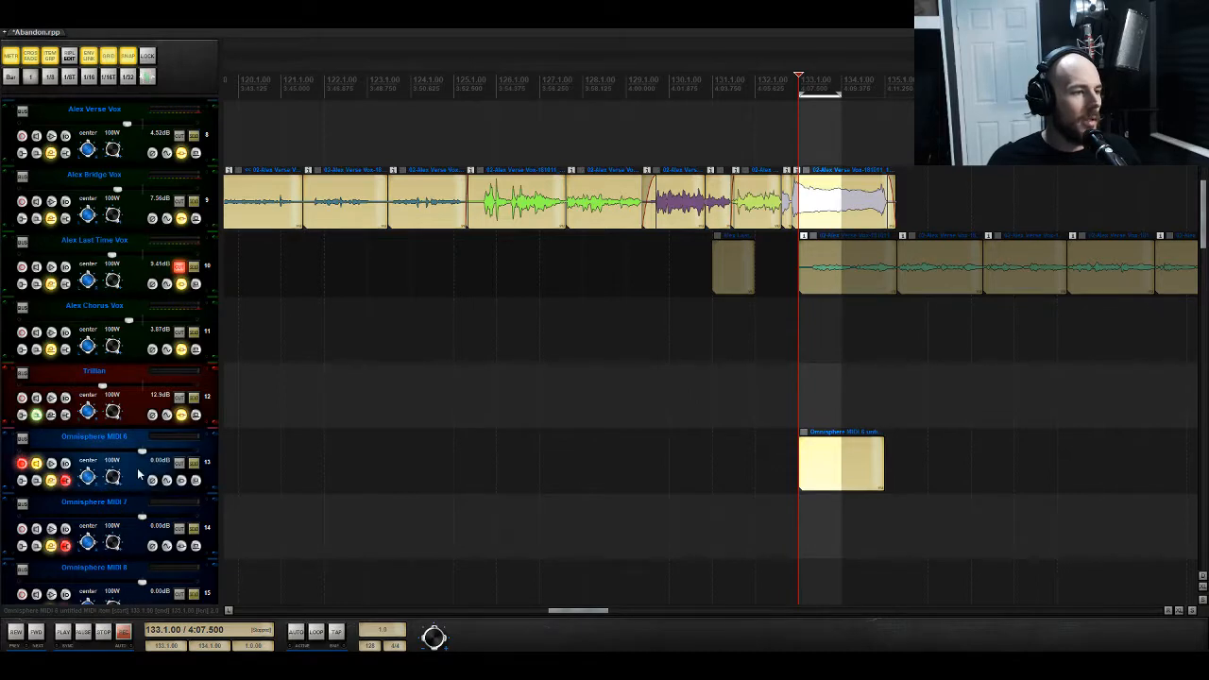
scroll(151, 68, "up", 5)
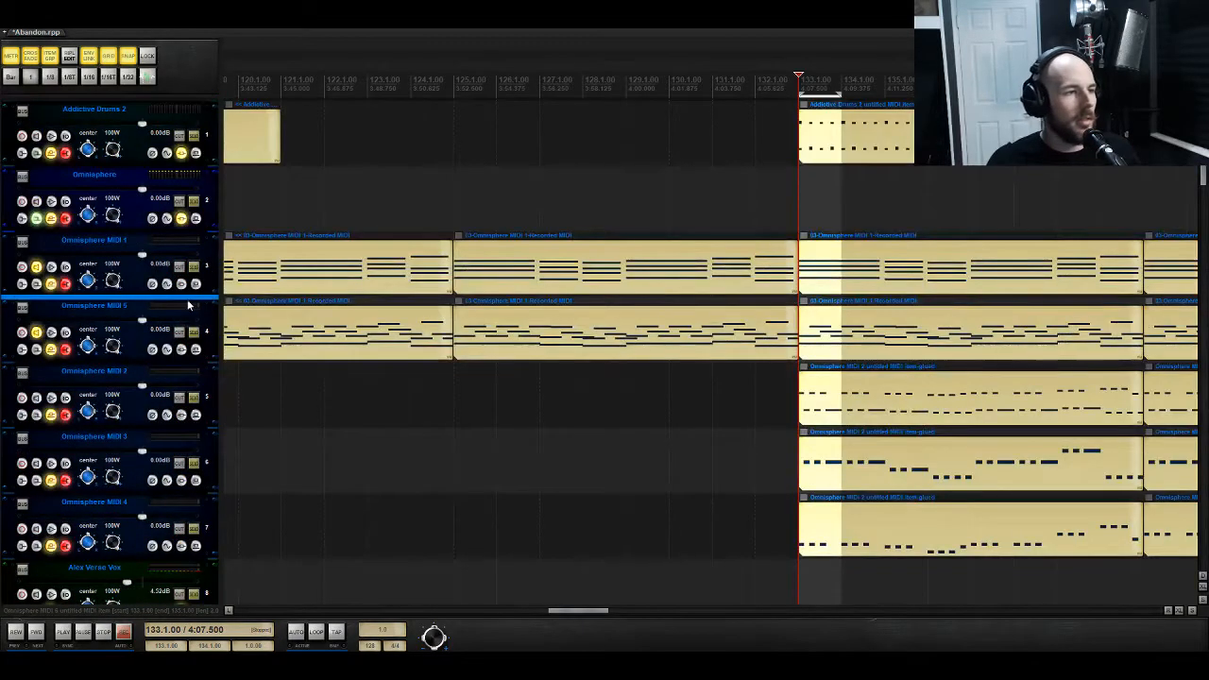
left_click_drag(186, 371, 186, 371)
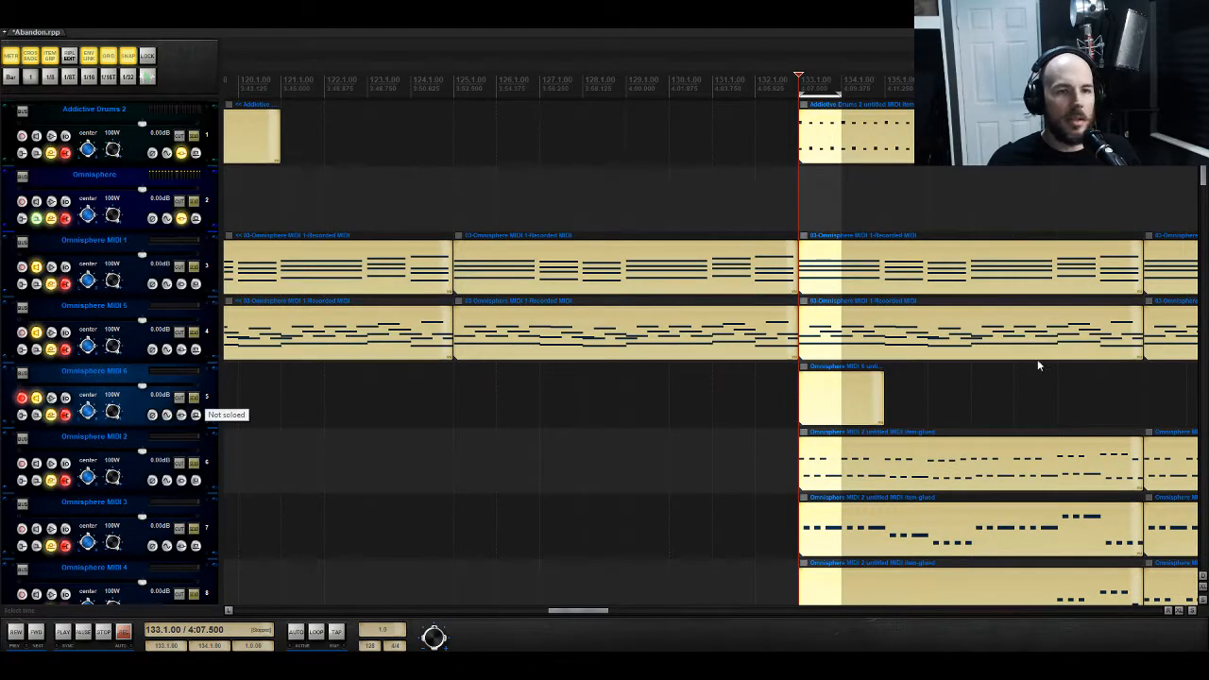
left_click_drag(883, 397, 969, 397)
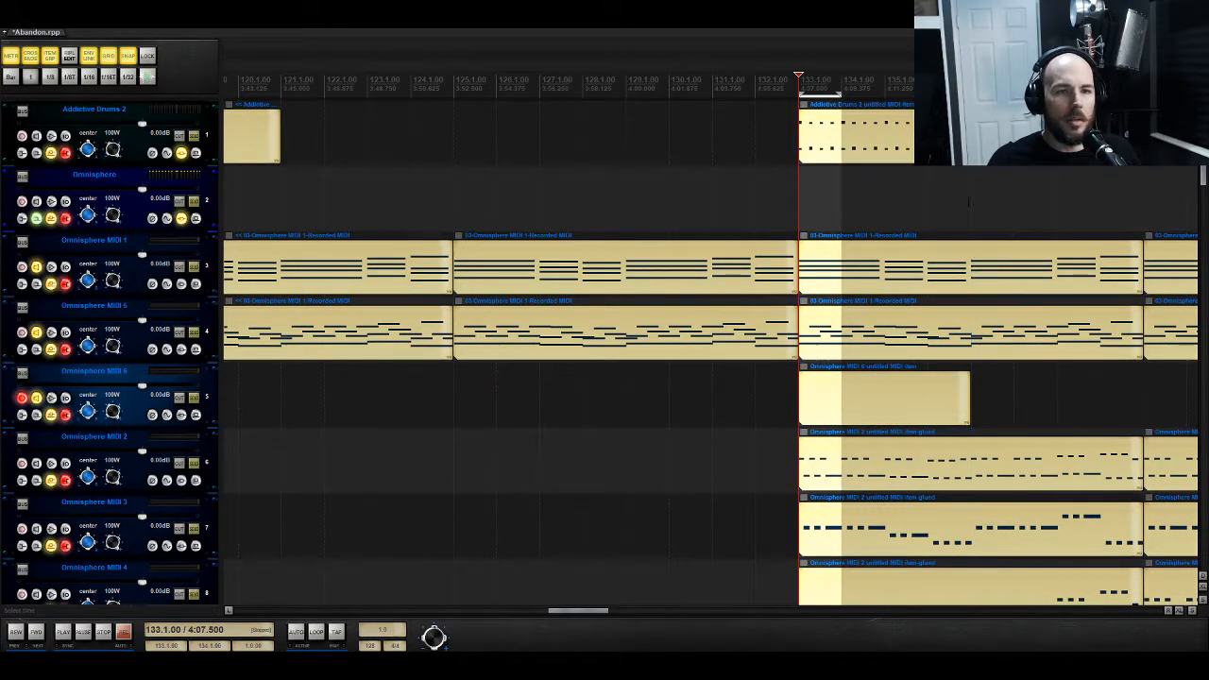
Step: Select the time range from bar 133 to 137 and solo the Omnisphere MIDI 1, Omnisphere MIDI 6 and Talkover Mic tracks
left_click_drag(968, 202, 801, 207)
left_click(194, 268)
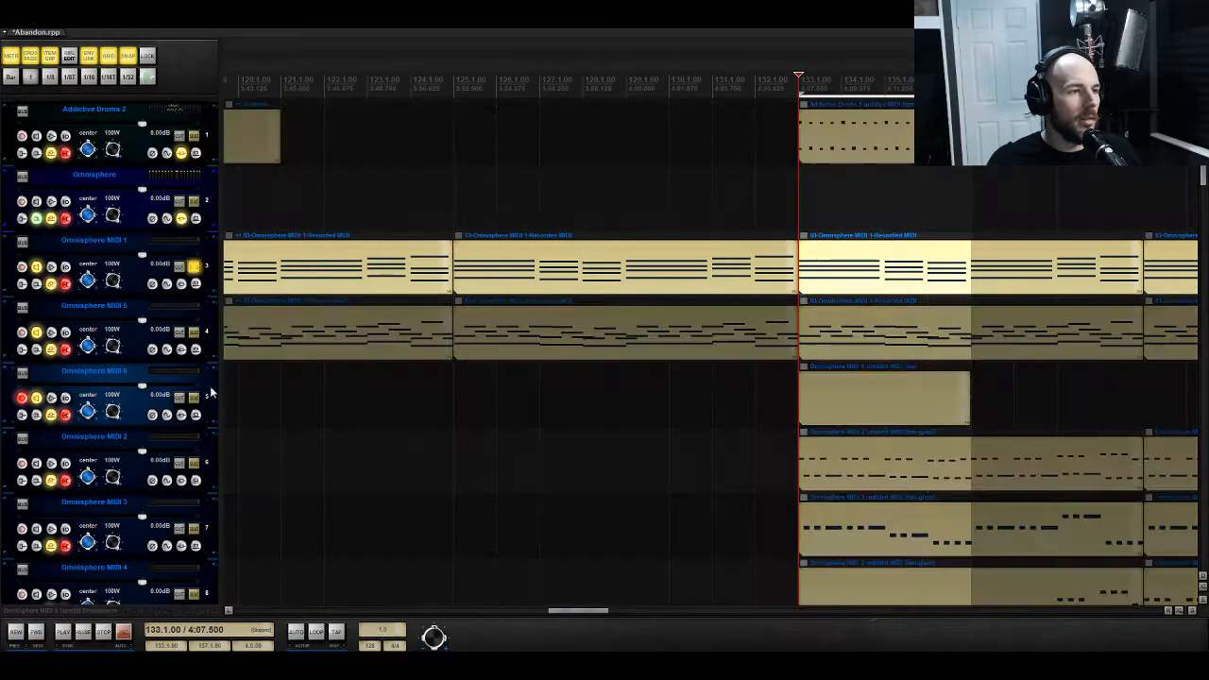
left_click(195, 397)
key("ctrl+m")
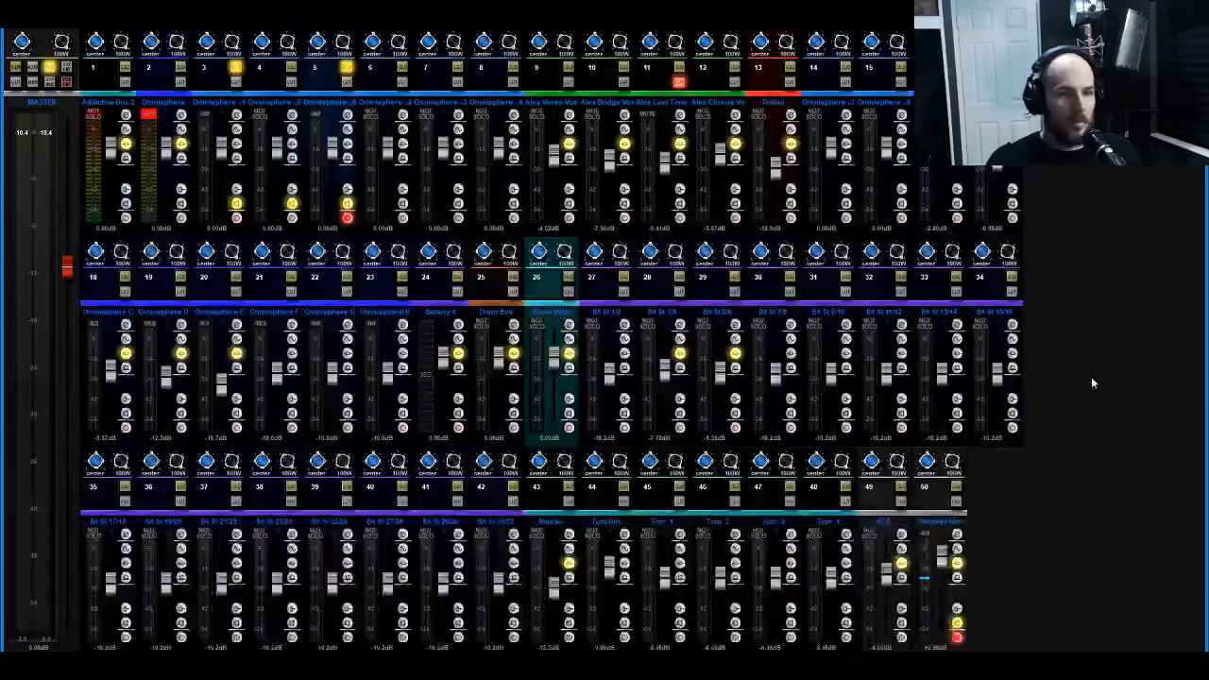
left_click(956, 488)
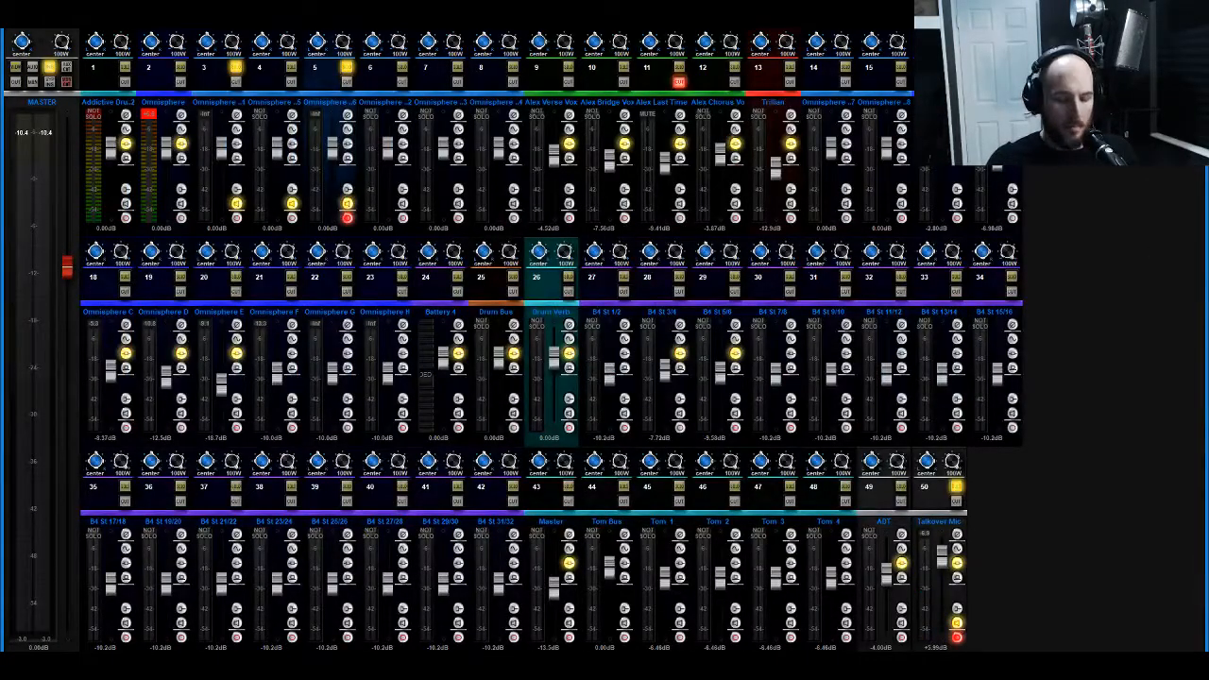
key("ctrl+m")
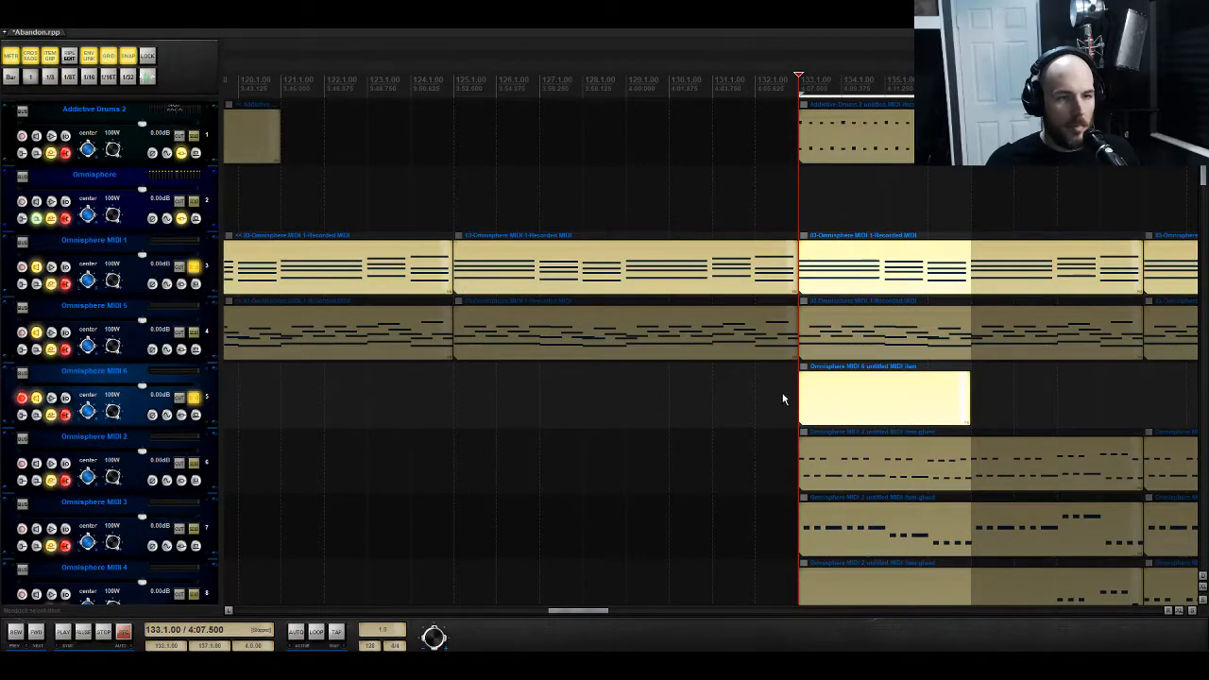
Step: Delete the empty MIDI item on Omnisphere MIDI 6 and play the soloed tracks from bar 133 to about bar 149
key("Delete")
key("space")
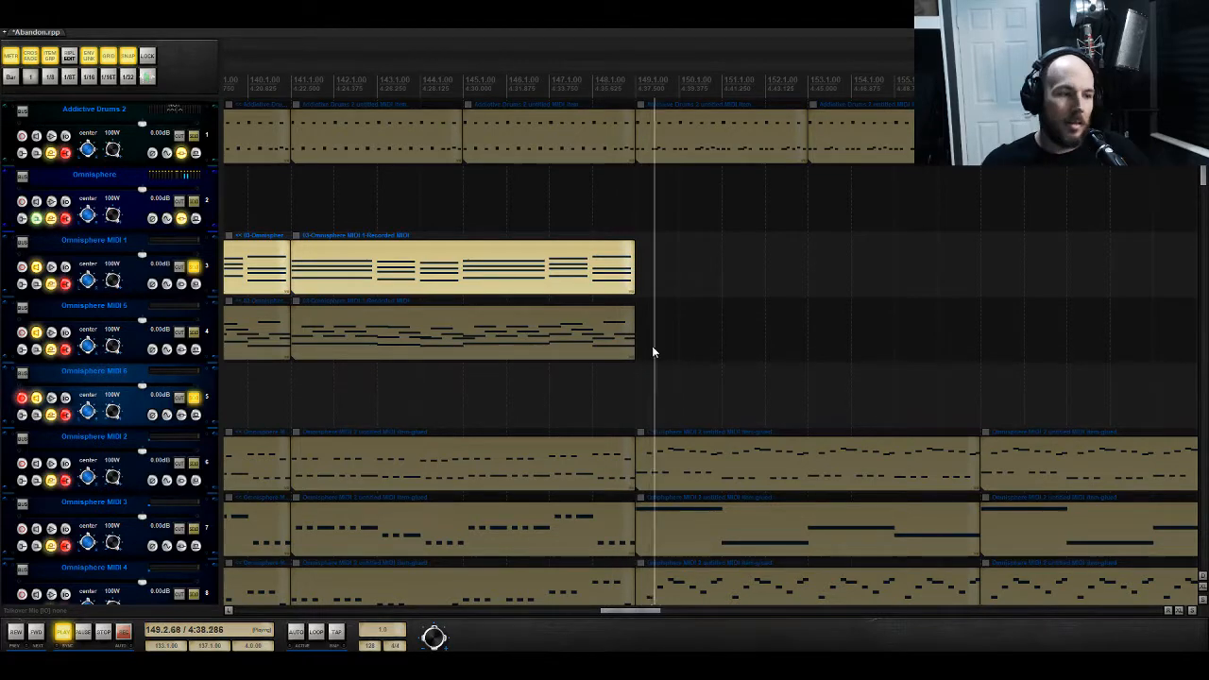
key("space")
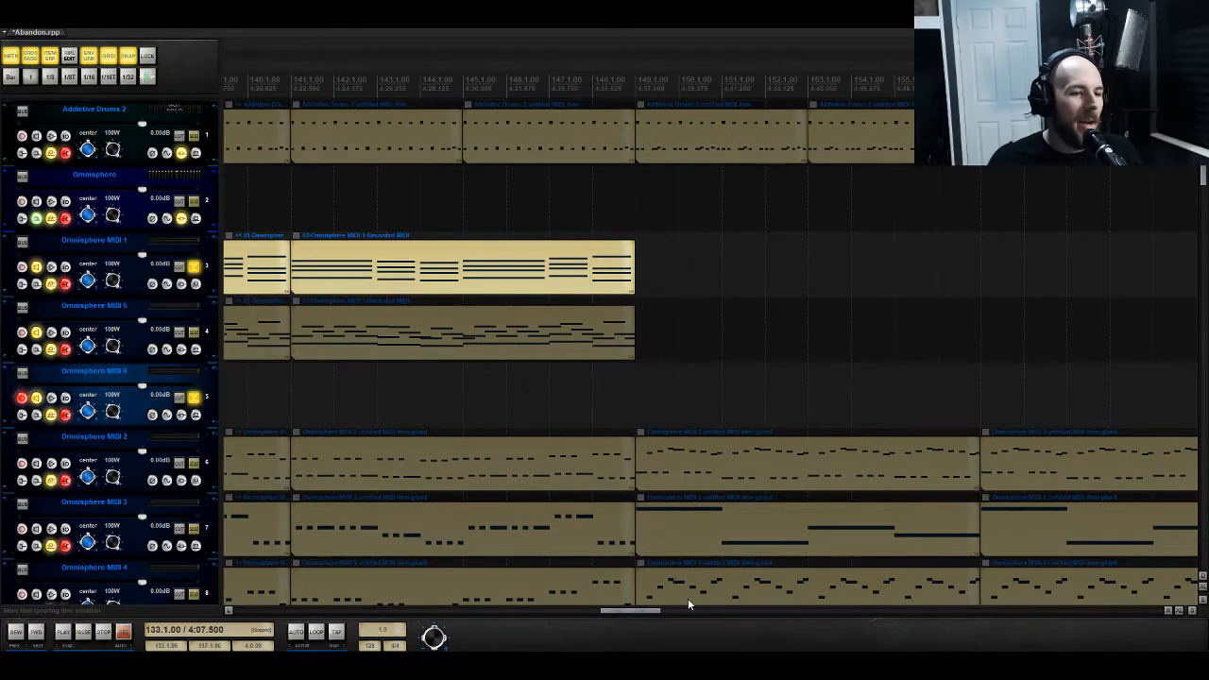
Step: Record a rising single-note Celeste melody on the Omnisphere MIDI 6 track from bar 133 to about bar 151
left_click_drag(651, 609, 620, 613)
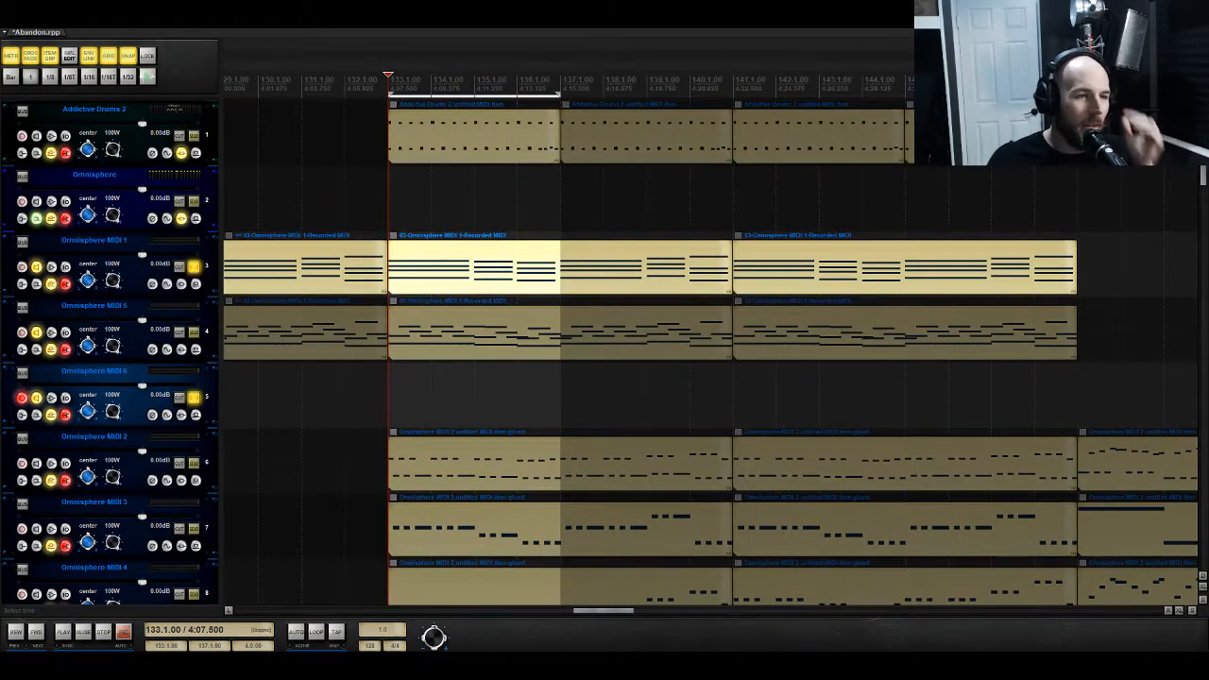
left_click(127, 639)
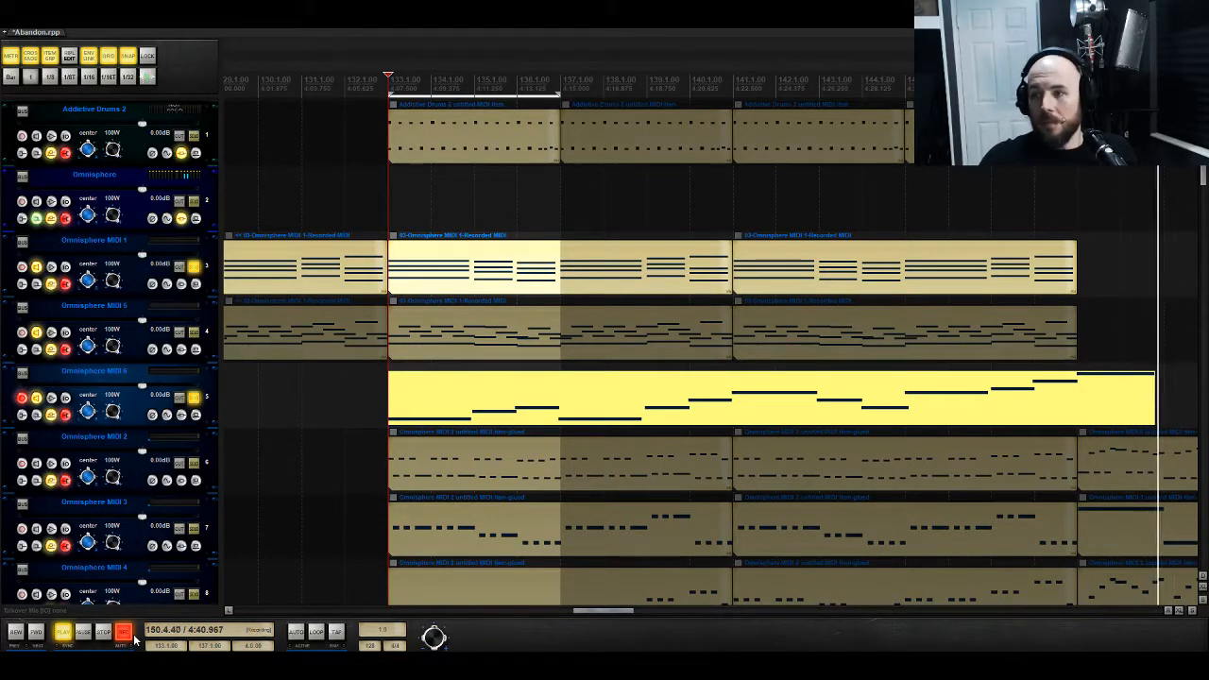
key("space")
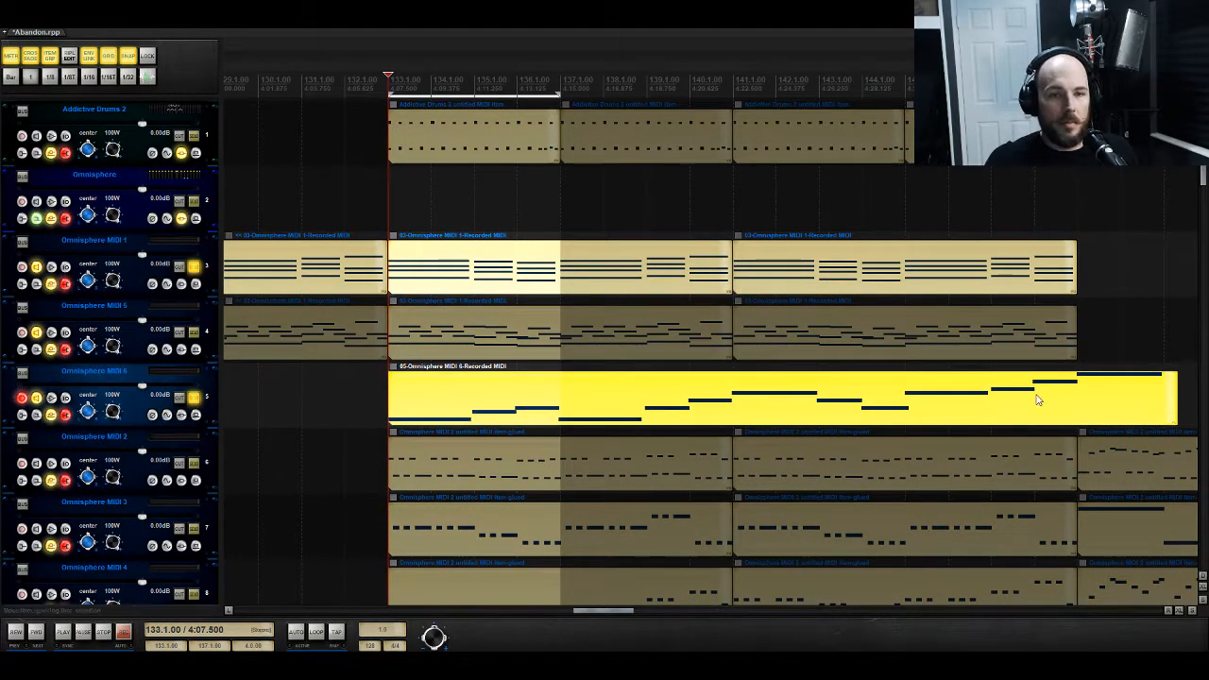
Step: Quantize the position and length of all notes in the Omnisphere MIDI 6 melody to the grid at 100% strength, fixing overlaps
double_click(453, 379)
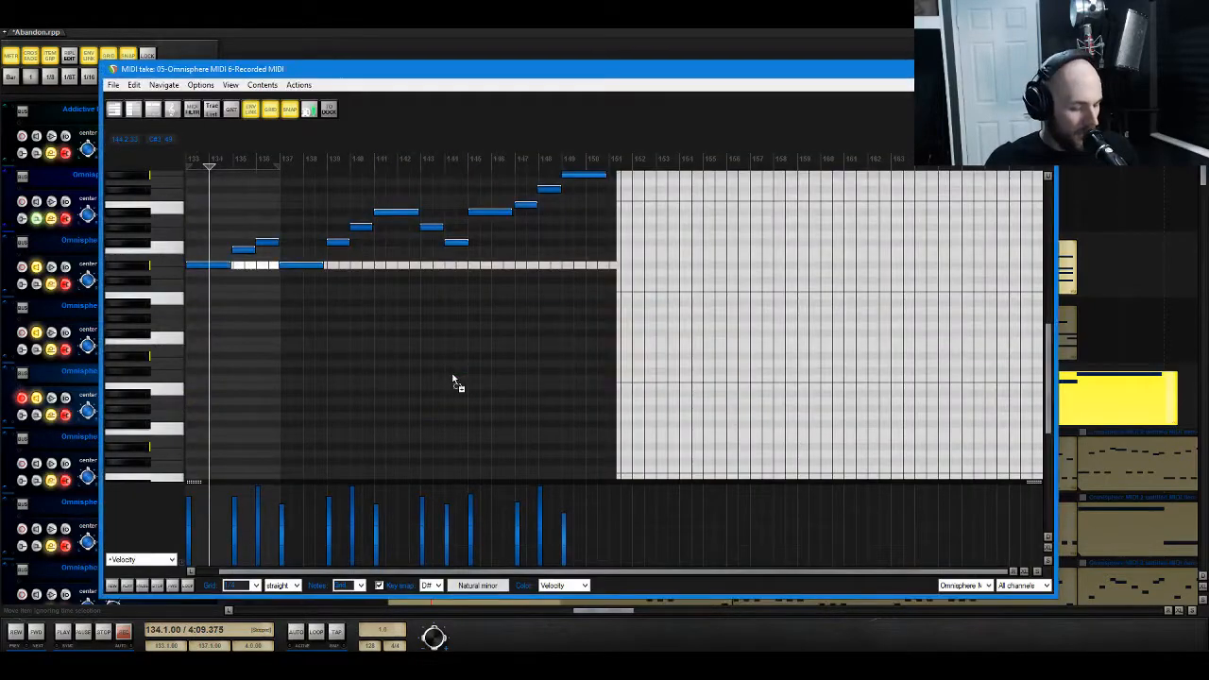
key("ctrl+q")
left_click(662, 370)
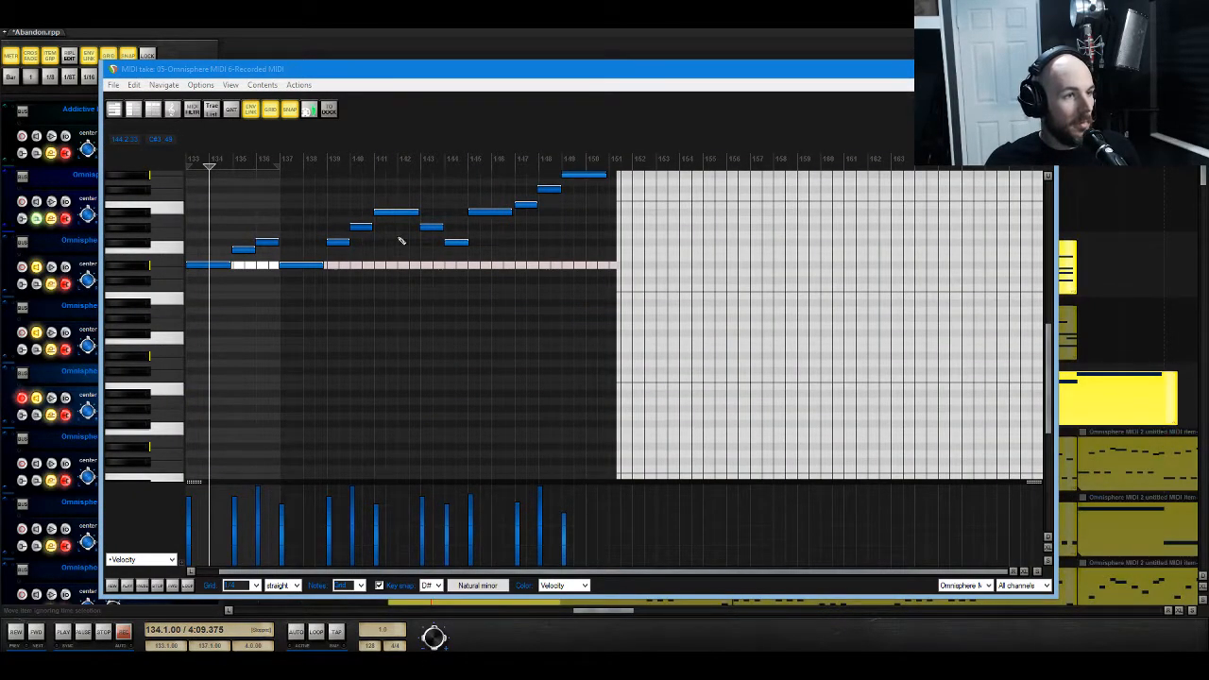
left_click_drag(589, 297, 350, 310)
key("ctrl+a")
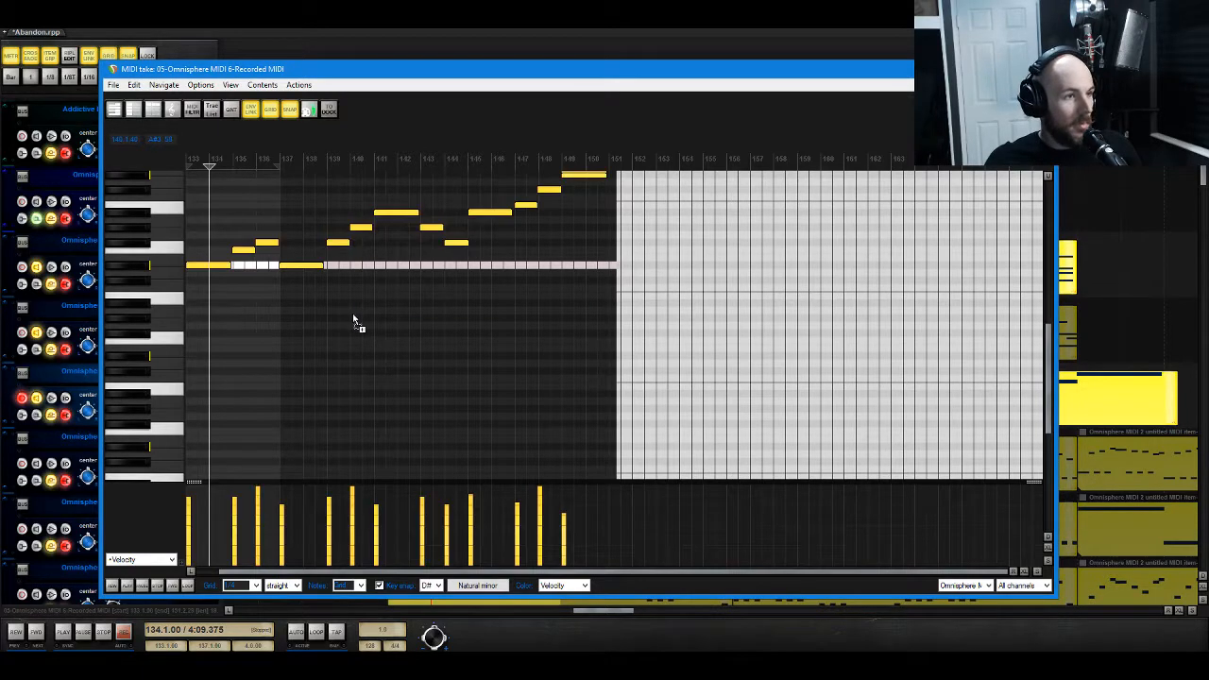
key("ctrl+q")
left_click(644, 370)
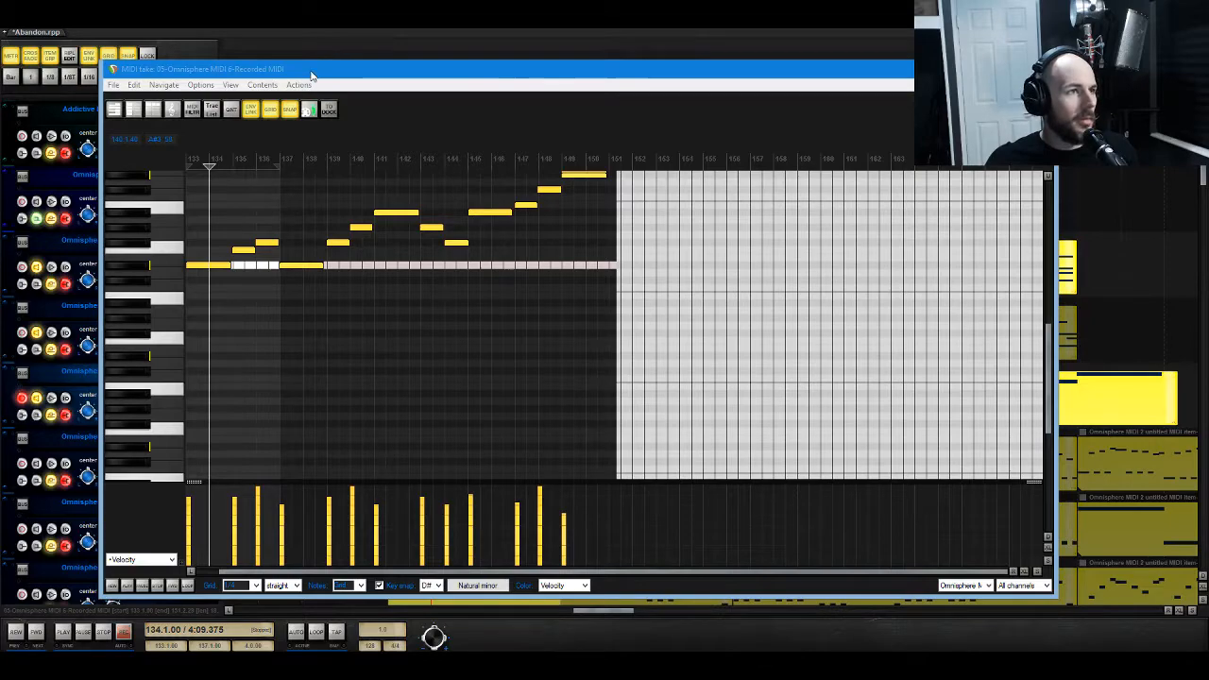
left_click_drag(312, 75, 487, 36)
left_click_drag(728, 536, 704, 534)
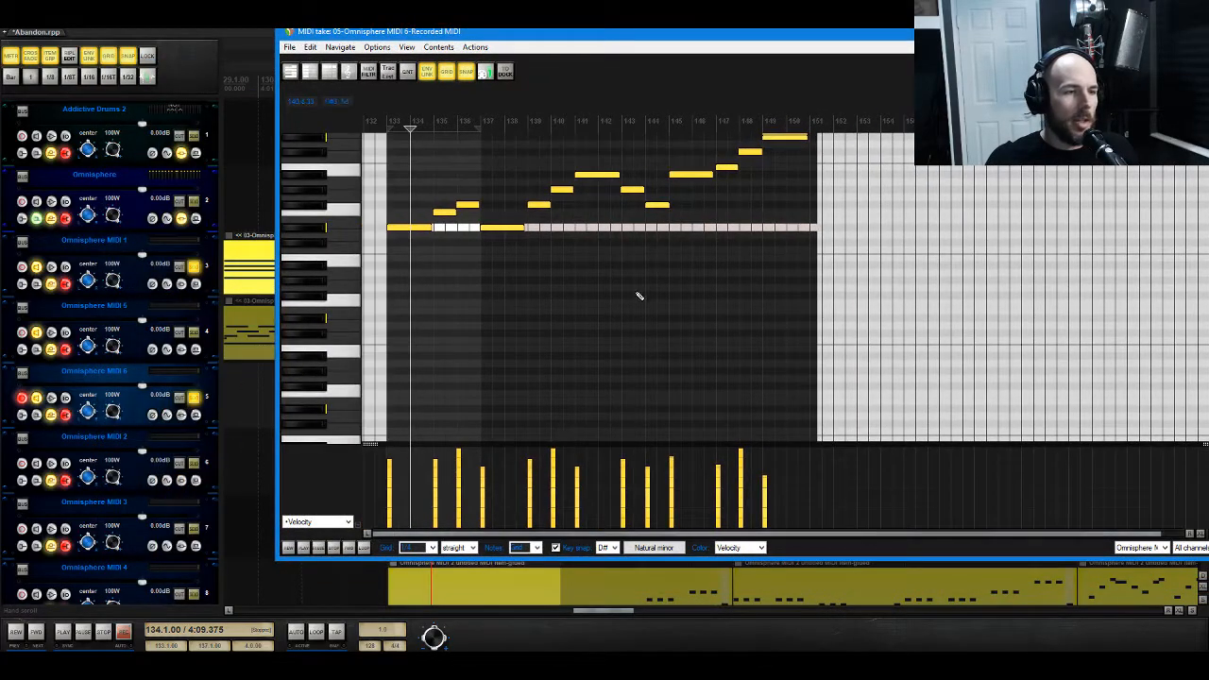
key("q")
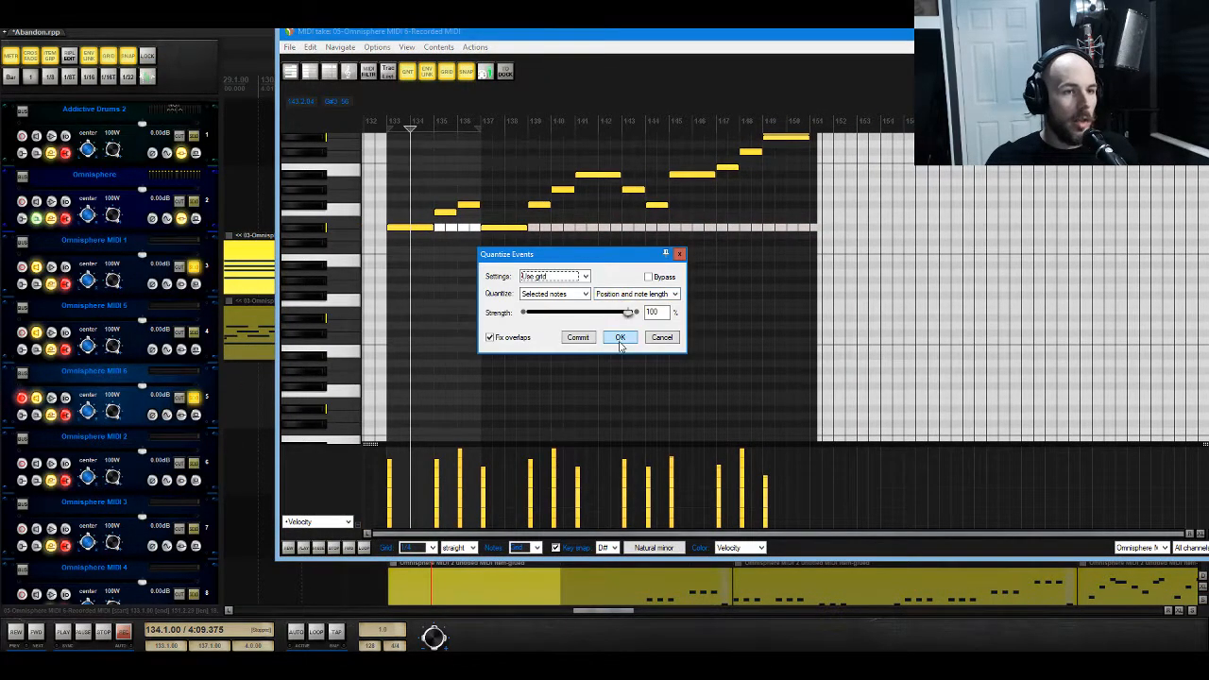
left_click(620, 338)
left_click(1192, 32)
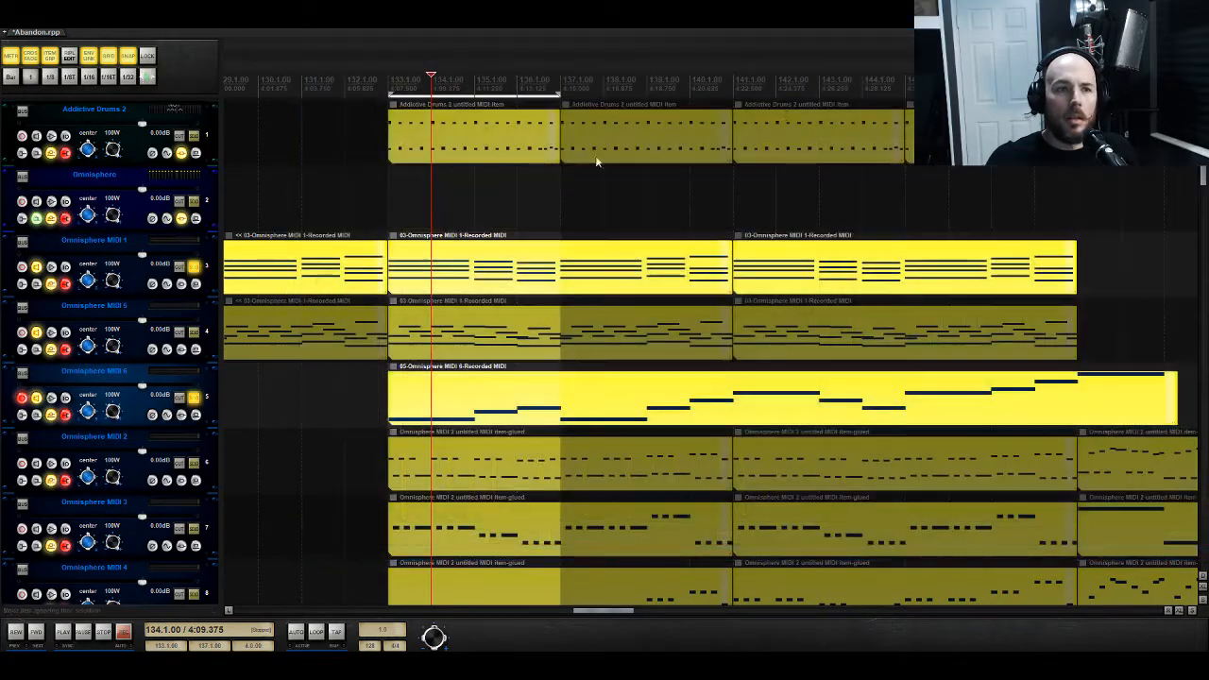
Step: Disarm Omnisphere MIDI 6, clear the solos on Omnisphere MIDI 6, Omnisphere MIDI 1 and Talkover Mic, and save the project
left_click(480, 212)
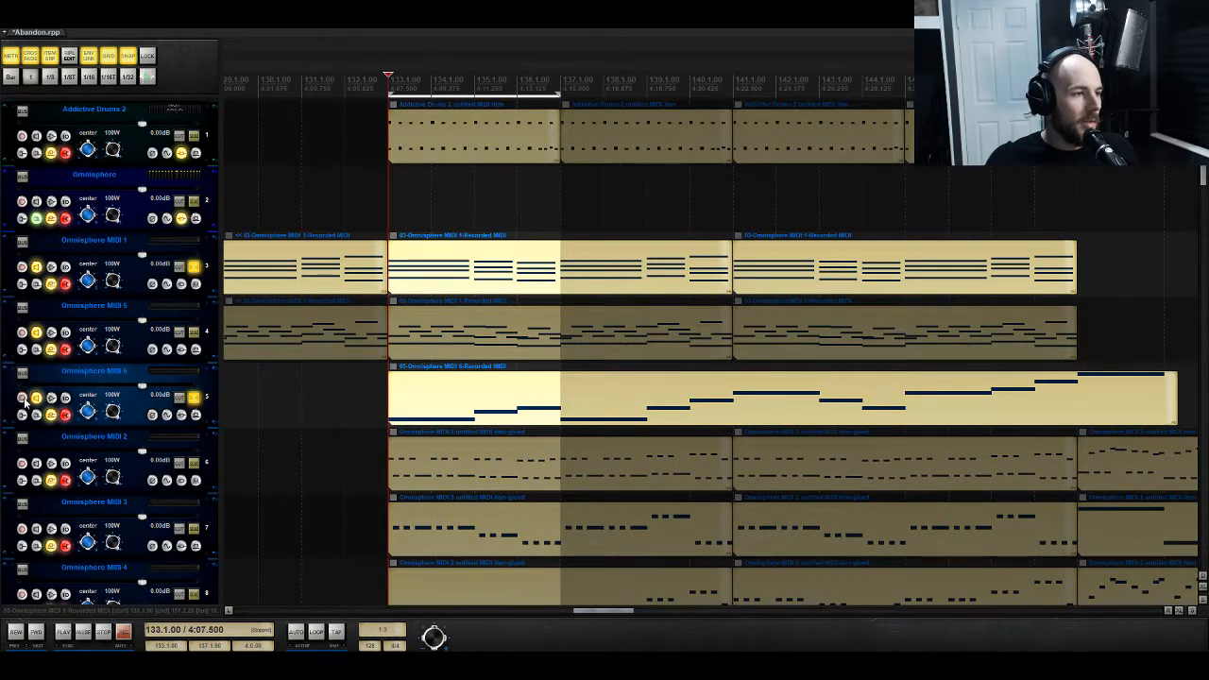
left_click(195, 400)
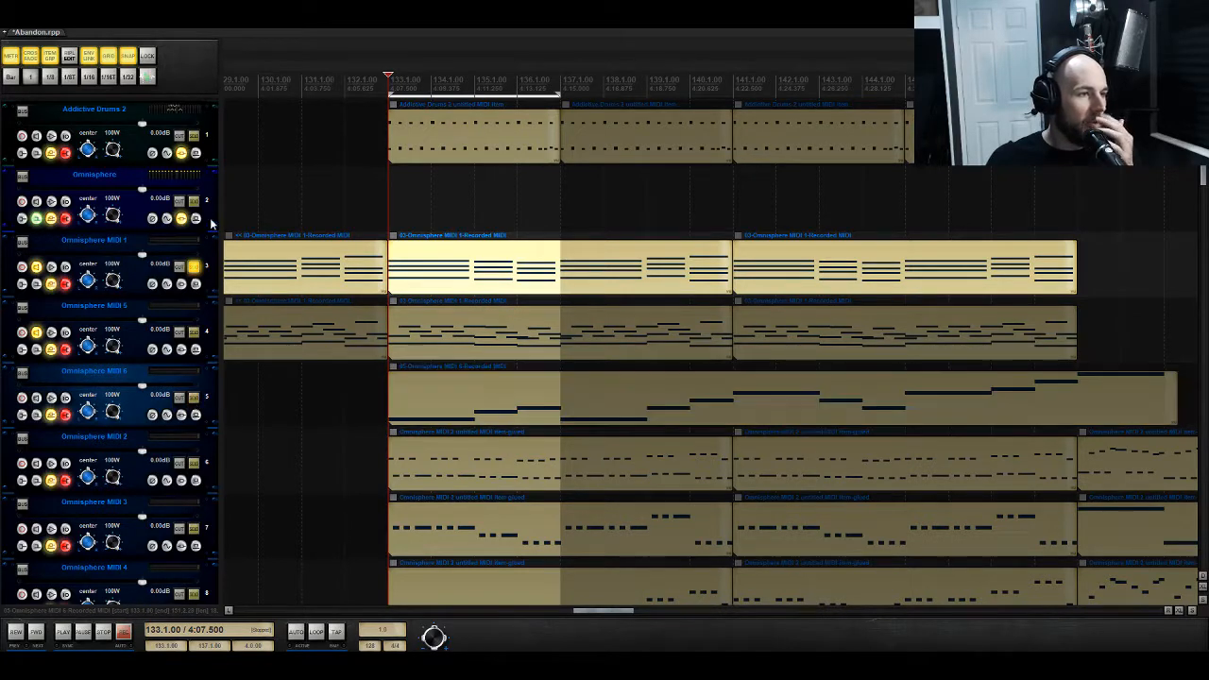
left_click(193, 267)
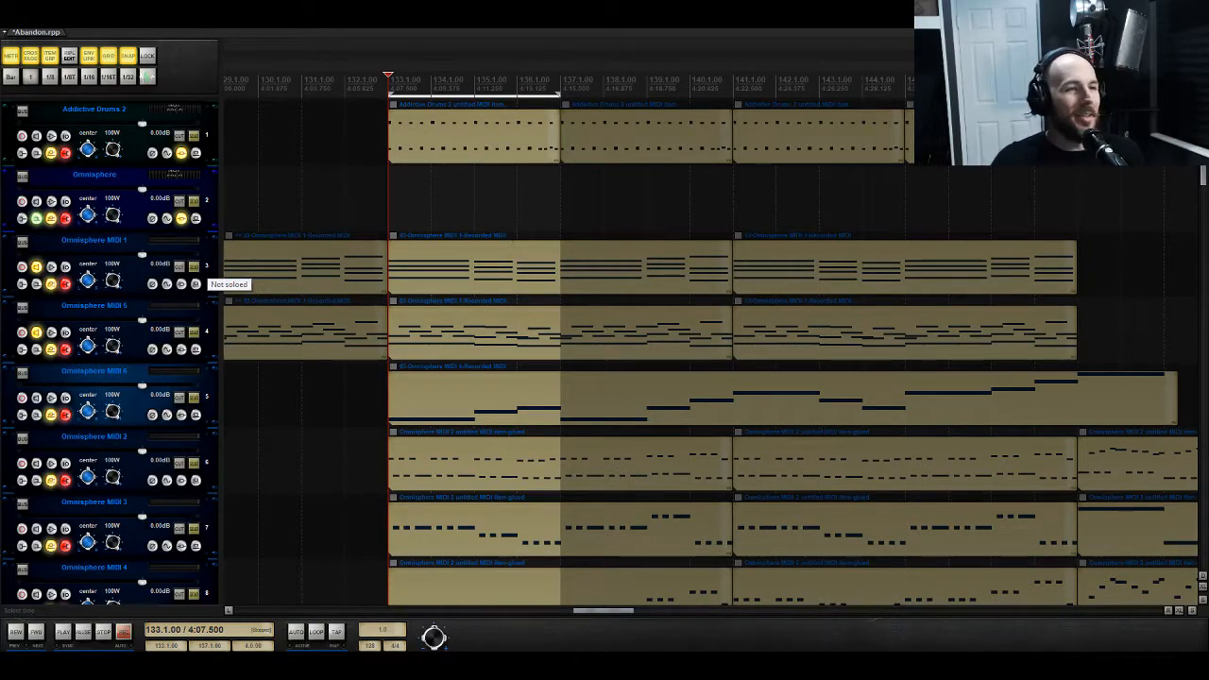
key("ctrl+m")
key("alt+F4")
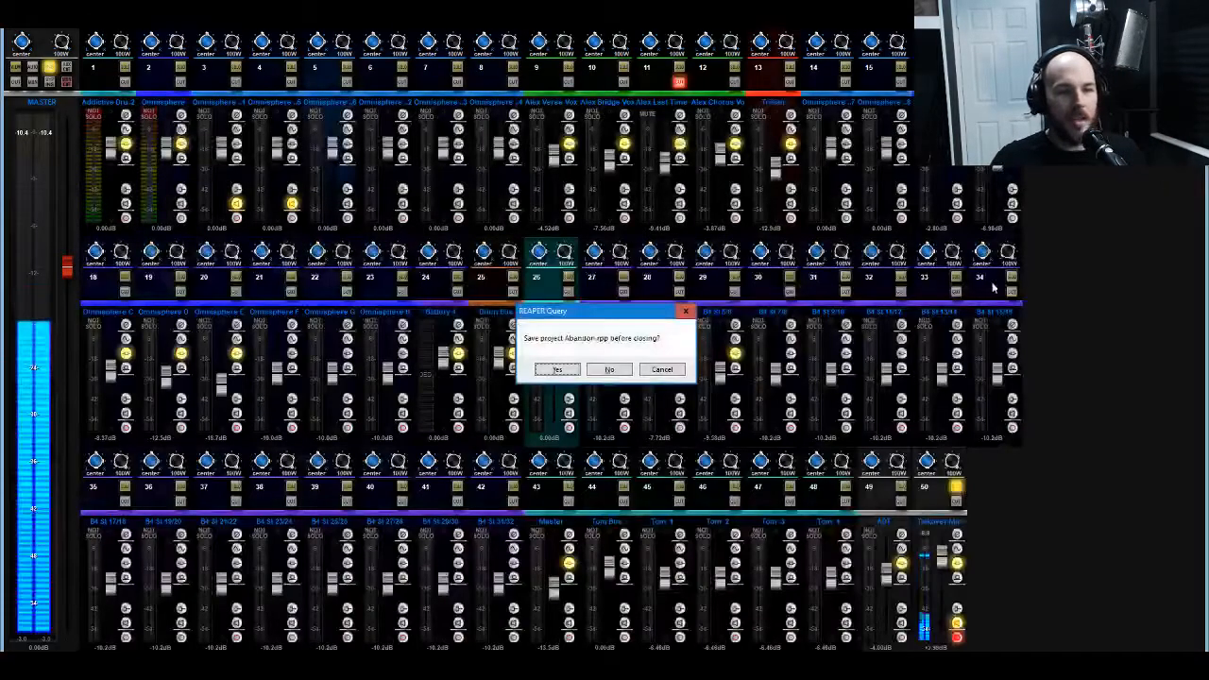
left_click(660, 372)
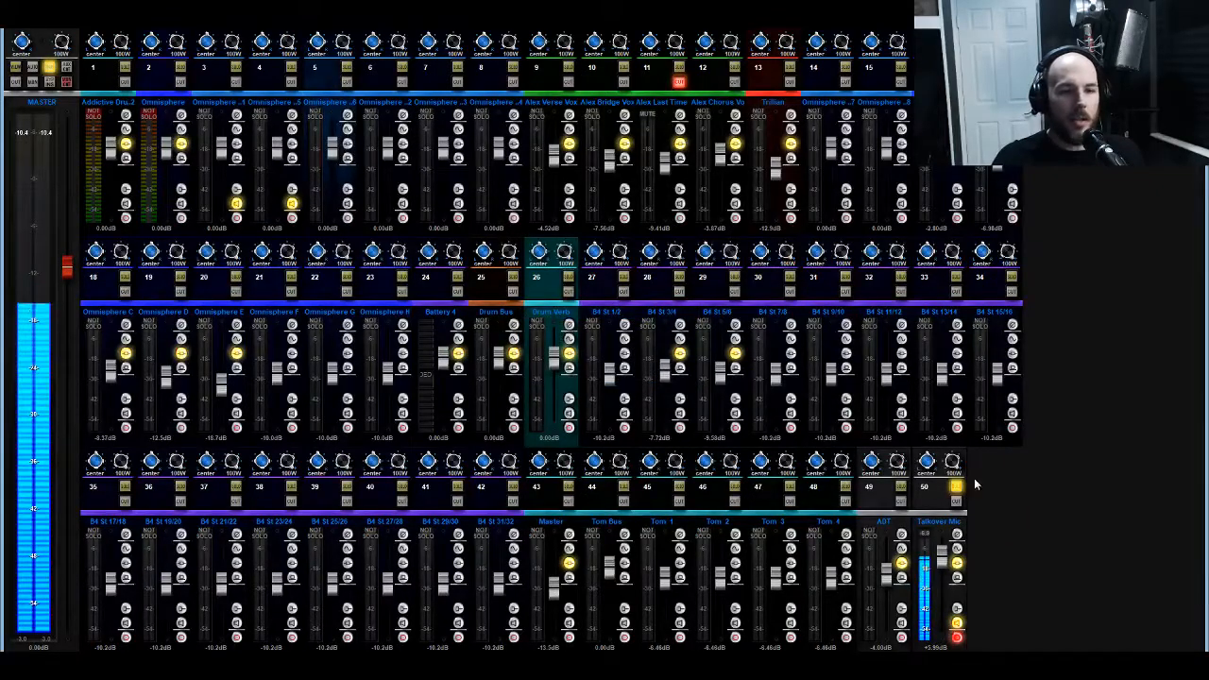
key("ctrl+m")
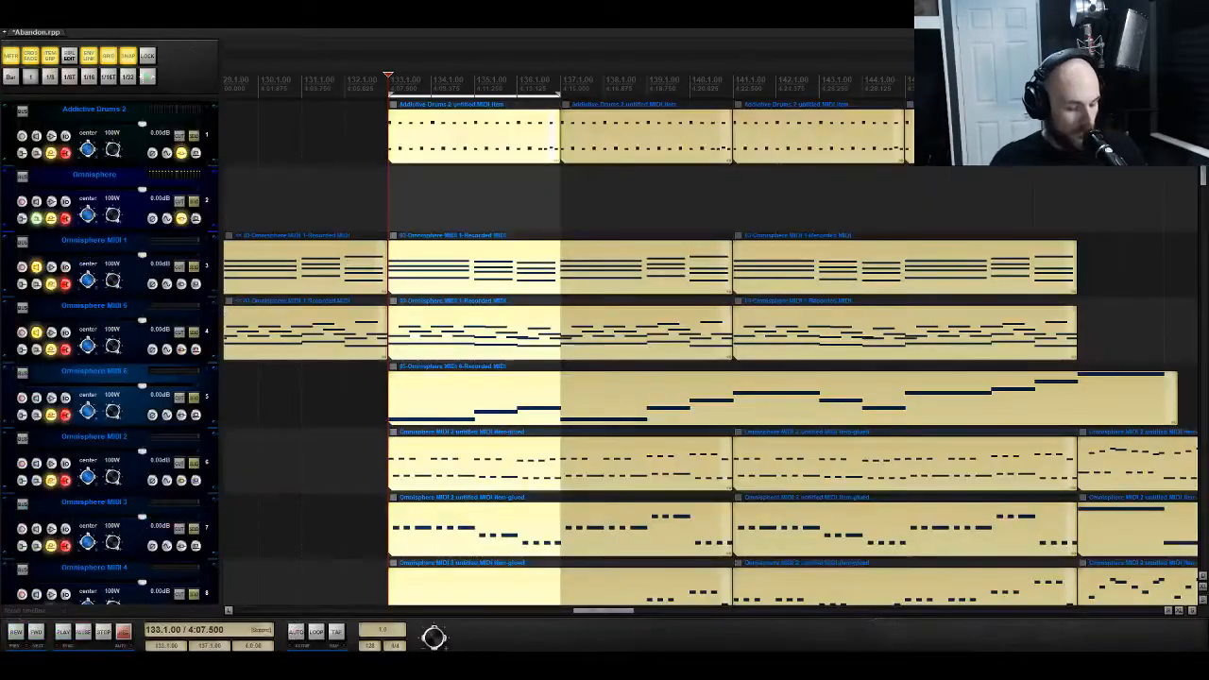
Step: Play the full mix from bar 133 to about bar 151, briefly soloing Omnisphere F and raising its volume to -3.43 dB
key("space")
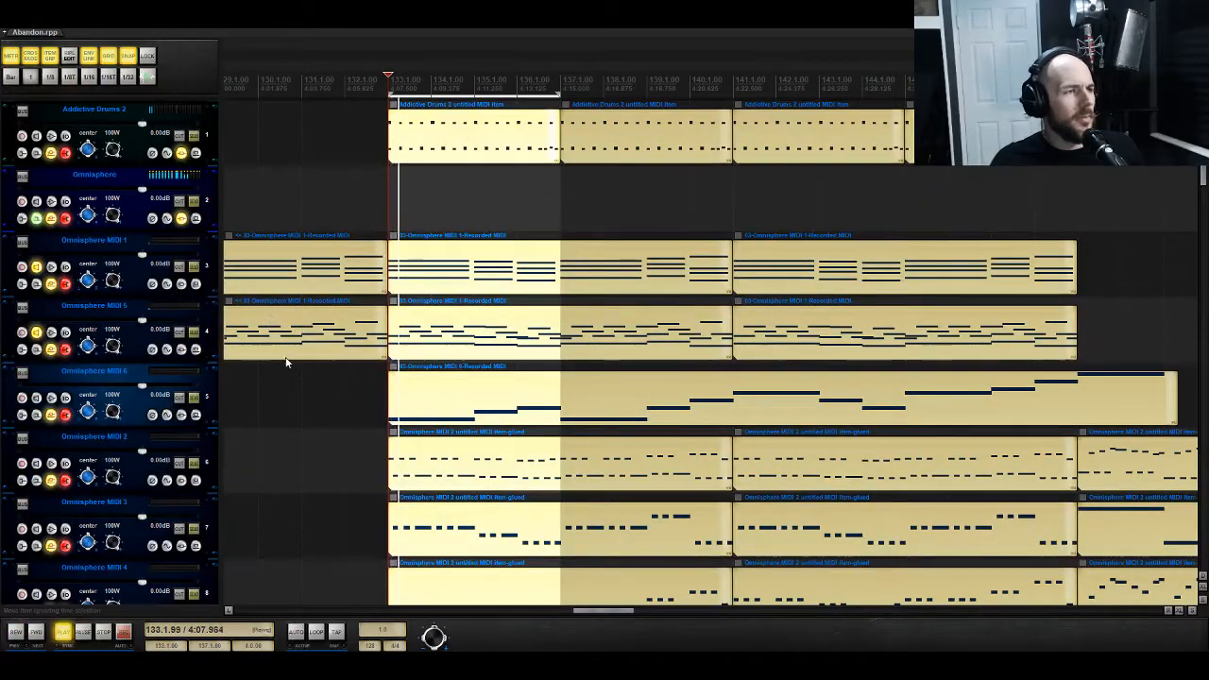
scroll(709, 349, "down", 10)
scroll(269, 366, "down", 4)
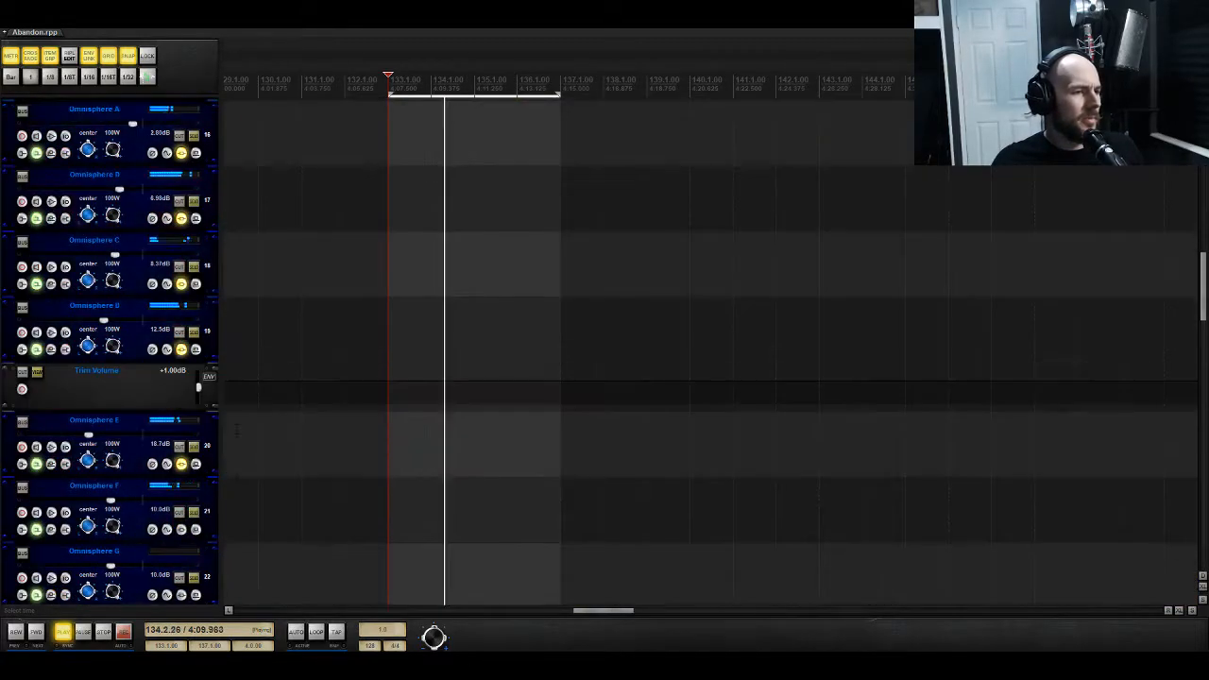
left_click(195, 515)
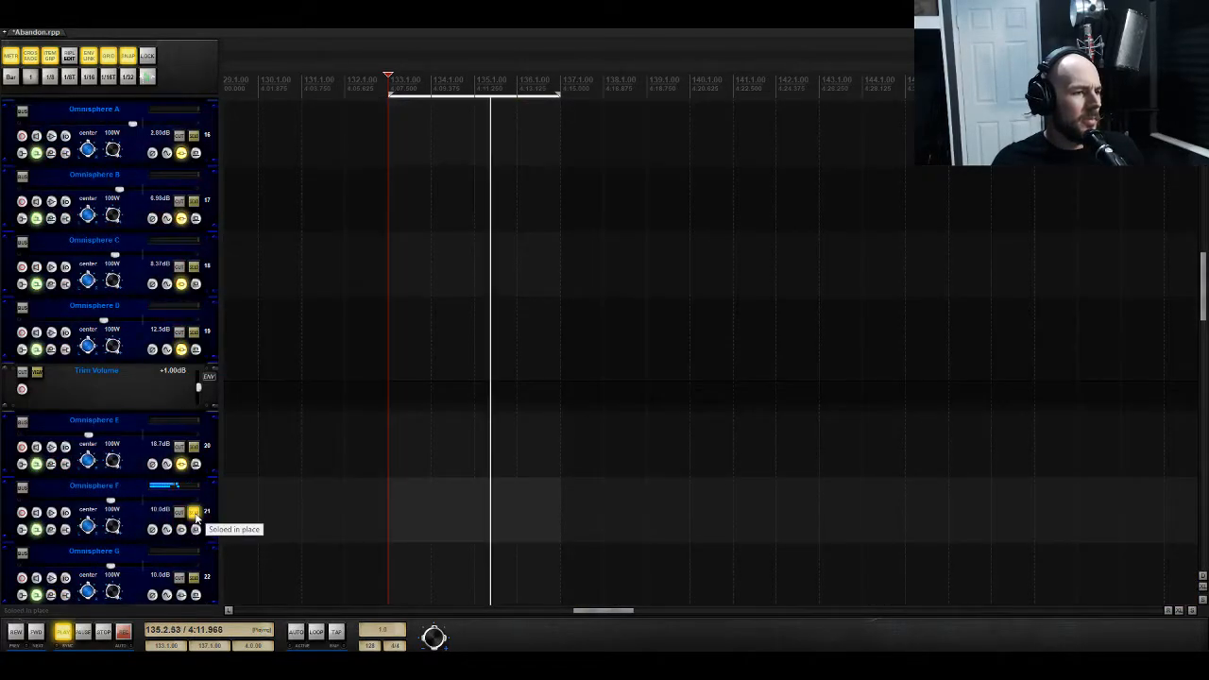
left_click(195, 514)
left_click_drag(111, 500, 133, 504)
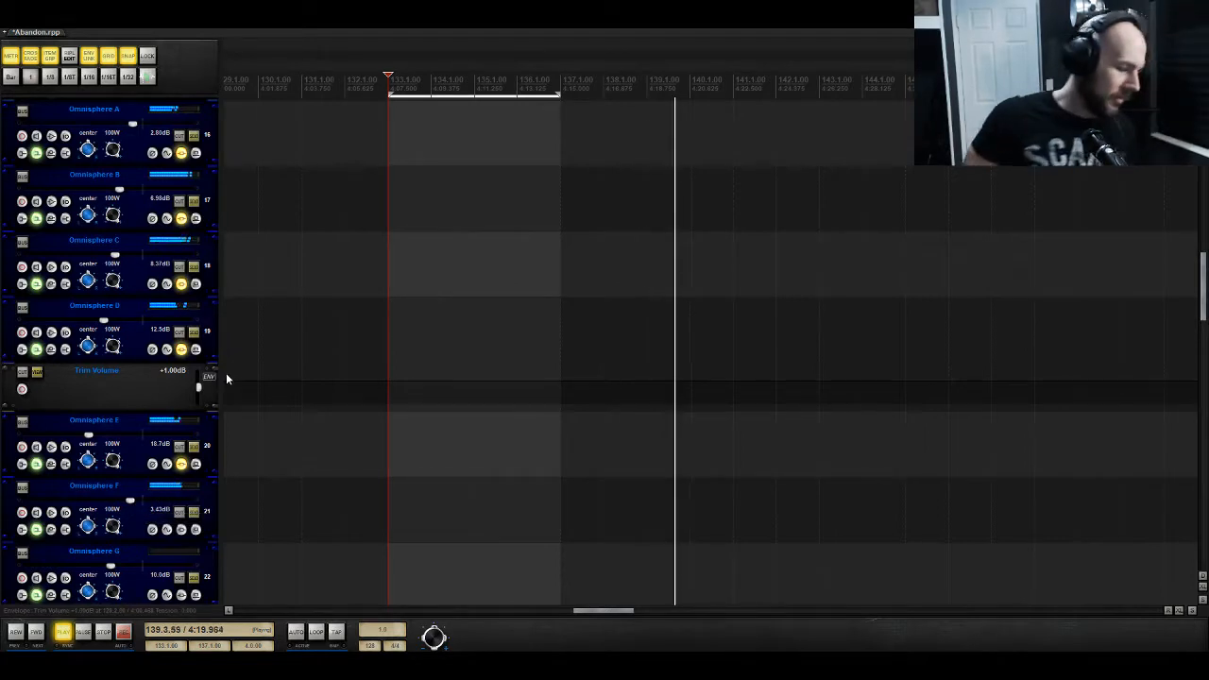
key("Delete")
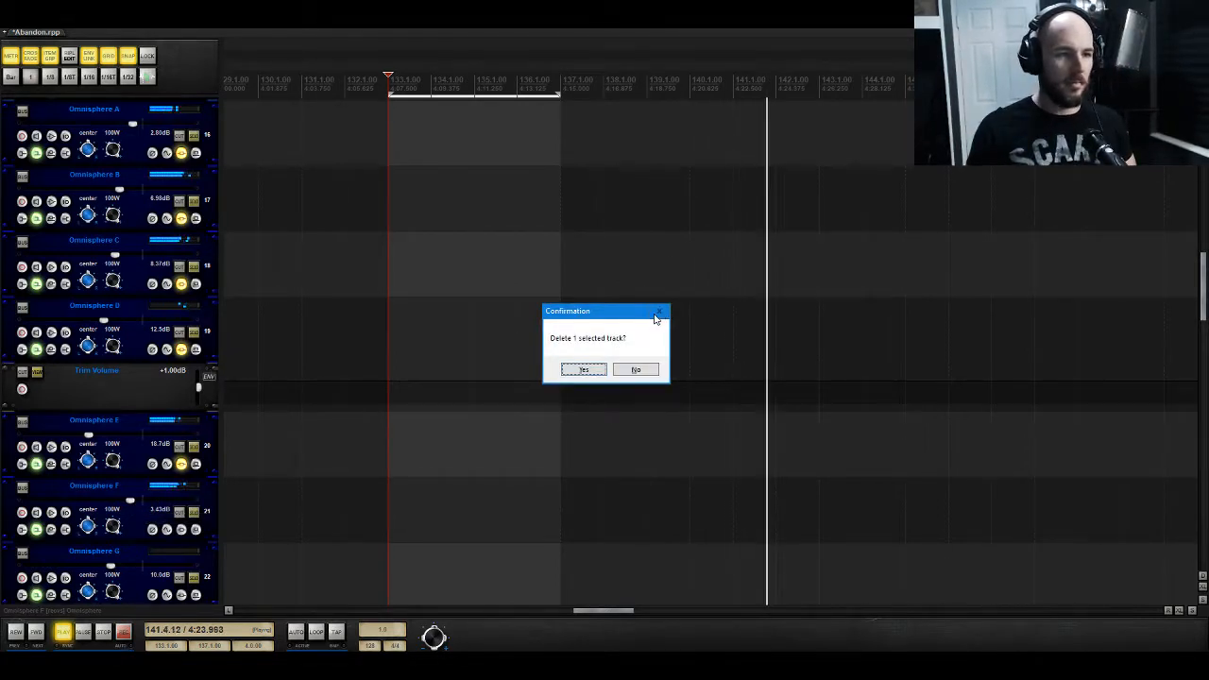
left_click(650, 373)
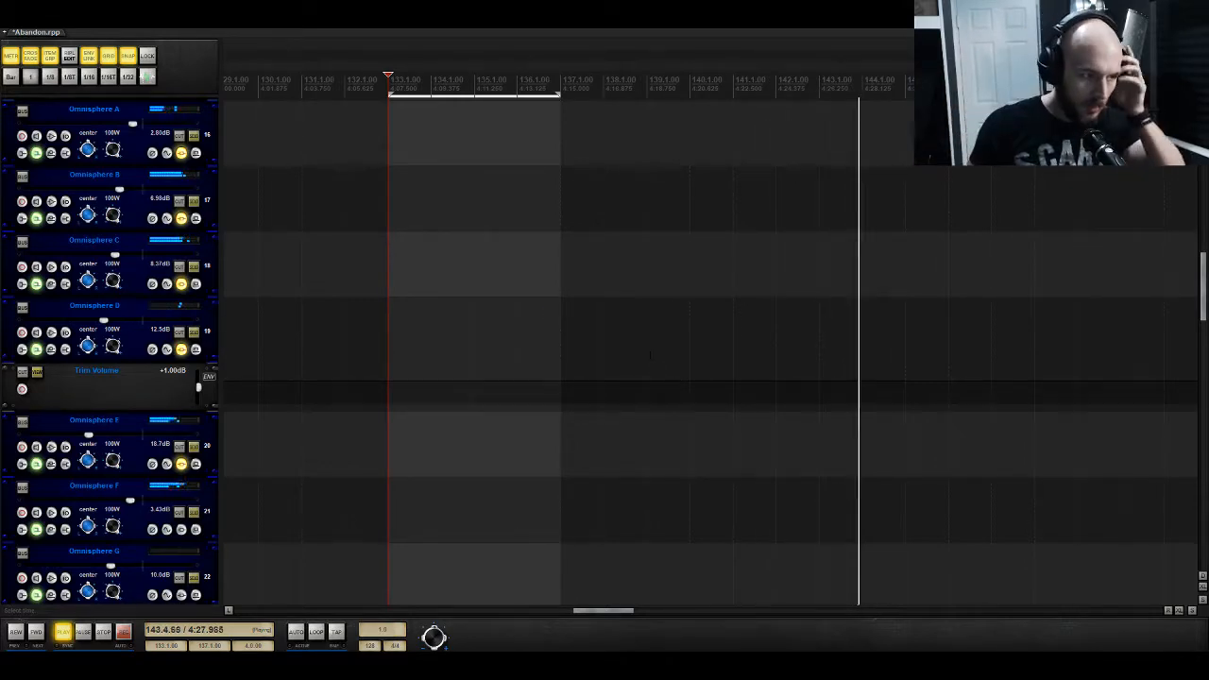
scroll(673, 372, "up", 10)
scroll(673, 379, "up", 1)
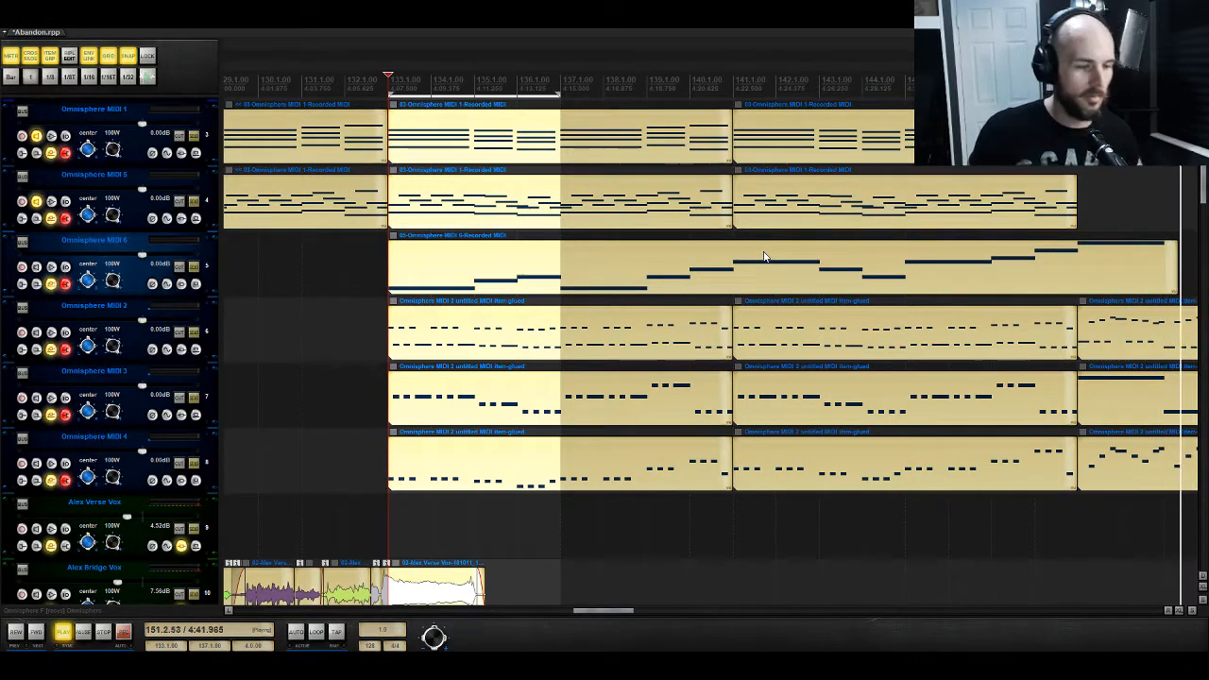
key("space")
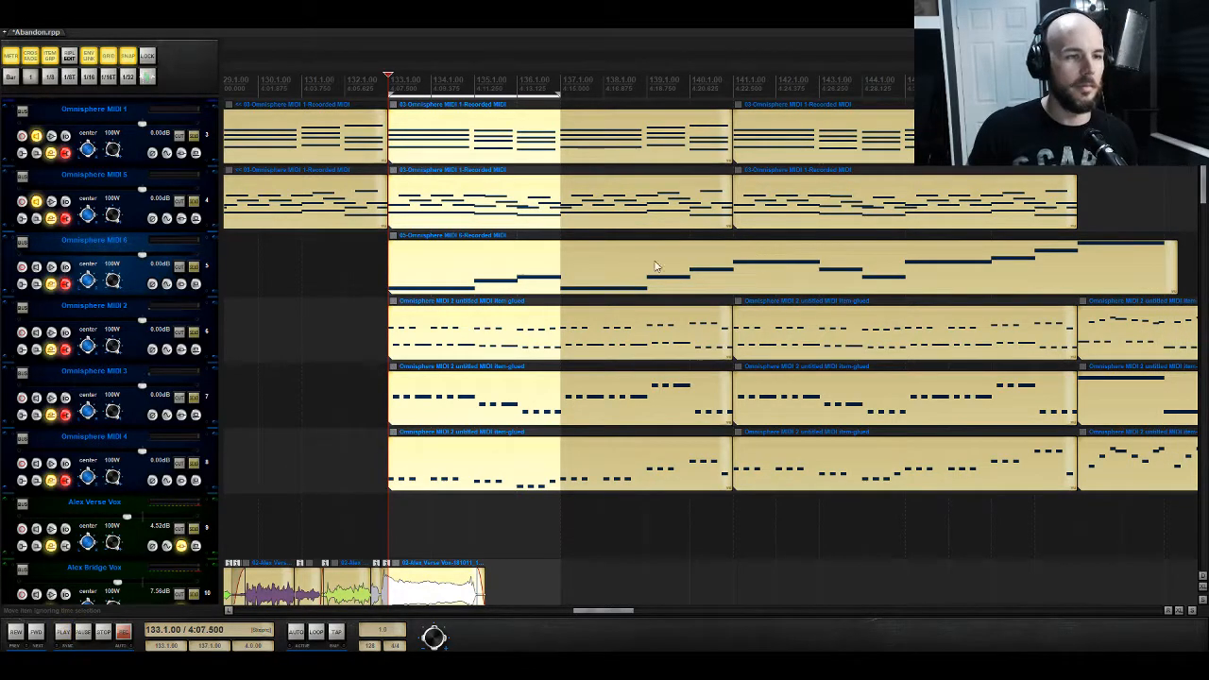
Step: Open the Omnisphere MIDI 6 melody in the MIDI editor and play it from bar 133
double_click(418, 281)
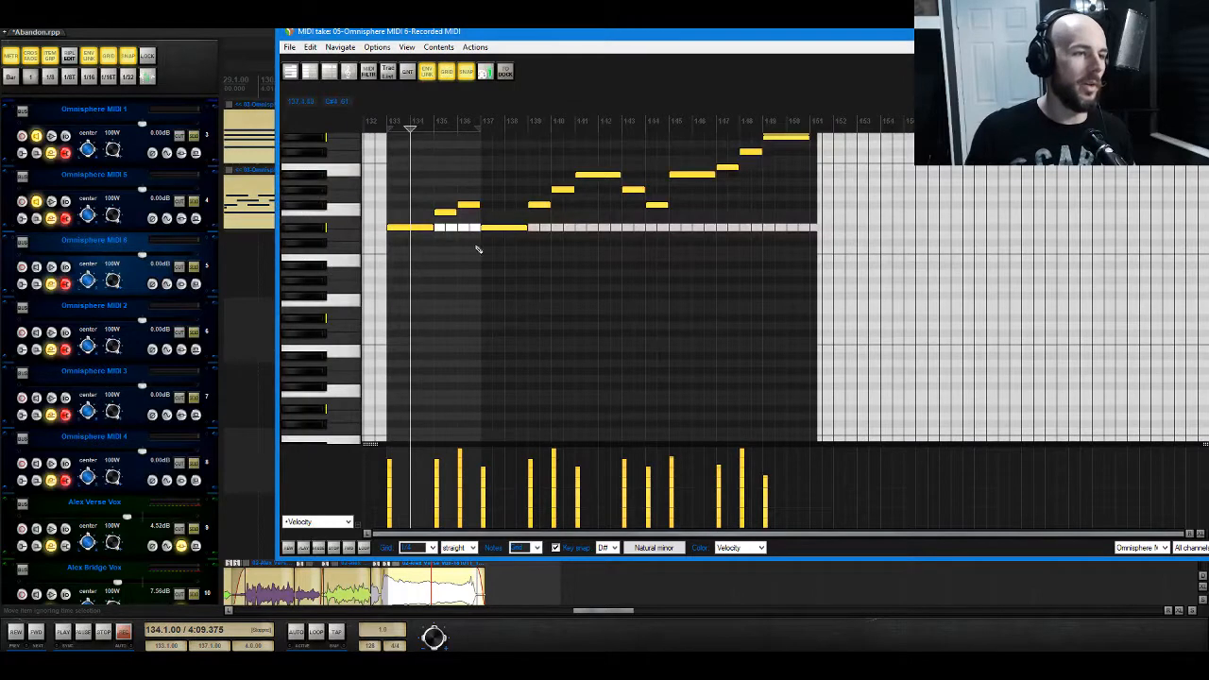
scroll(418, 324, "up", 2)
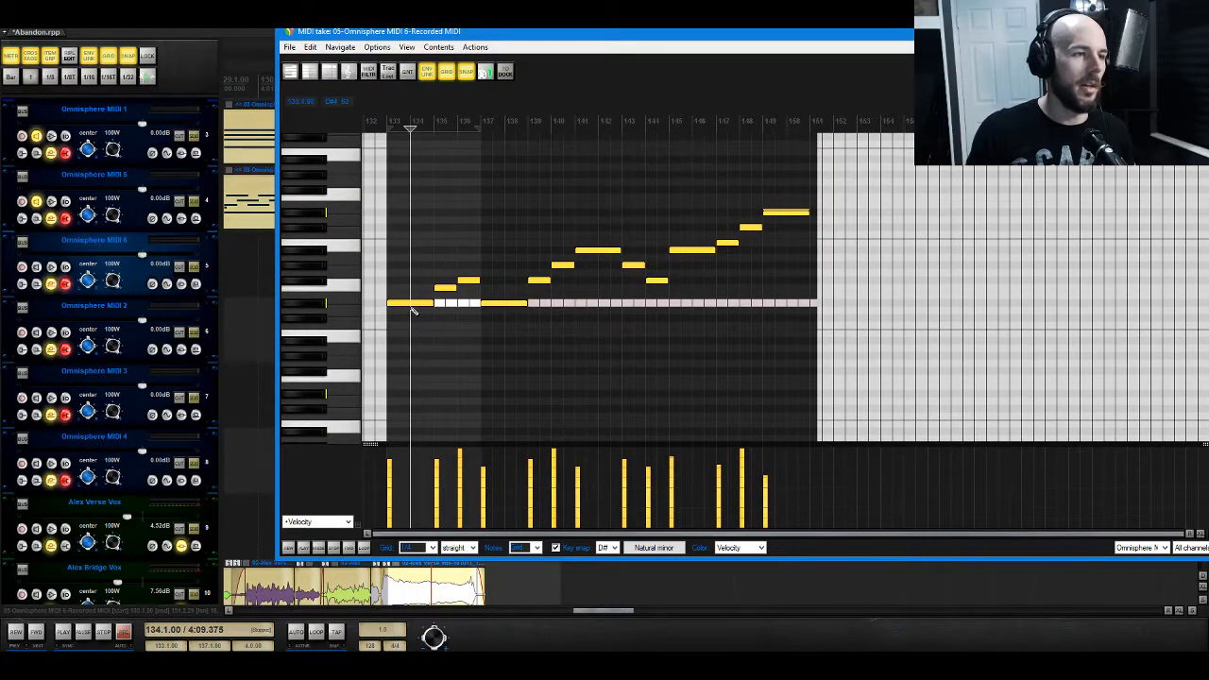
scroll(412, 307, "down", 3)
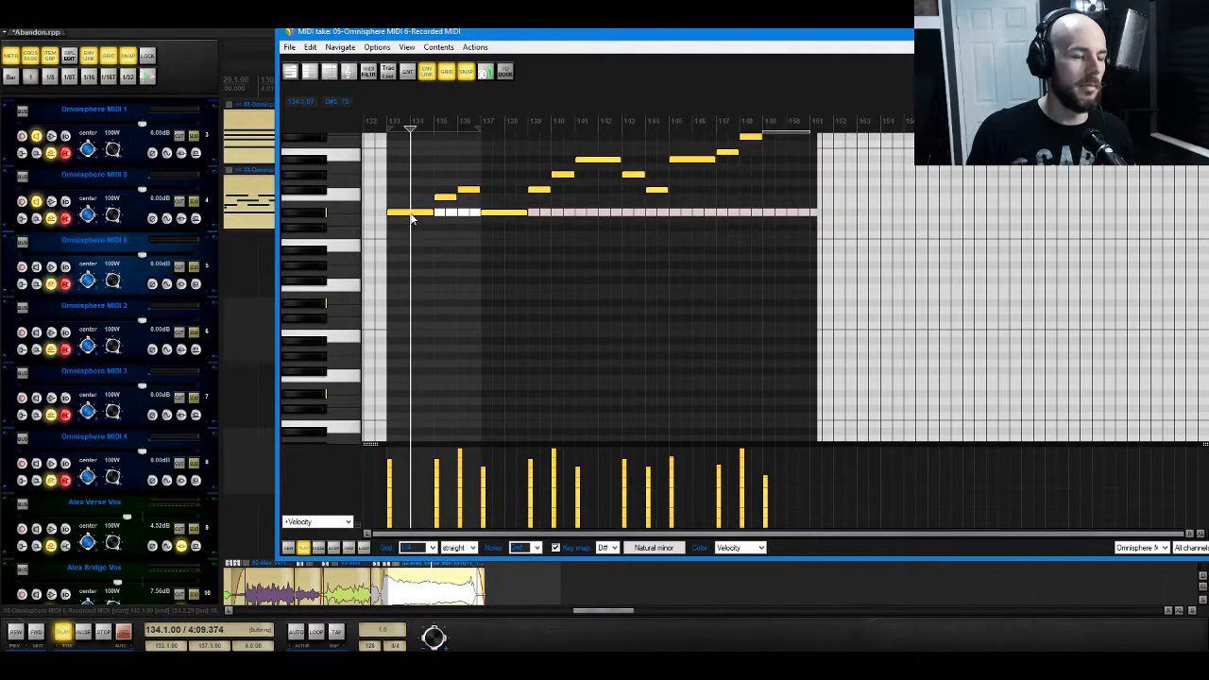
key("space")
left_click(387, 123)
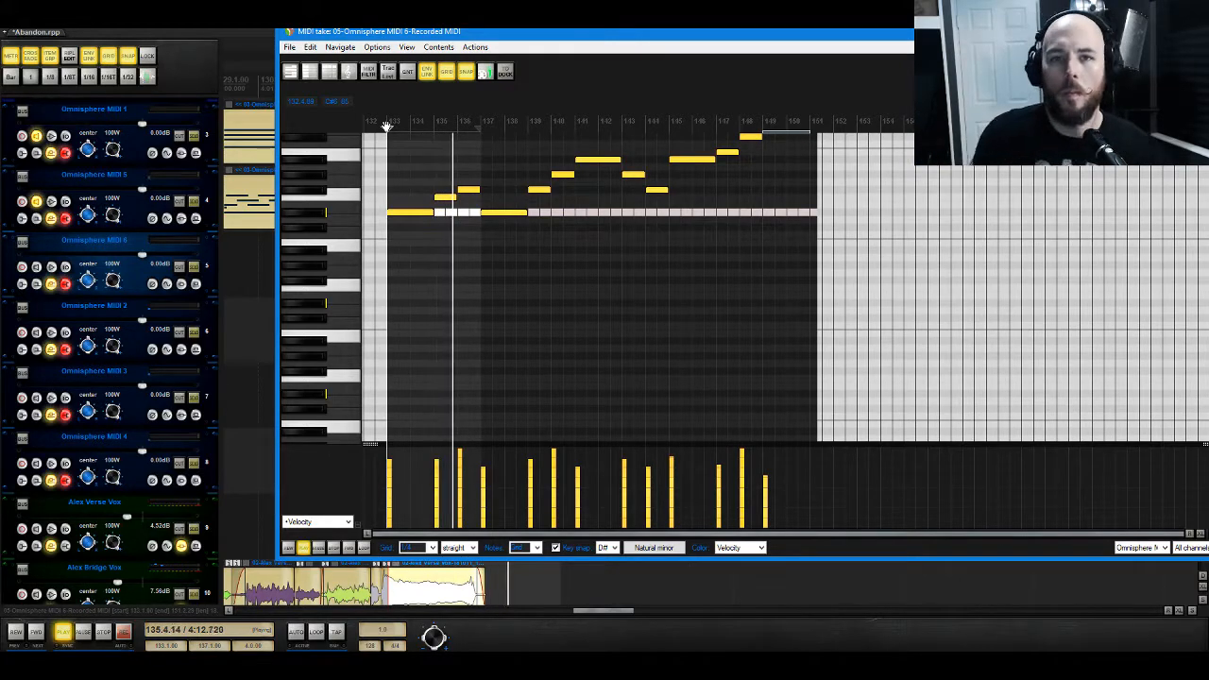
Step: Set the Omnisphere F track's volume to +0.50 dB during playback, then close the MIDI editor and stop
scroll(248, 378, "down", 12)
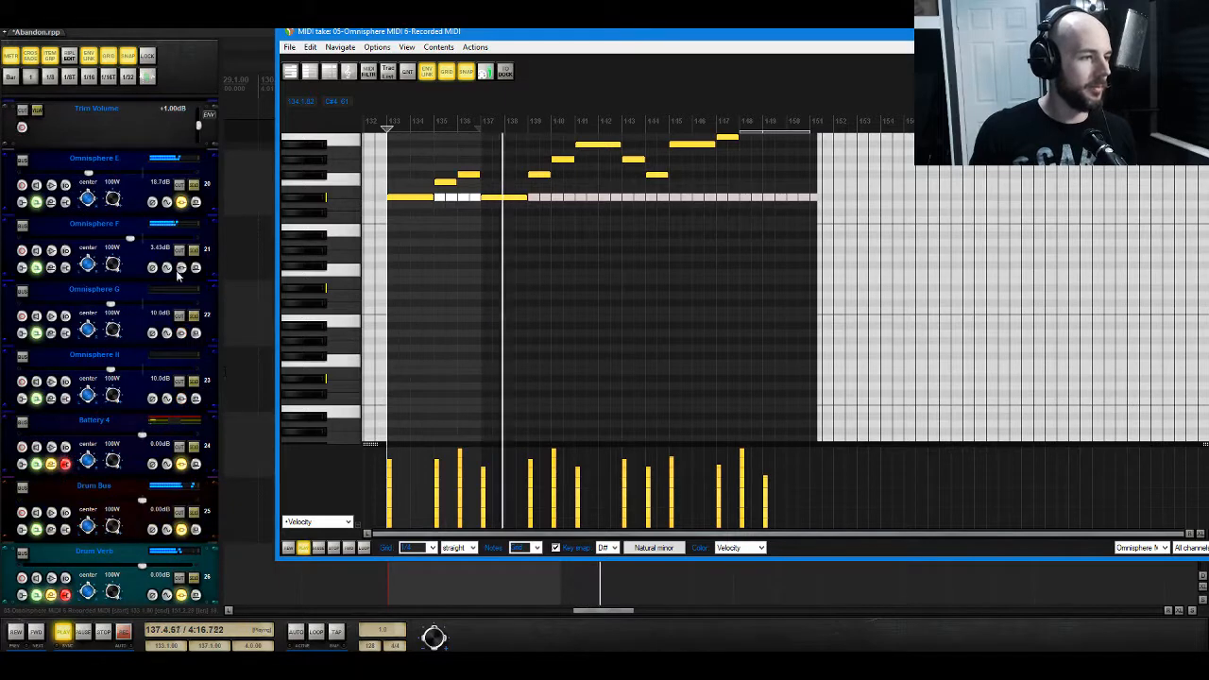
left_click_drag(133, 239, 141, 239)
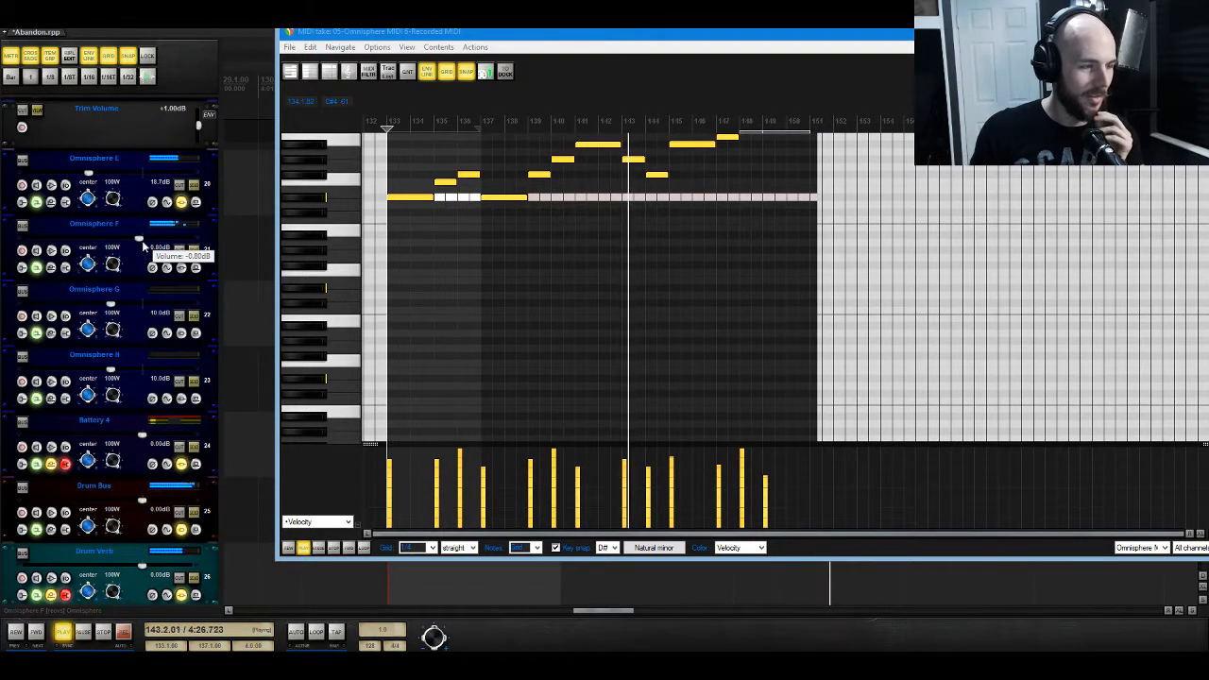
left_click_drag(143, 242, 148, 245)
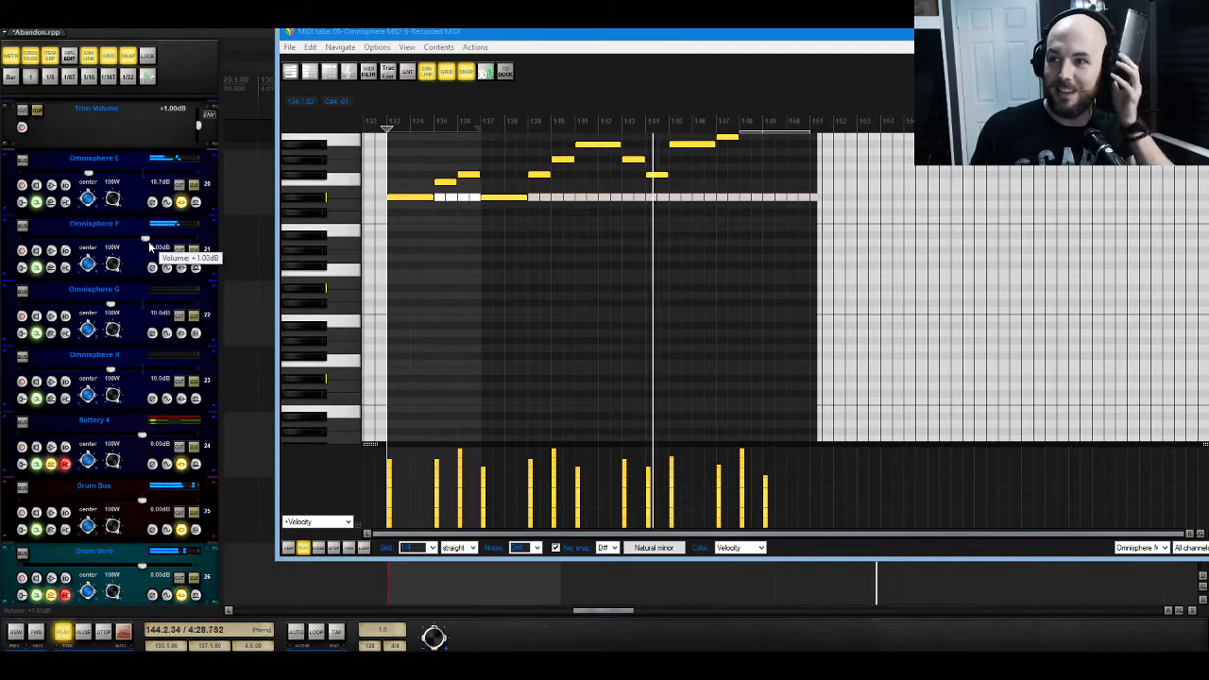
left_click_drag(149, 246, 147, 246)
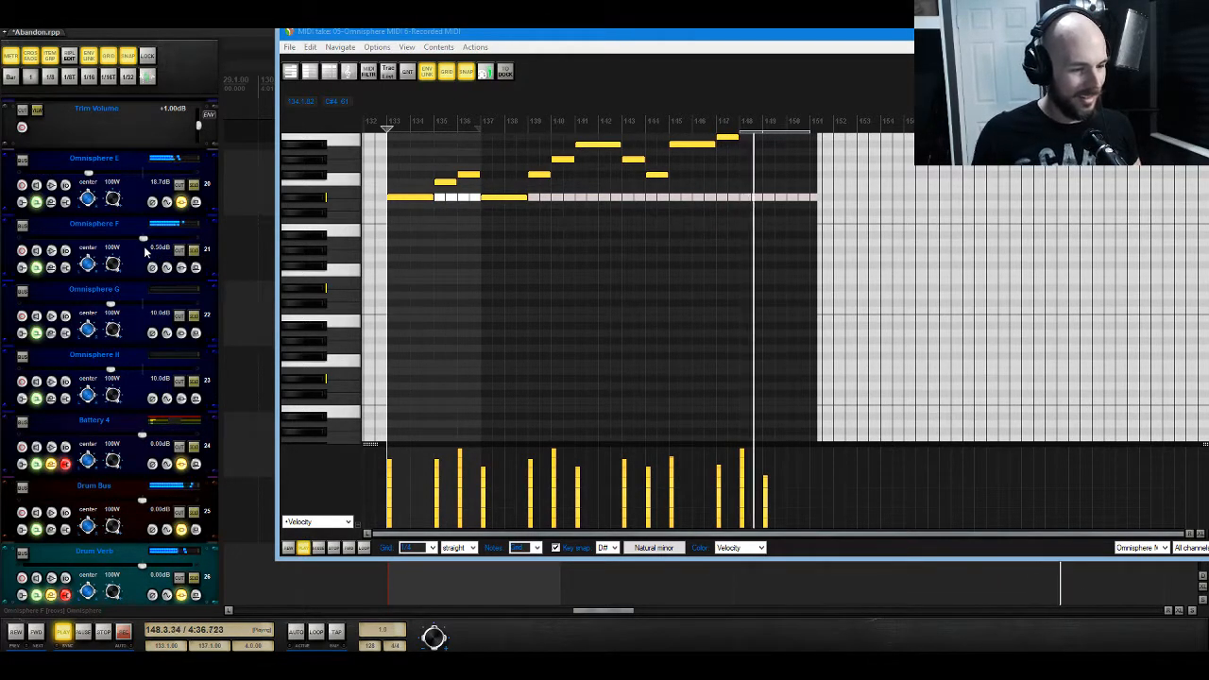
scroll(821, 316, "up", 1)
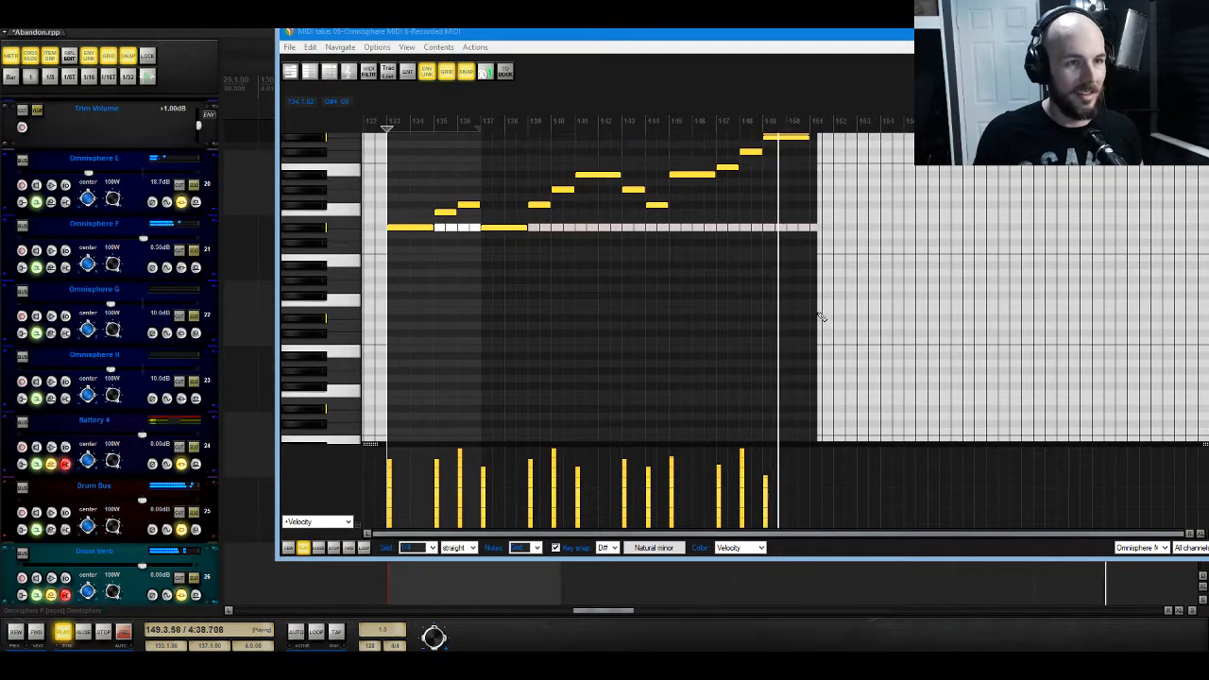
left_click_drag(945, 33, 774, 35)
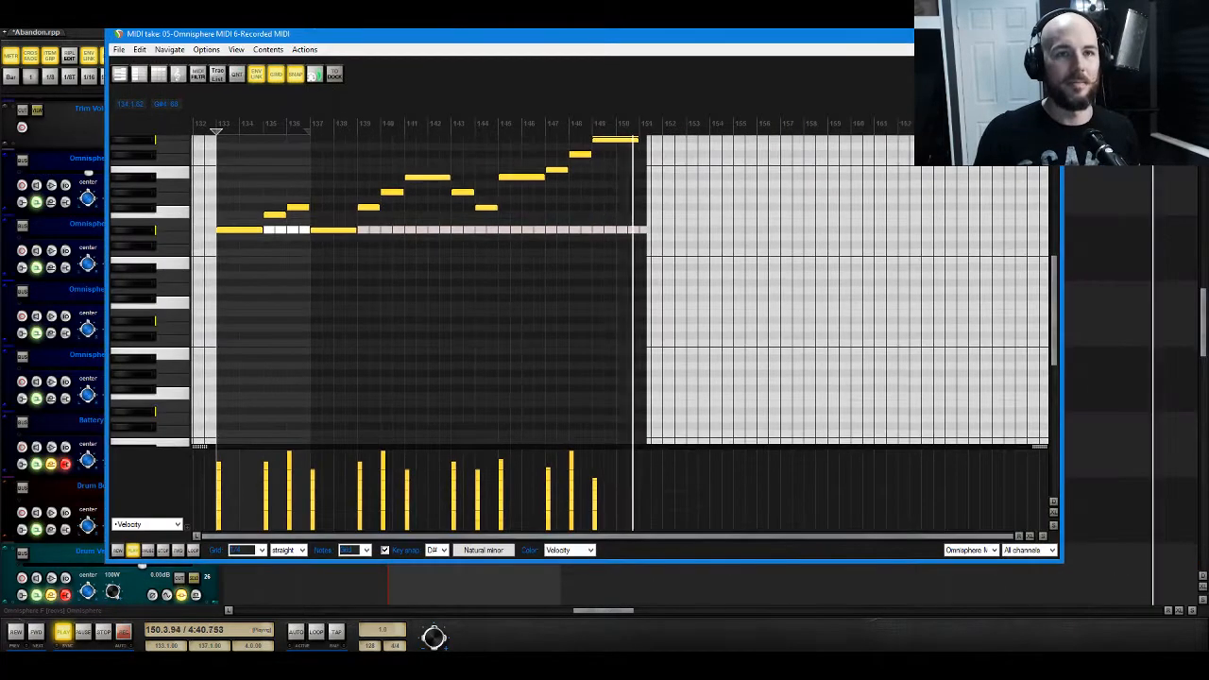
left_click(1044, 34)
key("space")
Step: Move the Omnisphere MIDI 6 melody item to start at bar 117 and set Omnisphere F's volume to -3.09 dB during playback
scroll(557, 267, "up", 8)
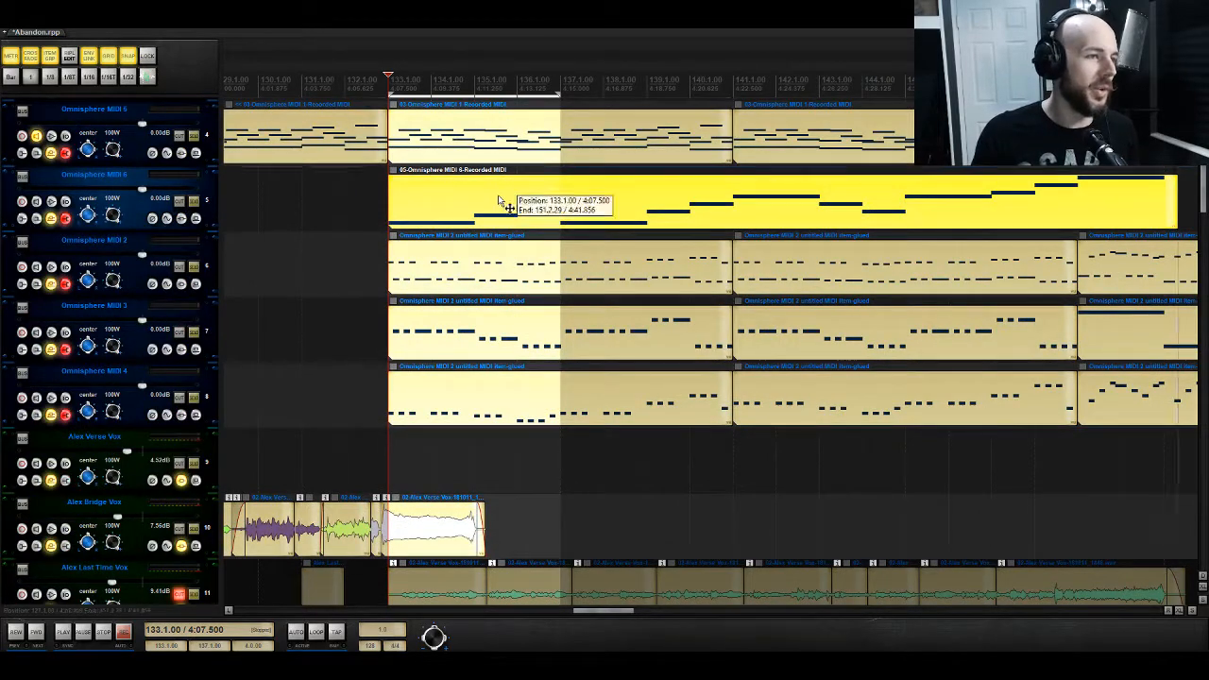
left_click_drag(498, 200, 794, 241)
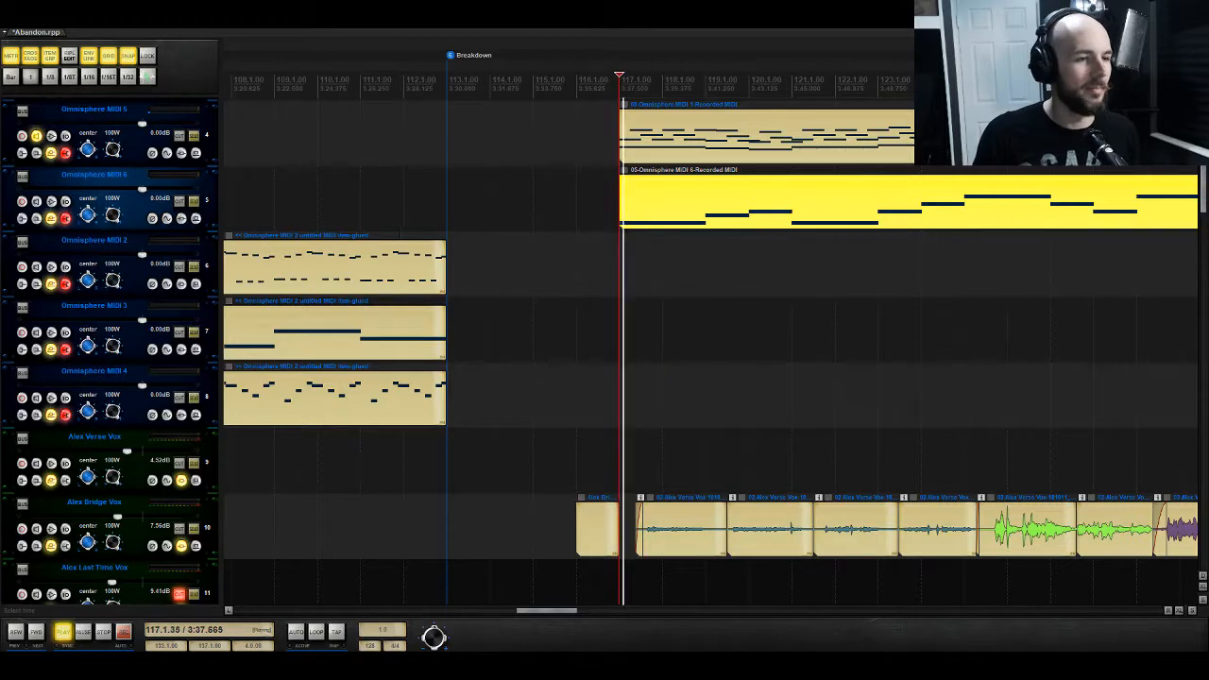
scroll(397, 156, "down", 5)
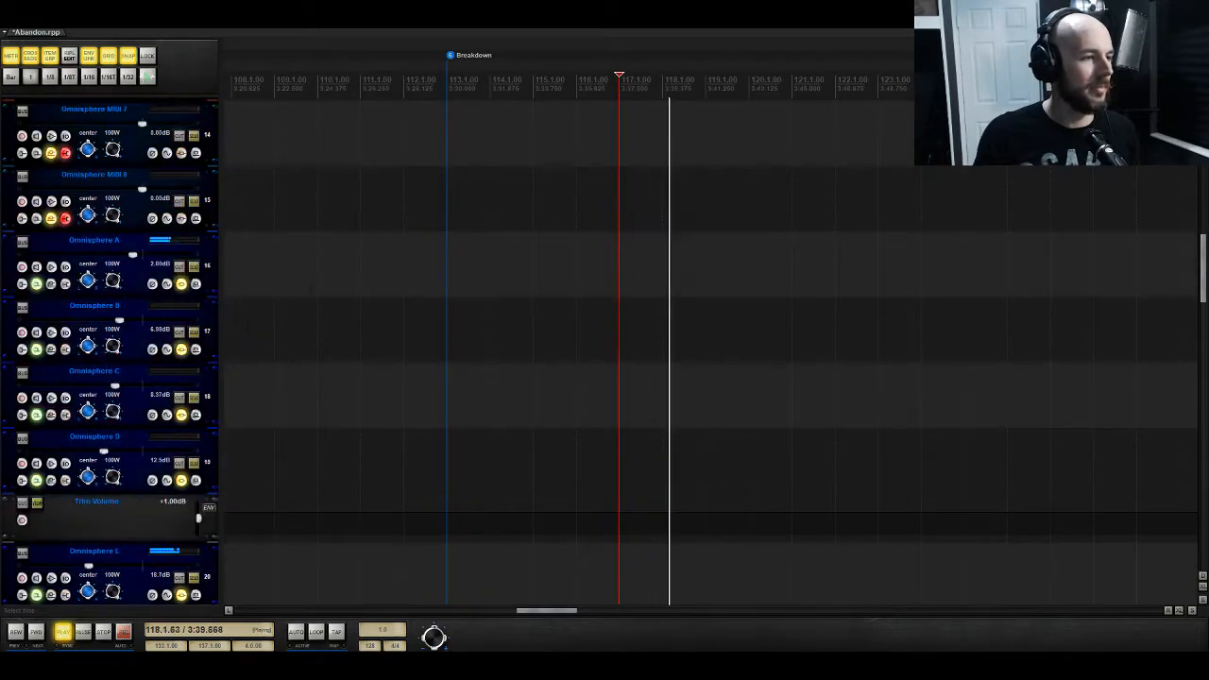
scroll(21, 238, "down", 3)
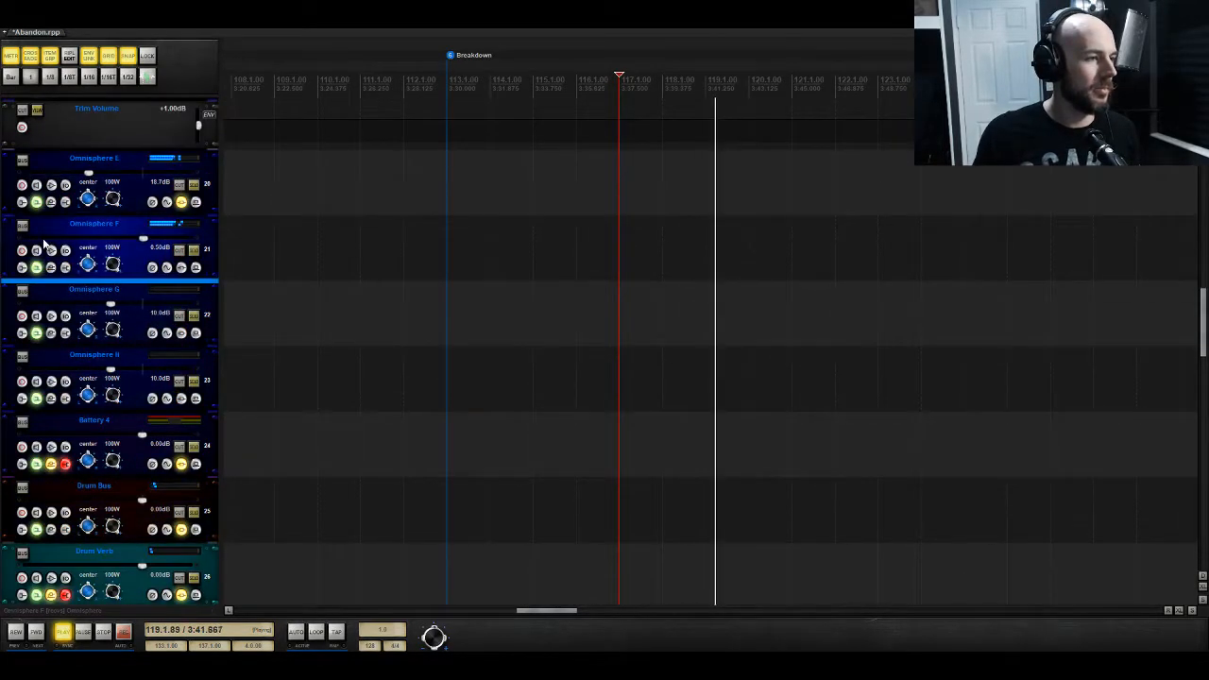
mouse_move(143, 239)
left_mouse_down()
mouse_move(151, 244)
mouse_move(84, 244)
mouse_move(127, 242)
left_mouse_up()
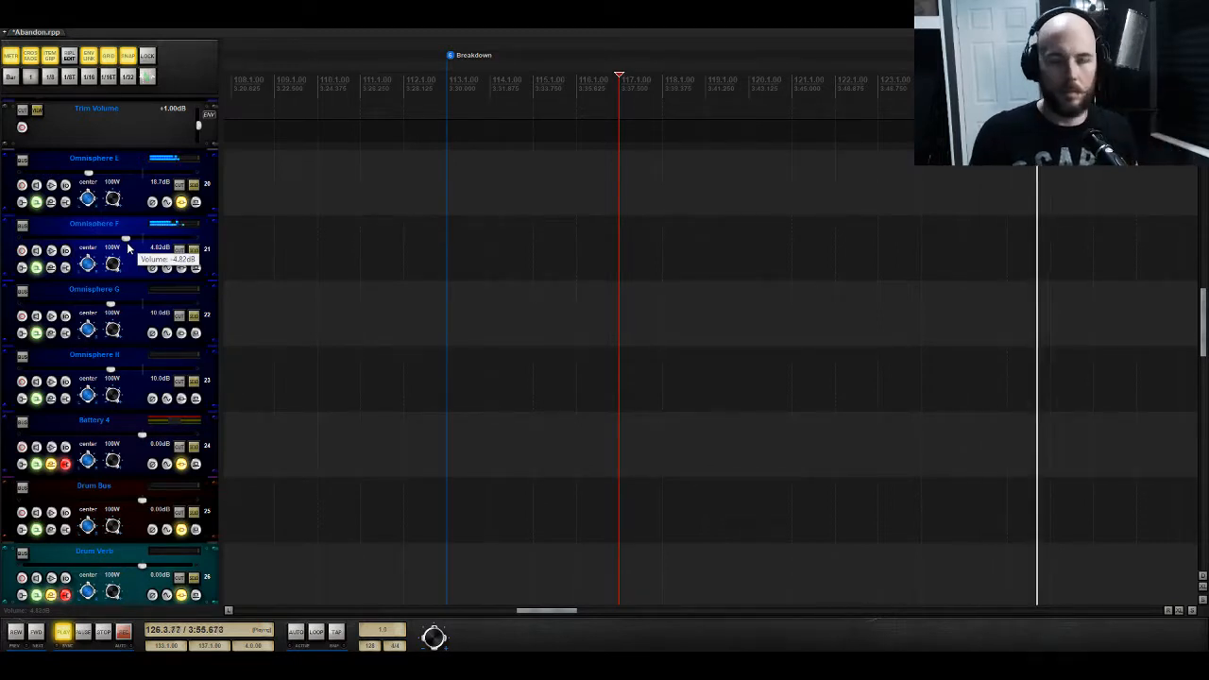
left_click_drag(132, 237, 134, 238)
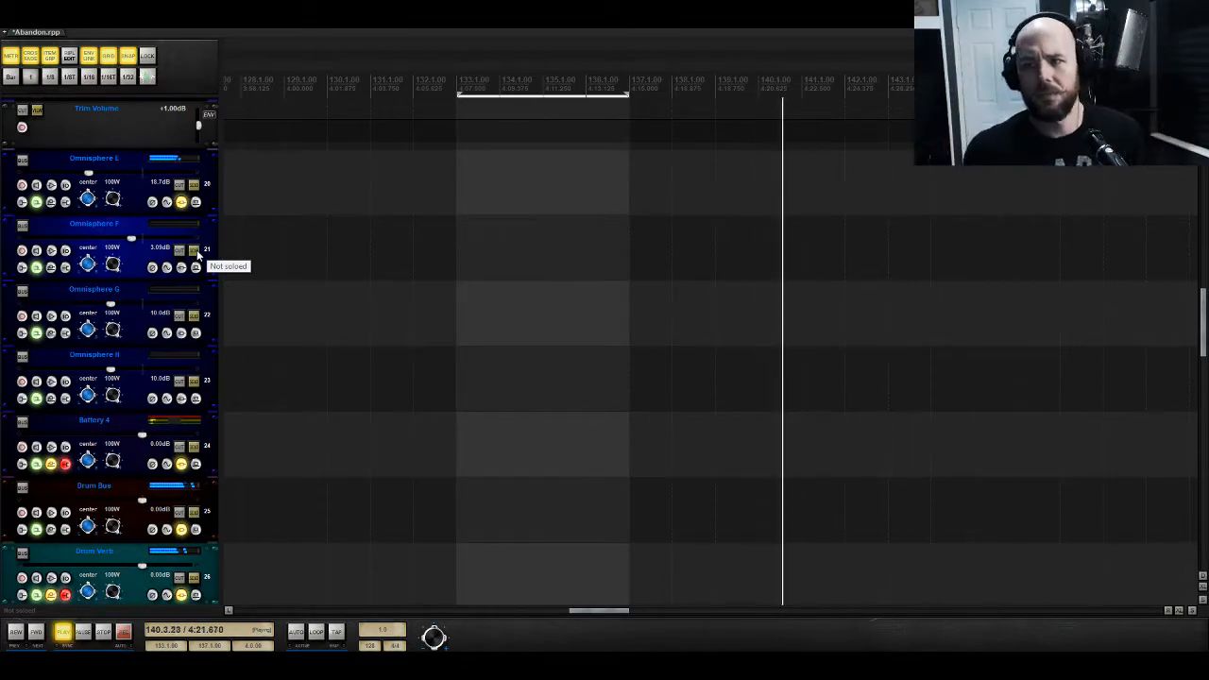
Step: Restart playback from bar 117 and open the Omnisphere instrument showing part 6
key("space")
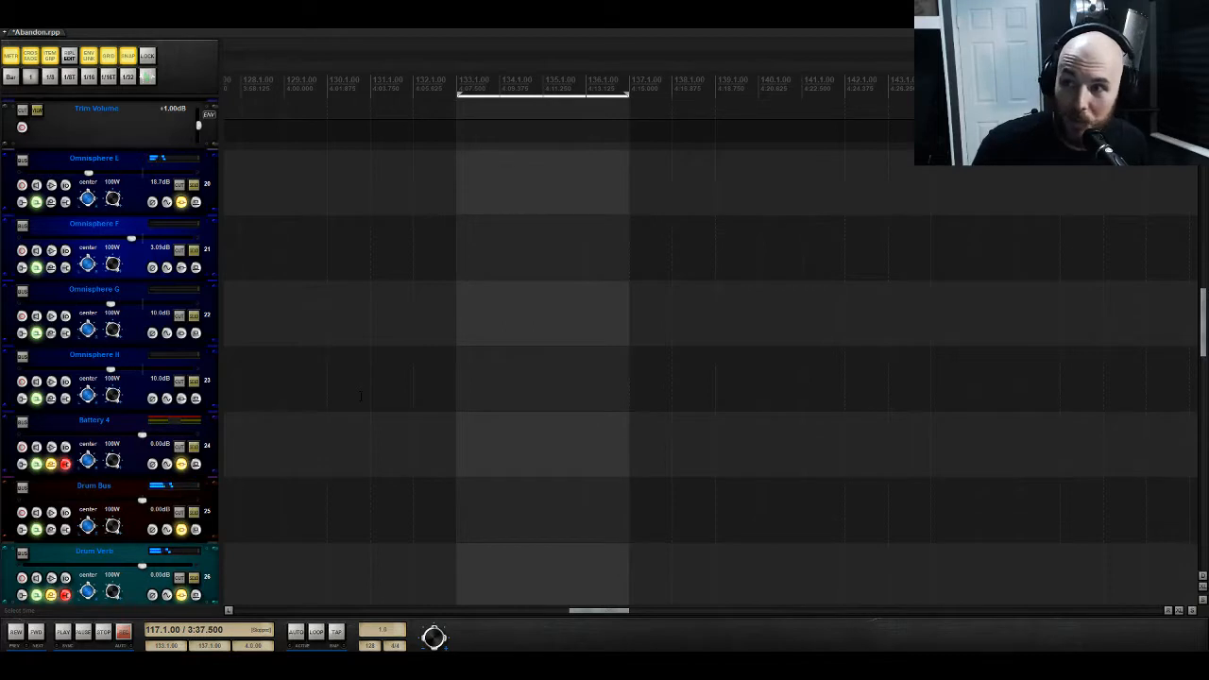
key("space")
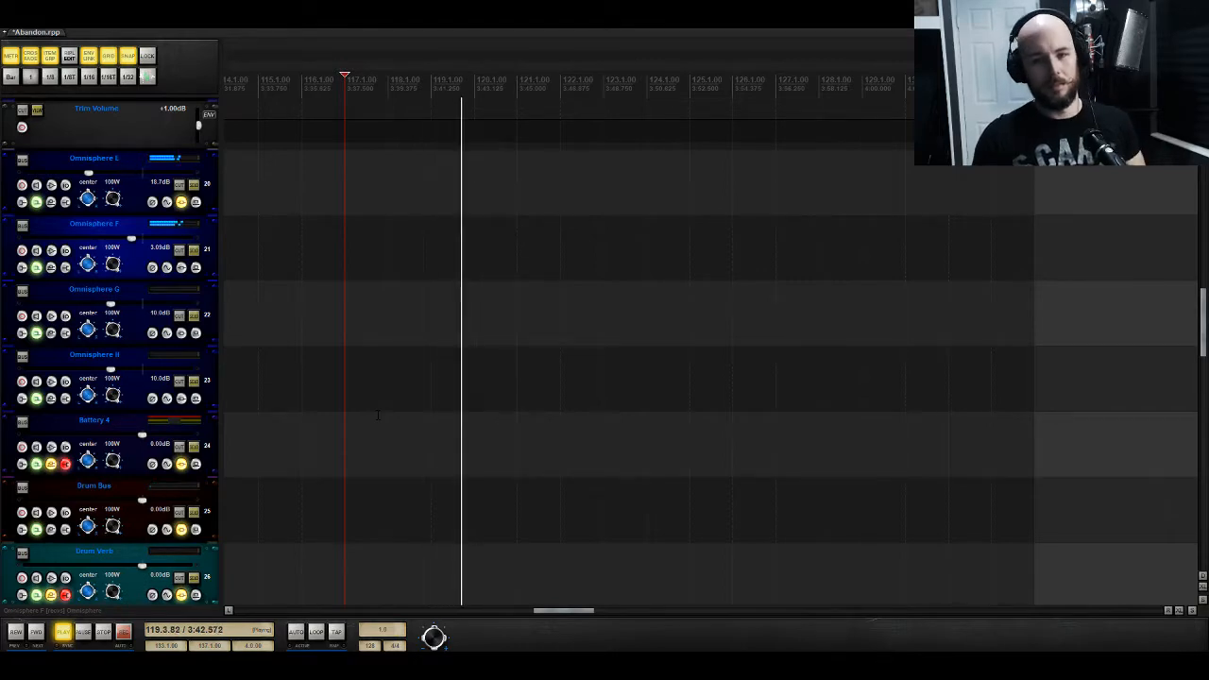
scroll(378, 416, "up", 1)
scroll(371, 418, "up", 15)
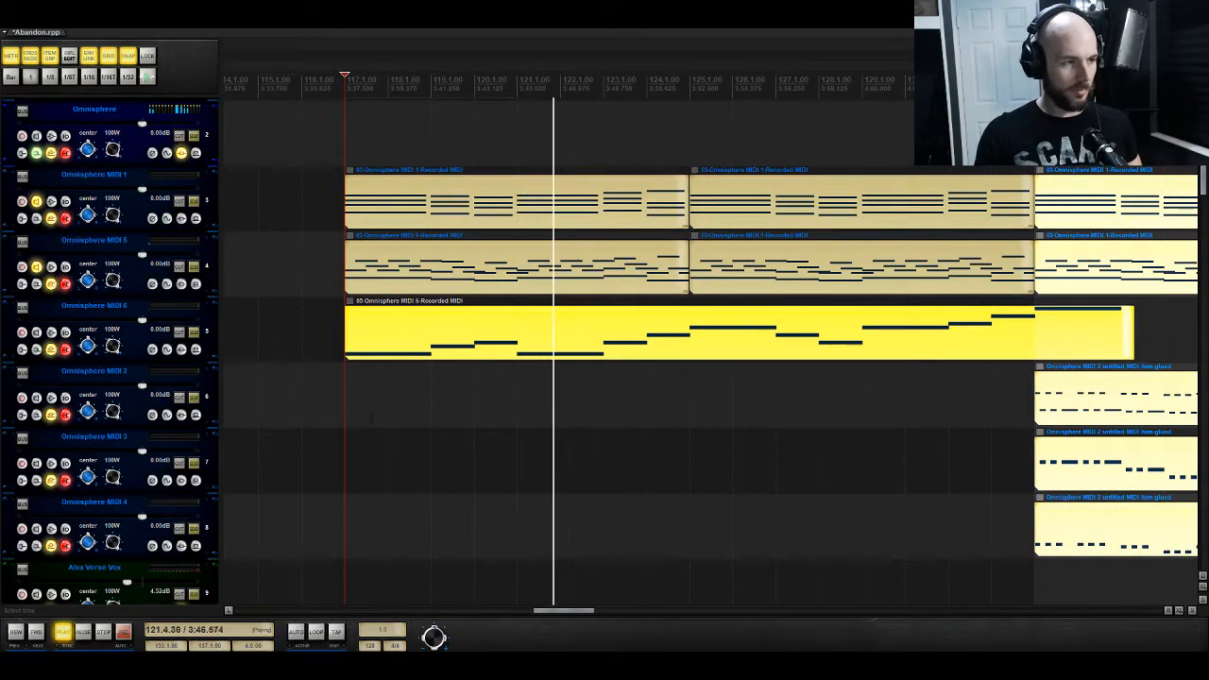
scroll(215, 264, "up", 2)
left_click(181, 284)
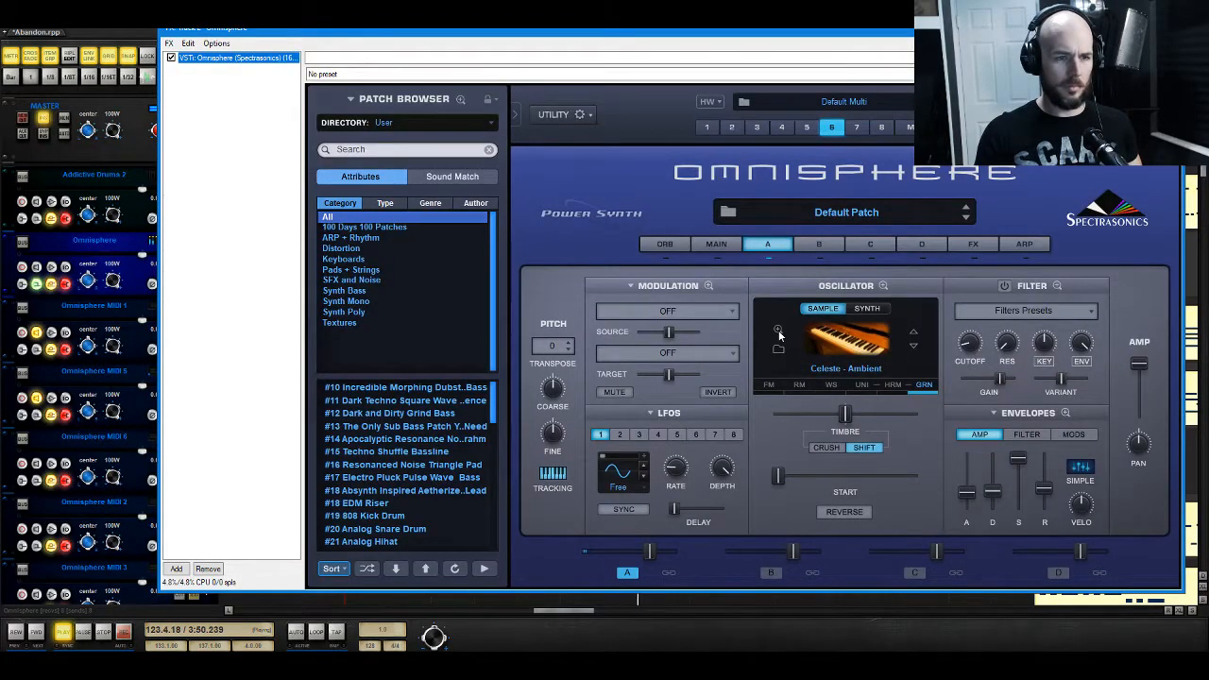
Step: Examine the Celeste - Ambient soundsource's edit, sample thinning and info pages and its pitch limit options, then close Omnisphere
left_click(777, 332)
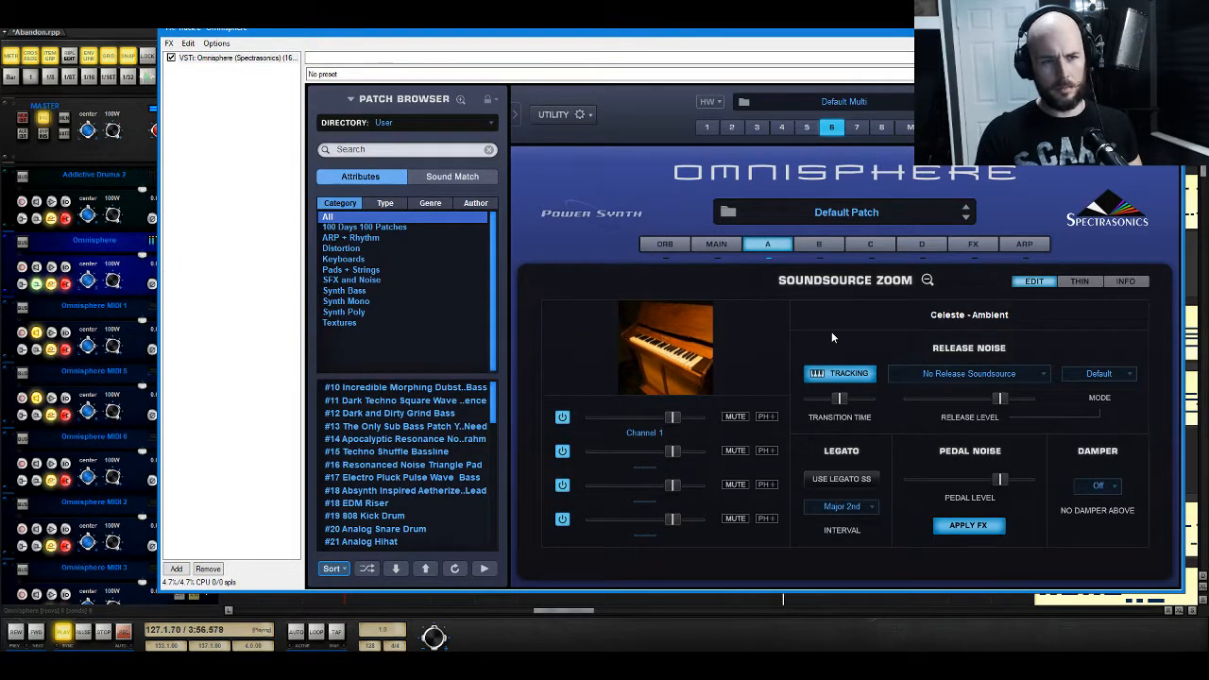
left_click(1081, 282)
left_click(1123, 281)
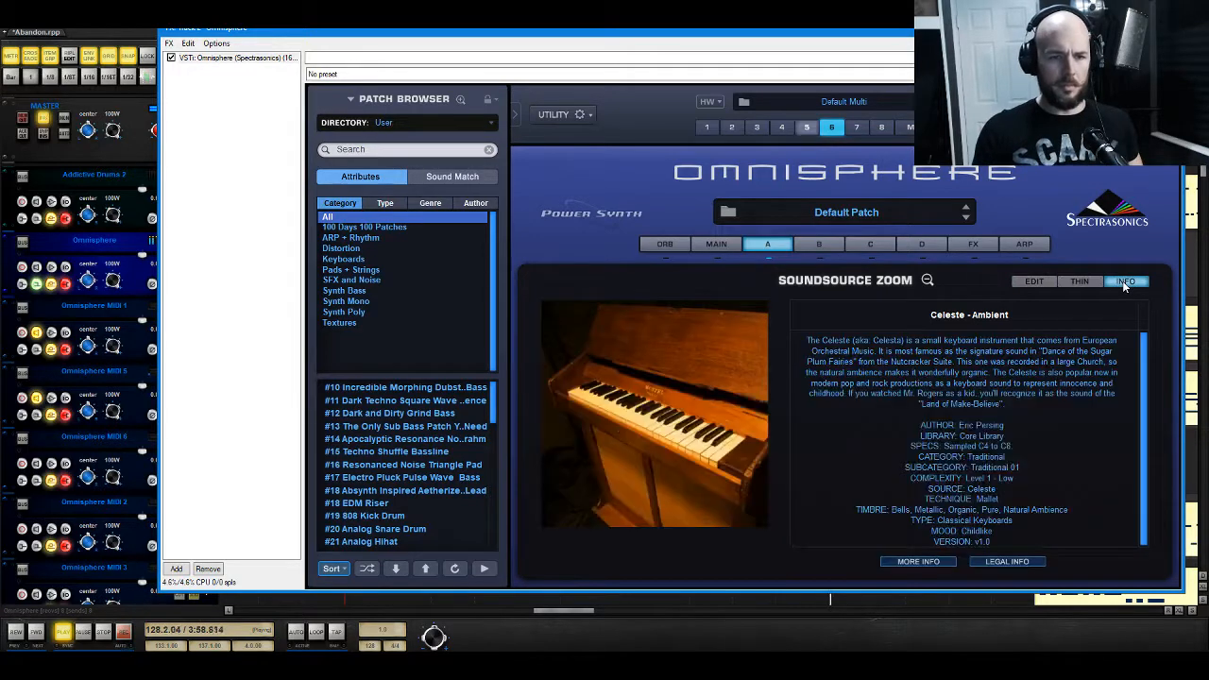
left_click(1036, 283)
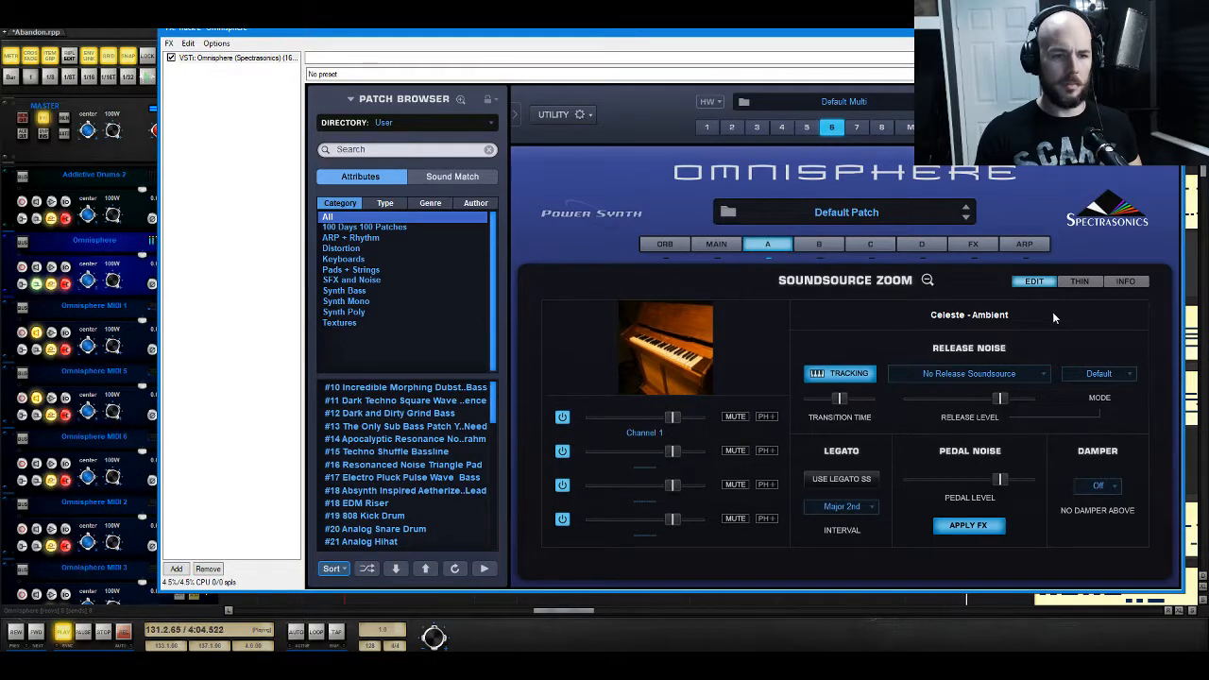
left_click(1081, 282)
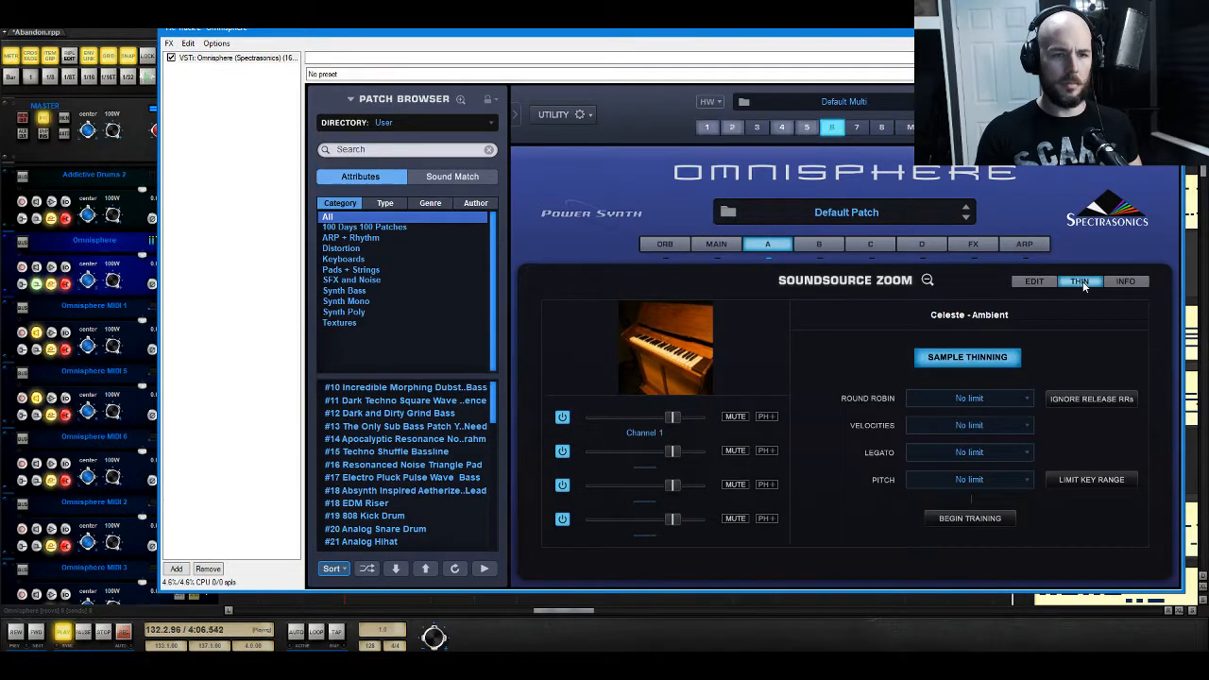
left_click(1027, 480)
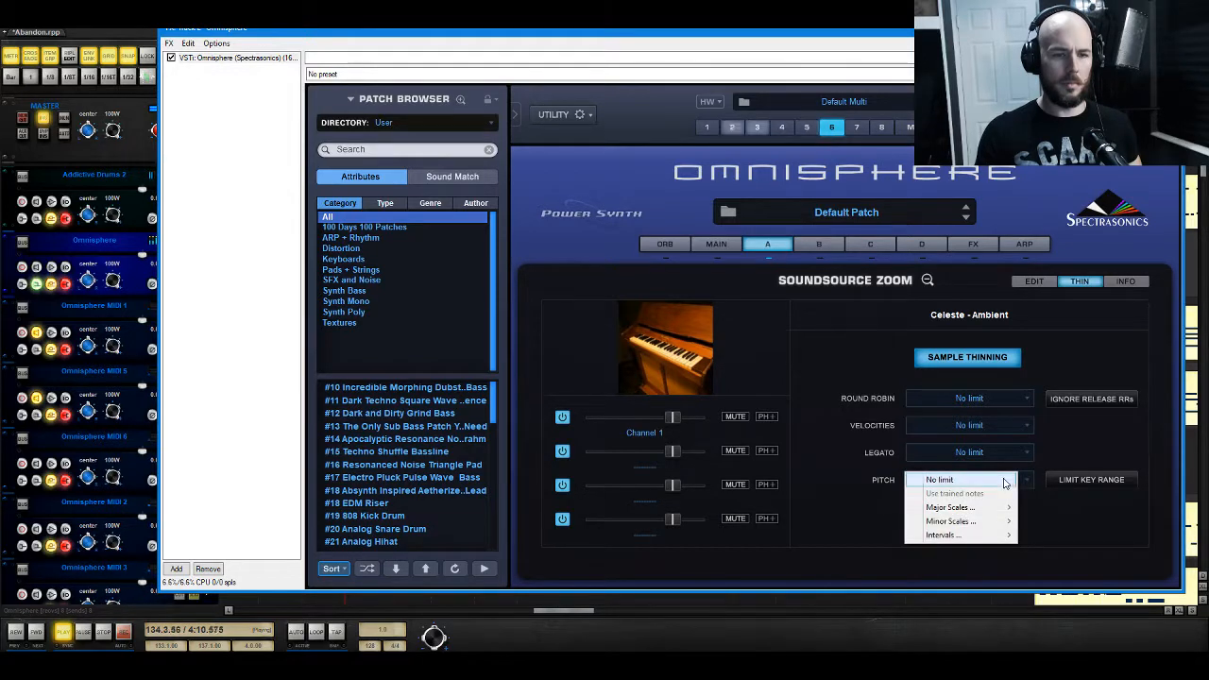
left_click(1004, 481)
left_click(1168, 30)
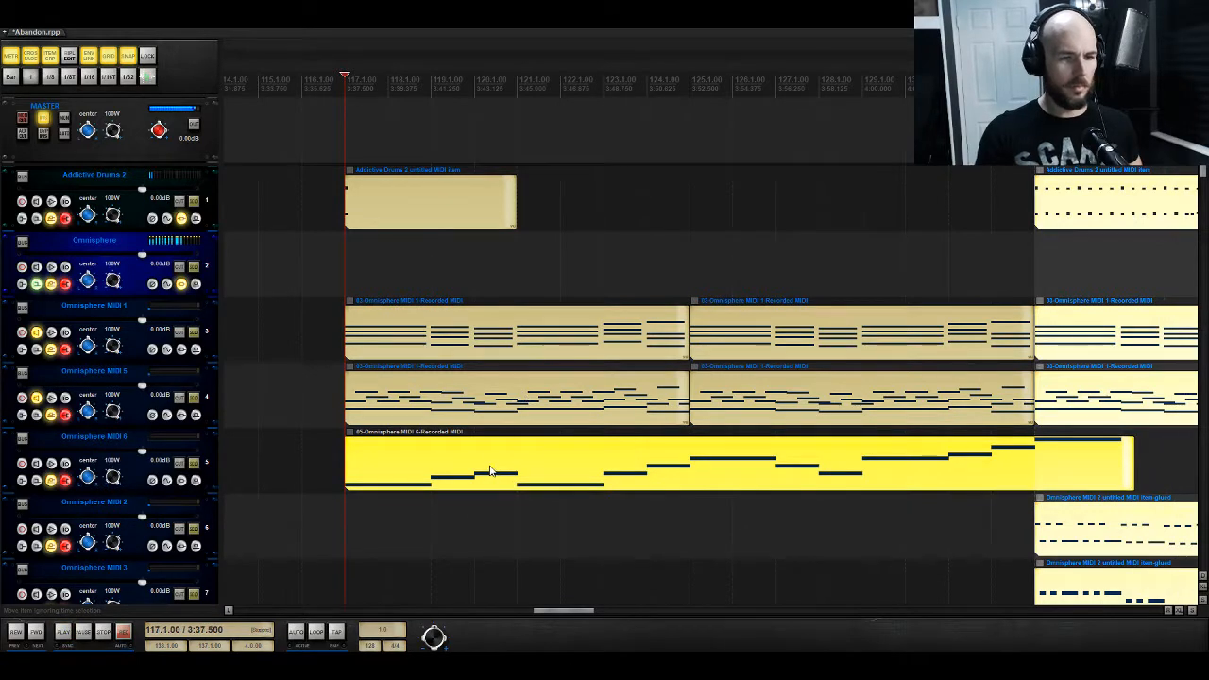
Step: Move the Omnisphere MIDI 6 melody item back to bar 133, audition it there, and replay the section from bar 117 without it
left_click_drag(490, 471, 1188, 470)
left_click(1048, 279)
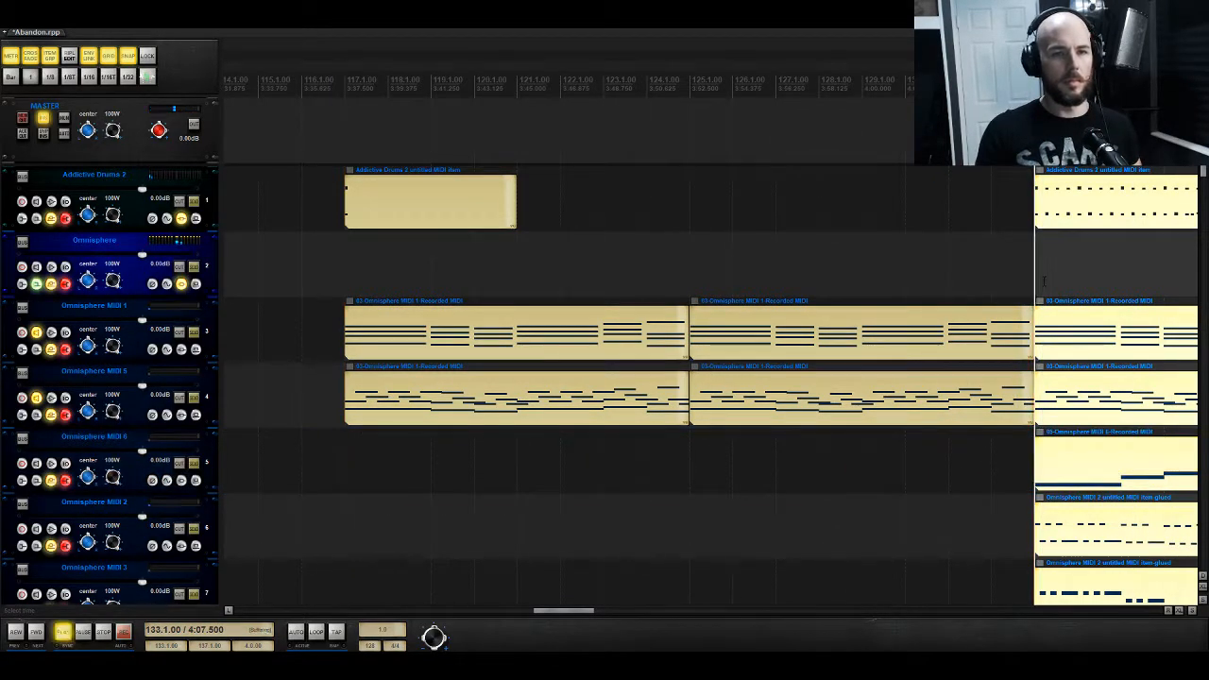
scroll(327, 507, "down", 5)
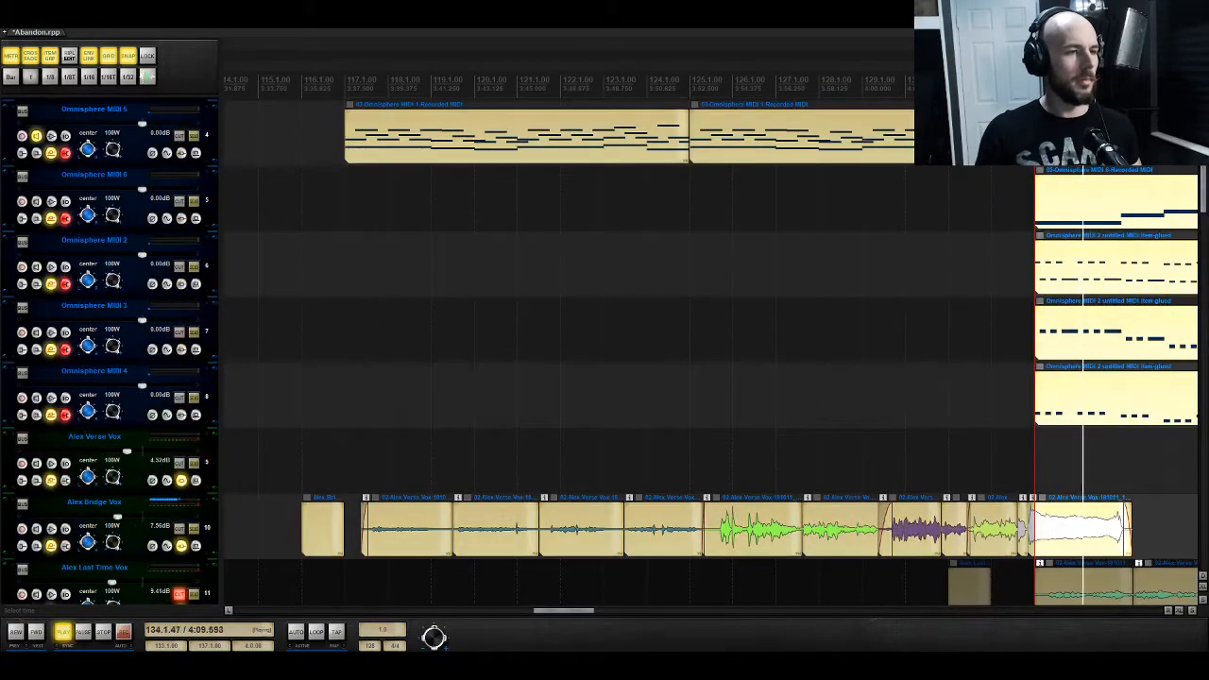
key("space")
left_click(346, 327)
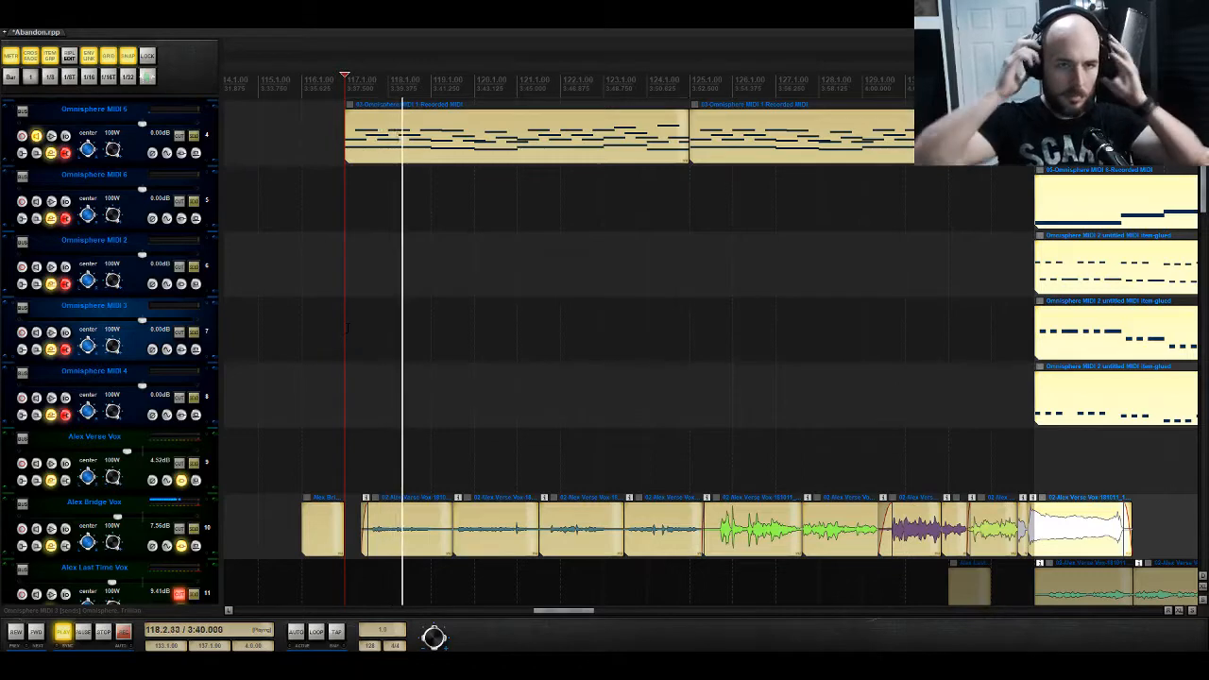
Step: Place the Omnisphere MIDI 6 melody item at bar 117 and transpose all its notes down one octave in the MIDI editor
left_click_drag(1058, 194, 368, 193)
double_click(369, 193)
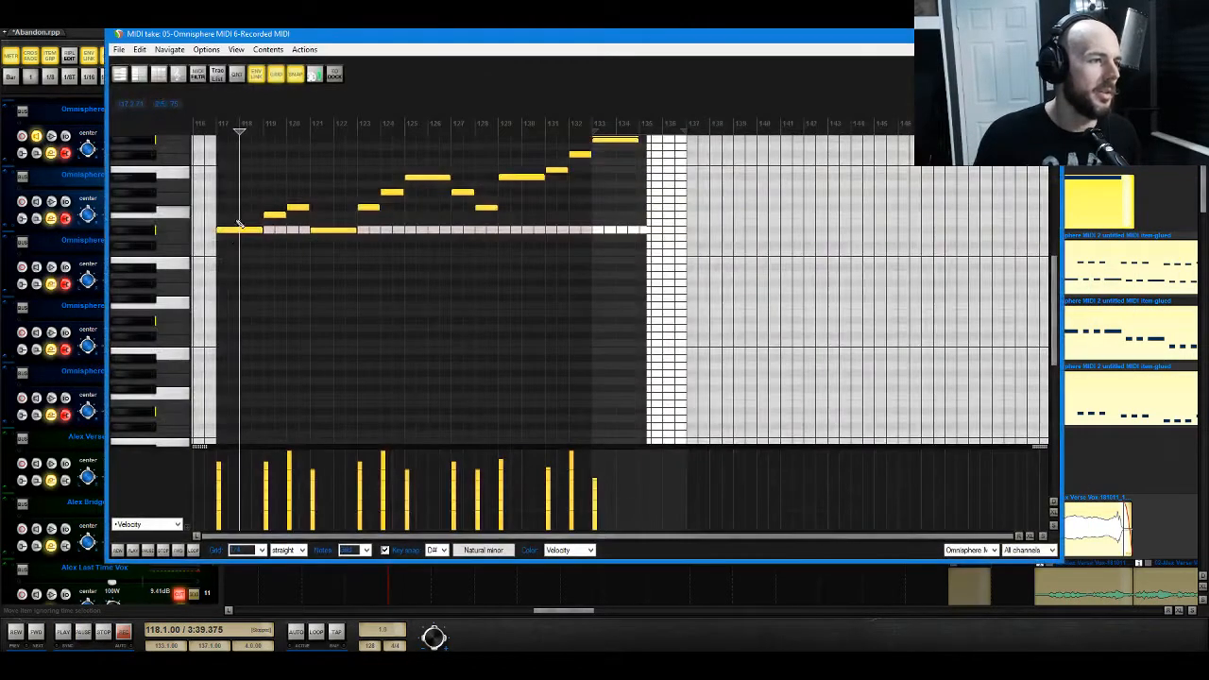
left_click_drag(225, 232, 222, 329)
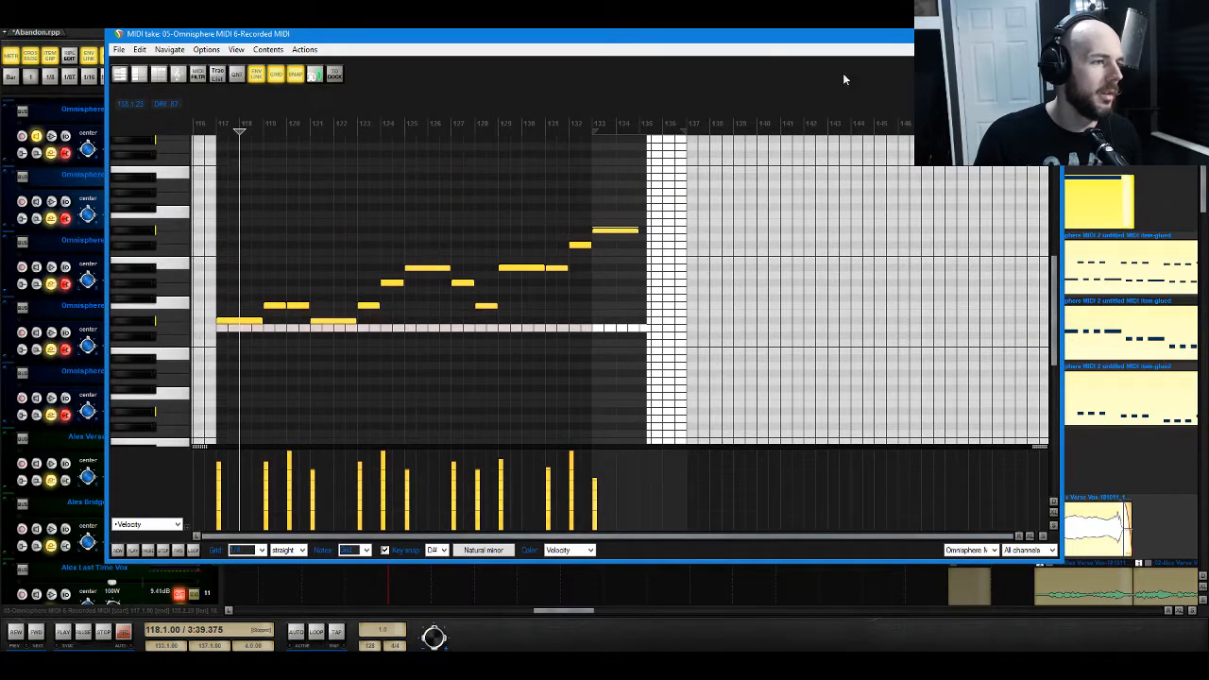
left_click(1046, 34)
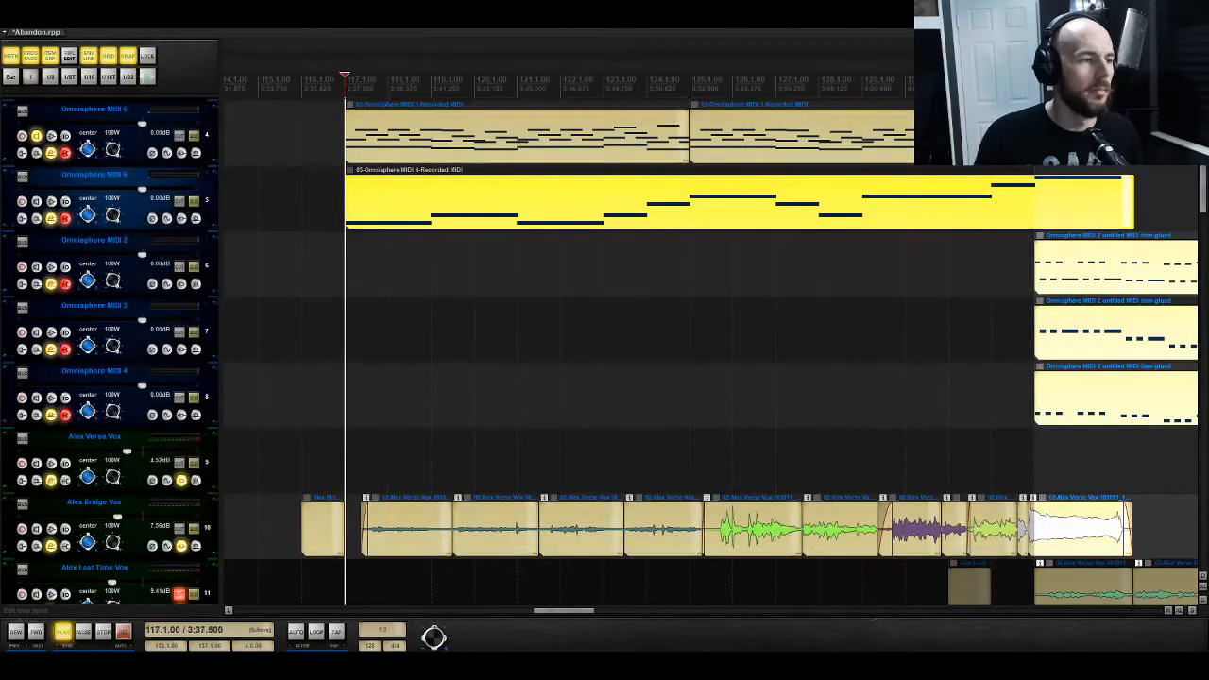
Step: Lower the Omnisphere F track's volume to -7.72 dB during playback
scroll(268, 403, "down", 10)
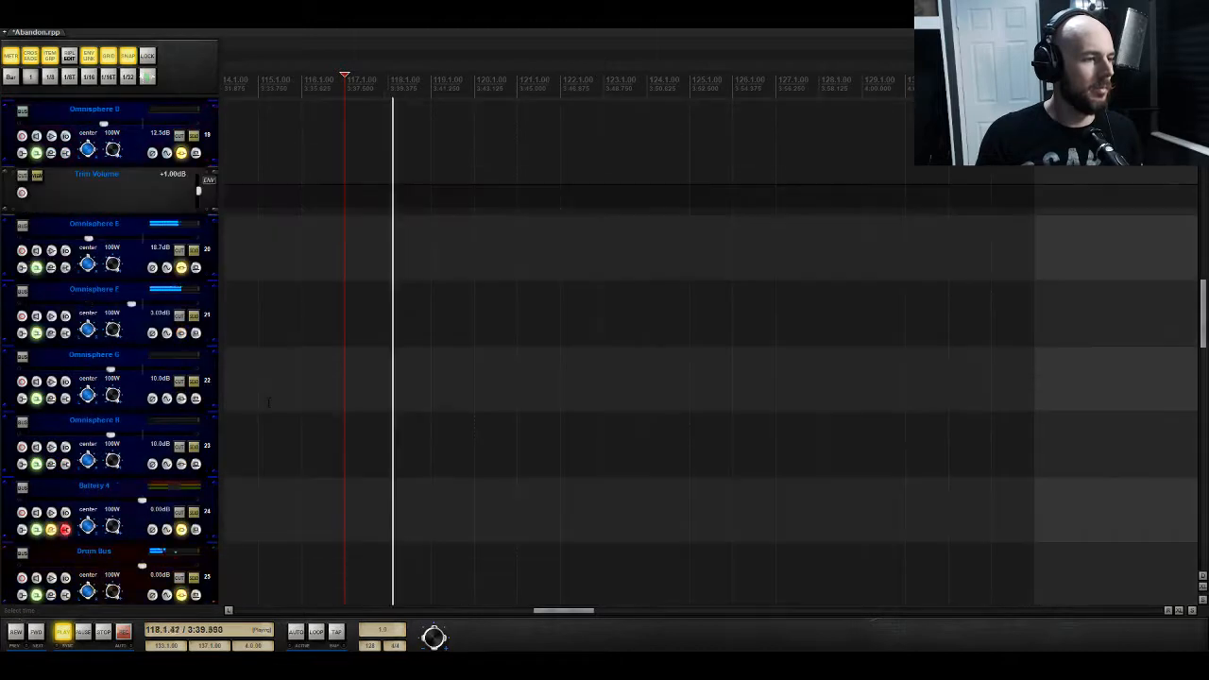
left_click_drag(131, 304, 116, 306)
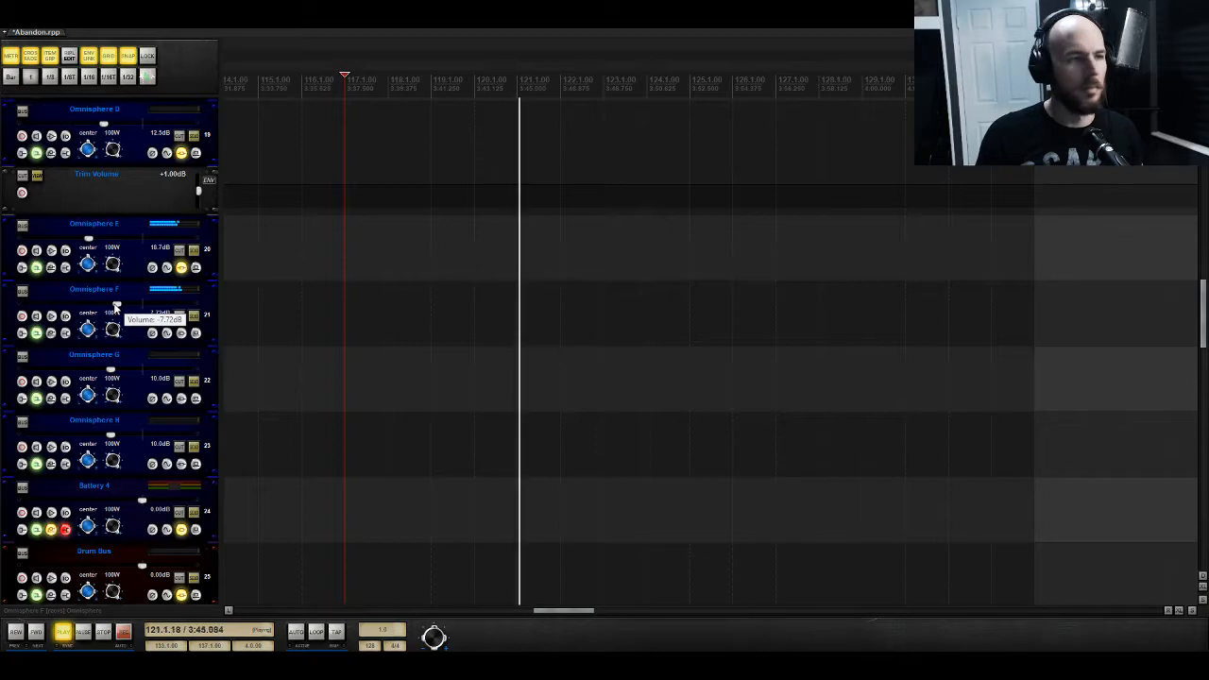
Step: Reopen the Omnisphere MIDI 6 melody in the MIDI editor and raise the notes at bars 120, 123 and 128 by one semitone
scroll(370, 332, "up", 12)
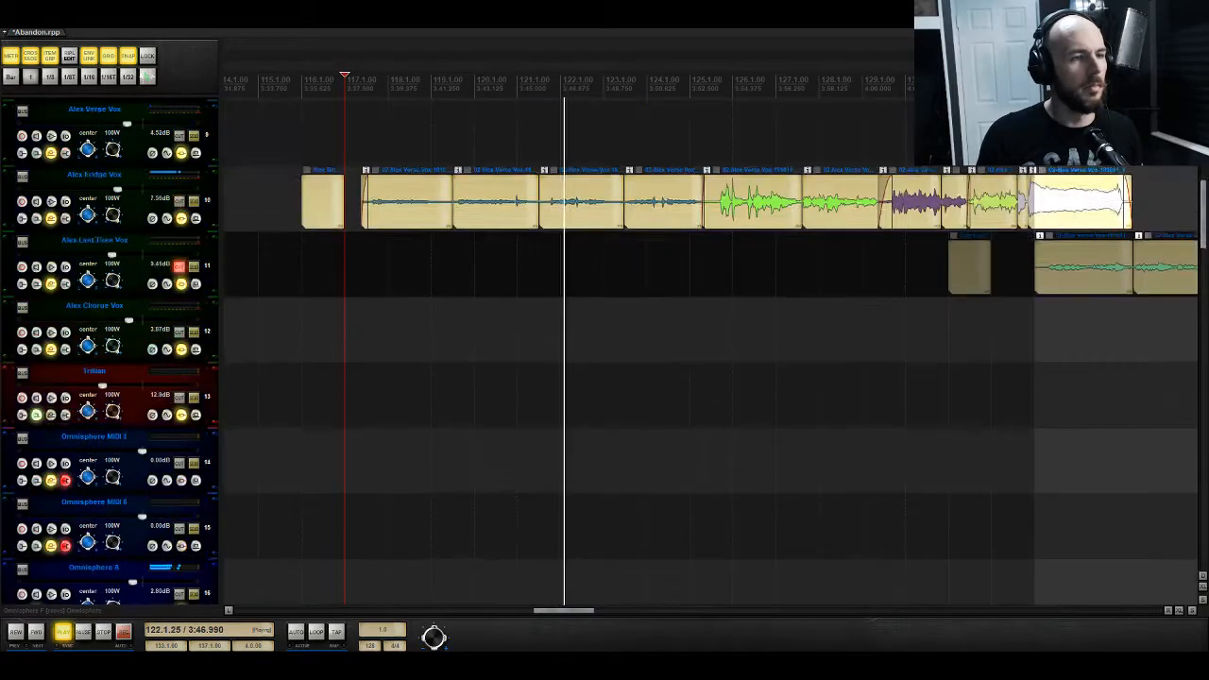
scroll(370, 331, "up", 4)
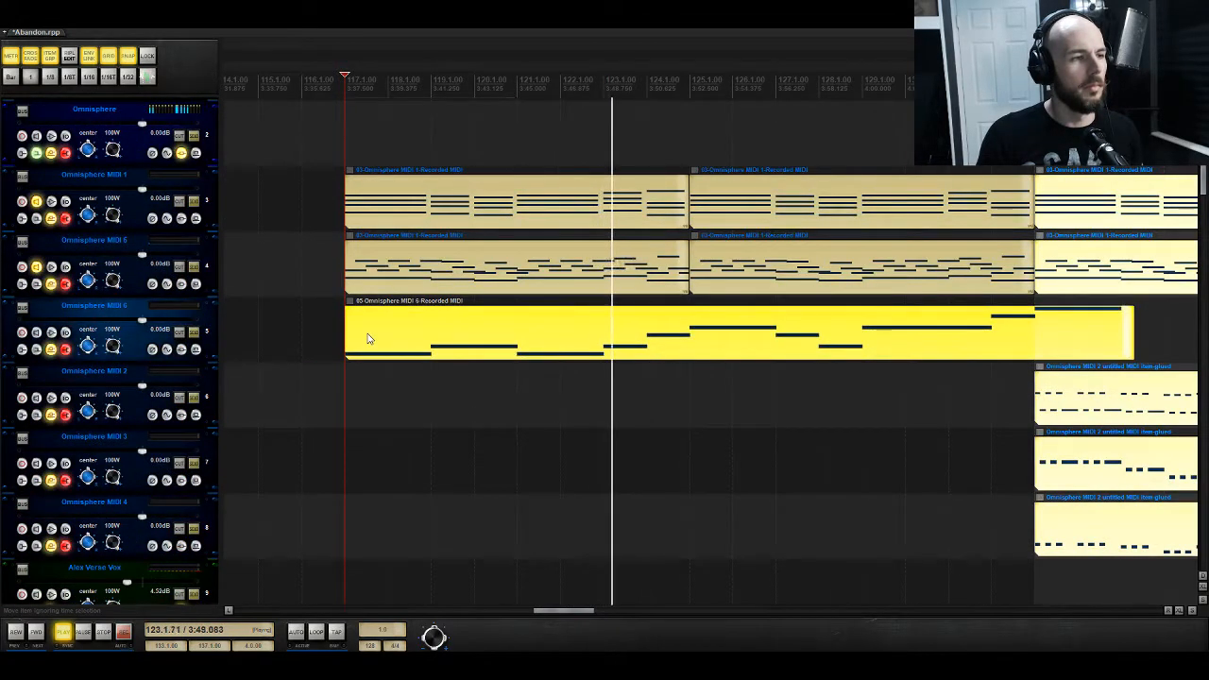
double_click(372, 338)
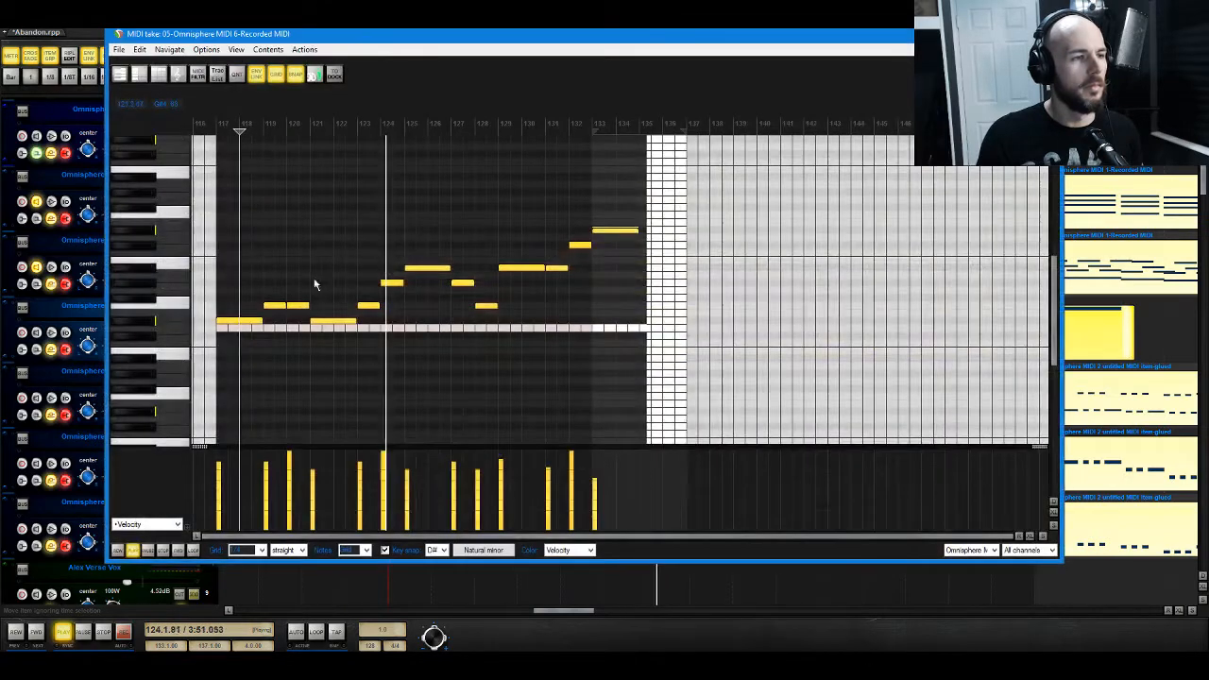
left_click_drag(293, 309, 292, 302)
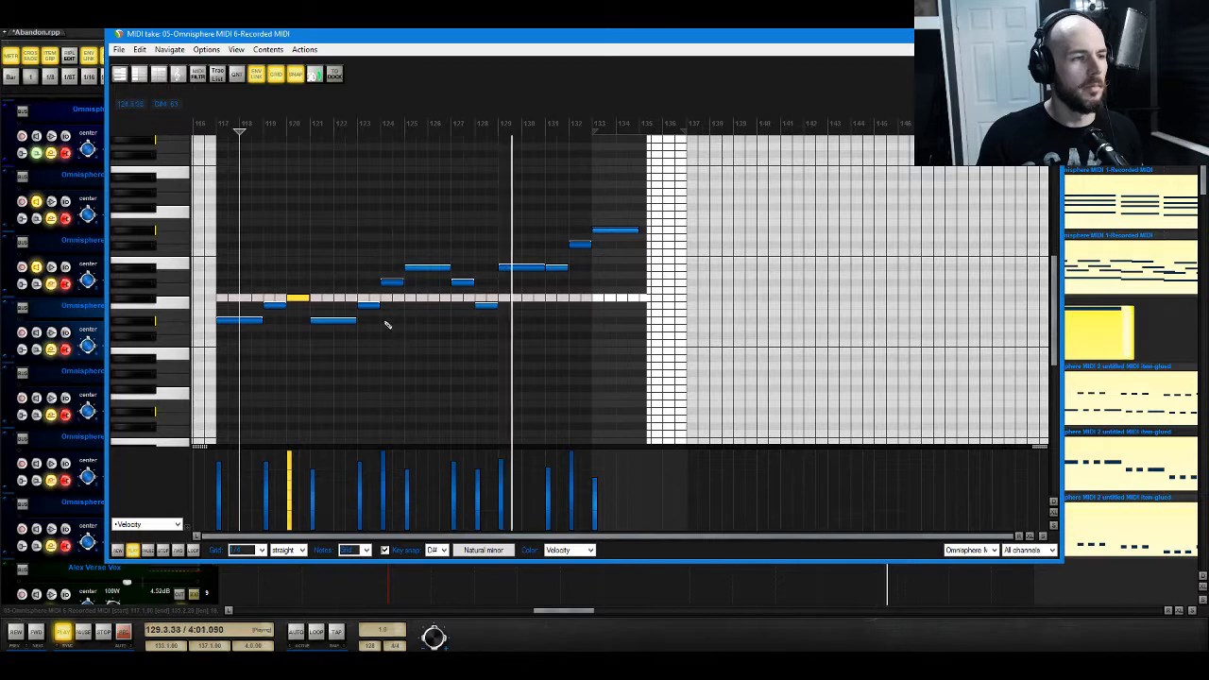
left_click_drag(369, 303, 490, 300)
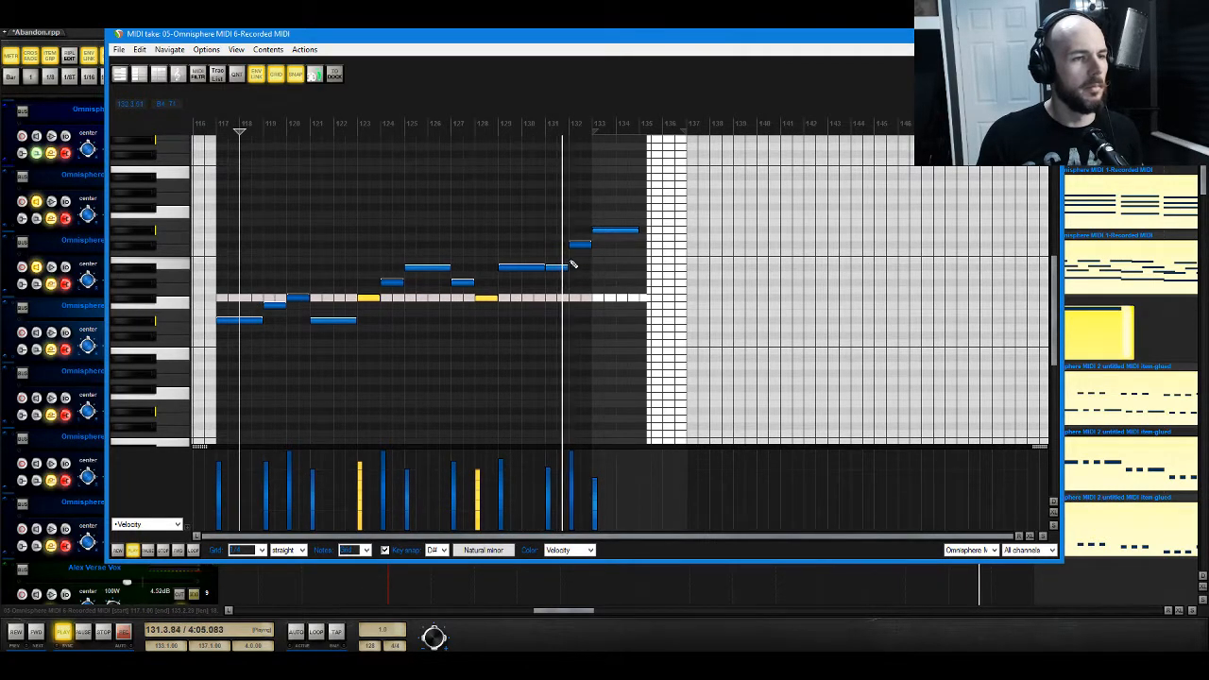
Step: Raise the note at bar 131 by one semitone and audition the melody from bar 117 in the arrangement
left_click_drag(556, 267, 558, 267)
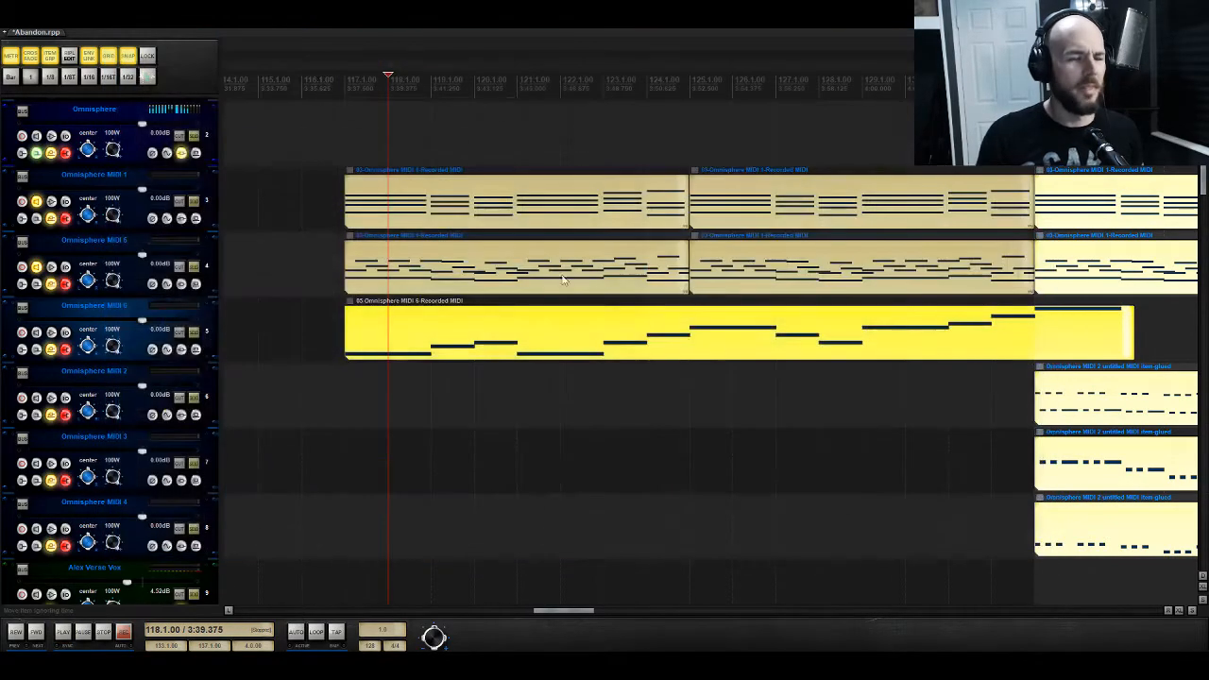
left_click(345, 142)
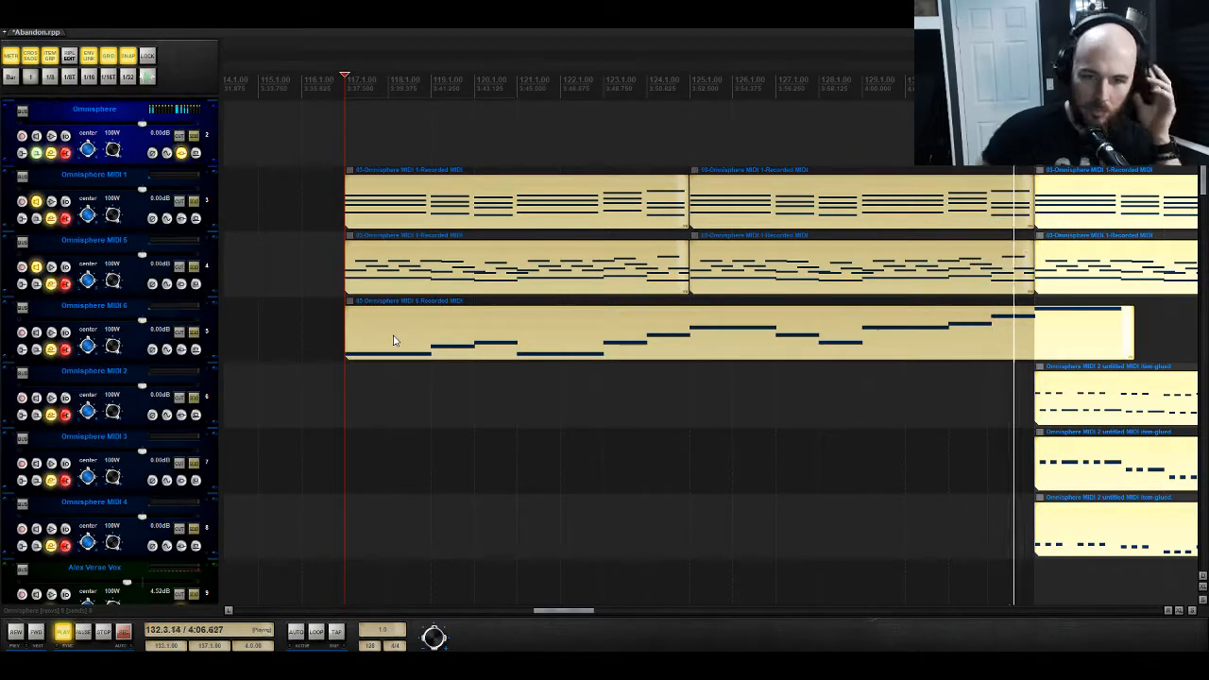
key("space")
Step: Open the Omnisphere MIDI 6 item, turn off key snap, and transpose all its notes up one octave
left_click(386, 339)
double_click(387, 338)
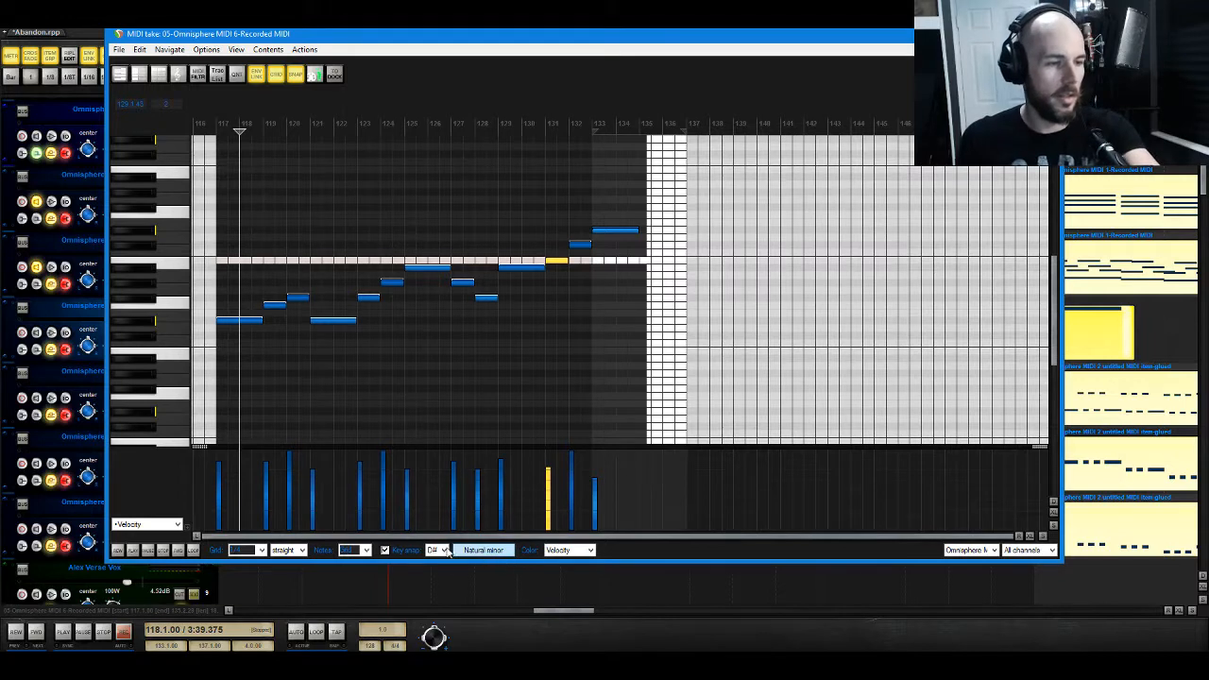
left_click(384, 550)
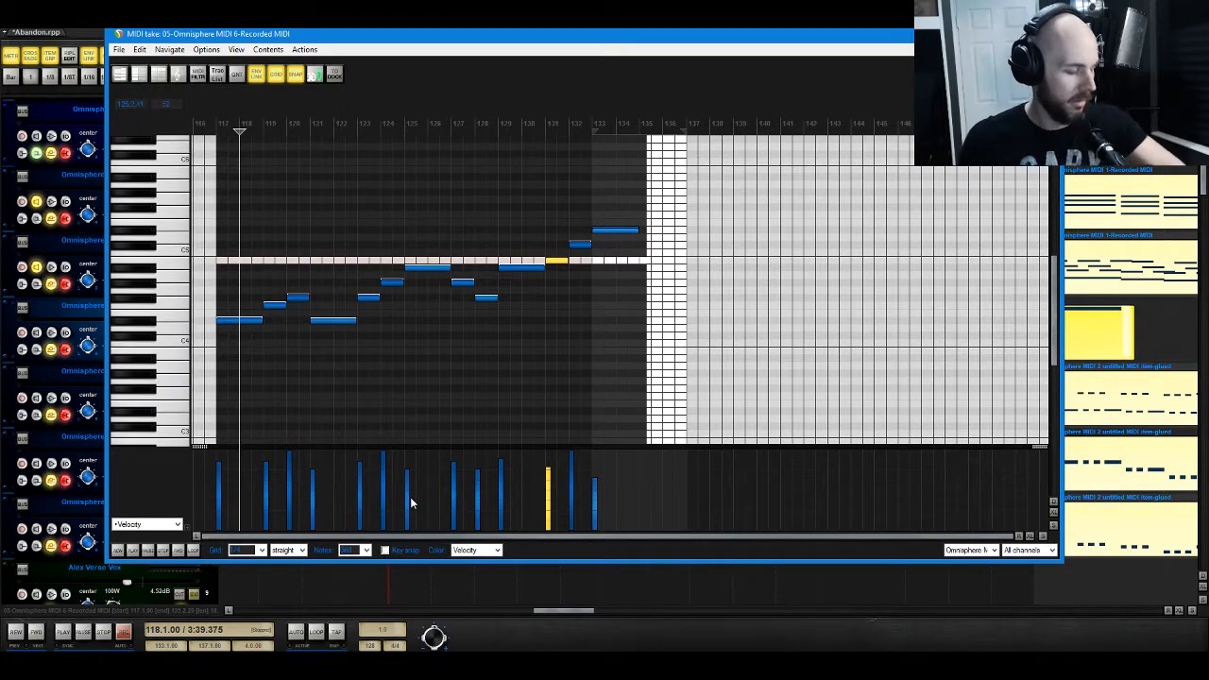
key("ctrl+a")
left_click_drag(250, 326, 238, 234)
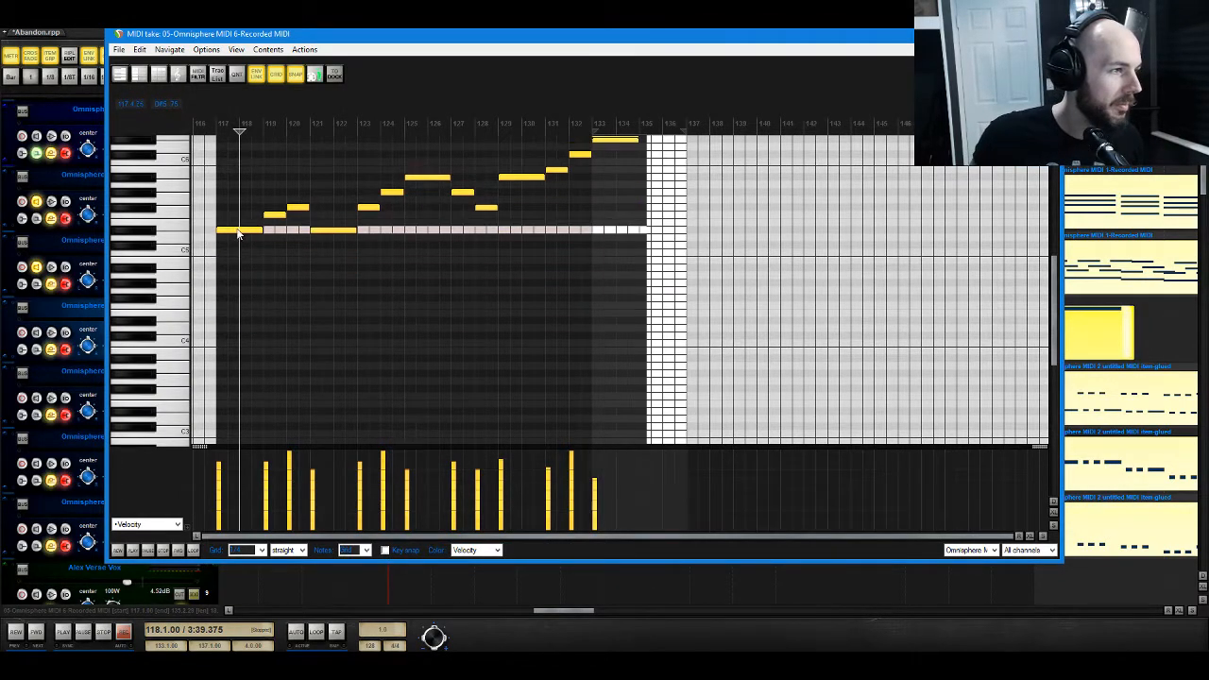
Step: Play the transposed melody from bar 117 and set the Omnisphere F track's volume to -6.51 dB
left_click(217, 129)
key("space")
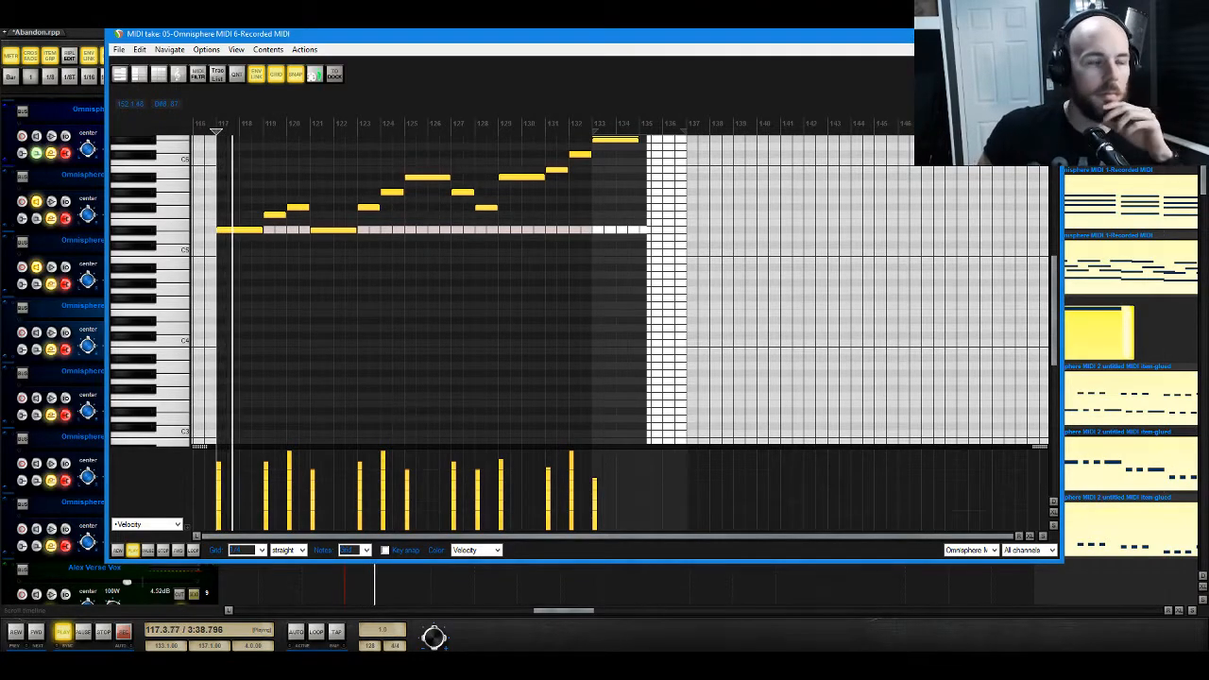
left_click(1048, 34)
scroll(548, 332, "down", 12)
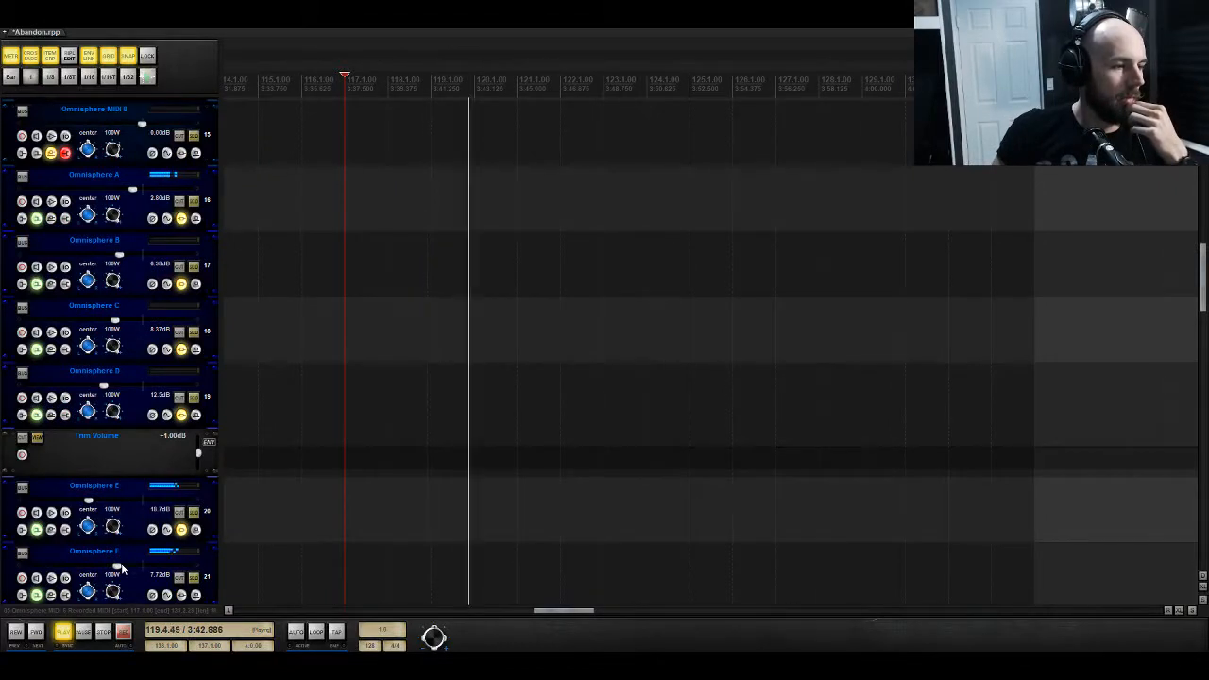
left_click_drag(121, 563, 126, 561)
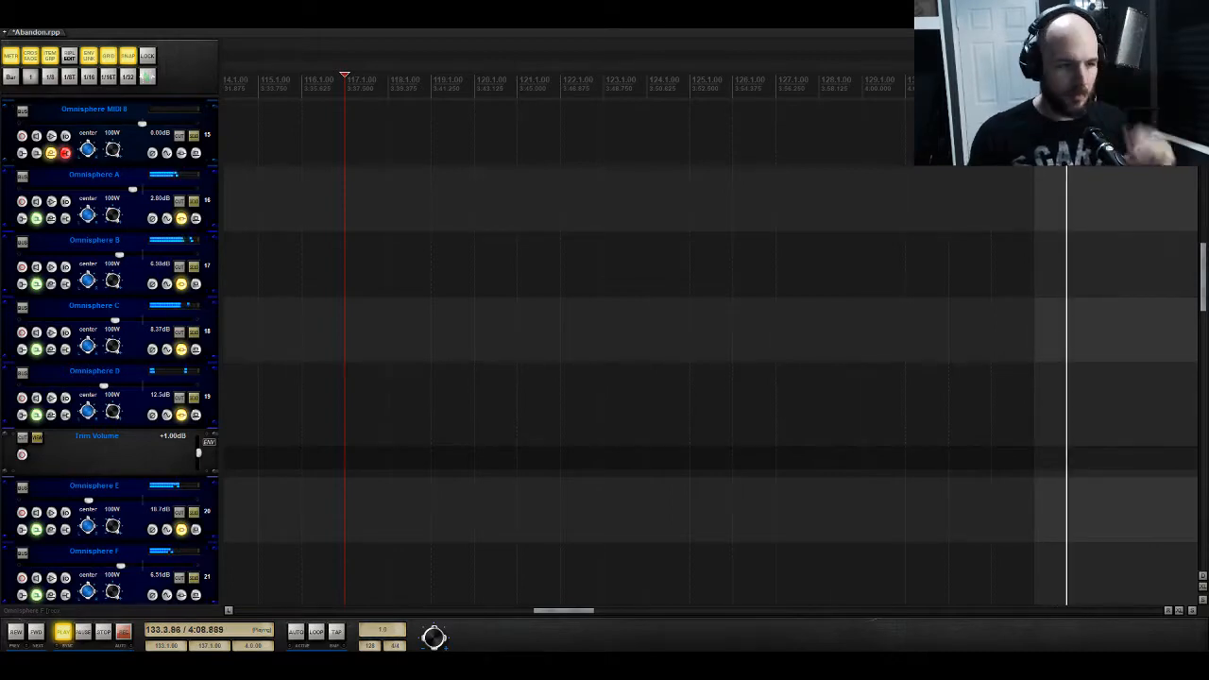
Step: Stop playback and copy the Omnisphere MIDI 6 melody item to the Omnisphere MIDI 7 track, starting at bar 133
mouse_move(563, 610)
left_mouse_down()
mouse_move(663, 611)
mouse_move(586, 608)
left_mouse_up()
scroll(649, 422, "up", 8)
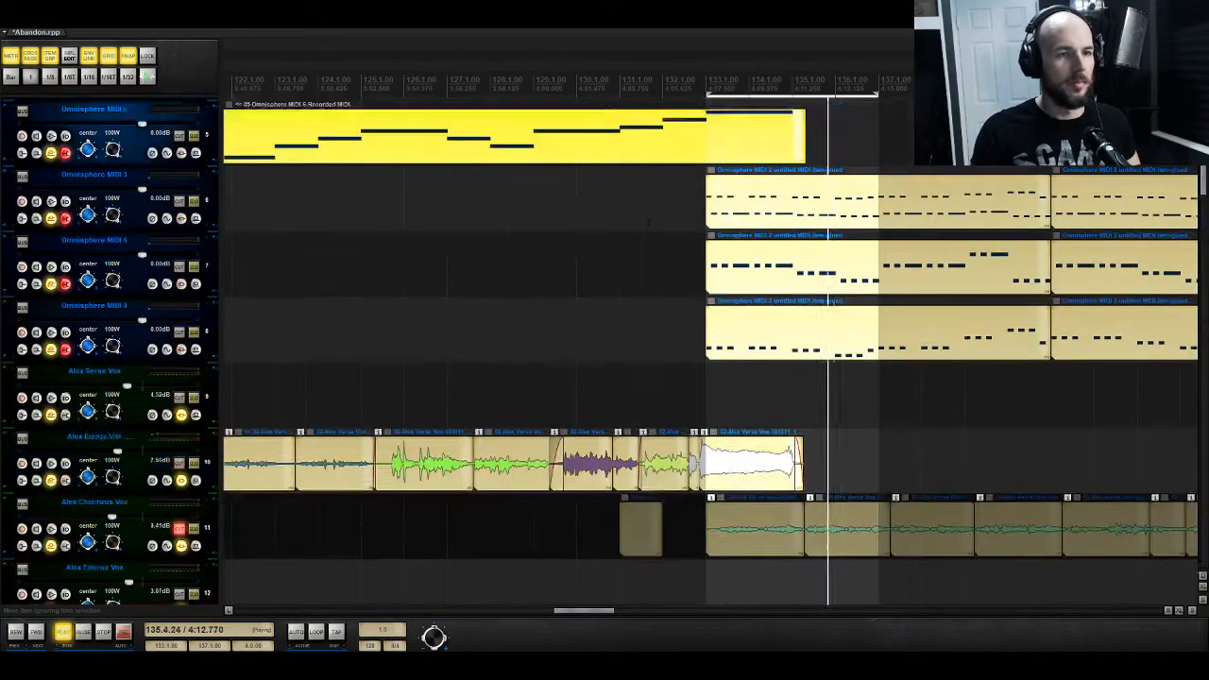
scroll(648, 223, "up", 3)
key("space")
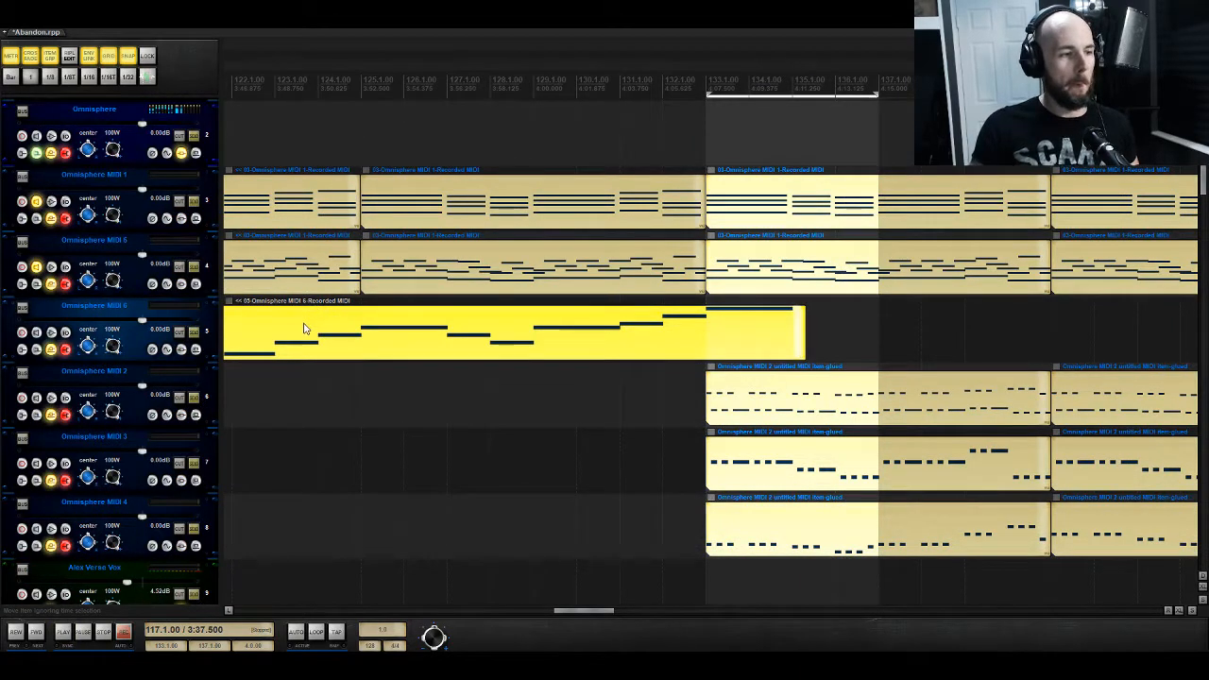
left_click_drag(304, 327, 1003, 567)
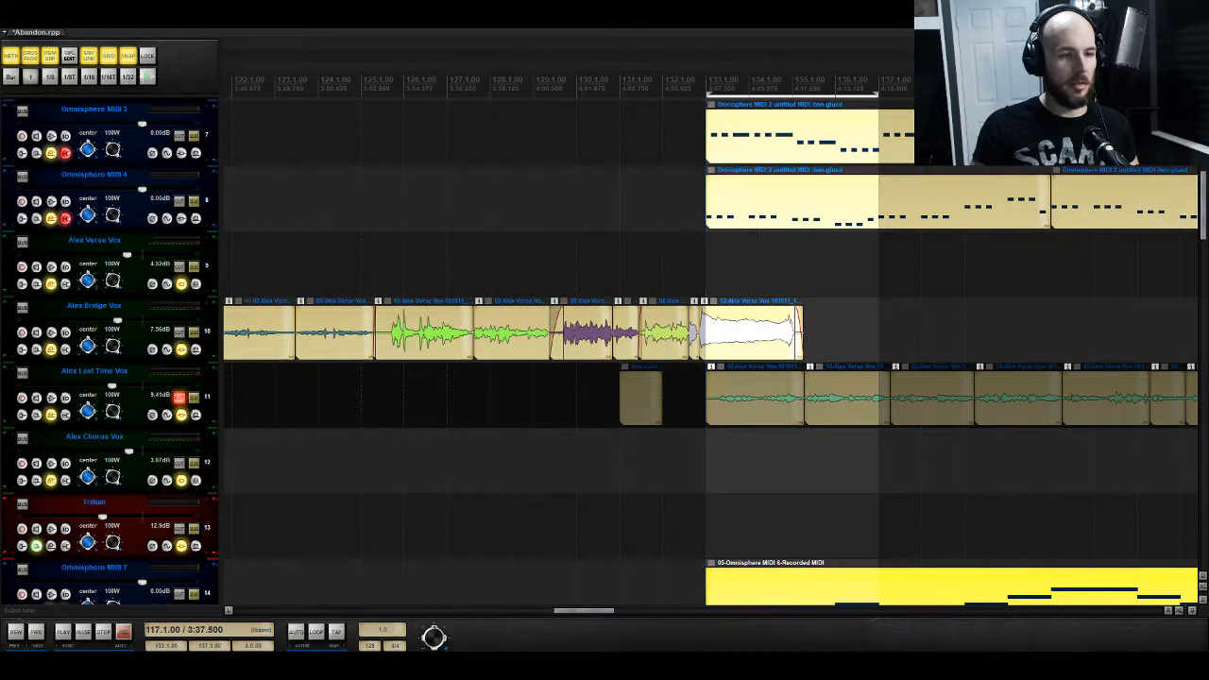
Step: Play the copied melody from bar 133 with the Omnisphere MIDI 7 track soloed
left_click(703, 546)
scroll(192, 468, "down", 2)
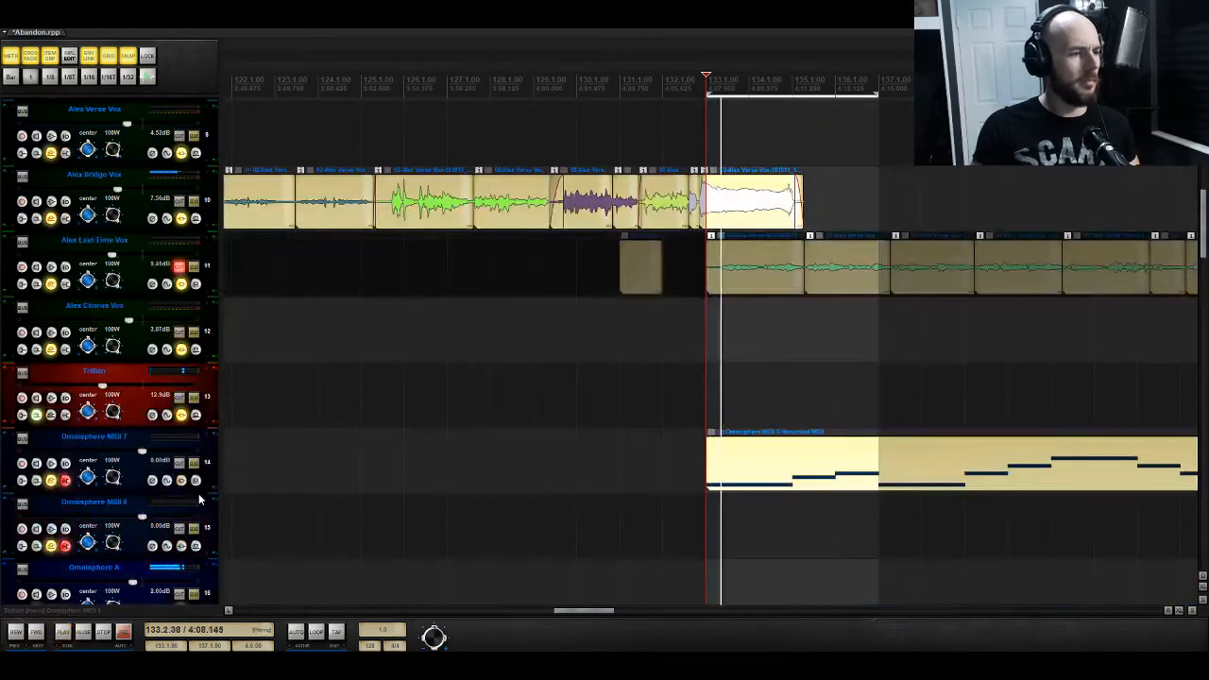
key("space")
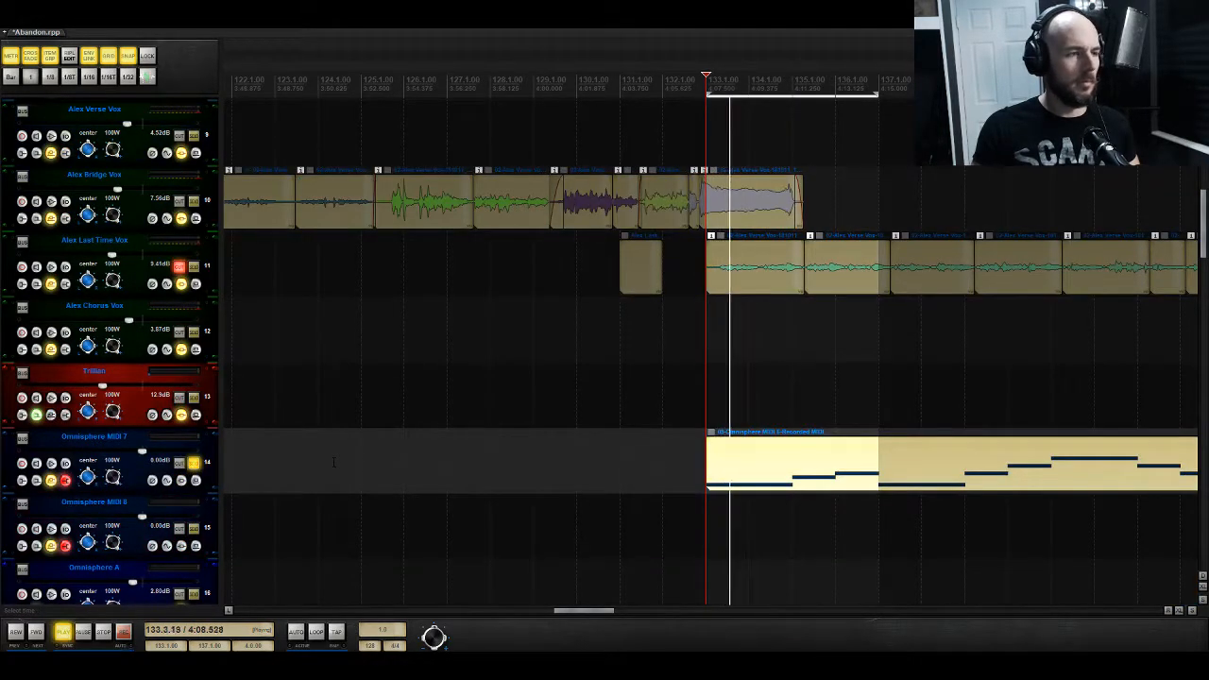
key("space")
Step: Stay in the project and solo the Talkover Mic track in the mixer as well
scroll(332, 461, "up", 4)
scroll(332, 461, "up", 4)
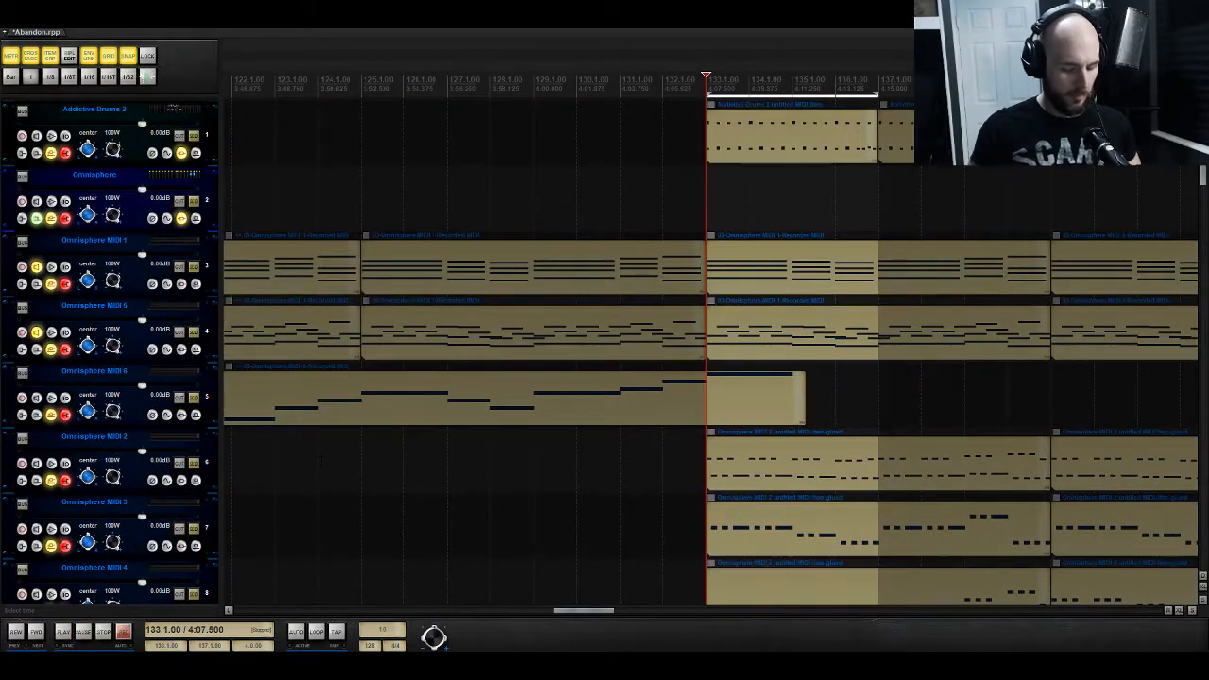
key("ctrl+m")
left_click(956, 488)
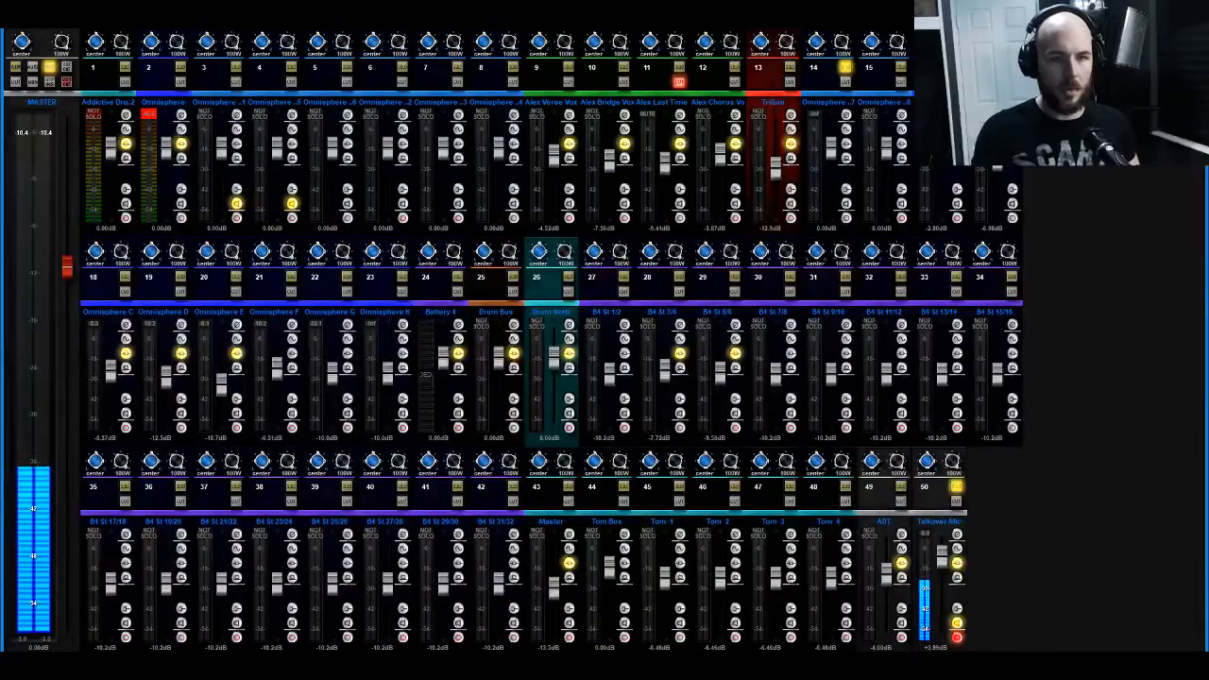
key("ctrl+m")
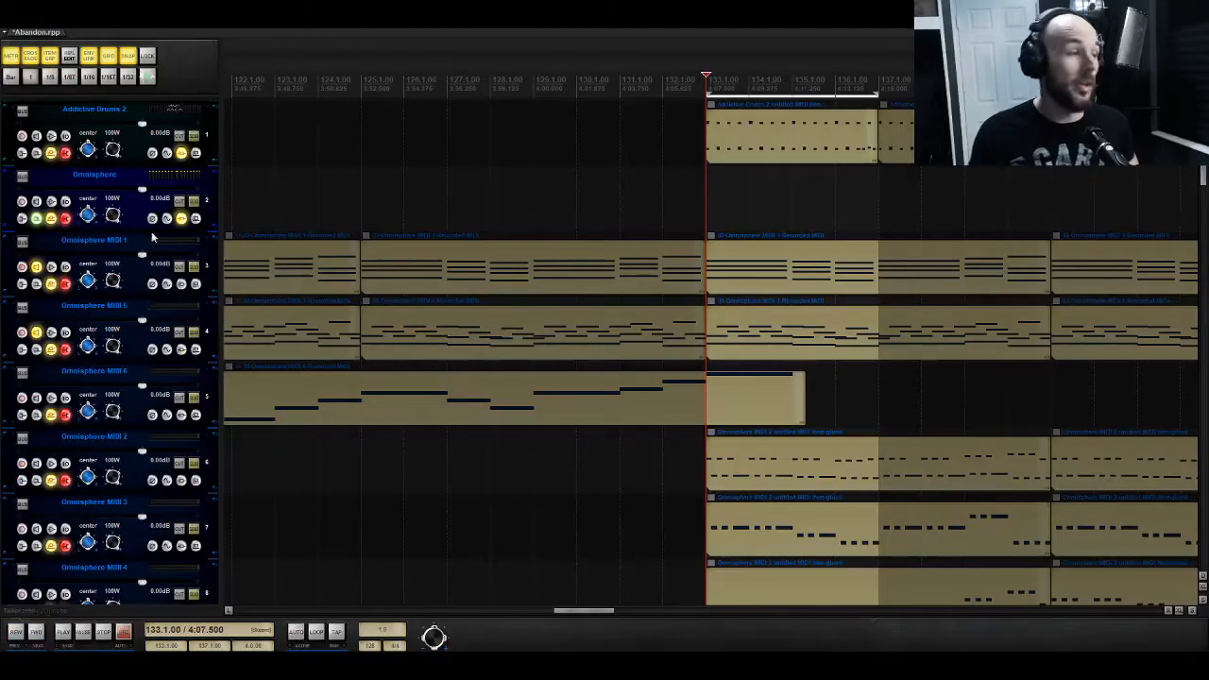
Step: Open the Omnisphere instrument, switch to part 7, and start playback from bar 133
left_click(179, 219)
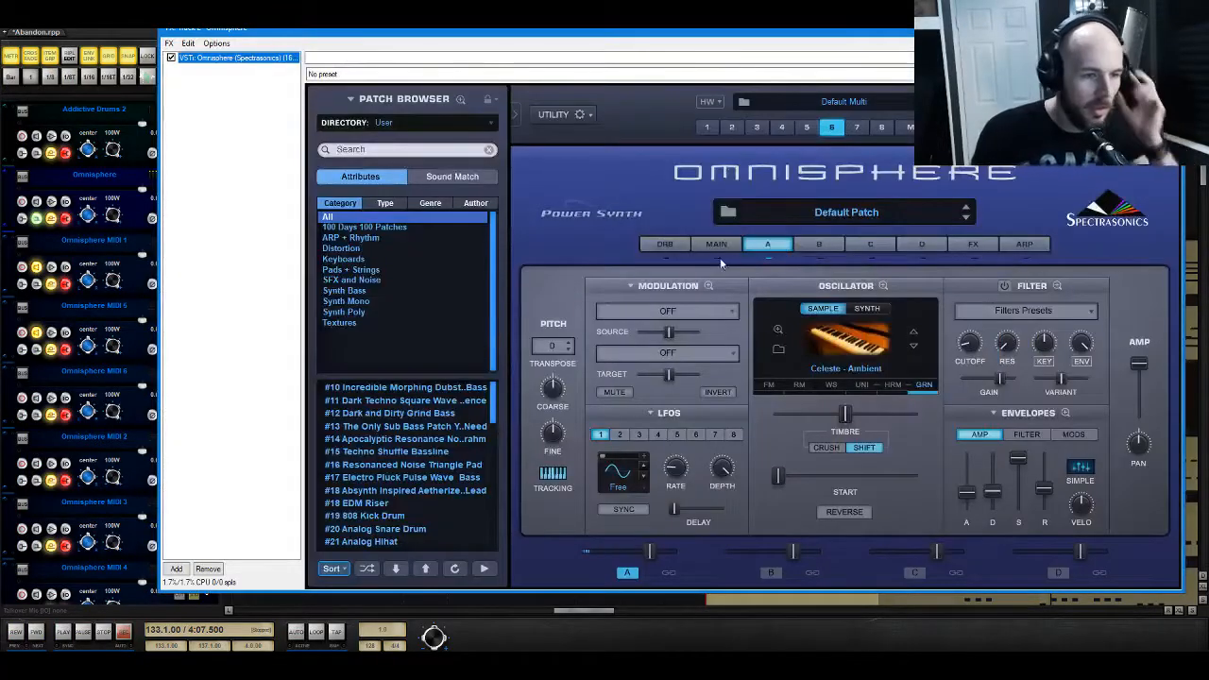
left_click(856, 127)
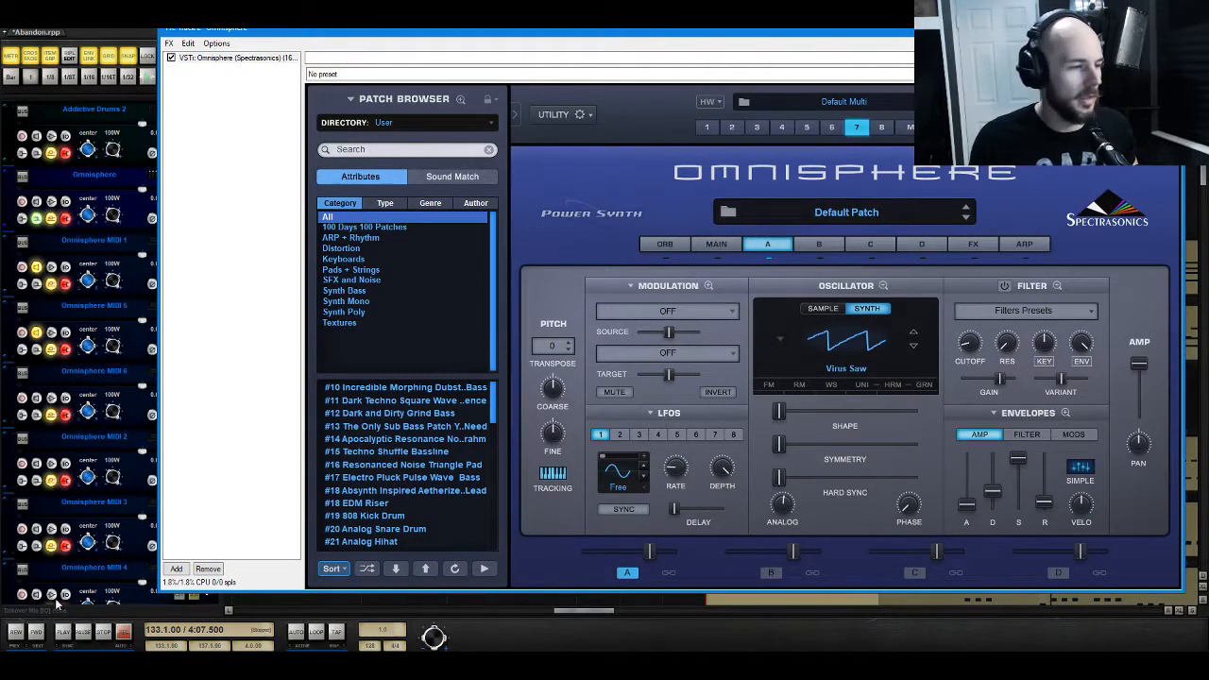
left_click(62, 633)
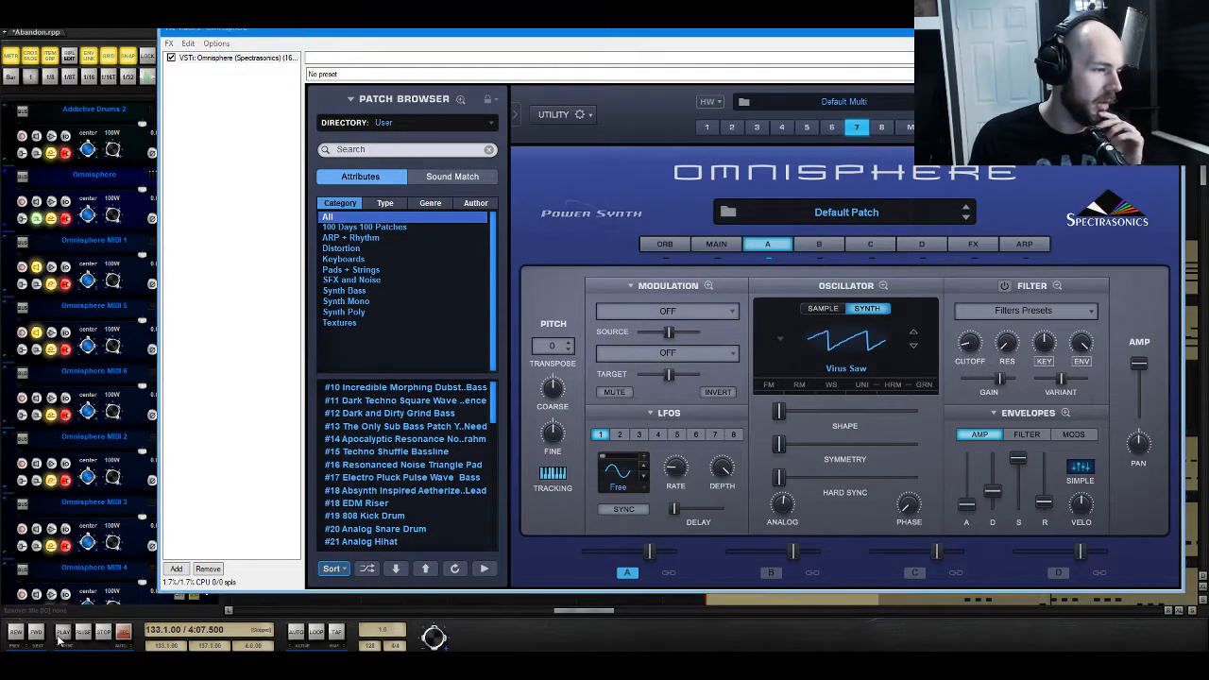
Step: Set layer A's synth waveform to Juno Time from the Attitude analog timbres and lower the layer level to about -4.4 dB
left_click(849, 346)
mouse_move(839, 455)
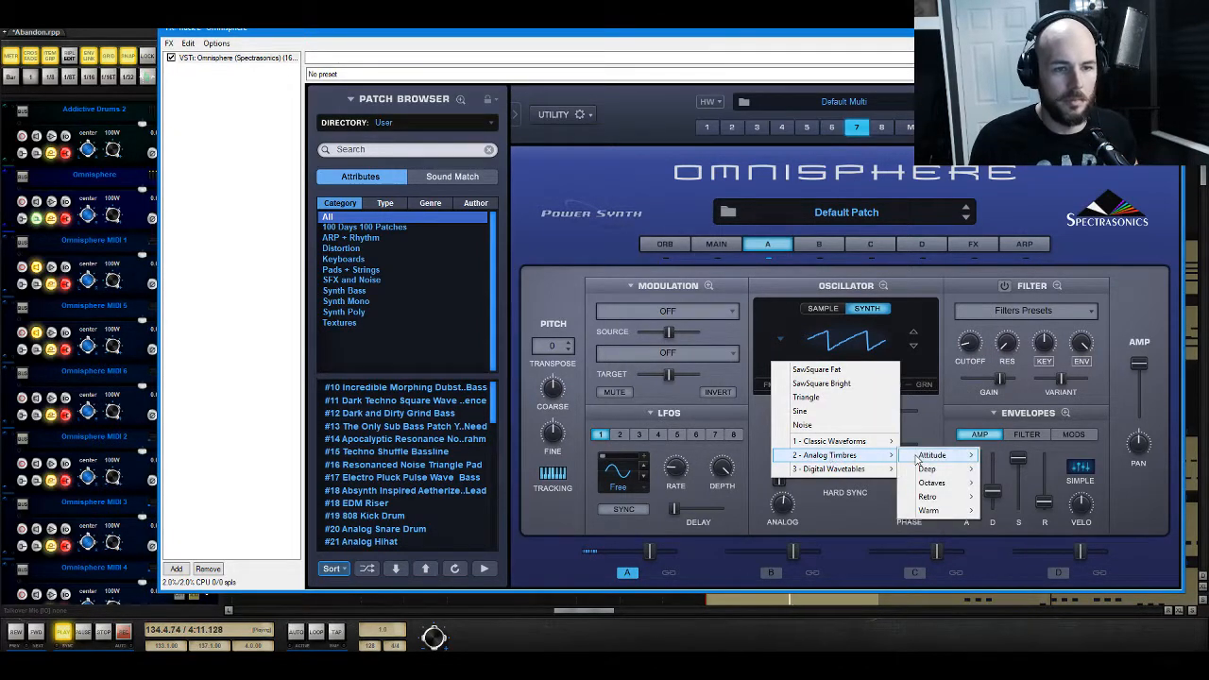
mouse_move(930, 458)
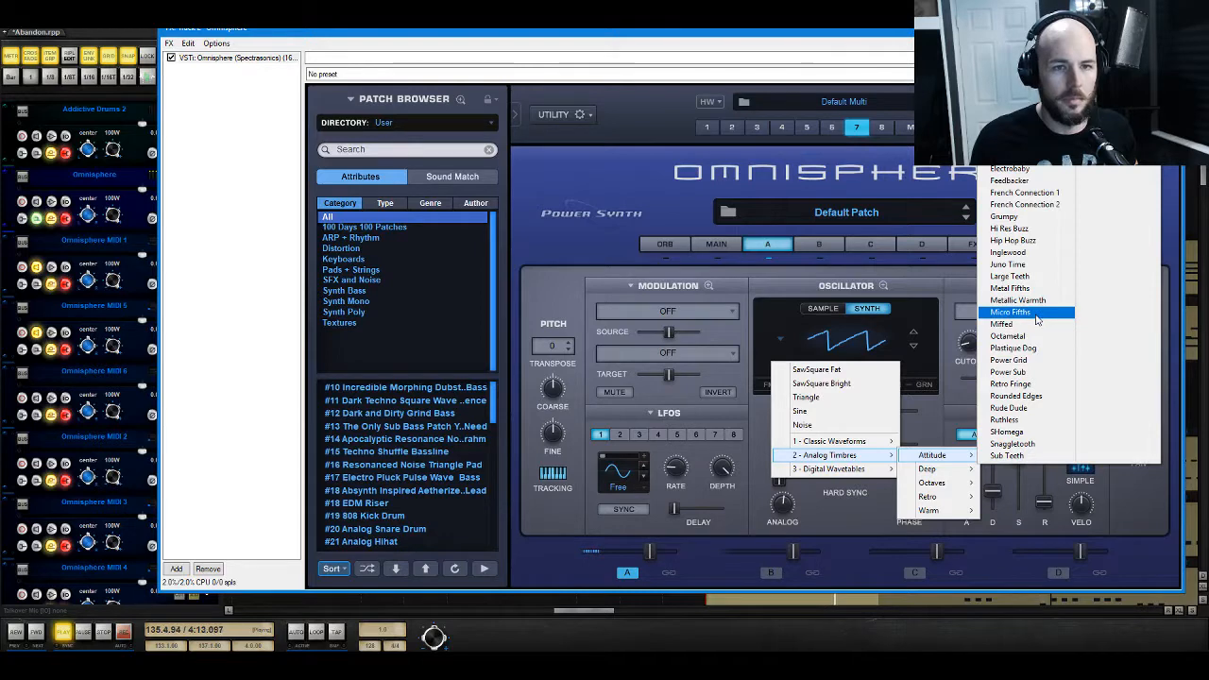
left_click(1039, 254)
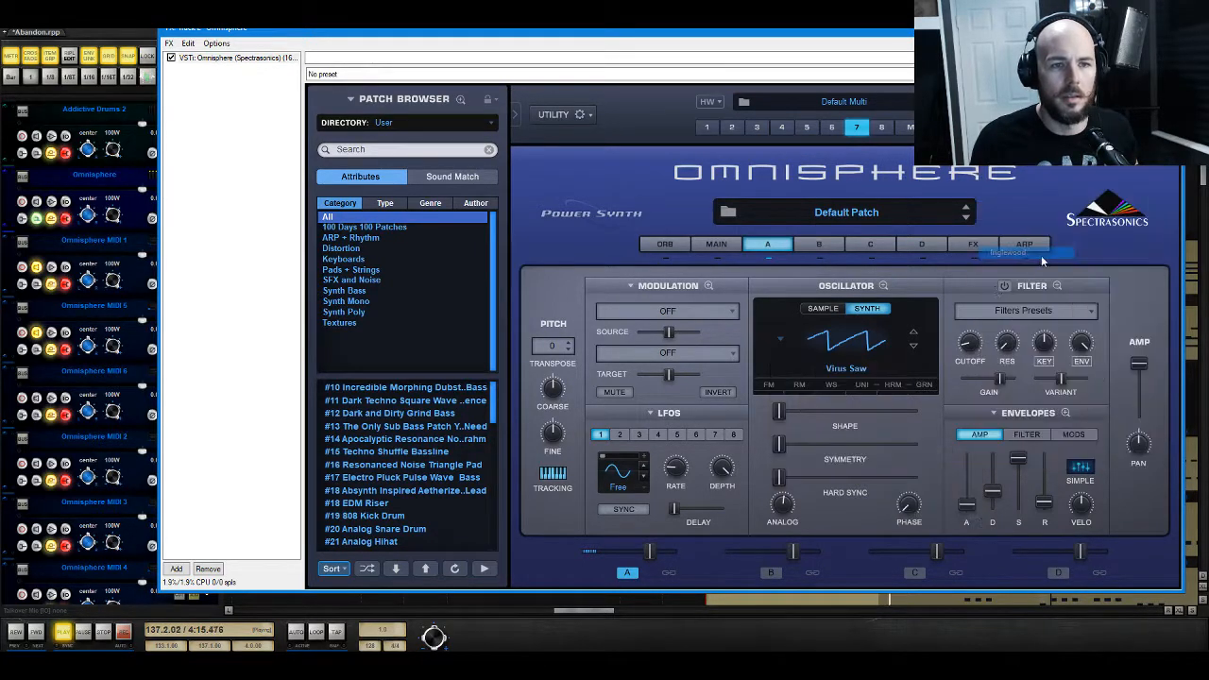
left_click(913, 347)
left_click_drag(650, 558, 631, 557)
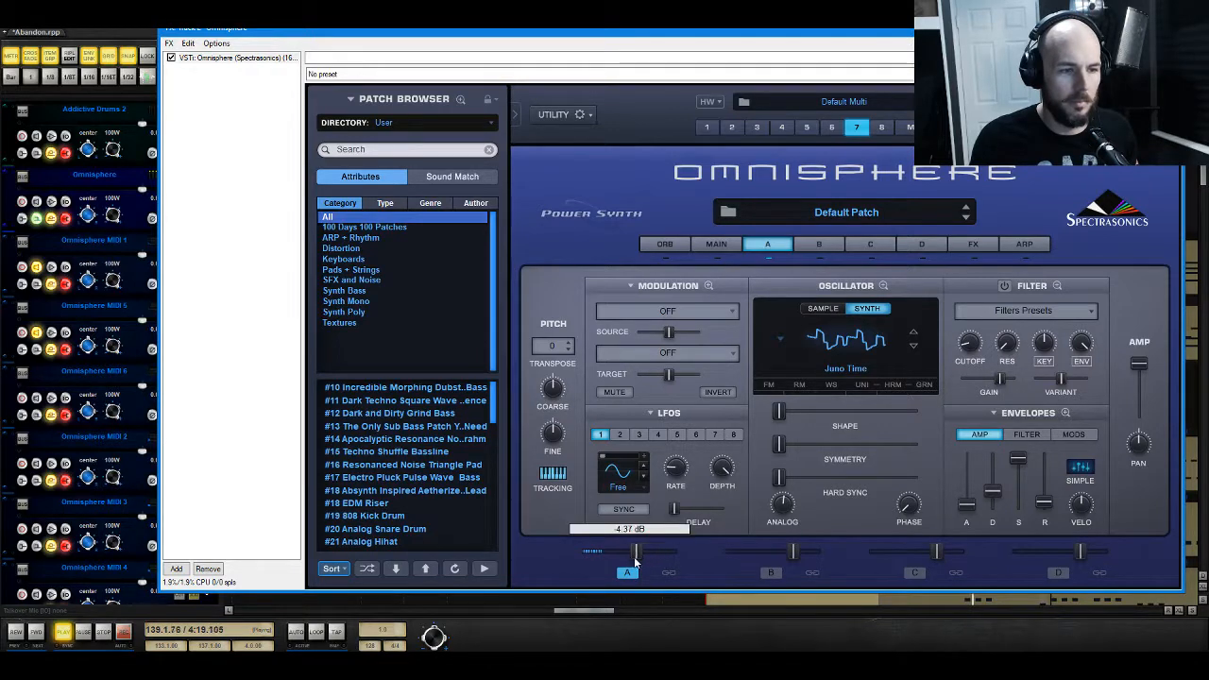
Step: Raise the oscillator's Shape above the midpoint and modulate it with LFO1, with the source depth slightly below centre
left_click_drag(780, 413, 862, 422)
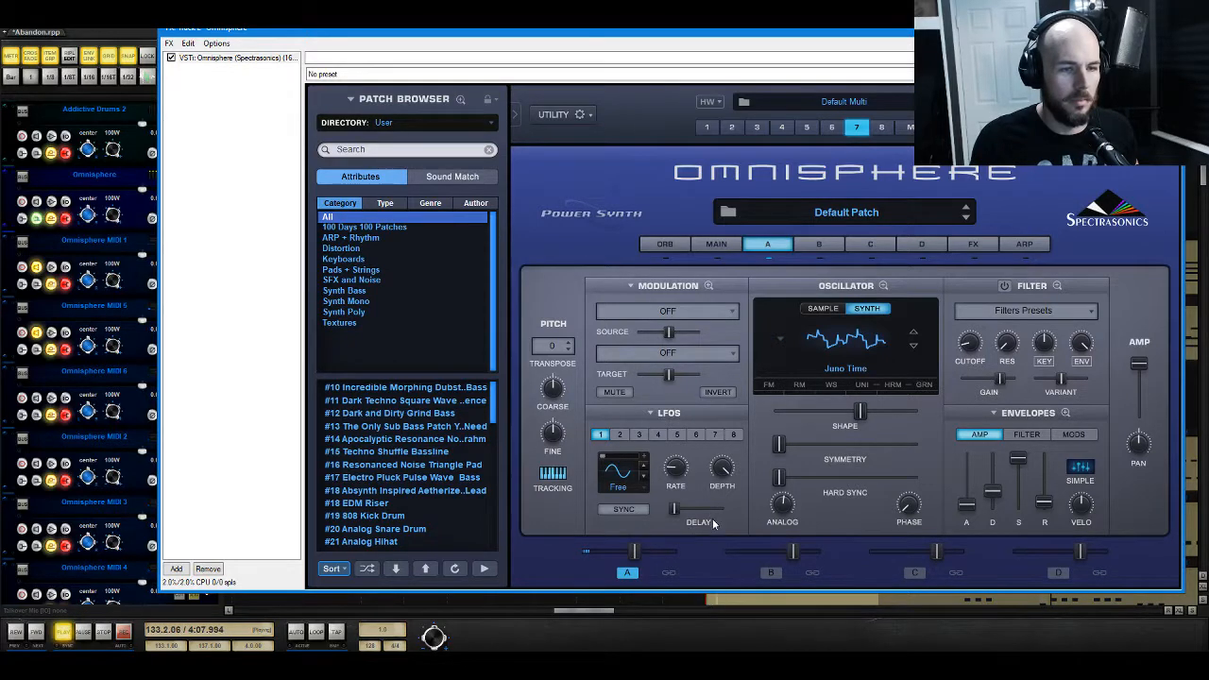
right_click(857, 416)
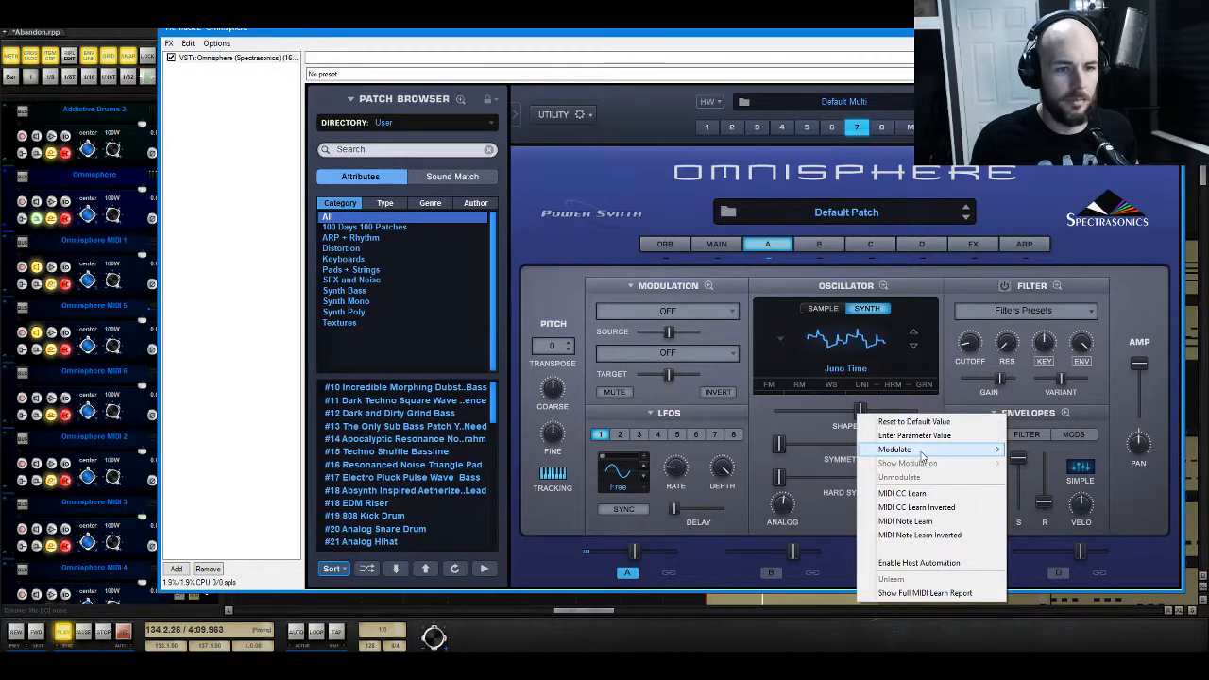
mouse_move(944, 456)
left_click(1020, 452)
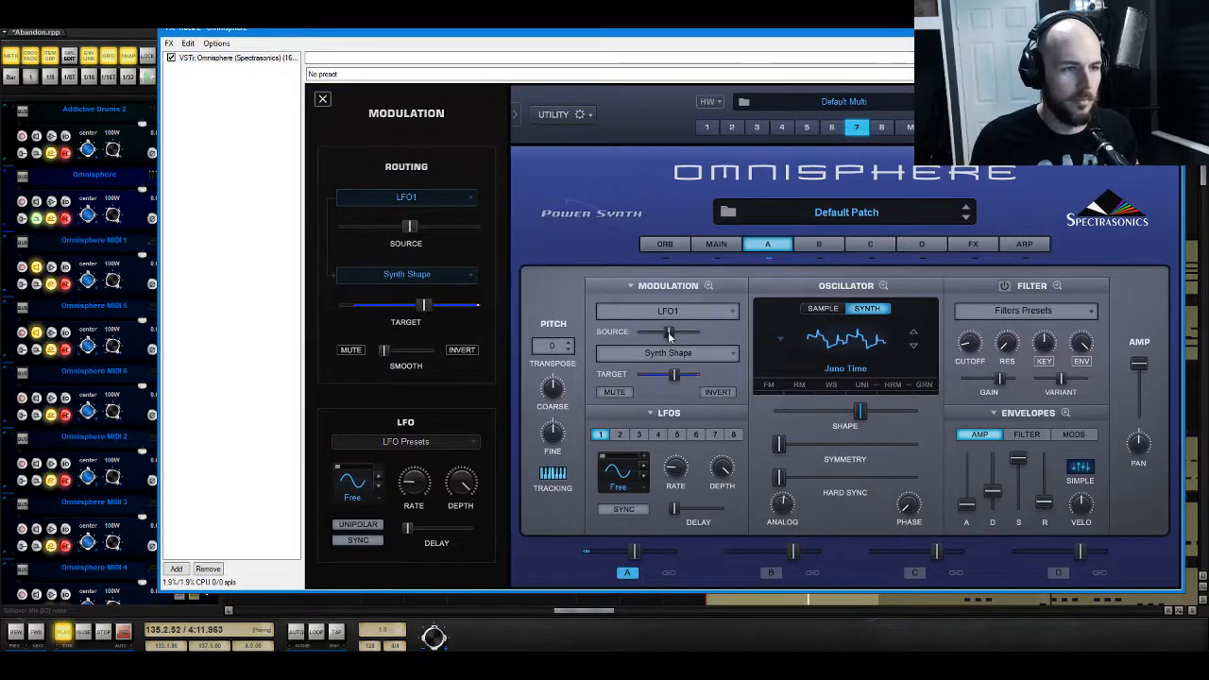
mouse_move(410, 229)
left_mouse_down()
mouse_move(381, 232)
mouse_move(407, 238)
left_mouse_up()
Step: Change the synth waveform to Snaggletooth from the Attitude analog timbres, bring Shape down to about the midpoint, and audition it
left_click(822, 357)
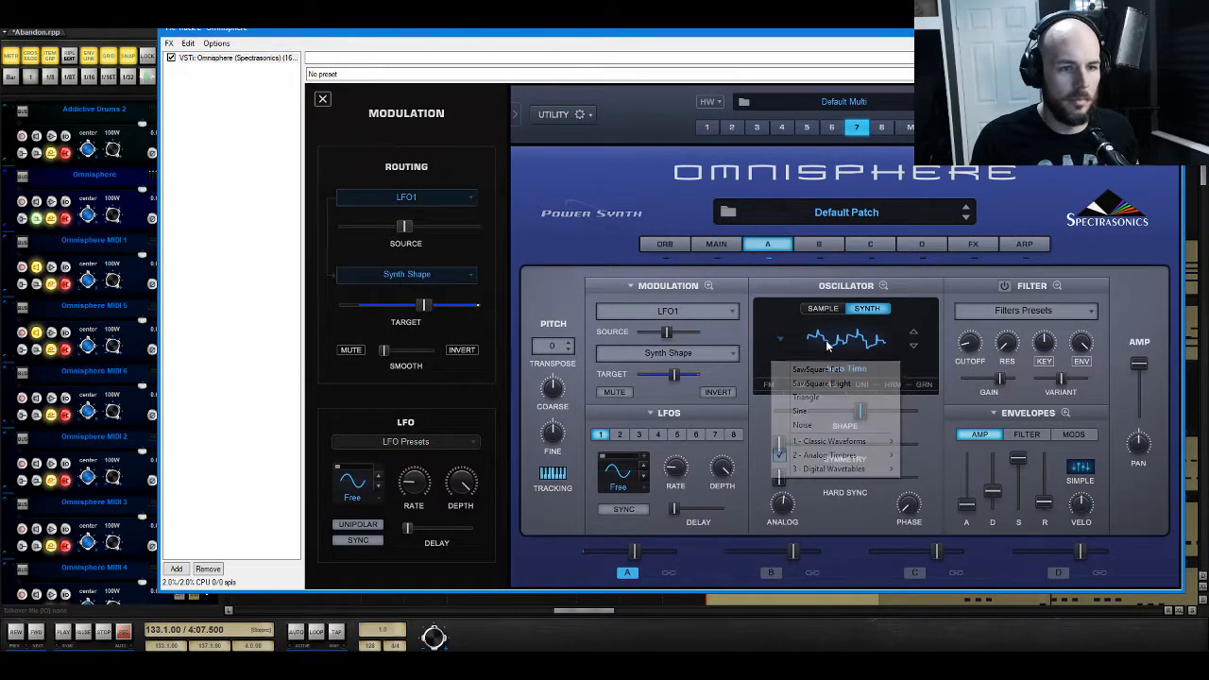
mouse_move(860, 461)
mouse_move(961, 456)
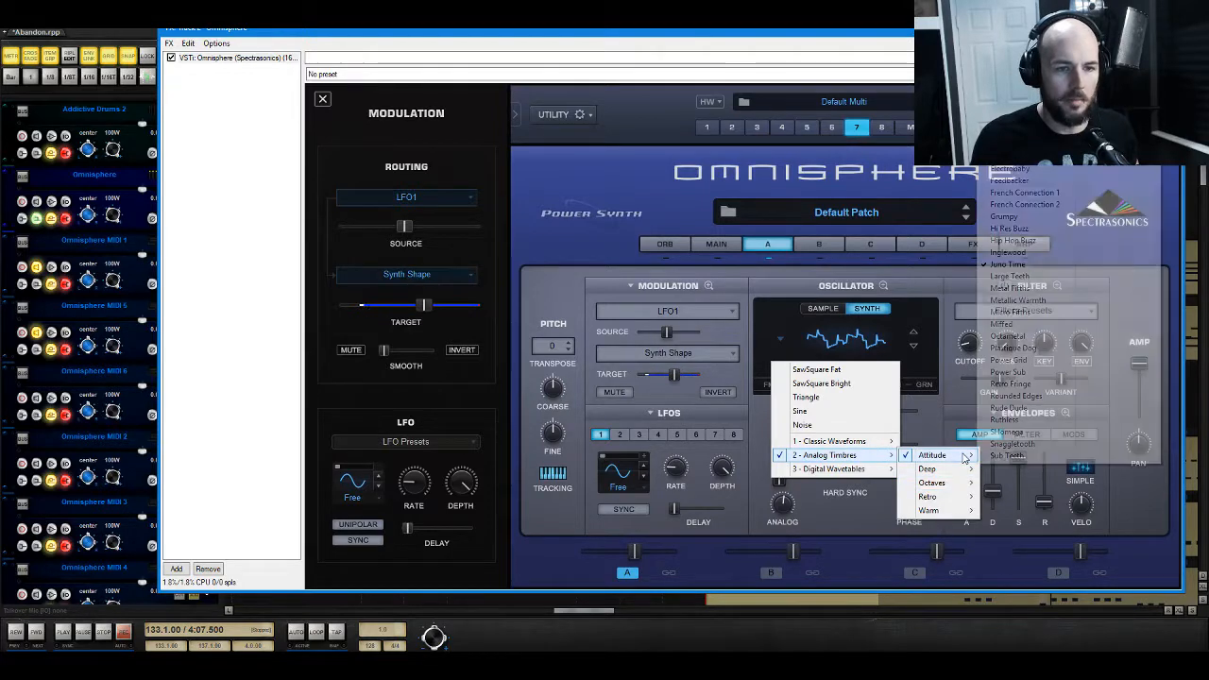
left_click(1012, 443)
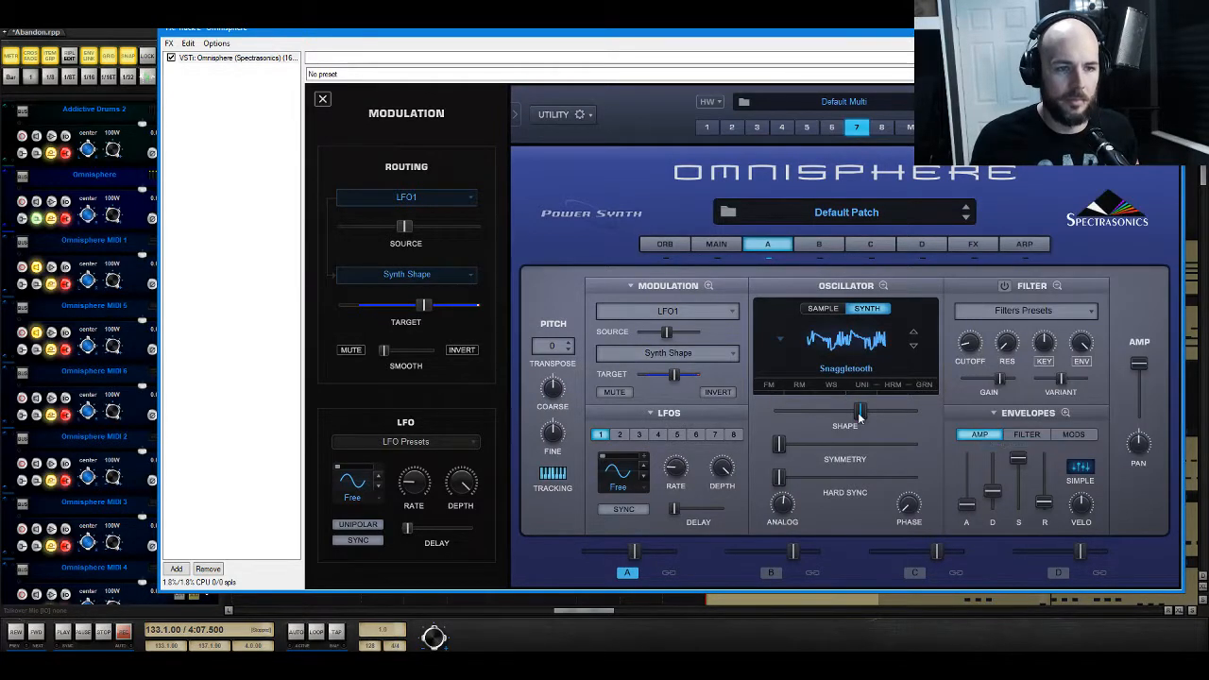
left_click_drag(860, 417, 843, 418)
key("space")
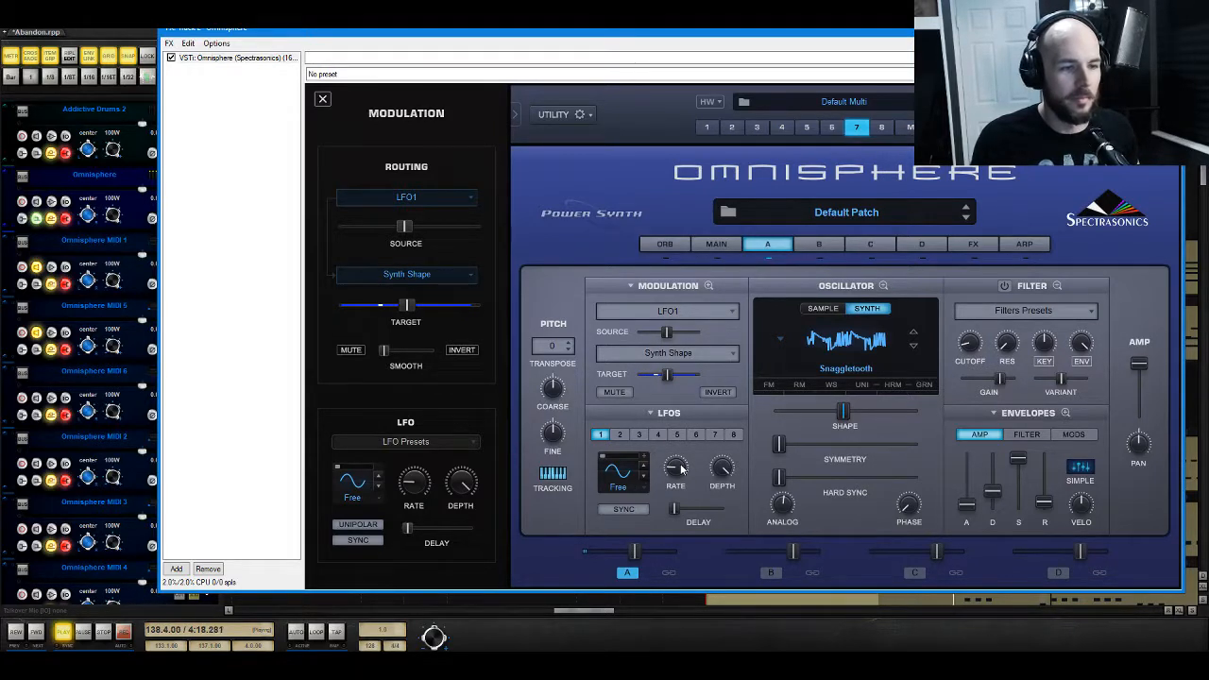
Step: Enable tempo sync for LFO 1, raise its rate slightly, and replay the part from bar 133
left_click(638, 509)
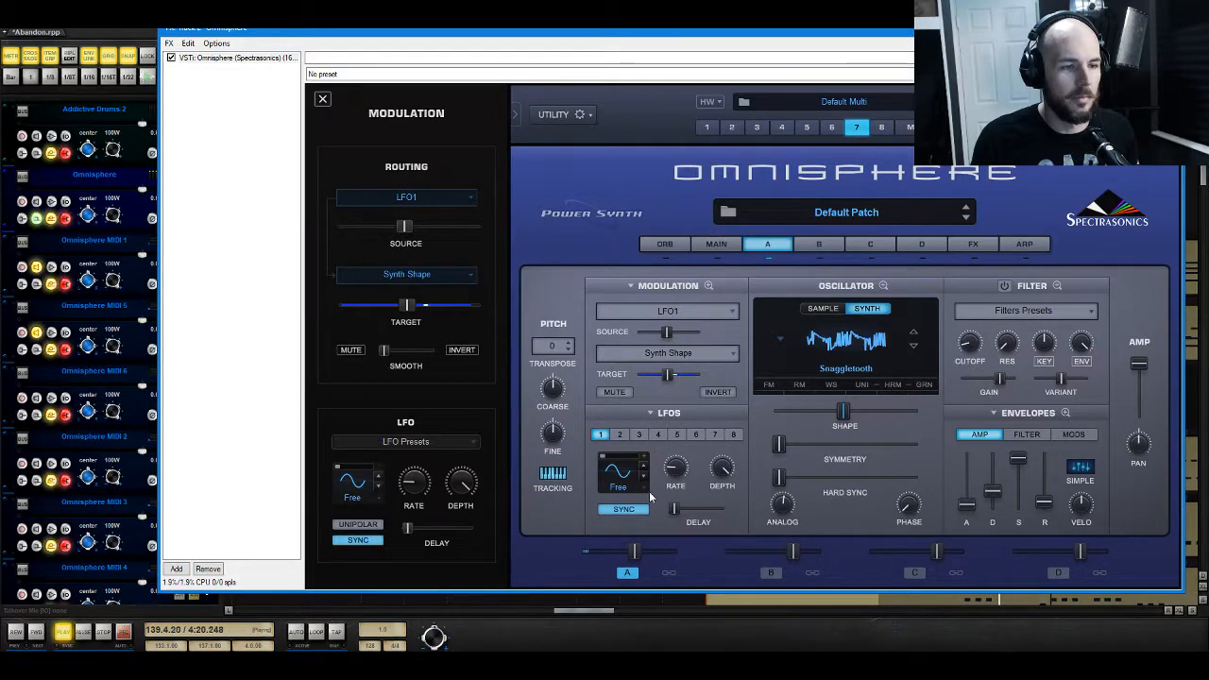
left_click_drag(675, 468, 675, 460)
key("space")
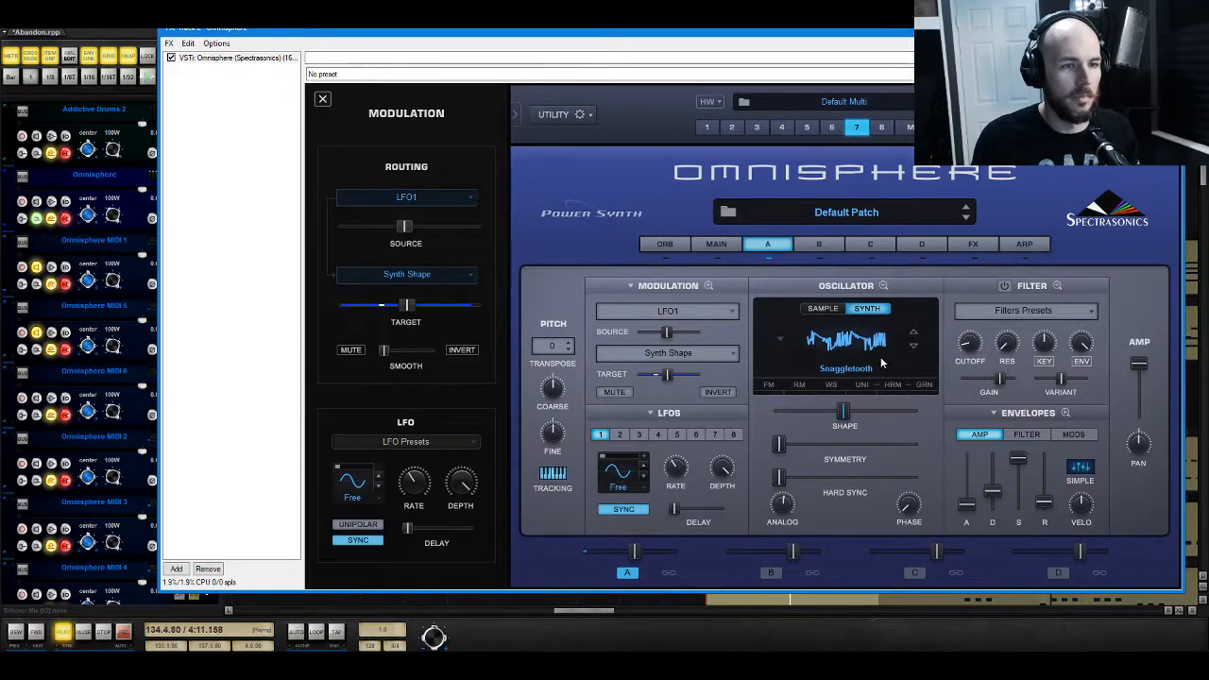
Step: Switch the synth waveform to Sub Teeth and set its Shape to about 0.501
left_click(913, 348)
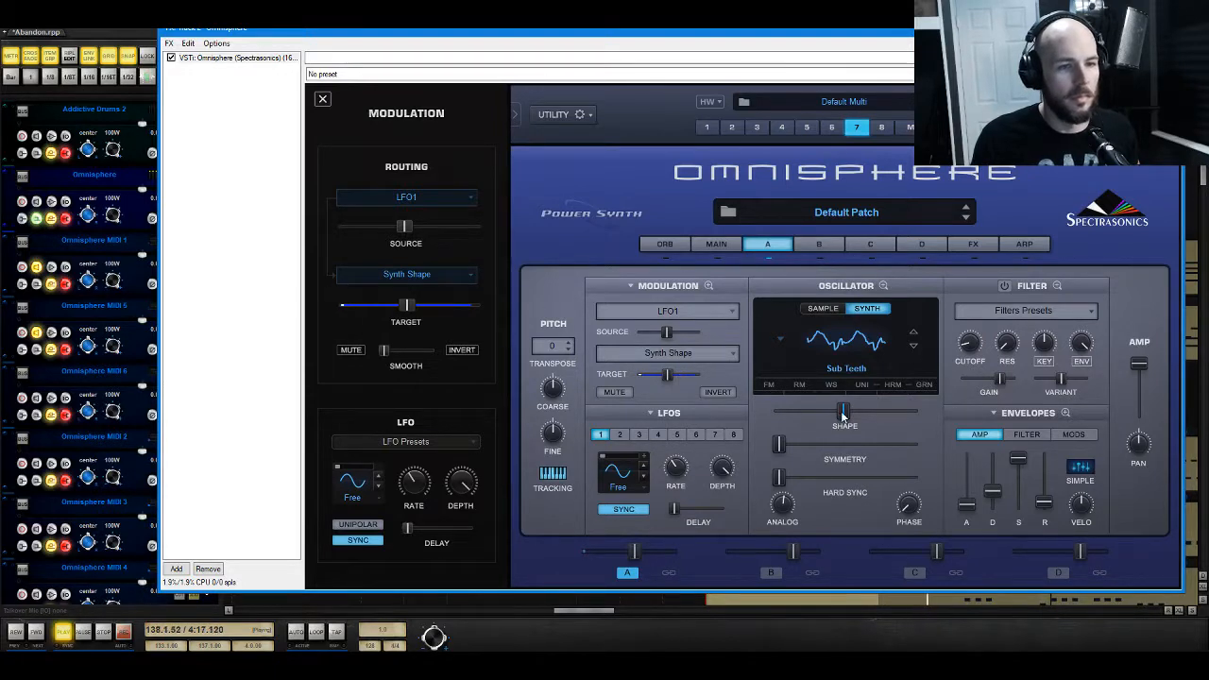
left_click(843, 414, "ctrl")
left_click_drag(781, 416, 830, 418)
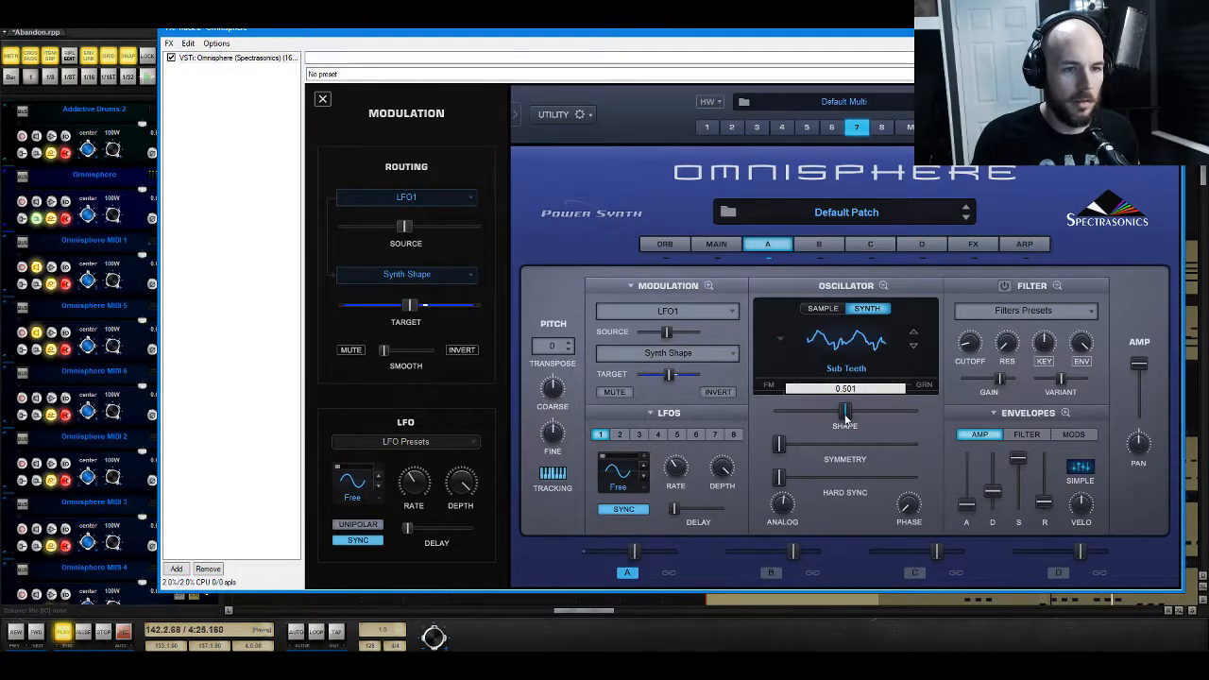
mouse_move(408, 238)
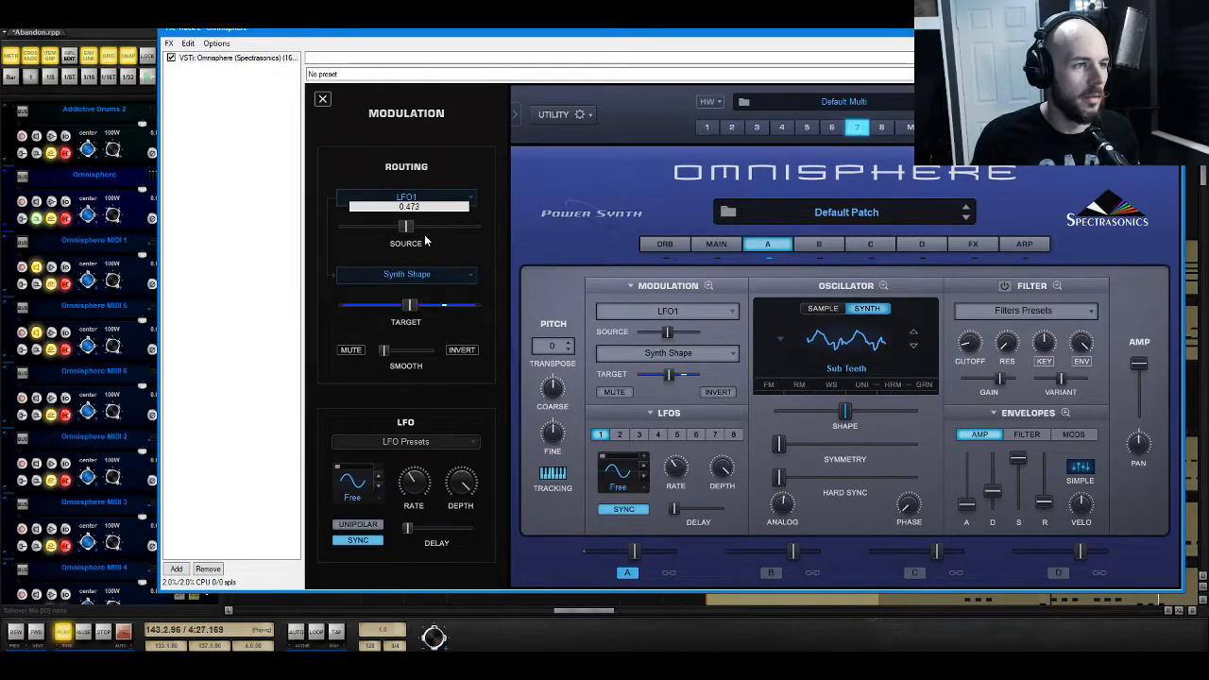
Step: Raise the LFO1 source depth on Synth Shape to almost the midpoint and stop playback
left_click_drag(432, 237, 459, 243)
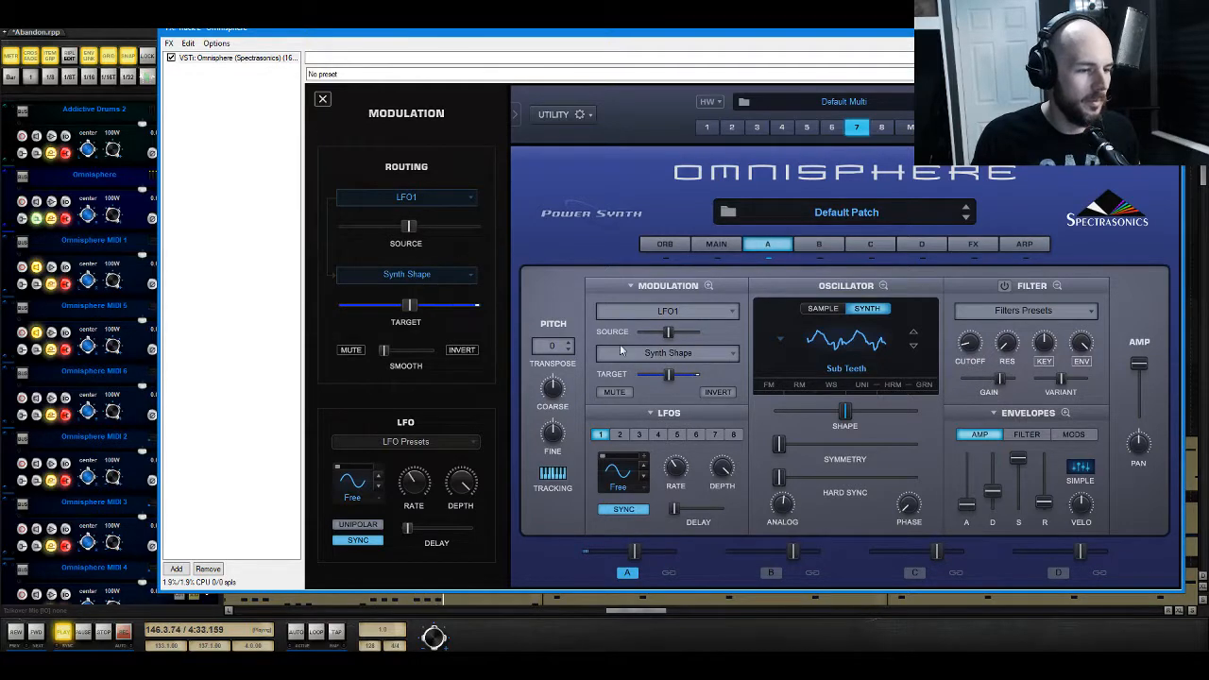
key("space")
Step: Turn on Unison for the layer A oscillator, lower its Drift slightly, and reduce Detune to 0.115
left_click(863, 387)
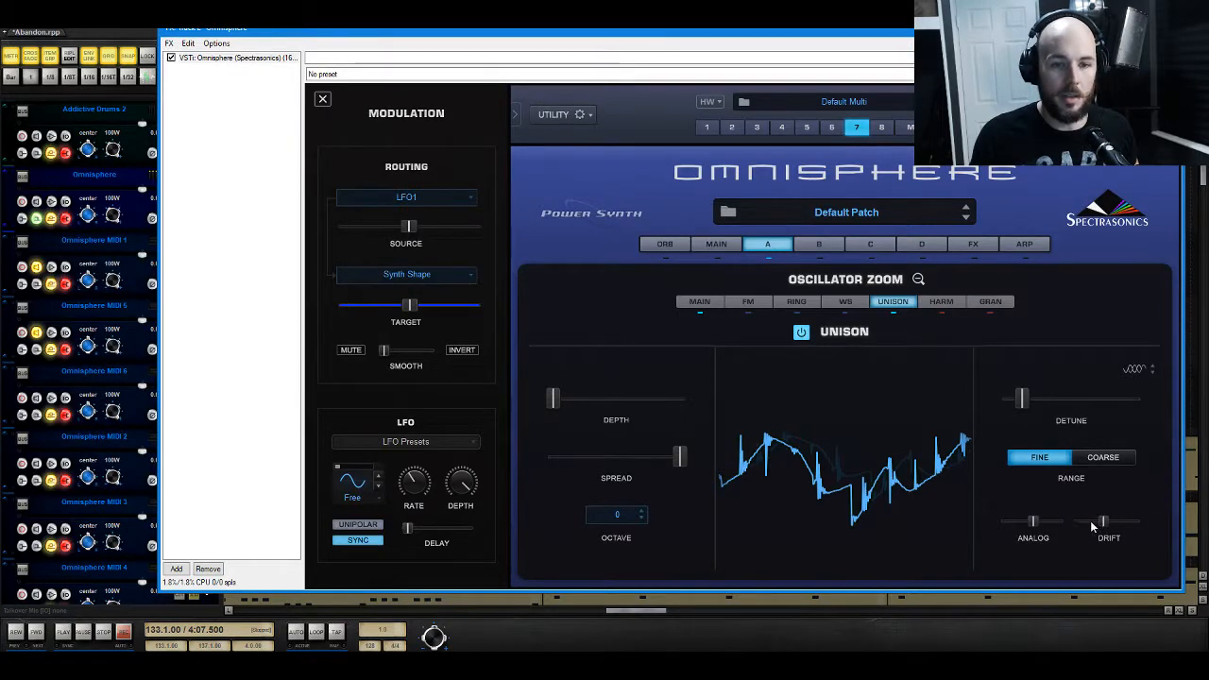
left_click_drag(1089, 520, 1096, 528)
left_click_drag(1021, 398, 967, 408)
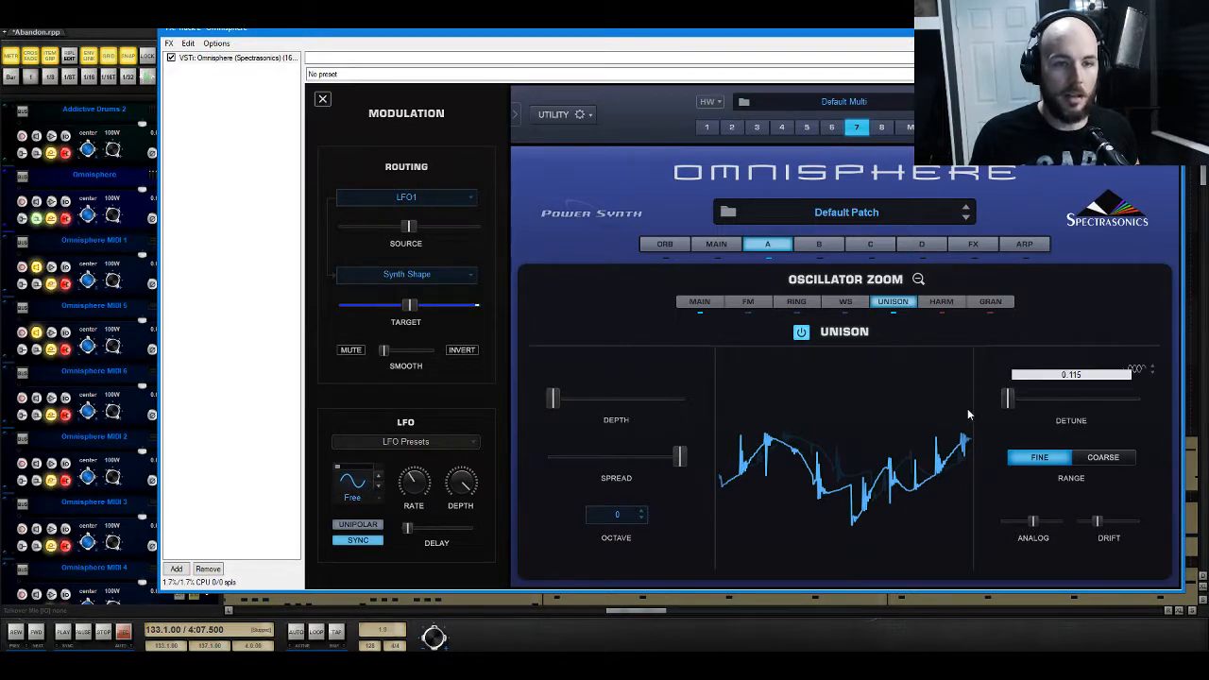
Step: Play the part from bar 133 while raising the Unison Depth to maximum and its Analog amount to about 0.527
key("space")
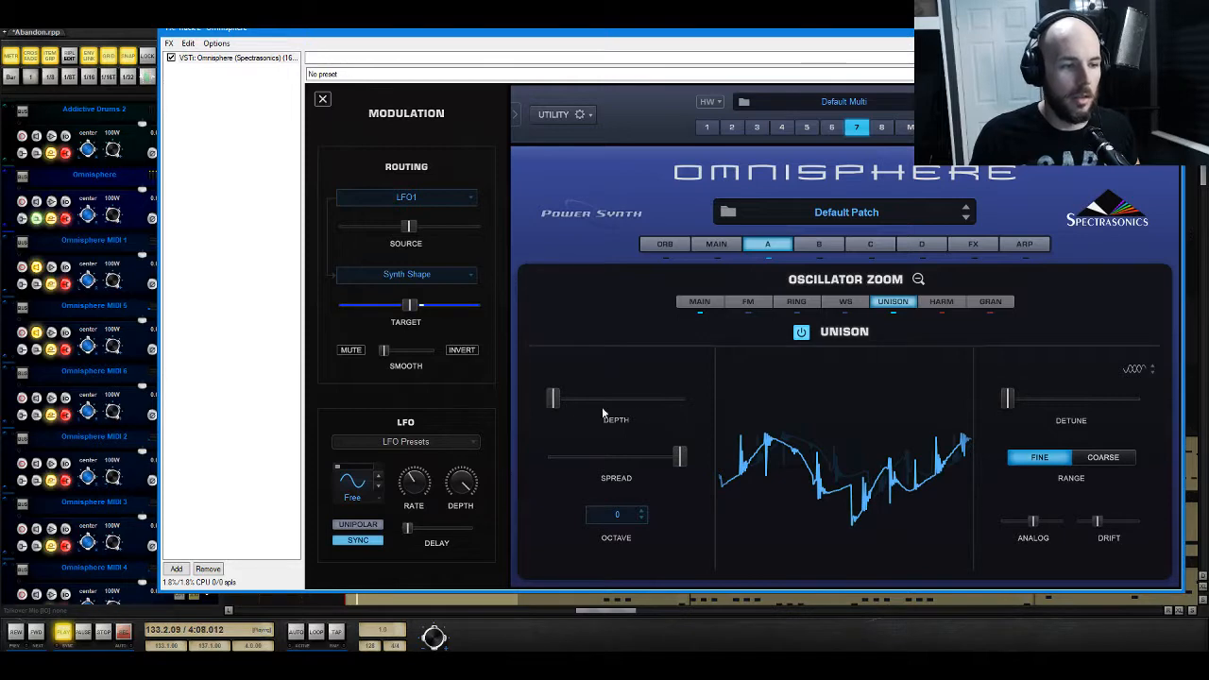
left_click_drag(602, 412, 742, 406)
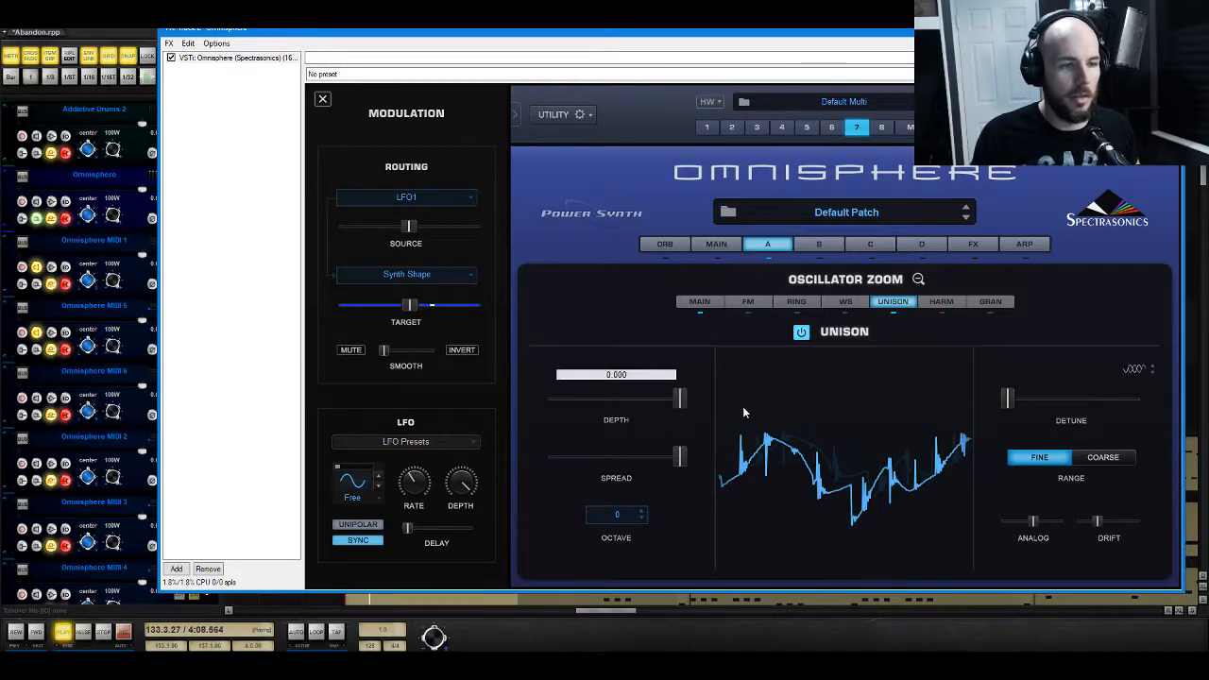
left_click(1046, 529)
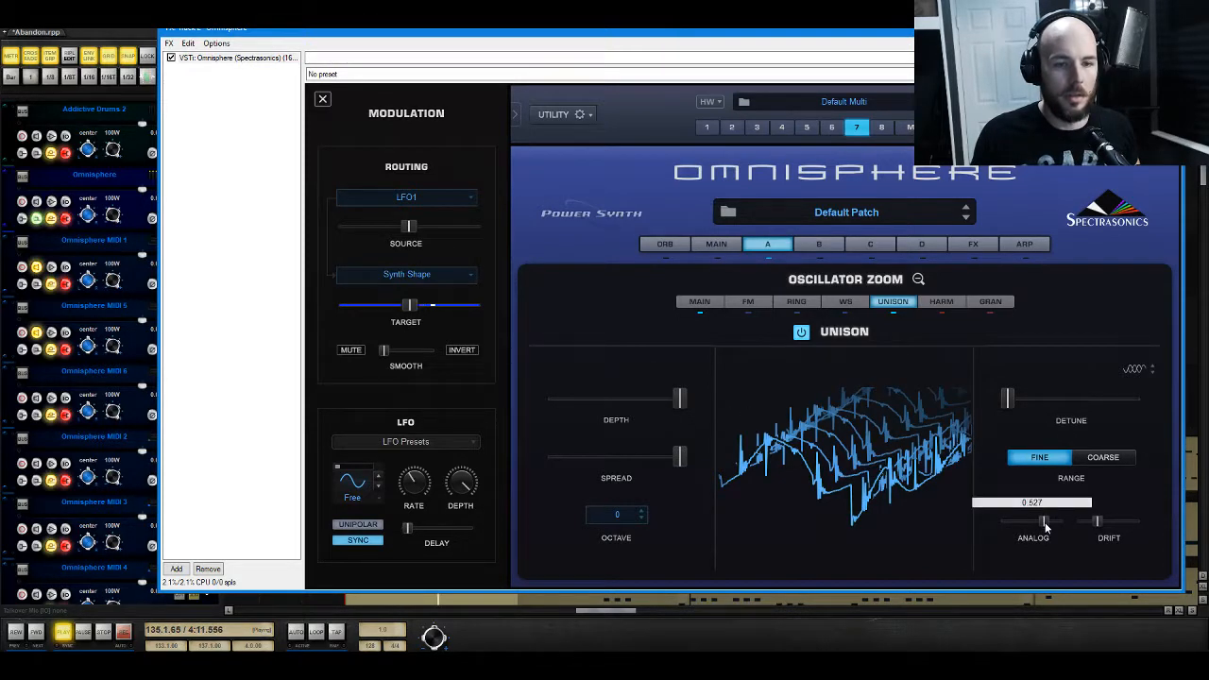
scroll(1045, 529, "up", 3)
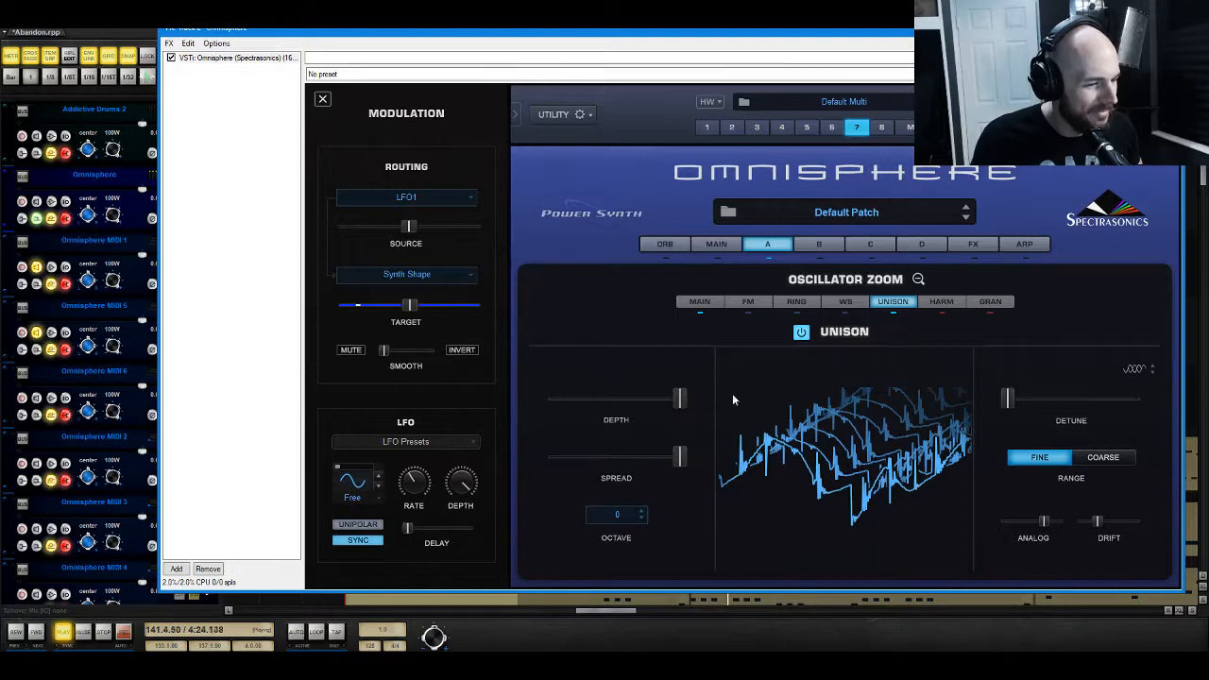
Step: Raise the Unison Detune to about 0.149, return to the layer's main controls, and stop playback
left_click(1027, 400)
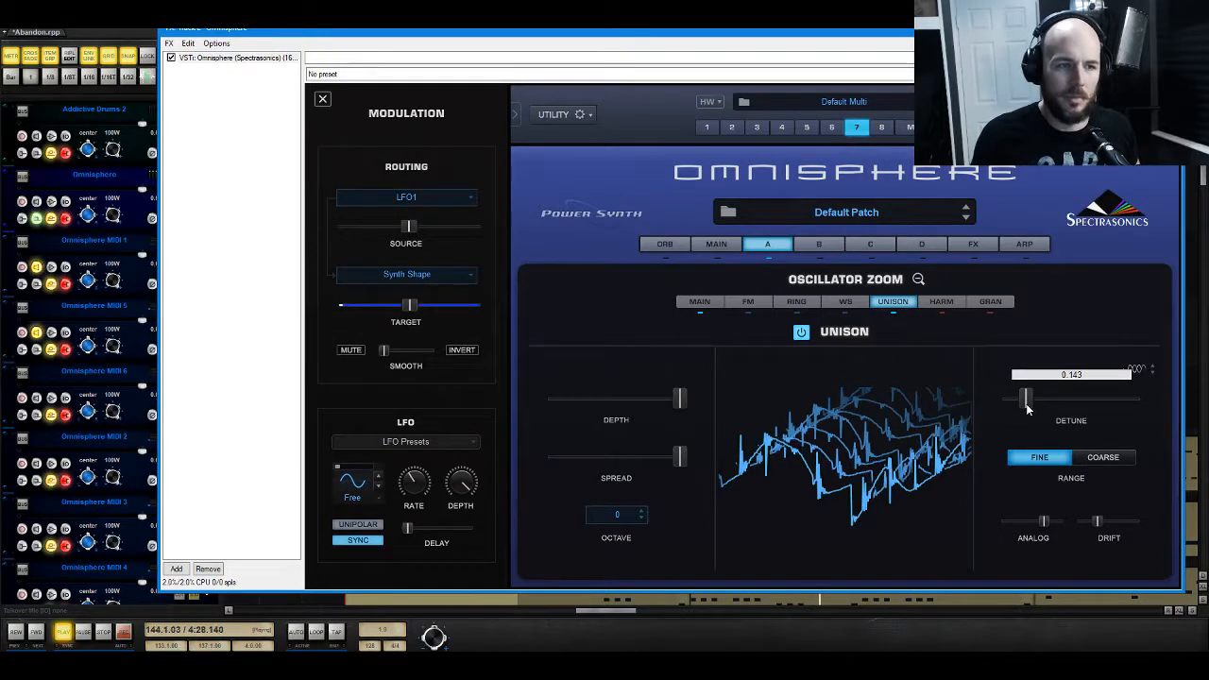
left_click_drag(1026, 406, 1036, 406)
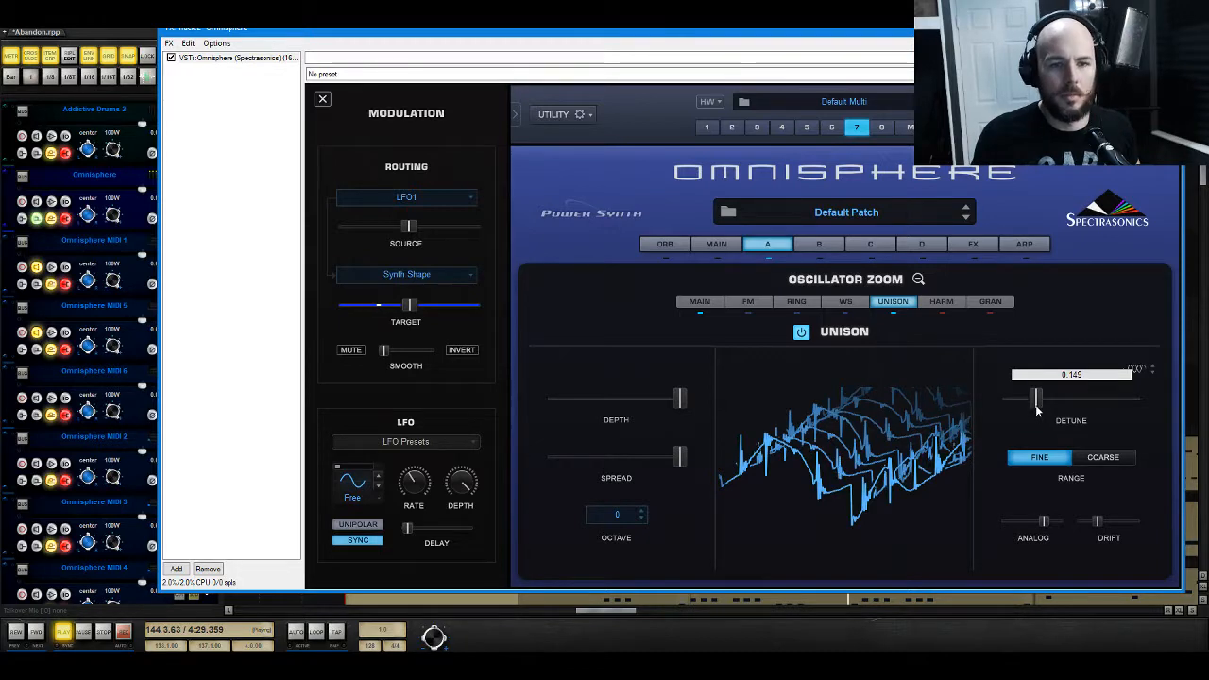
left_click(918, 279)
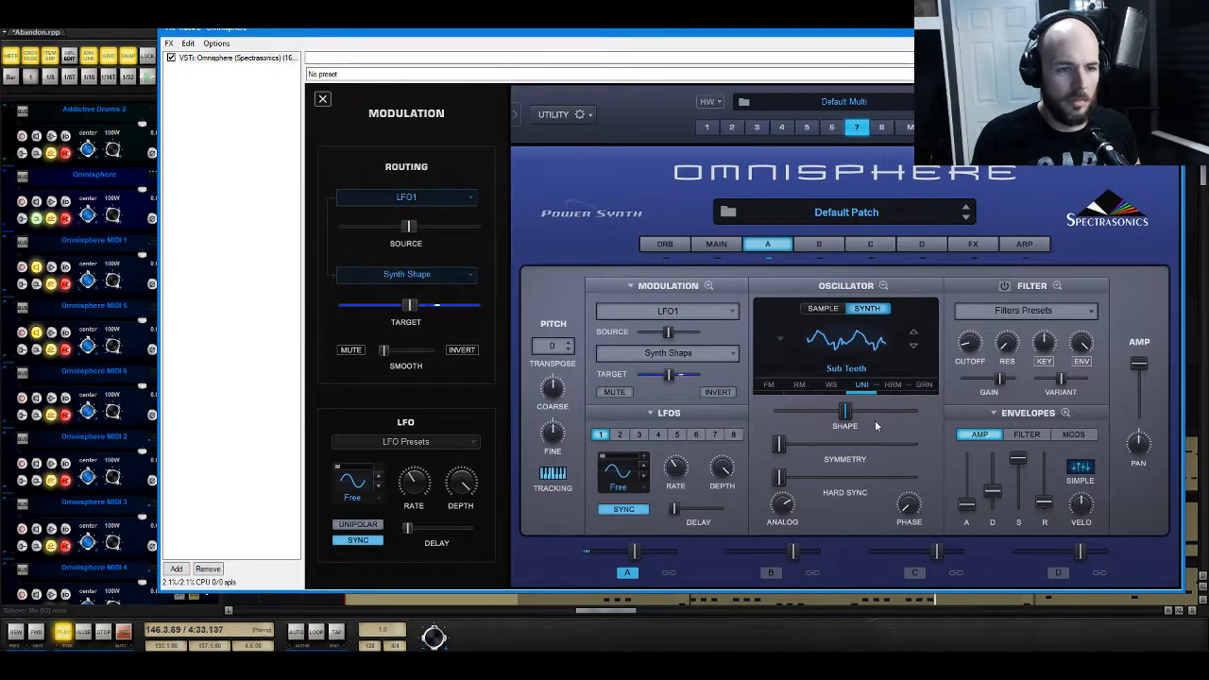
key("space")
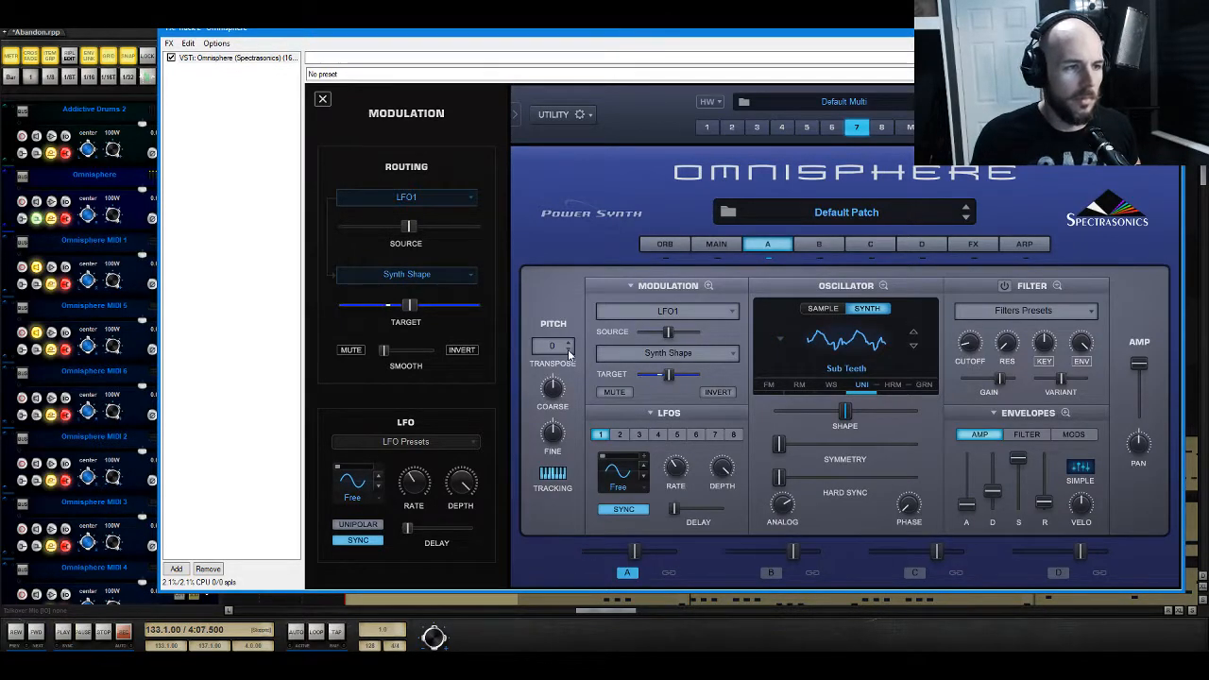
Step: Transpose layer A to -12 and play the part from bar 133
left_click(568, 347)
left_click(599, 369)
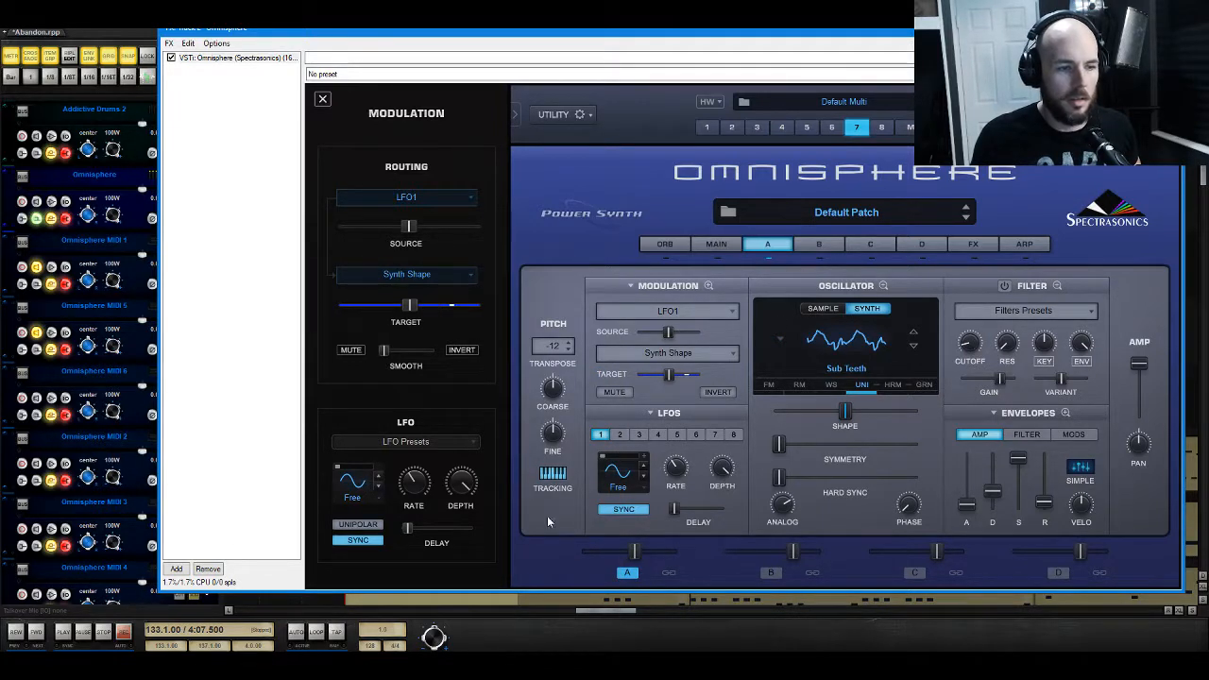
left_click(64, 638)
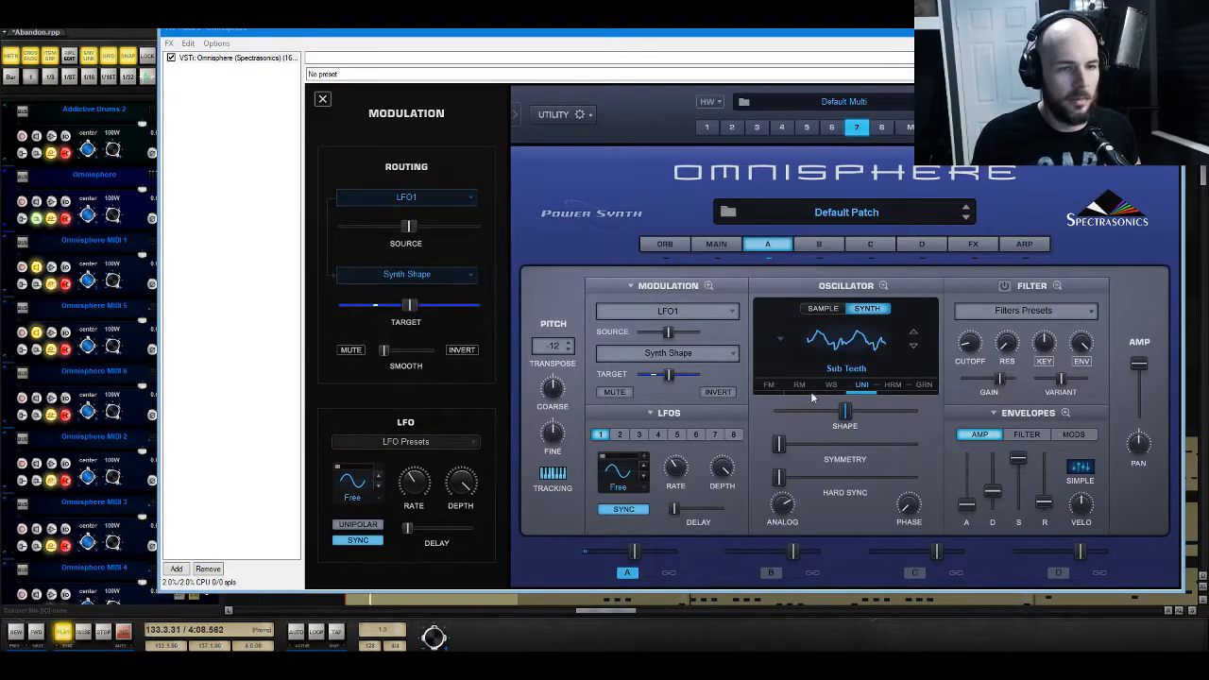
Step: Fine-tune the Unison Analog amount of layer A and return to the layer's main controls
left_click(862, 385)
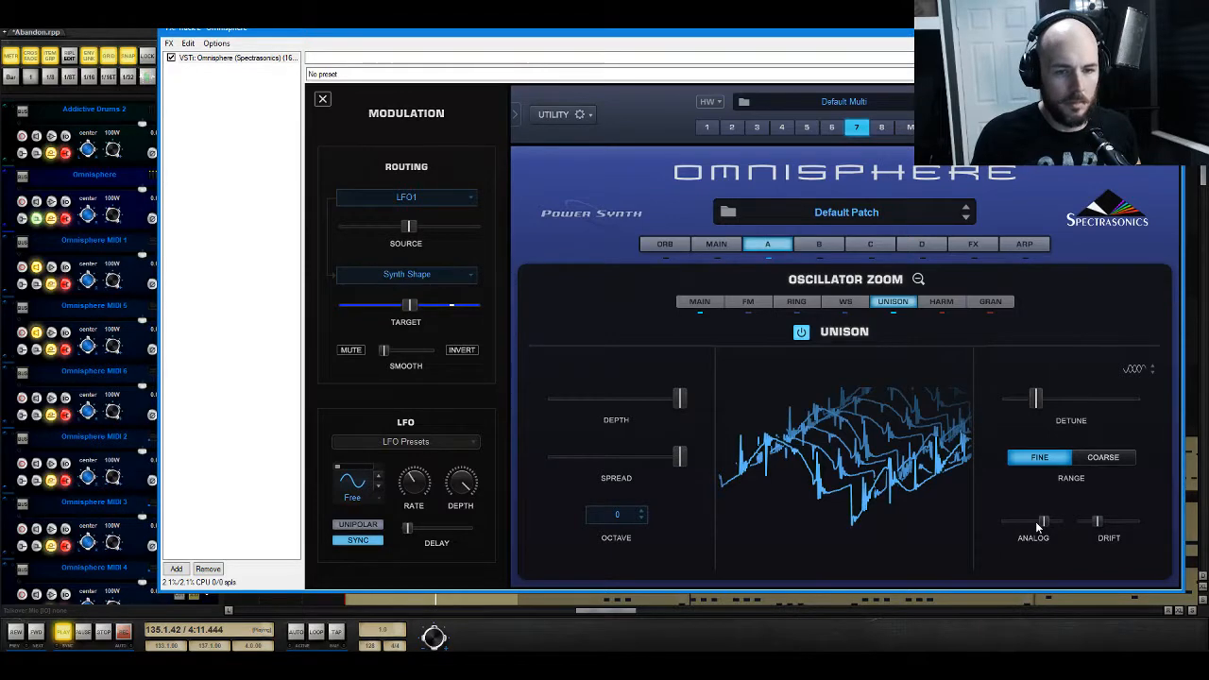
left_click_drag(1037, 525, 1036, 525)
left_click(918, 279)
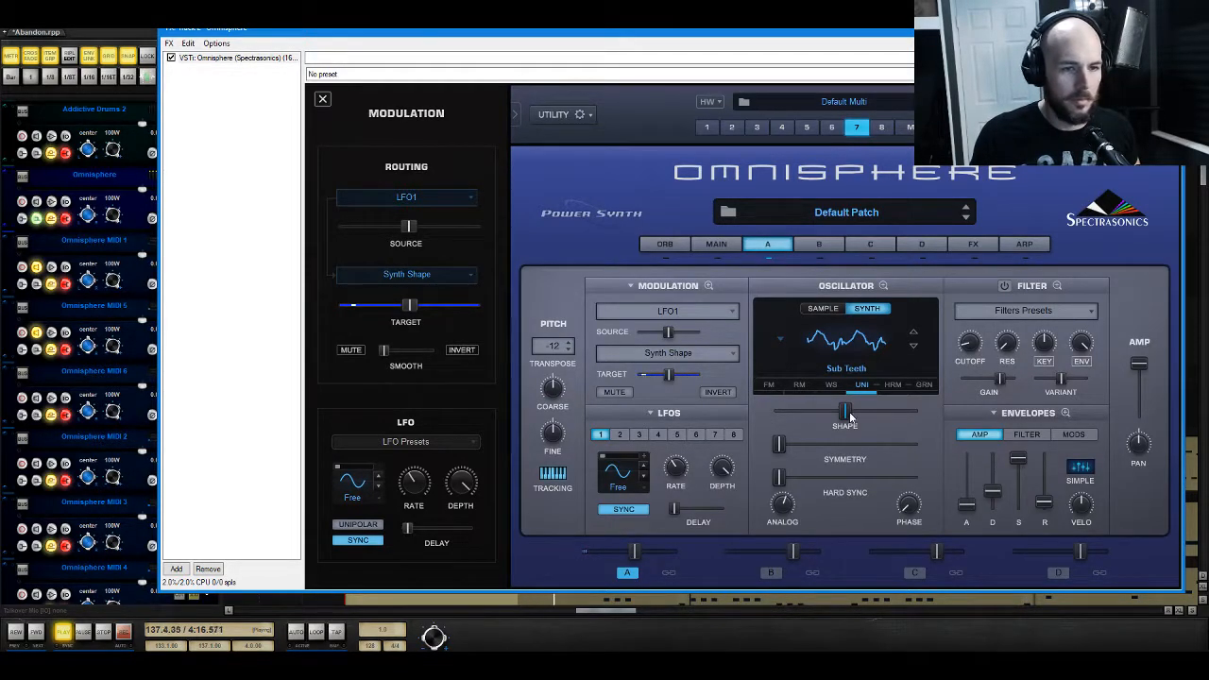
Step: Raise the Sub Teeth oscillator's Symmetry to about three quarters, audition it, and stop playback
left_click_drag(780, 451, 877, 457)
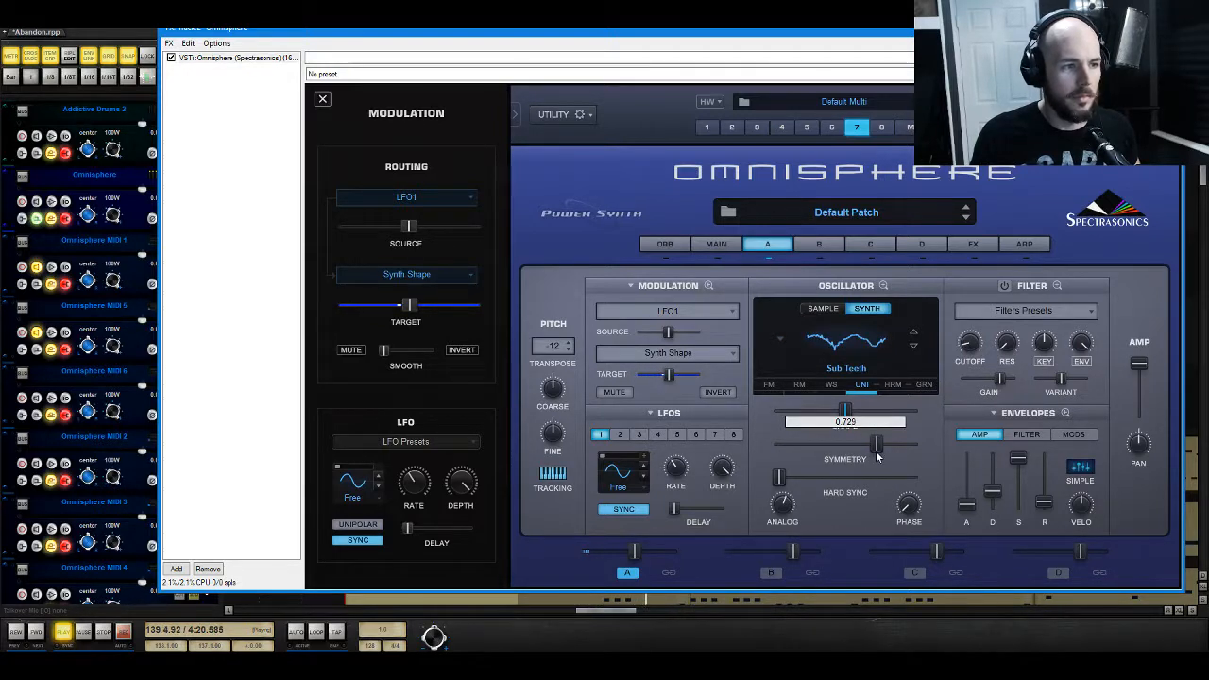
mouse_move(877, 456)
left_mouse_down()
mouse_move(927, 449)
mouse_move(824, 454)
mouse_move(879, 457)
left_mouse_up()
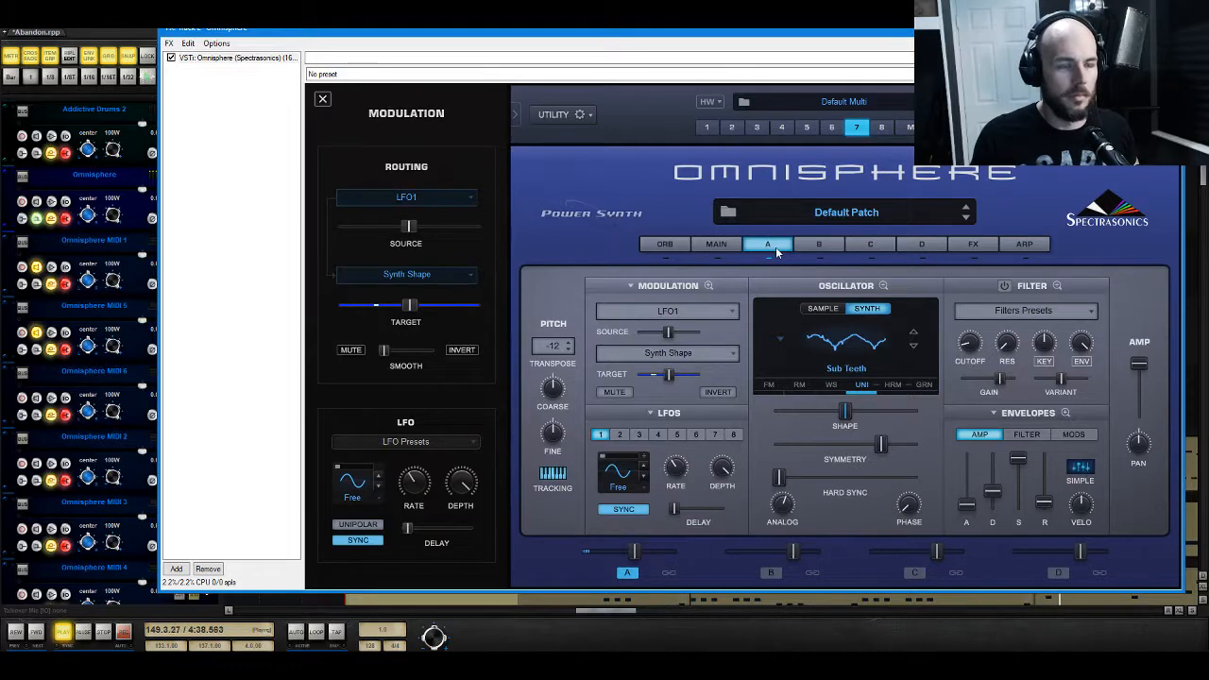
key("space")
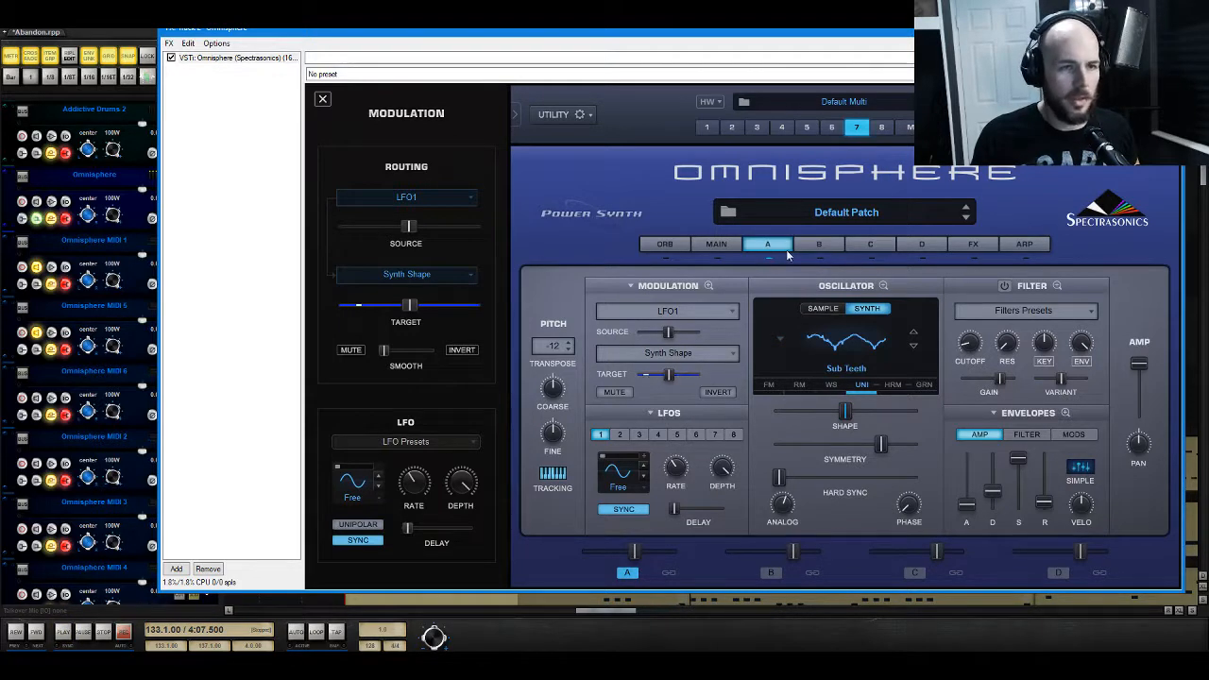
Step: Switch to layer B and browse its soundsources under Human Voices, Pop Stacks
left_click(820, 247)
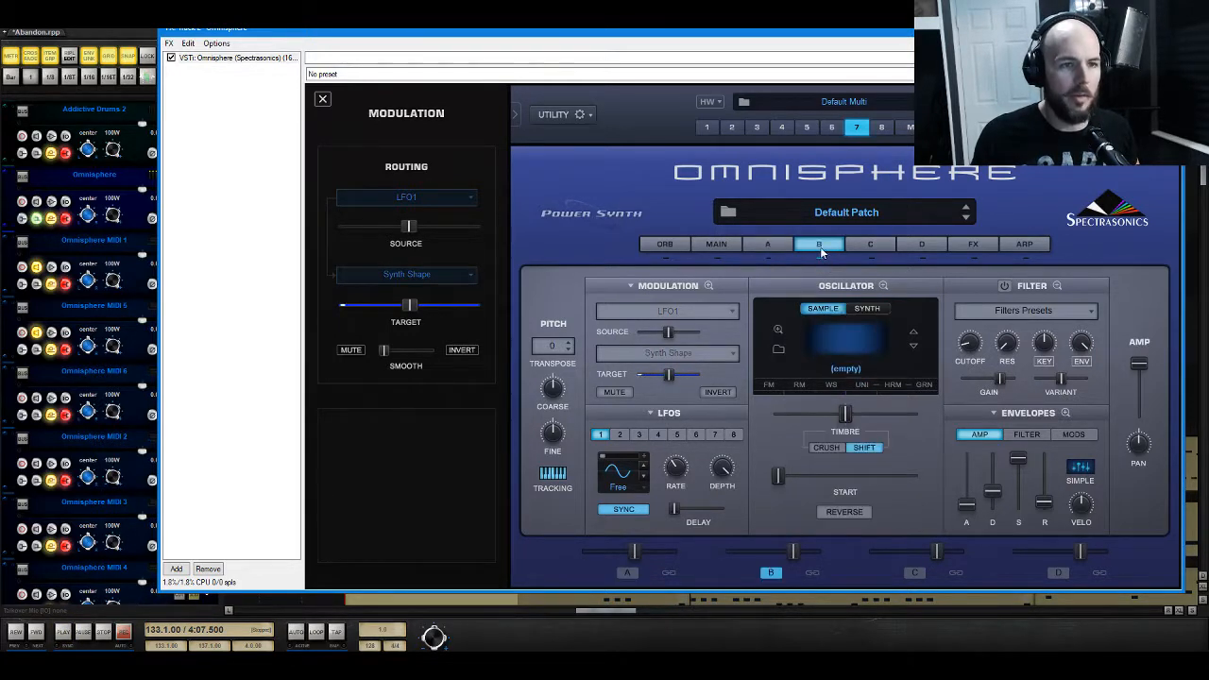
left_click(776, 359)
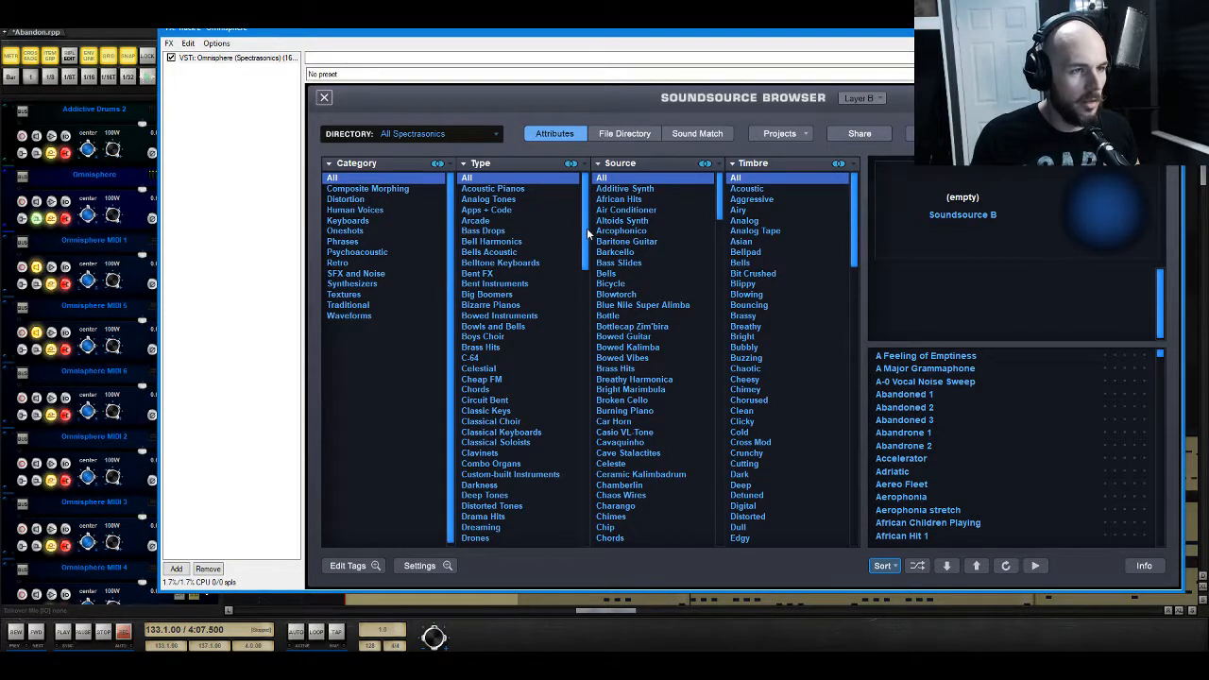
left_click(365, 212)
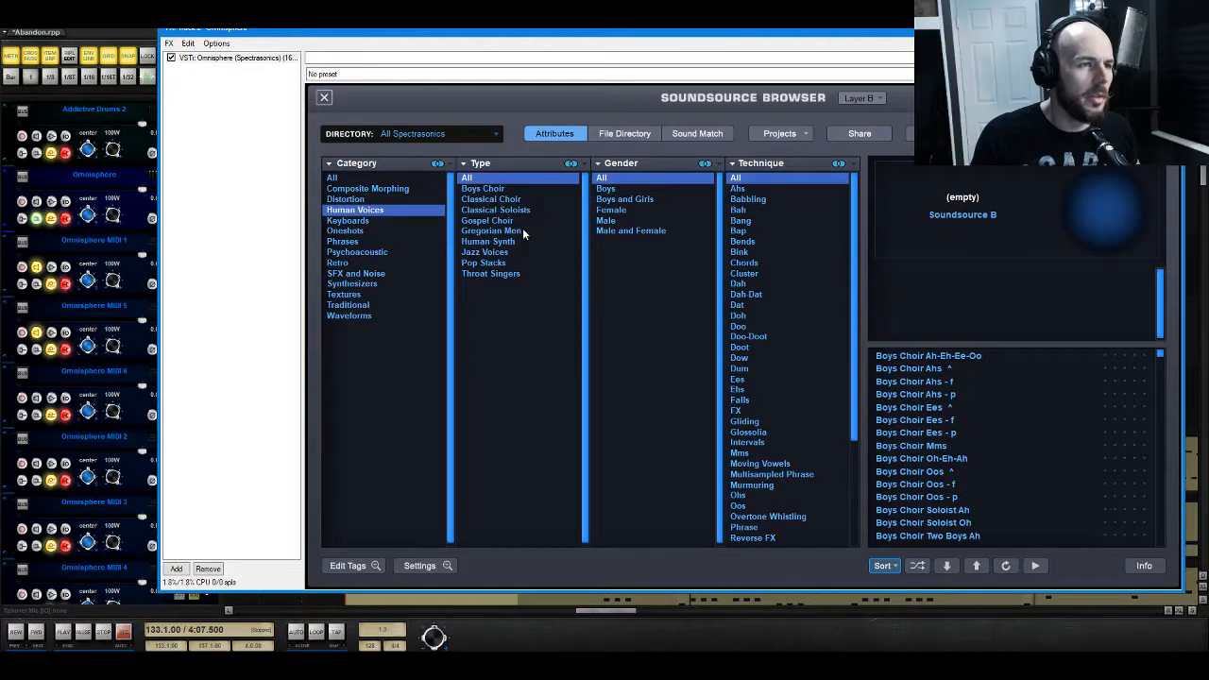
left_click(489, 264)
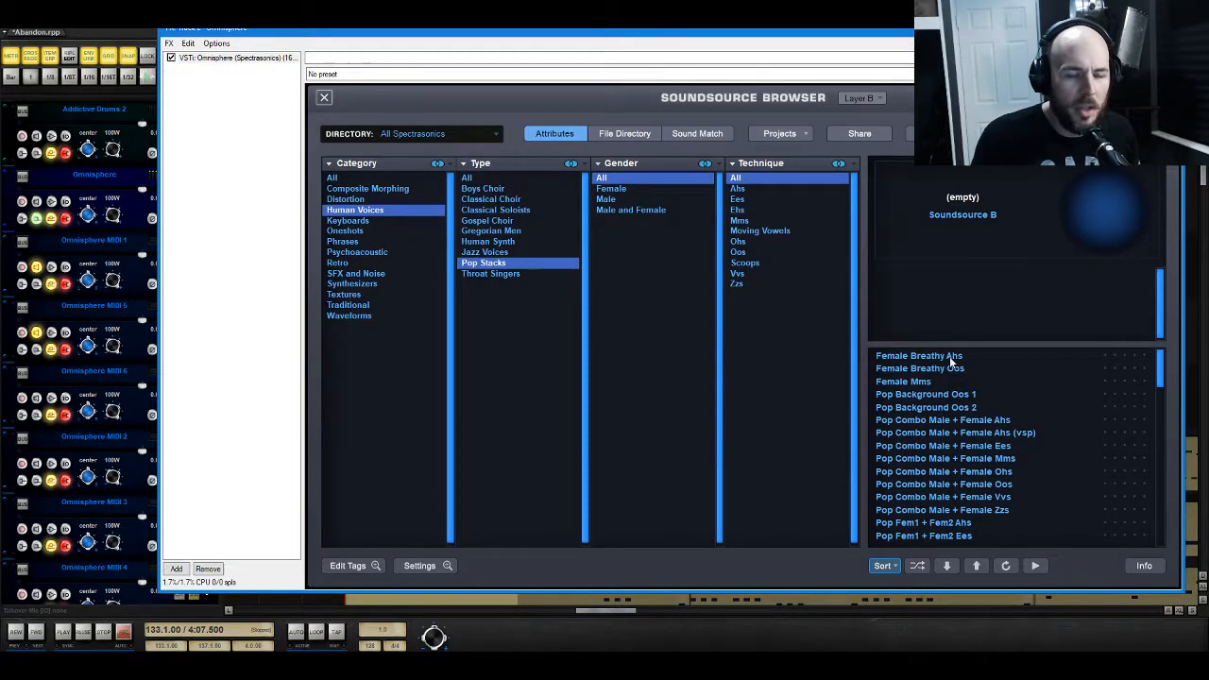
Step: Audition Female Breathy Ahs, Female Breathy Oos, Pop Background Oos 1 and Pop Background Oos 2 on layer B
left_click(951, 358)
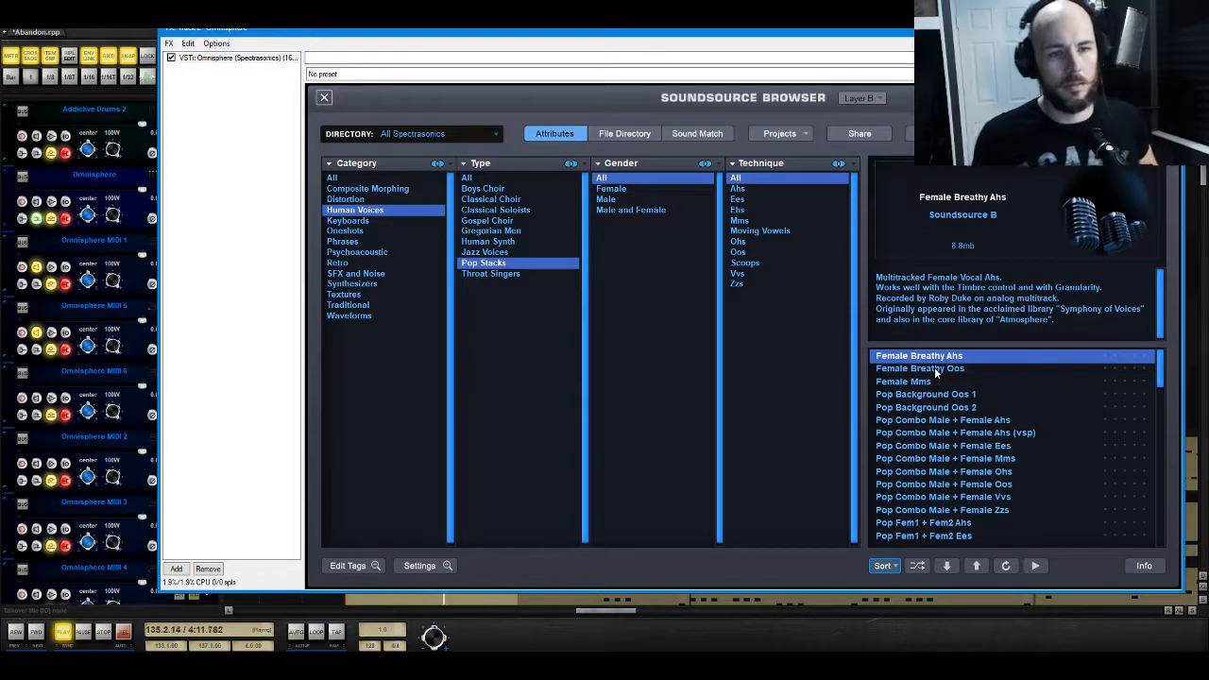
key("space")
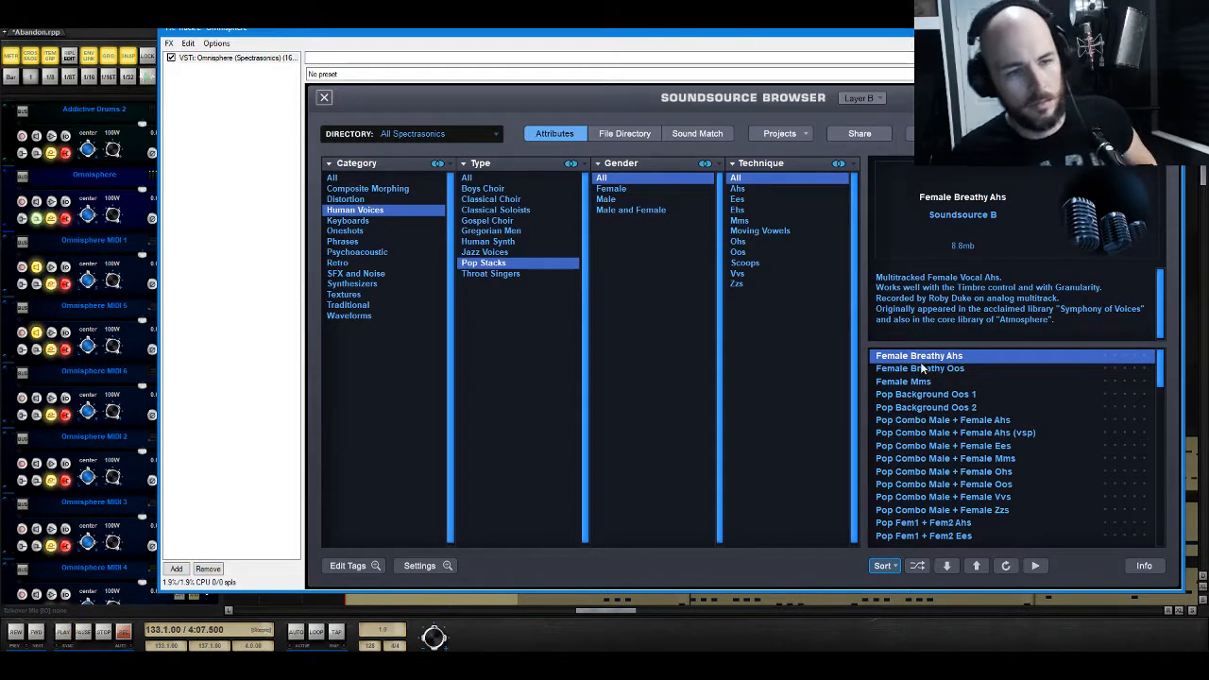
left_click(921, 369)
key("space")
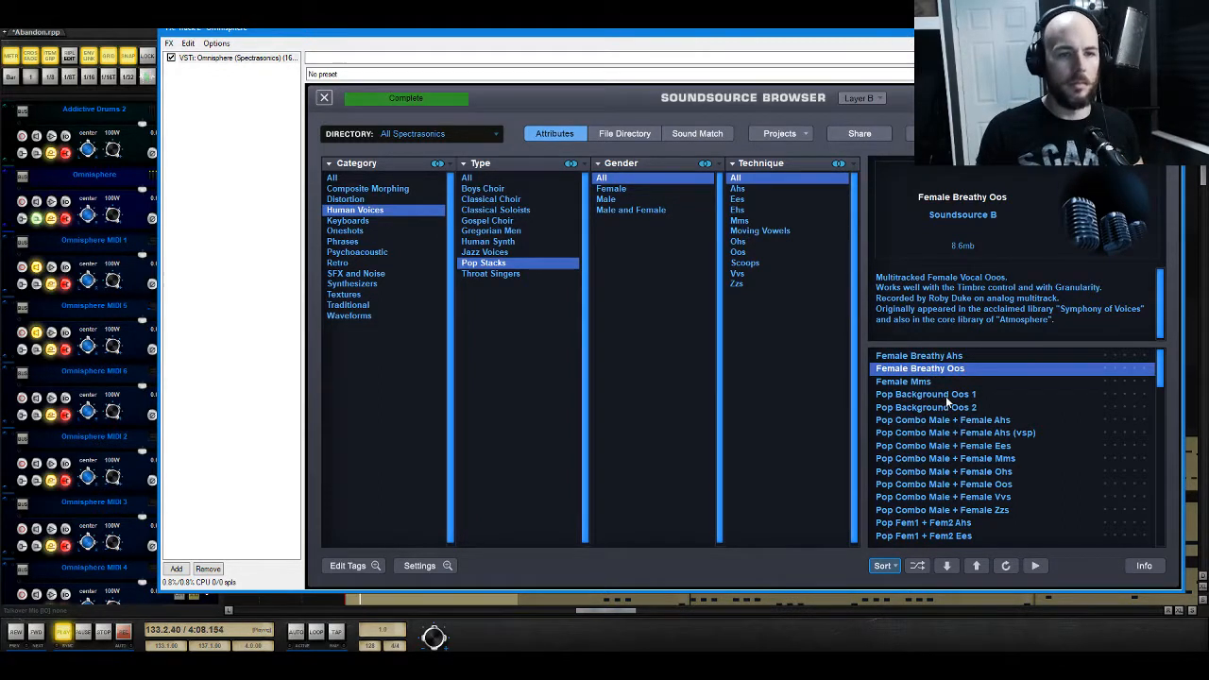
key("space")
left_click(943, 395)
key("space")
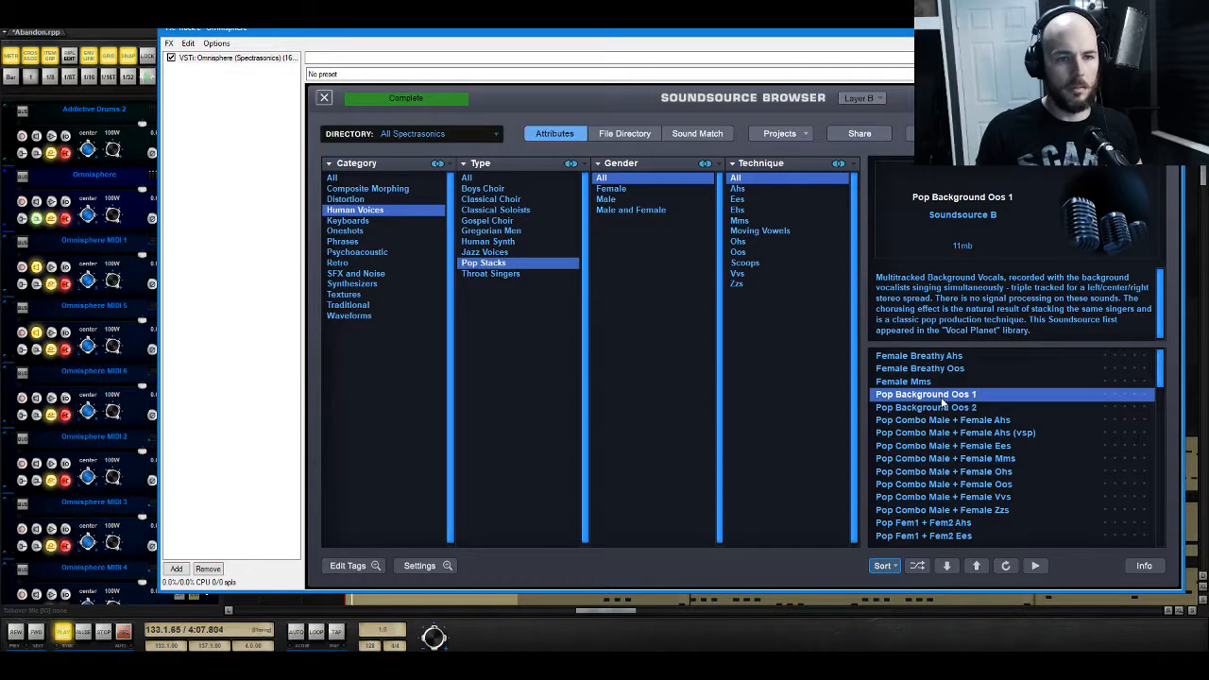
key("Down")
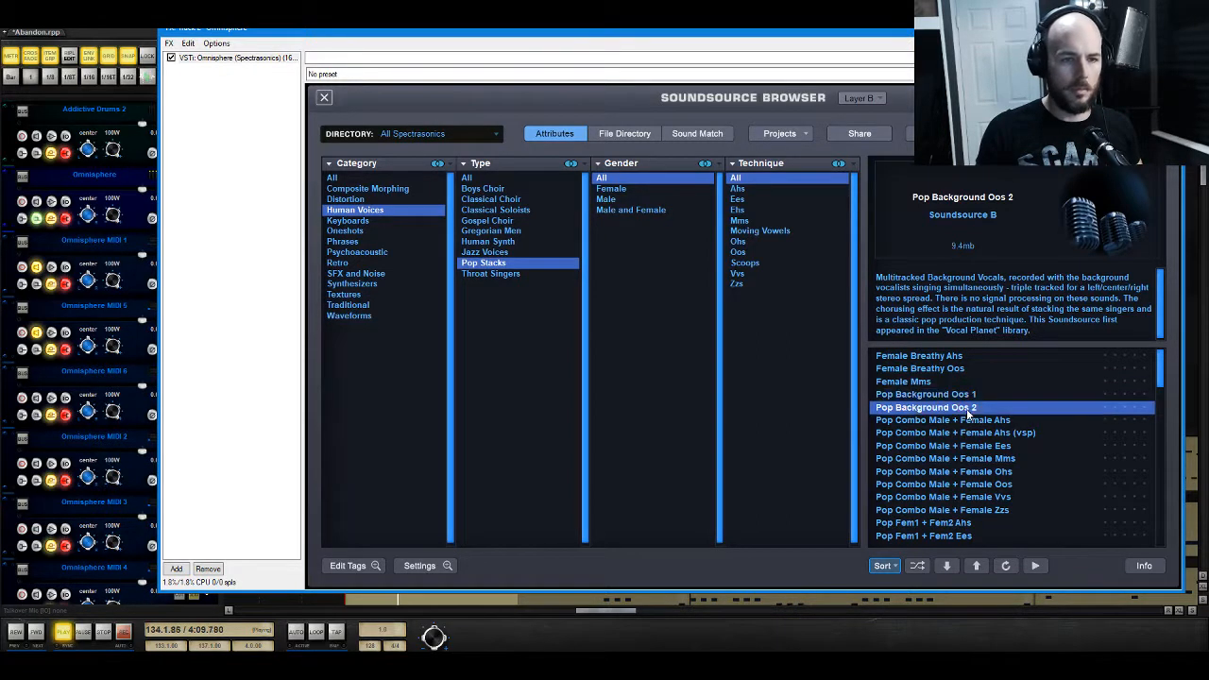
key("space")
key("space")
Step: Audition the Pop Fem1 + Fem2 Ahs and Pop Female1 Ahs1 soundsources on layer B from bar 133
left_click_drag(1160, 370, 1157, 397)
left_click(960, 368)
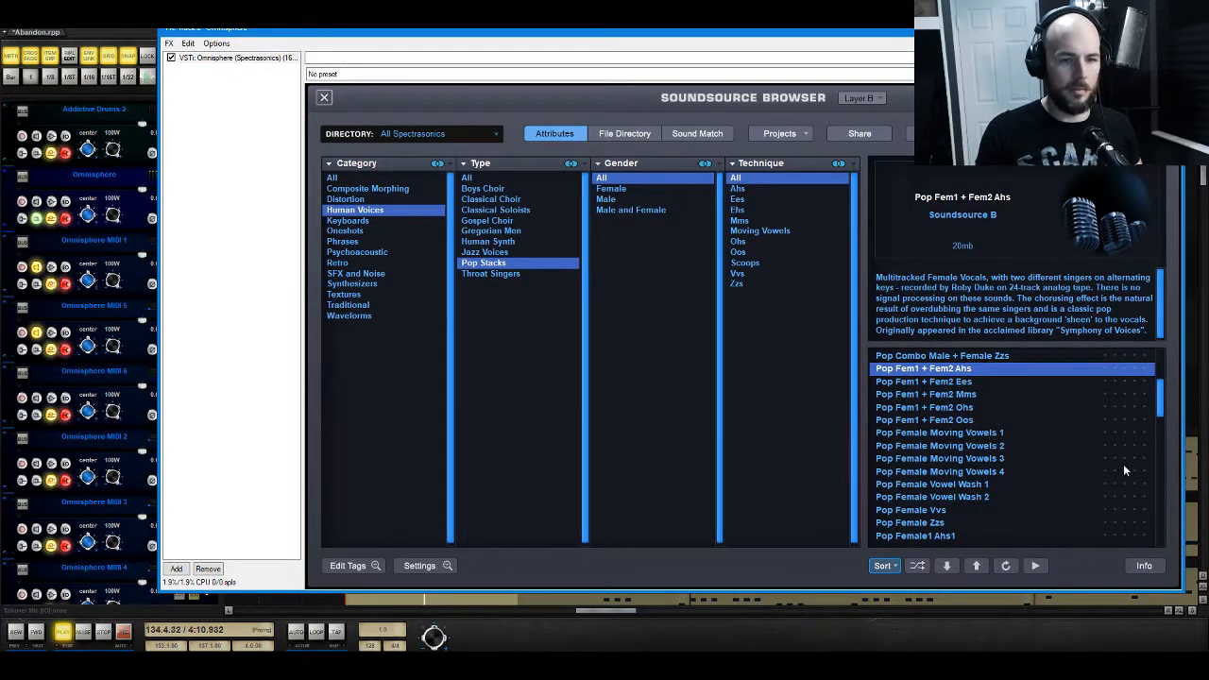
scroll(1033, 479, "down", 3)
left_click(981, 445)
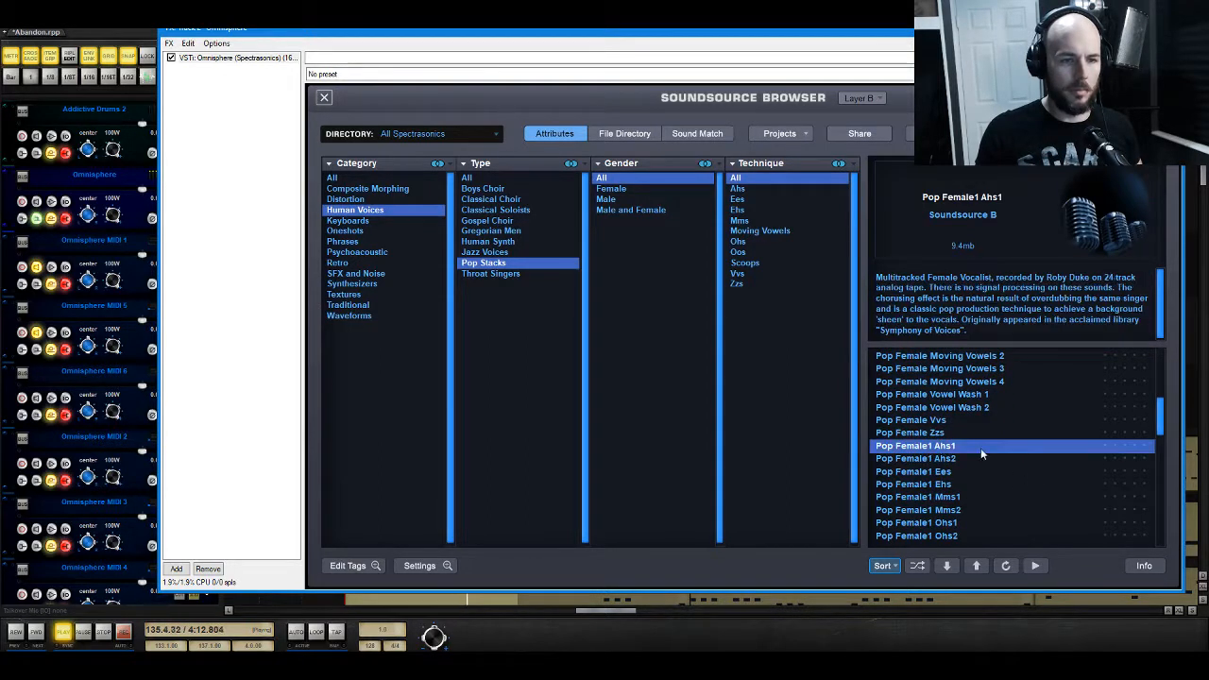
key("space")
key("space")
key("space")
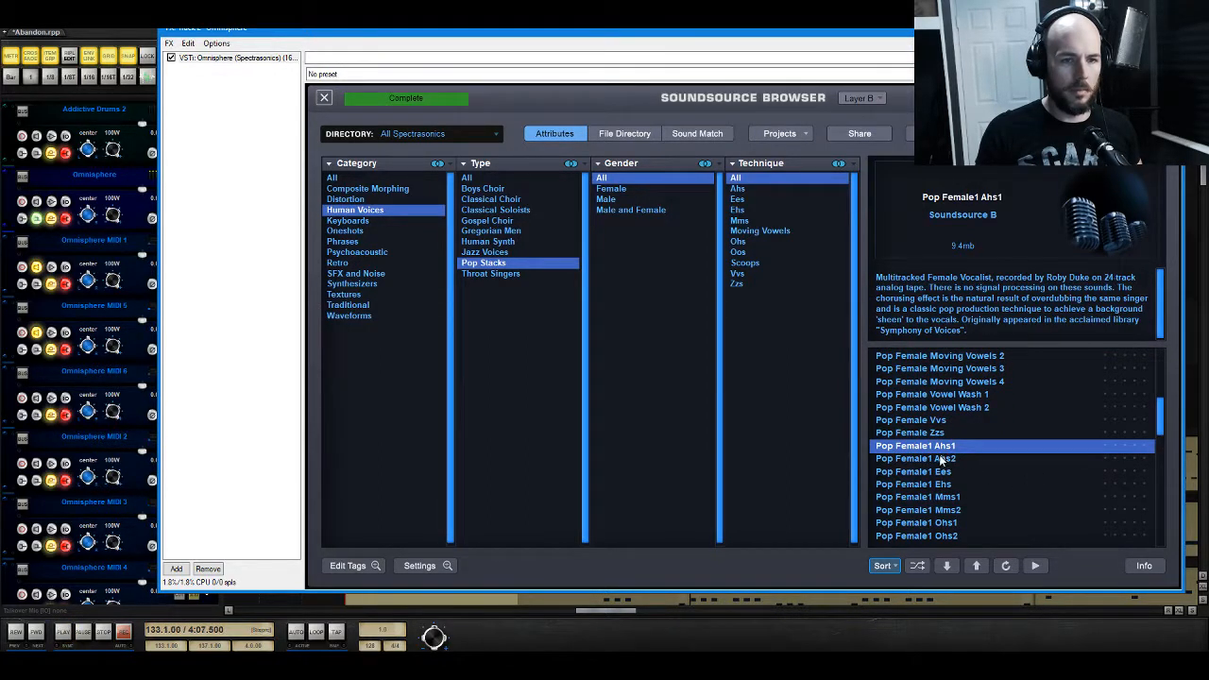
Step: Load Pop Female1 Ahs2 as layer B's soundsource, play it from bar 133, and close the soundsource browser
left_click(946, 459)
key("space")
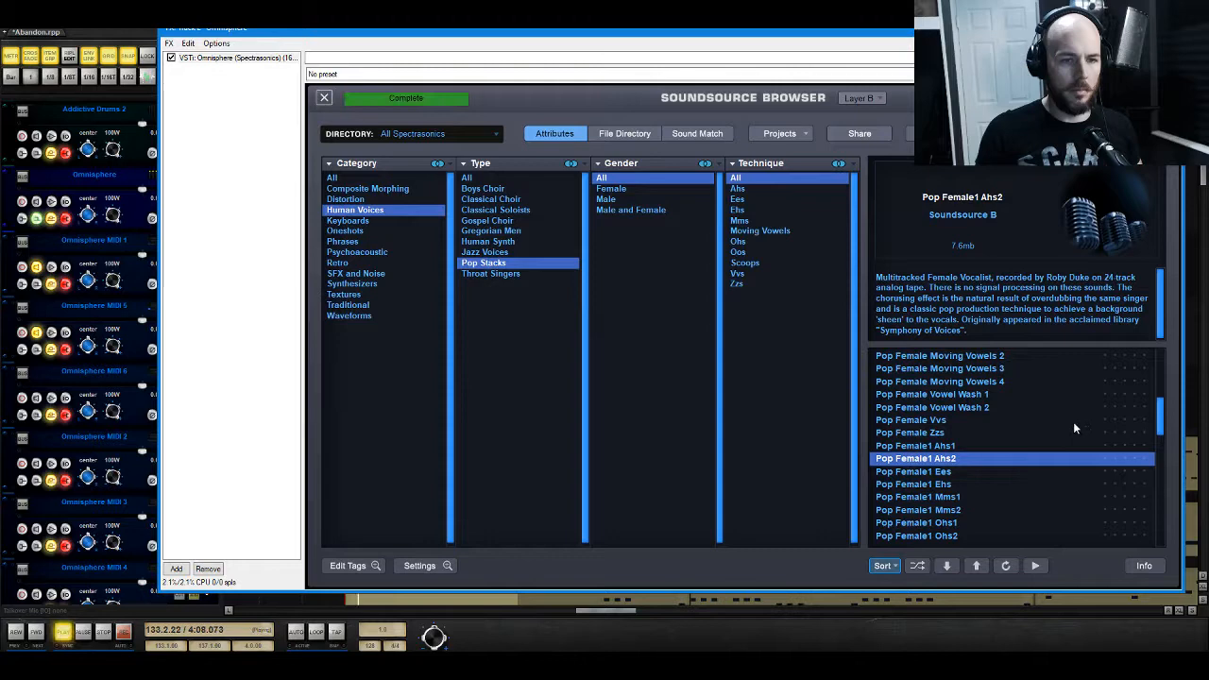
left_click(324, 97)
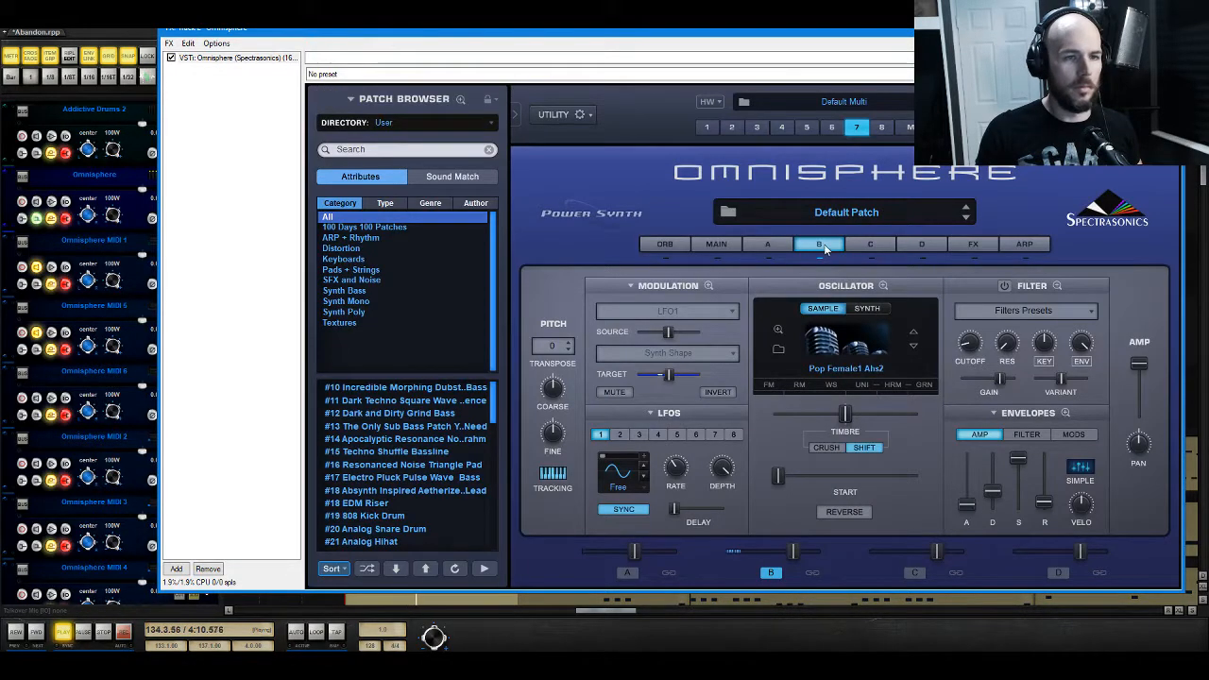
Step: Transpose layer B to -12 and lengthen the attack and release of its amp envelope
left_click(544, 351)
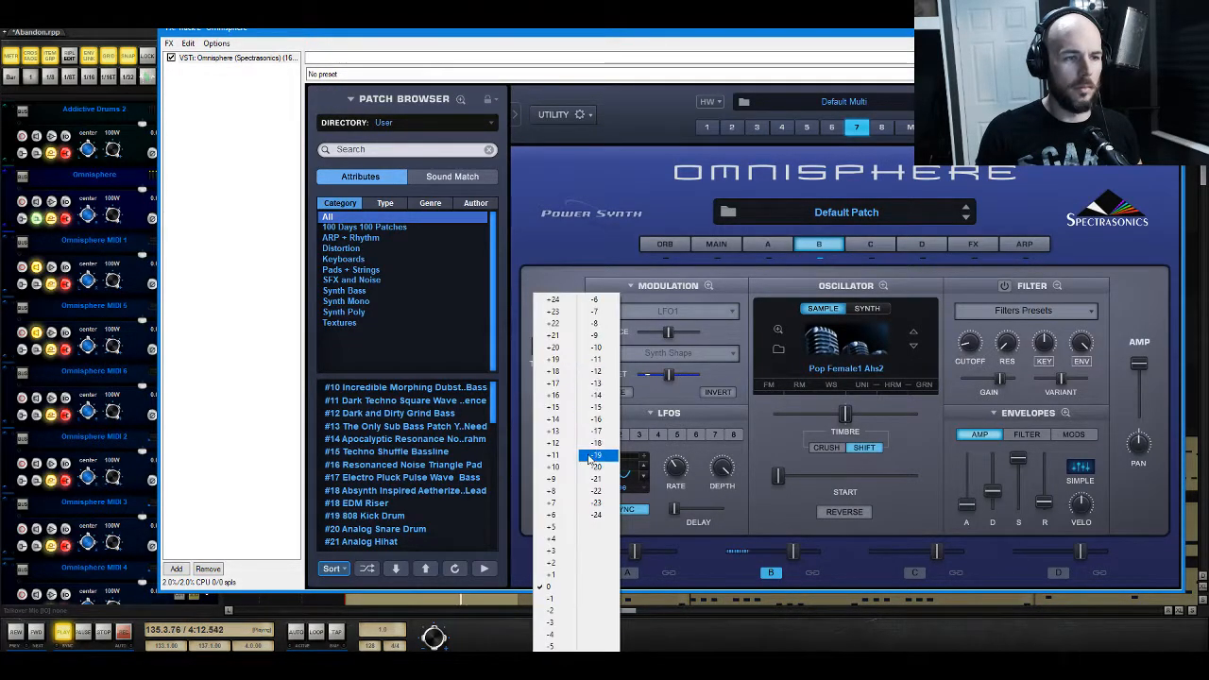
left_click(601, 375)
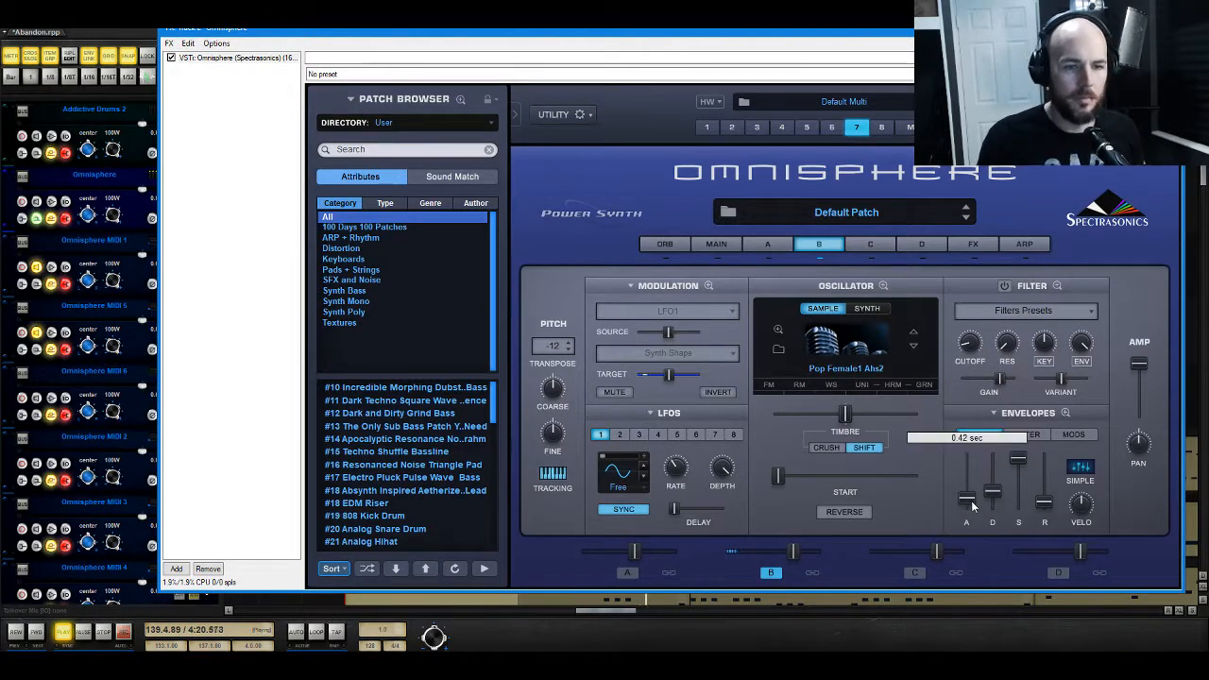
left_click_drag(969, 508, 1060, 479)
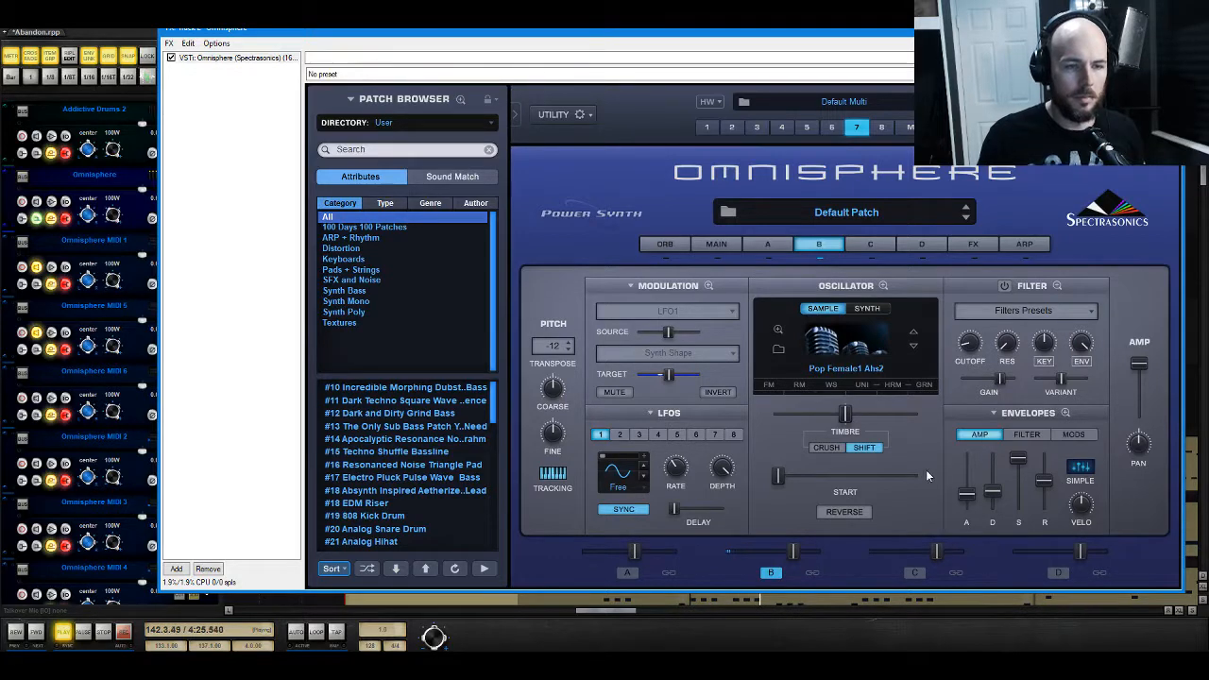
Step: On layer A, lengthen the amp envelope's attack, set its release to 4.68 sec, and slightly lower the layer's level
left_click(771, 257)
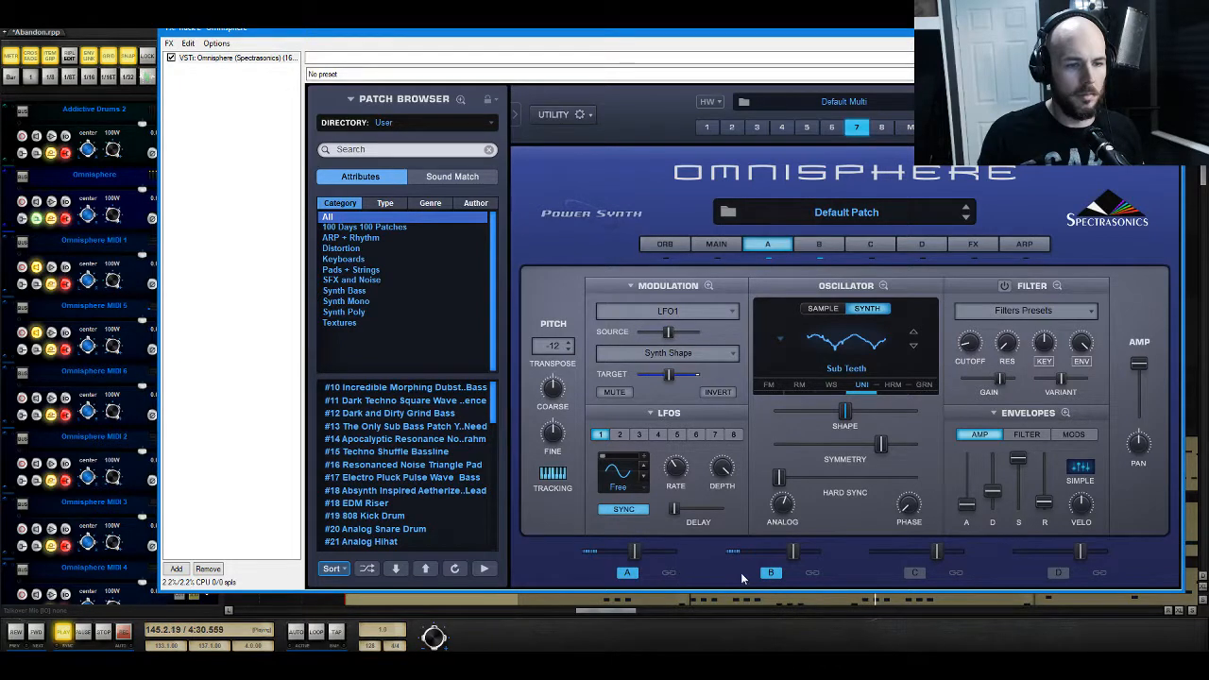
left_click_drag(966, 505, 969, 494)
left_click_drag(1045, 503, 1053, 482)
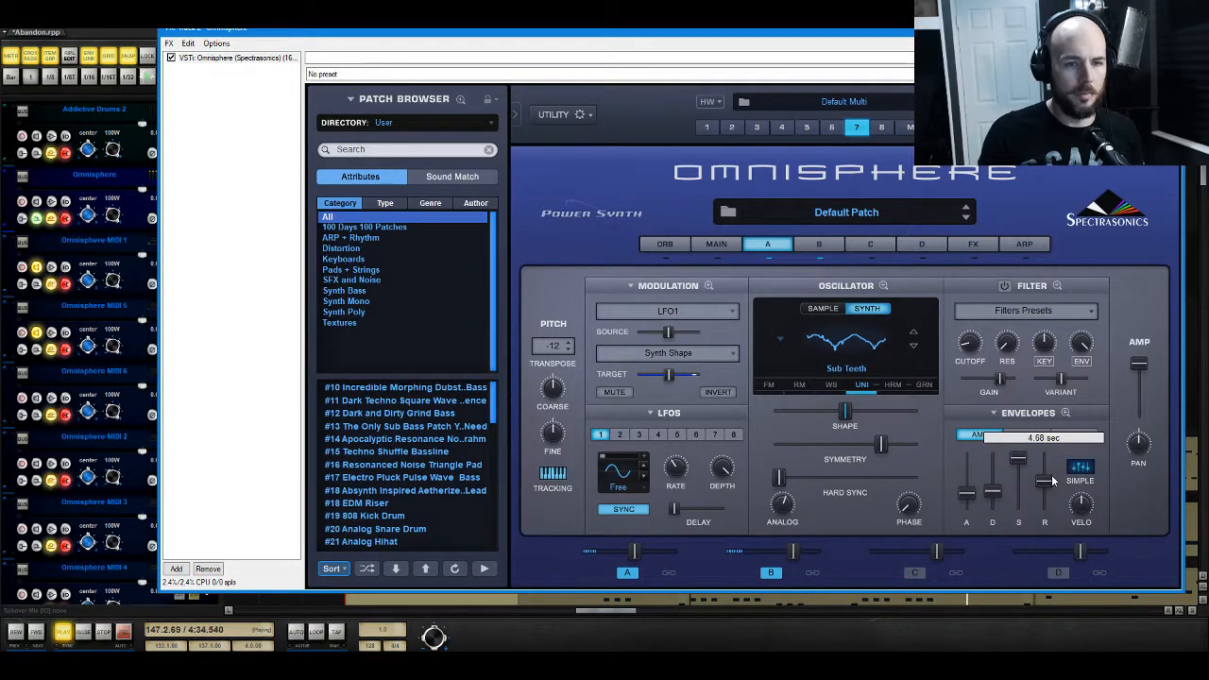
left_click_drag(633, 551, 618, 556)
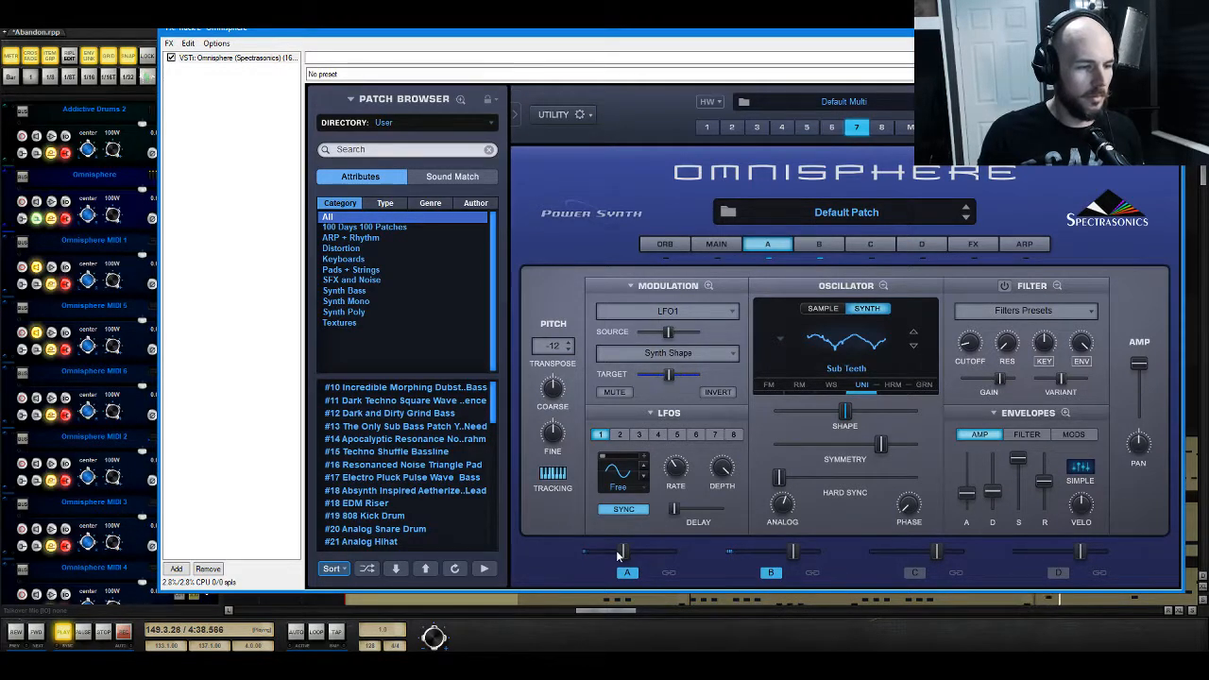
key("space")
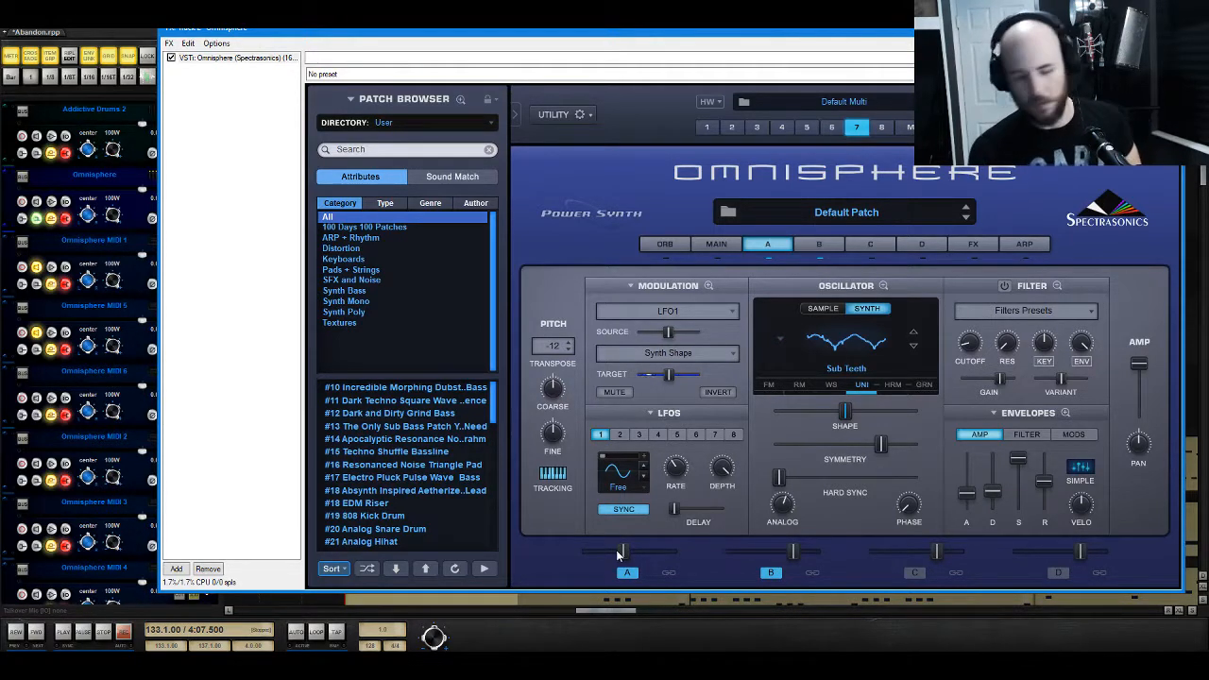
Step: During playback, add the Flame distortion to layer A's first effect slot and reduce its mix to about halfway
key("space")
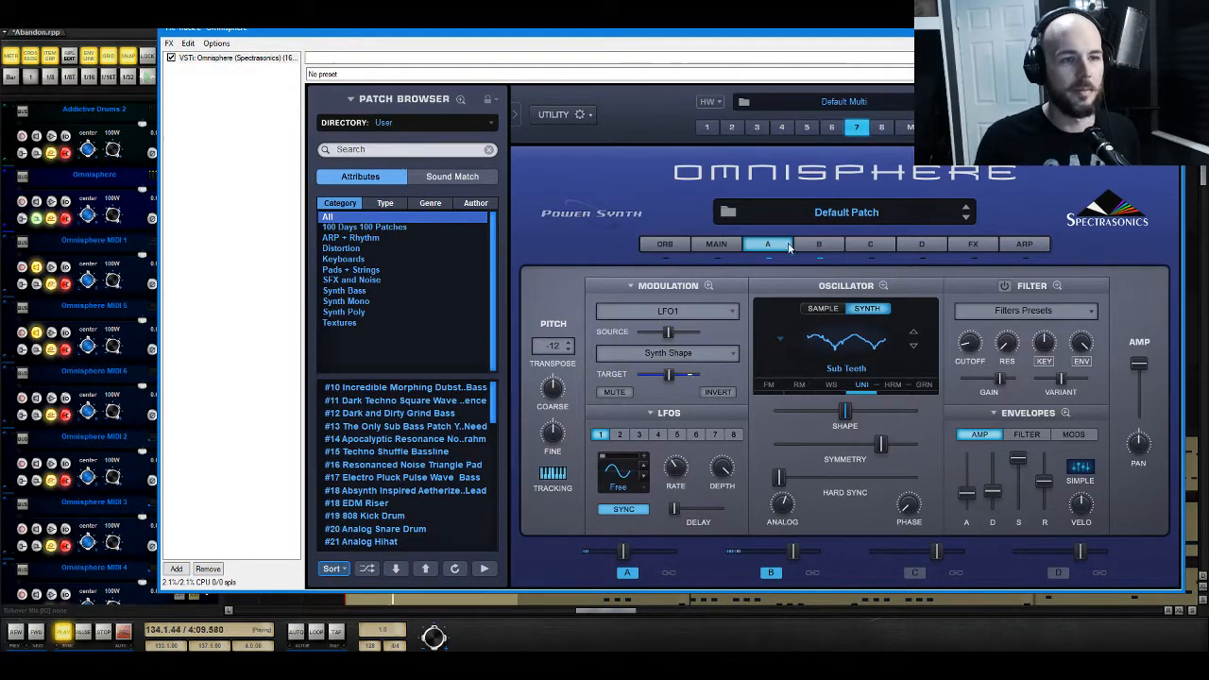
left_click(964, 245)
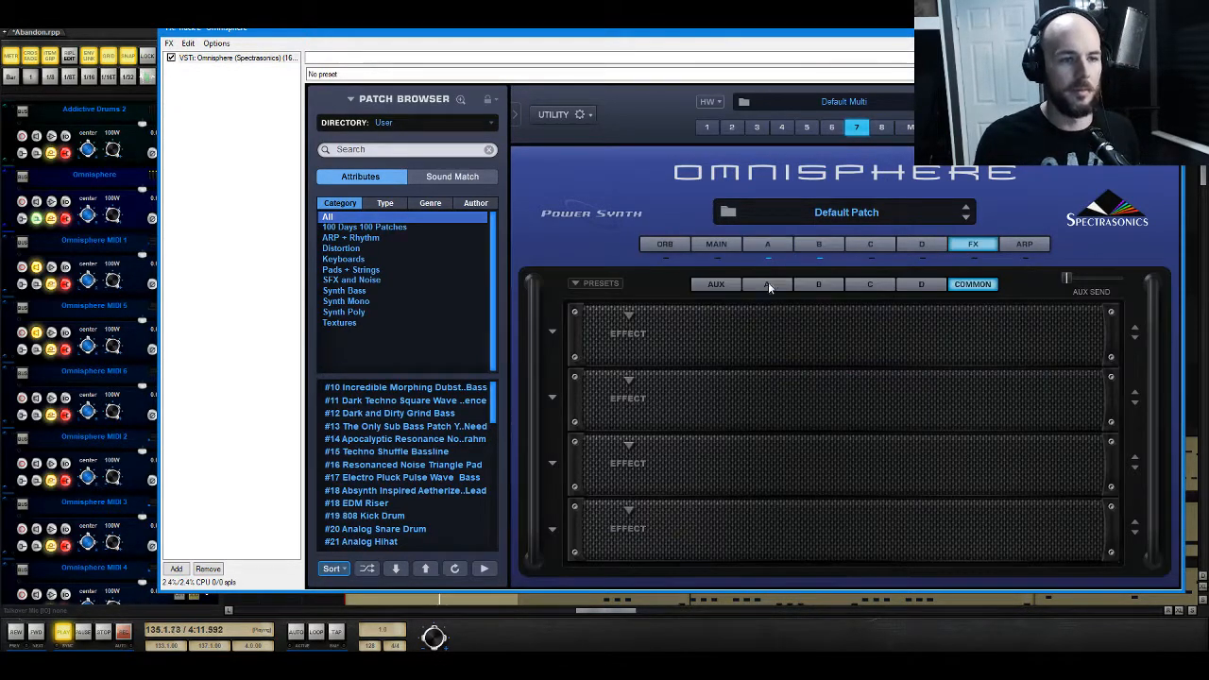
left_click(666, 331)
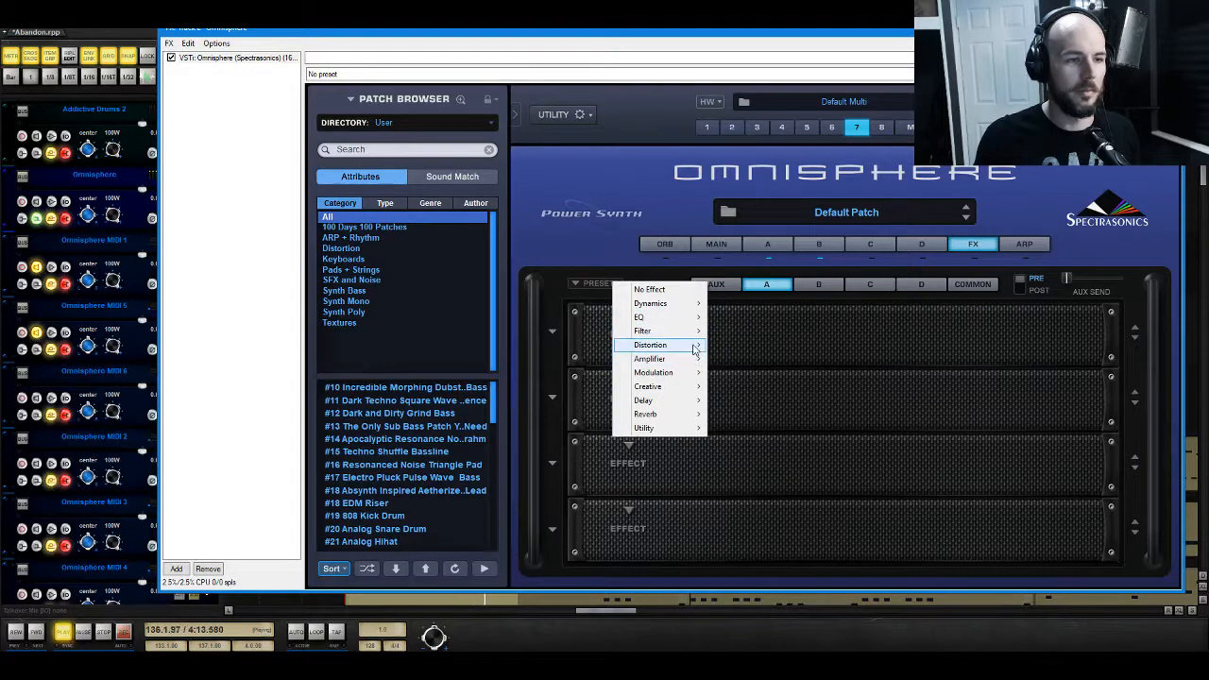
mouse_move(697, 345)
left_click(799, 364)
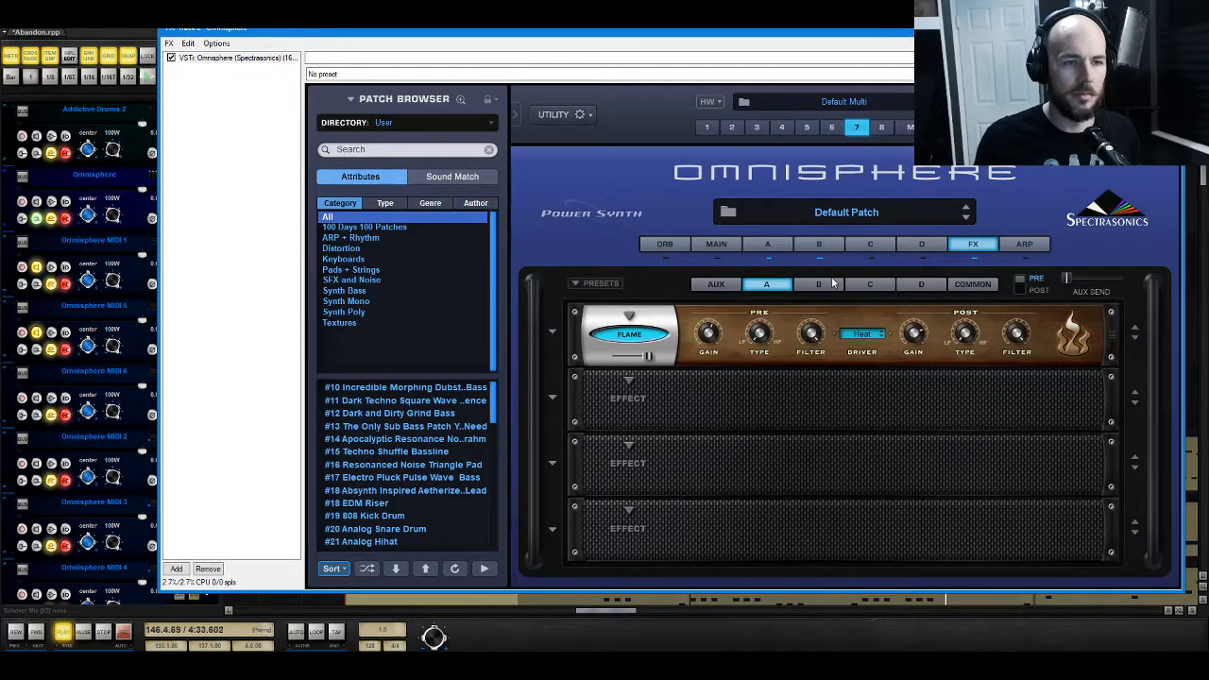
left_click_drag(1010, 337, 1011, 374)
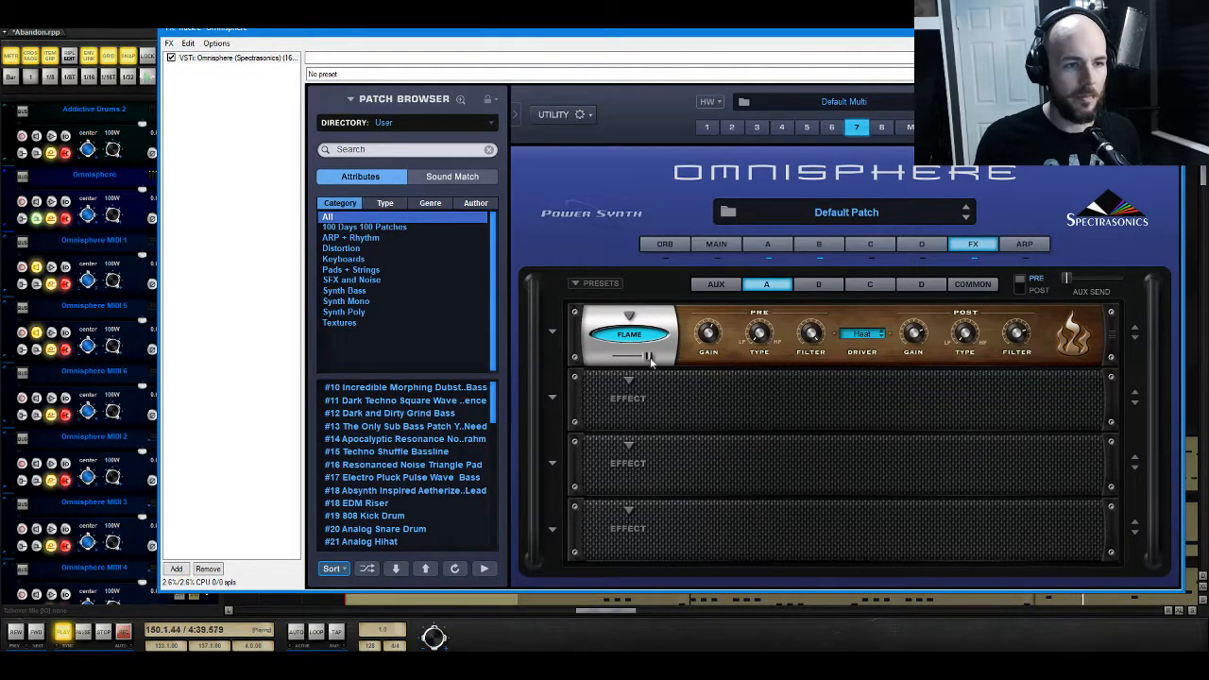
left_click_drag(649, 362, 628, 363)
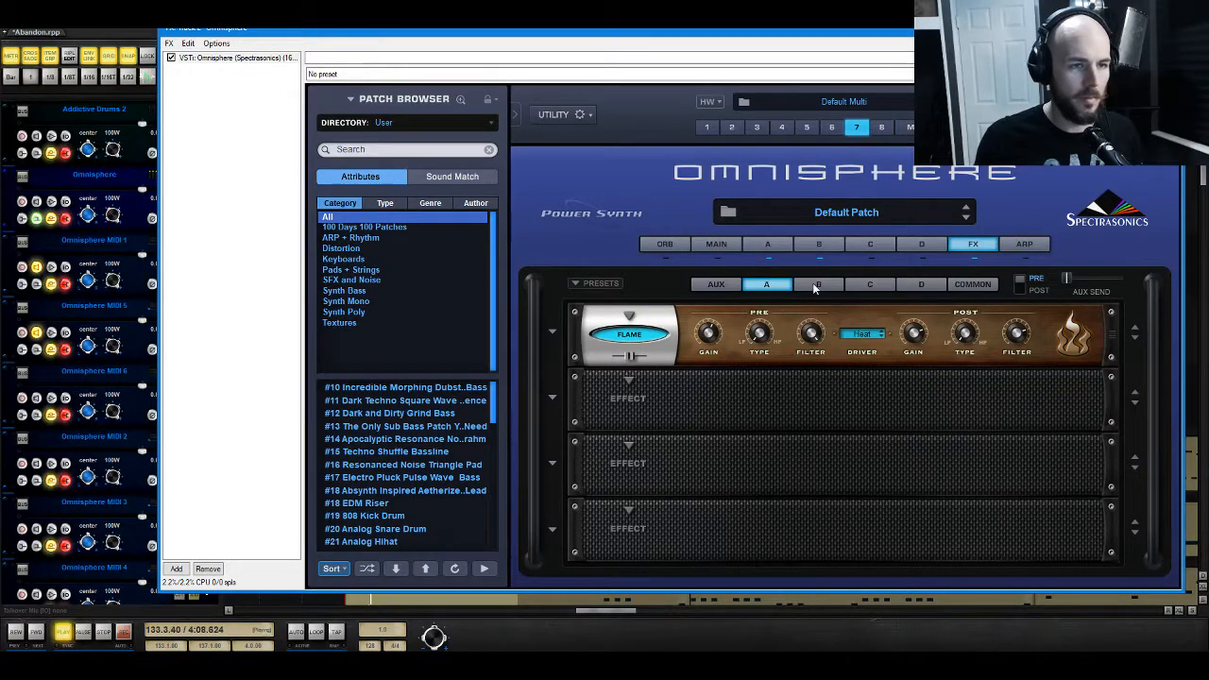
Step: Transpose layer A to -24, close the Omnisphere window and stop playback
left_click(770, 246)
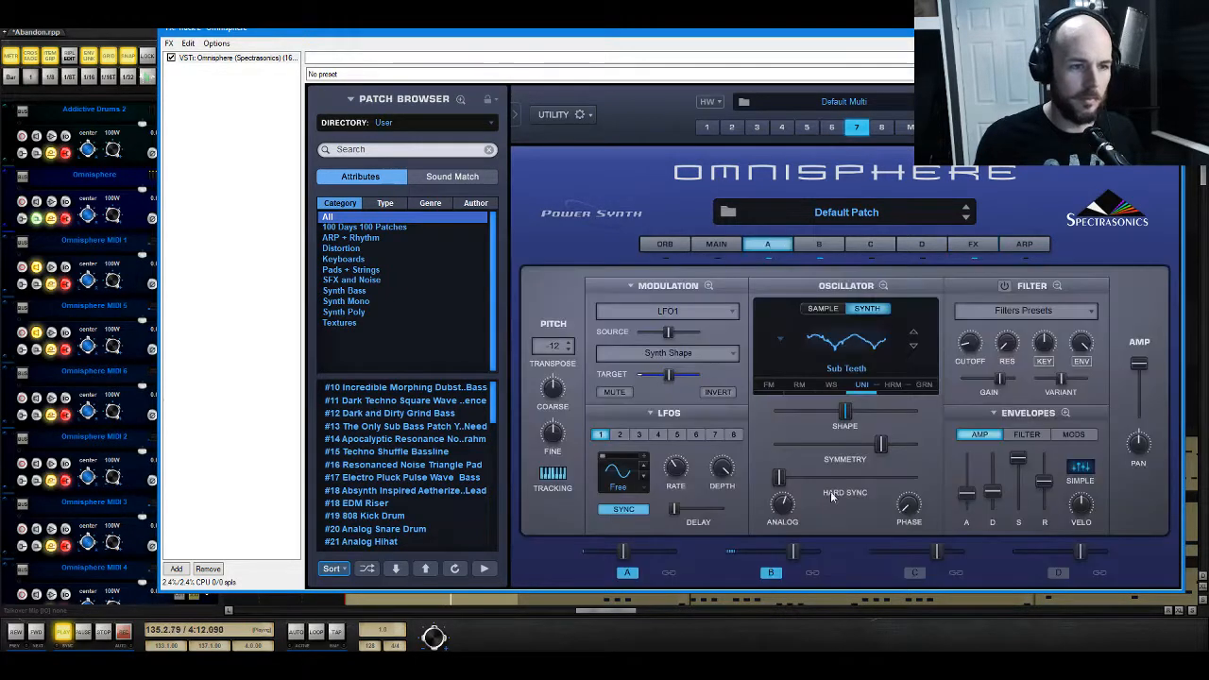
left_click(553, 345)
left_click(597, 513)
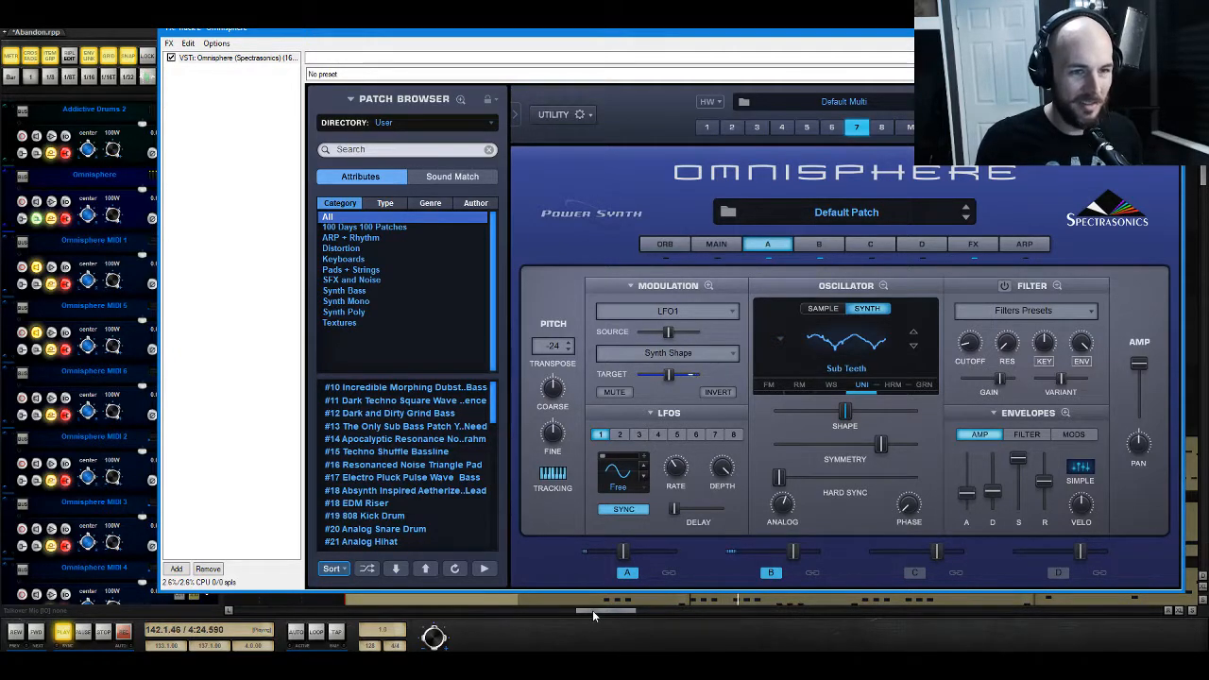
left_click_drag(600, 611, 598, 616)
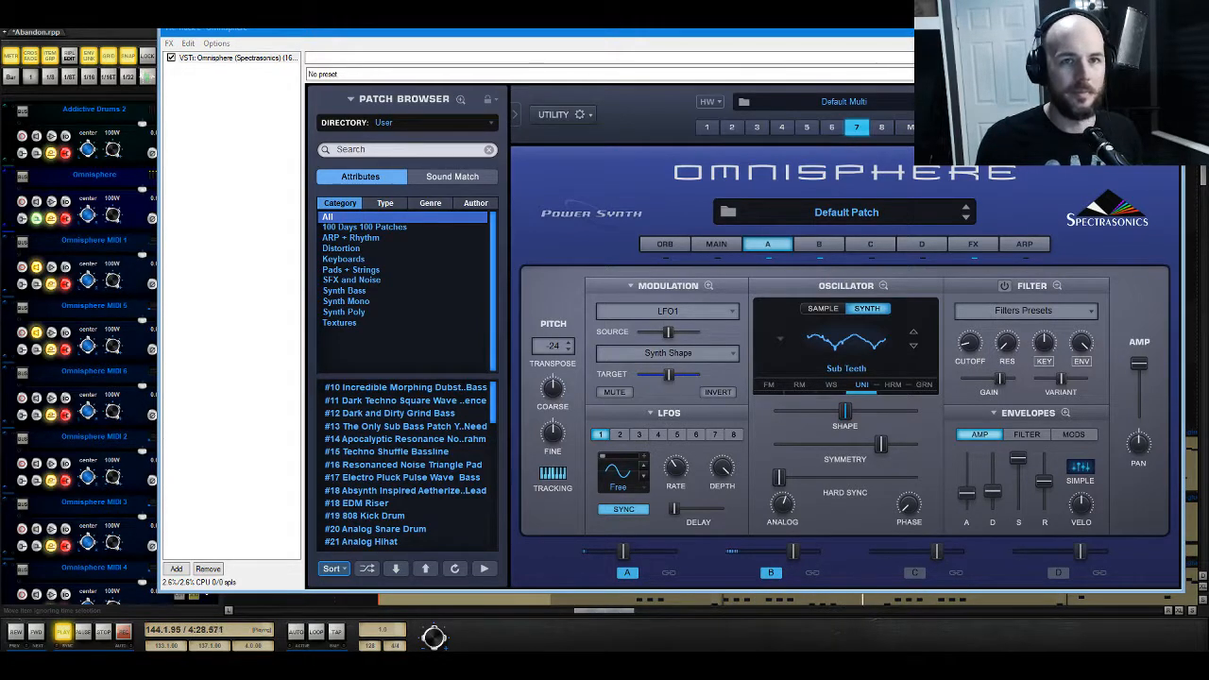
left_click(1167, 28)
key("space")
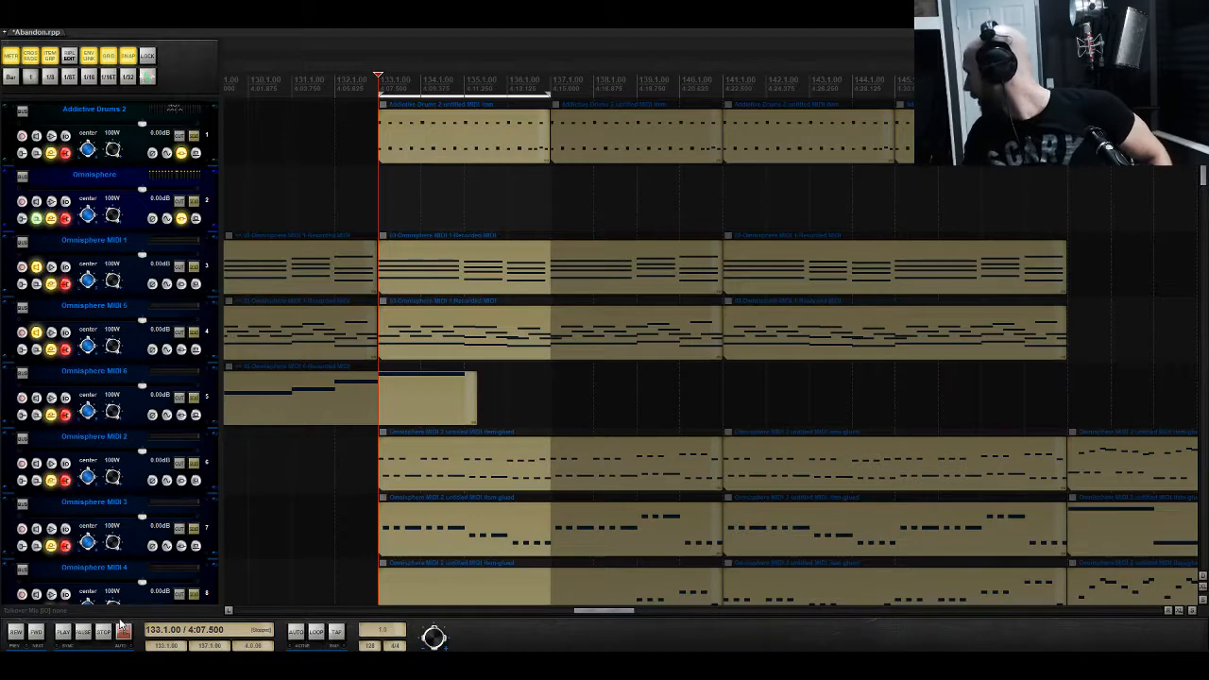
Step: Play from bar 133 while checking the track levels in the mixer, and restart playback in the arrangement from bar 131
key("space")
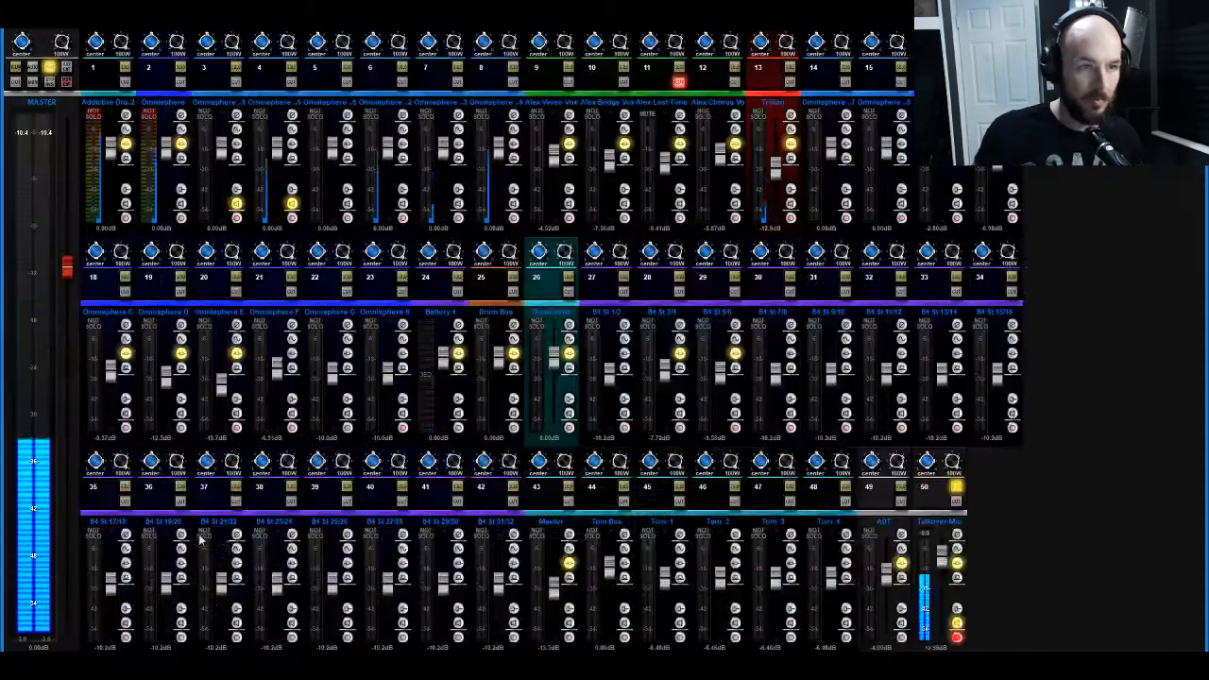
key("ctrl+m")
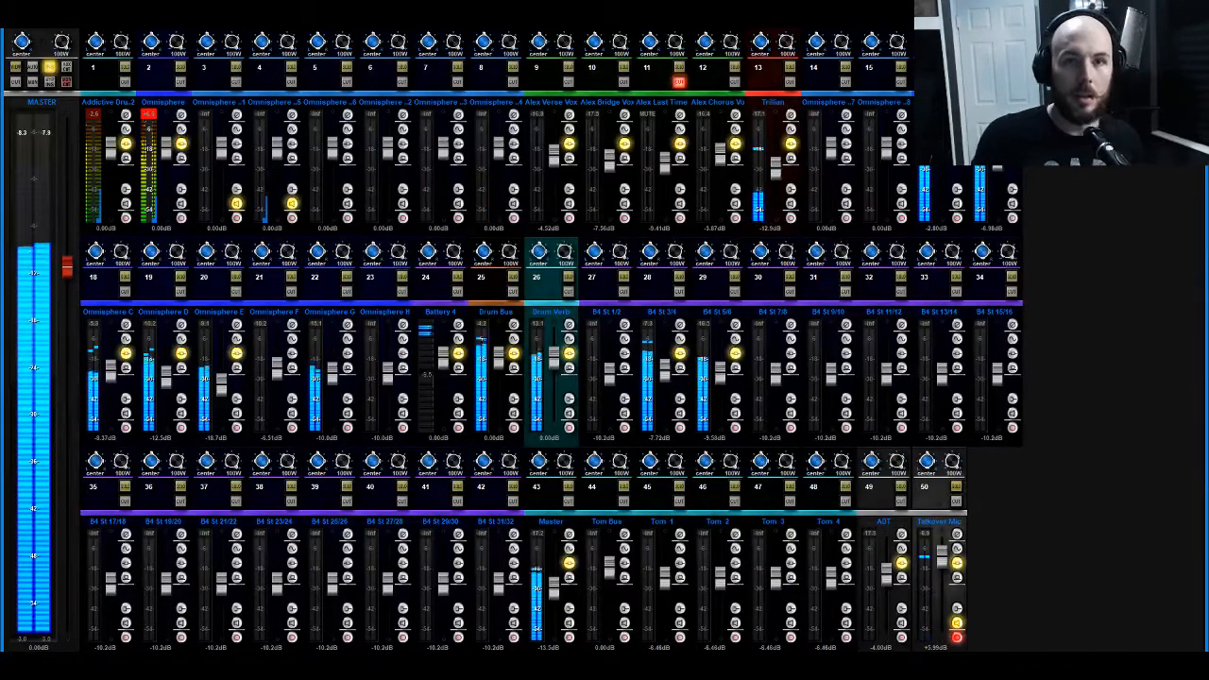
key("ctrl+m")
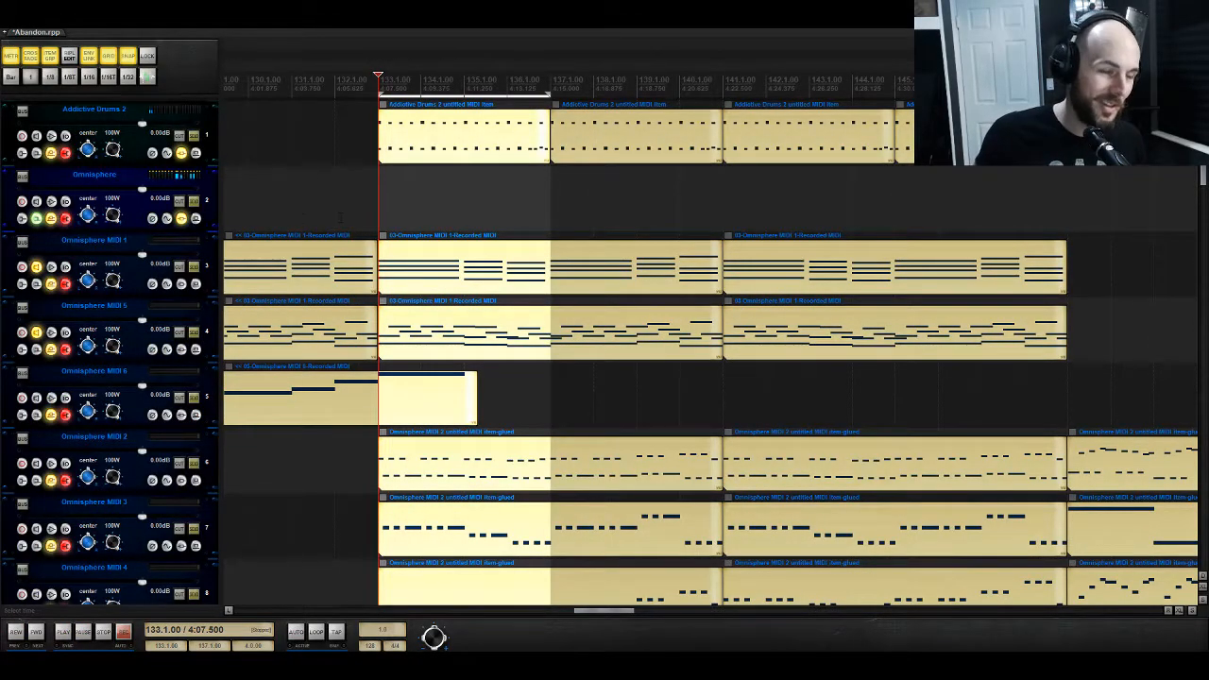
left_click(293, 211)
key("space")
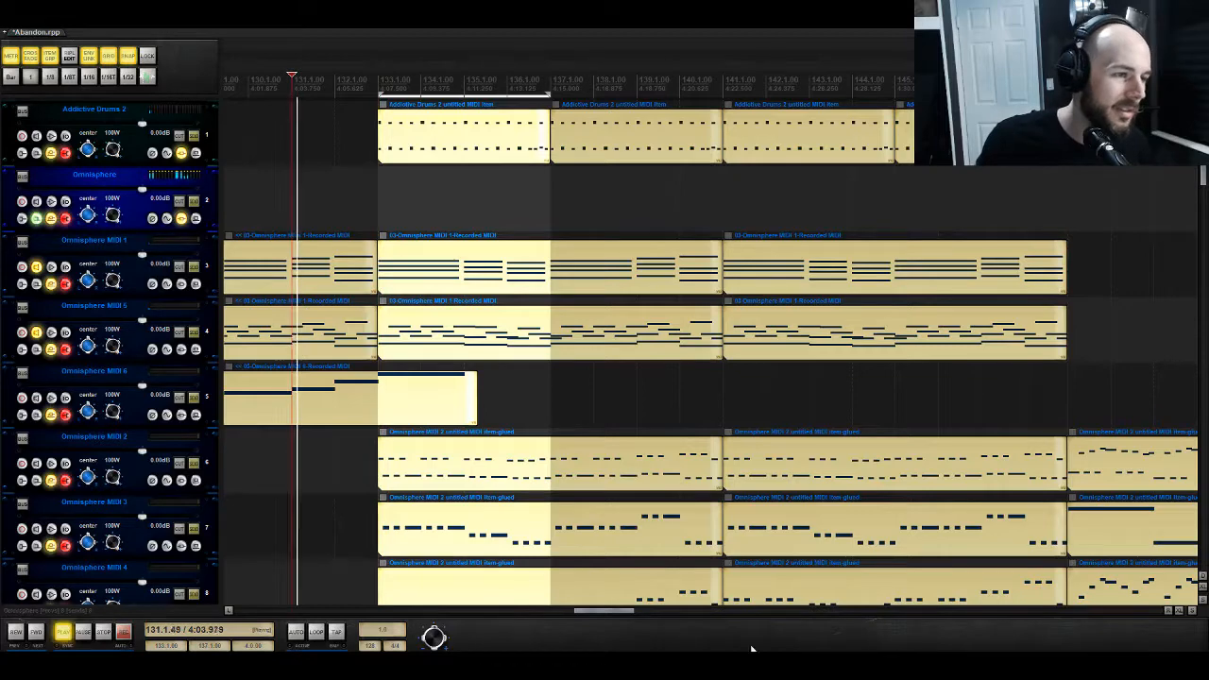
Step: Split the Omnisphere MIDI 6 recording at bar 133, move its tail to bar 149, and move the earlier part to end there
scroll(557, 416, "down", 8)
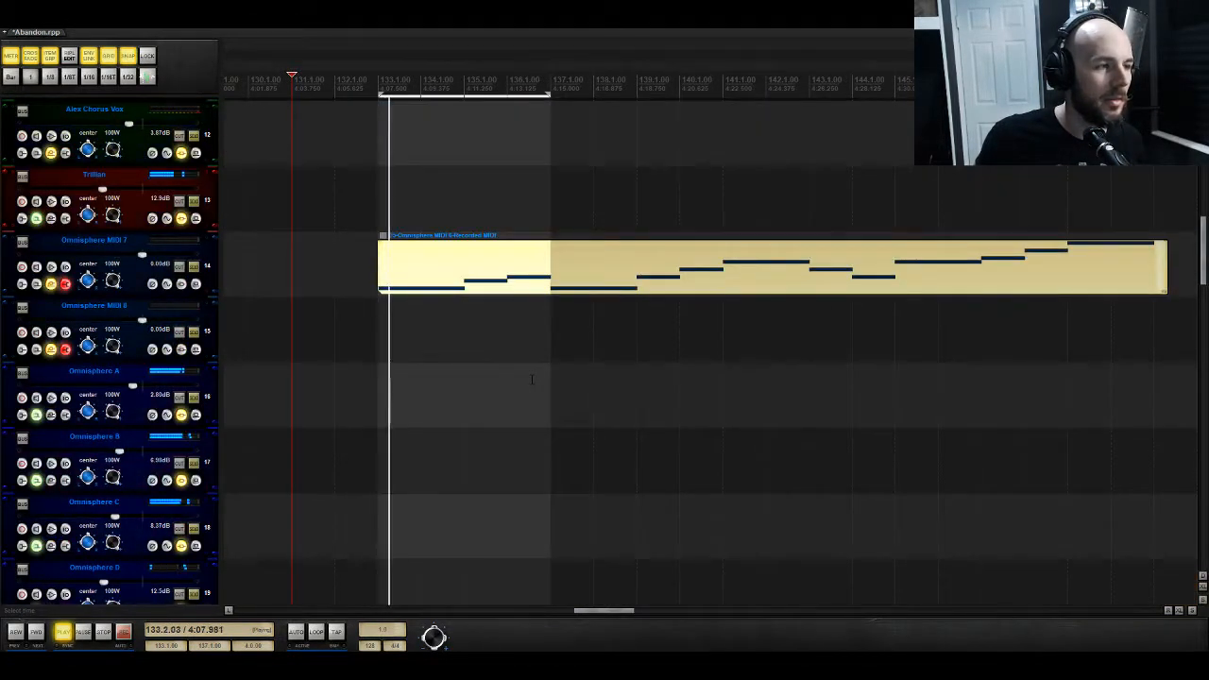
scroll(531, 379, "up", 8)
left_click(394, 343)
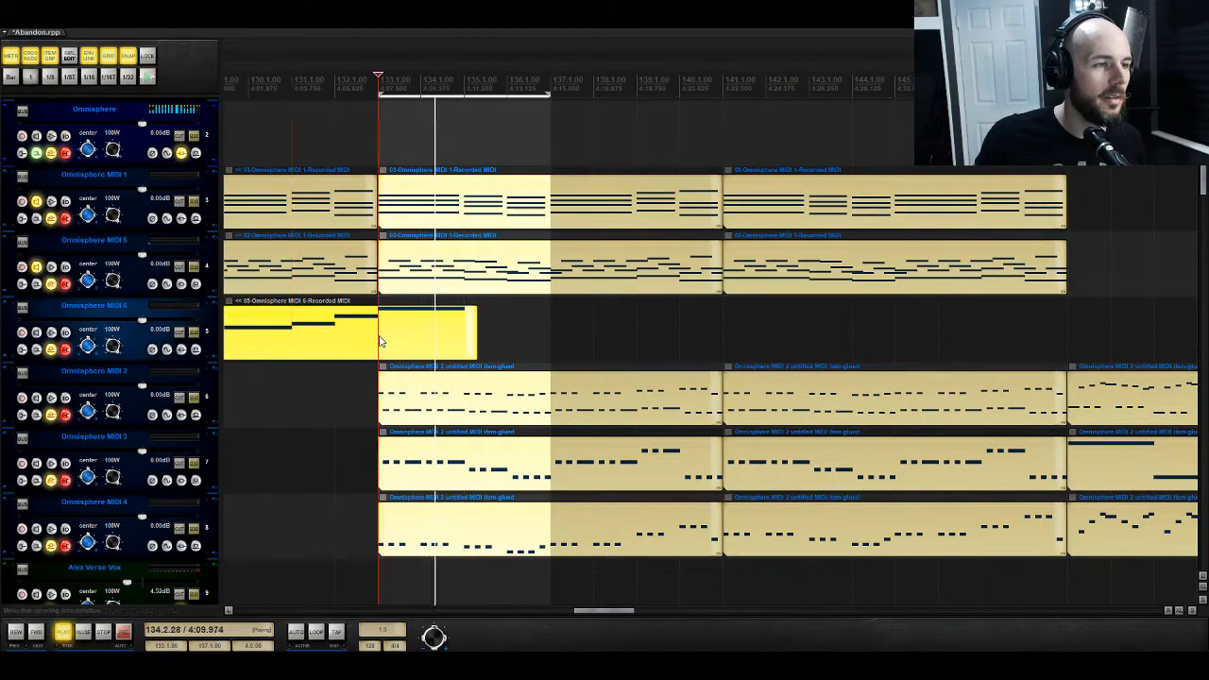
key("s")
left_click_drag(391, 337, 1111, 340)
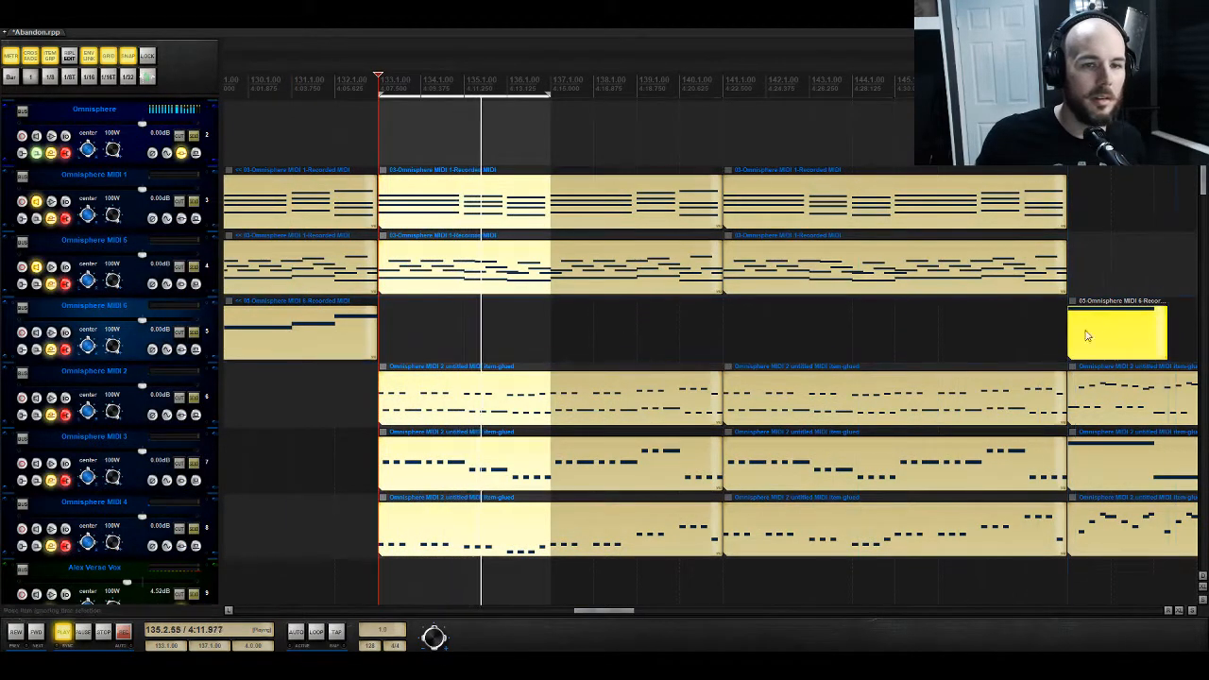
left_click_drag(264, 319, 939, 318)
Step: Solo the Omnisphere G track briefly, unsolo it, and raise its volume to -5.23 dB during playback from bar 133
scroll(507, 346, "down", 12)
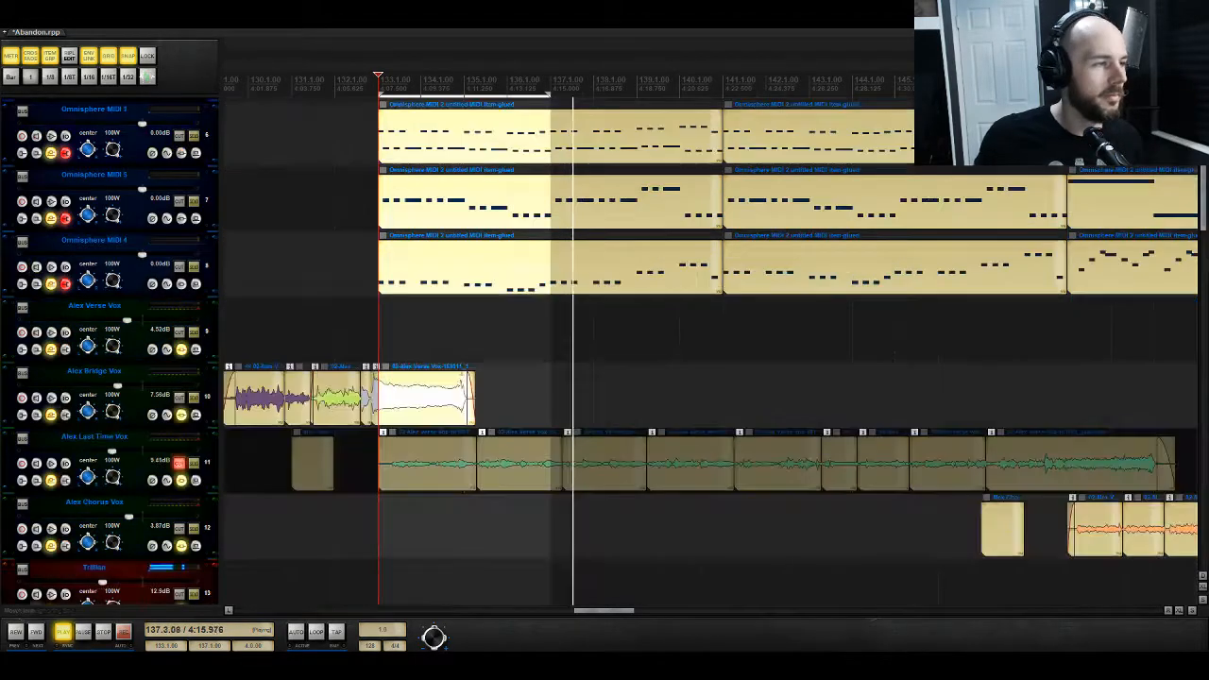
scroll(215, 423, "down", 6)
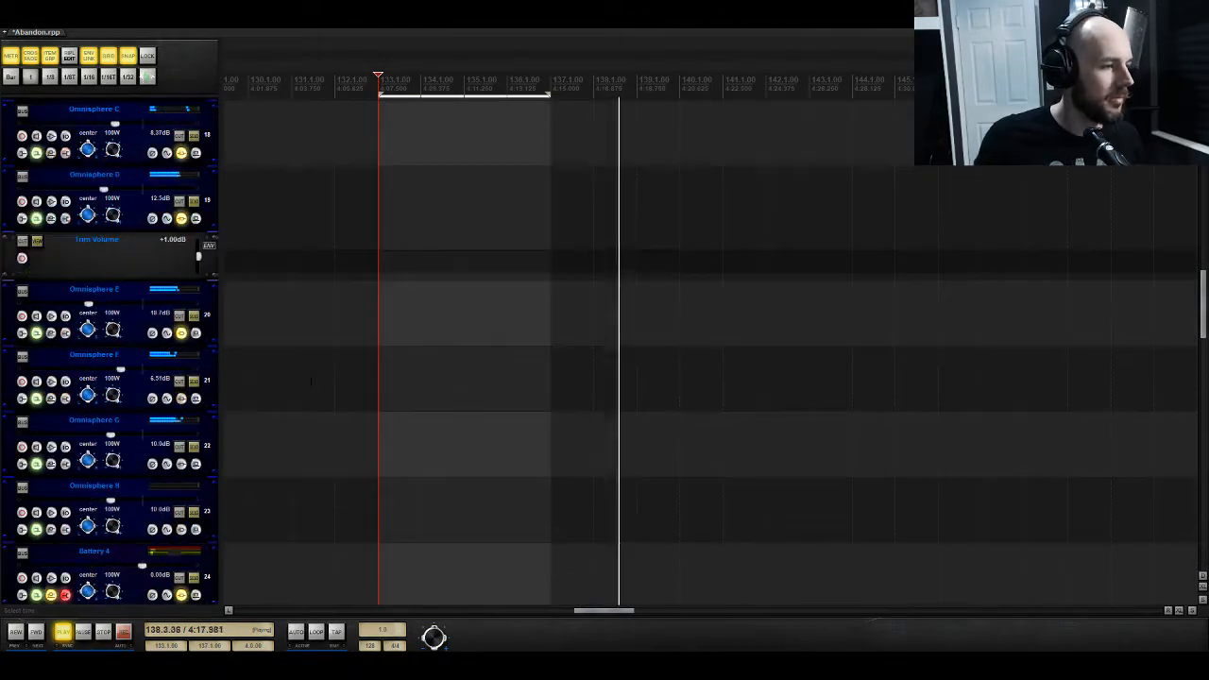
key("space")
left_click(195, 448)
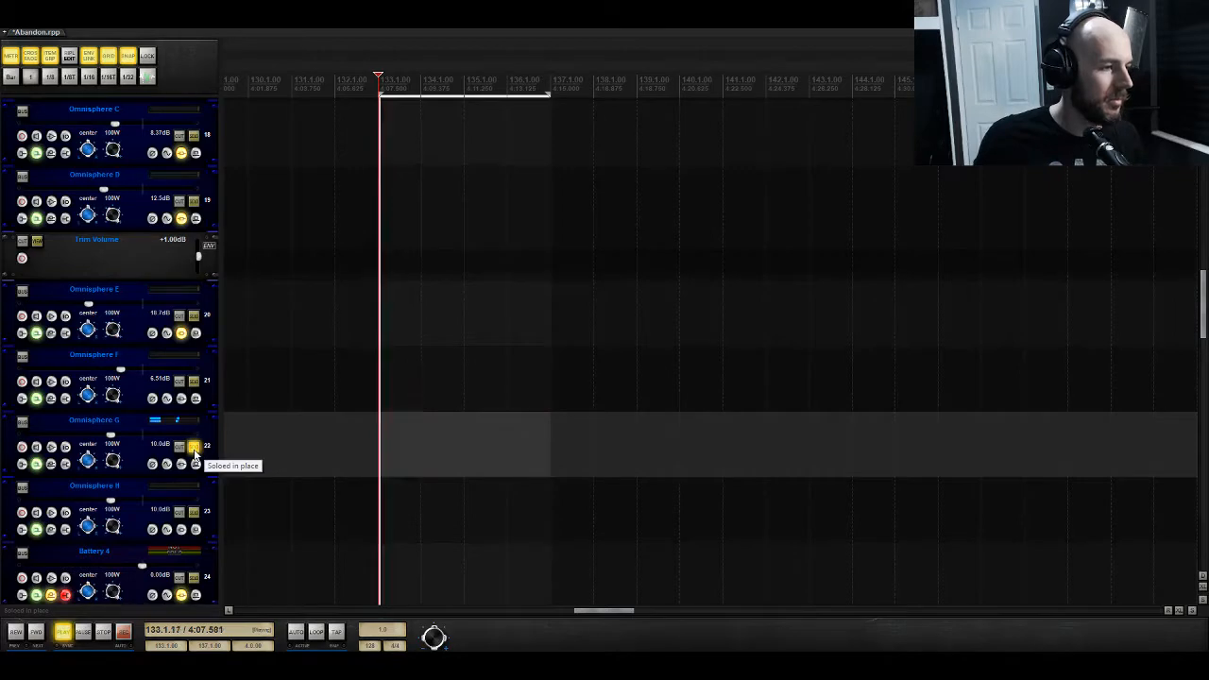
key("space")
left_click(195, 448)
left_click_drag(110, 434, 128, 439)
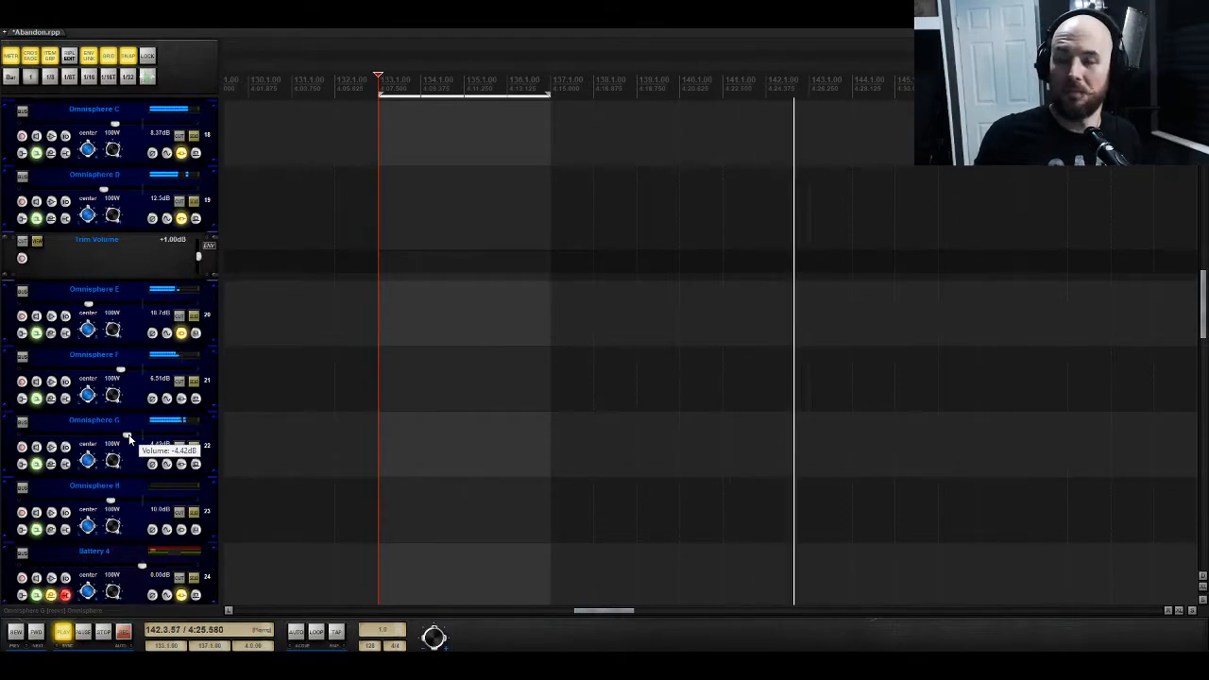
left_click_drag(129, 437, 126, 439)
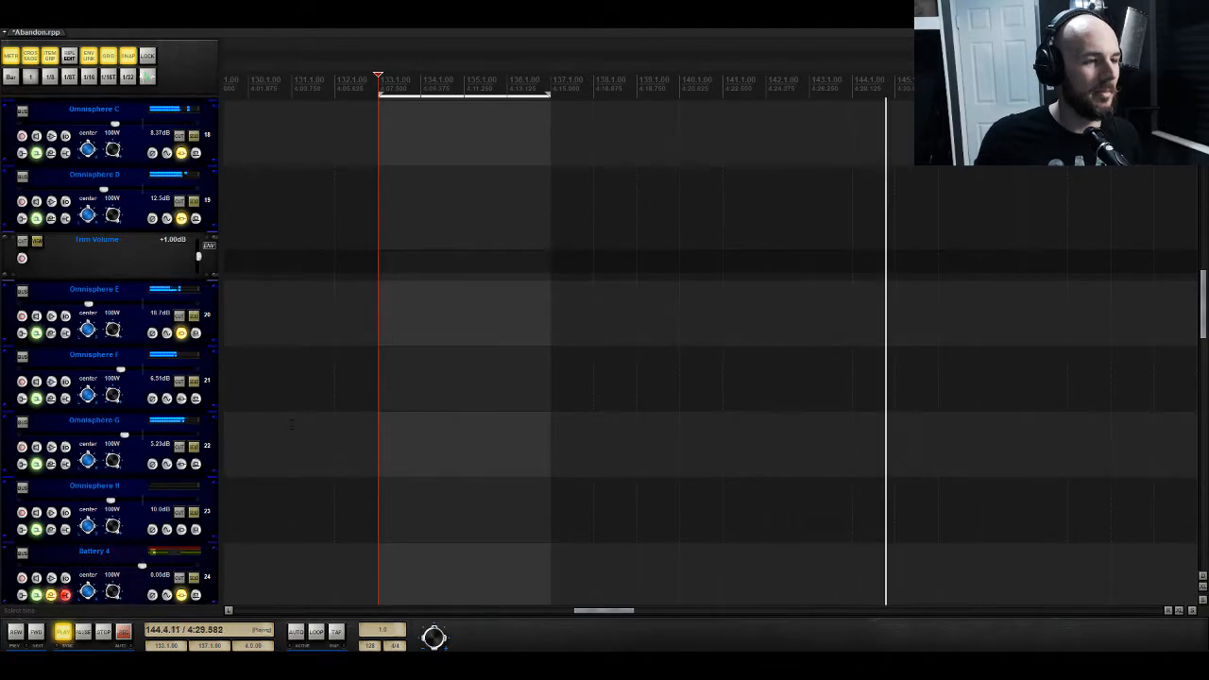
Step: Listen to the Omnisphere G level in the full mix, replaying the transition from bar 131
scroll(202, 248, "up", 8)
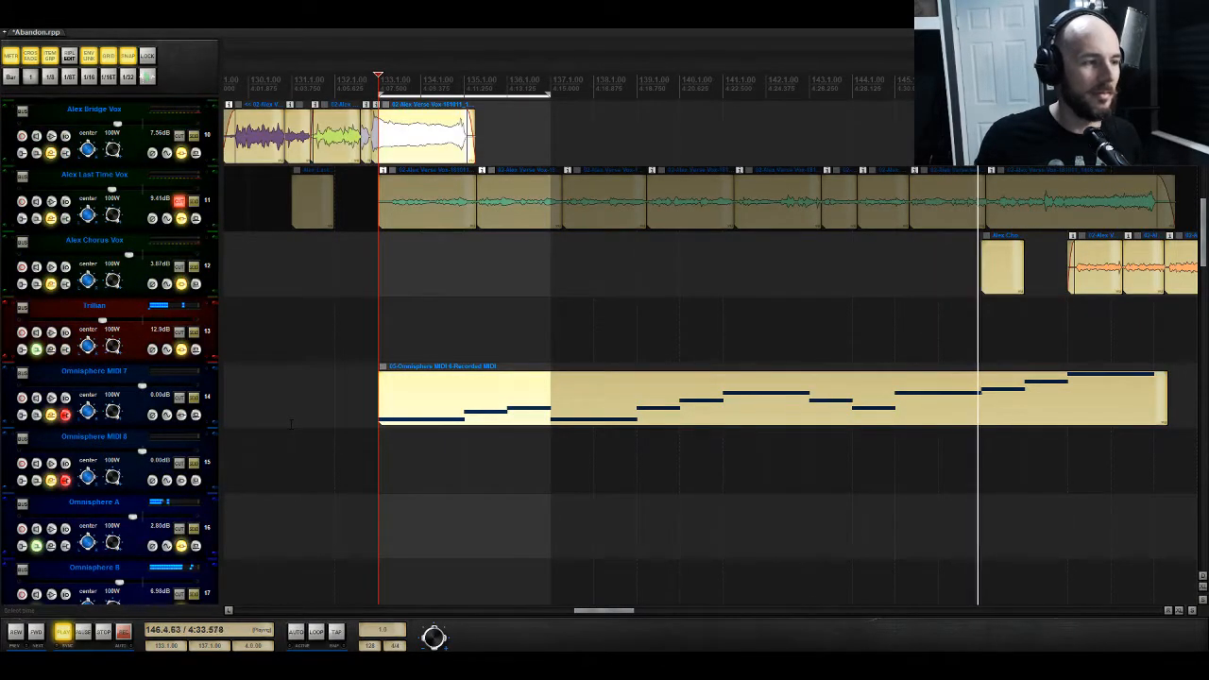
scroll(290, 424, "down", 6)
scroll(289, 424, "down", 3)
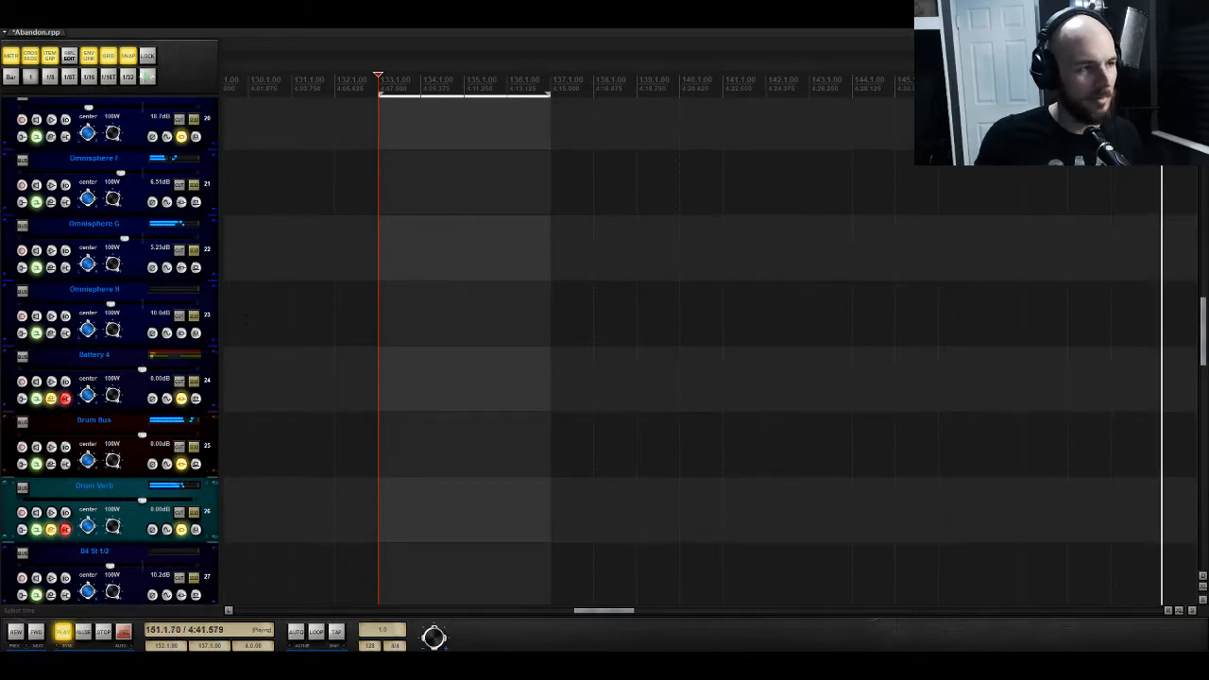
key("space")
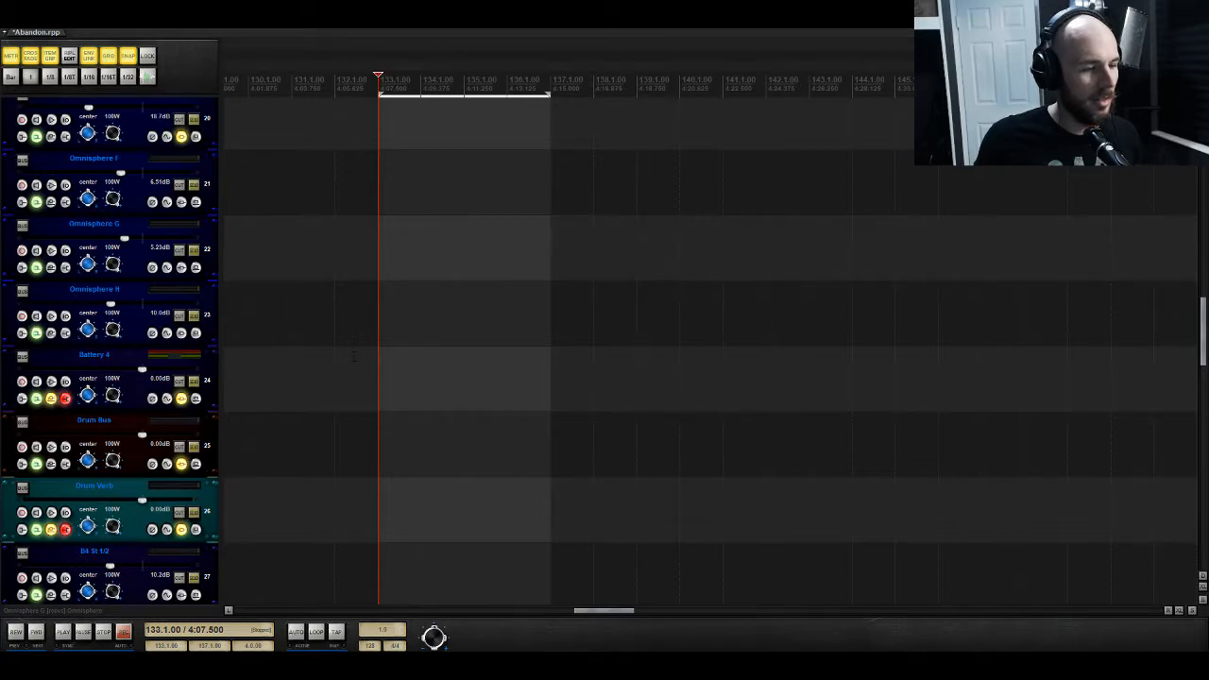
scroll(355, 356, "up", 10)
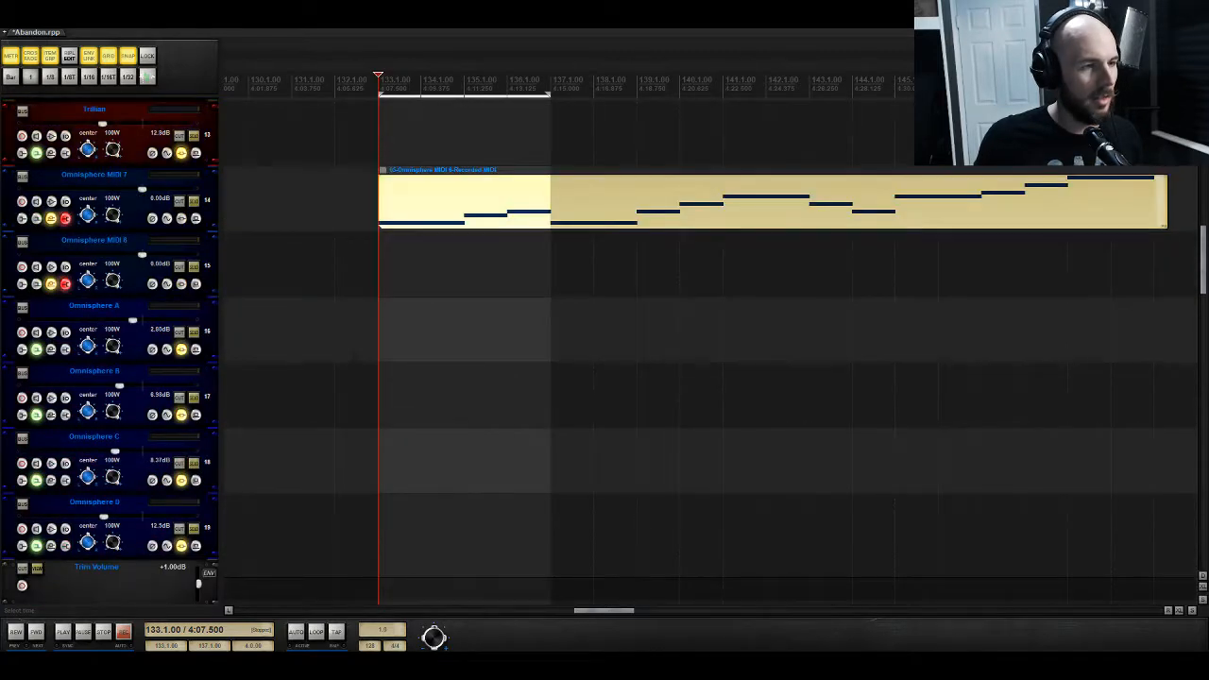
left_click(290, 148)
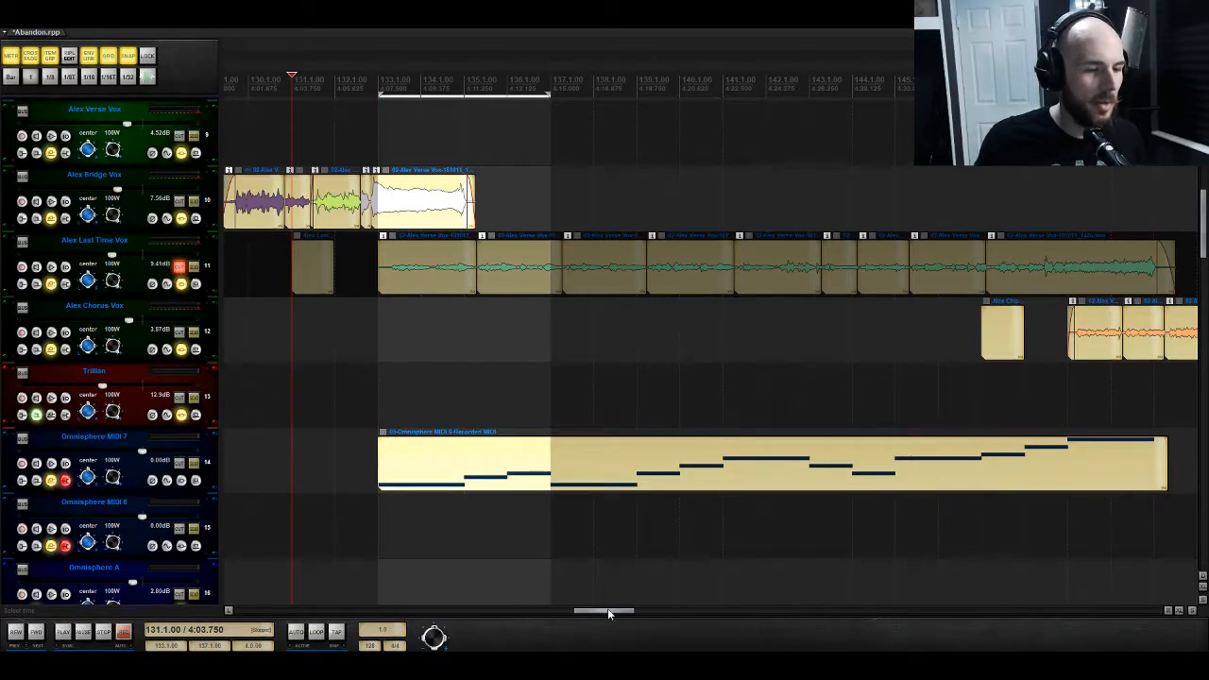
mouse_move(607, 608)
left_mouse_down()
mouse_move(578, 614)
mouse_move(593, 619)
left_mouse_up()
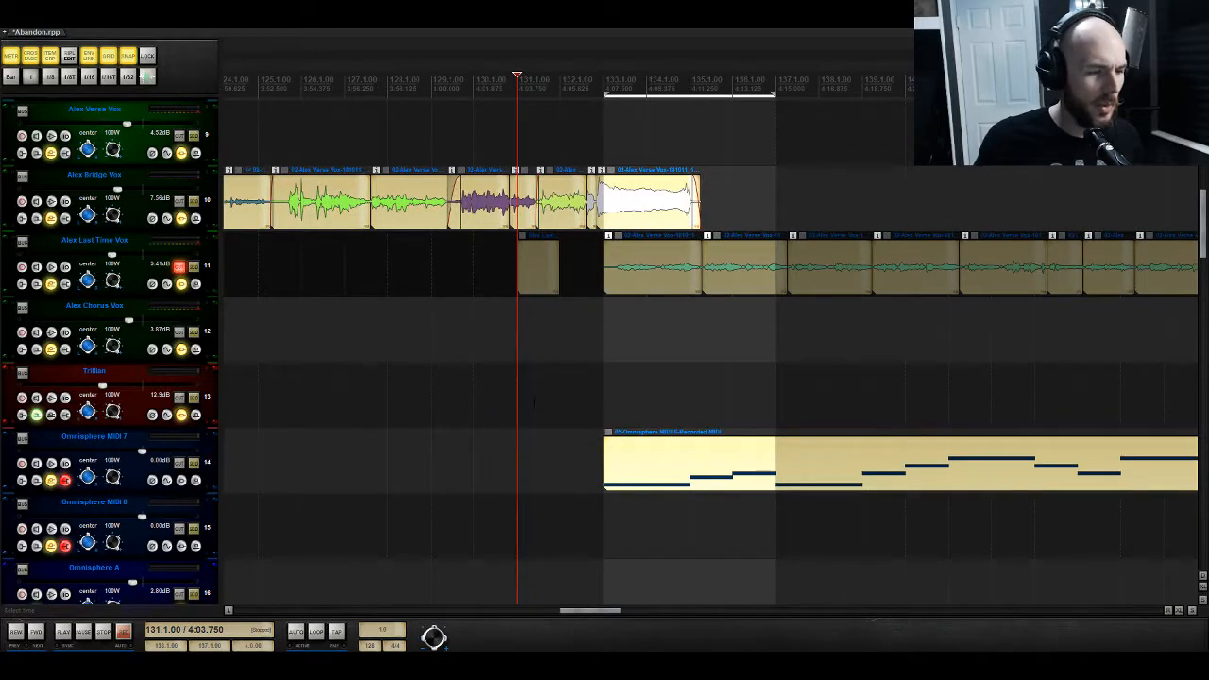
key("space")
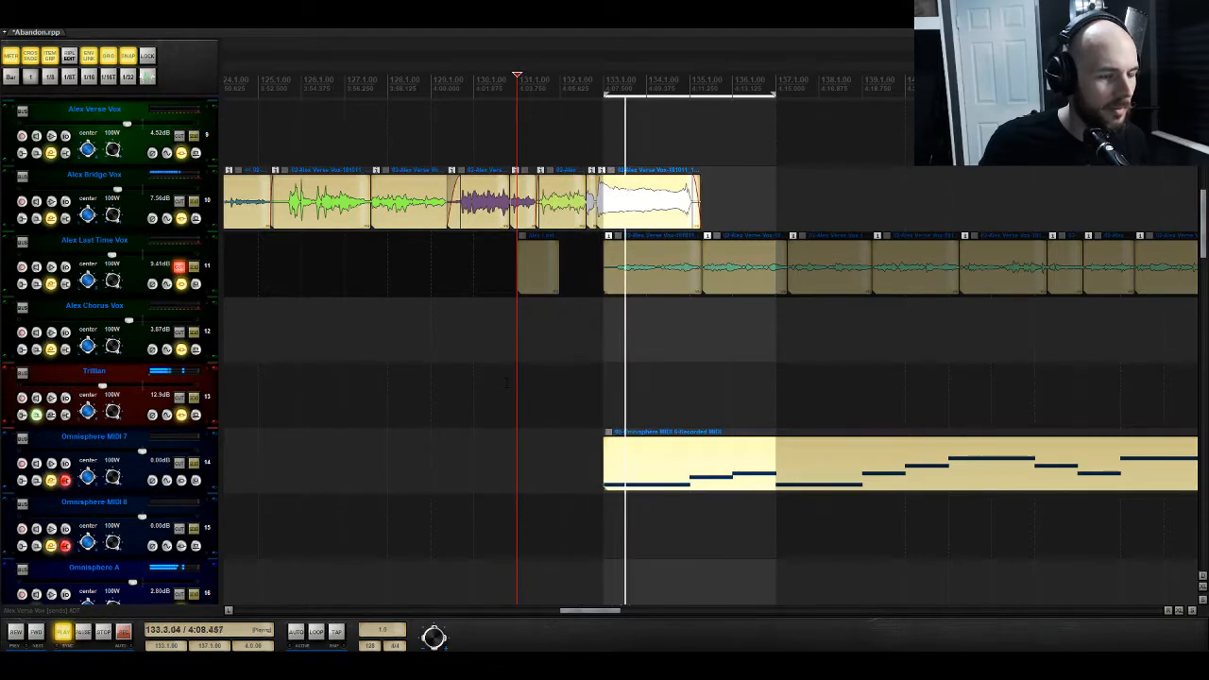
scroll(132, 334, "down", 6)
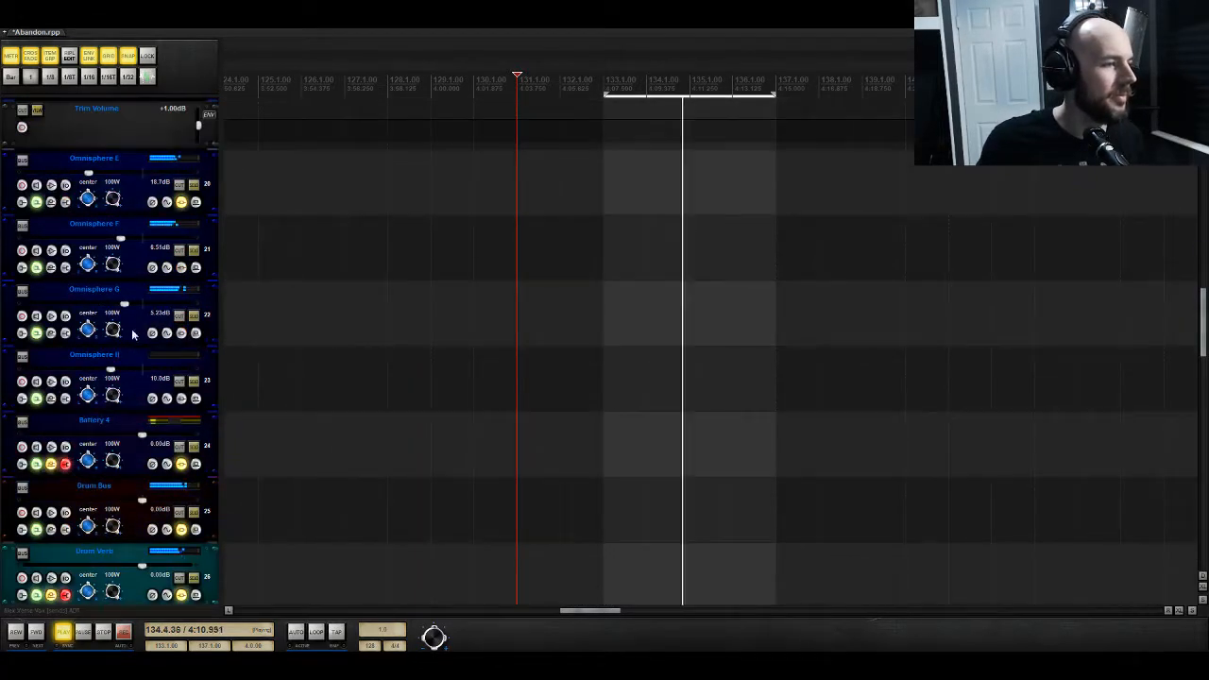
mouse_move(127, 307)
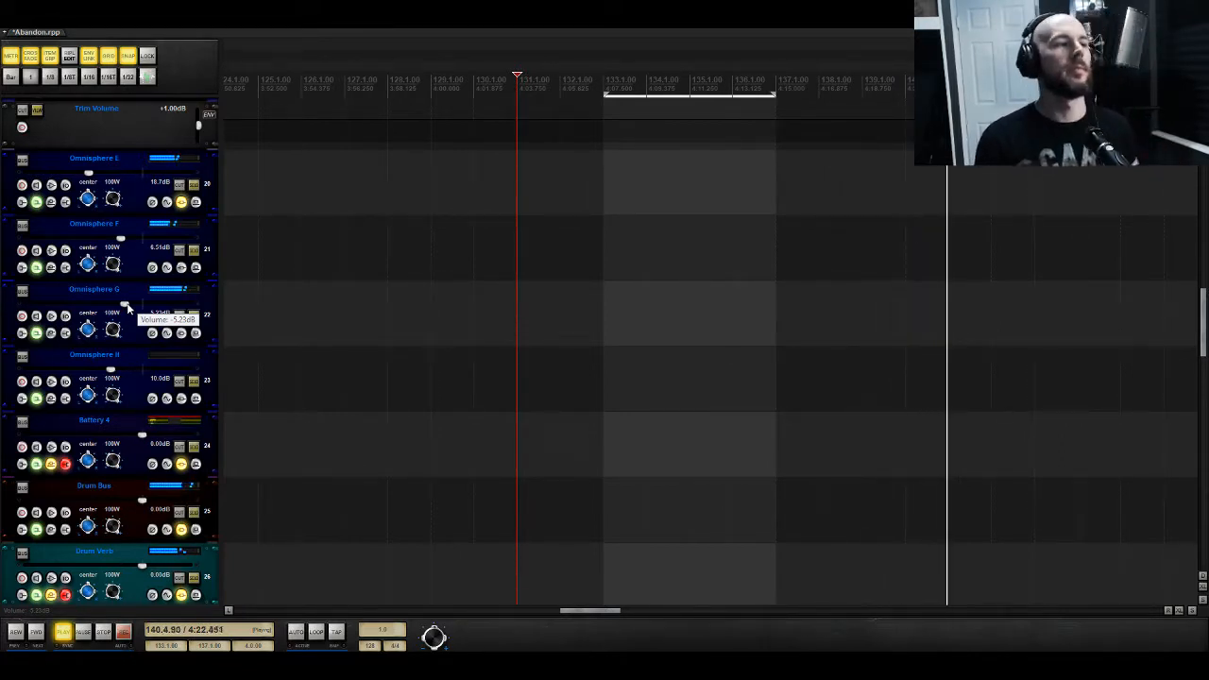
Step: Lower the Omnisphere G track's volume to -6.04 dB and stop playback
left_click_drag(128, 306, 125, 308)
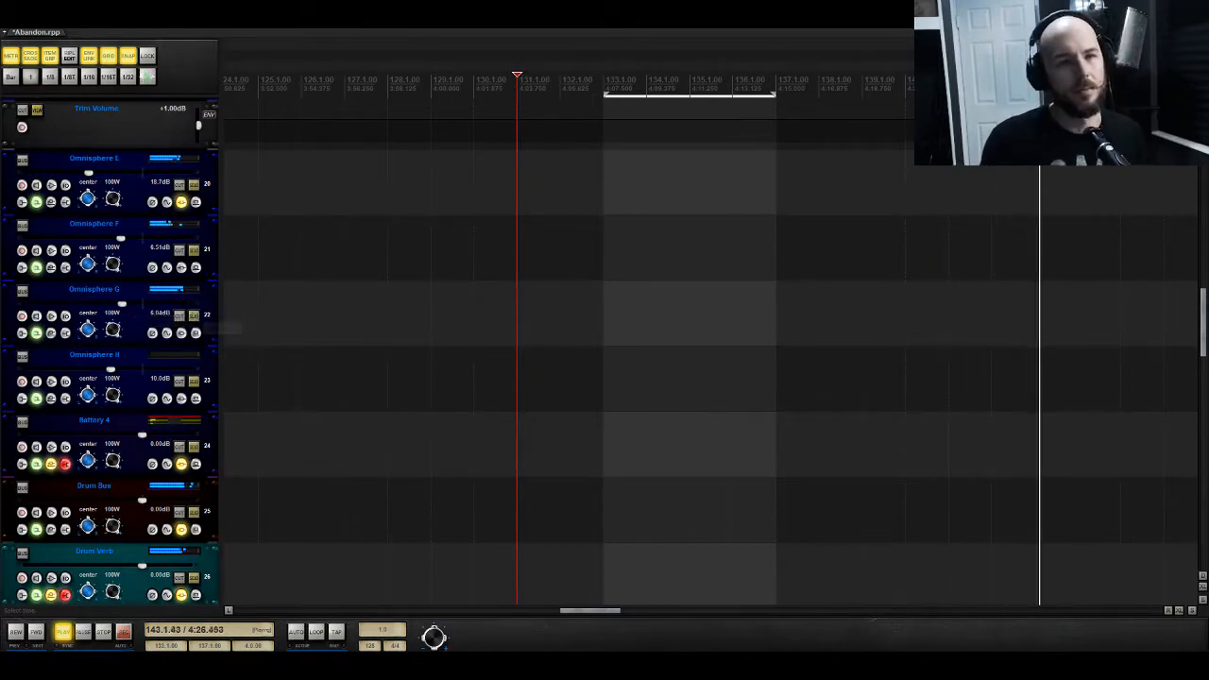
key("space")
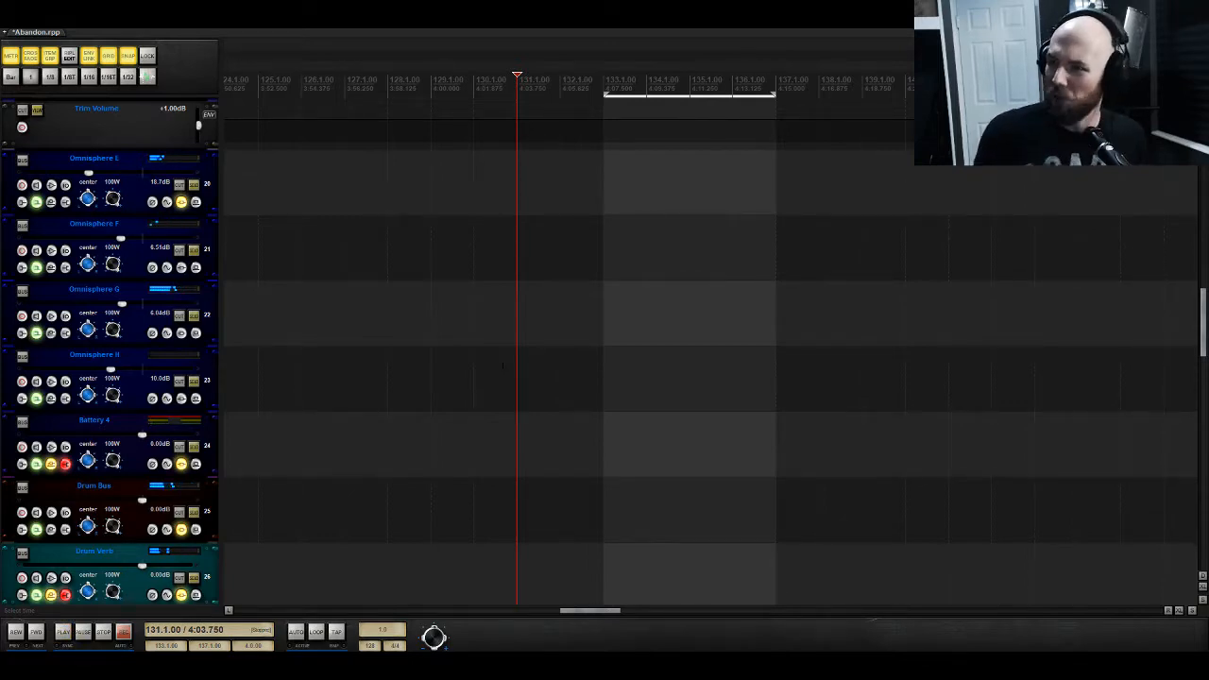
Step: Solo the Omnisphere MIDI 7 and talkover mic tracks and start playback from bar 133
scroll(501, 376, "up", 5)
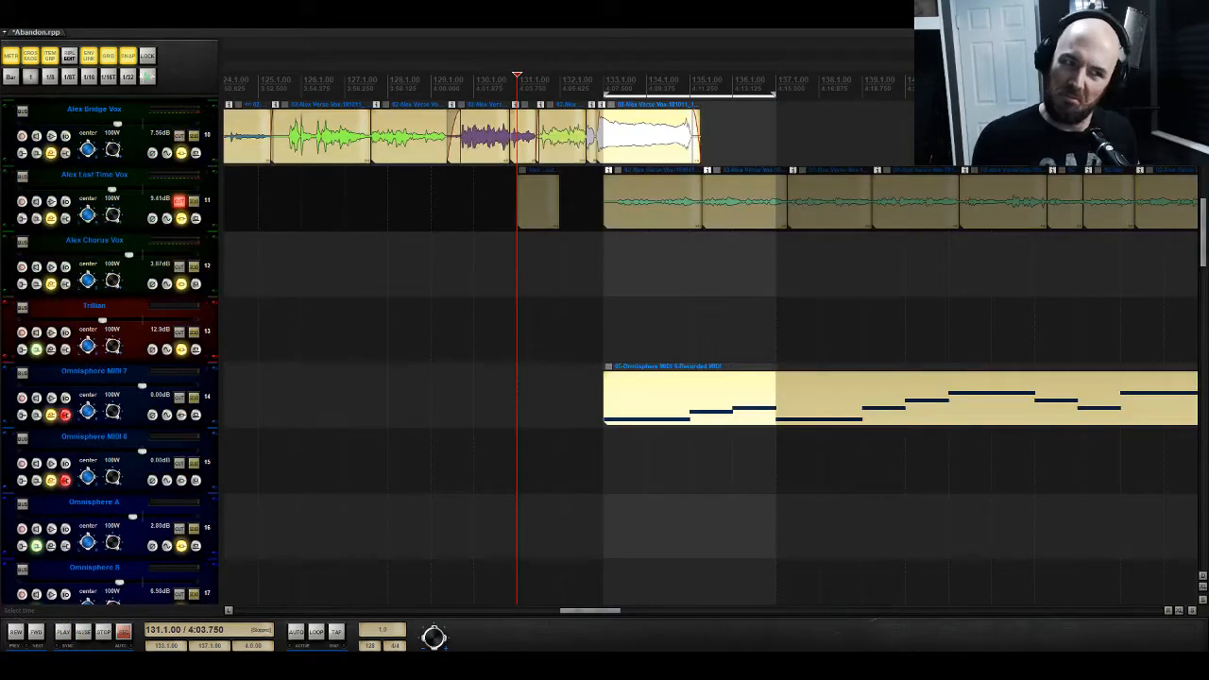
left_click(606, 283)
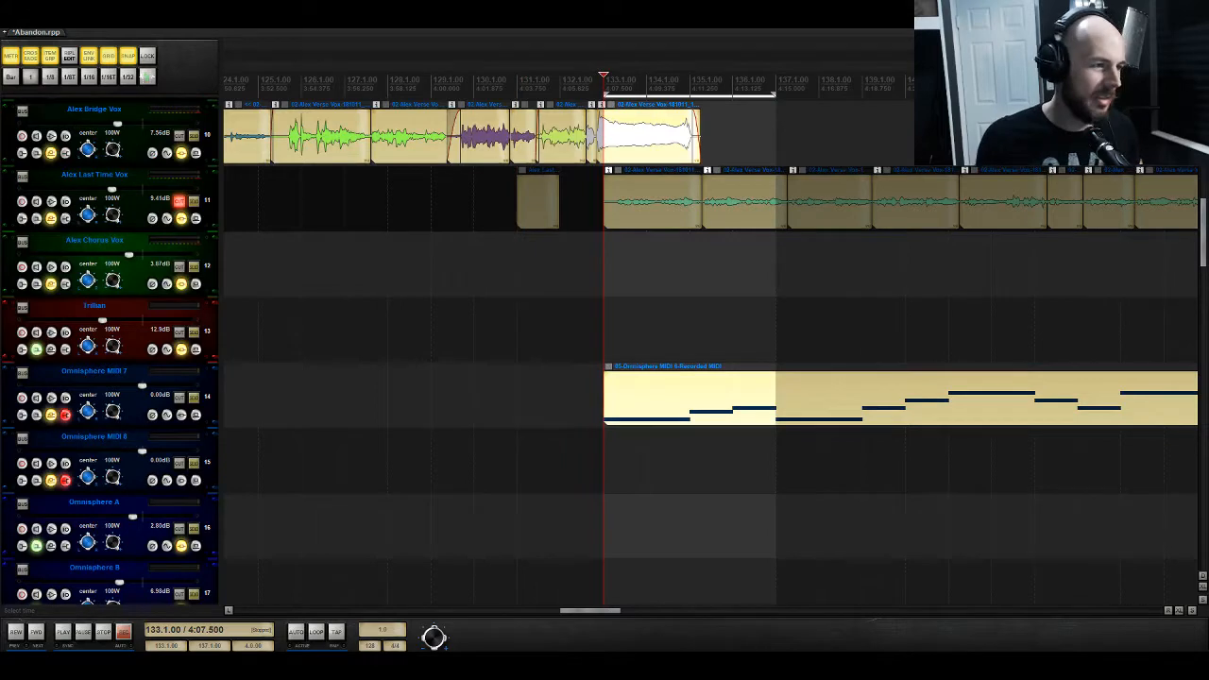
left_click(193, 397)
key("ctrl+m")
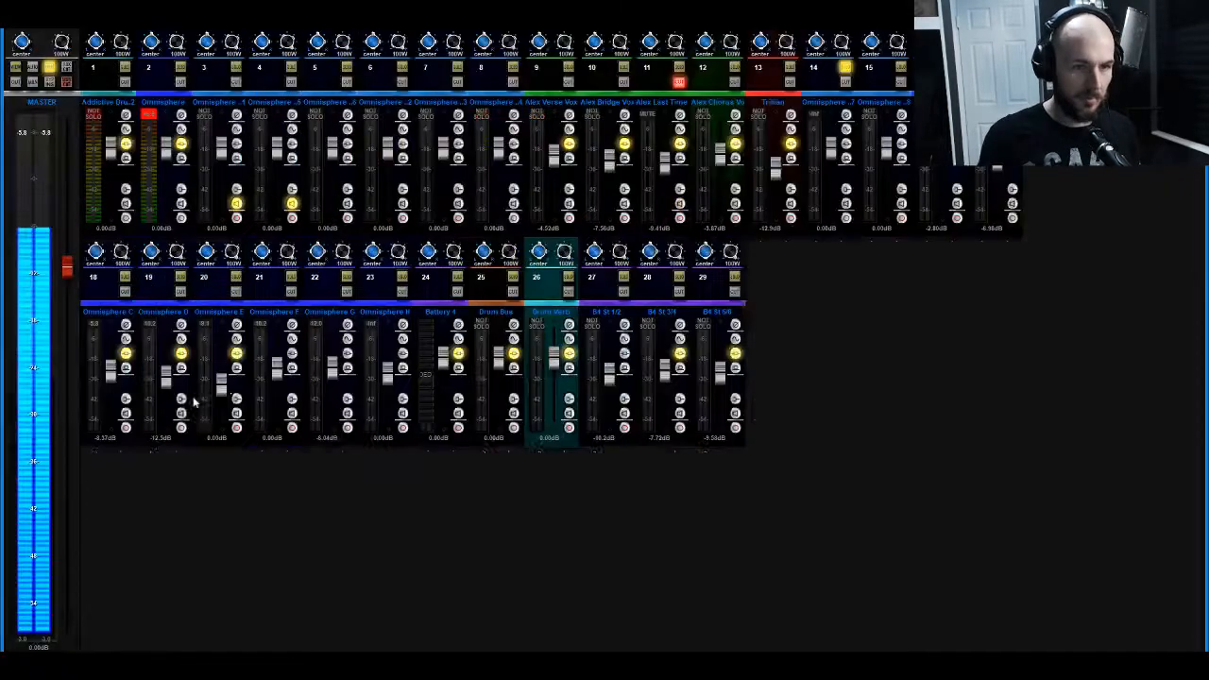
left_click(957, 488)
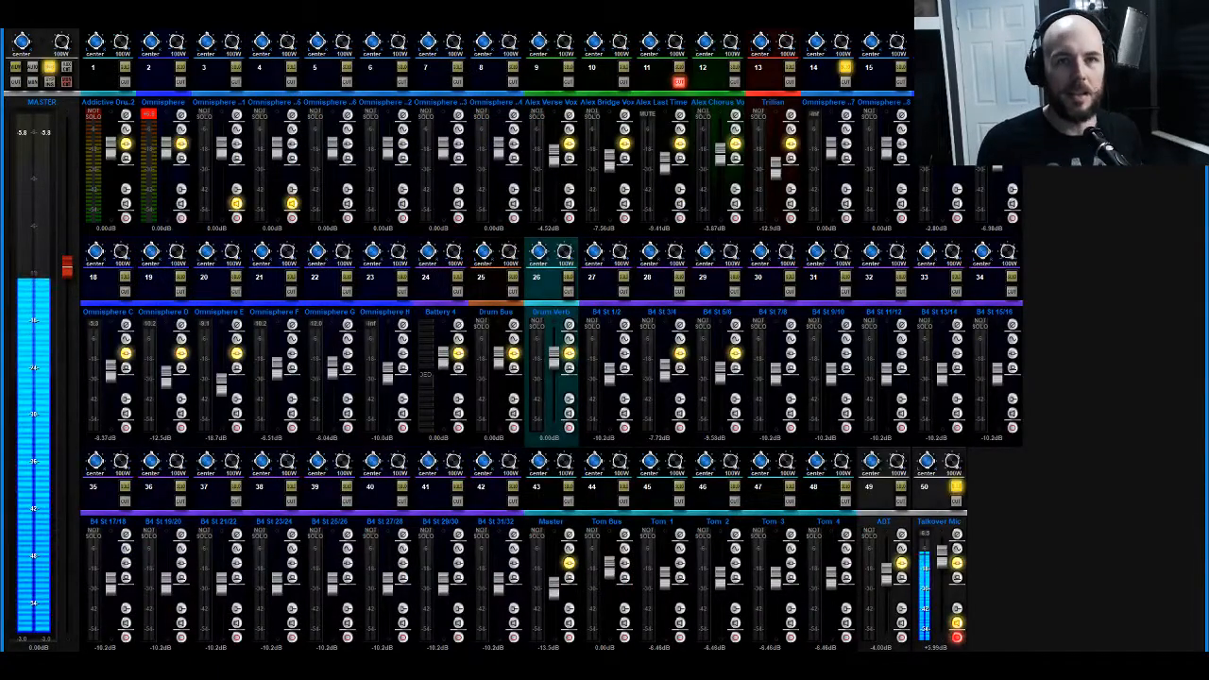
key("ctrl+m")
key("space")
Step: Lower layer A's level slightly in the Omnisphere patch and set its Flame effect to a 67% wet mix
scroll(710, 350, "up", 5)
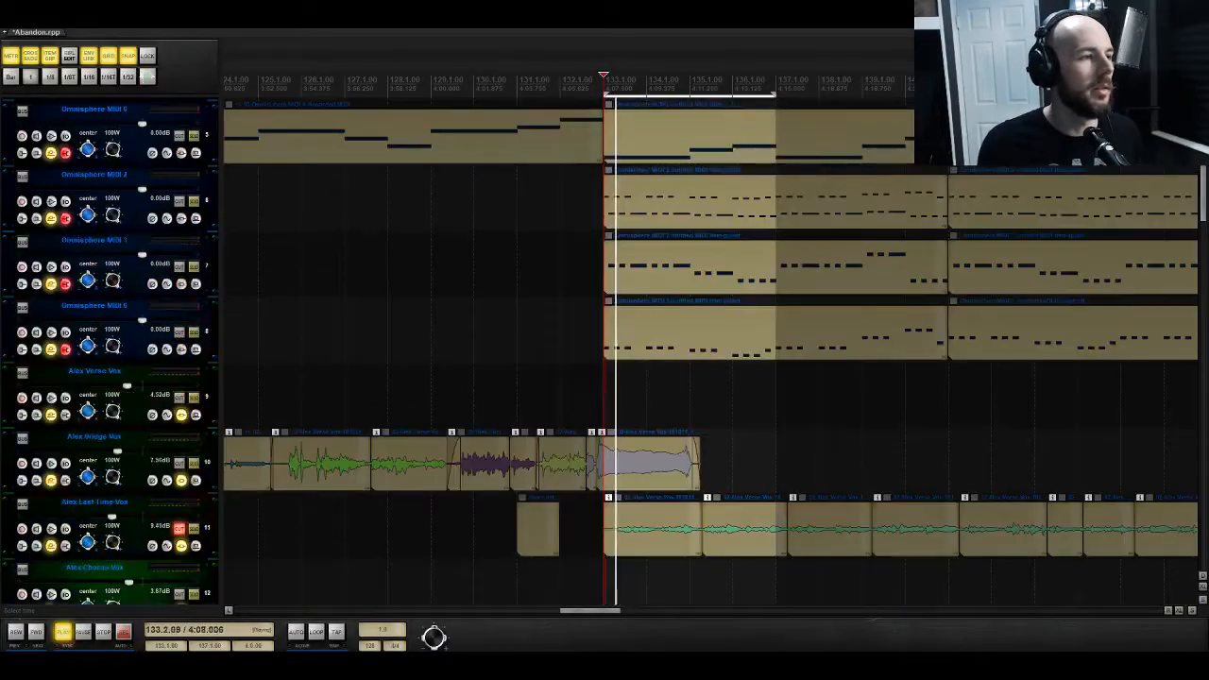
scroll(220, 302, "up", 2)
left_click(180, 284)
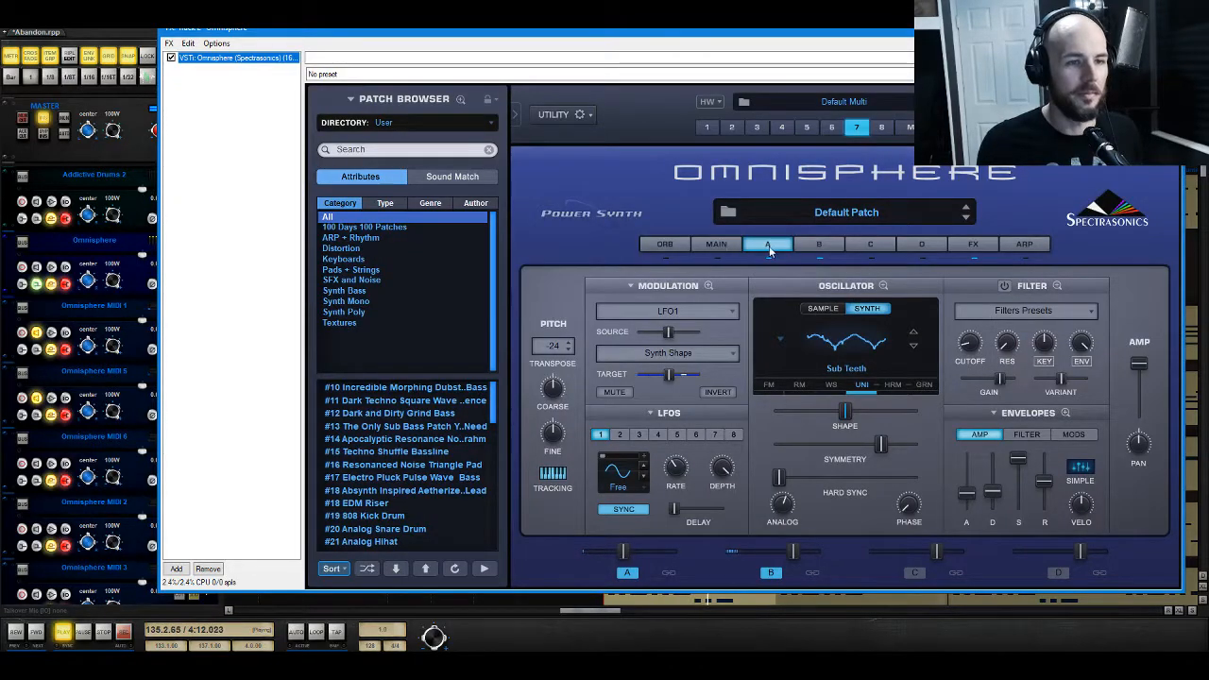
left_click_drag(622, 553, 617, 558)
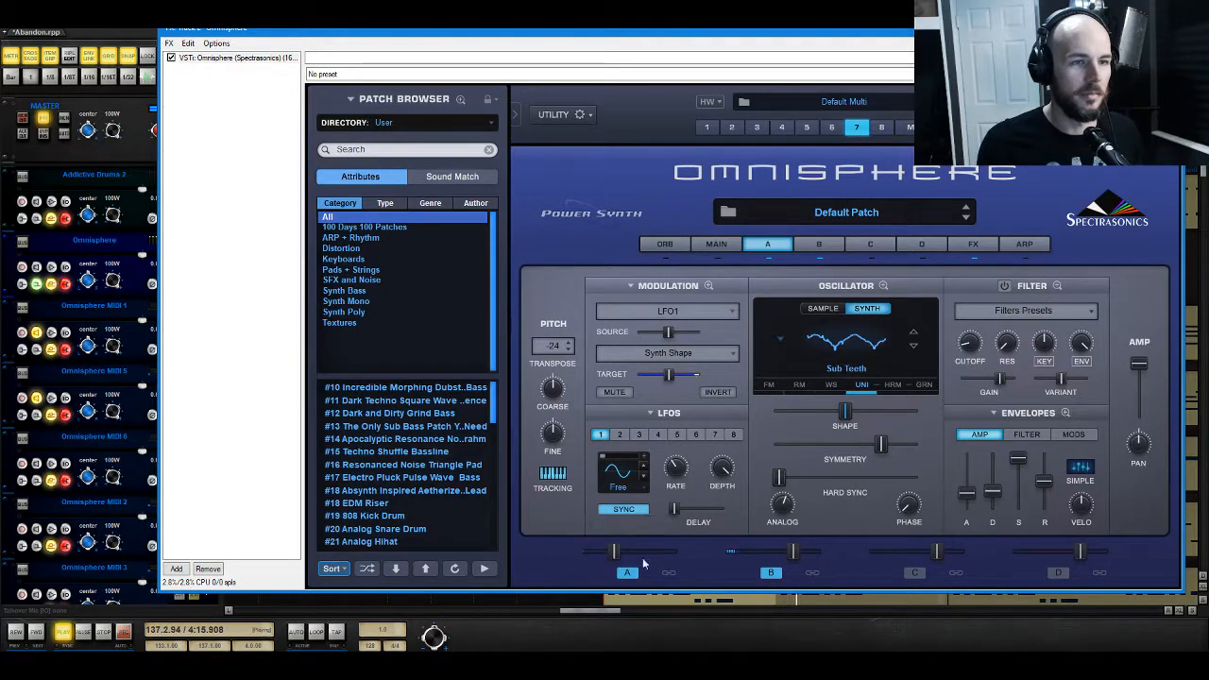
left_click(972, 244)
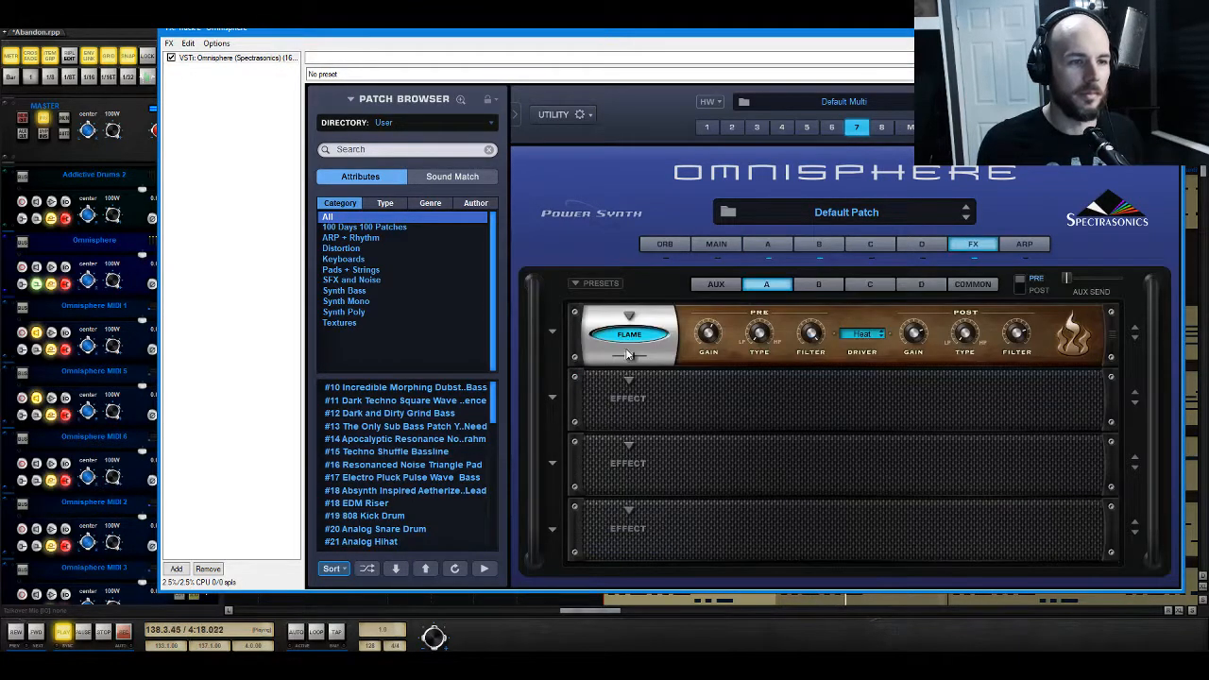
left_click_drag(628, 355, 634, 357)
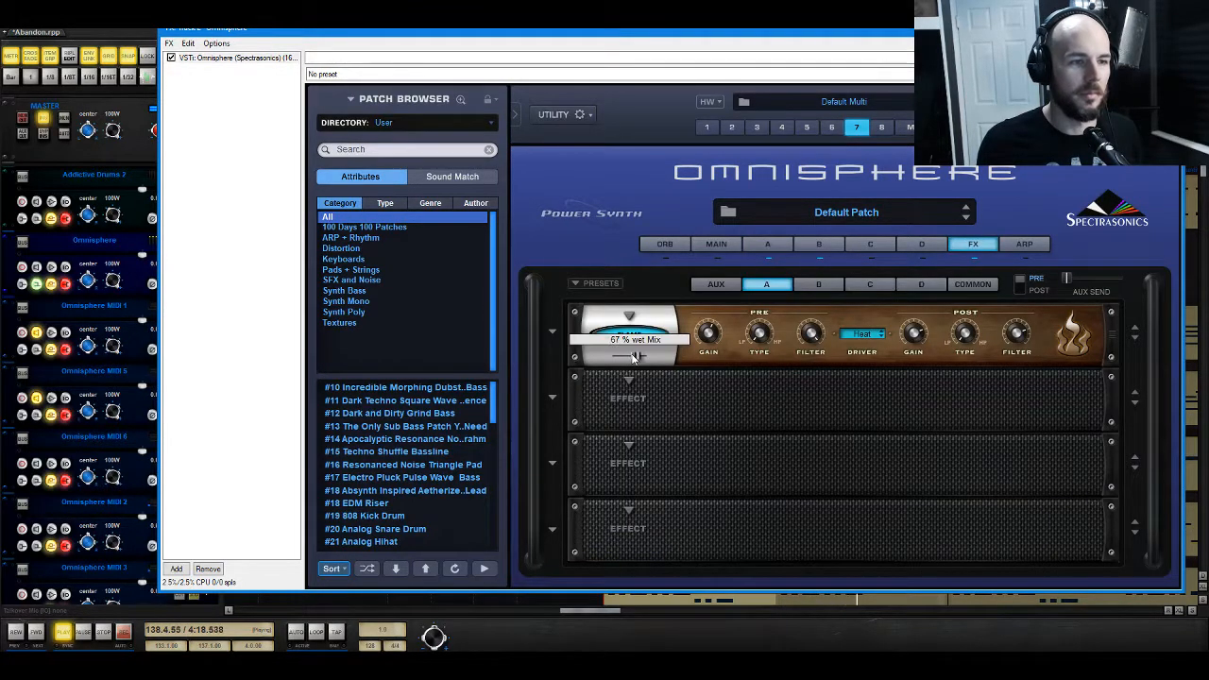
Step: Copy the Pop Female1 Ahs2 vocal from layer B and paste it into layer C of the patch
left_click(821, 245)
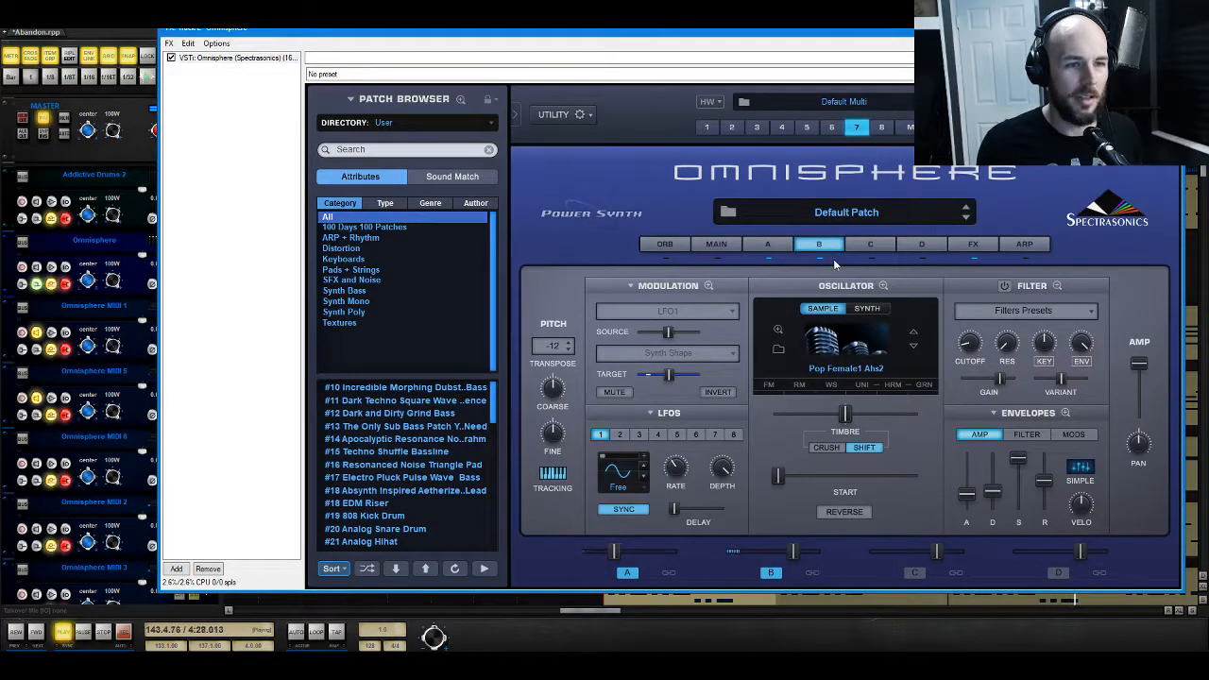
right_click(819, 259)
left_click(882, 482)
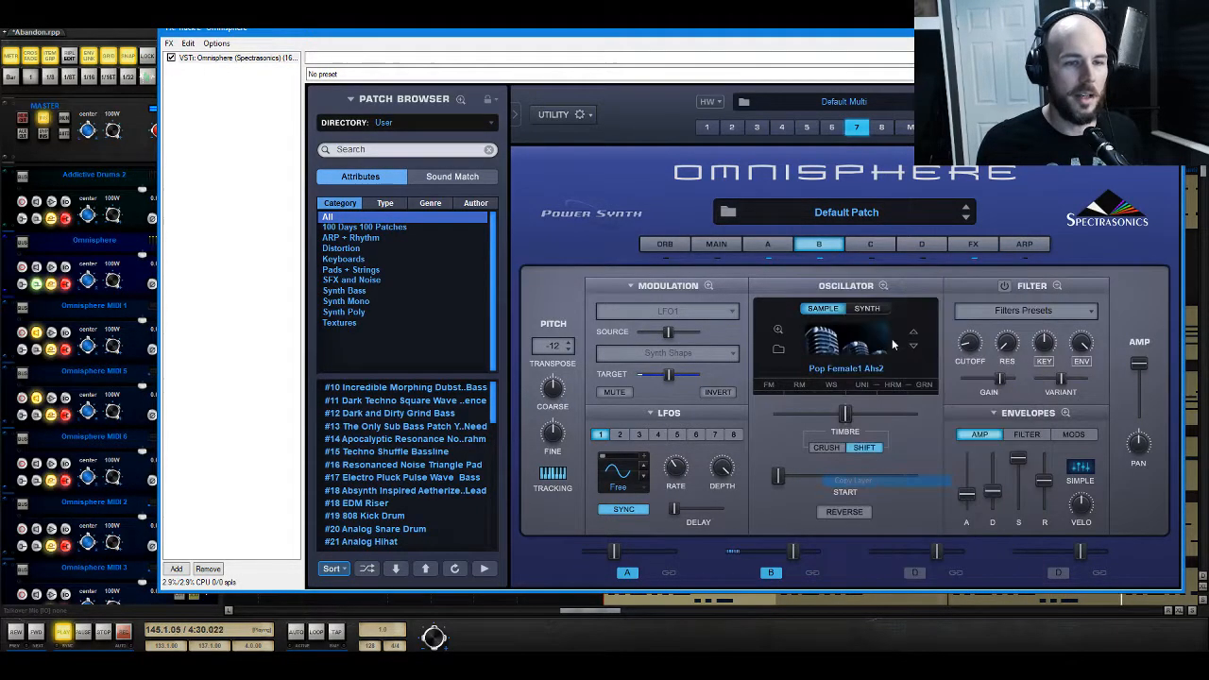
left_click(869, 247)
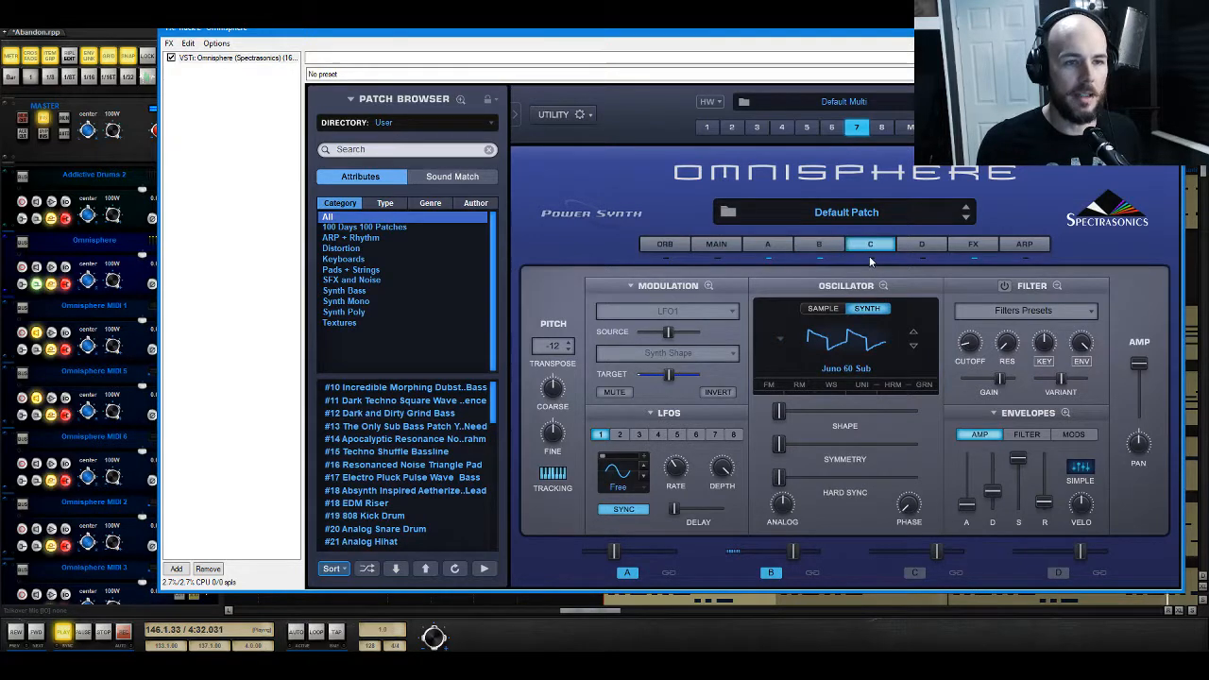
right_click(872, 256)
left_click(903, 492)
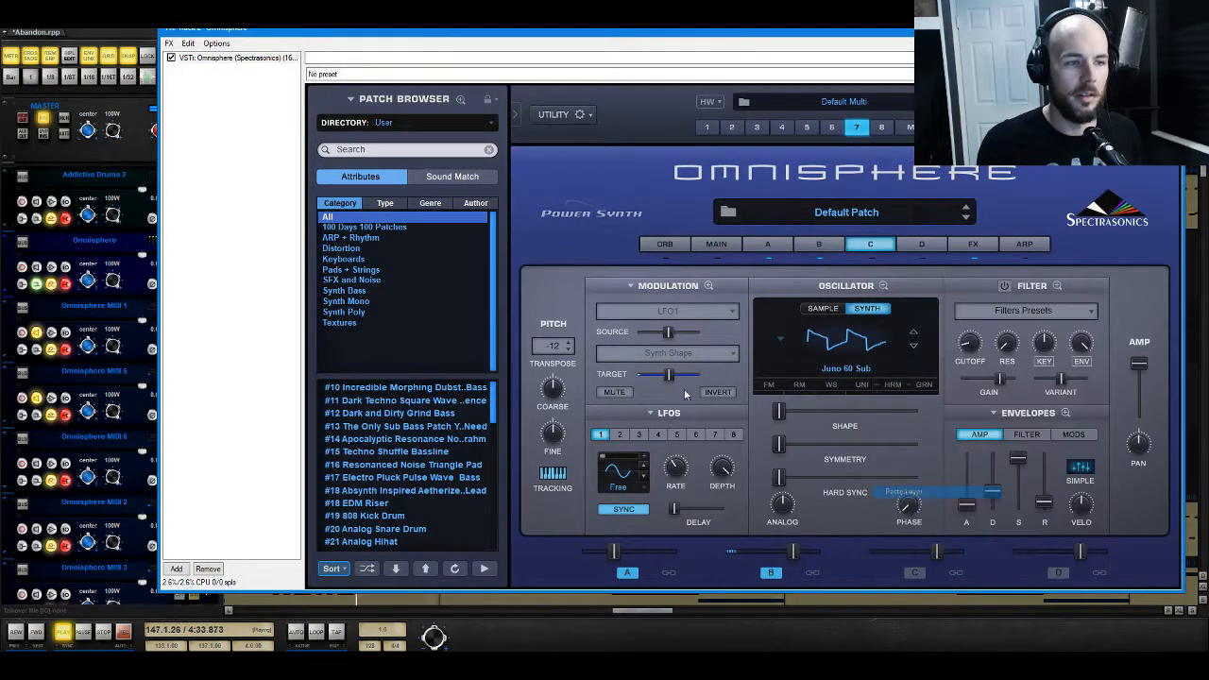
Step: Set layer C's pitch transpose to -24 and restart playback from bar 133
left_click(551, 349)
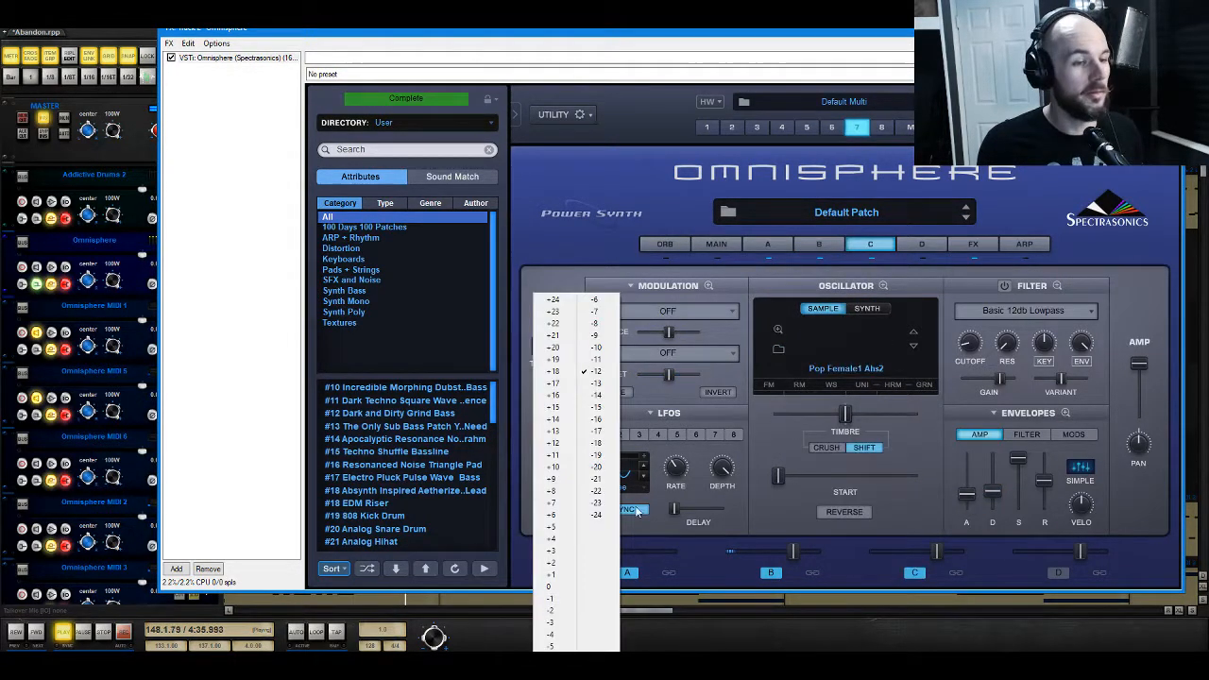
left_click(597, 514)
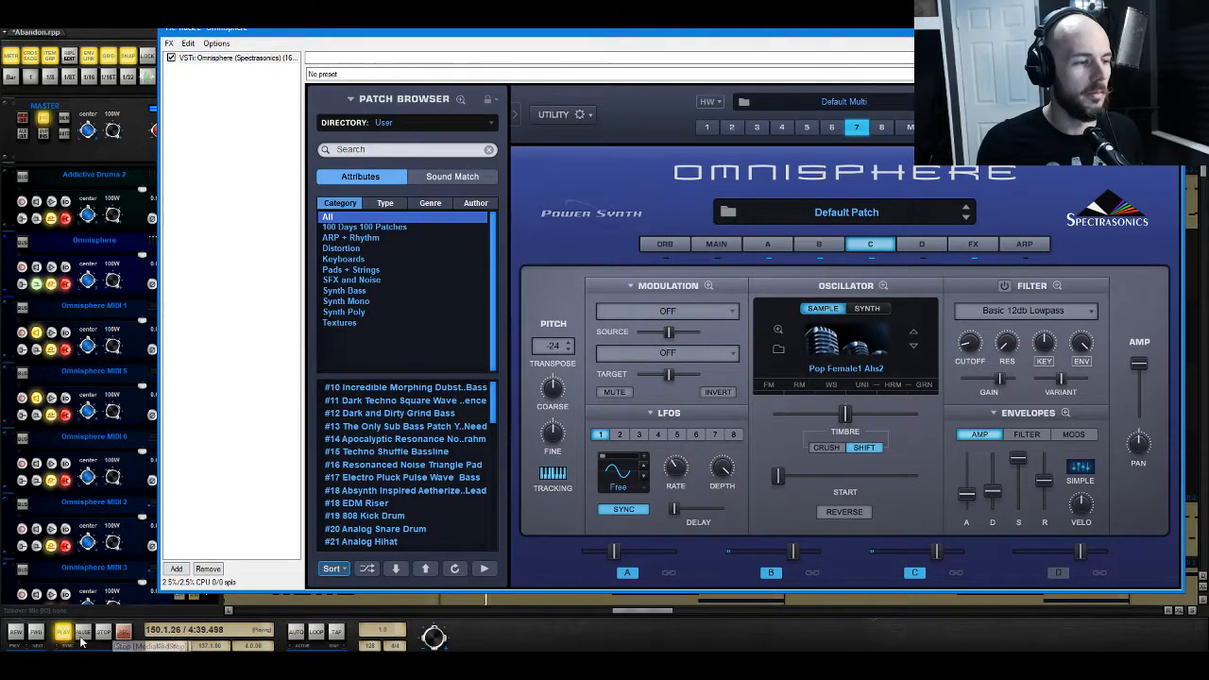
left_click(66, 641)
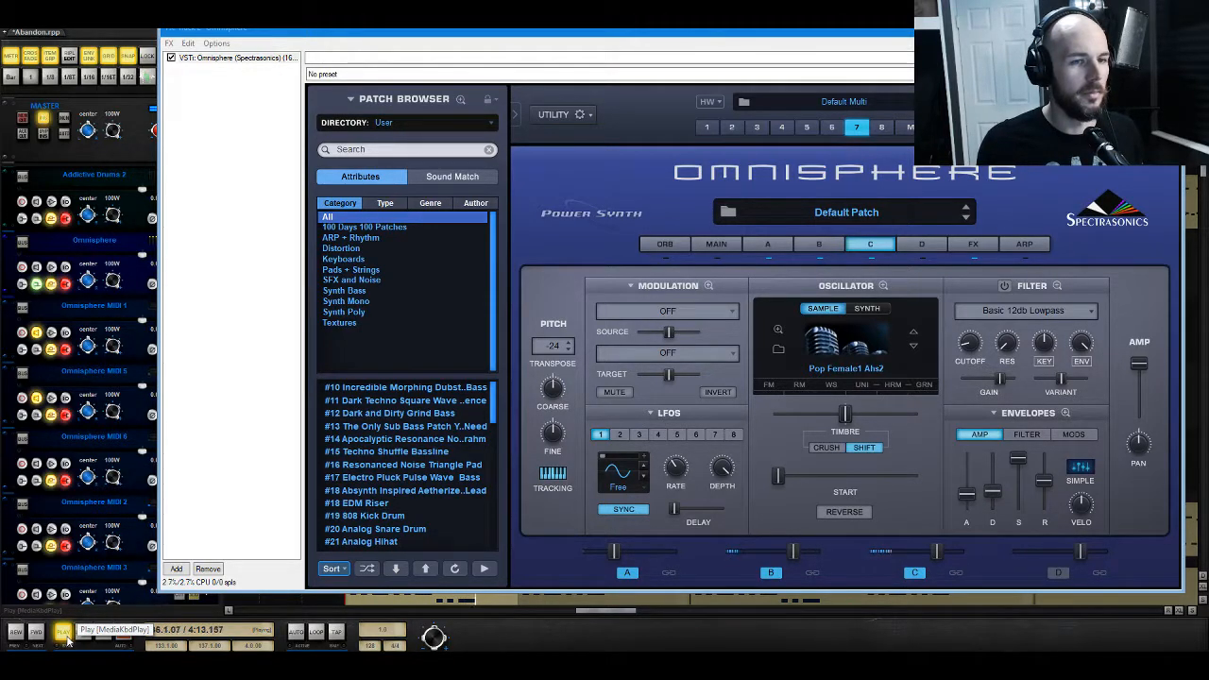
Step: Close the synth, unsolo the Omnisphere MIDI 7 and talkover mic tracks, and listen to the full mix from bar 133
left_click(1169, 30)
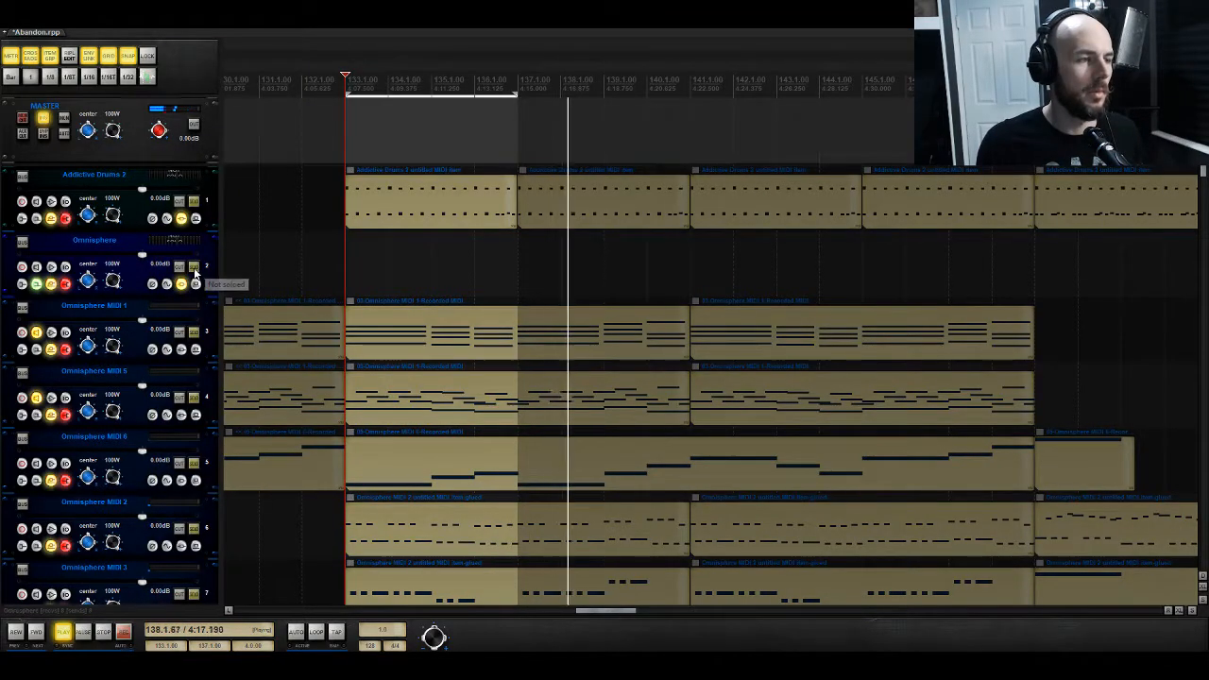
scroll(306, 461, "down", 4)
scroll(306, 455, "down", 5)
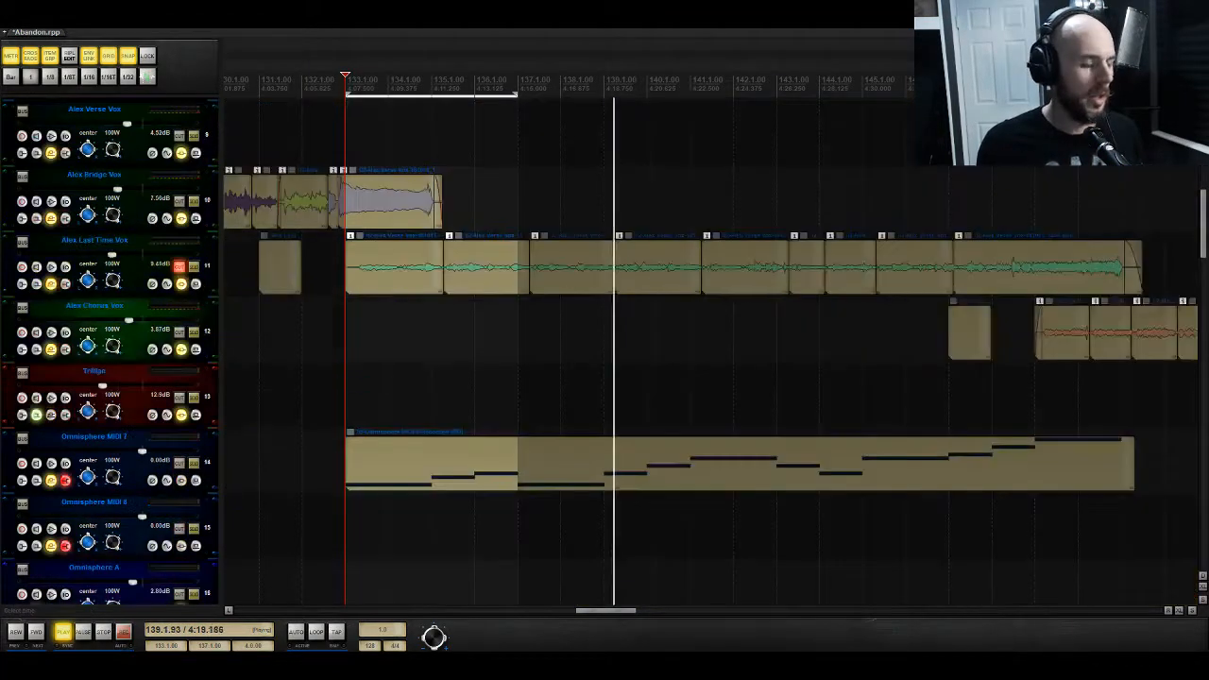
key("ctrl+m")
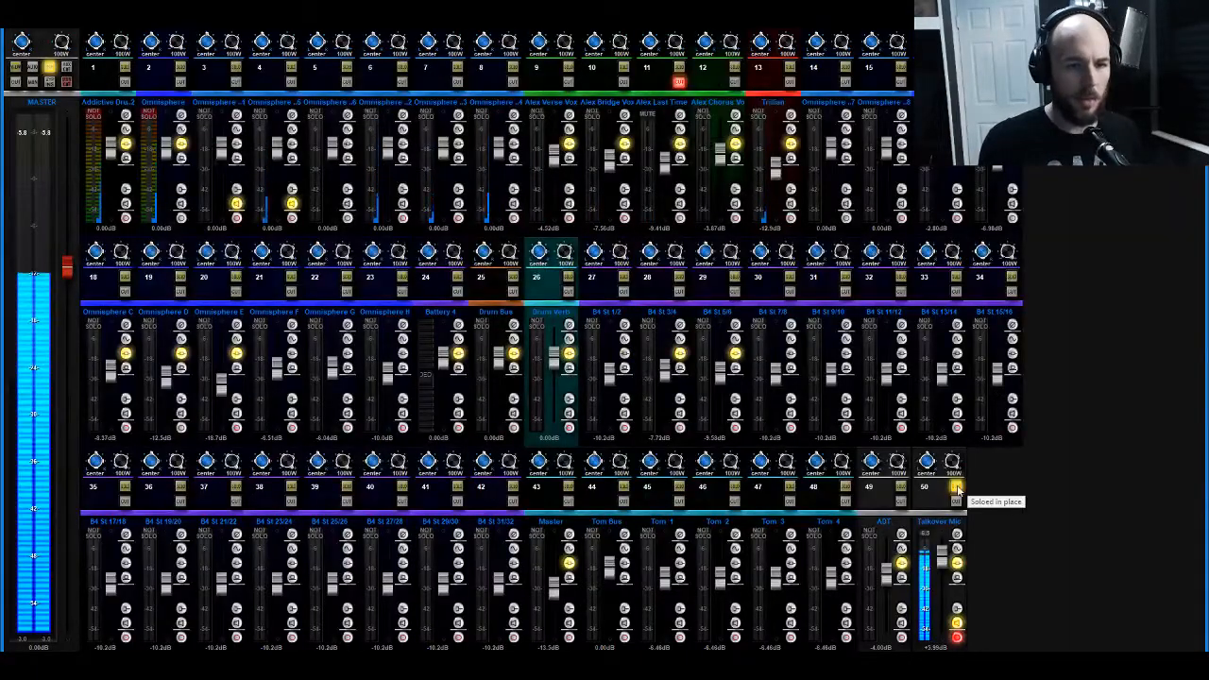
key("ctrl+m")
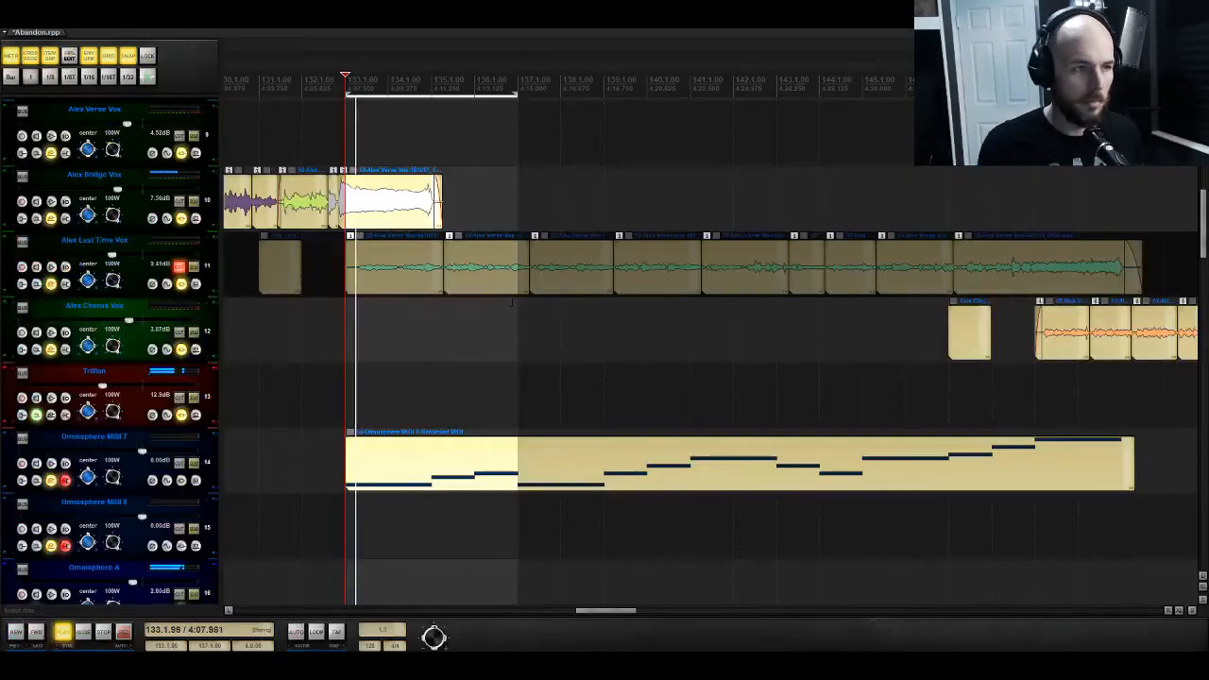
scroll(331, 376, "down", 5)
scroll(332, 377, "down", 5)
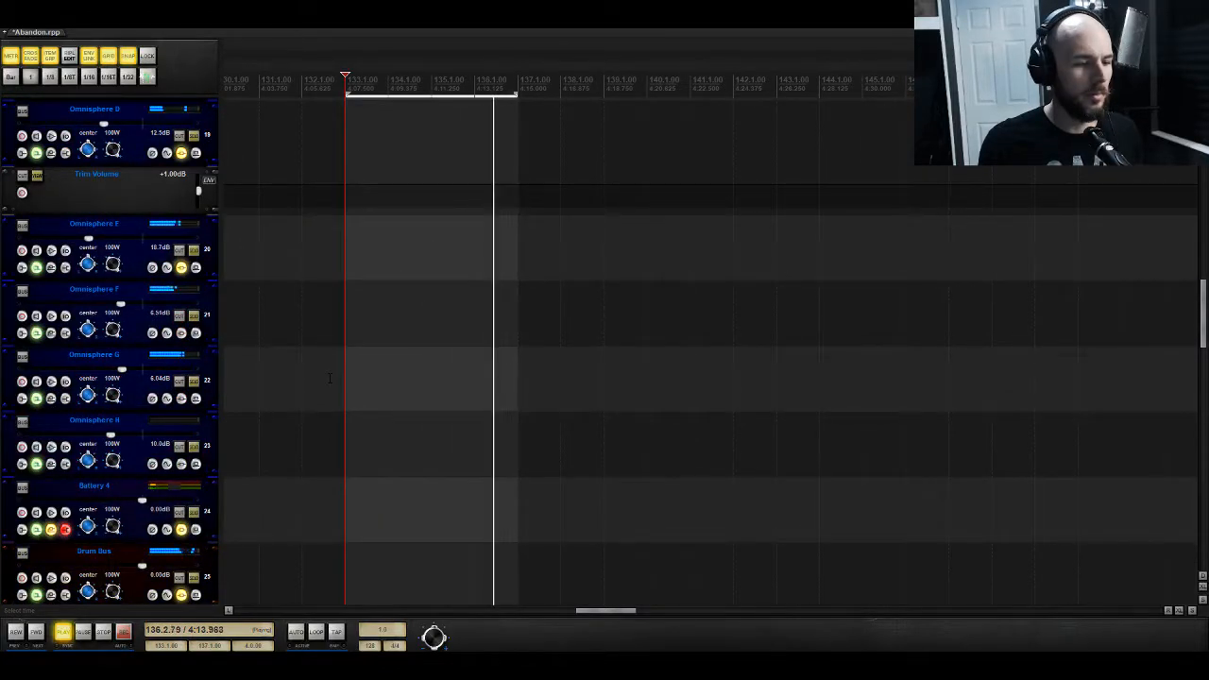
scroll(329, 378, "up", 10)
key("space")
Step: Set the pitch transpose of the patch's layer C to 0 and listen to it in the full mix from bar 133
scroll(326, 378, "up", 7)
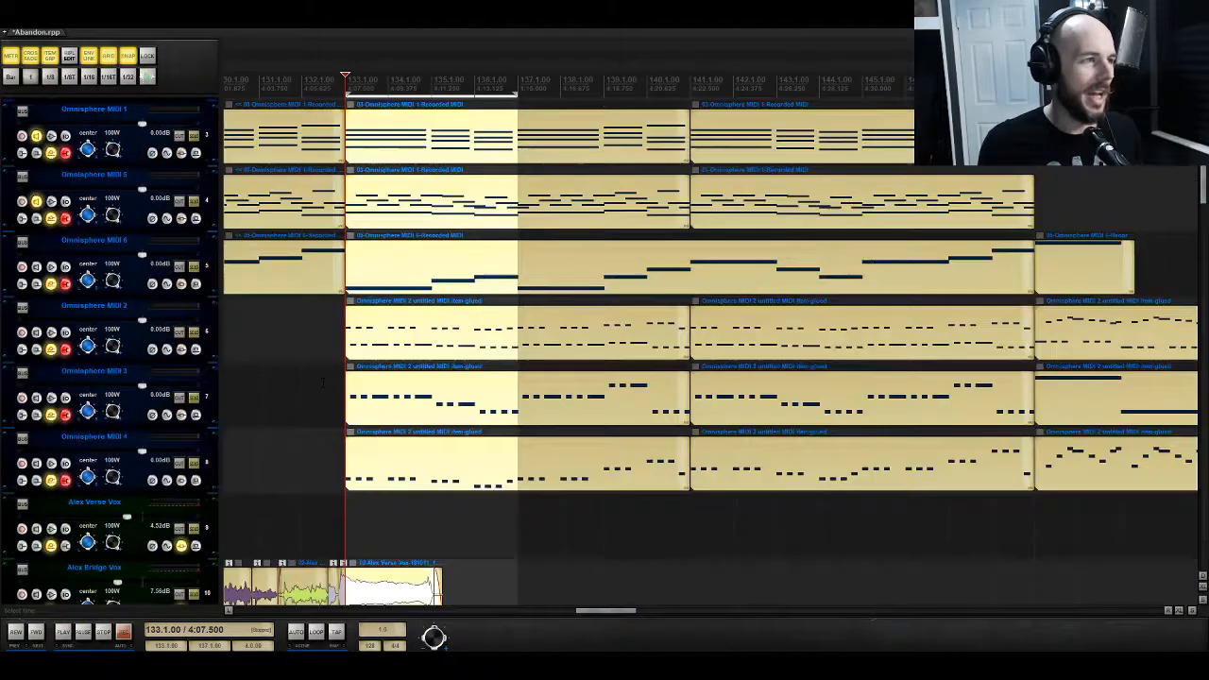
left_click(182, 285)
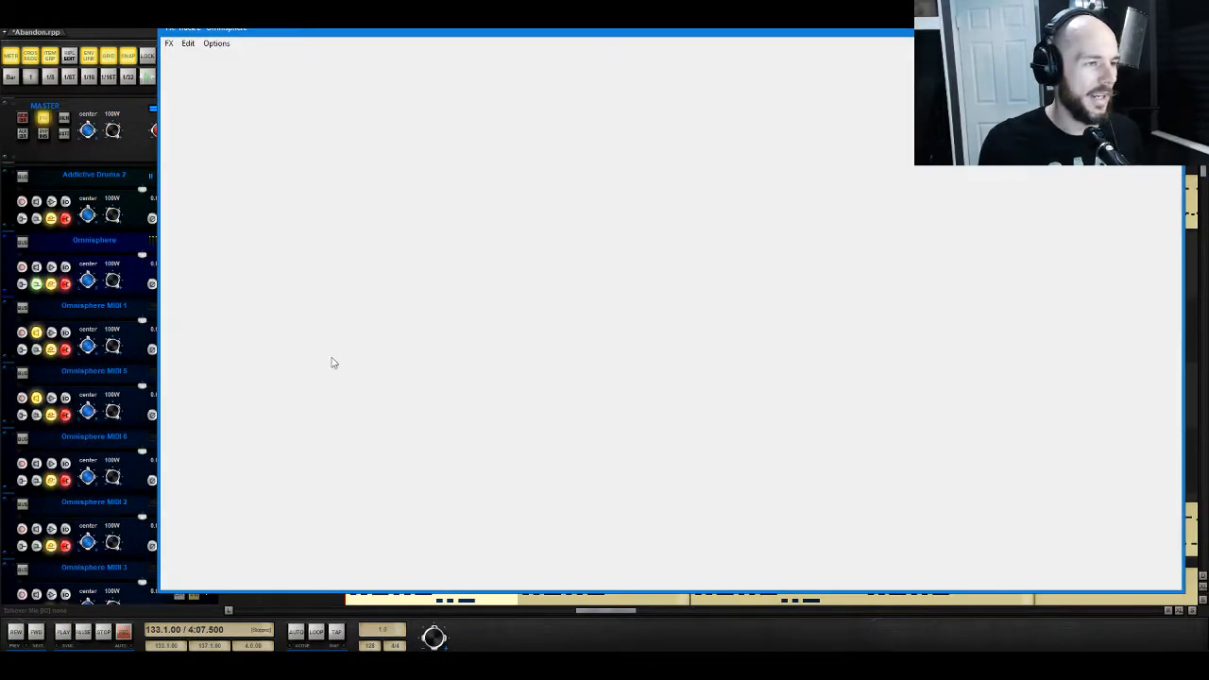
left_click(555, 357)
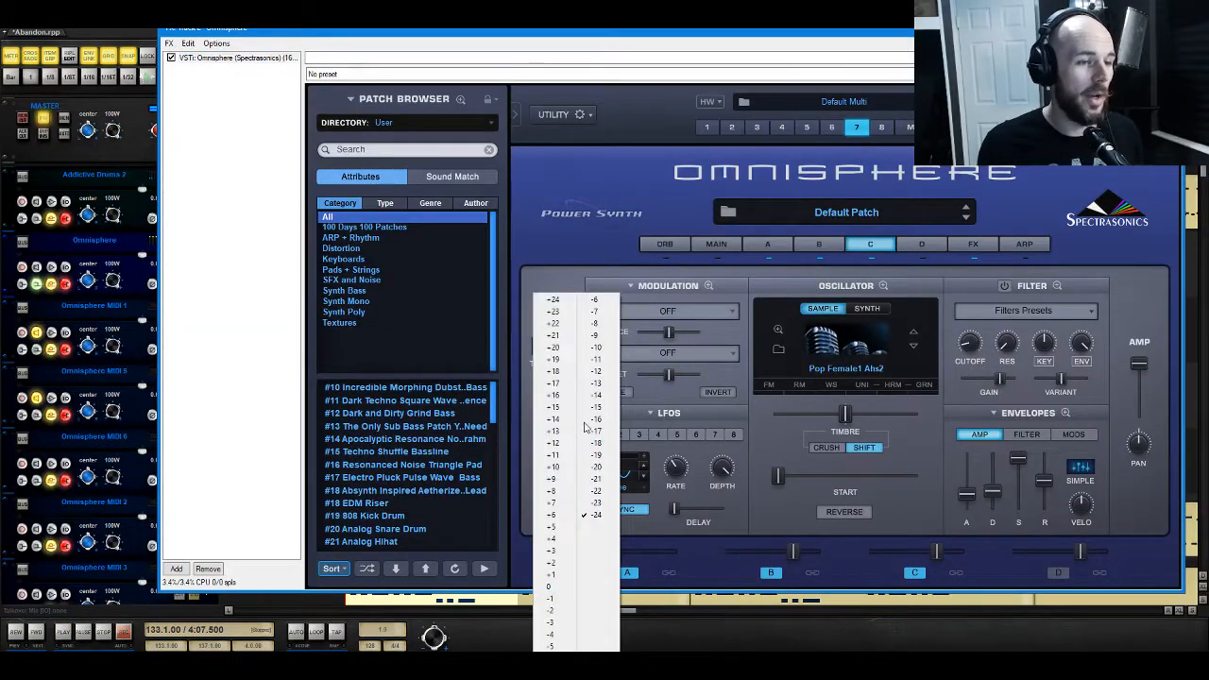
left_click(551, 586)
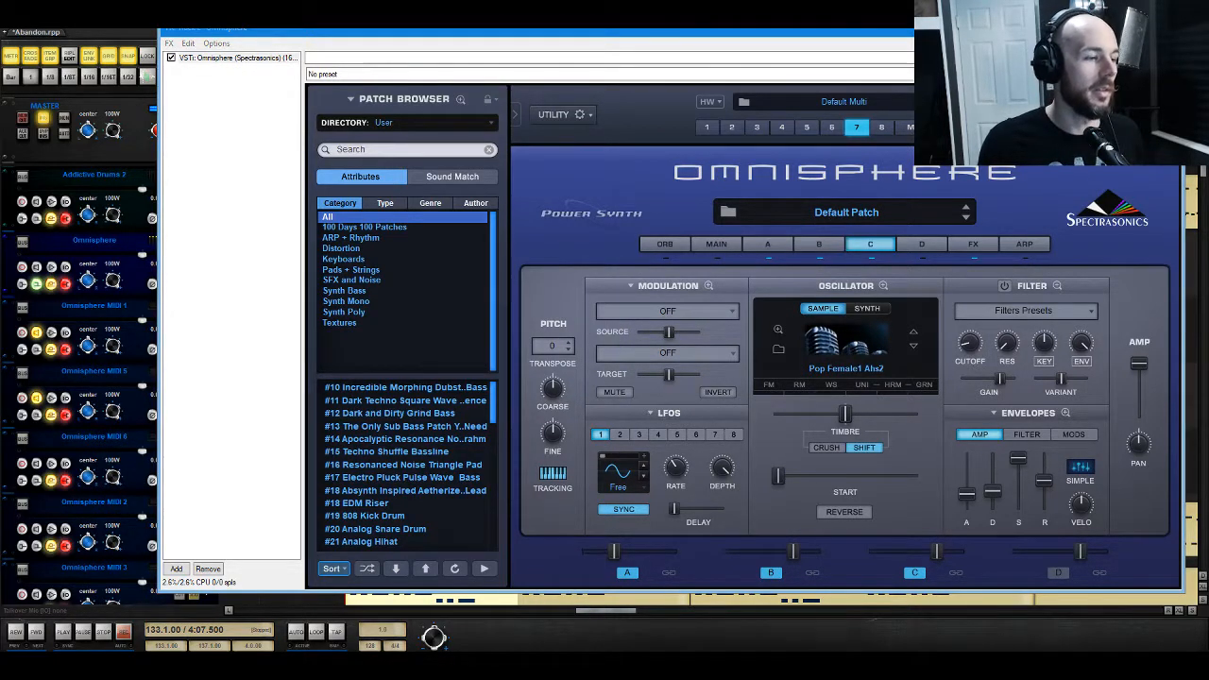
key("space")
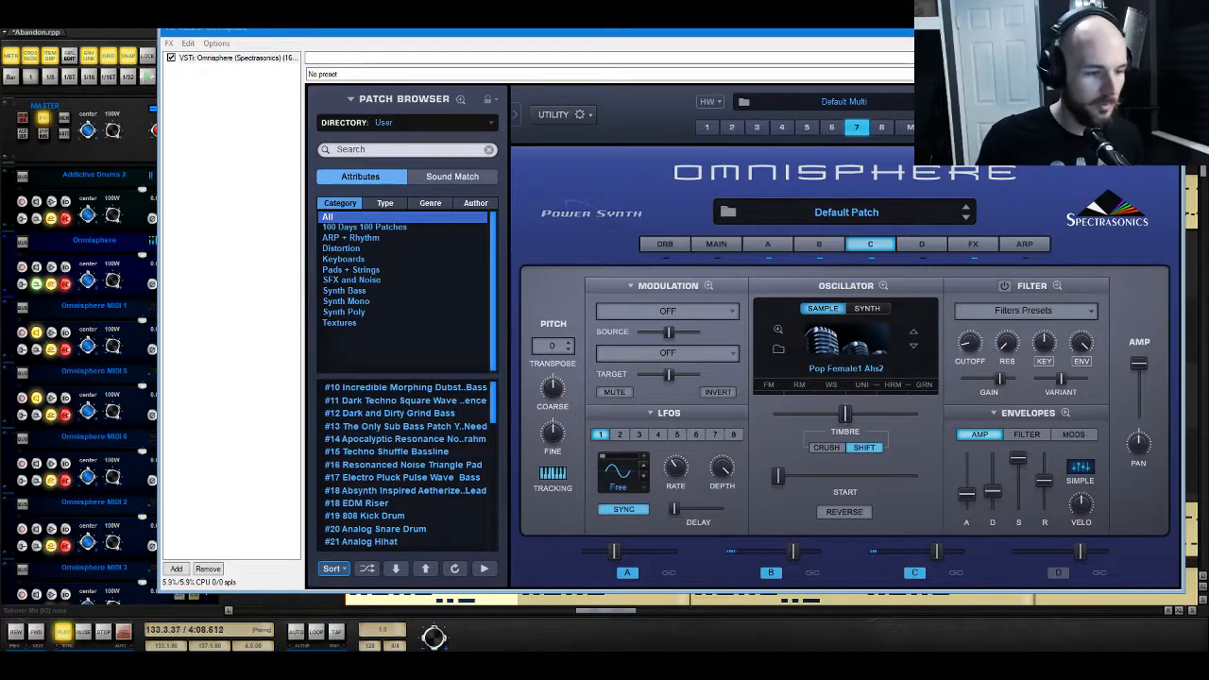
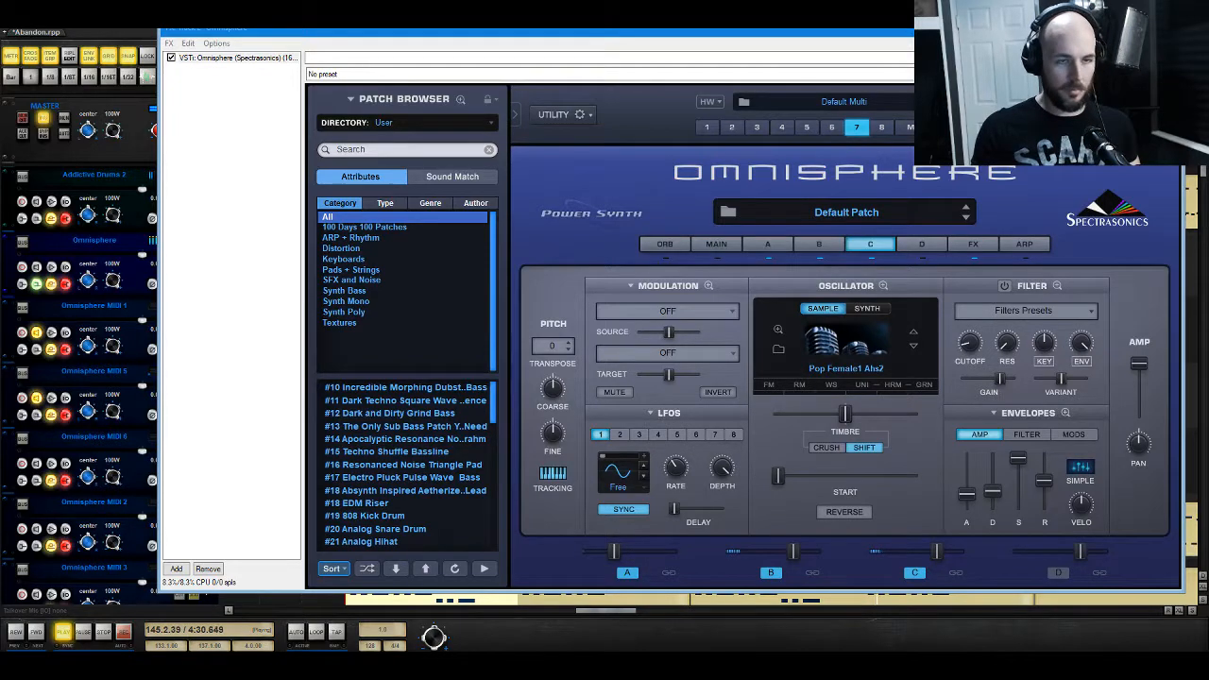
key("Escape")
scroll(605, 378, "down", 8)
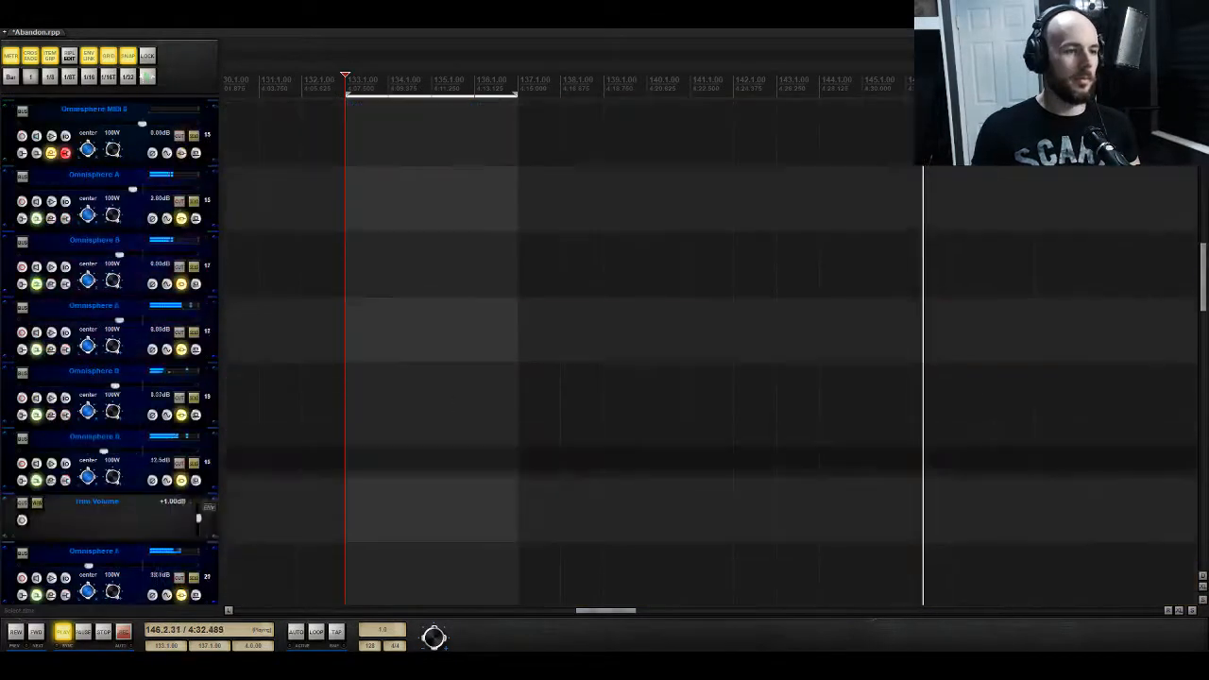
scroll(333, 360, "down", 5)
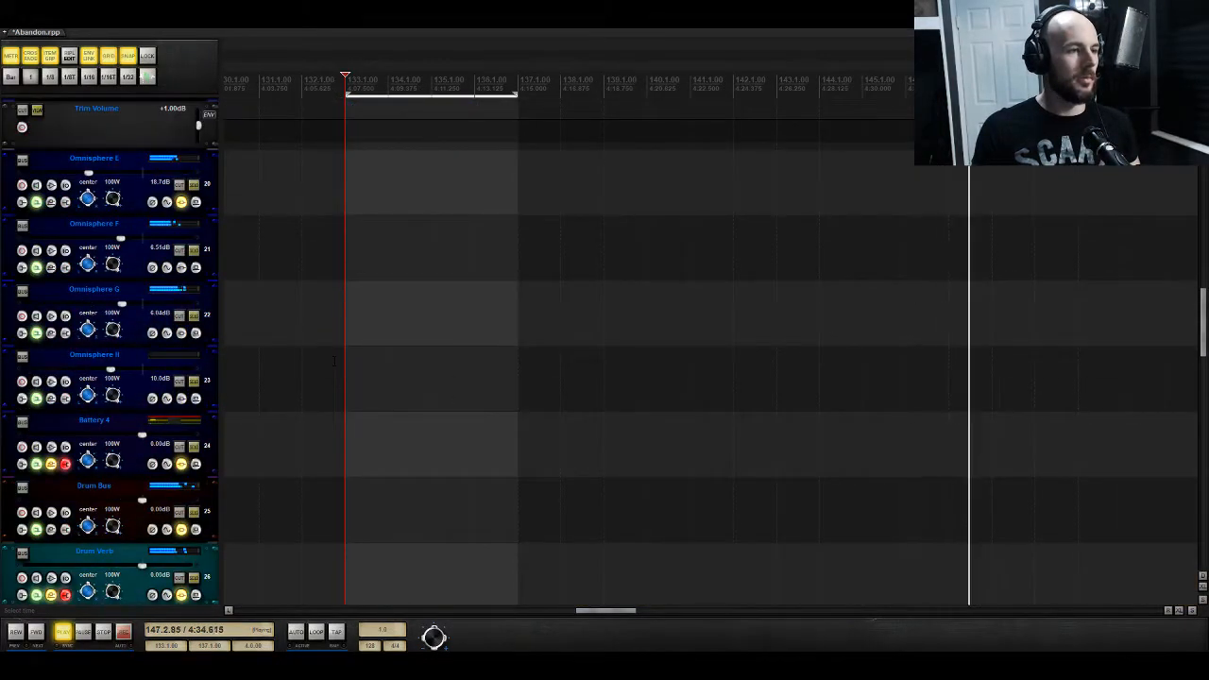
key("space")
Step: Solo the Omnisphere G and talkover mic tracks and play the part from bar 133
left_click(193, 317)
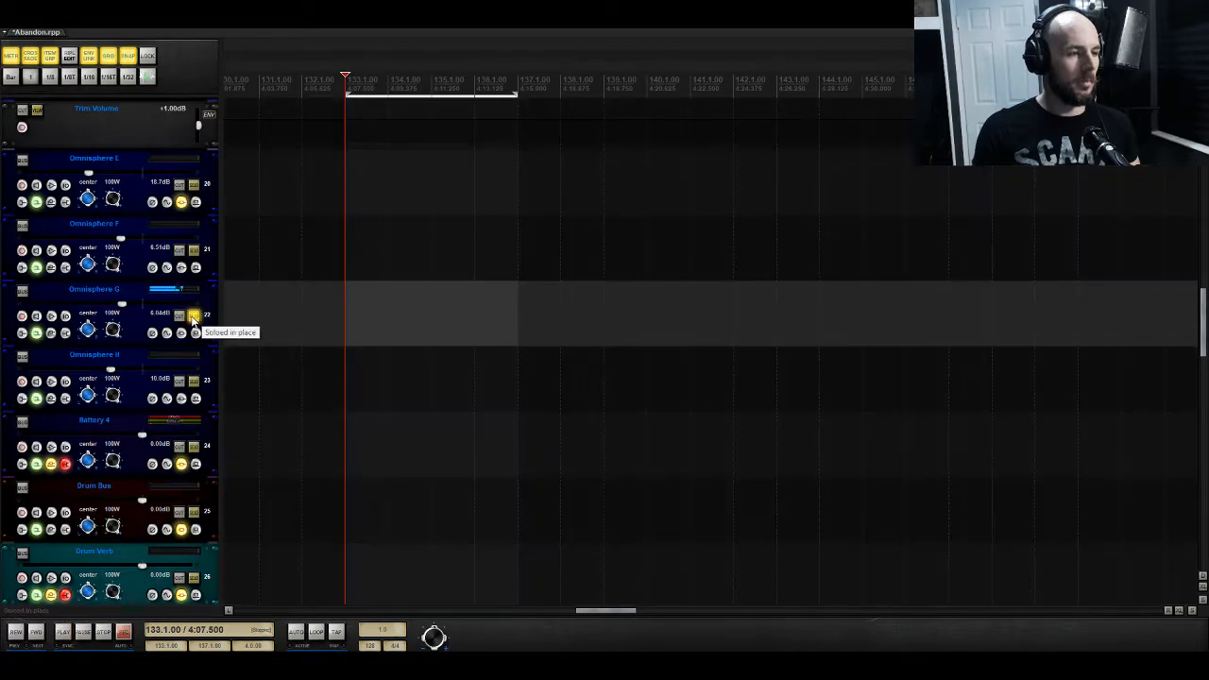
key("ctrl+m")
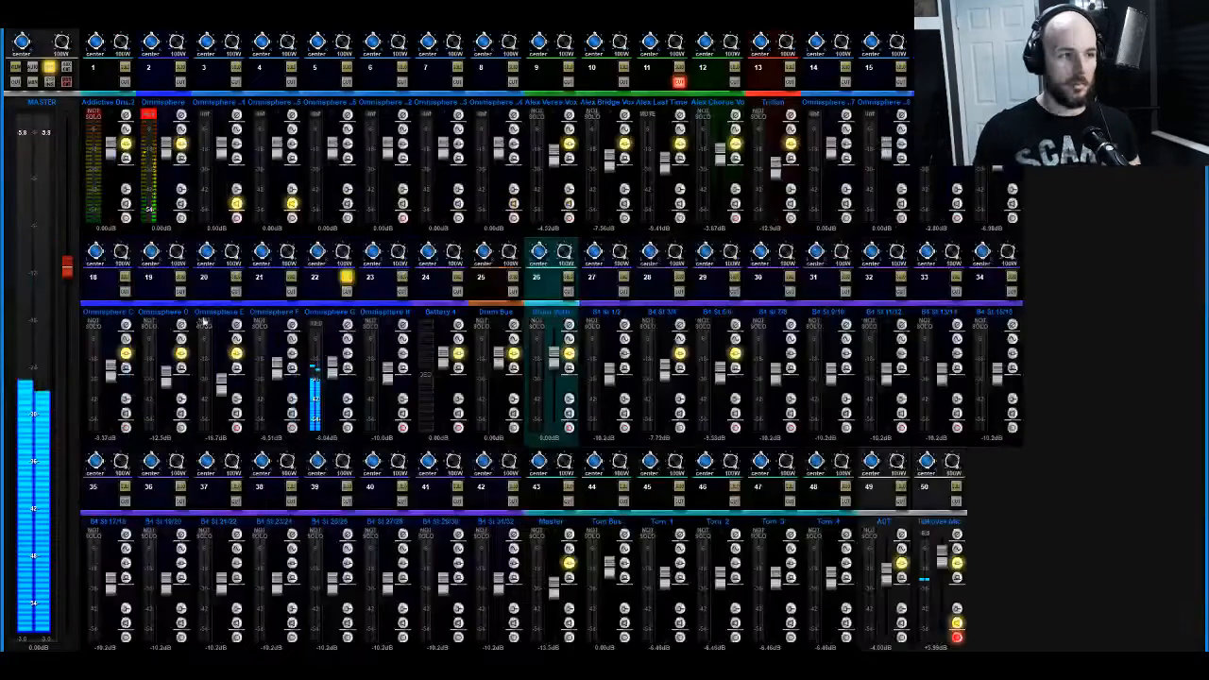
left_click(957, 486)
key("ctrl+m")
key("space")
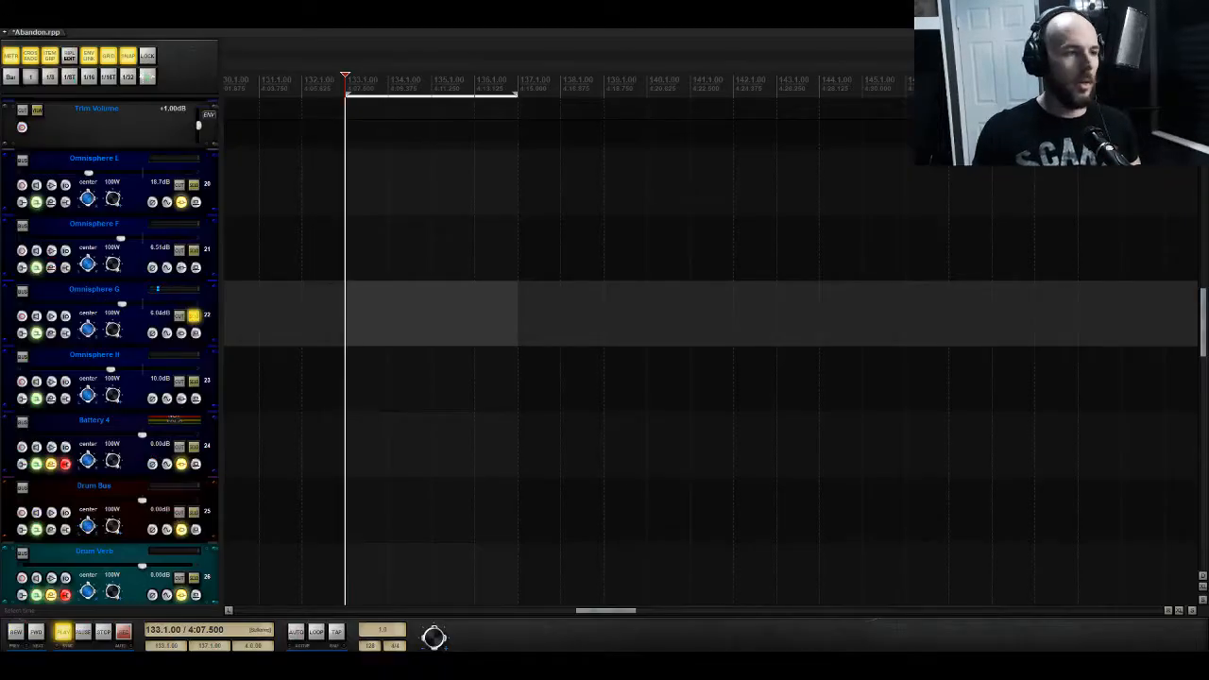
scroll(351, 343, "up", 8)
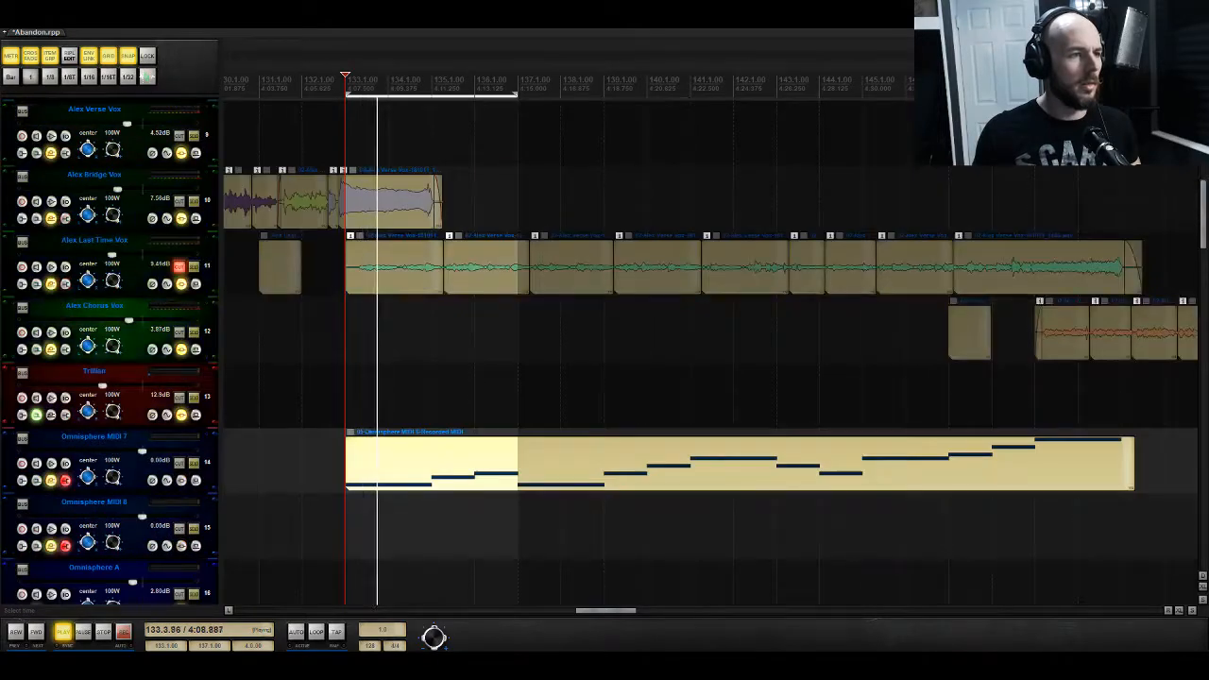
Step: Open the Omnisphere instrument, stop playback, and load the Generated Saw waveform into the oscillator of layer D
scroll(225, 224, "up", 3)
scroll(198, 224, "up", 4)
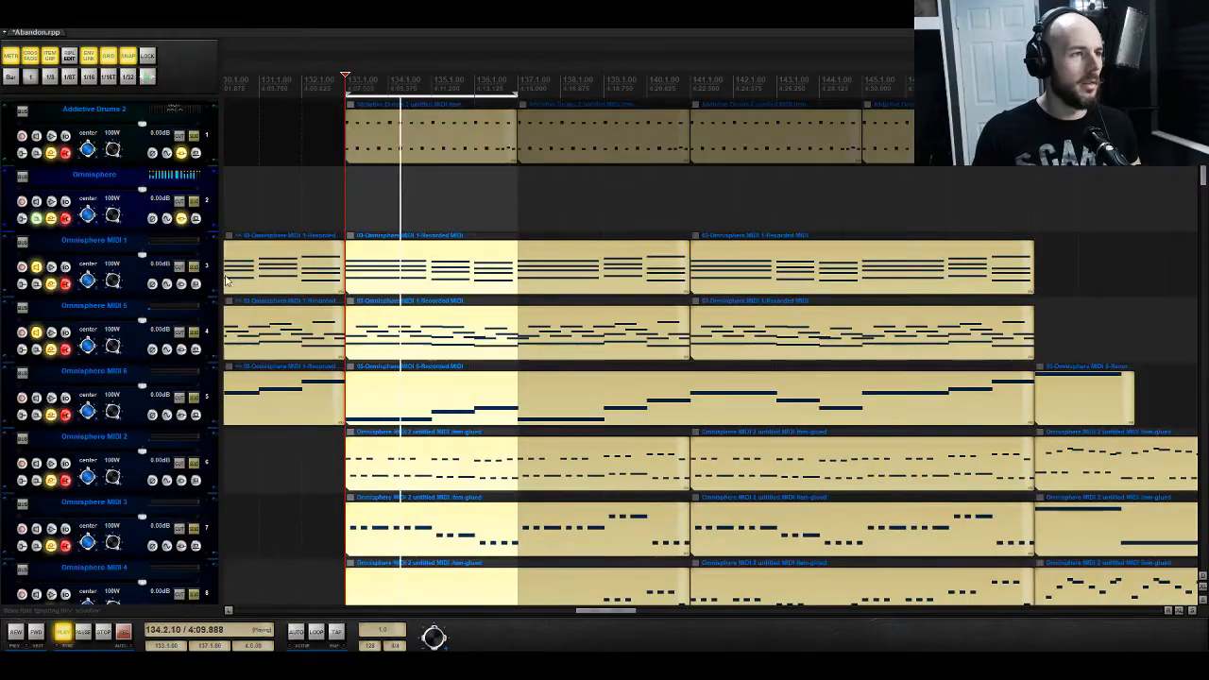
left_click(181, 218)
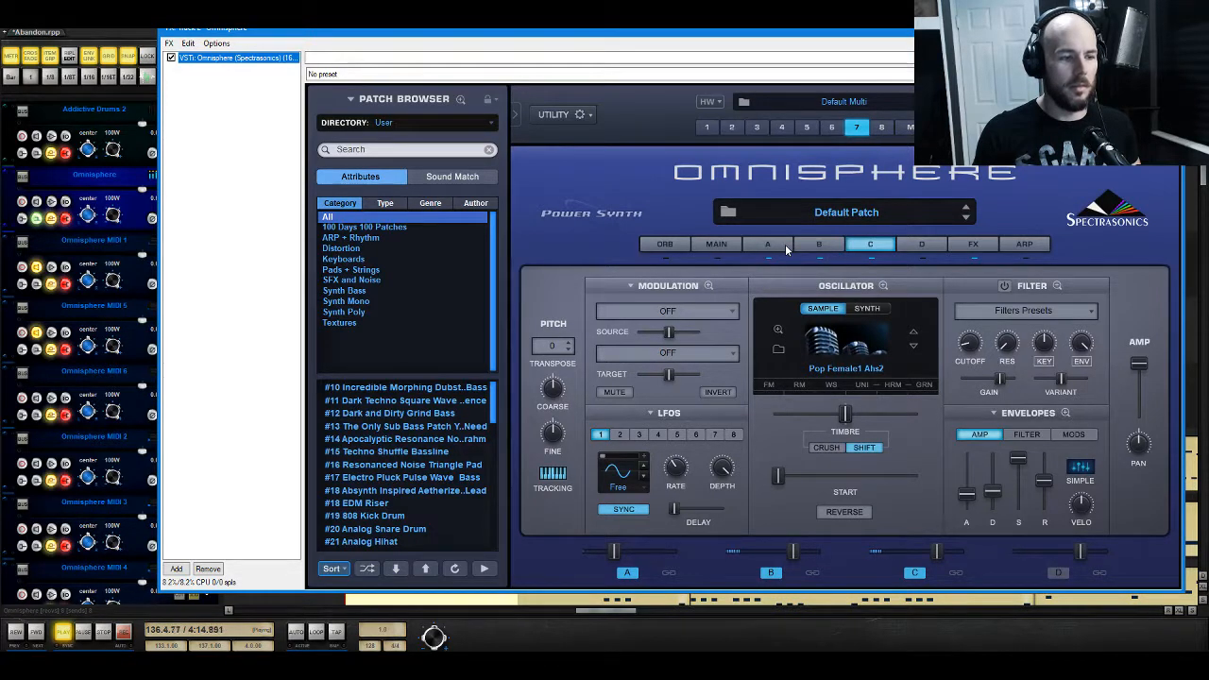
key("space")
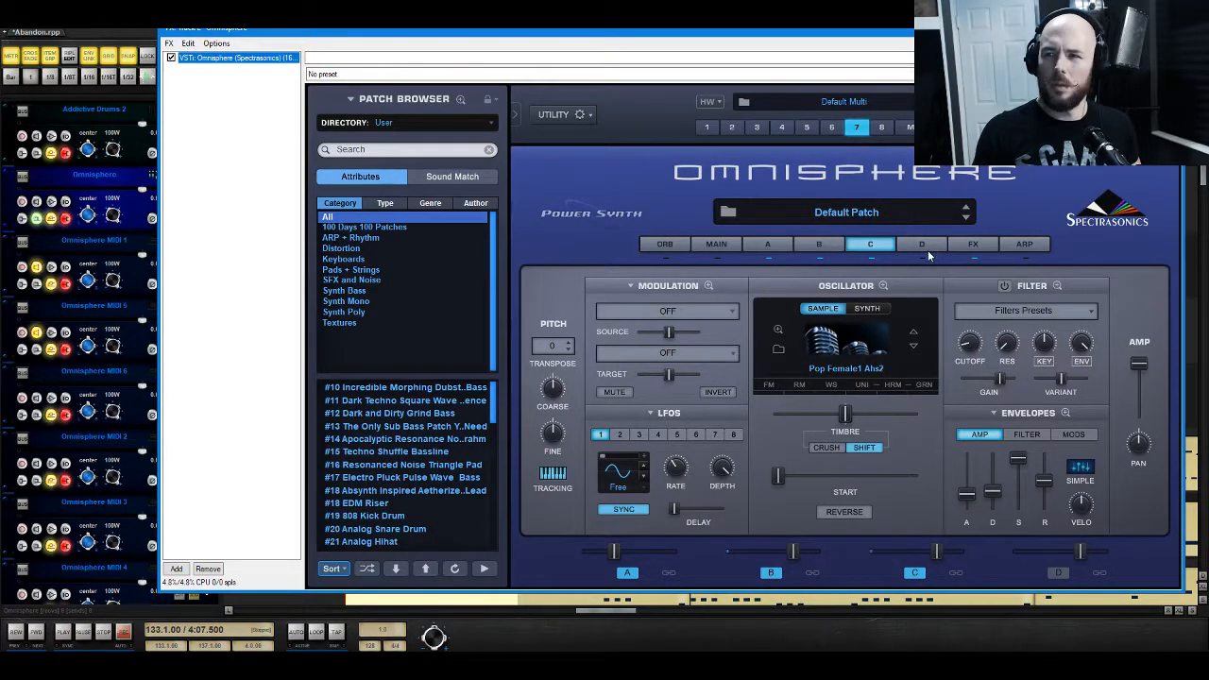
left_click(926, 247)
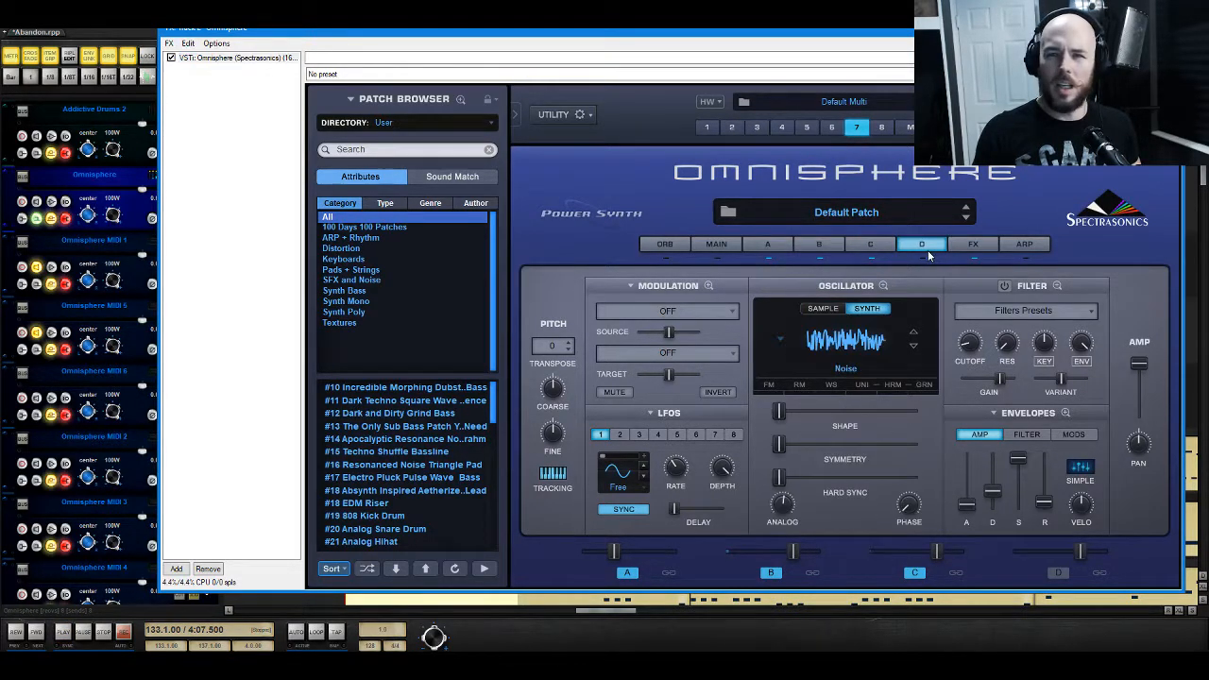
left_click(847, 338)
mouse_move(869, 441)
mouse_move(989, 459)
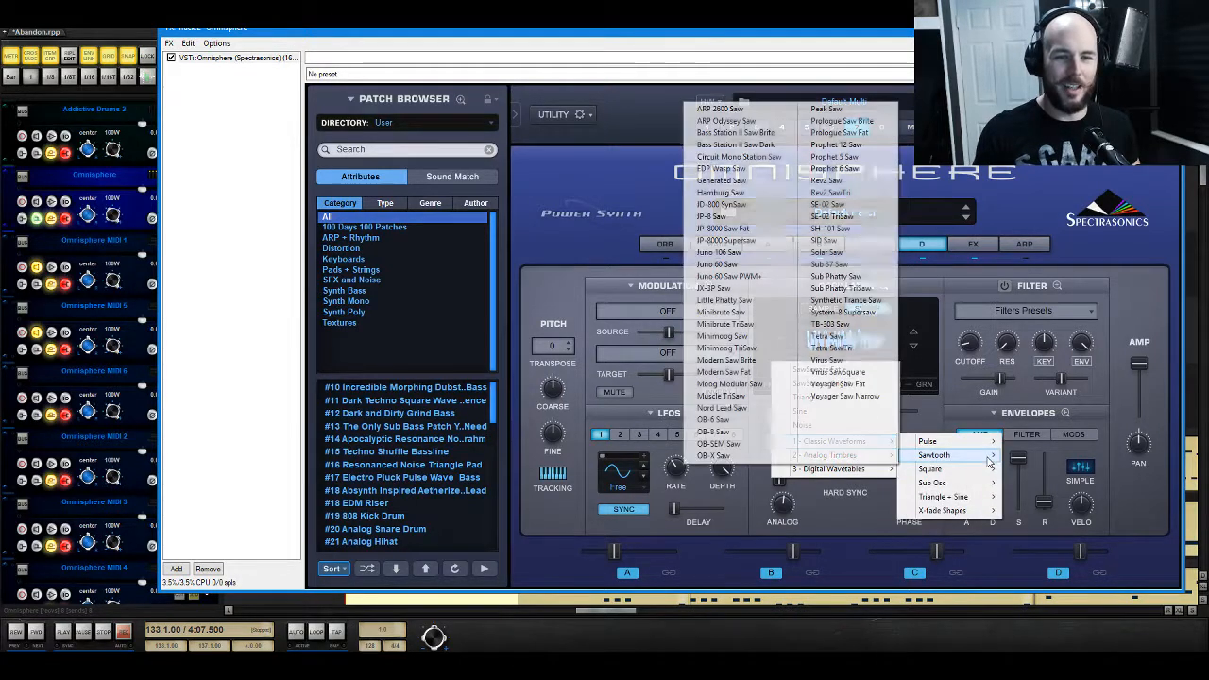
left_click(725, 180)
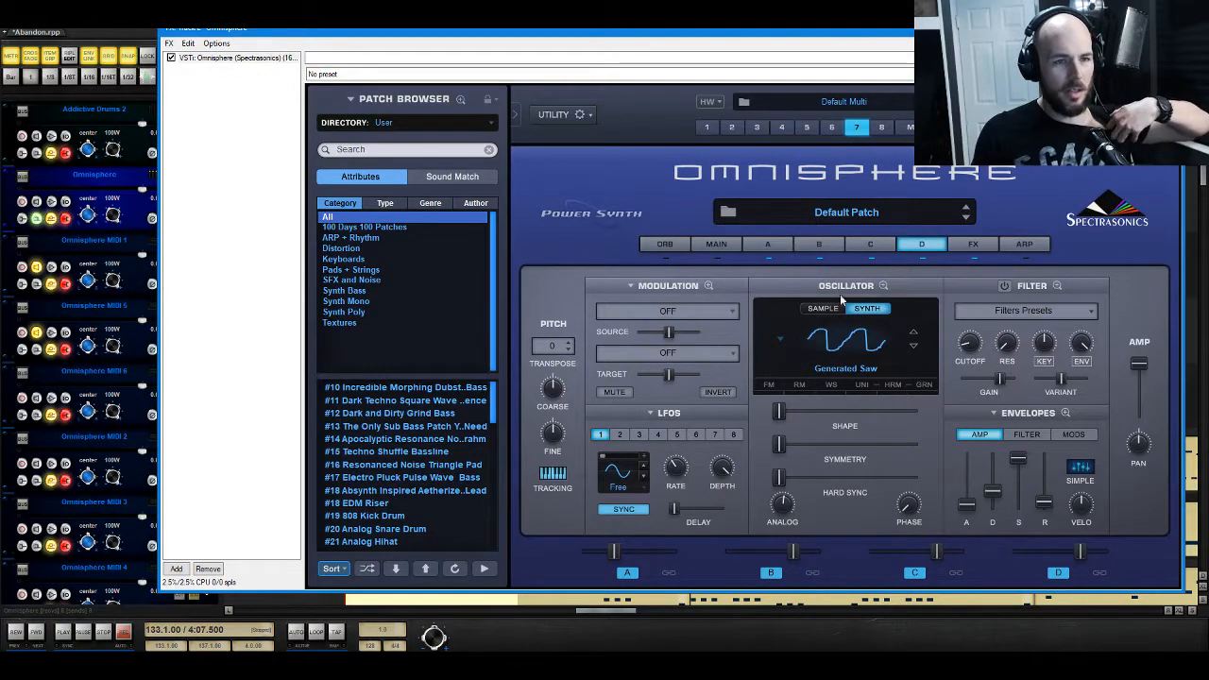
Step: Turn off layers A, B and C, lengthen layer D's amp attack and release, and play the saw layer alone from bar 133
left_click(915, 572)
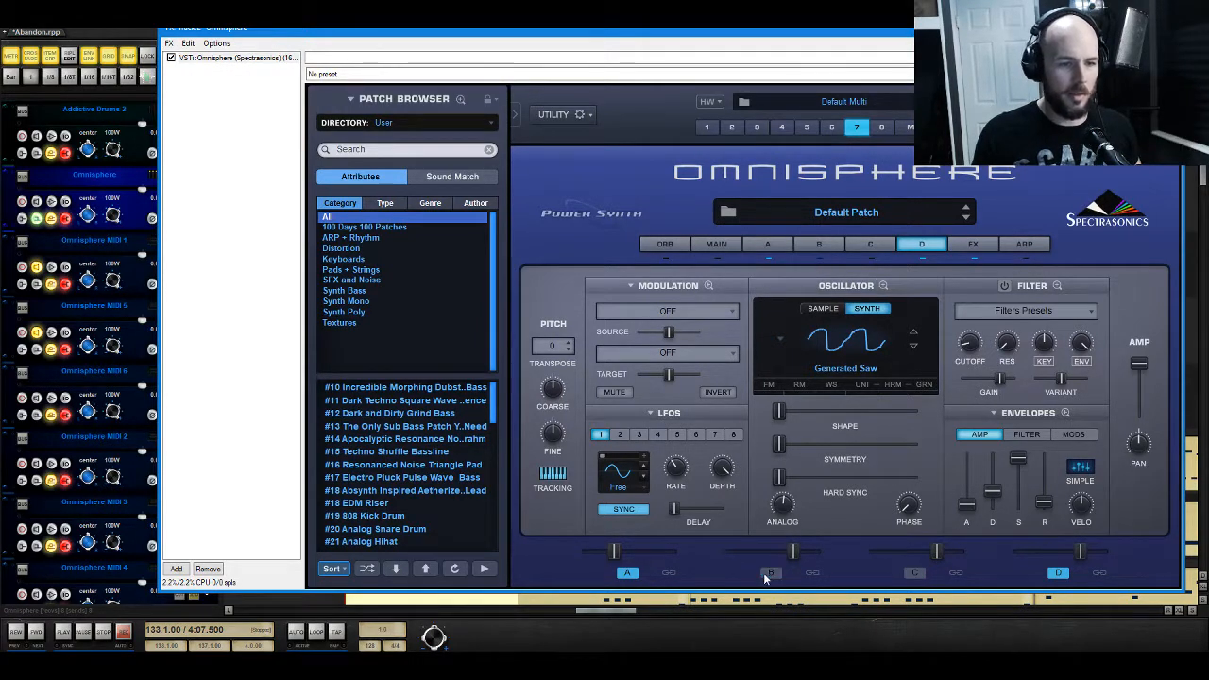
left_click_drag(972, 508, 1046, 481)
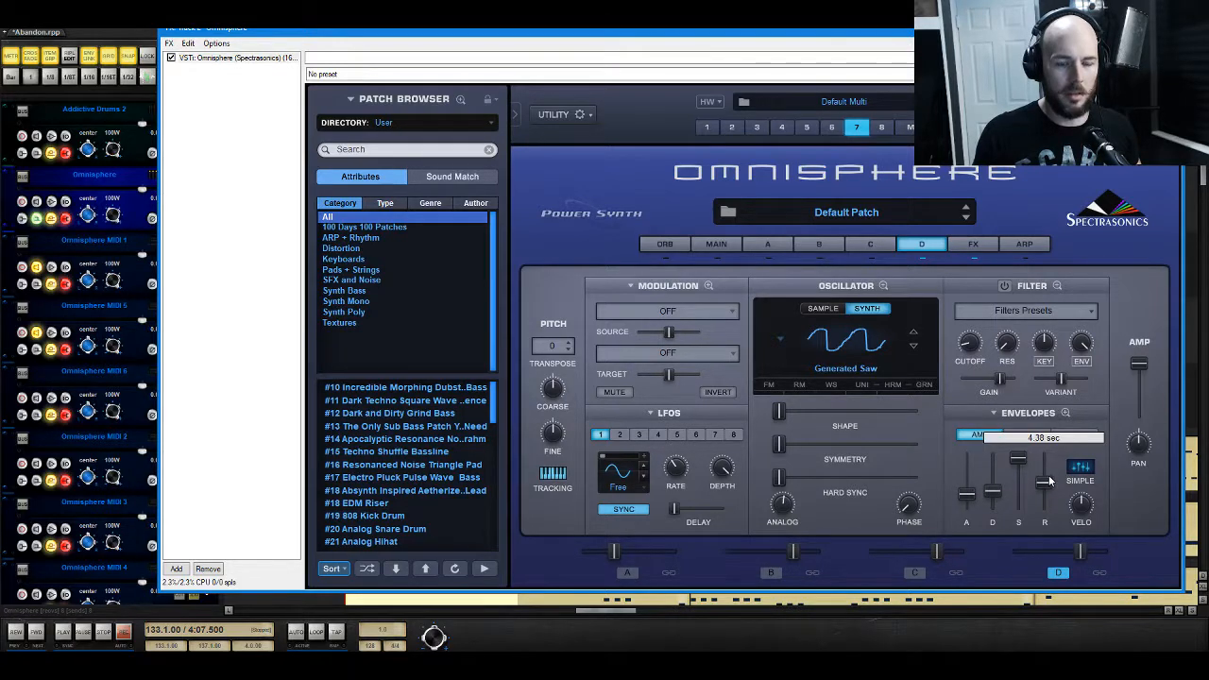
key("space")
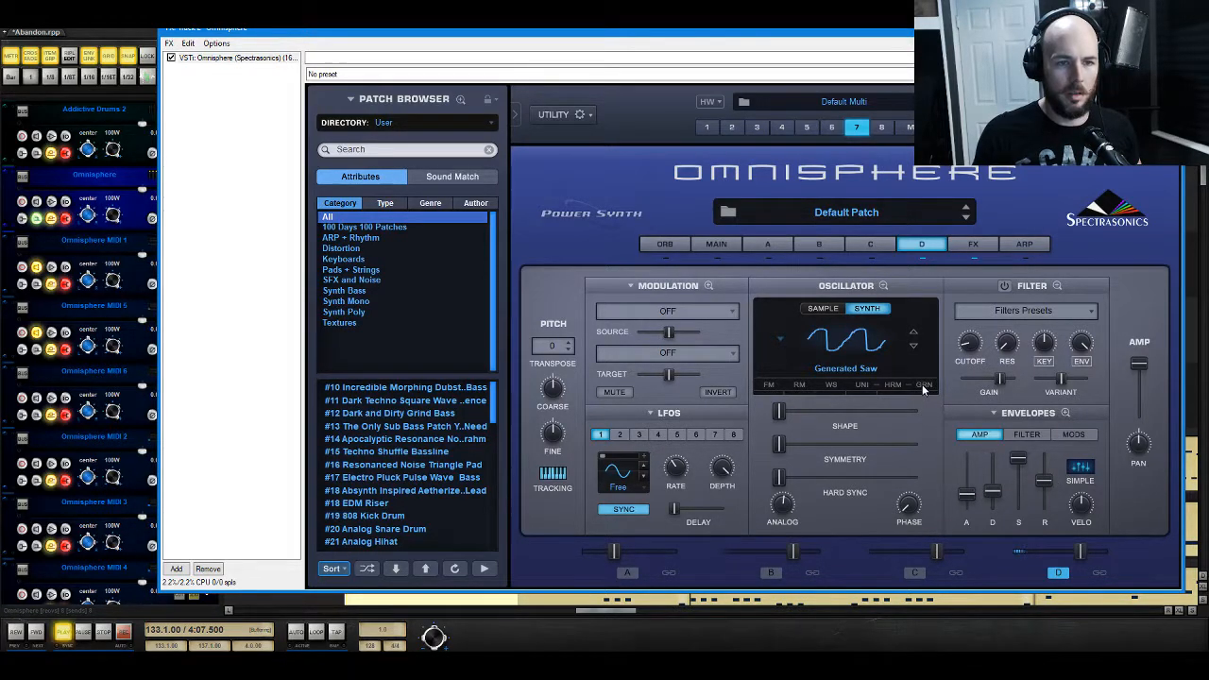
Step: Enable unison on layer D's oscillator and restart playback from bar 133 to hear it
left_click(858, 383)
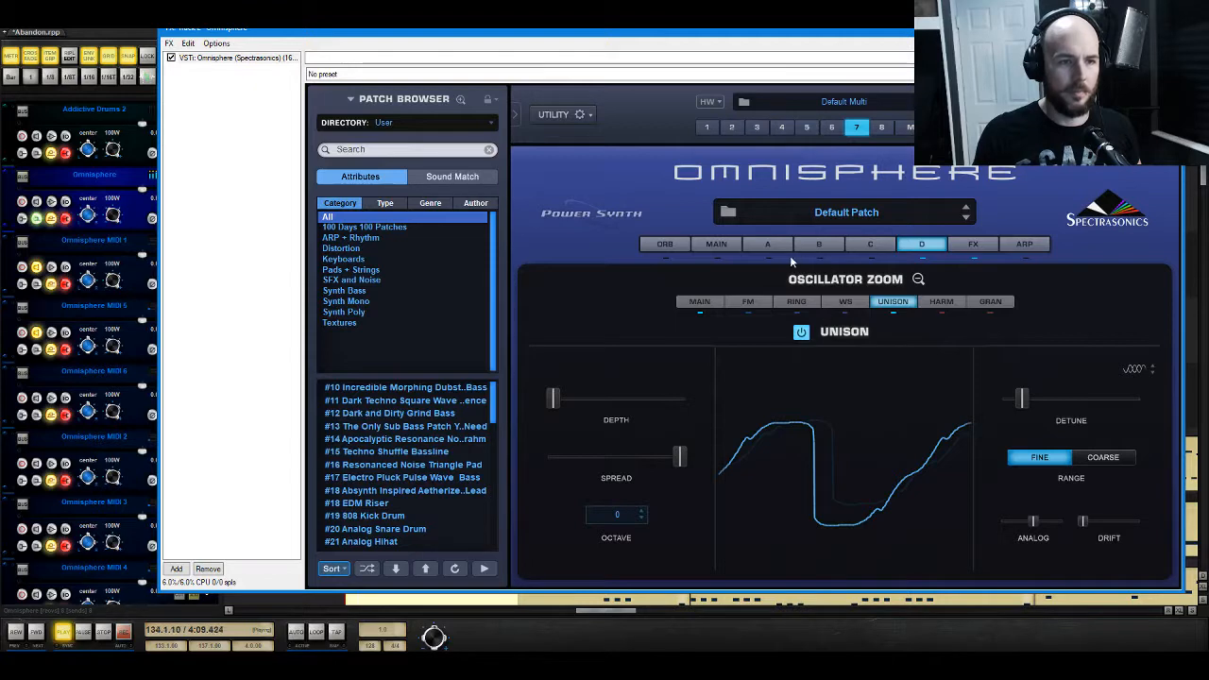
key("space")
key("space")
key("space")
Step: Set layer D's pitch transpose to -12
left_click(715, 243)
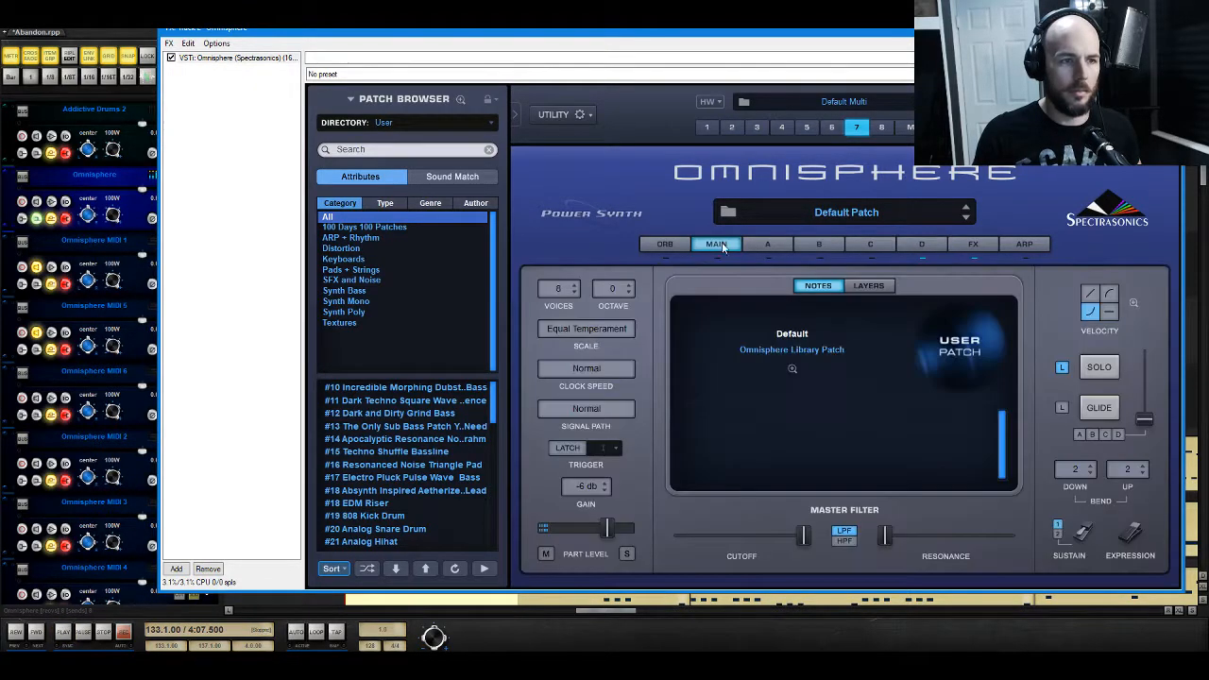
left_click(615, 289)
left_click(924, 244)
left_click(922, 244)
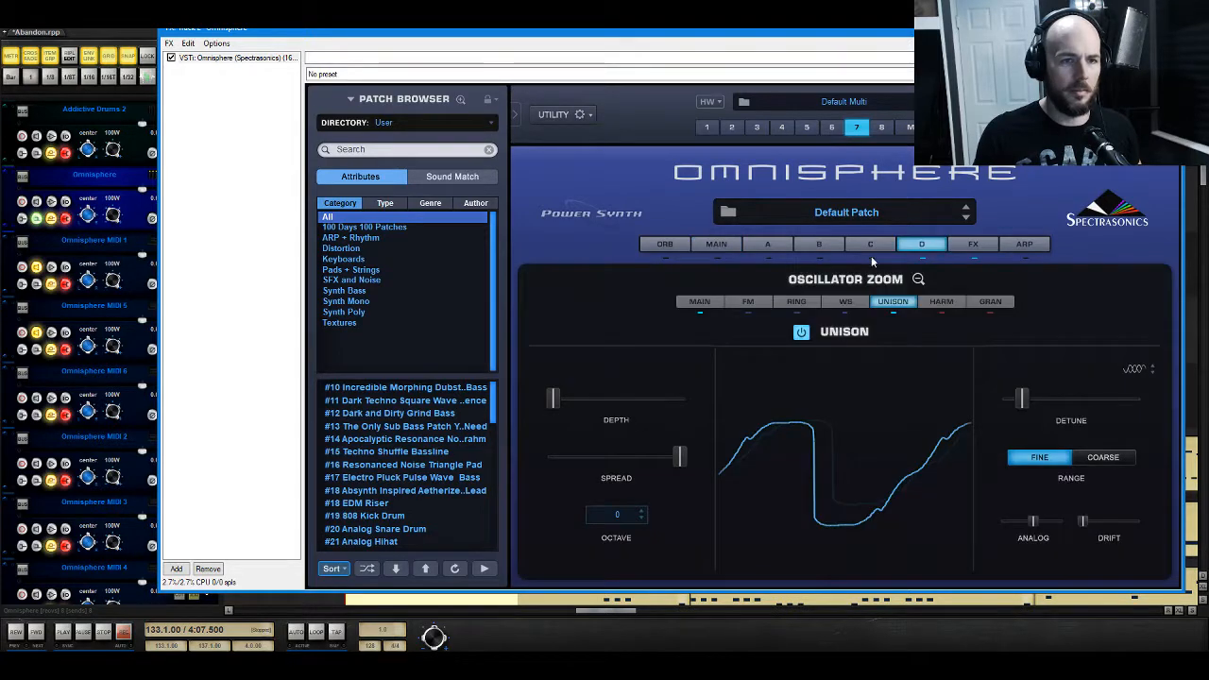
left_click(919, 279)
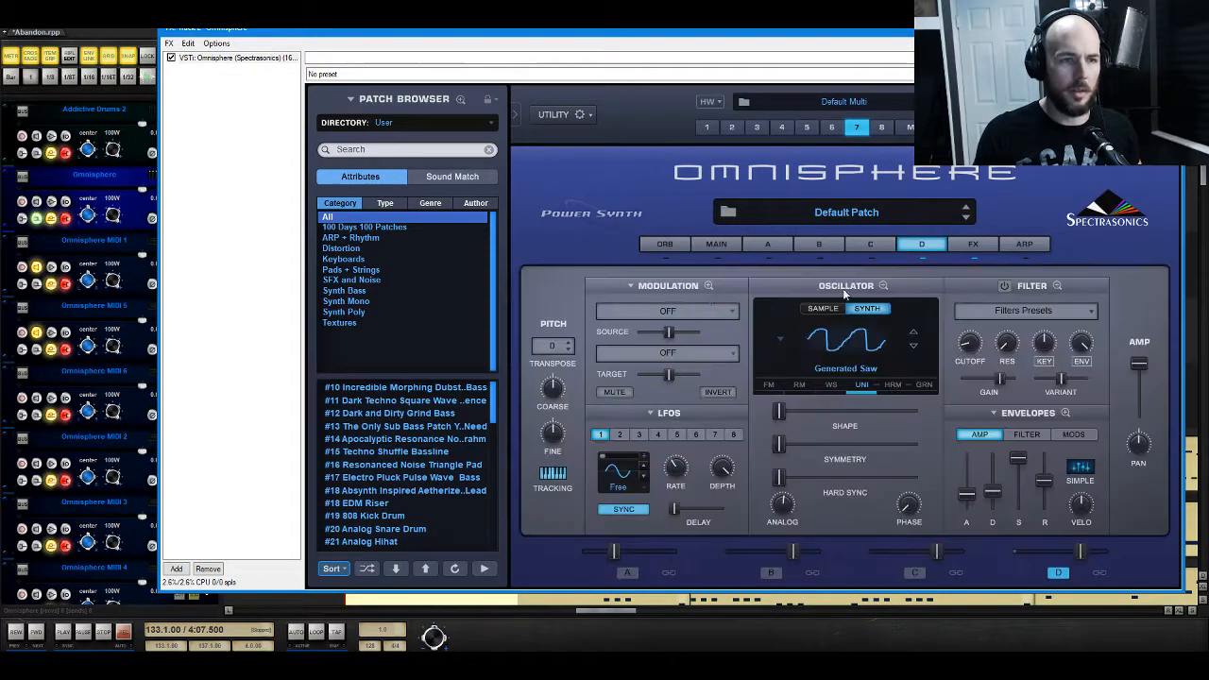
left_click(554, 345)
left_click(597, 374)
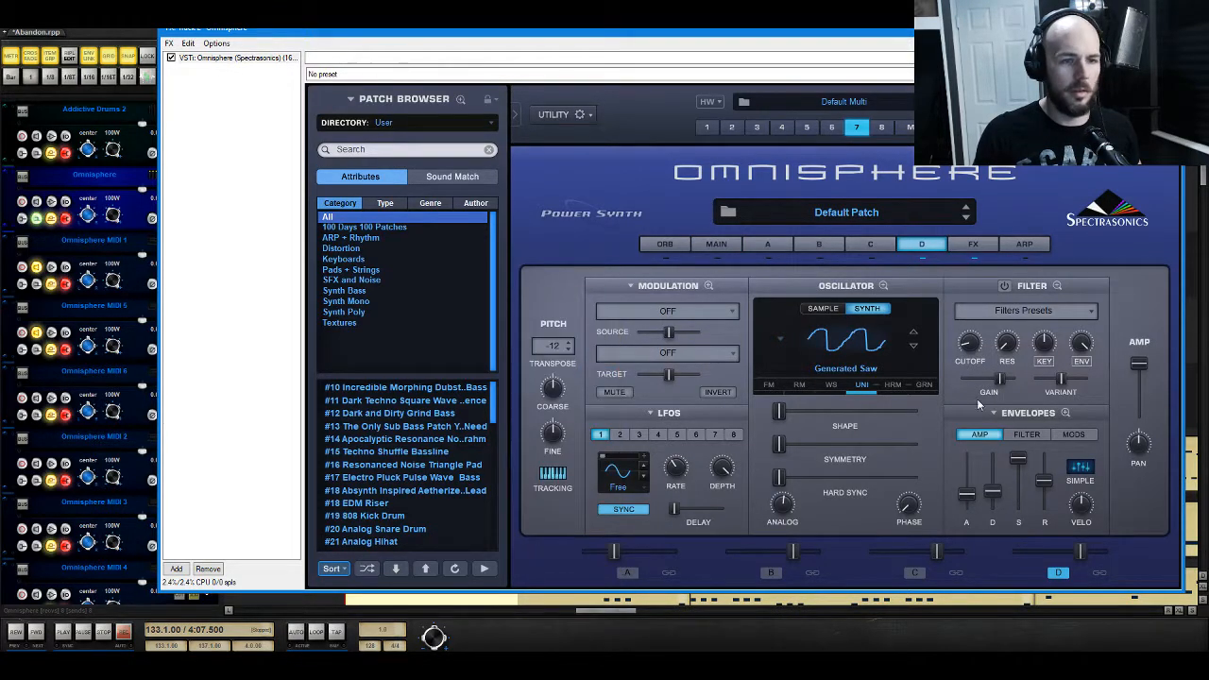
Step: Increase layer D's unison detune and drift slightly, raise its depth to maximum, and play from bar 133
left_click(876, 385)
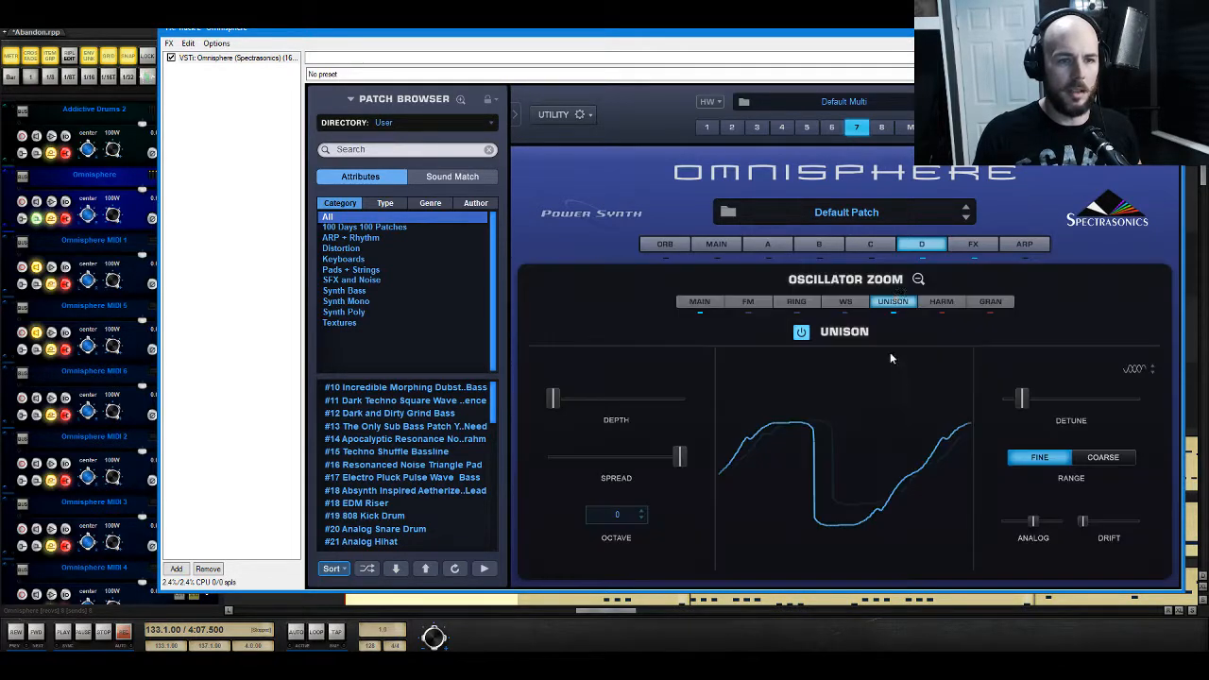
left_click_drag(1017, 399, 1054, 389)
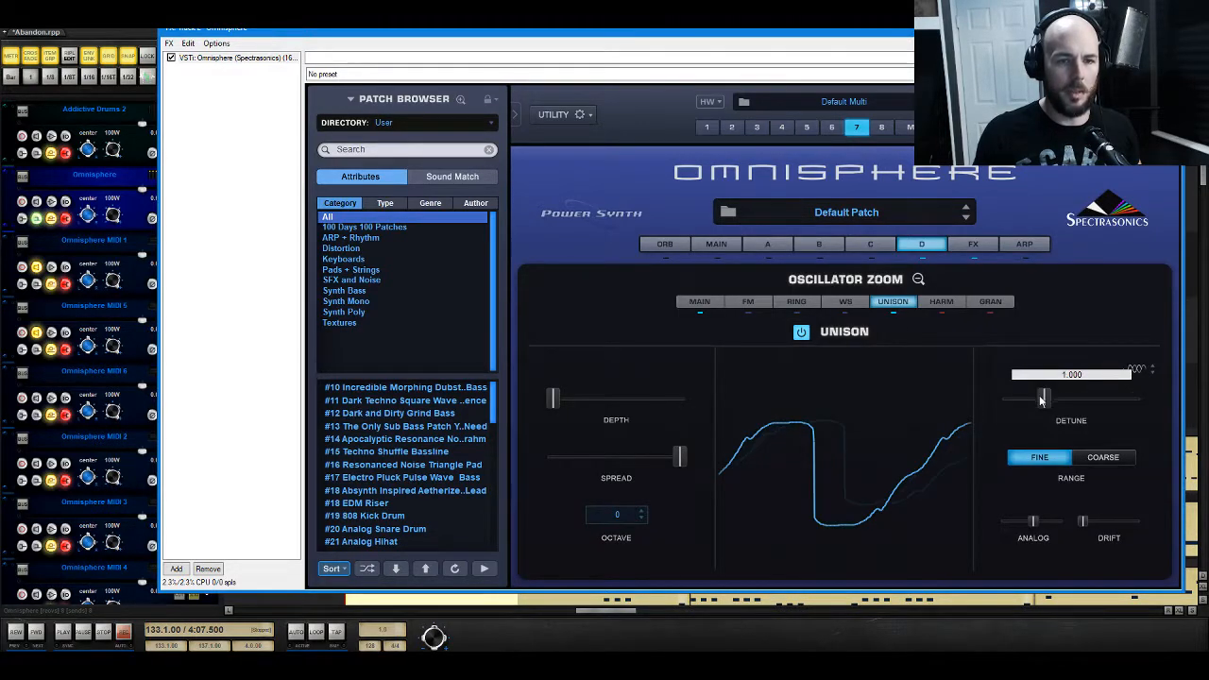
left_click_drag(1083, 521, 1100, 521)
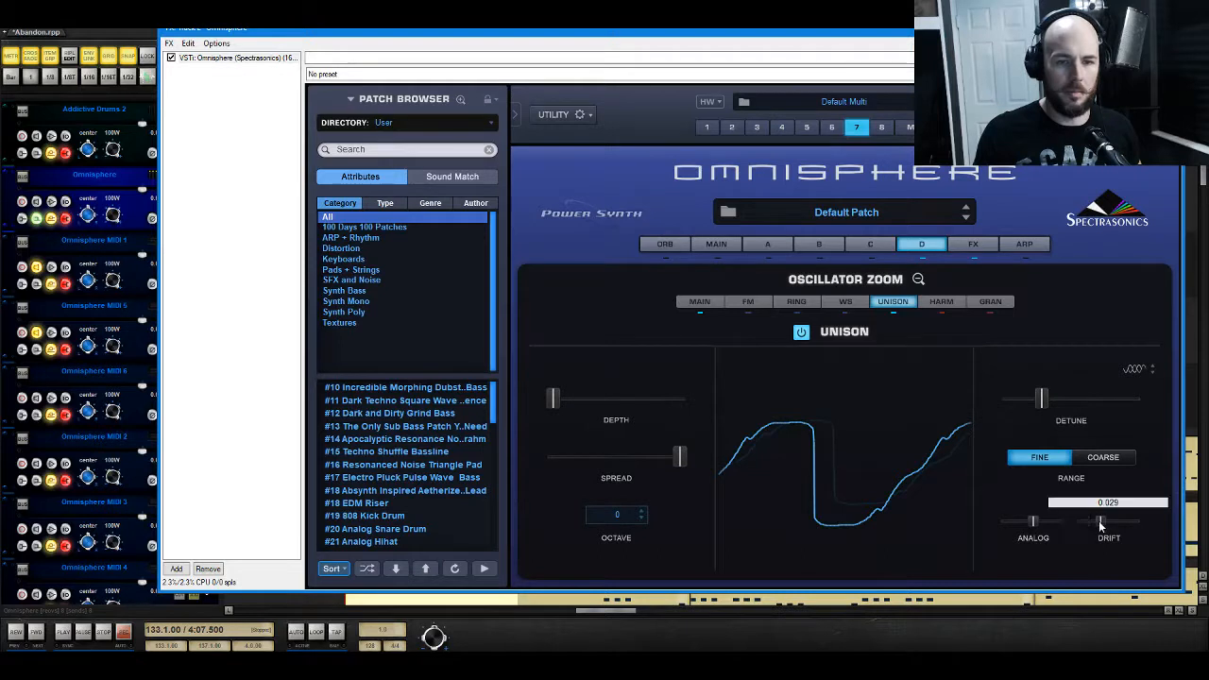
left_click_drag(555, 401, 684, 397)
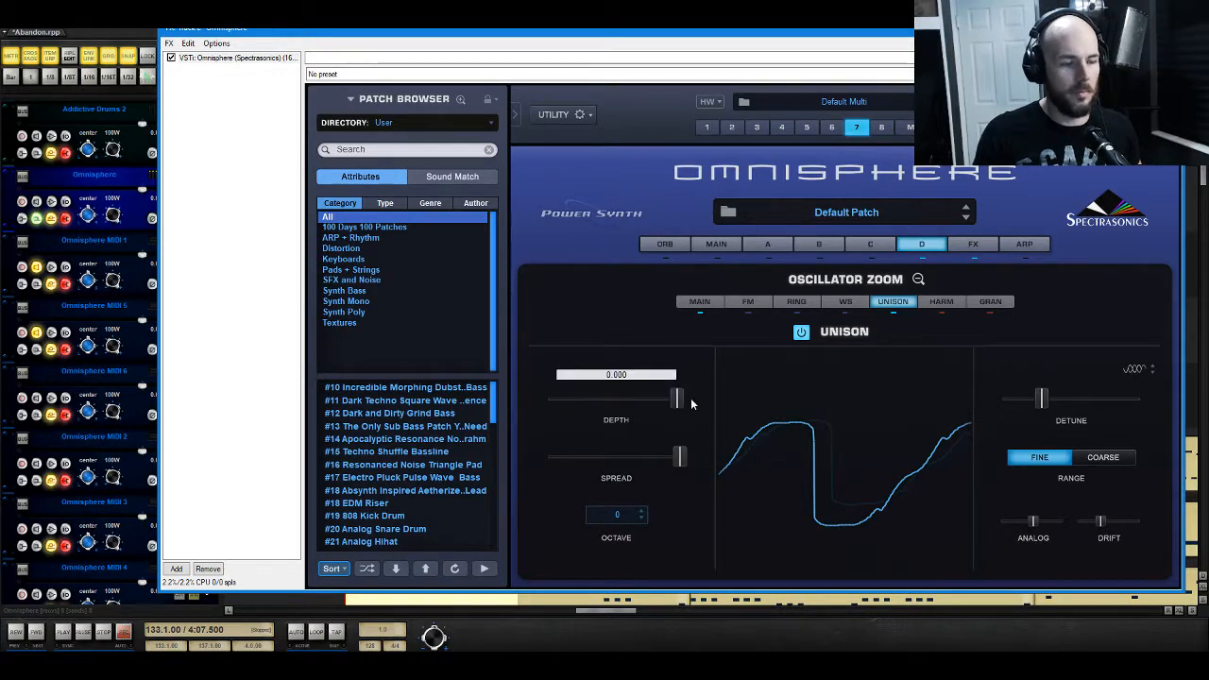
key("space")
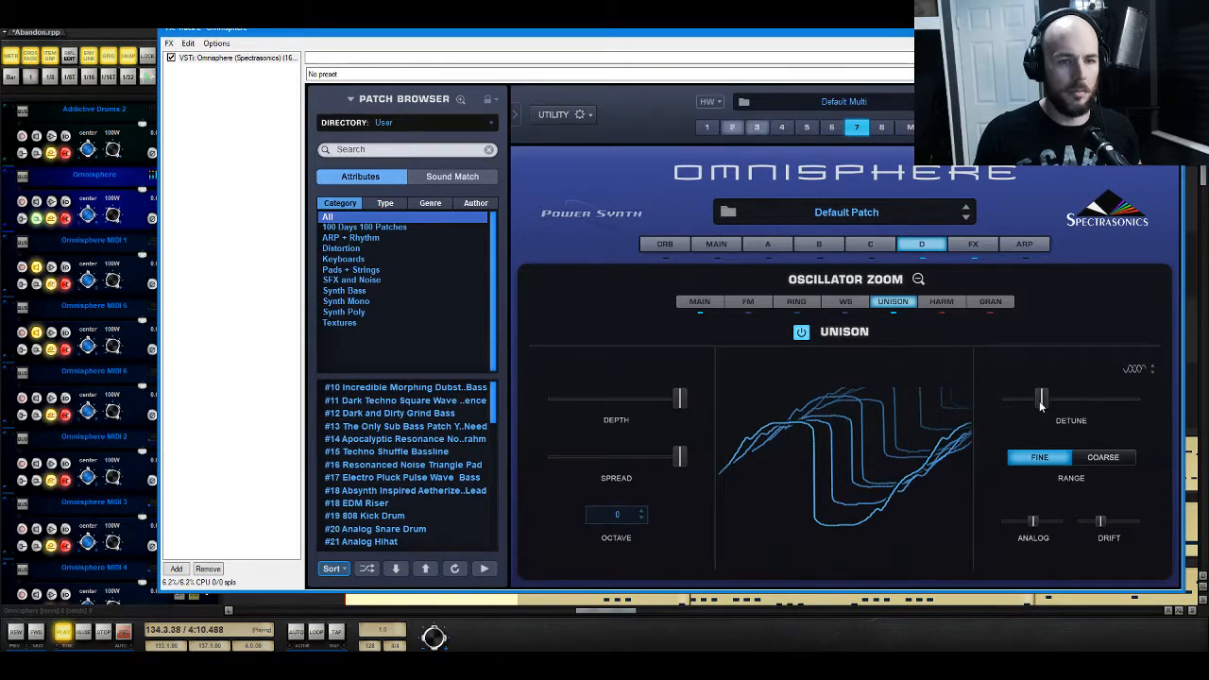
Step: Reduce layer D's unison depth to minimum and ease the detune down slightly, then close the oscillator zoom
left_click_drag(676, 399, 553, 401)
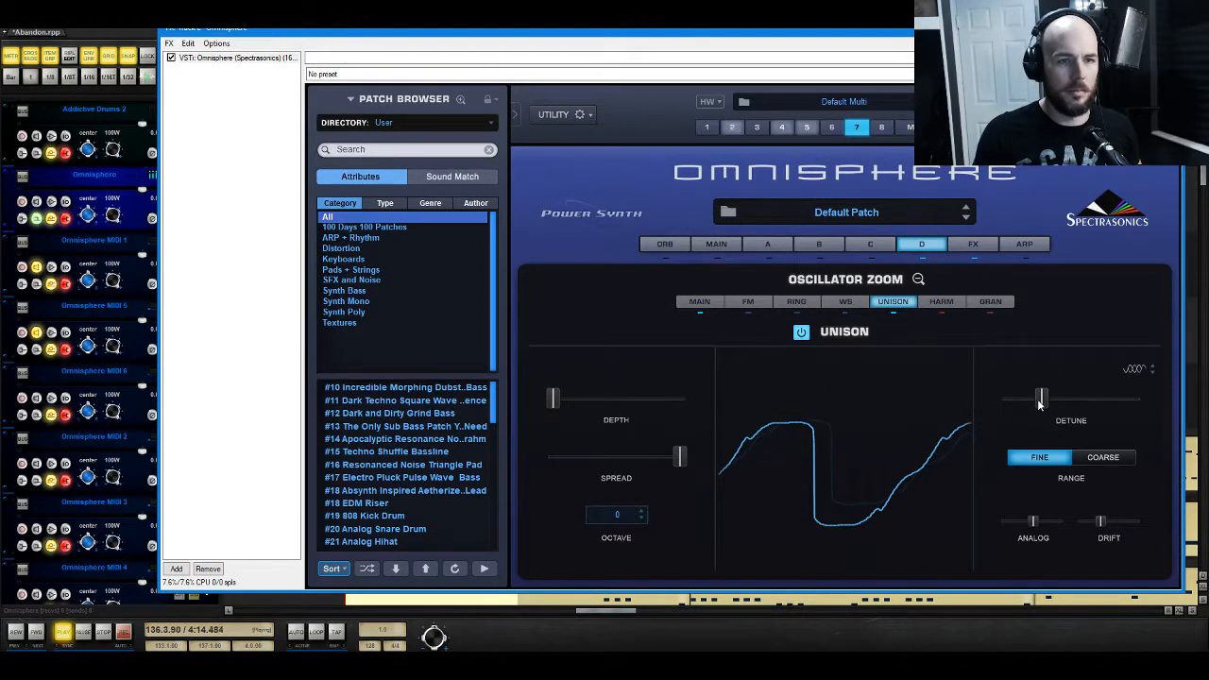
left_click_drag(1040, 402, 1032, 403)
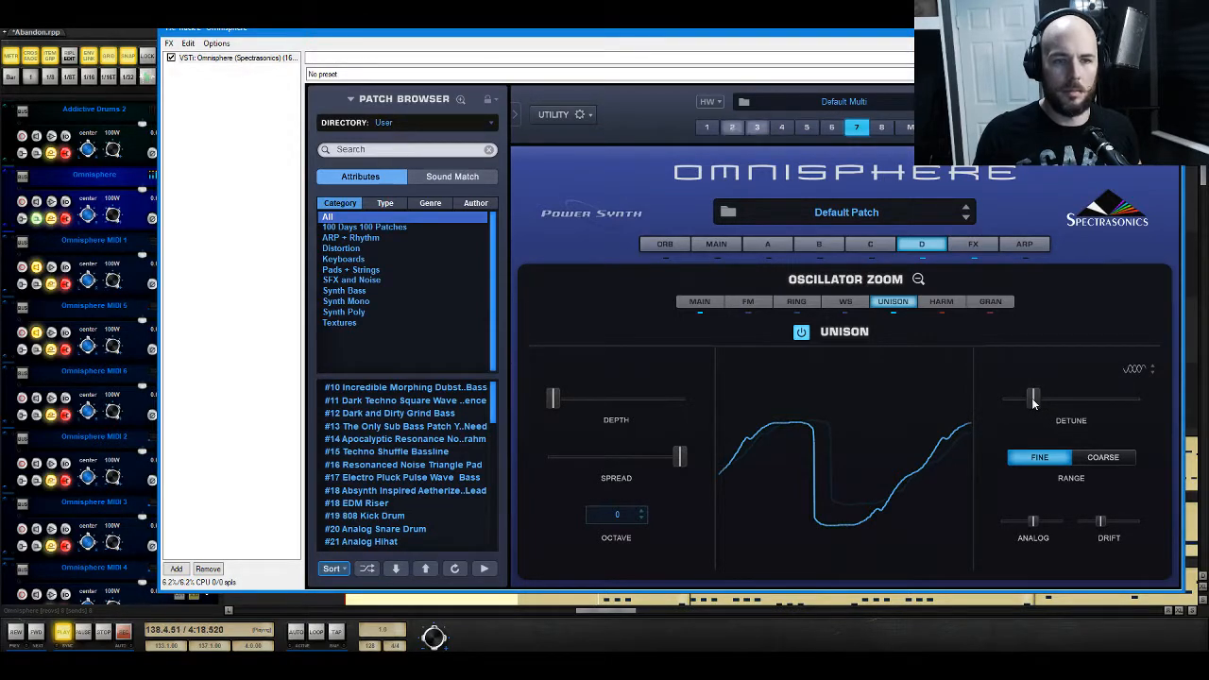
left_click(918, 281)
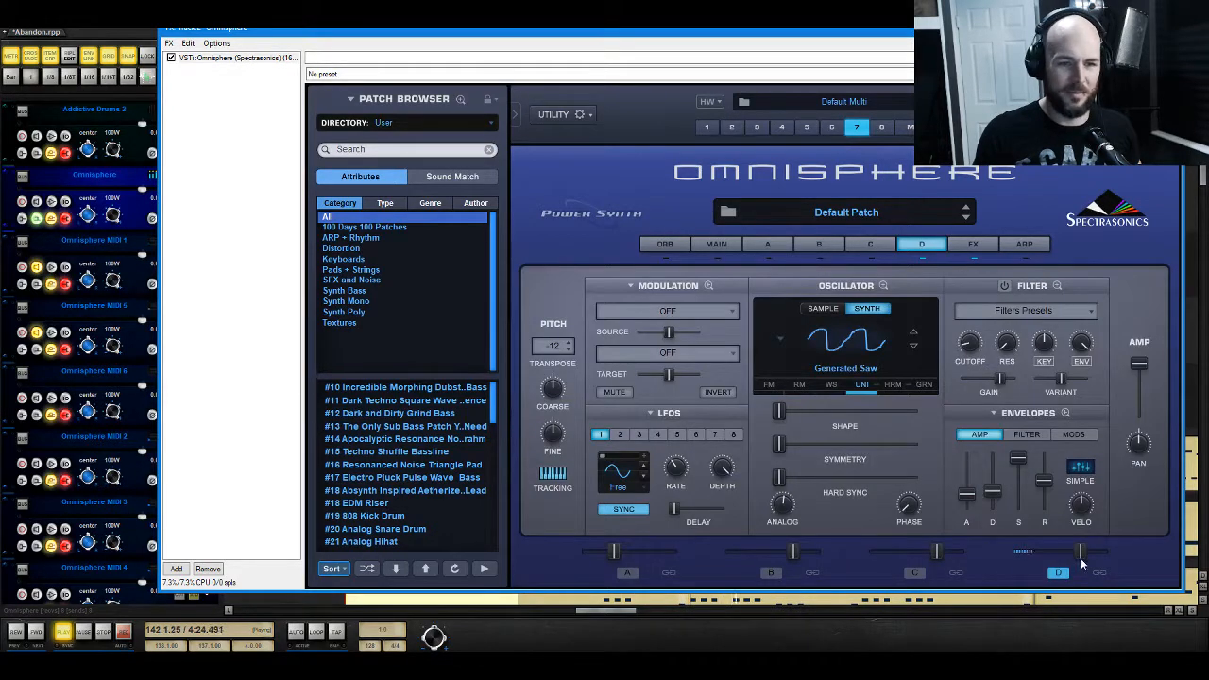
Step: Lower layer D's mix level slightly and set its pitch transpose to -24
left_click_drag(1081, 564, 1066, 564)
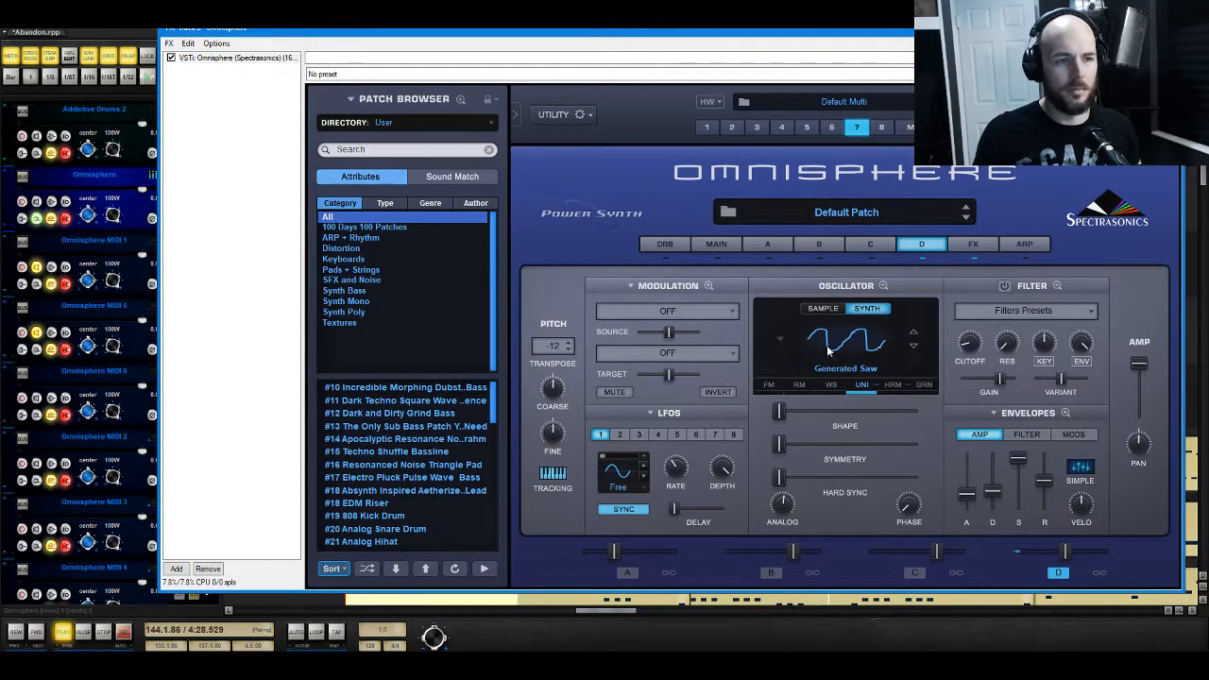
left_click(544, 351)
left_click(596, 510)
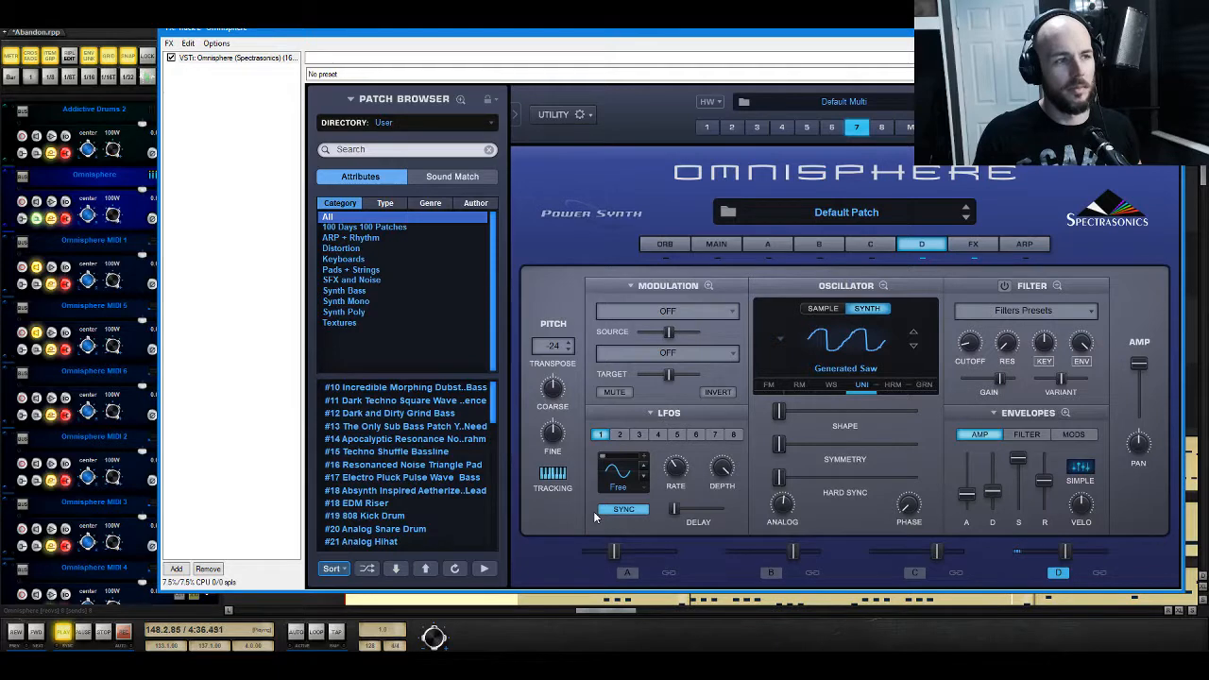
Step: Turn layers A, B and C back on alongside layer D and replay the full patch from bar 133
left_click(626, 571)
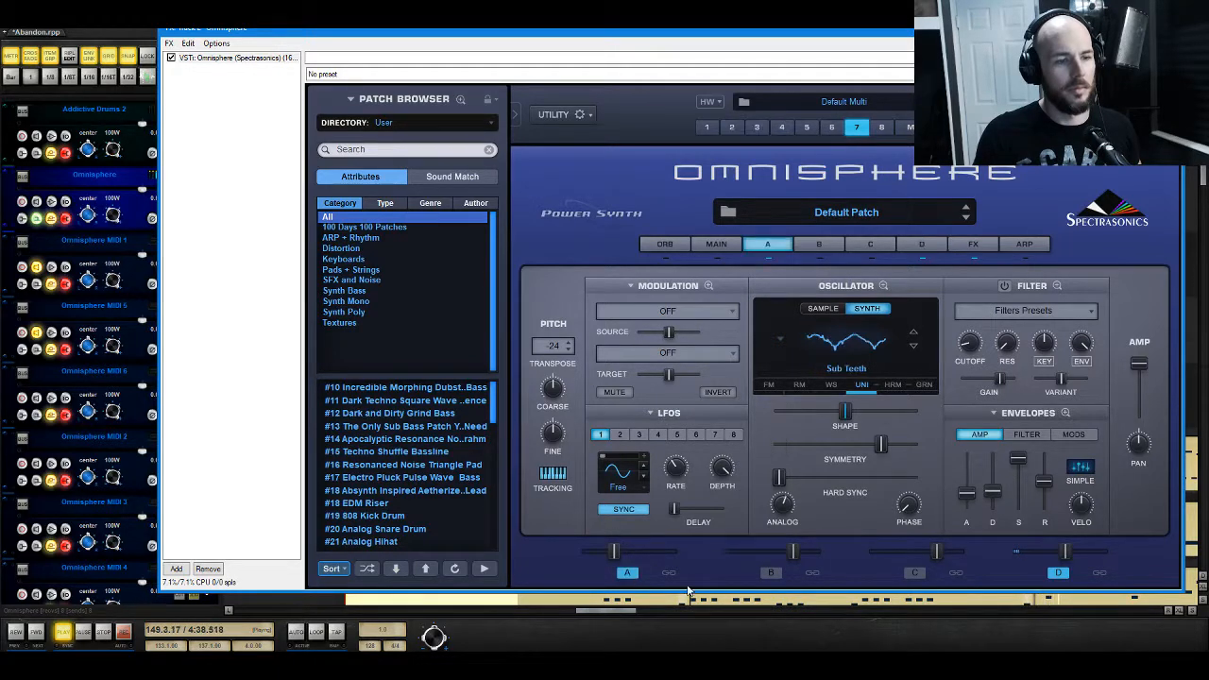
left_click(770, 572)
left_click(914, 572)
key("space")
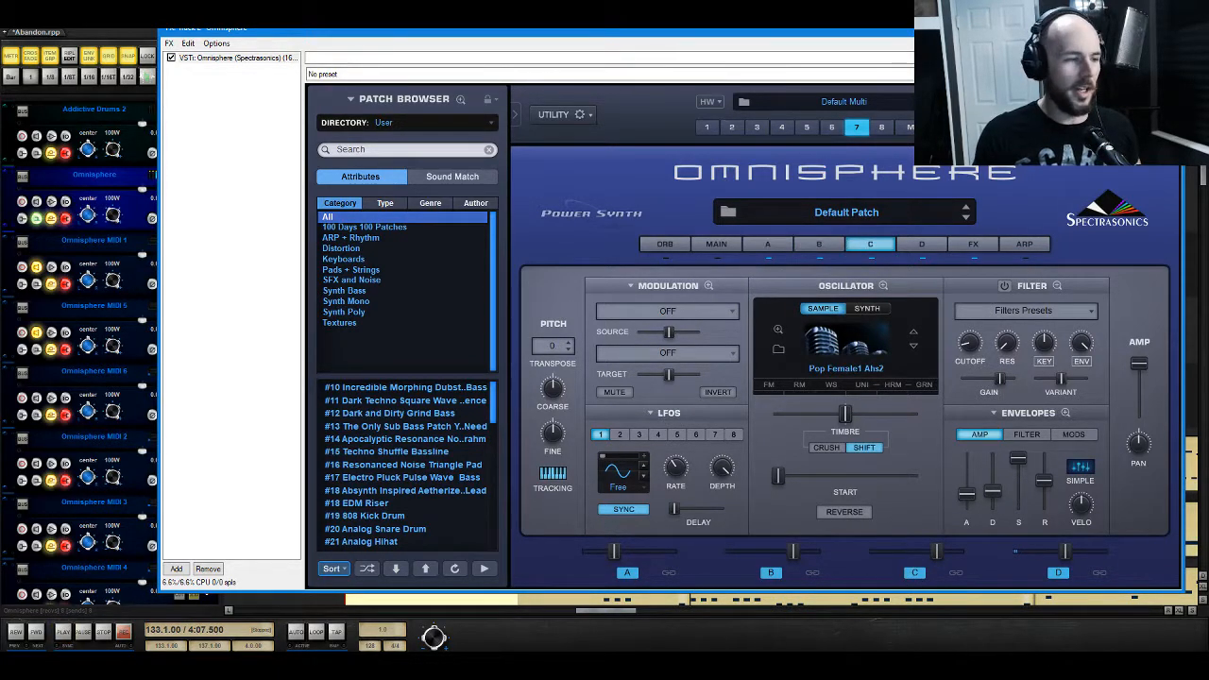
key("space")
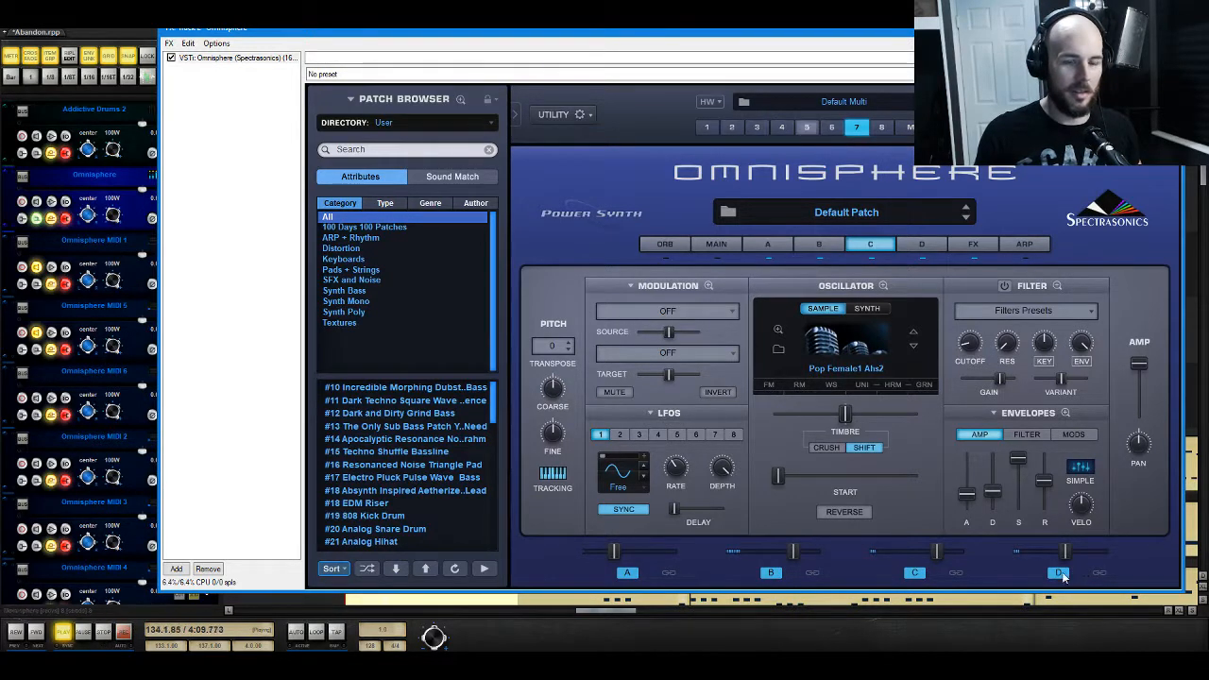
Step: Reduce the unison detune of layer D's saw oscillator a little more while the full patch plays
left_click(922, 244)
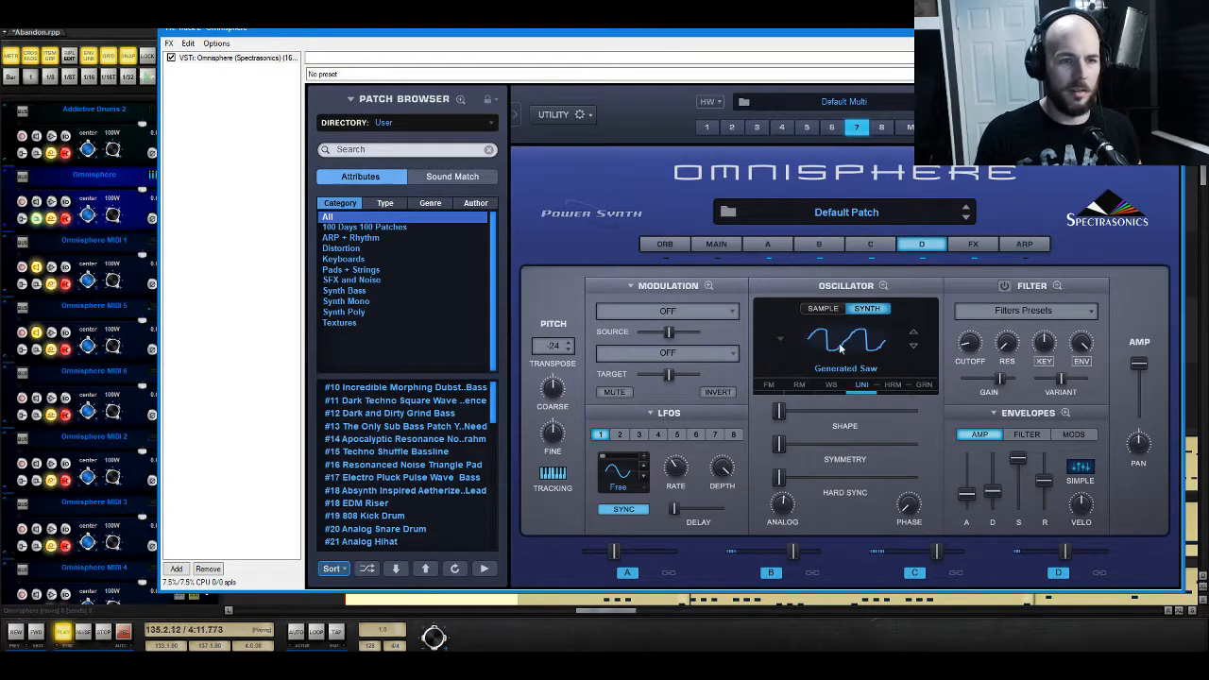
left_click(861, 386)
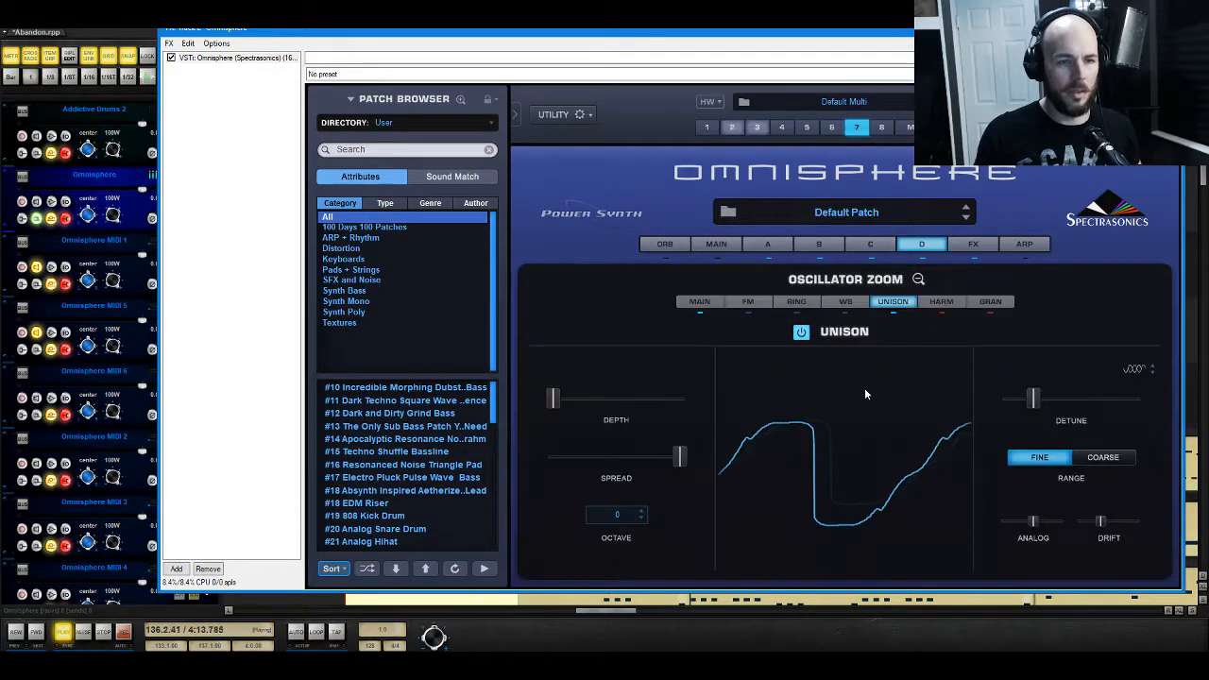
left_click_drag(1033, 399, 1020, 404)
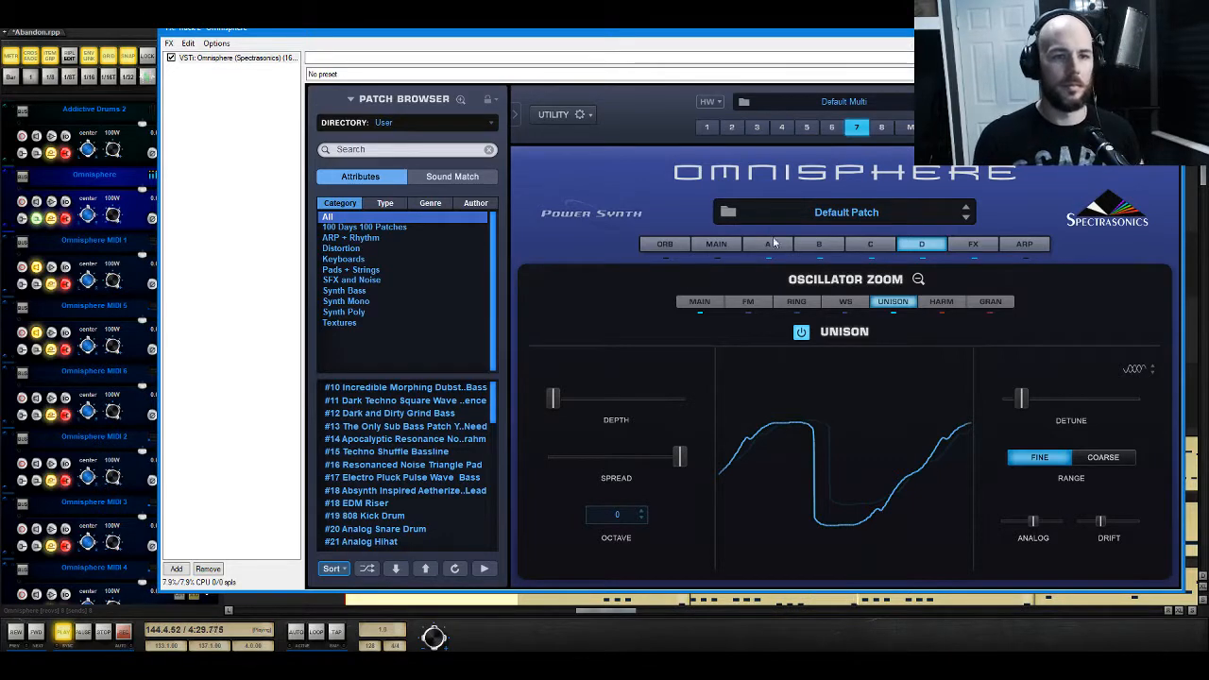
left_click(917, 279)
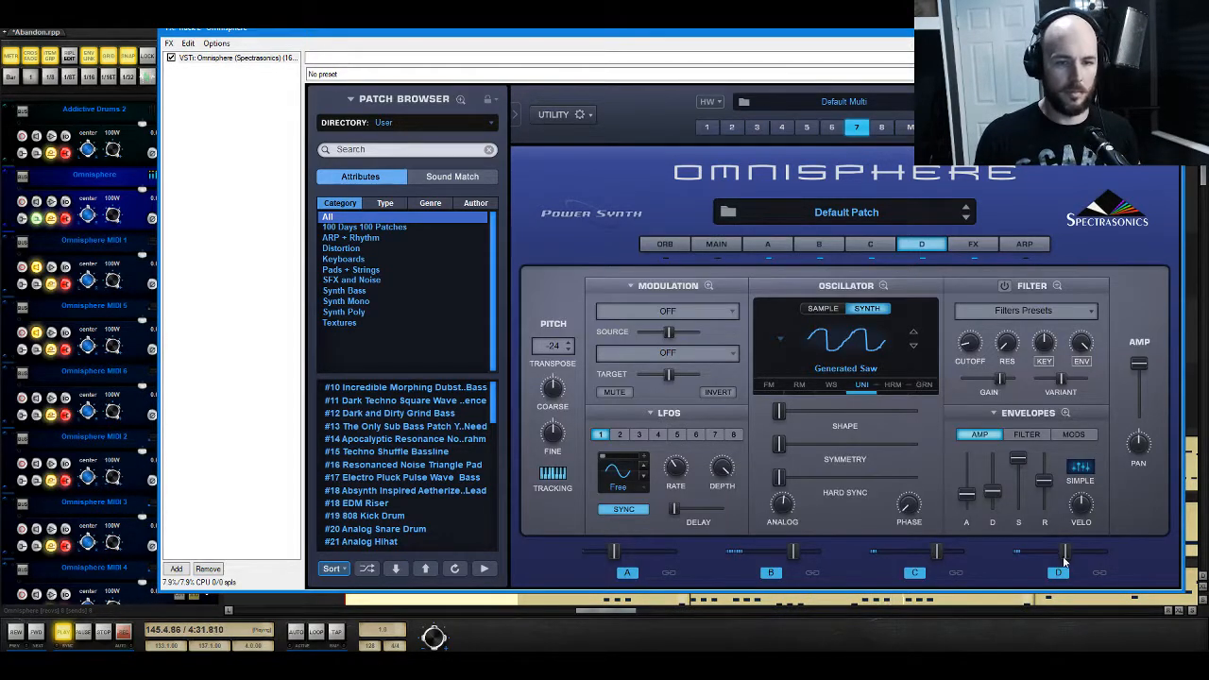
Step: Lower layer D's mix level slightly more, set its pitch transpose to -12, and restart playback from bar 133
left_click_drag(1063, 559, 1057, 567)
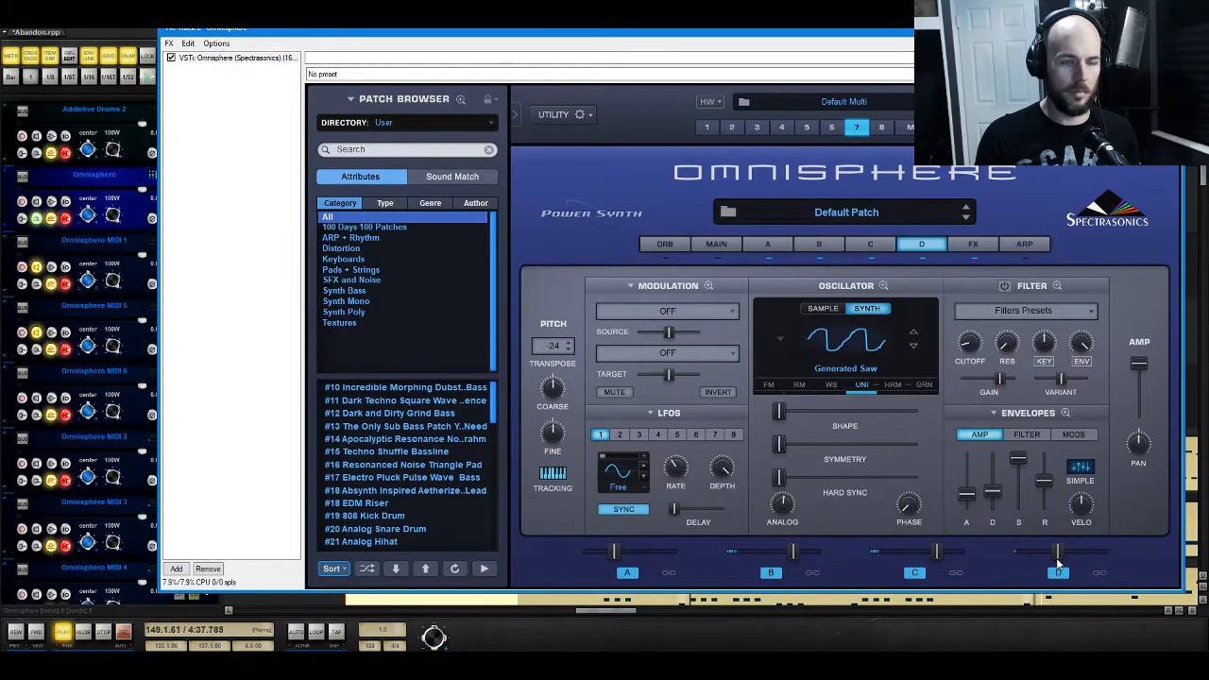
left_click(555, 345)
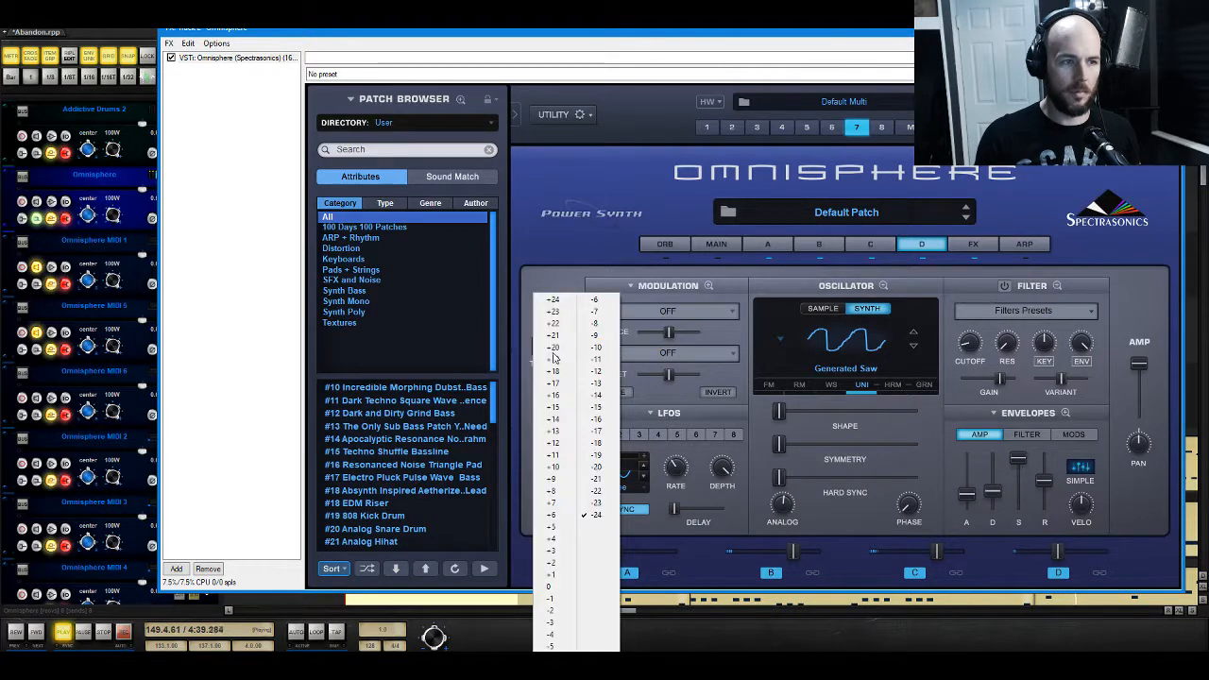
left_click(604, 374)
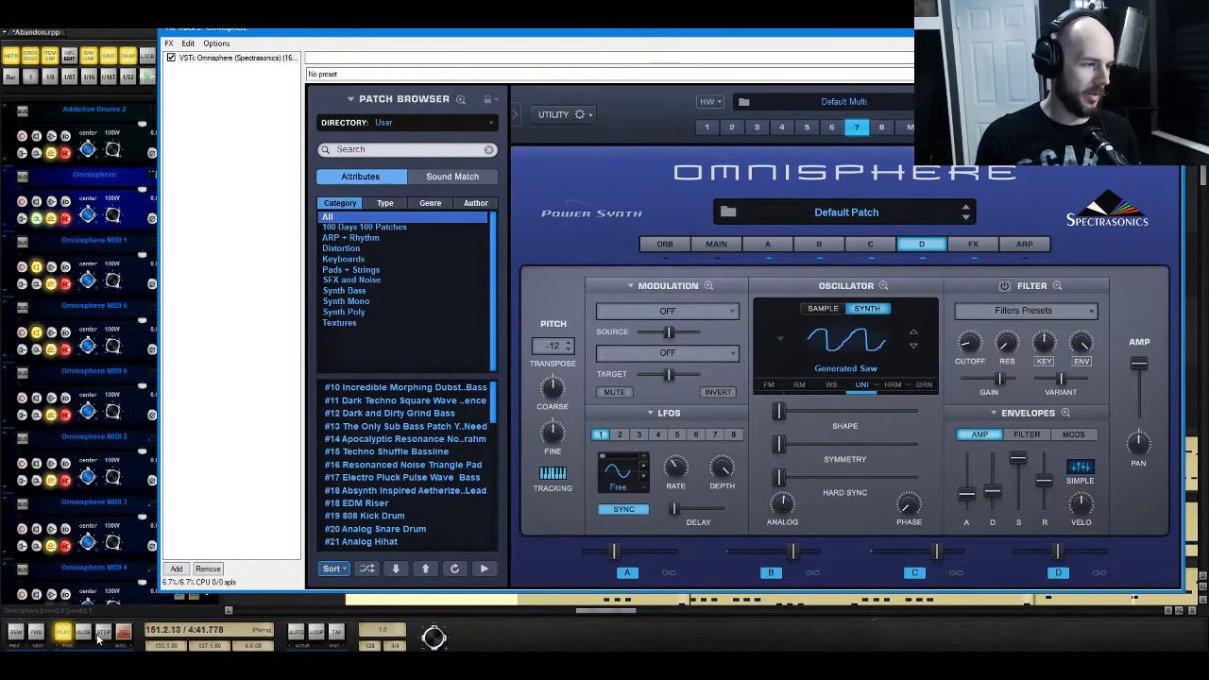
left_click(61, 634)
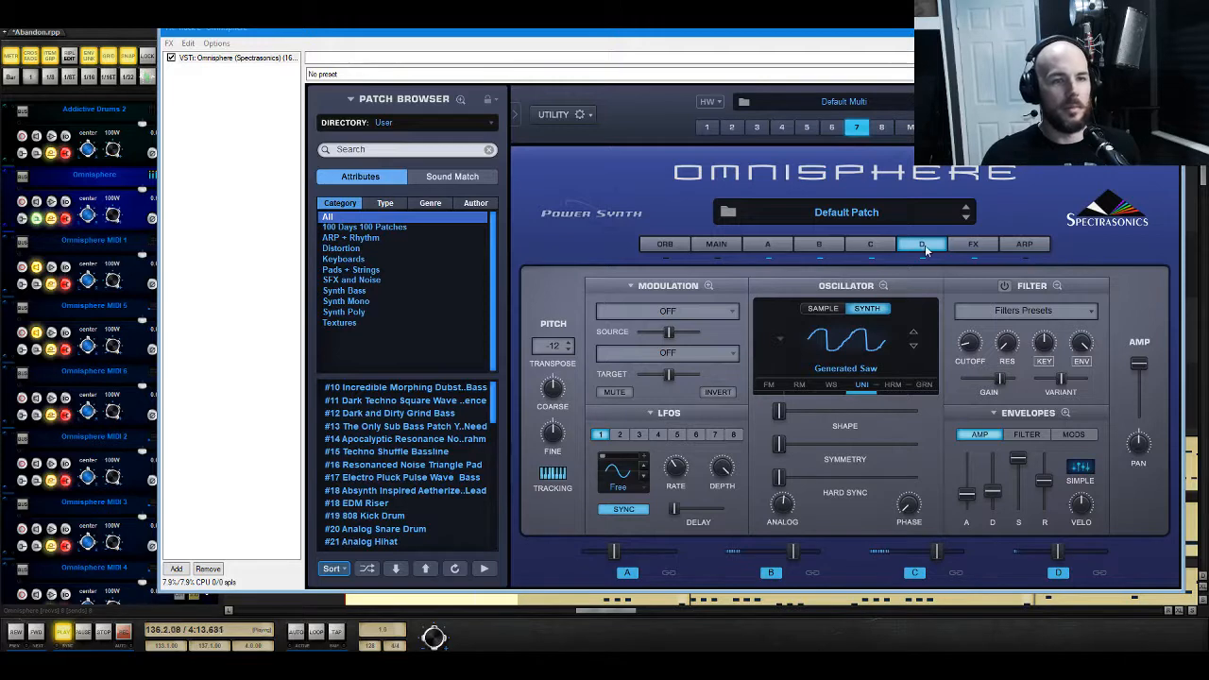
Step: Lower layer D's mix level to about -10.2 dB while the patch plays
mouse_move(1059, 560)
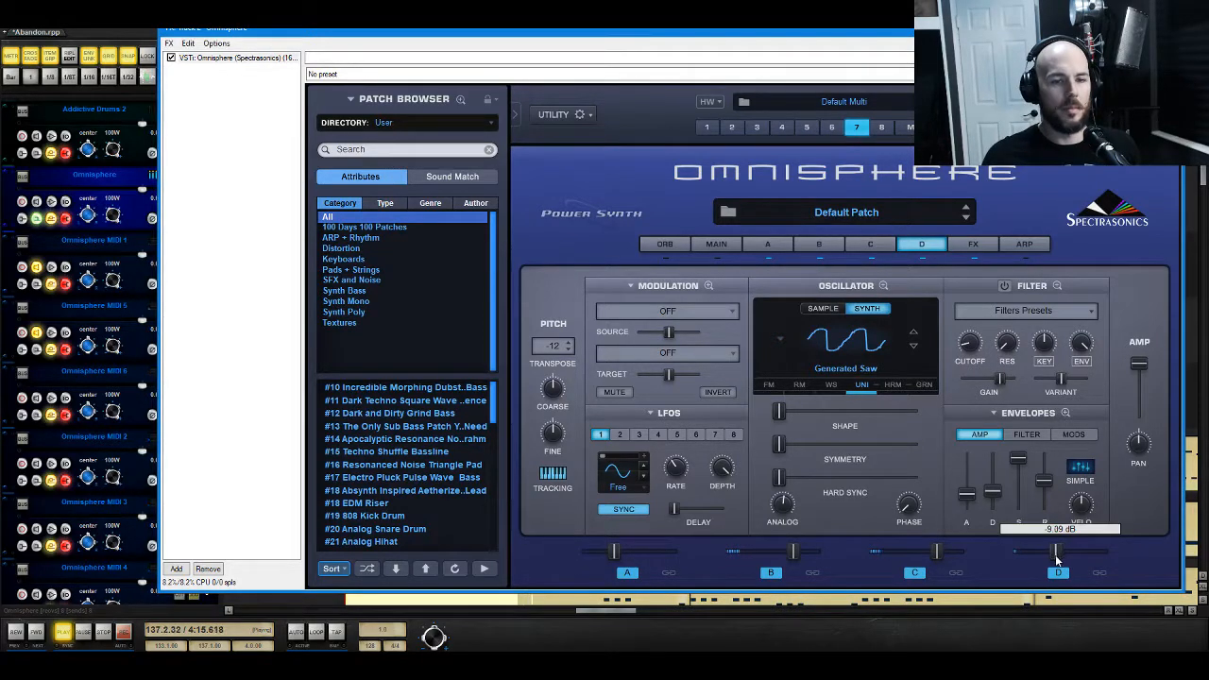
left_click_drag(1056, 557, 1054, 557)
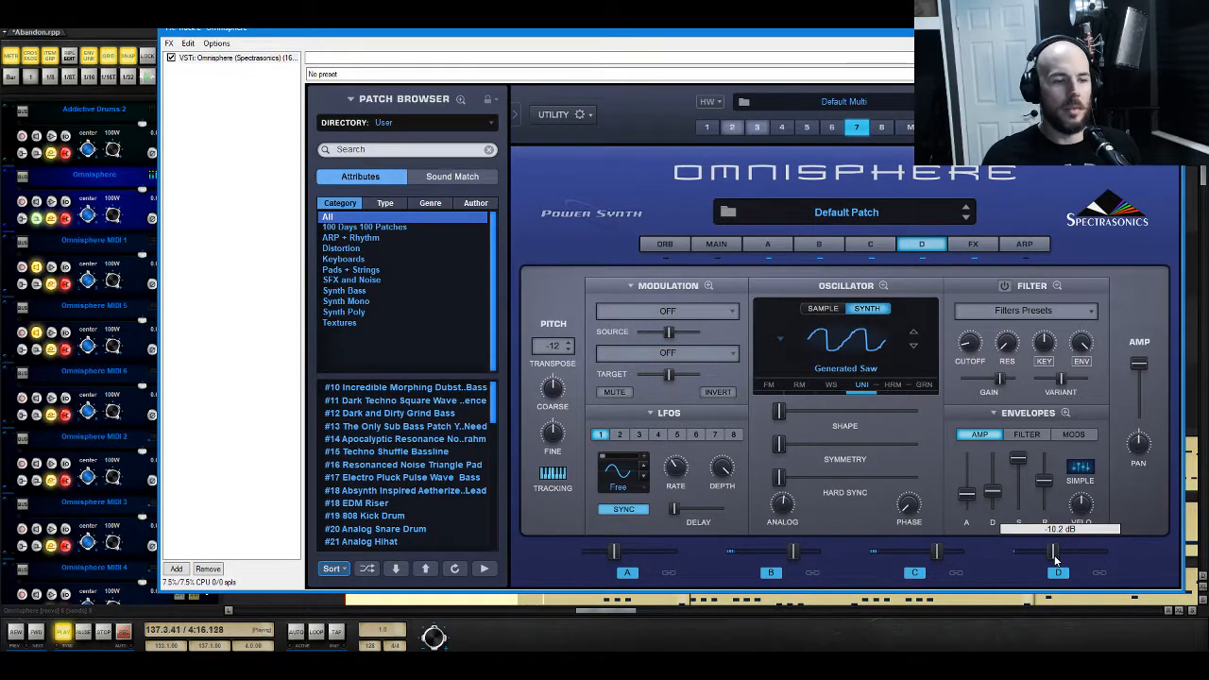
Step: Add the creative effect Innerspace to the first slot of the patch's common effects rack
left_click(973, 244)
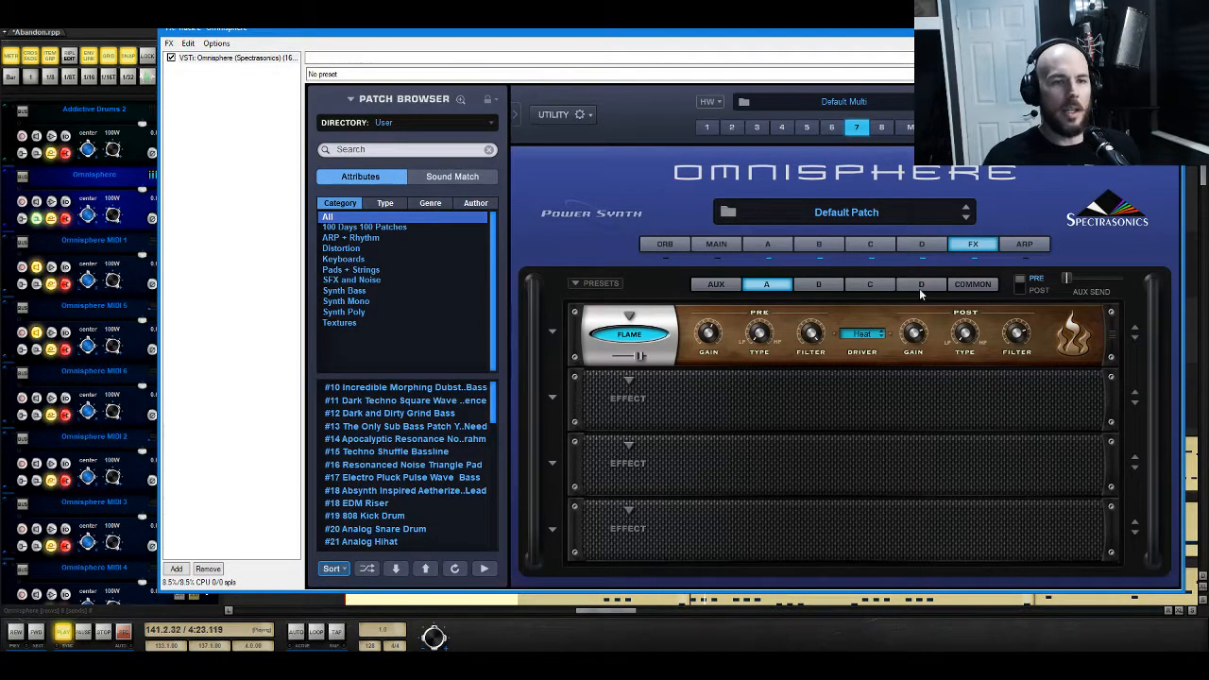
left_click(972, 285)
left_click(629, 316)
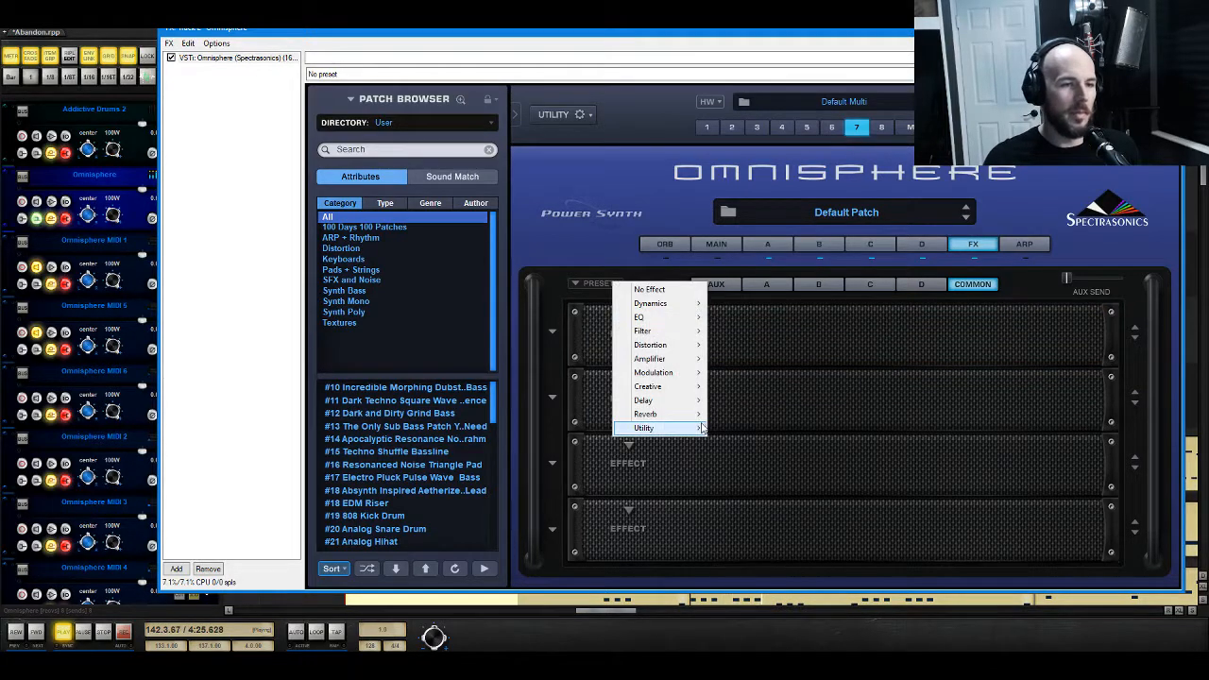
mouse_move(694, 386)
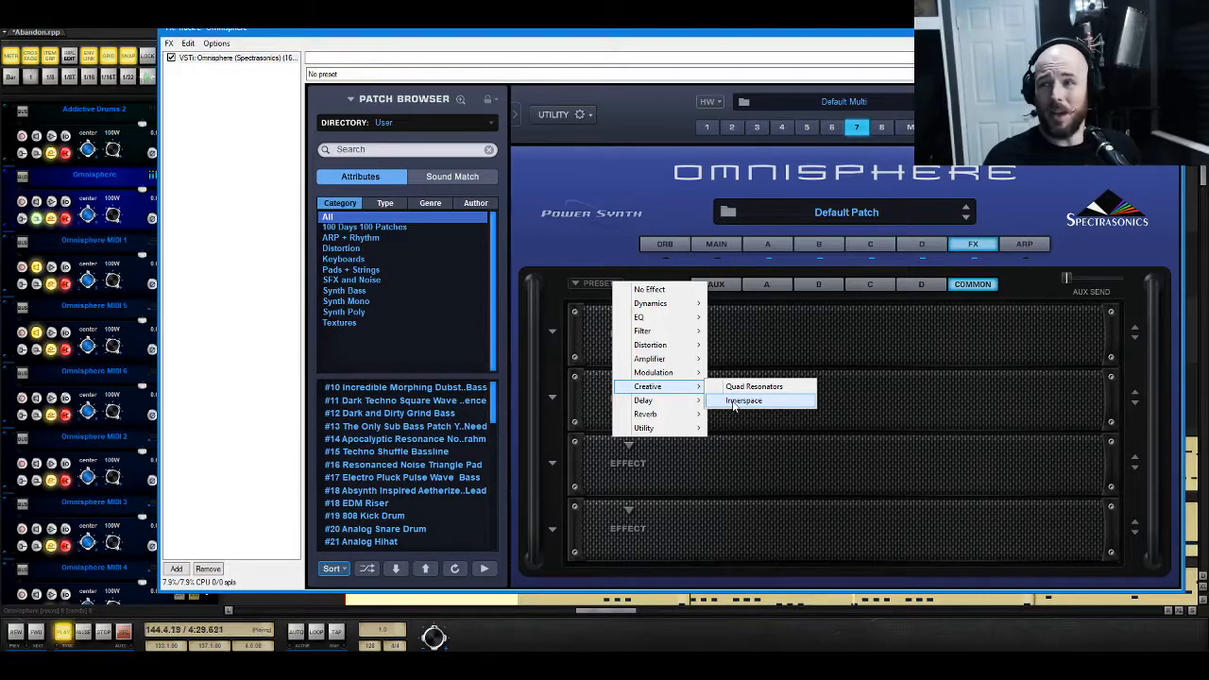
left_click(734, 402)
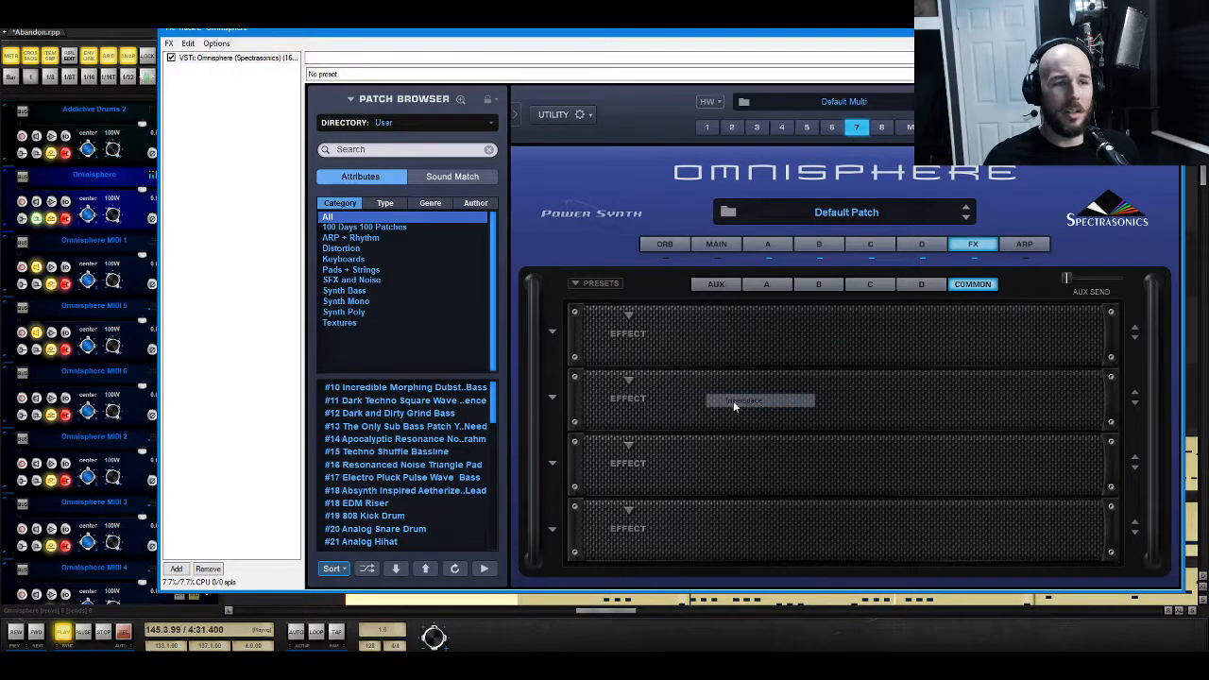
Step: Save the Abandon project
left_click(11, 24)
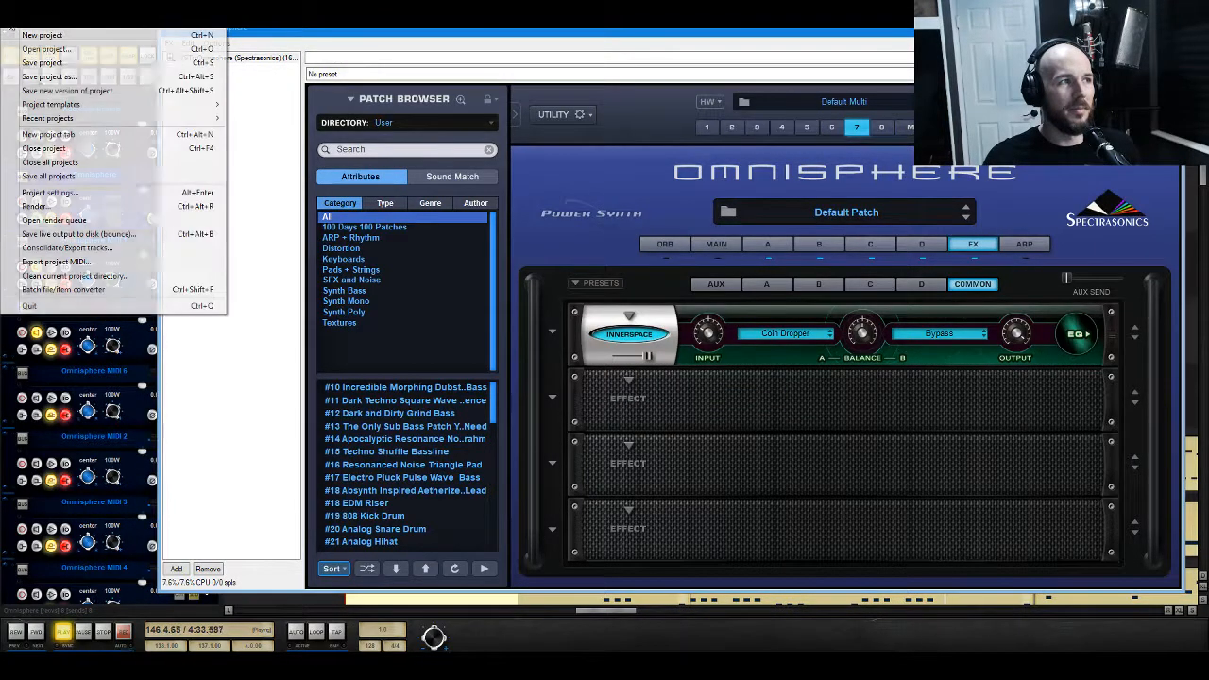
left_click(59, 62)
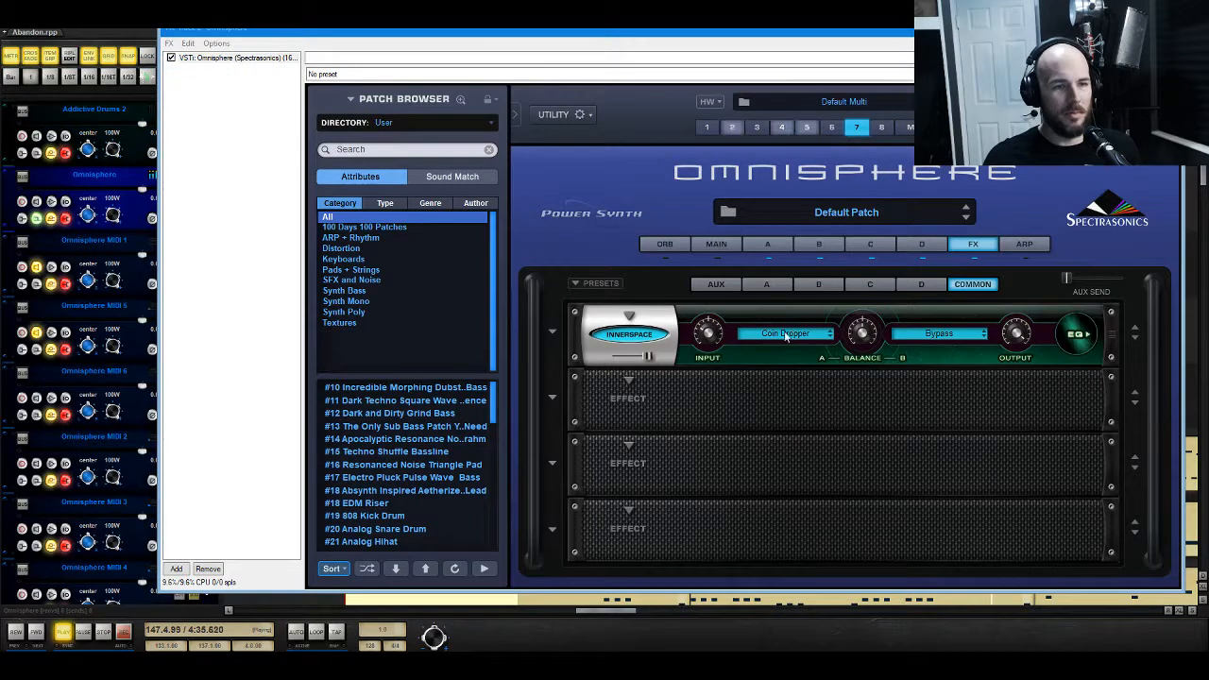
Step: Set the Innerspace output to about -0.12 dB and its A sound to the resonance Chrome Tap 1
left_click_drag(1016, 332, 1016, 361)
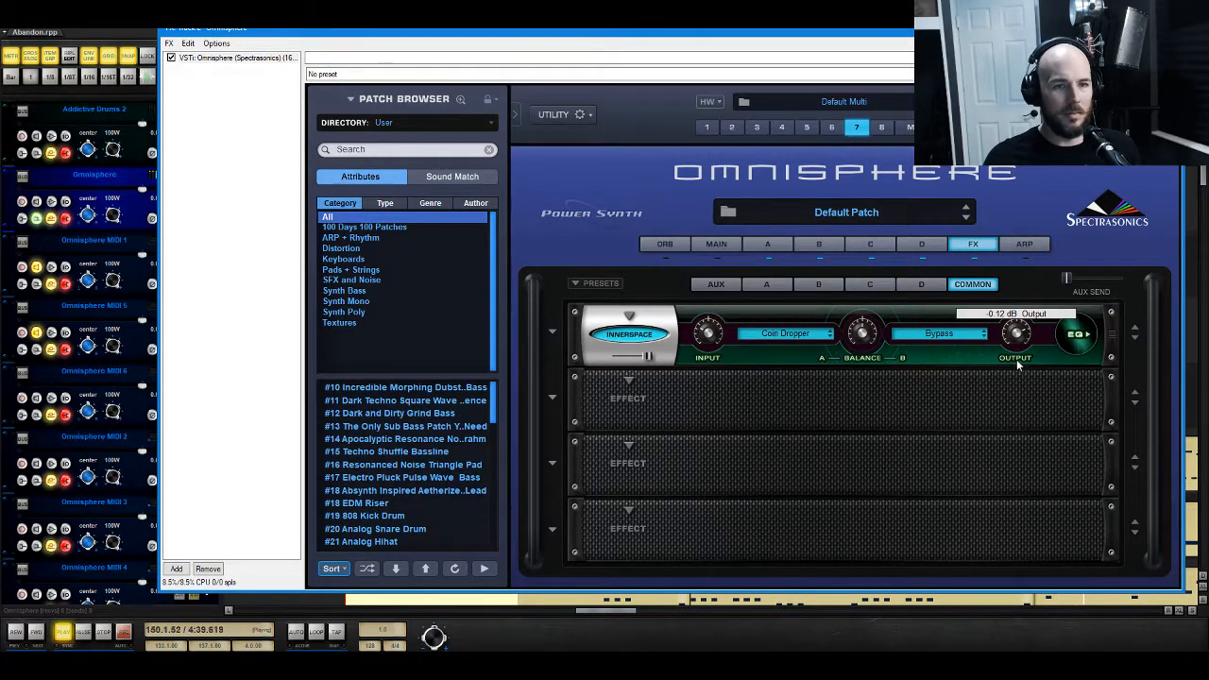
left_click(785, 333)
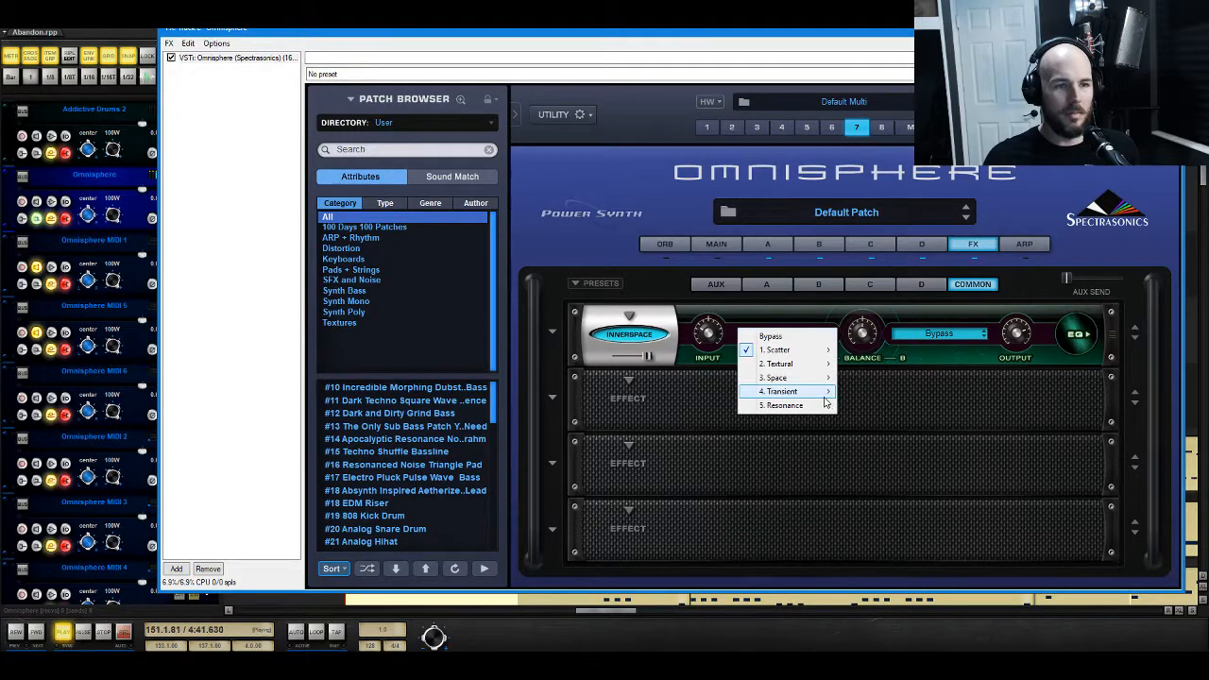
mouse_move(825, 405)
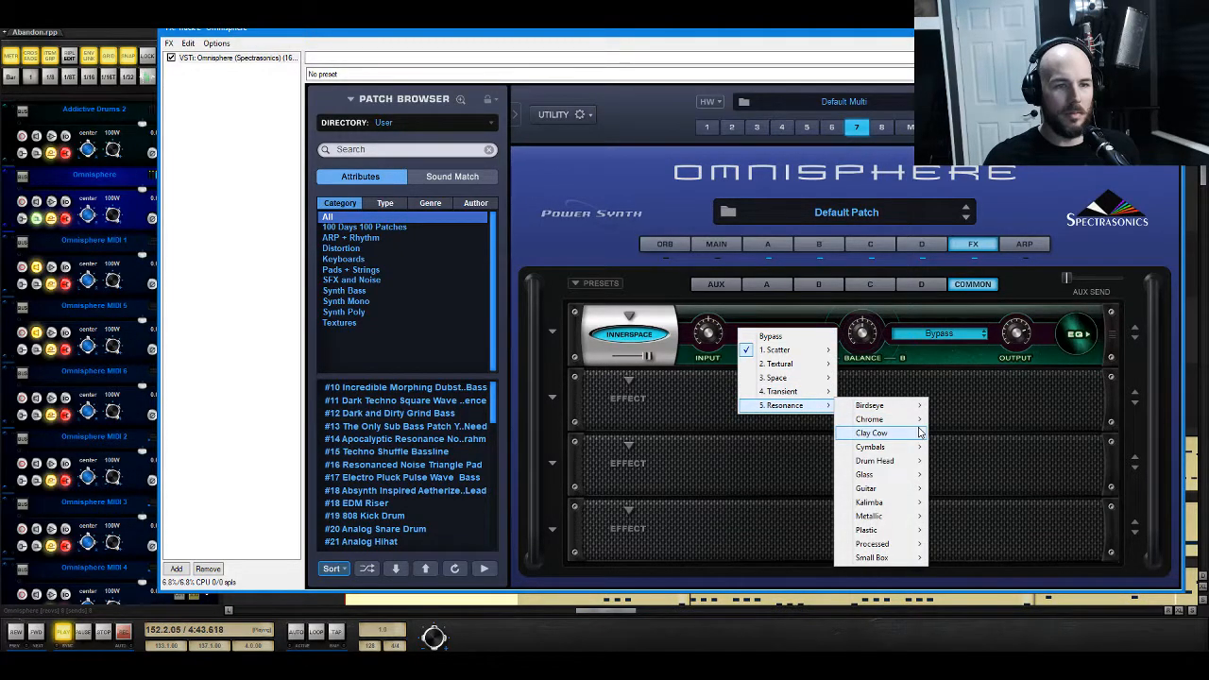
mouse_move(912, 419)
left_click(959, 419)
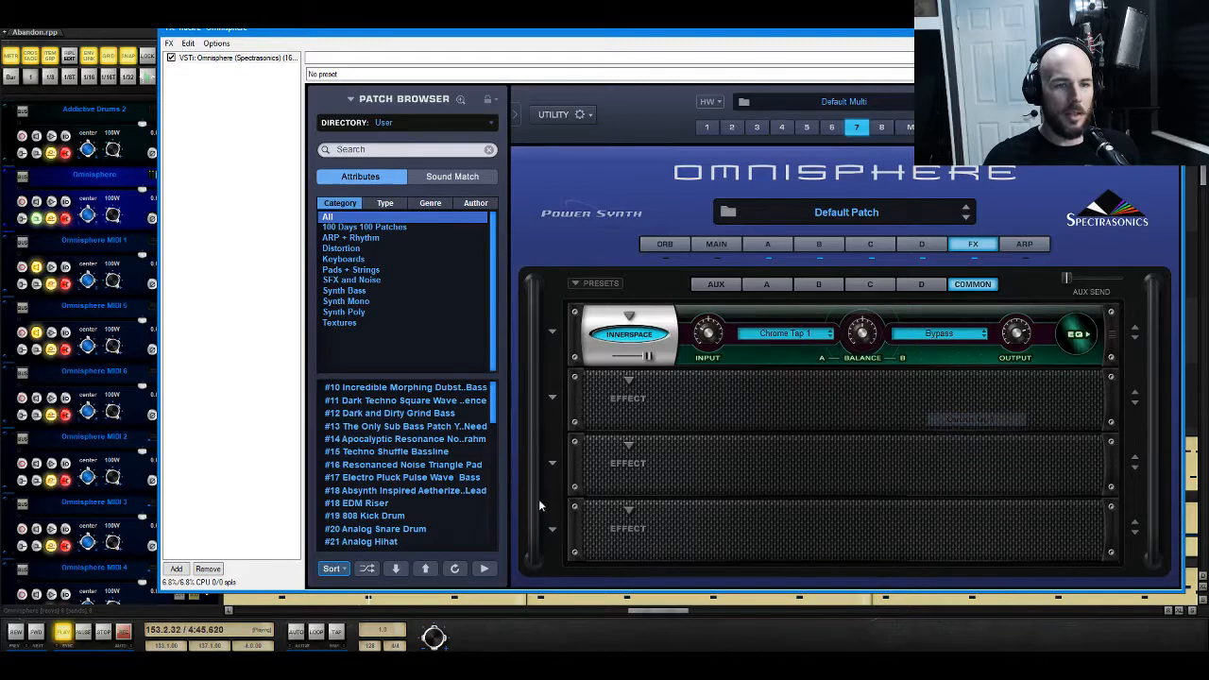
Step: Replay the patch from bar 133 and compare Birdseye Tap 4 with Chrome Tap 1 as the Innerspace A sound
left_click(104, 634)
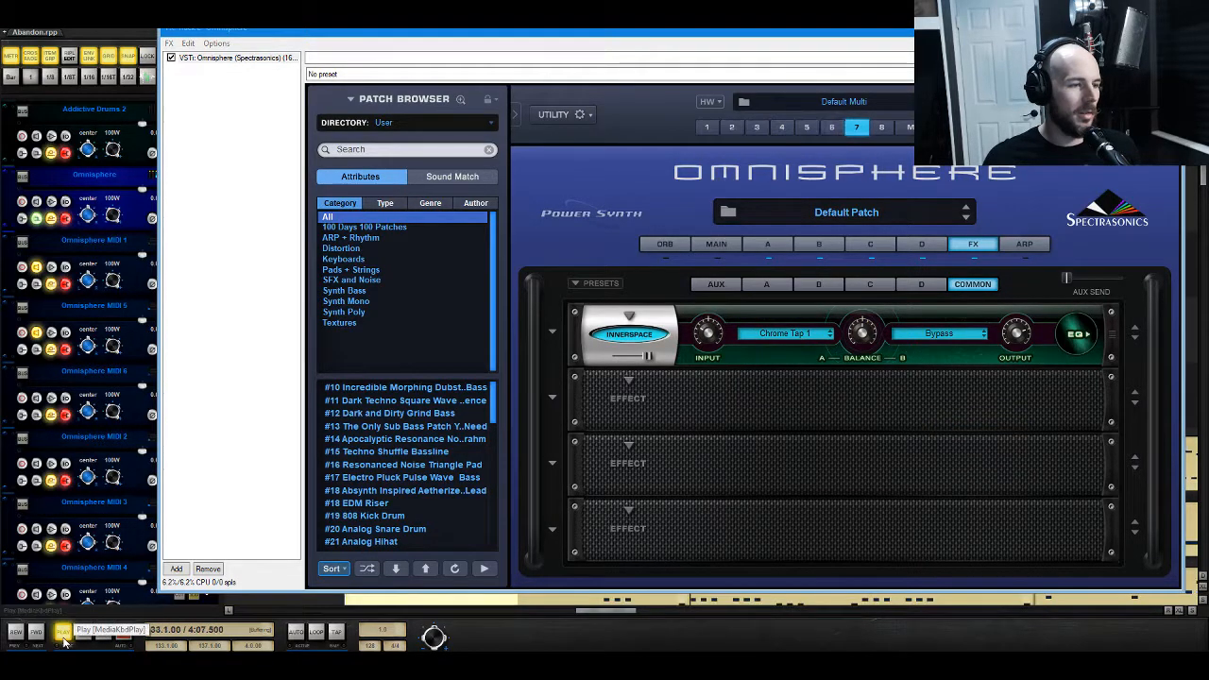
left_click(63, 640)
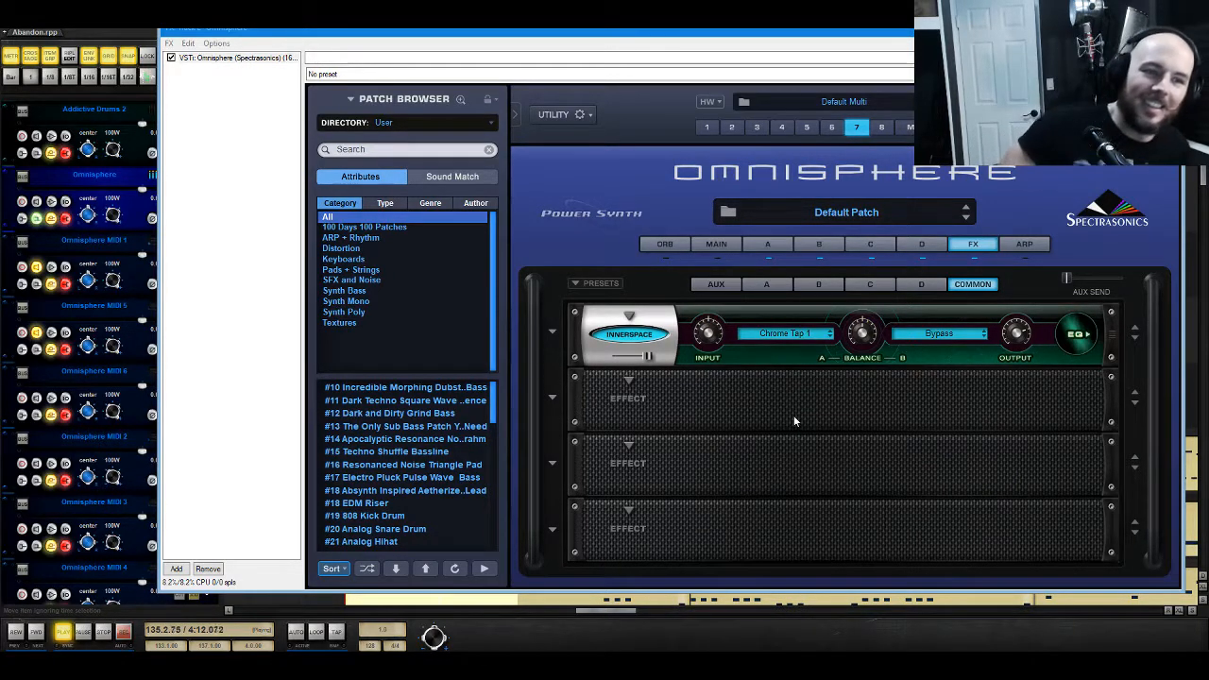
left_click(828, 336)
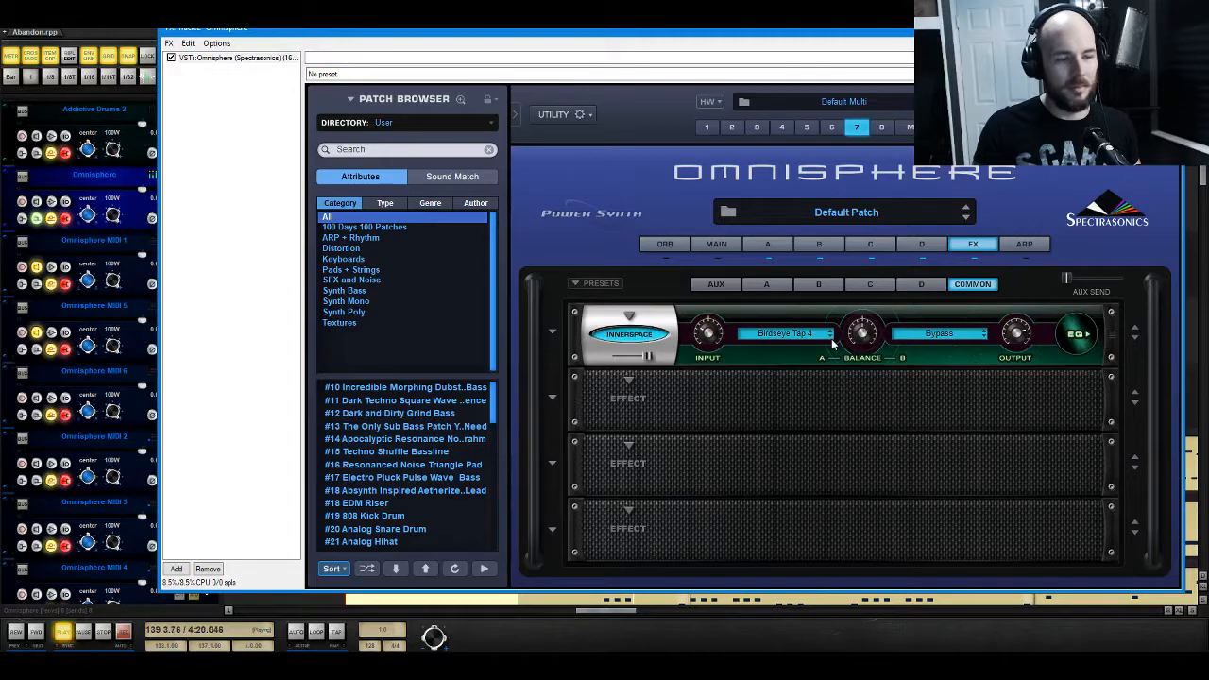
left_click(831, 338)
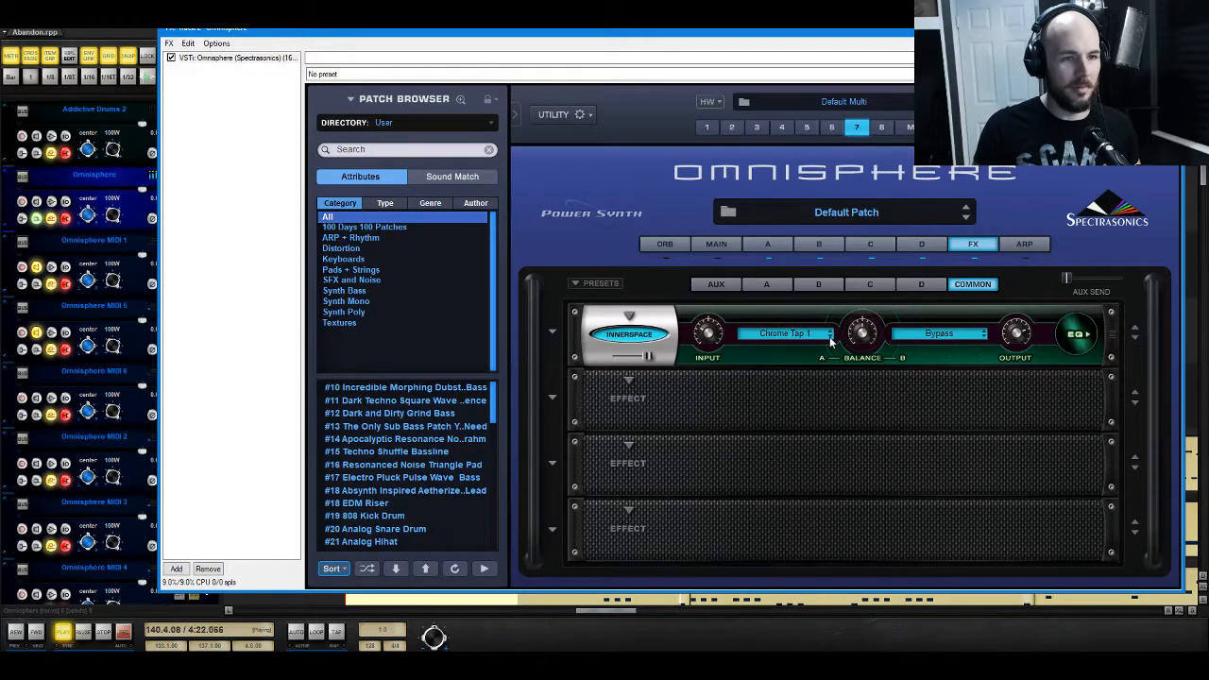
Step: Audition the resonances Chrome Tap 2 and Toy Cymbal 1 as the Innerspace A sound
left_click(777, 339)
mouse_move(819, 412)
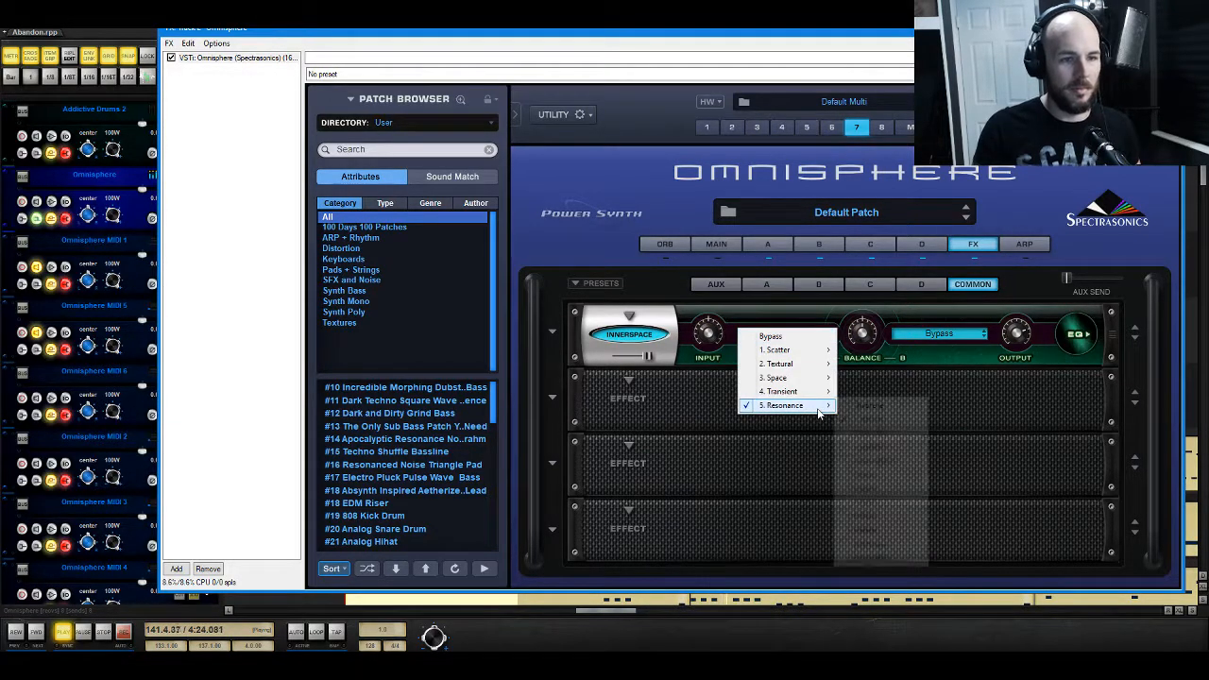
mouse_move(883, 418)
left_click(973, 430)
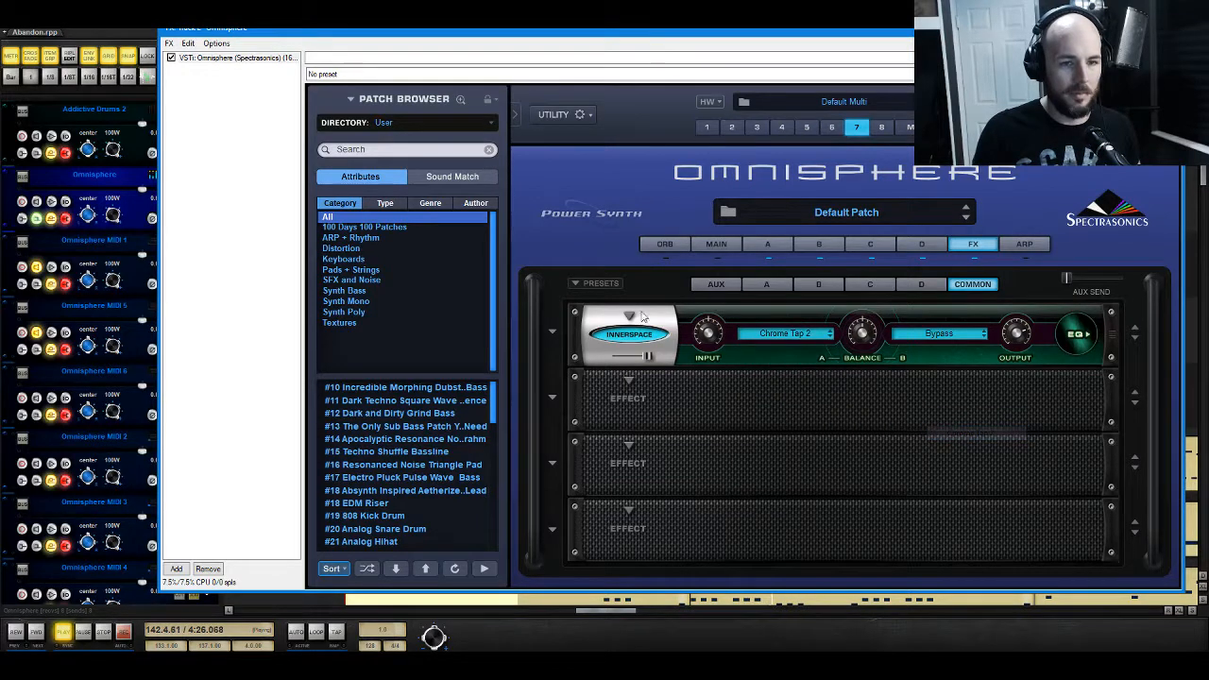
left_click(768, 333)
mouse_move(821, 412)
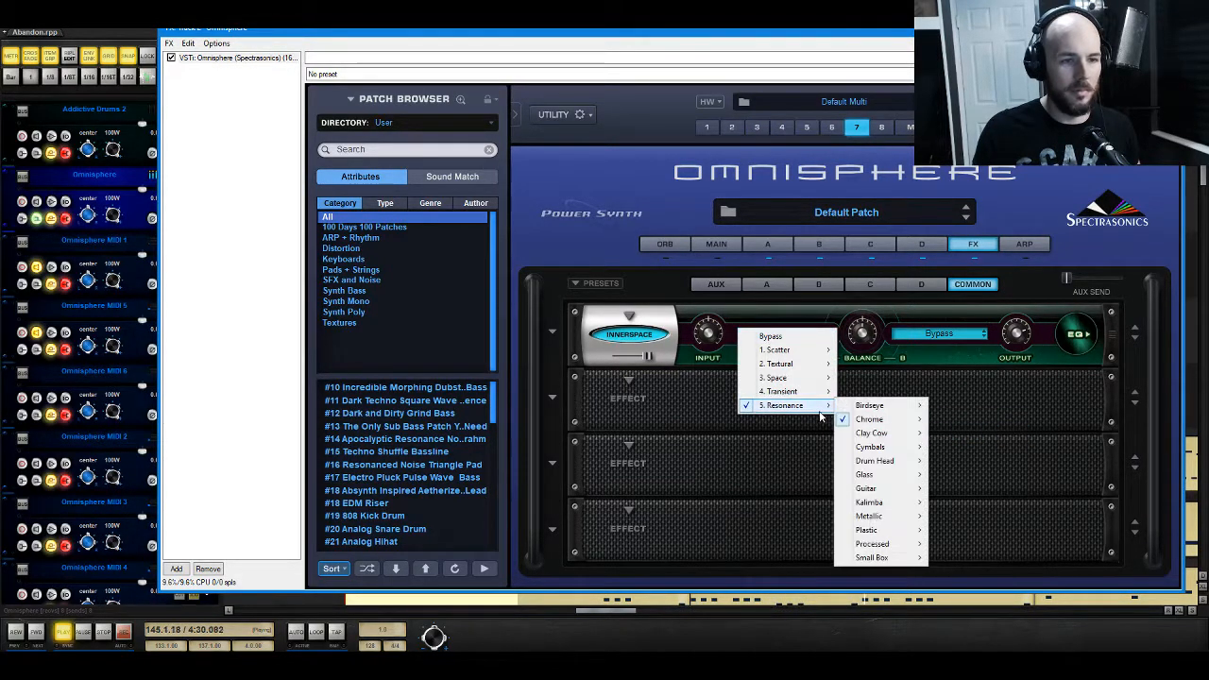
mouse_move(887, 453)
left_click(961, 446)
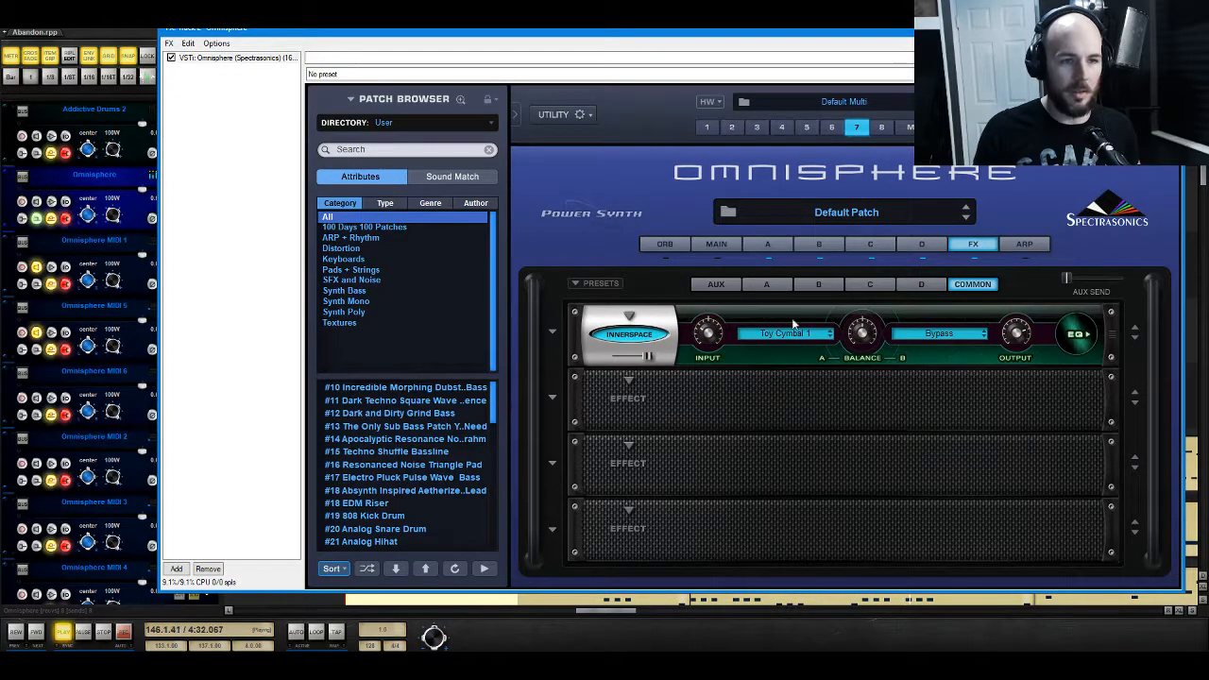
Step: Audition the metallic resonances Frothing Pitcher 1, replayed from bar 133, and Frothing Pitcher 2 as the Innerspace A sound
left_click(784, 335)
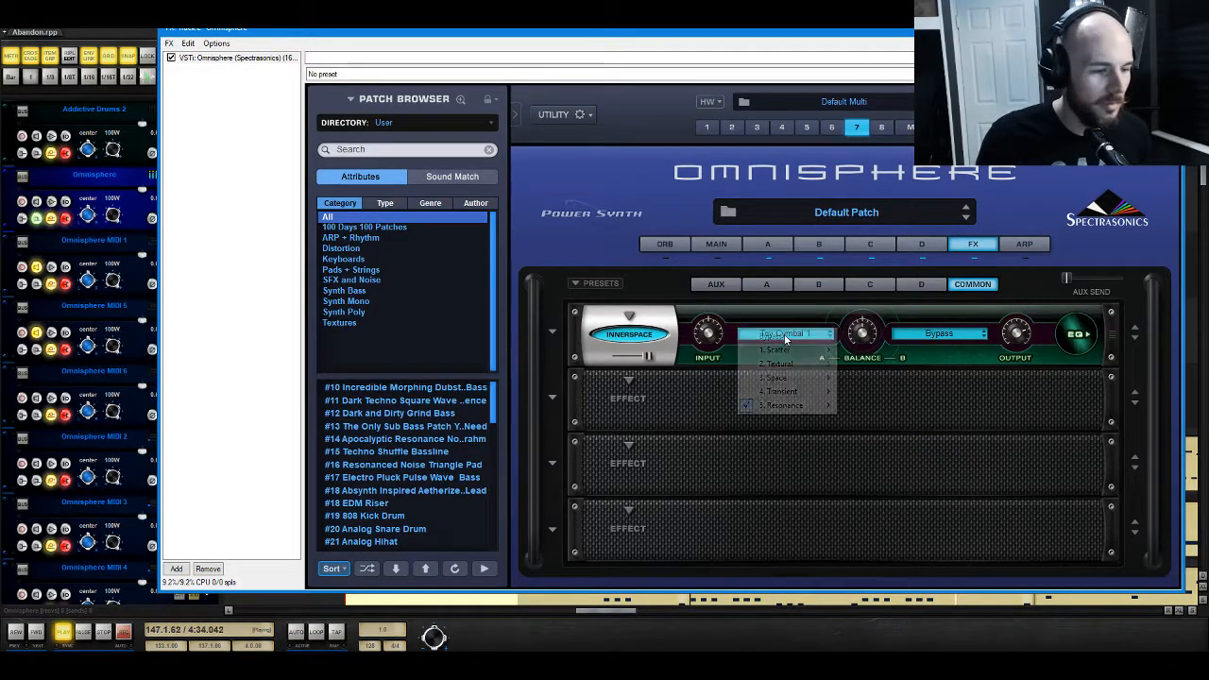
mouse_move(809, 408)
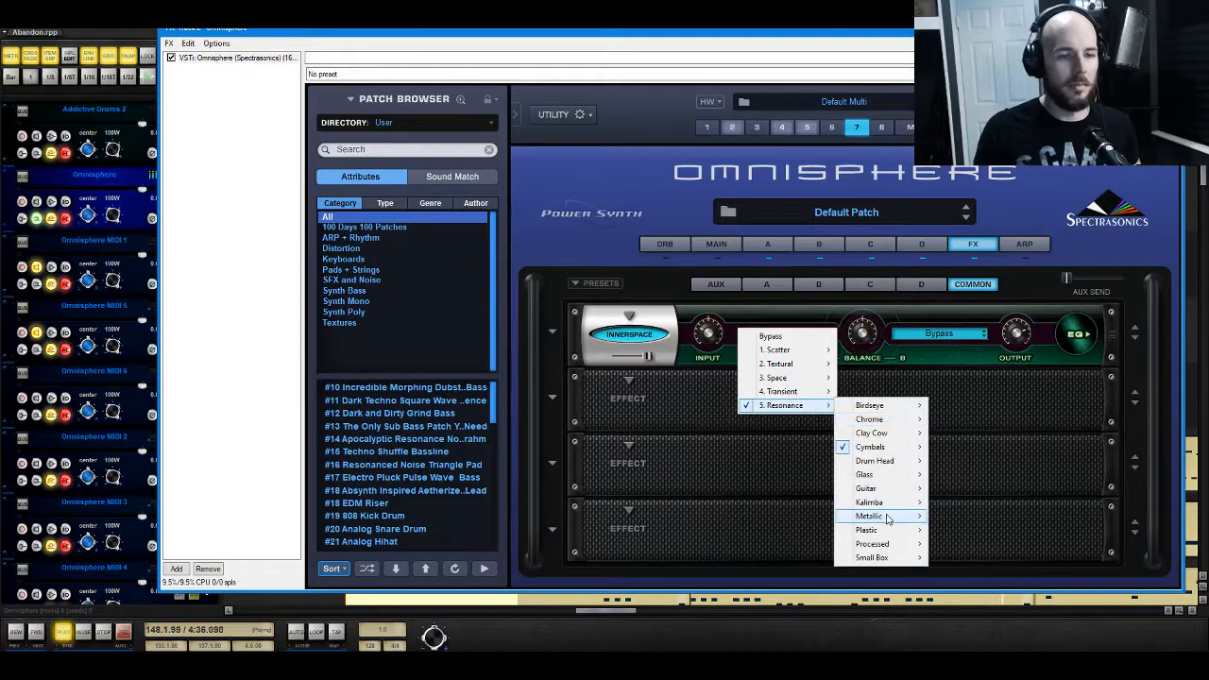
mouse_move(902, 516)
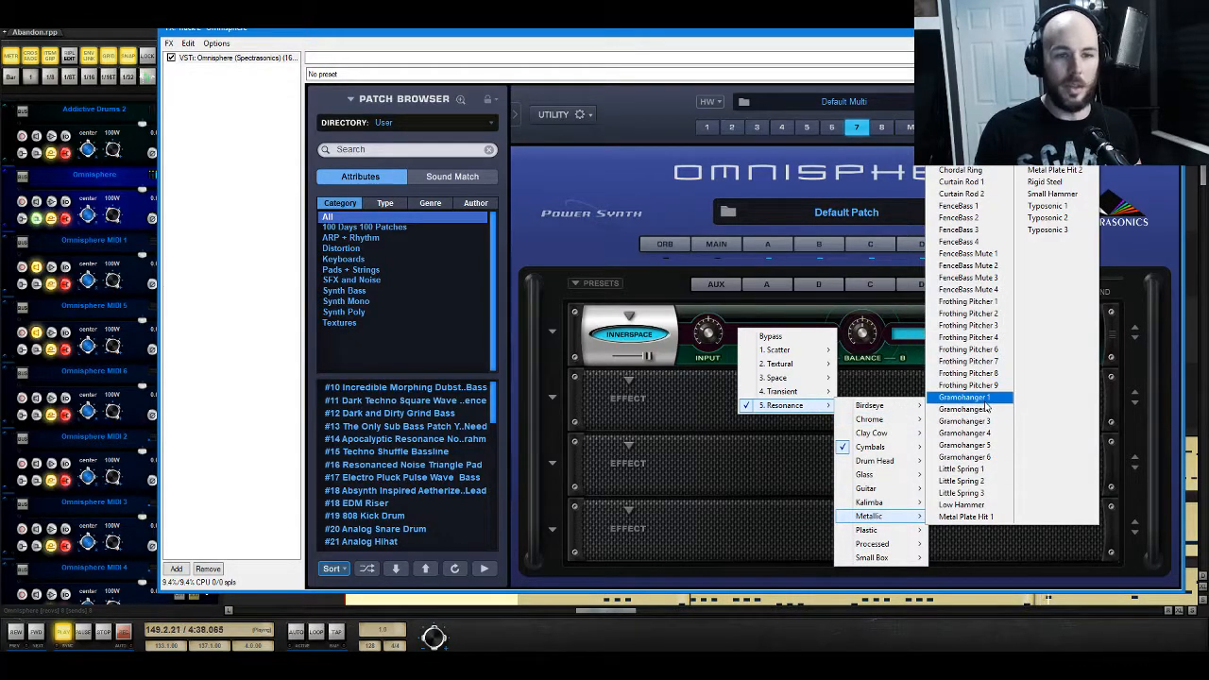
left_click(991, 309)
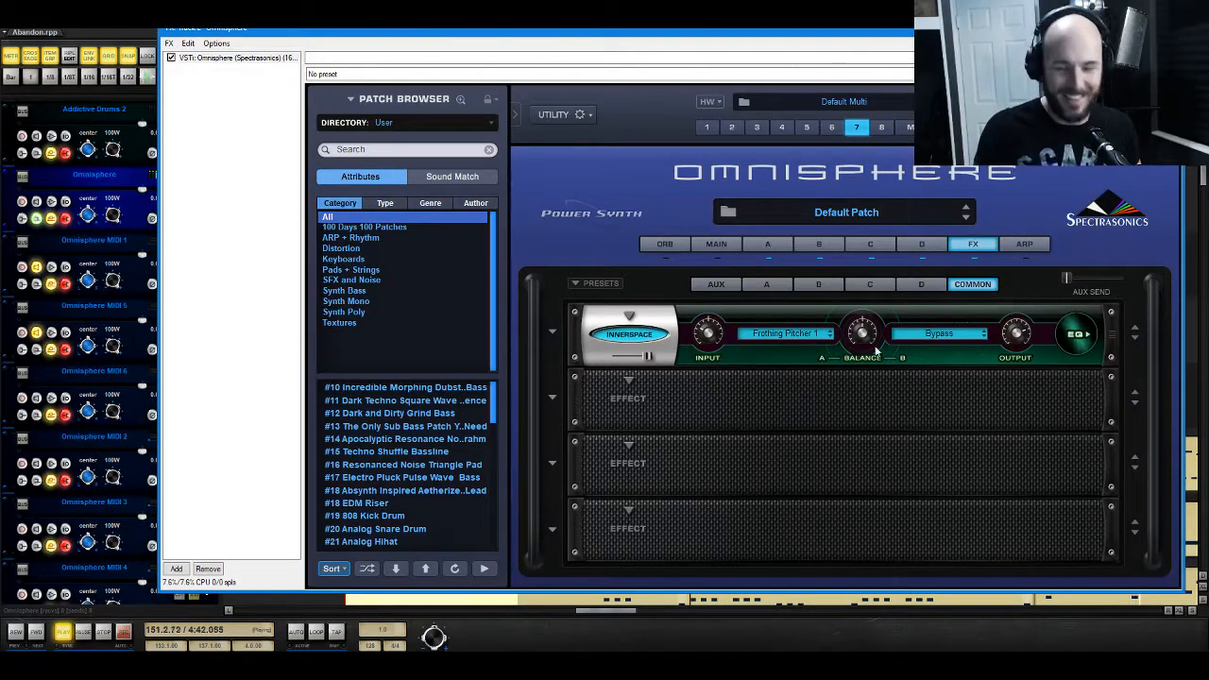
left_click(102, 633)
key("space")
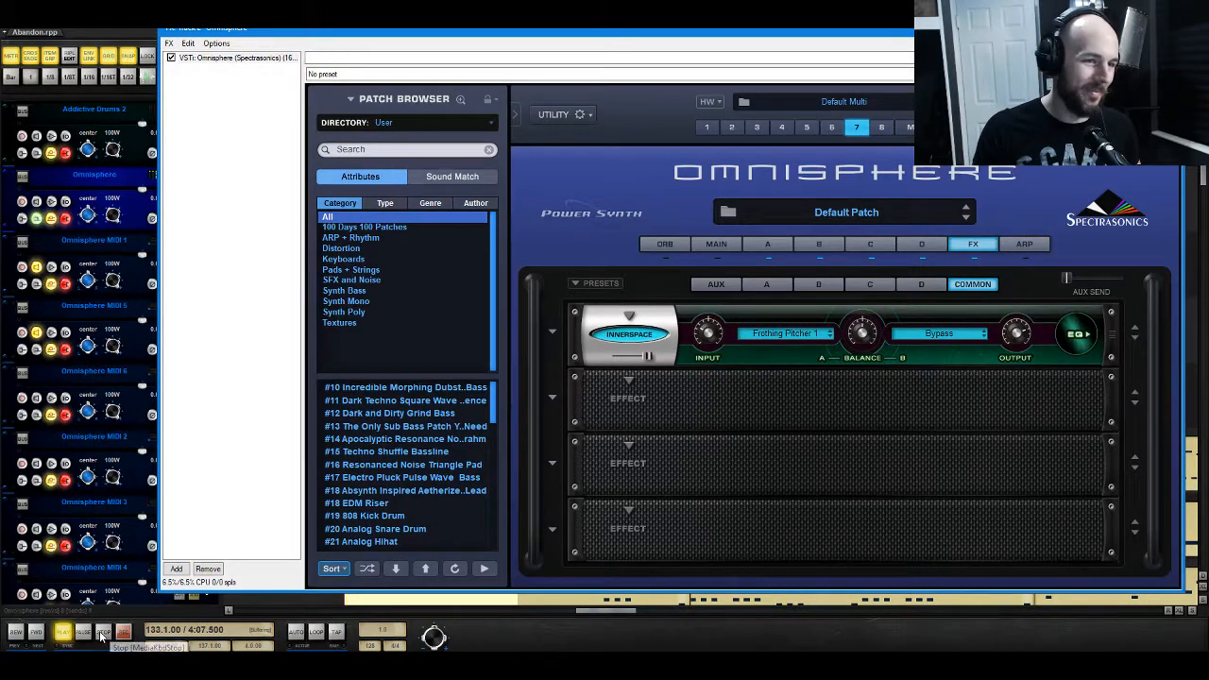
left_click(830, 337)
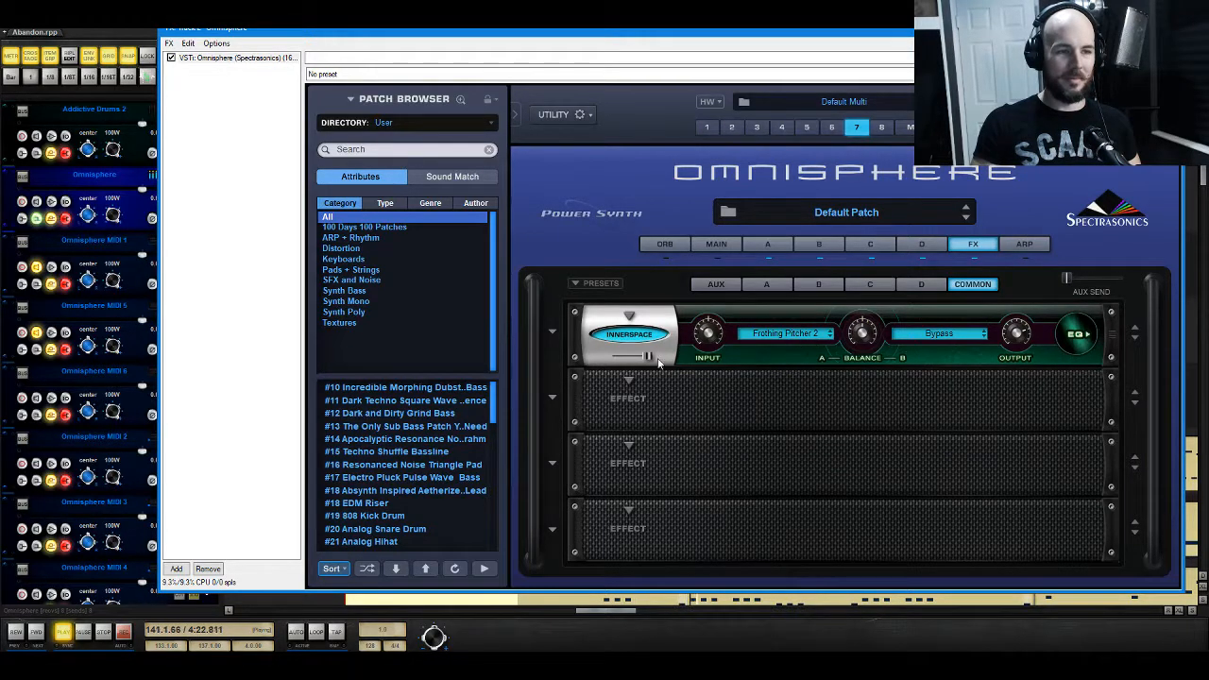
Step: Remove Innerspace from the first common effect slot and replay the dry patch from bar 133
left_click(640, 335)
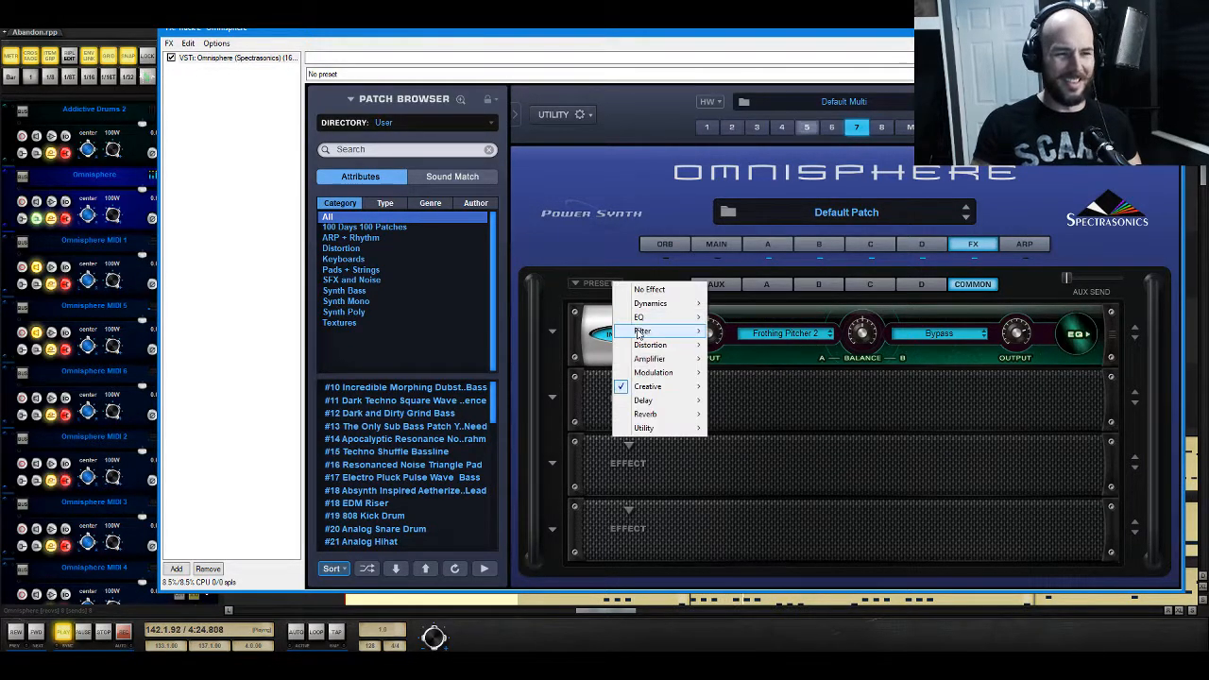
left_click(649, 290)
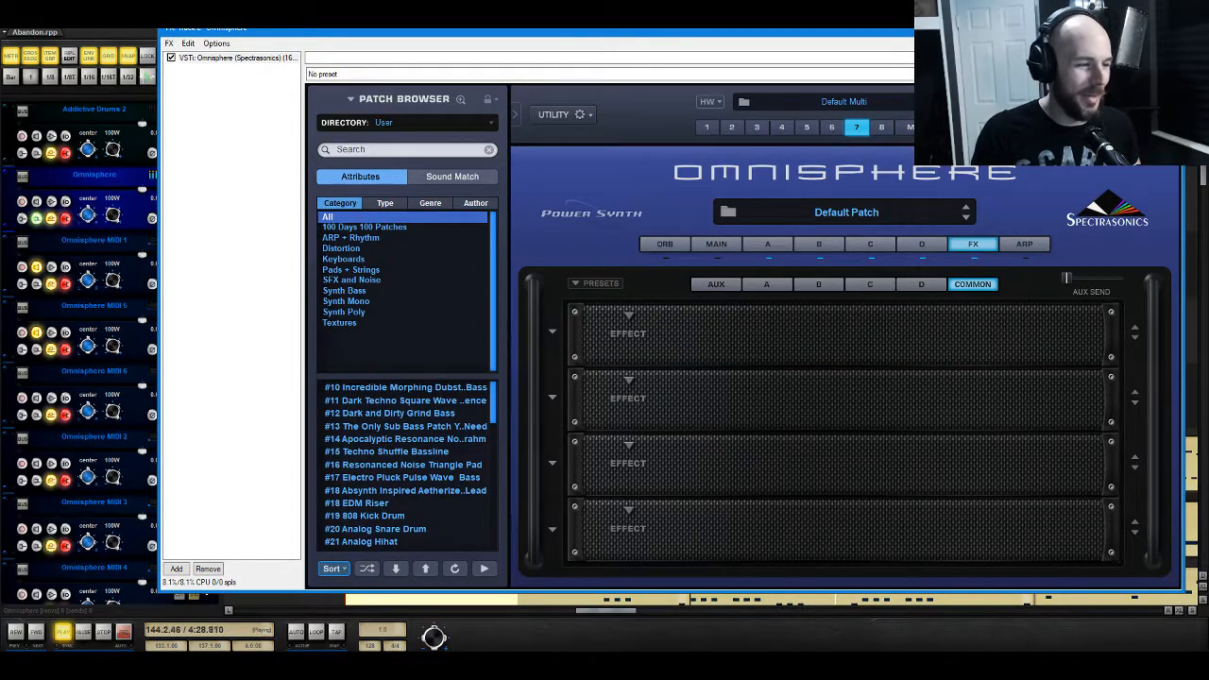
left_click(103, 639)
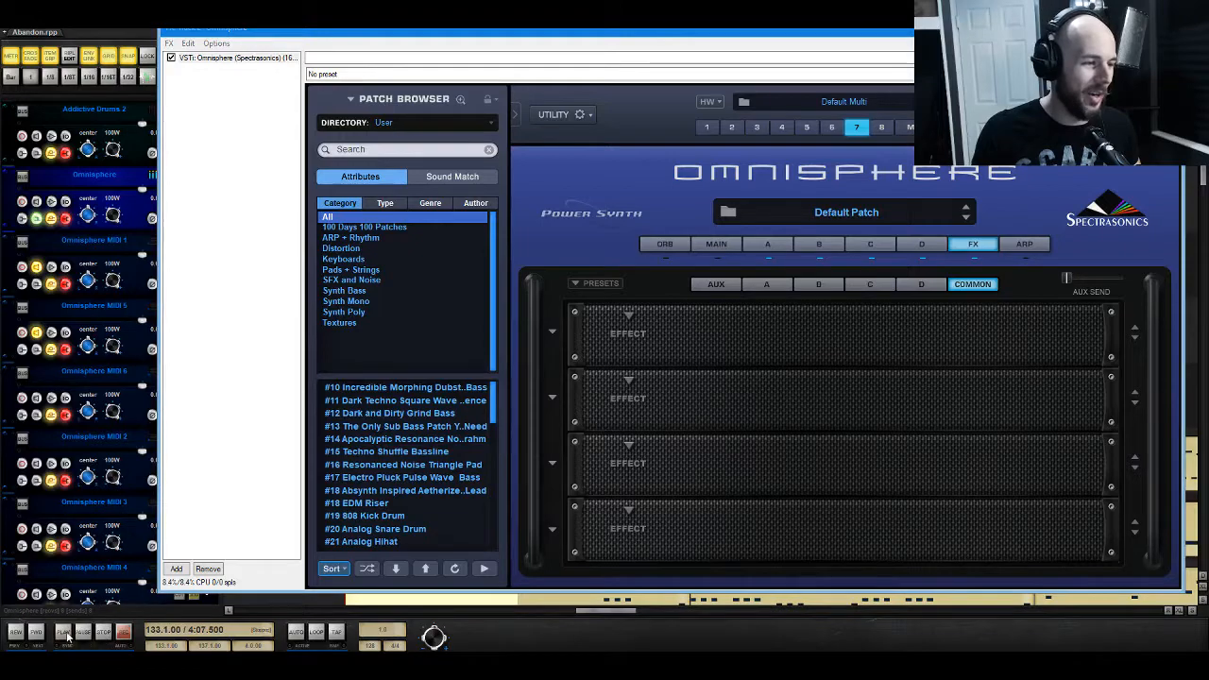
left_click(64, 633)
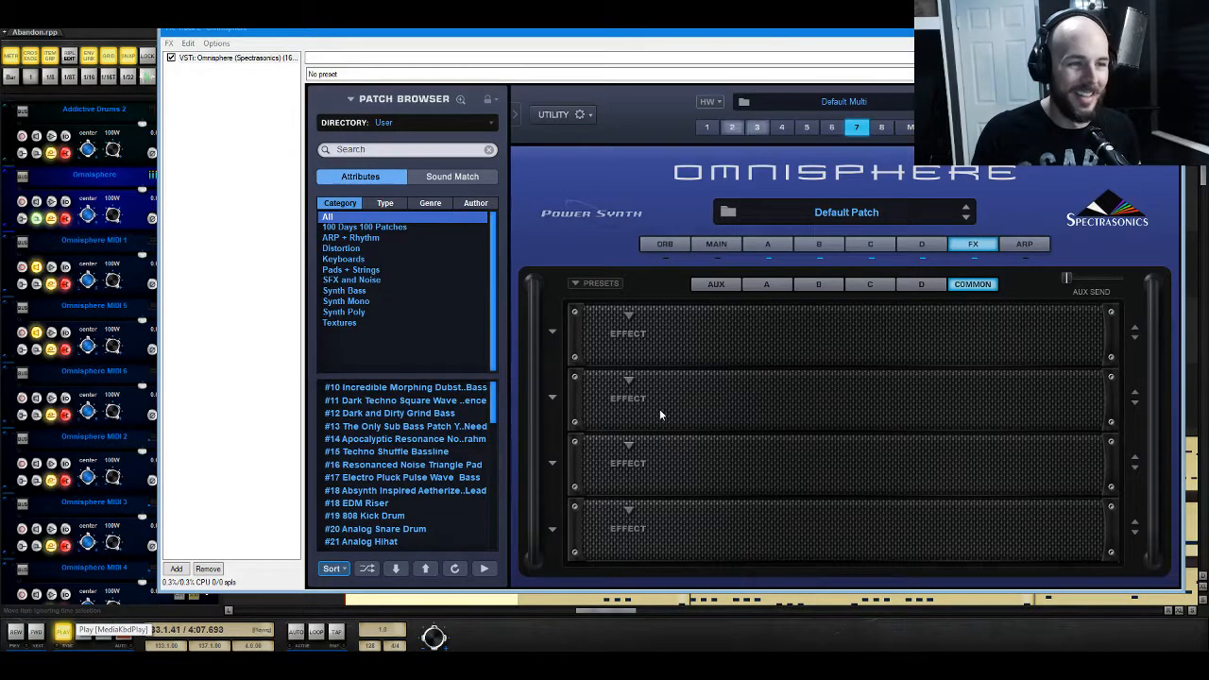
Step: Close the plugin window, extend the time selection from bar 133 to bar 149, and turn on loop playback
left_click(1170, 30)
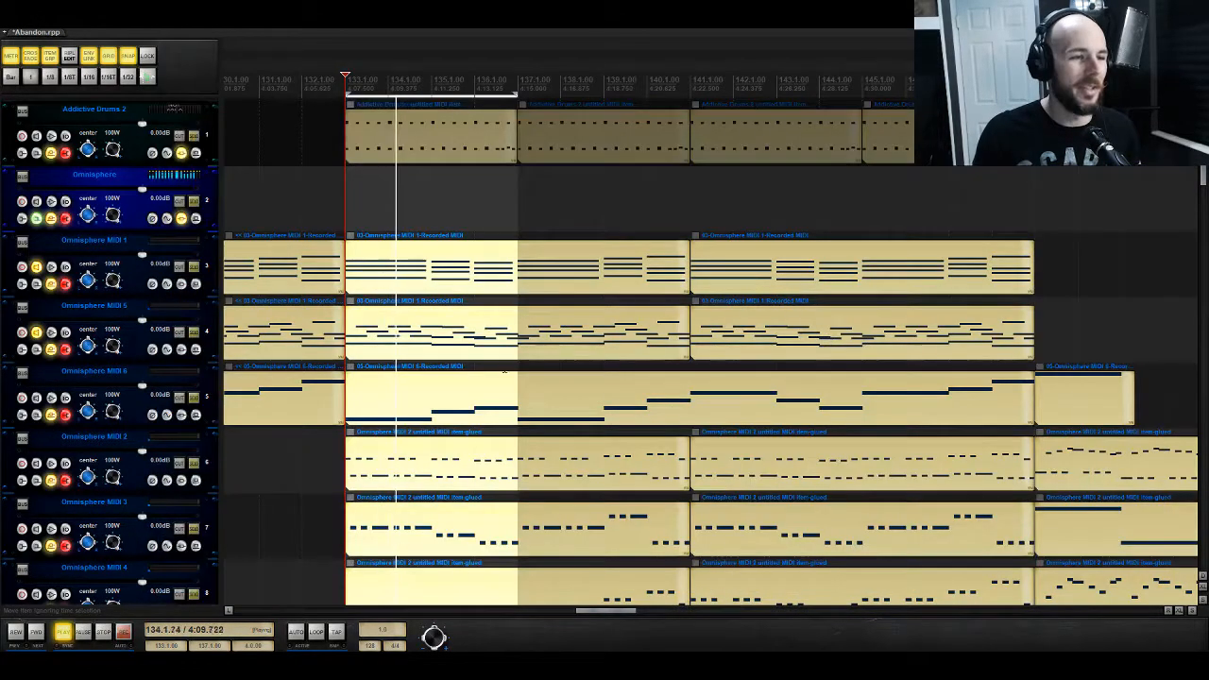
left_click_drag(515, 94, 1035, 95)
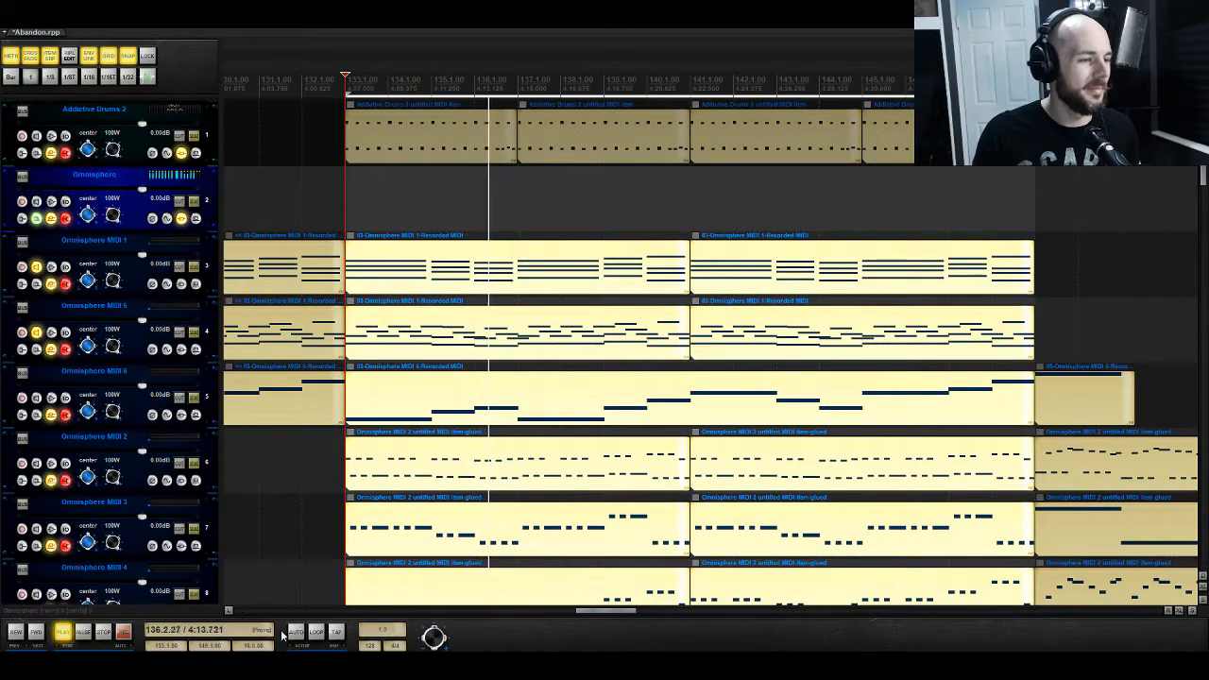
left_click(317, 633)
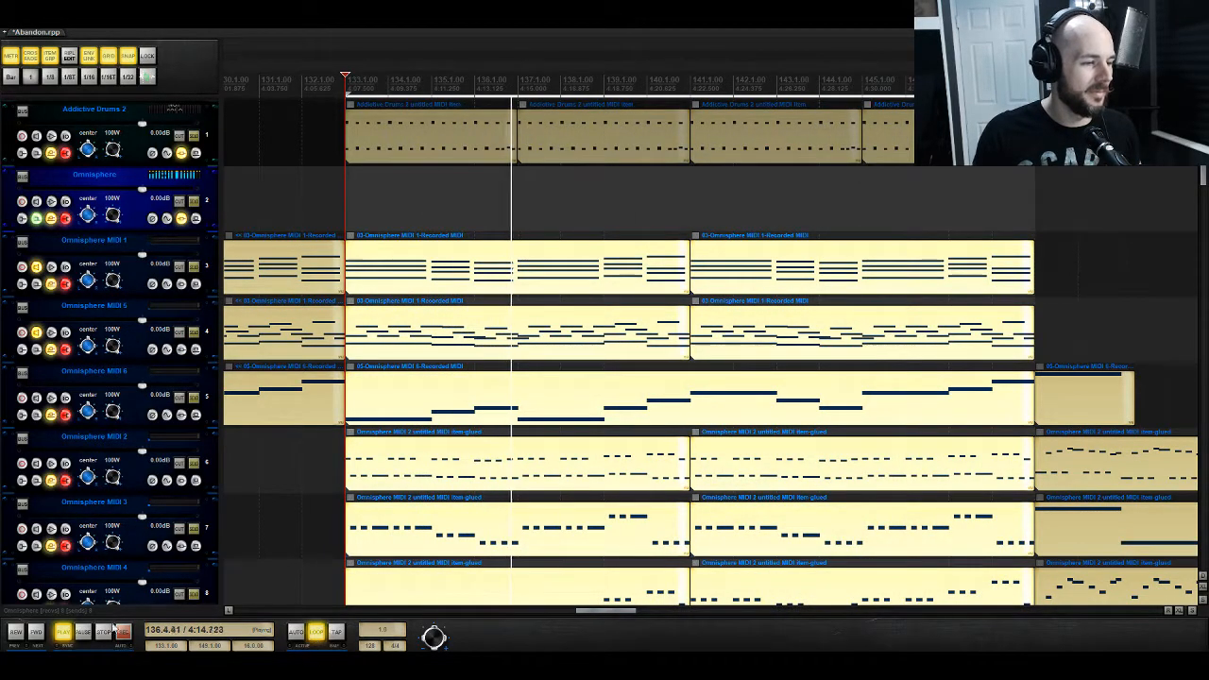
Step: Try an Analog Phaser in Omnisphere's first common effect slot with its mix lowered to about 22%
left_click(182, 218)
left_click(635, 324)
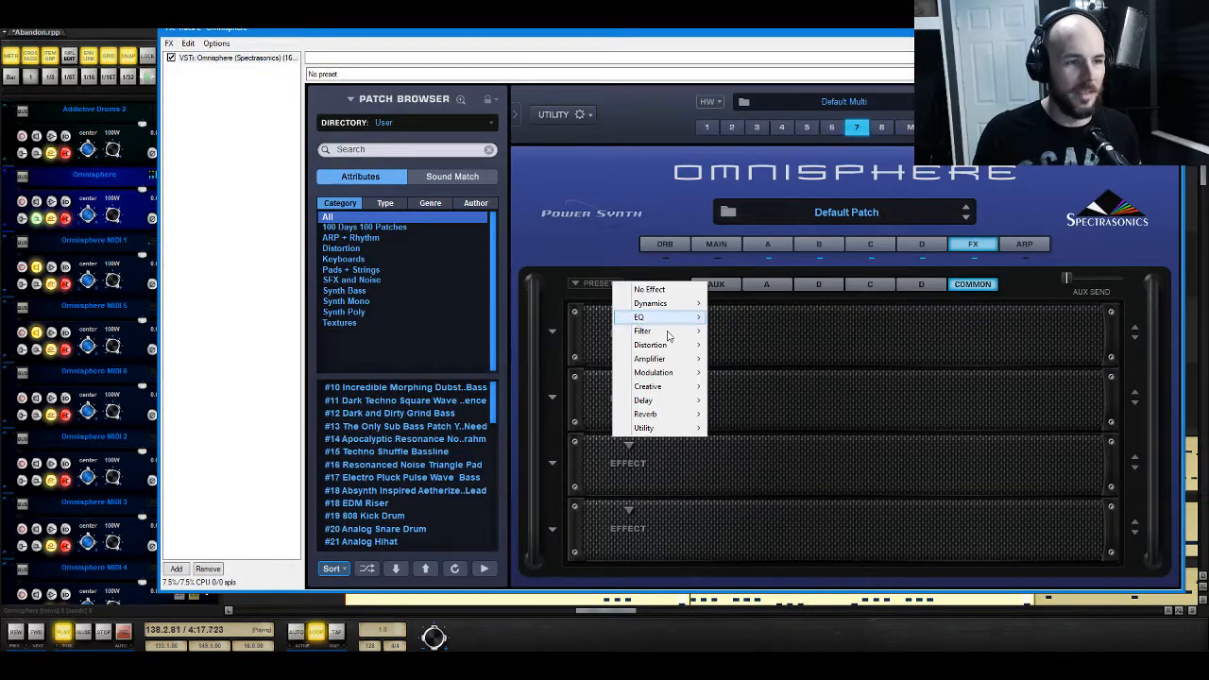
mouse_move(694, 406)
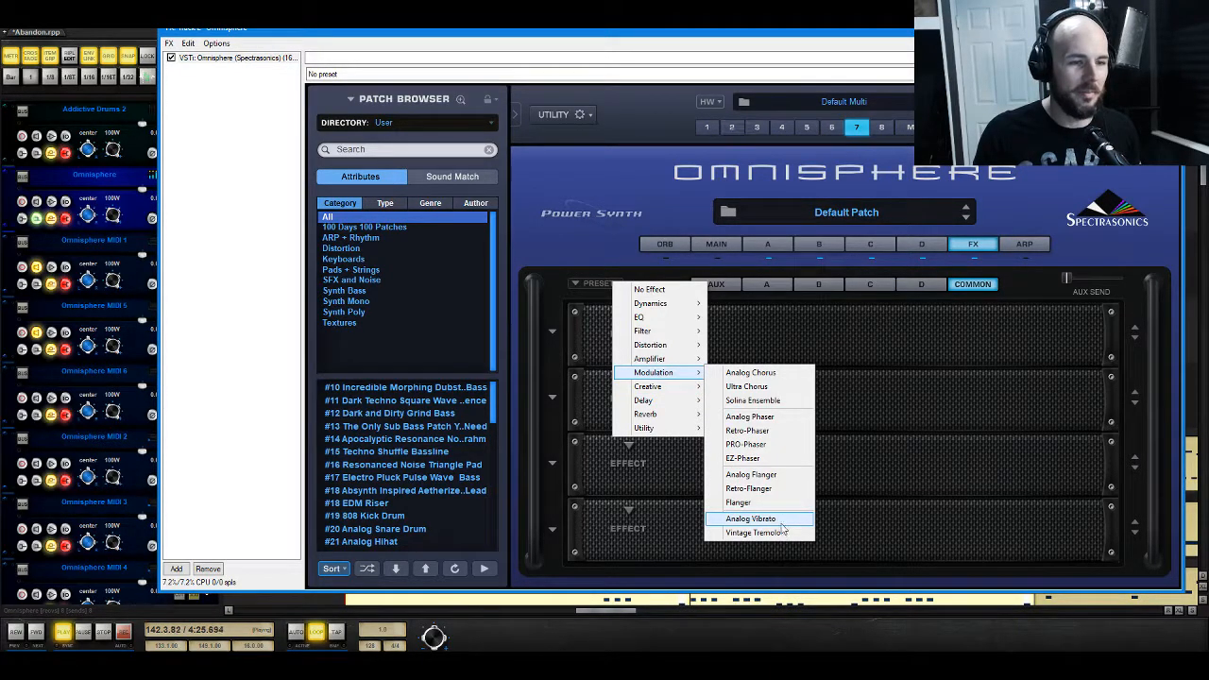
left_click(777, 419)
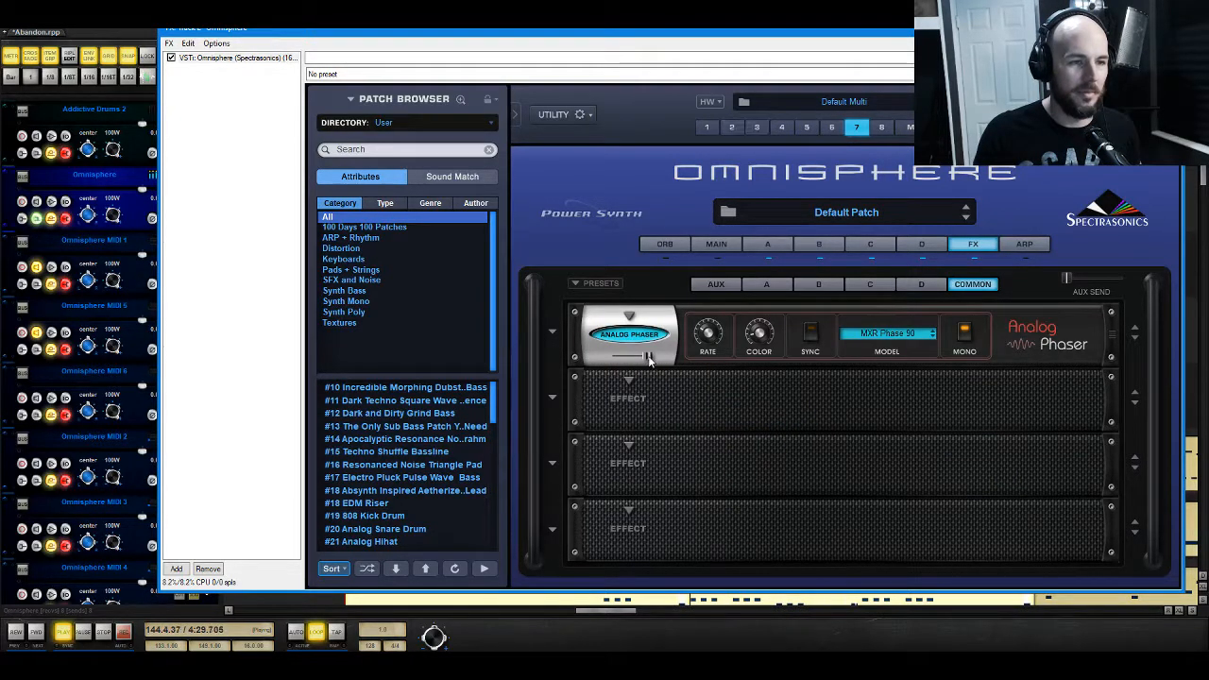
left_click_drag(649, 359, 625, 358)
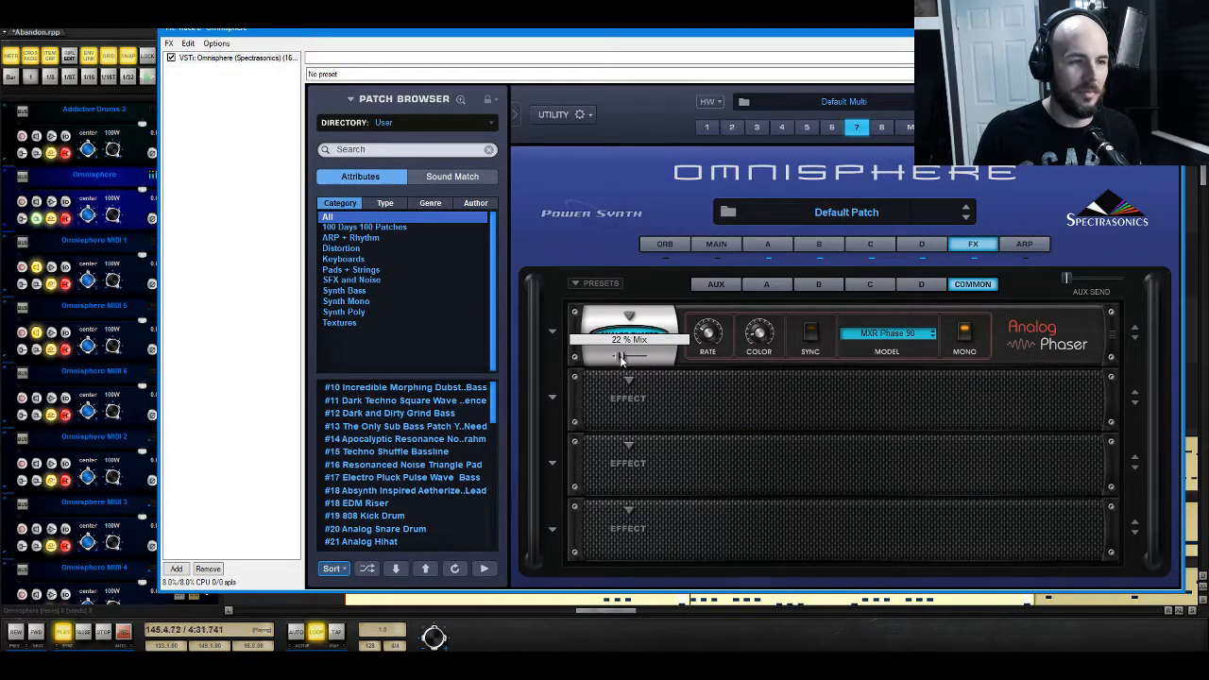
Step: Load the Retro-Phaser in the first common effect slot and lower its mix to about 41%
left_click(630, 320)
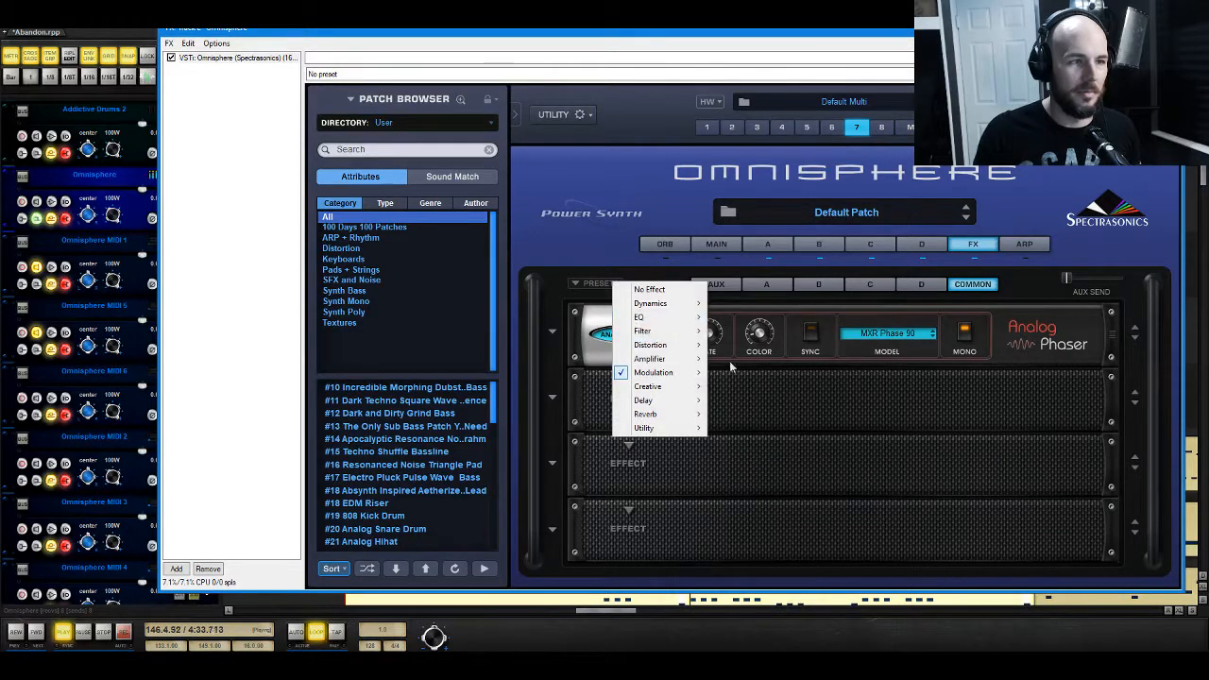
mouse_move(661, 372)
left_click(774, 431)
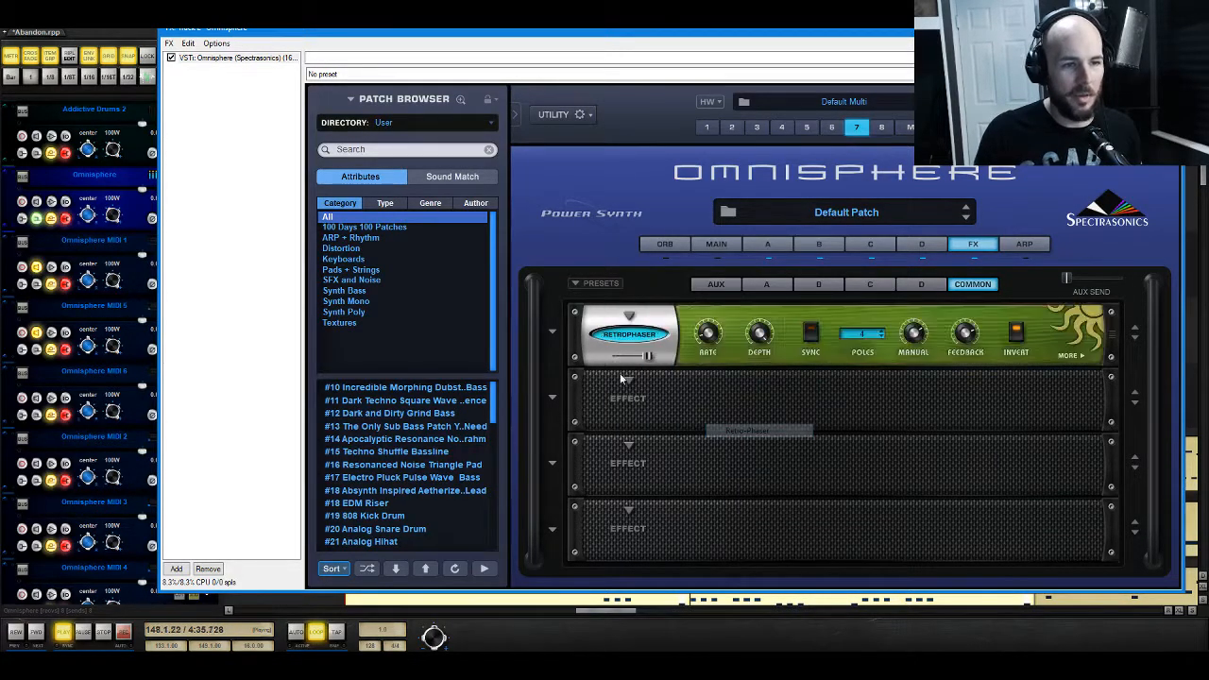
left_click_drag(647, 359, 628, 359)
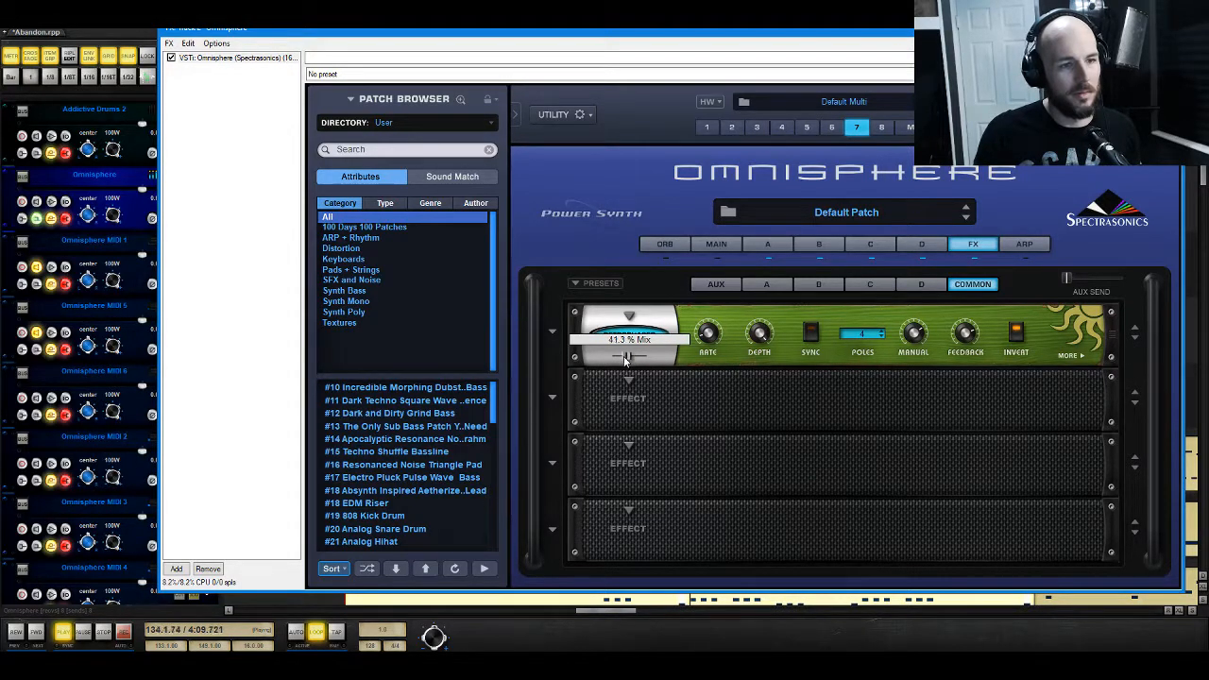
Step: Try the Boutique amplifier in BRITE mode in the second common effect slot, then close the plugin window and stop playback
left_click(630, 377)
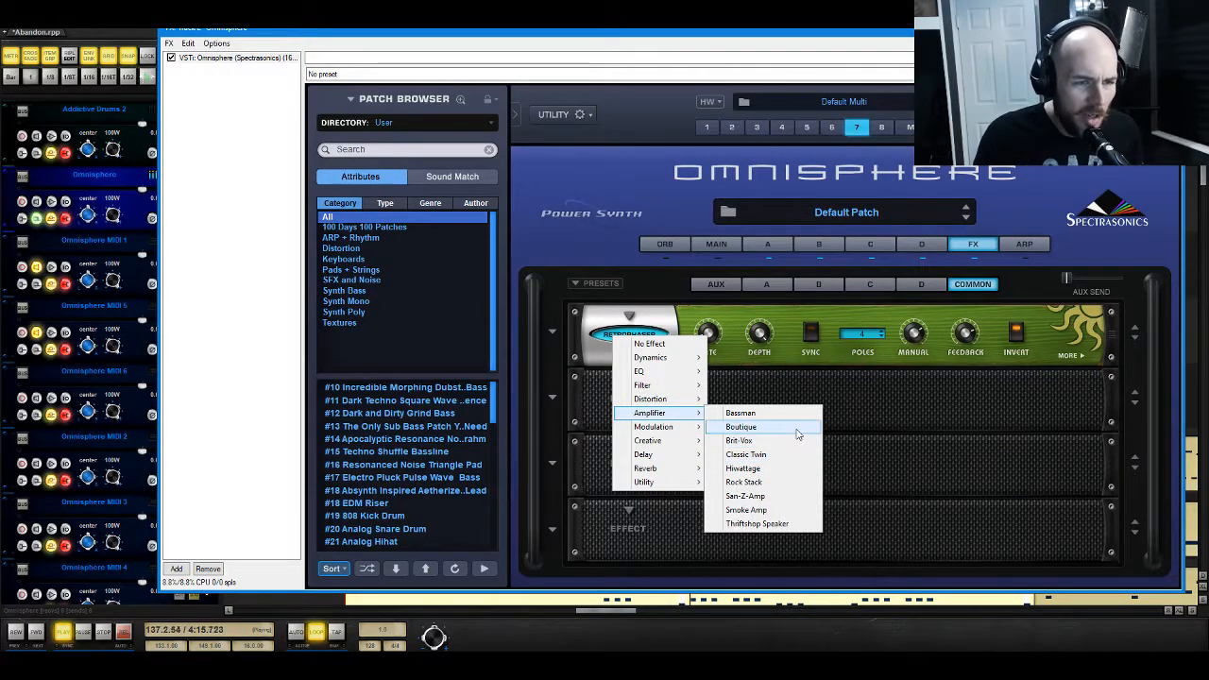
left_click(797, 434)
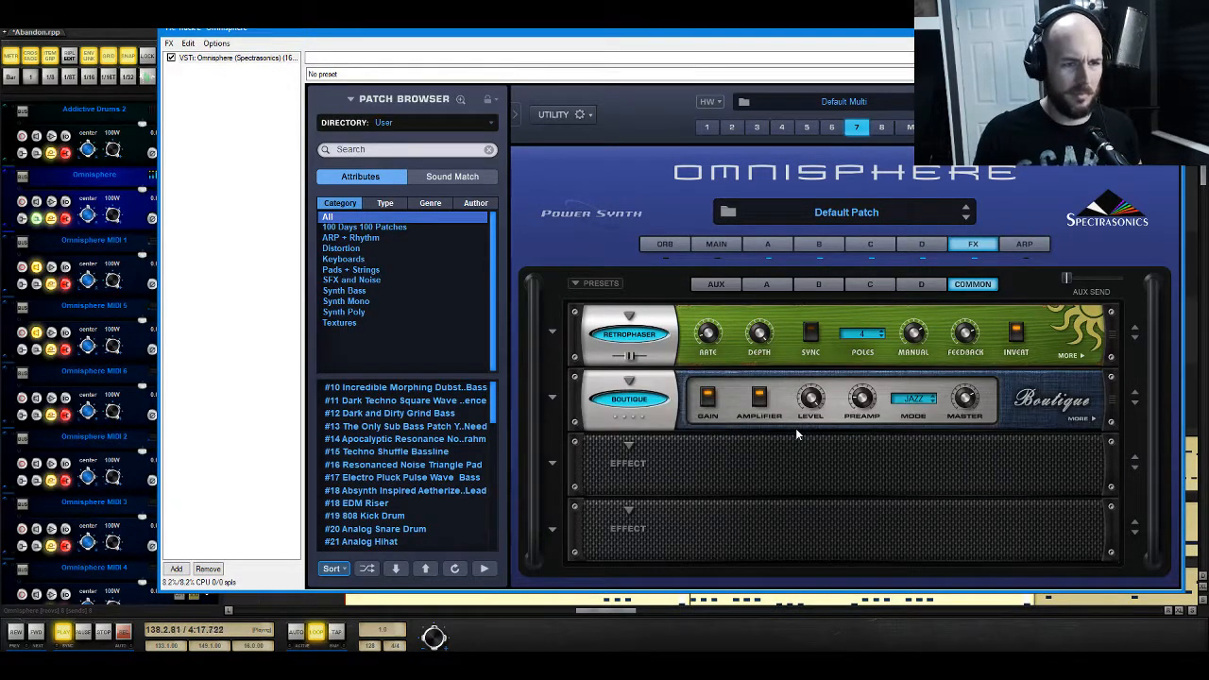
left_click(932, 403)
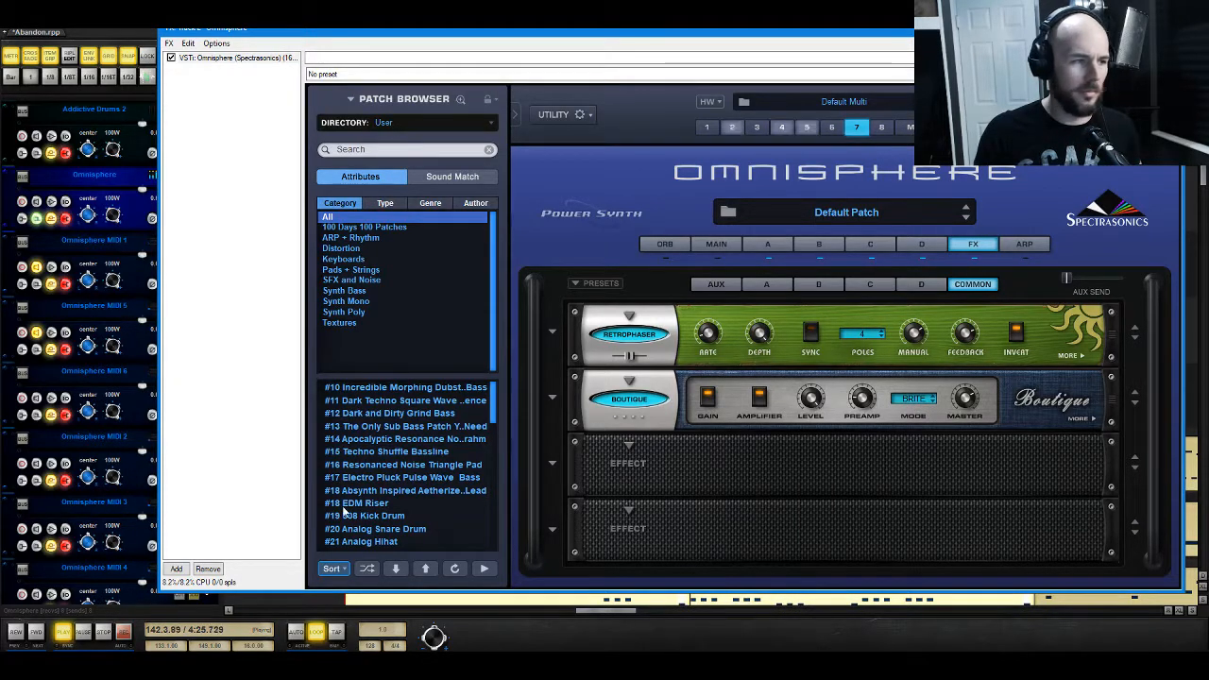
left_click(1169, 28)
key("space")
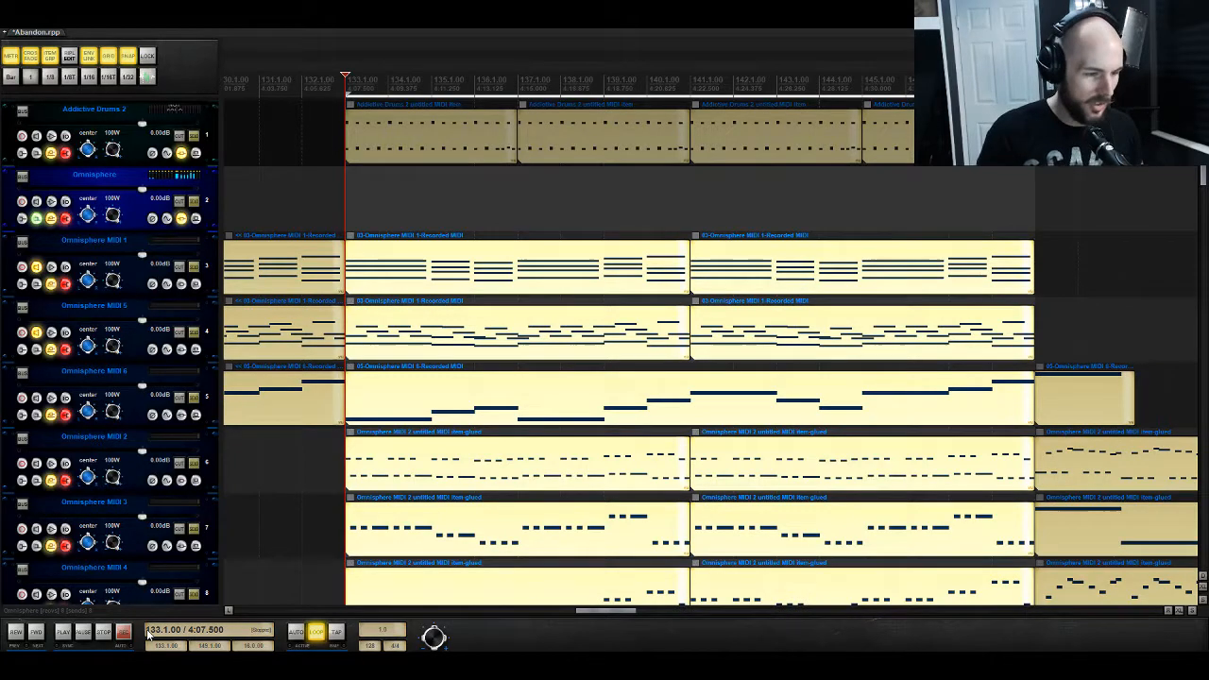
key("shift+m")
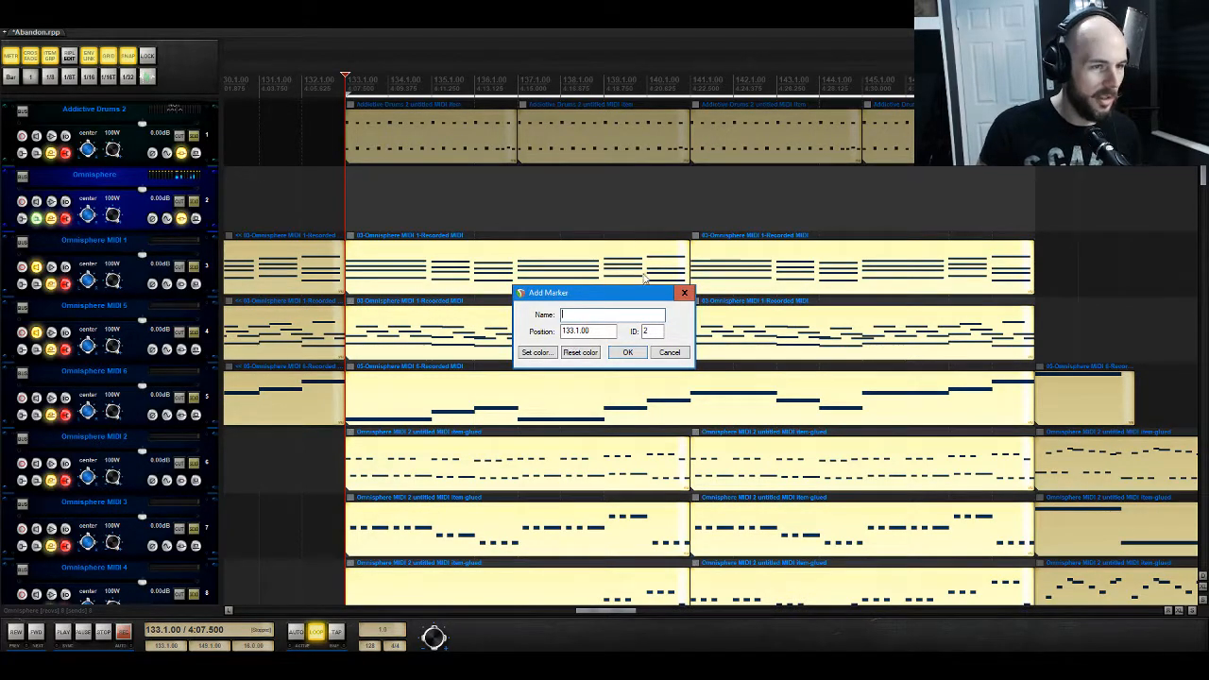
left_click(685, 293)
key("ctrl+m")
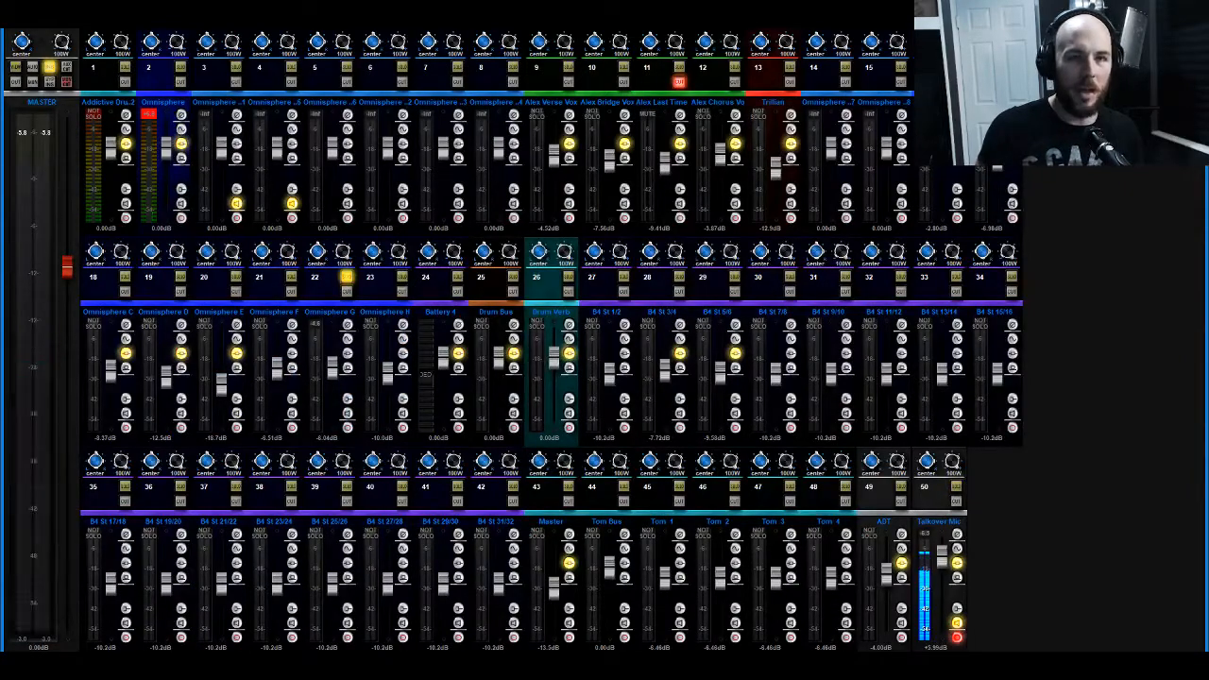
key("ctrl+m")
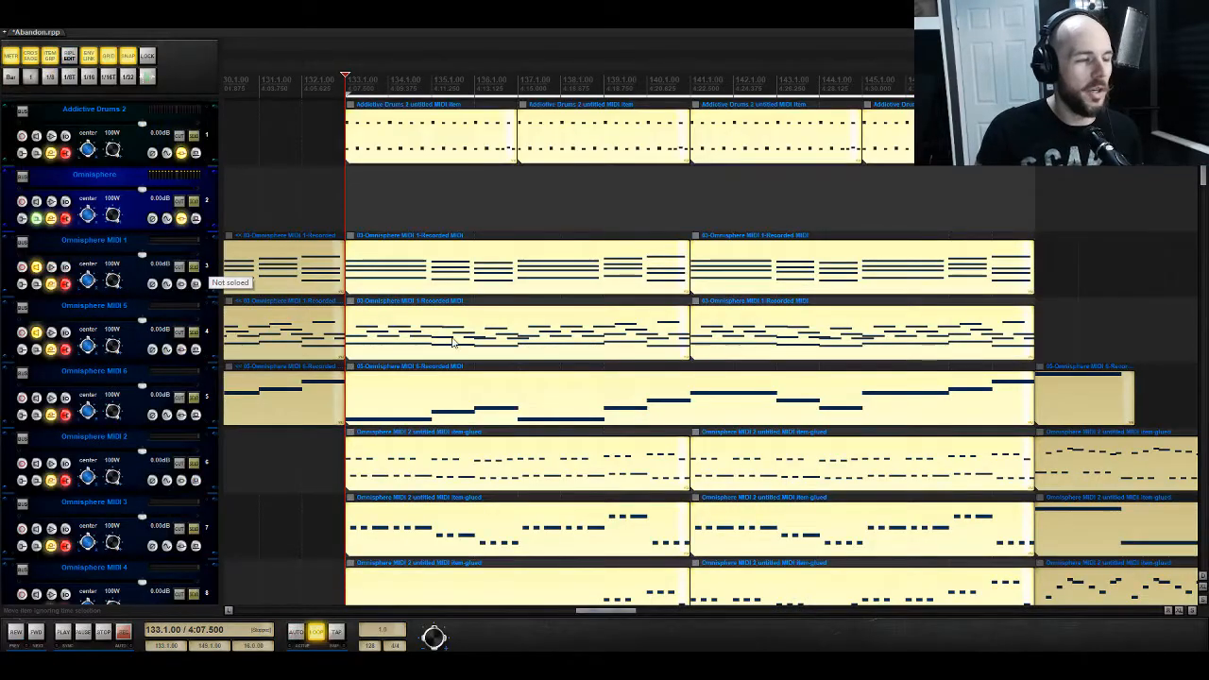
Step: Loop the section from bar 133 and lower the Omnisphere G track's volume slightly
key("space")
scroll(200, 281, "down", 5)
scroll(298, 406, "down", 10)
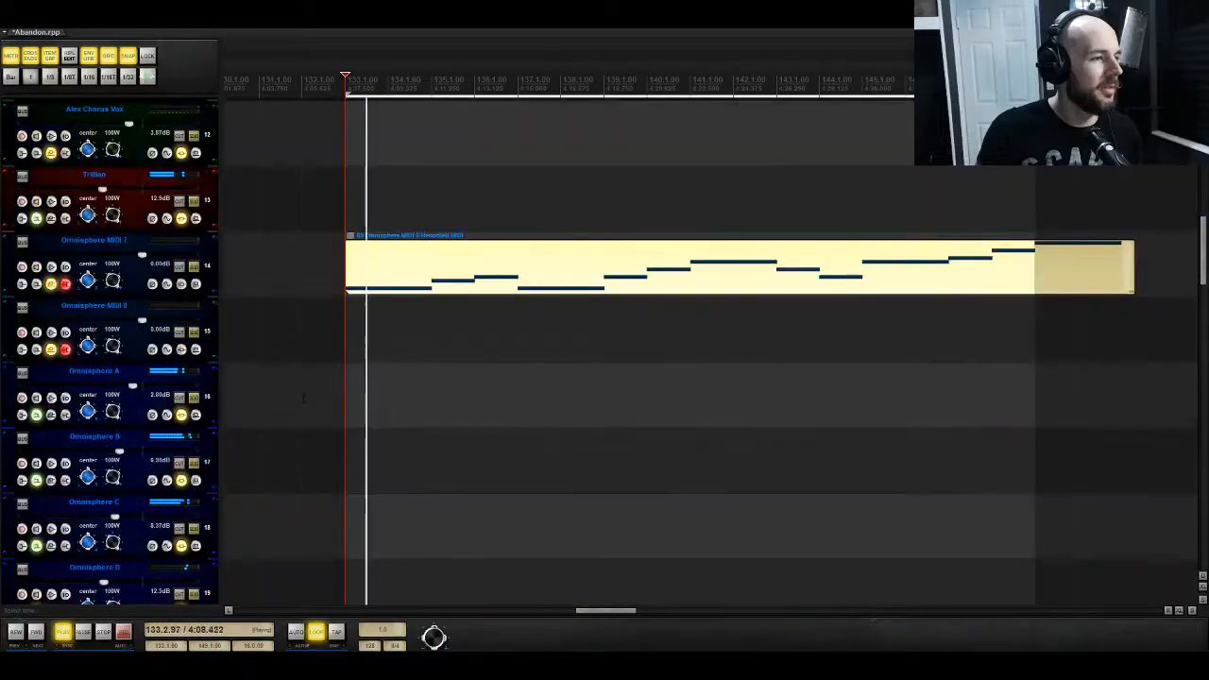
scroll(298, 412, "down", 2)
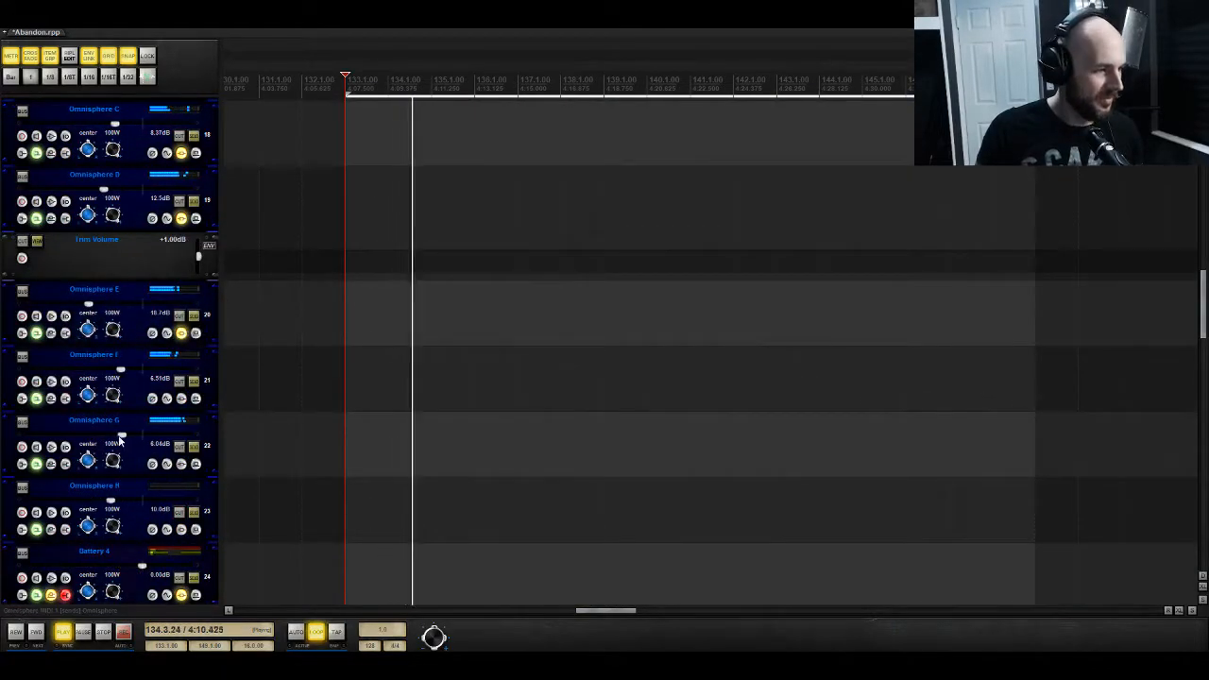
left_click_drag(121, 435, 116, 441)
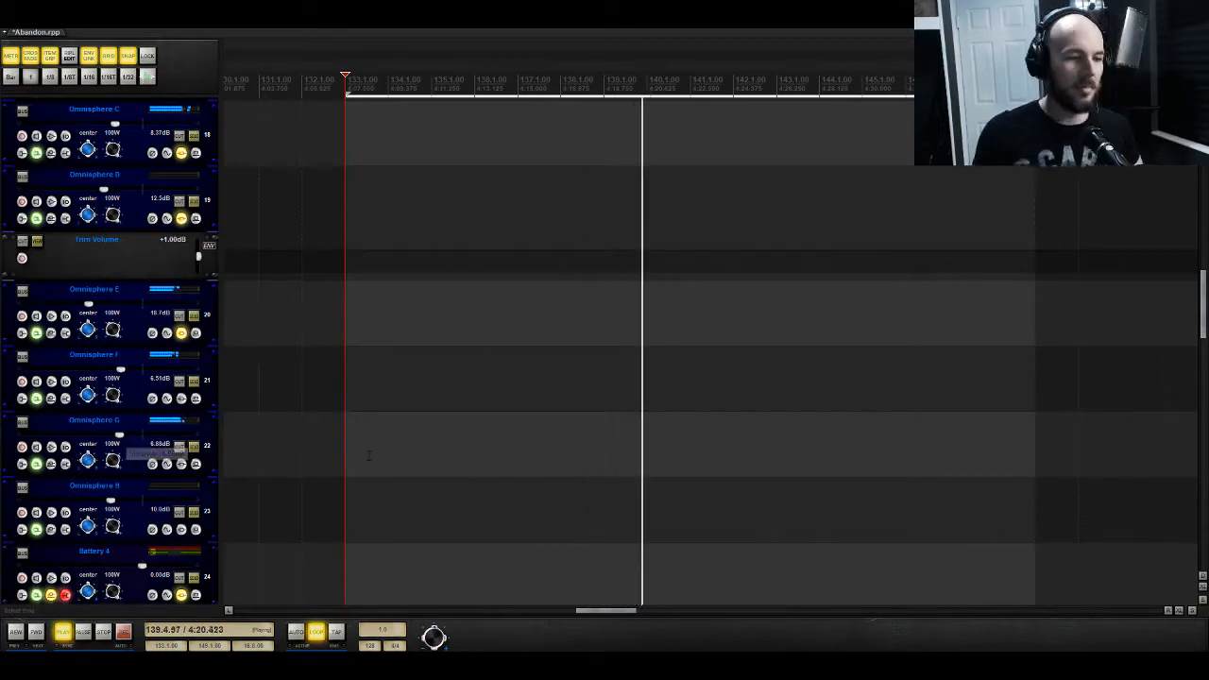
Step: Reopen the Omnisphere plugin window, bypass the Boutique amplifier, and remove it from the second common effect slot
scroll(369, 456, "up", 3)
scroll(709, 350, "up", 12)
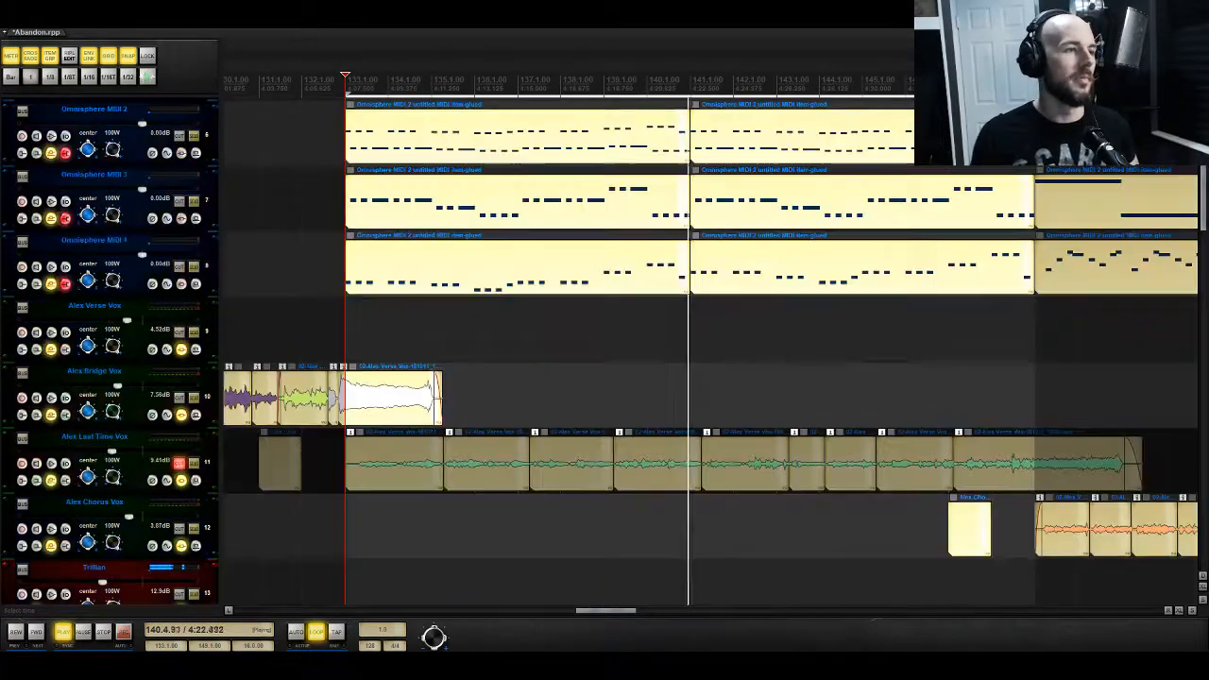
scroll(709, 350, "up", 2)
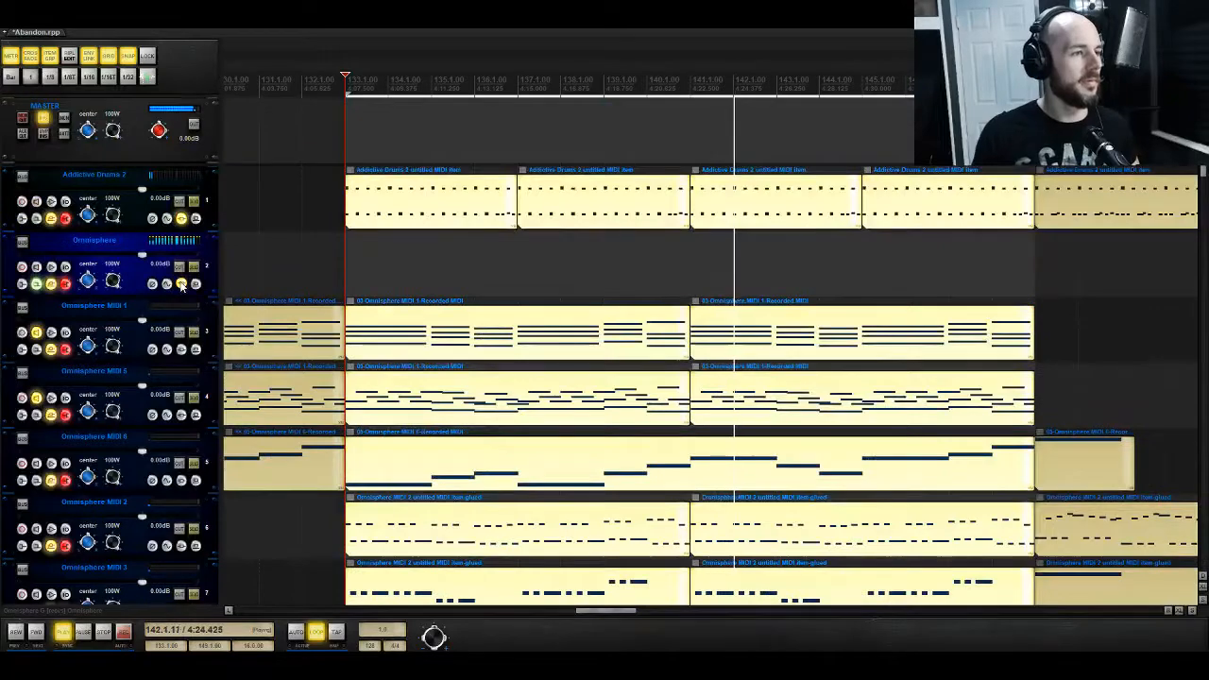
left_click(181, 283)
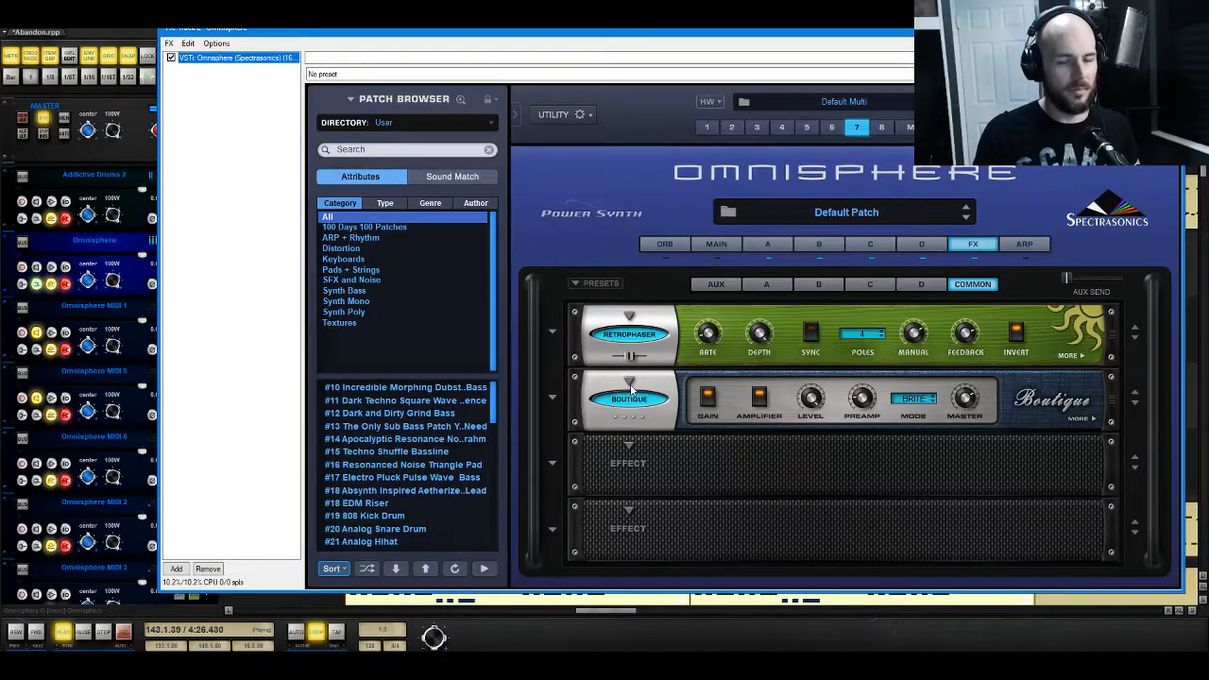
left_click(632, 397)
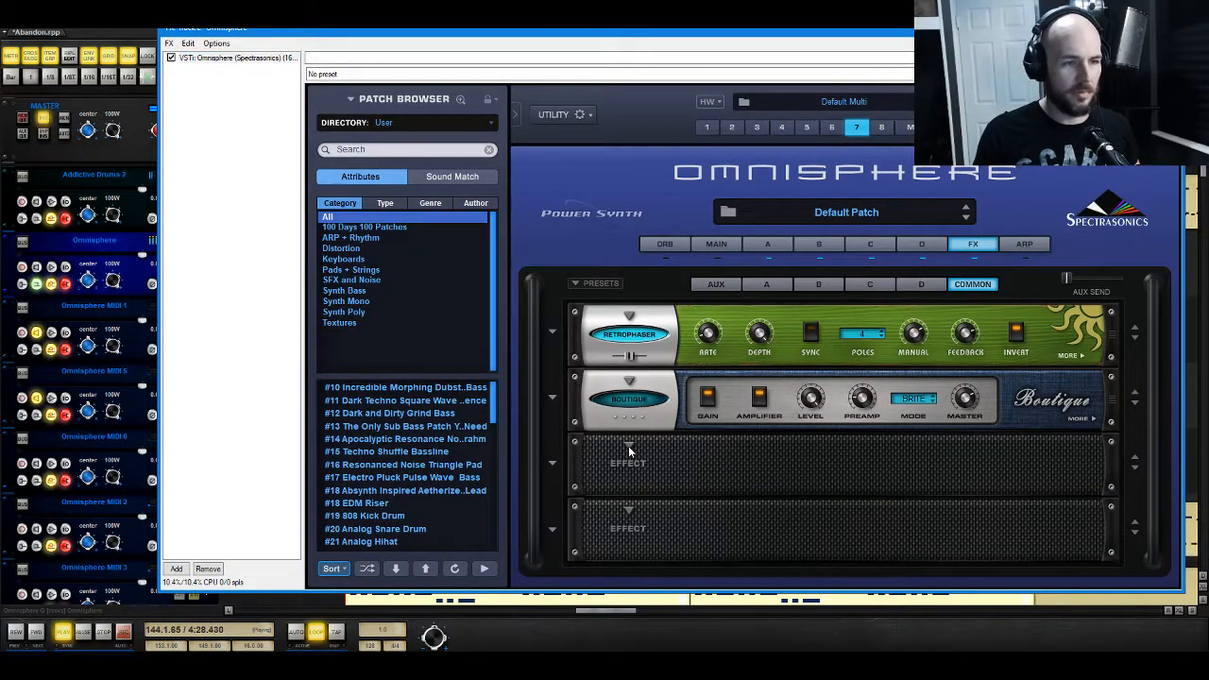
left_click(629, 381)
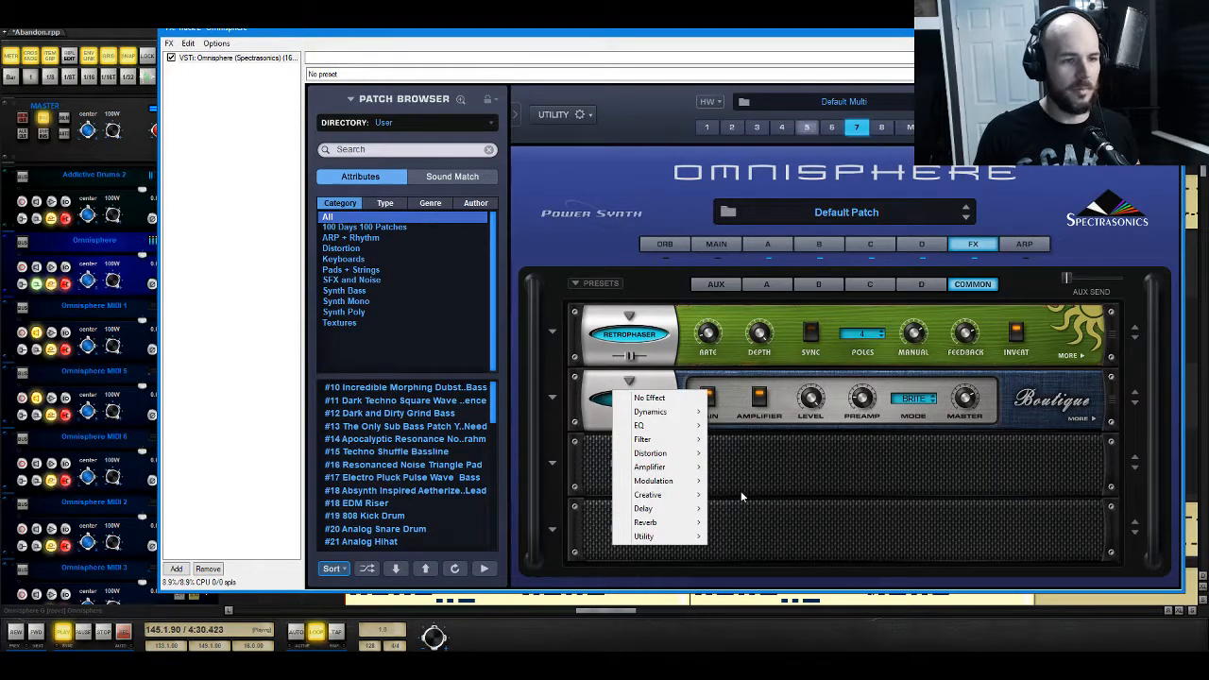
left_click(633, 381)
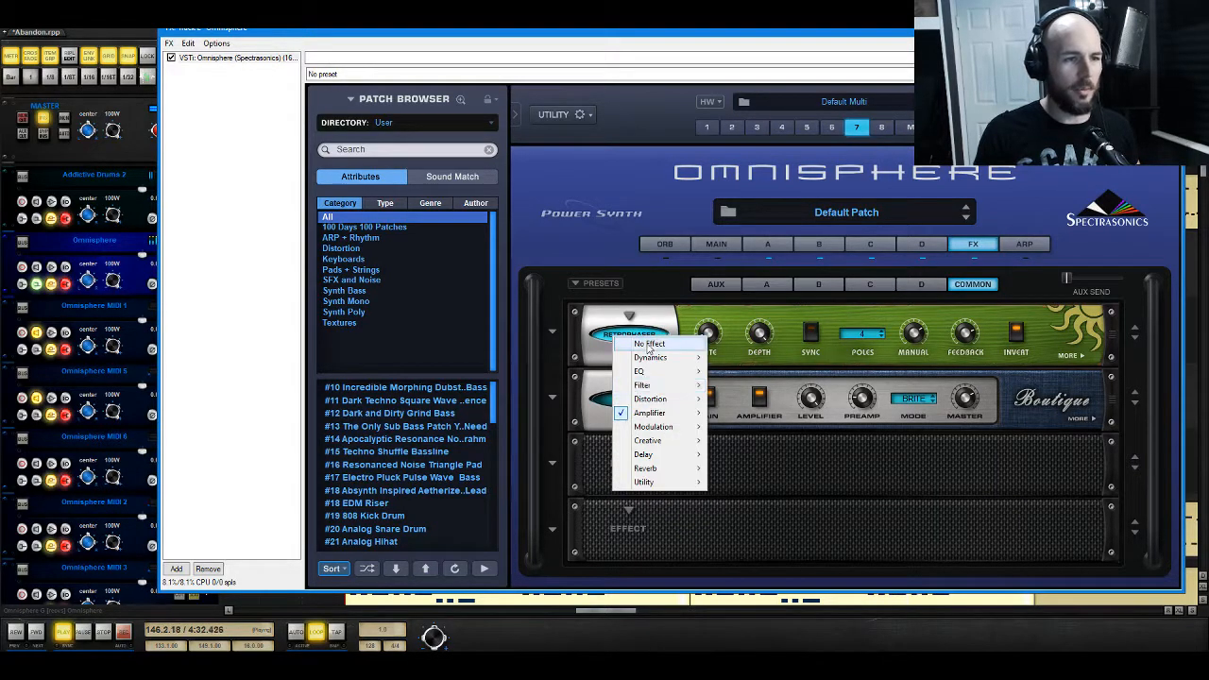
left_click(647, 346)
Step: Load Innerspace in the second common effect slot with the Chrome resonance Chrome Tap 1 as its A sound
left_click(638, 381)
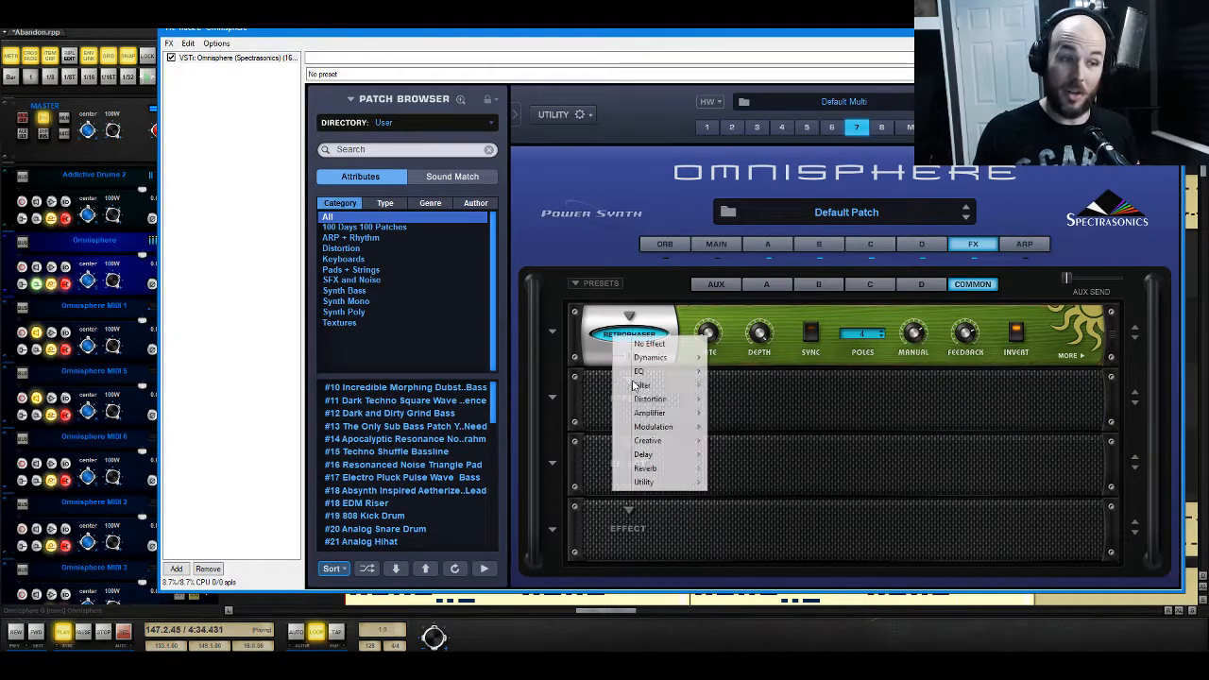
mouse_move(707, 441)
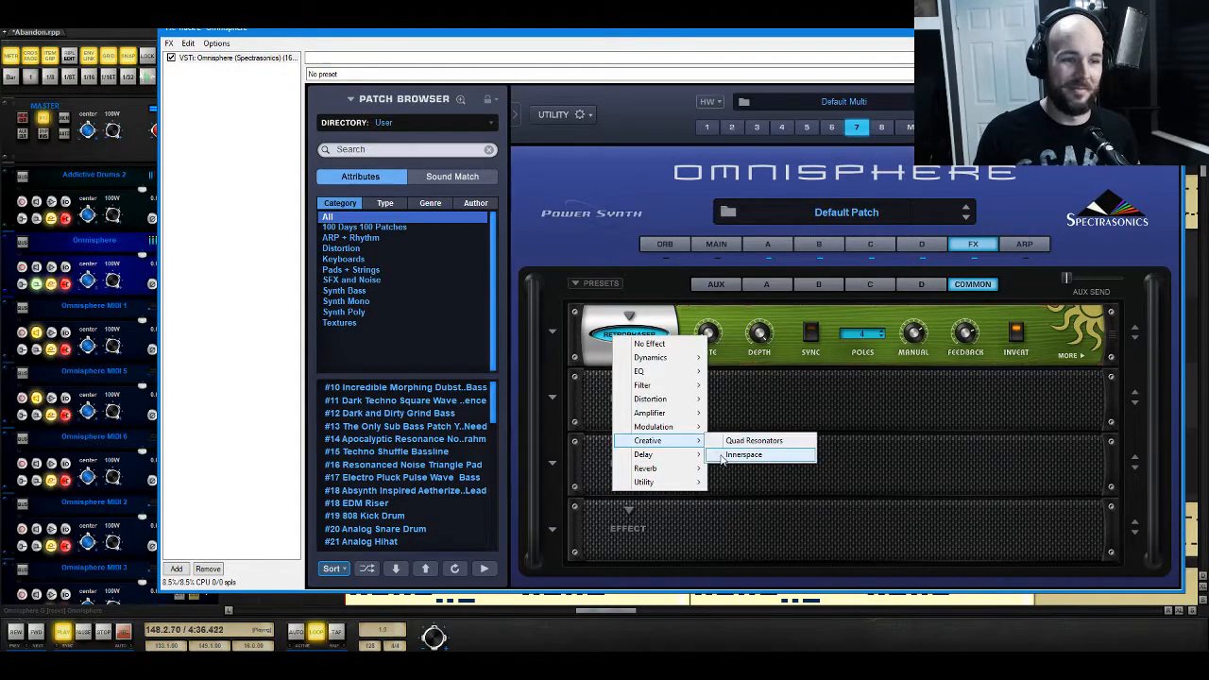
left_click(746, 454)
left_click(773, 400)
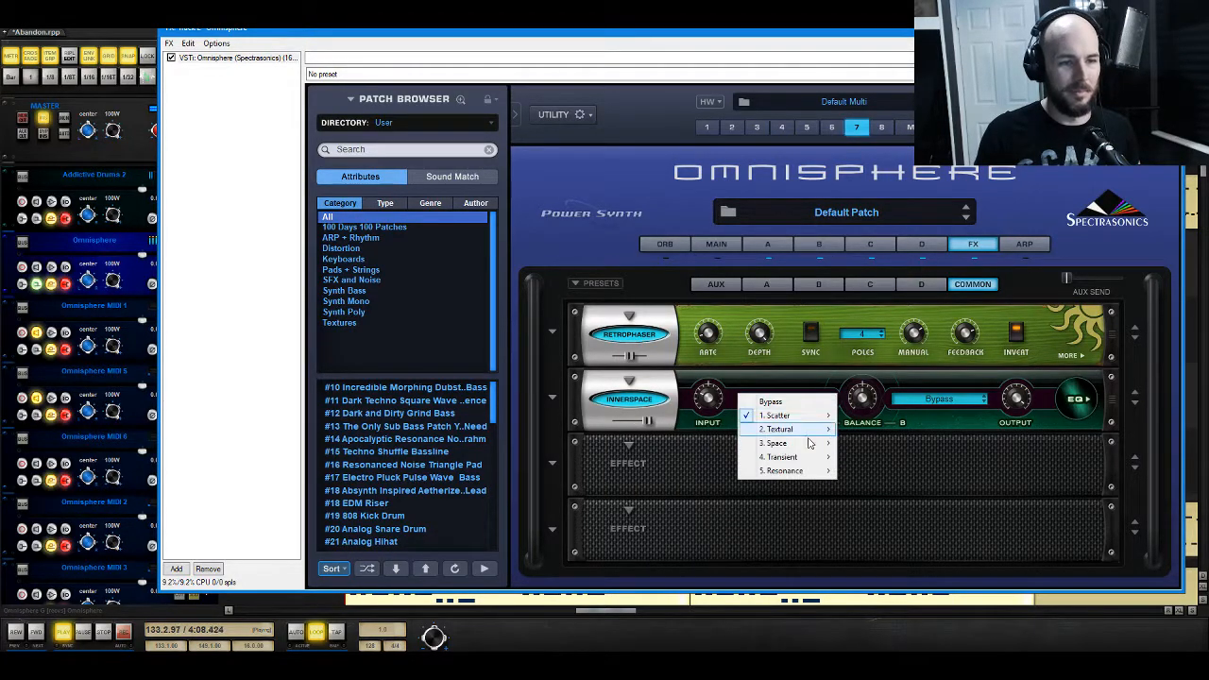
mouse_move(806, 473)
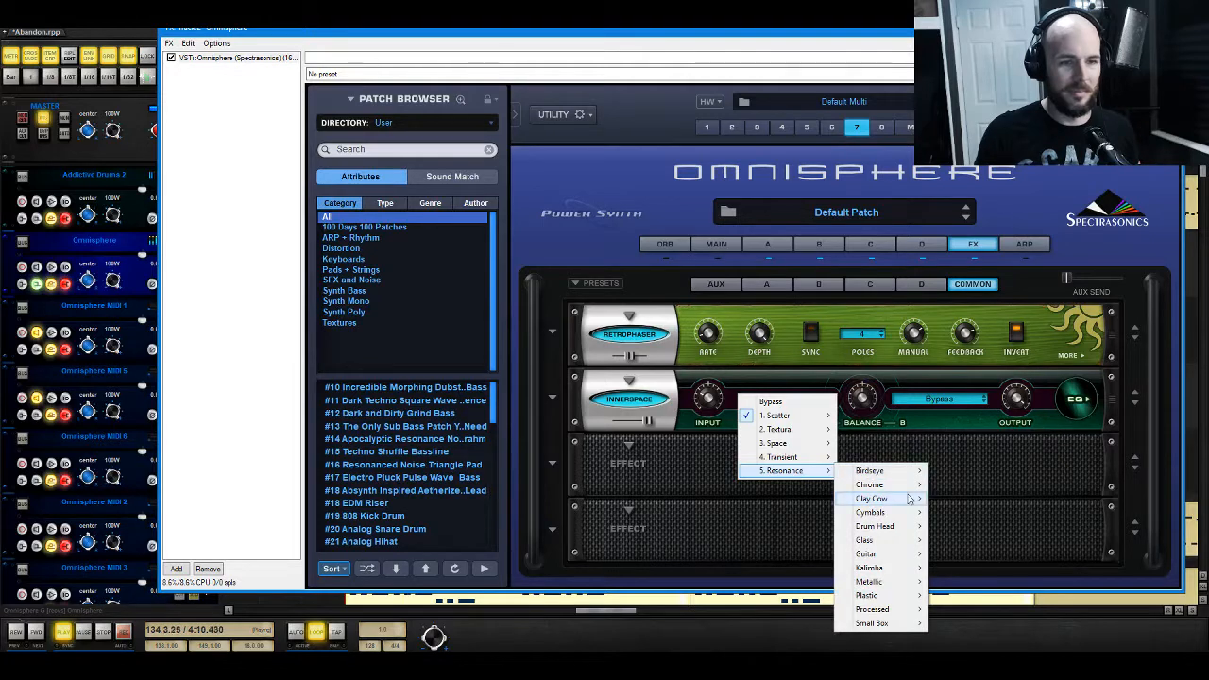
mouse_move(913, 487)
left_click(968, 485)
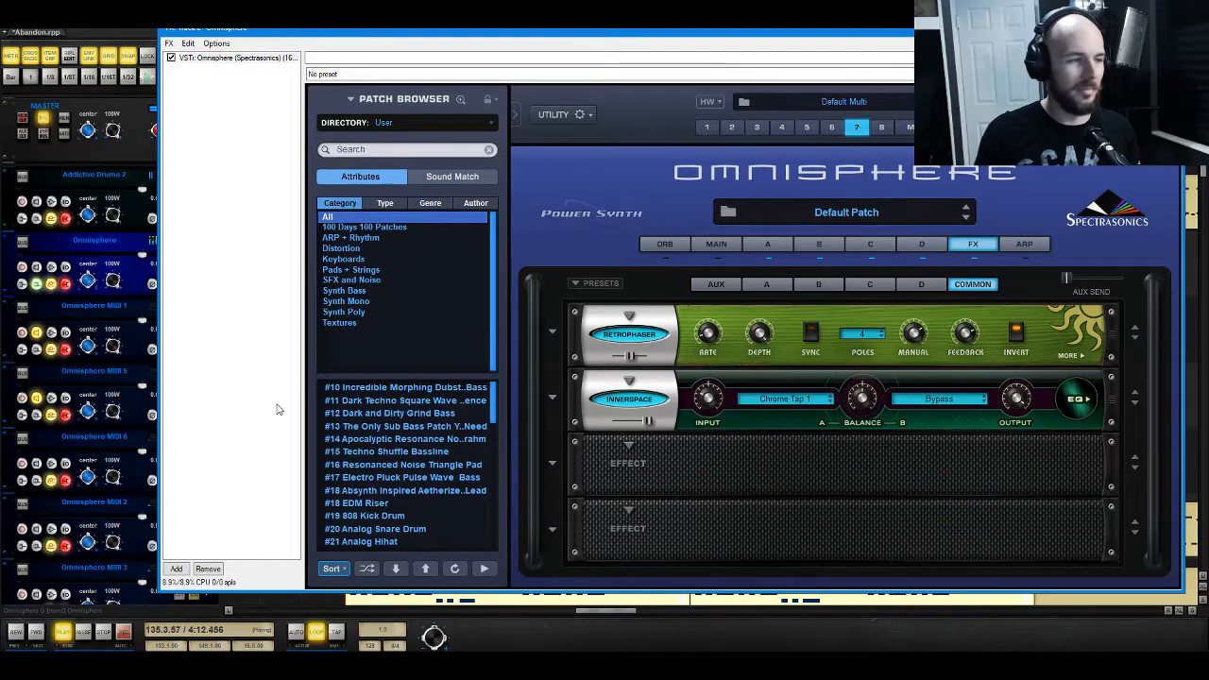
Step: Replay from bar 133, raise the Innerspace output to about 8.15 dB, and close the plugin window
mouse_move(1024, 407)
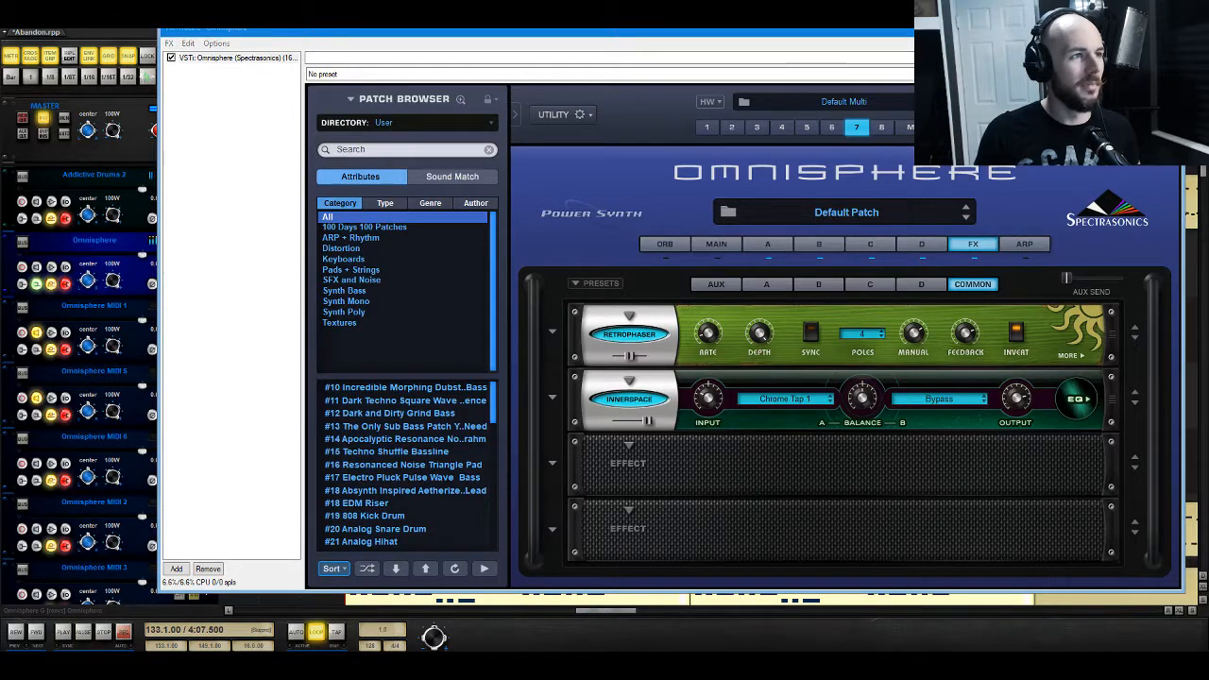
key("space")
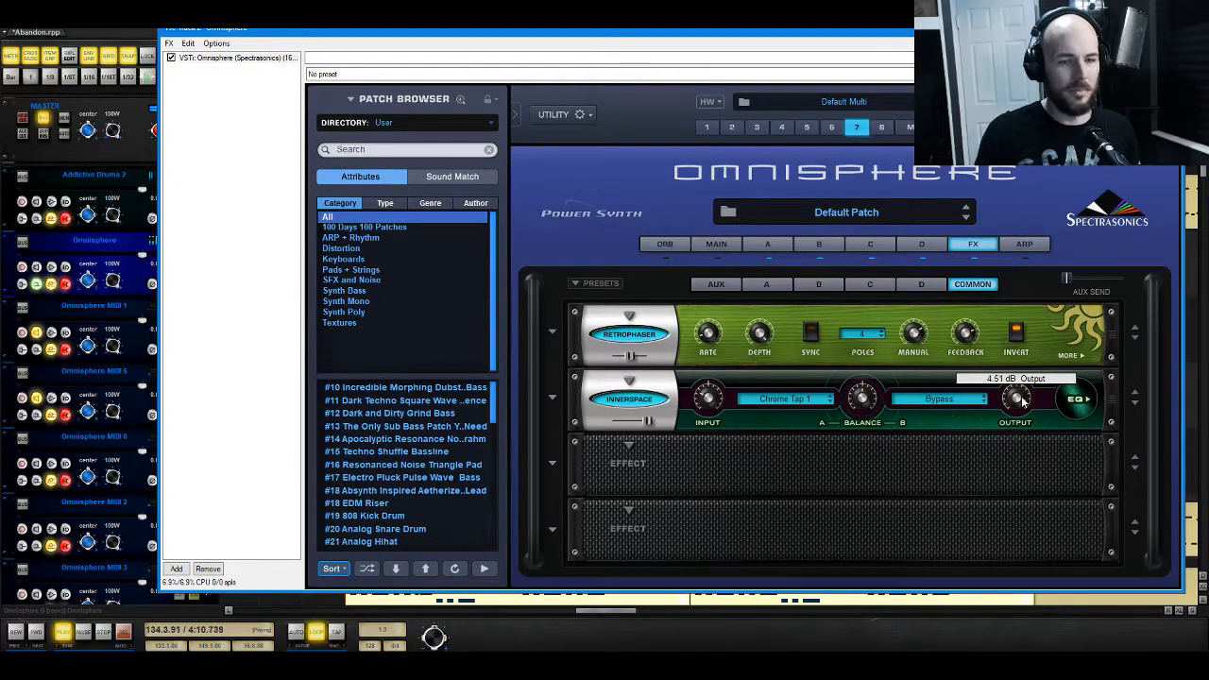
scroll(1022, 401, "up", 2)
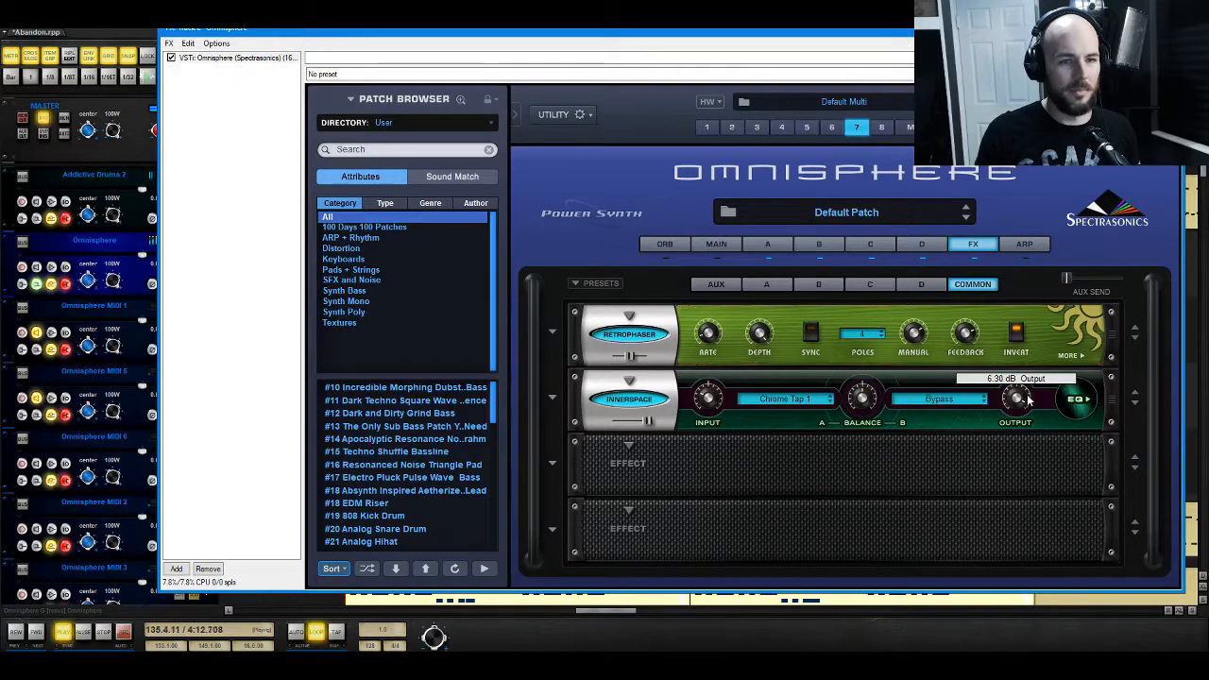
scroll(1031, 400, "up", 1)
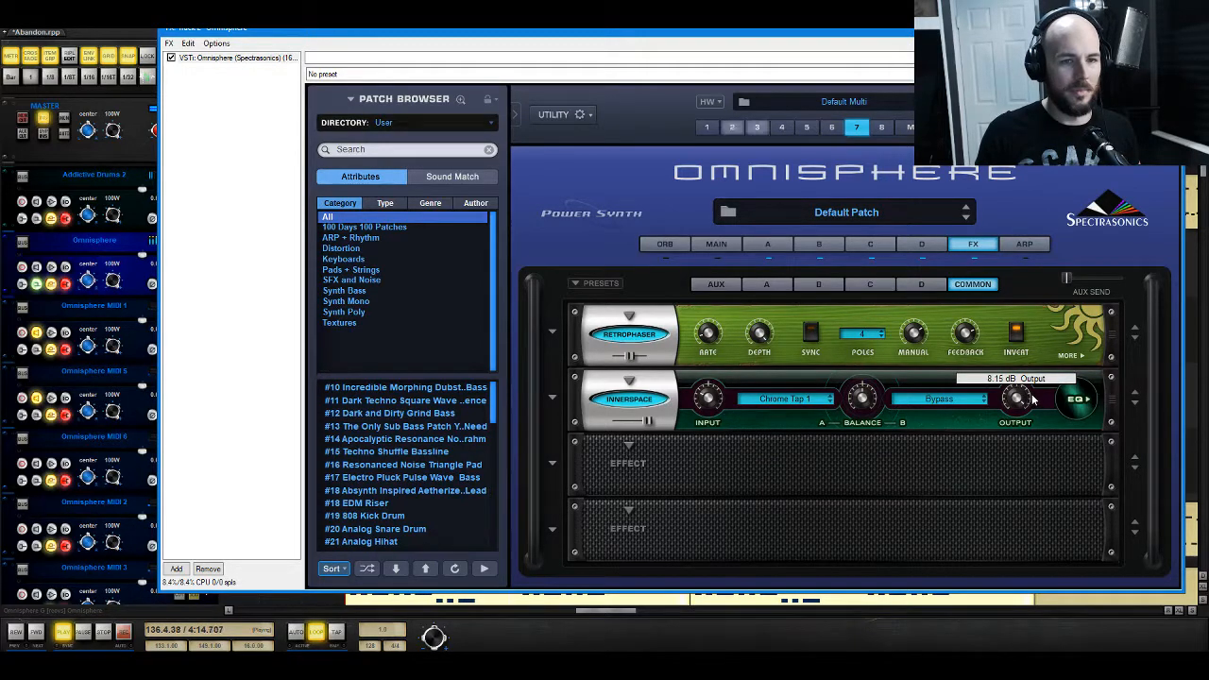
left_click(1169, 29)
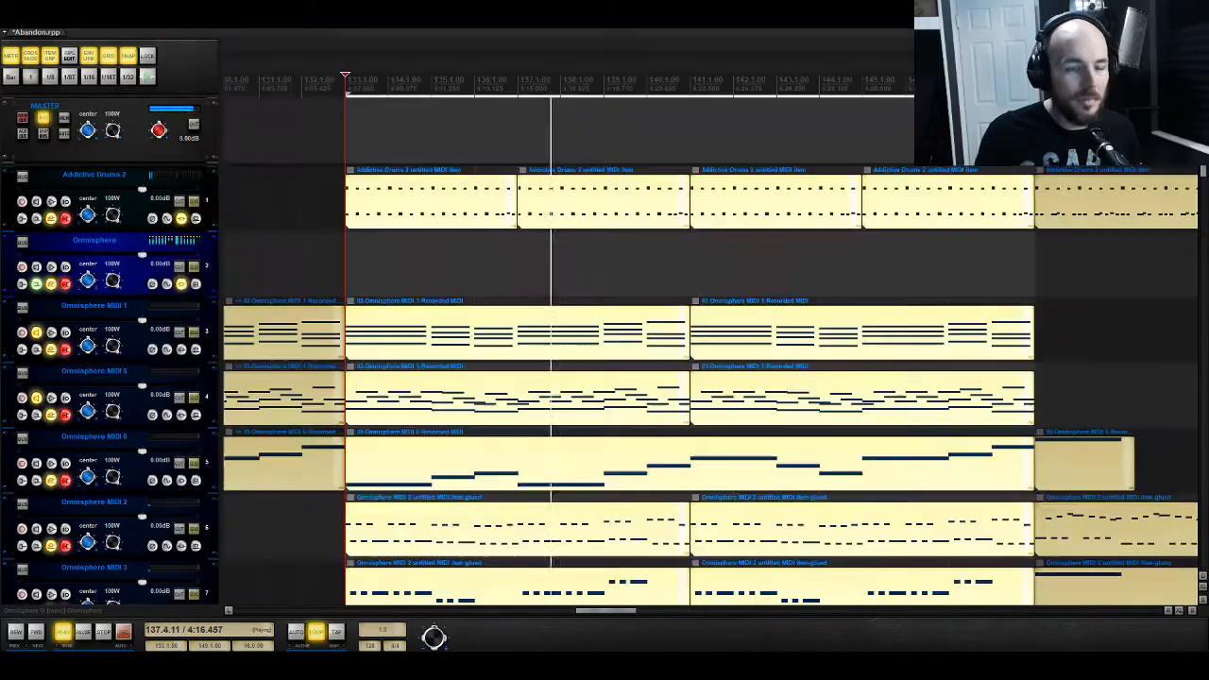
Step: Raise the Omnisphere G track's volume to about 0 dB during loop playback
scroll(710, 350, "down", 4)
scroll(128, 289, "down", 5)
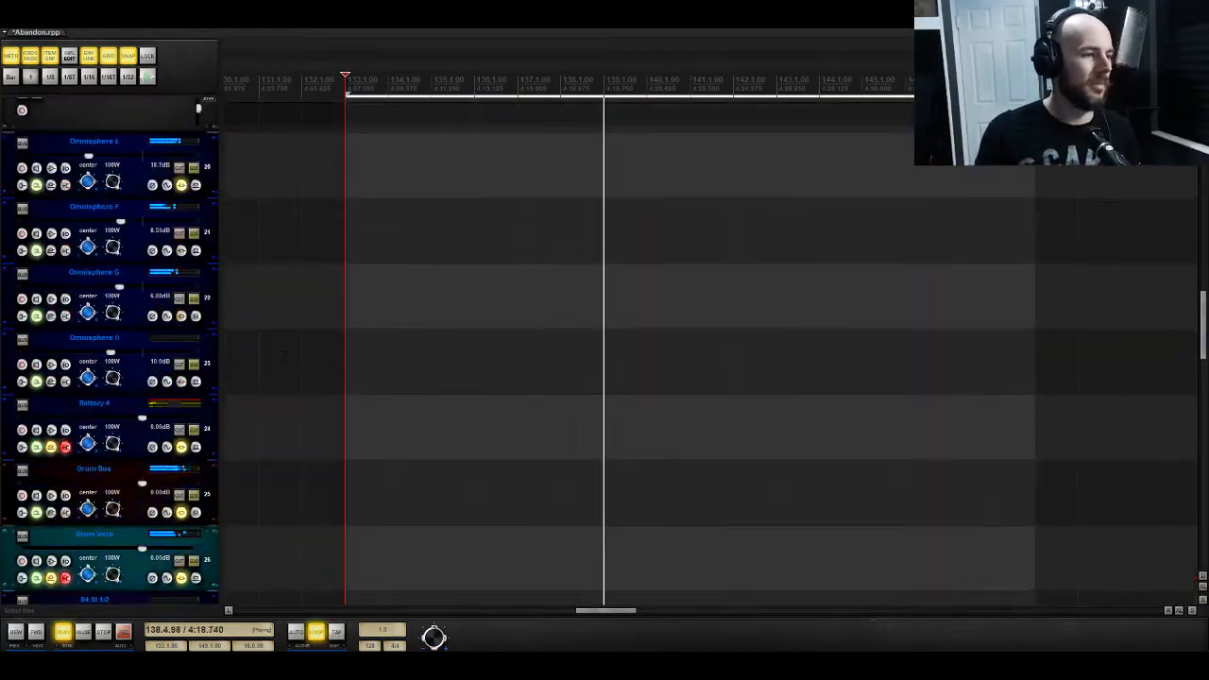
left_click_drag(129, 289, 142, 289)
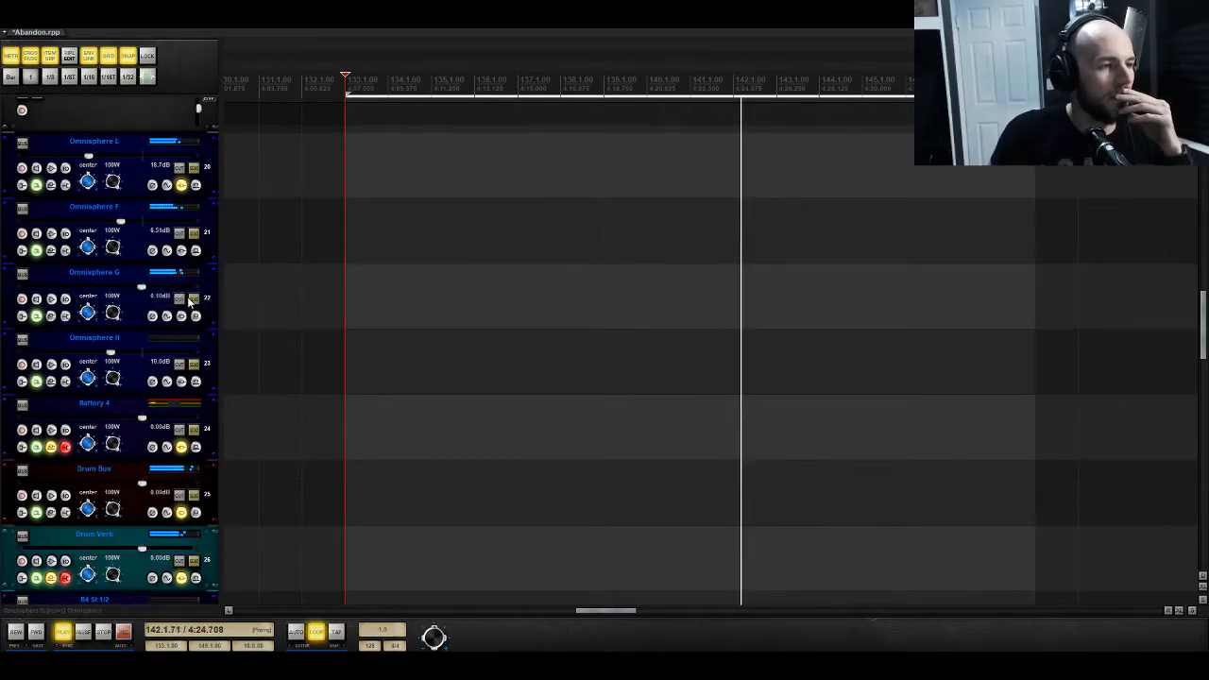
Step: Check the Omnisphere G track in solo and in the mix, and set its volume to about +0.22 dB while replaying from bar 133
left_click(194, 298)
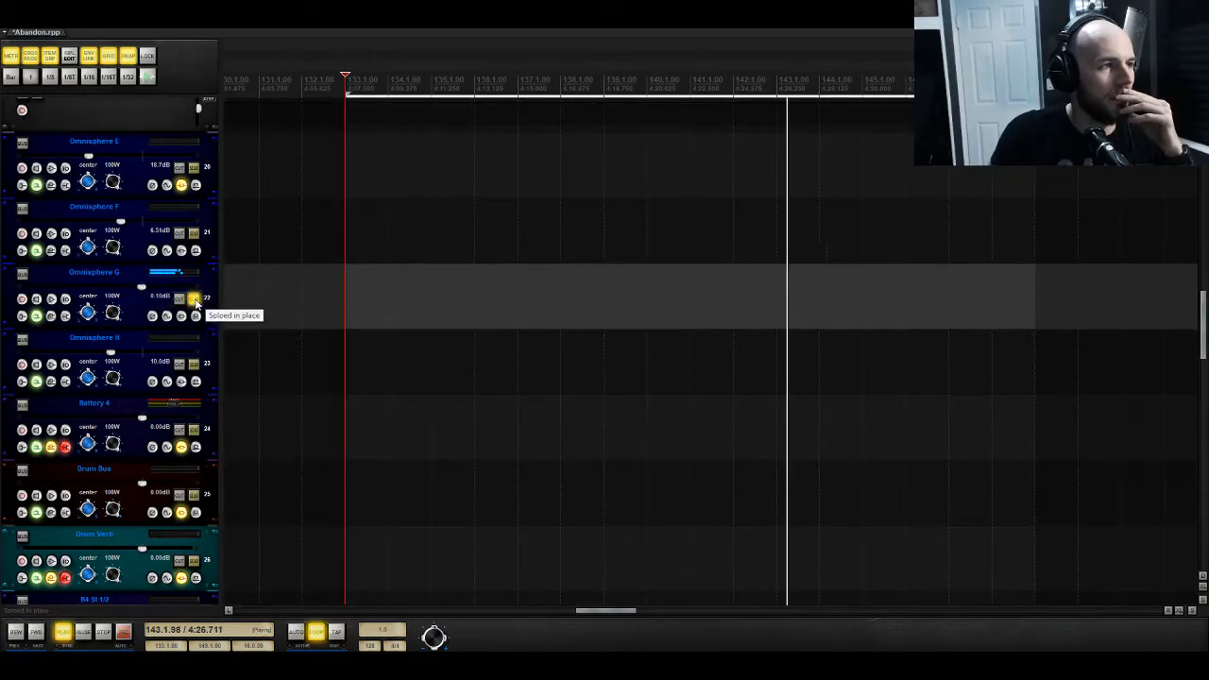
left_click(193, 298)
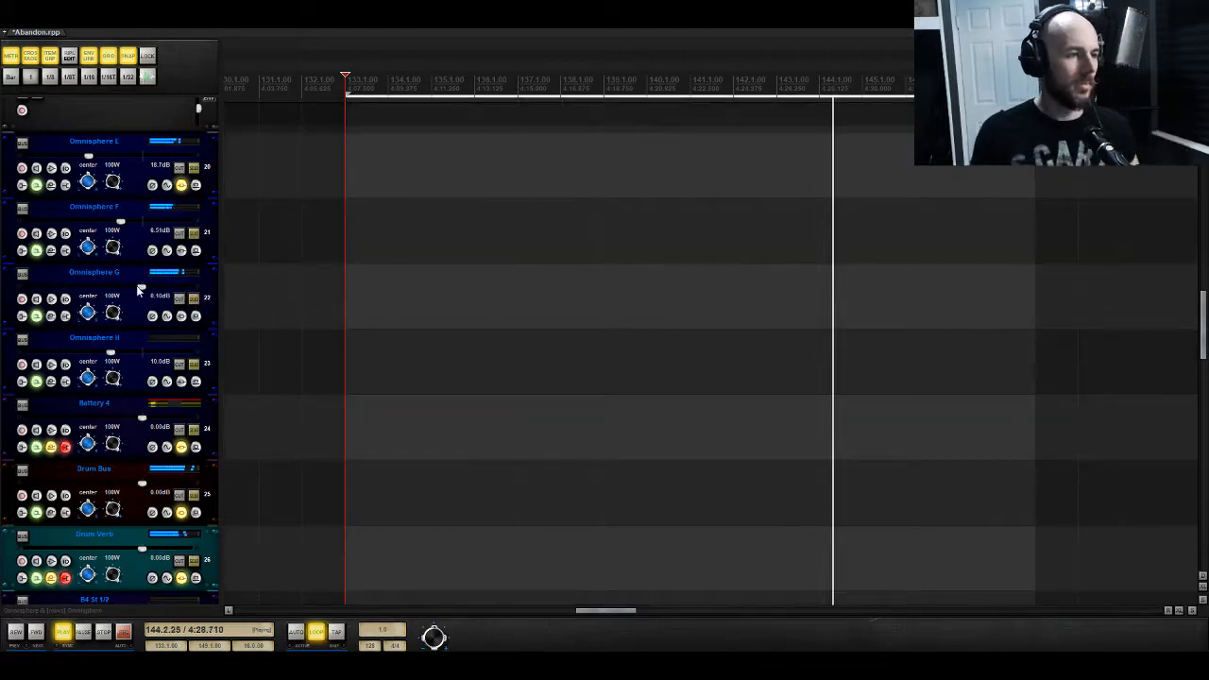
key("space")
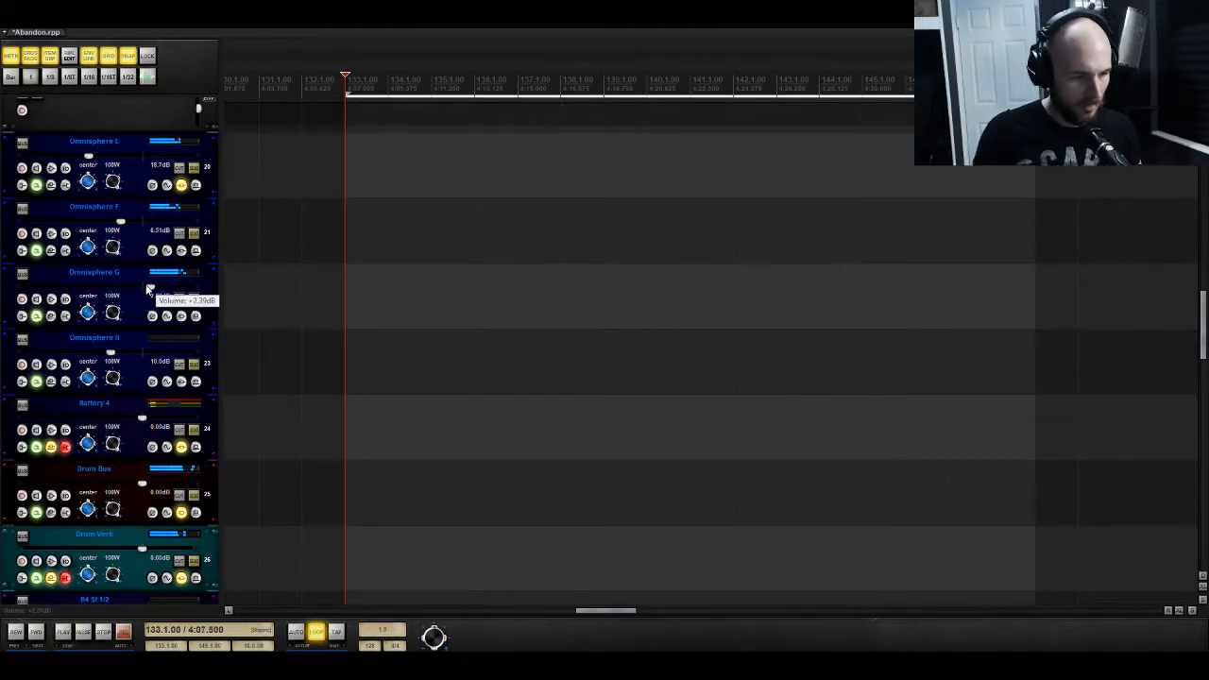
key("space")
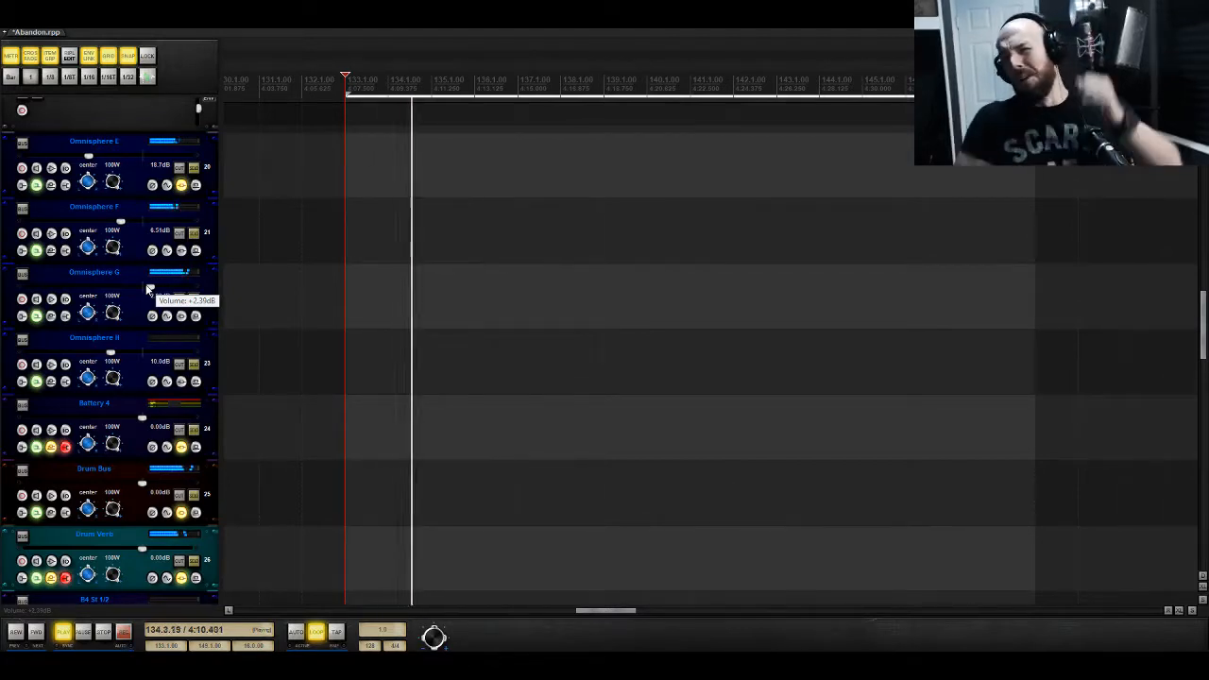
left_click_drag(148, 289, 137, 290)
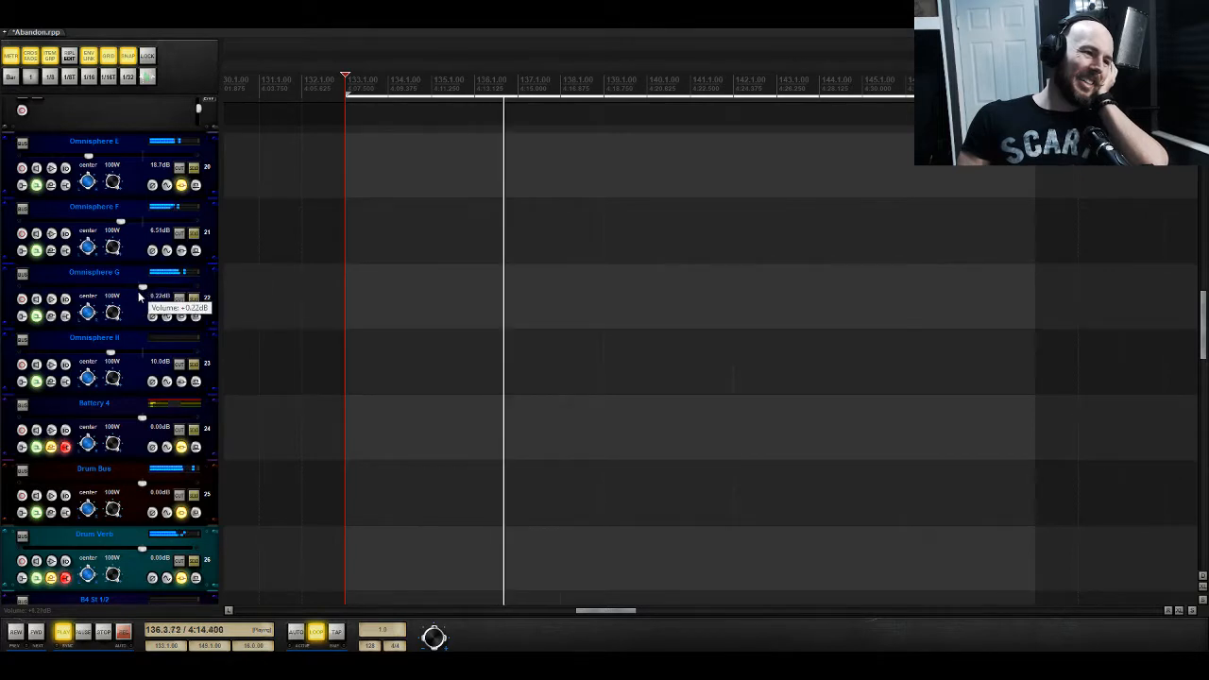
key("space")
Step: Reopen the Omnisphere plugin, remove Innerspace from the second common effect slot, and close the plugin window
left_click(195, 299)
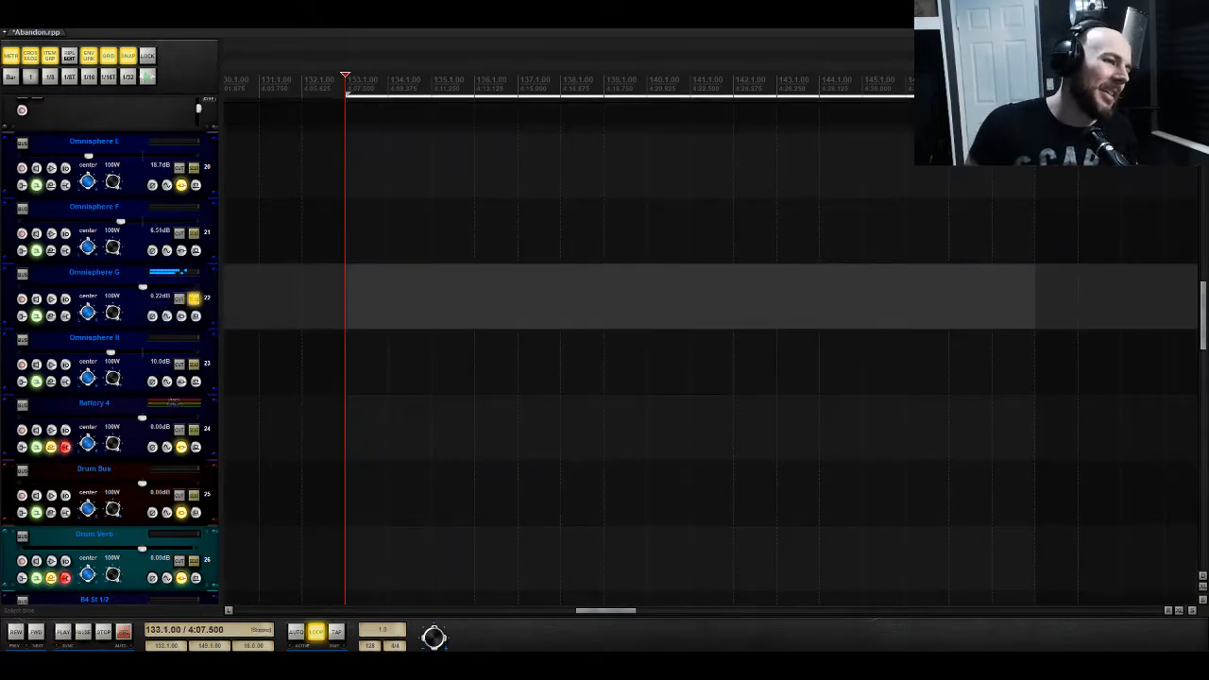
scroll(260, 332, "up", 8)
left_click(196, 266)
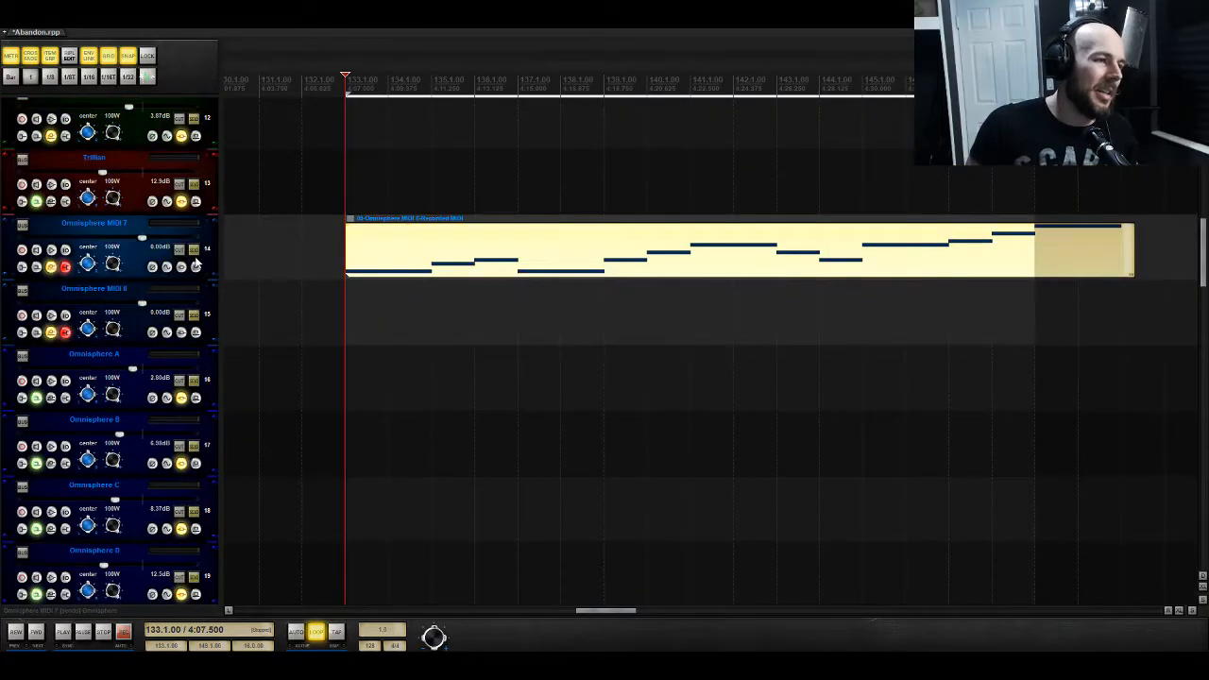
left_click(195, 251)
scroll(194, 250, "up", 3)
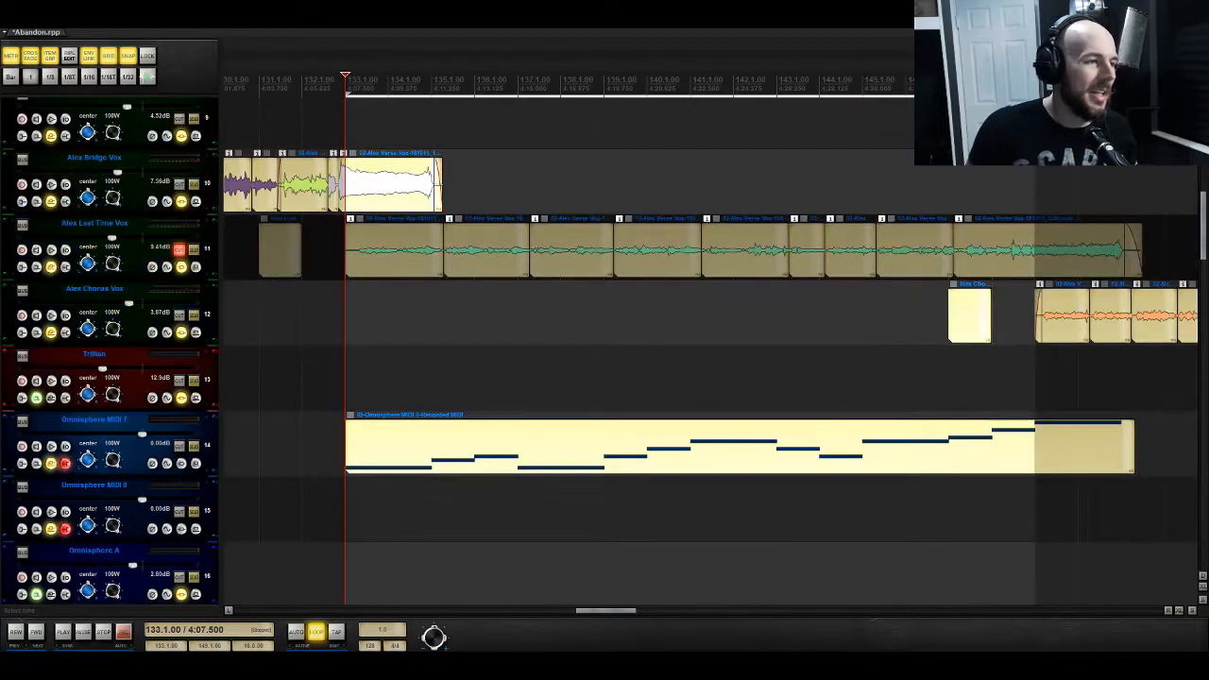
scroll(210, 257, "up", 10)
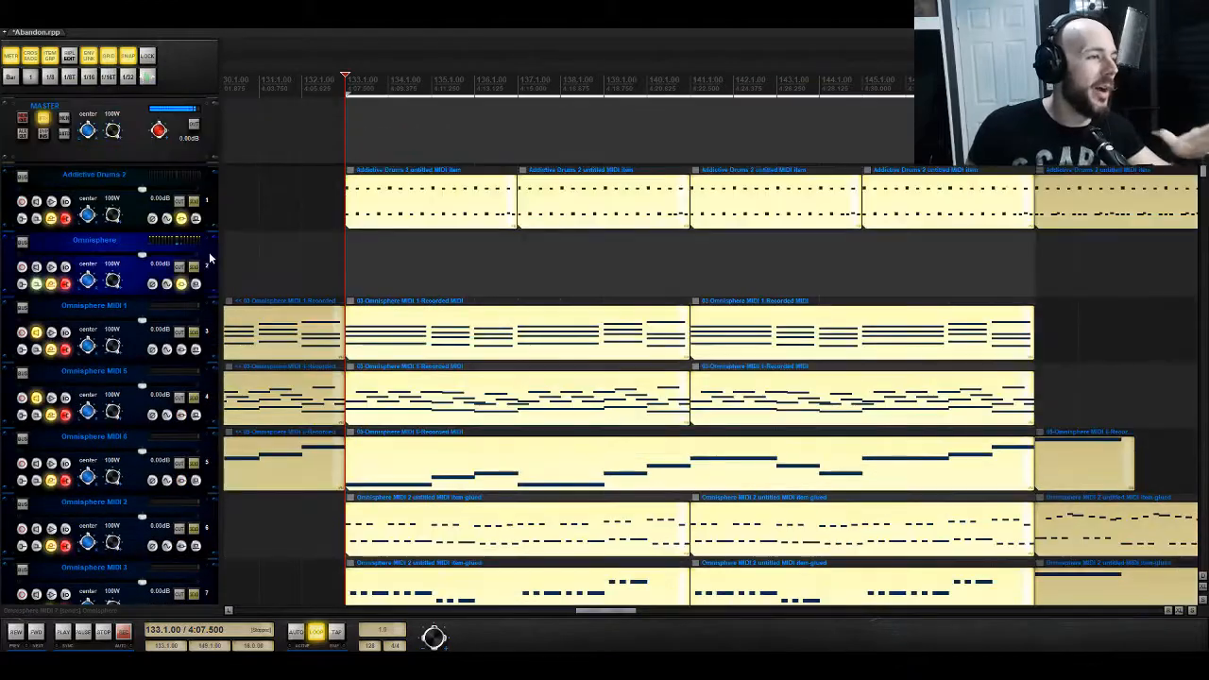
left_click(182, 284)
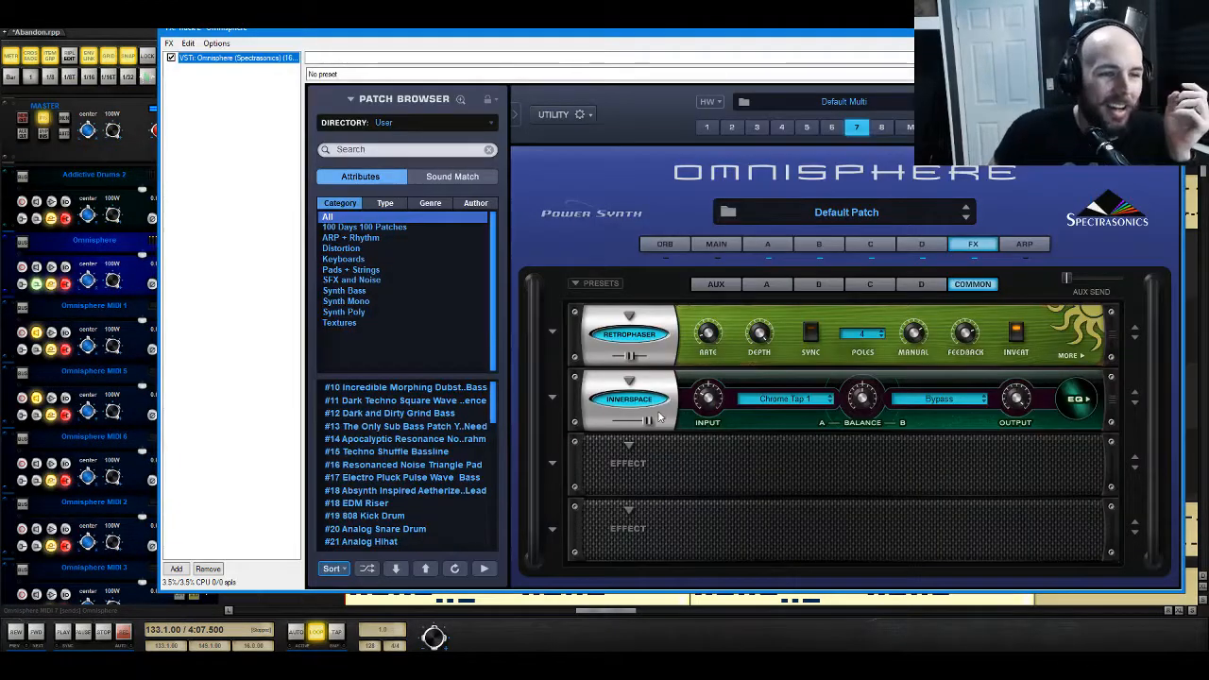
left_click(628, 335)
left_click(631, 344)
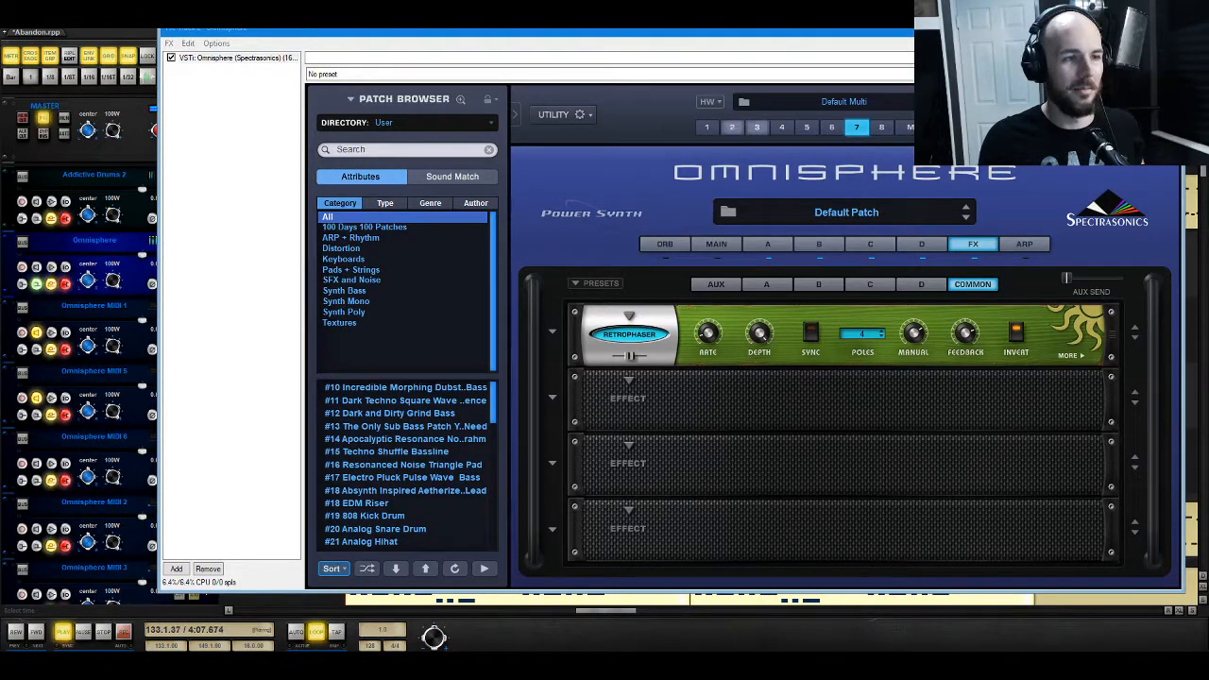
left_click(1169, 30)
Step: Lower the Omnisphere G track's volume to about -6.56 dB during loop playback and check it in solo
scroll(438, 321, "down", 10)
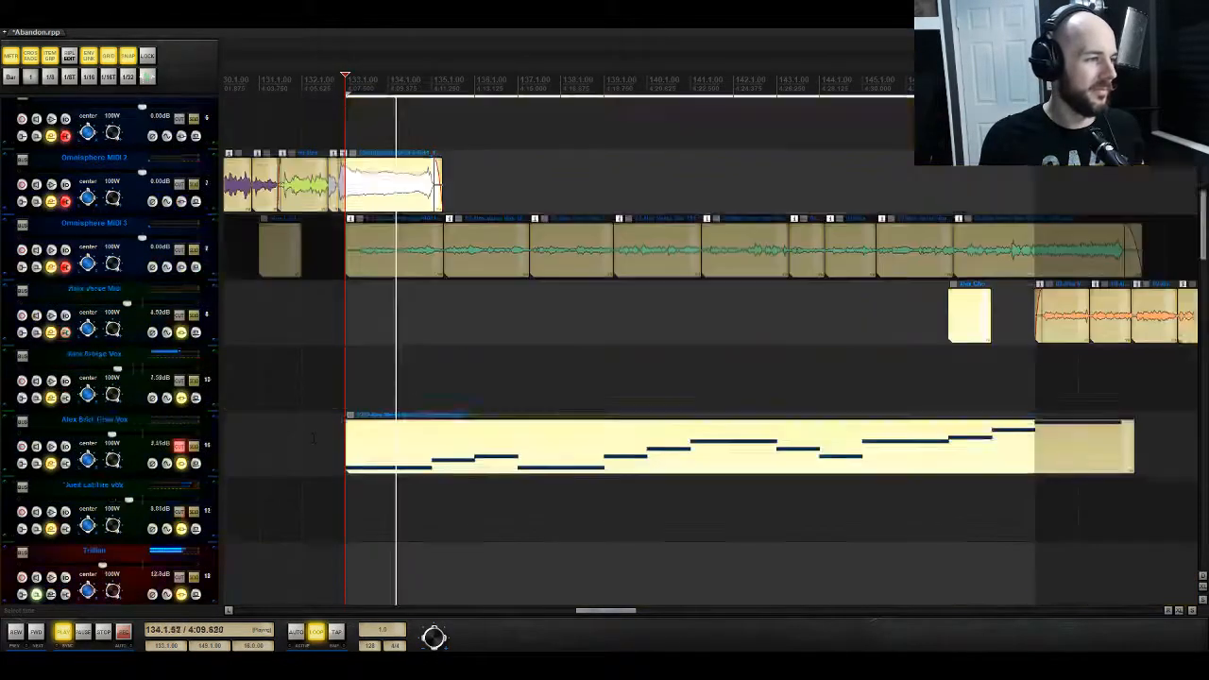
scroll(312, 368, "down", 3)
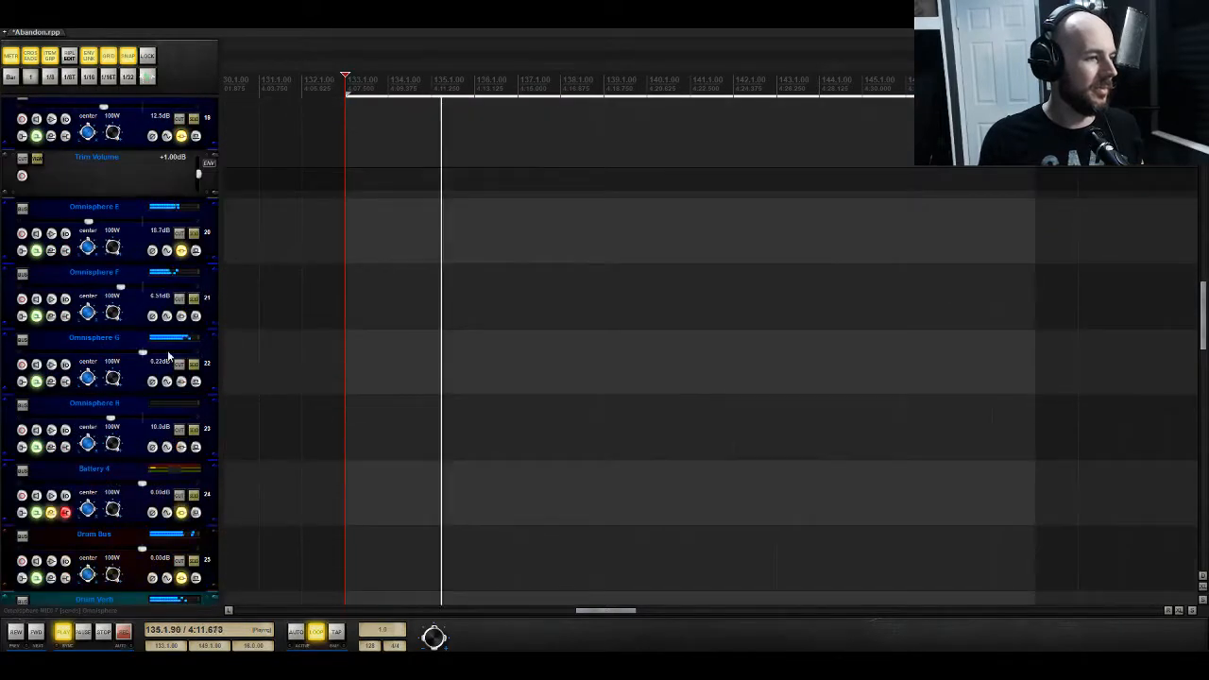
left_click_drag(136, 357, 124, 360)
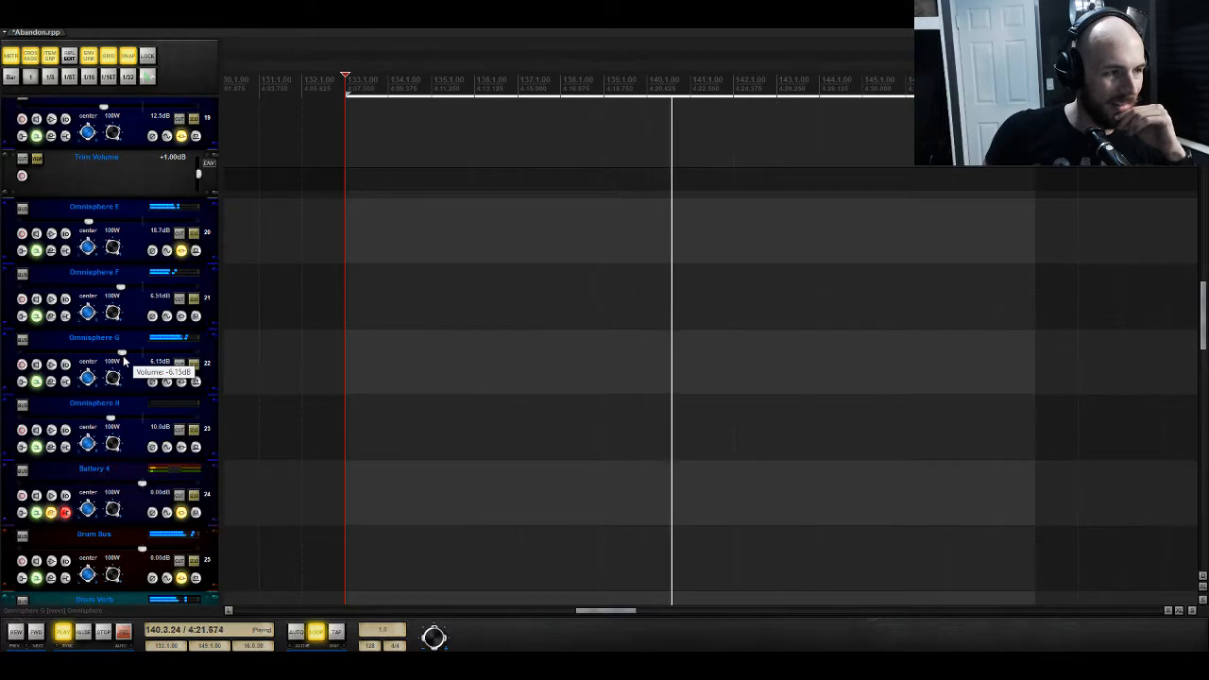
left_click_drag(123, 361, 120, 360)
left_click(193, 365)
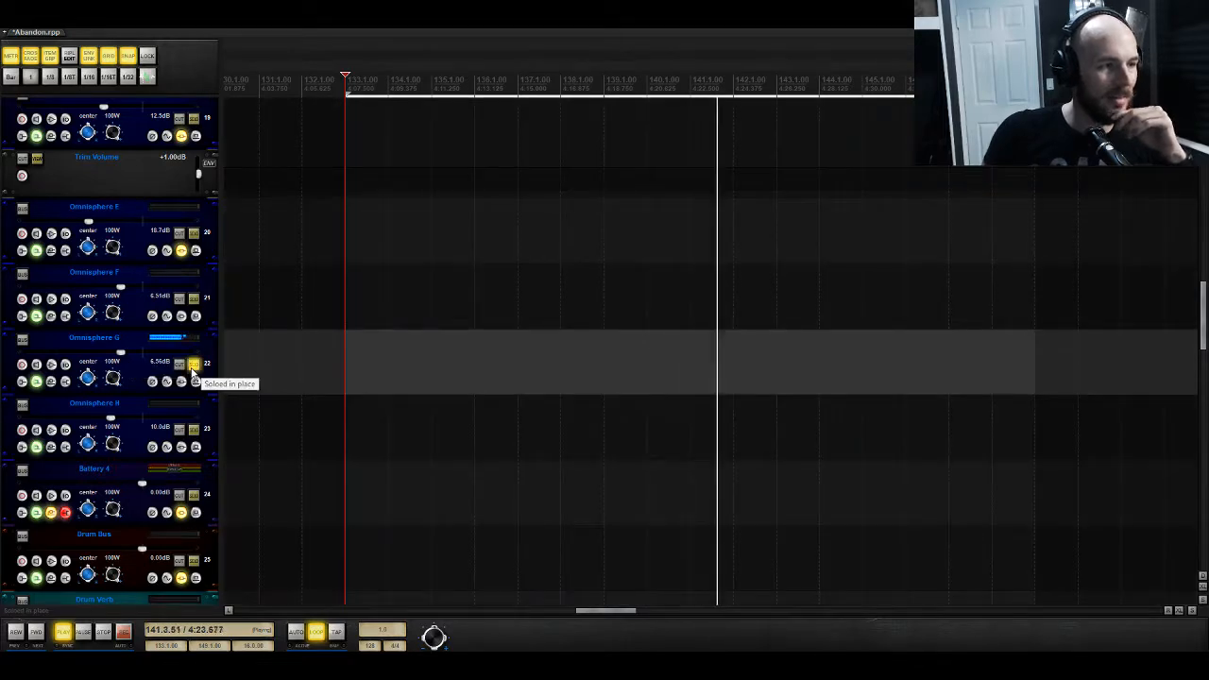
Step: In the Omnisphere plugin, set layer D's oscillator unison detune to 0.107 and close the plugin window
scroll(194, 372, "up", 10)
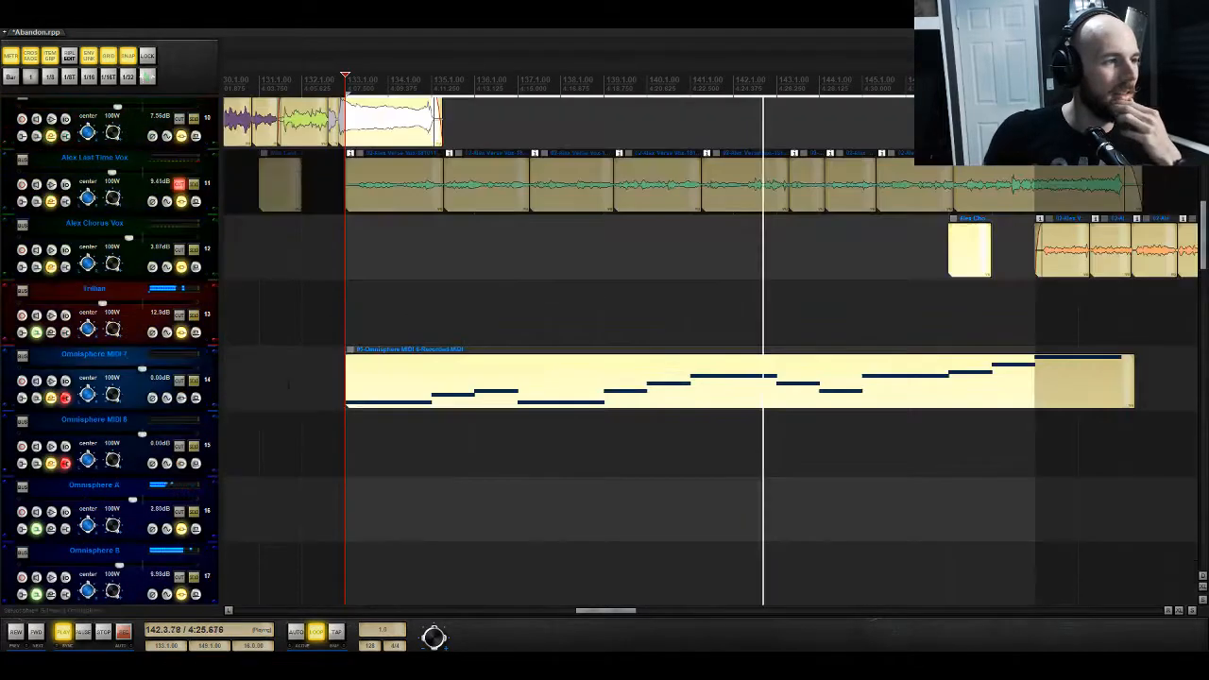
scroll(276, 318, "up", 6)
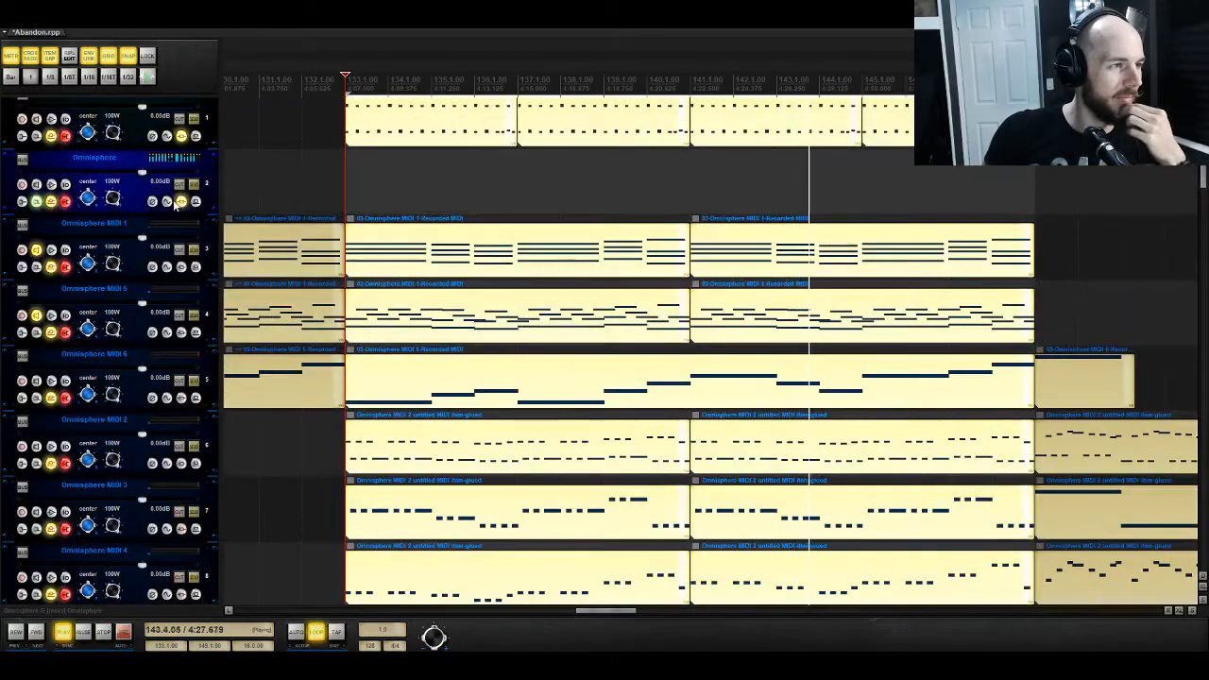
left_click(181, 201)
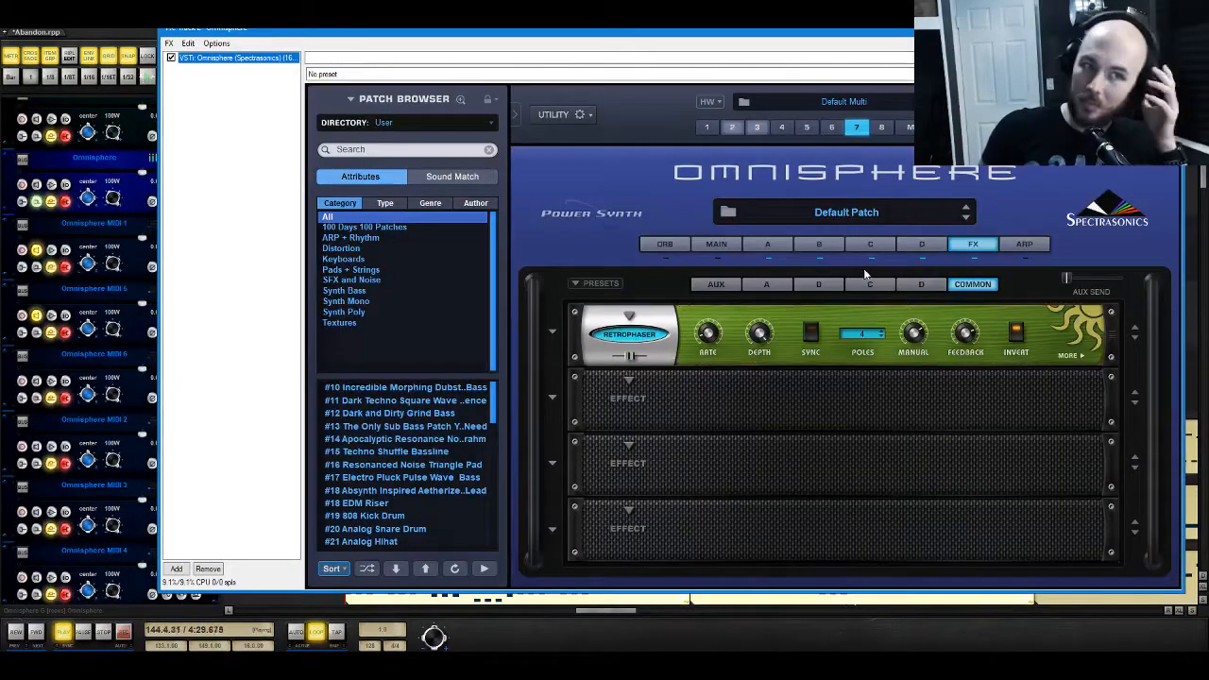
left_click(925, 249)
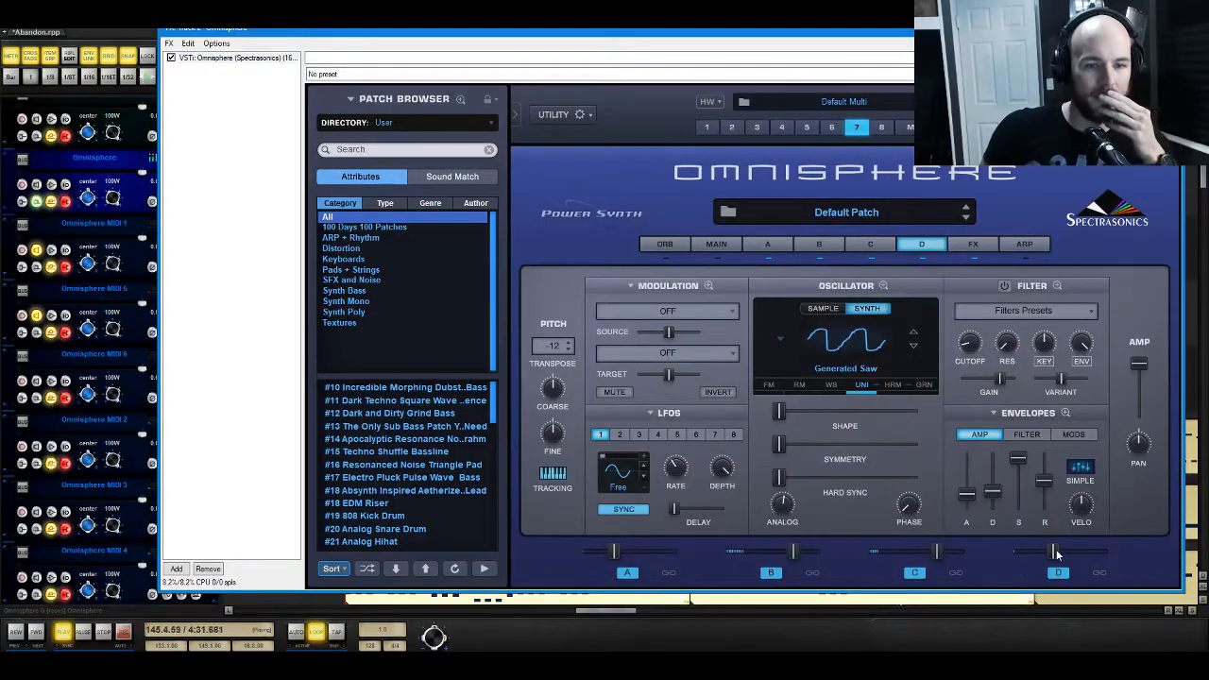
left_click(862, 387)
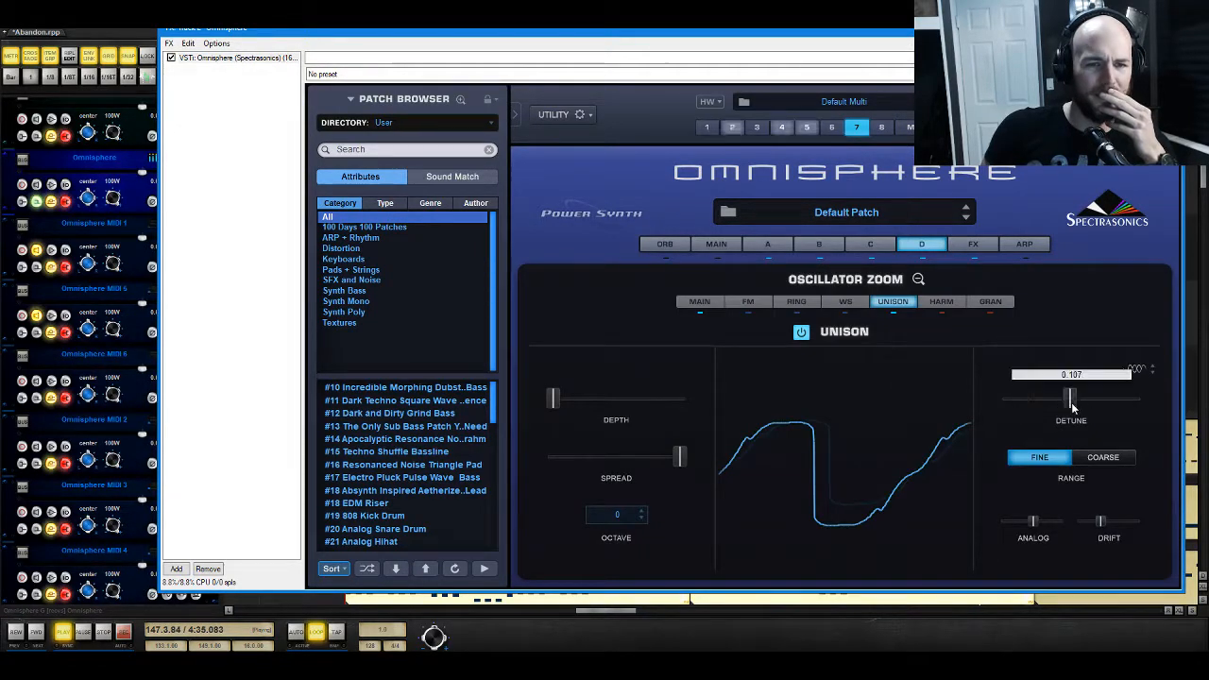
left_click(1167, 30)
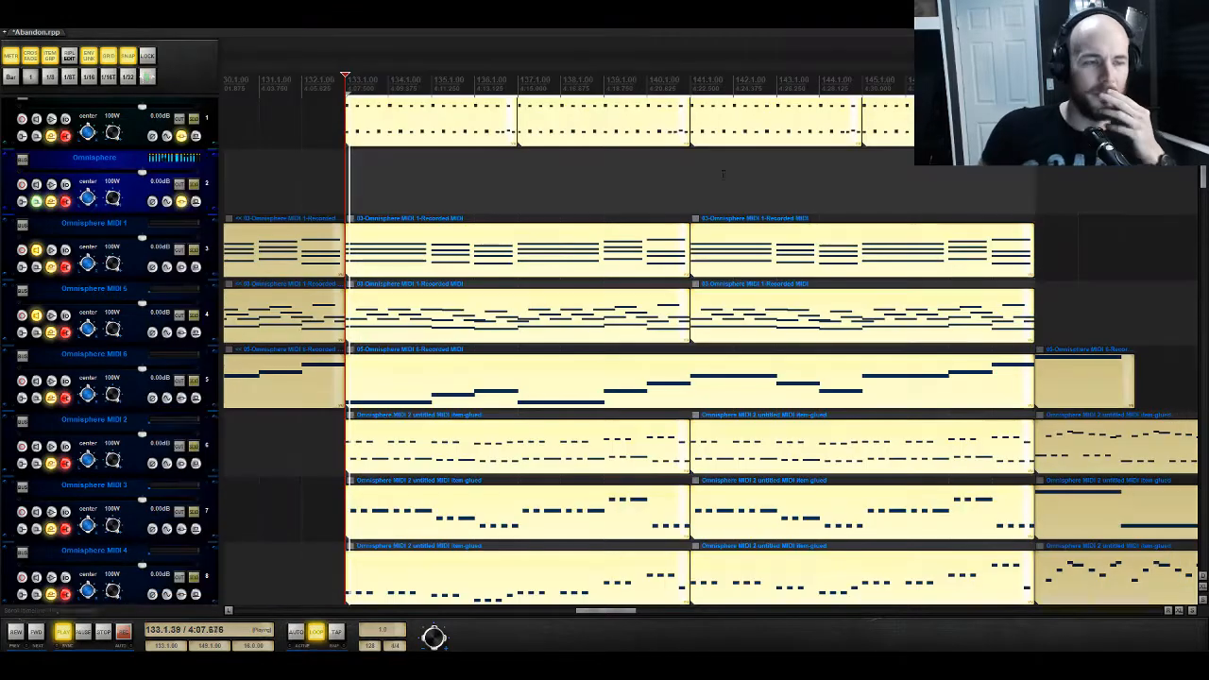
Step: Compare the Omnisphere G track soloed against the full mix during loop playback
scroll(402, 356, "down", 10)
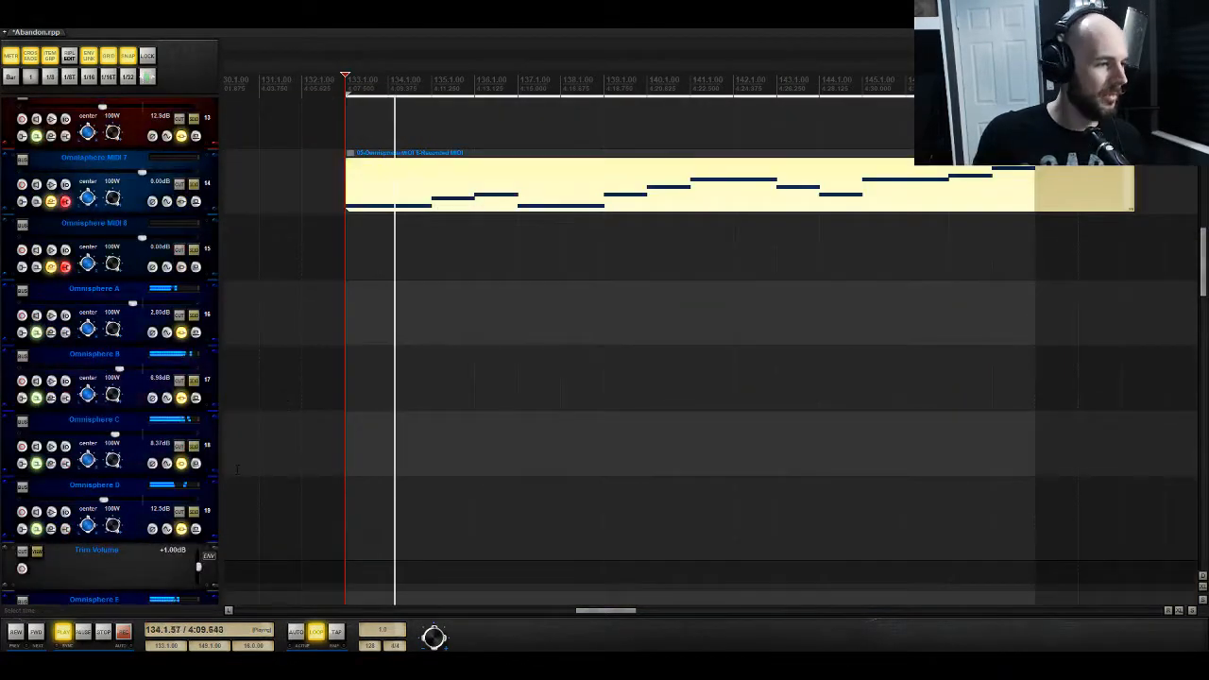
scroll(181, 528, "down", 6)
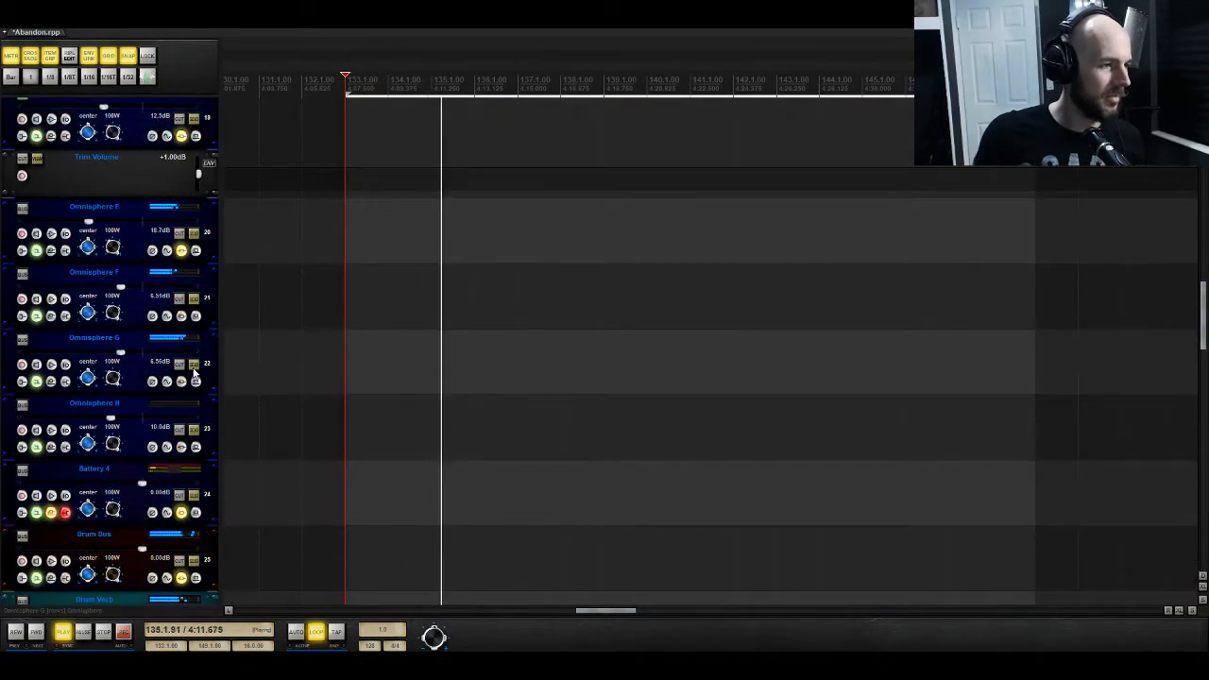
left_click(194, 364)
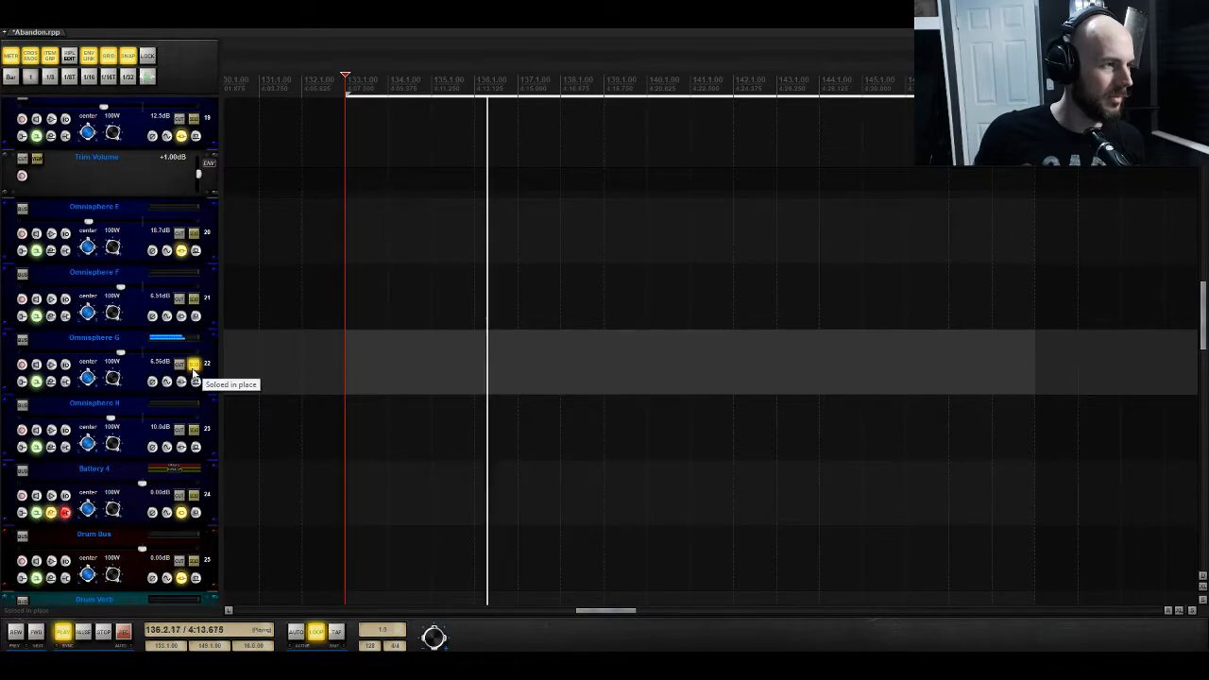
left_click(194, 365)
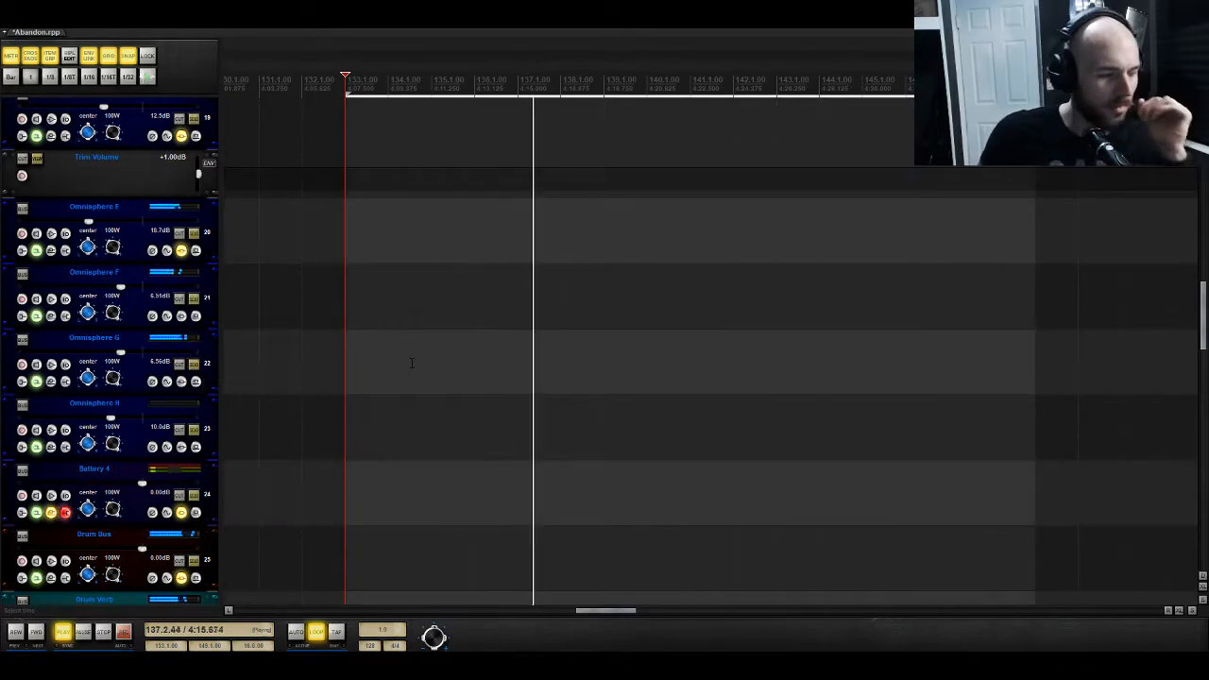
Step: Reopen the Omnisphere plugin, turn off layer D, and bring up layer A's oscillator settings
scroll(402, 375, "up", 10)
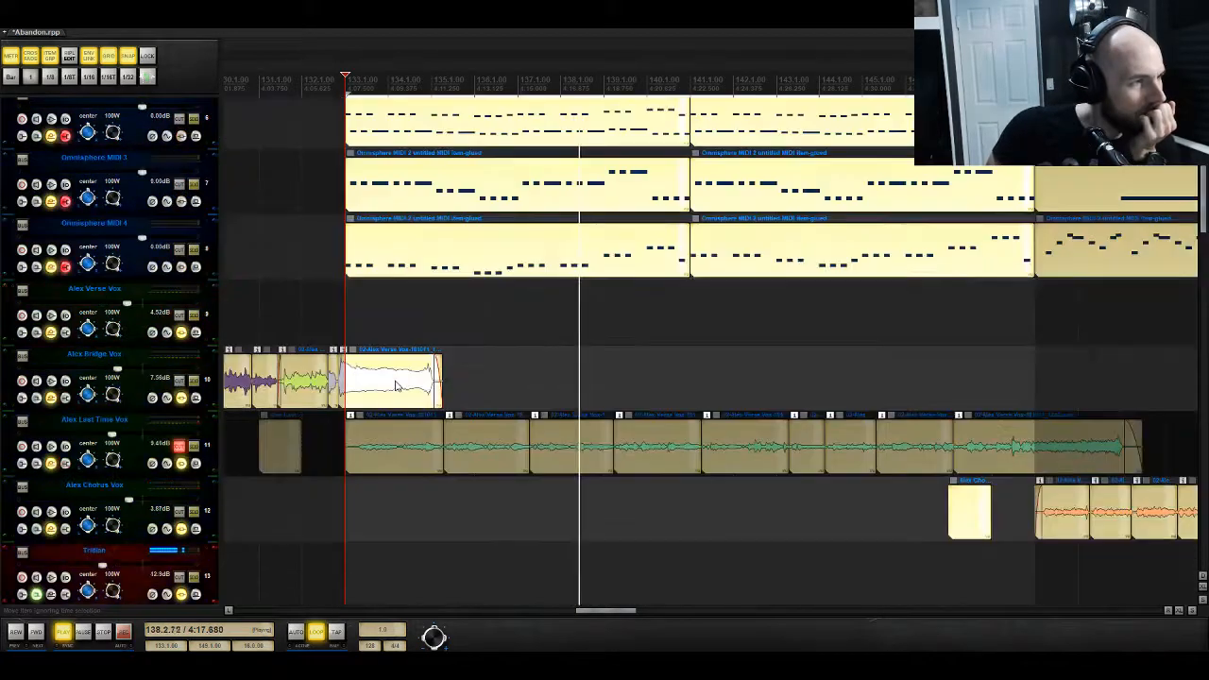
scroll(389, 385, "up", 3)
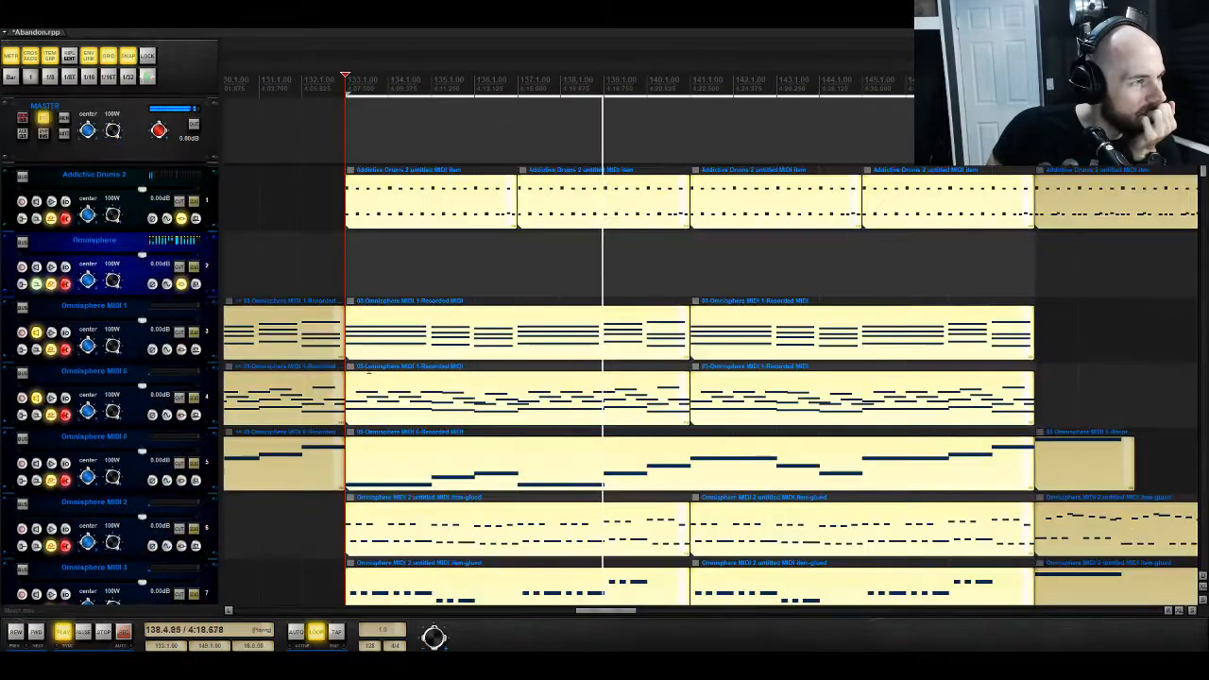
left_click(182, 284)
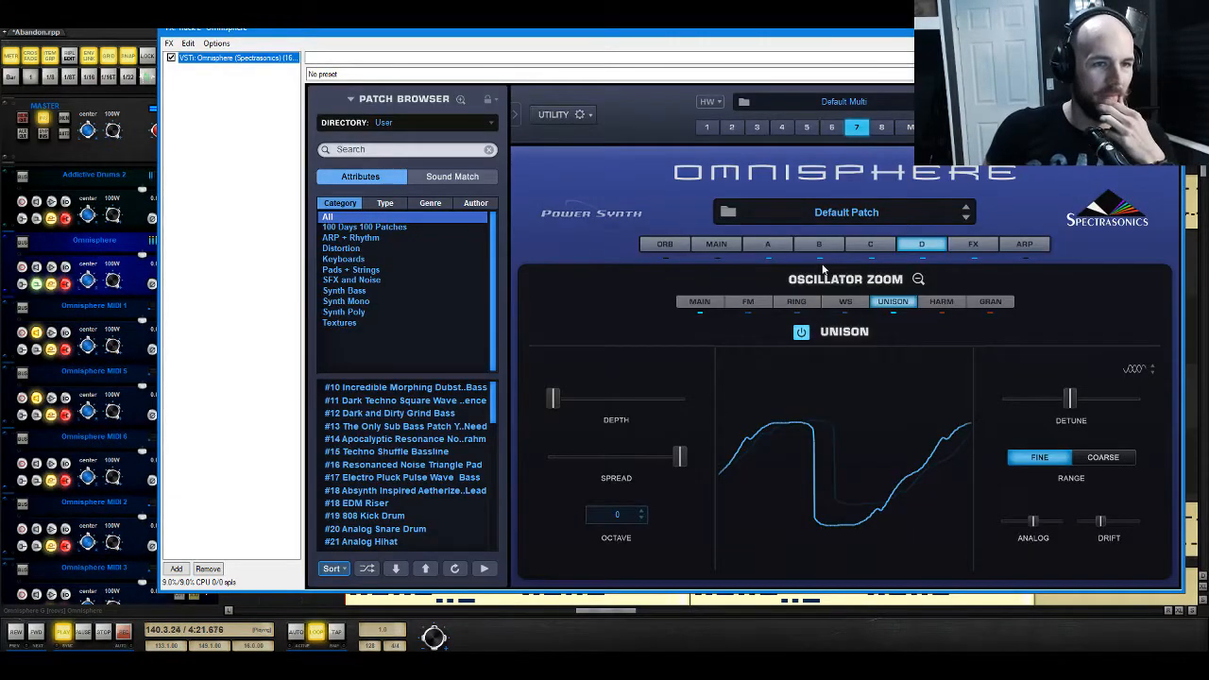
left_click(917, 278)
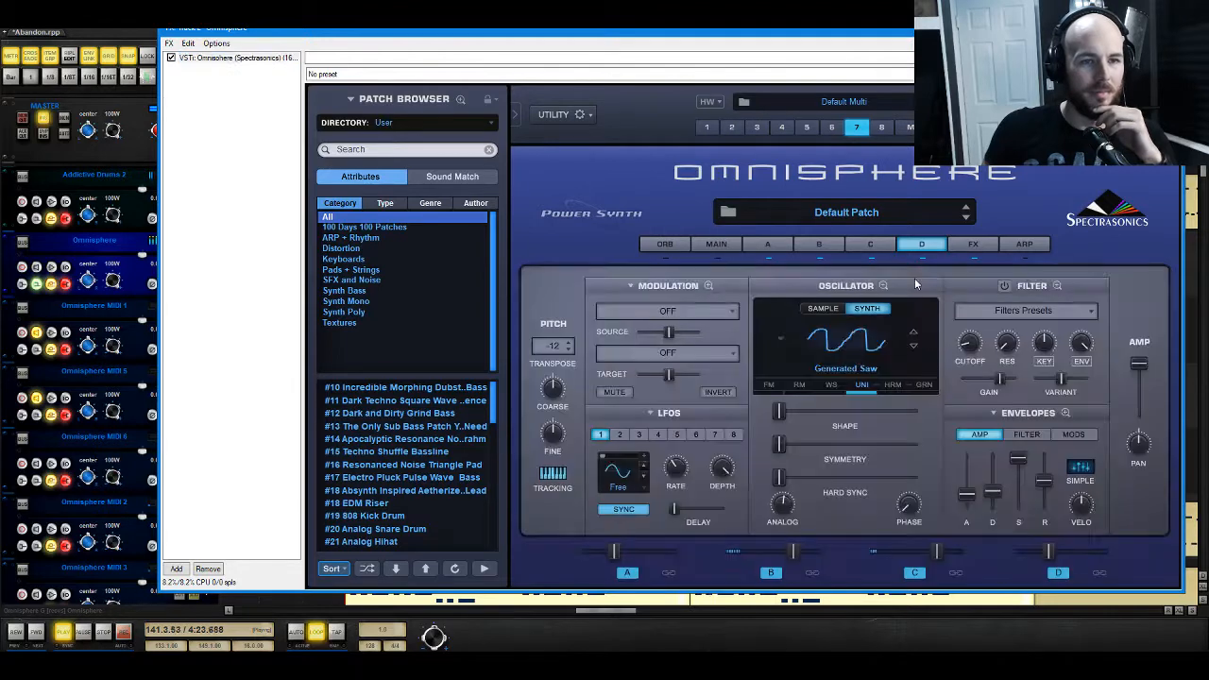
left_click(625, 574)
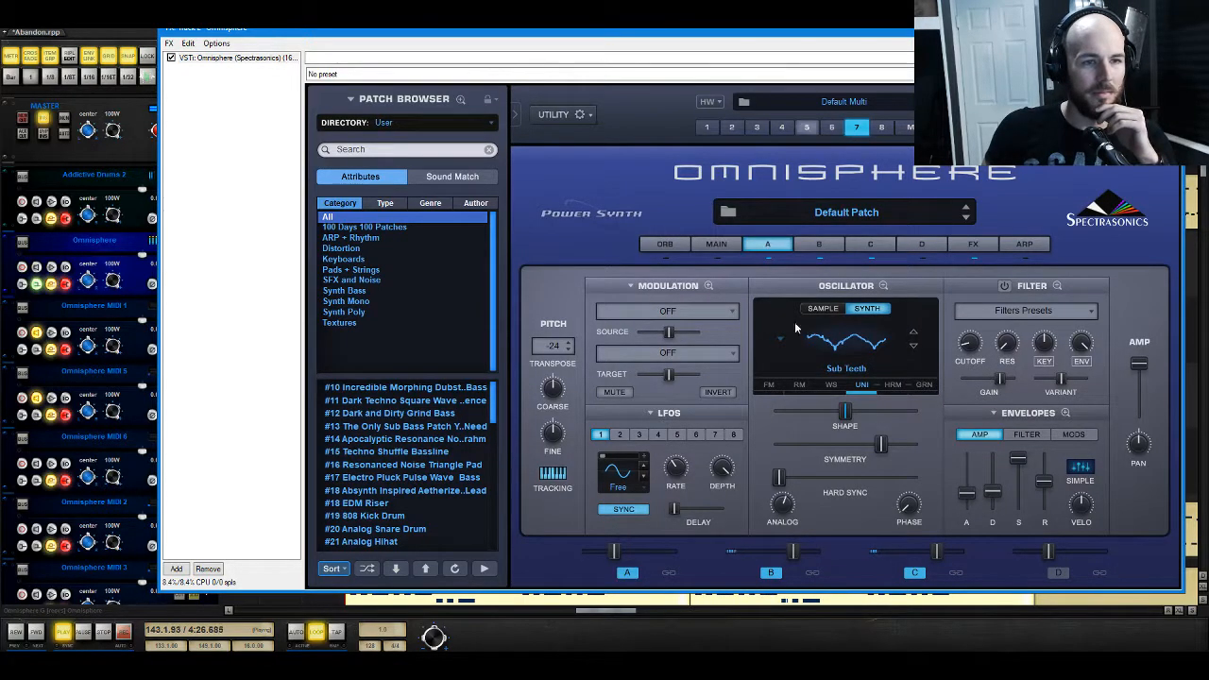
Step: Raise layer A's unison detune and its layer level to about -4.93 dB, close the plugin, and return to the Omnisphere G track
left_click(862, 386)
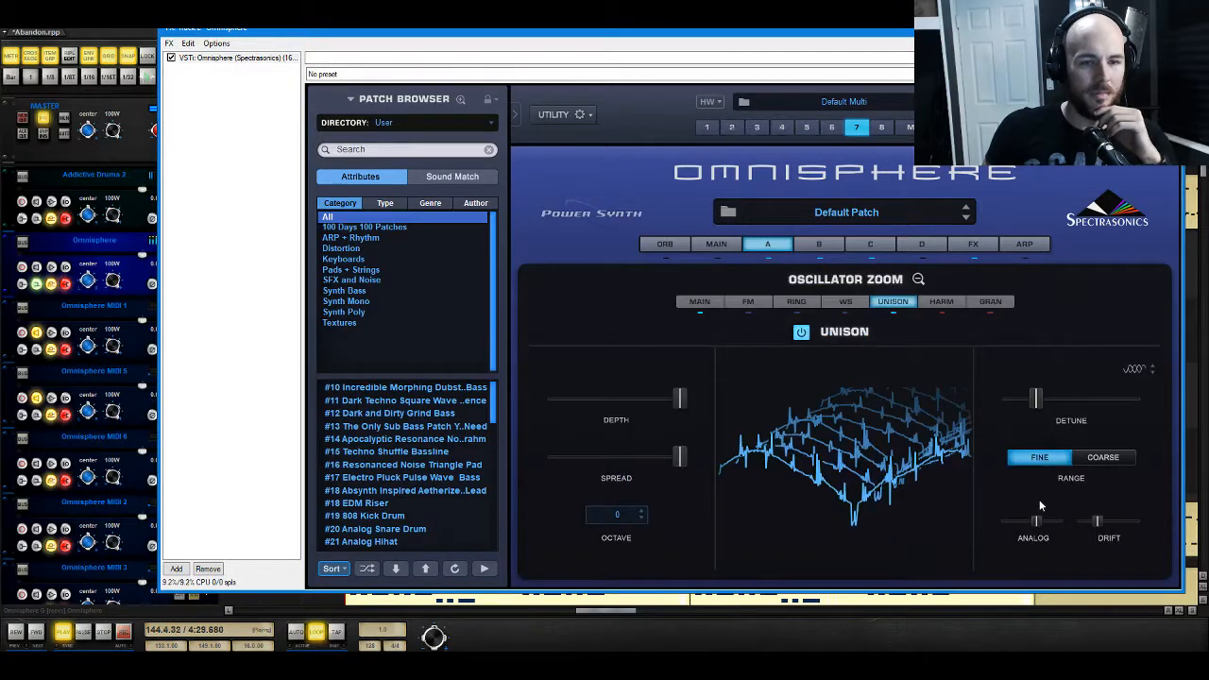
left_click(1067, 397)
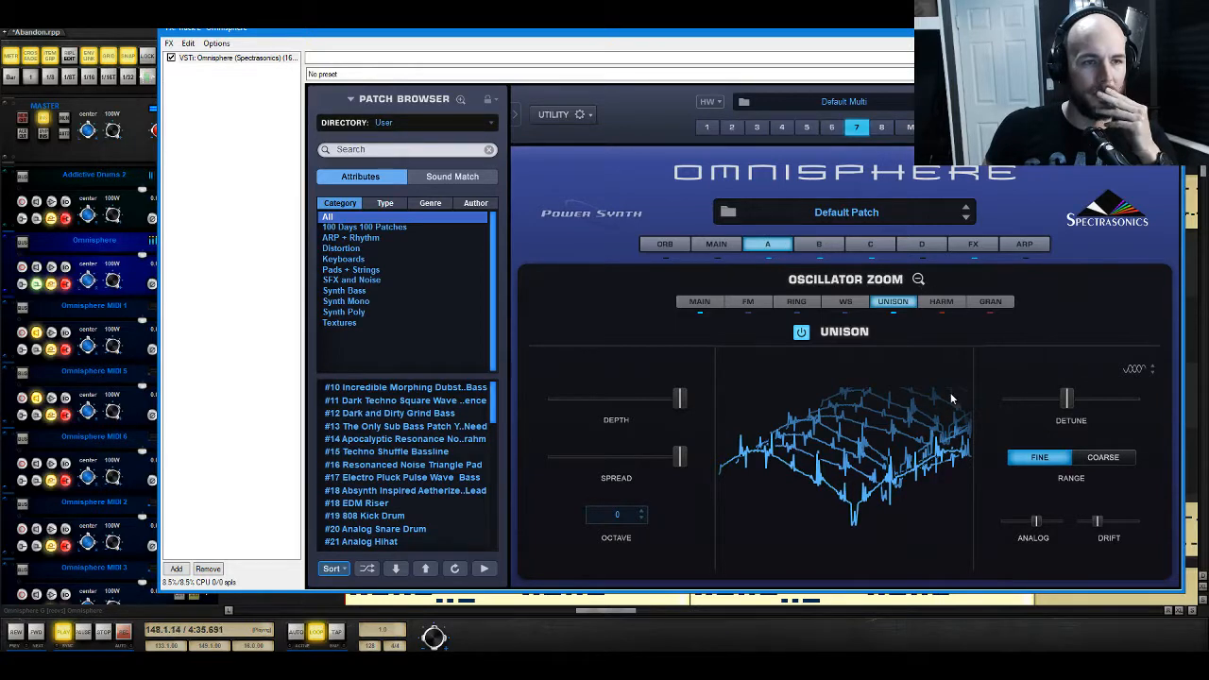
left_click(917, 279)
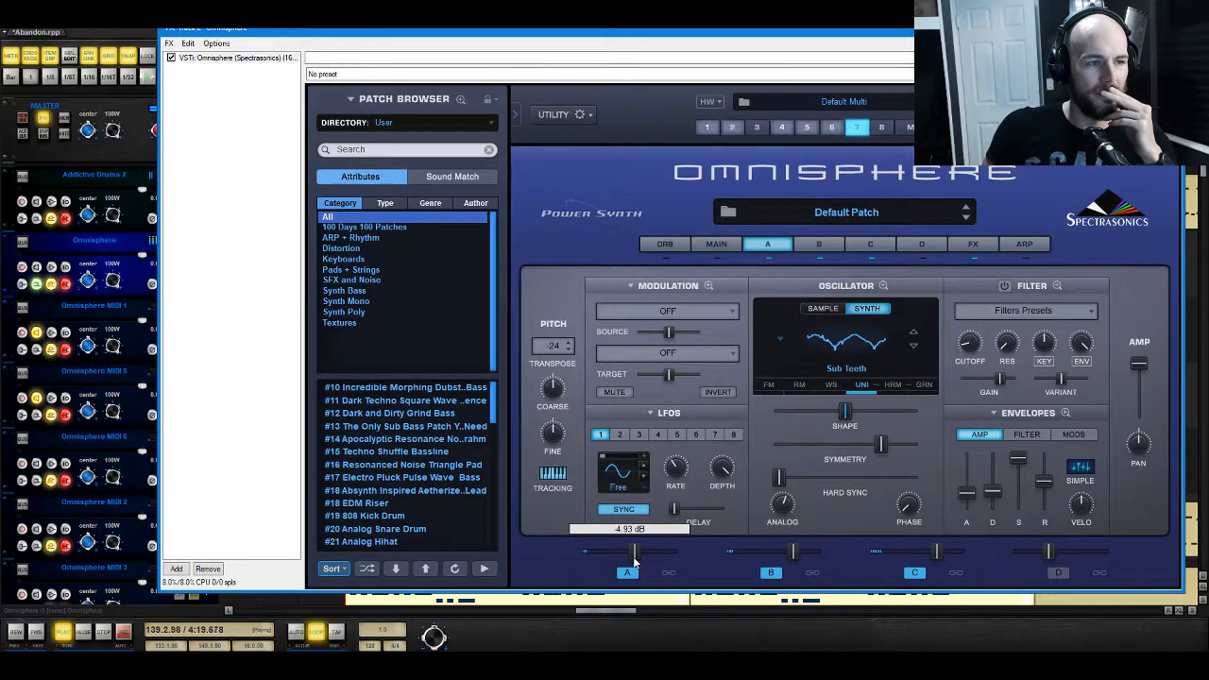
left_click(1169, 28)
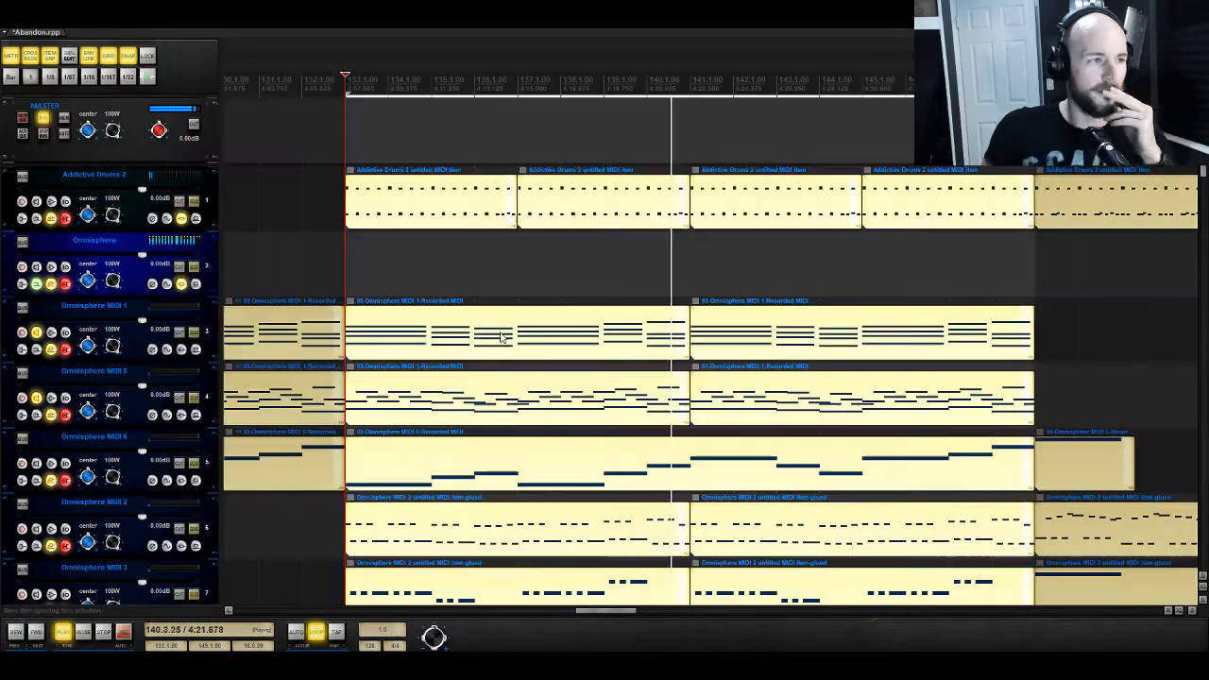
scroll(443, 267, "down", 12)
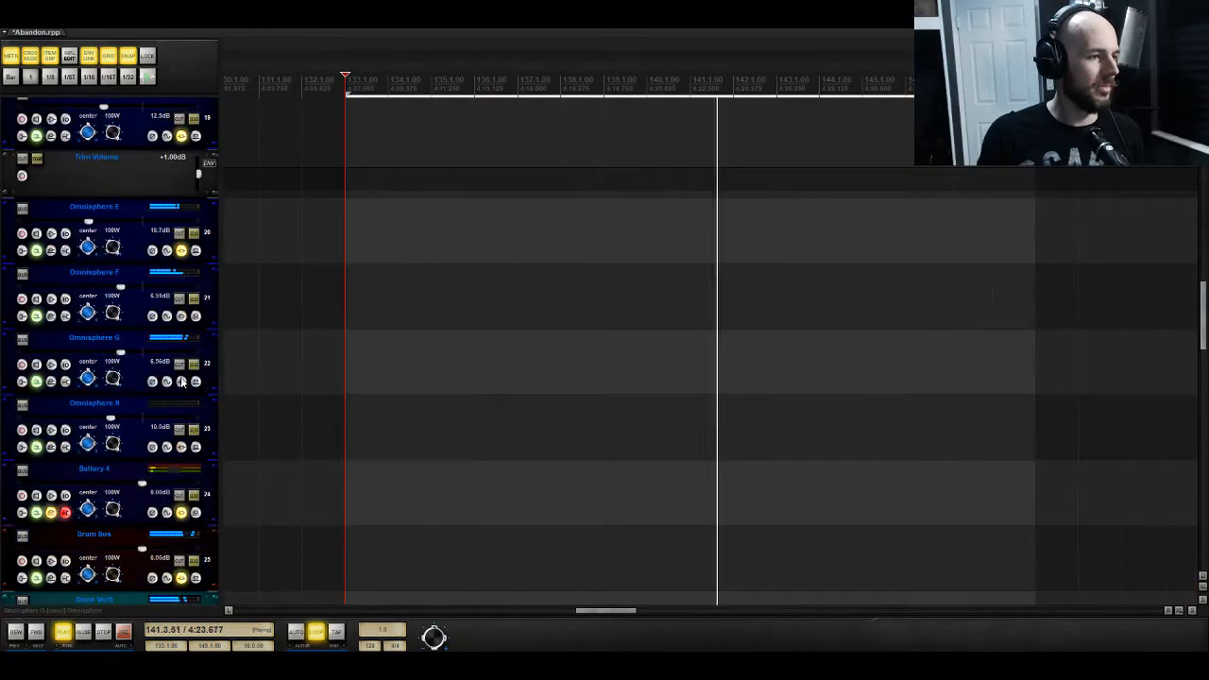
Step: Solo the Omnisphere G track during loop playback, reopen the Omnisphere plugin, and lower layer A's level to about -10.6 dB
left_click(193, 364)
key("space")
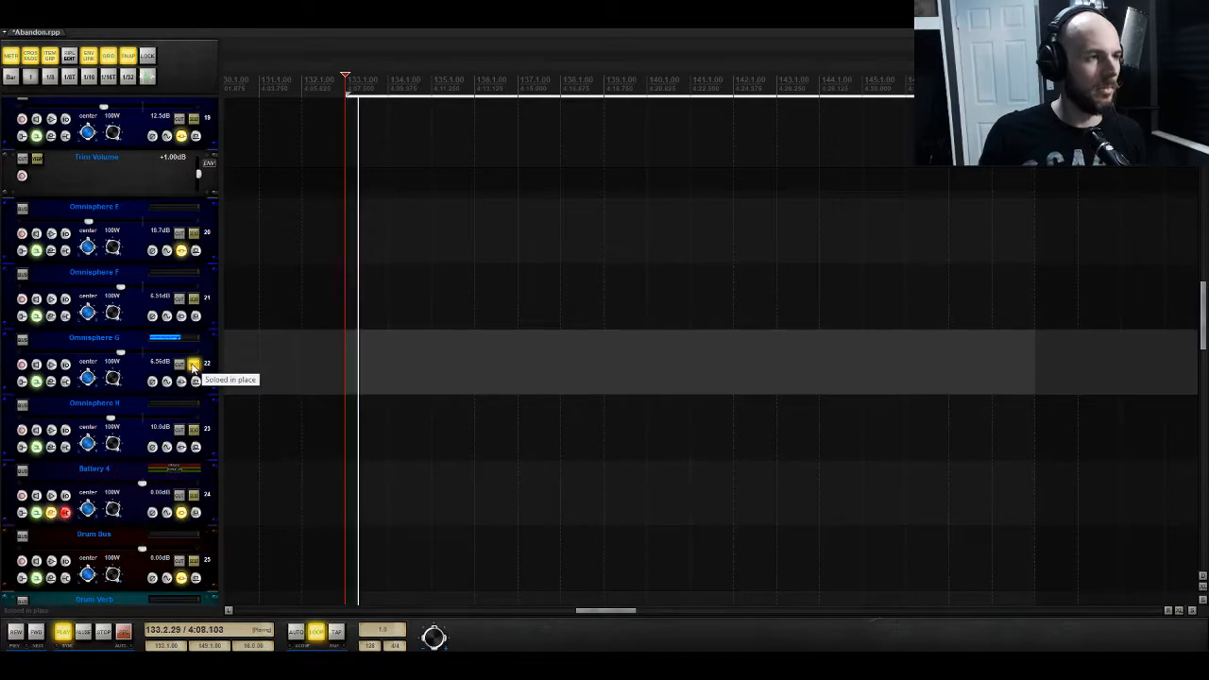
scroll(196, 376, "up", 1)
scroll(189, 312, "up", 12)
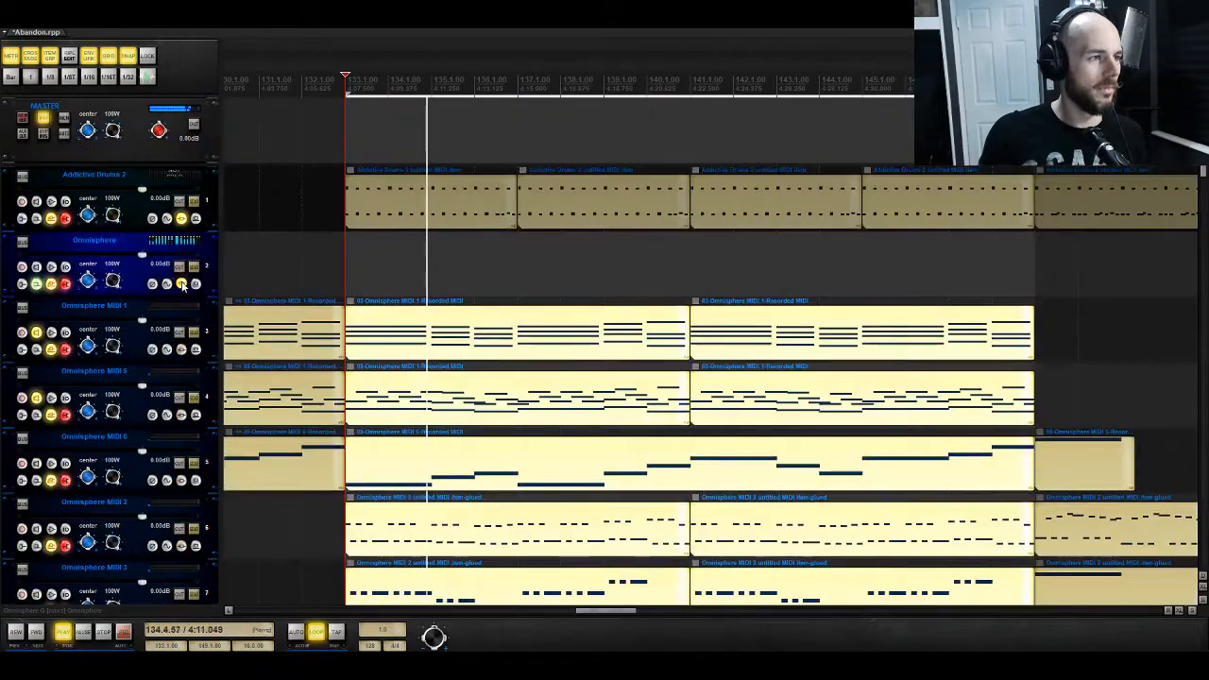
left_click(182, 283)
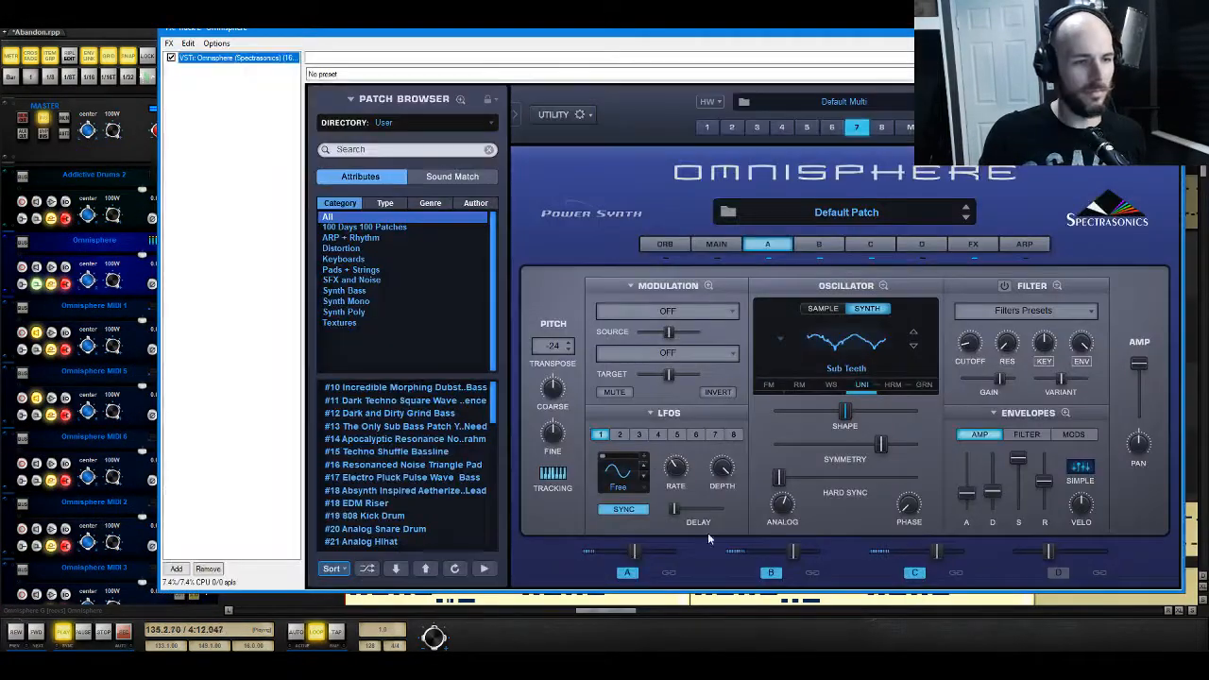
left_click_drag(636, 559, 631, 561)
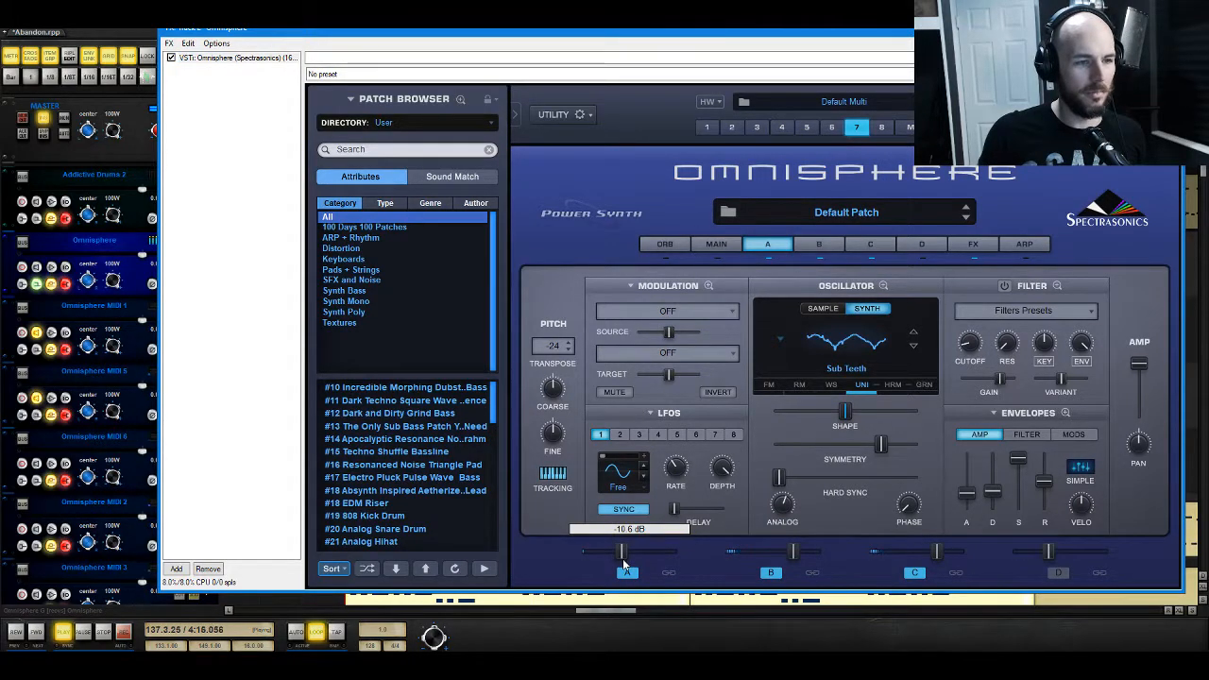
Step: Copy layer A's settings onto layer D, set layer D's transpose to -12, and close the plugin window
right_click(790, 270)
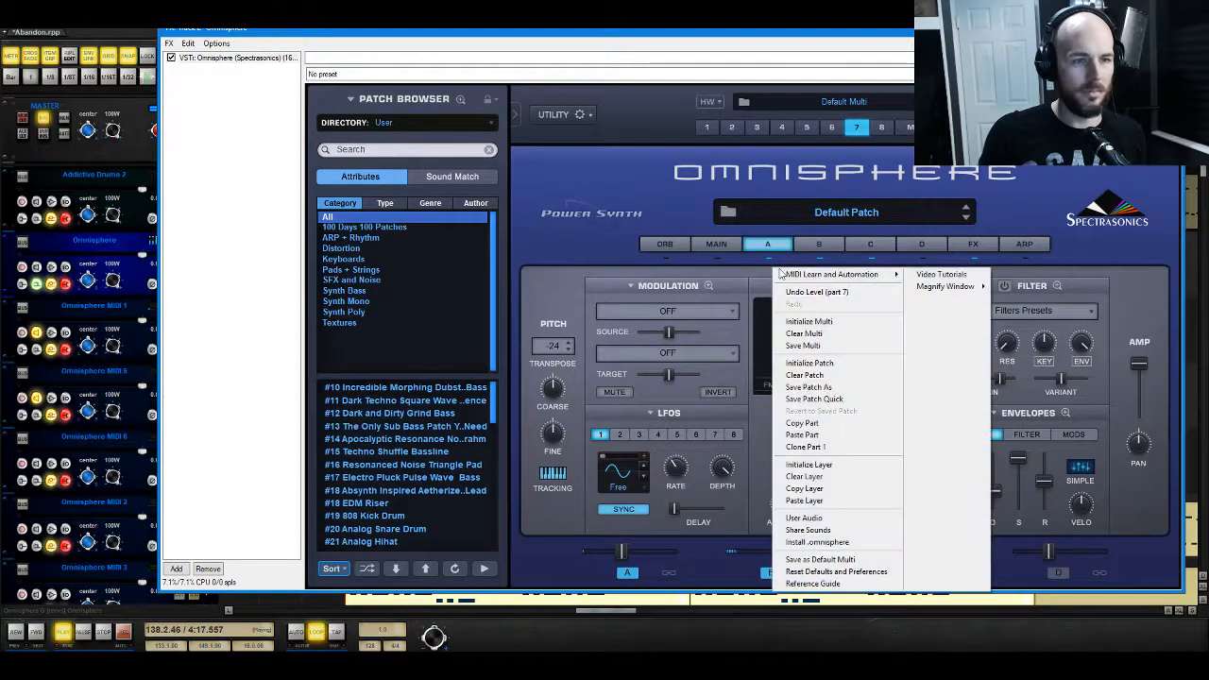
left_click(822, 490)
left_click(915, 253)
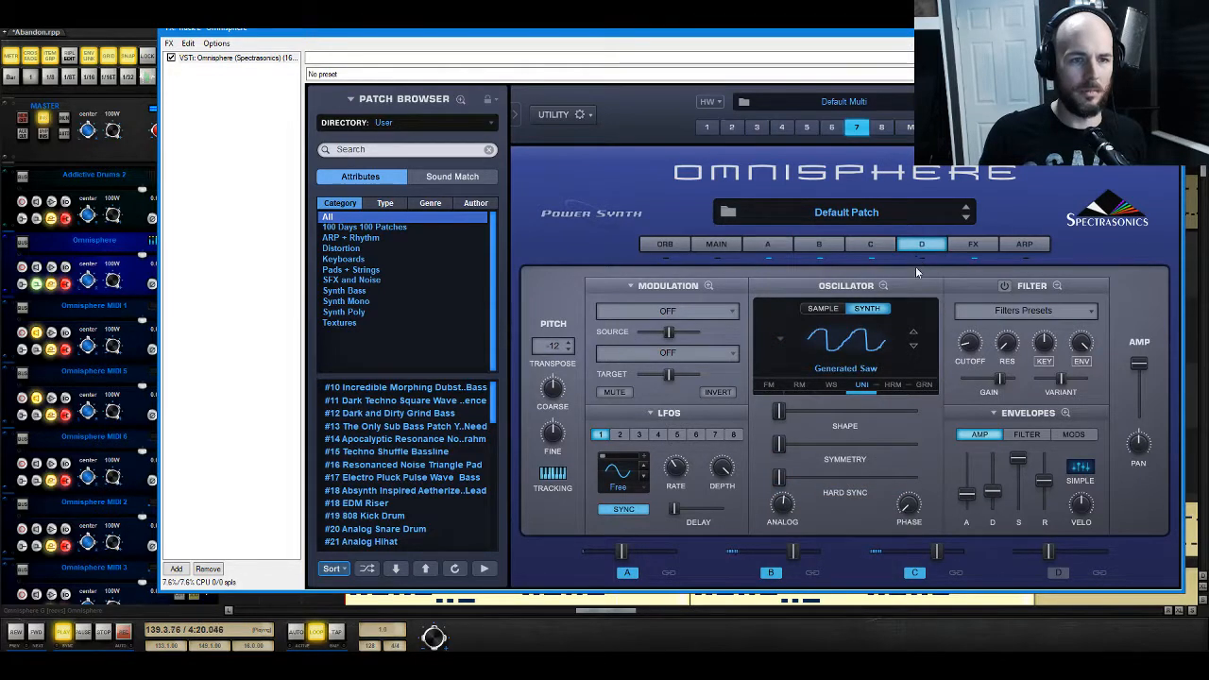
right_click(915, 265)
left_click(975, 500)
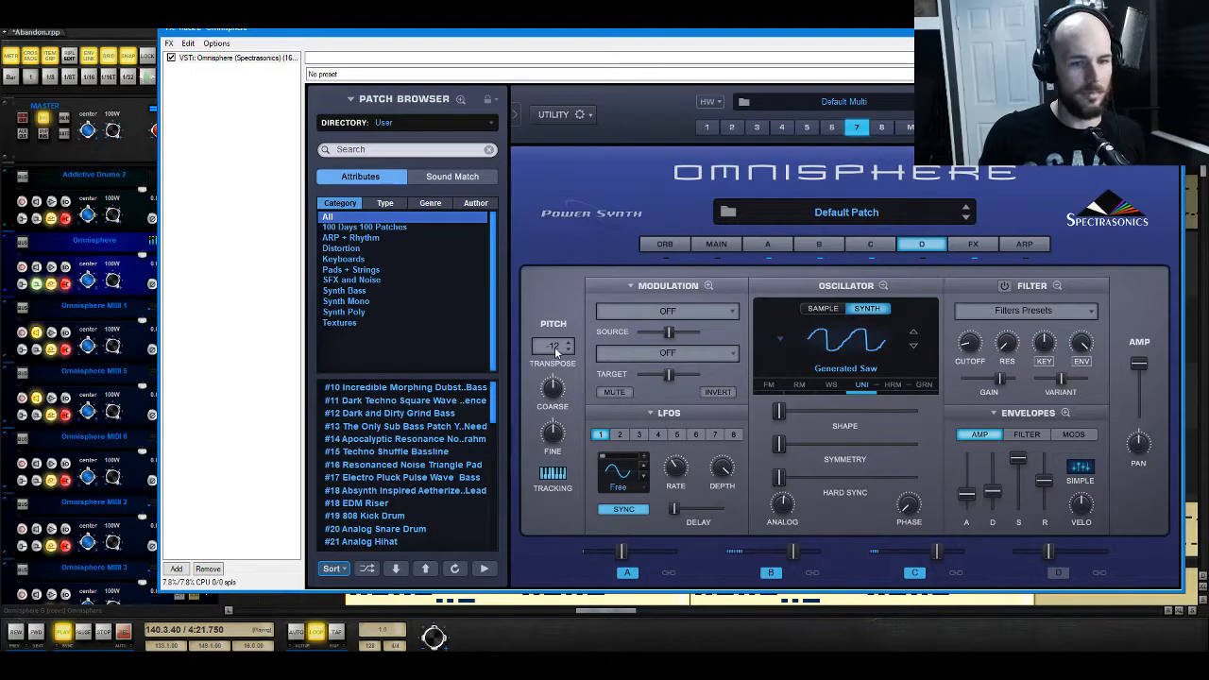
left_click(555, 348)
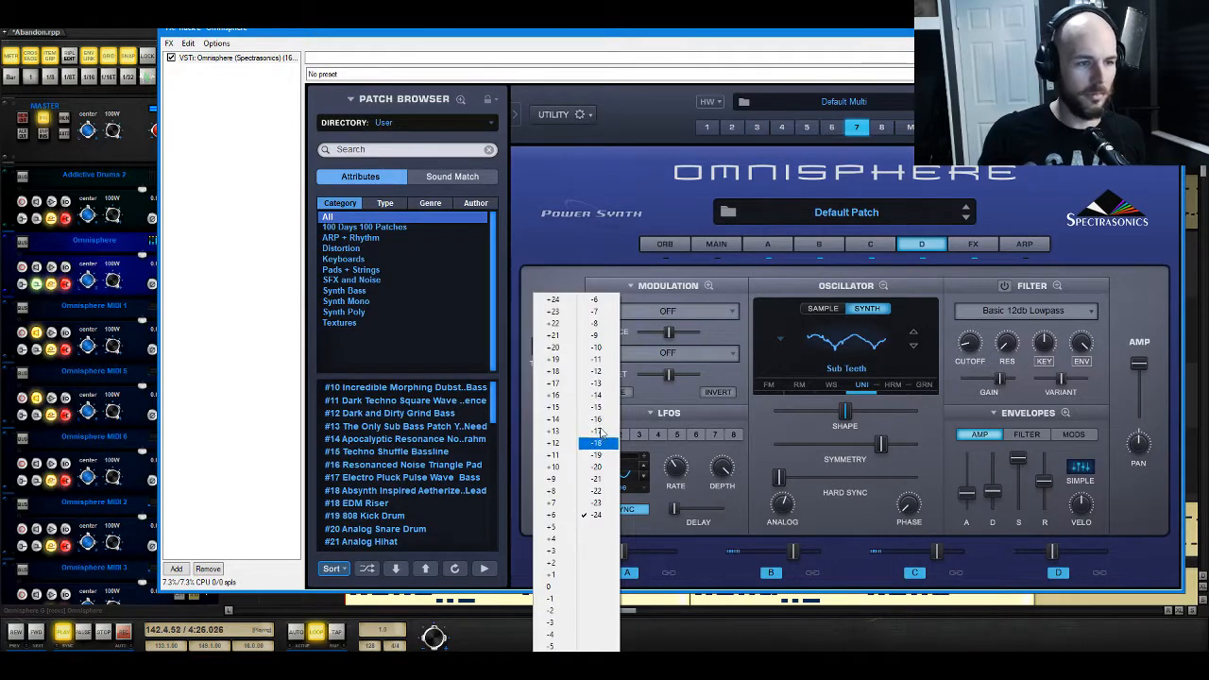
left_click(605, 372)
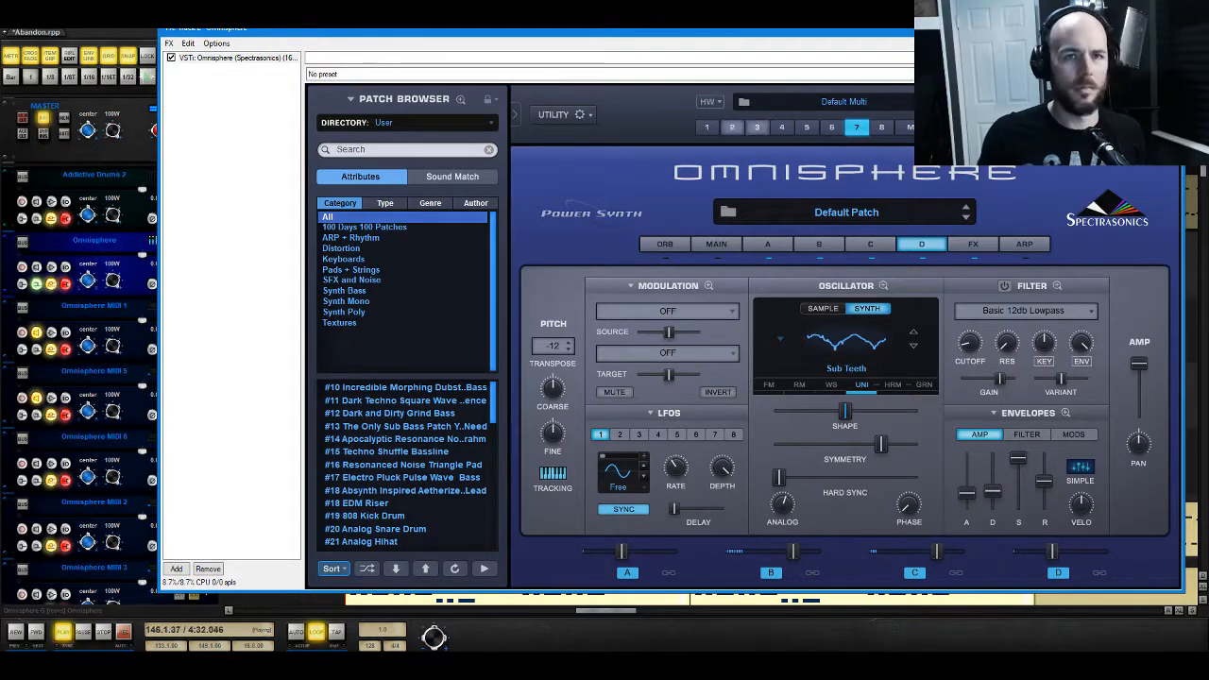
key("Escape")
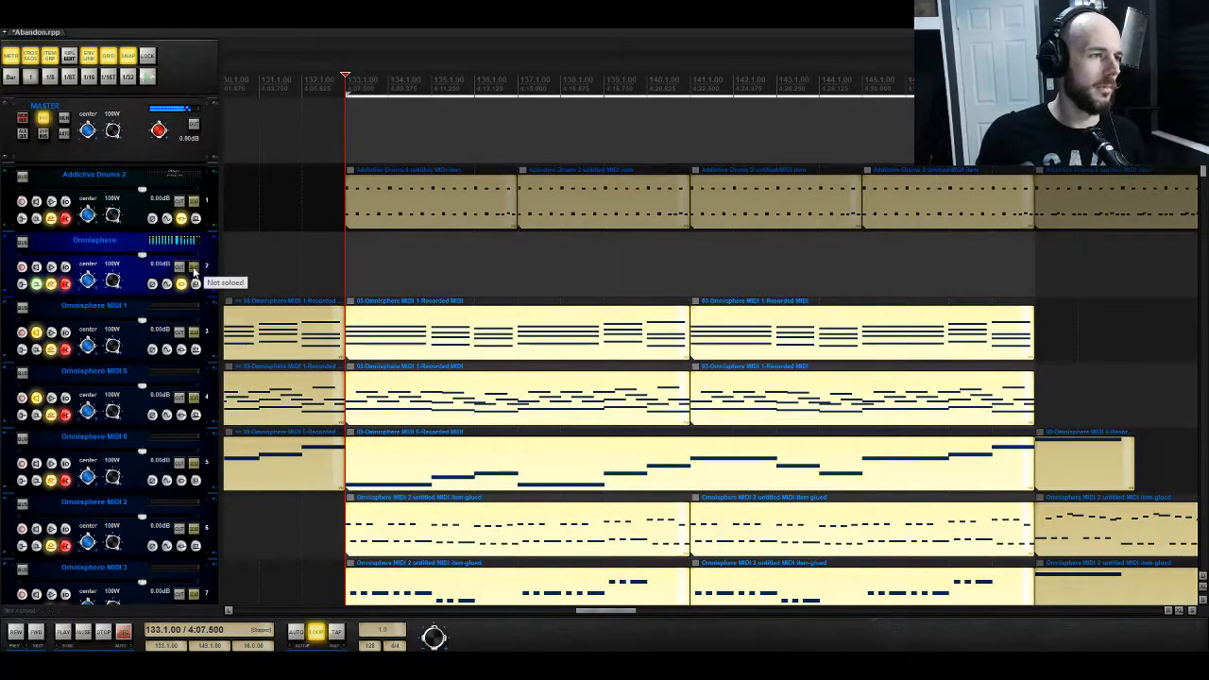
Step: Lower the Omnisphere G track volume to -10.2 dB while the loop plays
key("space")
scroll(396, 392, "down", 10)
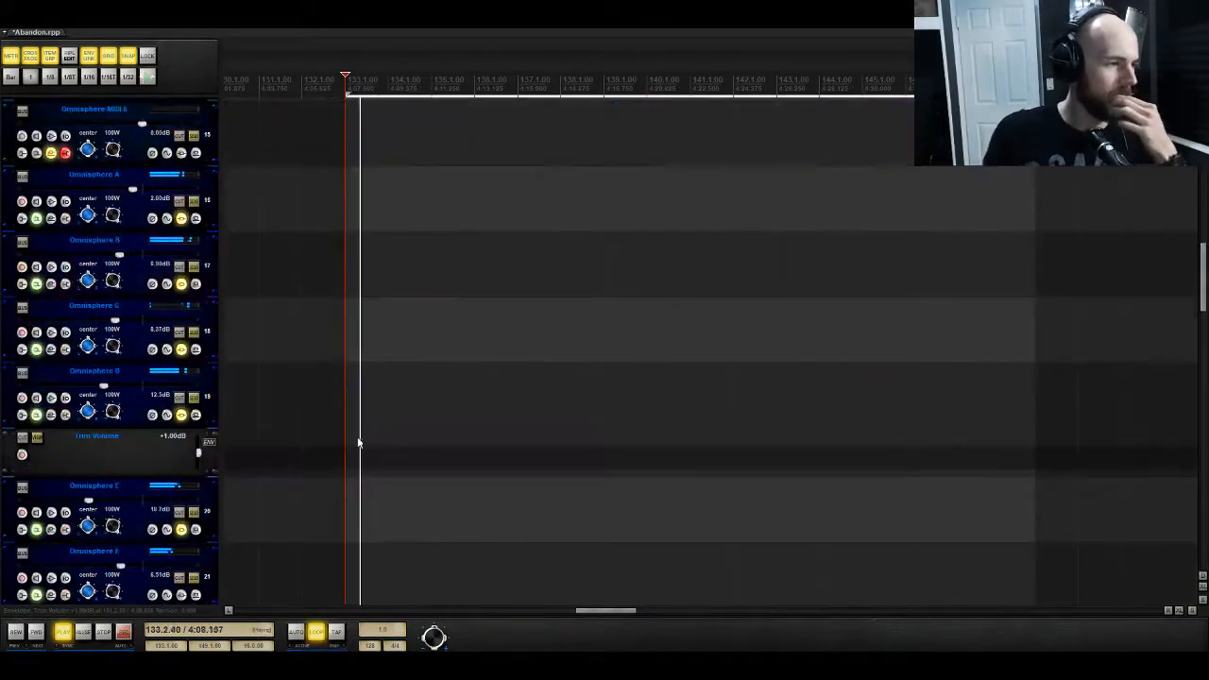
scroll(279, 432, "down", 2)
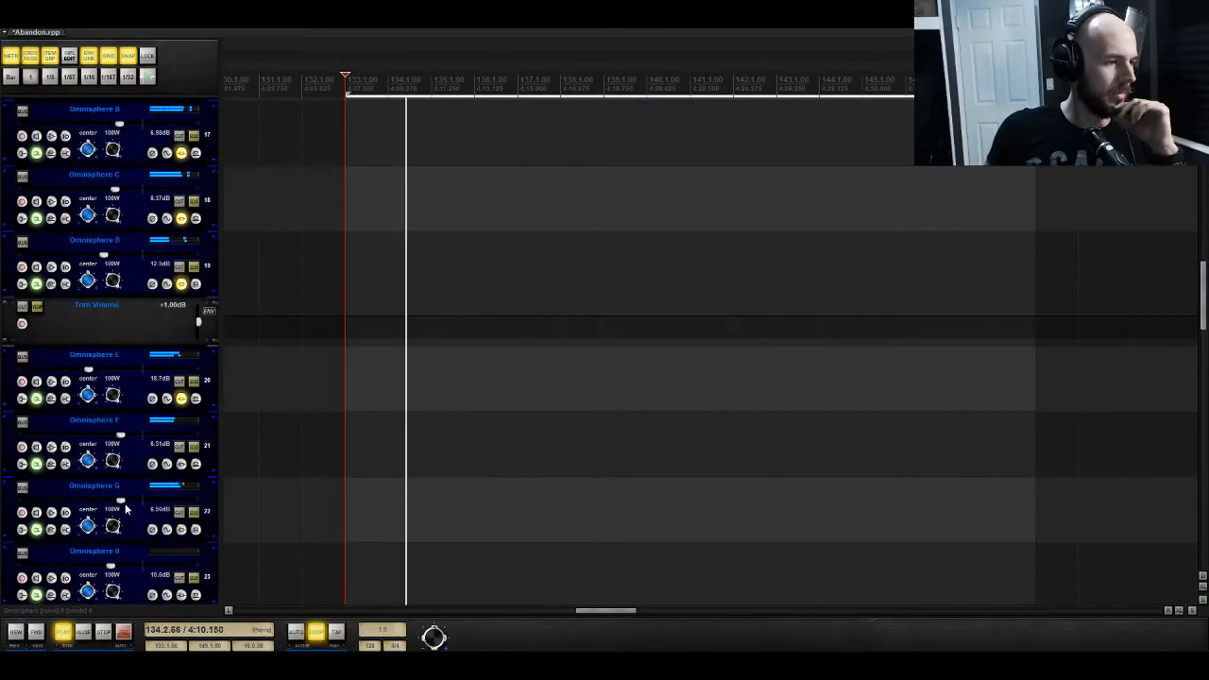
left_click_drag(126, 510, 110, 507)
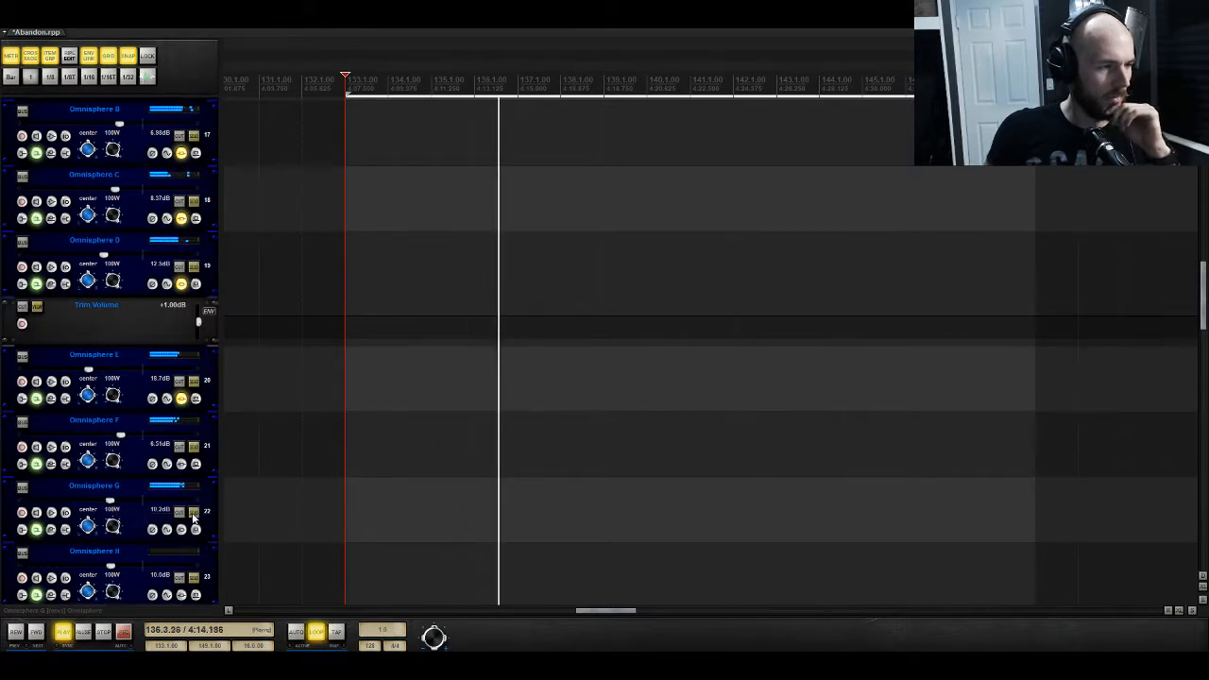
Step: Add ReaEQ to the Omnisphere G track, set the band 1 low shelf to 192.3 Hz with -120 dB gain, and close it
left_click(193, 513)
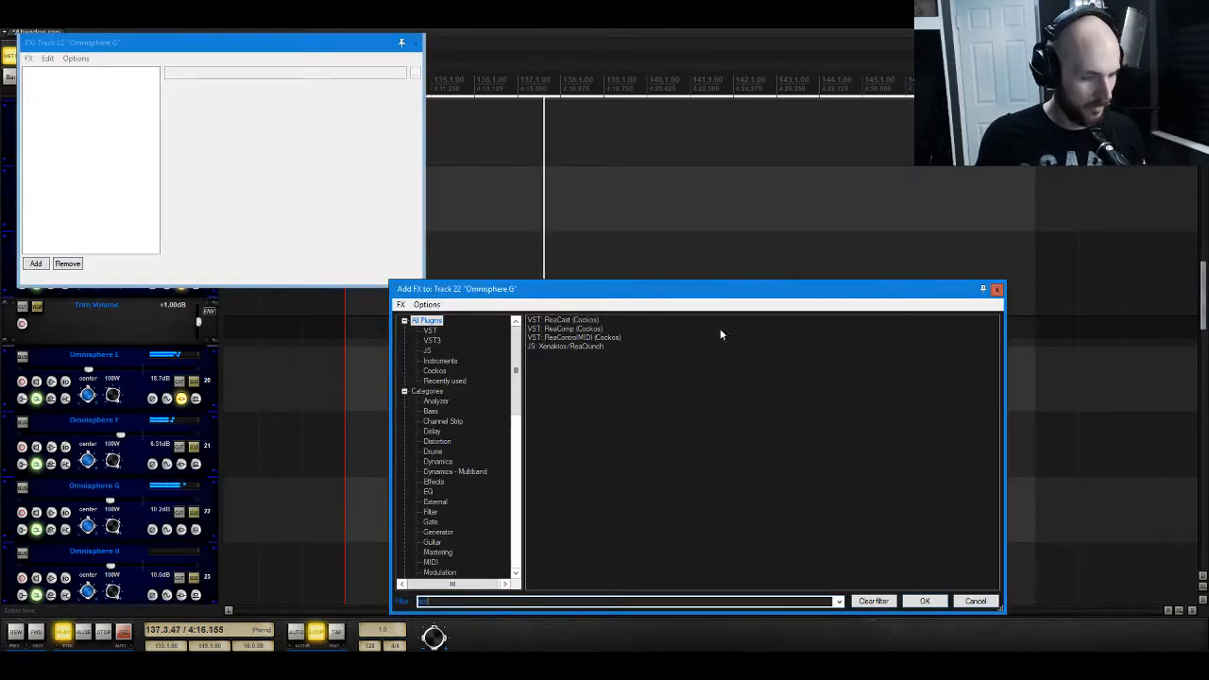
left_click(926, 601)
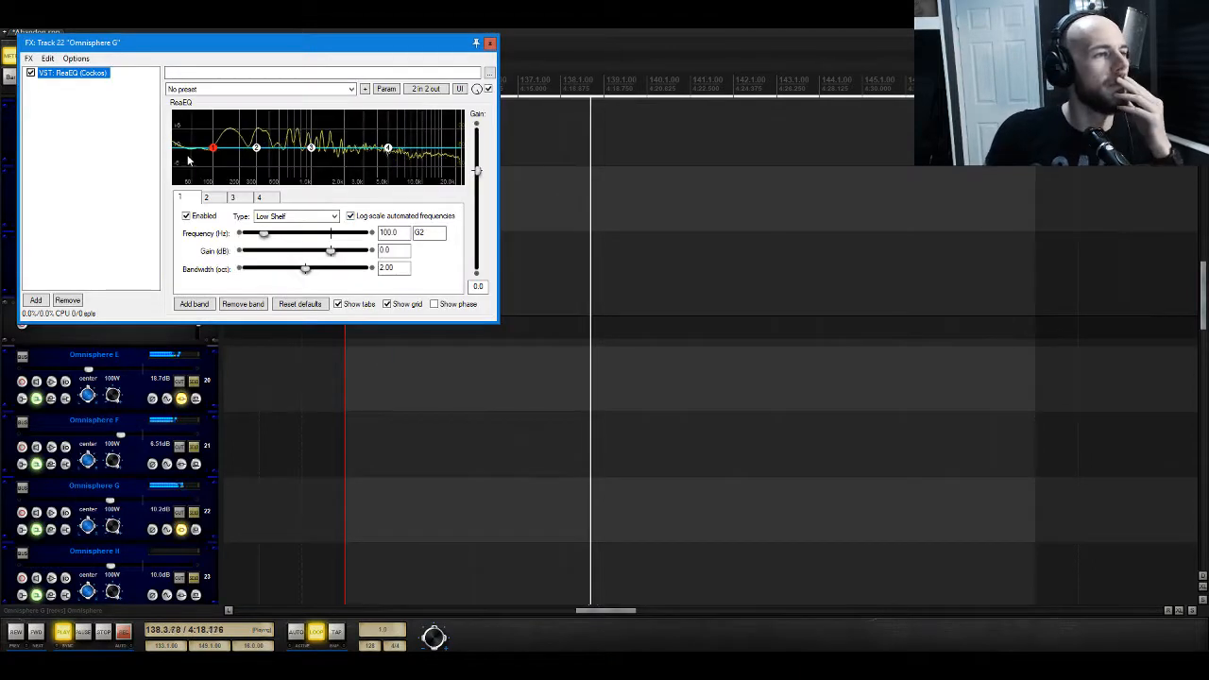
left_click_drag(236, 202, 243, 214)
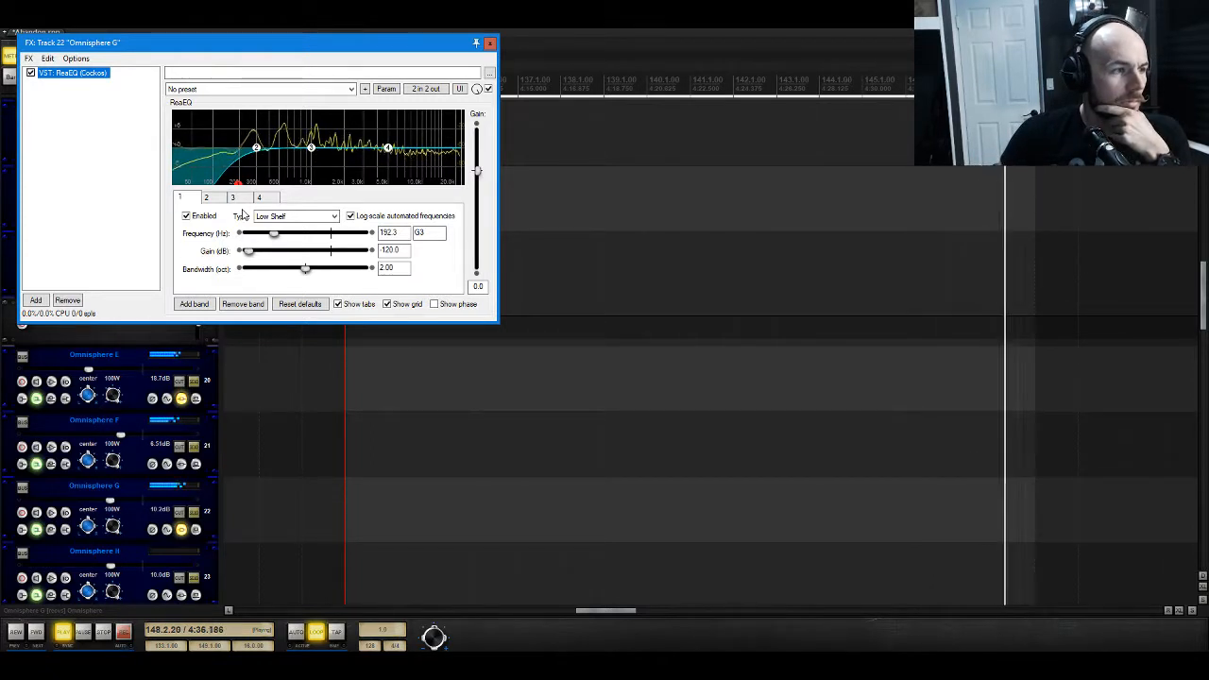
key("space")
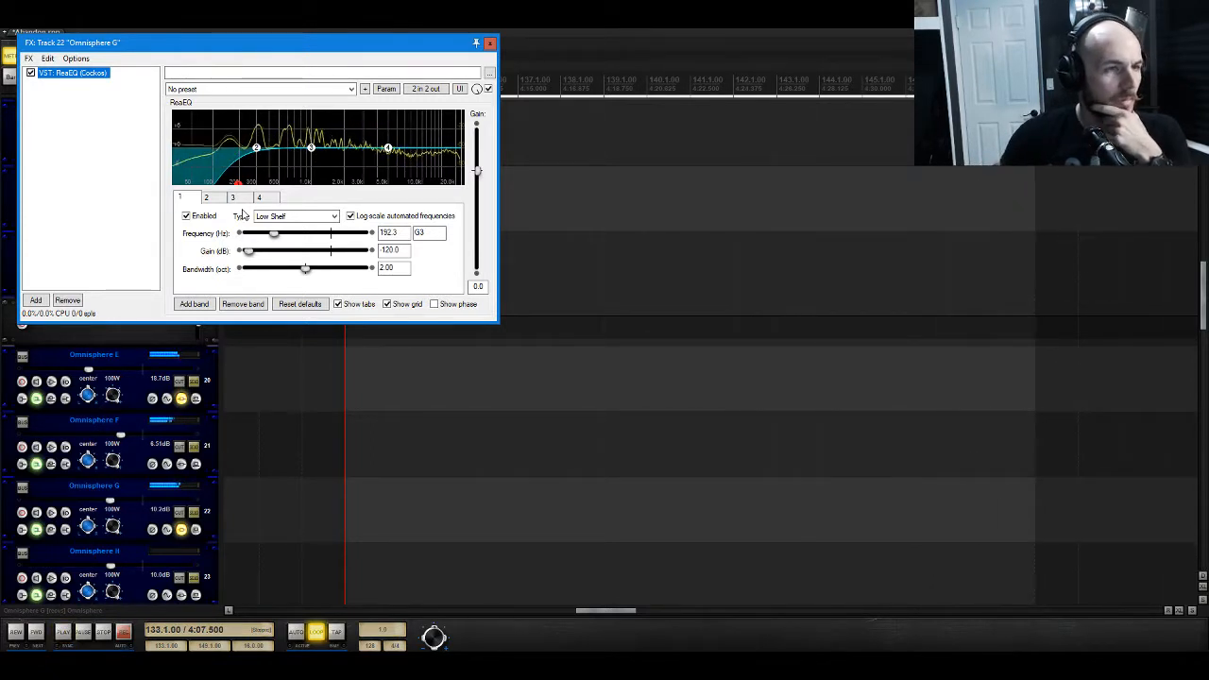
left_click(491, 44)
Step: Play the arrangement from bar 117 through the bridge vocals into the section at bar 133
scroll(643, 390, "up", 5)
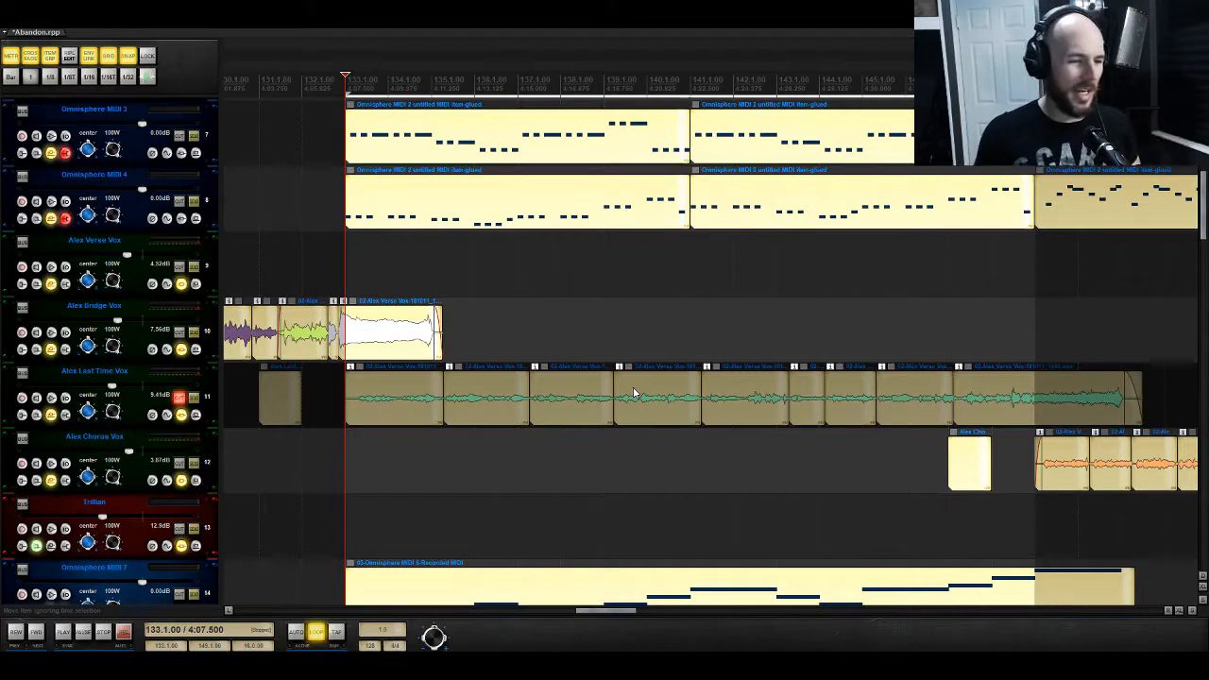
left_click_drag(599, 614, 532, 614)
left_click(736, 262)
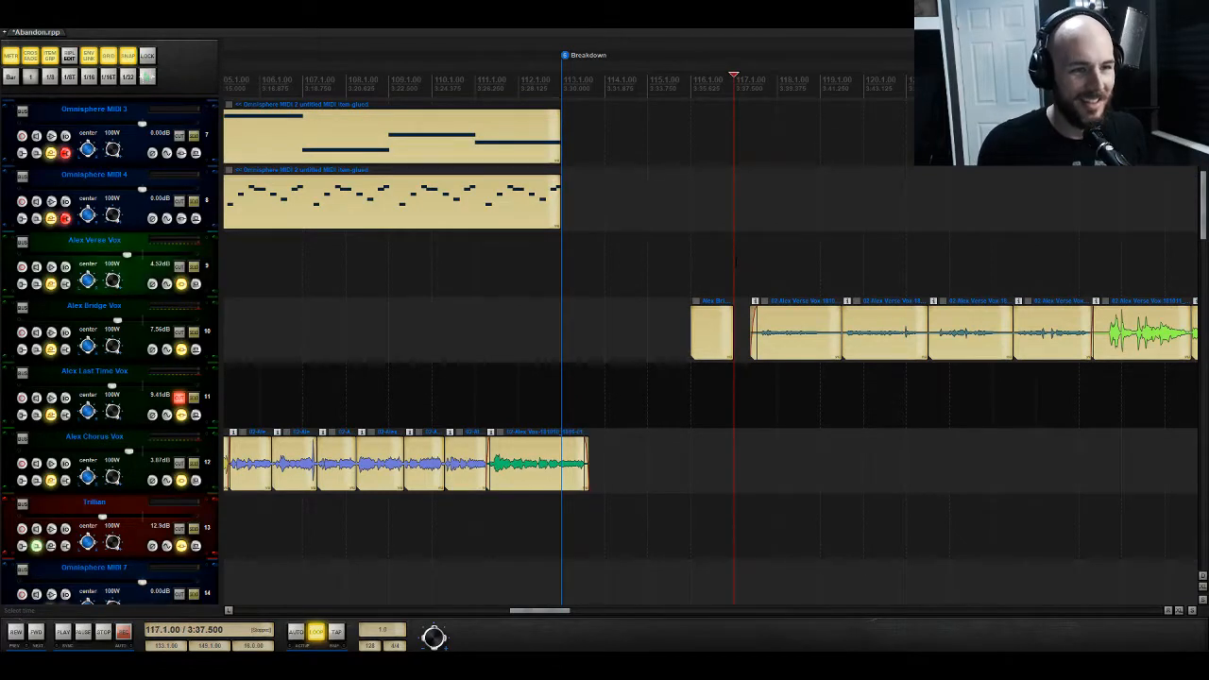
key("space")
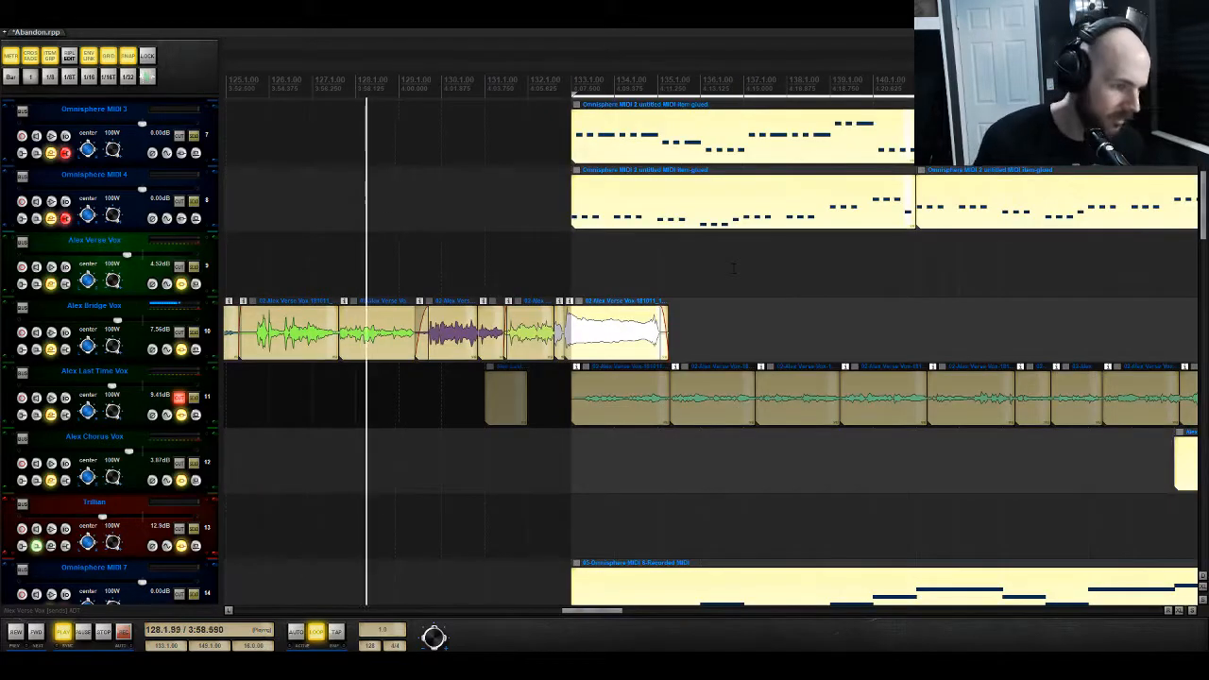
left_click_drag(613, 612, 579, 609)
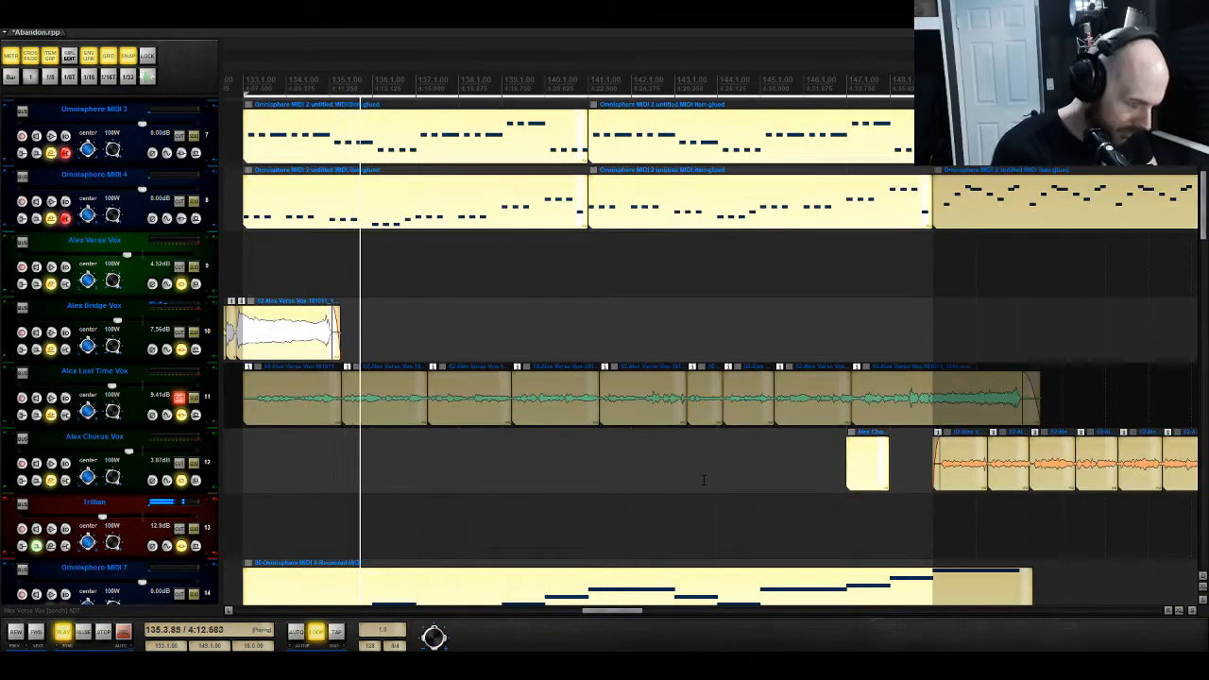
Step: Solo Omnisphere G, reopen the Omnisphere plugin, set layer A's transpose to 0, and close the plugin window
scroll(703, 479, "down", 10)
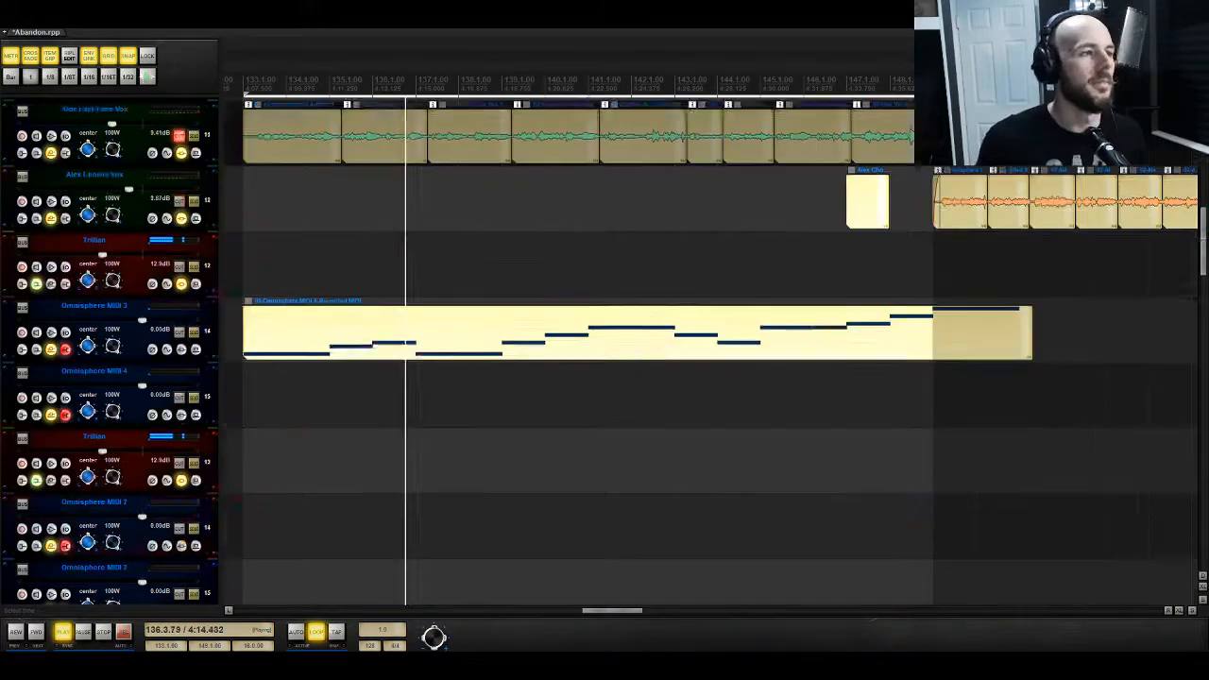
scroll(704, 349, "down", 3)
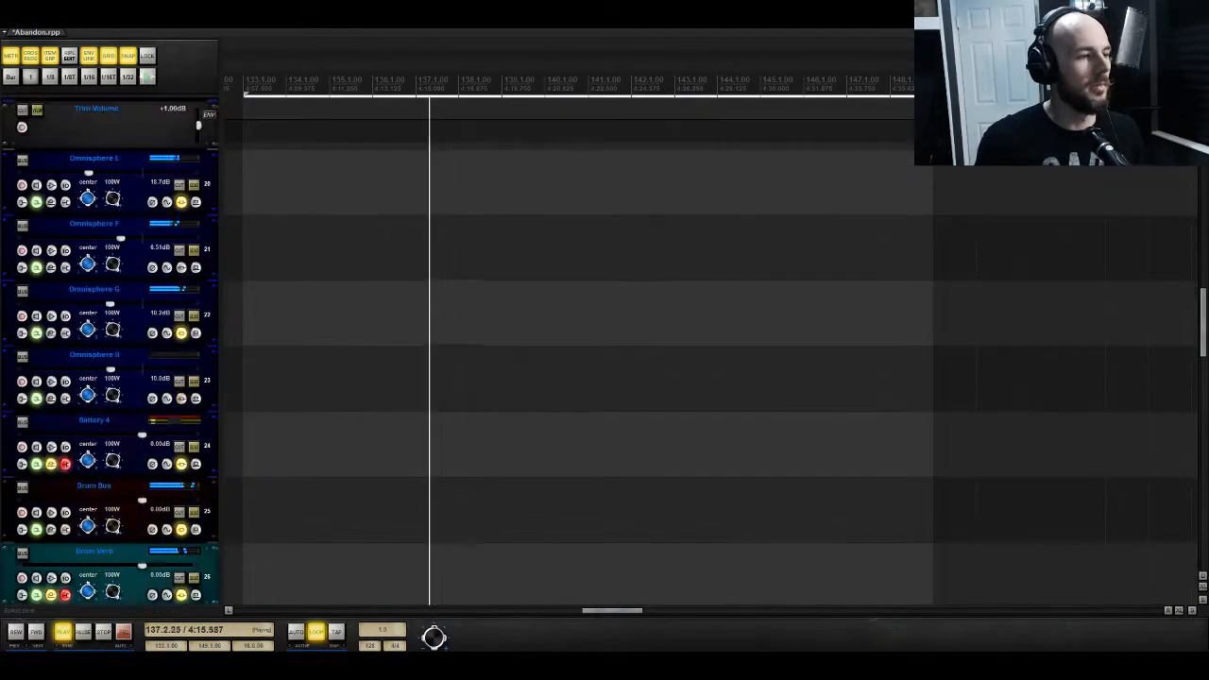
left_click(193, 319)
scroll(193, 320, "up", 15)
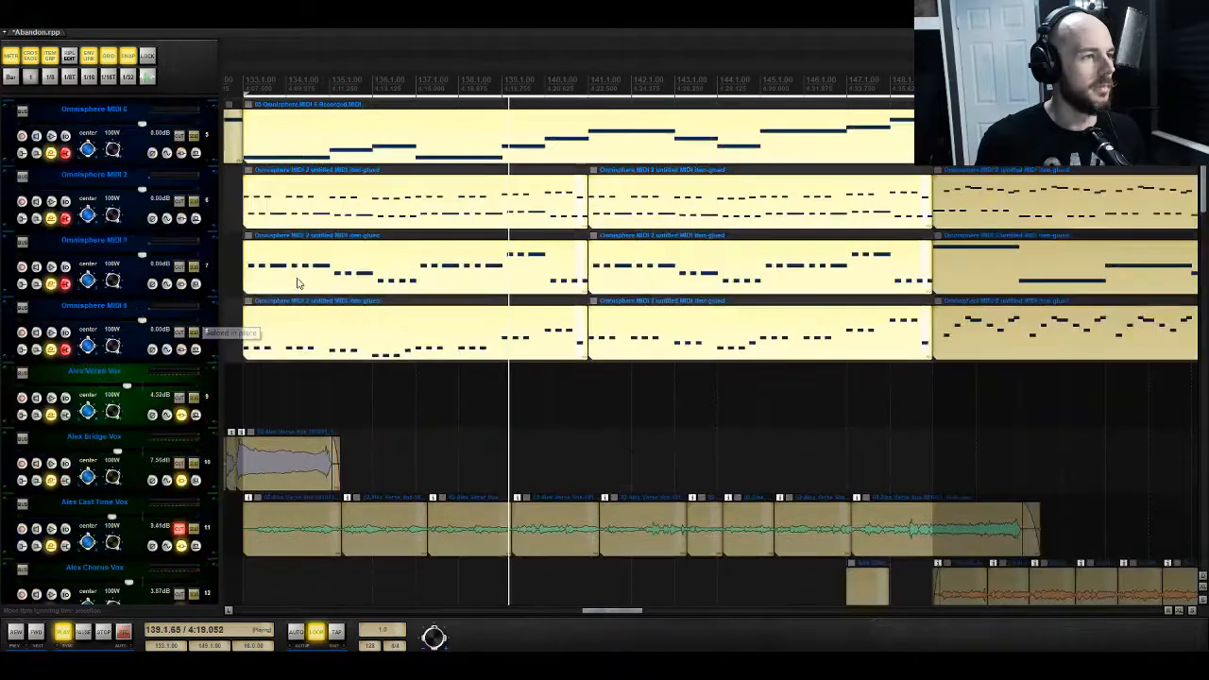
scroll(297, 284, "up", 5)
left_click(182, 286)
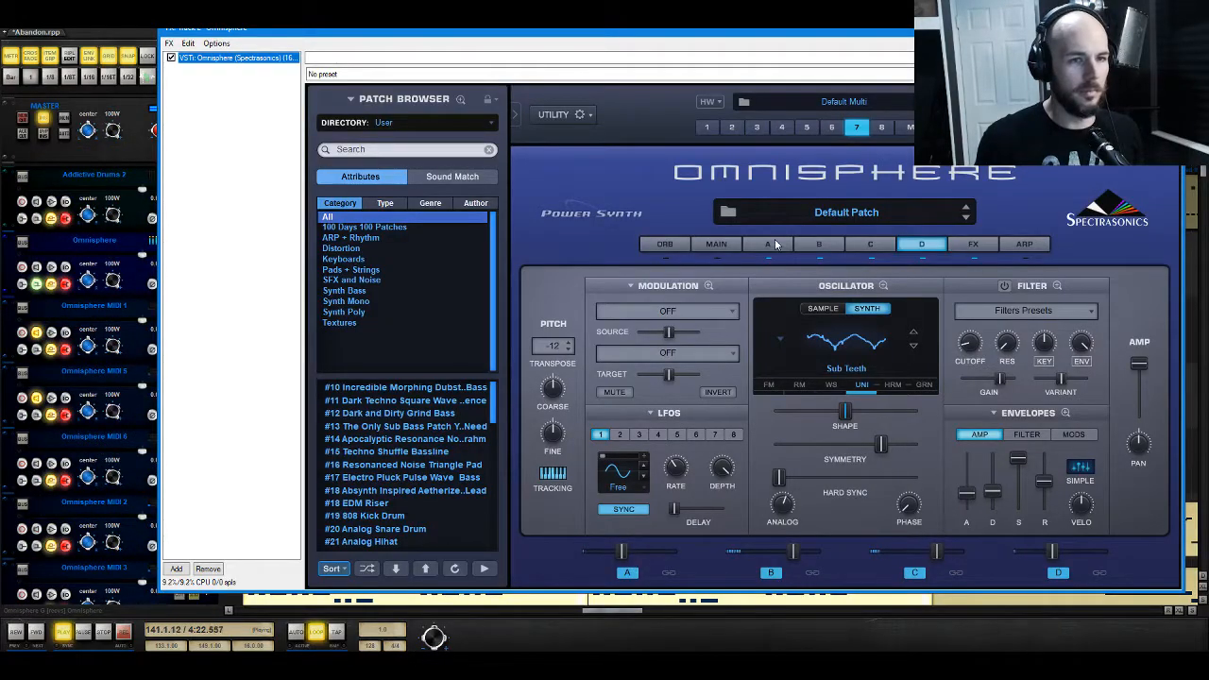
left_click(780, 246)
left_click(555, 345)
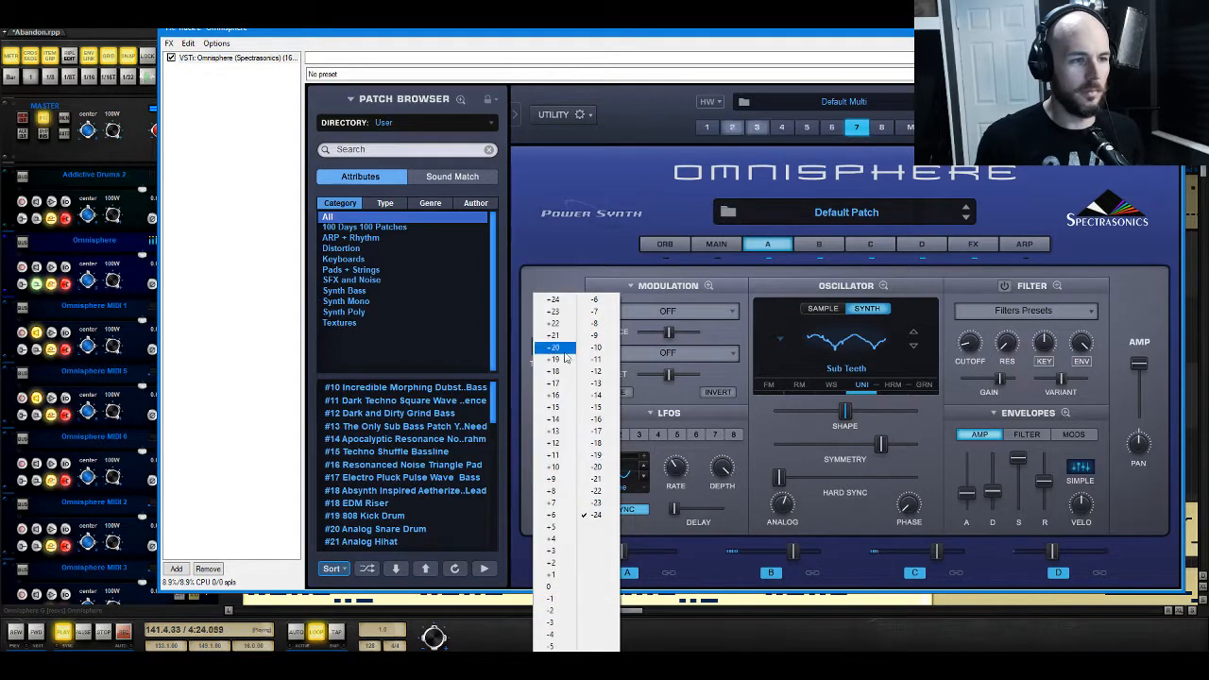
left_click(545, 587)
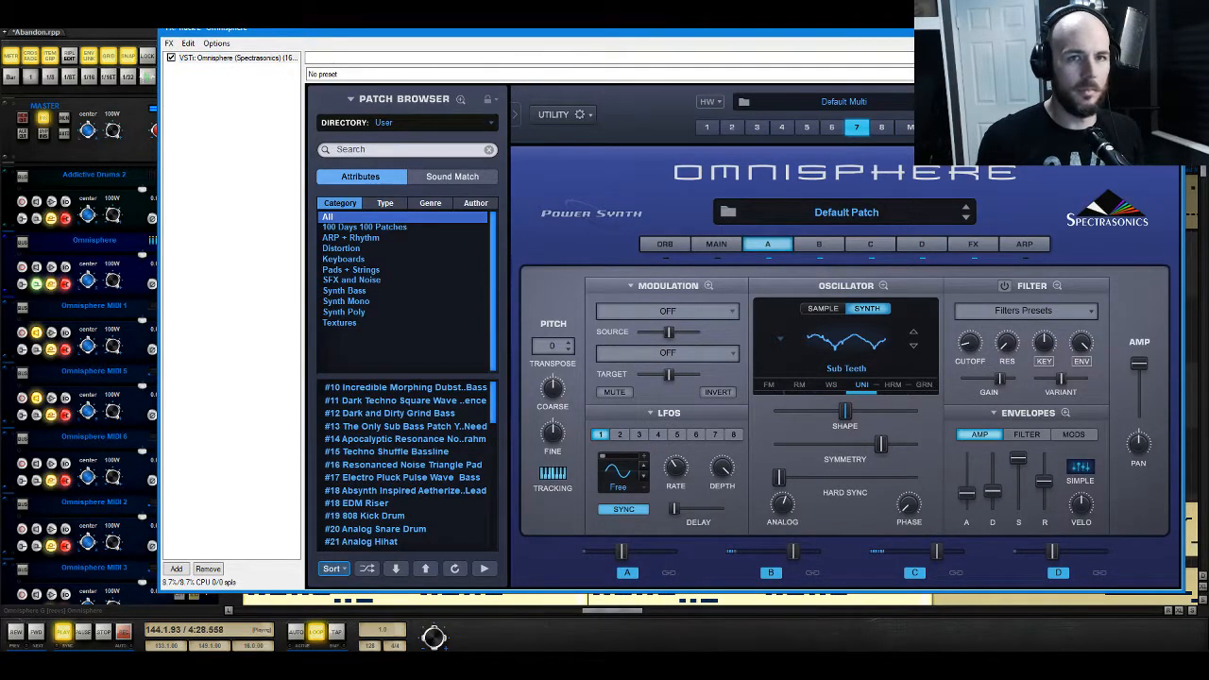
left_click(1170, 28)
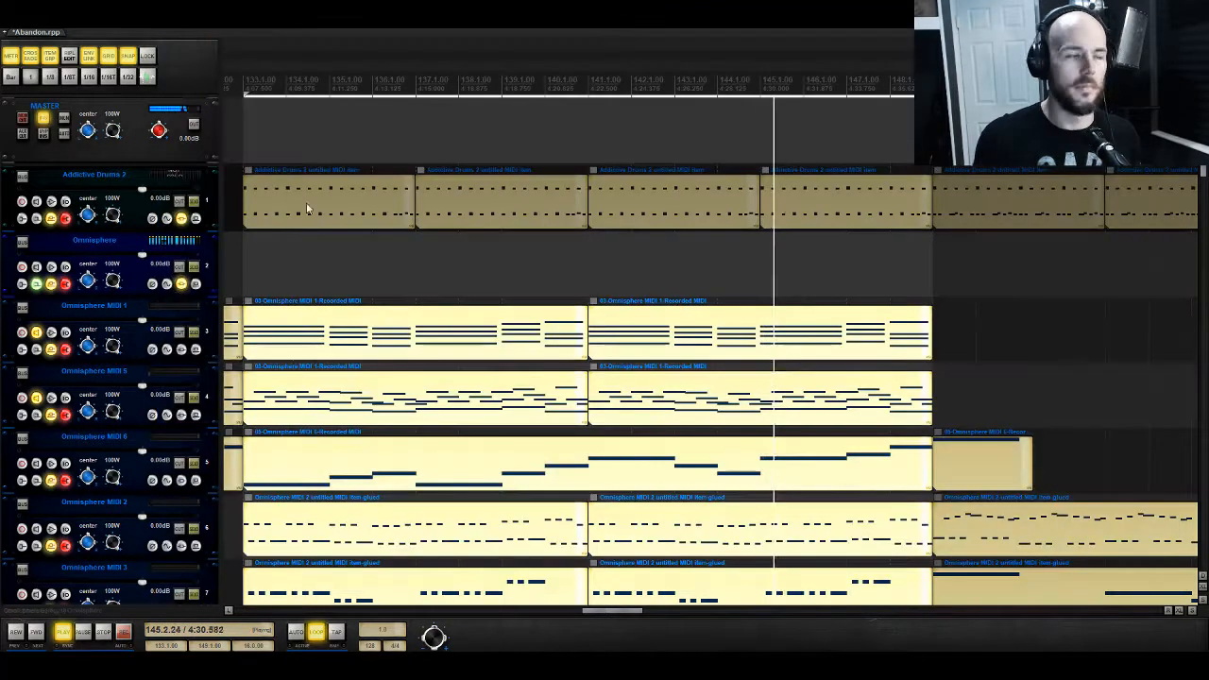
Step: Restore the full mix, turn off repeat, and play the arrangement from bar 117 into the following chorus
left_click(196, 267)
key("space")
key("space")
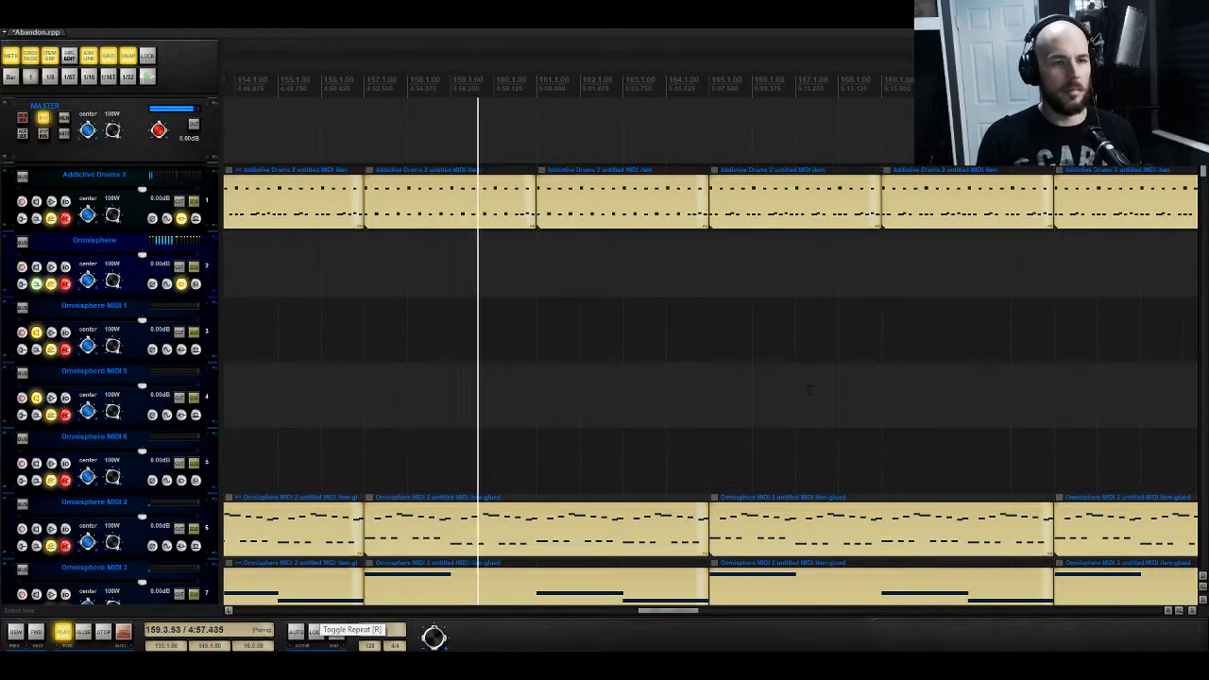
scroll(777, 136, "down", 1)
key("space")
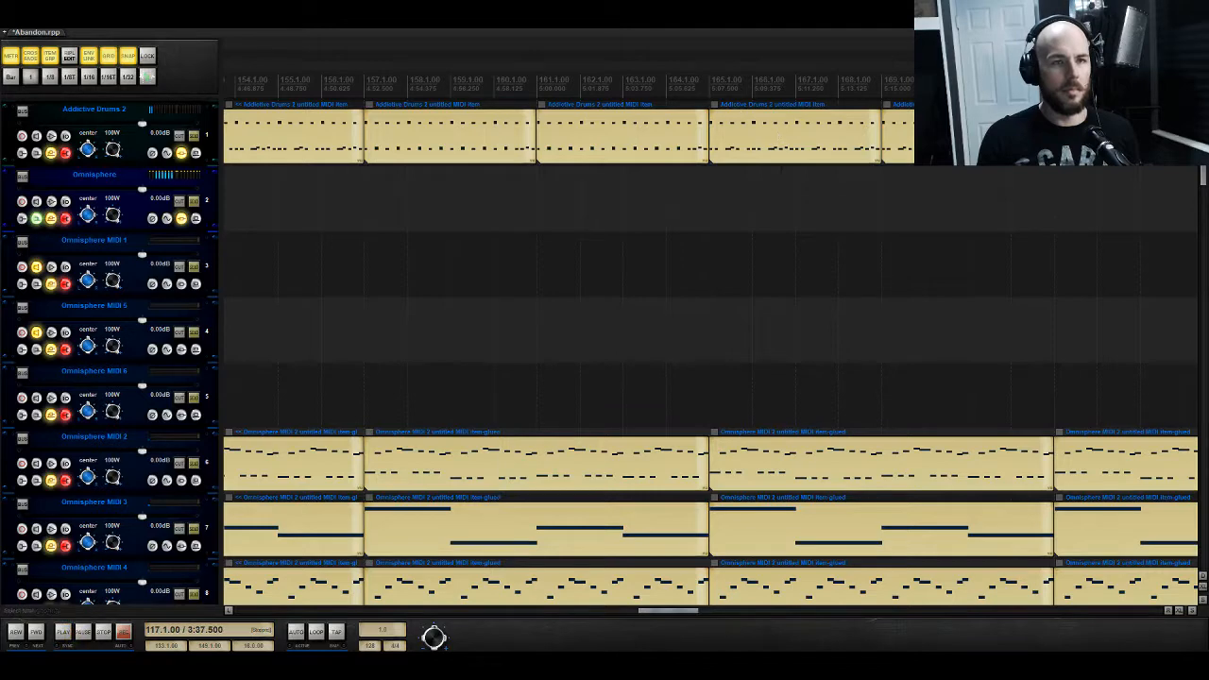
Step: Audition the later part of the arrangement, starting playback at bar 181
left_click(1054, 402)
key("space")
left_click_drag(677, 611, 708, 611)
left_click(991, 134)
key("space")
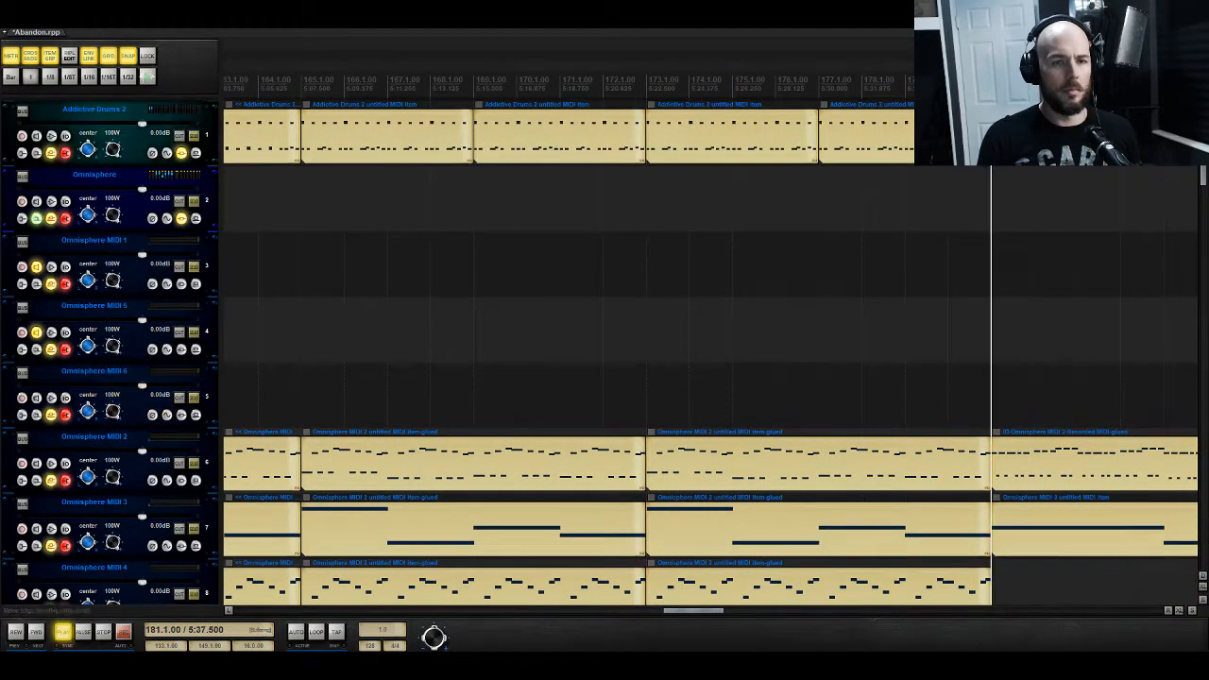
Step: Delete the repeated items between bars 165 and 181 on all tracks and move the ending items from bar 181 to bar 165
left_click_drag(918, 103, 394, 487)
key("Delete")
left_click_drag(999, 470, 759, 147)
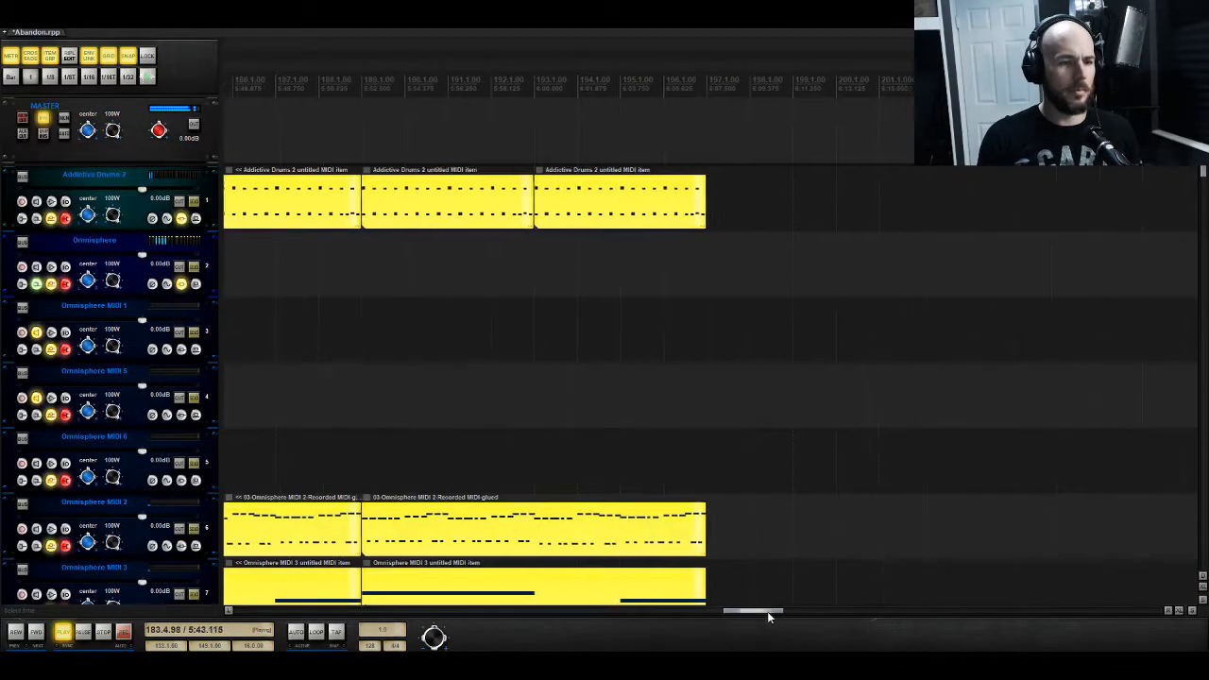
left_click_drag(767, 611, 736, 611)
left_click_drag(732, 198, 472, 193)
Step: Play the shortened ending from bar 163 to check the joined transition, and save the project
left_click(306, 268)
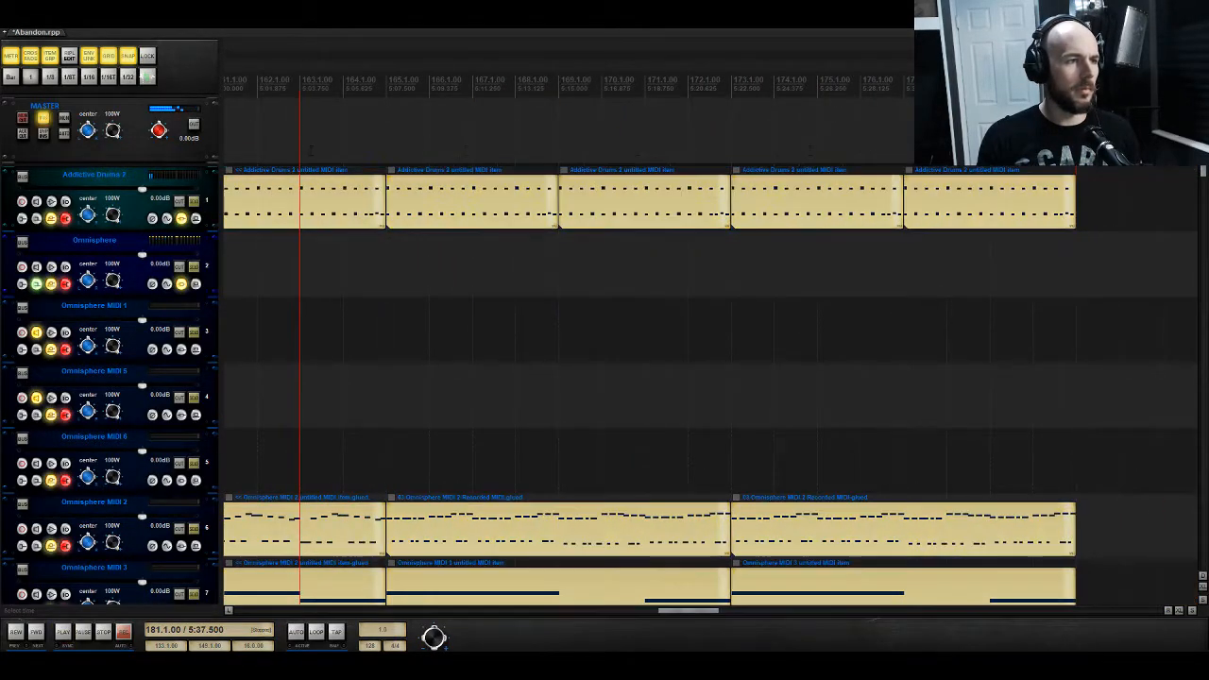
key("space")
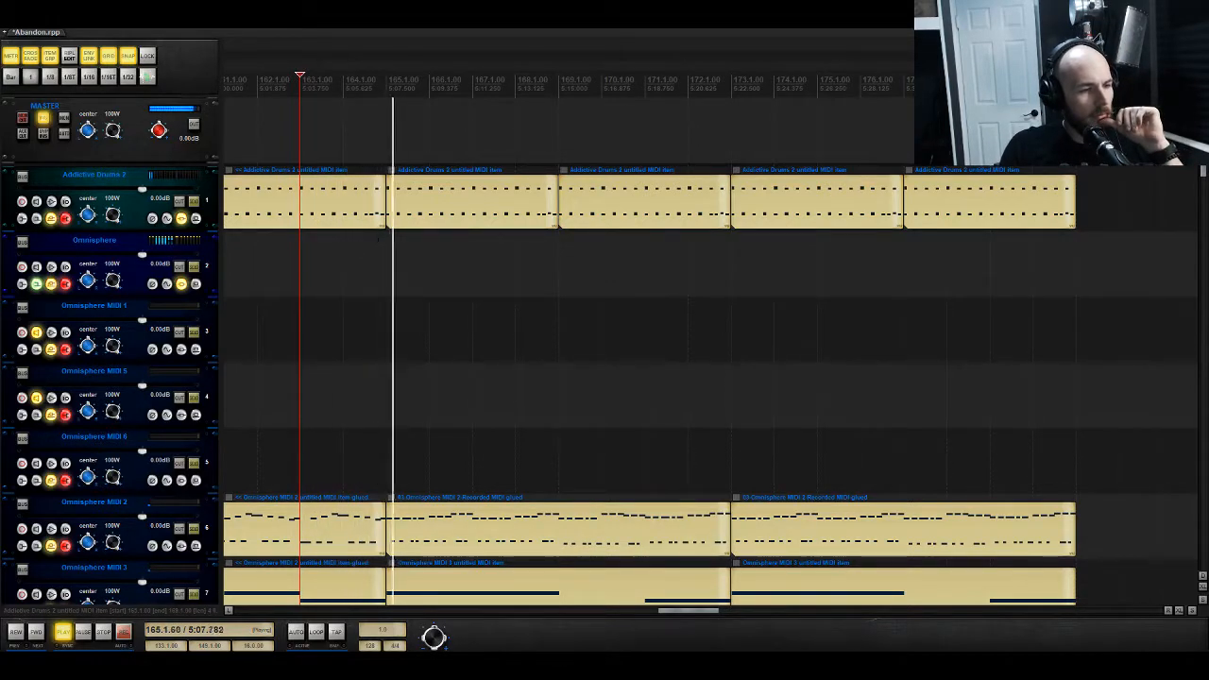
left_click(15, 31)
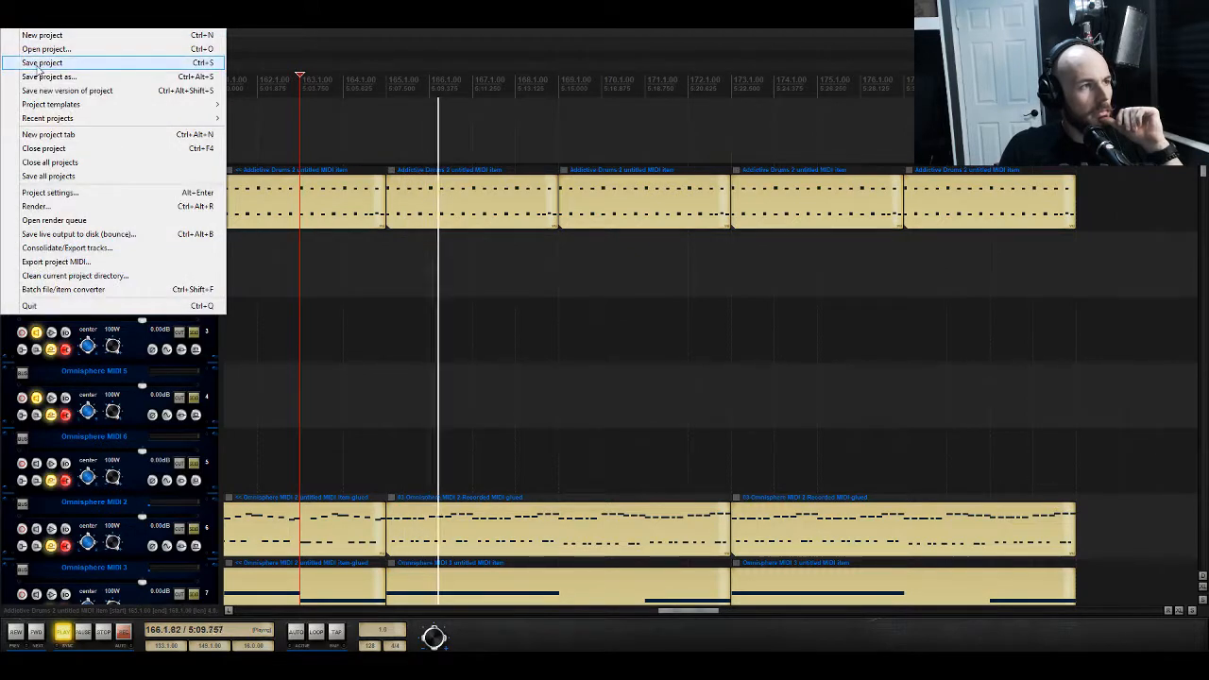
left_click(38, 59)
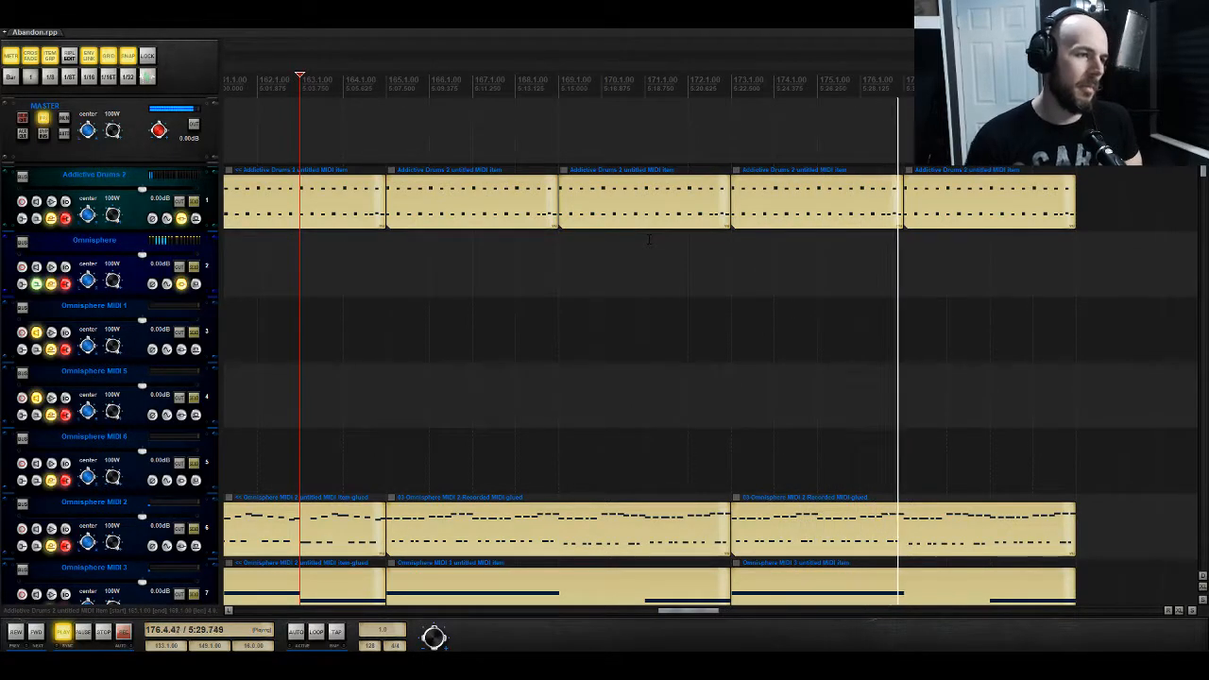
Step: Play the song from bar 117 through the section starting at bar 133, and set Omnisphere G's volume to -10.9 dB
mouse_move(698, 608)
left_mouse_down()
mouse_move(533, 622)
mouse_move(553, 623)
left_mouse_up()
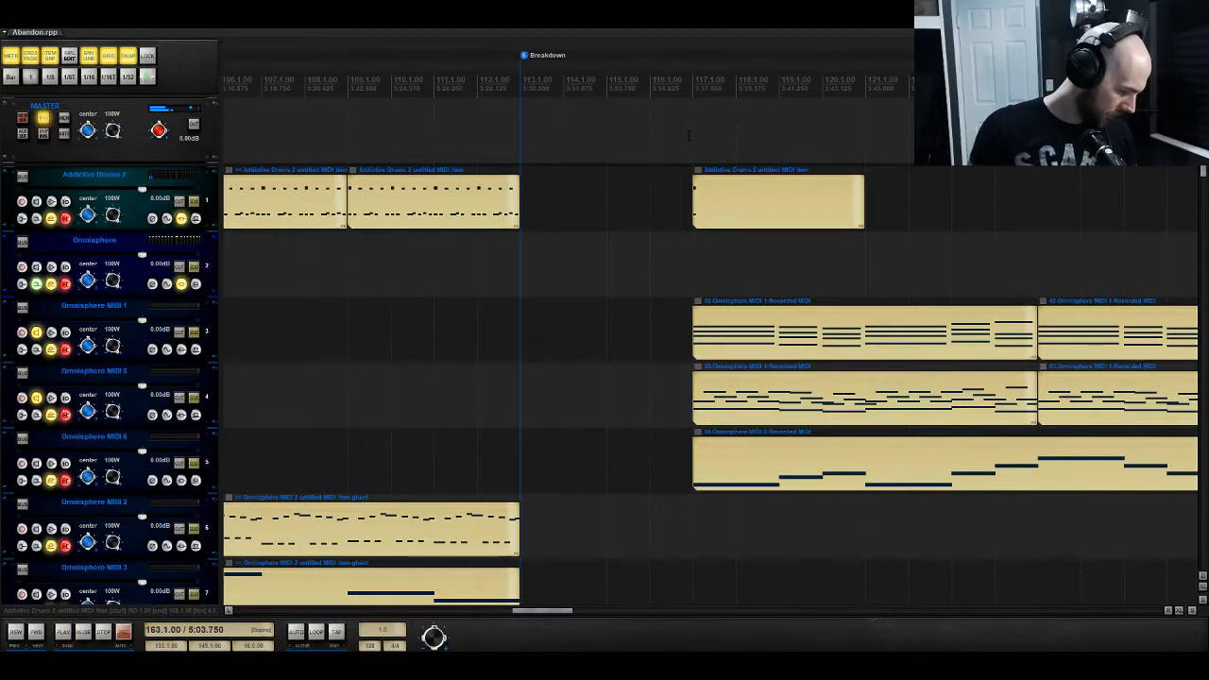
key("space")
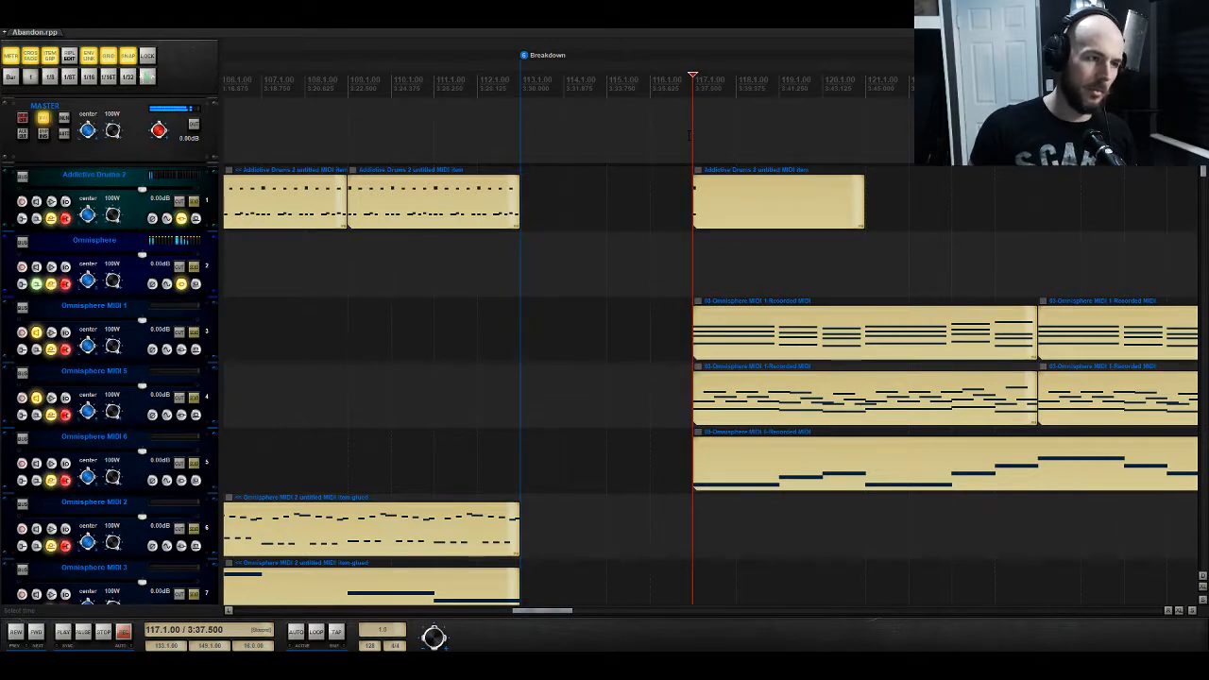
key("space")
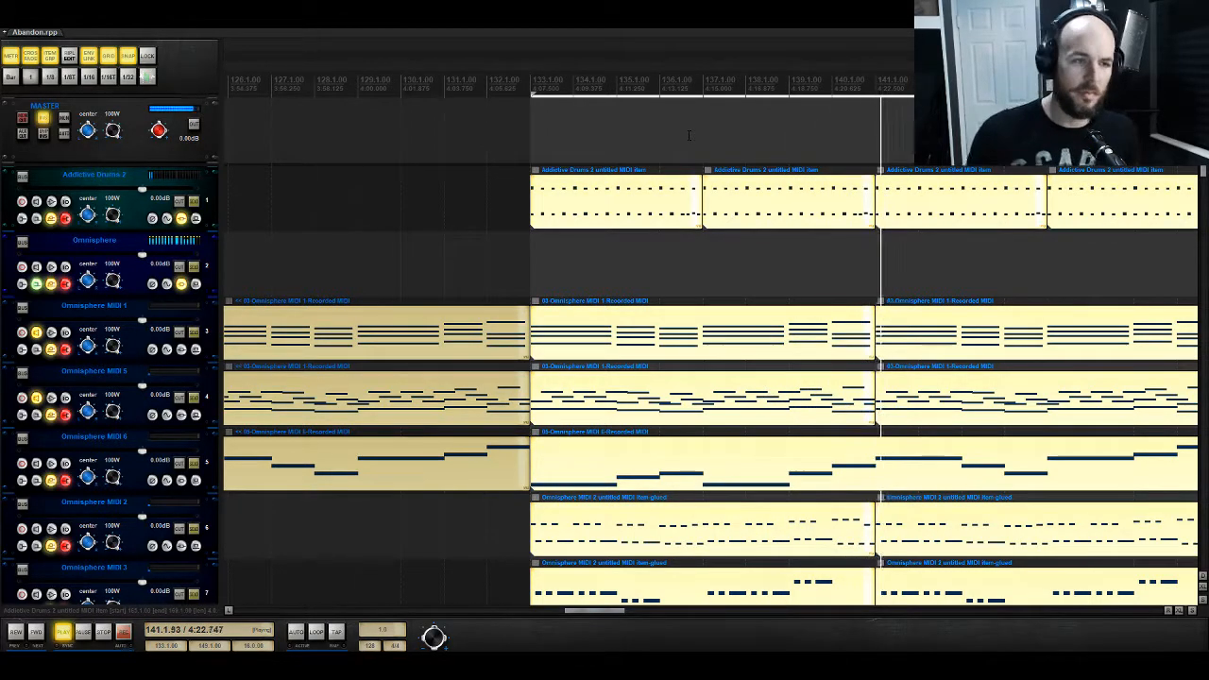
scroll(678, 164, "down", 15)
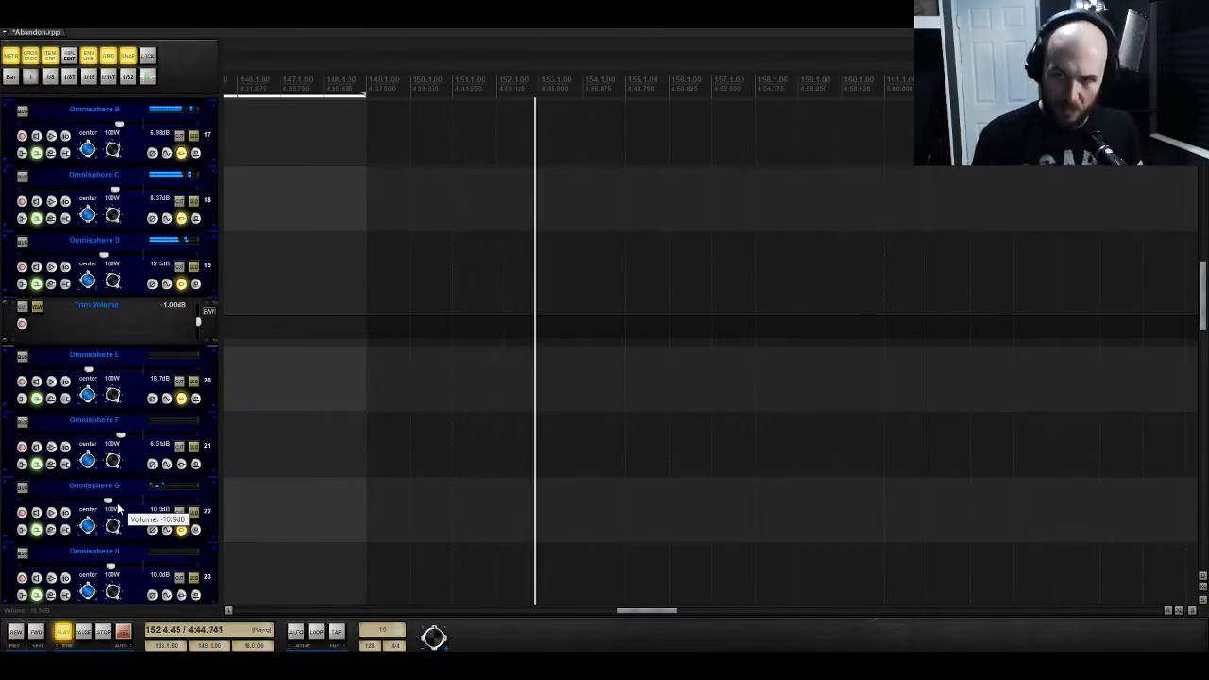
Step: Solo the Drum Bus and the drums' Master track to hear the drums in isolation
scroll(173, 246, "down", 5)
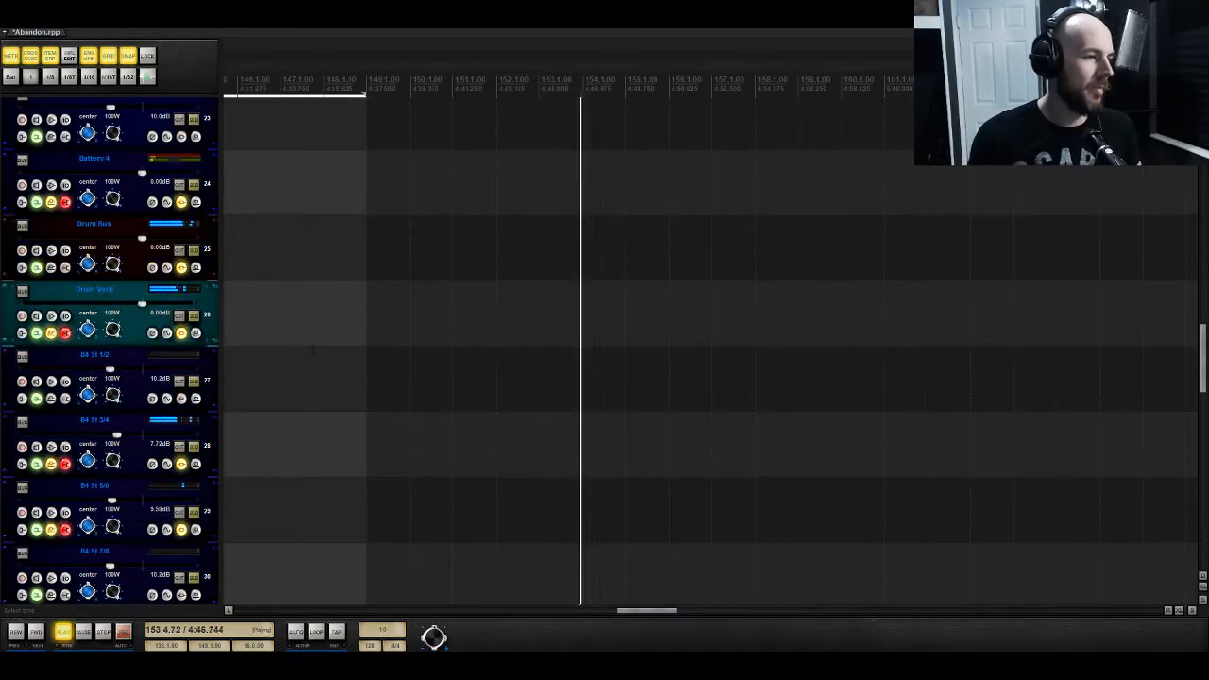
left_click(193, 250)
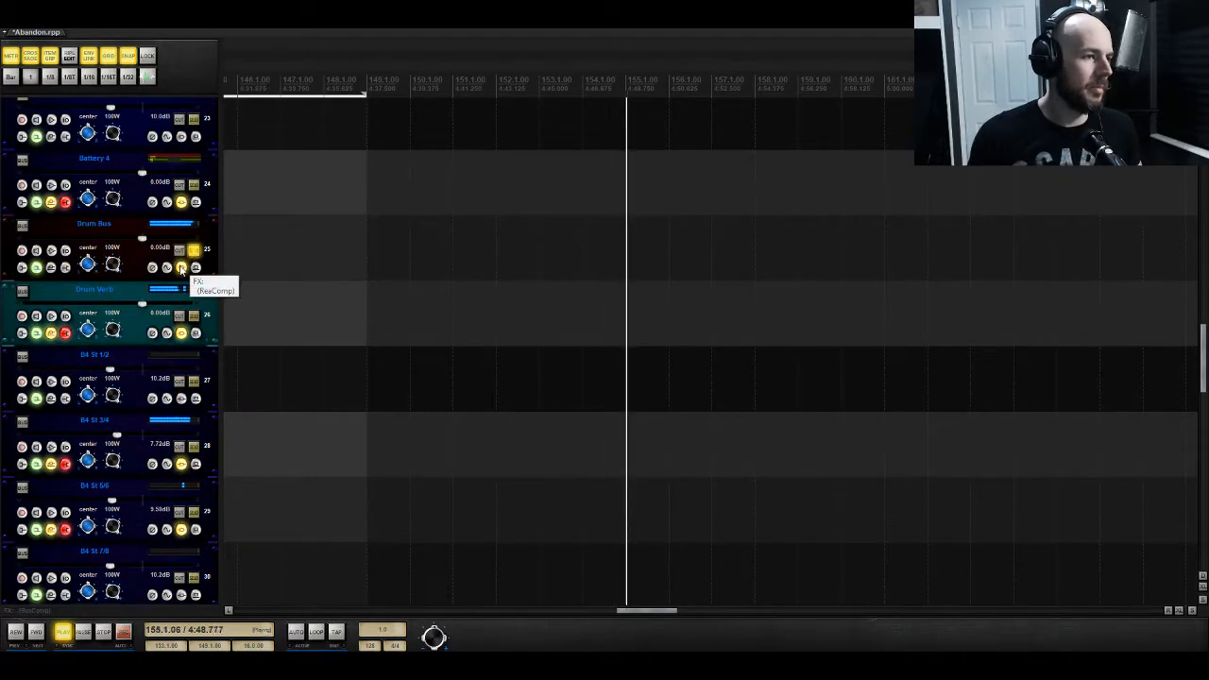
scroll(273, 359, "down", 8)
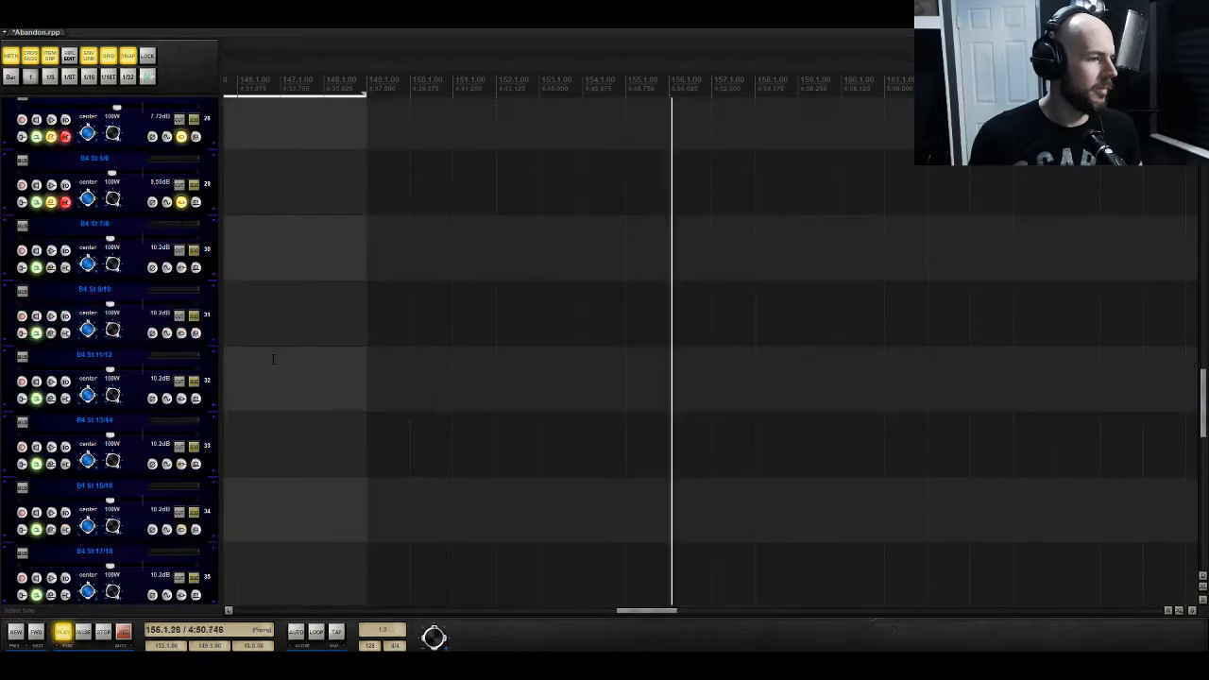
scroll(273, 359, "down", 7)
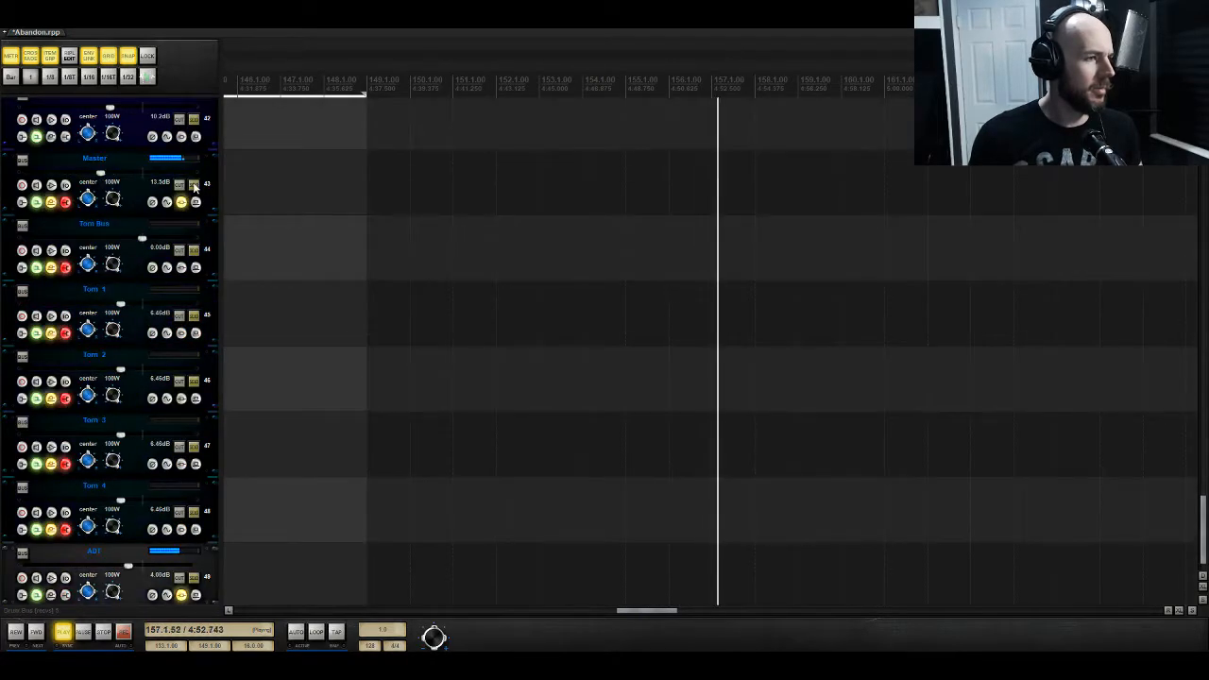
left_click(194, 186)
Step: Raise band 2 of the drum Master track's ReaEQ to 5.8 dB at 987.4 Hz, and stop playback after listening
left_click(180, 203)
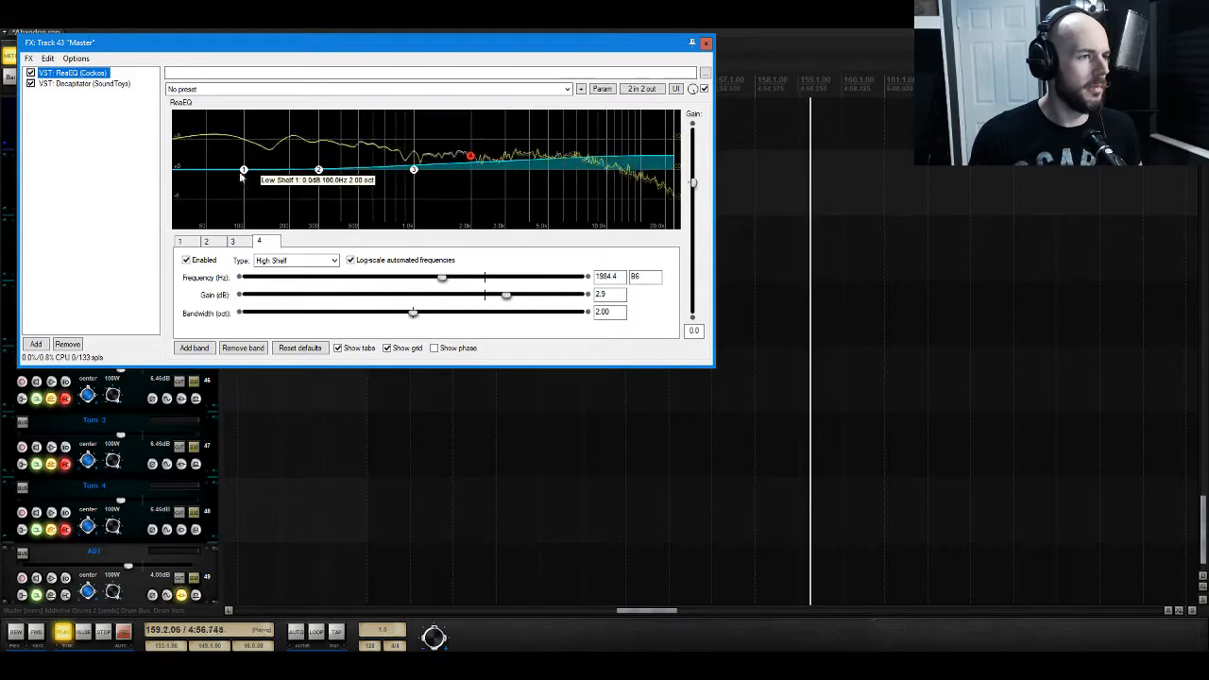
left_click_drag(319, 173, 414, 147)
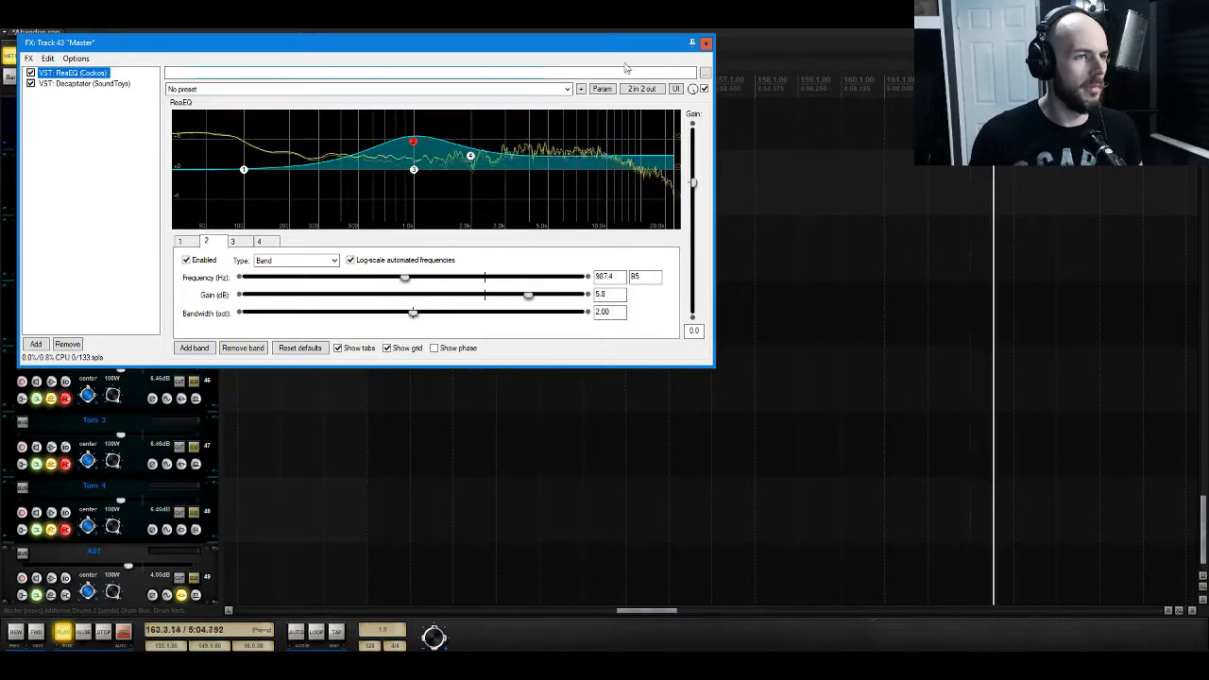
left_click(706, 46)
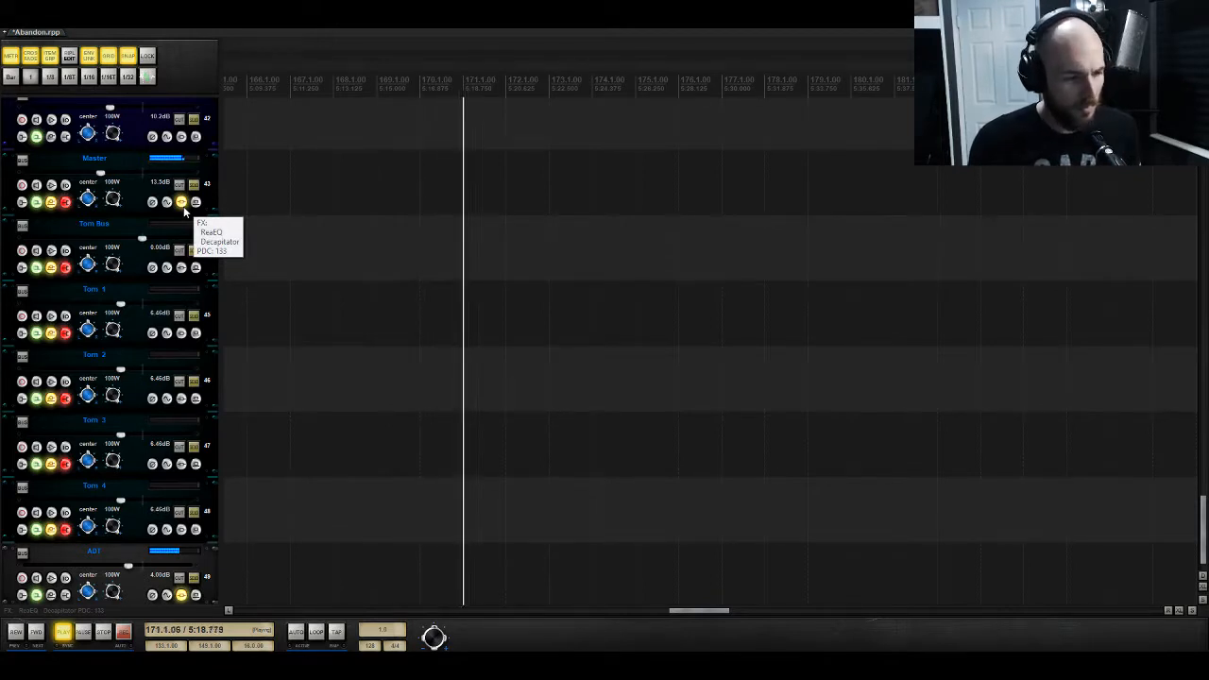
key("space")
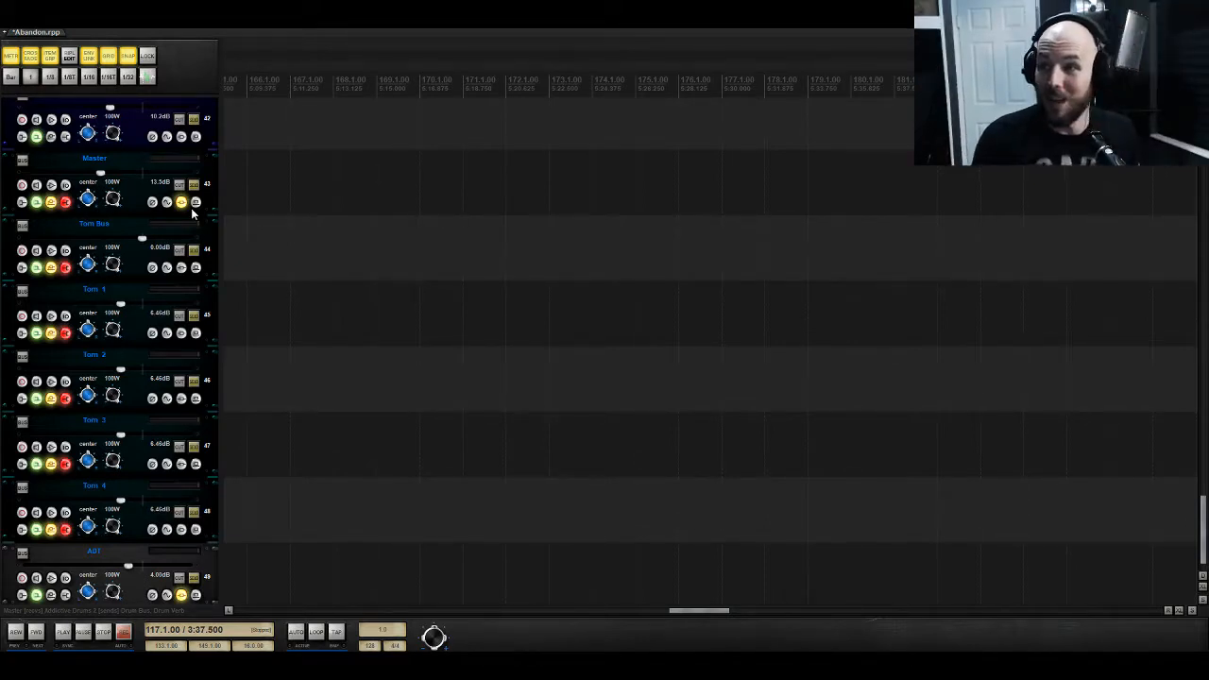
Step: Add an empty track after the last track, set its volume to -5 dB, and open its routing settings
scroll(392, 275, "up", 10)
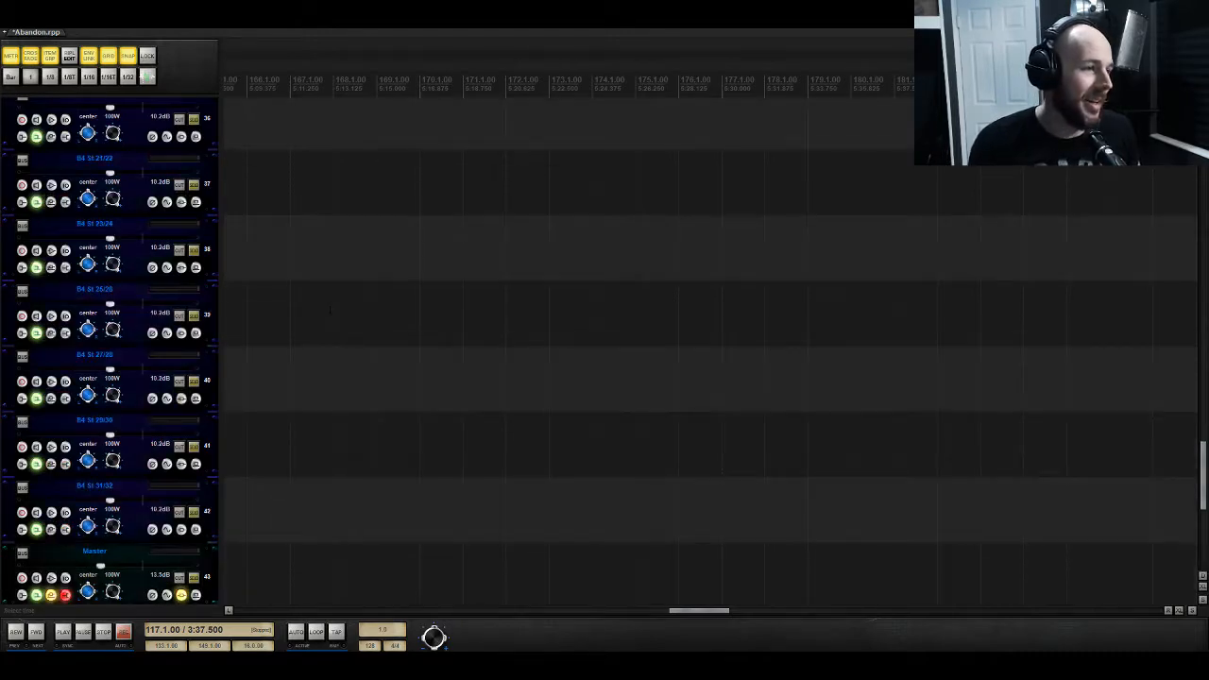
scroll(325, 323, "up", 5)
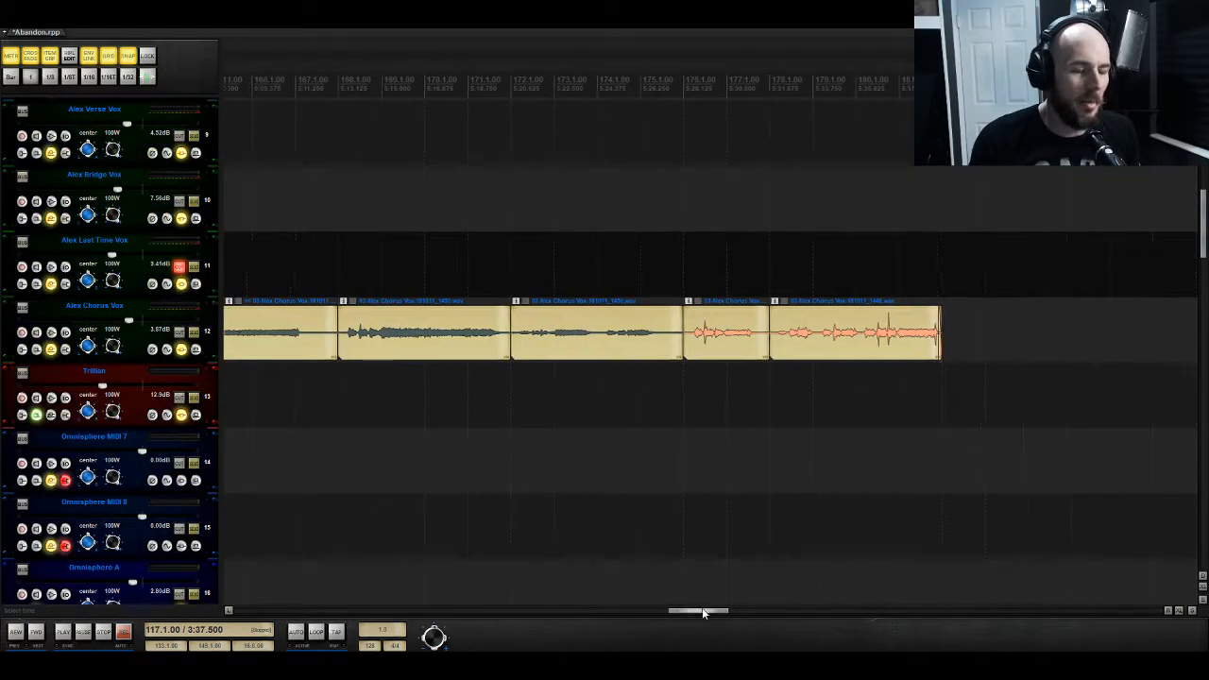
left_click_drag(710, 610, 579, 604)
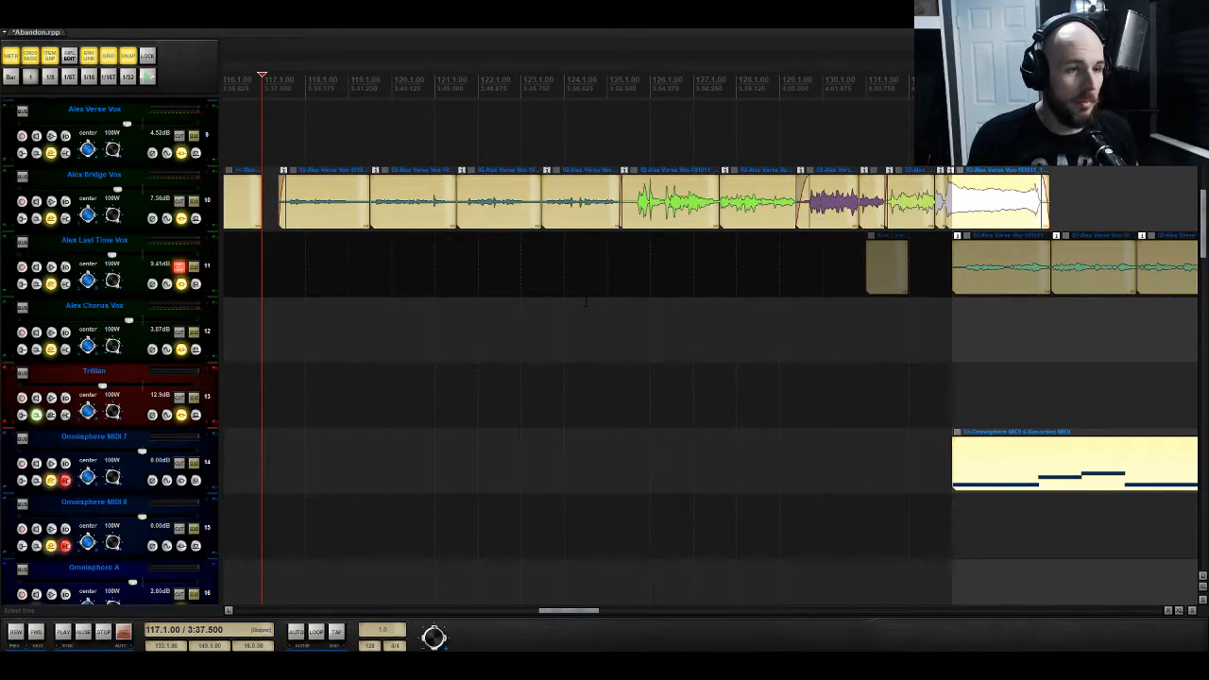
scroll(584, 300, "down", 10)
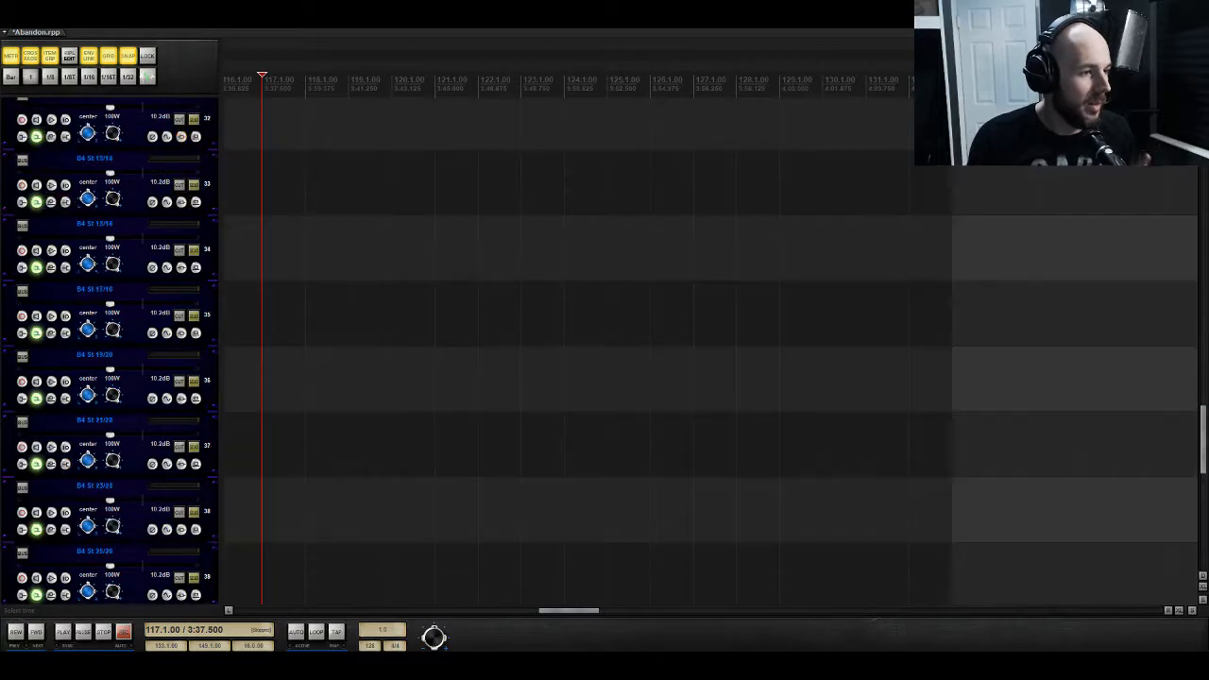
scroll(572, 306, "down", 5)
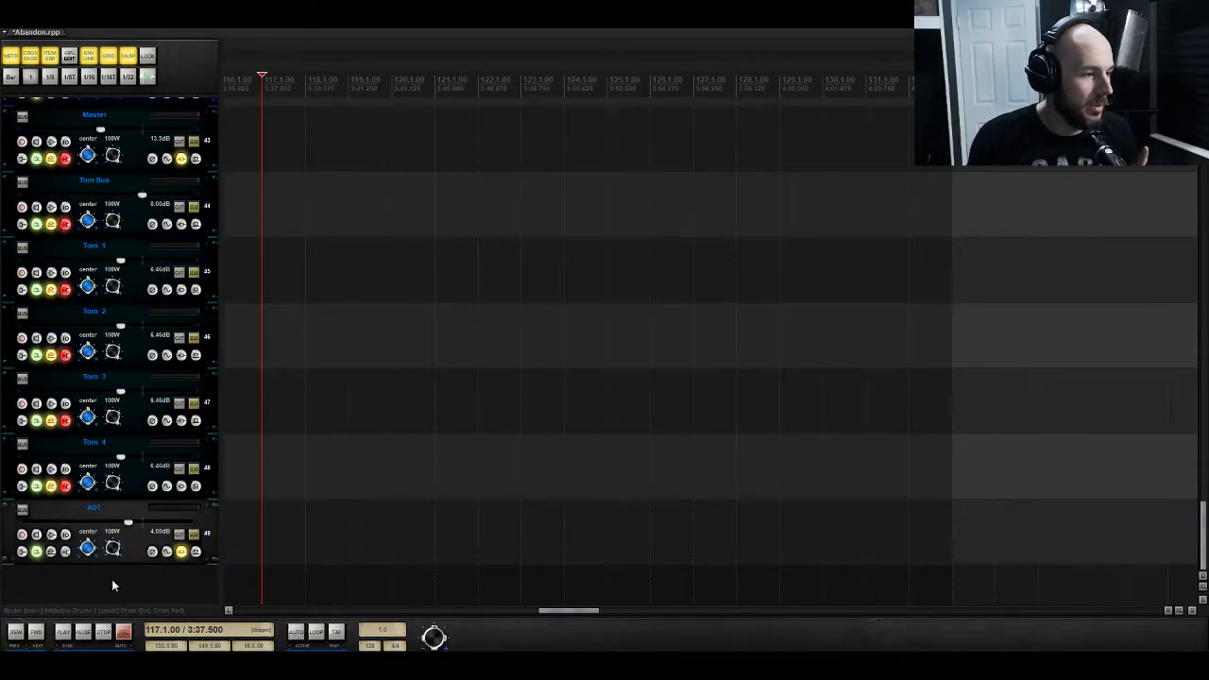
double_click(113, 582)
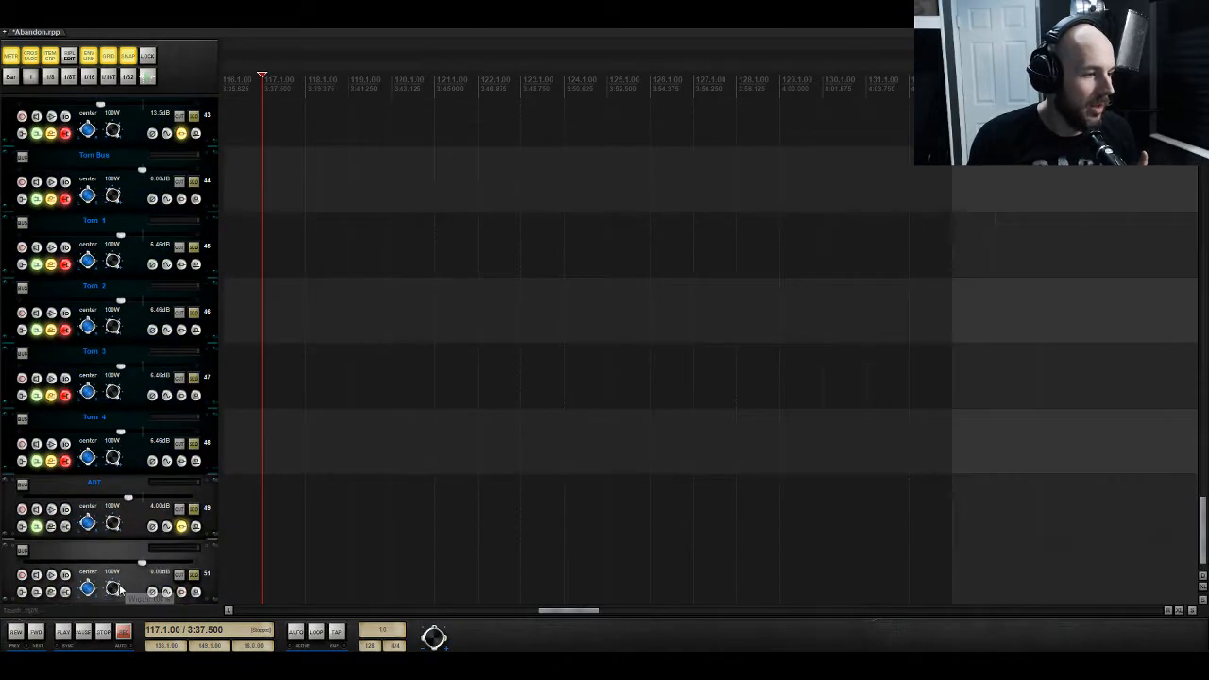
left_click(51, 595)
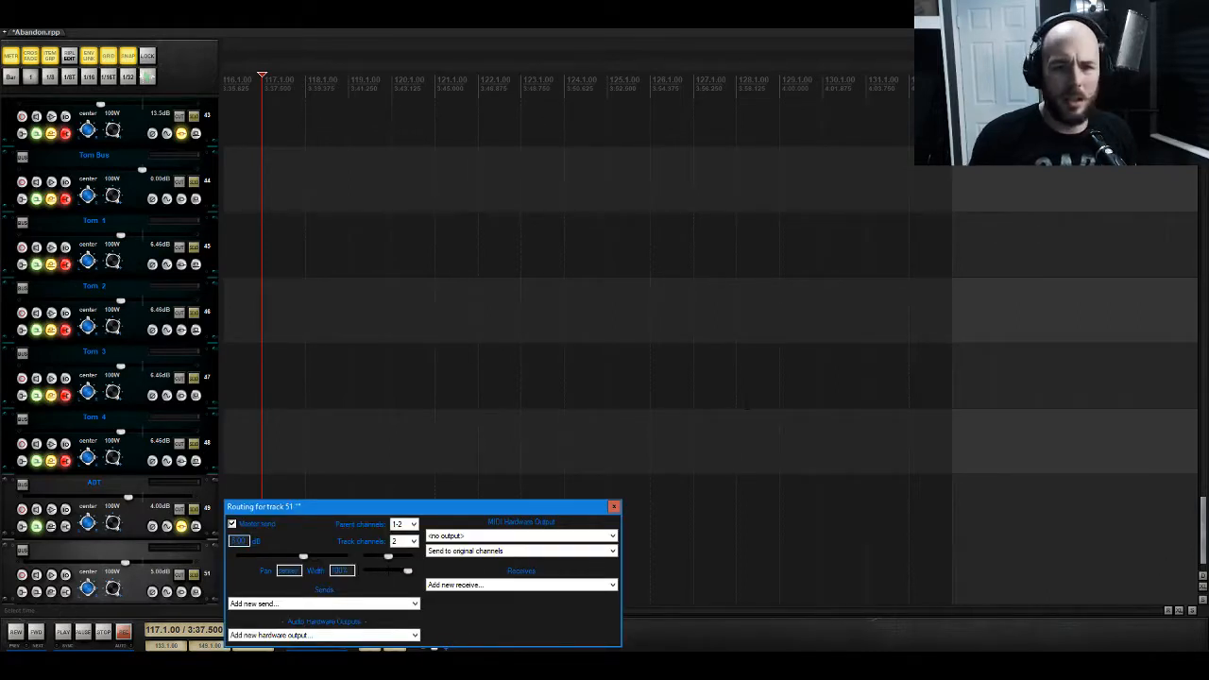
Step: Inspect the TDR Limiter 6 GE settings on the master track
left_click_drag(1203, 537, 1202, 142)
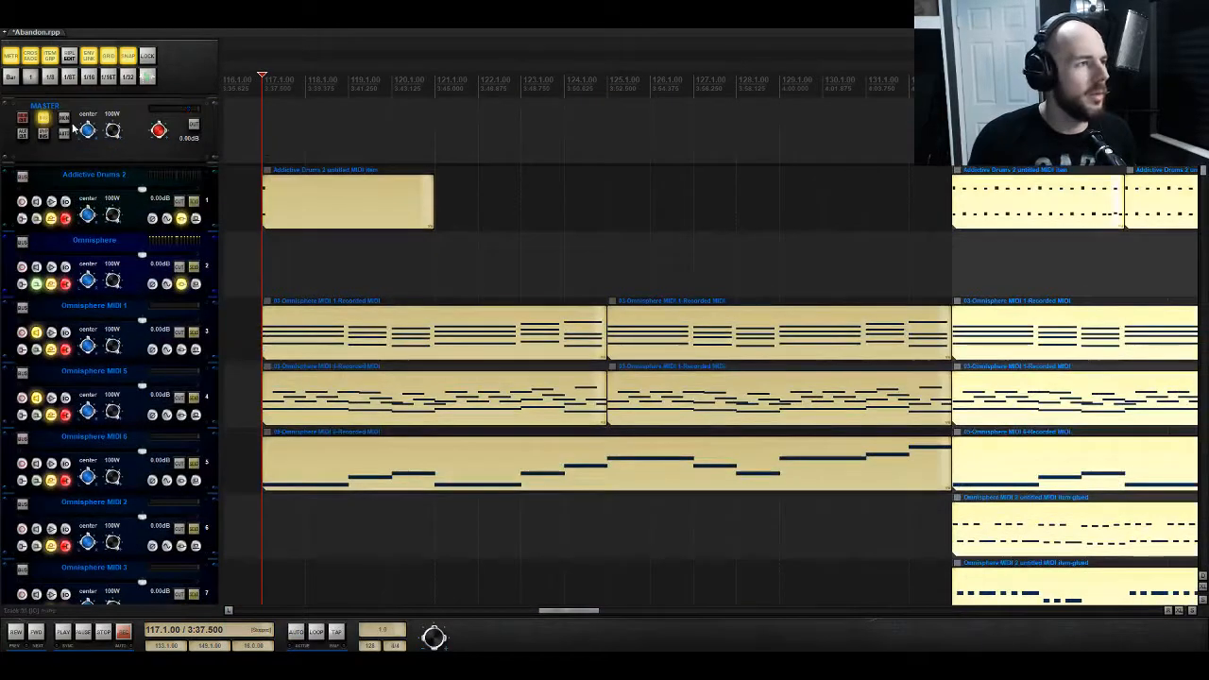
left_click(42, 119)
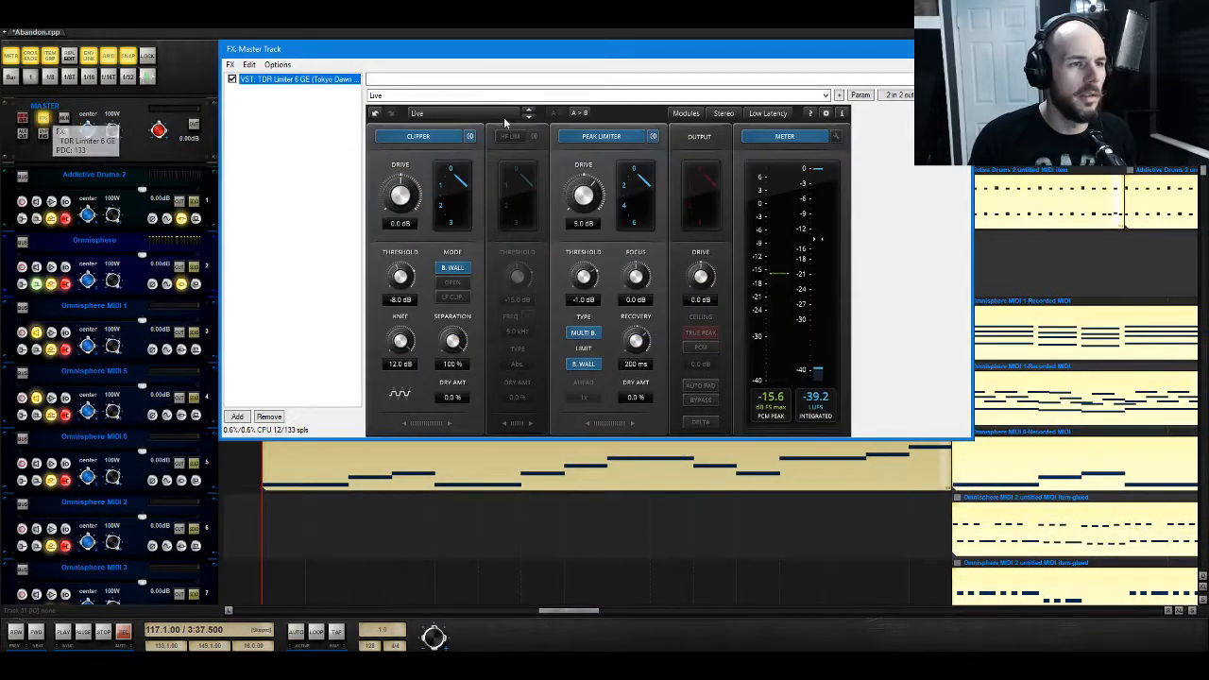
left_click(958, 49)
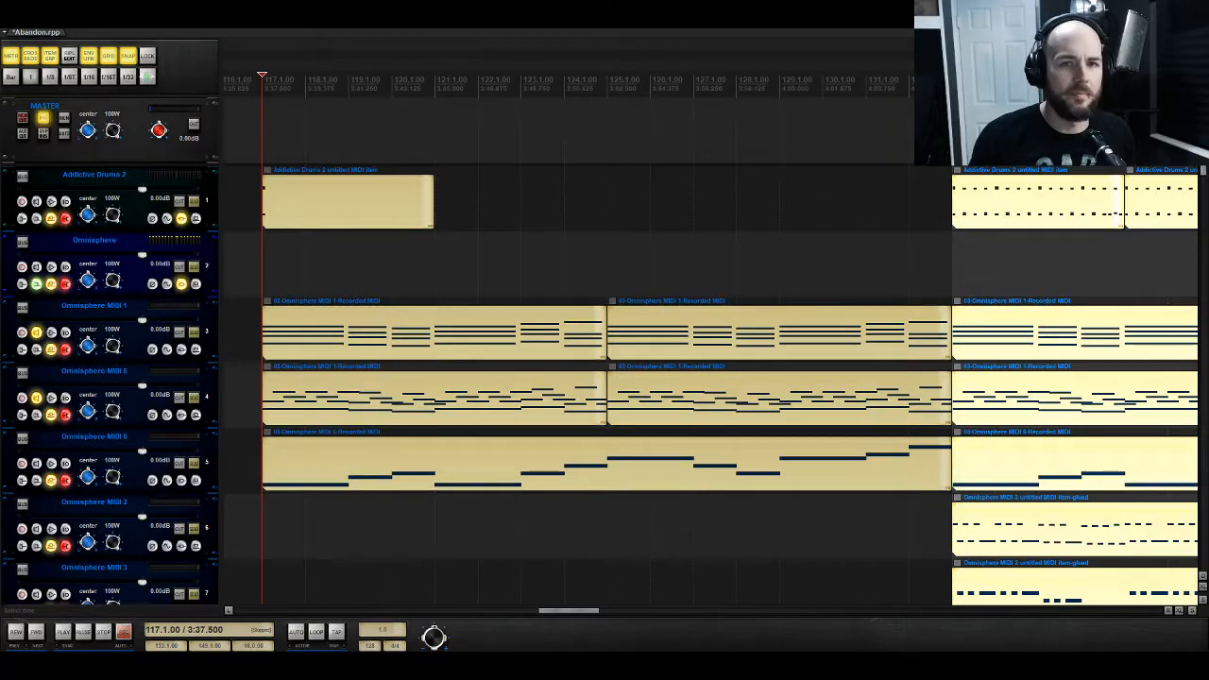
Step: Open the Media Explorer and browse to the F:\REAPER Projects folder
left_click_drag(1203, 151, 1202, 548)
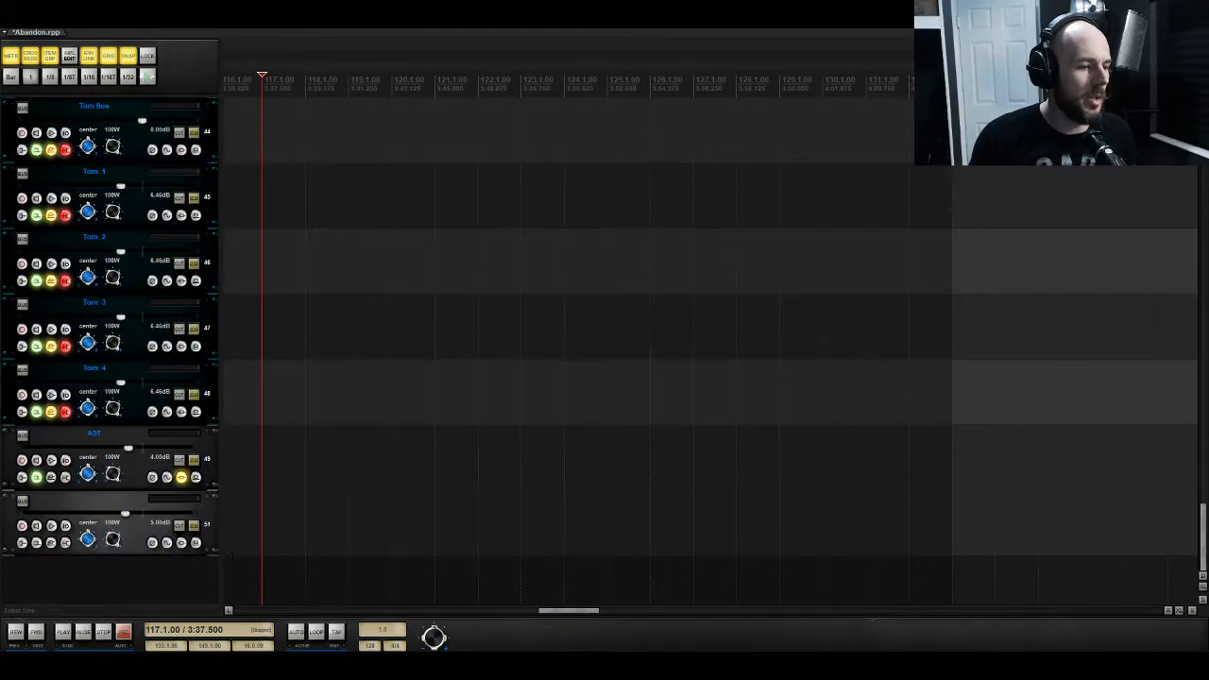
key("ctrl+alt+x")
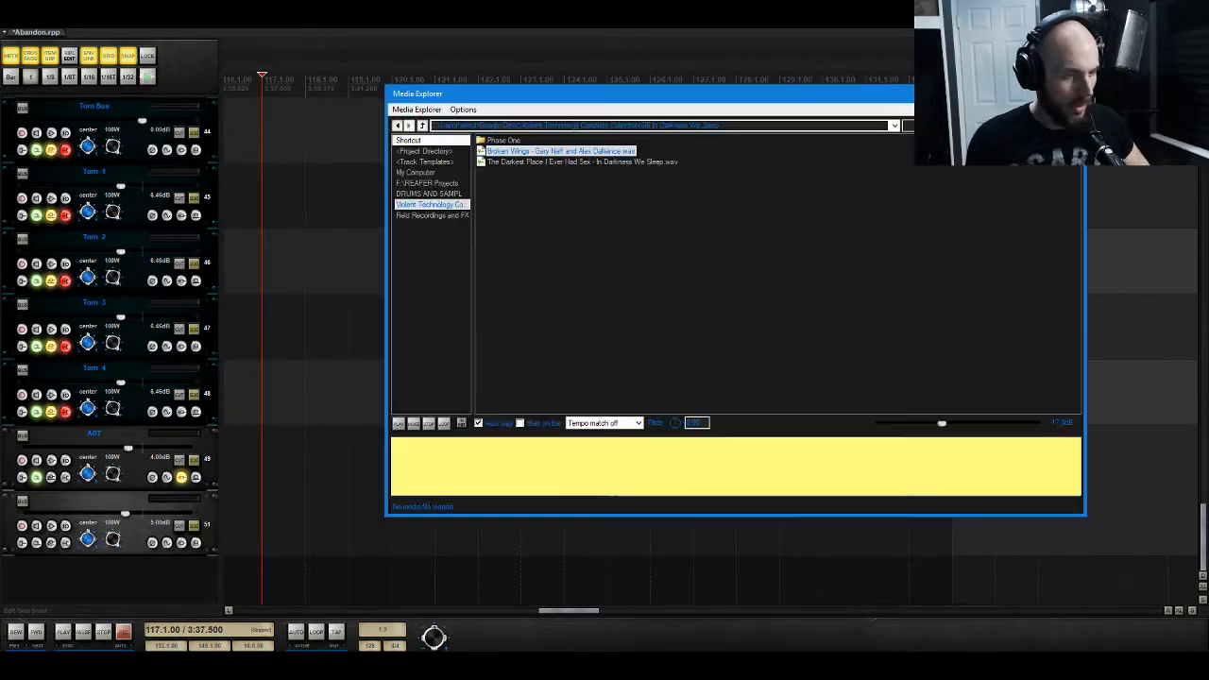
left_click(434, 185)
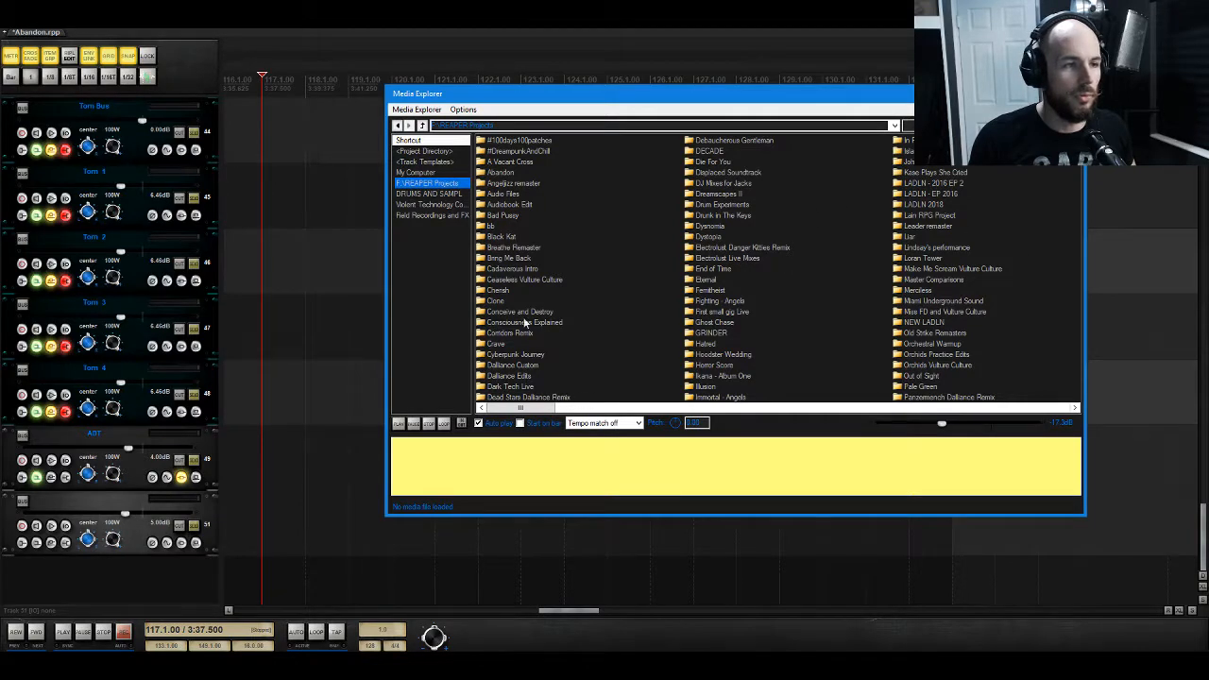
double_click(510, 153)
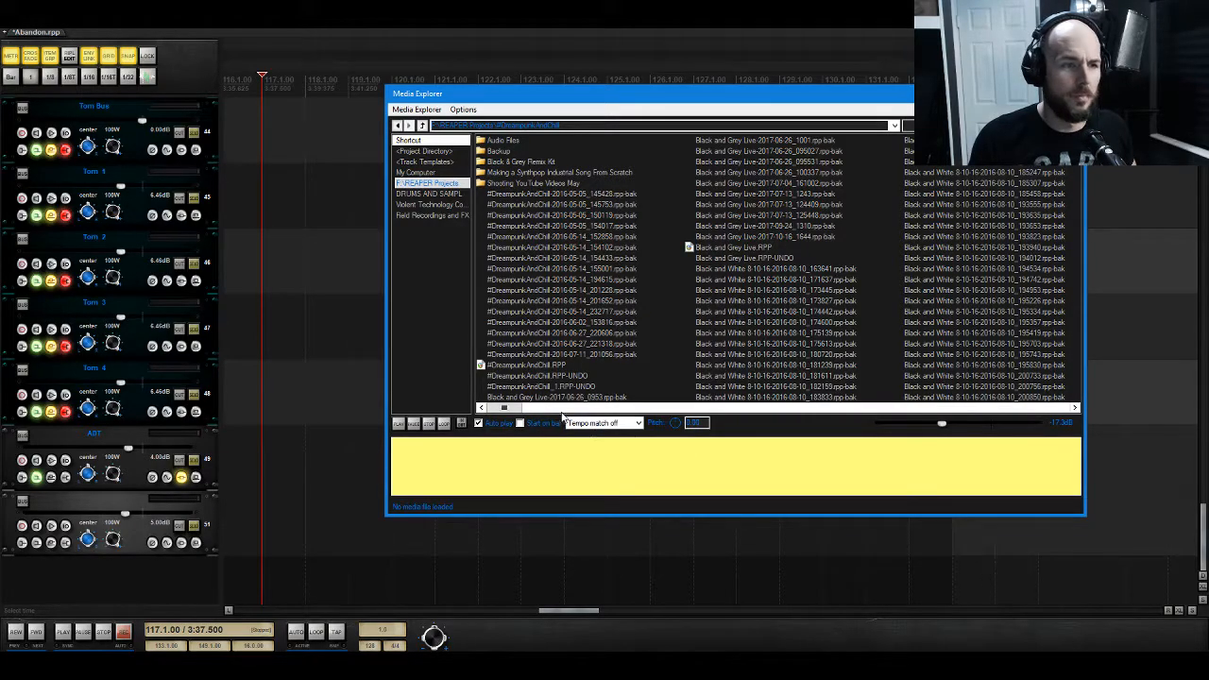
left_click_drag(508, 408, 1072, 387)
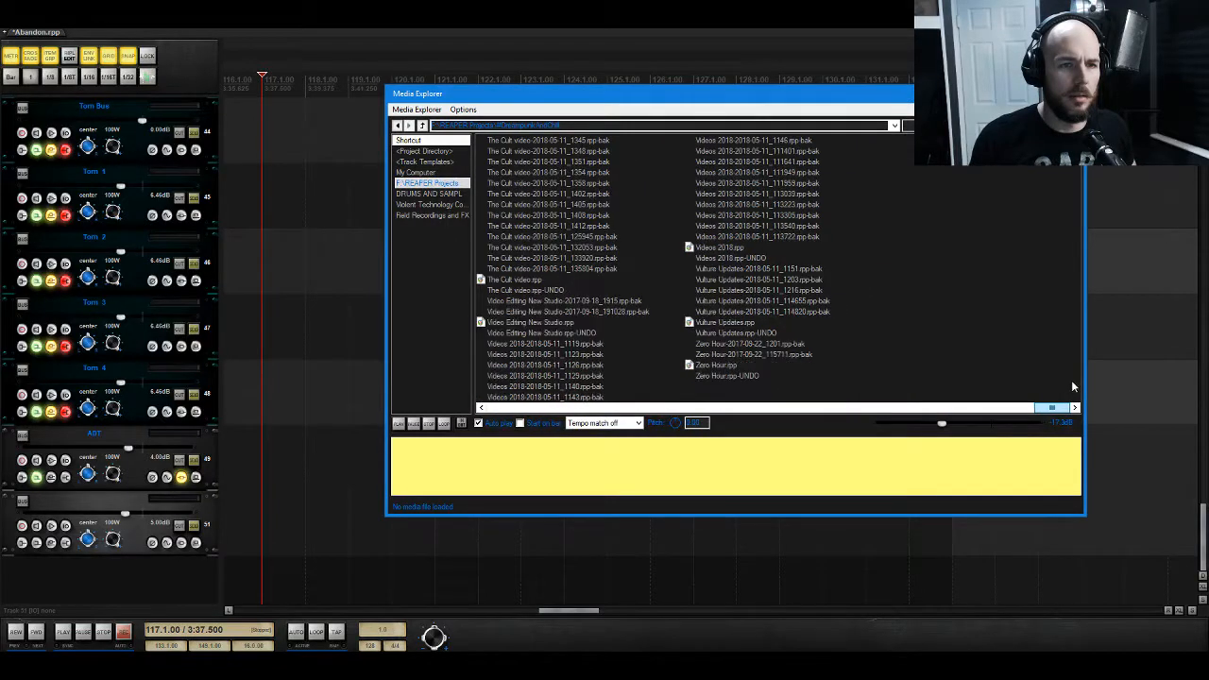
left_click(422, 127)
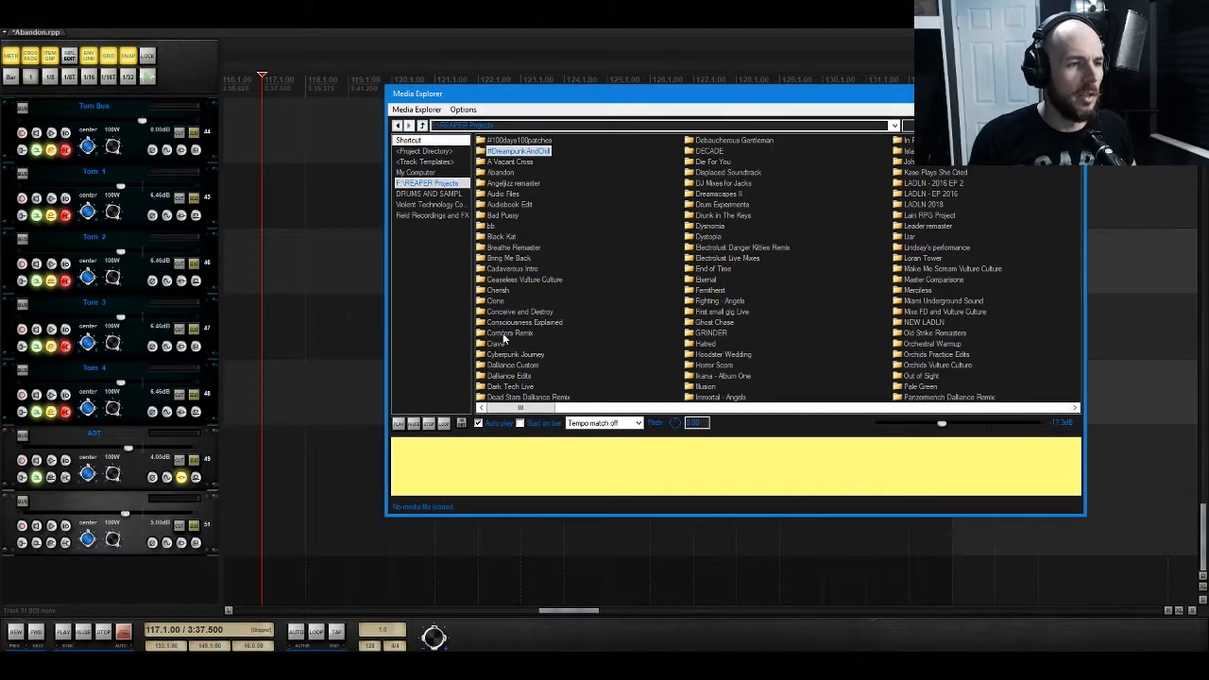
Step: Insert Corridors (Dancefloor Remix) - Vulture Culture-003.wav from the Corridors Remix folder on the new track at bar 117, and show the mixer
double_click(507, 334)
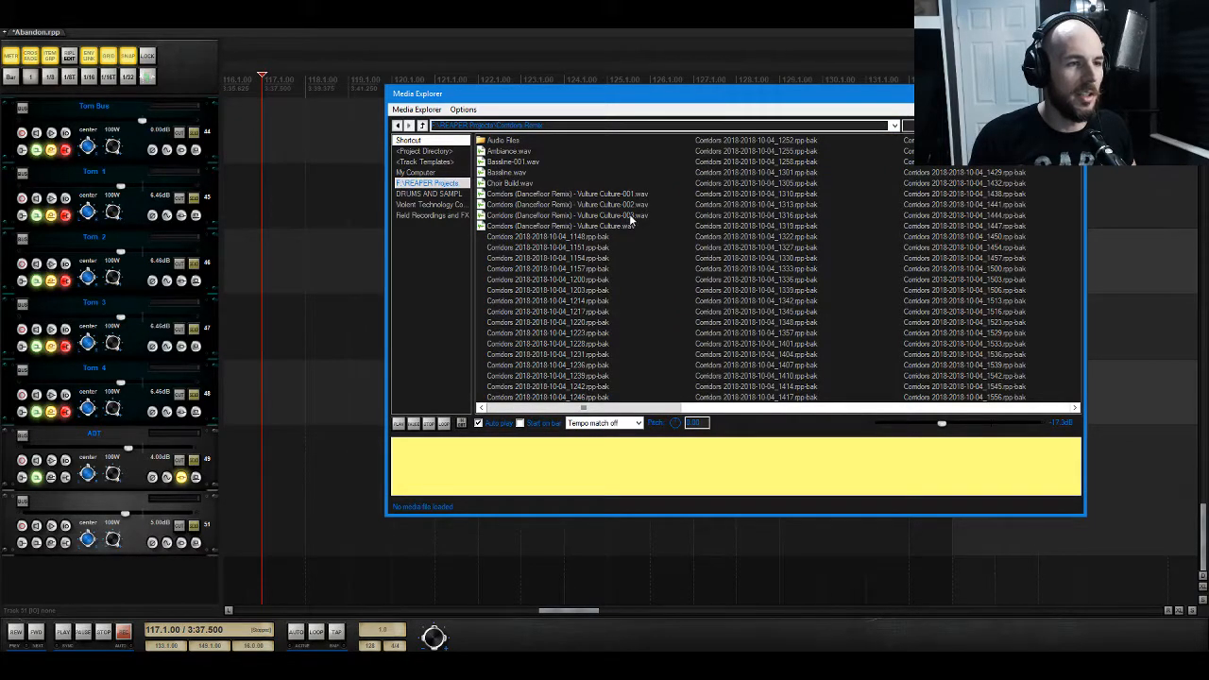
left_click_drag(641, 218, 262, 526)
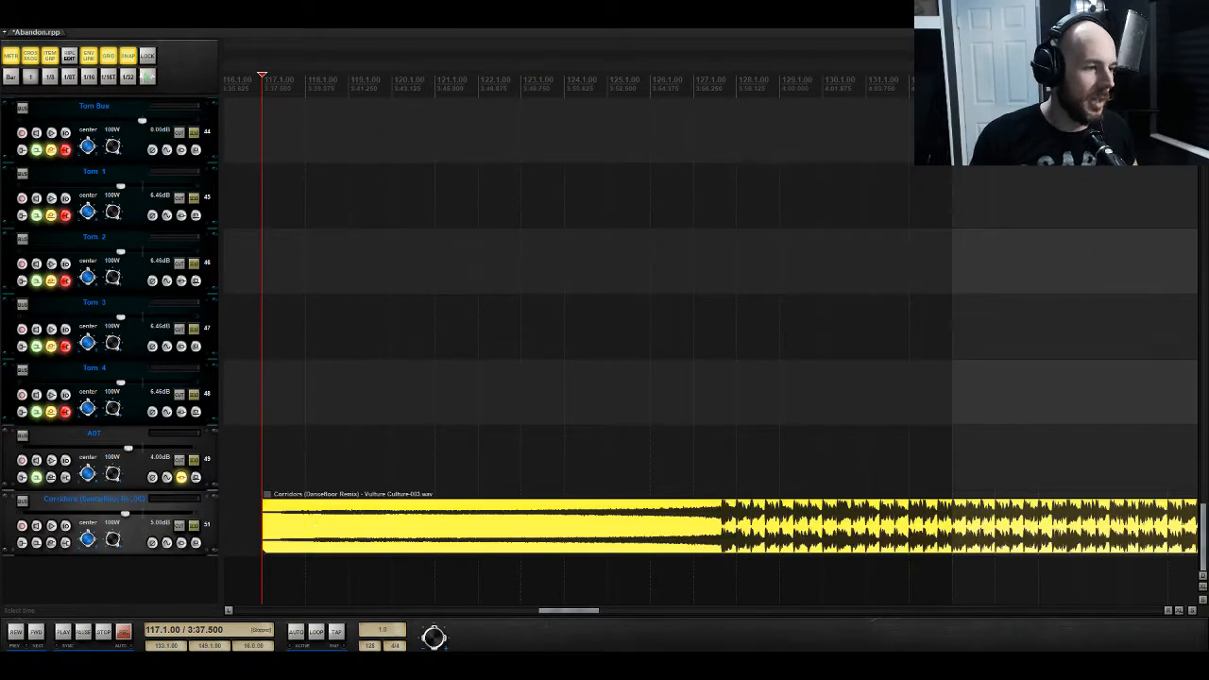
key("ctrl+m")
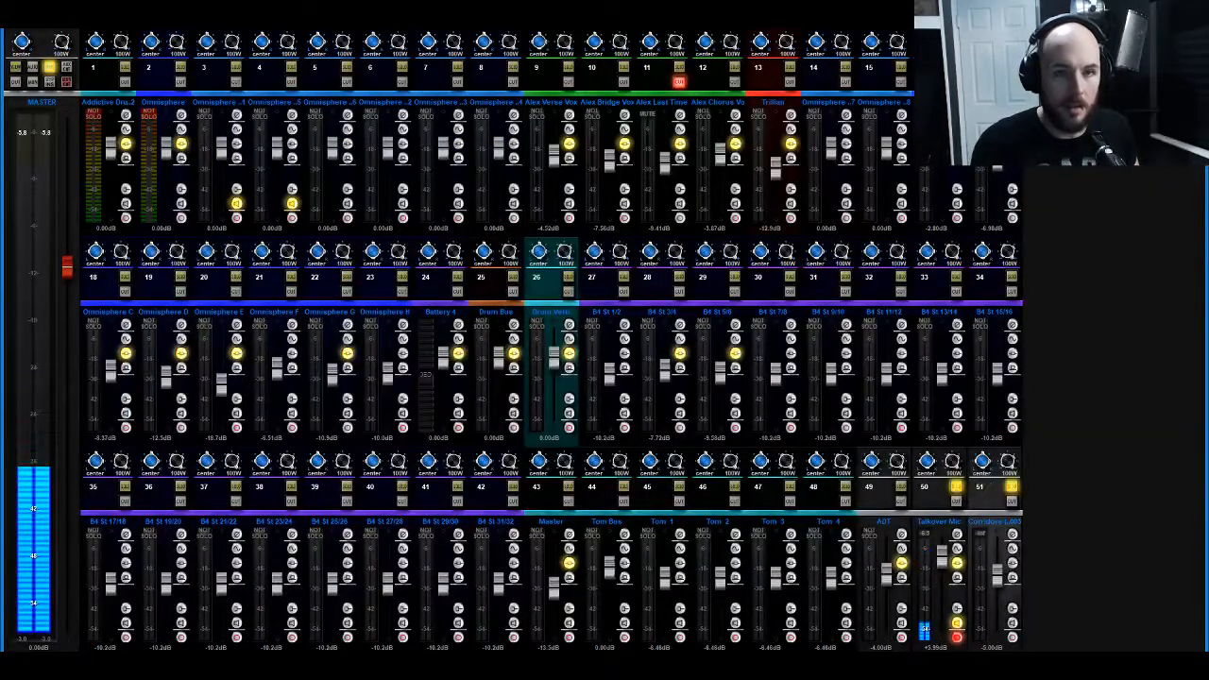
Step: Play the Corridors reference track from bar 117 and check its level on the master track's TDR Limiter 6 GE meter
key("ctrl+m")
key("space")
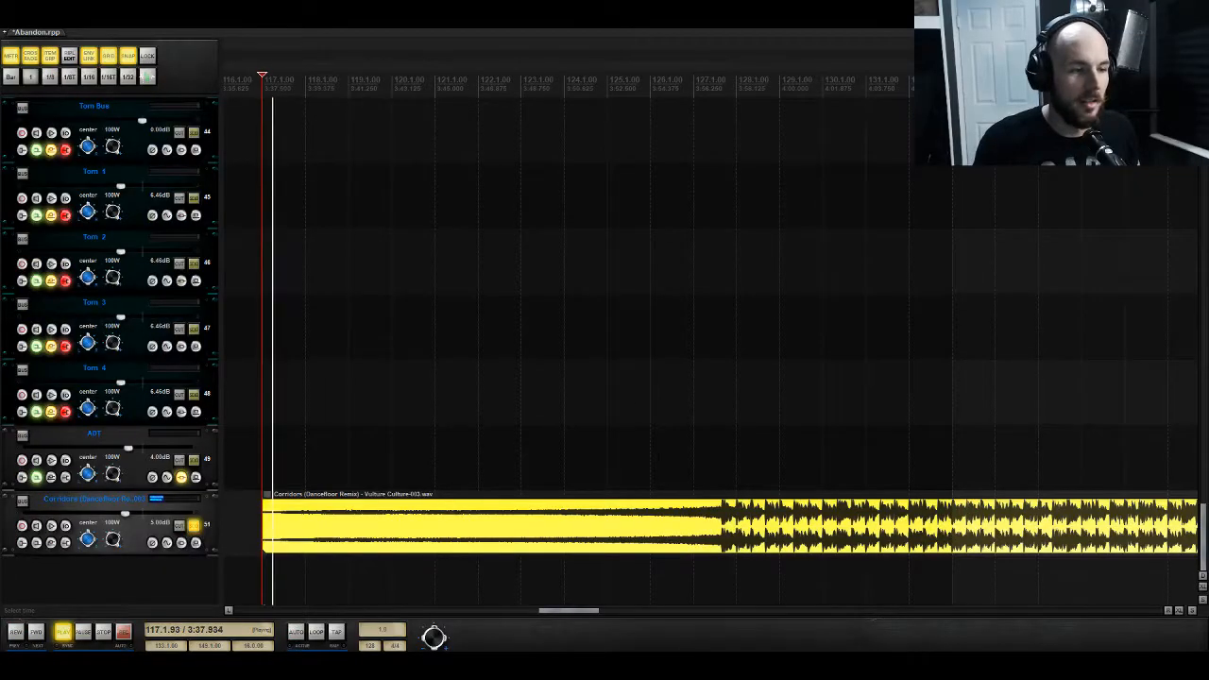
scroll(138, 508, "up", 5)
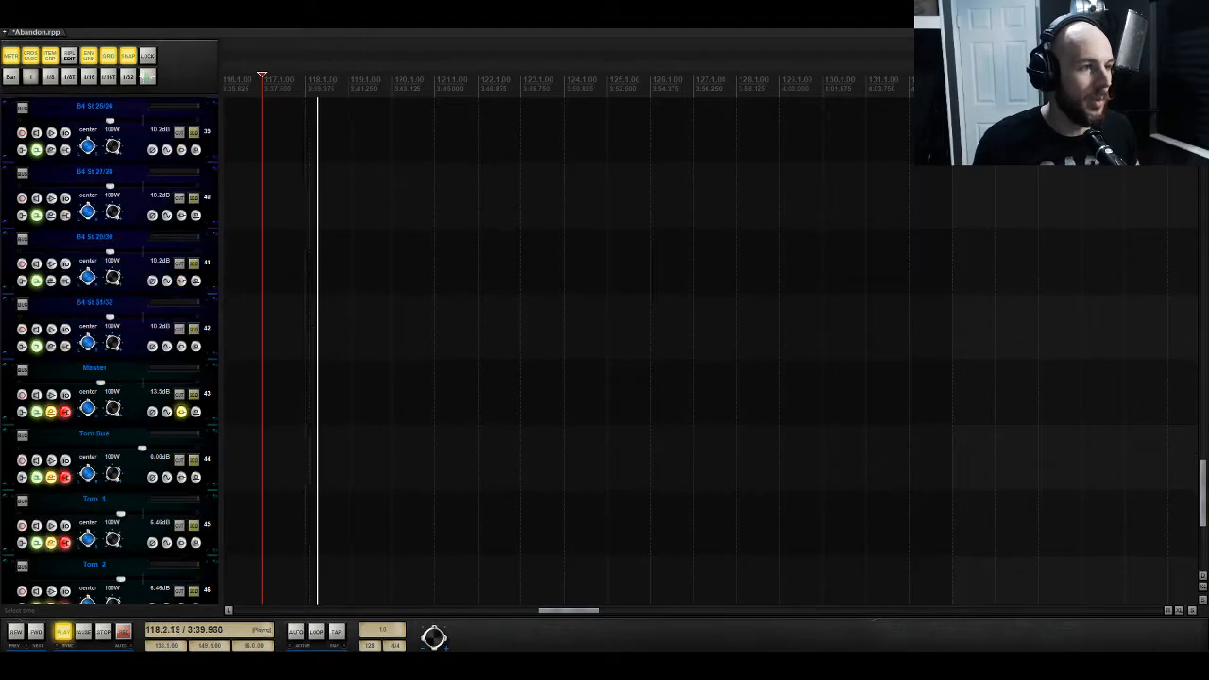
scroll(189, 453, "up", 15)
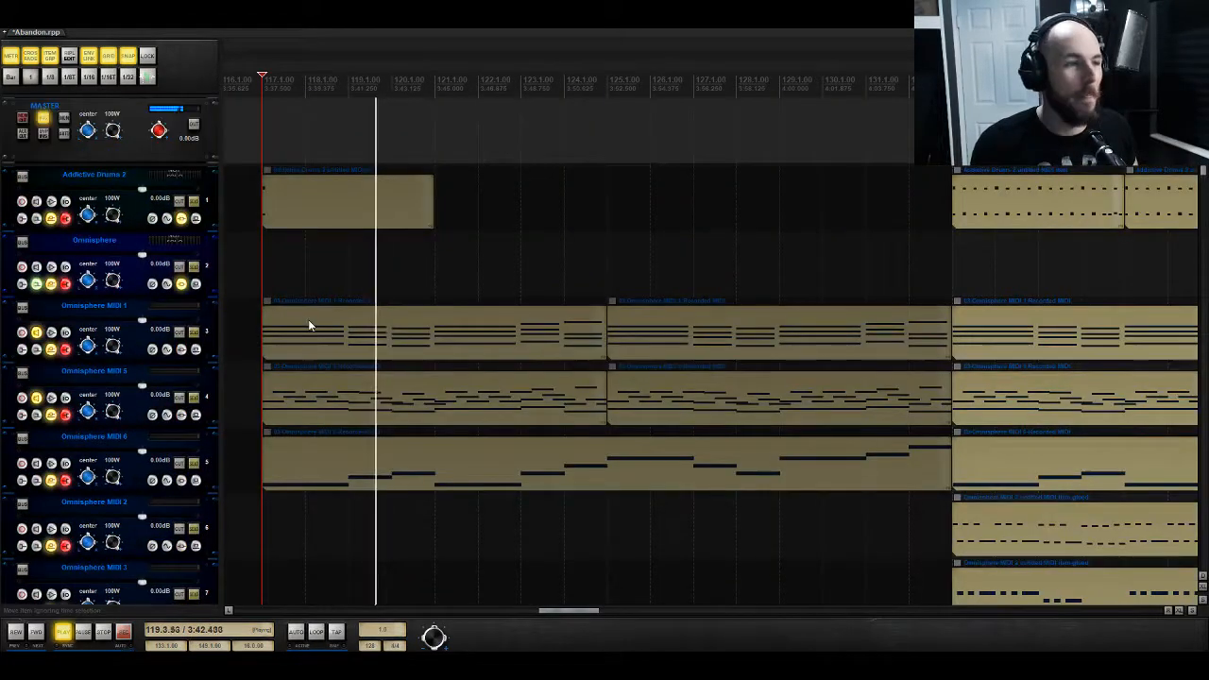
left_click(42, 117)
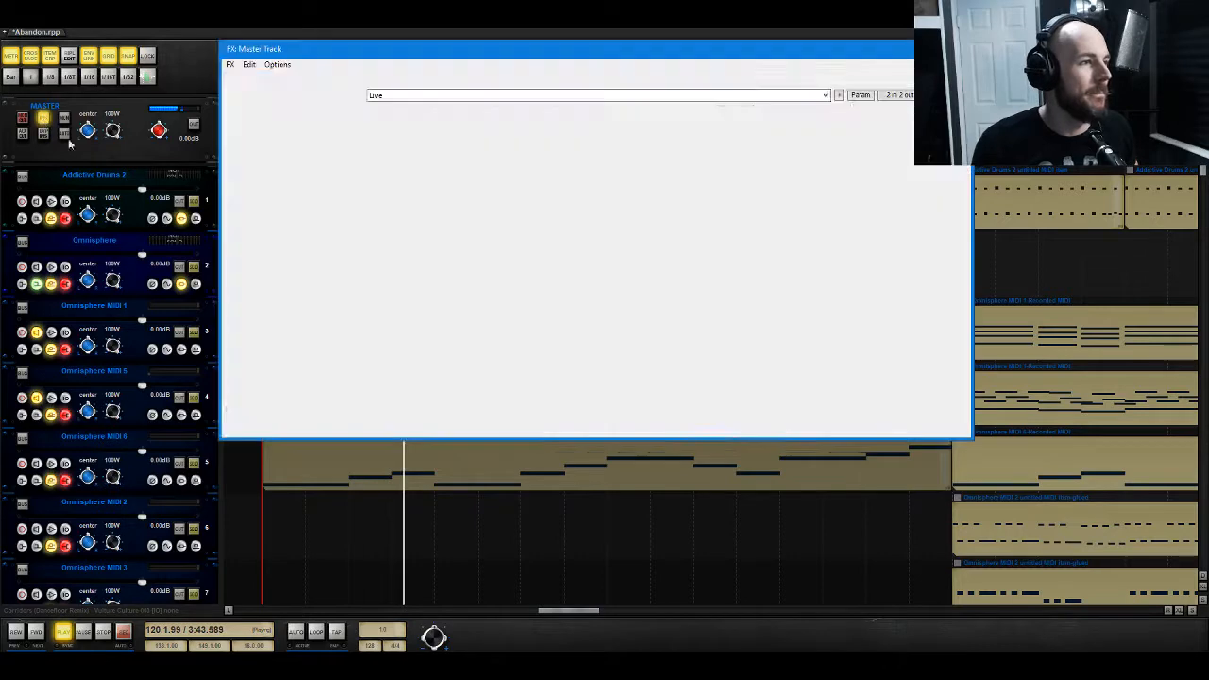
left_click(396, 138)
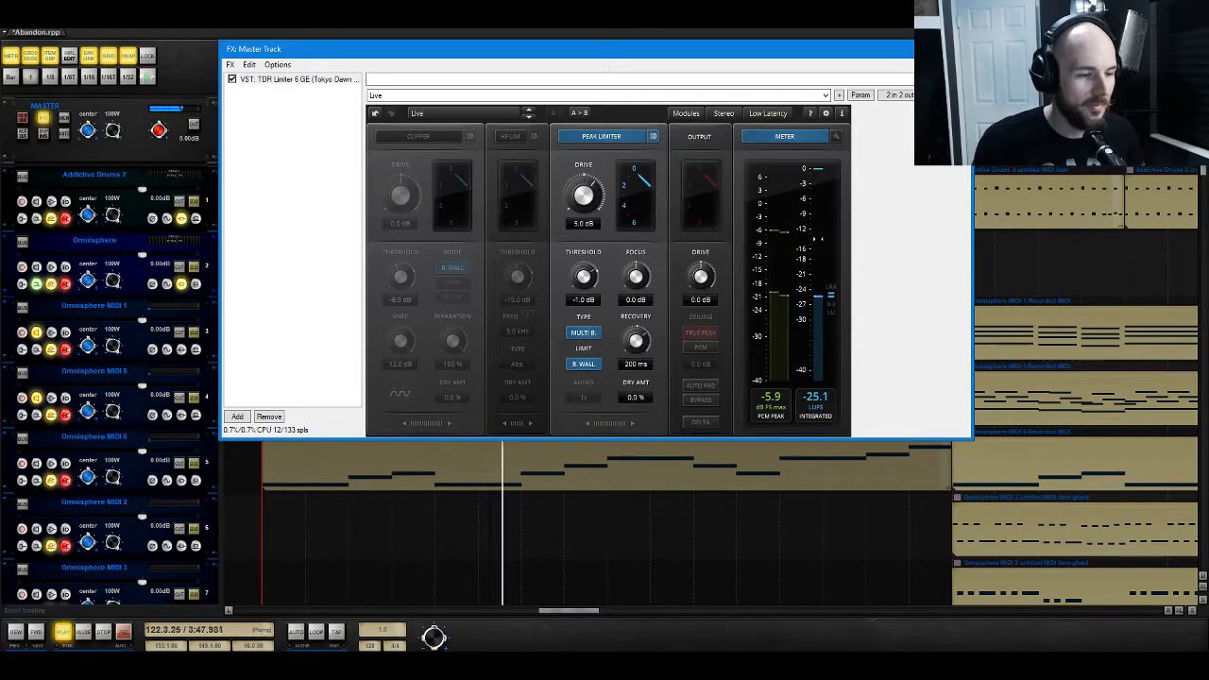
left_click(957, 50)
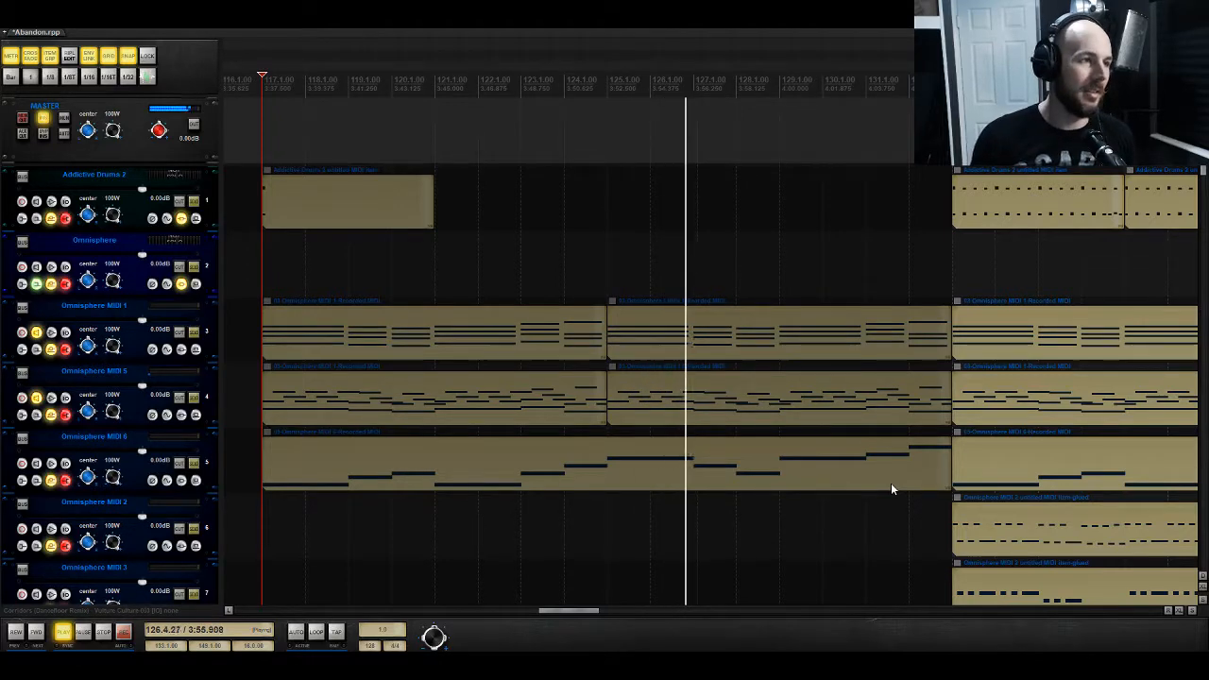
Step: Lower the Corridors reference track's volume to -7.14 dB while it plays
scroll(507, 407, "down", 15)
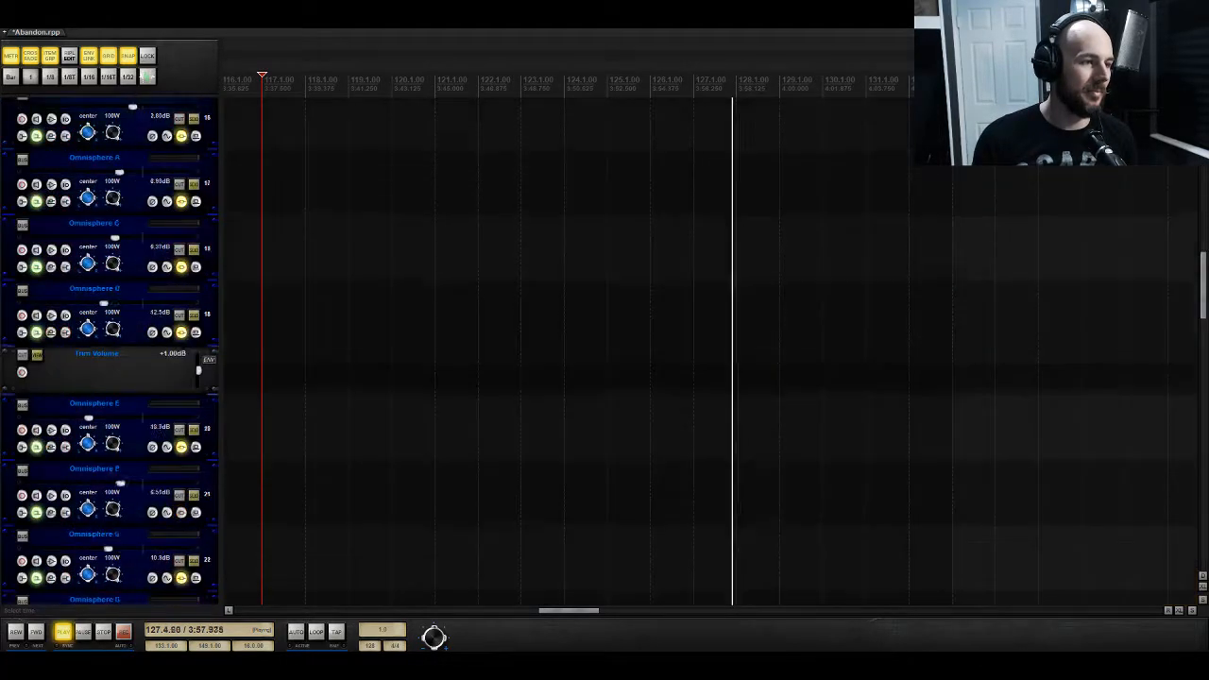
scroll(507, 407, "down", 8)
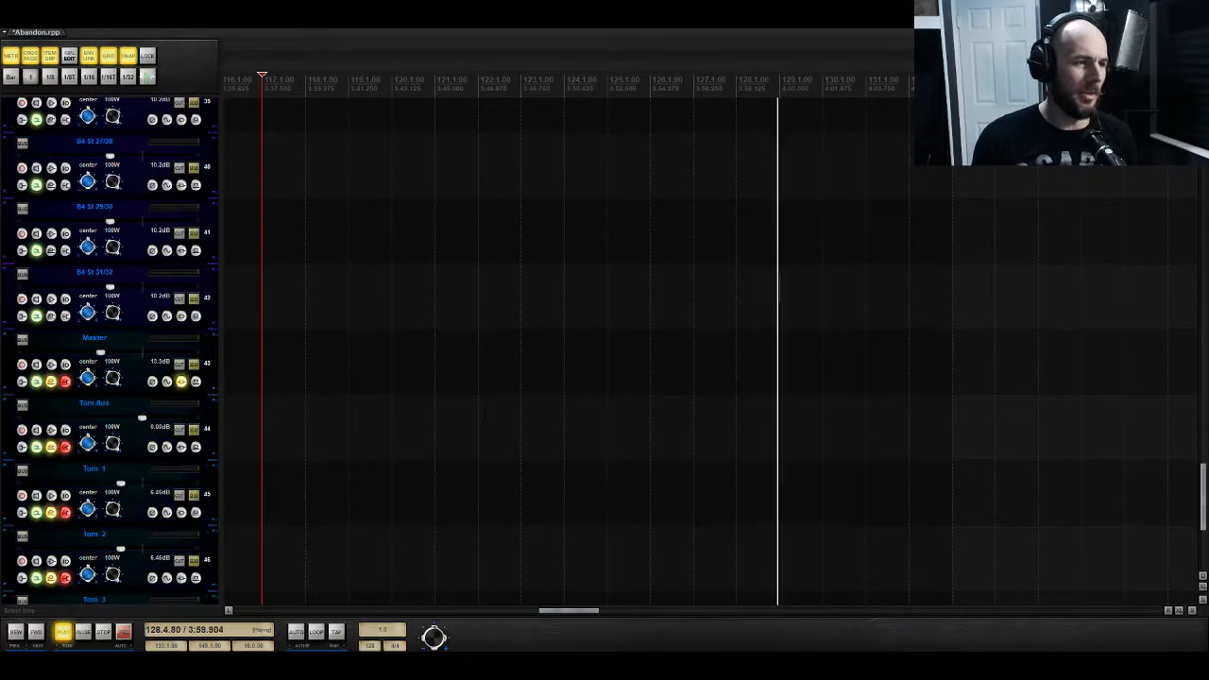
scroll(111, 534, "down", 5)
left_click_drag(125, 523, 118, 527)
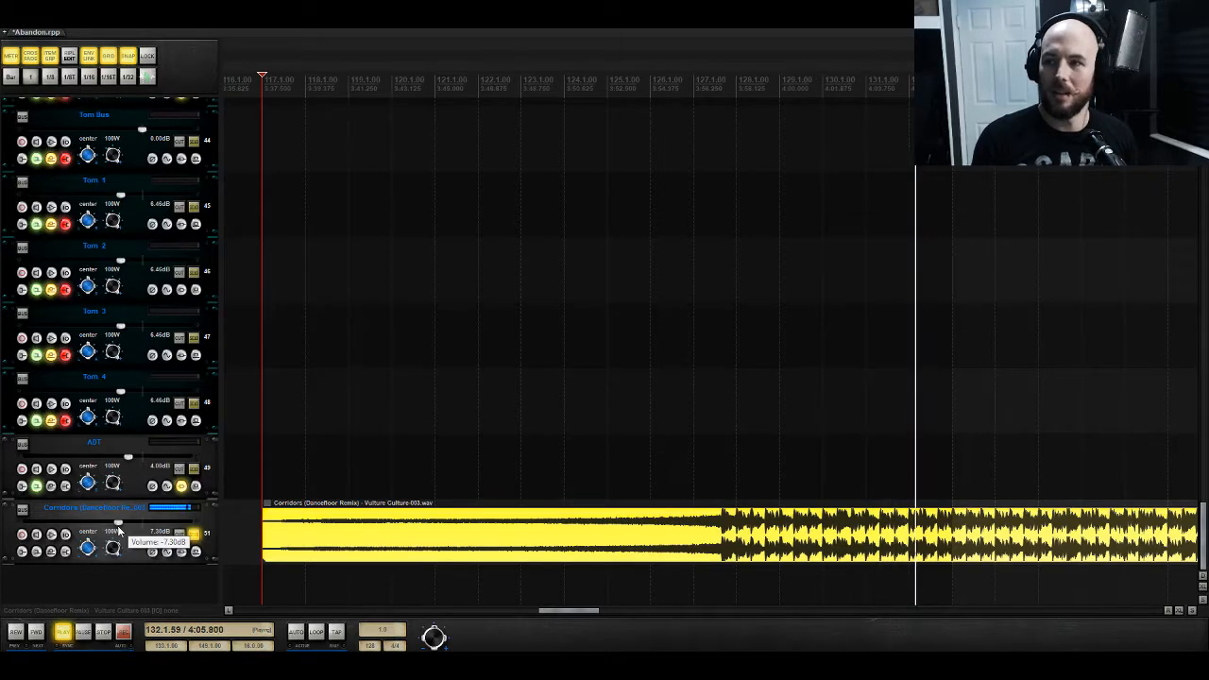
left_click_drag(118, 526, 118, 526)
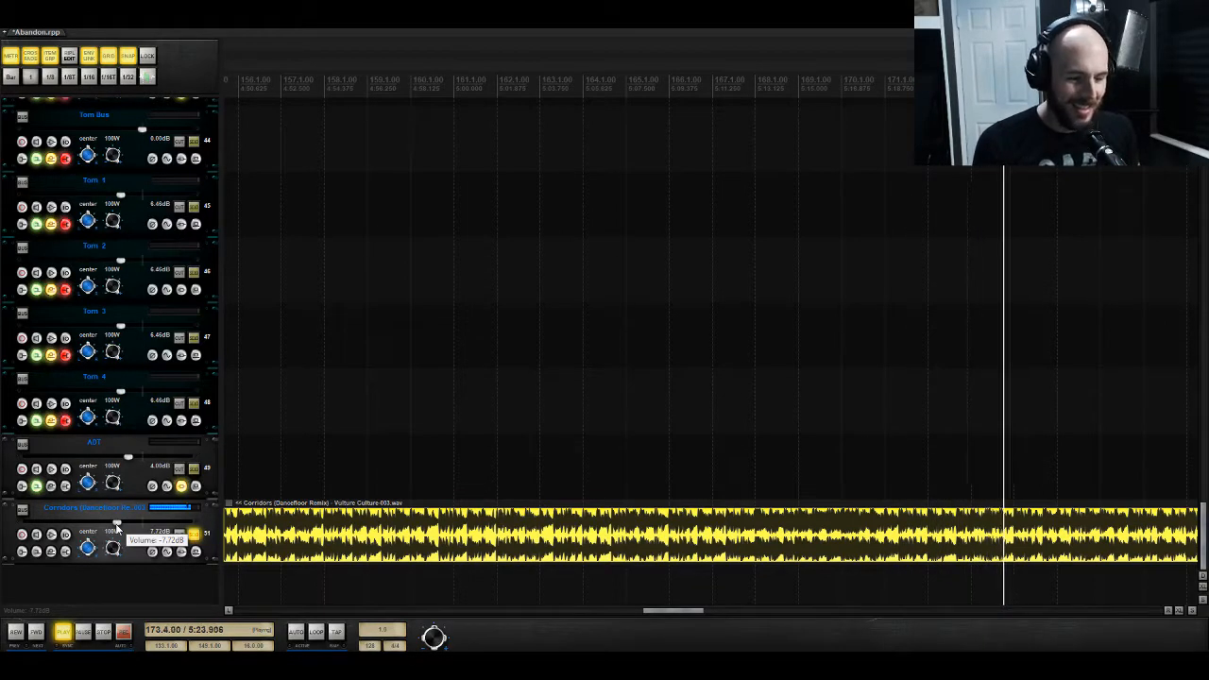
left_click_drag(117, 531, 119, 531)
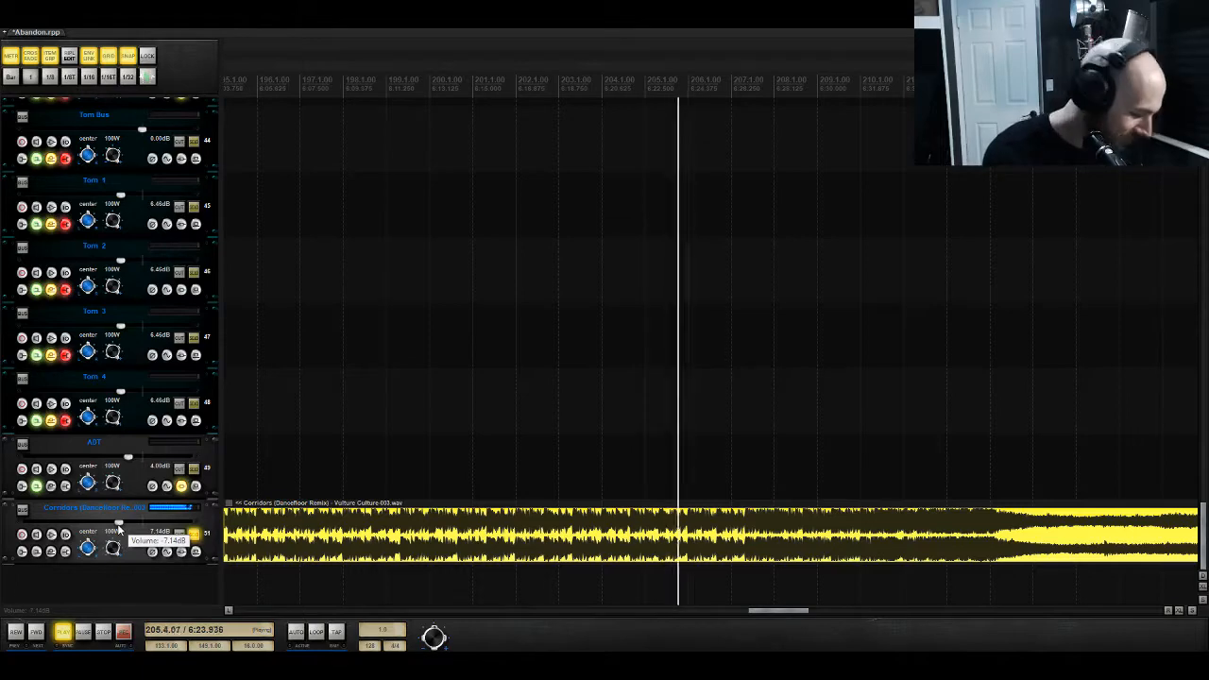
Step: Monitor the reference track's playback levels in the mixer, return to the arrangement, and switch to another window
key("ctrl+m")
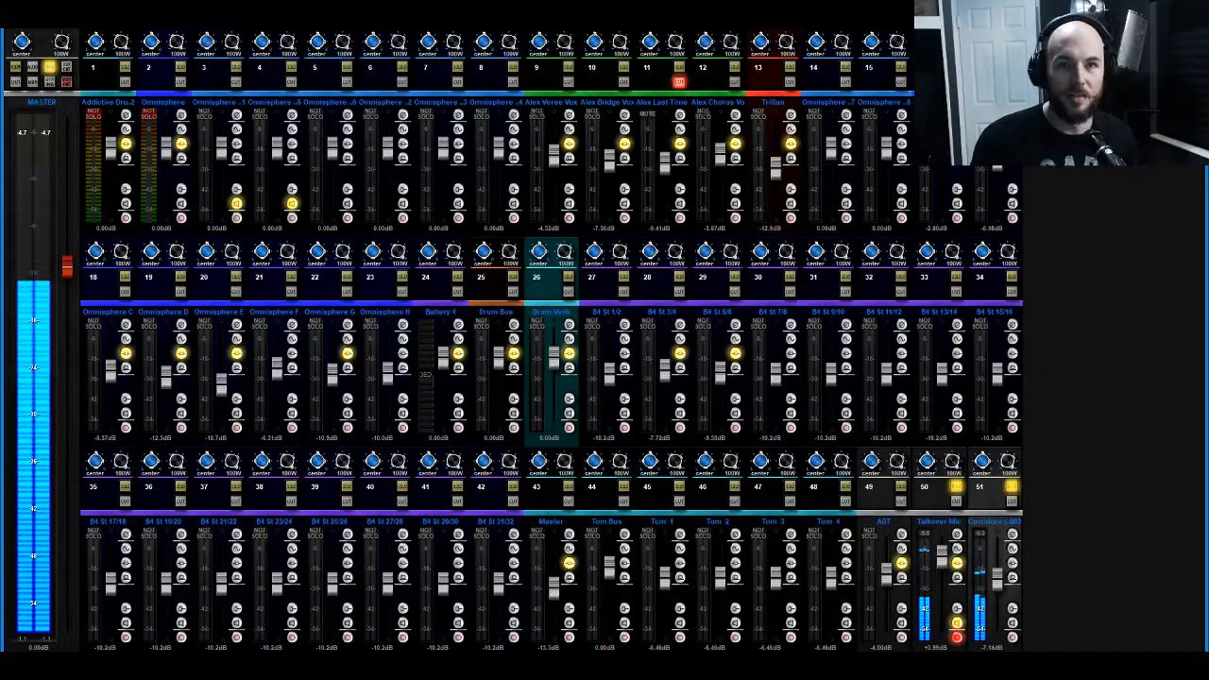
key("ctrl+m")
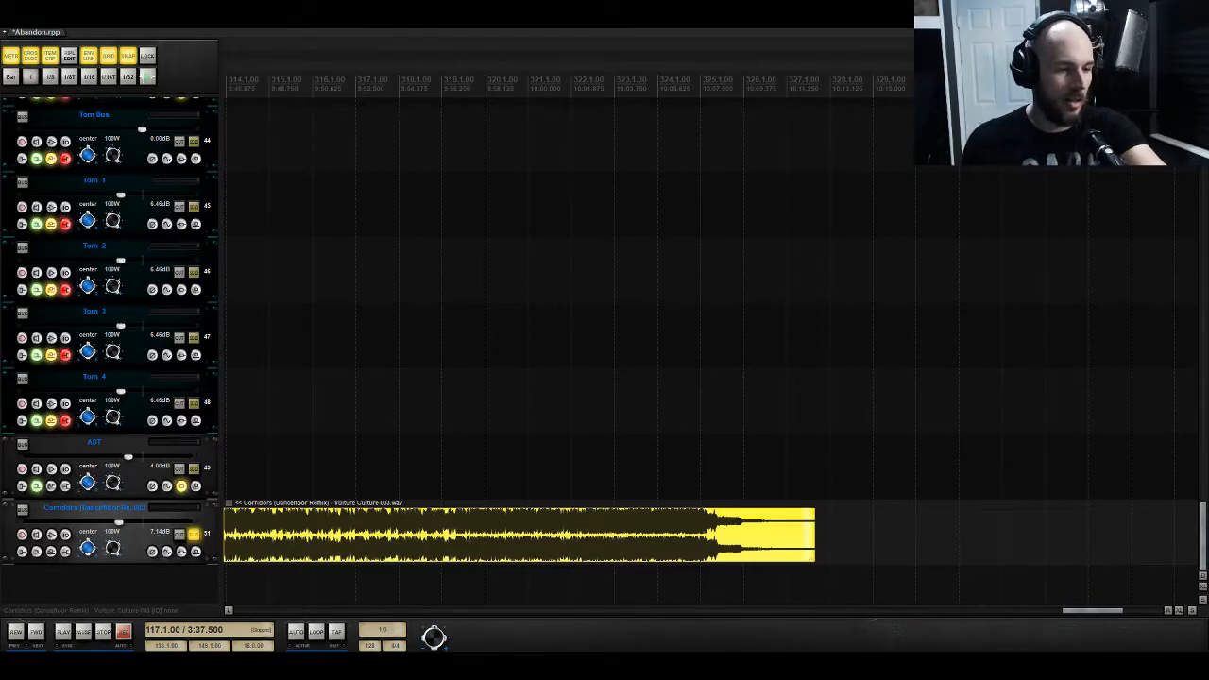
key("alt+Tab")
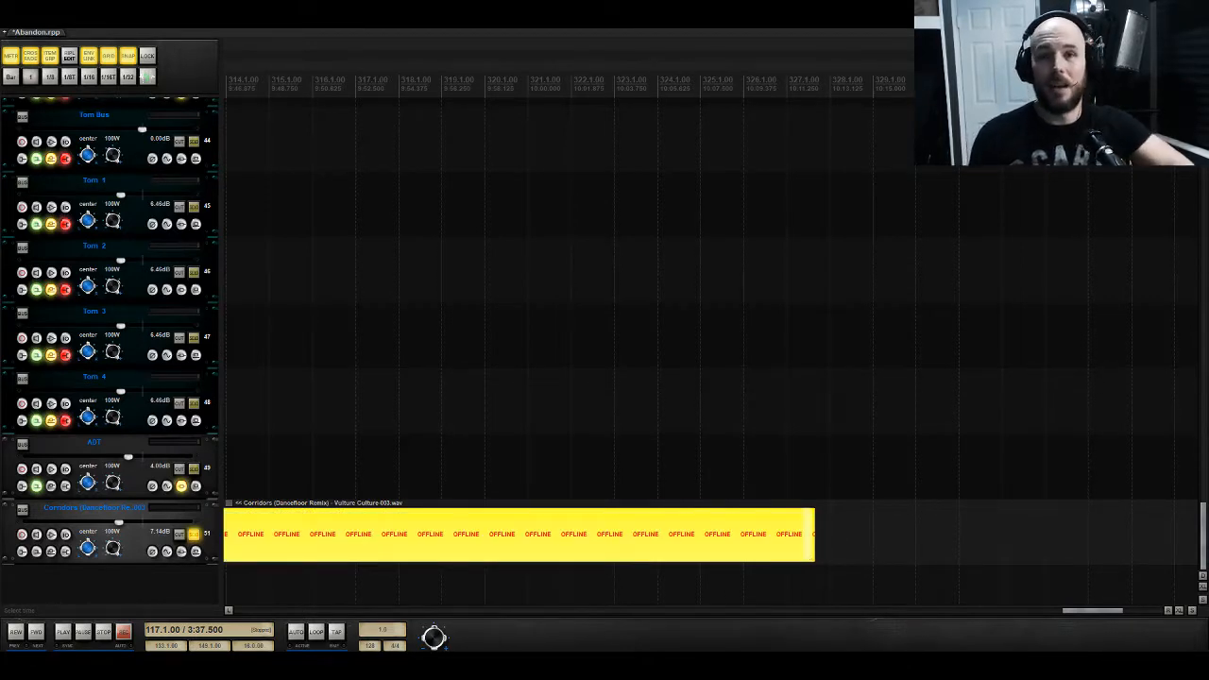